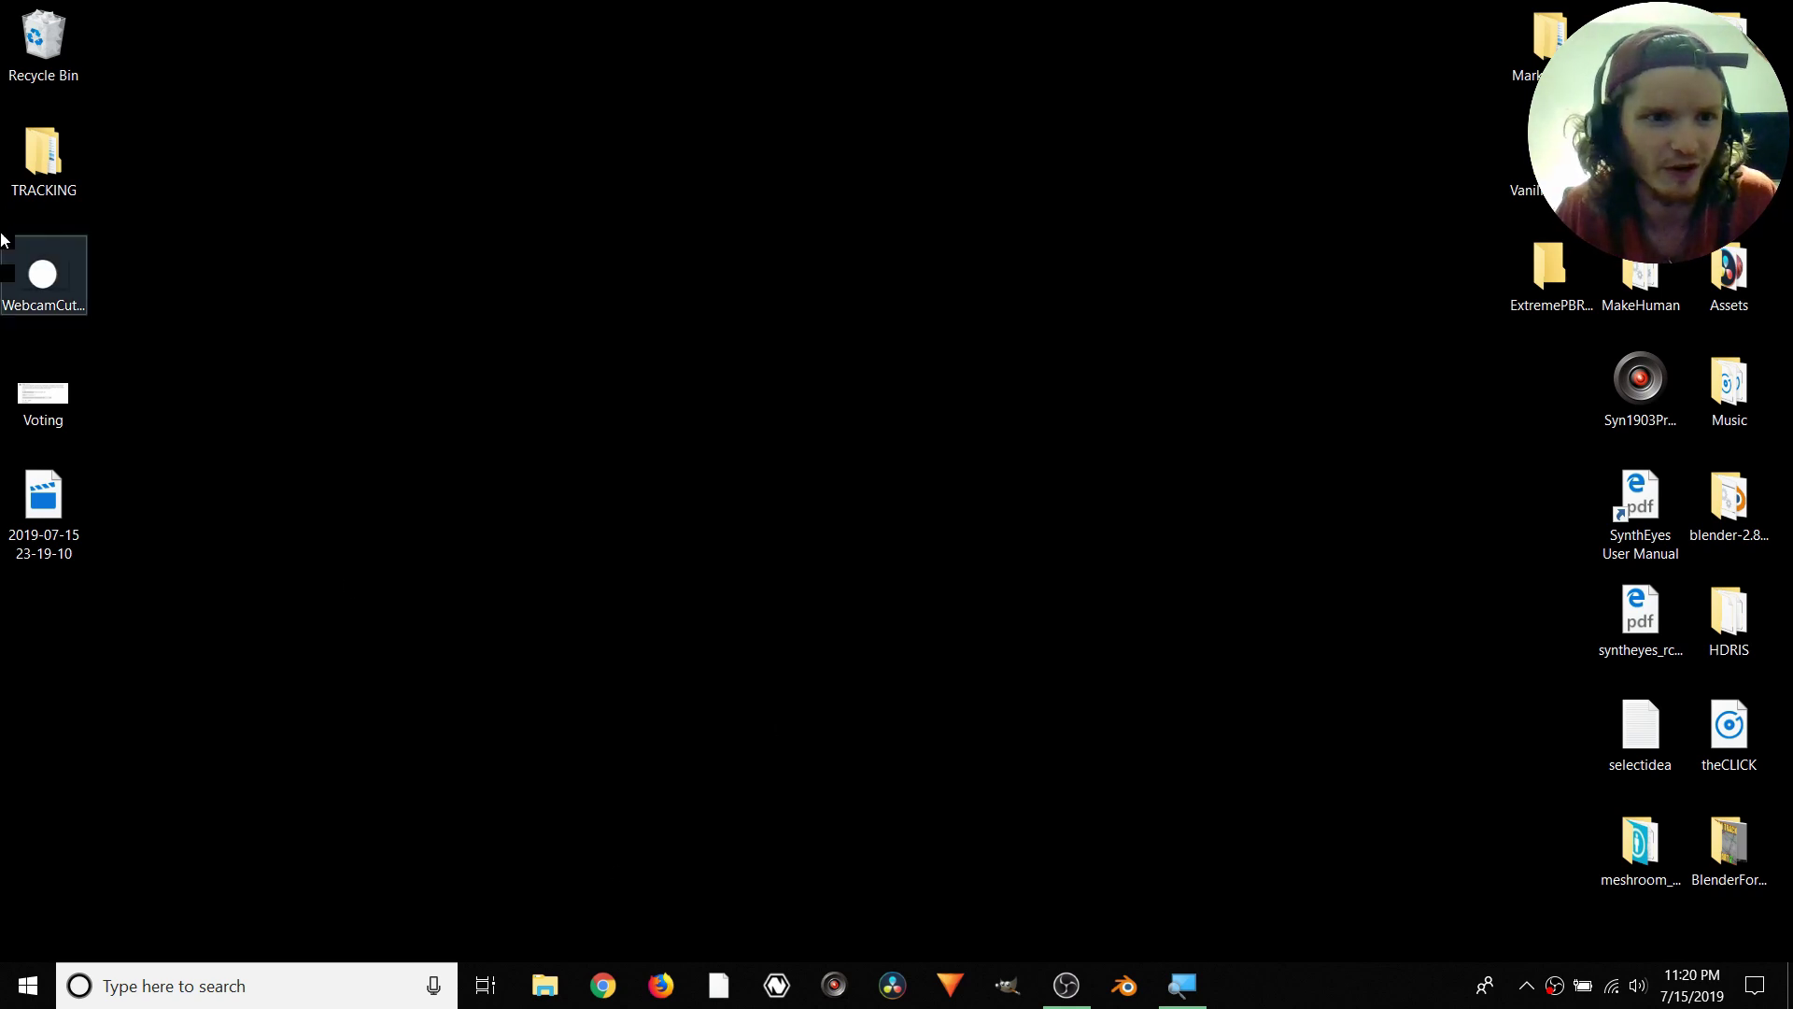
Open the MovingShot1 video from the [8] CameraTrack folder inside TRACKING and start playing it
{"action": "double_click", "coordinate": [42, 154]}
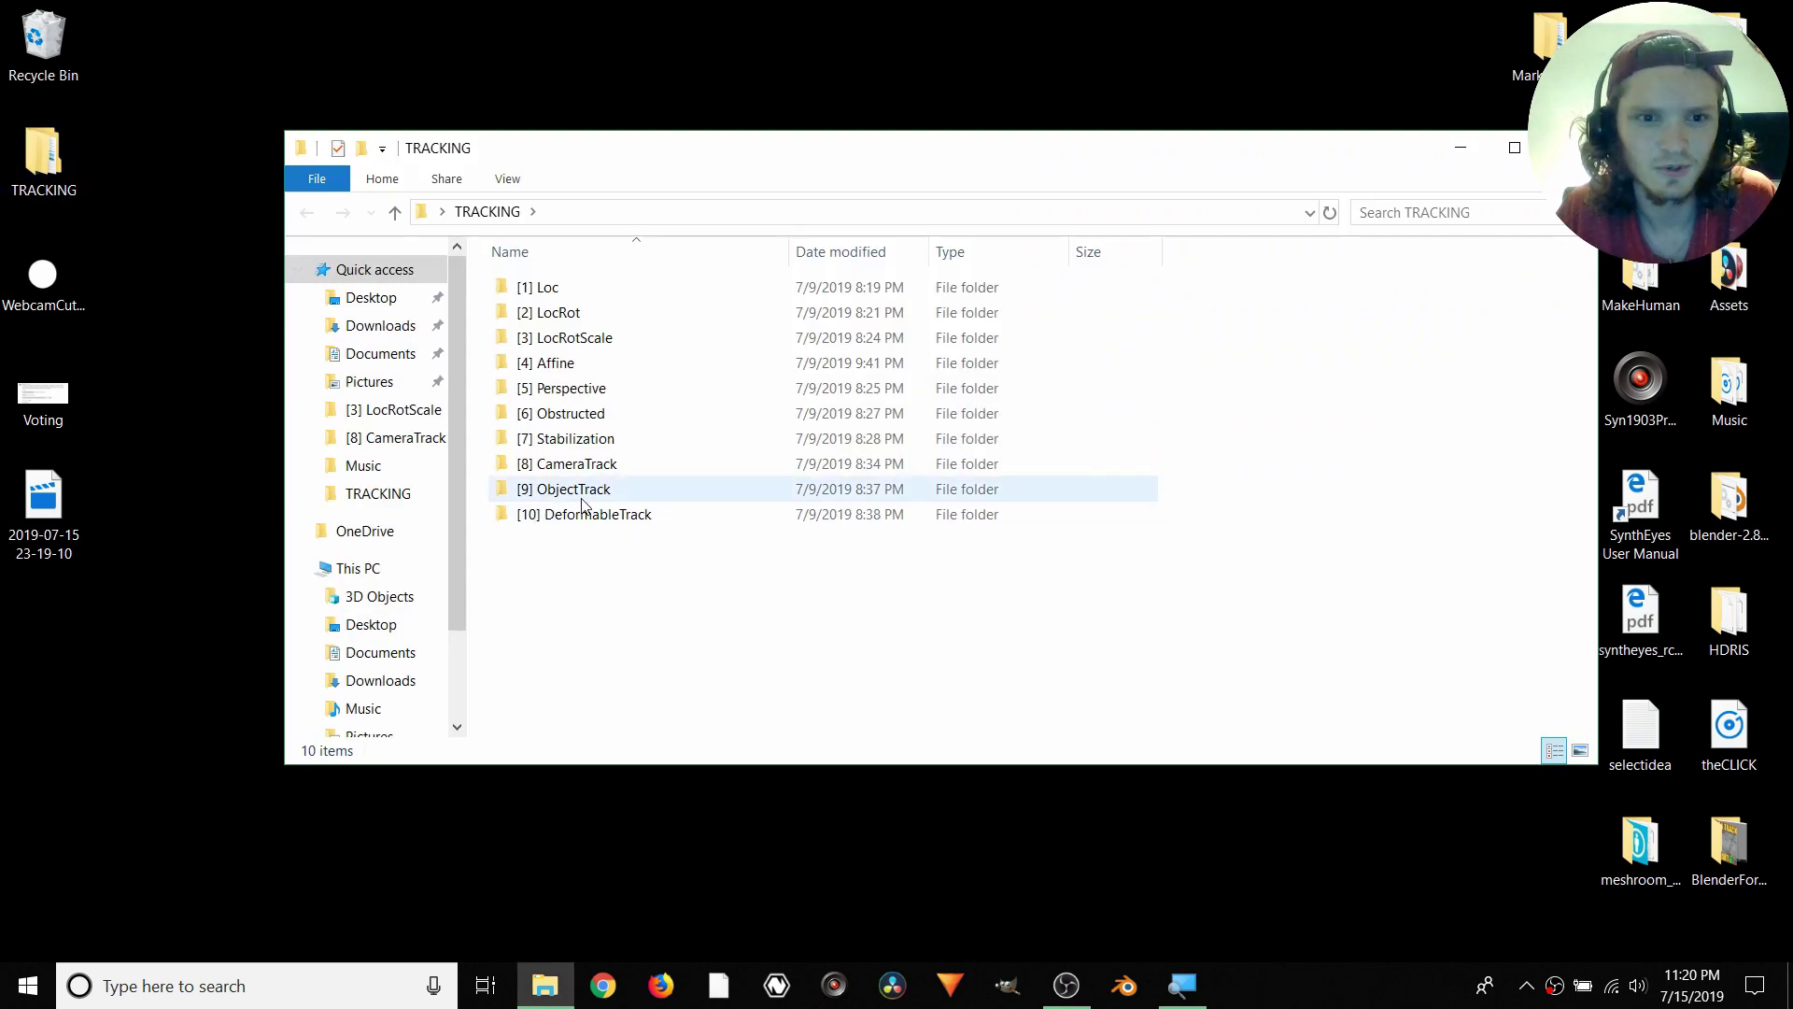
{"action": "double_click", "coordinate": [580, 465]}
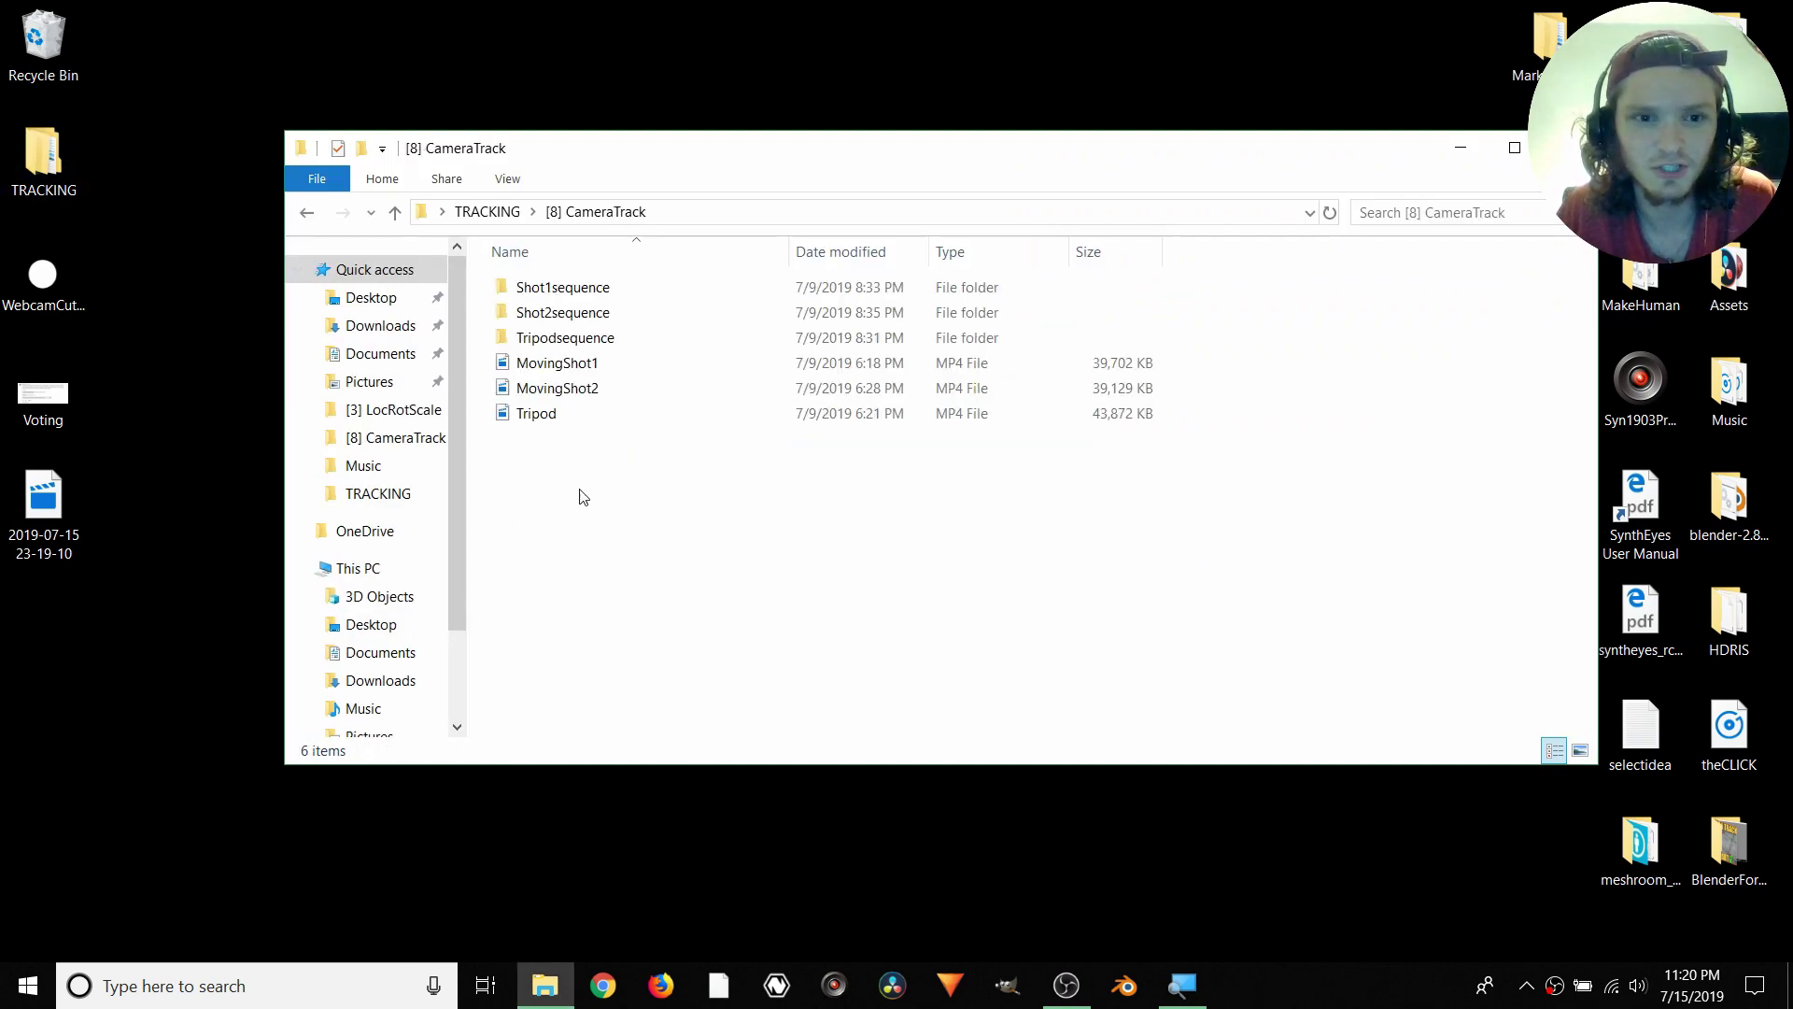
{"action": "double_click", "coordinate": [570, 364]}
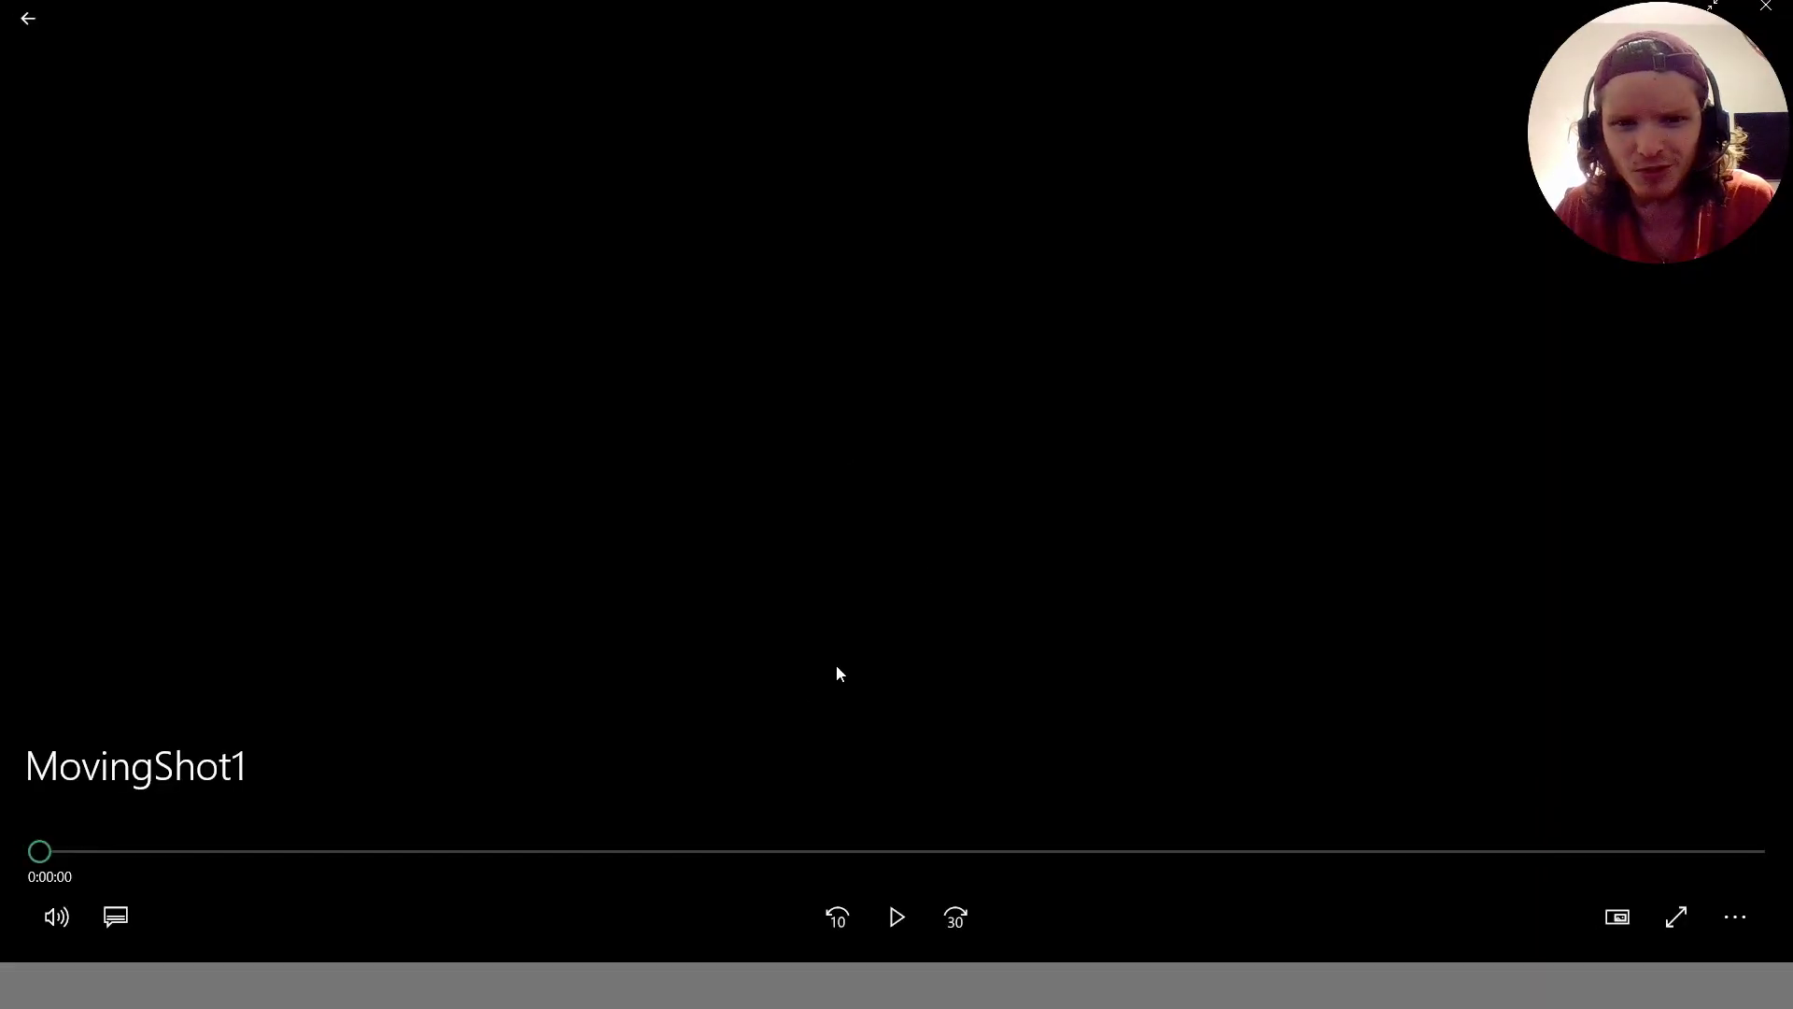
{"action": "left_click", "coordinate": [898, 941]}
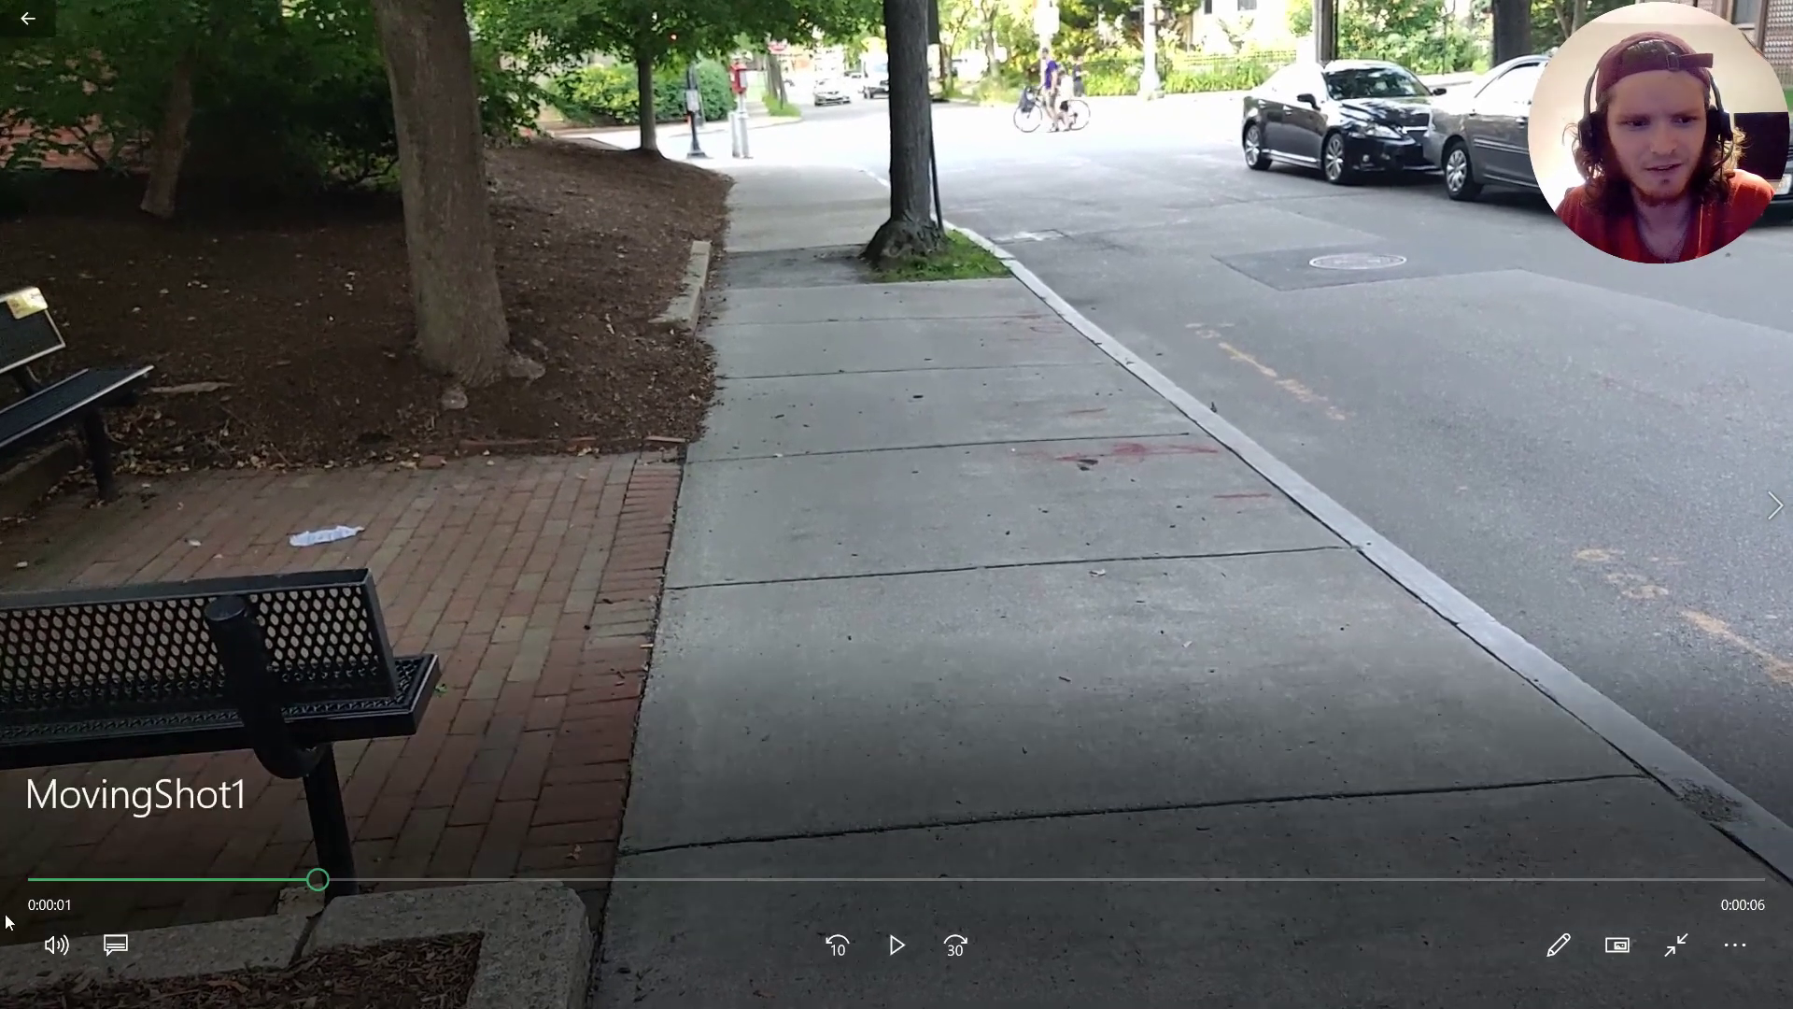
Set the player's volume to 0 and continue watching MovingShot1
{"action": "left_click", "coordinate": [55, 948]}
{"action": "left_click_drag", "start_coordinate": [173, 867], "coordinate": [90, 867]}
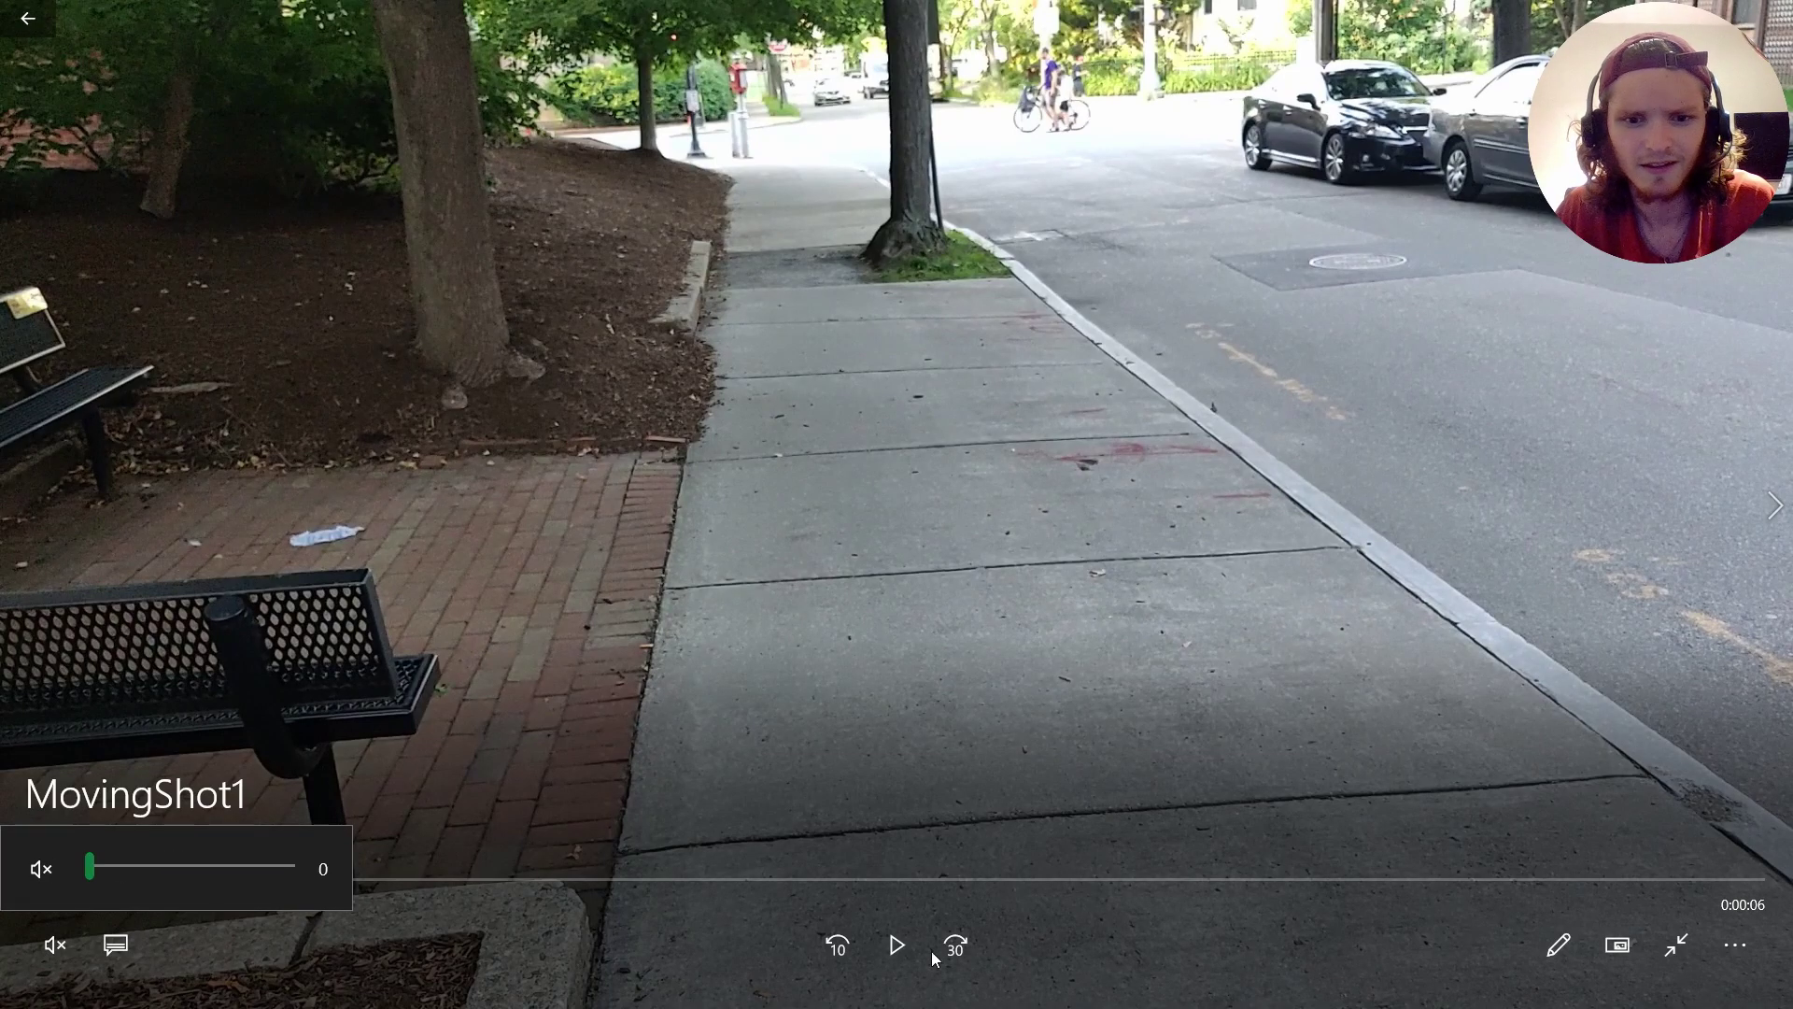
{"action": "left_click", "coordinate": [893, 951]}
{"action": "left_click", "coordinate": [894, 951]}
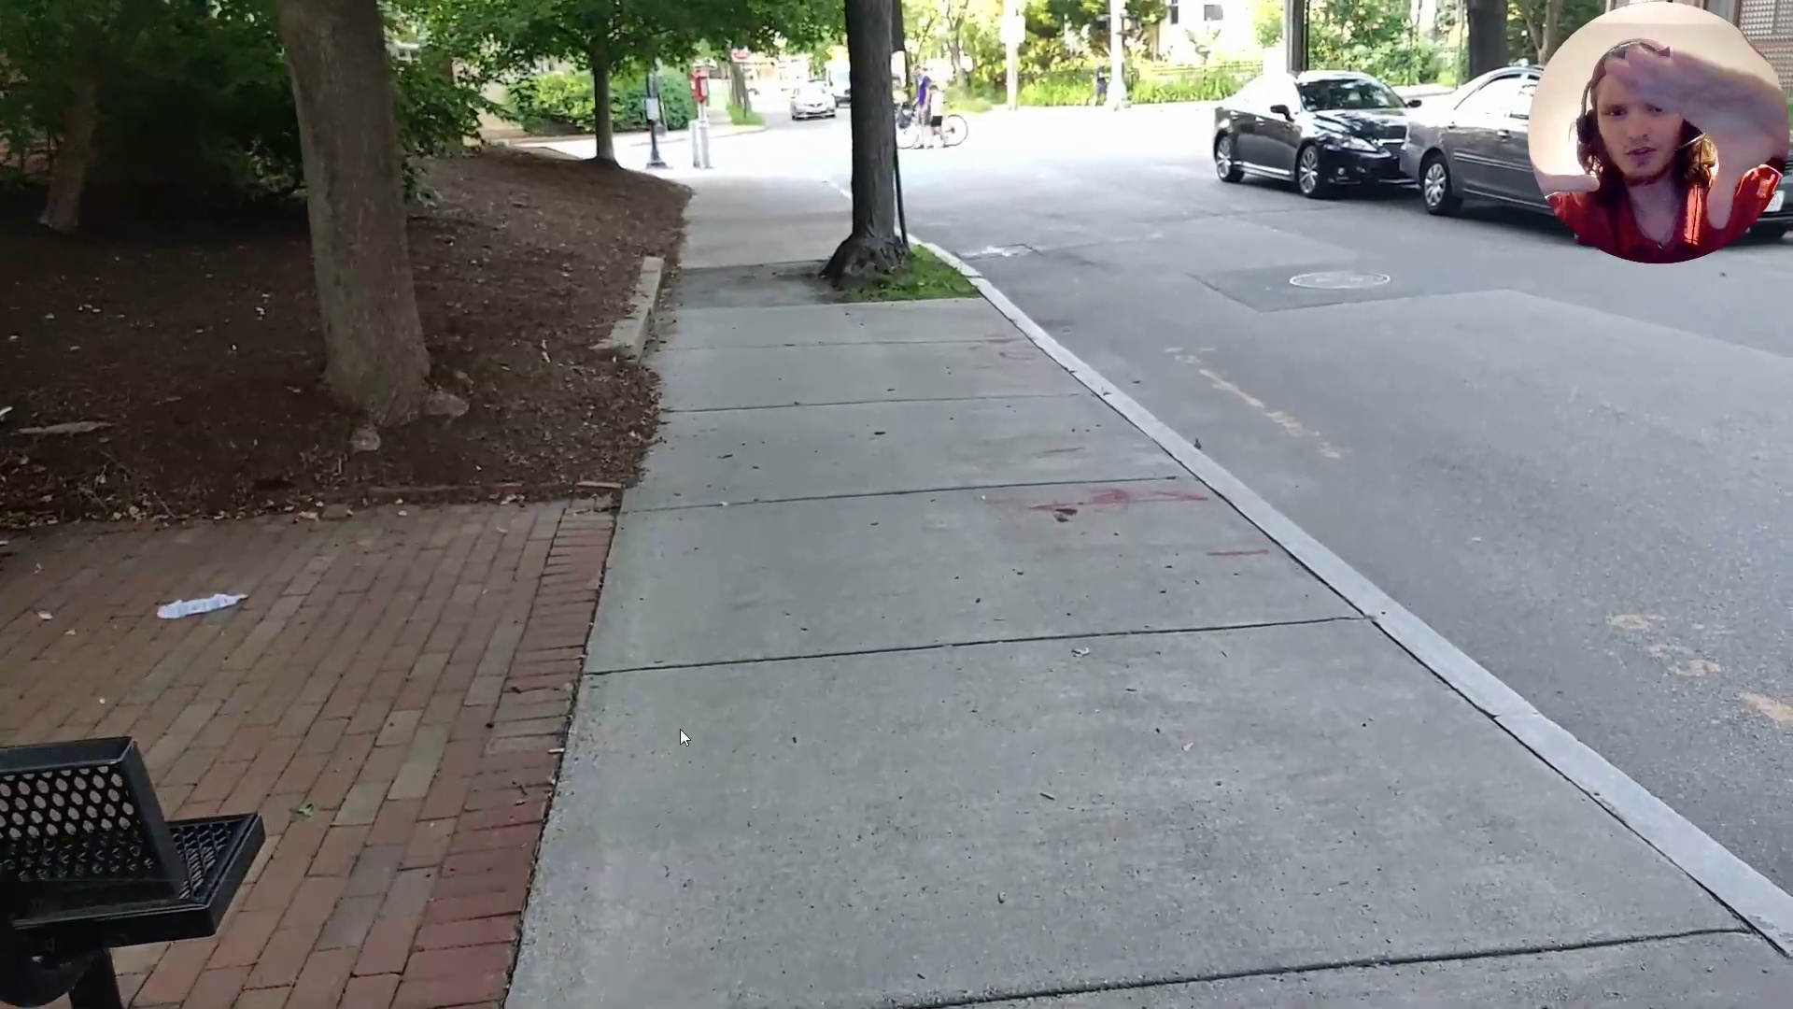
Review the MovingShot2 clip, going back to its opening frames to examine the focus and pausing partway through
{"action": "mouse_move", "coordinate": [681, 732]}
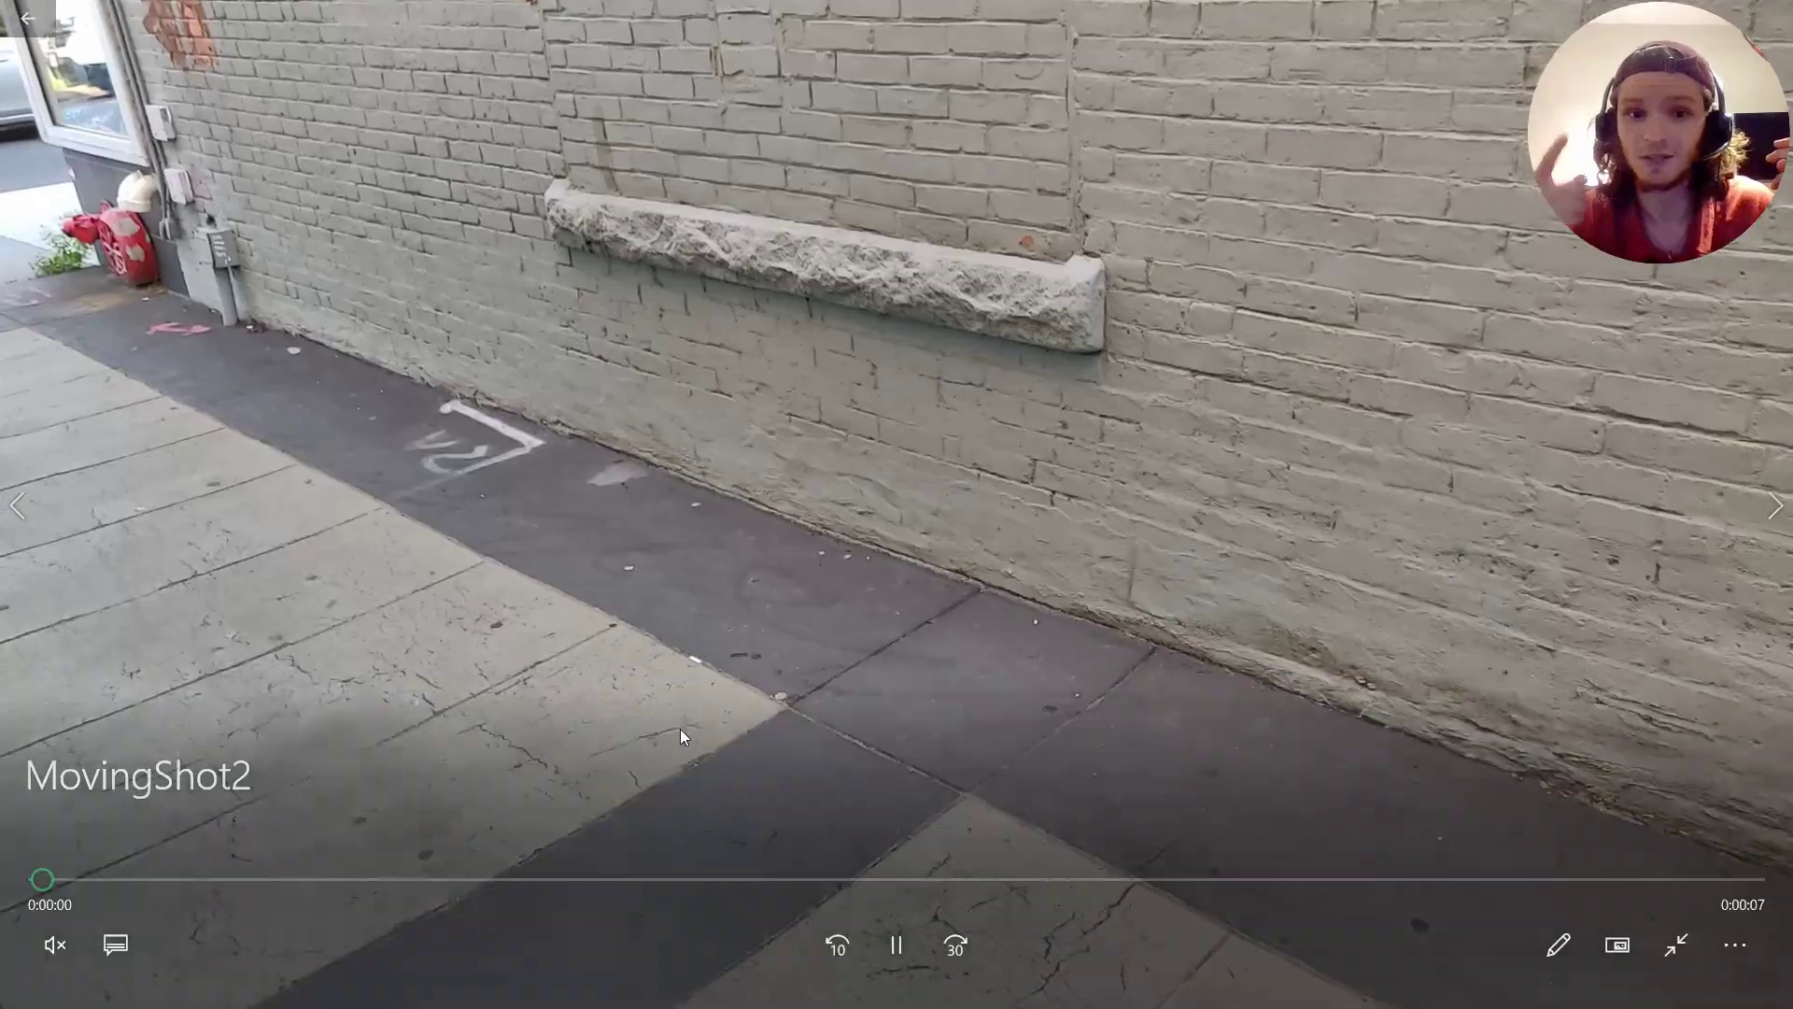
{"action": "left_click", "coordinate": [897, 945]}
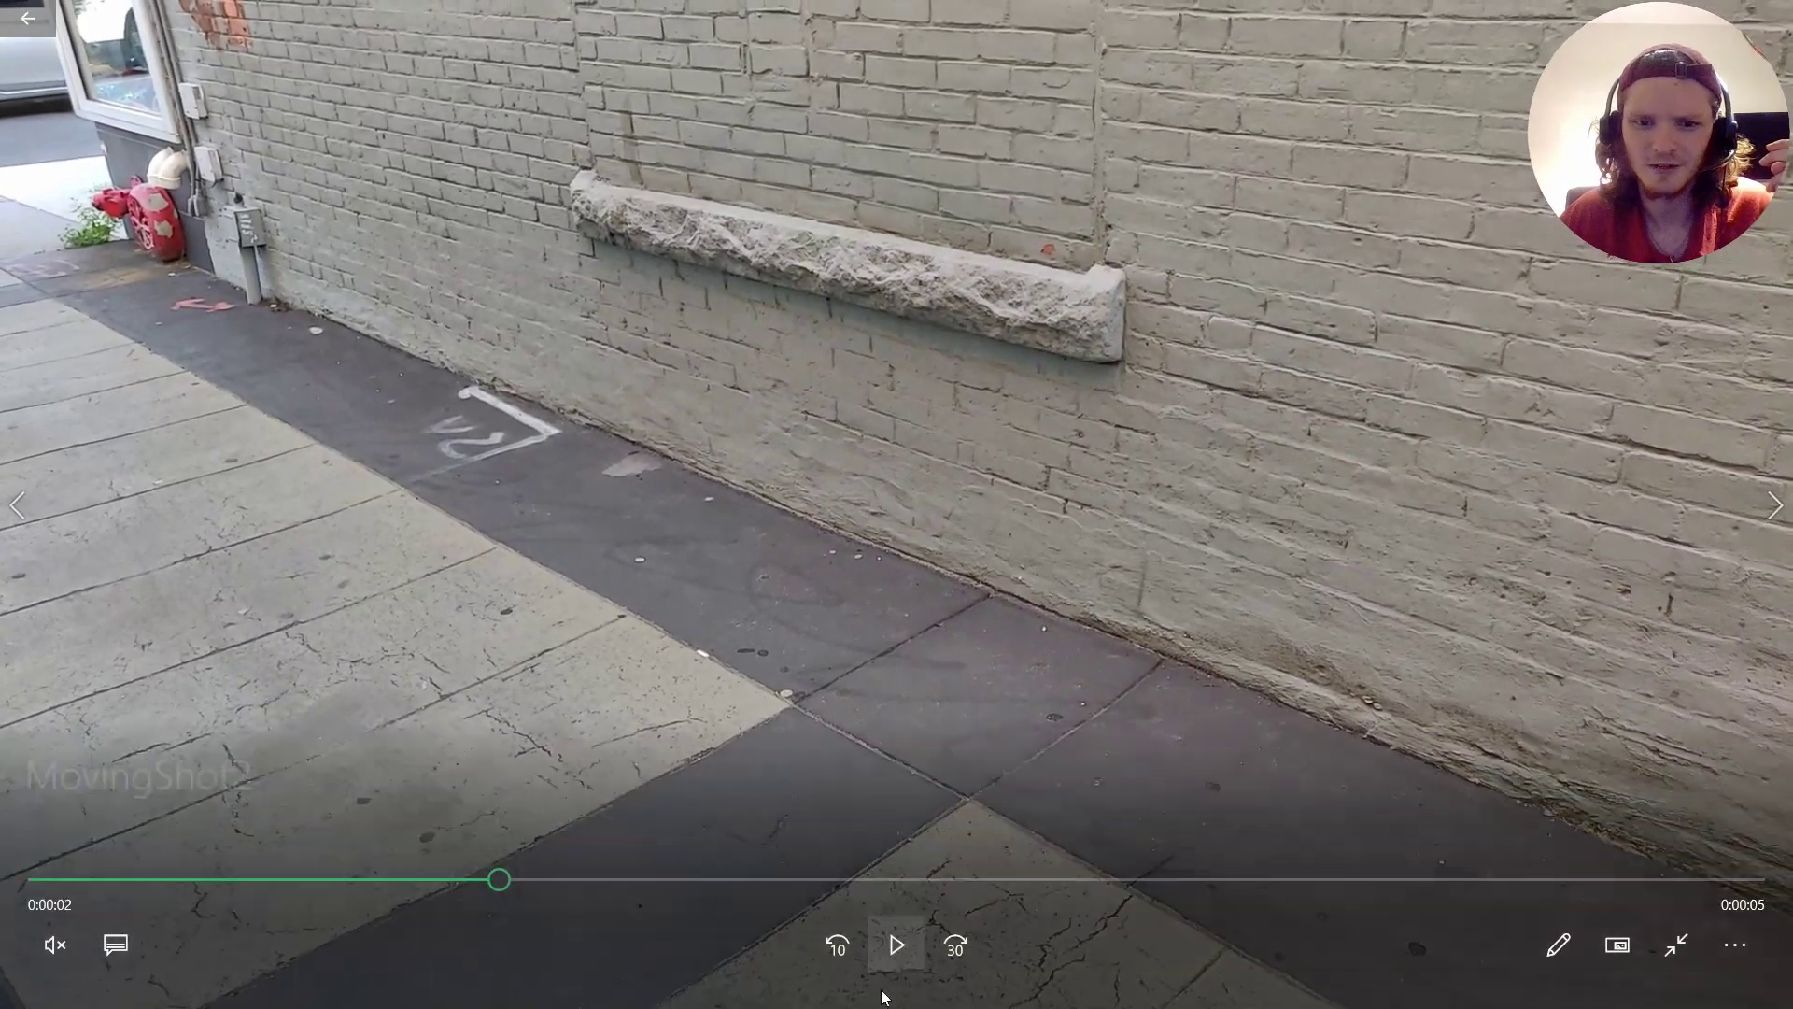
{"action": "left_click", "coordinate": [75, 880]}
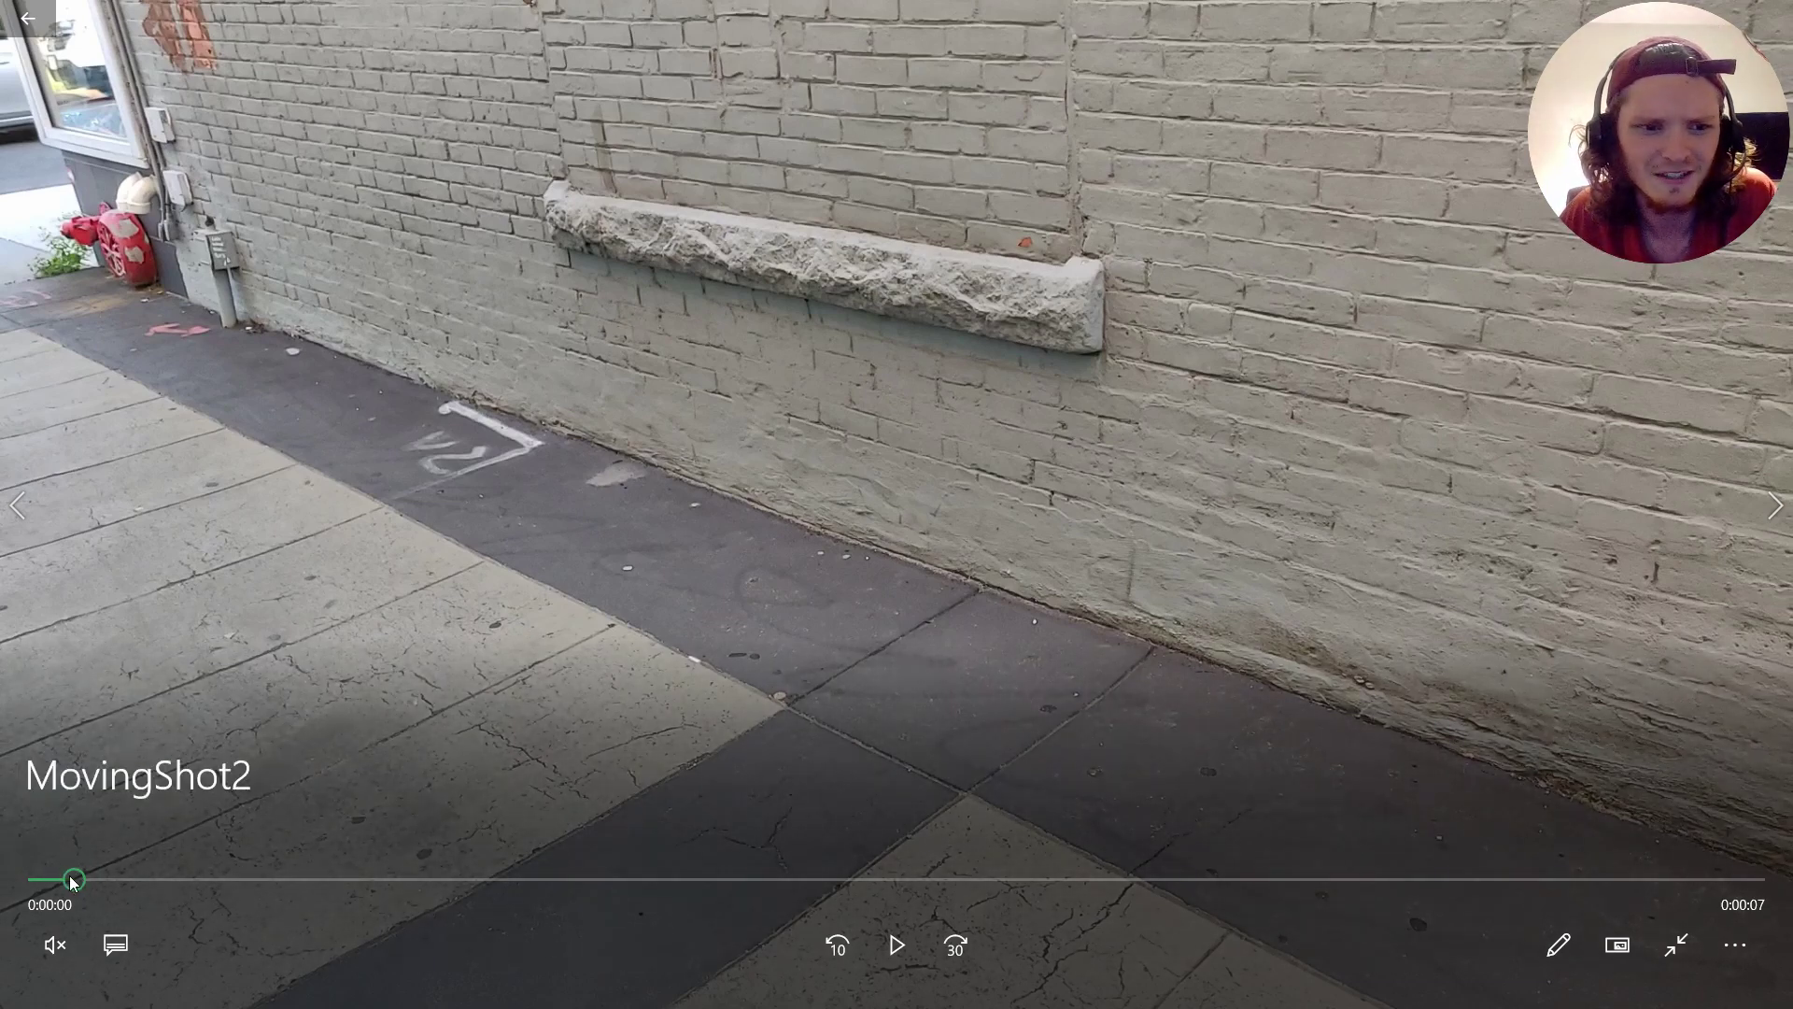
{"action": "left_click_drag", "start_coordinate": [73, 882], "coordinate": [115, 882]}
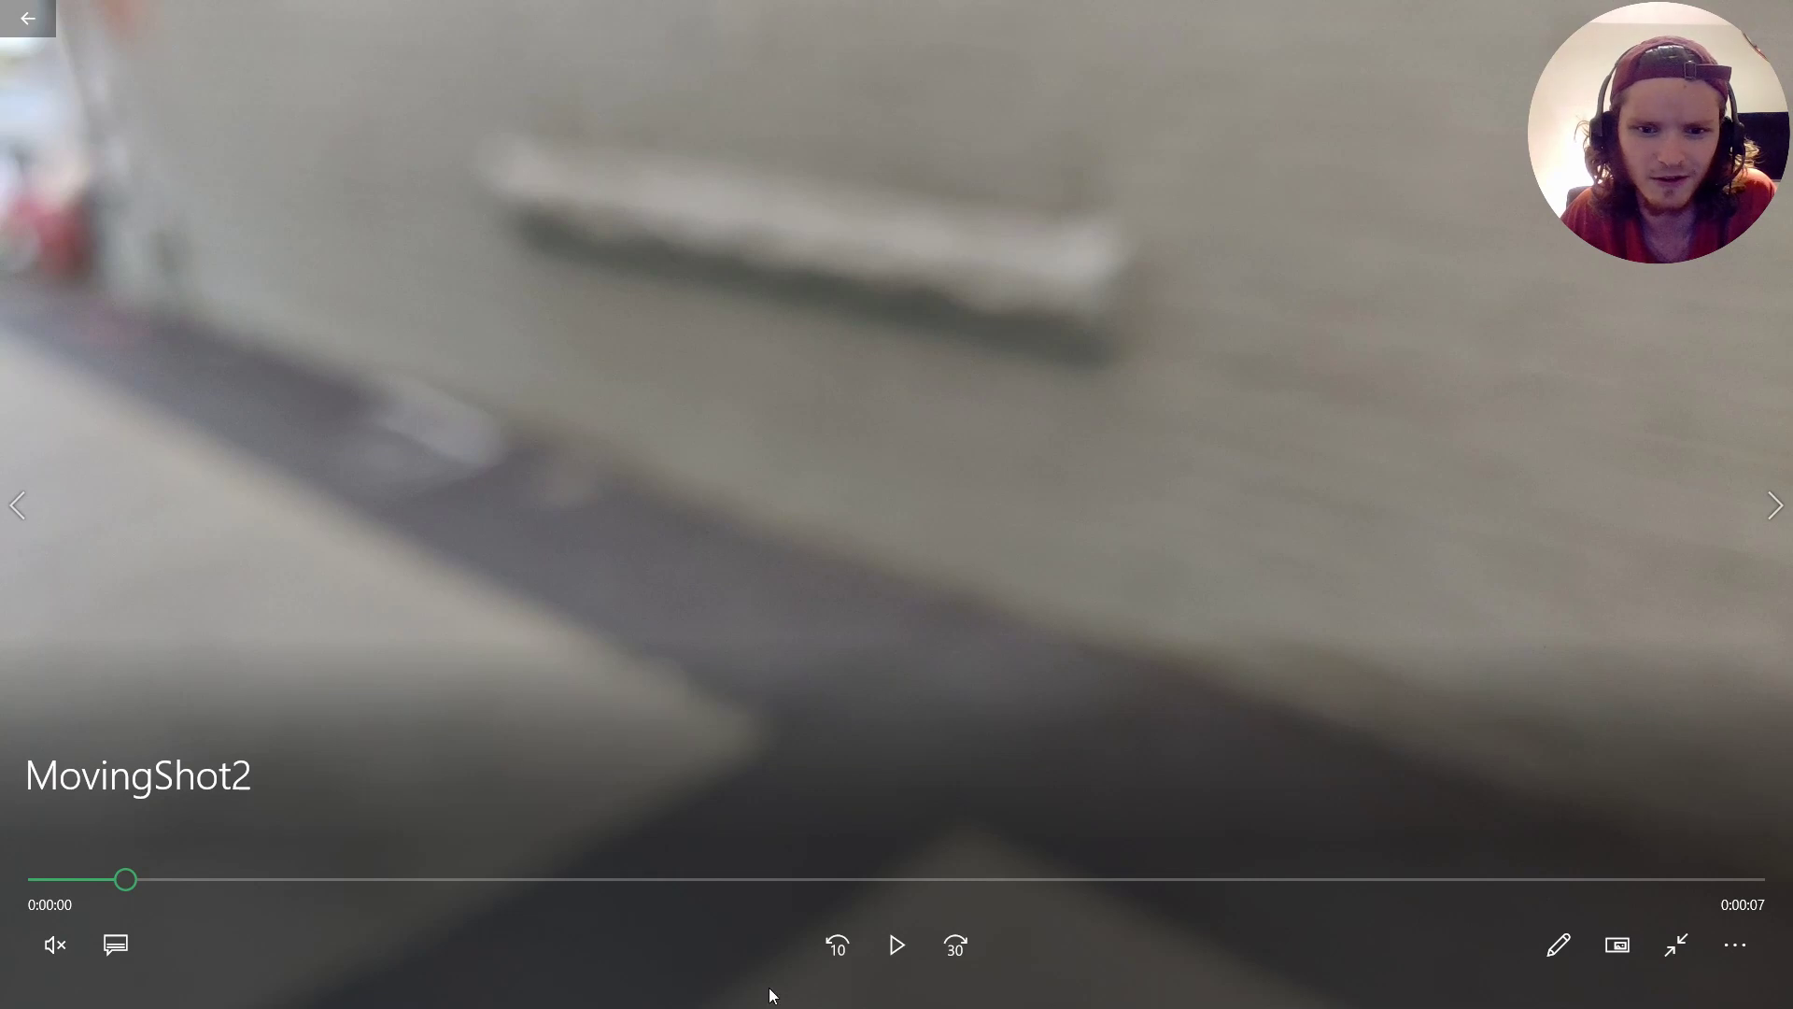
{"action": "left_click", "coordinate": [895, 945]}
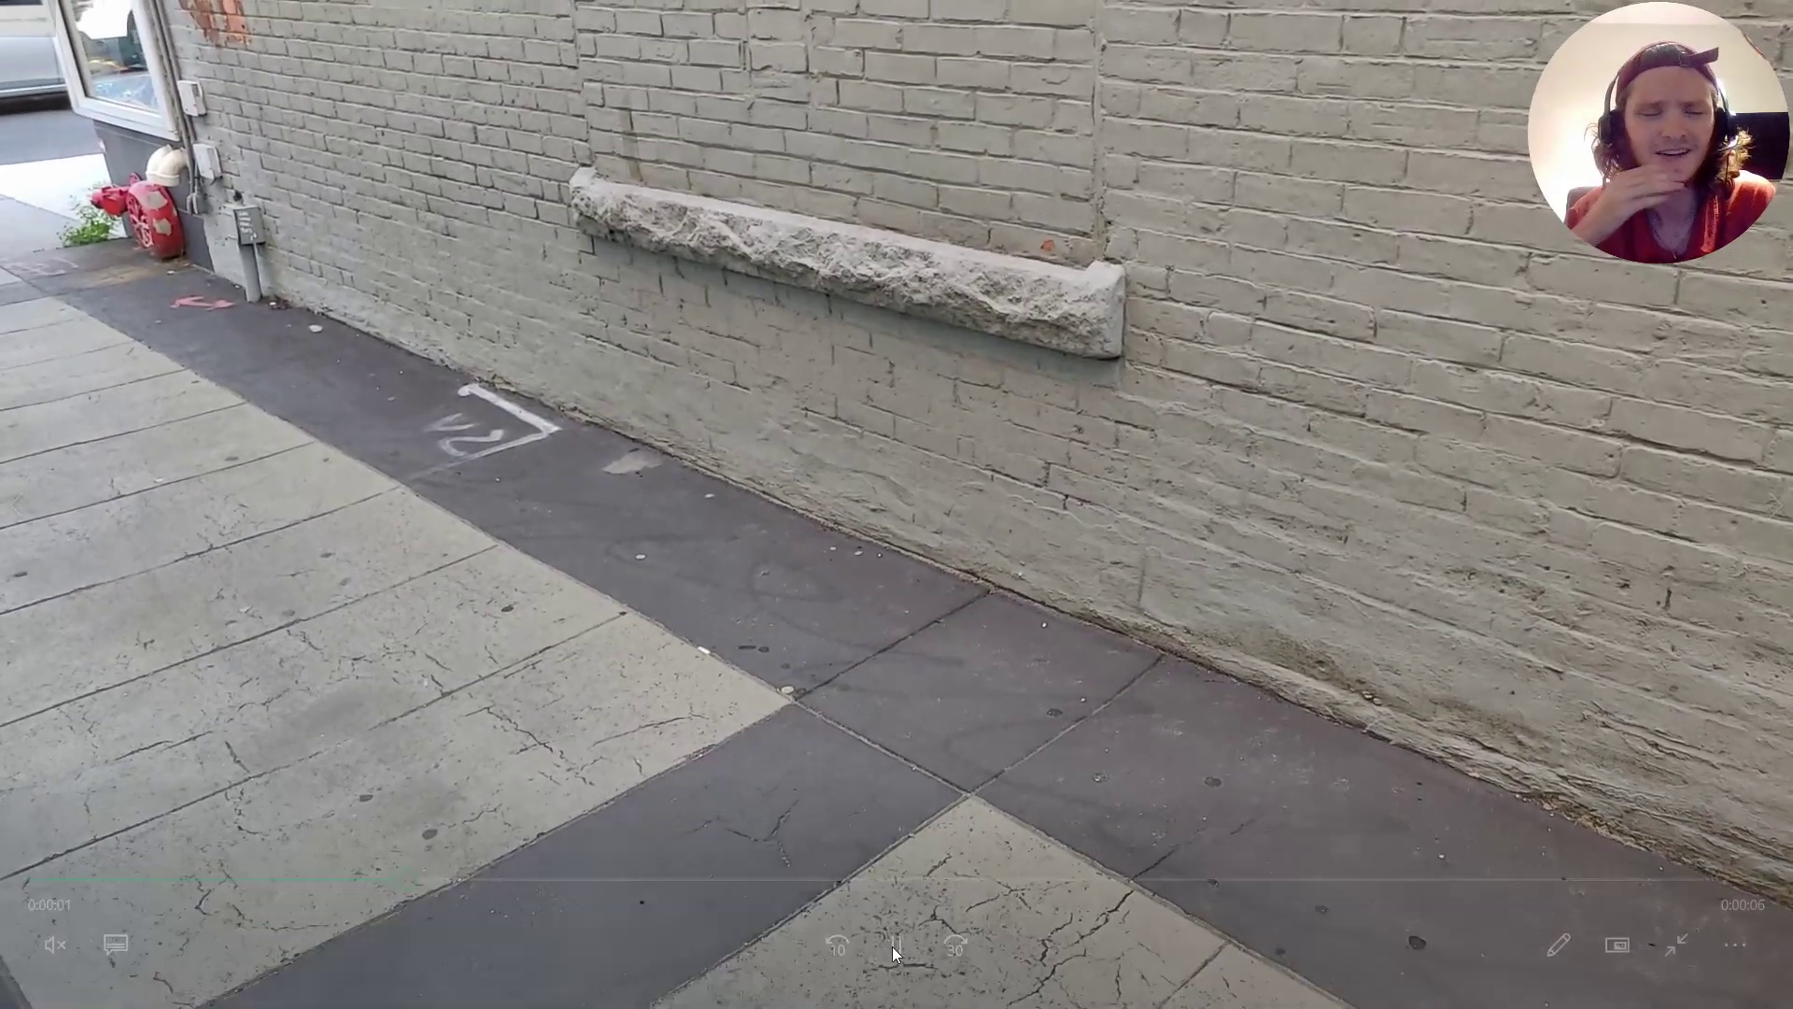
{"action": "left_click", "coordinate": [895, 945]}
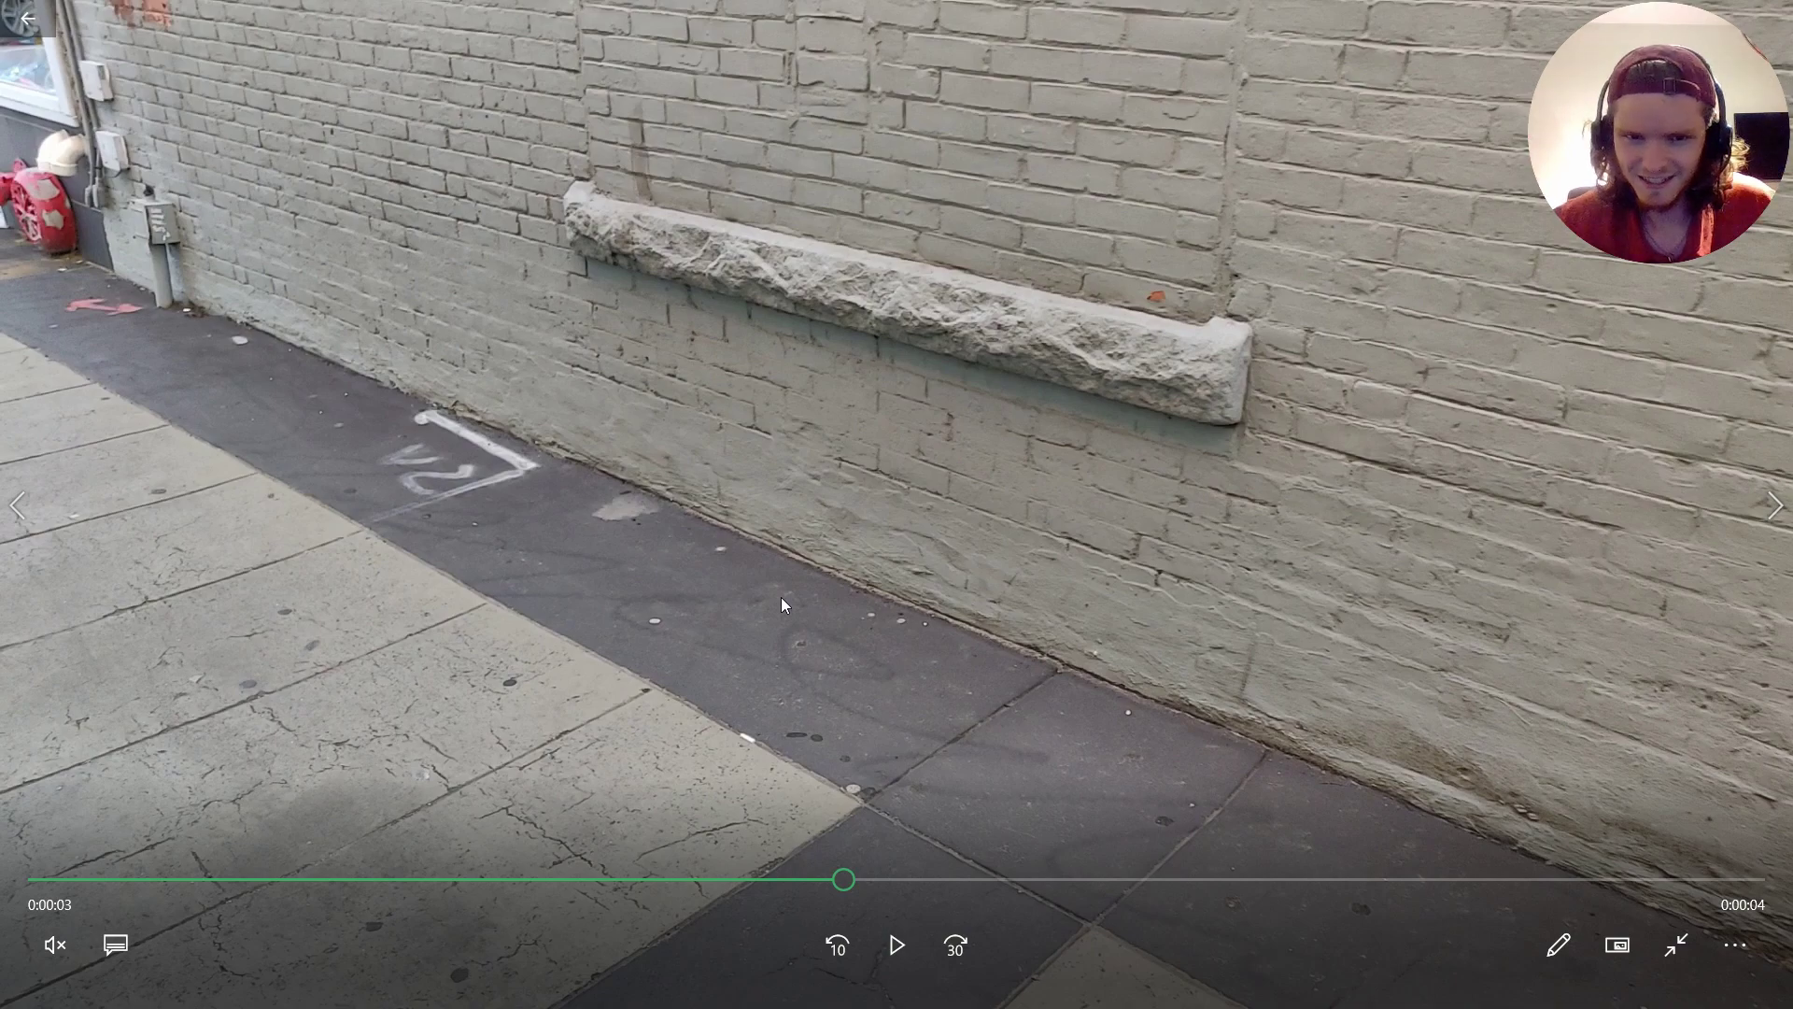
{"action": "left_click", "coordinate": [895, 943]}
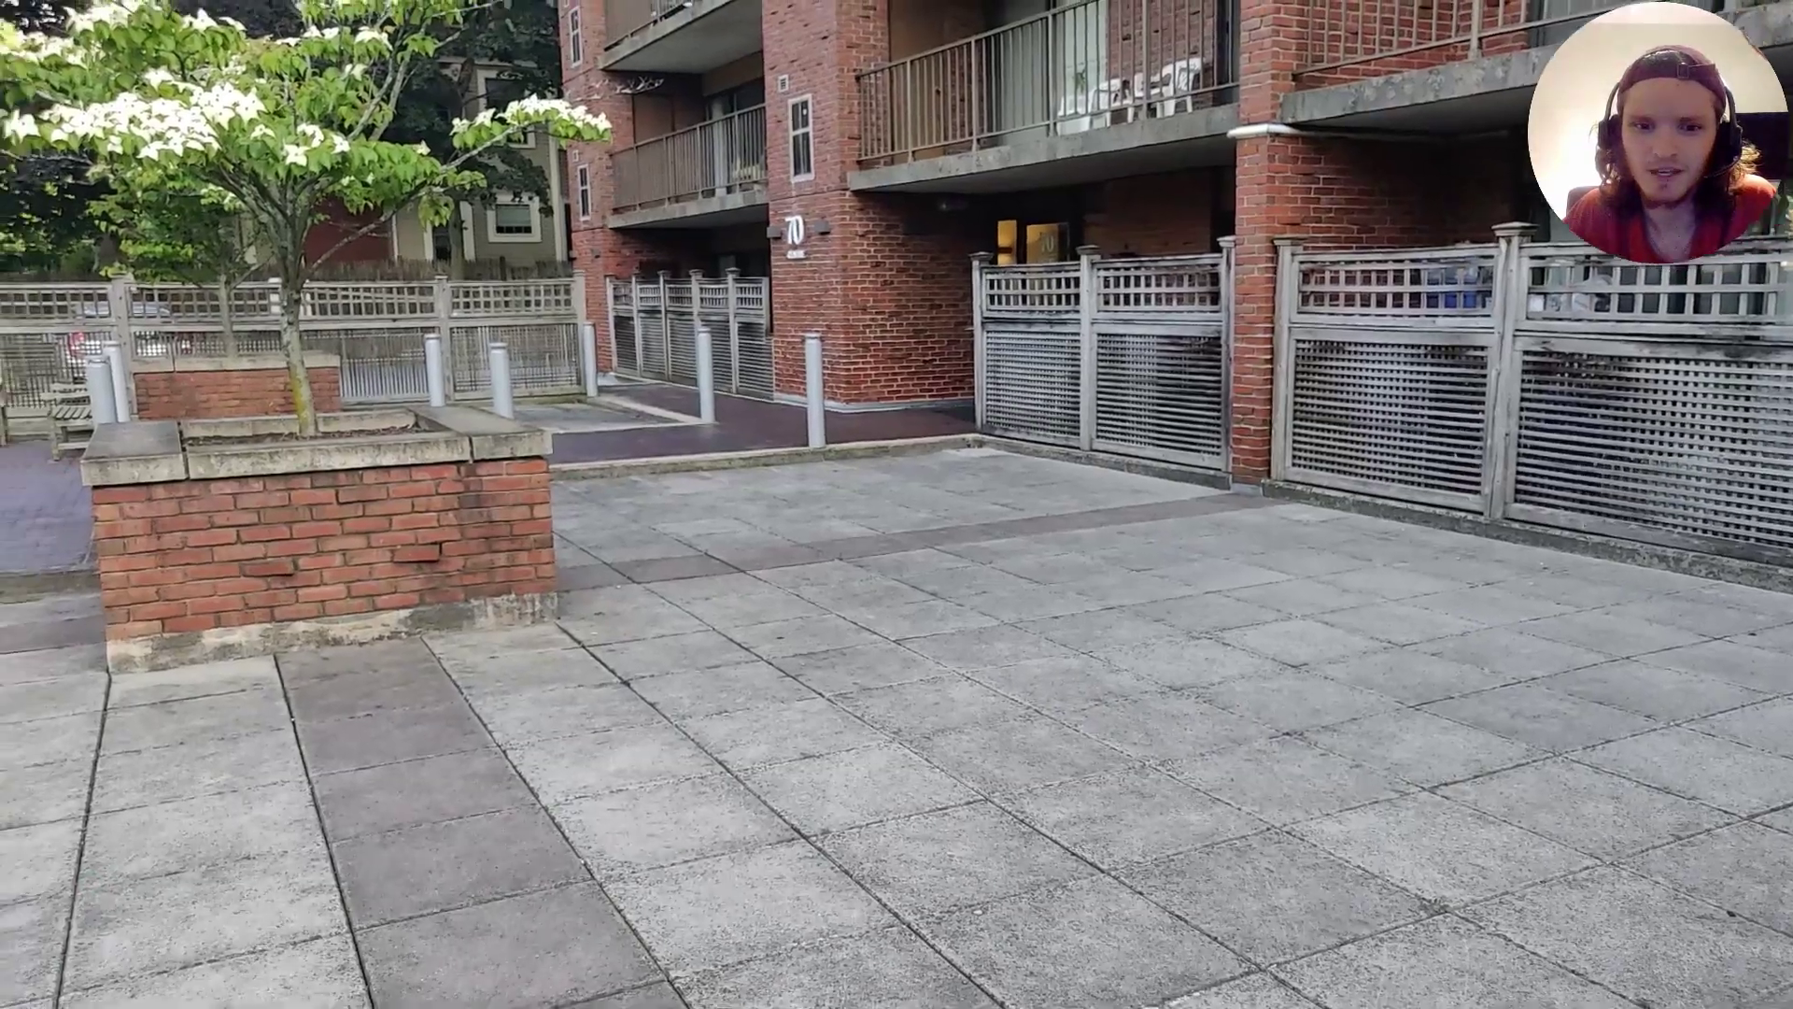
Watch the Tripod clip to examine its camera motion, and close the [8] CameraTrack folder window
{"action": "mouse_move", "coordinate": [893, 939]}
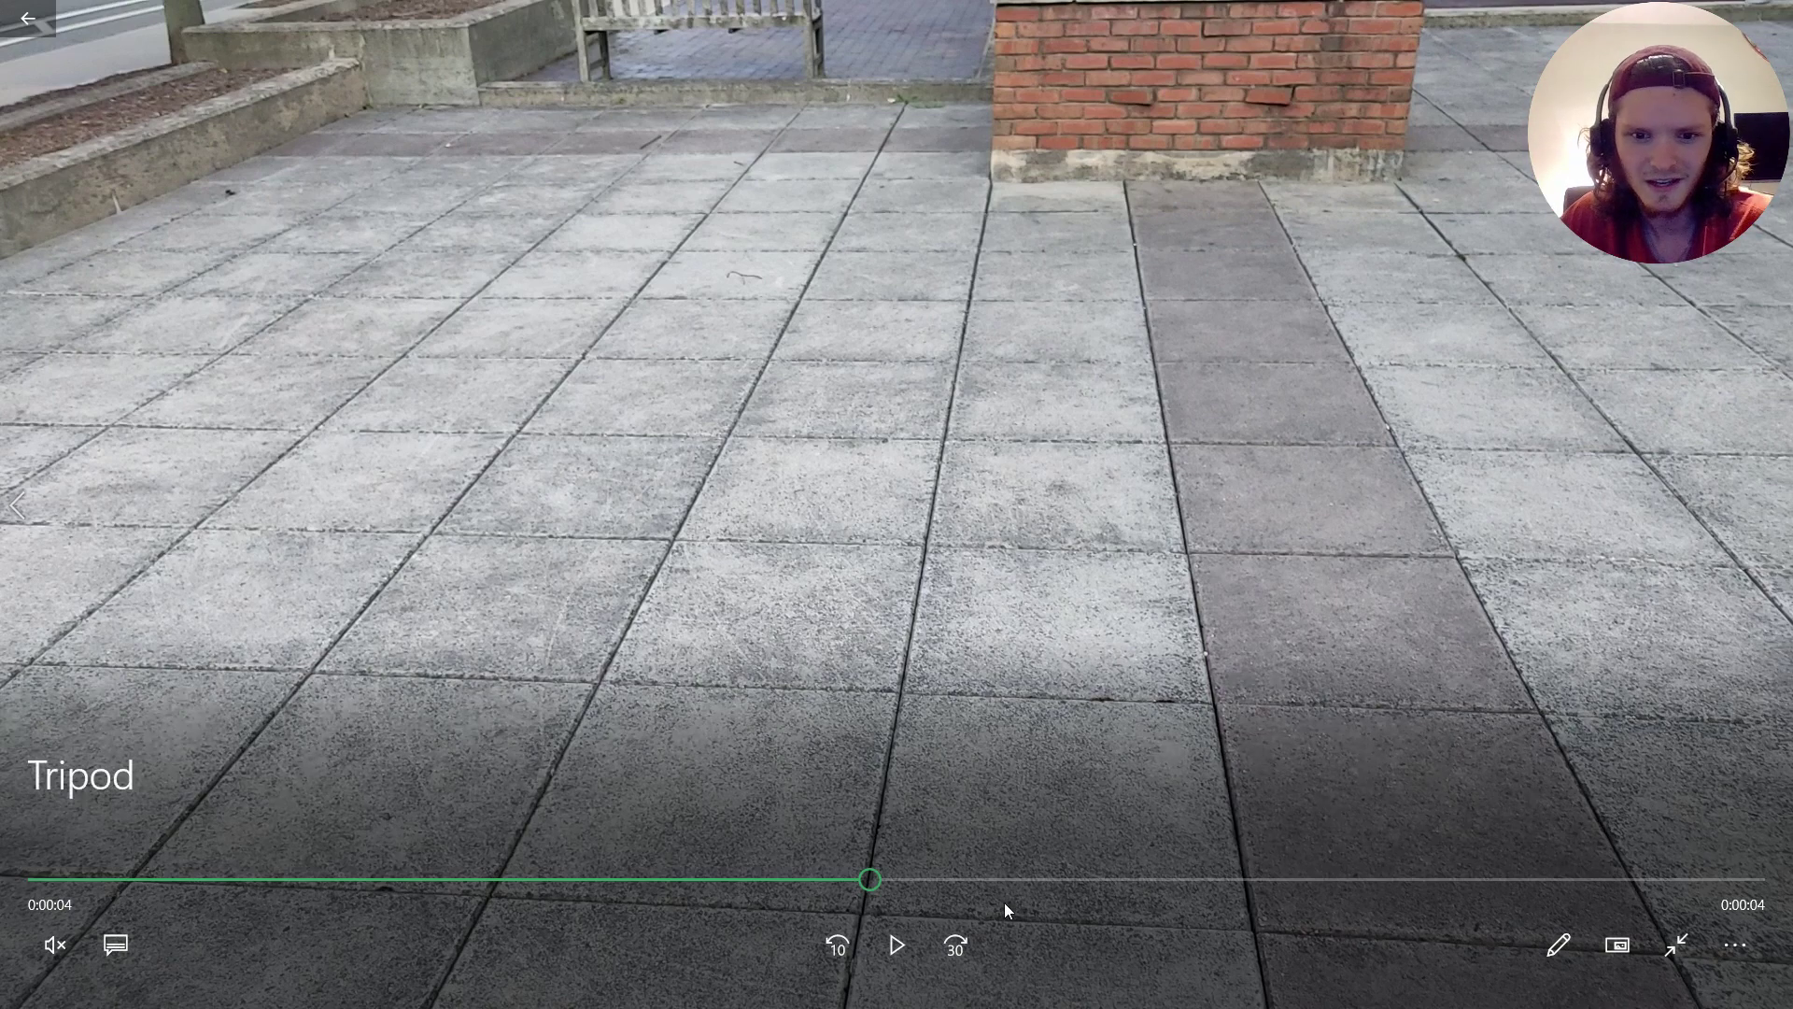
{"action": "left_click", "coordinate": [895, 939]}
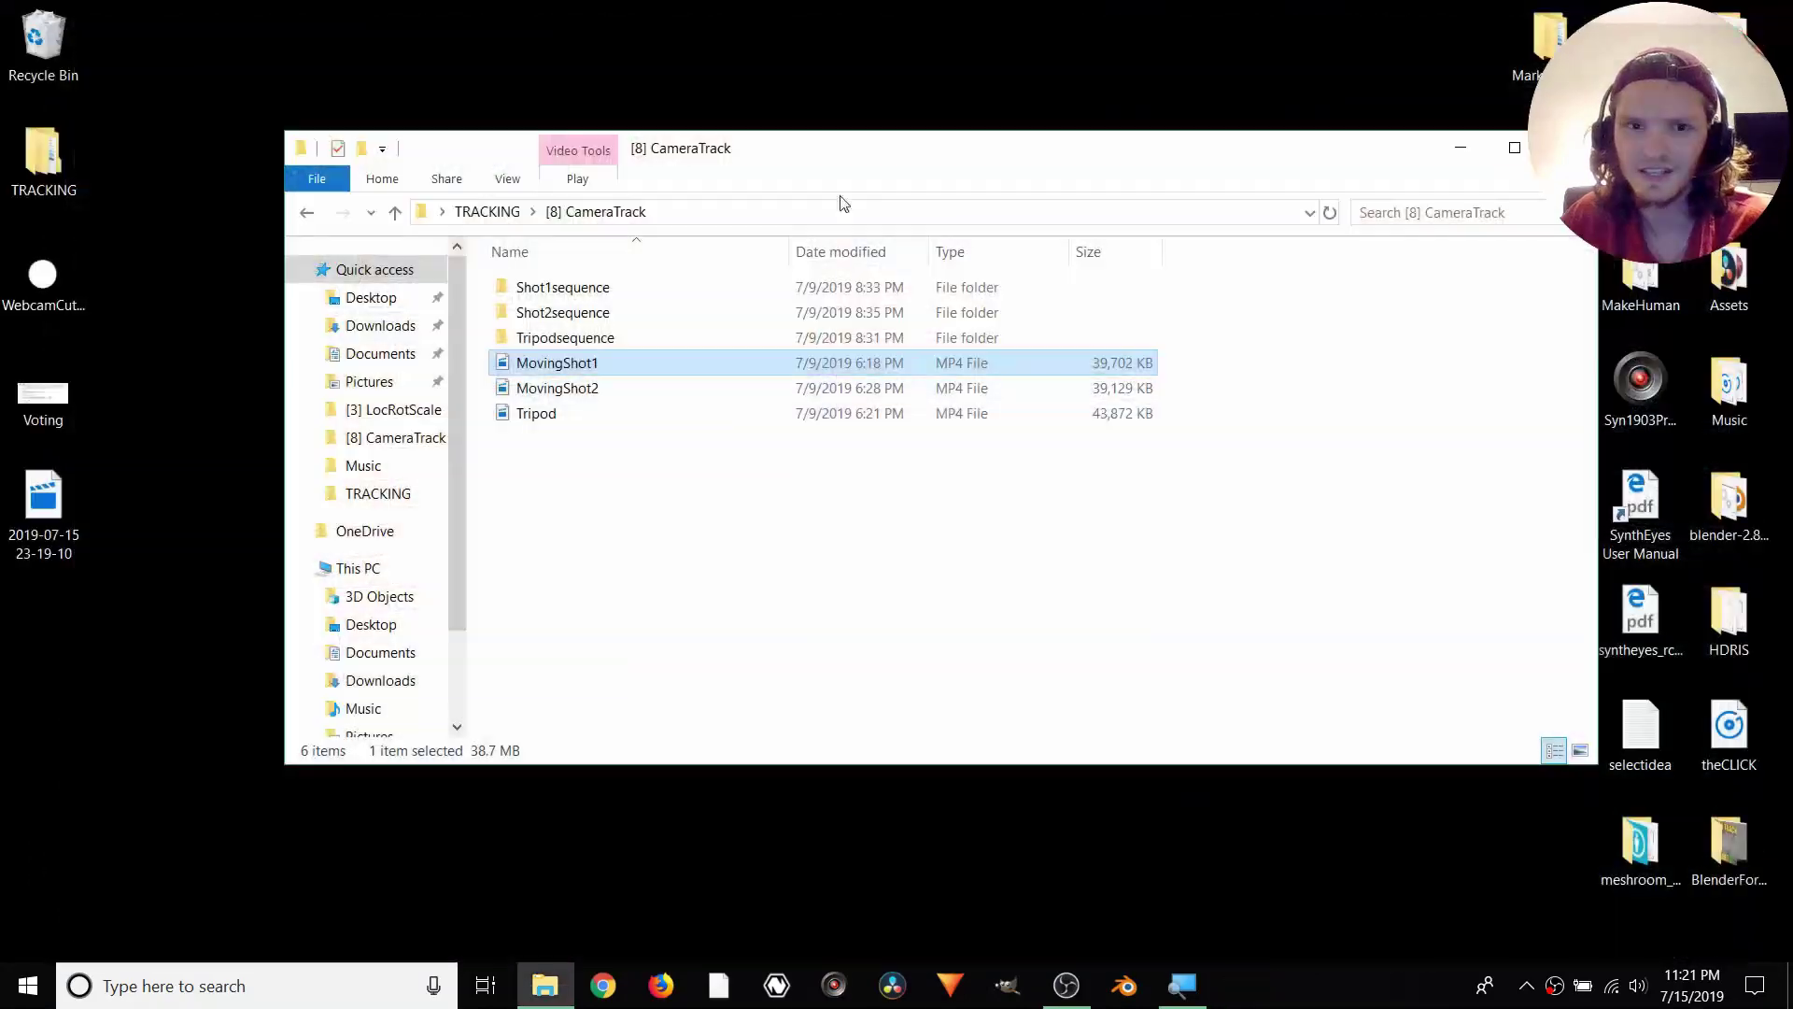
{"action": "left_click", "coordinate": [625, 663]}
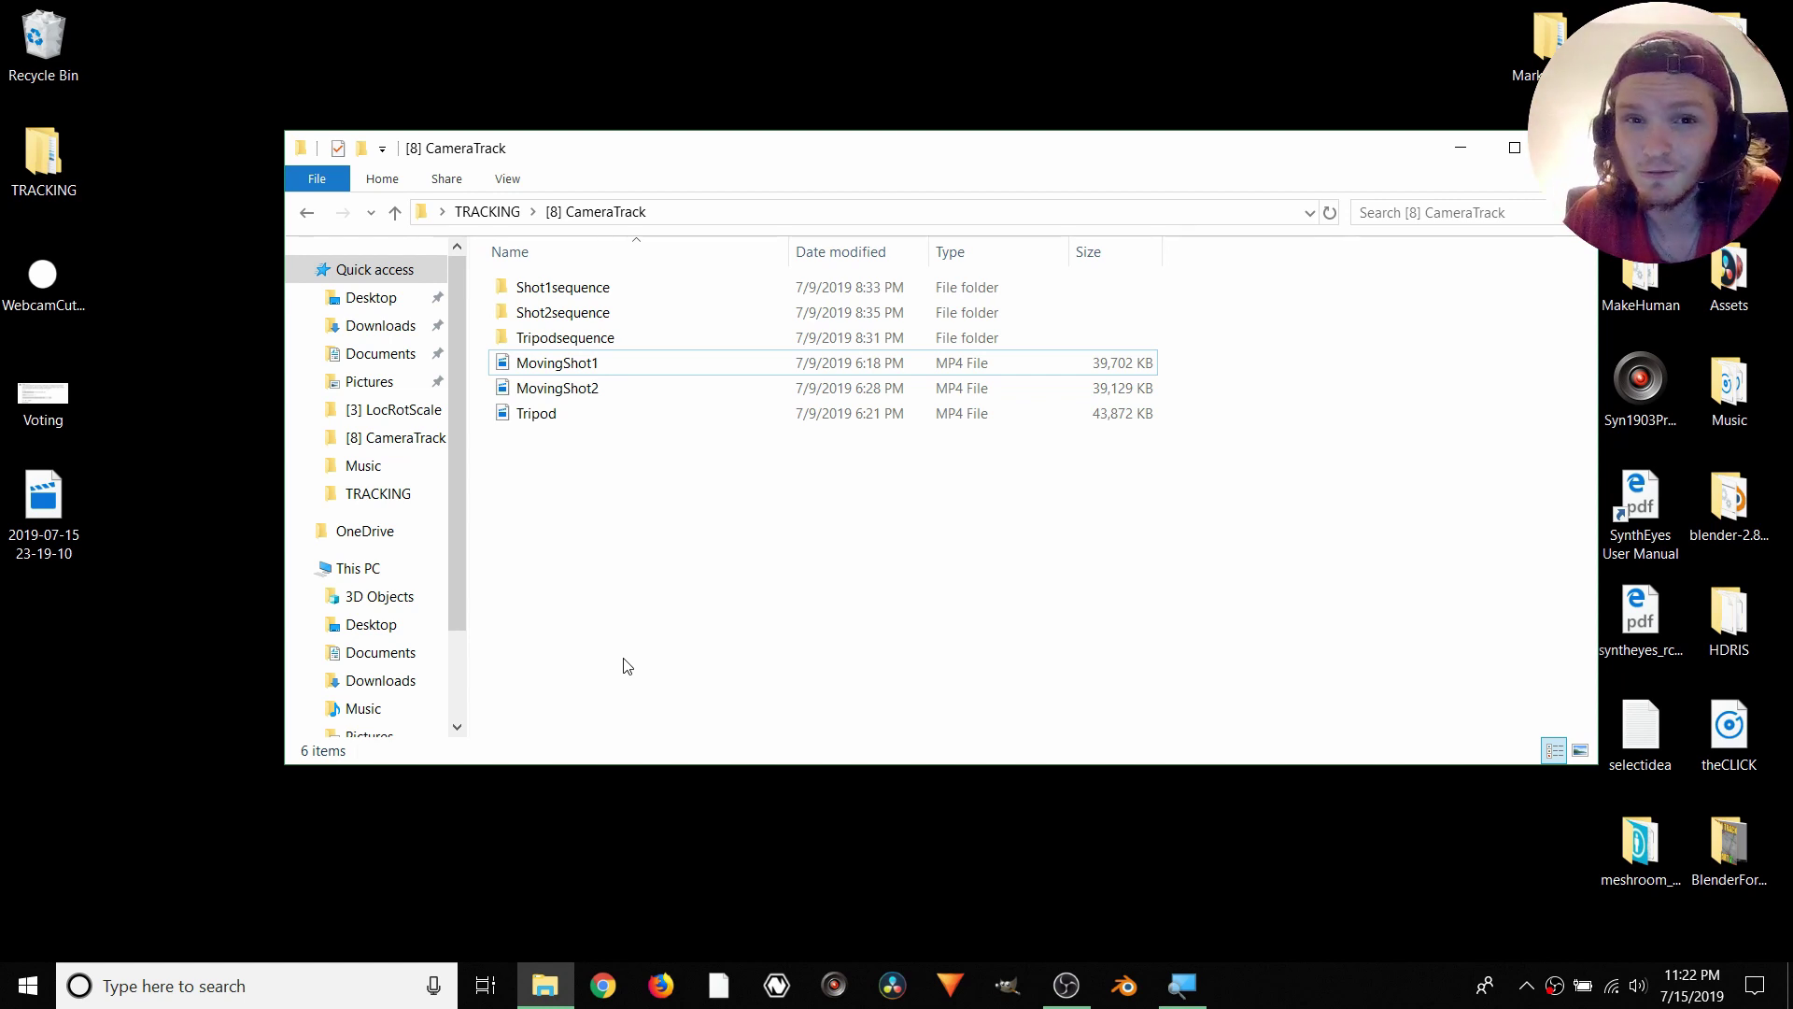
{"action": "left_click_drag", "start_coordinate": [969, 165], "coordinate": [708, 168]}
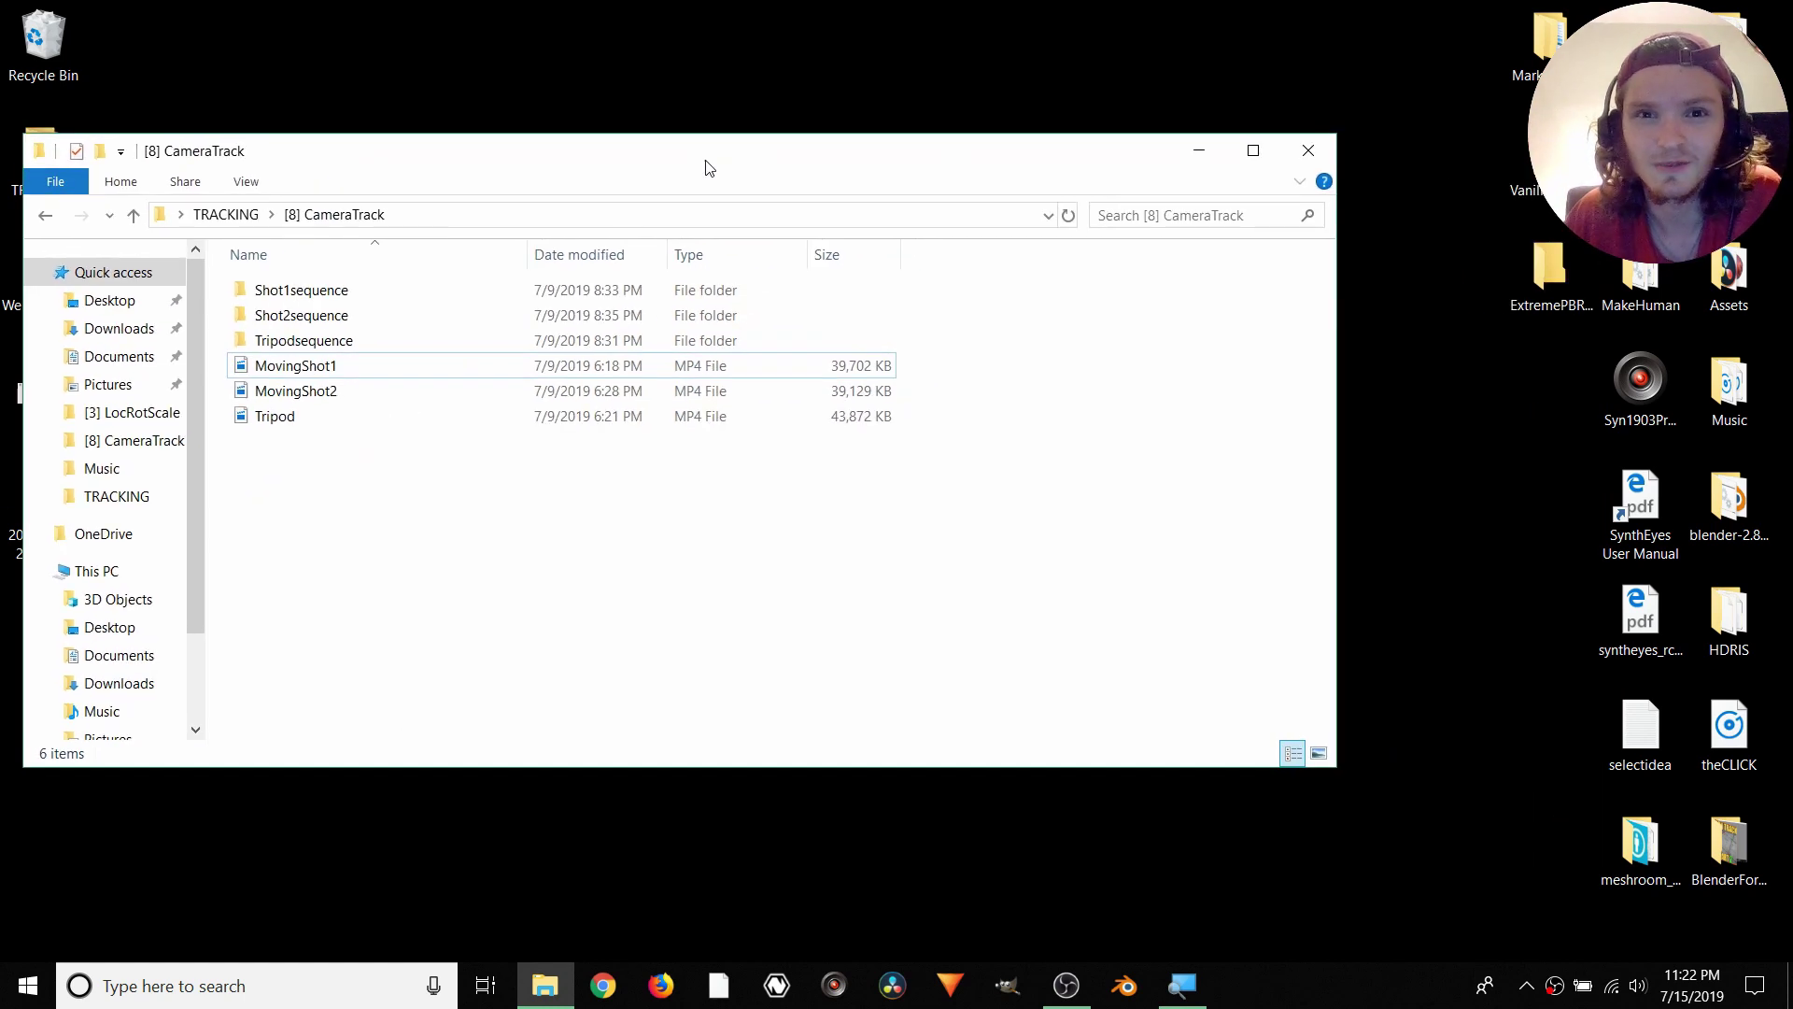
{"action": "left_click", "coordinate": [1308, 150]}
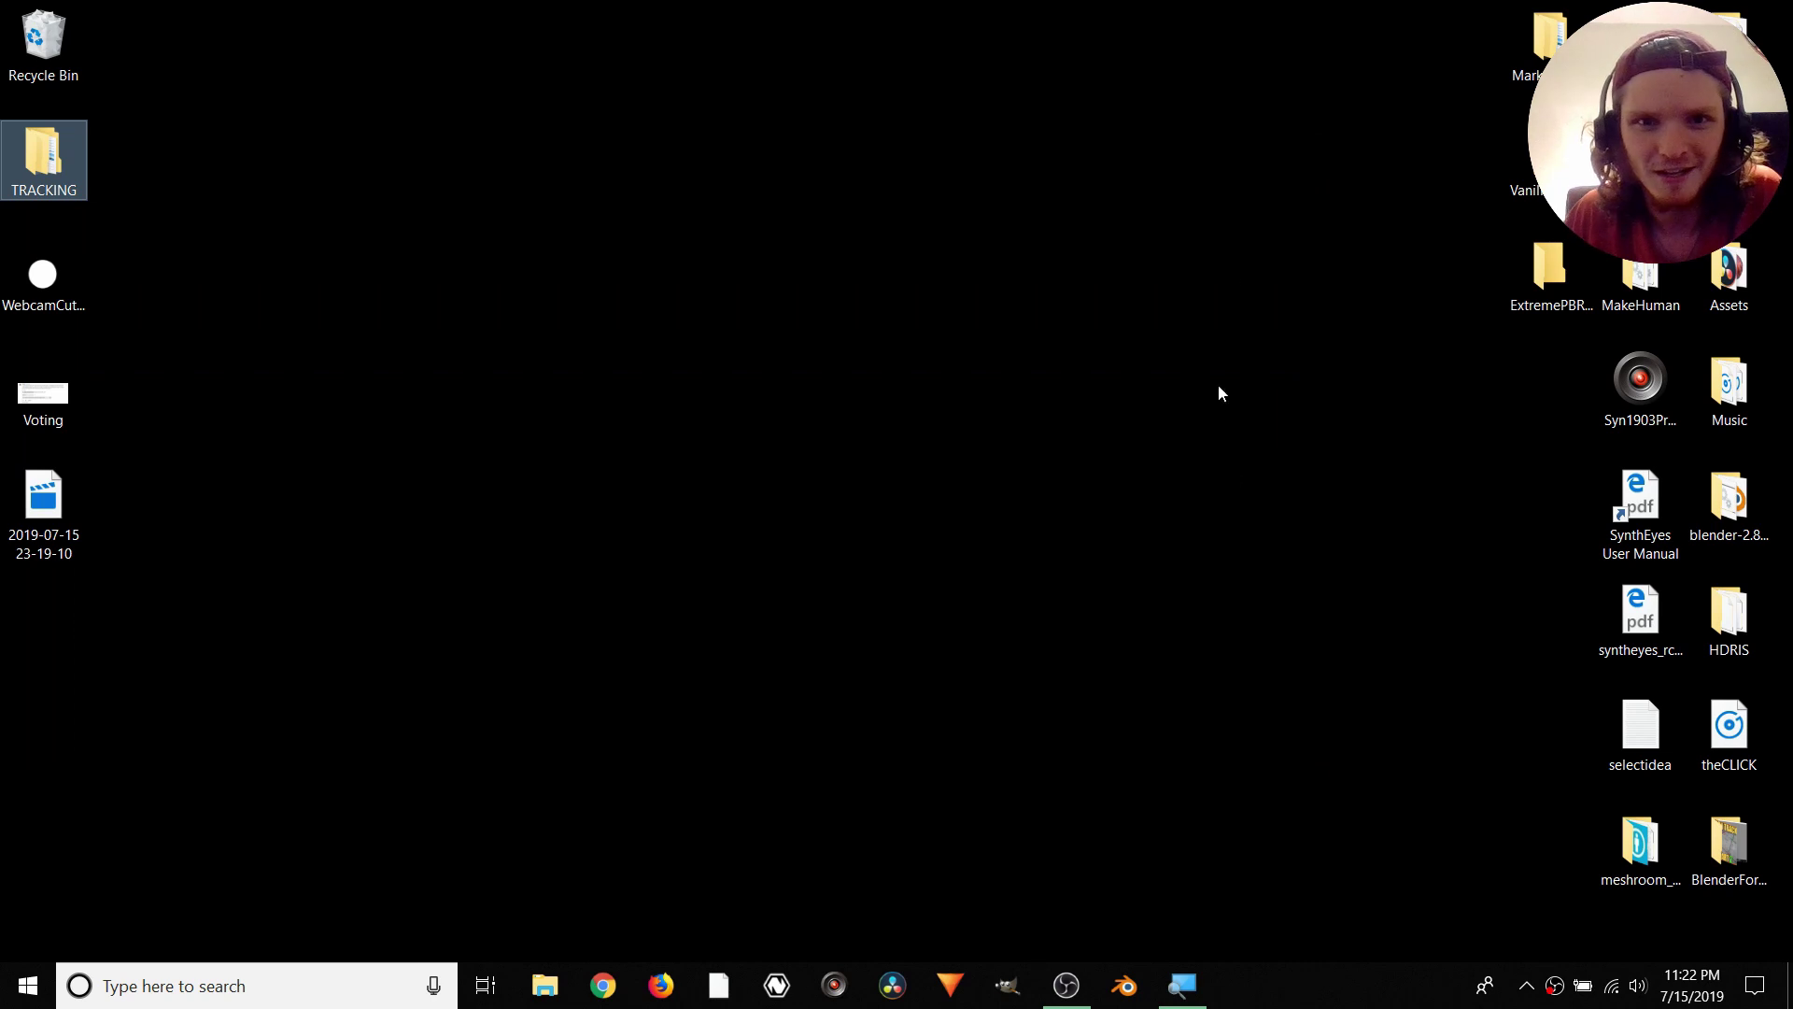
Launch Blender with the default scene and set the color management view transform to Standard
{"action": "left_click", "coordinate": [1124, 986]}
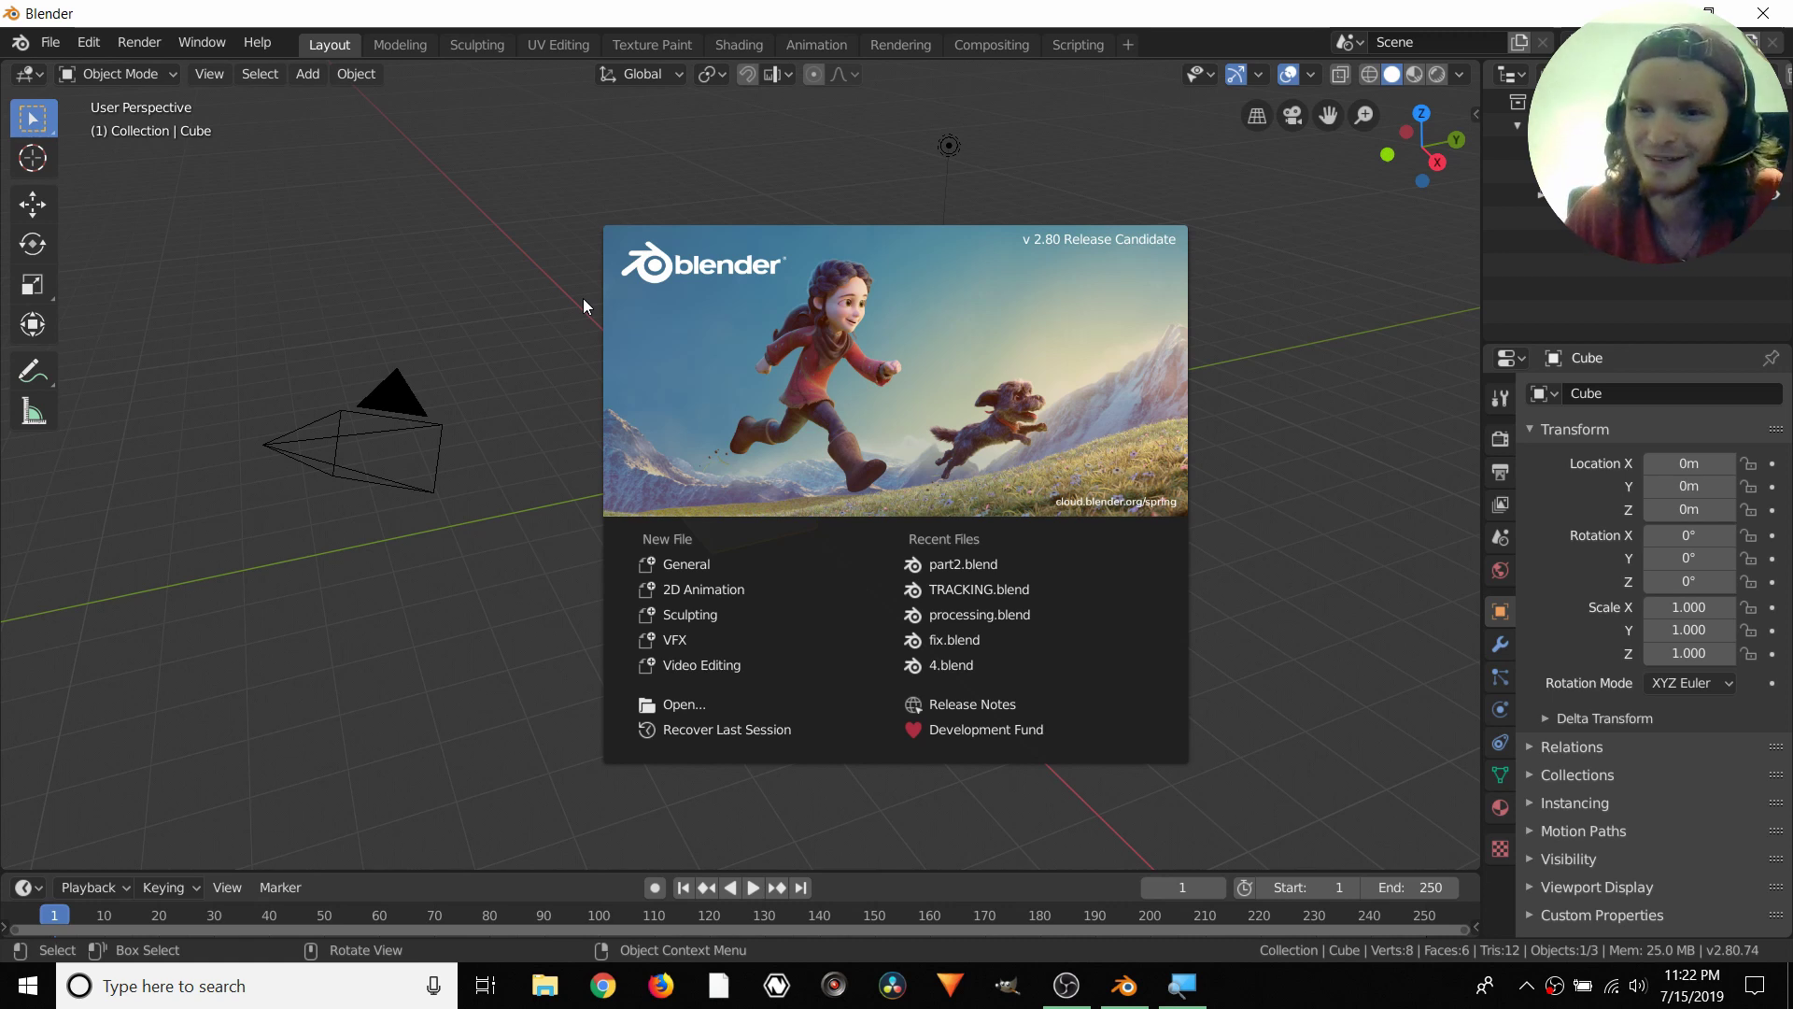
{"action": "left_click", "coordinate": [583, 299]}
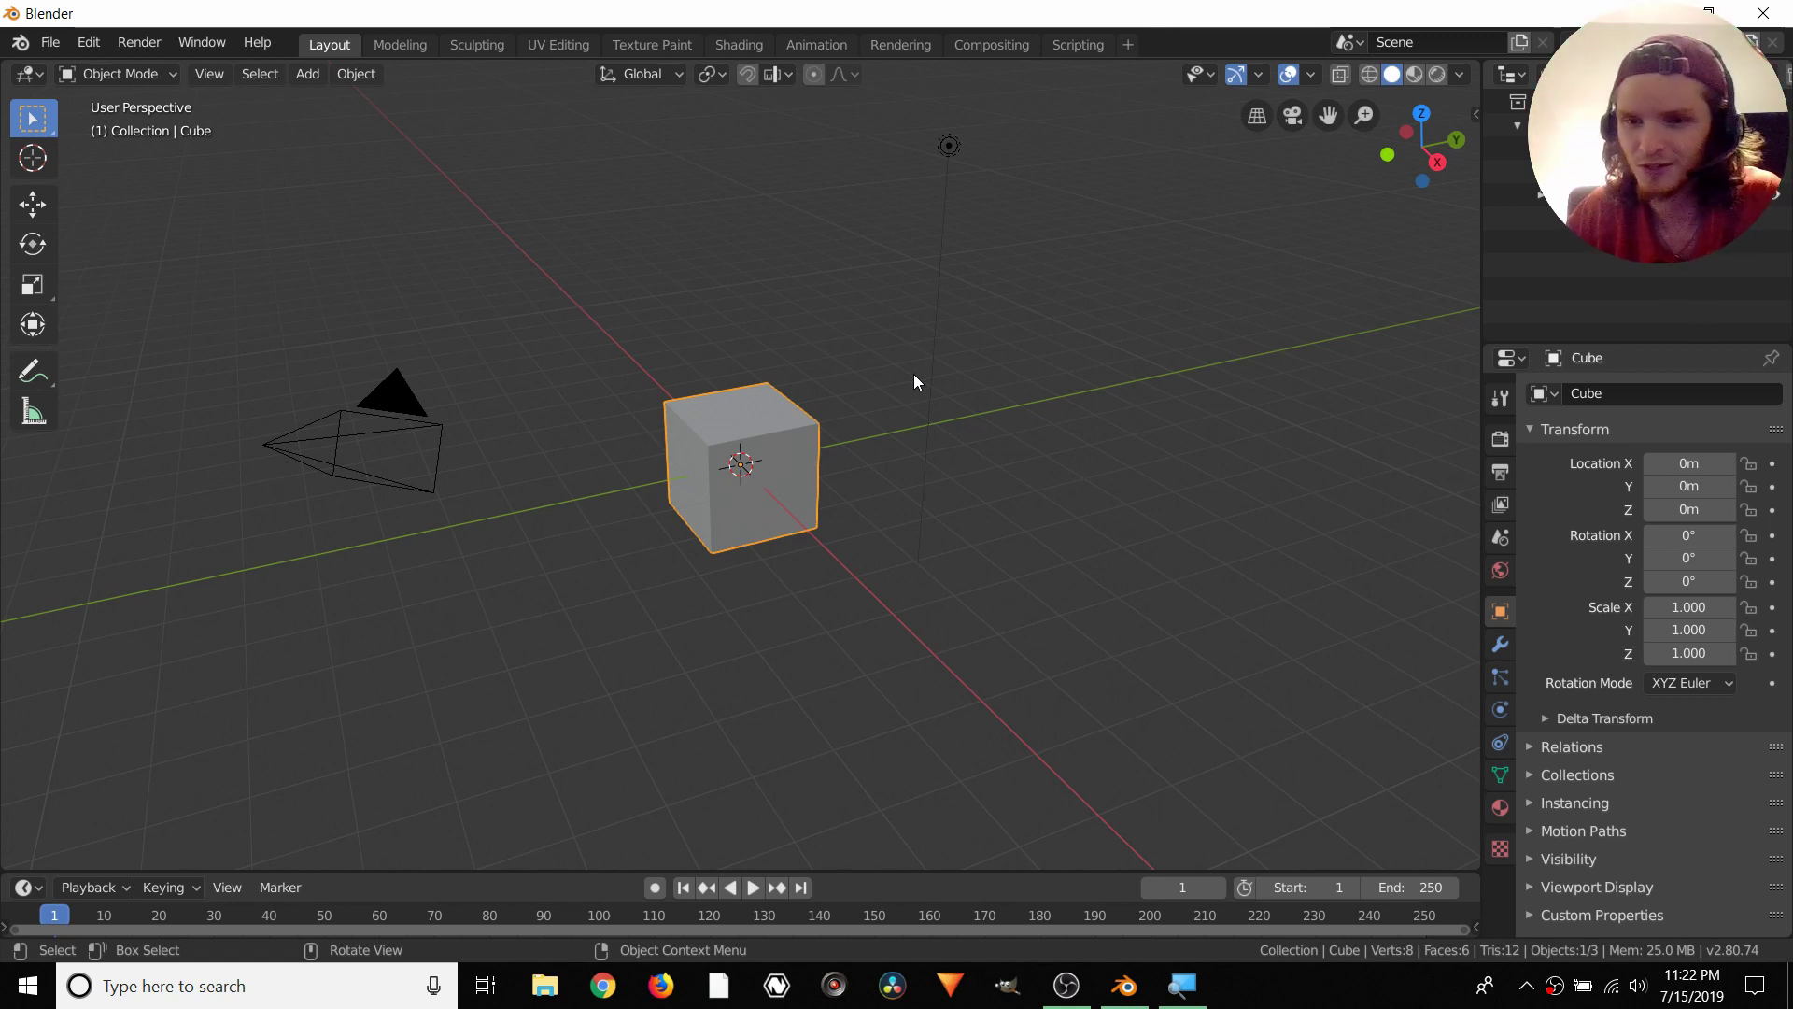
{"action": "left_click", "coordinate": [1503, 453]}
{"action": "left_click", "coordinate": [1620, 914]}
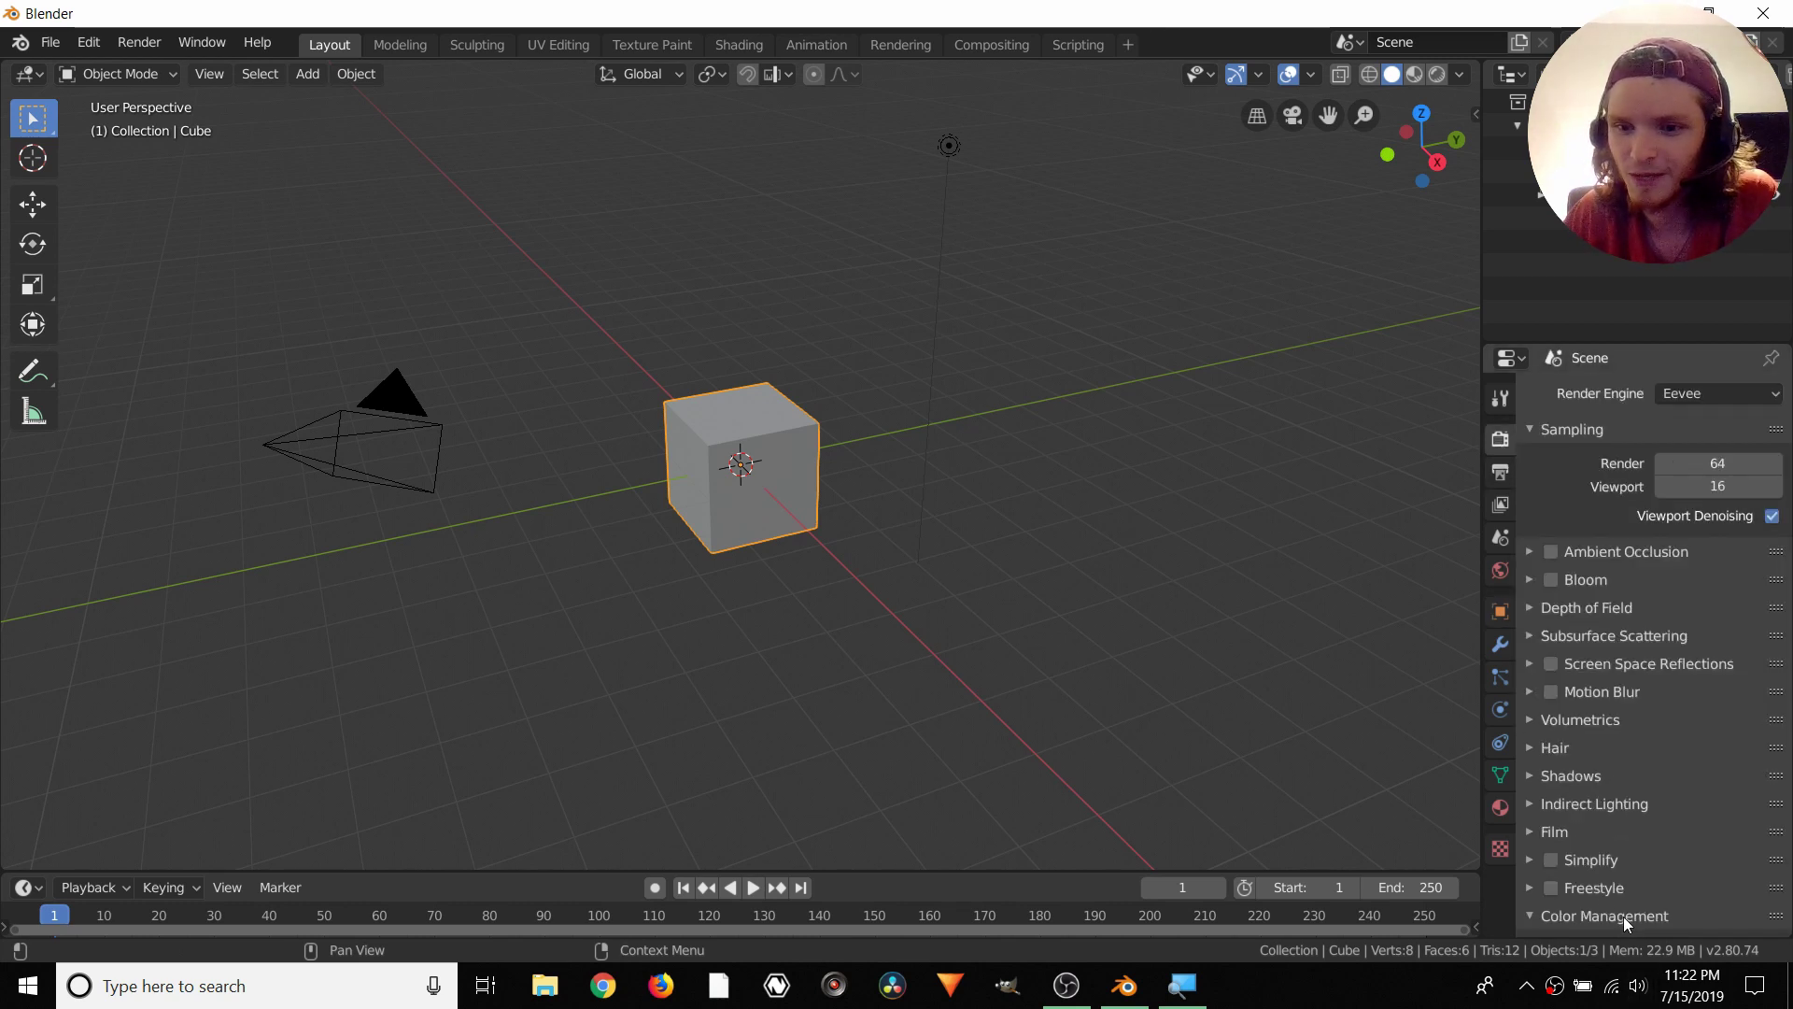
{"action": "scroll", "coordinate": [1631, 818], "scroll_direction": "down", "scroll_amount": 5}
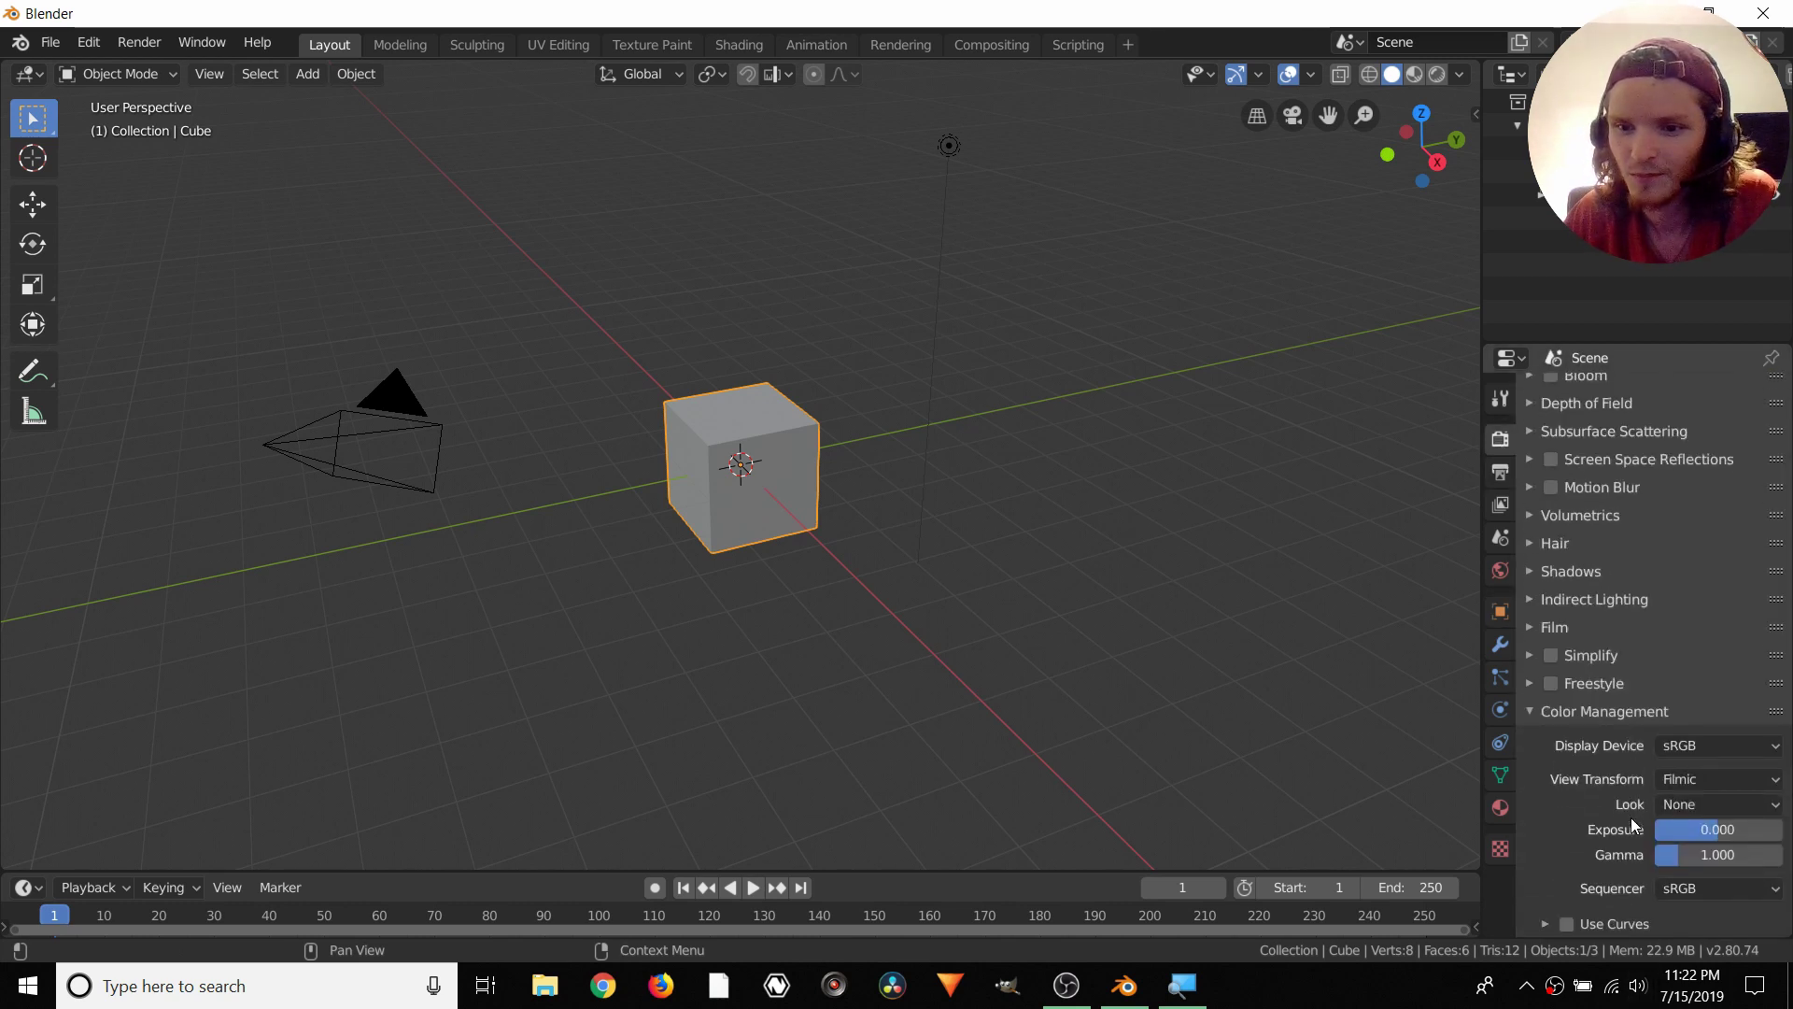
{"action": "left_click", "coordinate": [1688, 780]}
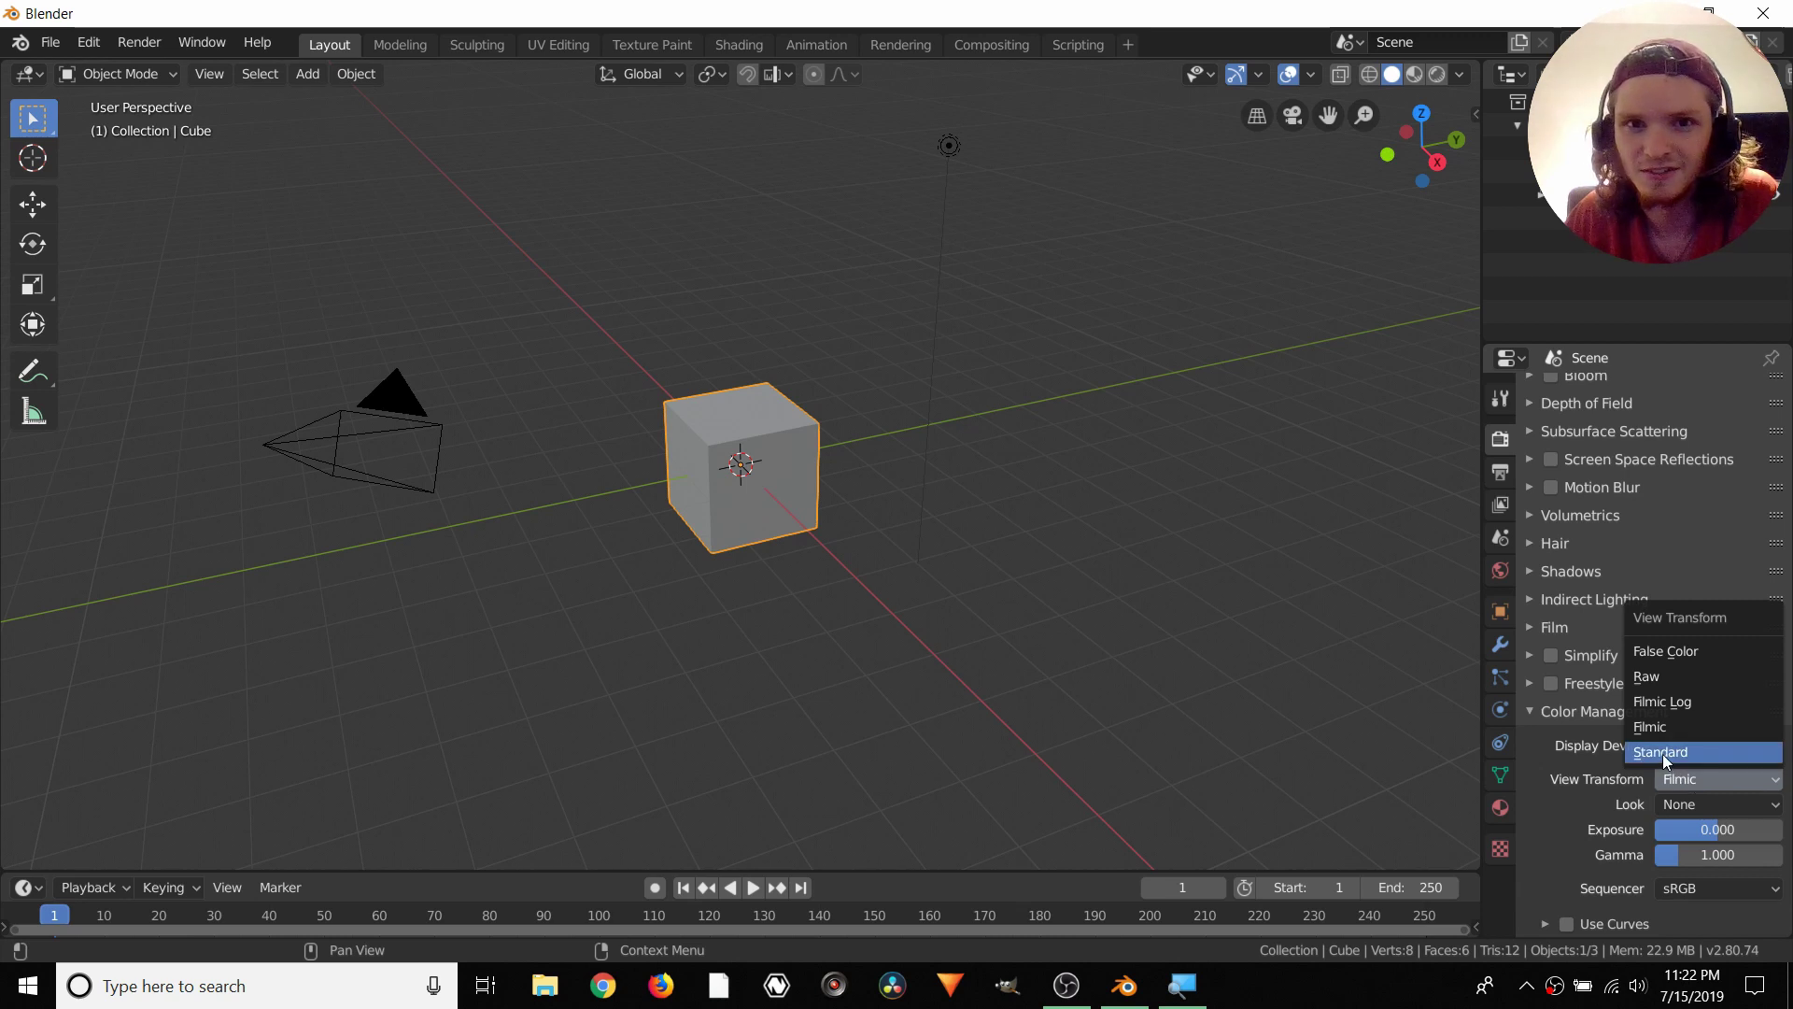
{"action": "left_click", "coordinate": [1663, 752]}
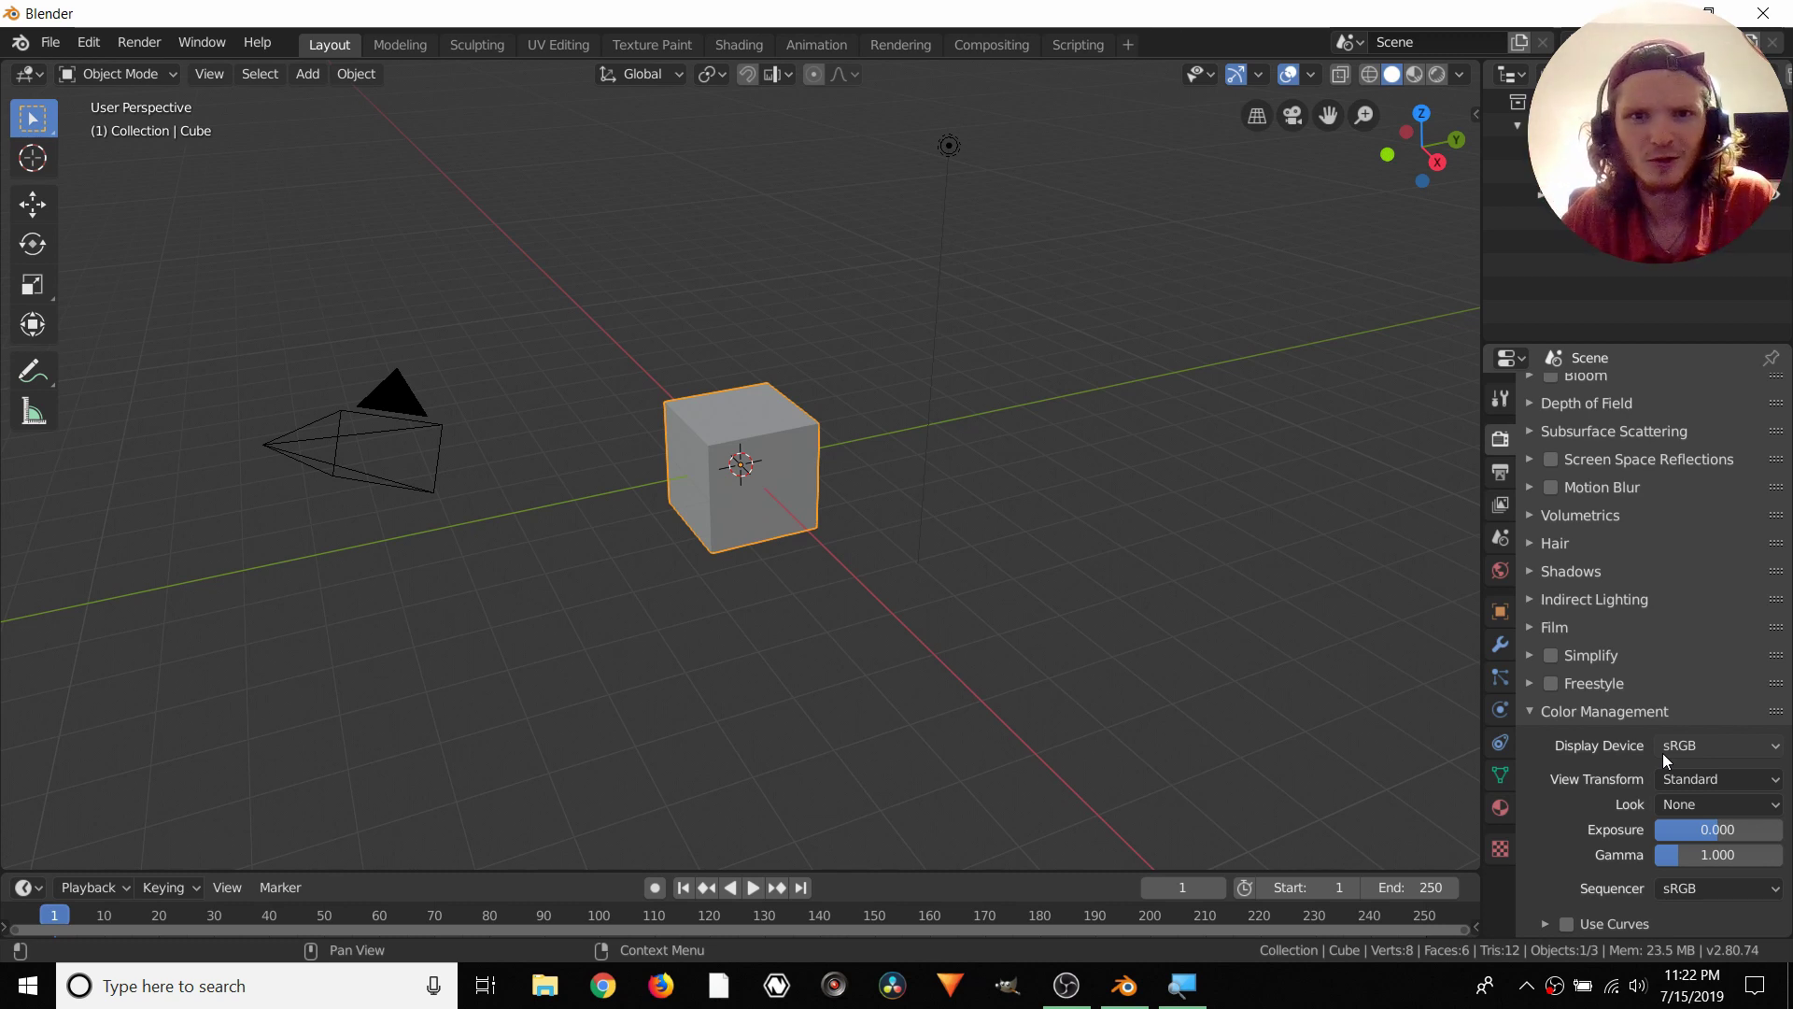
Set the scene's output frame rate to 30 fps
{"action": "left_click", "coordinate": [1500, 480]}
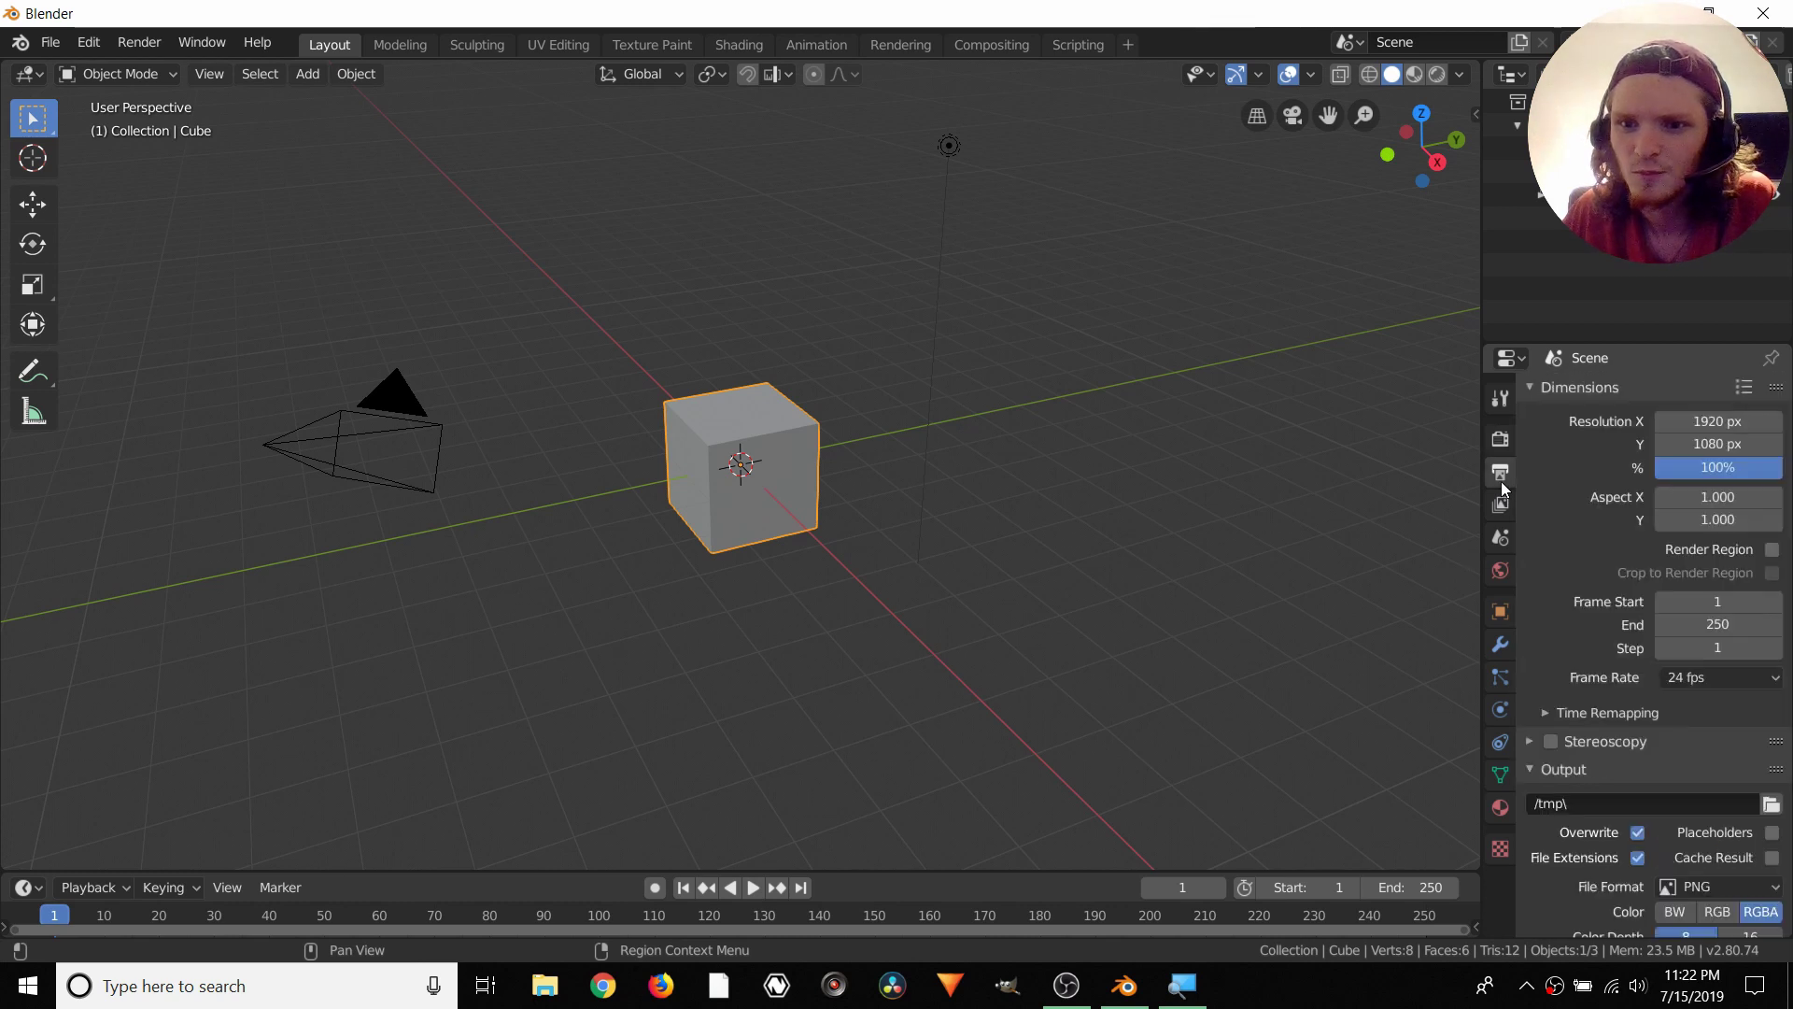
{"action": "left_click", "coordinate": [1690, 676]}
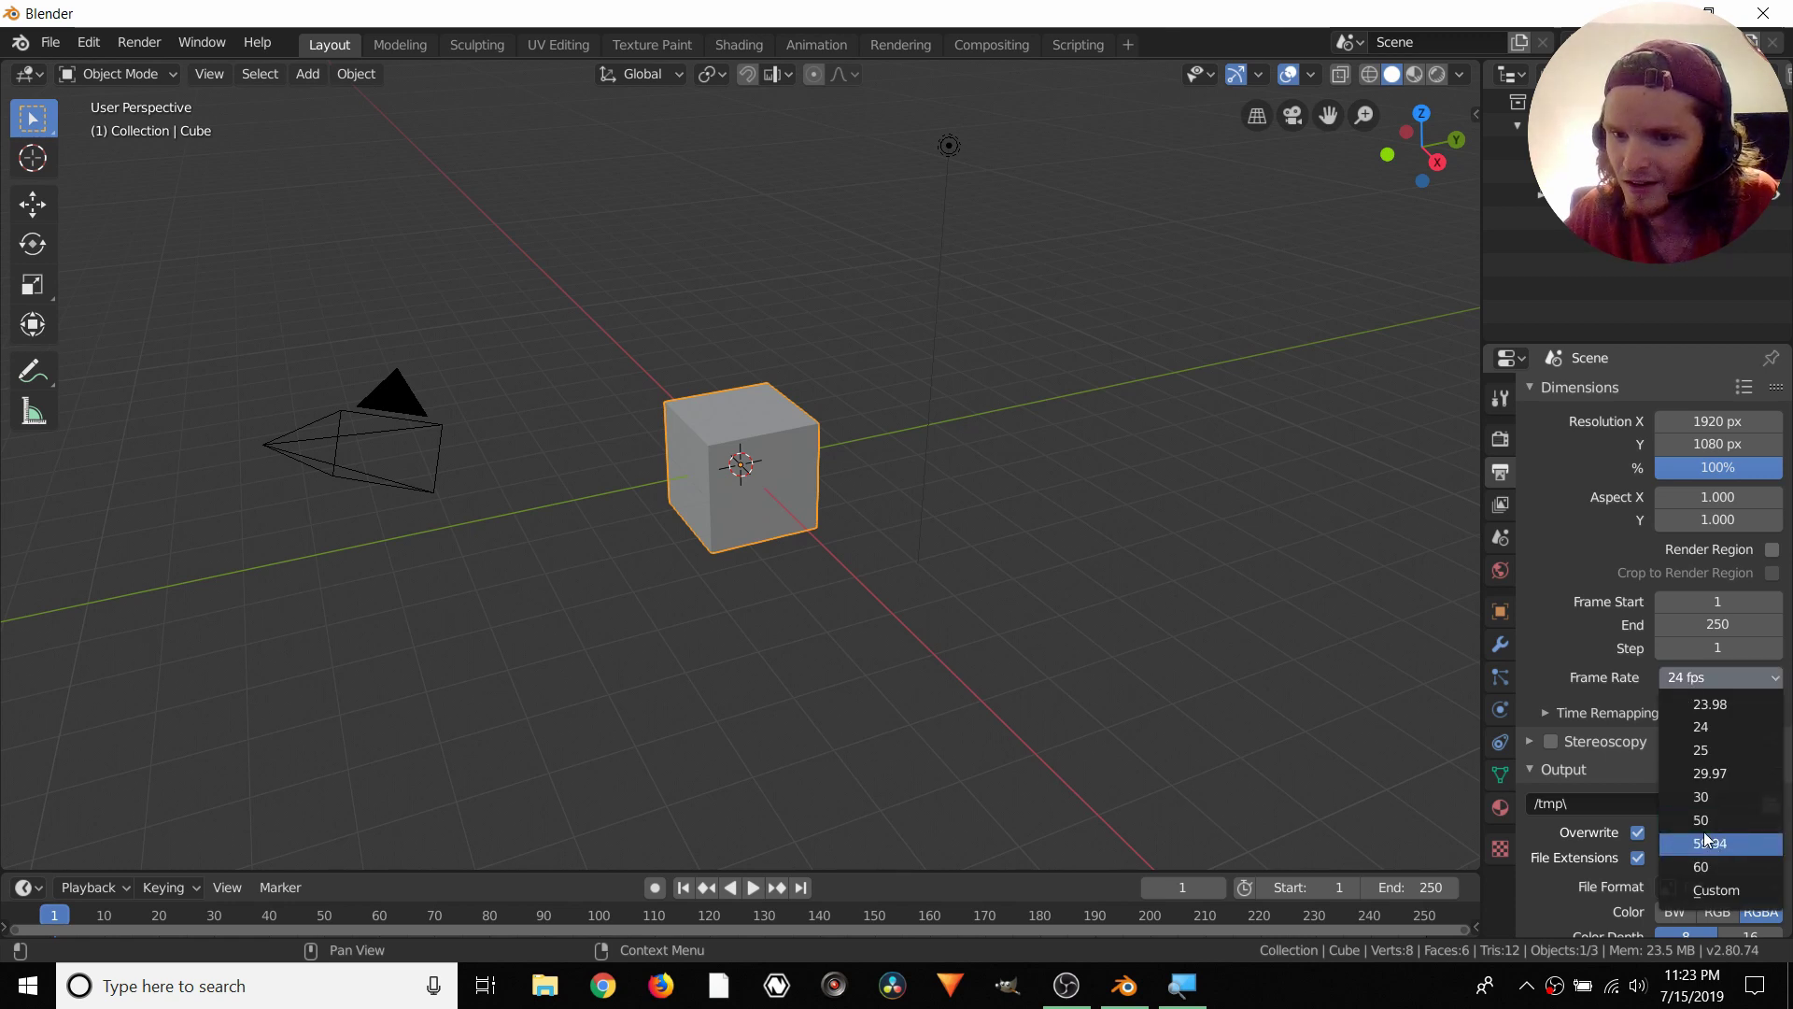
{"action": "left_click", "coordinate": [1709, 794]}
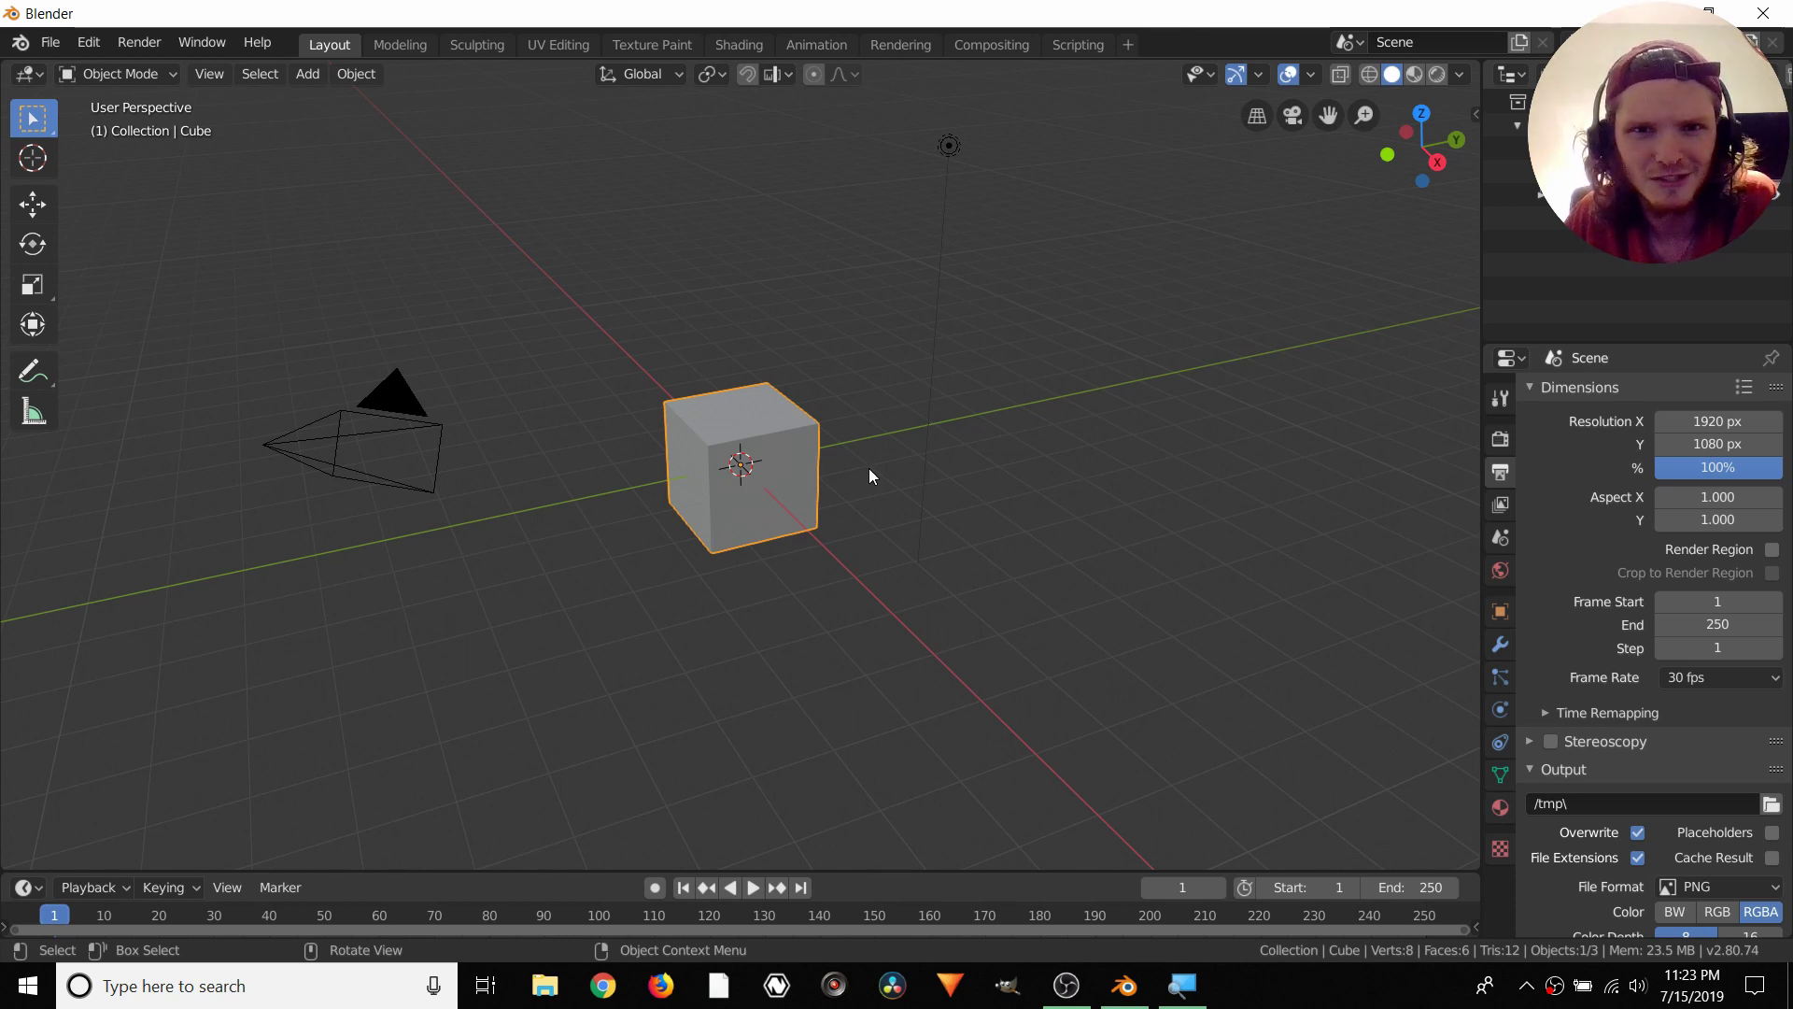
Save the project to the Desktop as part3.blend
{"action": "key", "text": "ctrl+s"}
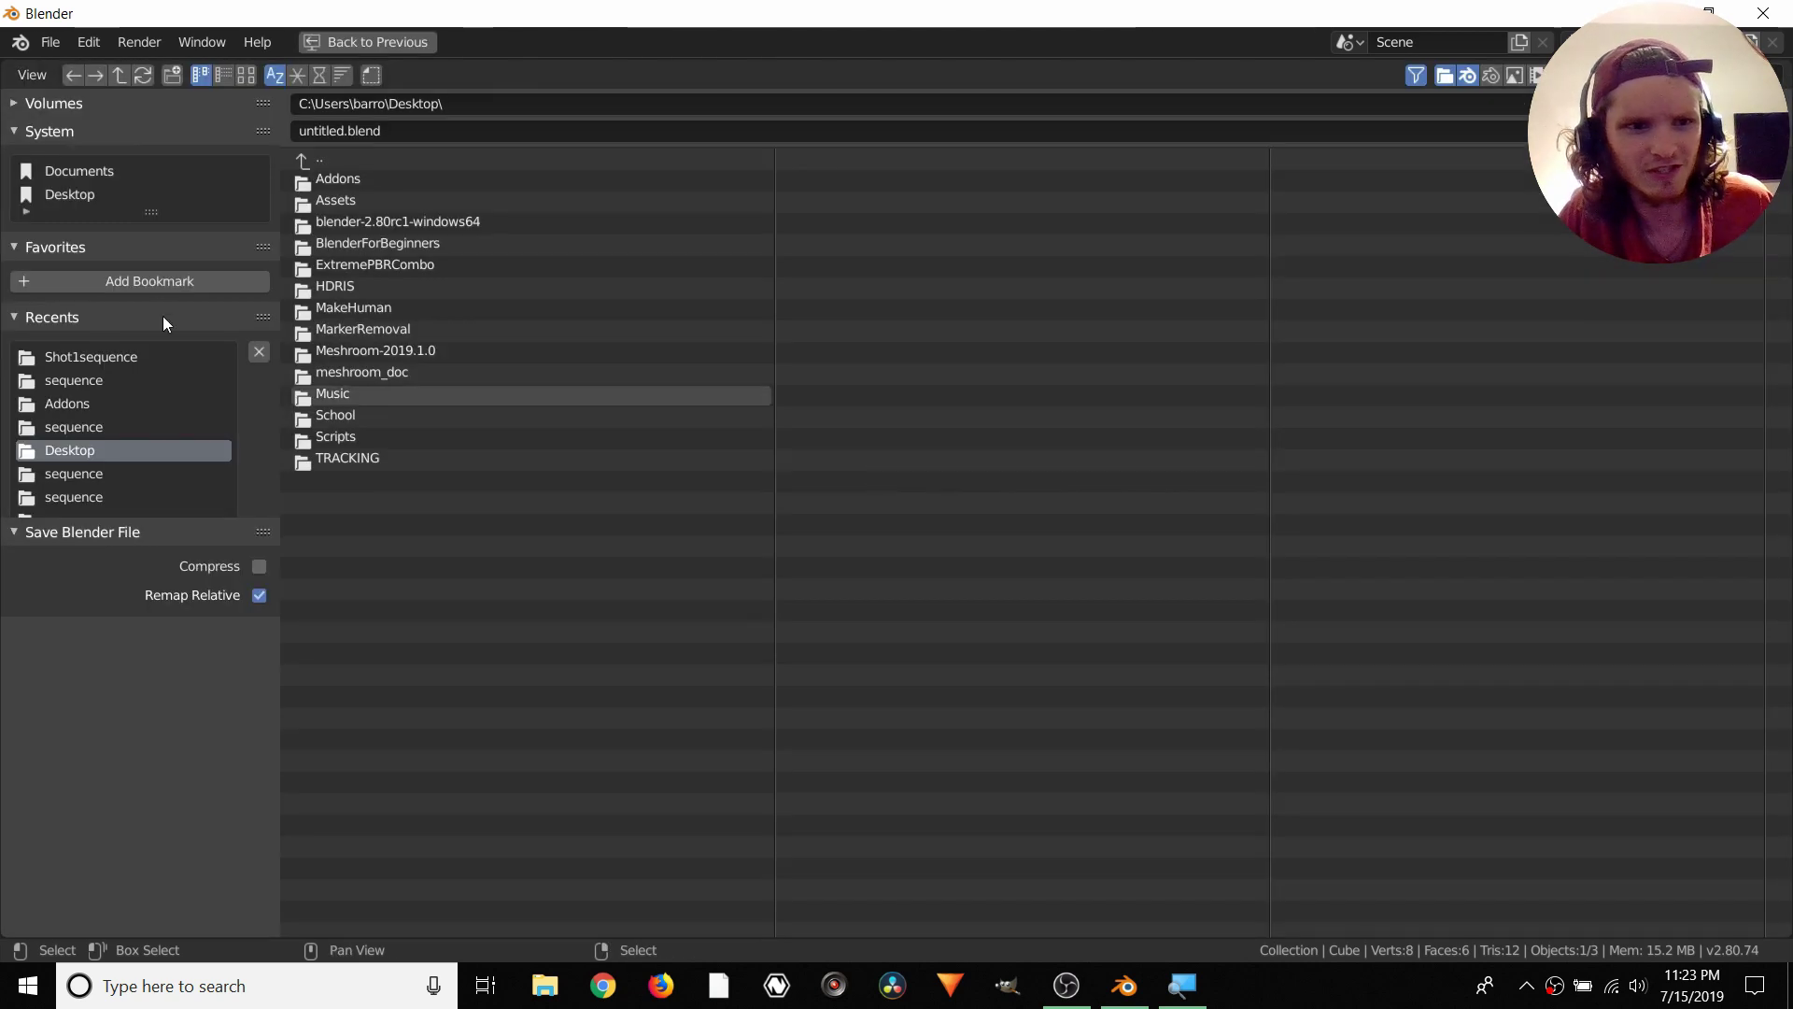
{"action": "left_click", "coordinate": [58, 193]}
{"action": "double_click", "coordinate": [312, 130]}
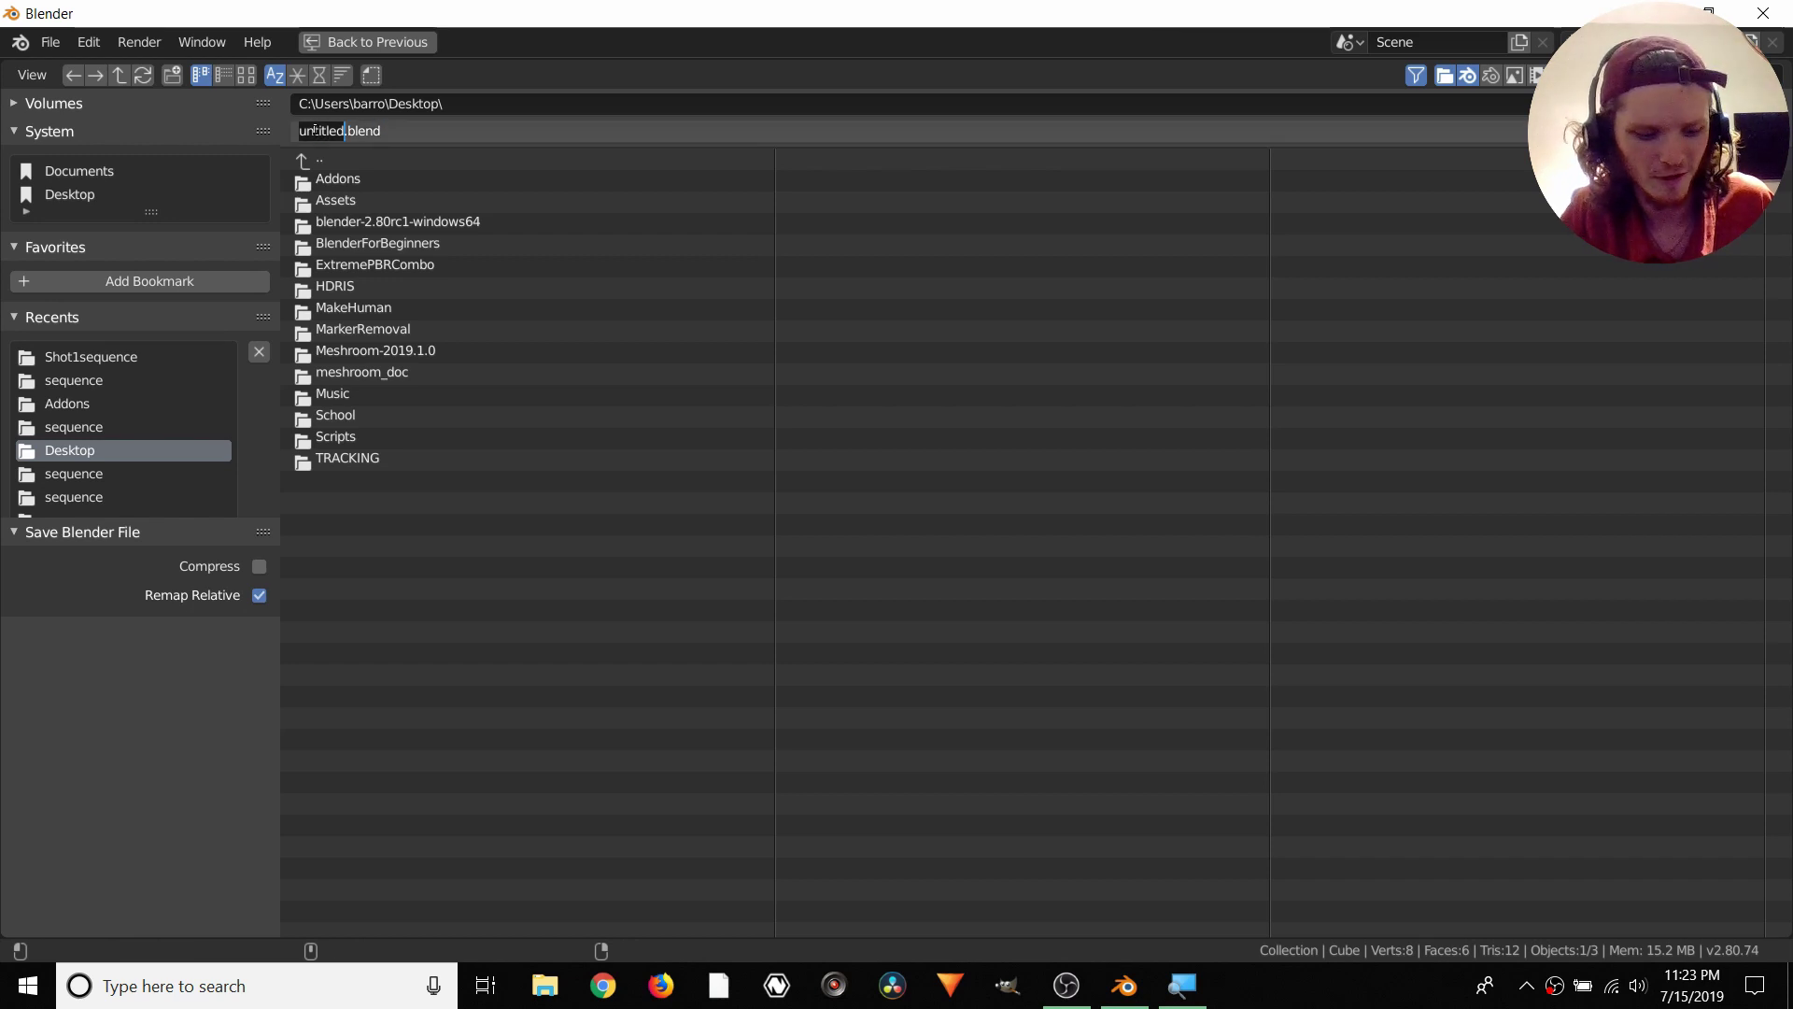
{"action": "type", "text": "part"}
{"action": "type", "text": "3"}
{"action": "key", "text": "Return"}
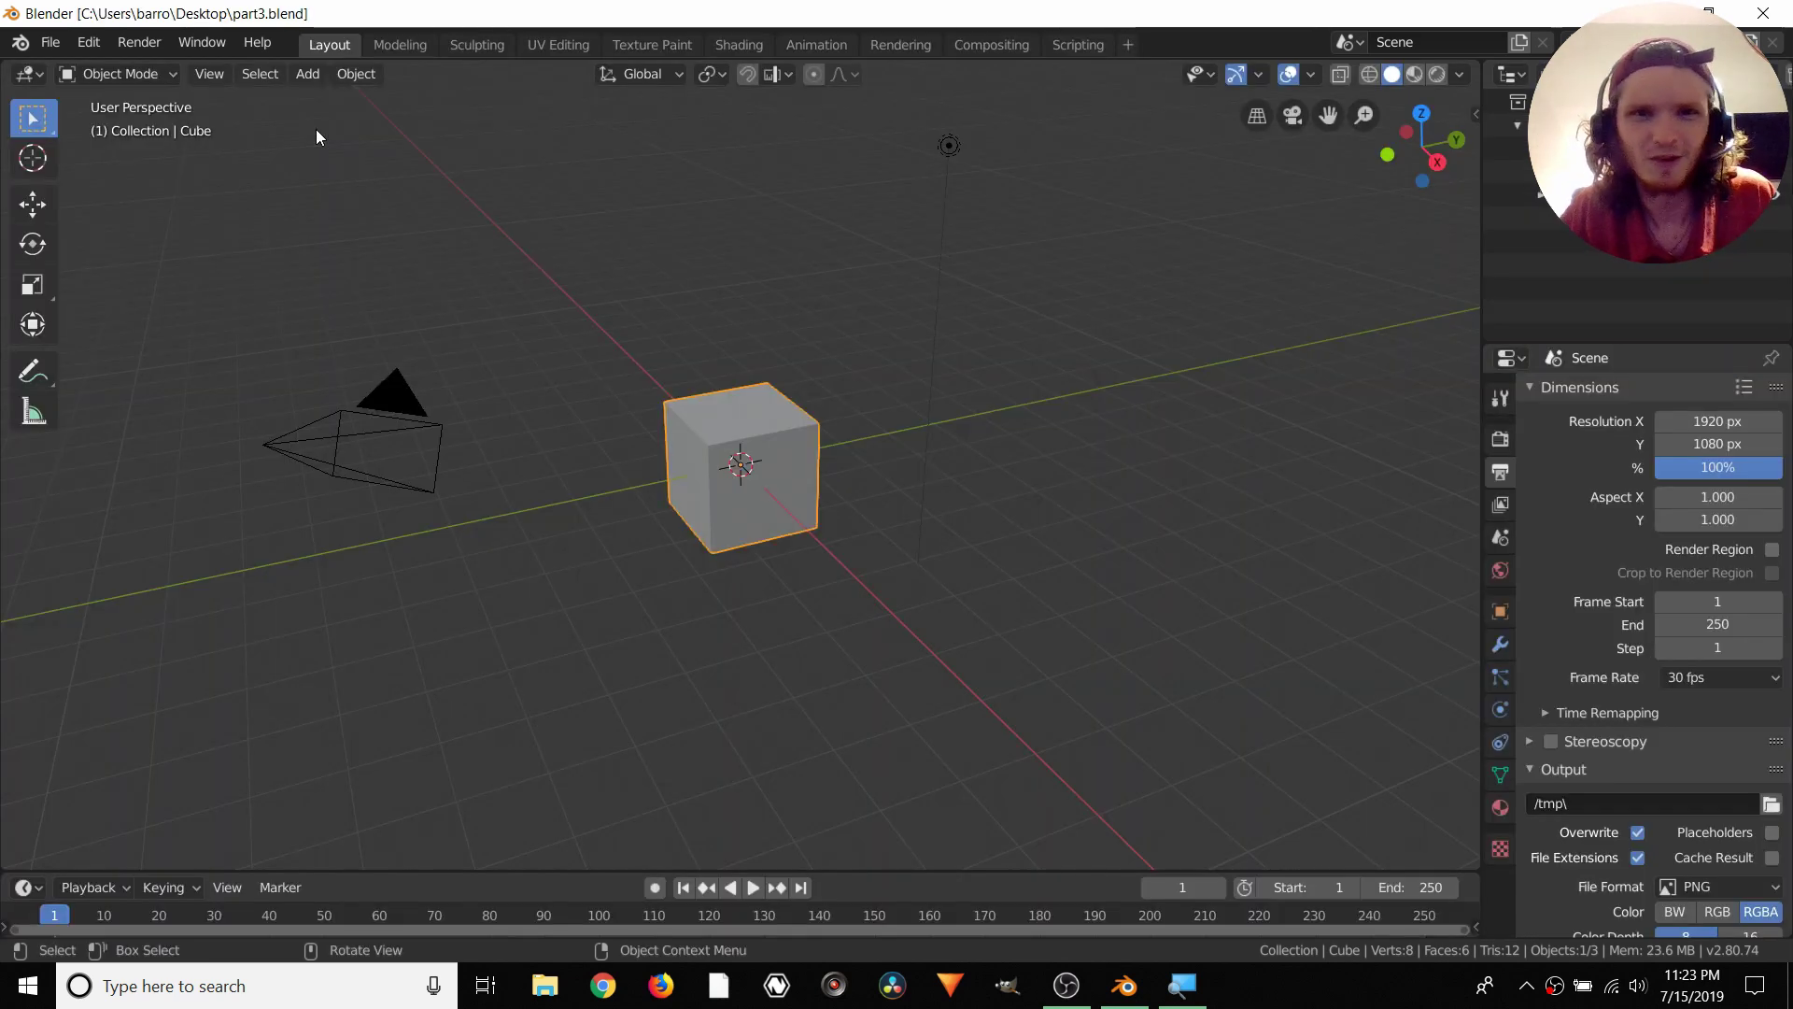
Change the 3D viewport to a Movie Clip Editor and open all the images in TRACKING\[8] CameraTrack\Shot1sequence as a clip
{"action": "left_click", "coordinate": [31, 74]}
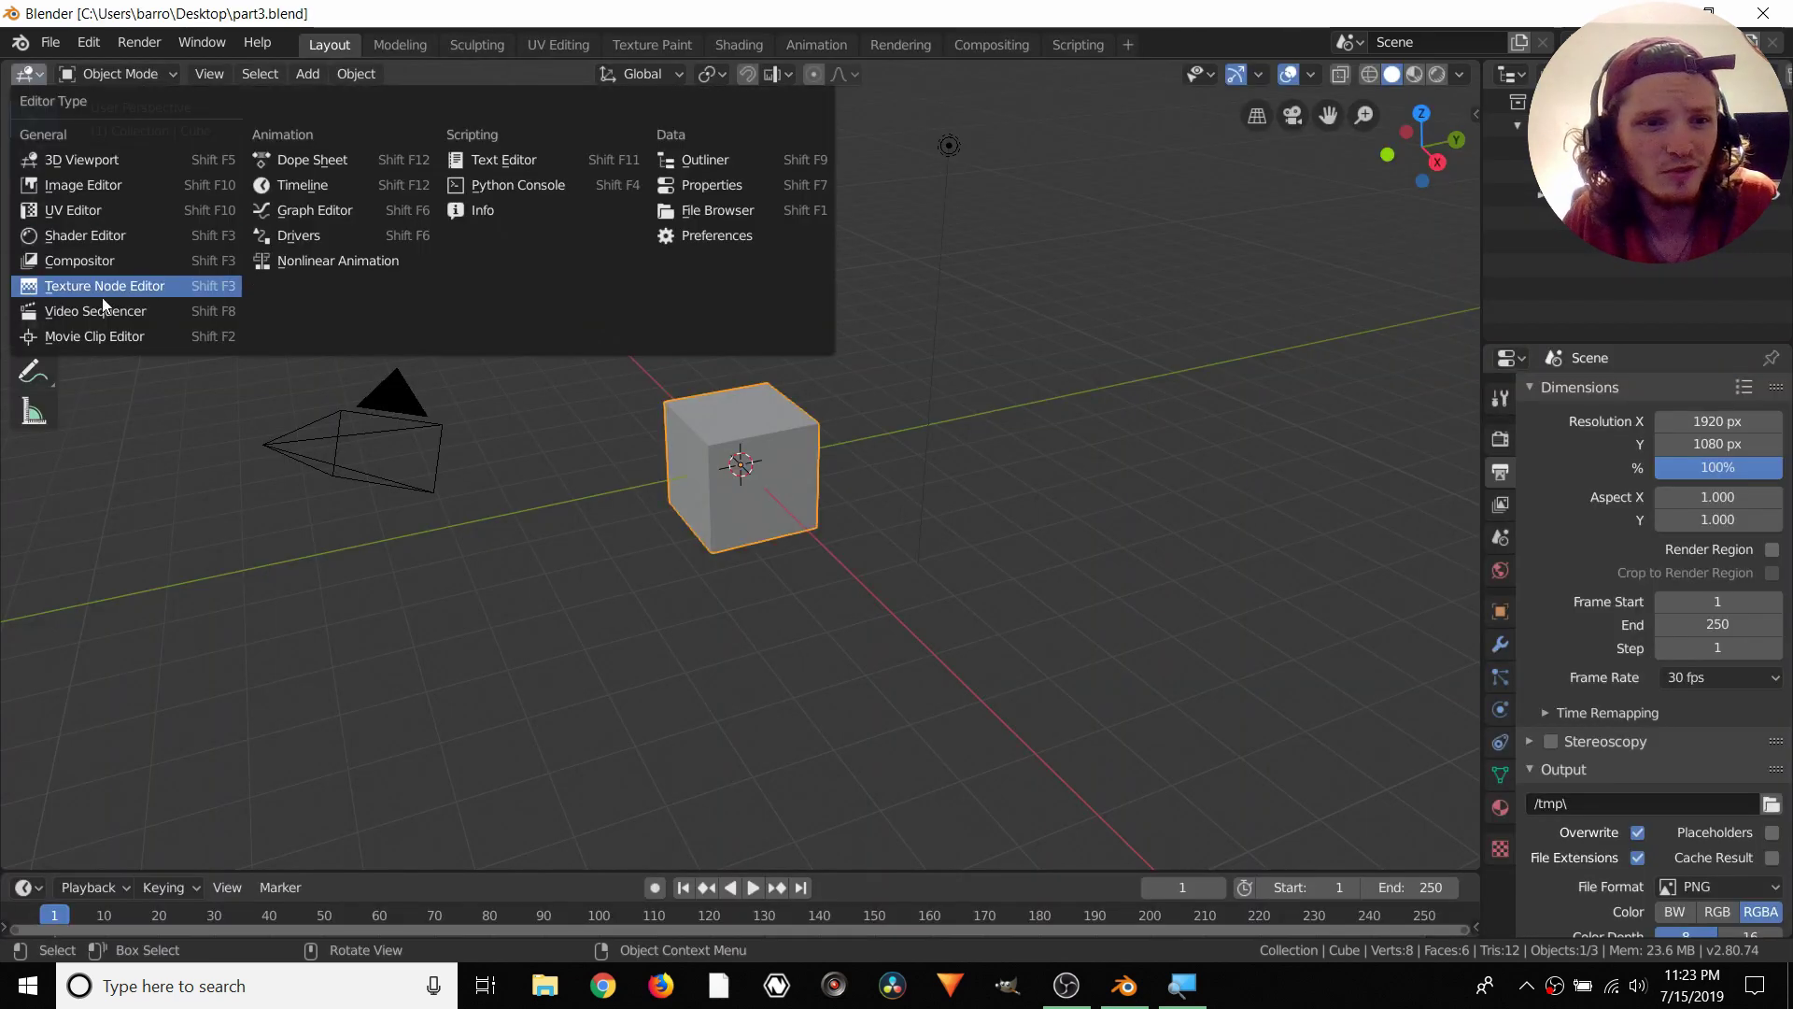
{"action": "left_click", "coordinate": [93, 336]}
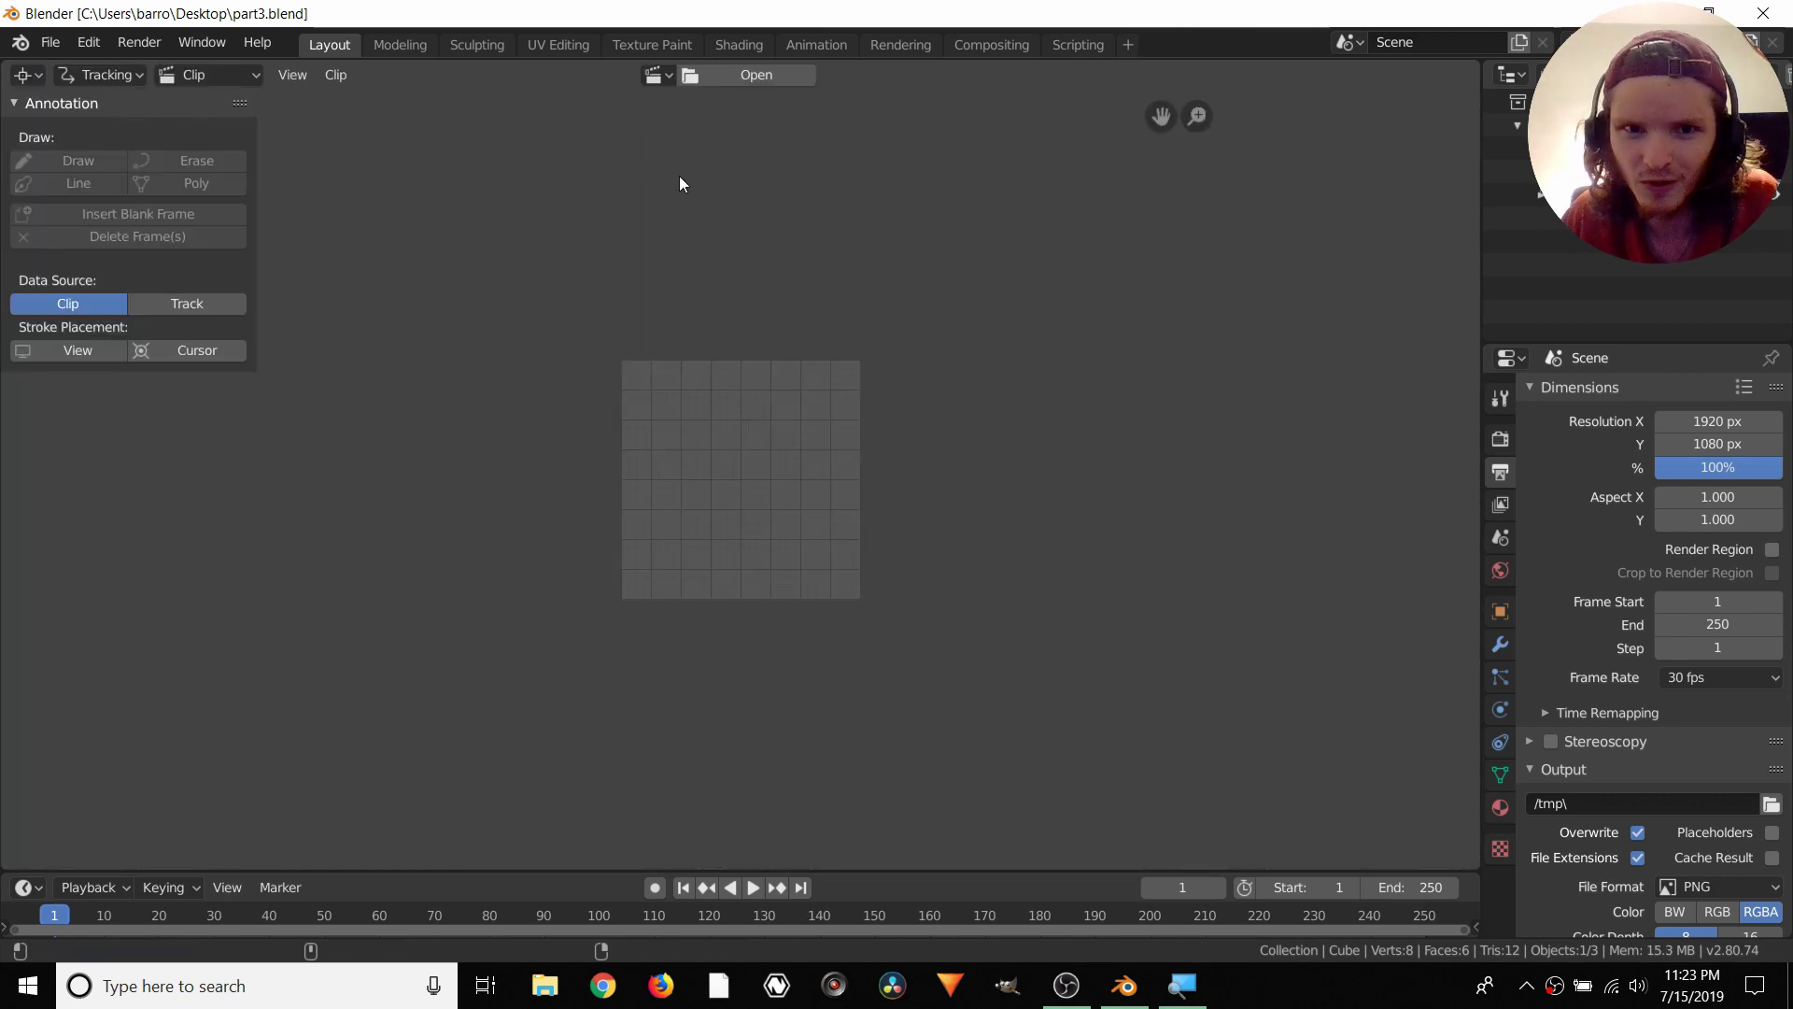
{"action": "left_click", "coordinate": [731, 75]}
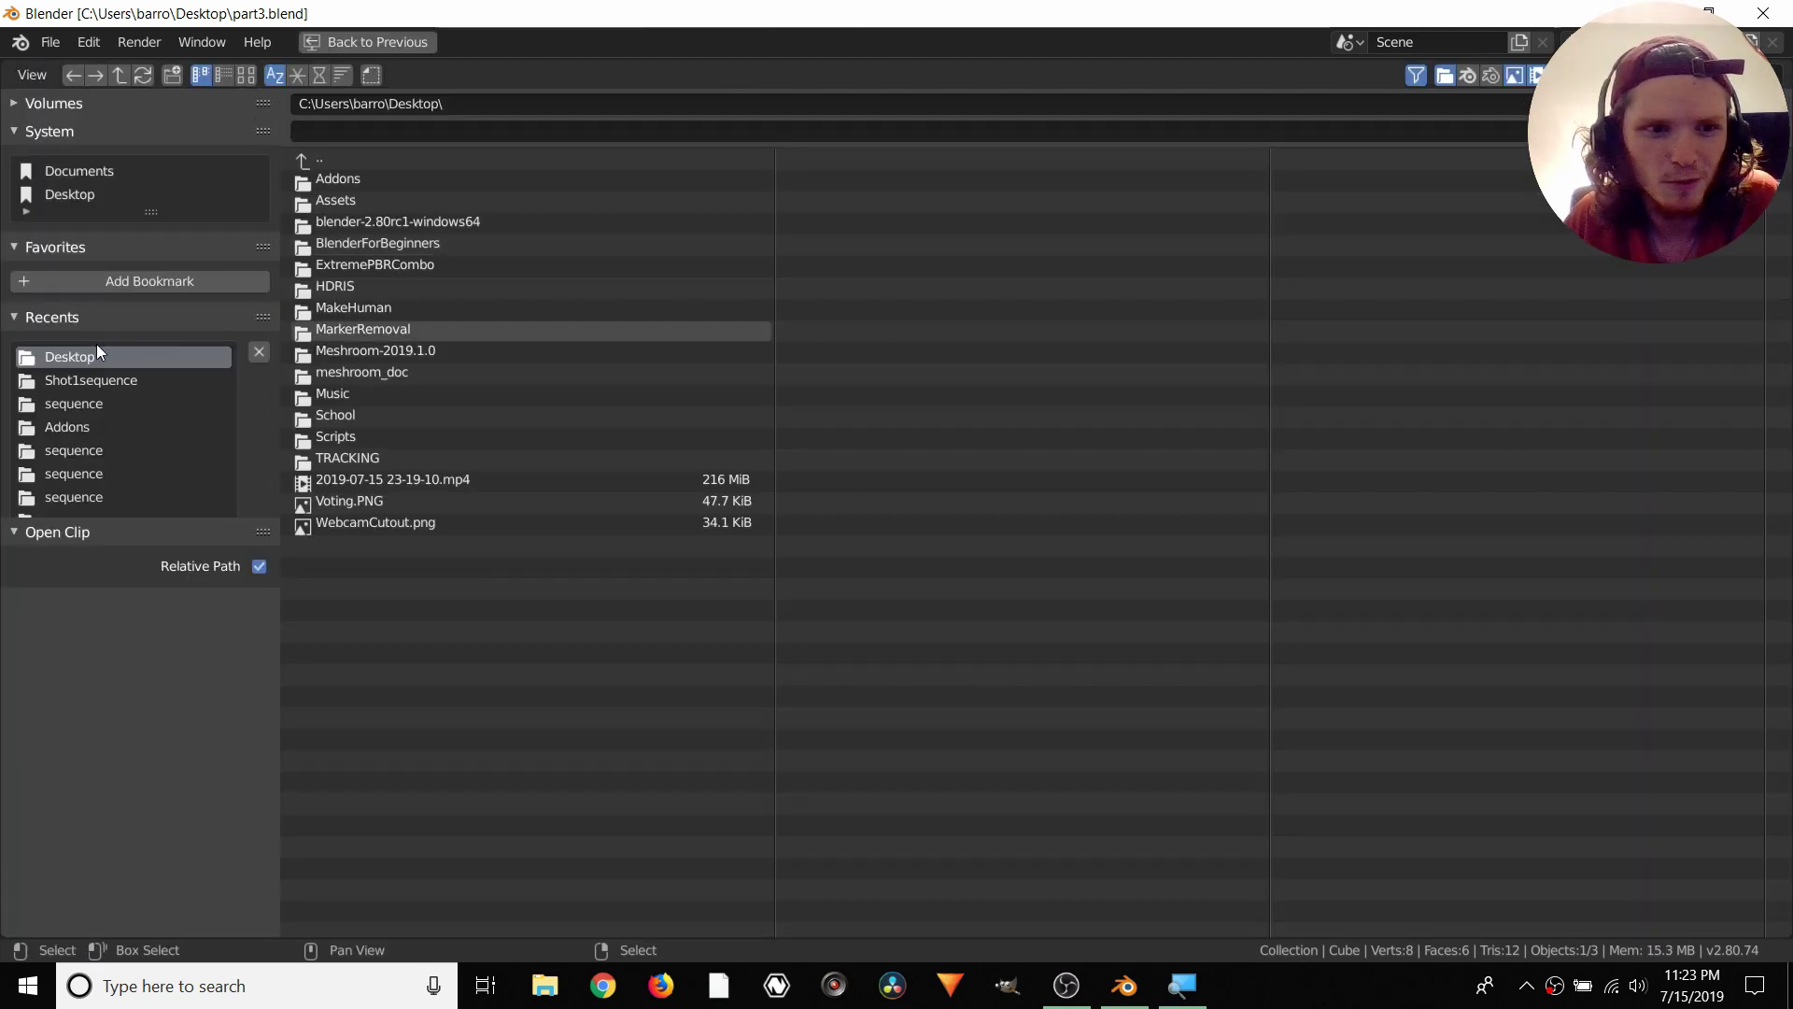
{"action": "left_click", "coordinate": [376, 458]}
{"action": "double_click", "coordinate": [382, 331]}
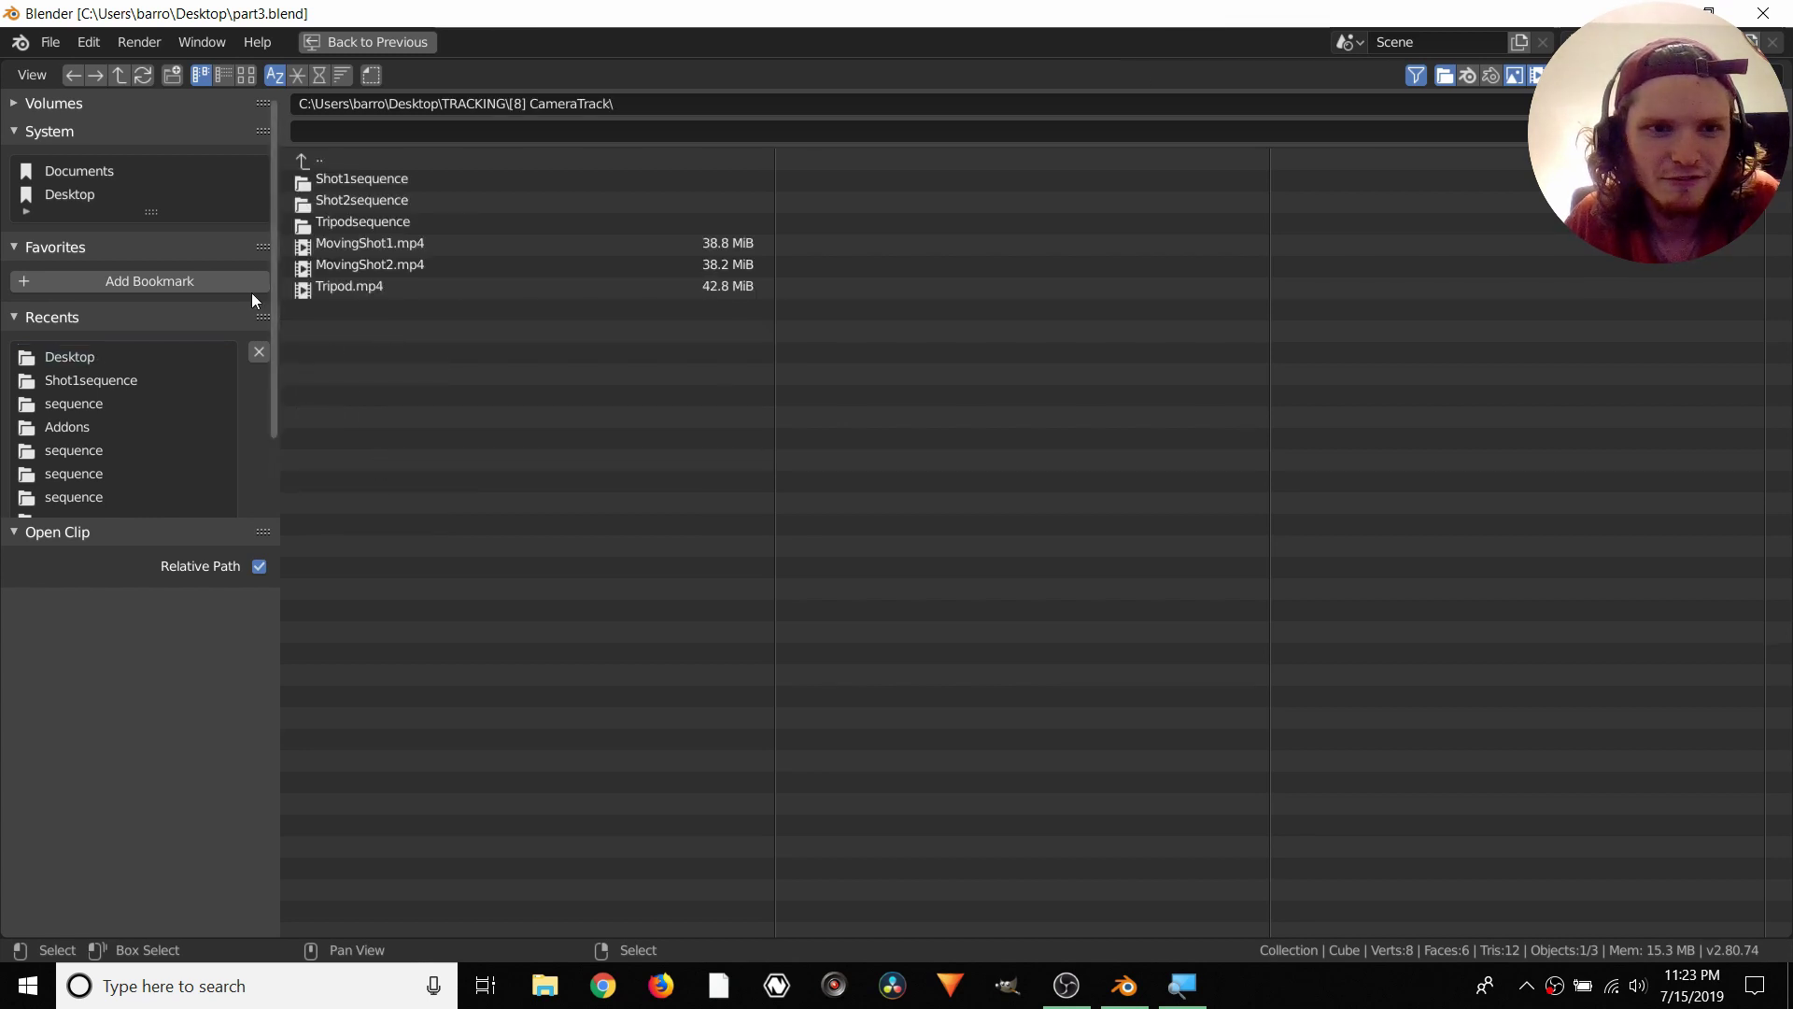
{"action": "left_click", "coordinate": [347, 181]}
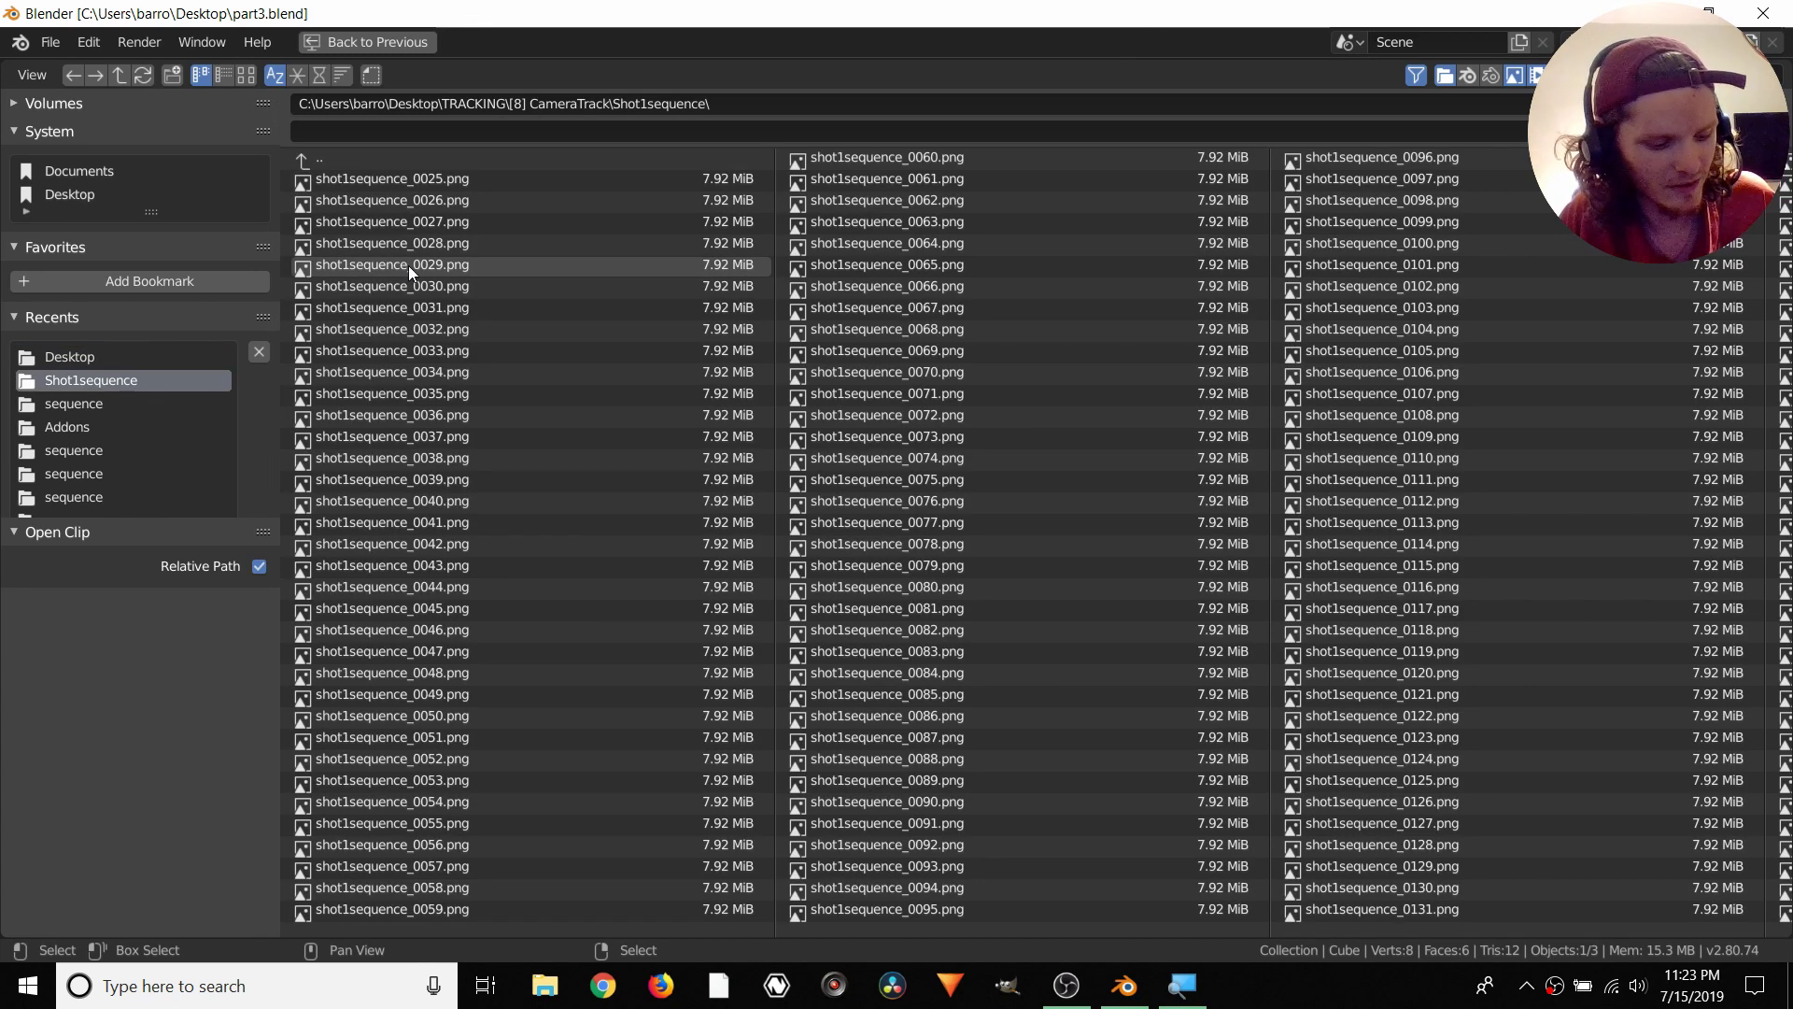
{"action": "key", "text": "a"}
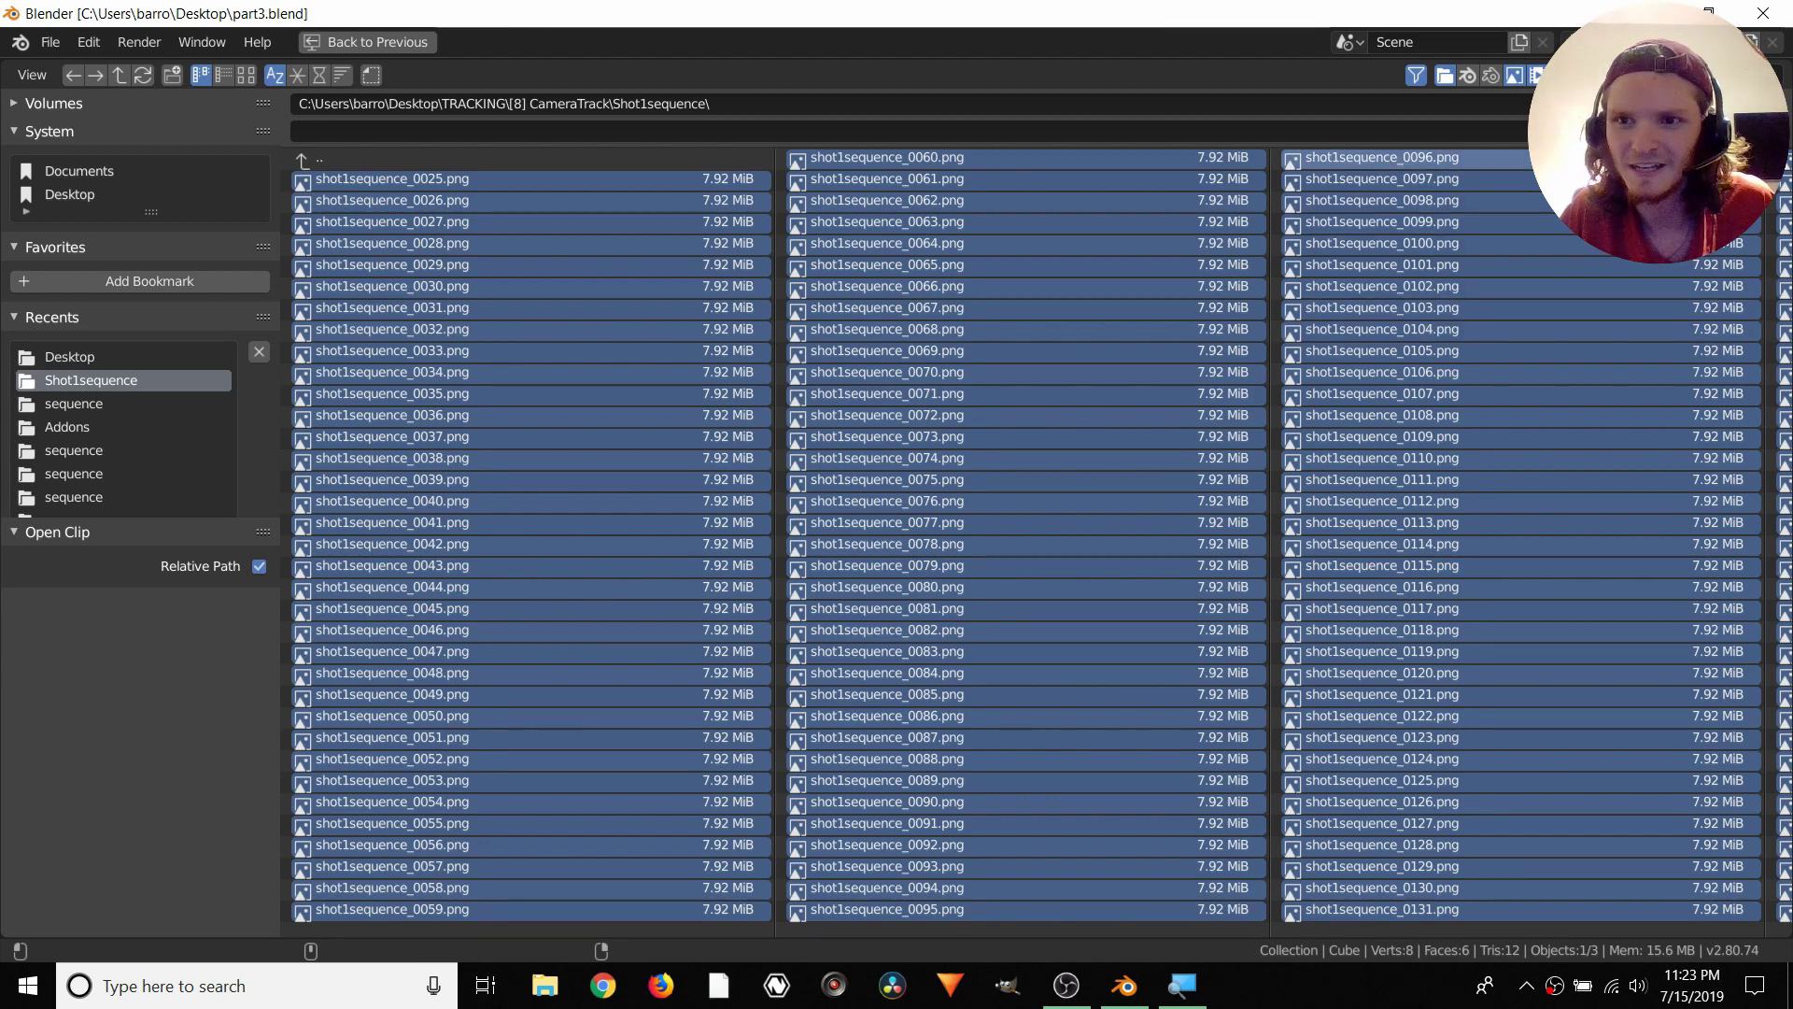
{"action": "left_click", "coordinate": [1663, 130]}
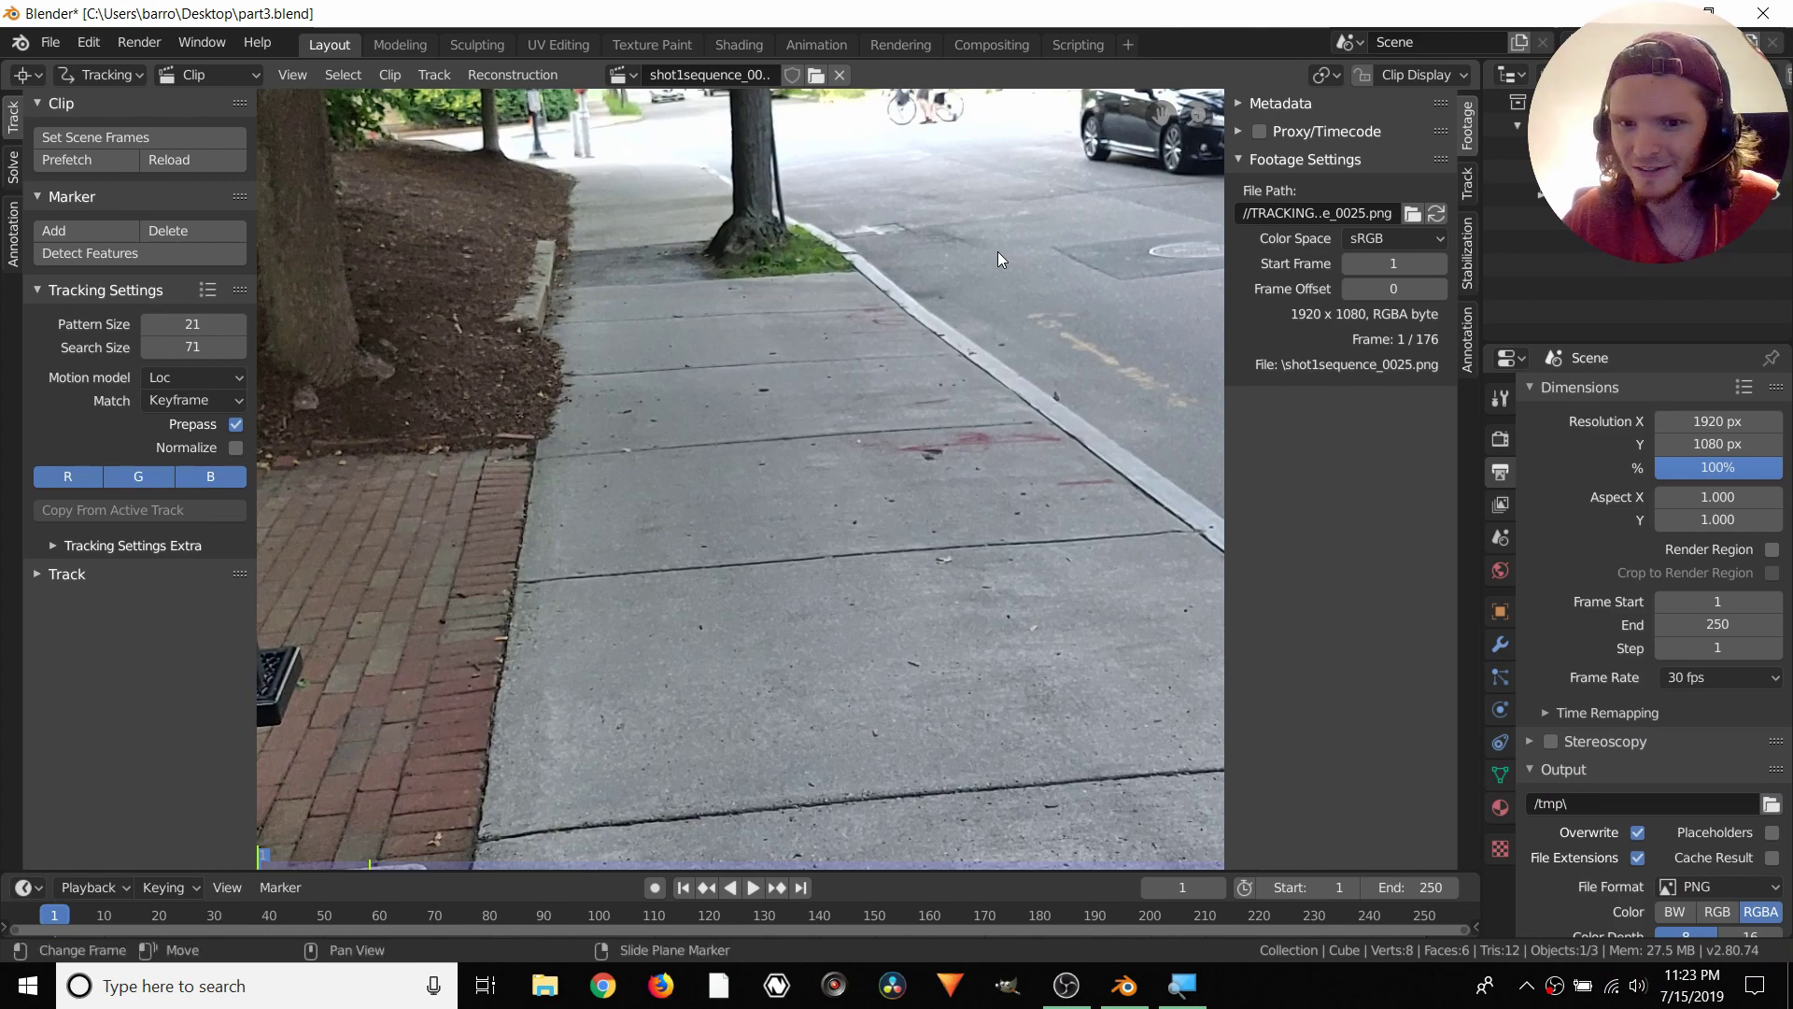
{"action": "left_click", "coordinate": [1065, 985]}
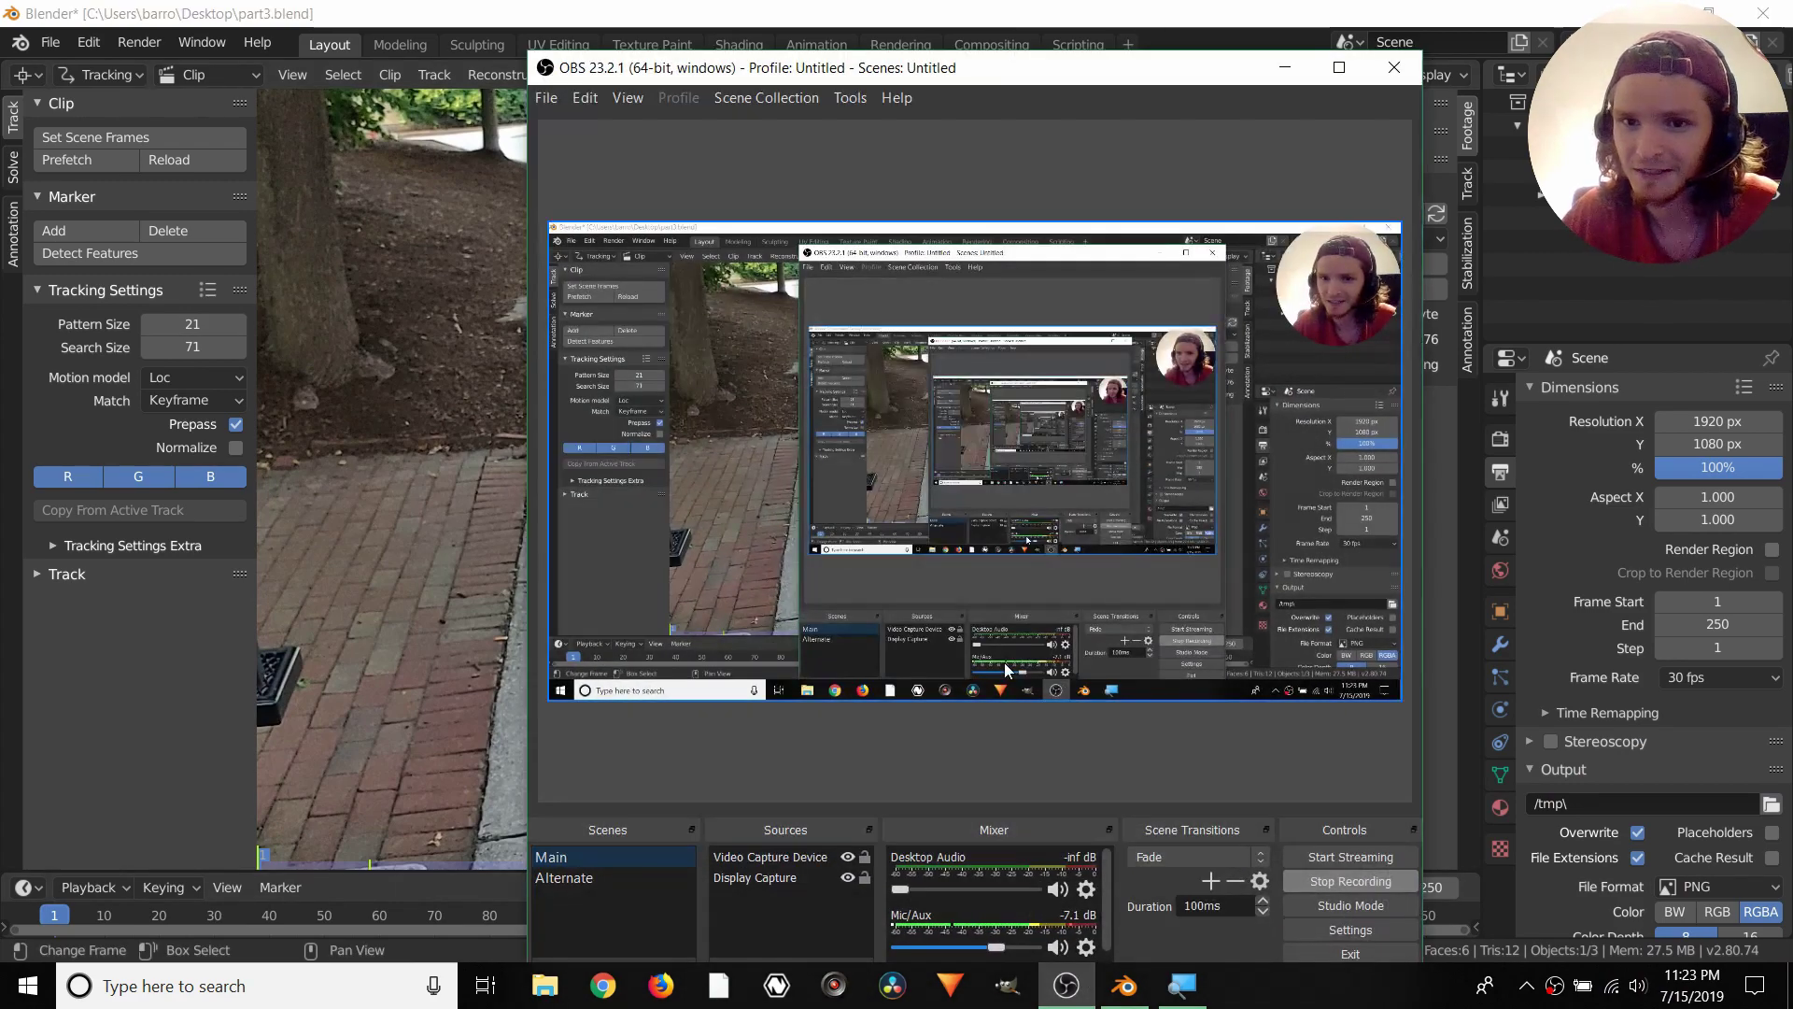
{"action": "left_click", "coordinate": [1082, 992]}
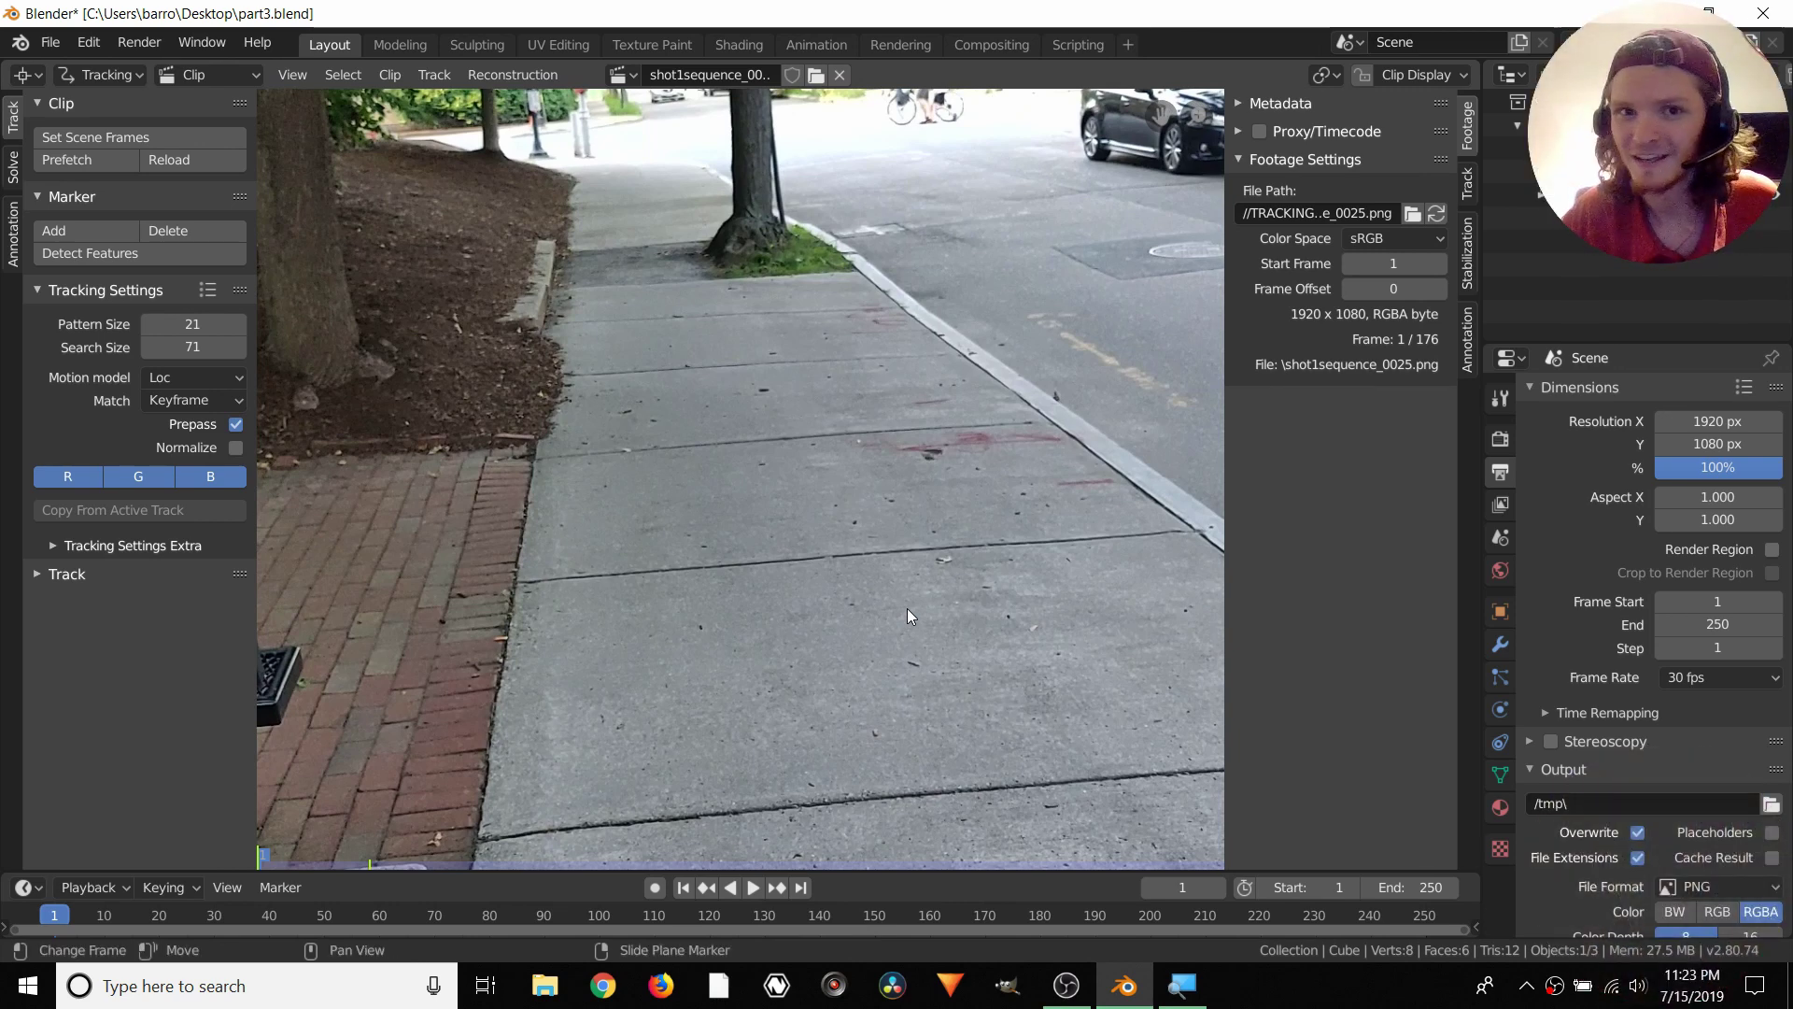
Match the scene's frame range to the loaded clip and prefetch its frames into memory
{"action": "scroll", "coordinate": [771, 510], "scroll_direction": "down", "scroll_amount": 2}
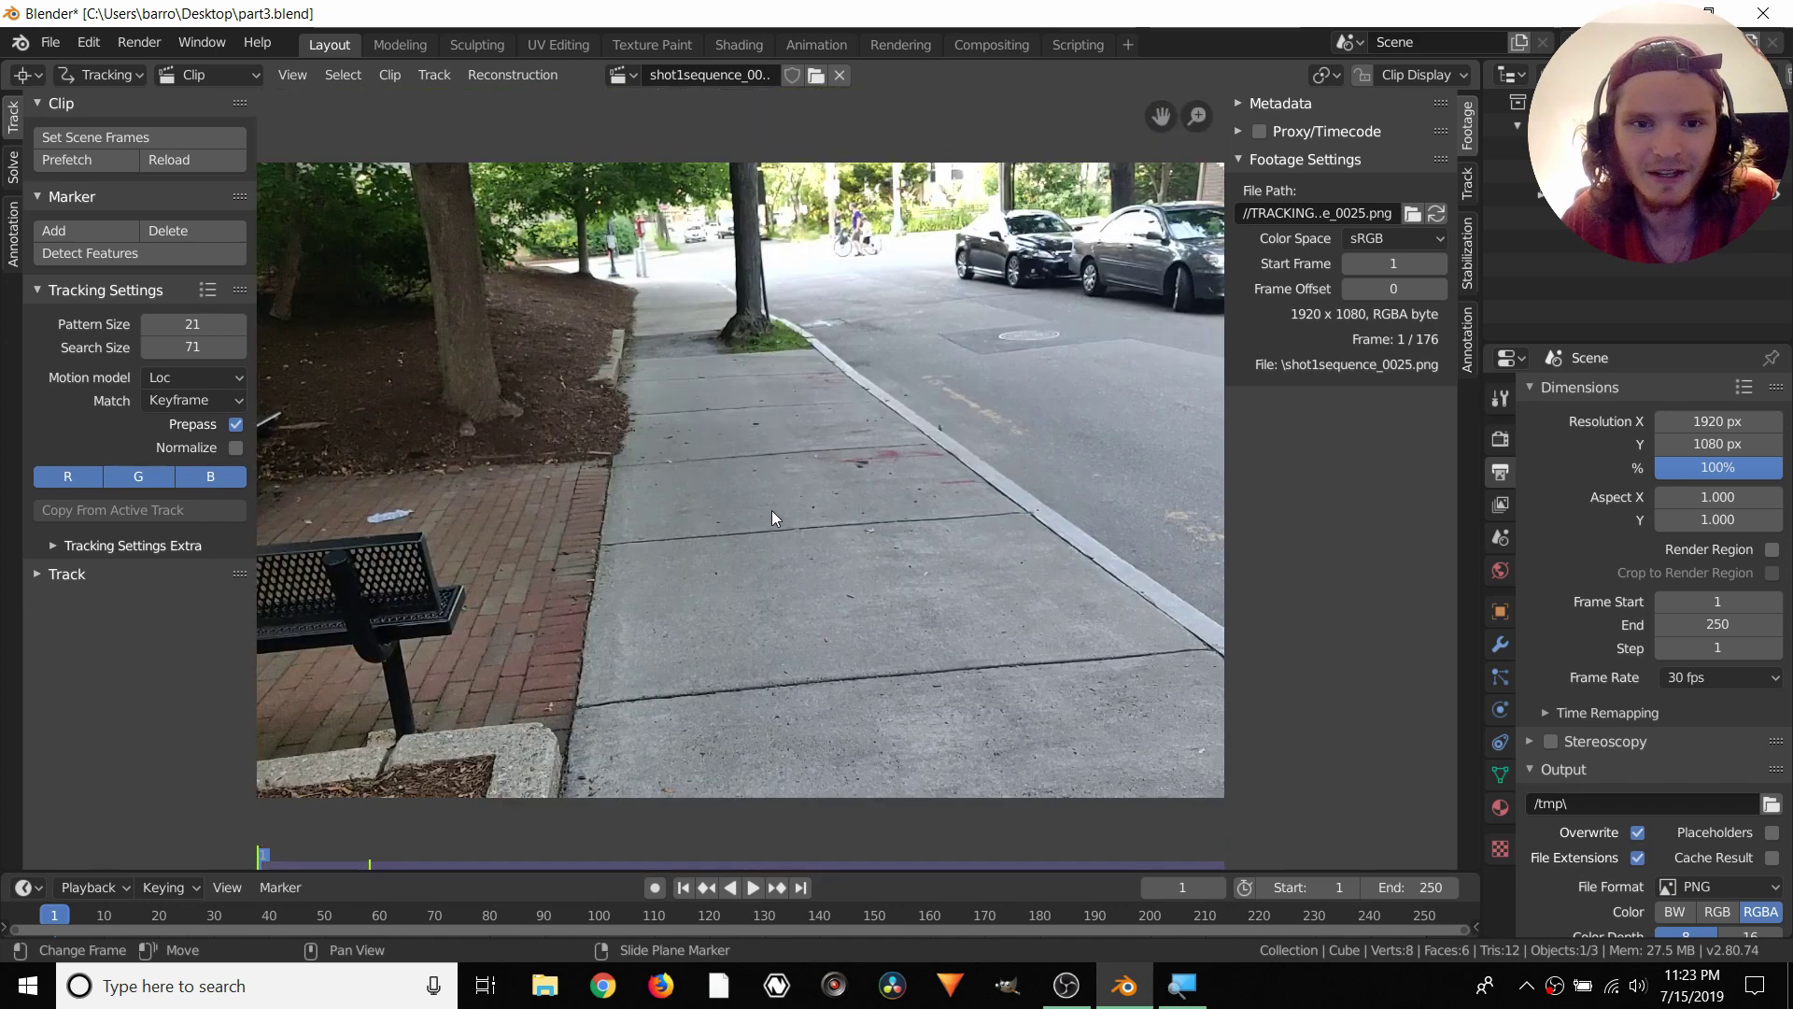
{"action": "middle_click_drag", "start_coordinate": [657, 509], "coordinate": [671, 514]}
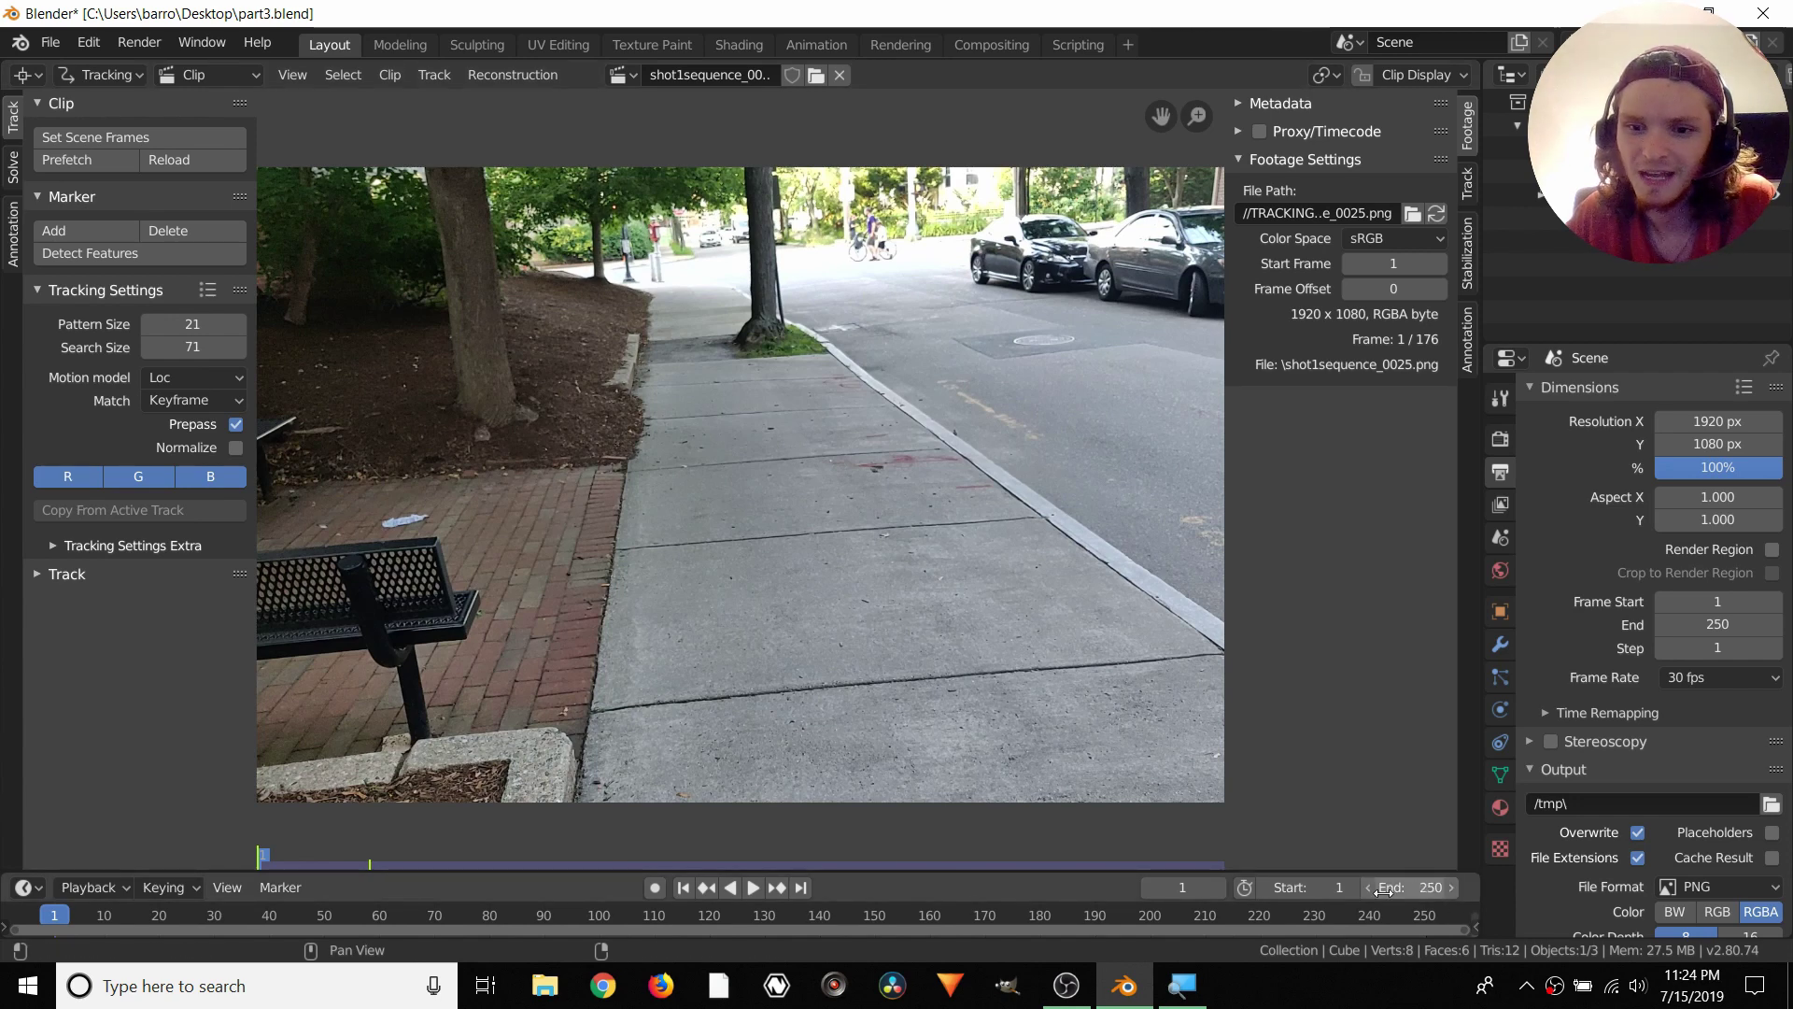
{"action": "left_click", "coordinate": [89, 138]}
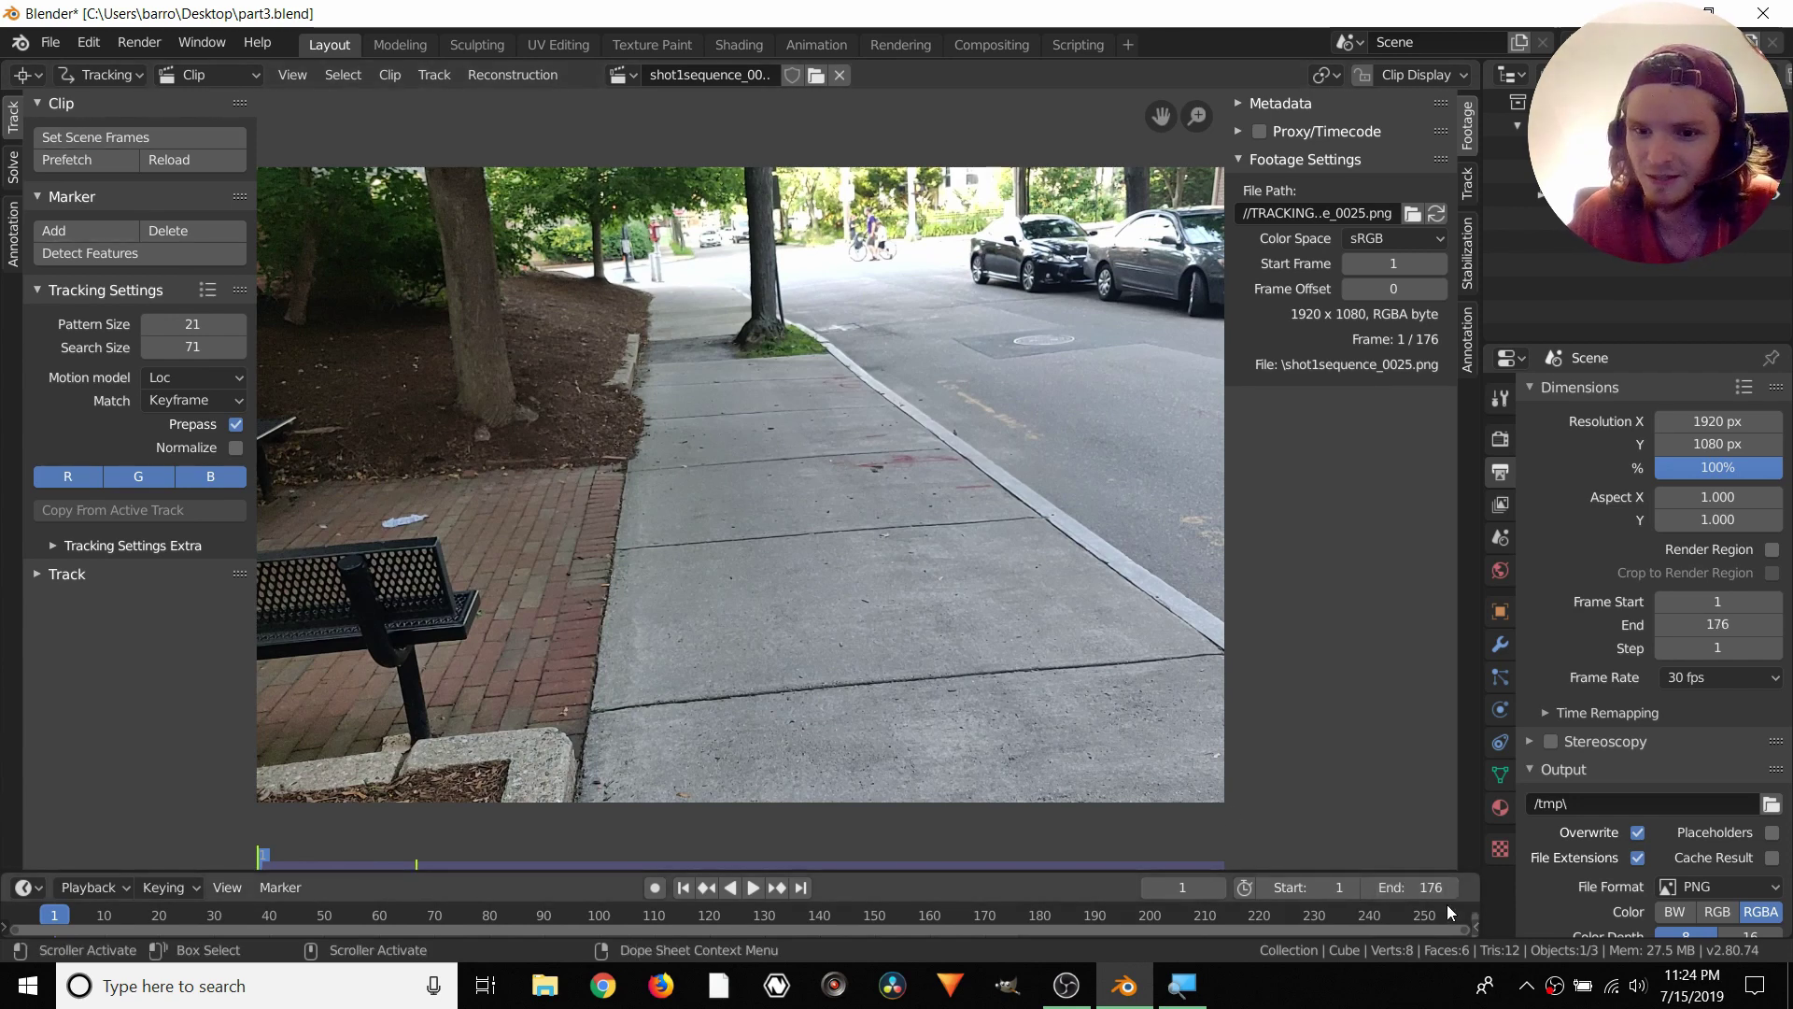
{"action": "left_click", "coordinate": [99, 162]}
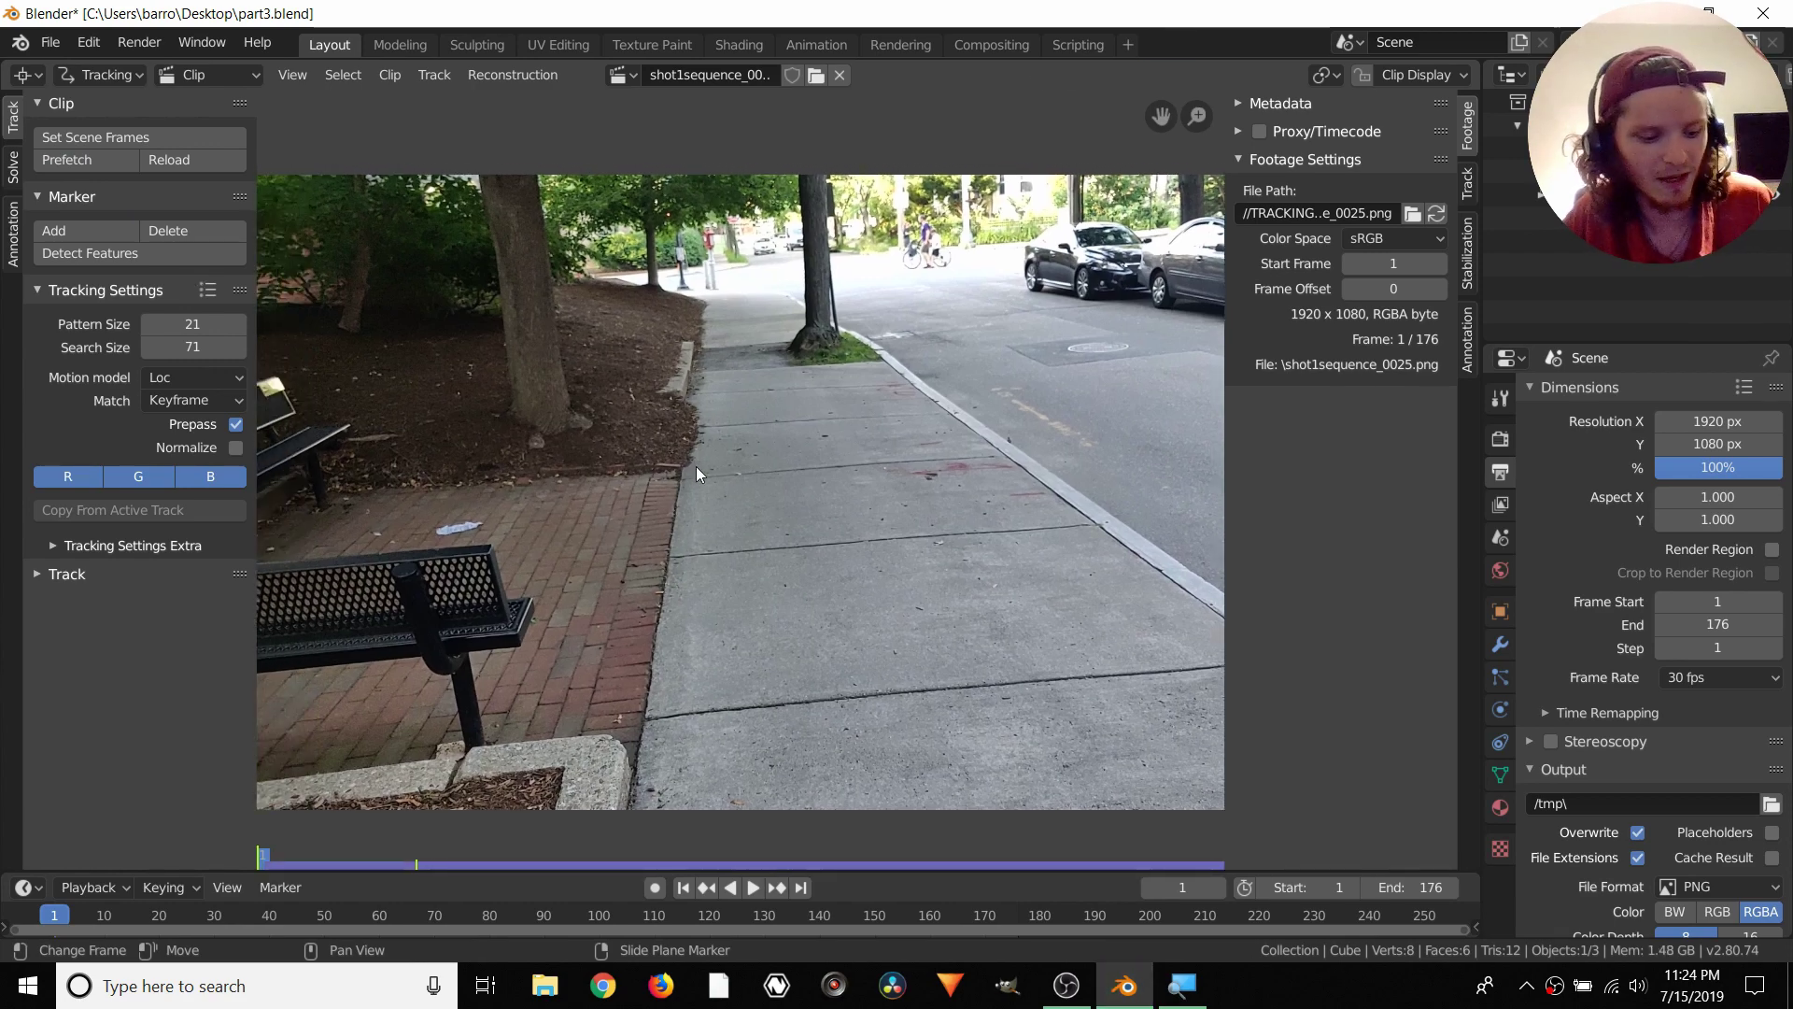
Play the clip to frame 85, examining the tree and the background street for how long they stay in shot
{"action": "key", "text": "space"}
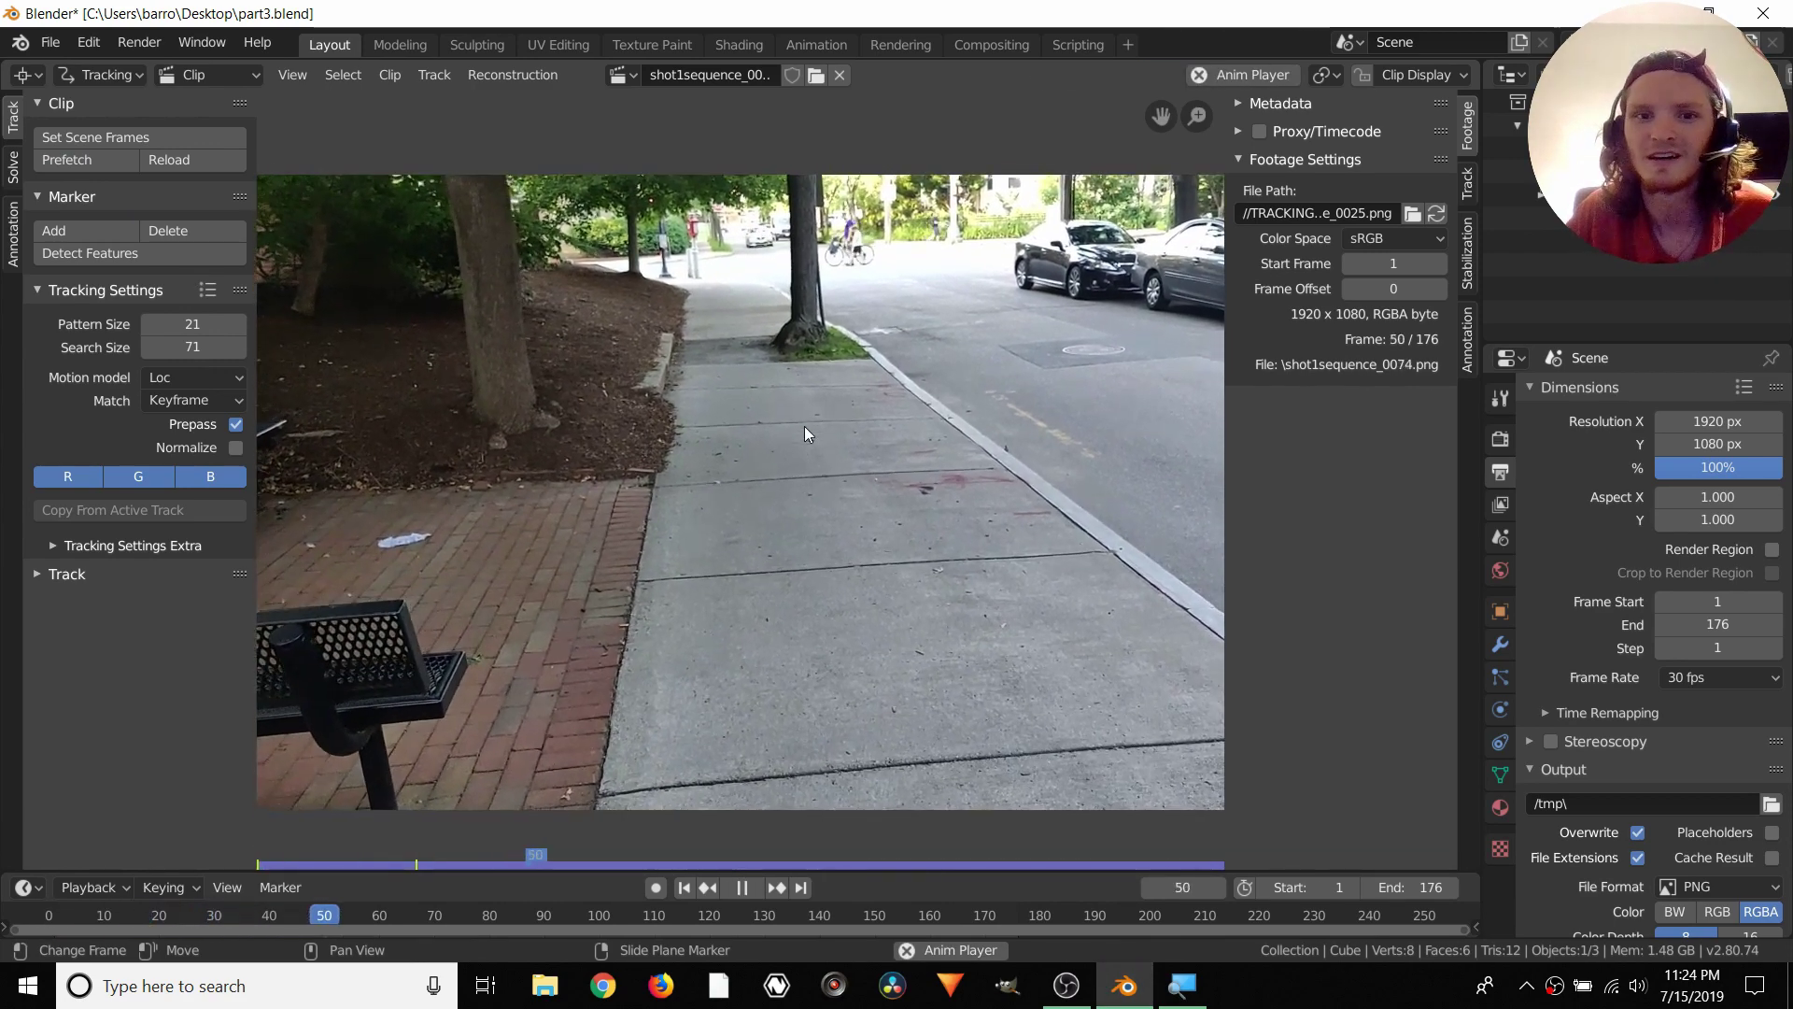
{"action": "key", "text": "space"}
{"action": "scroll", "coordinate": [817, 384], "scroll_direction": "up", "scroll_amount": 3}
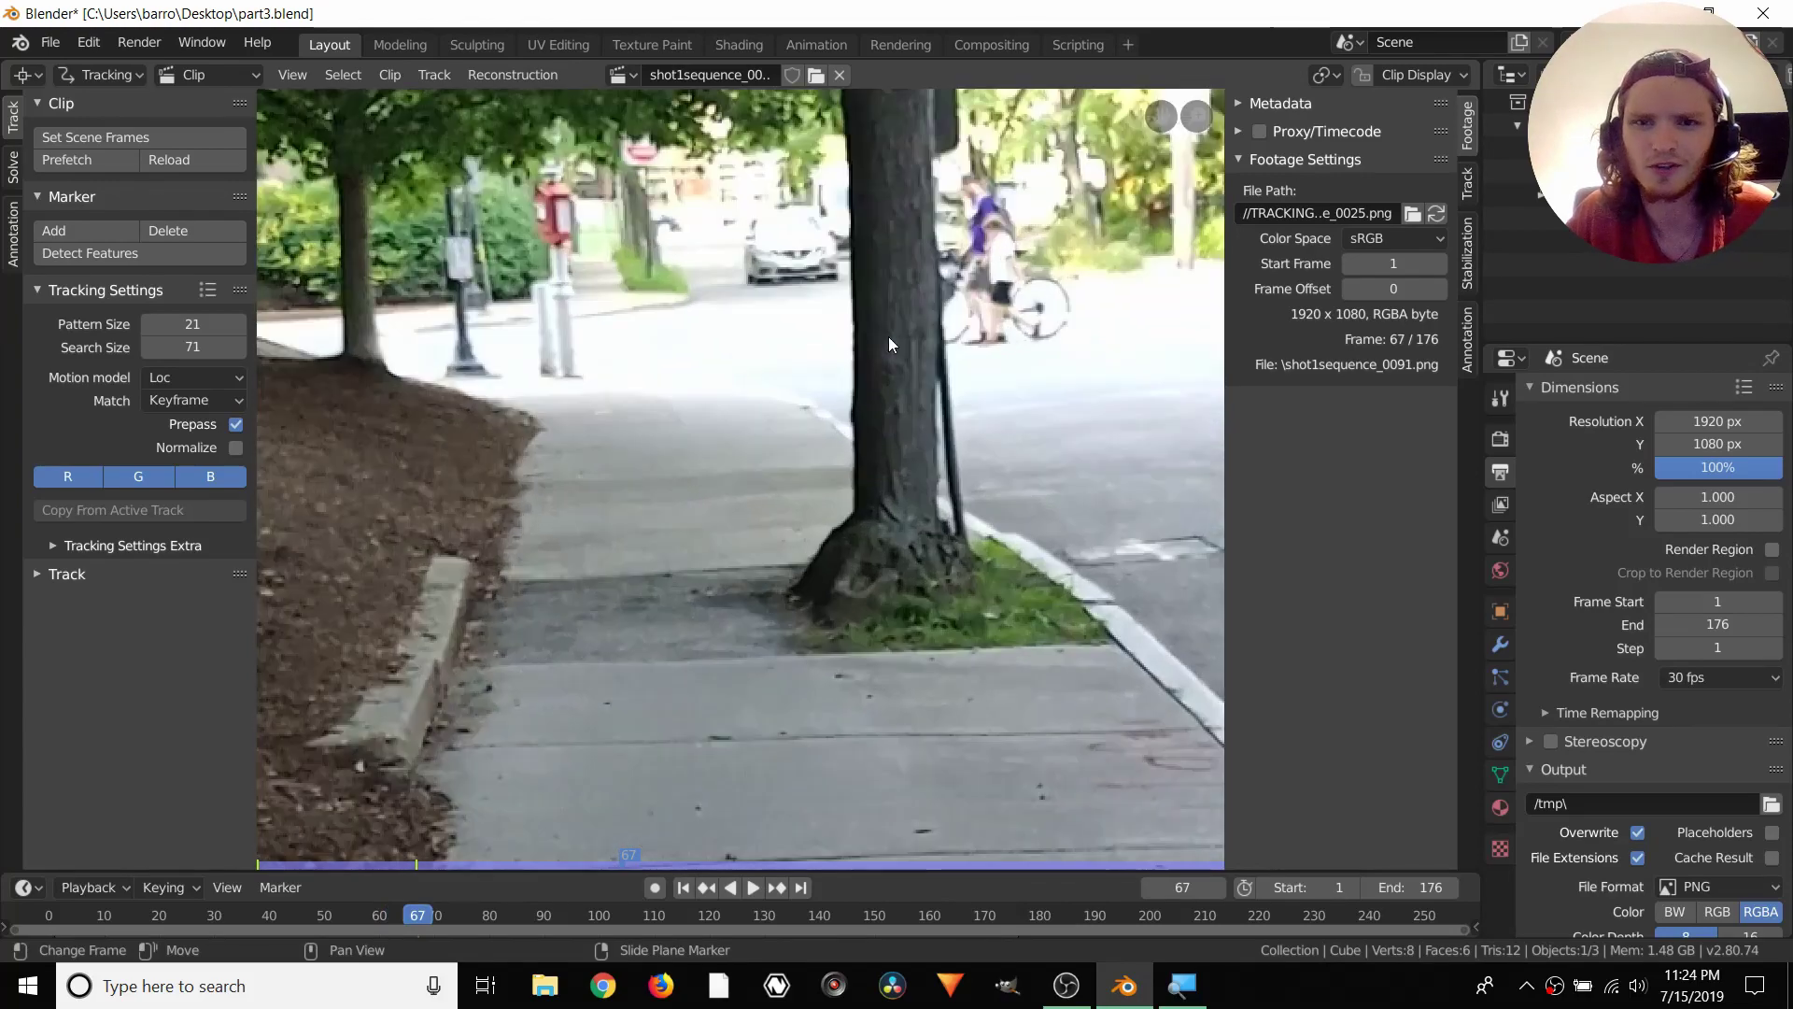
{"action": "scroll", "coordinate": [916, 286], "scroll_direction": "up", "scroll_amount": 2}
{"action": "middle_click_drag", "start_coordinate": [915, 286], "coordinate": [637, 444]}
{"action": "key", "text": "space"}
{"action": "key", "text": "space"}
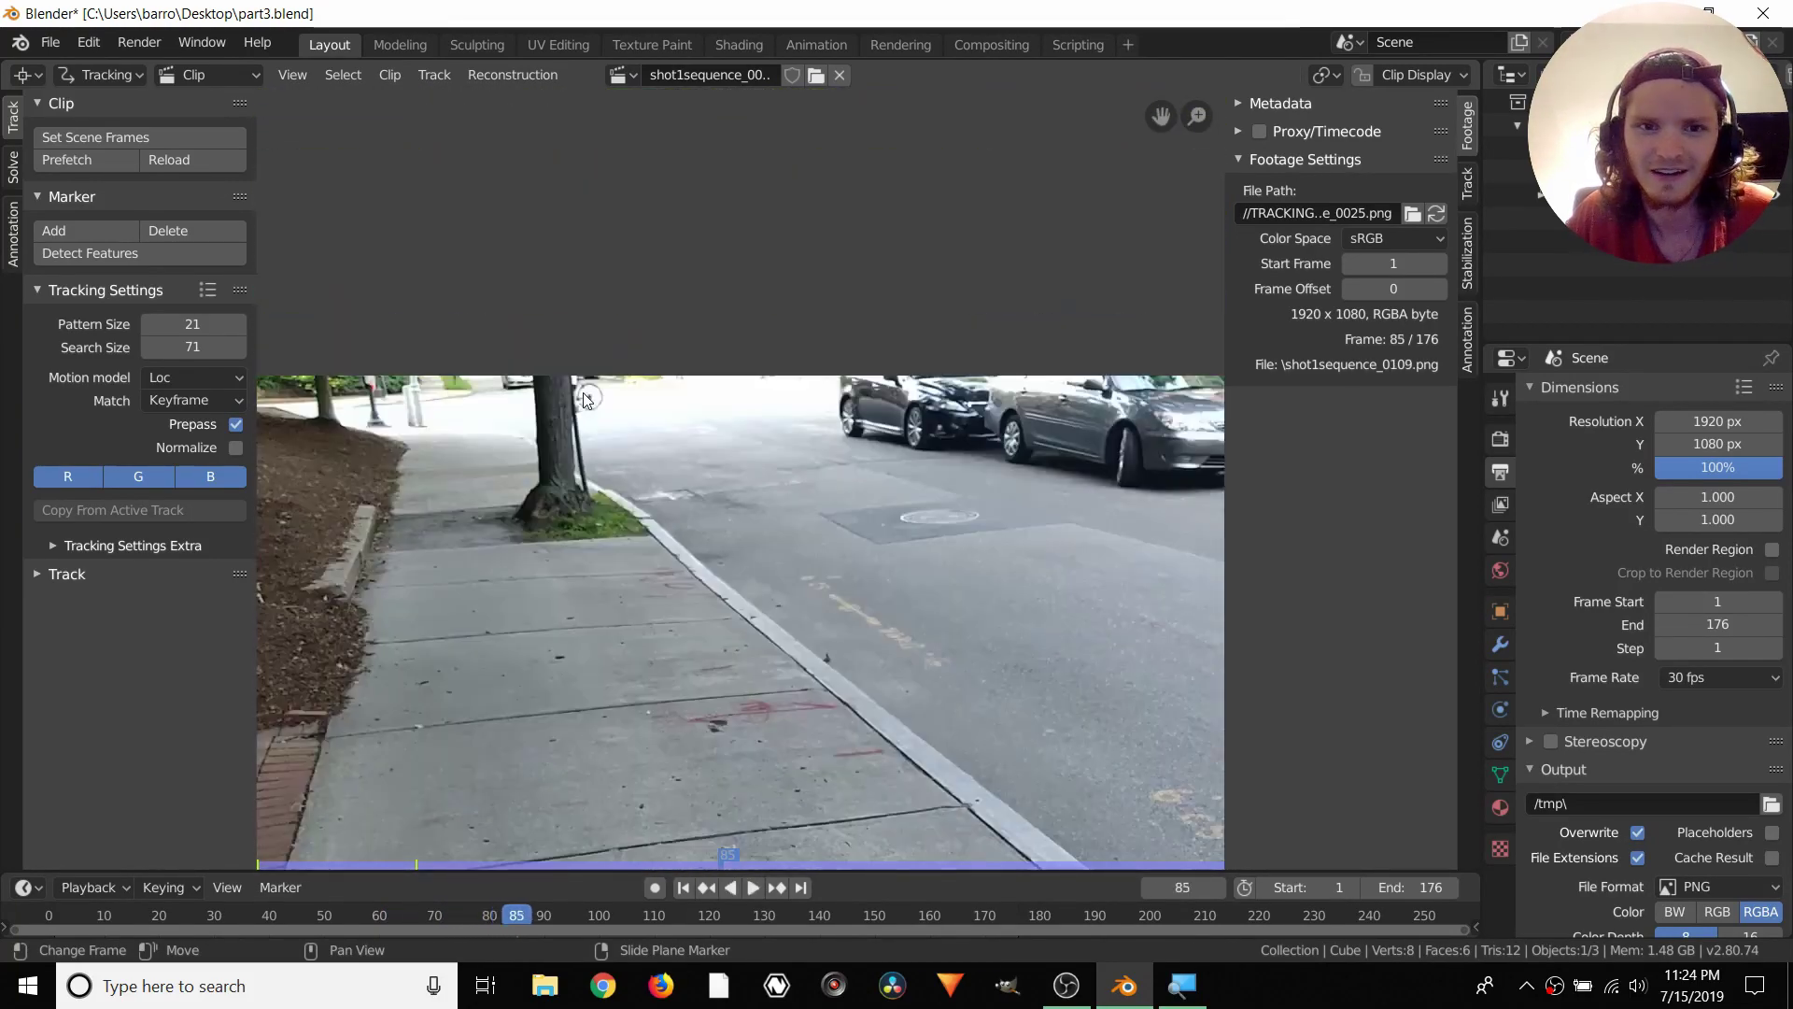
{"action": "scroll", "coordinate": [637, 445], "scroll_direction": "down", "scroll_amount": 2}
{"action": "scroll", "coordinate": [798, 312], "scroll_direction": "down", "scroll_amount": 3}
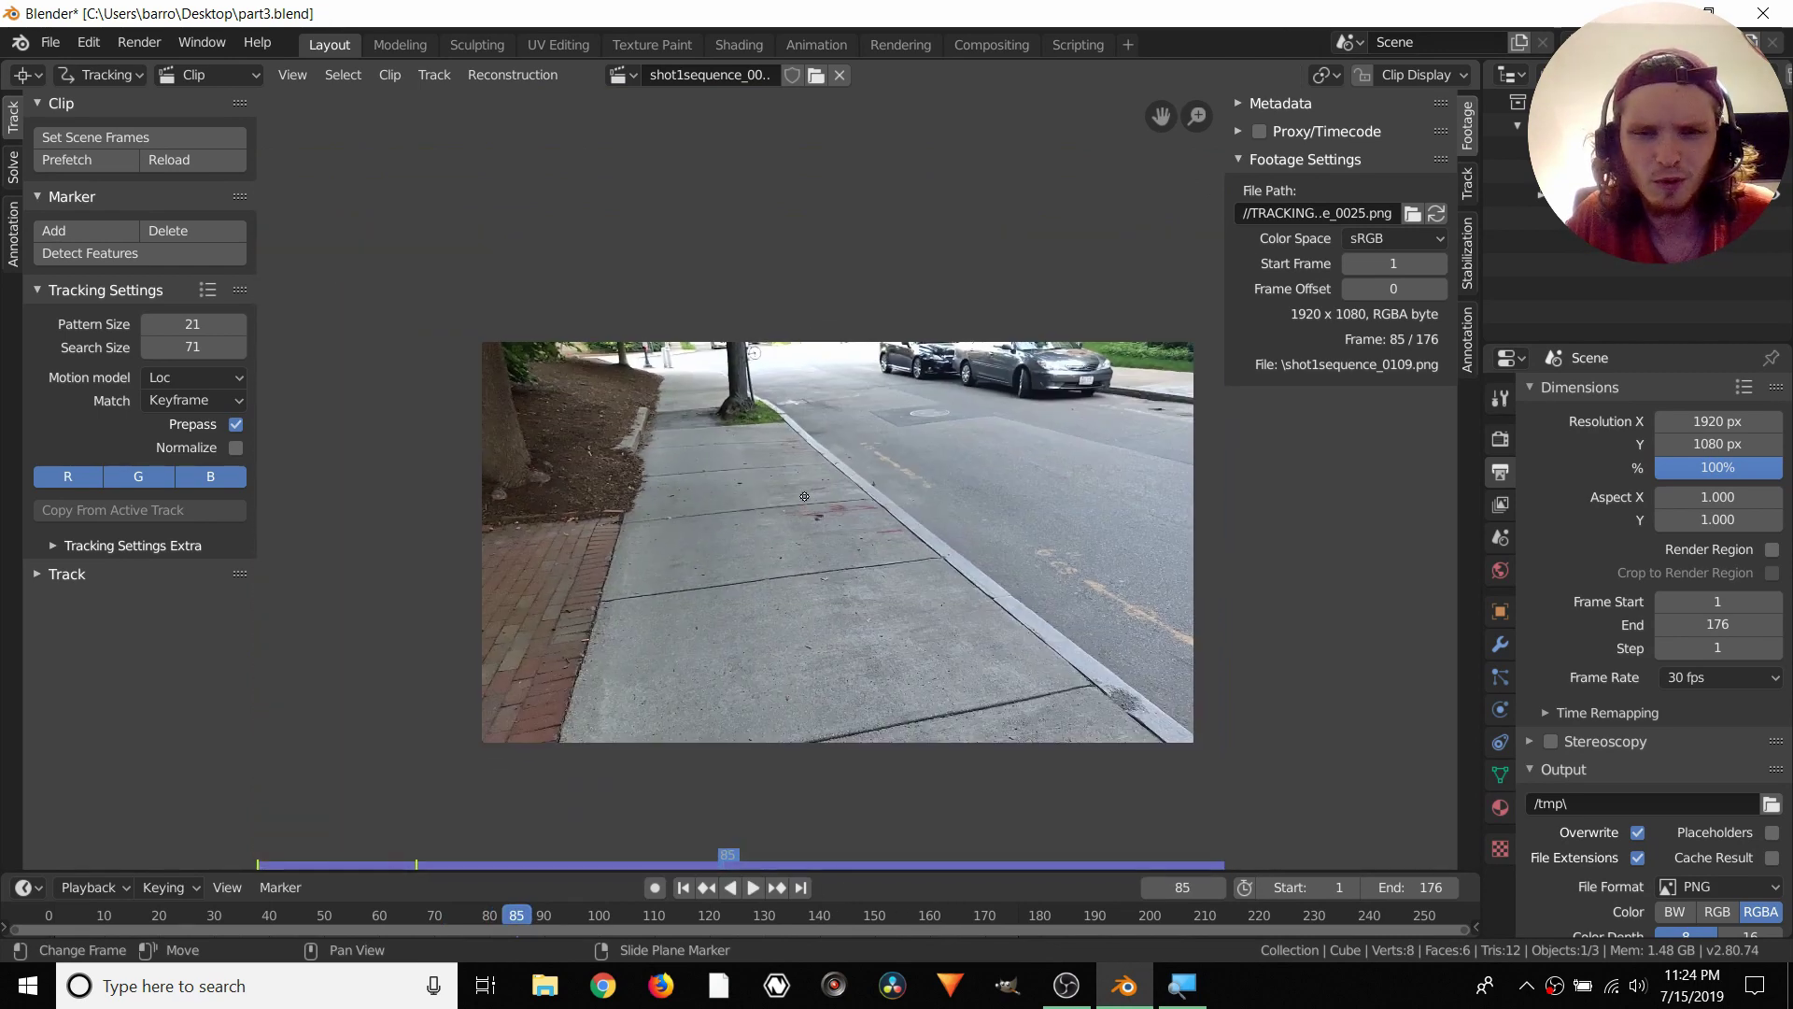
Return to the first frame and examine the sidewalk marks, parked cars and road for trackable details
{"action": "key", "text": "shift+Left"}
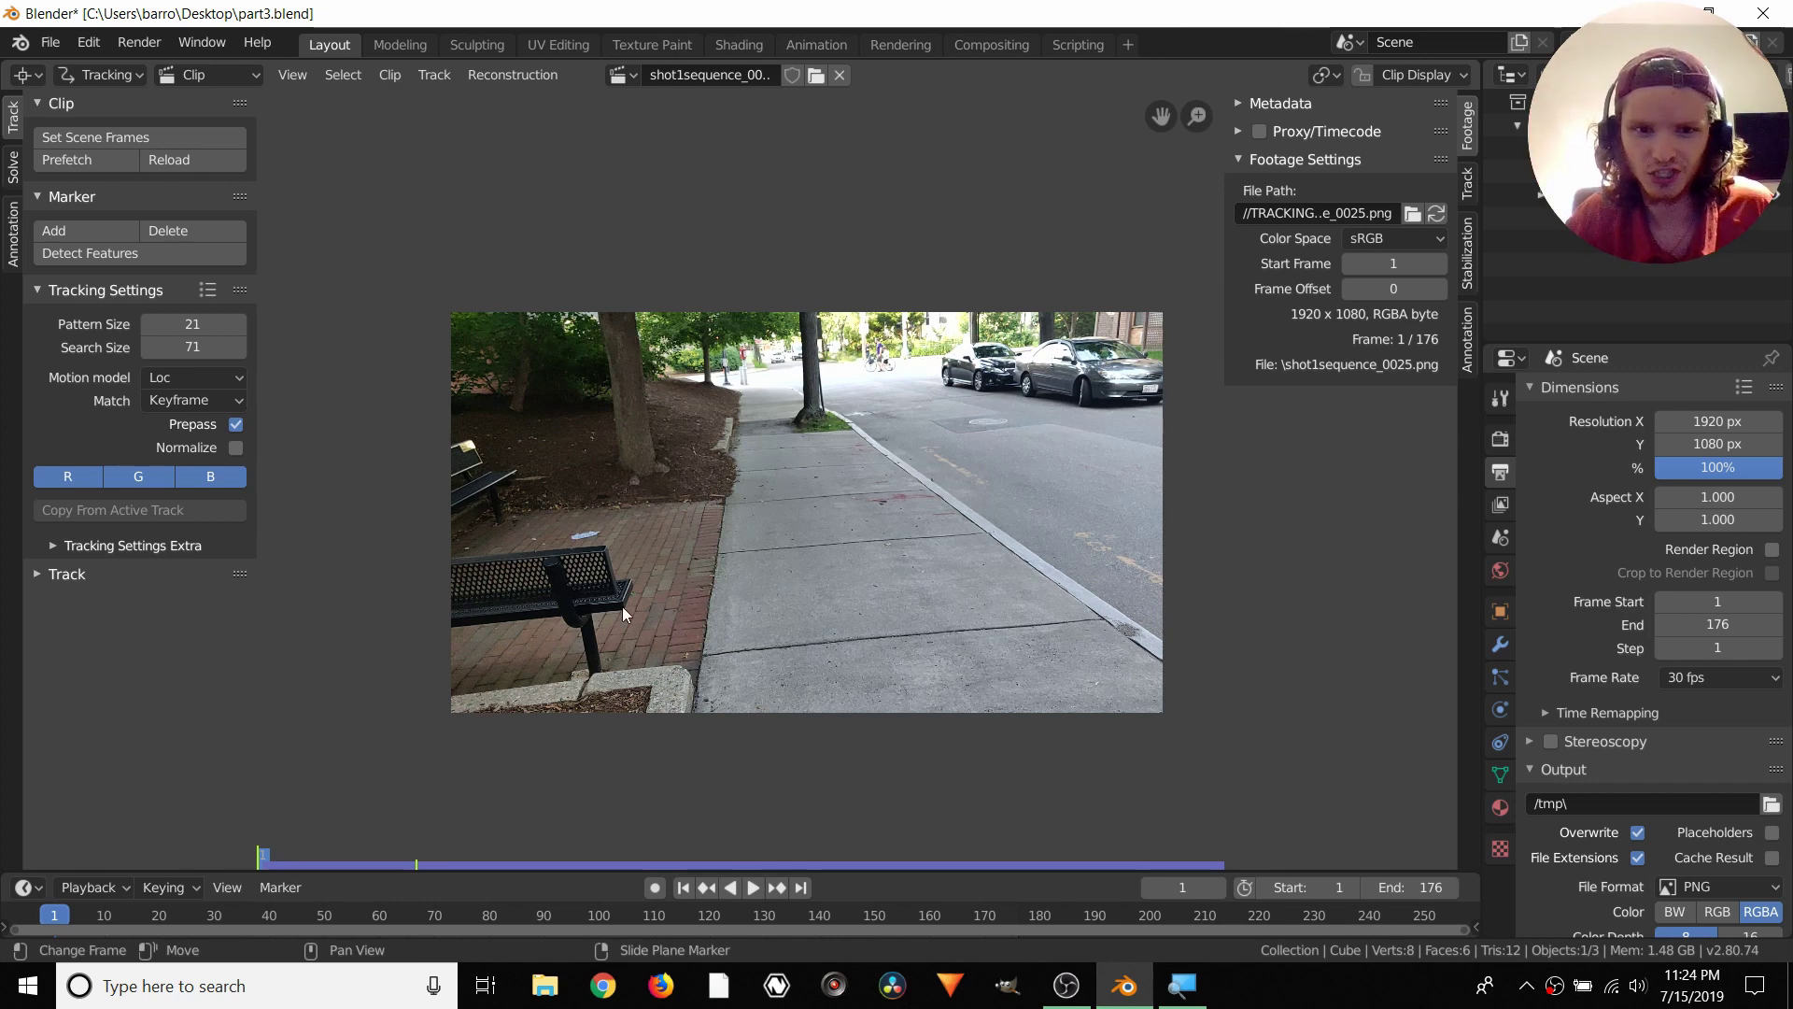
{"action": "scroll", "coordinate": [839, 544], "scroll_direction": "up", "scroll_amount": 5}
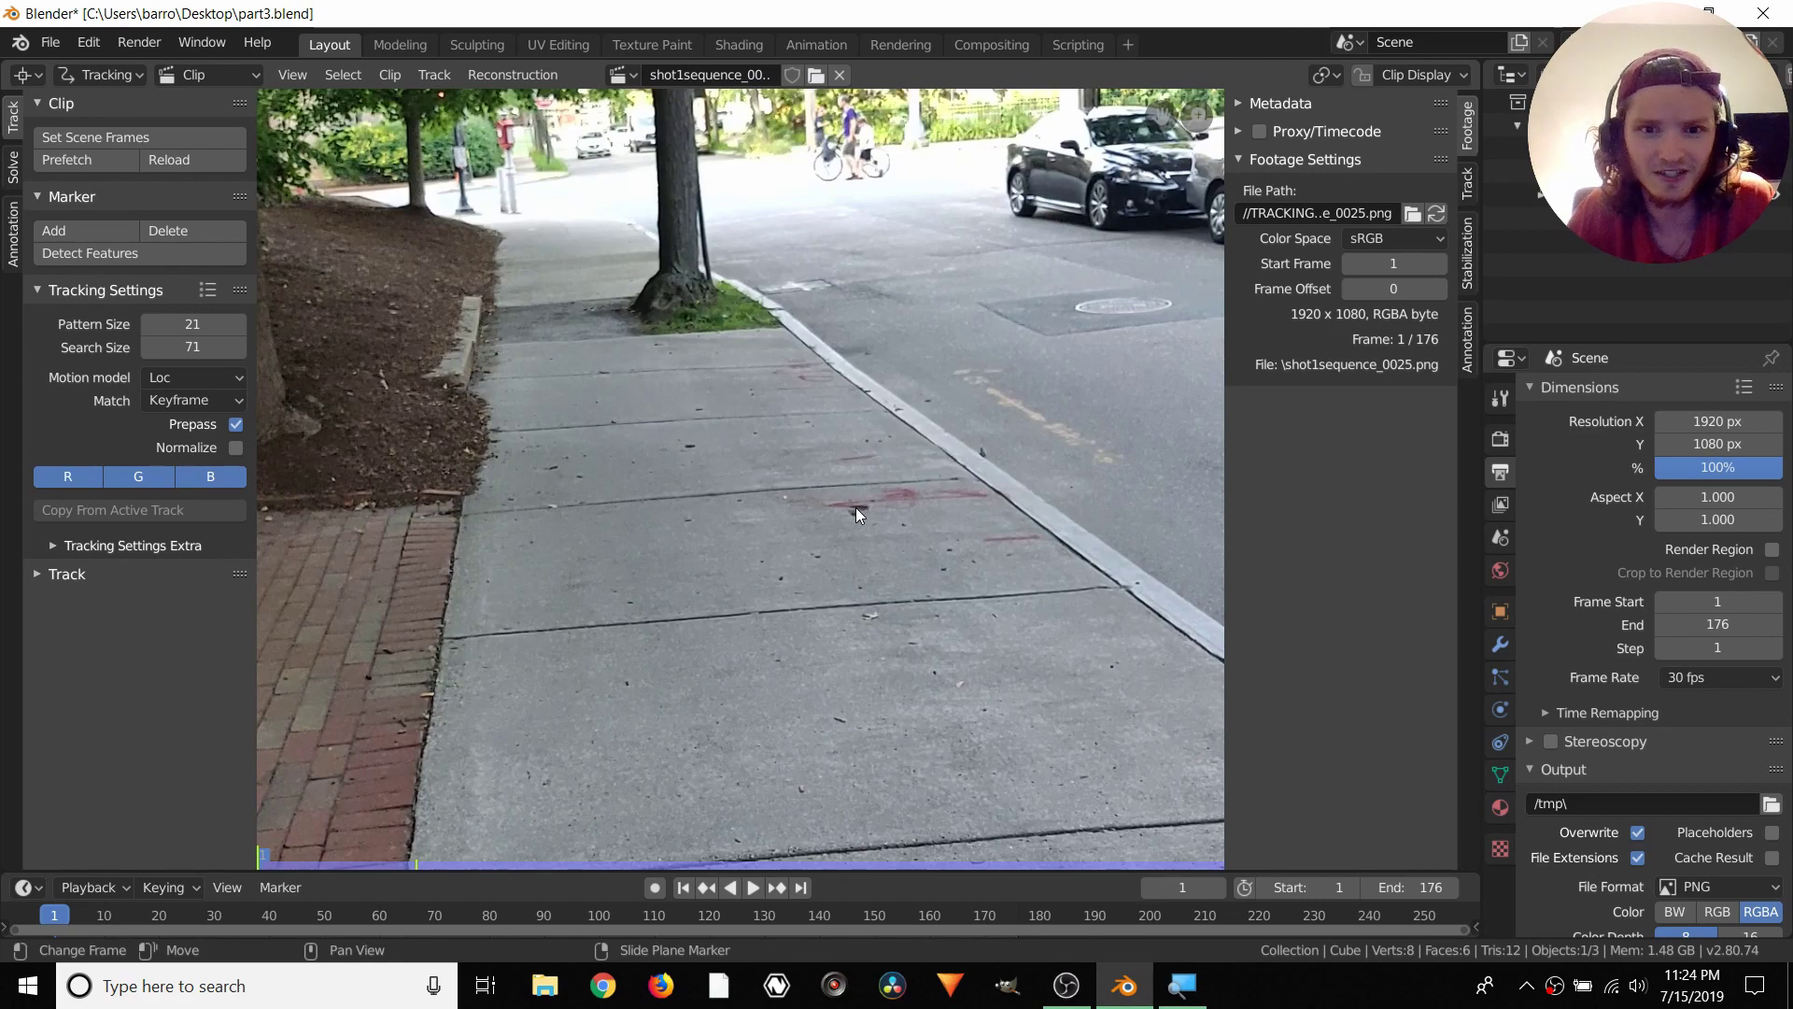
{"action": "scroll", "coordinate": [905, 335], "scroll_direction": "down", "scroll_amount": 3}
{"action": "scroll", "coordinate": [766, 327], "scroll_direction": "up", "scroll_amount": 8}
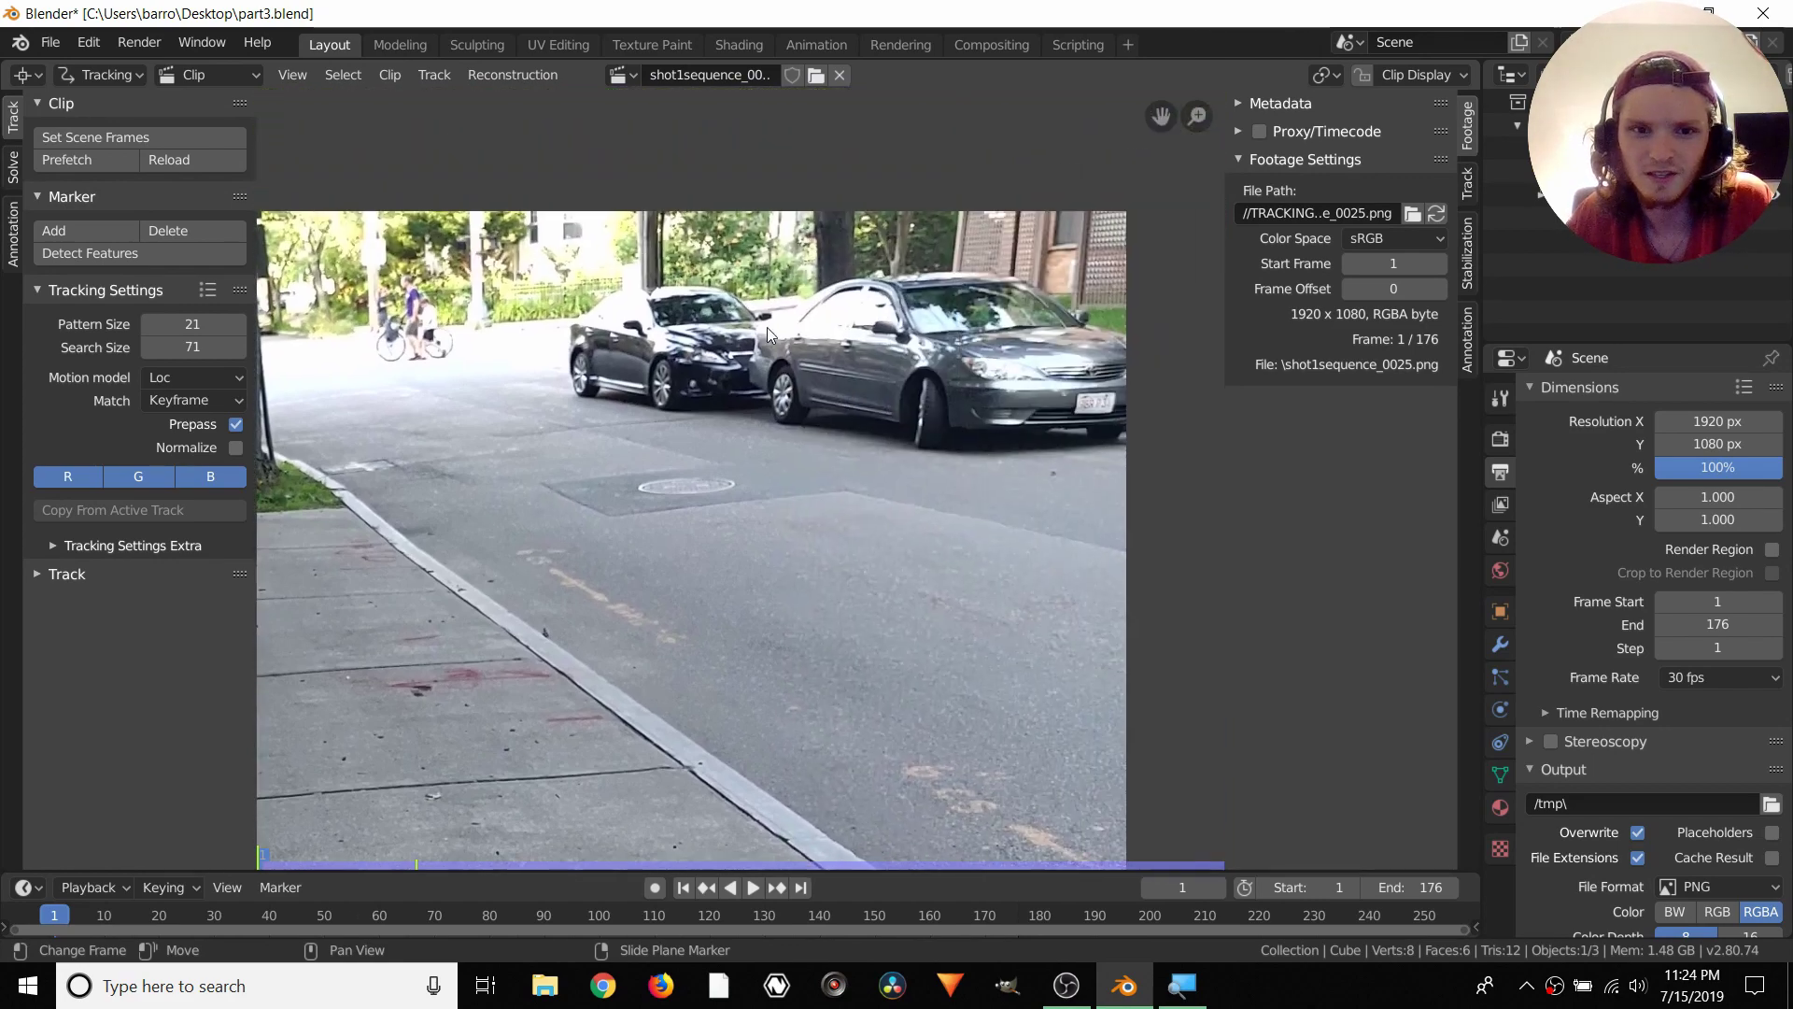
{"action": "scroll", "coordinate": [795, 385], "scroll_direction": "down", "scroll_amount": 3}
{"action": "scroll", "coordinate": [678, 295], "scroll_direction": "up", "scroll_amount": 3}
{"action": "scroll", "coordinate": [744, 379], "scroll_direction": "down", "scroll_amount": 6}
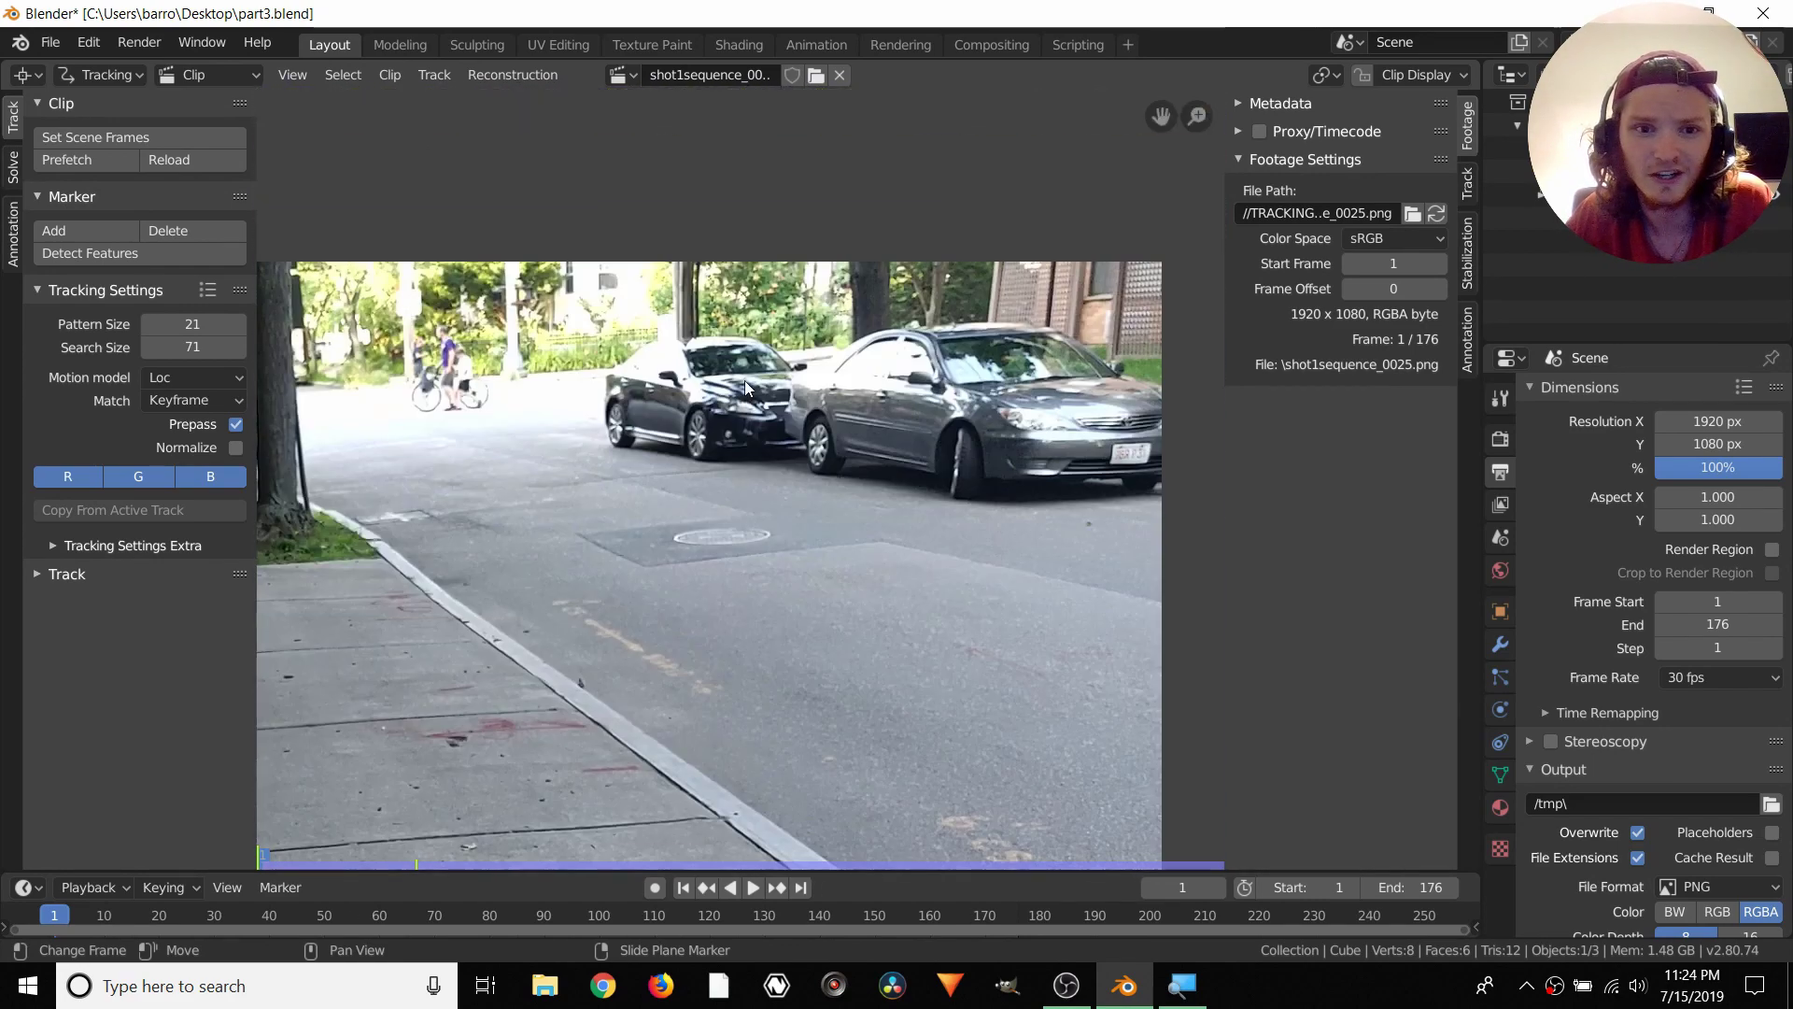
{"action": "scroll", "coordinate": [788, 497], "scroll_direction": "up", "scroll_amount": 2}
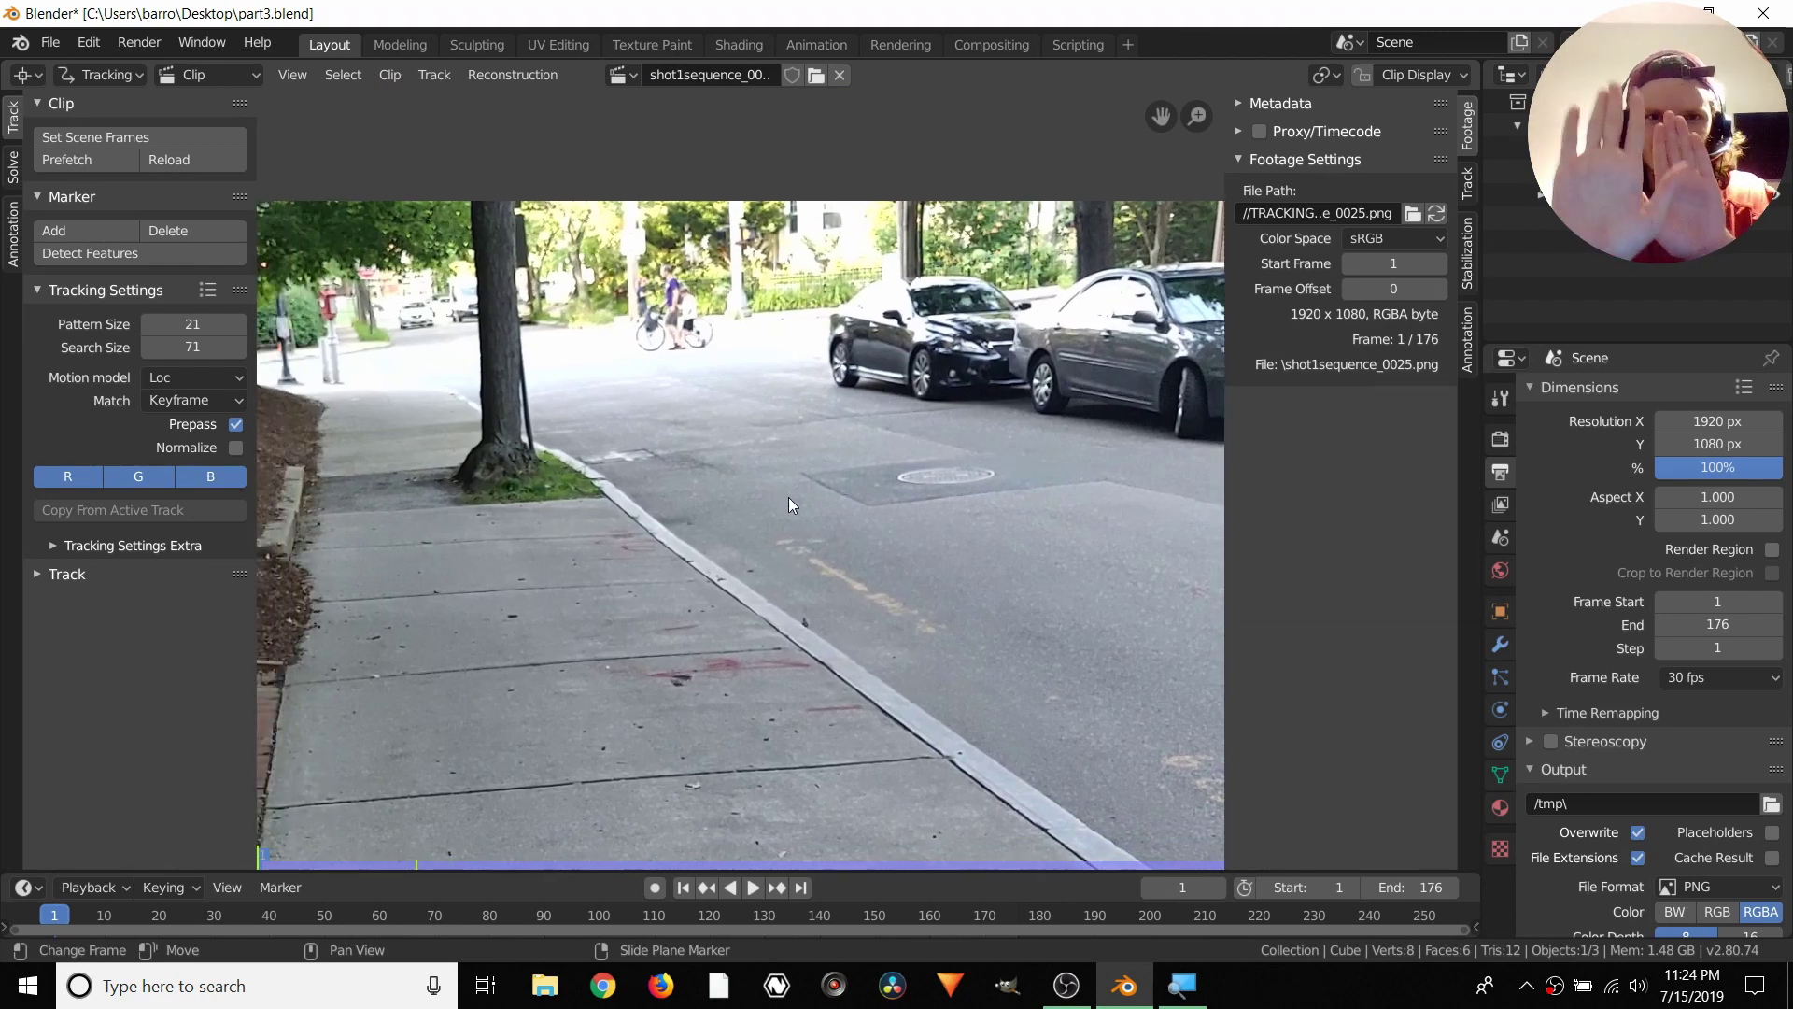
Play the clip from the start to frame 86 and examine the spots and cracks on the sidewalk up close
{"action": "key", "text": "space"}
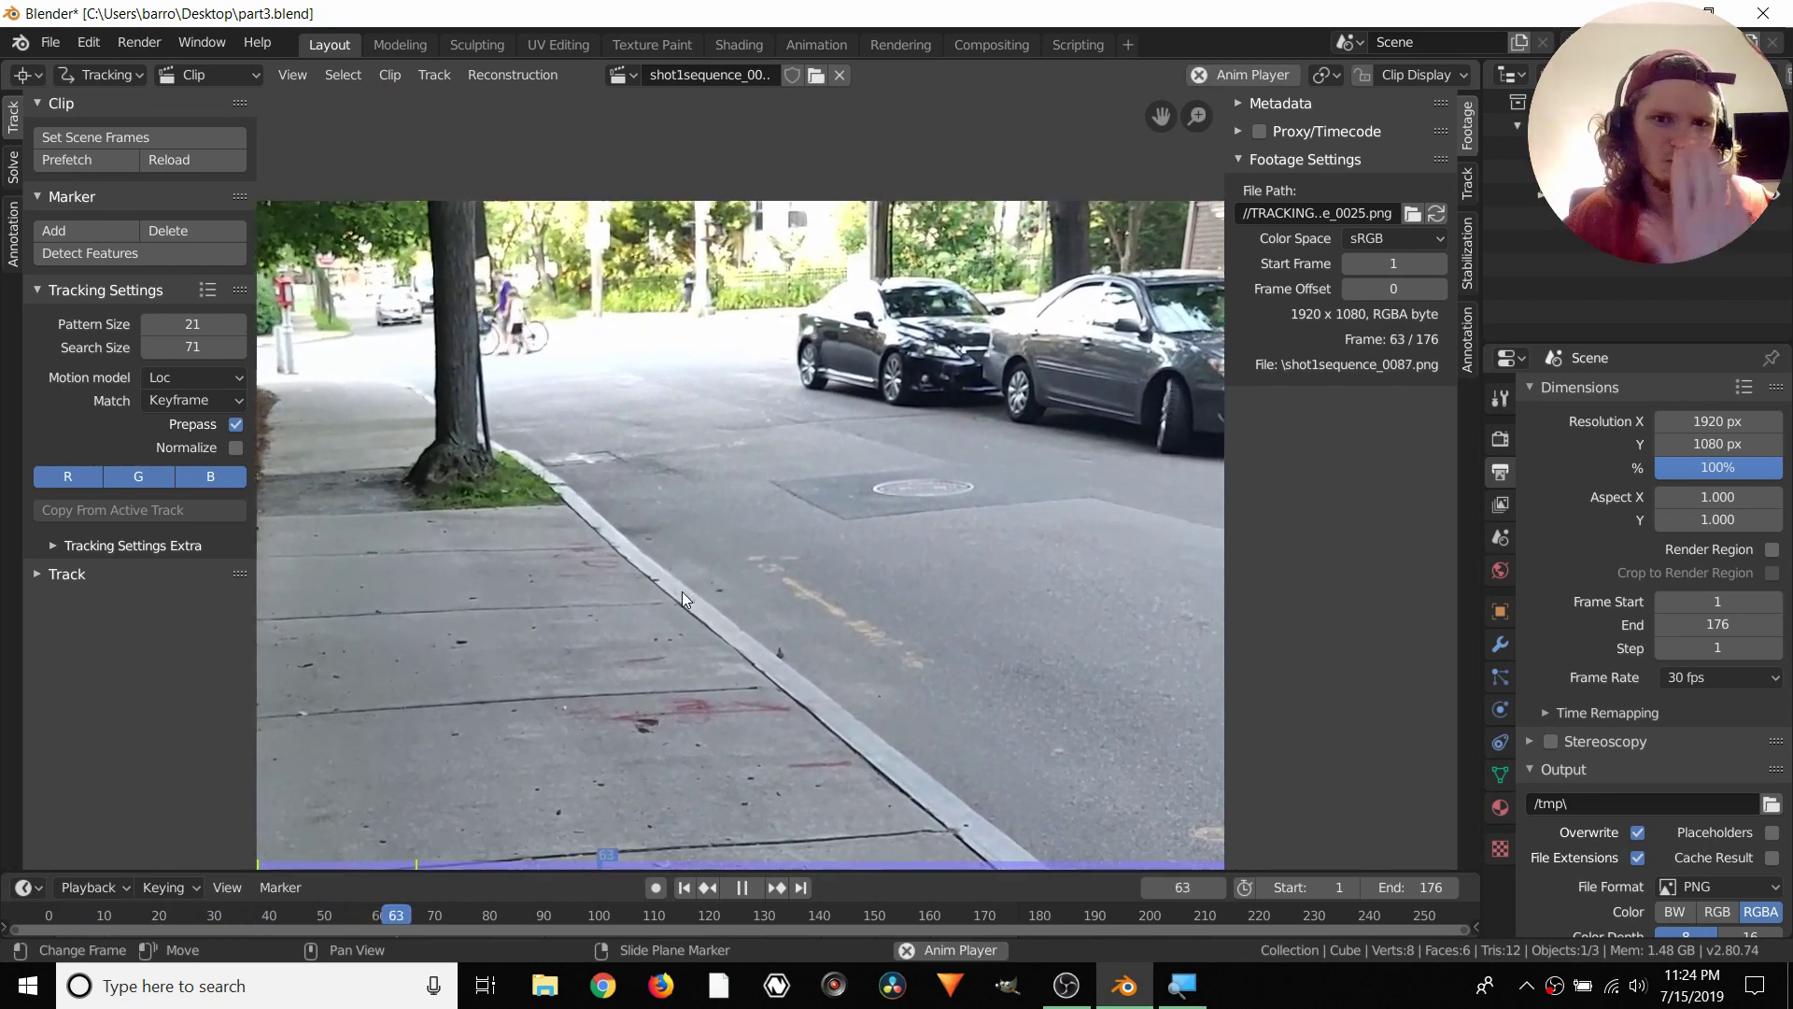
{"action": "key", "text": "space"}
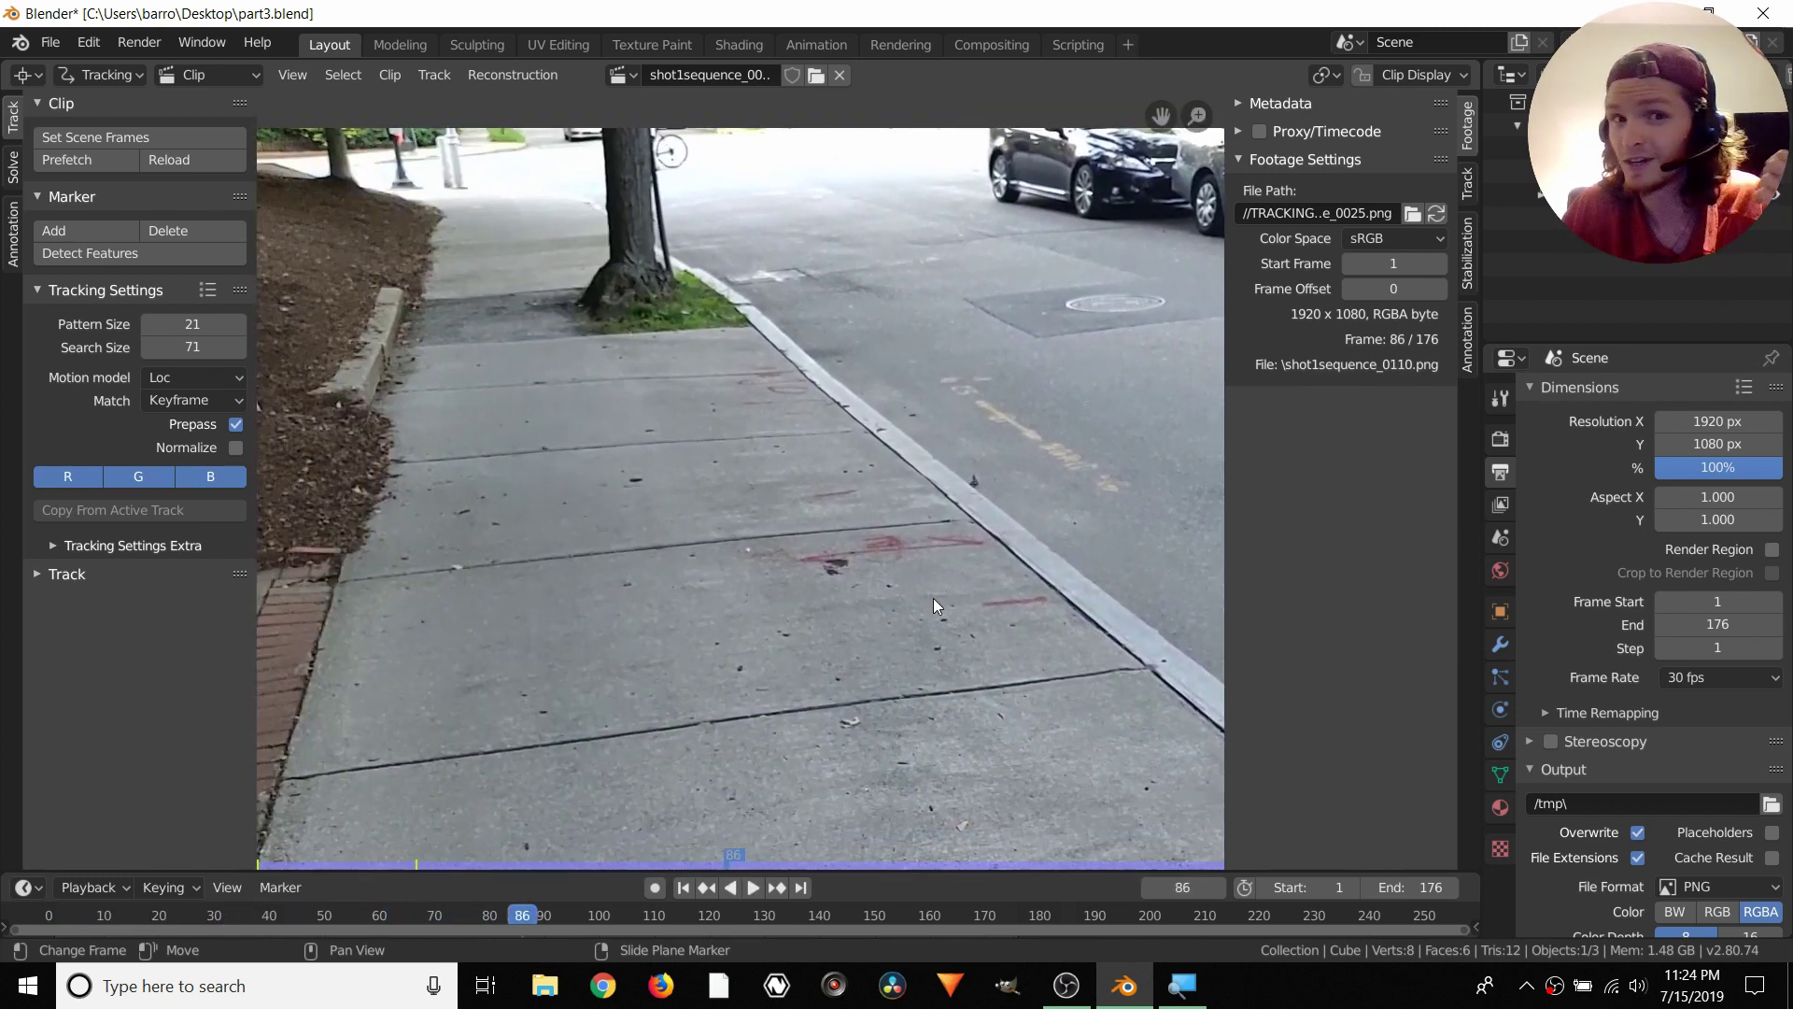
{"action": "scroll", "coordinate": [924, 599], "scroll_direction": "up", "scroll_amount": 2}
{"action": "scroll", "coordinate": [812, 618], "scroll_direction": "up", "scroll_amount": 2}
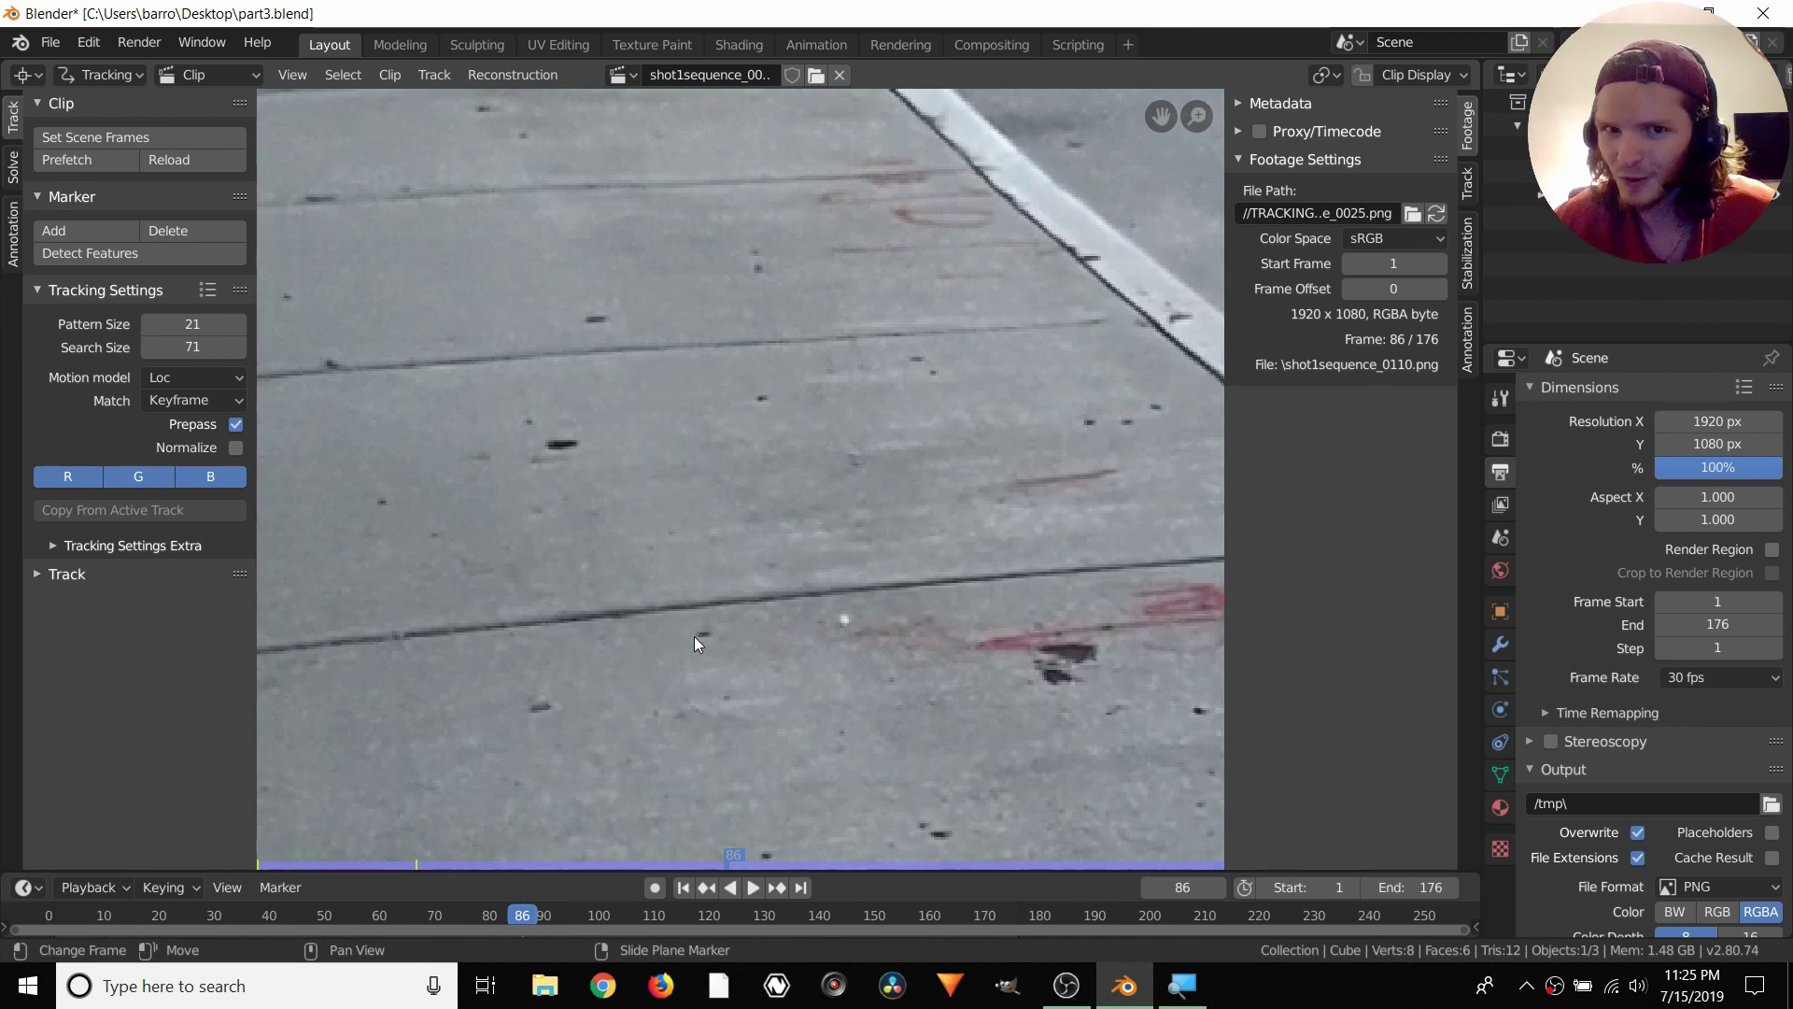
{"action": "scroll", "coordinate": [693, 636], "scroll_direction": "down", "scroll_amount": 1}
{"action": "scroll", "coordinate": [686, 625], "scroll_direction": "up", "scroll_amount": 2}
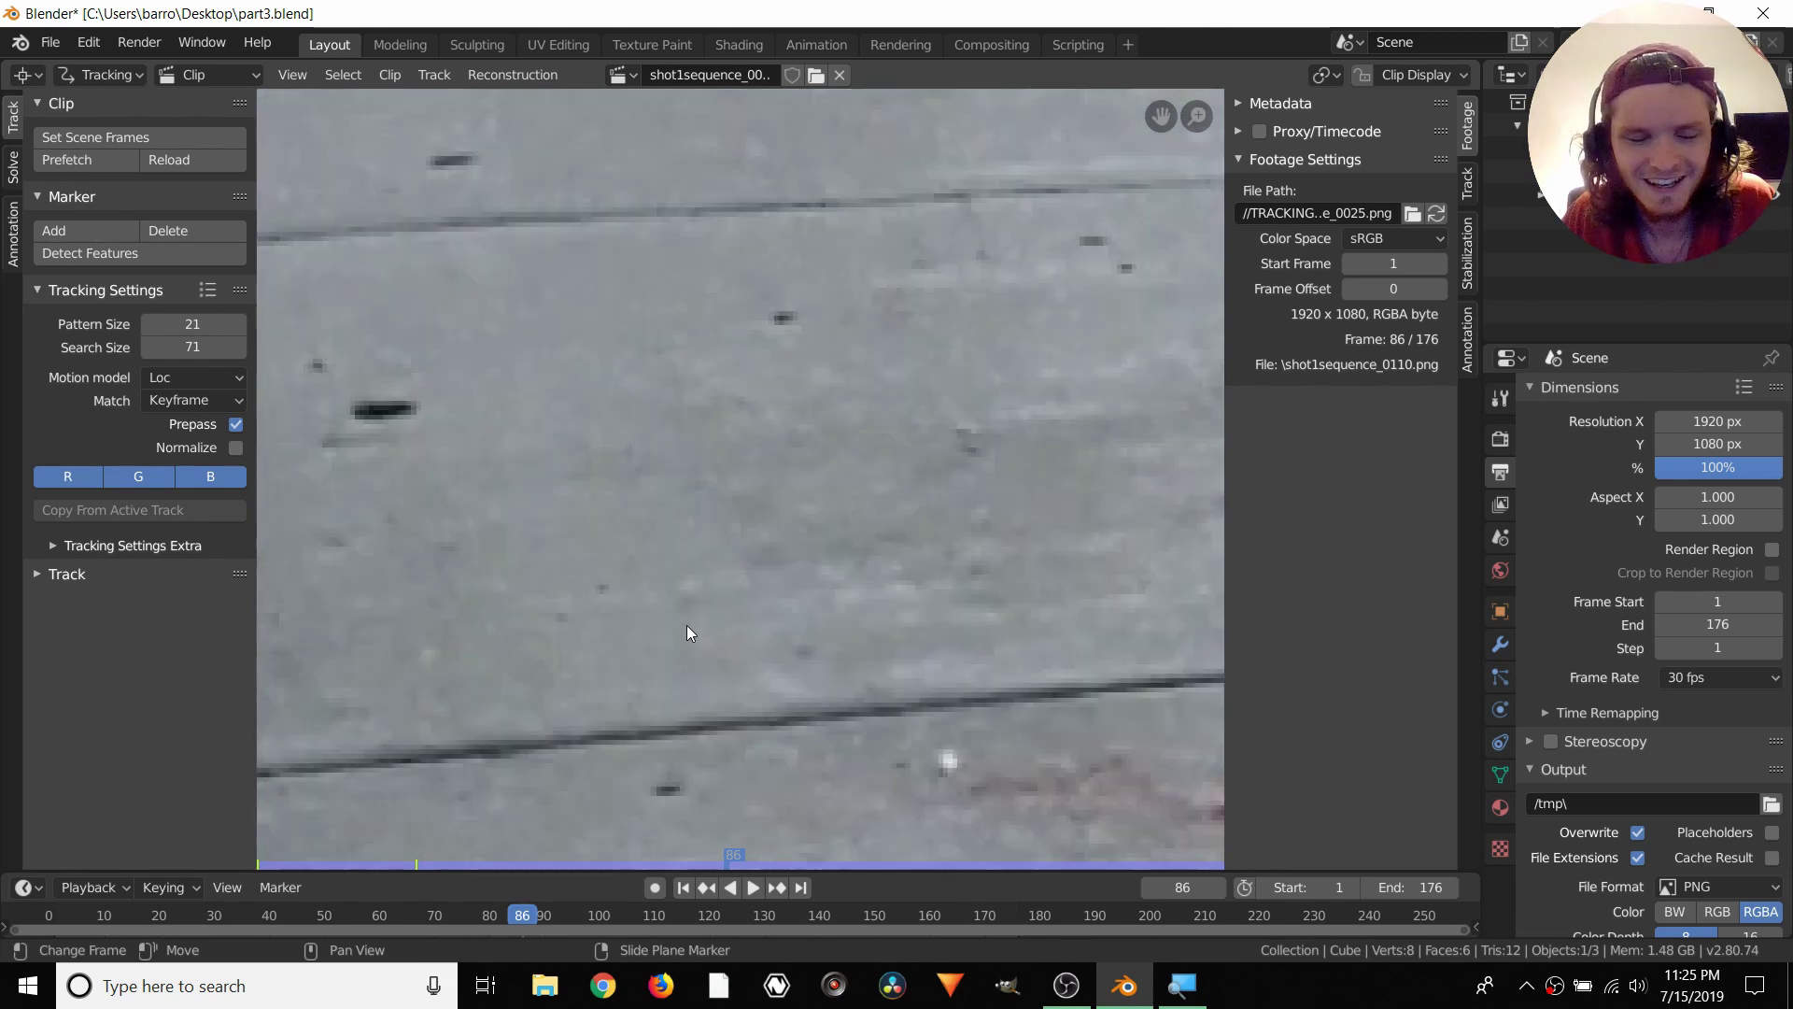
{"action": "scroll", "coordinate": [676, 678], "scroll_direction": "down", "scroll_amount": 4}
{"action": "scroll", "coordinate": [676, 678], "scroll_direction": "down", "scroll_amount": 3}
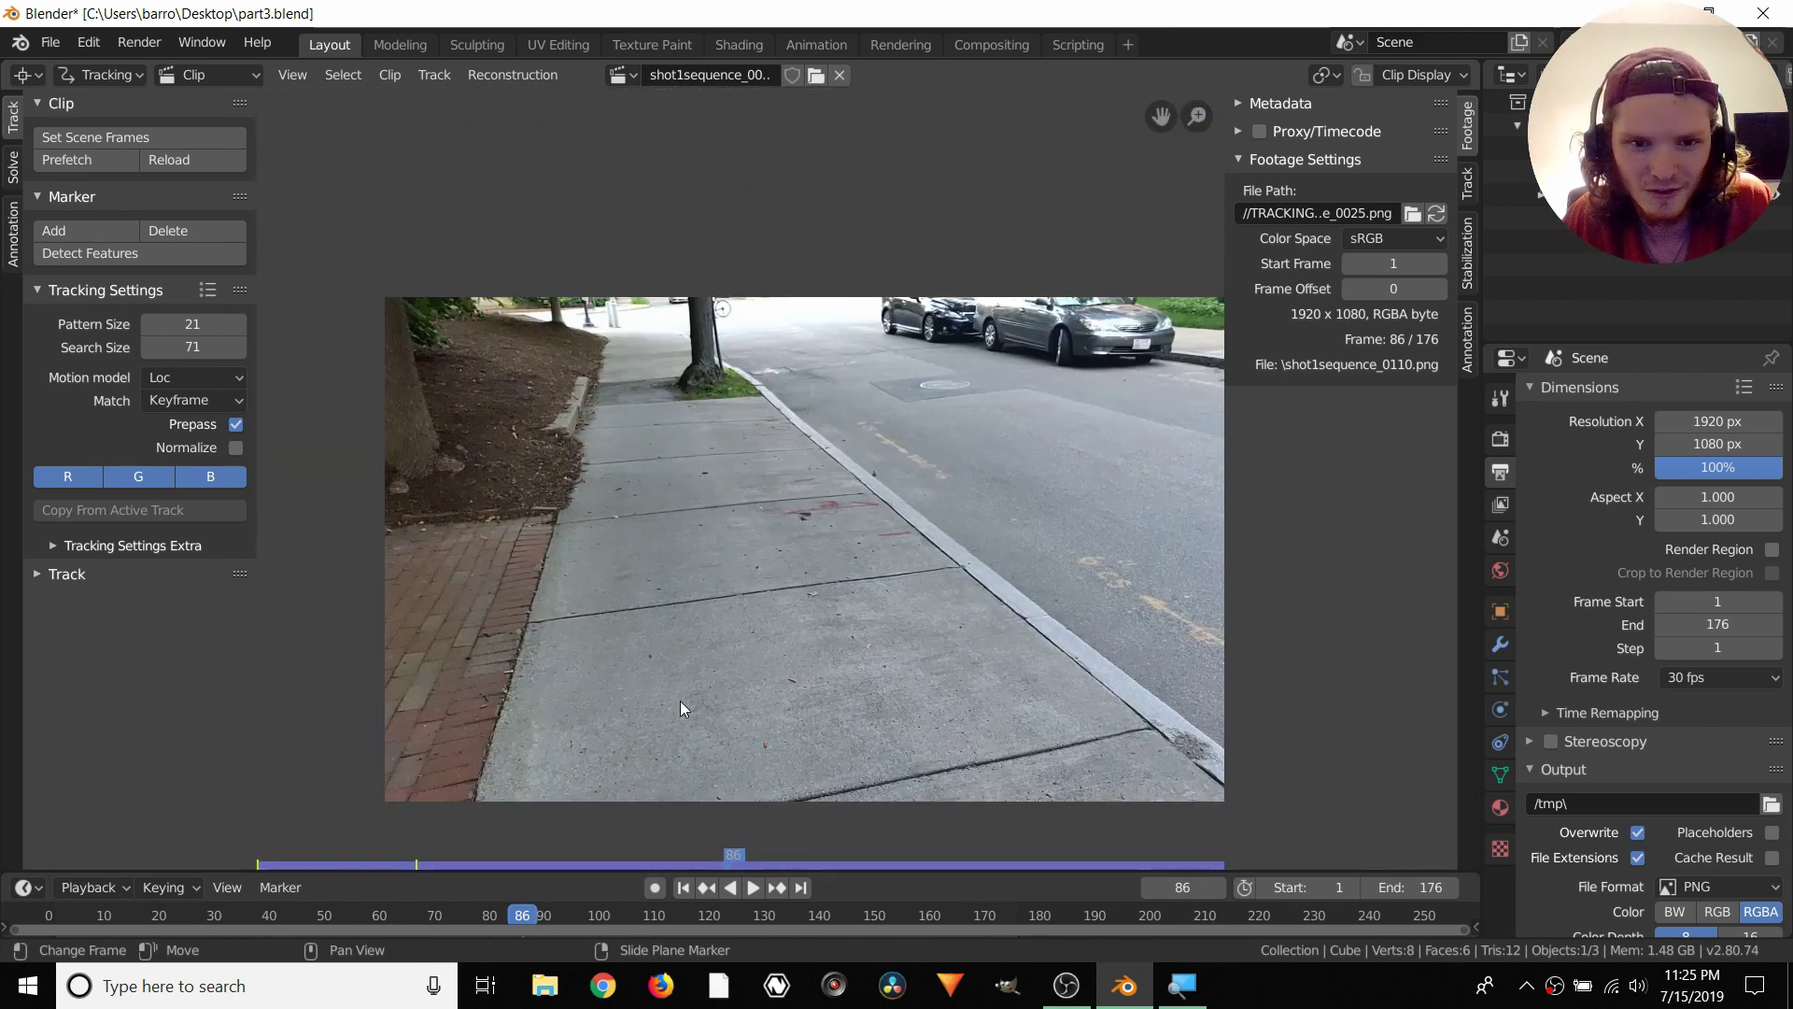
{"action": "middle_click_drag", "start_coordinate": [680, 701], "coordinate": [574, 663]}
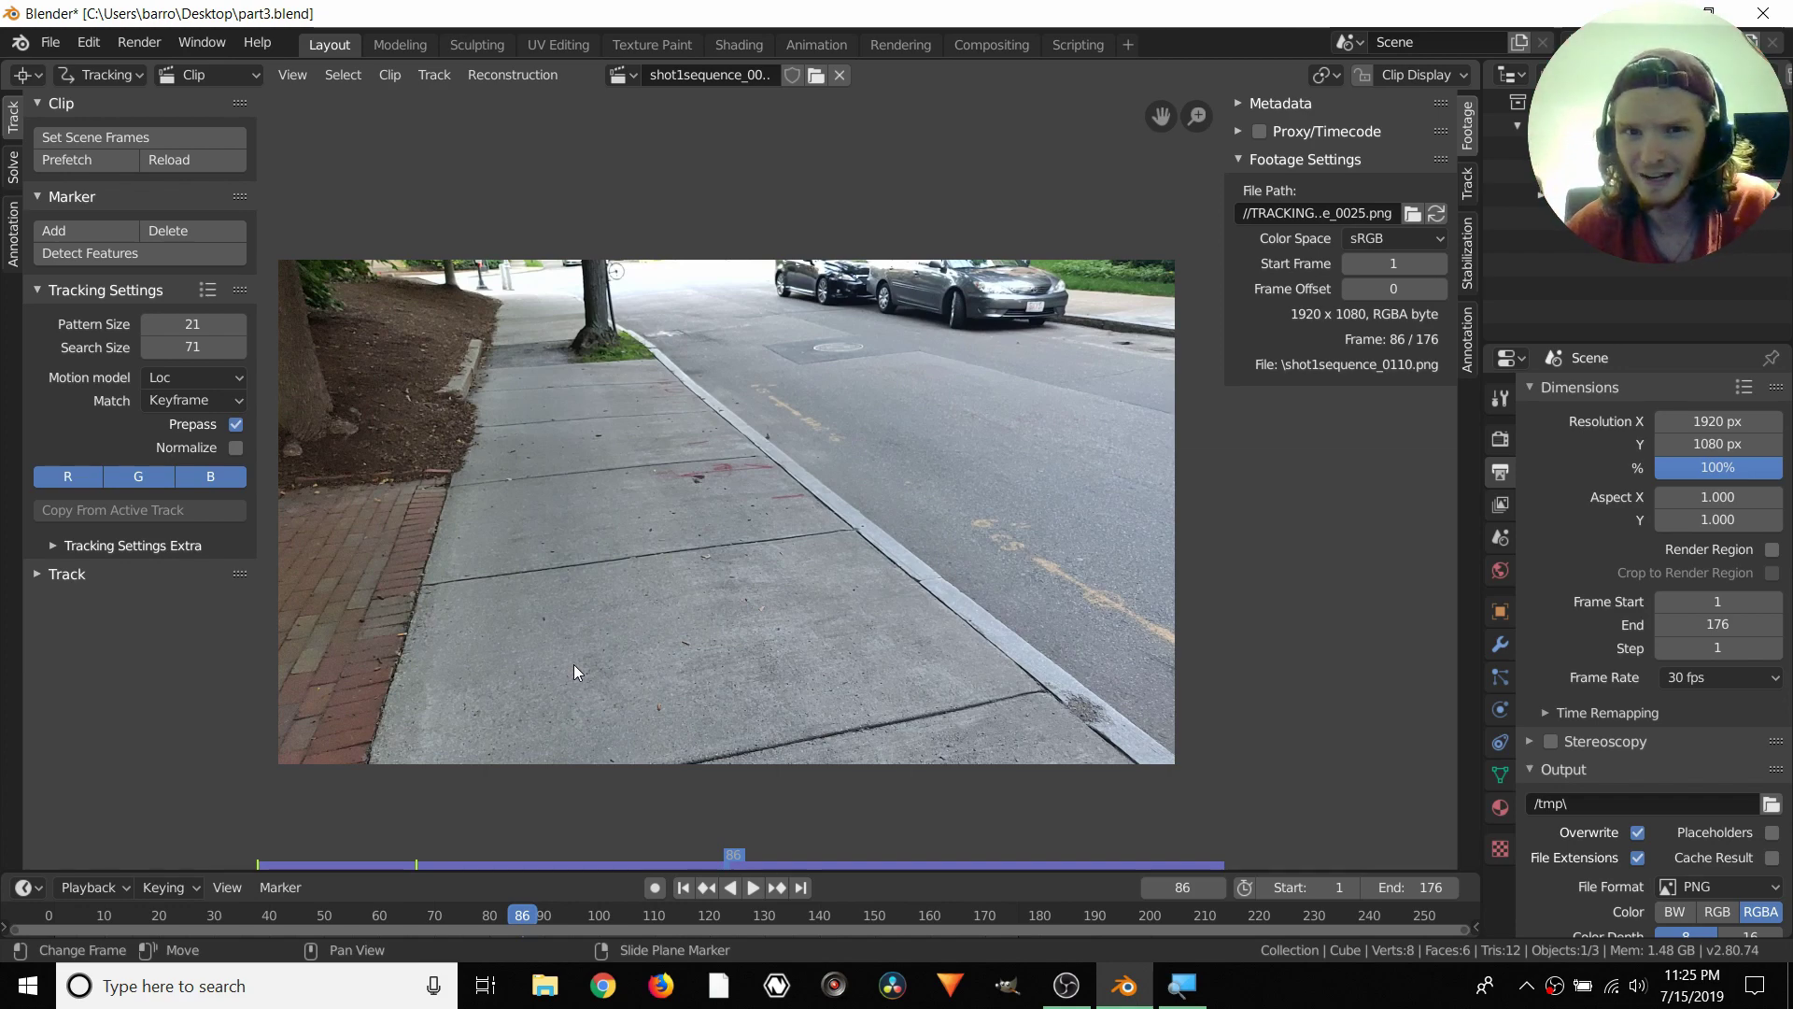
Examine the background and the people with the bicycle from frame 1, scrubbing to frame 101 and replaying from the start to frame 36
{"action": "key", "text": "shift+Left"}
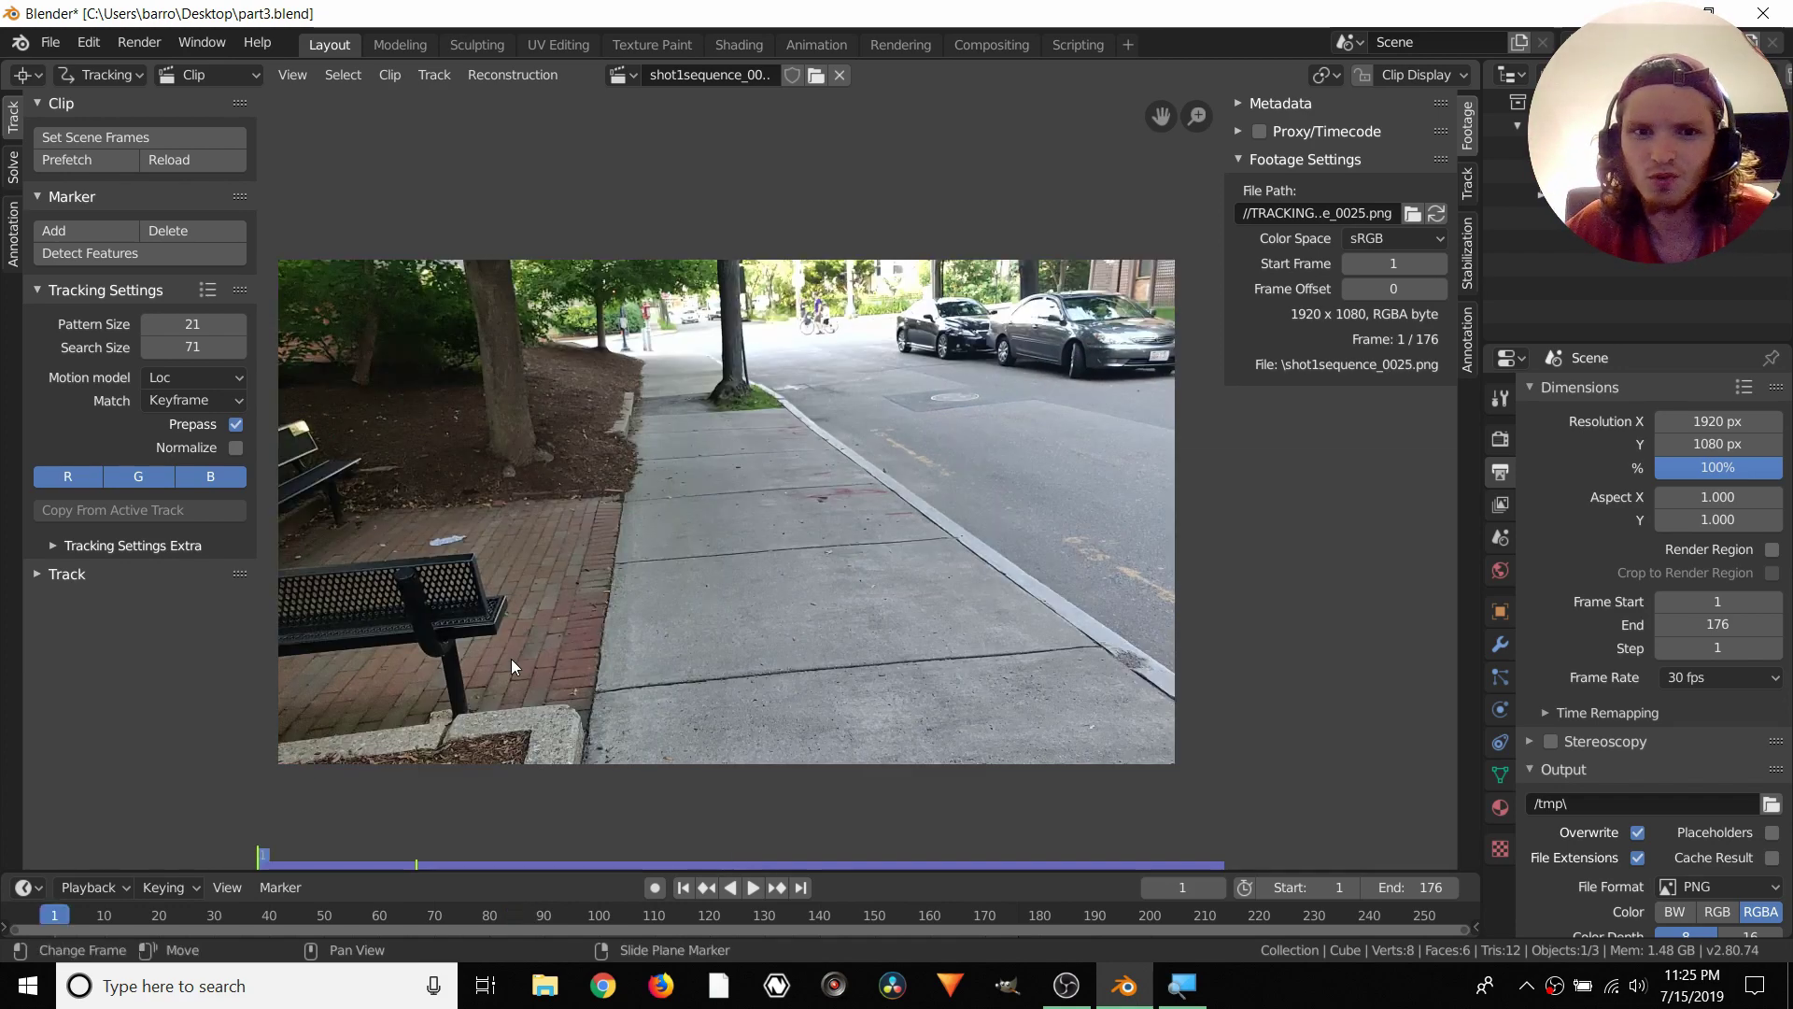
{"action": "scroll", "coordinate": [686, 332], "scroll_direction": "up", "scroll_amount": 6}
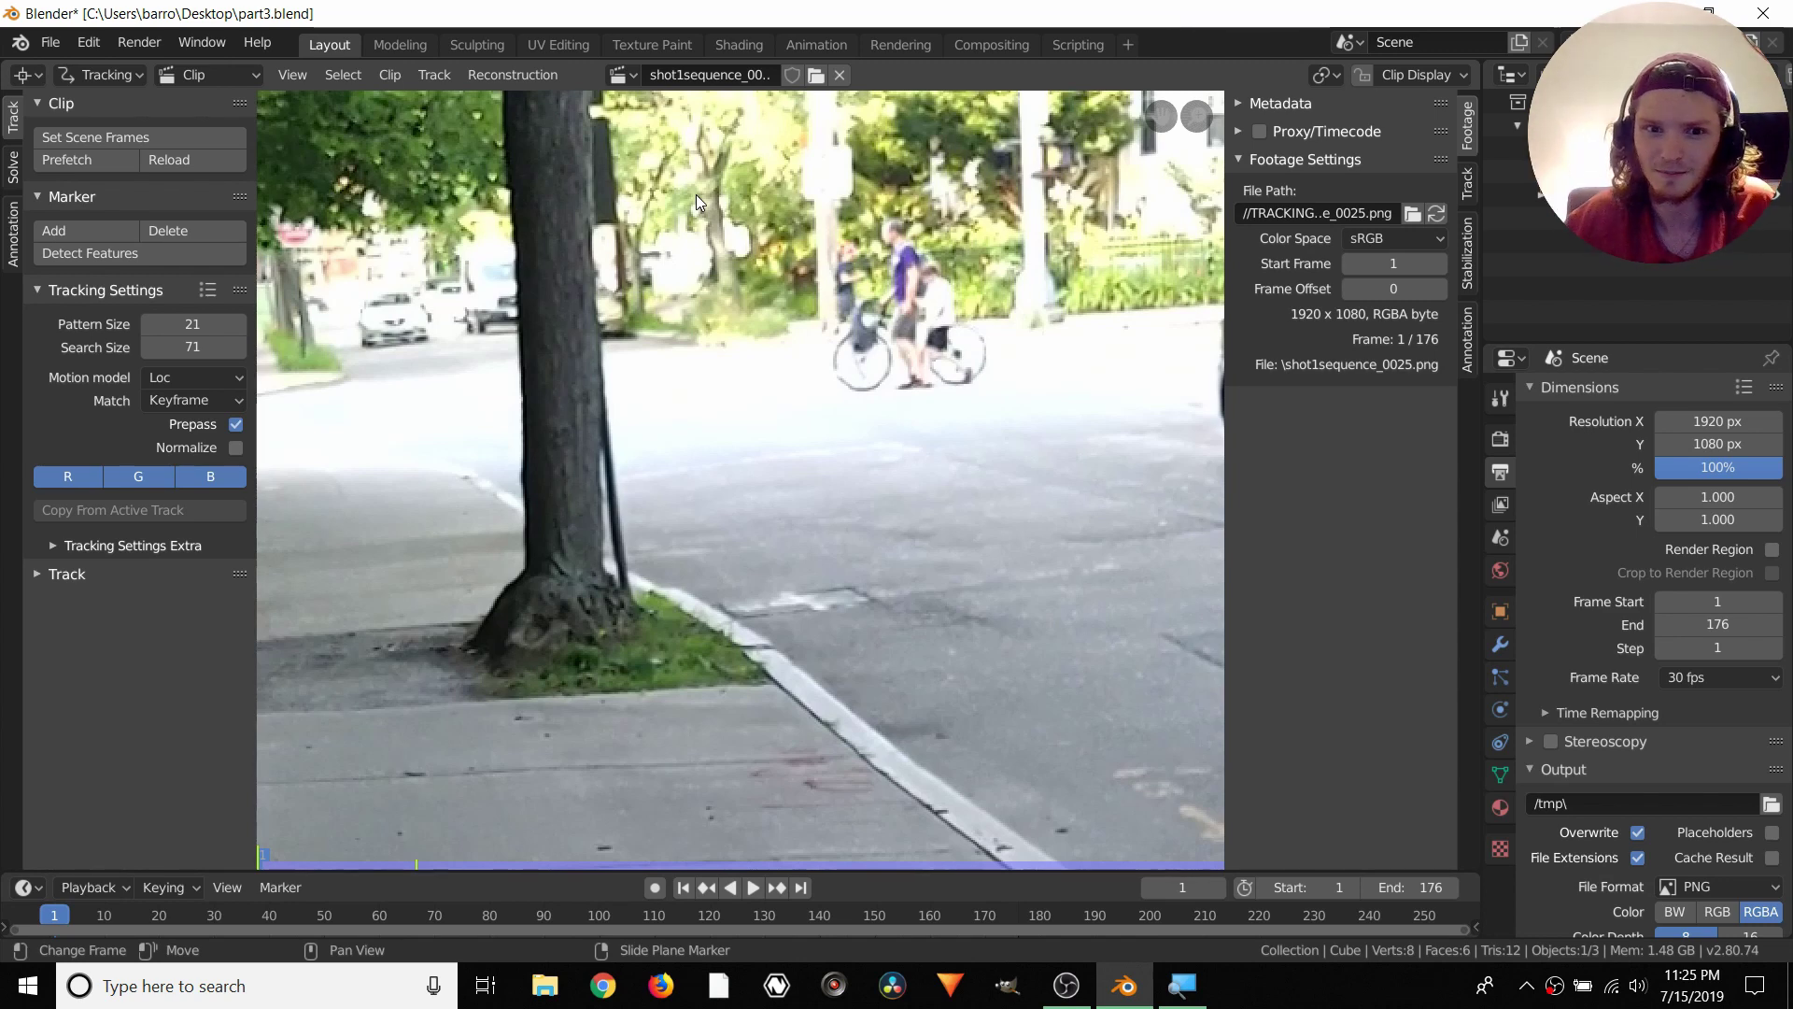
{"action": "scroll", "coordinate": [885, 283], "scroll_direction": "down", "scroll_amount": 2}
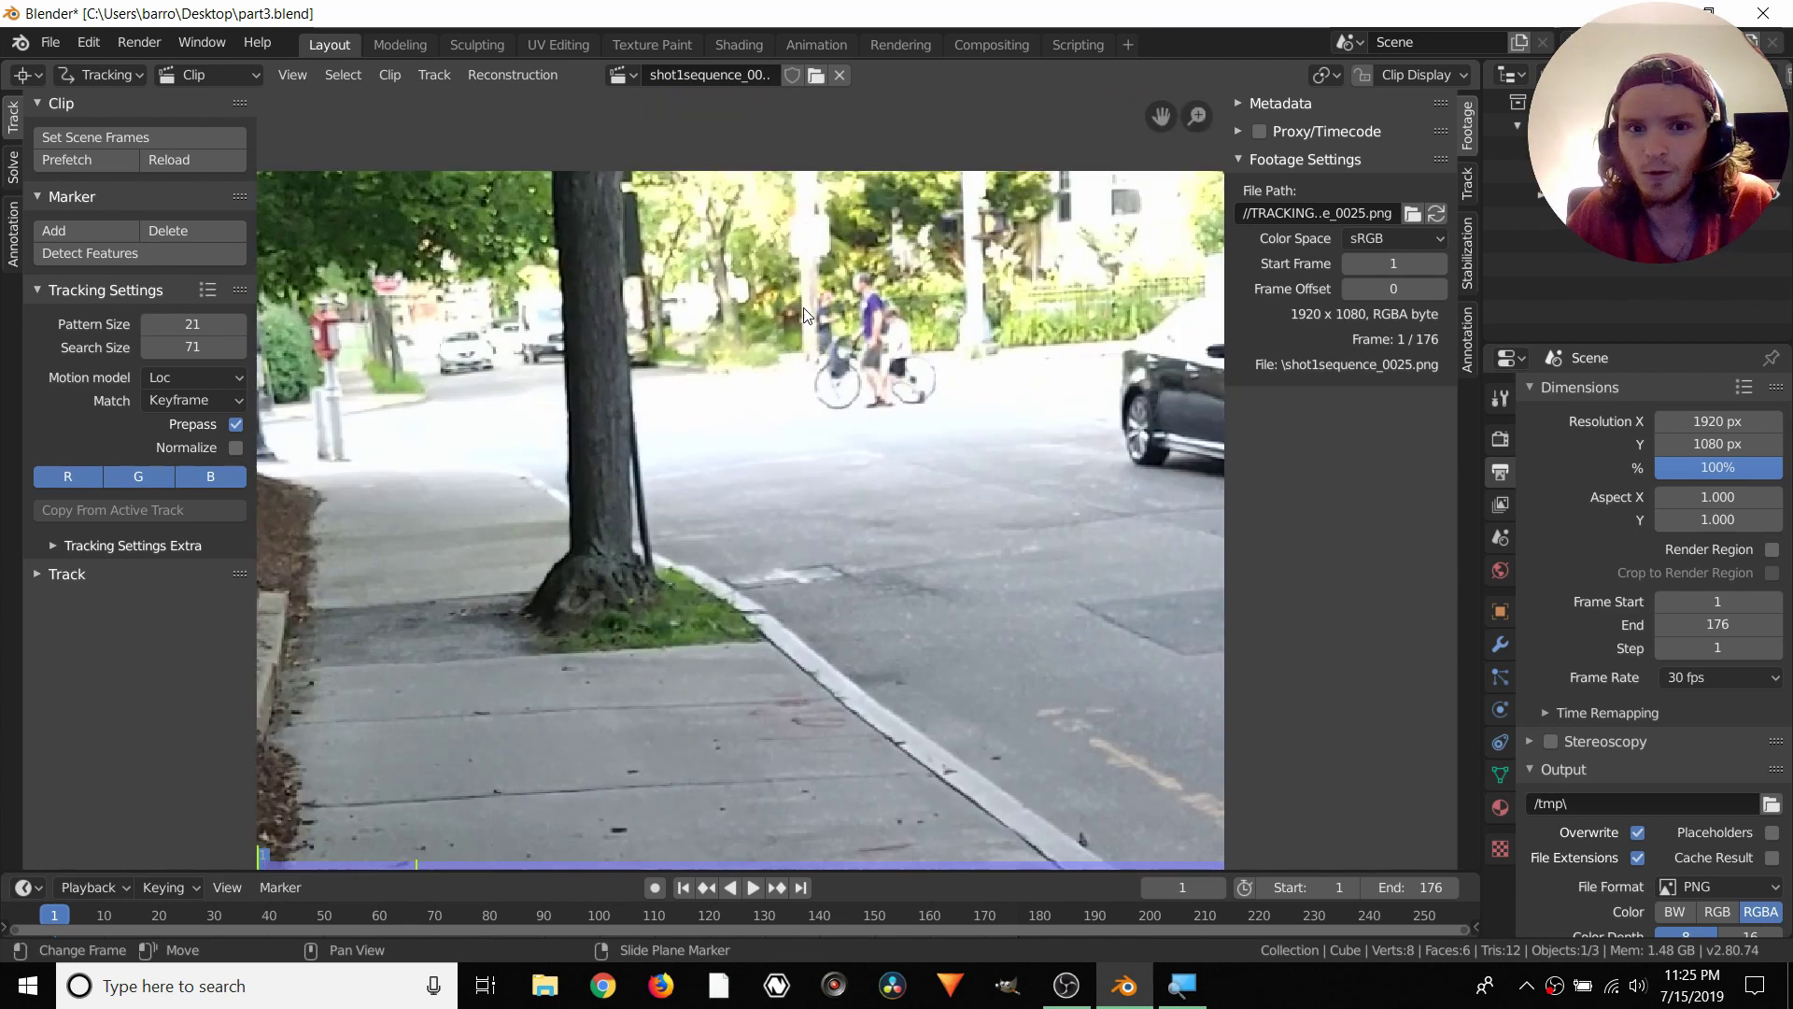
{"action": "left_click_drag", "start_coordinate": [148, 909], "coordinate": [605, 913]}
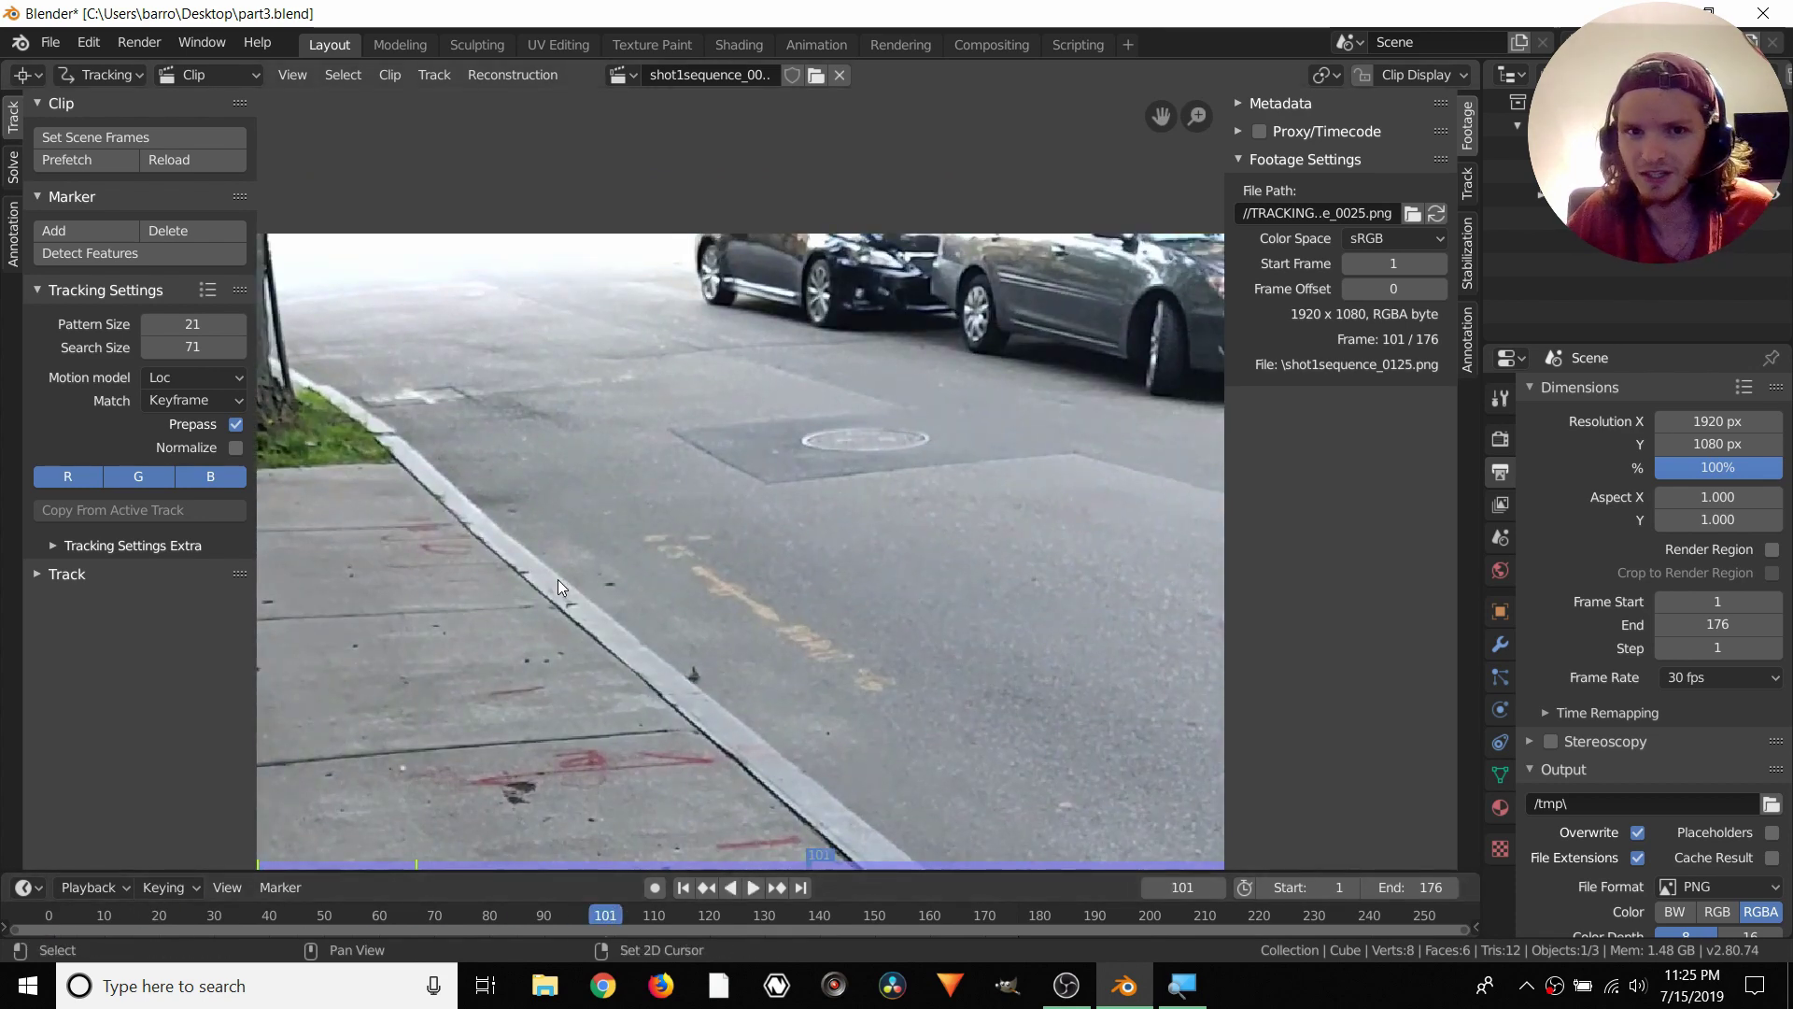
{"action": "key", "text": "shift+Left"}
{"action": "middle_click_drag", "start_coordinate": [709, 514], "coordinate": [743, 486]}
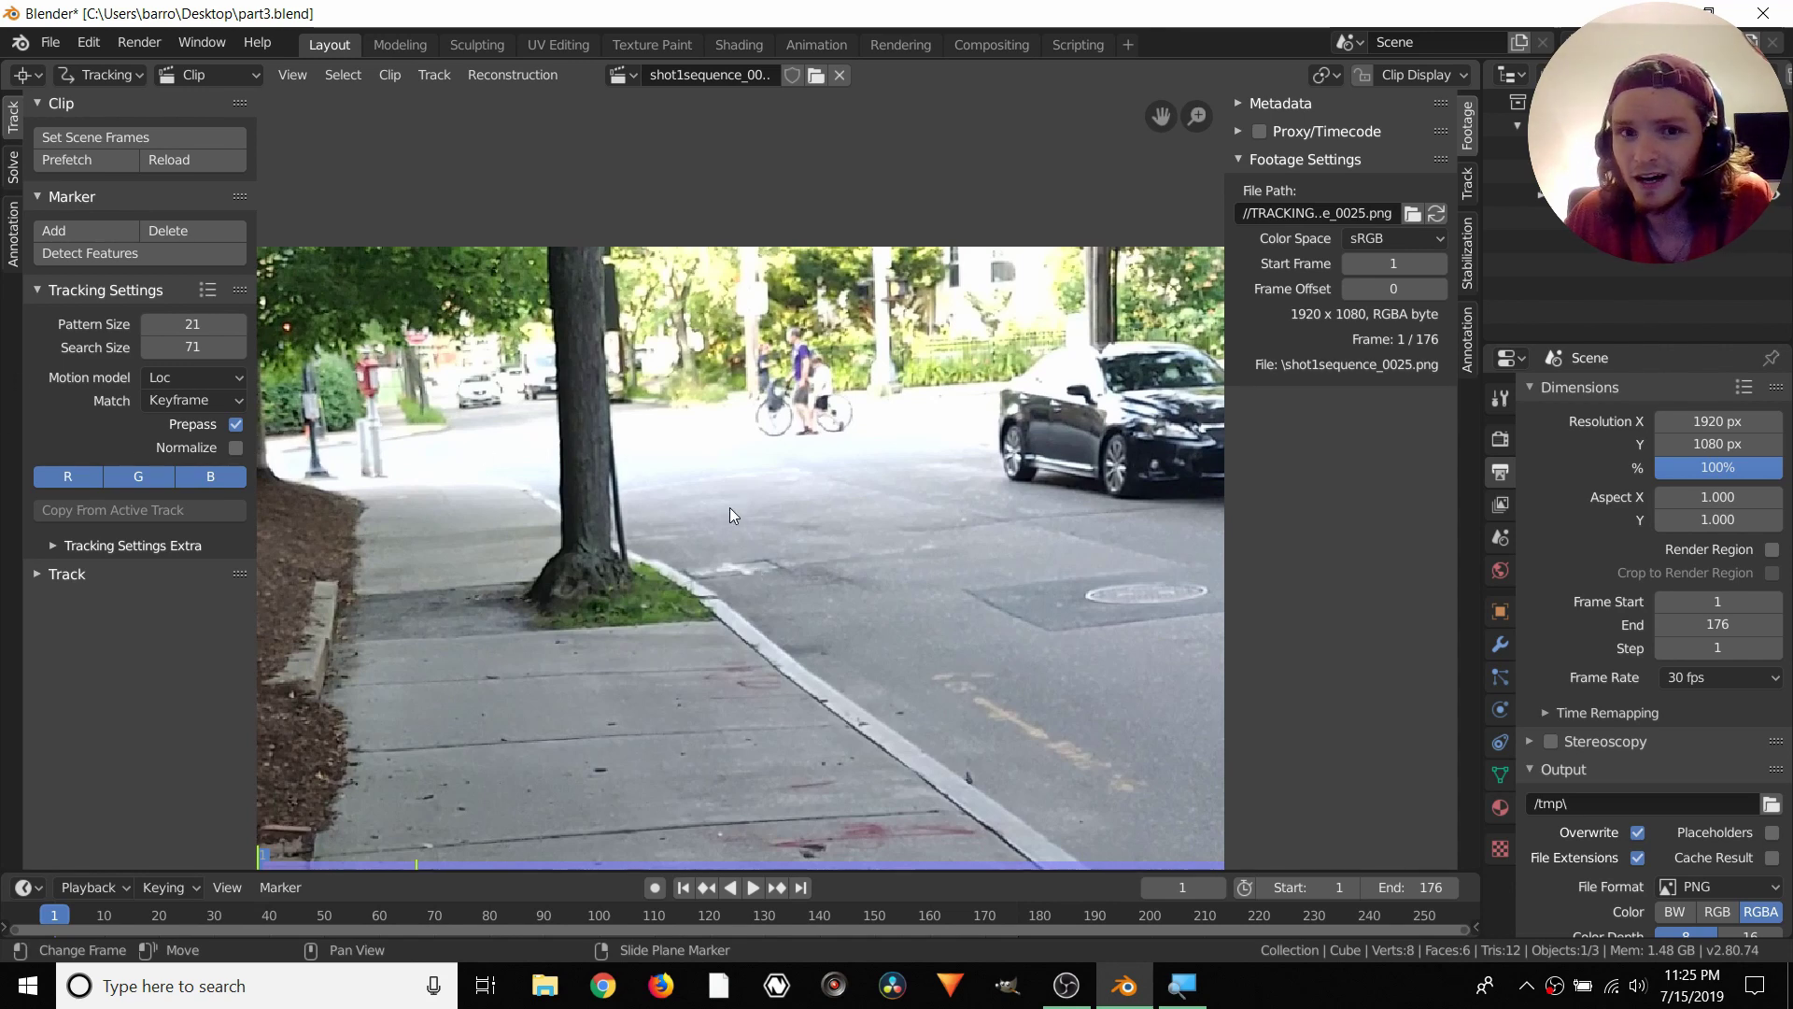
{"action": "scroll", "coordinate": [822, 506], "scroll_direction": "up", "scroll_amount": 4}
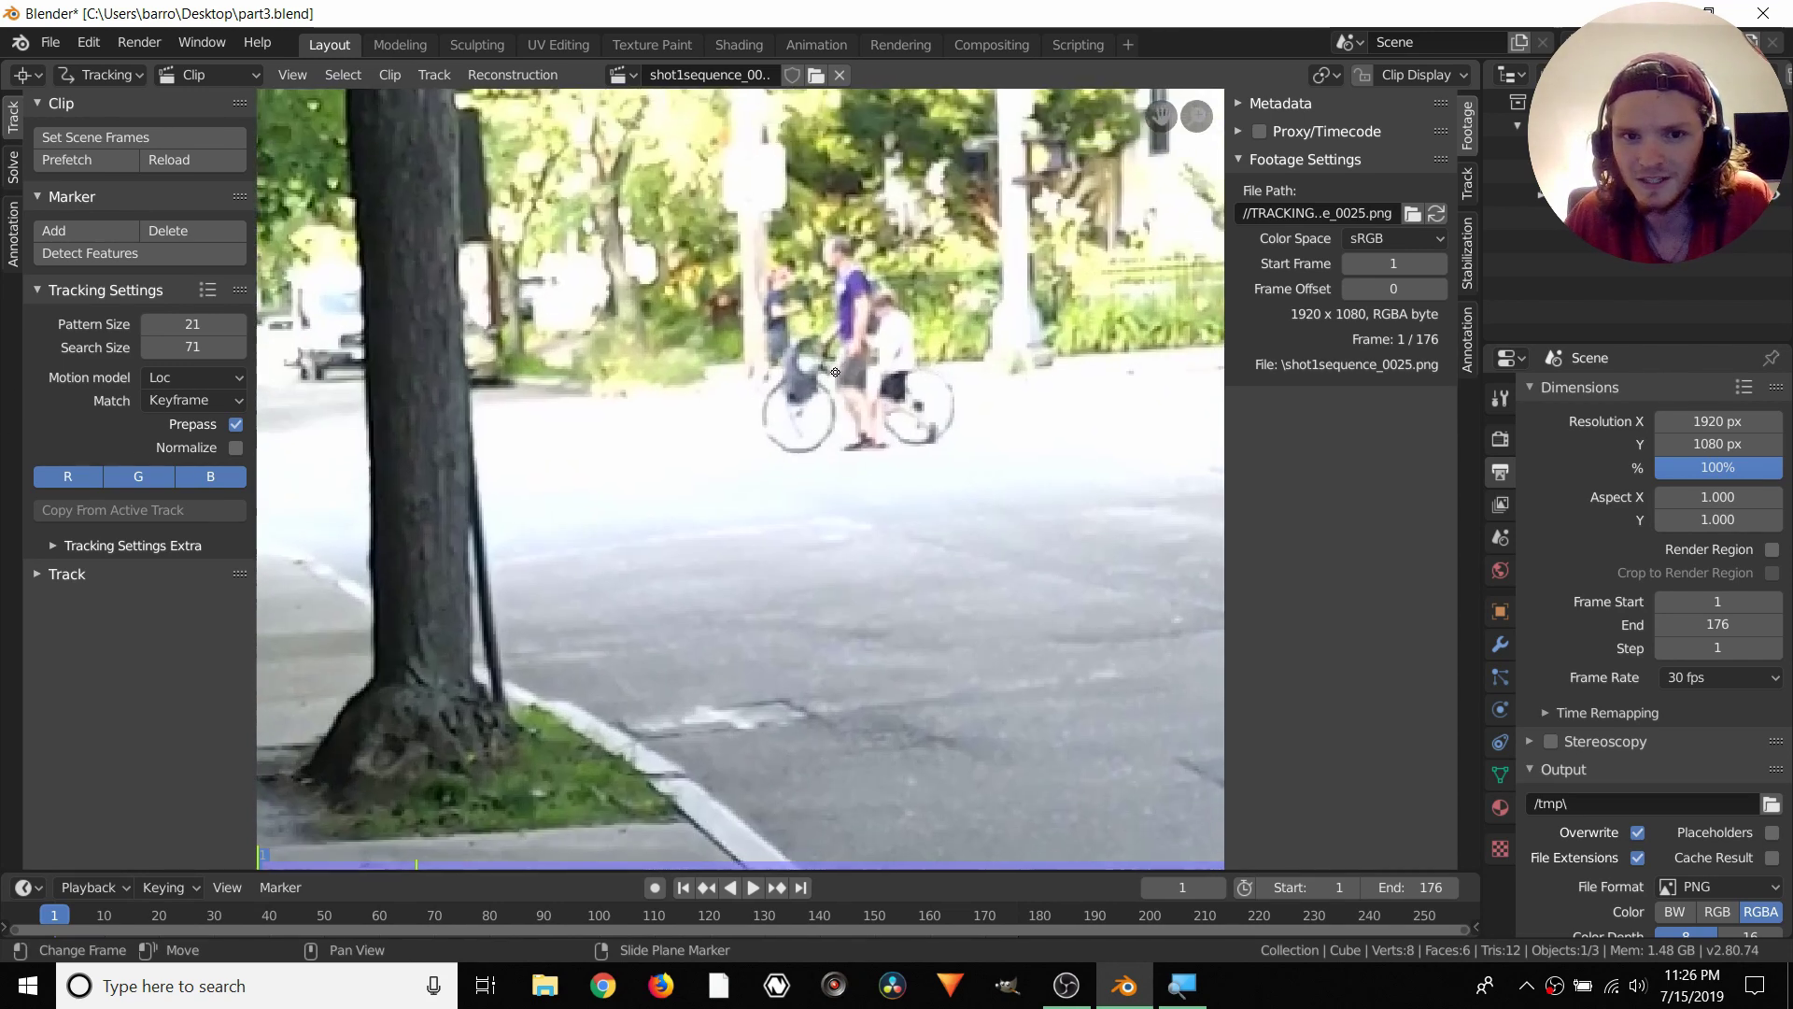
{"action": "key", "text": "space"}
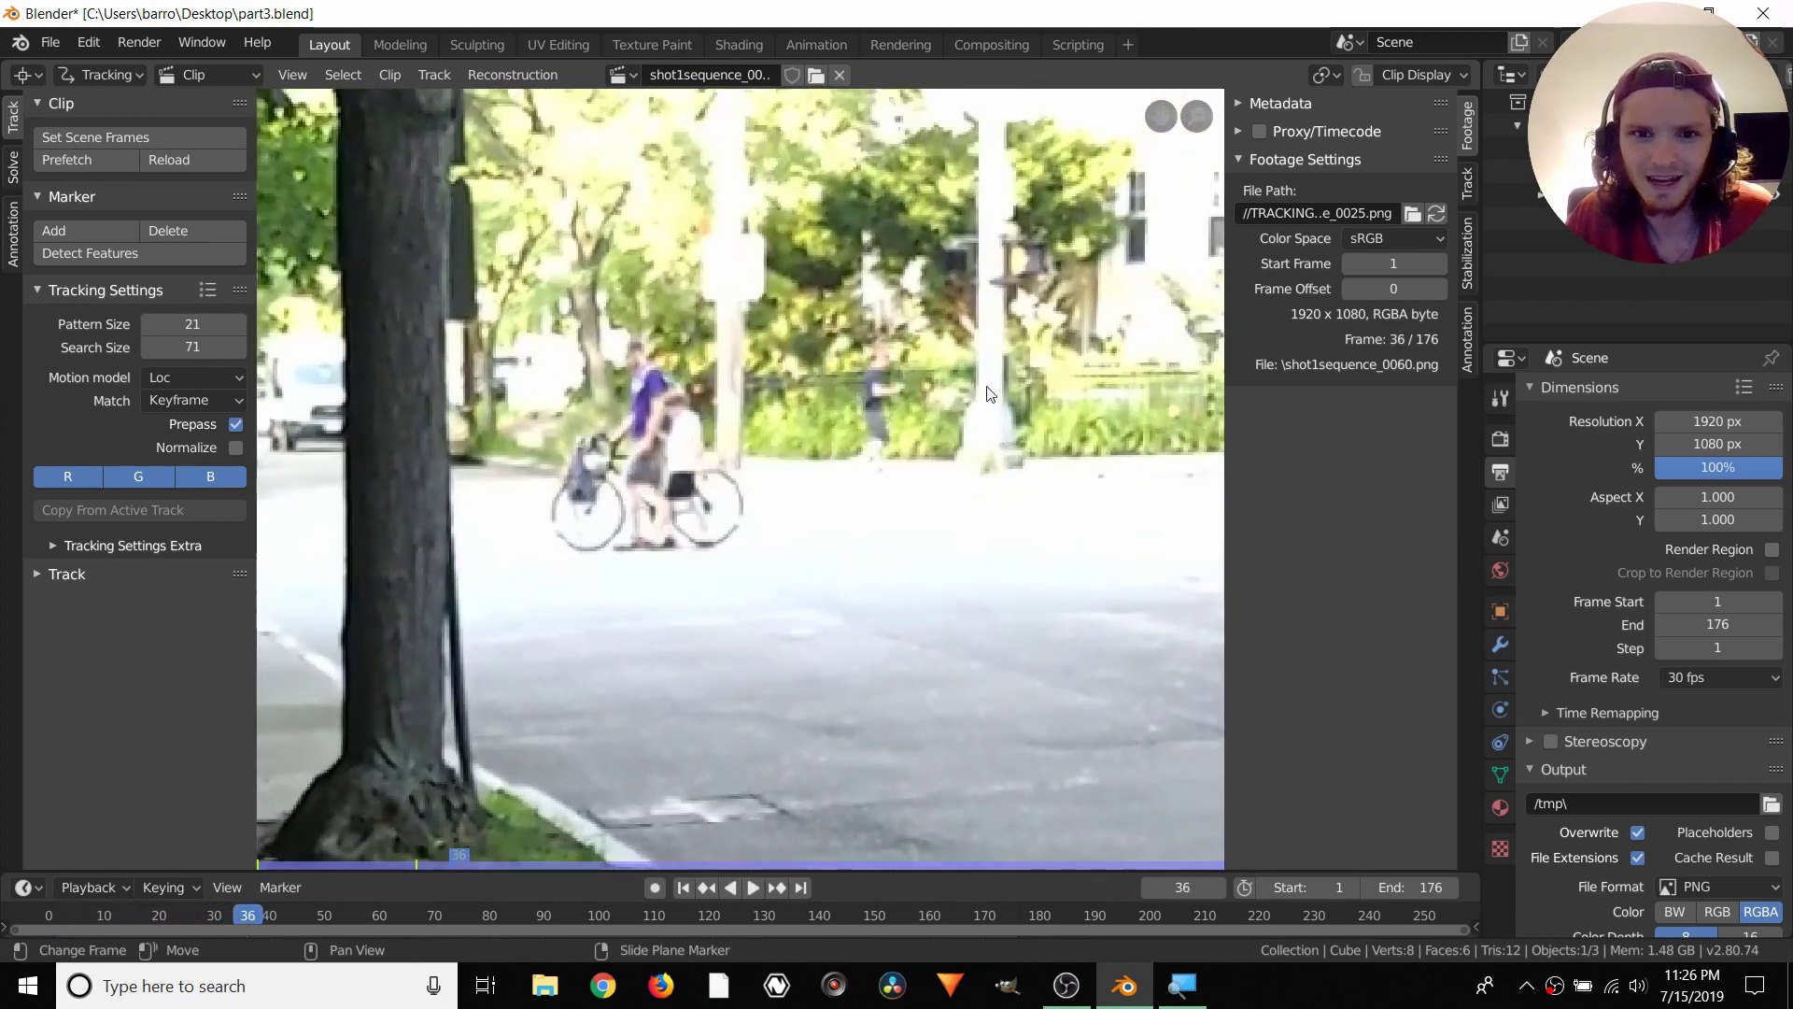
Play the clip on from frame 36 to frame 90, examining the background and road, and return to the first frame
{"action": "key", "text": "space"}
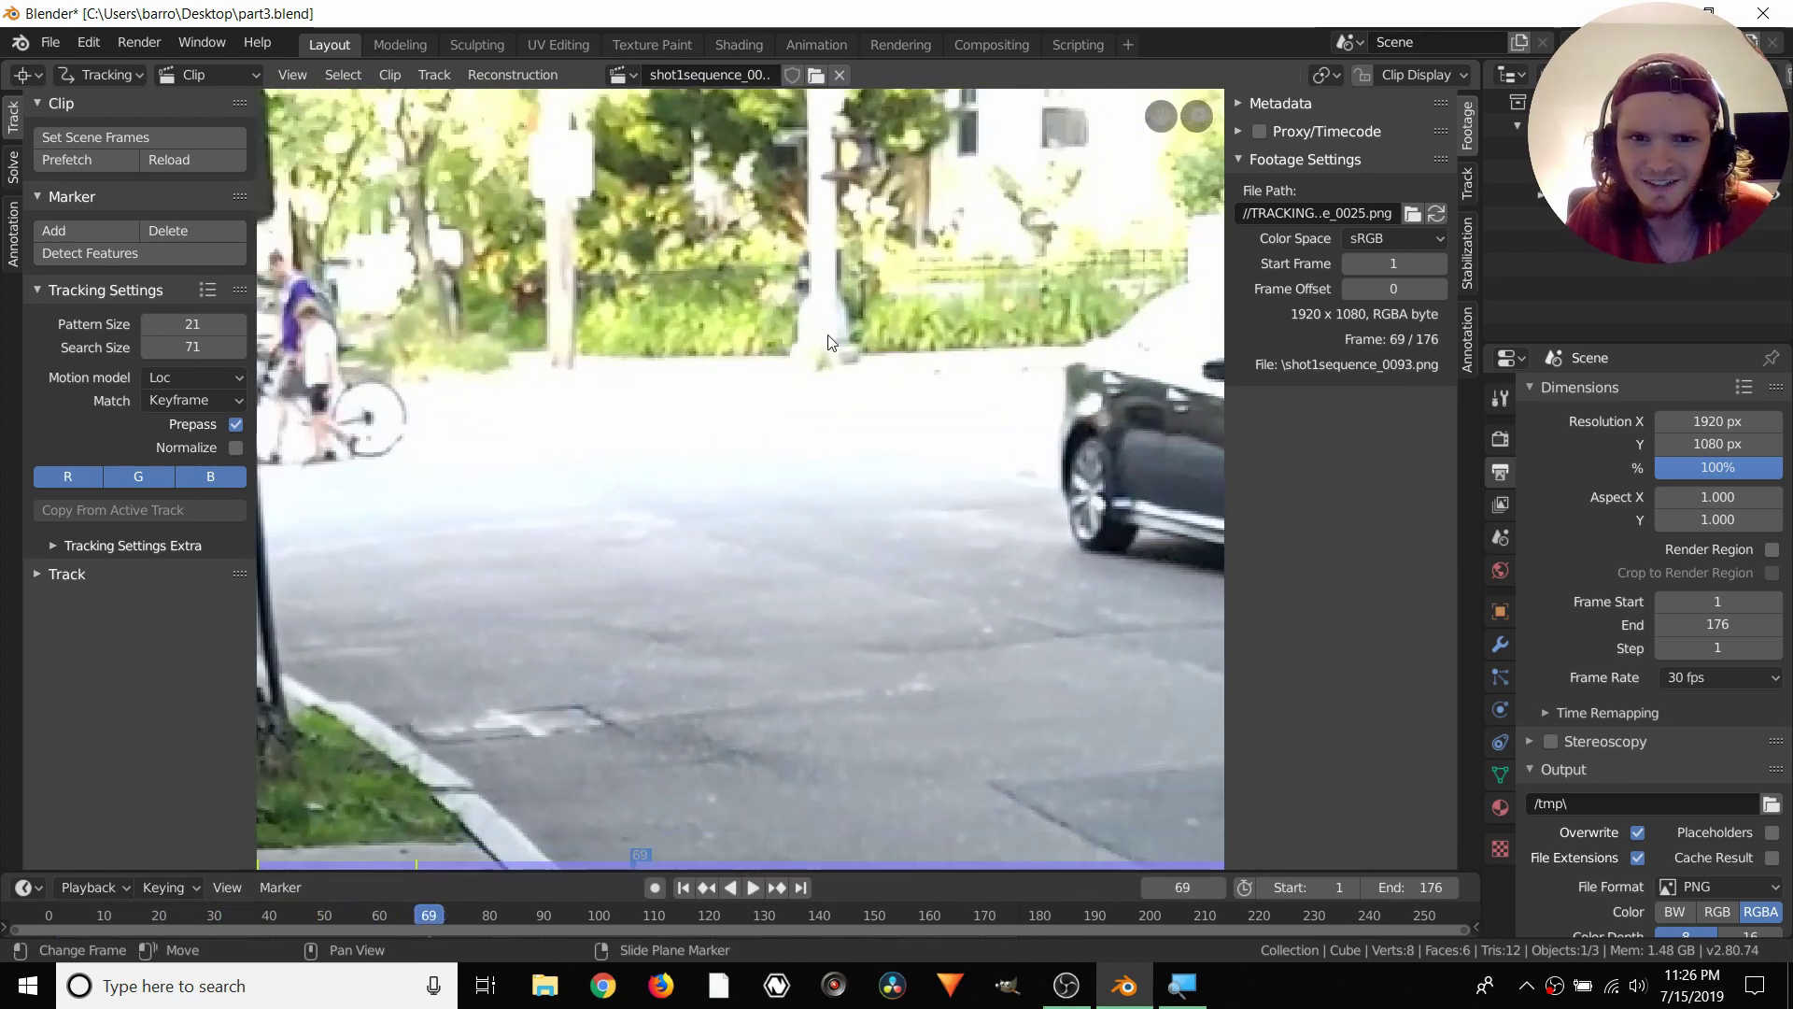
{"action": "scroll", "coordinate": [569, 396], "scroll_direction": "down", "scroll_amount": 3}
{"action": "middle_click_drag", "start_coordinate": [572, 404], "coordinate": [717, 381]}
{"action": "key", "text": "space"}
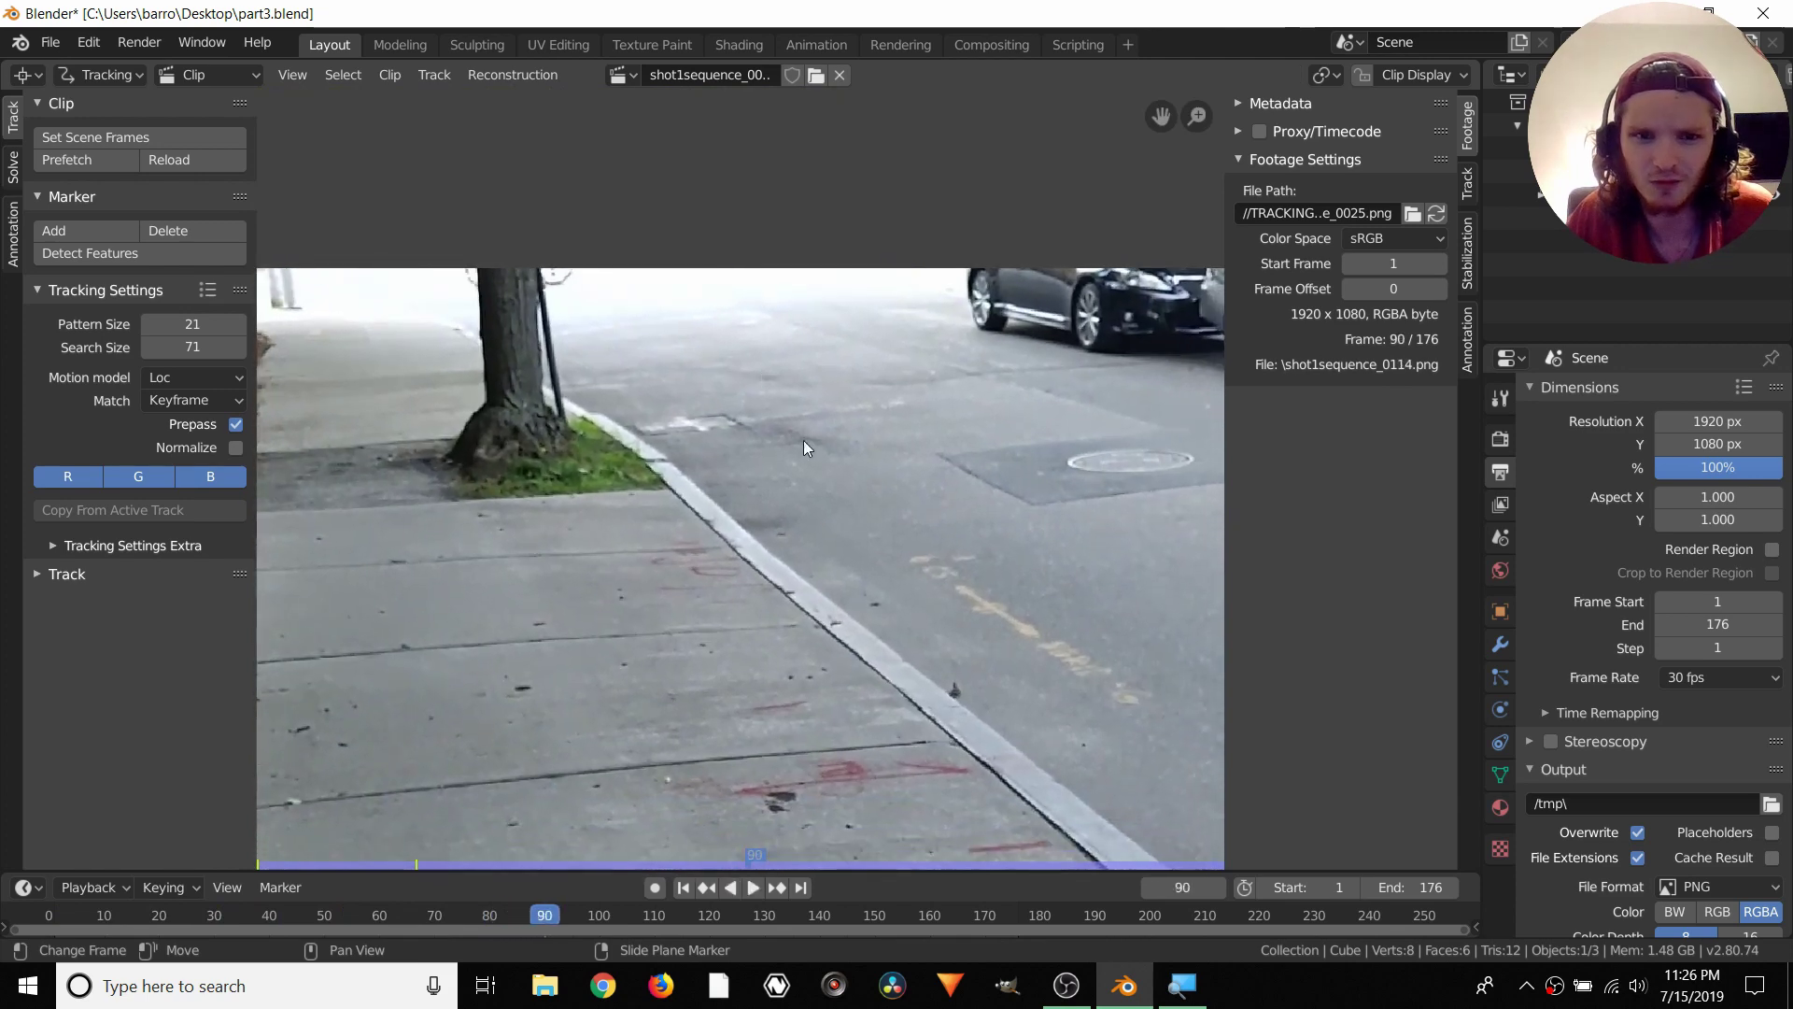
{"action": "key", "text": "shift+Left"}
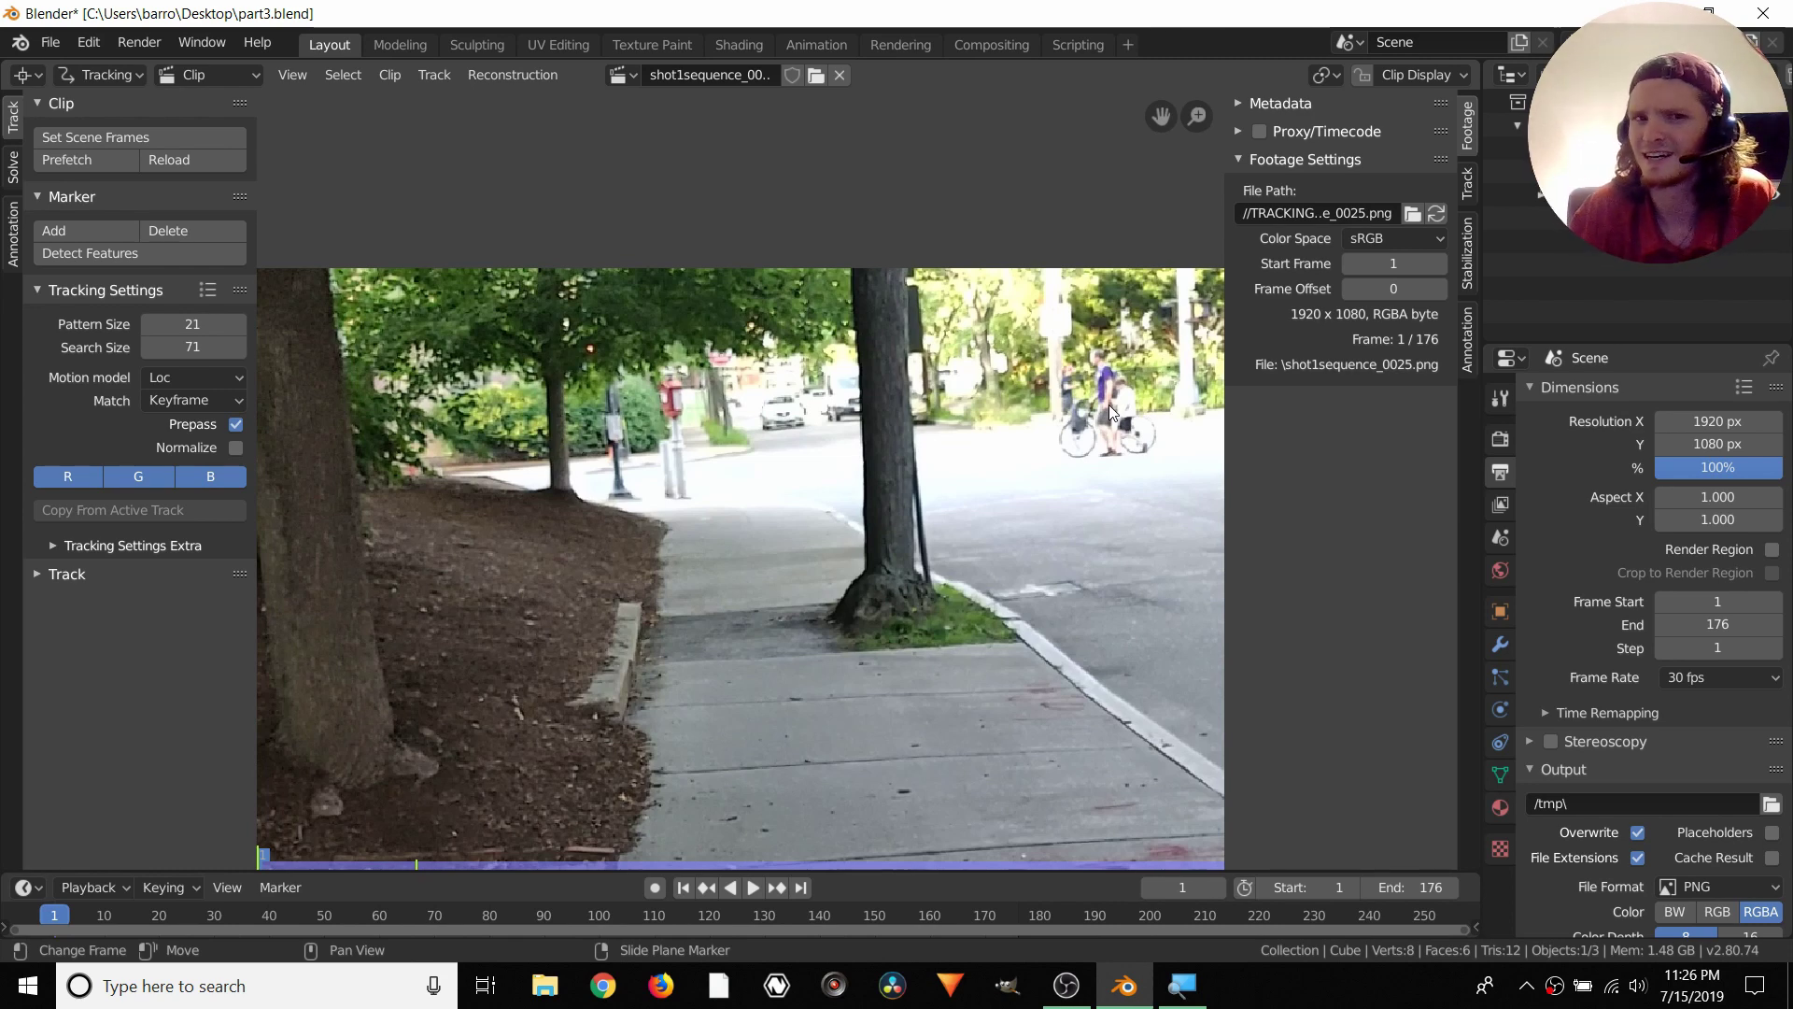
{"action": "middle_click_drag", "start_coordinate": [807, 496], "coordinate": [723, 361]}
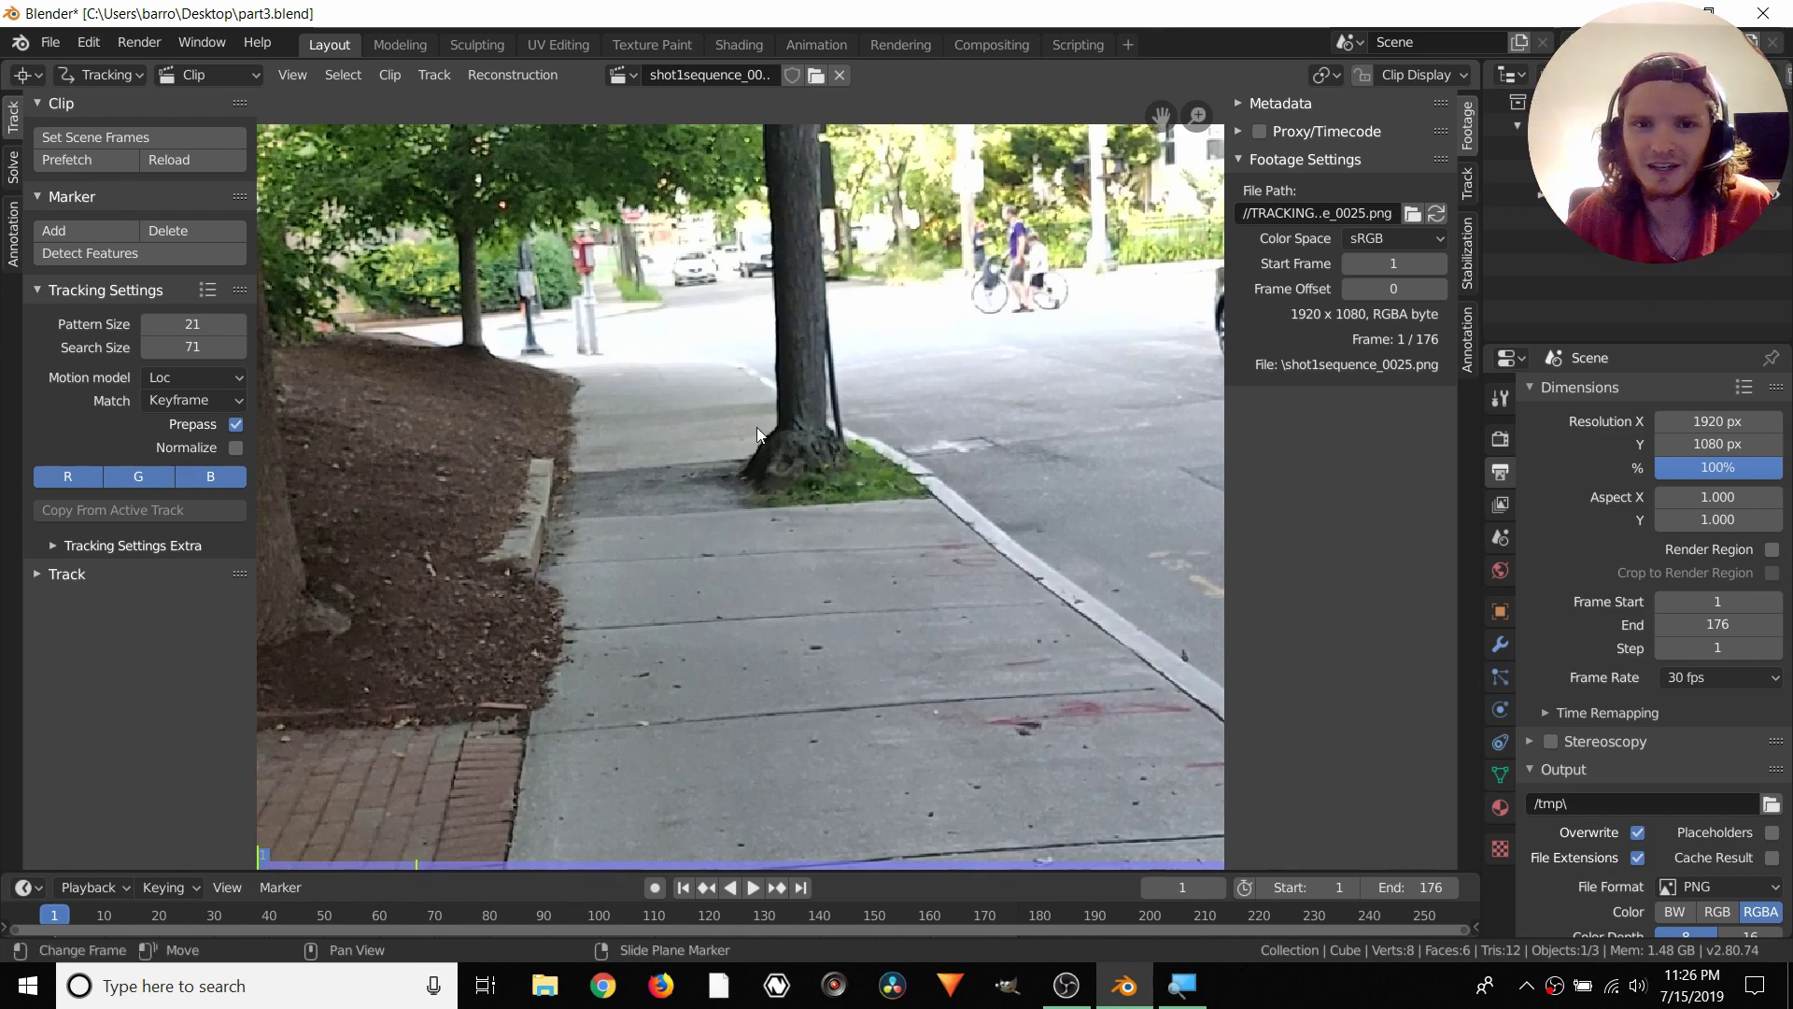
{"action": "scroll", "coordinate": [756, 428], "scroll_direction": "down", "scroll_amount": 5}
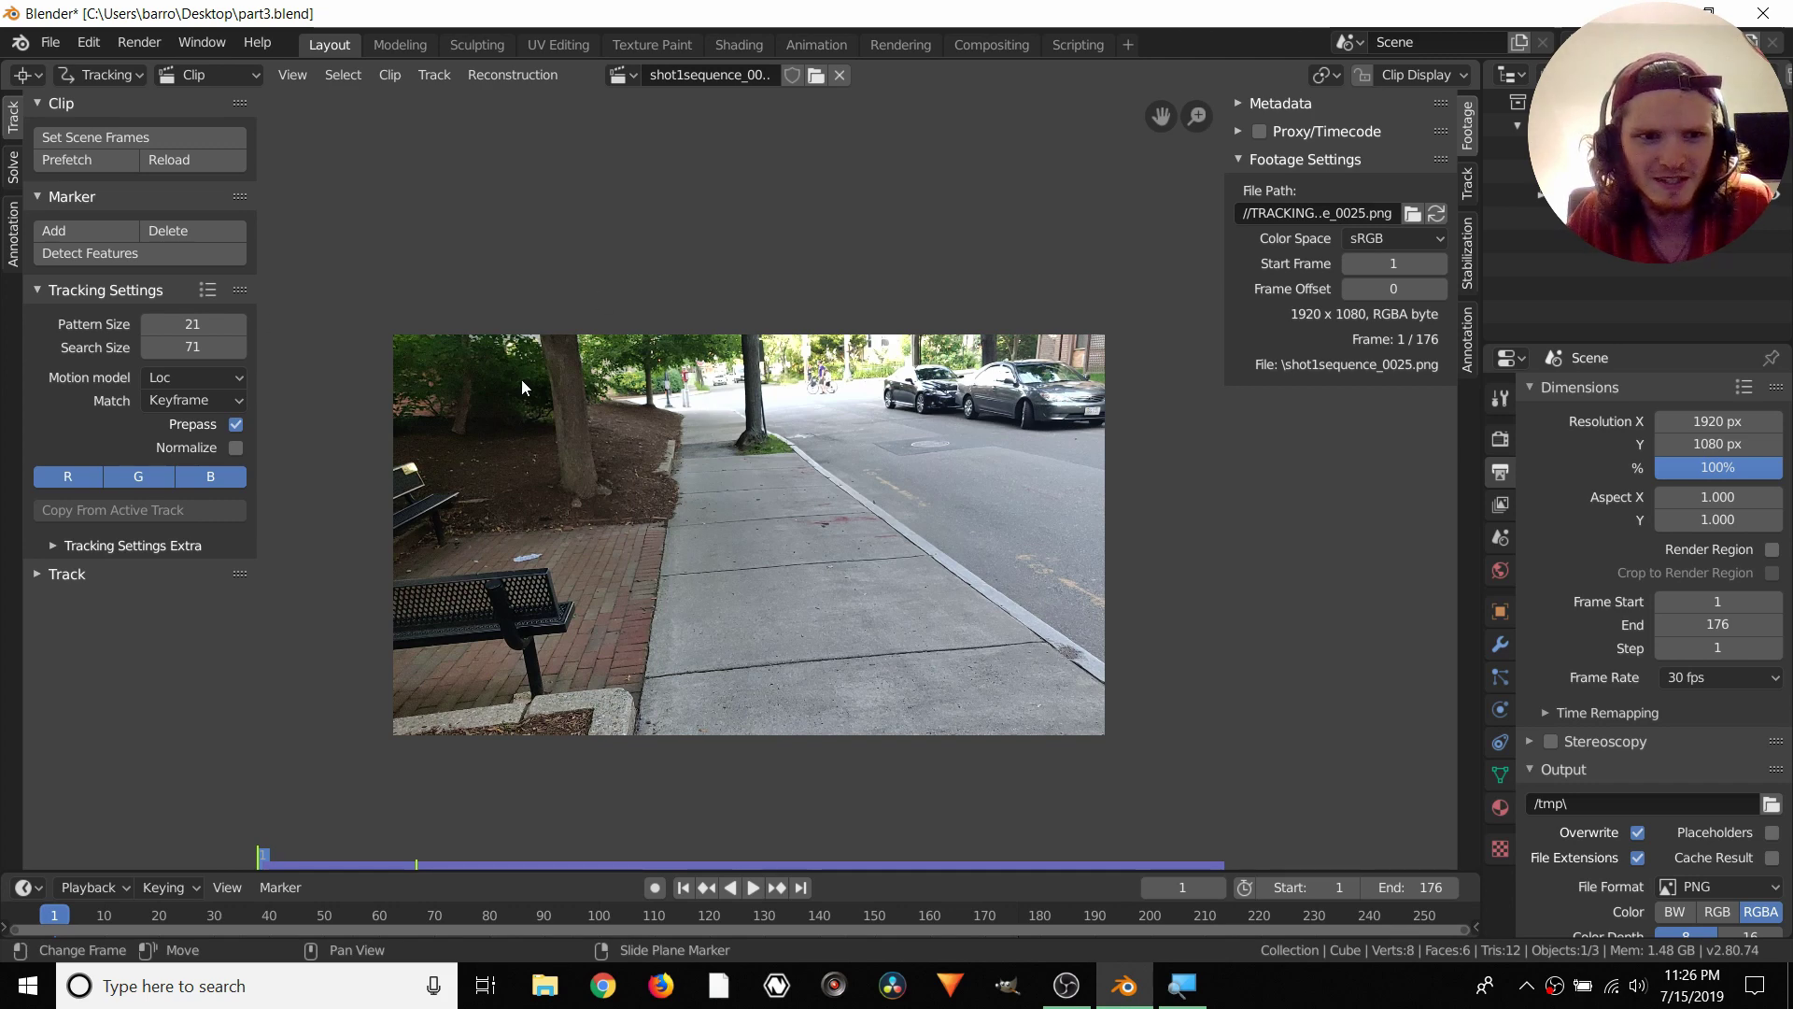
{"action": "scroll", "coordinate": [674, 530], "scroll_direction": "up", "scroll_amount": 1}
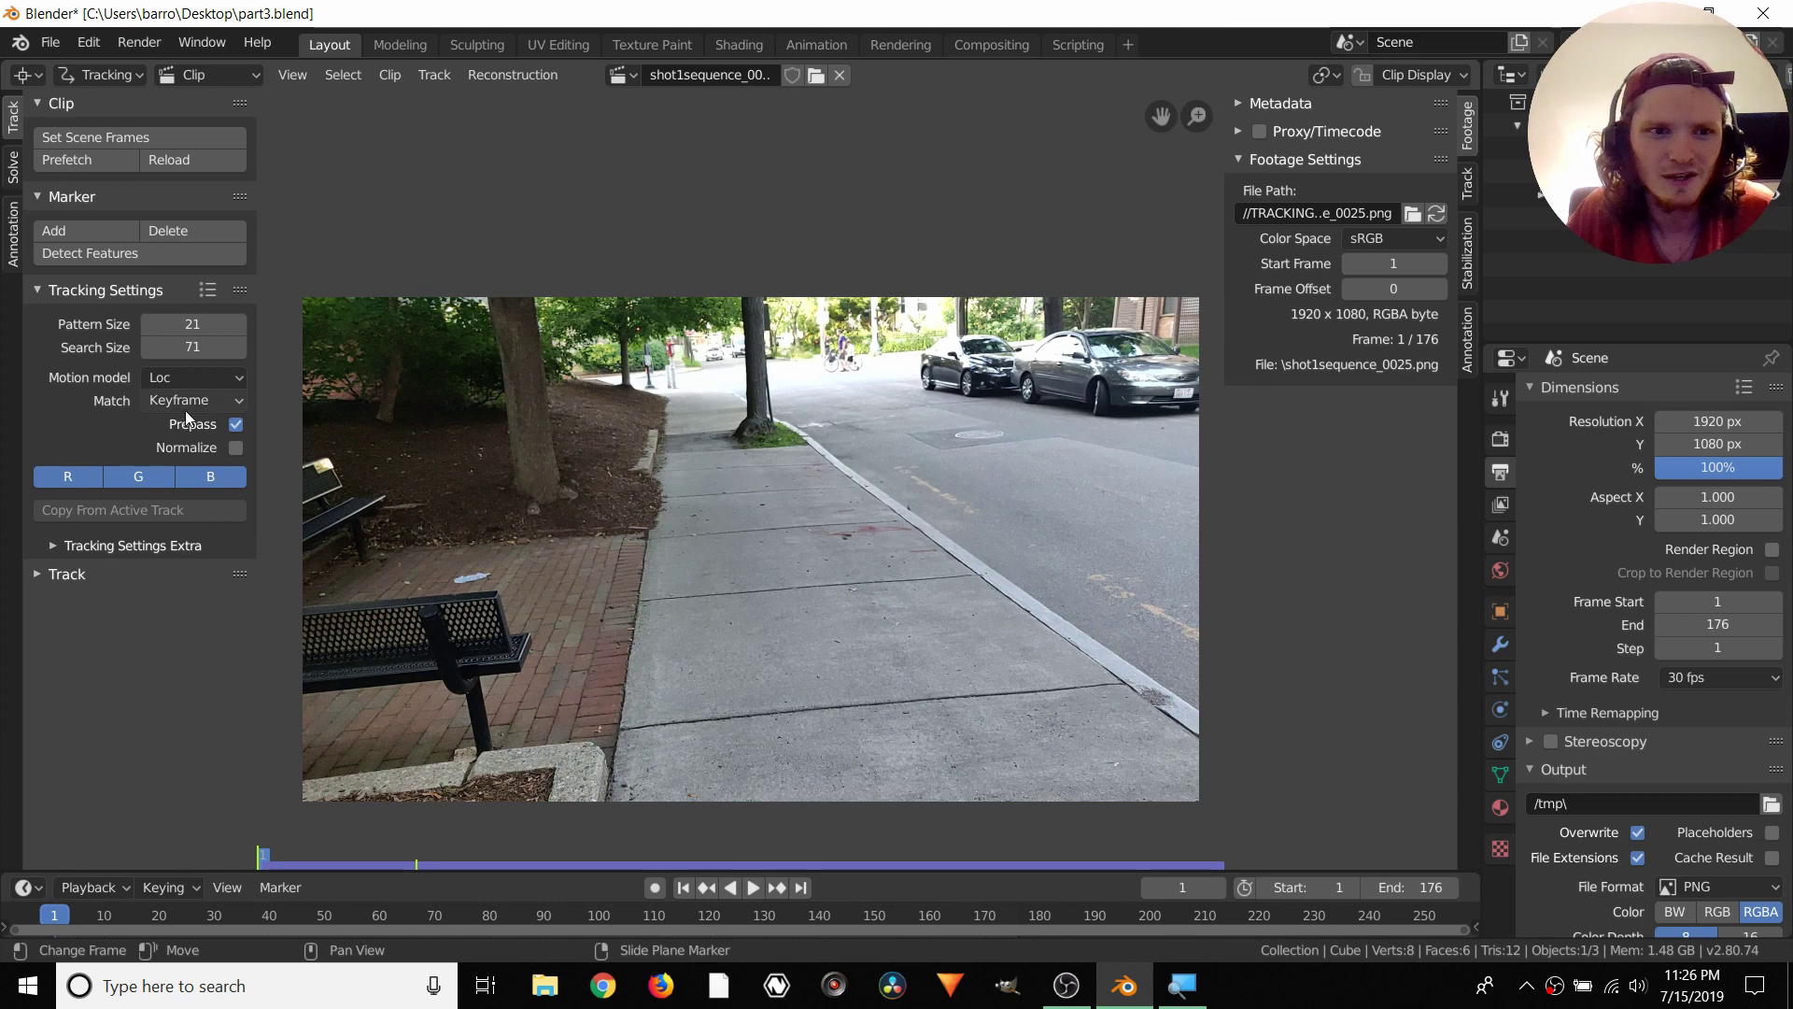
Set the tracking motion model to Affine and enable Normalize for new markers
{"action": "left_click", "coordinate": [172, 383]}
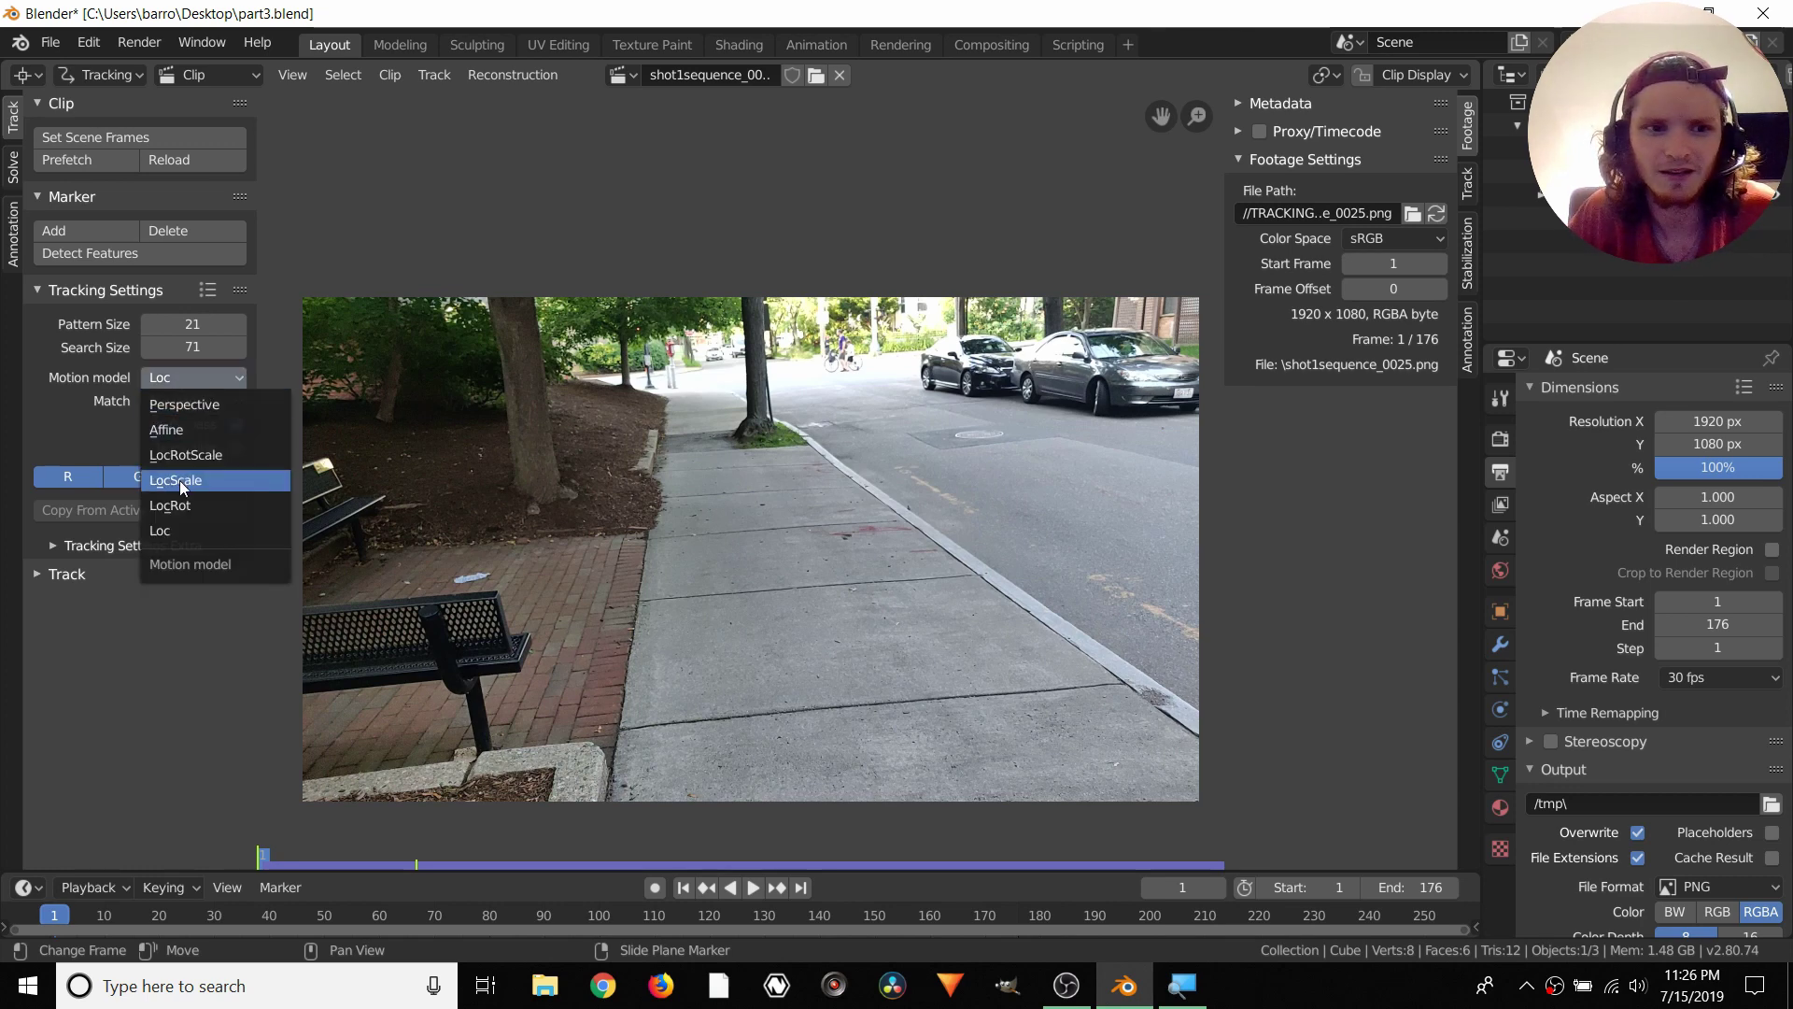
{"action": "left_click", "coordinate": [176, 430]}
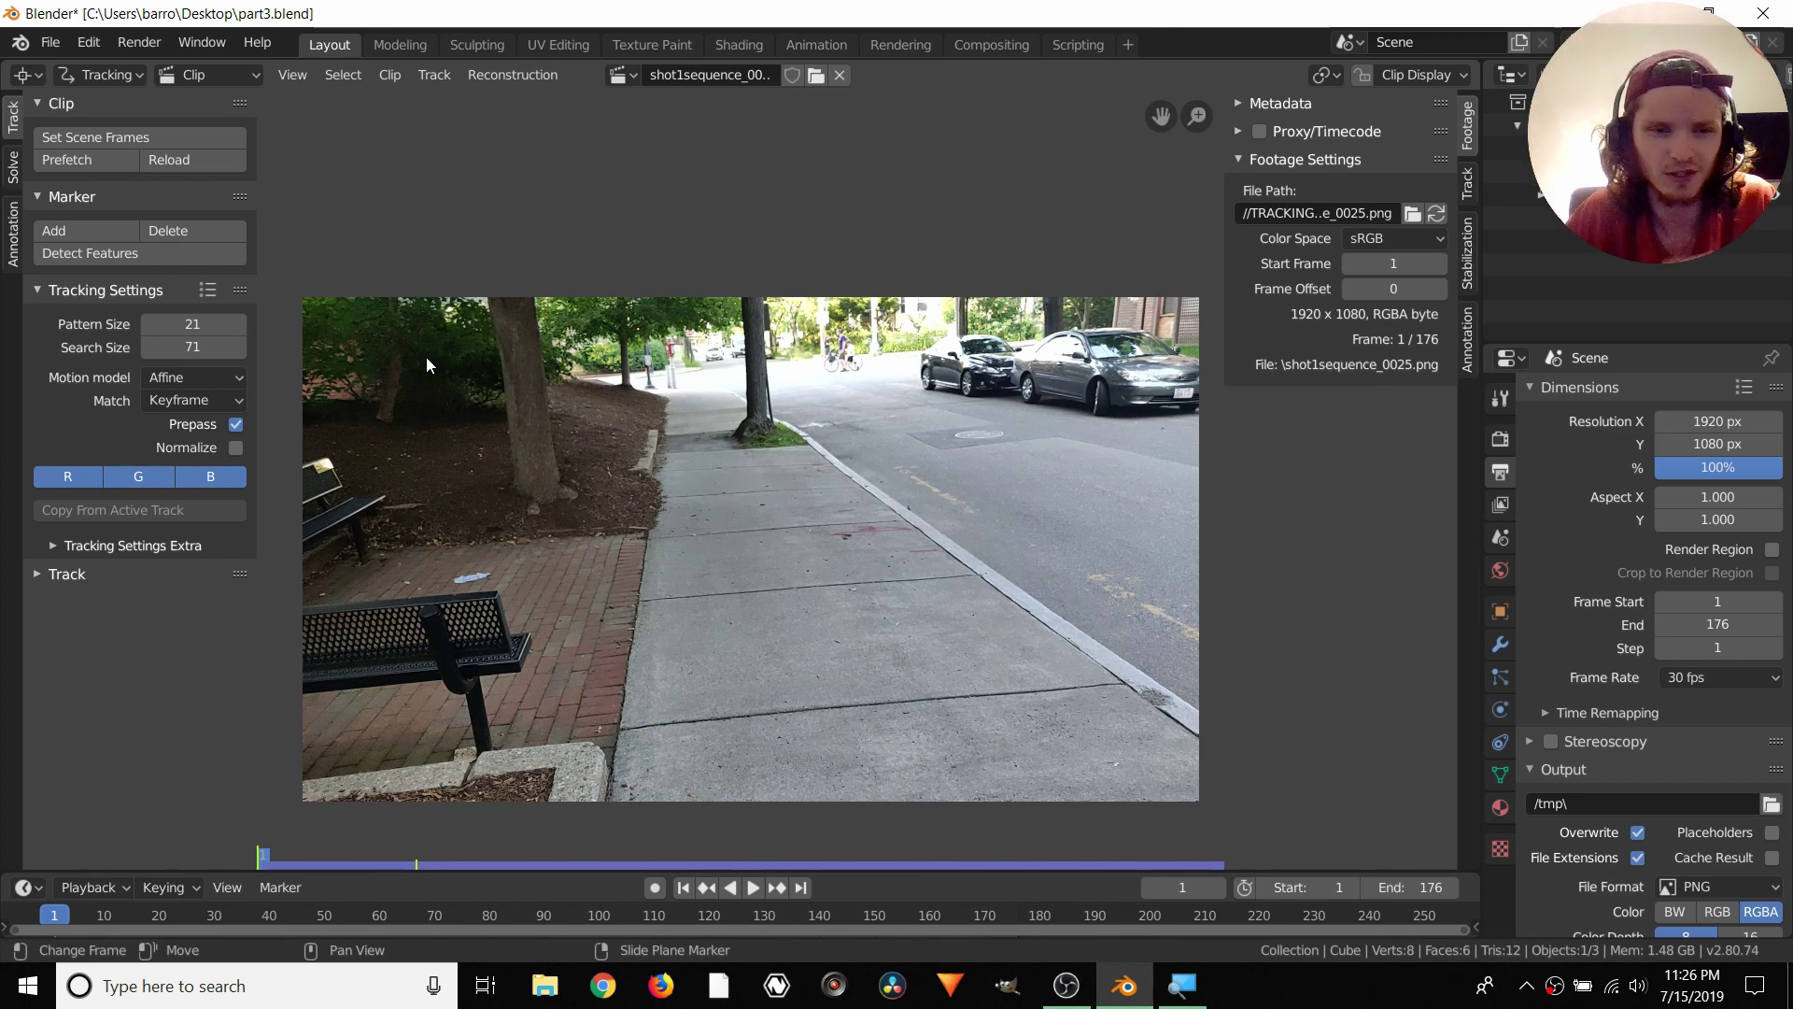
{"action": "left_click", "coordinate": [236, 448]}
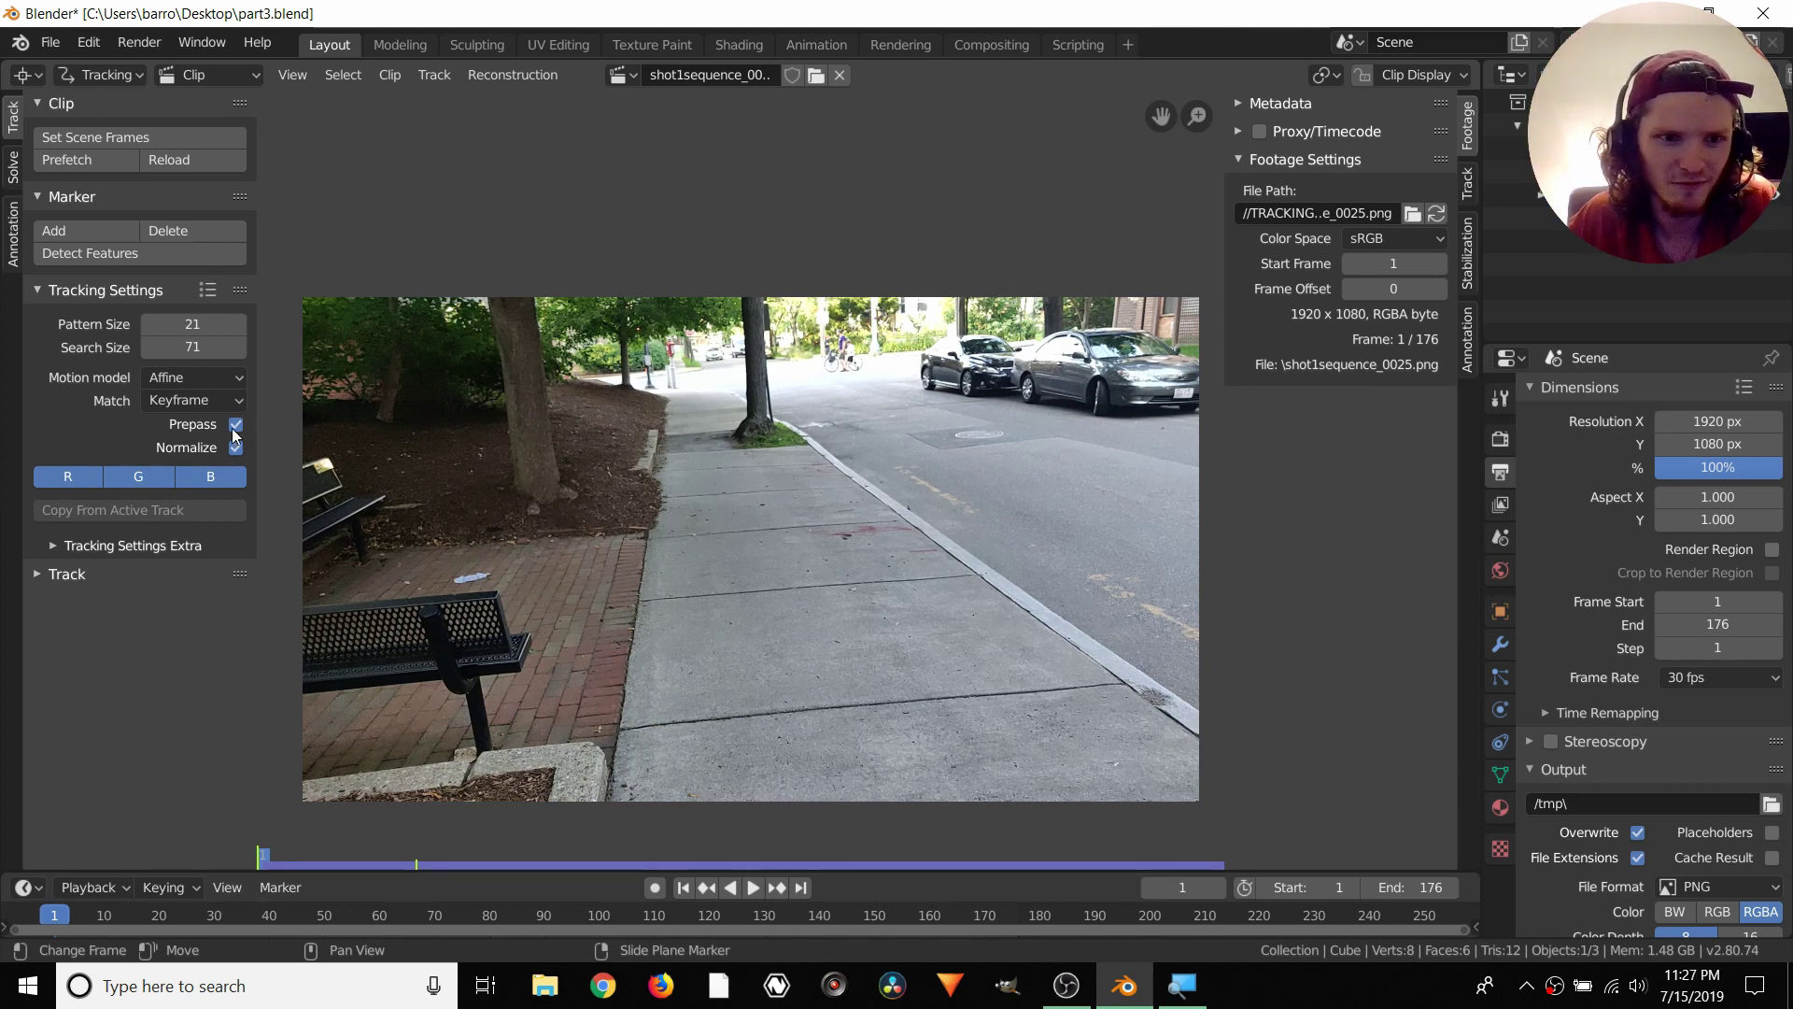
Set the correlation to 0.9 in the extra tracking settings
{"action": "left_click", "coordinate": [99, 548]}
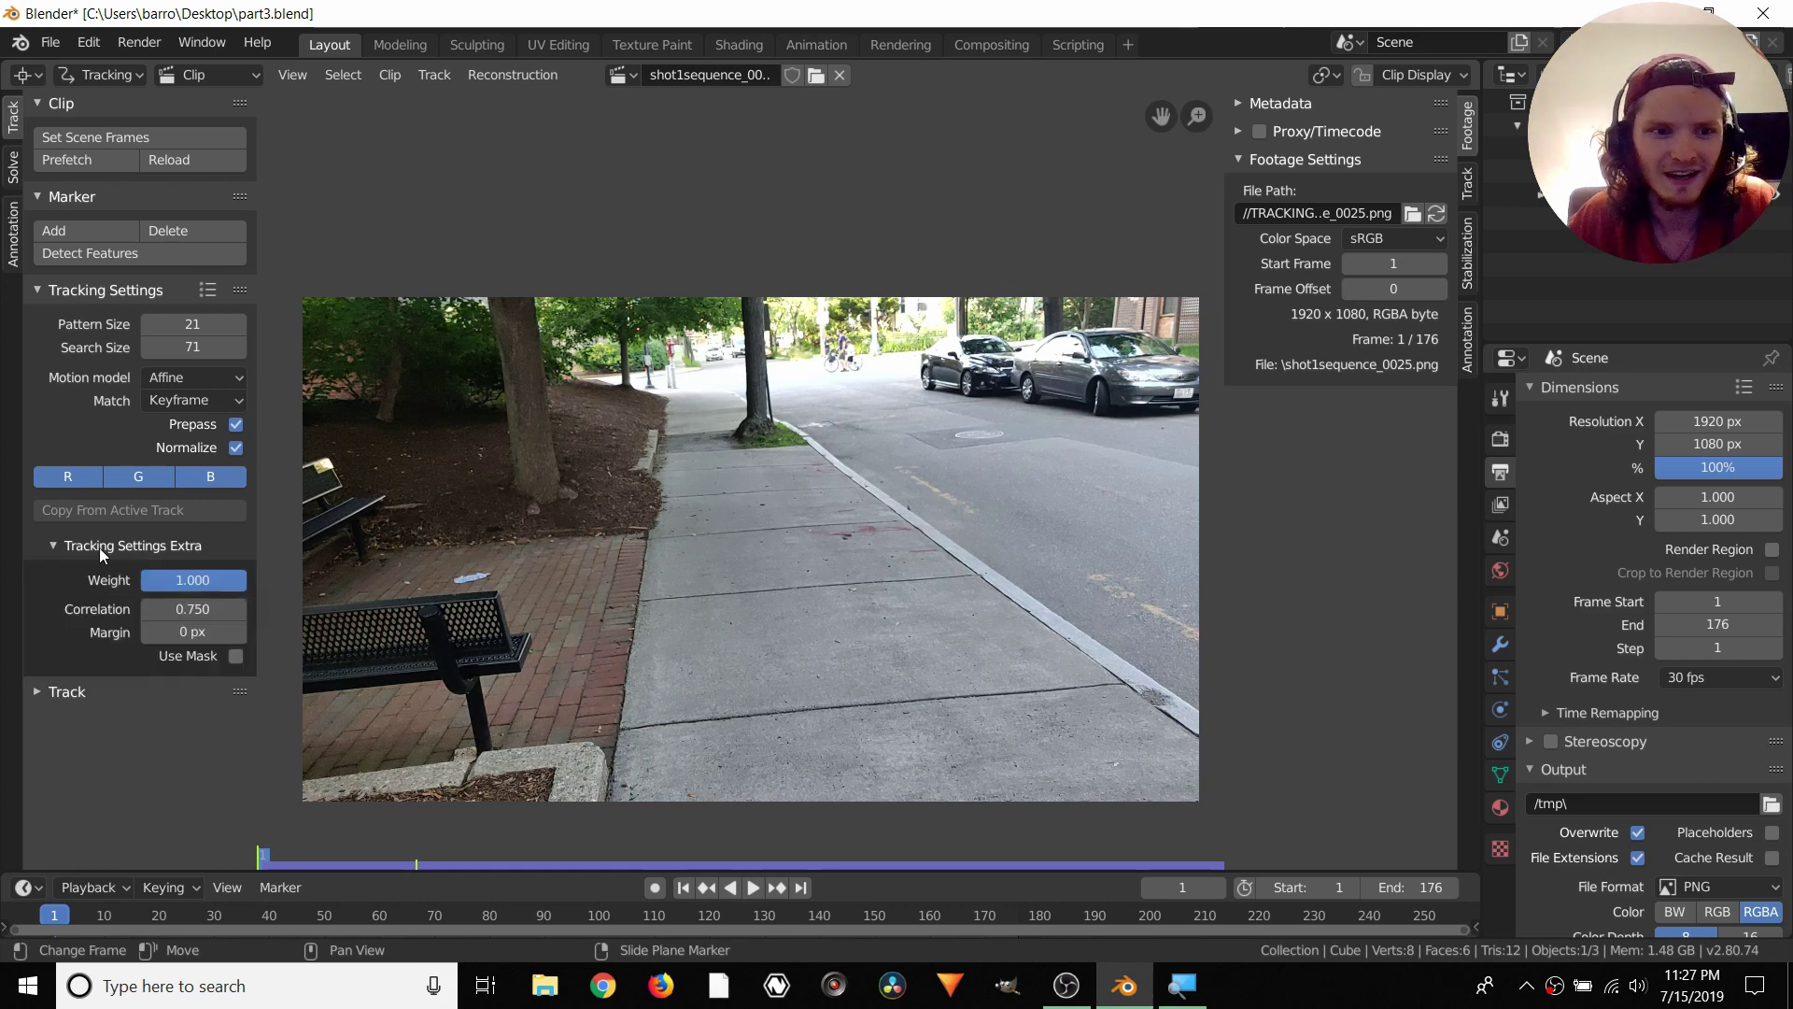
{"action": "left_click", "coordinate": [193, 602]}
{"action": "type", "text": ".9"}
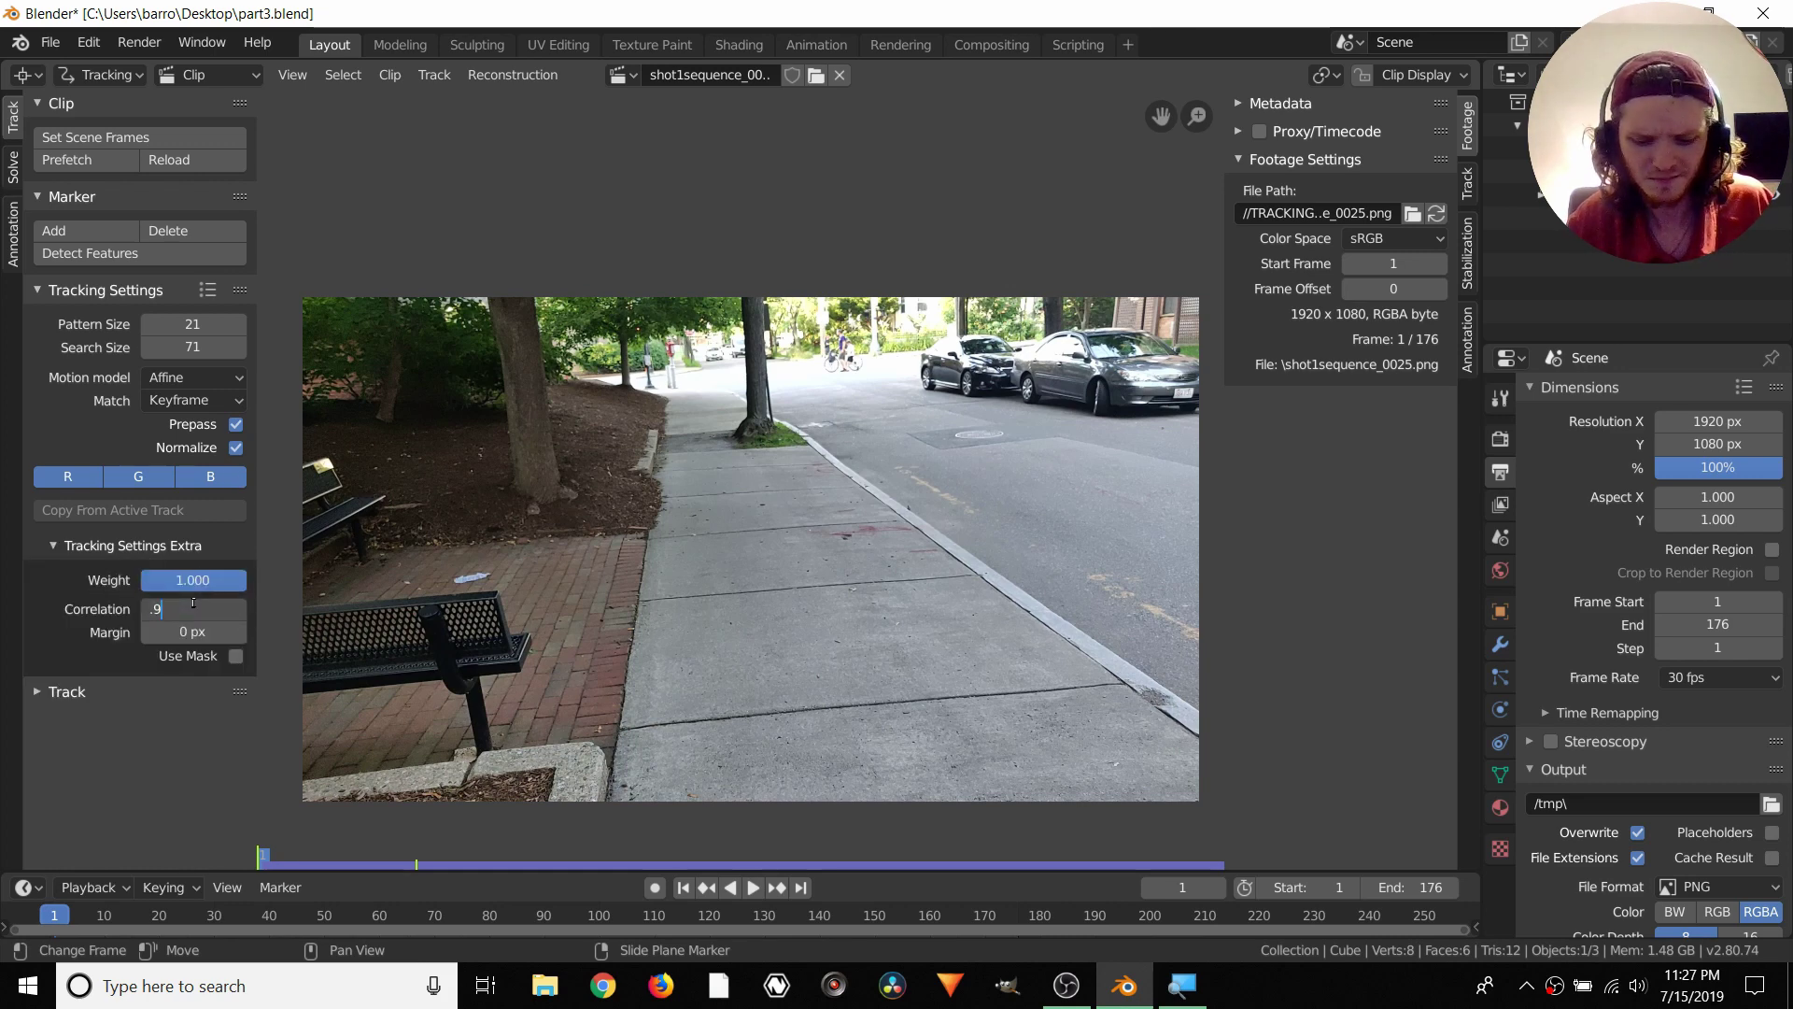
{"action": "key", "text": "Return"}
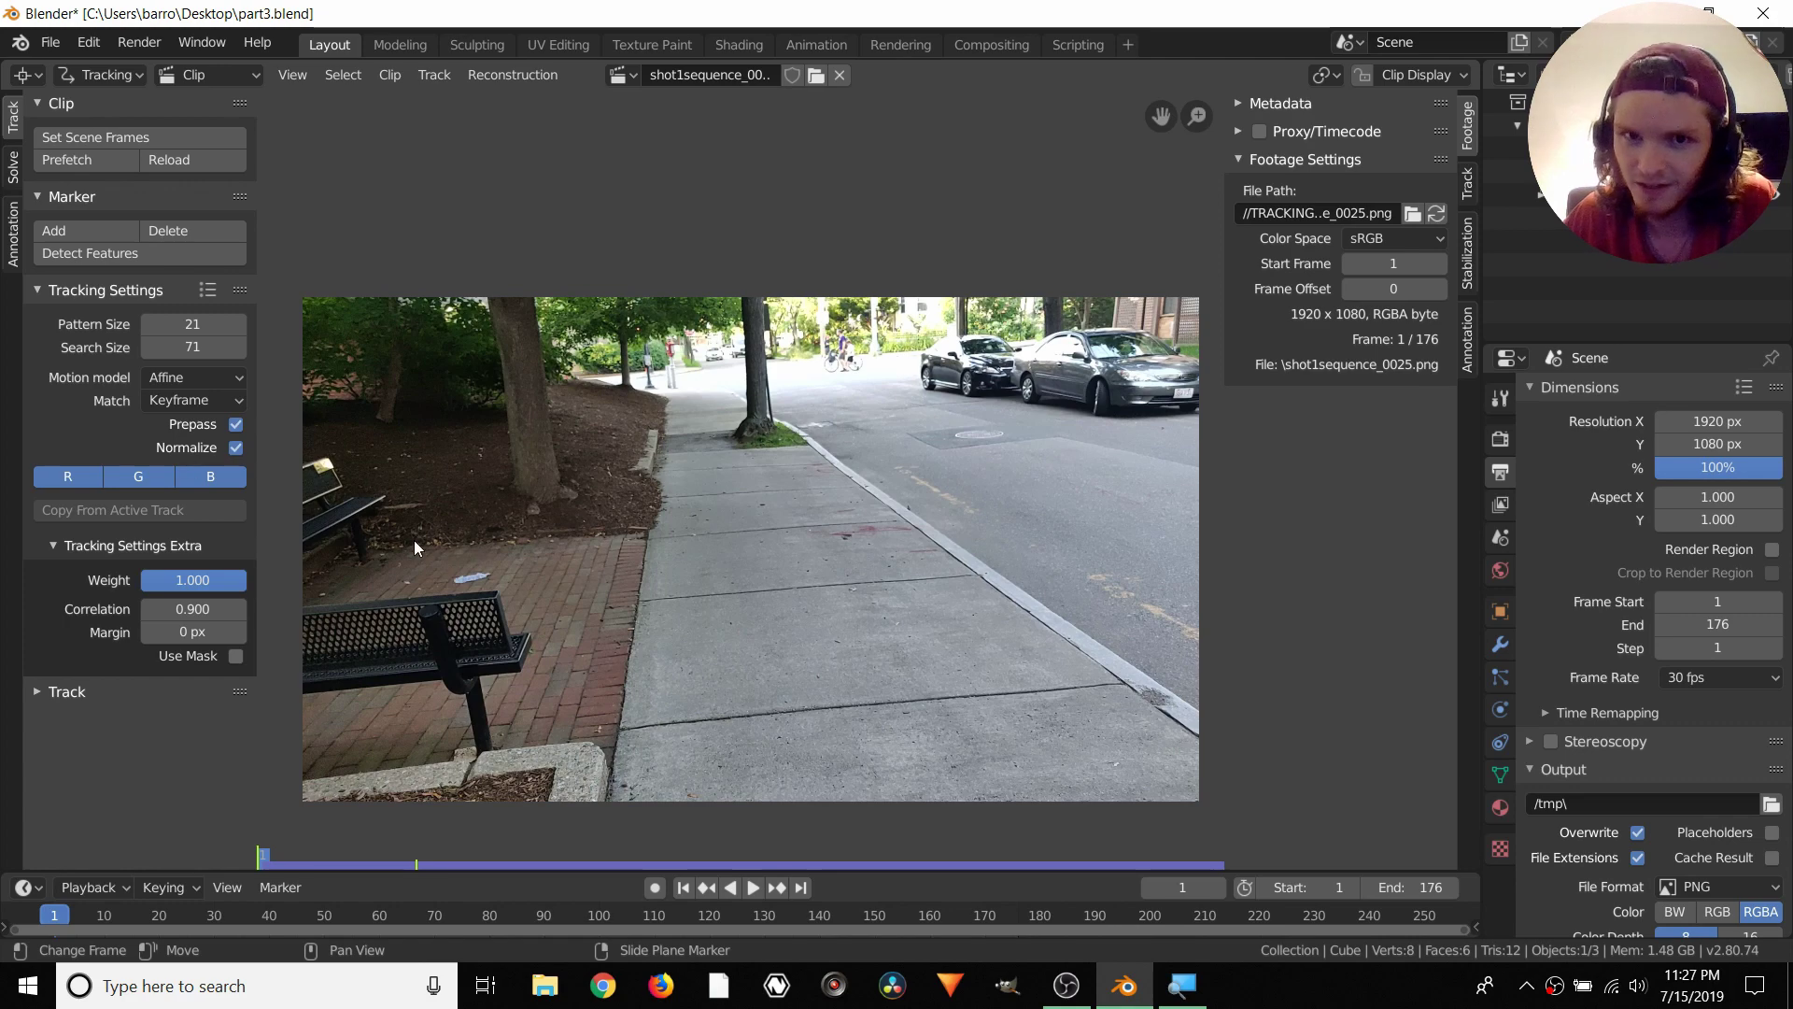
Add a tracking marker on the small dark sidewalk spot below the red paint marks and center it on the spot
{"action": "middle_click_drag", "start_coordinate": [706, 590], "coordinate": [591, 520]}
{"action": "scroll", "coordinate": [738, 544], "scroll_direction": "up", "scroll_amount": 6}
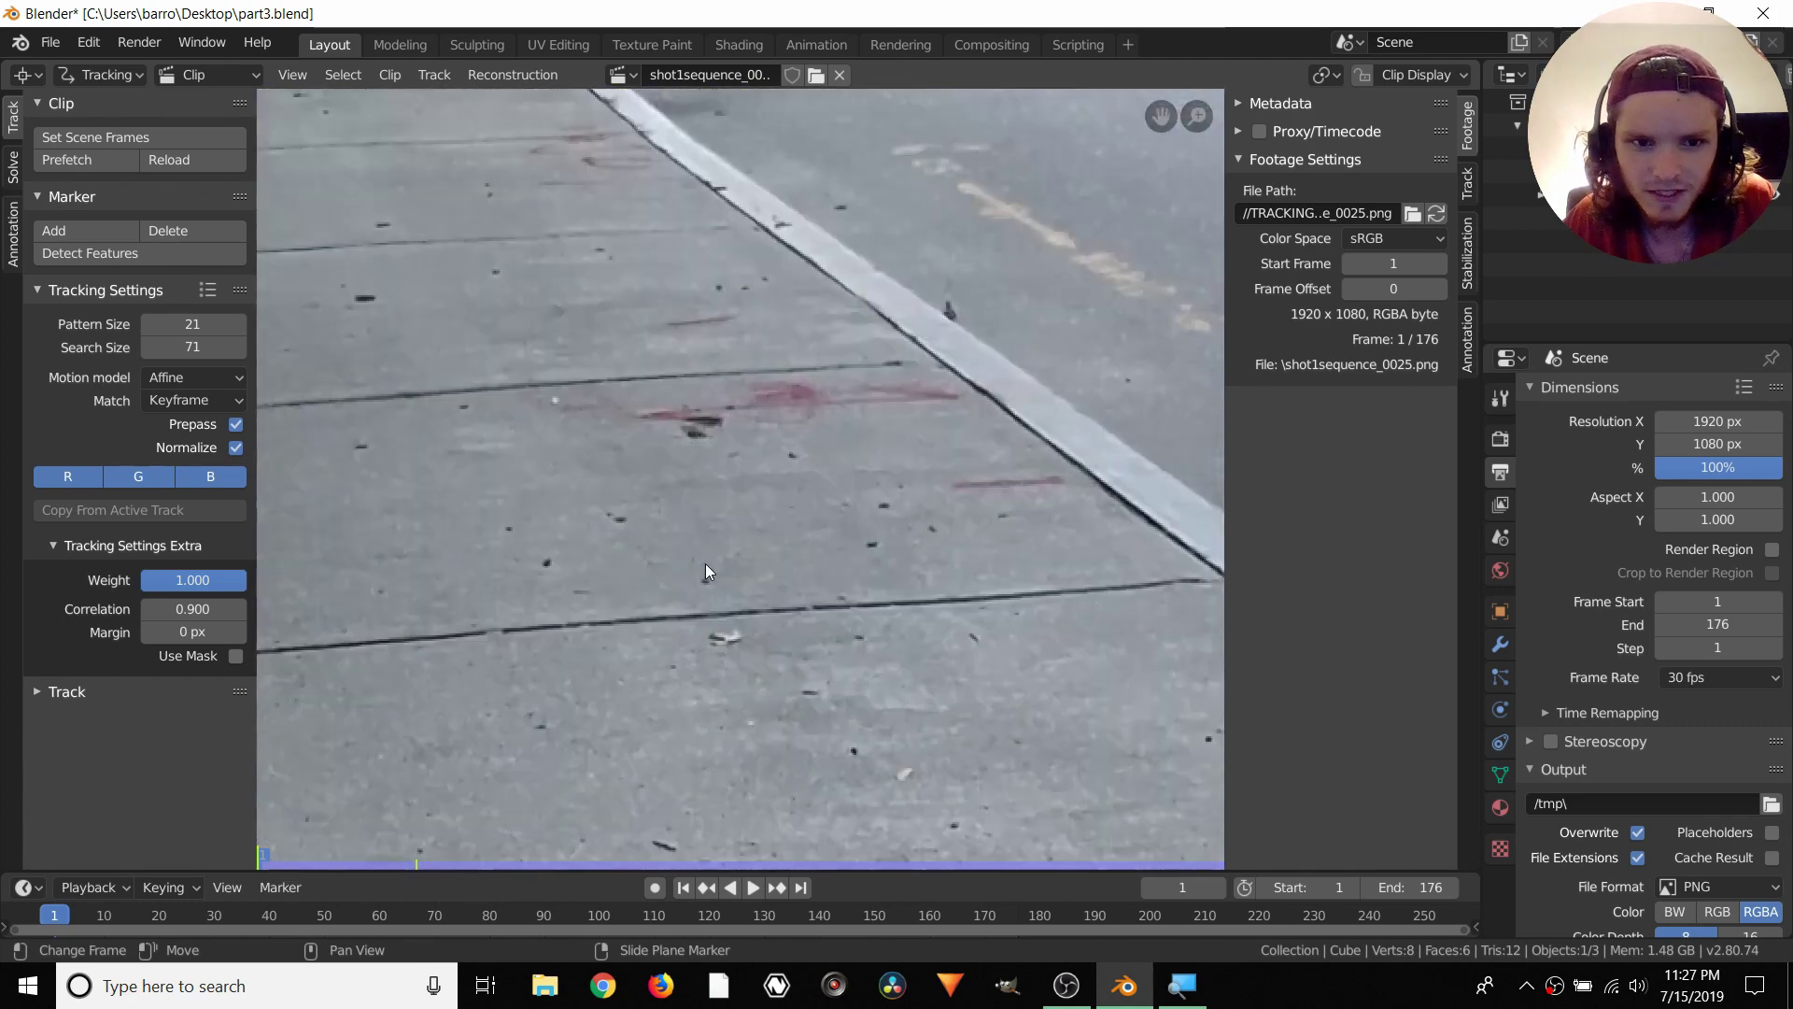
{"action": "left_click", "coordinate": [549, 564], "text": "ctrl"}
{"action": "scroll", "coordinate": [556, 551], "scroll_direction": "up", "scroll_amount": 3}
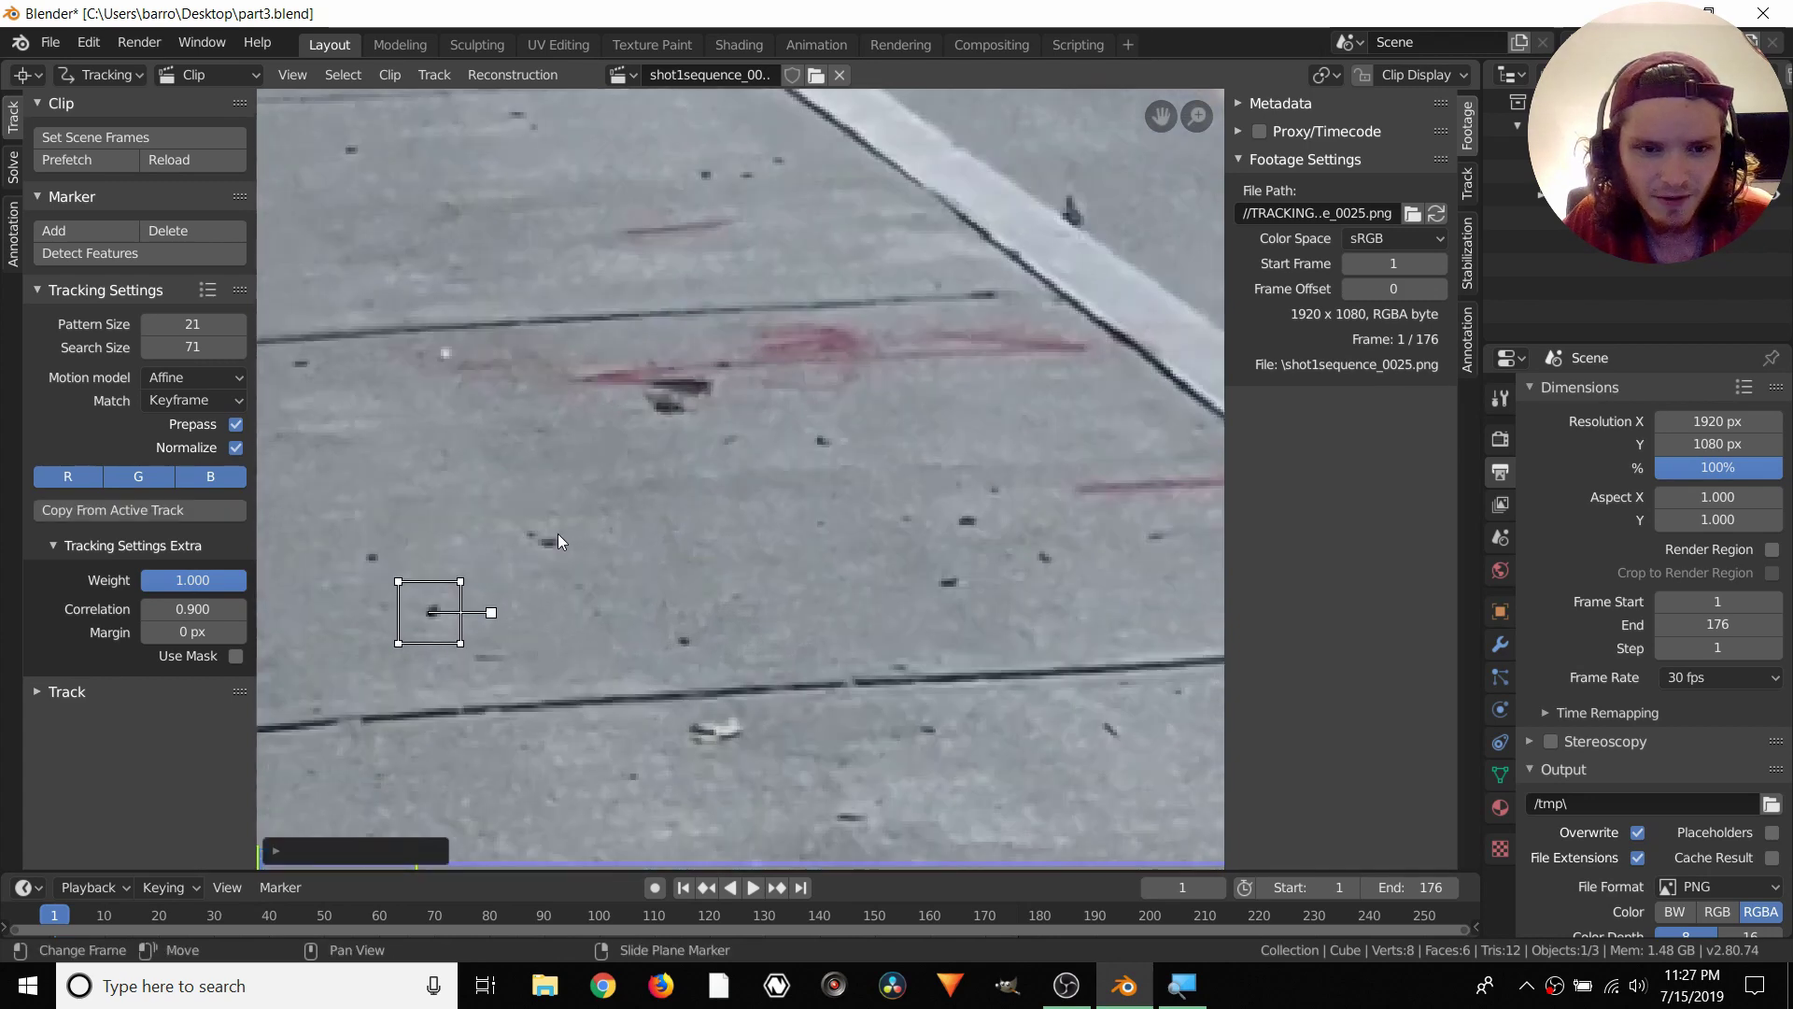
{"action": "scroll", "coordinate": [697, 585], "scroll_direction": "up", "scroll_amount": 2}
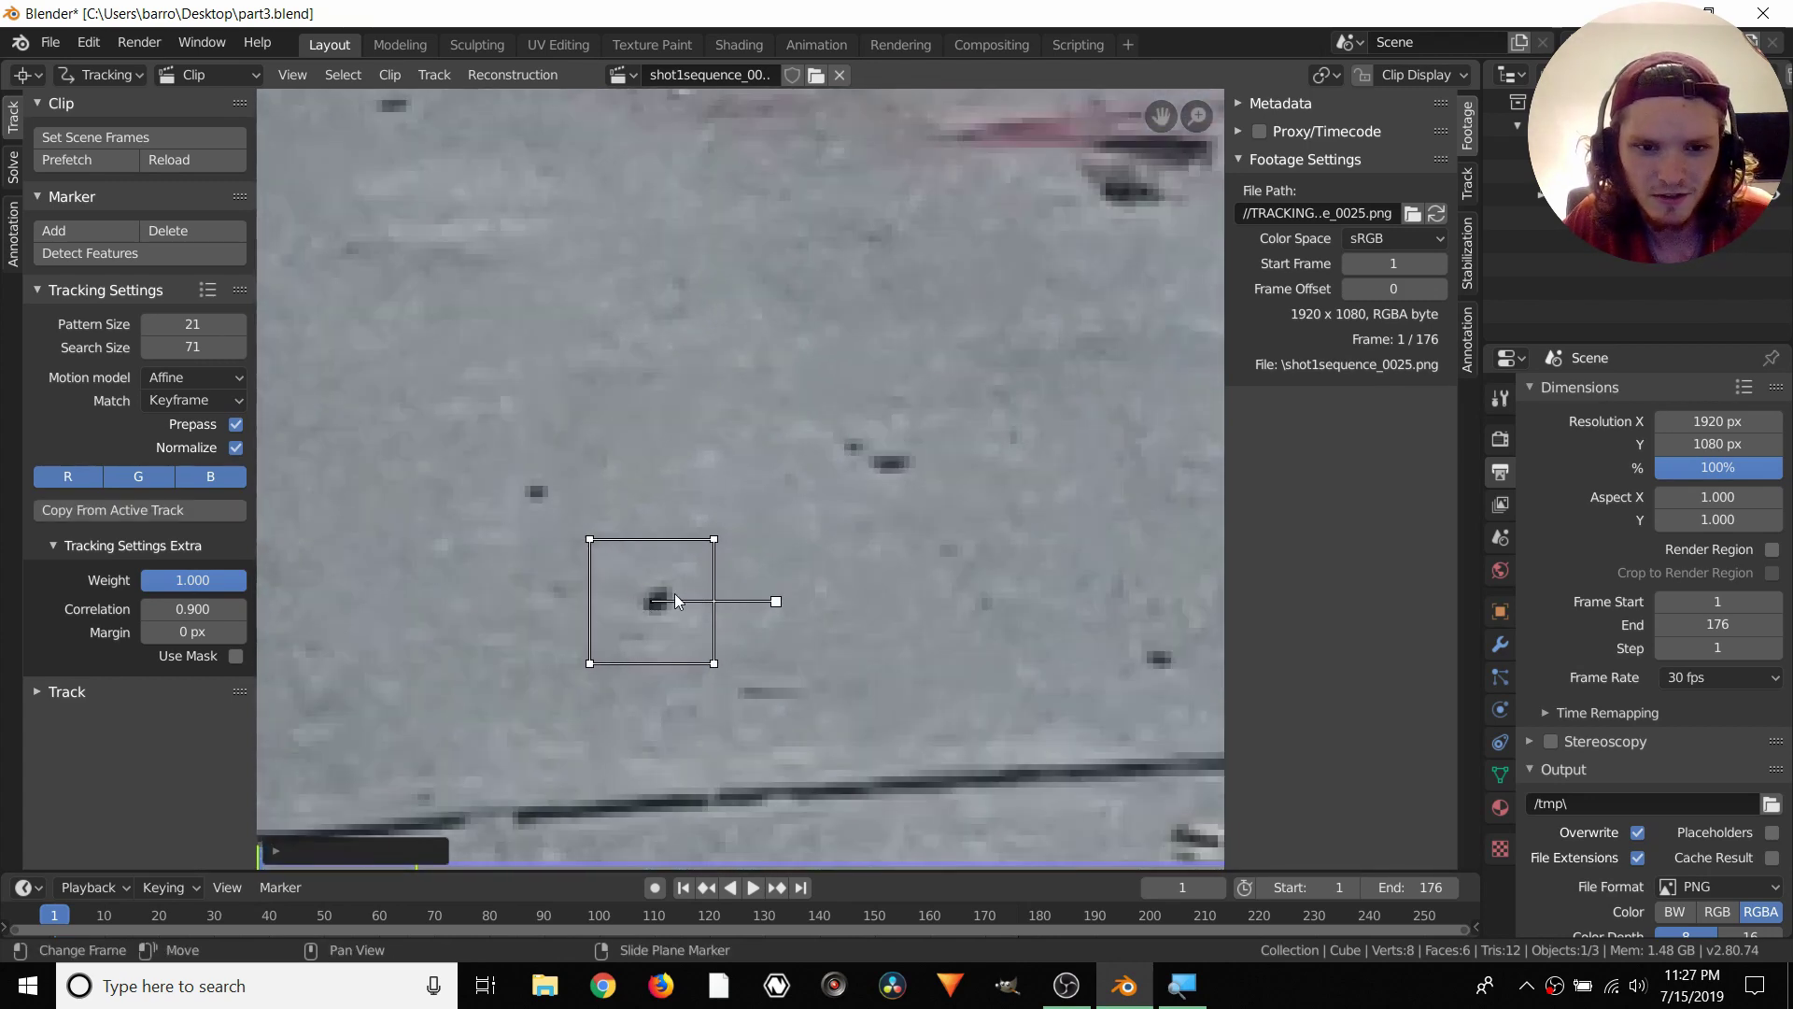
{"action": "left_click", "coordinate": [661, 605], "text": "ctrl"}
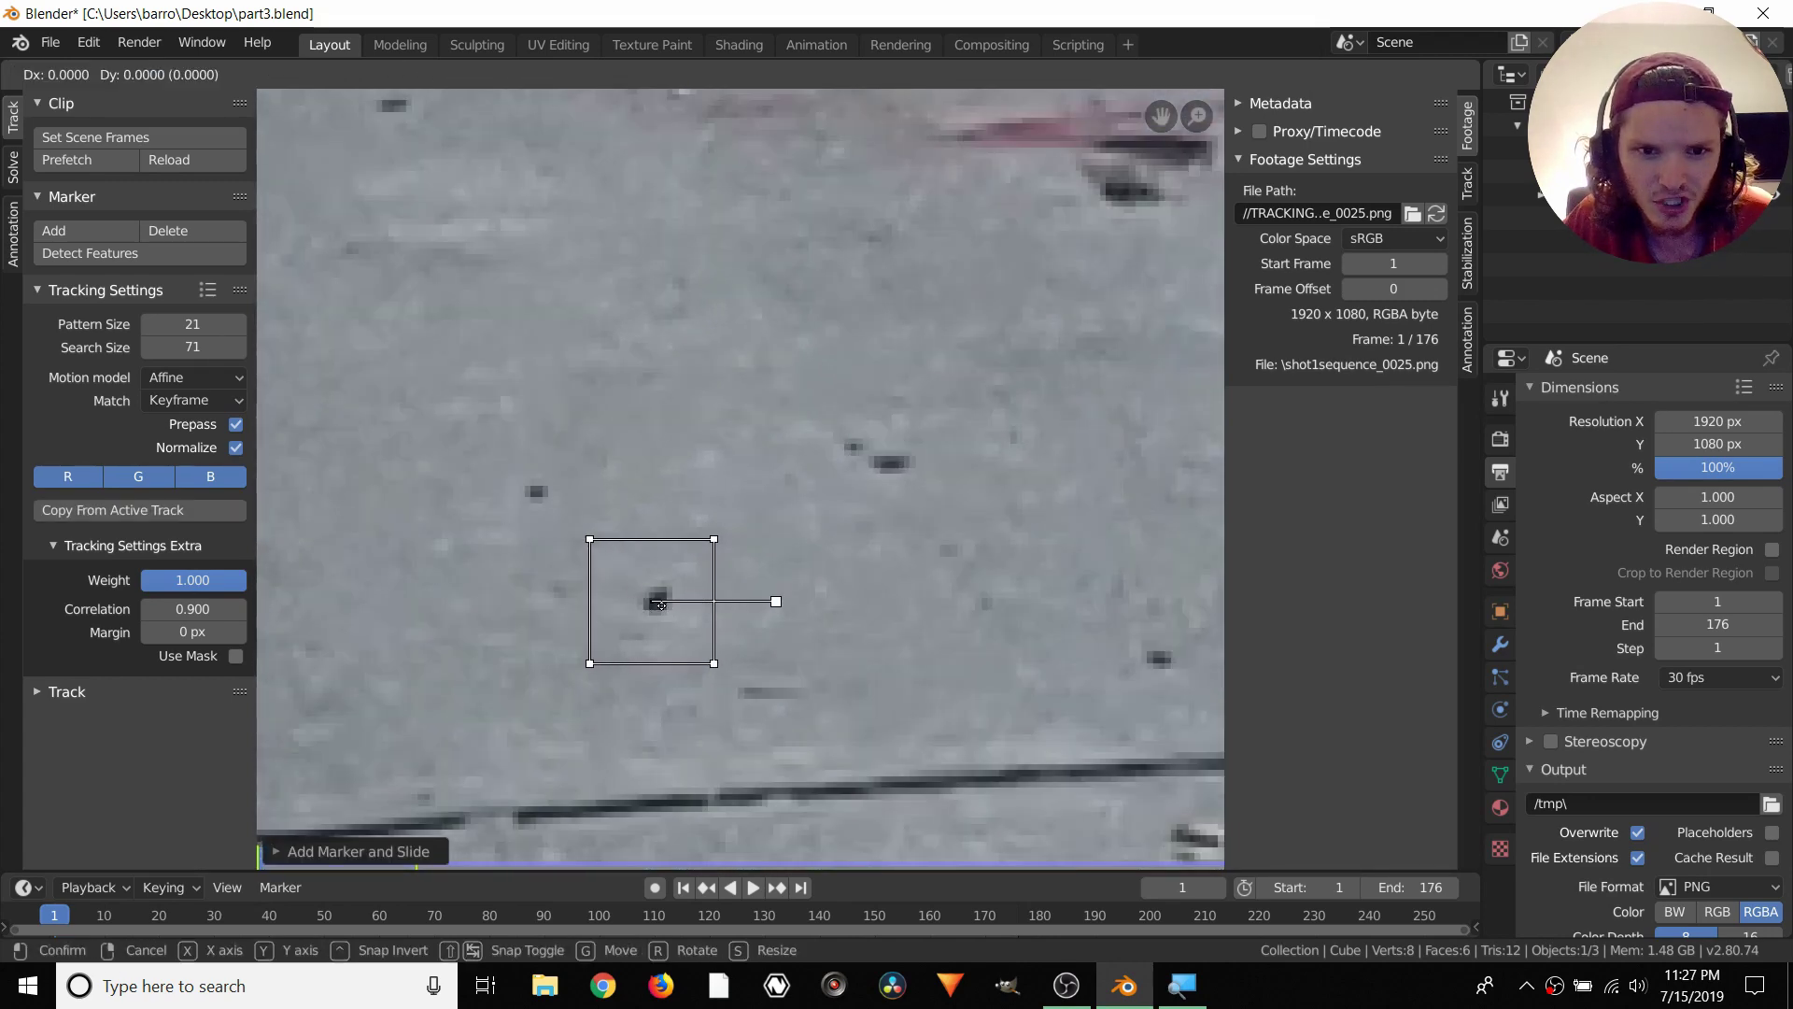
{"action": "left_click_drag", "start_coordinate": [661, 604], "coordinate": [698, 624]}
Enlarge the marker's search area slightly and display its track preview at a larger size
{"action": "mouse_move", "coordinate": [852, 755]}
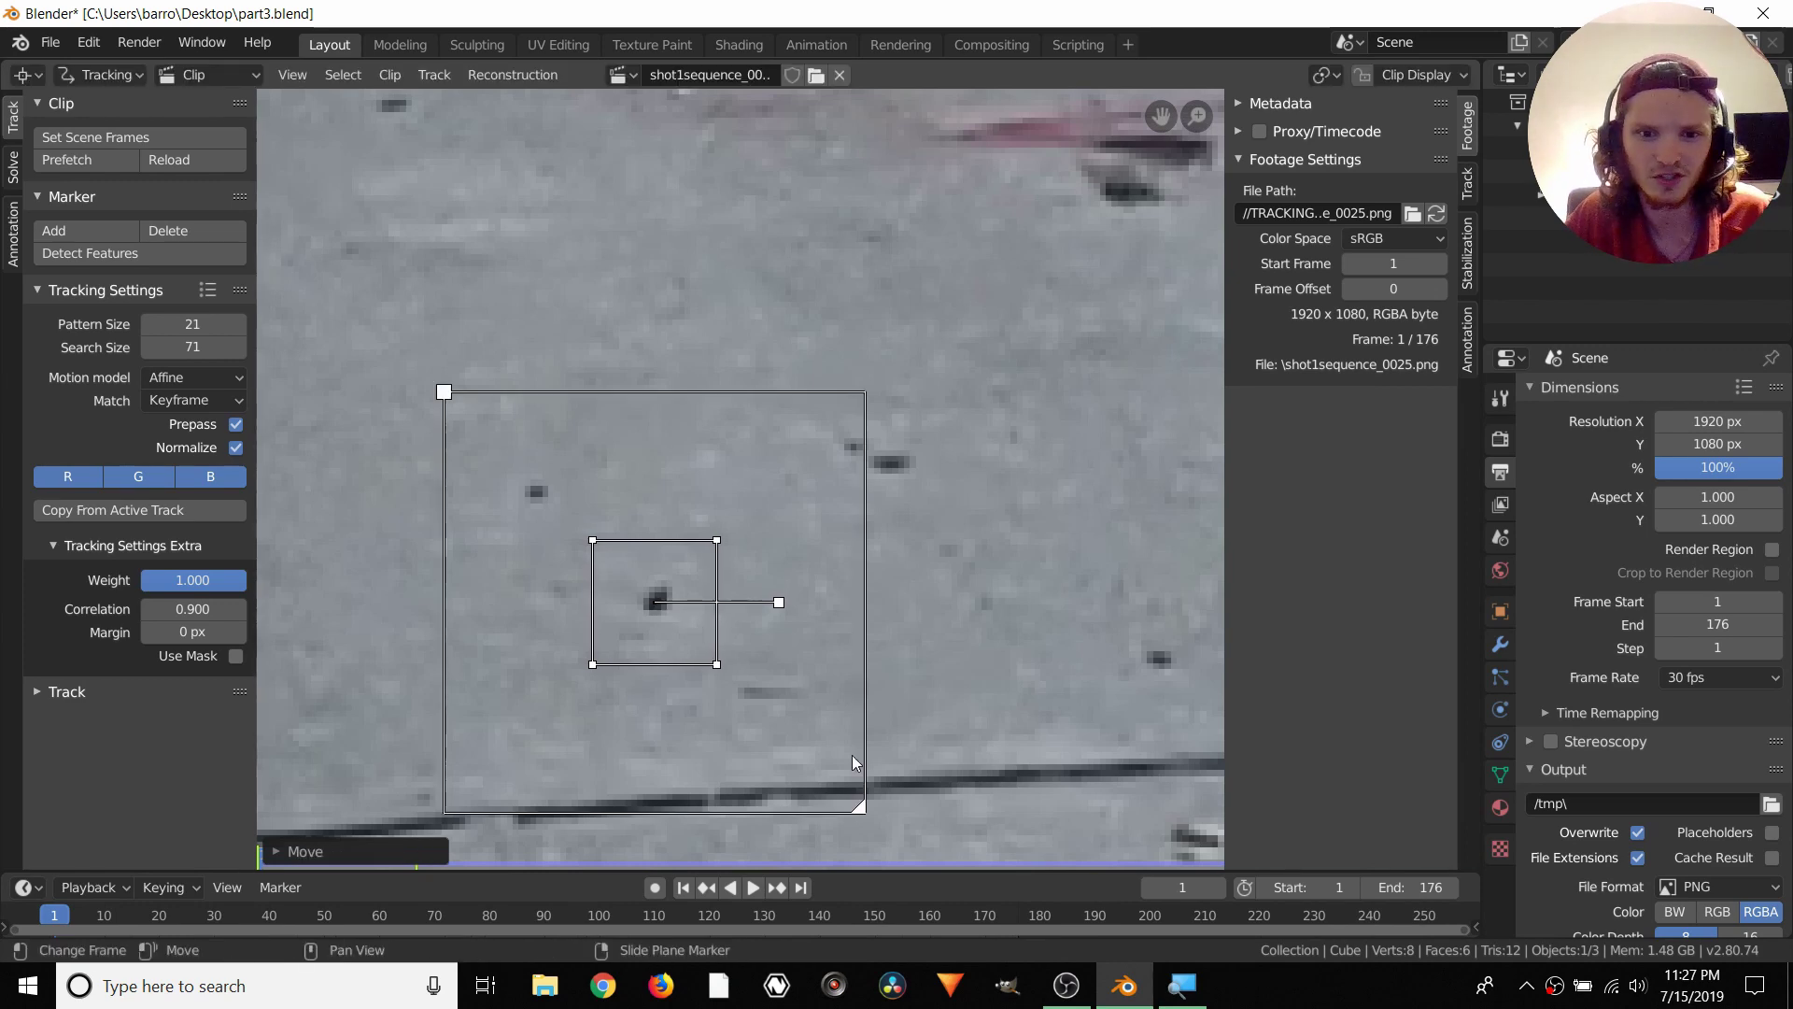
{"action": "scroll", "coordinate": [782, 641], "scroll_direction": "down", "scroll_amount": 5}
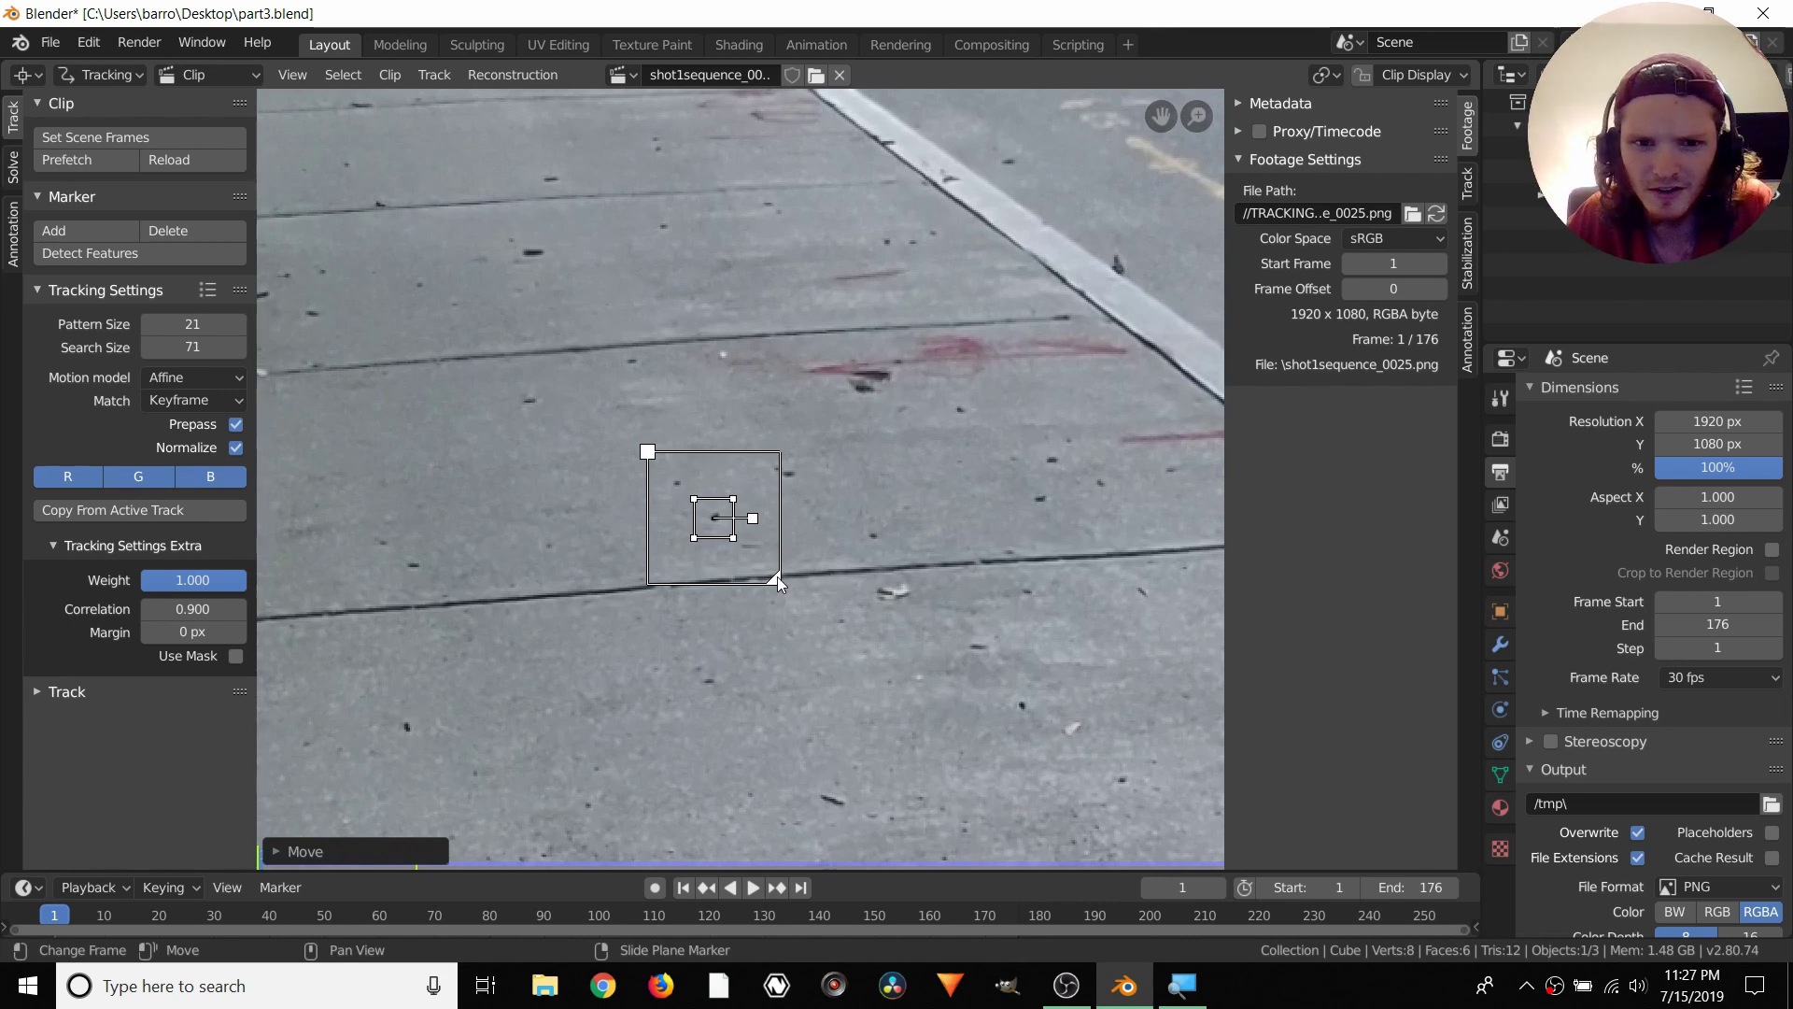
{"action": "left_click_drag", "start_coordinate": [777, 581], "coordinate": [798, 596]}
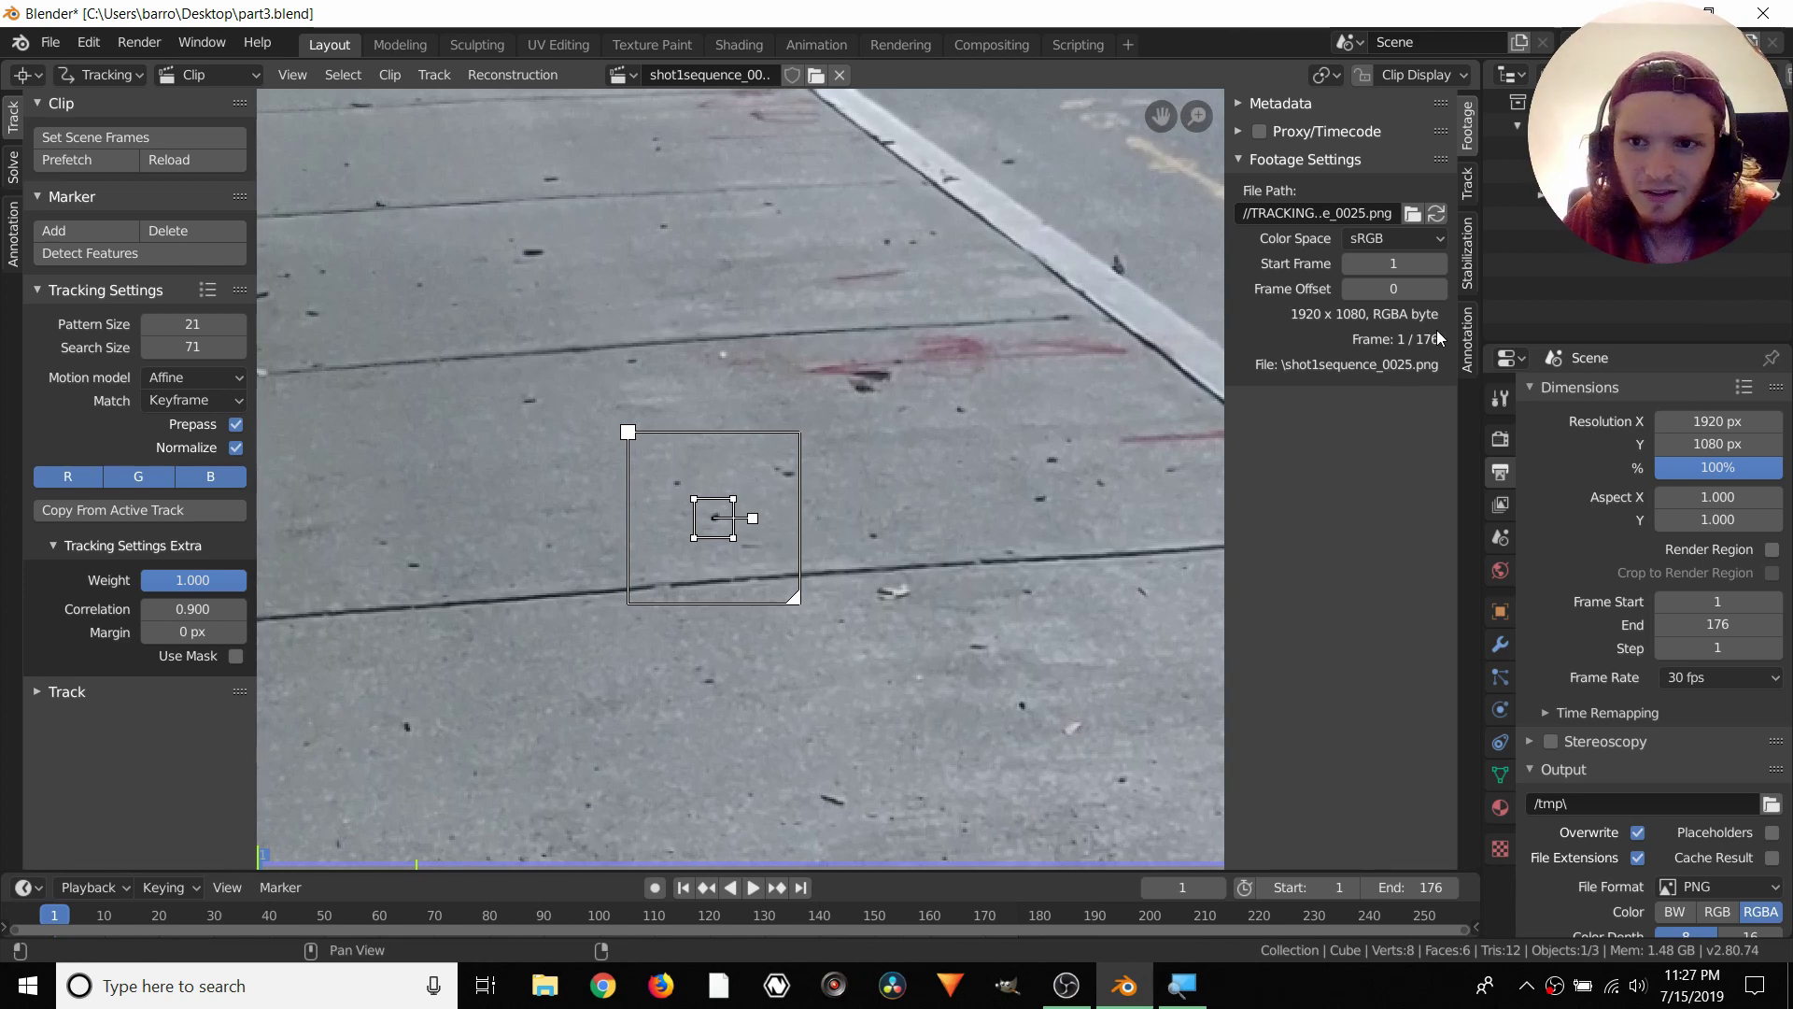
{"action": "left_click", "coordinate": [1467, 192]}
{"action": "left_click_drag", "start_coordinate": [1349, 273], "coordinate": [1349, 326]}
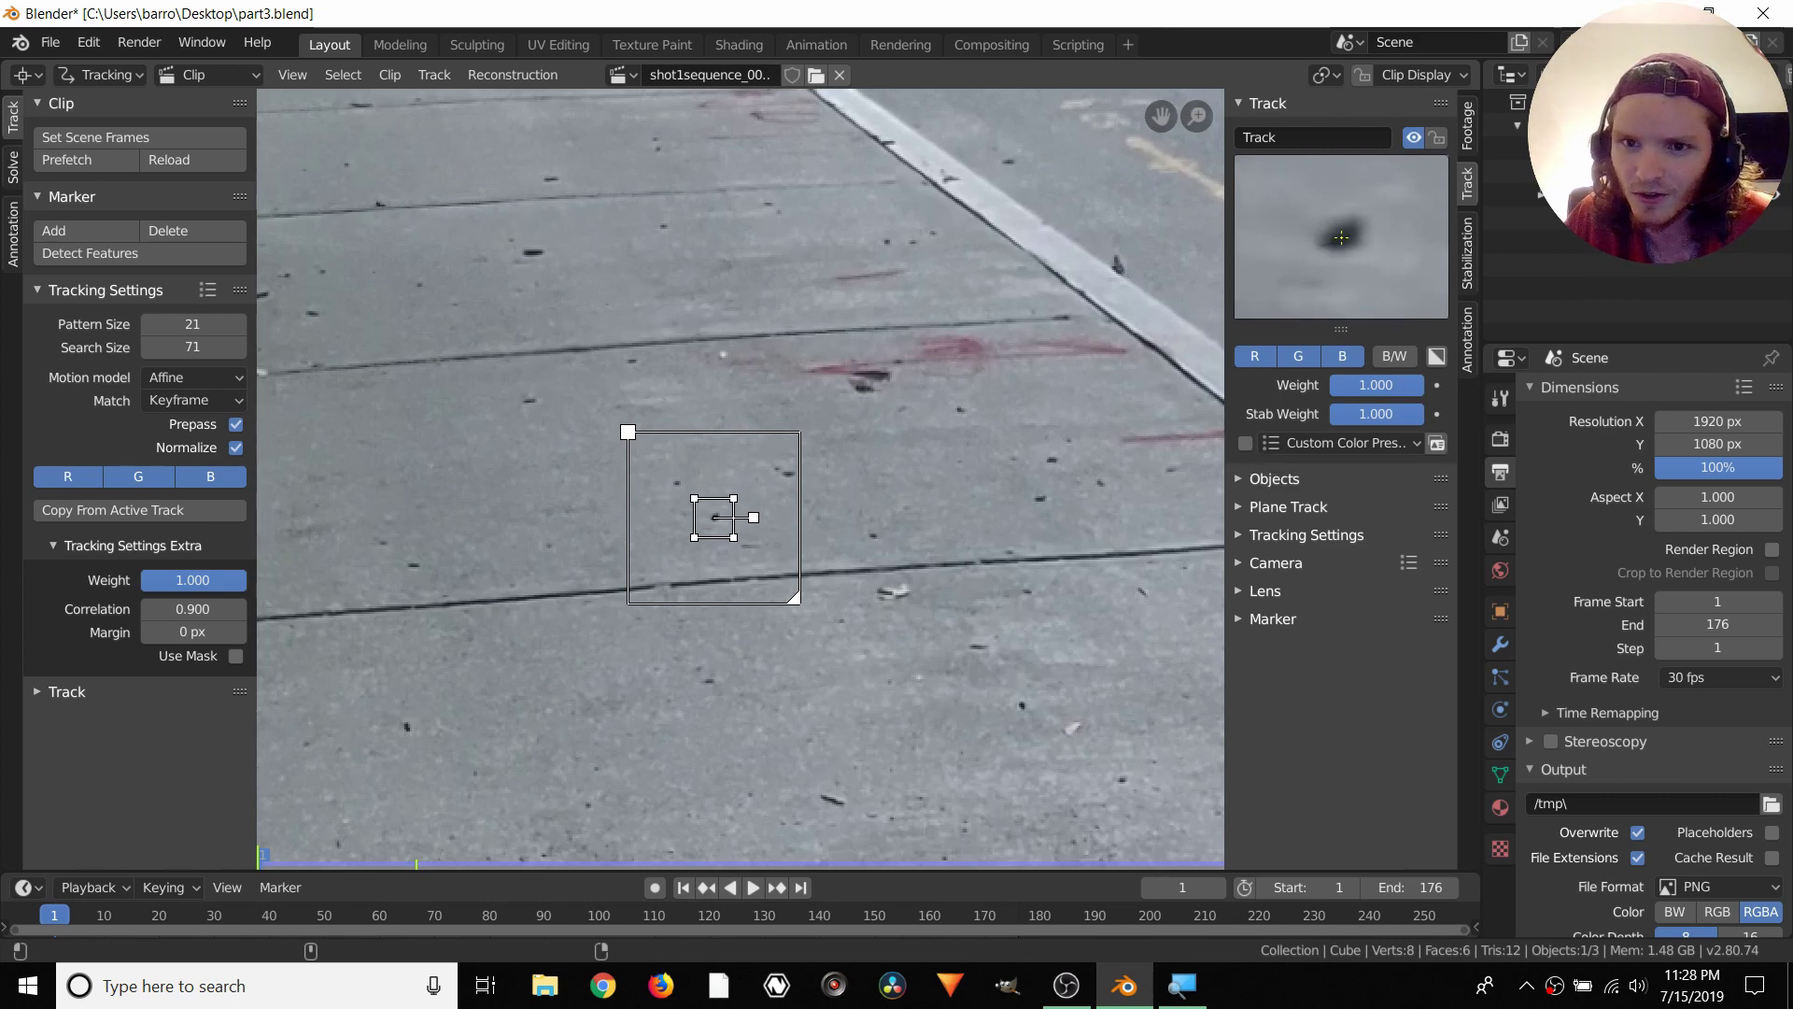
With the view locked to the selection, track the sidewalk spot forward to frame 176, enlarging its search area at frame 149
{"action": "left_click", "coordinate": [1367, 74]}
{"action": "key", "text": "ctrl+t"}
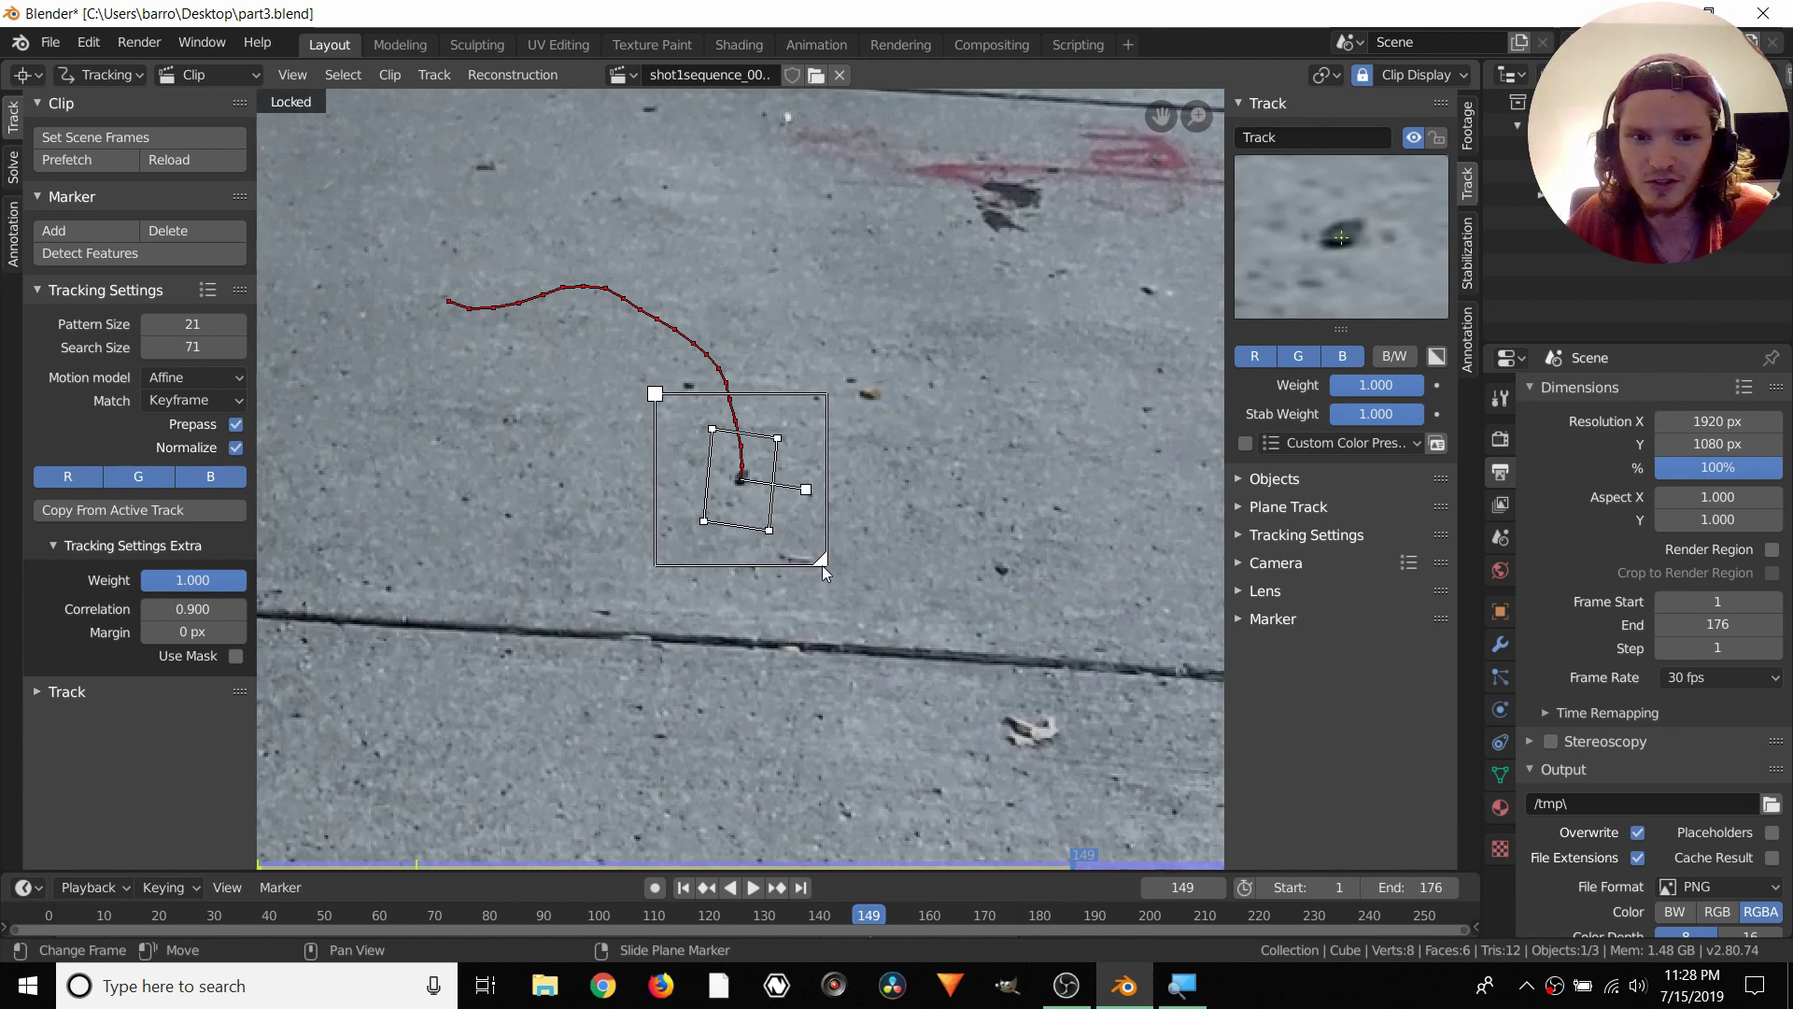
{"action": "left_click_drag", "start_coordinate": [822, 564], "coordinate": [878, 605]}
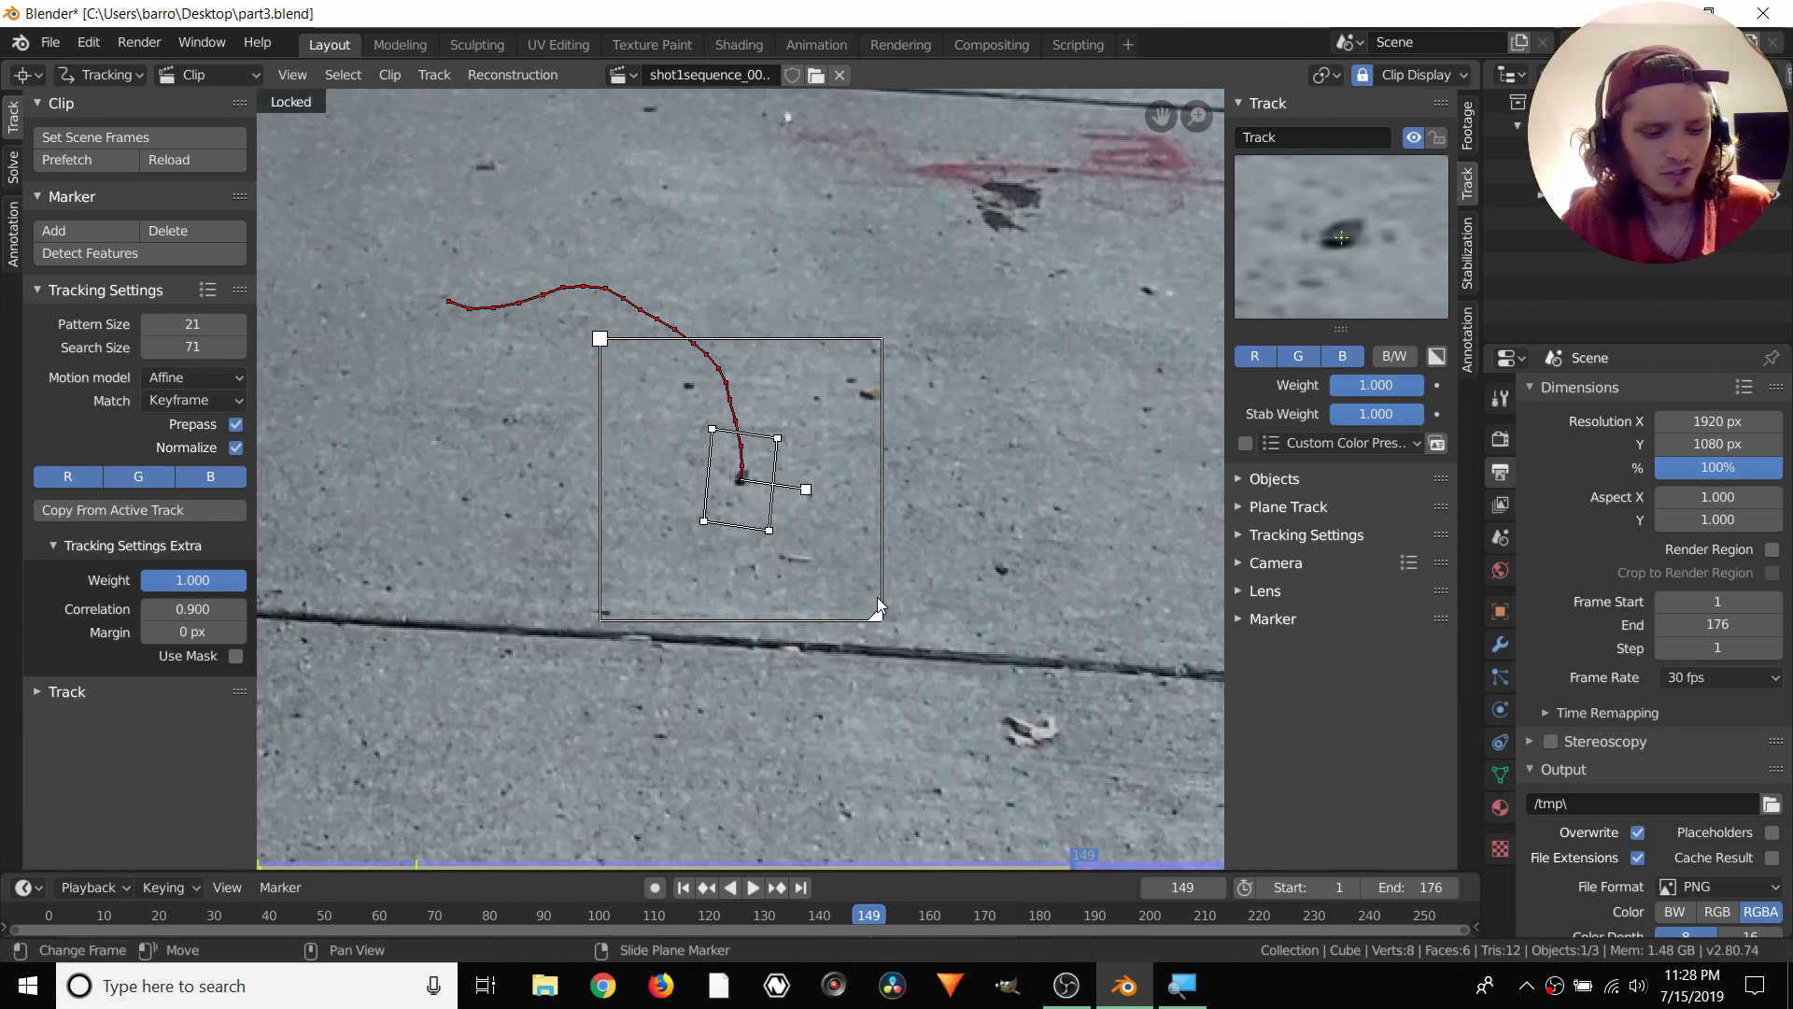
{"action": "key", "text": "shift+Right"}
{"action": "scroll", "coordinate": [726, 558], "scroll_direction": "down", "scroll_amount": 5}
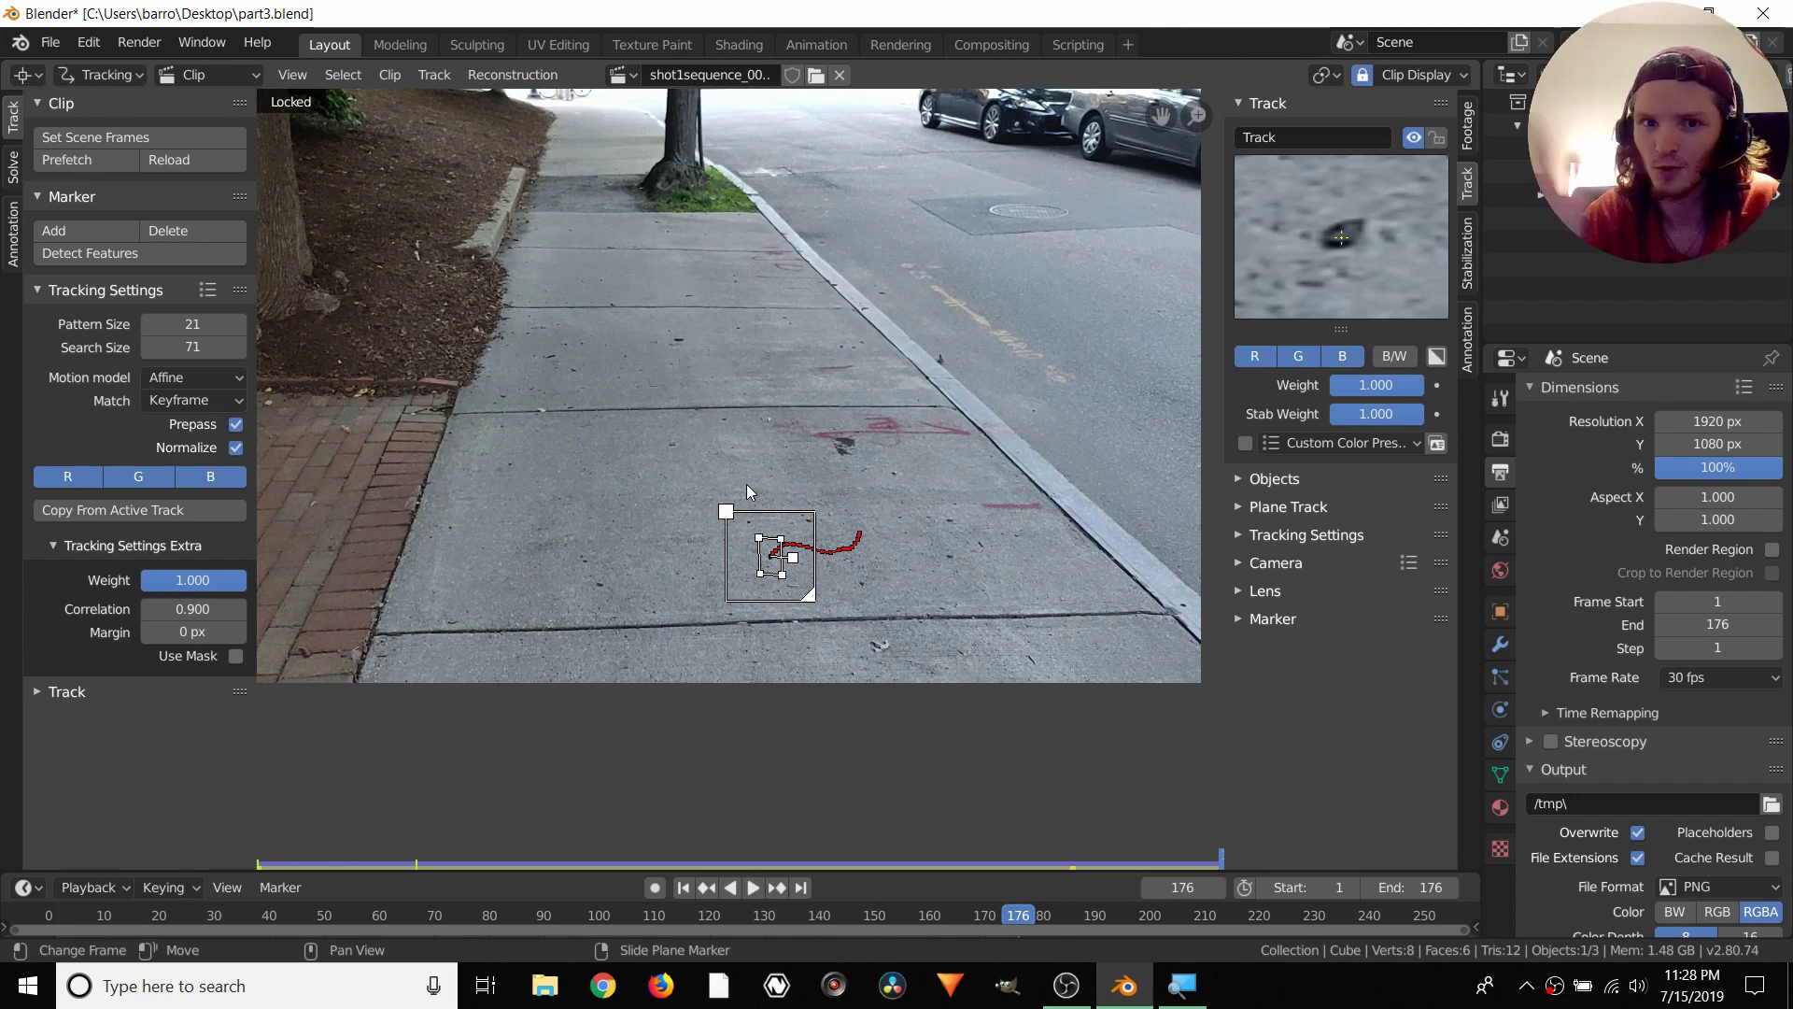
Lock the sidewalk spot's track against changes and return to the first frame
{"action": "key", "text": "ctrl+l"}
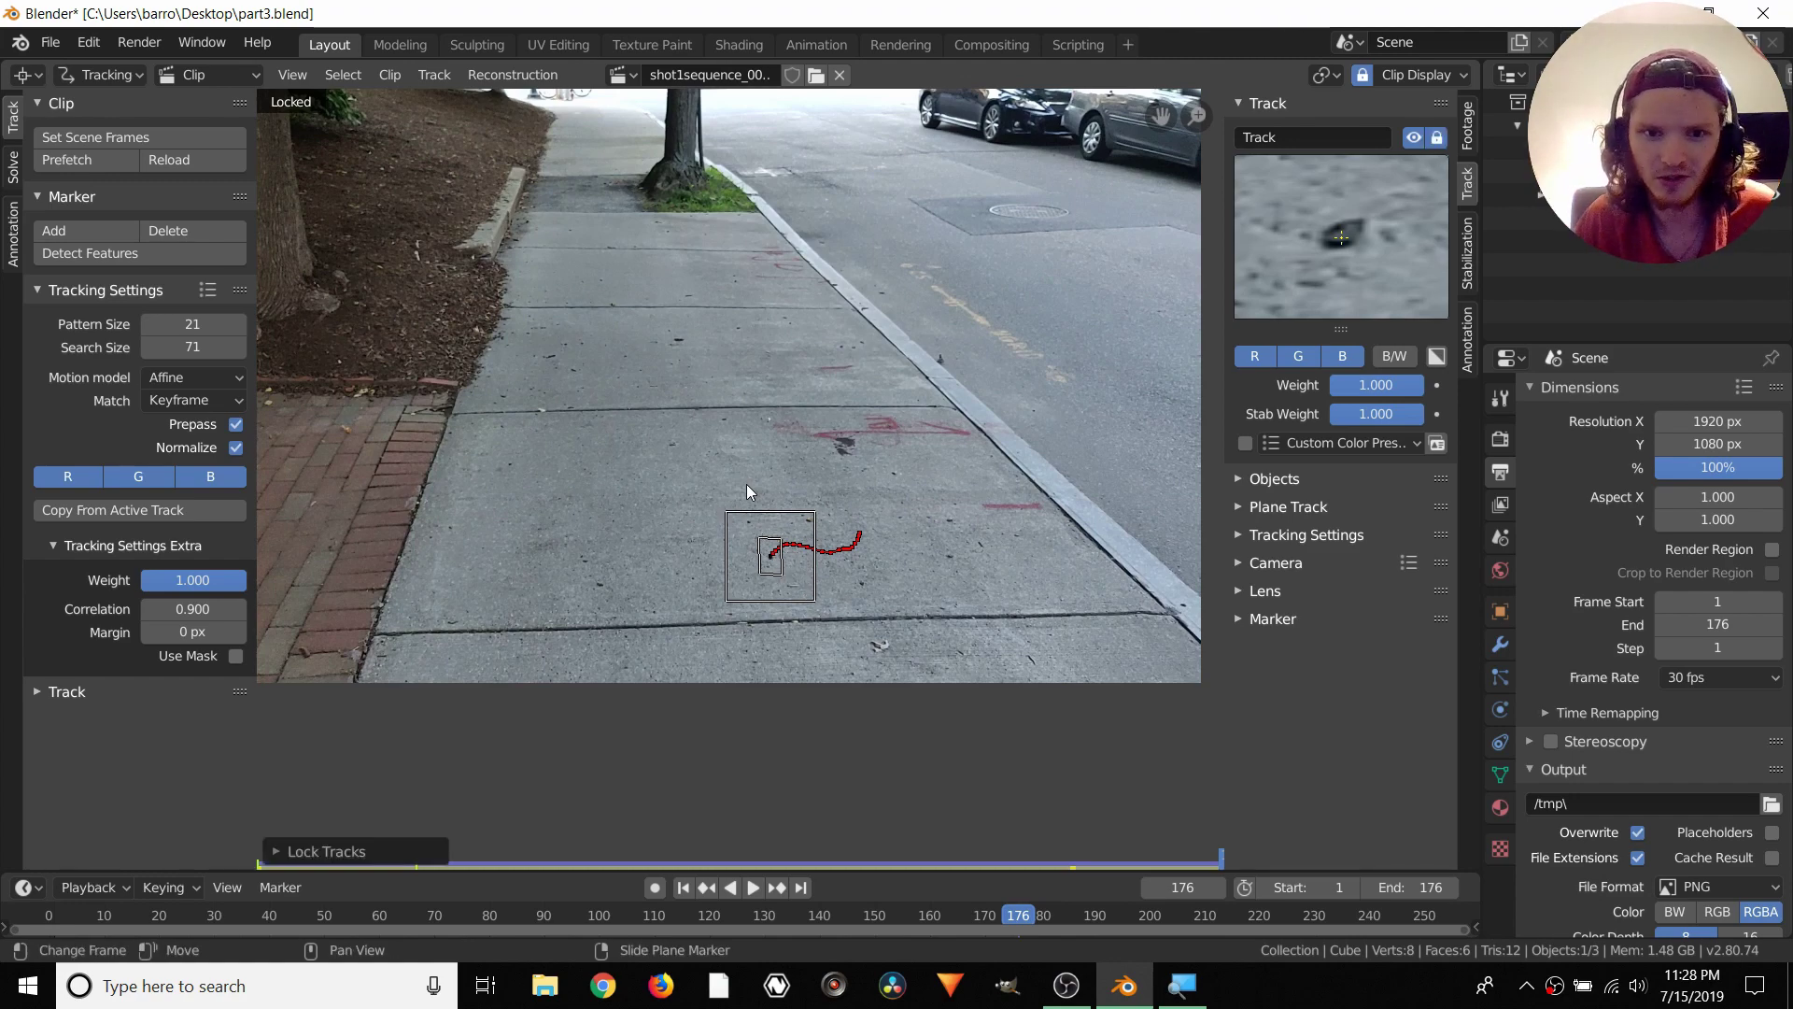
{"action": "key", "text": "shift+Left"}
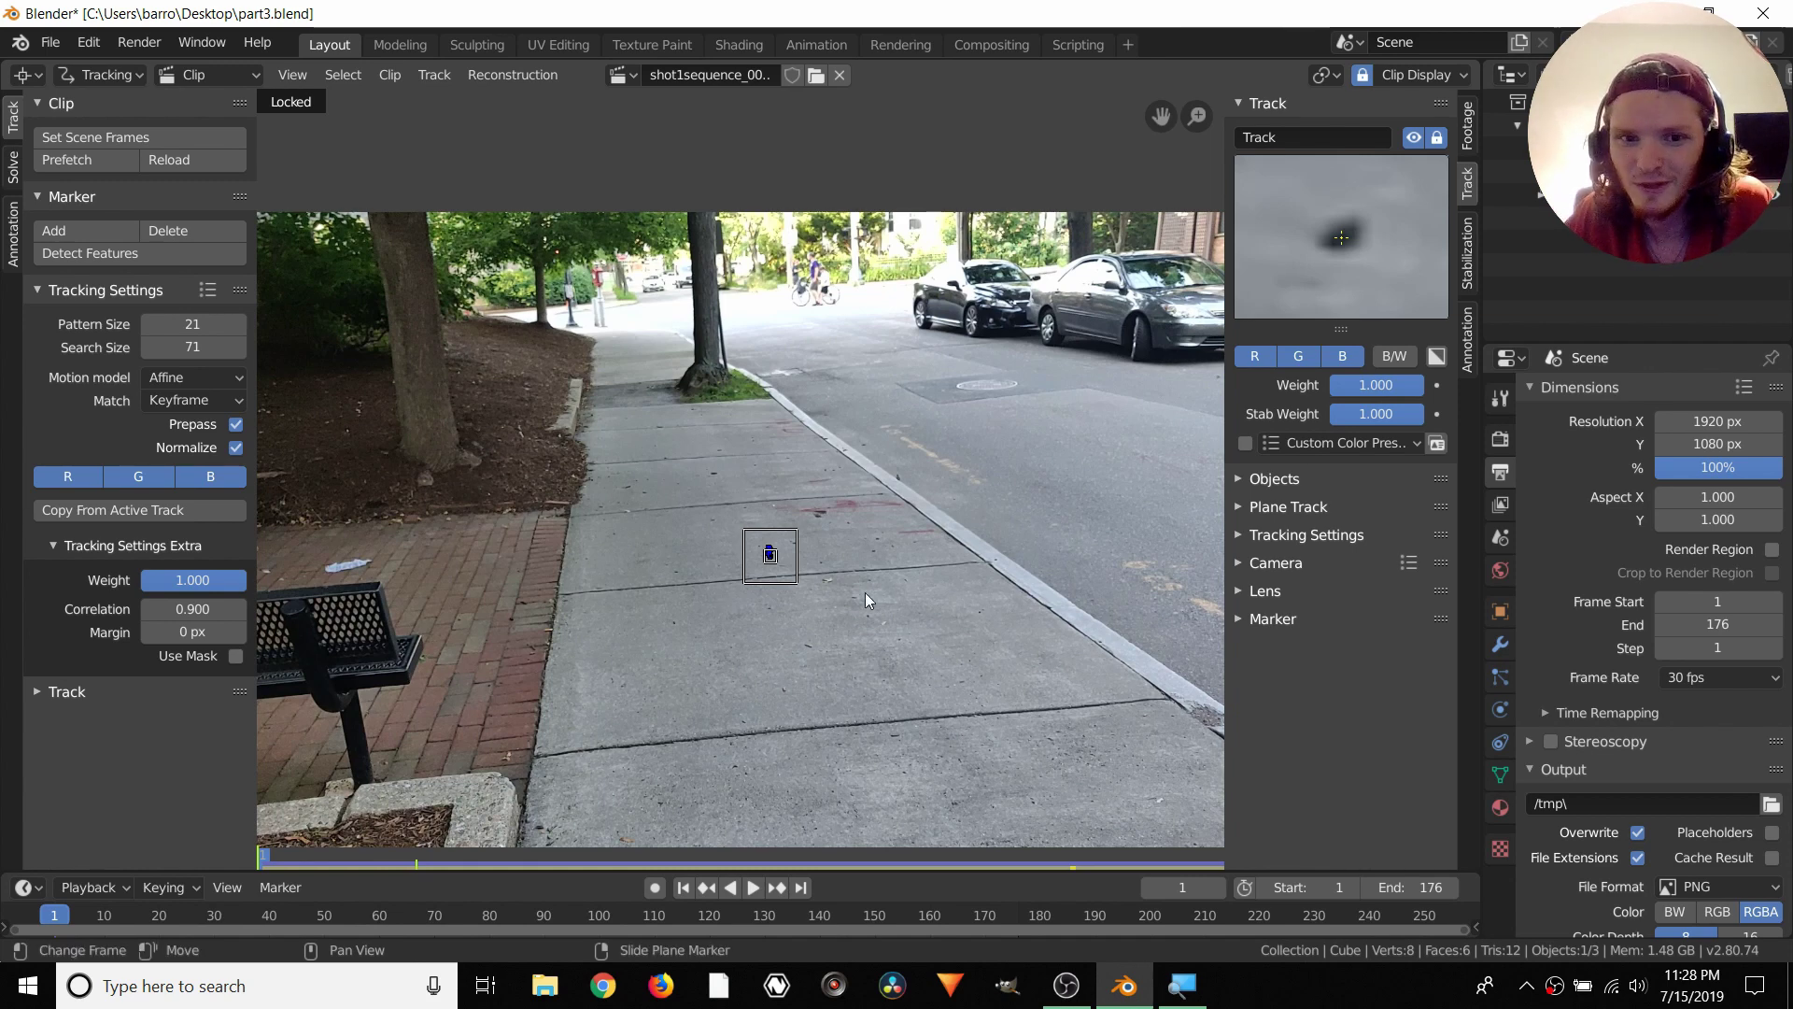
Expand the list of tracking objects and make it taller
{"action": "left_click", "coordinate": [1248, 478]}
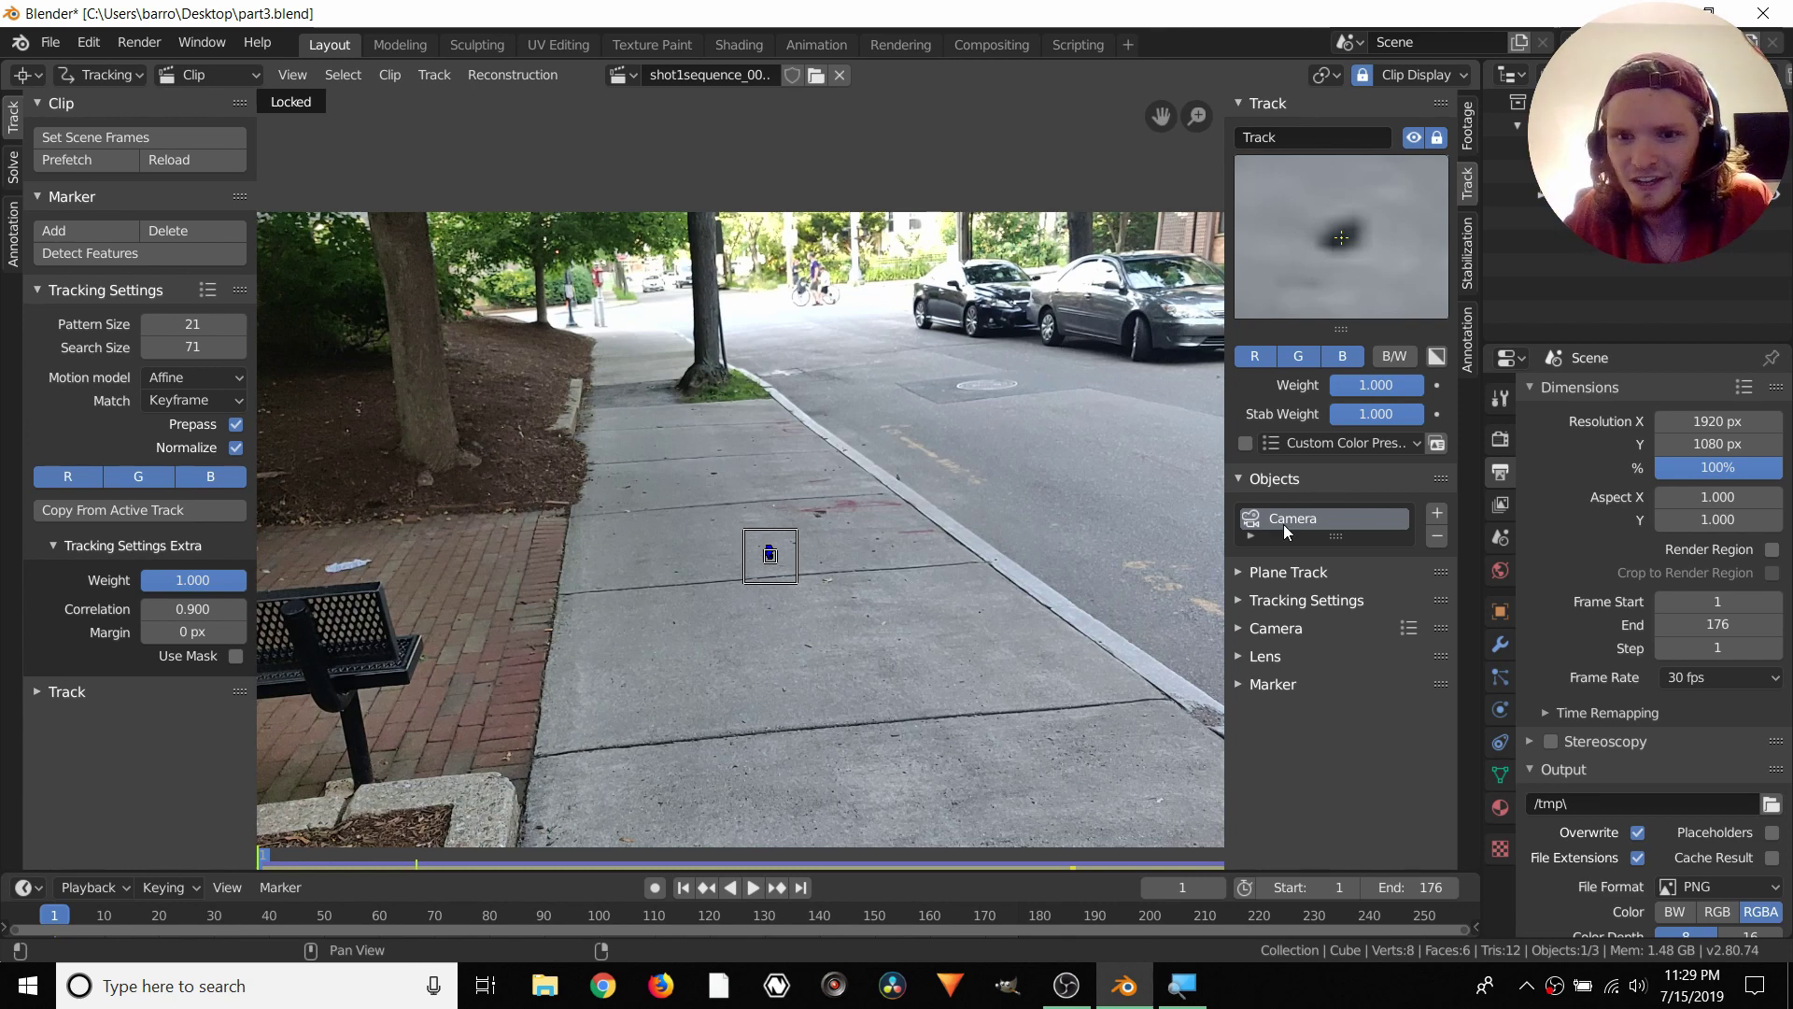
{"action": "left_click_drag", "start_coordinate": [1336, 536], "coordinate": [1342, 605]}
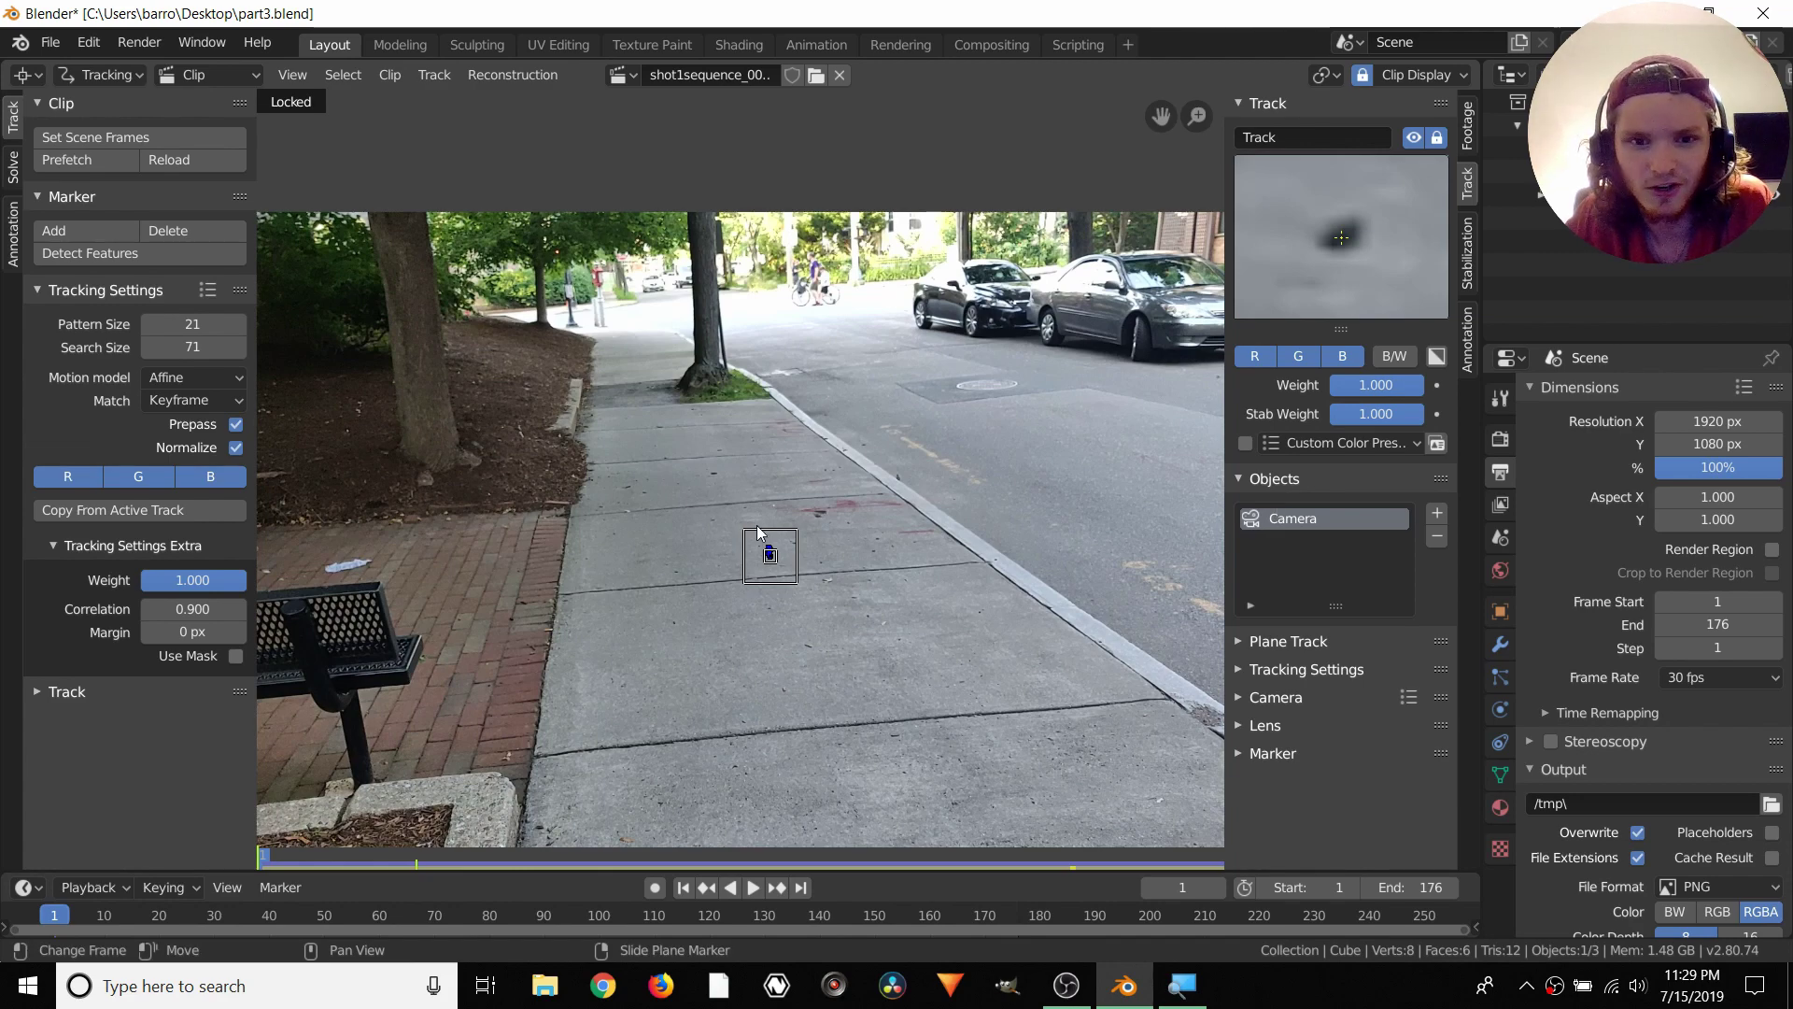
{"action": "scroll", "coordinate": [763, 535], "scroll_direction": "up", "scroll_amount": 3}
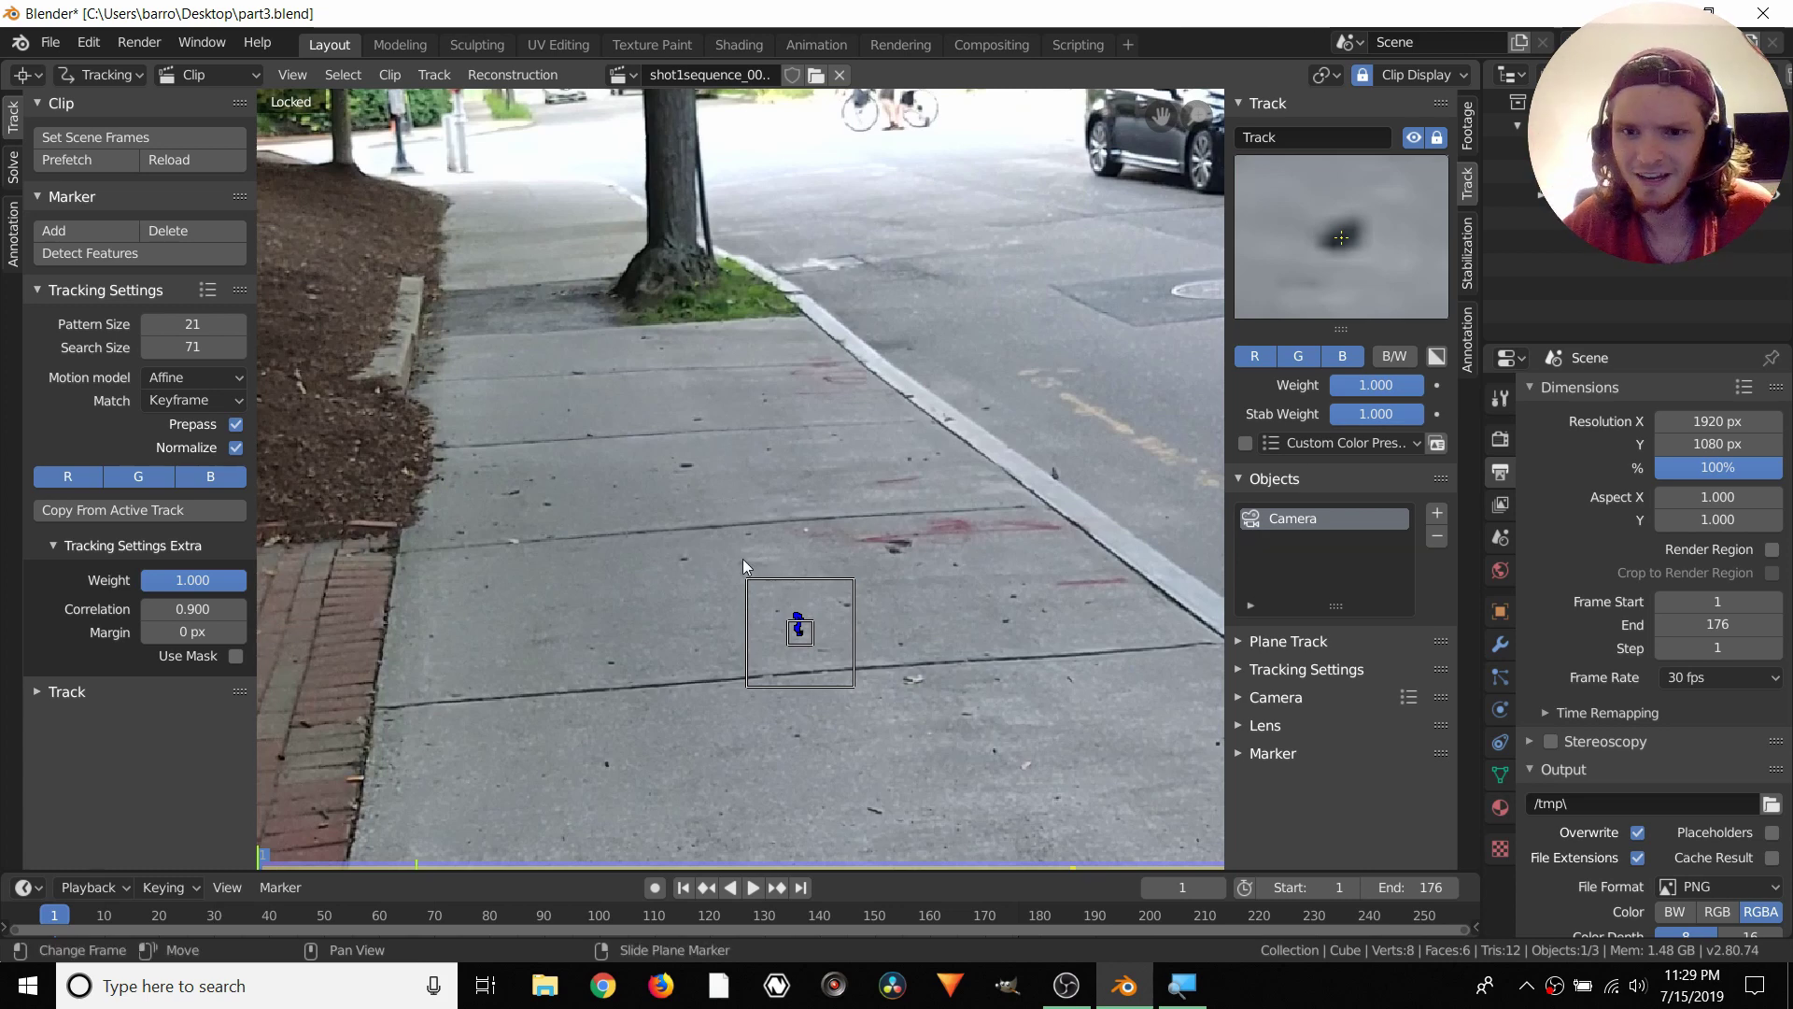
Add a second tracking object, compare its tracks with those of the Camera object, and remove it again
{"action": "left_click", "coordinate": [1436, 516]}
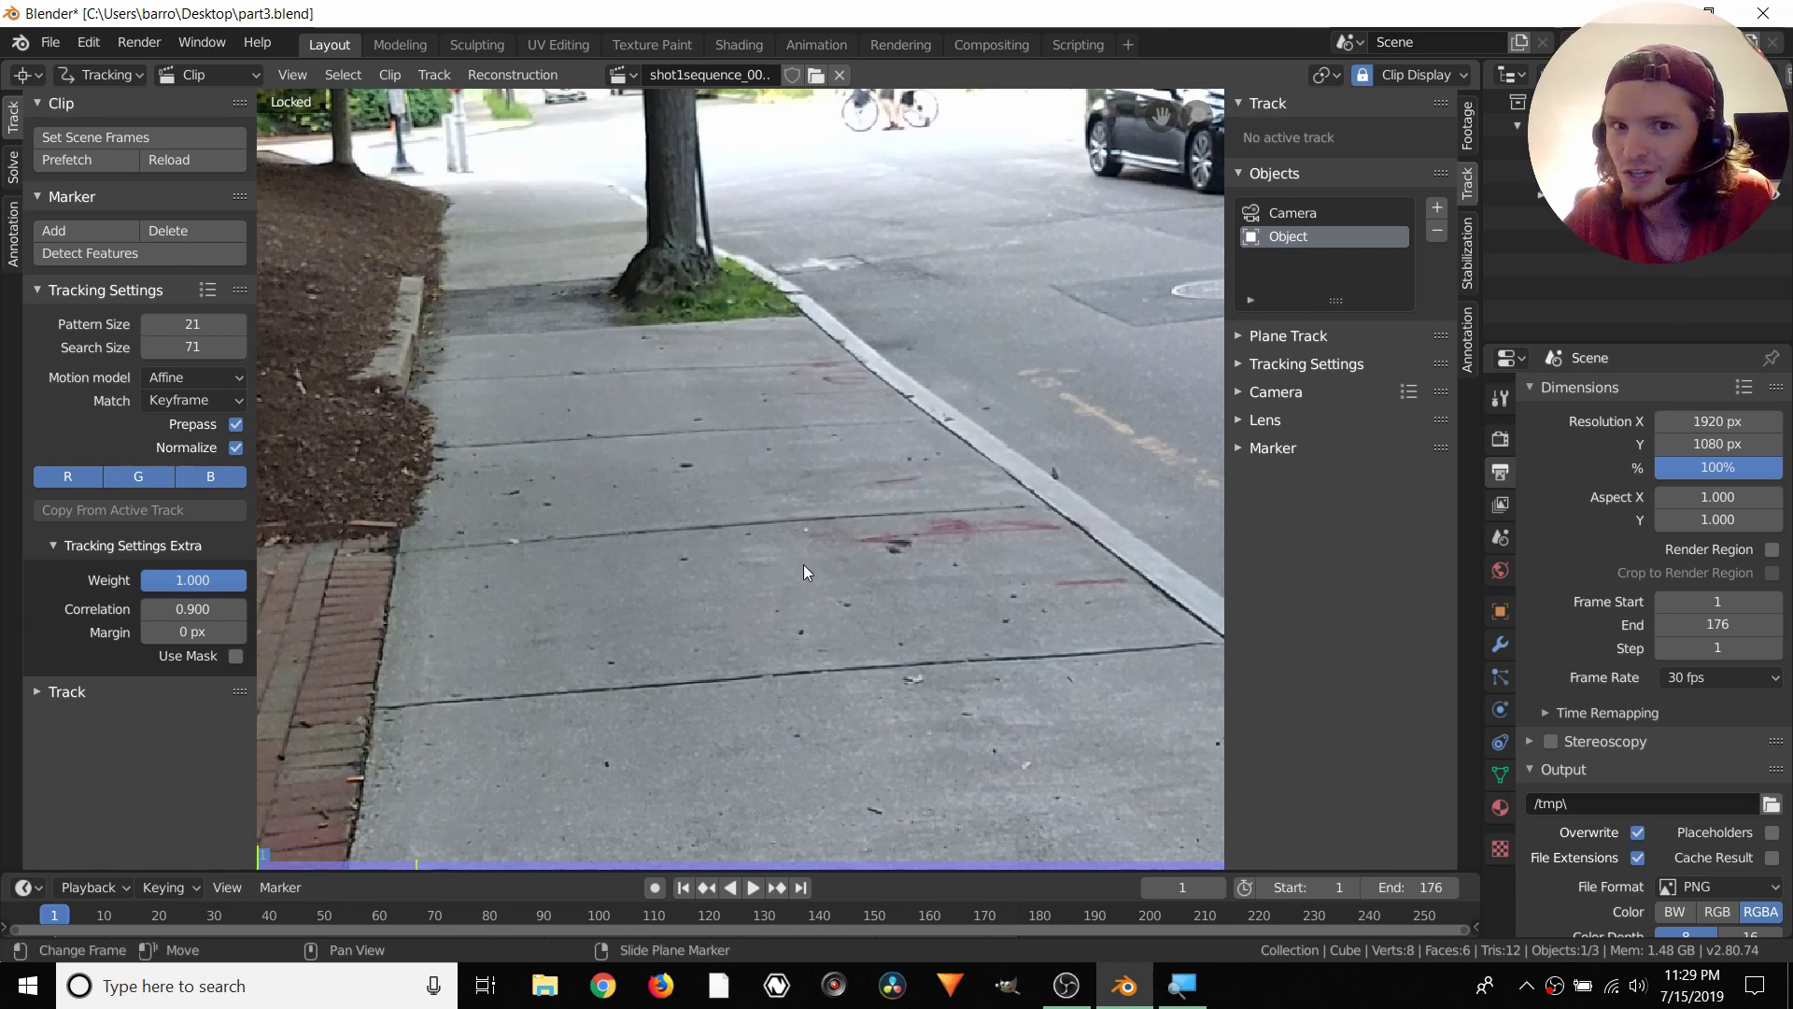
{"action": "left_click", "coordinate": [1298, 212]}
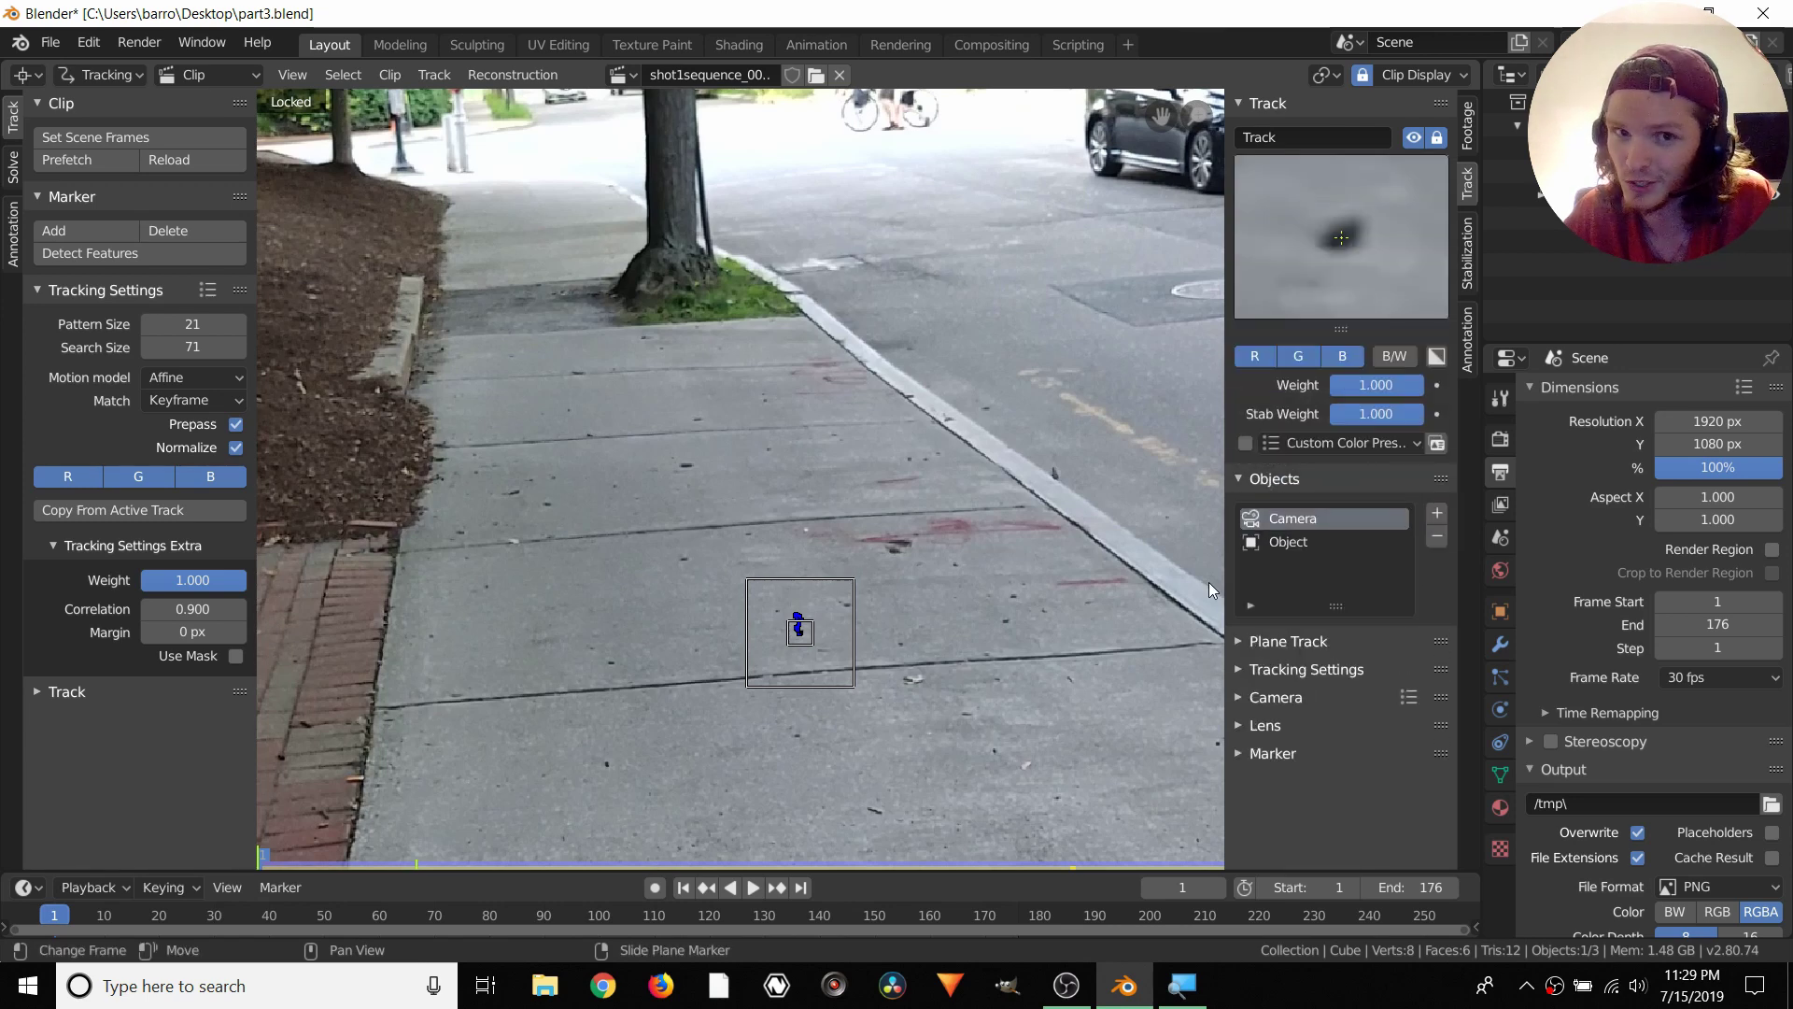
{"action": "left_click", "coordinate": [1293, 540]}
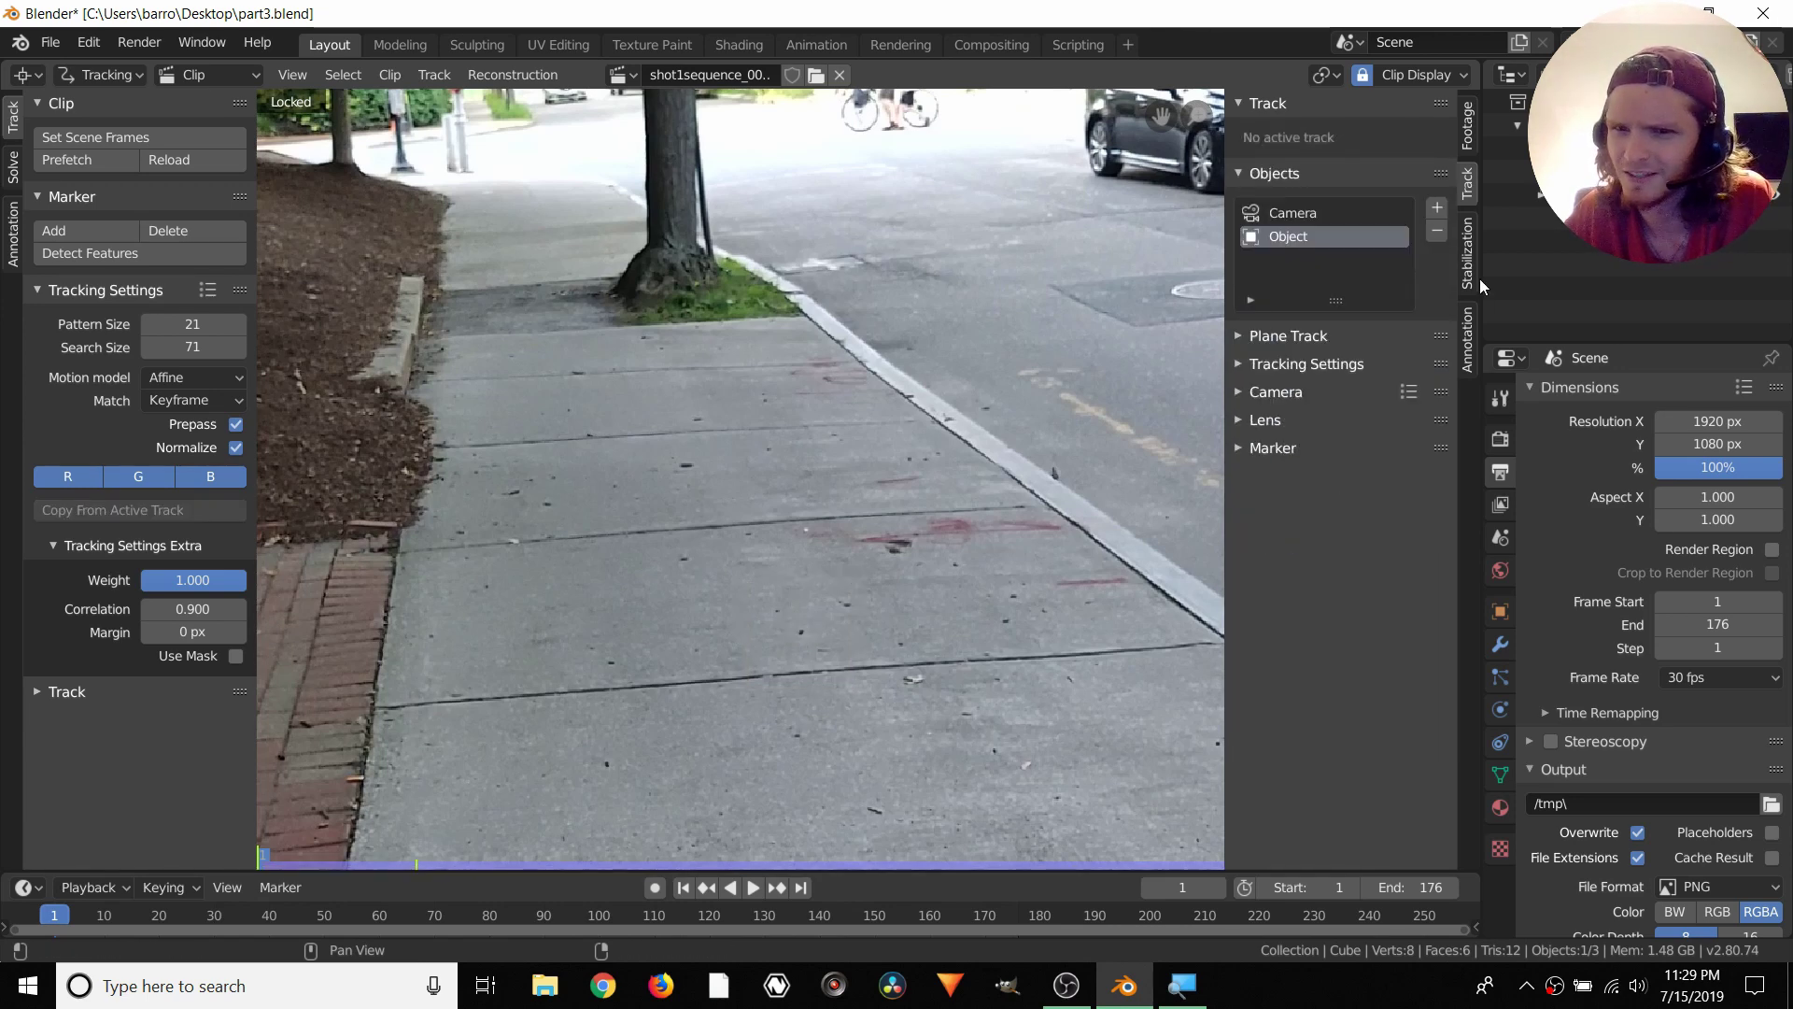
{"action": "left_click", "coordinate": [1437, 232]}
Place a tracking marker on the small bright speck in the mulch between the tree base and the brick path
{"action": "middle_click_drag", "start_coordinate": [735, 597], "coordinate": [805, 559]}
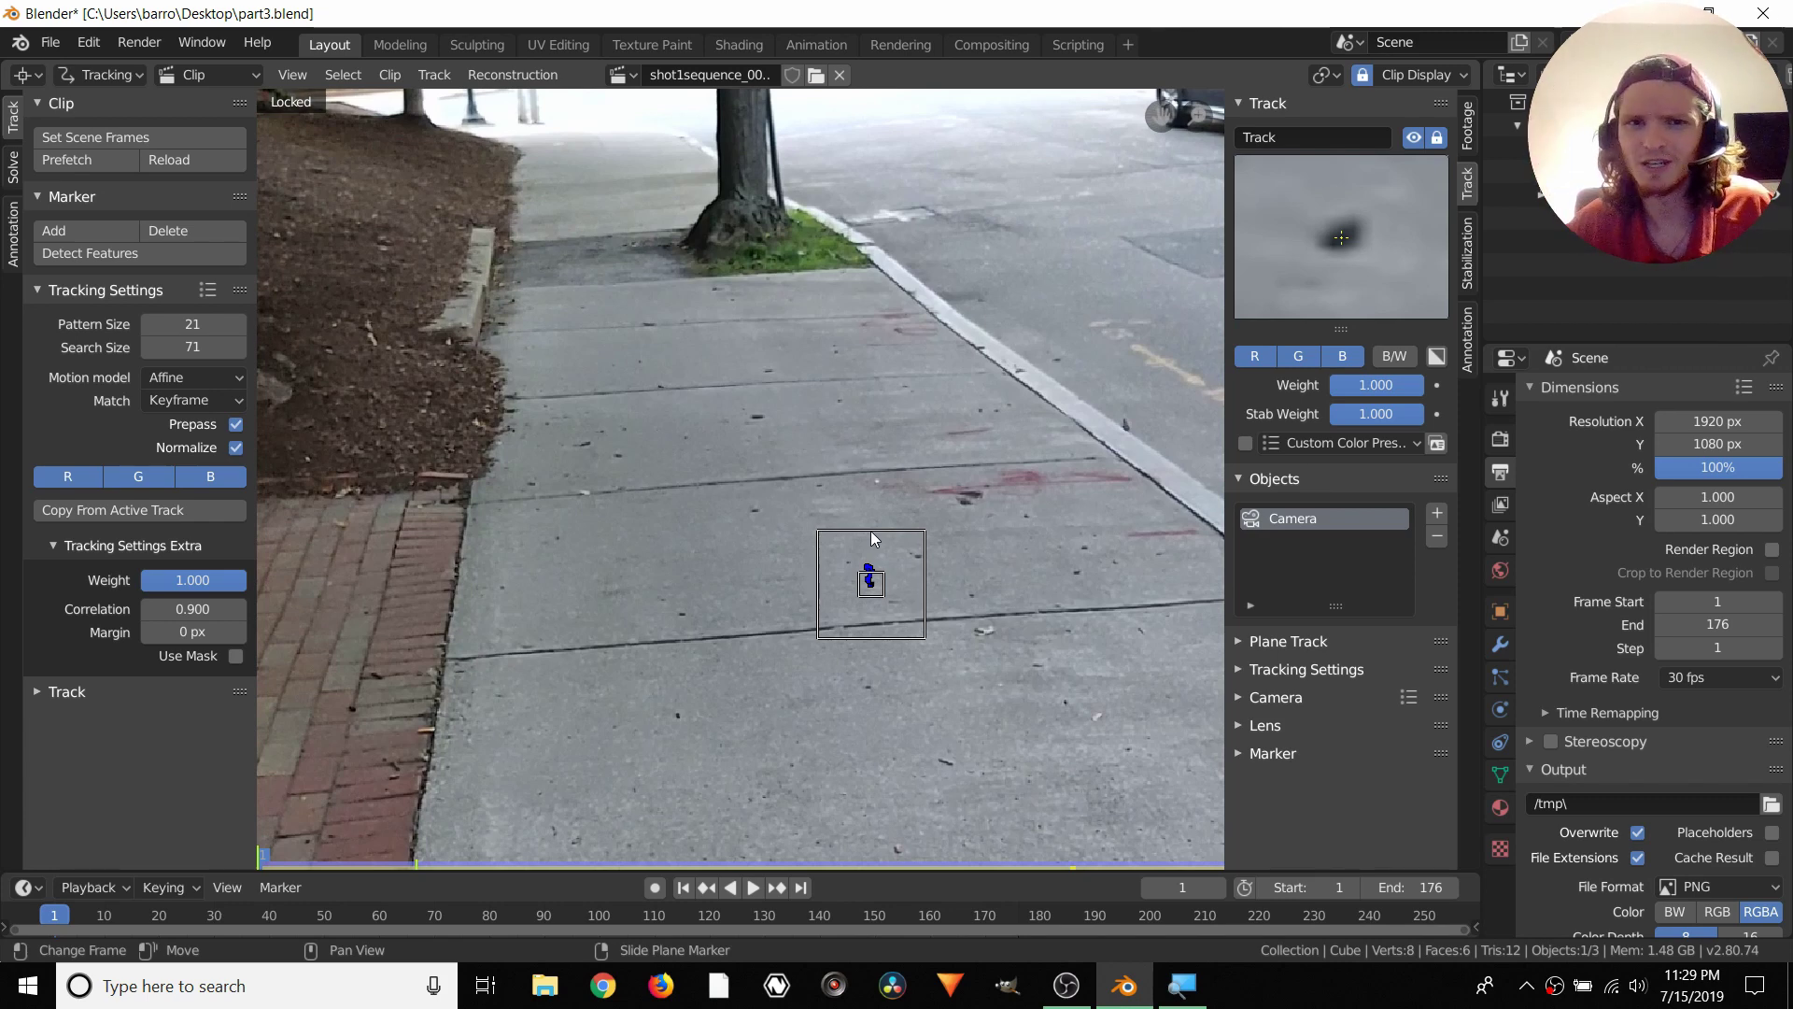
{"action": "middle_click_drag", "start_coordinate": [589, 457], "coordinate": [861, 553]}
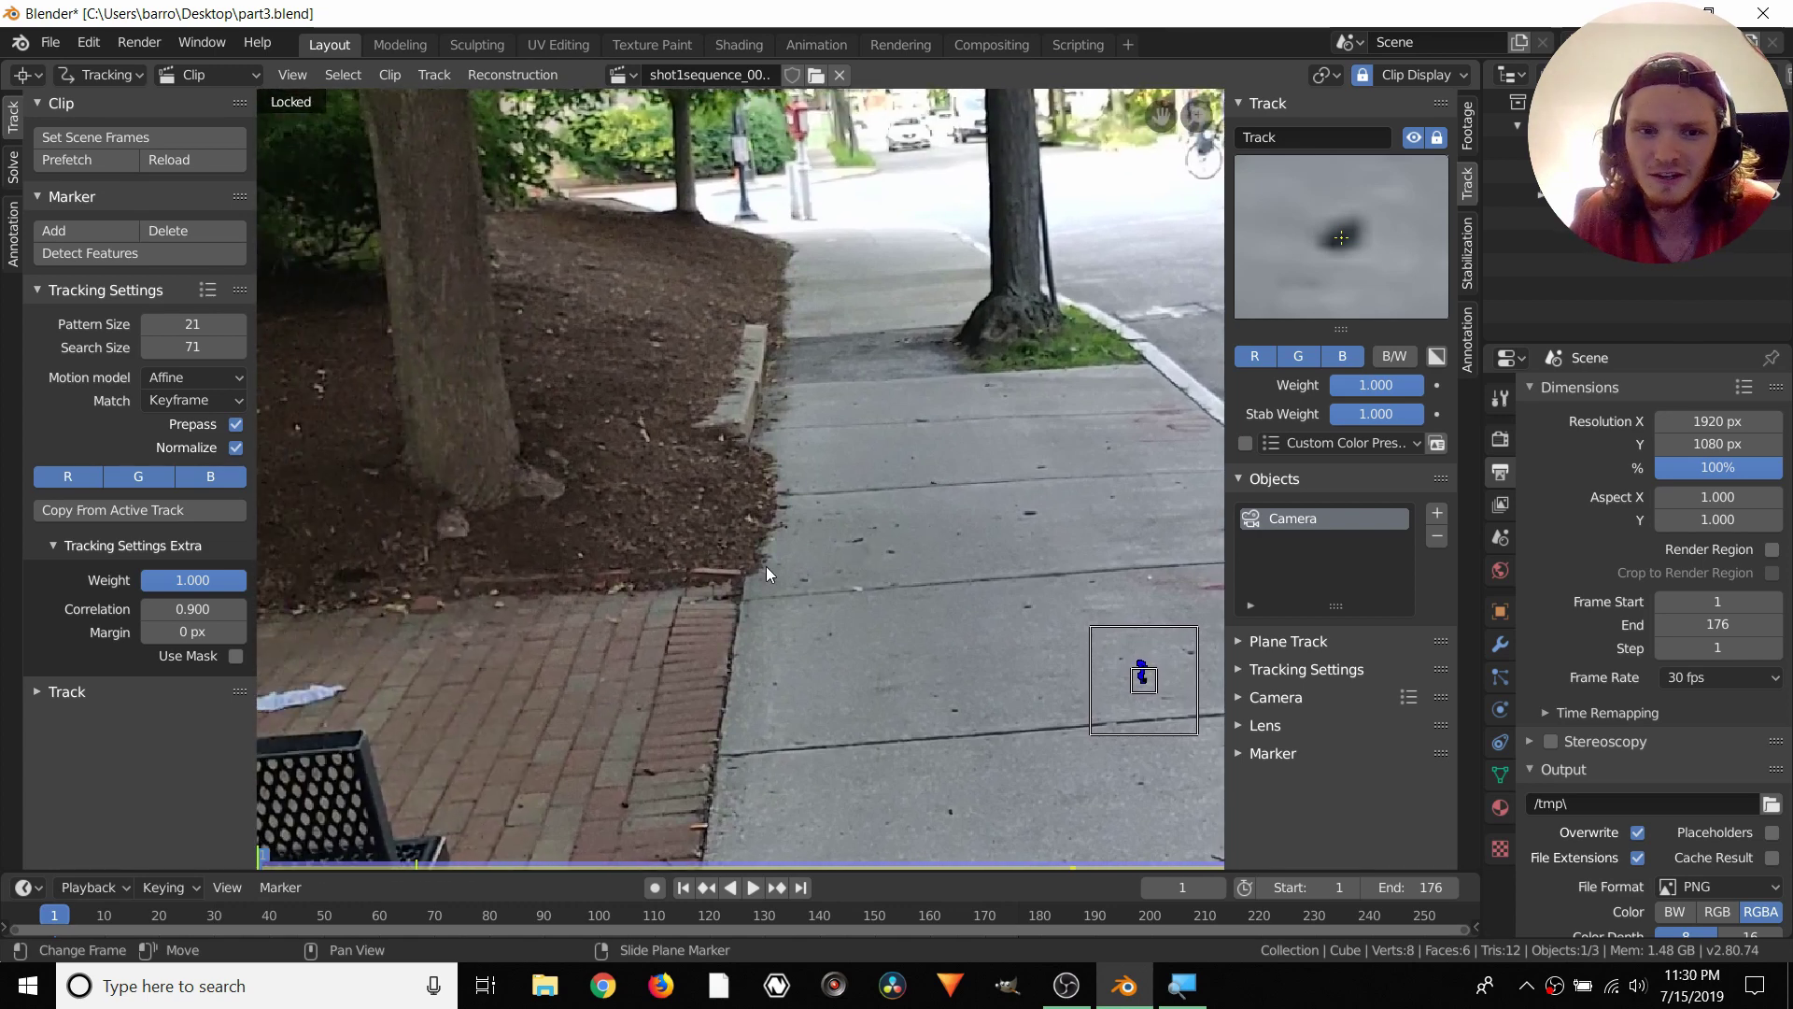
{"action": "middle_click_drag", "start_coordinate": [539, 672], "coordinate": [586, 605]}
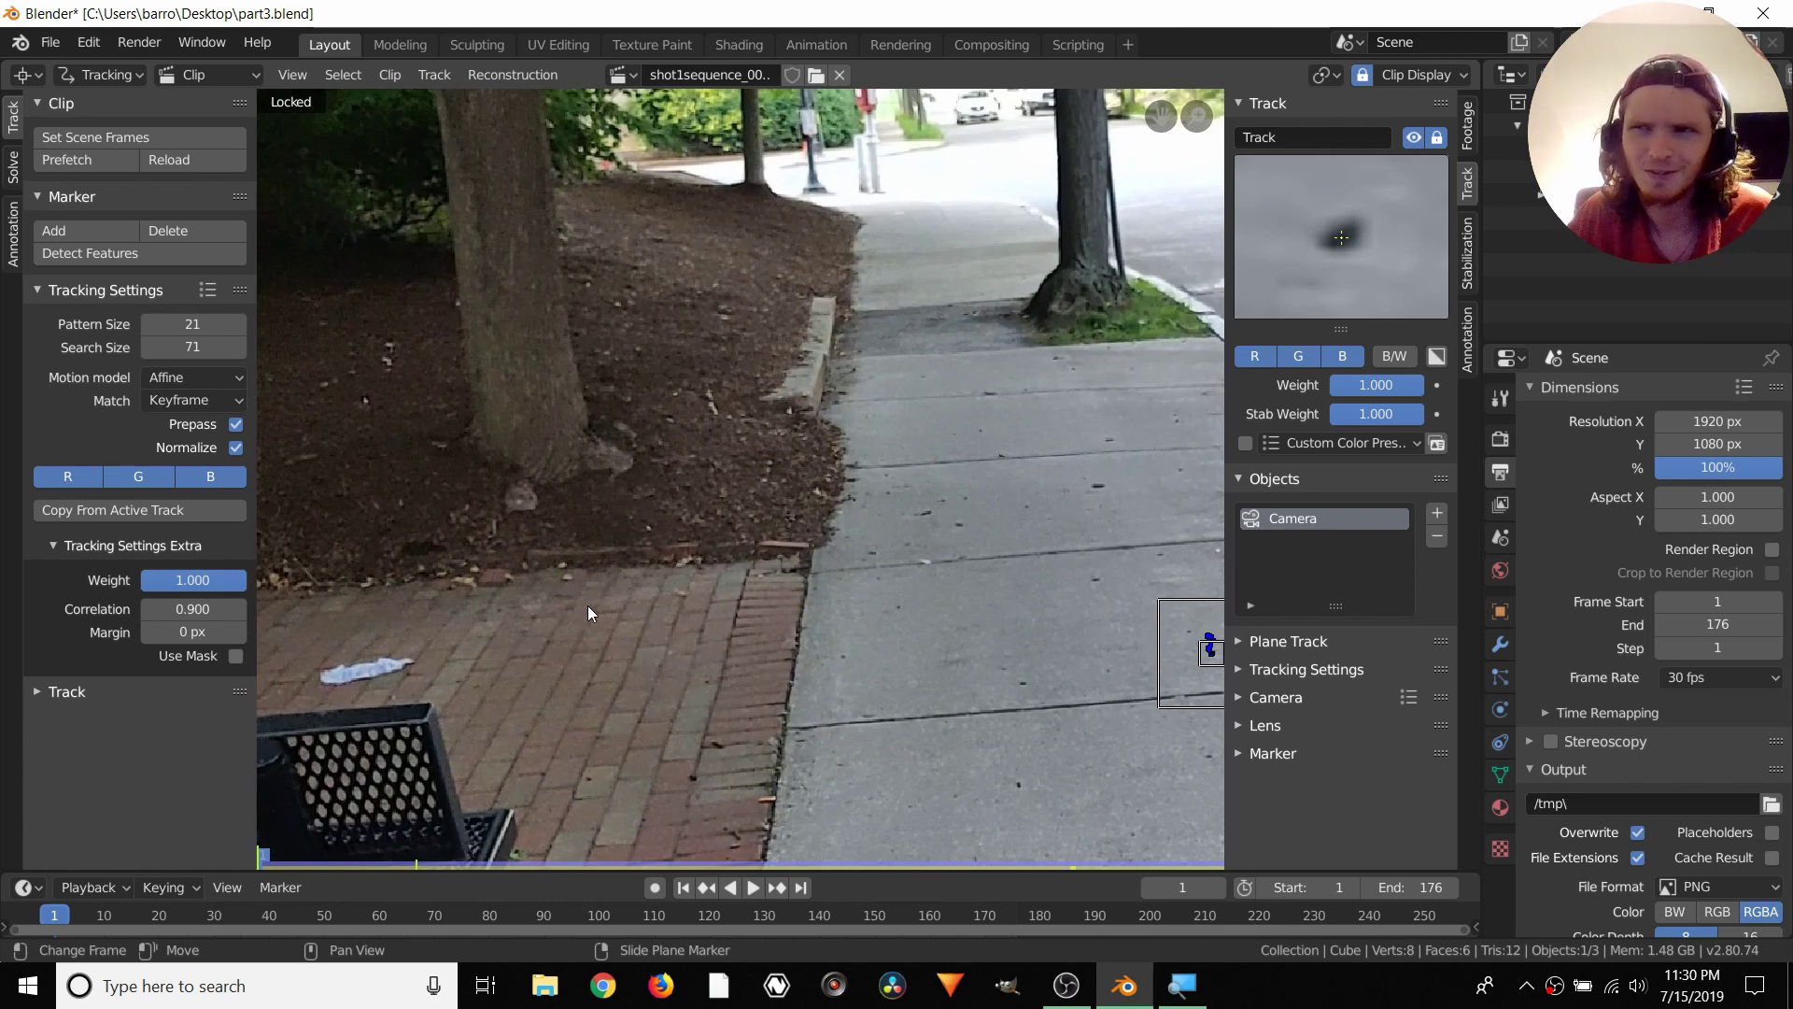
{"action": "scroll", "coordinate": [568, 558], "scroll_direction": "up", "scroll_amount": 6}
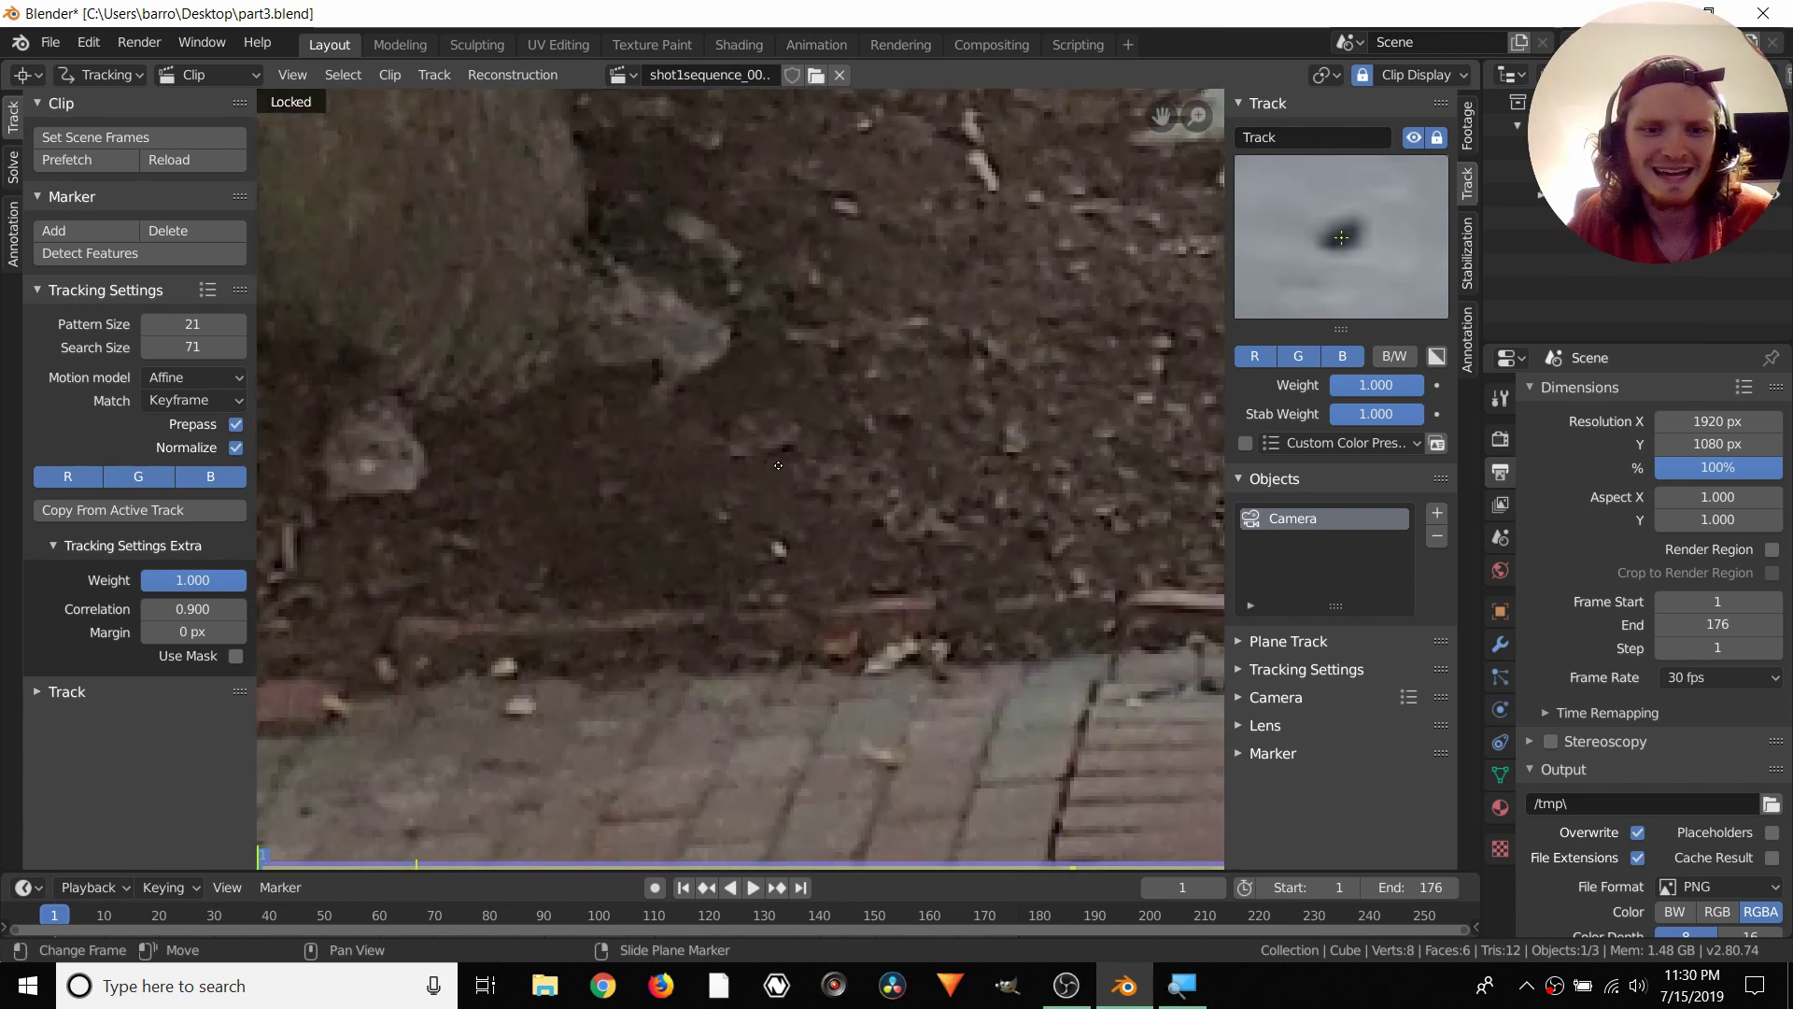
{"action": "left_click", "coordinate": [777, 550], "text": "ctrl"}
Enlarge the search area of the mulch speck's marker, keeping its pattern area square
{"action": "scroll", "coordinate": [786, 540], "scroll_direction": "down", "scroll_amount": 5}
{"action": "scroll", "coordinate": [727, 538], "scroll_direction": "up", "scroll_amount": 4}
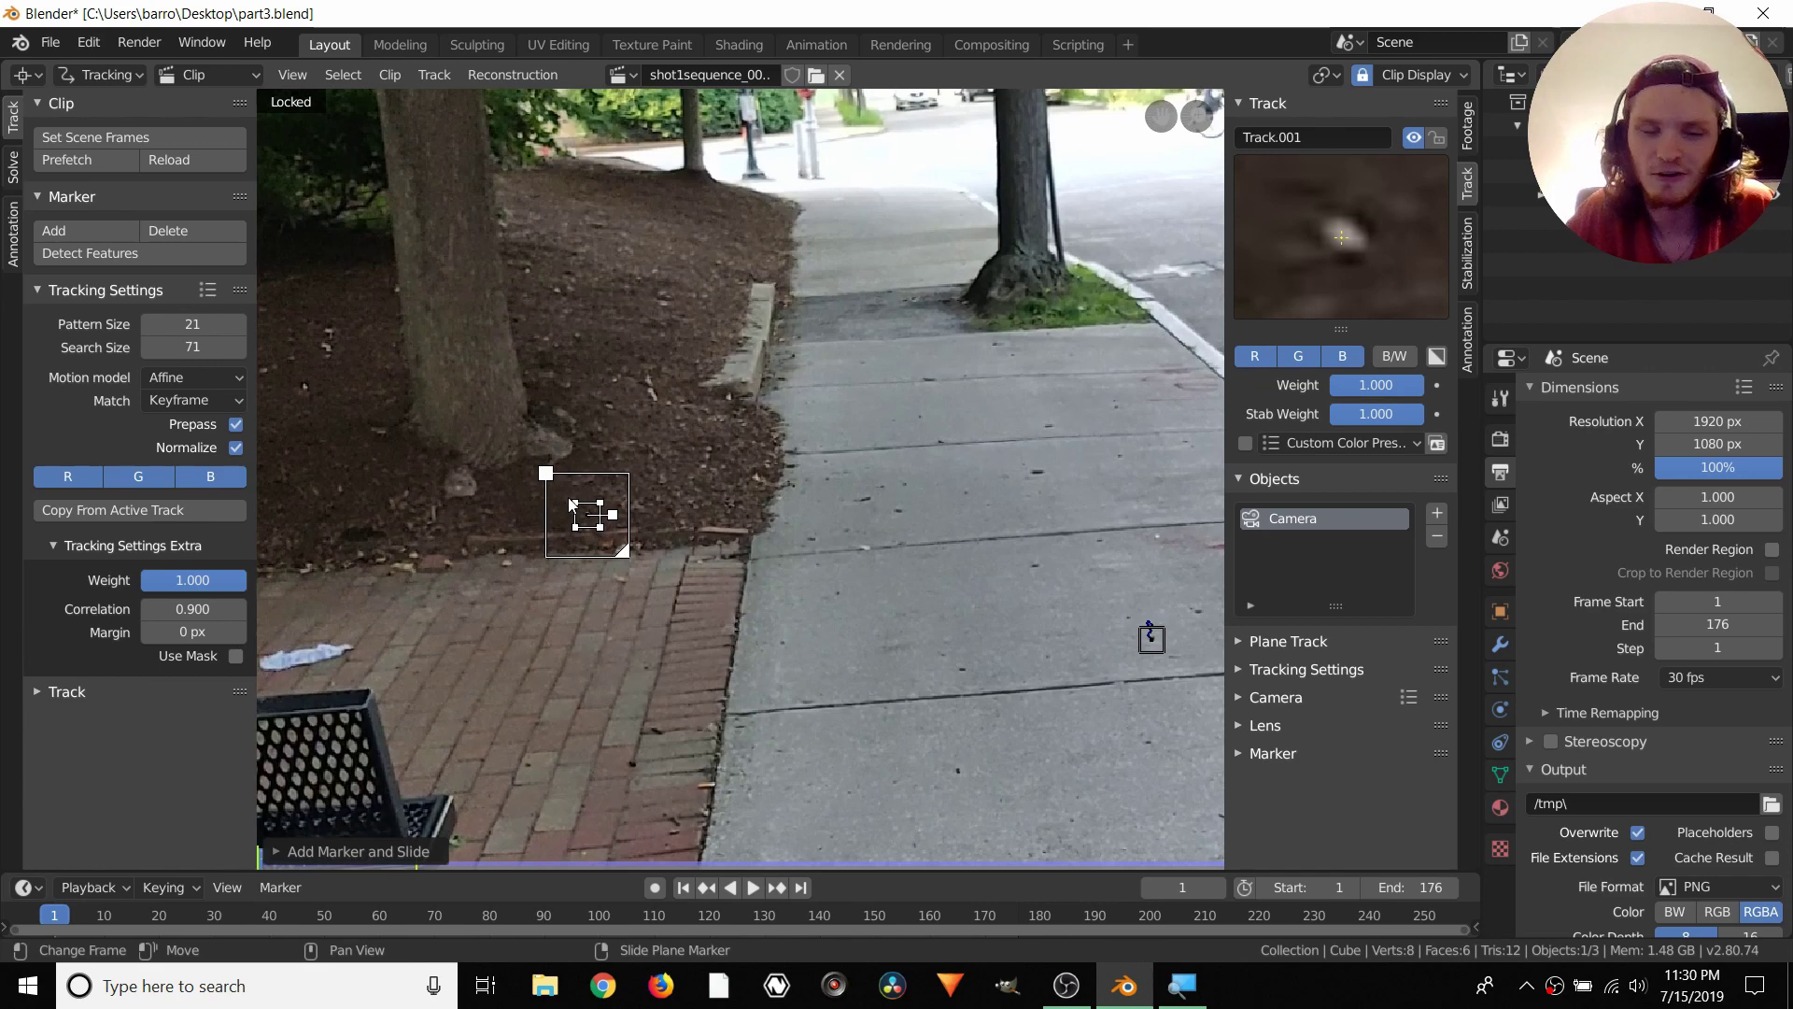
{"action": "scroll", "coordinate": [745, 501], "scroll_direction": "down", "scroll_amount": 6}
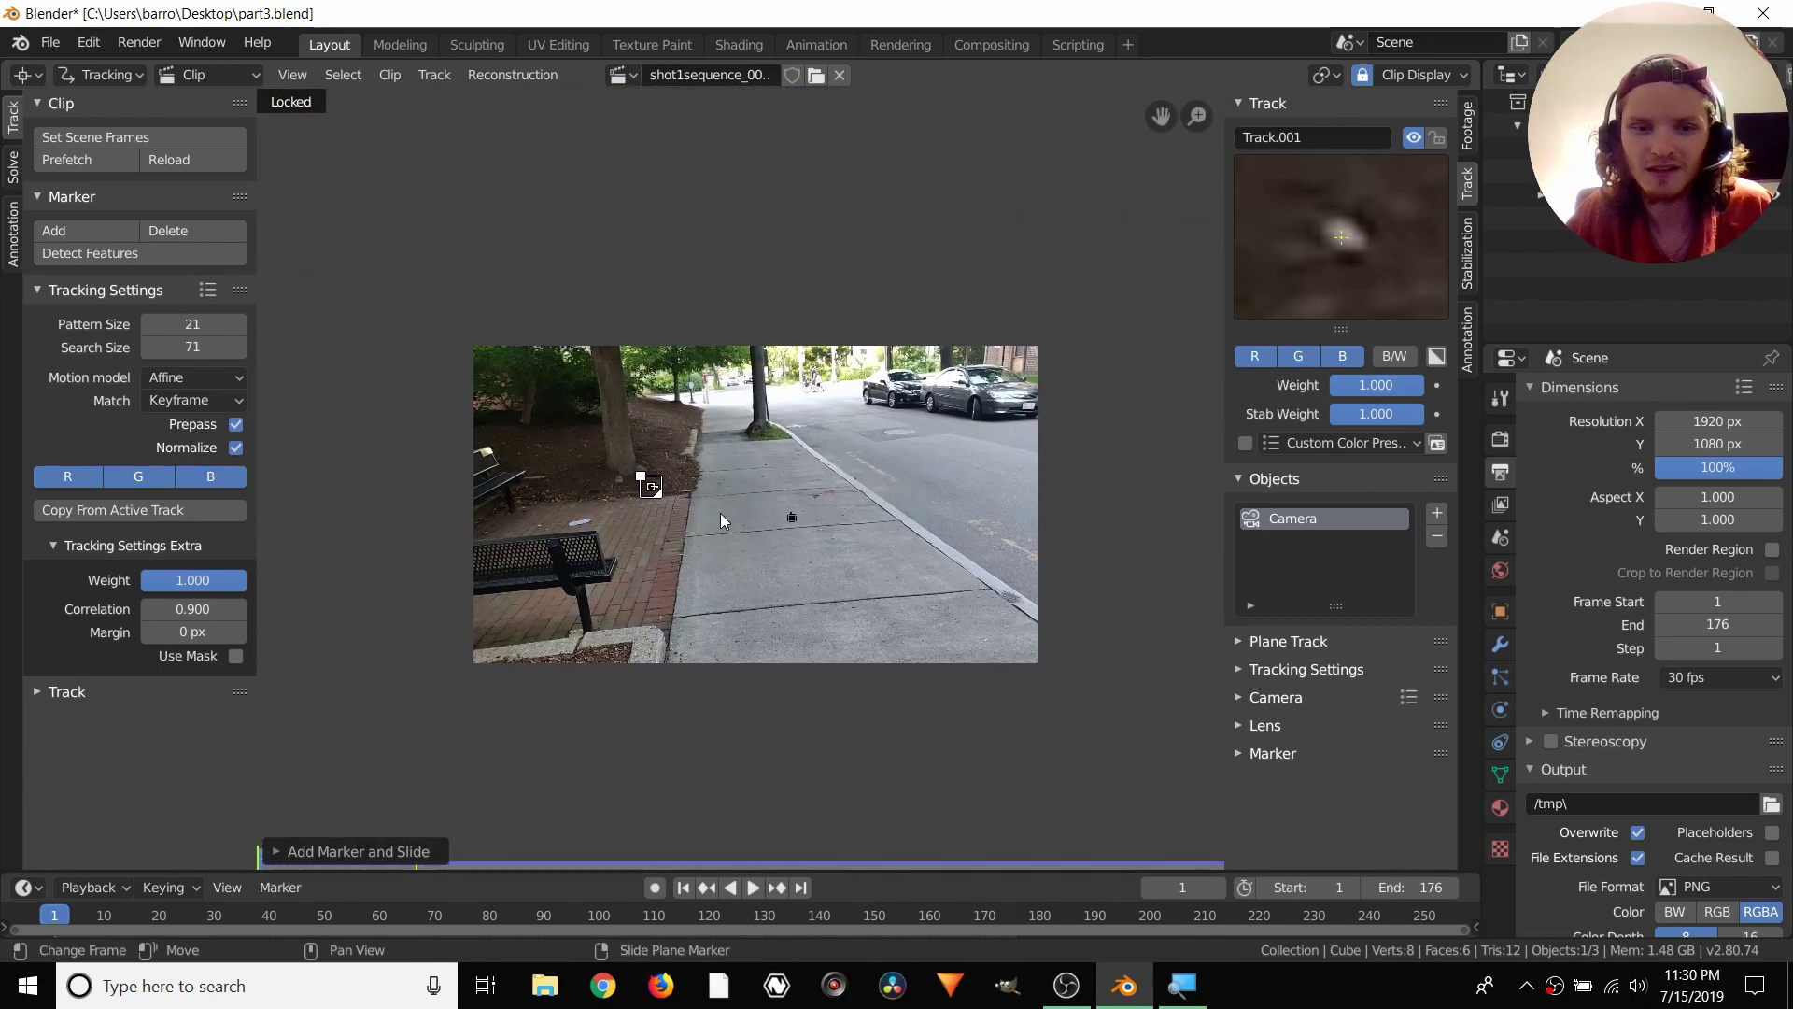
{"action": "scroll", "coordinate": [783, 560], "scroll_direction": "up", "scroll_amount": 4}
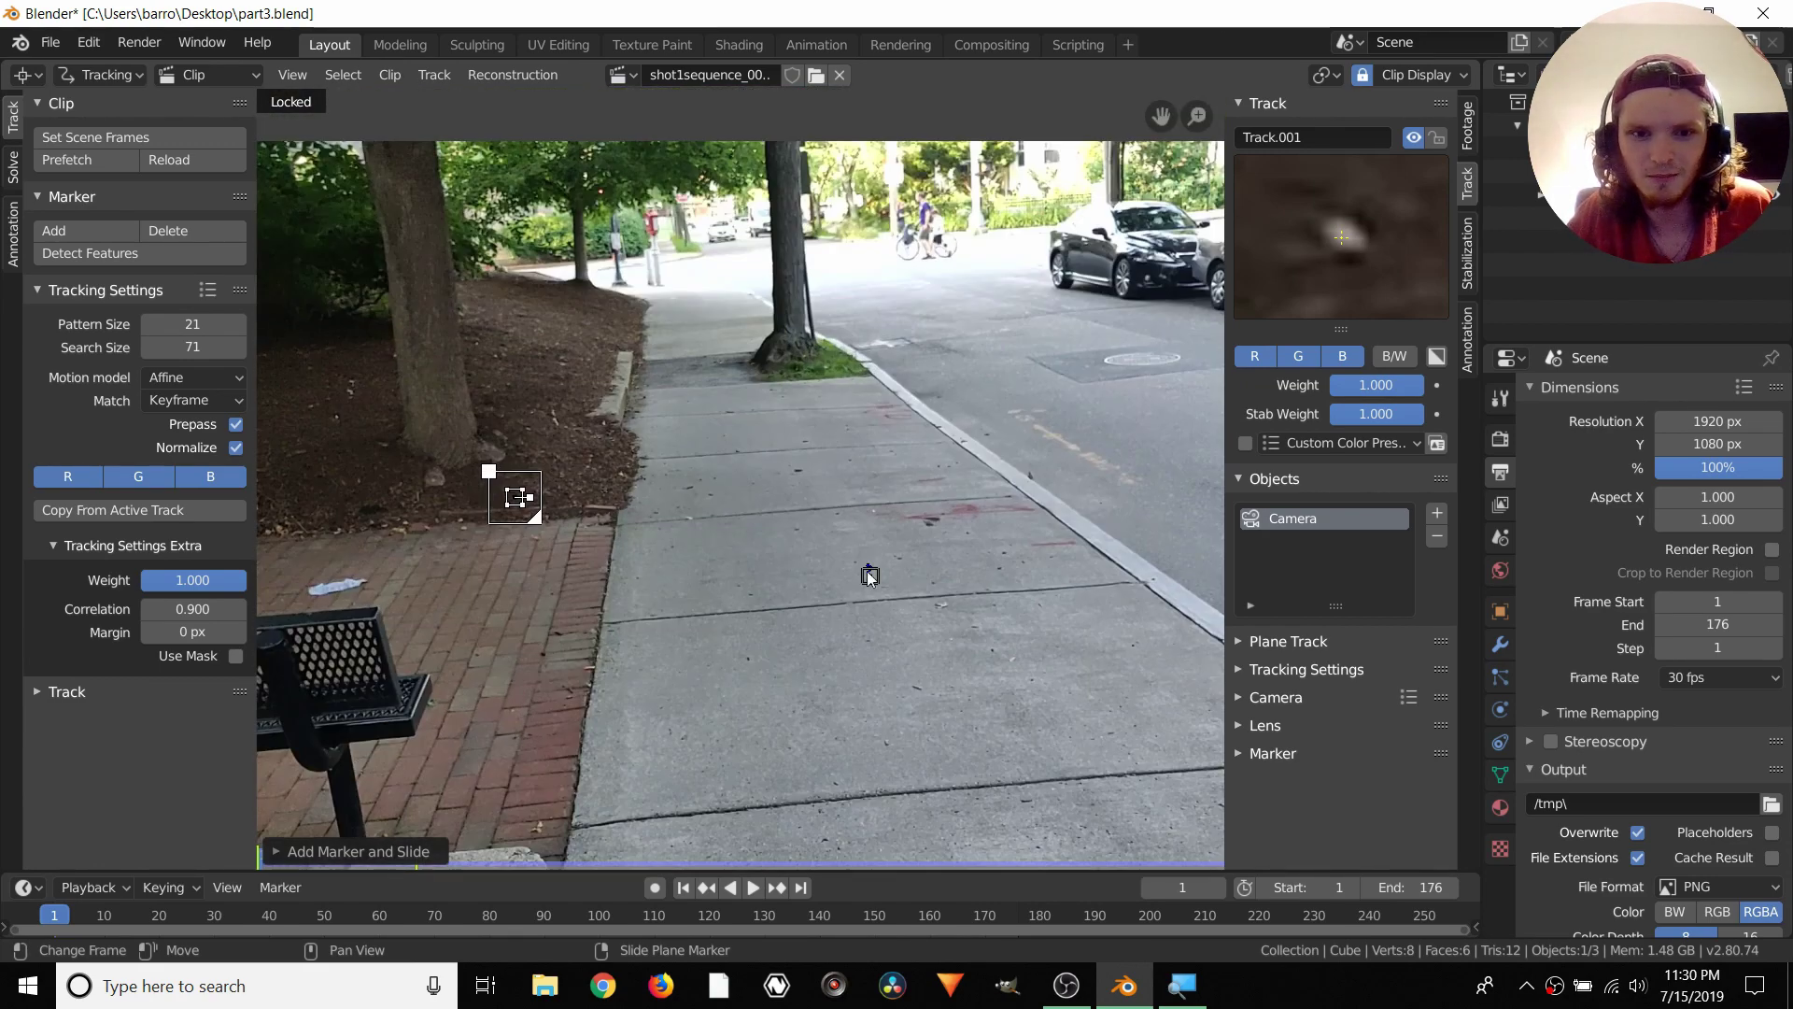
{"action": "middle_click_drag", "start_coordinate": [405, 367], "coordinate": [569, 424]}
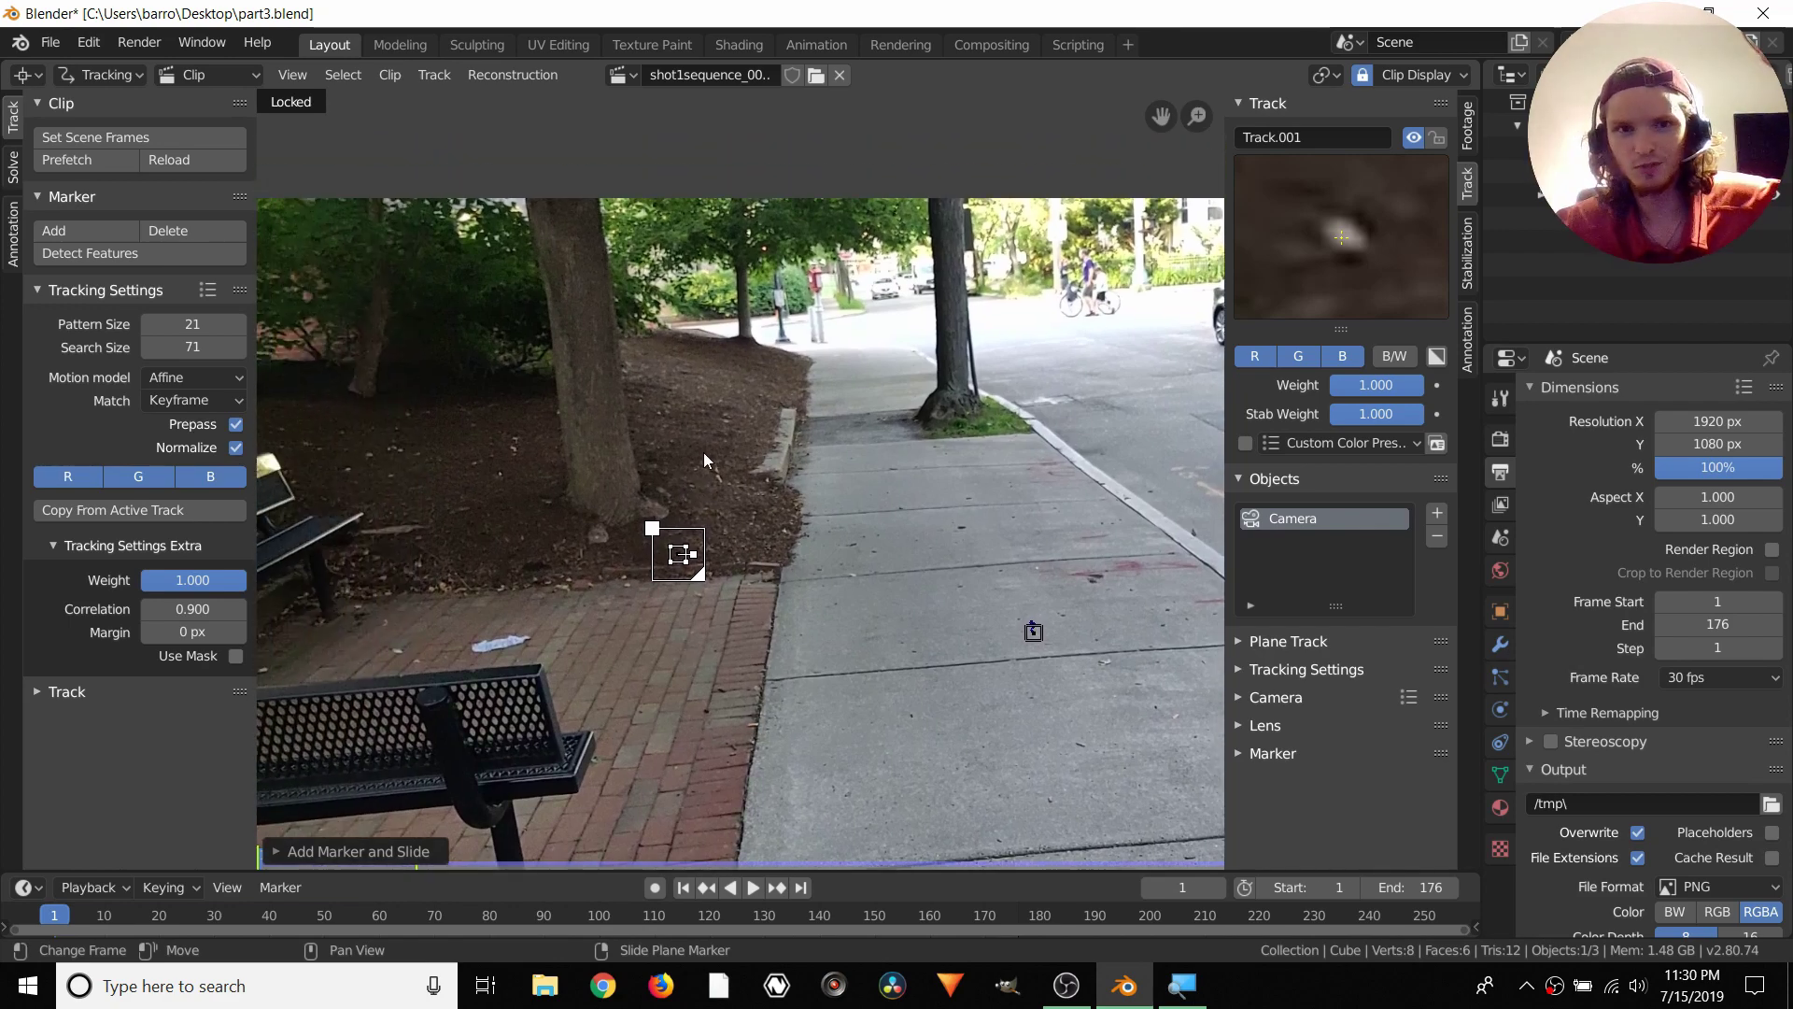
{"action": "scroll", "coordinate": [704, 452], "scroll_direction": "up", "scroll_amount": 9}
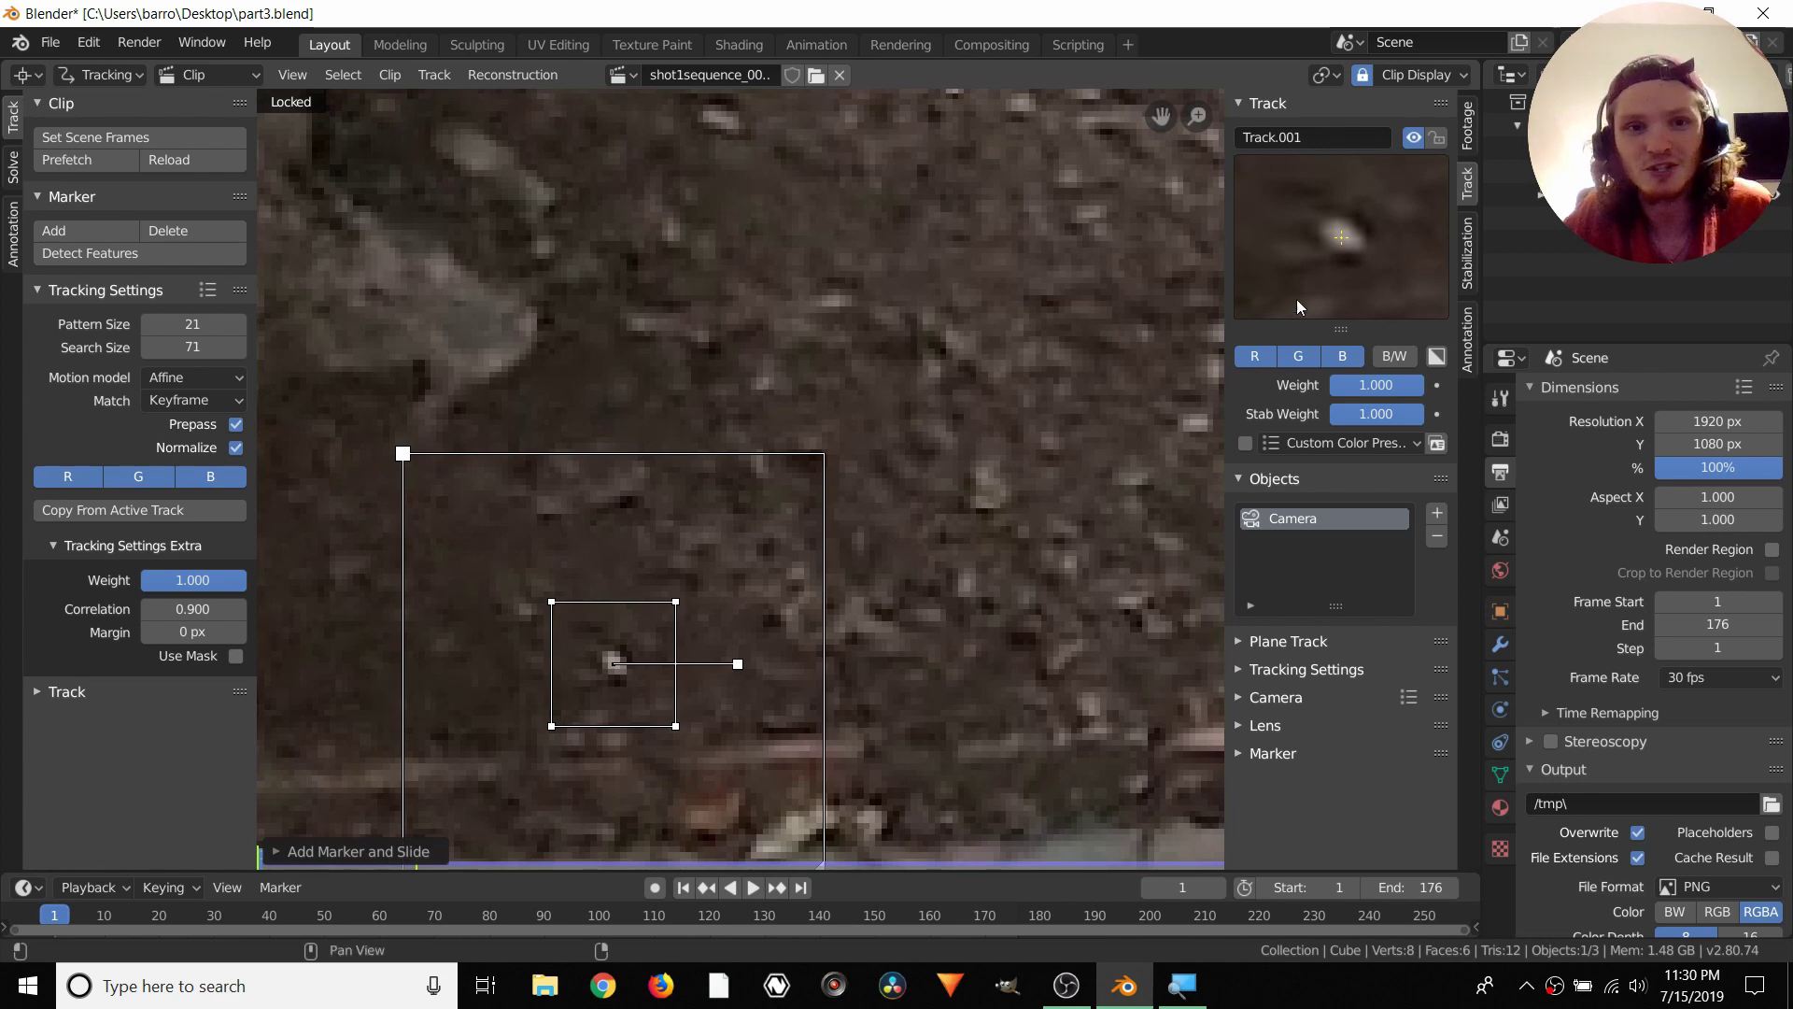
{"action": "left_click_drag", "start_coordinate": [676, 727], "coordinate": [666, 719]}
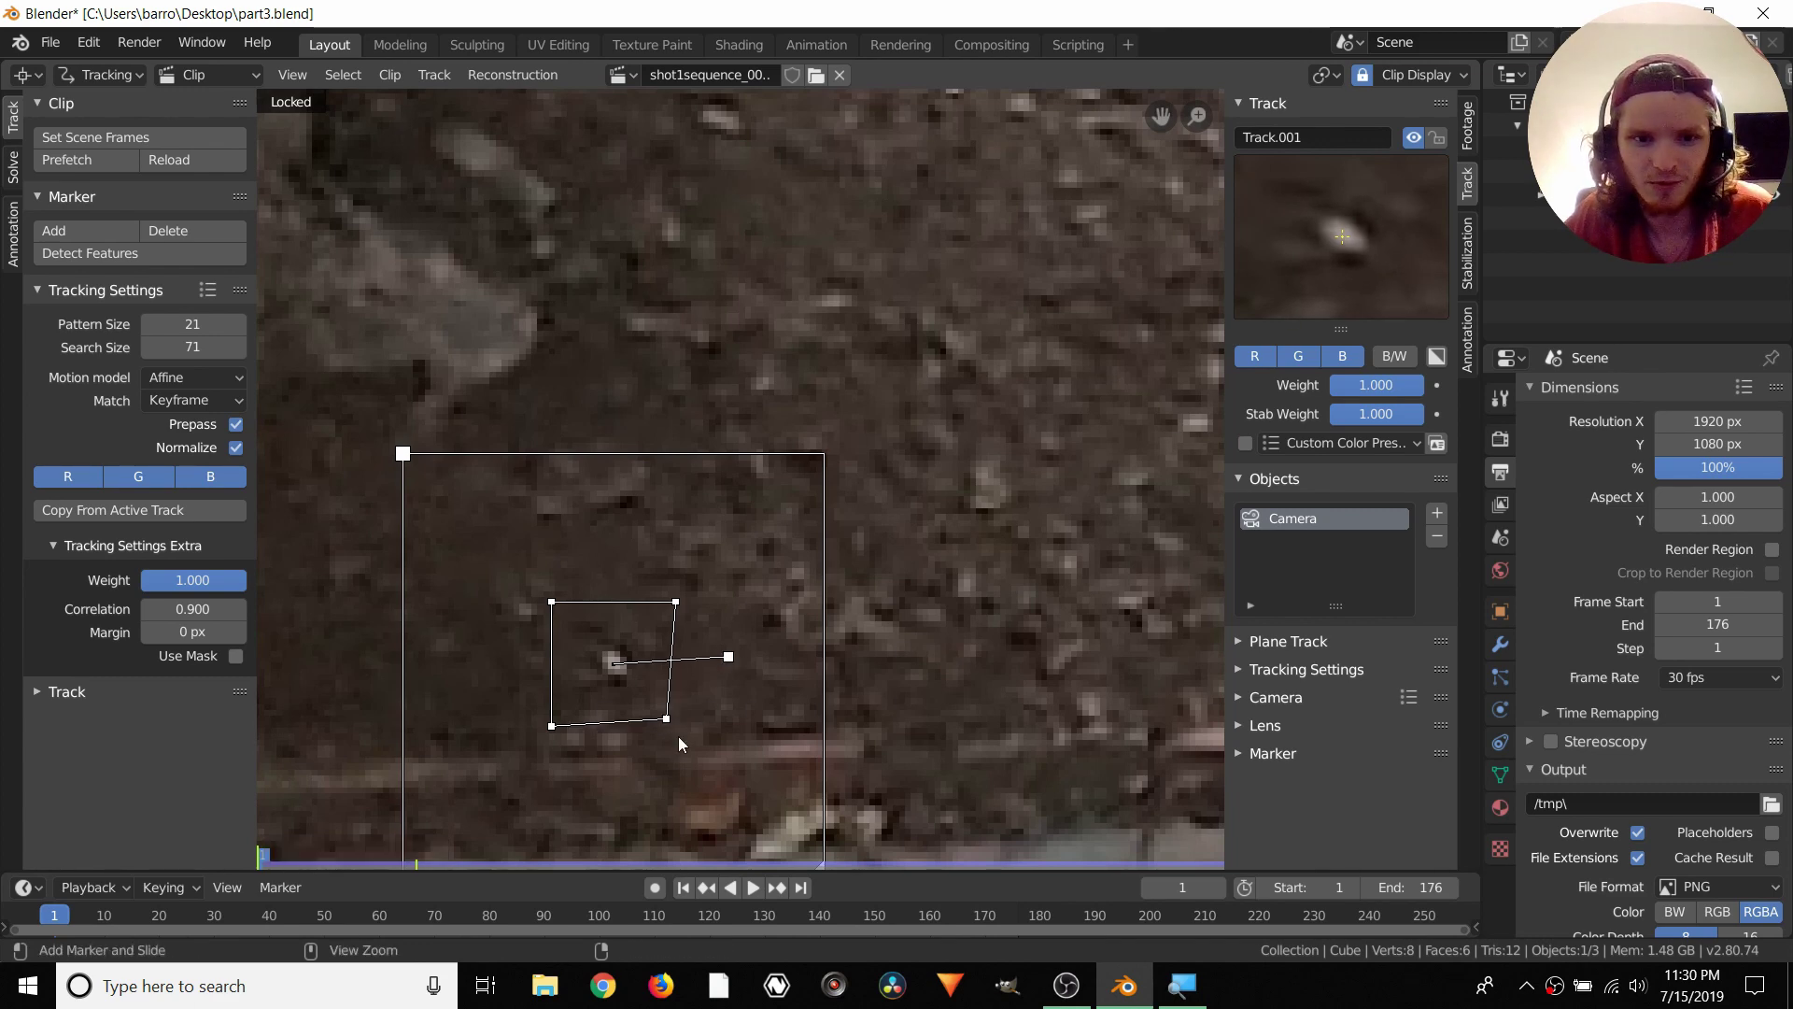
{"action": "key", "text": "ctrl+z"}
{"action": "middle_click_drag", "start_coordinate": [805, 824], "coordinate": [865, 640]}
{"action": "left_click_drag", "start_coordinate": [881, 688], "coordinate": [902, 693]}
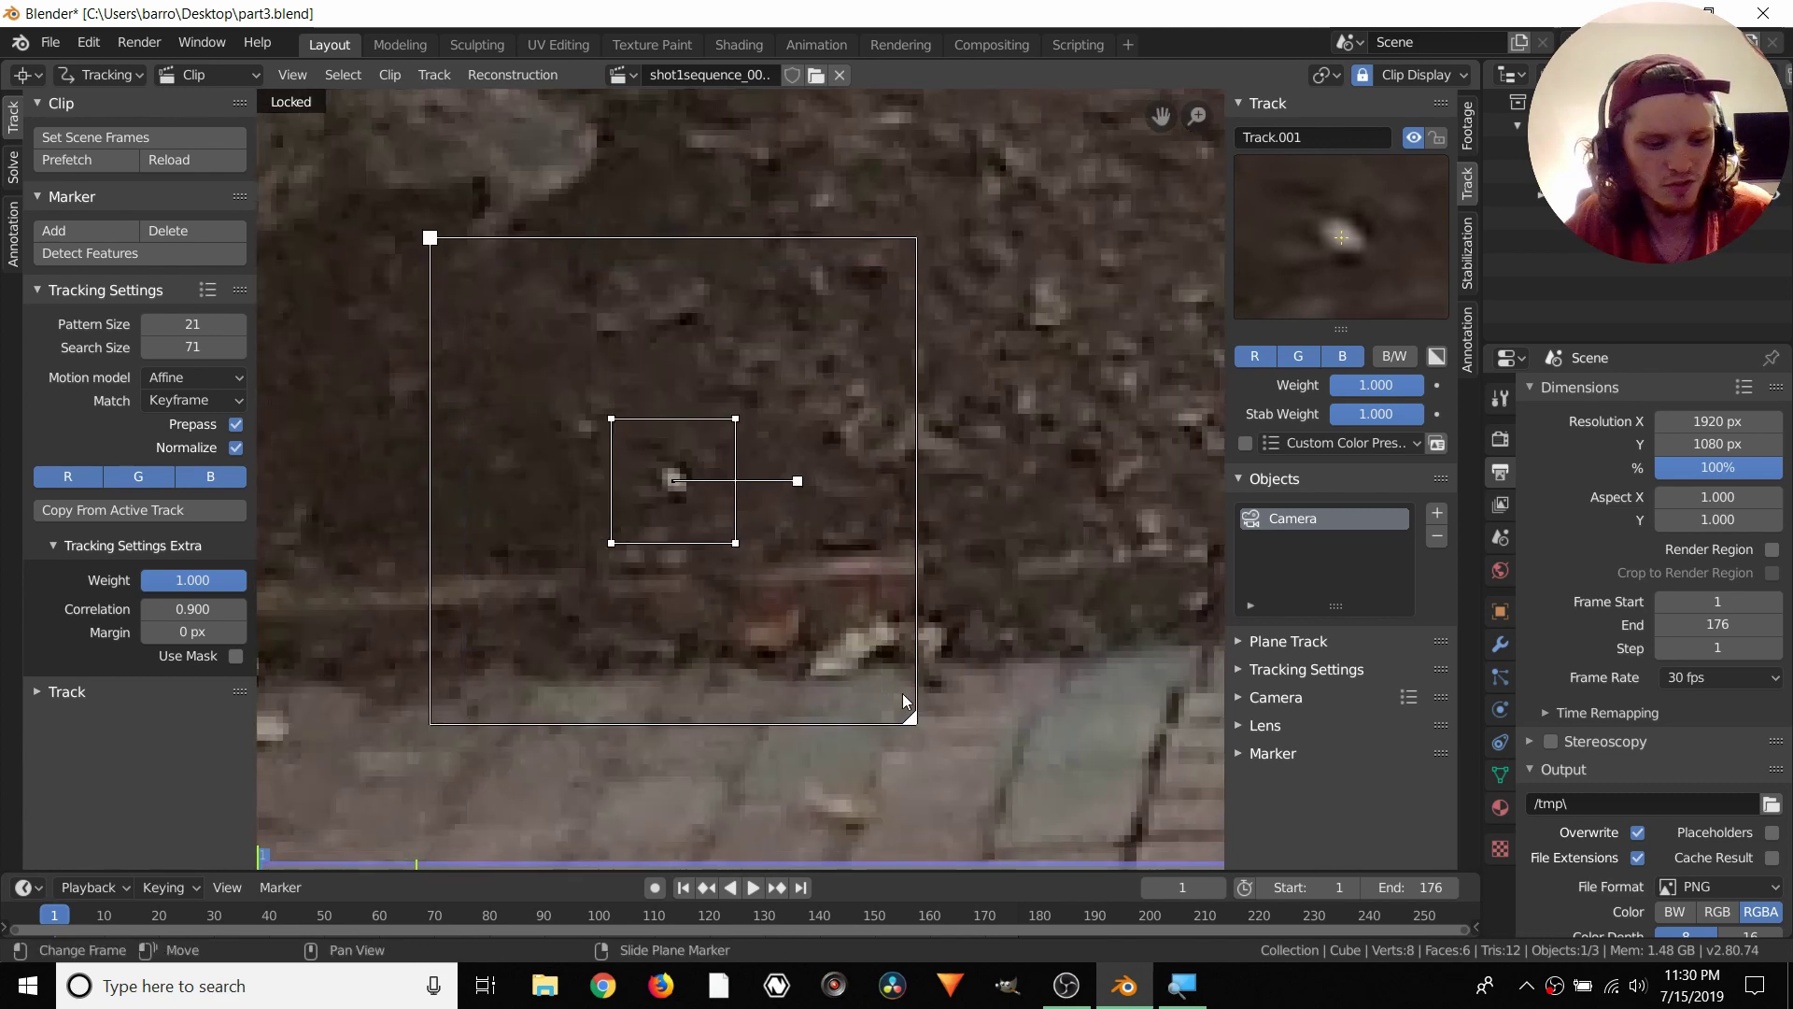
Track the mulch speck forward to frame 176 and lock its track before going back to the first frame
{"action": "key", "text": "ctrl+t"}
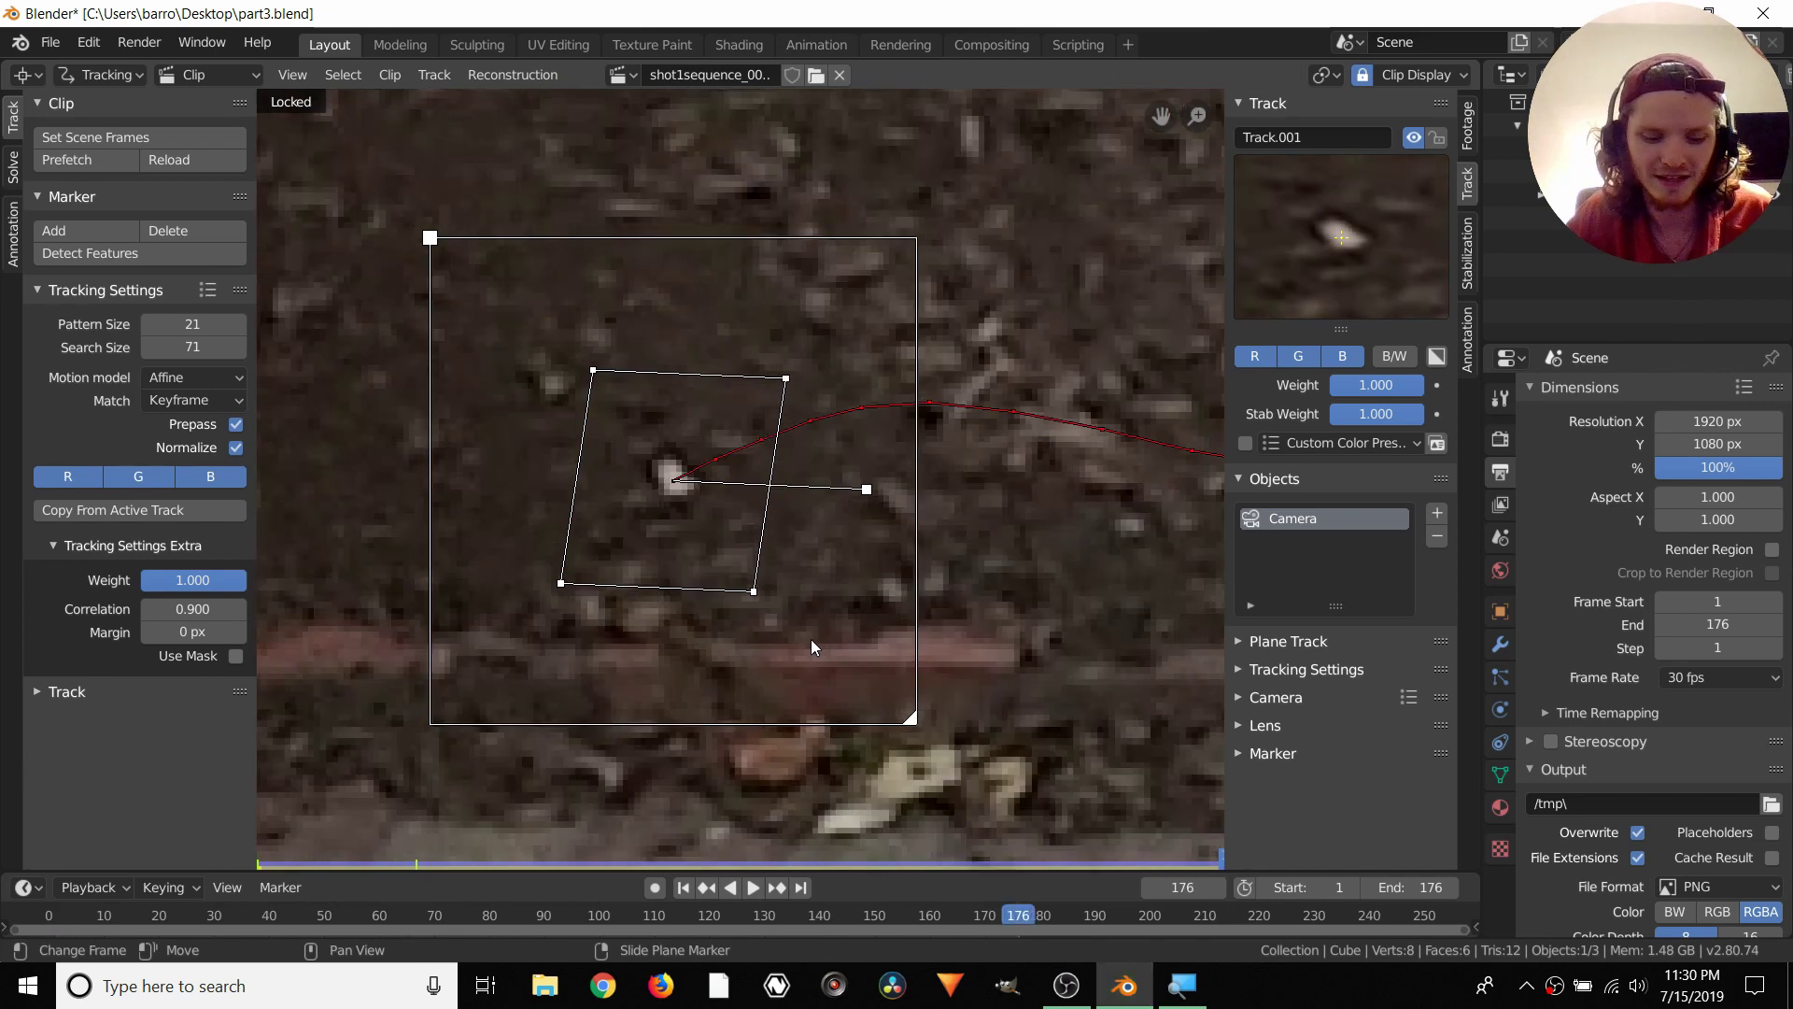
{"action": "key", "text": "ctrl+l"}
{"action": "key", "text": "shift+Left"}
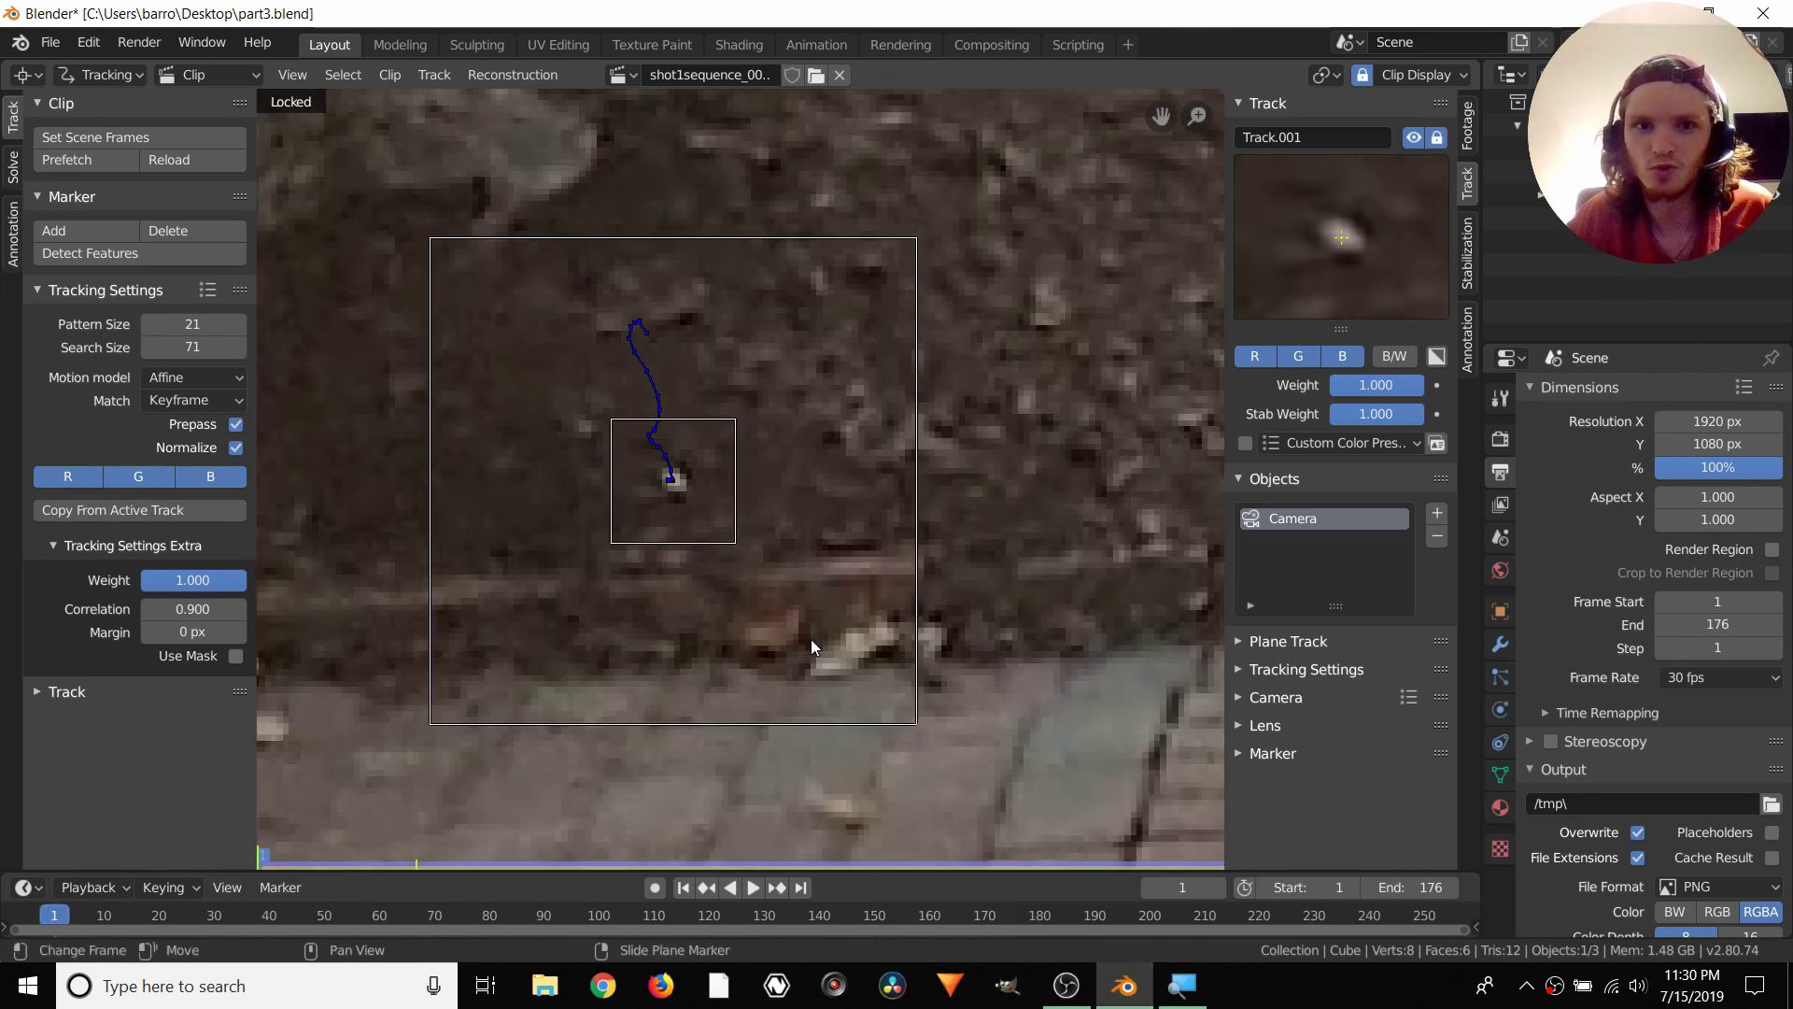
Place a marker on the small dark spot on the road beside the curb and scale it down slightly
{"action": "scroll", "coordinate": [855, 282], "scroll_direction": "down", "scroll_amount": 8}
{"action": "scroll", "coordinate": [841, 492], "scroll_direction": "up", "scroll_amount": 5}
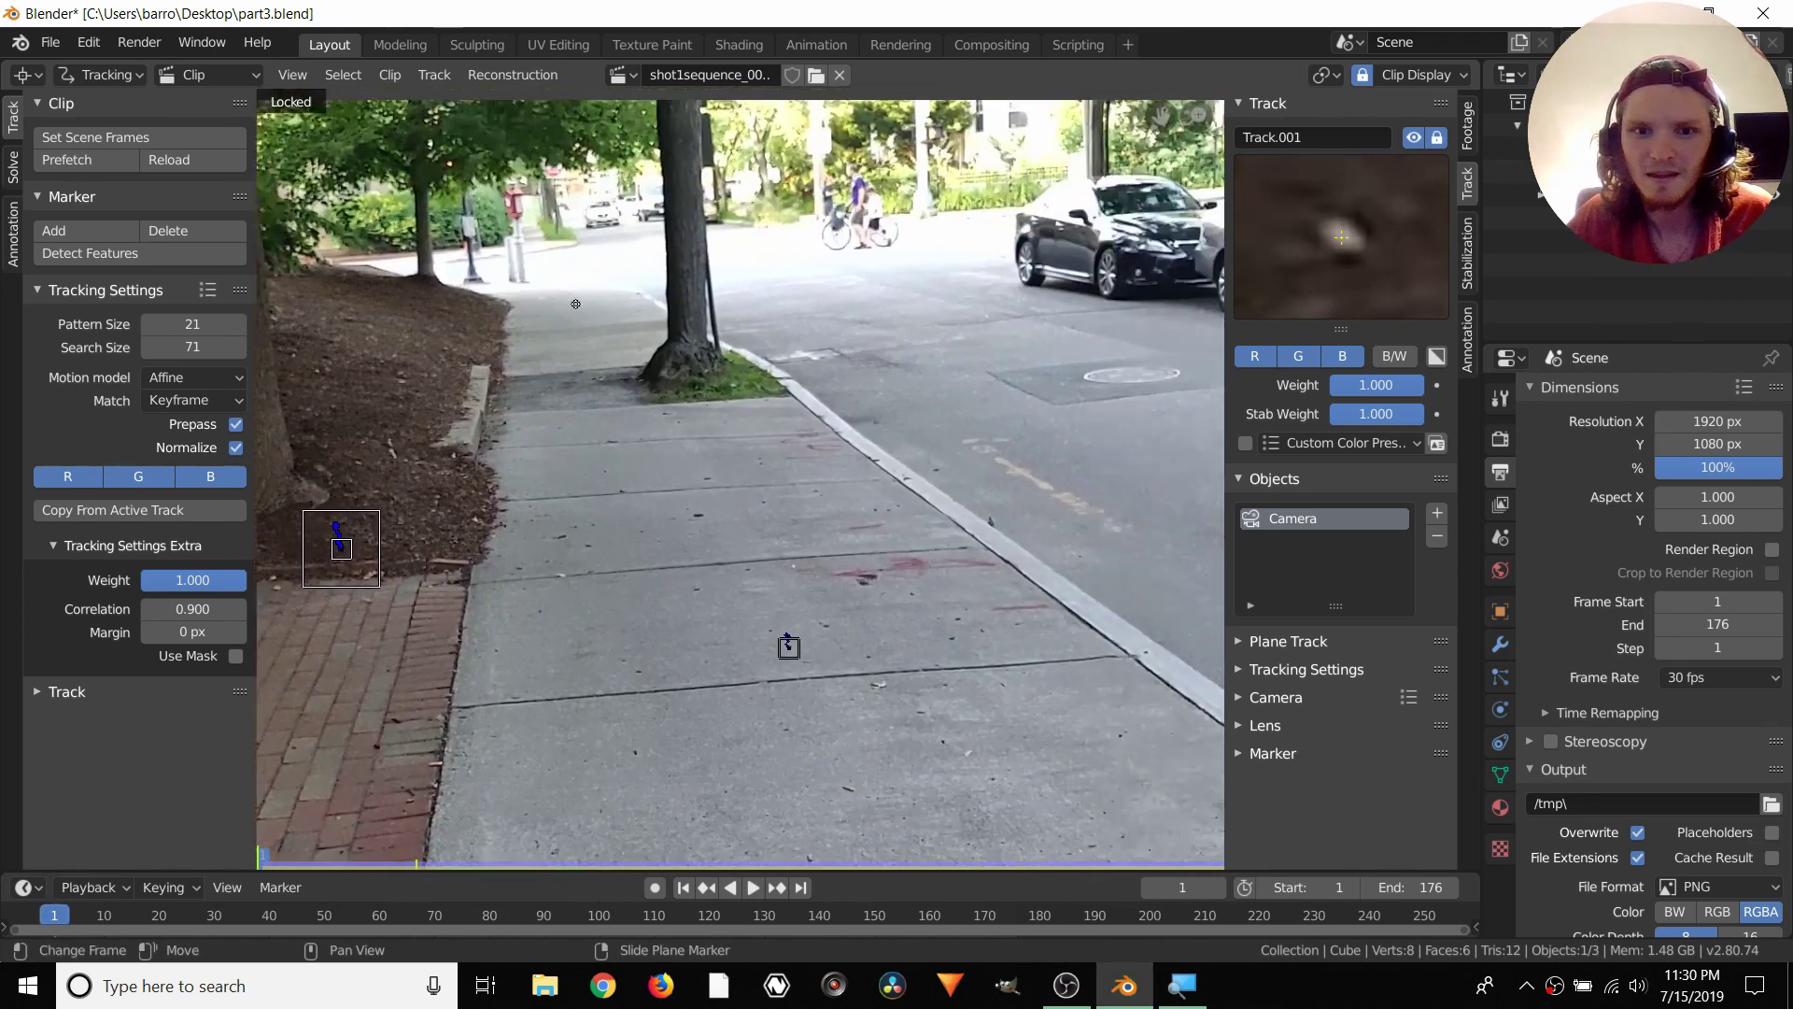
{"action": "scroll", "coordinate": [826, 505], "scroll_direction": "up", "scroll_amount": 3}
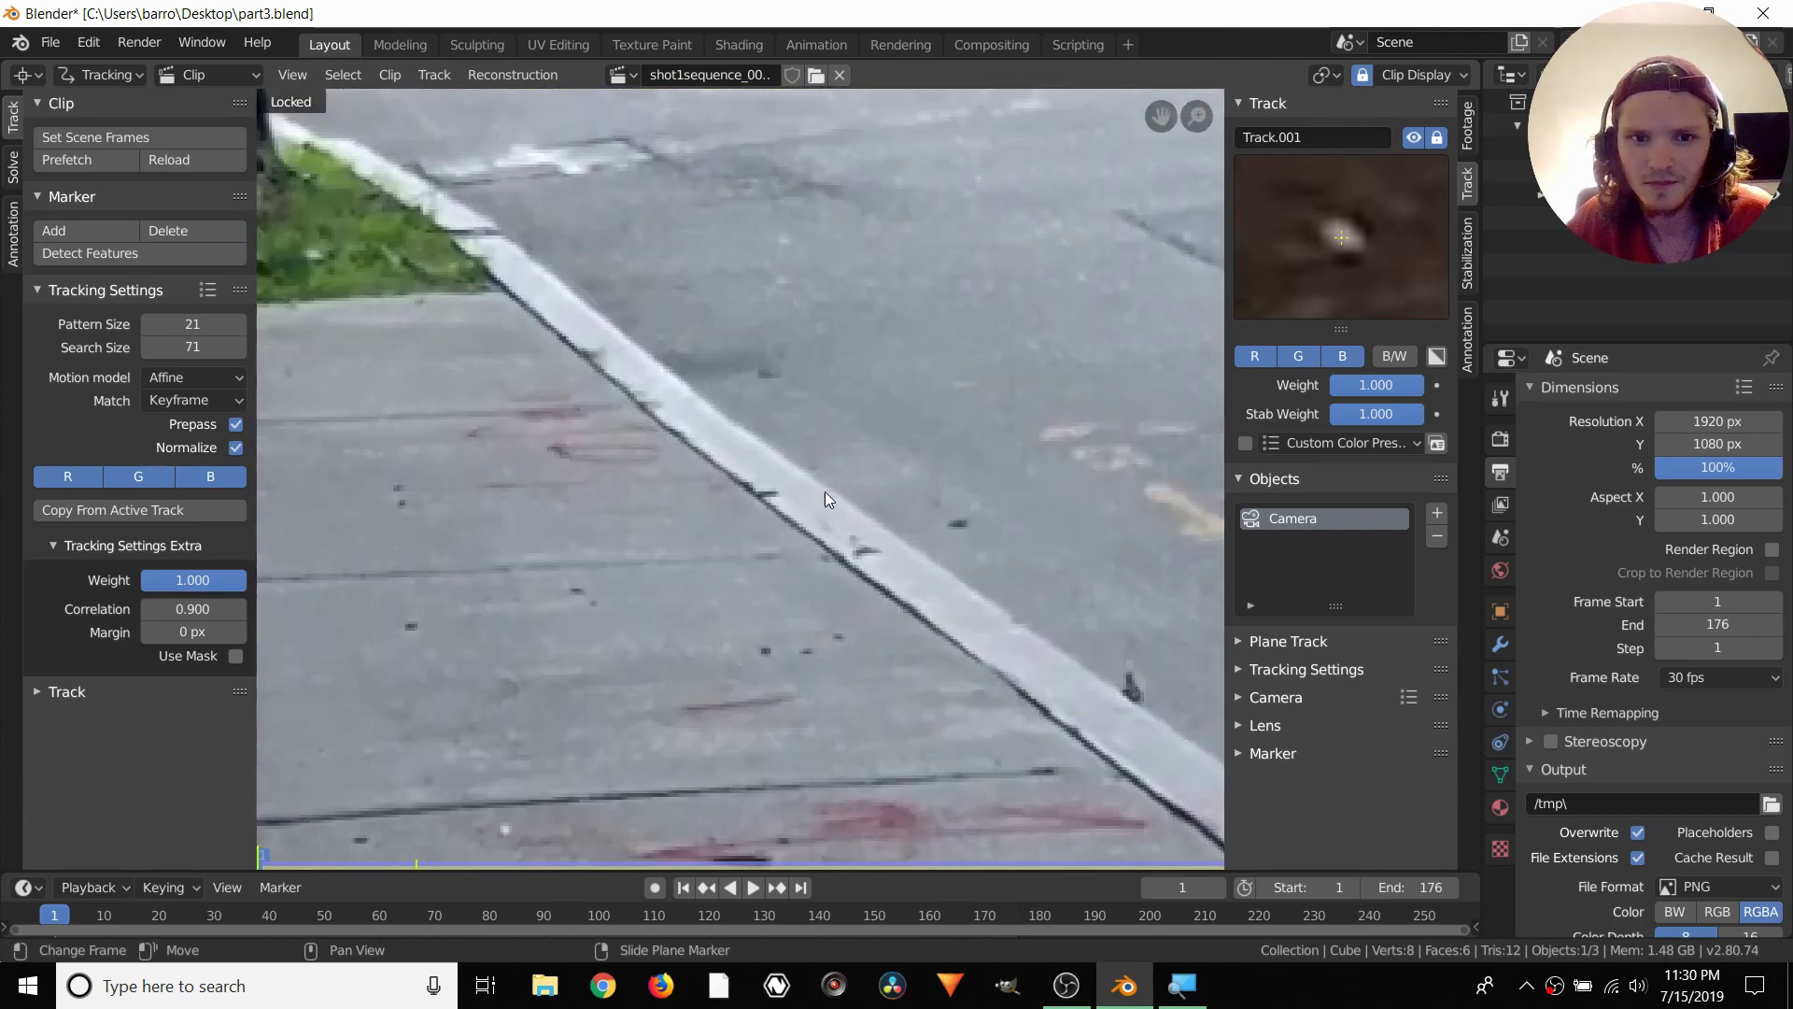
{"action": "left_click", "coordinate": [960, 527], "text": "ctrl"}
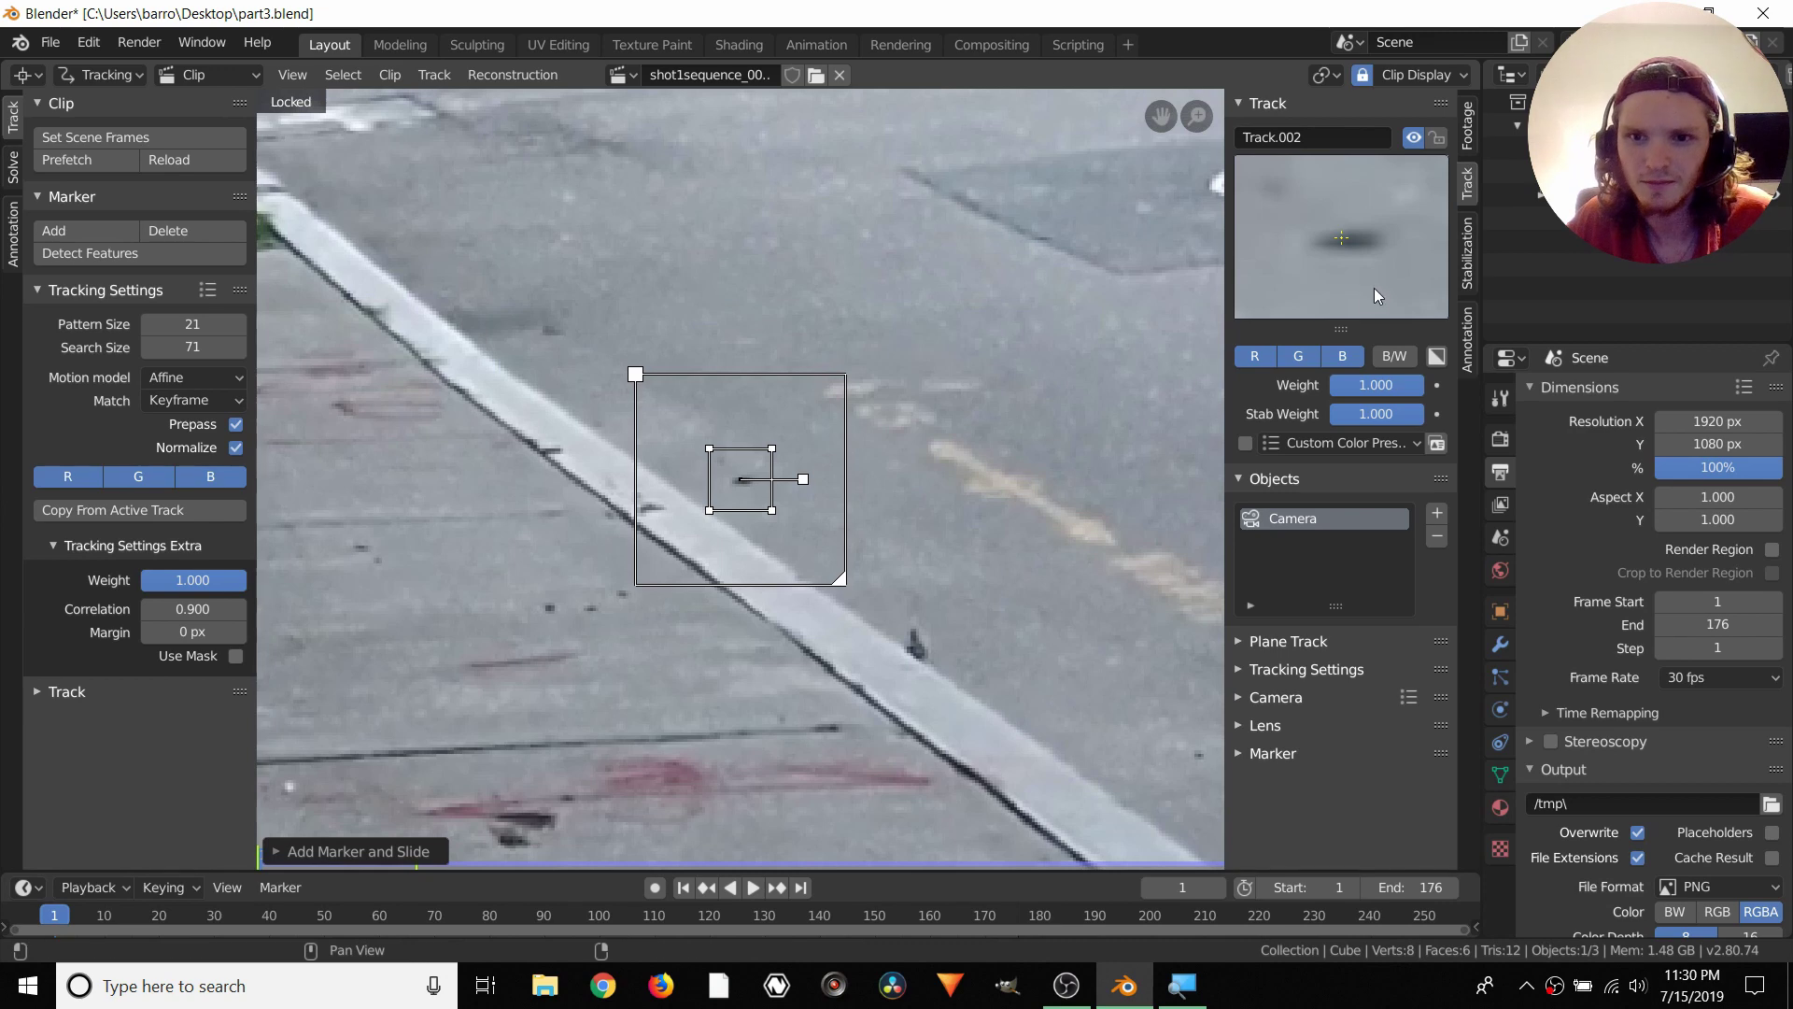
{"action": "key", "text": "s"}
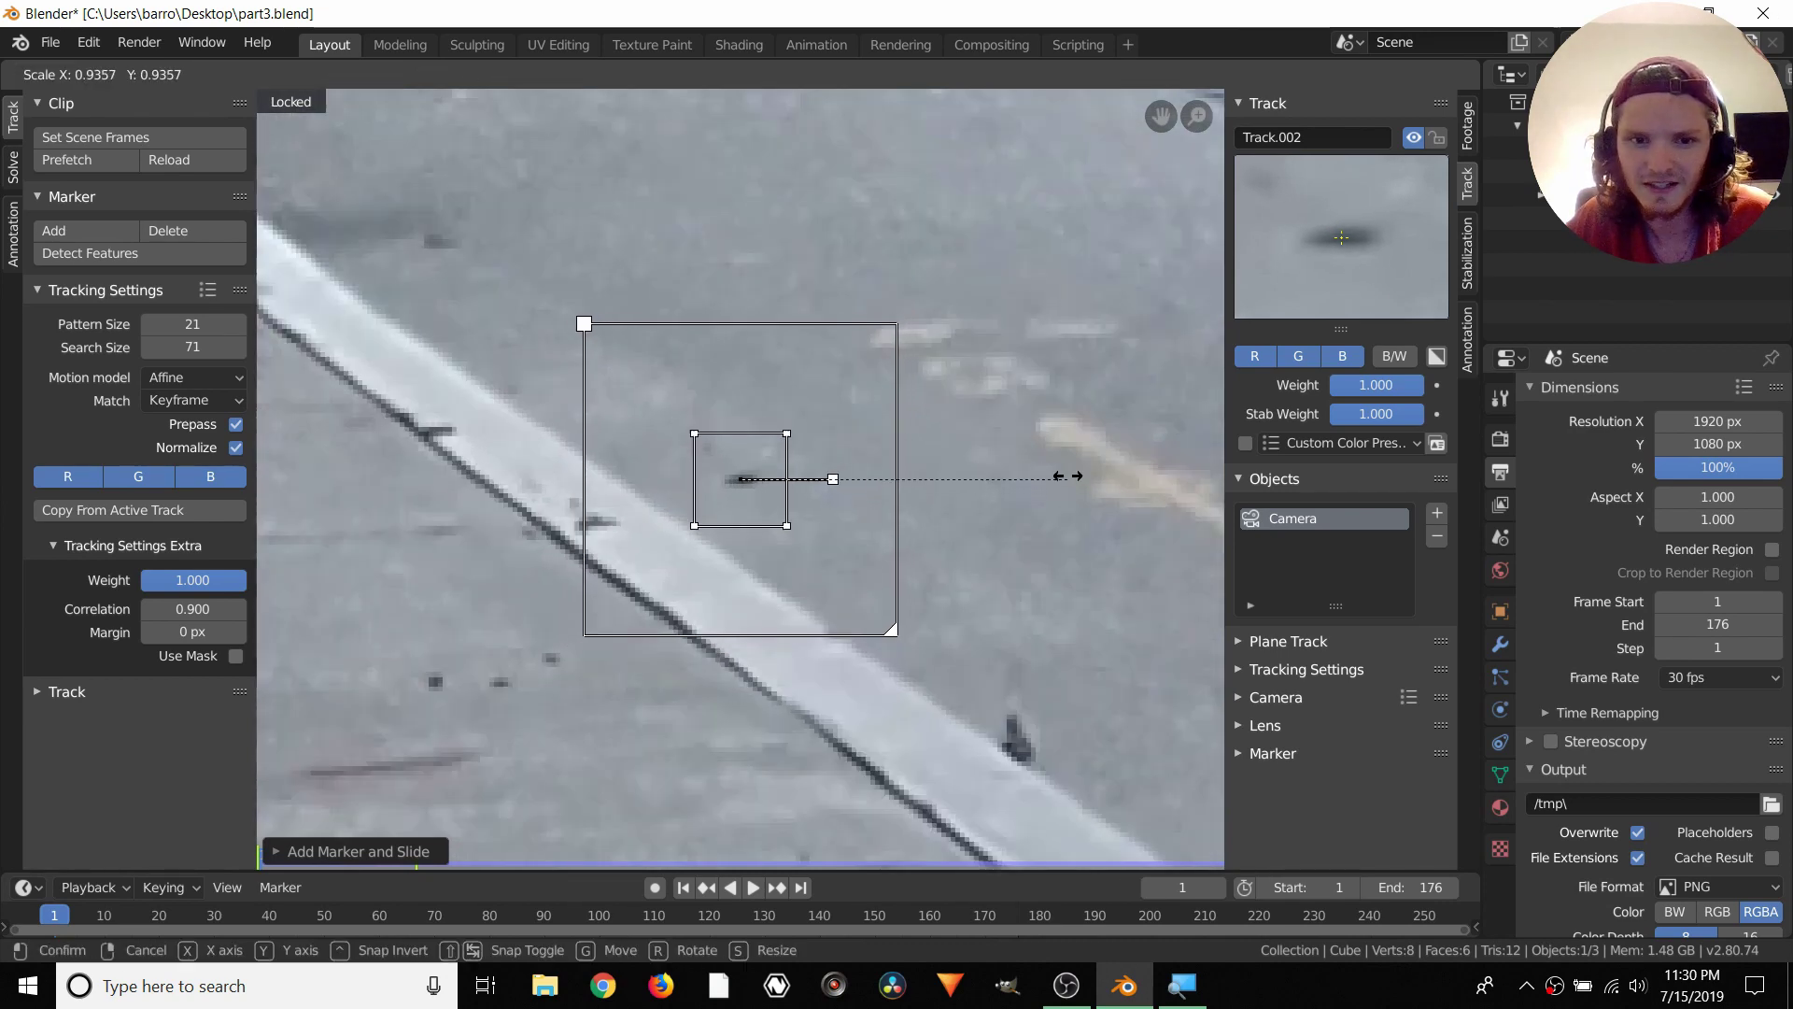
{"action": "left_click", "coordinate": [708, 523]}
Track the dark road spot forward to frame 176 and lock its track before going back to the first frame
{"action": "key", "text": "ctrl+t"}
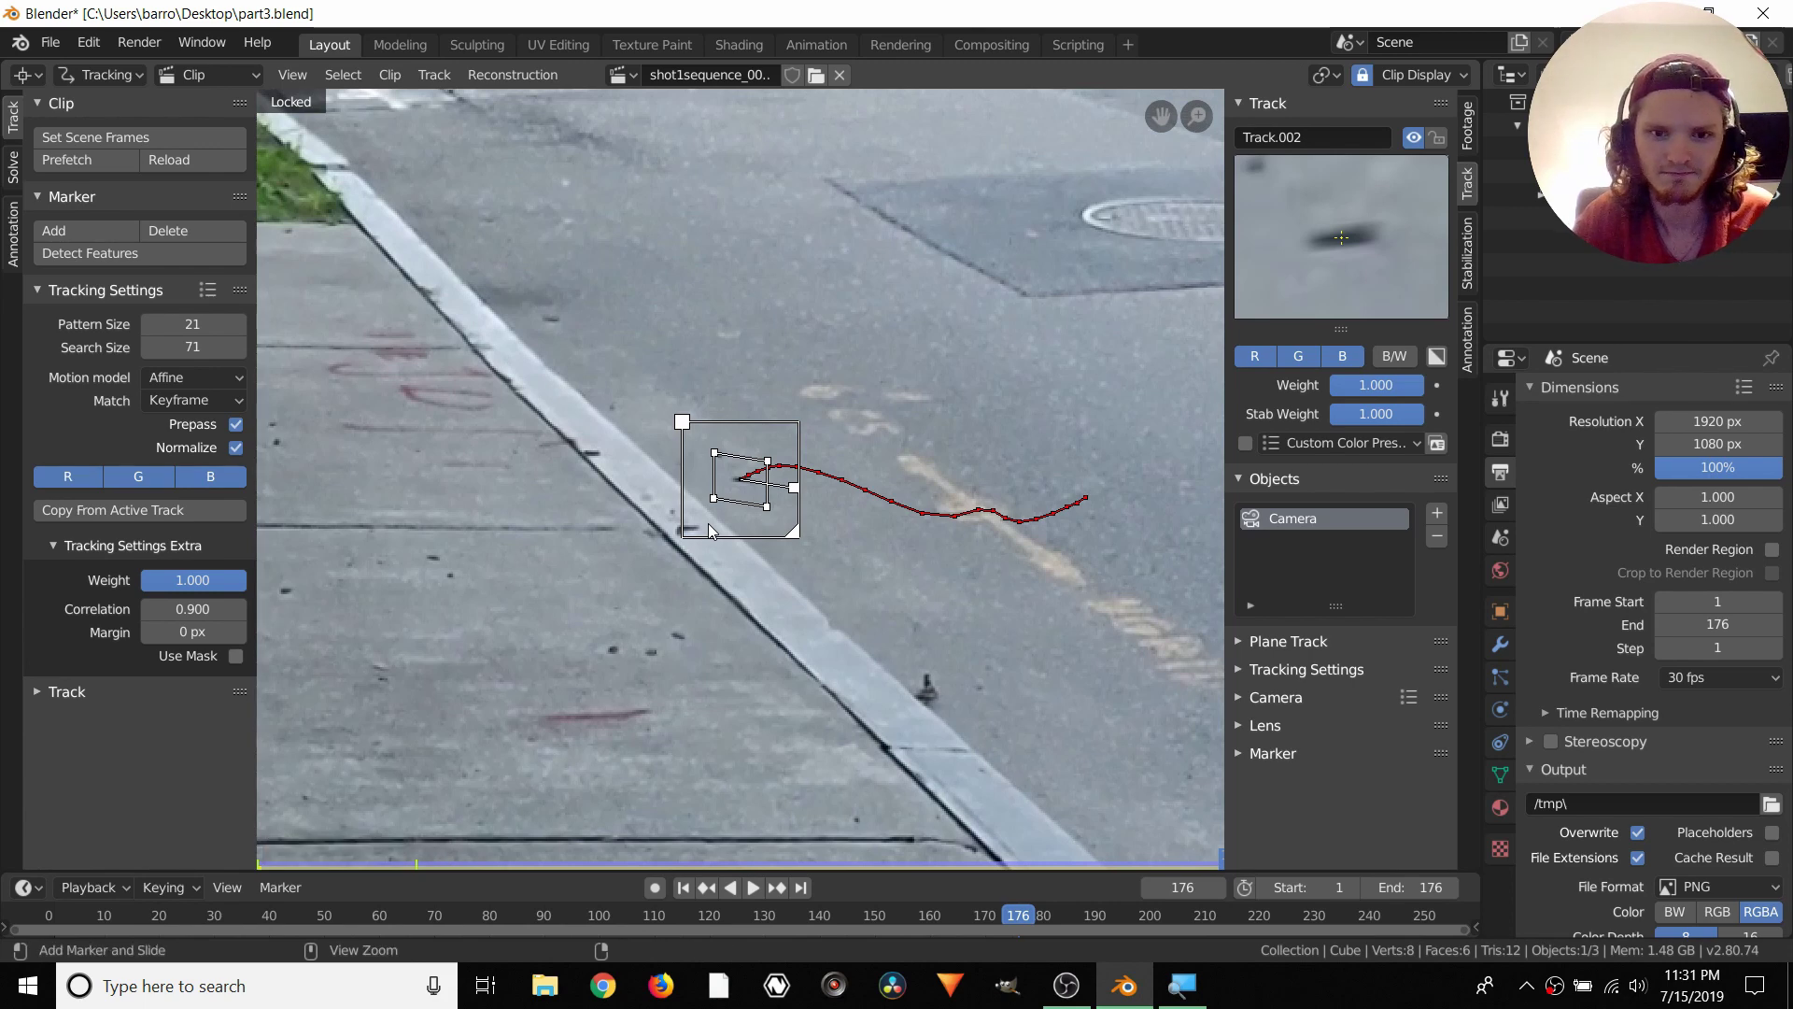
{"action": "key", "text": "ctrl+l"}
{"action": "key", "text": "shift+Left"}
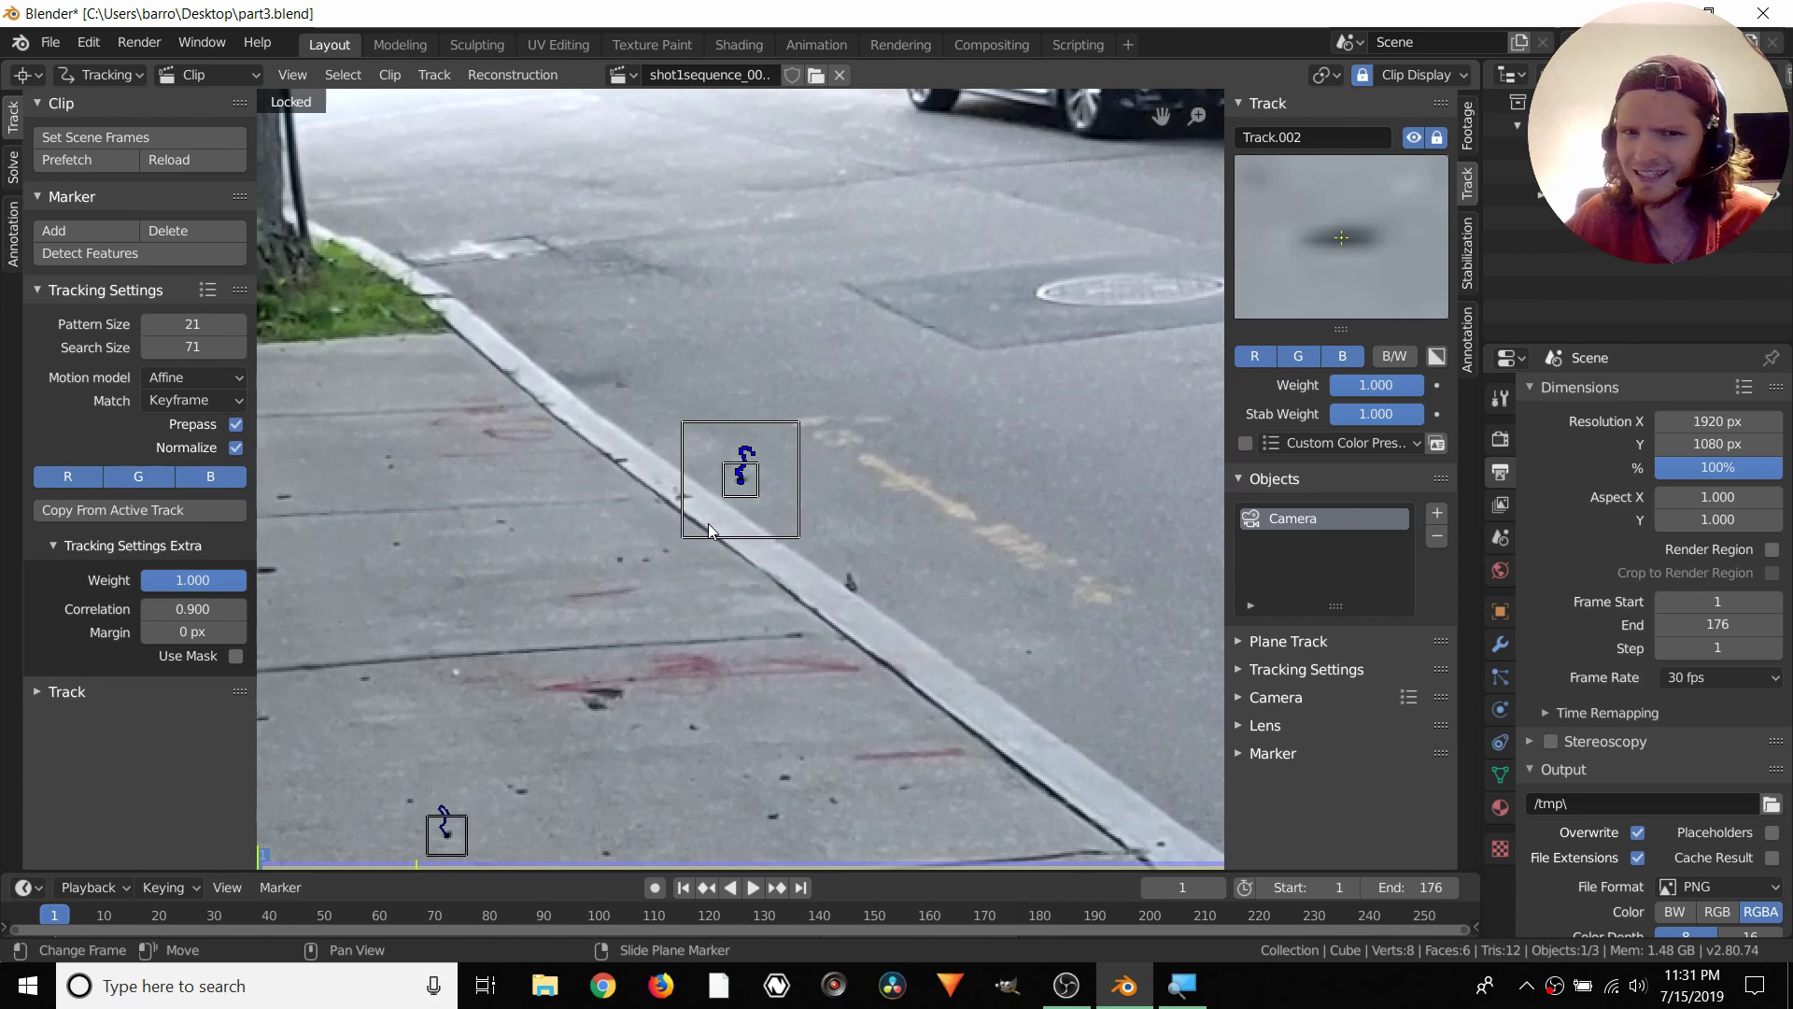
Place a tracking marker on the fog light in the black car's front bumper
{"action": "scroll", "coordinate": [654, 383], "scroll_direction": "down", "scroll_amount": 4}
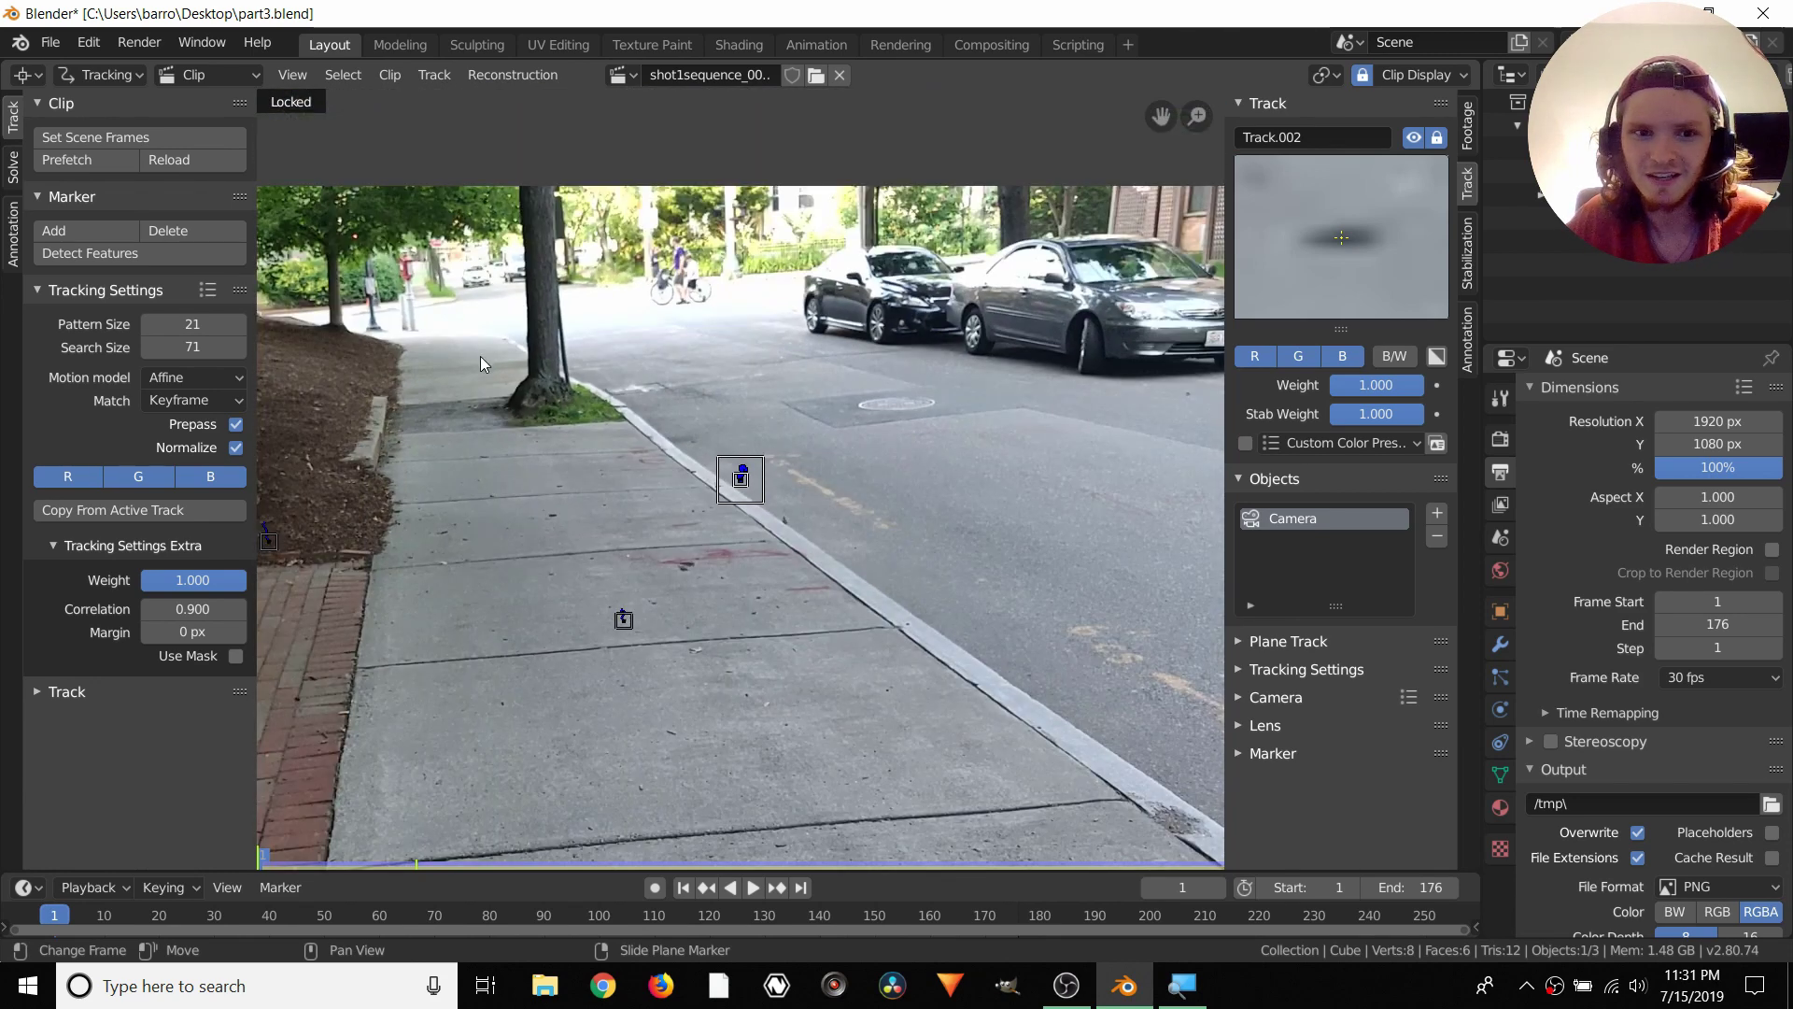
{"action": "mouse_move", "coordinate": [497, 385]}
{"action": "middle_mouse_down"}
{"action": "mouse_move", "coordinate": [504, 482]}
{"action": "mouse_move", "coordinate": [477, 491]}
{"action": "middle_mouse_up"}
{"action": "scroll", "coordinate": [583, 579], "scroll_direction": "up", "scroll_amount": 3}
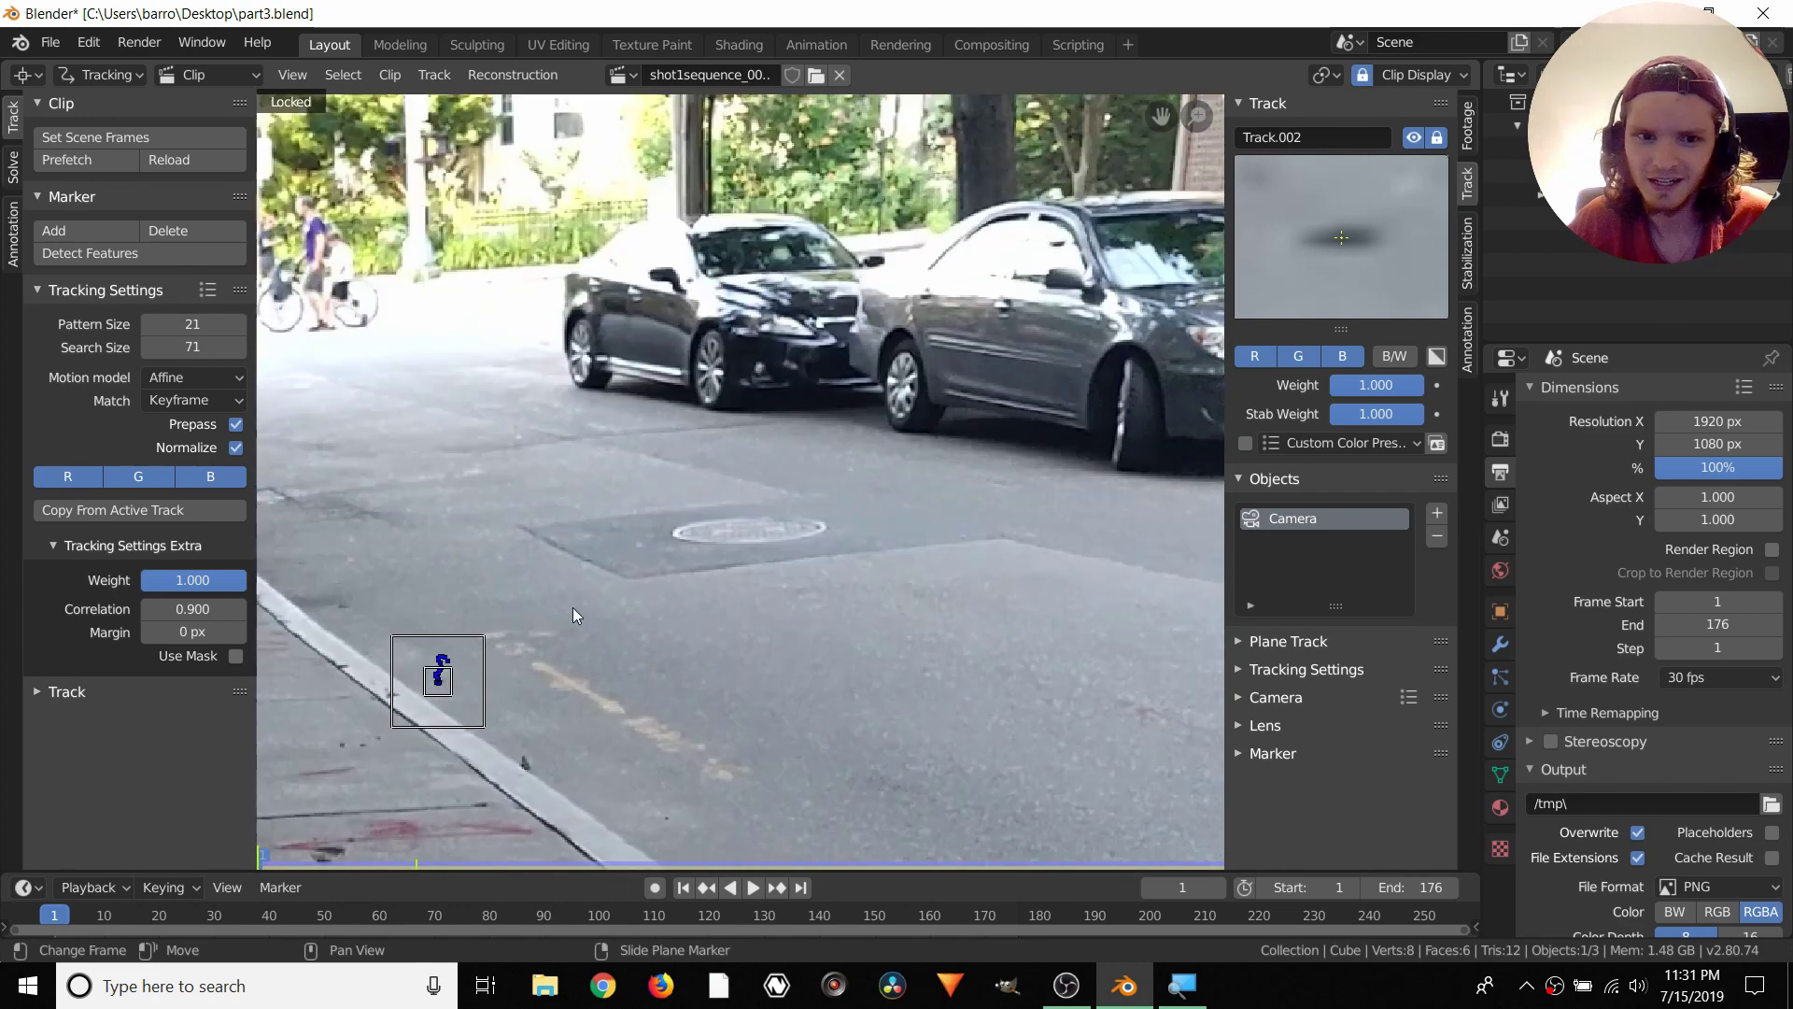
{"action": "scroll", "coordinate": [472, 486], "scroll_direction": "down", "scroll_amount": 3}
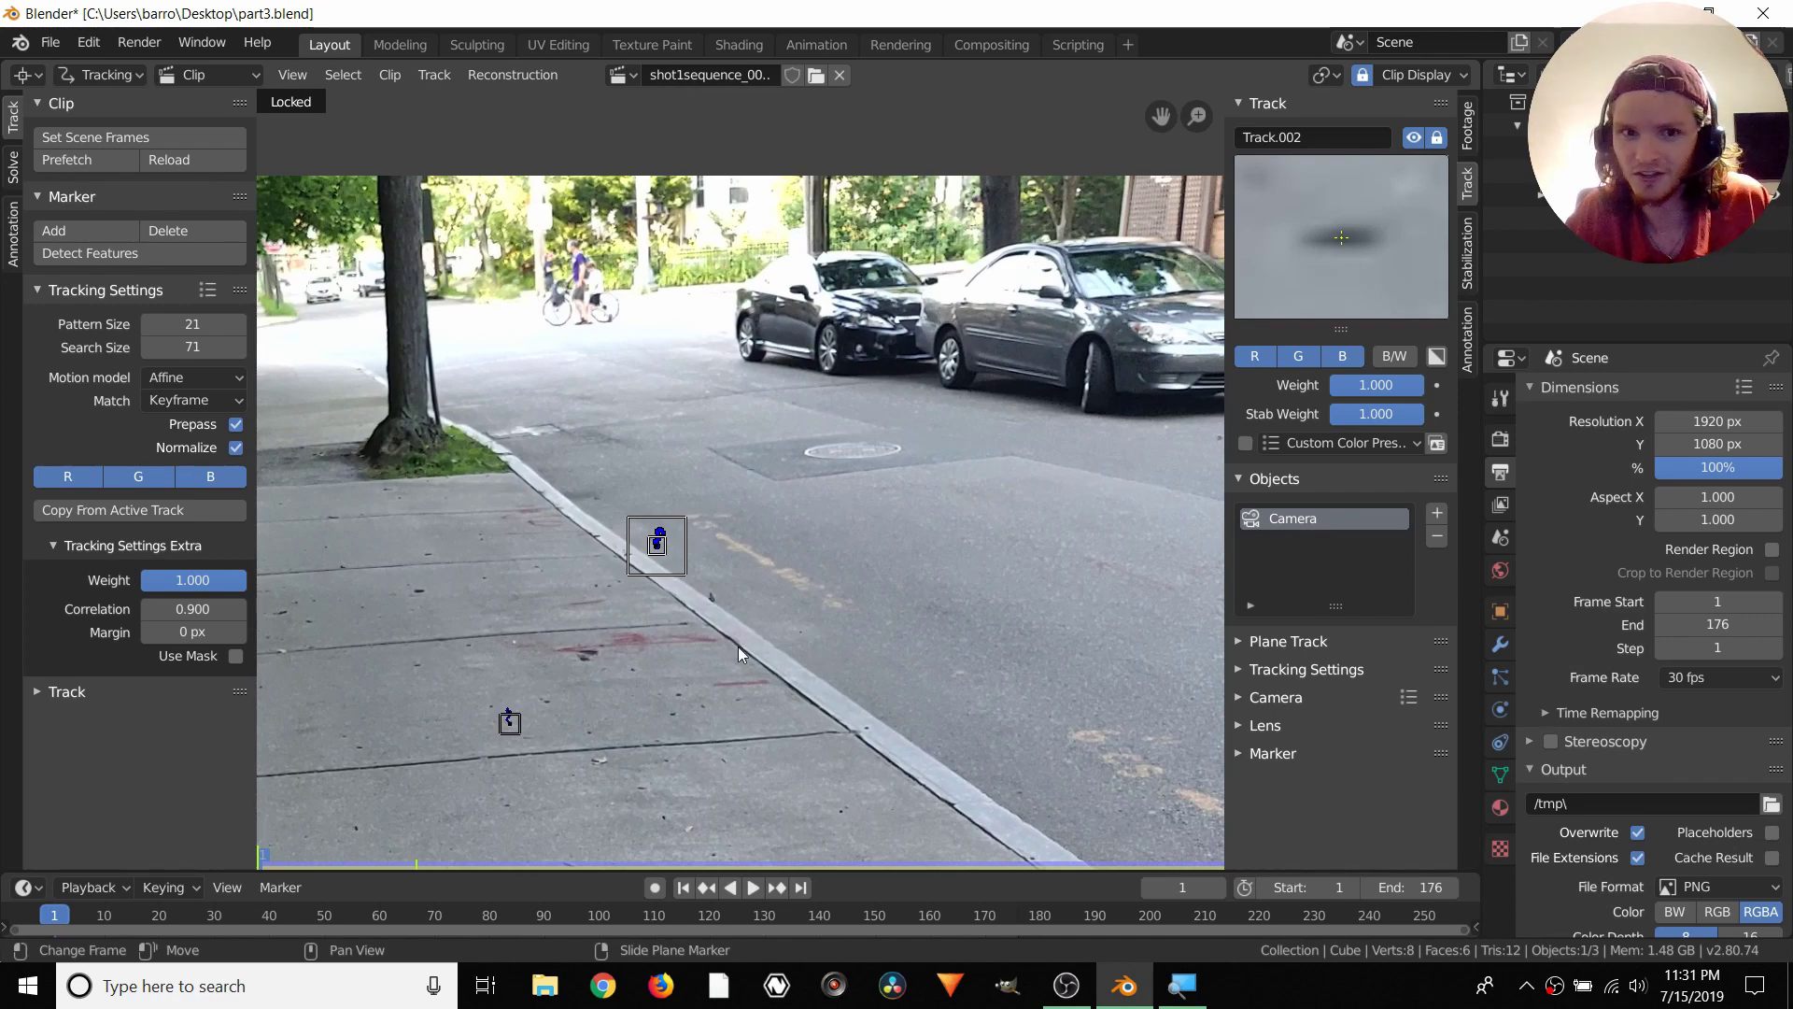
{"action": "scroll", "coordinate": [850, 366], "scroll_direction": "up", "scroll_amount": 8}
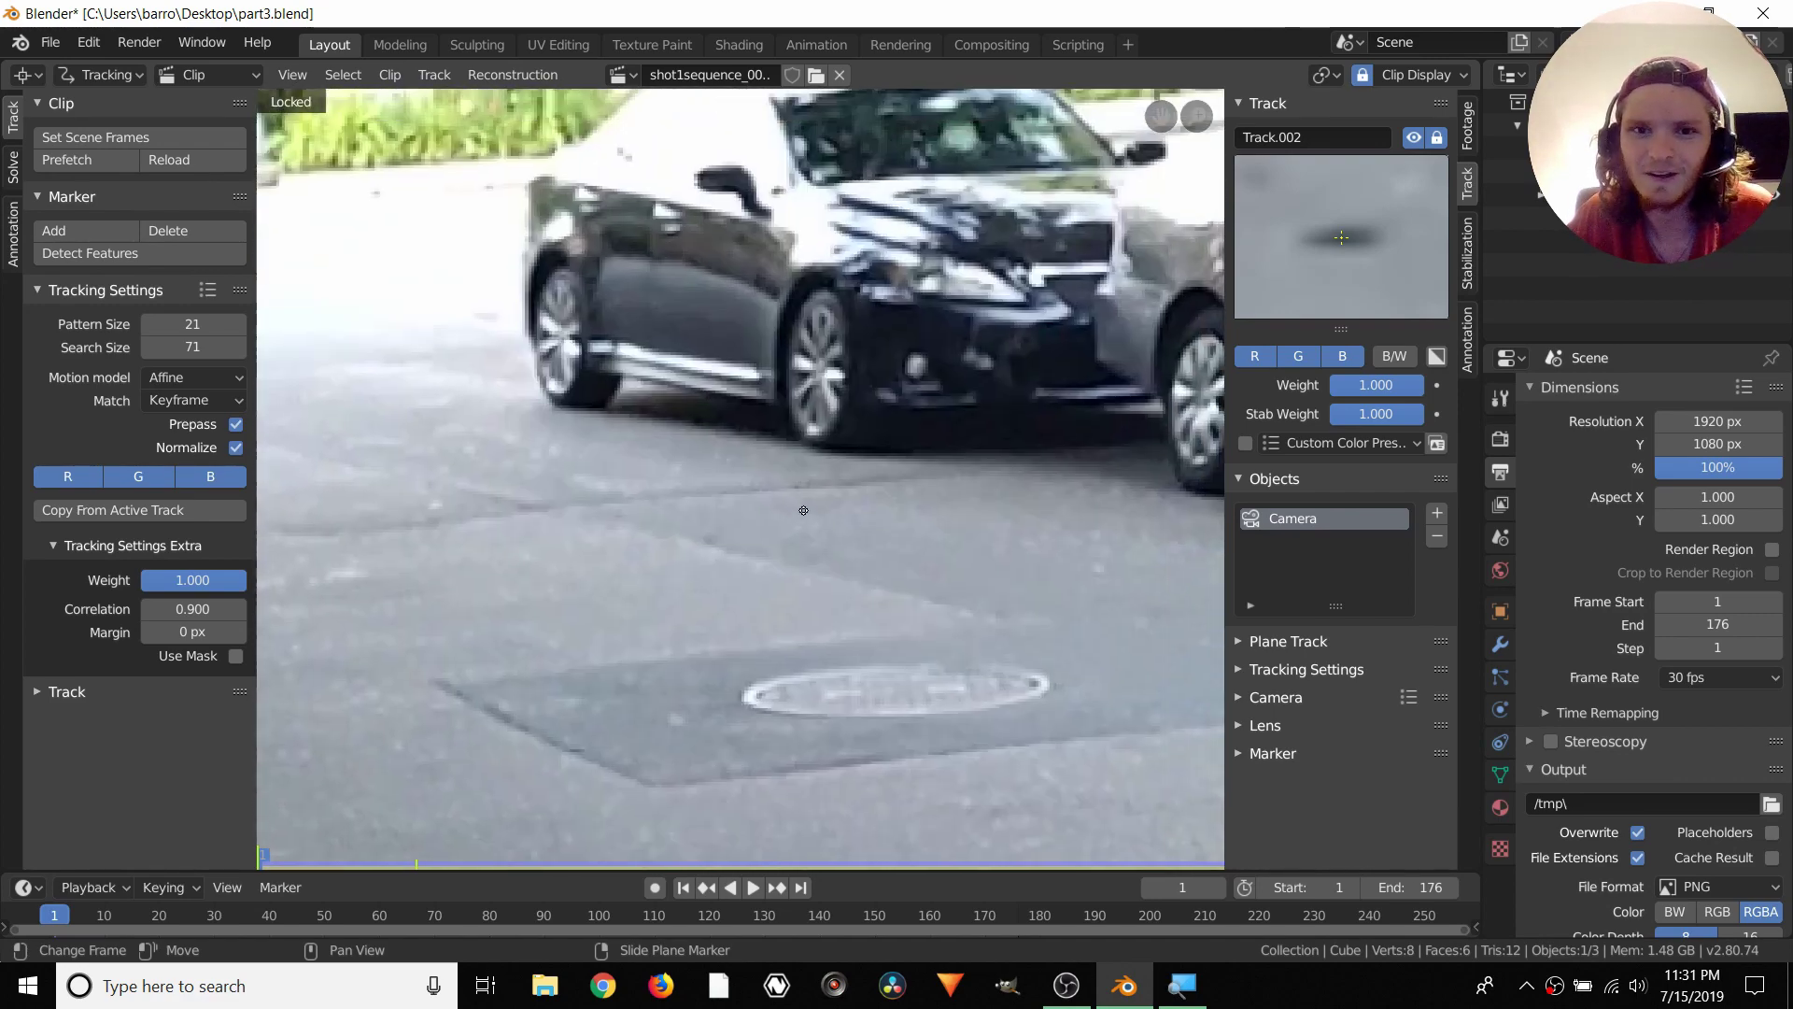
{"action": "middle_click_drag", "start_coordinate": [803, 510], "coordinate": [770, 584]}
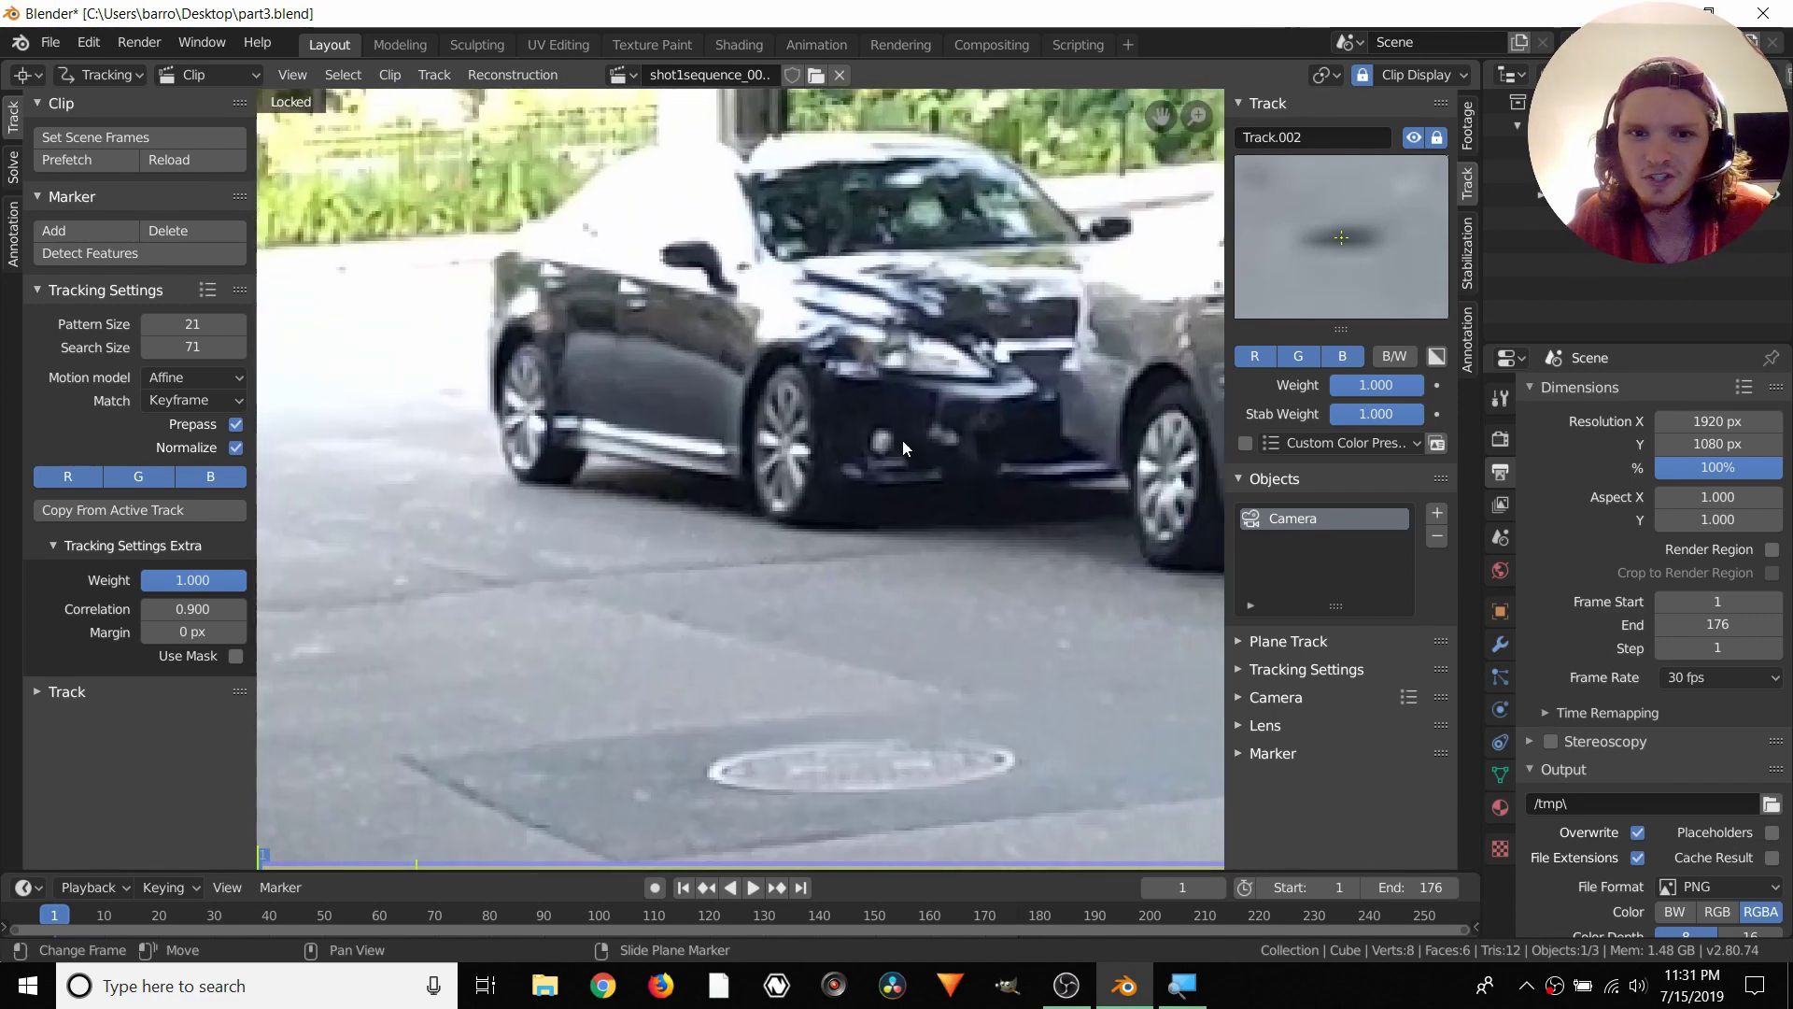
{"action": "left_click", "coordinate": [881, 441], "text": "ctrl"}
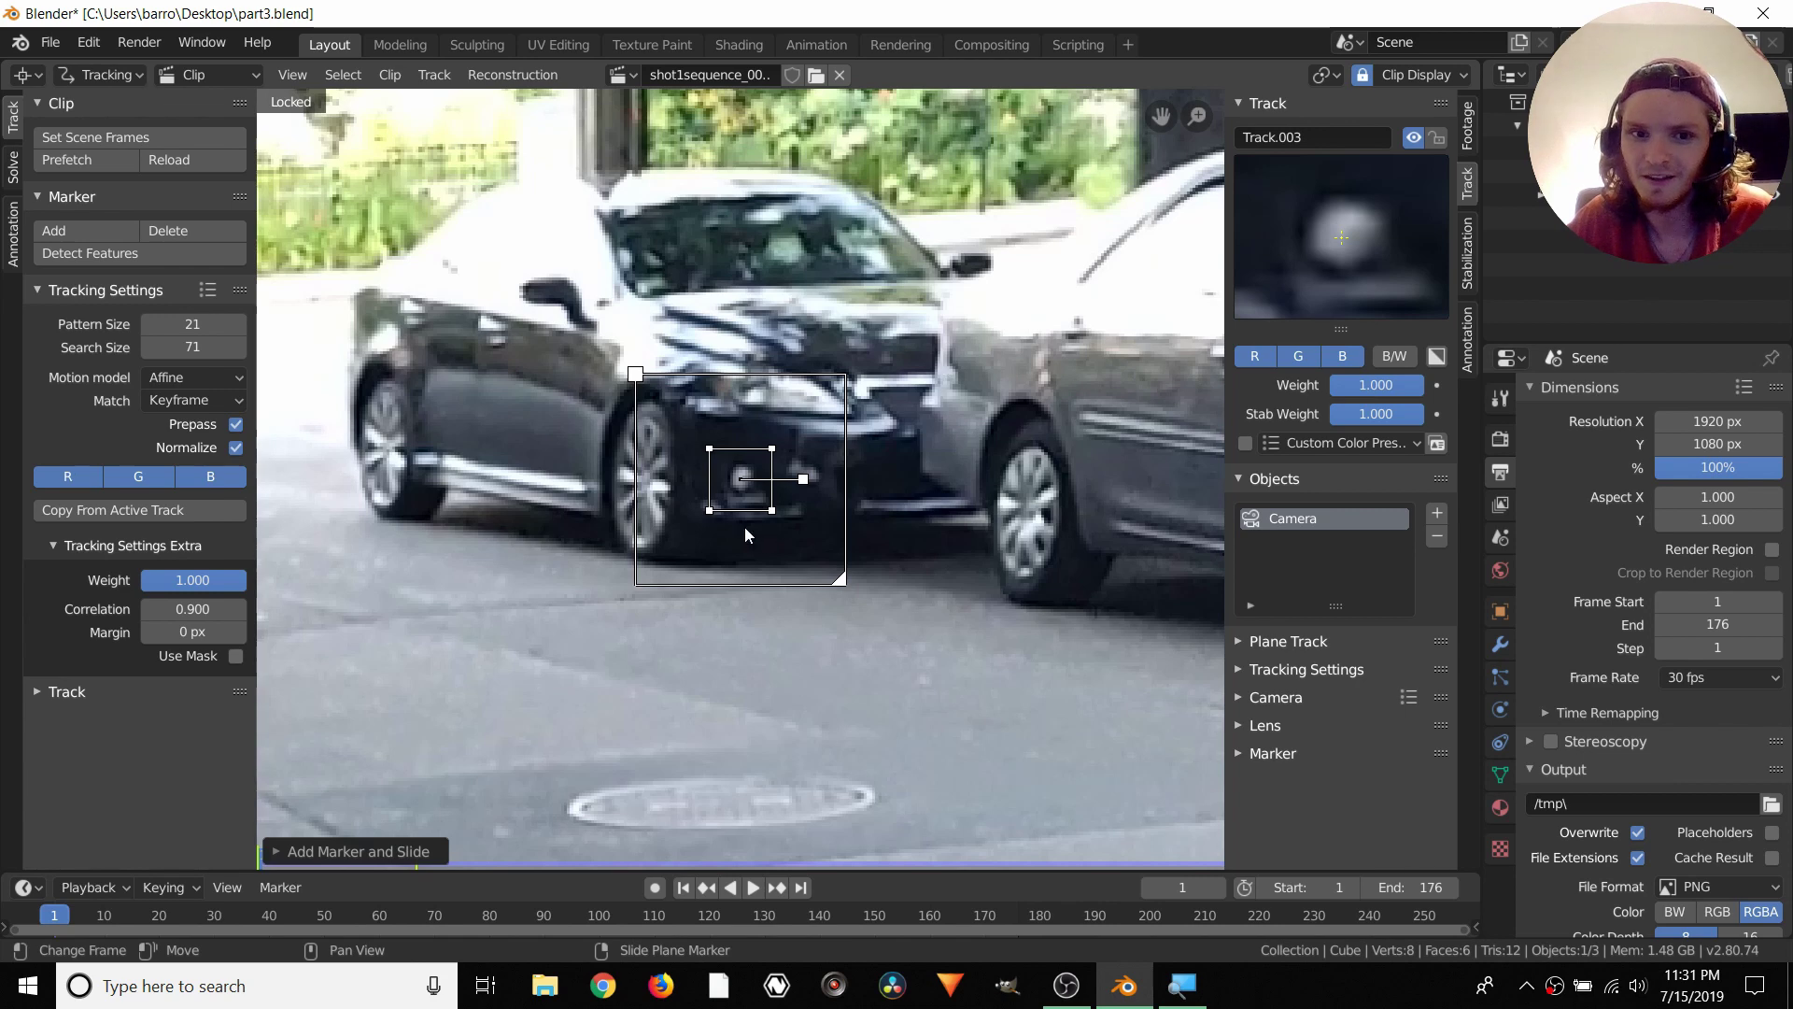
Scale the fog light's marker down to about 0.76 and enlarge its search area around the bumper and front wheel
{"action": "scroll", "coordinate": [877, 569], "scroll_direction": "up", "scroll_amount": 3}
{"action": "key", "text": "s"}
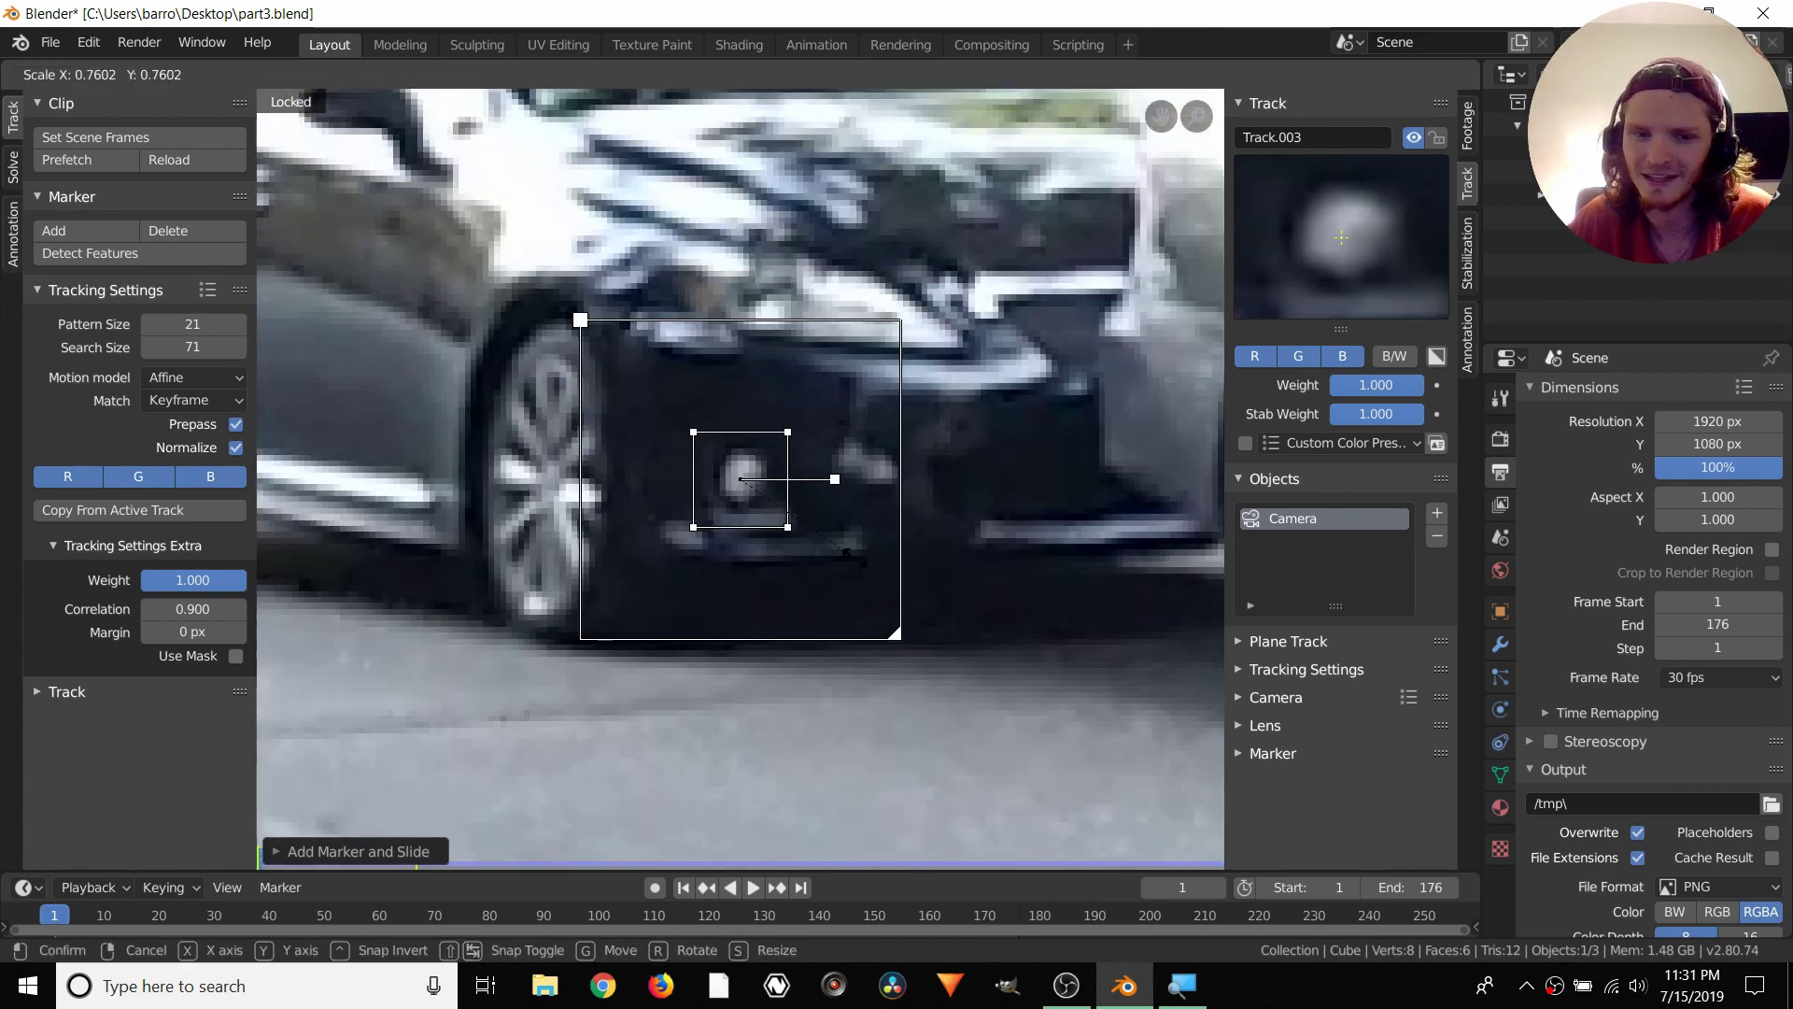
{"action": "left_click", "coordinate": [855, 557]}
{"action": "key", "text": "s"}
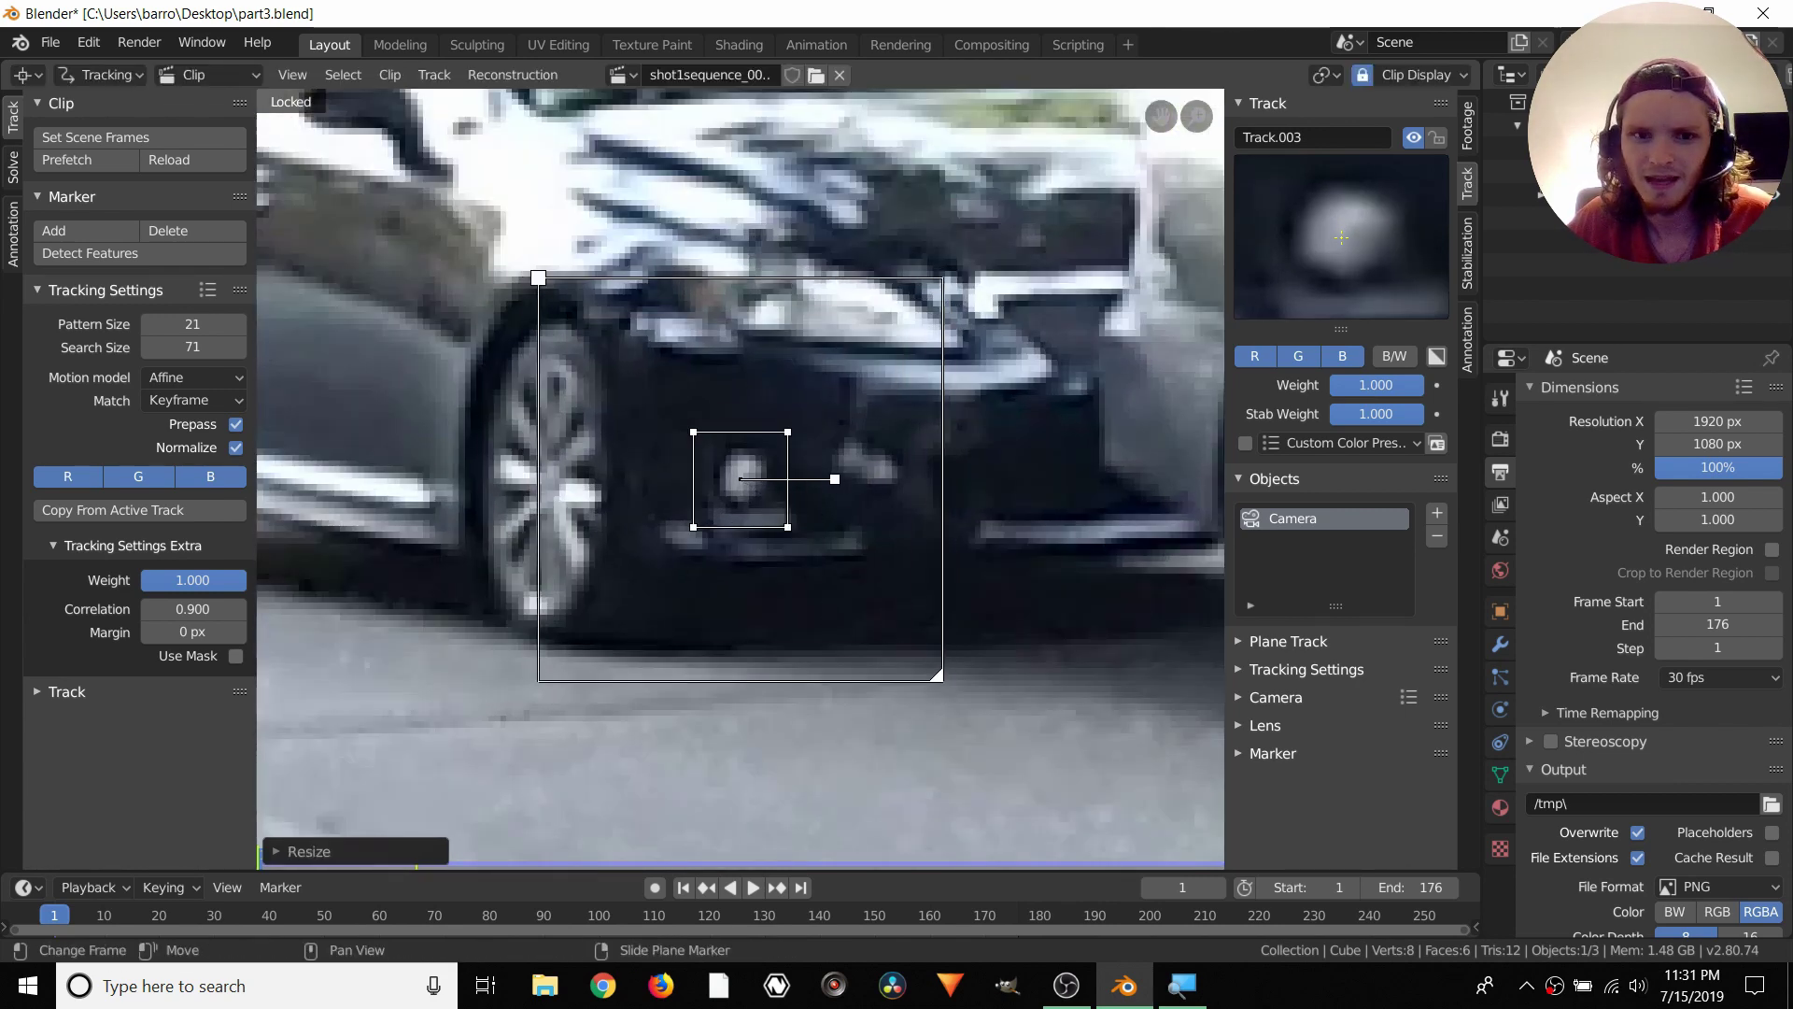
{"action": "scroll", "coordinate": [776, 428], "scroll_direction": "down", "scroll_amount": 3}
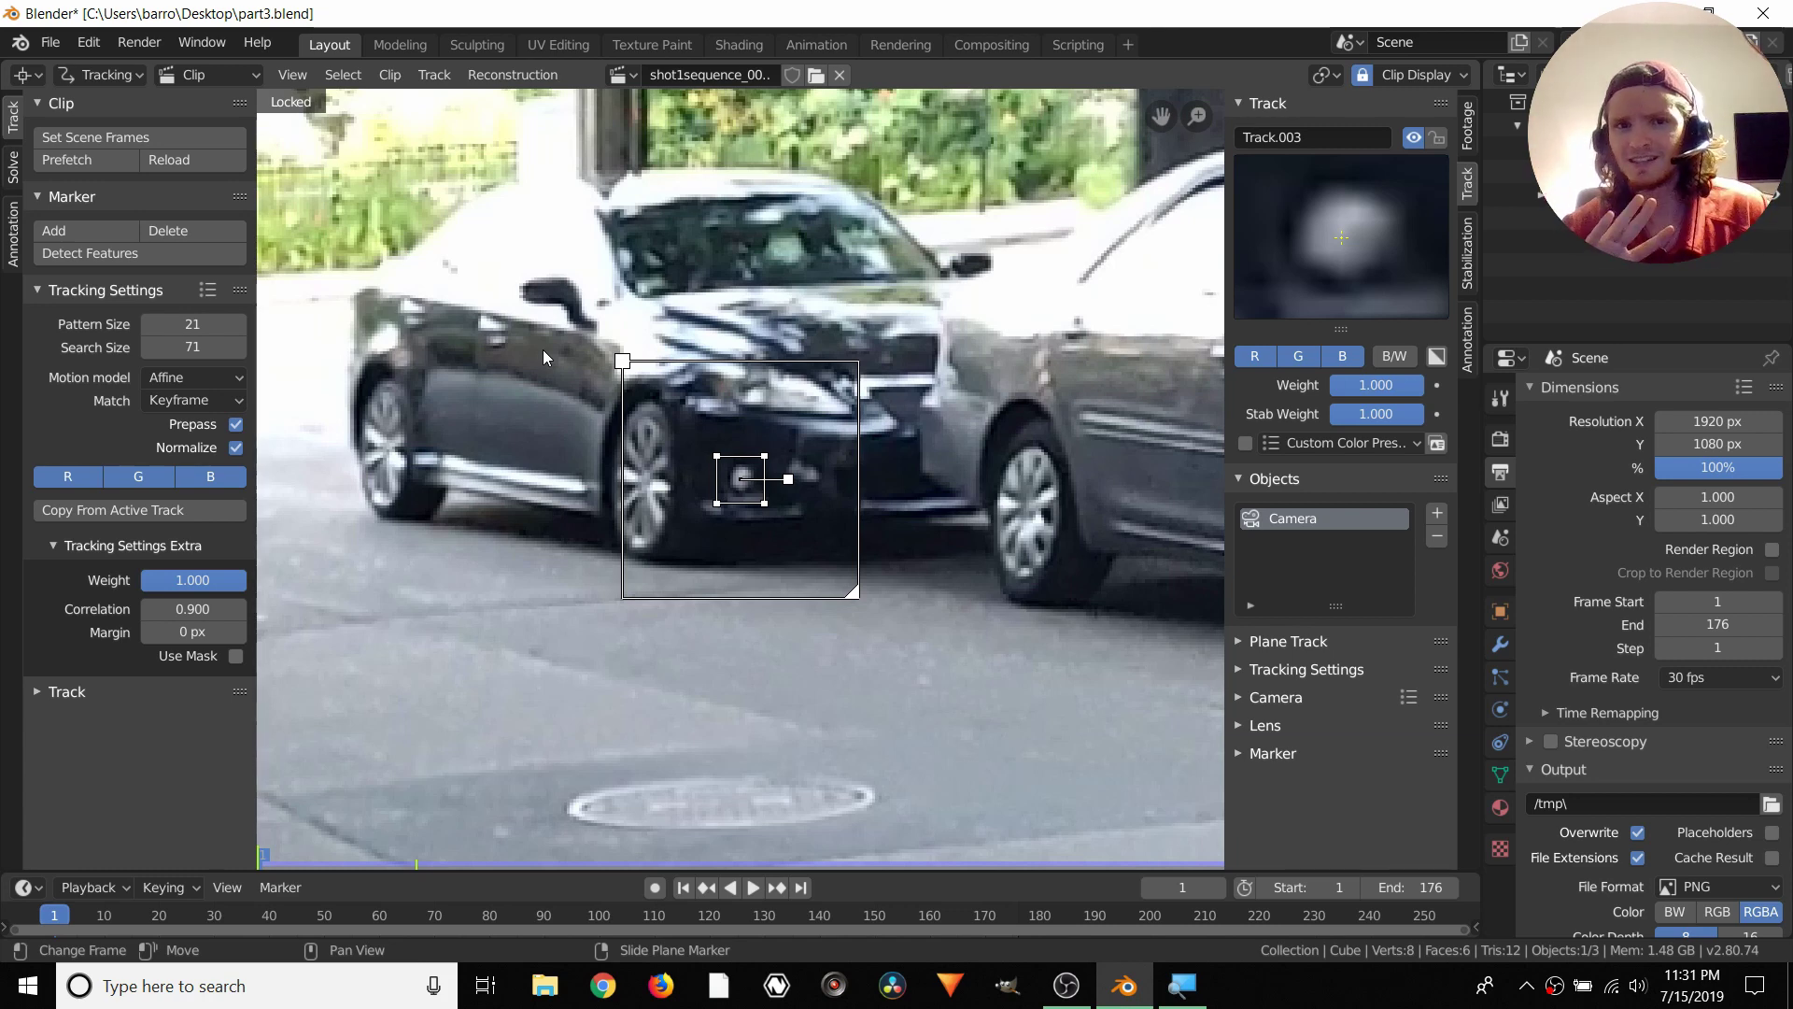
{"action": "scroll", "coordinate": [759, 493], "scroll_direction": "up", "scroll_amount": 3}
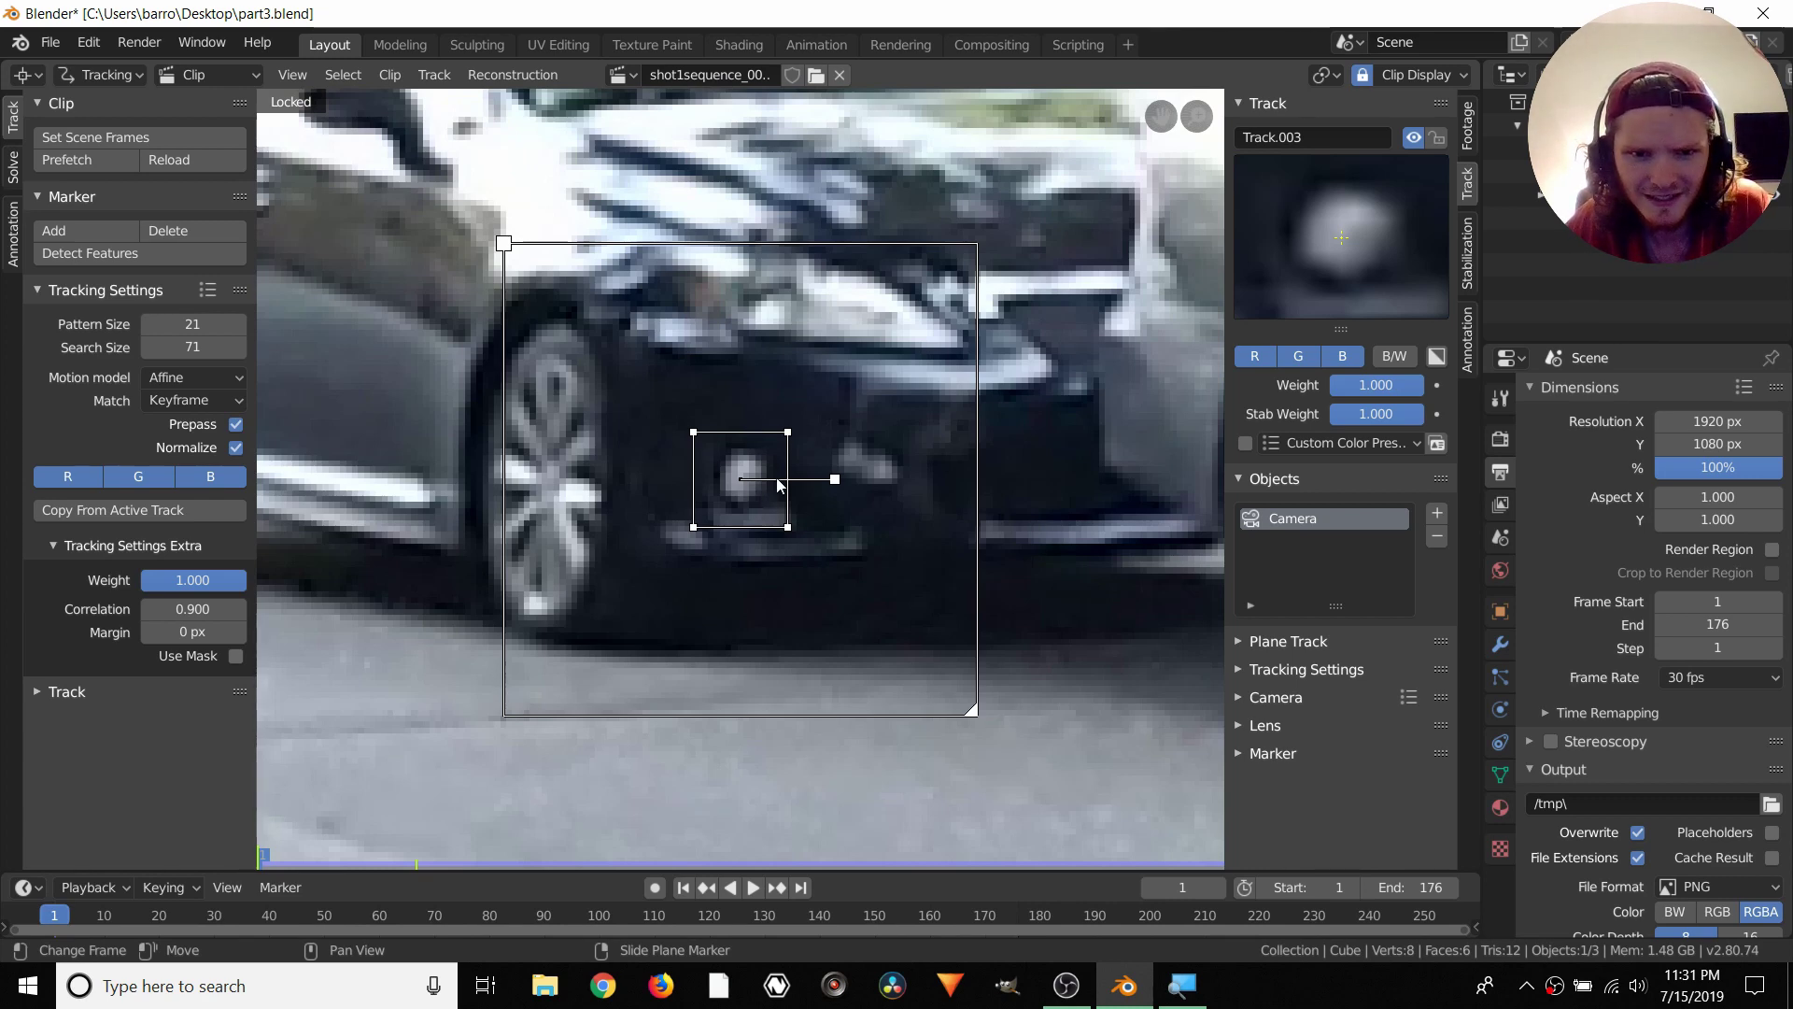
{"action": "scroll", "coordinate": [772, 471], "scroll_direction": "down", "scroll_amount": 1}
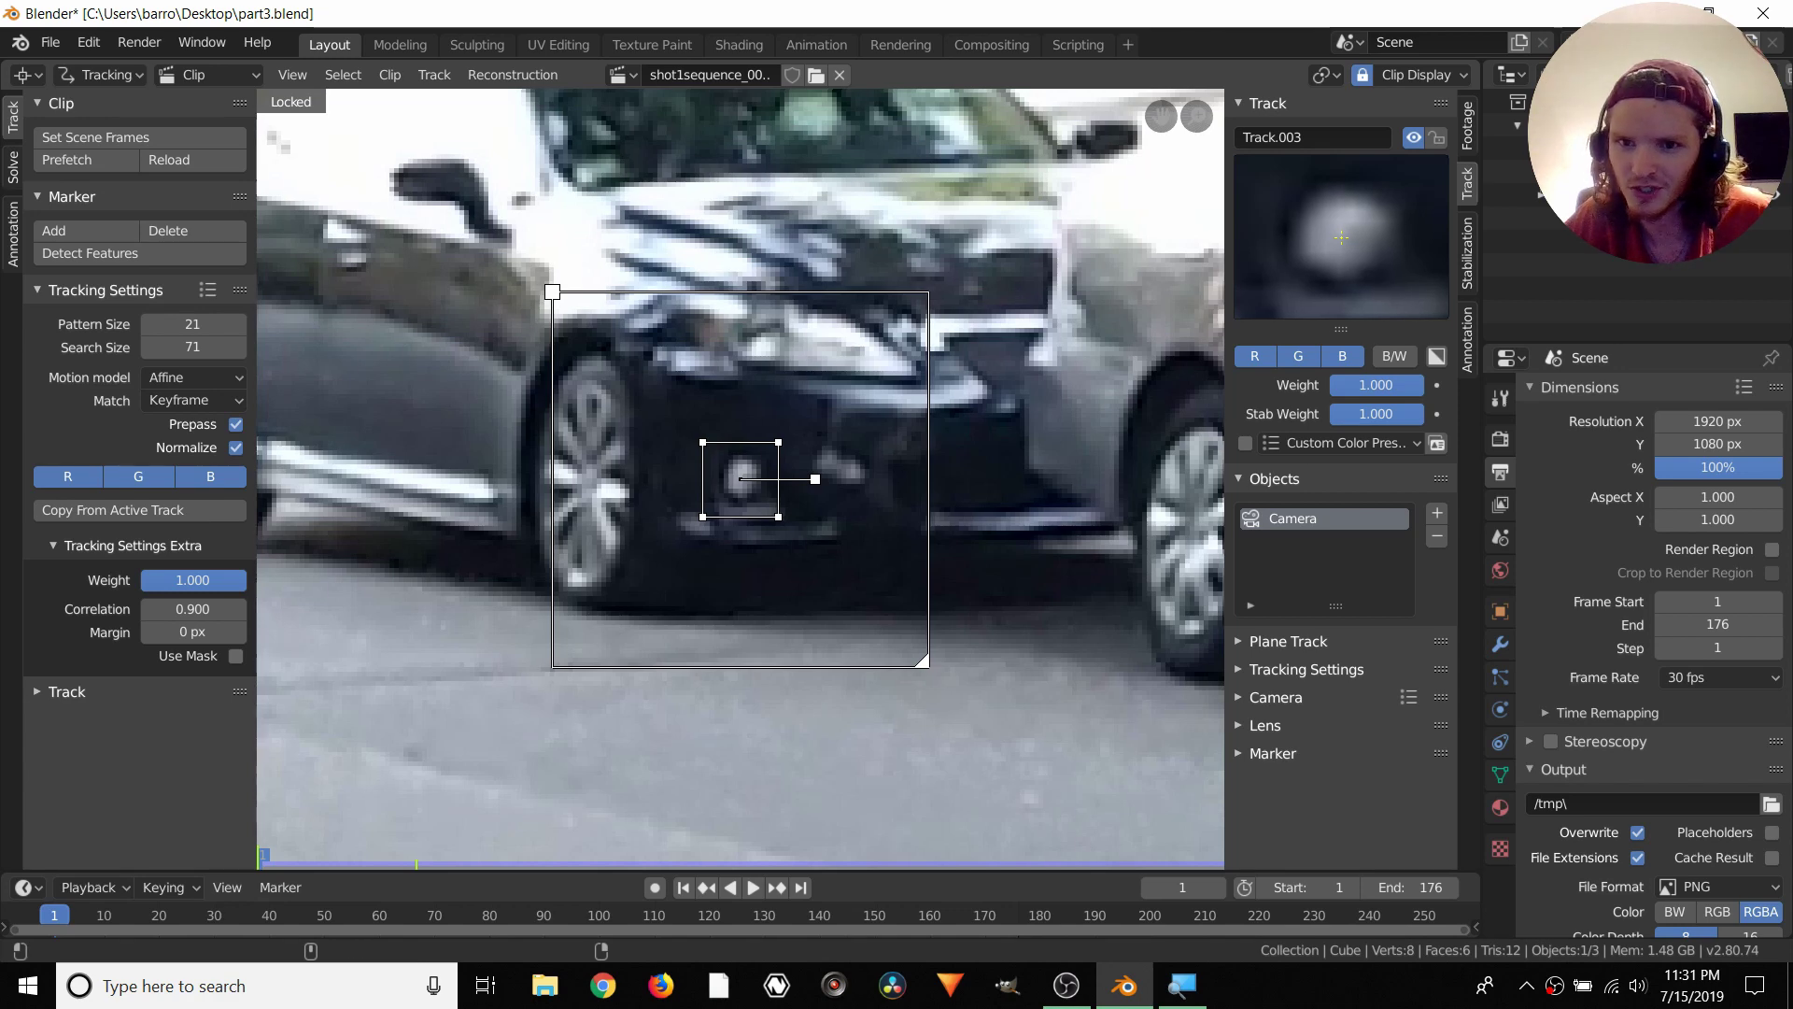
Track the fog light forward to frame 176 and check the track by scrubbing back to frame 114
{"action": "key", "text": "ctrl+t"}
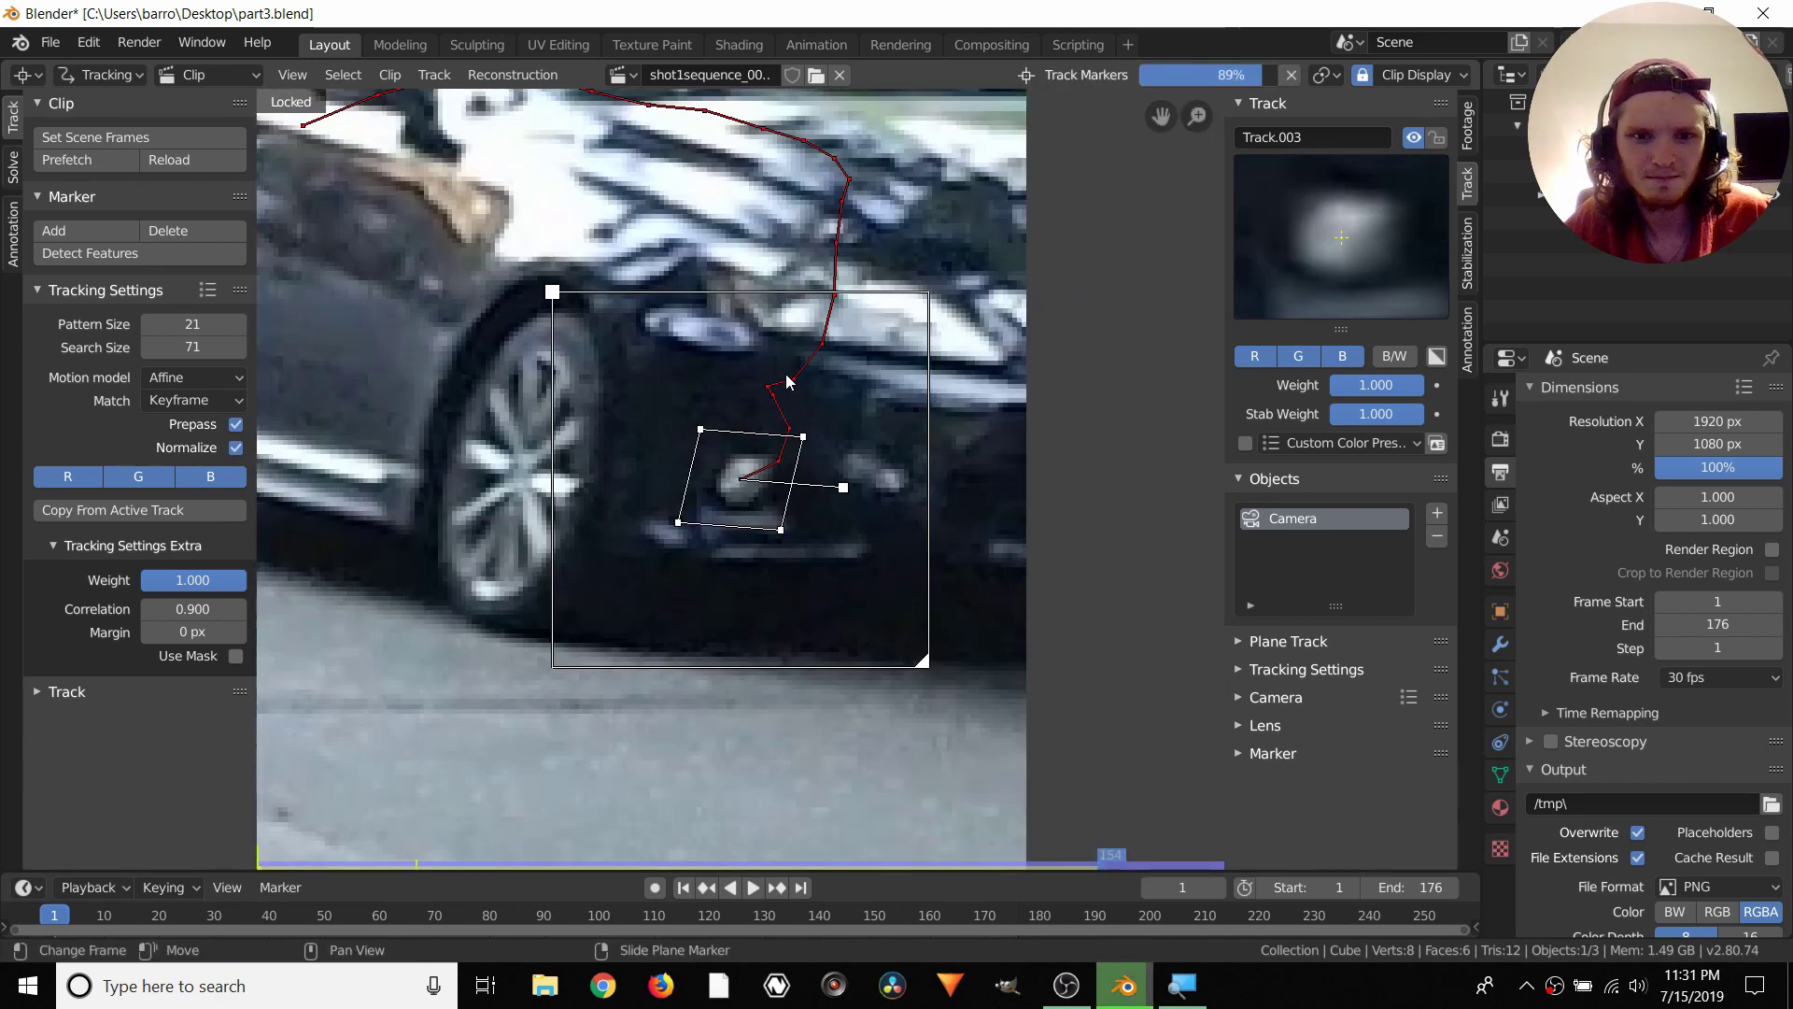
{"action": "scroll", "coordinate": [972, 766], "scroll_direction": "down", "scroll_amount": 2}
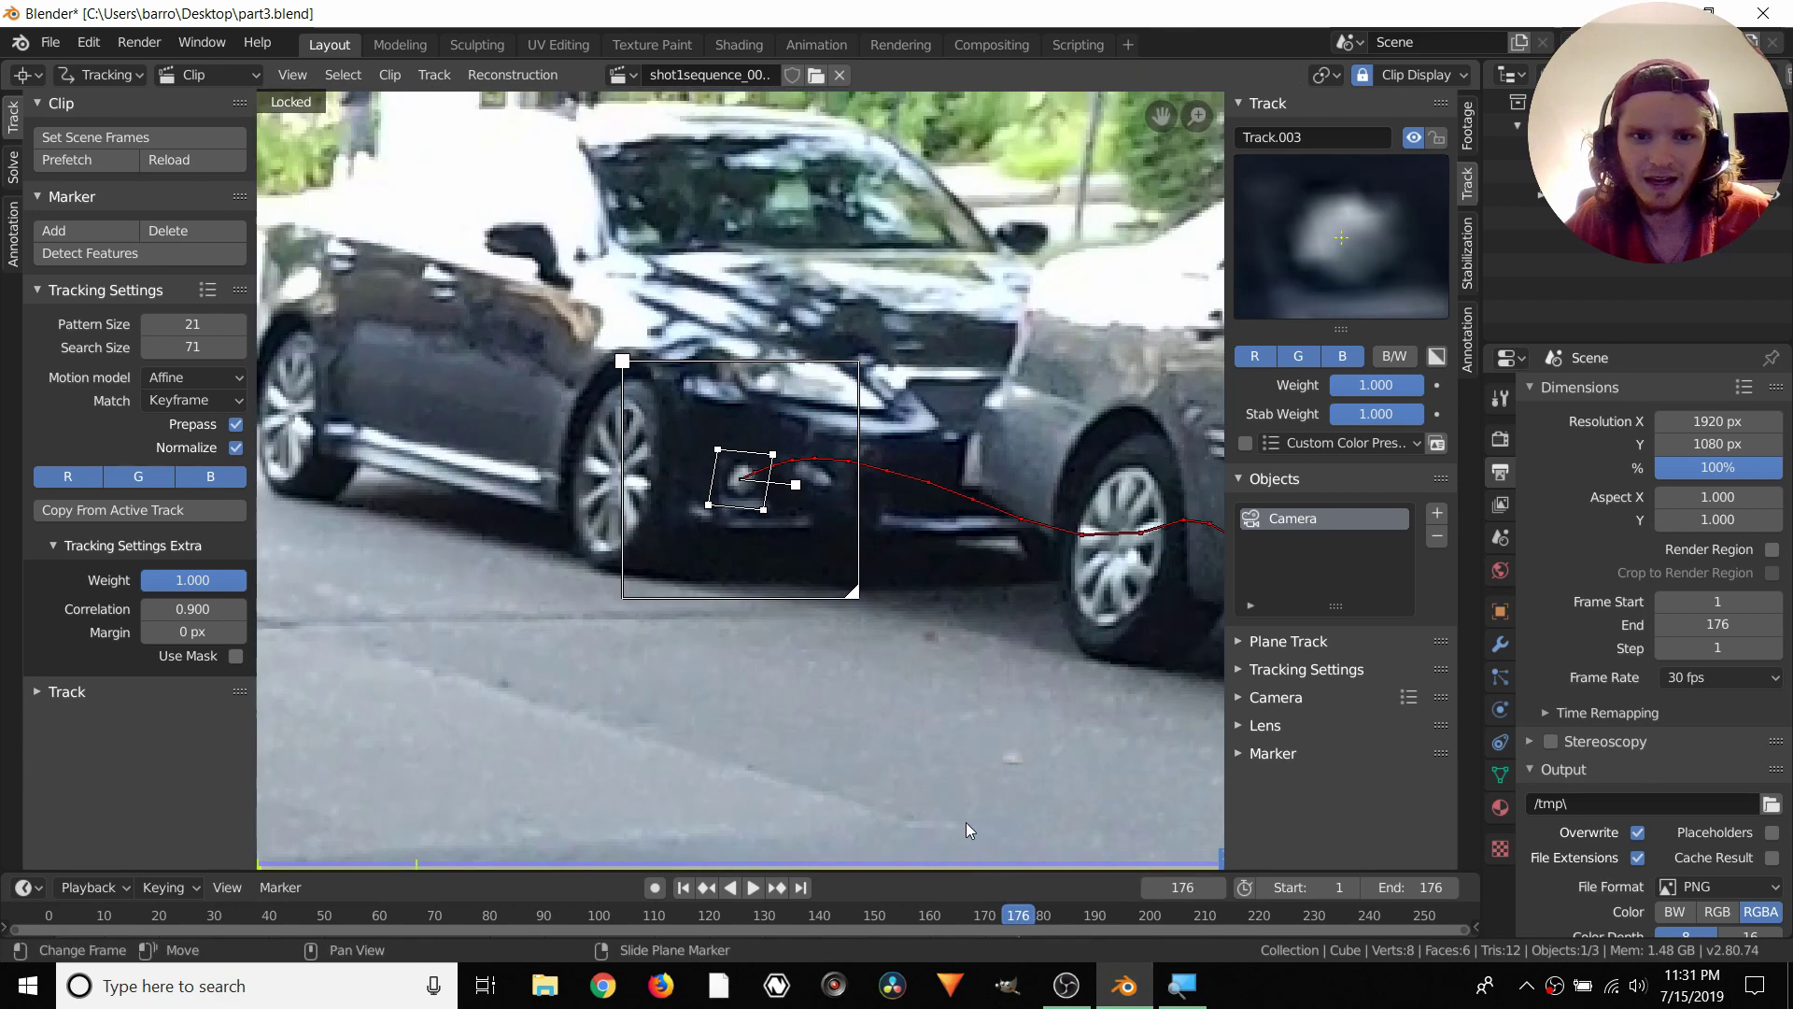
{"action": "left_click_drag", "start_coordinate": [934, 910], "coordinate": [675, 809]}
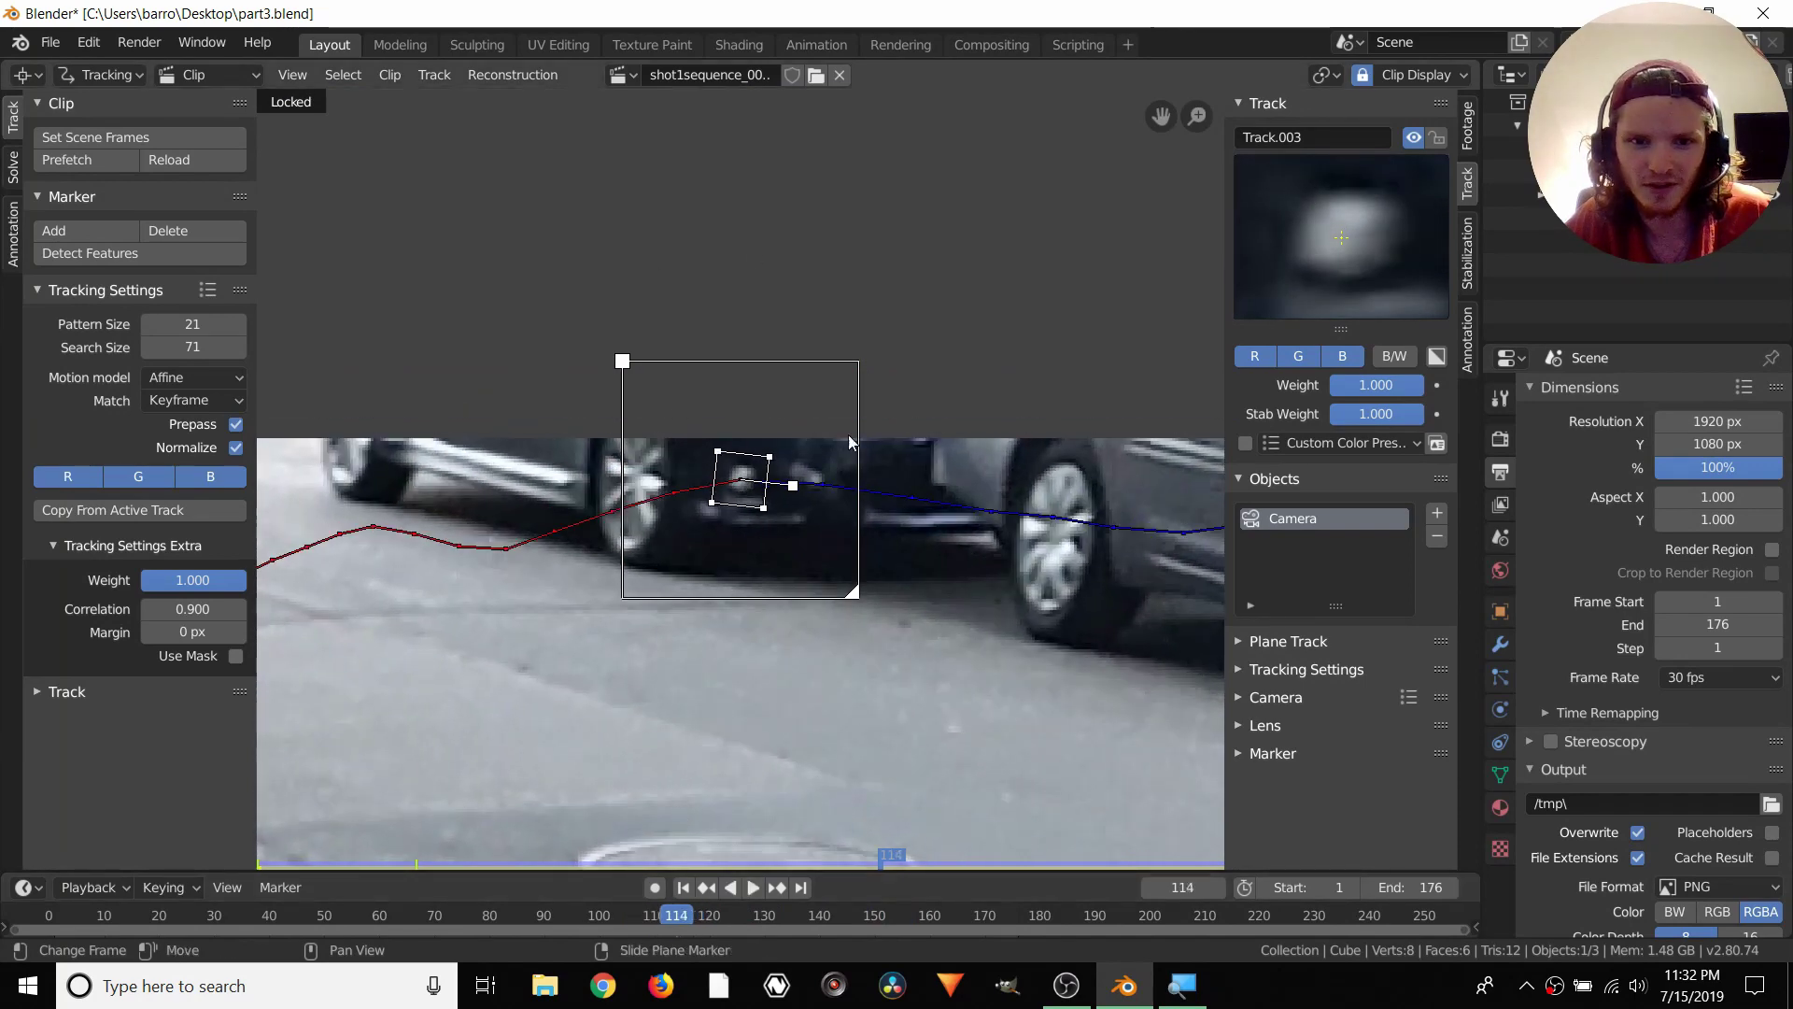
Lock the fog light's track against changes and return to the first frame
{"action": "key", "text": "ctrl+l"}
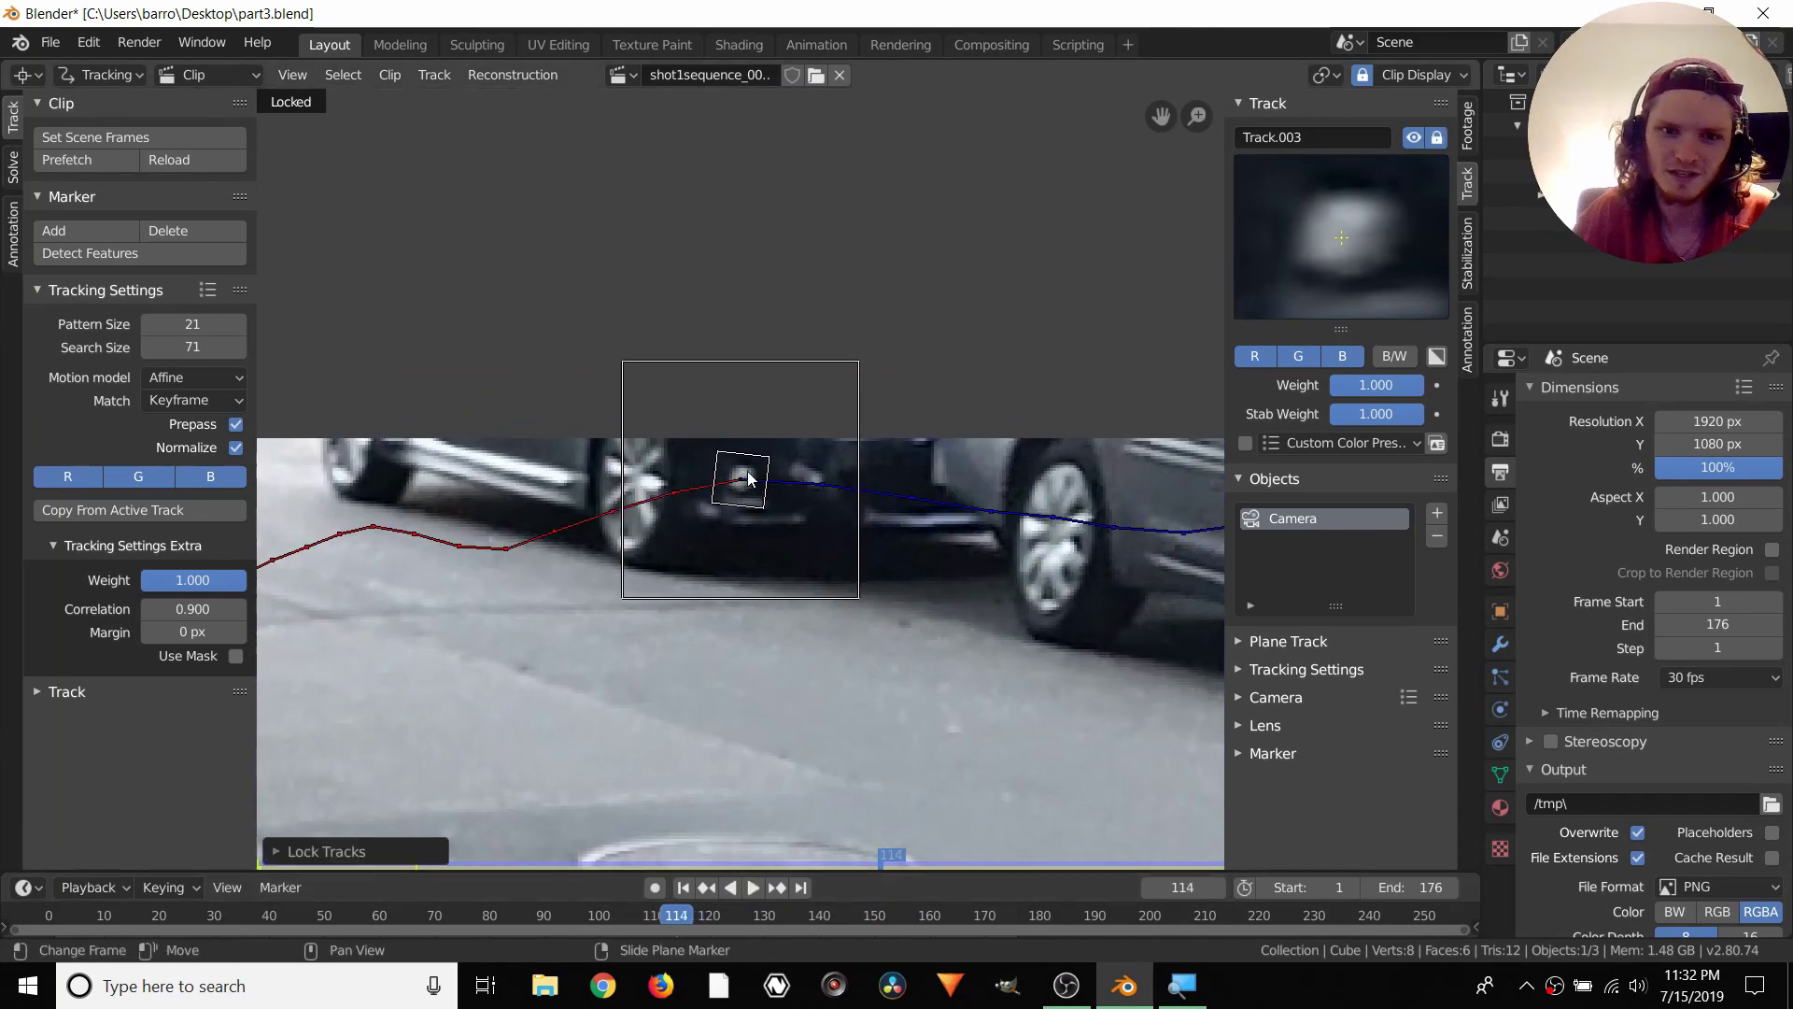
{"action": "scroll", "coordinate": [729, 533], "scroll_direction": "down", "scroll_amount": 4}
{"action": "key", "text": "shift+Left"}
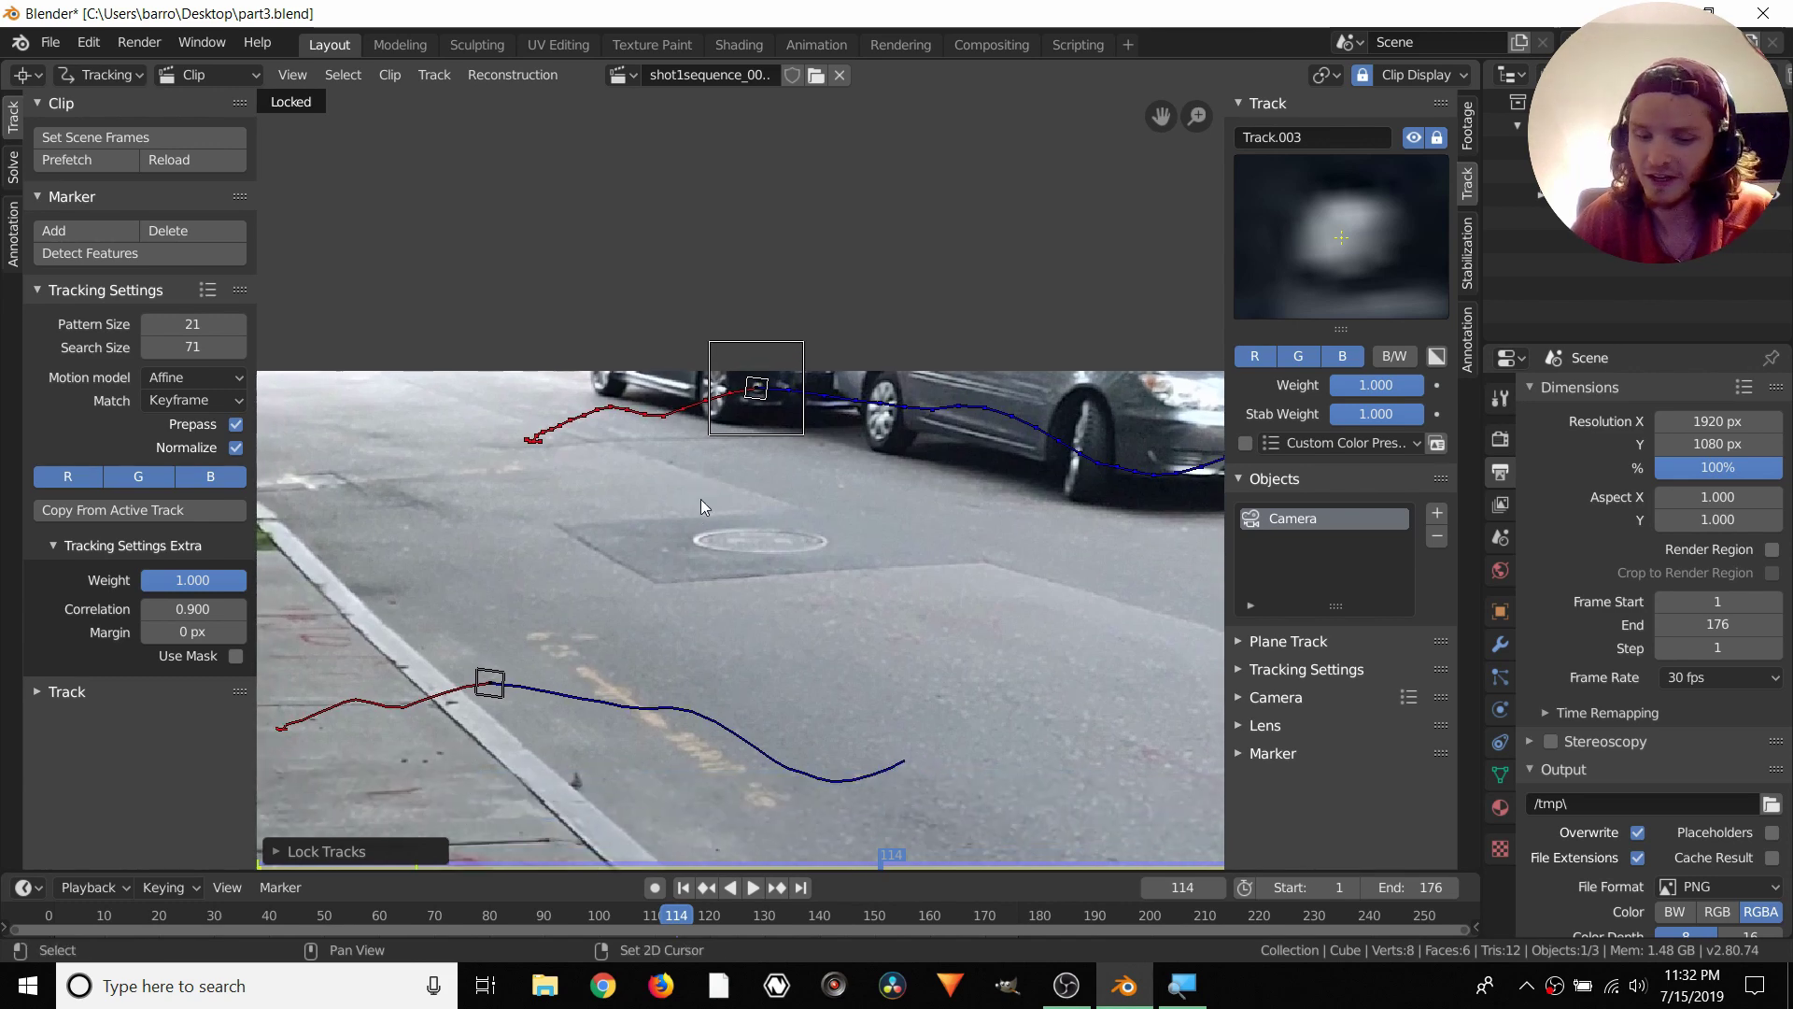
Turn off the view lock to selection and place a tracking marker on the tip of the white paper lying on the bricks
{"action": "scroll", "coordinate": [700, 504], "scroll_direction": "down", "scroll_amount": 5}
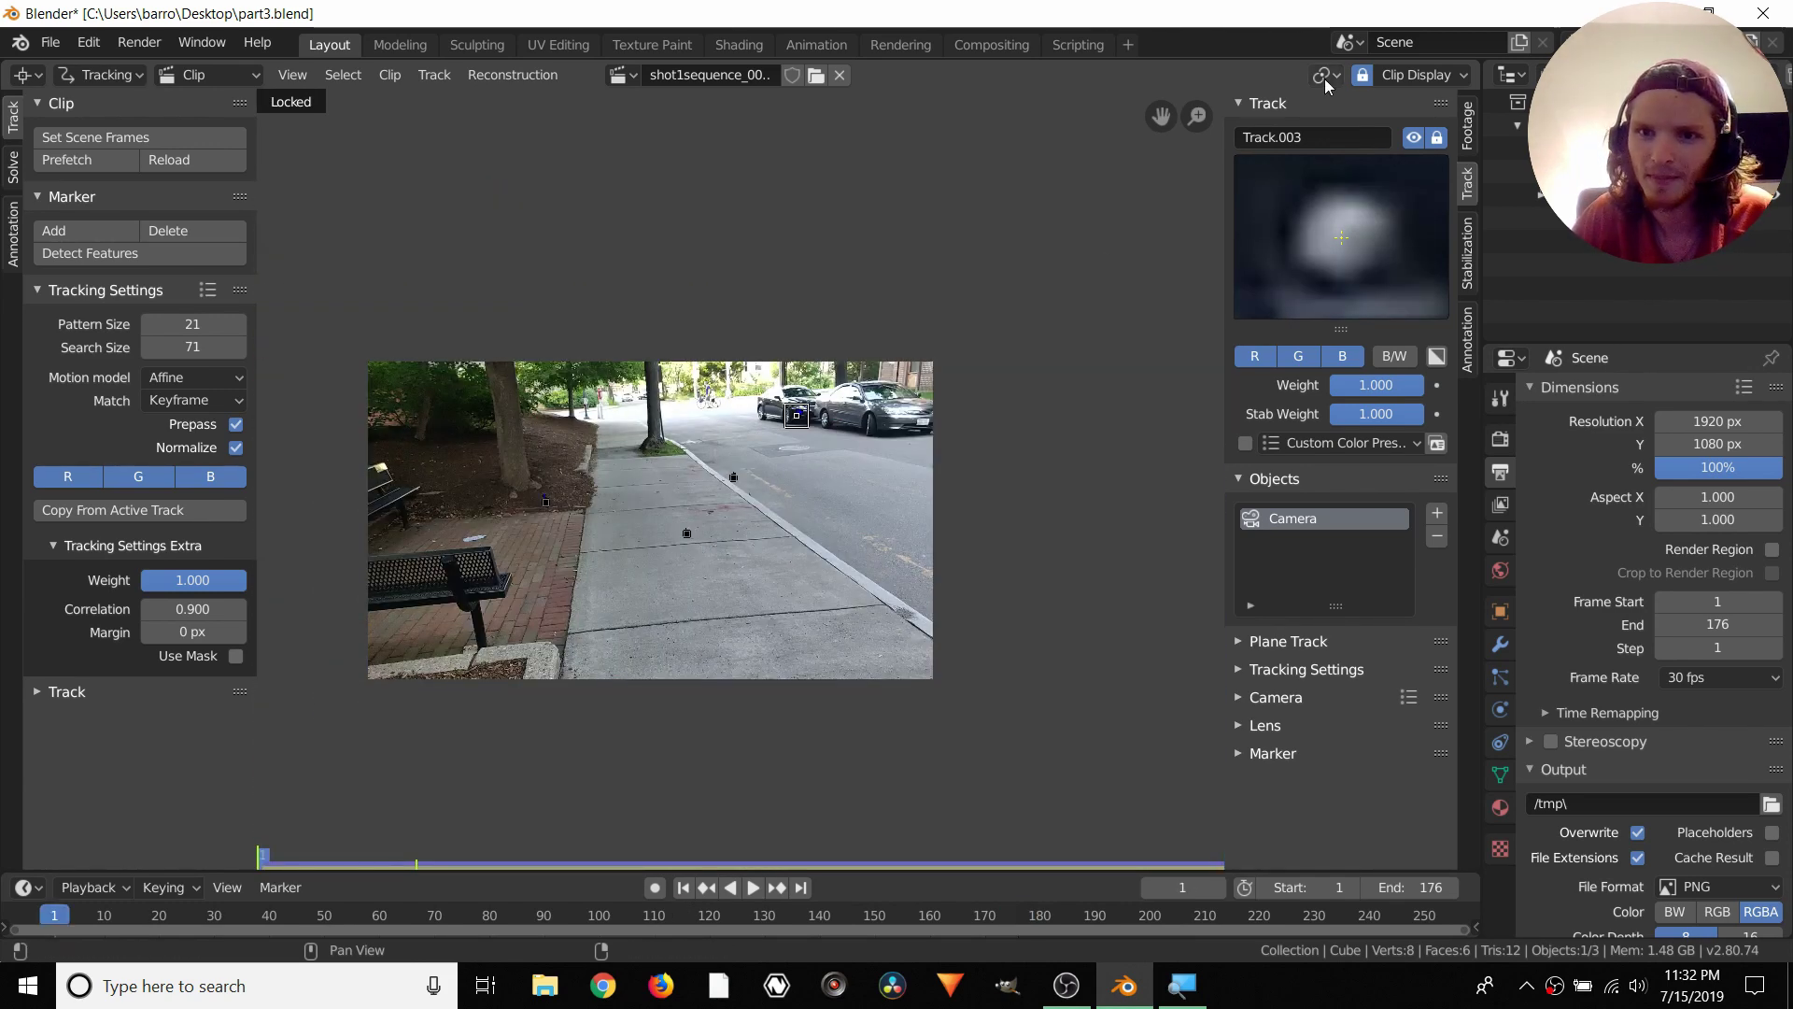
{"action": "left_click", "coordinate": [1370, 83]}
{"action": "scroll", "coordinate": [349, 551], "scroll_direction": "up", "scroll_amount": 8}
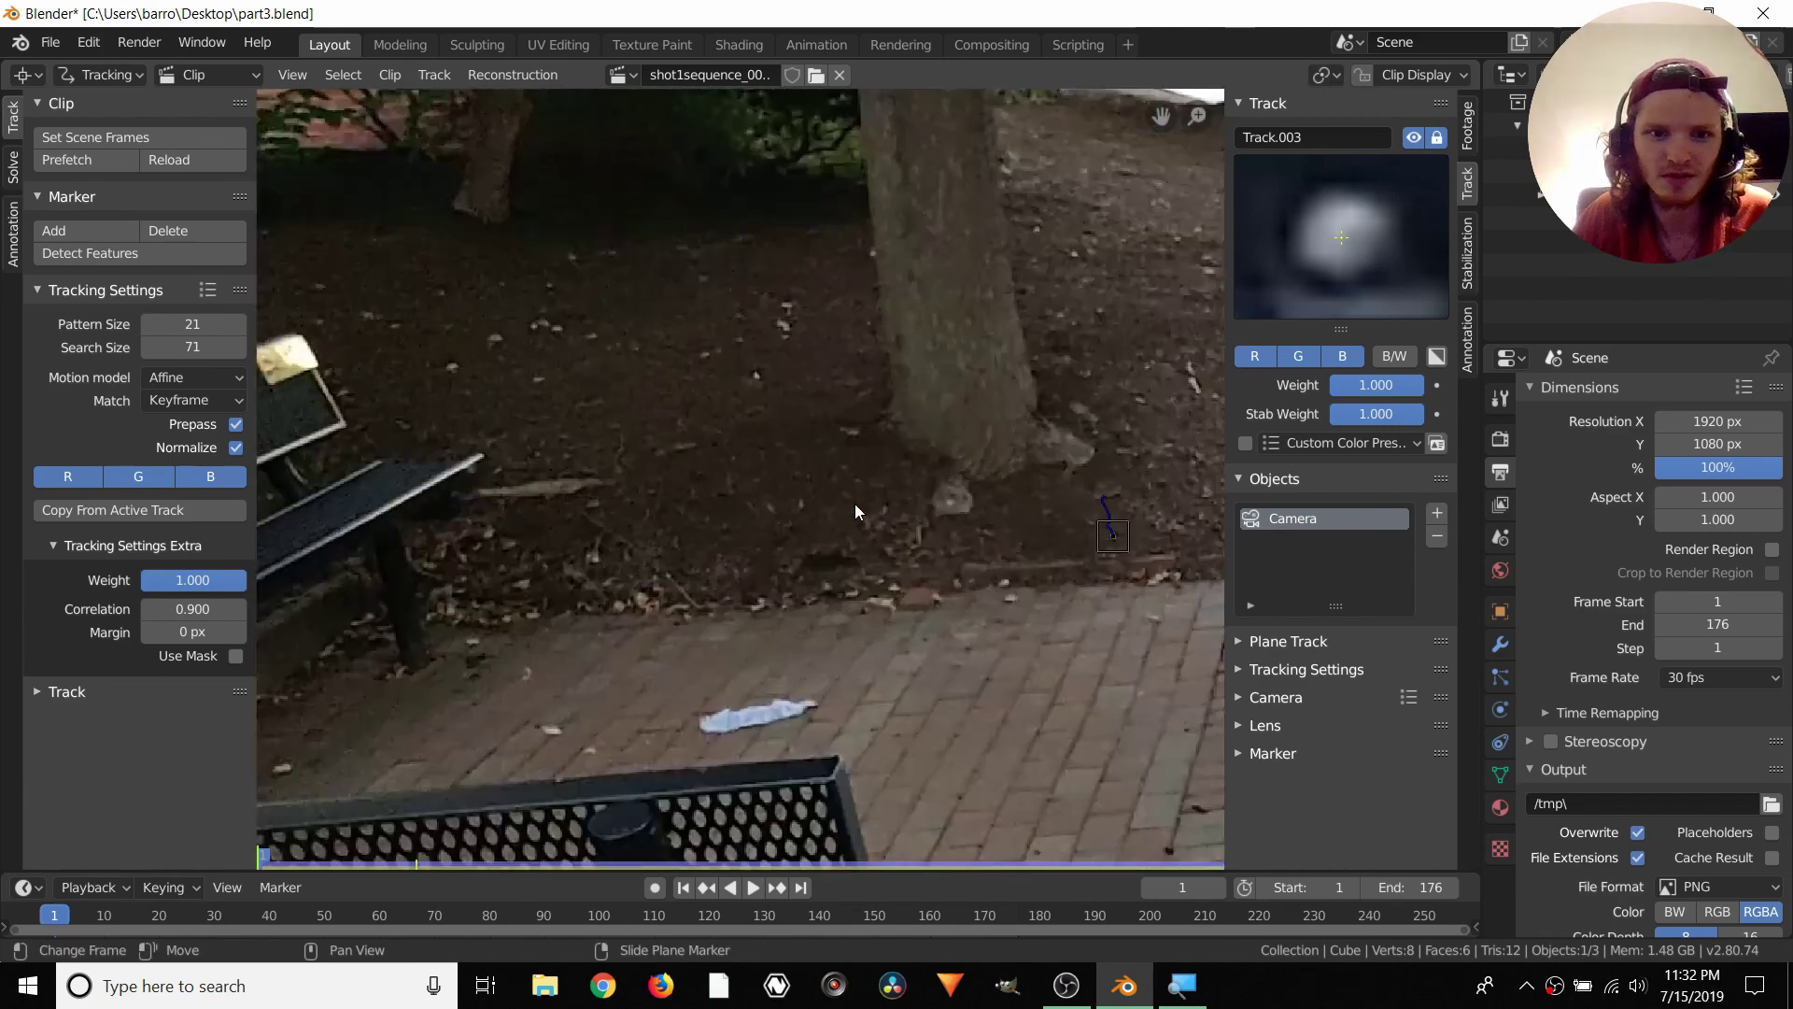
{"action": "mouse_move", "coordinate": [865, 758]}
{"action": "middle_mouse_down"}
{"action": "mouse_move", "coordinate": [749, 738]}
{"action": "mouse_move", "coordinate": [695, 802]}
{"action": "mouse_move", "coordinate": [854, 705]}
{"action": "middle_mouse_up"}
{"action": "scroll", "coordinate": [854, 714], "scroll_direction": "up", "scroll_amount": 4}
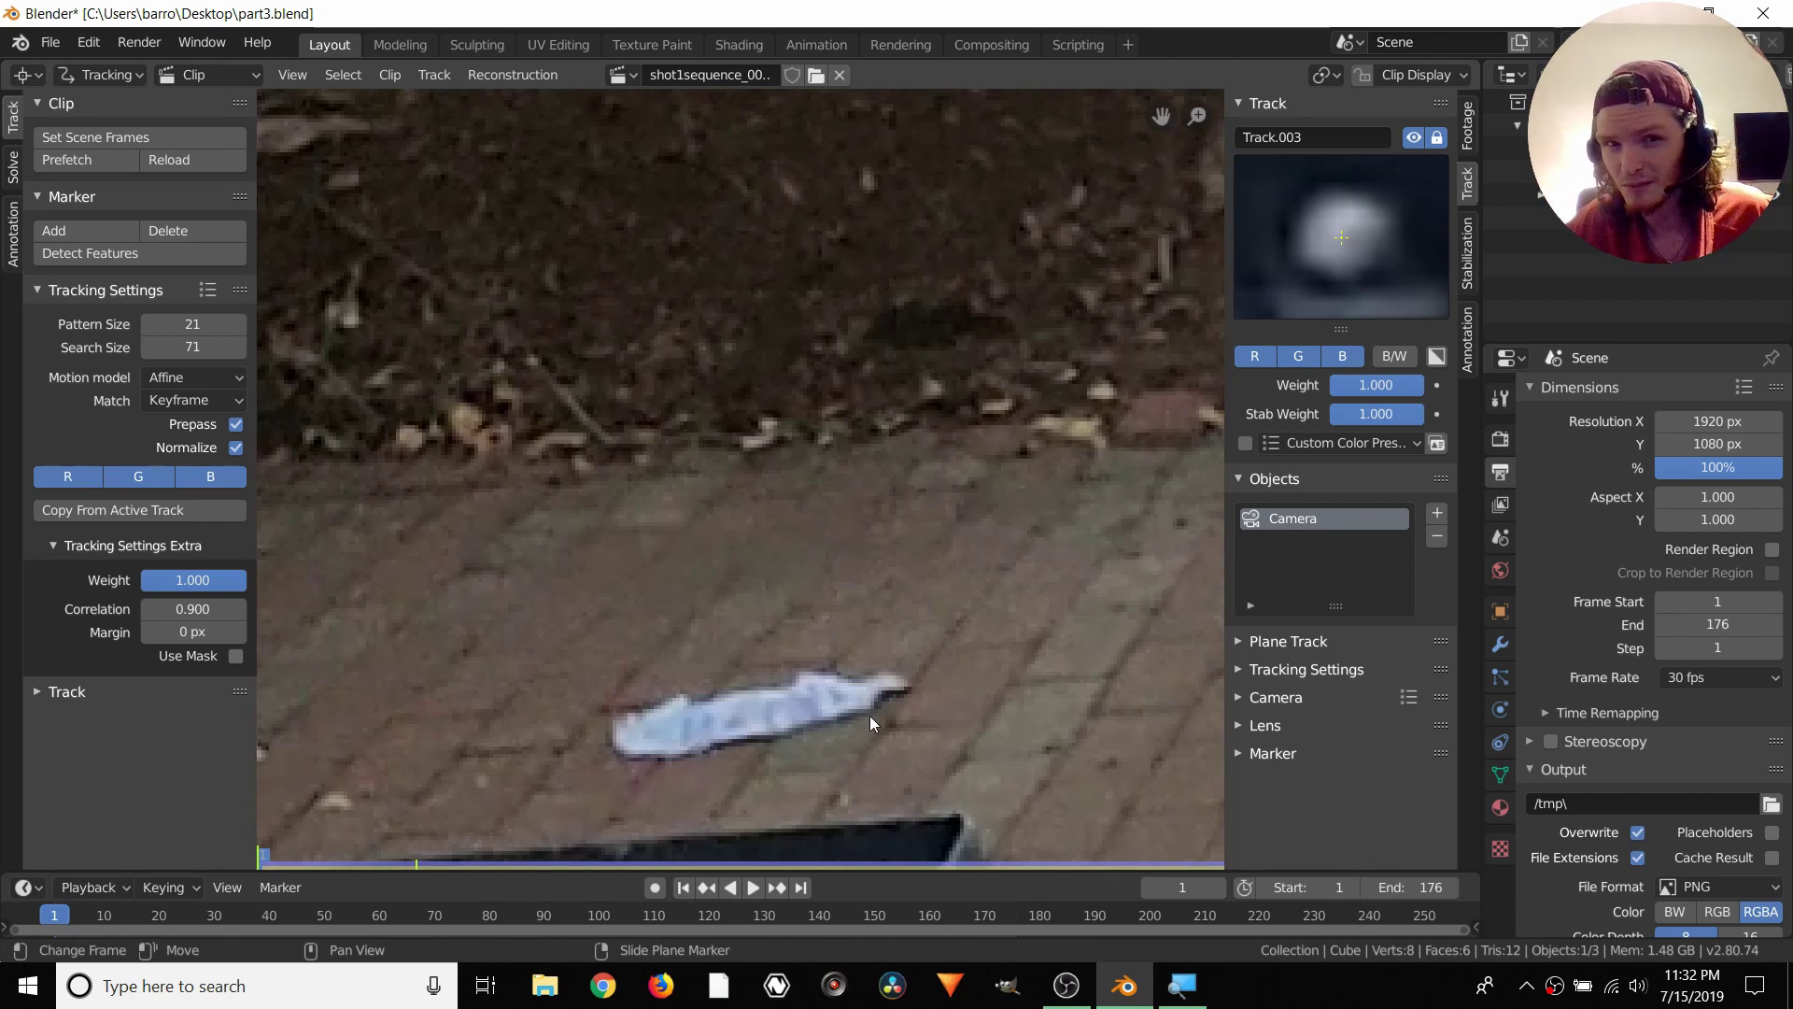
{"action": "scroll", "coordinate": [748, 383], "scroll_direction": "down", "scroll_amount": 7}
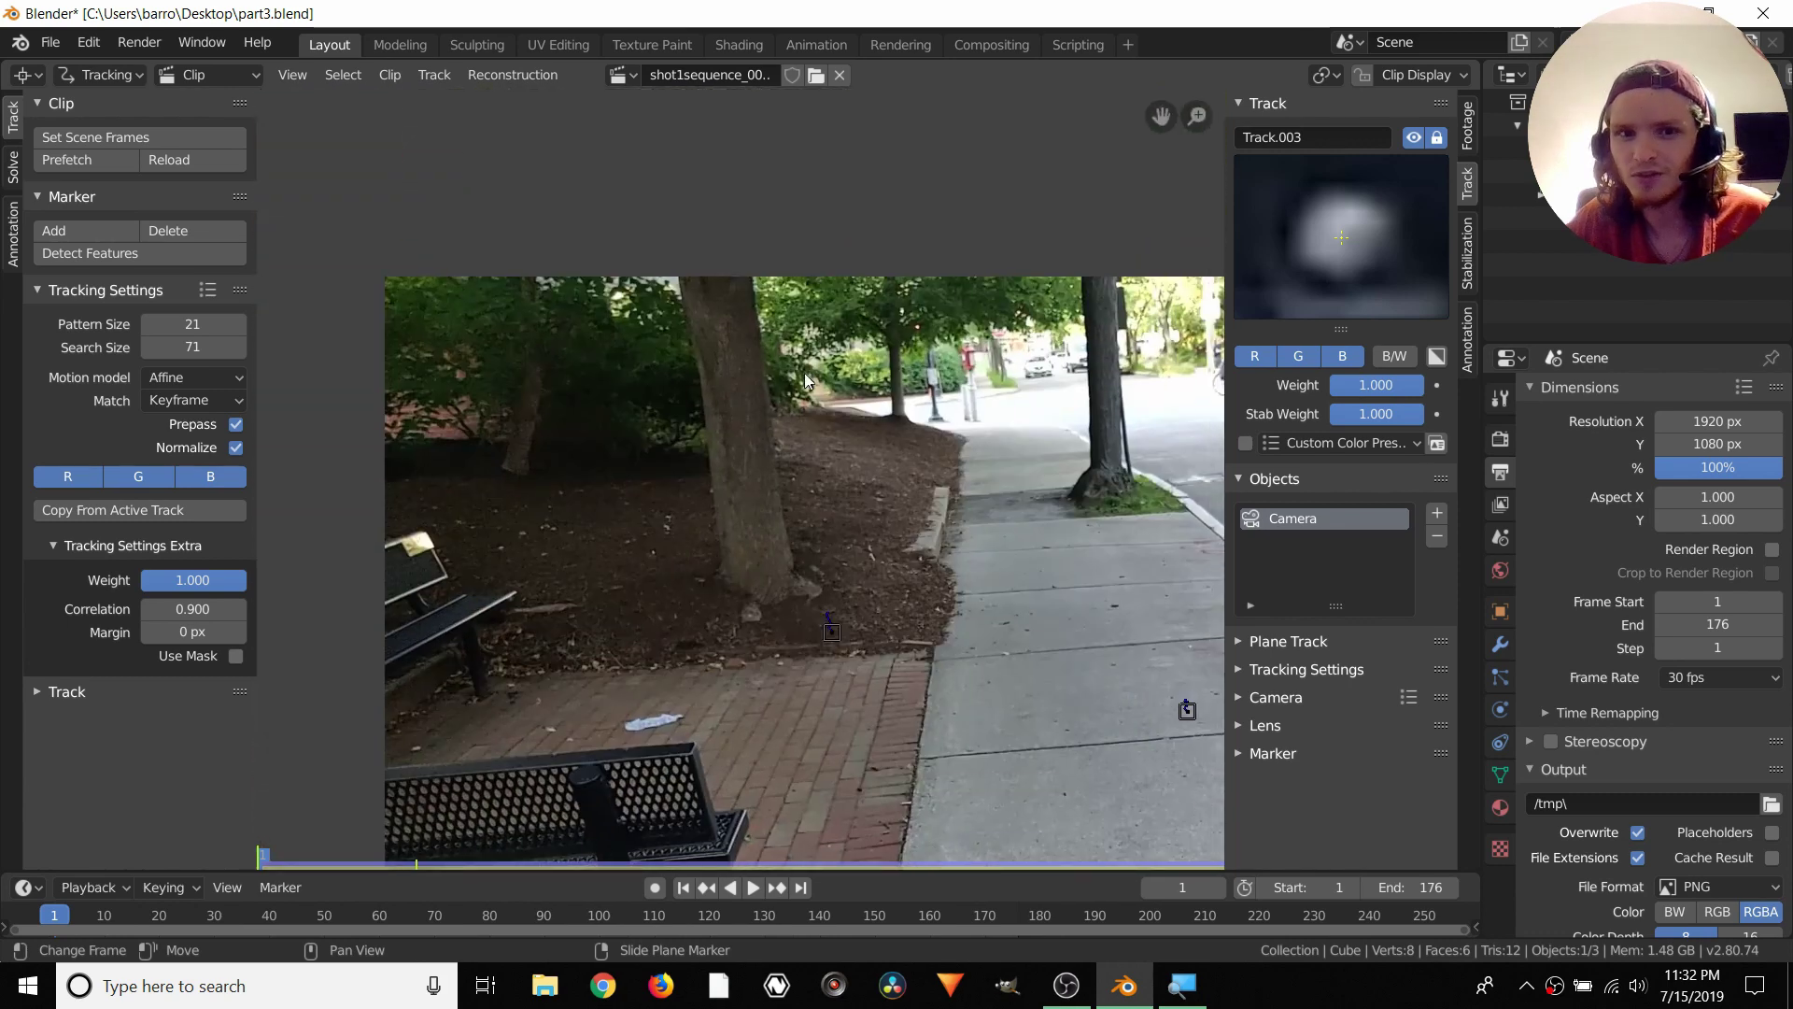
{"action": "scroll", "coordinate": [743, 669], "scroll_direction": "up", "scroll_amount": 6}
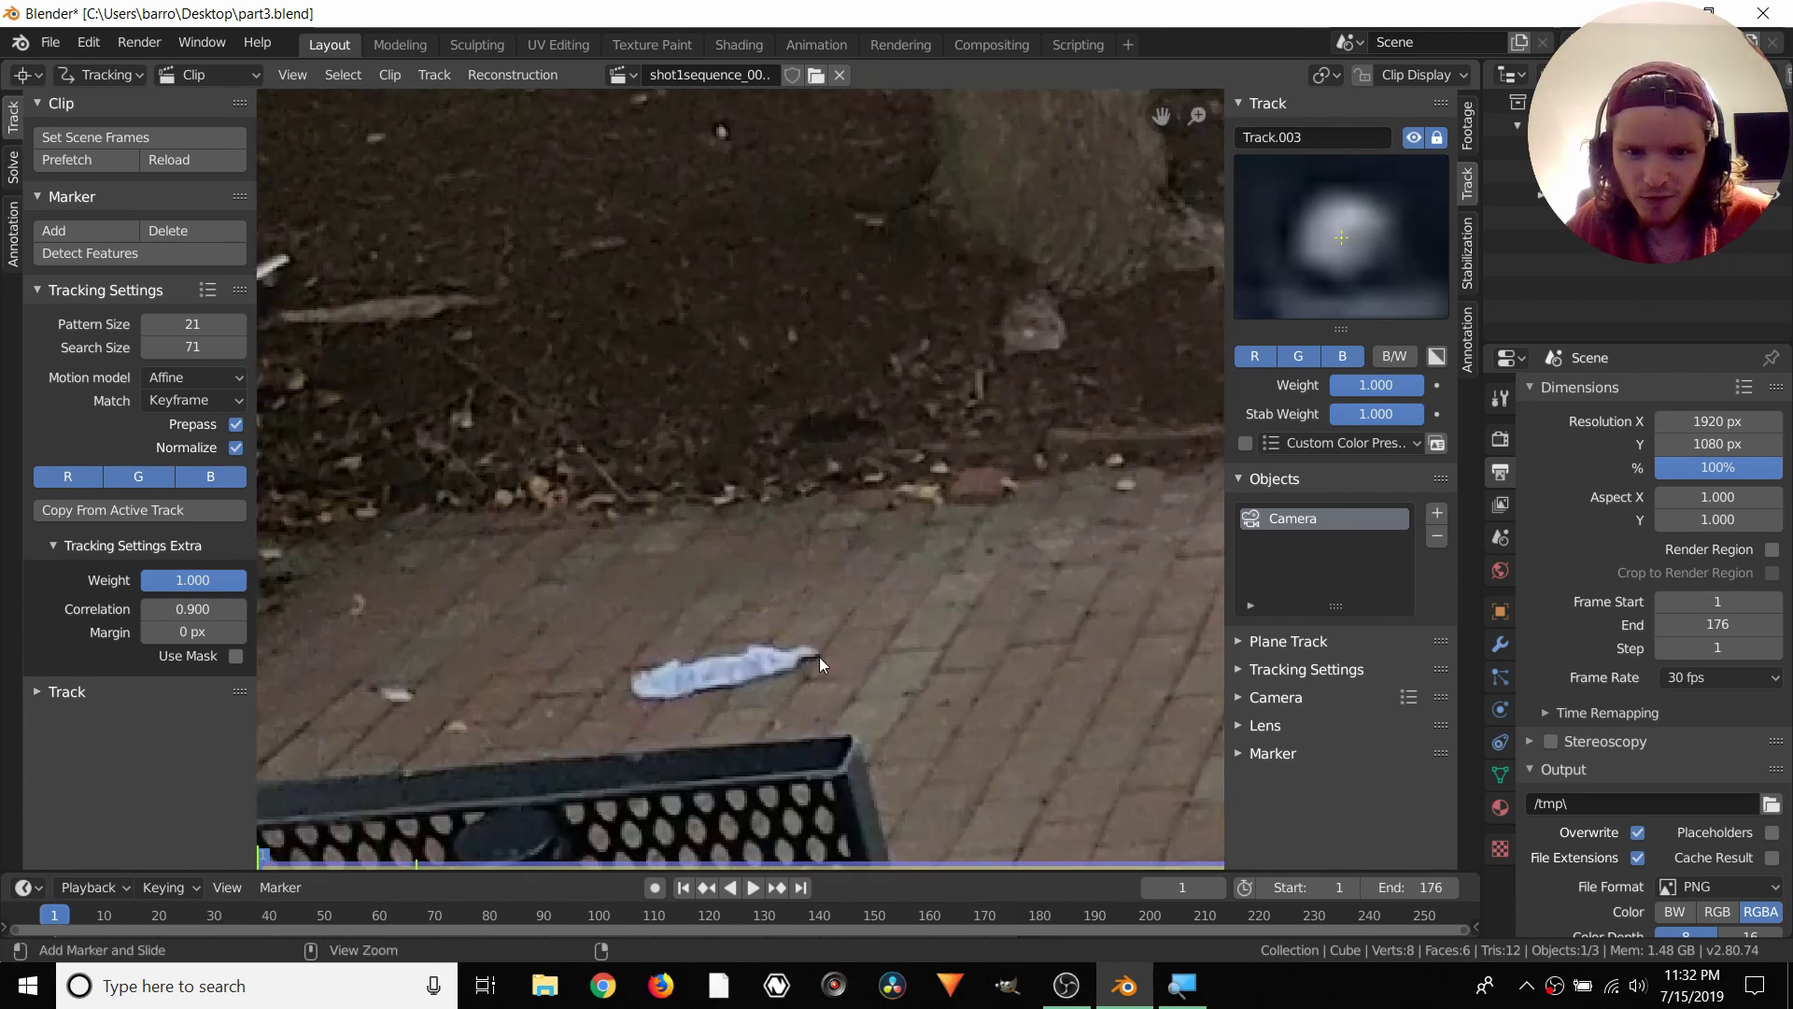
{"action": "left_click", "coordinate": [820, 654], "text": "ctrl"}
Enlarge the paper tip's marker slightly and track it forward through the footage
{"action": "scroll", "coordinate": [820, 697], "scroll_direction": "up", "scroll_amount": 2}
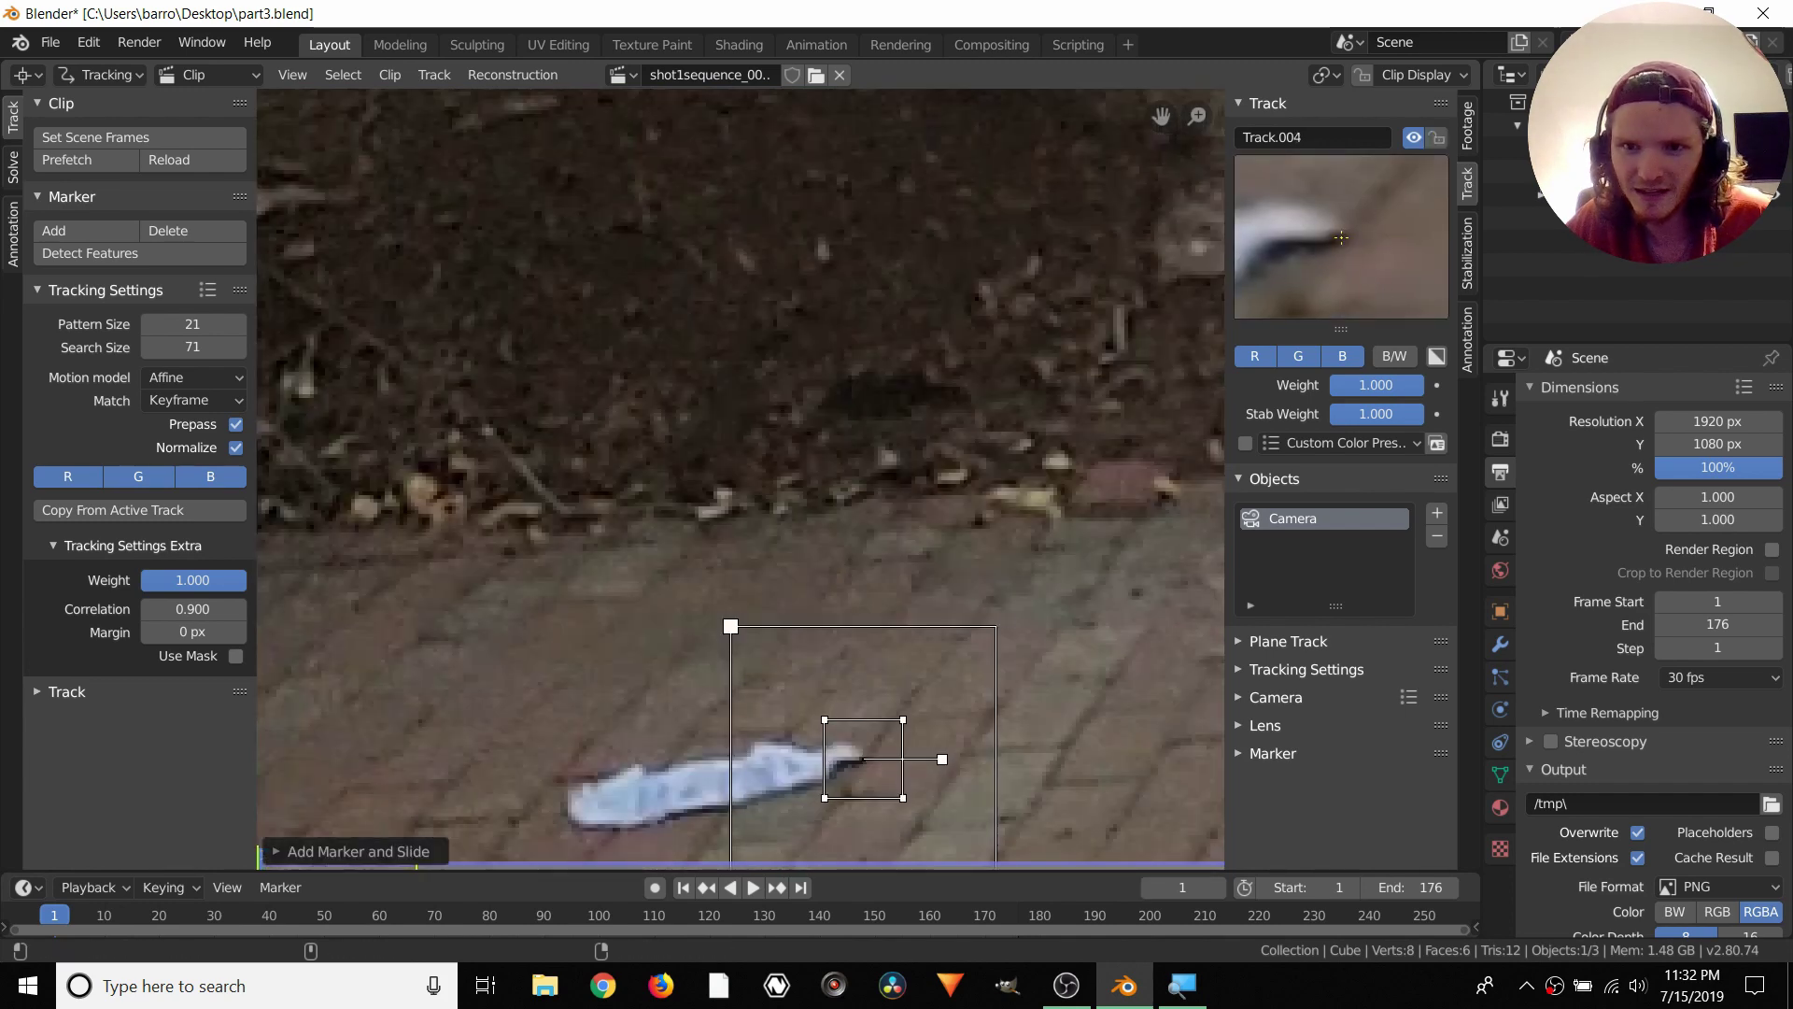
{"action": "middle_click_drag", "start_coordinate": [768, 715], "coordinate": [691, 555]}
{"action": "key", "text": "s"}
{"action": "left_click", "coordinate": [900, 515]}
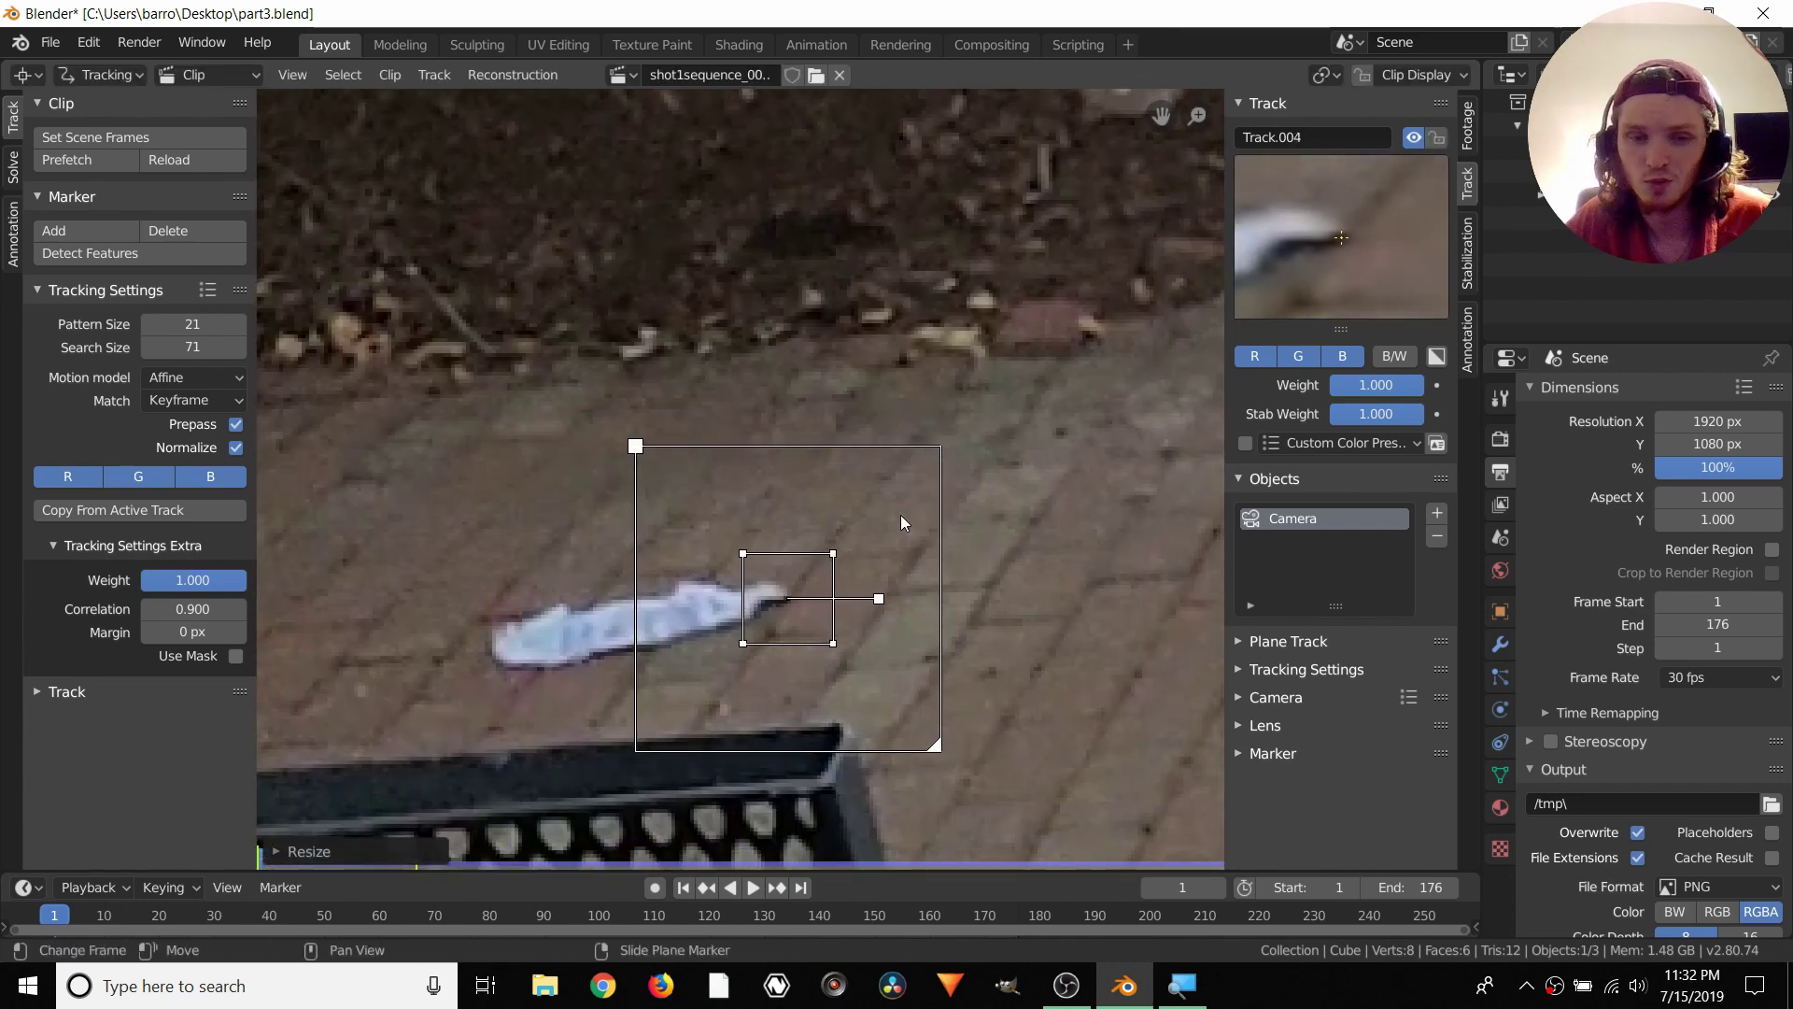
{"action": "scroll", "coordinate": [735, 473], "scroll_direction": "down", "scroll_amount": 1}
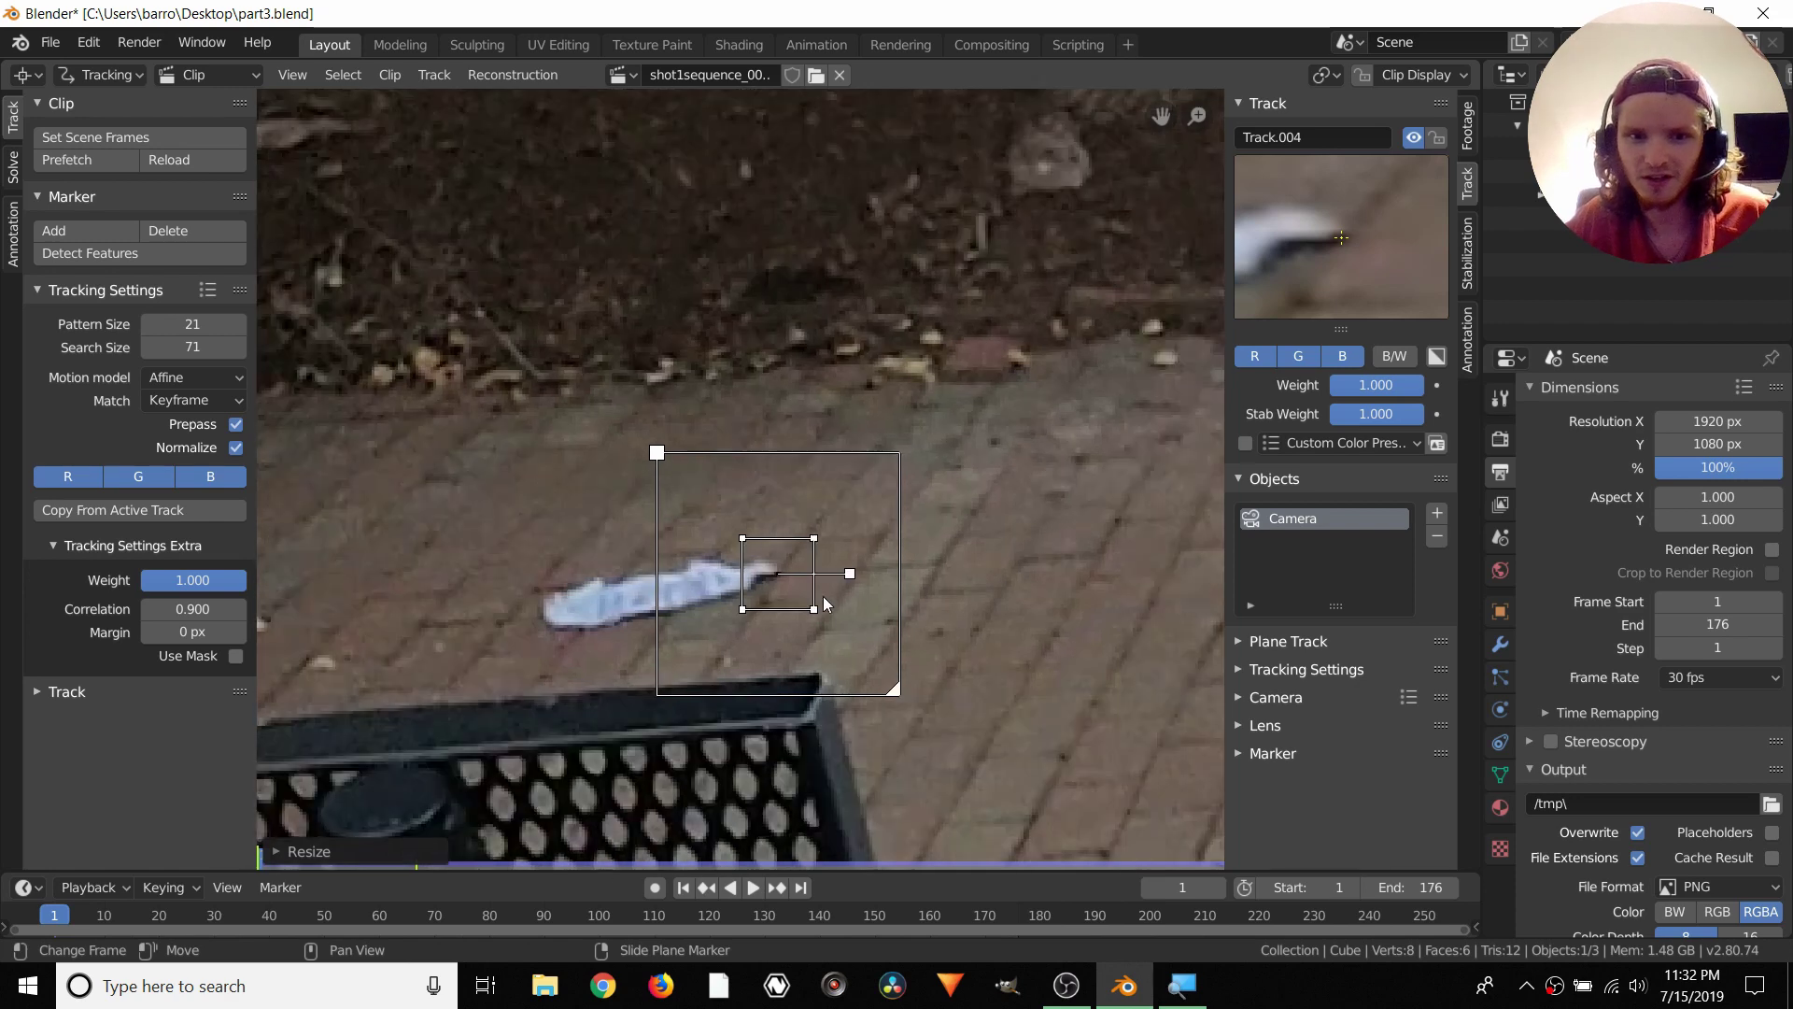
{"action": "mouse_move", "coordinate": [596, 753]}
{"action": "middle_mouse_down"}
{"action": "mouse_move", "coordinate": [532, 621]}
{"action": "mouse_move", "coordinate": [589, 485]}
{"action": "middle_mouse_up"}
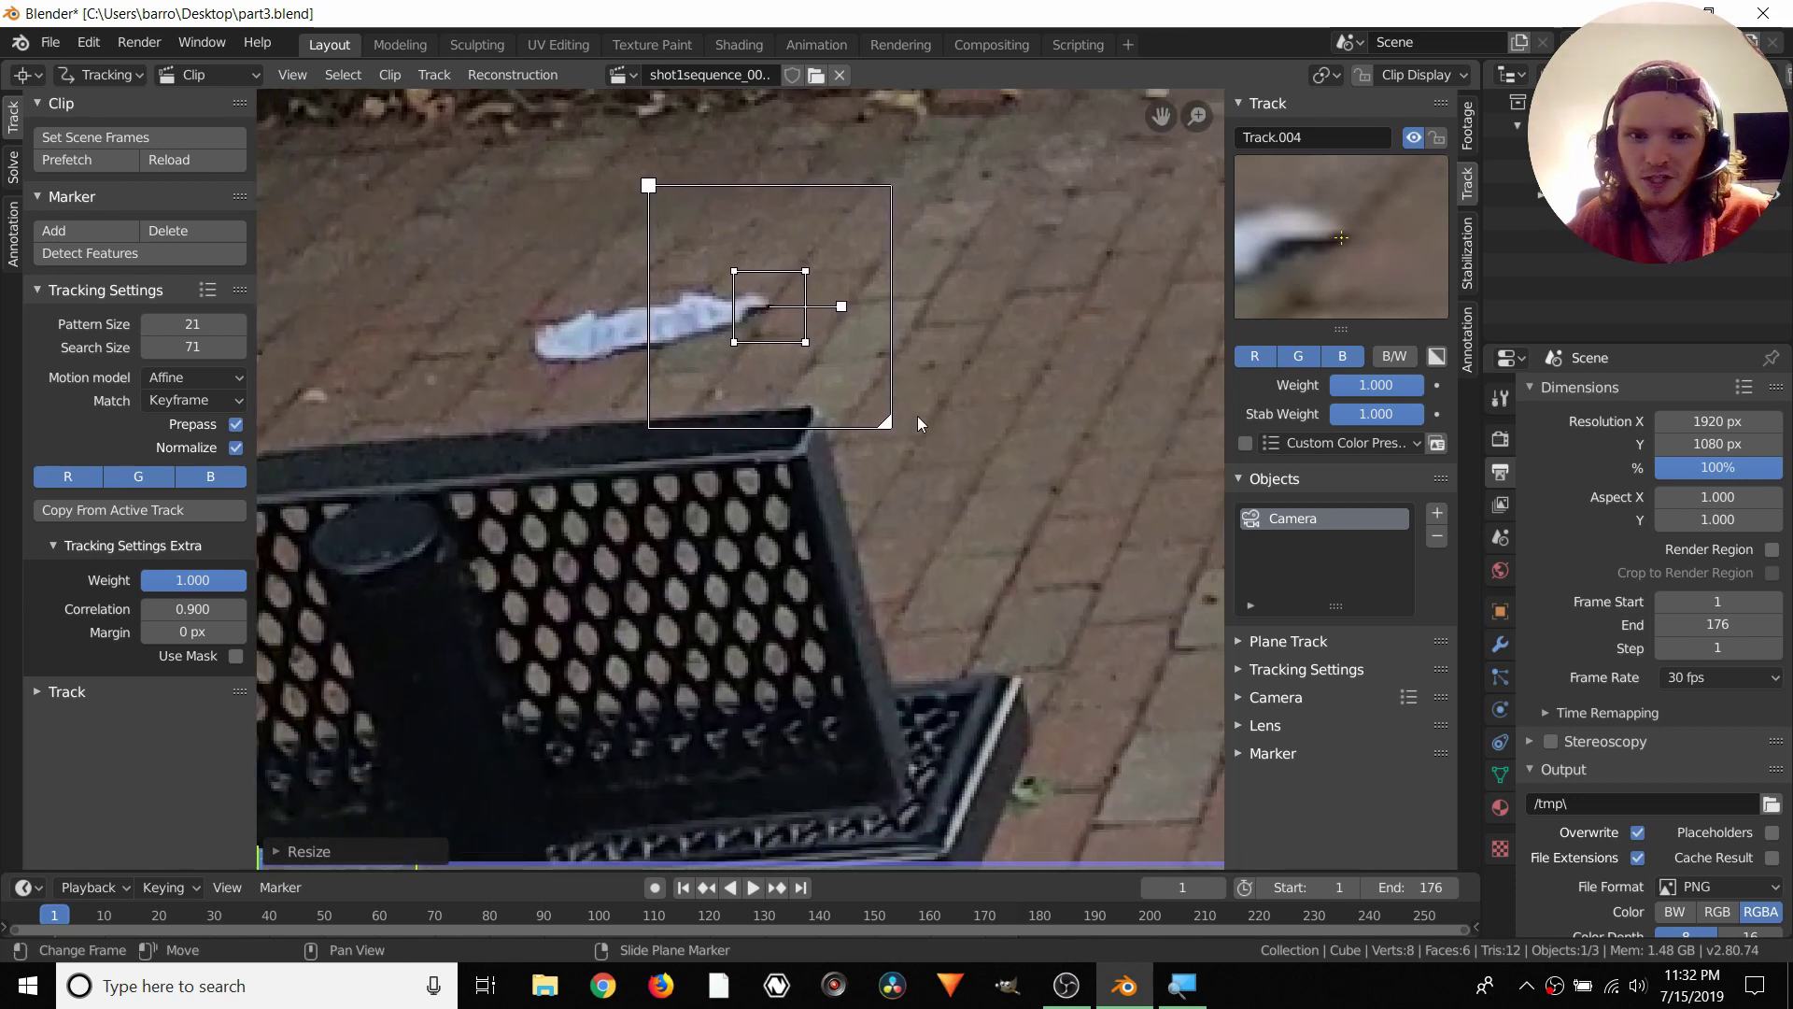
{"action": "key", "text": "ctrl+t"}
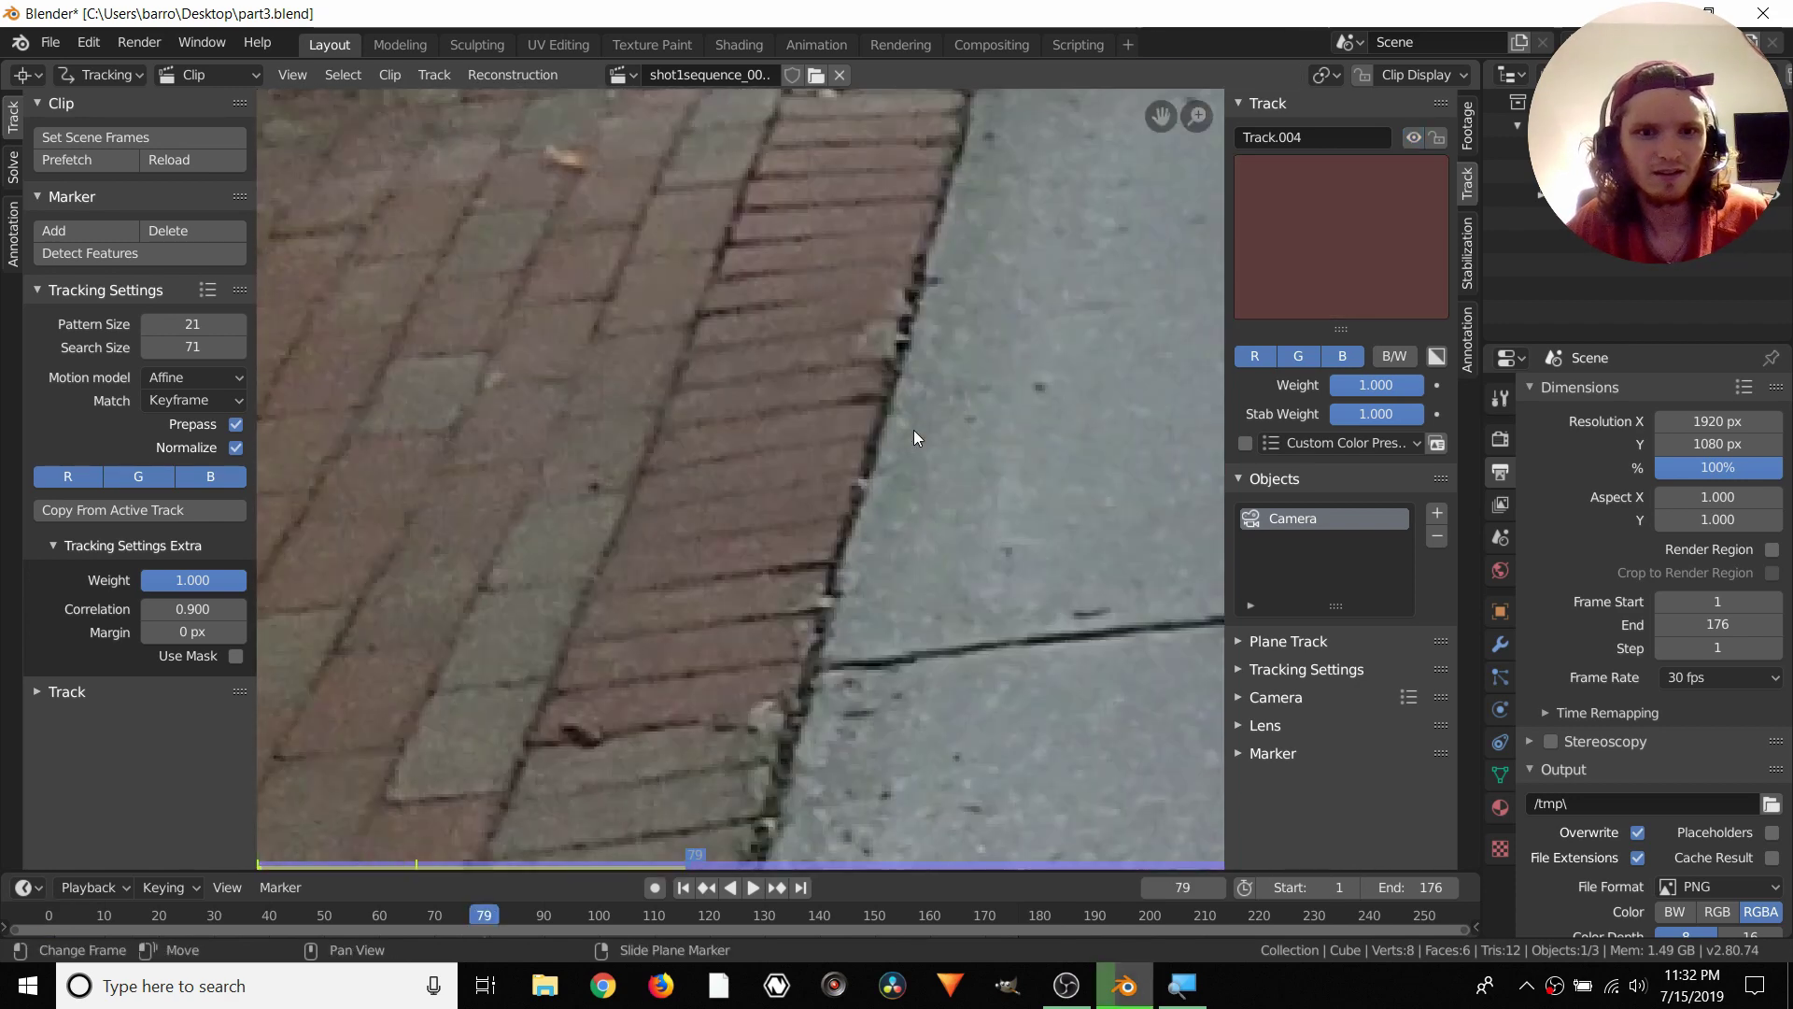
Step through the last frames of the paper tip's track around frames 77 and 78 and check the marker's position
{"action": "key", "text": "Left"}
{"action": "key", "text": "Left"}
{"action": "key", "text": "Left"}
{"action": "key", "text": "Left"}
{"action": "key", "text": "Left"}
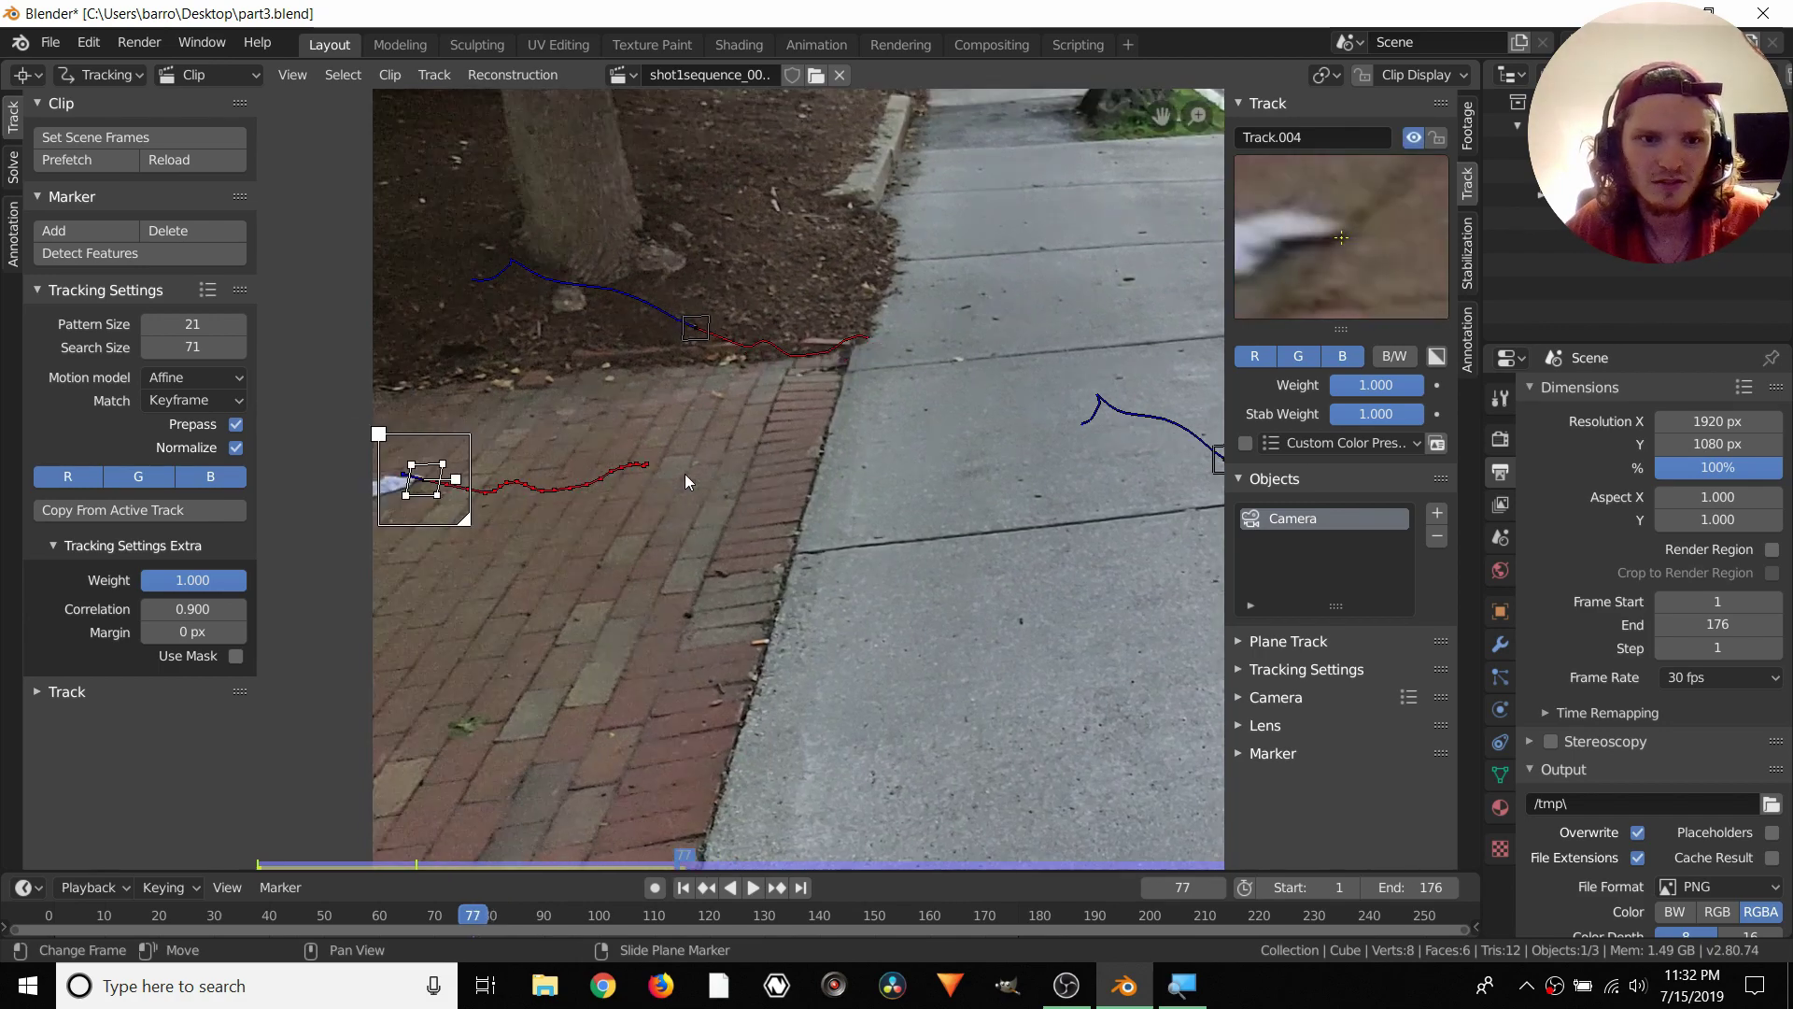
{"action": "key", "text": "Right"}
{"action": "key", "text": "Right"}
{"action": "key", "text": "Right"}
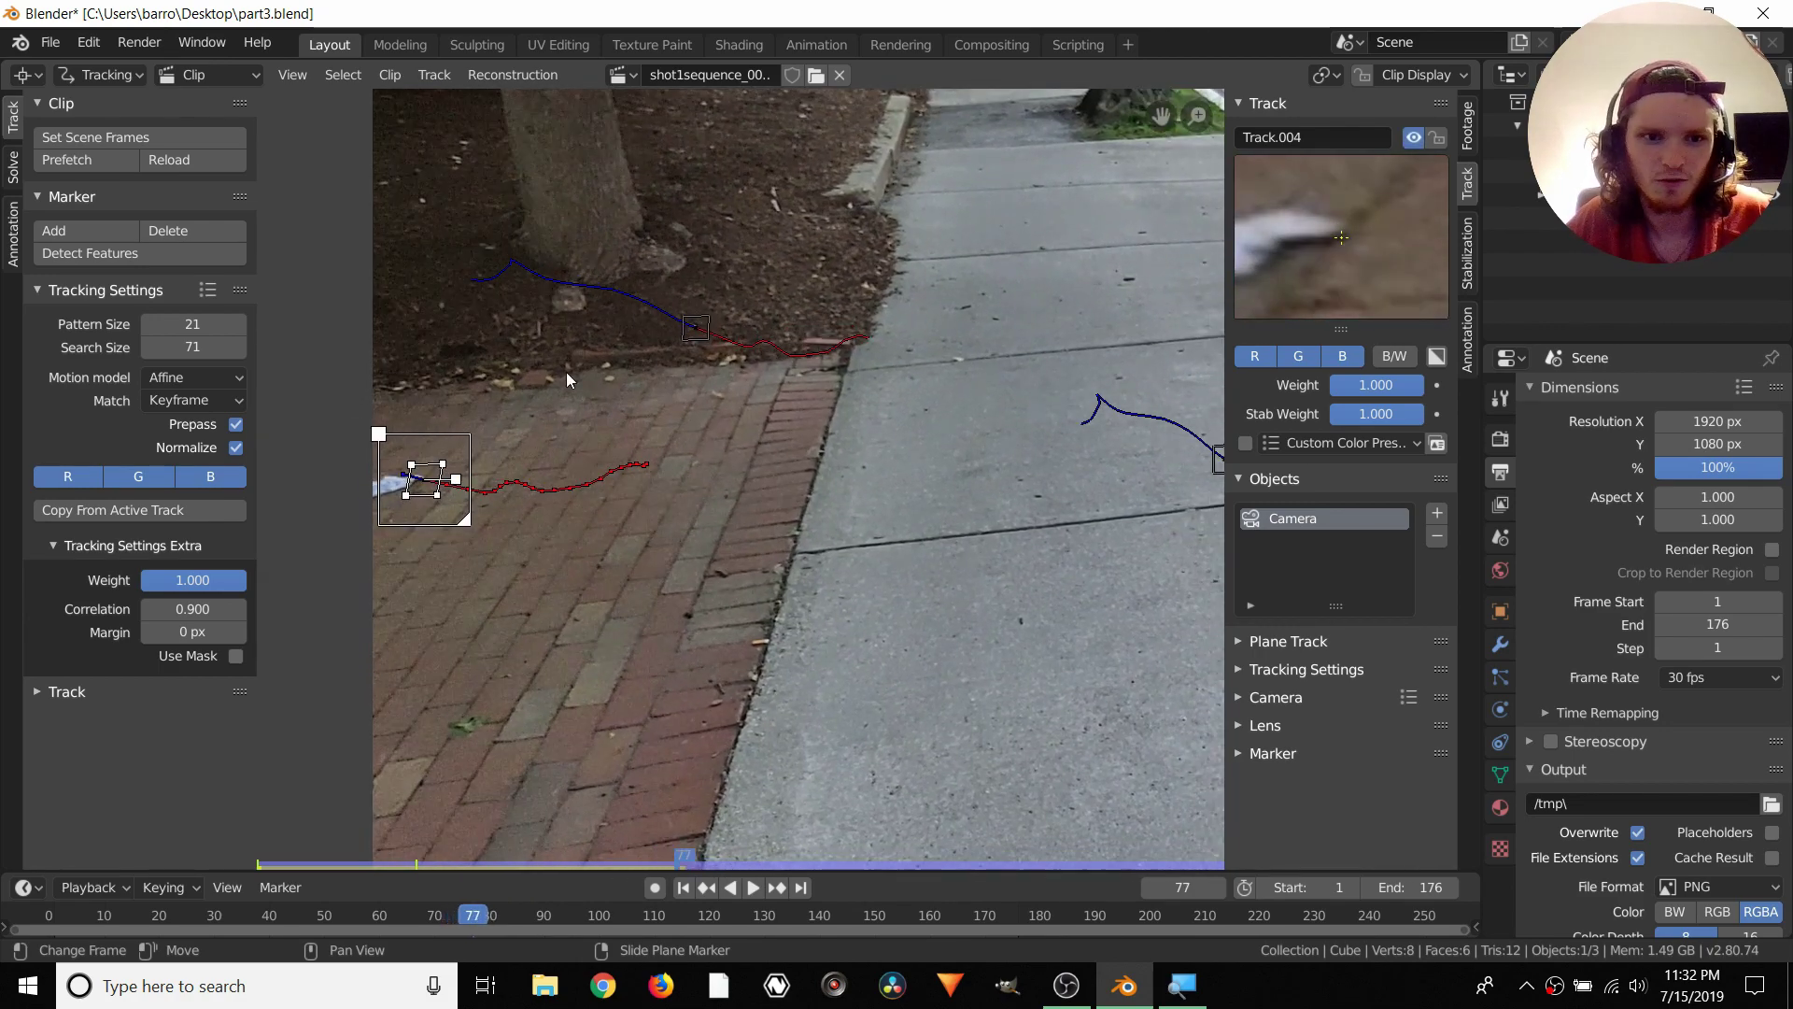
{"action": "middle_click_drag", "start_coordinate": [566, 371], "coordinate": [717, 344]}
{"action": "scroll", "coordinate": [643, 406], "scroll_direction": "up", "scroll_amount": 2}
{"action": "key", "text": "Right"}
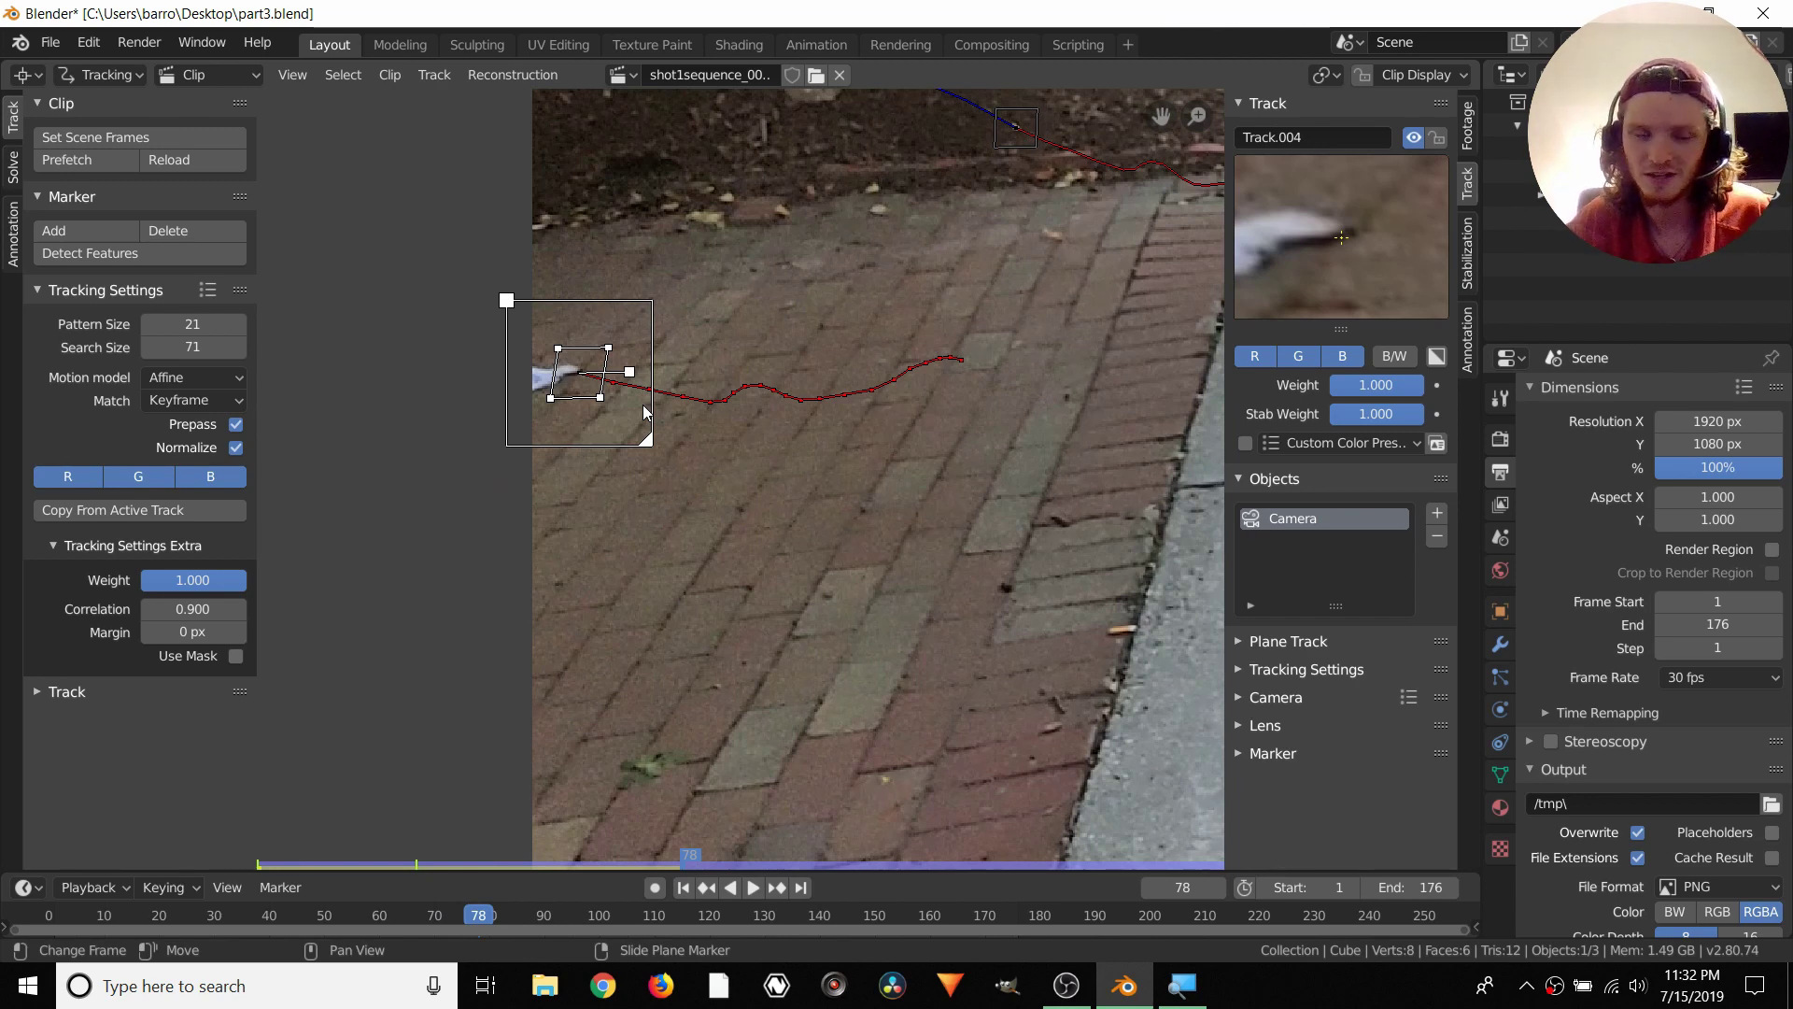
{"action": "middle_click_drag", "start_coordinate": [644, 411], "coordinate": [890, 588]}
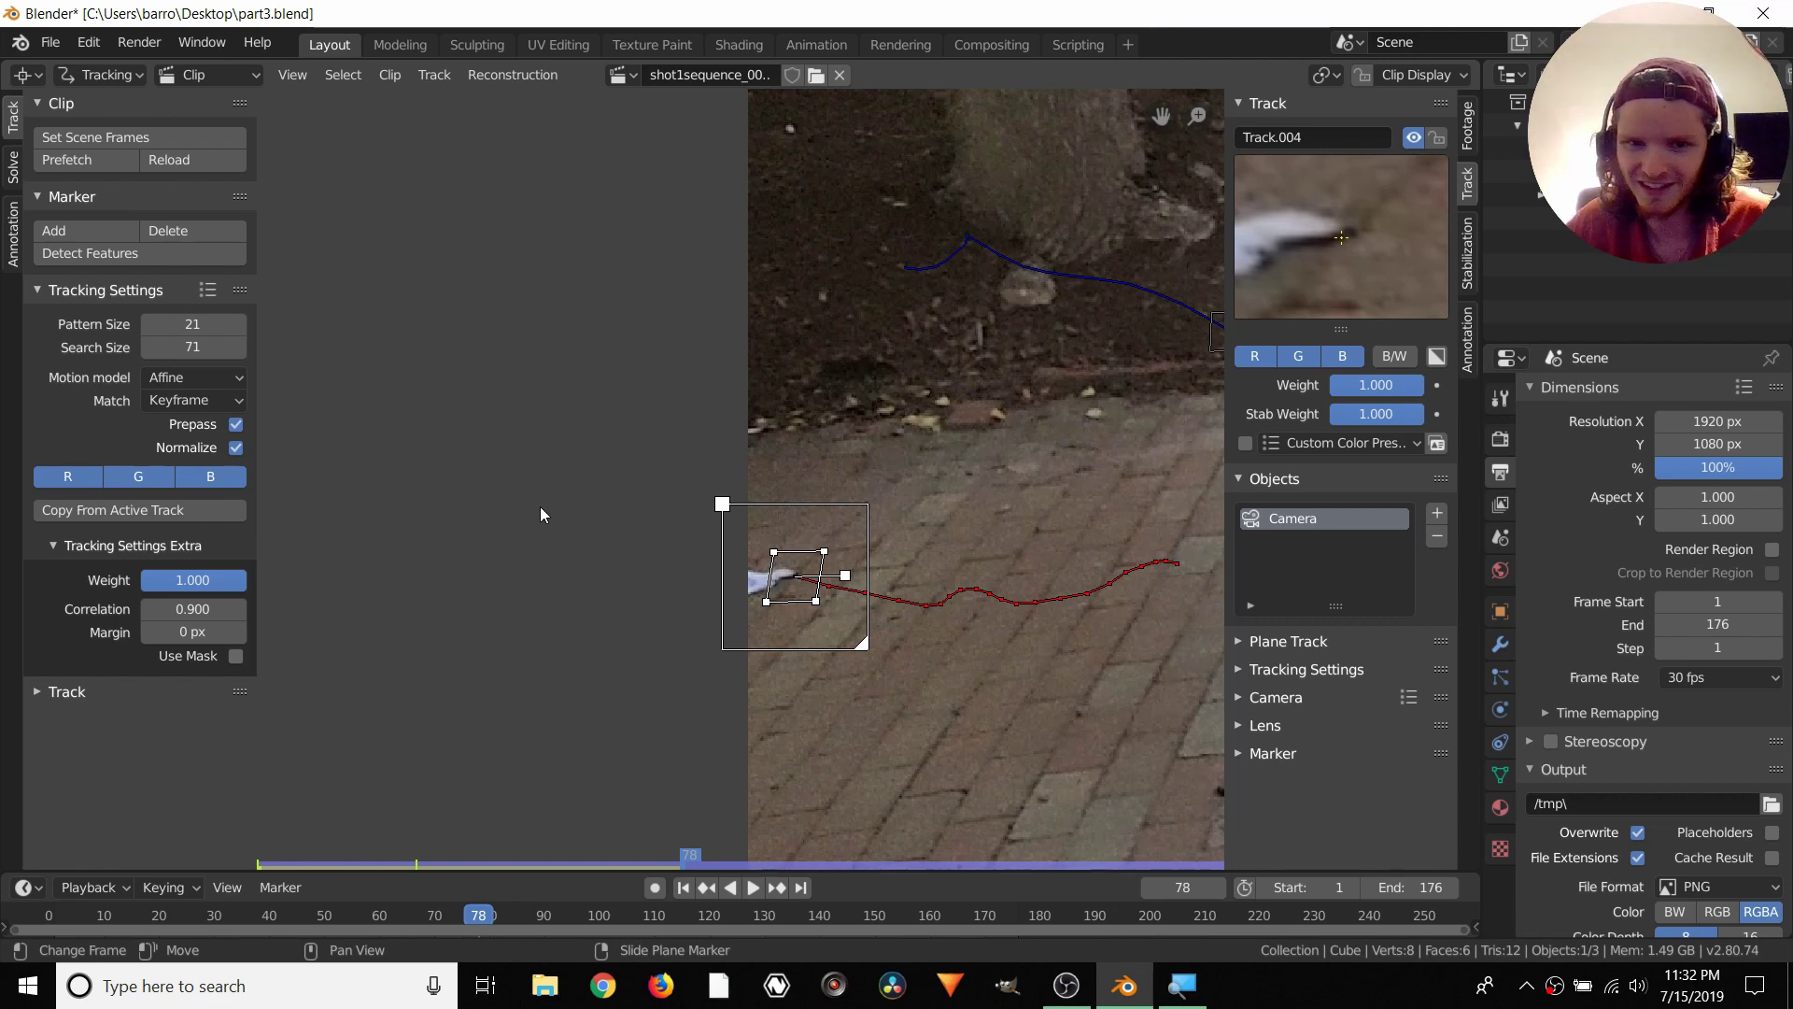
{"action": "scroll", "coordinate": [851, 600], "scroll_direction": "up", "scroll_amount": 3}
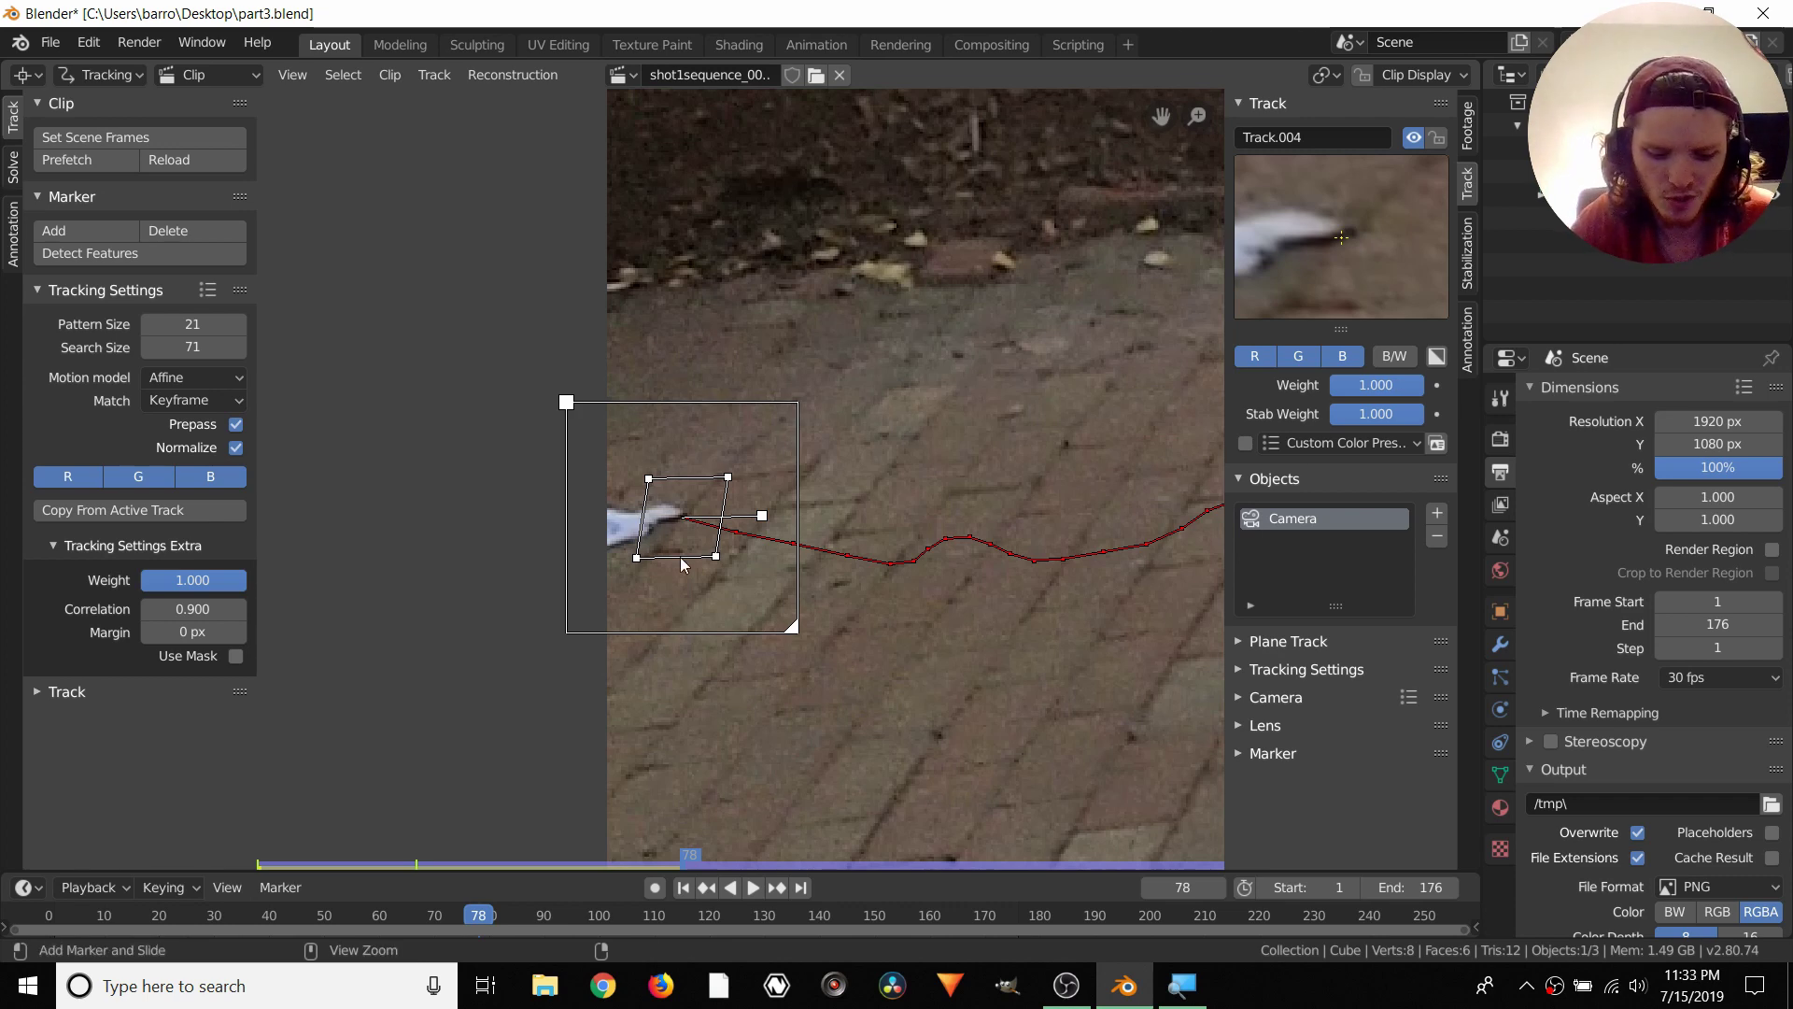
Lock the paper tip's track against changes and return to the first frame
{"action": "key", "text": "ctrl+l"}
{"action": "key", "text": "shift+Left"}
{"action": "scroll", "coordinate": [680, 555], "scroll_direction": "down", "scroll_amount": 8}
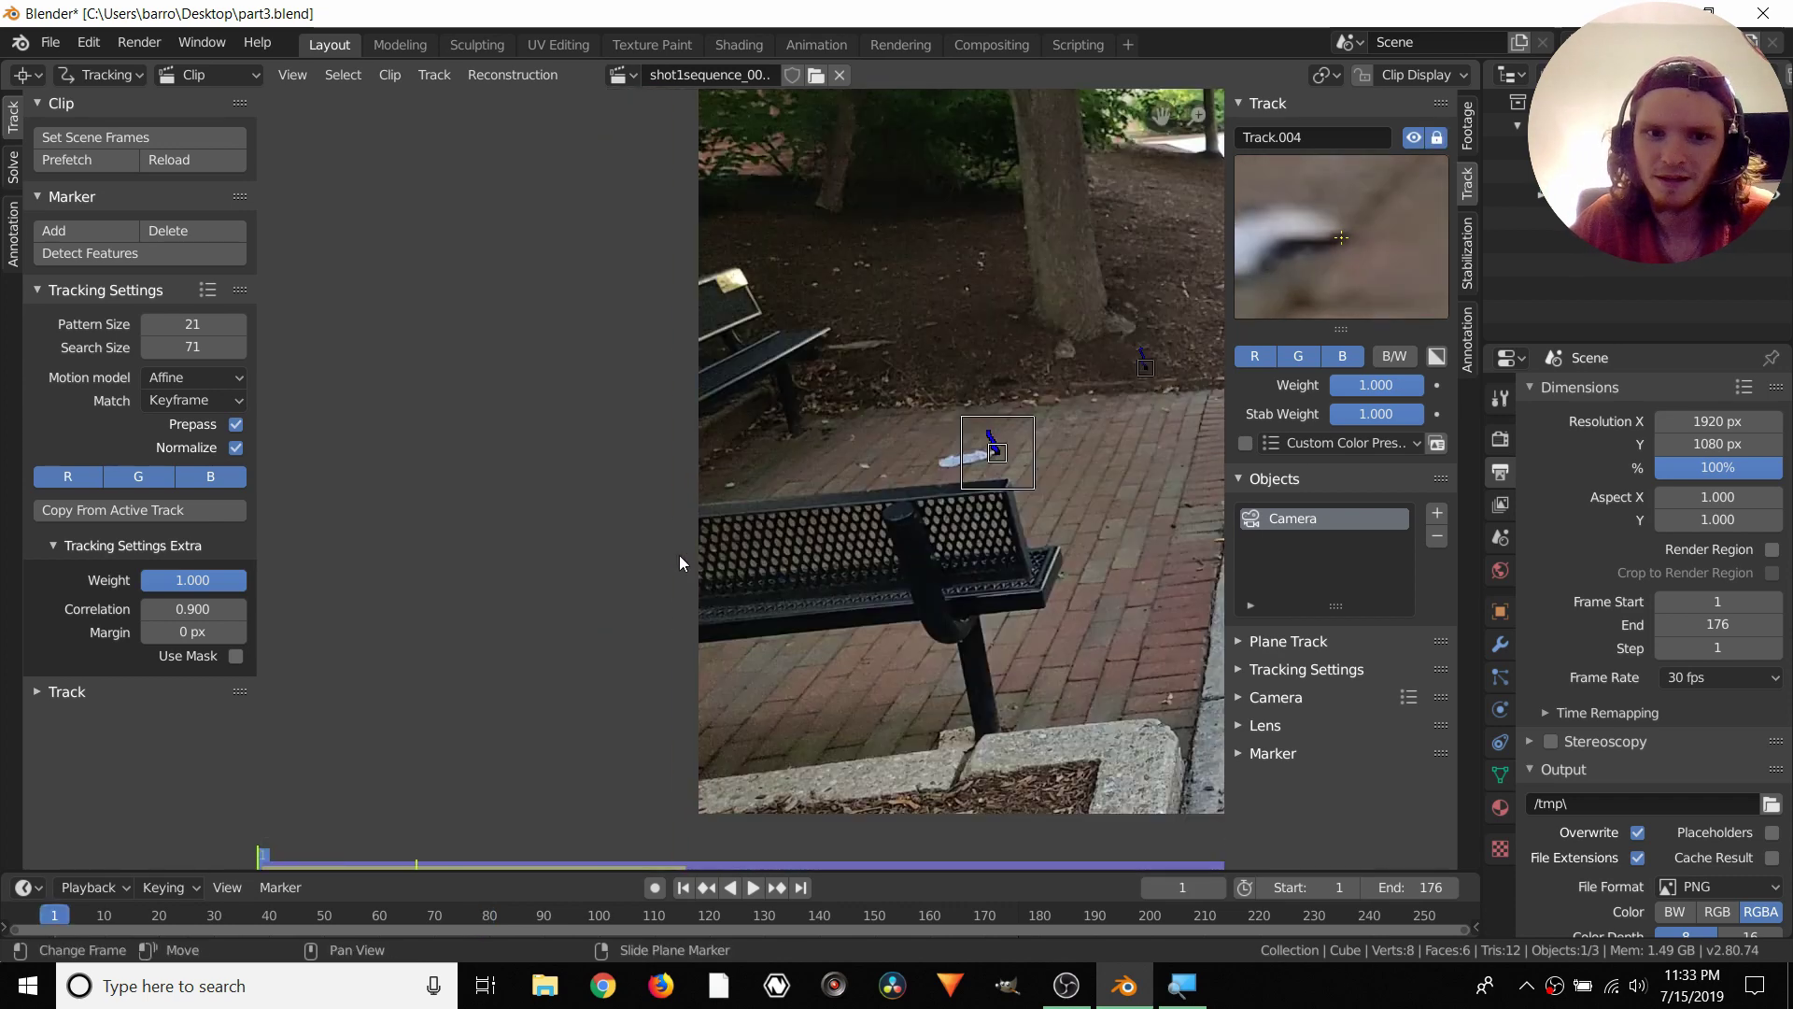
Place a tracking marker on the bark of the large tree trunk and enlarge it
{"action": "scroll", "coordinate": [743, 398], "scroll_direction": "up", "scroll_amount": 6}
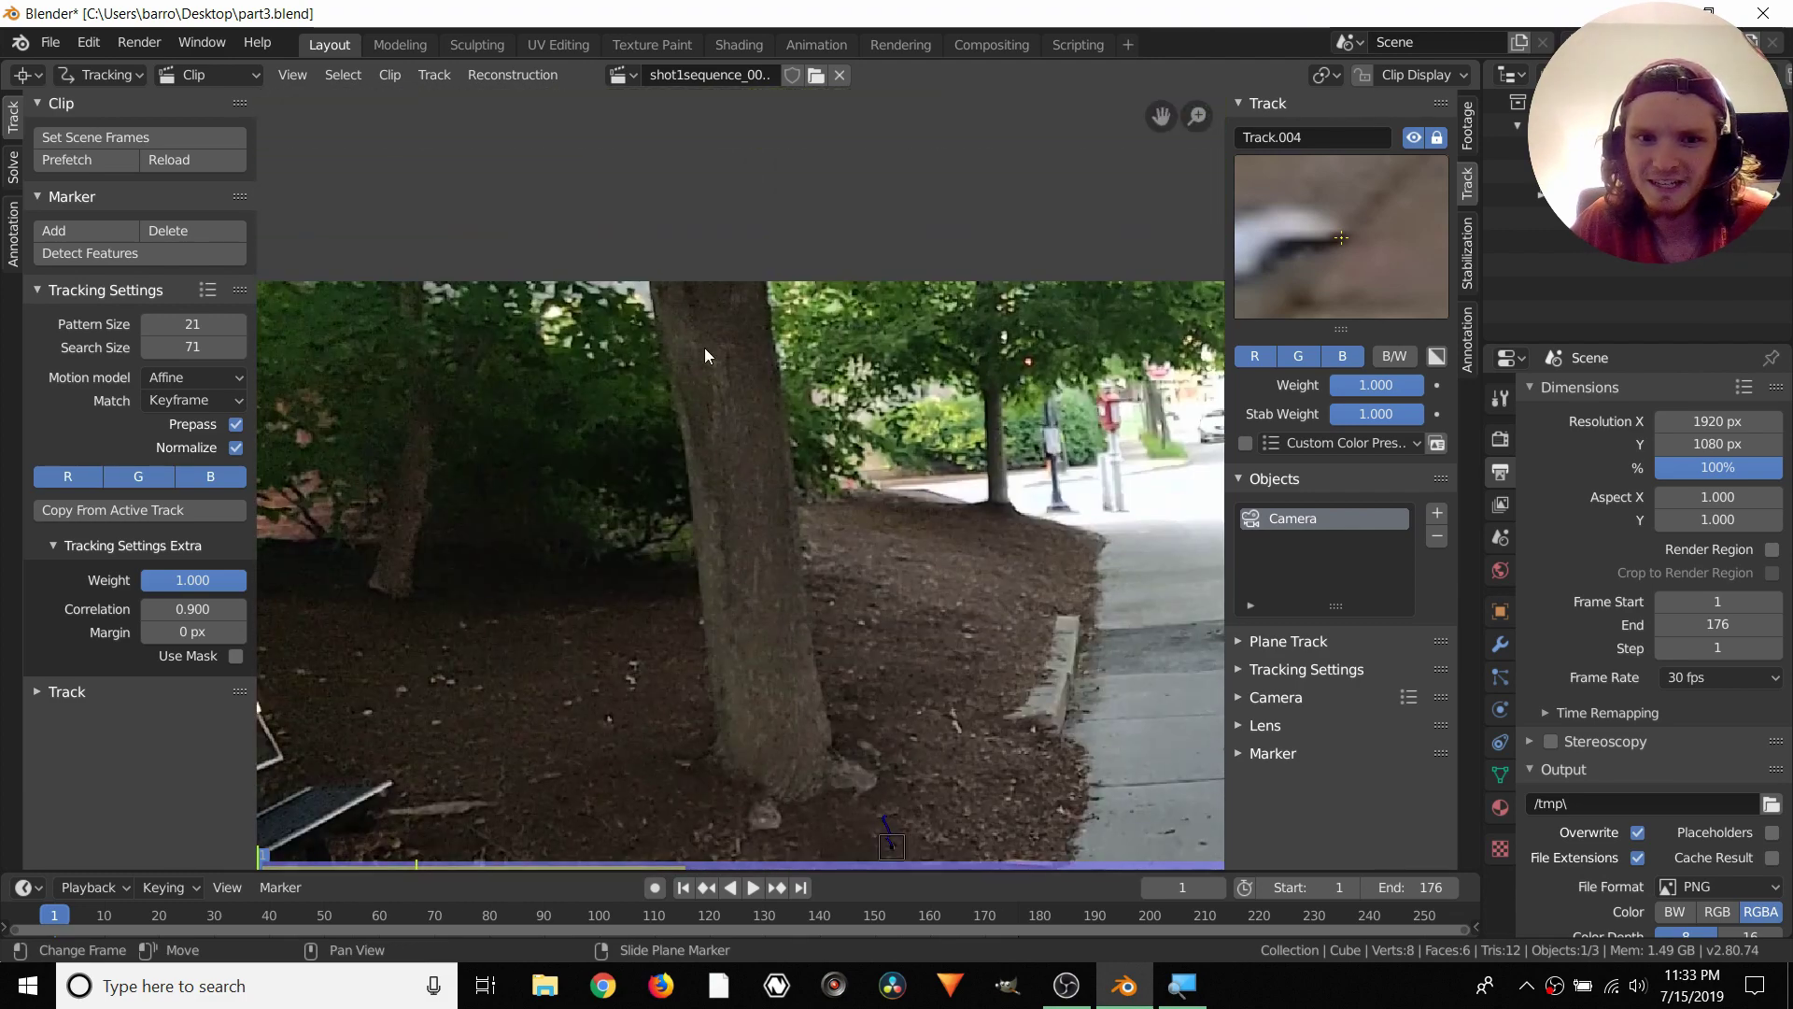
{"action": "scroll", "coordinate": [745, 467], "scroll_direction": "up", "scroll_amount": 4}
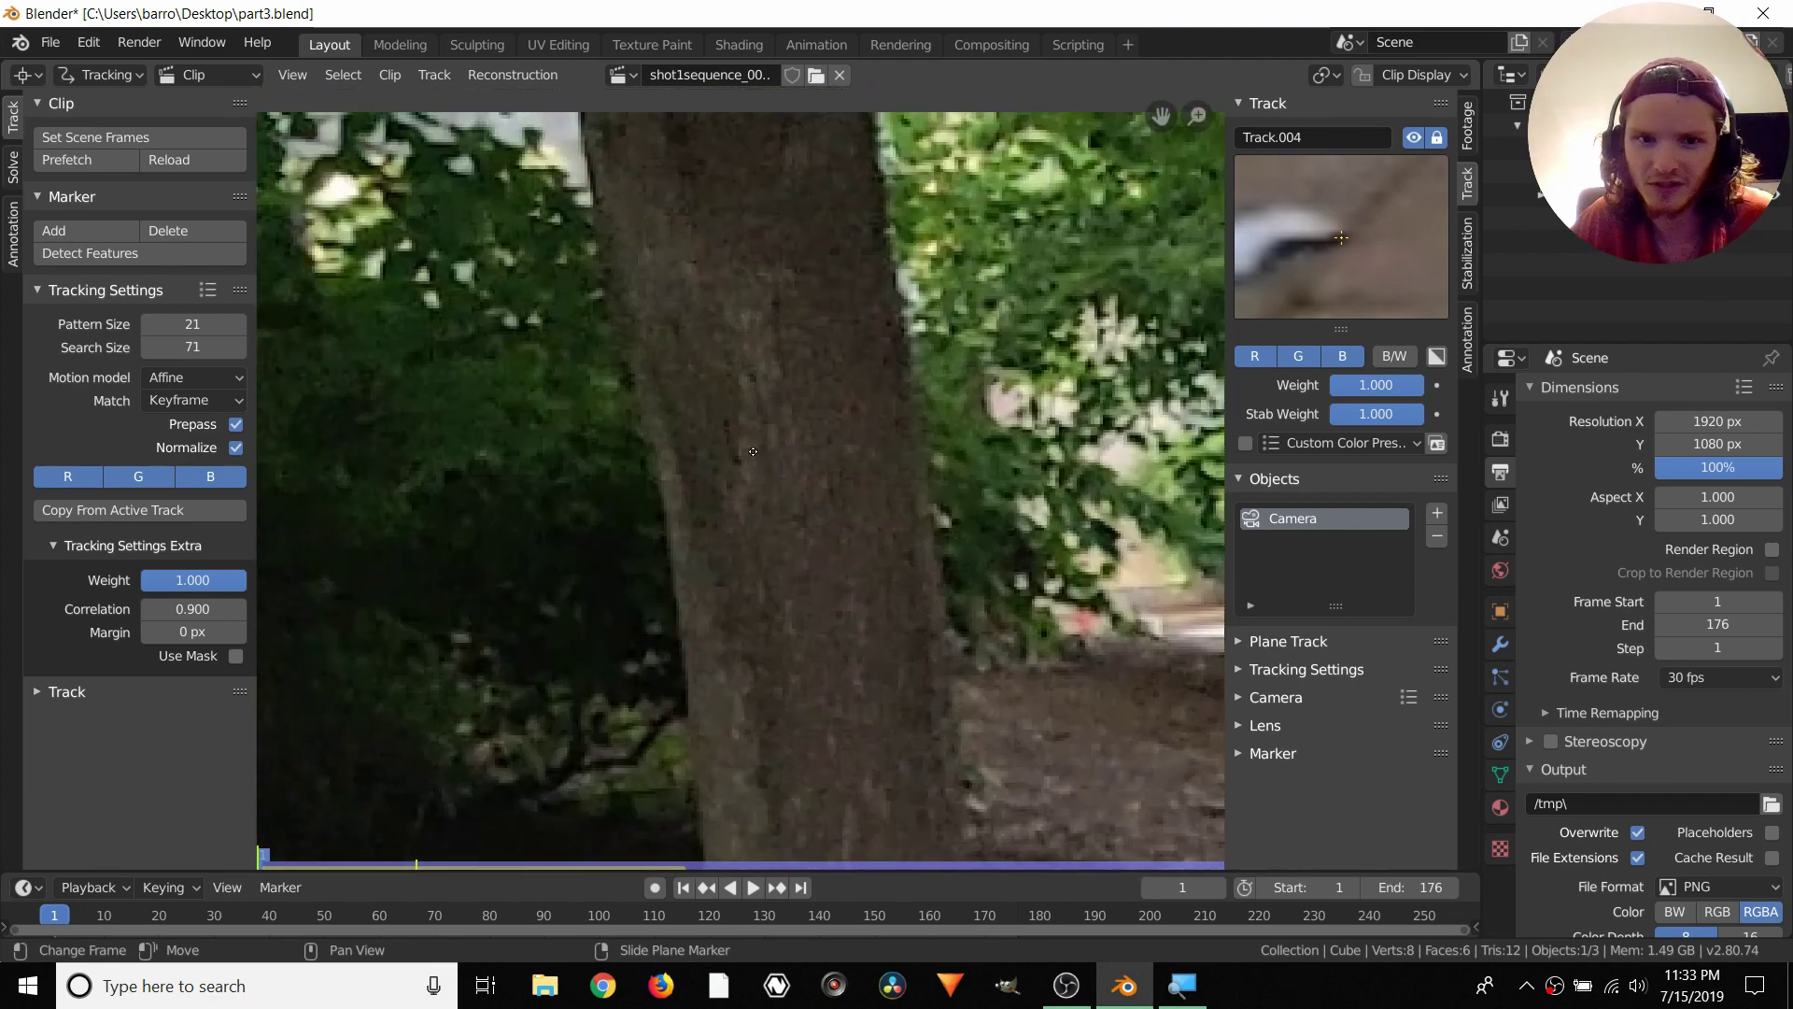
{"action": "left_click", "coordinate": [775, 305], "text": "ctrl"}
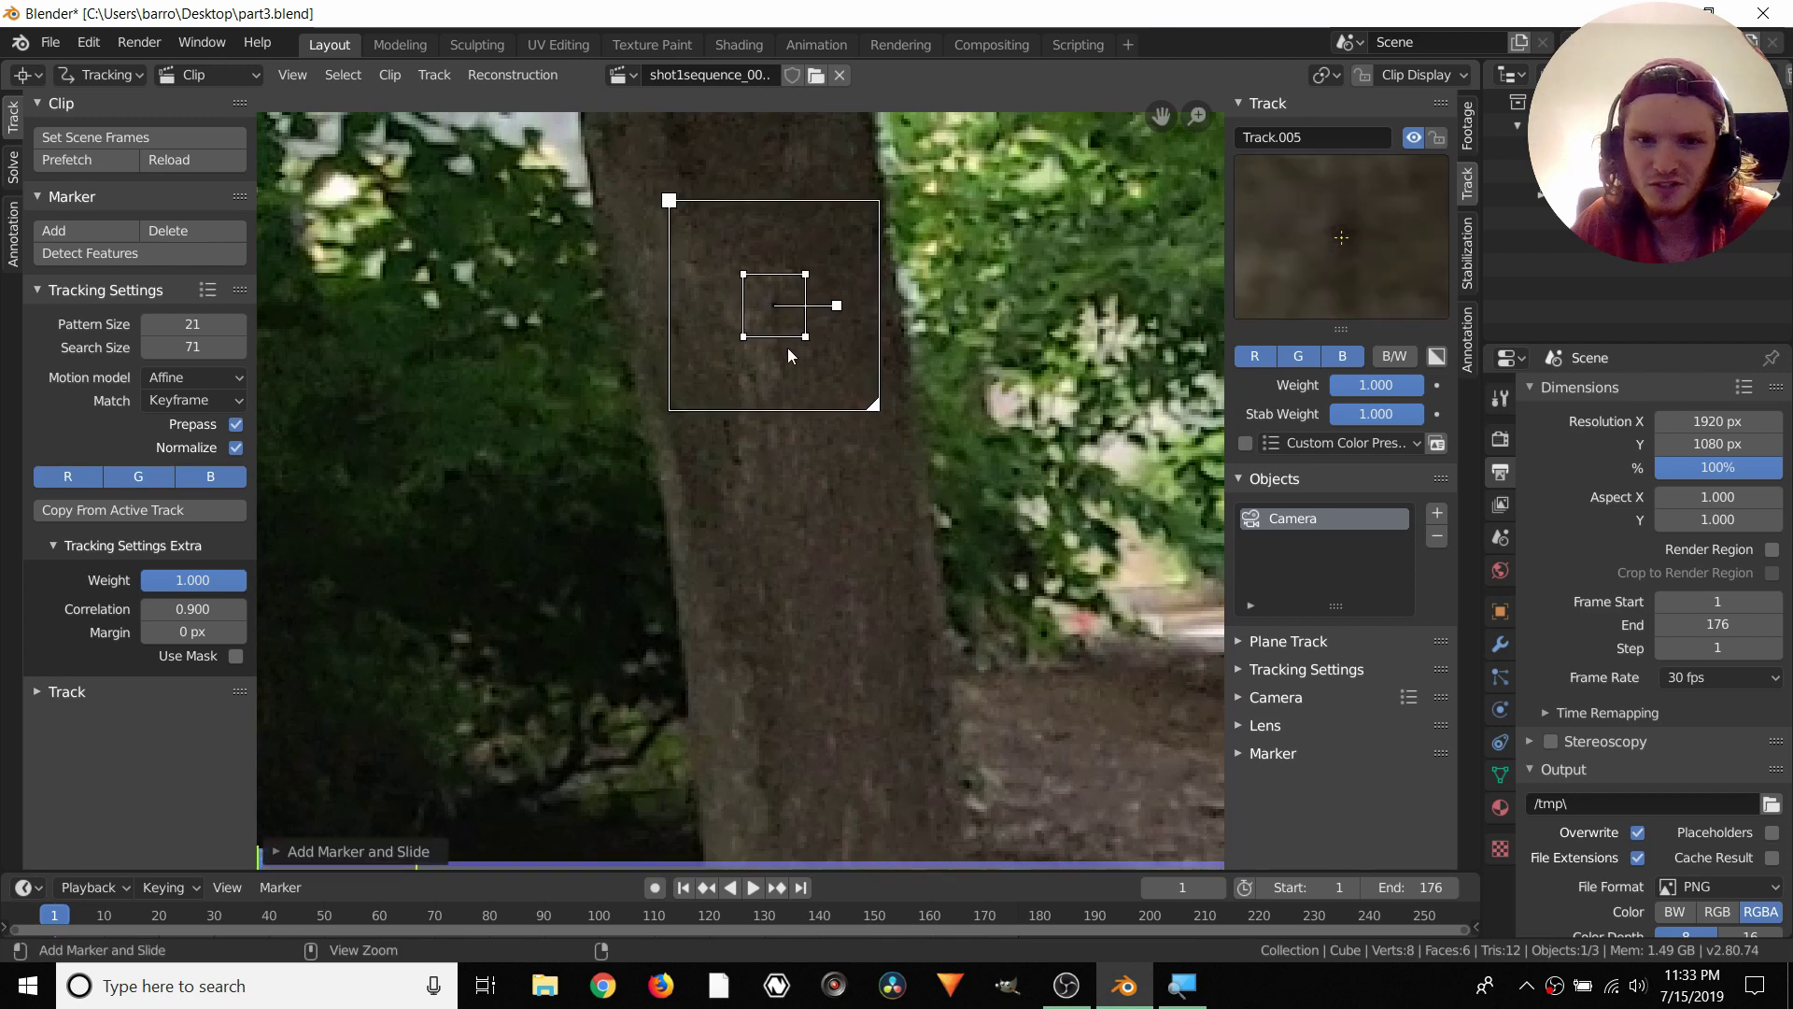
{"action": "key", "text": "s"}
{"action": "left_click", "coordinate": [844, 215]}
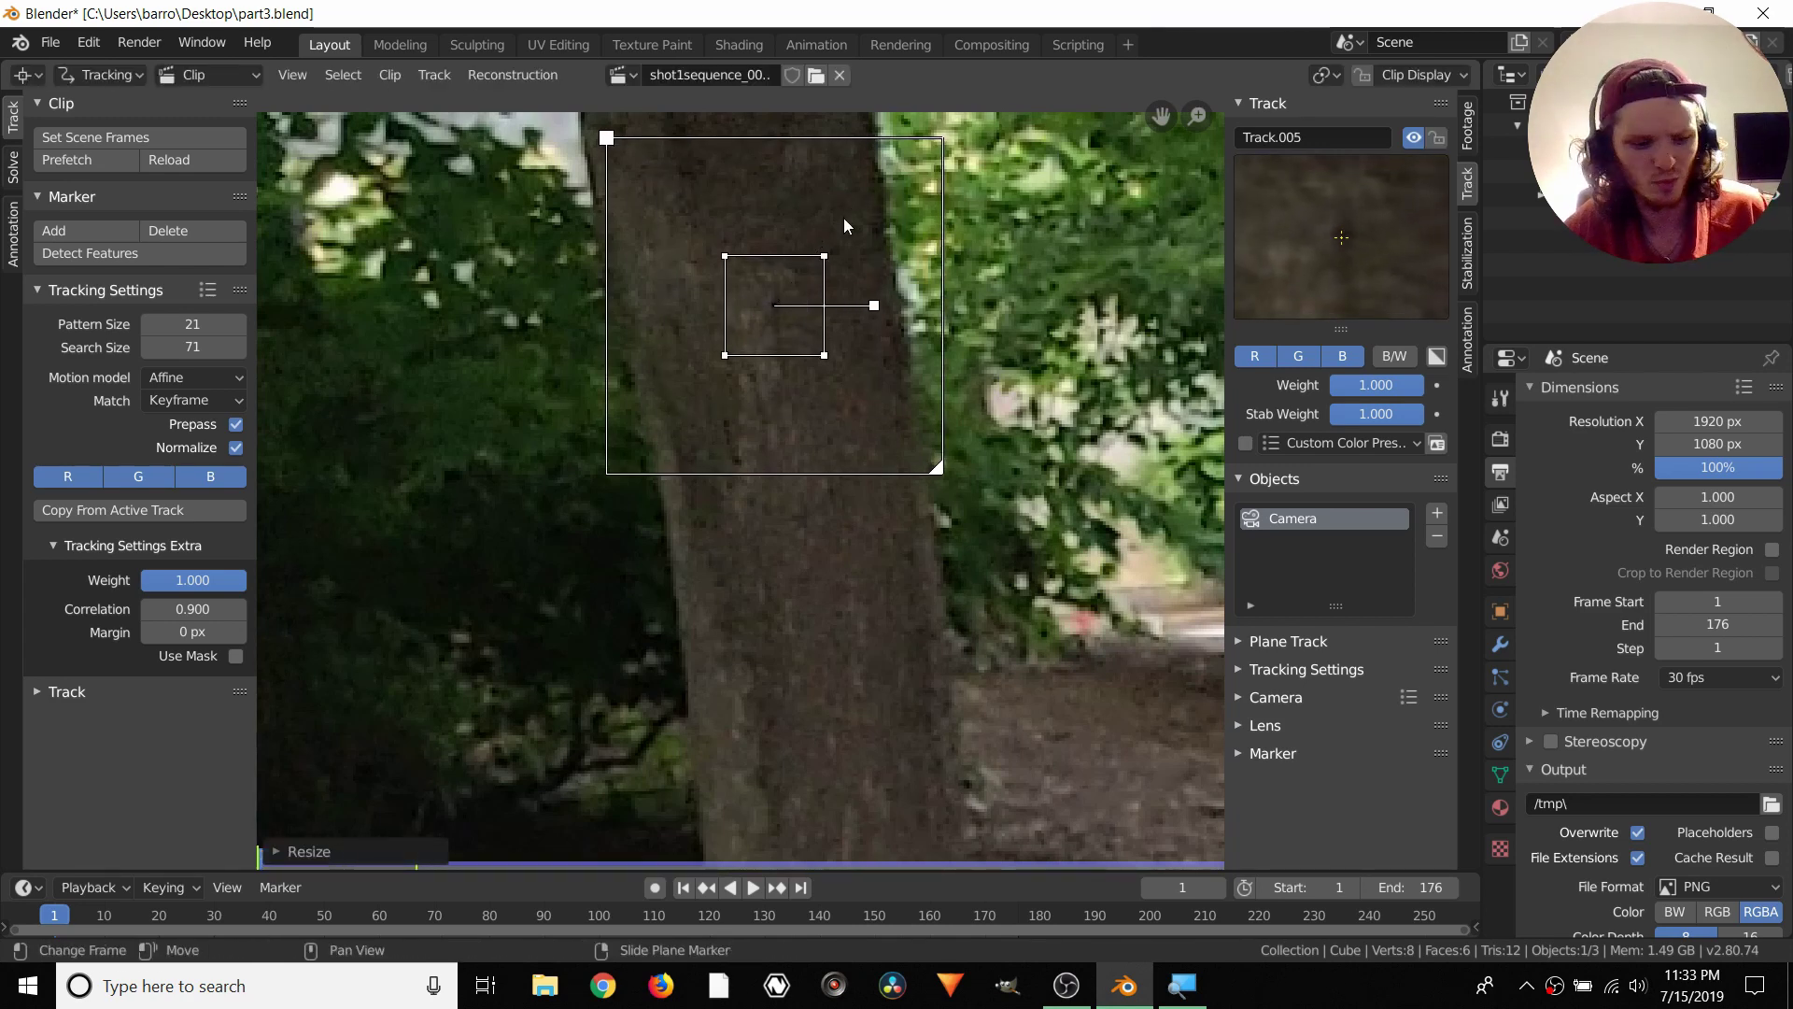
Track the trunk marker forward, lock the view to it and step back to frame 30 to check for drift
{"action": "key", "text": "ctrl+t"}
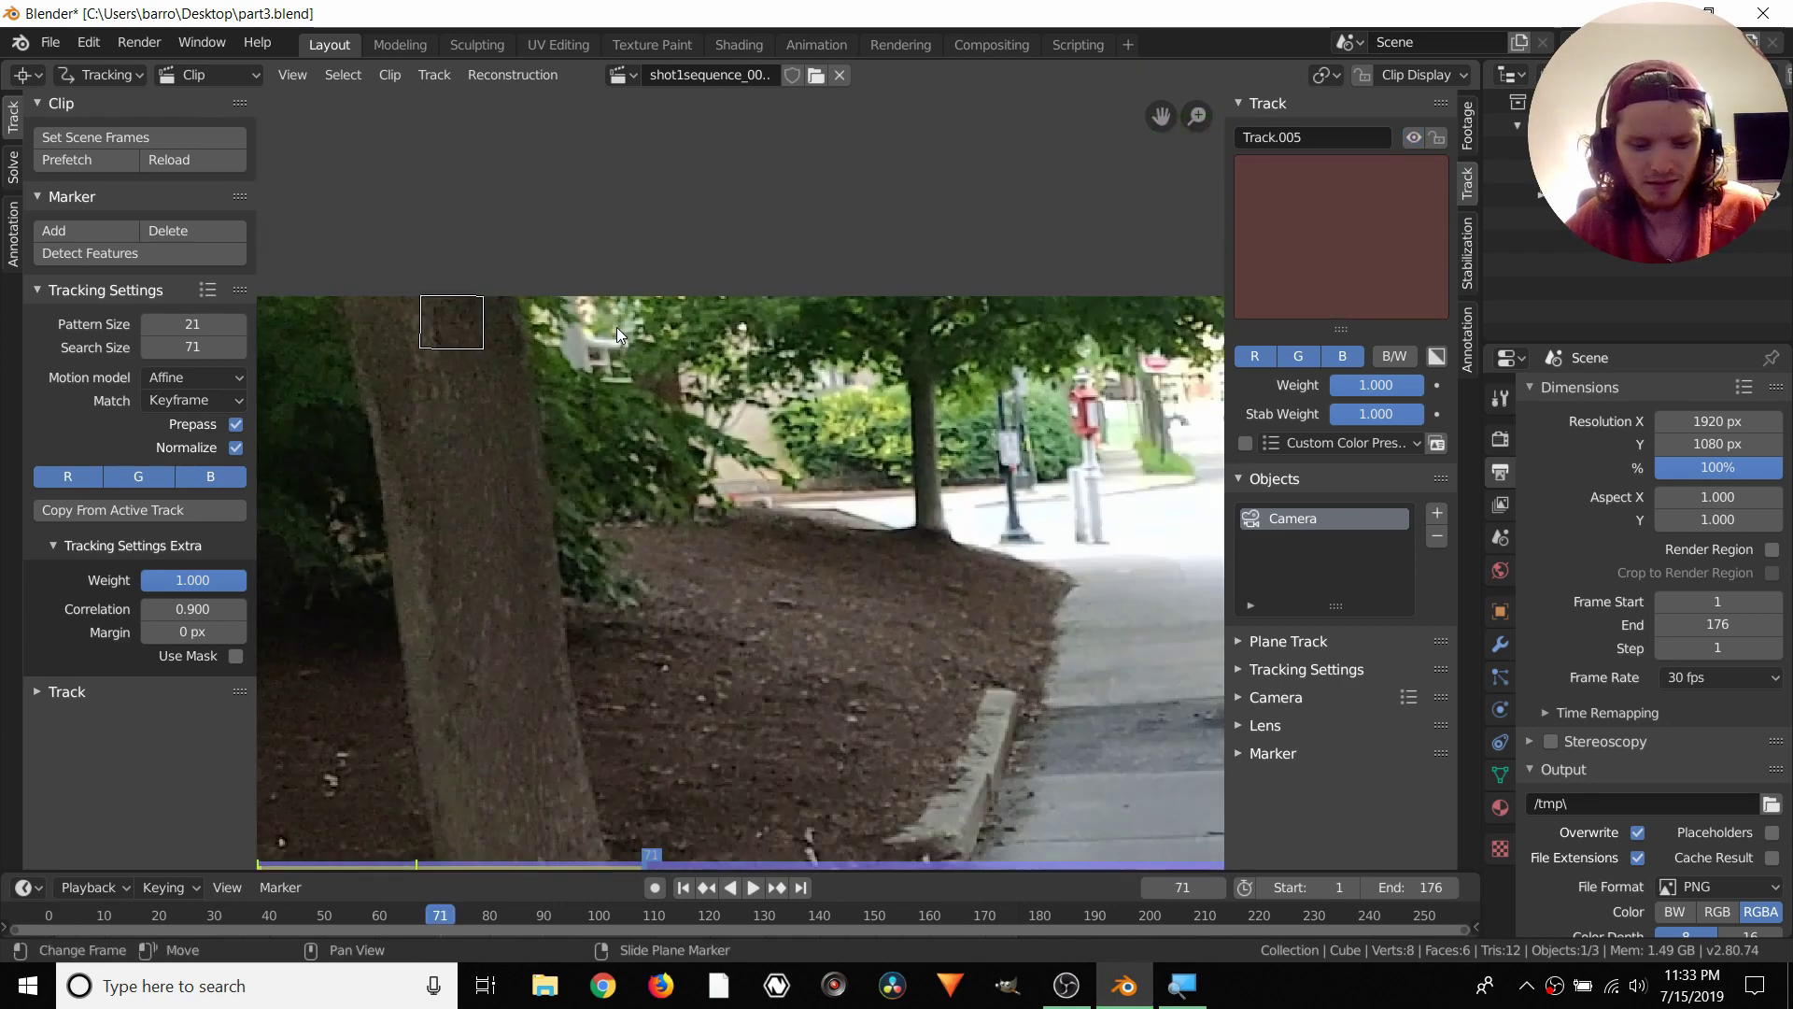
{"action": "key", "text": "l"}
{"action": "key", "text": "Left"}
{"action": "key", "text": "Left"}
{"action": "key", "text": "Left"}
{"action": "key", "text": "Left"}
{"action": "key", "text": "Left"}
{"action": "key", "text": "Left"}
{"action": "key", "text": "Left"}
{"action": "key", "text": "Left"}
{"action": "key", "text": "Left"}
{"action": "key", "text": "Left"}
{"action": "key", "text": "Left"}
{"action": "key", "text": "Left"}
{"action": "key", "text": "Left"}
{"action": "key", "text": "Left"}
{"action": "key", "text": "Left"}
{"action": "key", "text": "Left"}
{"action": "key", "text": "Left"}
{"action": "key", "text": "Left"}
{"action": "key", "text": "Left"}
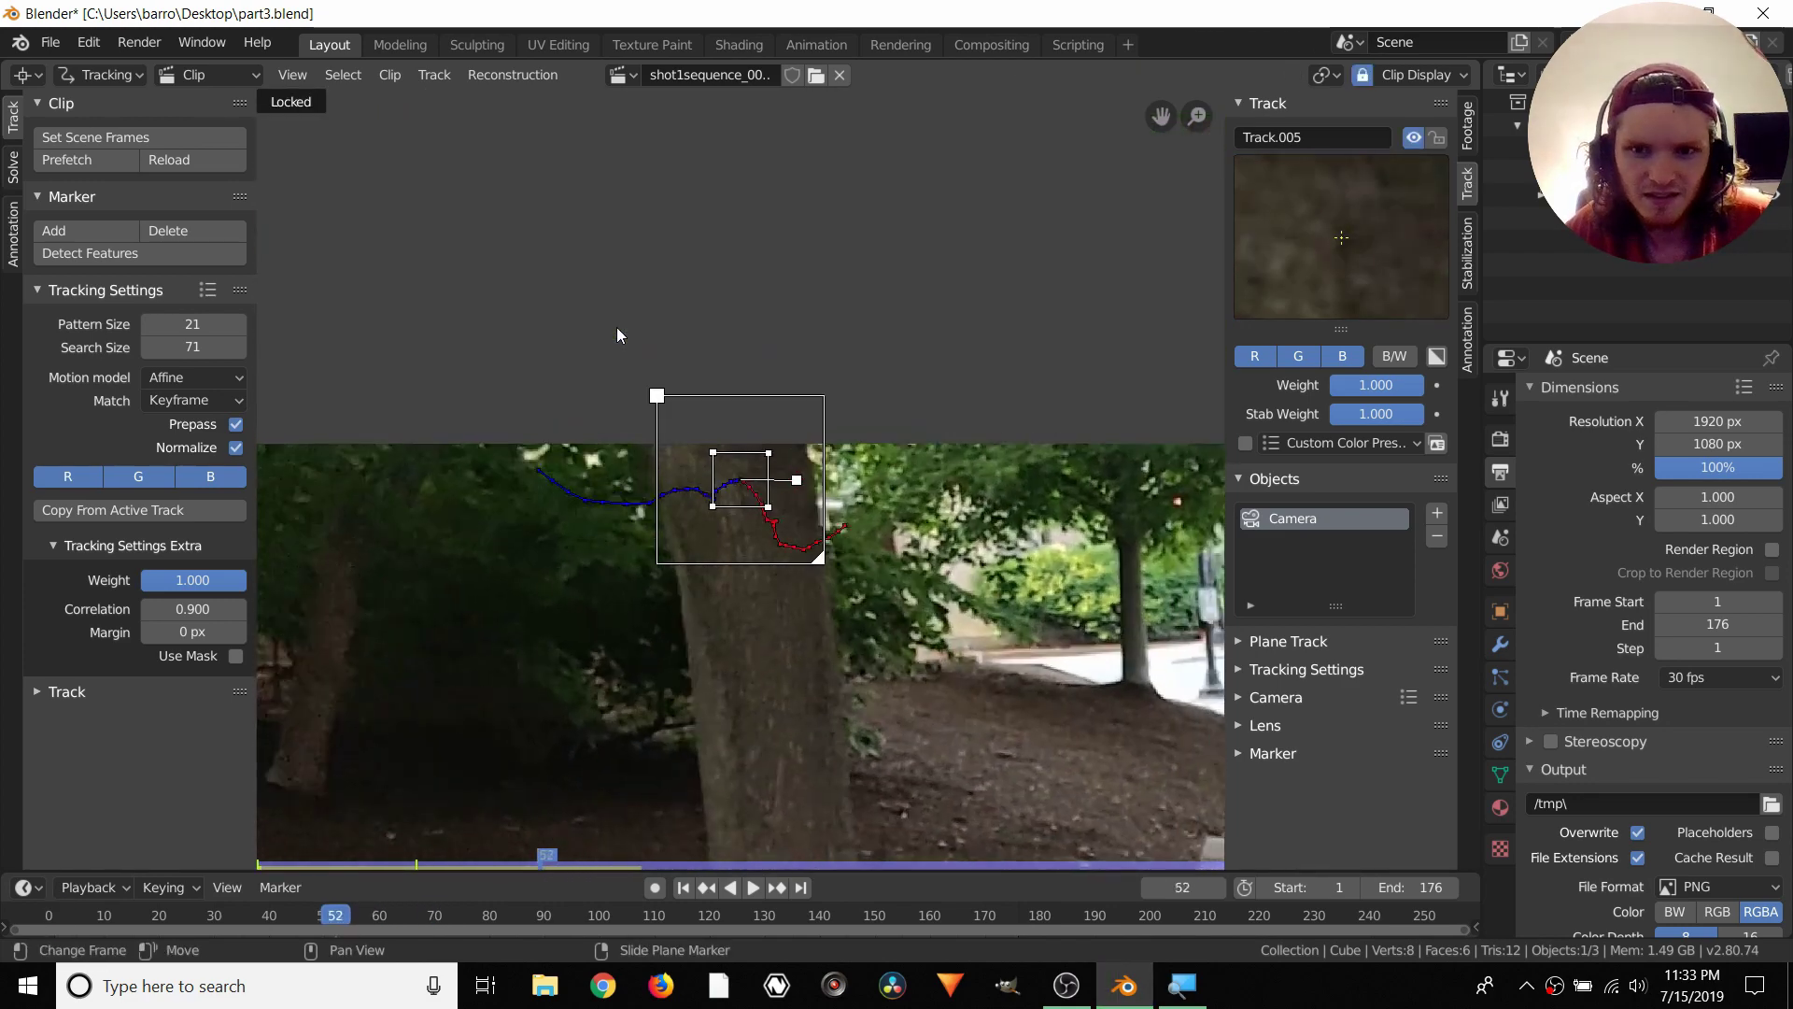
{"action": "key", "text": "Left"}
{"action": "key", "text": "Left"}
{"action": "key", "text": "Left"}
{"action": "key", "text": "Left"}
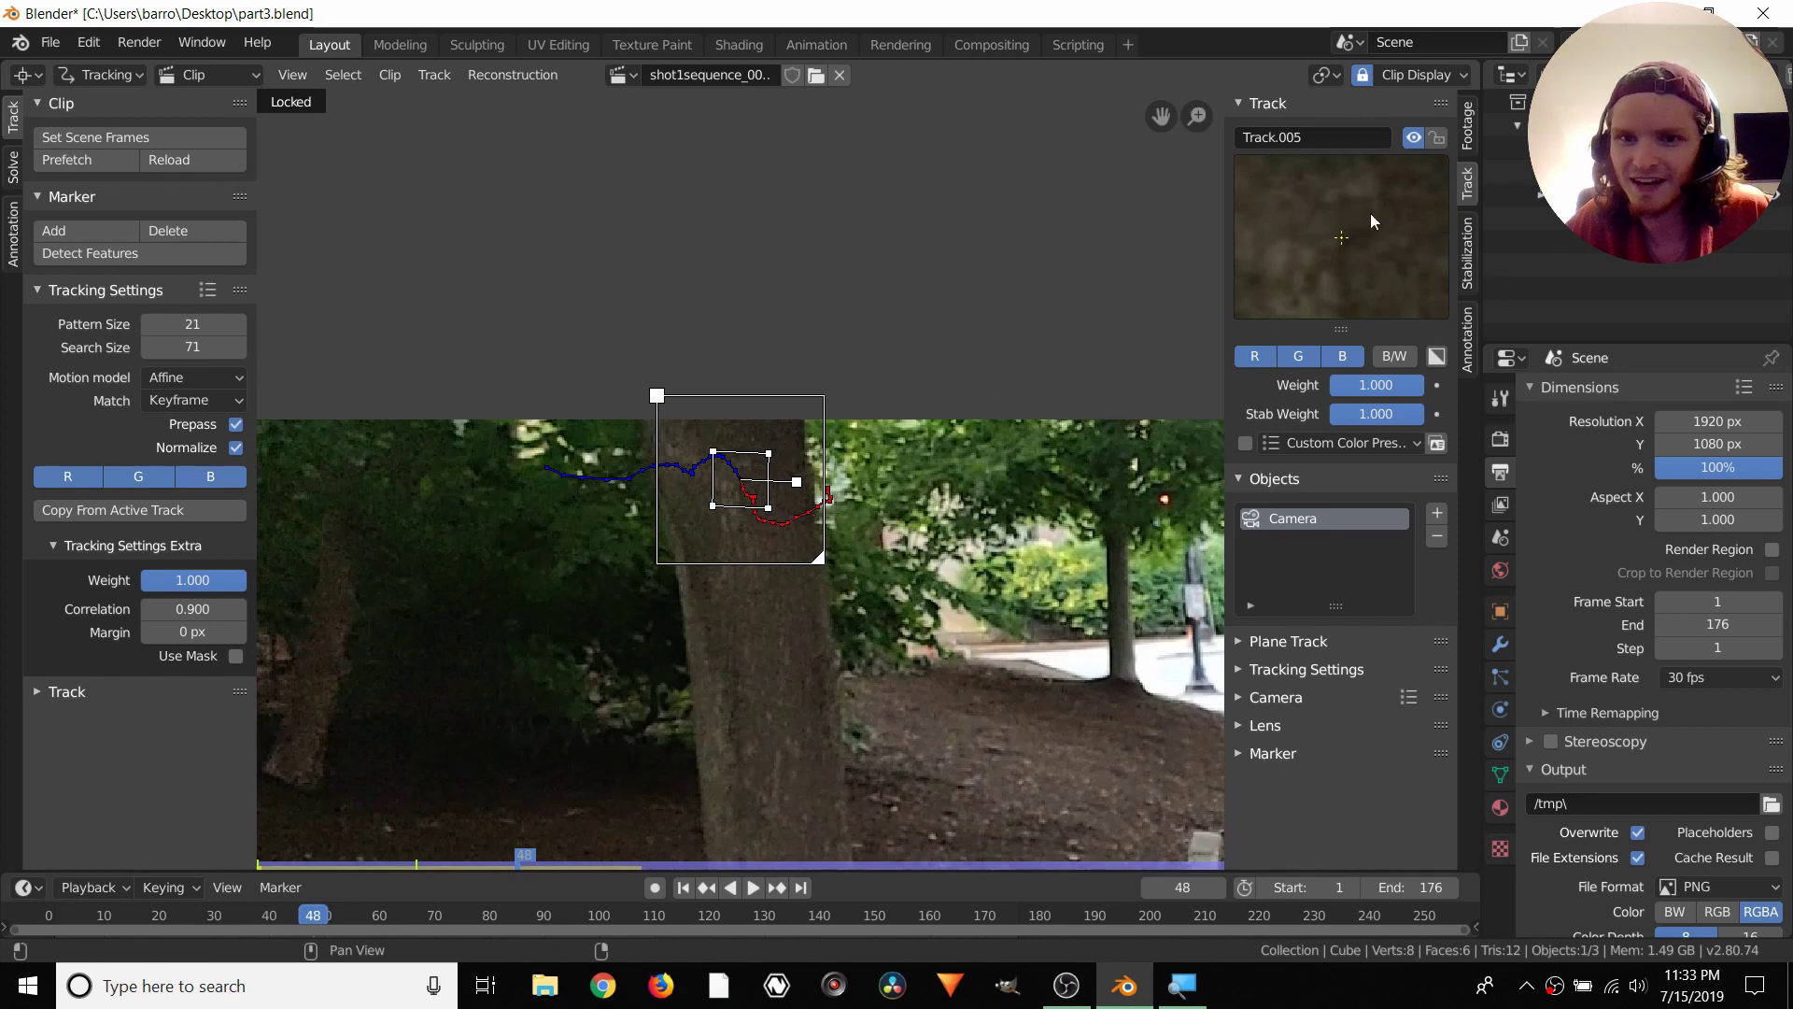
{"action": "key", "text": "Left"}
{"action": "key", "text": "Left"}
{"action": "key", "text": "Left"}
{"action": "key", "text": "Left"}
{"action": "key", "text": "Left"}
{"action": "key", "text": "Left"}
{"action": "key", "text": "Left"}
{"action": "key", "text": "Left"}
{"action": "key", "text": "Left"}
{"action": "key", "text": "Left"}
{"action": "key", "text": "Left"}
{"action": "key", "text": "Left"}
{"action": "key", "text": "Left"}
{"action": "key", "text": "Left"}
{"action": "key", "text": "Left"}
{"action": "key", "text": "Left"}
{"action": "key", "text": "Left"}
{"action": "key", "text": "Left"}
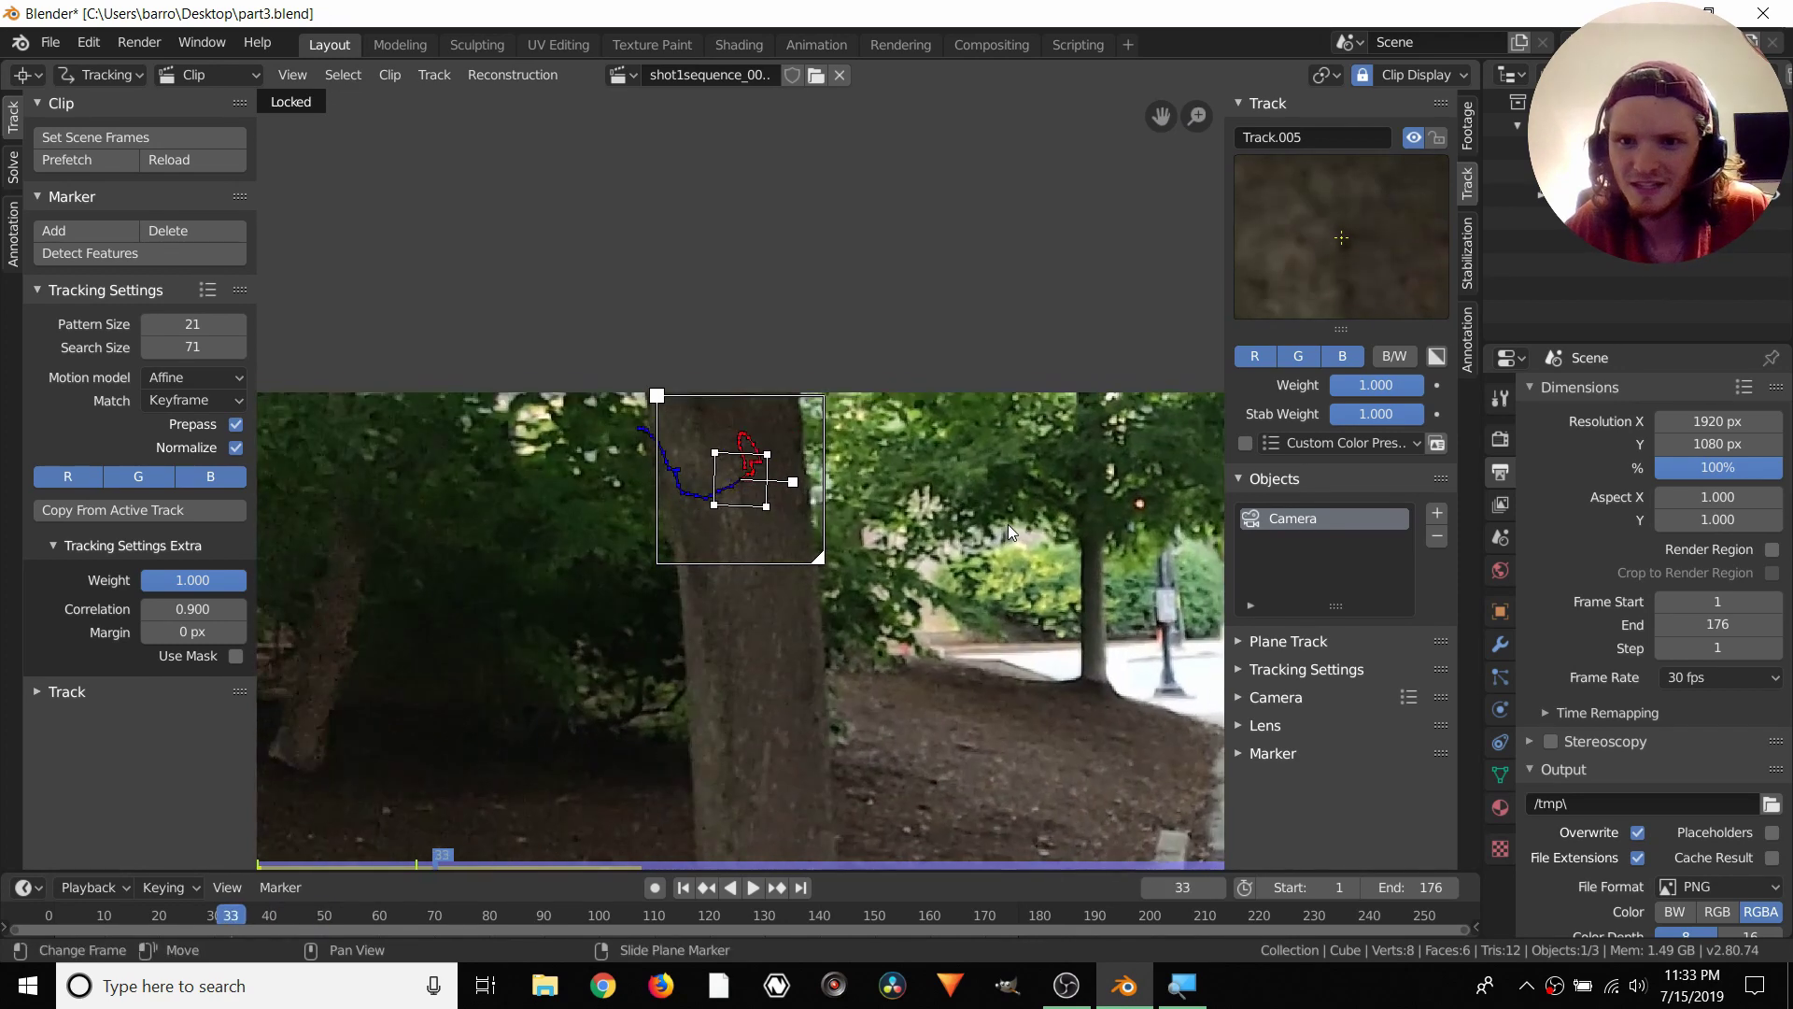
Delete the tree trunk's track and return to the first frame
{"action": "key", "text": "x"}
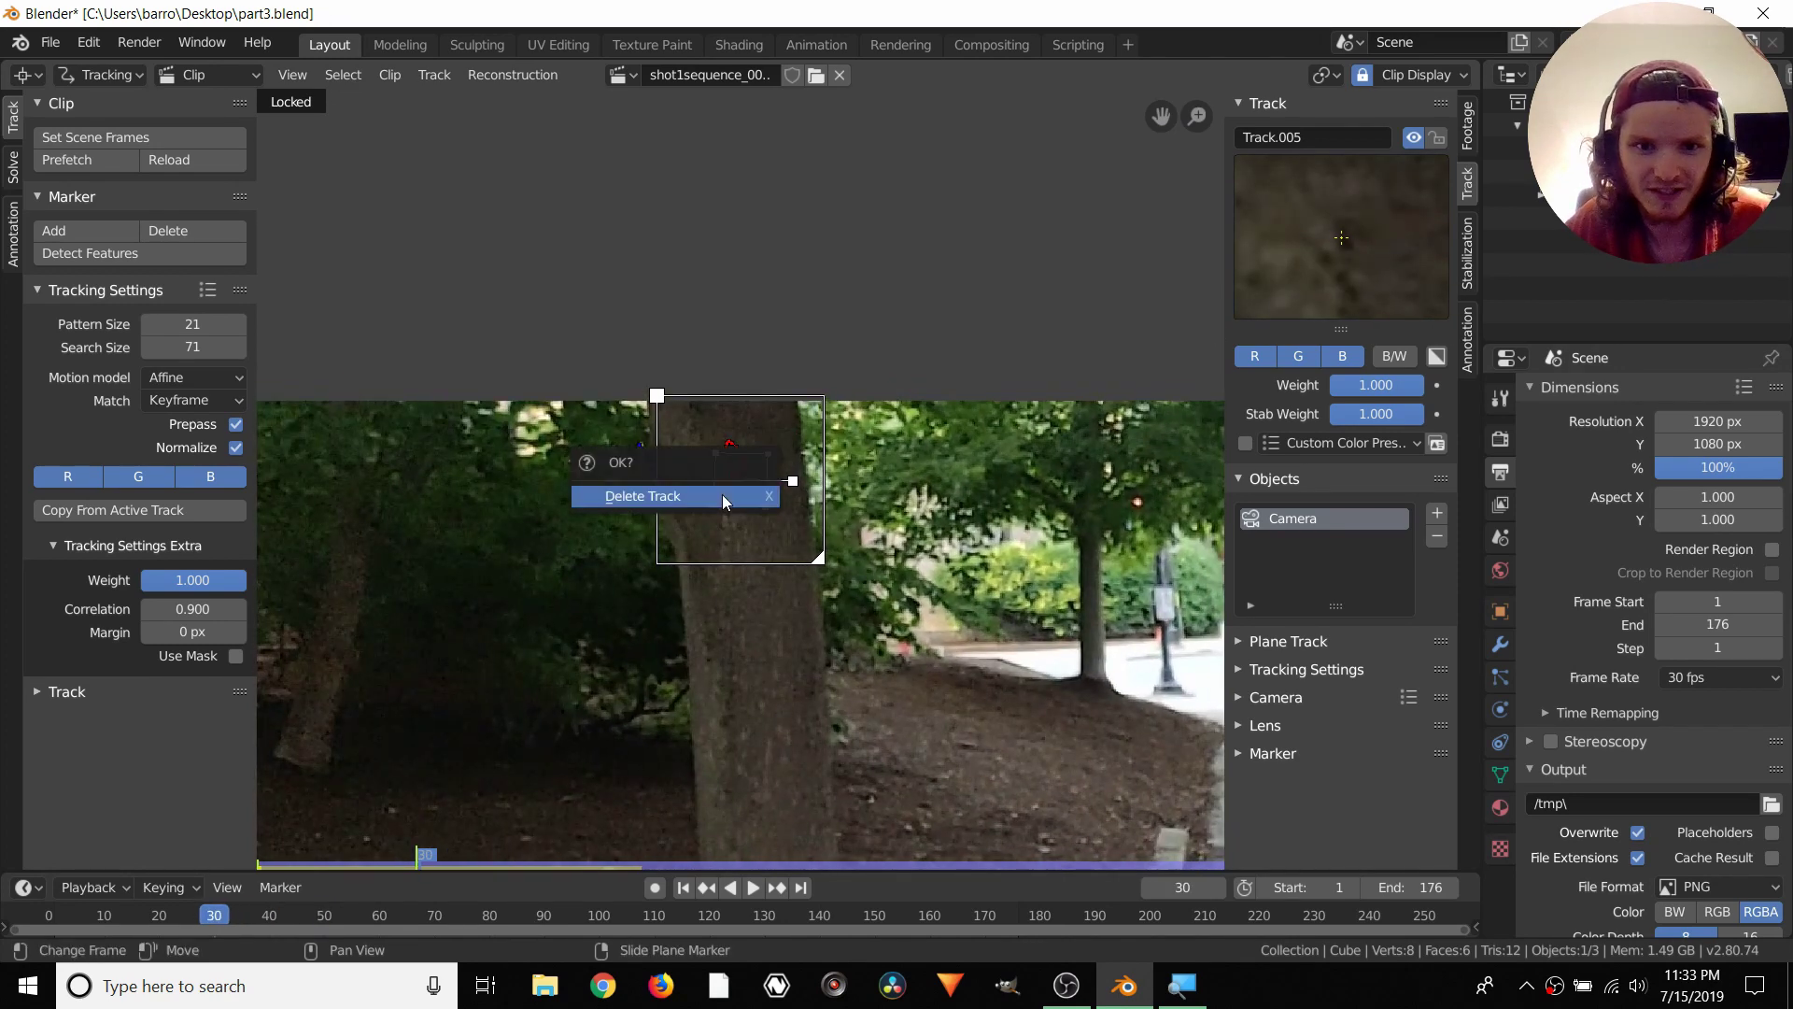
{"action": "left_click", "coordinate": [721, 495]}
{"action": "scroll", "coordinate": [887, 648], "scroll_direction": "down", "scroll_amount": 2}
{"action": "middle_click_drag", "start_coordinate": [888, 674], "coordinate": [647, 490]}
{"action": "key", "text": "shift+Left"}
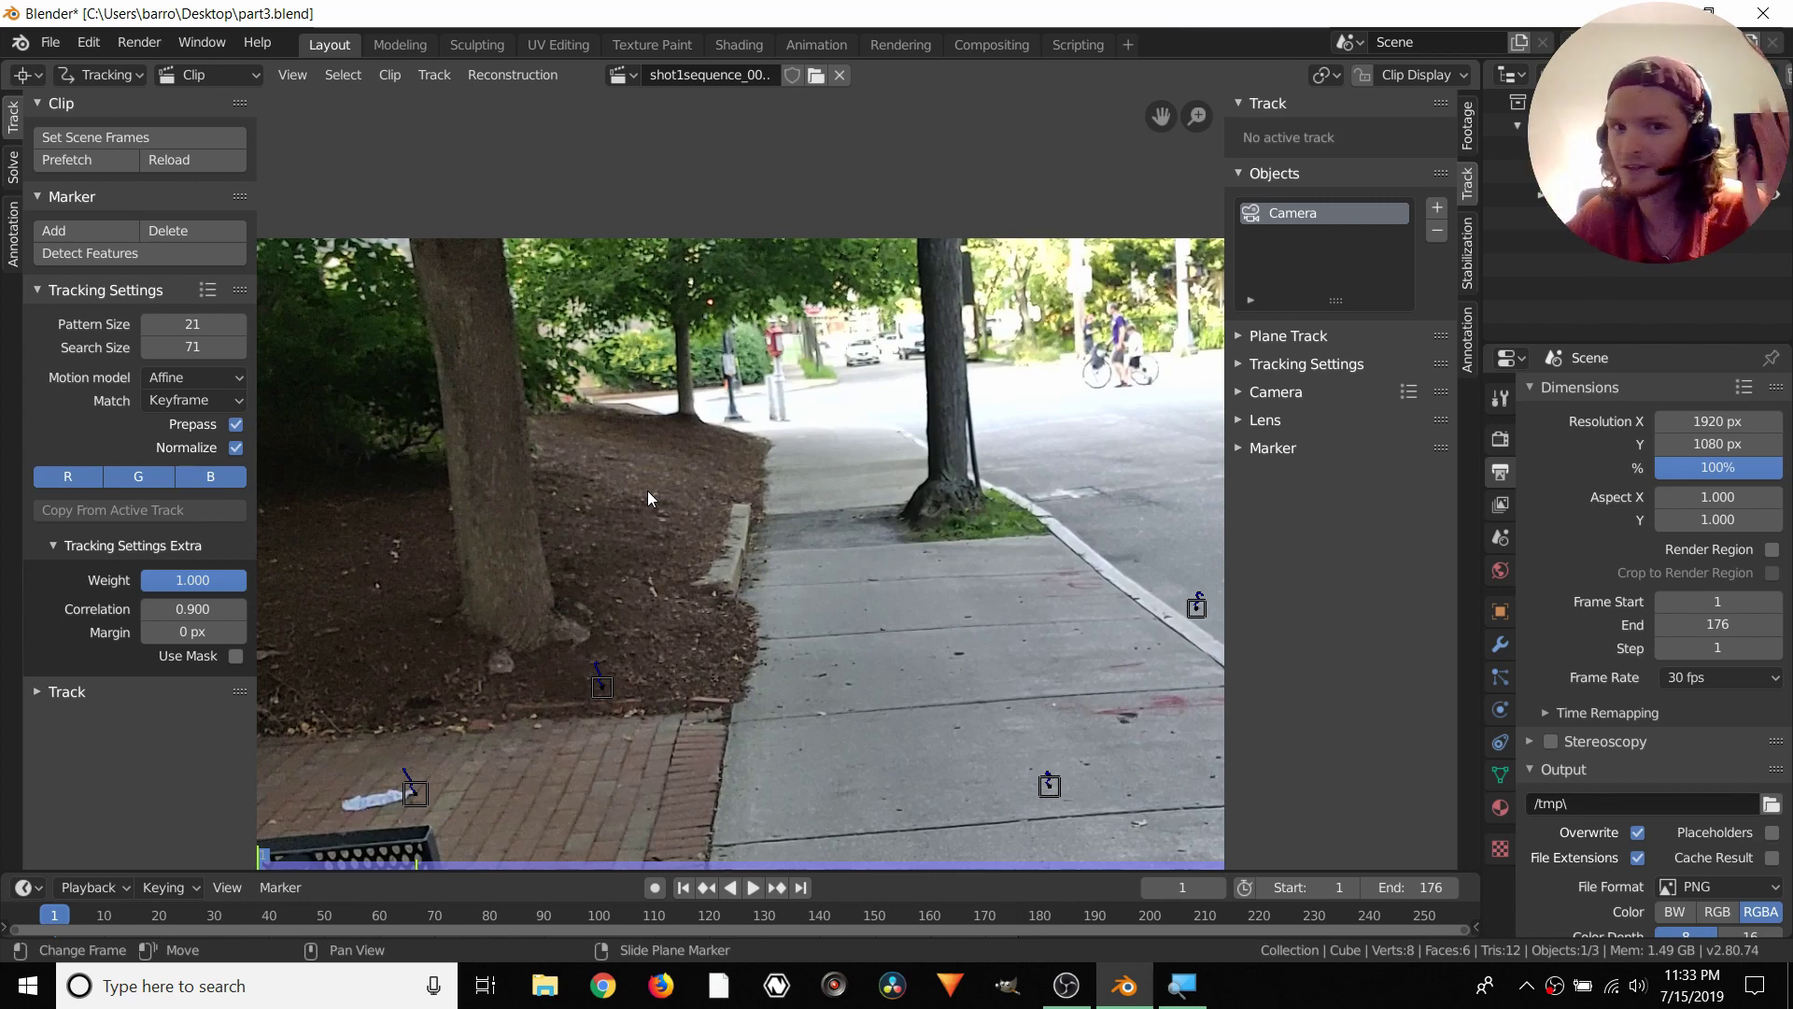
Save the file and place a tracking marker on the dark sidewalk spot beside the pale border block
{"action": "middle_click_drag", "start_coordinate": [1058, 562], "coordinate": [738, 470]}
{"action": "key", "text": "ctrl+s"}
{"action": "middle_click_drag", "start_coordinate": [635, 446], "coordinate": [980, 460]}
{"action": "scroll", "coordinate": [956, 460], "scroll_direction": "up", "scroll_amount": 5}
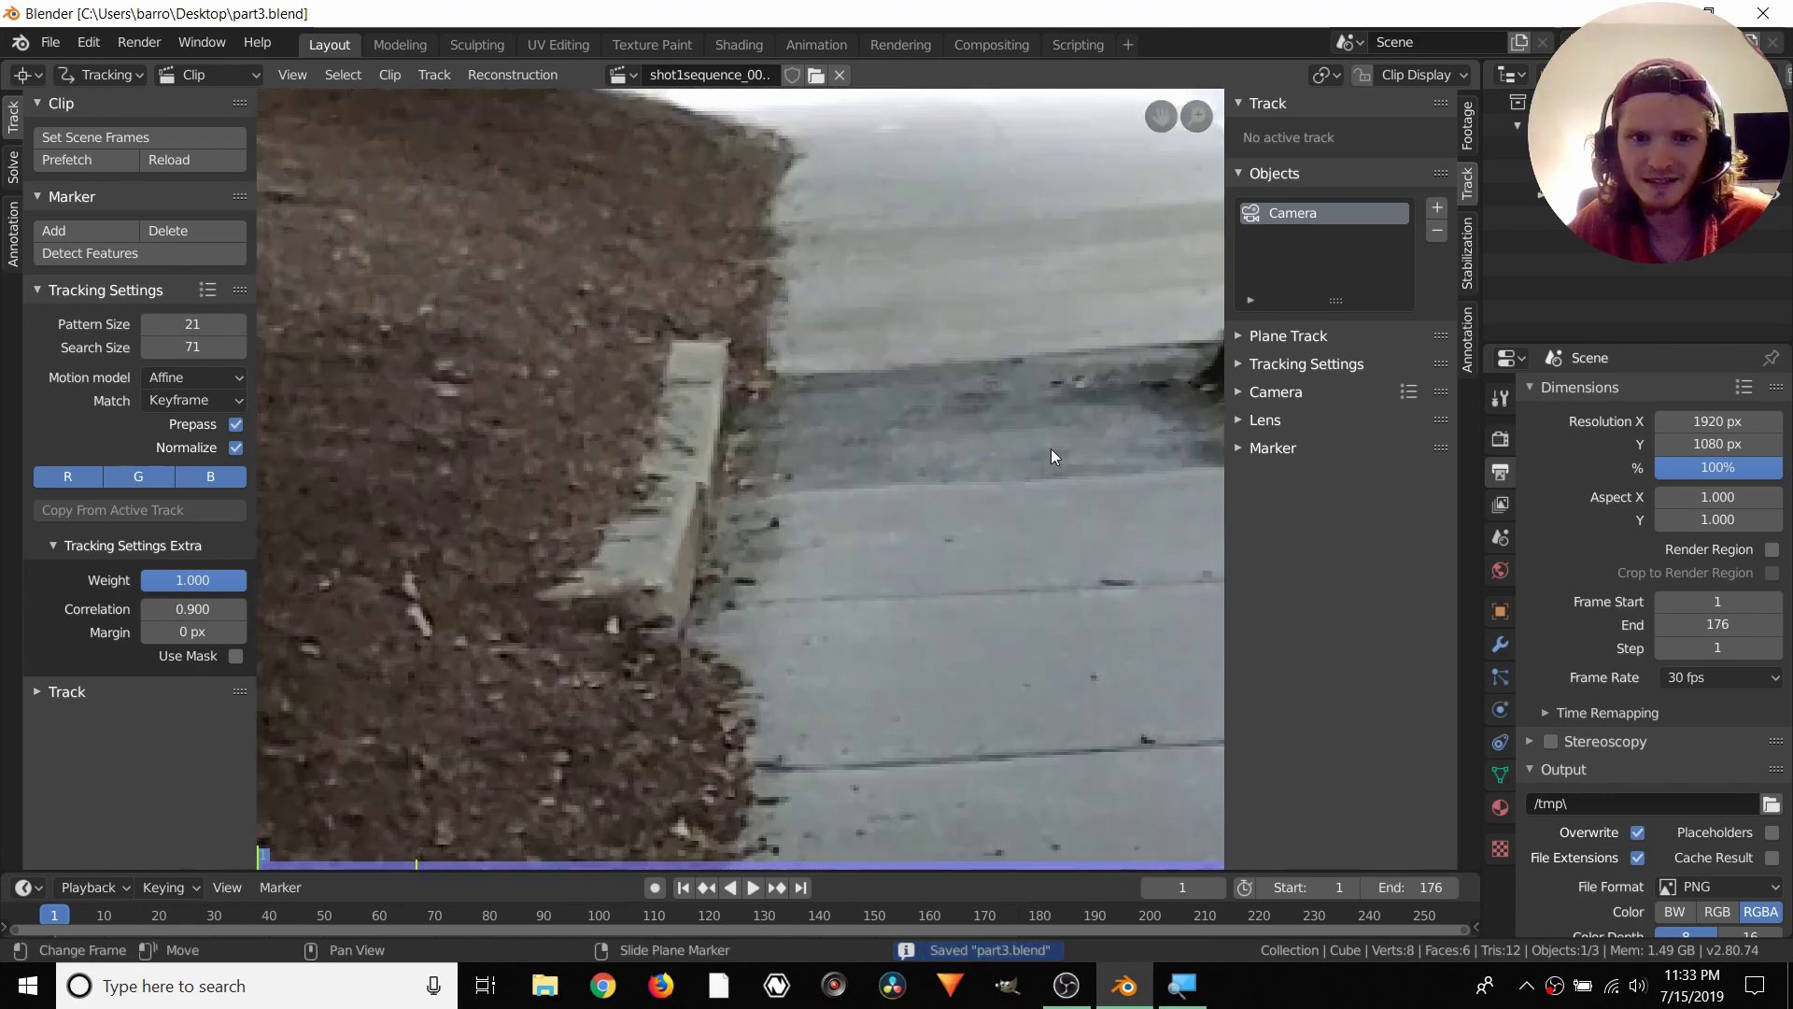
{"action": "middle_click_drag", "start_coordinate": [791, 500], "coordinate": [676, 489]}
{"action": "left_click", "coordinate": [656, 512], "text": "ctrl"}
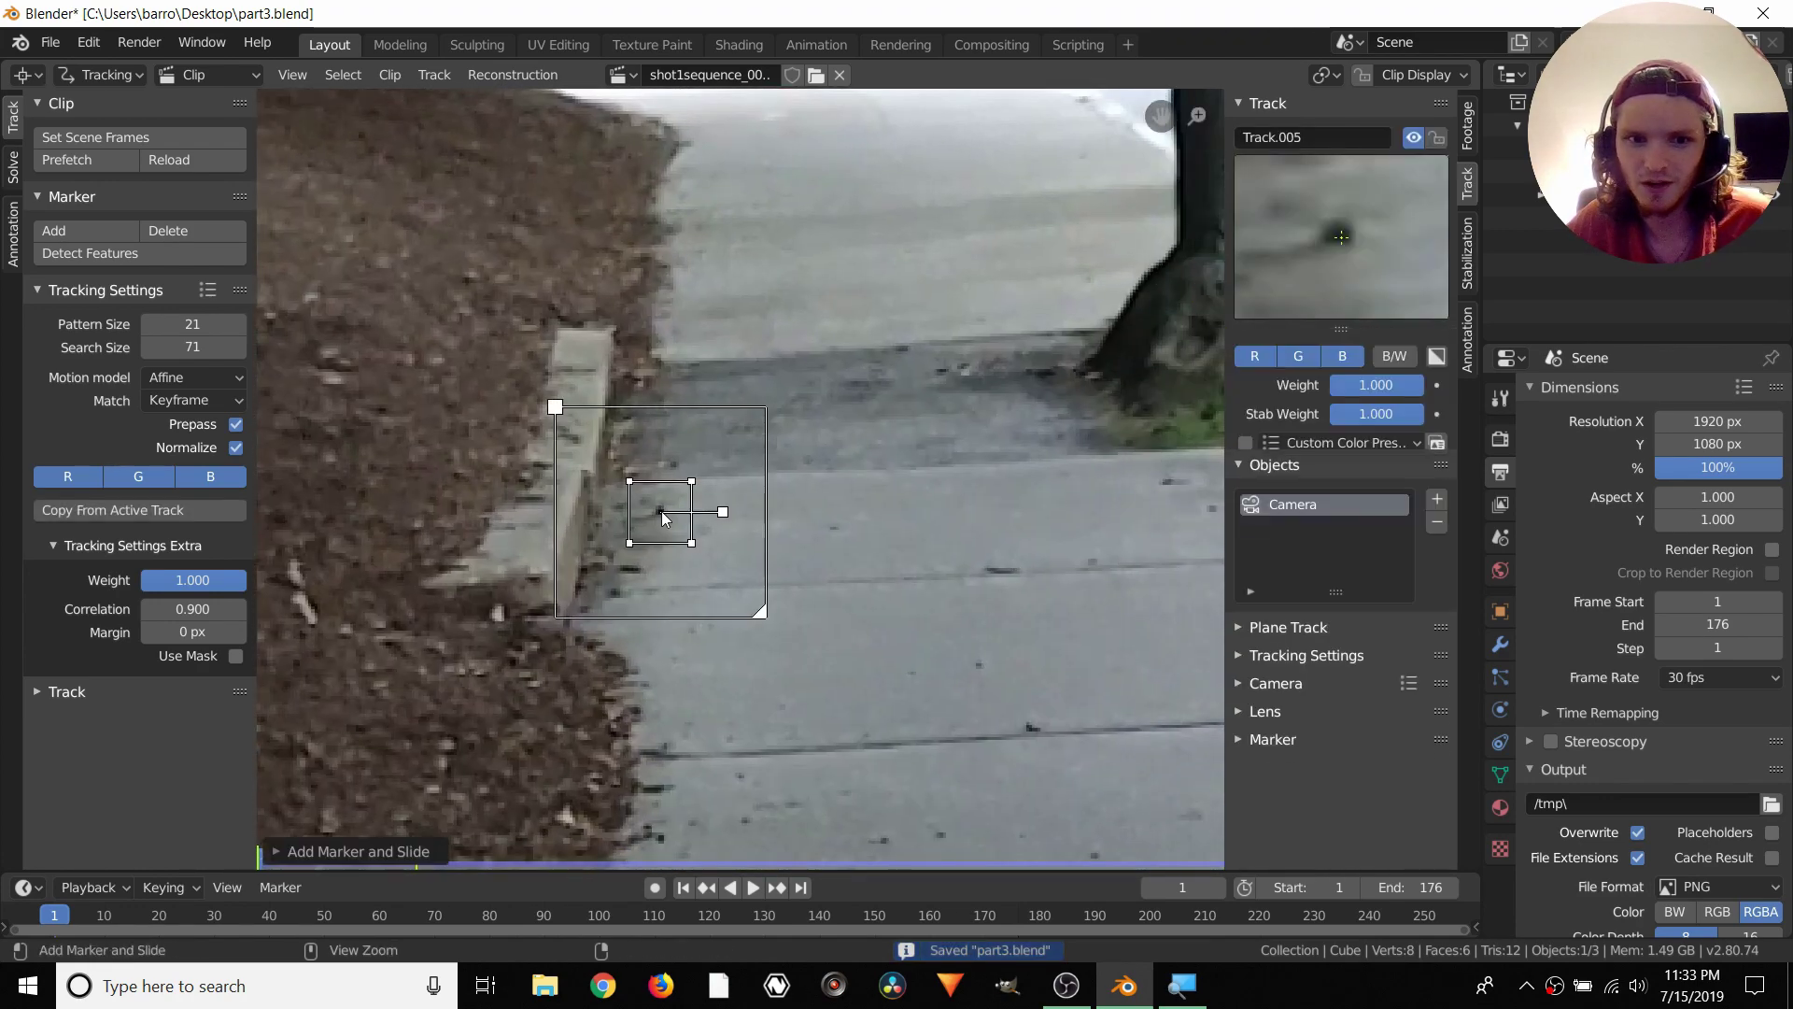
Scale the sidewalk spot's marker down and enlarge its search area
{"action": "scroll", "coordinate": [813, 355], "scroll_direction": "up", "scroll_amount": 3}
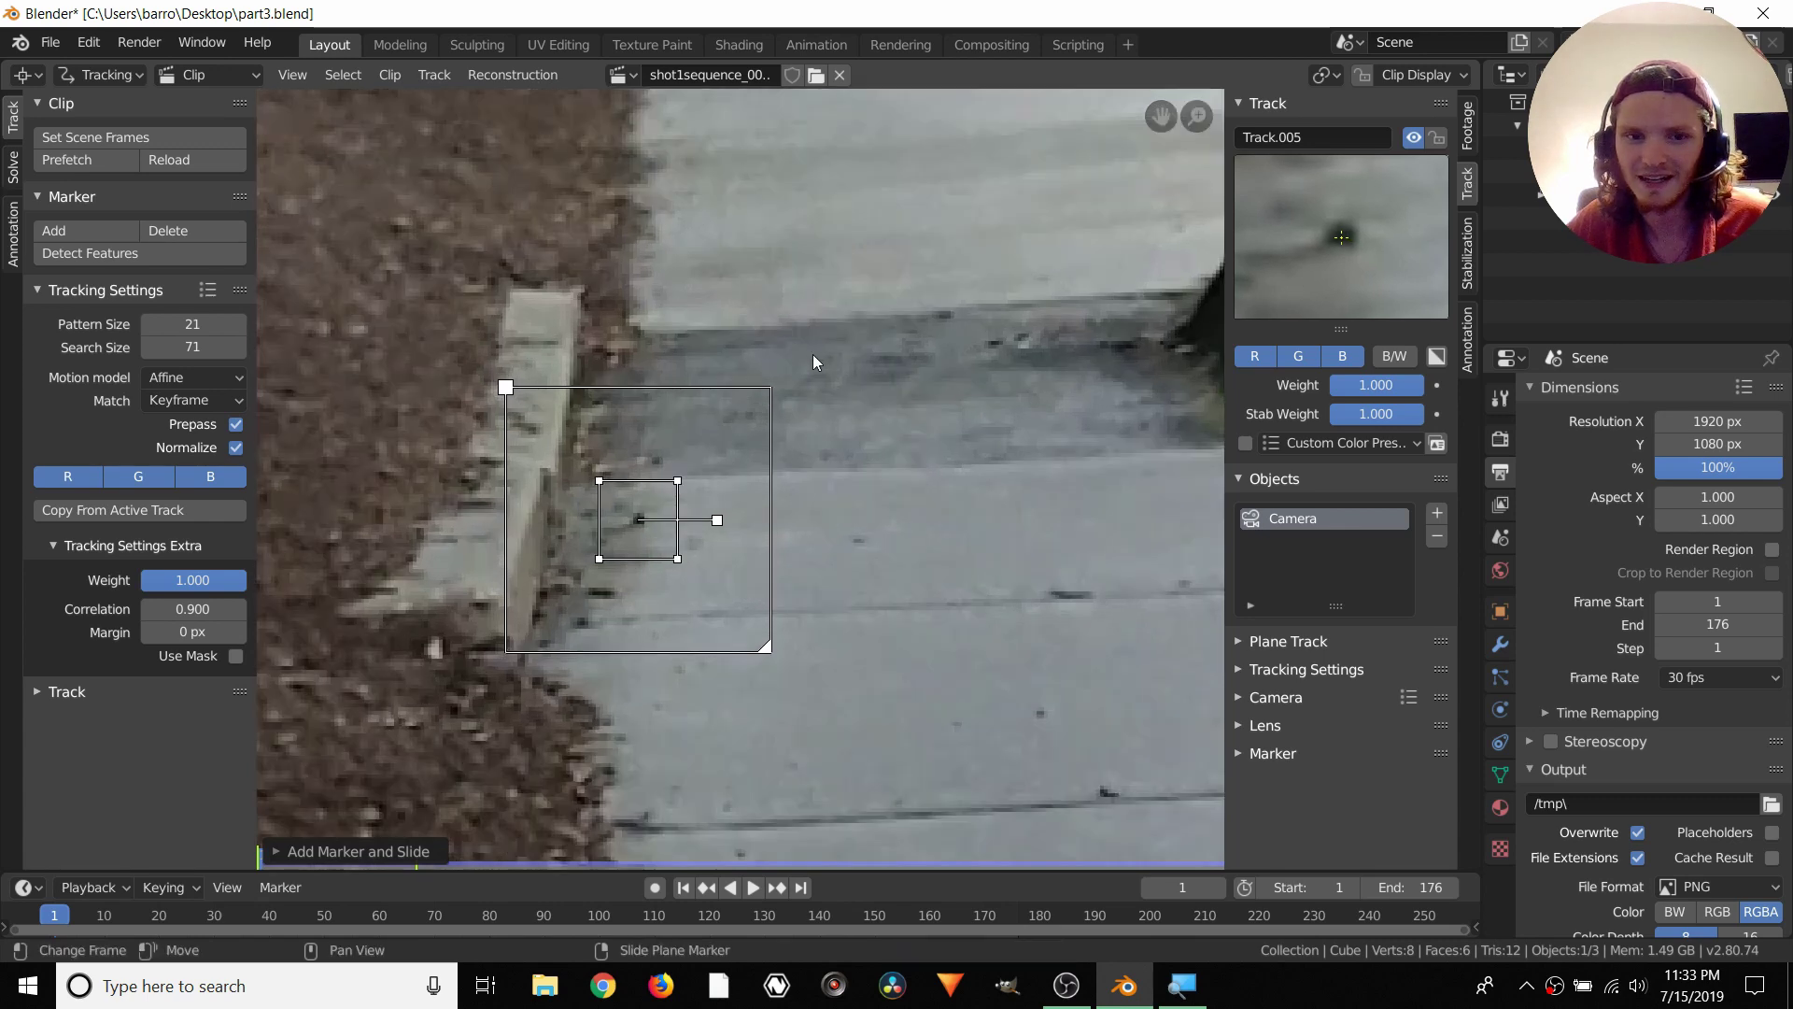
{"action": "key", "text": "s"}
{"action": "left_click", "coordinate": [751, 462]}
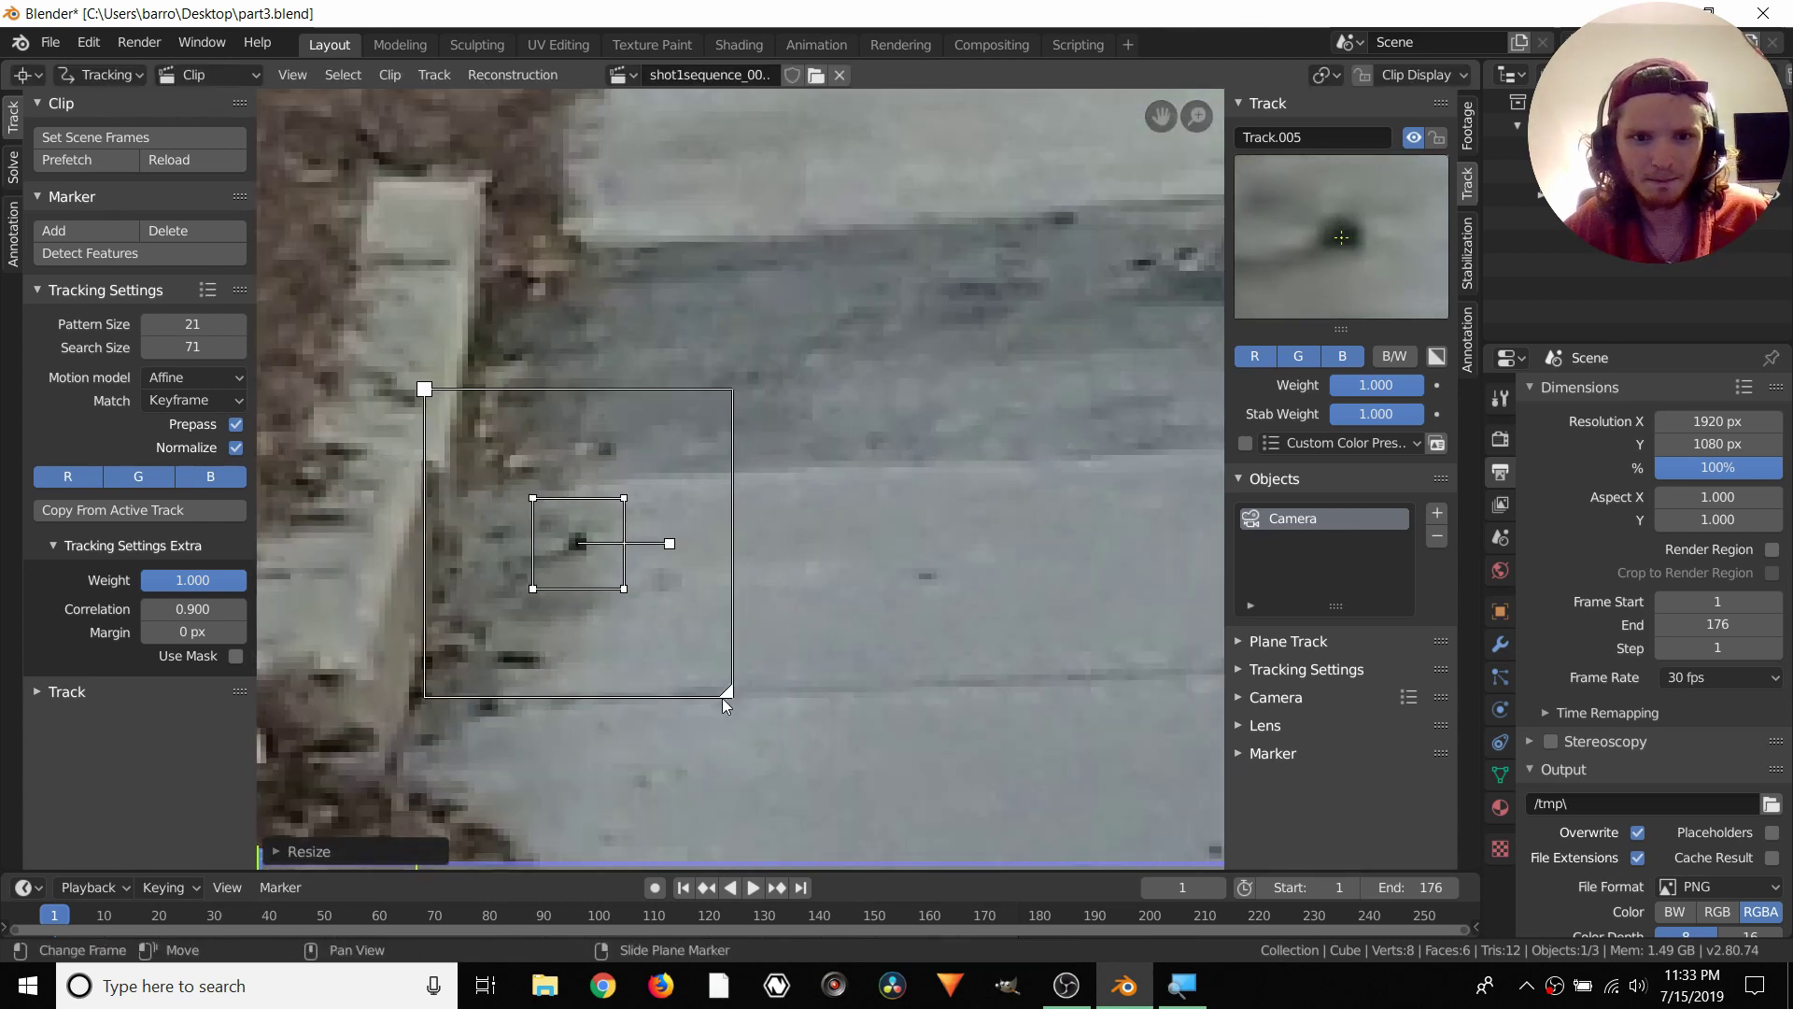
{"action": "left_click_drag", "start_coordinate": [729, 696], "coordinate": [751, 717]}
Track the sidewalk spot forward to frame 176 with the view locked to it, and lock its track before returning to the first frame
{"action": "key", "text": "l"}
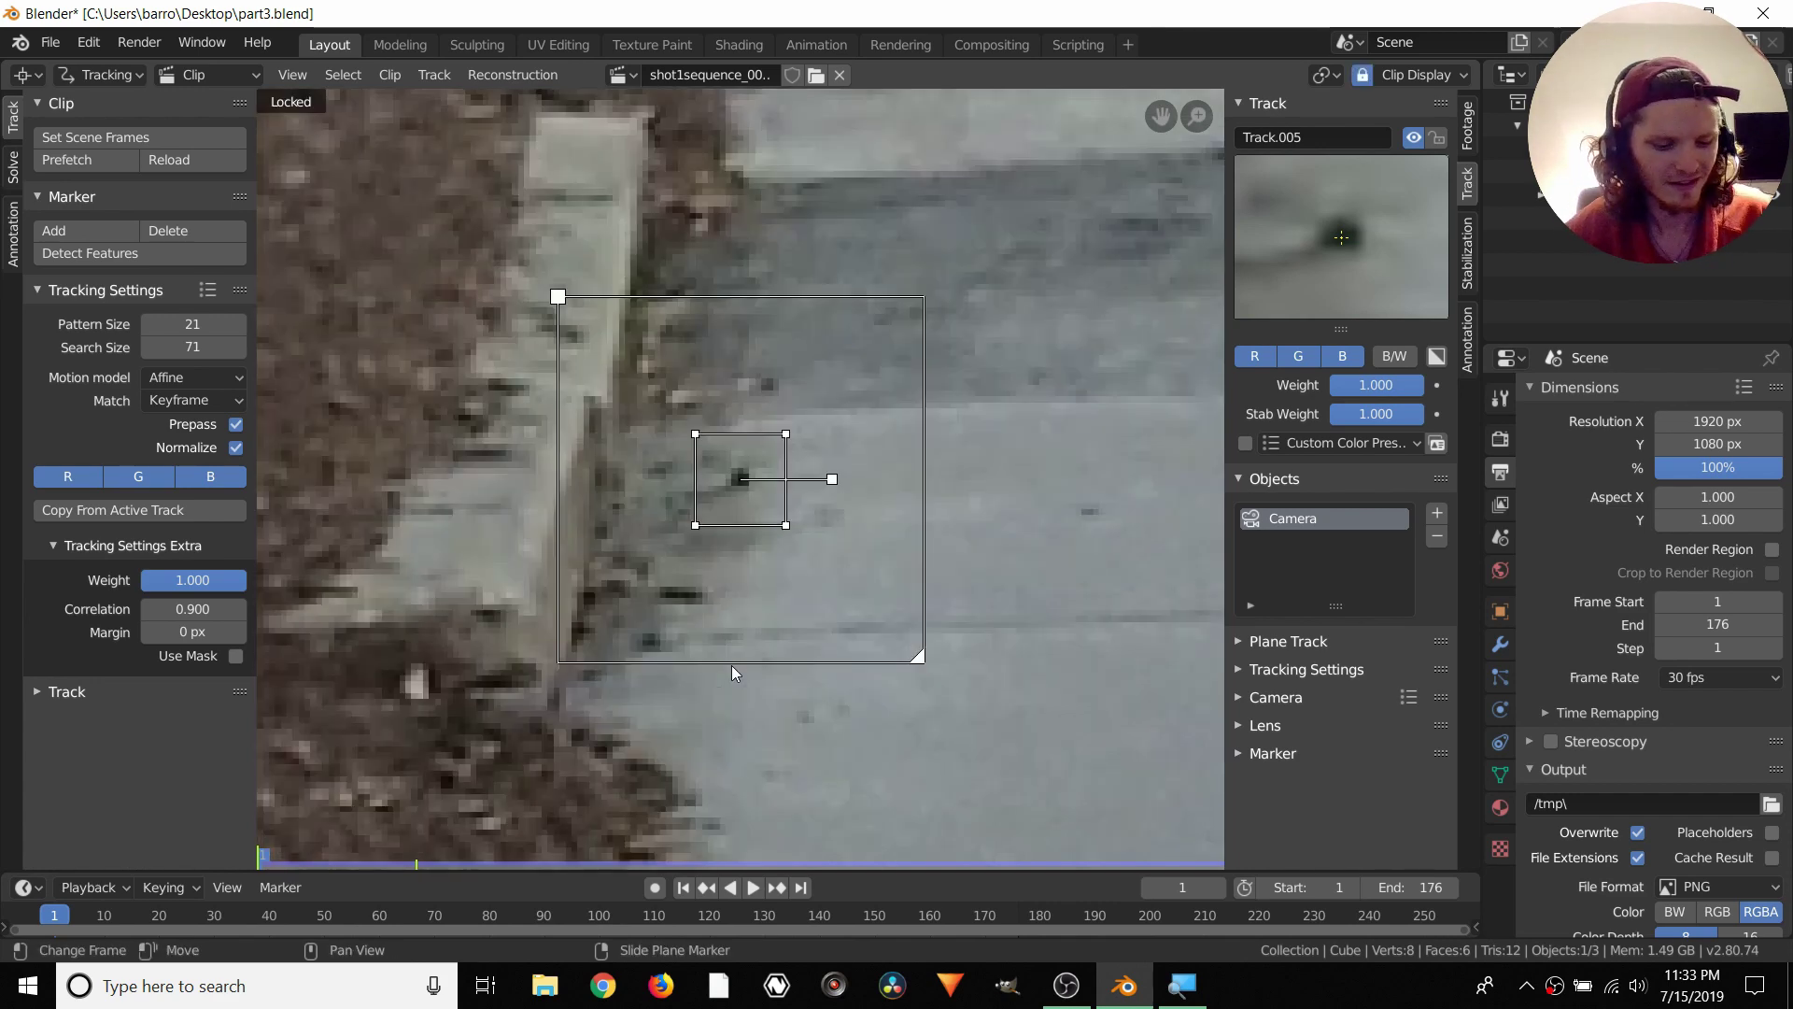
{"action": "key", "text": "ctrl+t"}
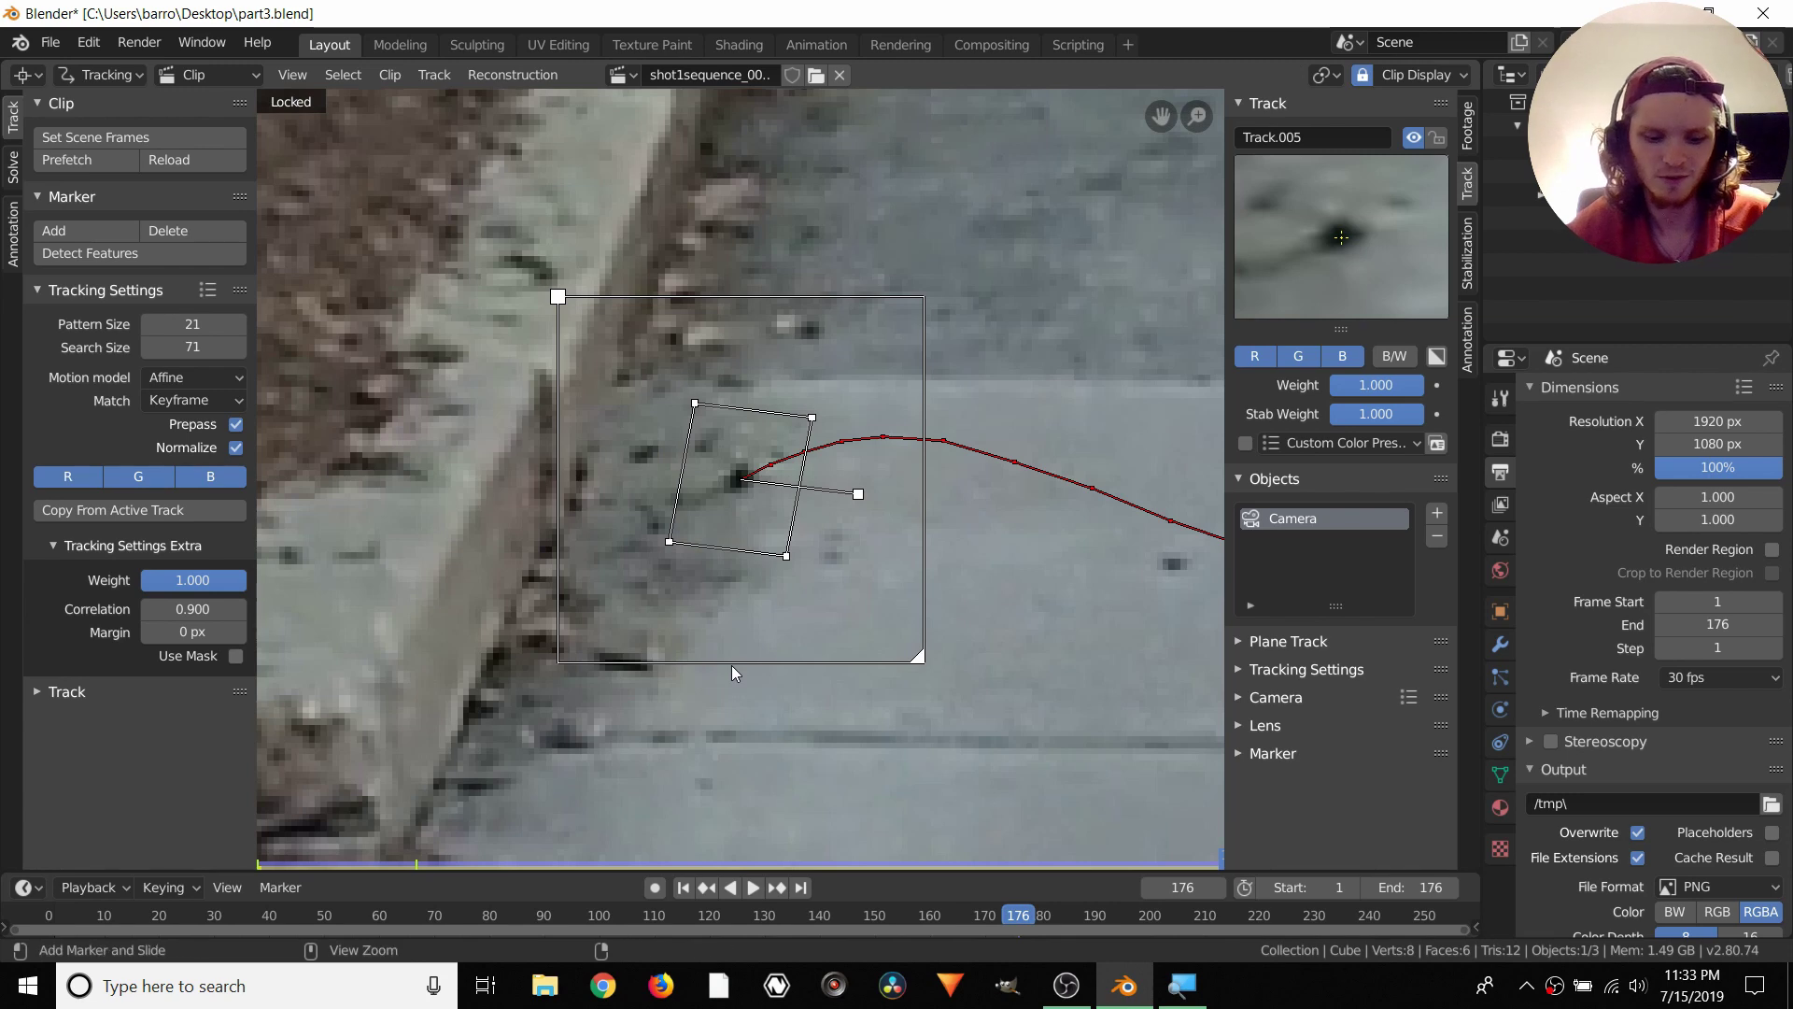
{"action": "key", "text": "ctrl+l"}
{"action": "key", "text": "shift+Left"}
{"action": "scroll", "coordinate": [484, 137], "scroll_direction": "down", "scroll_amount": 8}
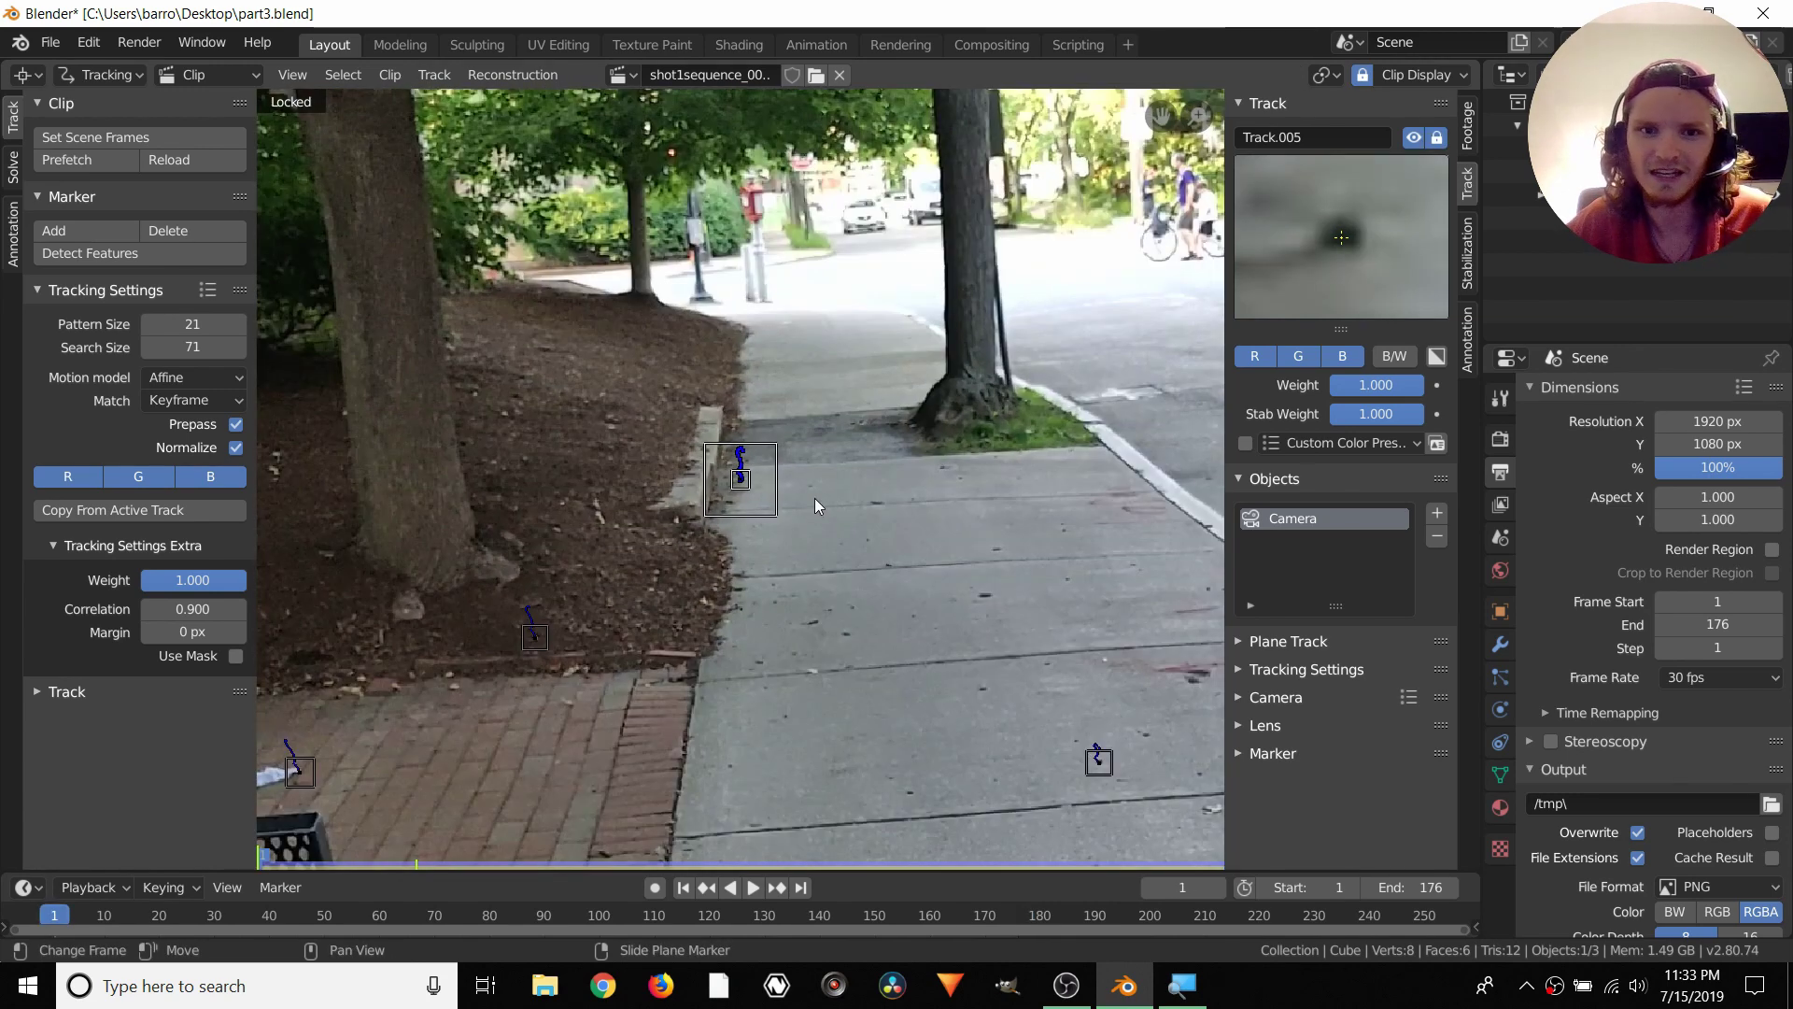
Place a tracking marker on the red call box mounted on the pale post across the street
{"action": "scroll", "coordinate": [814, 497], "scroll_direction": "up", "scroll_amount": 4}
{"action": "middle_click_drag", "start_coordinate": [524, 216], "coordinate": [723, 415]}
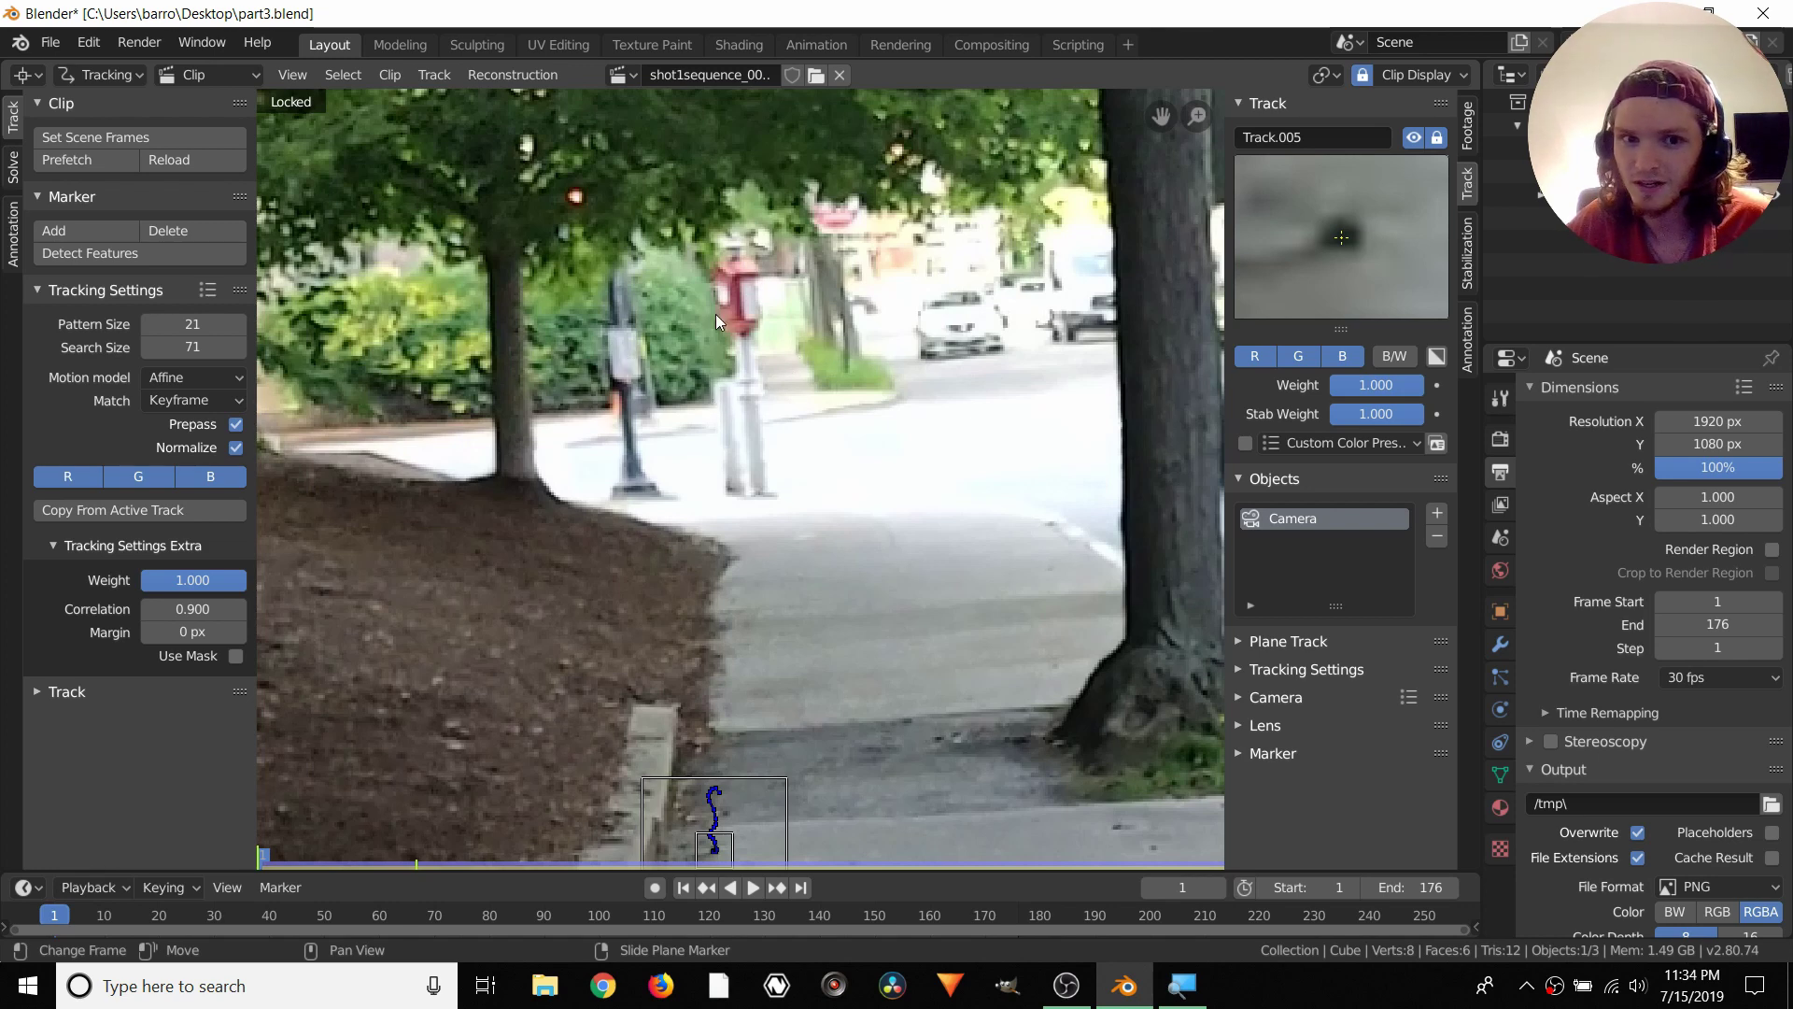
{"action": "mouse_move", "coordinate": [740, 287]}
{"action": "middle_mouse_down"}
{"action": "mouse_move", "coordinate": [715, 374]}
{"action": "mouse_move", "coordinate": [537, 397]}
{"action": "mouse_move", "coordinate": [467, 369]}
{"action": "mouse_move", "coordinate": [299, 365]}
{"action": "mouse_move", "coordinate": [1018, 382]}
{"action": "mouse_move", "coordinate": [804, 300]}
{"action": "mouse_move", "coordinate": [538, 479]}
{"action": "mouse_move", "coordinate": [798, 439]}
{"action": "middle_mouse_up"}
{"action": "scroll", "coordinate": [798, 431], "scroll_direction": "up", "scroll_amount": 7}
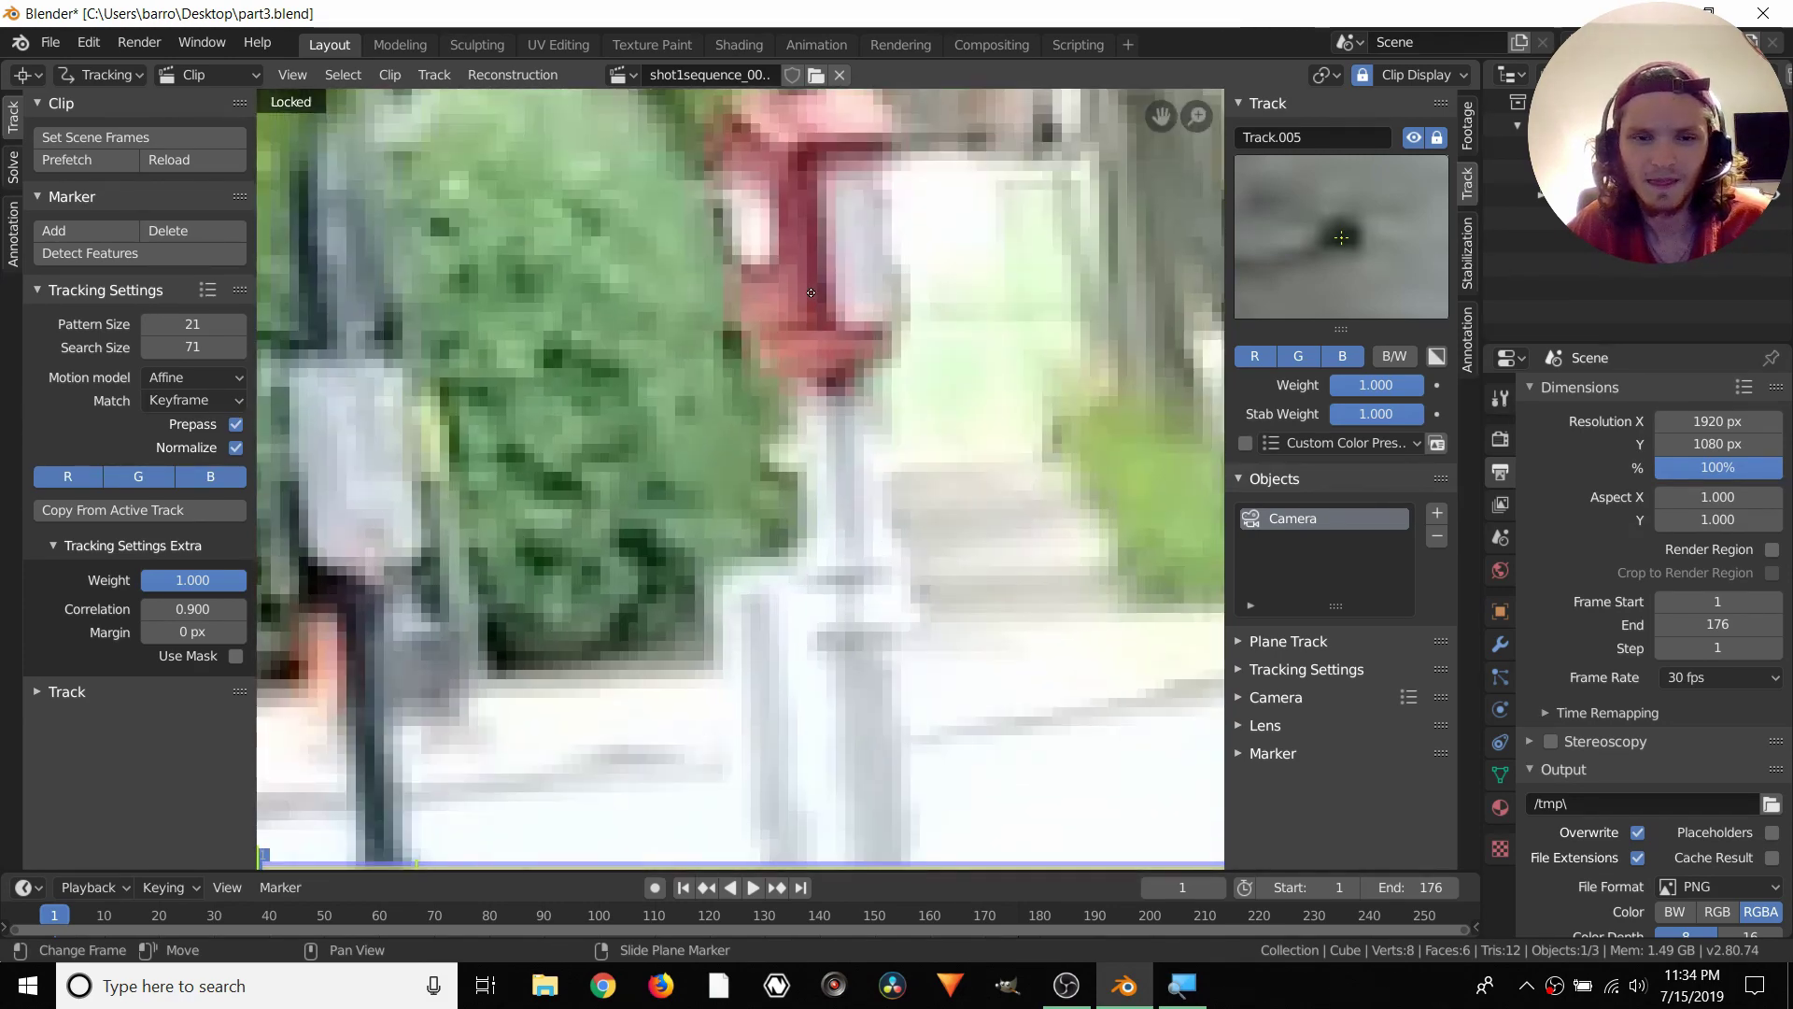
{"action": "scroll", "coordinate": [812, 313], "scroll_direction": "down", "scroll_amount": 2}
{"action": "left_click", "coordinate": [814, 305], "text": "ctrl"}
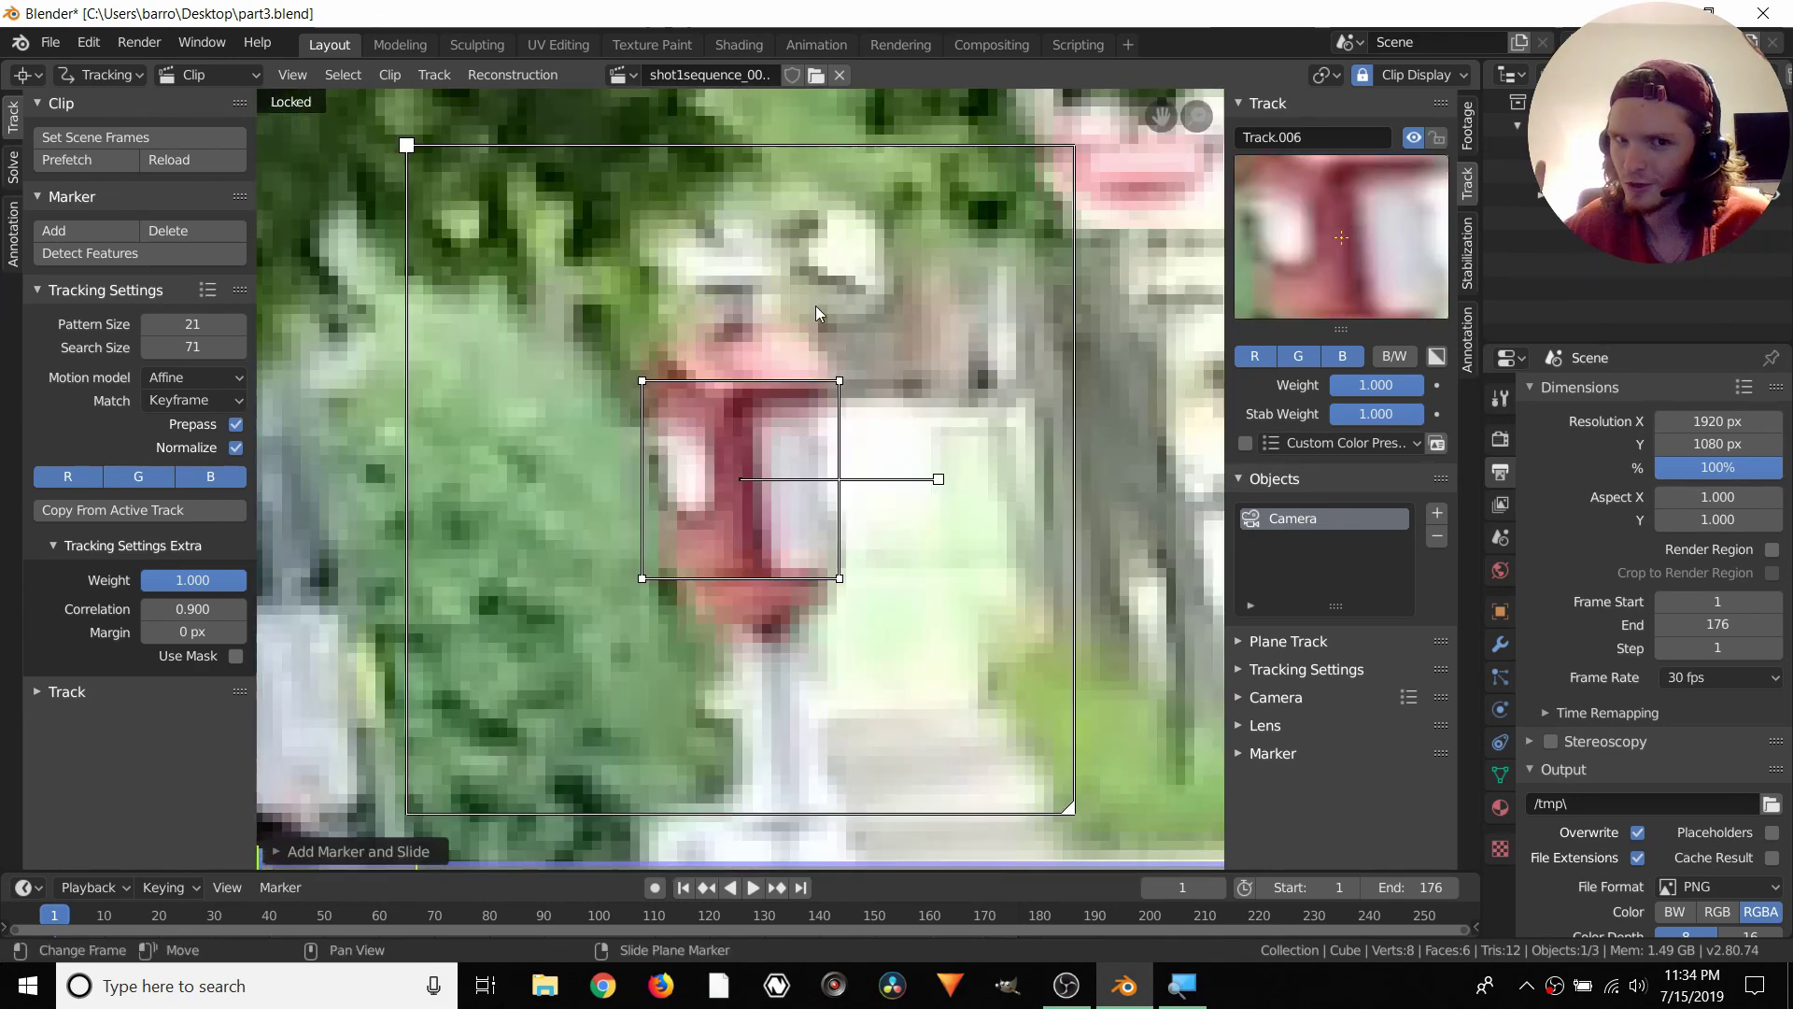
Scale the red call box's marker down and enlarge its search area
{"action": "key", "text": "s"}
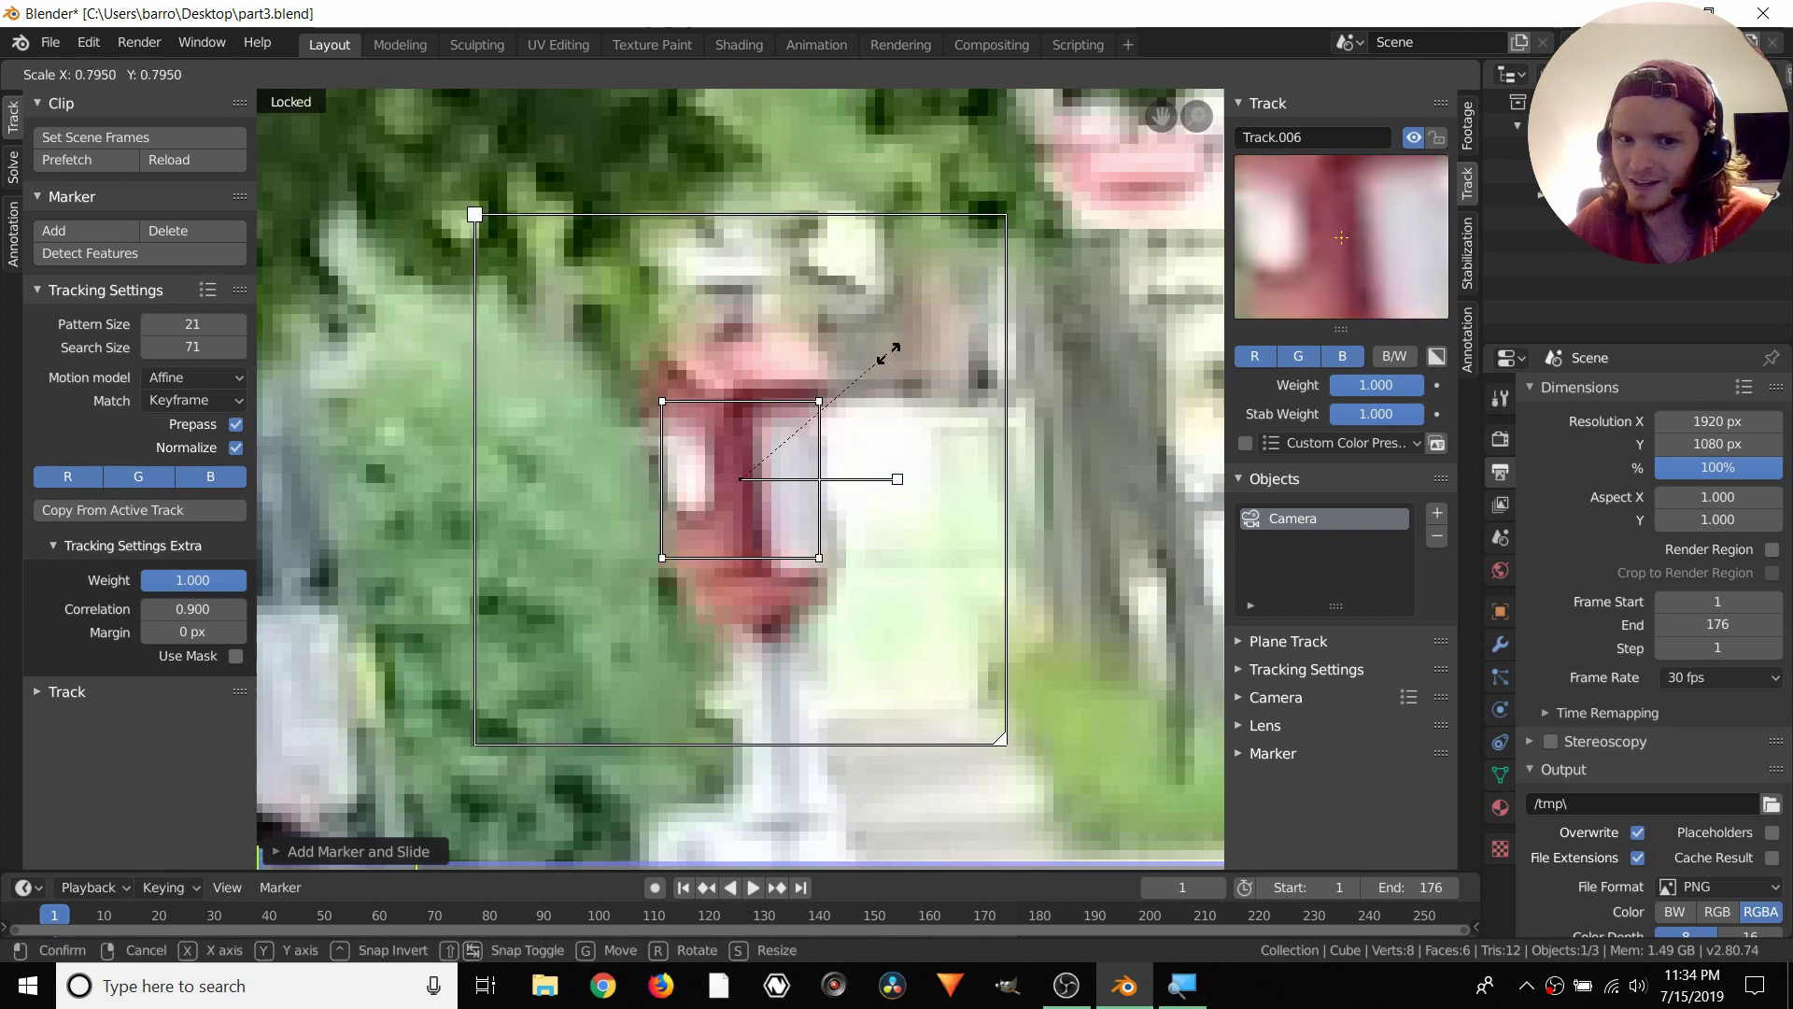
{"action": "left_click", "coordinate": [856, 372]}
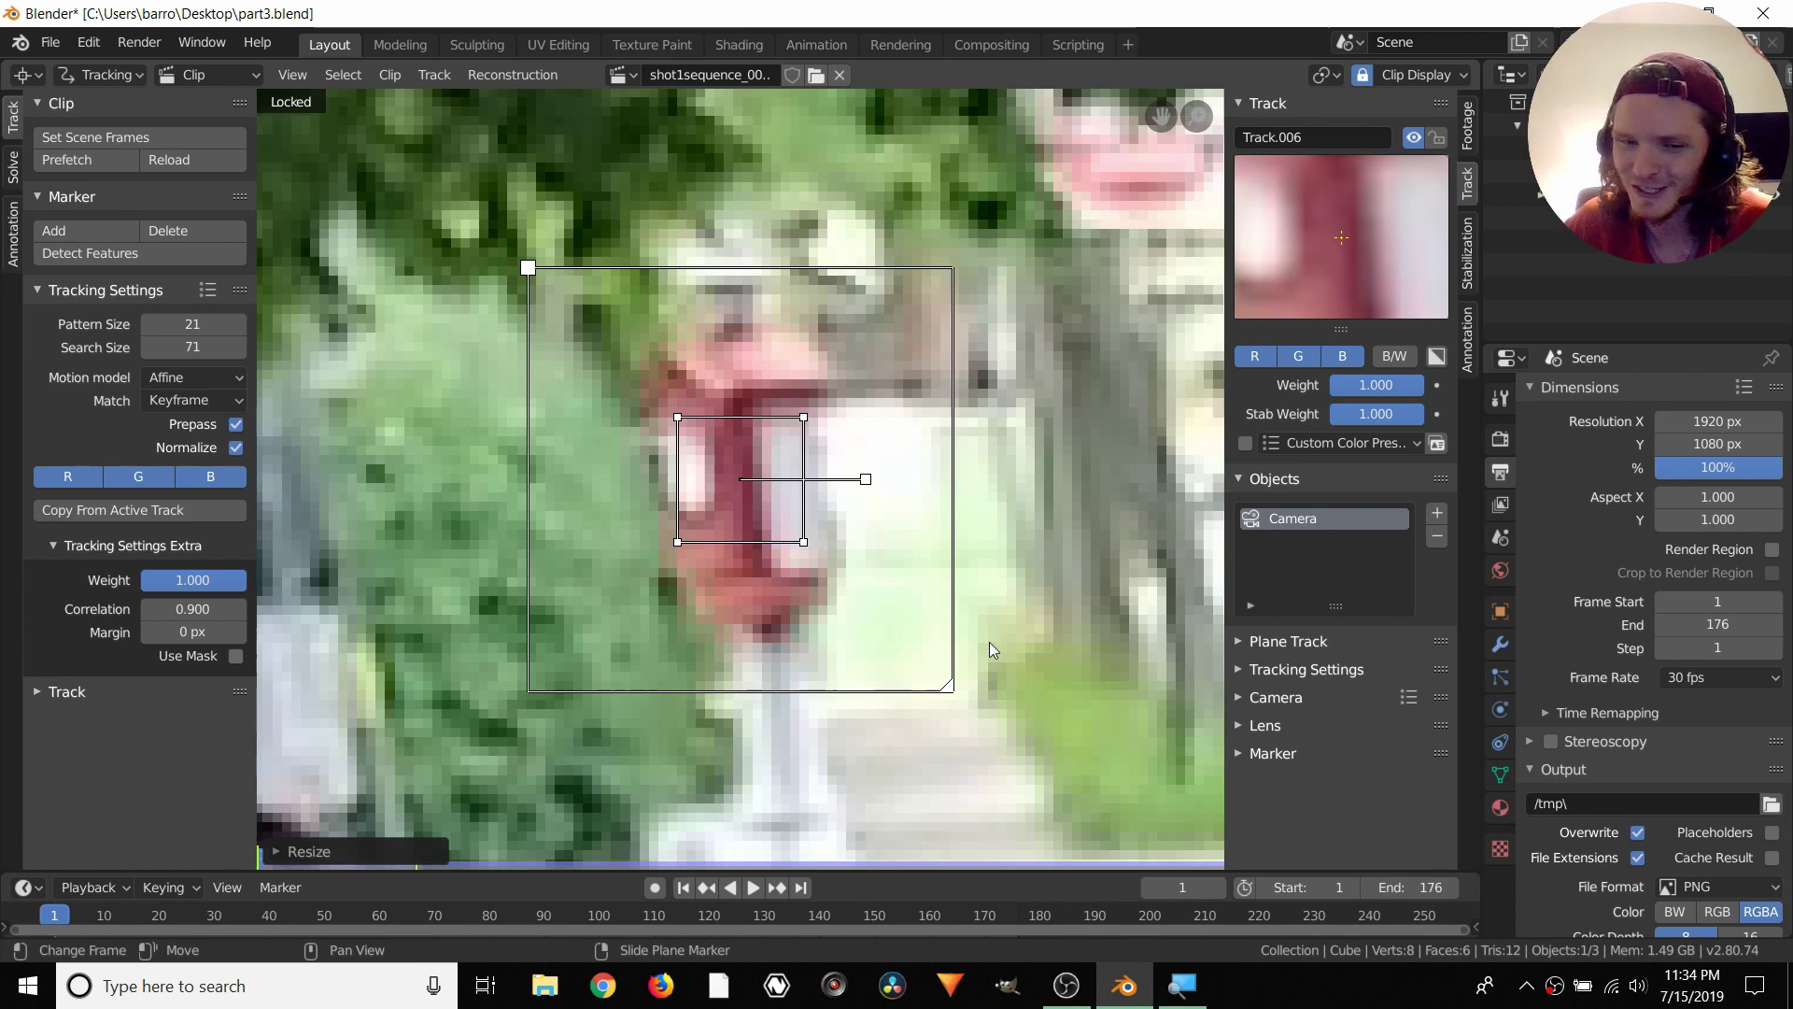
{"action": "left_click_drag", "start_coordinate": [942, 690], "coordinate": [965, 710]}
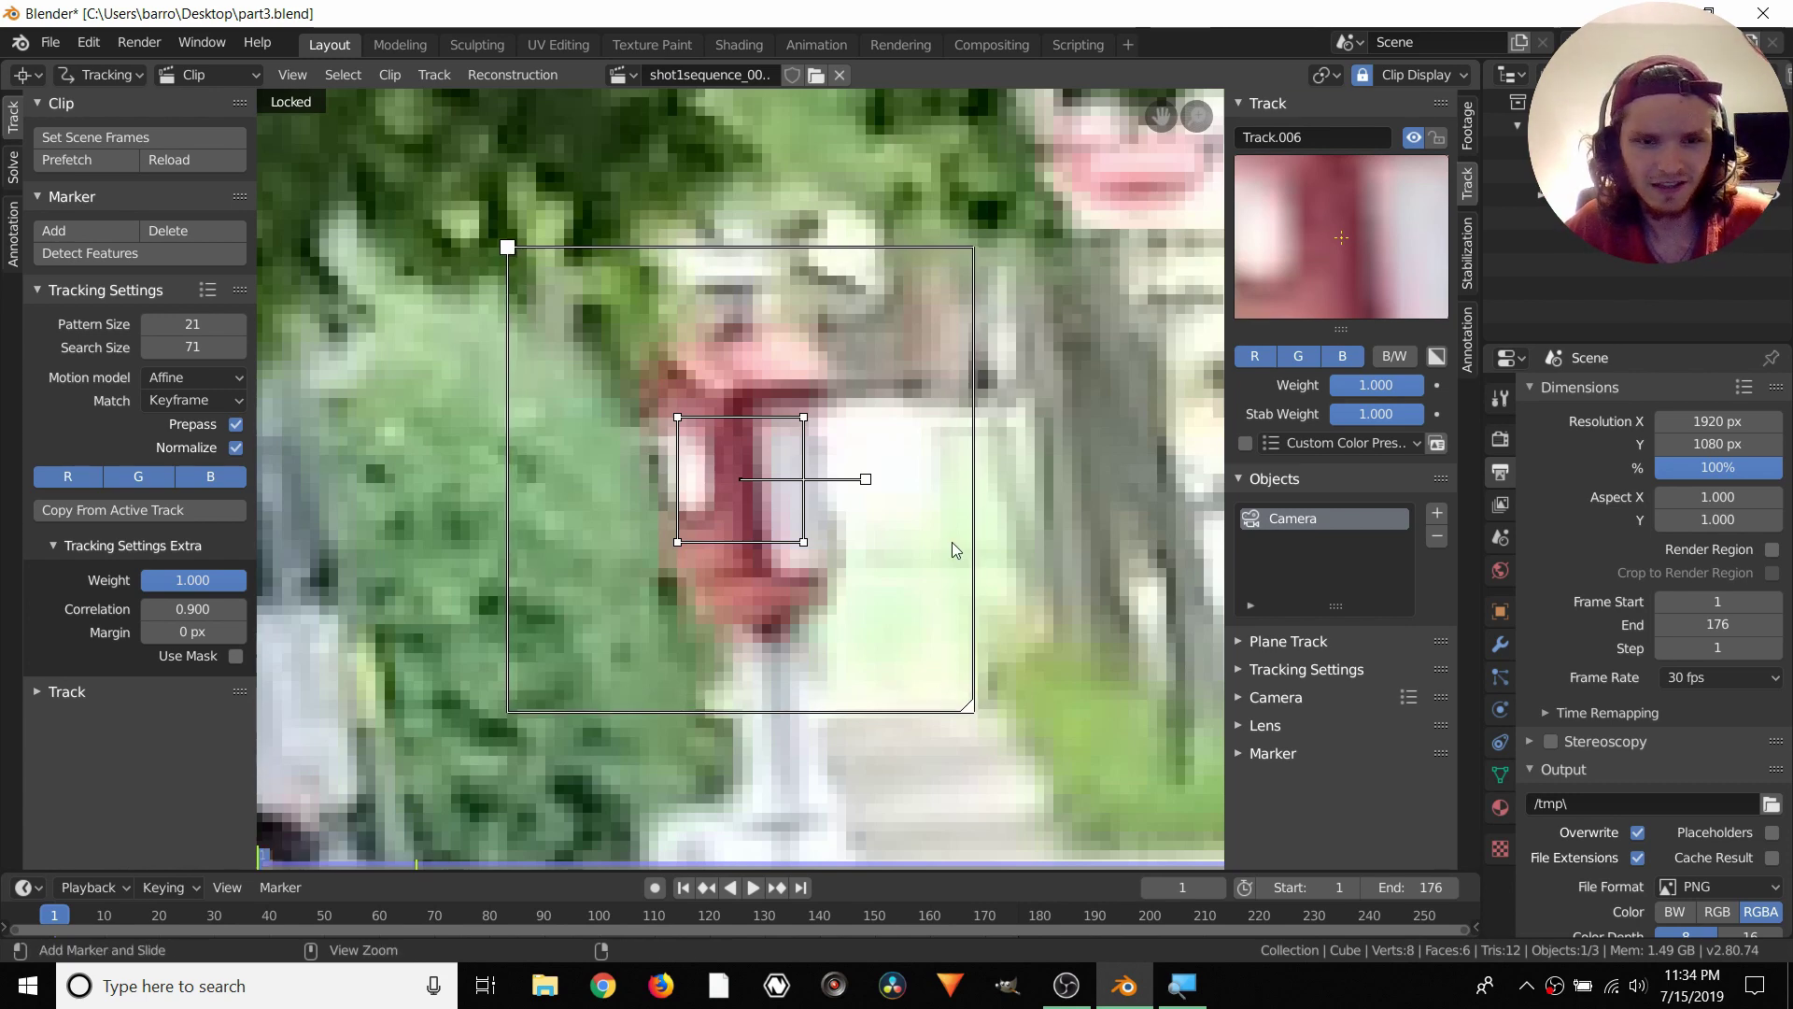
Track the red call box forward from the first frame, and go back to frame 72
{"action": "key", "text": "ctrl+t"}
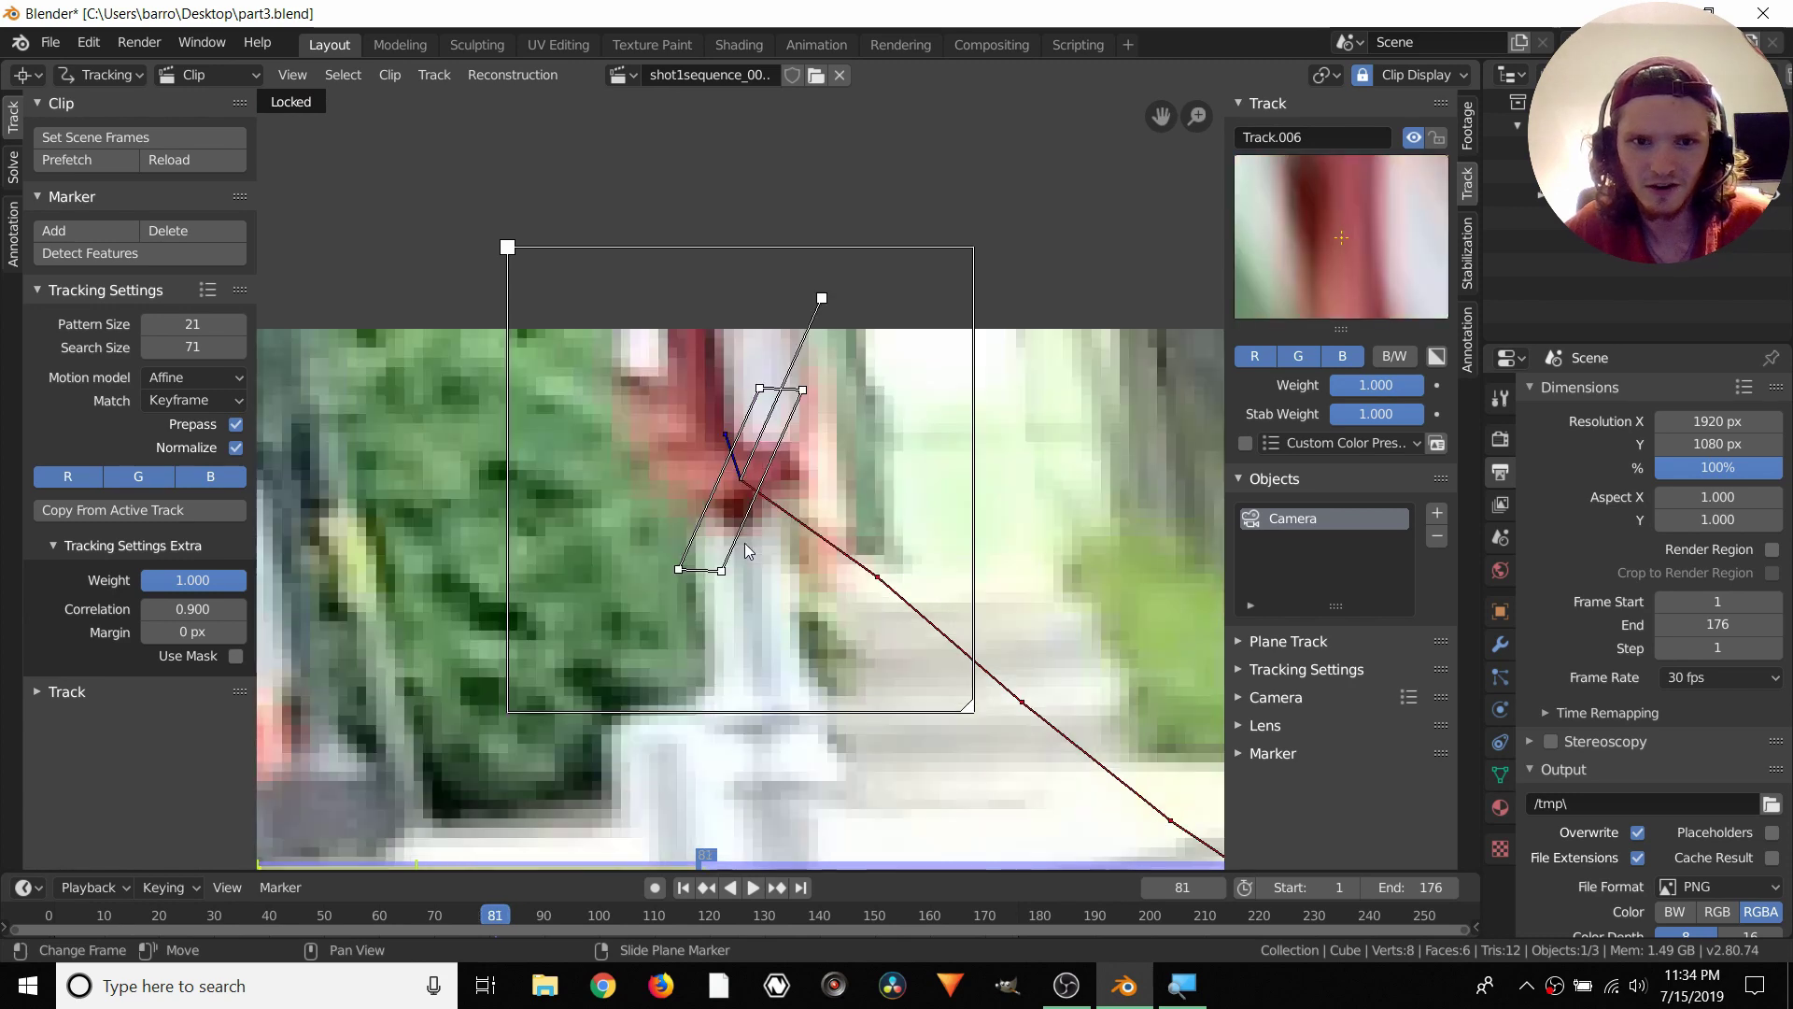
{"action": "key", "text": "Left"}
{"action": "key", "text": "Left"}
{"action": "key", "text": "Left"}
{"action": "key", "text": "Left"}
{"action": "key", "text": "Left"}
{"action": "key", "text": "Left"}
{"action": "key", "text": "Left"}
{"action": "key", "text": "Left"}
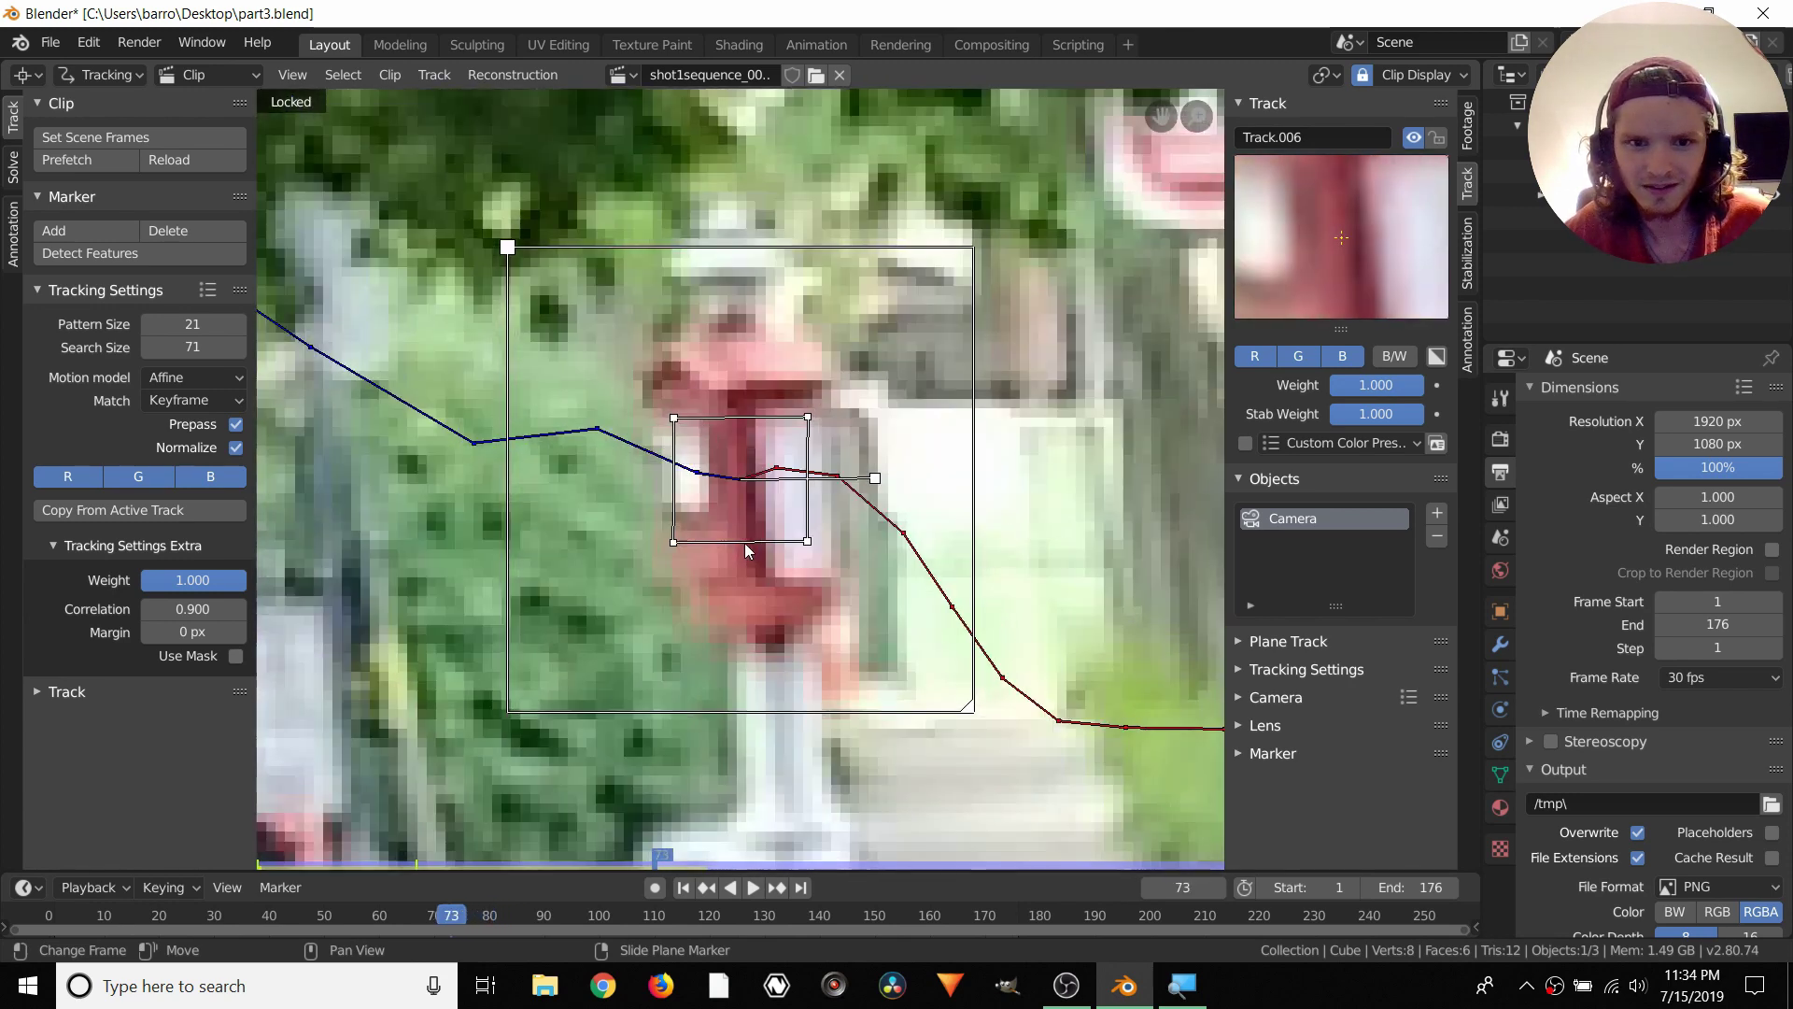
{"action": "key", "text": "Right"}
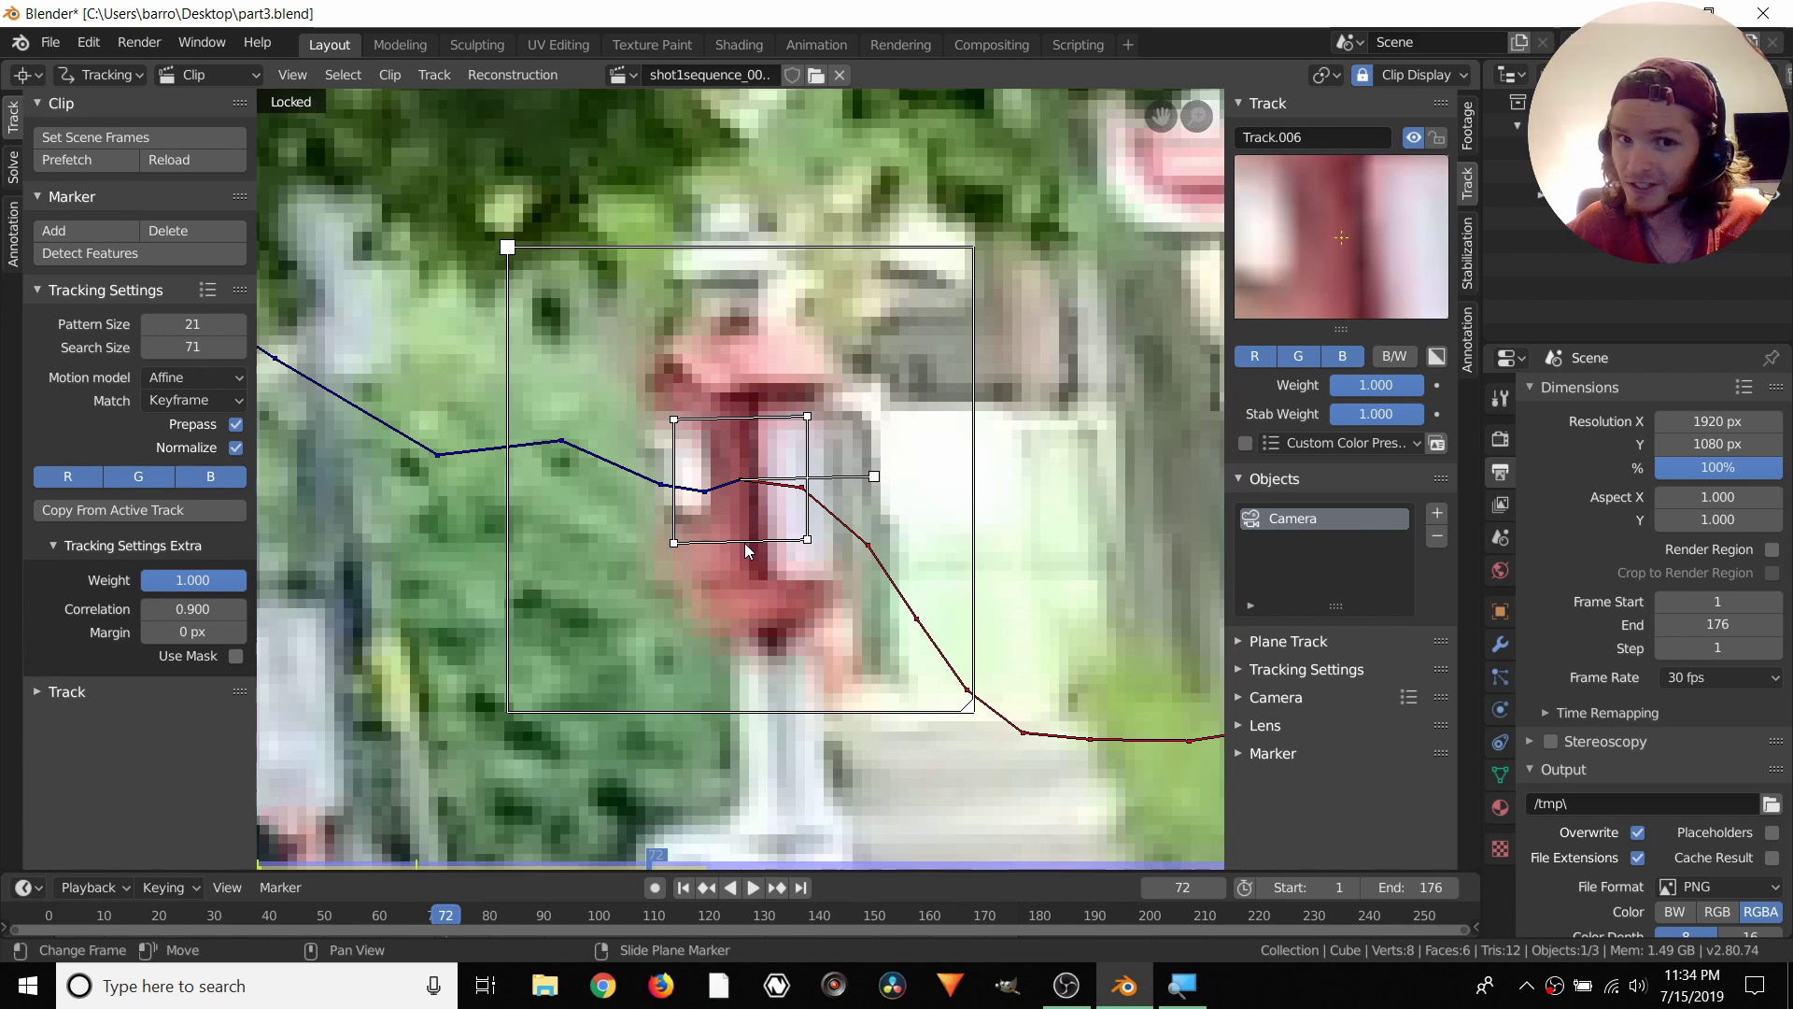
Clear the red call box's track path after frame 72 and lock its track
{"action": "left_click", "coordinate": [86, 693]}
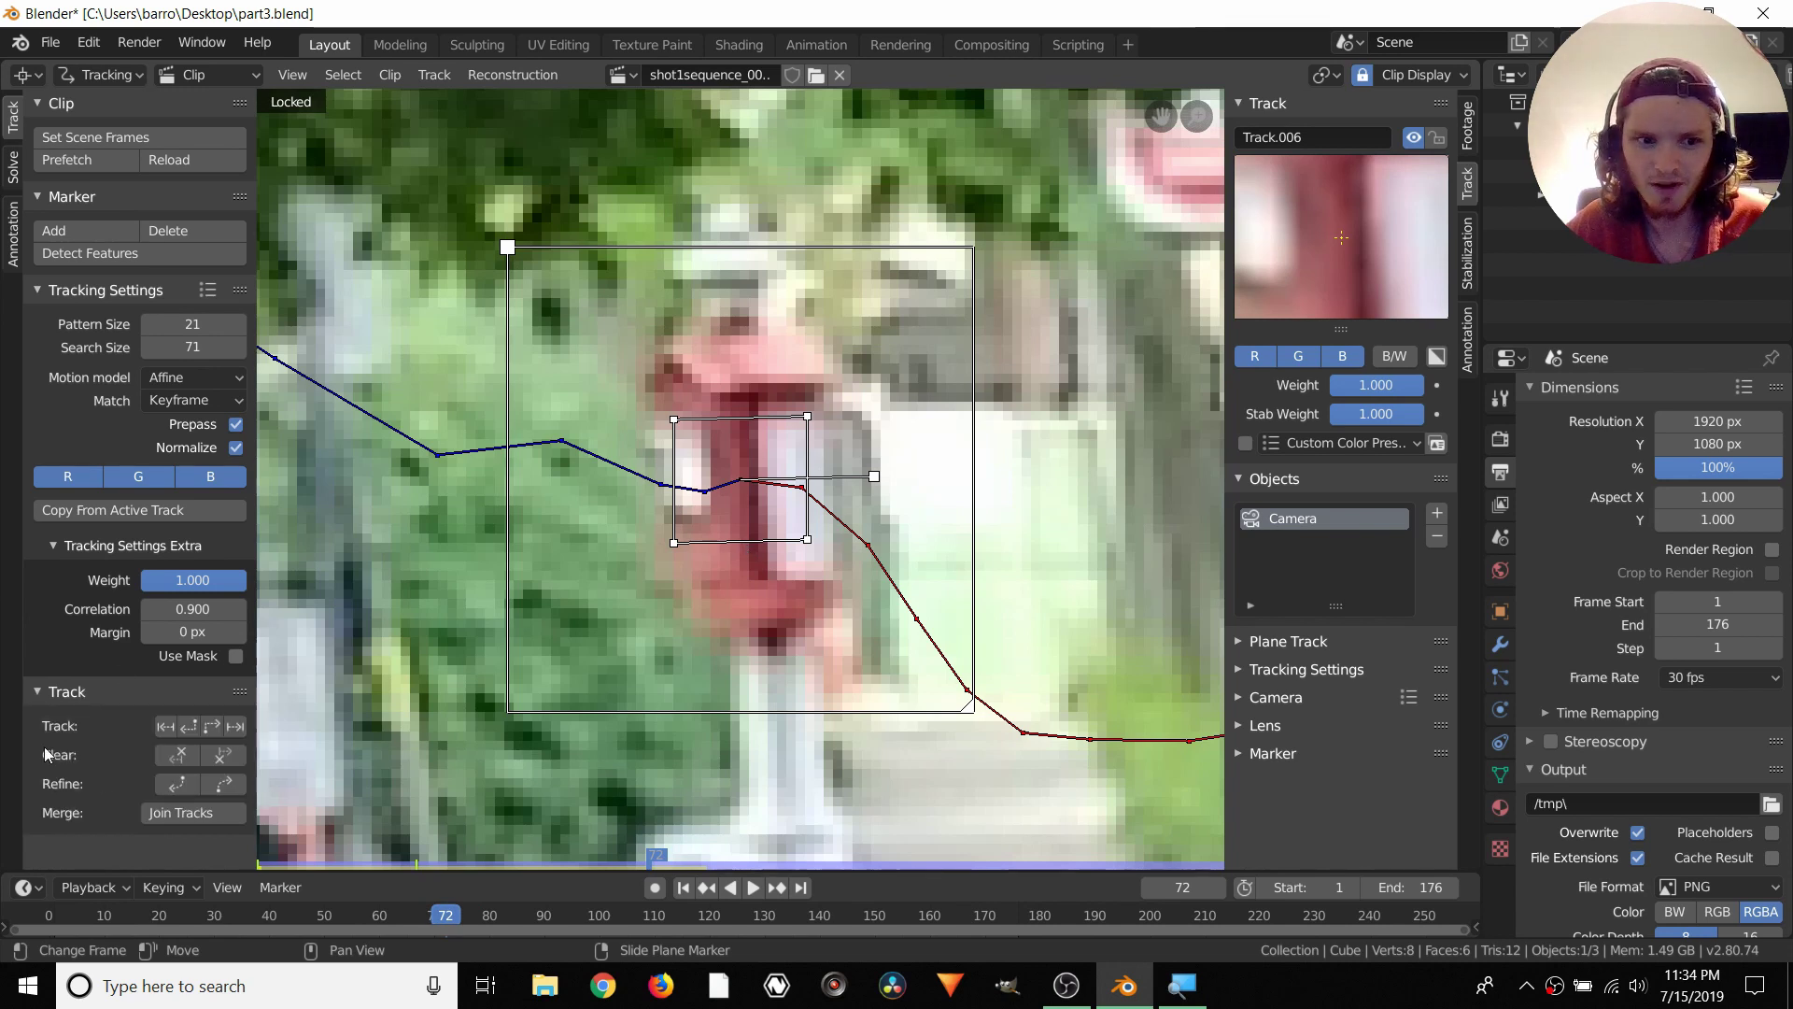
{"action": "left_click", "coordinate": [221, 753]}
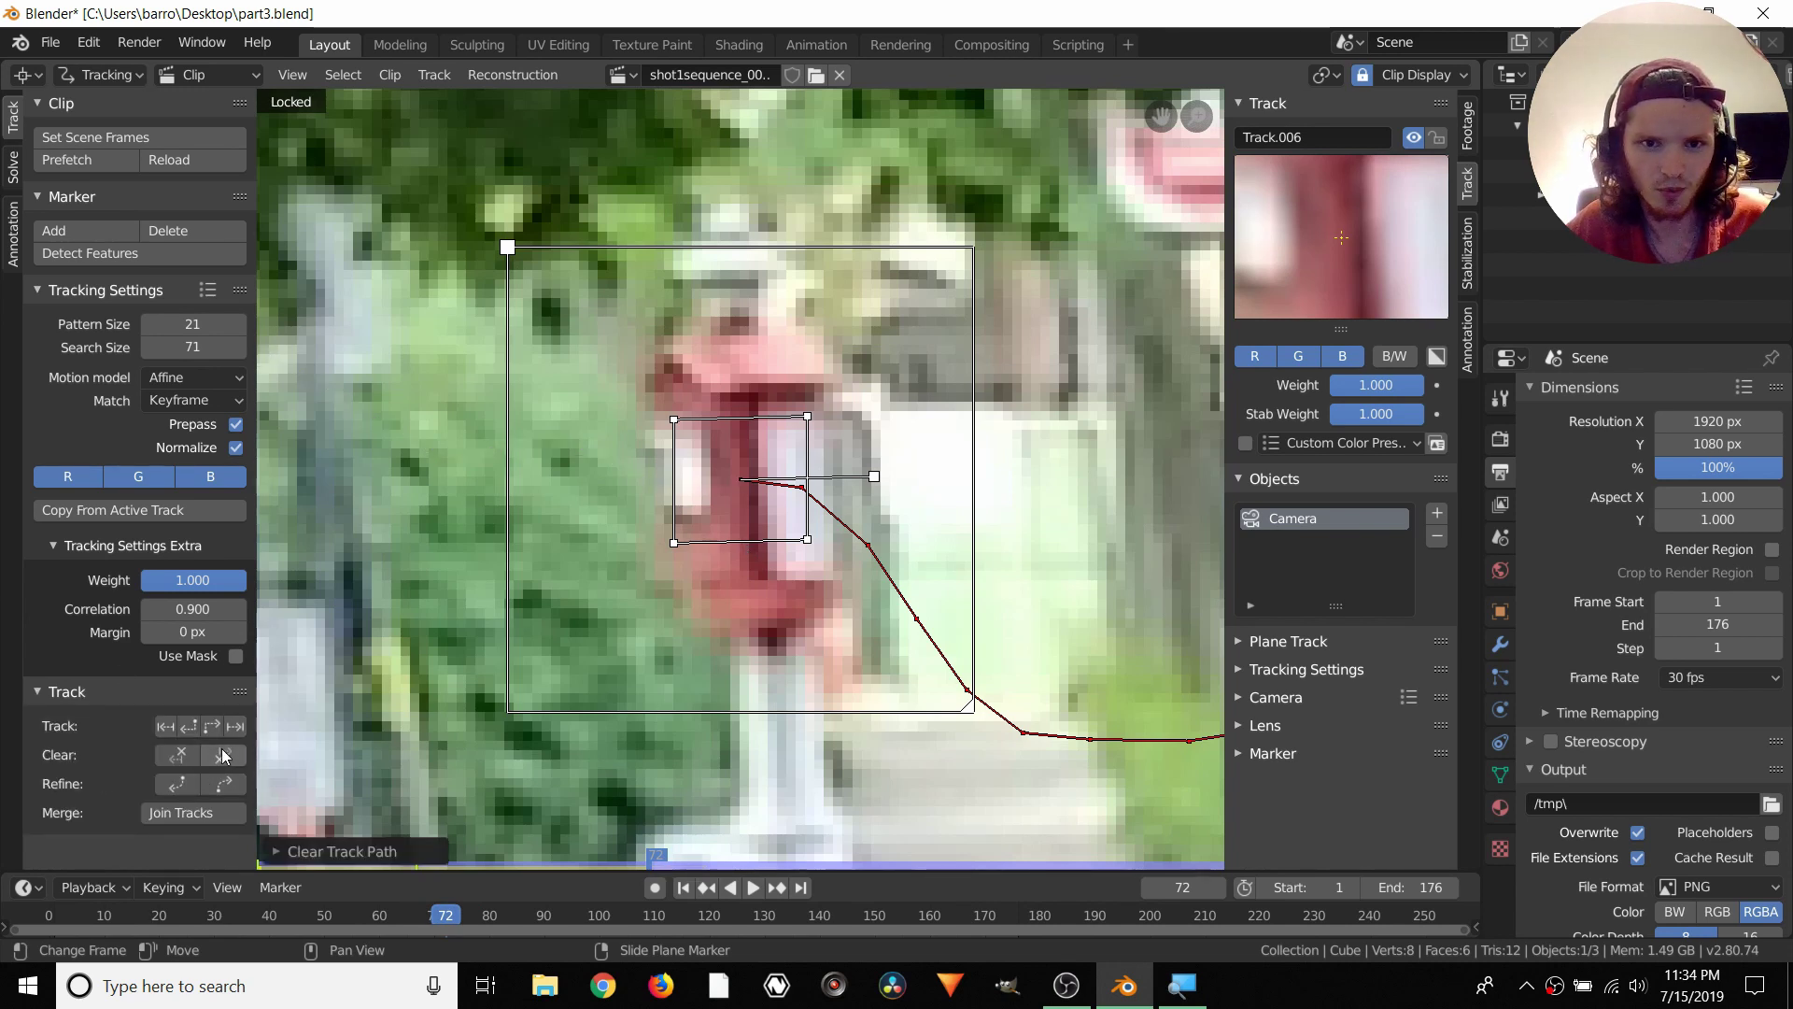
{"action": "key", "text": "ctrl+l"}
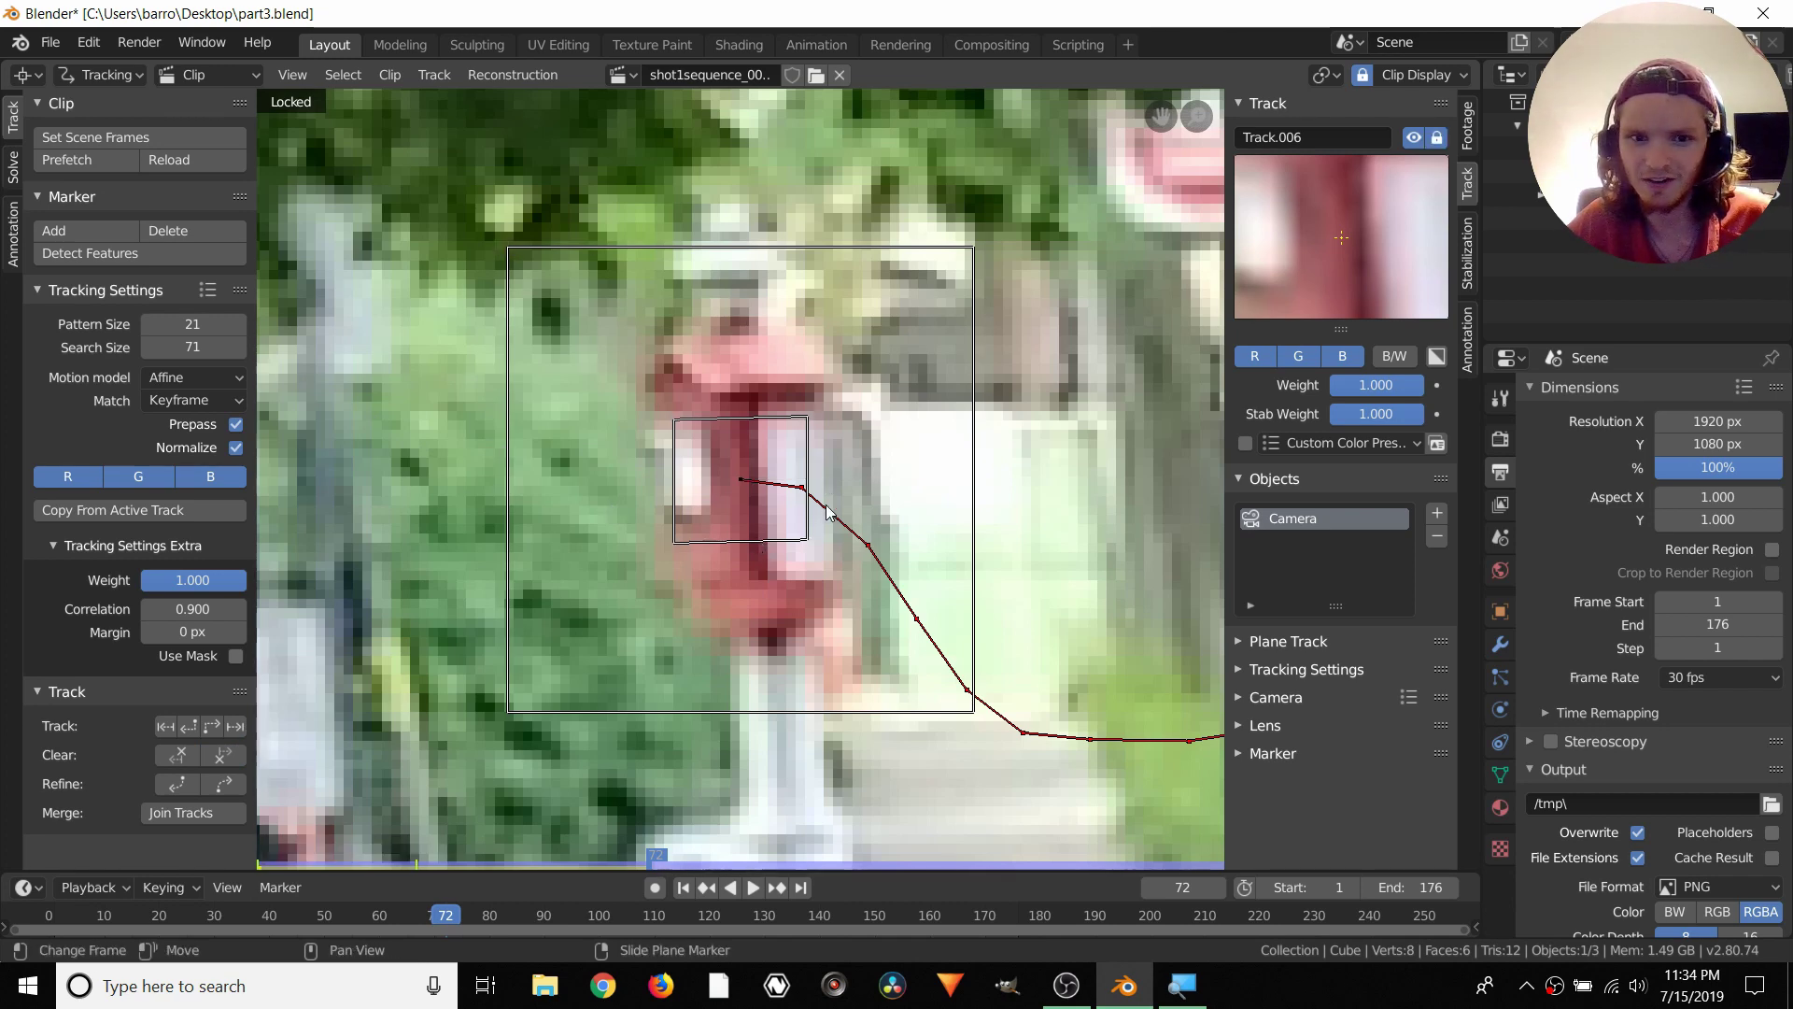
Delete the red call box's track and return to the first frame
{"action": "key", "text": "Delete"}
{"action": "left_click", "coordinate": [789, 516]}
{"action": "scroll", "coordinate": [680, 479], "scroll_direction": "down", "scroll_amount": 8}
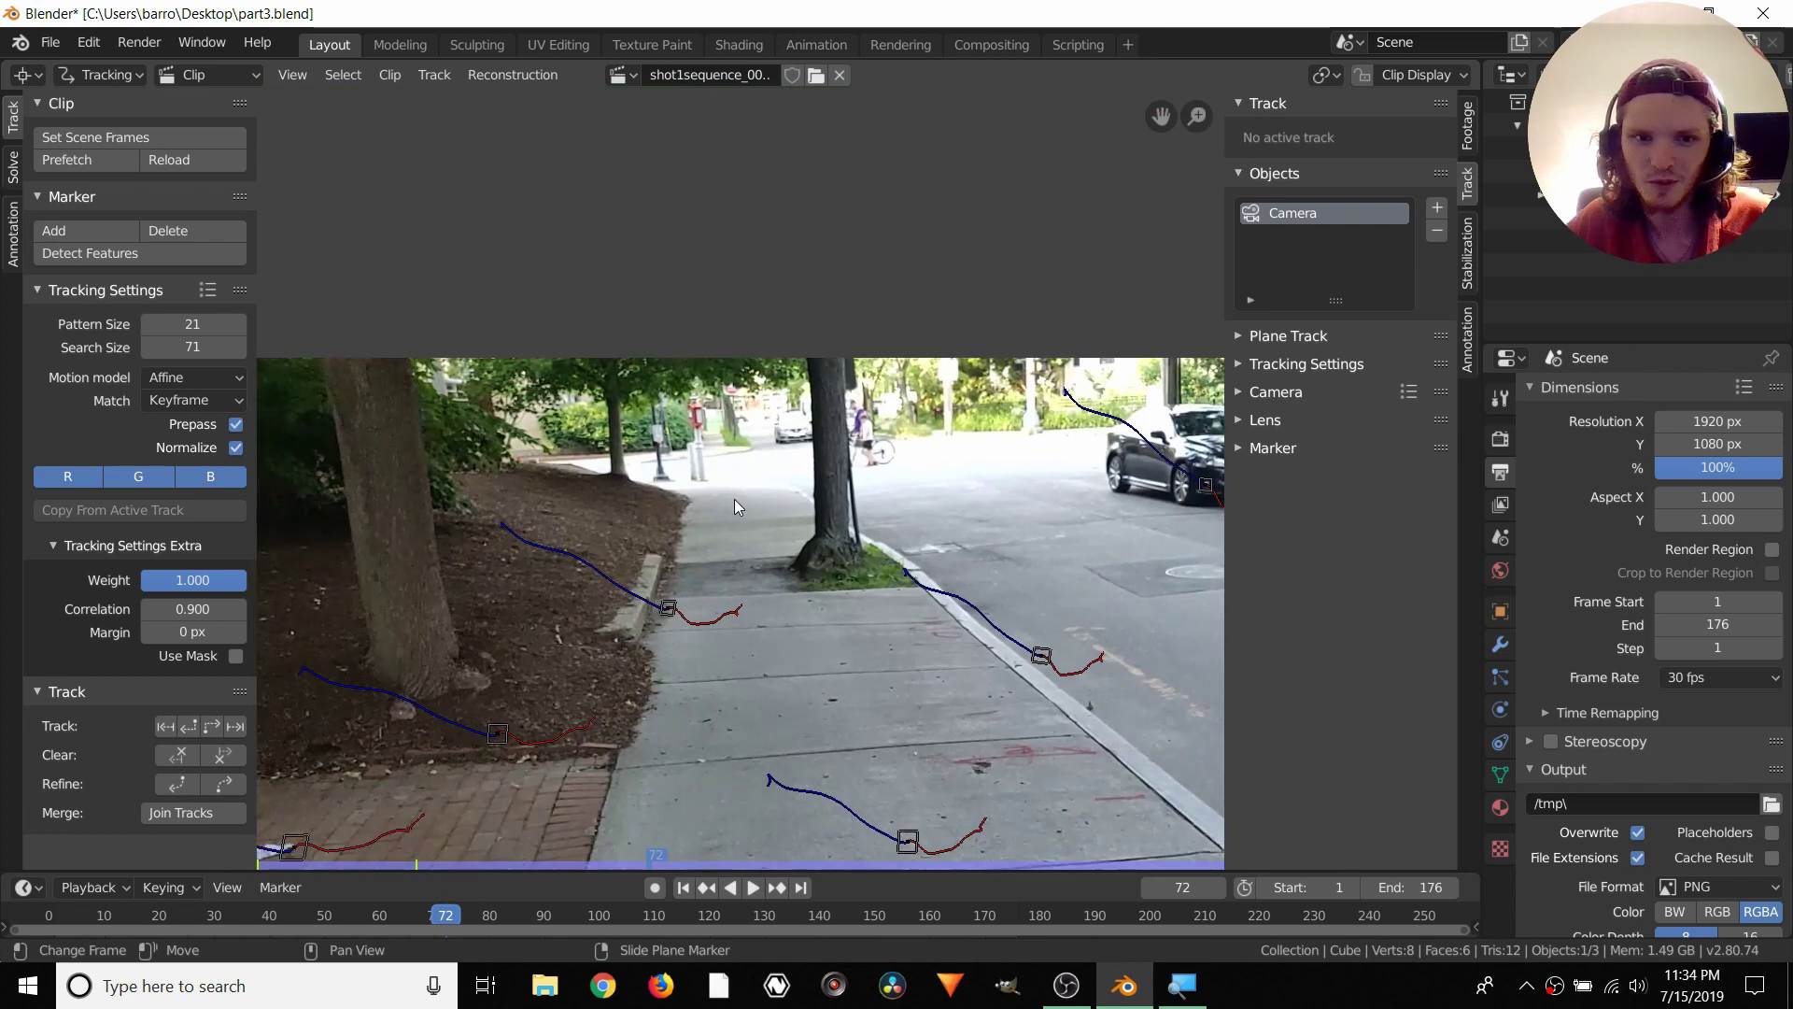
{"action": "key", "text": "shift+Left"}
Place a tracking marker on the elongated dark spot in the middle of the sidewalk and center it on the spot
{"action": "scroll", "coordinate": [620, 378], "scroll_direction": "up", "scroll_amount": 3}
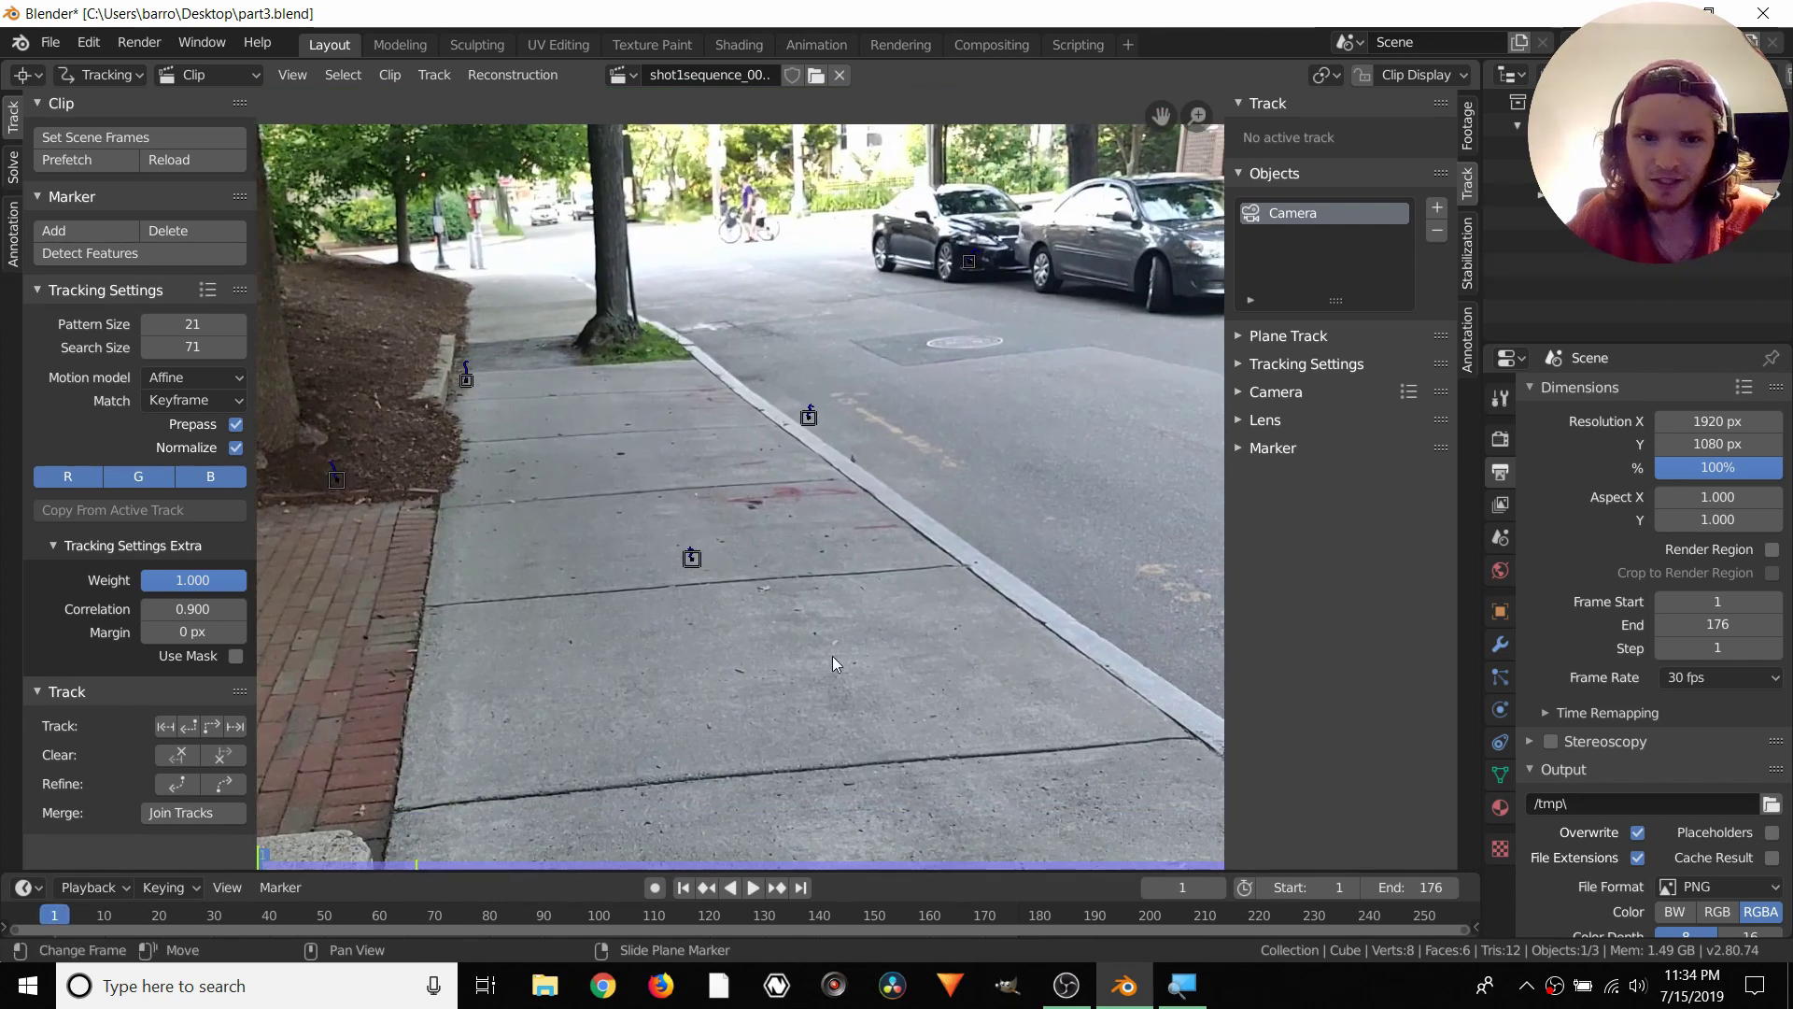
{"action": "scroll", "coordinate": [832, 655], "scroll_direction": "up", "scroll_amount": 2}
{"action": "scroll", "coordinate": [790, 609], "scroll_direction": "up", "scroll_amount": 1}
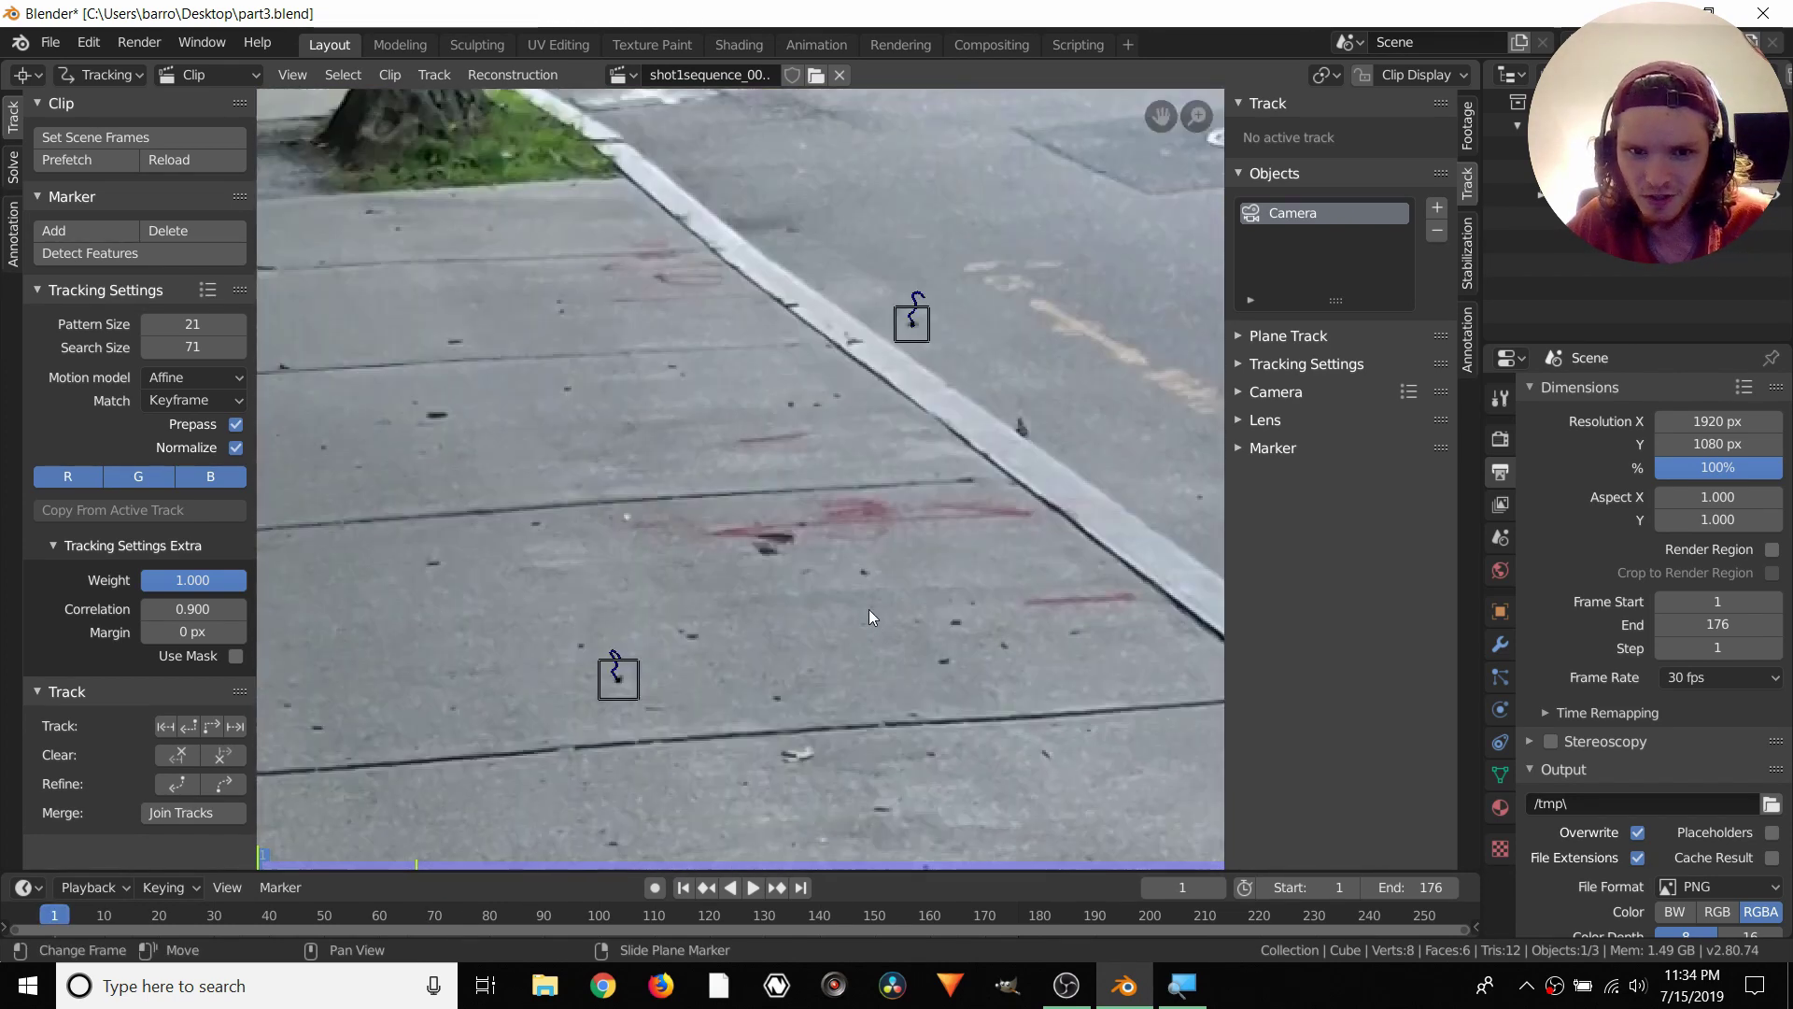
{"action": "middle_click_drag", "start_coordinate": [869, 609], "coordinate": [773, 558]}
{"action": "scroll", "coordinate": [507, 625], "scroll_direction": "up", "scroll_amount": 2}
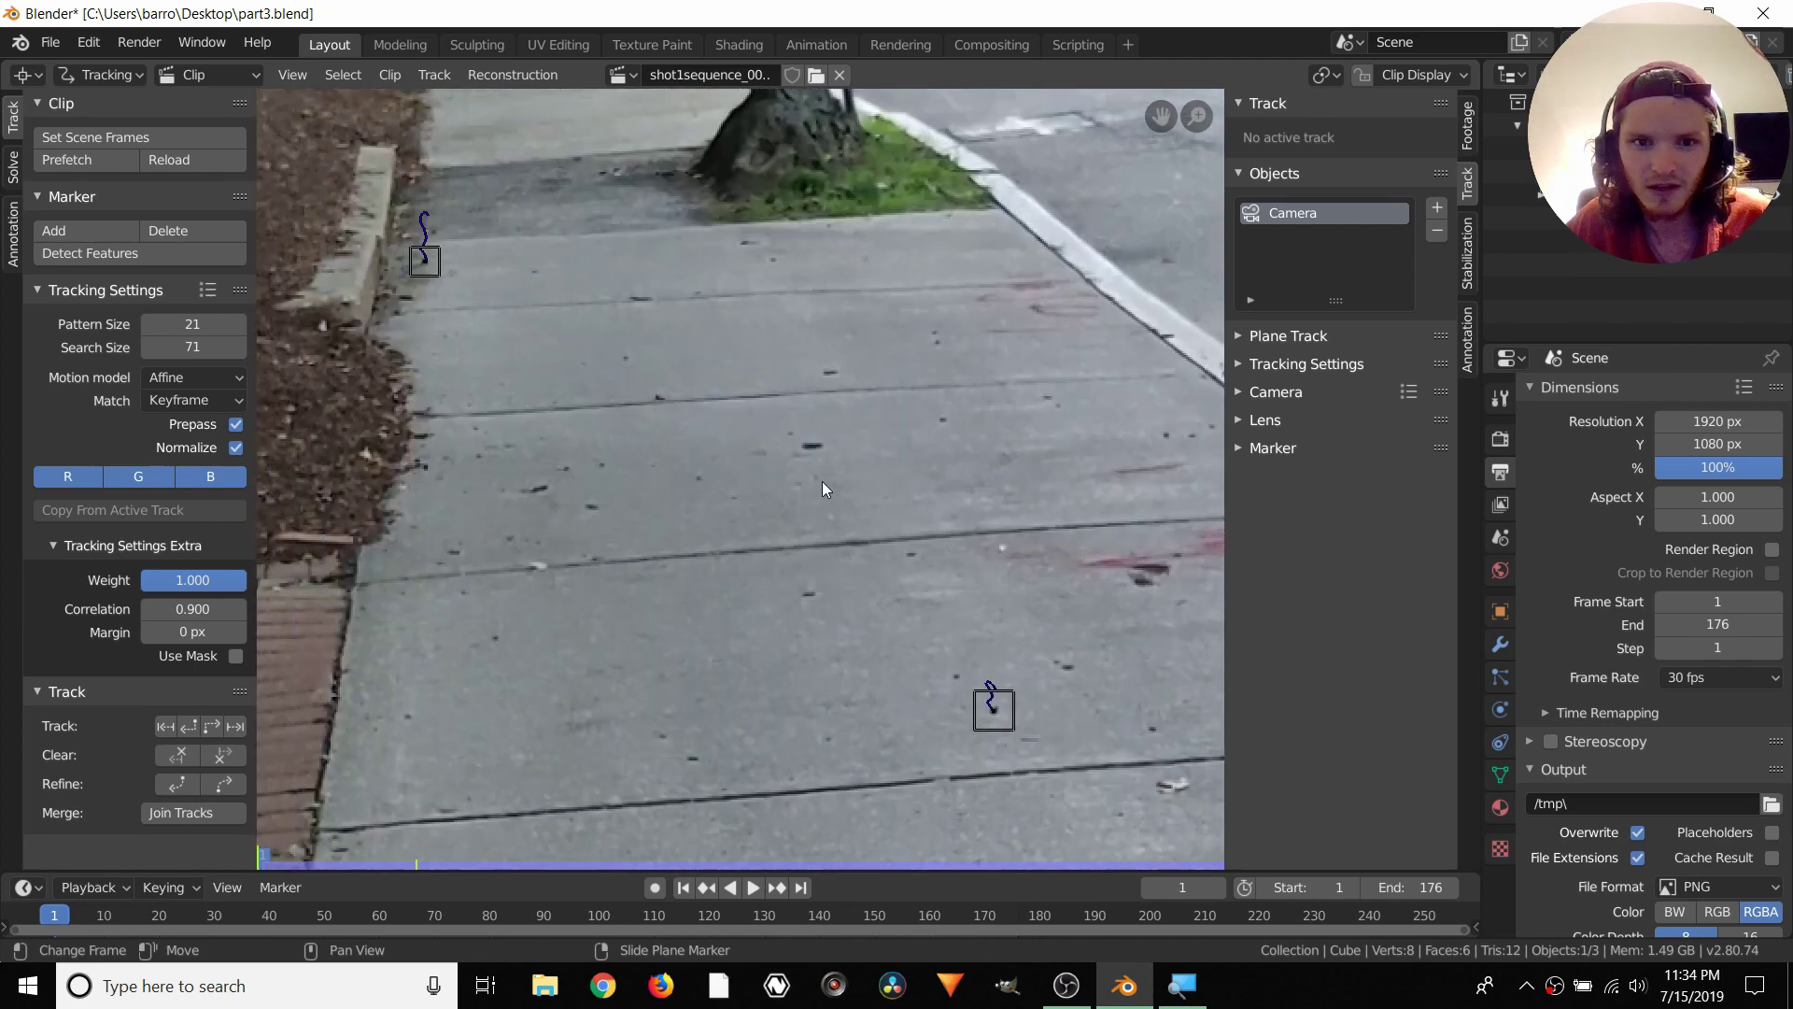
{"action": "left_click", "coordinate": [811, 447], "text": "ctrl"}
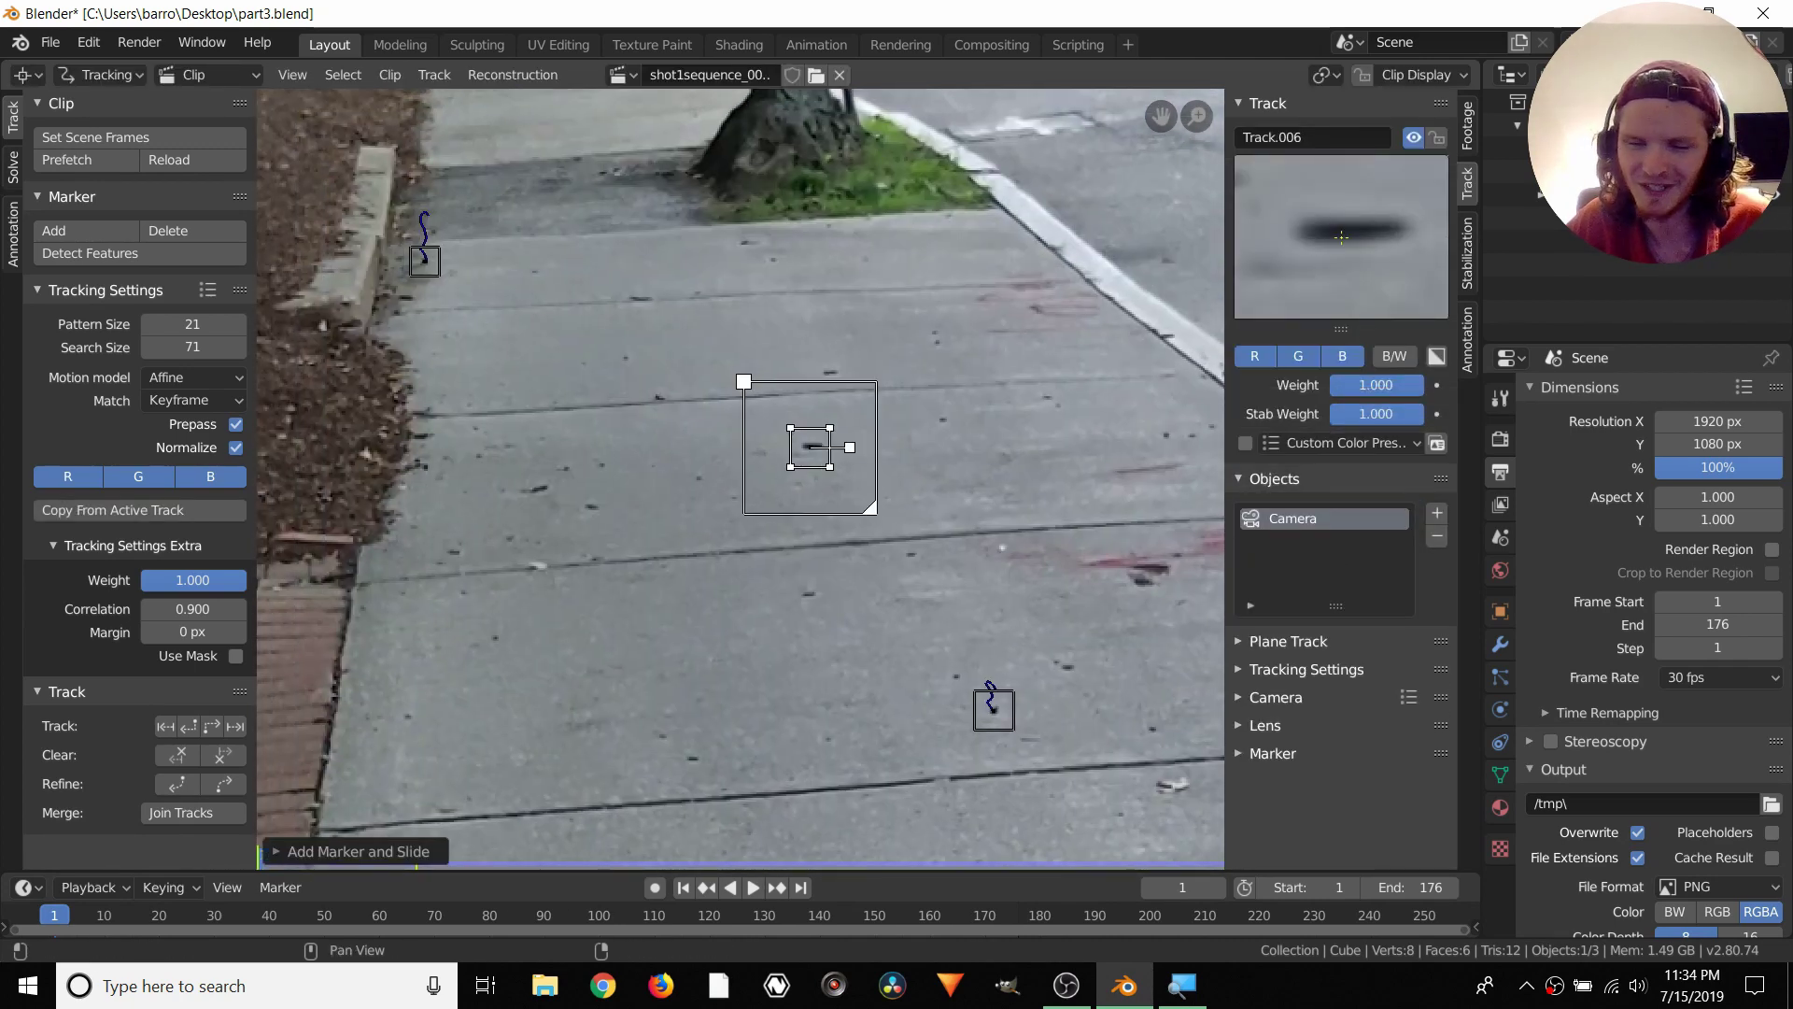
{"action": "key", "text": "g"}
{"action": "left_click", "coordinate": [822, 471]}
Enlarge the search area of the elongated sidewalk spot's marker
{"action": "scroll", "coordinate": [805, 400], "scroll_direction": "up", "scroll_amount": 3}
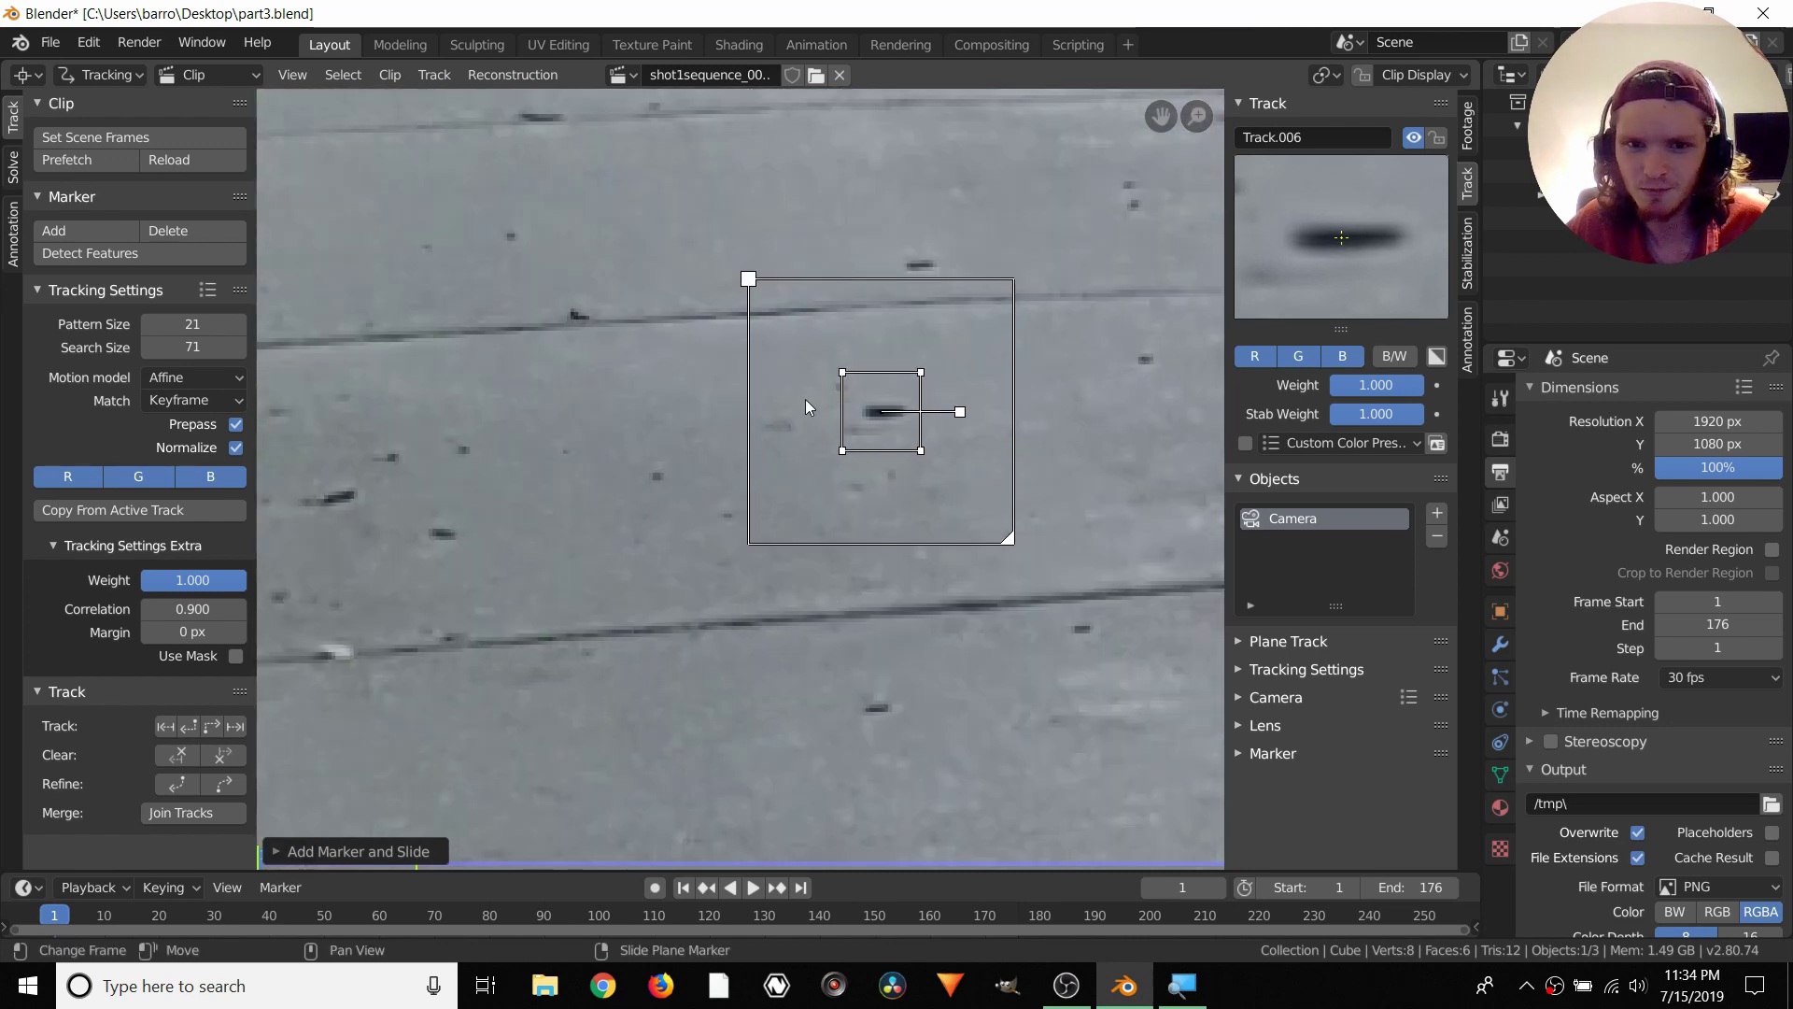
{"action": "scroll", "coordinate": [894, 385], "scroll_direction": "down", "scroll_amount": 3}
{"action": "scroll", "coordinate": [895, 385], "scroll_direction": "down", "scroll_amount": 4}
{"action": "key", "text": "Home"}
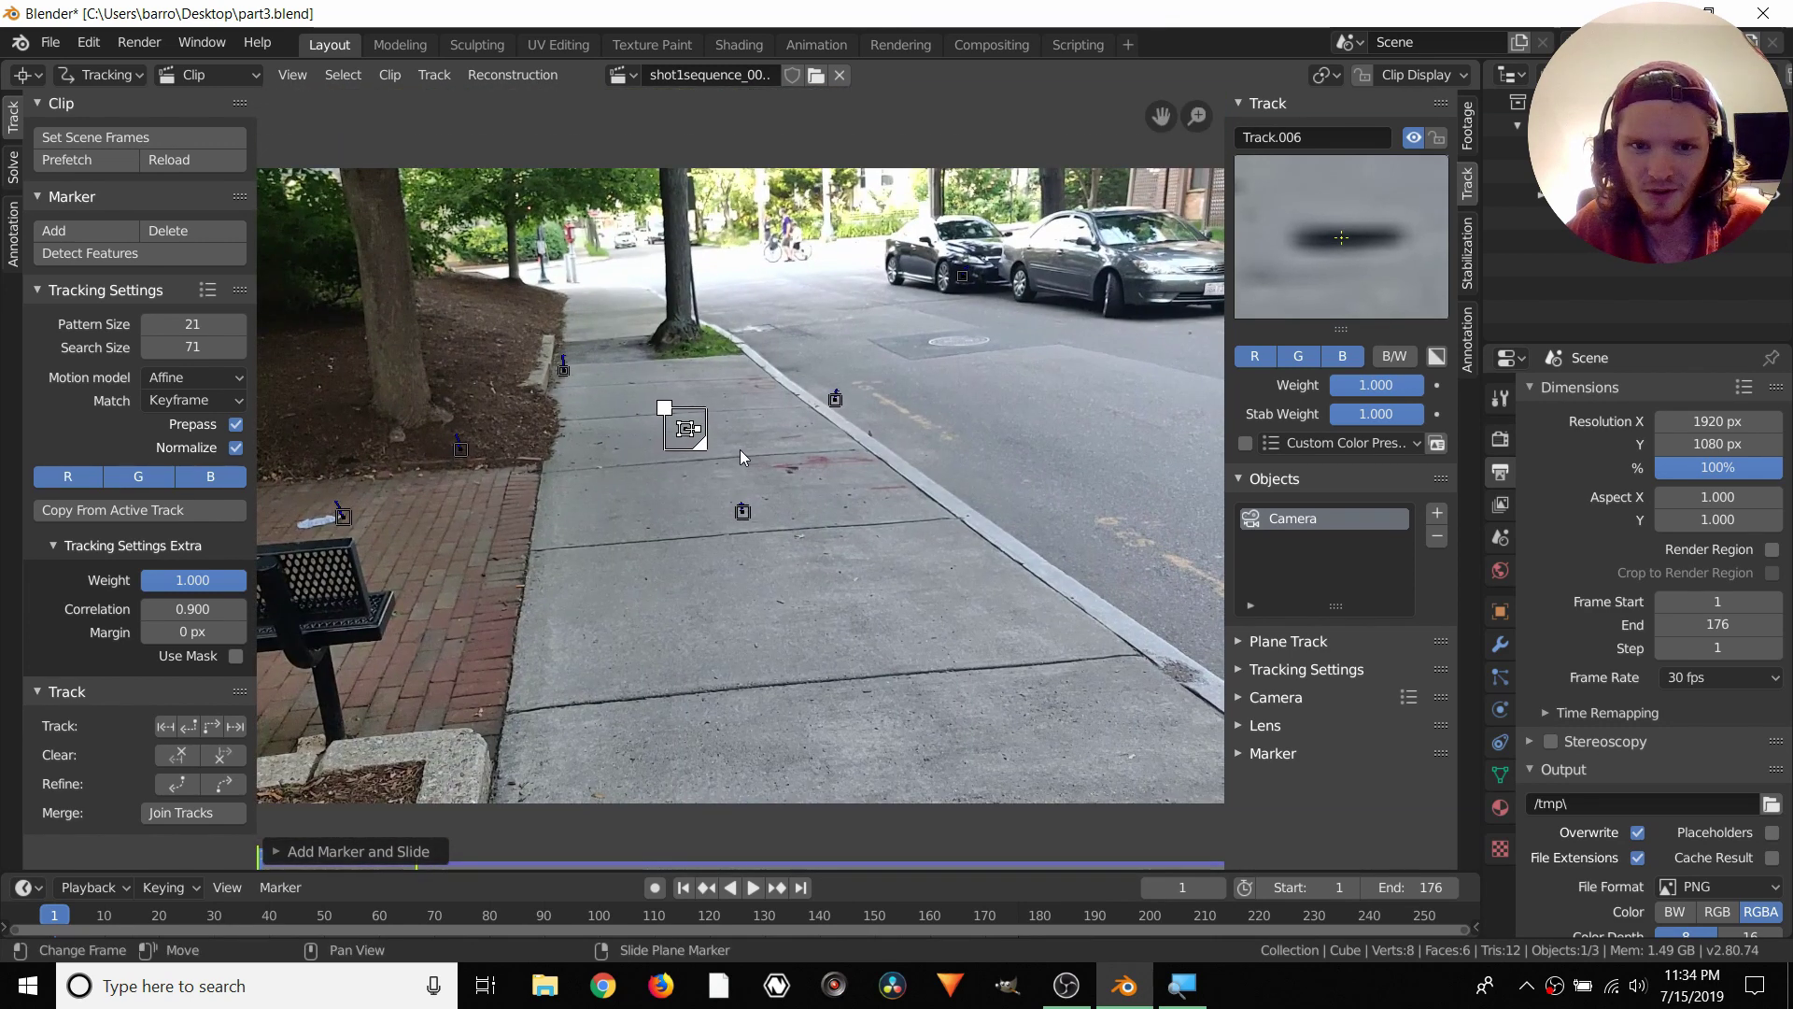
{"action": "scroll", "coordinate": [740, 450], "scroll_direction": "up", "scroll_amount": 7}
{"action": "middle_click_drag", "start_coordinate": [520, 312], "coordinate": [888, 499]}
{"action": "left_click_drag", "start_coordinate": [889, 496], "coordinate": [908, 523]}
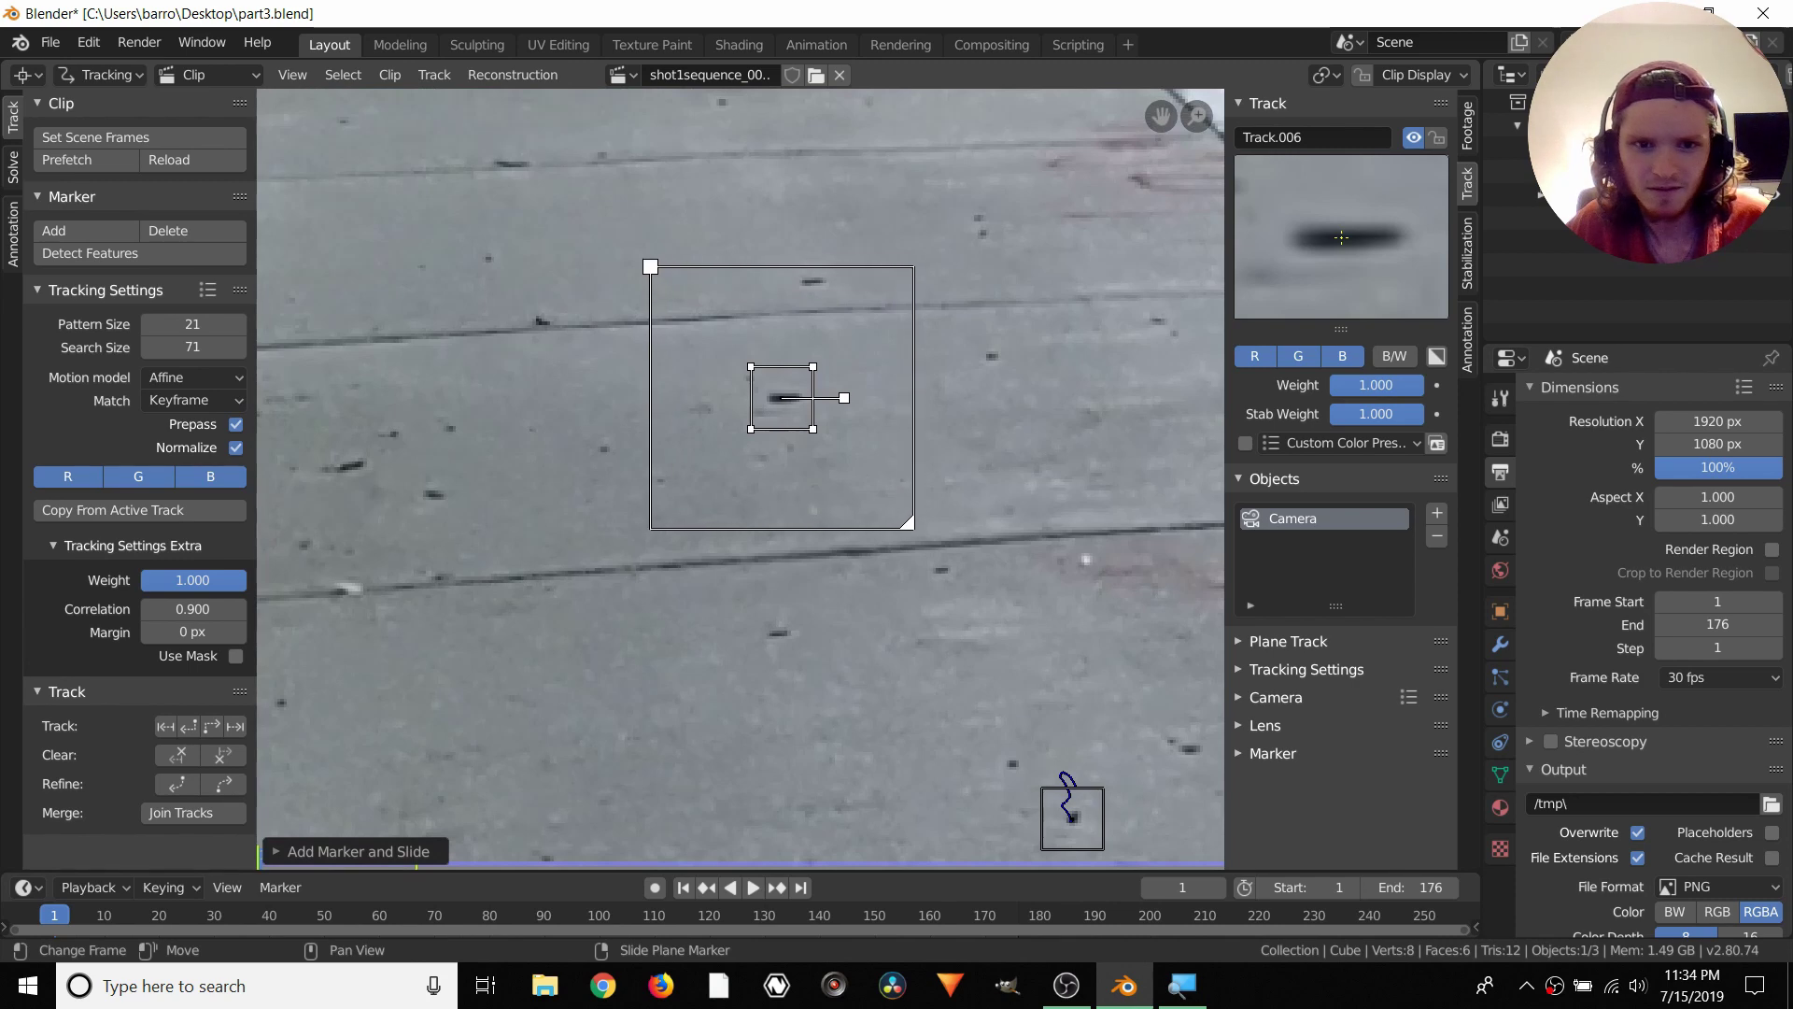
Track the elongated sidewalk spot forward with the view locked to it, and lock its track before returning to the first frame
{"action": "key", "text": "l"}
{"action": "key", "text": "ctrl+t"}
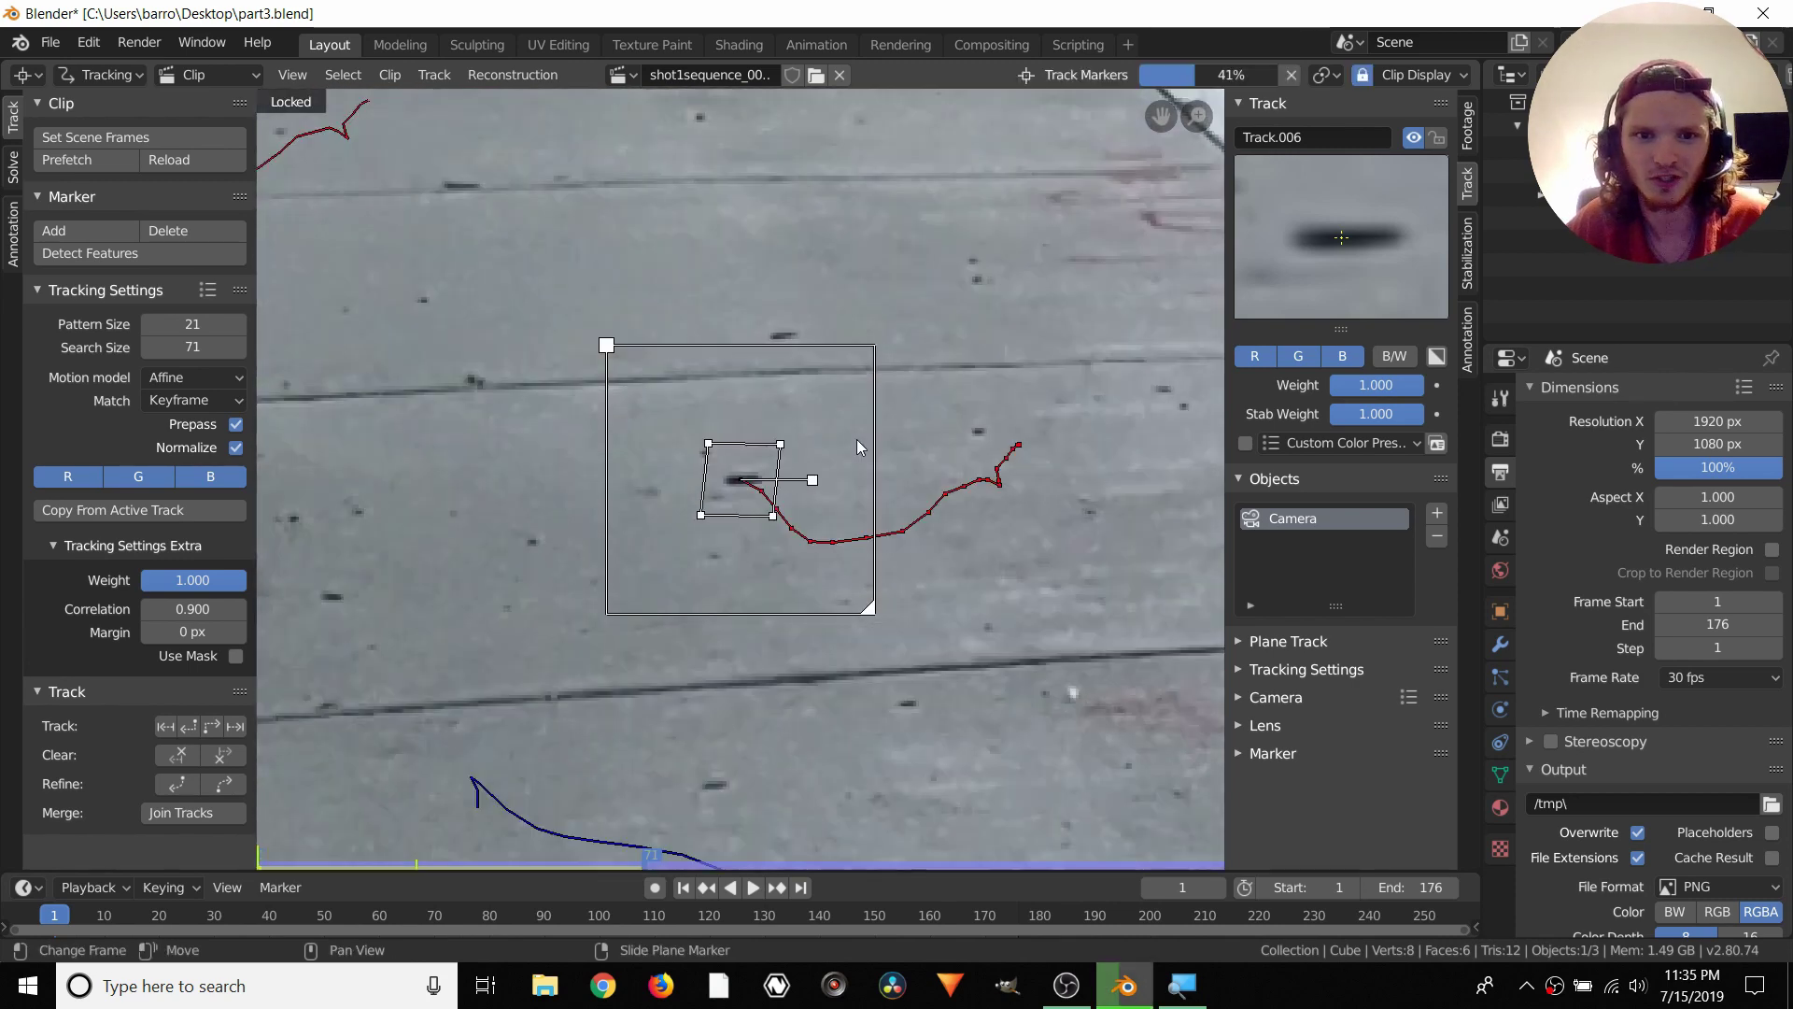
{"action": "key", "text": "ctrl+l"}
{"action": "key", "text": "shift+Left"}
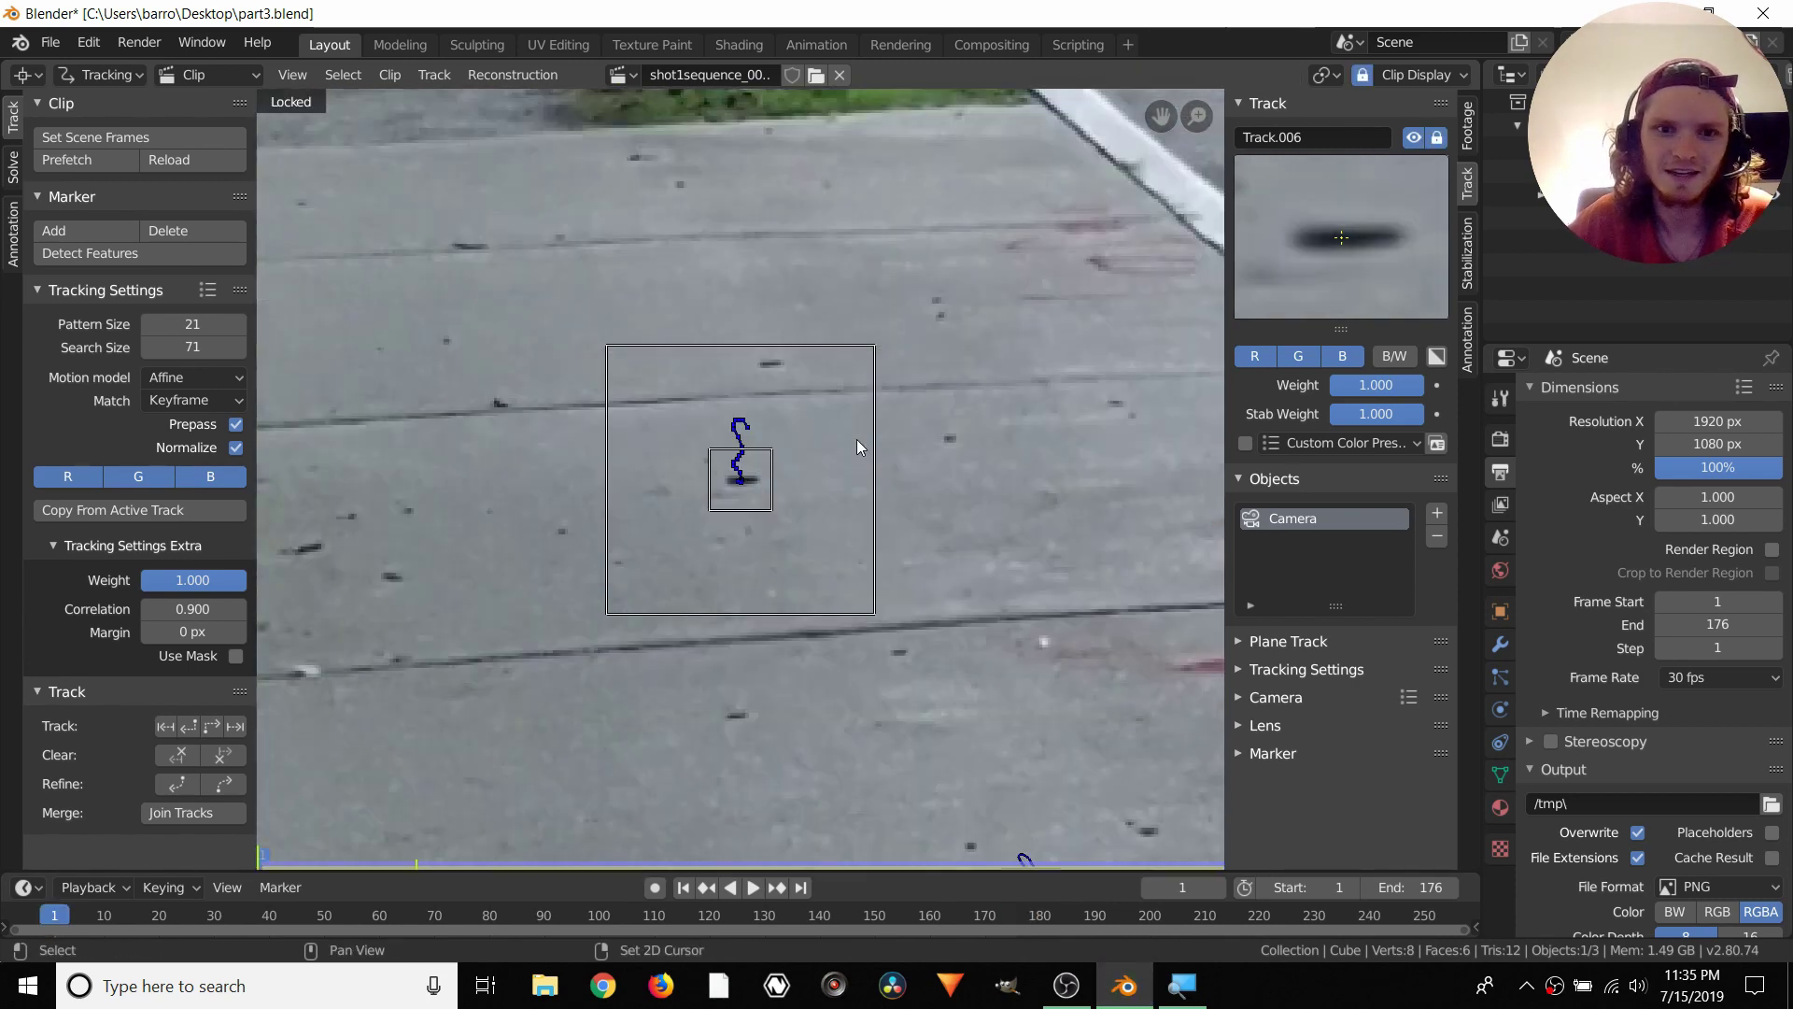
Play back the footage to check how the tracked markers follow their features
{"action": "scroll", "coordinate": [838, 497], "scroll_direction": "down", "scroll_amount": 10}
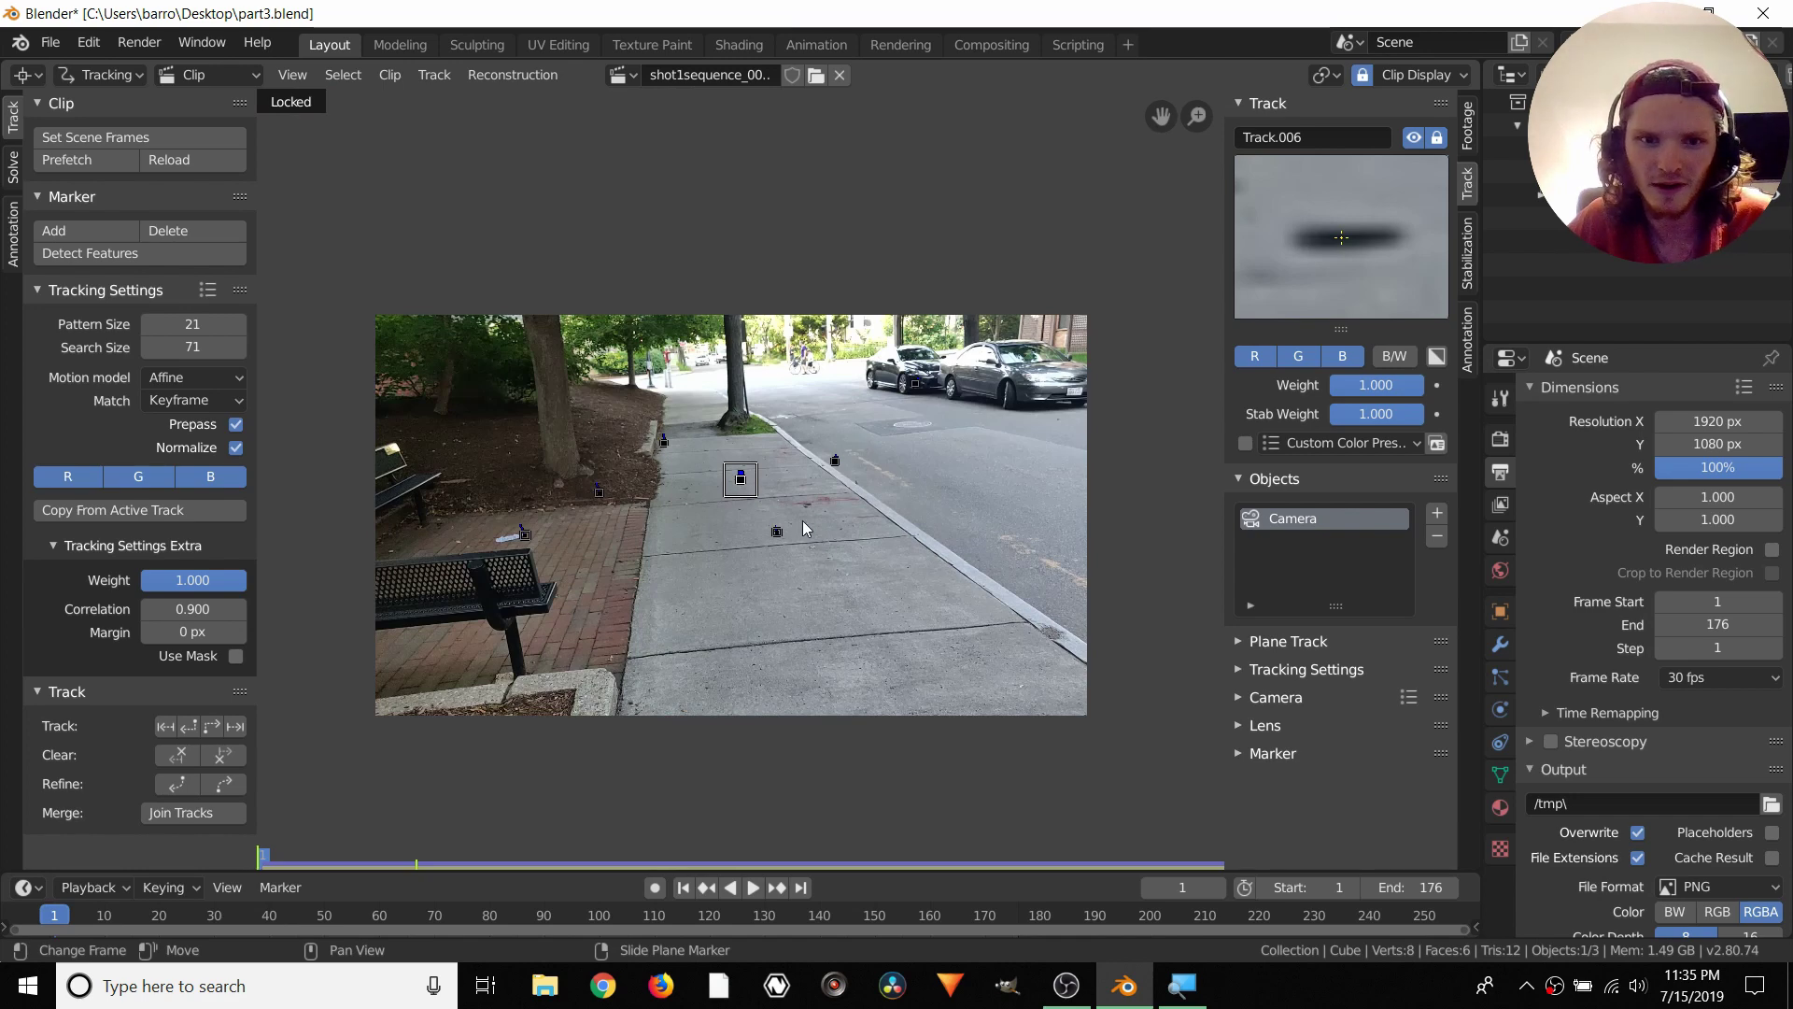
{"action": "key", "text": "space"}
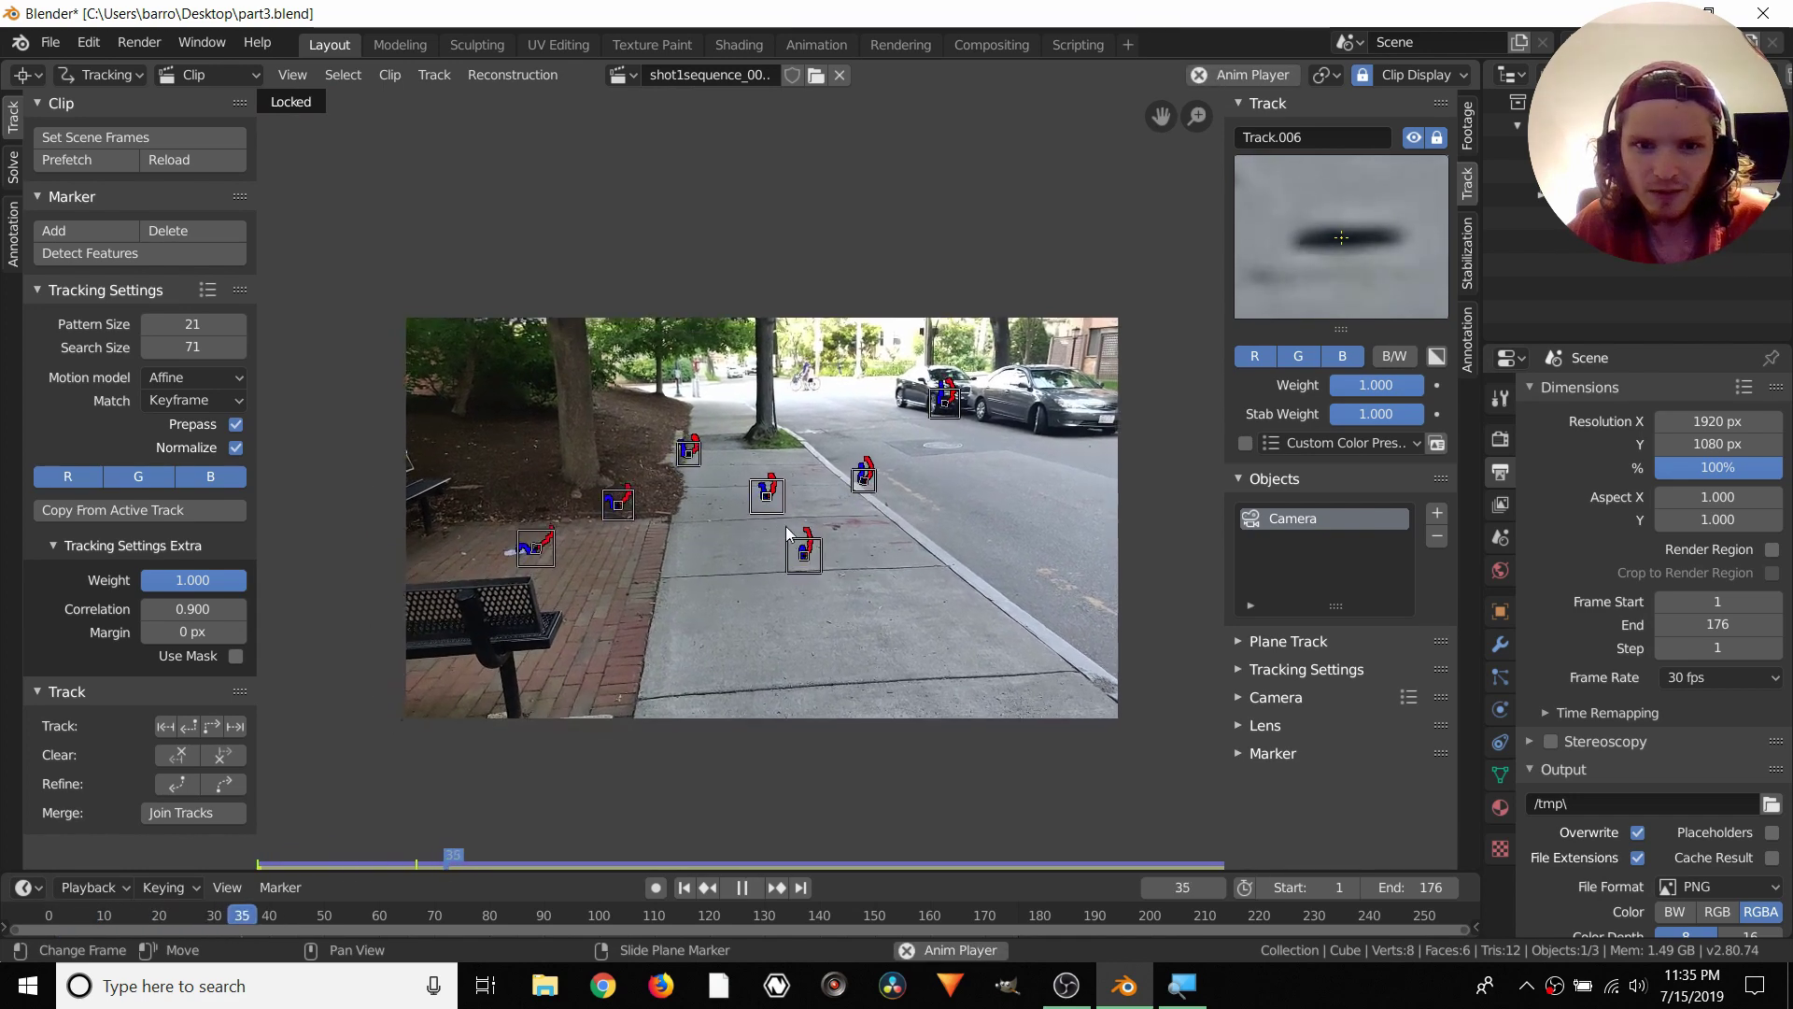
{"action": "key", "text": "space"}
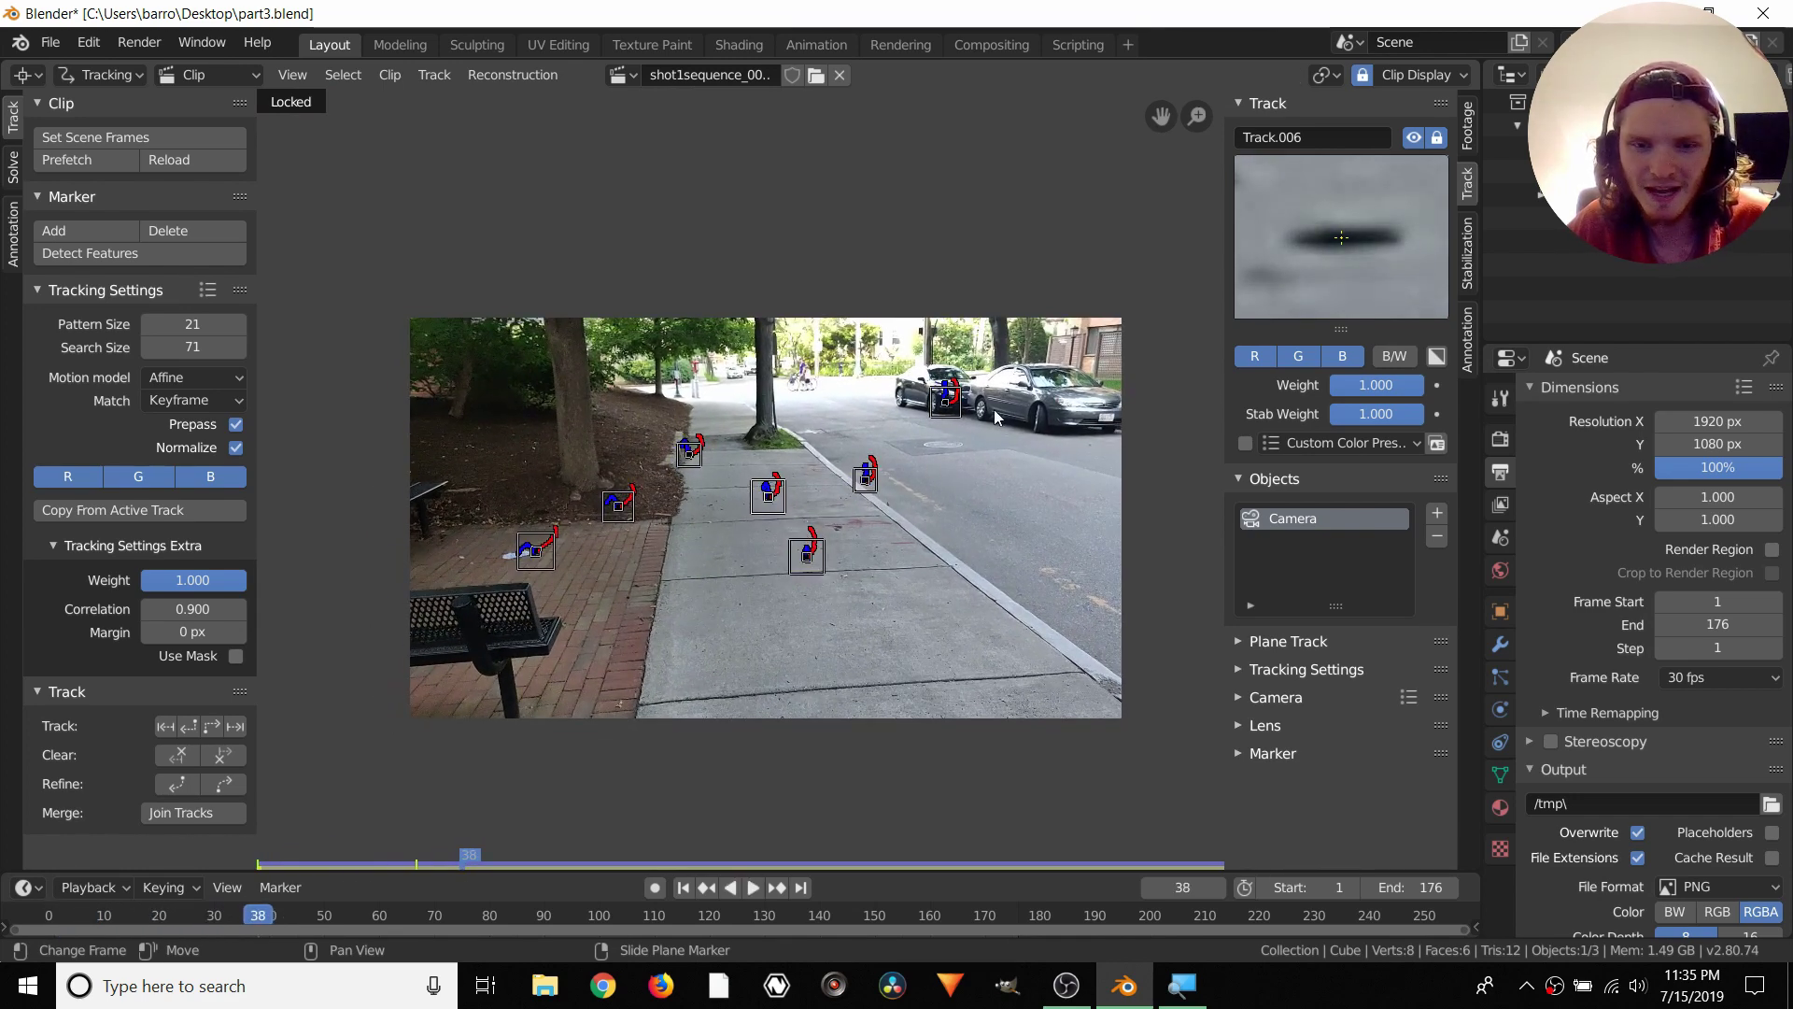
{"action": "key", "text": "space"}
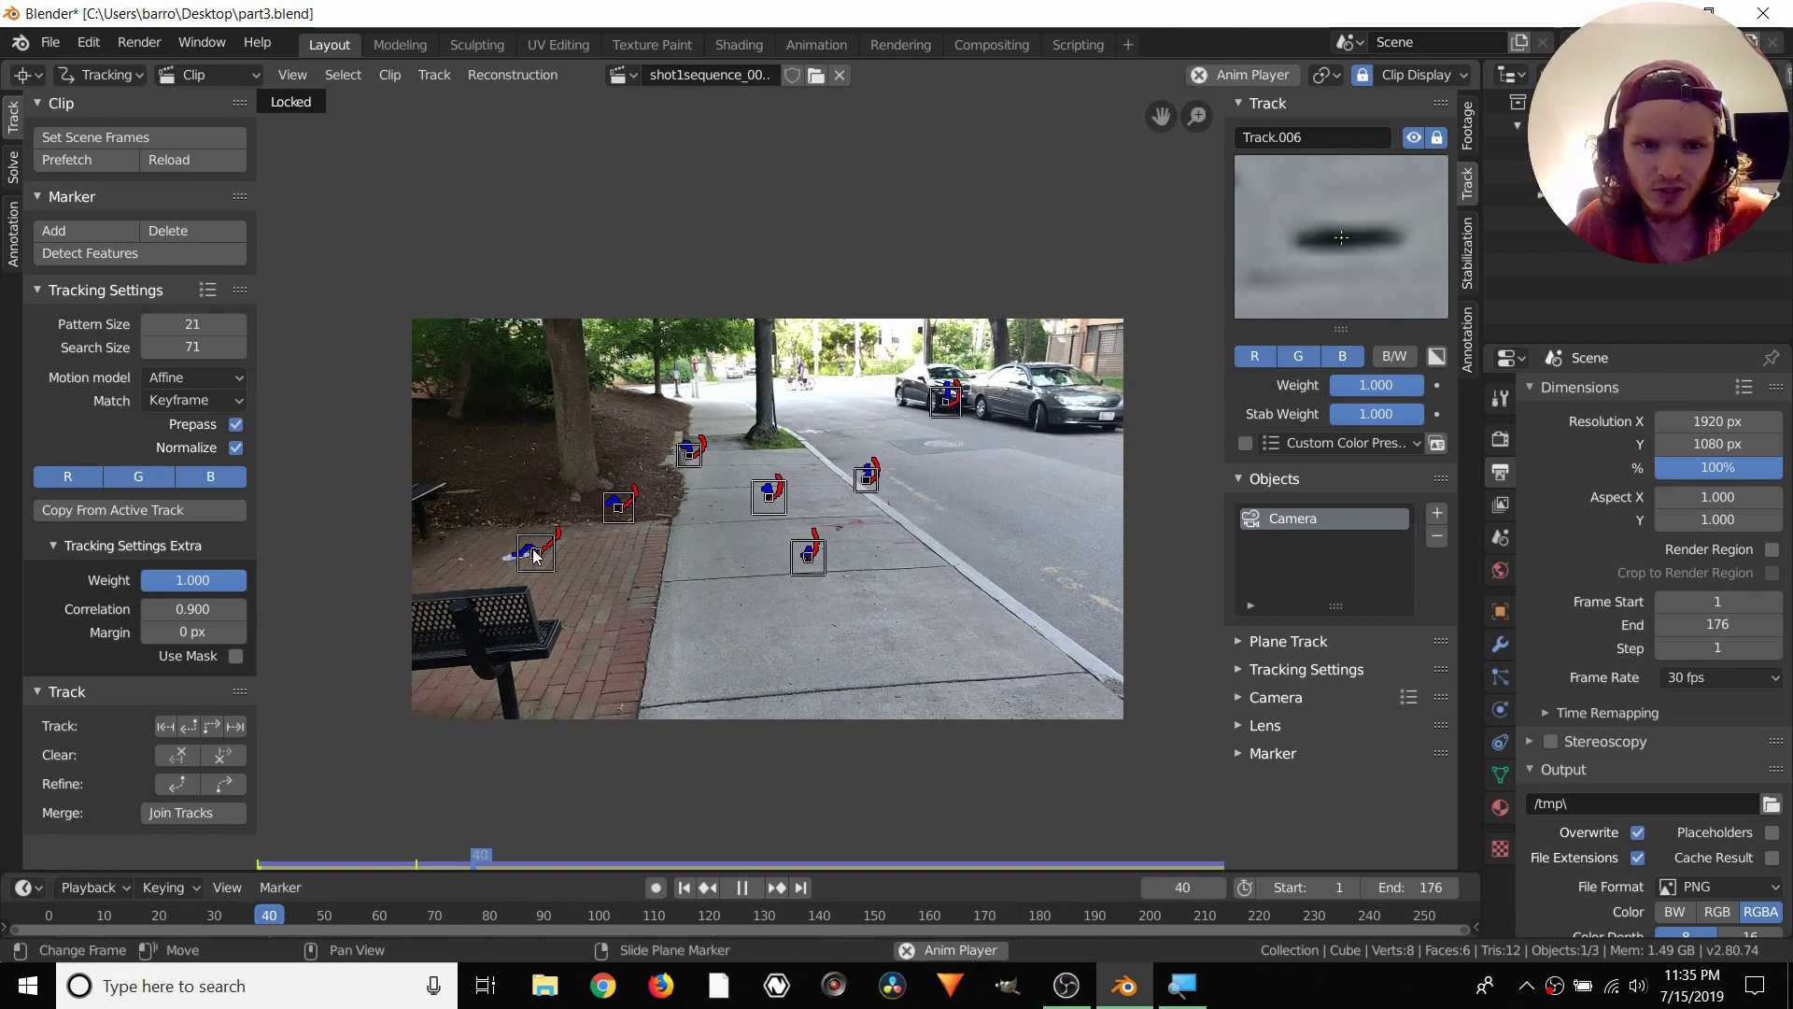
{"action": "key", "text": "space"}
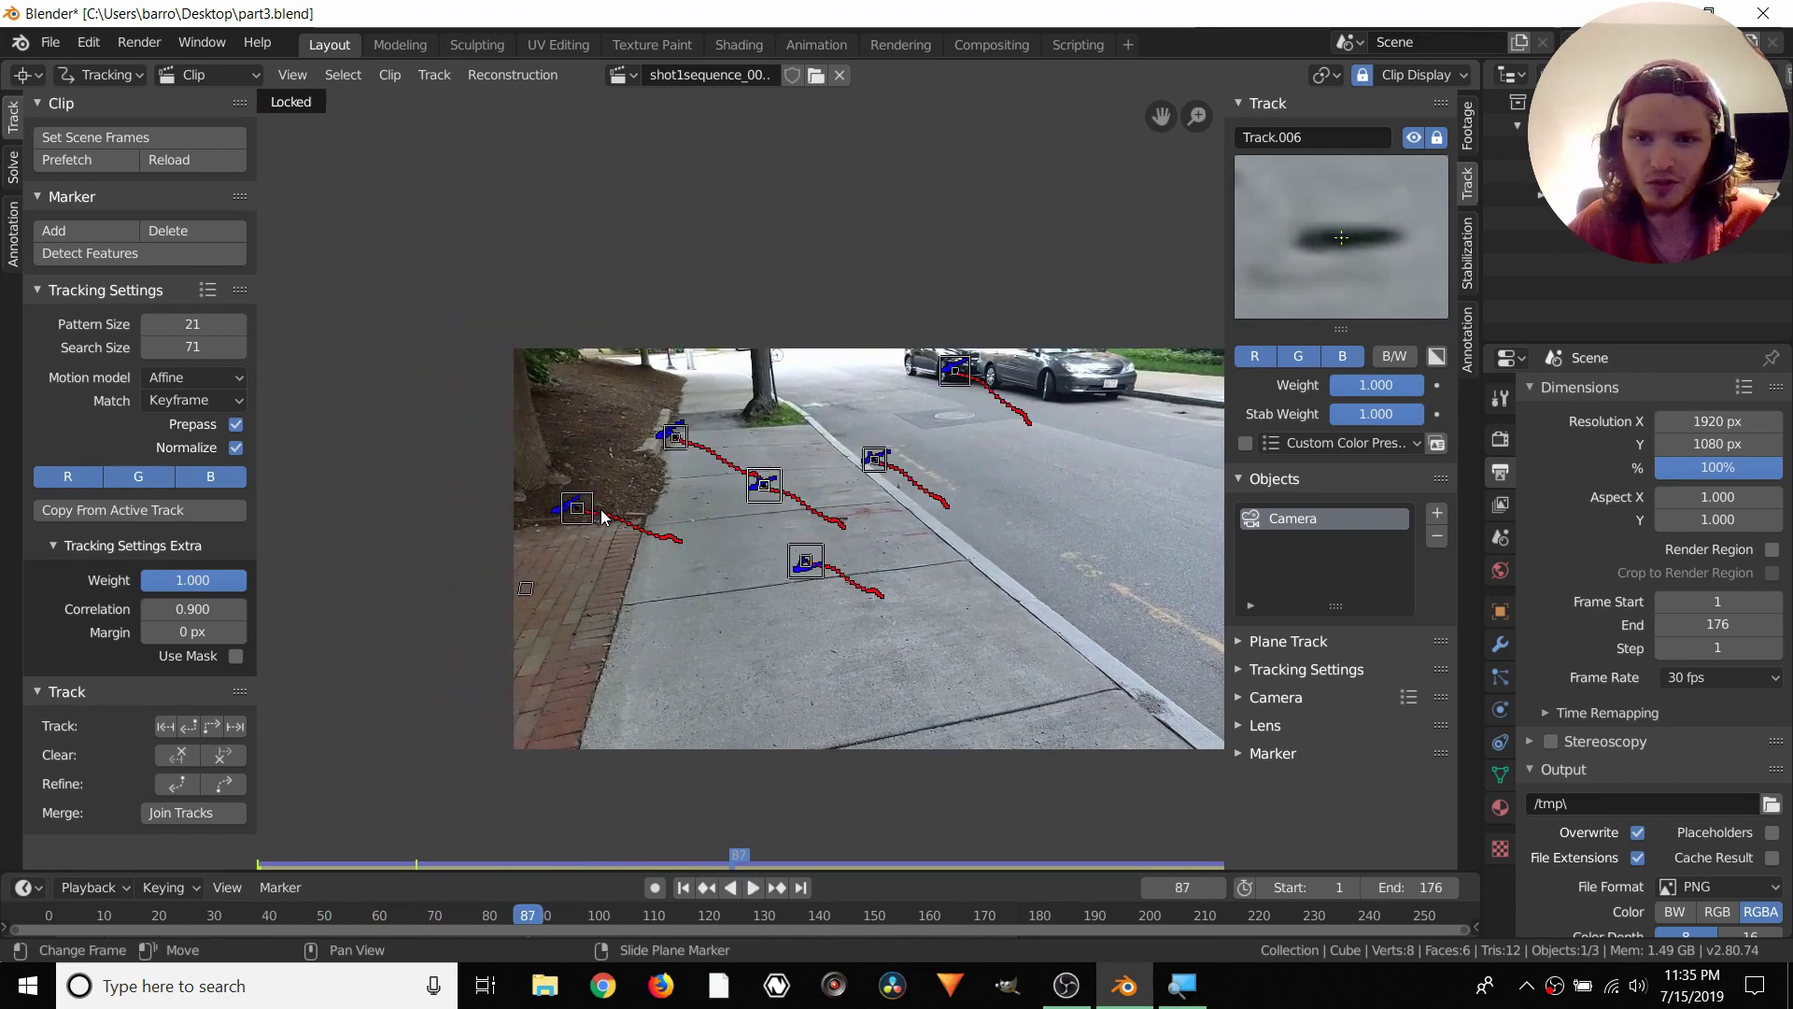
Unlock the view from the selection and place a tracking marker at frame 176 on the yellow leaf at the brick paving's far edge
{"action": "left_click", "coordinate": [1363, 75]}
{"action": "key", "text": "shift+Right"}
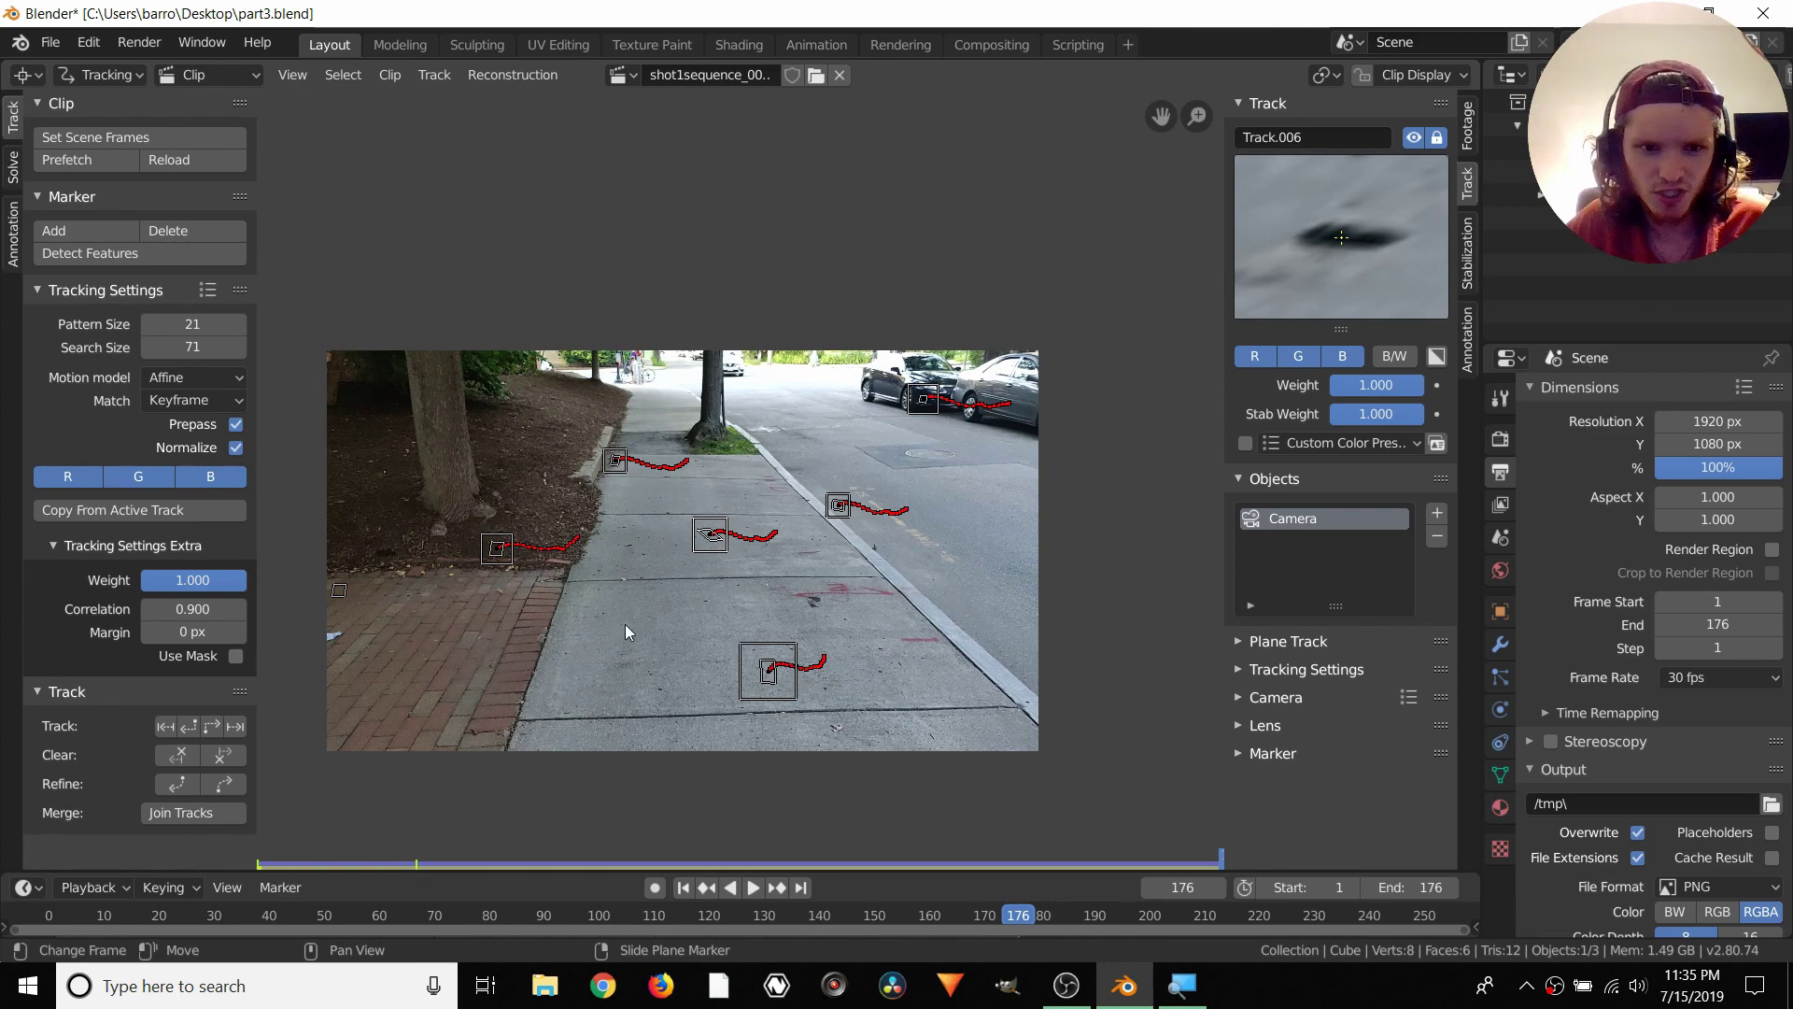
{"action": "scroll", "coordinate": [432, 642], "scroll_direction": "up", "scroll_amount": 3}
{"action": "scroll", "coordinate": [826, 442], "scroll_direction": "left", "scroll_amount": 5}
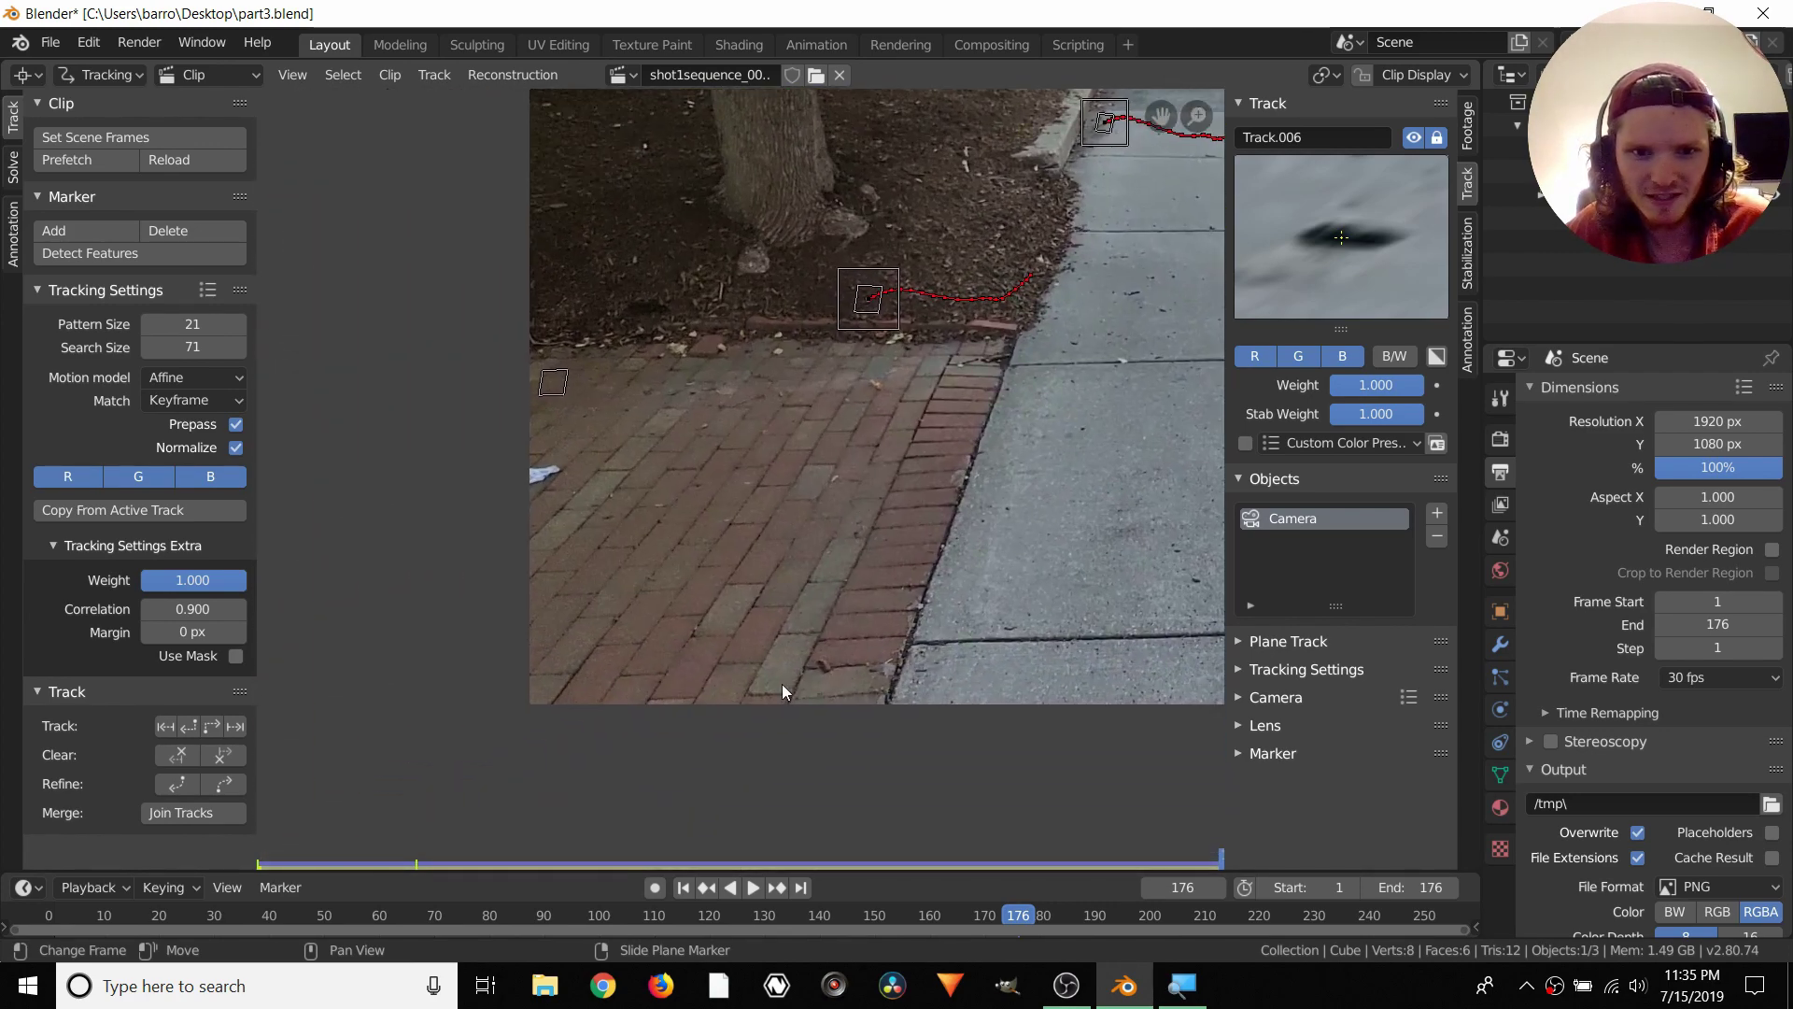
{"action": "scroll", "coordinate": [764, 460], "scroll_direction": "up", "scroll_amount": 3}
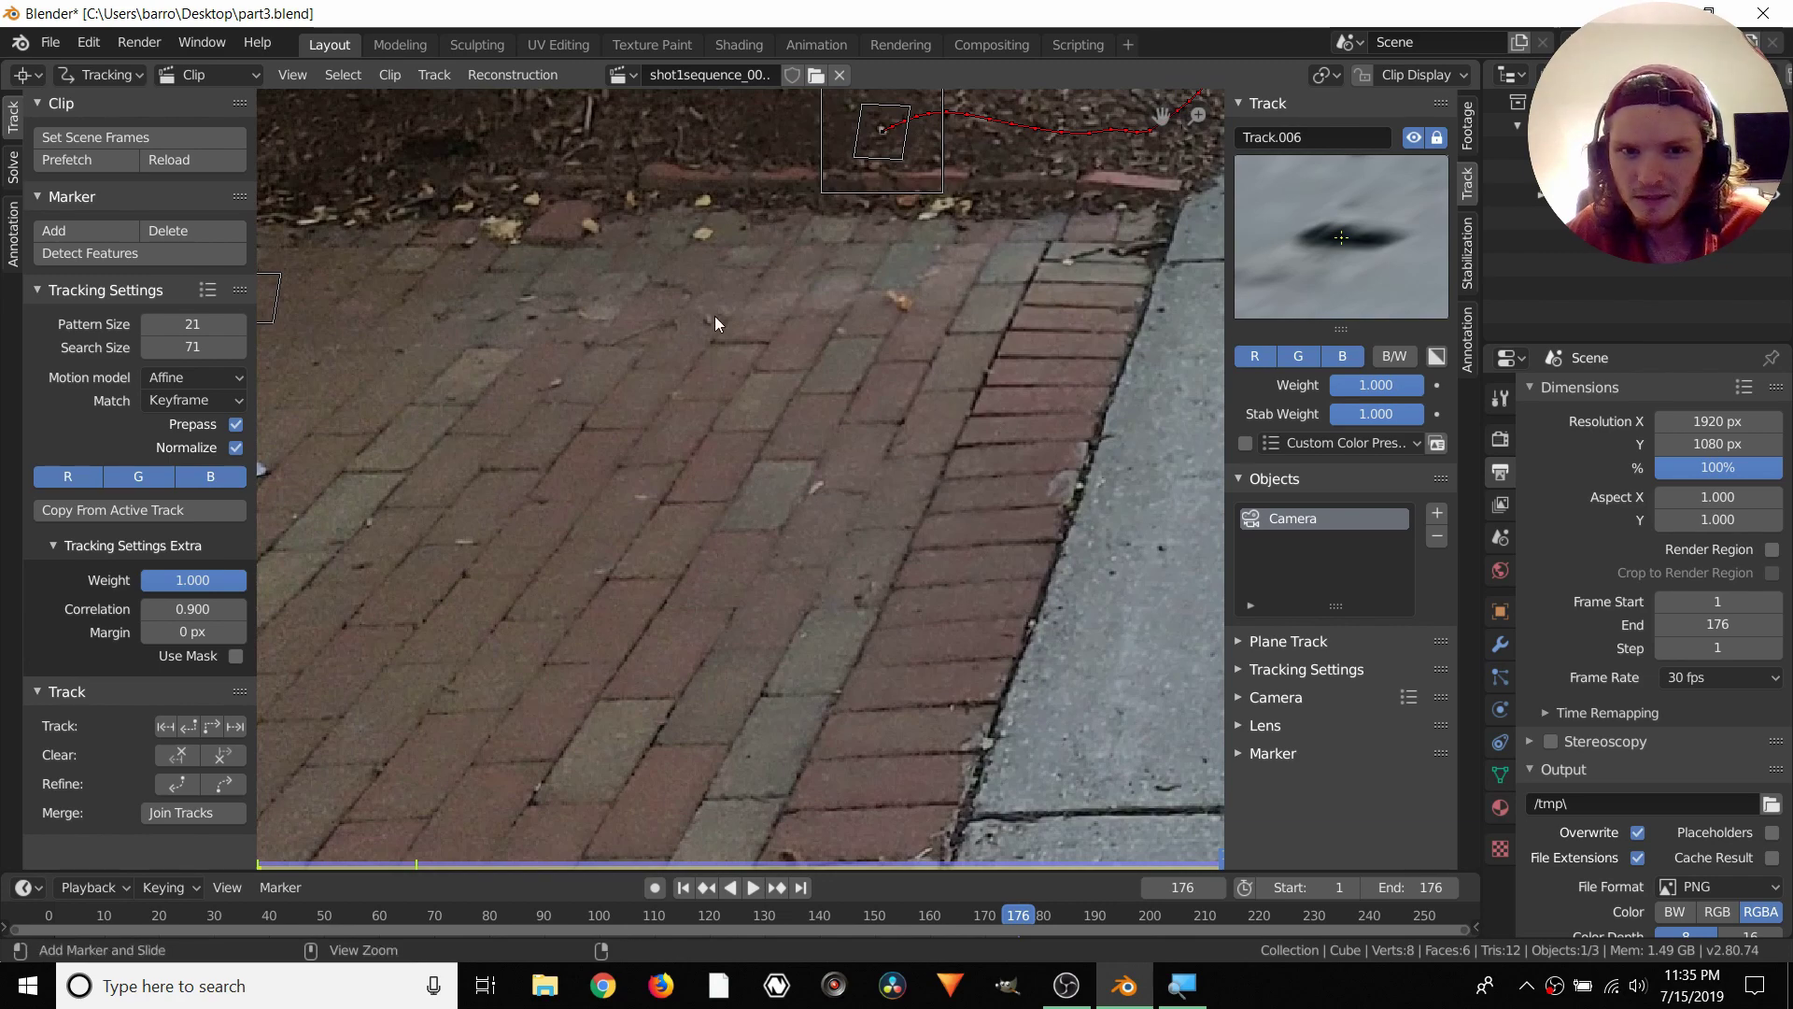
{"action": "left_click", "coordinate": [704, 233], "text": "ctrl"}
{"action": "scroll", "coordinate": [821, 424], "scroll_direction": "up", "scroll_amount": 5}
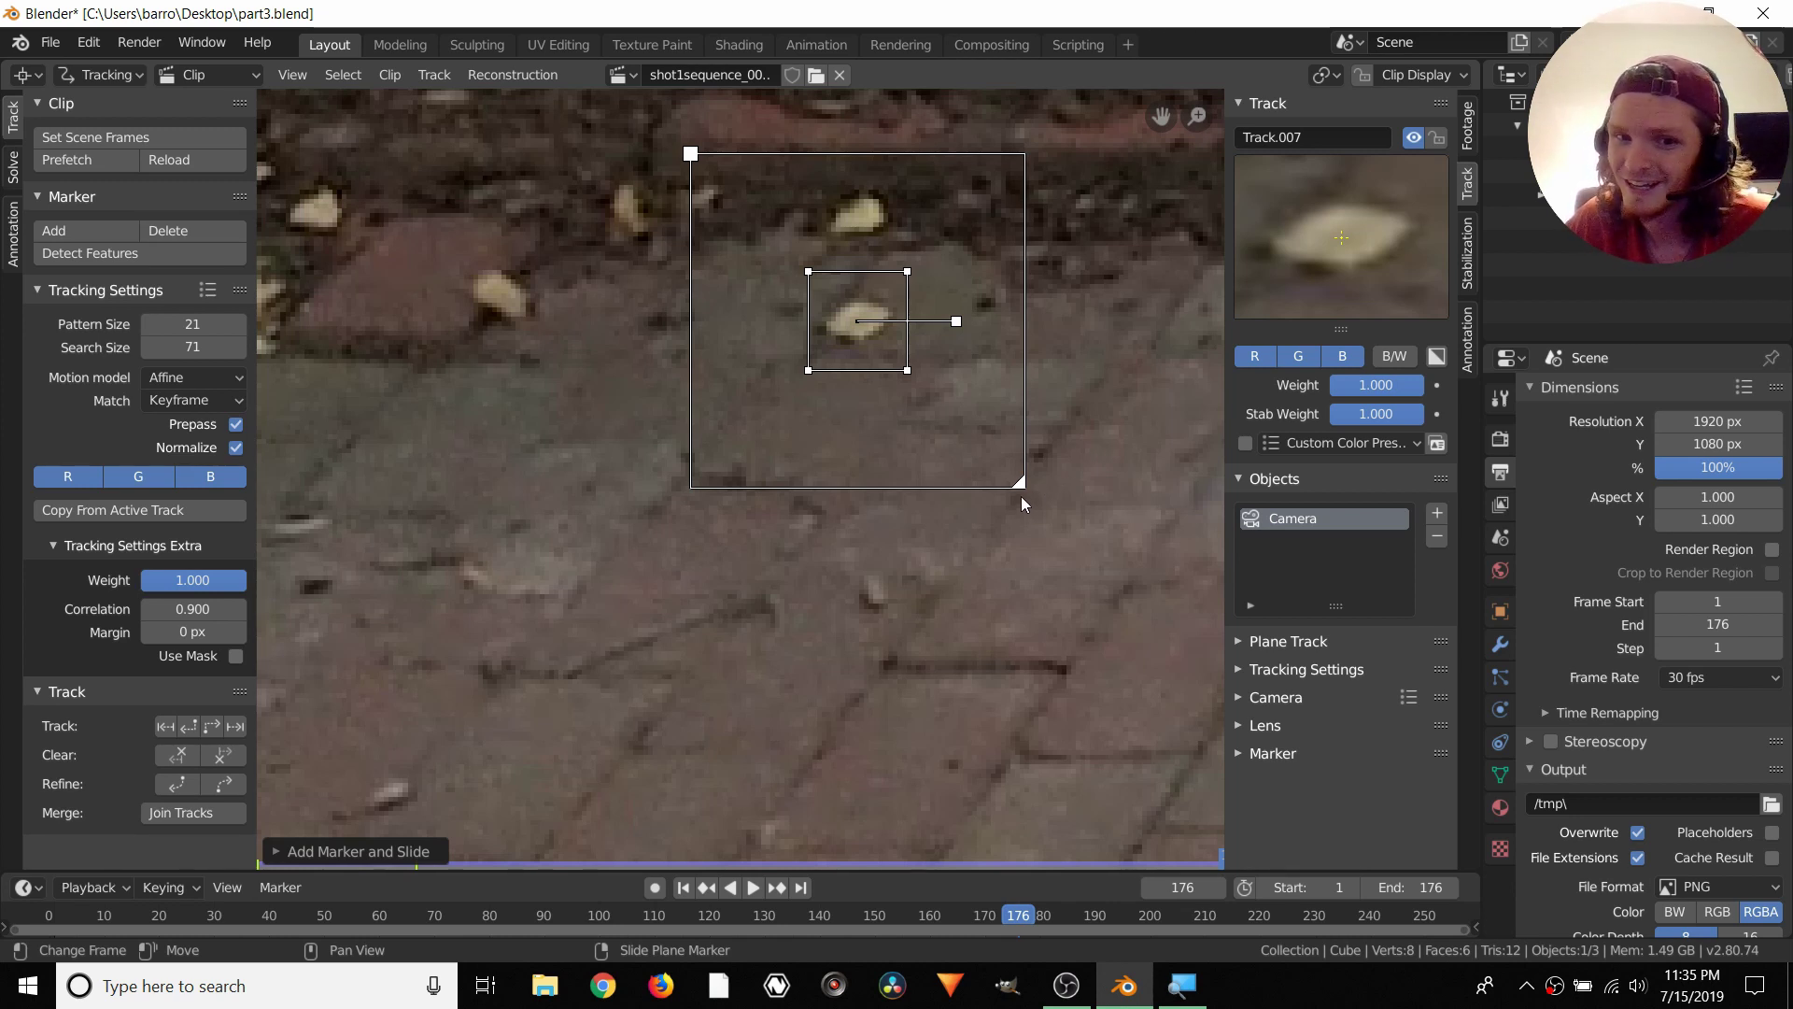
Enlarge the yellow leaf marker's search area and track it backward from frame 176, locking the view to it
{"action": "left_click_drag", "start_coordinate": [1021, 498], "coordinate": [1112, 576]}
{"action": "middle_click_drag", "start_coordinate": [965, 238], "coordinate": [822, 352]}
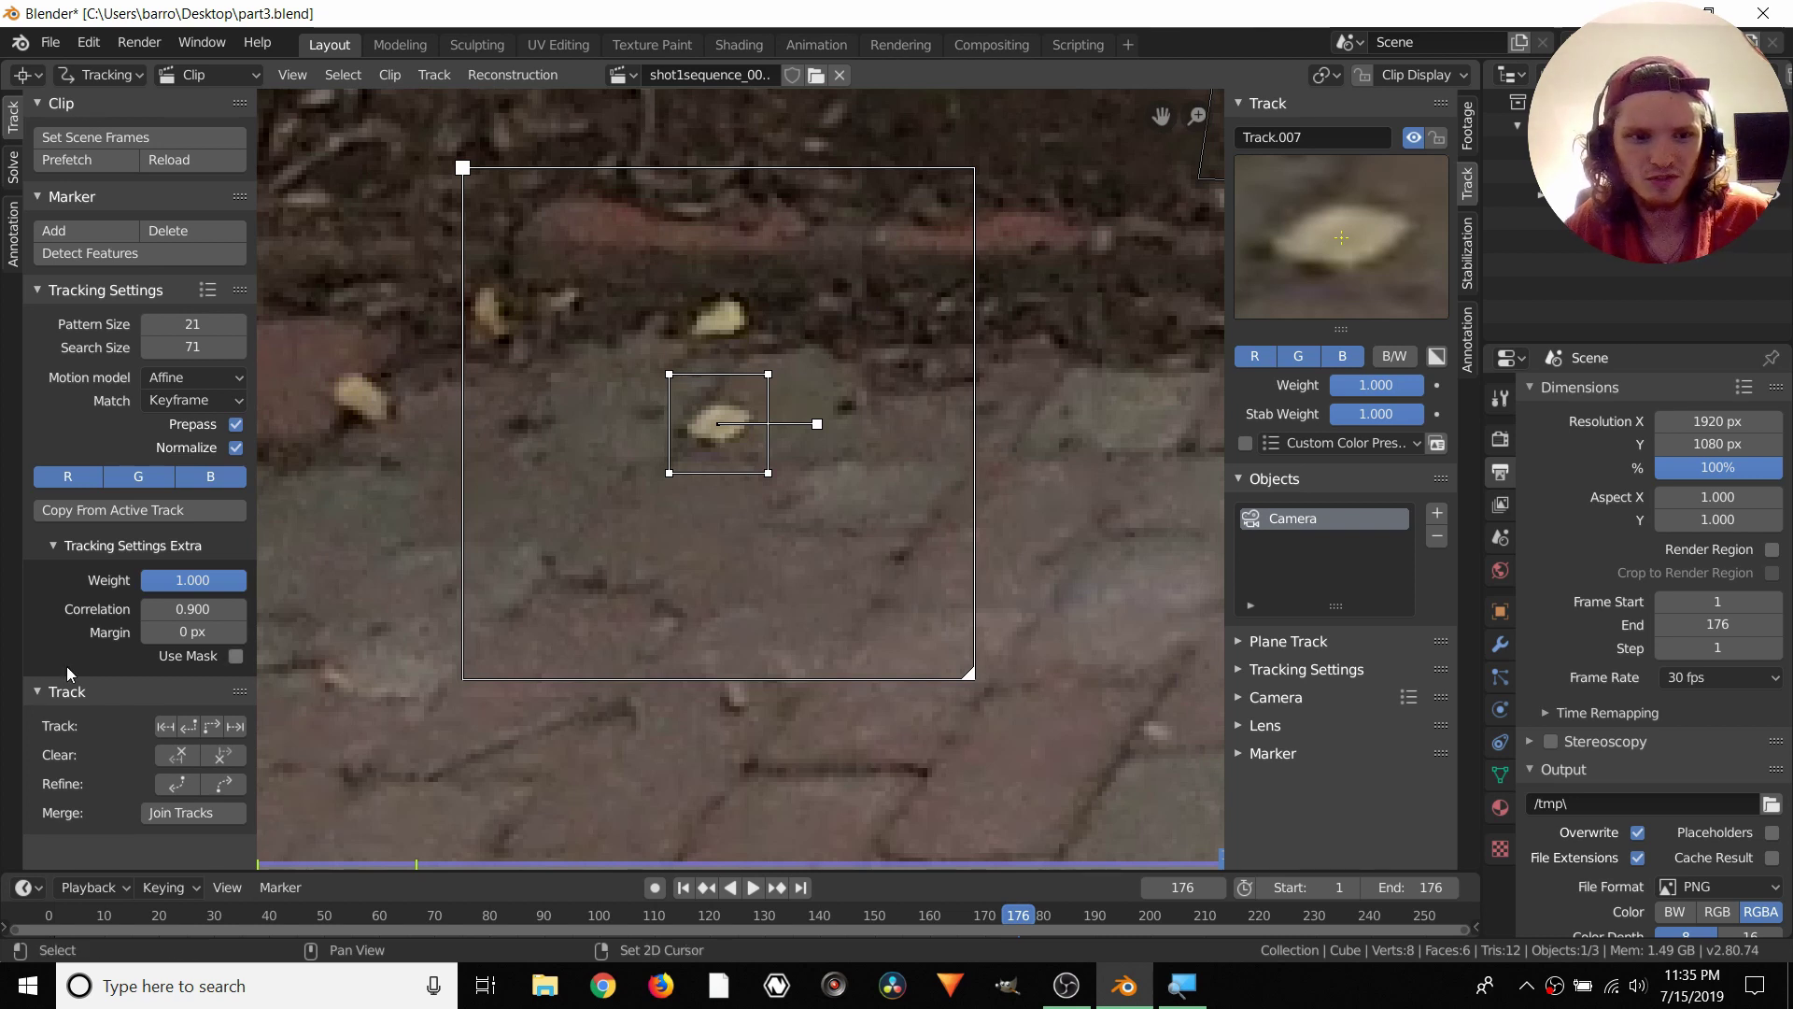
{"action": "left_click", "coordinate": [172, 732]}
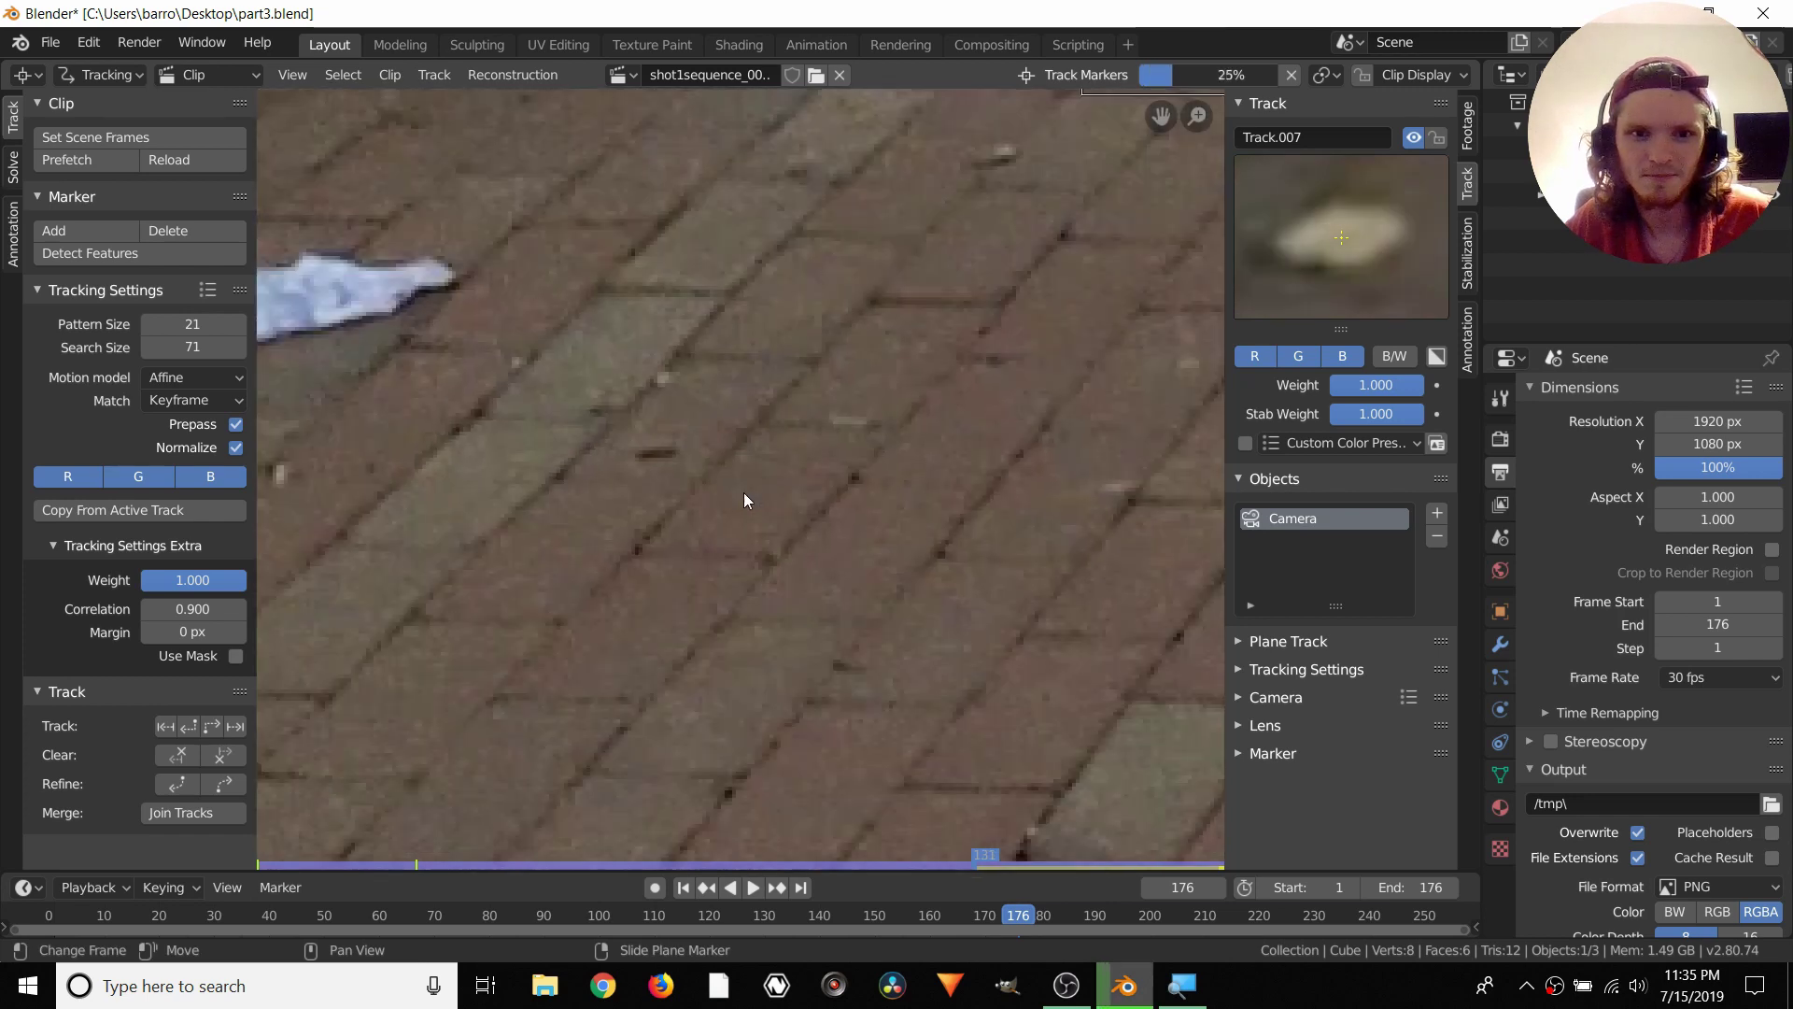
{"action": "key", "text": "l"}
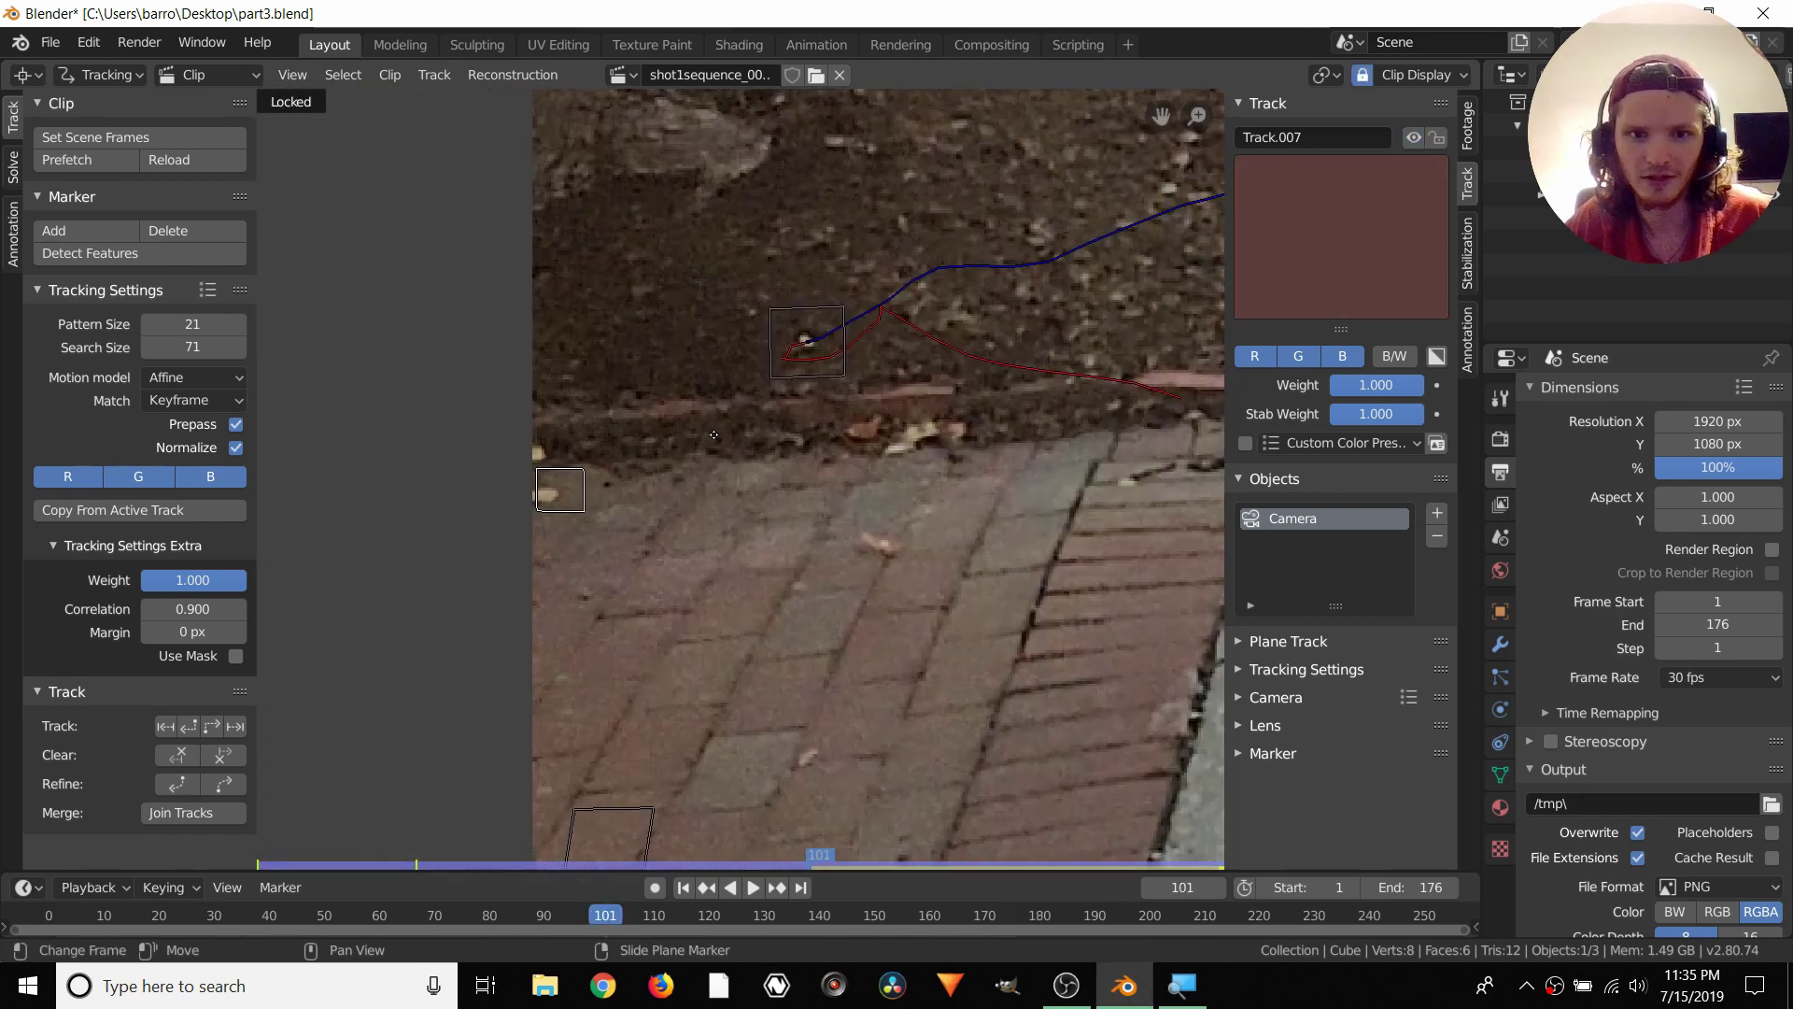
Step back and forth between about frames 101 and 114 to check how the yellow leaf track holds
{"action": "key", "text": "Right"}
{"action": "key", "text": "Right"}
{"action": "key", "text": "Right"}
{"action": "key", "text": "Right"}
{"action": "key", "text": "Right"}
{"action": "key", "text": "Right"}
{"action": "key", "text": "Right"}
{"action": "key", "text": "Right"}
{"action": "key", "text": "Right"}
{"action": "key", "text": "Right"}
{"action": "key", "text": "Right"}
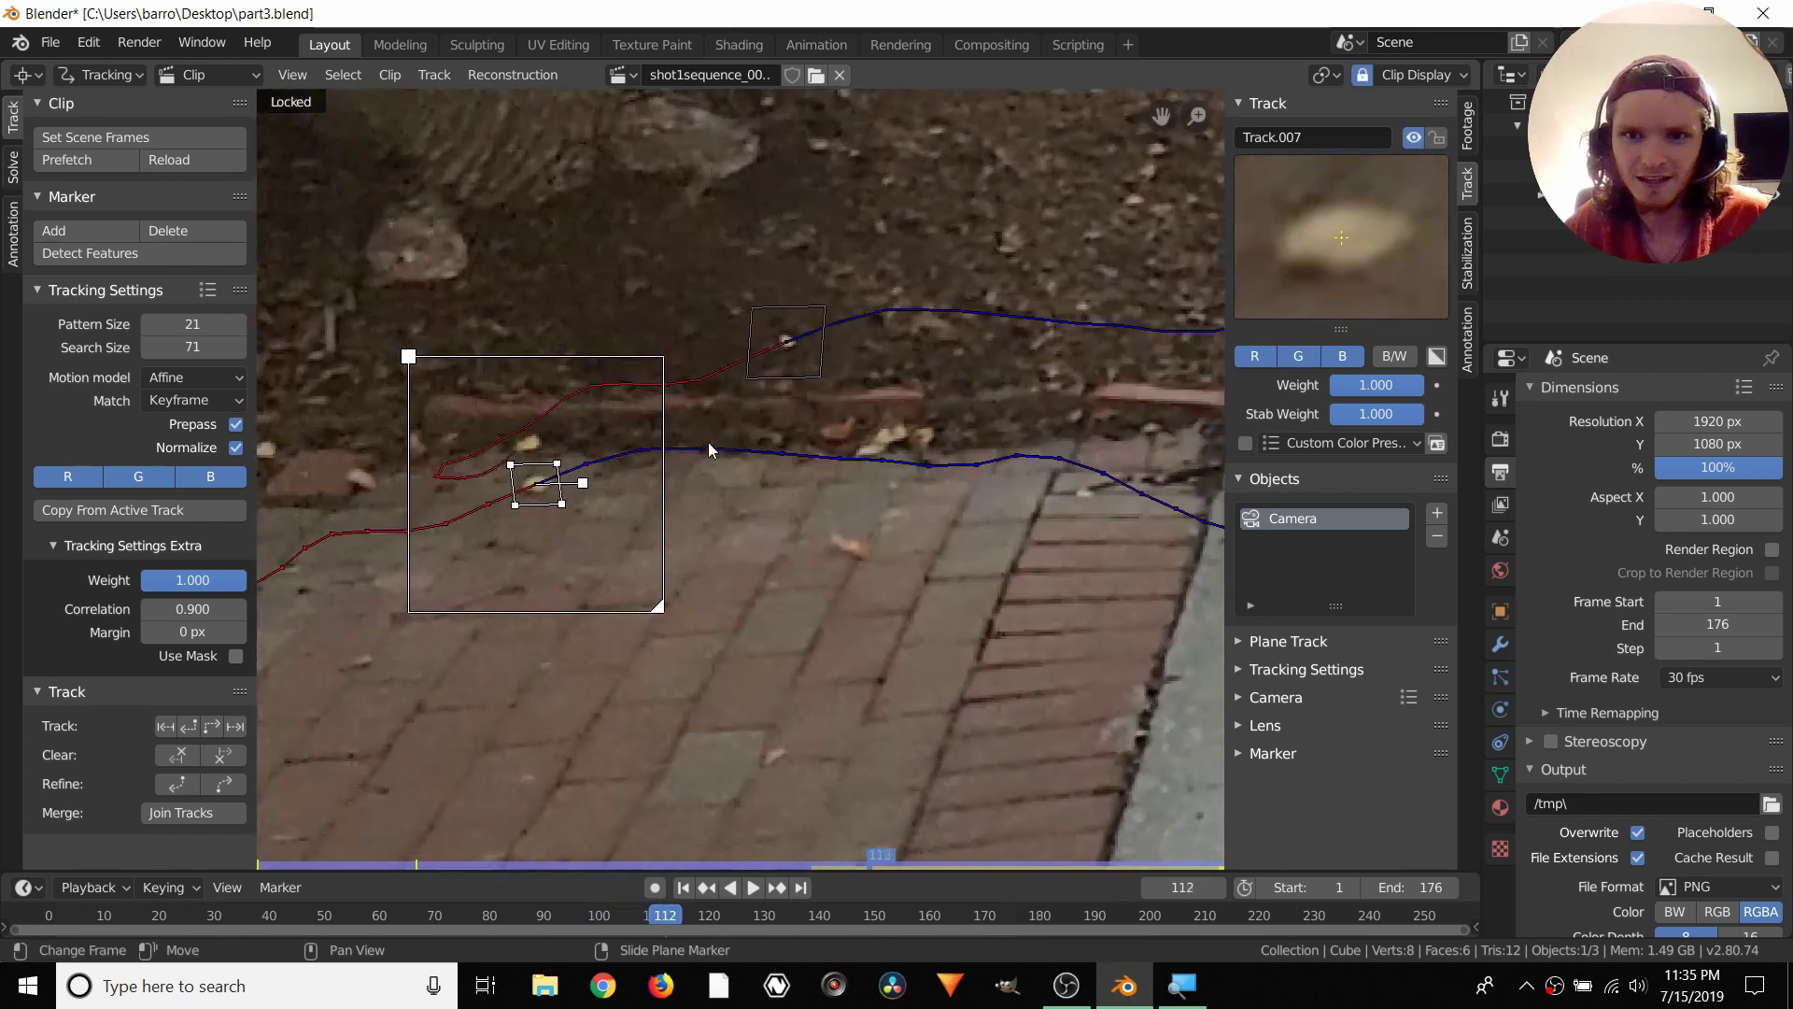
{"action": "key", "text": "Left"}
{"action": "key", "text": "Left"}
{"action": "key", "text": "Left"}
{"action": "key", "text": "Left"}
{"action": "key", "text": "Left"}
{"action": "key", "text": "Left"}
{"action": "key", "text": "Left"}
{"action": "key", "text": "Left"}
{"action": "key", "text": "Left"}
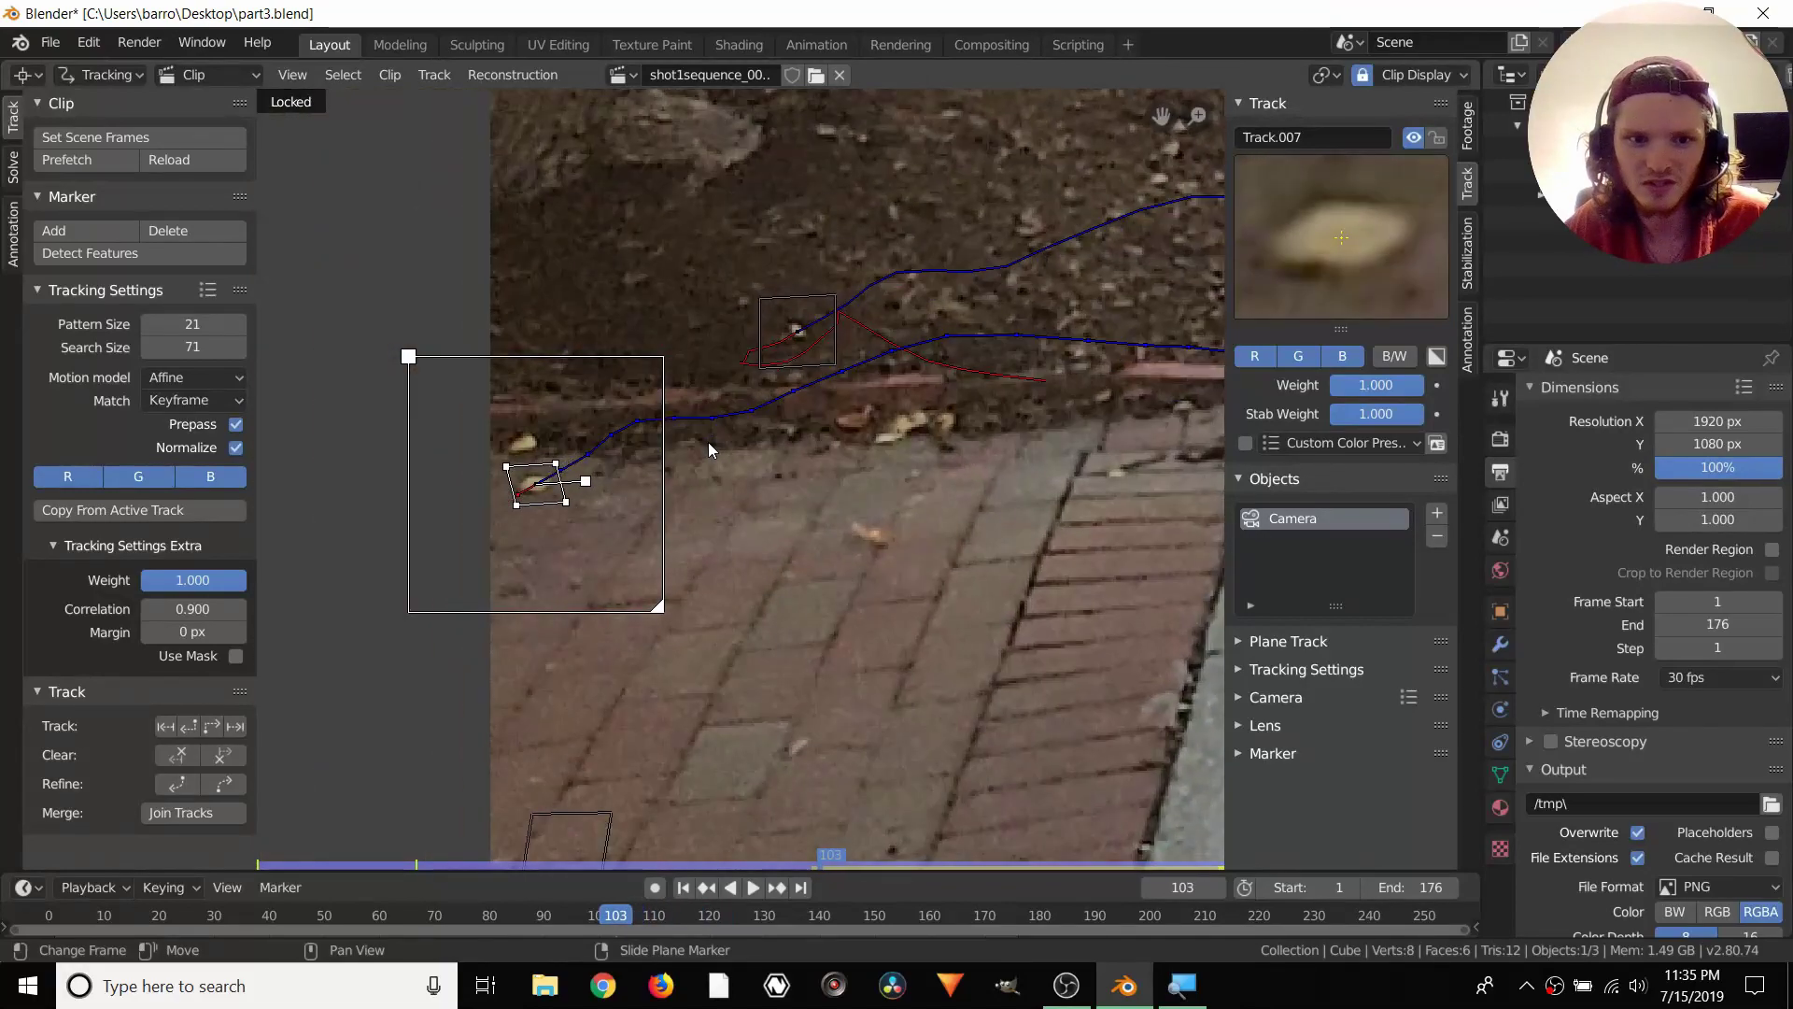
{"action": "key", "text": "Right"}
{"action": "key", "text": "Right"}
{"action": "key", "text": "Right"}
{"action": "key", "text": "Right"}
{"action": "key", "text": "Right"}
{"action": "key", "text": "Right"}
{"action": "key", "text": "Right"}
{"action": "key", "text": "Right"}
{"action": "key", "text": "Right"}
{"action": "key", "text": "Right"}
{"action": "key", "text": "Right"}
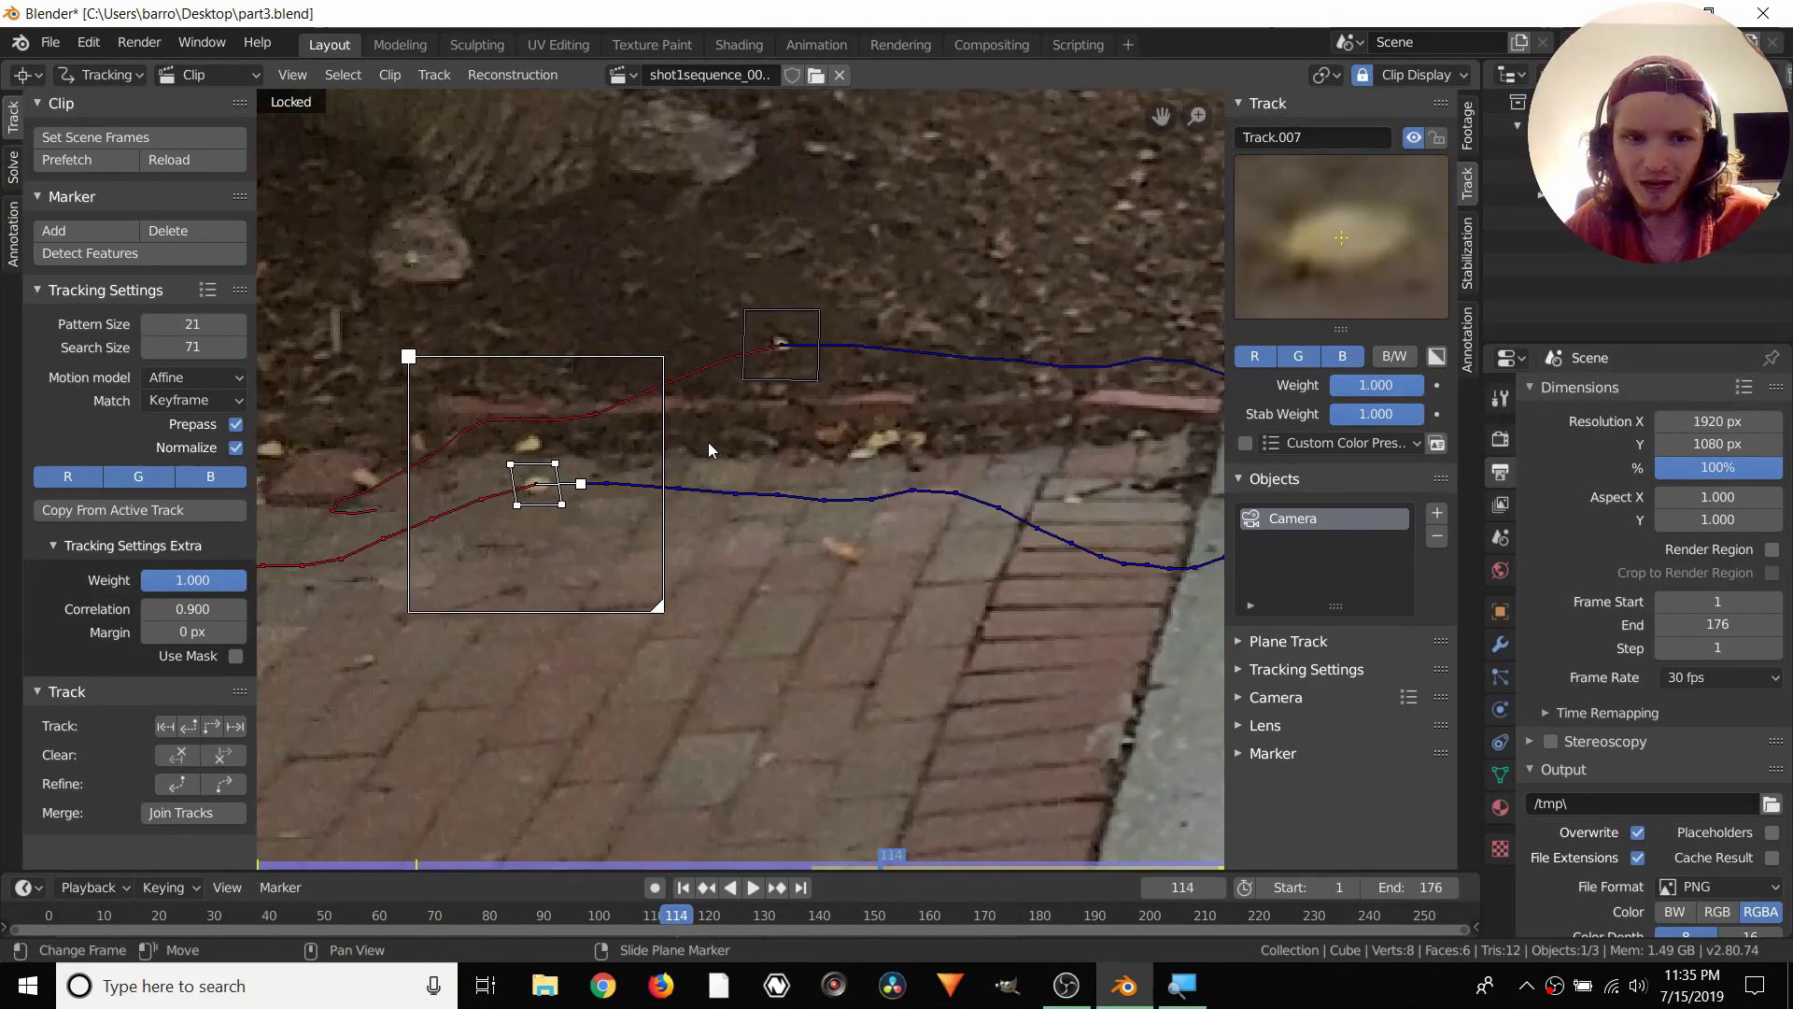
Return to frame 103 and lock the yellow leaf track
{"action": "key", "text": "Left"}
{"action": "key", "text": "Left"}
{"action": "key", "text": "Left"}
{"action": "key", "text": "Left"}
{"action": "key", "text": "Left"}
{"action": "key", "text": "Left"}
{"action": "key", "text": "Left"}
{"action": "key", "text": "Left"}
{"action": "key", "text": "Left"}
{"action": "key", "text": "Left"}
{"action": "key", "text": "Left"}
{"action": "key", "text": "ctrl+l"}
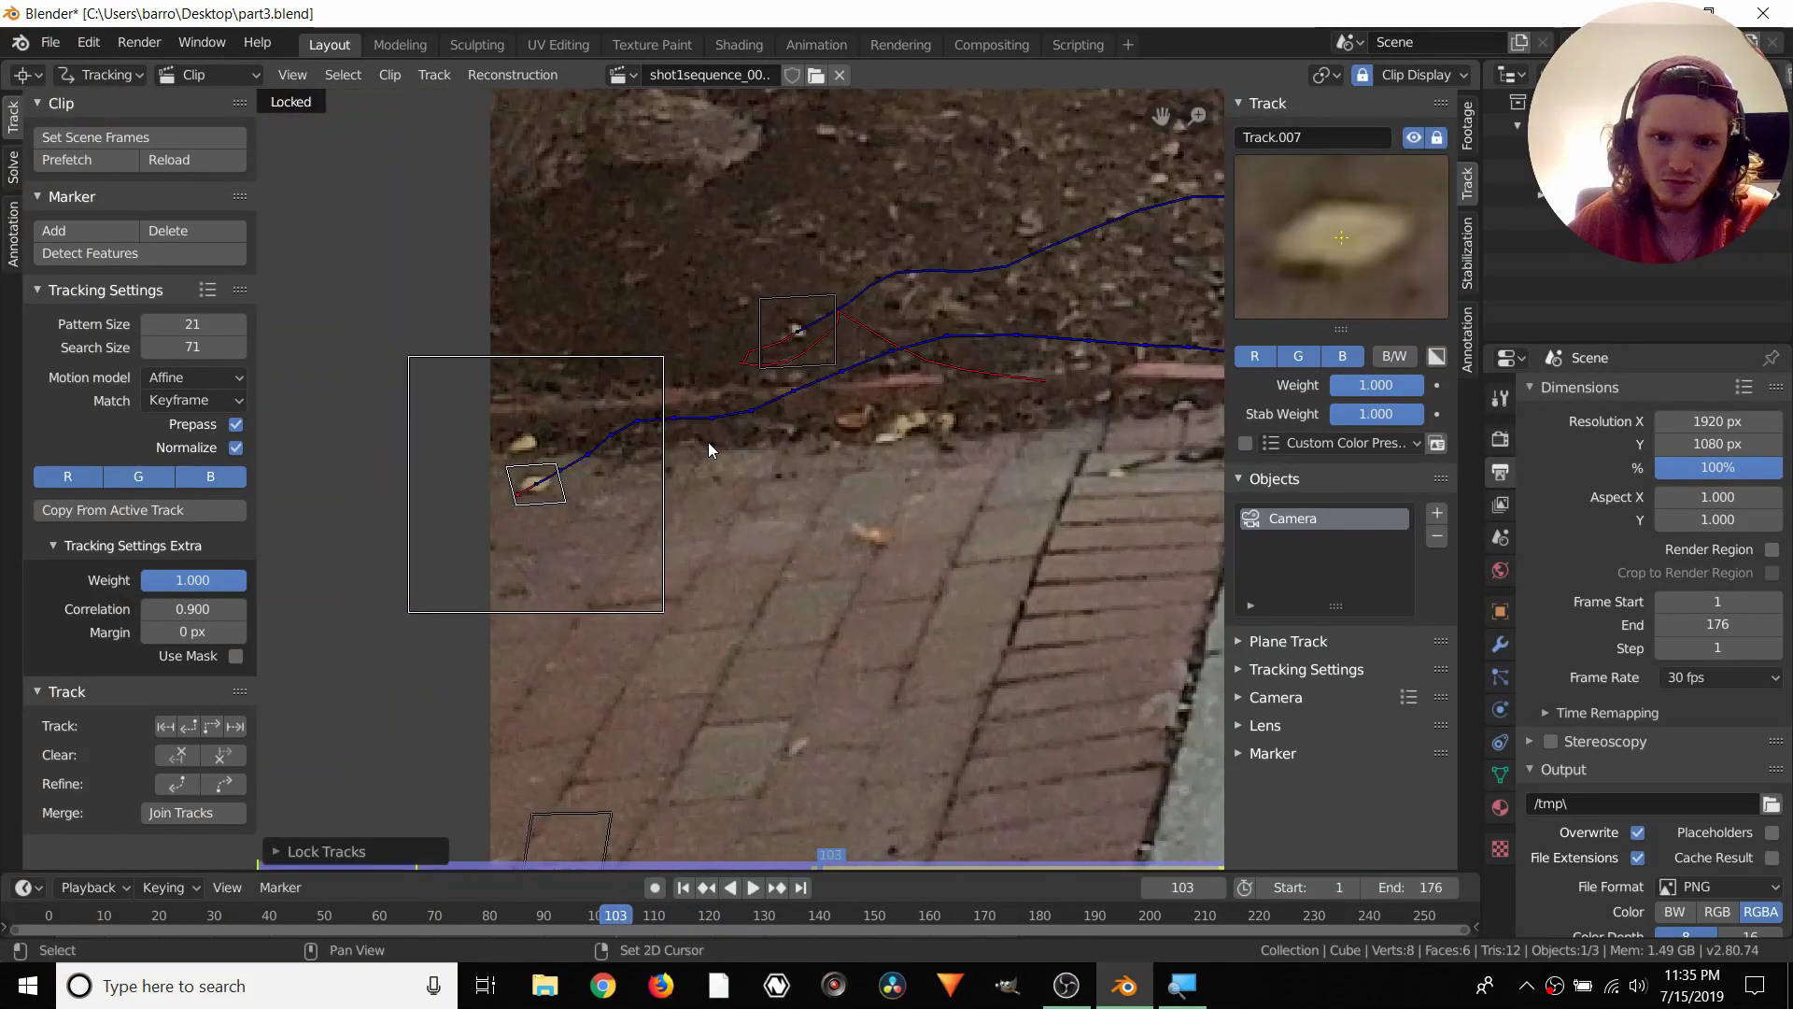
At frame 176, place a marker where the sidewalk joint meets the brick edge and scale it to just over twice its size
{"action": "key", "text": "shift+Right"}
{"action": "scroll", "coordinate": [681, 423], "scroll_direction": "up", "scroll_amount": 6}
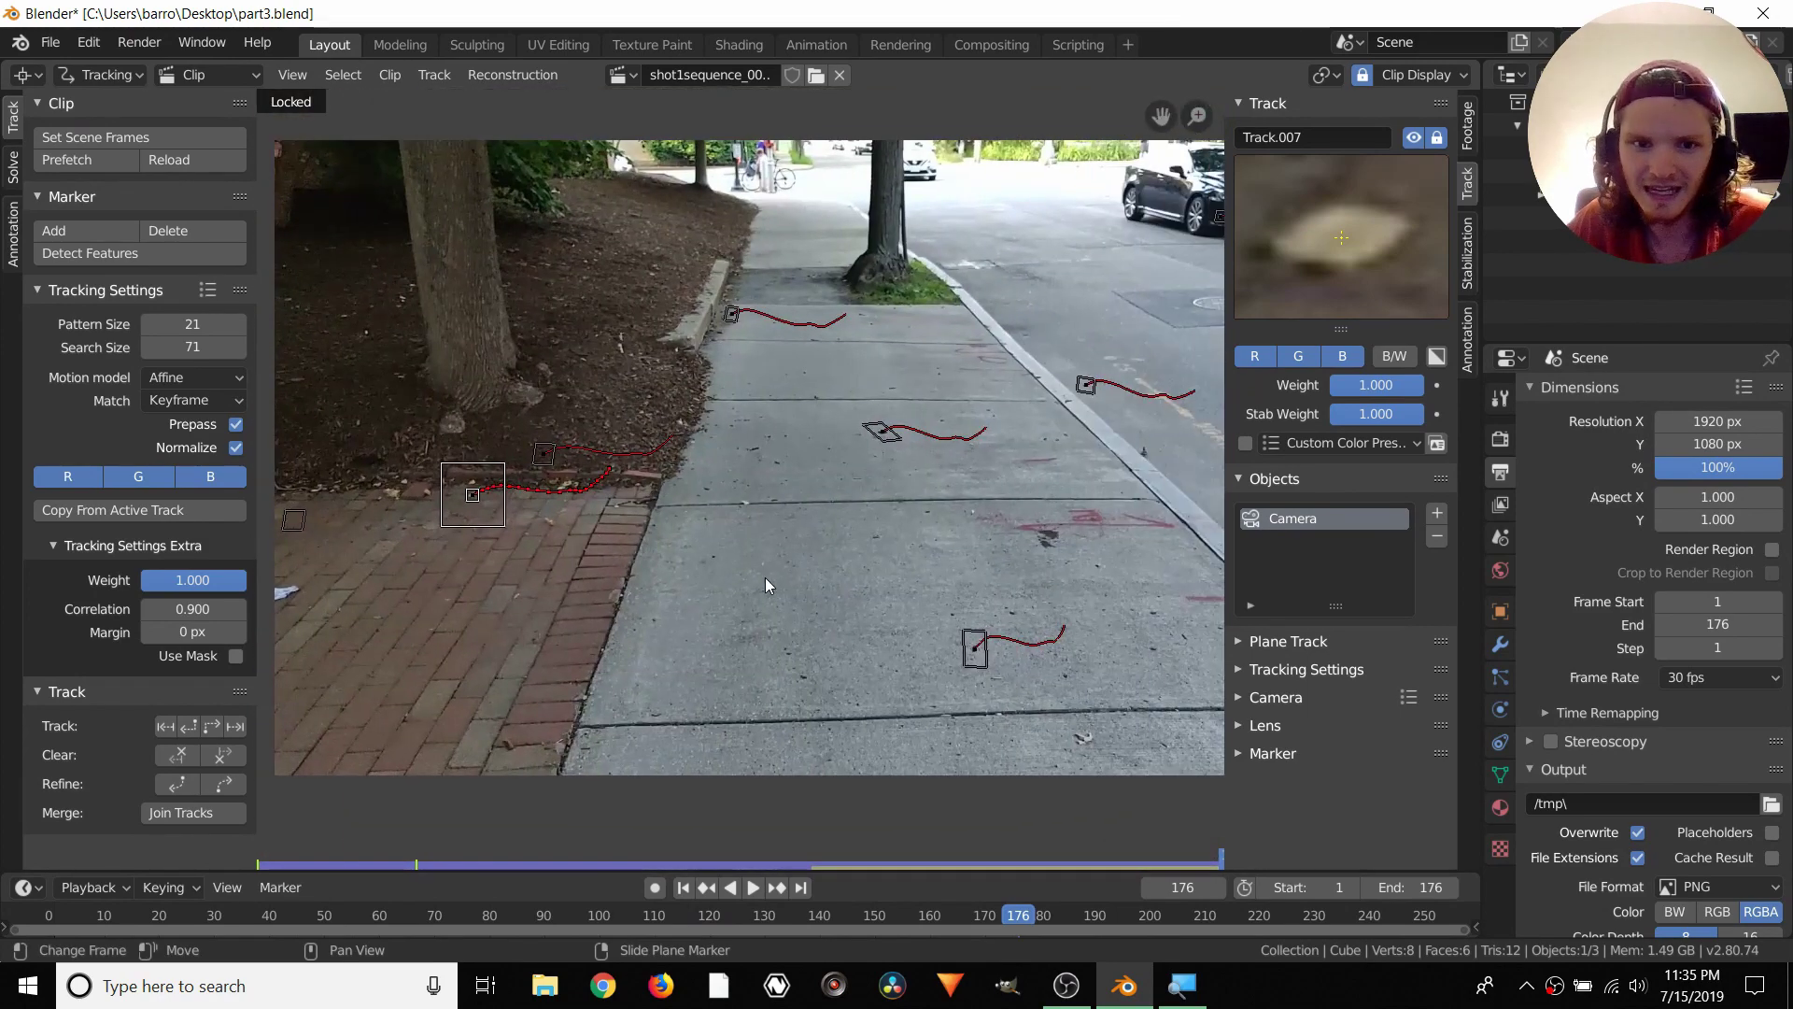
{"action": "middle_click_drag", "start_coordinate": [458, 586], "coordinate": [674, 569]}
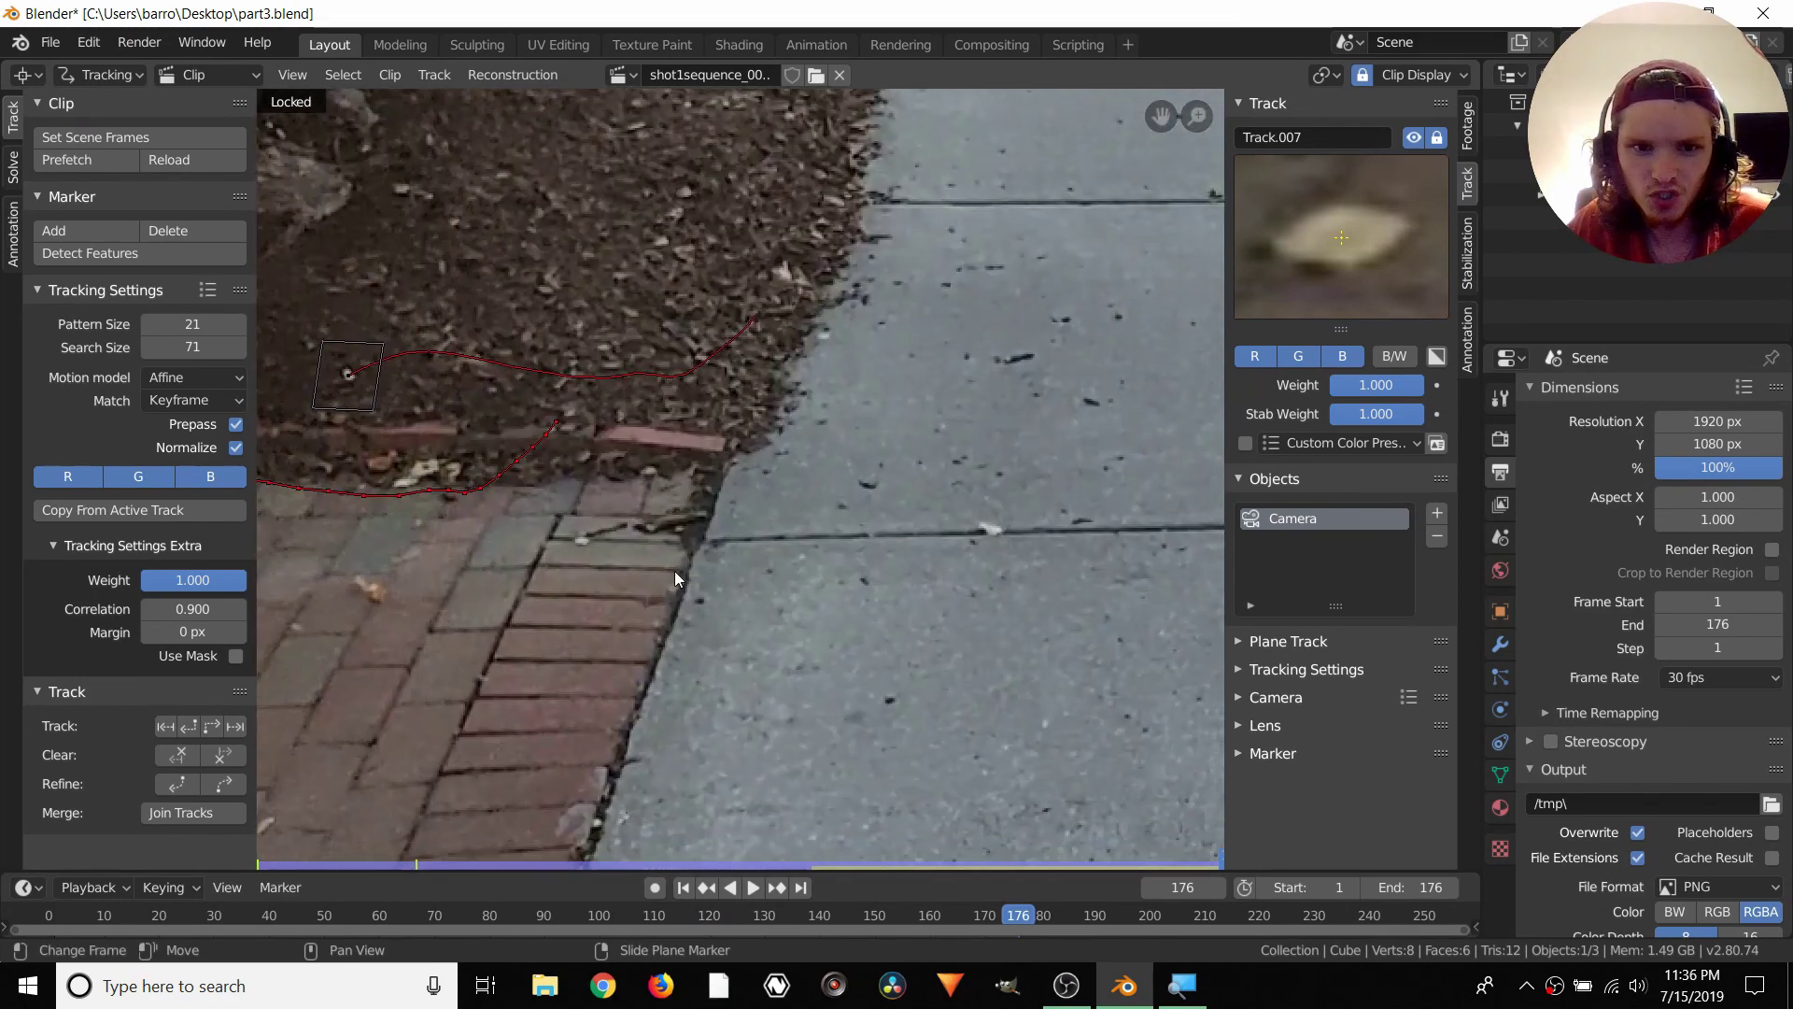
{"action": "left_click", "coordinate": [702, 538], "text": "ctrl"}
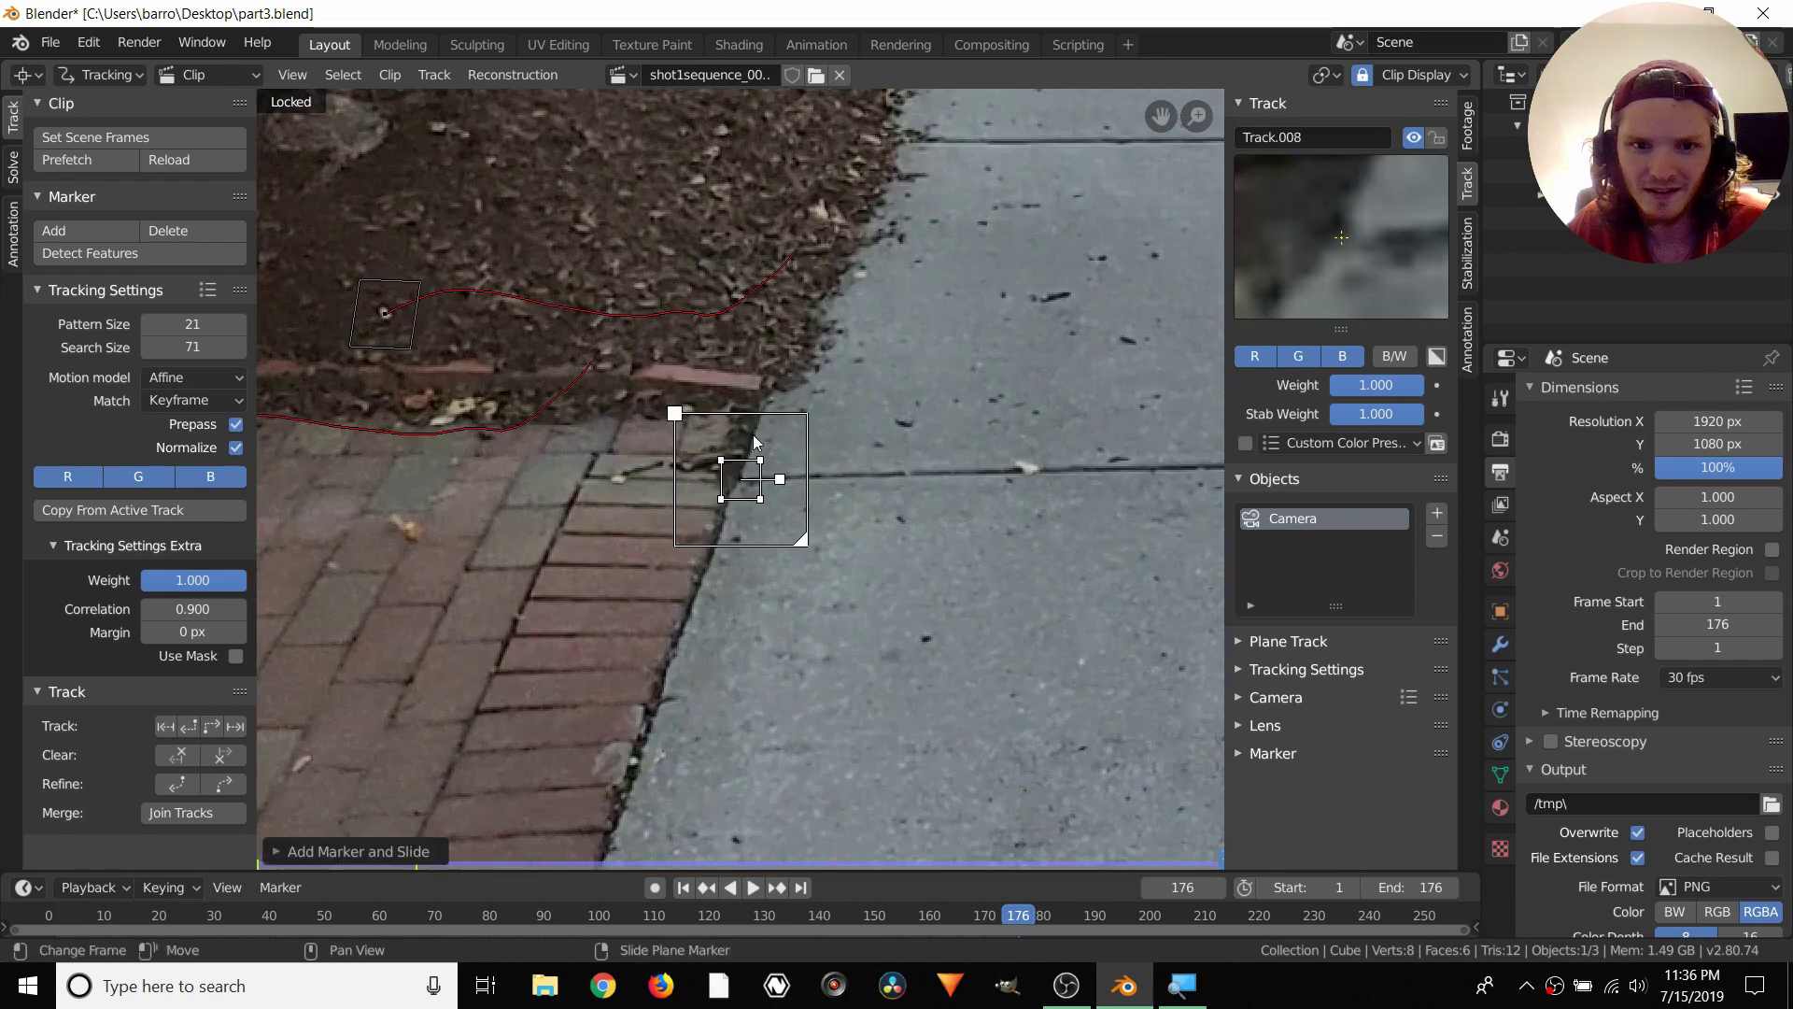
{"action": "scroll", "coordinate": [636, 453], "scroll_direction": "up", "scroll_amount": 3}
{"action": "key", "text": "s"}
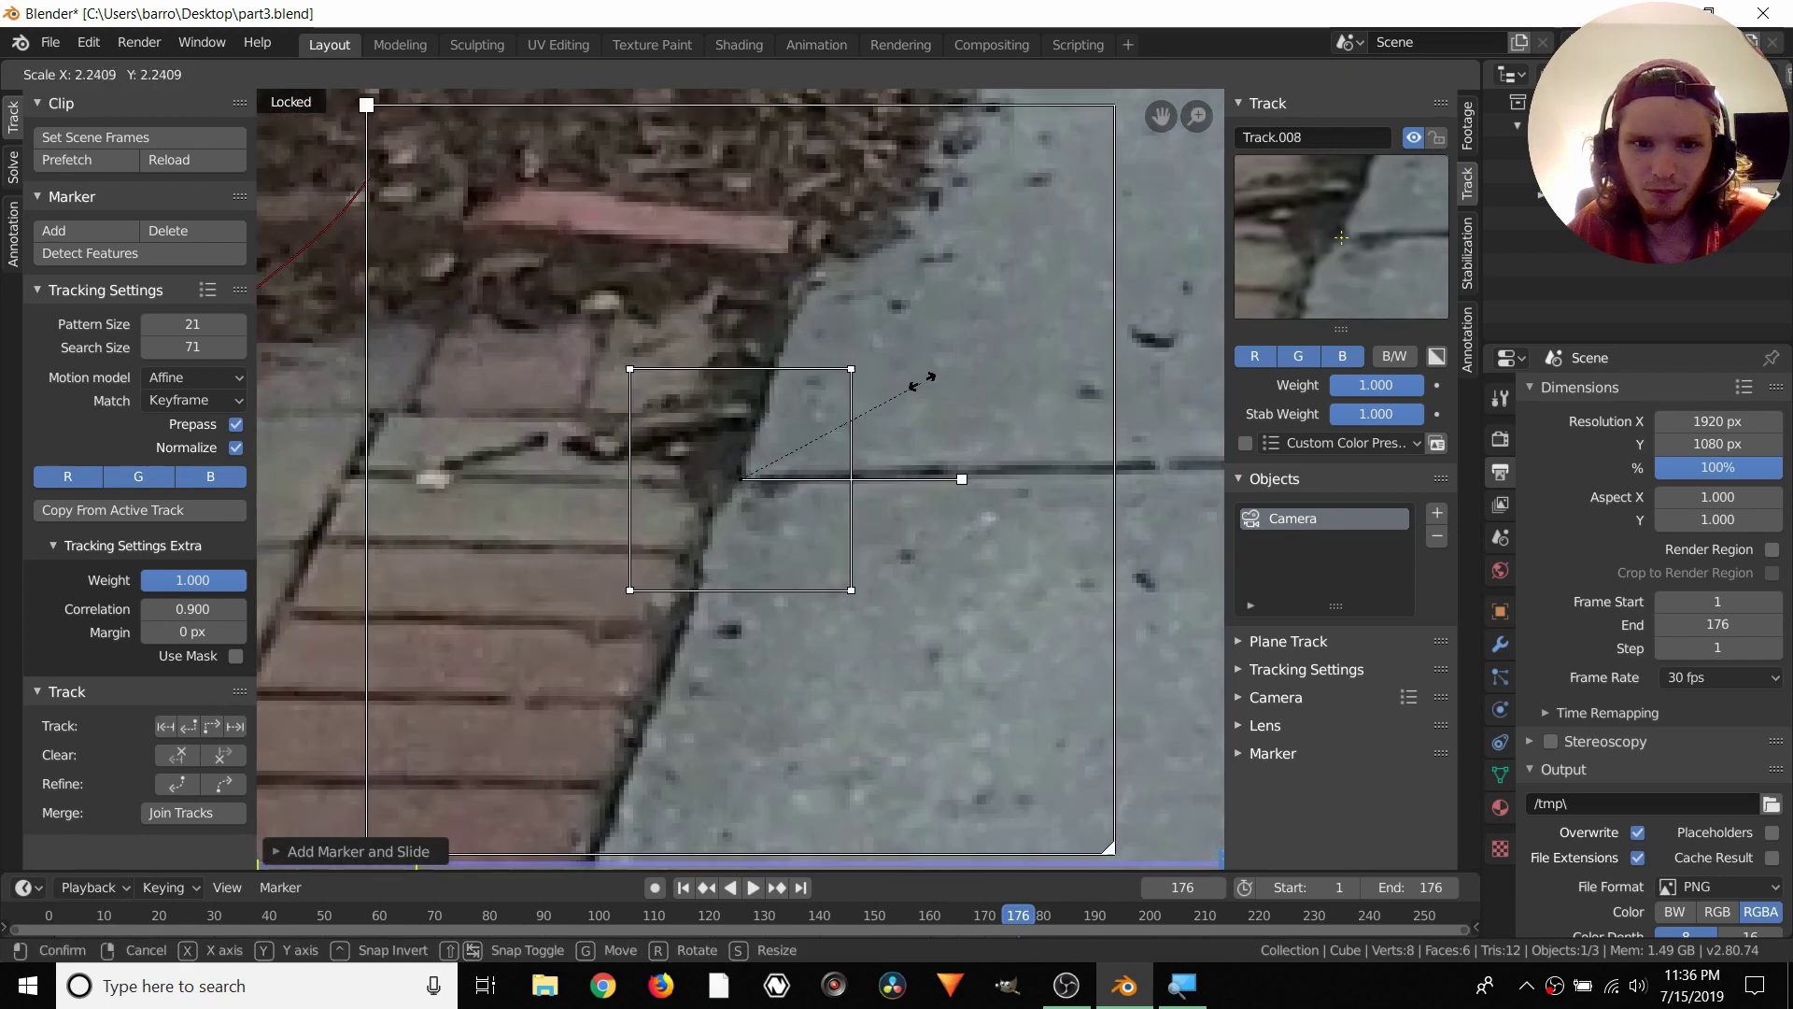
{"action": "key", "text": "Return"}
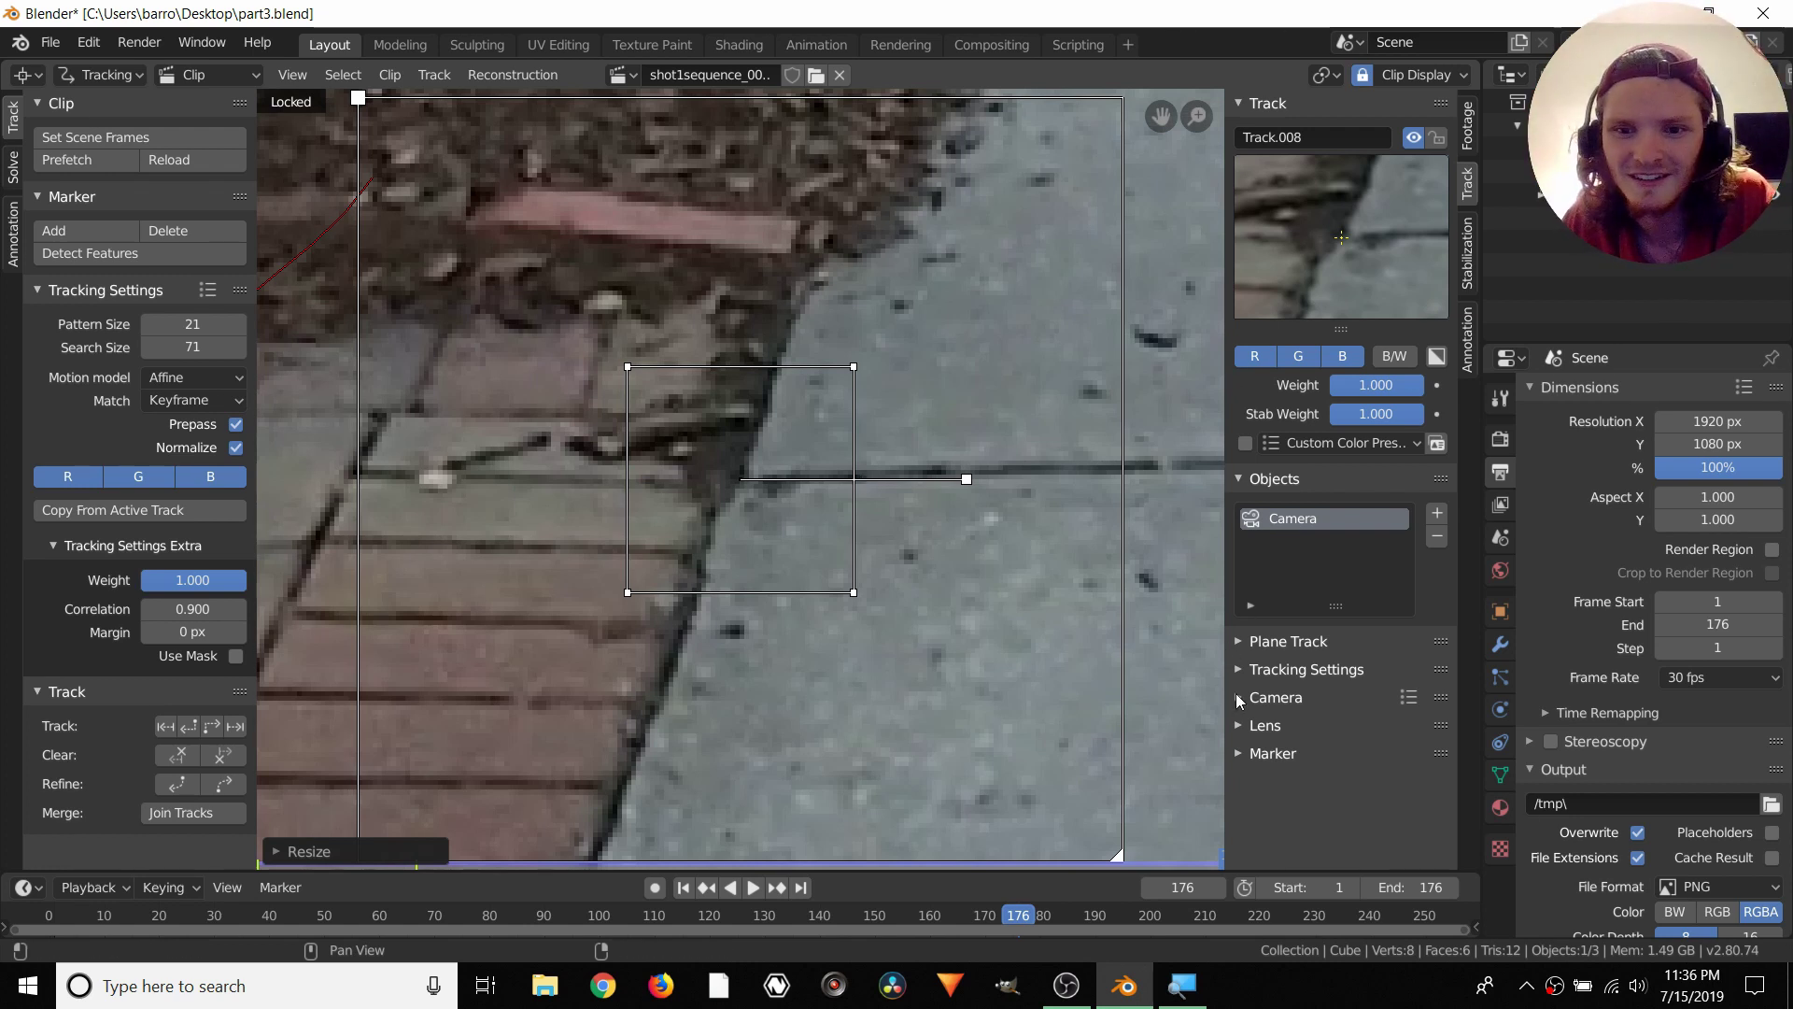
Set the new sidewalk-corner track's motion model to Perspective
{"action": "left_click", "coordinate": [1330, 672]}
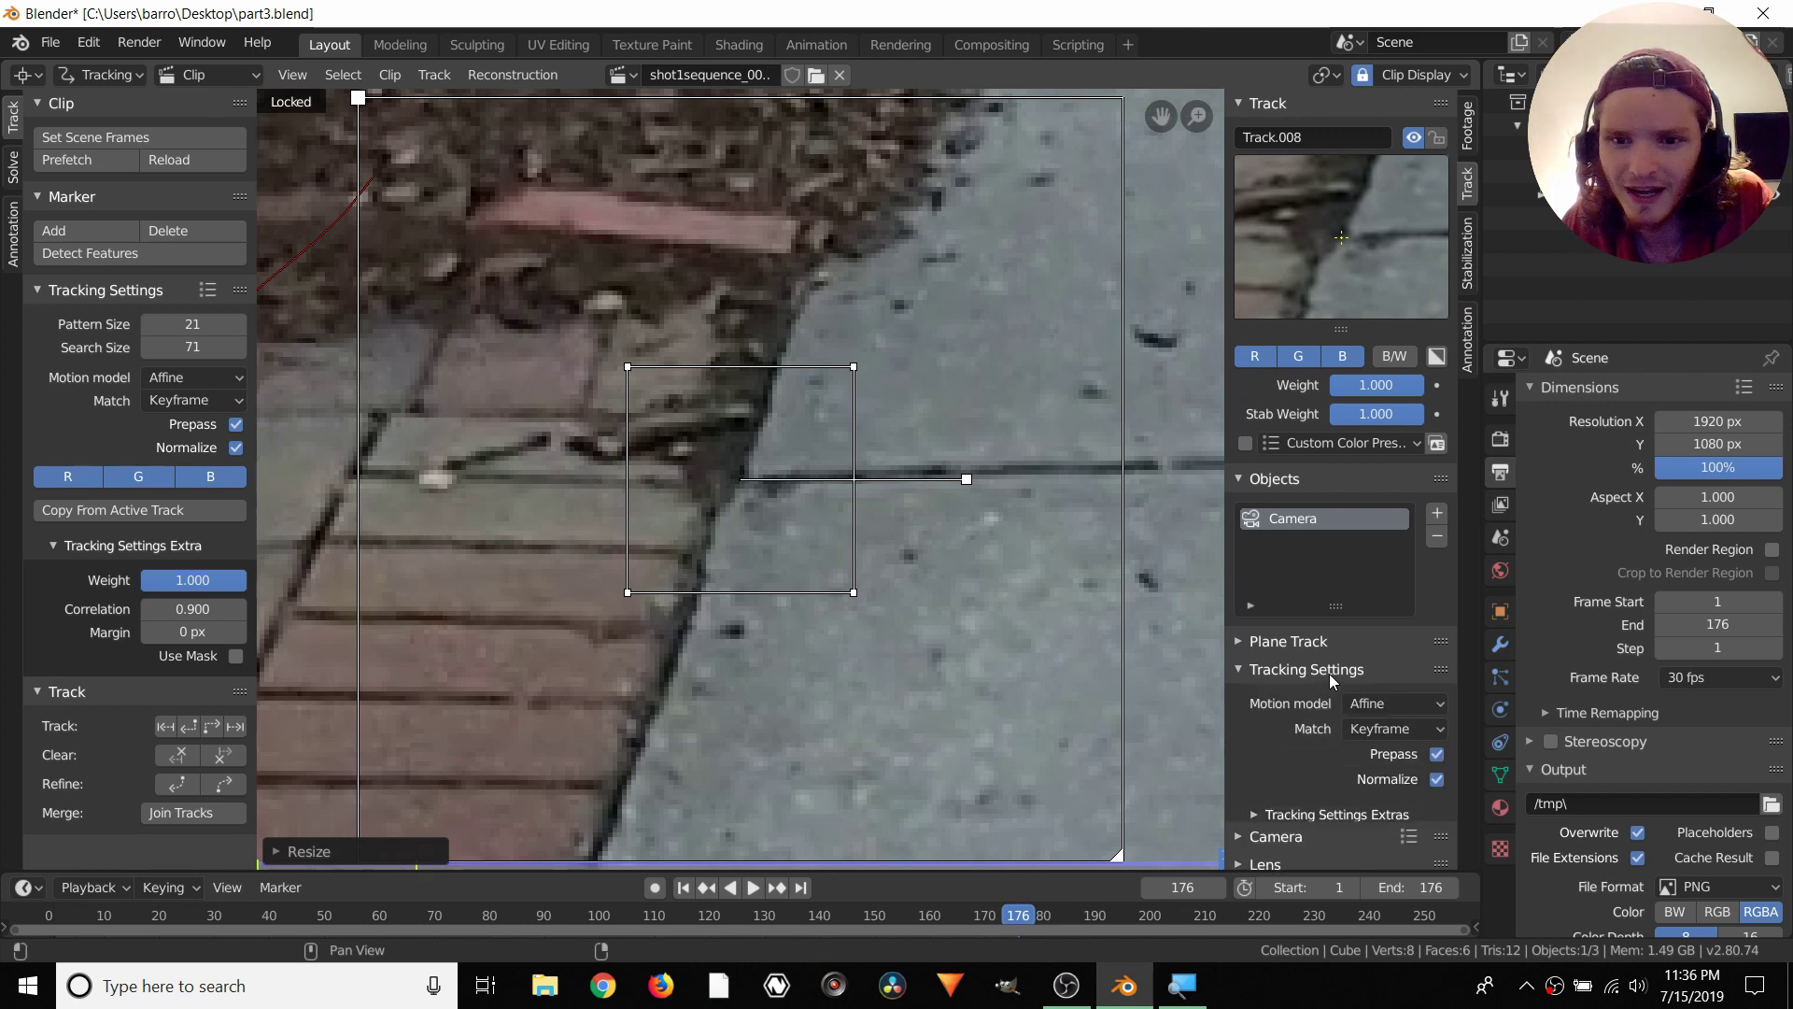
{"action": "scroll", "coordinate": [1338, 700], "scroll_direction": "down", "scroll_amount": 1}
{"action": "left_click", "coordinate": [1386, 665]}
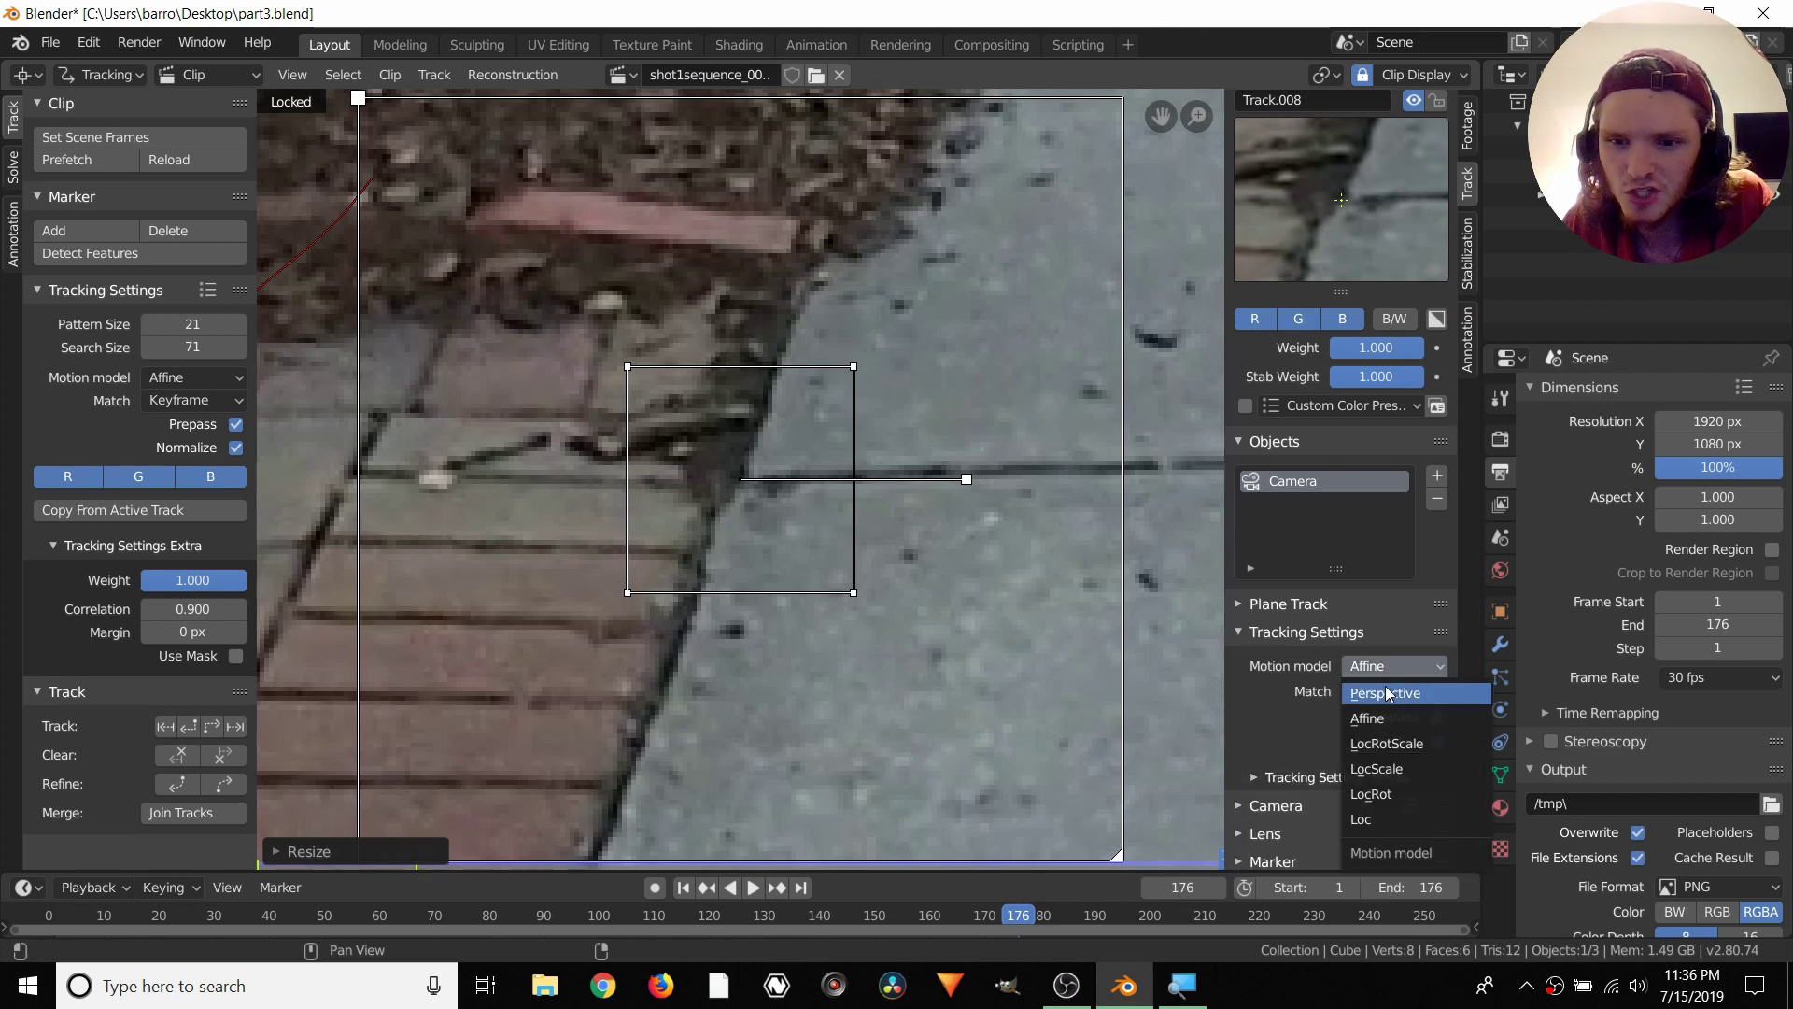
{"action": "left_click", "coordinate": [1385, 693]}
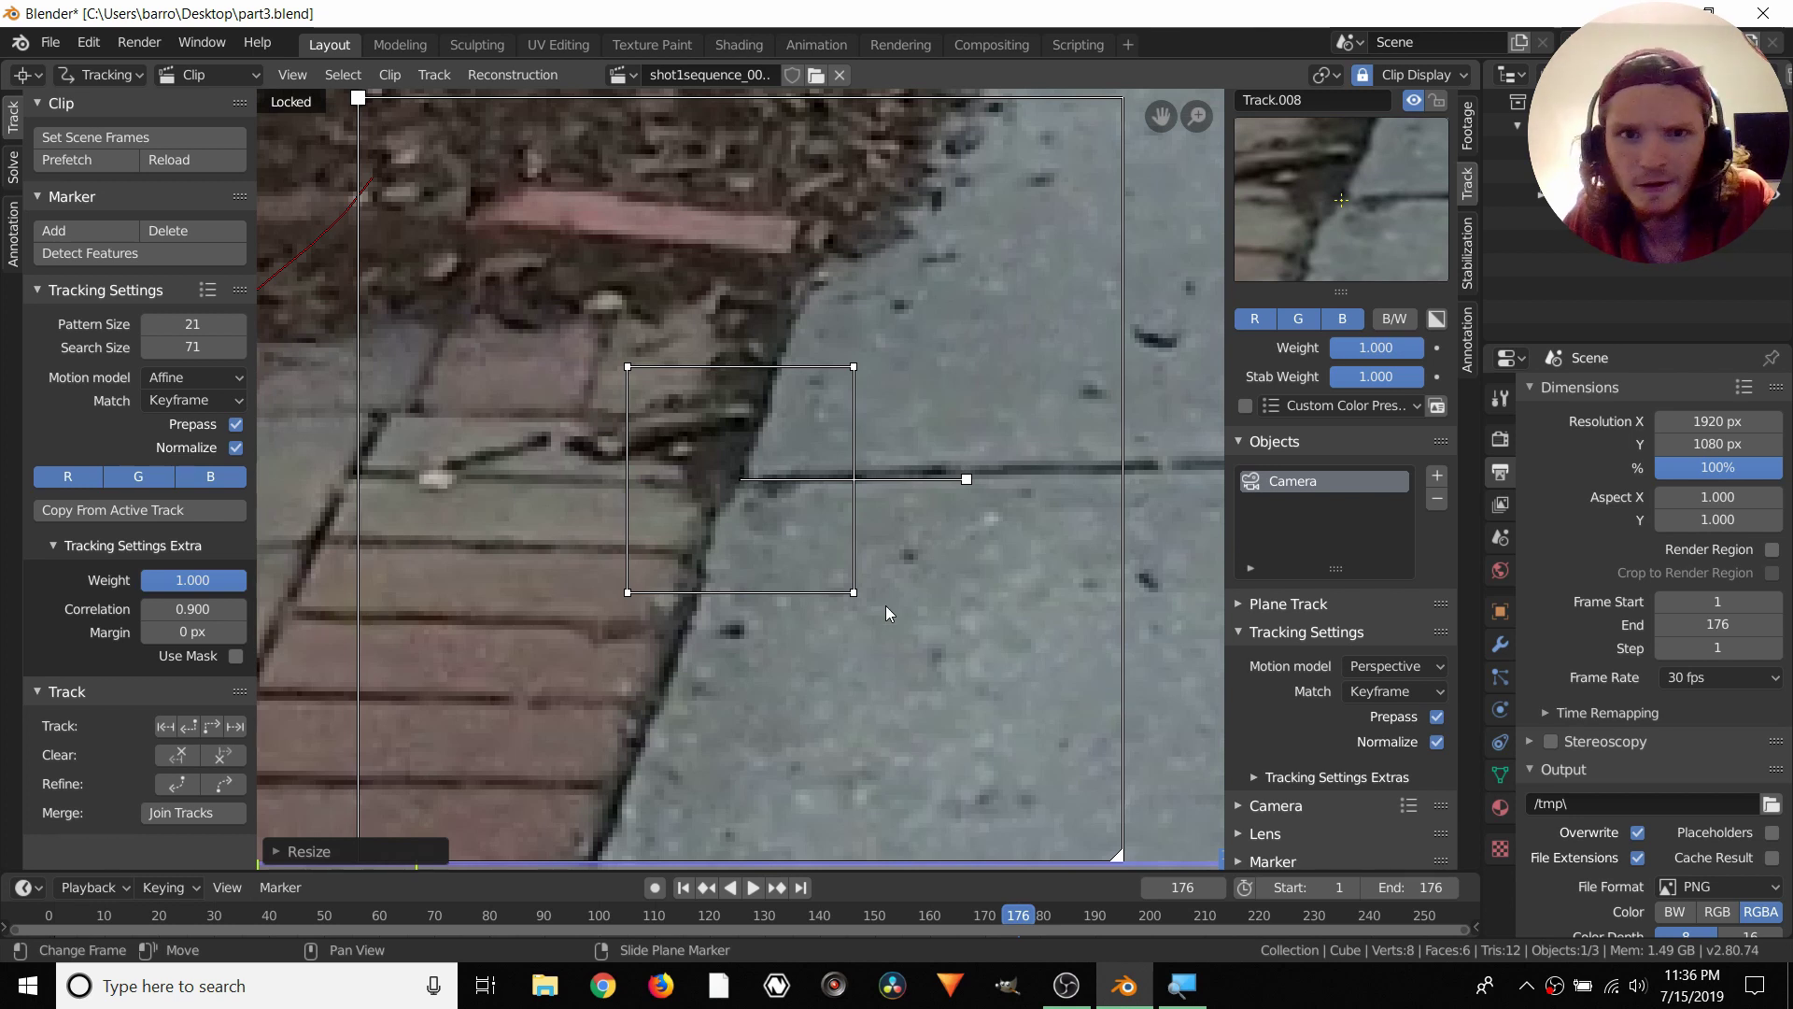
{"action": "left_click", "coordinate": [174, 377]}
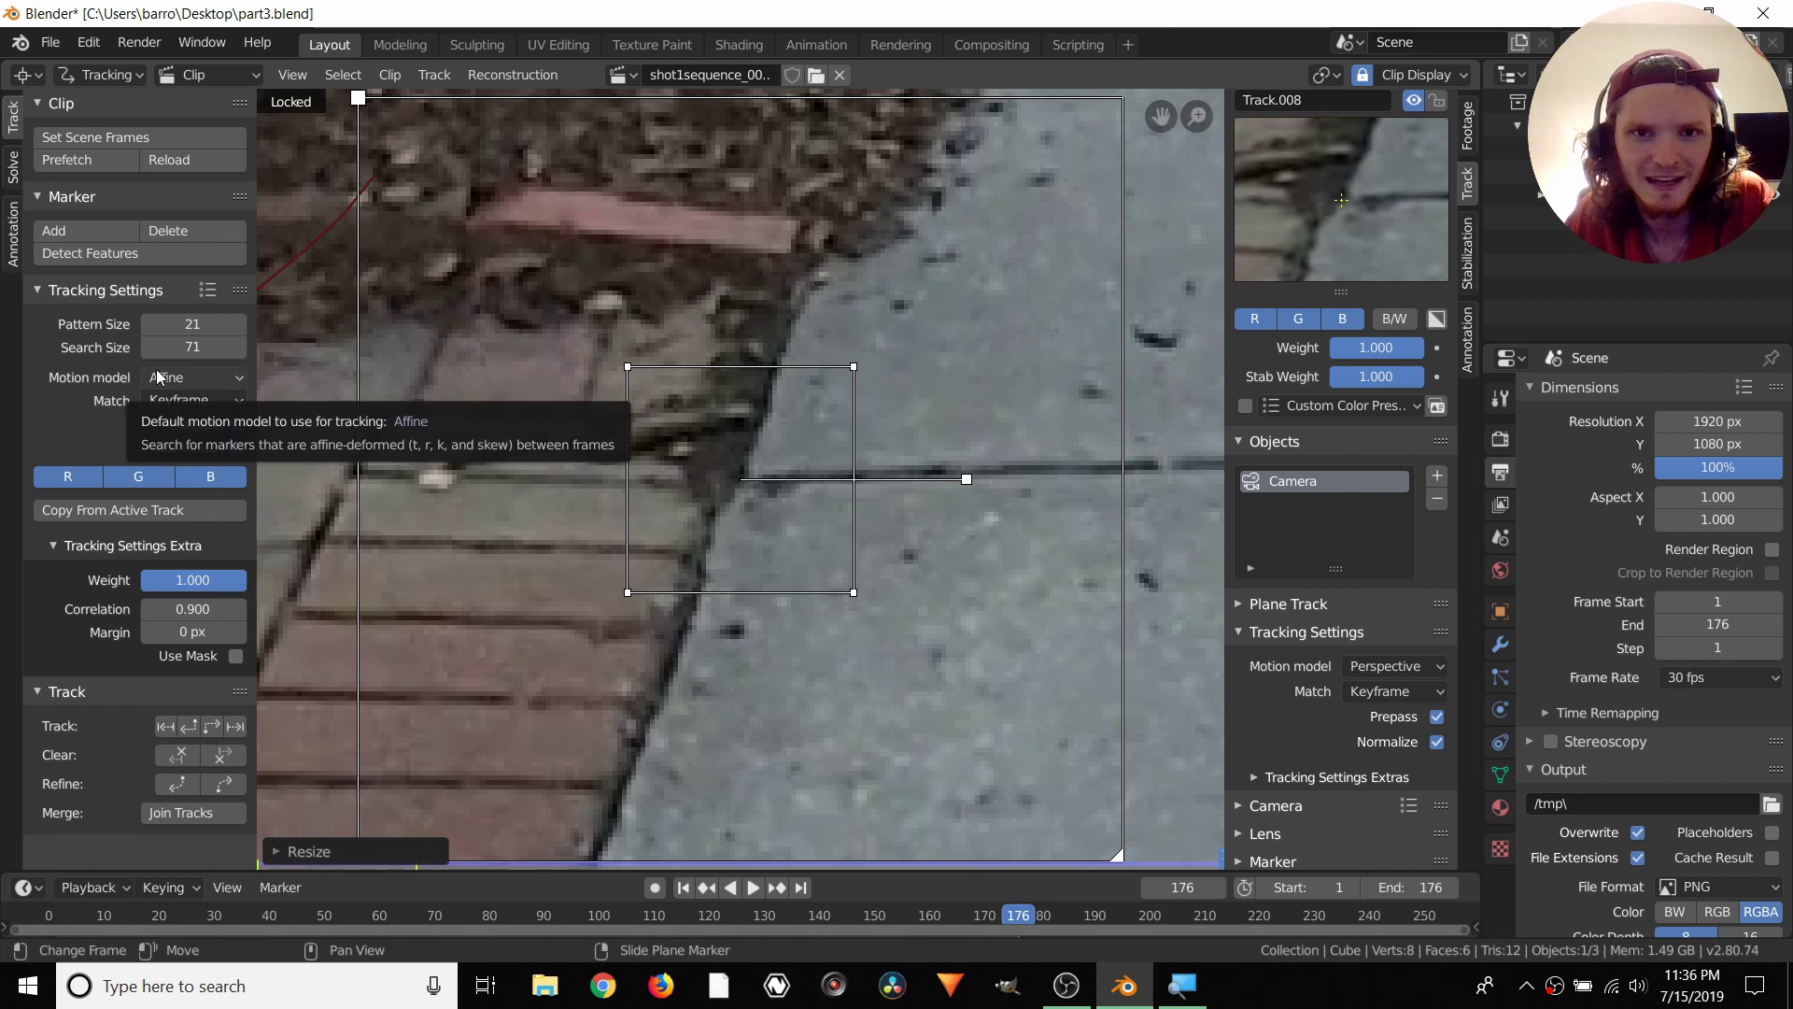
{"action": "left_click", "coordinate": [159, 378]}
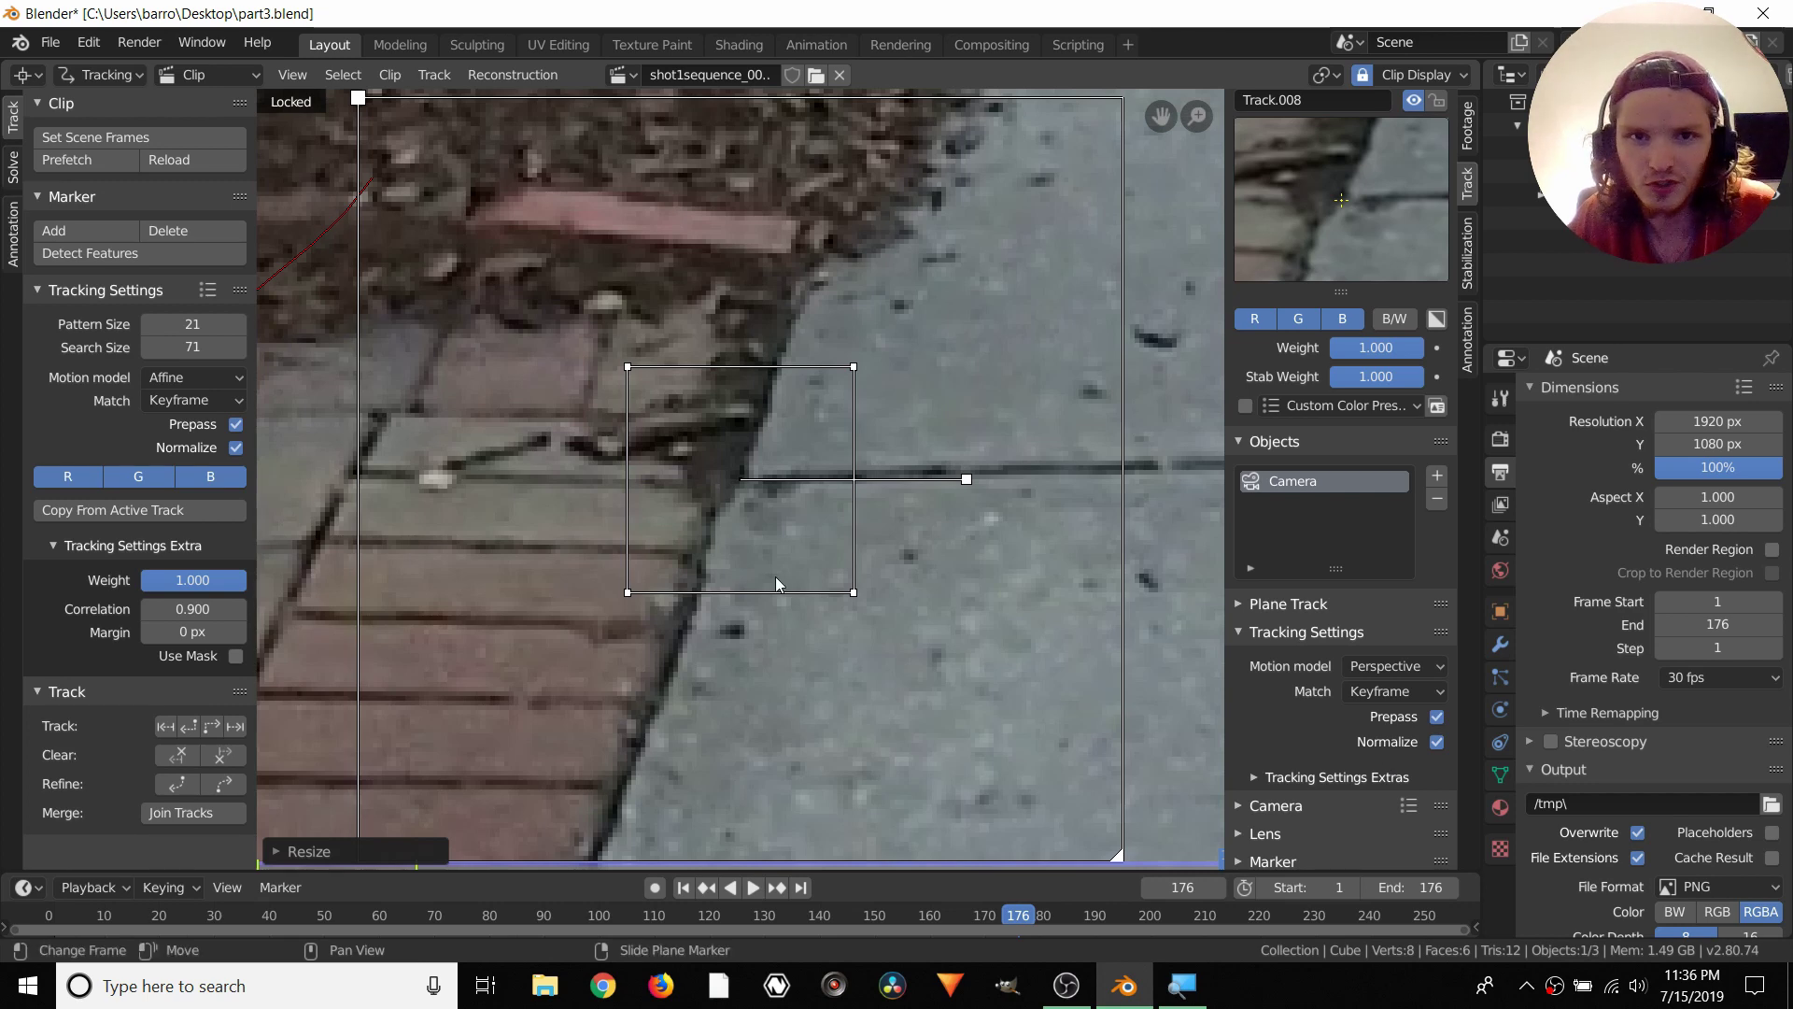
Reselect the sidewalk-corner marker, scale it up further and reduce its search area
{"action": "scroll", "coordinate": [721, 545], "scroll_direction": "down", "scroll_amount": 6}
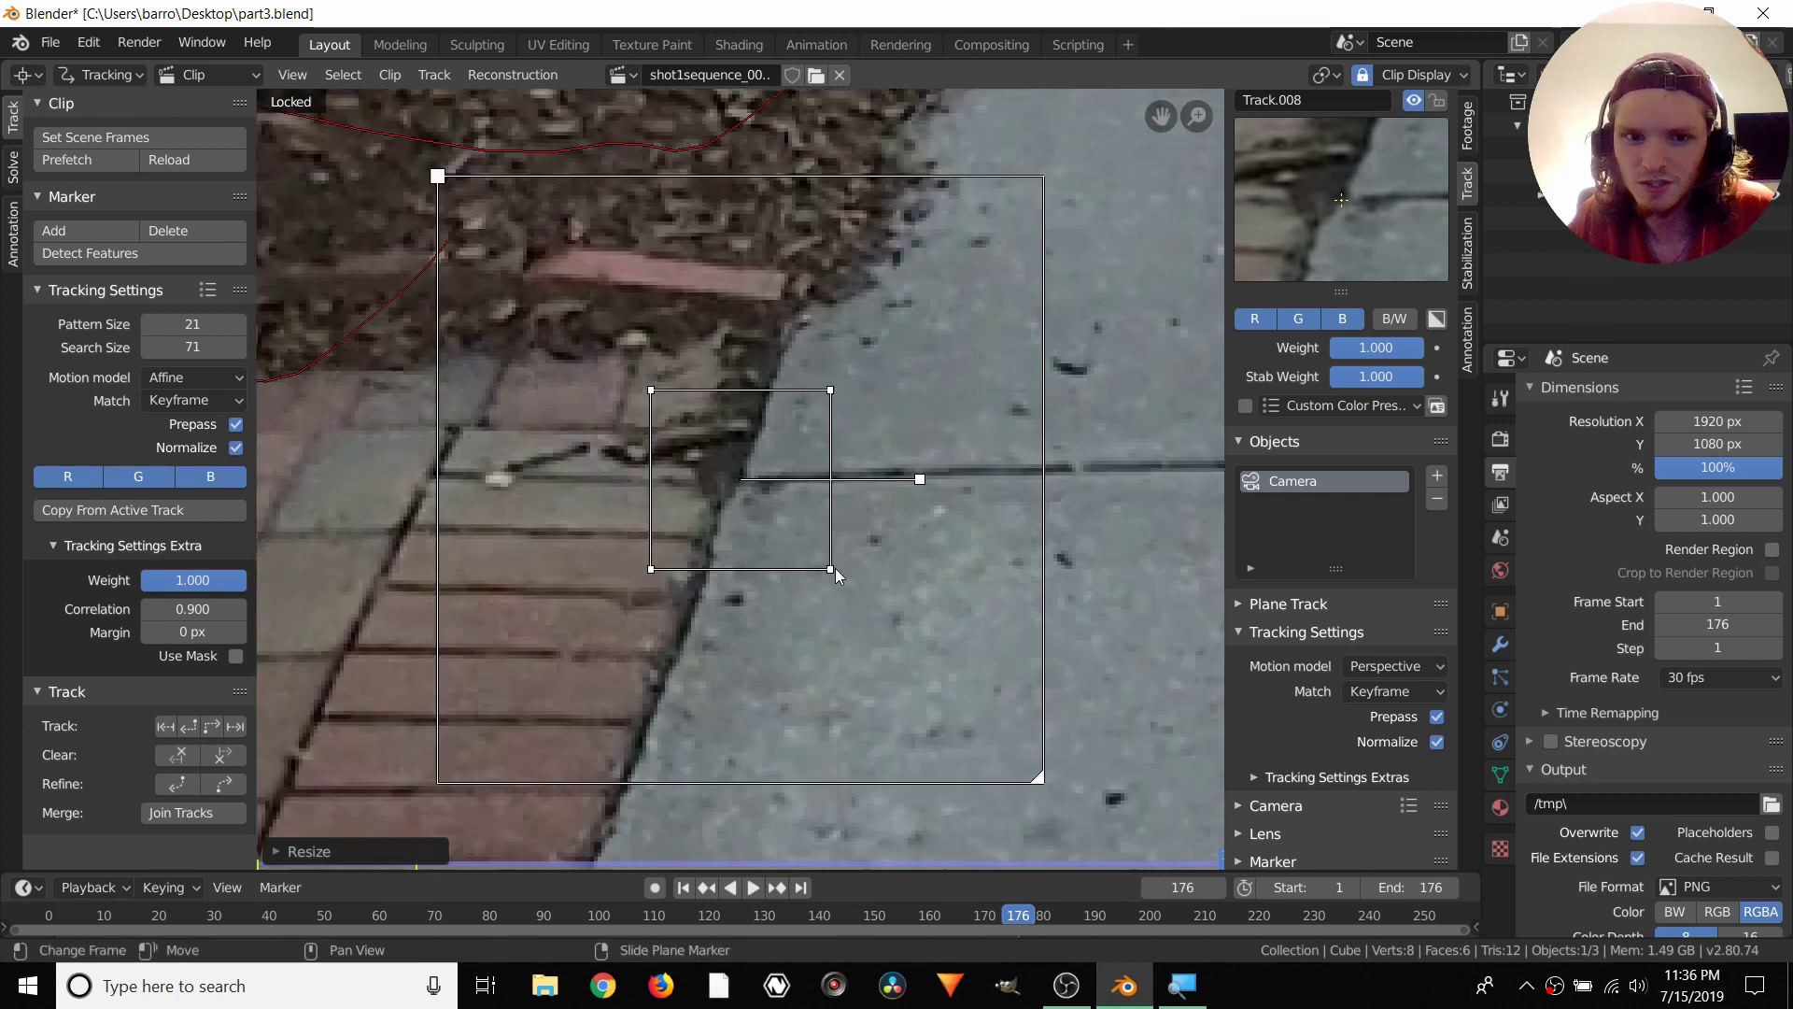
{"action": "left_click", "coordinate": [356, 371]}
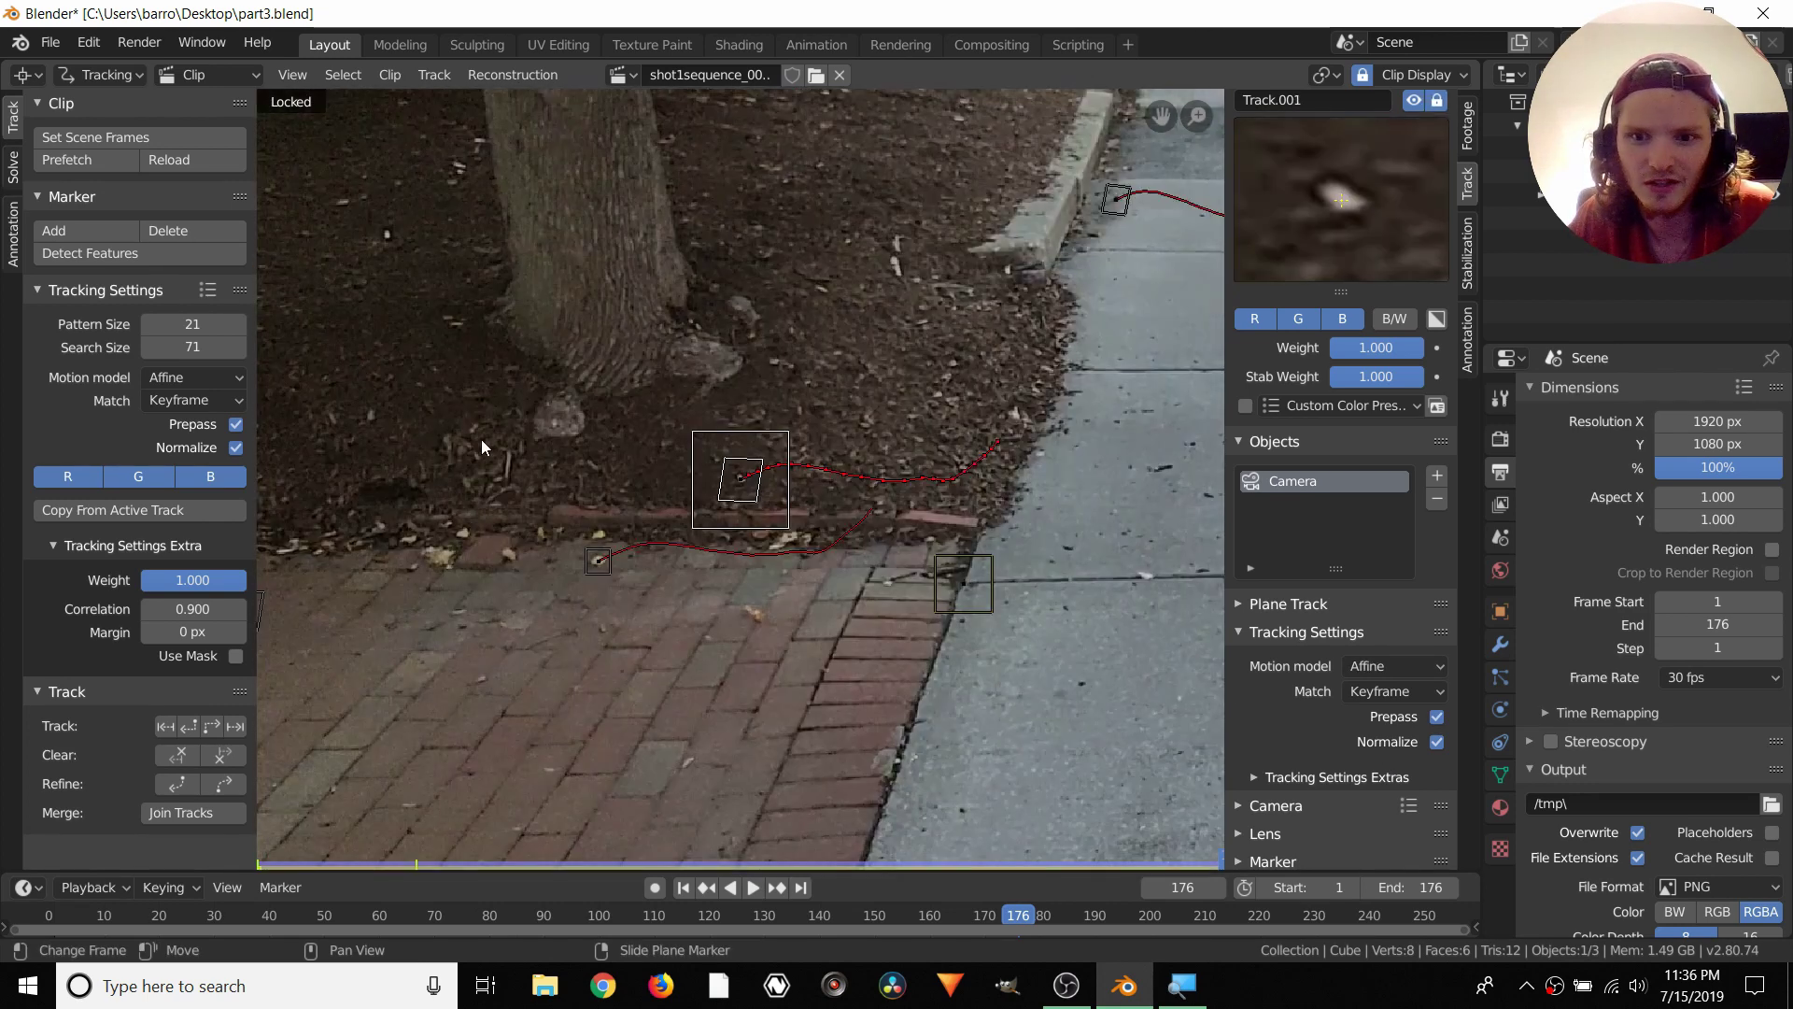
{"action": "left_click", "coordinate": [987, 588]}
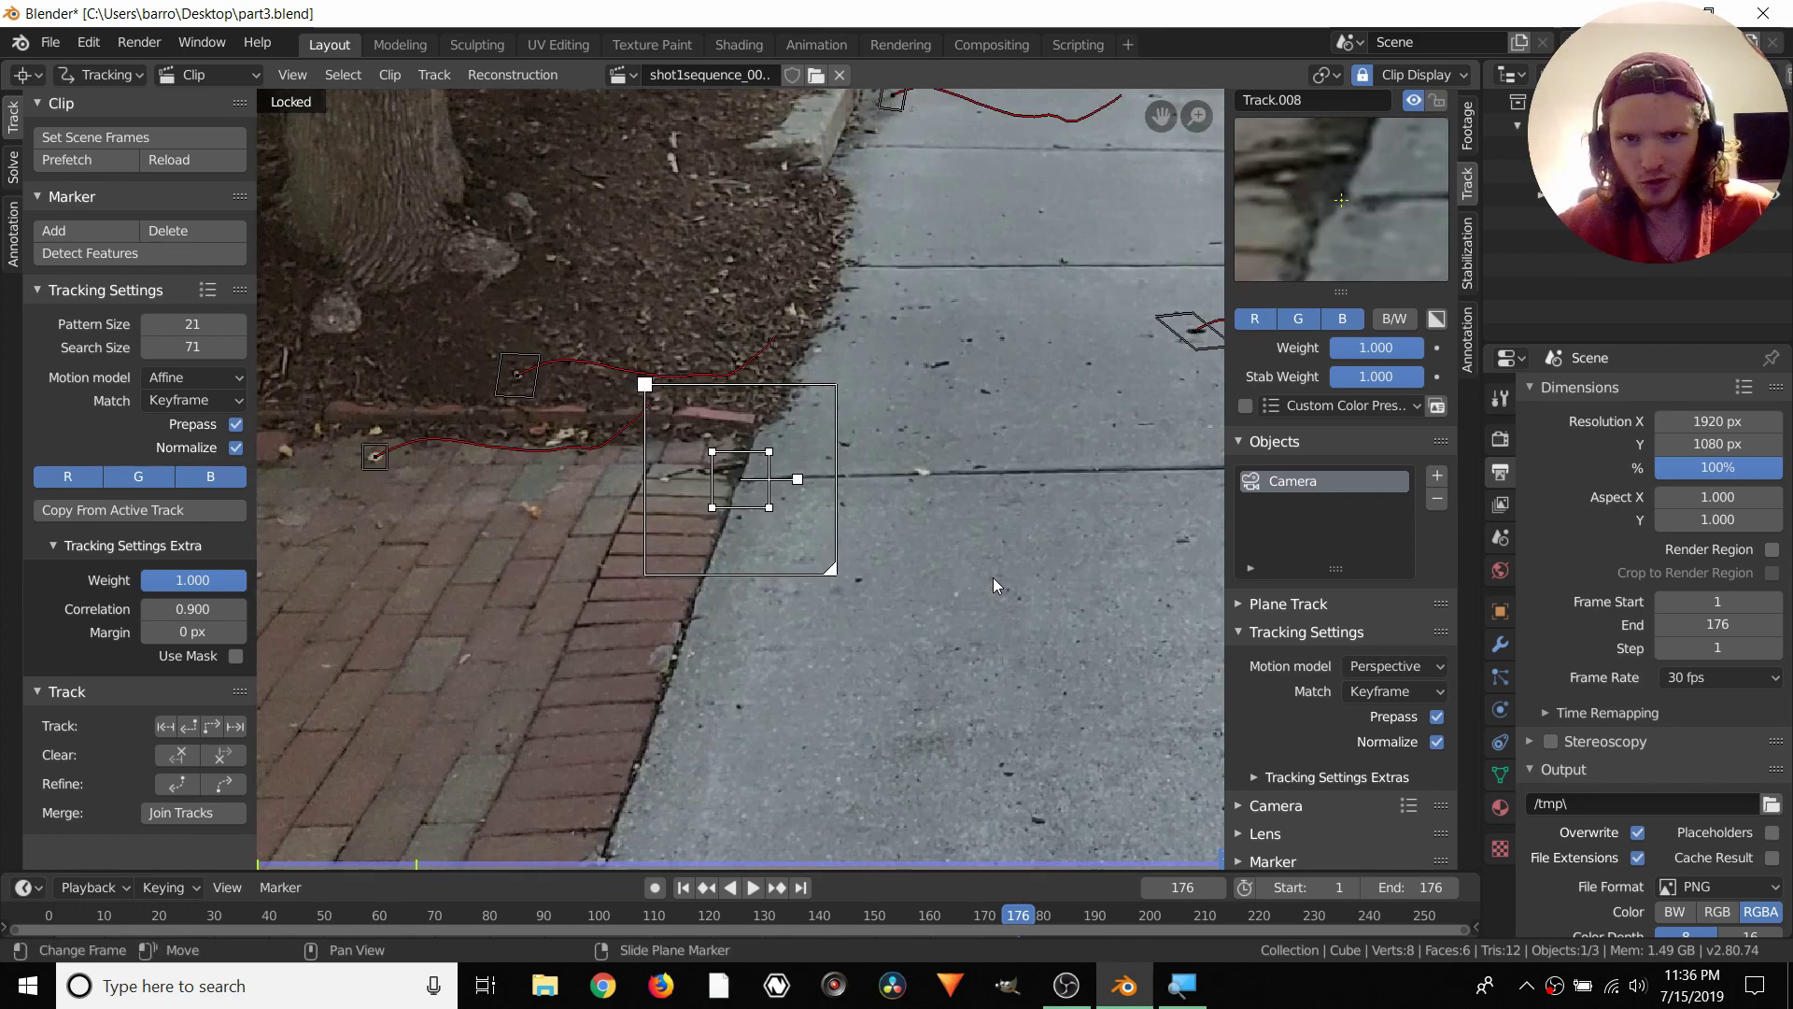
{"action": "scroll", "coordinate": [994, 578], "scroll_direction": "up", "scroll_amount": 3}
{"action": "key", "text": "s"}
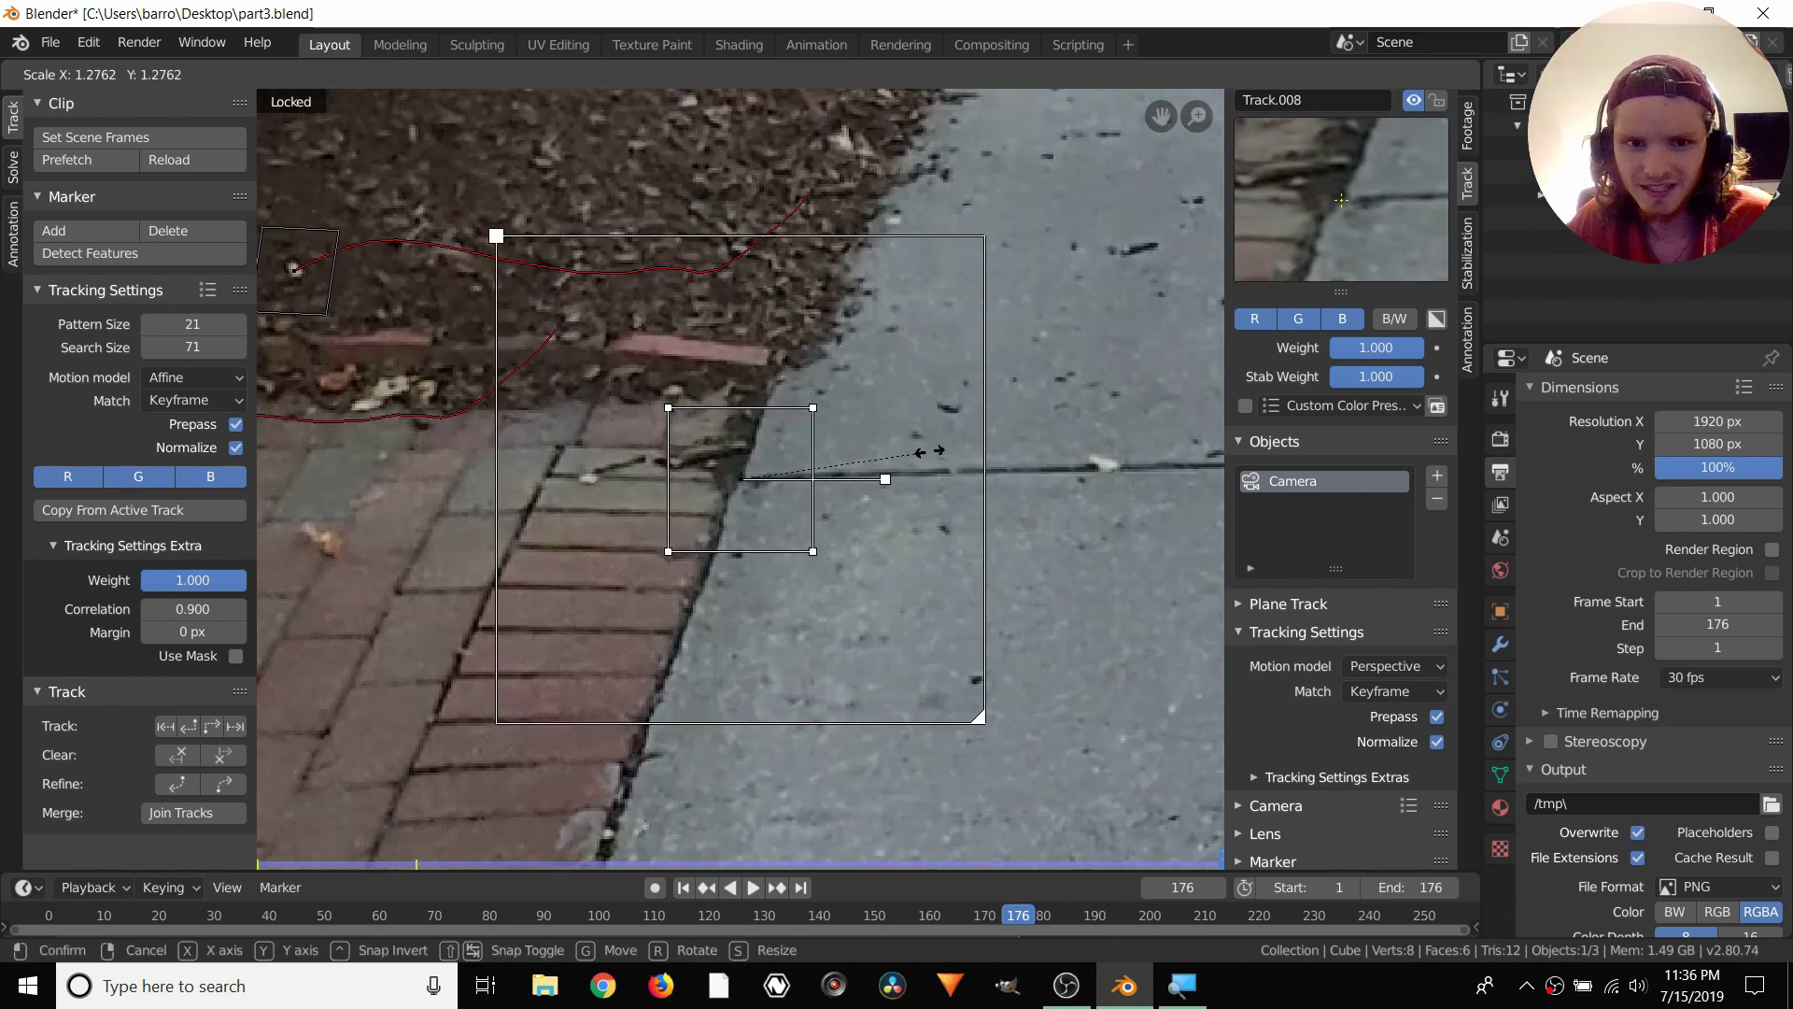
{"action": "left_click", "coordinate": [949, 467]}
{"action": "left_click_drag", "start_coordinate": [1002, 739], "coordinate": [941, 681]}
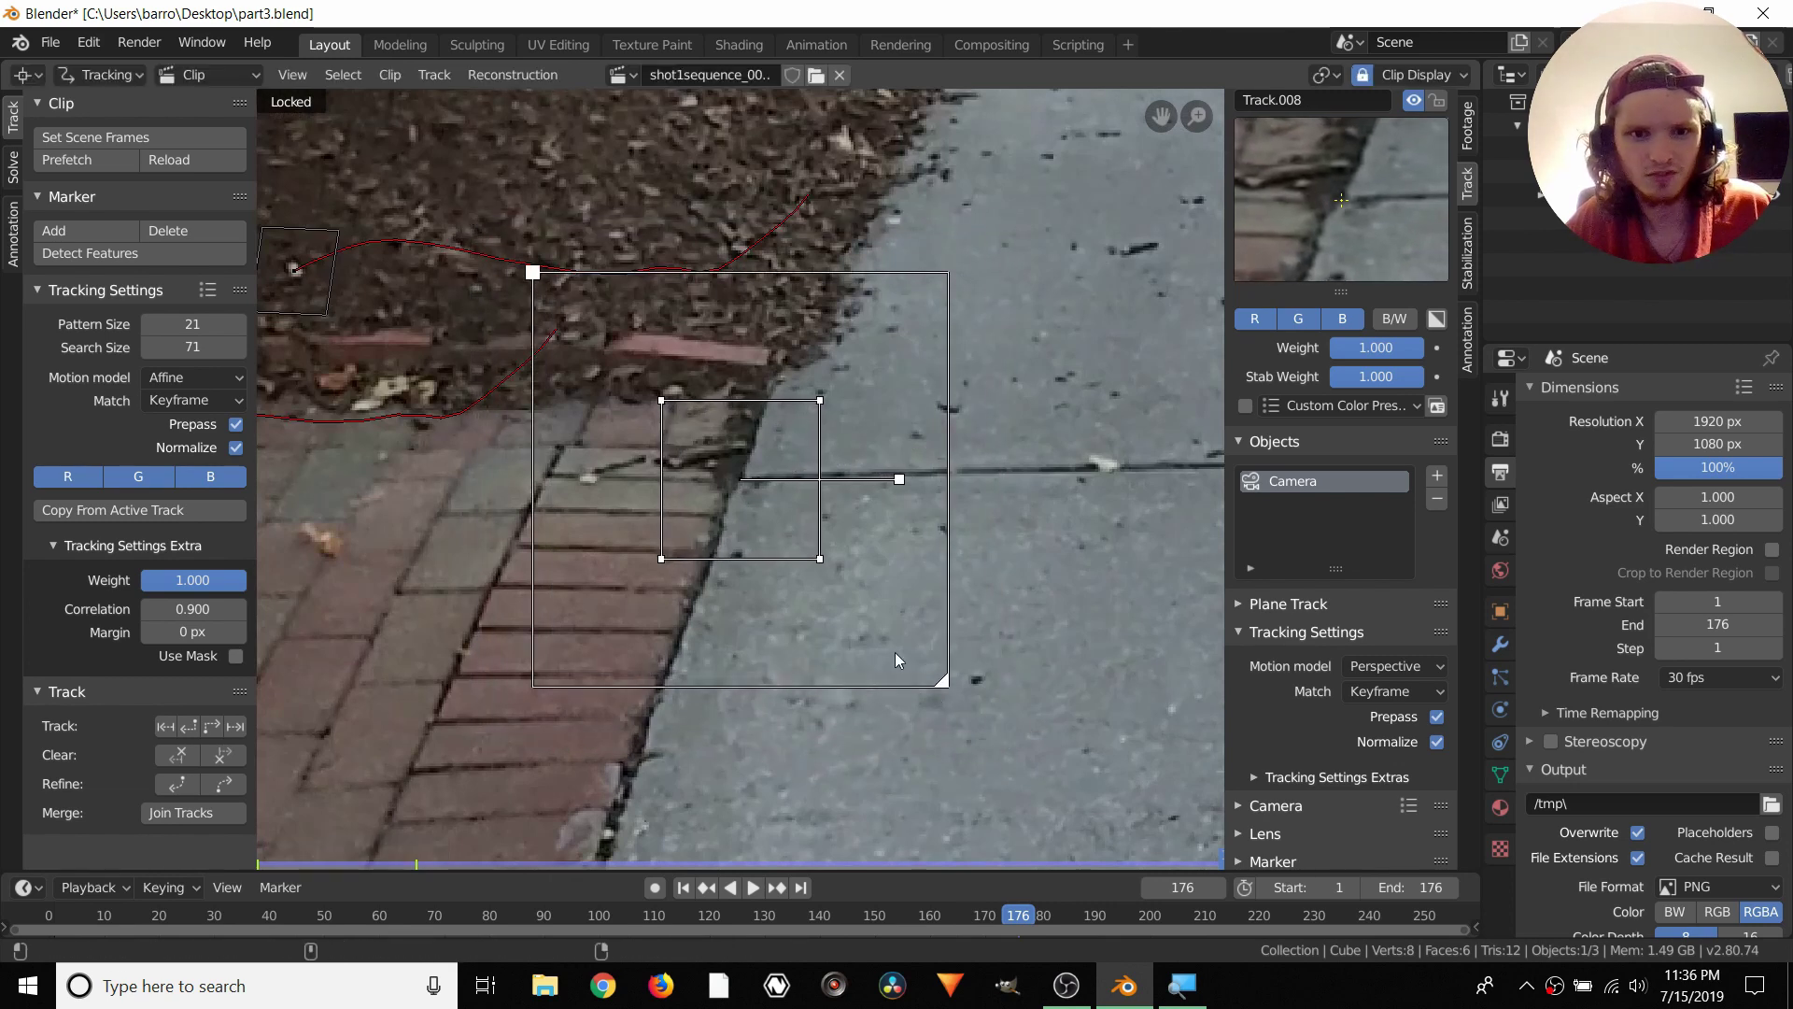
Track the sidewalk-corner marker backward from frame 176 to frame 1 and lock its track
{"action": "key", "text": "shift+ctrl+t"}
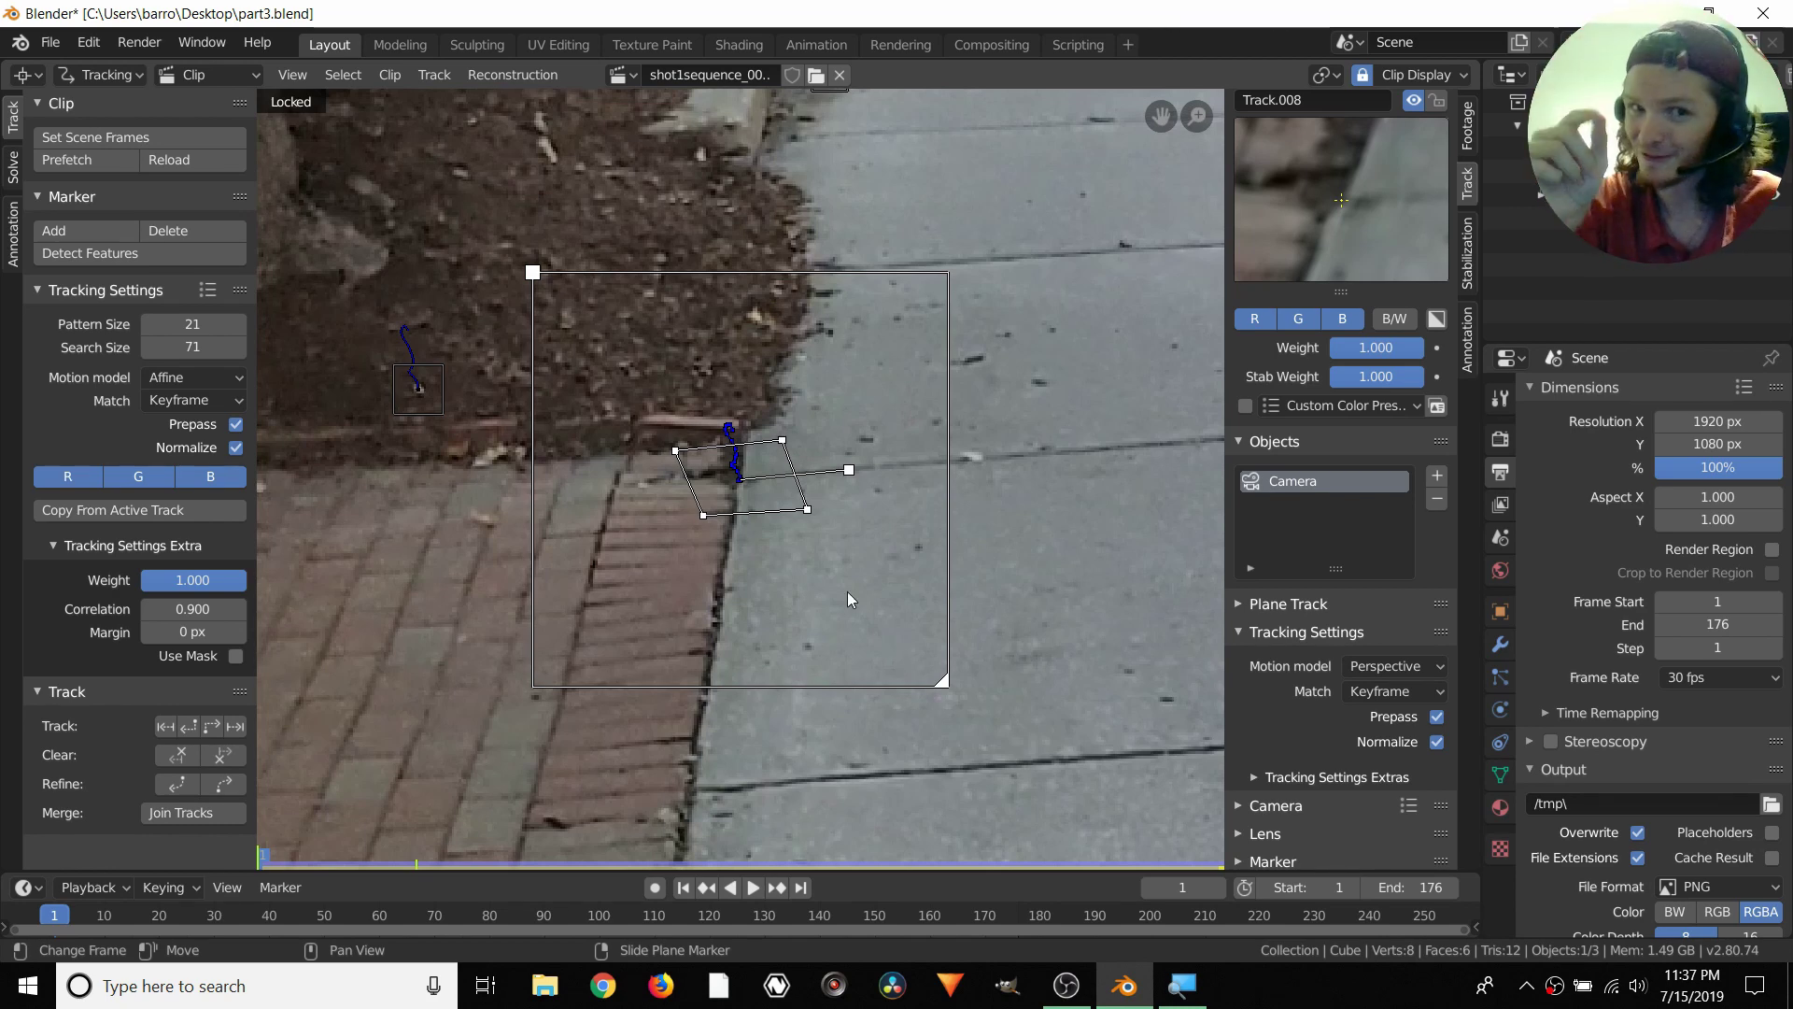
{"action": "key", "text": "ctrl+l"}
Play back the footage to check how the sidewalk-corner track follows its feature
{"action": "key", "text": "space"}
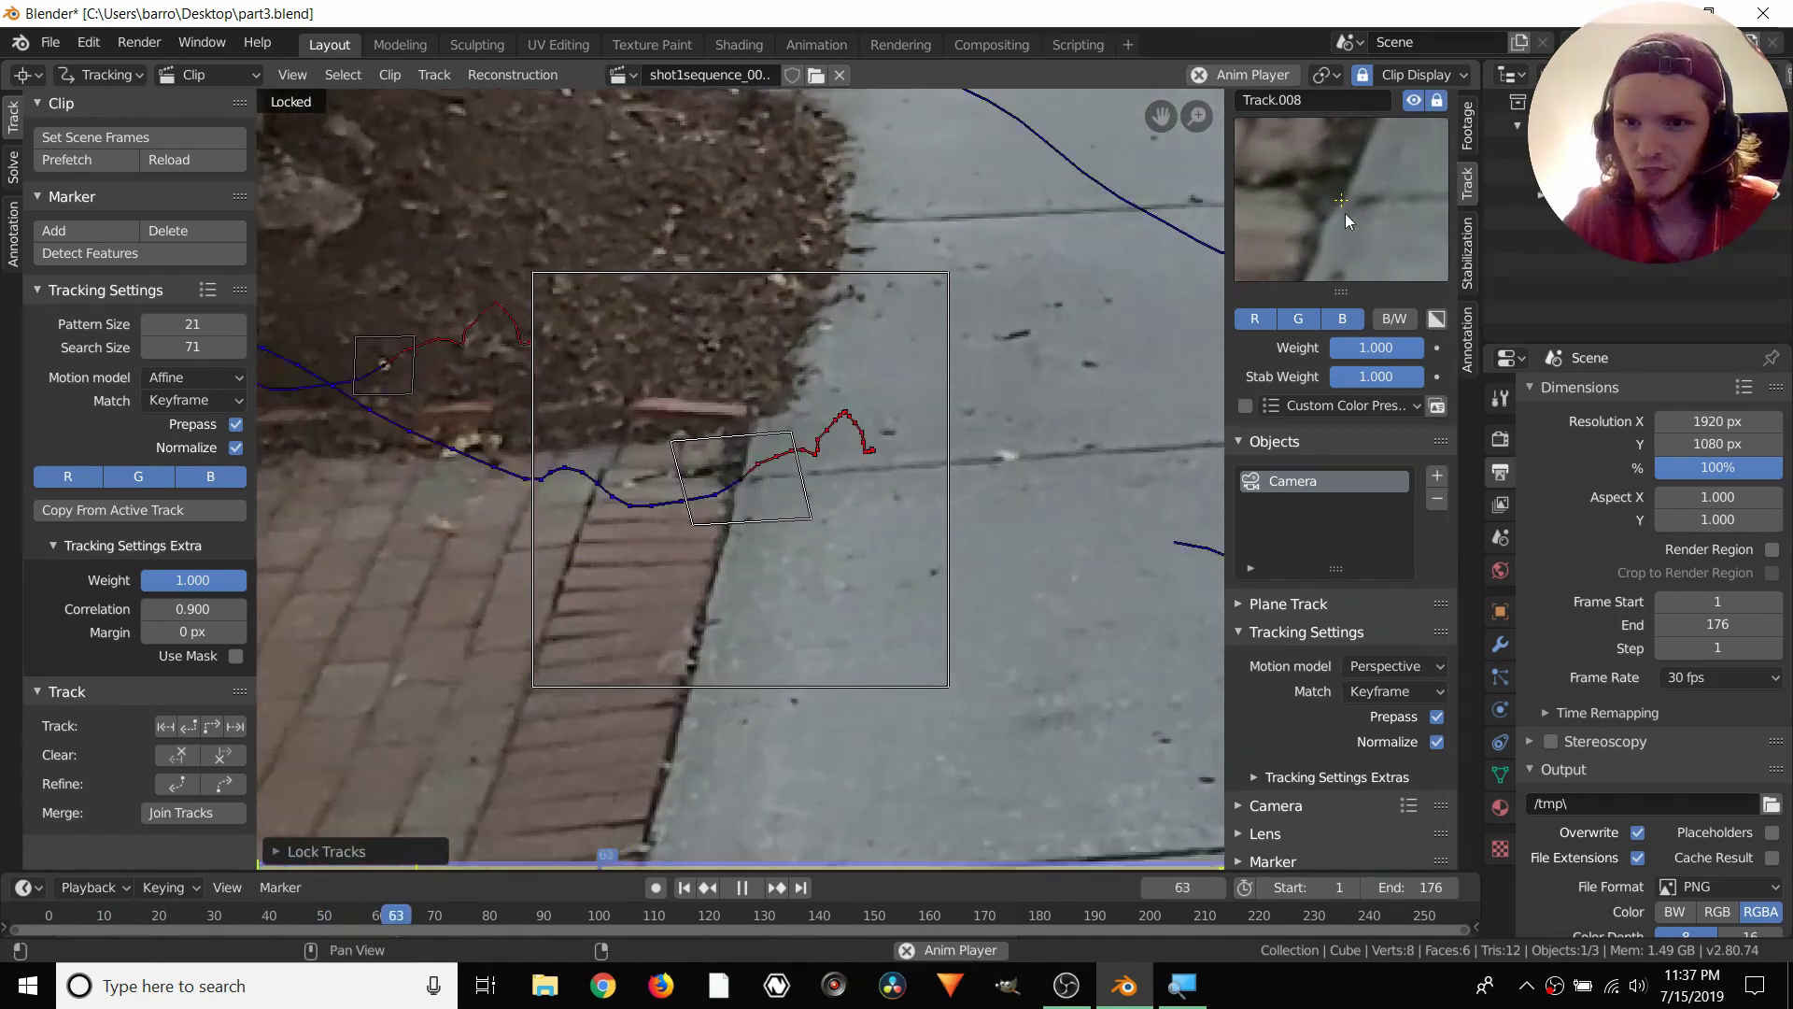
{"action": "key", "text": "space"}
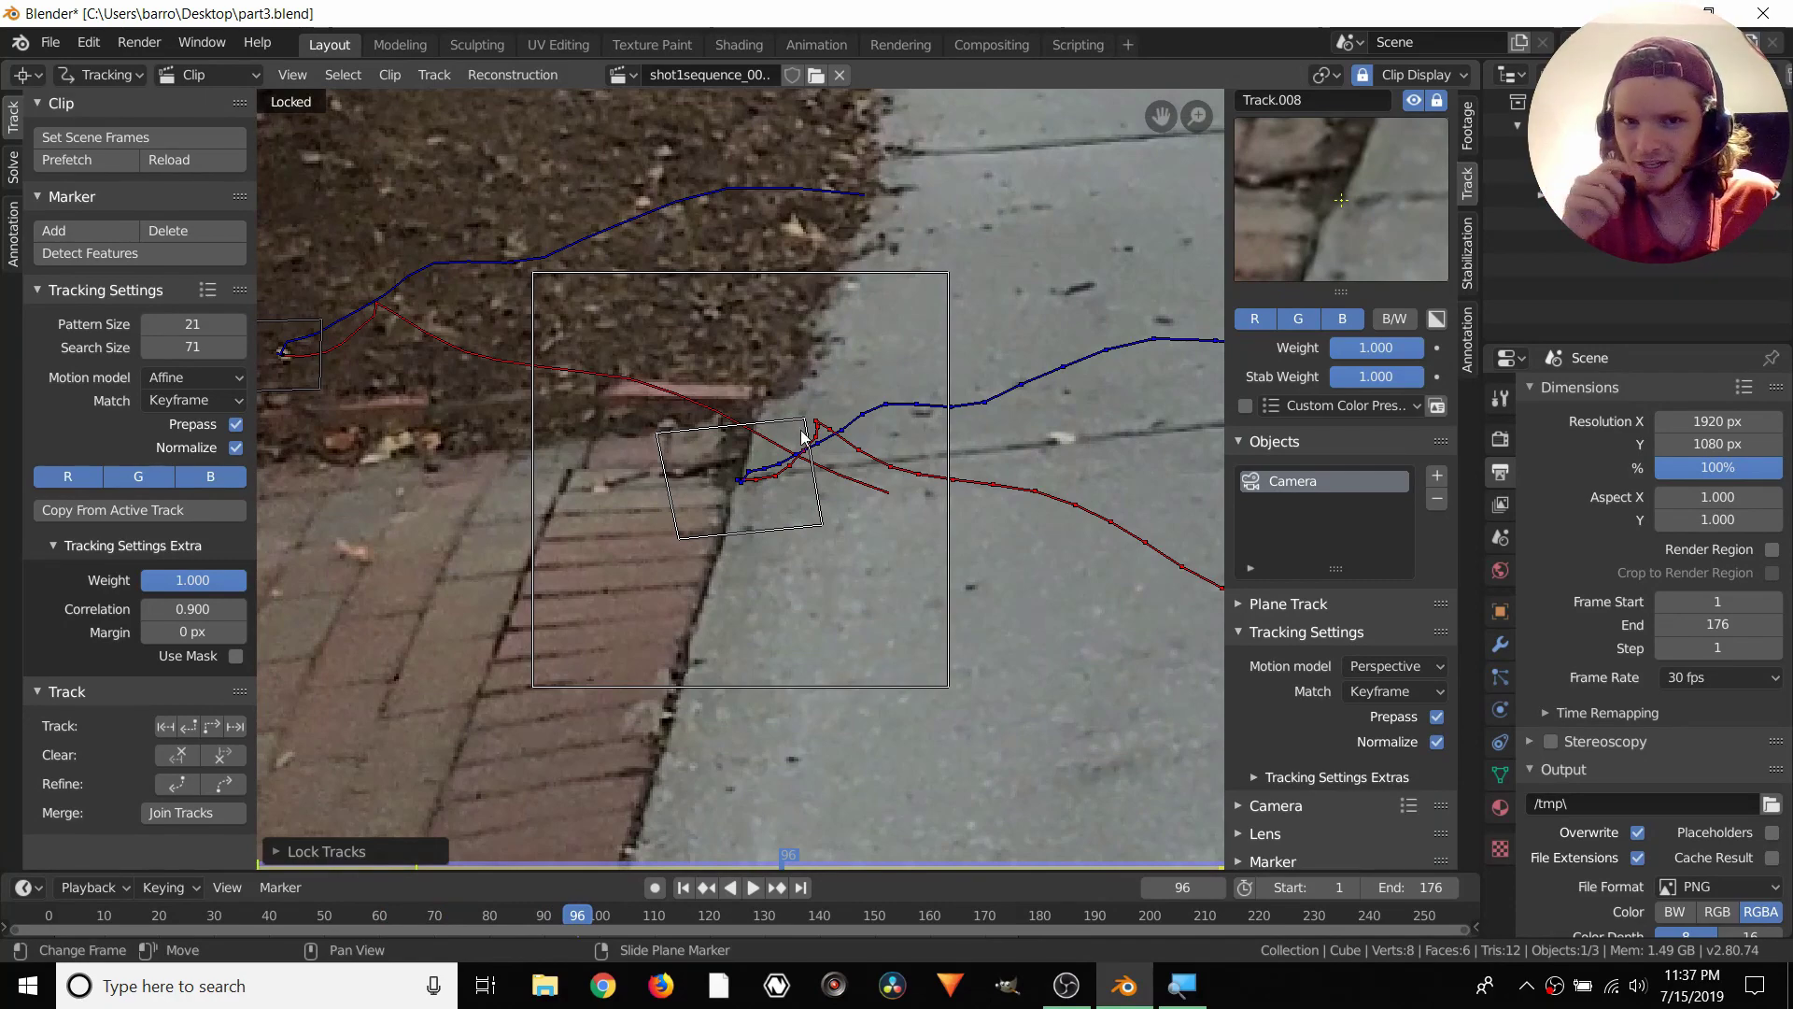
{"action": "key", "text": "space"}
{"action": "key", "text": "space"}
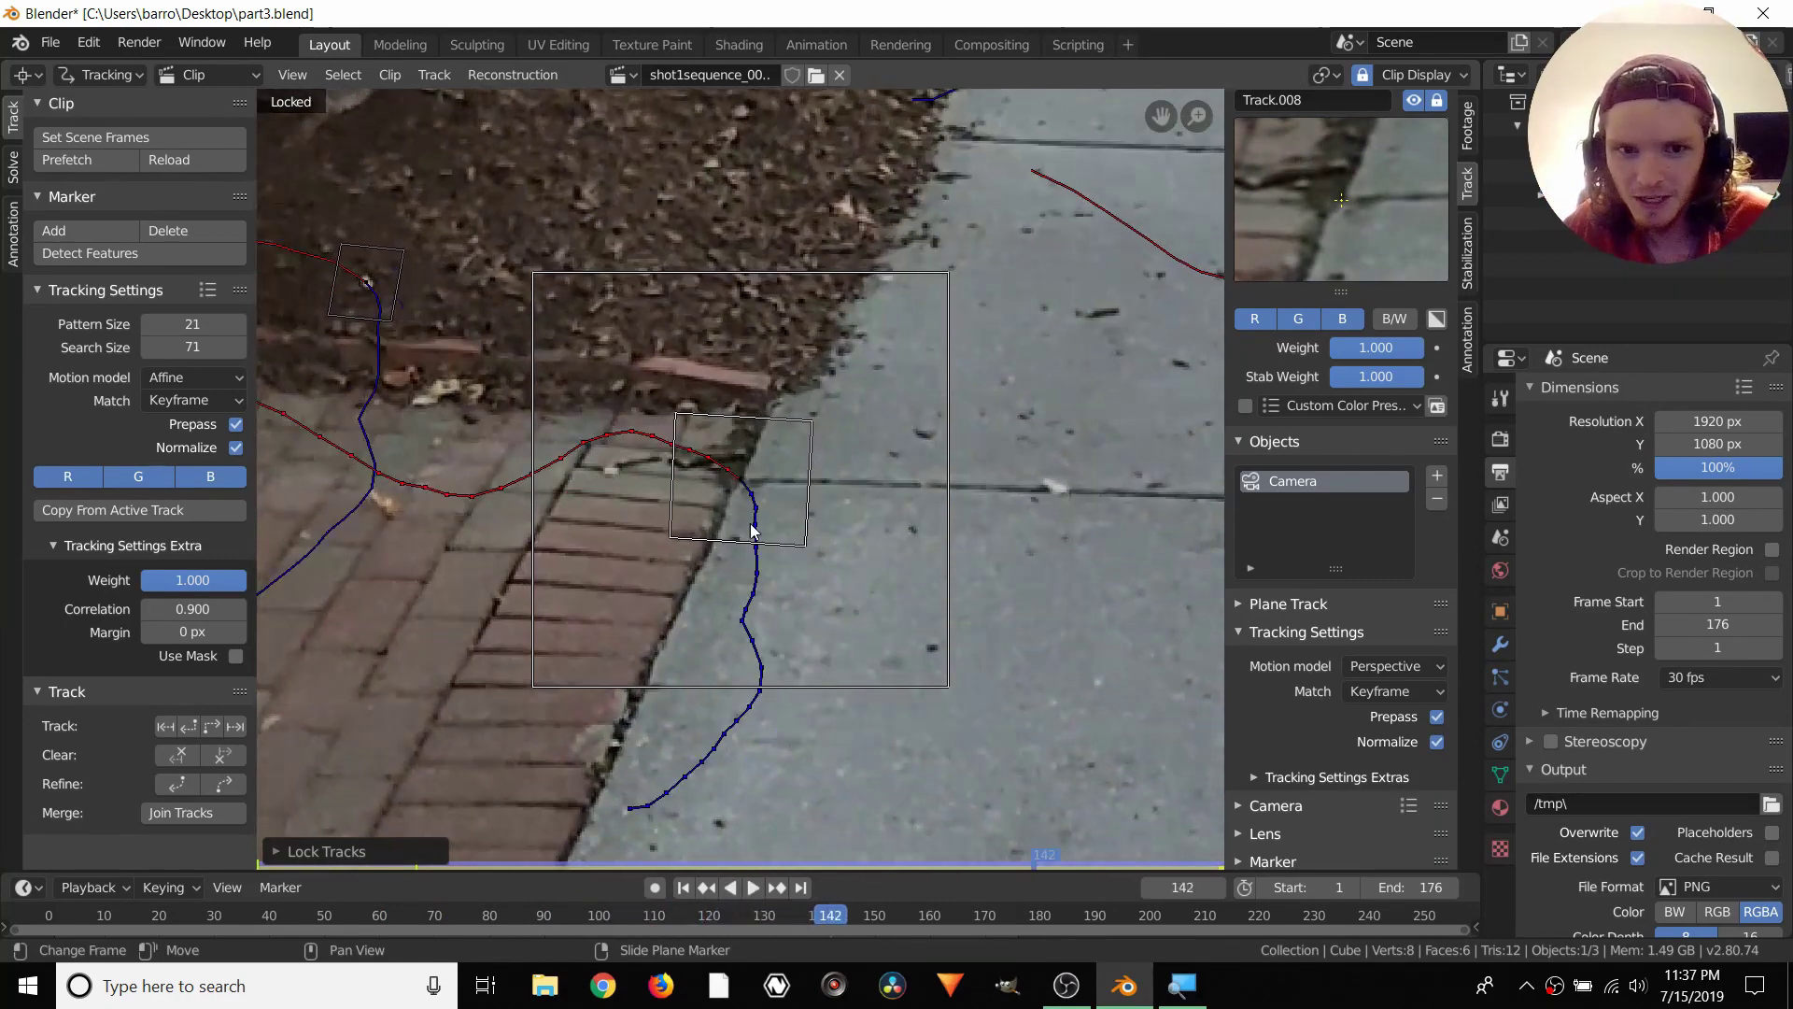
{"action": "scroll", "coordinate": [769, 477], "scroll_direction": "down", "scroll_amount": 4}
{"action": "scroll", "coordinate": [769, 477], "scroll_direction": "down", "scroll_amount": 3}
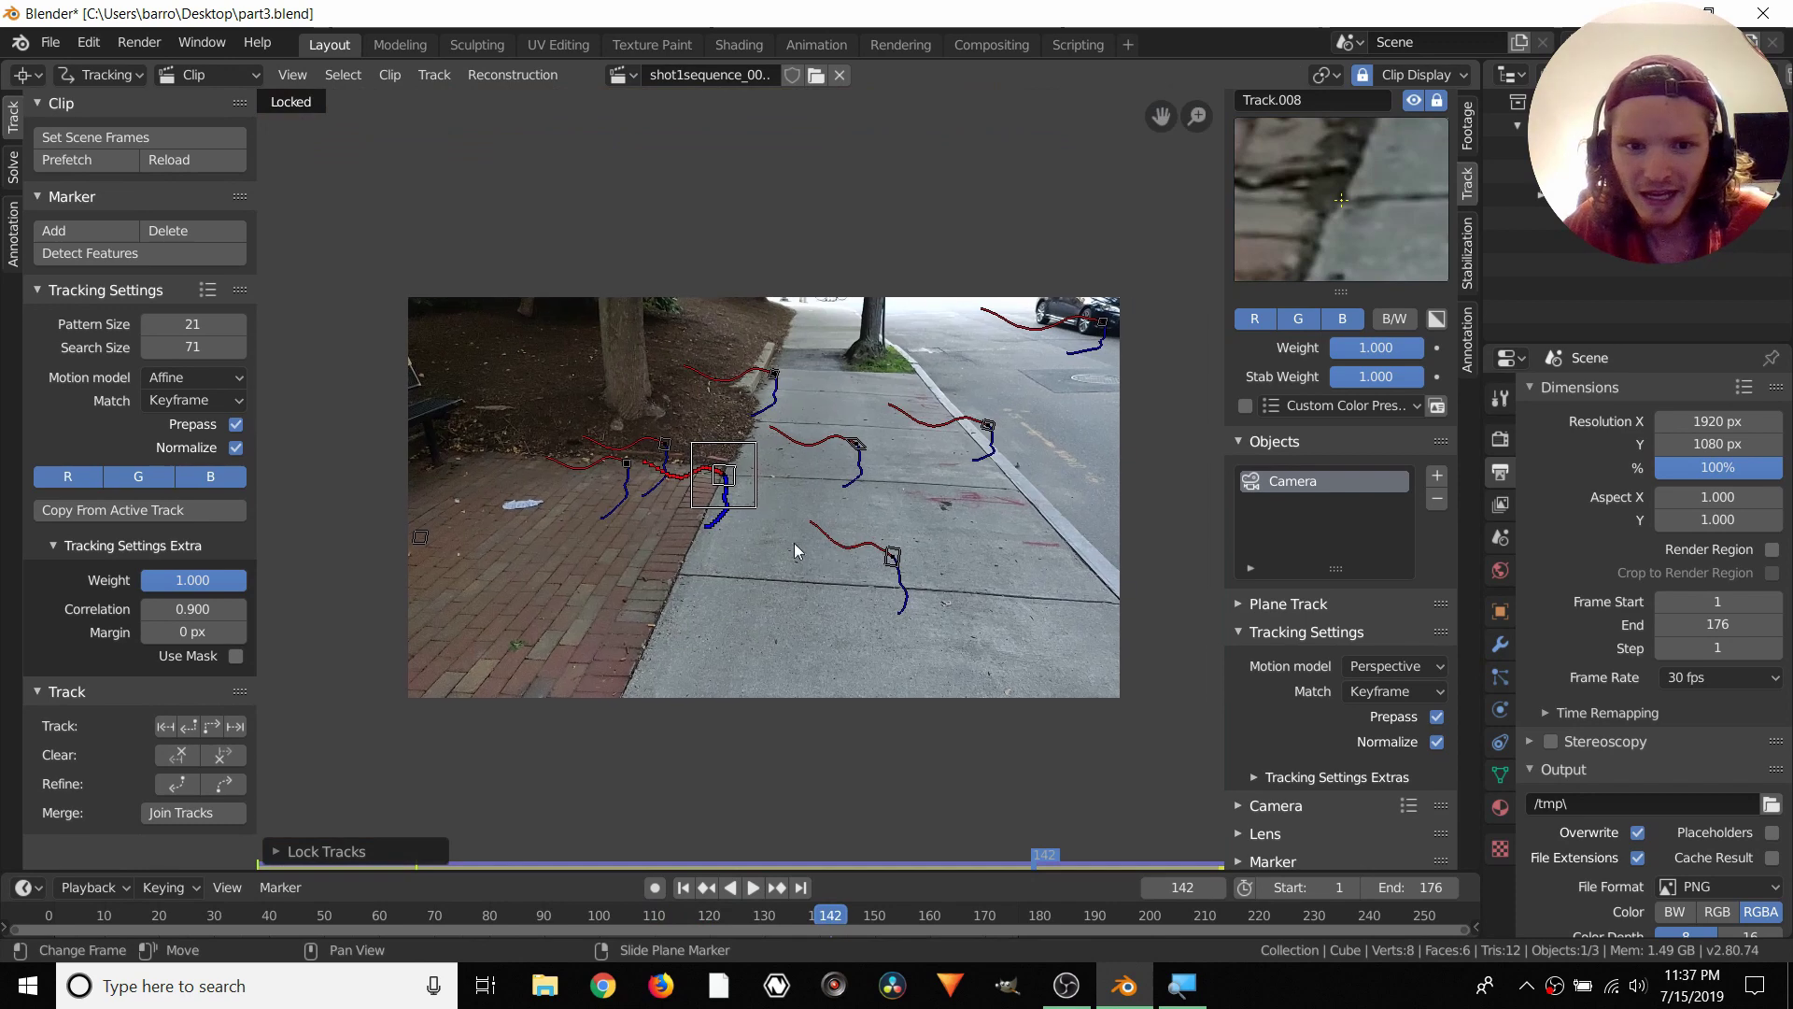
Enlarge the timeline area and turn it into a second Movie Clip Editor
{"action": "left_click_drag", "start_coordinate": [42, 874], "coordinate": [38, 637]}
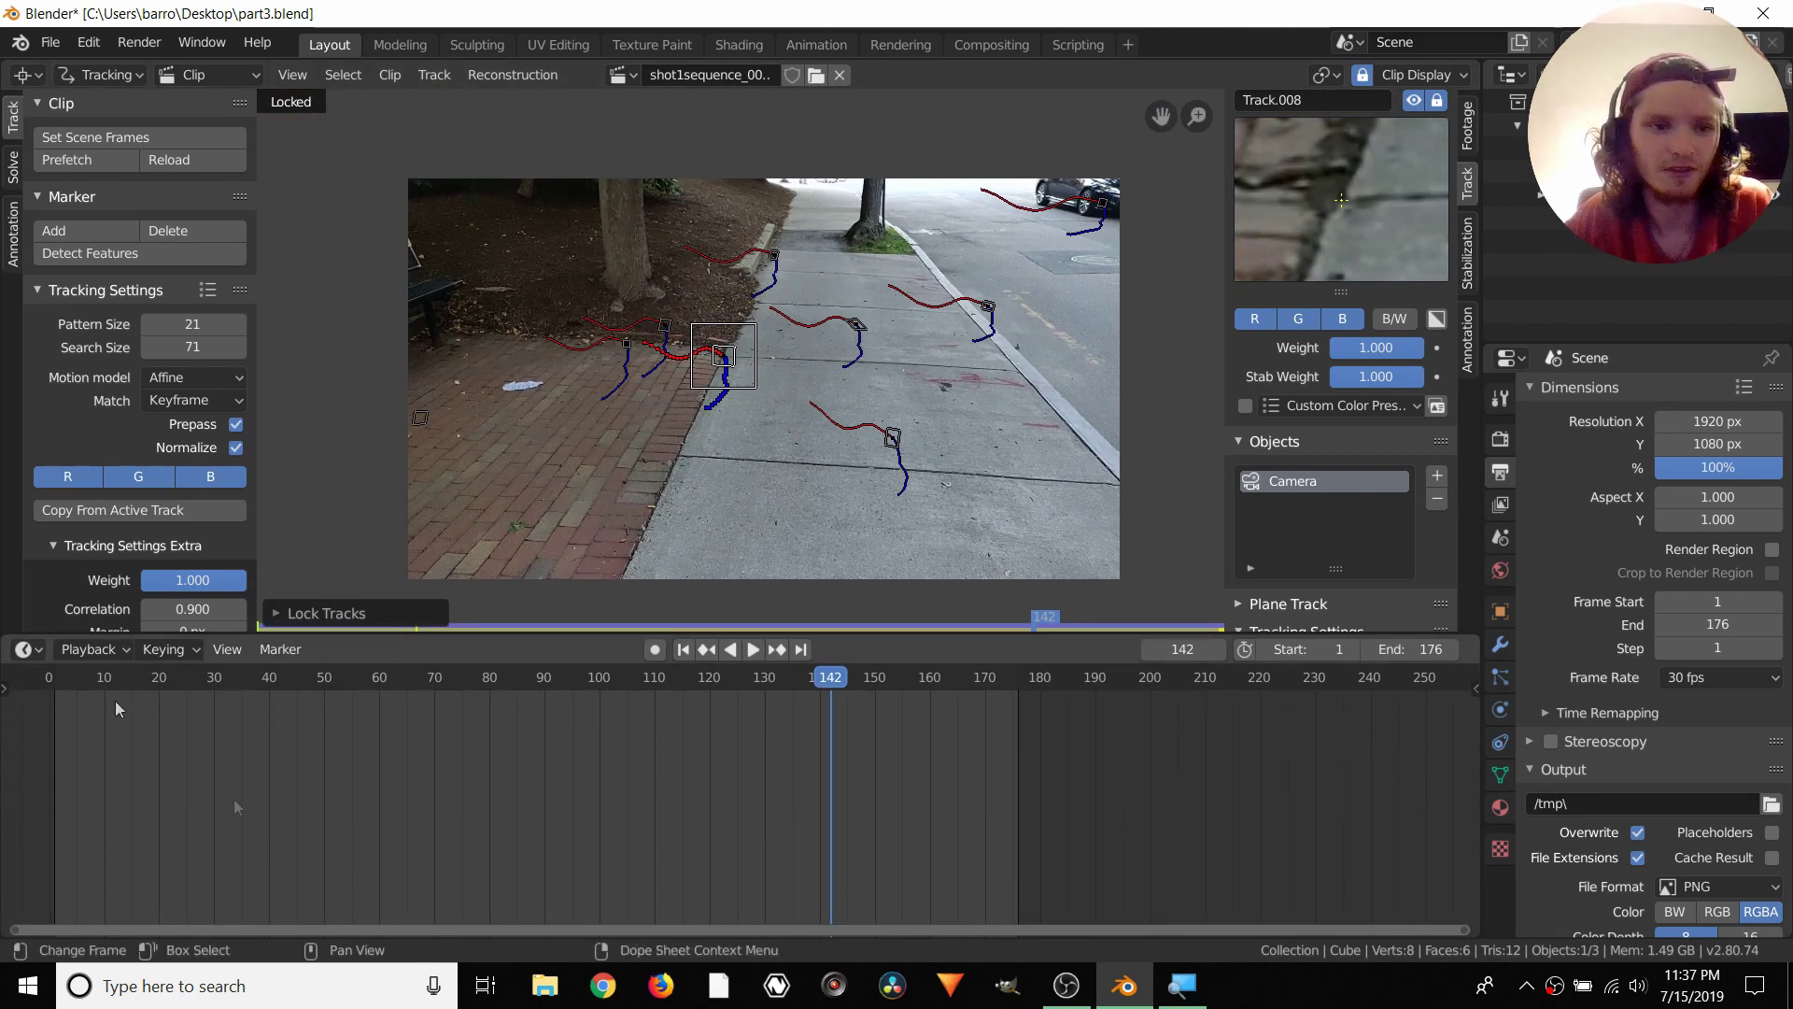
{"action": "left_click", "coordinate": [27, 649]}
{"action": "left_click", "coordinate": [52, 917]}
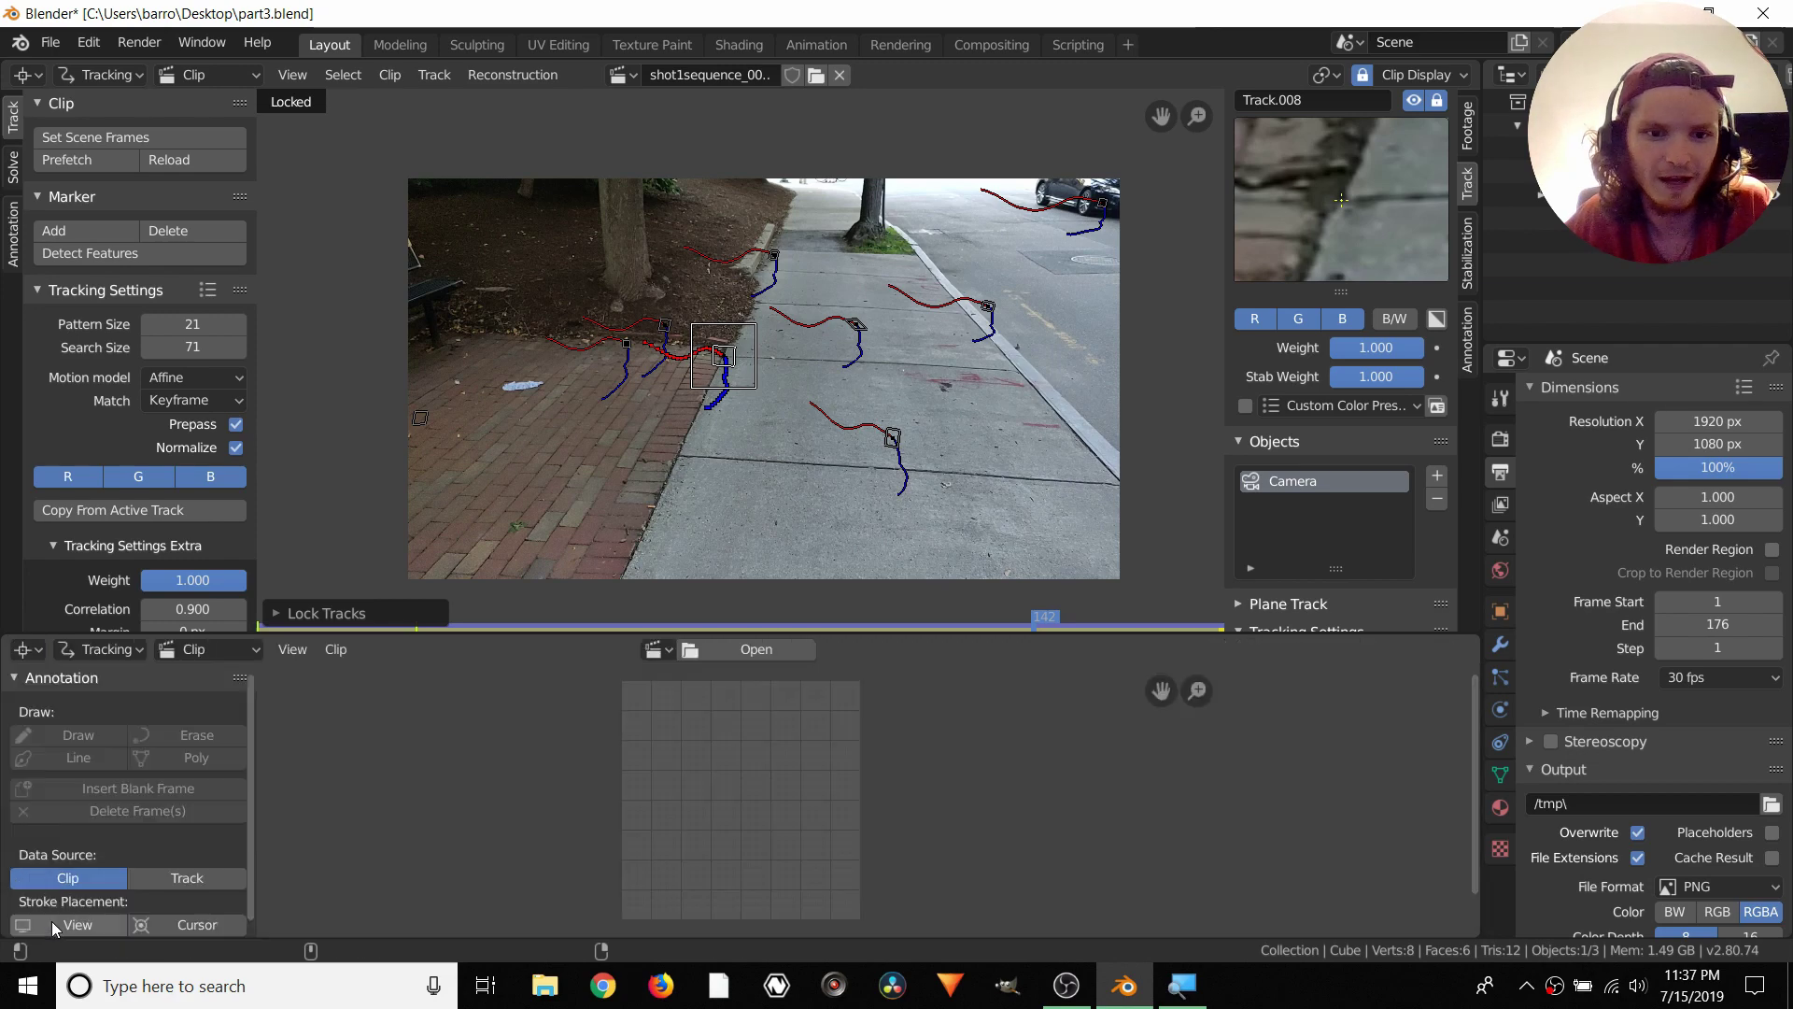
Load the shot1sequence clip into the lower editor and switch it to the Graph view
{"action": "left_click", "coordinate": [657, 649]}
{"action": "left_click", "coordinate": [690, 686]}
{"action": "left_click", "coordinate": [201, 649]}
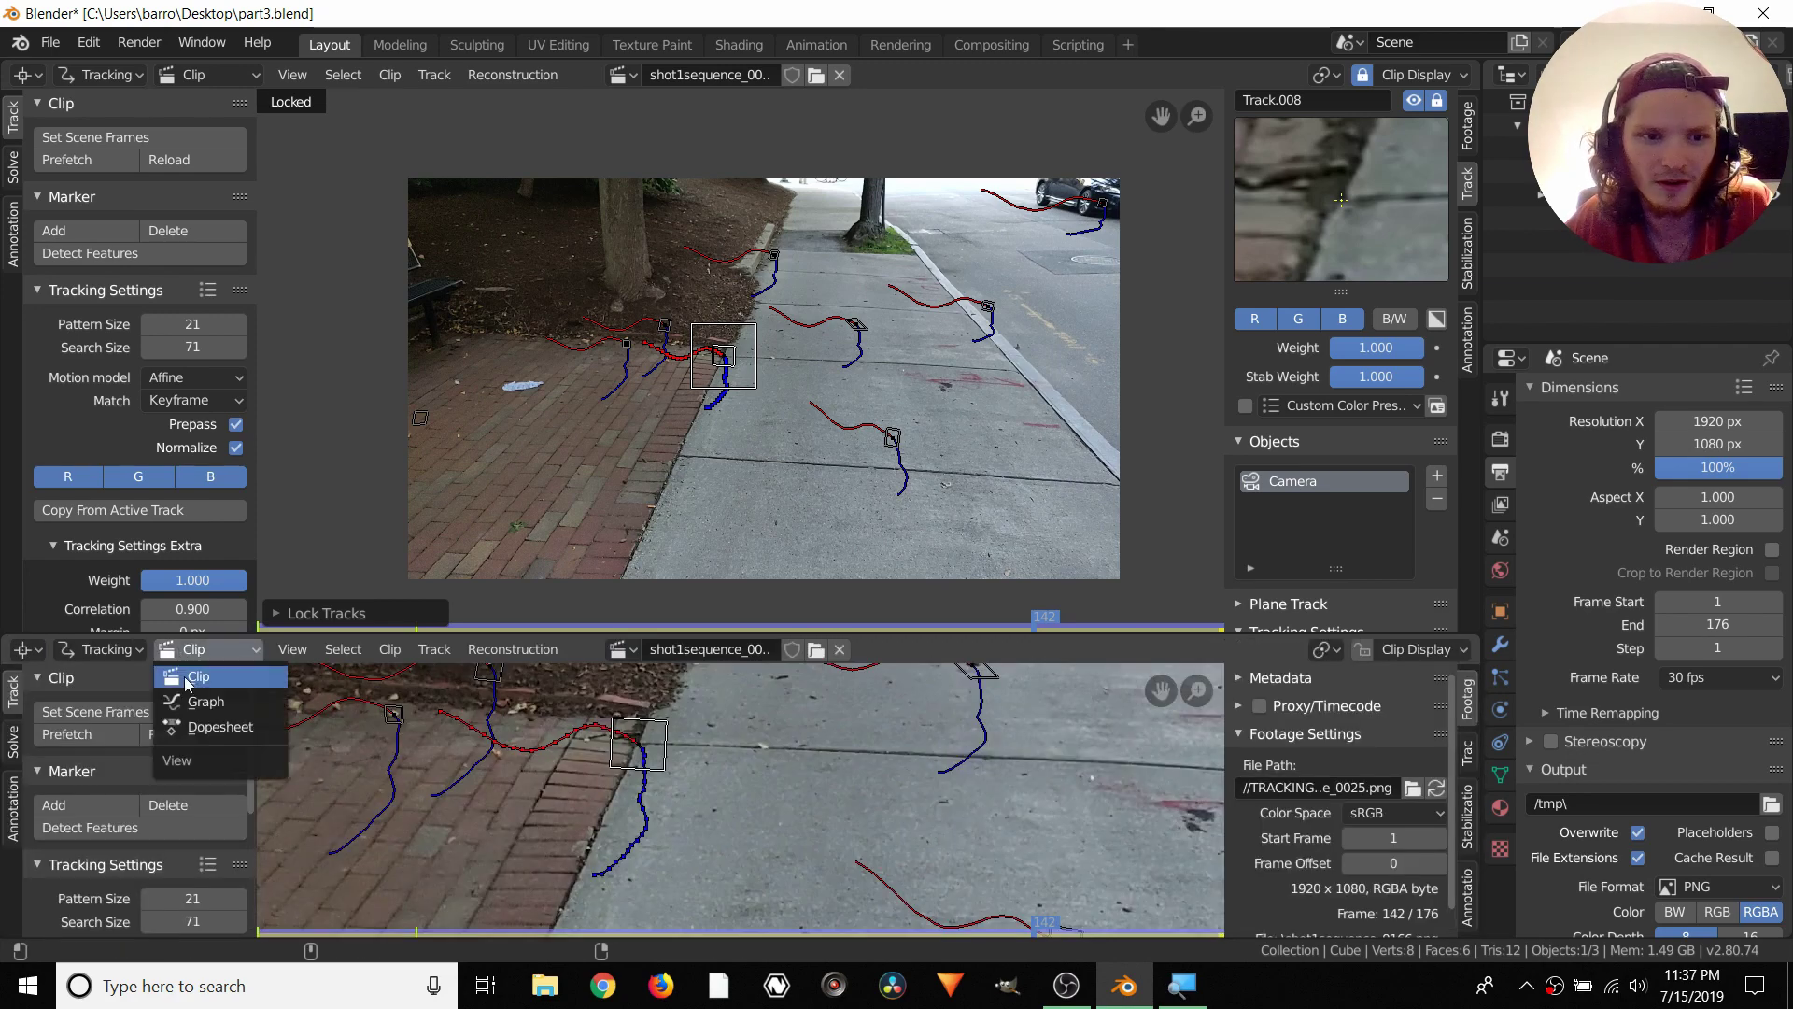
{"action": "left_click", "coordinate": [198, 704]}
{"action": "scroll", "coordinate": [703, 826], "scroll_direction": "down", "scroll_amount": 5}
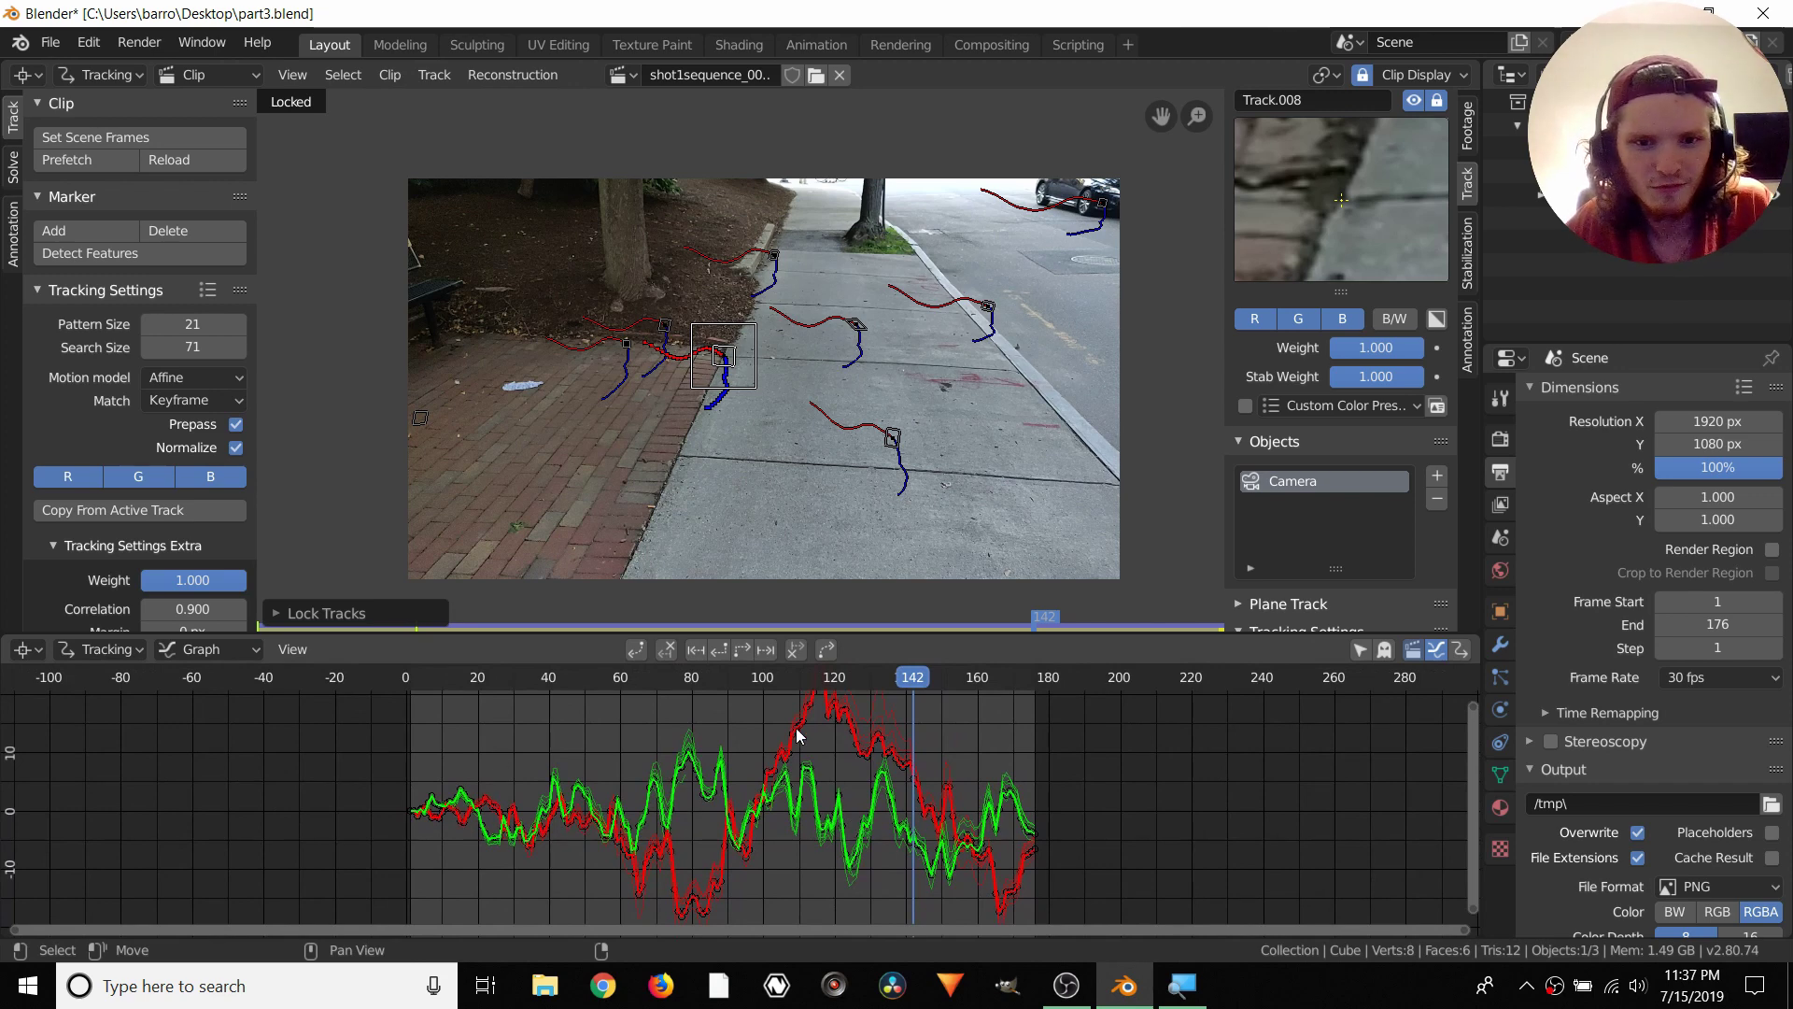
Scrub to frame 57 in the graph and enlarge the graph area
{"action": "left_click_drag", "start_coordinate": [908, 678], "coordinate": [612, 673]}
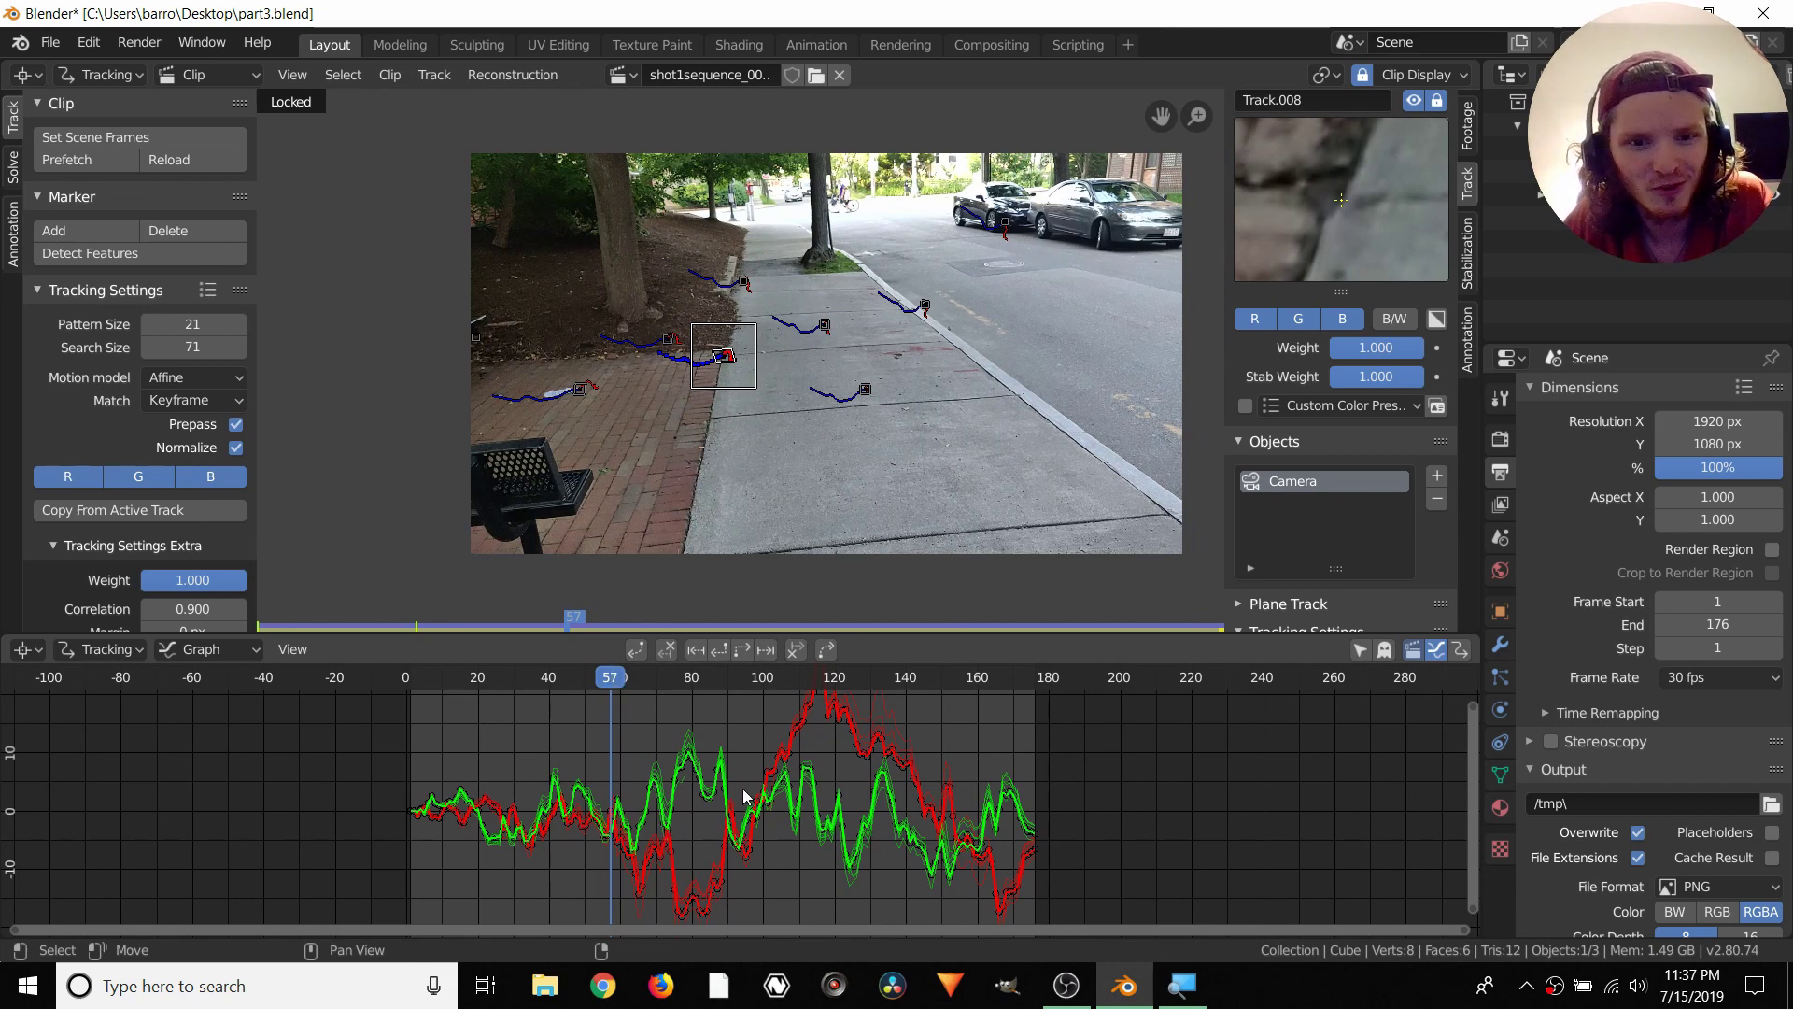
{"action": "middle_click_drag", "start_coordinate": [659, 831], "coordinate": [739, 852]}
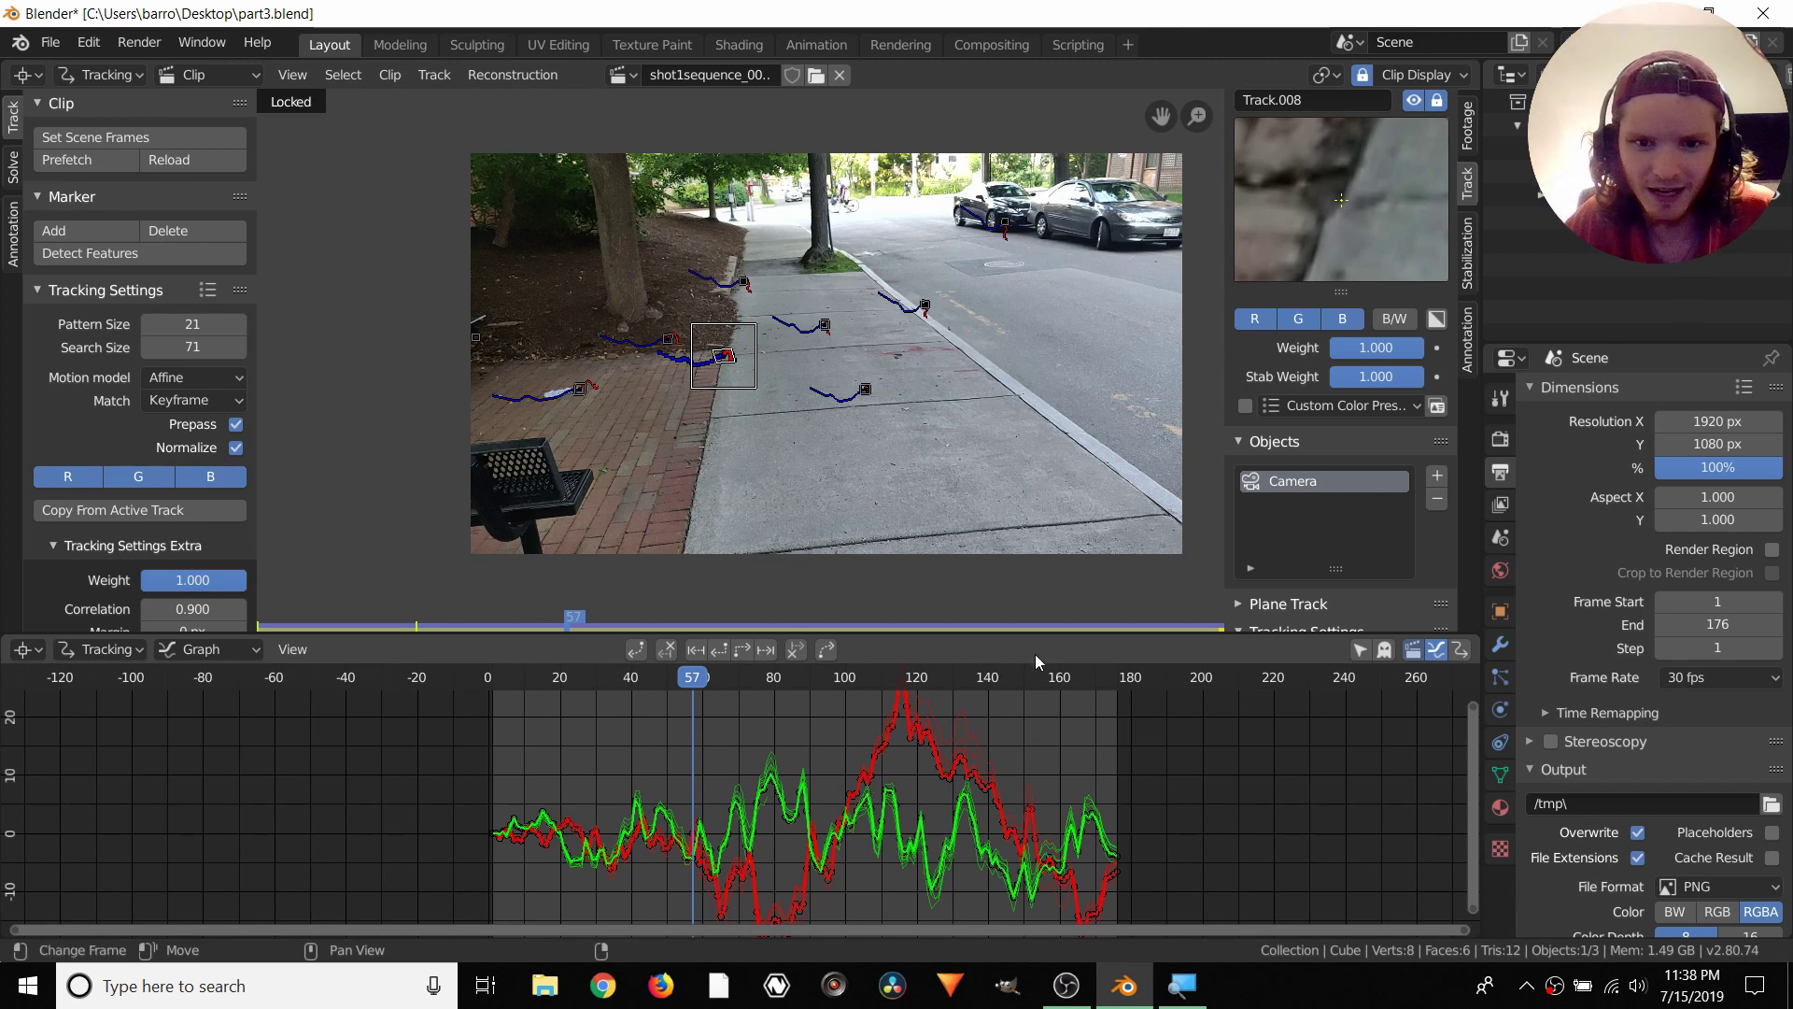
{"action": "left_click_drag", "start_coordinate": [1037, 641], "coordinate": [934, 579]}
Select the tracks on the sidewalk, mulch, curb and brick paving in turn to compare their motion curves in the graph
{"action": "left_click", "coordinate": [863, 357]}
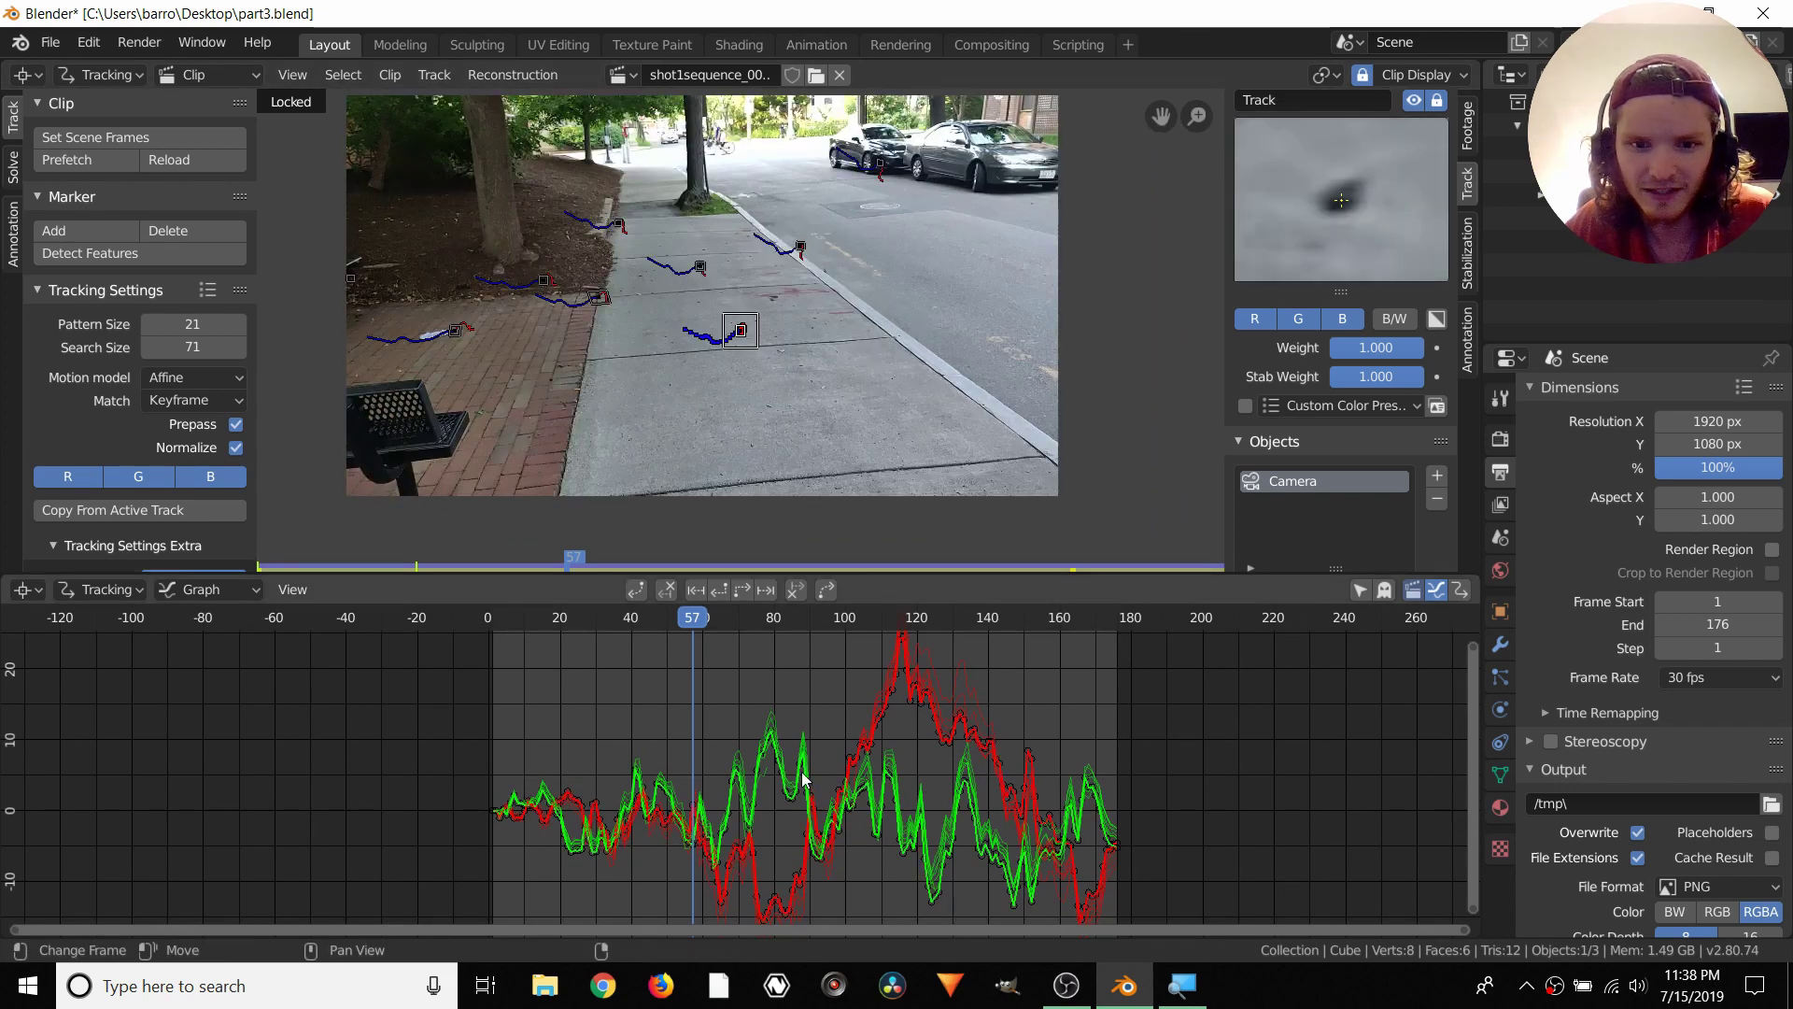
{"action": "left_click", "coordinate": [536, 292]}
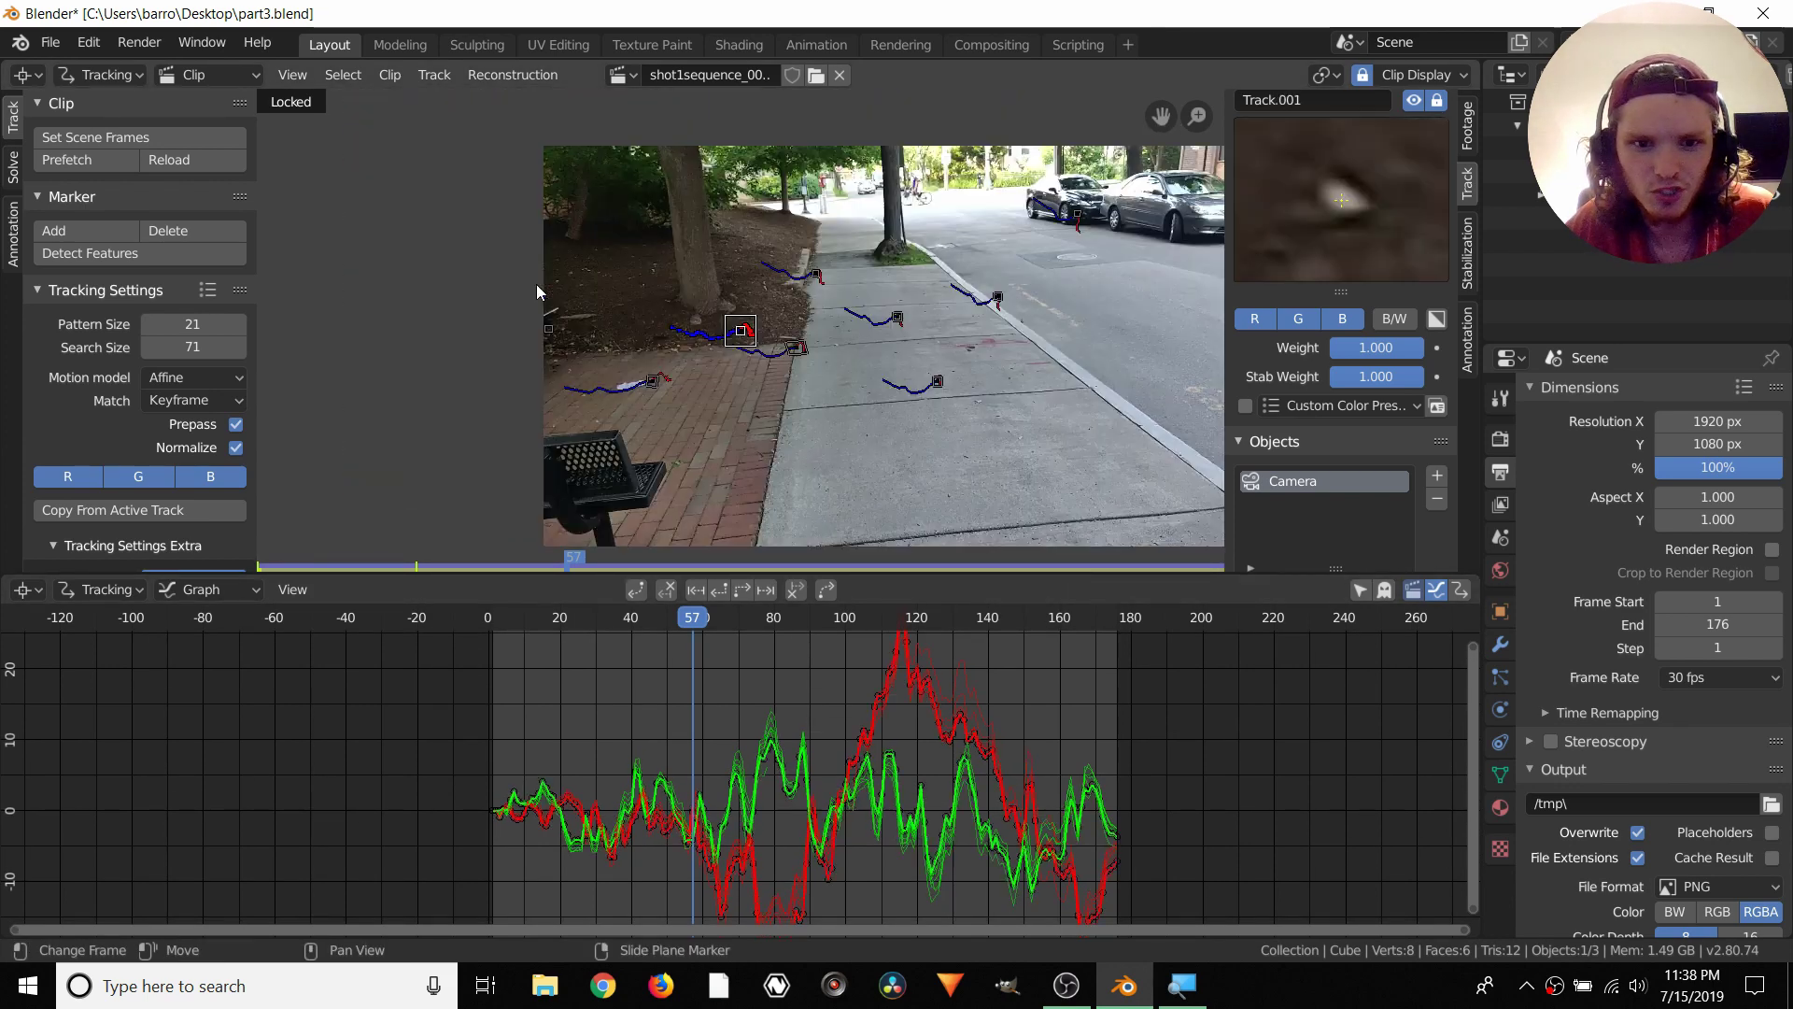
{"action": "left_click", "coordinate": [897, 320]}
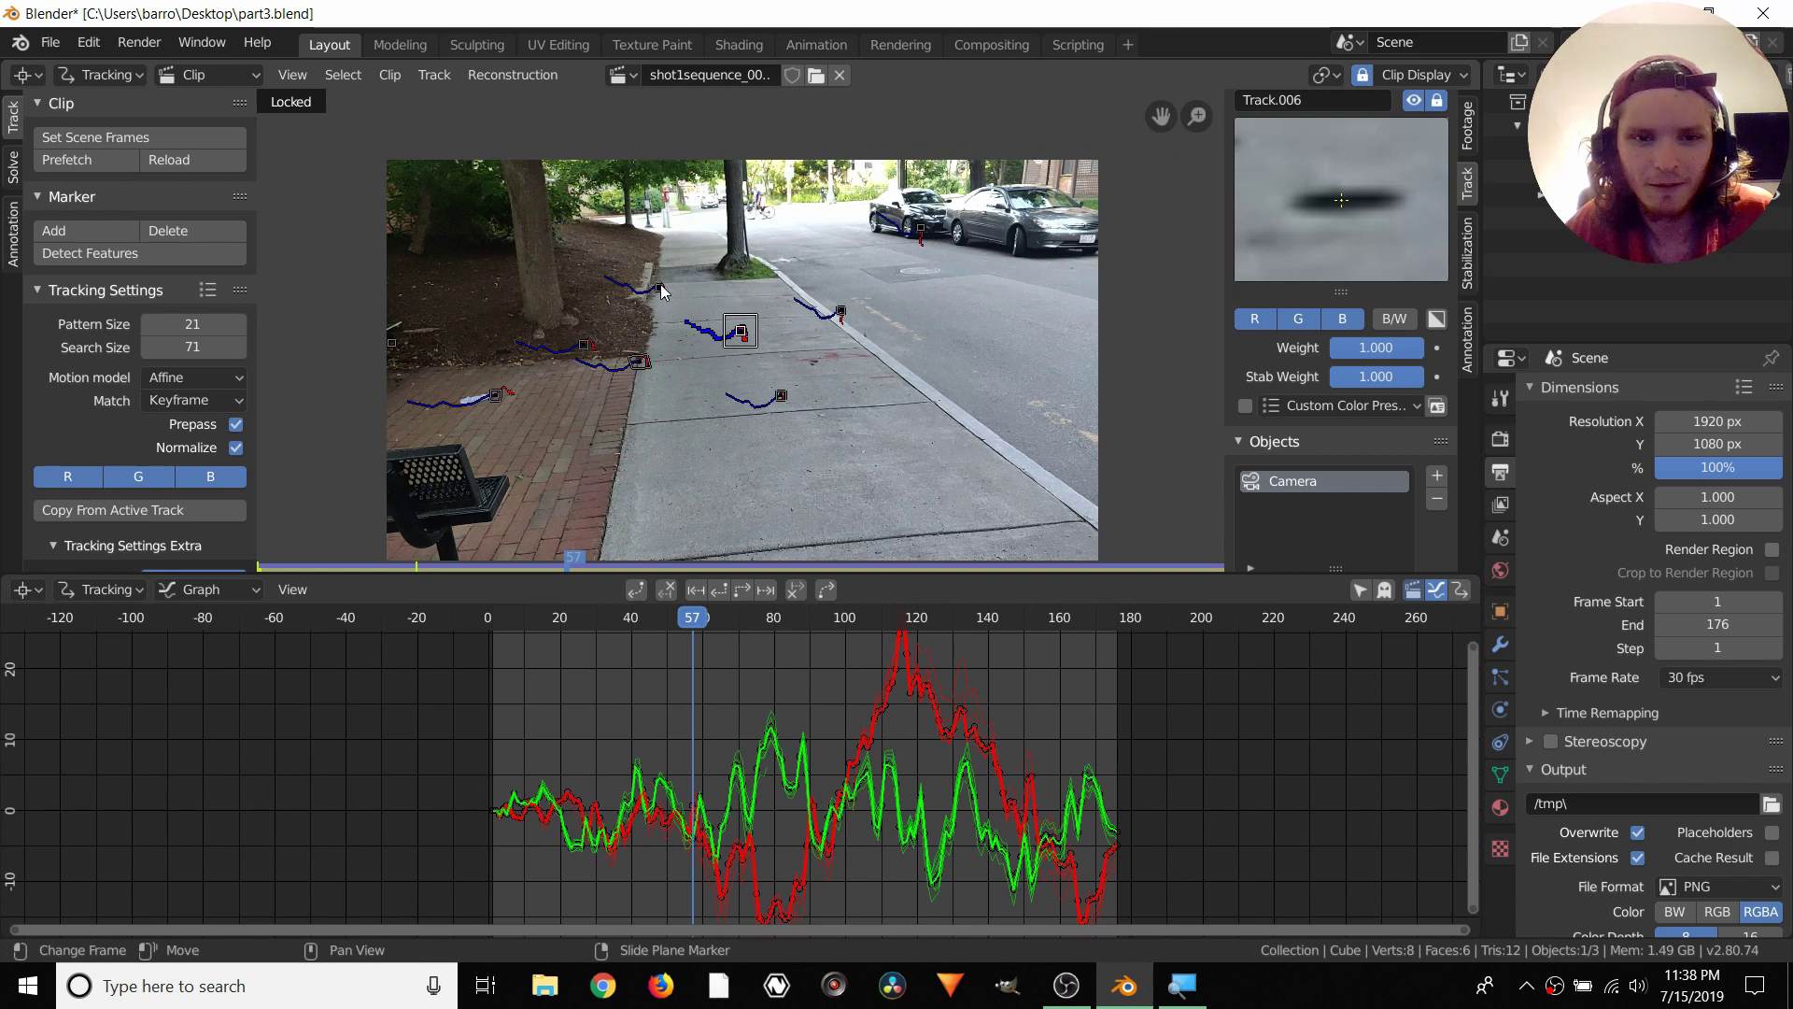
{"action": "left_click", "coordinate": [659, 287]}
{"action": "left_click", "coordinate": [924, 355]}
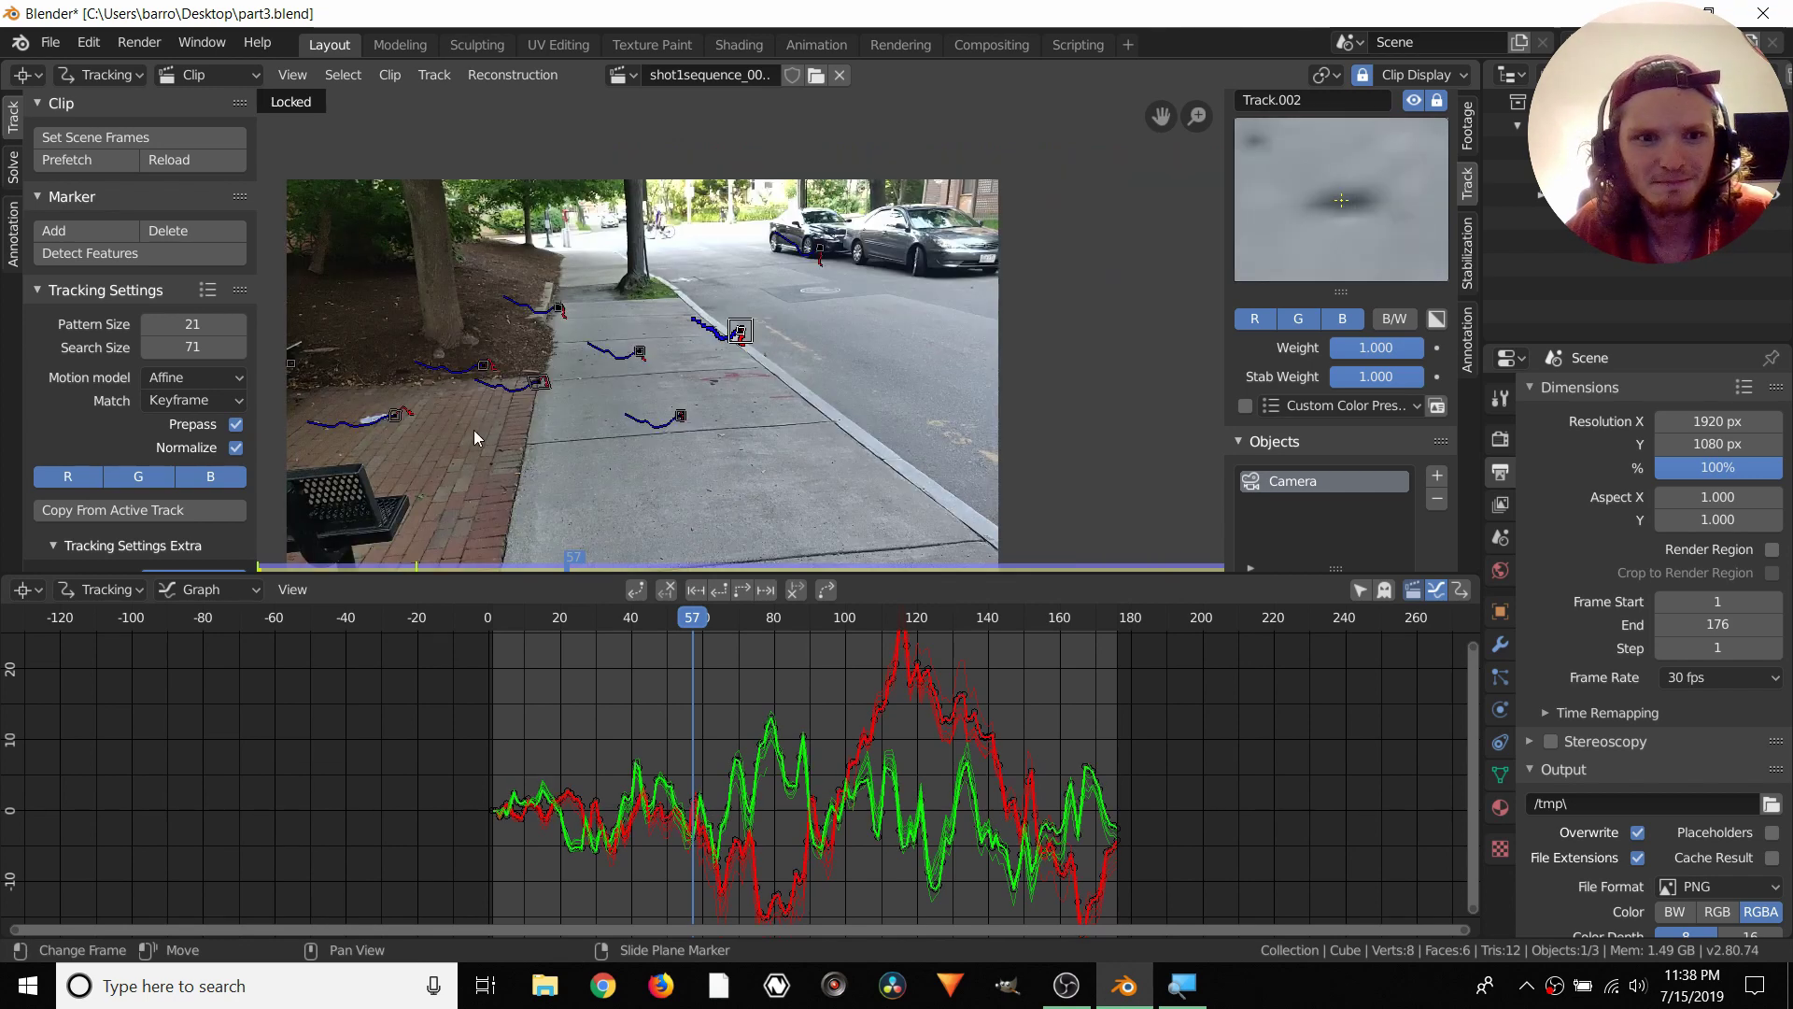
{"action": "left_click", "coordinate": [400, 417]}
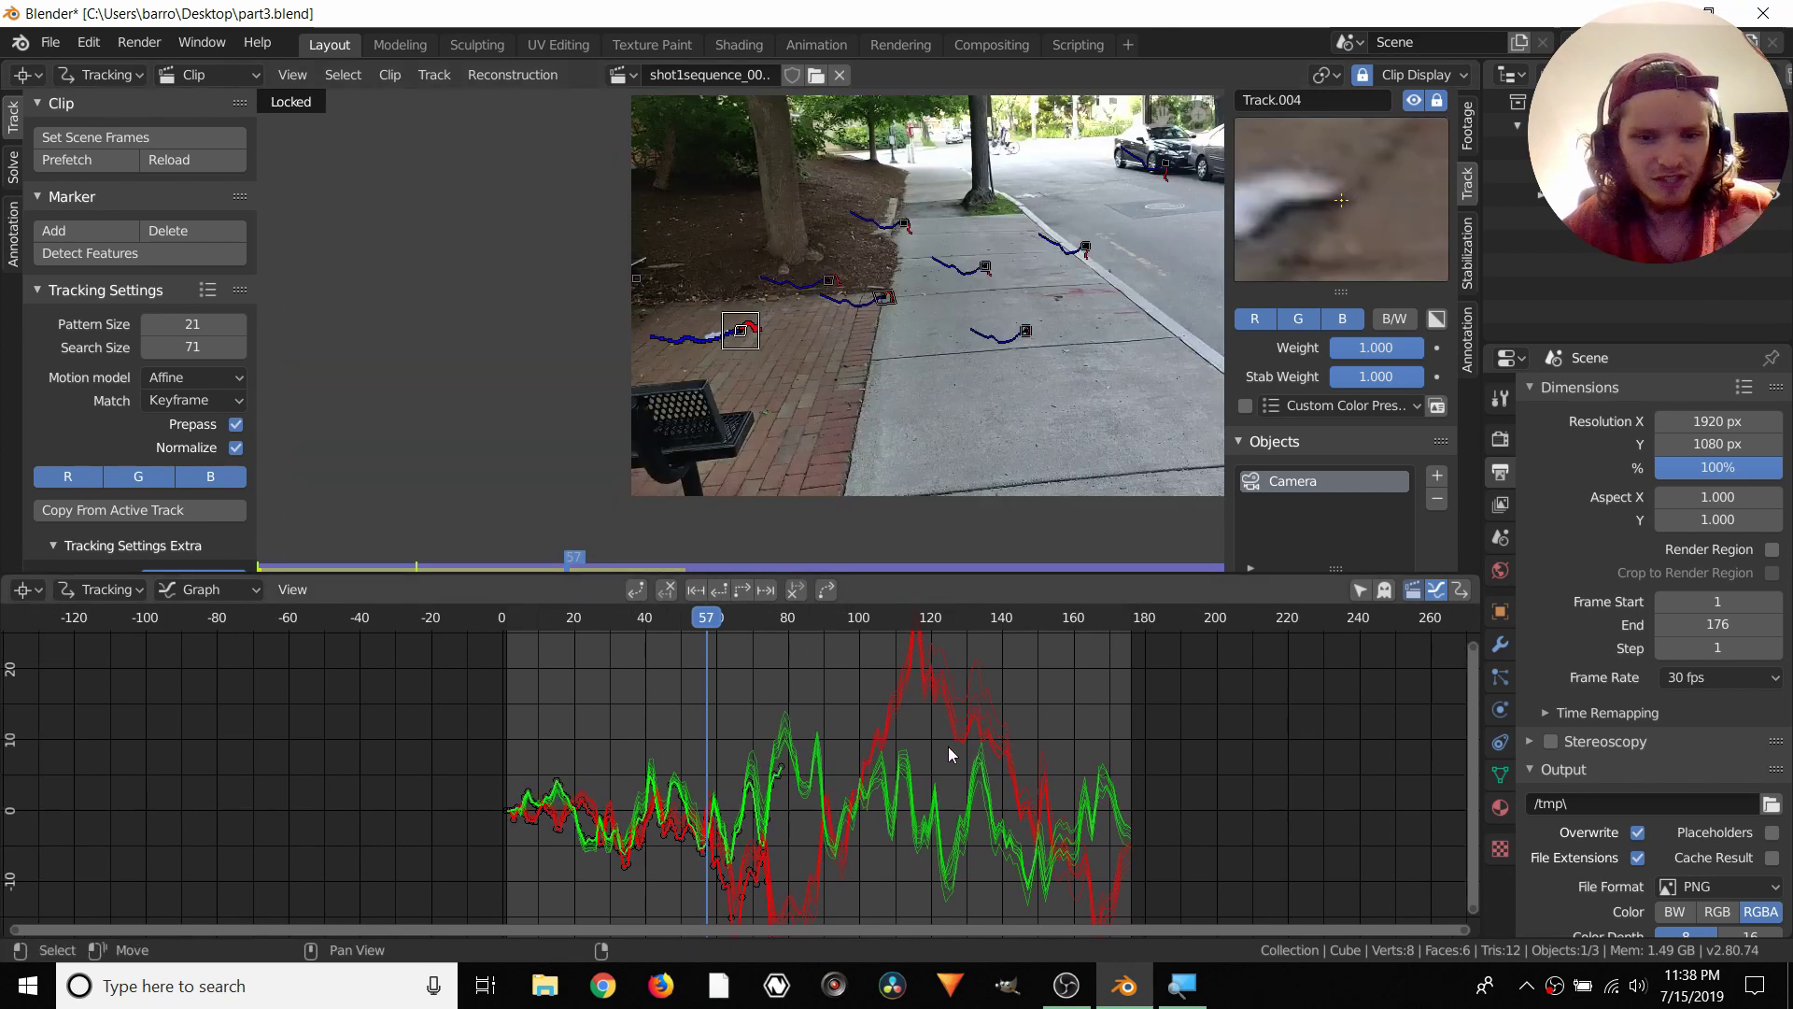
Select the parked car track's stray curve around frames 120 to 140 in the graph and compare its motion with the footage
{"action": "scroll", "coordinate": [598, 783], "scroll_direction": "up", "scroll_amount": 5}
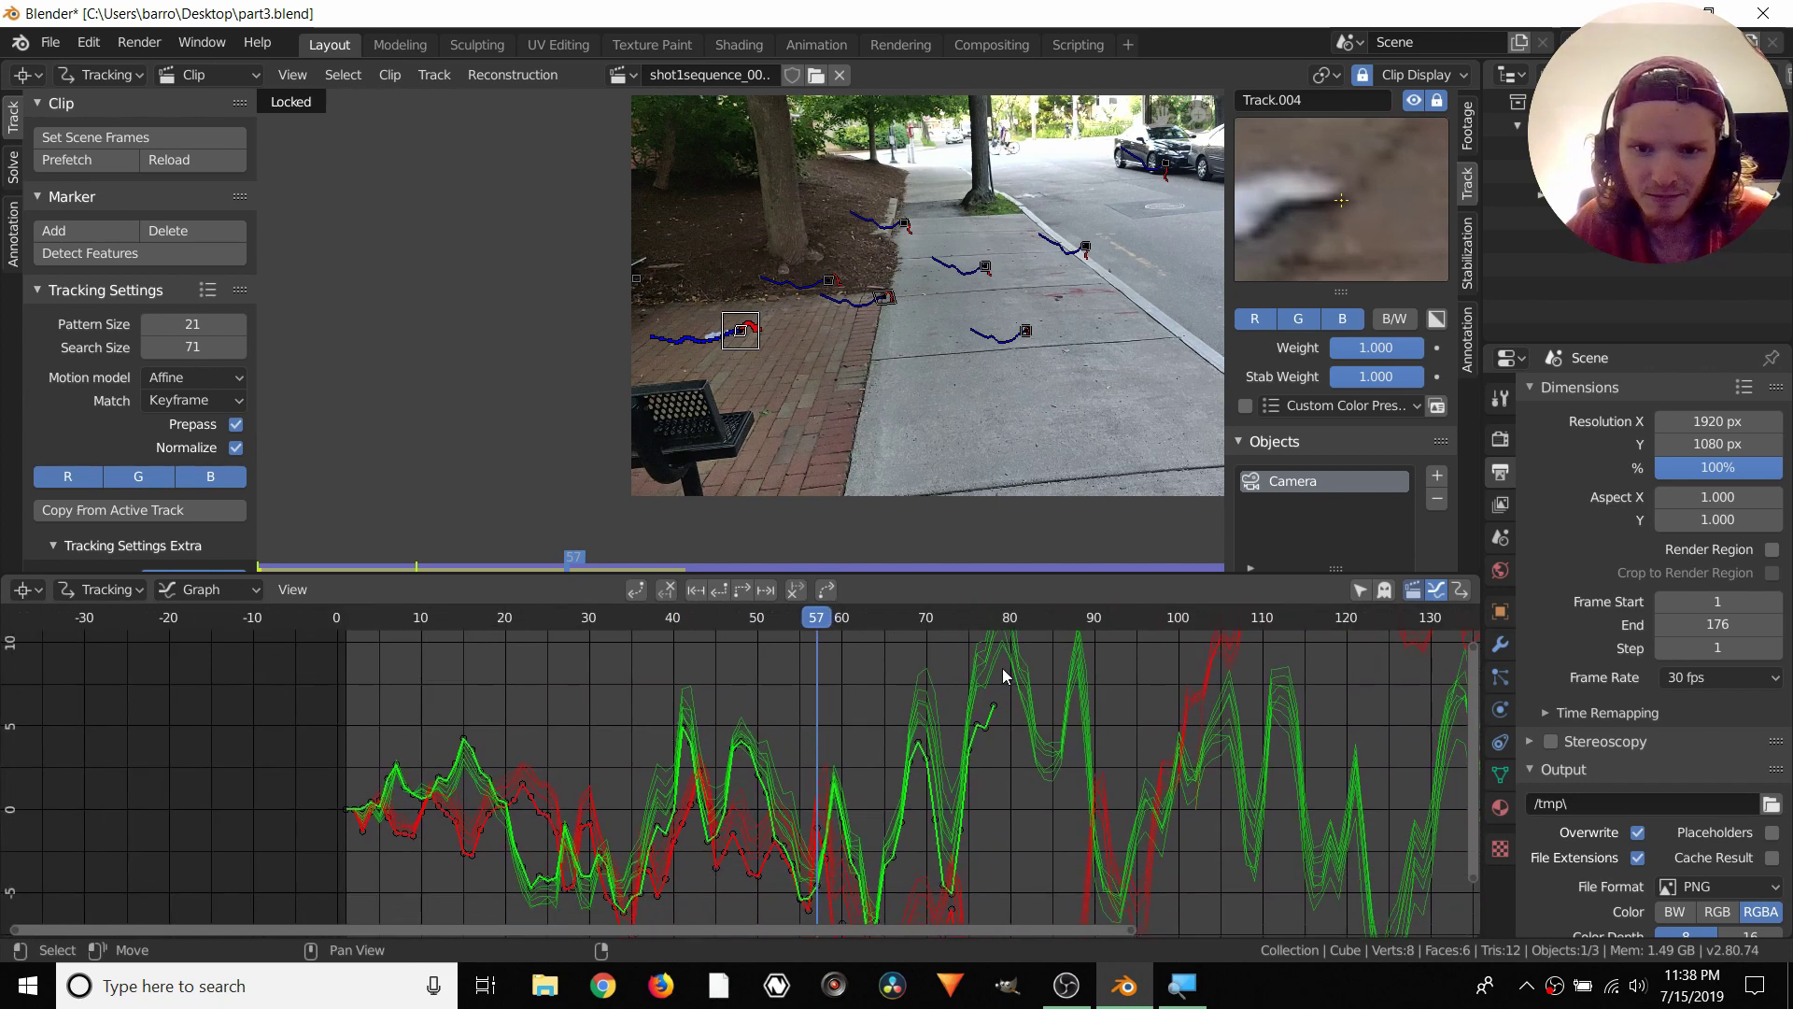
{"action": "middle_click_drag", "start_coordinate": [1004, 674], "coordinate": [617, 892]}
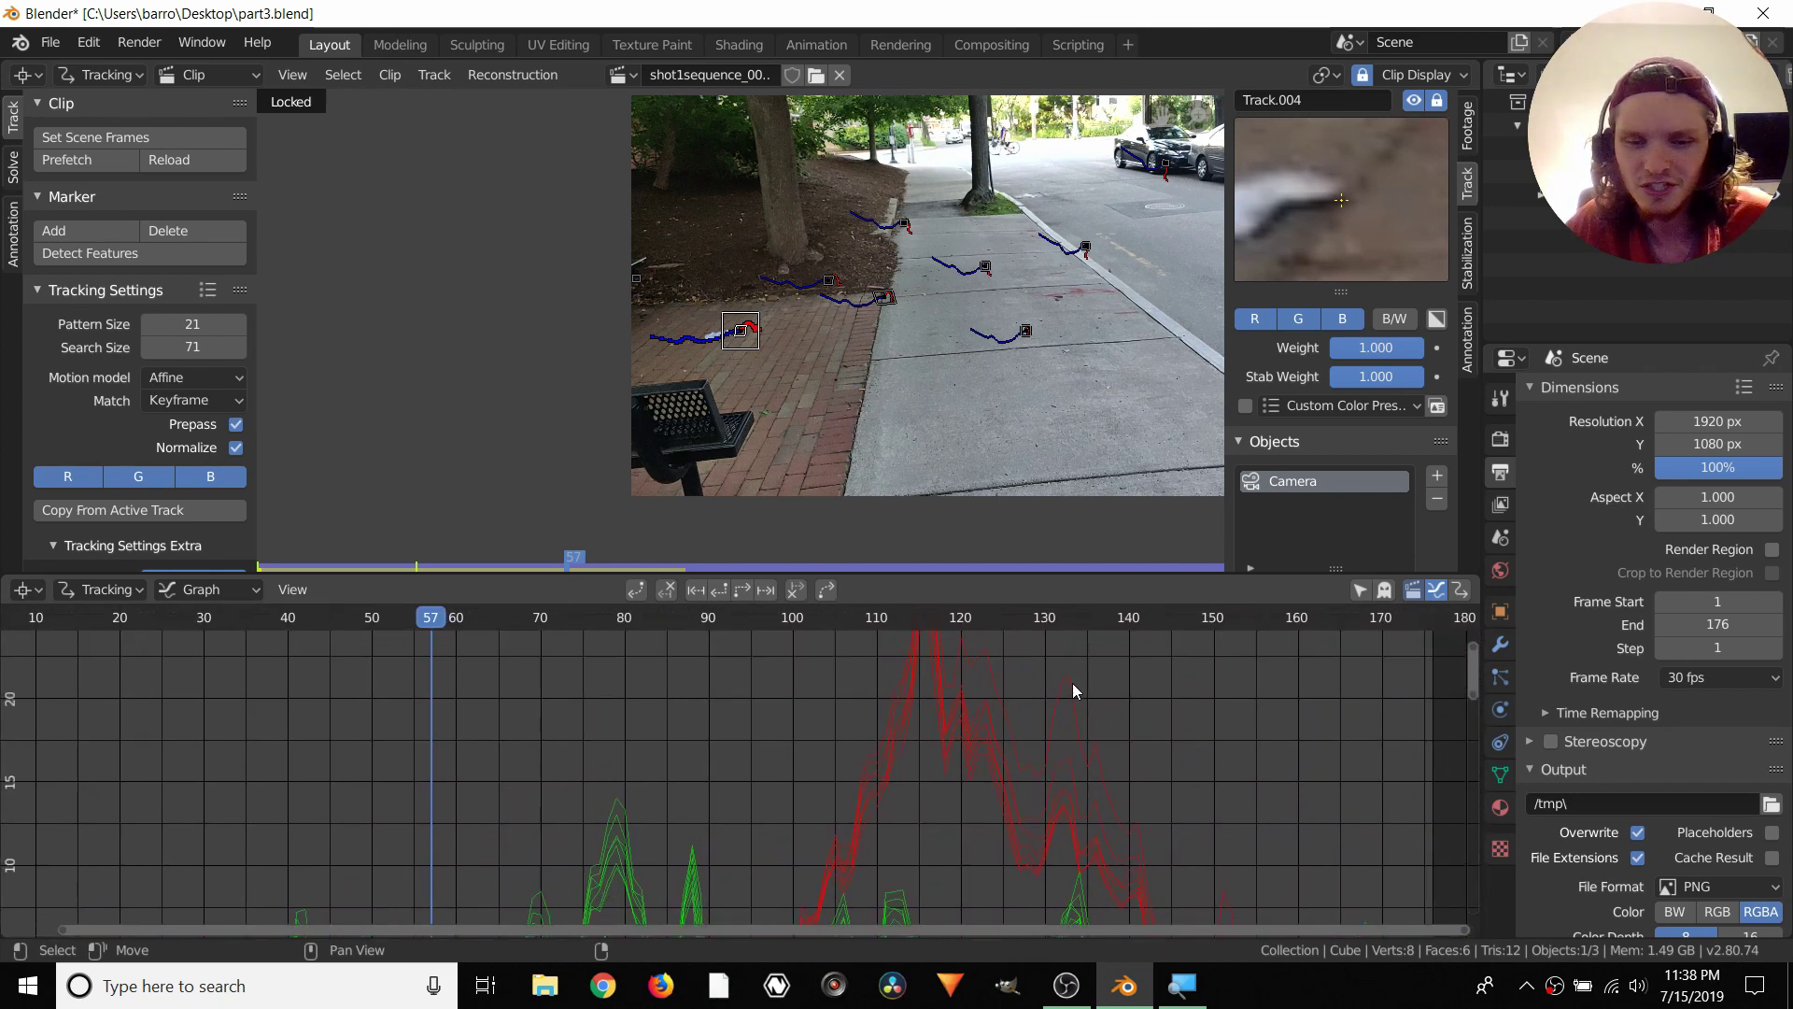
{"action": "middle_click_drag", "start_coordinate": [1073, 688], "coordinate": [944, 744]}
{"action": "left_click", "coordinate": [912, 711]}
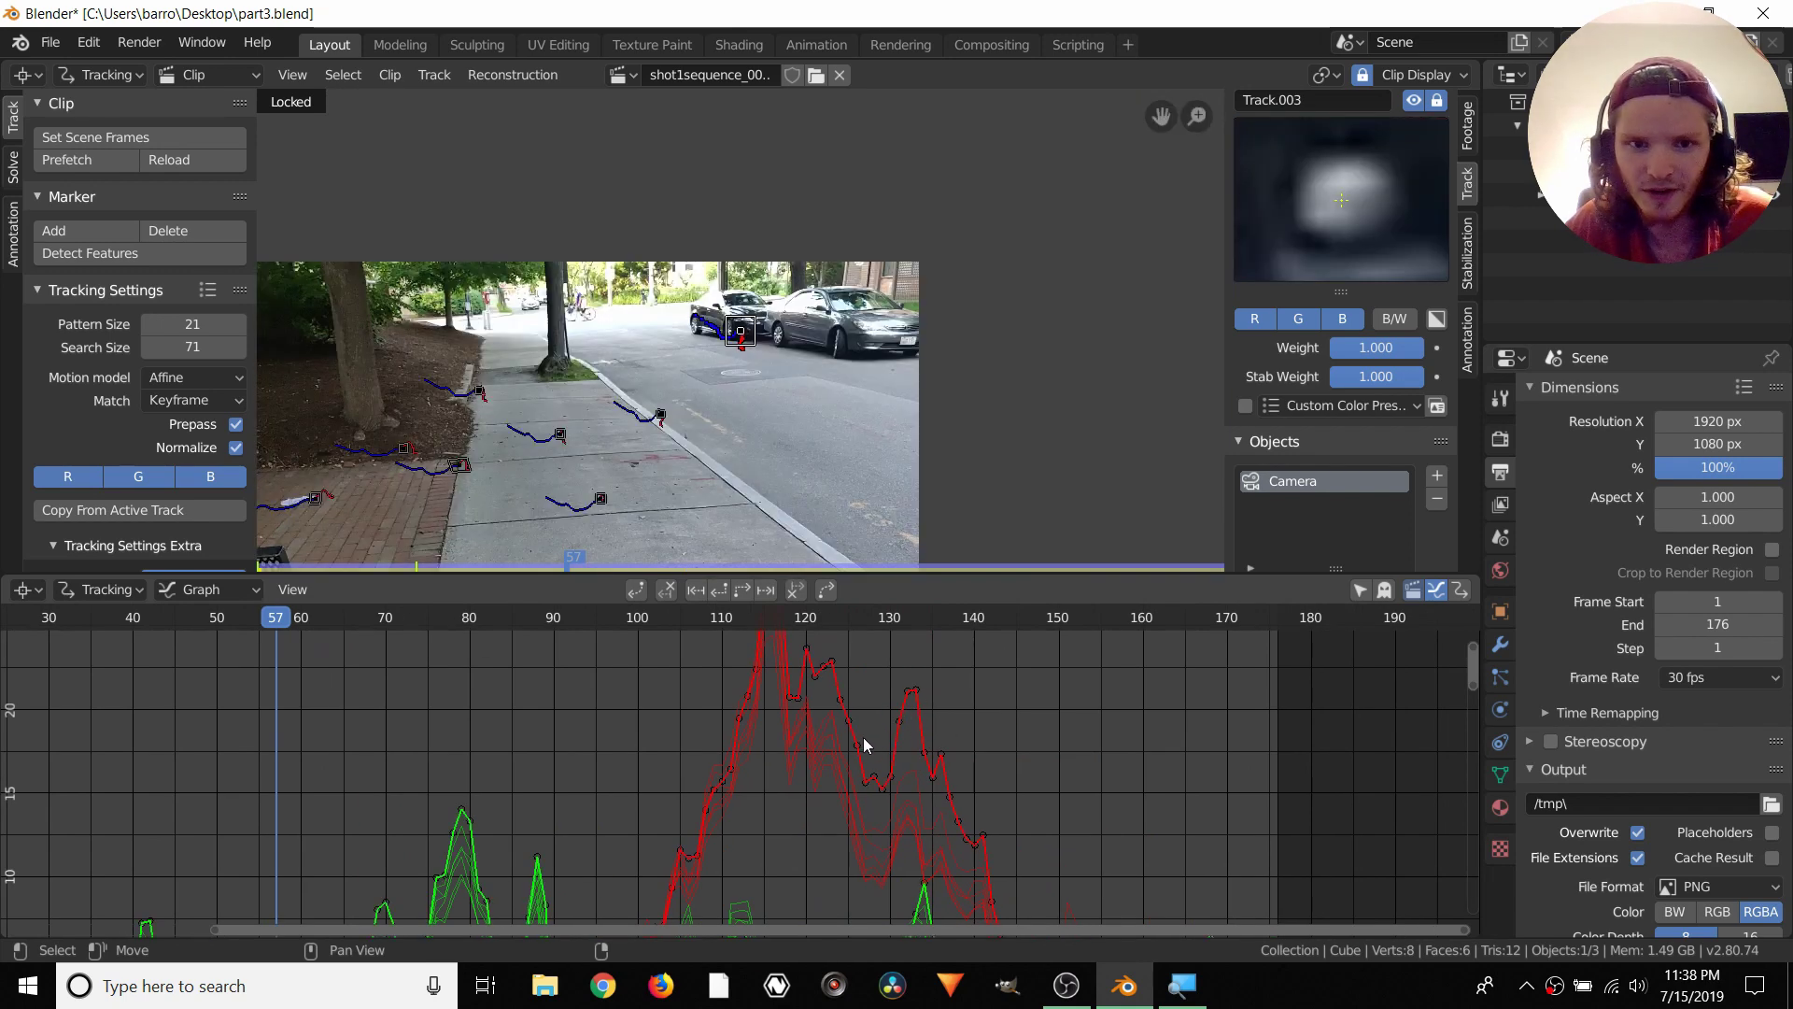
{"action": "scroll", "coordinate": [740, 439], "scroll_direction": "up", "scroll_amount": 4}
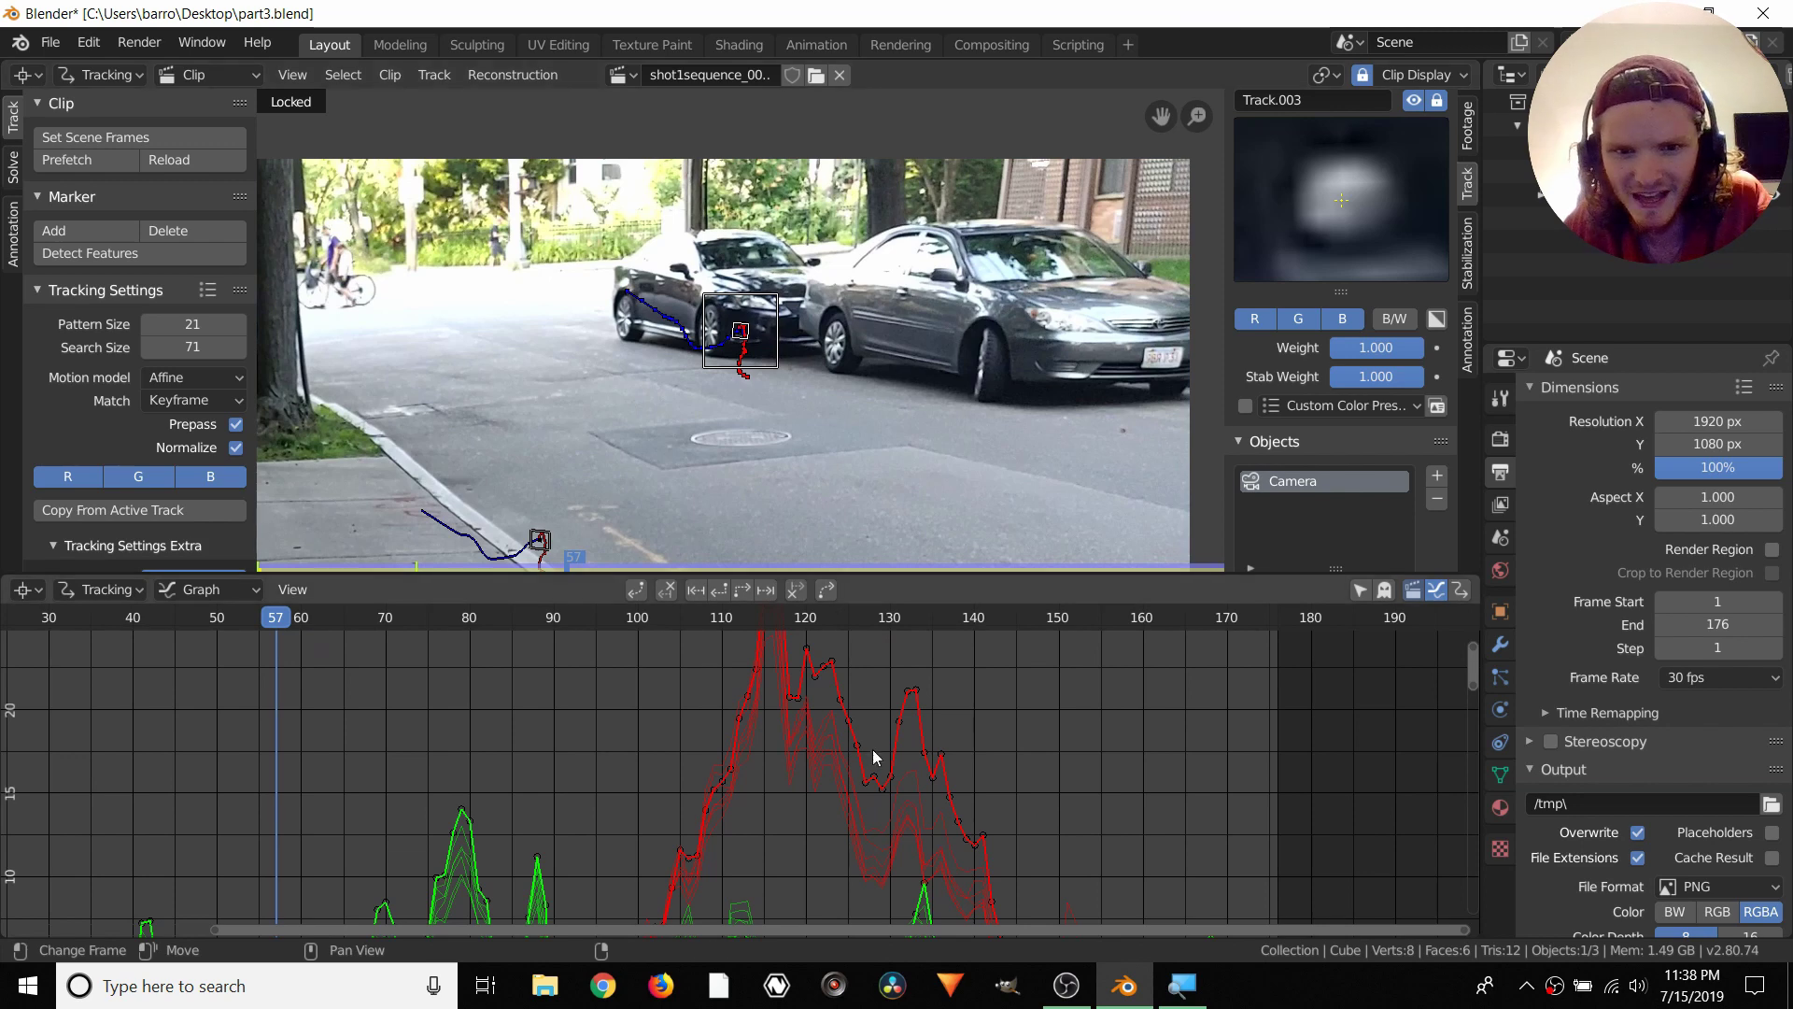
{"action": "scroll", "coordinate": [817, 785], "scroll_direction": "down", "scroll_amount": 3}
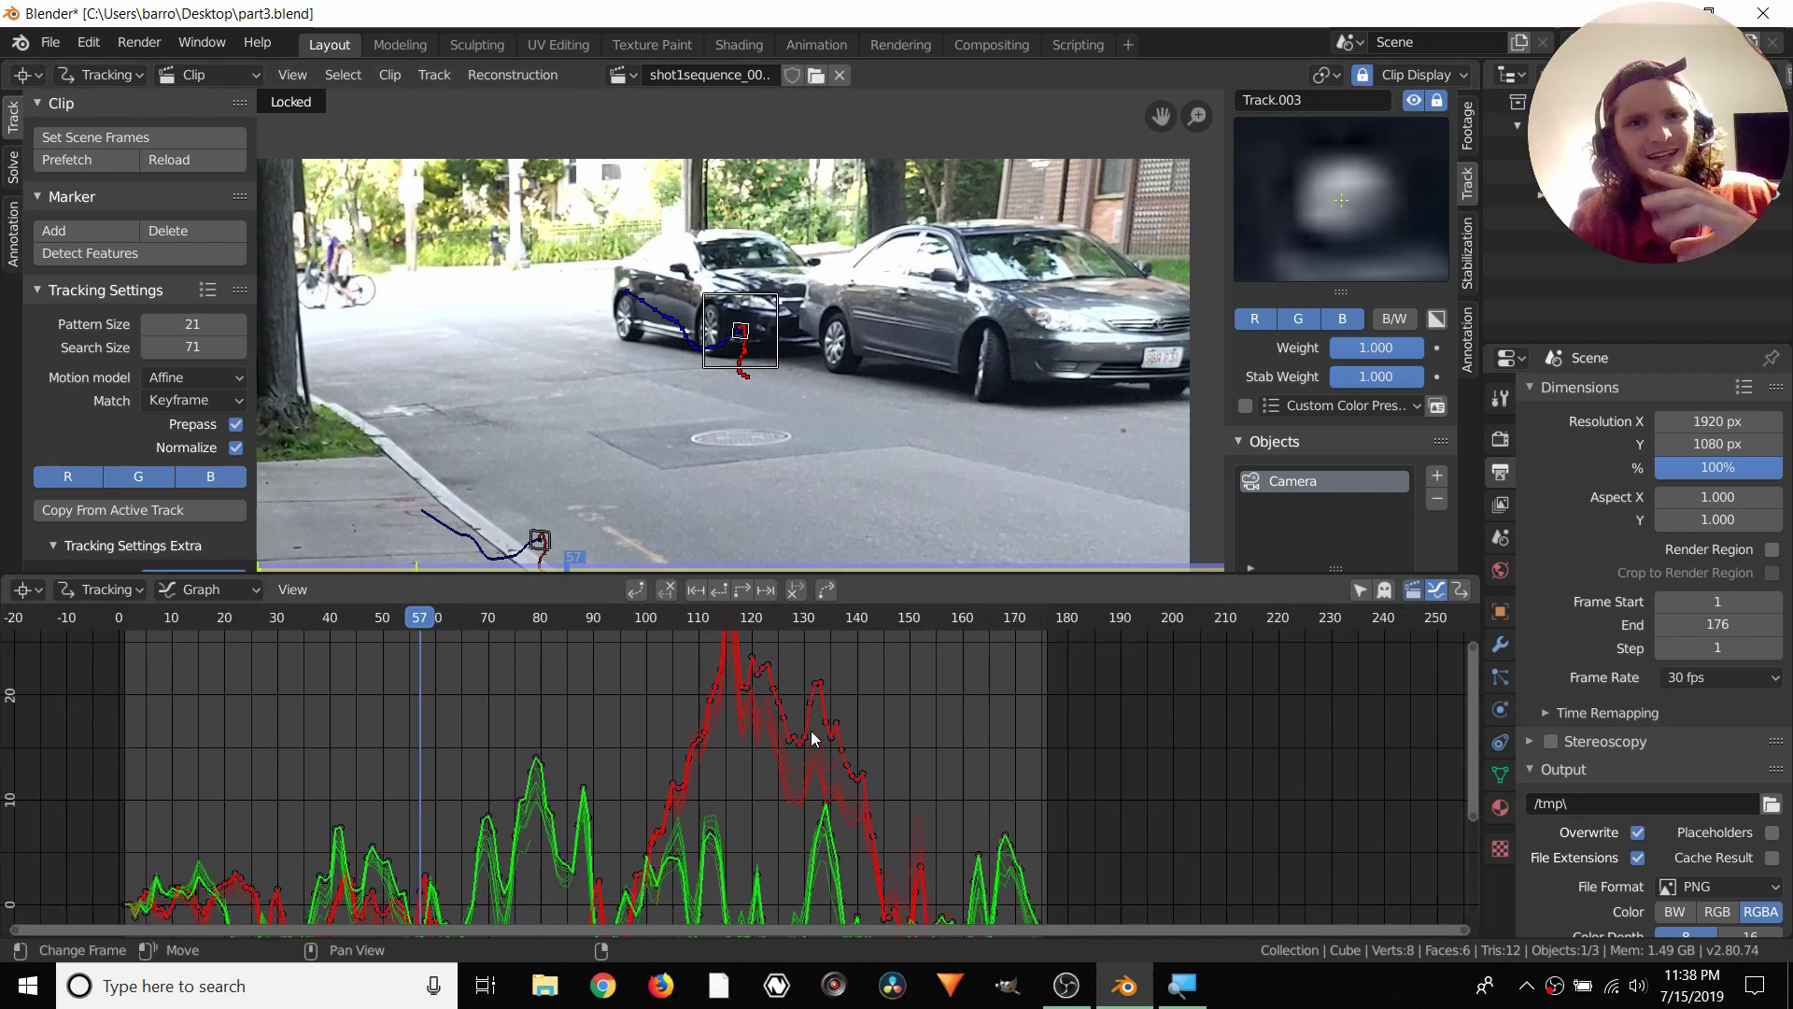
{"action": "scroll", "coordinate": [717, 456], "scroll_direction": "down", "scroll_amount": 4}
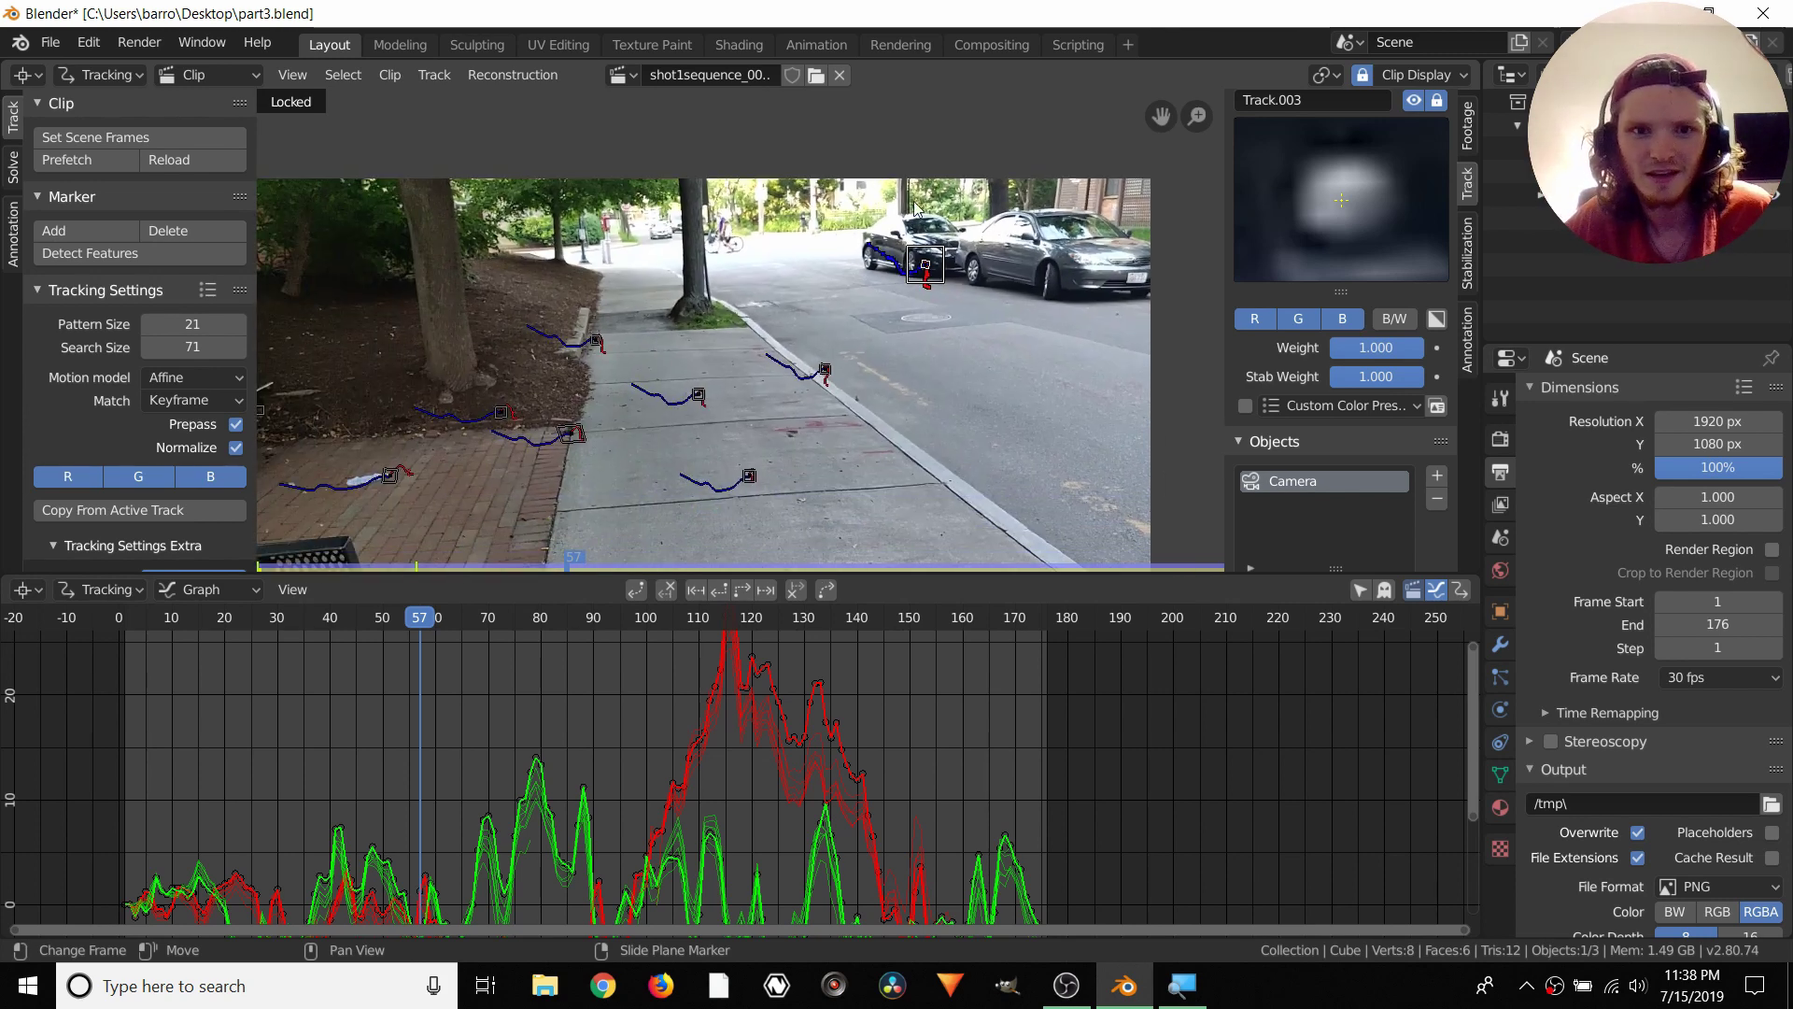
{"action": "scroll", "coordinate": [728, 252], "scroll_direction": "up", "scroll_amount": 3}
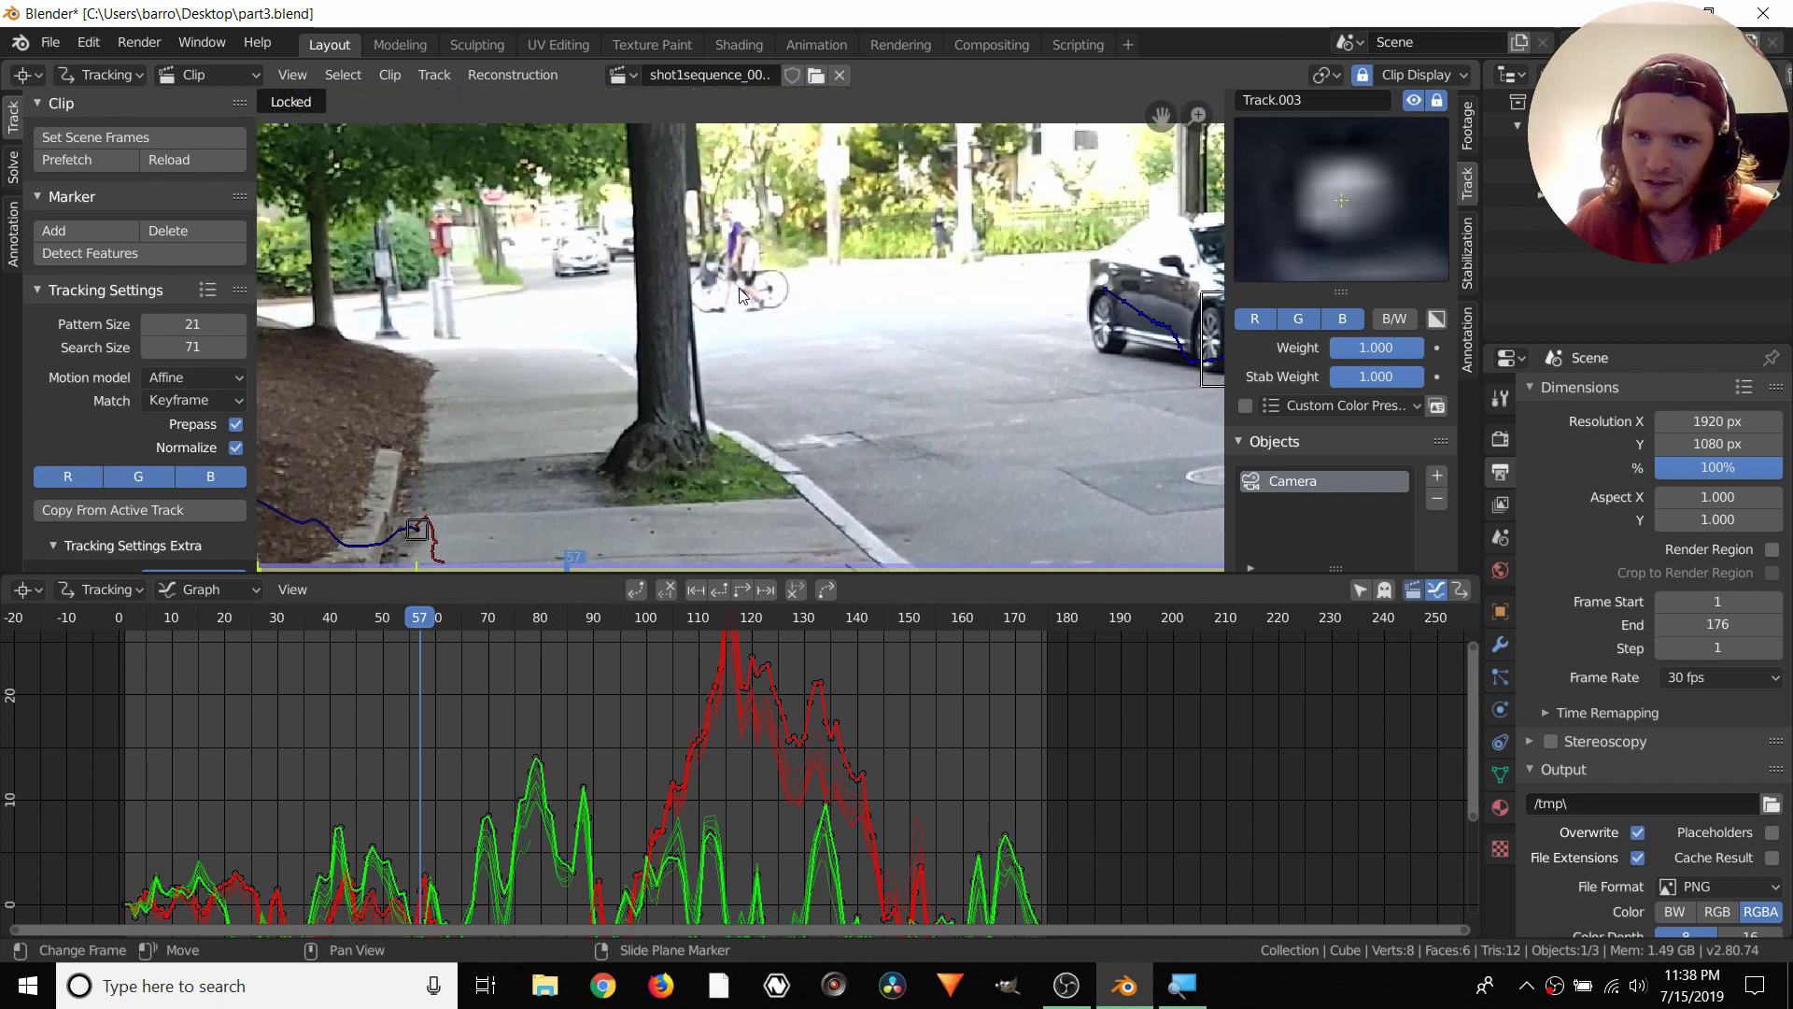
{"action": "middle_click_drag", "start_coordinate": [540, 787], "coordinate": [858, 575]}
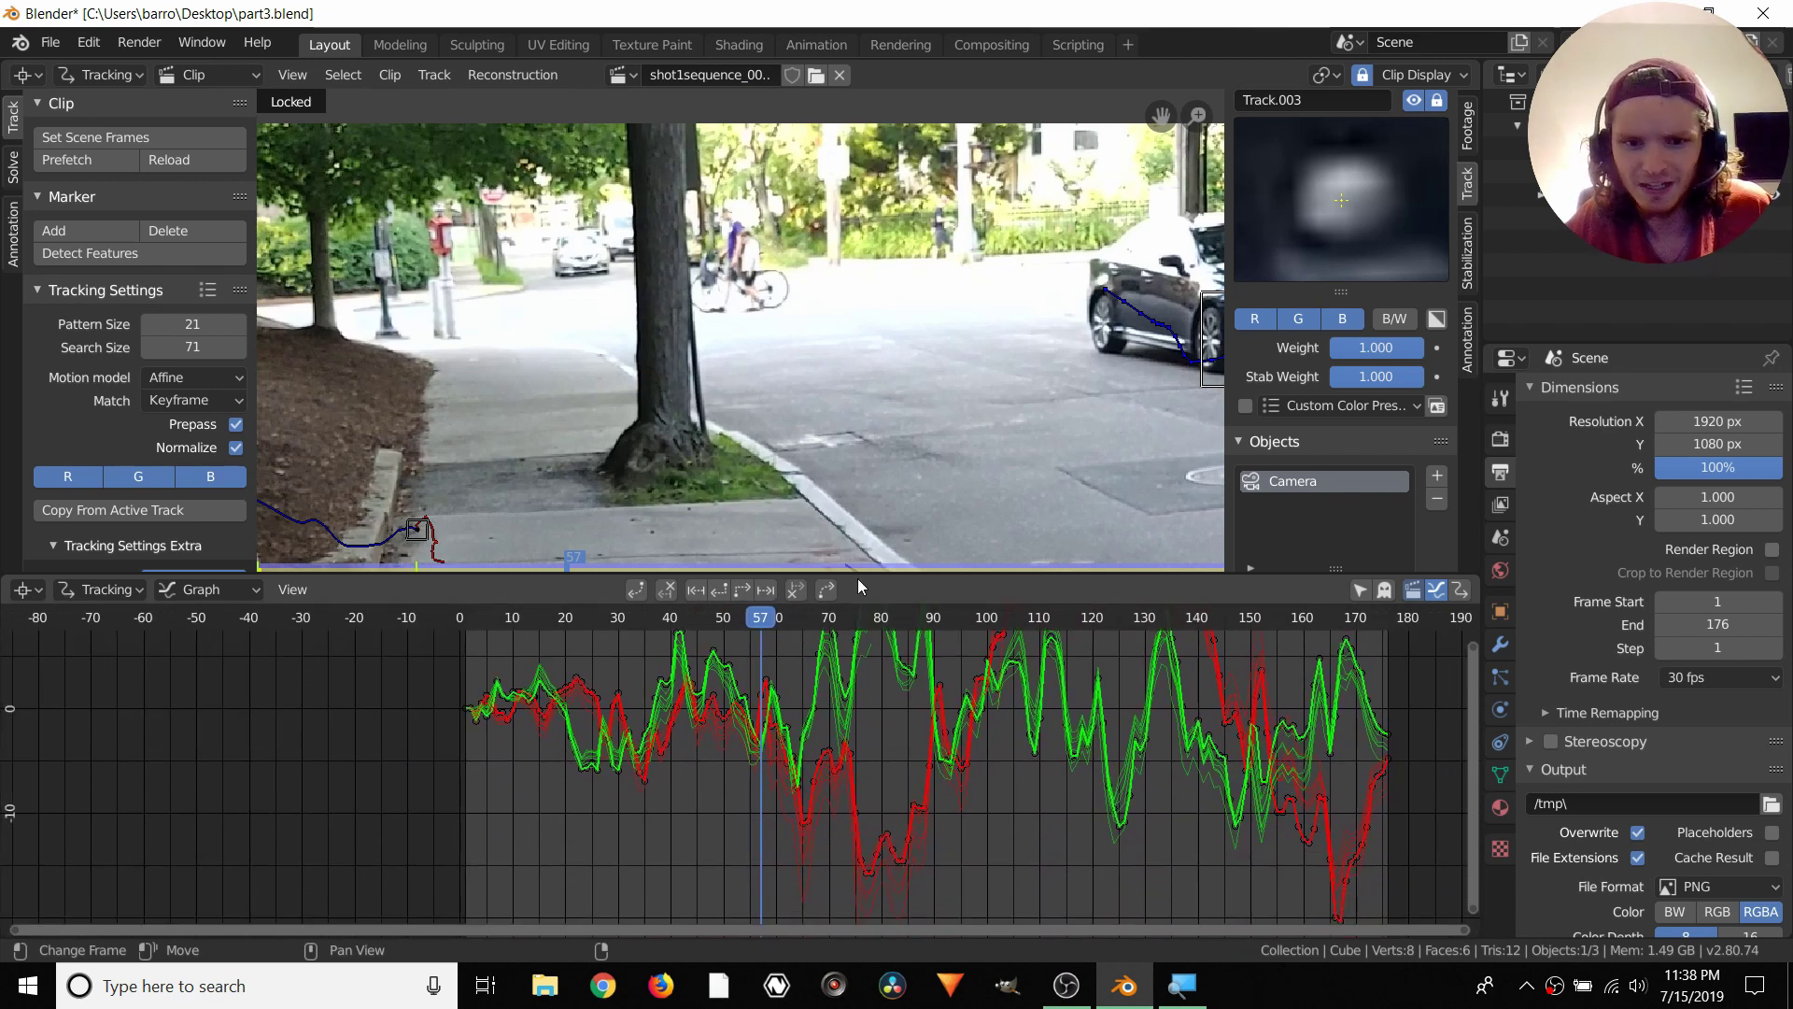
{"action": "middle_click_drag", "start_coordinate": [1078, 820], "coordinate": [884, 836]}
{"action": "scroll", "coordinate": [727, 749], "scroll_direction": "up", "scroll_amount": 6}
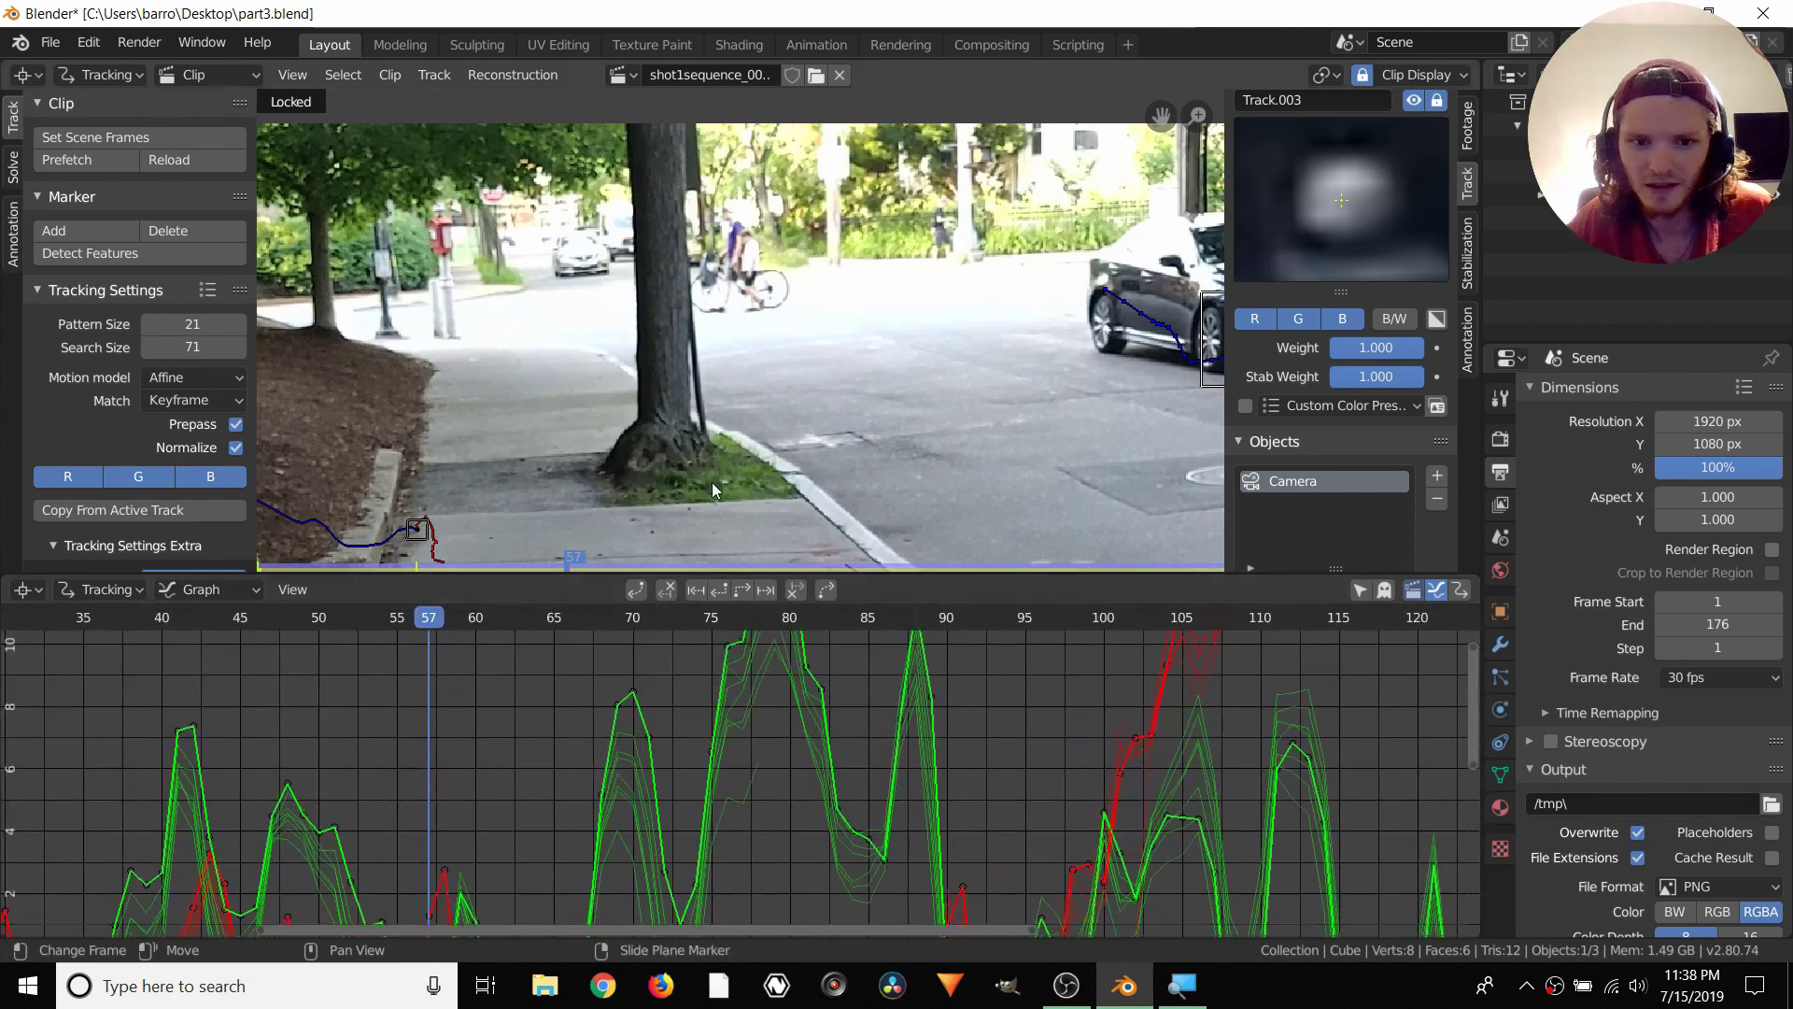
Select the brick paving track's curve in the graph and step through frames 76 to 78 to check its marker
{"action": "left_click", "coordinate": [761, 763]}
{"action": "left_click", "coordinate": [742, 619]}
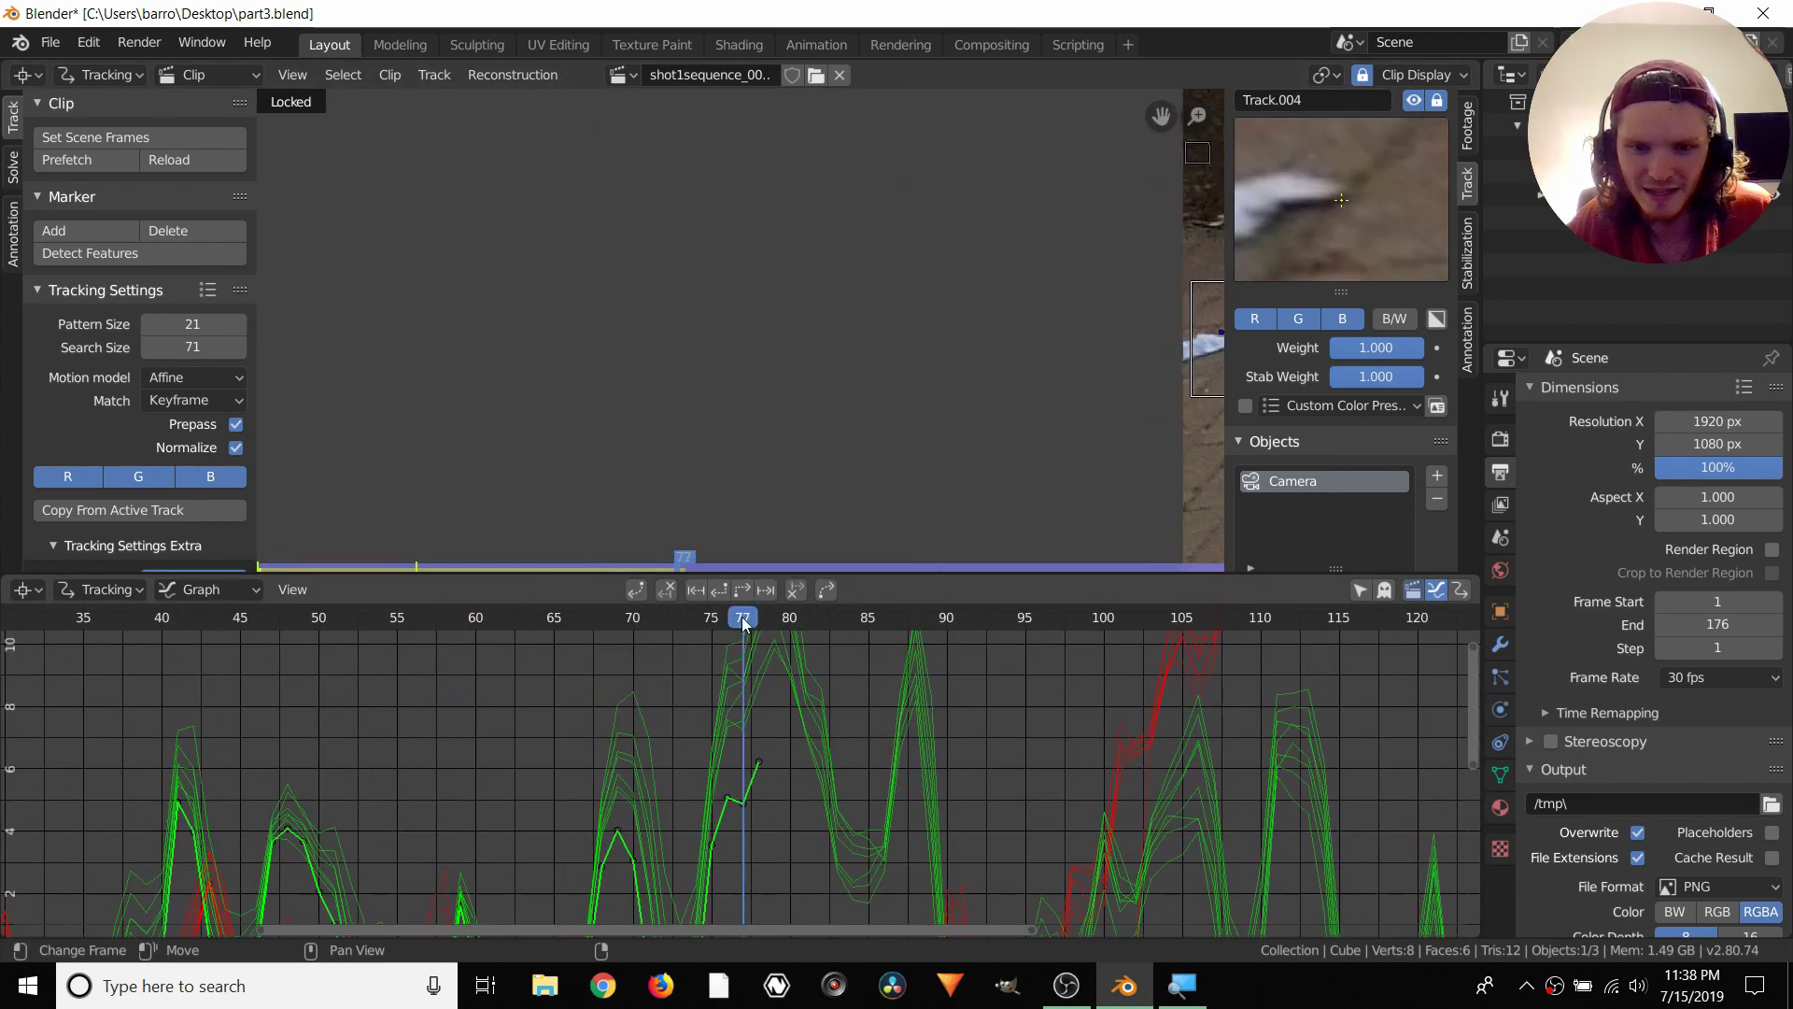
{"action": "key", "text": "Left"}
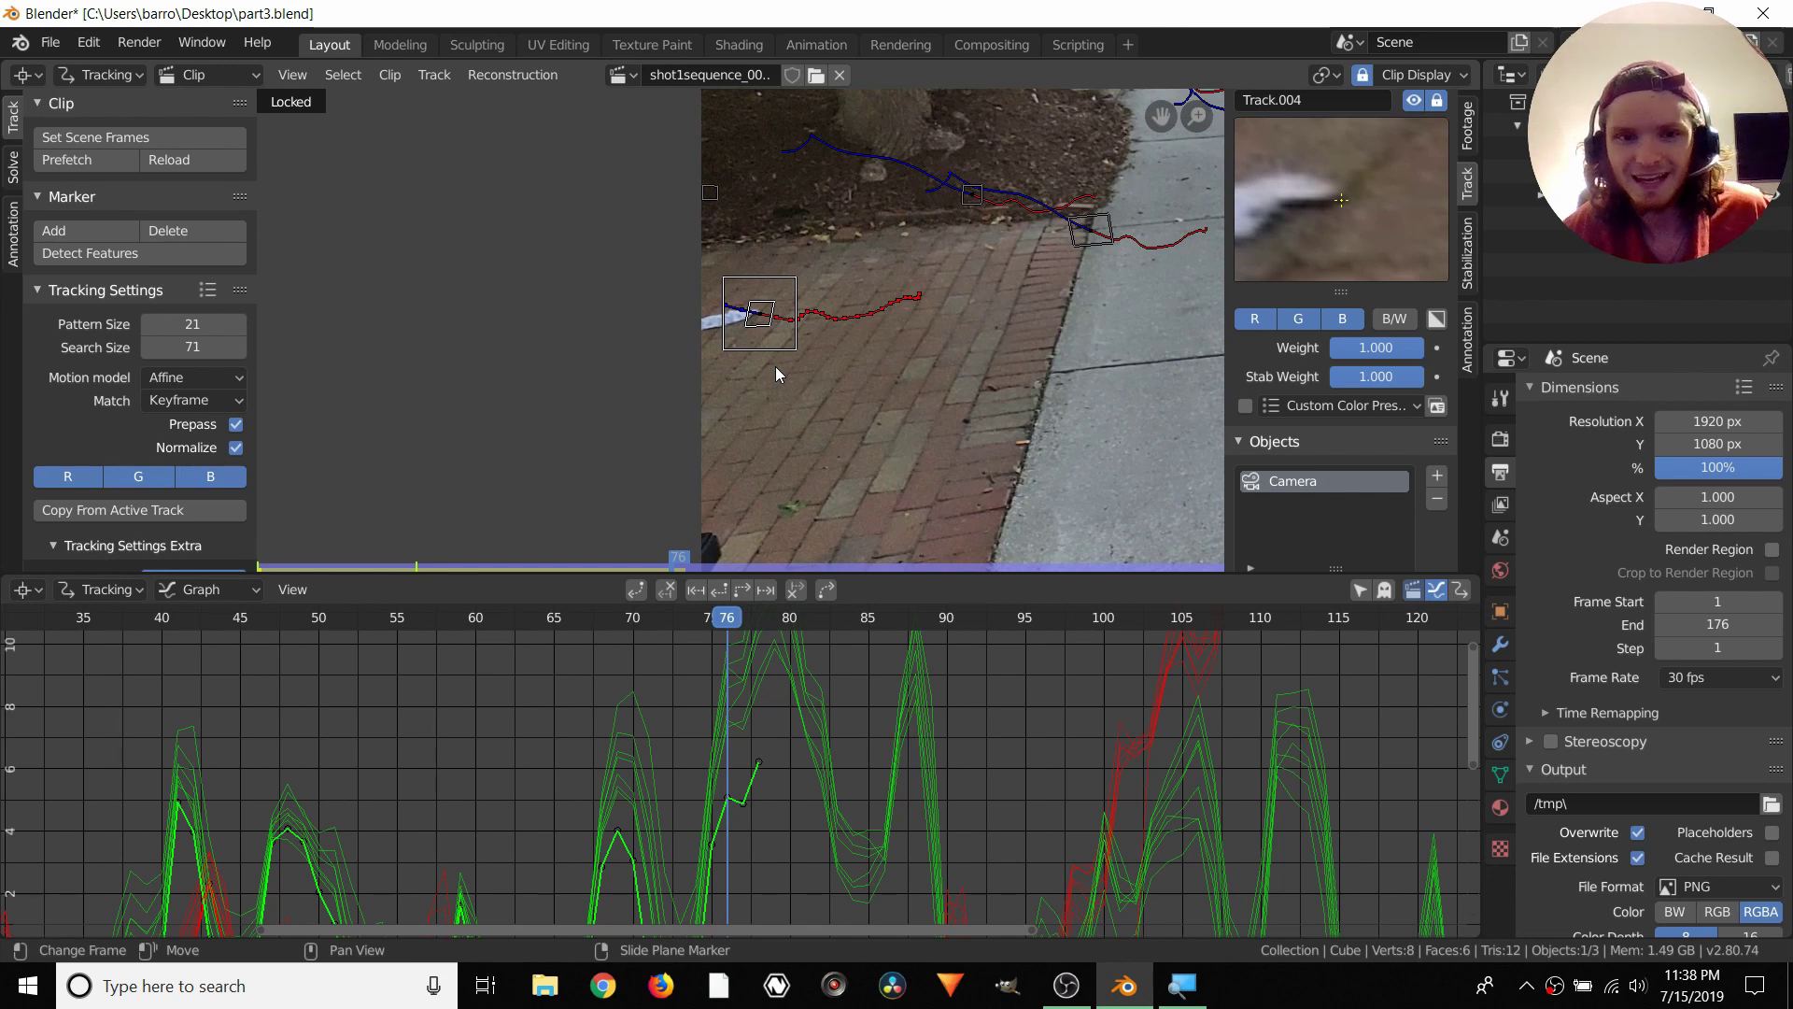
{"action": "key", "text": "Right"}
{"action": "key", "text": "Right"}
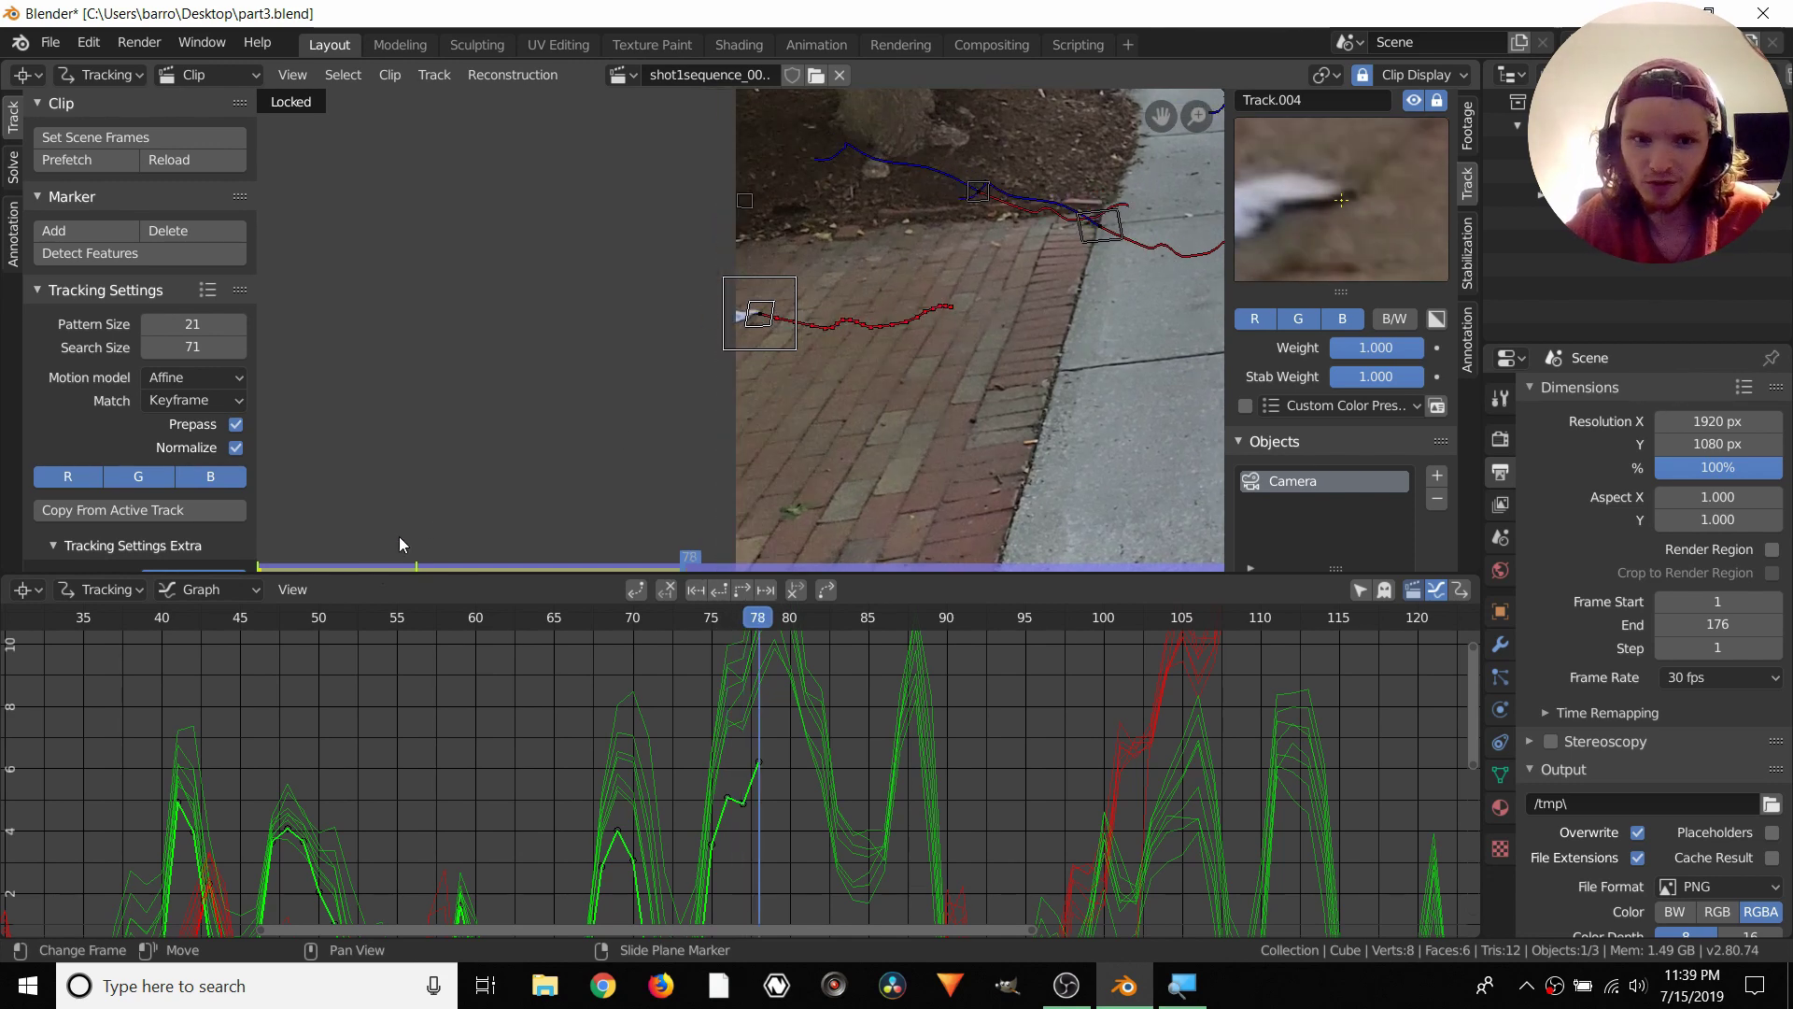
Unlock the clip view from the selection and return to the first frame
{"action": "scroll", "coordinate": [608, 422], "scroll_direction": "down", "scroll_amount": 5}
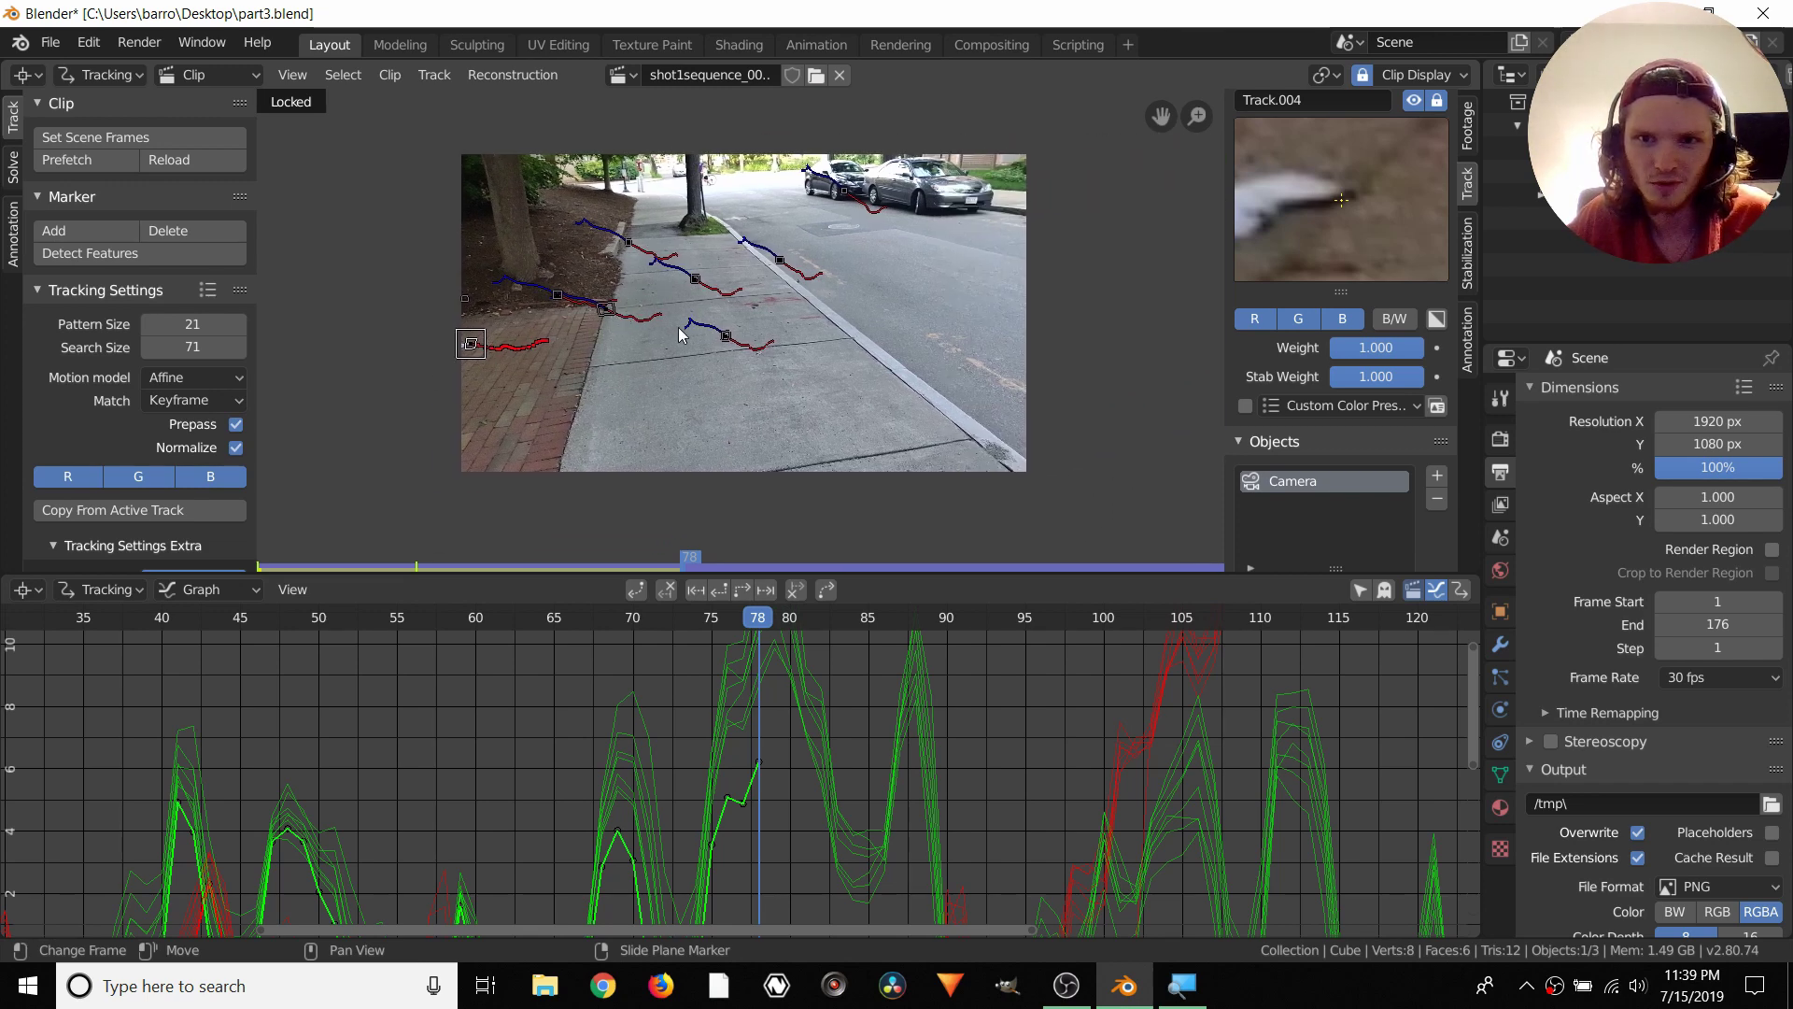
{"action": "left_click", "coordinate": [1363, 75]}
{"action": "key", "text": "shift+Left"}
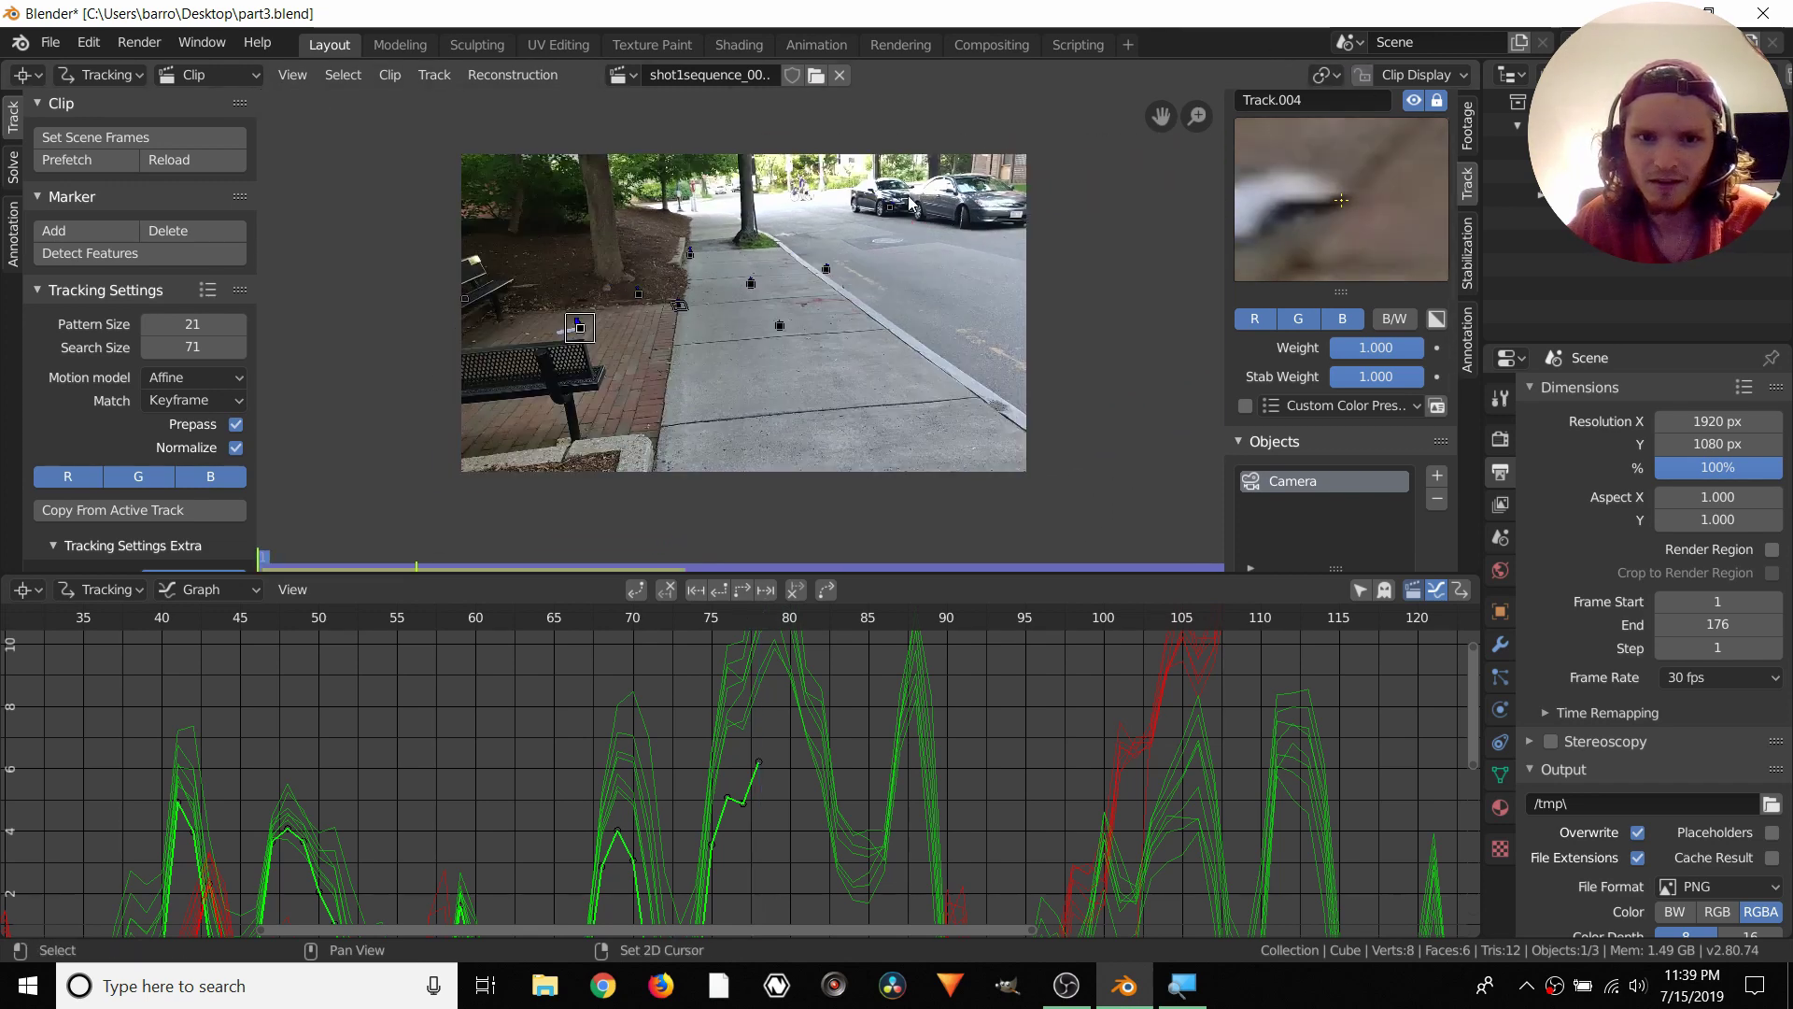
Add a marker on a light speck in the mulch beside the tree trunk and centre it on the speck
{"action": "scroll", "coordinate": [783, 411], "scroll_direction": "up", "scroll_amount": 1}
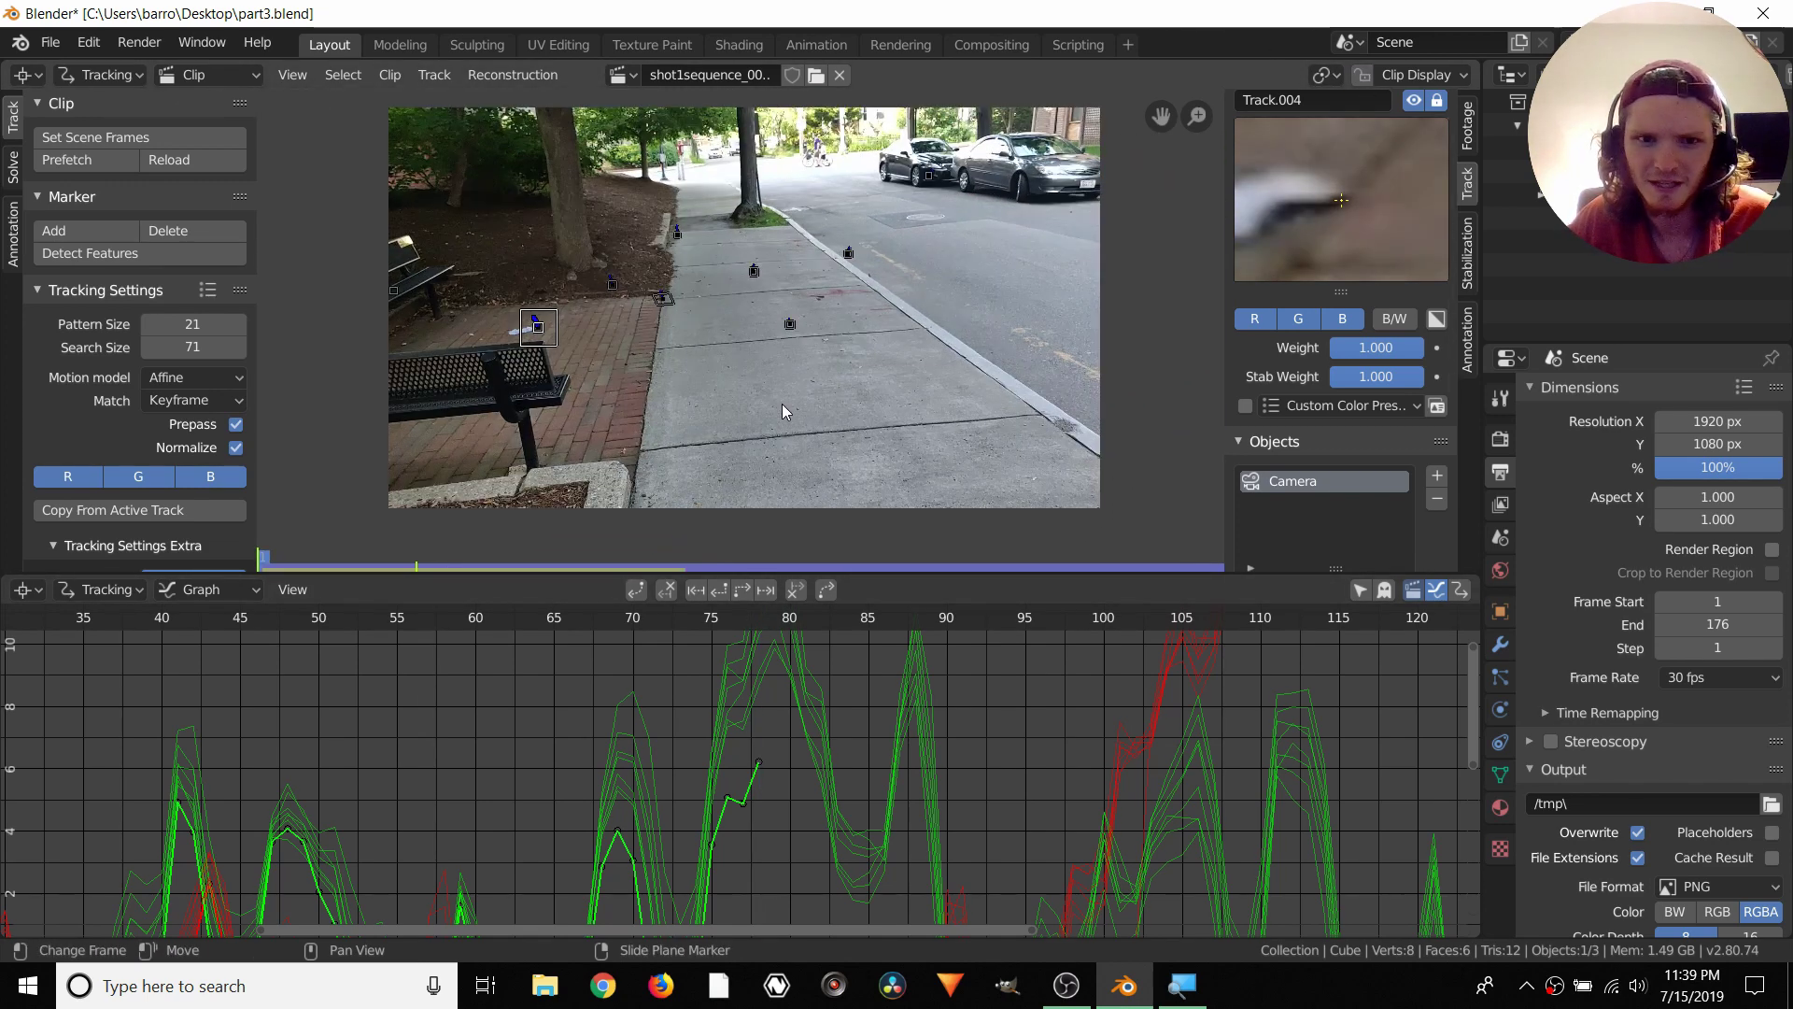
{"action": "scroll", "coordinate": [866, 383], "scroll_direction": "up", "scroll_amount": 4}
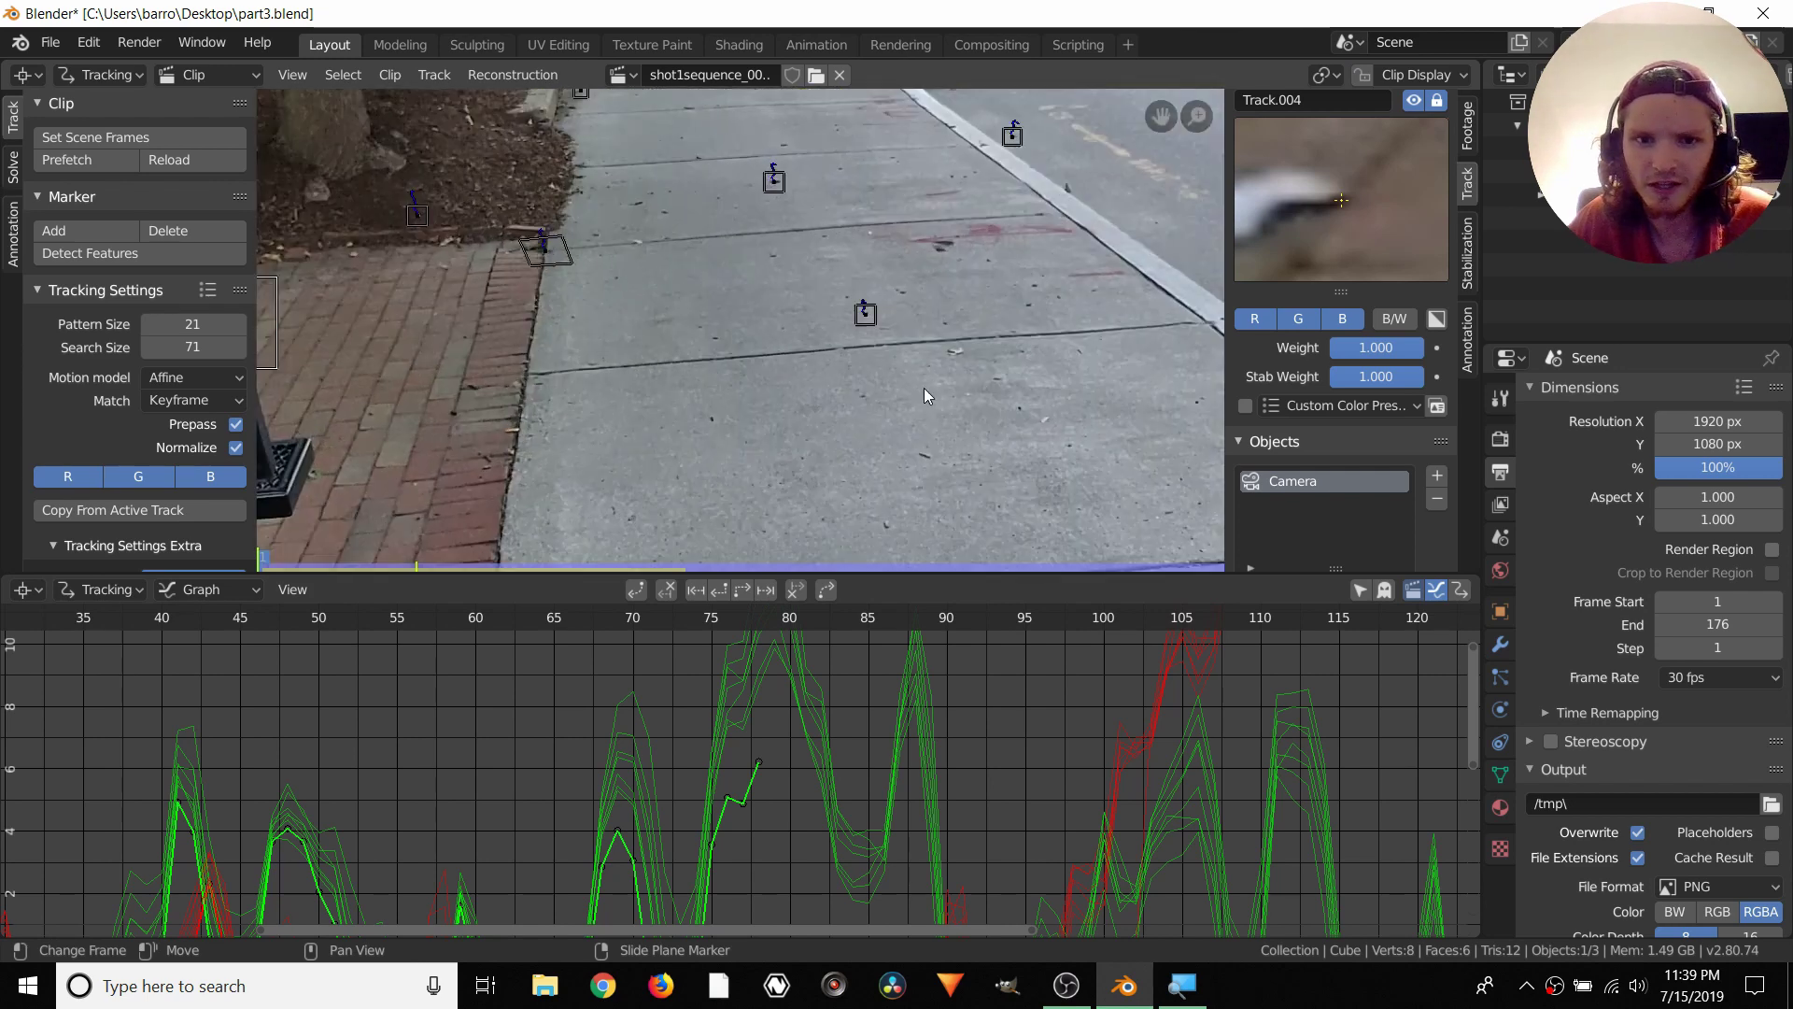
{"action": "middle_click_drag", "start_coordinate": [922, 388], "coordinate": [428, 467]}
{"action": "middle_click_drag", "start_coordinate": [815, 203], "coordinate": [865, 389]}
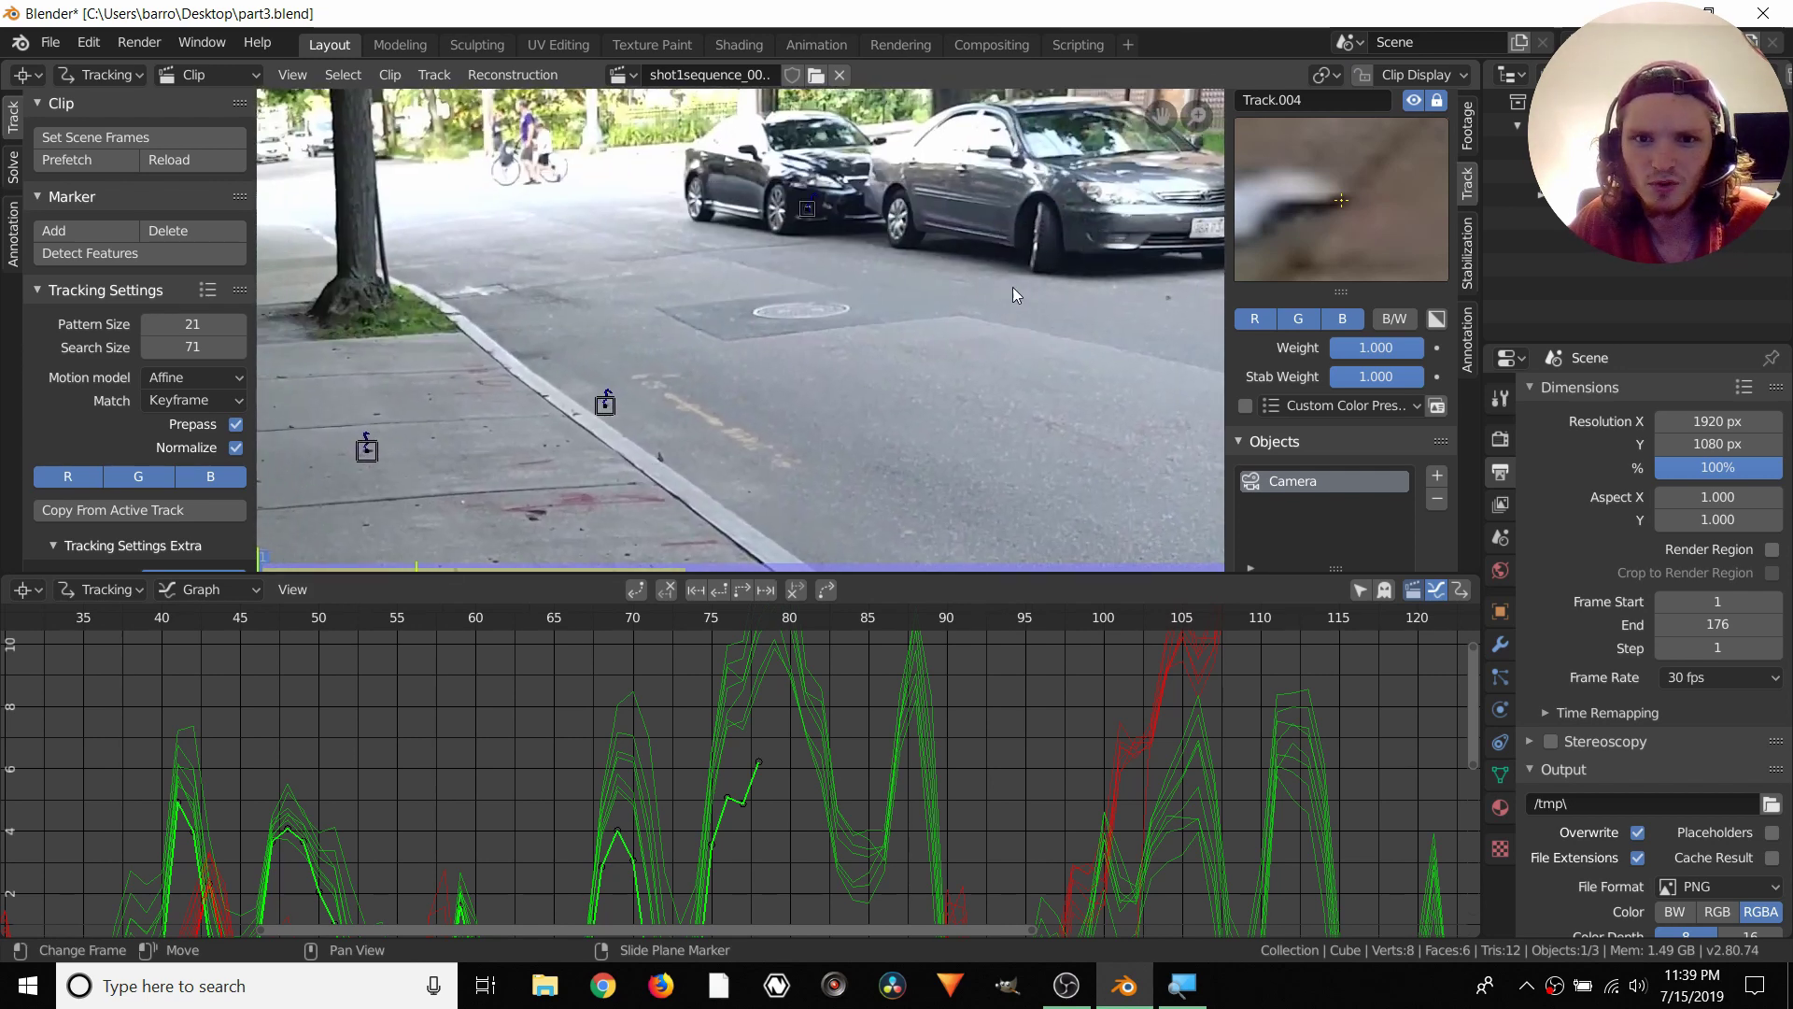
{"action": "middle_click_drag", "start_coordinate": [983, 166], "coordinate": [1055, 295]}
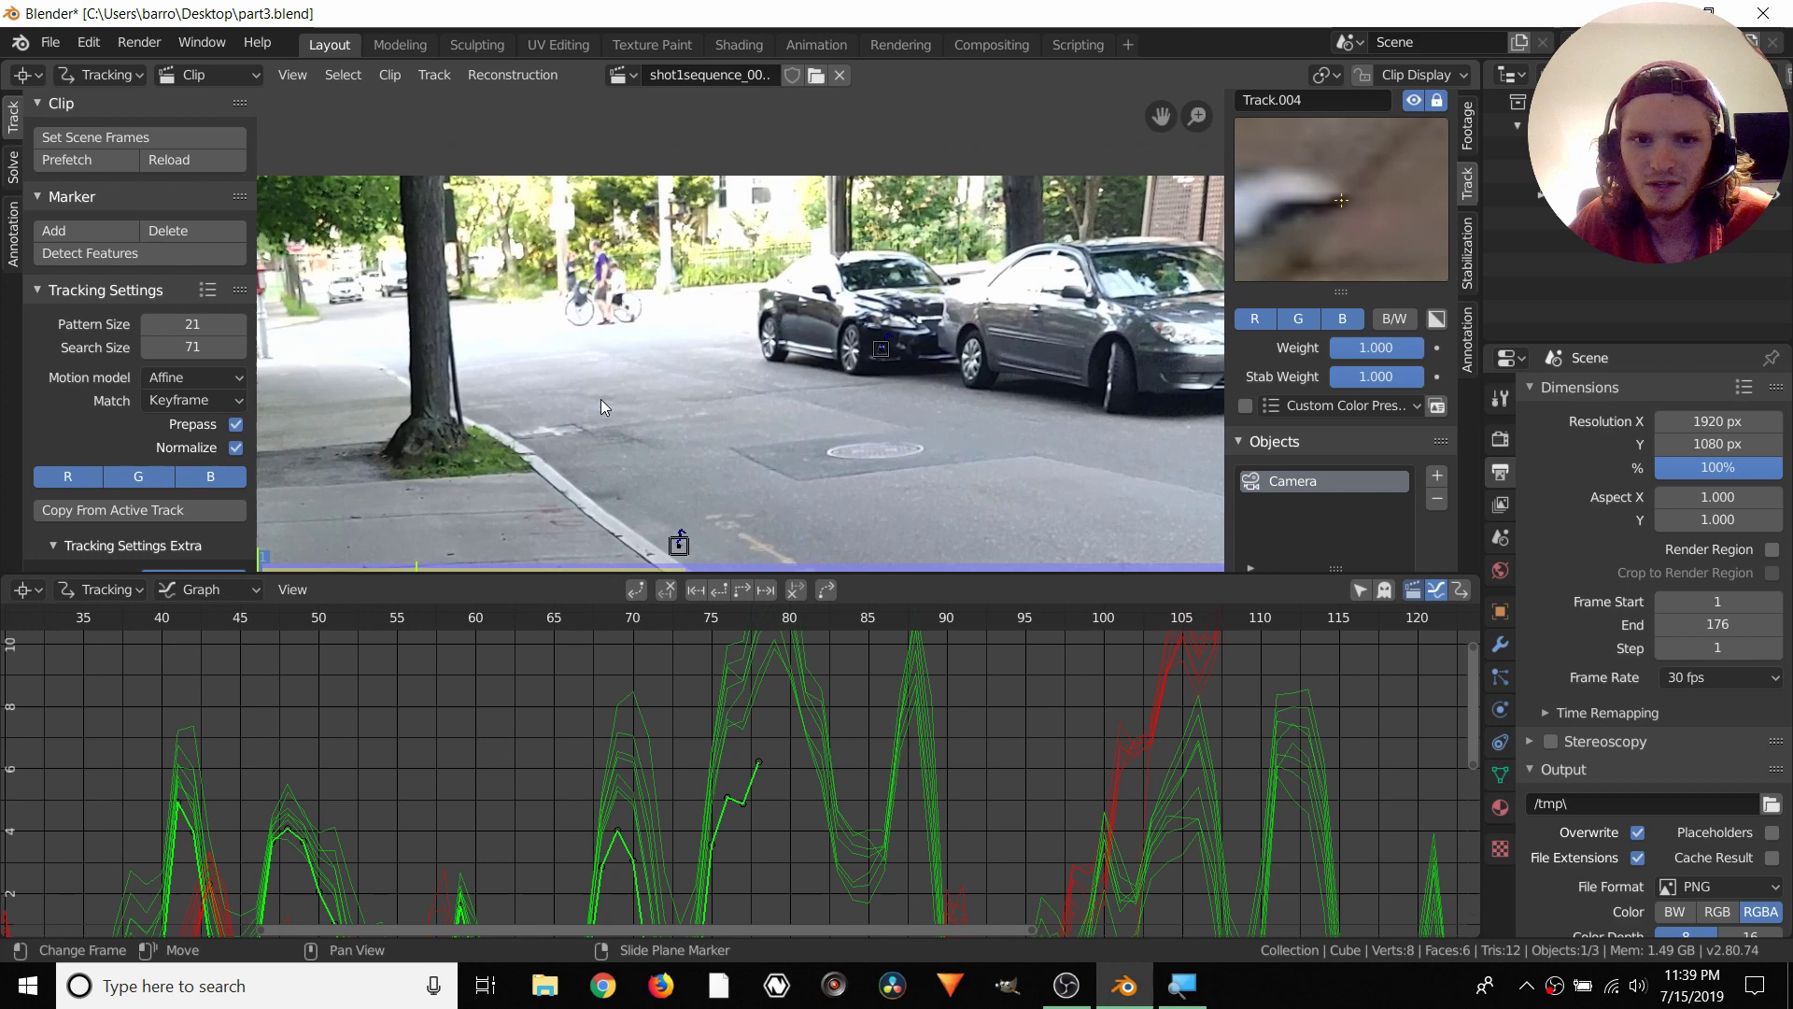
{"action": "middle_click_drag", "start_coordinate": [602, 400], "coordinate": [856, 275]}
{"action": "scroll", "coordinate": [855, 275], "scroll_direction": "up", "scroll_amount": 4}
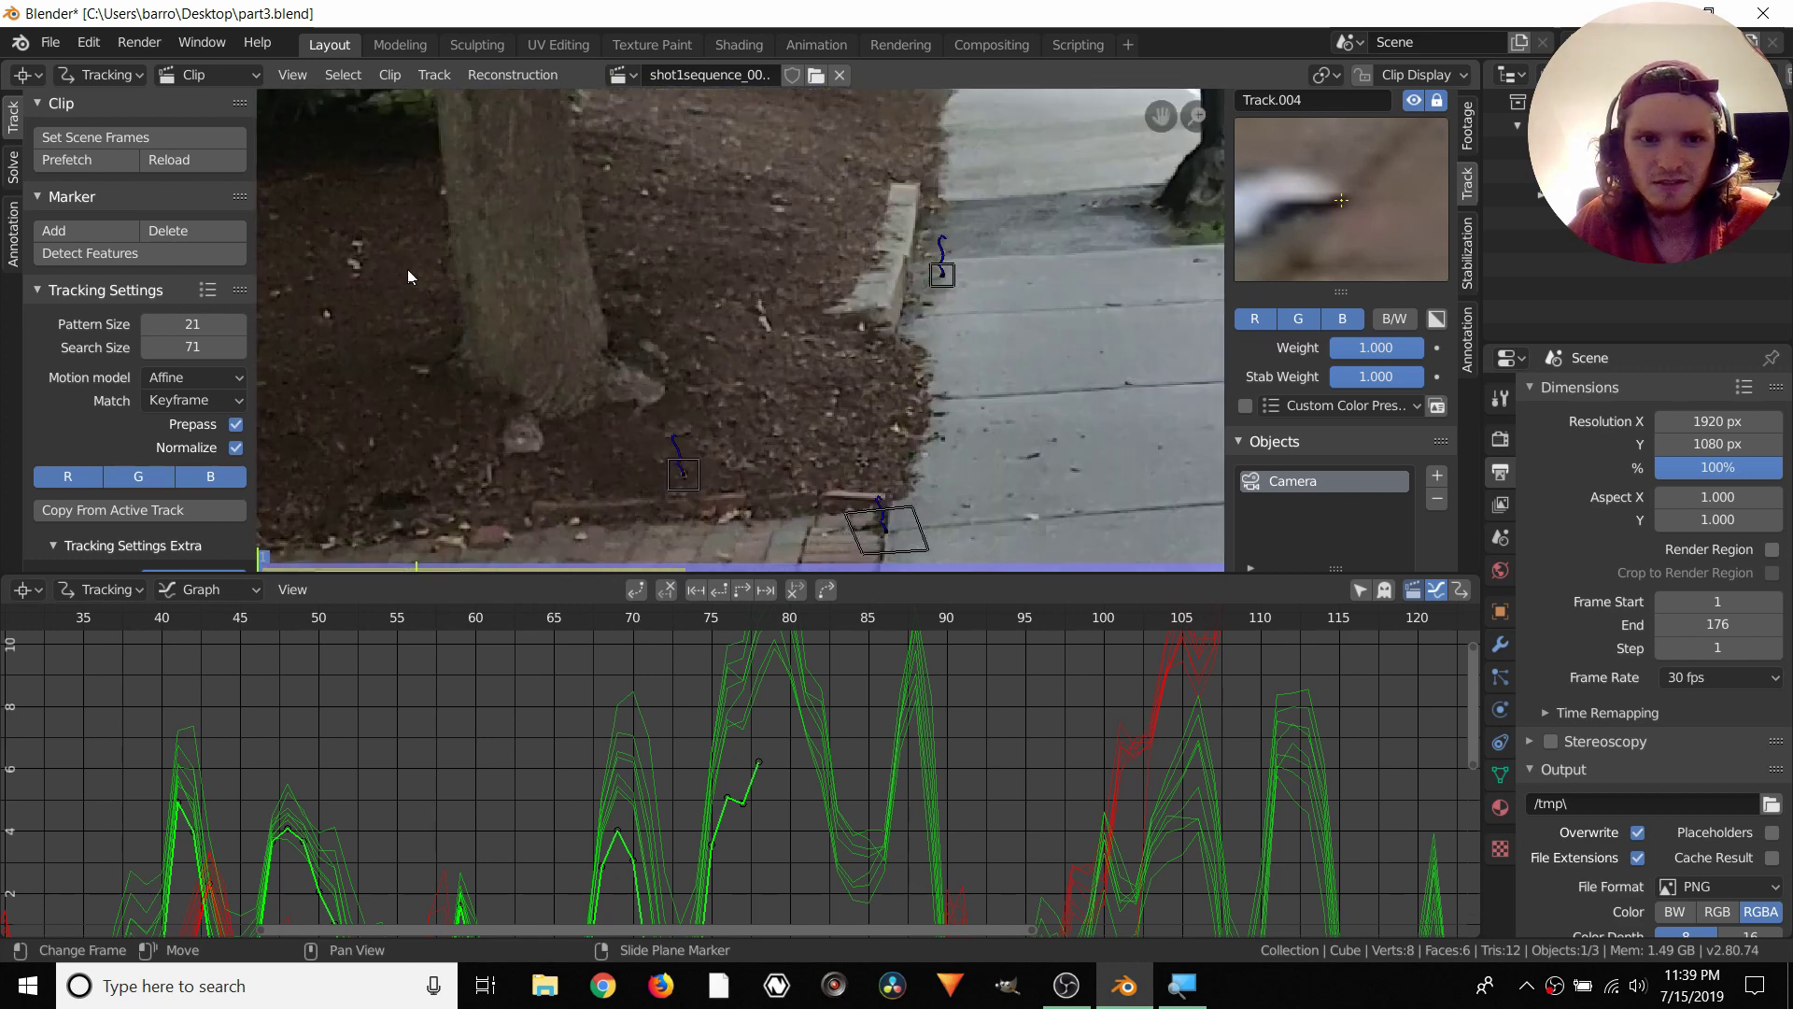
{"action": "middle_click_drag", "start_coordinate": [746, 318], "coordinate": [695, 344]}
{"action": "scroll", "coordinate": [819, 381], "scroll_direction": "up", "scroll_amount": 2}
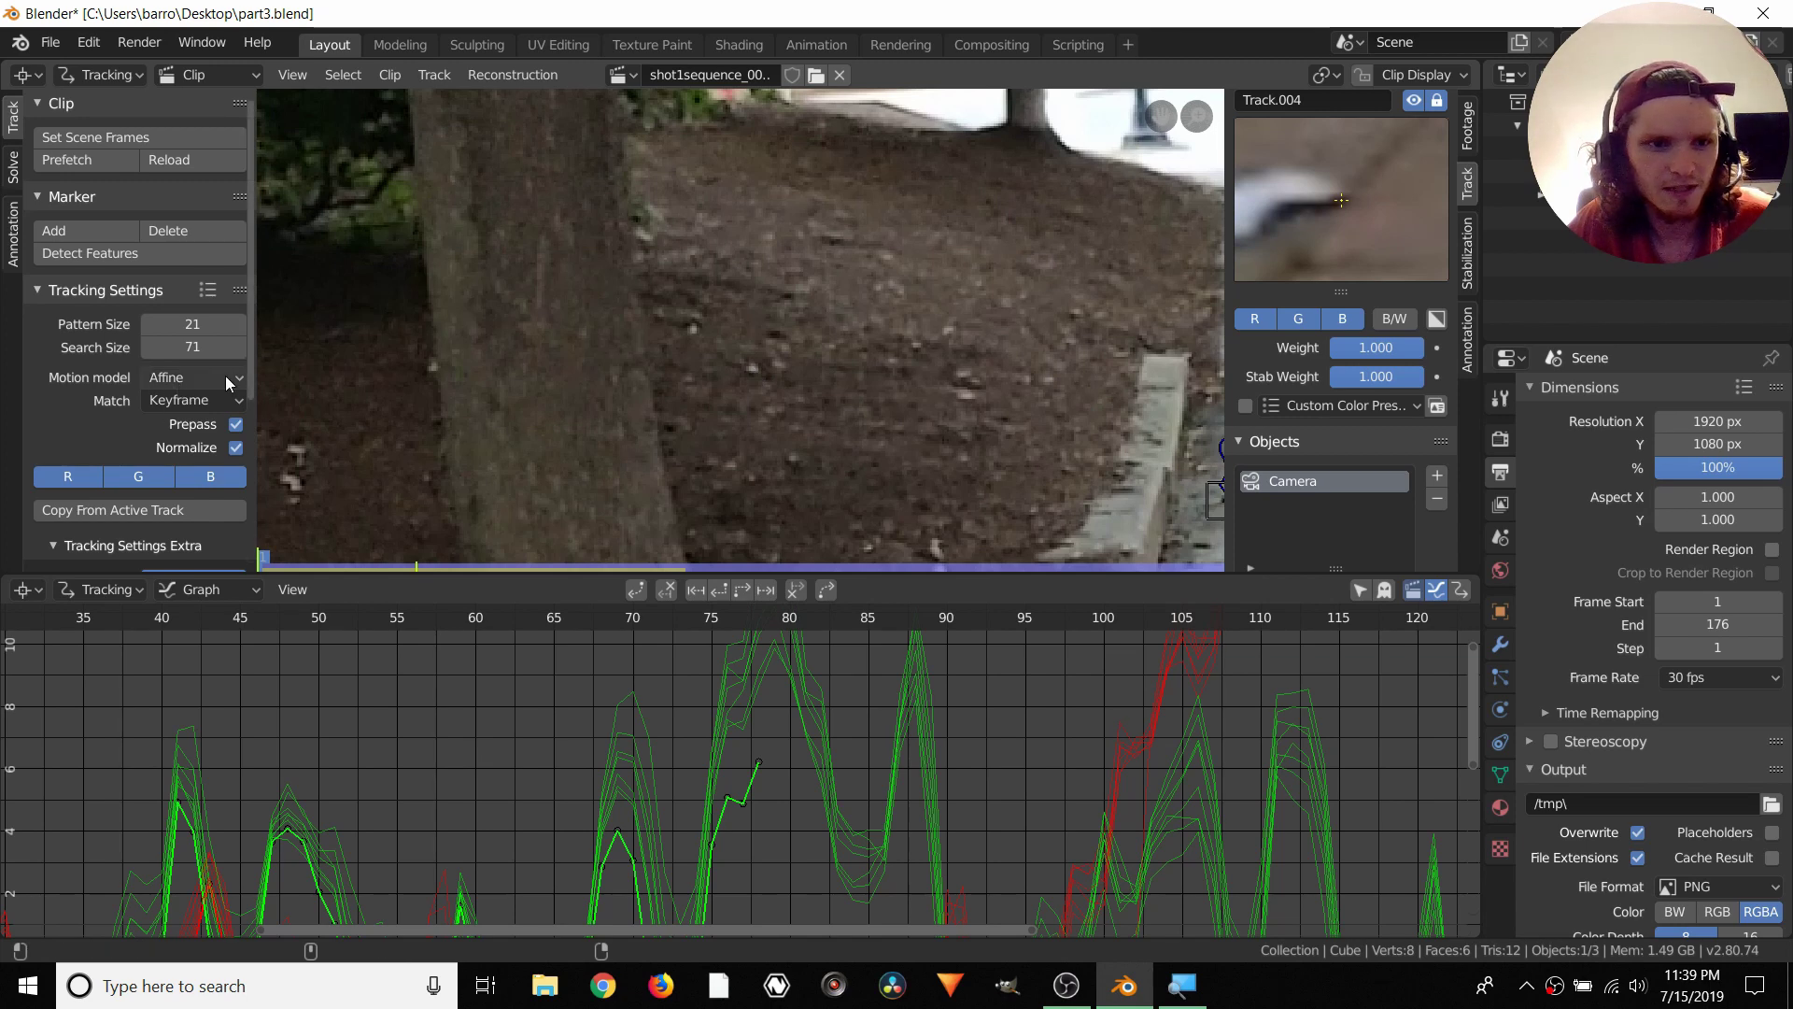
{"action": "scroll", "coordinate": [792, 336], "scroll_direction": "up", "scroll_amount": 2}
{"action": "left_click", "coordinate": [761, 394], "text": "ctrl"}
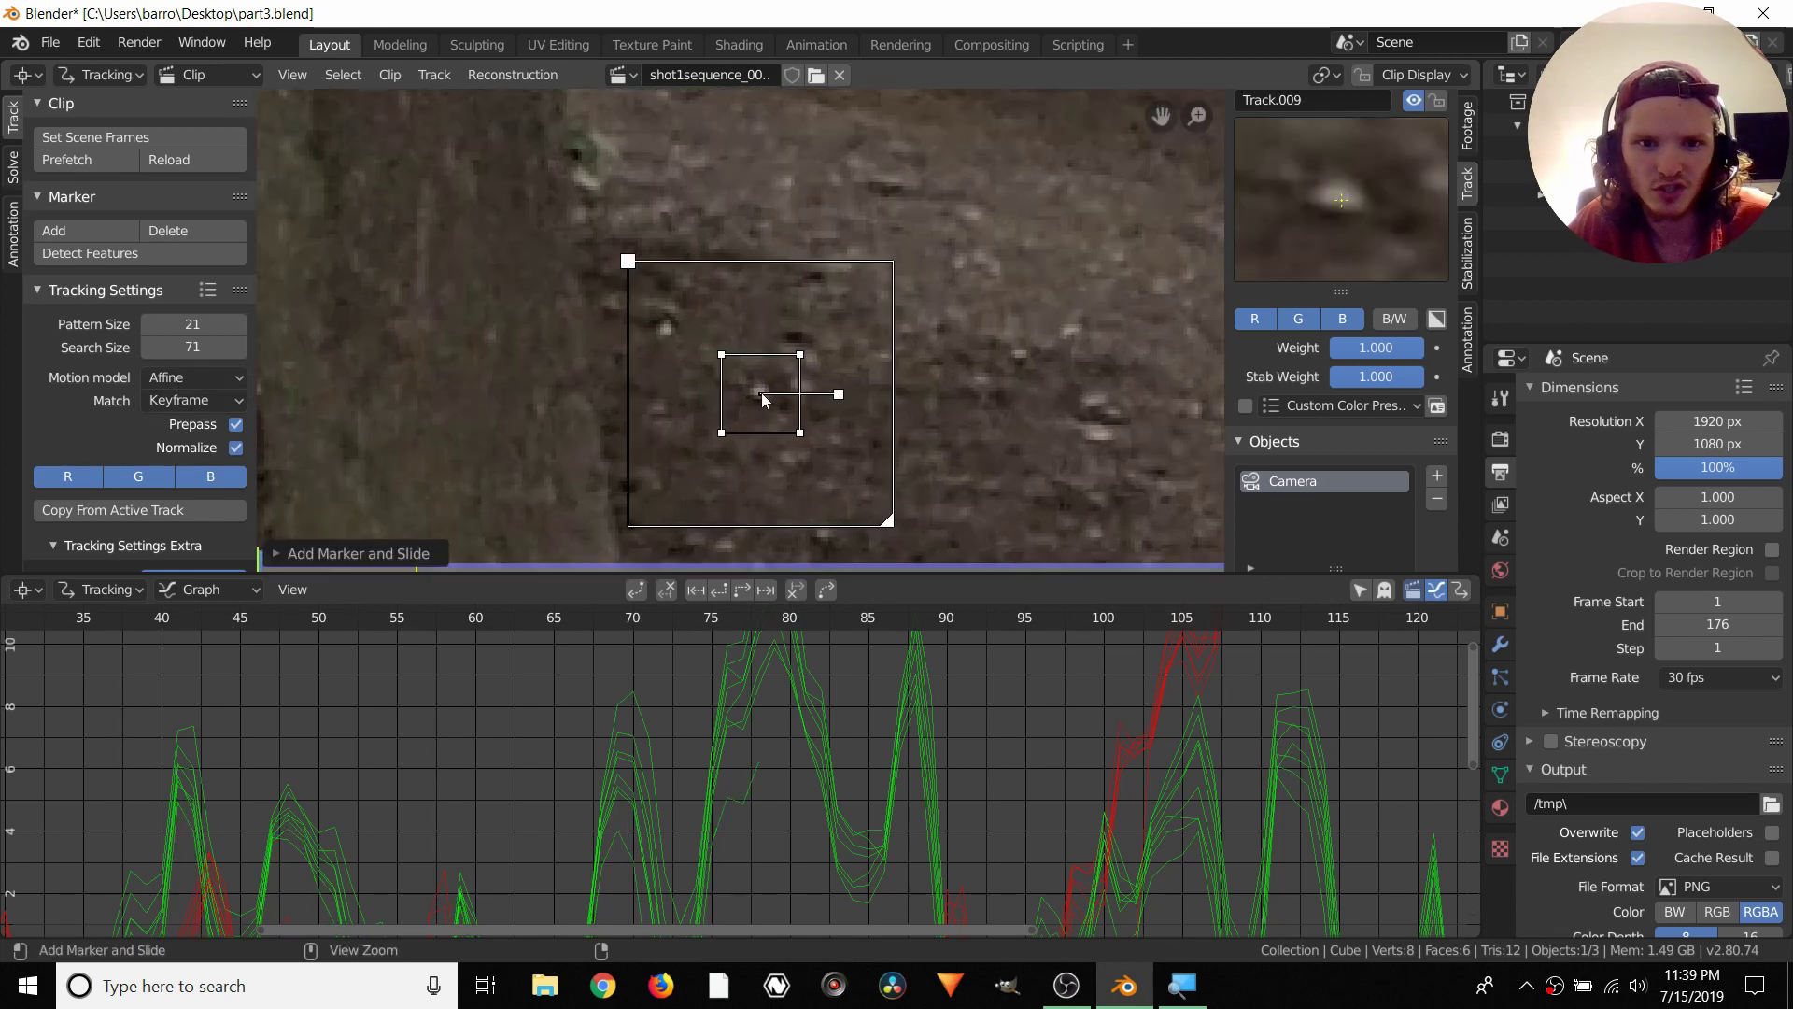
{"action": "scroll", "coordinate": [788, 383], "scroll_direction": "up", "scroll_amount": 2}
{"action": "scroll", "coordinate": [788, 386], "scroll_direction": "up", "scroll_amount": 2}
{"action": "left_click_drag", "start_coordinate": [837, 501], "coordinate": [811, 470]}
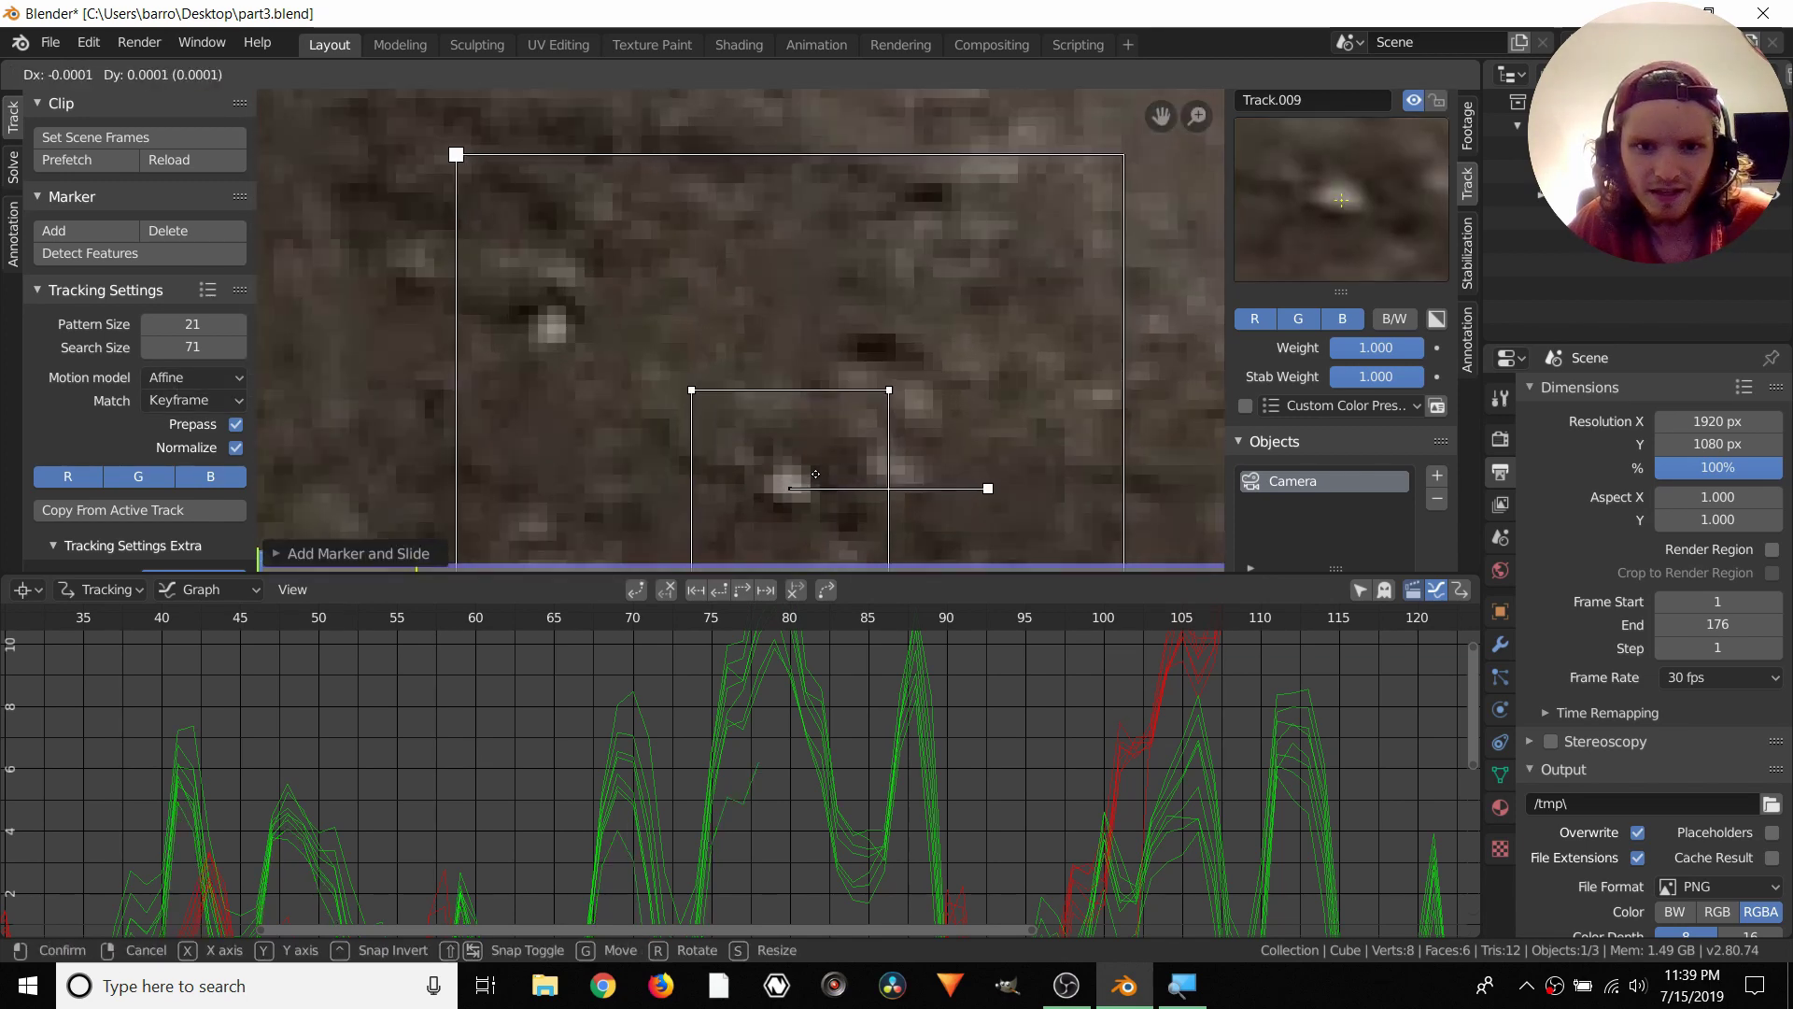
Lock the view to the new mulch marker and track it forward through the footage
{"action": "scroll", "coordinate": [803, 448], "scroll_direction": "down", "scroll_amount": 4}
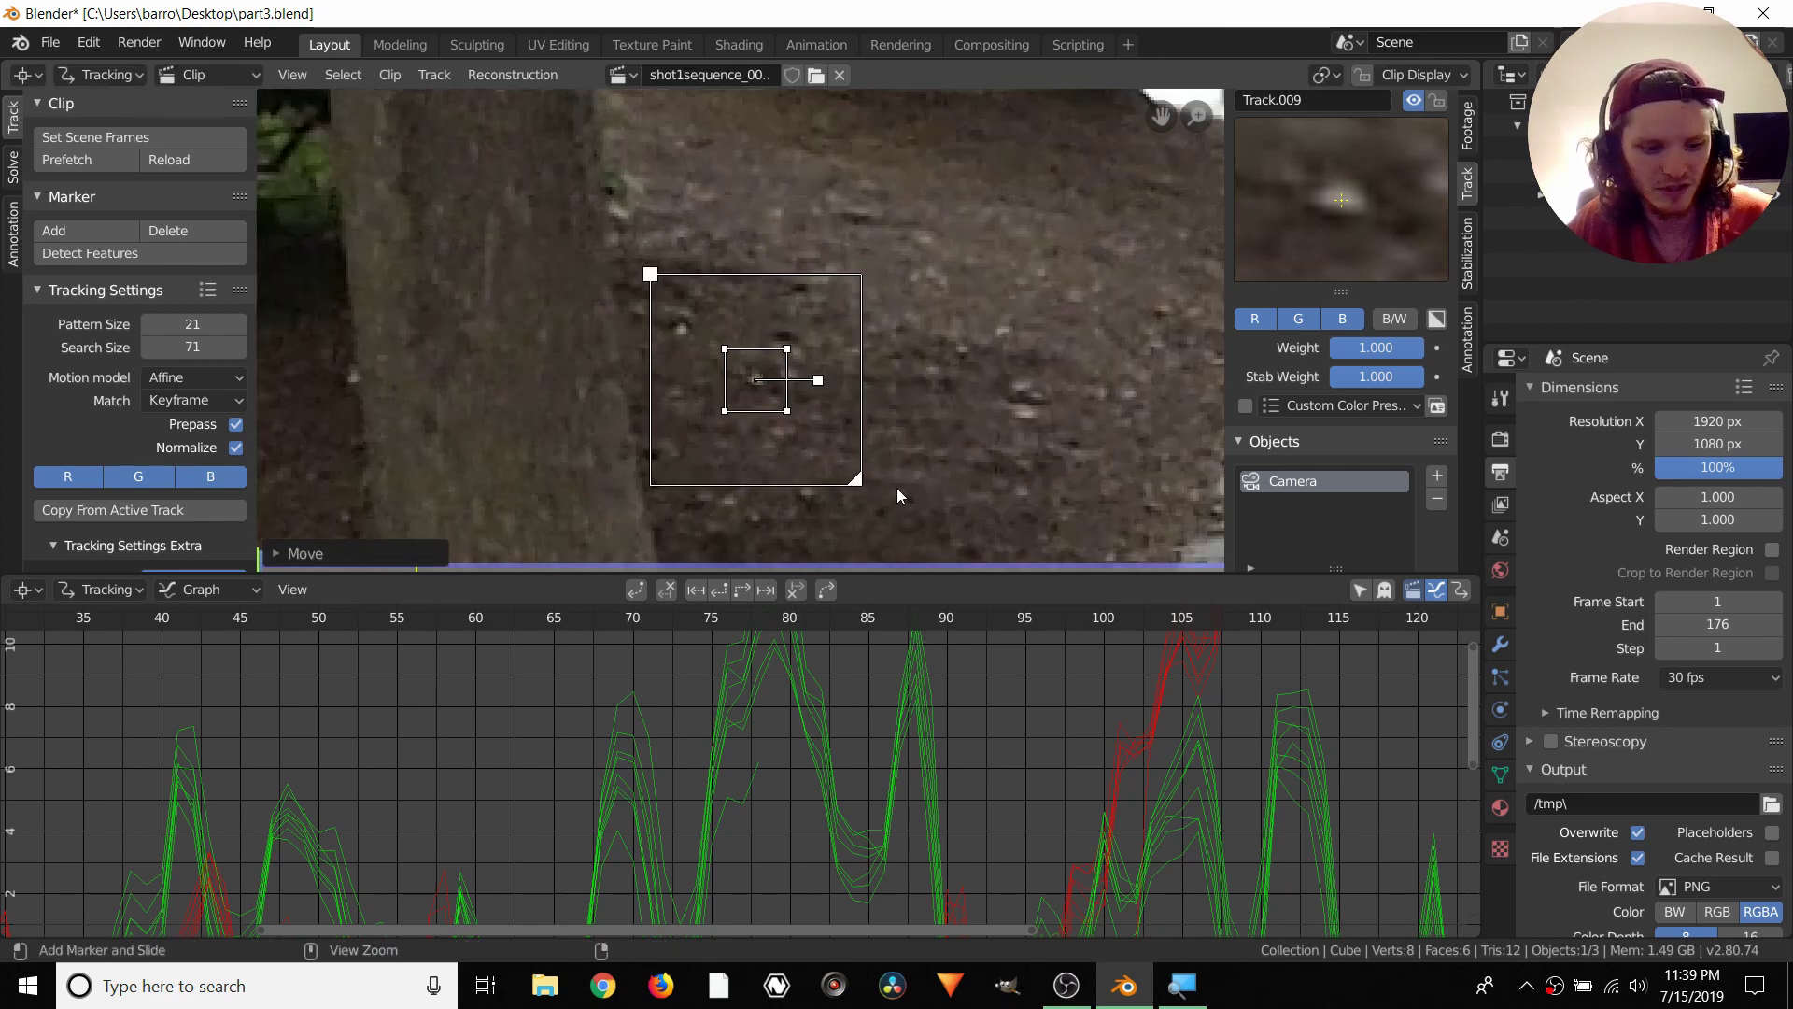
{"action": "scroll", "coordinate": [897, 486], "scroll_direction": "down", "scroll_amount": 3}
{"action": "key", "text": "l"}
{"action": "scroll", "coordinate": [891, 480], "scroll_direction": "up", "scroll_amount": 3}
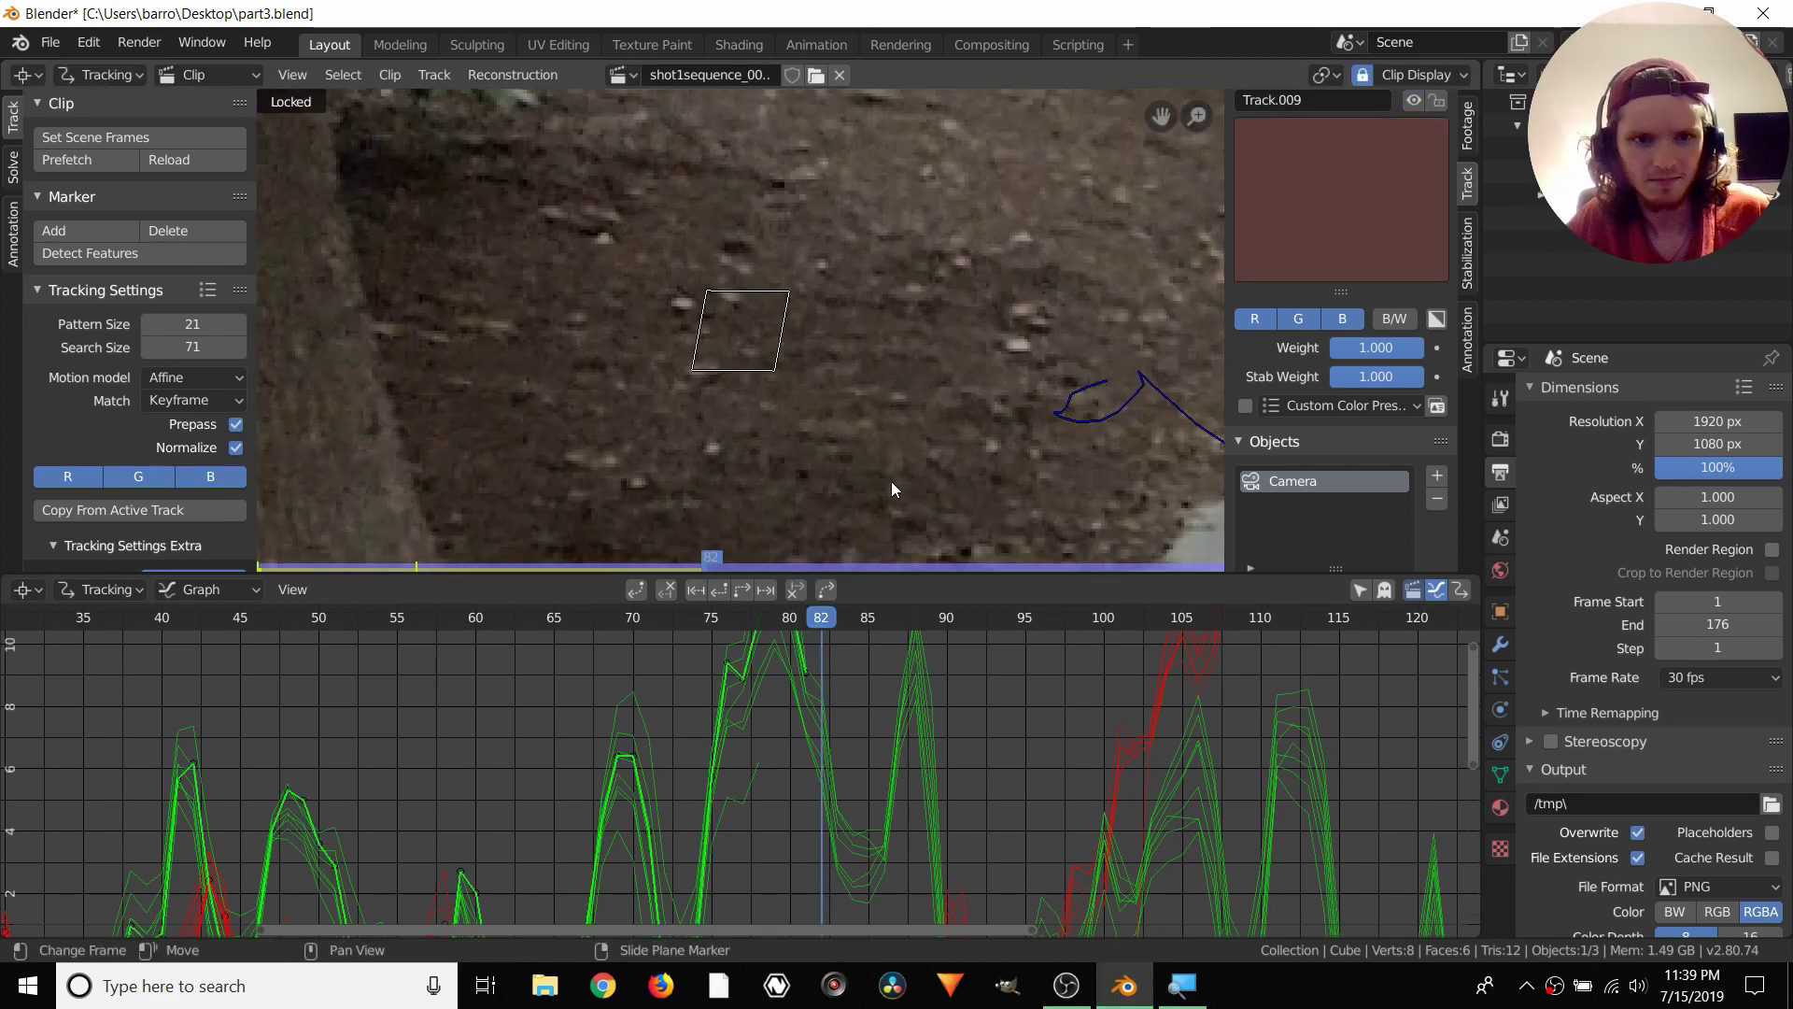
Compare frames 81 and 82, enlarge the mulch marker's search area slightly at frame 81, and continue tracking it forward
{"action": "key", "text": "Left"}
{"action": "key", "text": "Left"}
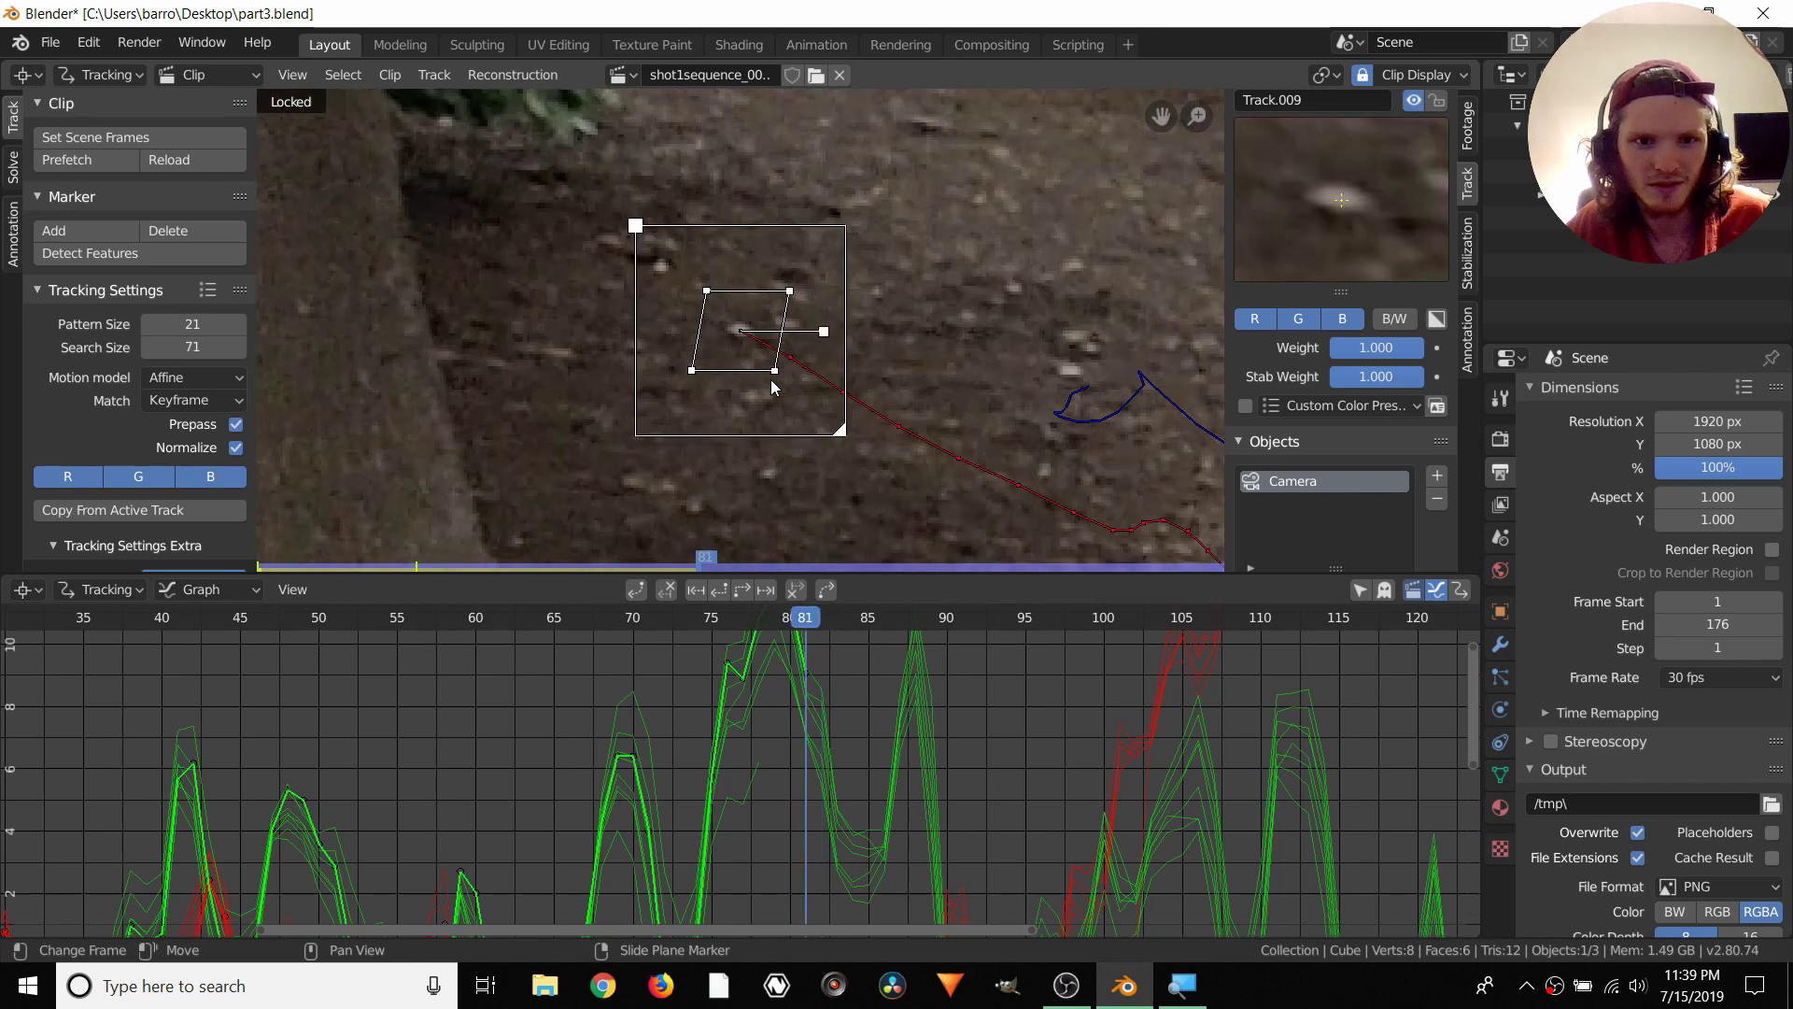
{"action": "key", "text": "Right"}
{"action": "key", "text": "Left"}
{"action": "key", "text": "Right"}
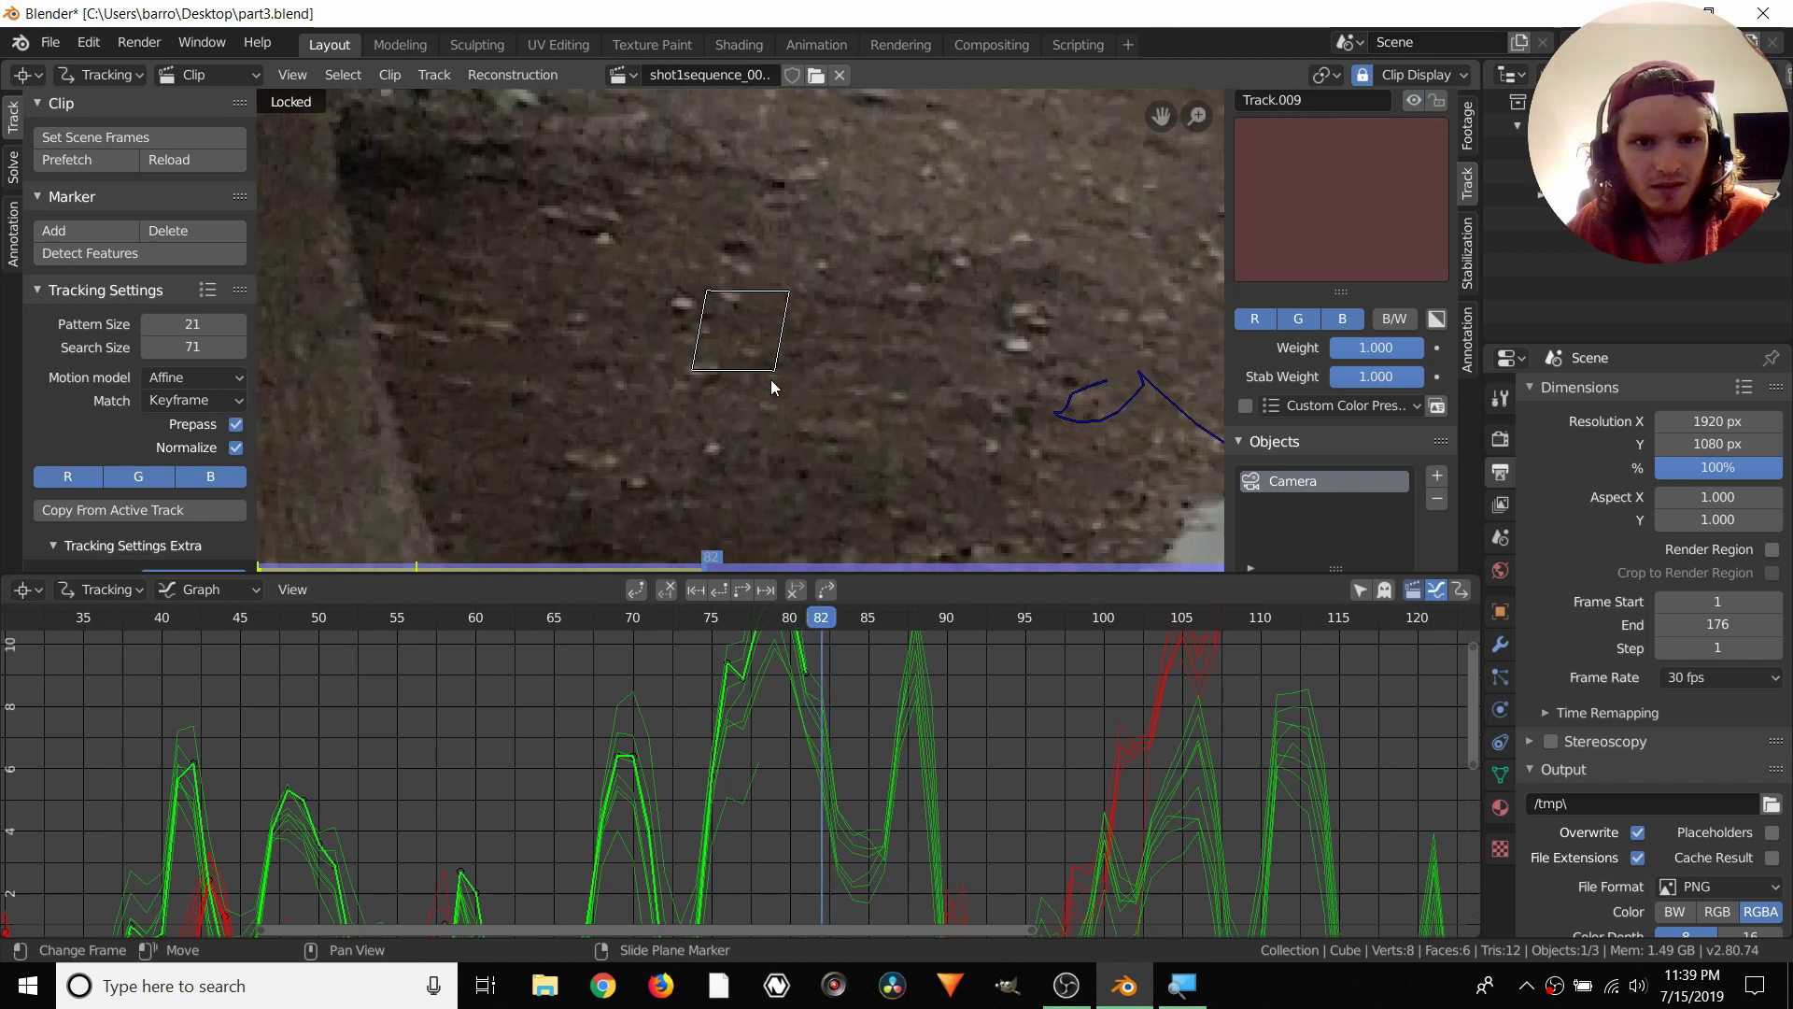
{"action": "key", "text": "Left"}
{"action": "scroll", "coordinate": [725, 374], "scroll_direction": "up", "scroll_amount": 2}
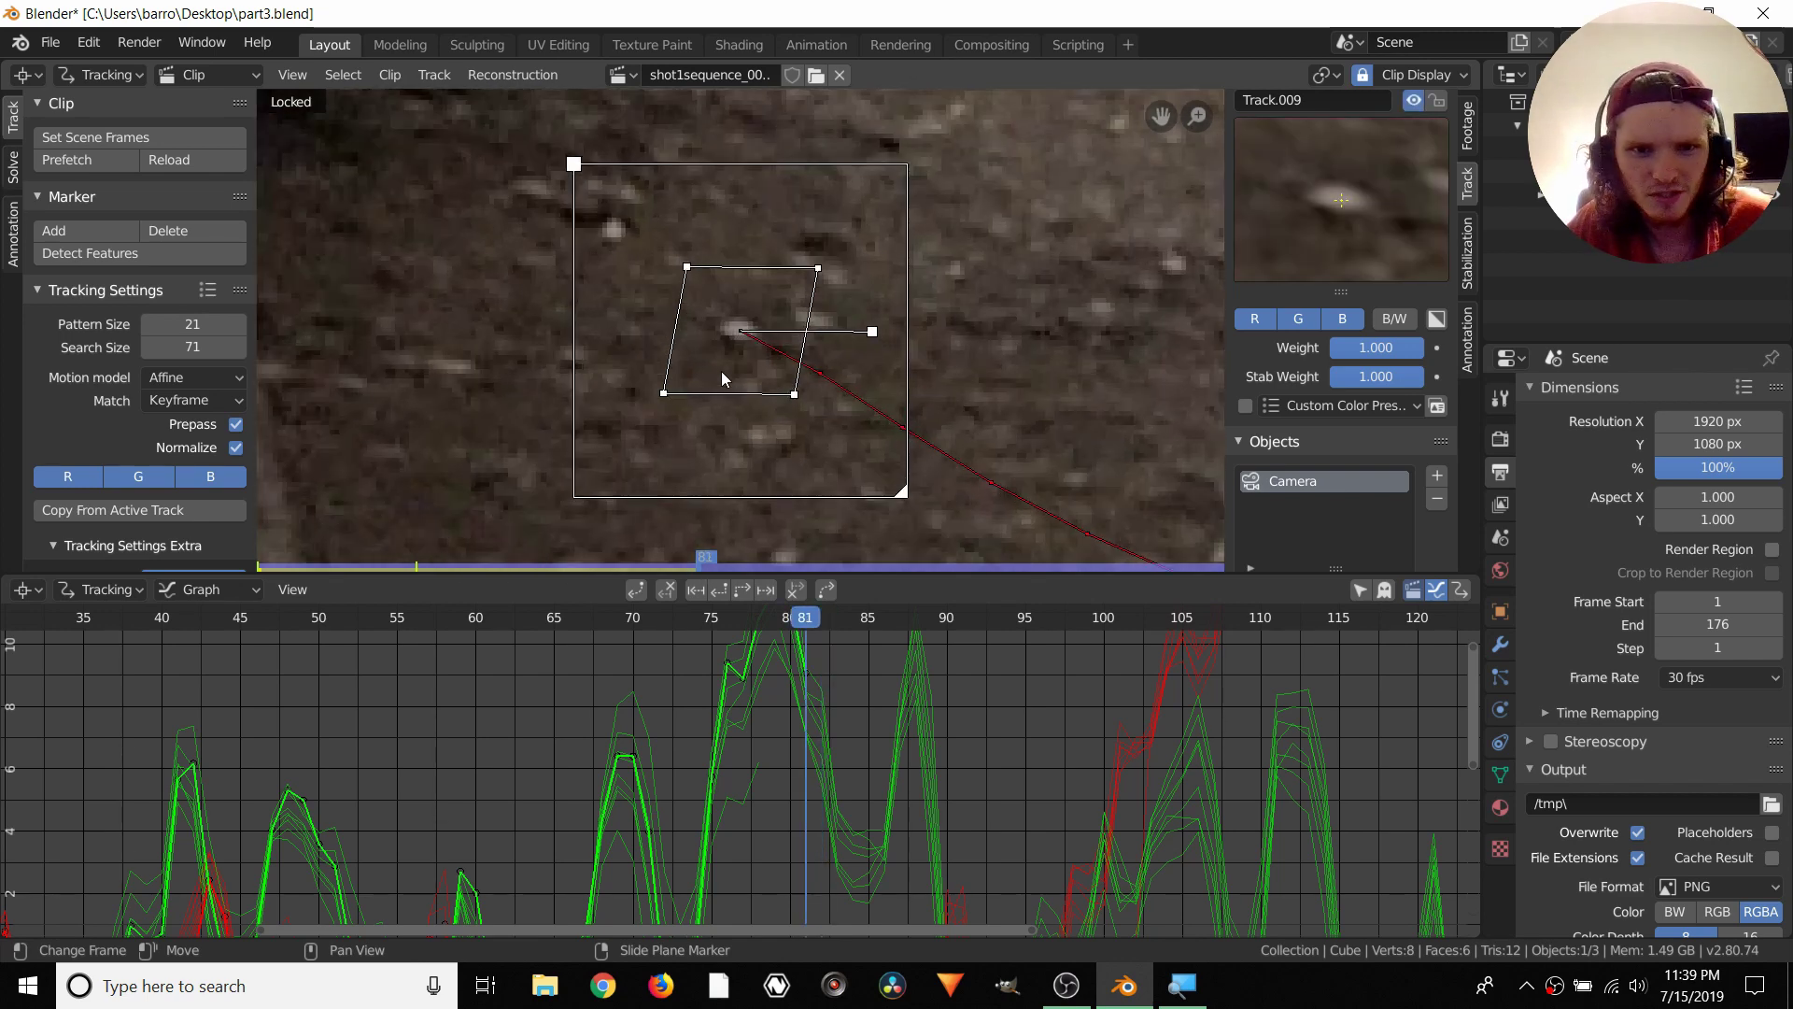
{"action": "left_click_drag", "start_coordinate": [902, 491], "coordinate": [931, 521]}
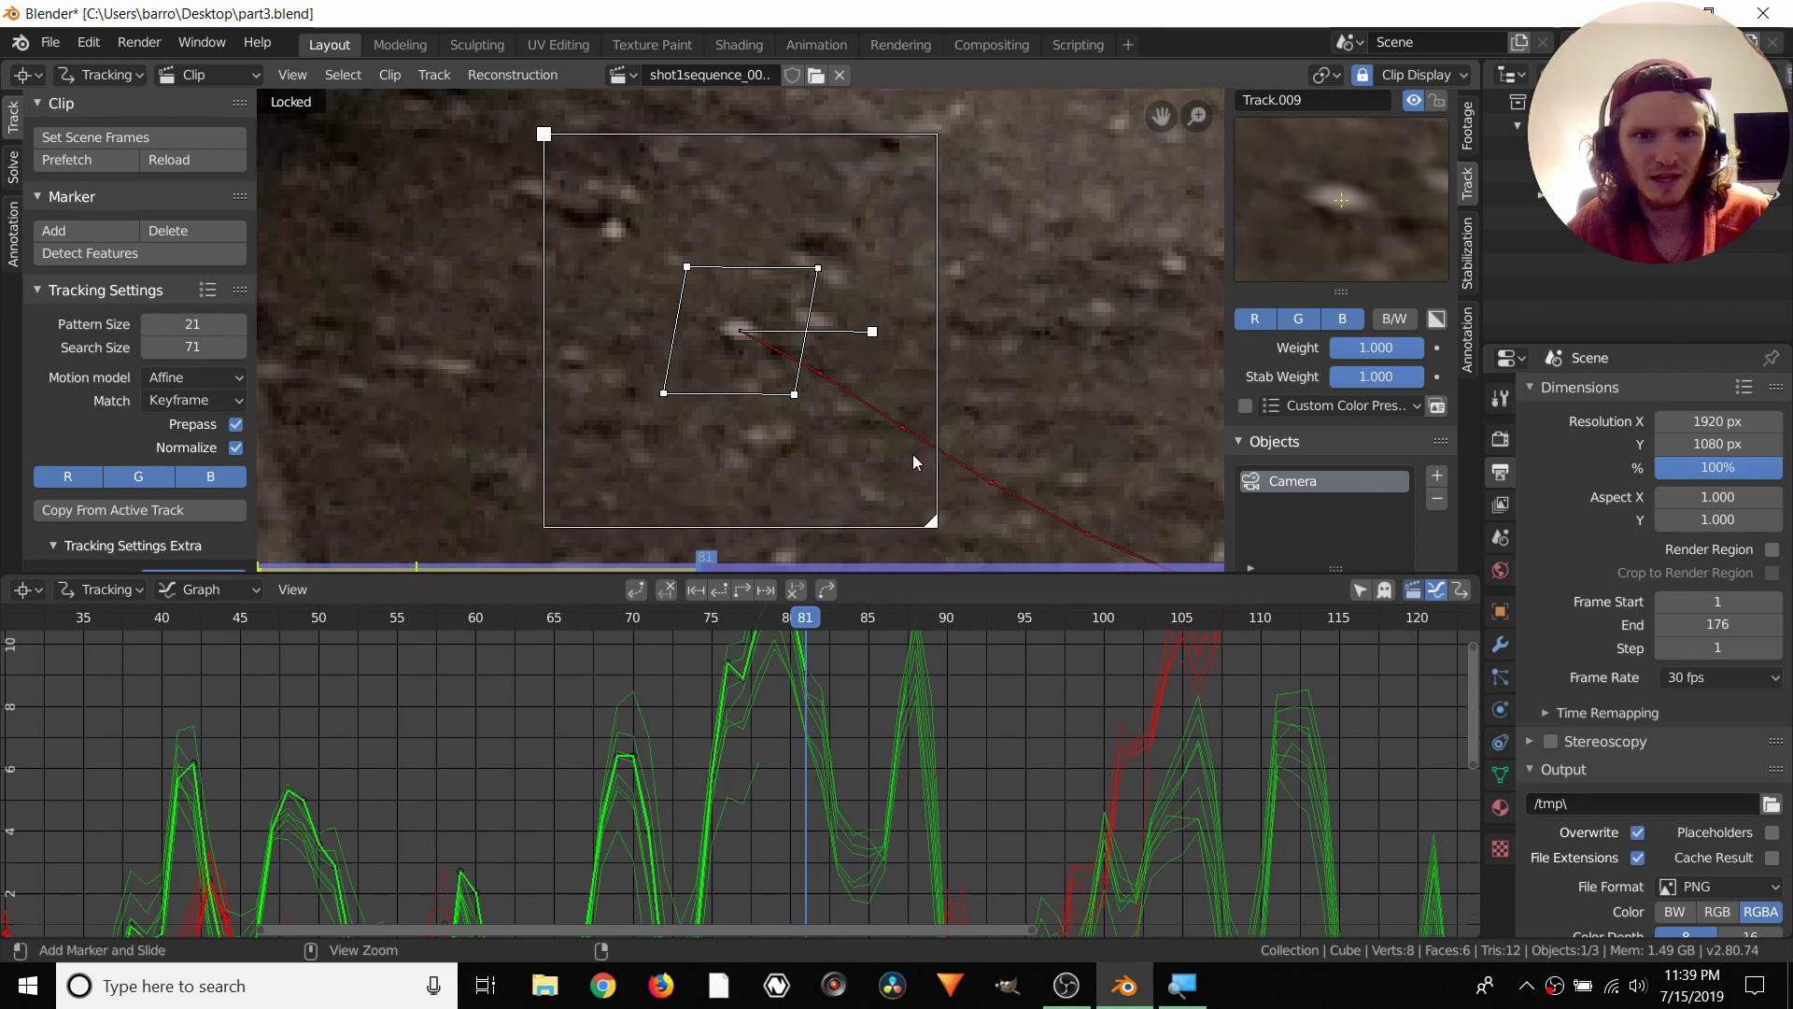
{"action": "key", "text": "Left"}
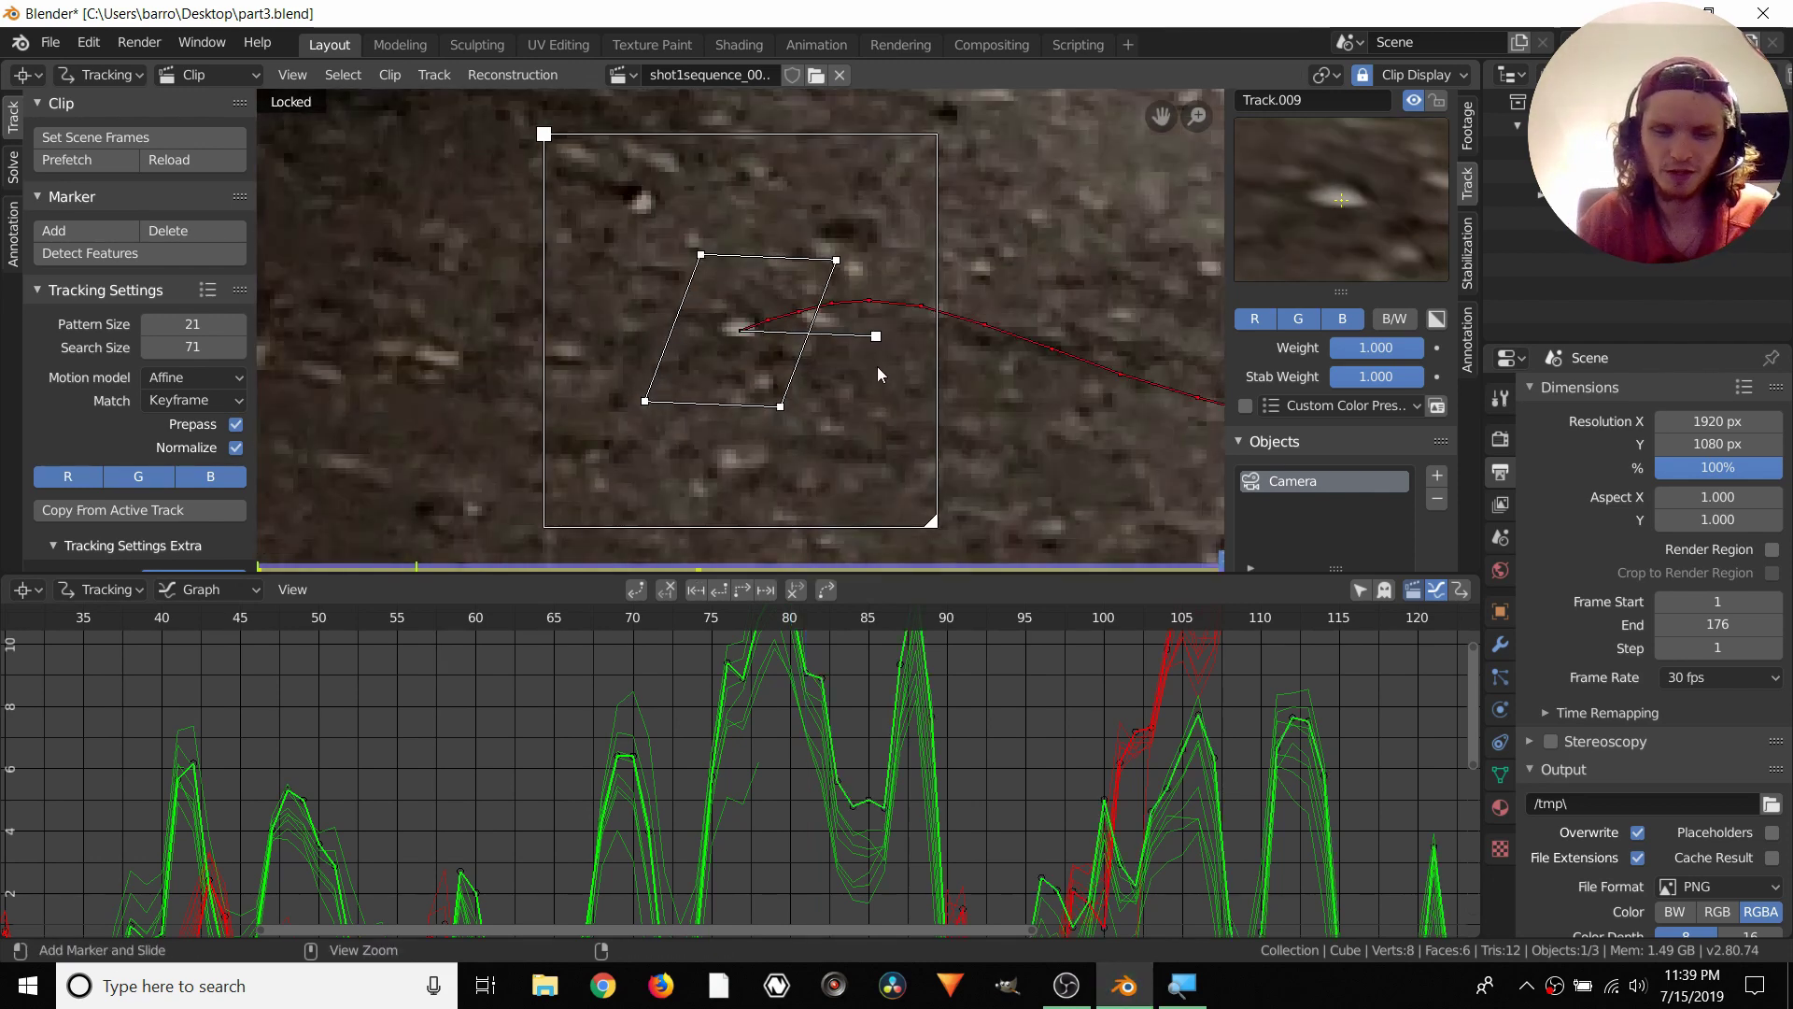
Lock the finished mulch track and return to the first frame with the other tracks in view
{"action": "key", "text": "ctrl+l"}
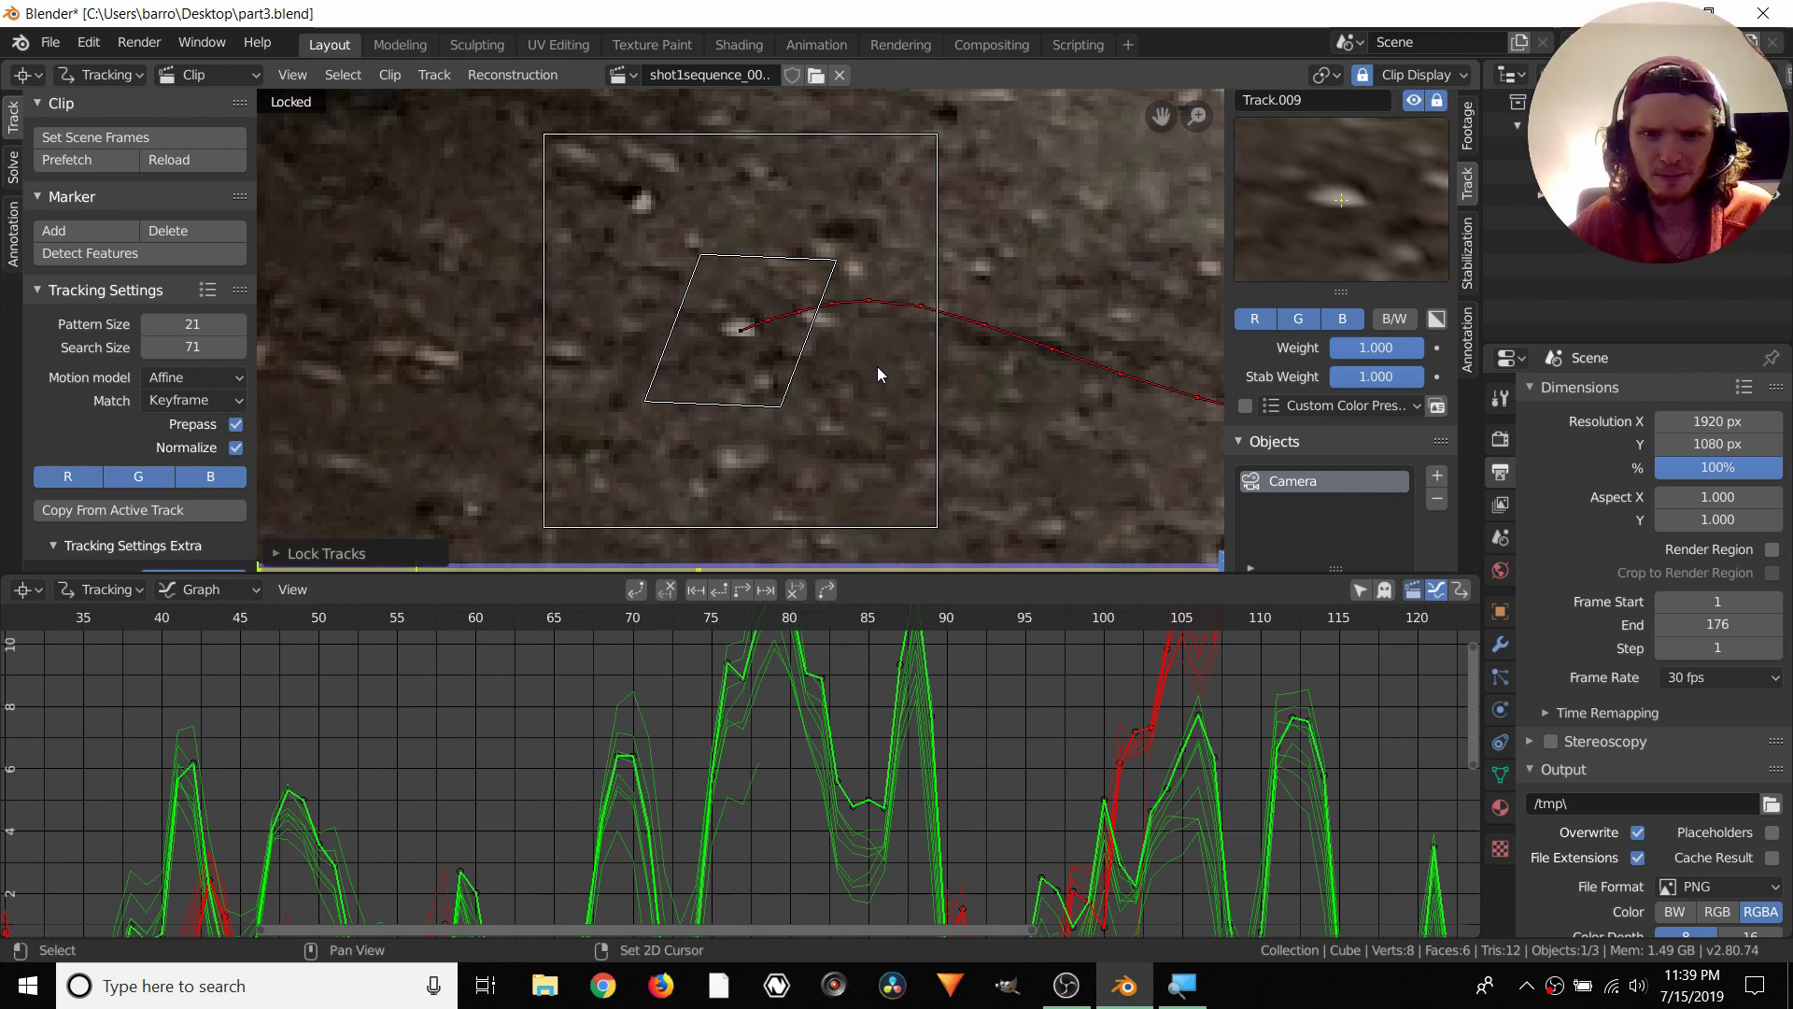
{"action": "scroll", "coordinate": [877, 366], "scroll_direction": "down", "scroll_amount": 3}
{"action": "scroll", "coordinate": [777, 316], "scroll_direction": "down", "scroll_amount": 3}
{"action": "middle_click_drag", "start_coordinate": [777, 316], "coordinate": [629, 300]}
{"action": "scroll", "coordinate": [705, 324], "scroll_direction": "up", "scroll_amount": 4}
{"action": "scroll", "coordinate": [694, 346], "scroll_direction": "down", "scroll_amount": 3}
{"action": "middle_click_drag", "start_coordinate": [694, 376], "coordinate": [637, 327]}
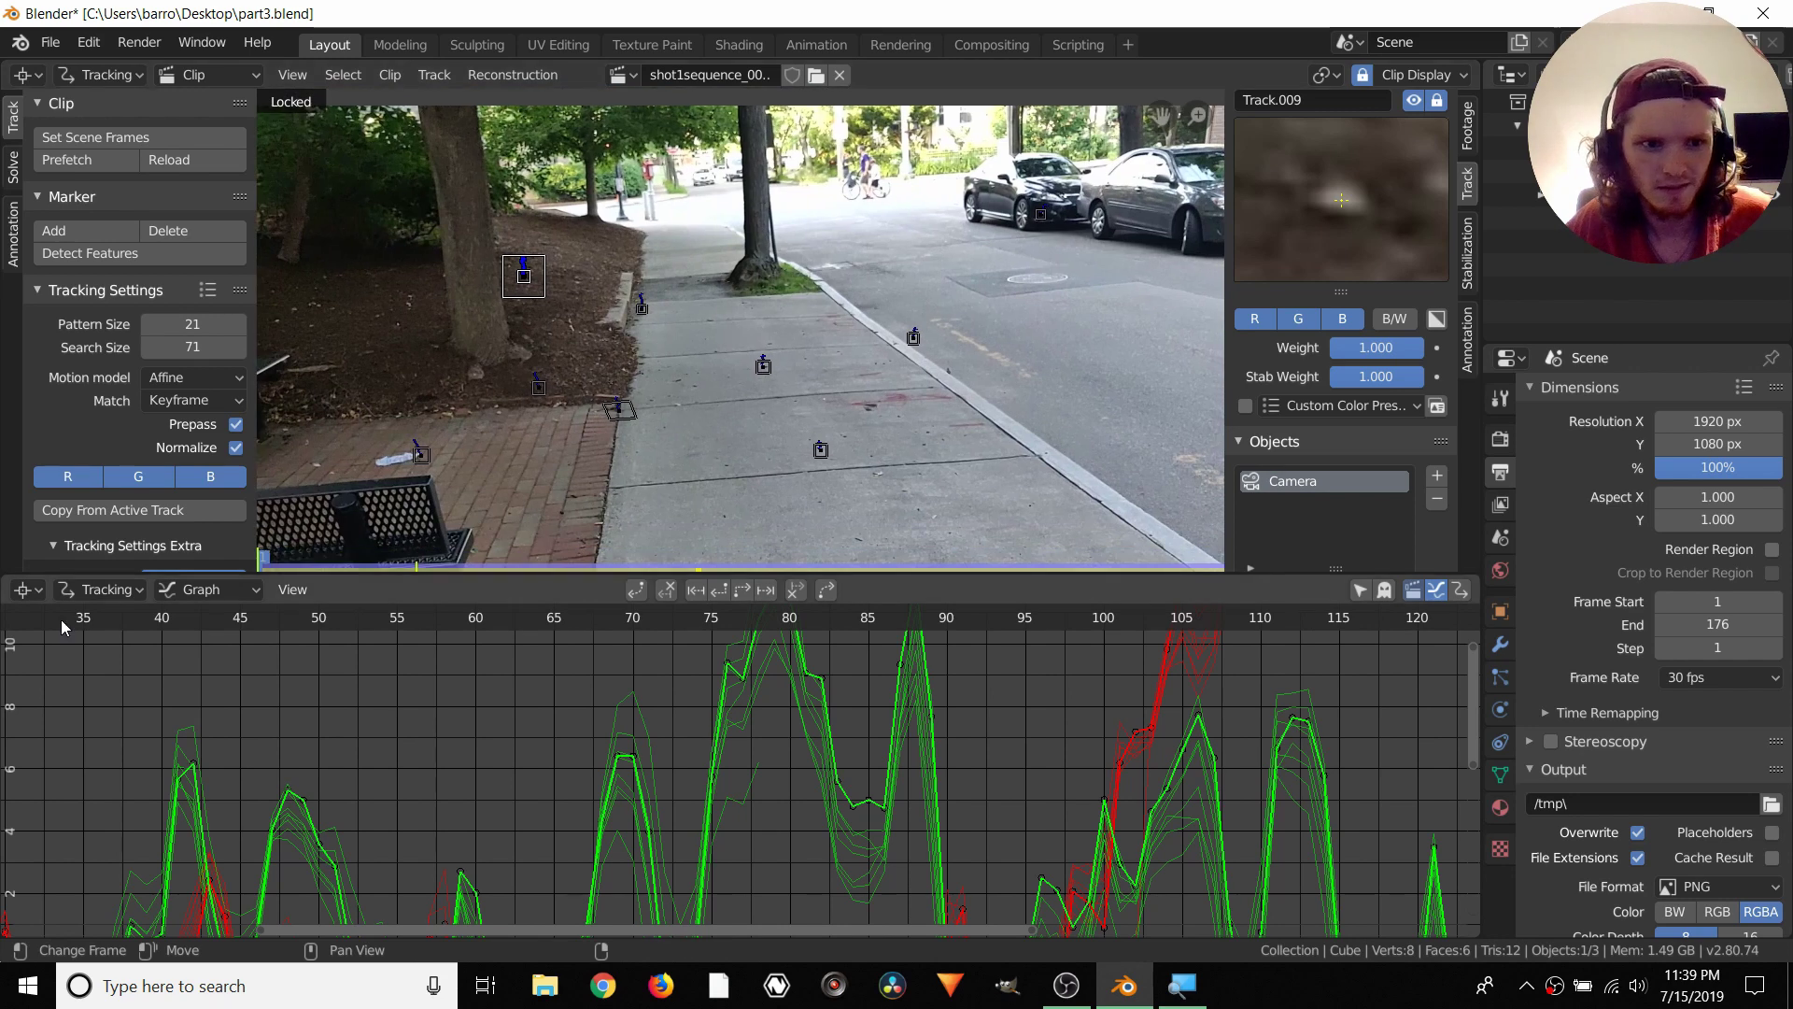
Enlarge the footage area by shrinking the graph area below it
{"action": "left_click_drag", "start_coordinate": [776, 574], "coordinate": [776, 719]}
{"action": "key", "text": "space"}
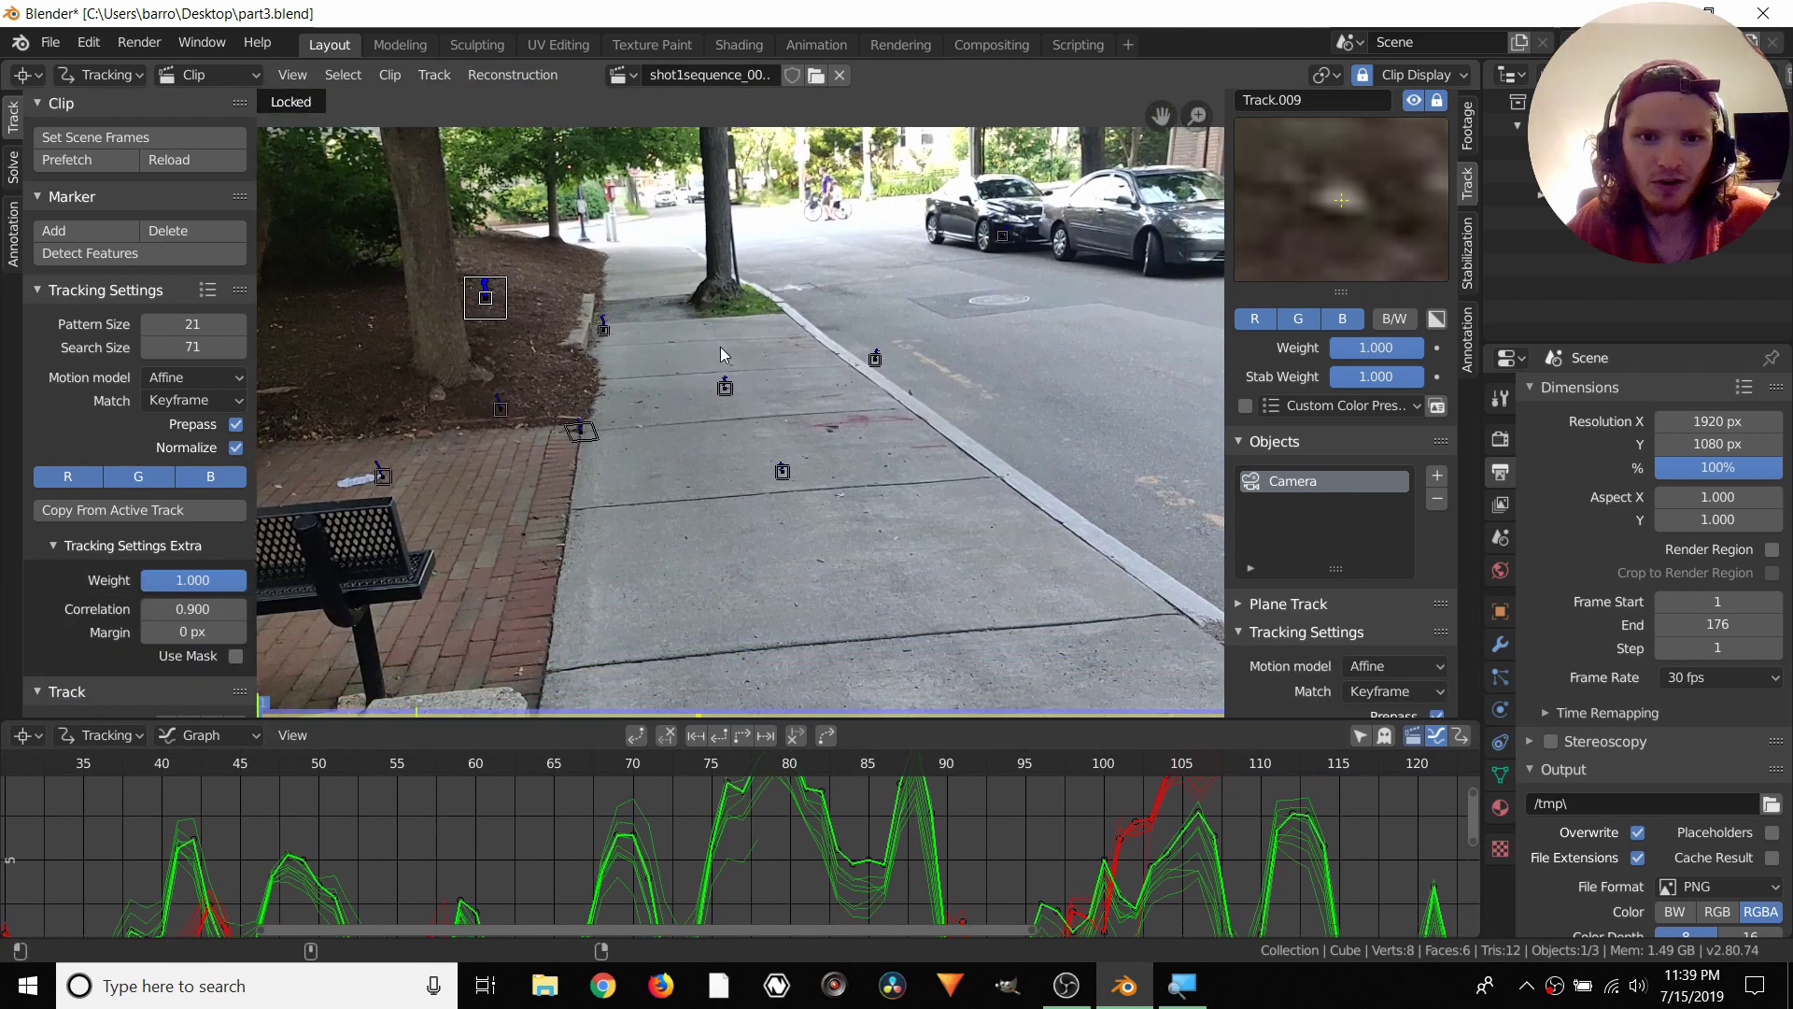
{"action": "key", "text": "Escape"}
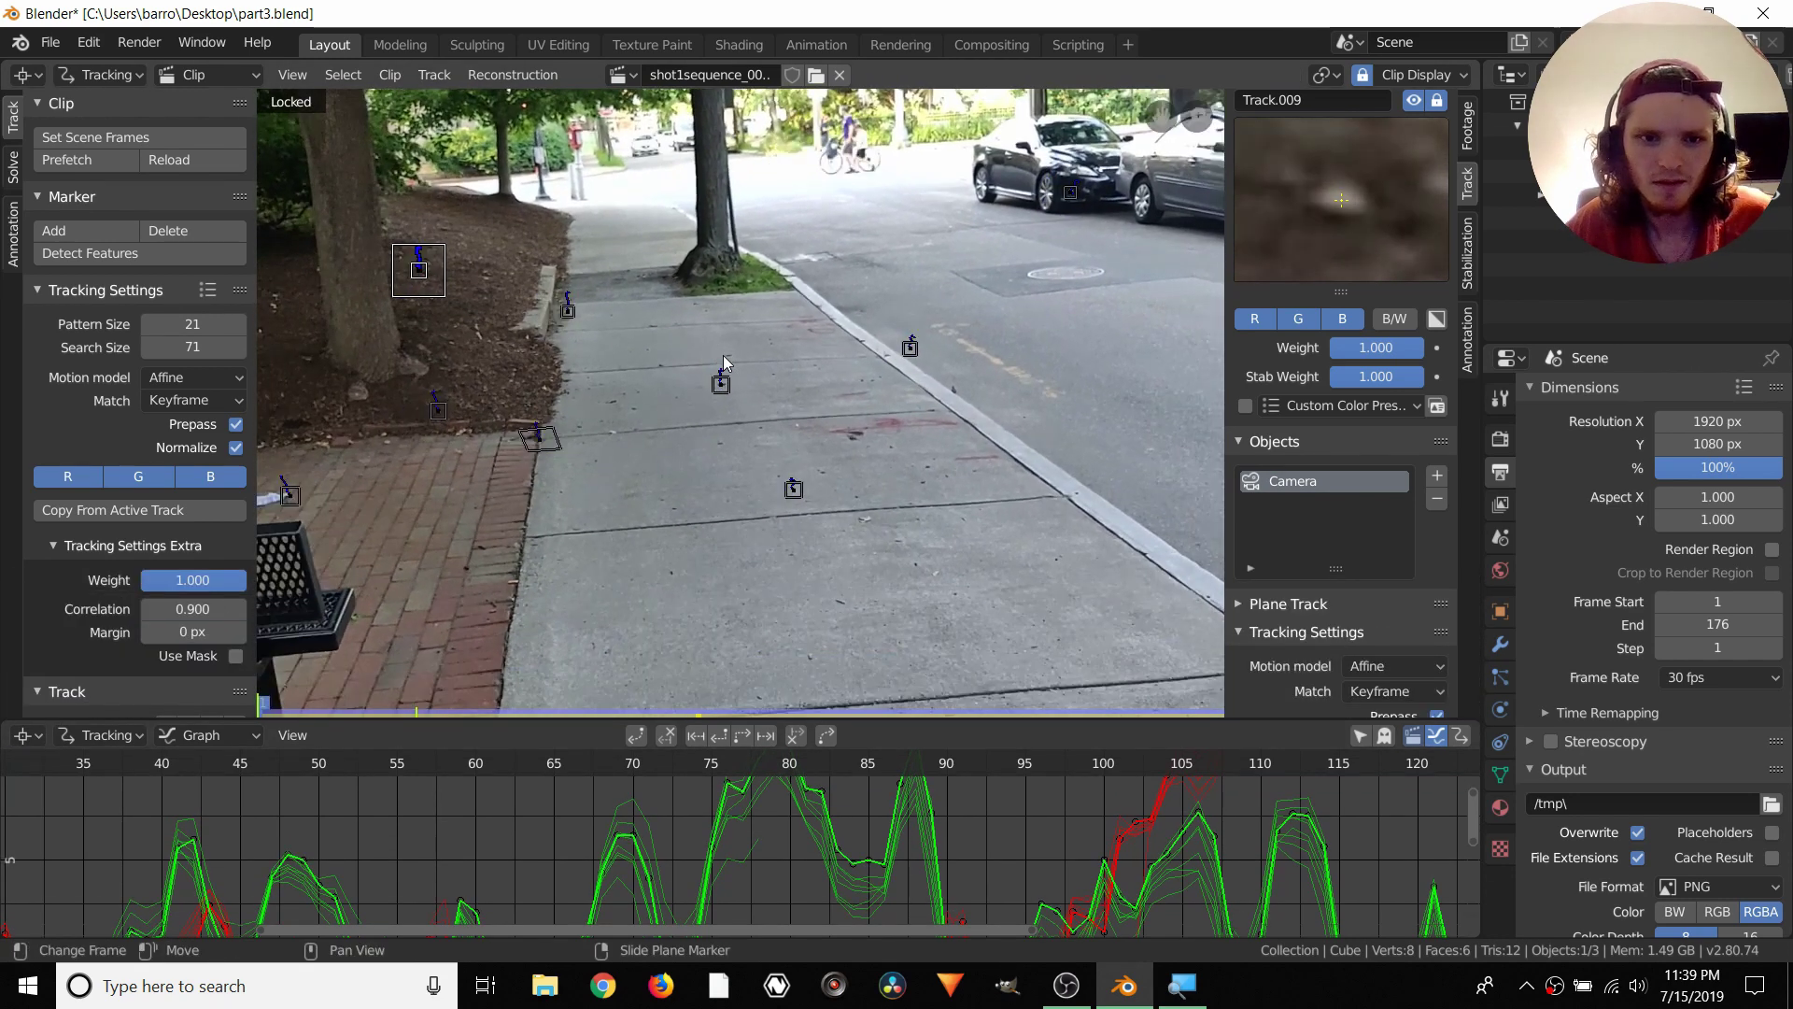
Add a marker on the orange cigarette butt at the edge between bricks and sidewalk, and scale it up about 1.27 times
{"action": "middle_click_drag", "start_coordinate": [509, 627], "coordinate": [771, 502]}
{"action": "scroll", "coordinate": [772, 503], "scroll_direction": "up", "scroll_amount": 4}
{"action": "scroll", "coordinate": [772, 503], "scroll_direction": "up", "scroll_amount": 3}
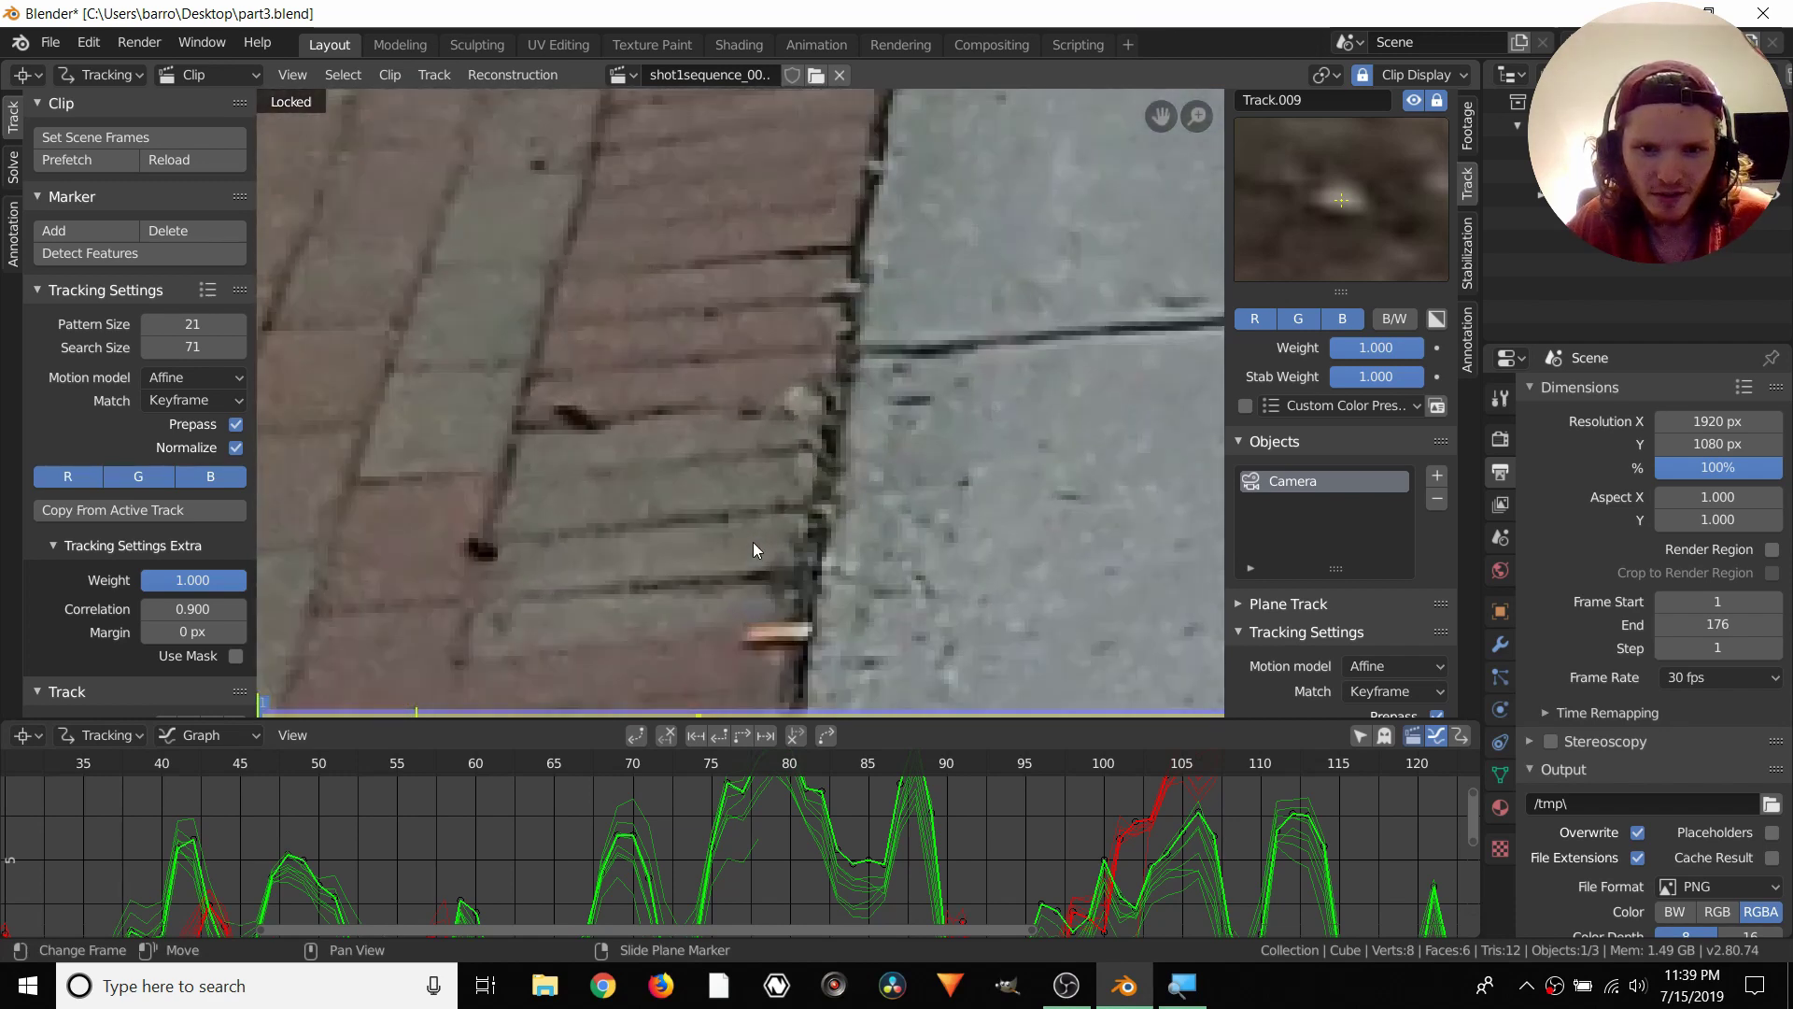
{"action": "middle_click_drag", "start_coordinate": [818, 665], "coordinate": [778, 502]}
{"action": "scroll", "coordinate": [852, 575], "scroll_direction": "up", "scroll_amount": 1}
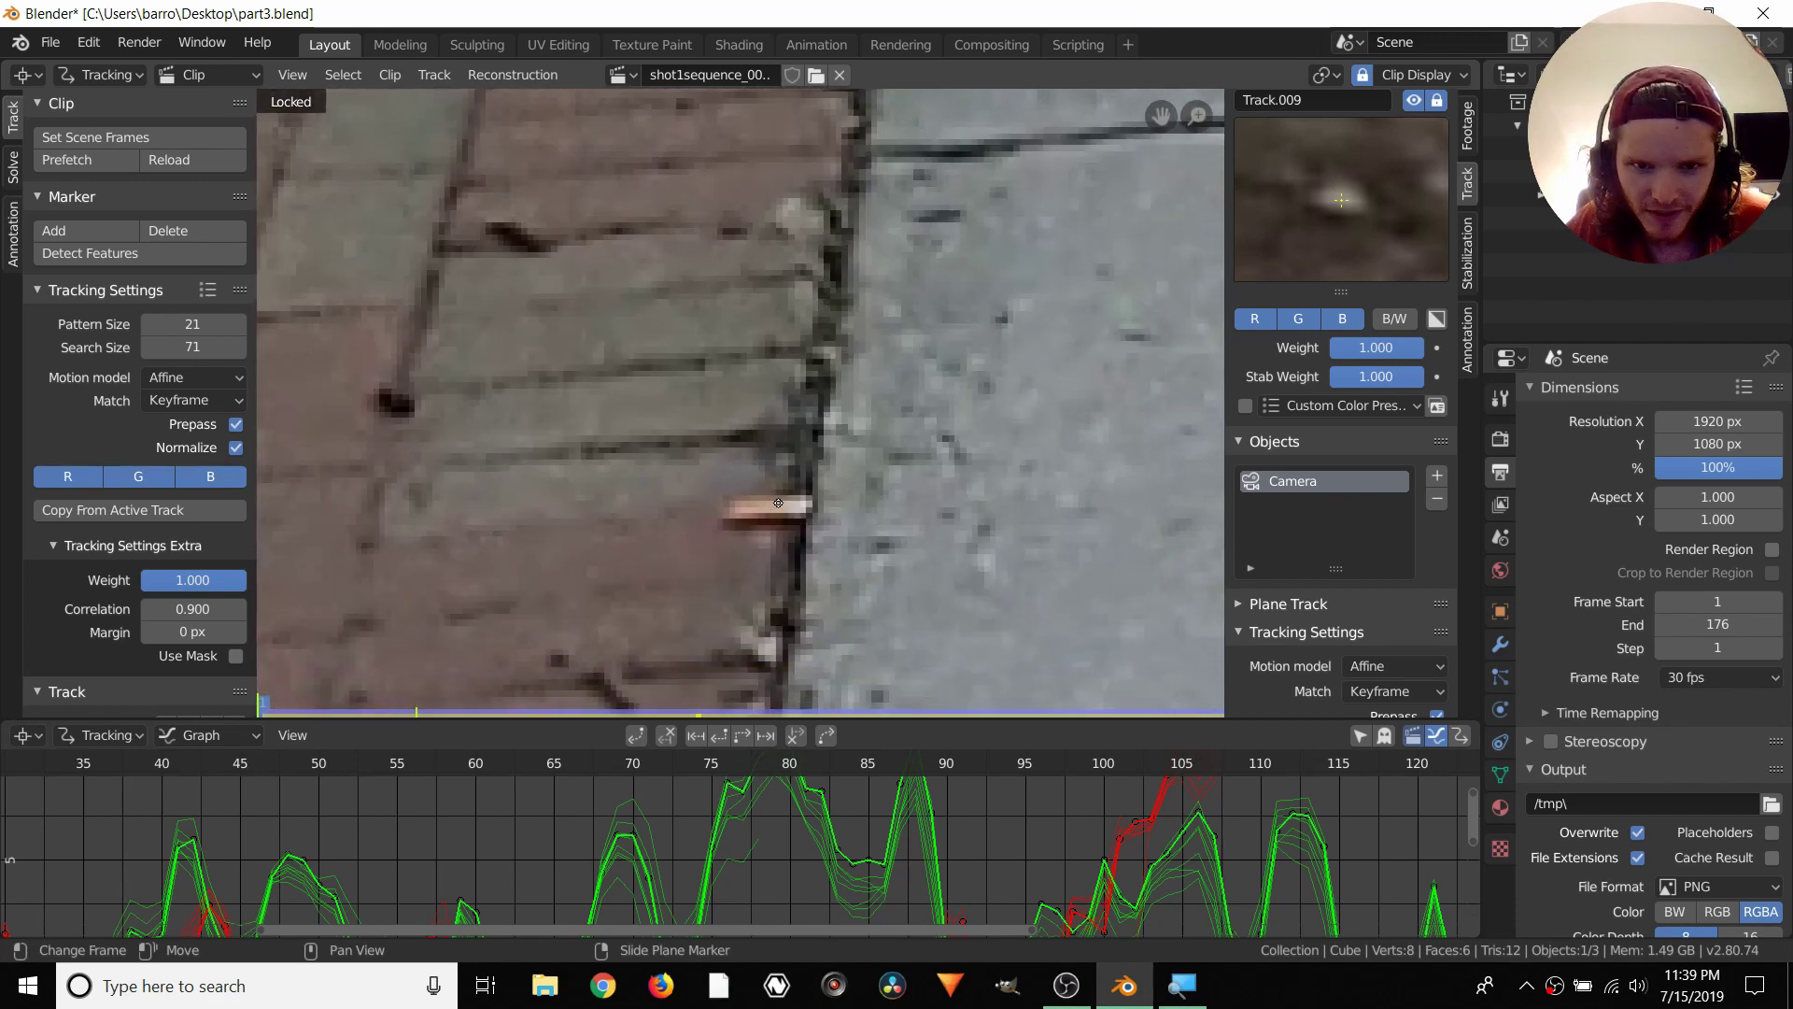
{"action": "left_click", "coordinate": [779, 507], "text": "ctrl"}
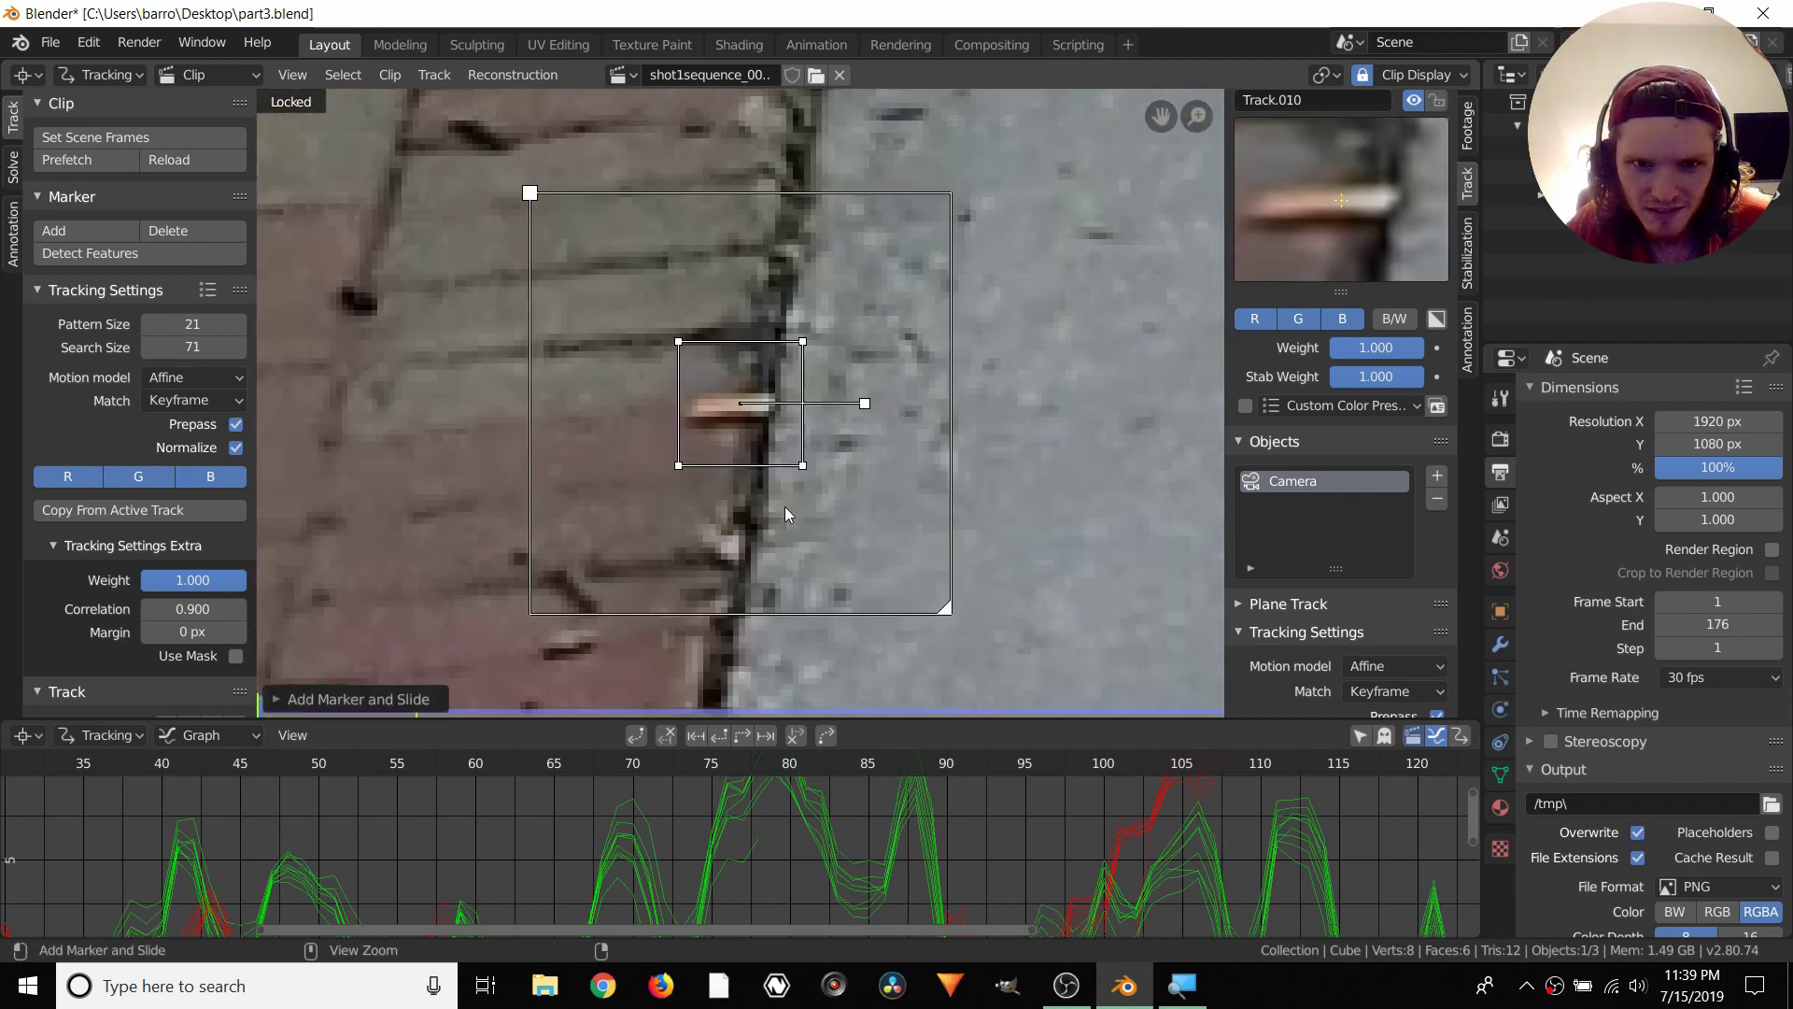
{"action": "key", "text": "s"}
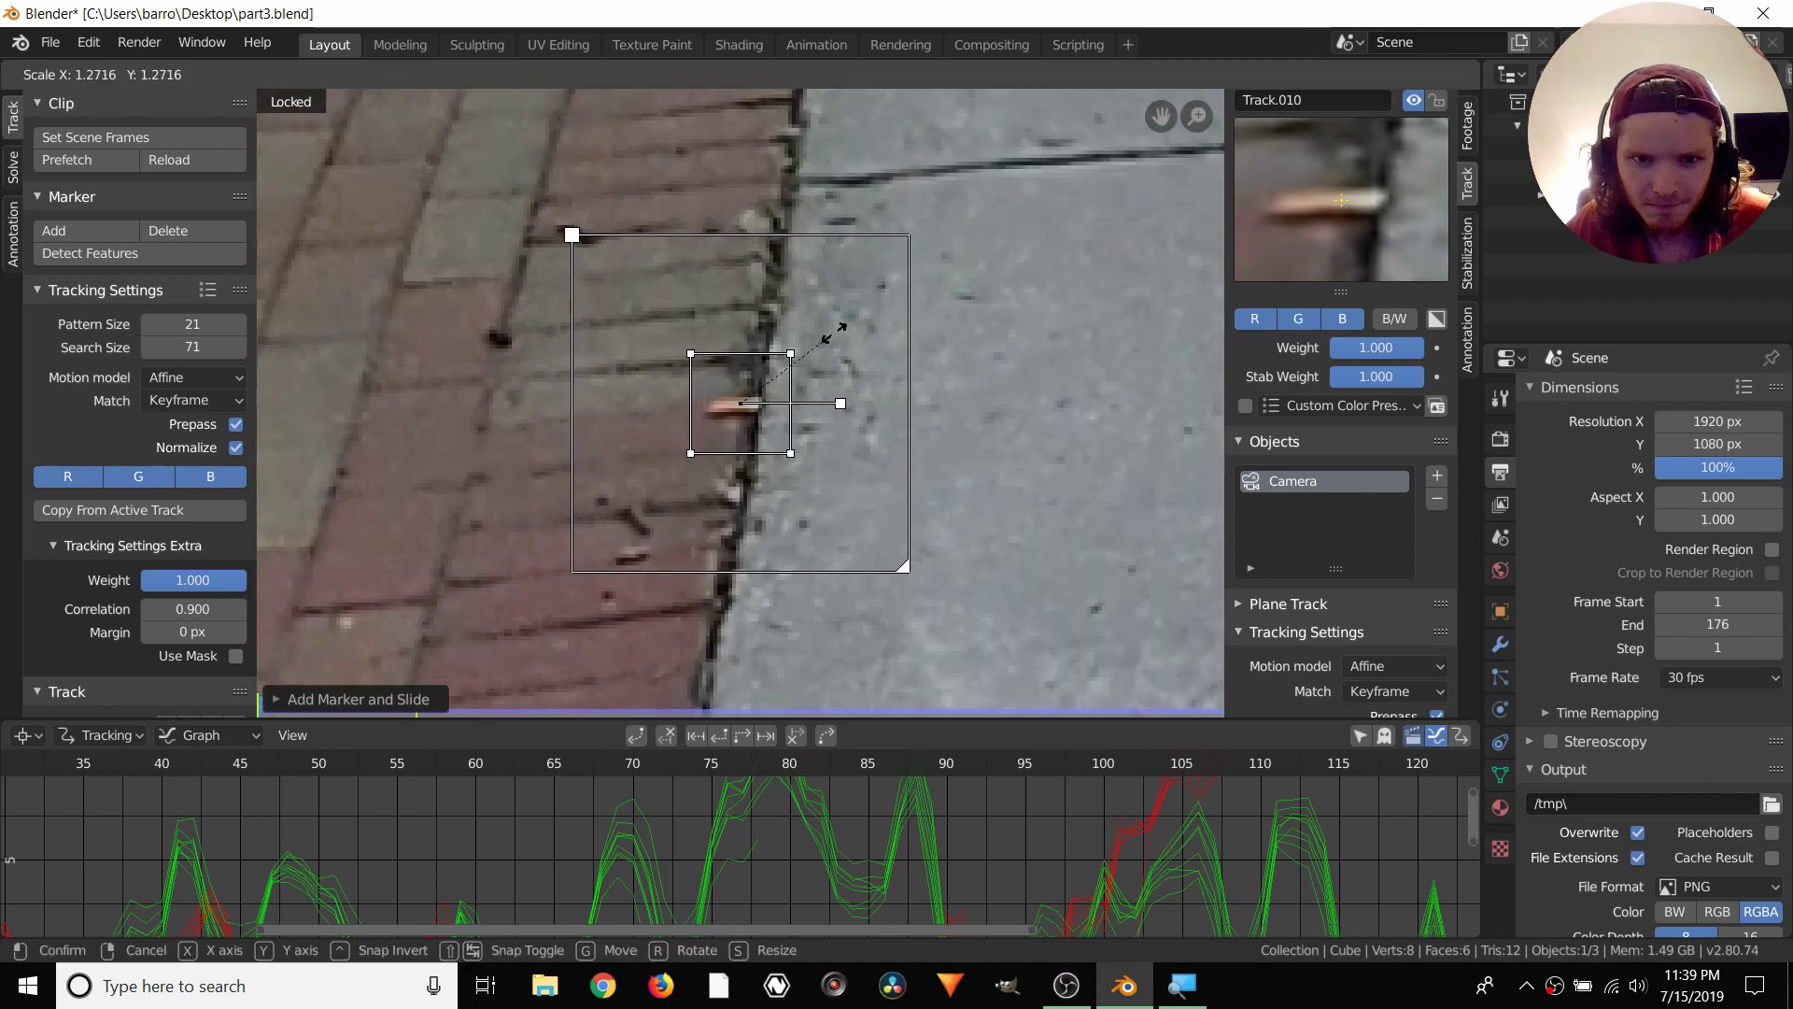
{"action": "left_click", "coordinate": [663, 334]}
{"action": "middle_click_drag", "start_coordinate": [678, 367], "coordinate": [694, 368]}
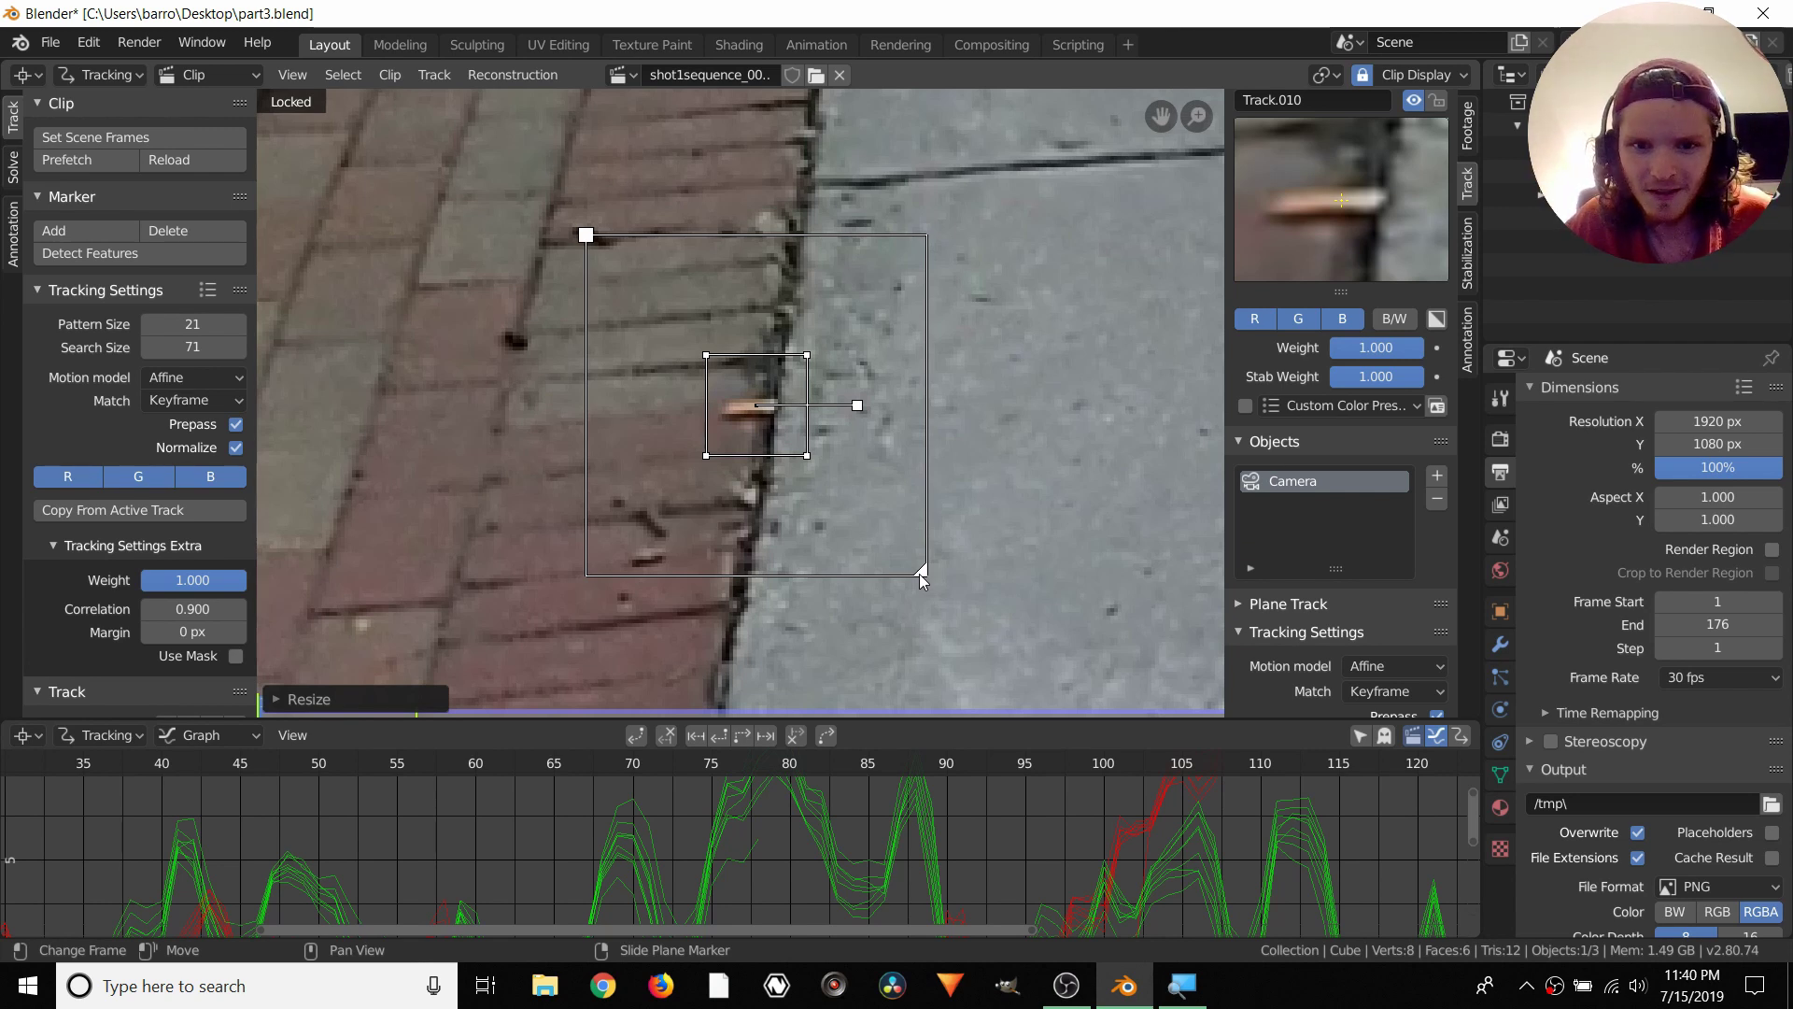
Enlarge the cigarette butt marker's search area slightly and track it forward through the footage
{"action": "left_click_drag", "start_coordinate": [919, 574], "coordinate": [932, 577]}
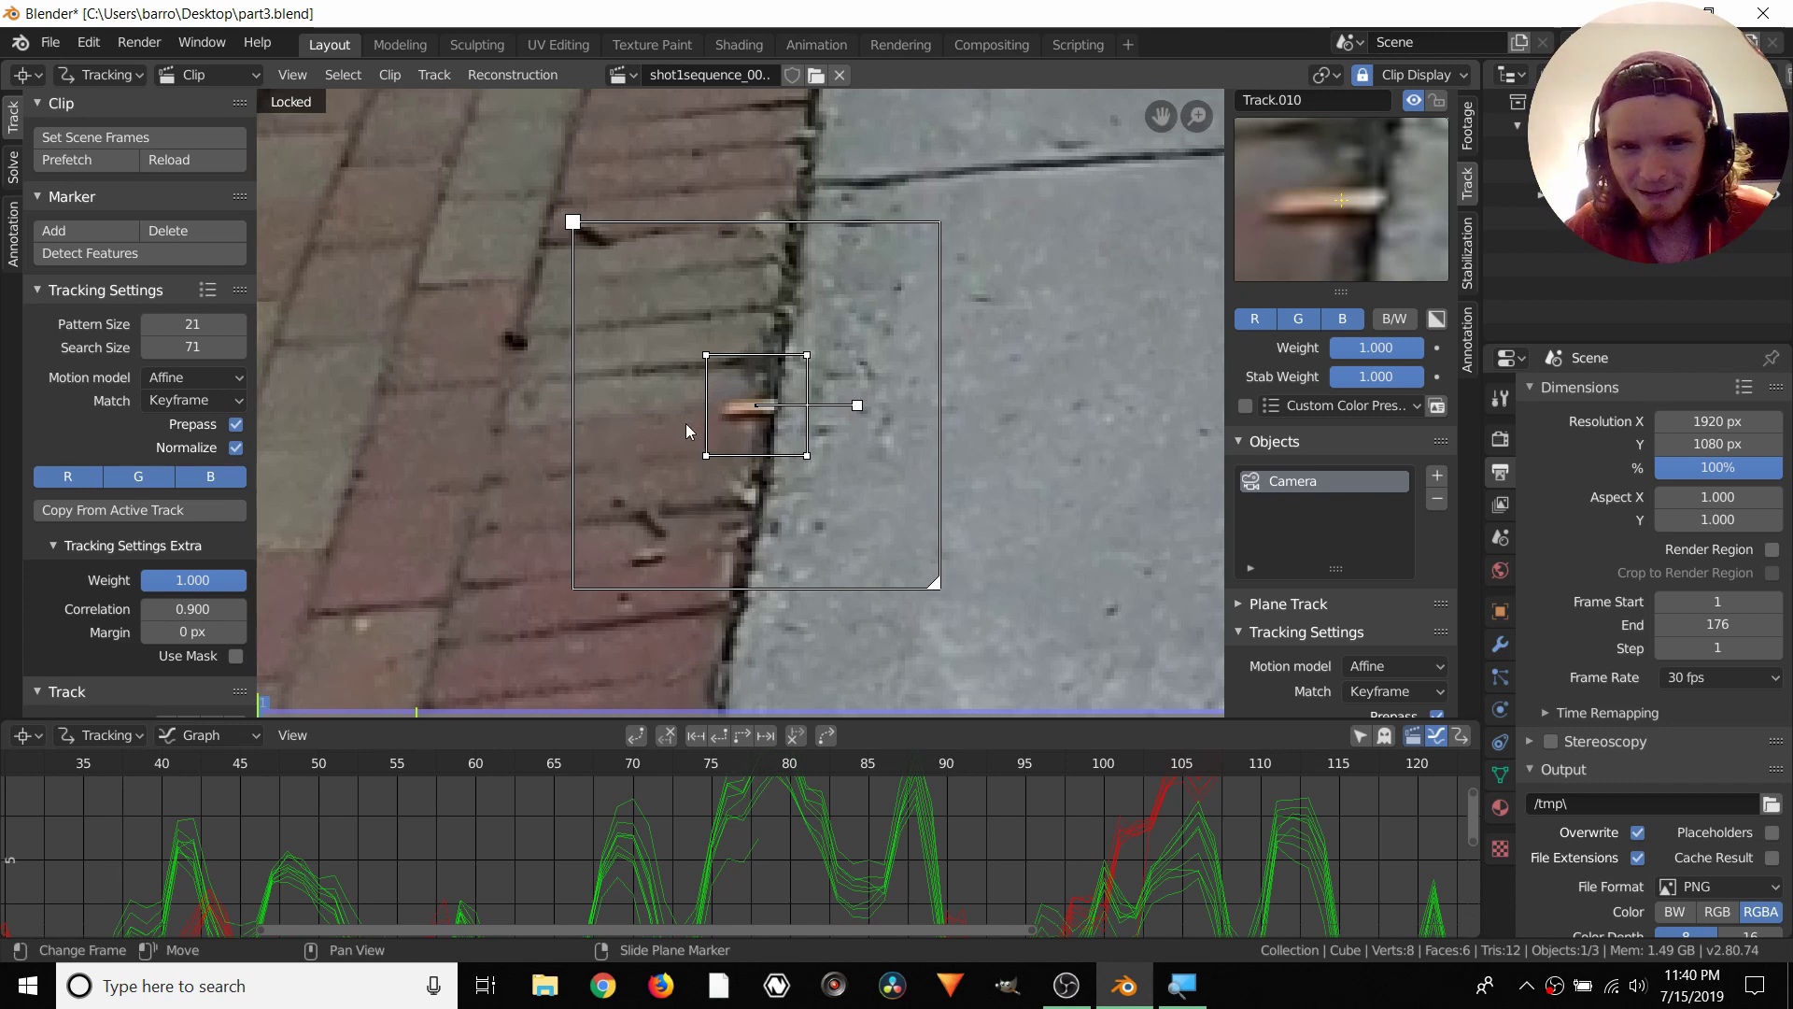
{"action": "middle_click_drag", "start_coordinate": [707, 425], "coordinate": [727, 426]}
{"action": "key", "text": "ctrl+t"}
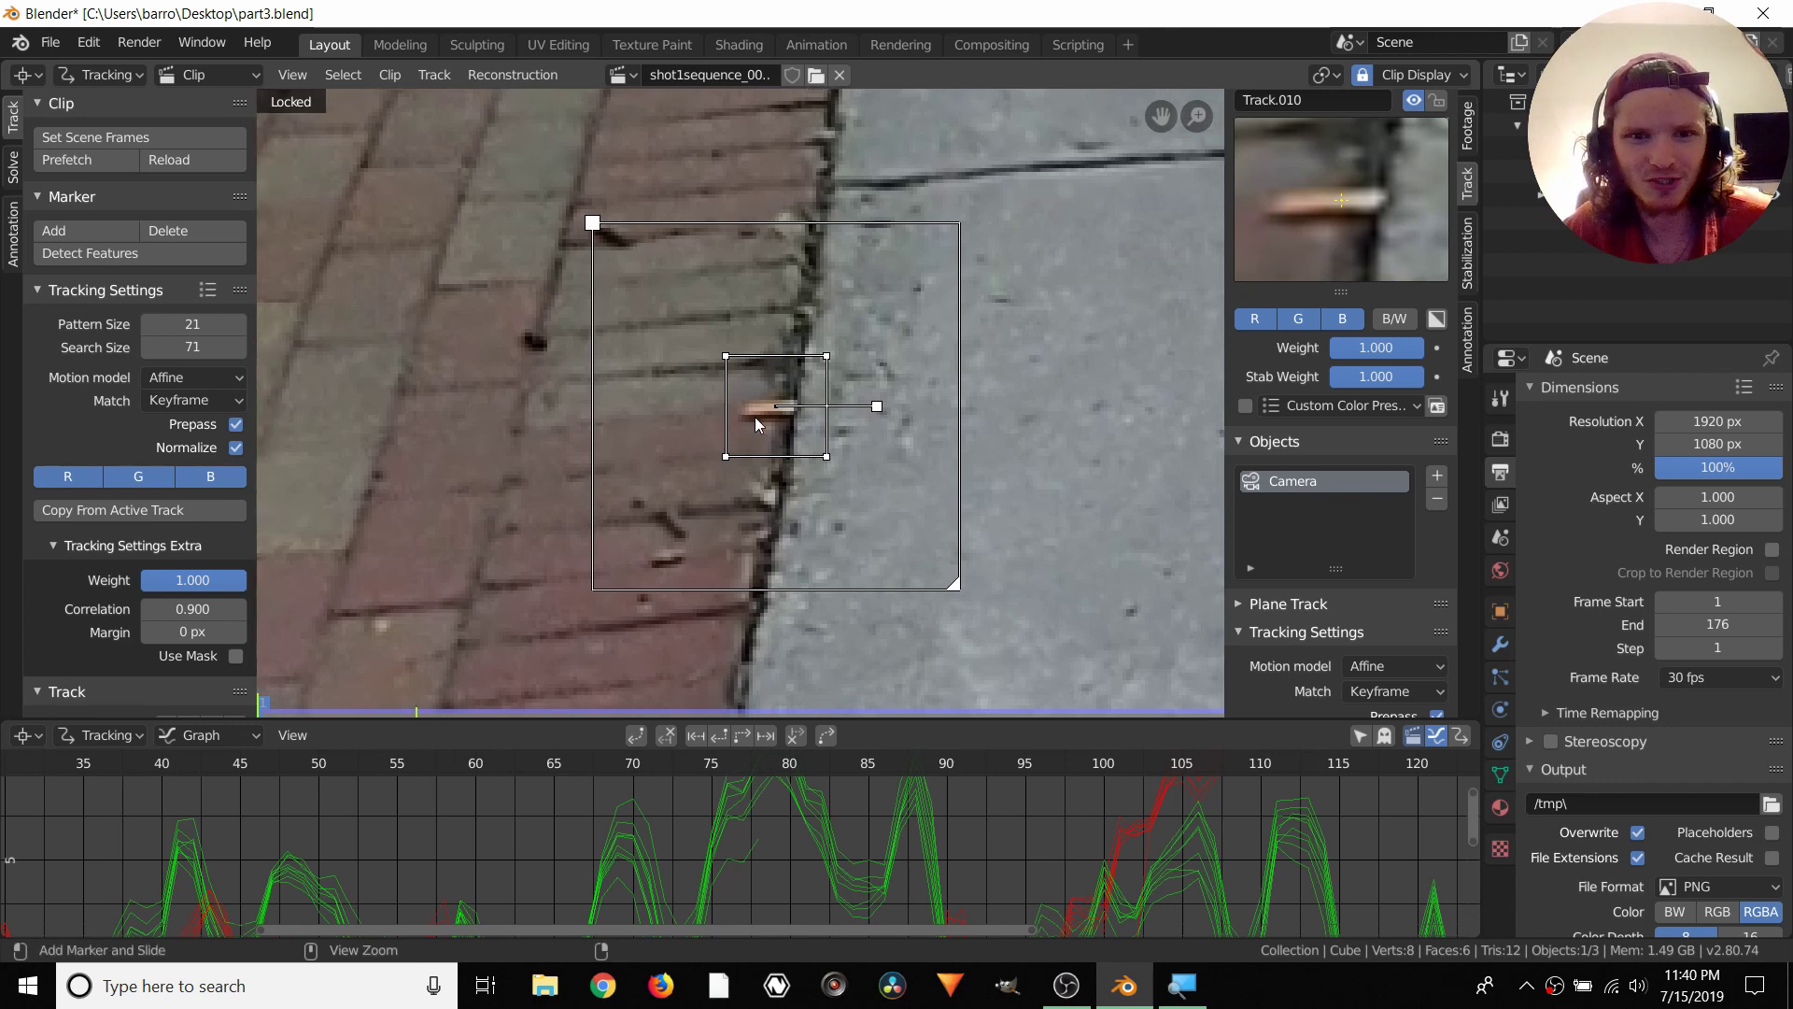
Enlarge the cigarette butt marker's search area further at frame 131 and continue tracking it forward
{"action": "key", "text": "Left"}
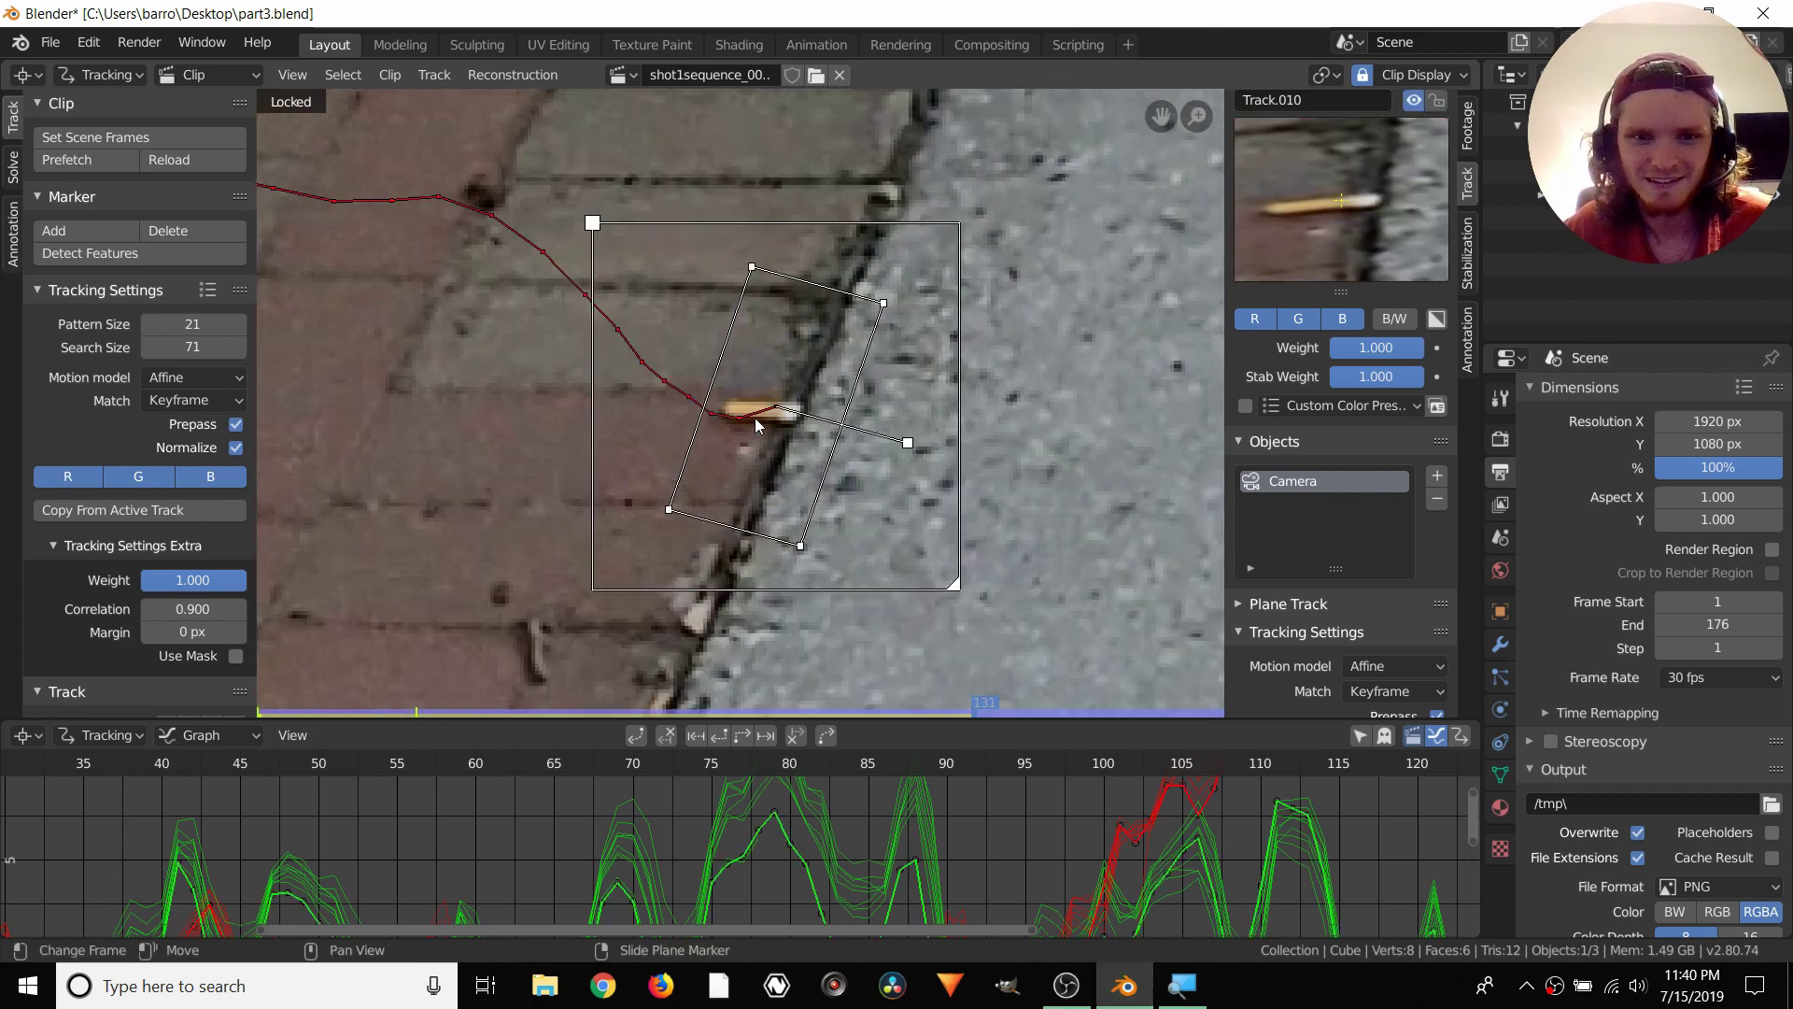
{"action": "left_click_drag", "start_coordinate": [946, 576], "coordinate": [1006, 635]}
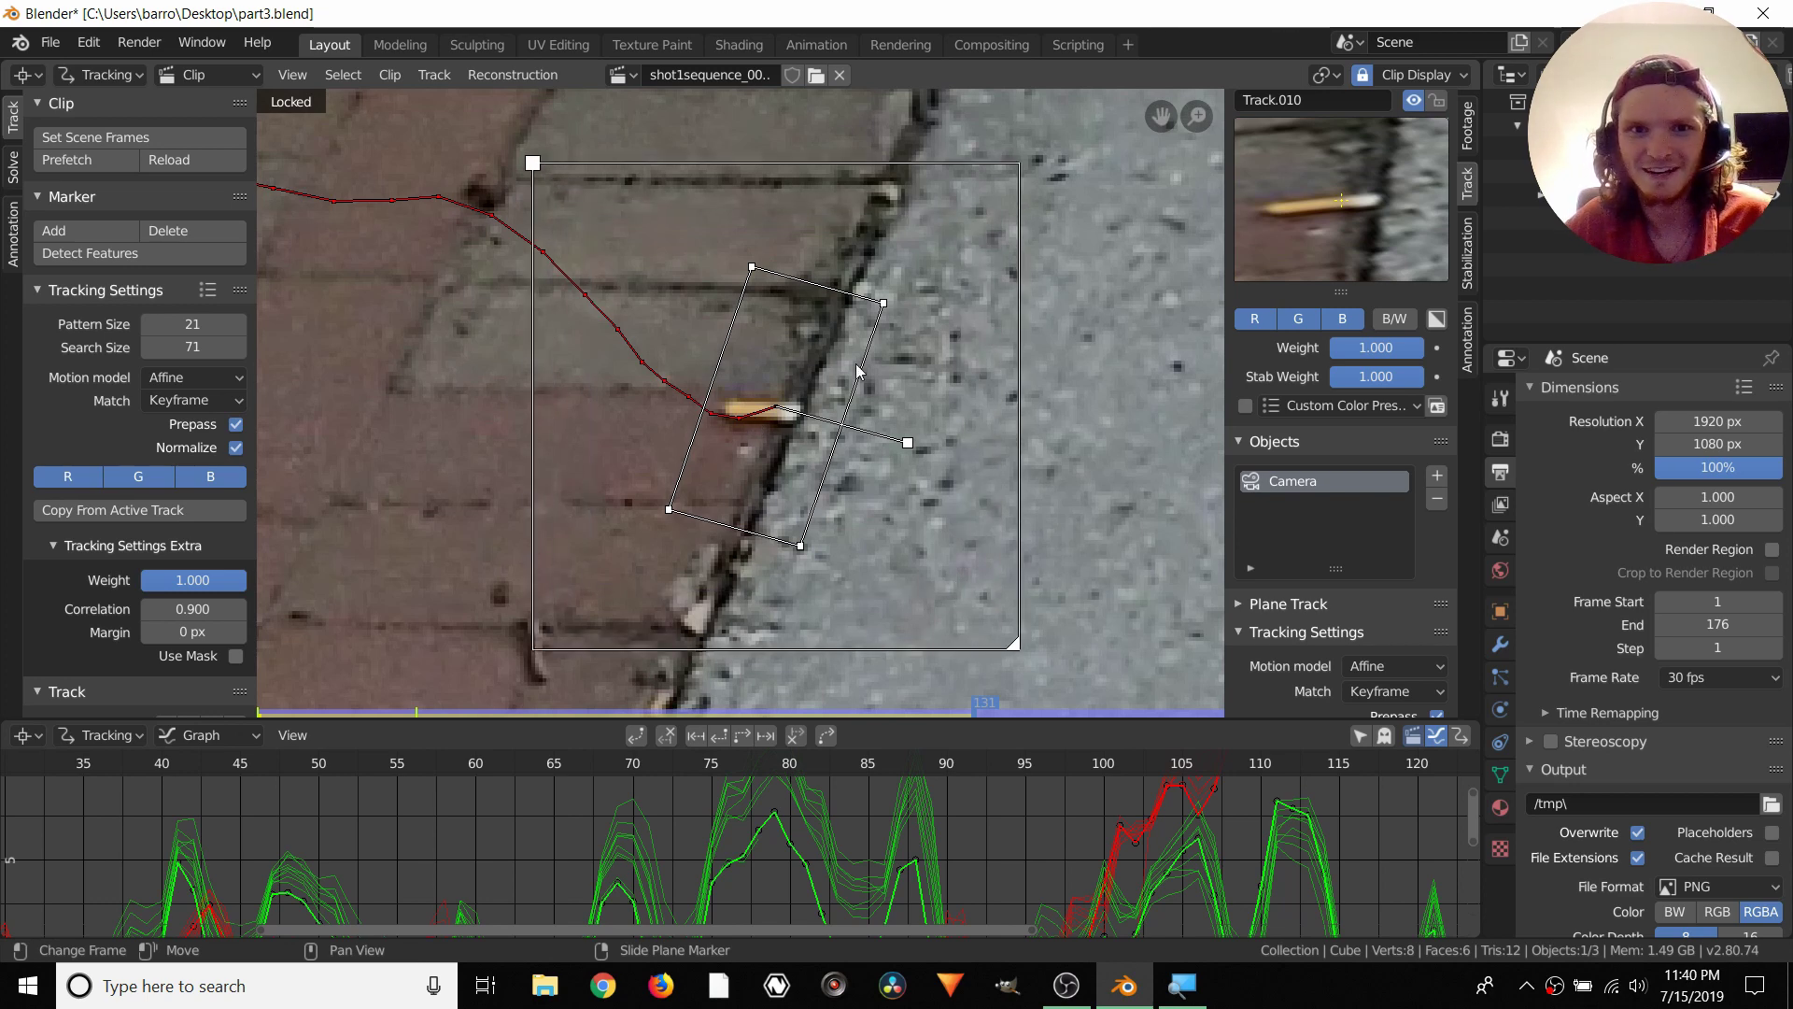
{"action": "key", "text": "ctrl+t"}
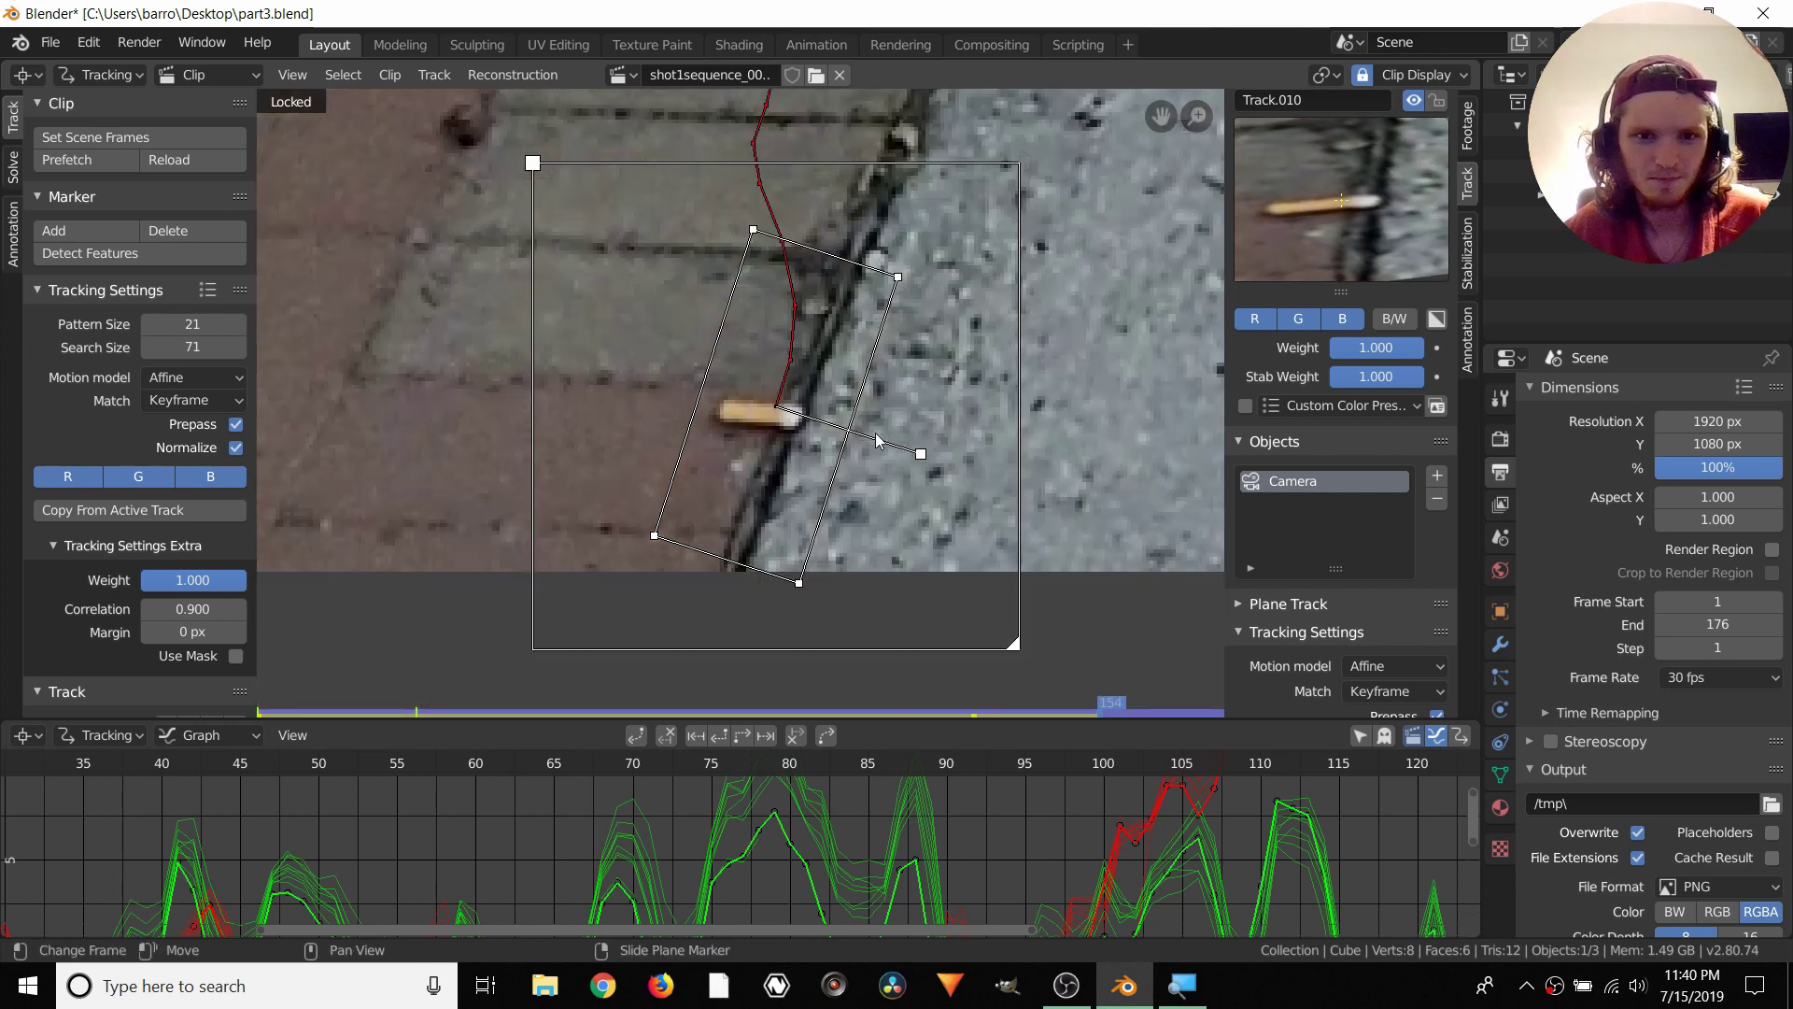
At frame 153, straighten and tighten the pattern area around the cigarette butt, enlarge its search area slightly, and continue tracking forward
{"action": "key", "text": "Left"}
{"action": "key", "text": "Left"}
{"action": "key", "text": "Right"}
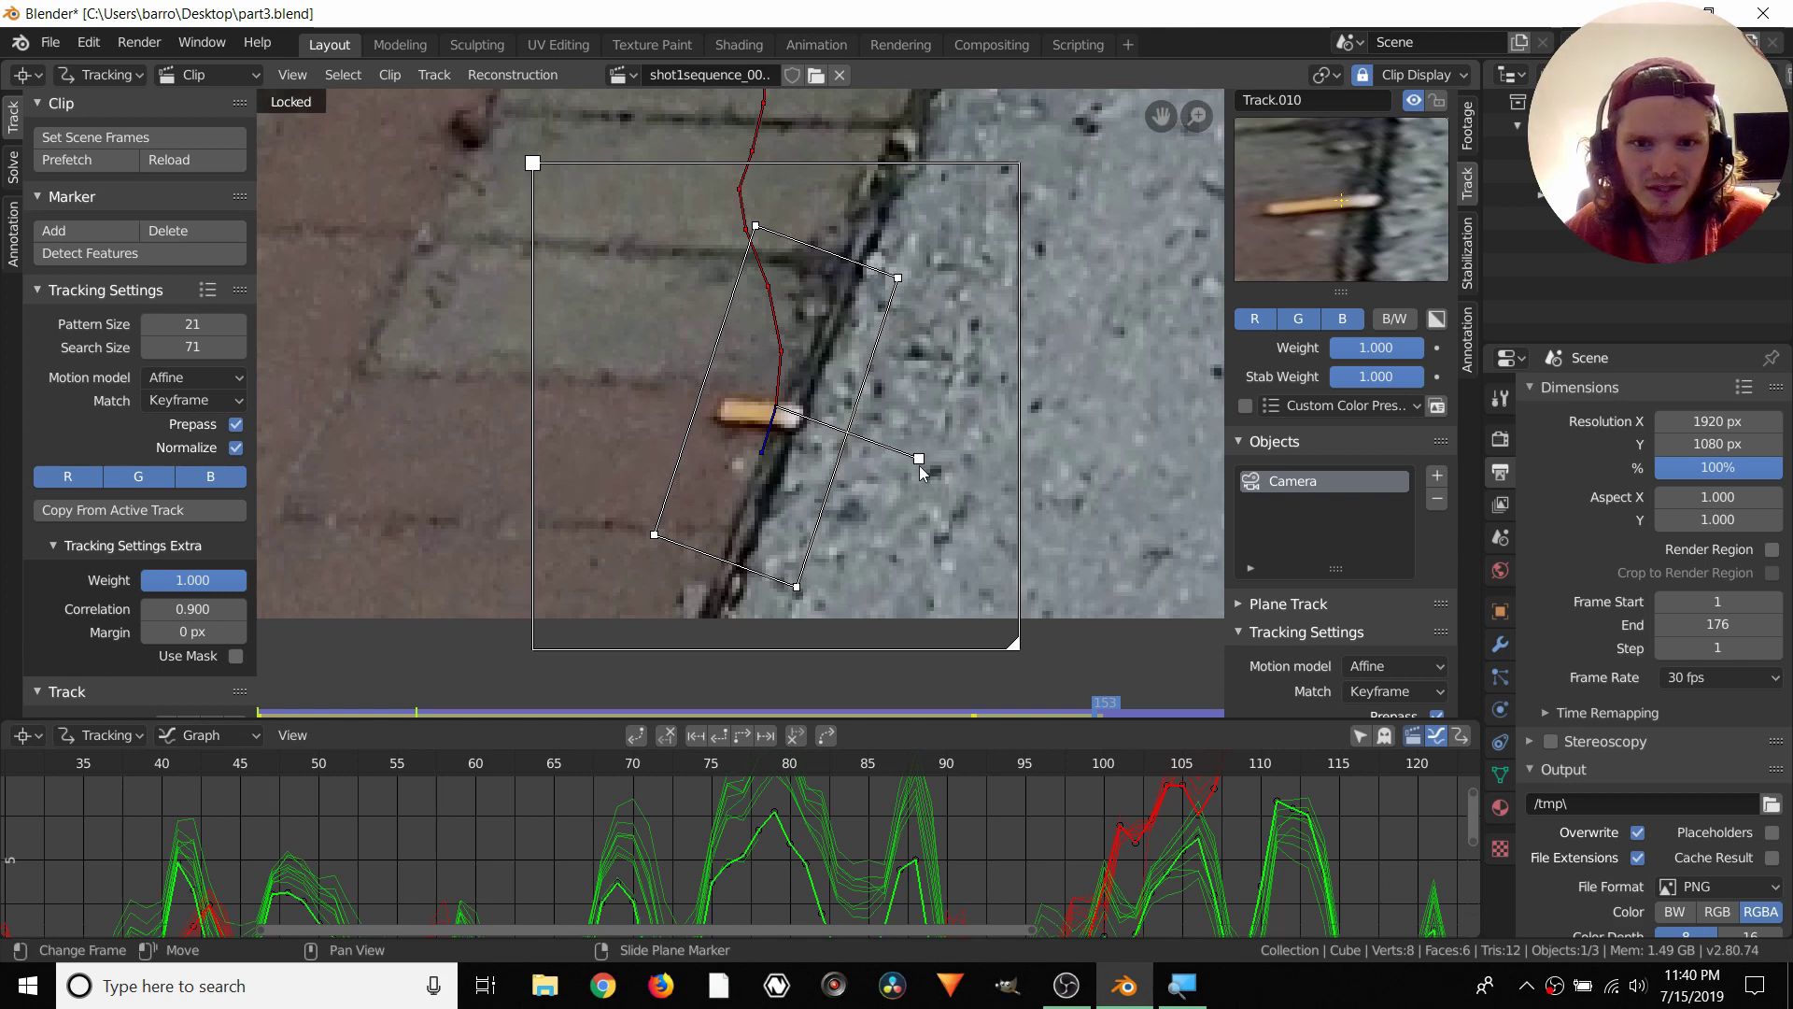
{"action": "left_click_drag", "start_coordinate": [920, 467], "coordinate": [926, 417]}
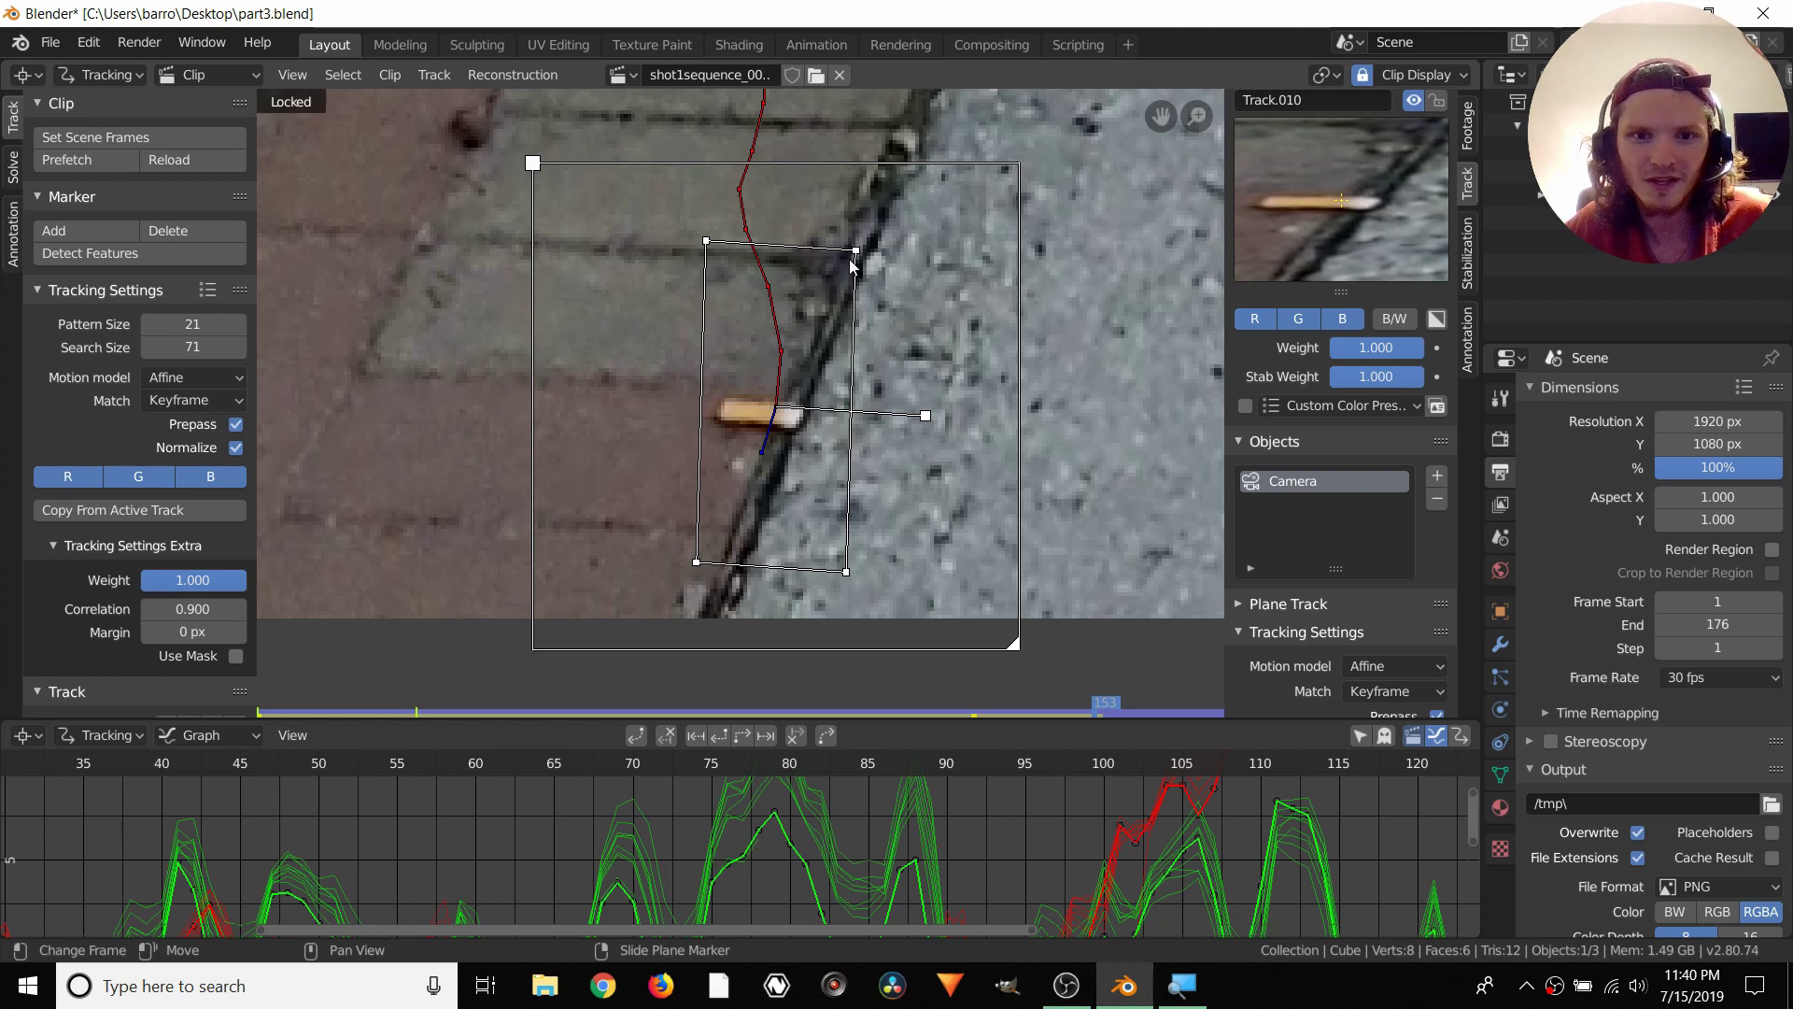
{"action": "left_click_drag", "start_coordinate": [849, 260], "coordinate": [852, 359]}
{"action": "left_click_drag", "start_coordinate": [705, 245], "coordinate": [706, 343]}
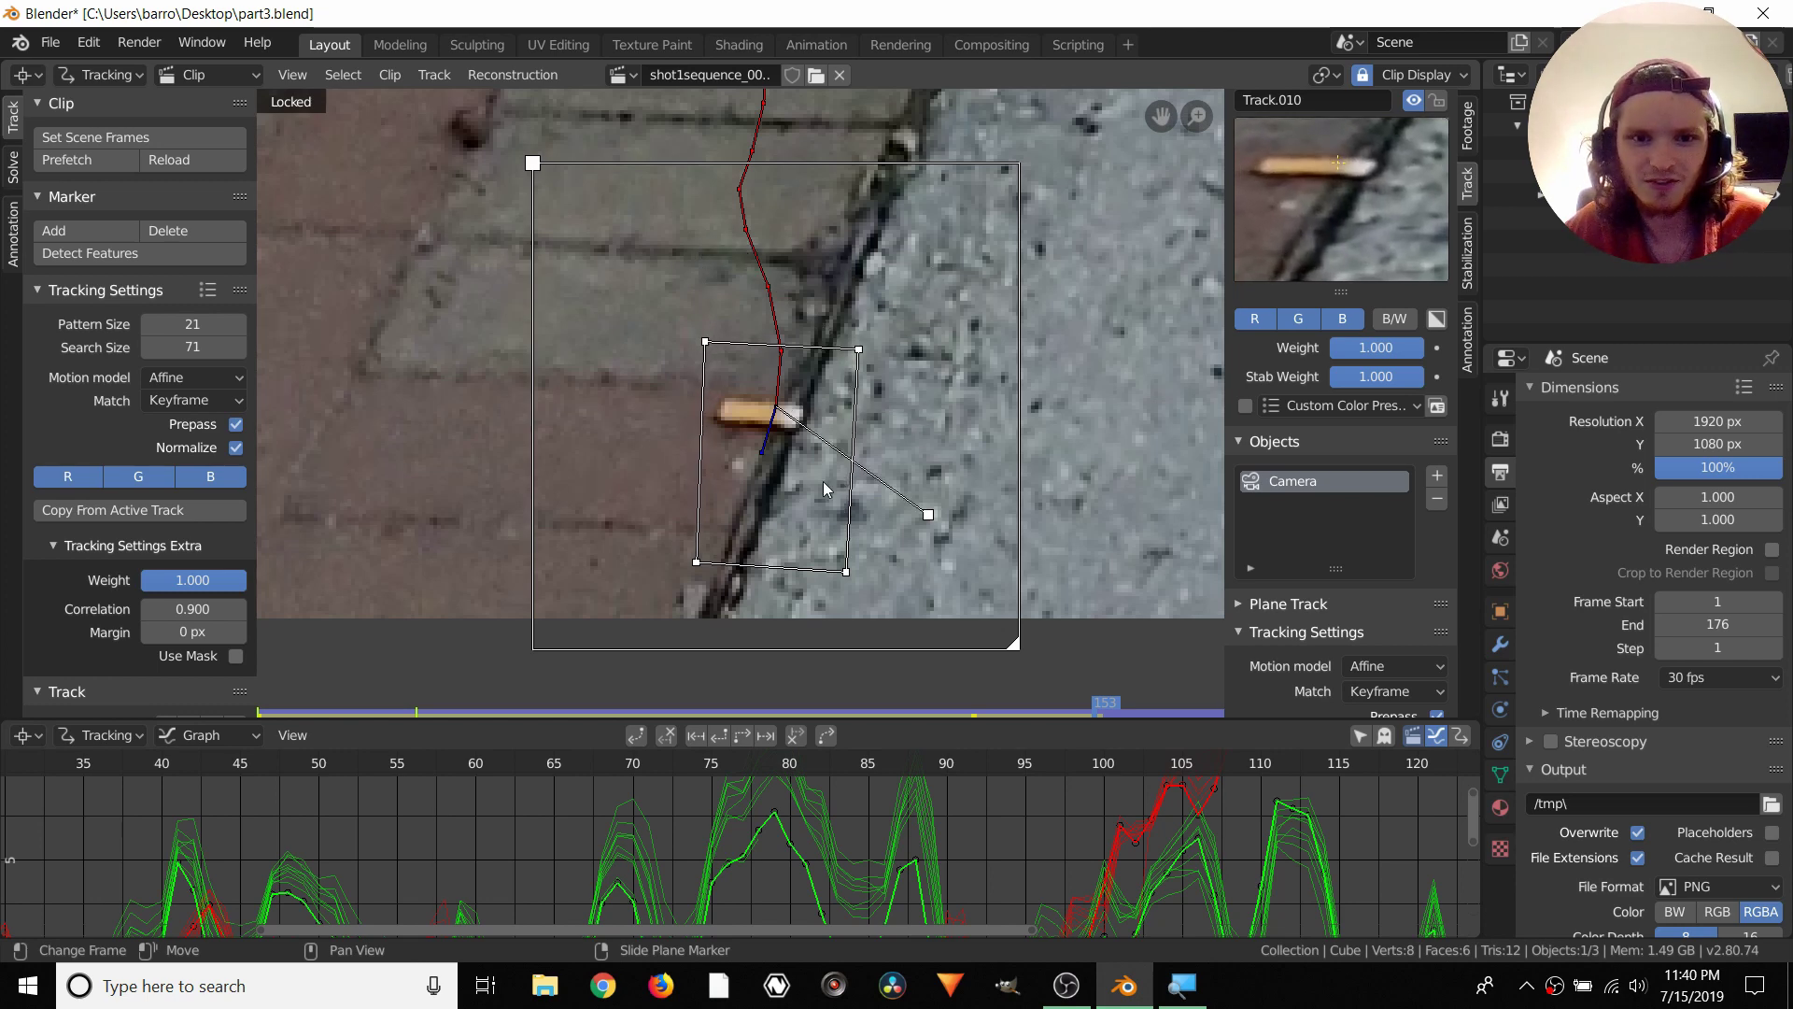
{"action": "left_click_drag", "start_coordinate": [846, 571], "coordinate": [850, 505]}
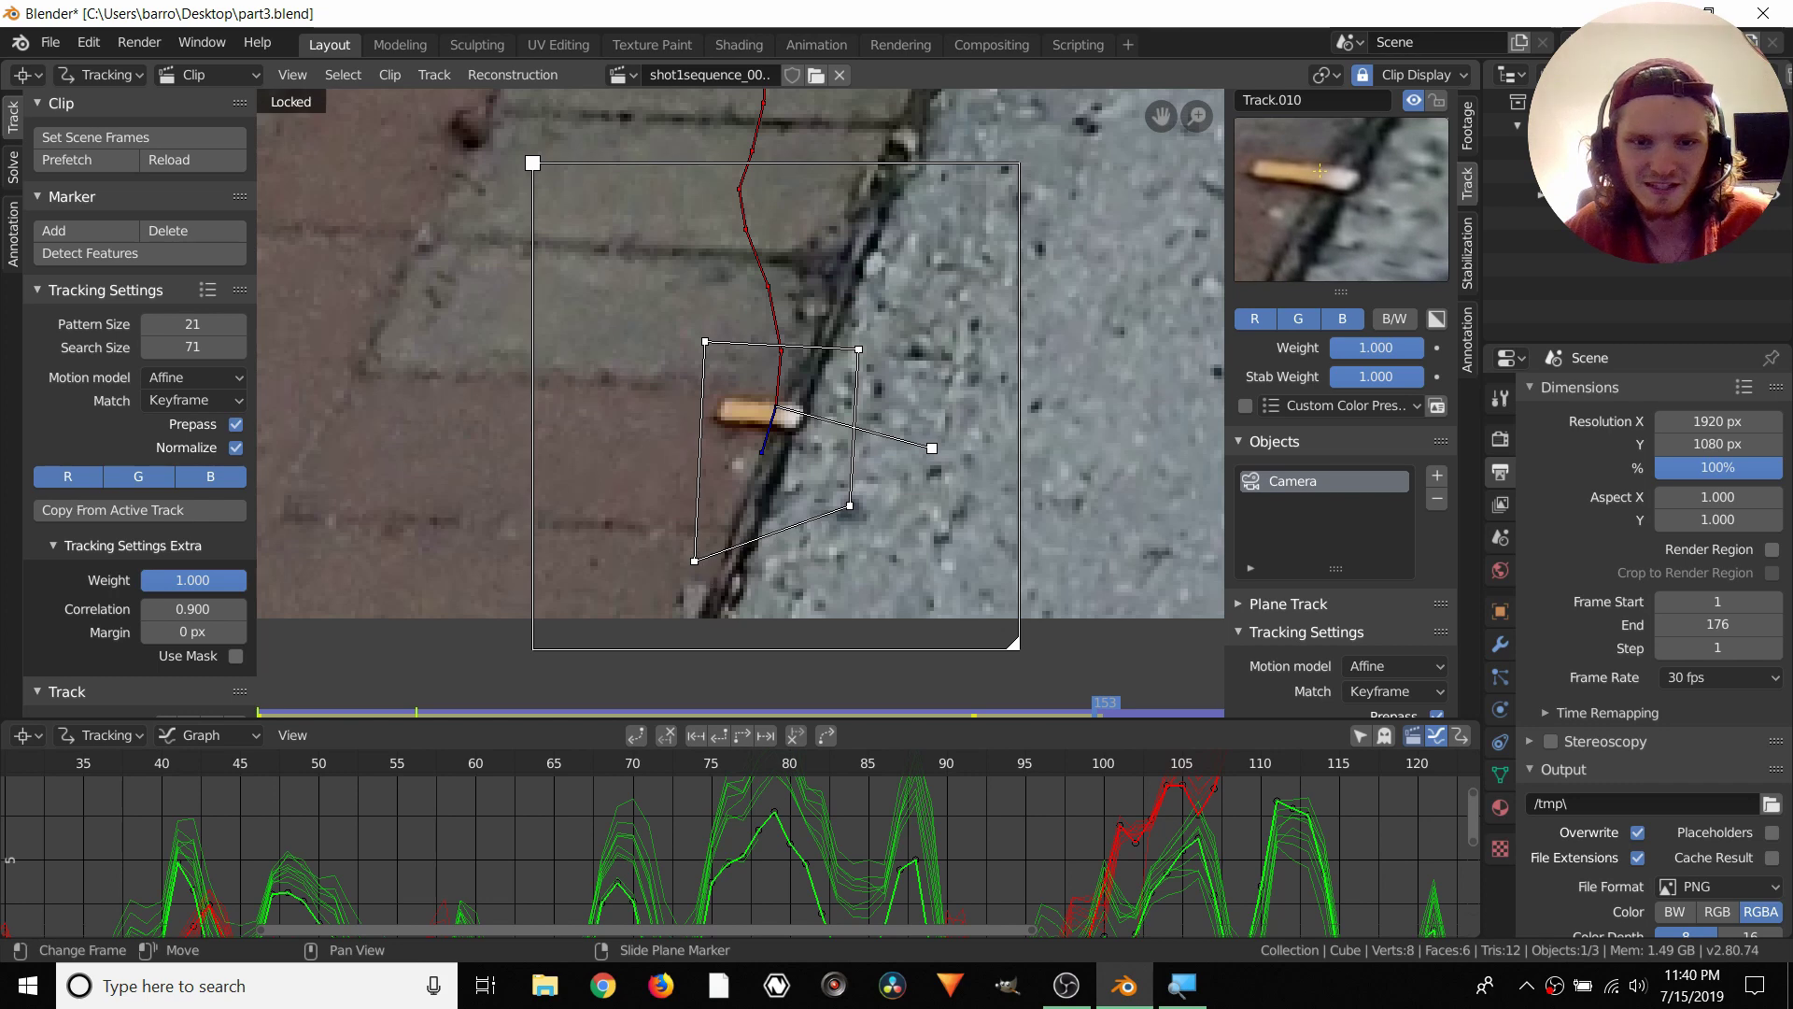
{"action": "left_click_drag", "start_coordinate": [694, 560], "coordinate": [671, 492]}
{"action": "left_click_drag", "start_coordinate": [1014, 644], "coordinate": [1023, 652]}
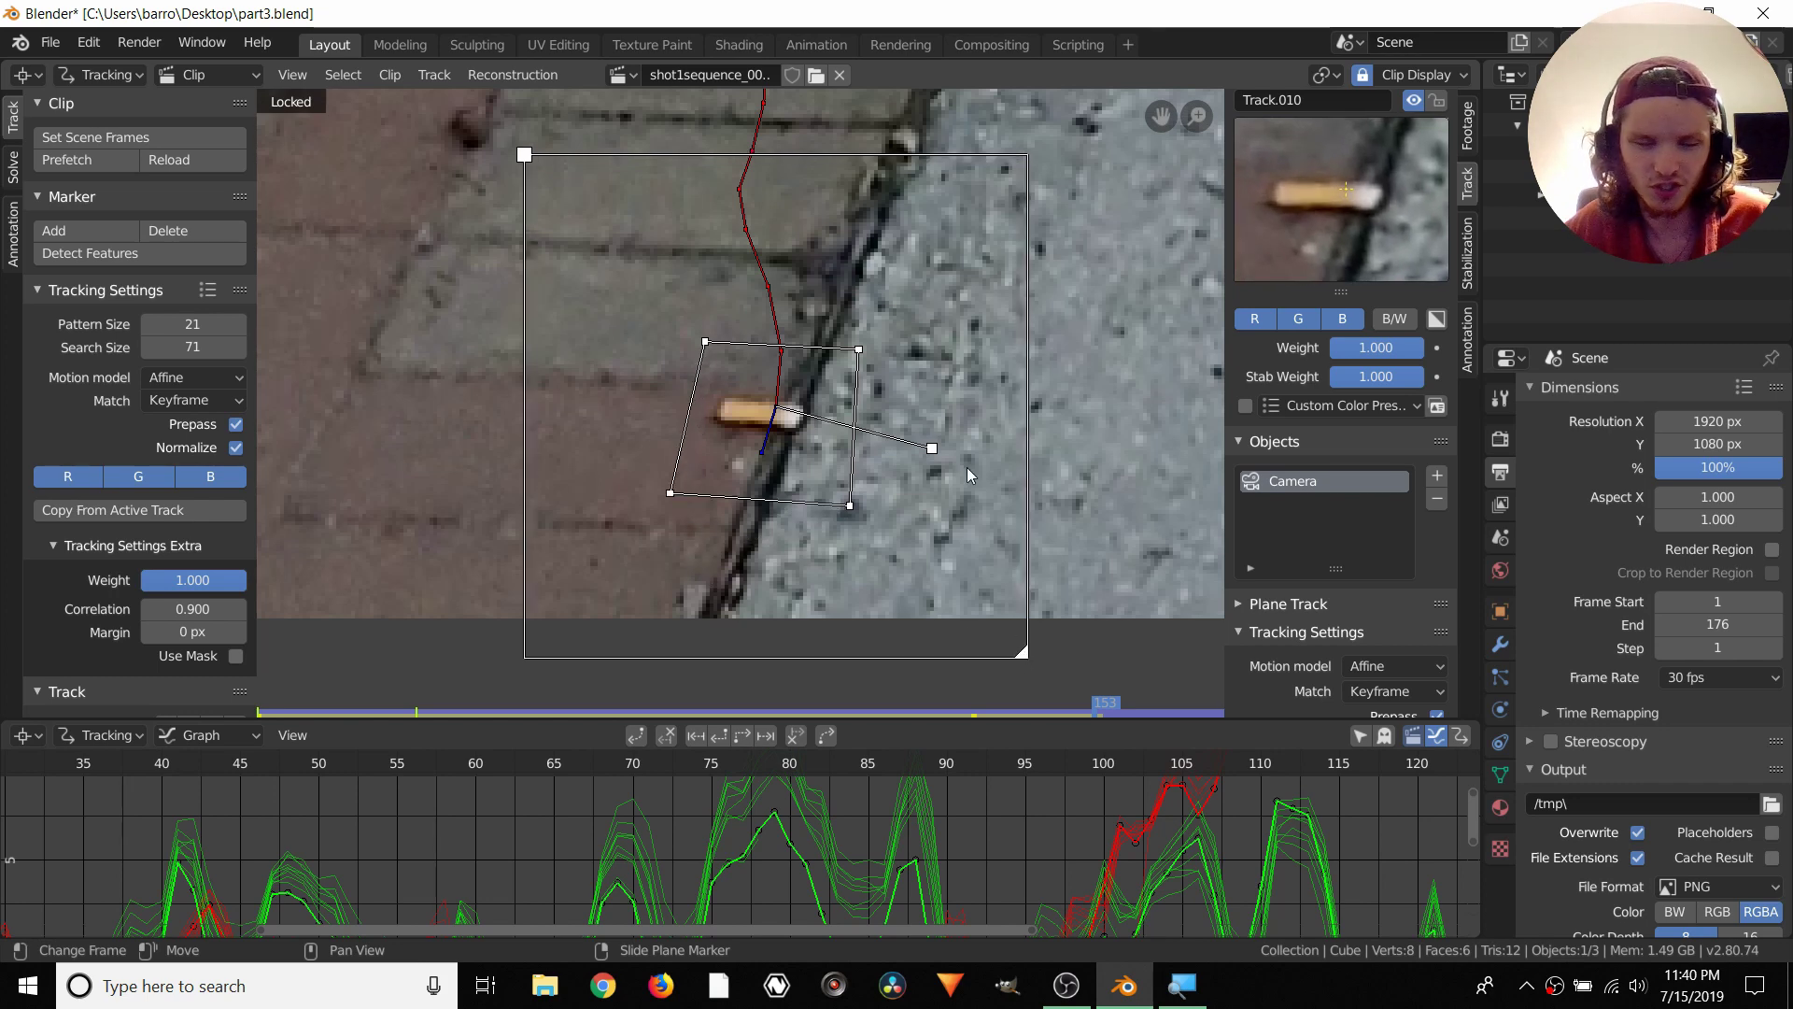
{"action": "key", "text": "ctrl+t"}
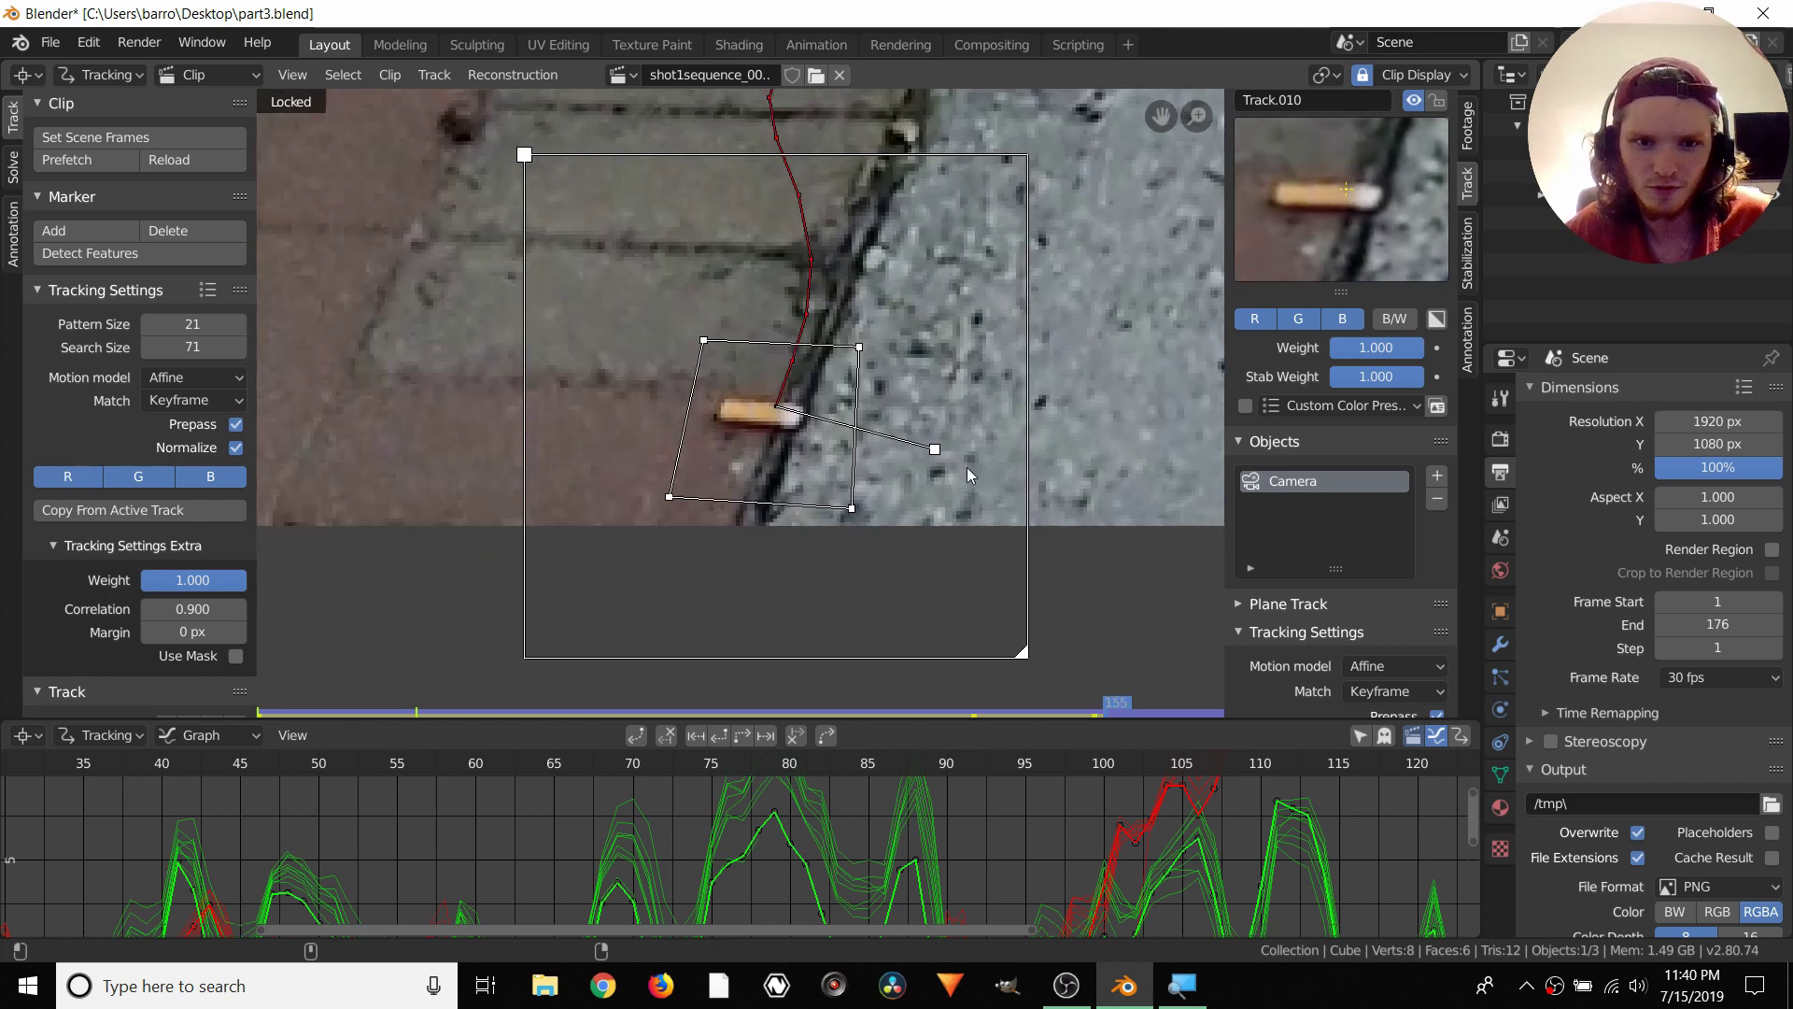
Step back through the cigarette butt track to frame 149 and lock the track
{"action": "key", "text": "Left"}
{"action": "key", "text": "Left"}
{"action": "key", "text": "Left"}
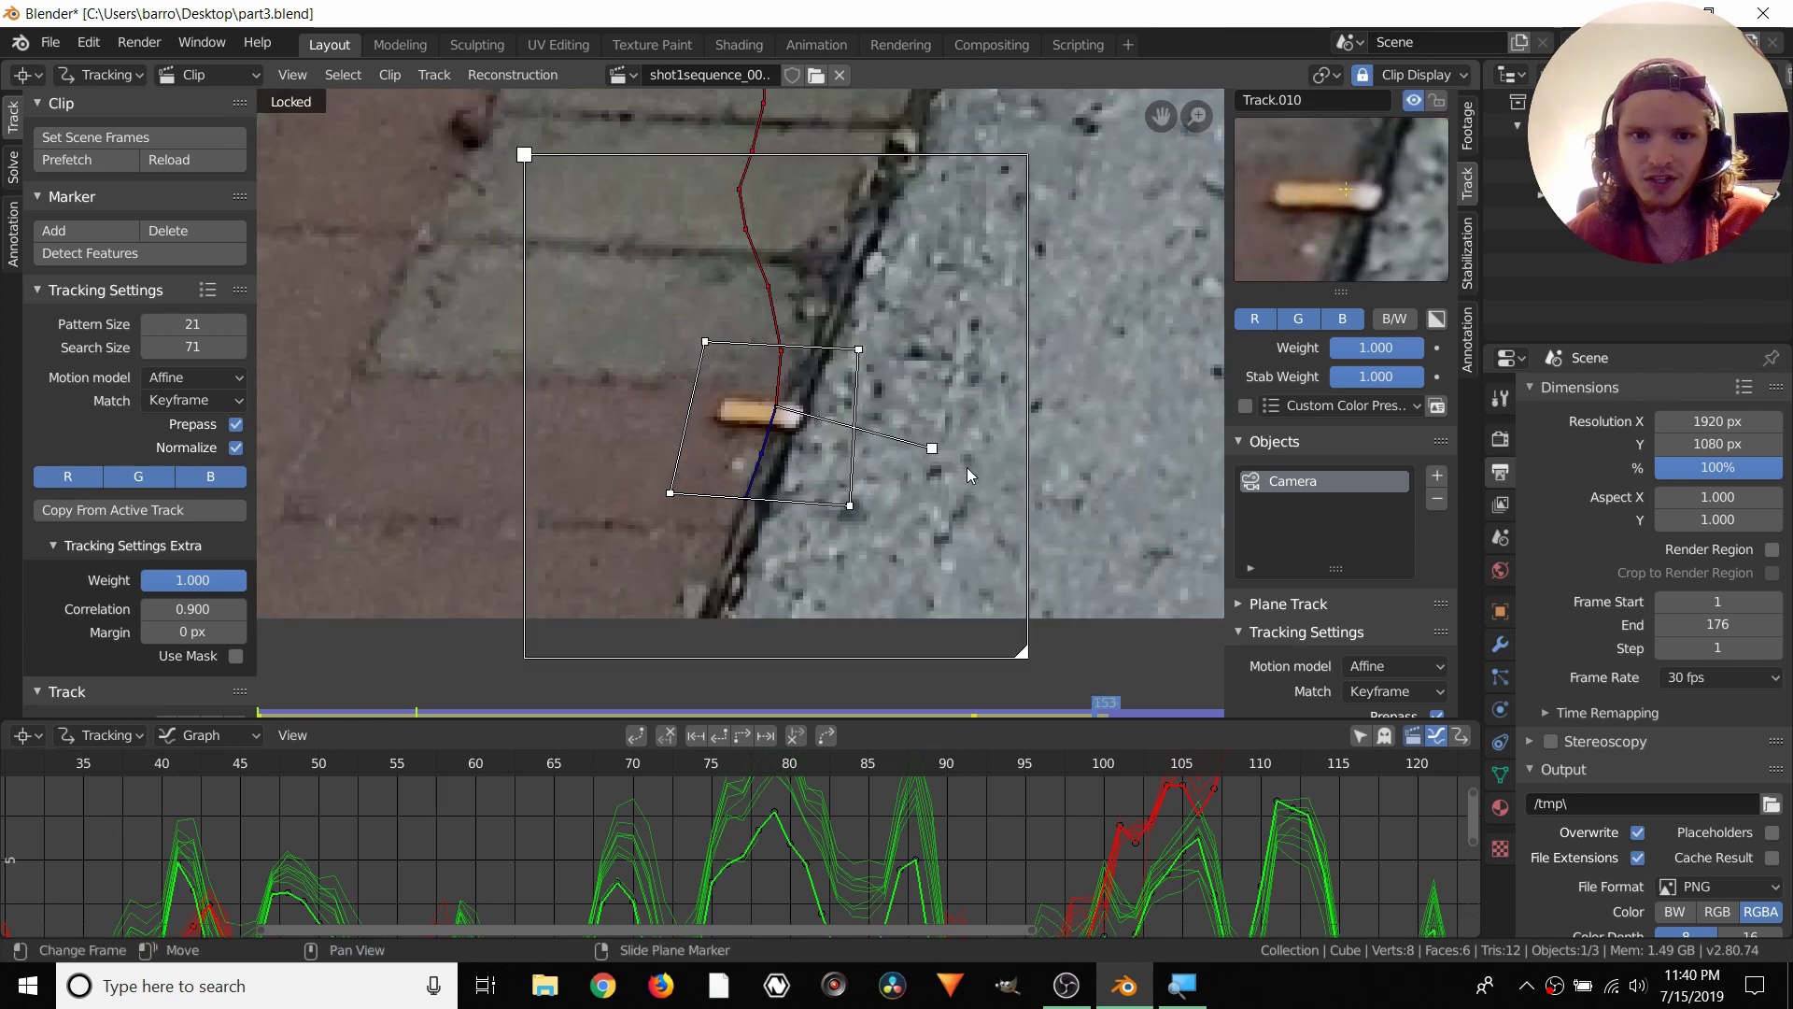
{"action": "key", "text": "Left"}
{"action": "key", "text": "Left"}
{"action": "key", "text": "Left"}
{"action": "key", "text": "Left"}
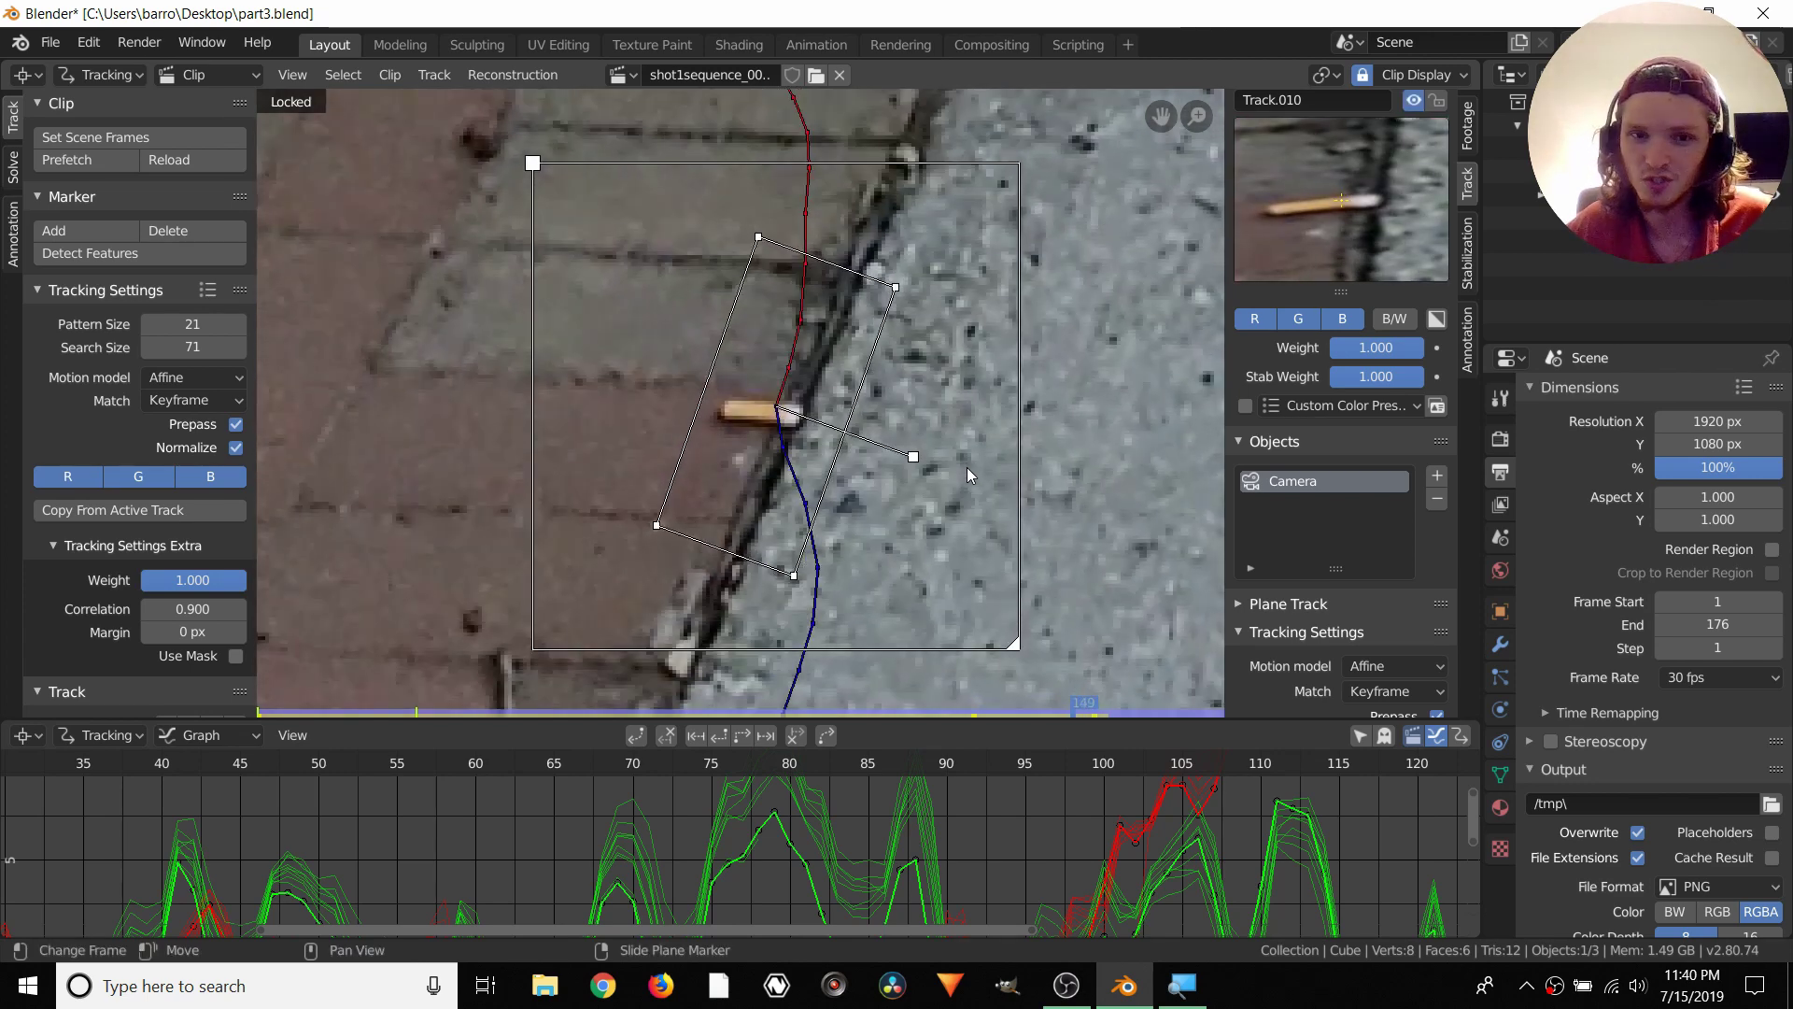
{"action": "scroll", "coordinate": [726, 187], "scroll_direction": "down", "scroll_amount": 5}
{"action": "key", "text": "ctrl+l"}
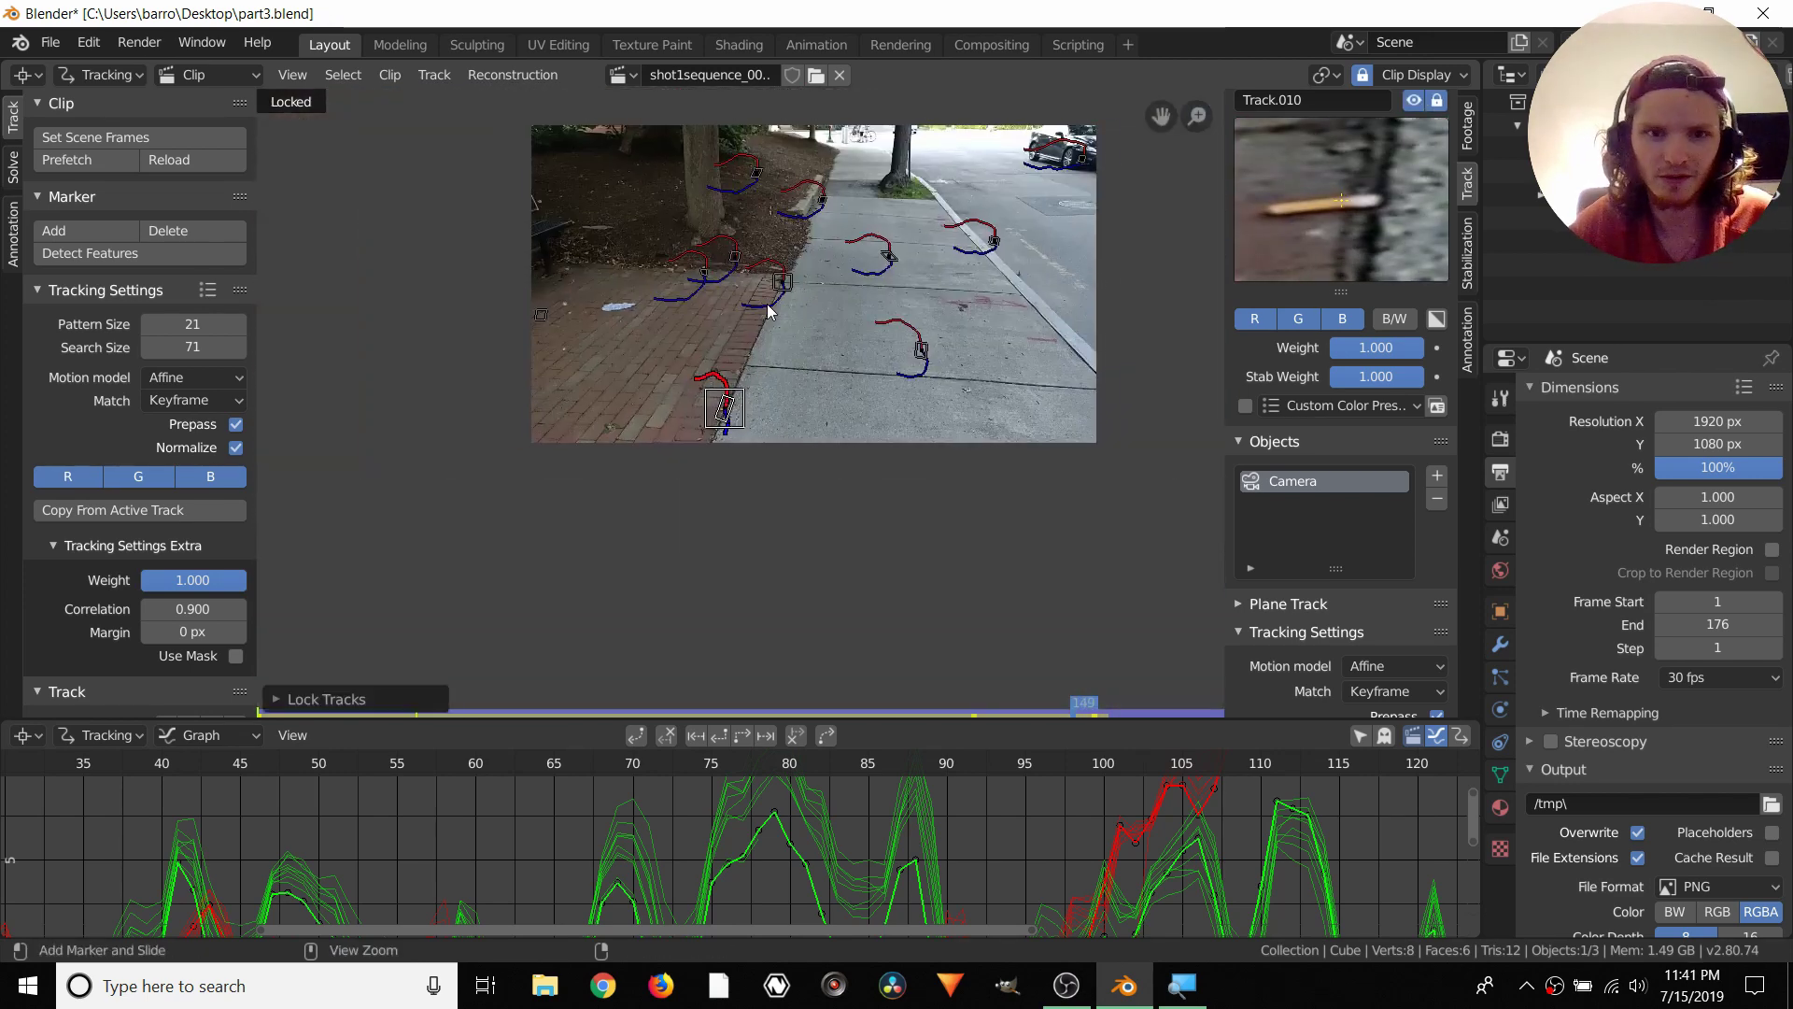
Compare the tracks at the first and last frames of the footage with all of them selected
{"action": "key", "text": "shift+Left"}
{"action": "key", "text": "a"}
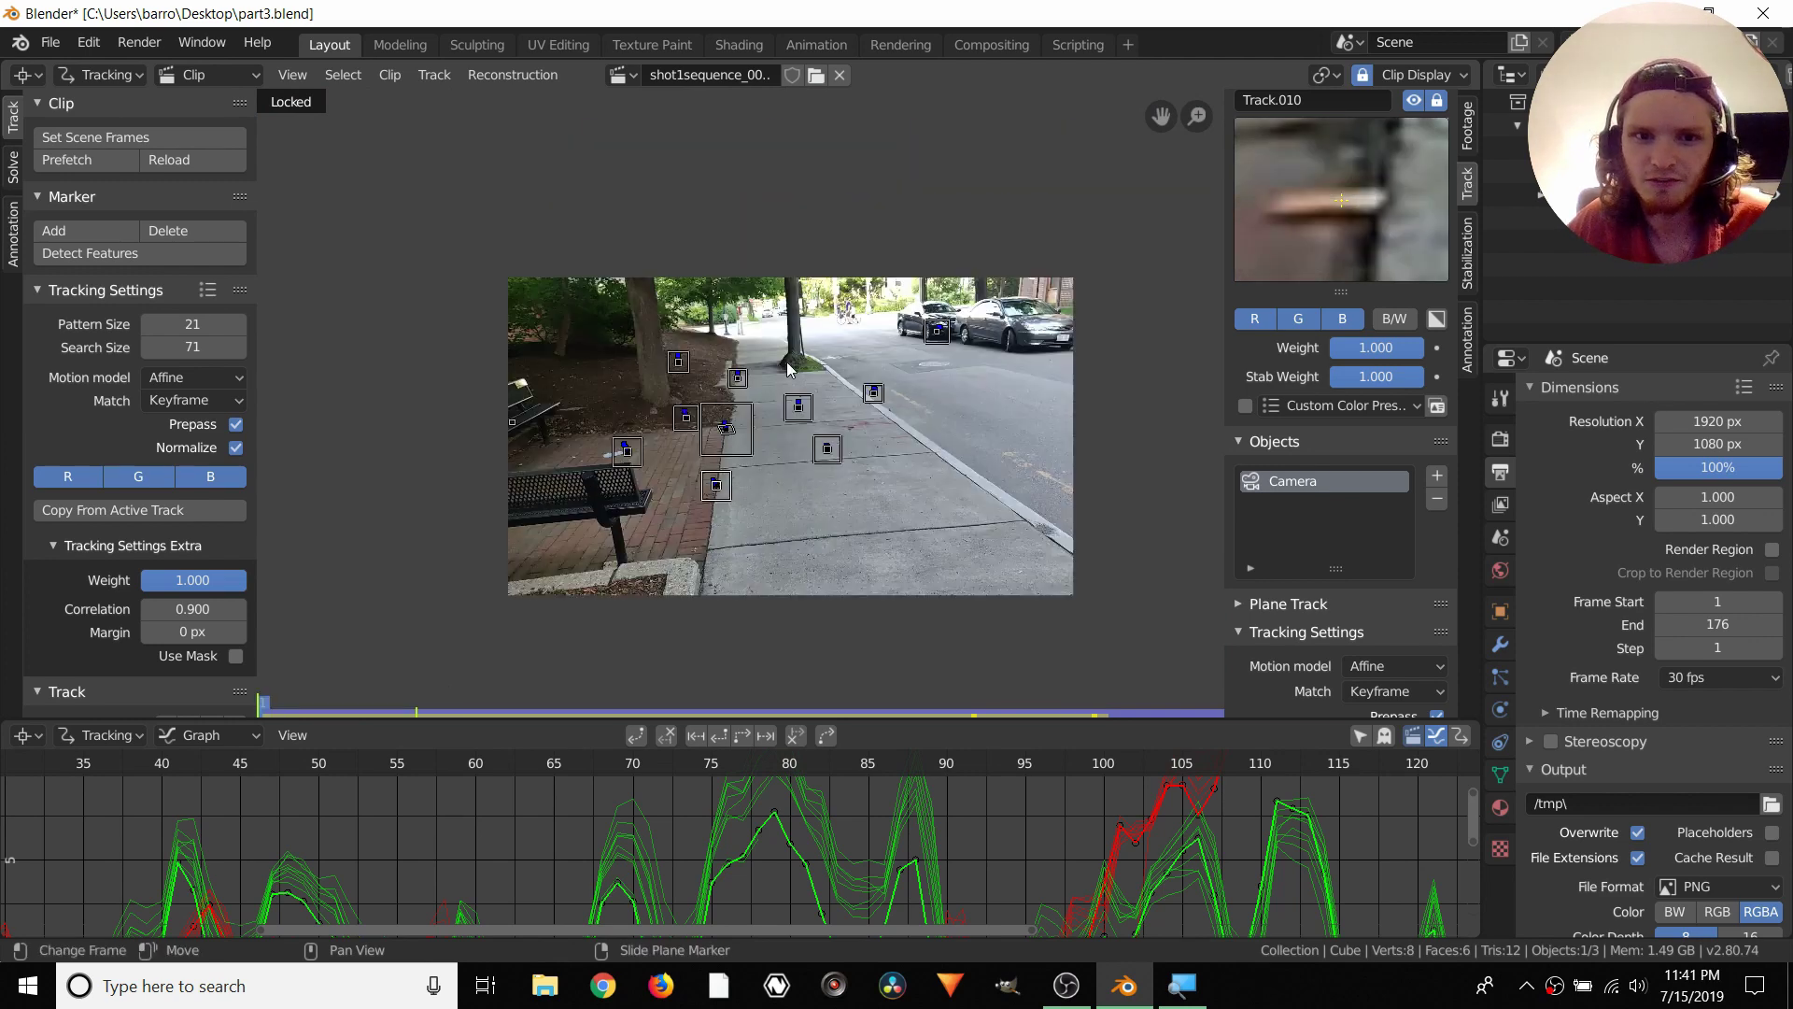
{"action": "key", "text": "shift+Right"}
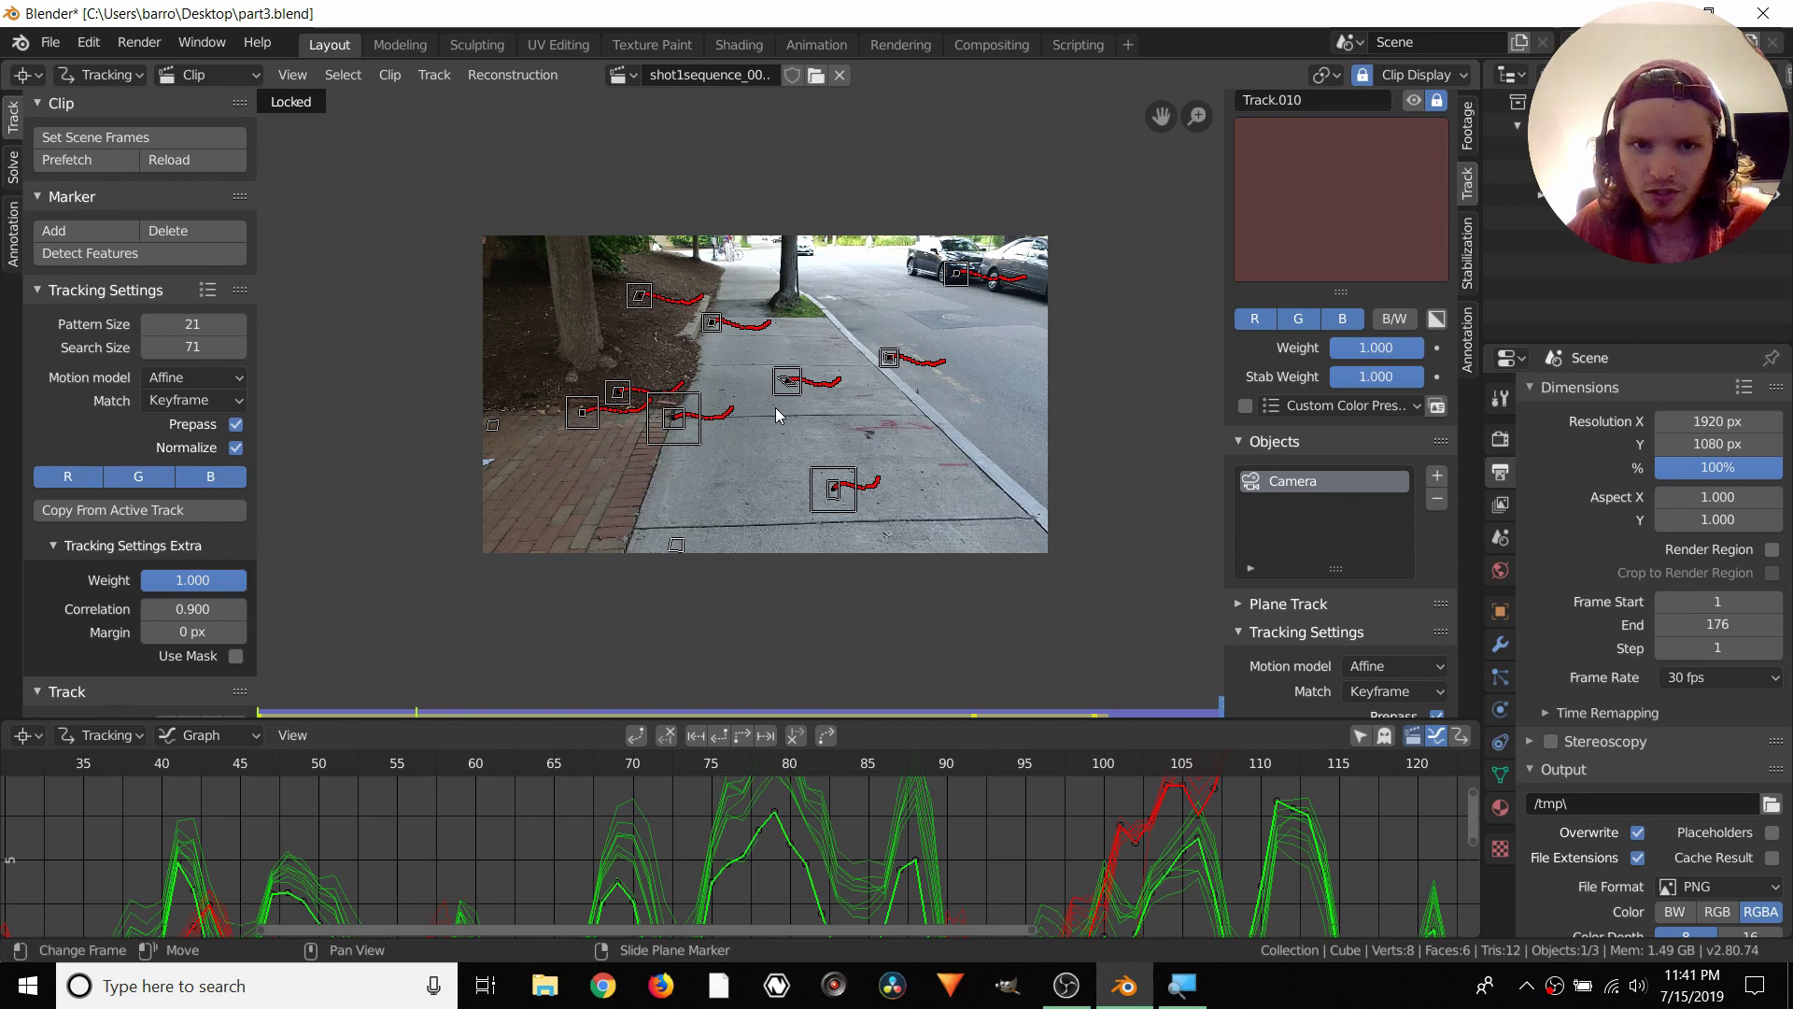
{"action": "scroll", "coordinate": [775, 407], "scroll_direction": "up", "scroll_amount": 1}
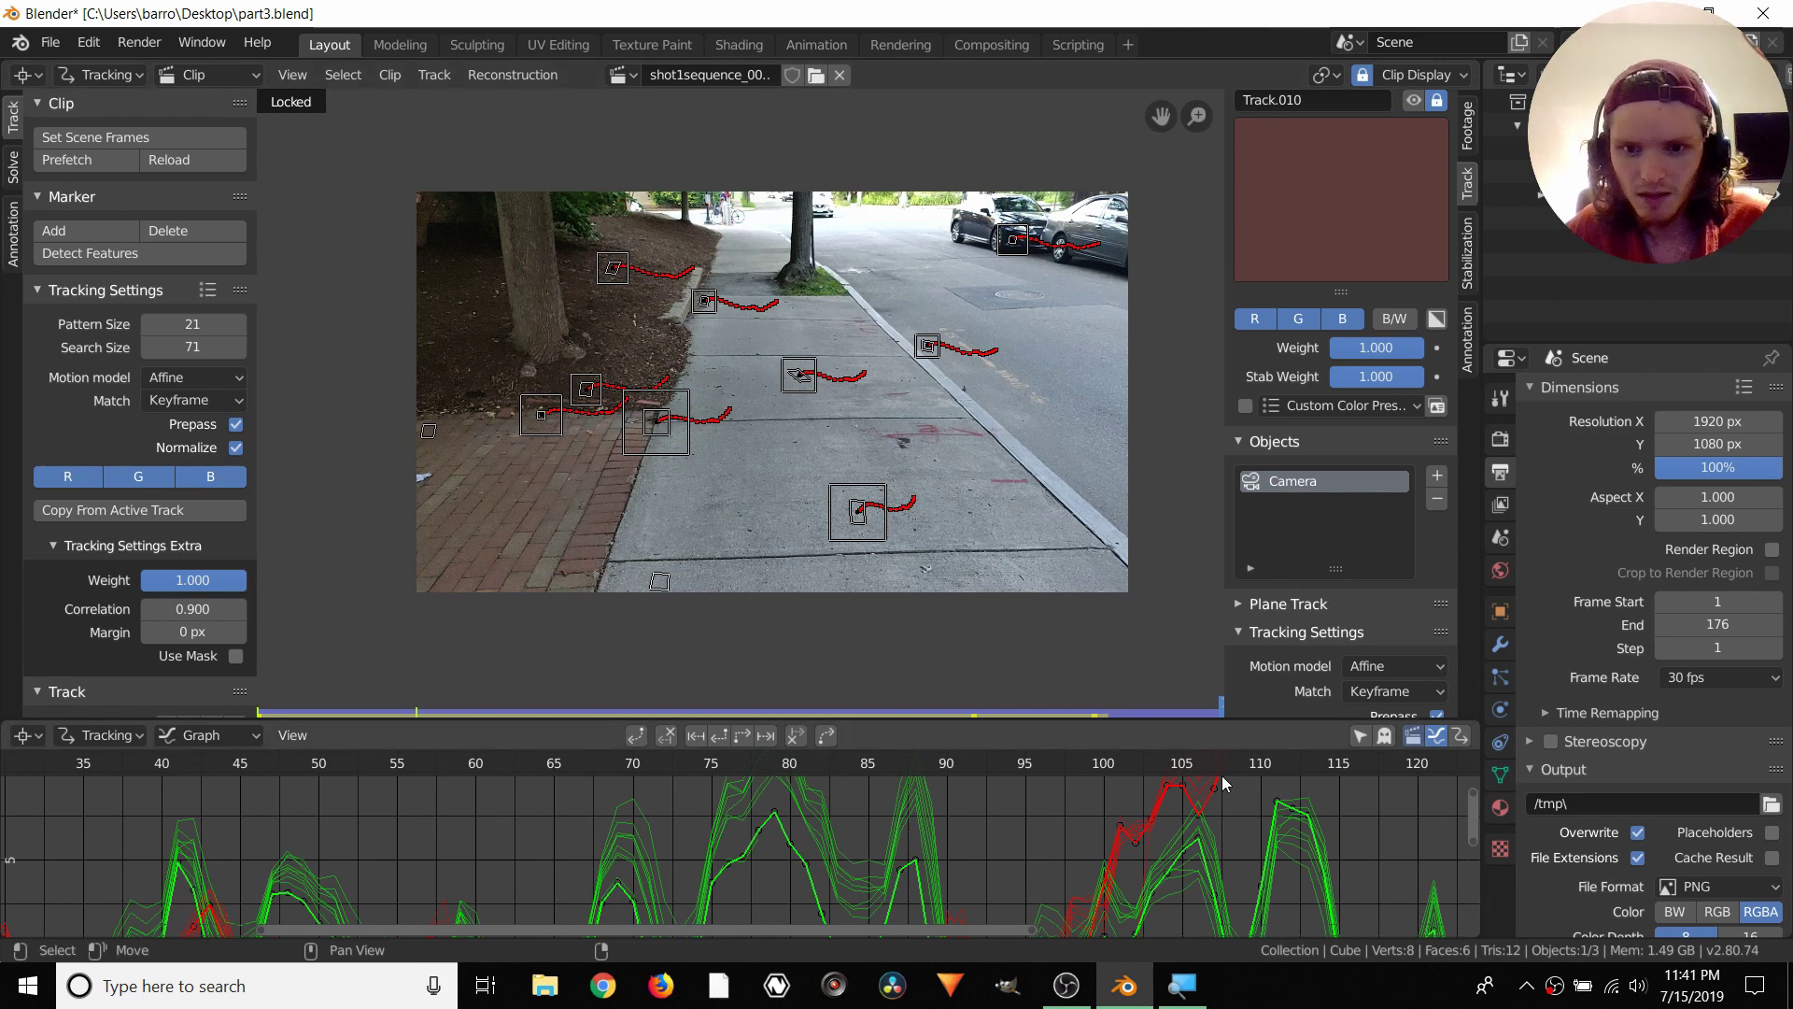
Switch the graph area to a Timeline, run through the footage to review all tracks, and return to frame 1
{"action": "left_click", "coordinate": [27, 739]}
{"action": "left_click", "coordinate": [28, 740]}
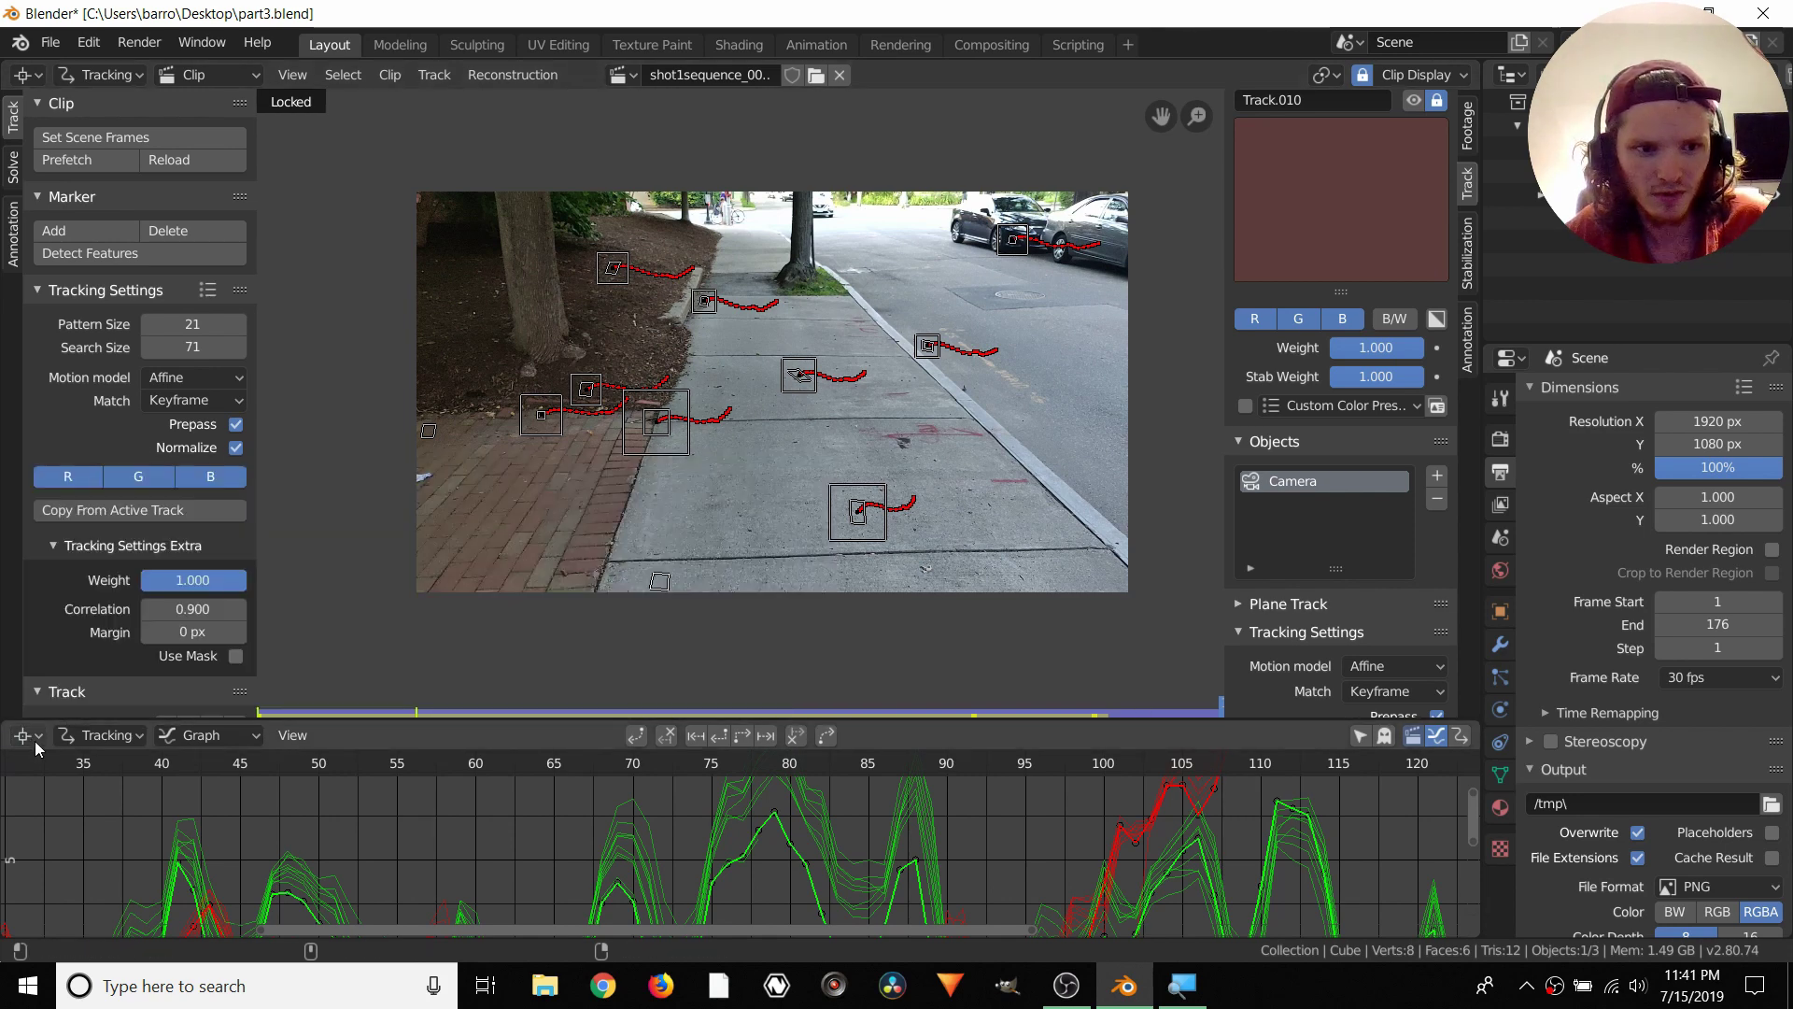
{"action": "left_click", "coordinate": [35, 740]}
{"action": "left_click", "coordinate": [285, 558]}
{"action": "left_click_drag", "start_coordinate": [999, 788], "coordinate": [429, 653]}
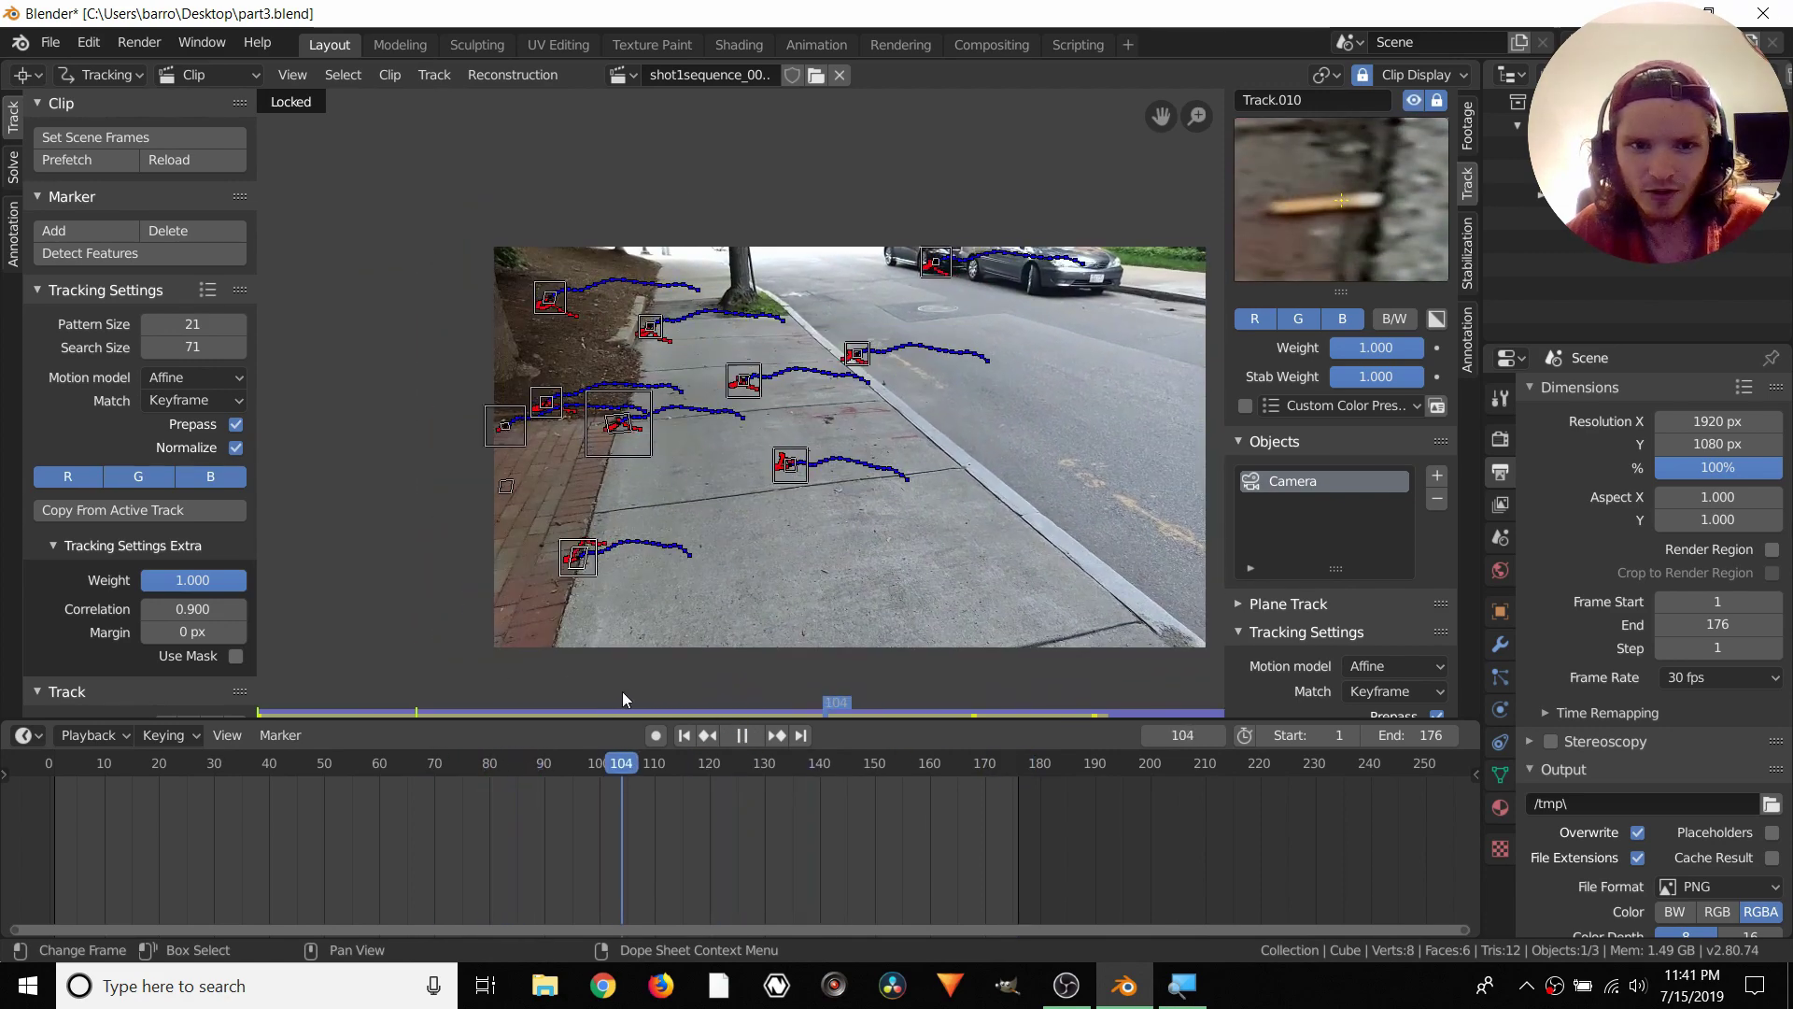
{"action": "key", "text": "ctrl+s"}
{"action": "key", "text": "Escape"}
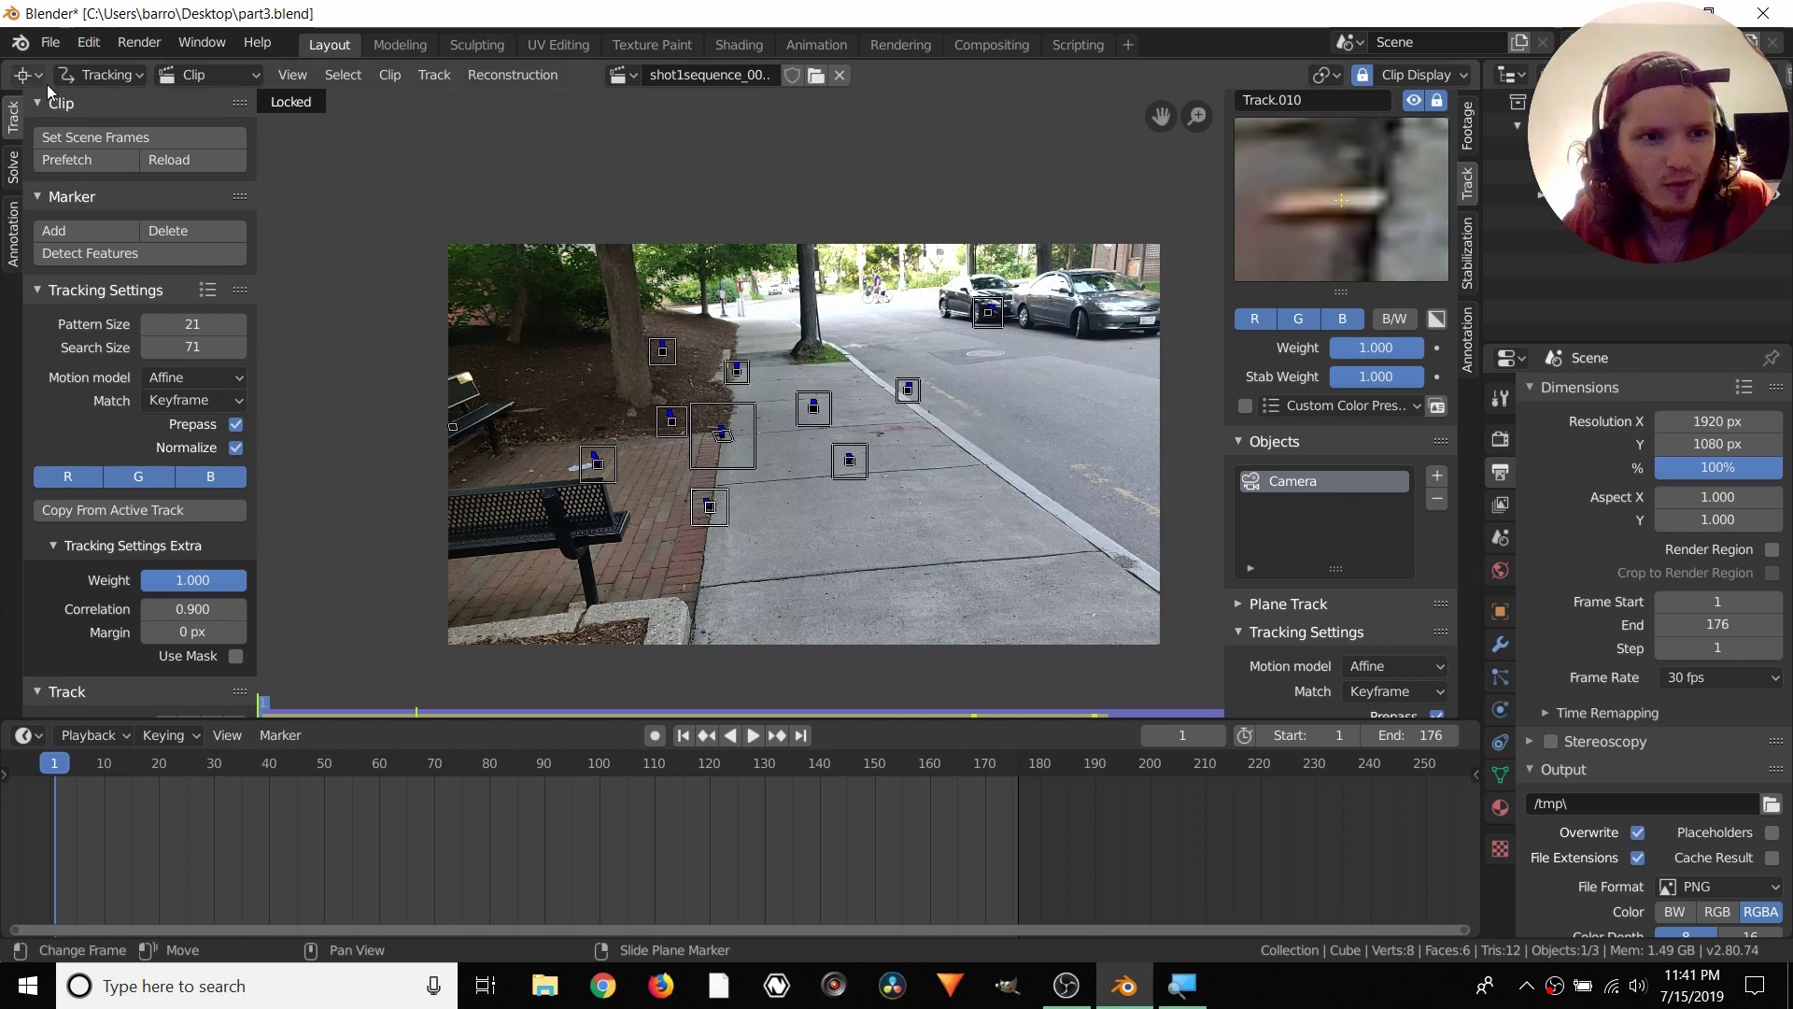
Open the camera Solve settings and enable automatic Keyframe selection
{"action": "left_click", "coordinate": [14, 164]}
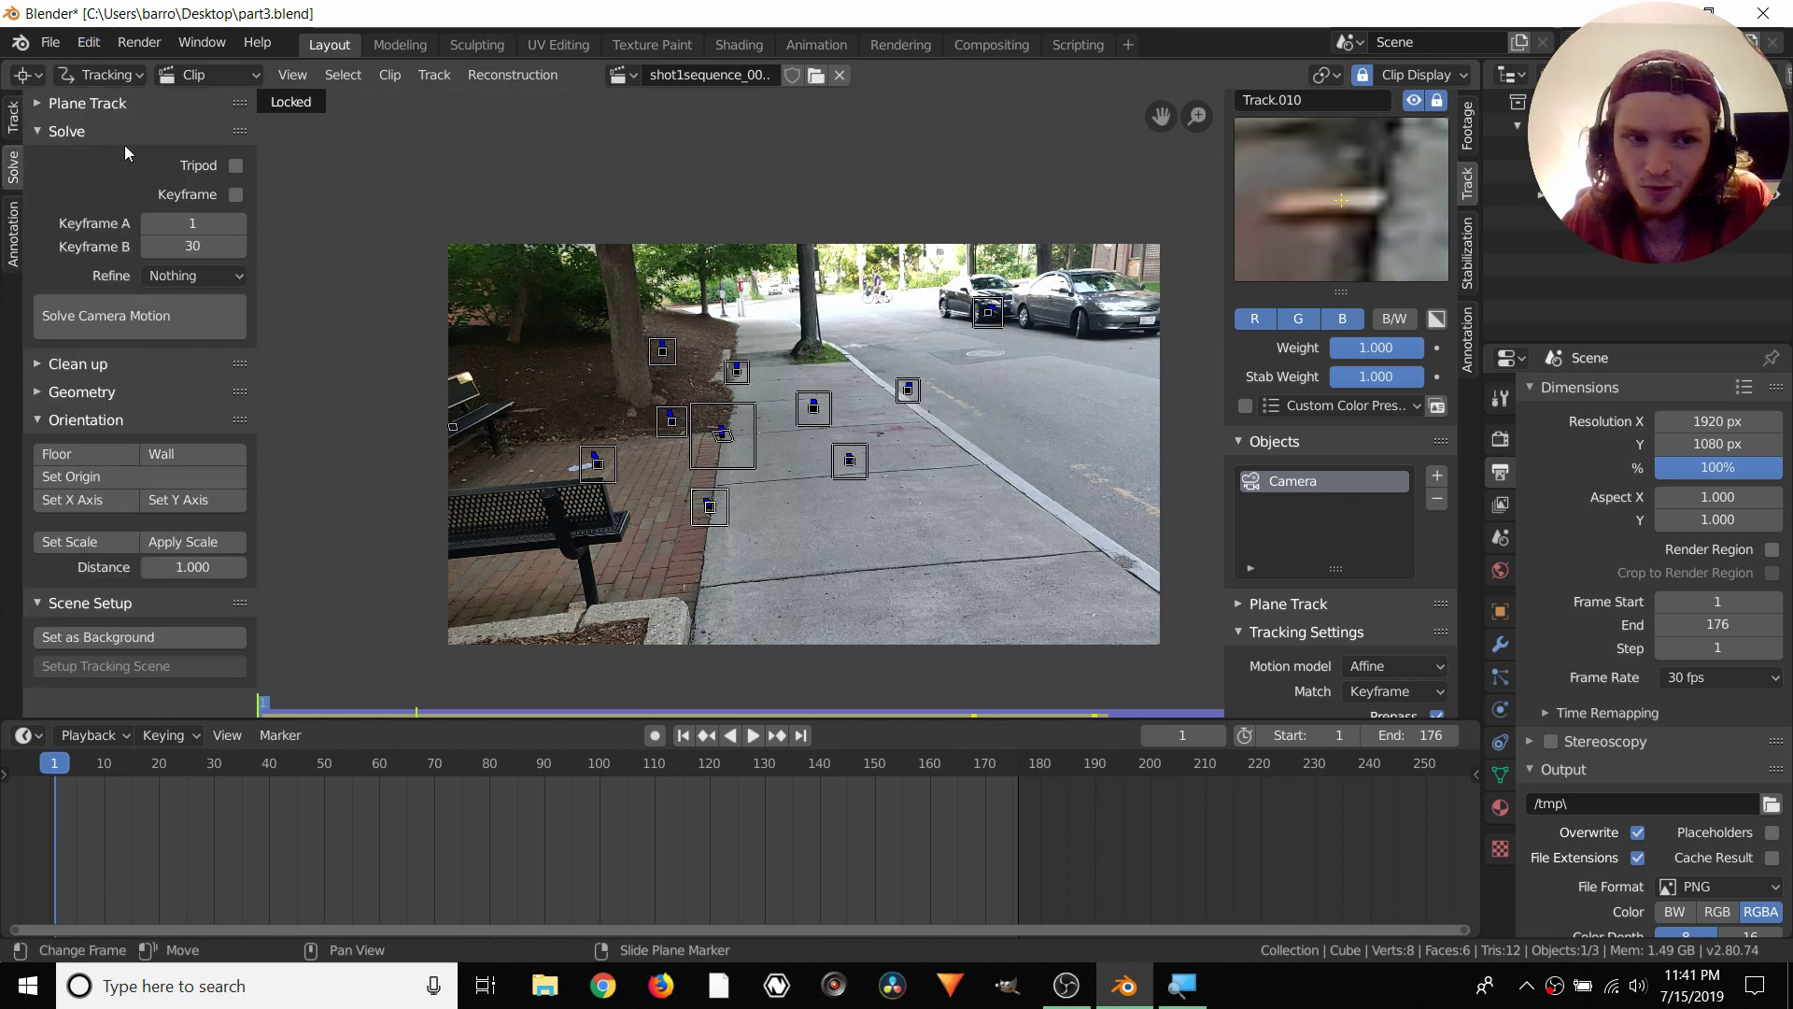
{"action": "left_click", "coordinate": [105, 108]}
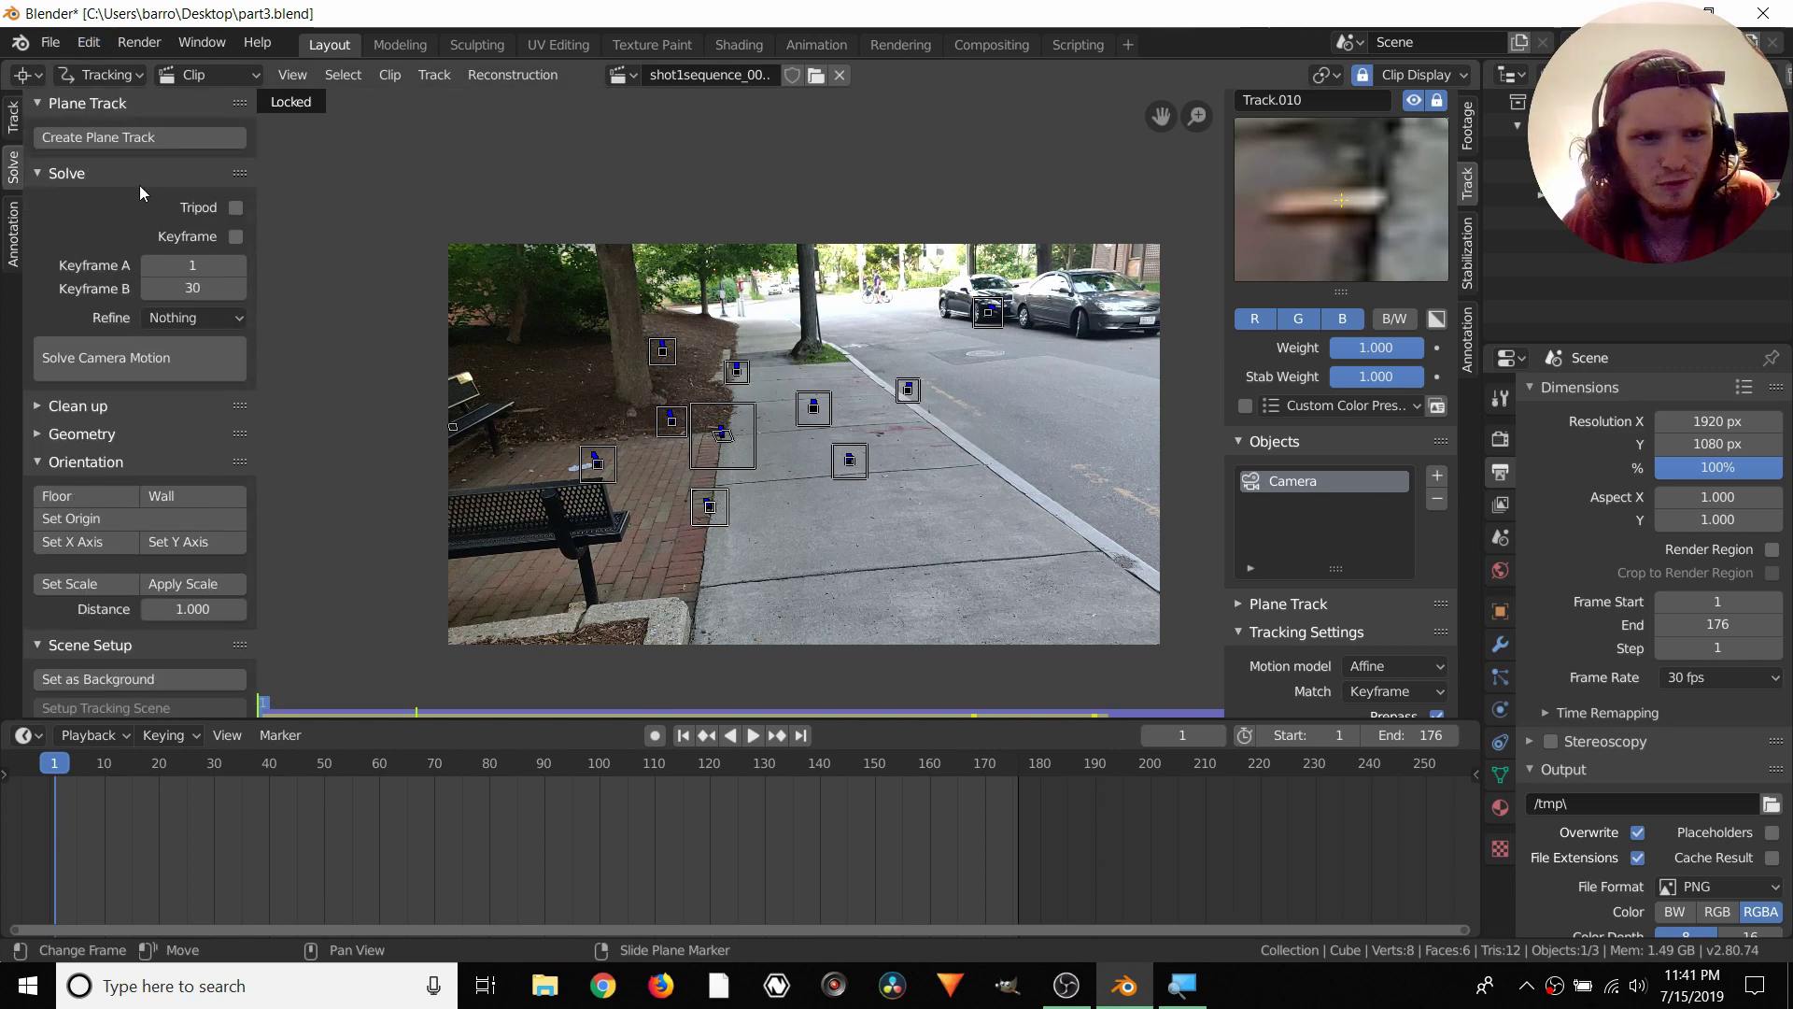
{"action": "left_click", "coordinate": [101, 104]}
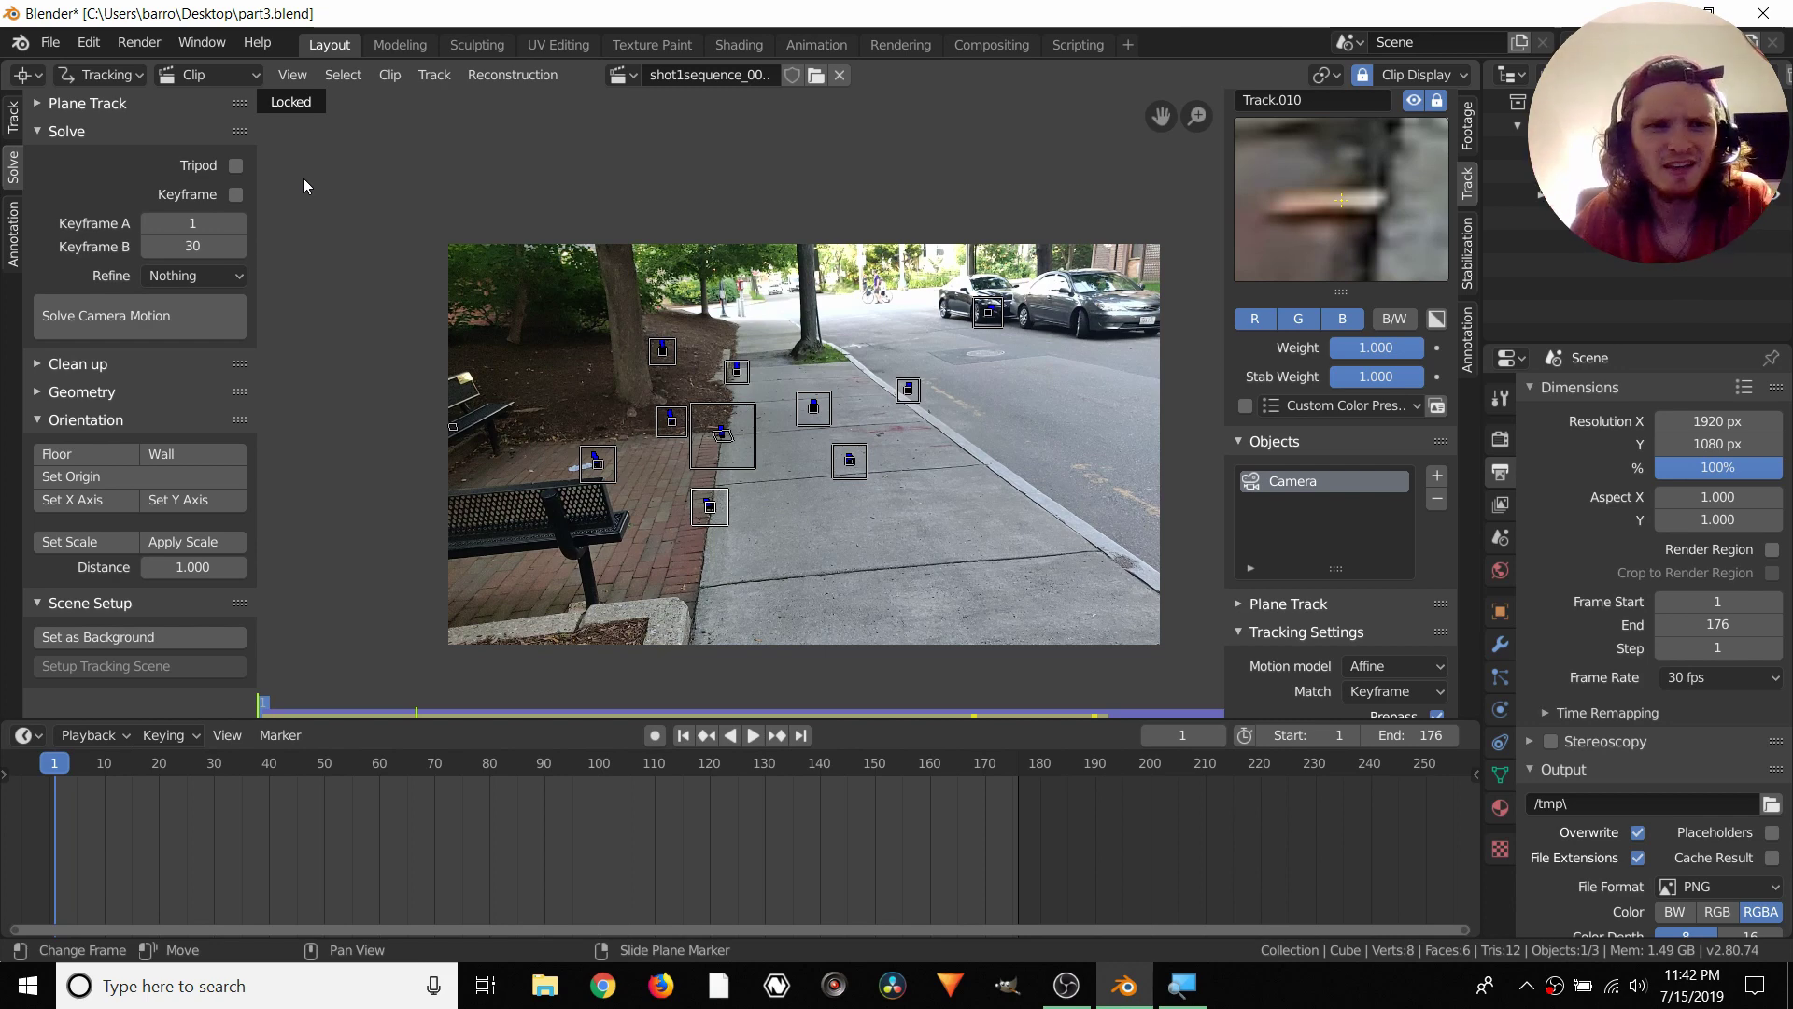
{"action": "left_click", "coordinate": [237, 194]}
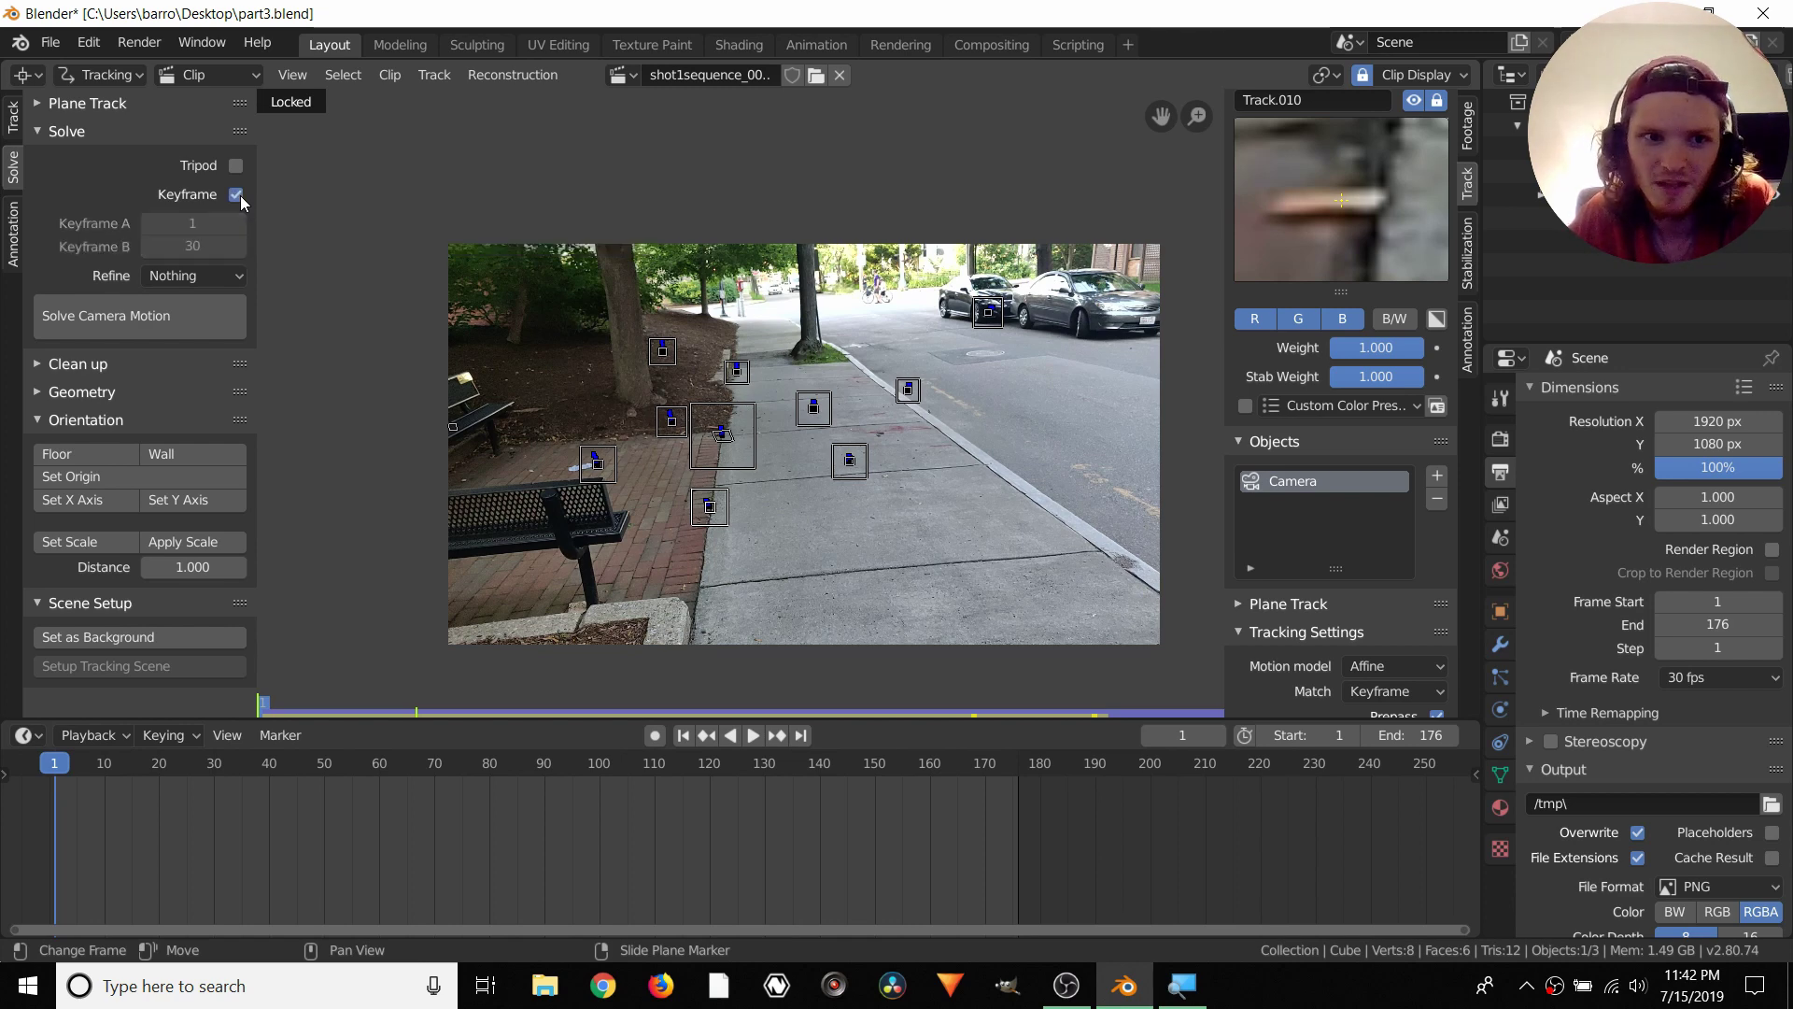
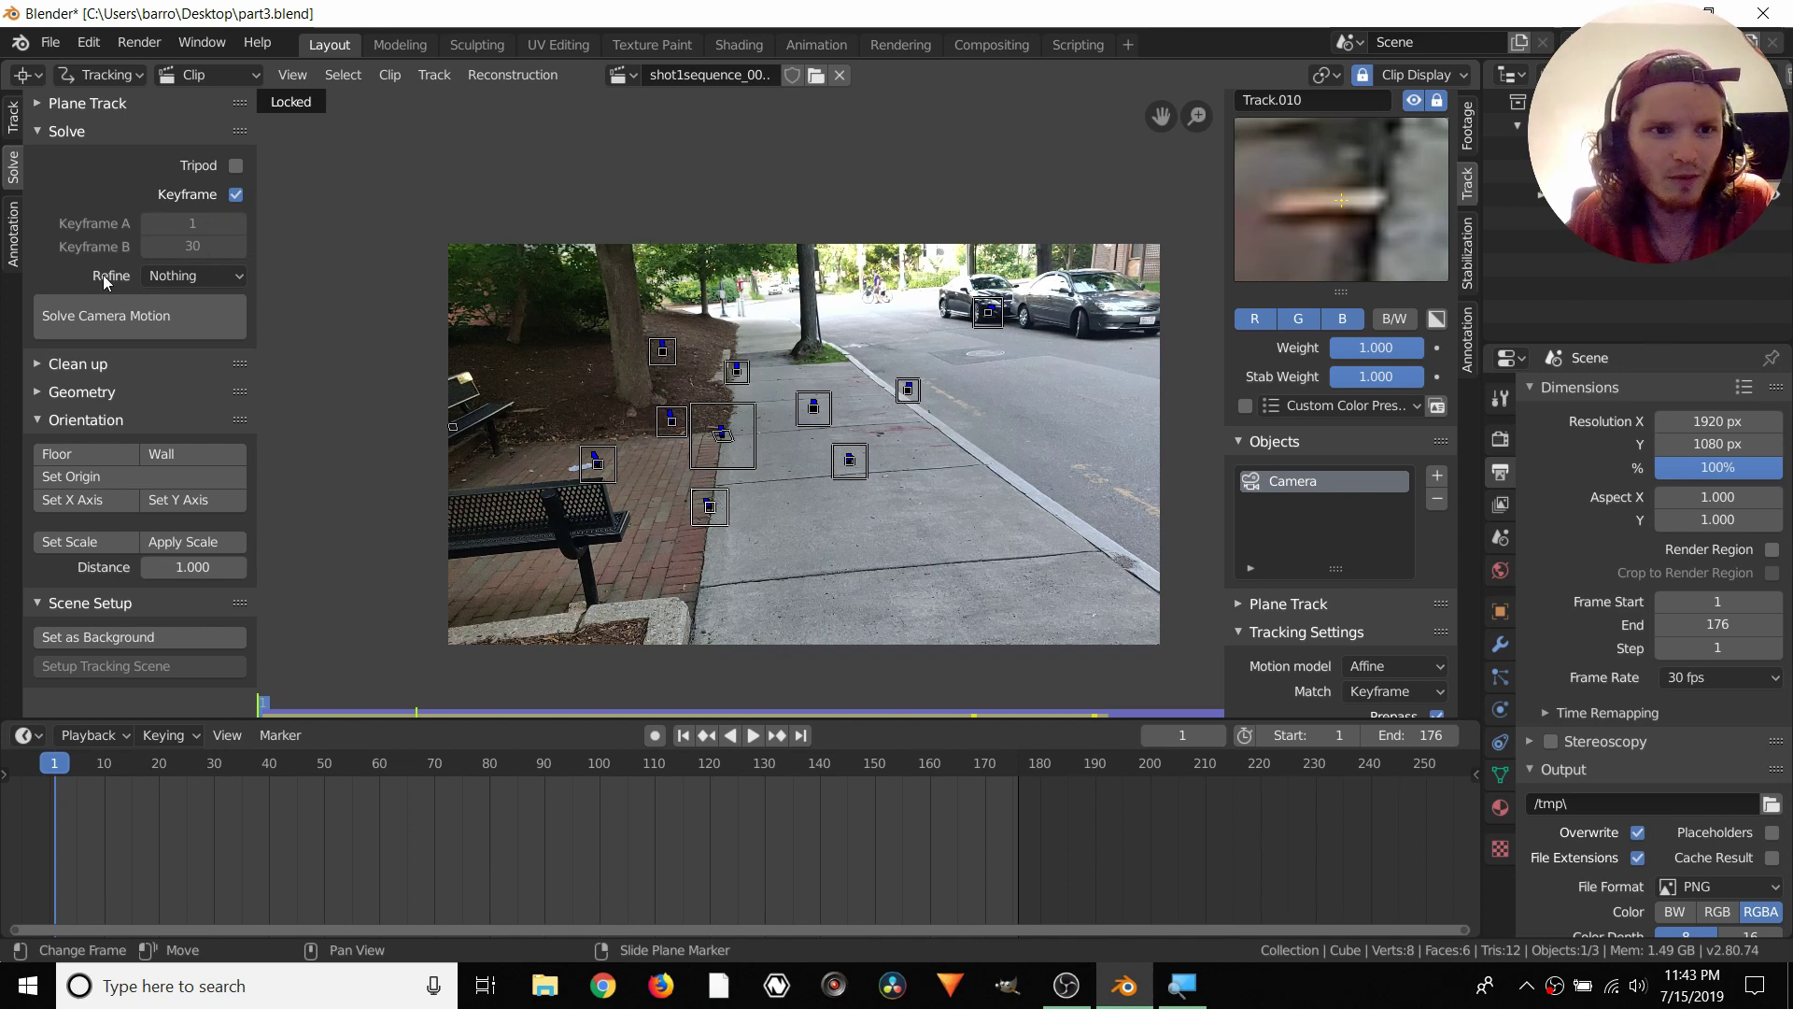
Keep Refine set to Nothing and solve the camera motion
{"action": "left_click", "coordinate": [180, 277]}
{"action": "left_click", "coordinate": [170, 300]}
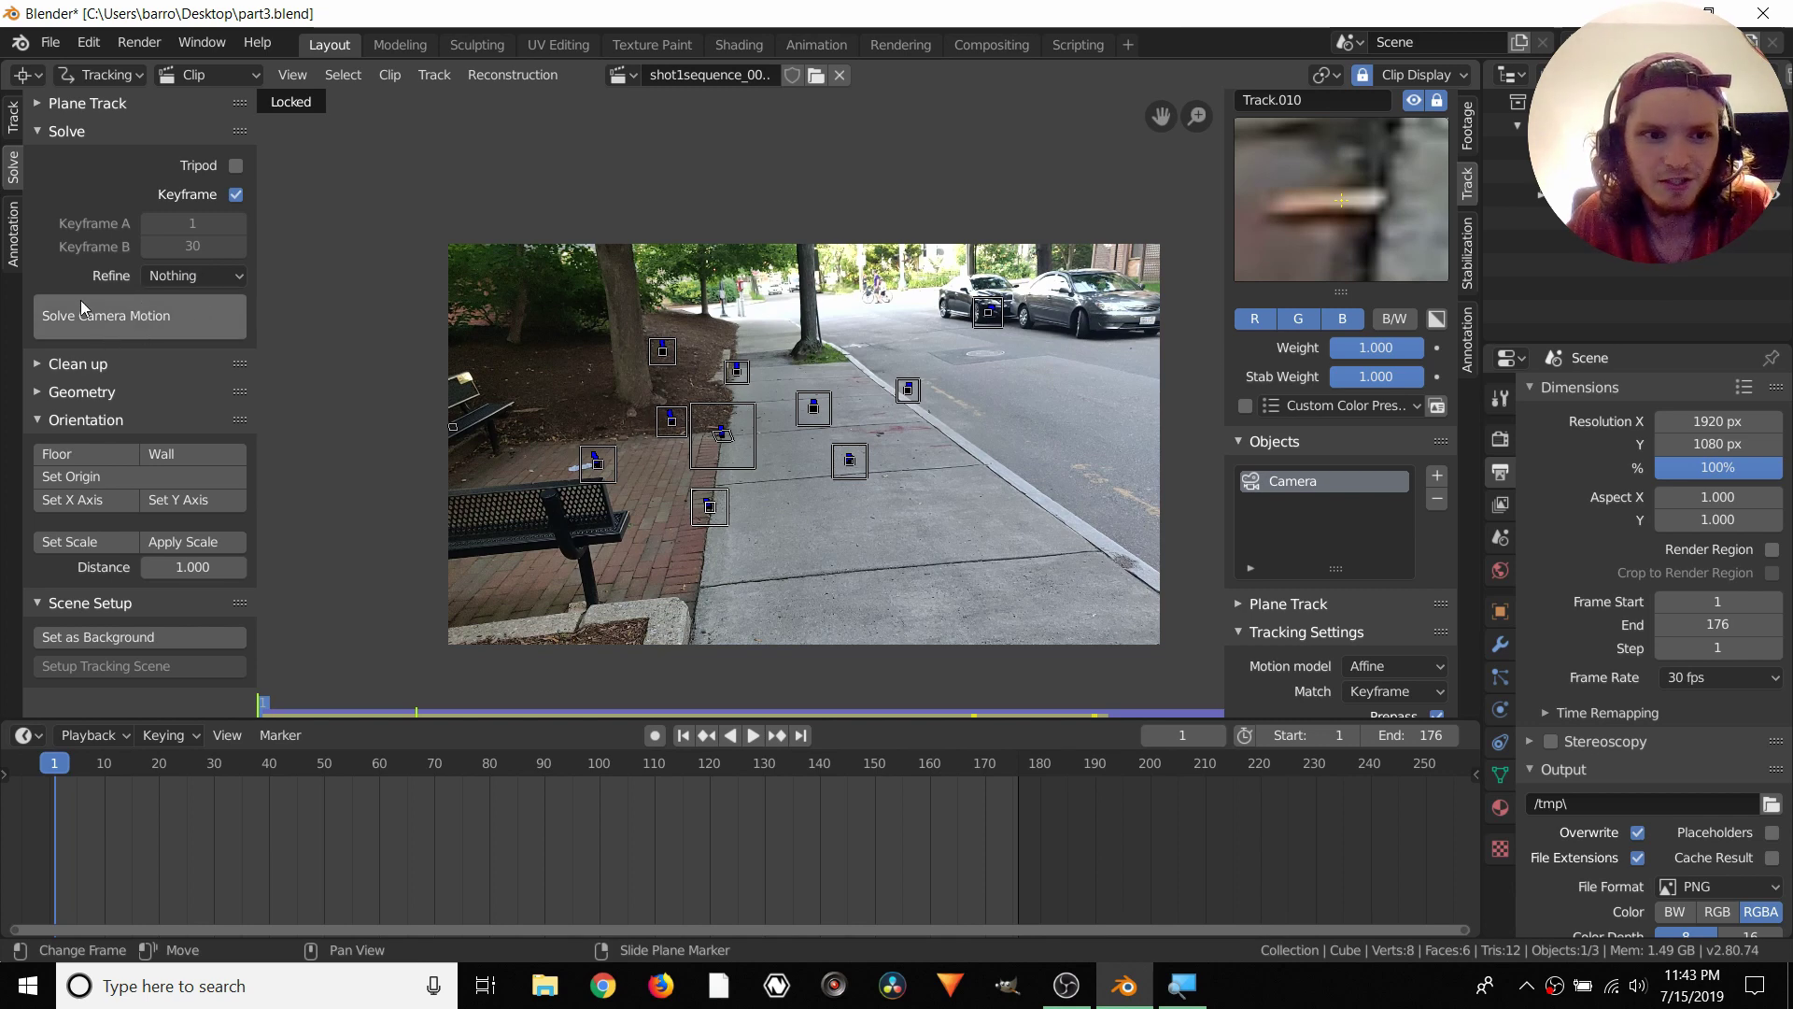
{"action": "left_click", "coordinate": [150, 329]}
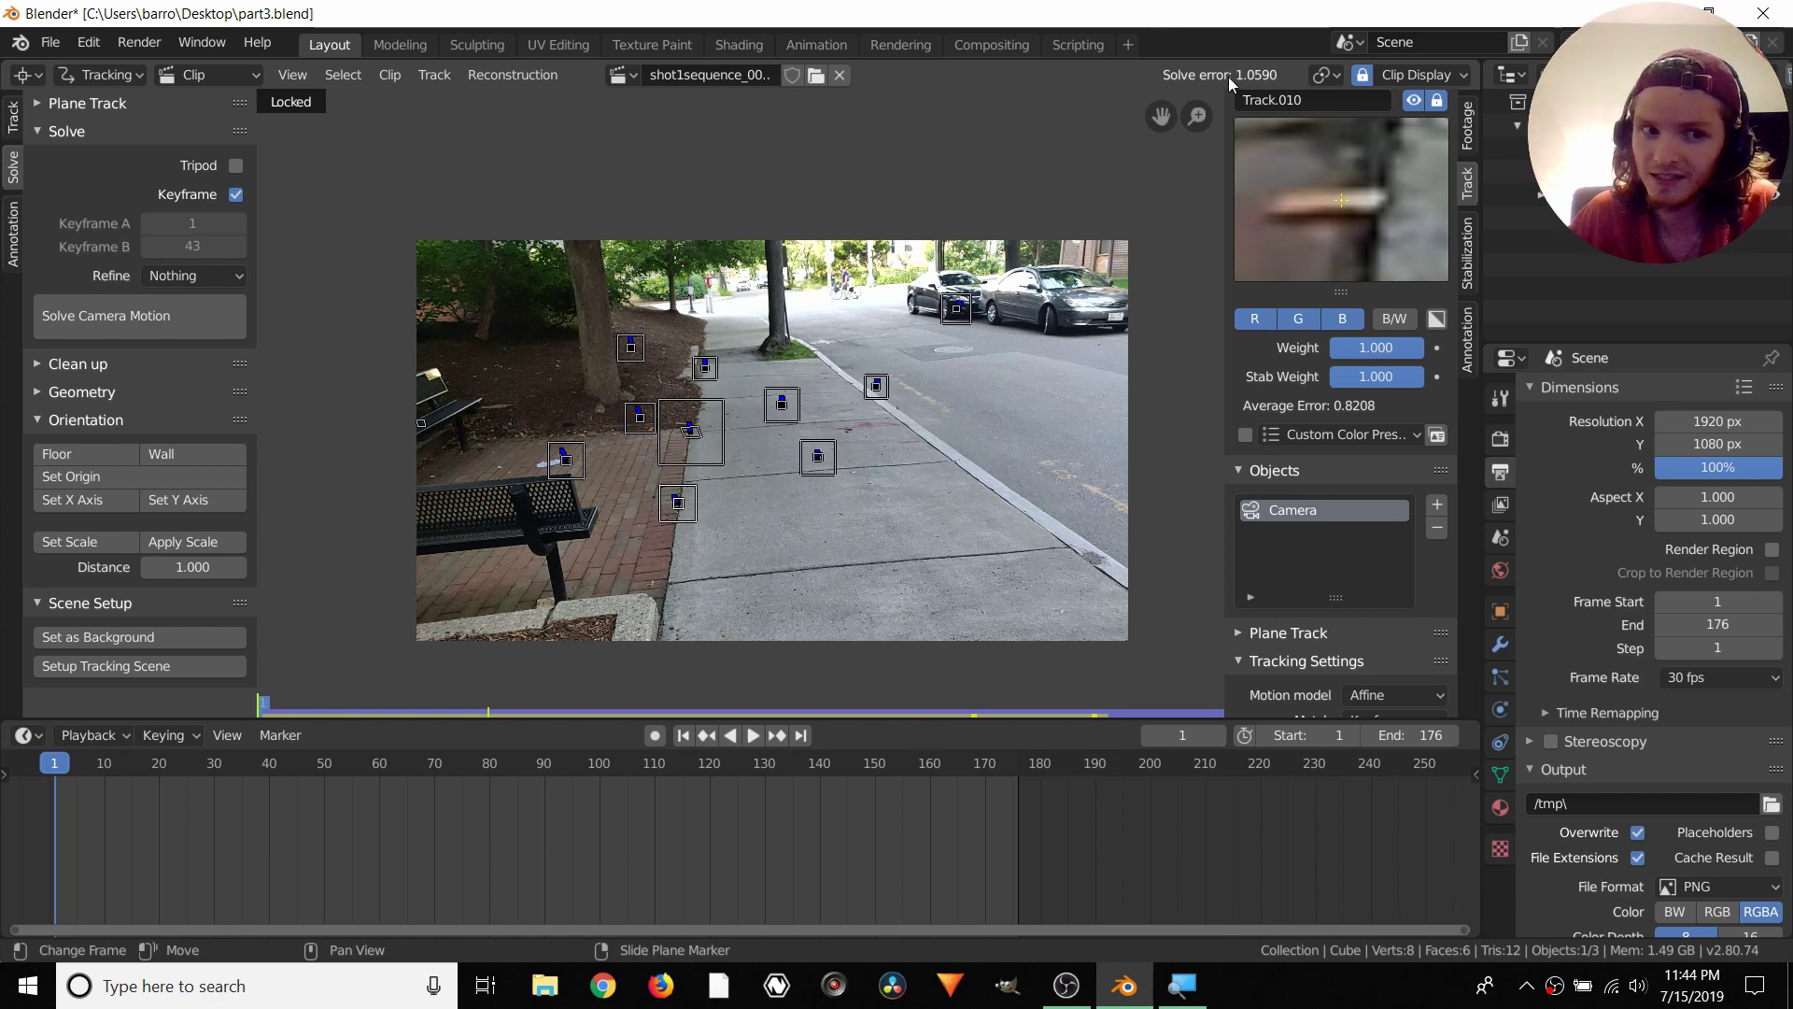
{"action": "left_click", "coordinate": [131, 317]}
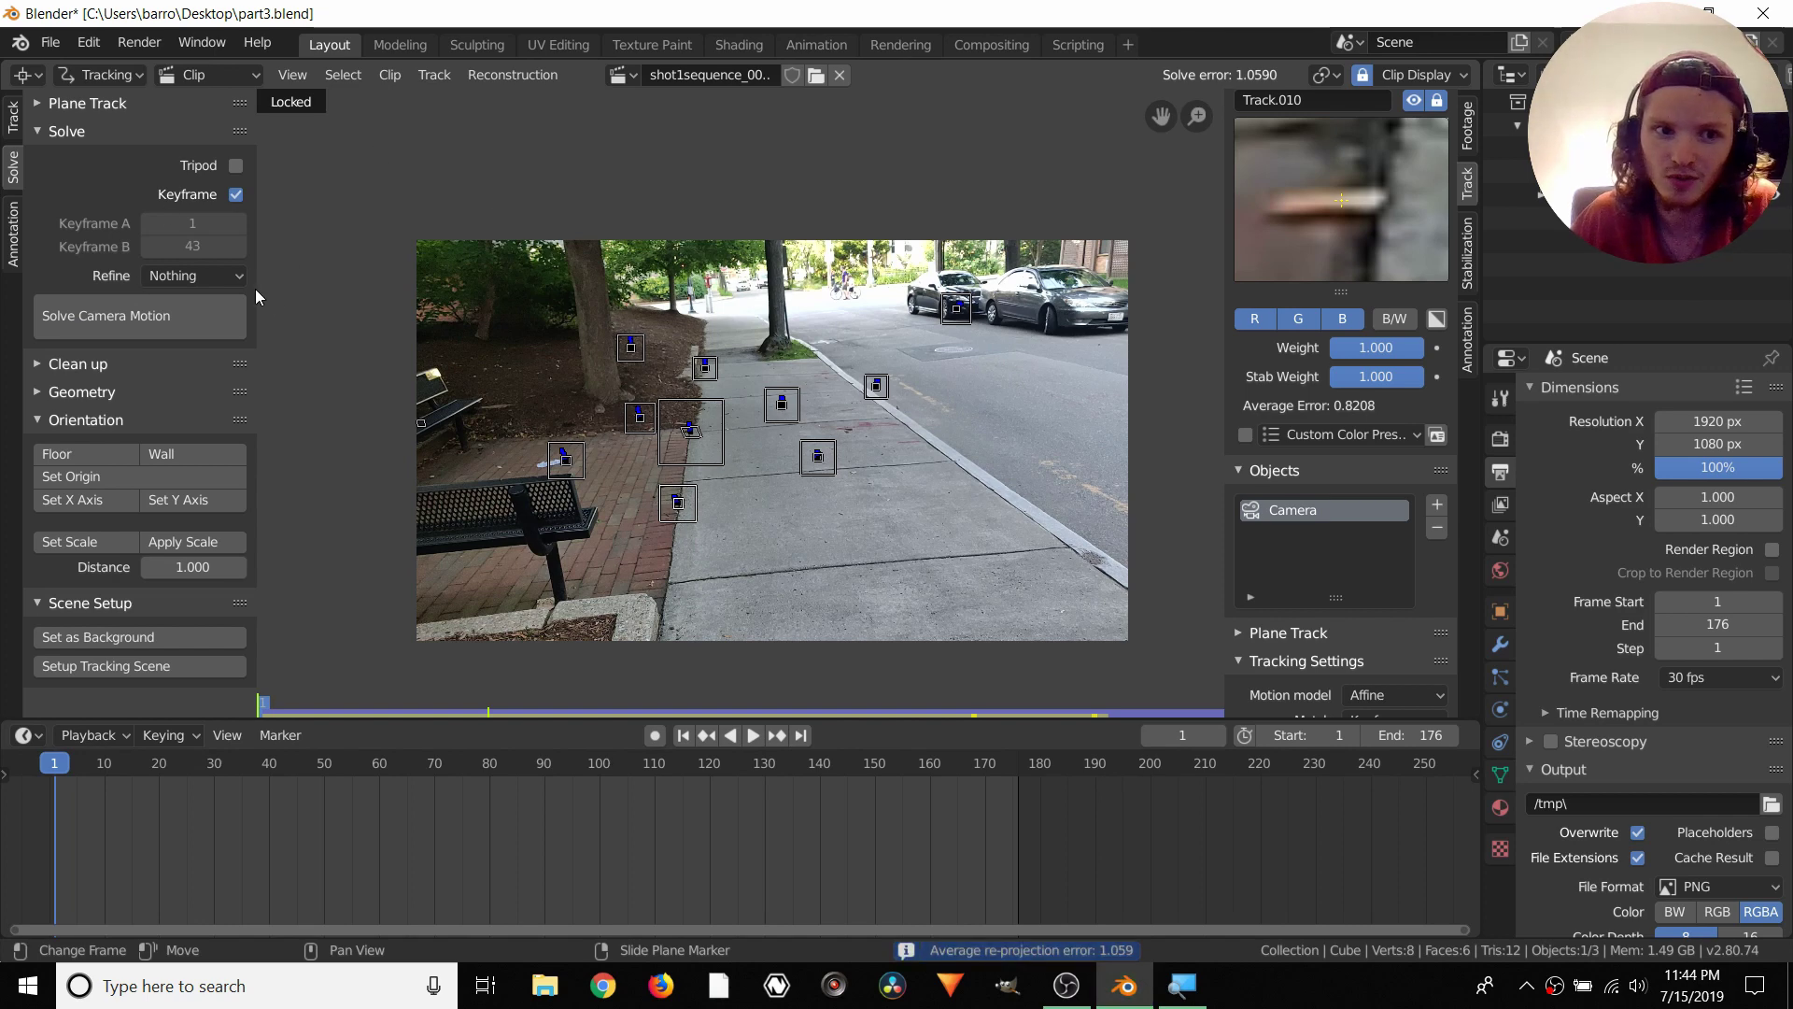
Switch the timeline area back to the Movie Clip Editor's tracking graph and enlarge that area
{"action": "scroll", "coordinate": [614, 433], "scroll_direction": "up", "scroll_amount": 1}
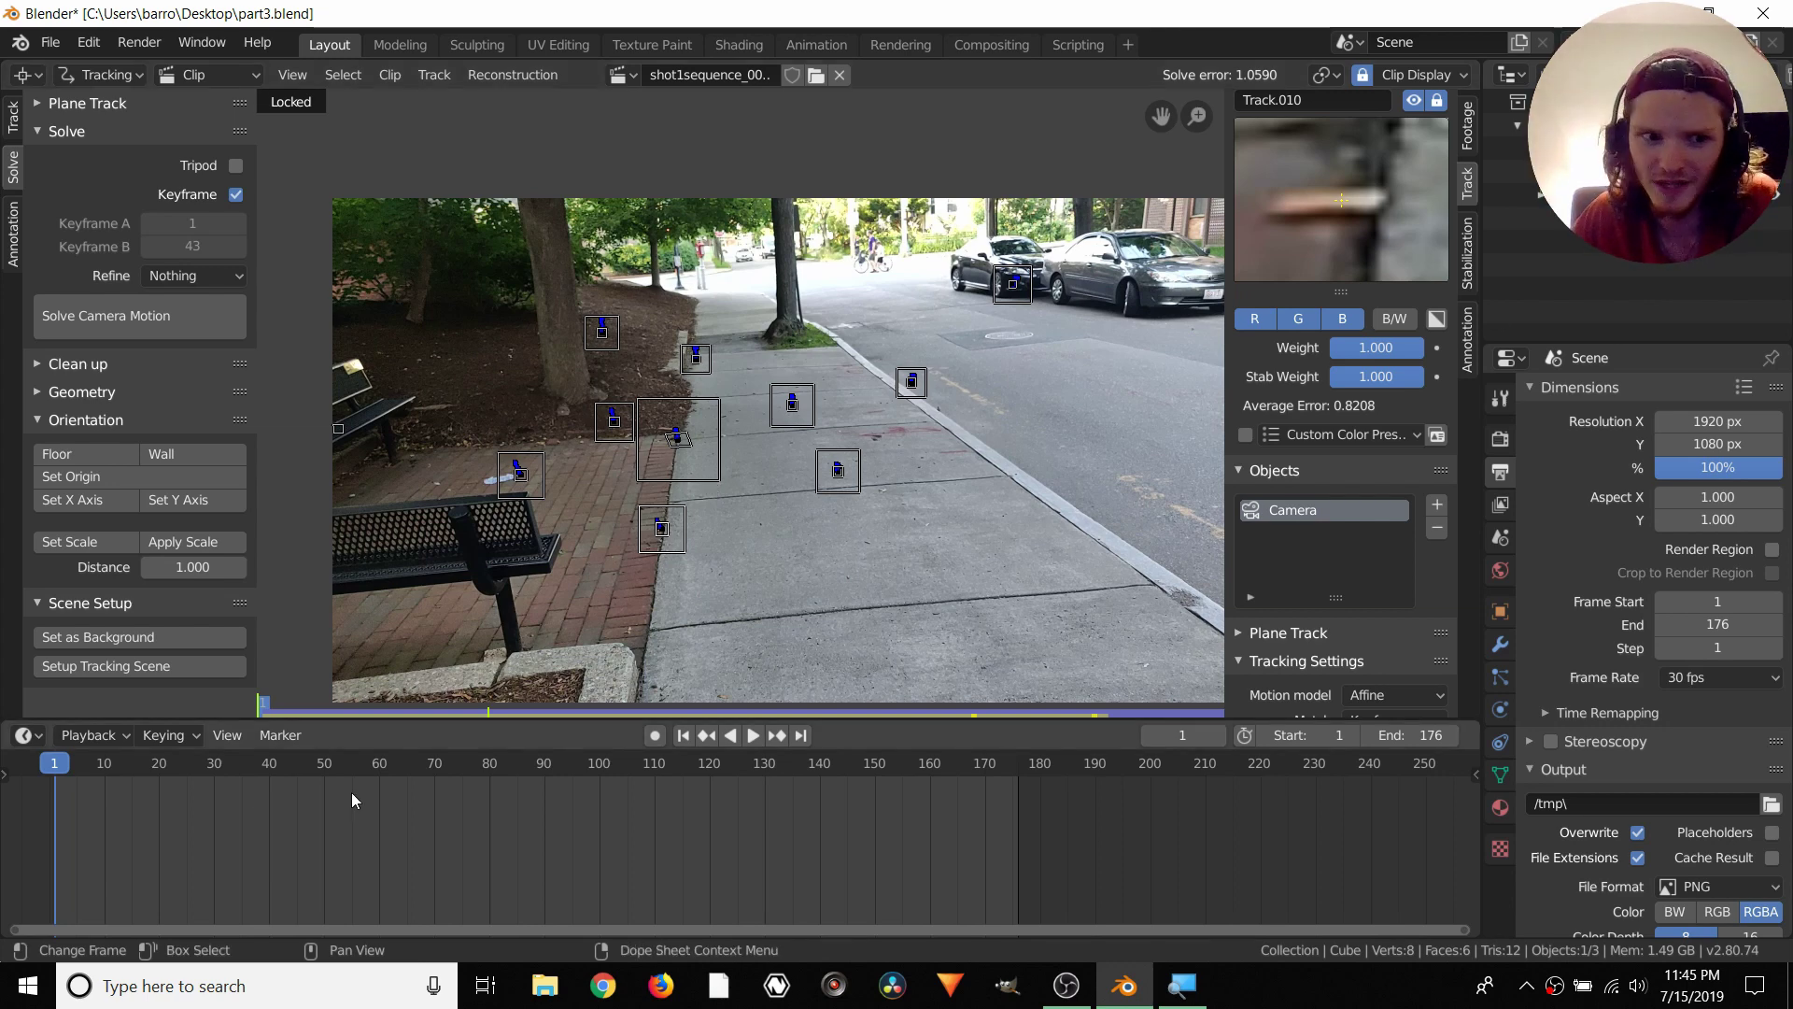
{"action": "left_click", "coordinate": [23, 735]}
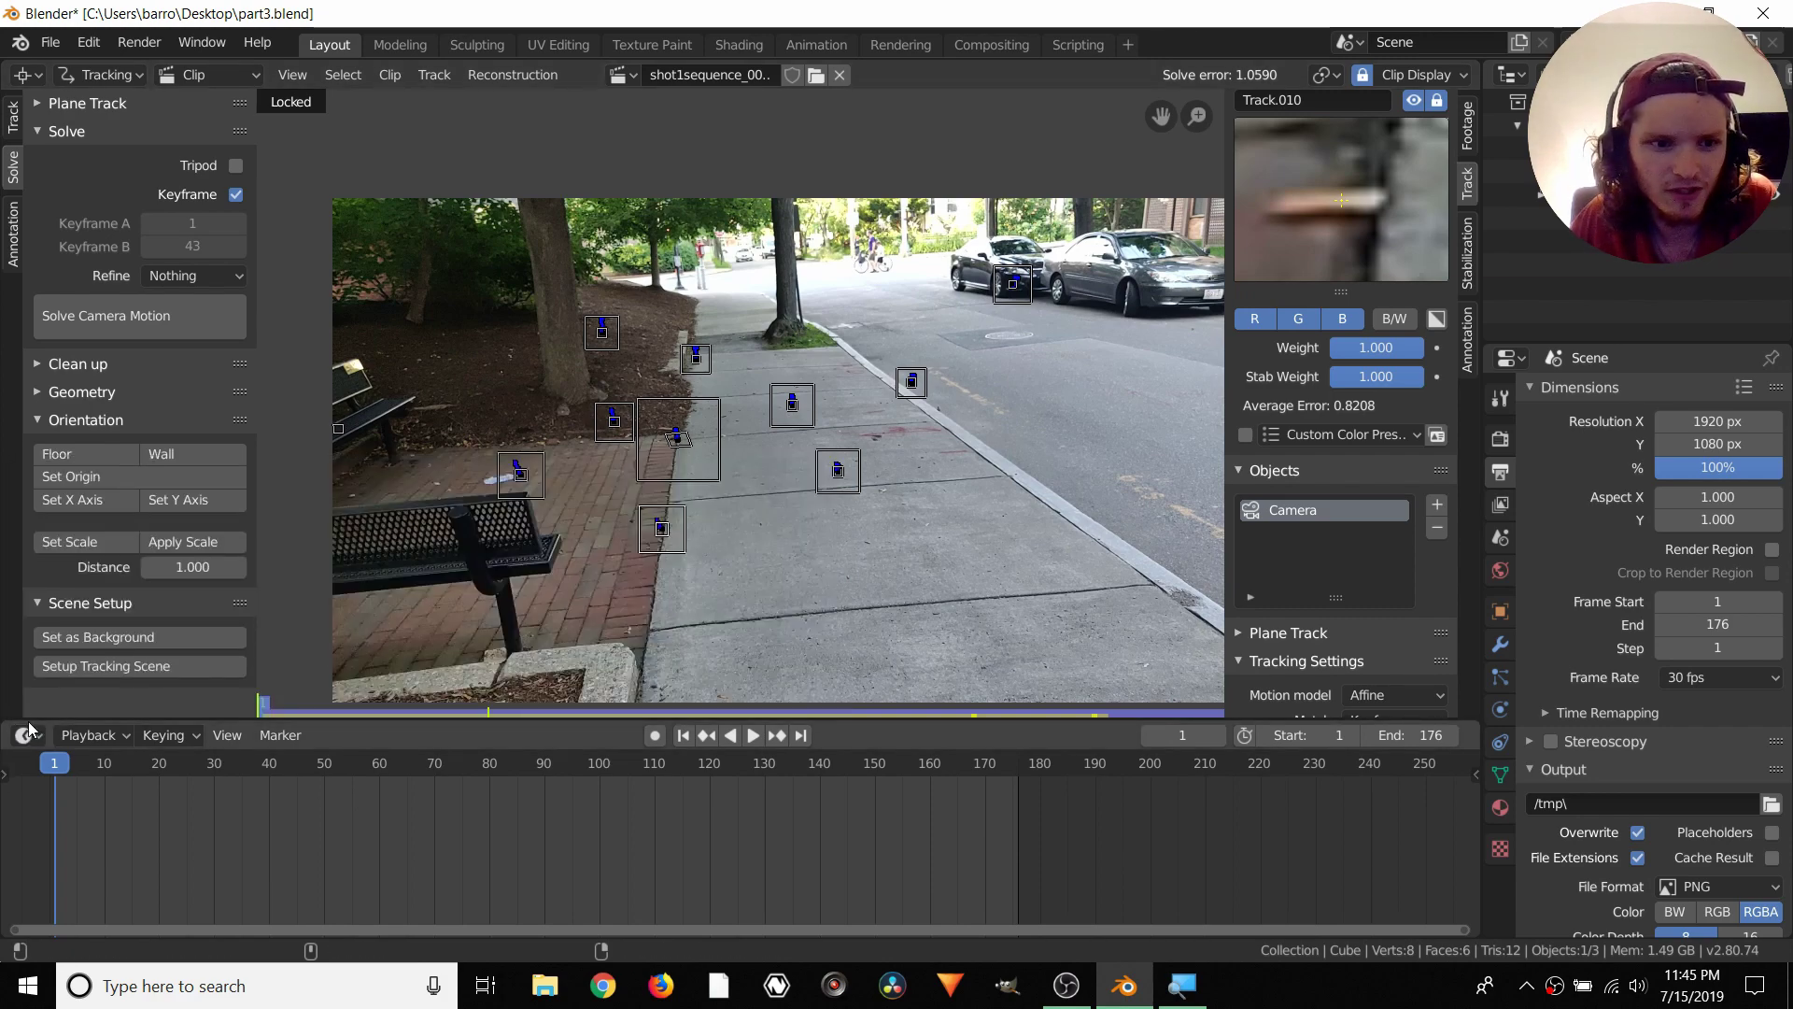
{"action": "left_click", "coordinate": [24, 735]}
{"action": "left_click", "coordinate": [84, 708]}
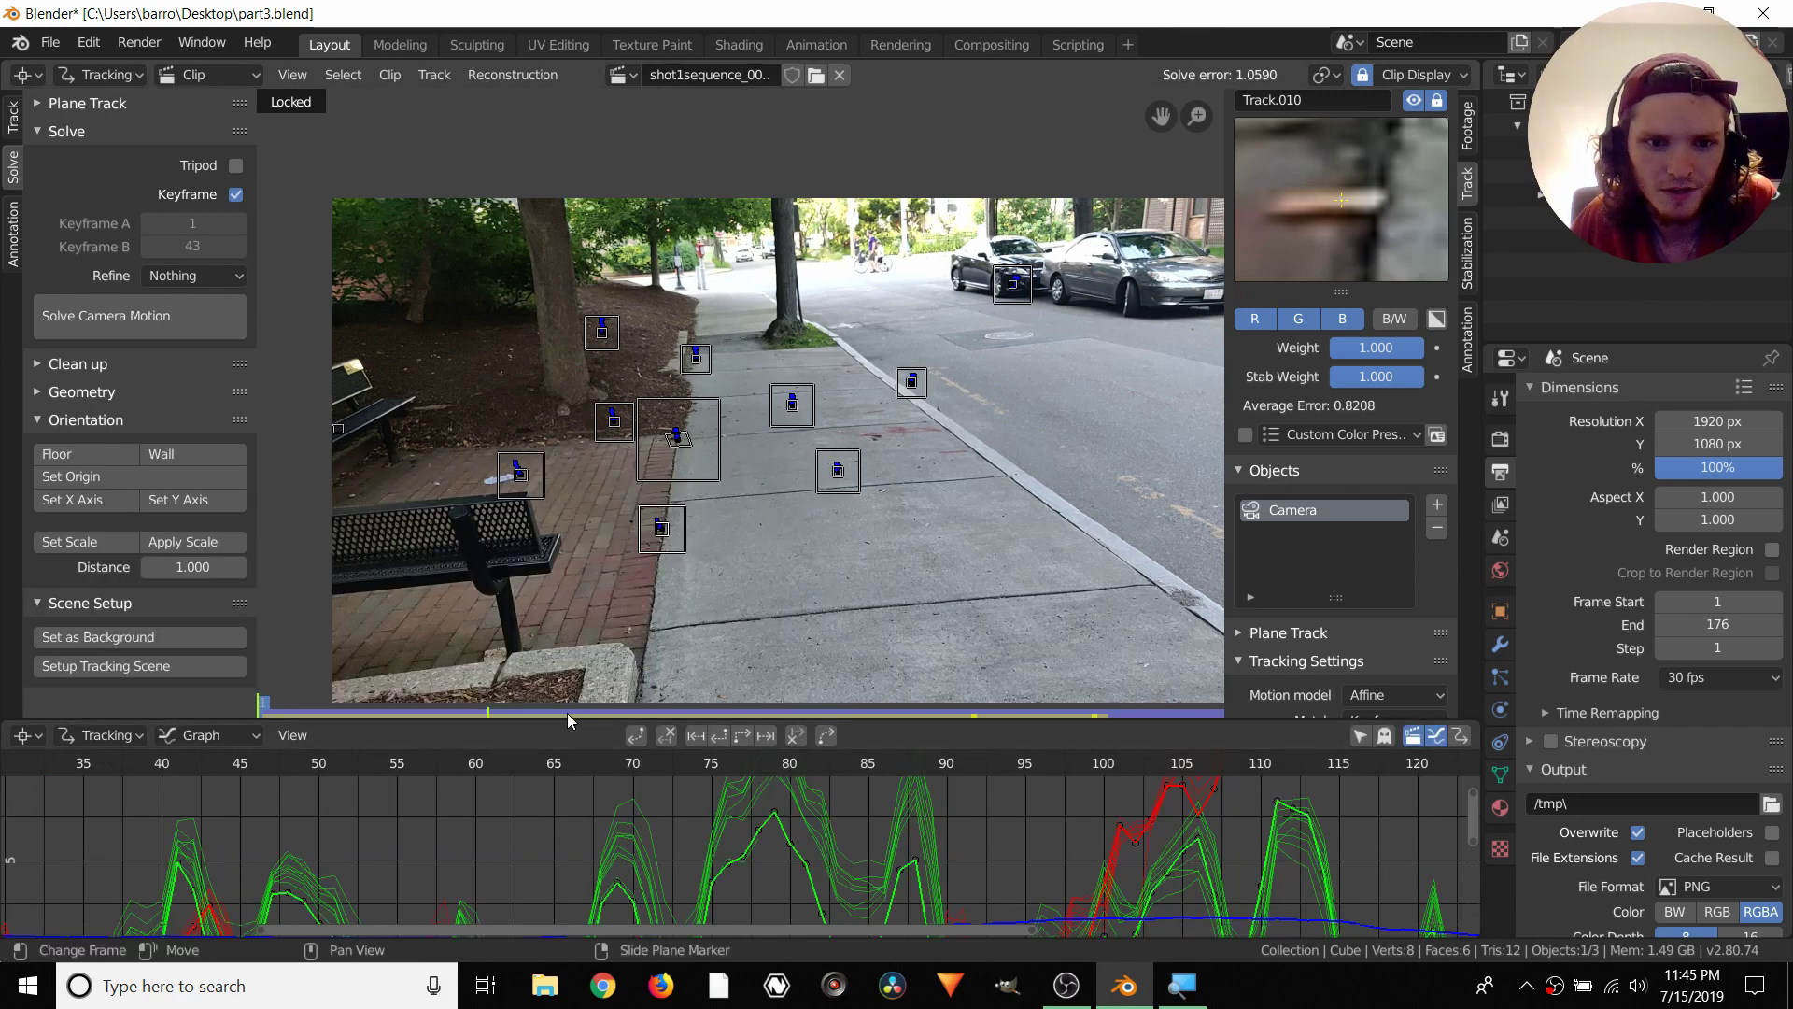
{"action": "left_click_drag", "start_coordinate": [572, 715], "coordinate": [576, 478]}
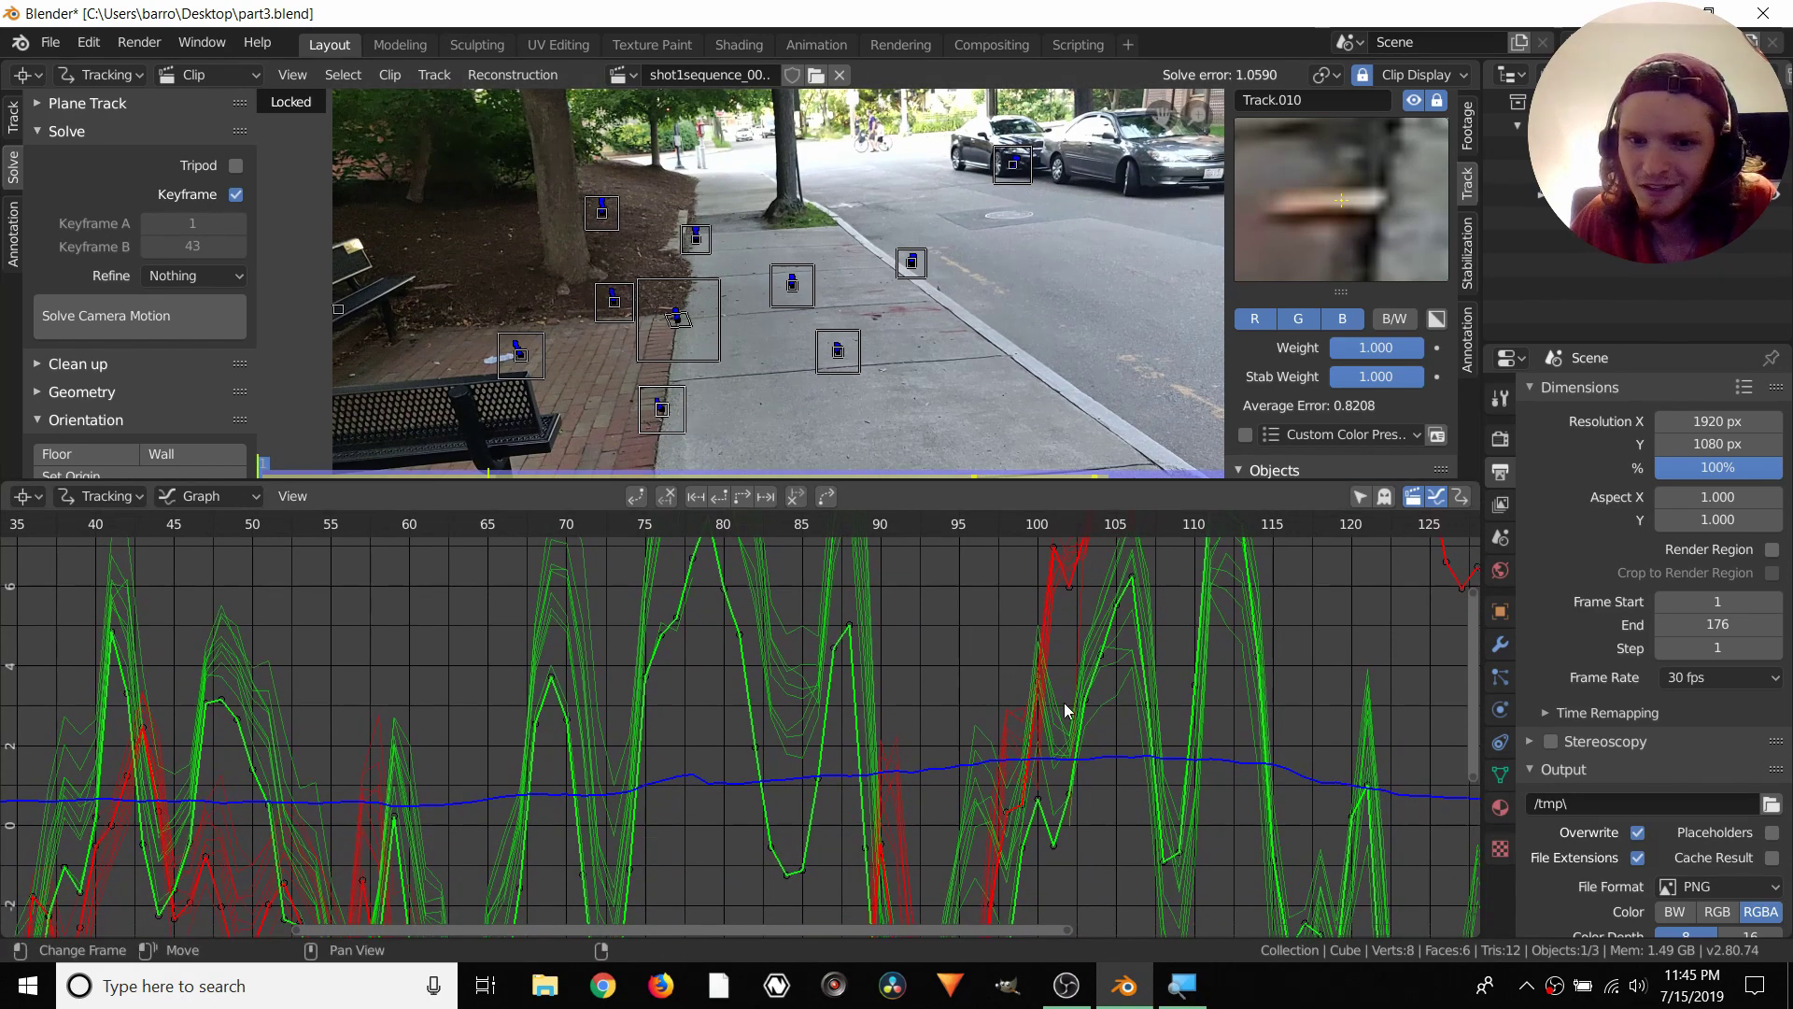
Fit the full frame range in the graph and examine the blue error curve against the track motion curves
{"action": "key", "text": "Home"}
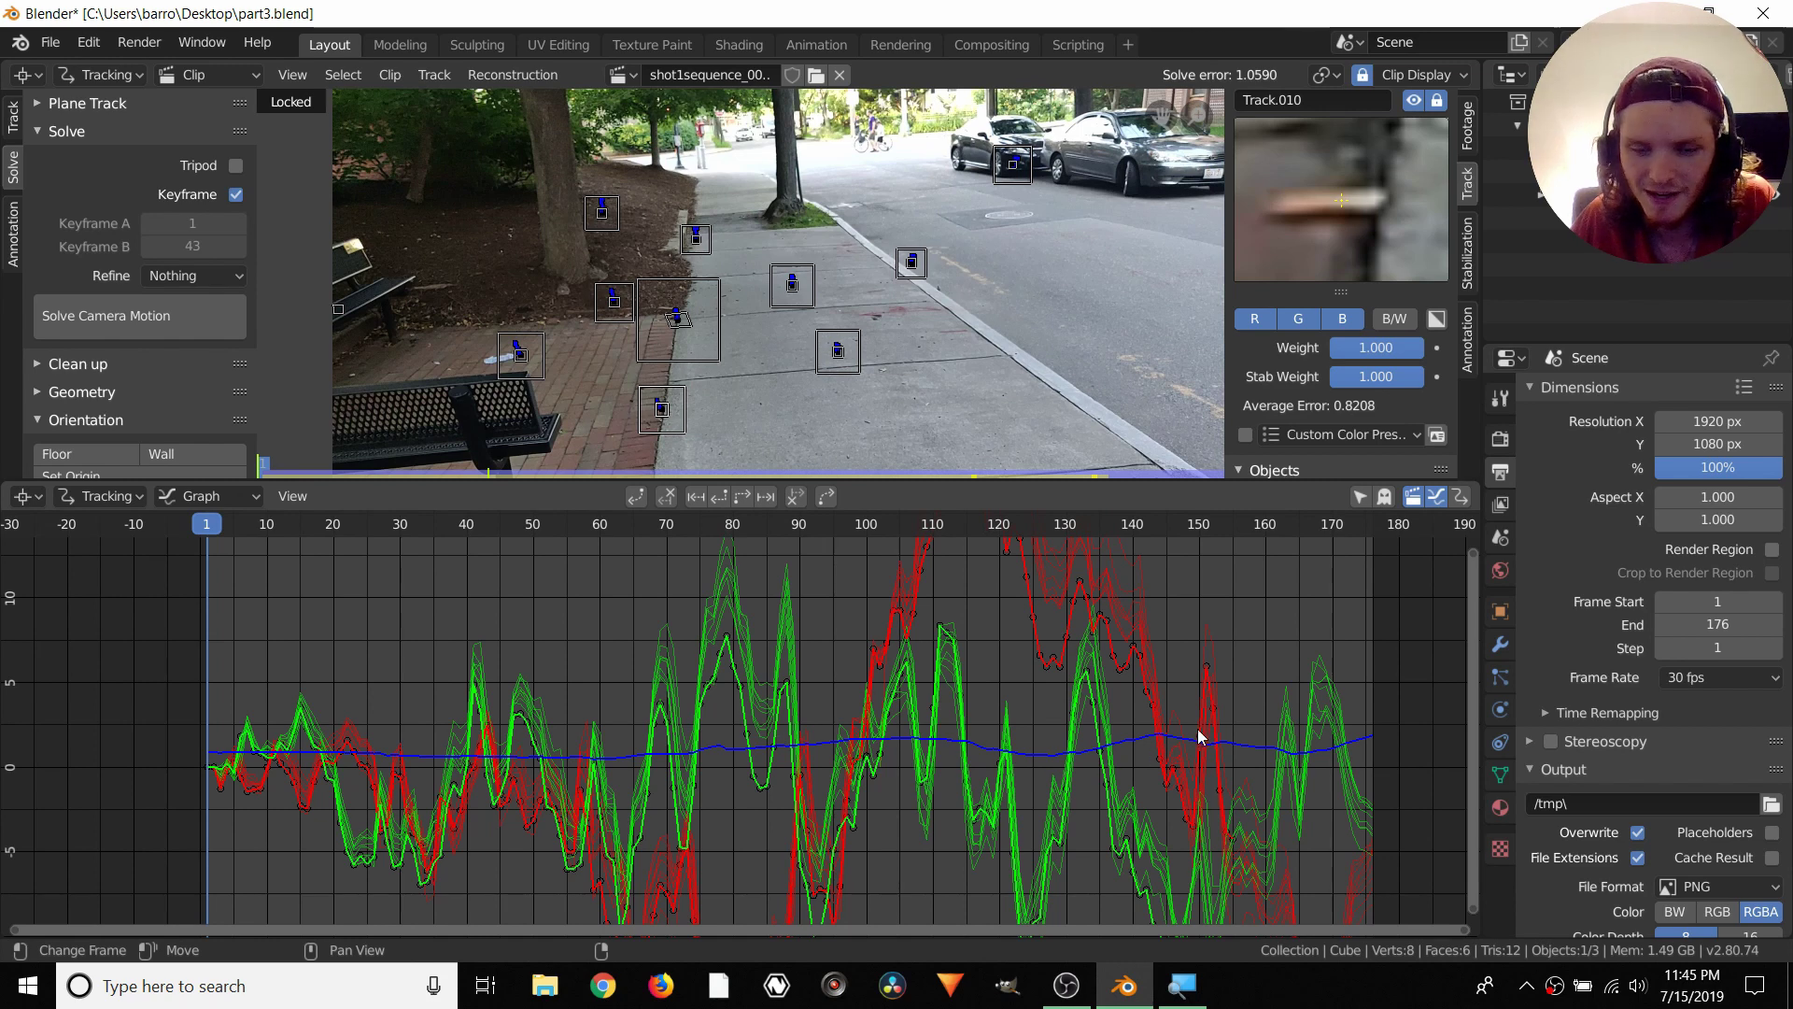
{"action": "middle_click_drag", "start_coordinate": [863, 713], "coordinate": [934, 707]}
{"action": "scroll", "coordinate": [1021, 741], "scroll_direction": "down", "scroll_amount": 1}
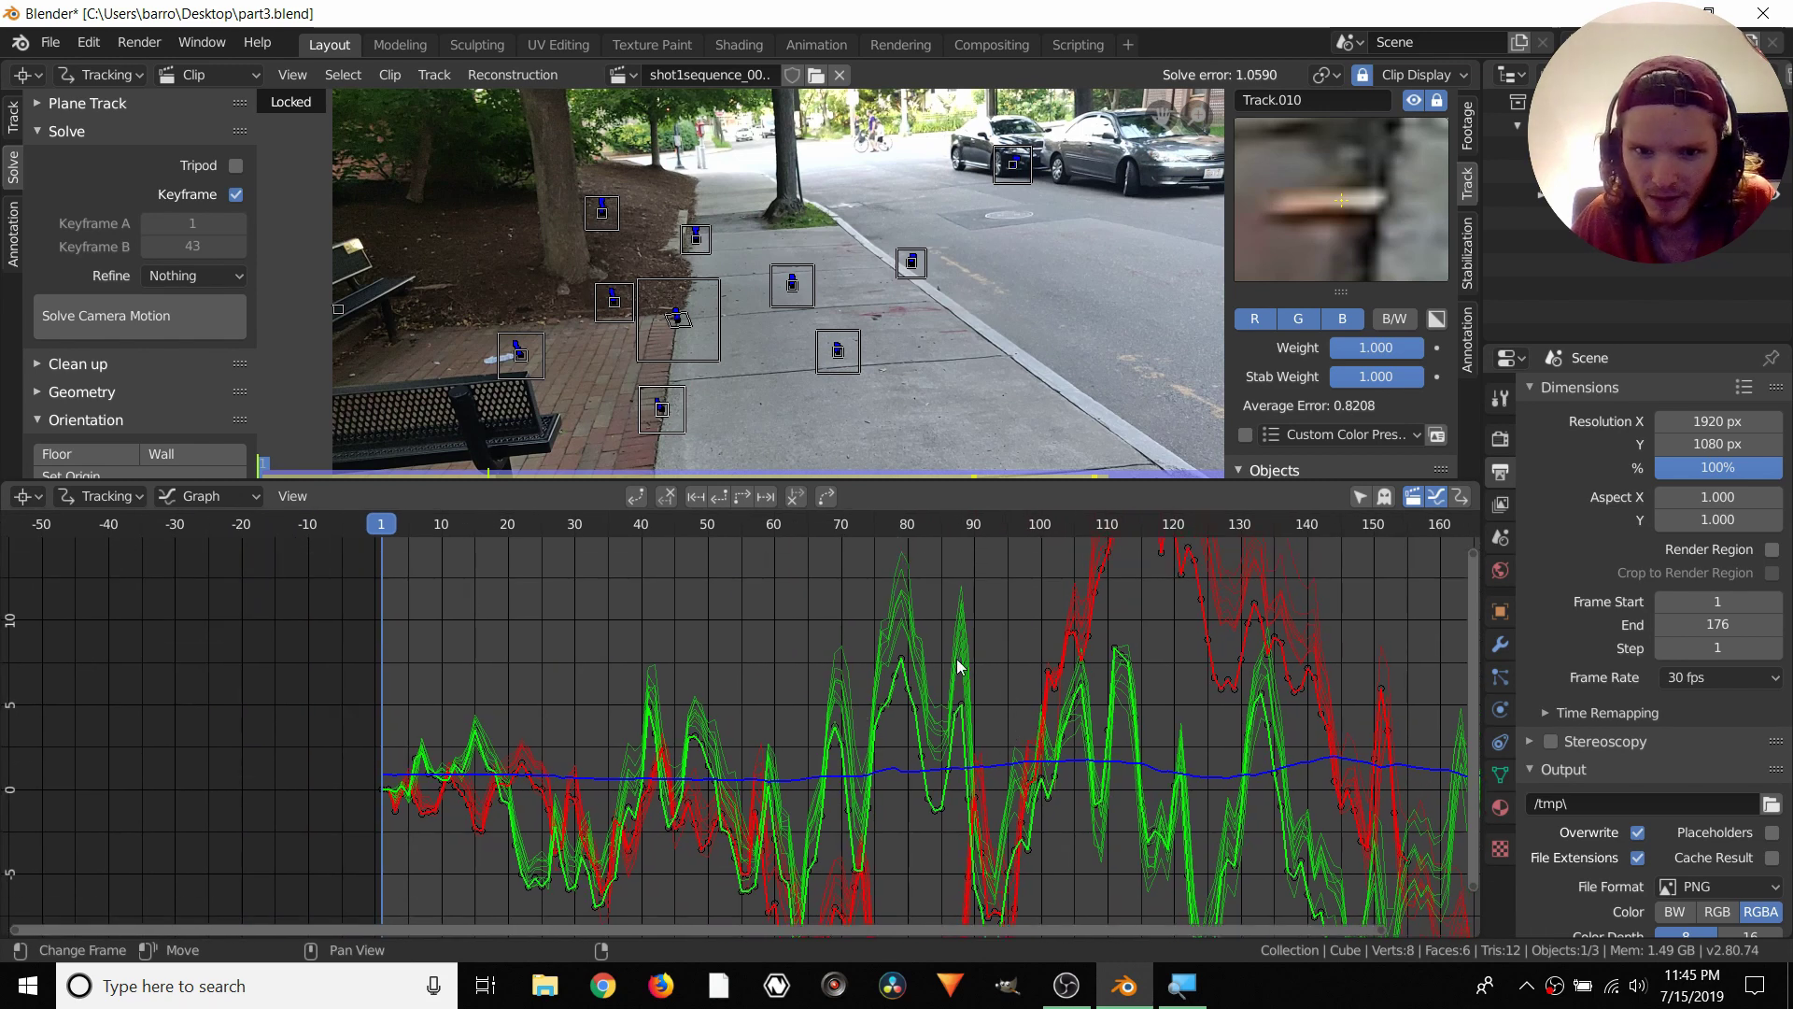
{"action": "scroll", "coordinate": [881, 736], "scroll_direction": "down", "scroll_amount": 2}
{"action": "scroll", "coordinate": [880, 736], "scroll_direction": "down", "scroll_amount": 1}
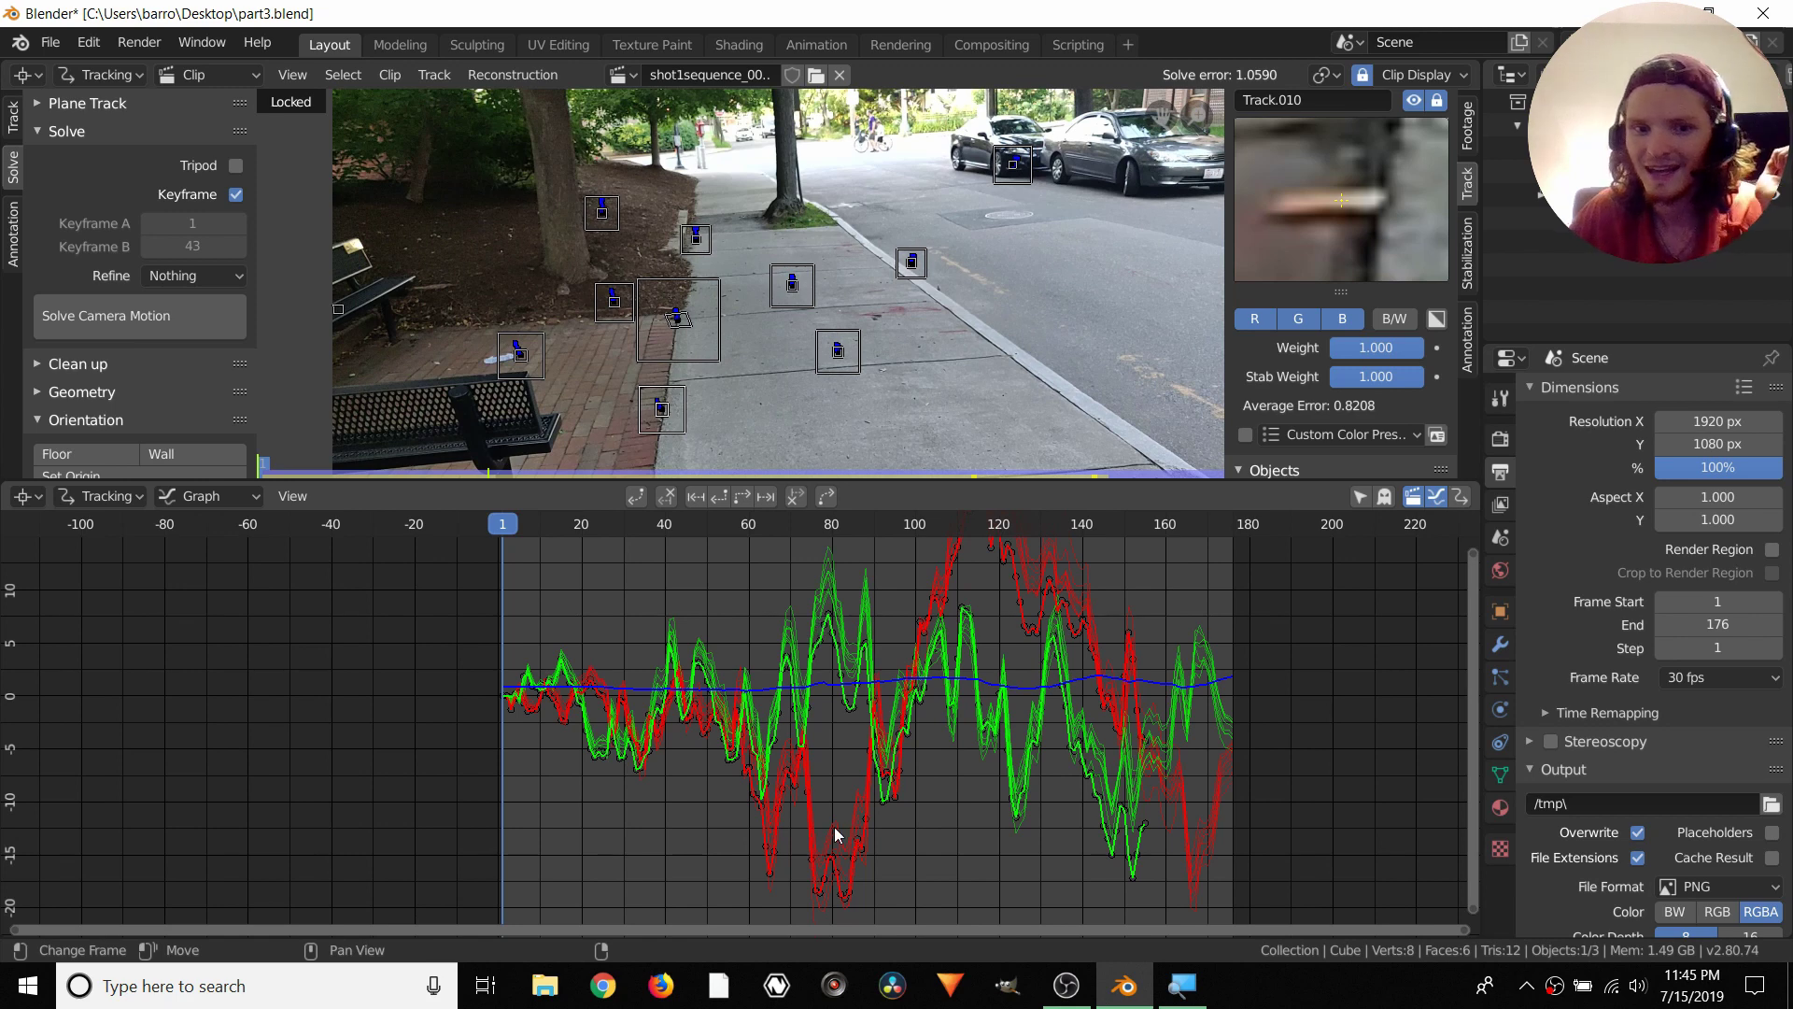
{"action": "middle_click_drag", "start_coordinate": [967, 655], "coordinate": [957, 659]}
{"action": "scroll", "coordinate": [615, 750], "scroll_direction": "up", "scroll_amount": 3}
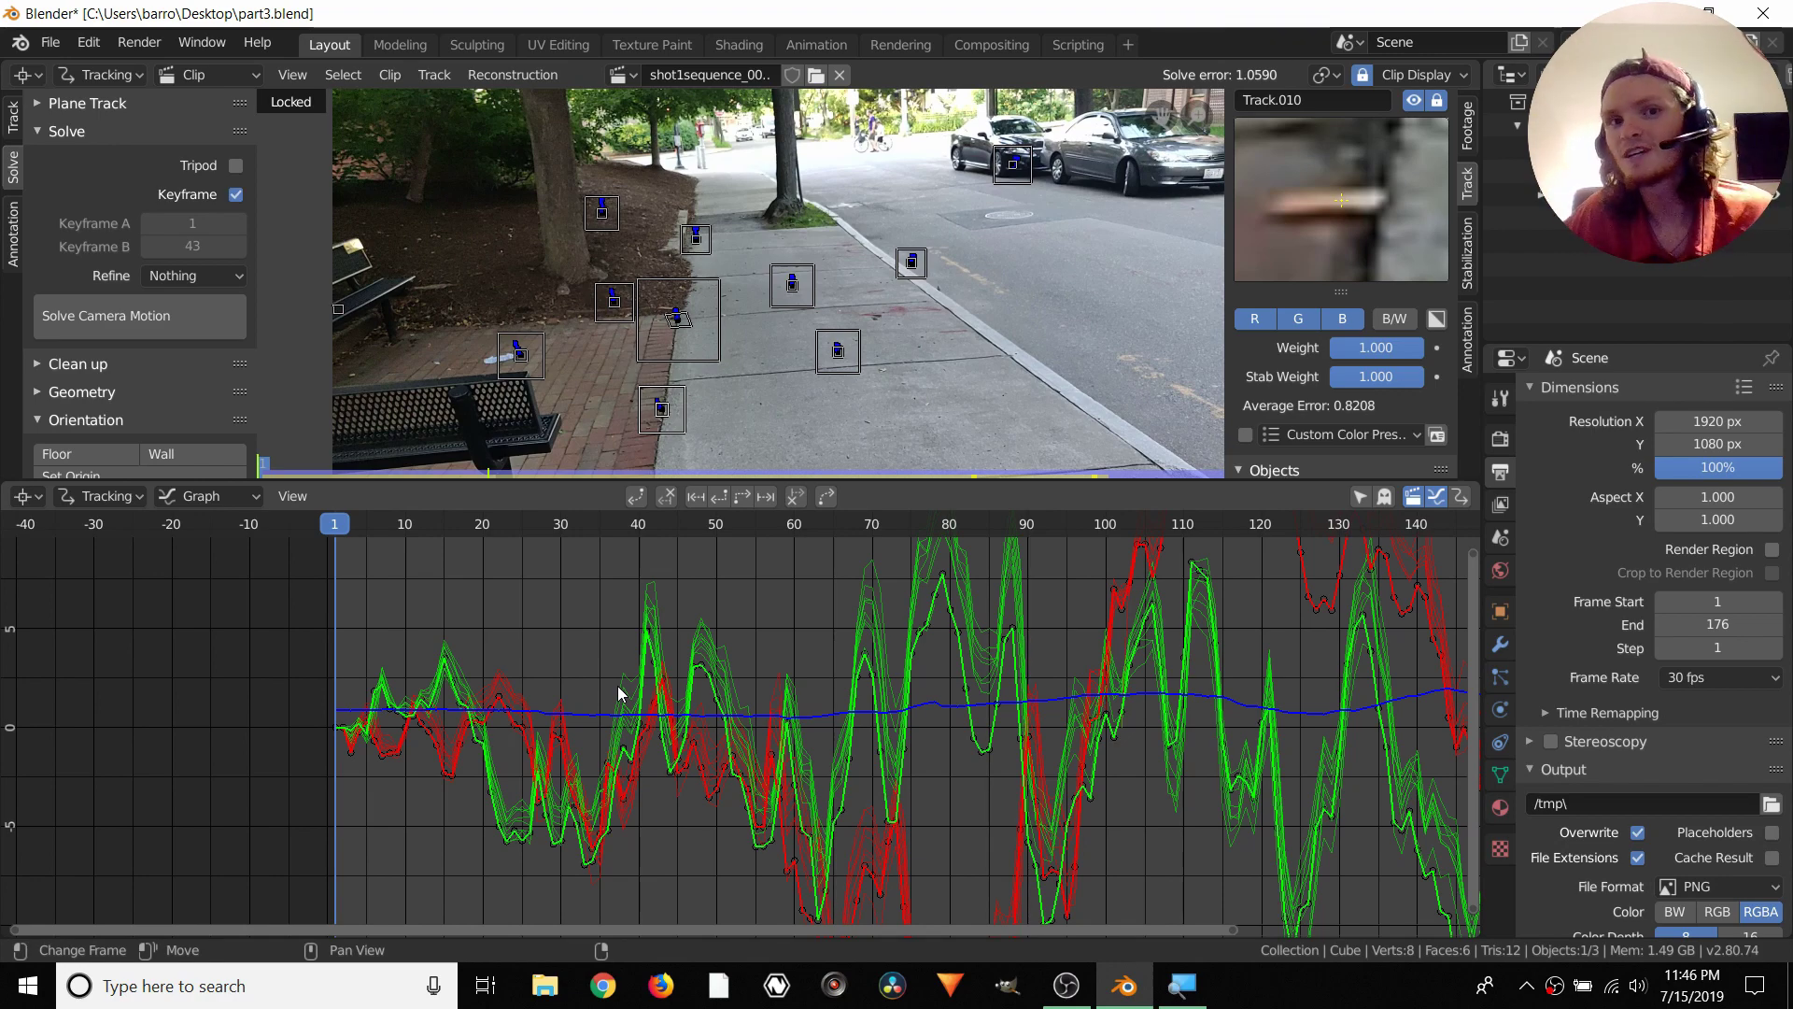
{"action": "middle_click_drag", "start_coordinate": [1139, 636], "coordinate": [971, 641]}
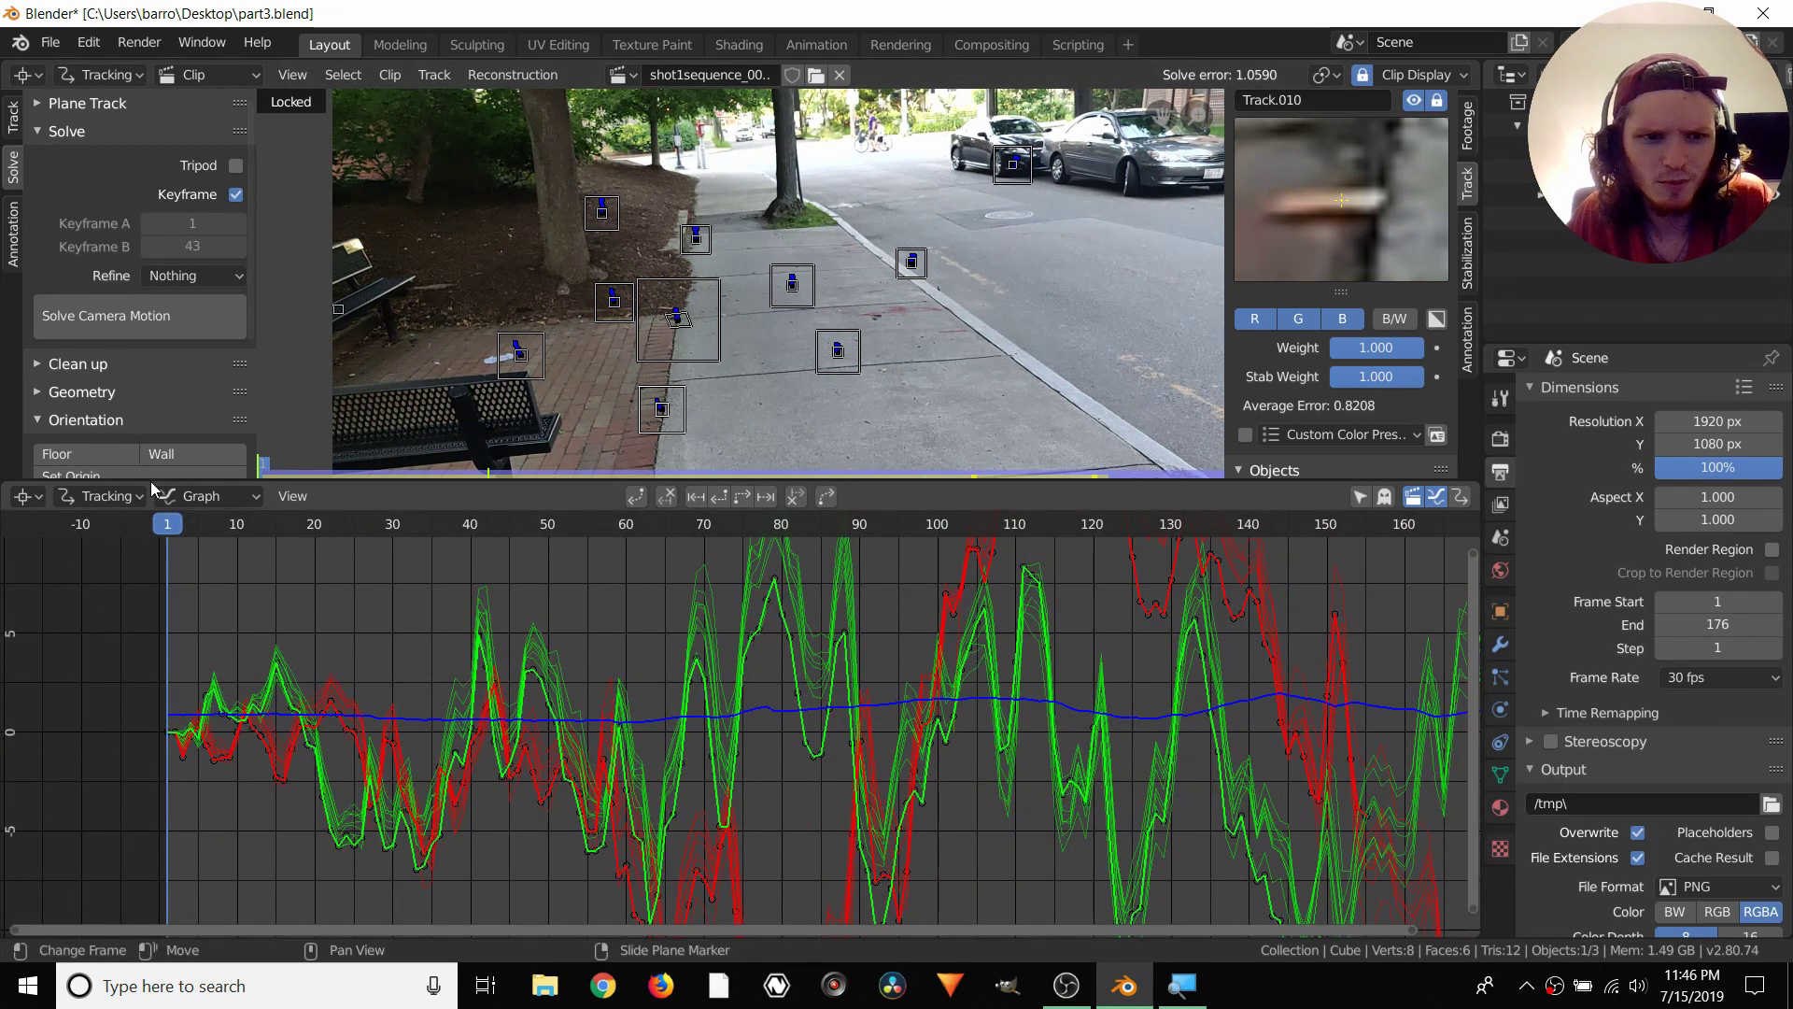
Shrink the graph area to enlarge the clip view, and hide both of the clip view's sidebars
{"action": "left_click_drag", "start_coordinate": [141, 482], "coordinate": [294, 696]}
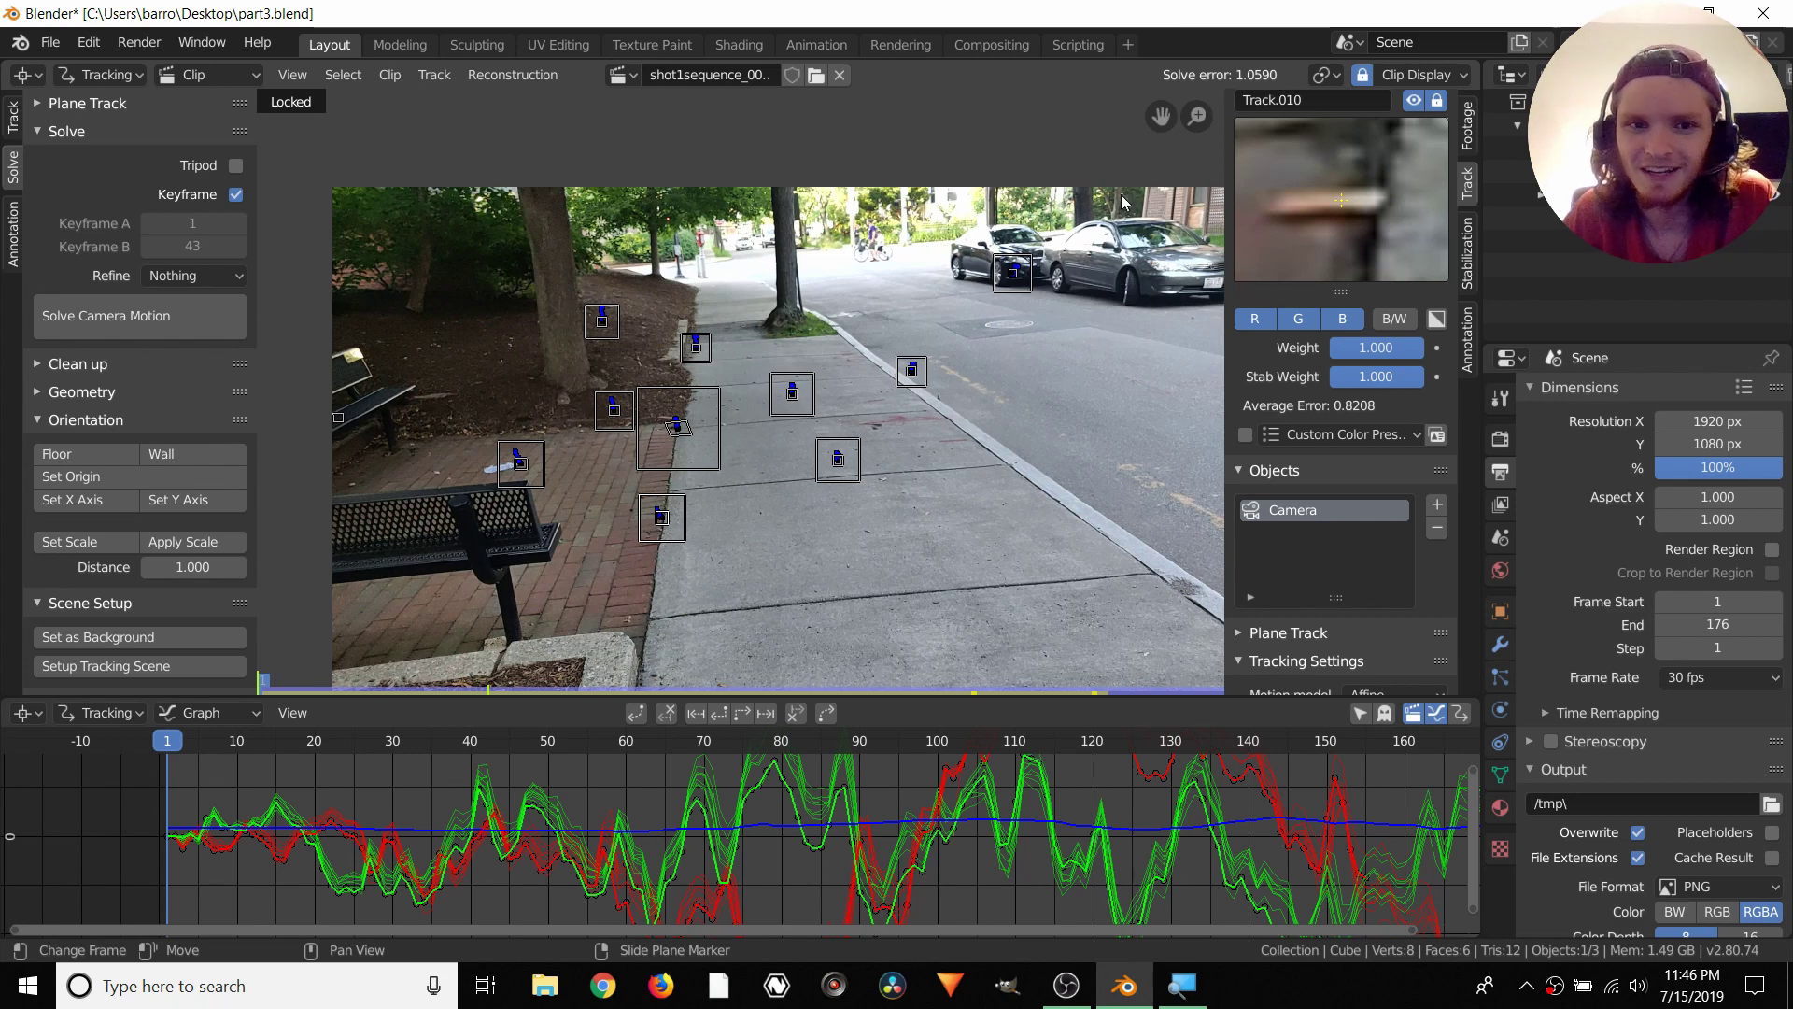
{"action": "middle_click_drag", "start_coordinate": [703, 376], "coordinate": [712, 330]}
{"action": "middle_click_drag", "start_coordinate": [675, 487], "coordinate": [639, 486]}
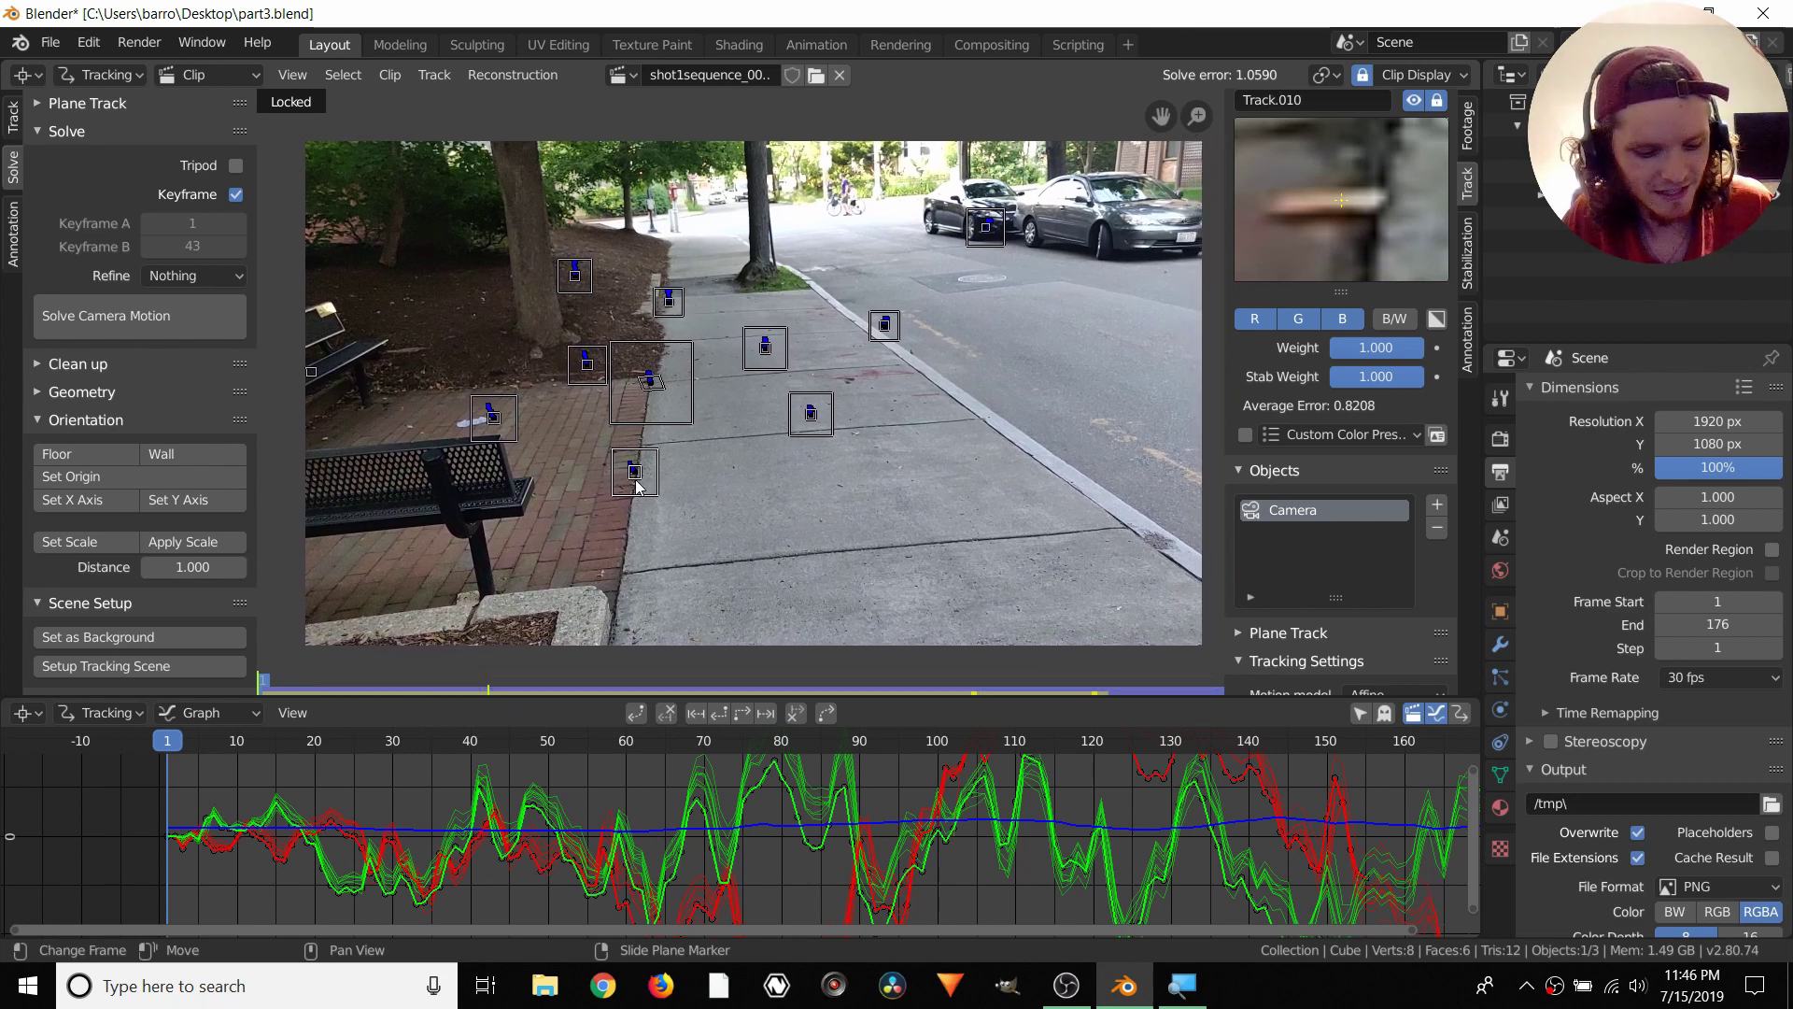
{"action": "key", "text": "n"}
{"action": "key", "text": "t"}
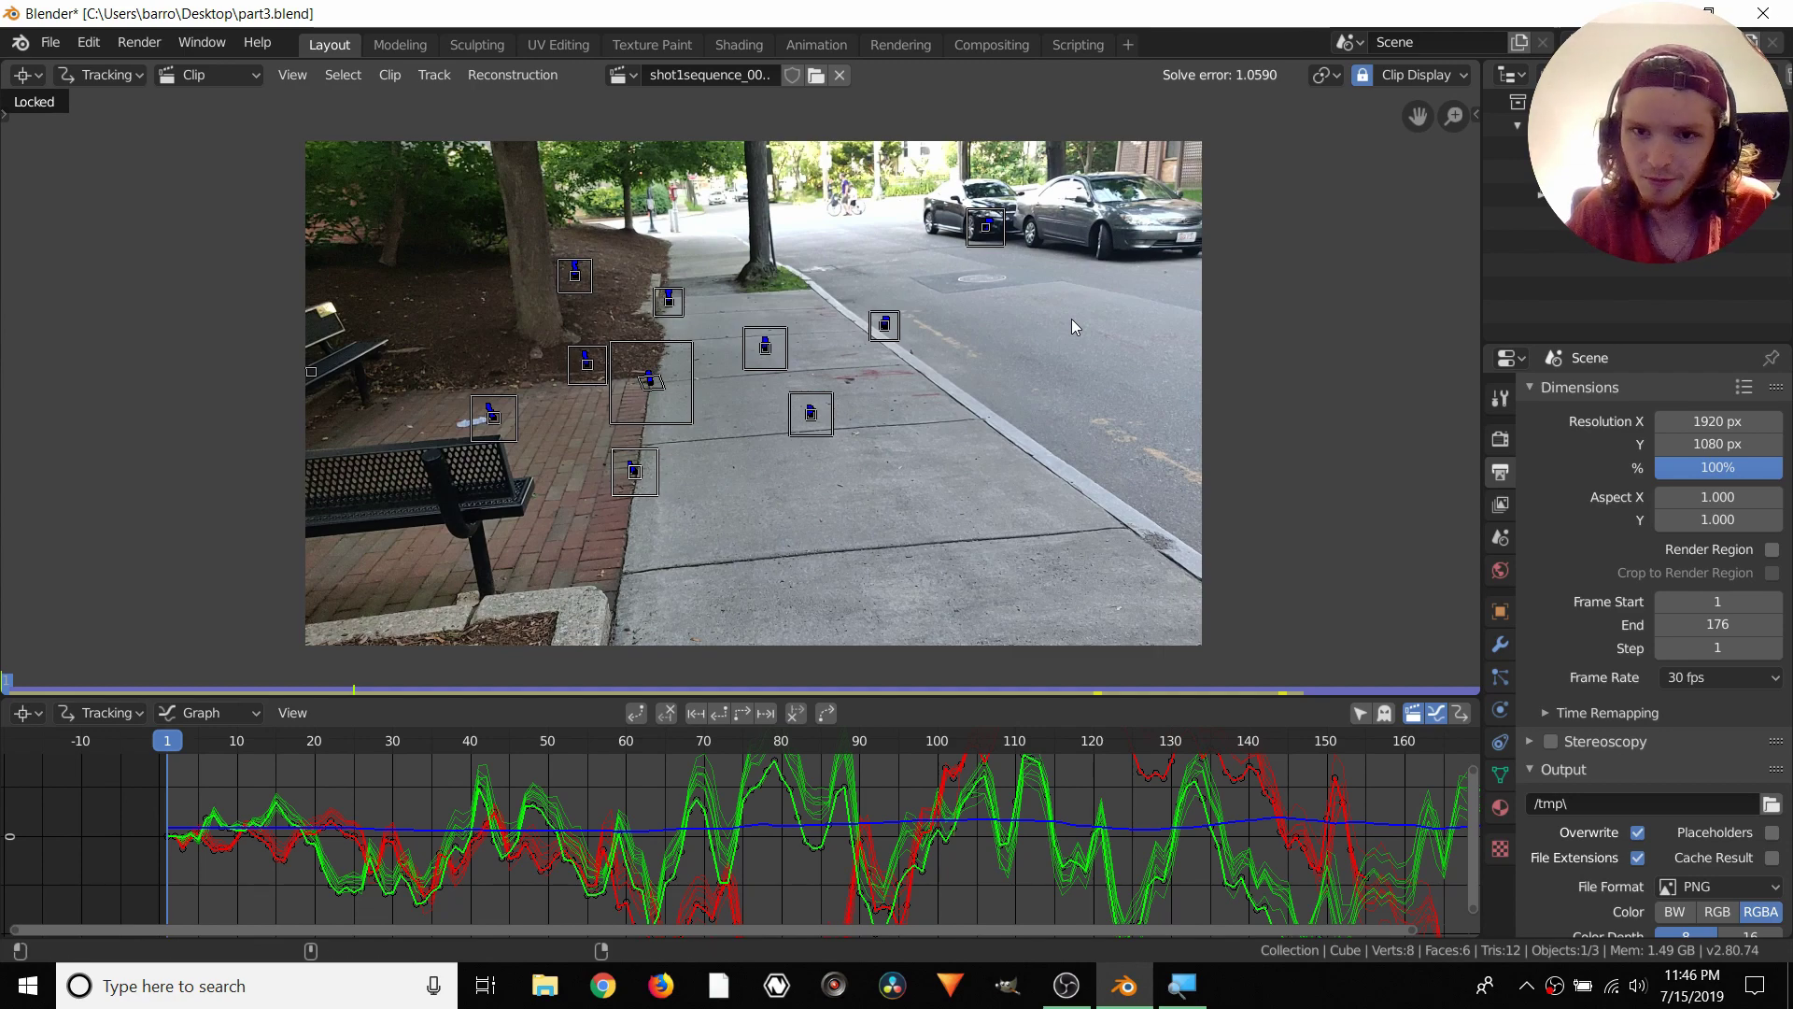
Jump to frame 155, mute the footage in the clip display, and enable Info and 3D Markers for the tracks
{"action": "key", "text": "ctrl+shift+Right"}
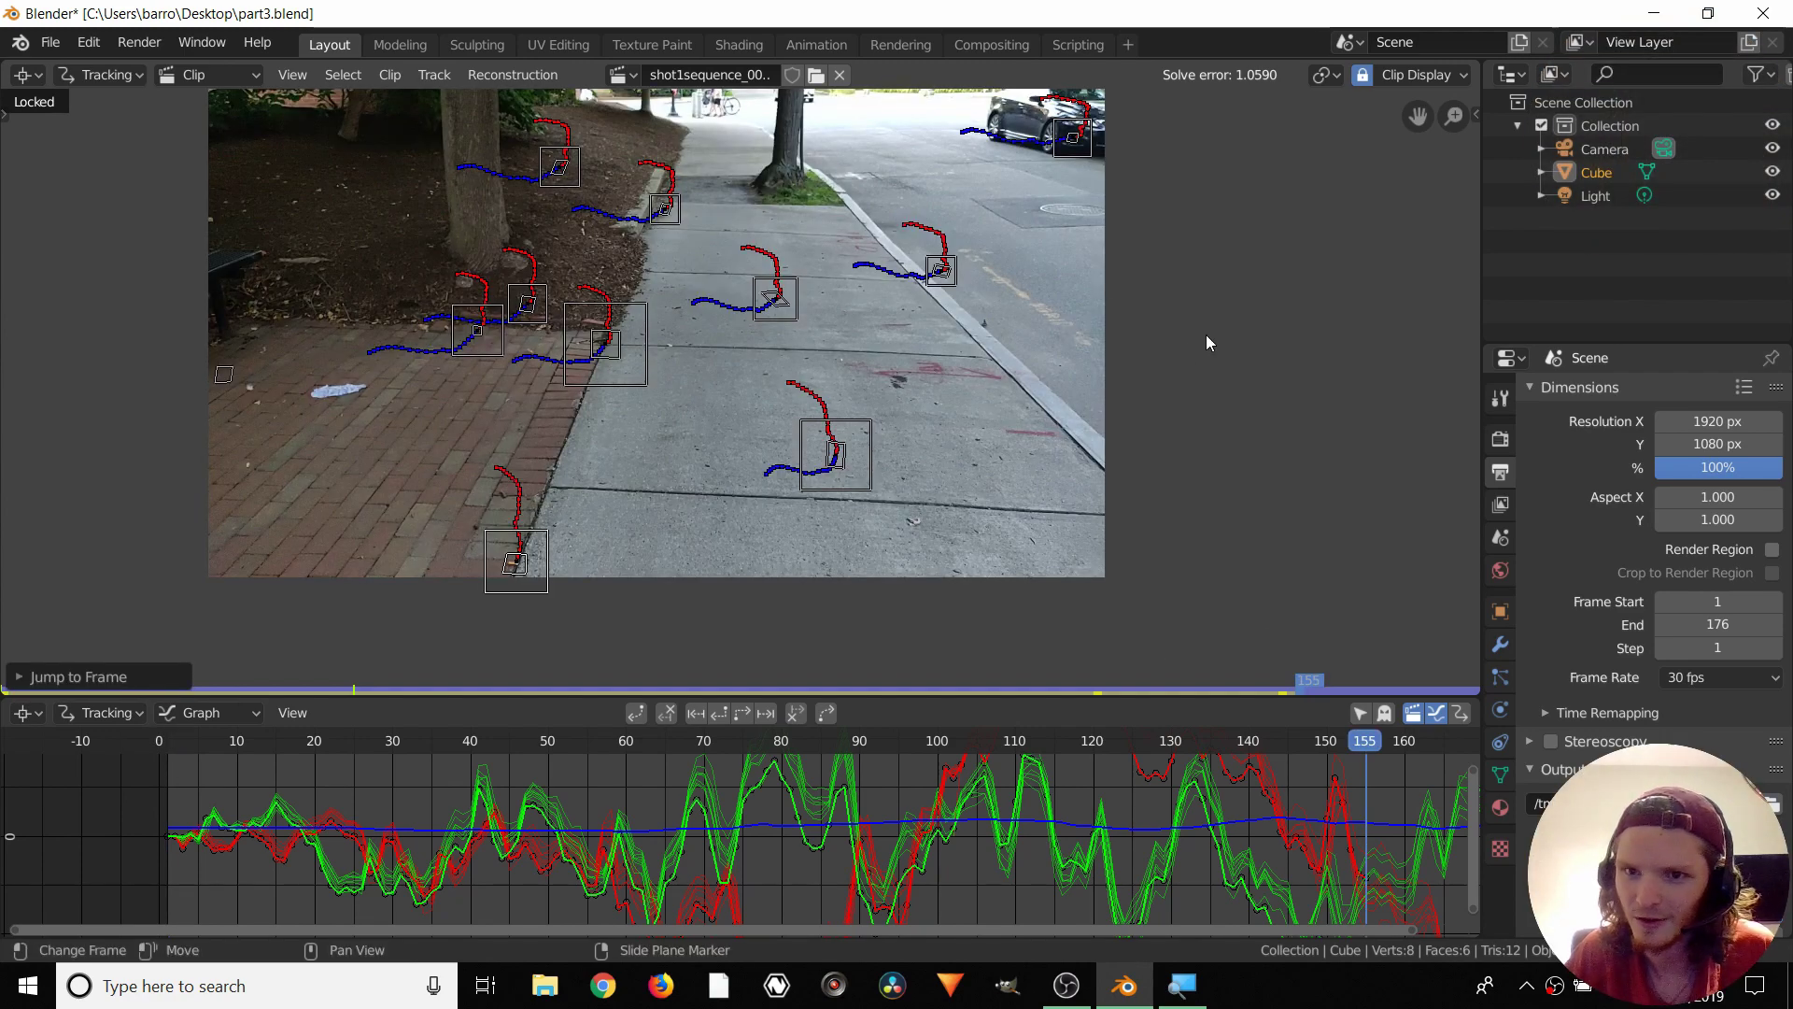
{"action": "left_click", "coordinate": [1065, 984]}
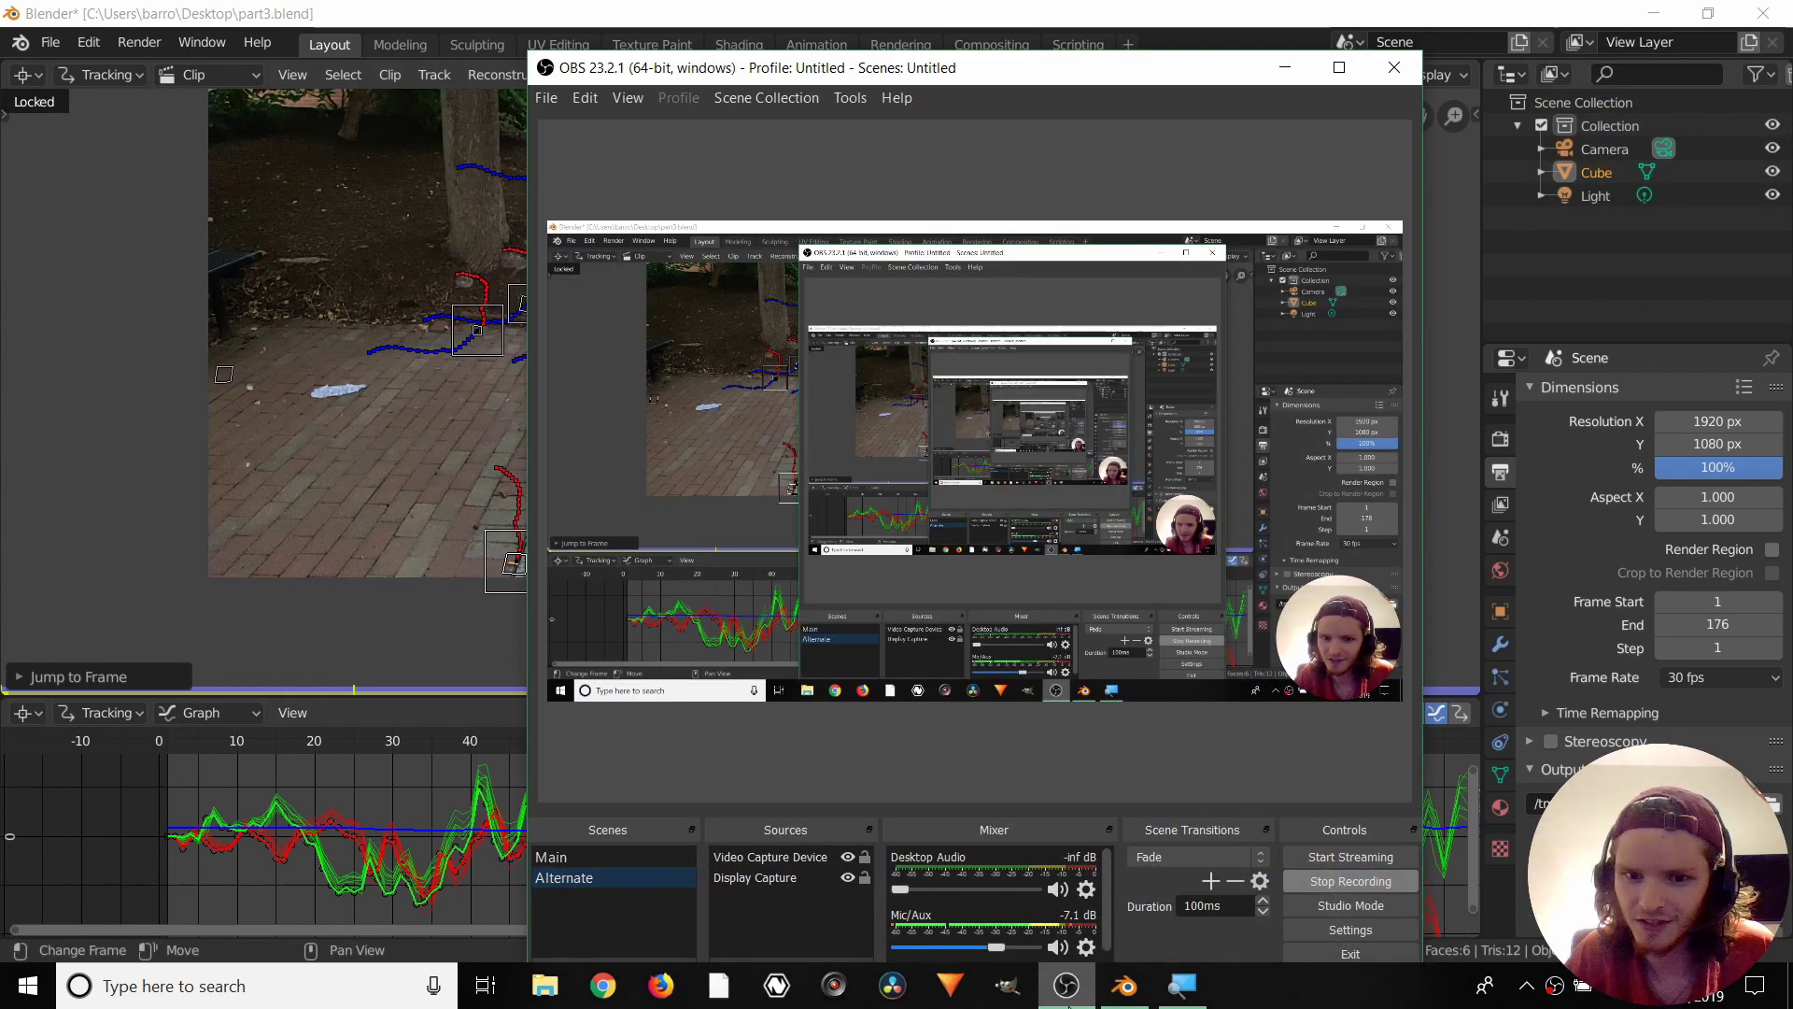
{"action": "left_click", "coordinate": [1065, 985]}
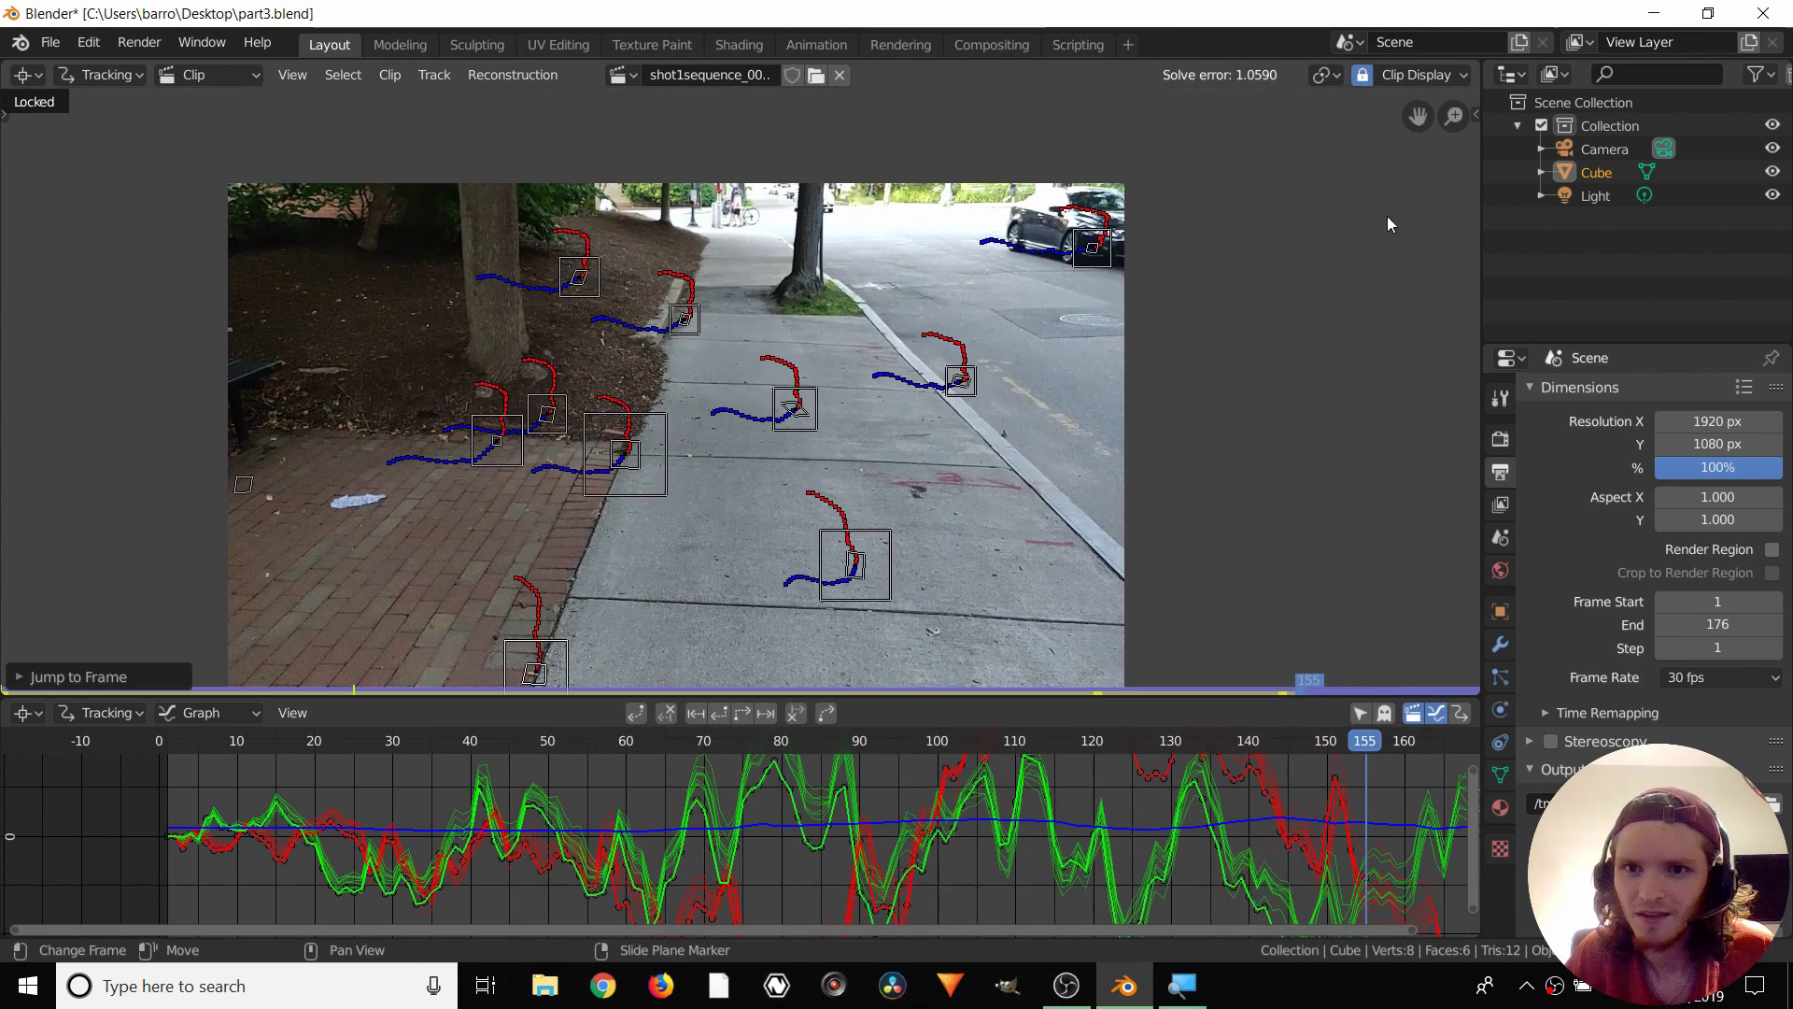
{"action": "left_click", "coordinate": [1414, 82]}
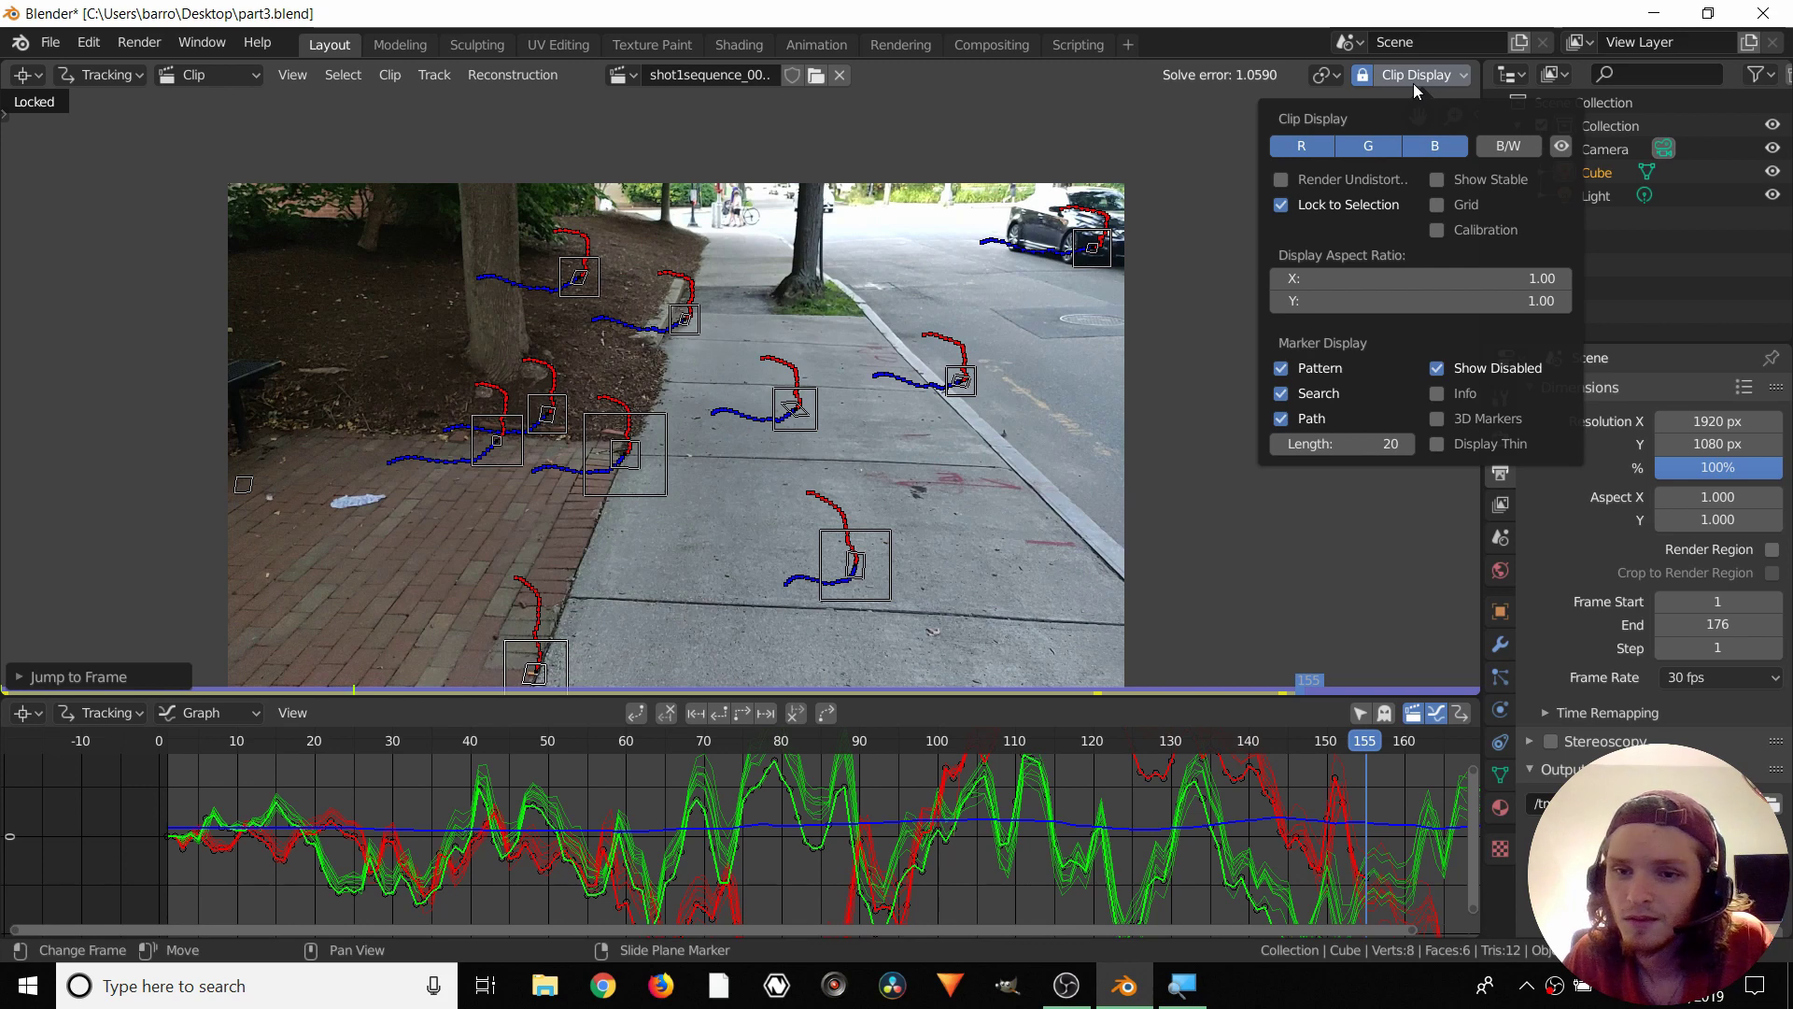
{"action": "left_click", "coordinate": [1561, 146]}
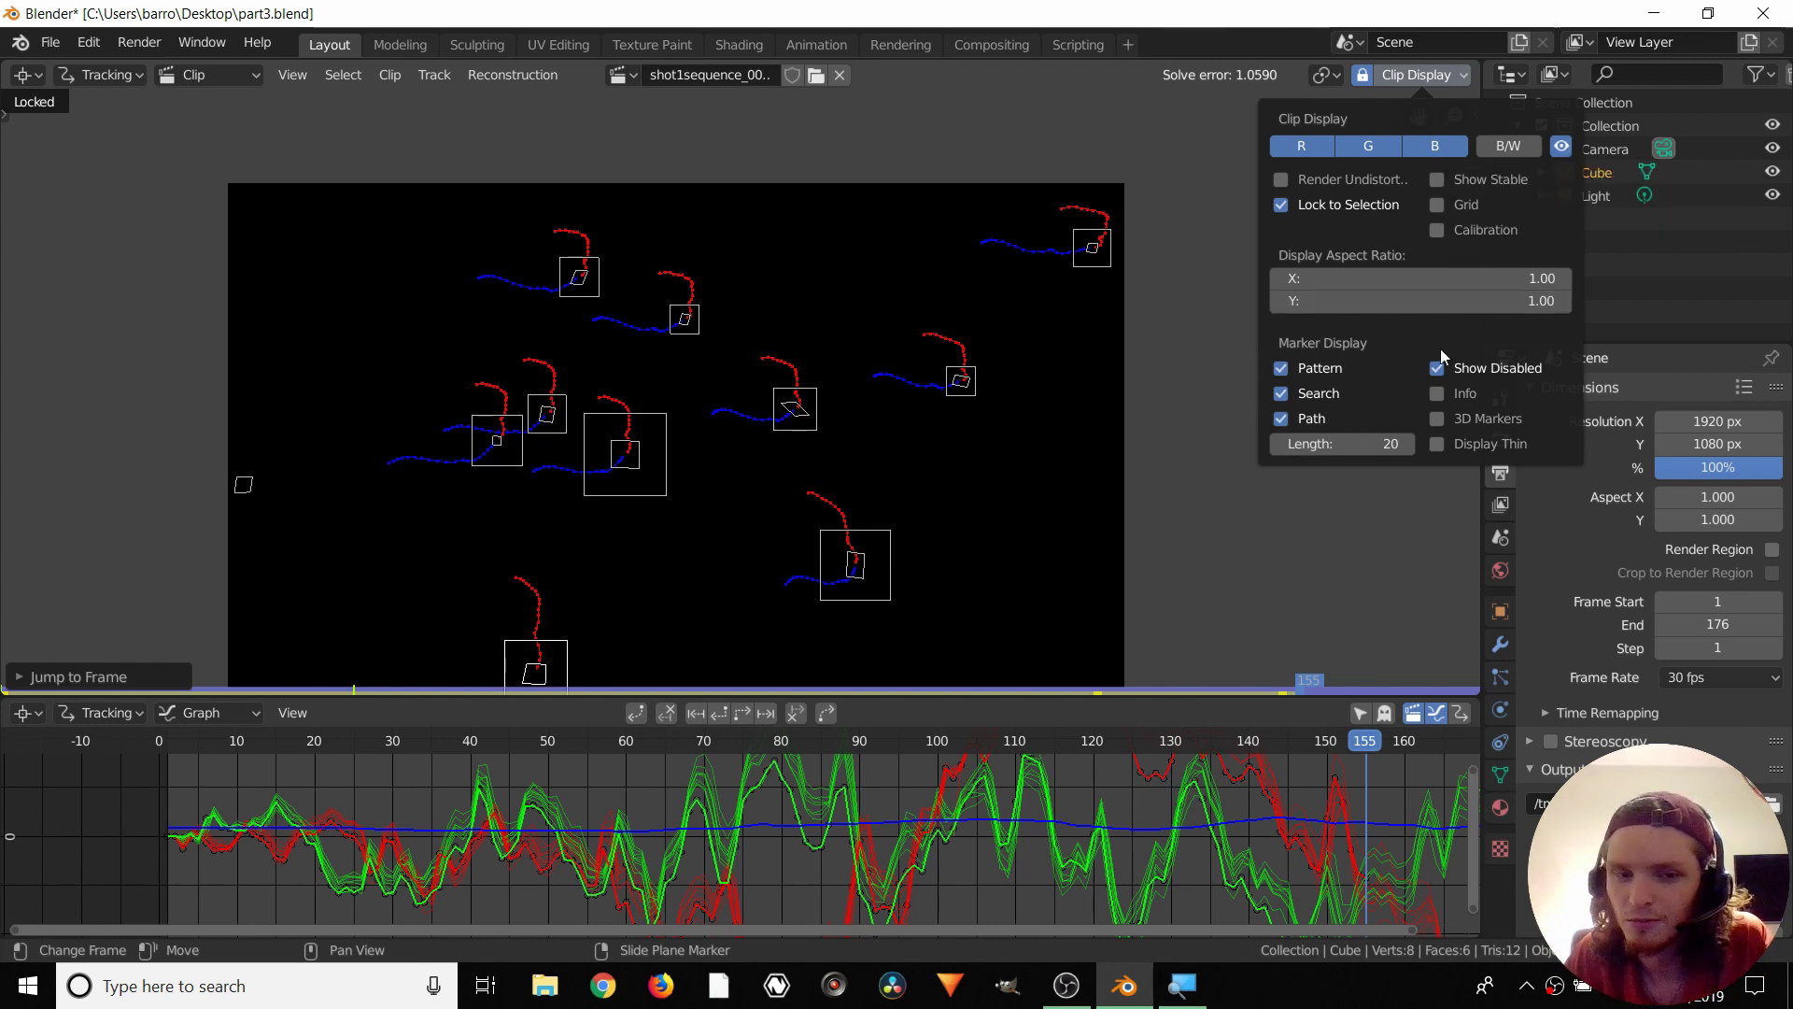
{"action": "left_click", "coordinate": [1439, 393]}
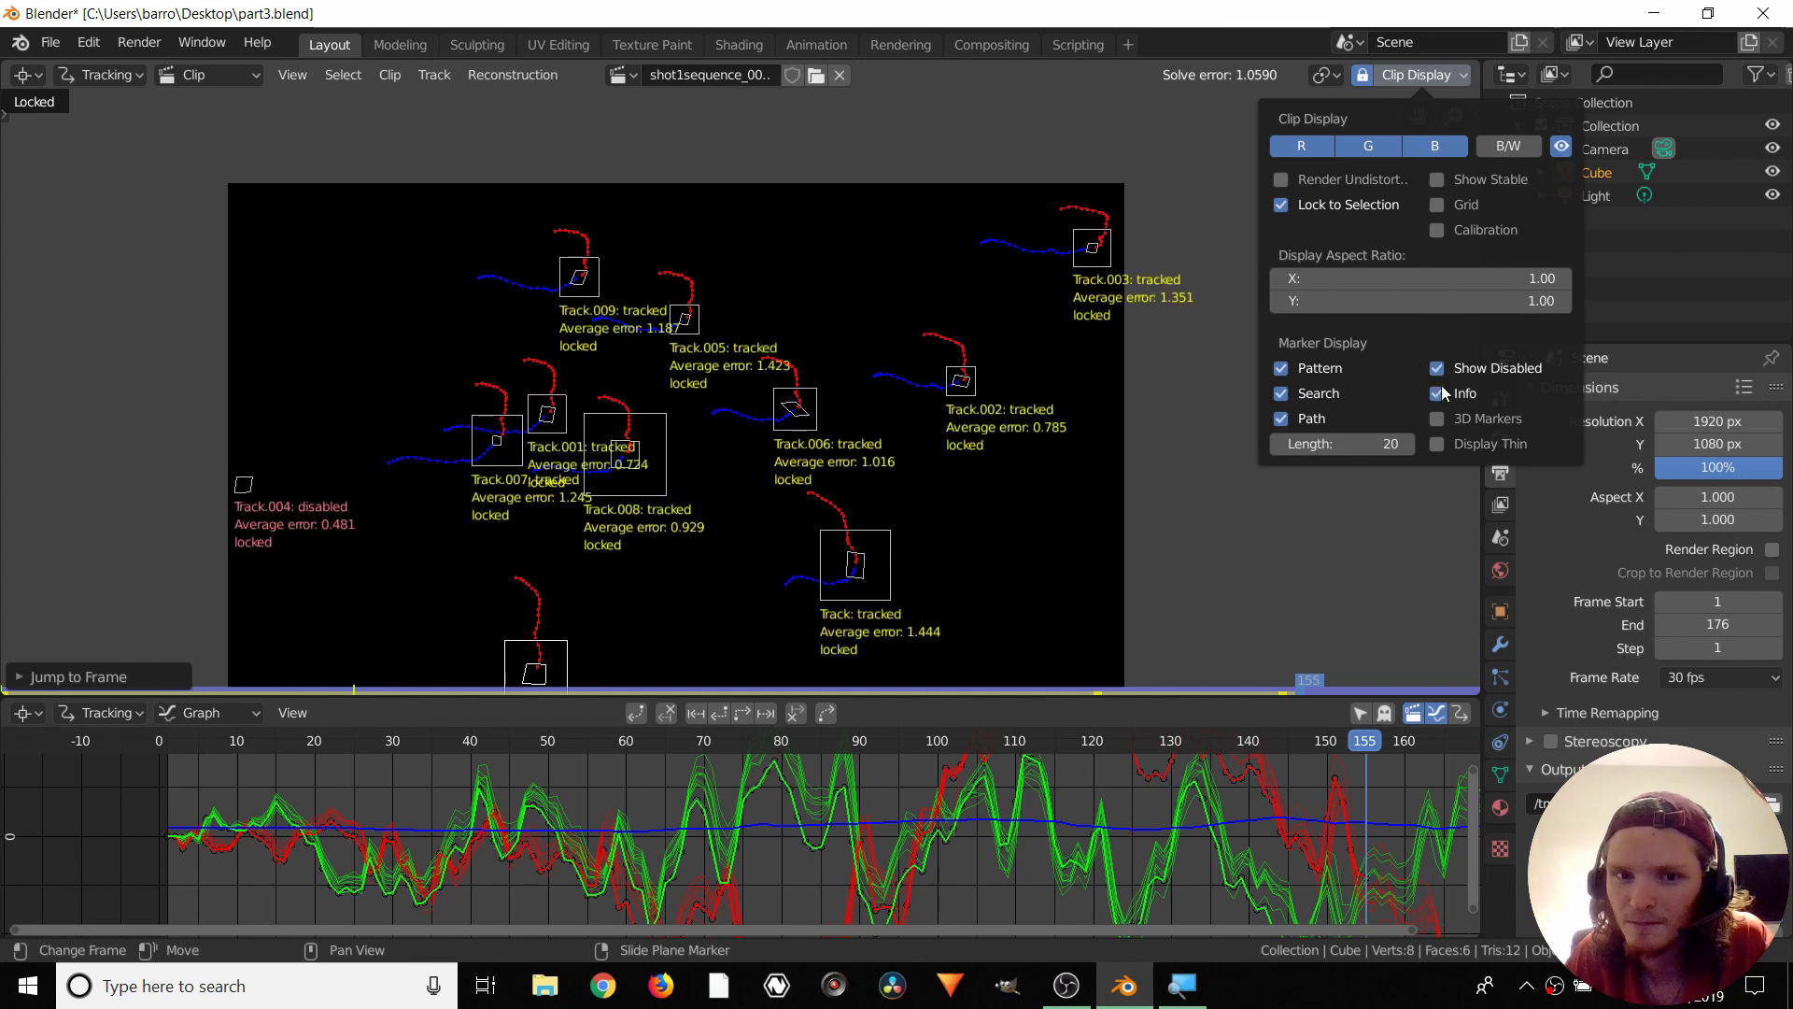
{"action": "left_click", "coordinate": [1438, 419]}
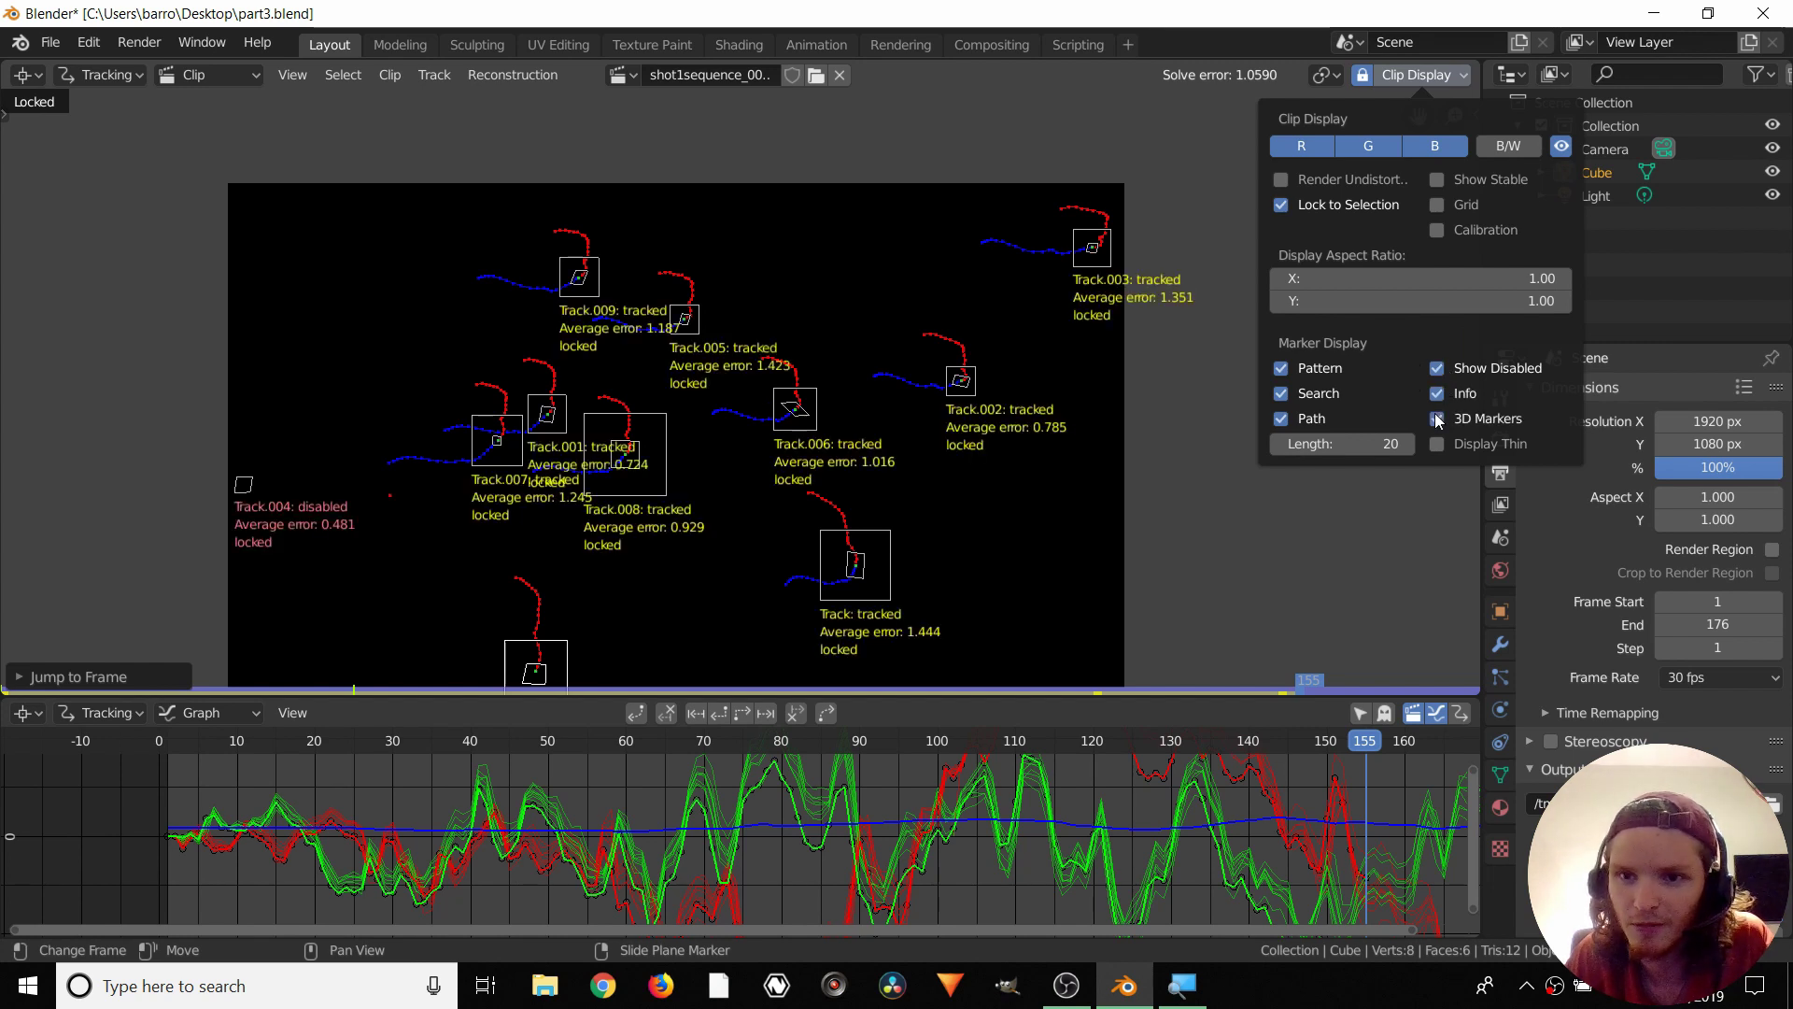
Turn off Lock to Selection and select Track.006 to inspect its 3D marker and track details up close
{"action": "middle_click_drag", "start_coordinate": [818, 437], "coordinate": [849, 407]}
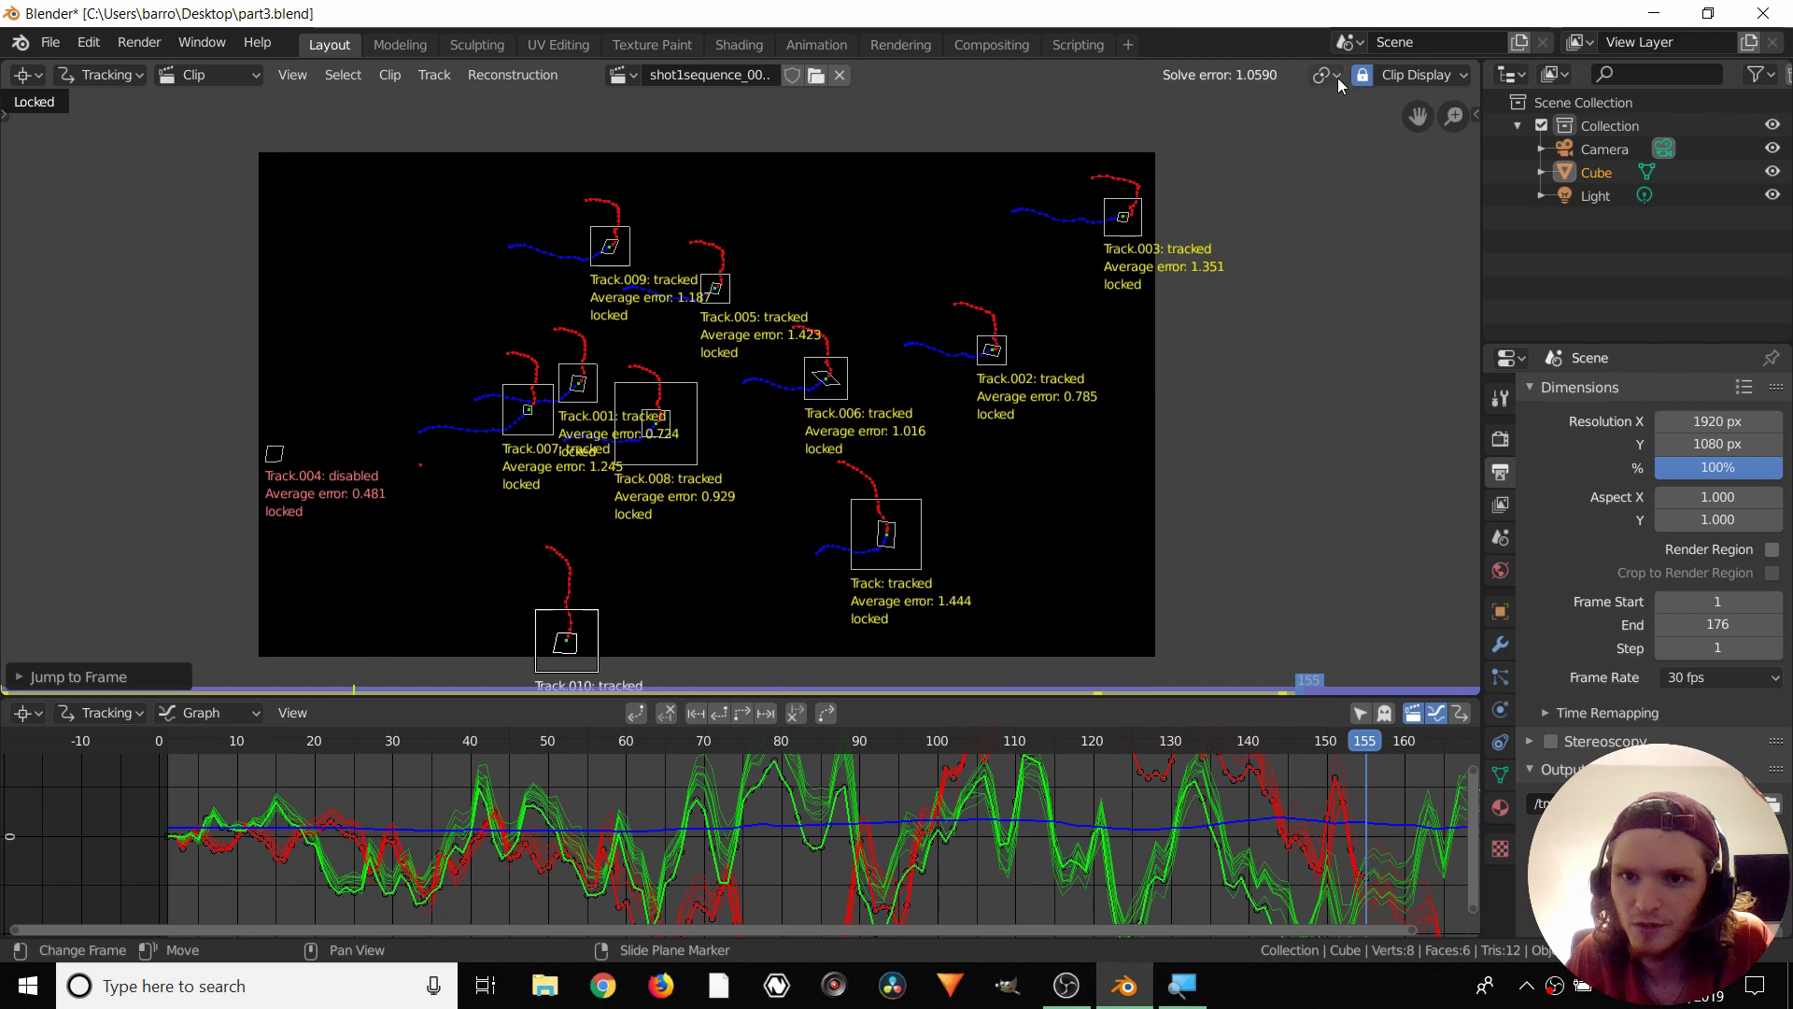
{"action": "left_click", "coordinate": [1362, 77]}
{"action": "scroll", "coordinate": [763, 363], "scroll_direction": "up", "scroll_amount": 4}
{"action": "middle_click_drag", "start_coordinate": [802, 349], "coordinate": [957, 308]}
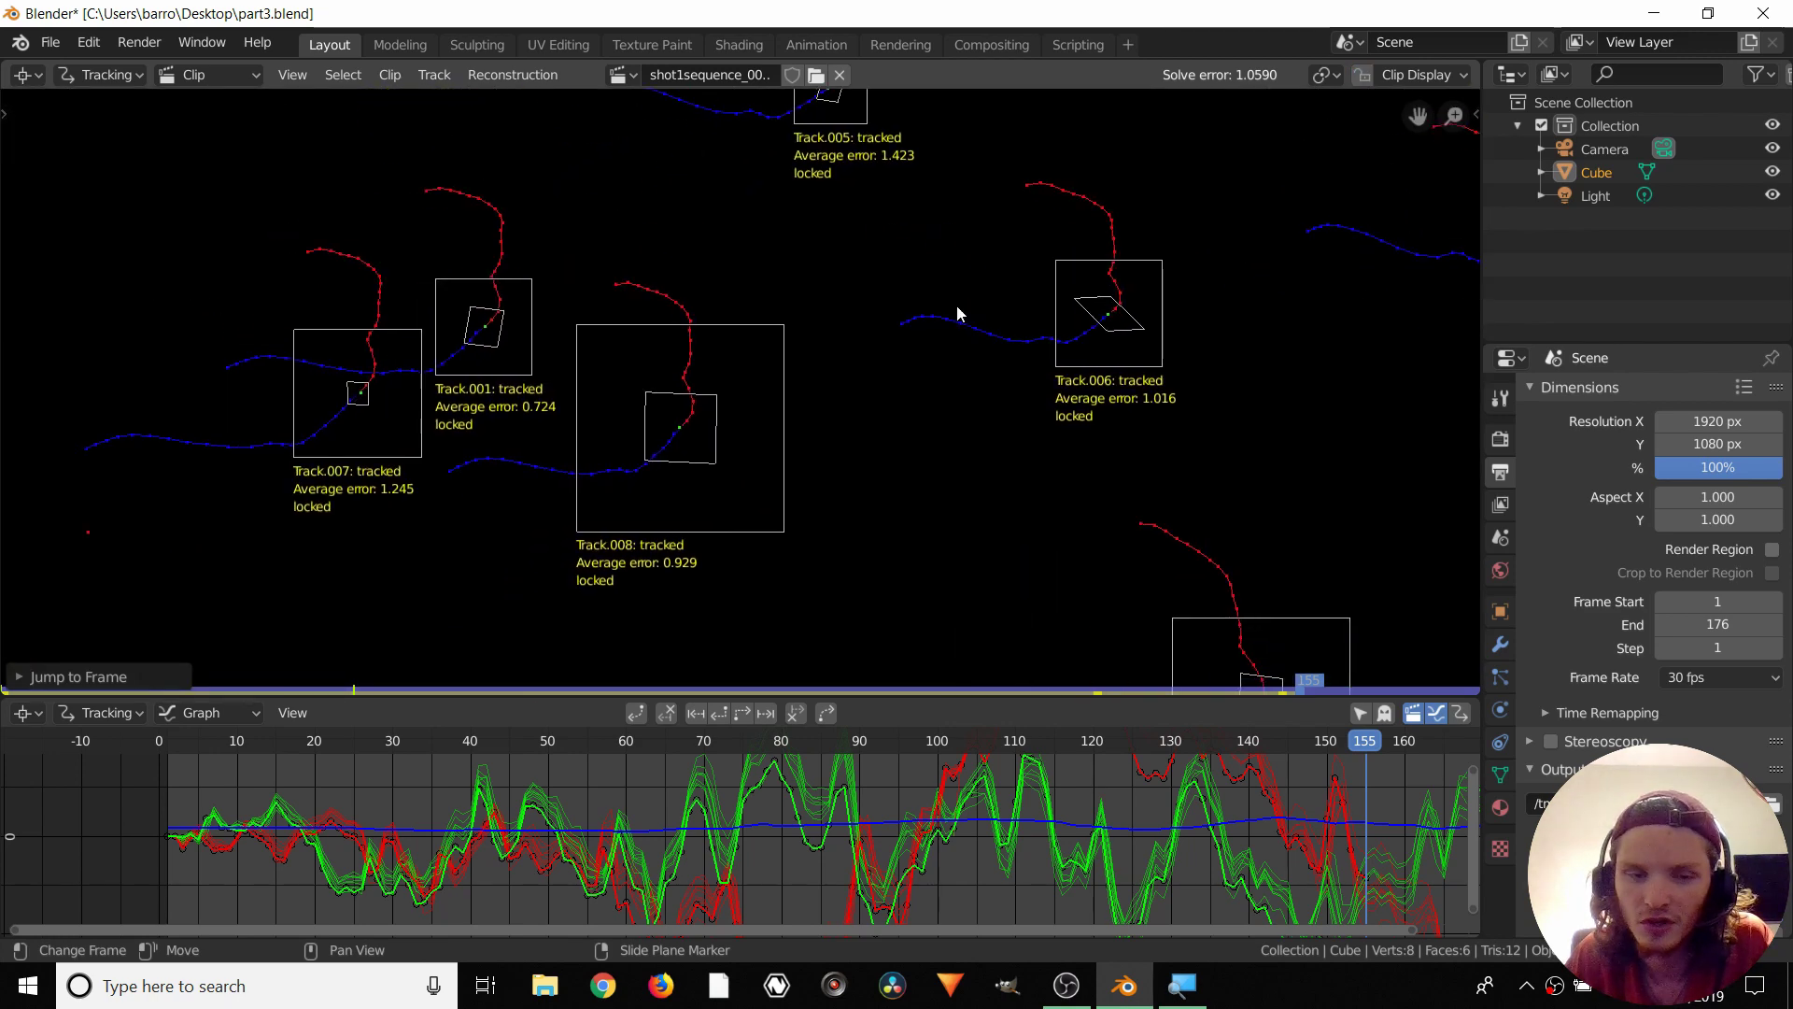
{"action": "left_click", "coordinate": [1109, 365]}
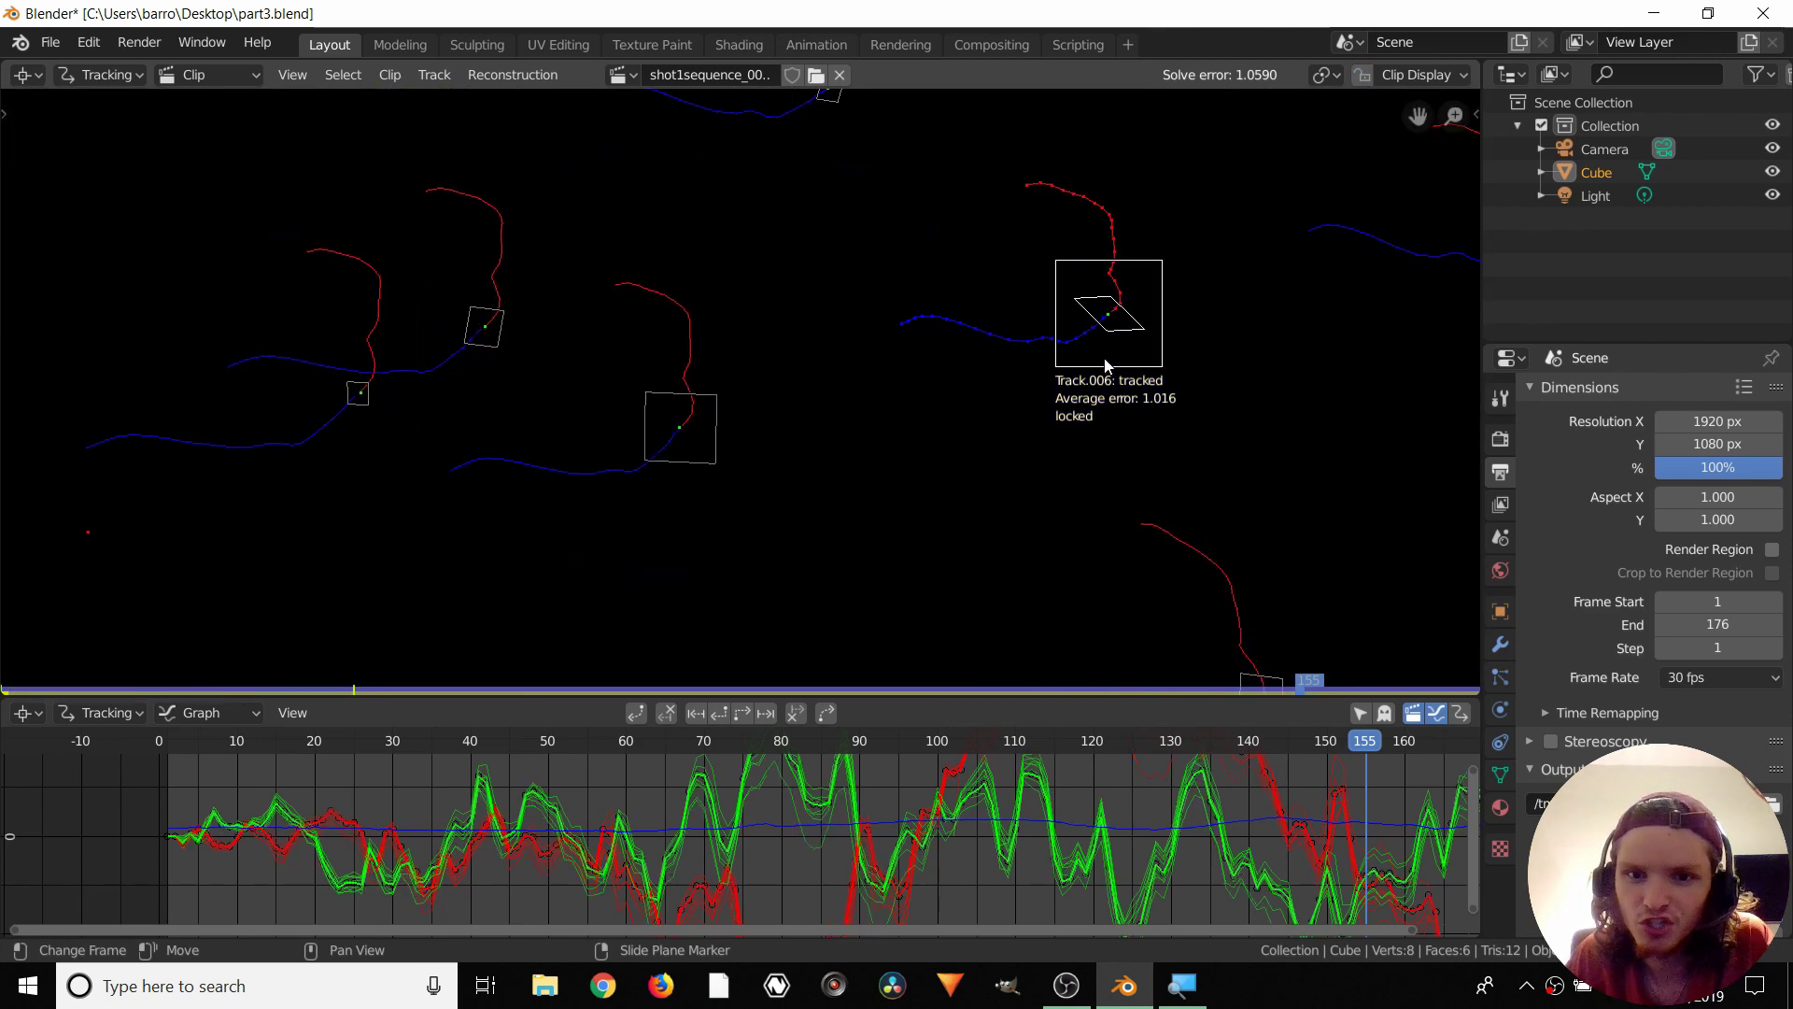
{"action": "scroll", "coordinate": [1158, 376], "scroll_direction": "up", "scroll_amount": 3}
{"action": "middle_click_drag", "start_coordinate": [1267, 316], "coordinate": [791, 367]}
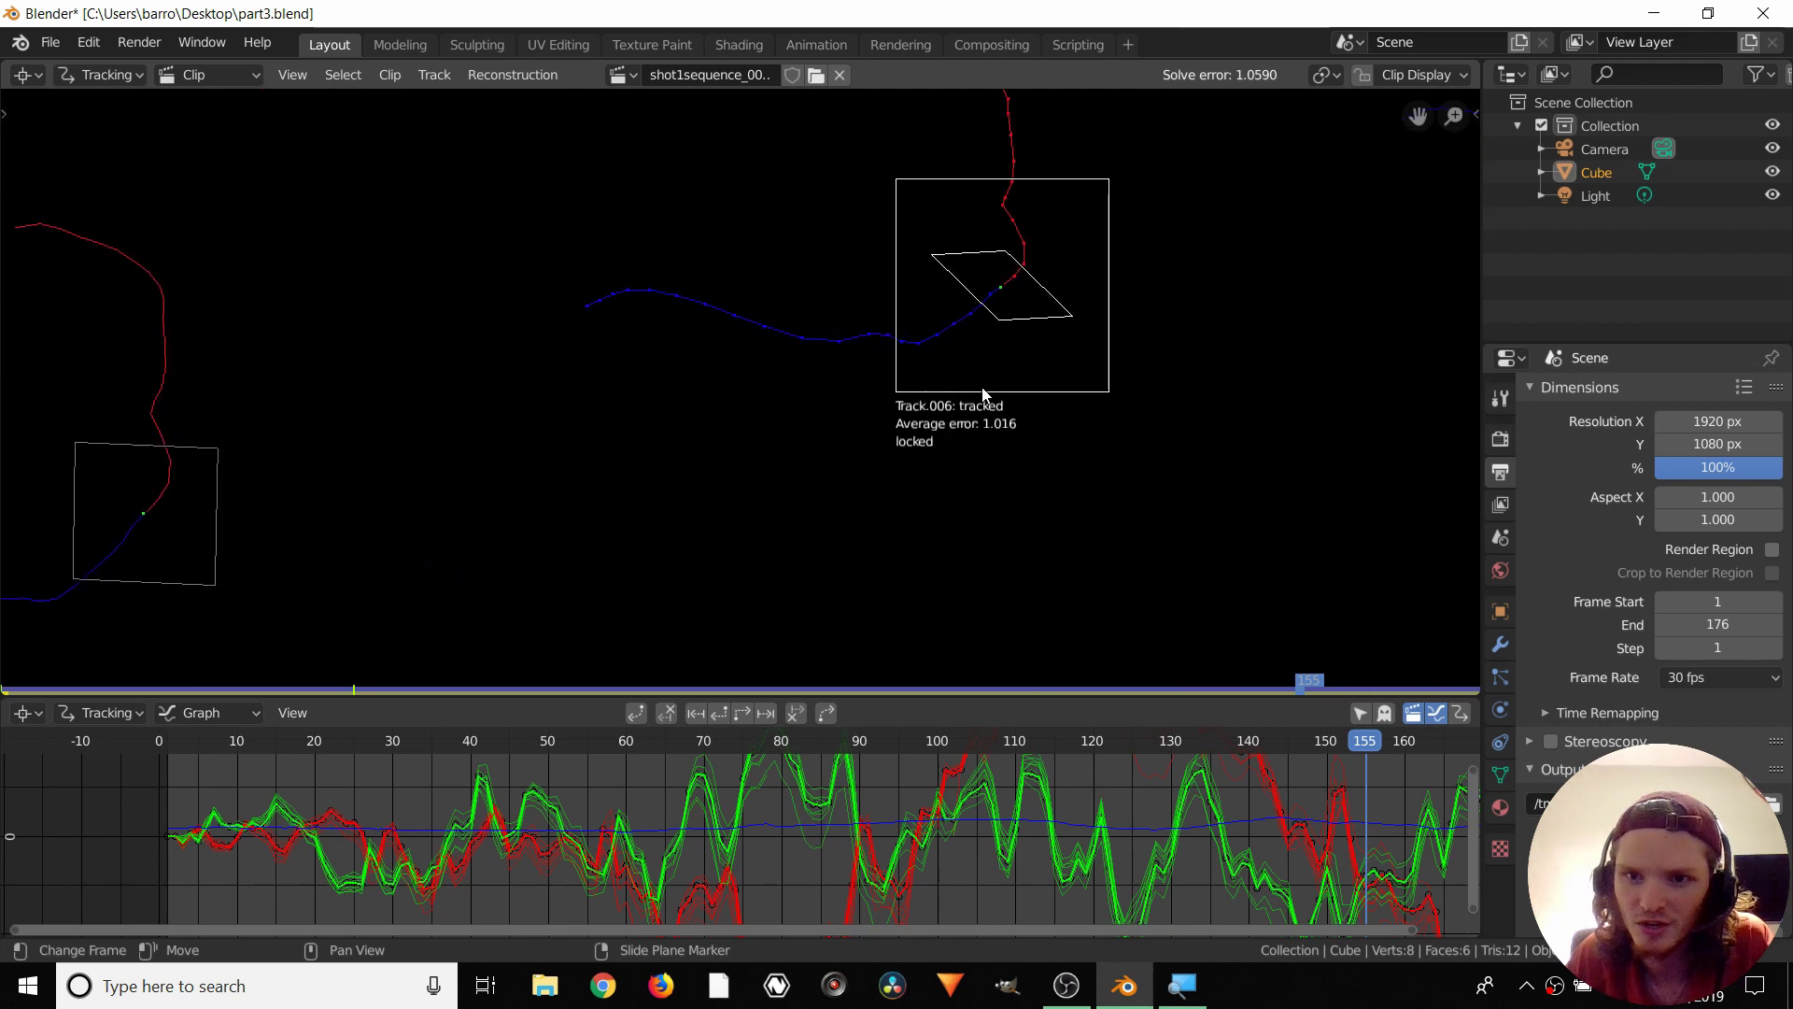
{"action": "key", "text": "n"}
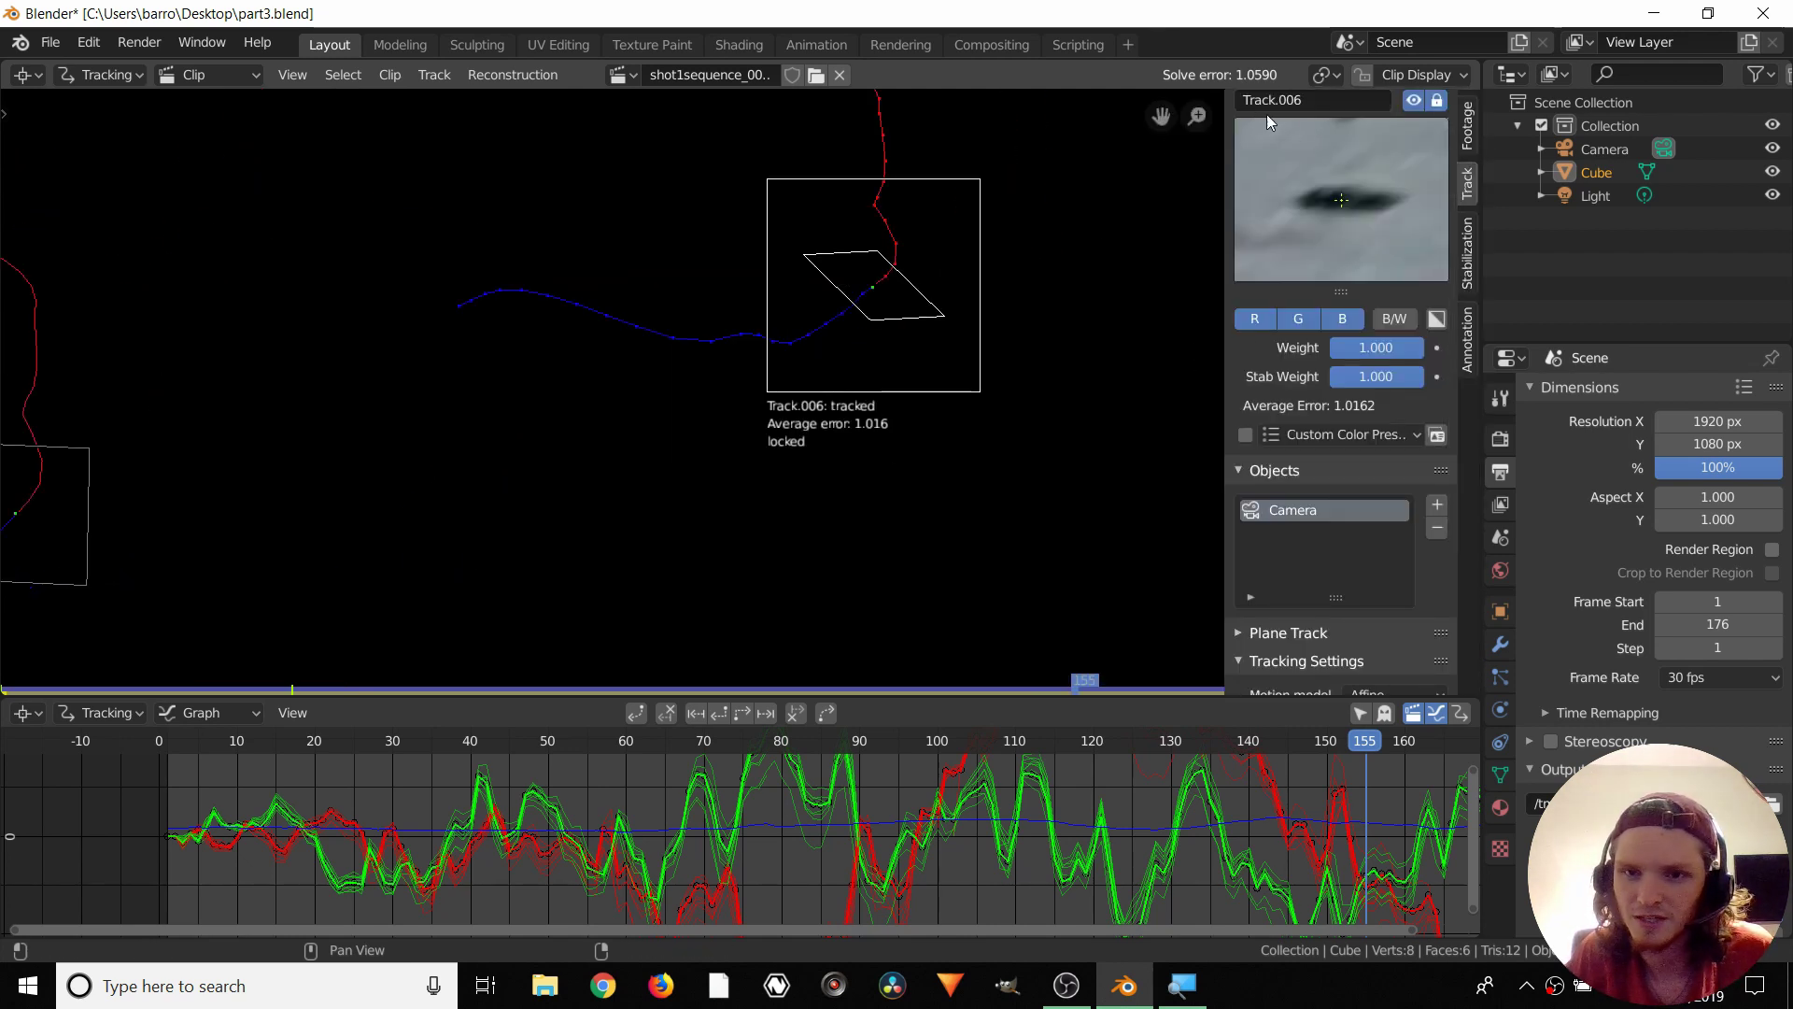
{"action": "key", "text": "n"}
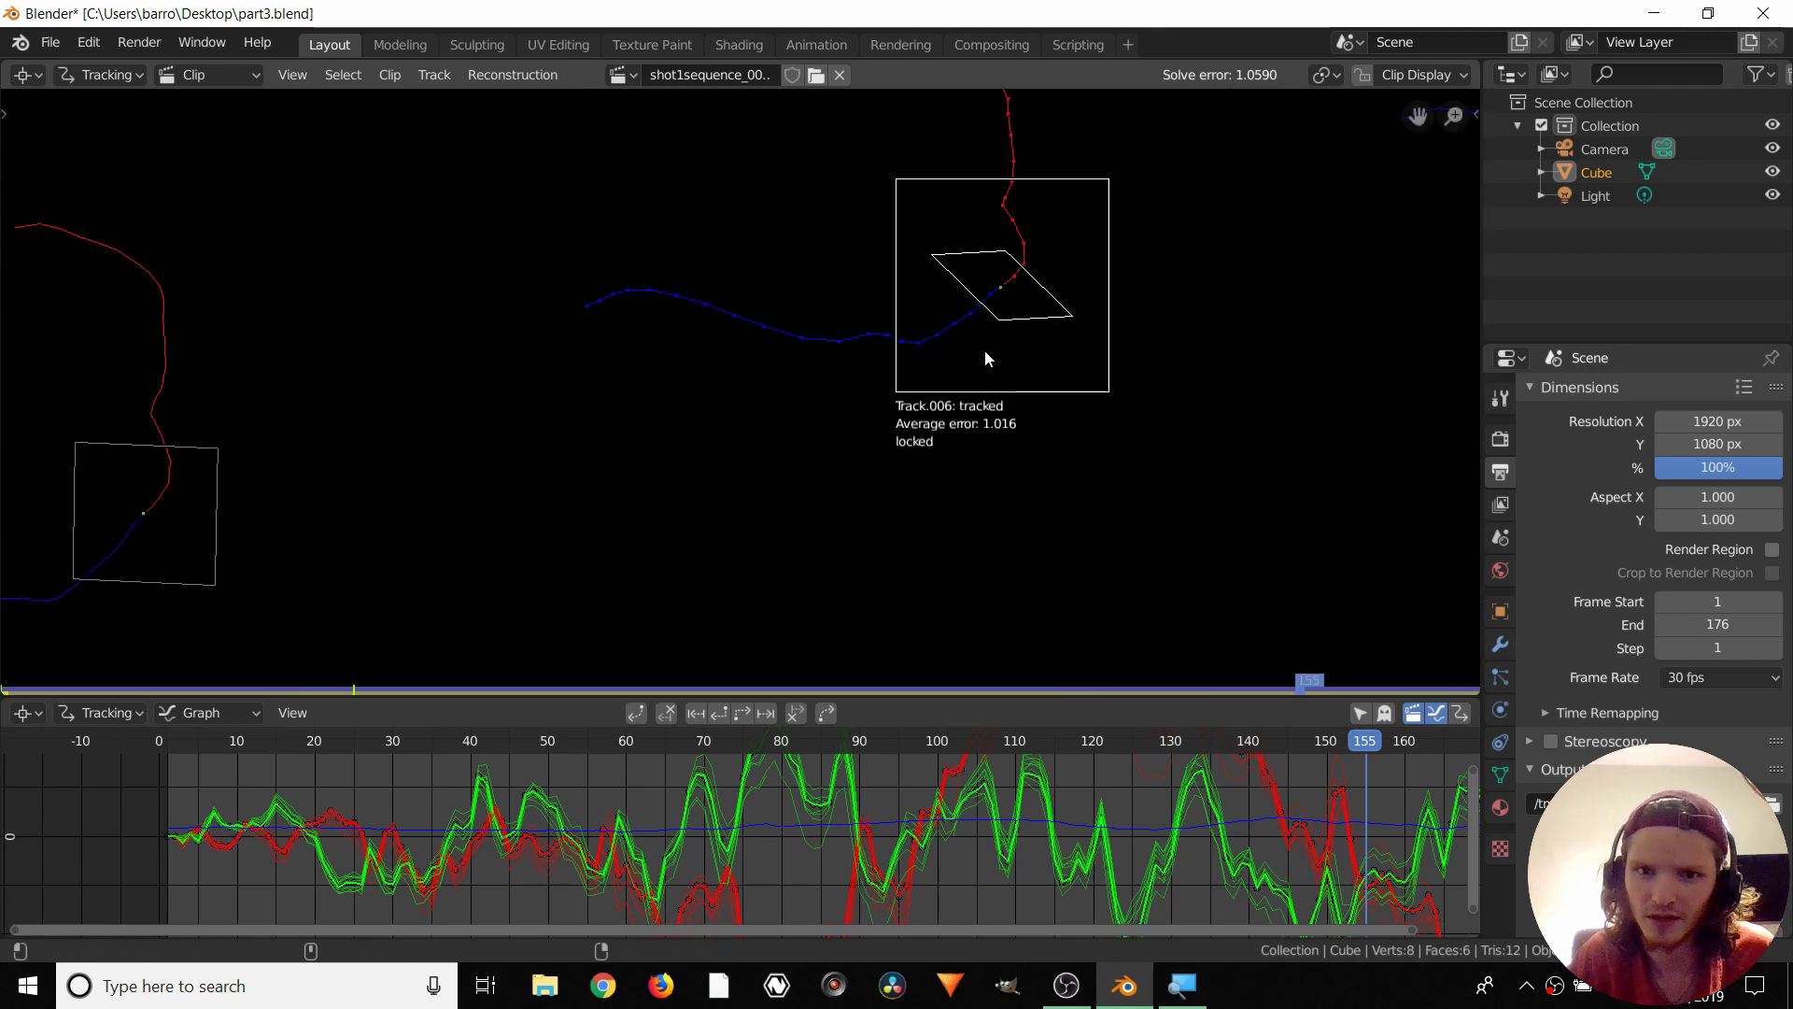
Compare Track.006's 3D marker with its tracked path at frames 1 and 86
{"action": "key", "text": "ctrl+shift+Left"}
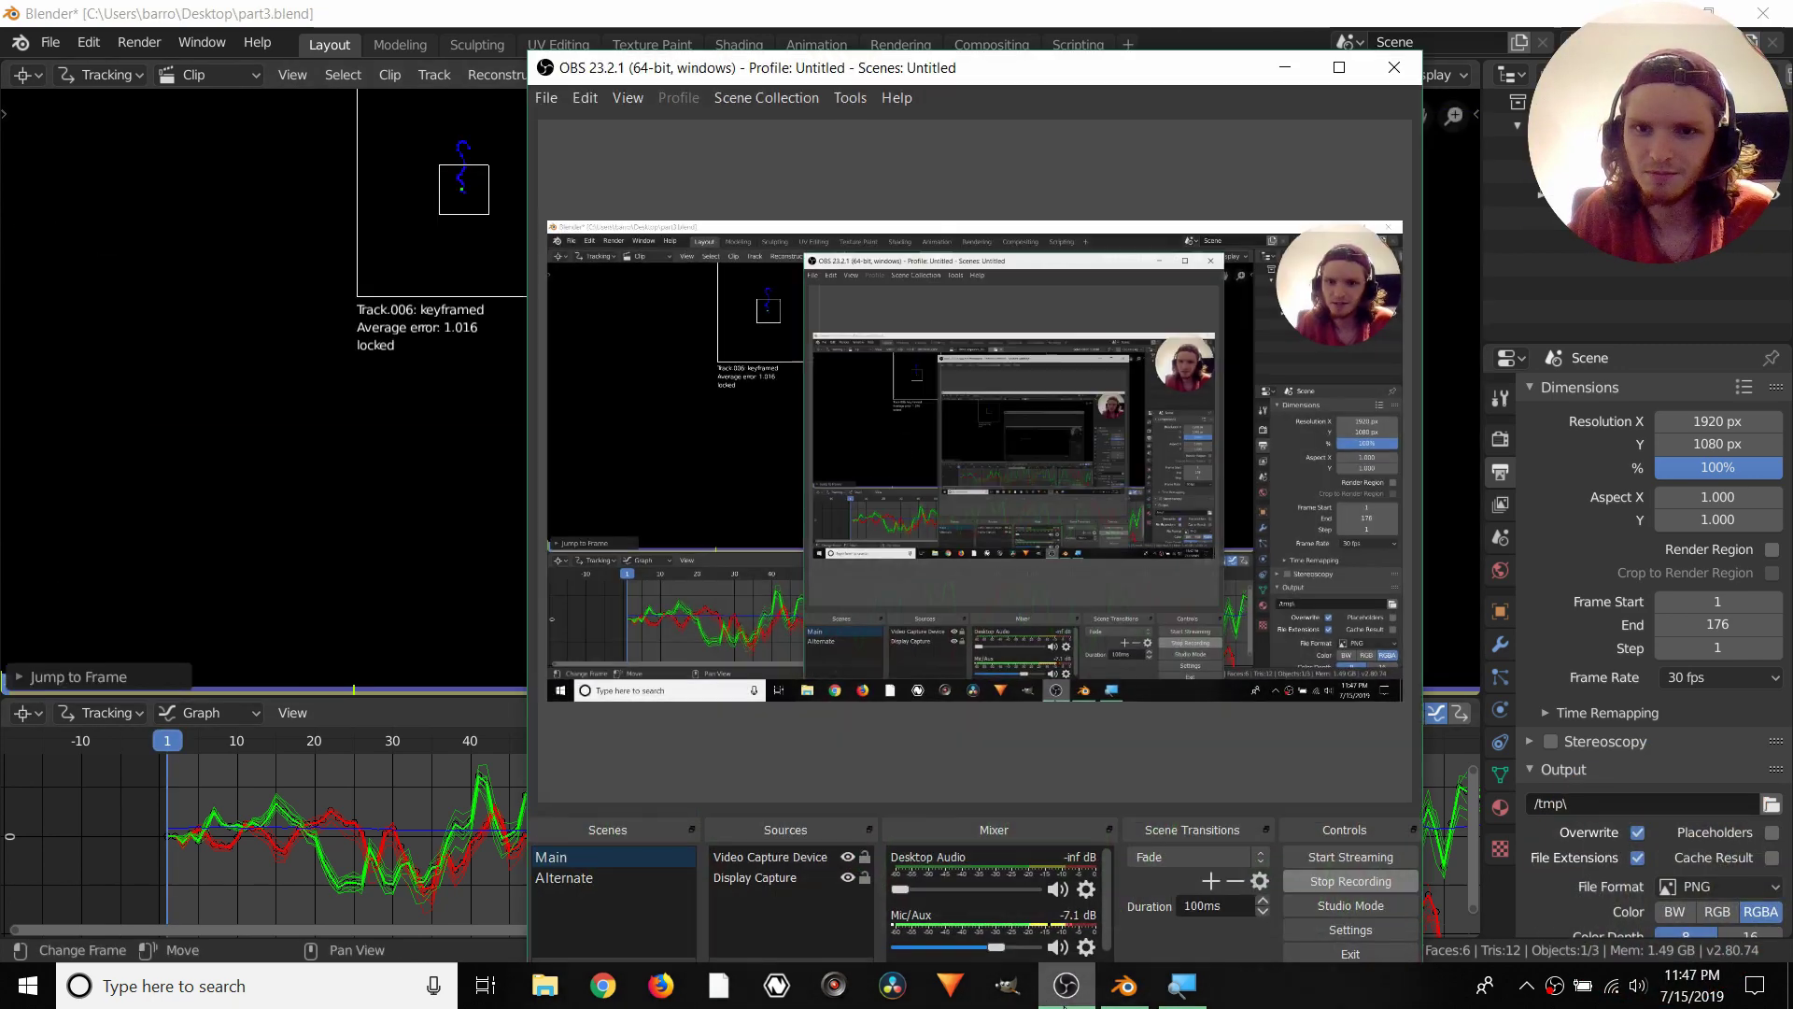
{"action": "left_click", "coordinate": [1066, 986]}
{"action": "left_click", "coordinate": [1065, 986]}
{"action": "scroll", "coordinate": [753, 469], "scroll_direction": "down", "scroll_amount": 2}
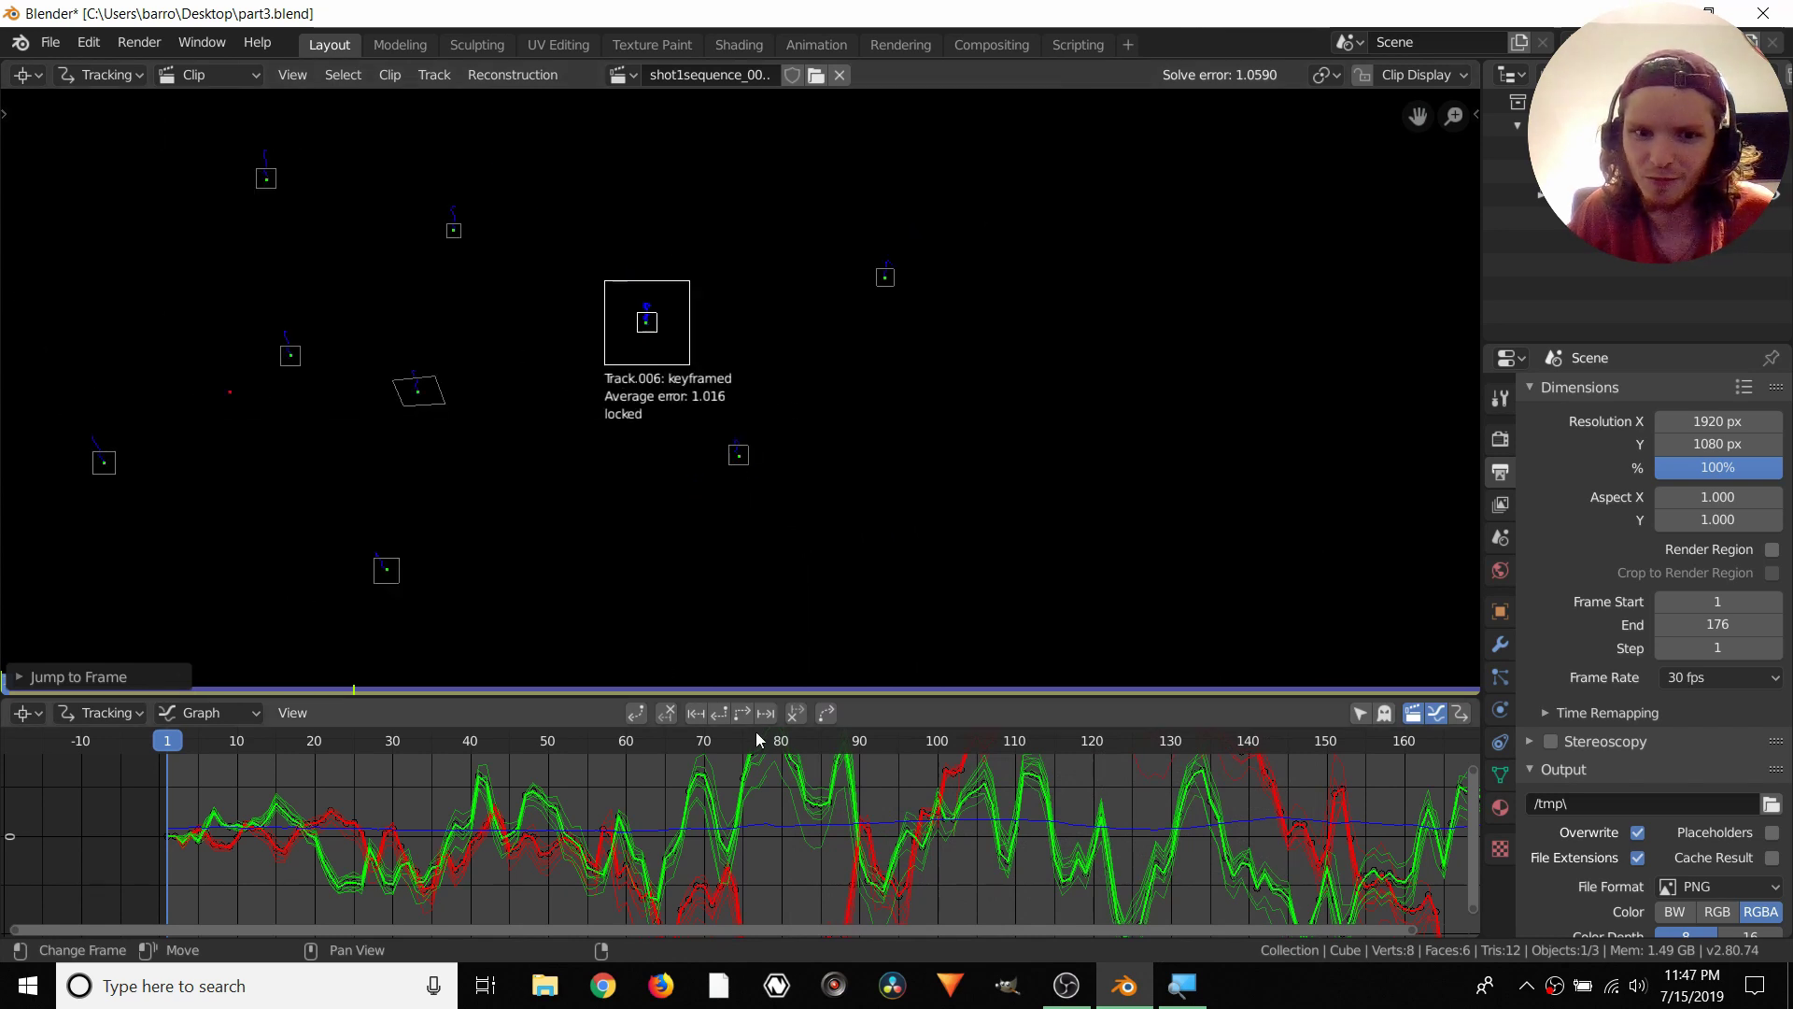
{"action": "left_click", "coordinate": [829, 742]}
{"action": "middle_click_drag", "start_coordinate": [406, 354], "coordinate": [738, 383]}
{"action": "scroll", "coordinate": [738, 383], "scroll_direction": "up", "scroll_amount": 3}
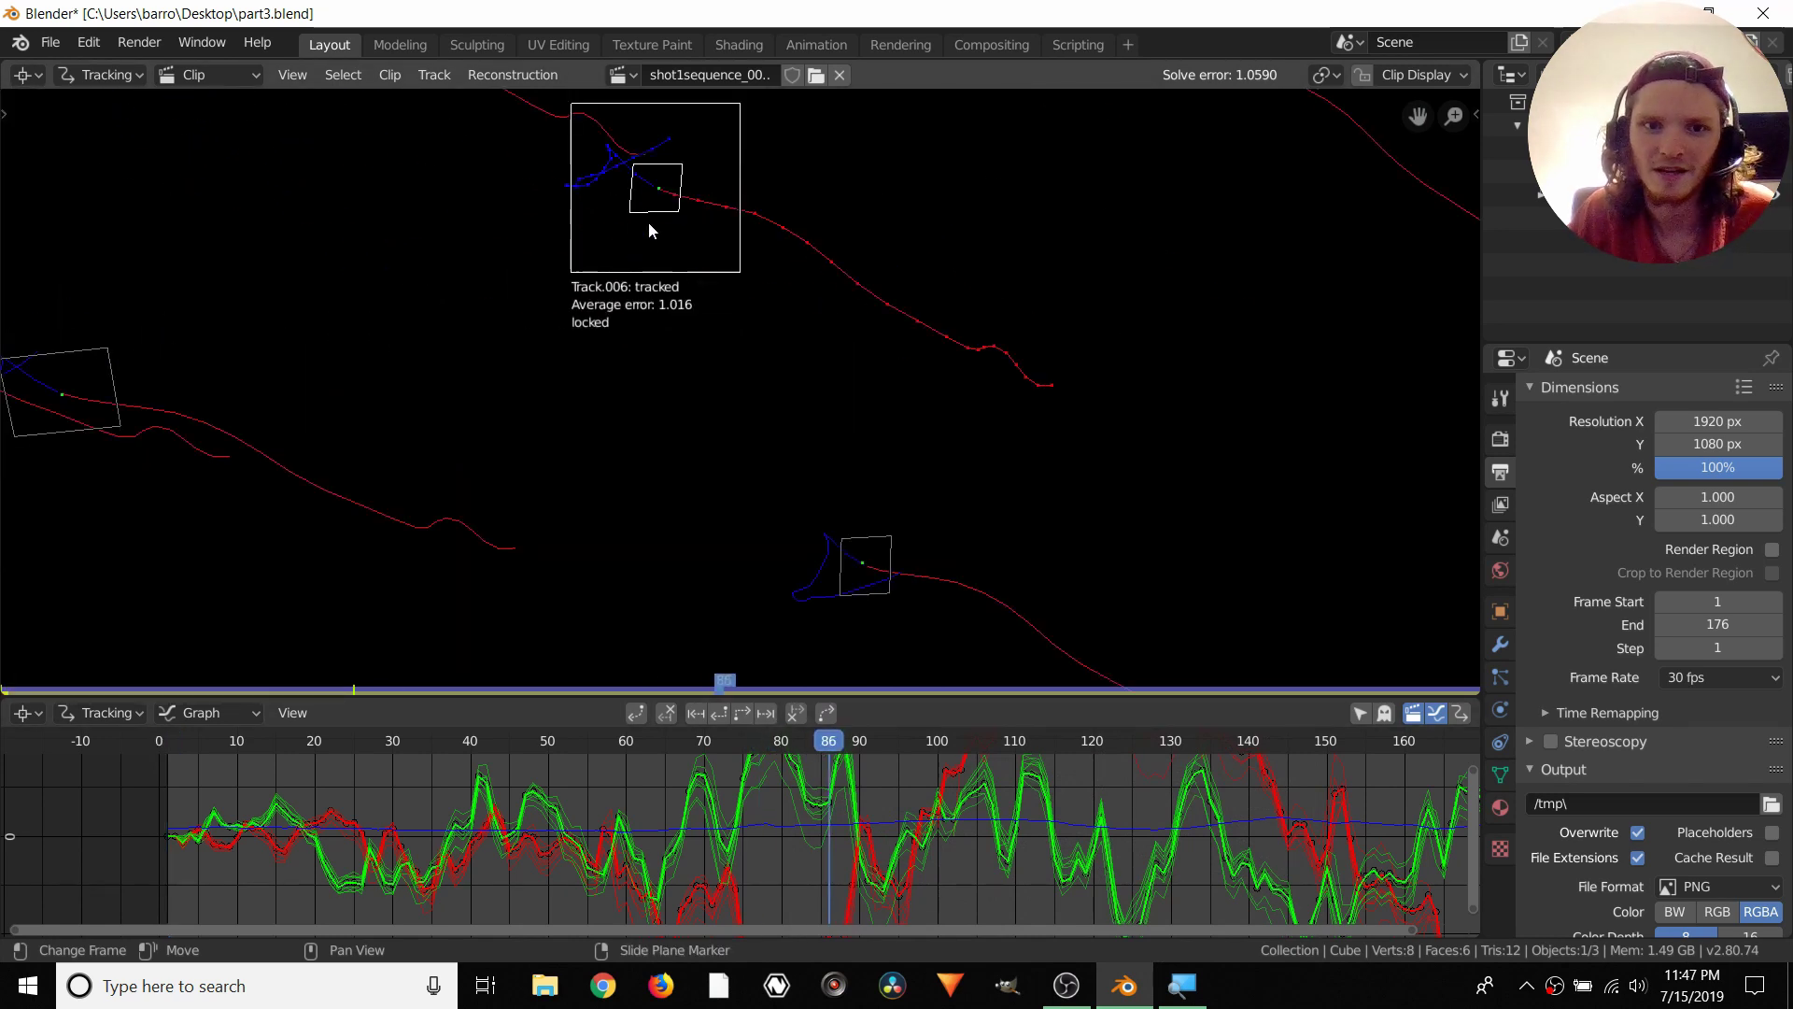
{"action": "middle_click_drag", "start_coordinate": [648, 221], "coordinate": [741, 376]}
{"action": "scroll", "coordinate": [742, 379], "scroll_direction": "up", "scroll_amount": 2}
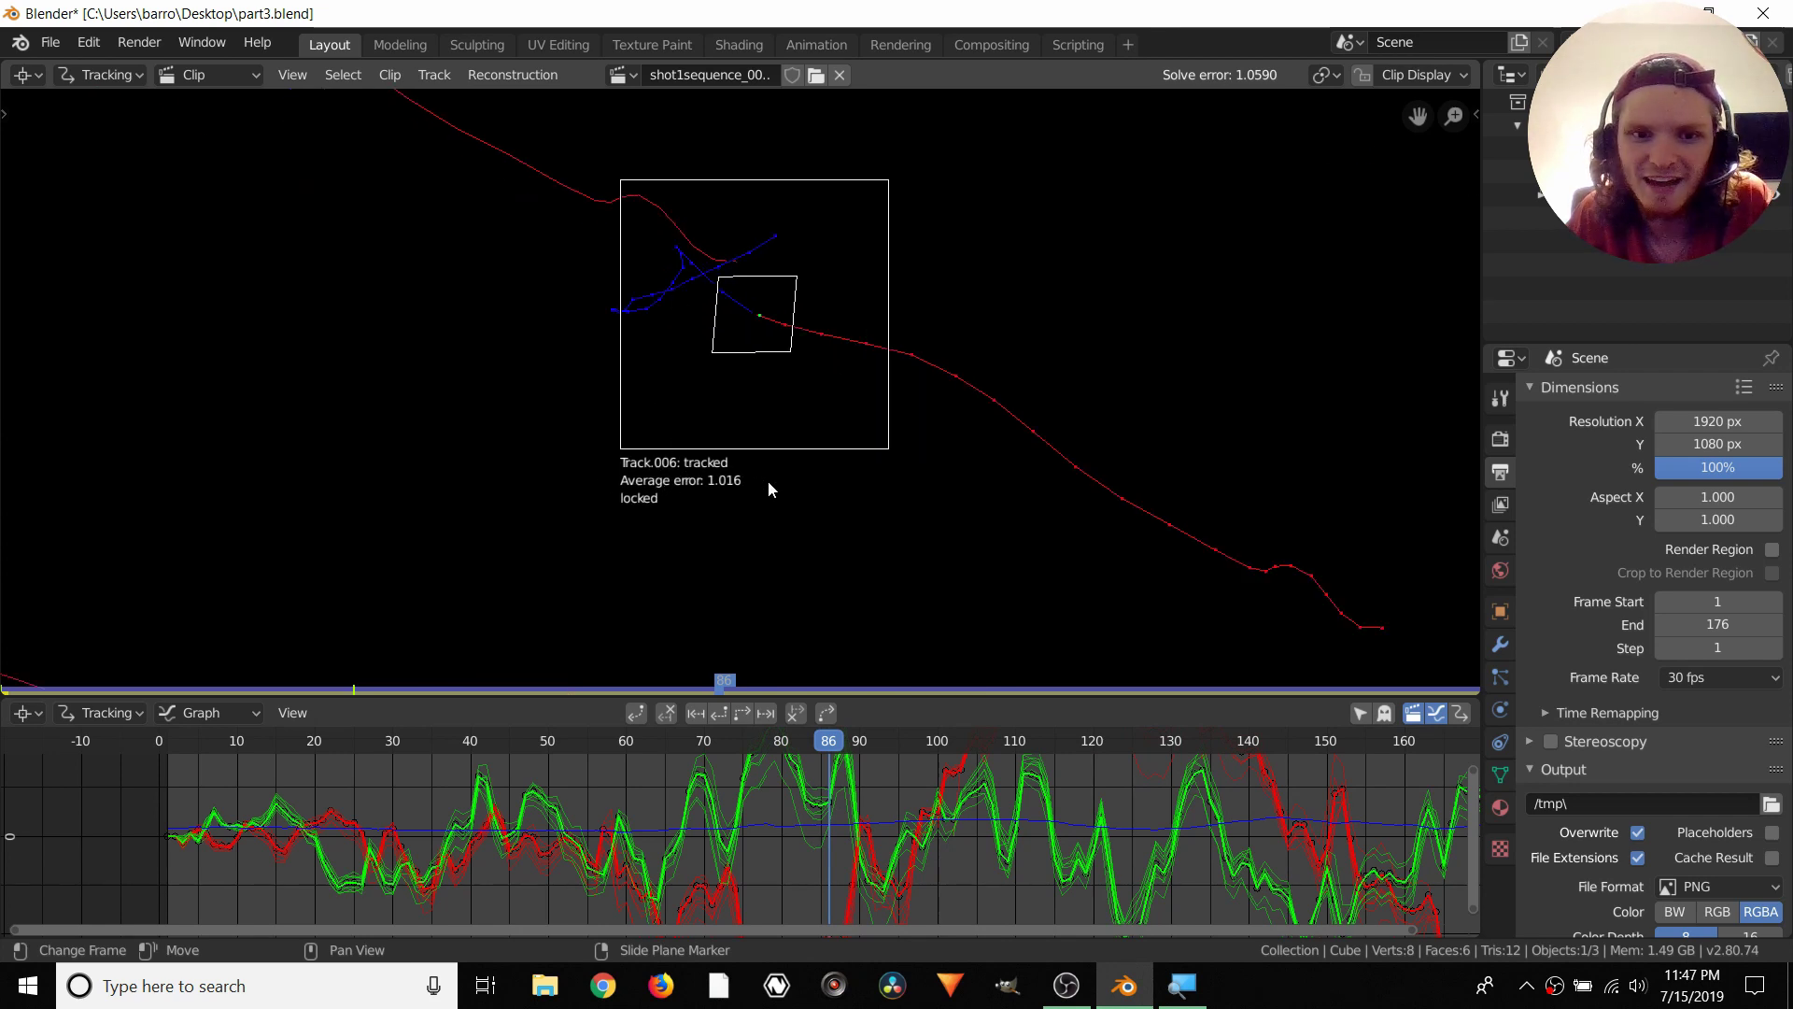
{"action": "scroll", "coordinate": [695, 394], "scroll_direction": "down", "scroll_amount": 2}
{"action": "scroll", "coordinate": [695, 394], "scroll_direction": "down", "scroll_amount": 3}
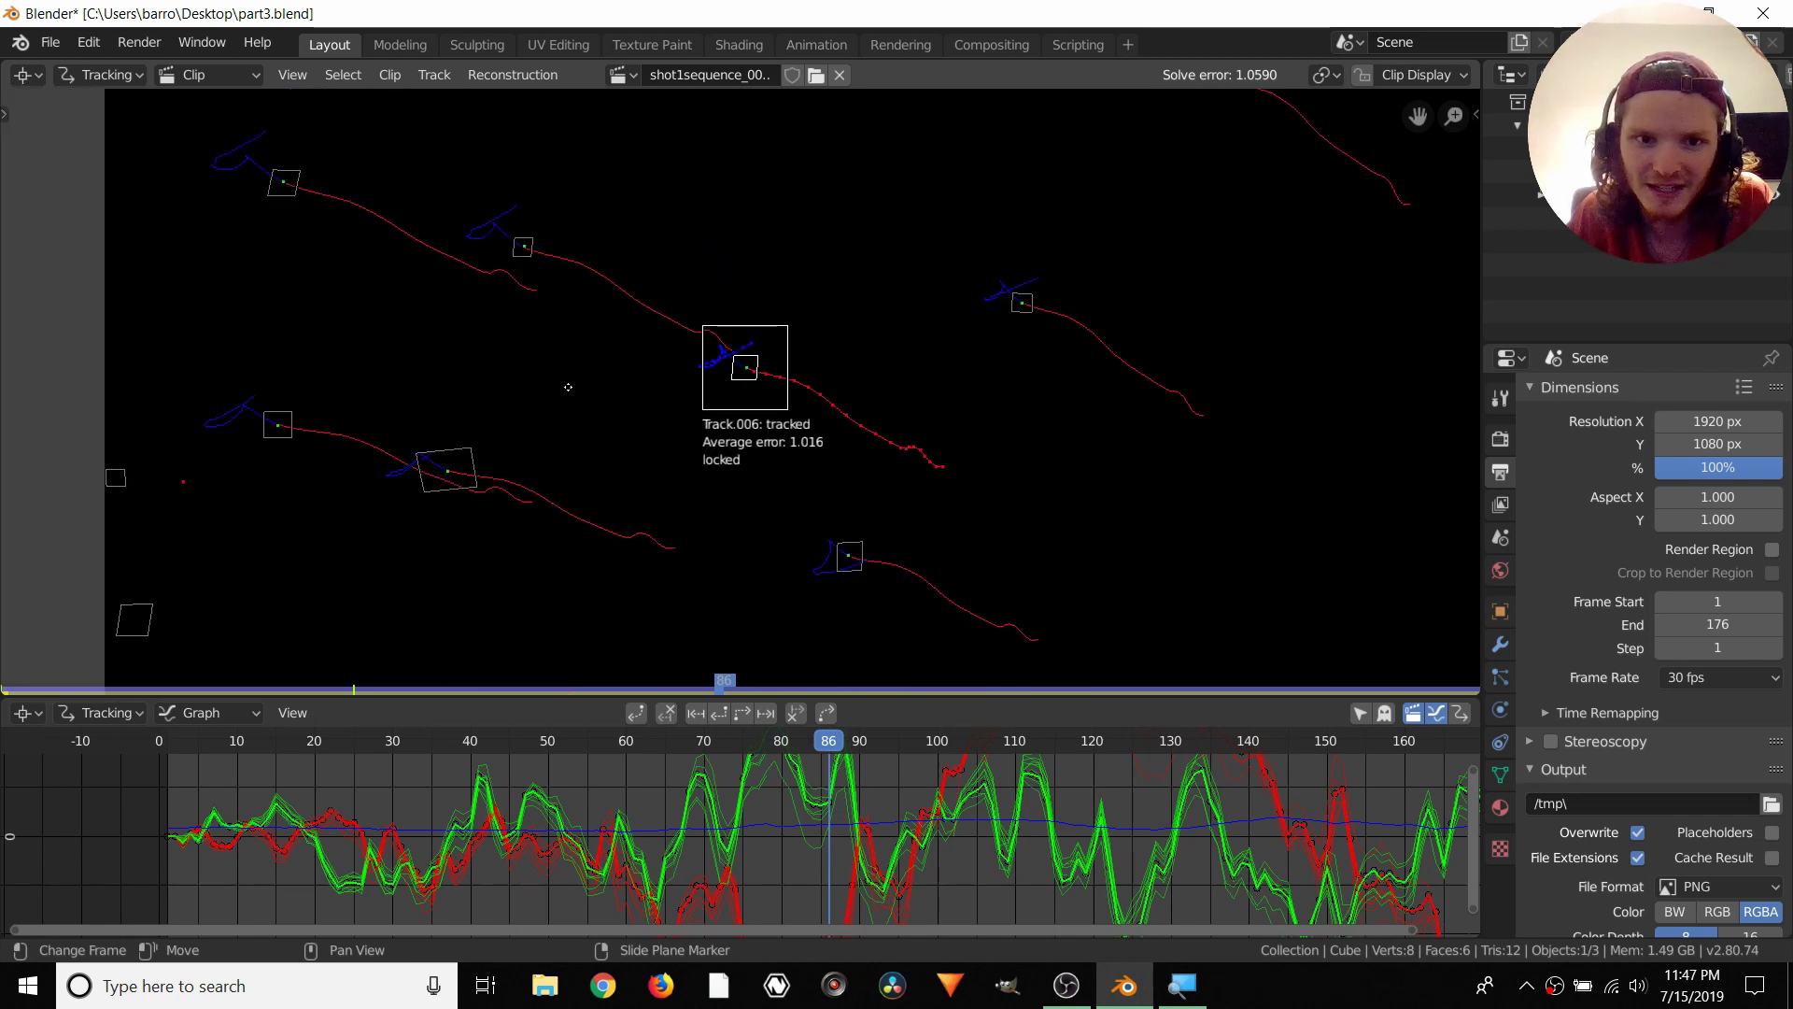
Review all tracks' error info at frame 86, and examine Track.002's 3D marker at frames 86 and 84
{"action": "scroll", "coordinate": [719, 381], "scroll_direction": "up", "scroll_amount": 1}
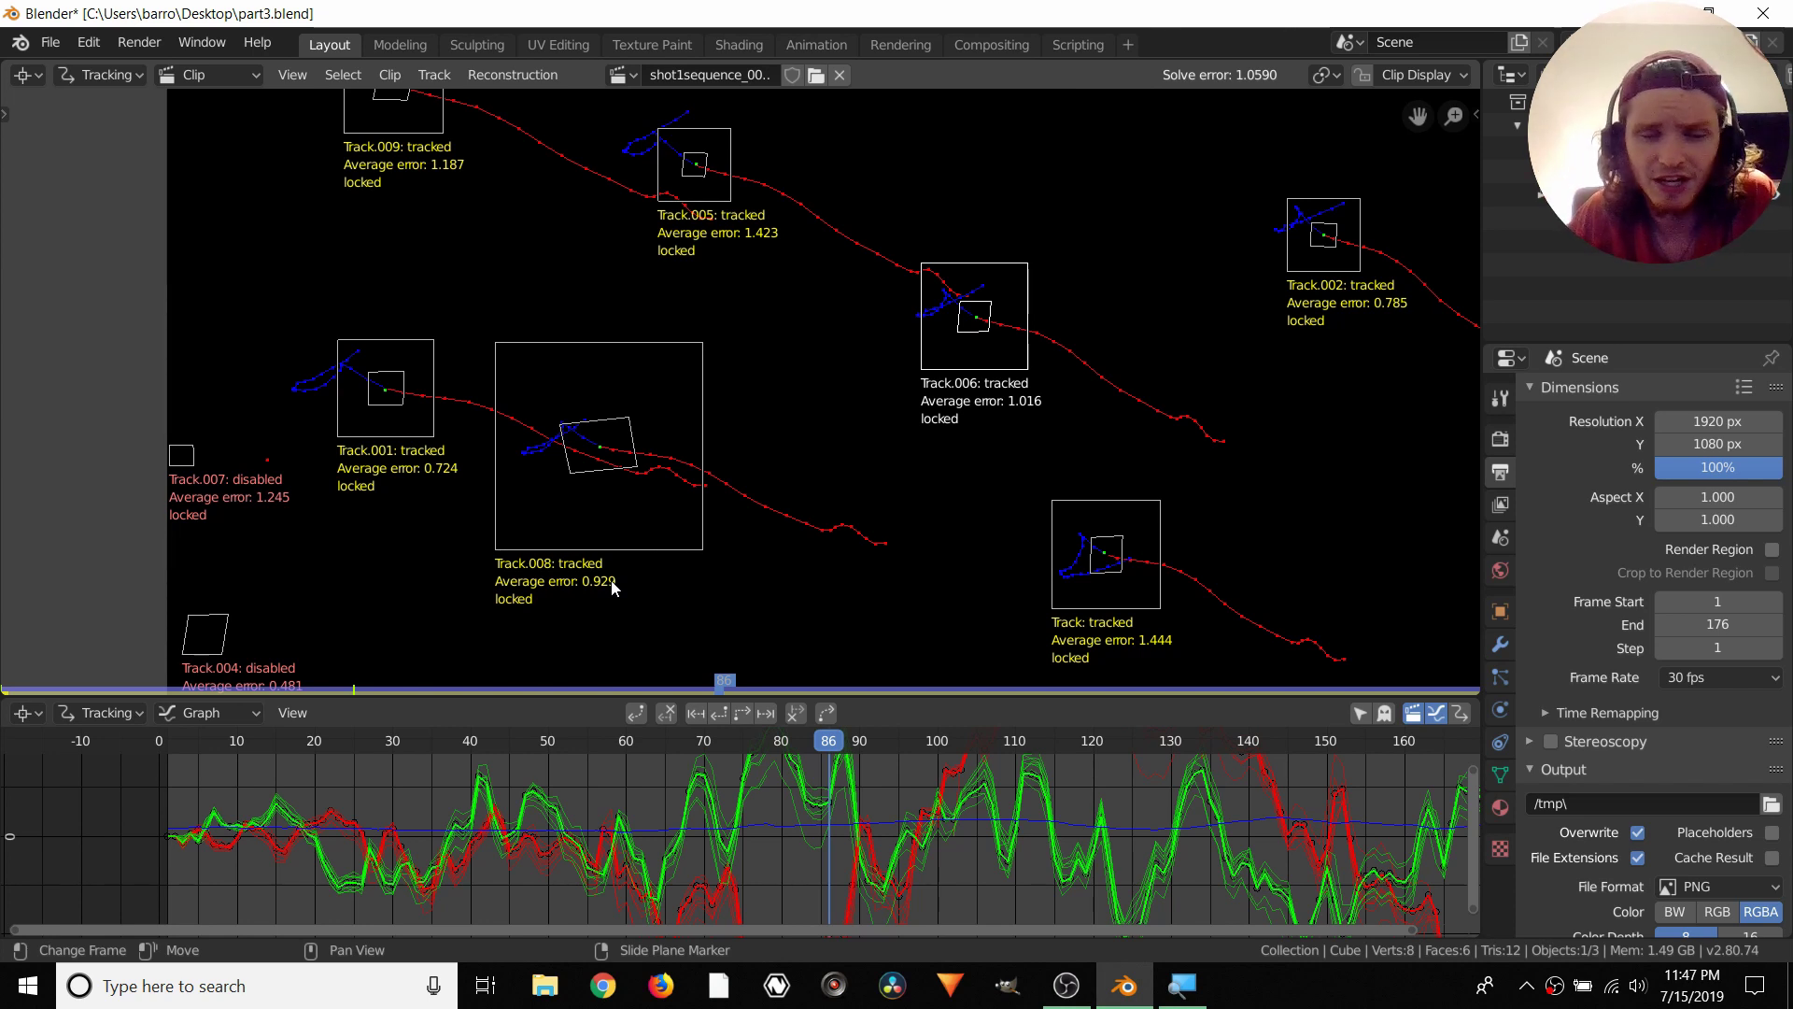
{"action": "middle_click_drag", "start_coordinate": [1017, 329], "coordinate": [746, 381]}
{"action": "scroll", "coordinate": [900, 361], "scroll_direction": "up", "scroll_amount": 7}
{"action": "key", "text": "f"}
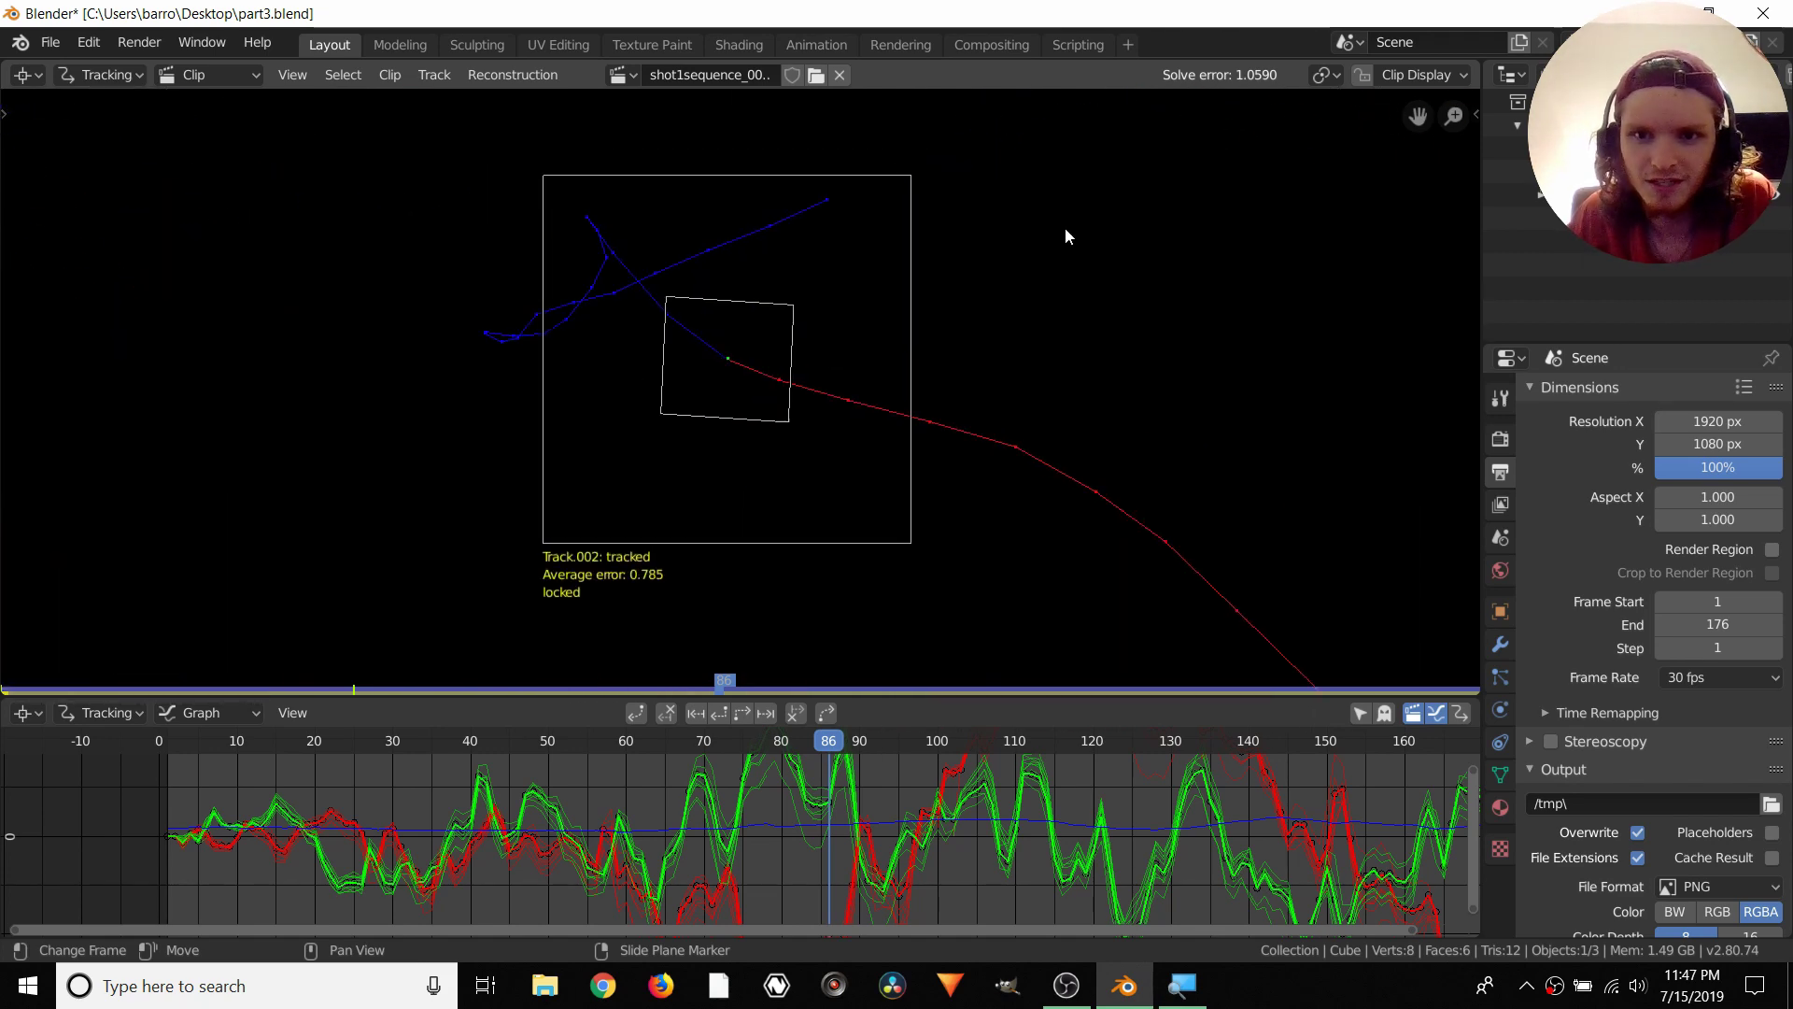
{"action": "left_click", "coordinate": [1426, 76]}
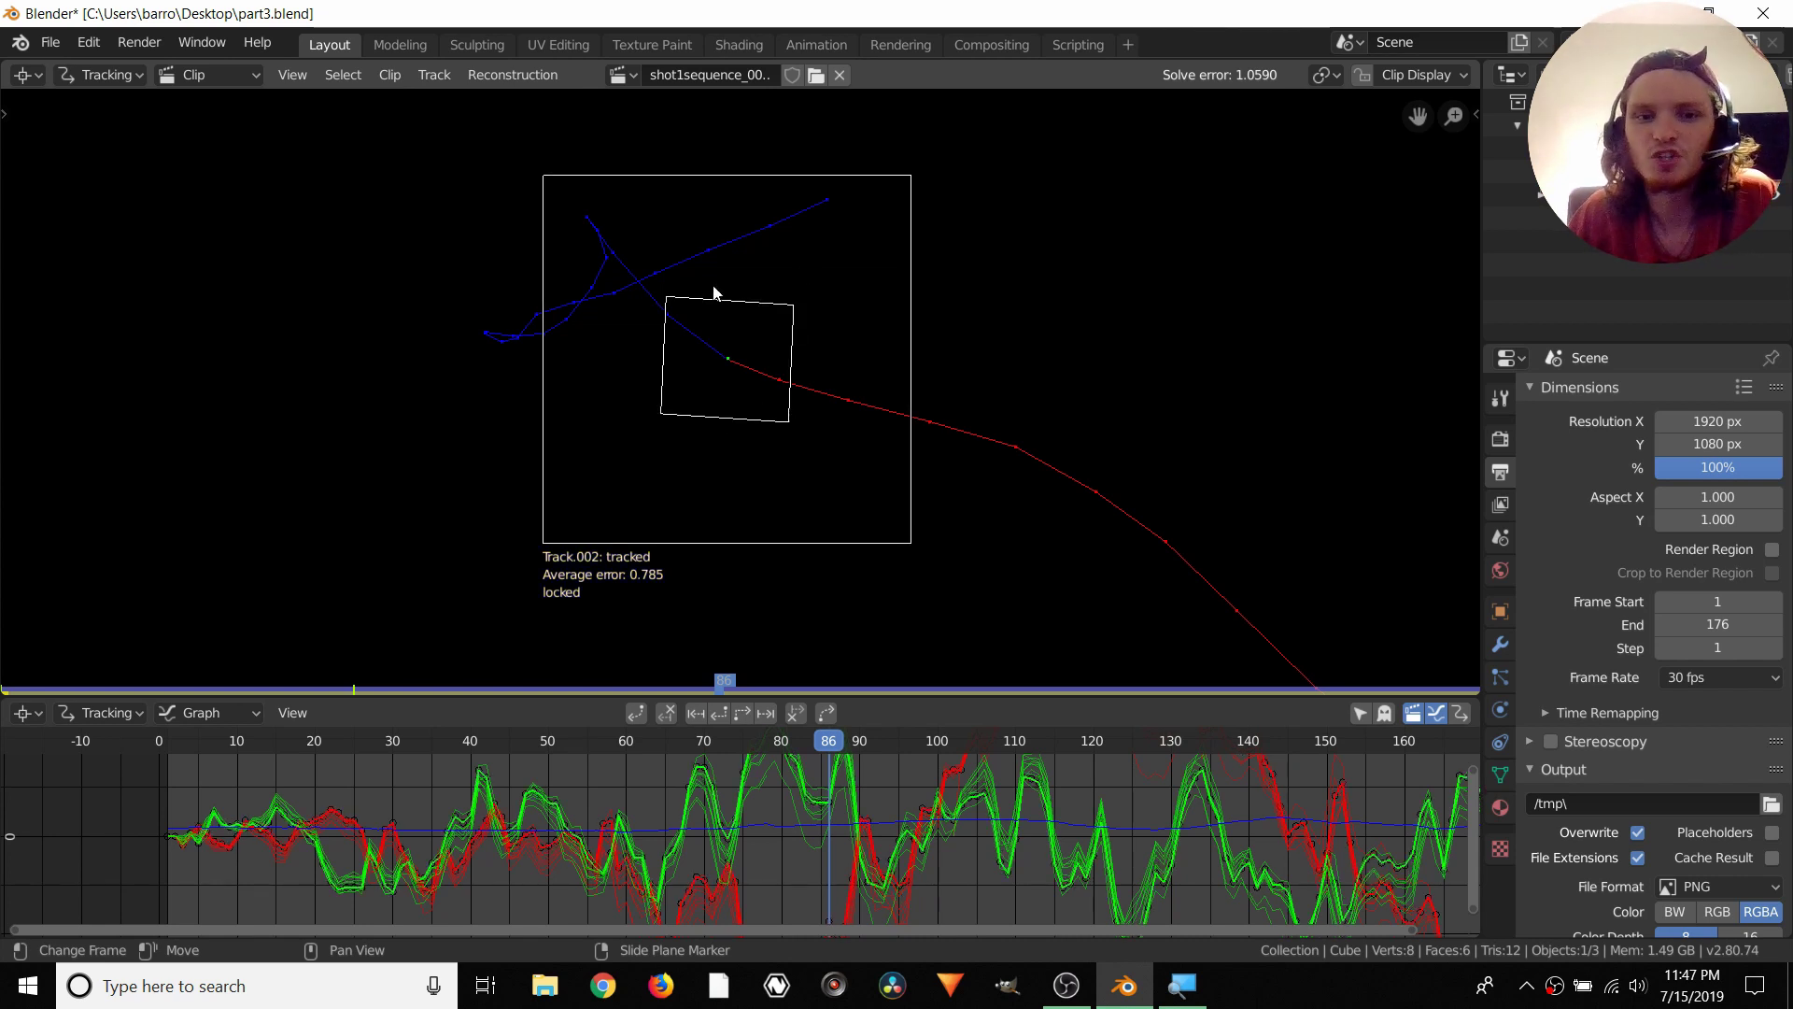
{"action": "mouse_move", "coordinate": [826, 742]}
{"action": "left_mouse_down"}
{"action": "mouse_move", "coordinate": [781, 741]}
{"action": "mouse_move", "coordinate": [813, 741]}
{"action": "left_mouse_up"}
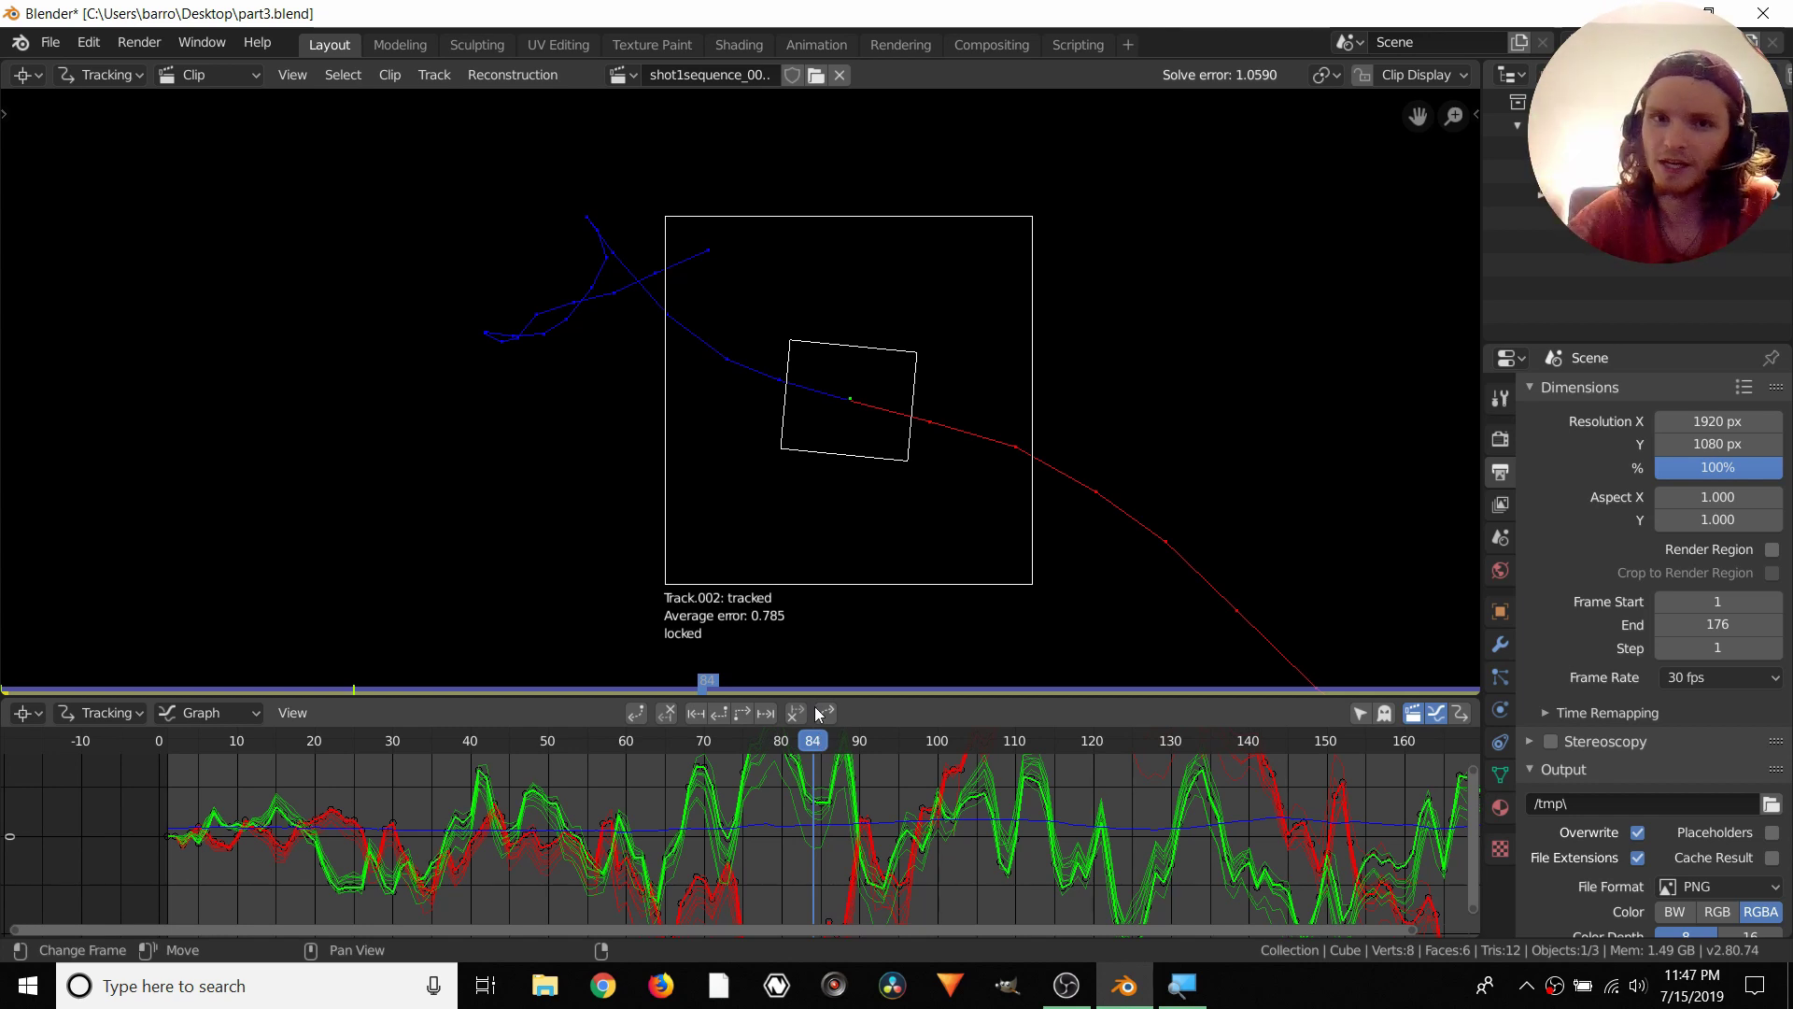
{"action": "scroll", "coordinate": [853, 841], "scroll_direction": "down", "scroll_amount": 4}
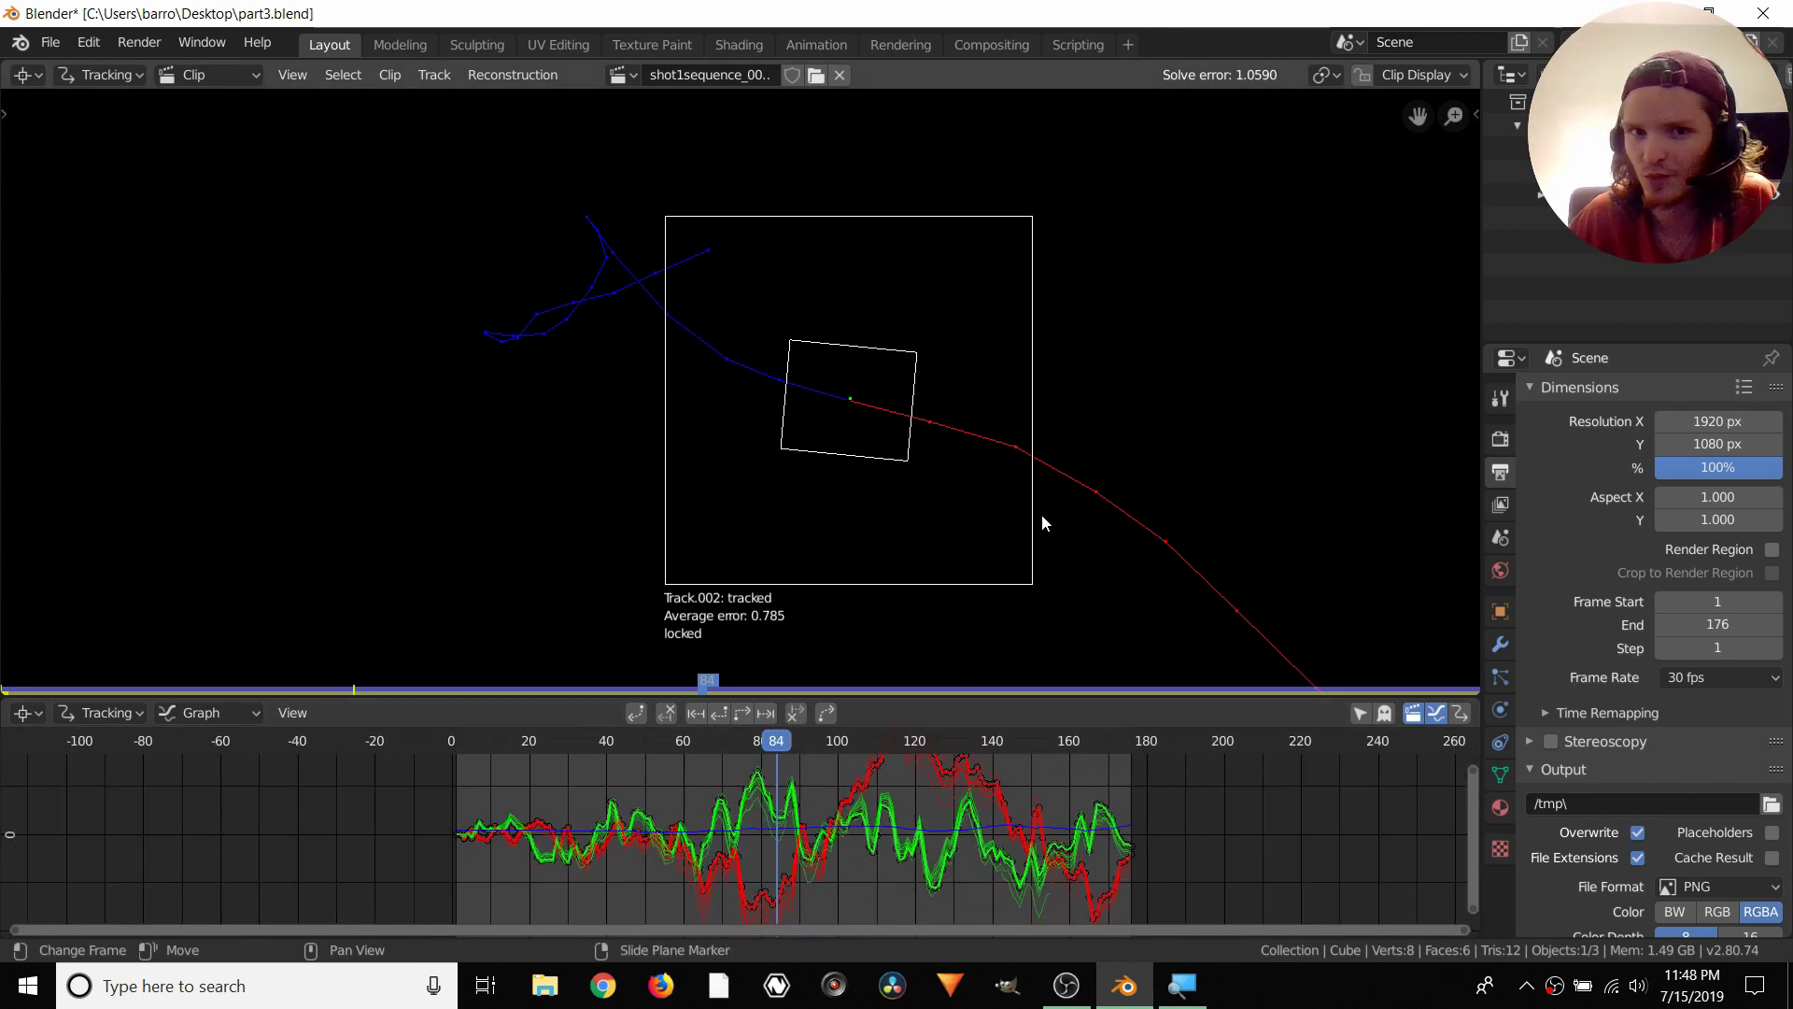
Compare Track.002's 3D marker with its tracked path point up close at frame 84
{"action": "scroll", "coordinate": [953, 495], "scroll_direction": "down", "scroll_amount": 2}
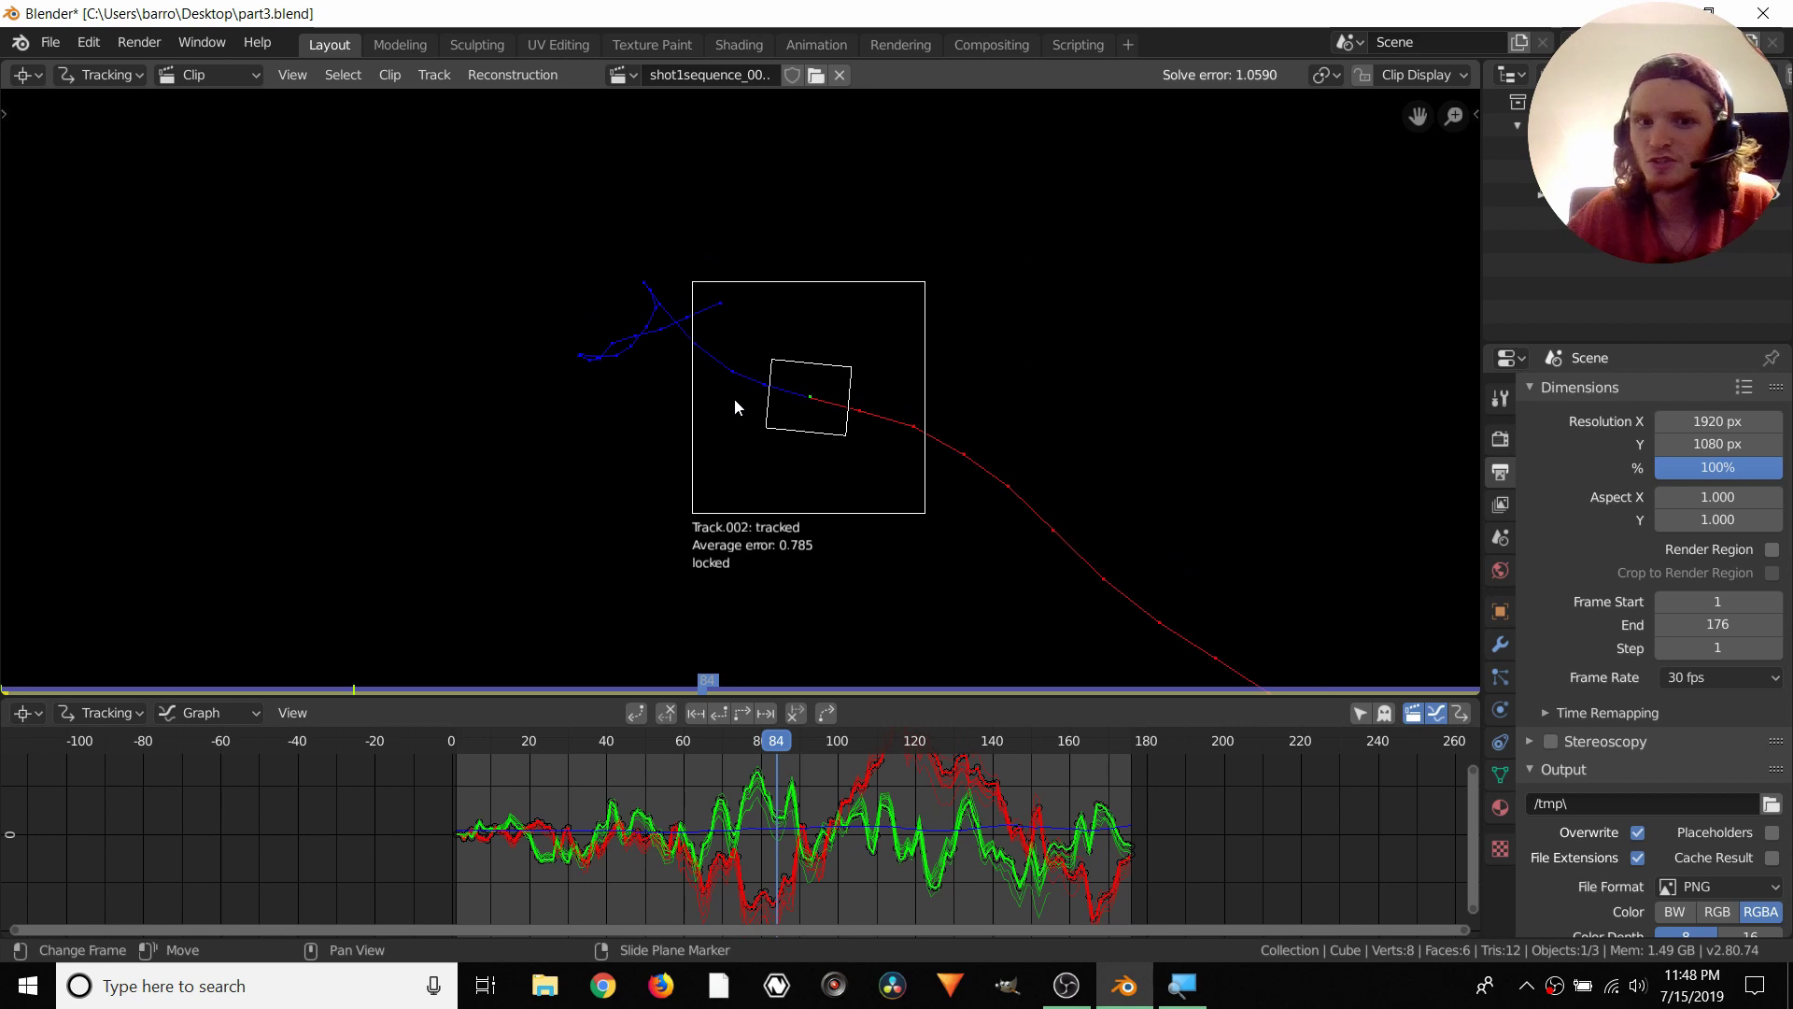
{"action": "scroll", "coordinate": [743, 411], "scroll_direction": "up", "scroll_amount": 4}
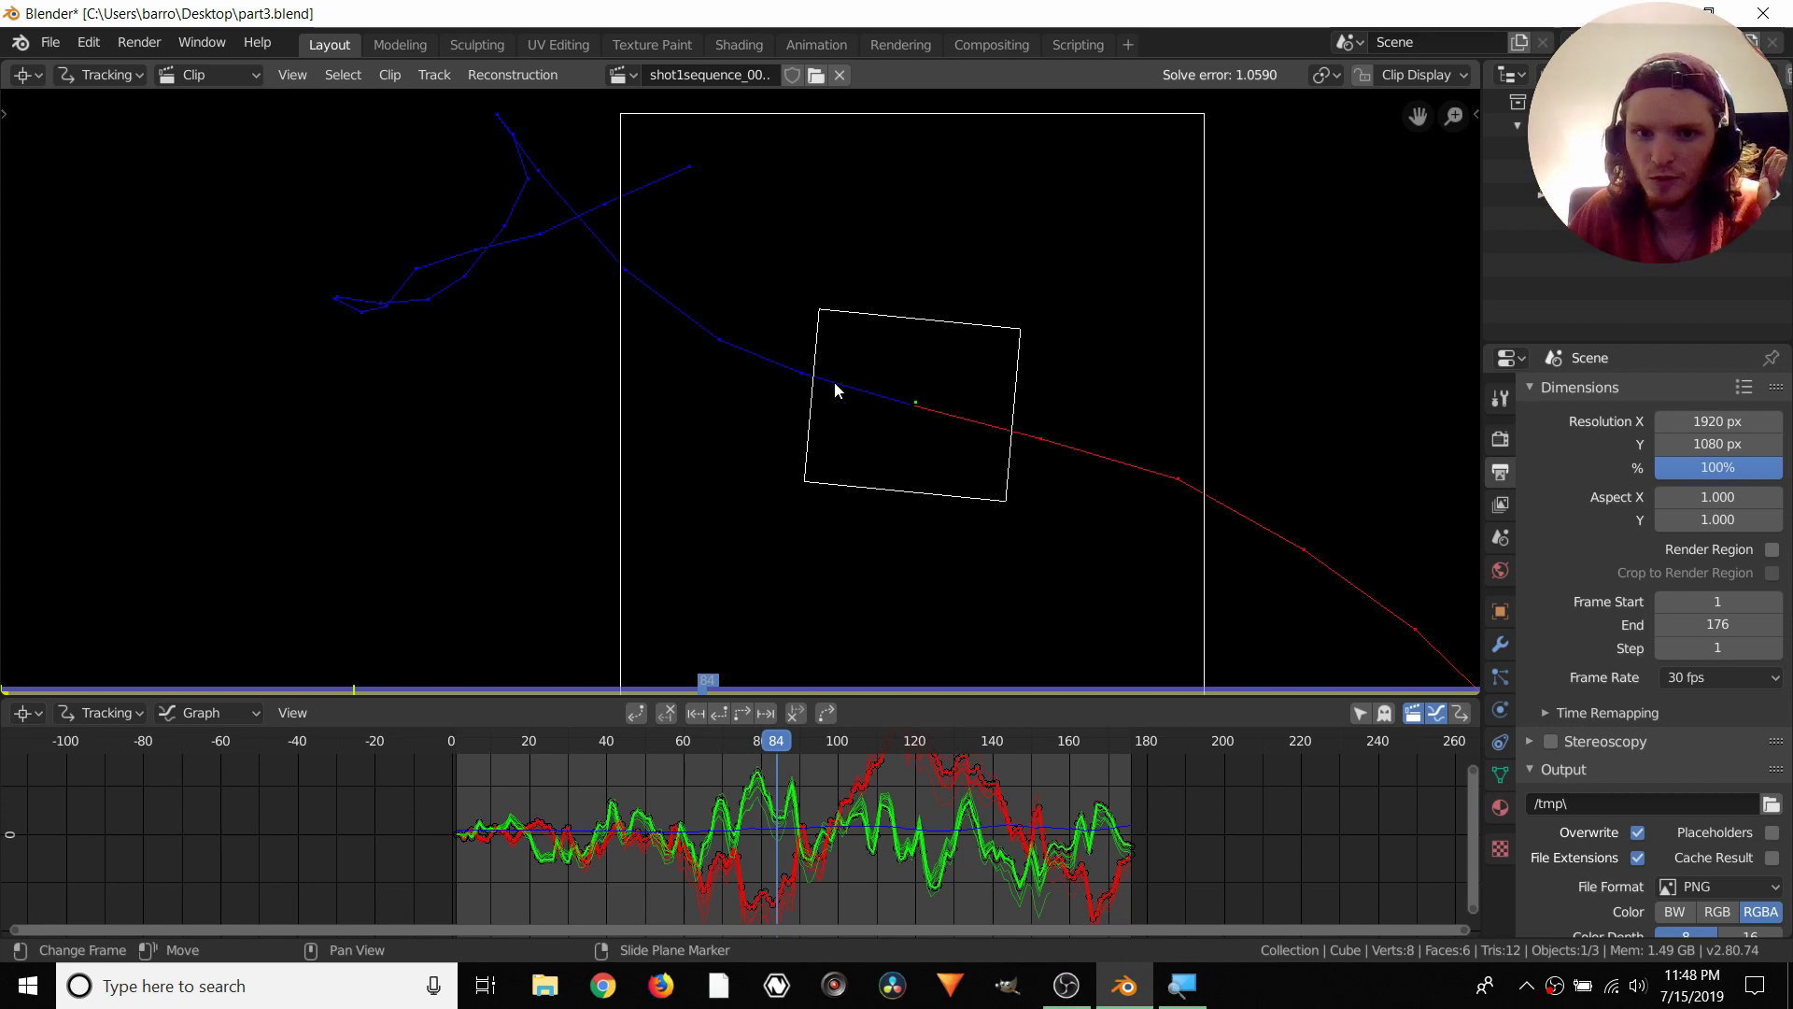
{"action": "scroll", "coordinate": [1000, 426], "scroll_direction": "up", "scroll_amount": 2}
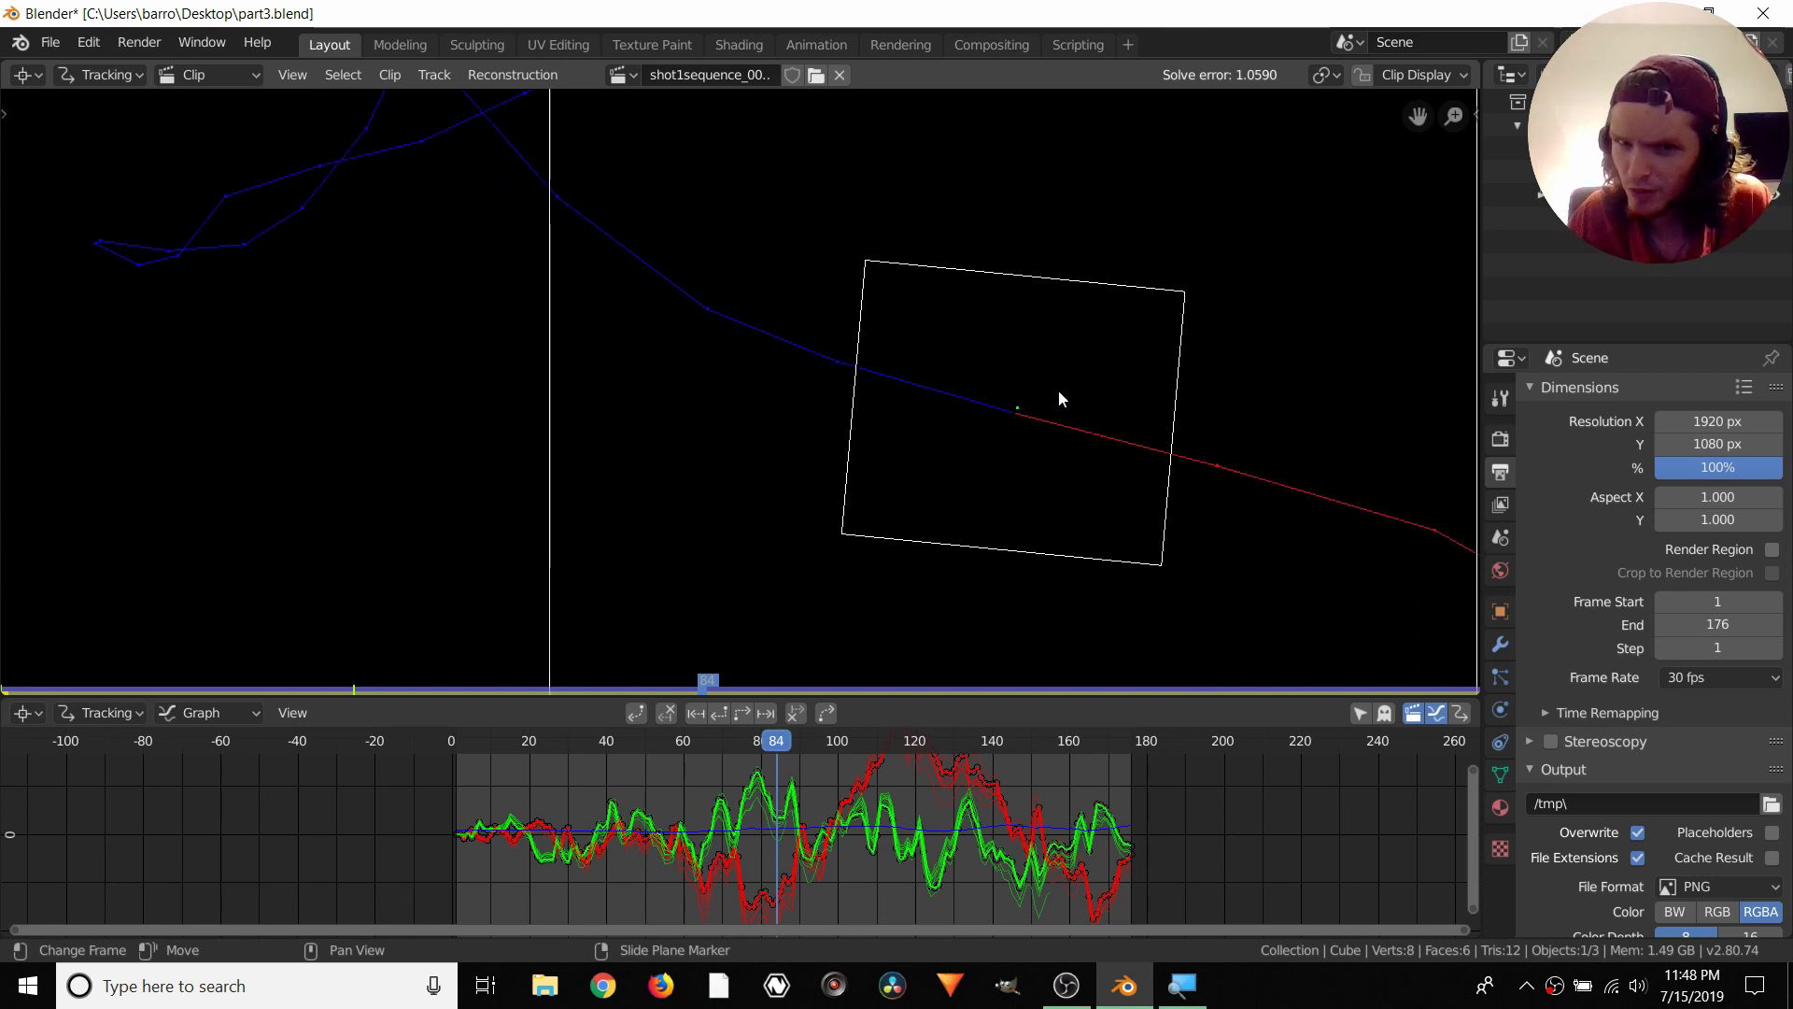
{"action": "scroll", "coordinate": [1065, 416], "scroll_direction": "up", "scroll_amount": 5}
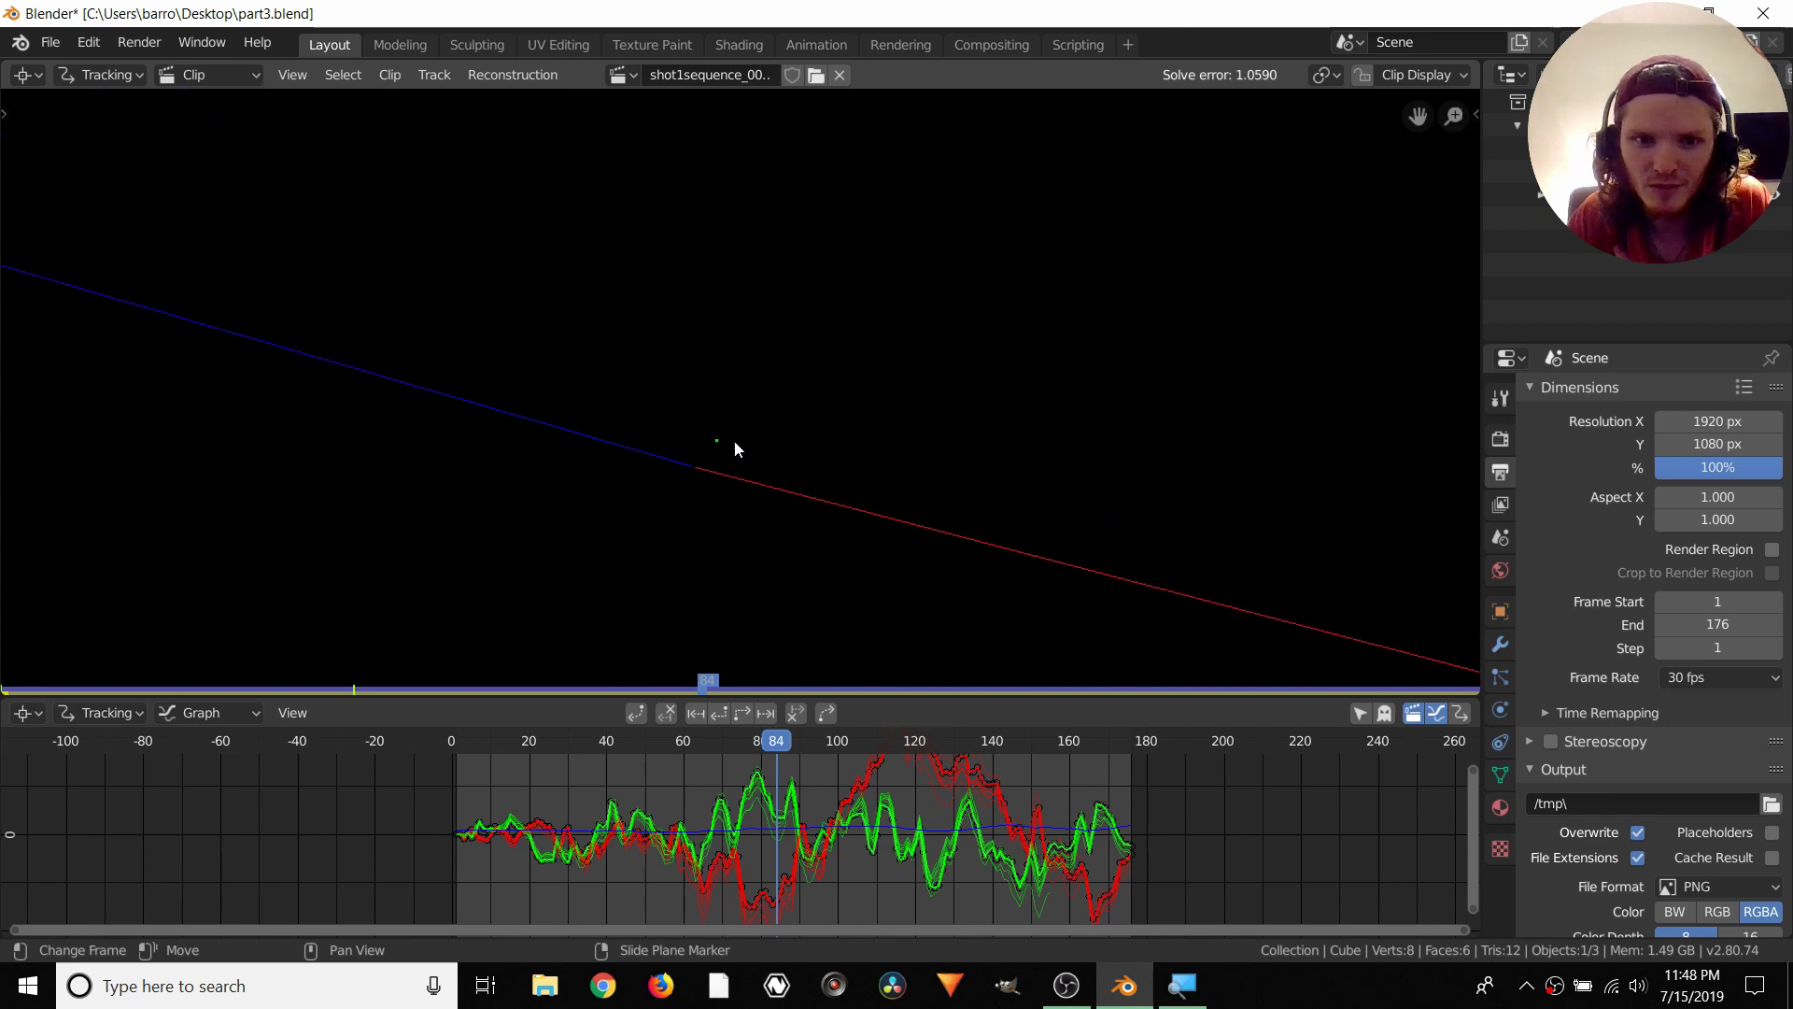
{"action": "middle_click_drag", "start_coordinate": [680, 500], "coordinate": [737, 419]}
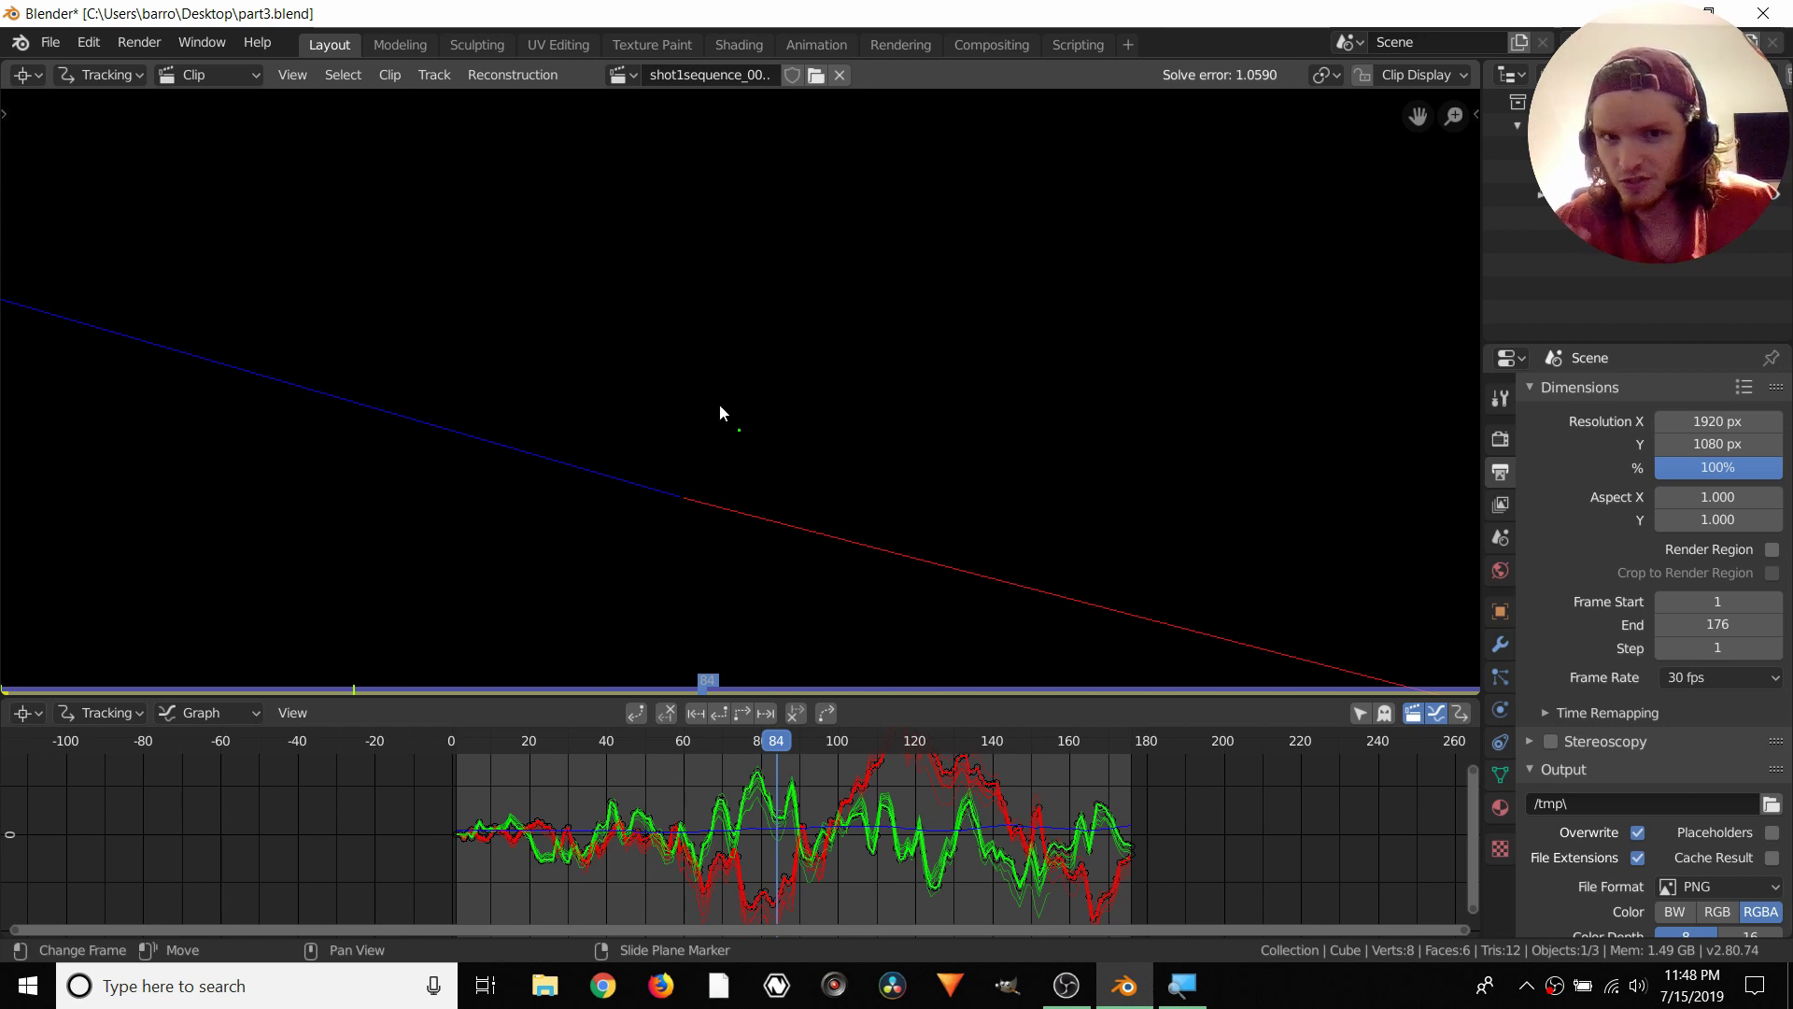
{"action": "scroll", "coordinate": [708, 456], "scroll_direction": "down", "scroll_amount": 1}
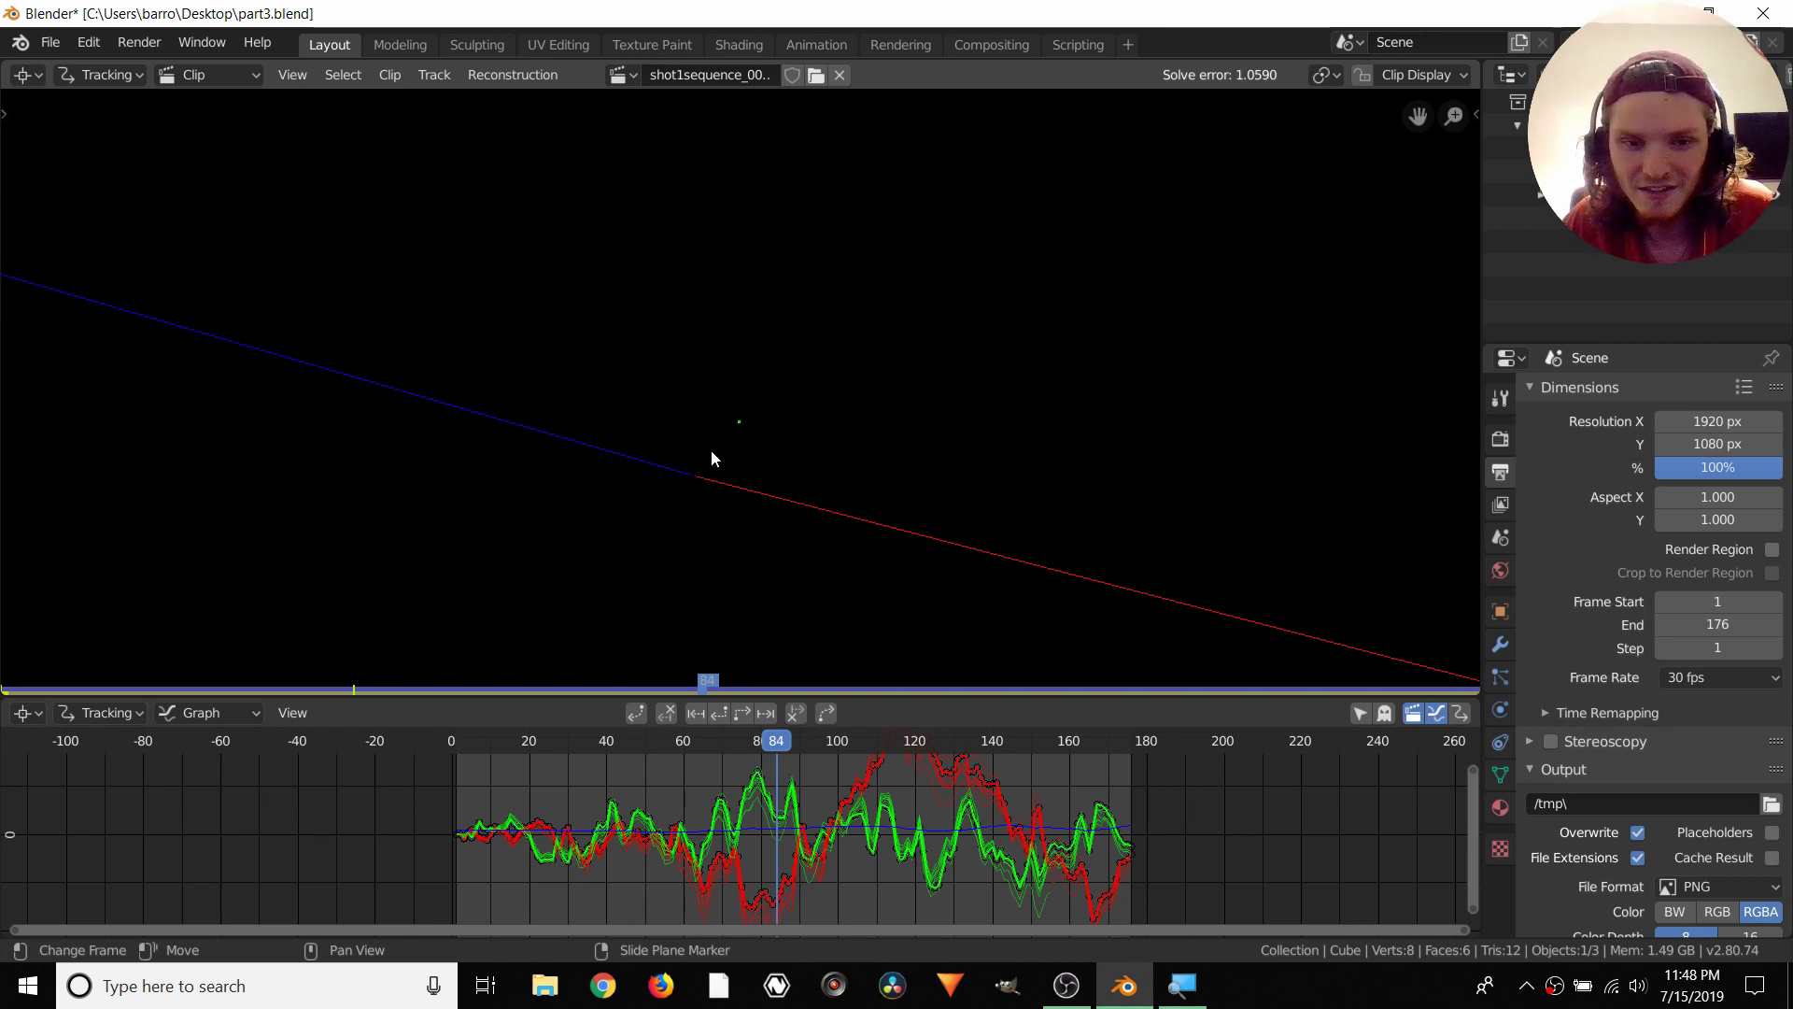
{"action": "scroll", "coordinate": [710, 452], "scroll_direction": "down", "scroll_amount": 5}
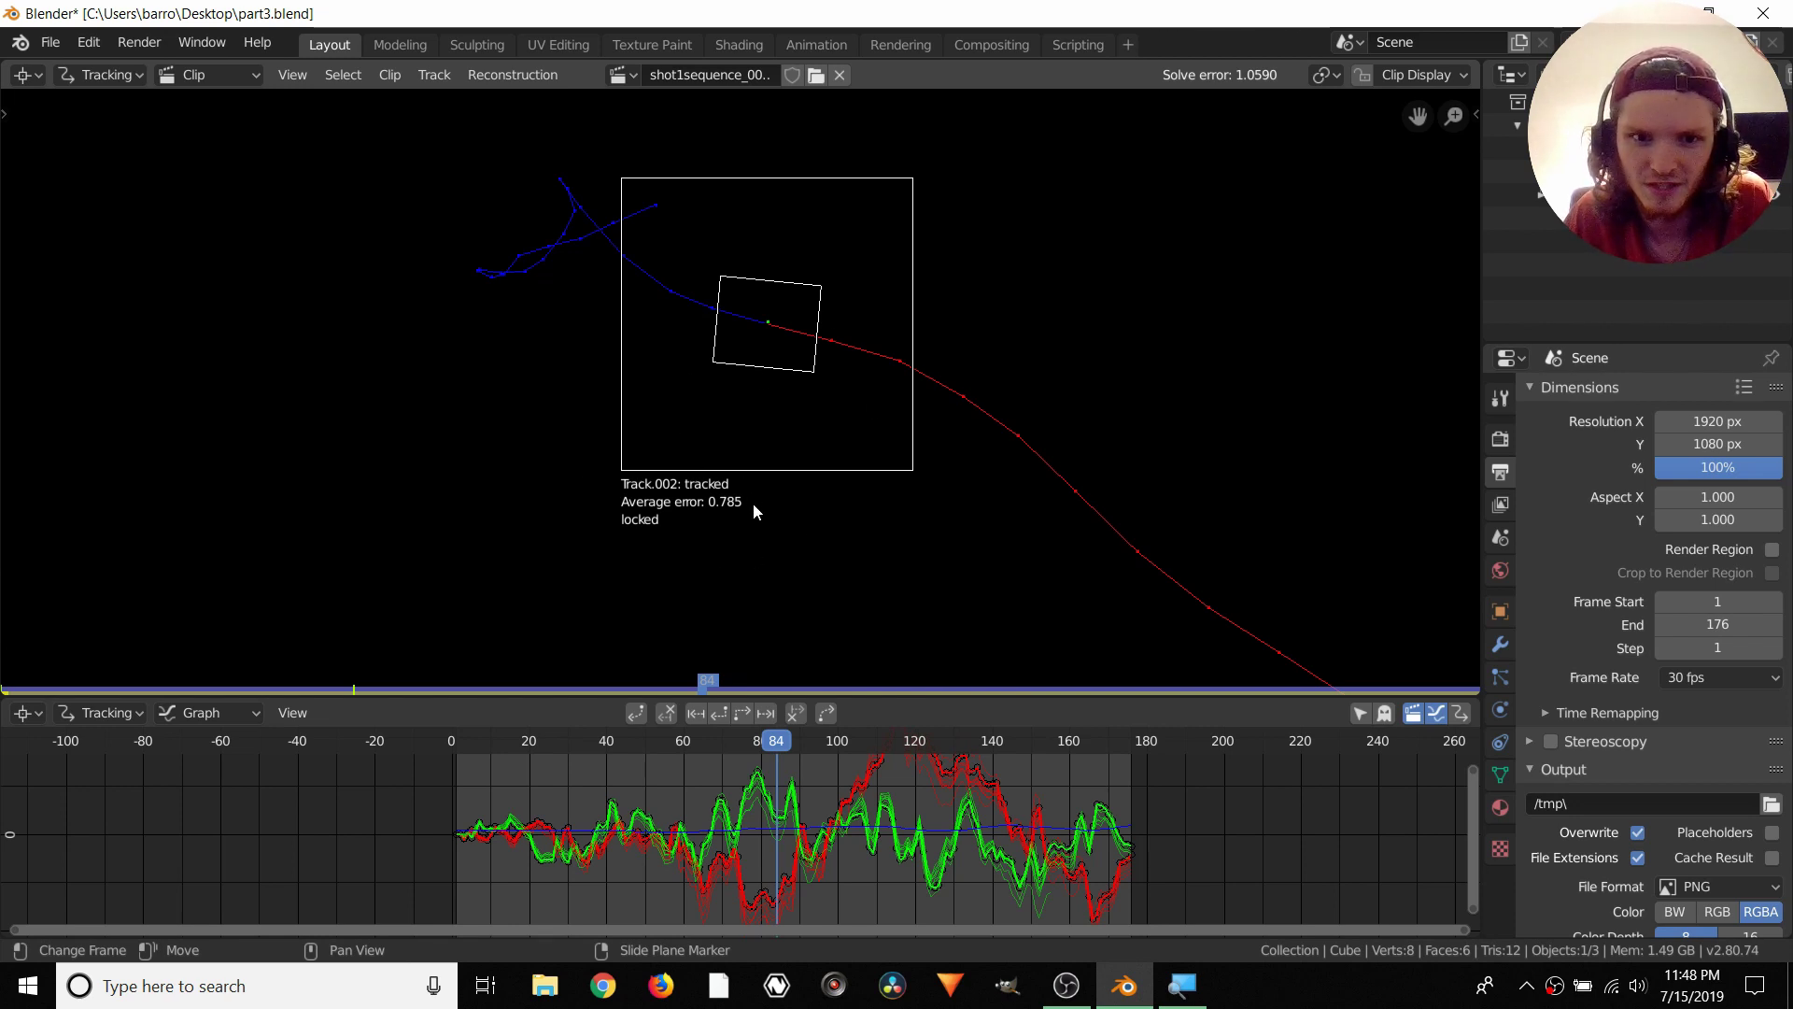
{"action": "scroll", "coordinate": [778, 294], "scroll_direction": "up", "scroll_amount": 8}
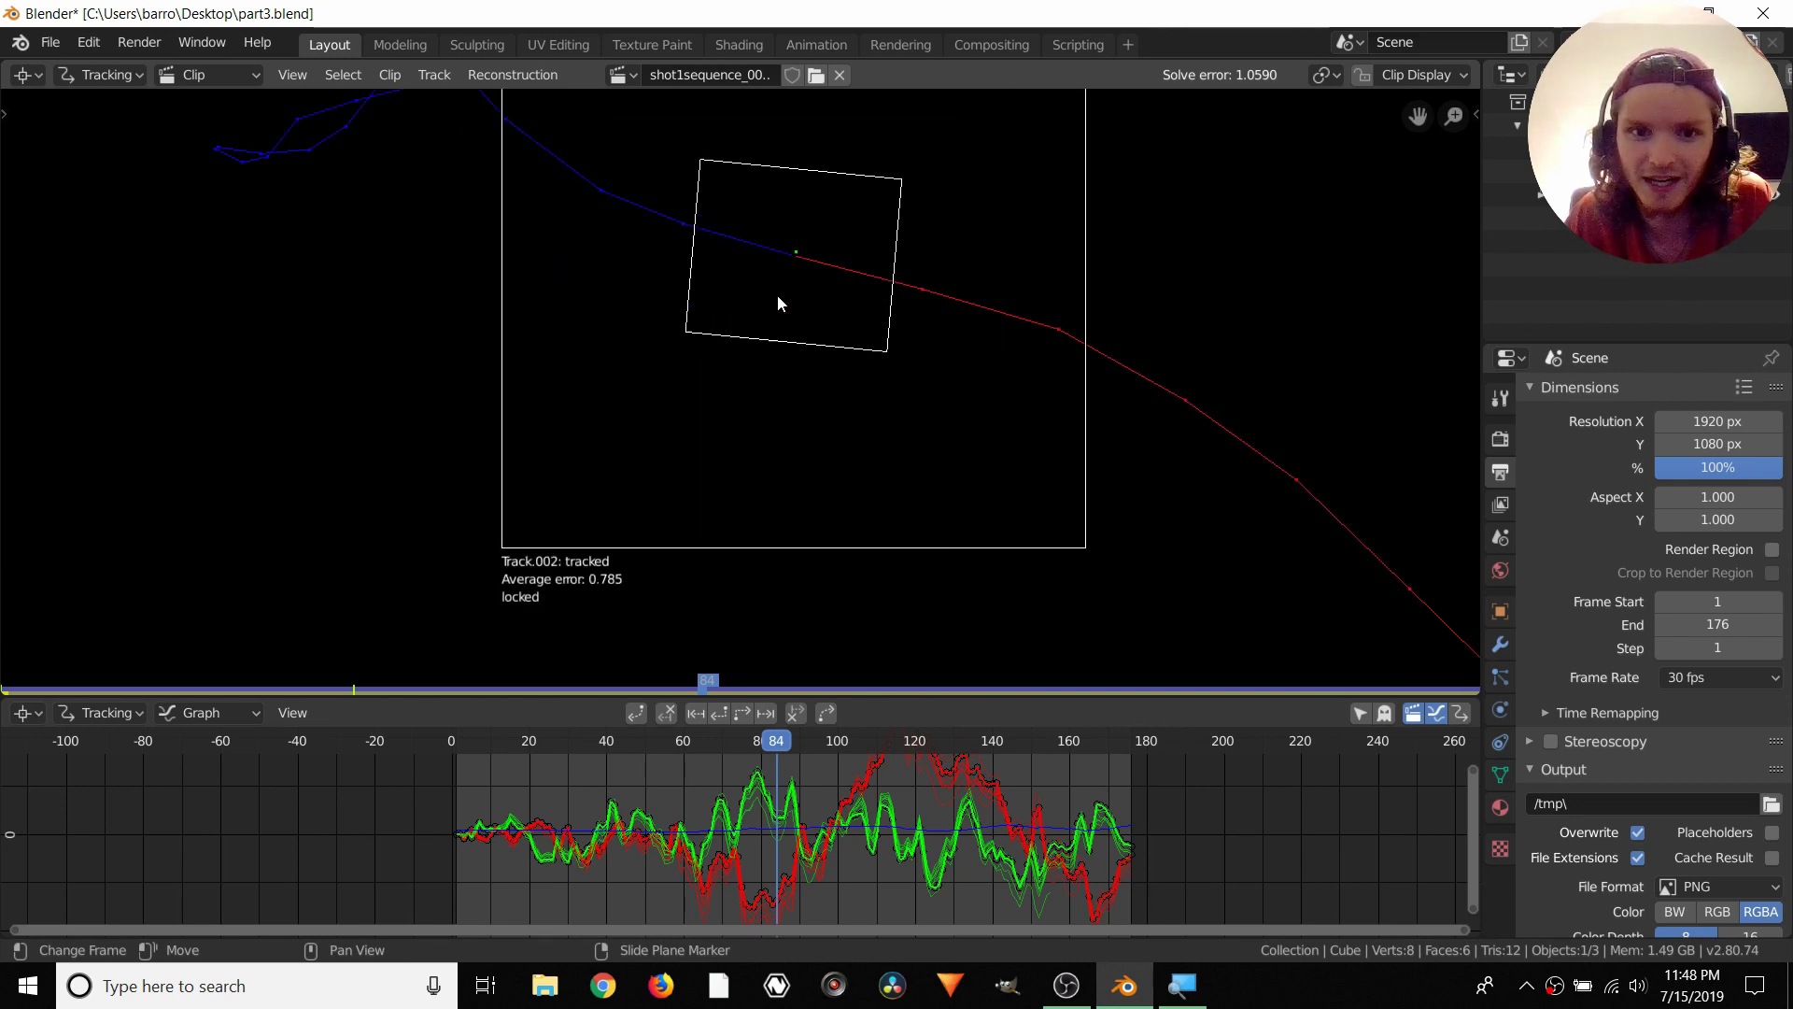
{"action": "scroll", "coordinate": [681, 280], "scroll_direction": "up", "scroll_amount": 5}
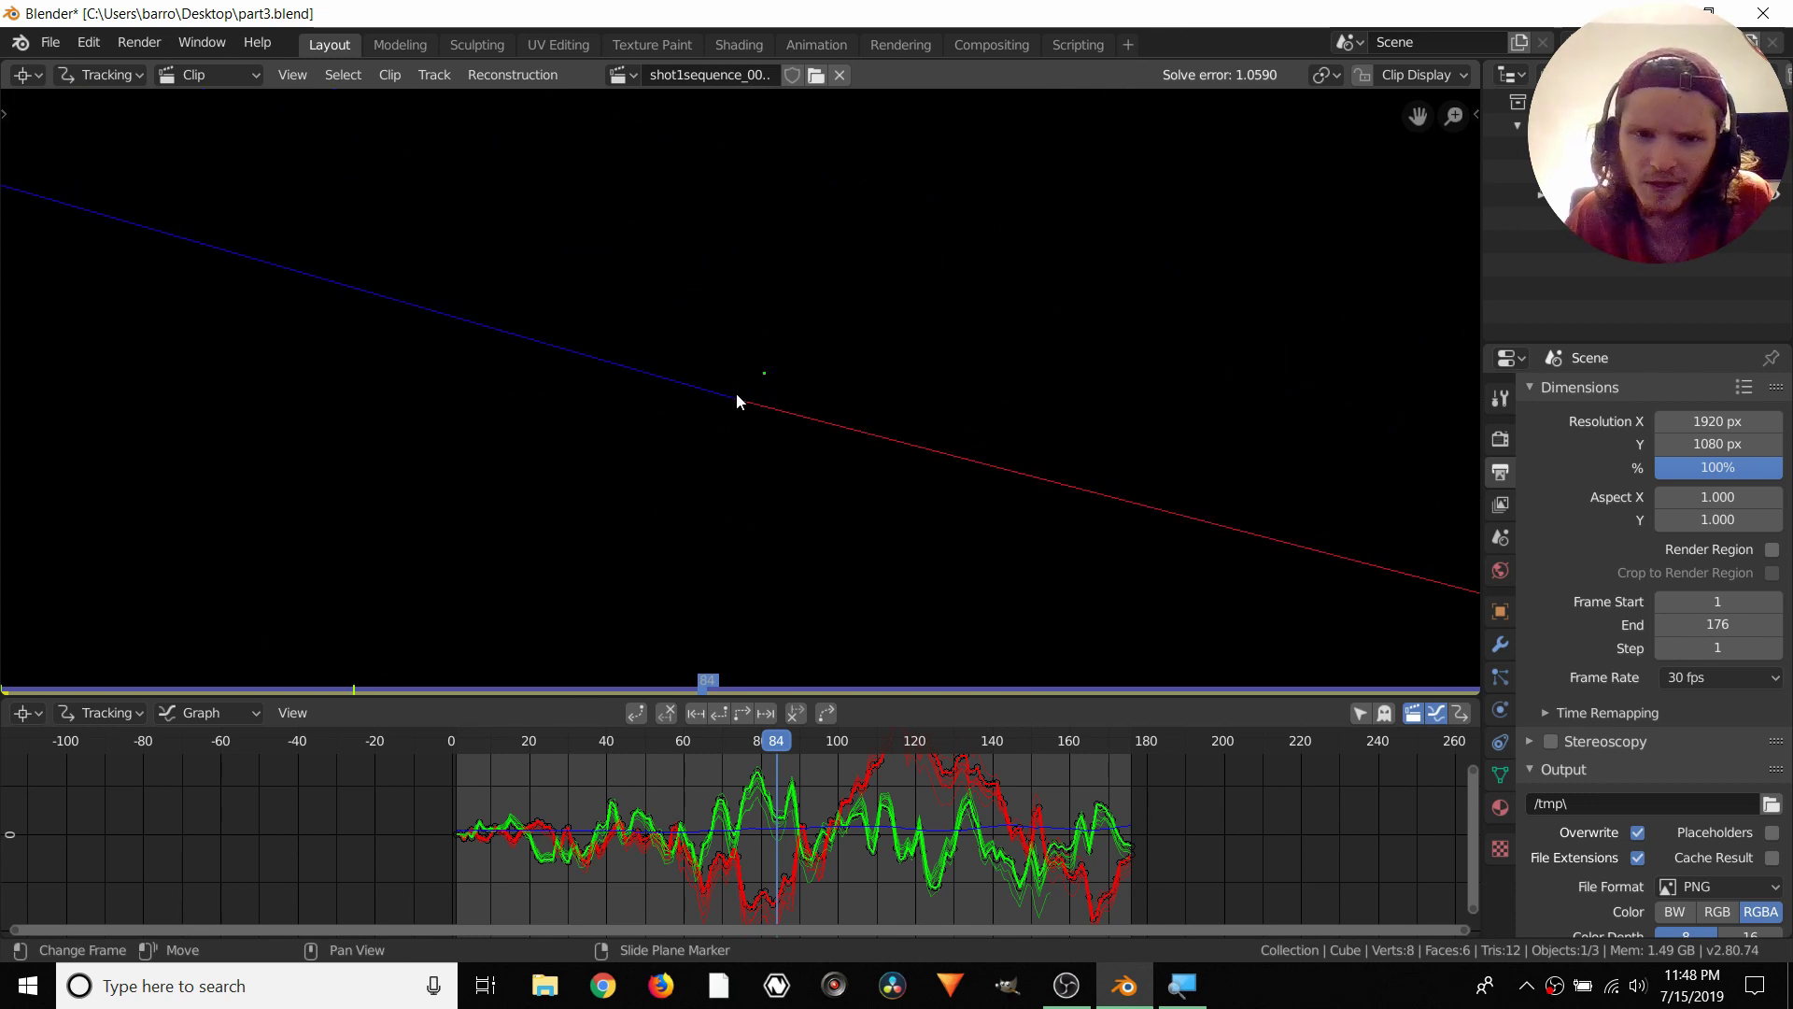
{"action": "scroll", "coordinate": [736, 397], "scroll_direction": "up", "scroll_amount": 2}
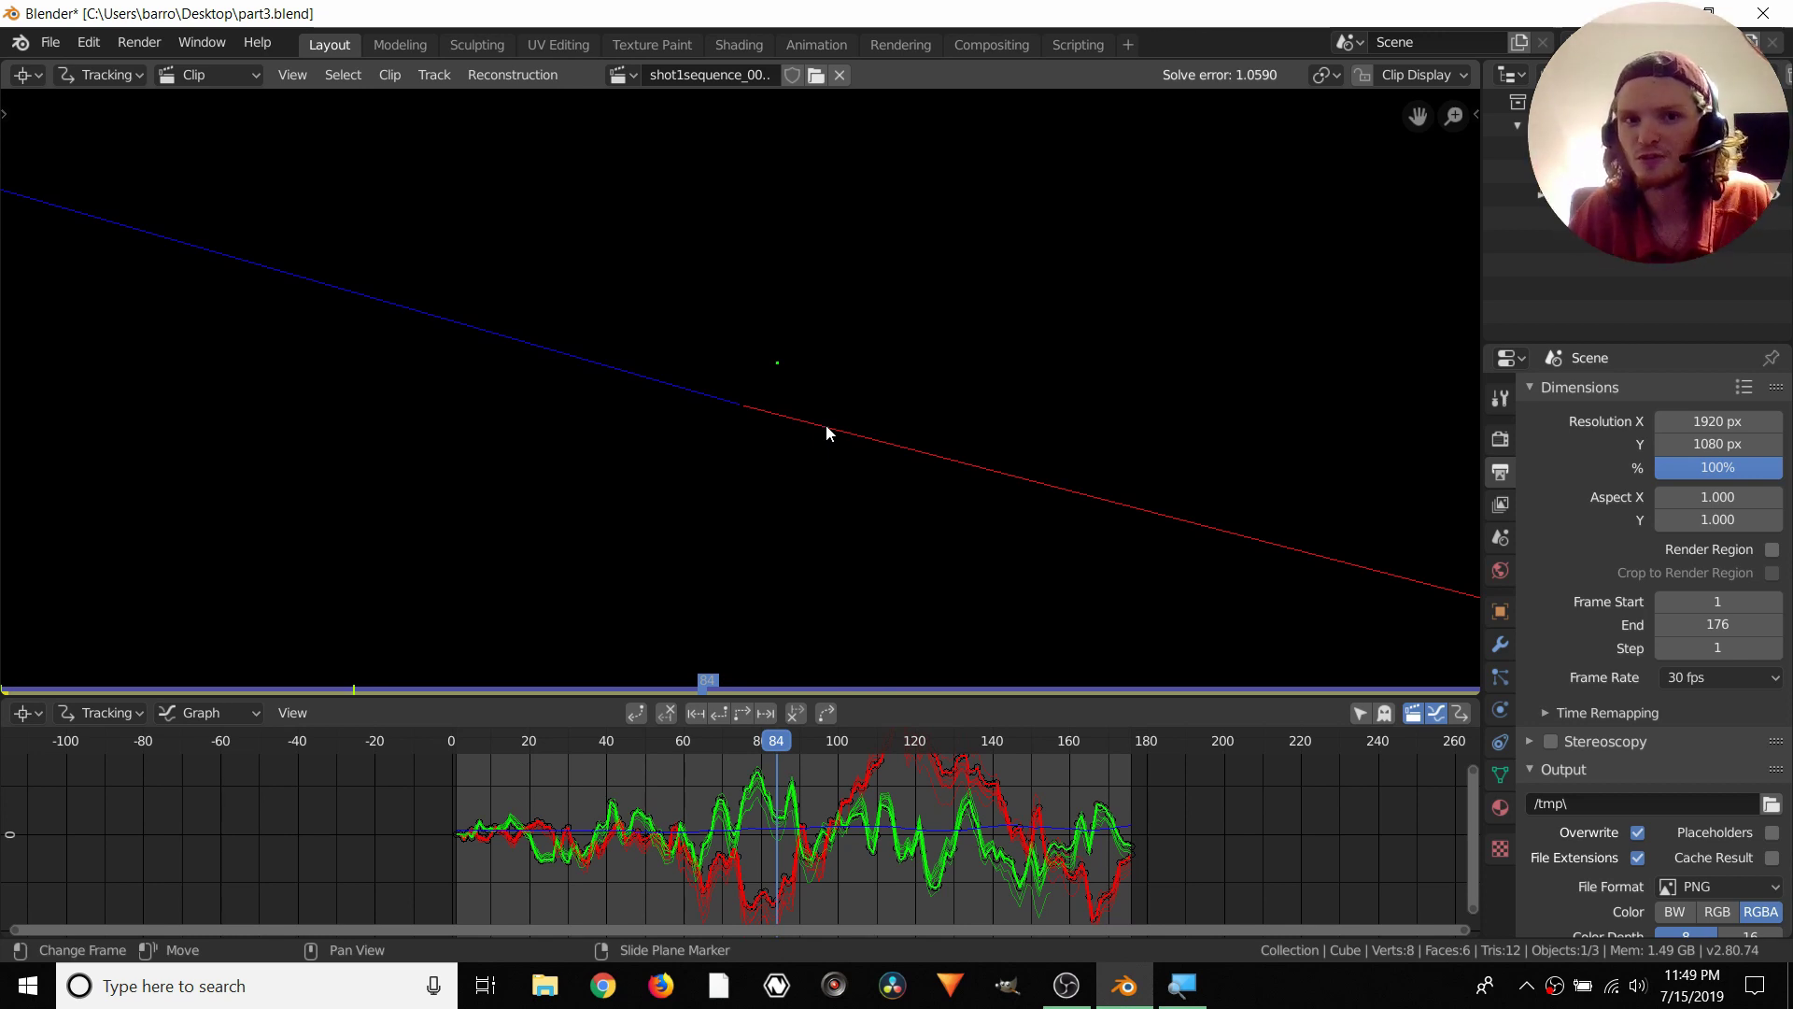
{"action": "scroll", "coordinate": [831, 378], "scroll_direction": "down", "scroll_amount": 5}
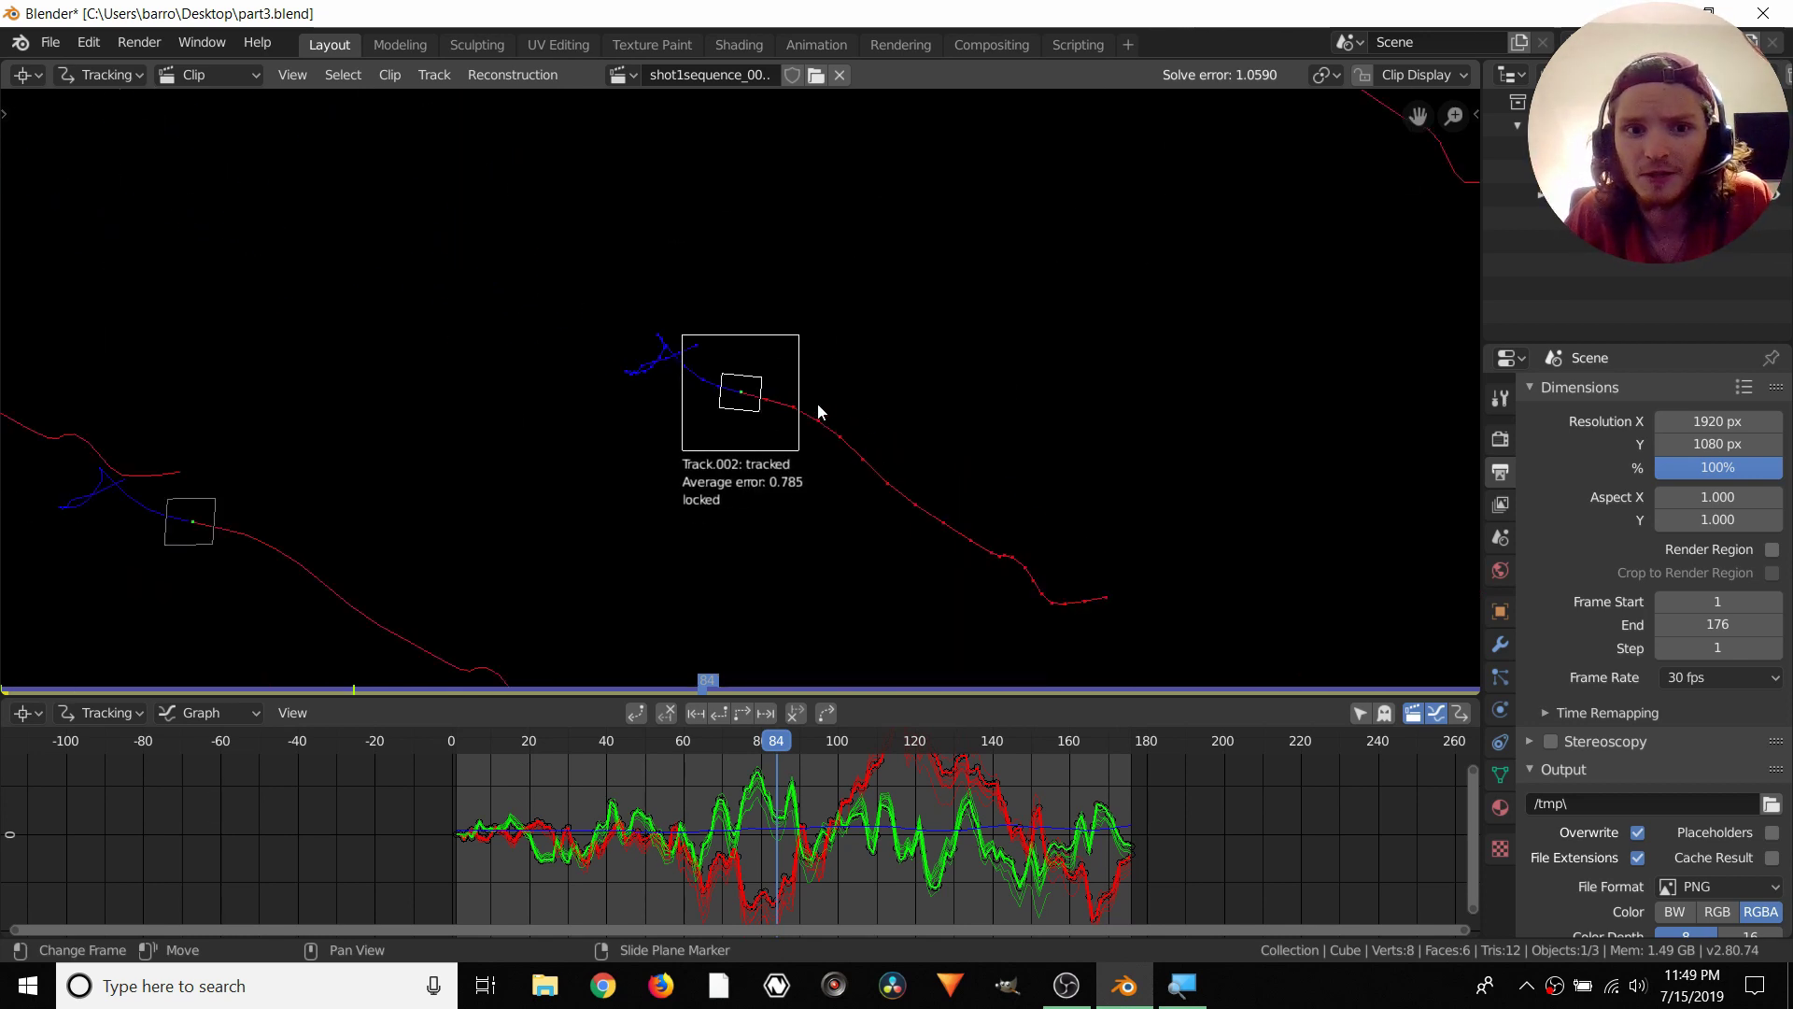
Select the track named Track from among all tracks and inspect its 3D marker against its tracked path at frame 84
{"action": "key", "text": "a"}
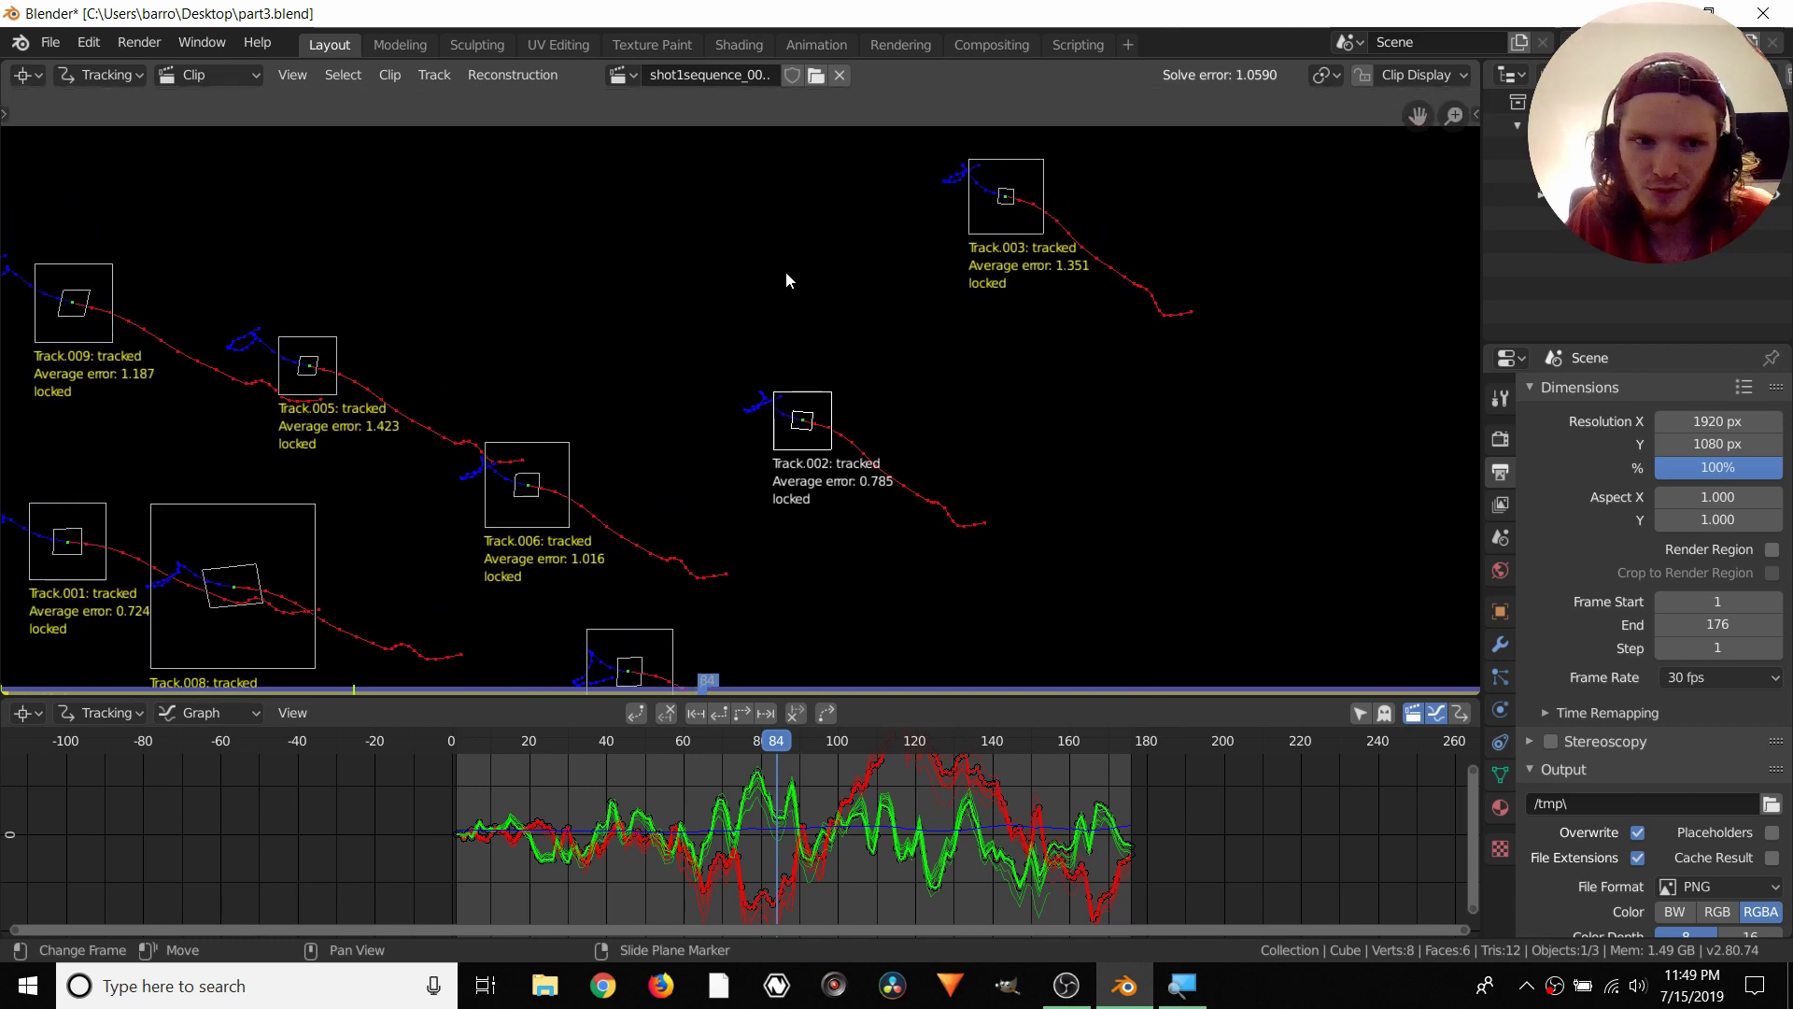
{"action": "middle_click_drag", "start_coordinate": [483, 329], "coordinate": [848, 150]}
{"action": "middle_click_drag", "start_coordinate": [505, 380], "coordinate": [747, 404]}
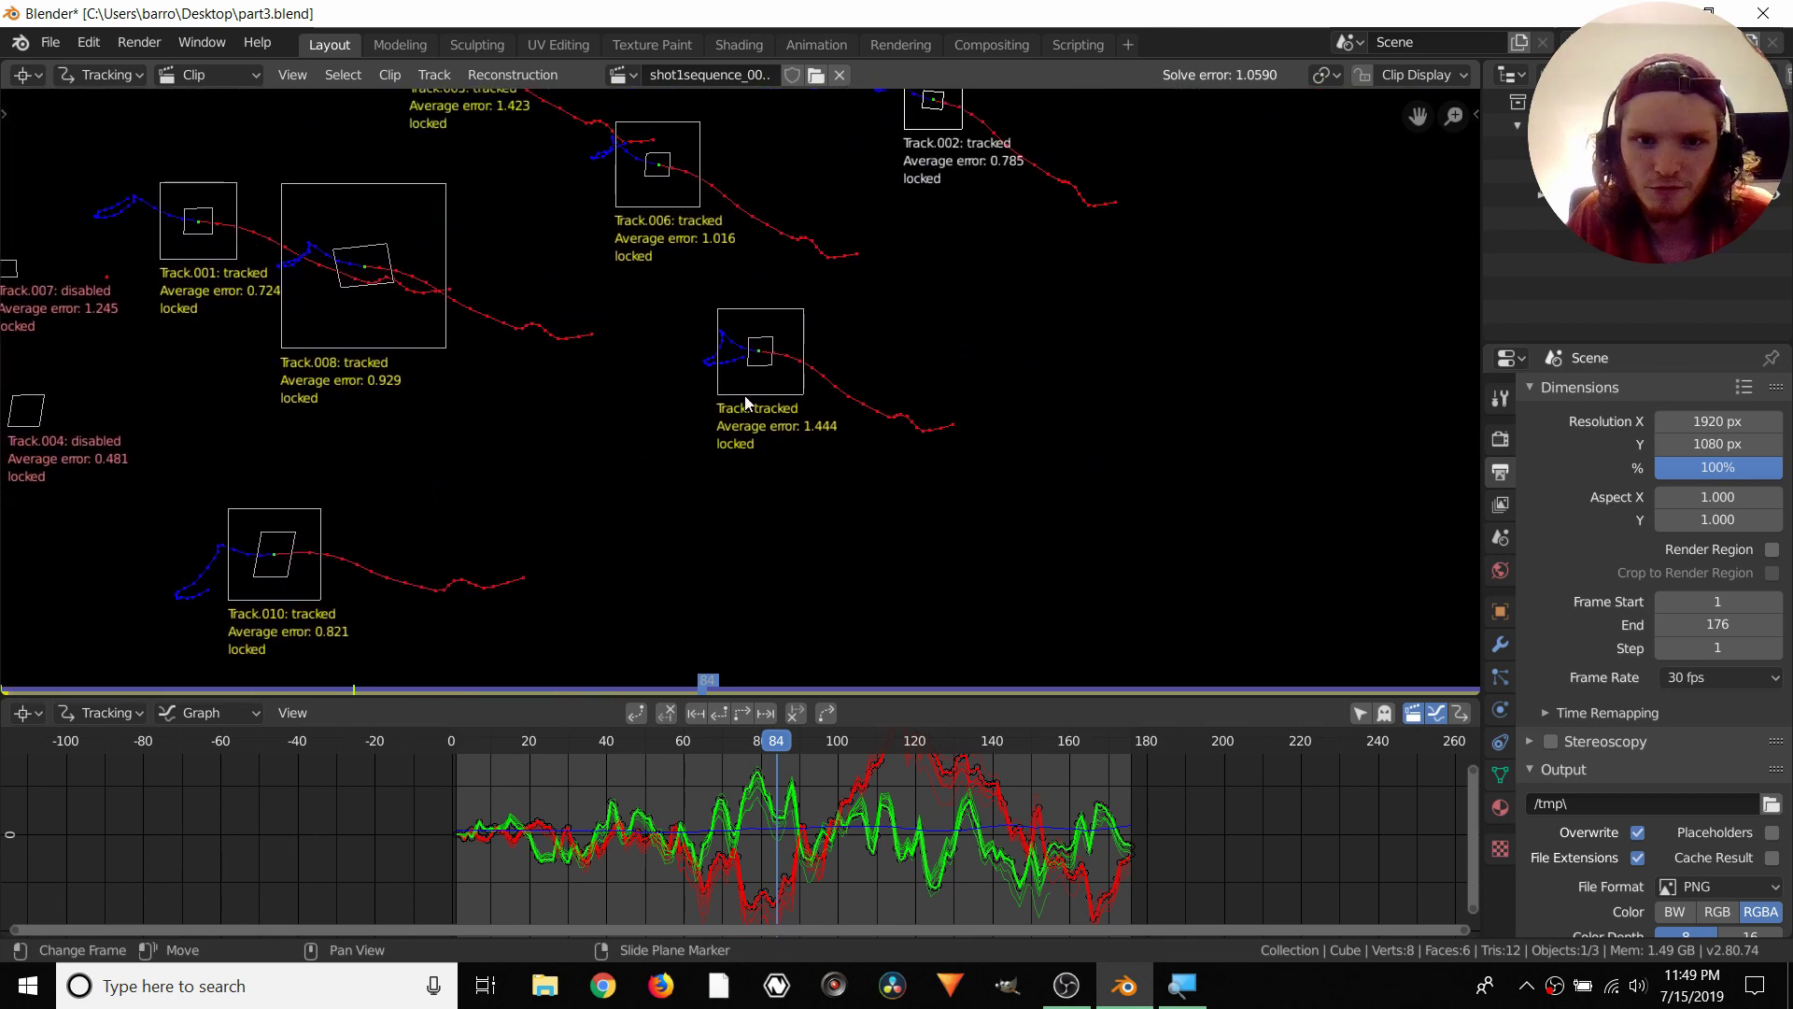
{"action": "left_click", "coordinate": [747, 404]}
{"action": "scroll", "coordinate": [943, 373], "scroll_direction": "up", "scroll_amount": 4}
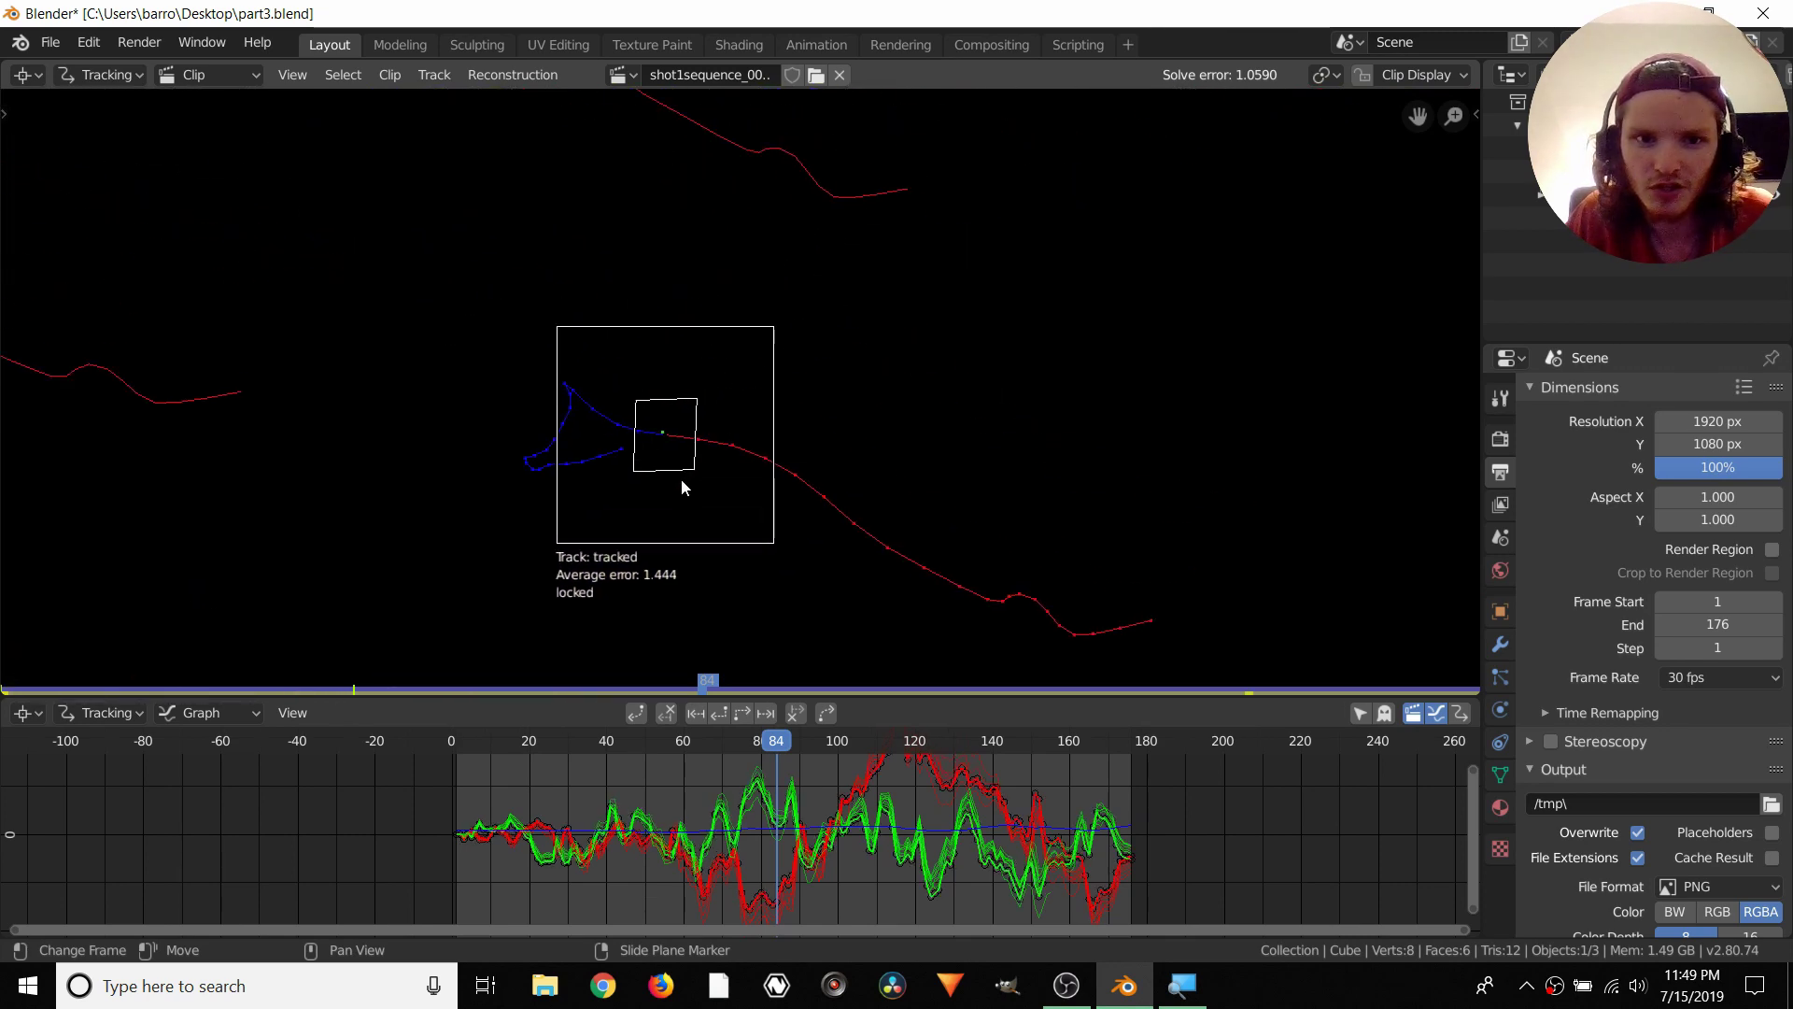
{"action": "scroll", "coordinate": [679, 478], "scroll_direction": "up", "scroll_amount": 7}
{"action": "middle_click_drag", "start_coordinate": [678, 479], "coordinate": [889, 376]}
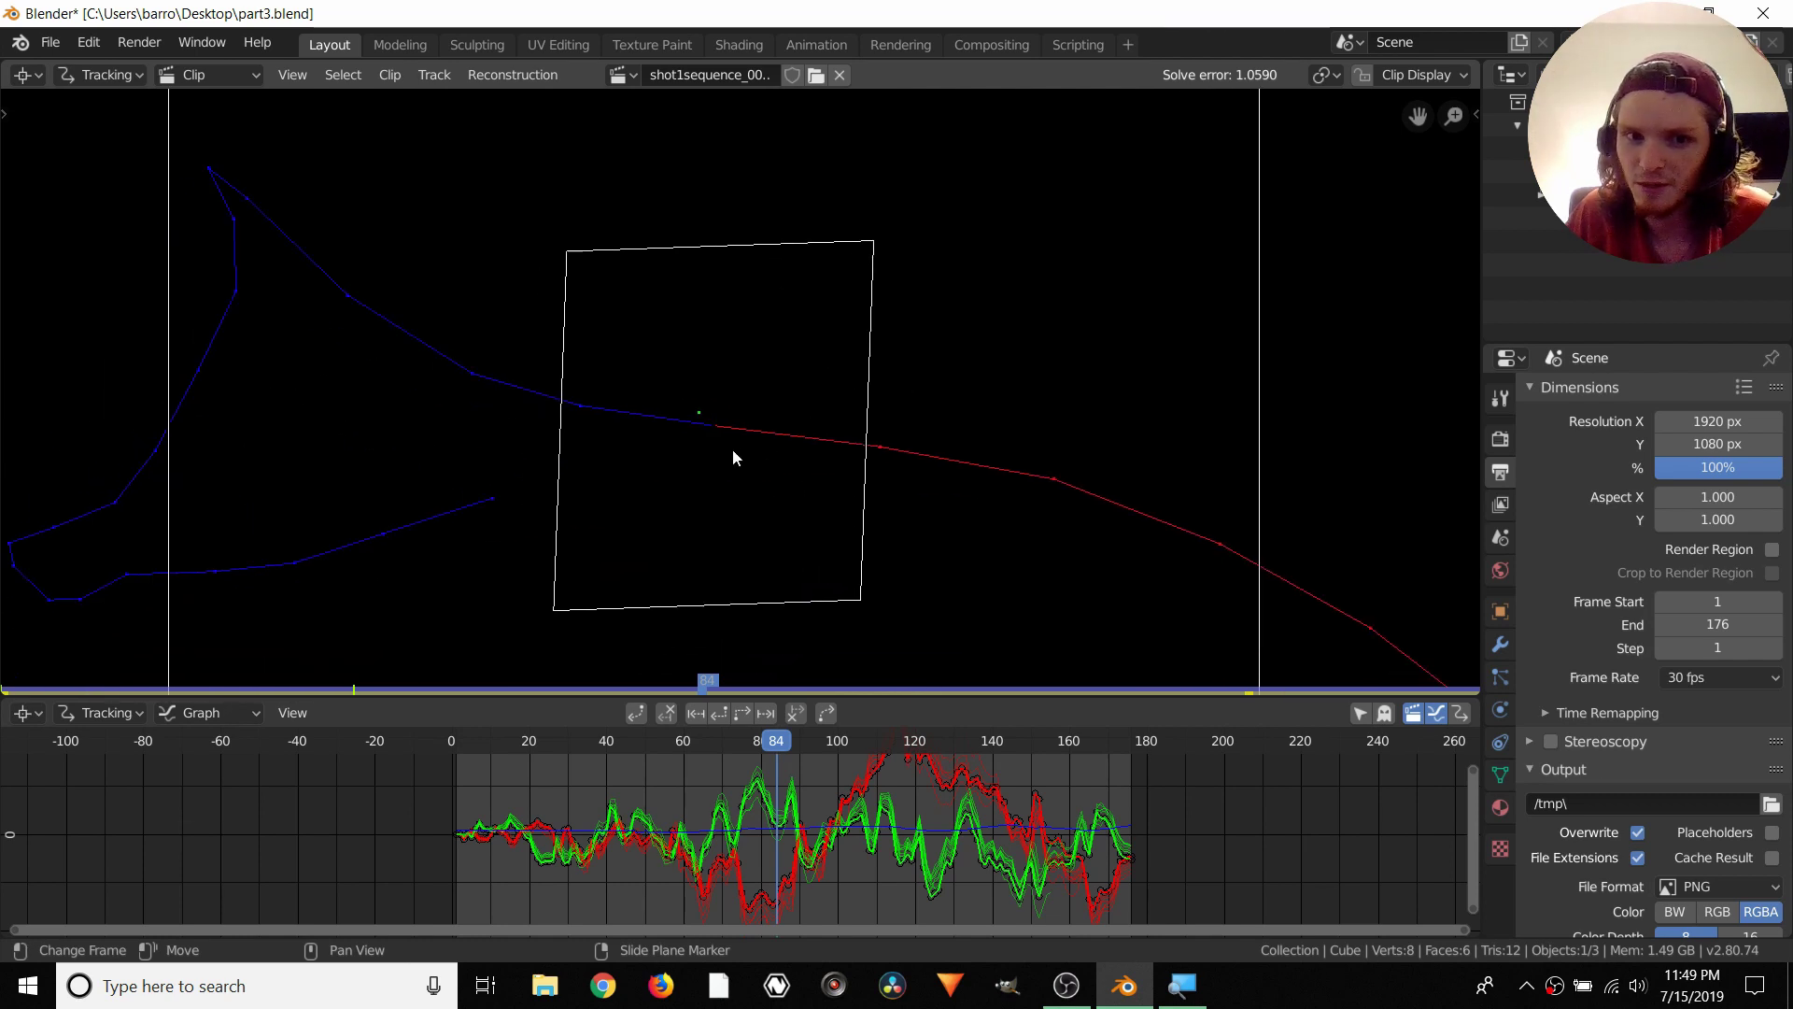
{"action": "scroll", "coordinate": [732, 456], "scroll_direction": "up", "scroll_amount": 5}
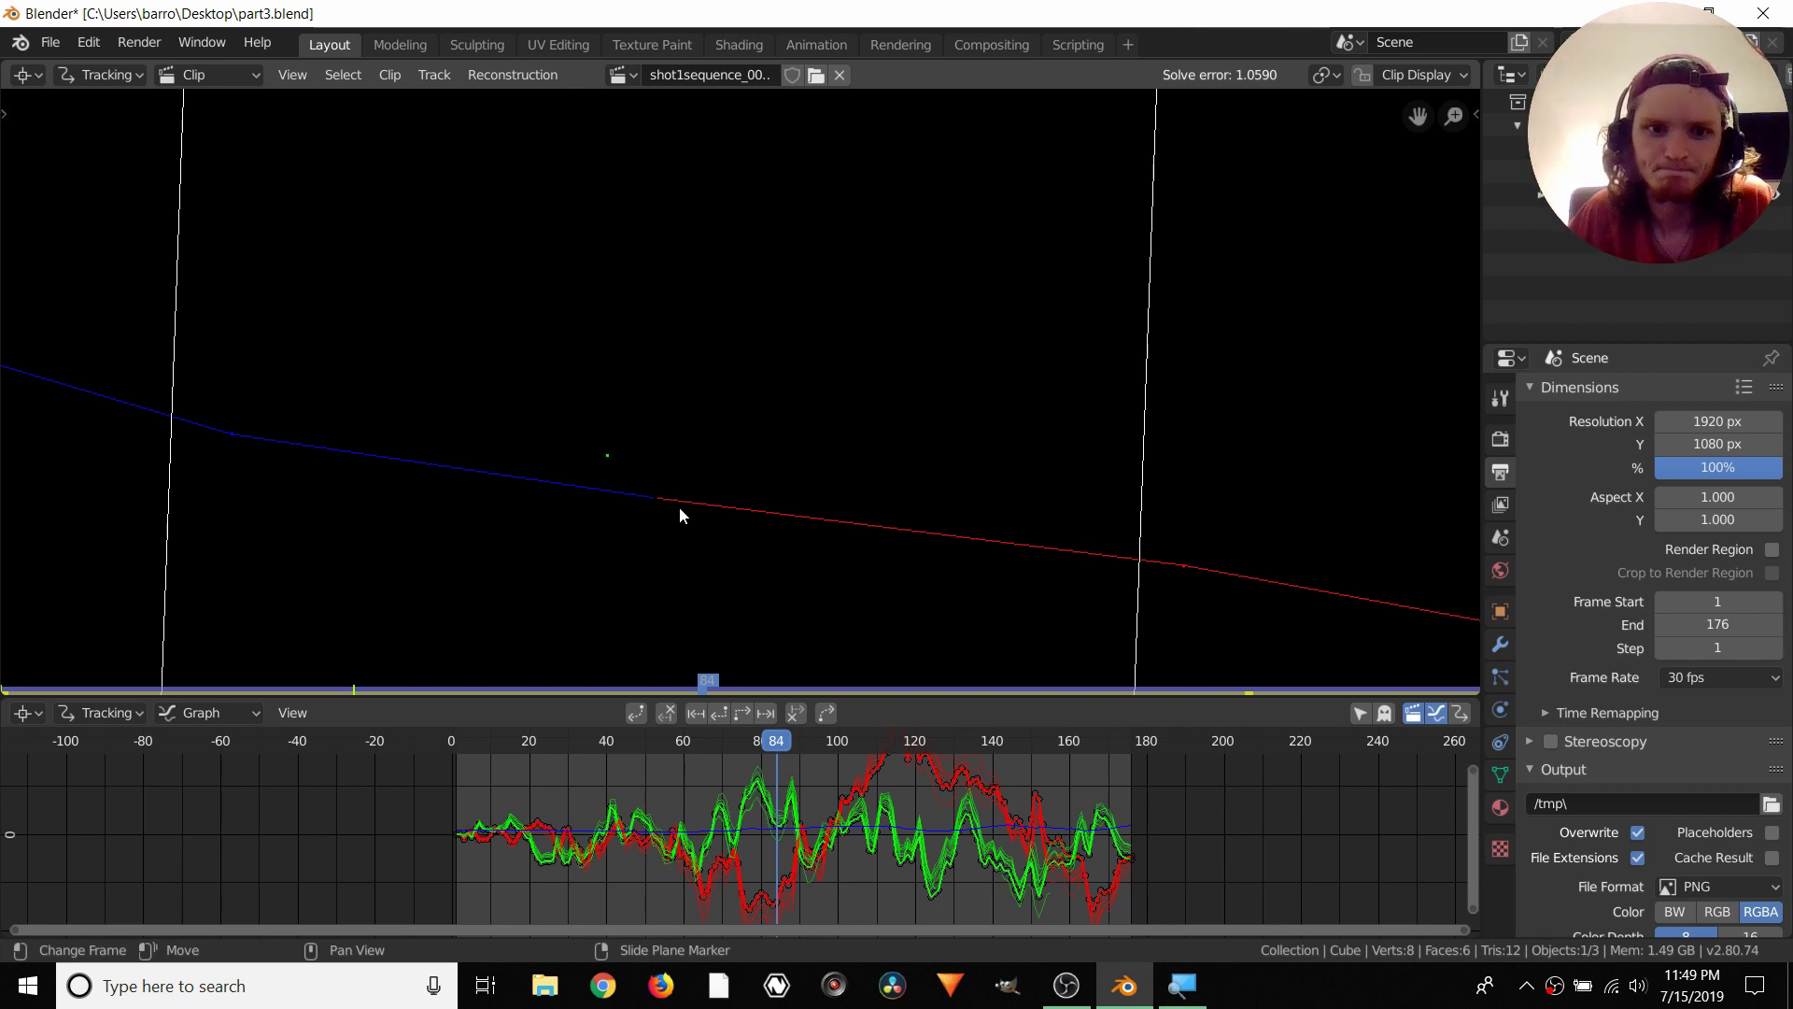
{"action": "scroll", "coordinate": [680, 506], "scroll_direction": "up", "scroll_amount": 2}
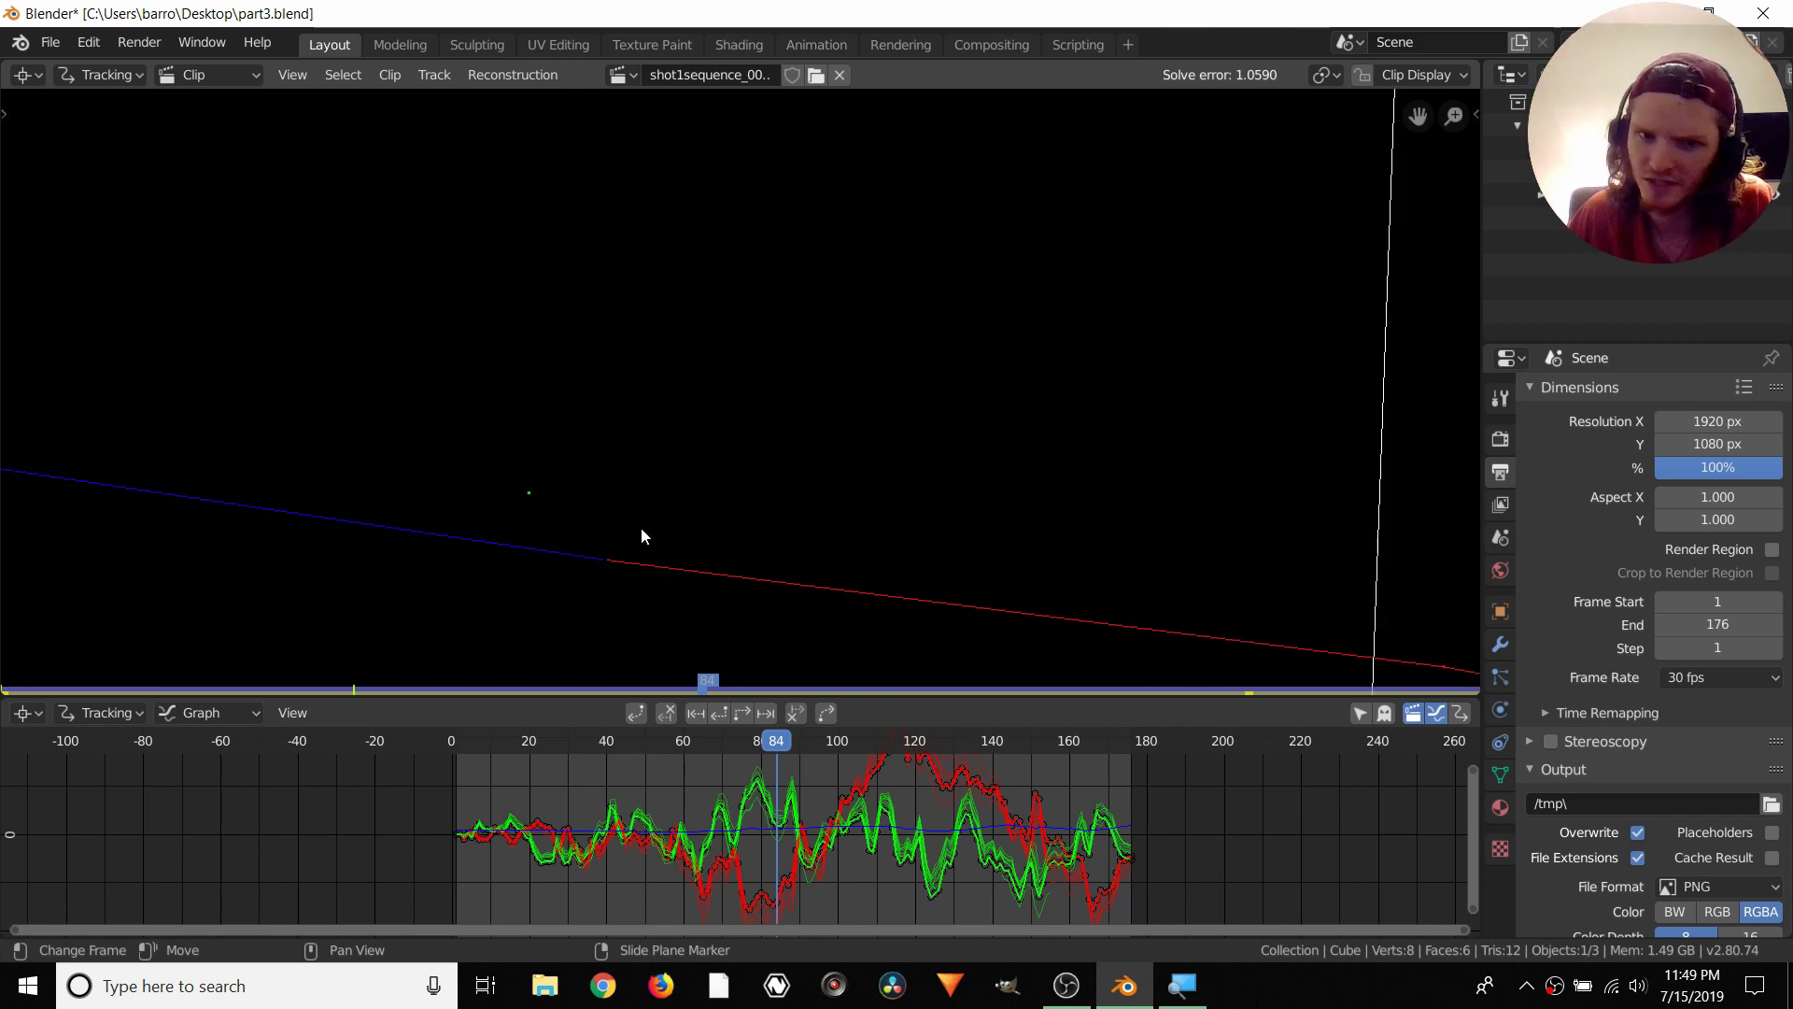
{"action": "scroll", "coordinate": [680, 437], "scroll_direction": "down", "scroll_amount": 3}
{"action": "left_click", "coordinate": [680, 434]}
{"action": "scroll", "coordinate": [680, 434], "scroll_direction": "down", "scroll_amount": 2}
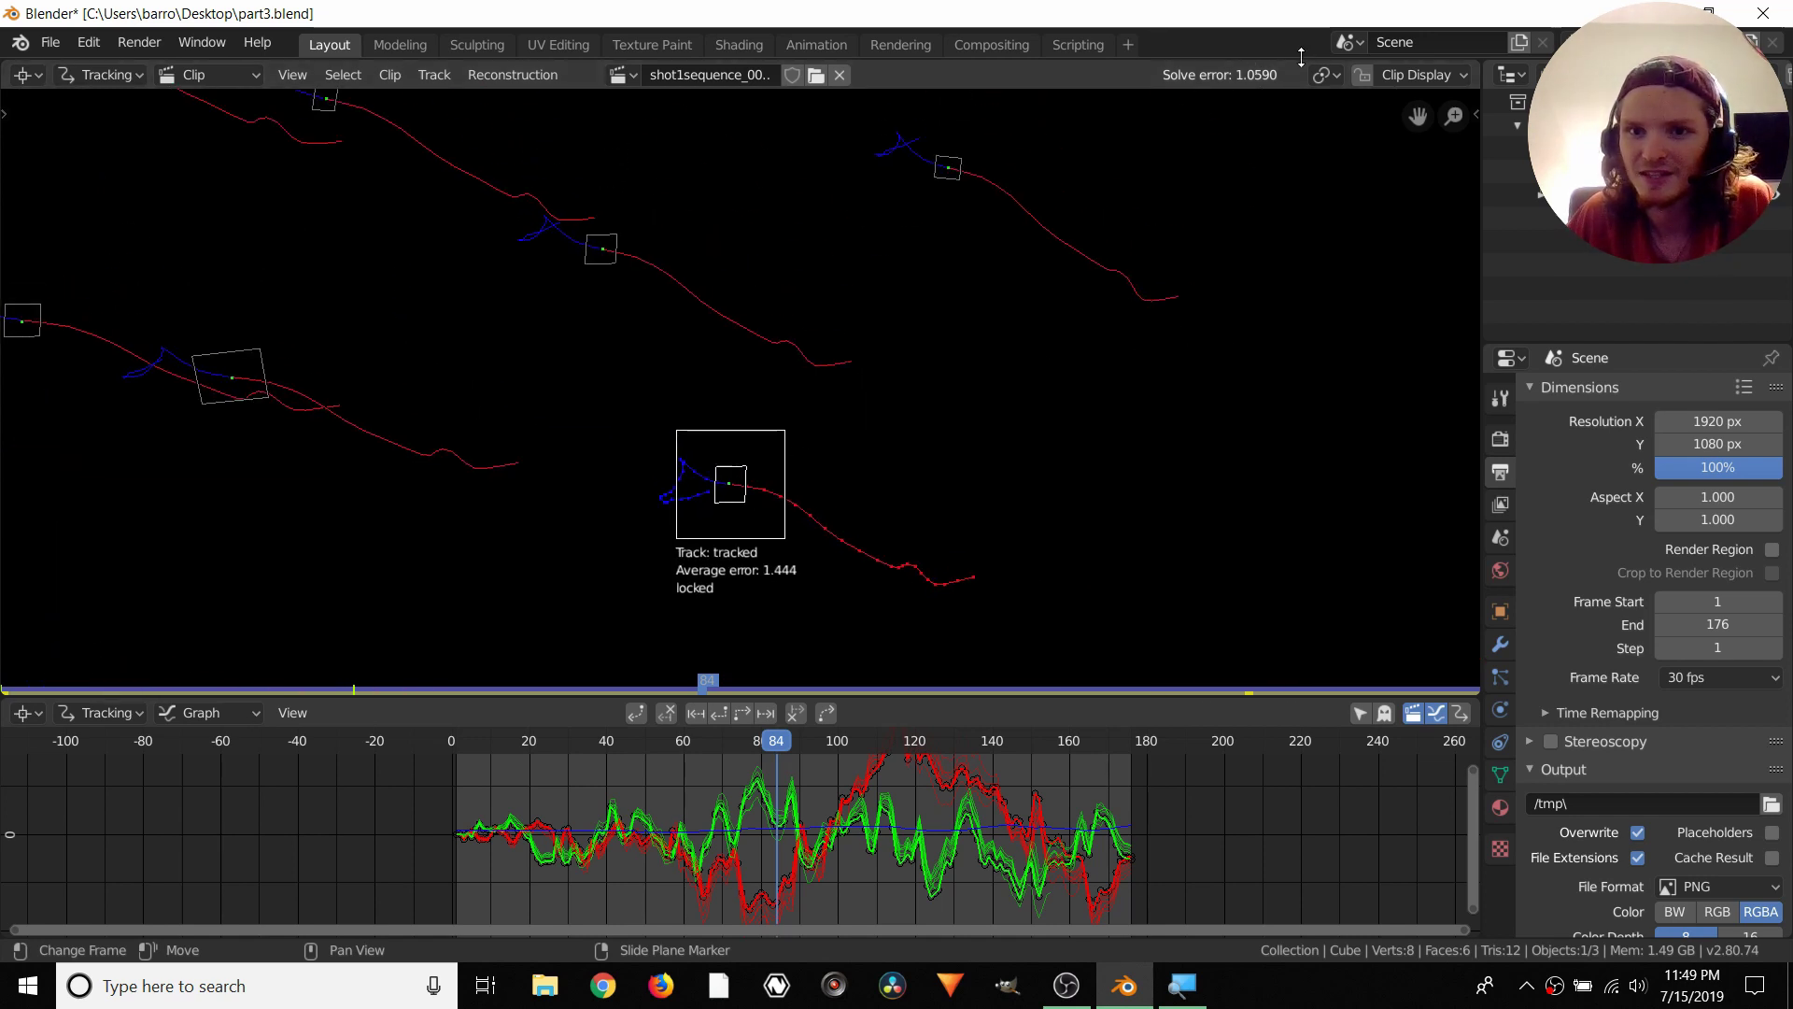
{"action": "middle_click_drag", "start_coordinate": [818, 310], "coordinate": [894, 349]}
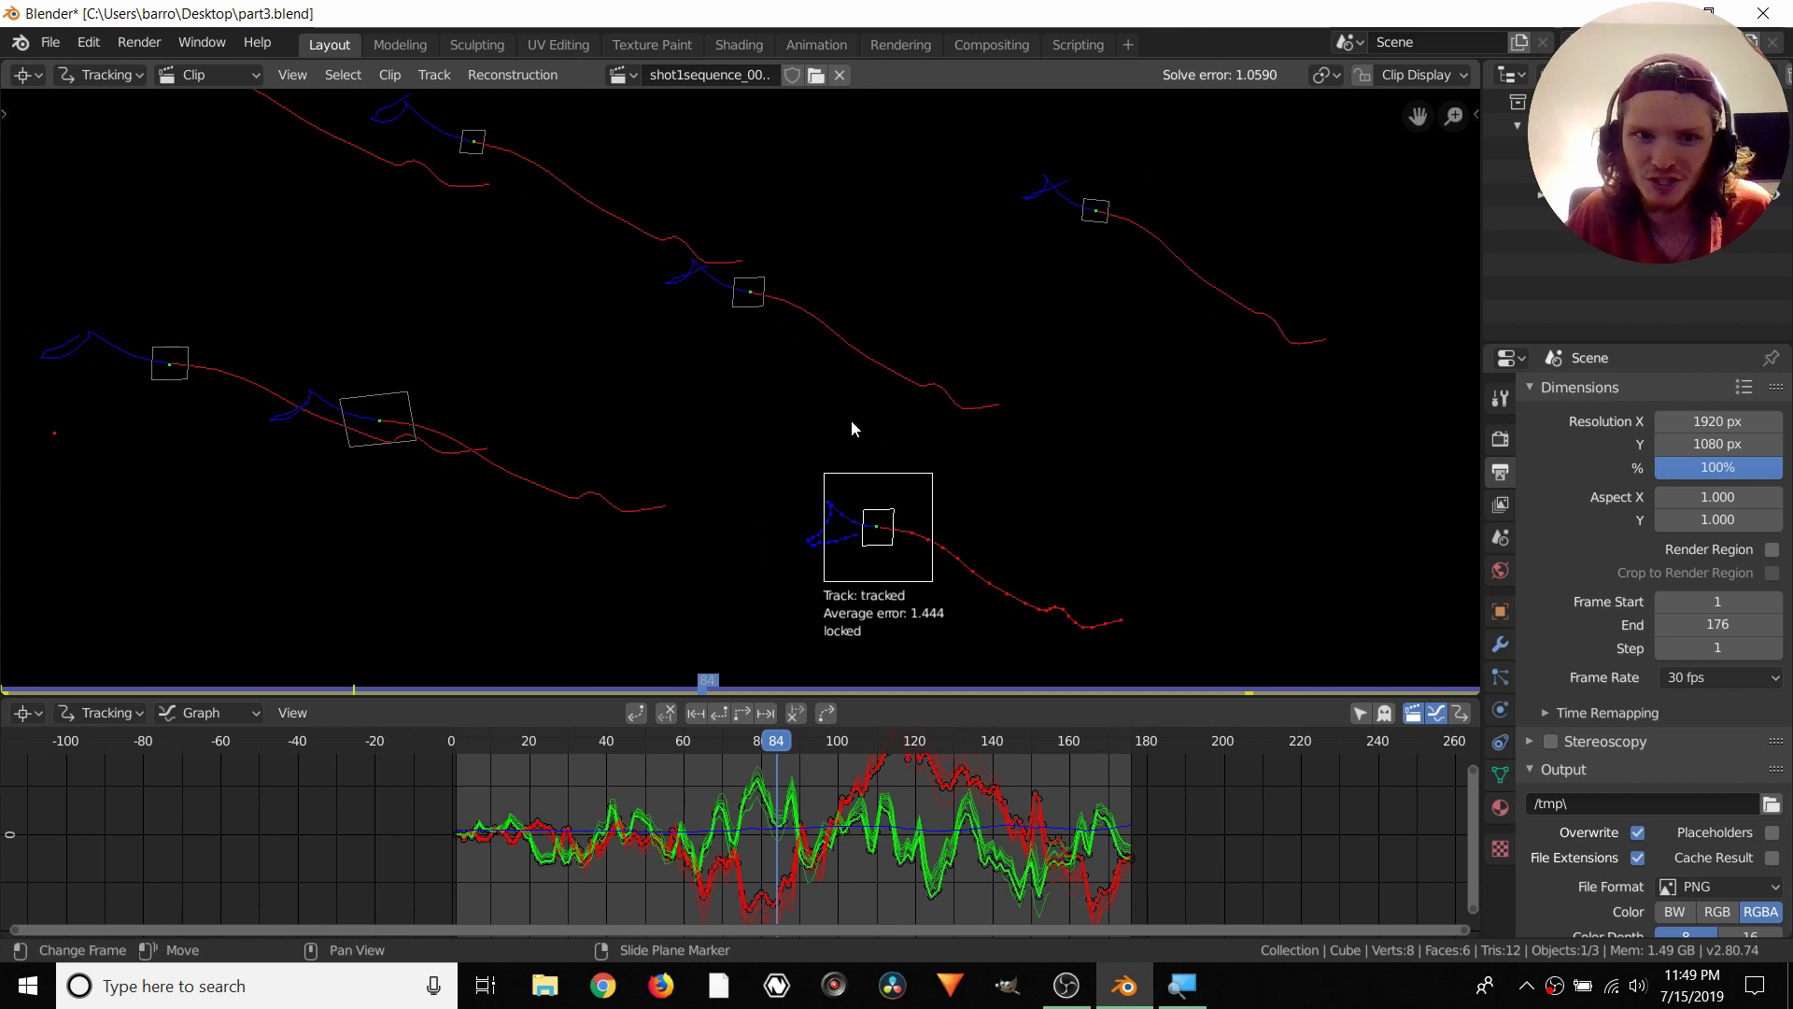
Select all tracks to show their error info, and unmute the footage in the clip display
{"action": "key", "text": "a"}
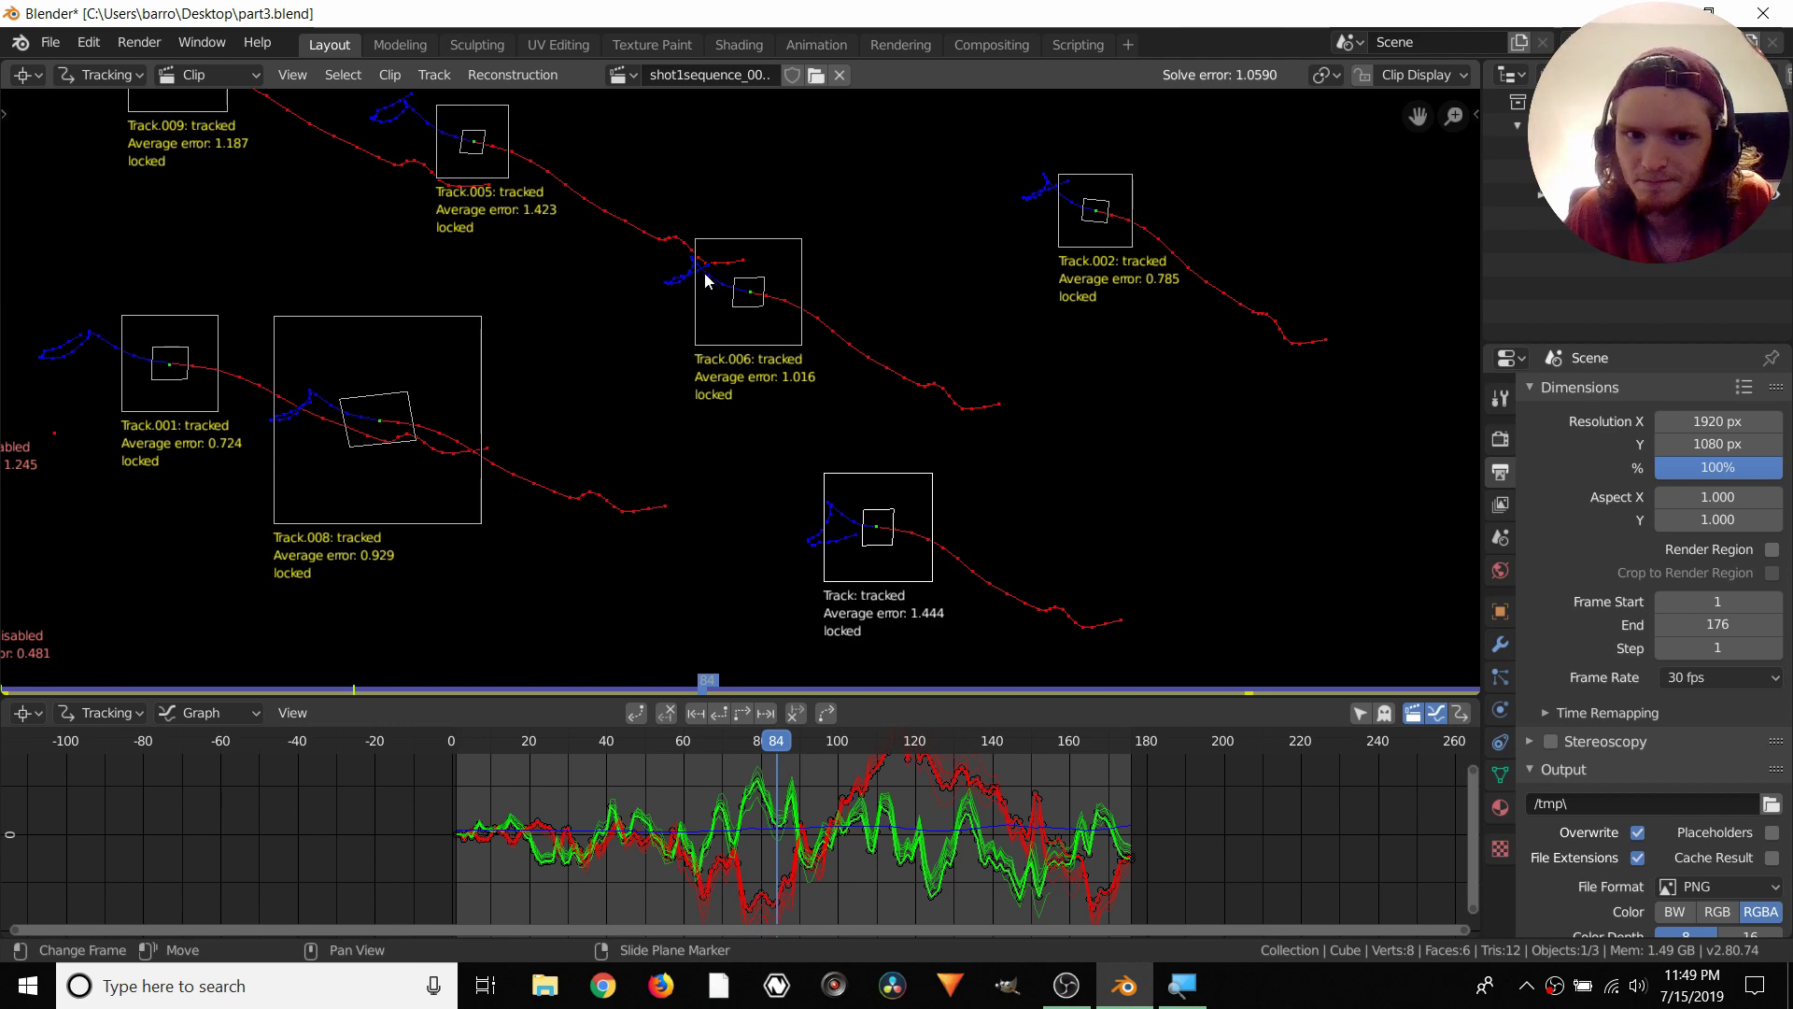
{"action": "scroll", "coordinate": [704, 272], "scroll_direction": "down", "scroll_amount": 4}
{"action": "middle_click_drag", "start_coordinate": [704, 272], "coordinate": [611, 250]}
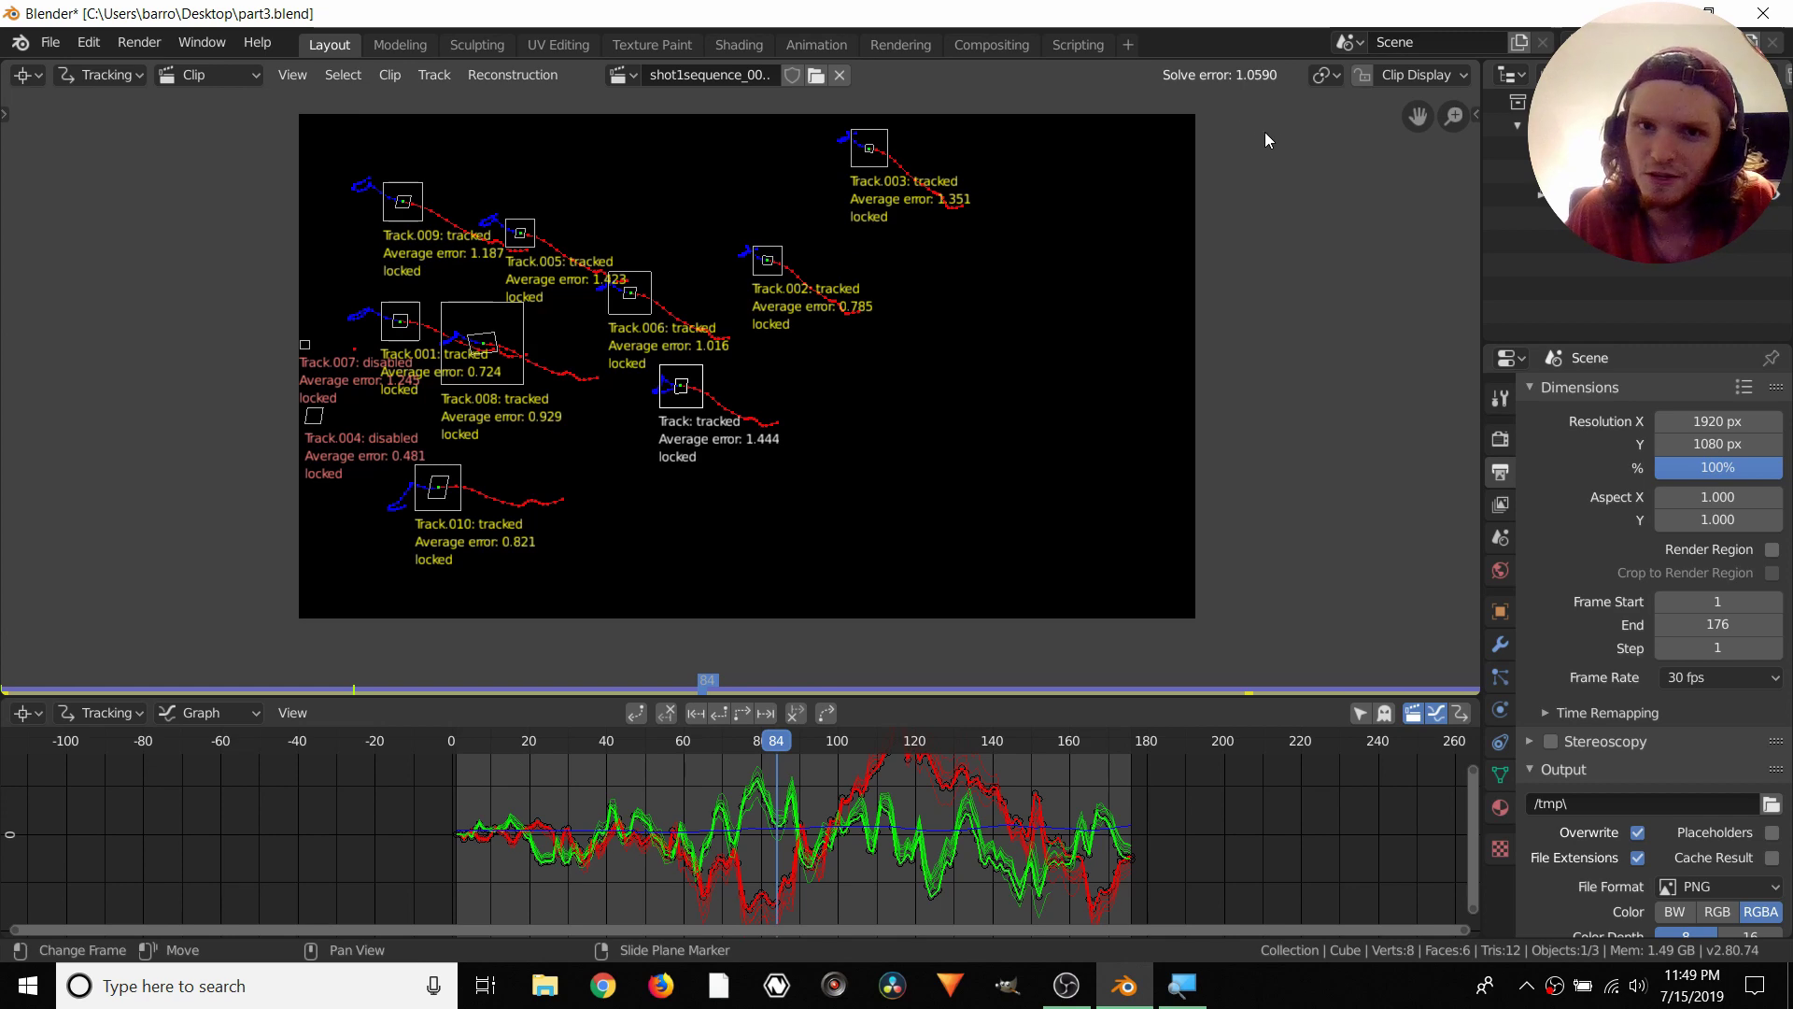
{"action": "left_click", "coordinate": [1387, 77]}
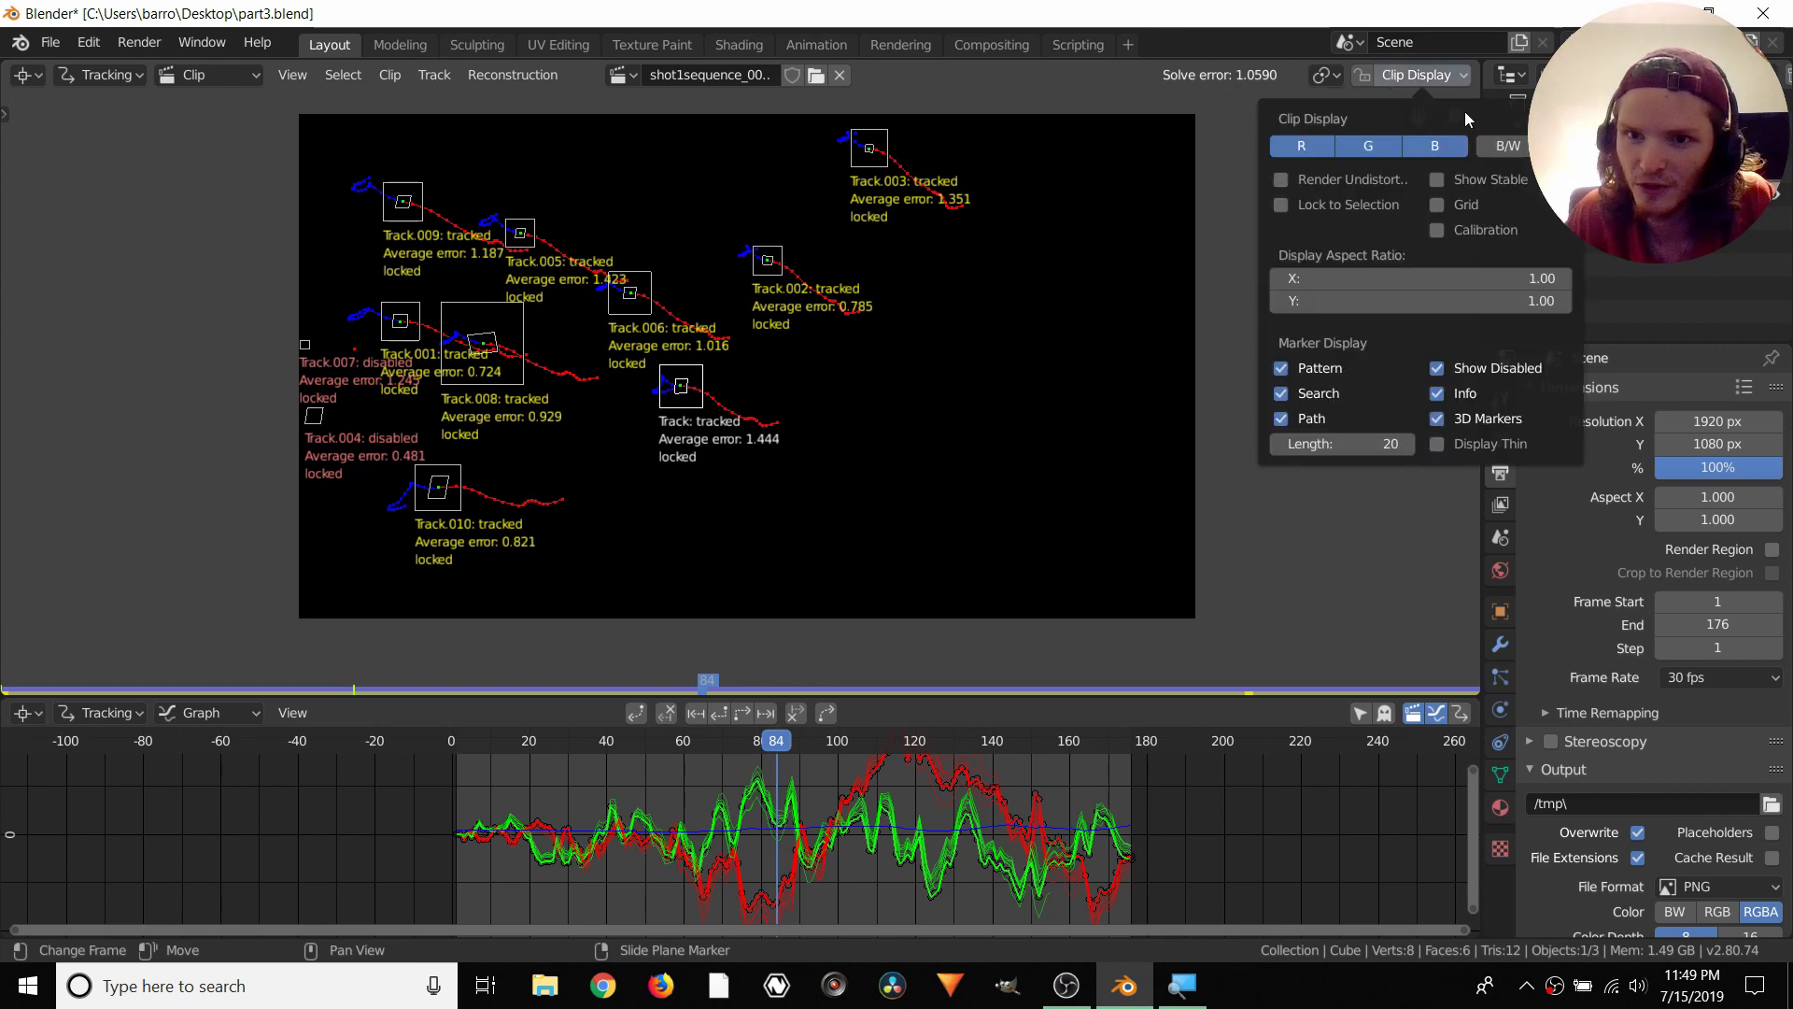
{"action": "left_click", "coordinate": [1557, 146]}
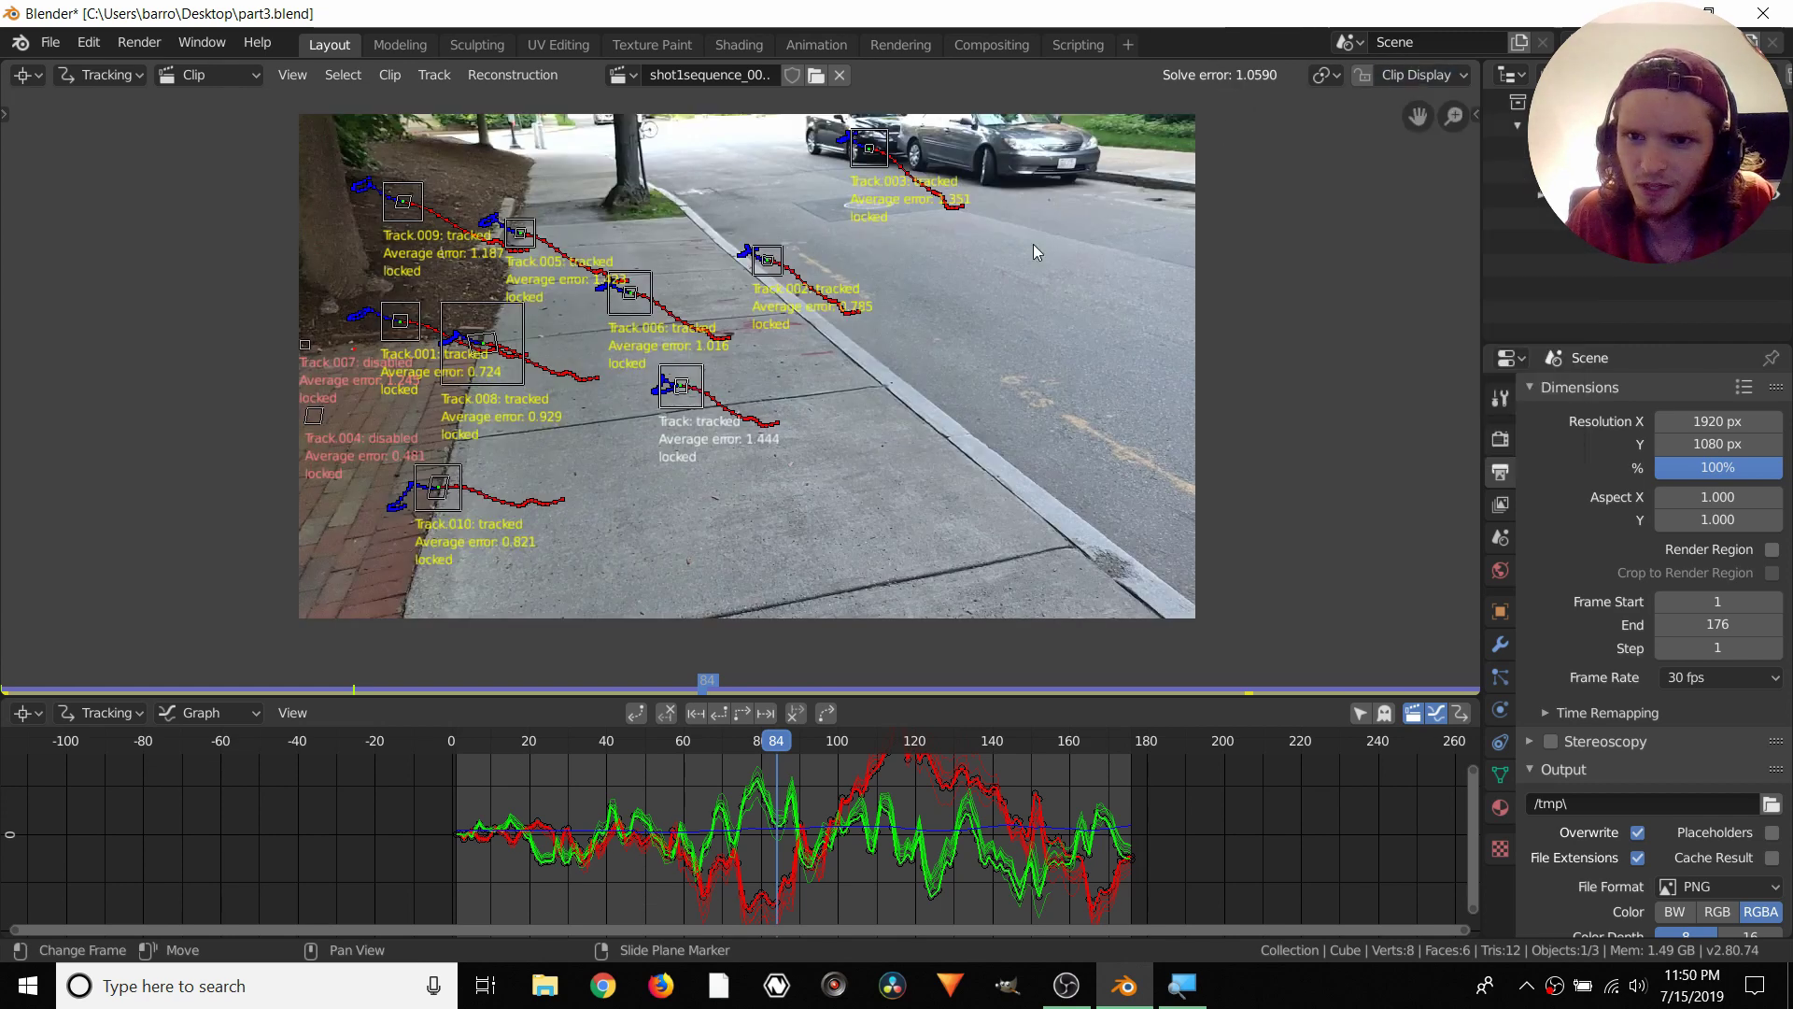
Jump to frame 1 and show both the solve tools and the track properties sidebars in the clip editor
{"action": "key", "text": "shift+Left"}
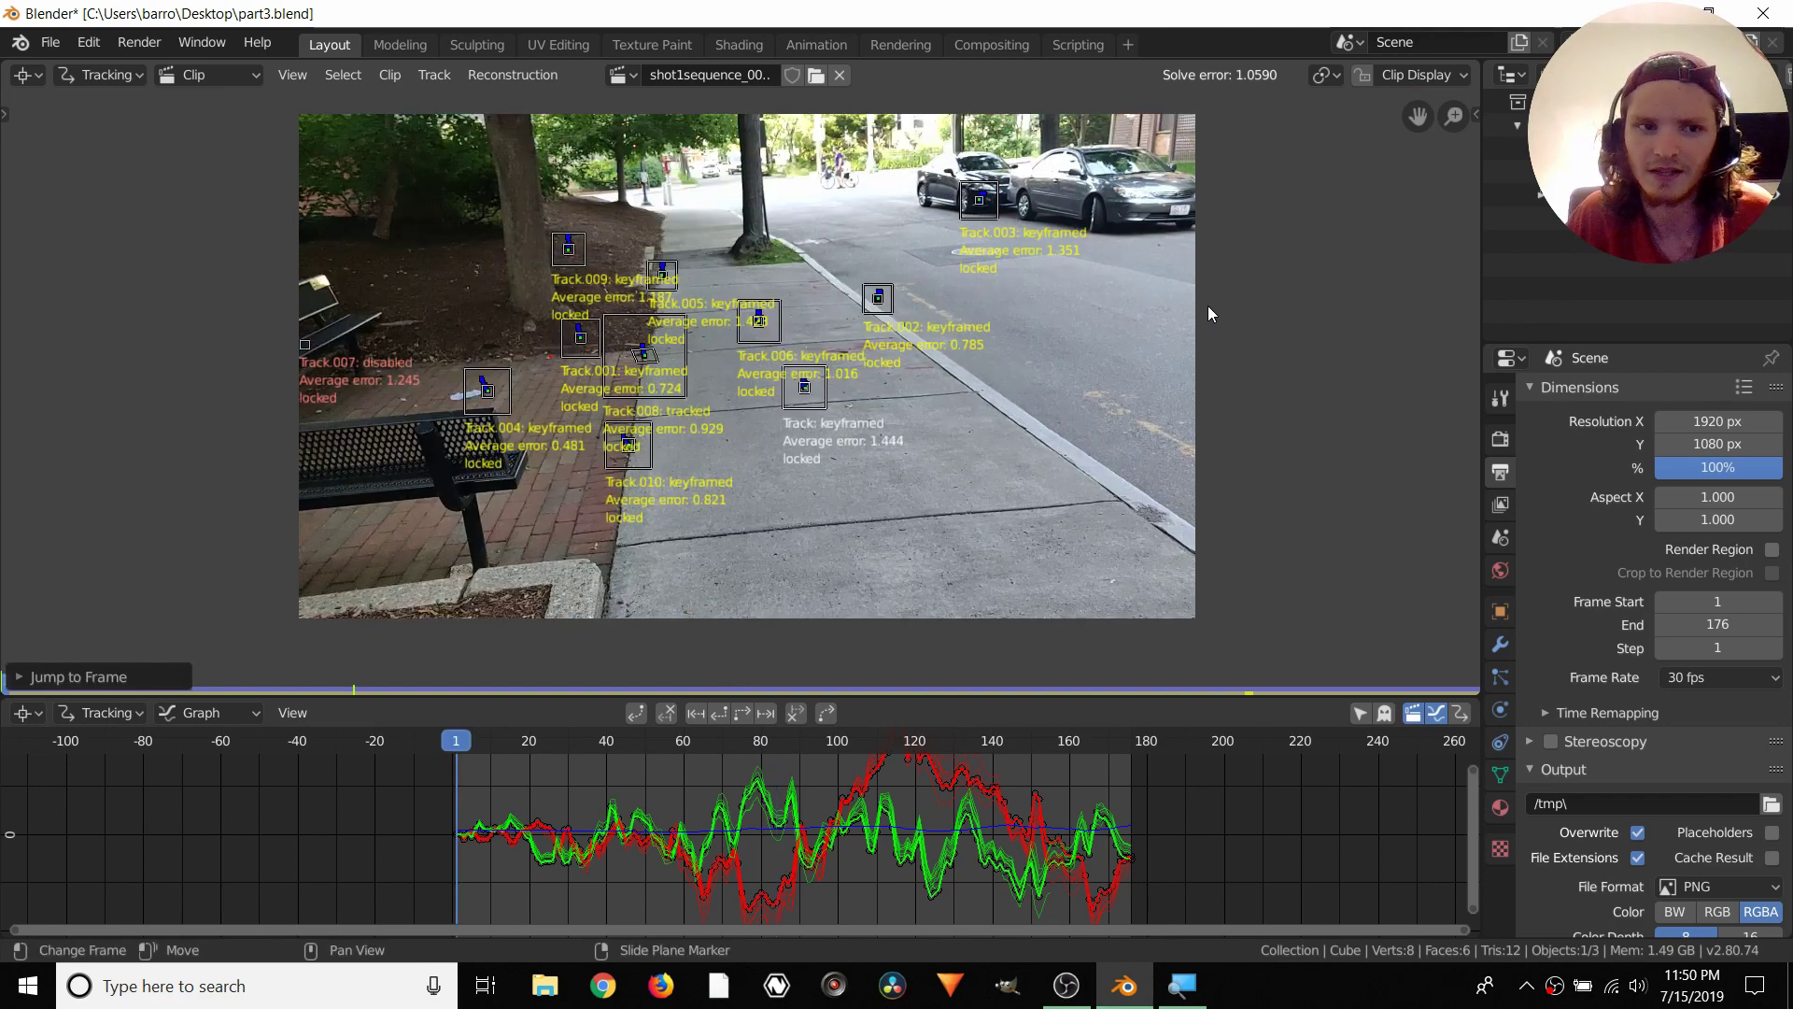
{"action": "key", "text": "t"}
{"action": "key", "text": "n"}
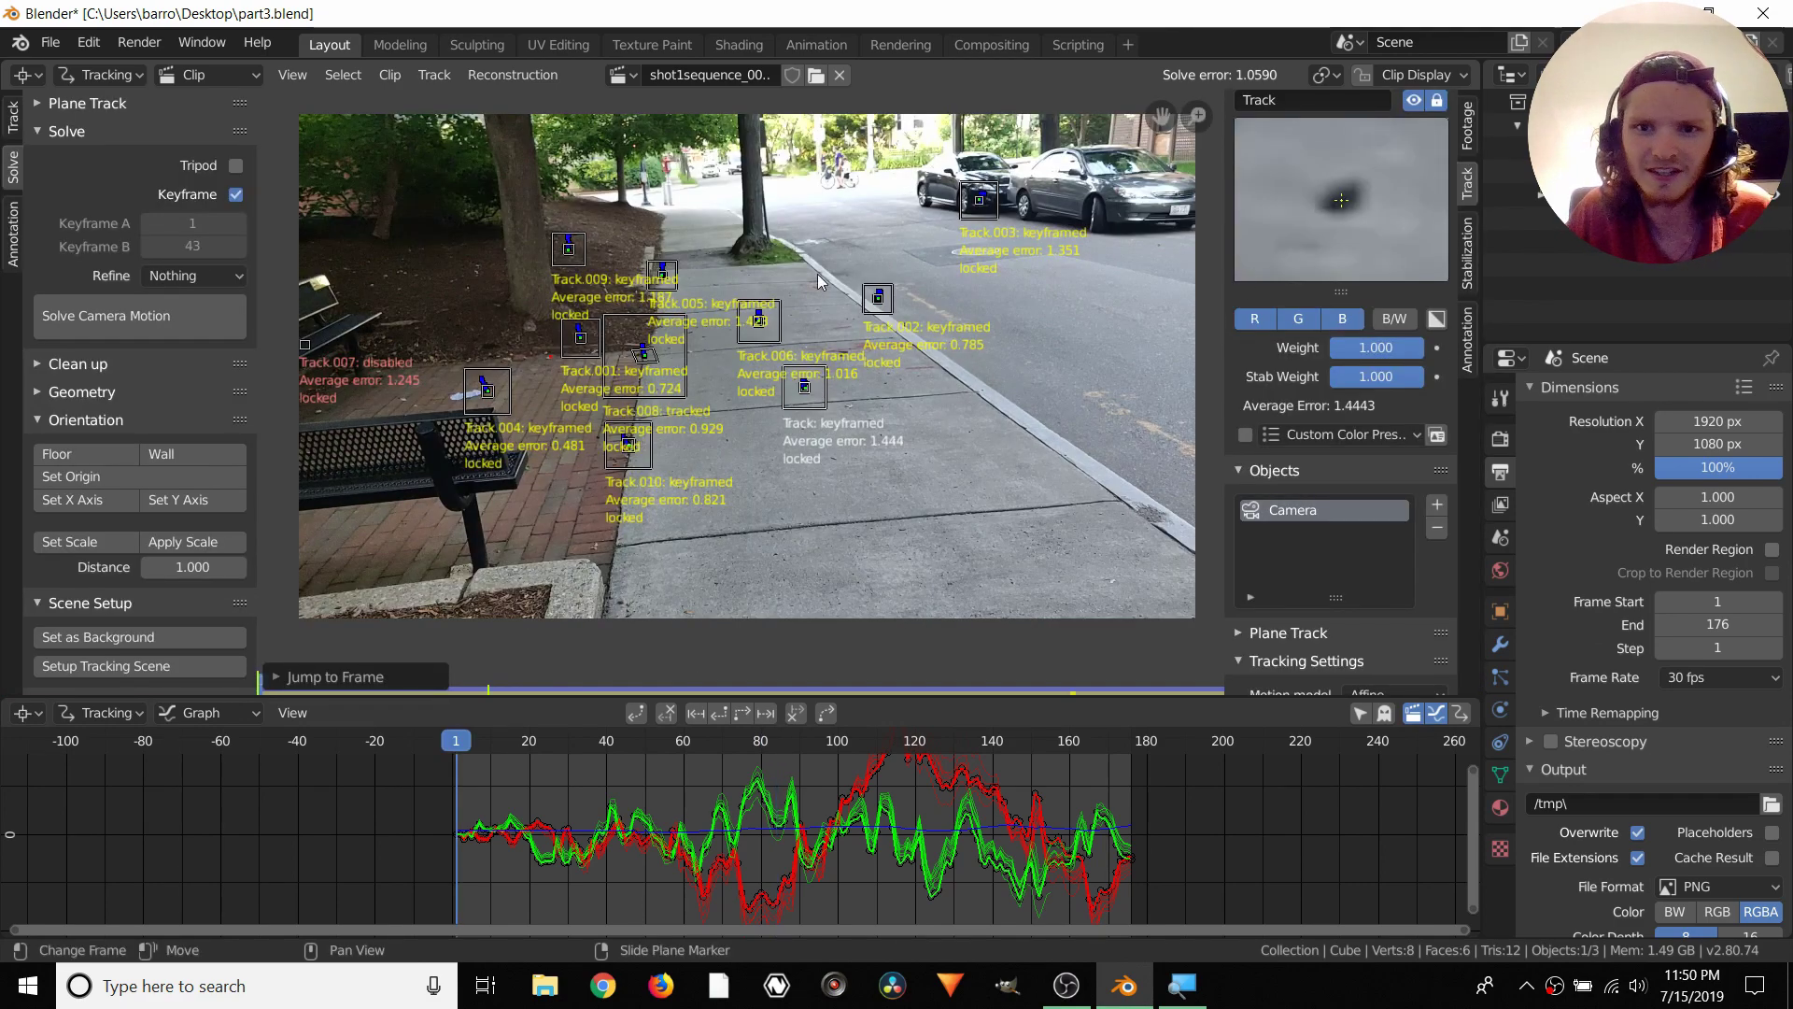
{"action": "key", "text": "n"}
{"action": "key", "text": "n"}
{"action": "key", "text": "t"}
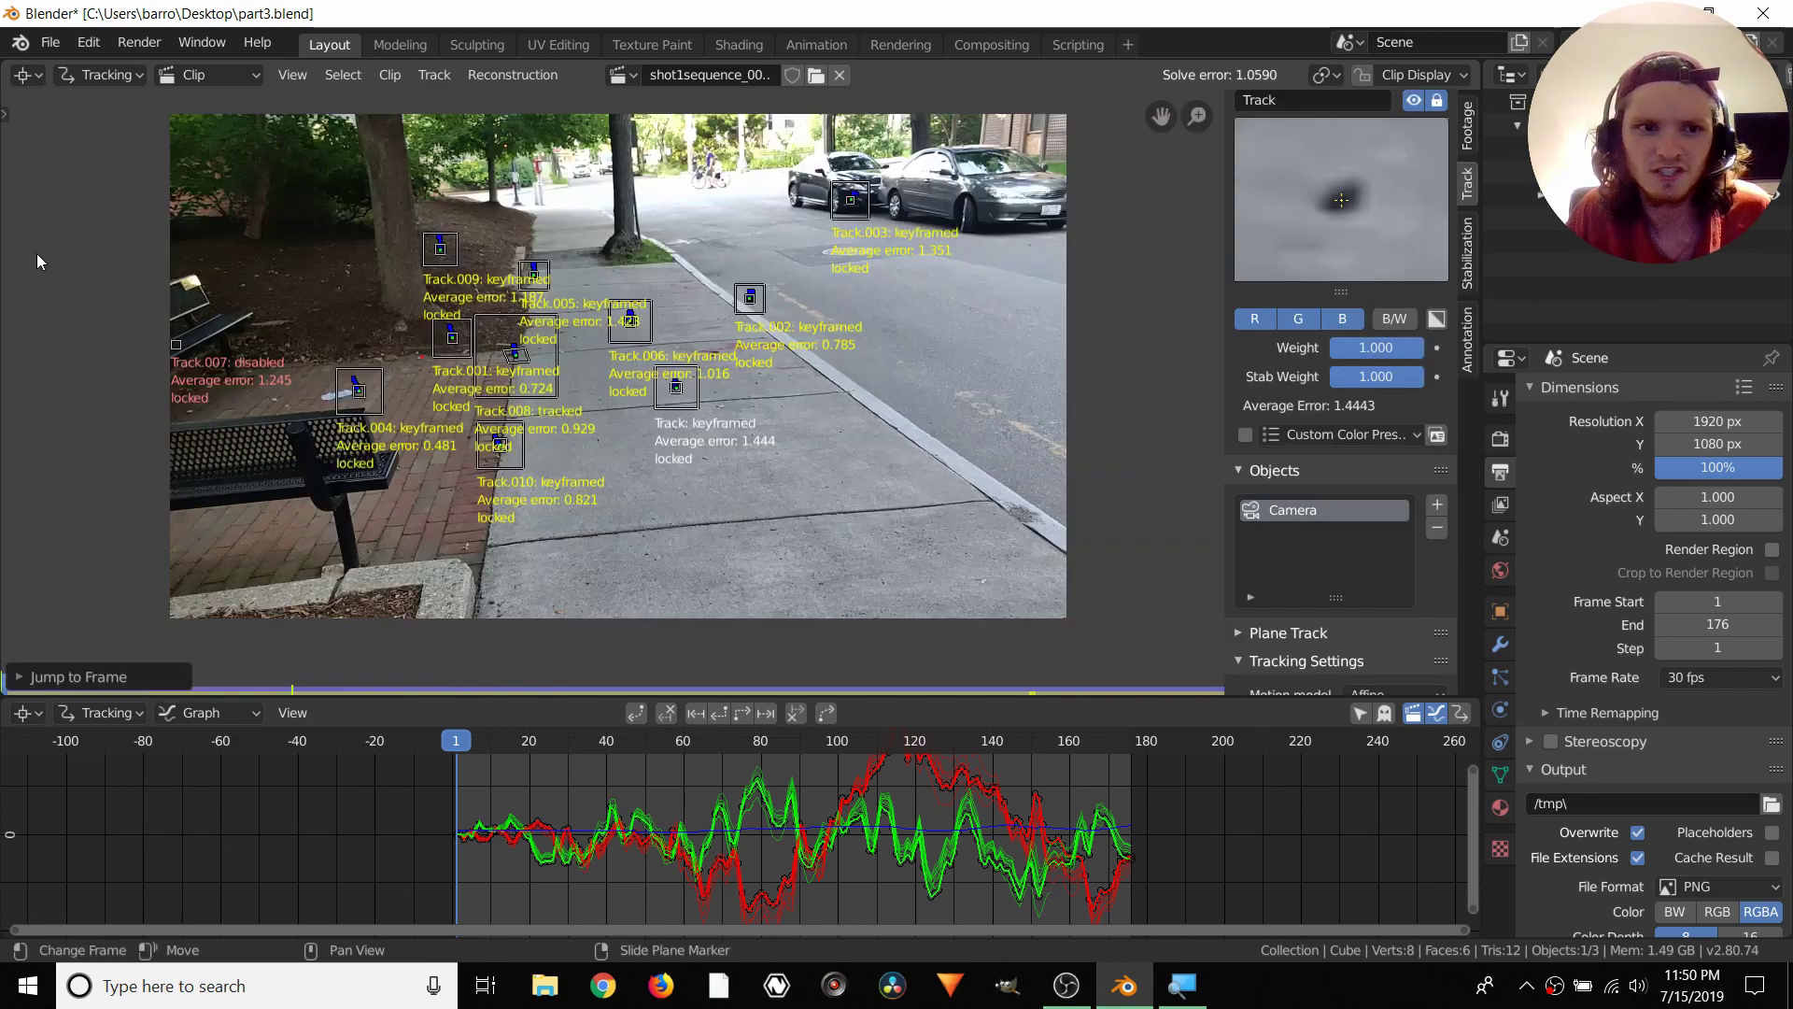
{"action": "key", "text": "t"}
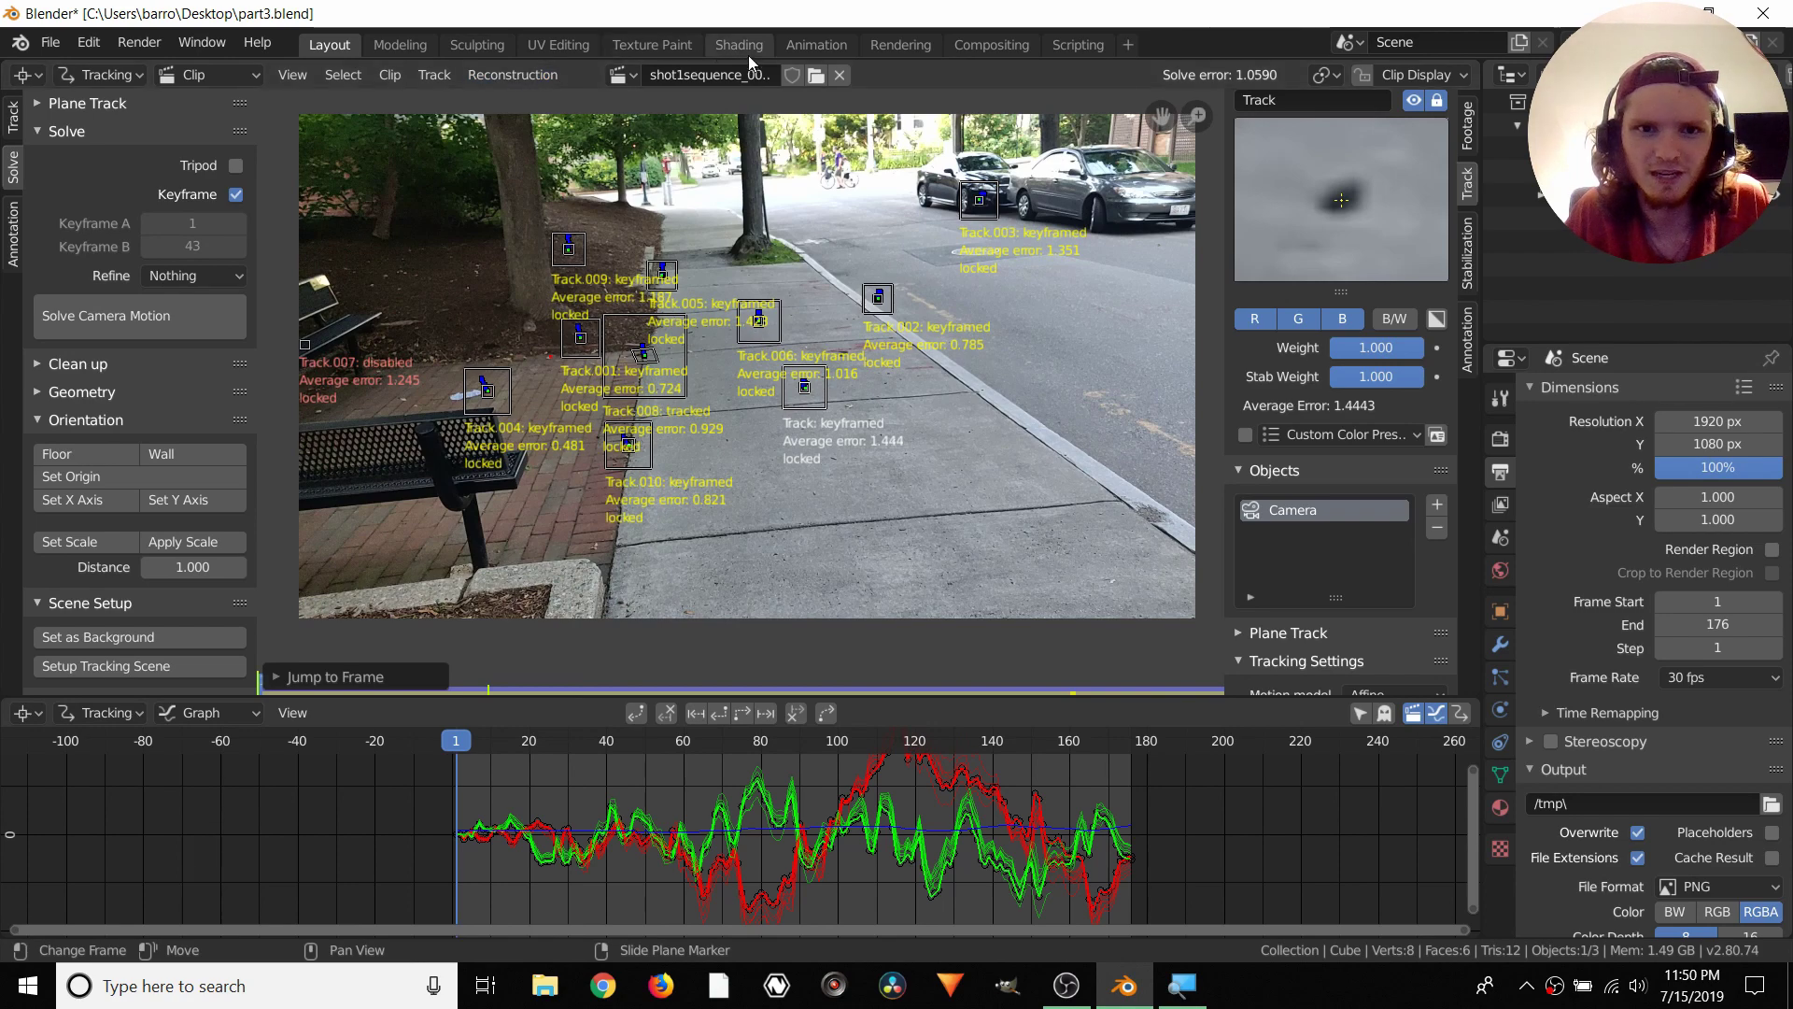
Toggle the sidebar and toolbar in the Animation workspace's 3D viewport, and return to the Layout workspace
{"action": "left_click", "coordinate": [827, 46]}
{"action": "key", "text": "n"}
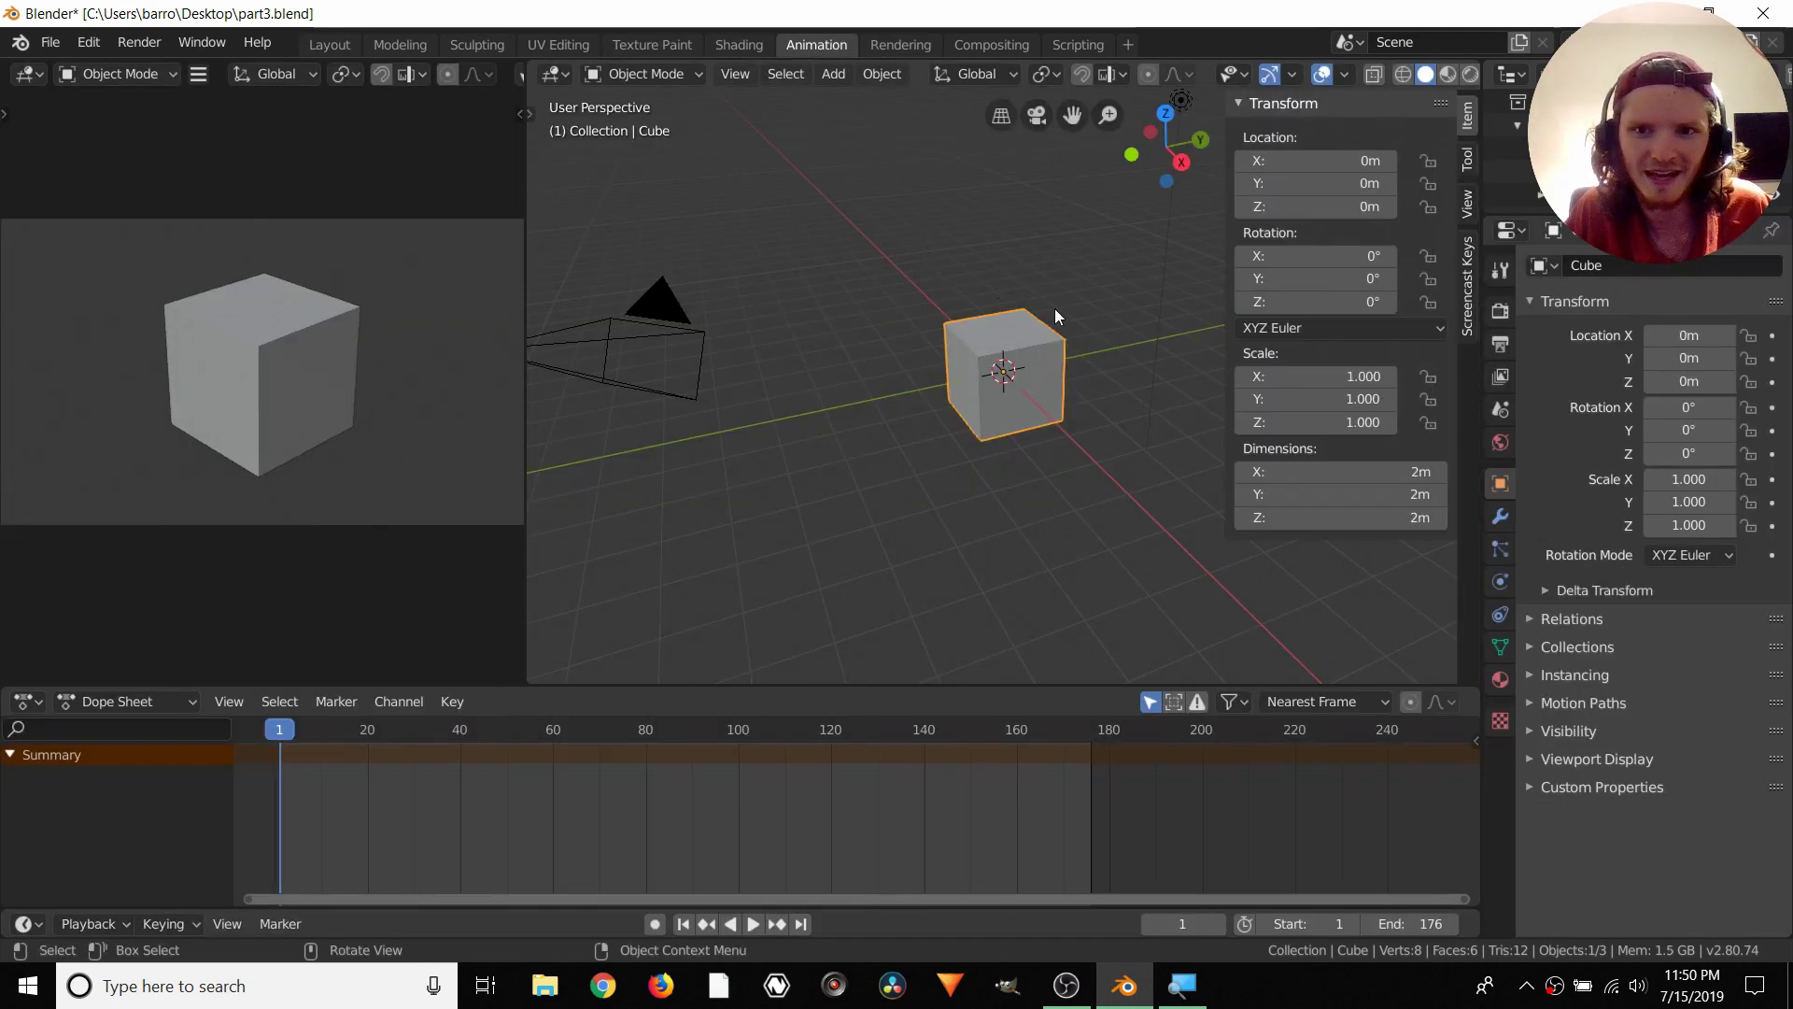
{"action": "key", "text": "t"}
{"action": "left_click", "coordinate": [329, 45]}
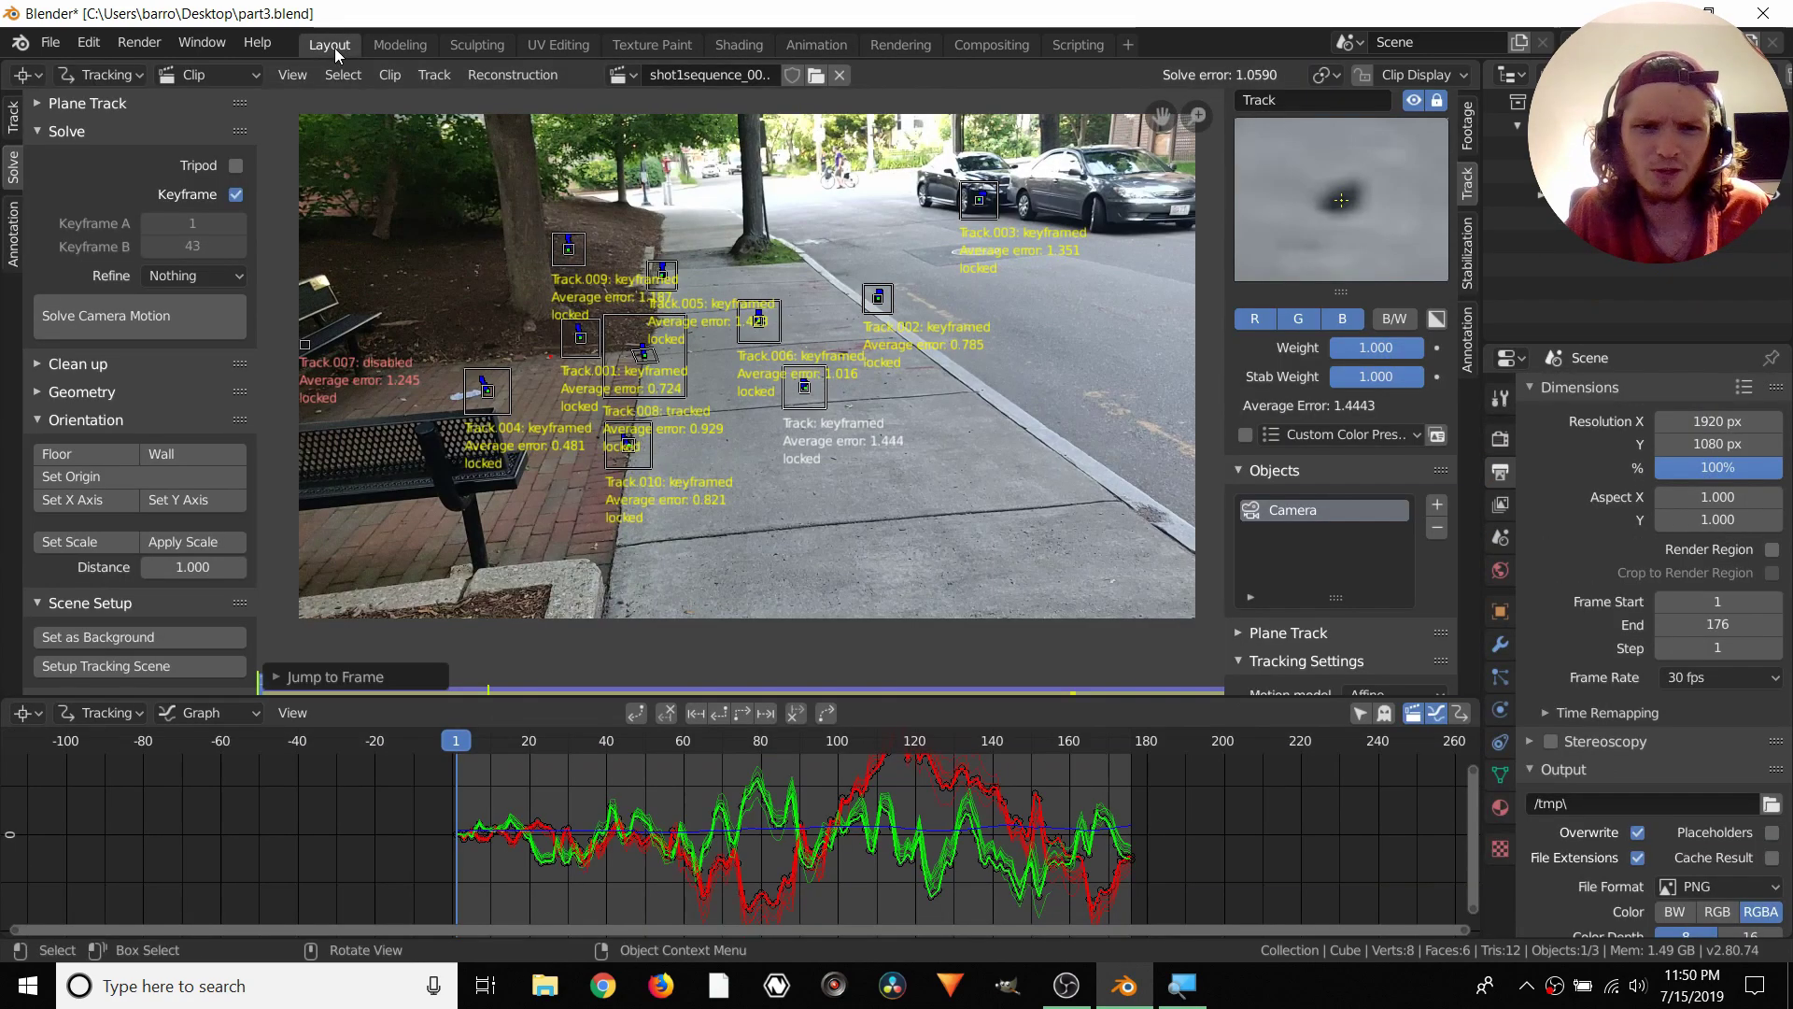
Enlarge the tracking graph area for a closer view of the curves, and save the file
{"action": "middle_click_drag", "start_coordinate": [507, 471], "coordinate": [519, 480]}
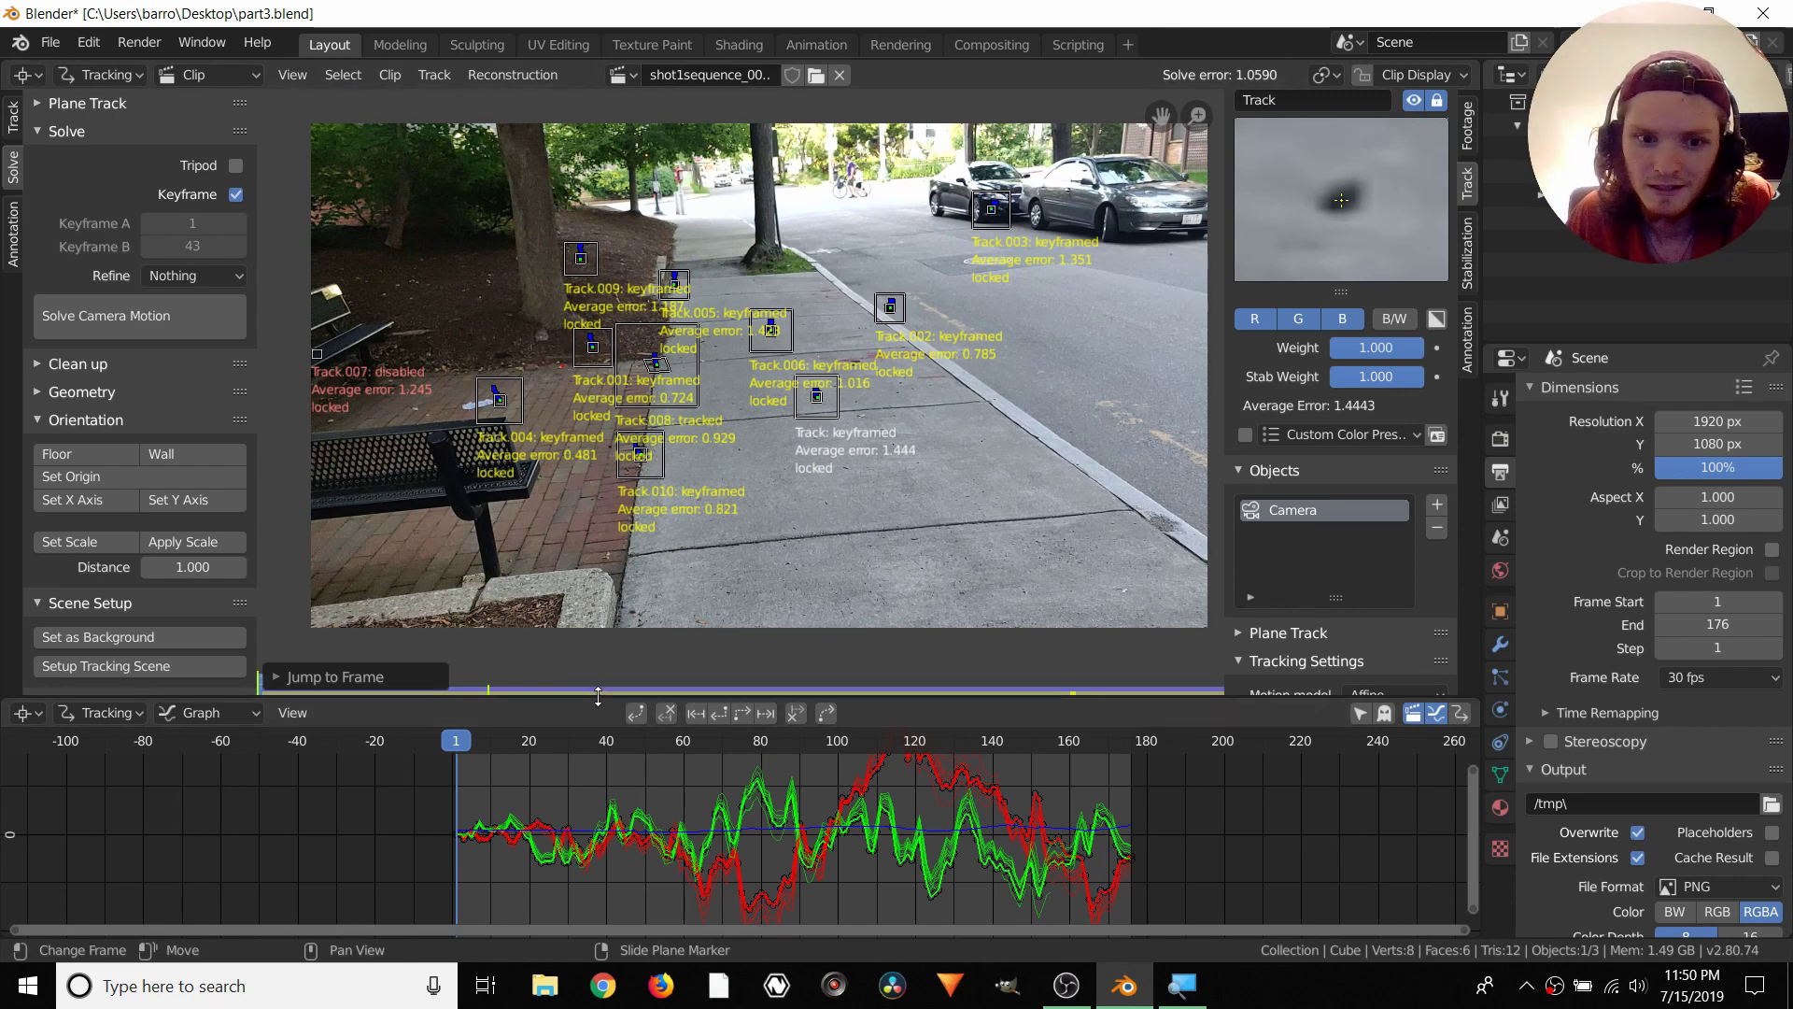
{"action": "left_click_drag", "start_coordinate": [602, 701], "coordinate": [602, 519]}
{"action": "scroll", "coordinate": [794, 800], "scroll_direction": "up", "scroll_amount": 7}
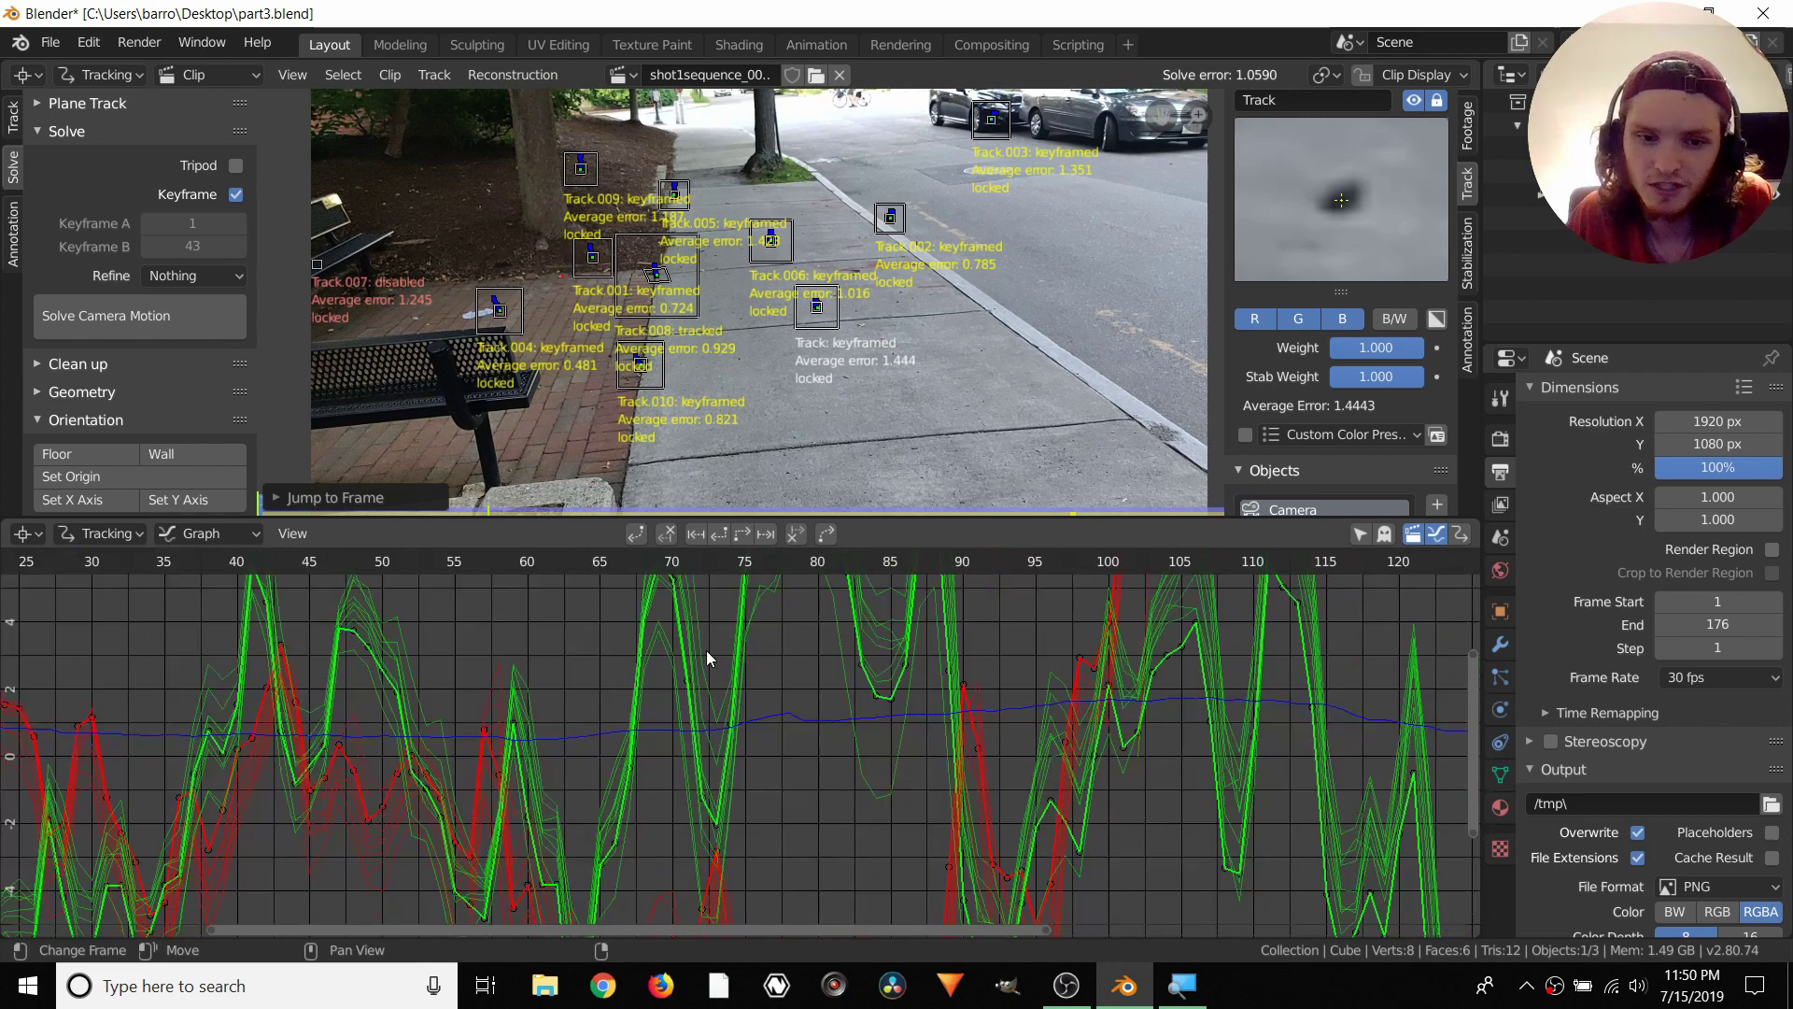
{"action": "key", "text": "ctrl+s"}
{"action": "middle_click_drag", "start_coordinate": [968, 691], "coordinate": [1169, 727]}
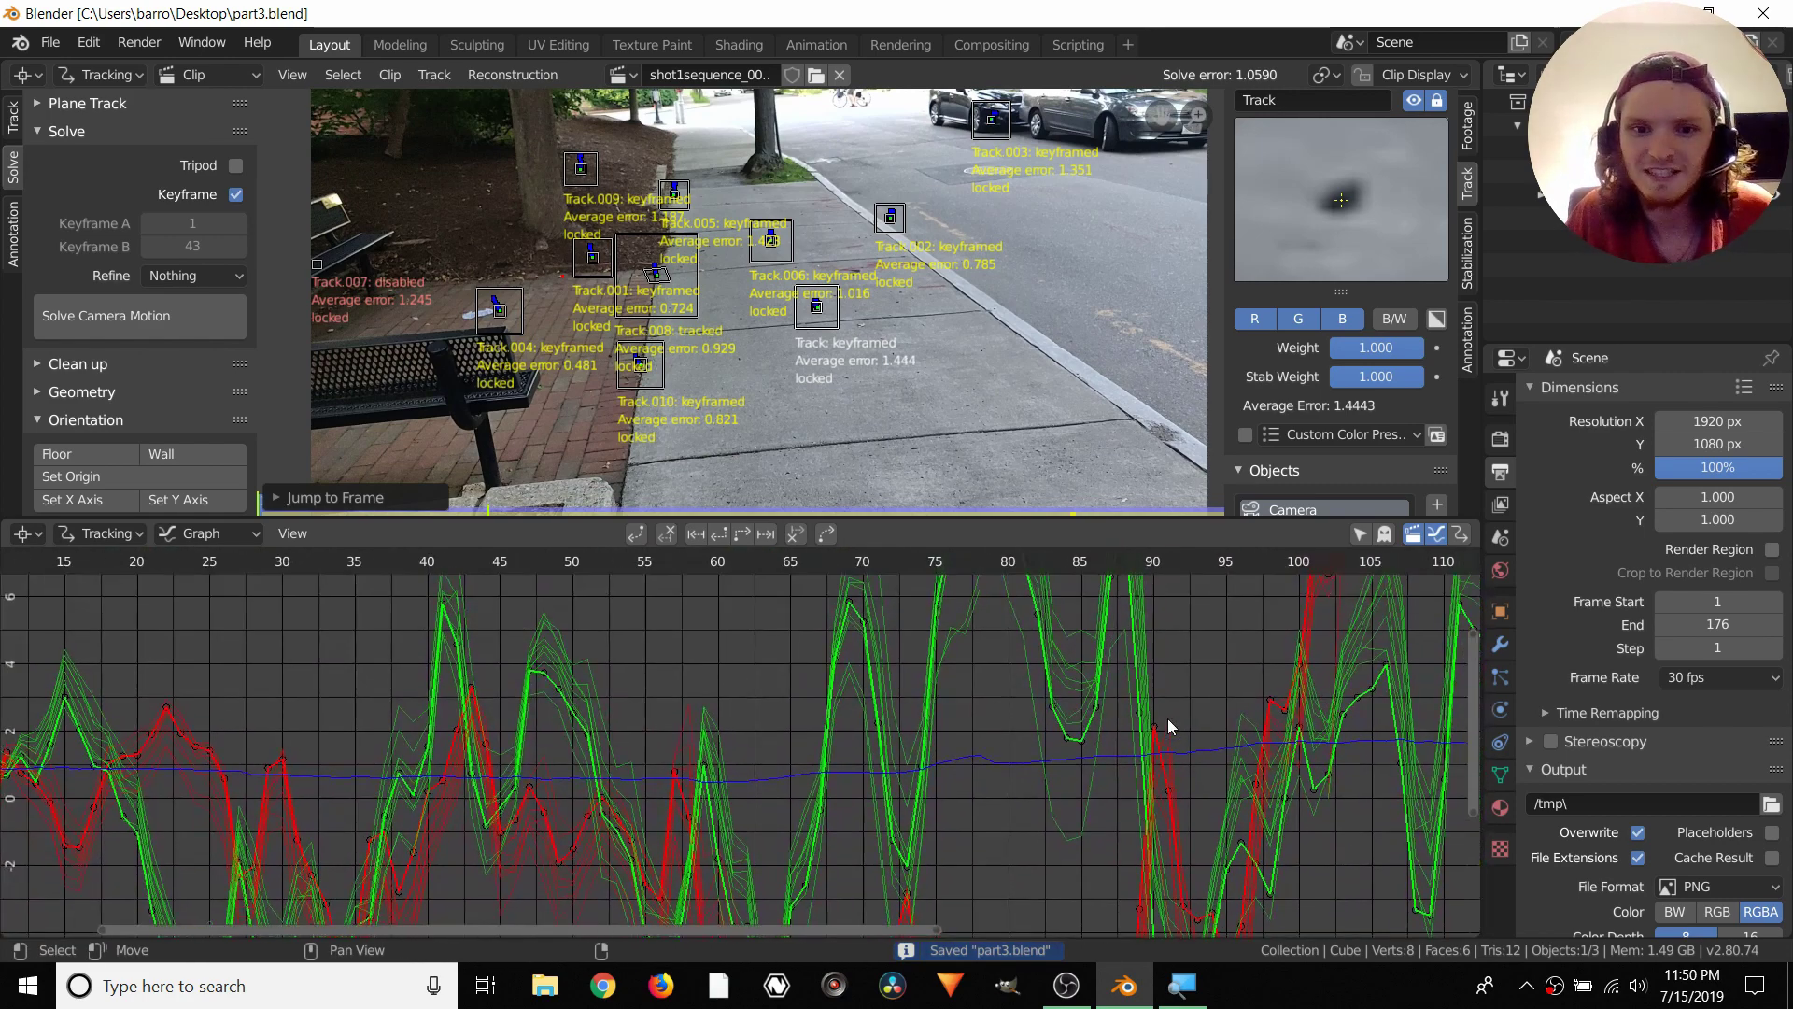
Select Track.003 by its outlying red curve around frame 133 in the graph, and locate its marker in the footage
{"action": "middle_click_drag", "start_coordinate": [1105, 660], "coordinate": [164, 644]}
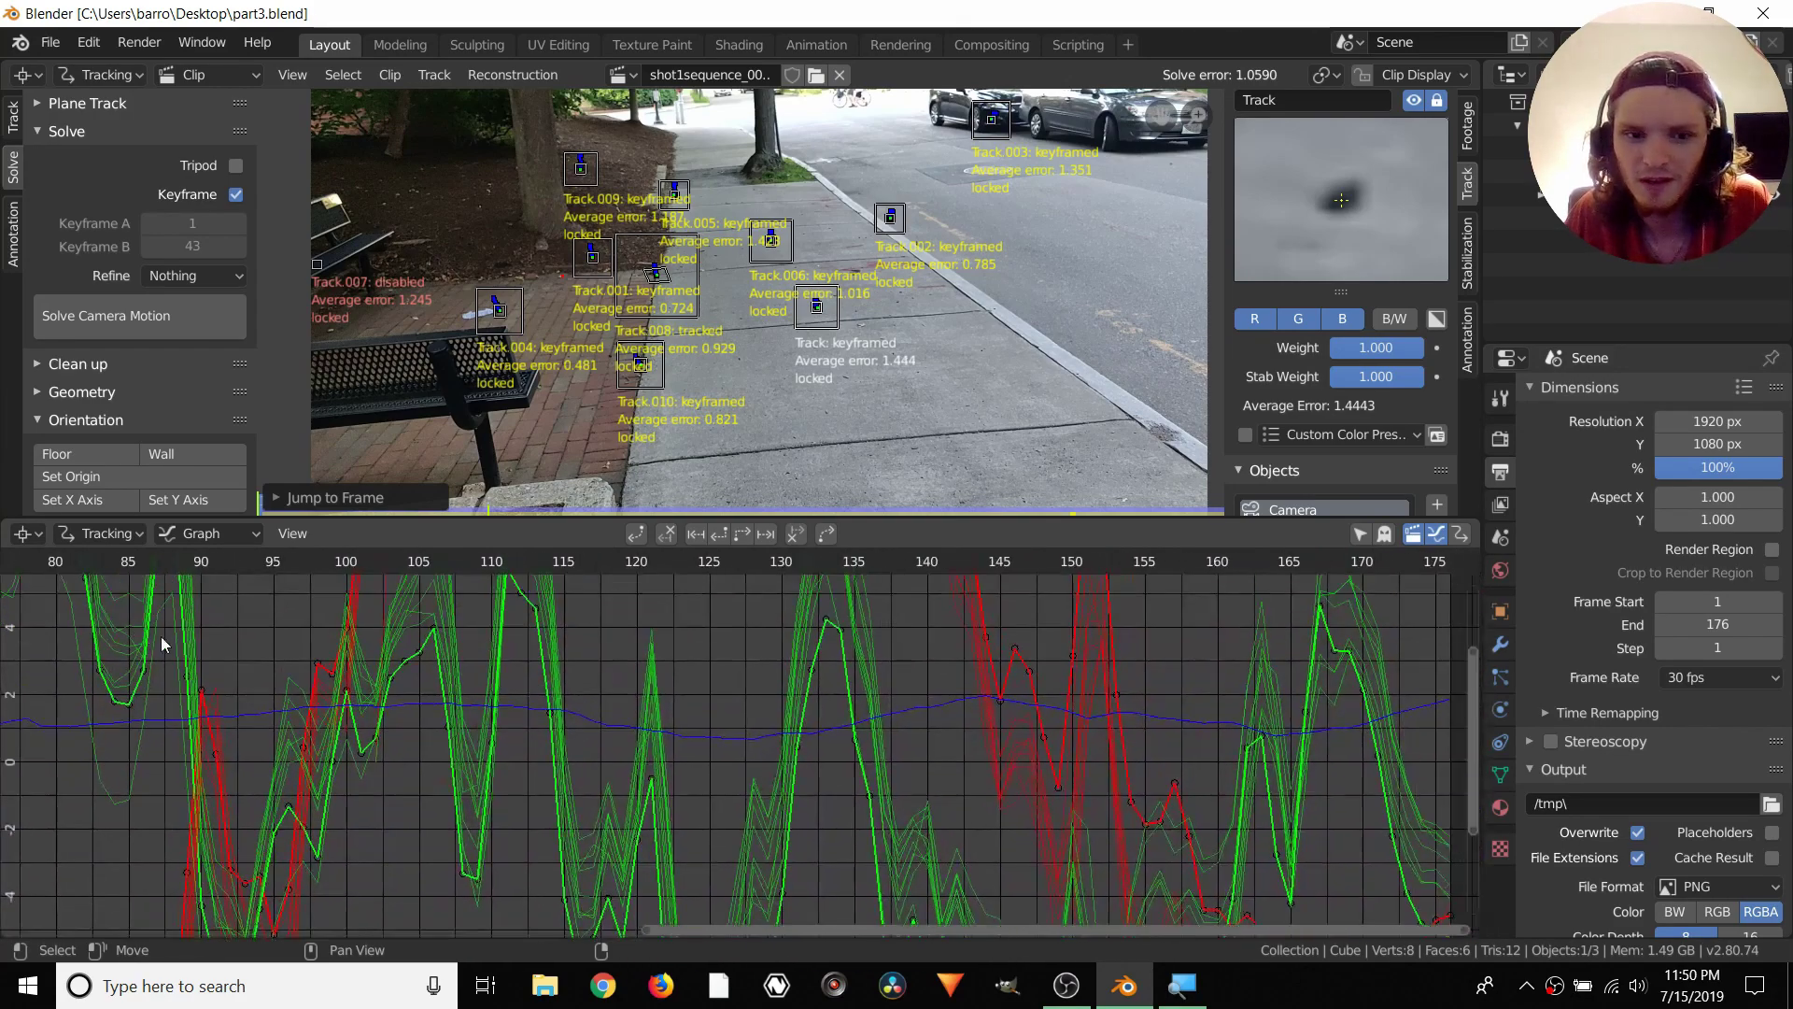
{"action": "scroll", "coordinate": [680, 681], "scroll_direction": "down", "scroll_amount": 10}
{"action": "middle_click_drag", "start_coordinate": [805, 596], "coordinate": [823, 783]}
{"action": "left_click", "coordinate": [814, 754]}
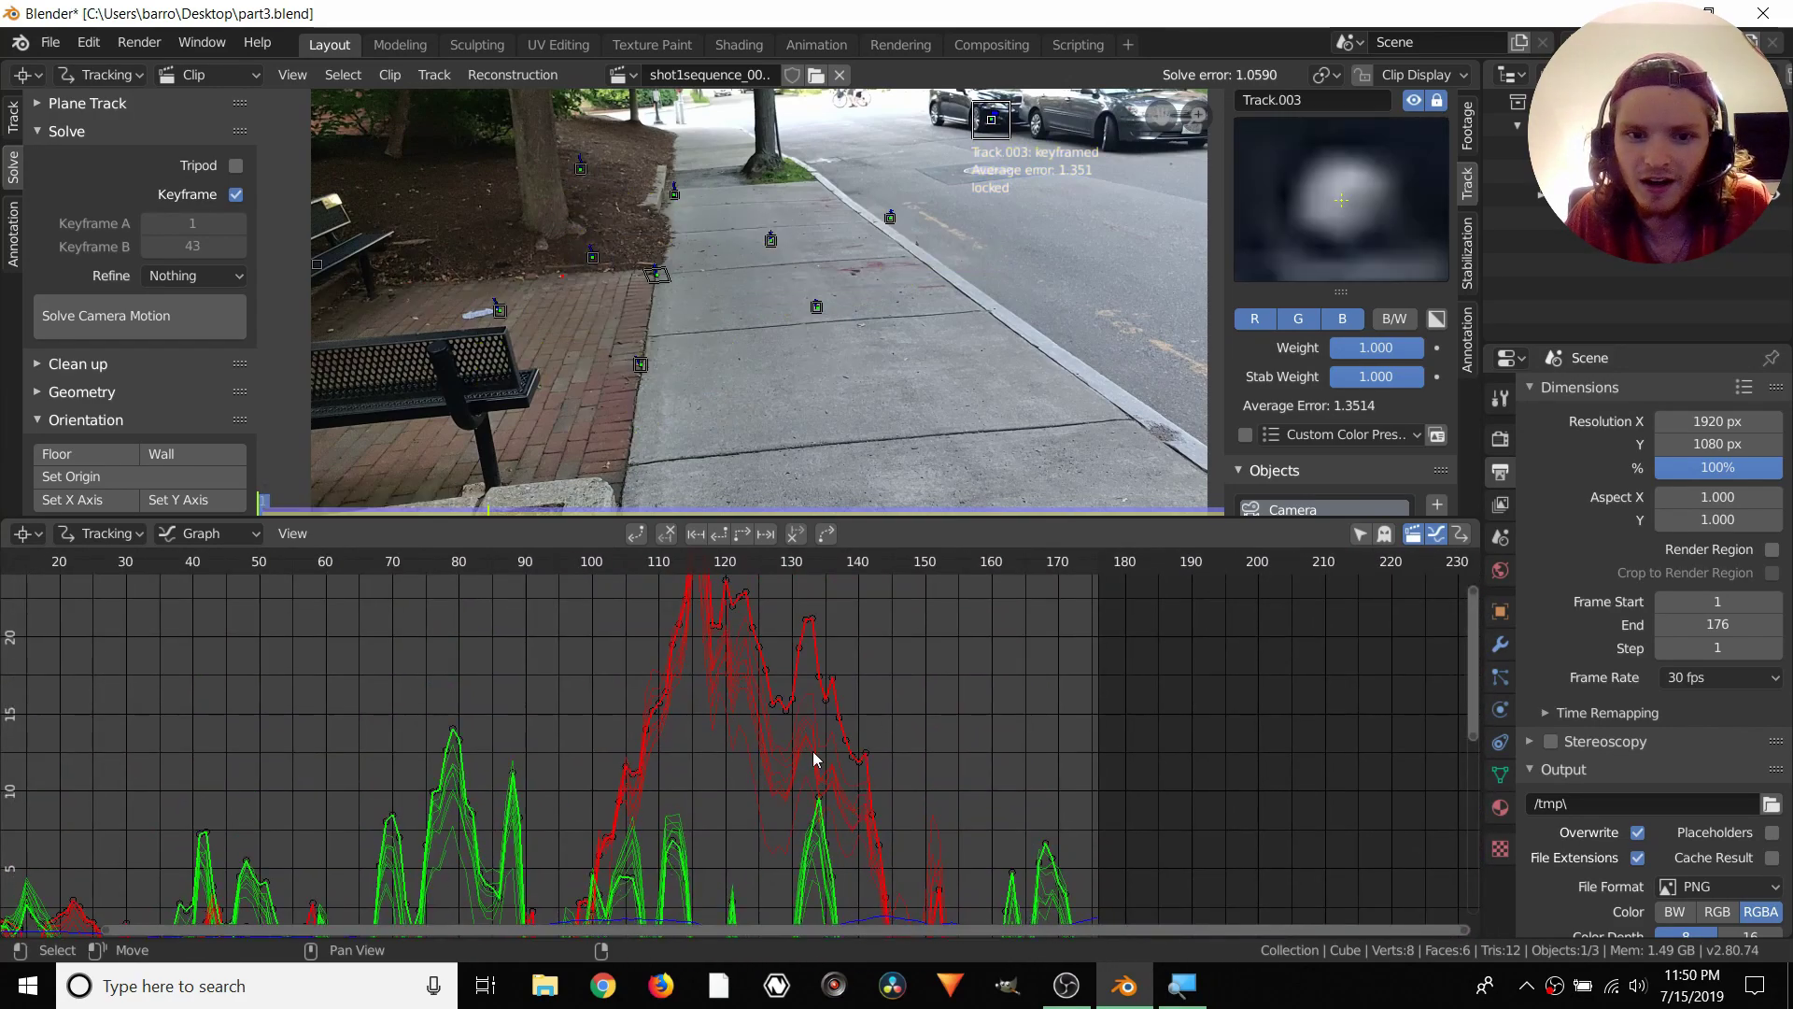
{"action": "middle_click_drag", "start_coordinate": [680, 713], "coordinate": [651, 766]}
{"action": "middle_click_drag", "start_coordinate": [915, 264], "coordinate": [873, 458]}
{"action": "scroll", "coordinate": [873, 458], "scroll_direction": "up", "scroll_amount": 1}
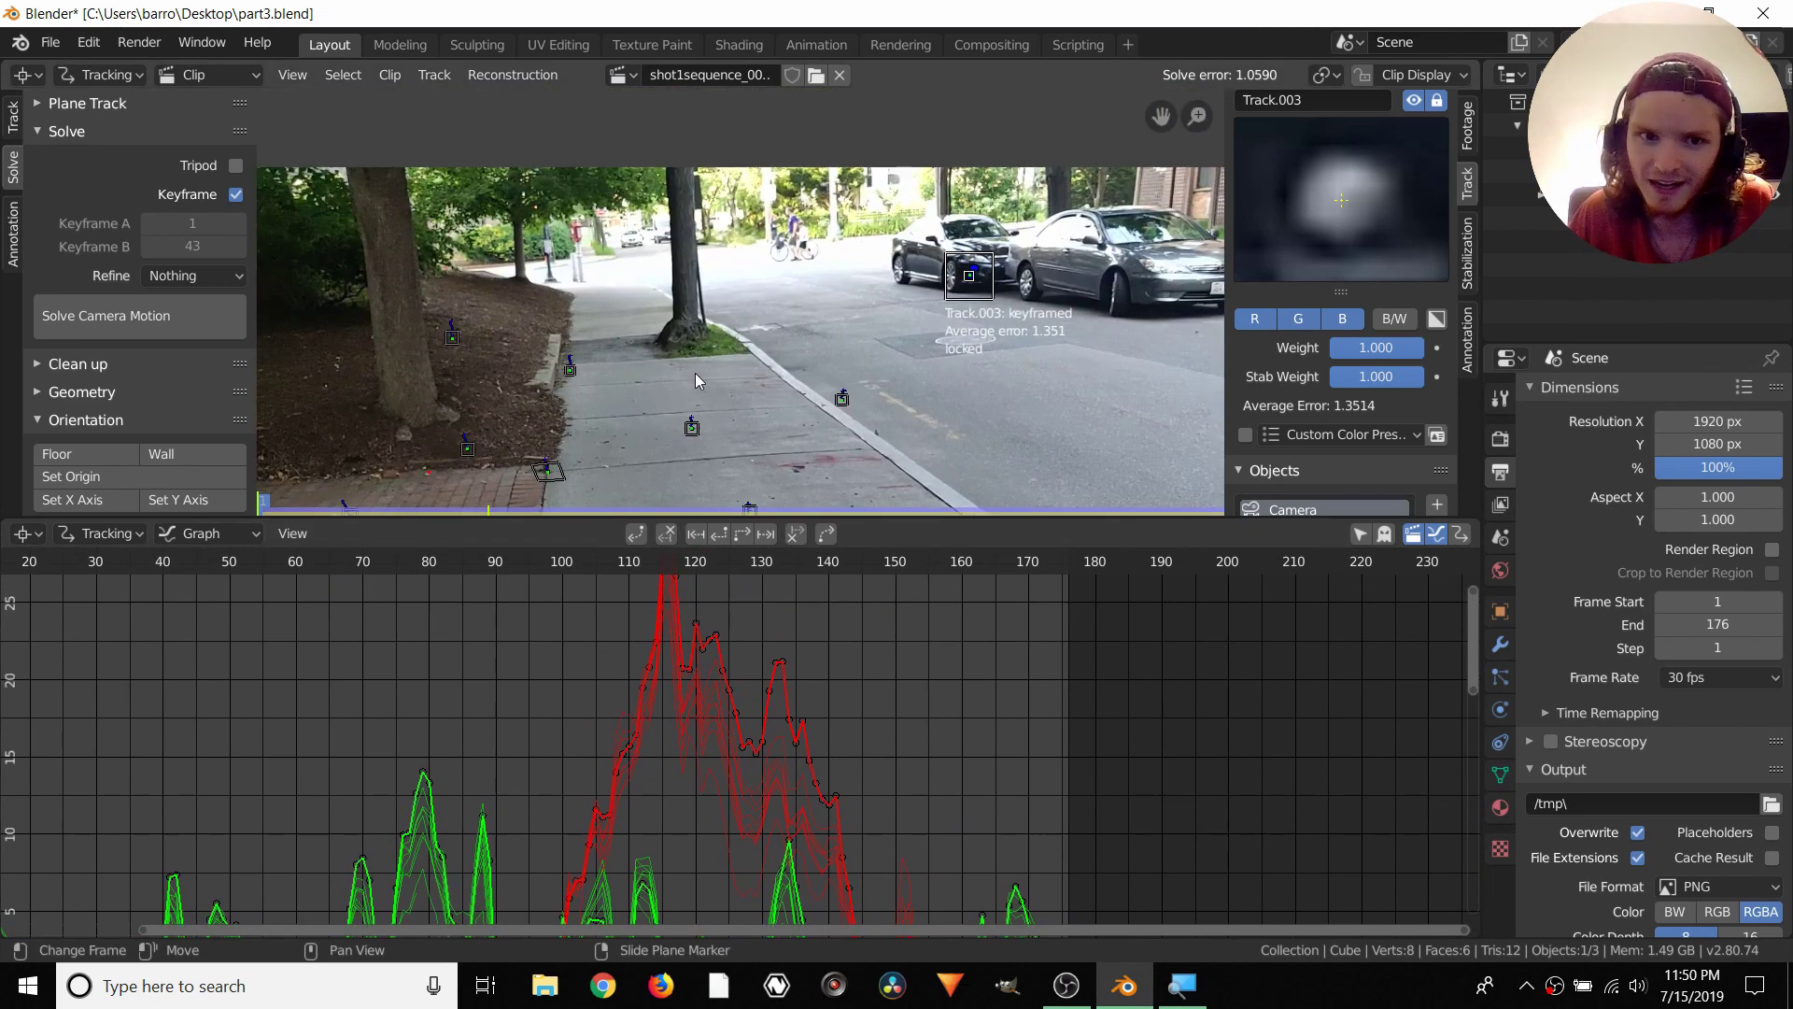
Select Track.004 by its outlying green curve around frame 78 in the tracking graph
{"action": "key", "text": "Home"}
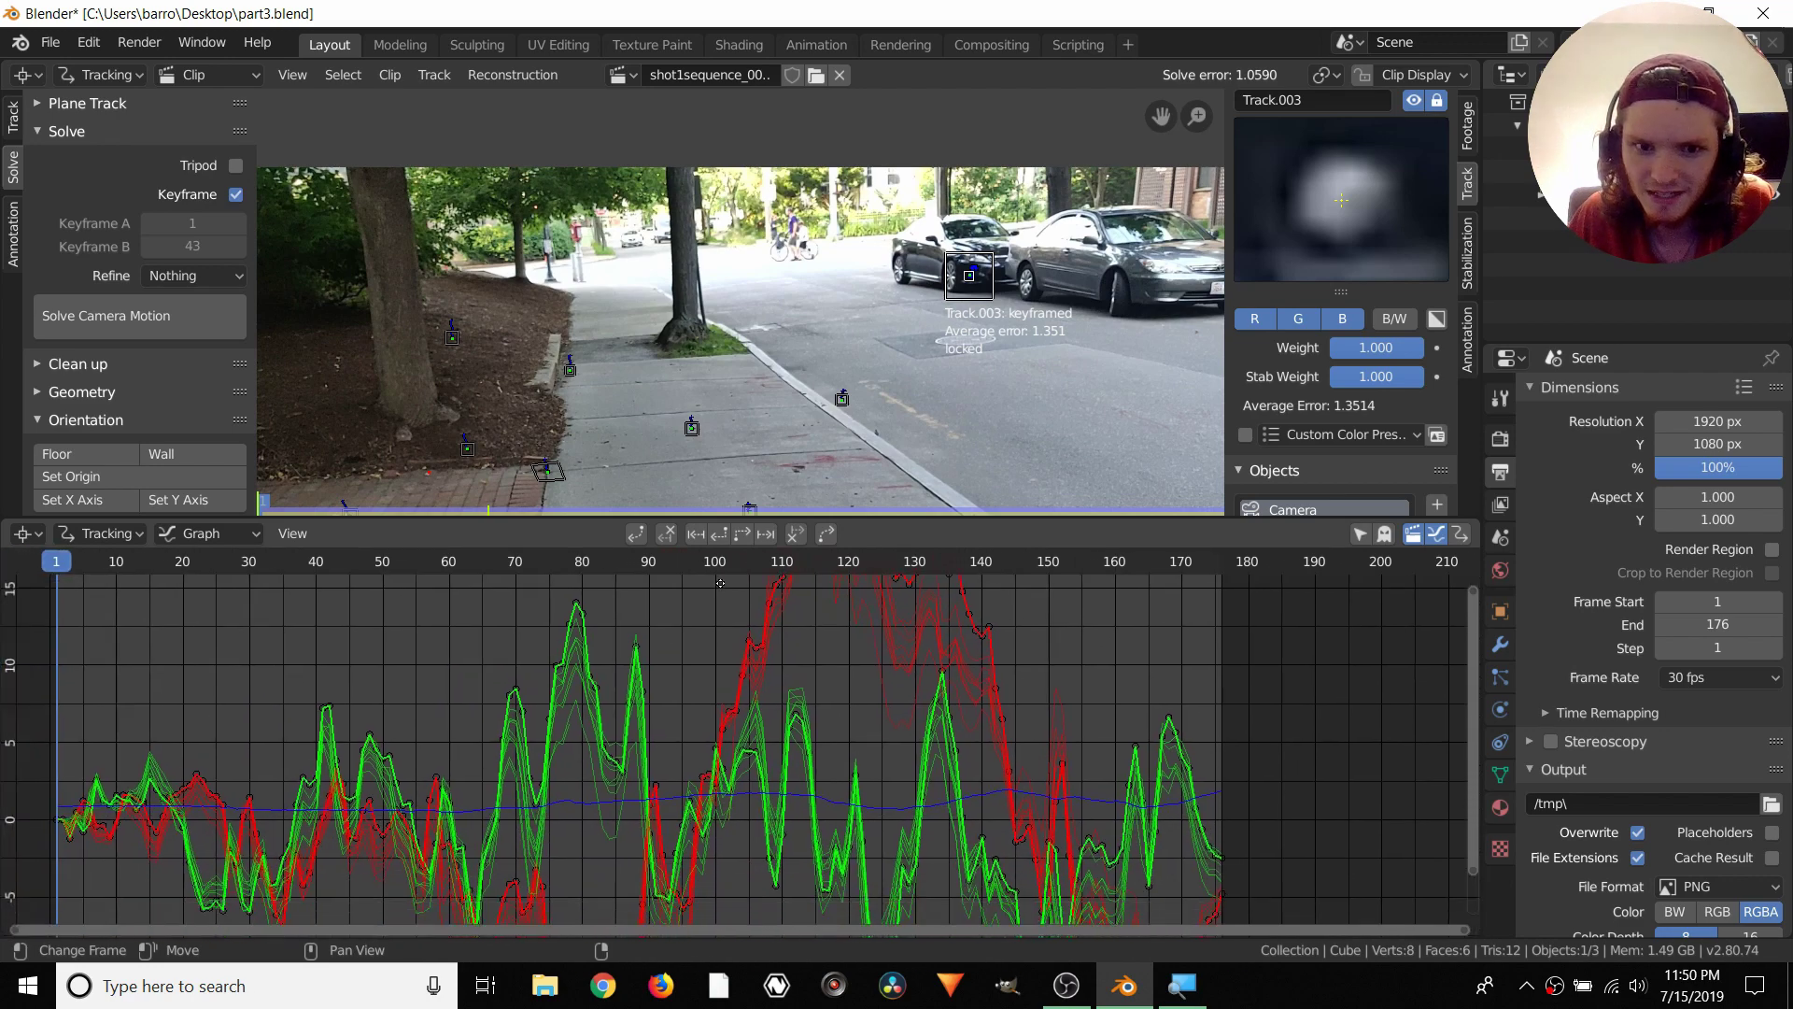
{"action": "scroll", "coordinate": [702, 686], "scroll_direction": "up", "scroll_amount": 4}
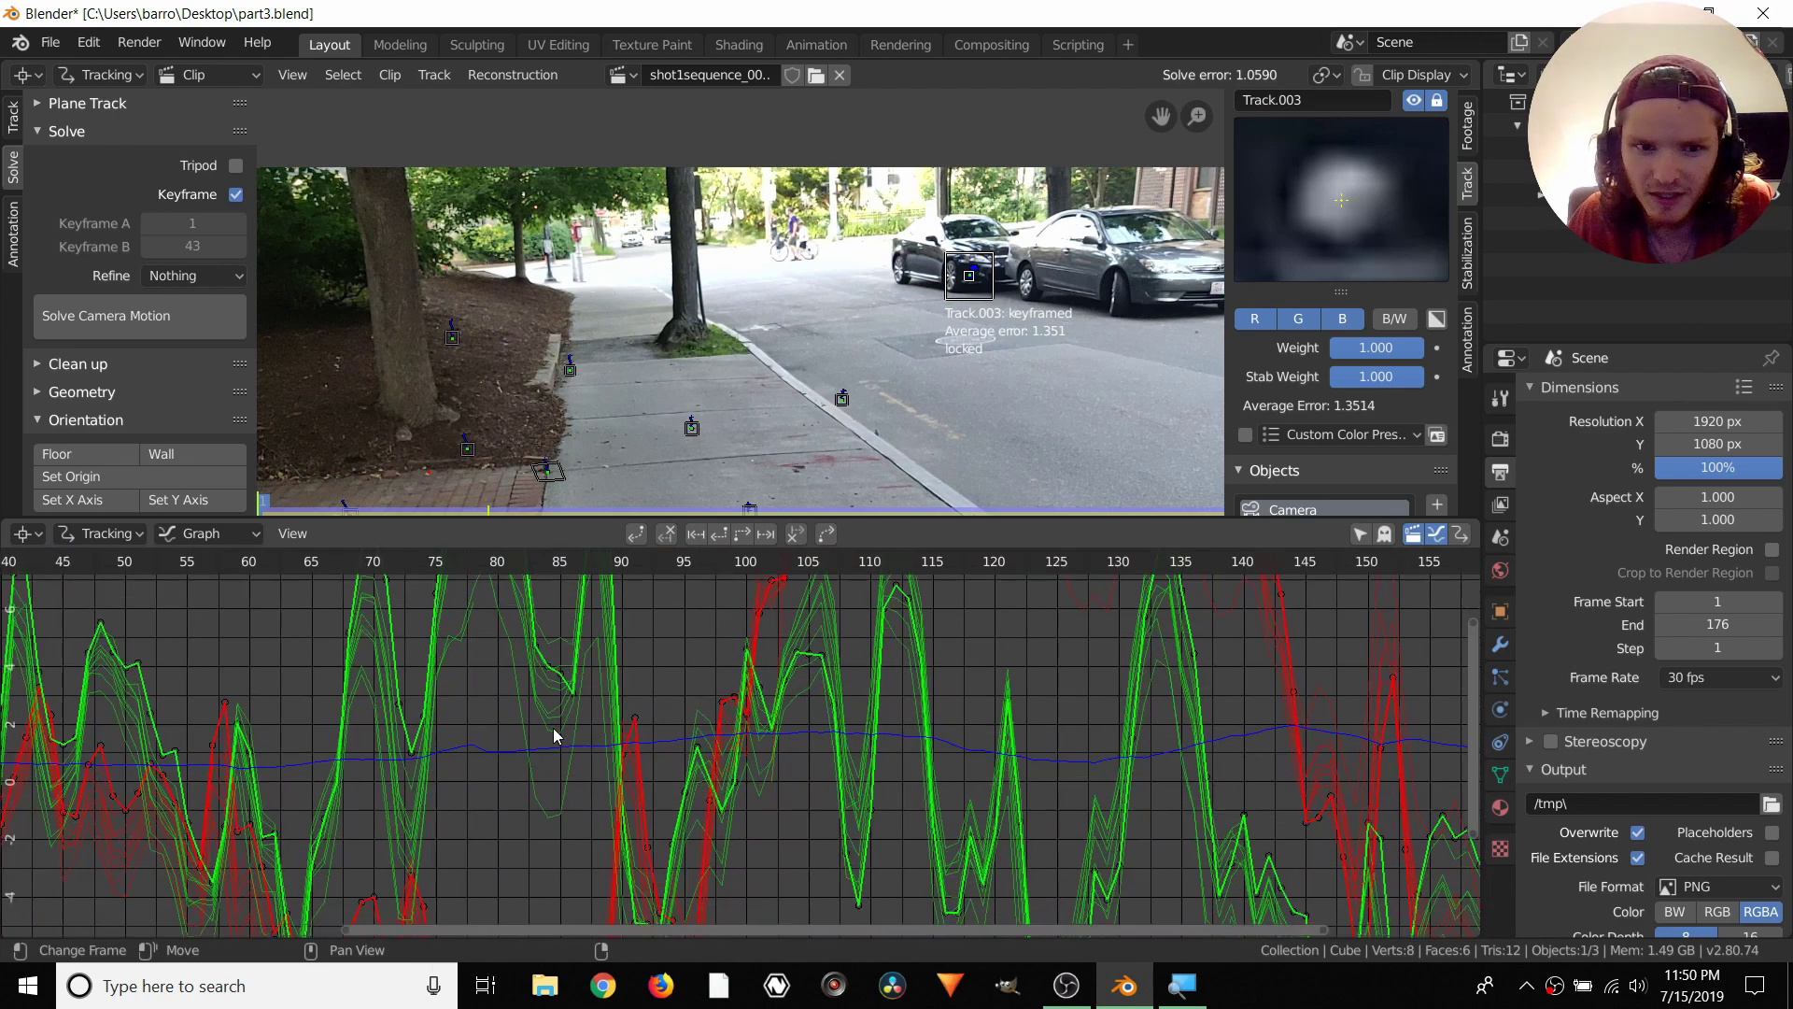
{"action": "middle_click_drag", "start_coordinate": [832, 727], "coordinate": [942, 804]}
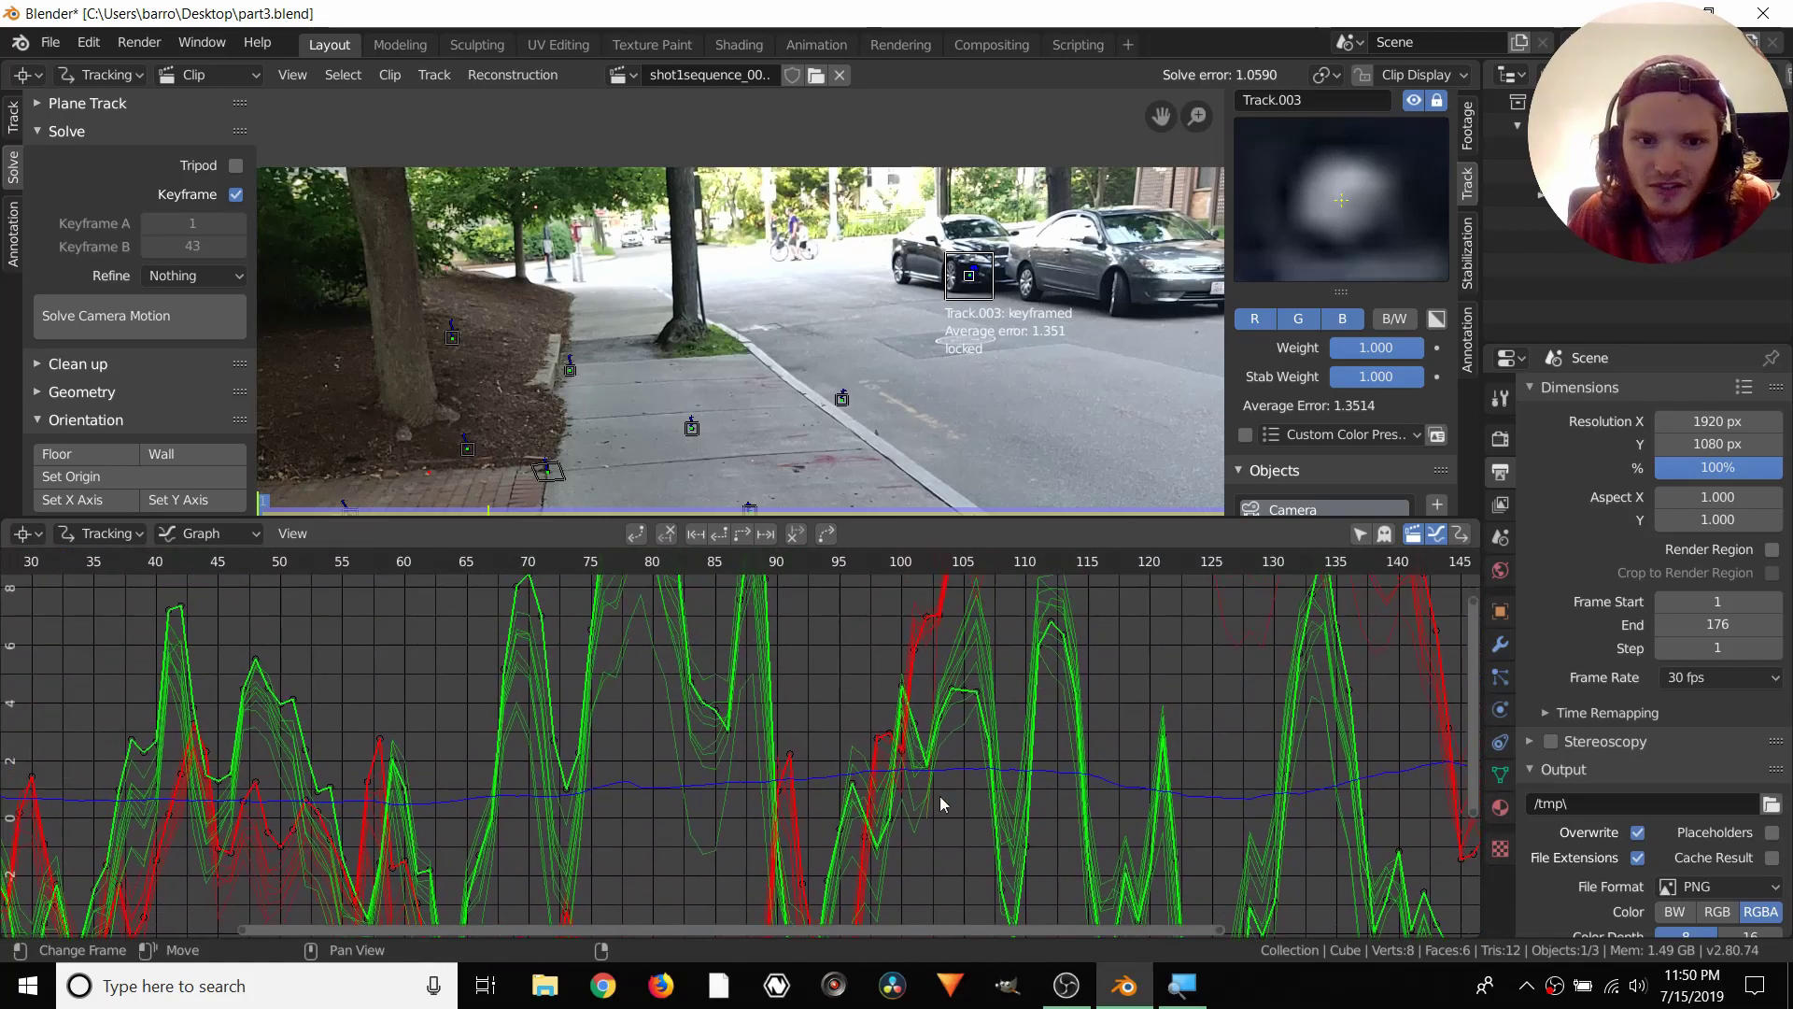
{"action": "left_click", "coordinate": [623, 686]}
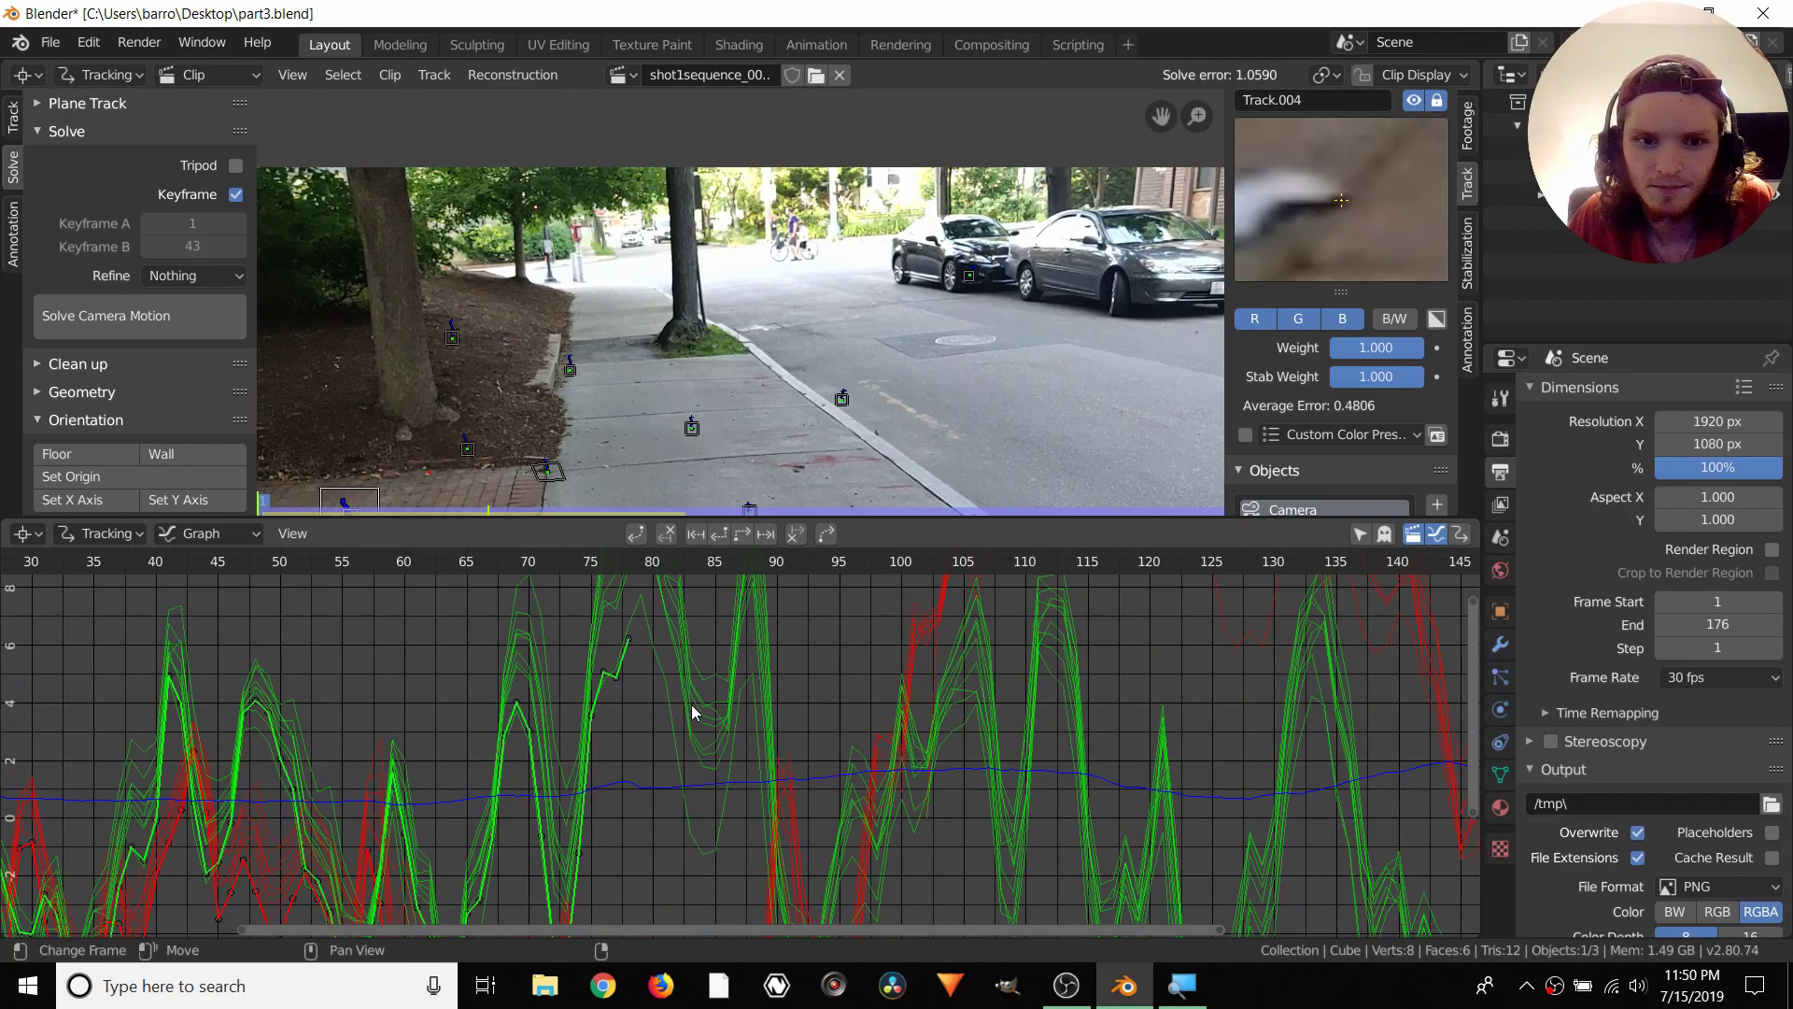
{"action": "scroll", "coordinate": [560, 644], "scroll_direction": "up", "scroll_amount": 5}
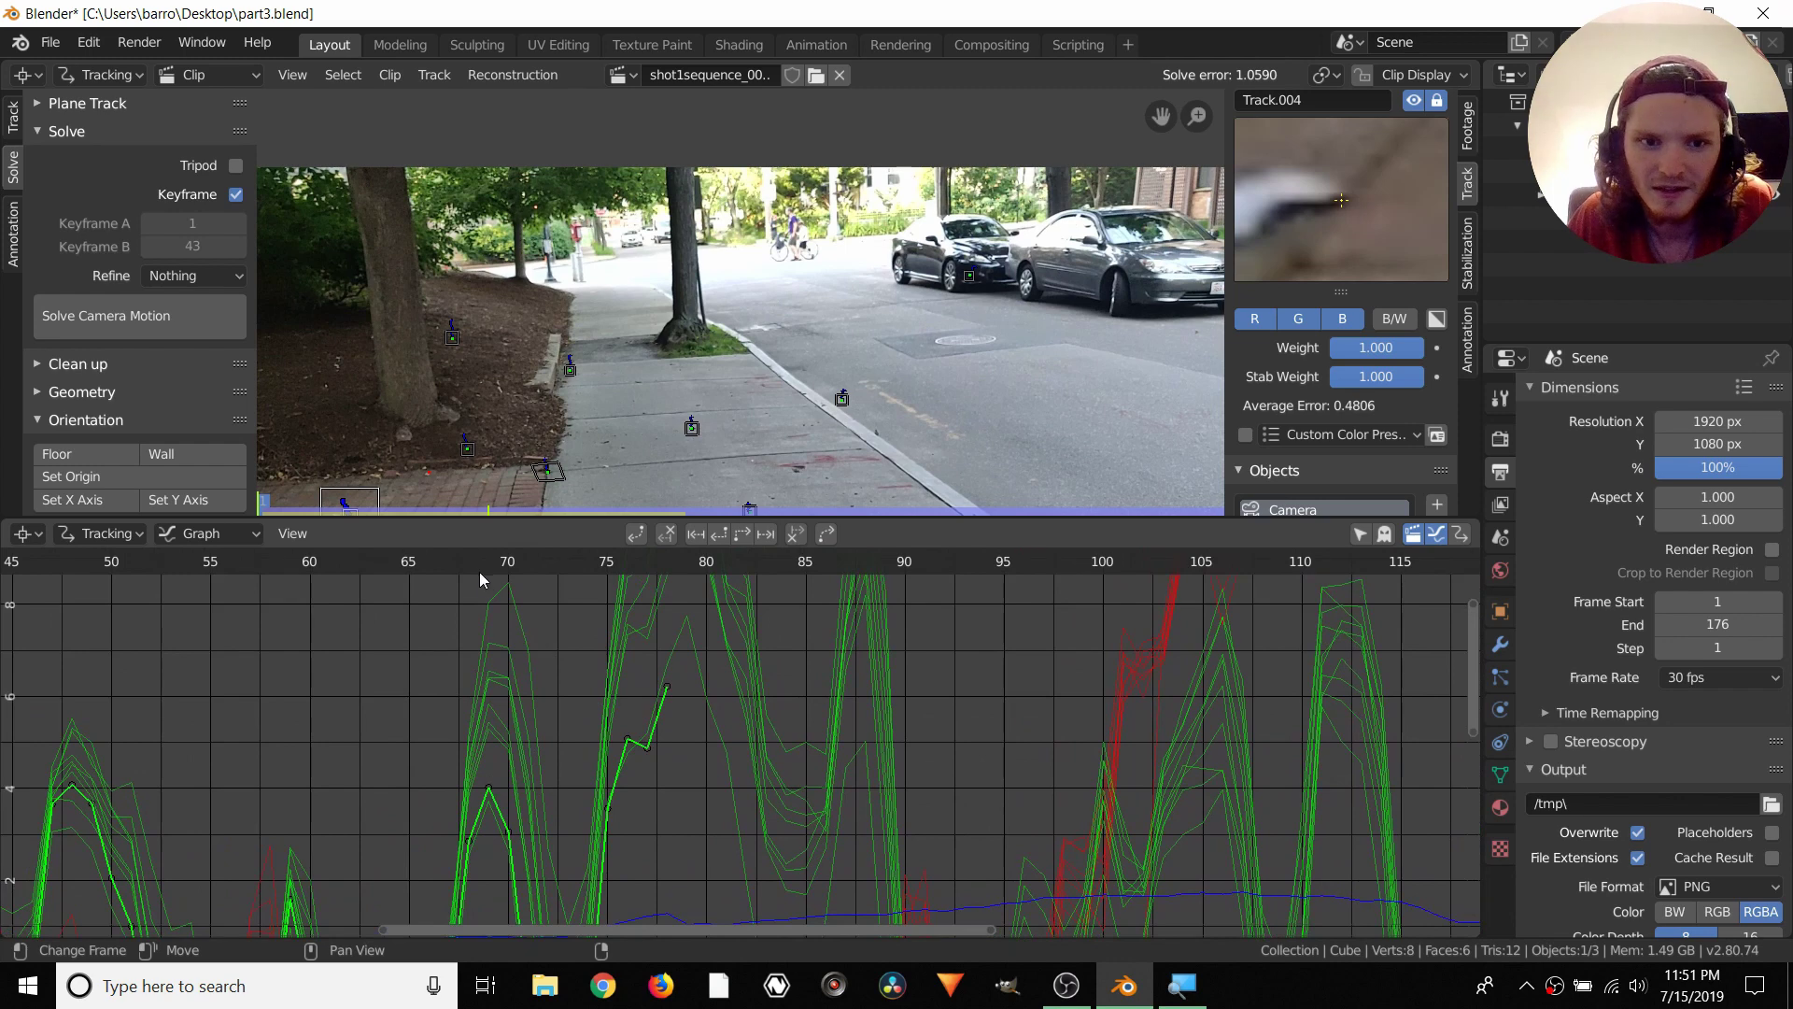
Check Track.004's marker on the brick pavement at frame 76, and clear its tracked path after frame 75
{"action": "left_click_drag", "start_coordinate": [479, 571], "coordinate": [627, 572]}
{"action": "scroll", "coordinate": [654, 281], "scroll_direction": "up", "scroll_amount": 4}
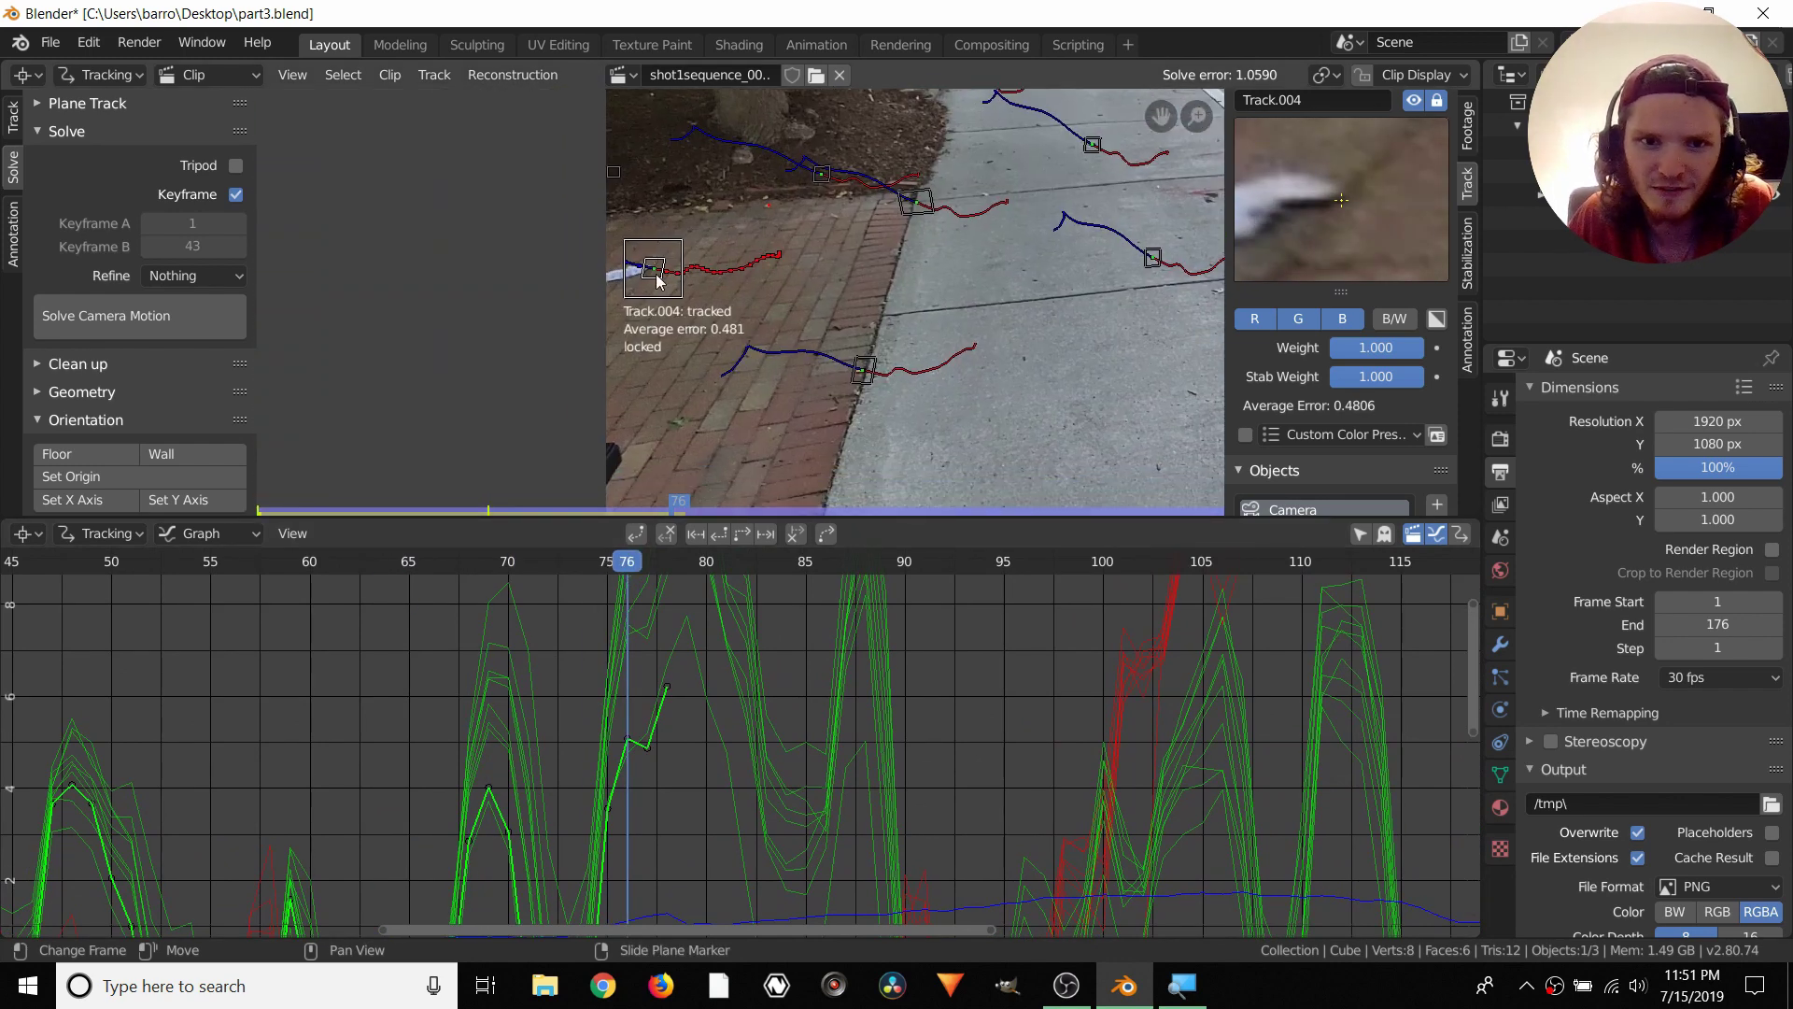
{"action": "scroll", "coordinate": [659, 280], "scroll_direction": "up", "scroll_amount": 3}
{"action": "middle_click_drag", "start_coordinate": [633, 680], "coordinate": [631, 708]}
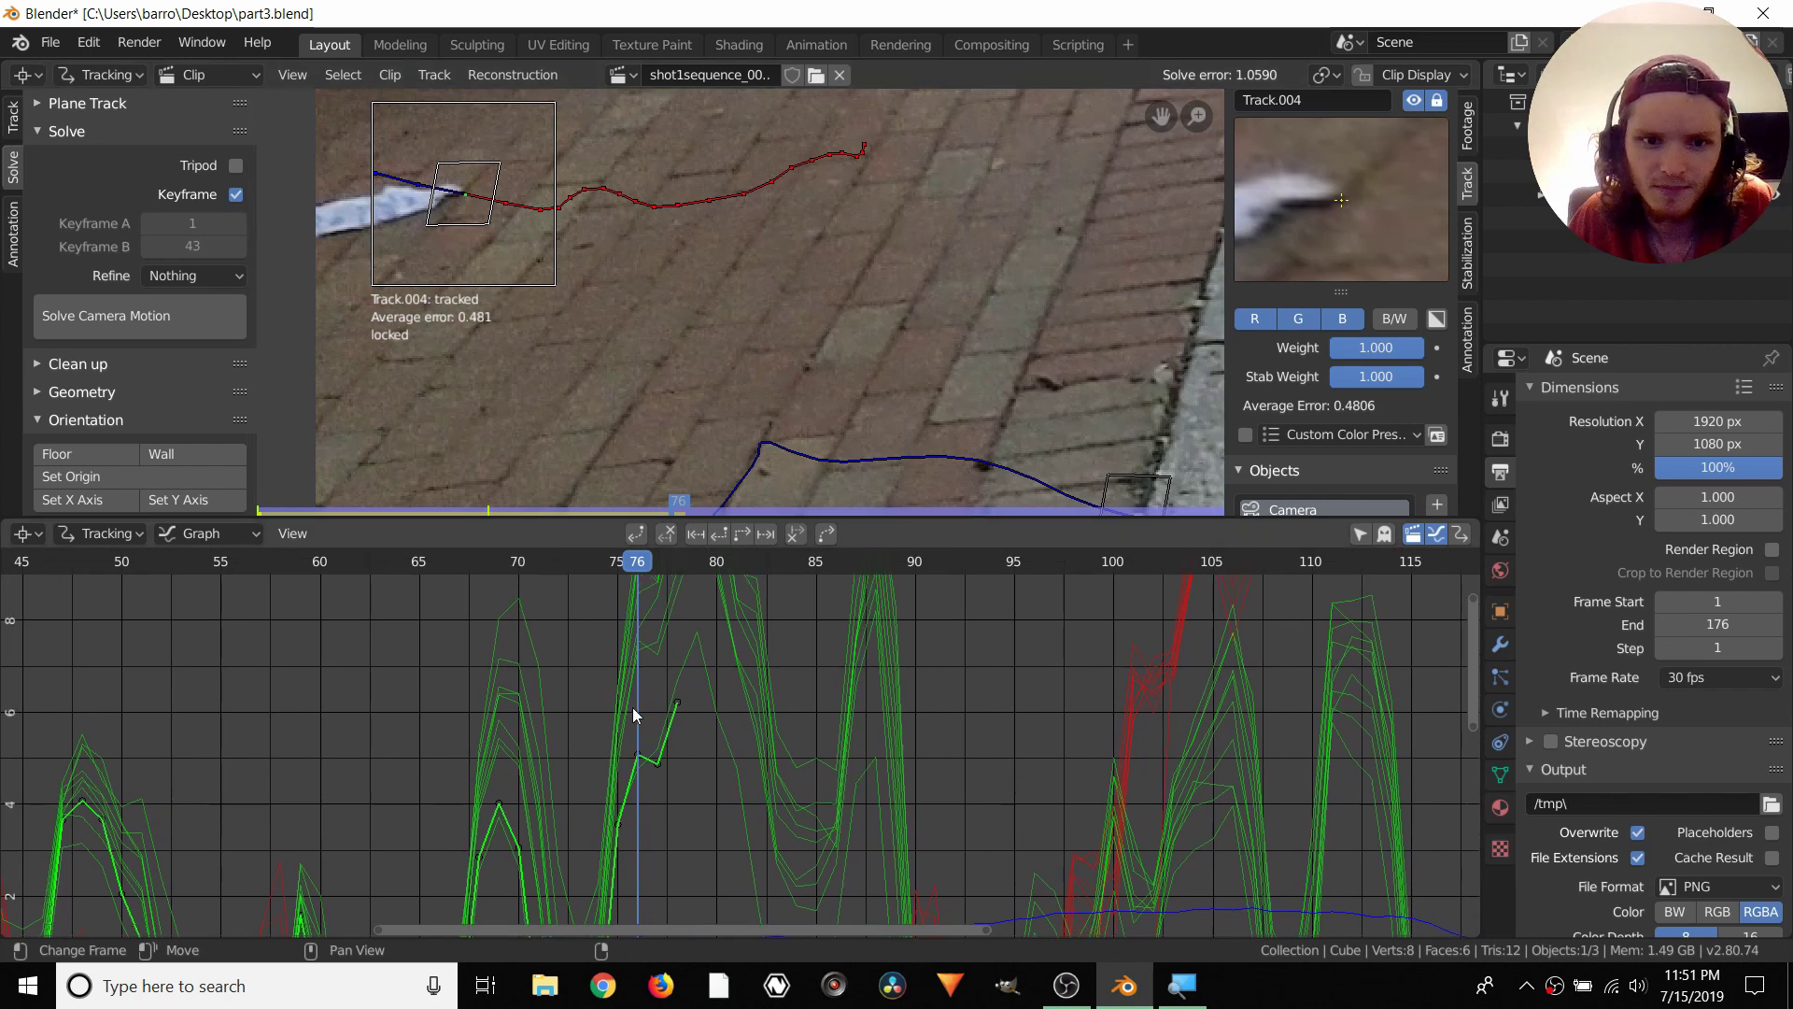
{"action": "left_click_drag", "start_coordinate": [633, 567], "coordinate": [624, 567]}
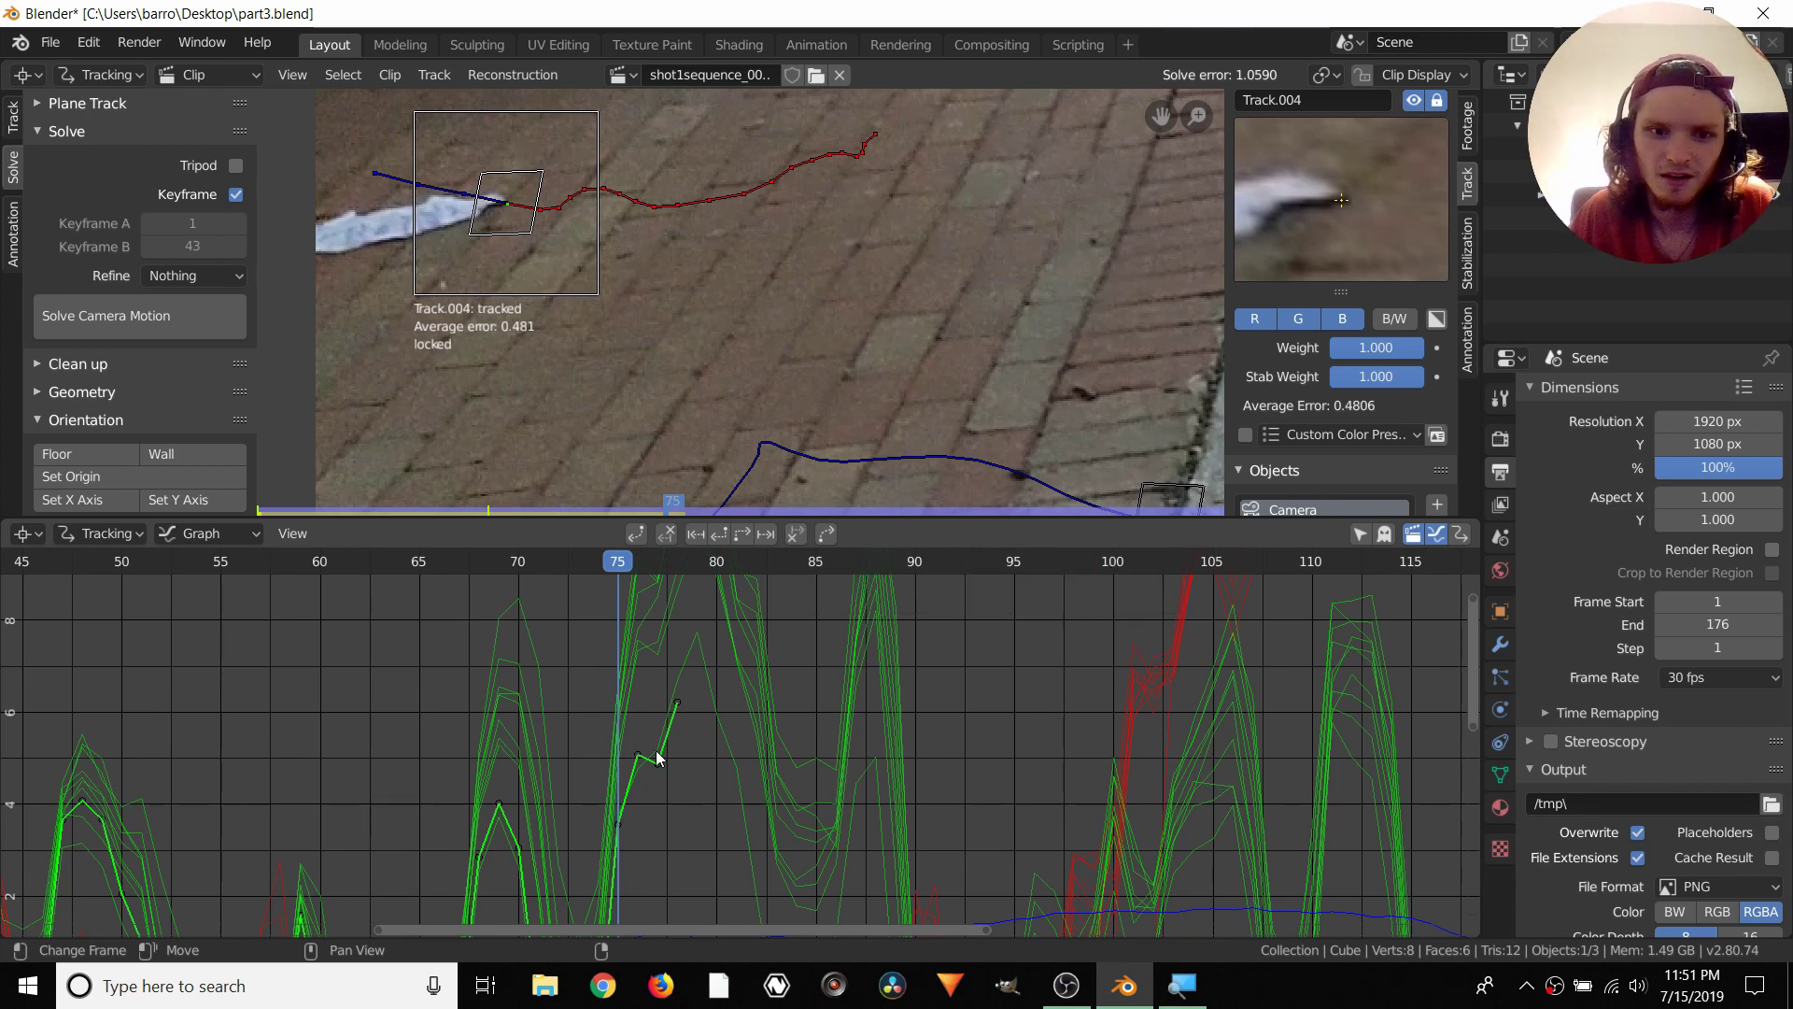
{"action": "left_click", "coordinate": [796, 535]}
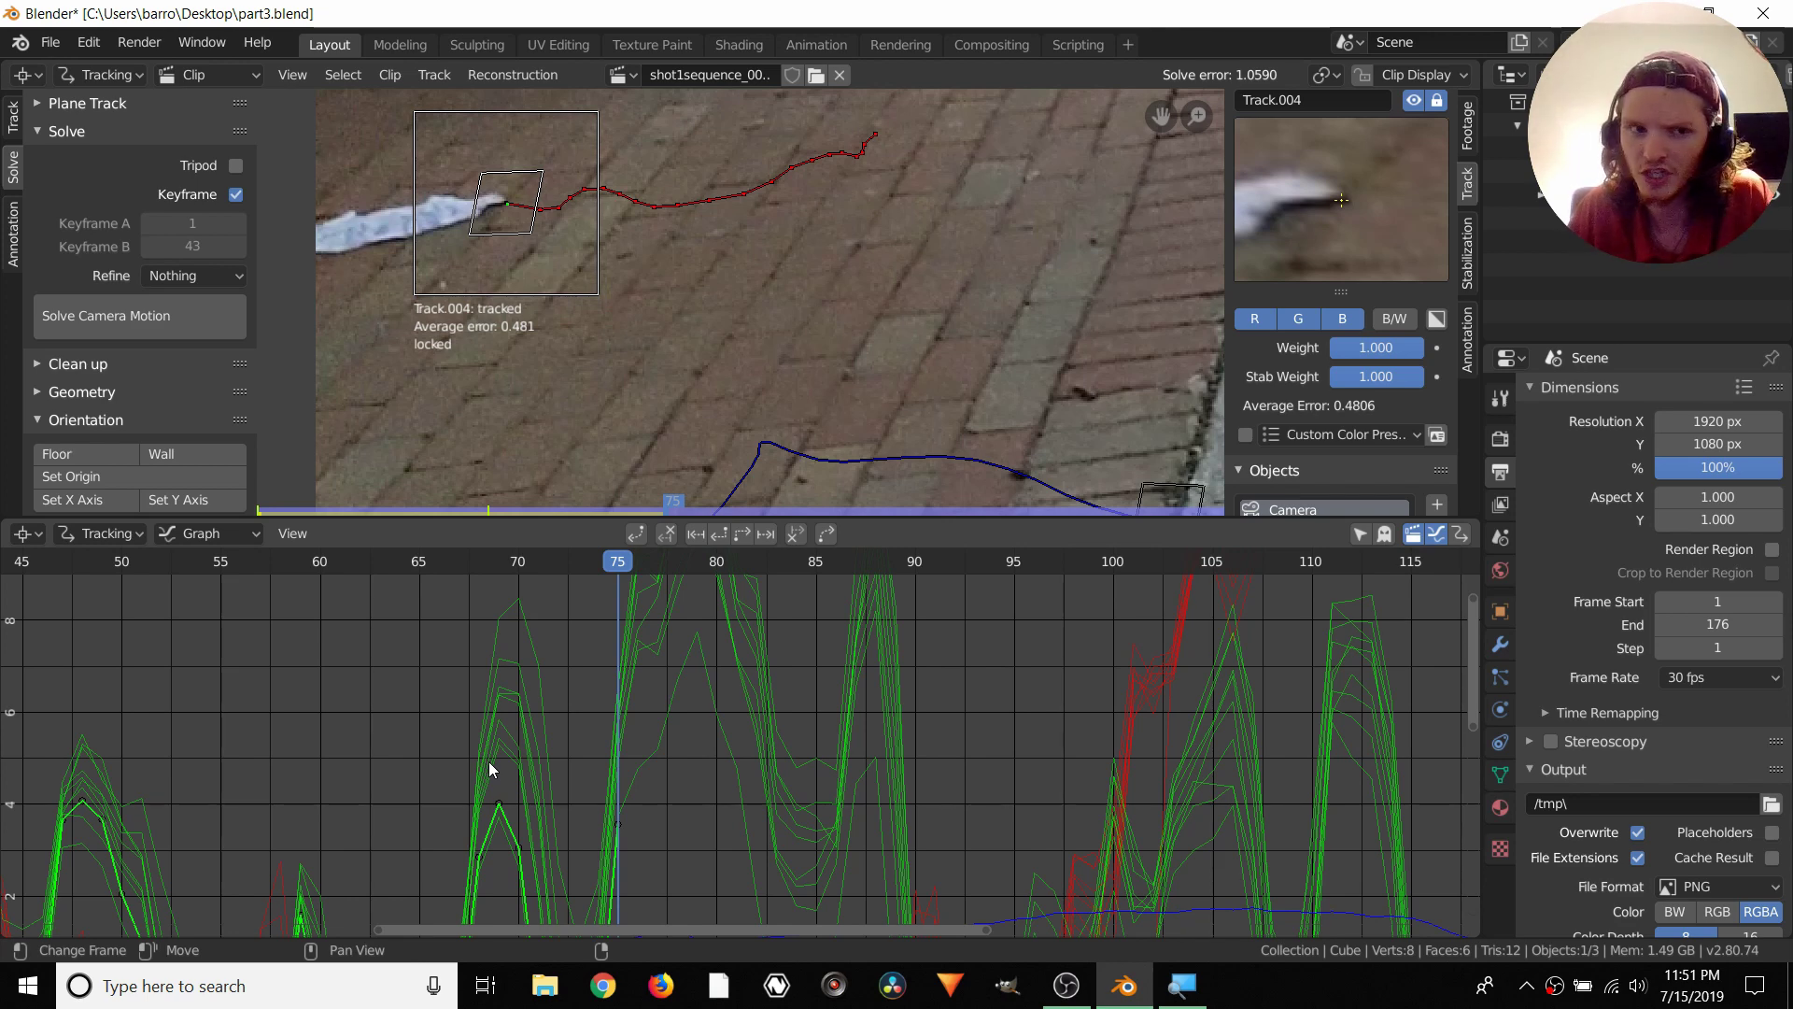
Turn off automatic keyframe selection, solve the camera motion with keyframes 1 and 43, and undo and repeat the solve for comparison
{"action": "left_click", "coordinate": [235, 196]}
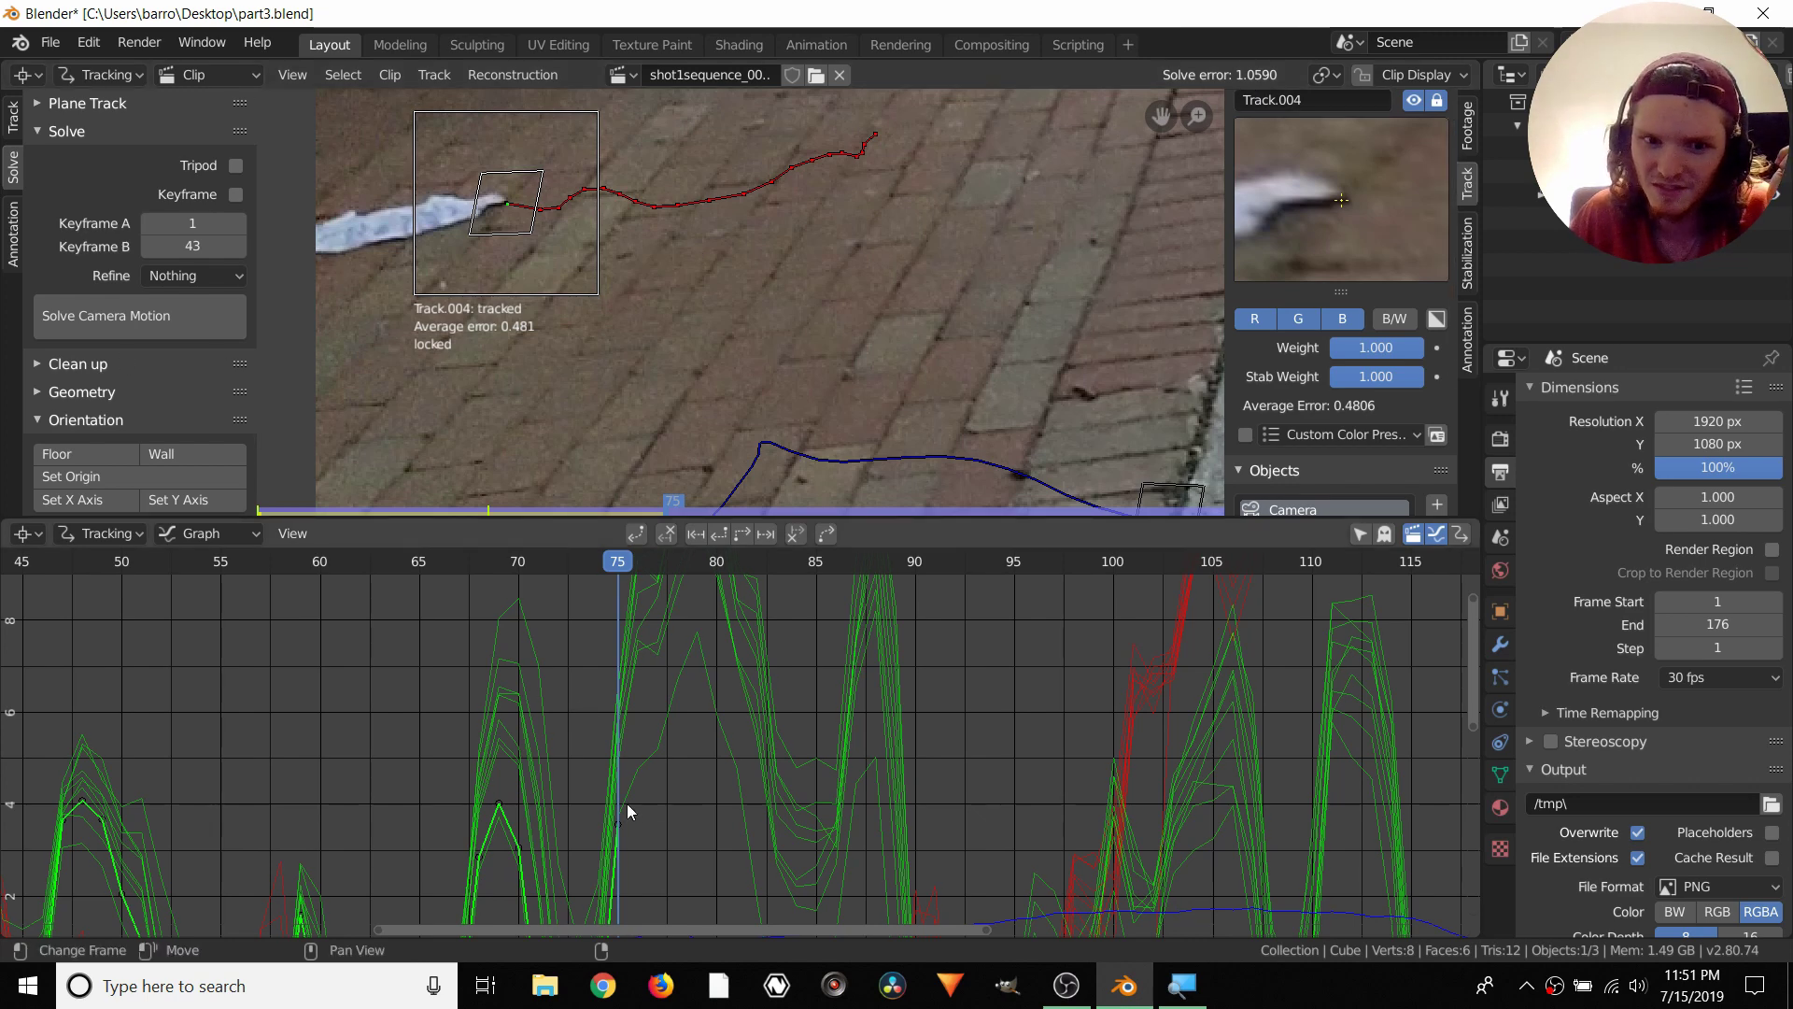
{"action": "left_click", "coordinate": [142, 317]}
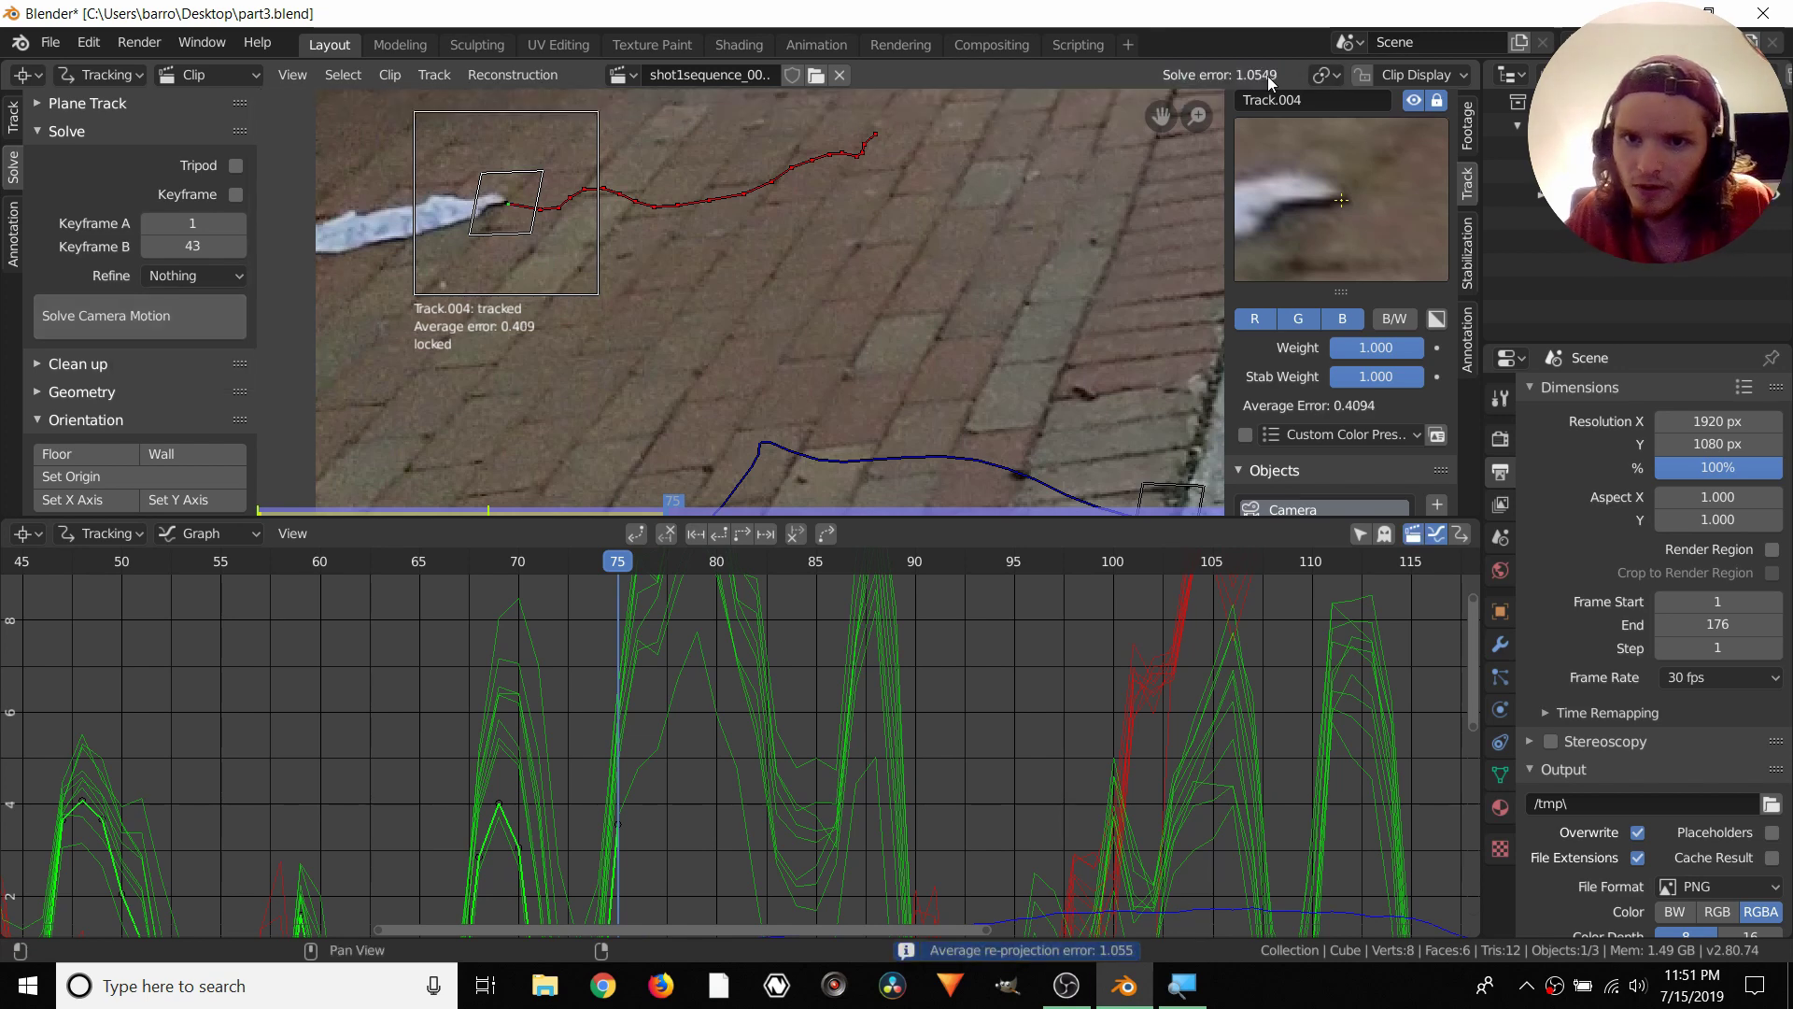
{"action": "key", "text": "ctrl+z"}
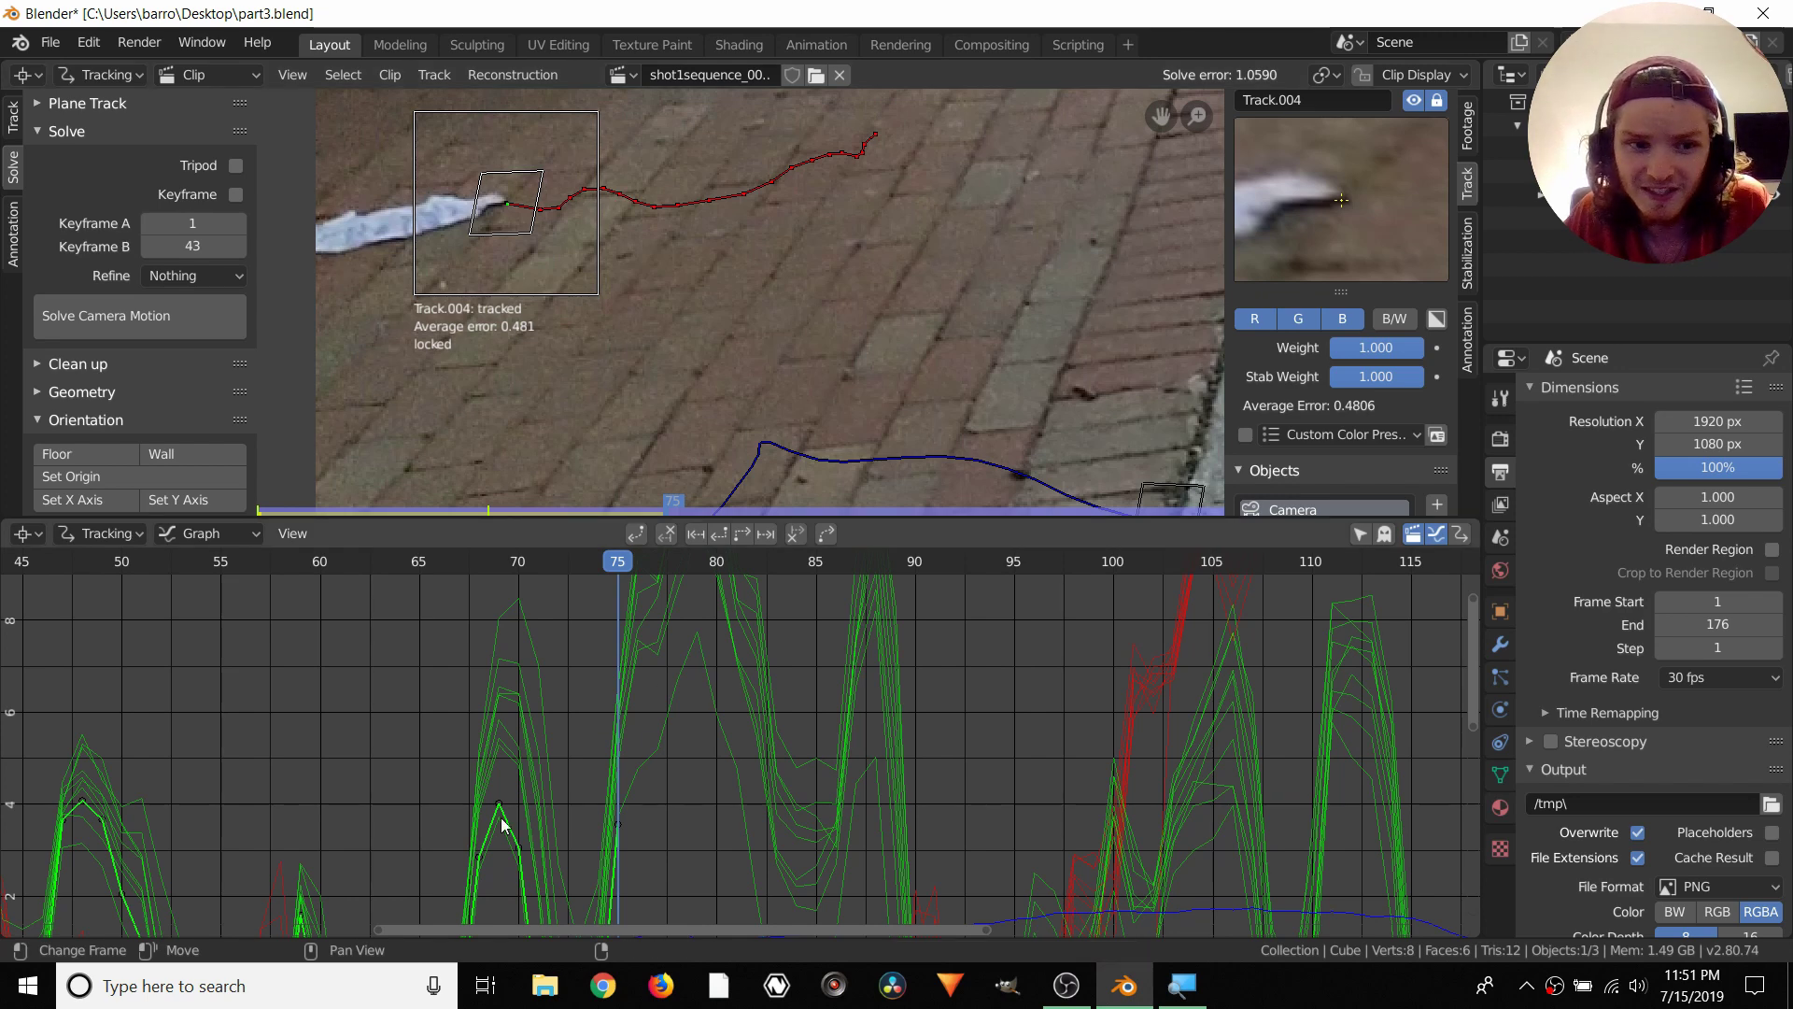
{"action": "left_click", "coordinate": [128, 310]}
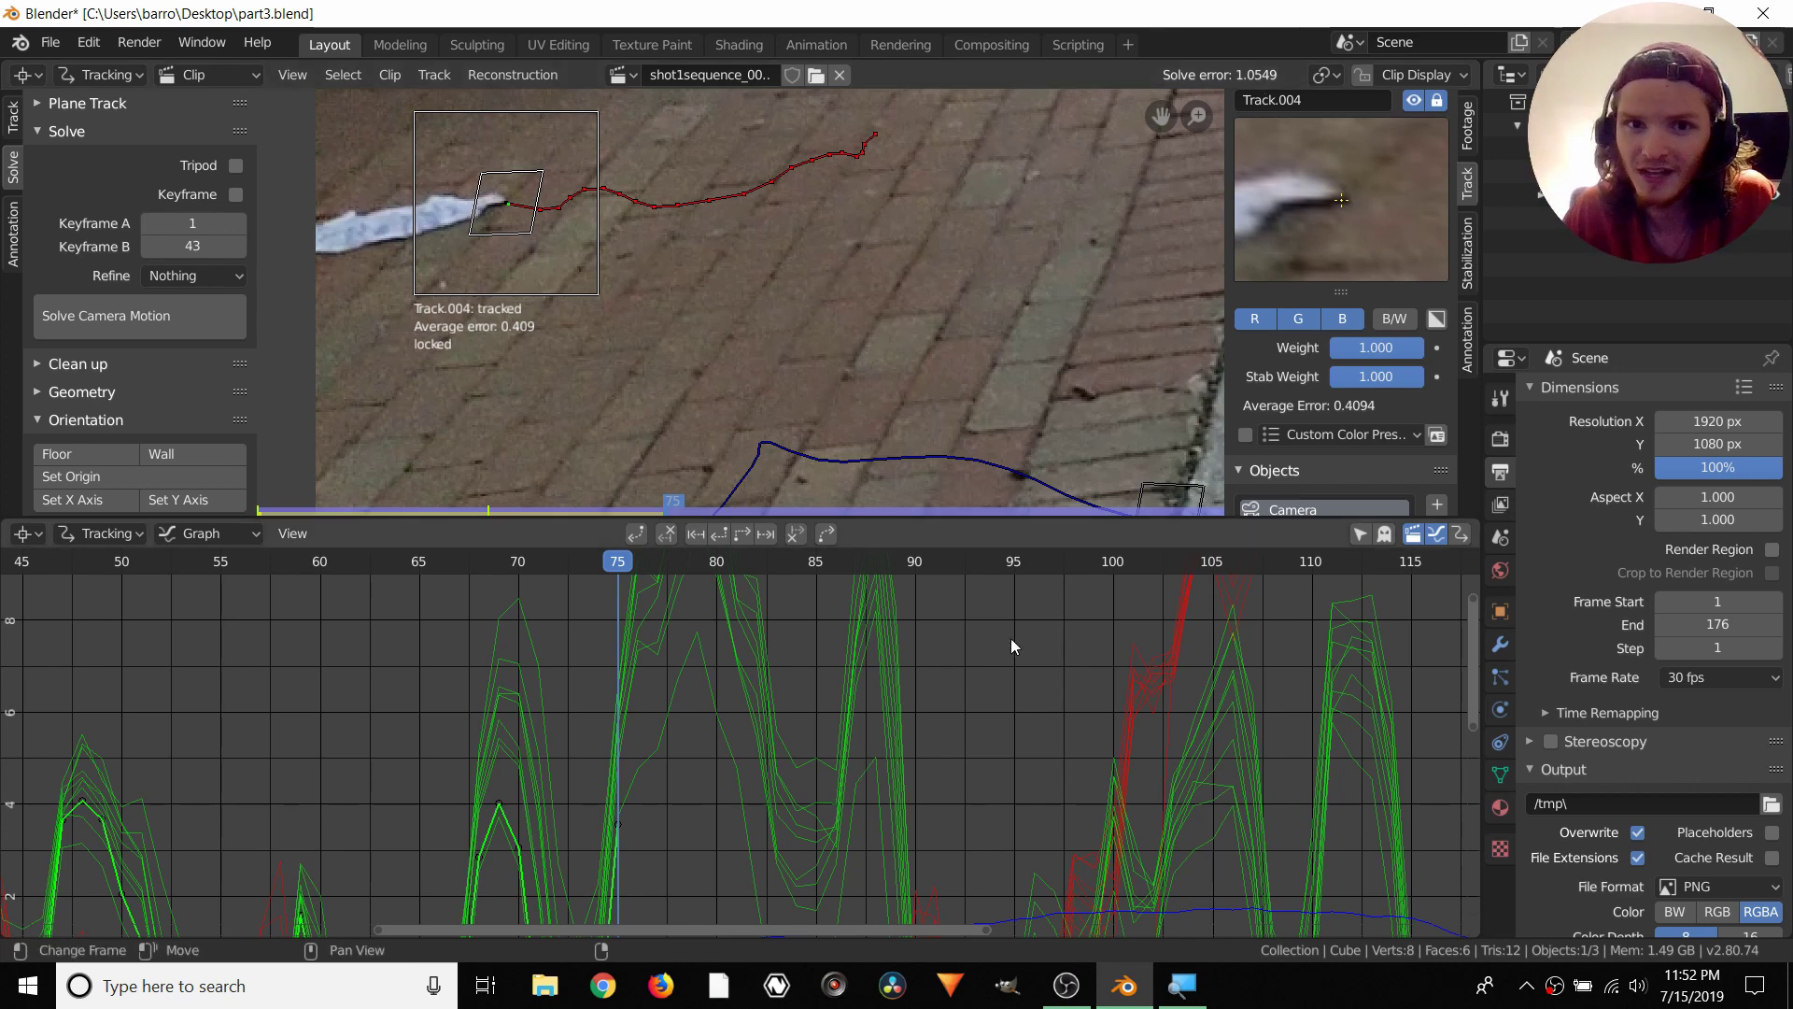
Enlarge the footage area above the graph and show the whole frame with all its tracks at frame 75
{"action": "middle_click_drag", "start_coordinate": [1043, 445], "coordinate": [658, 334]}
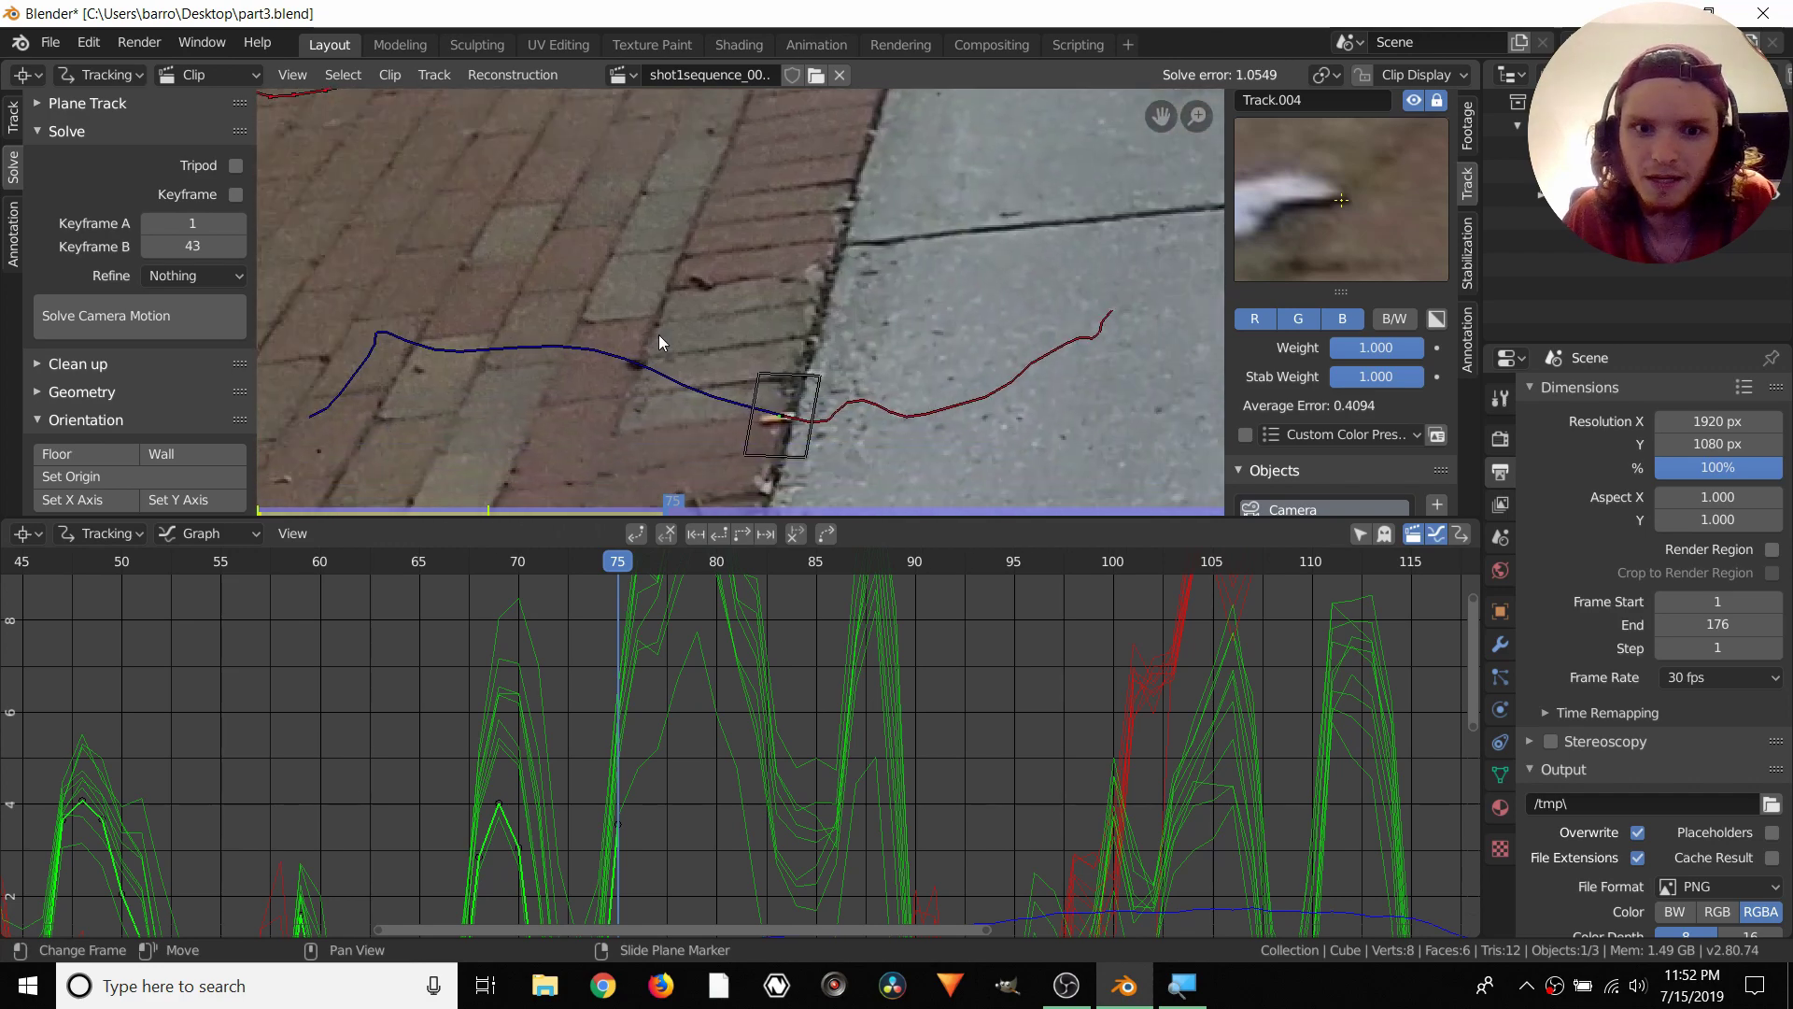
{"action": "scroll", "coordinate": [744, 733], "scroll_direction": "down", "scroll_amount": 9}
{"action": "middle_click_drag", "start_coordinate": [566, 750], "coordinate": [378, 851]}
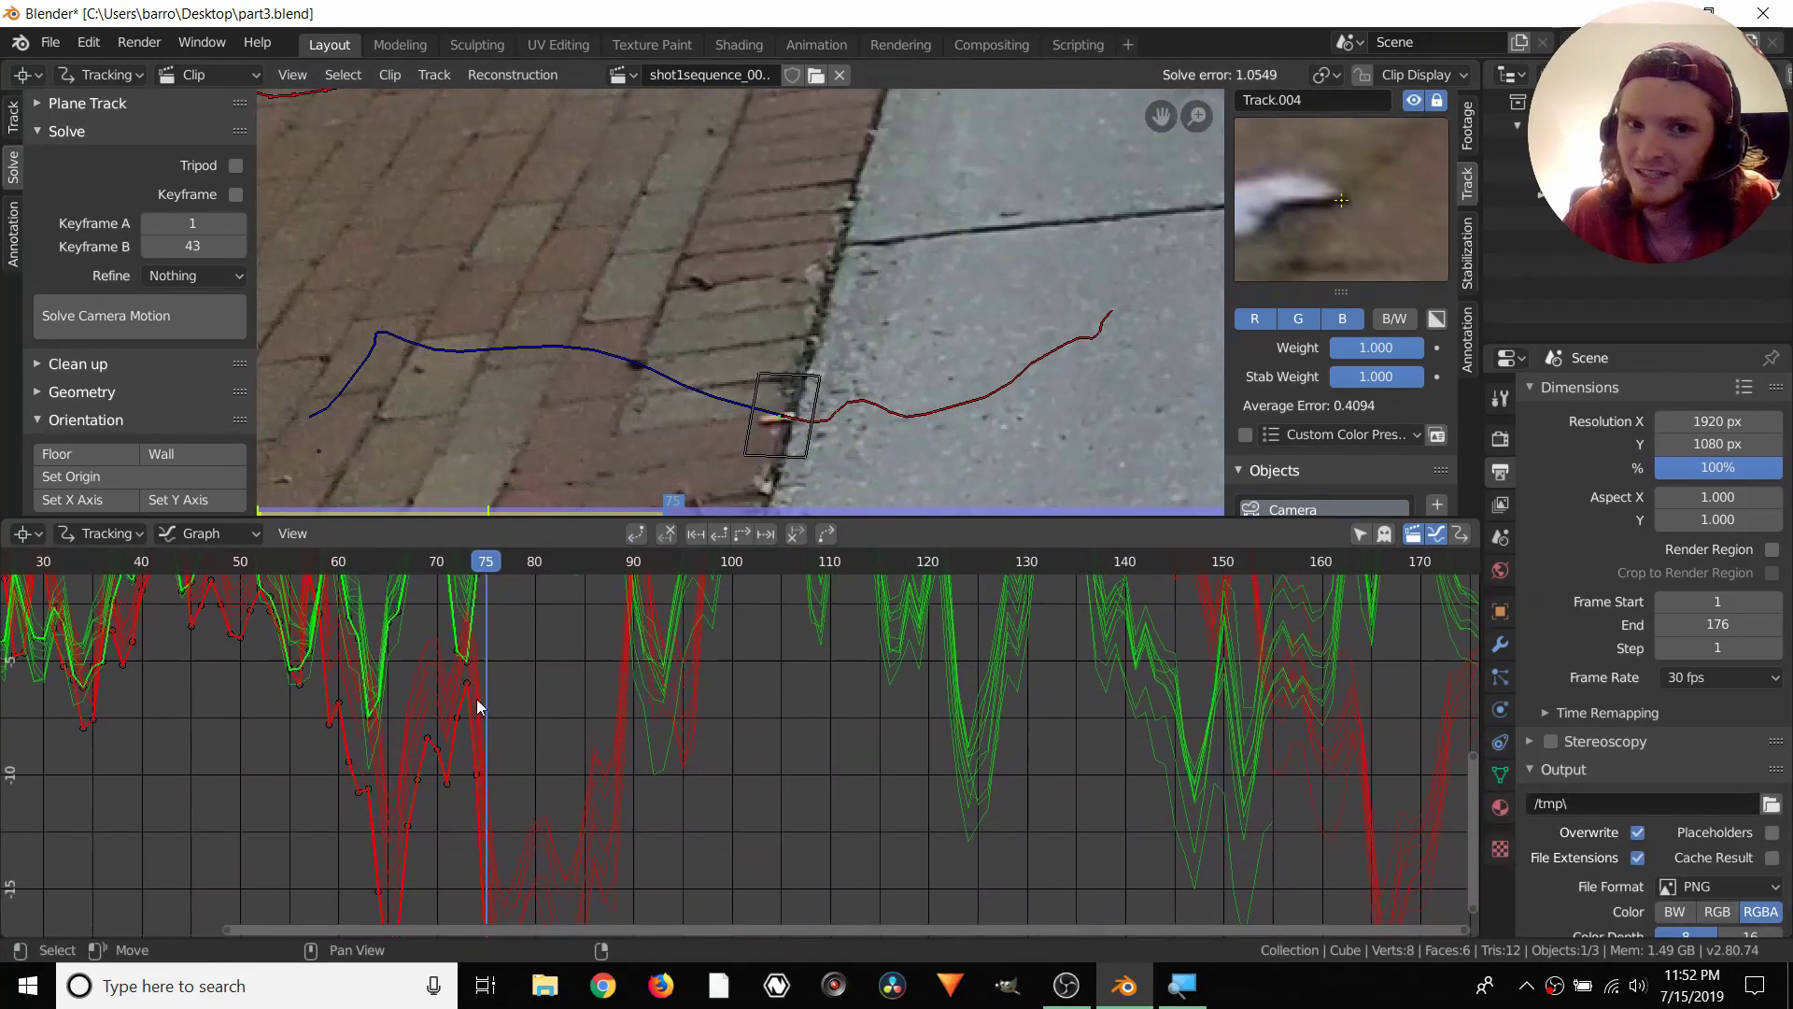
{"action": "left_click_drag", "start_coordinate": [457, 513], "coordinate": [441, 772]}
{"action": "scroll", "coordinate": [704, 482], "scroll_direction": "down", "scroll_amount": 6}
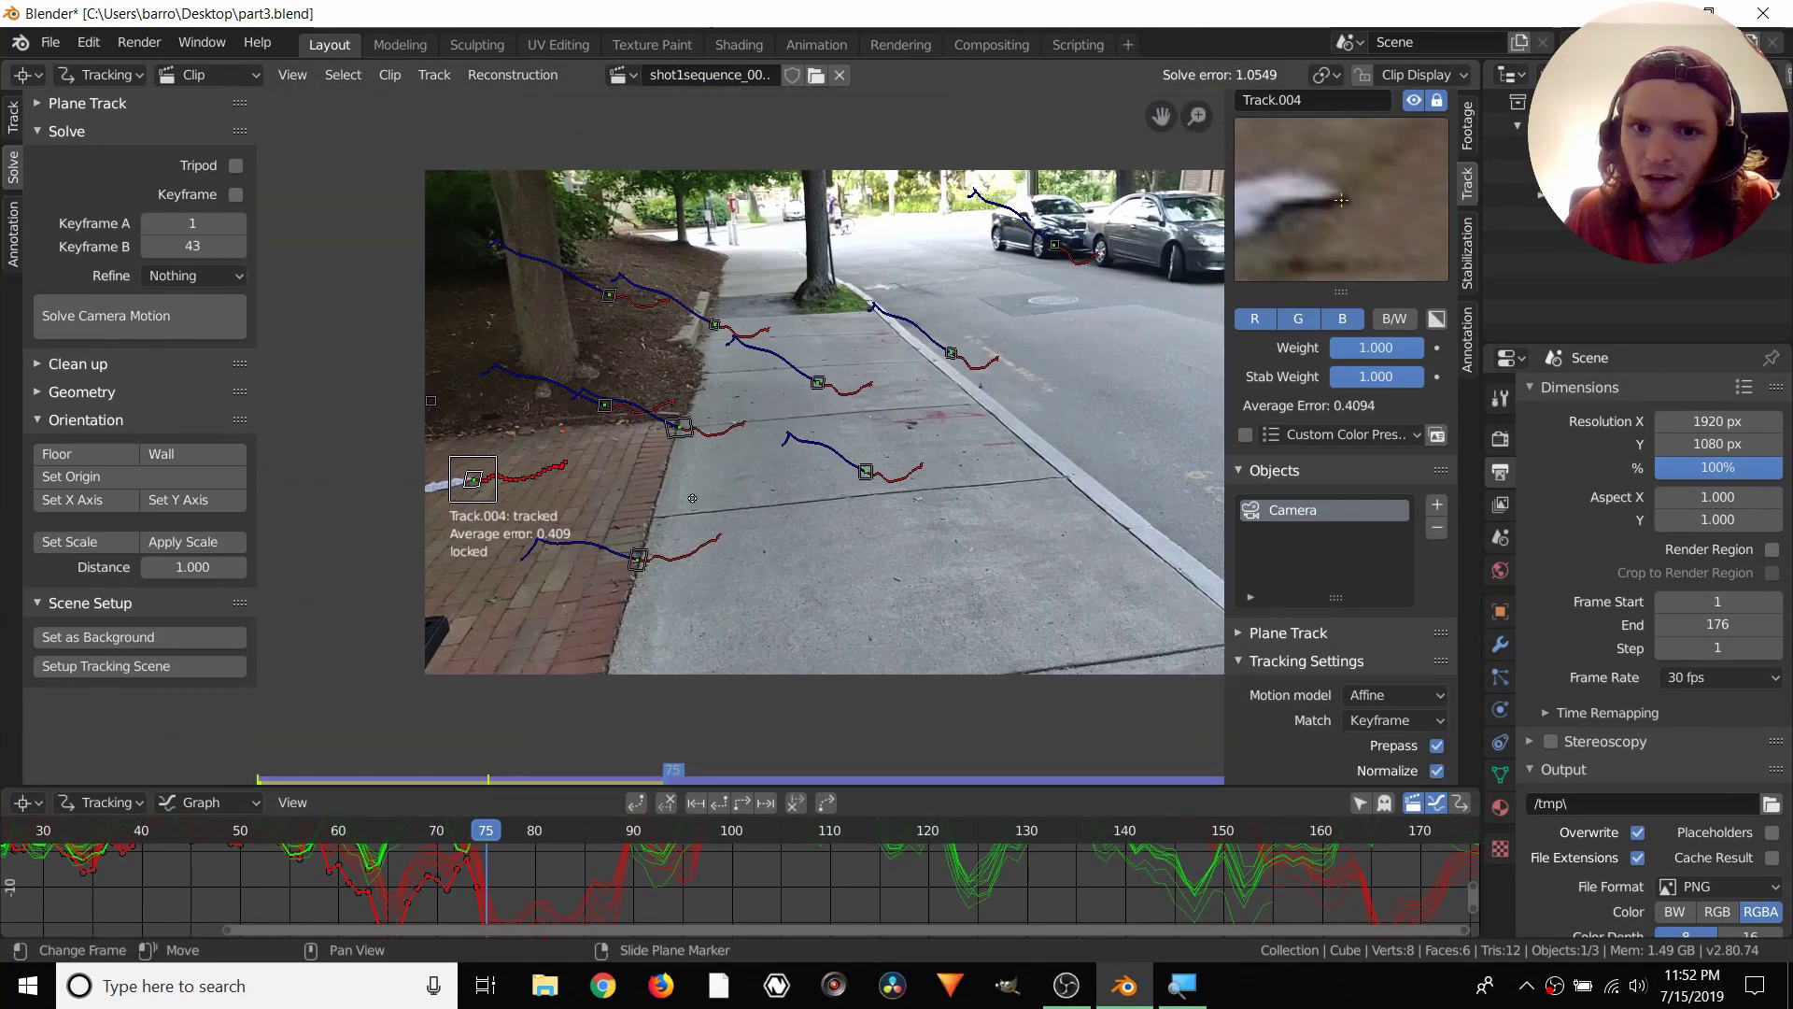
{"action": "scroll", "coordinate": [653, 488], "scroll_direction": "up", "scroll_amount": 1}
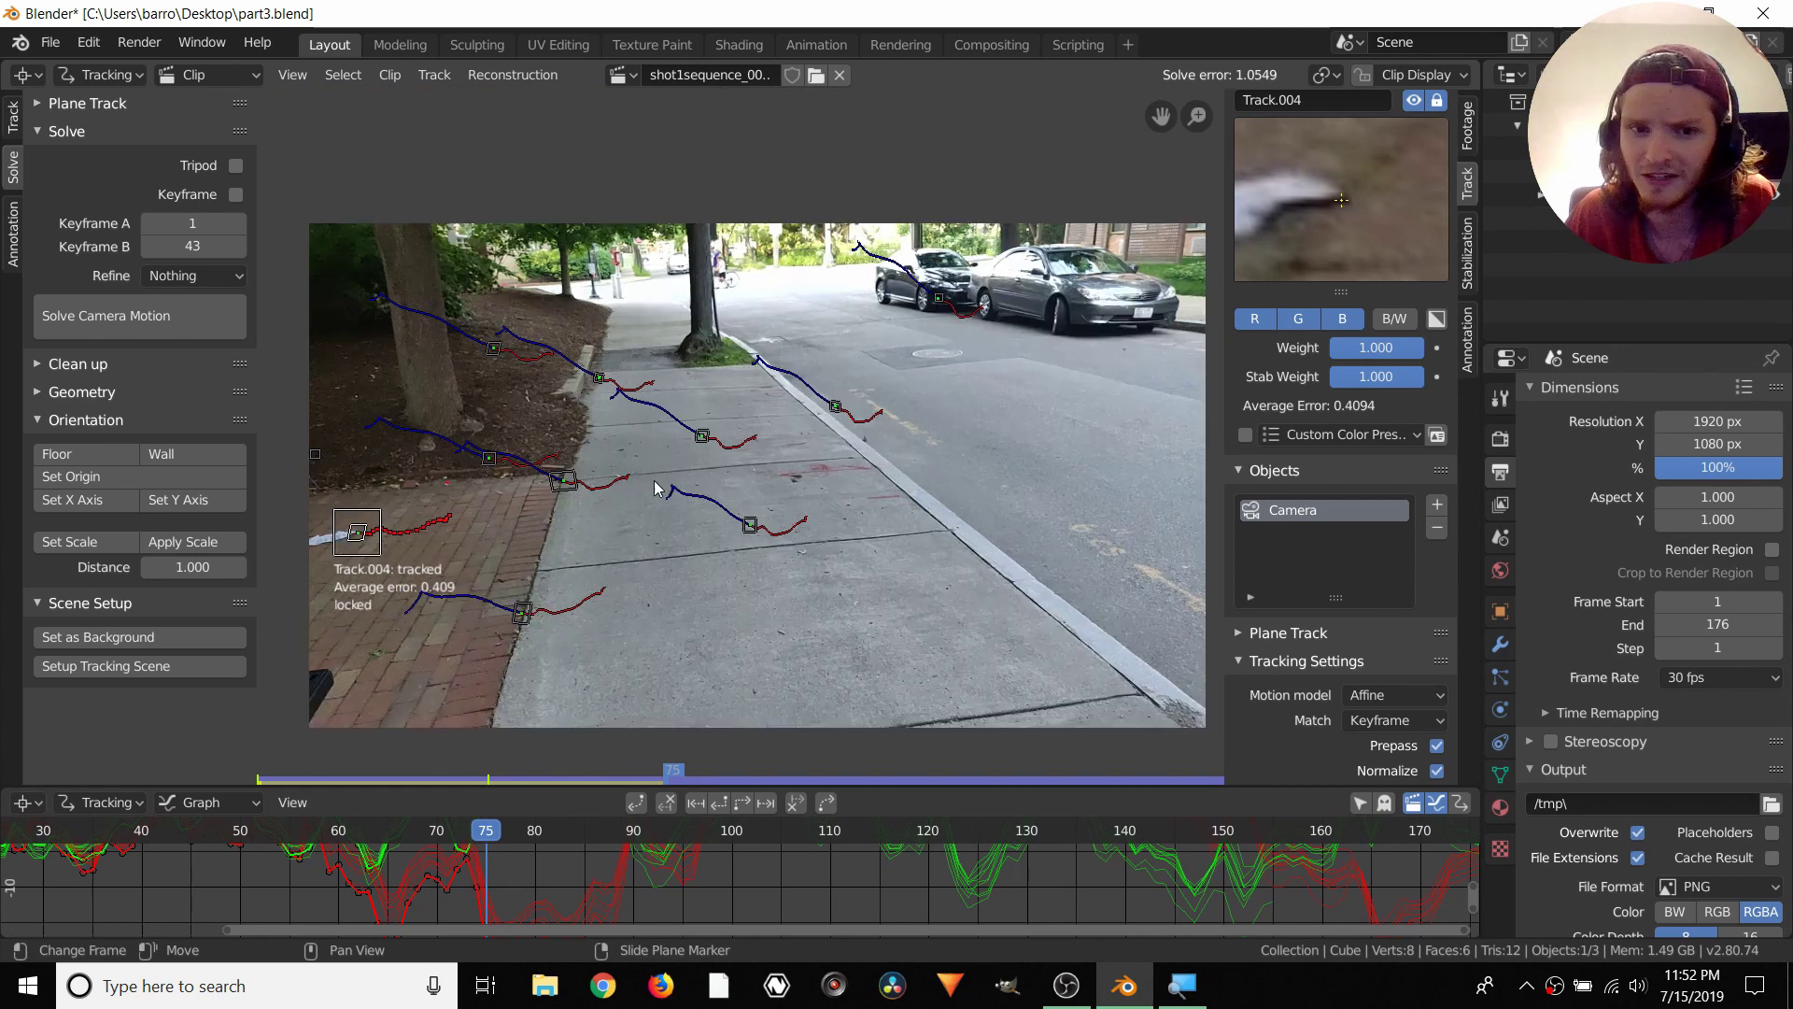
{"action": "middle_click_drag", "start_coordinate": [654, 489], "coordinate": [604, 465]}
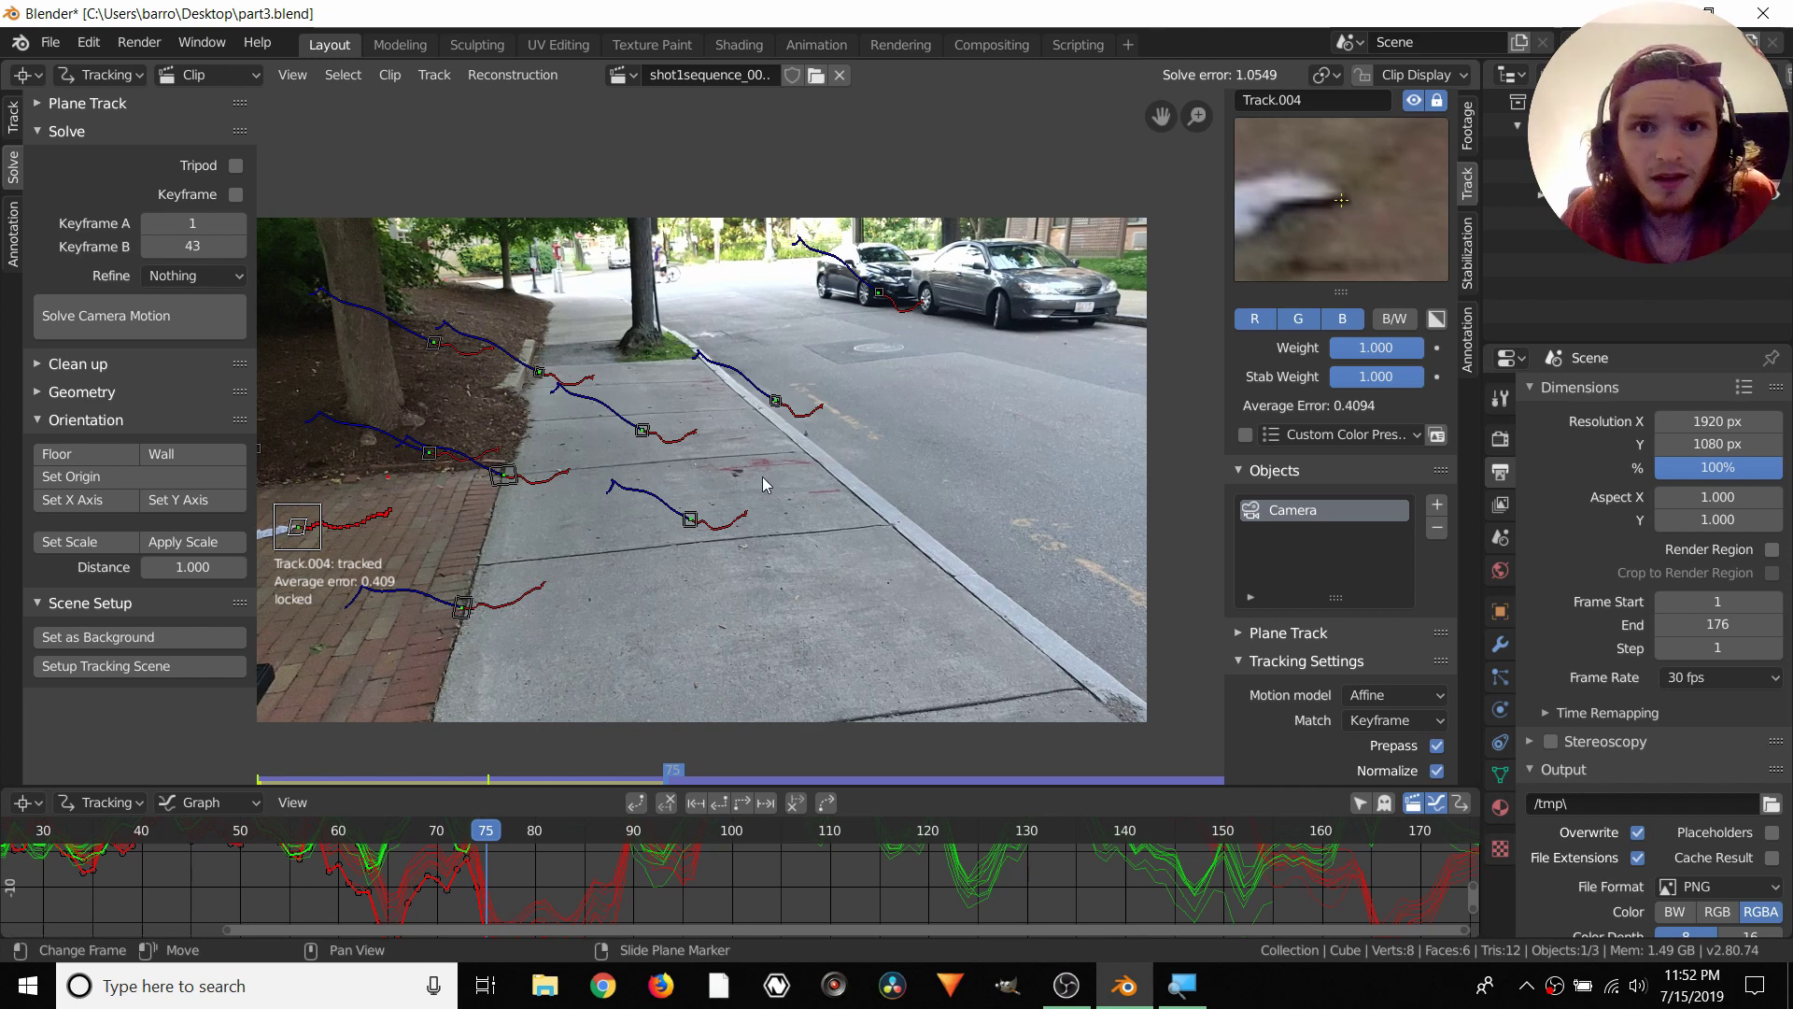
{"action": "middle_click_drag", "start_coordinate": [581, 478], "coordinate": [605, 487]}
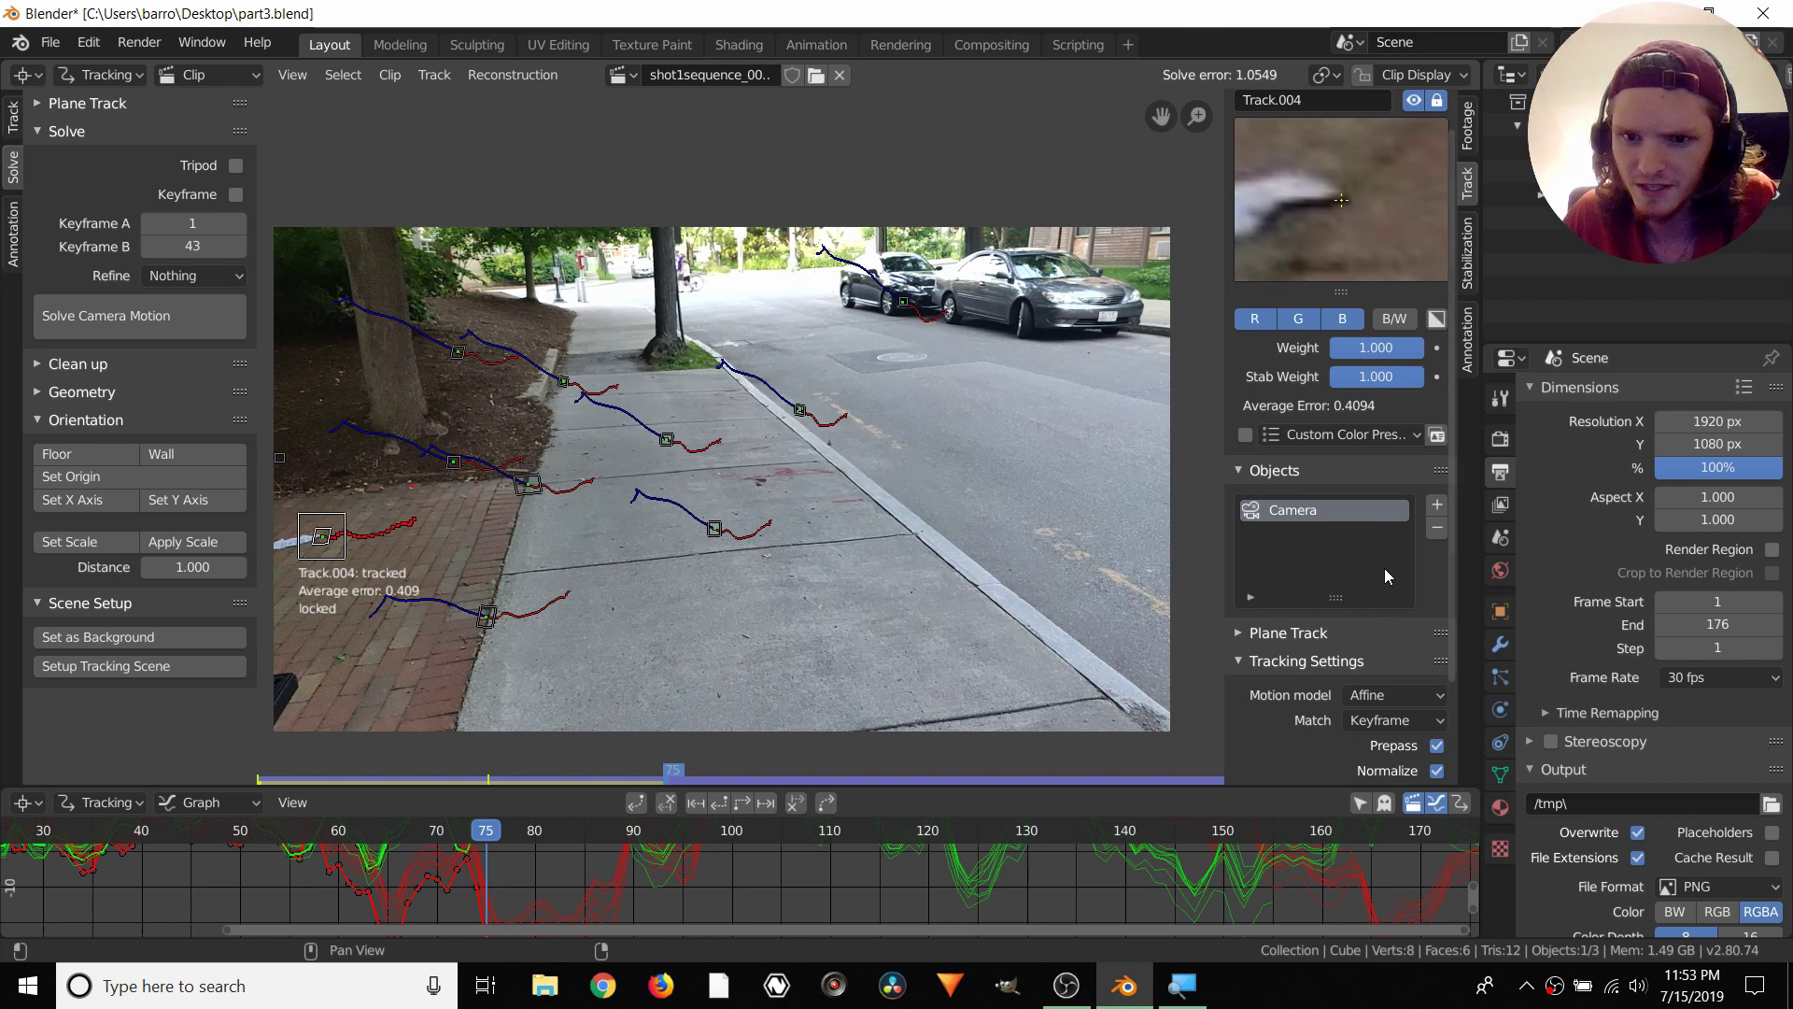
Expand the clip's Camera and Lens settings below the tracking settings
{"action": "scroll", "coordinate": [1384, 568], "scroll_direction": "down", "scroll_amount": 3}
{"action": "left_click", "coordinate": [1270, 716]}
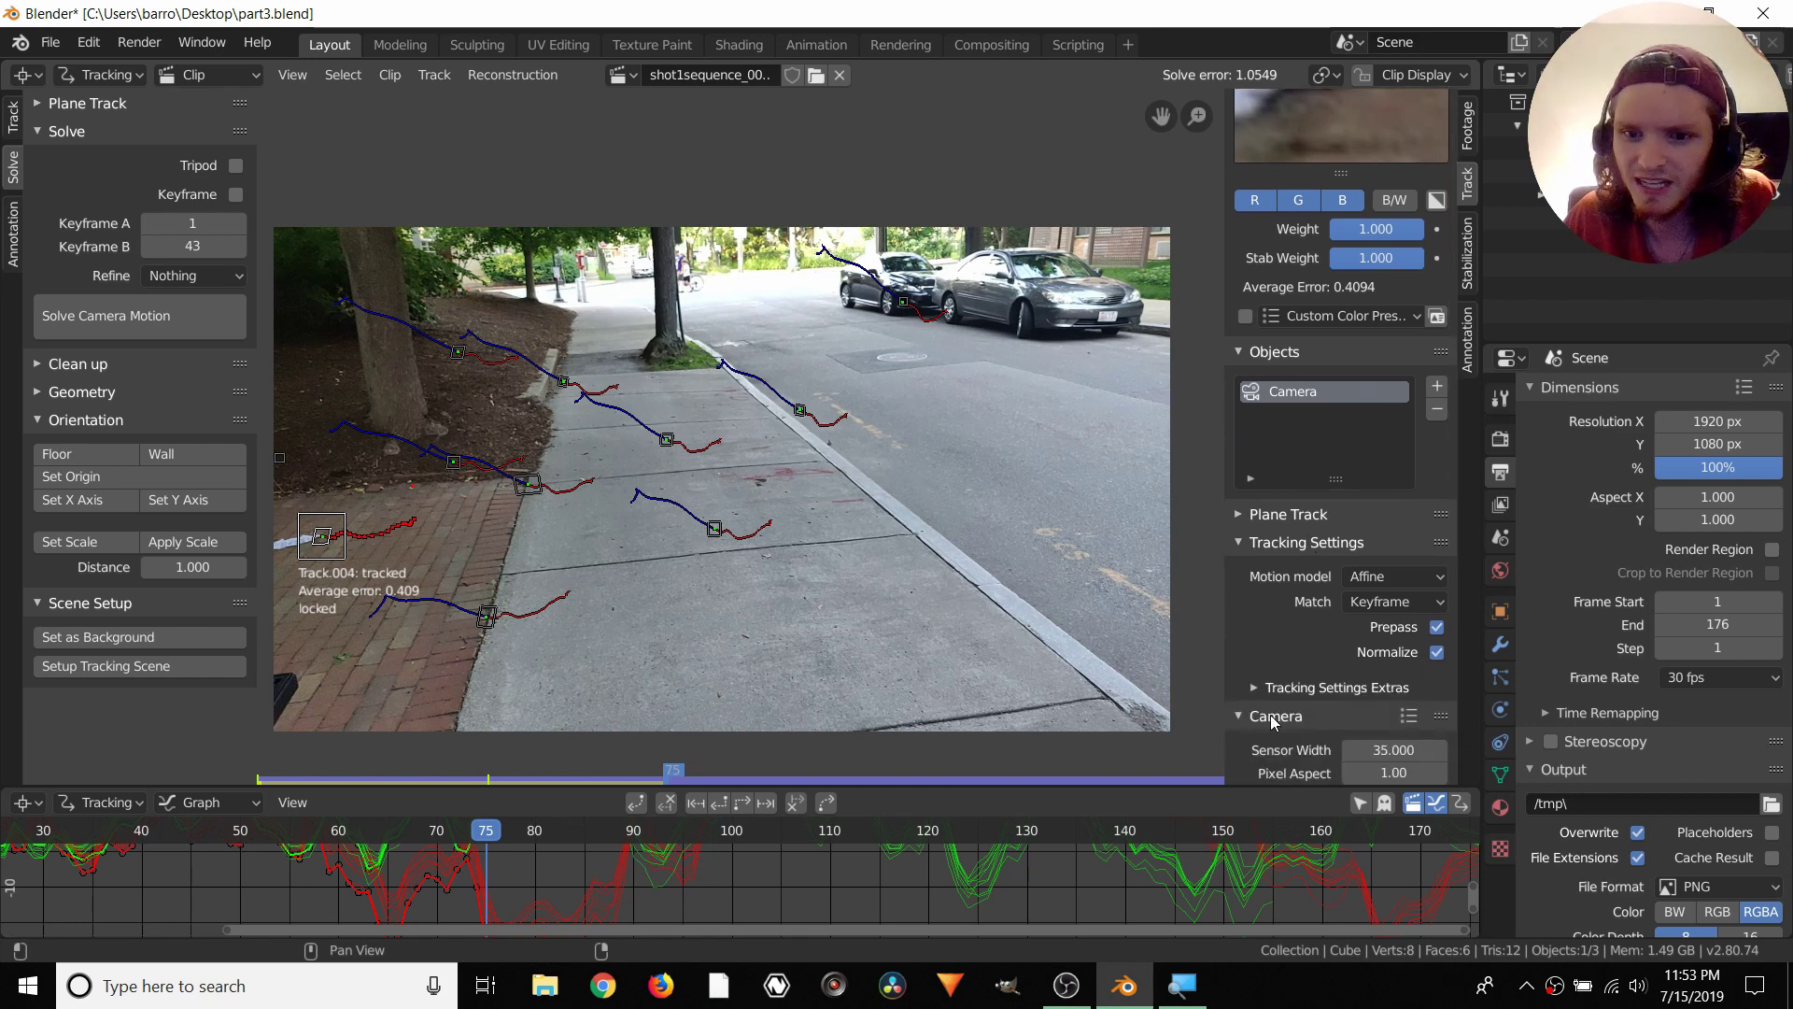
{"action": "scroll", "coordinate": [1309, 602], "scroll_direction": "down", "scroll_amount": 4}
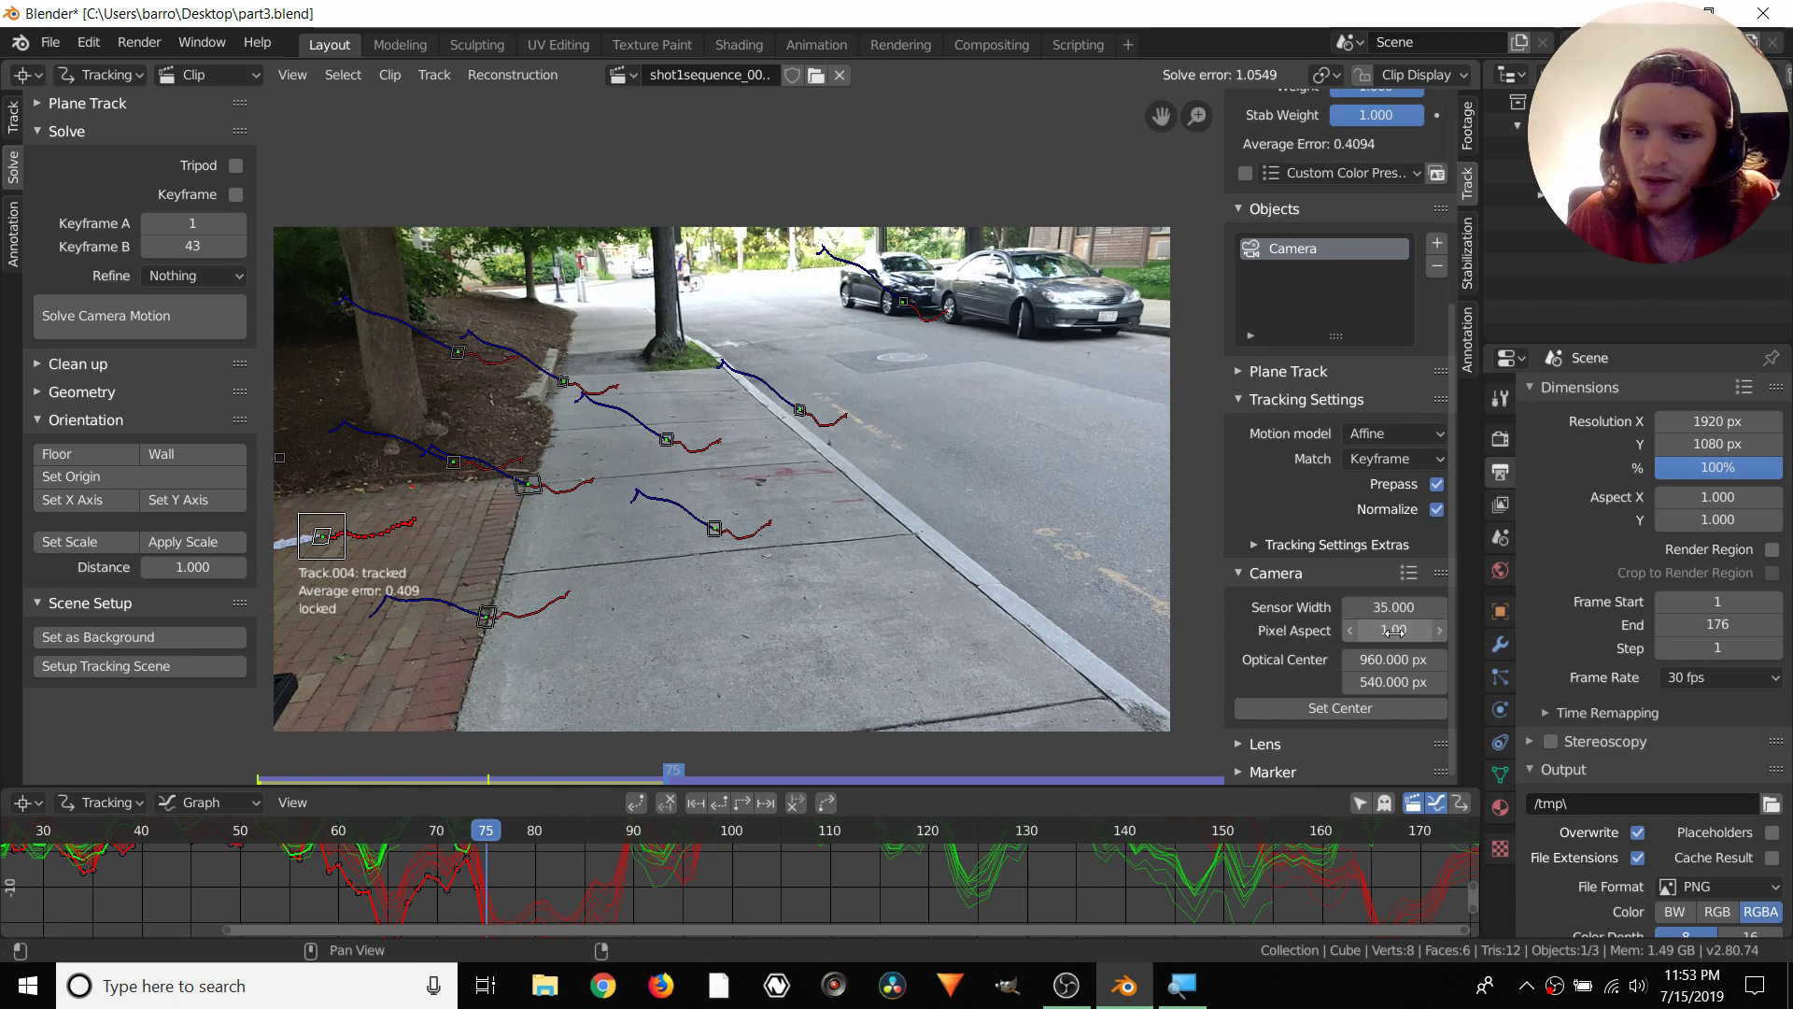
{"action": "left_click", "coordinate": [1272, 743]}
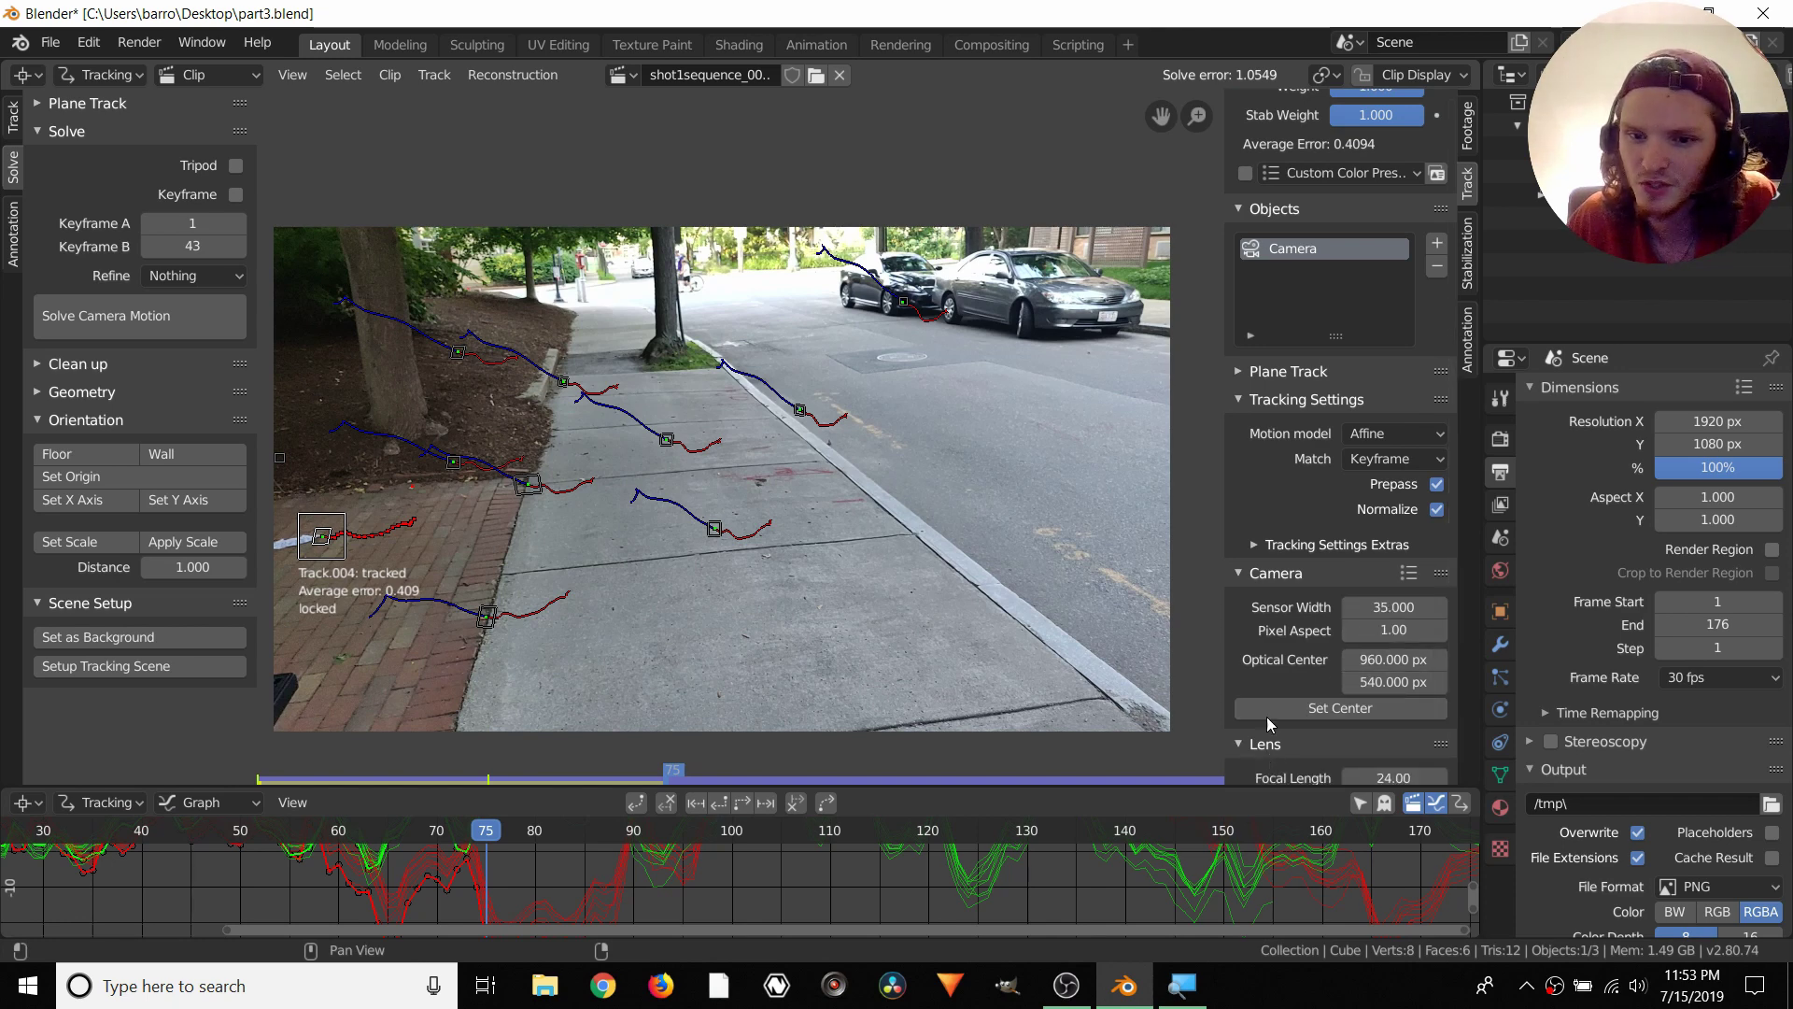
{"action": "scroll", "coordinate": [1267, 715], "scroll_direction": "down", "scroll_amount": 5}
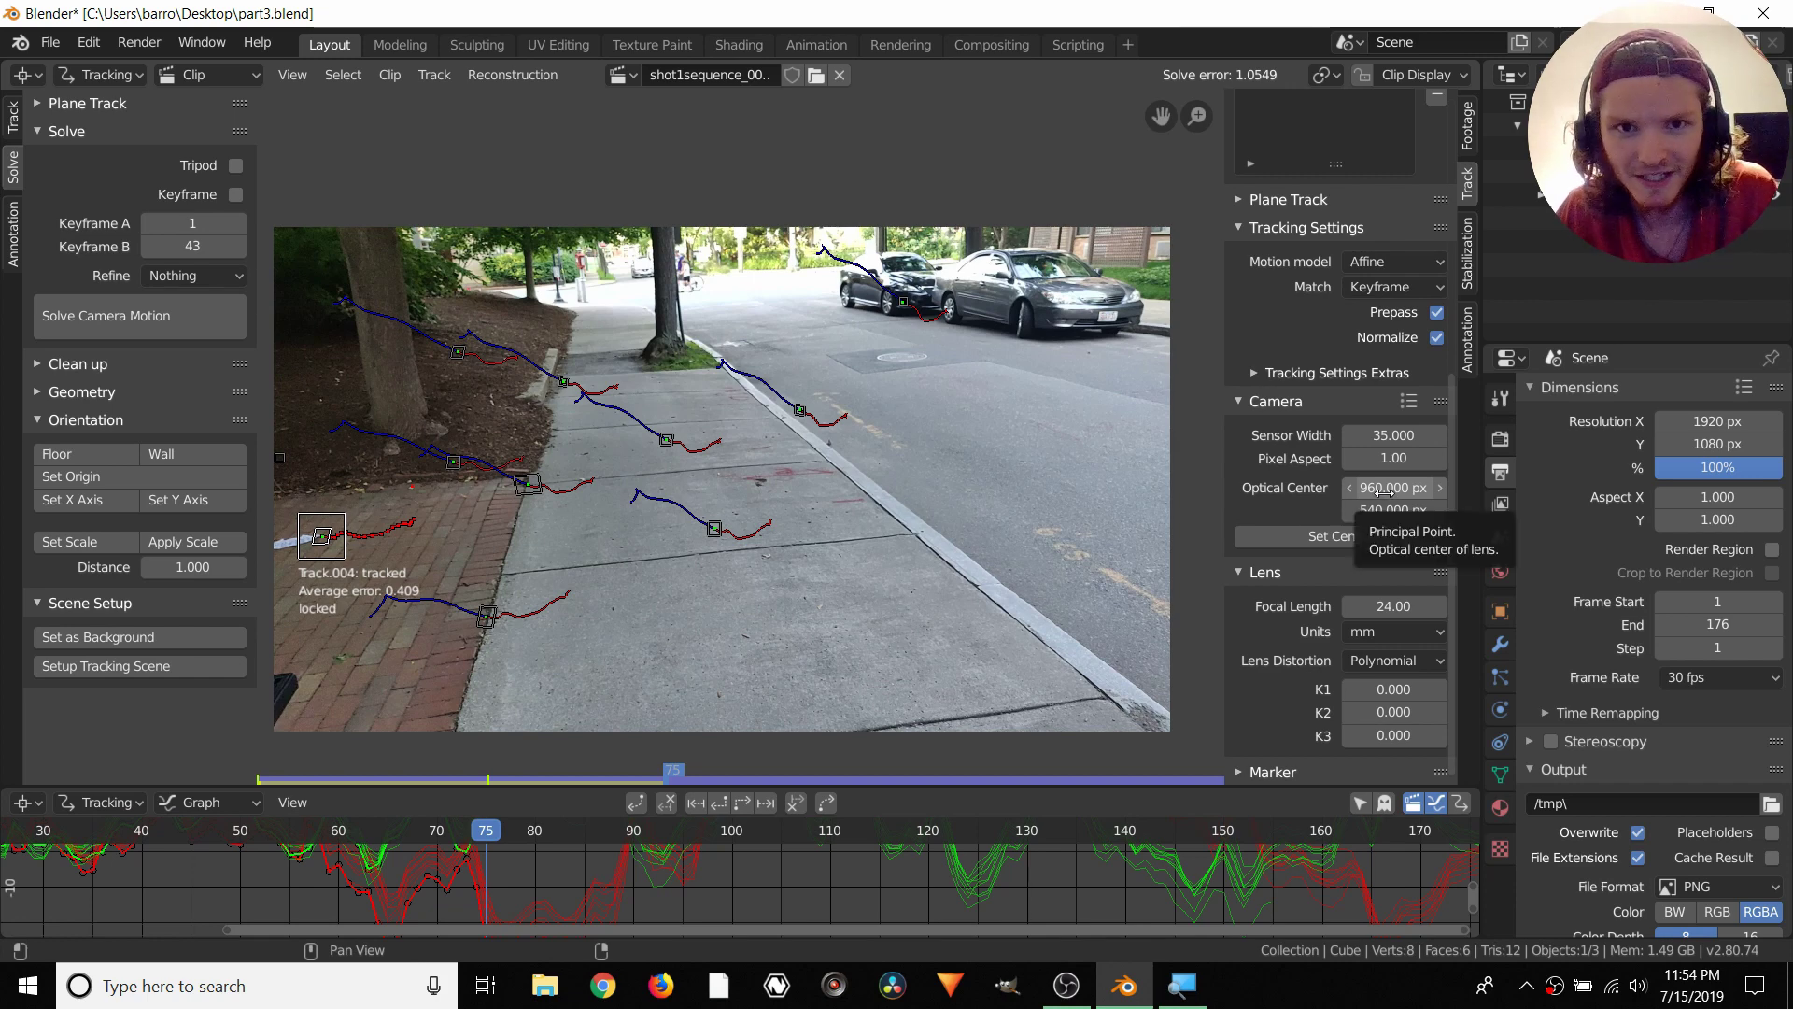
Confirm the camera's horizontal optical center and set the vertical one to 1080/2 px
{"action": "left_click", "coordinate": [1385, 488]}
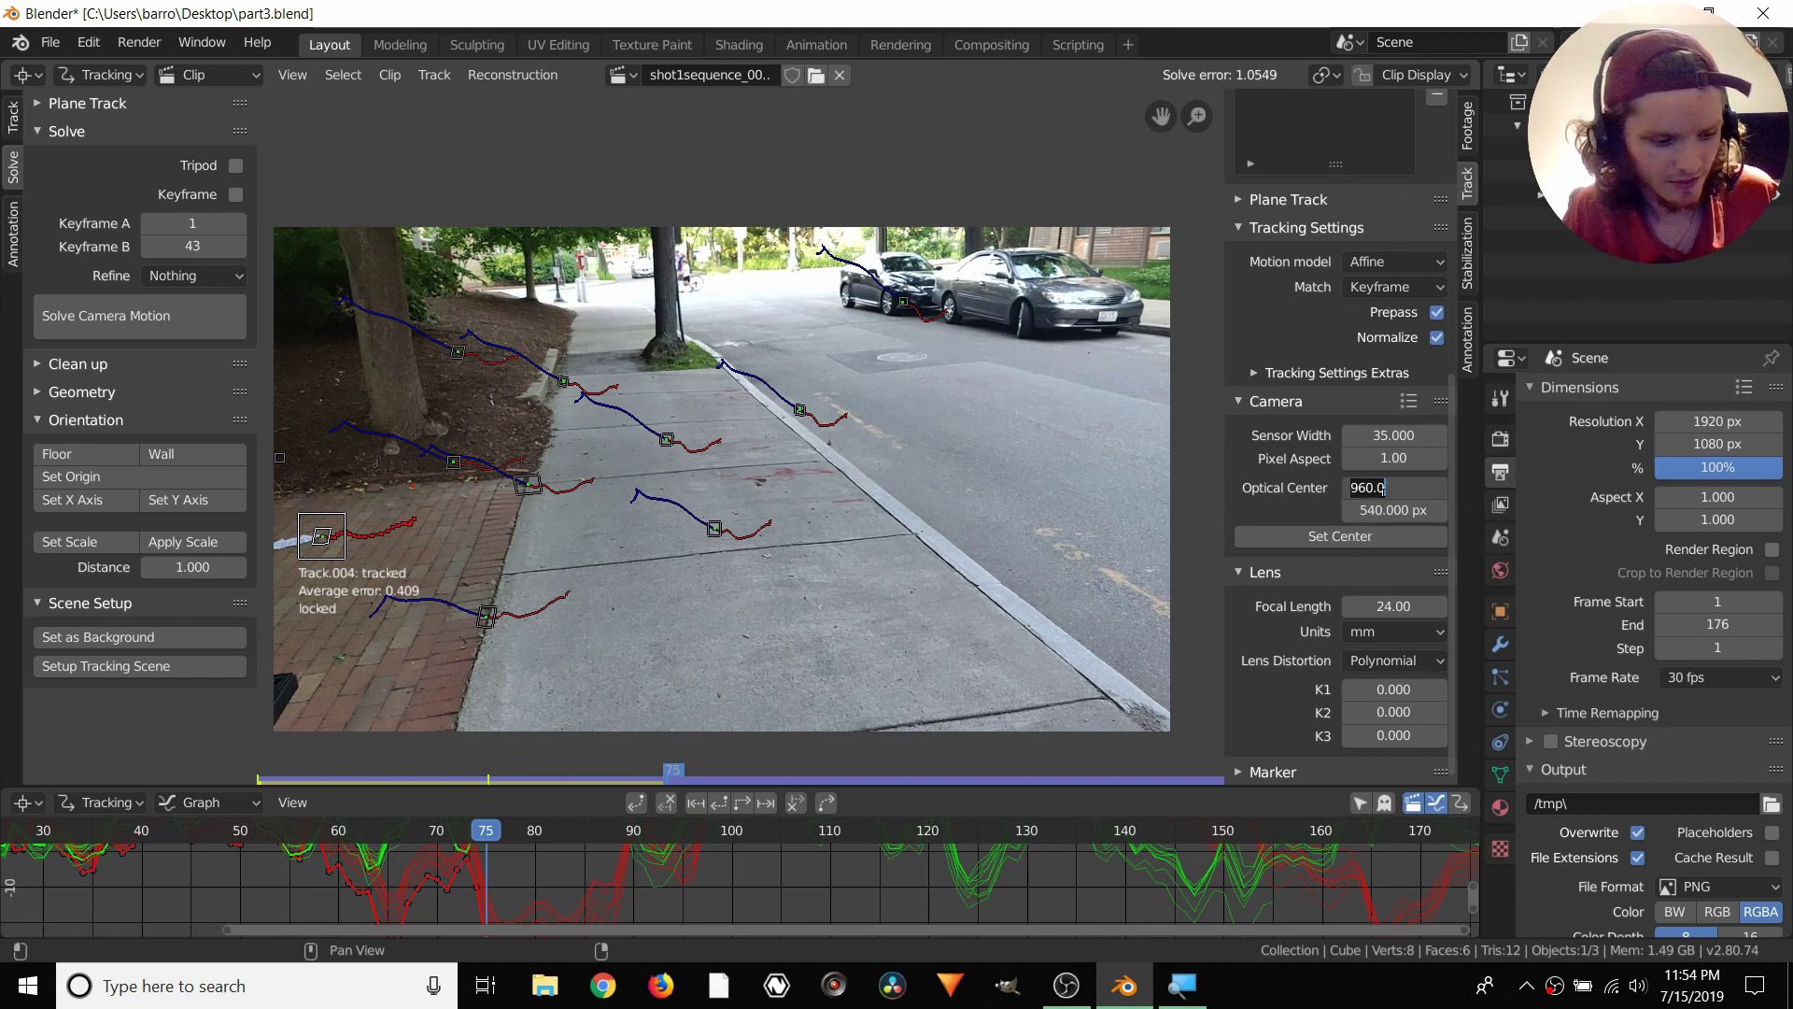
{"action": "key", "text": "Return"}
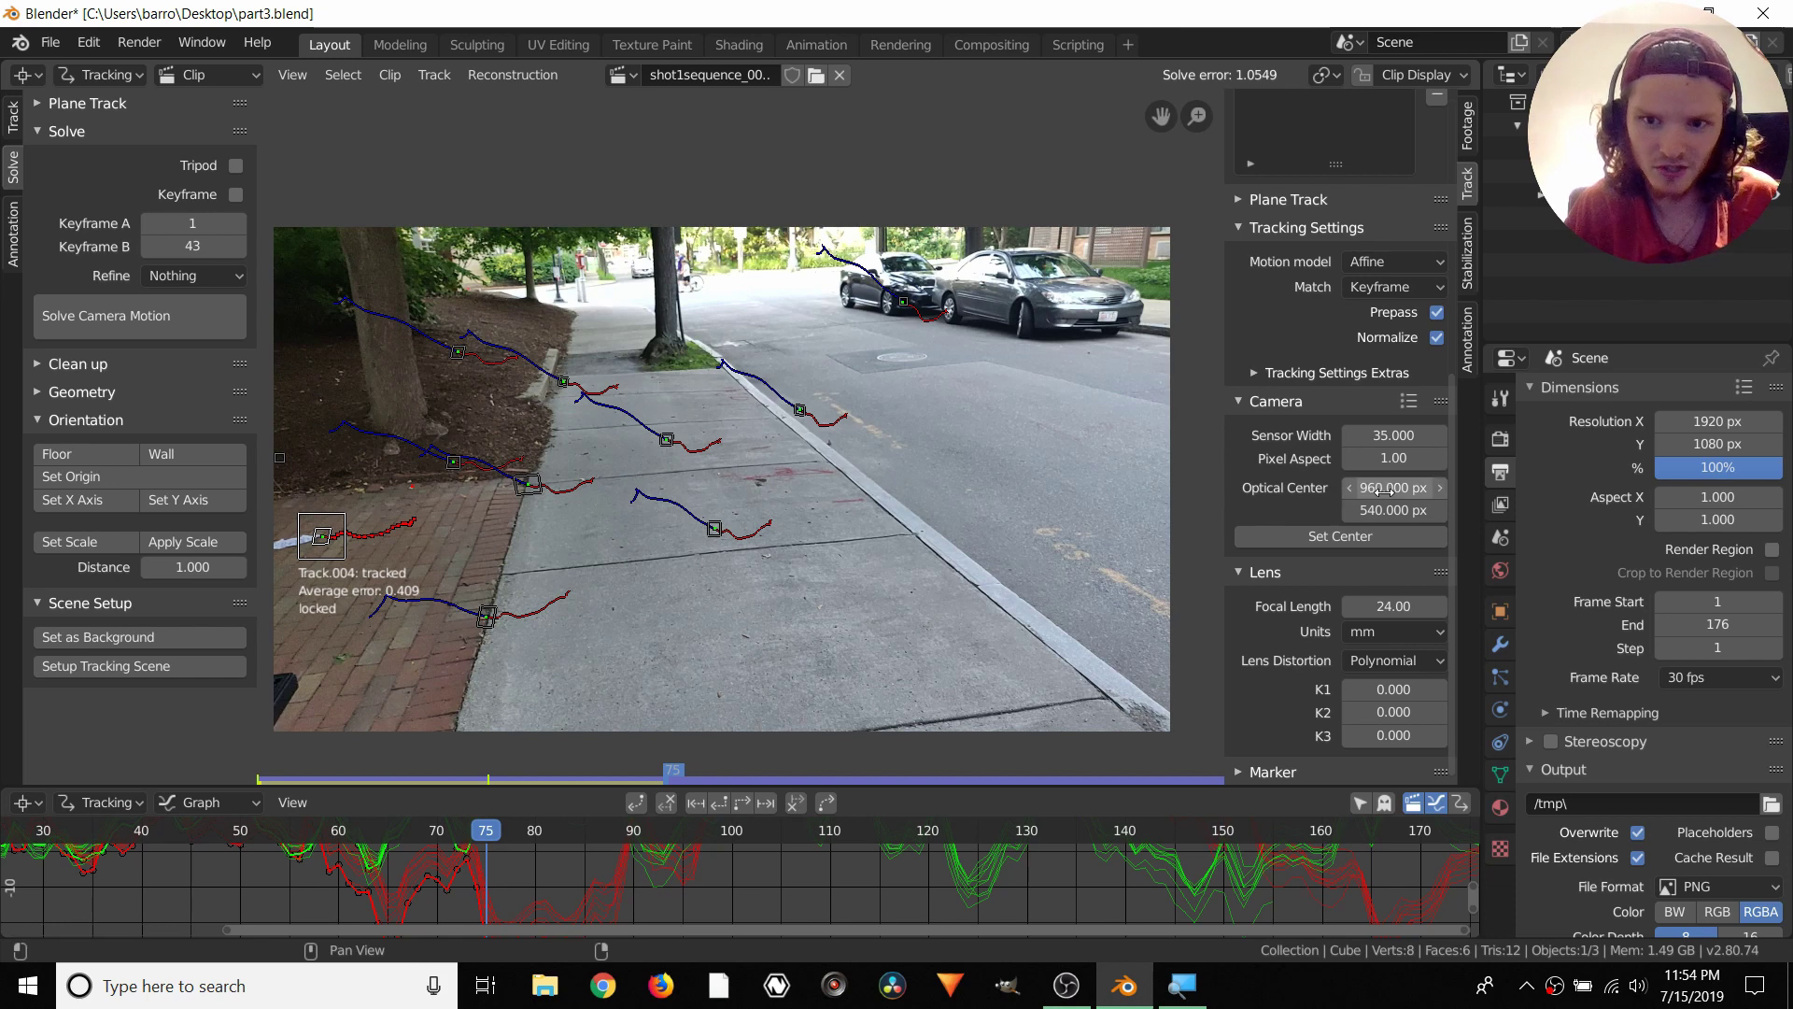
{"action": "left_click", "coordinate": [1393, 510]}
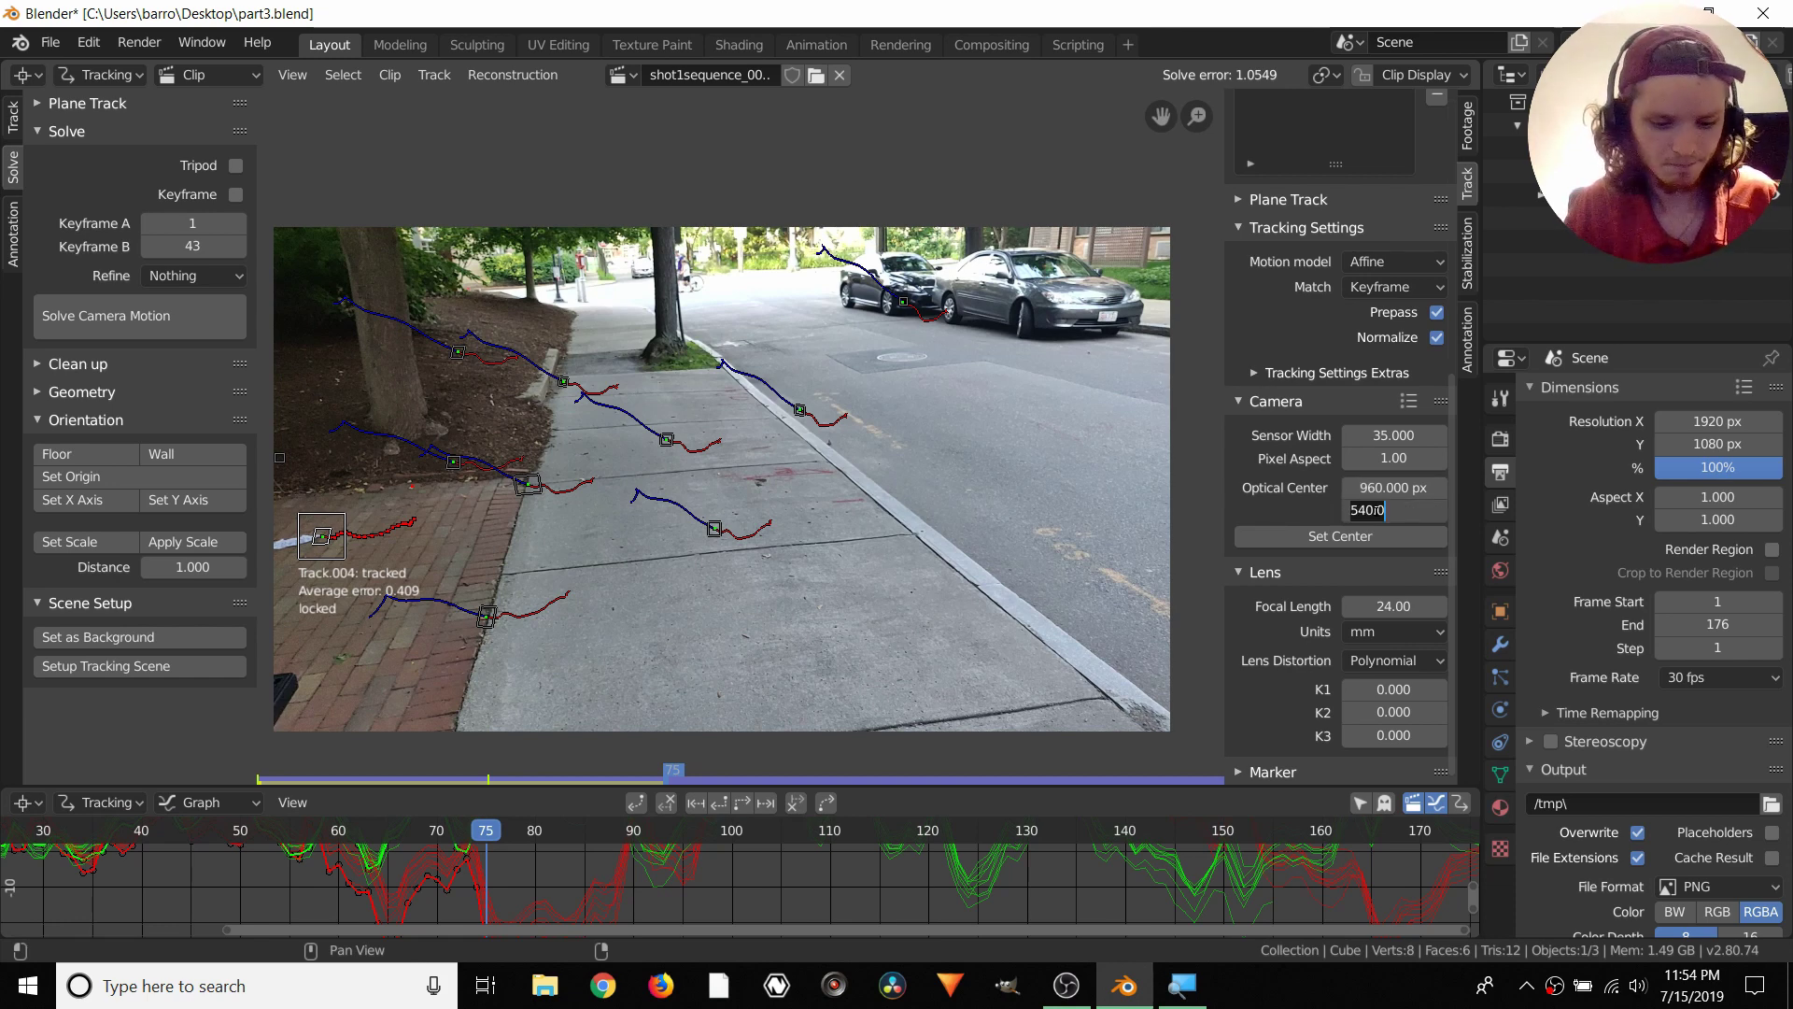
{"action": "type", "text": "1080/"}
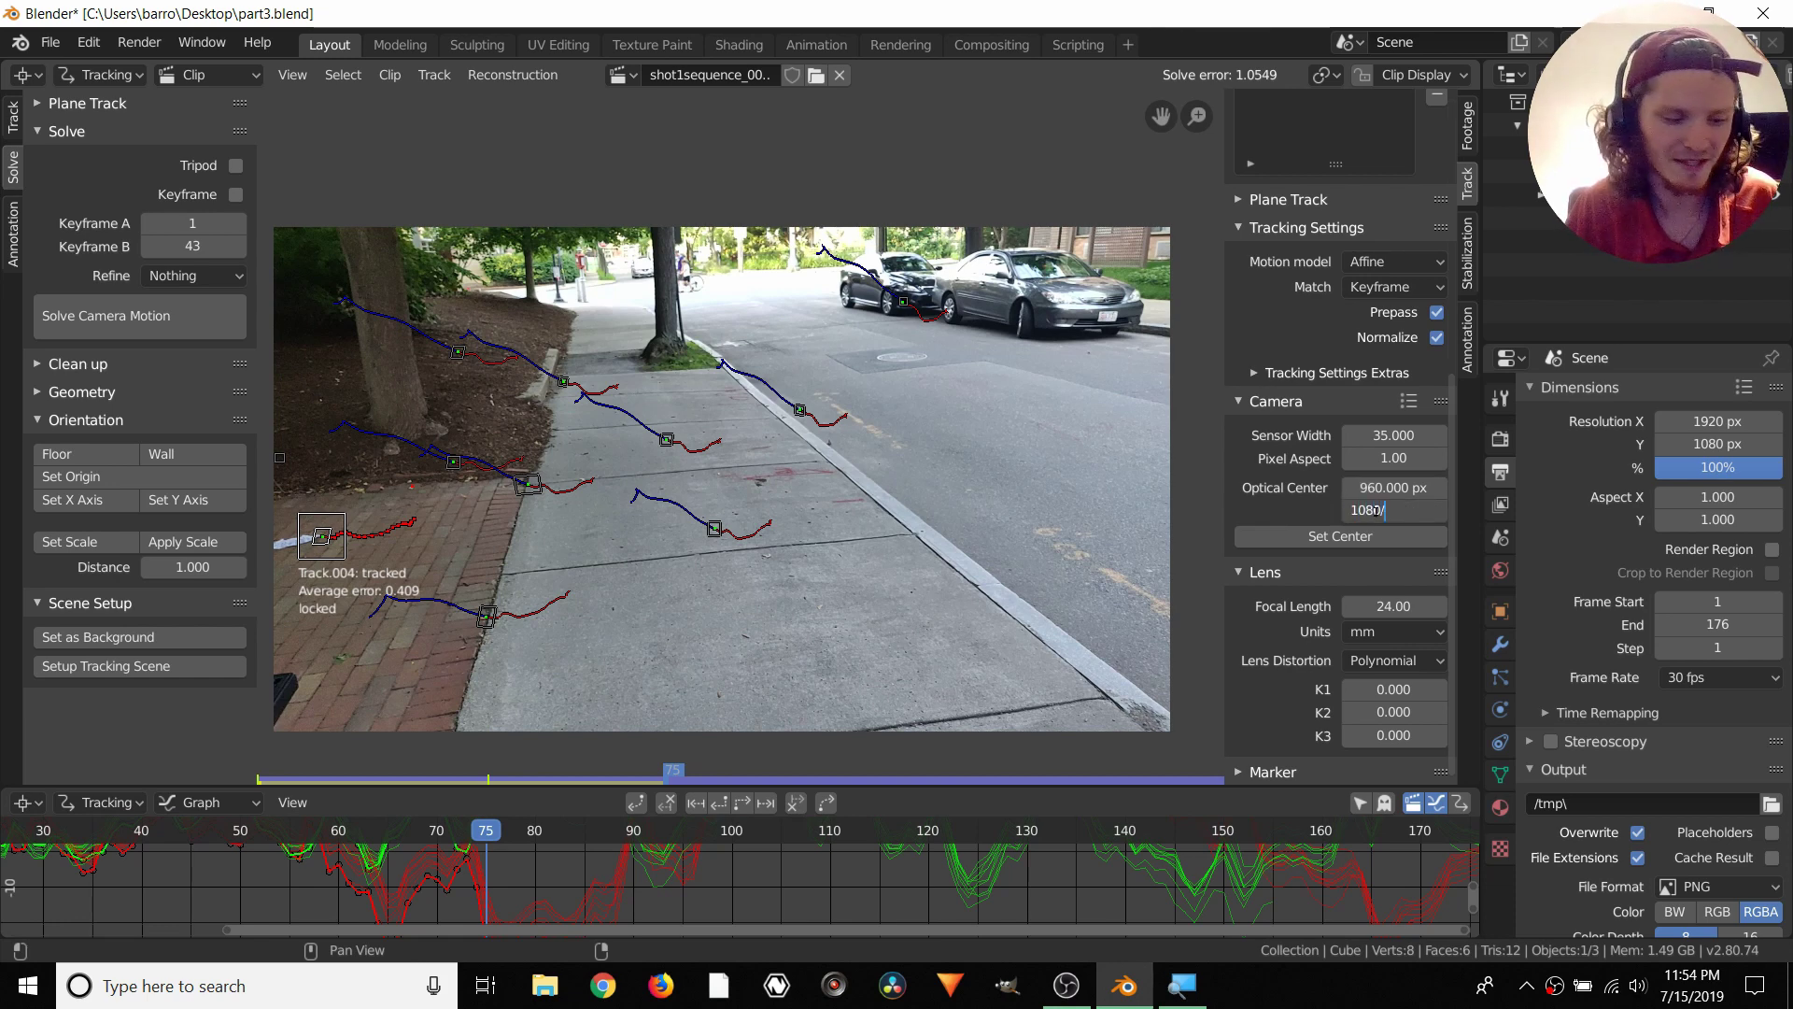
{"action": "type", "text": "2"}
{"action": "key", "text": "Return"}
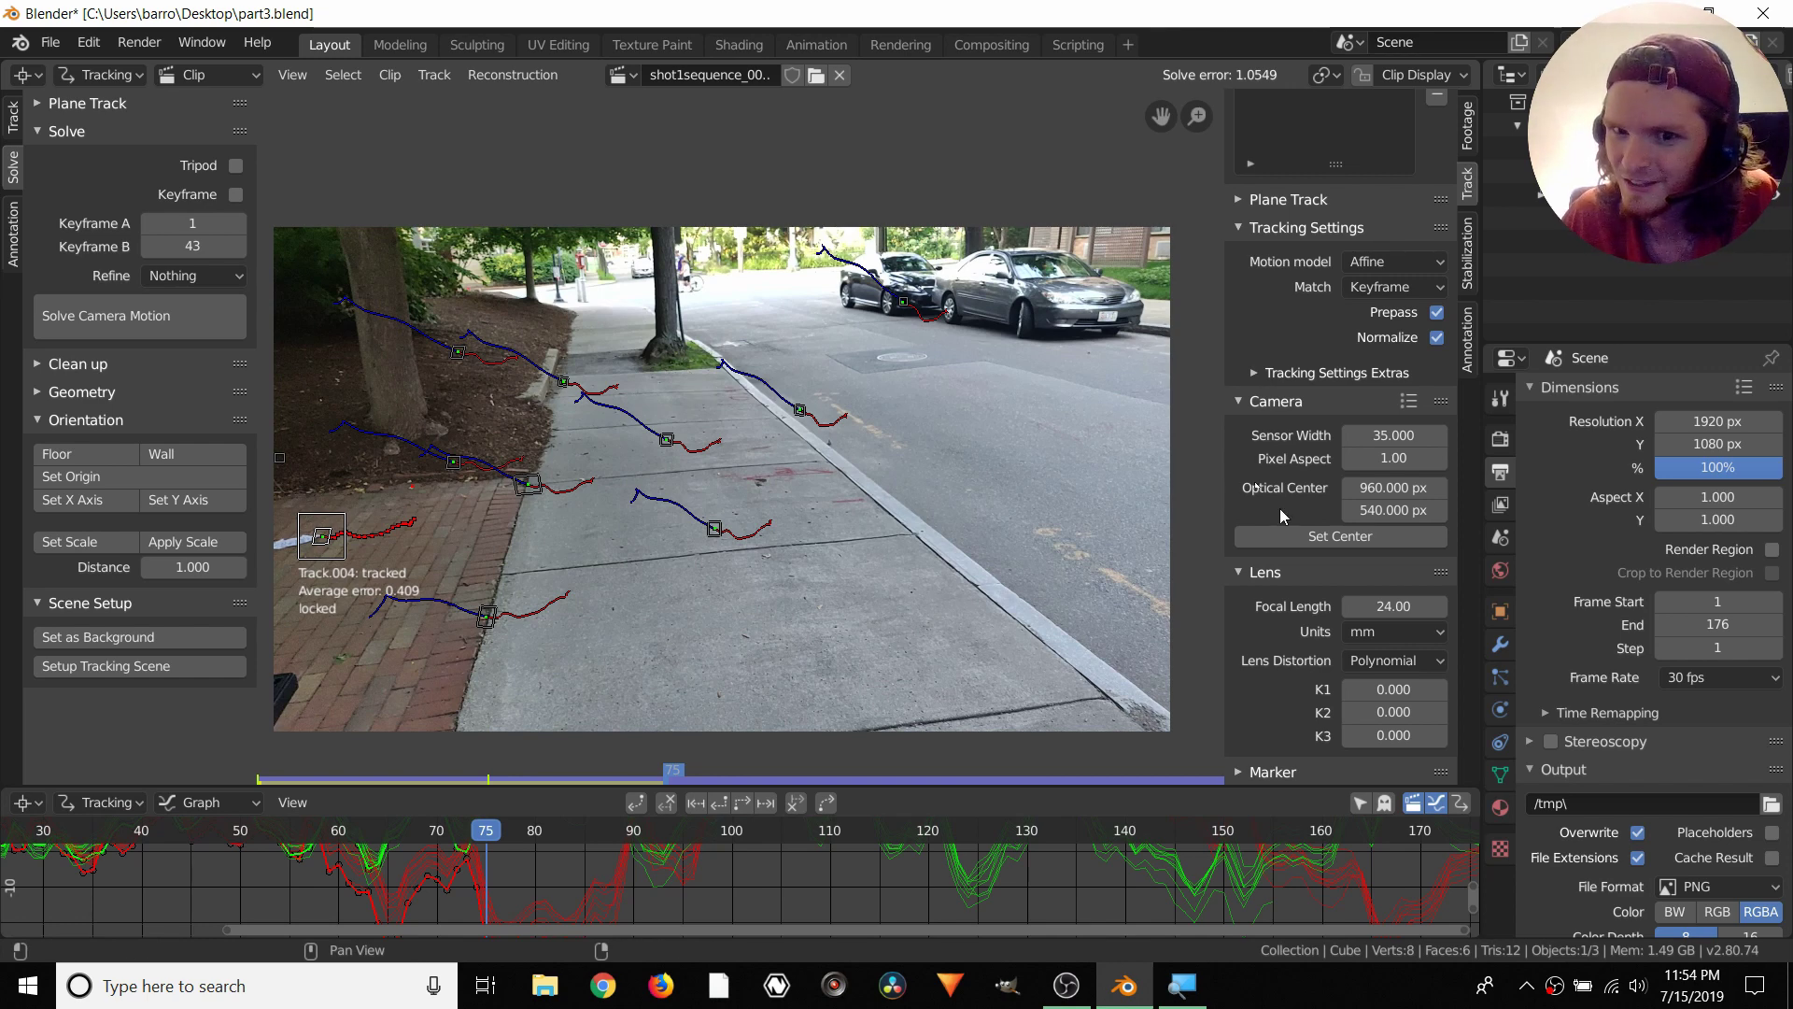
{"action": "middle_click_drag", "start_coordinate": [923, 515], "coordinate": [921, 497]}
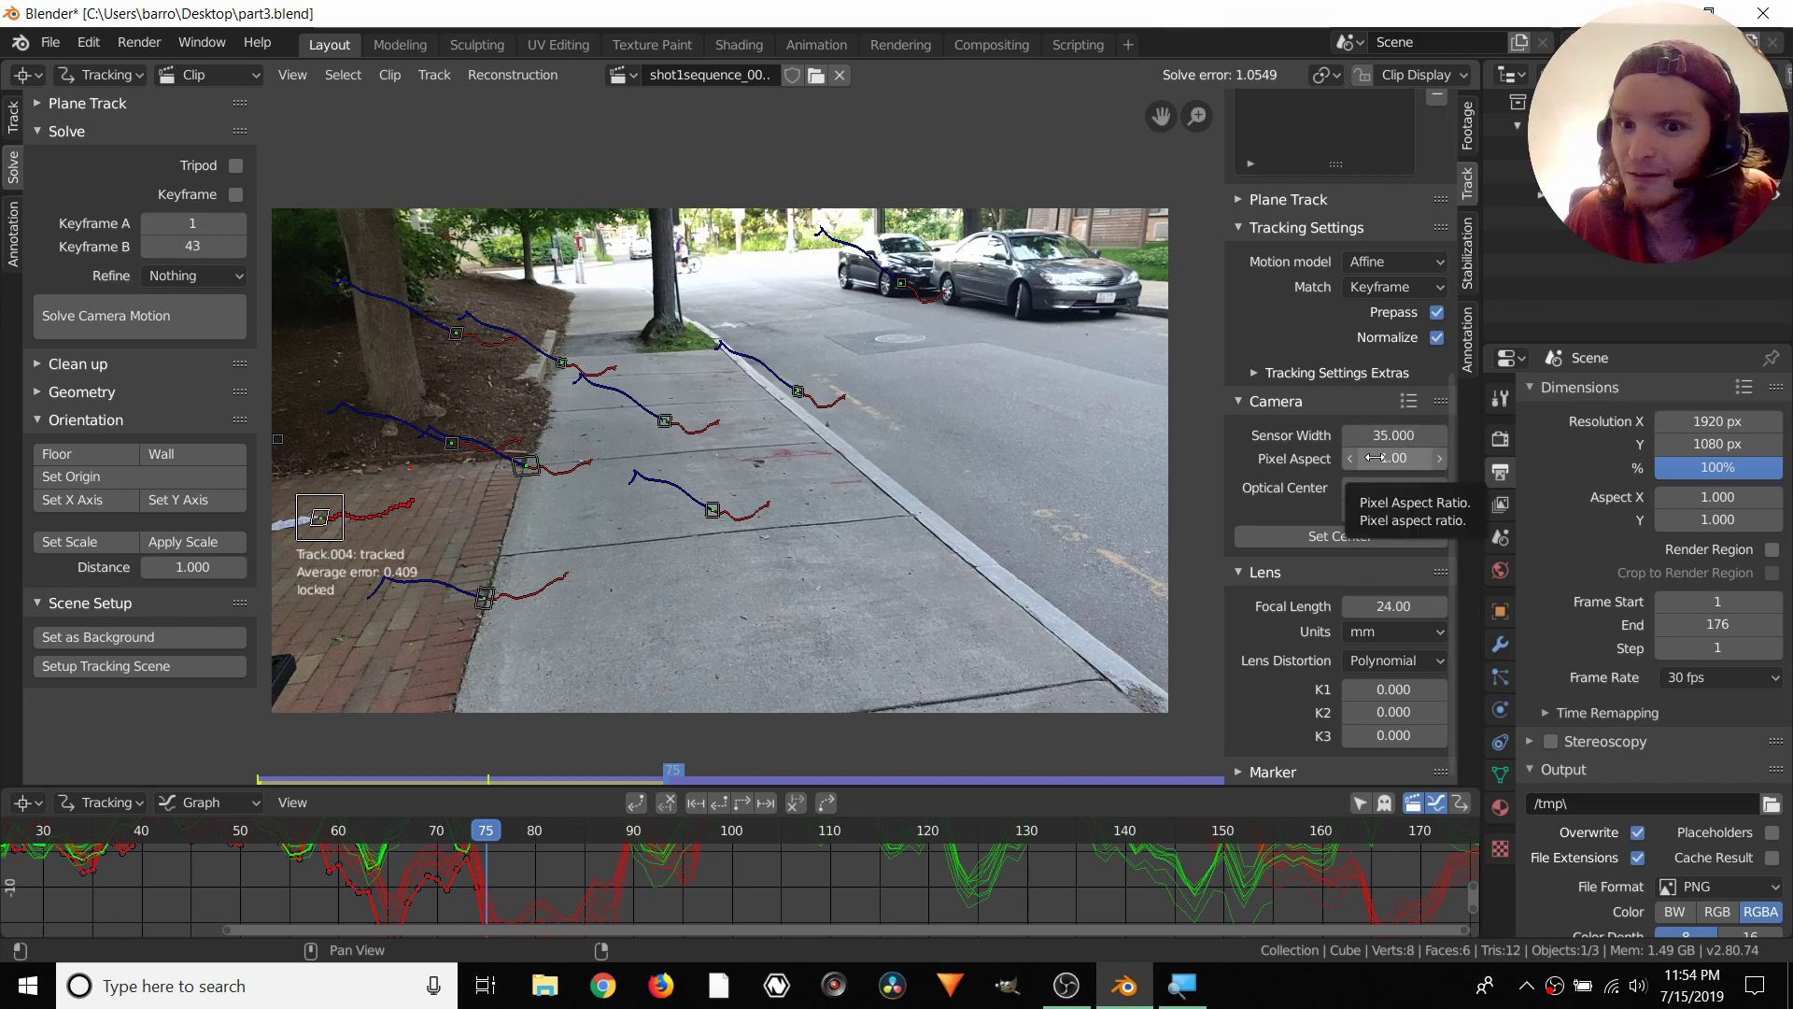
Look through the list of tracking camera presets for a matching camera model without choosing one
{"action": "left_click", "coordinate": [1409, 411]}
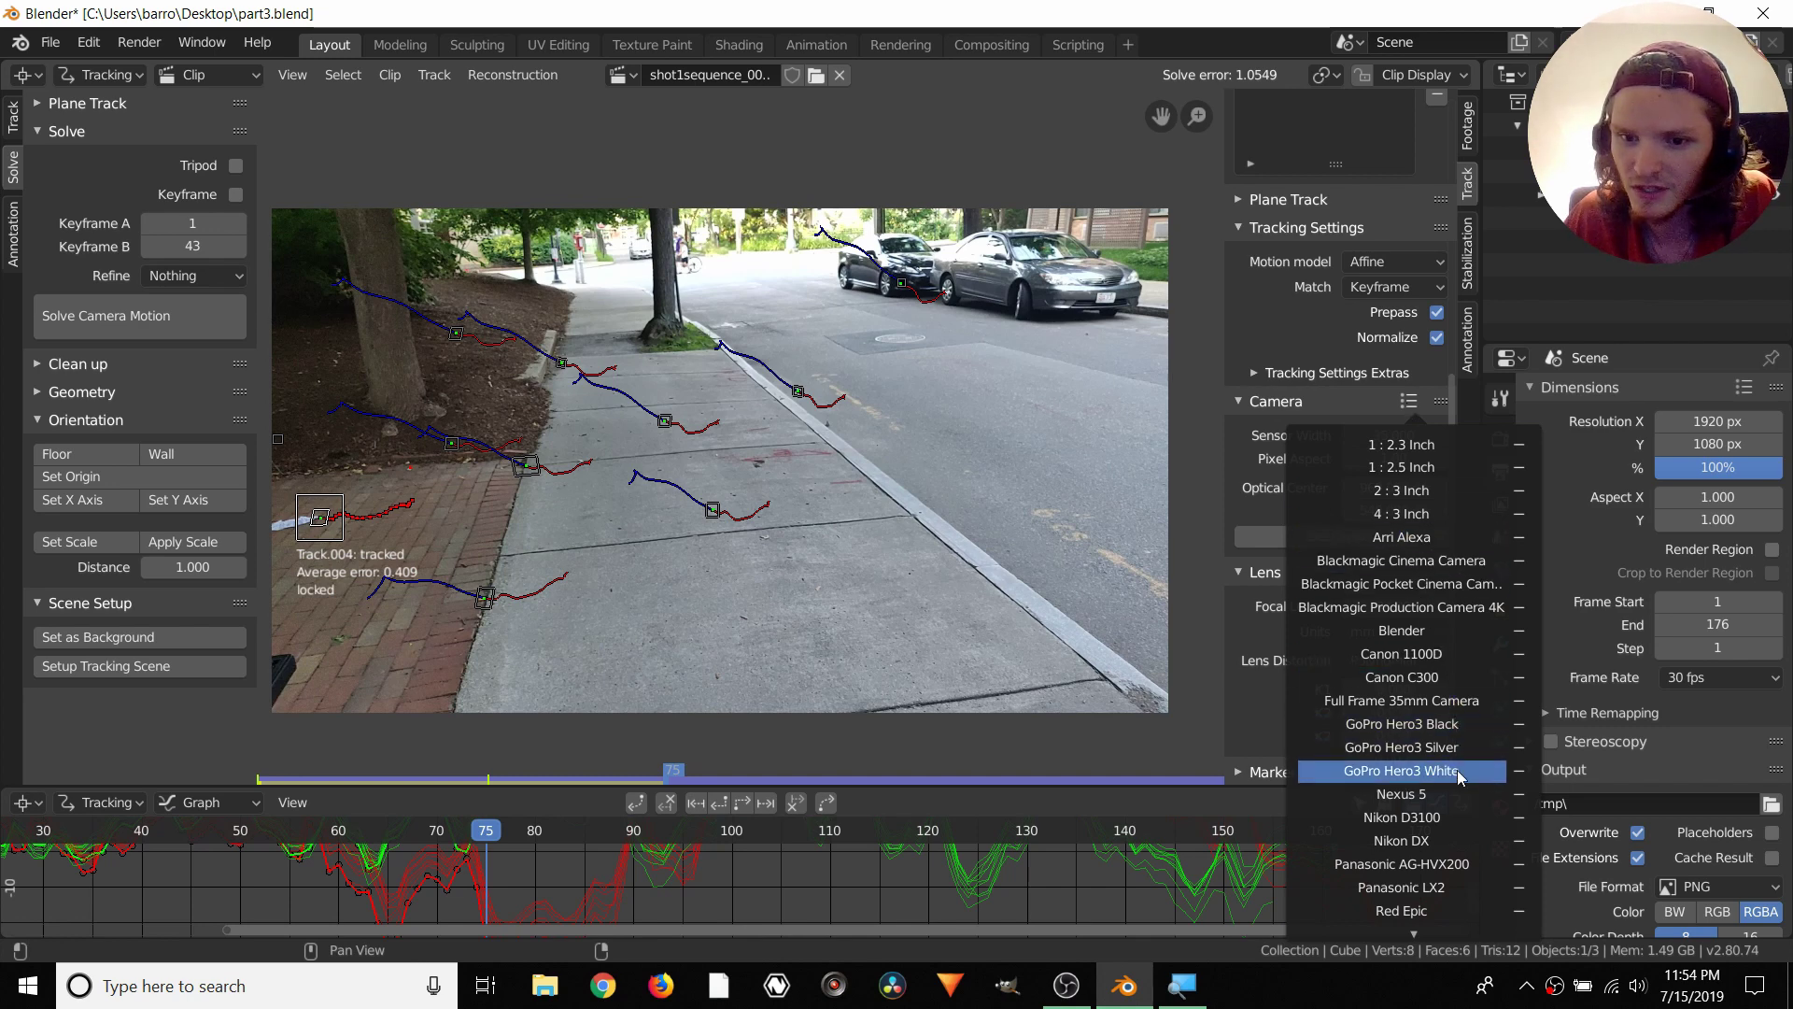
{"action": "scroll", "coordinate": [1398, 654], "scroll_direction": "down", "scroll_amount": 5}
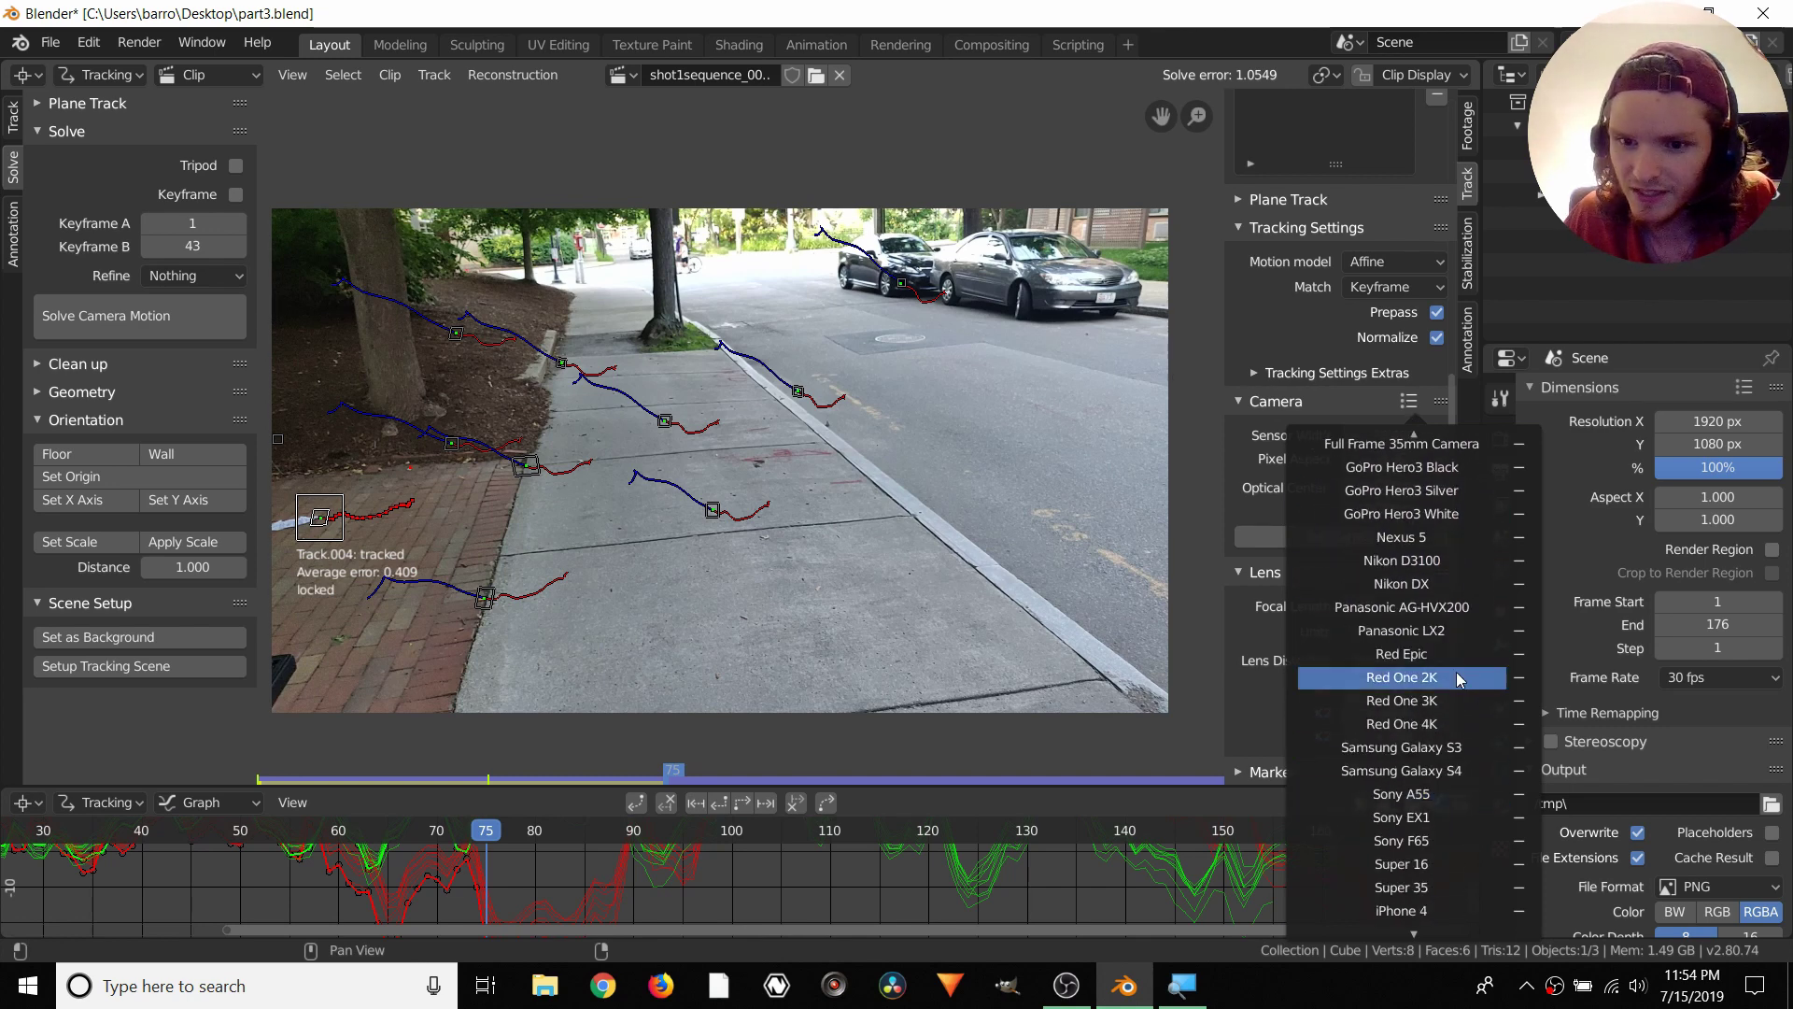
{"action": "scroll", "coordinate": [1401, 701], "scroll_direction": "down", "scroll_amount": 2}
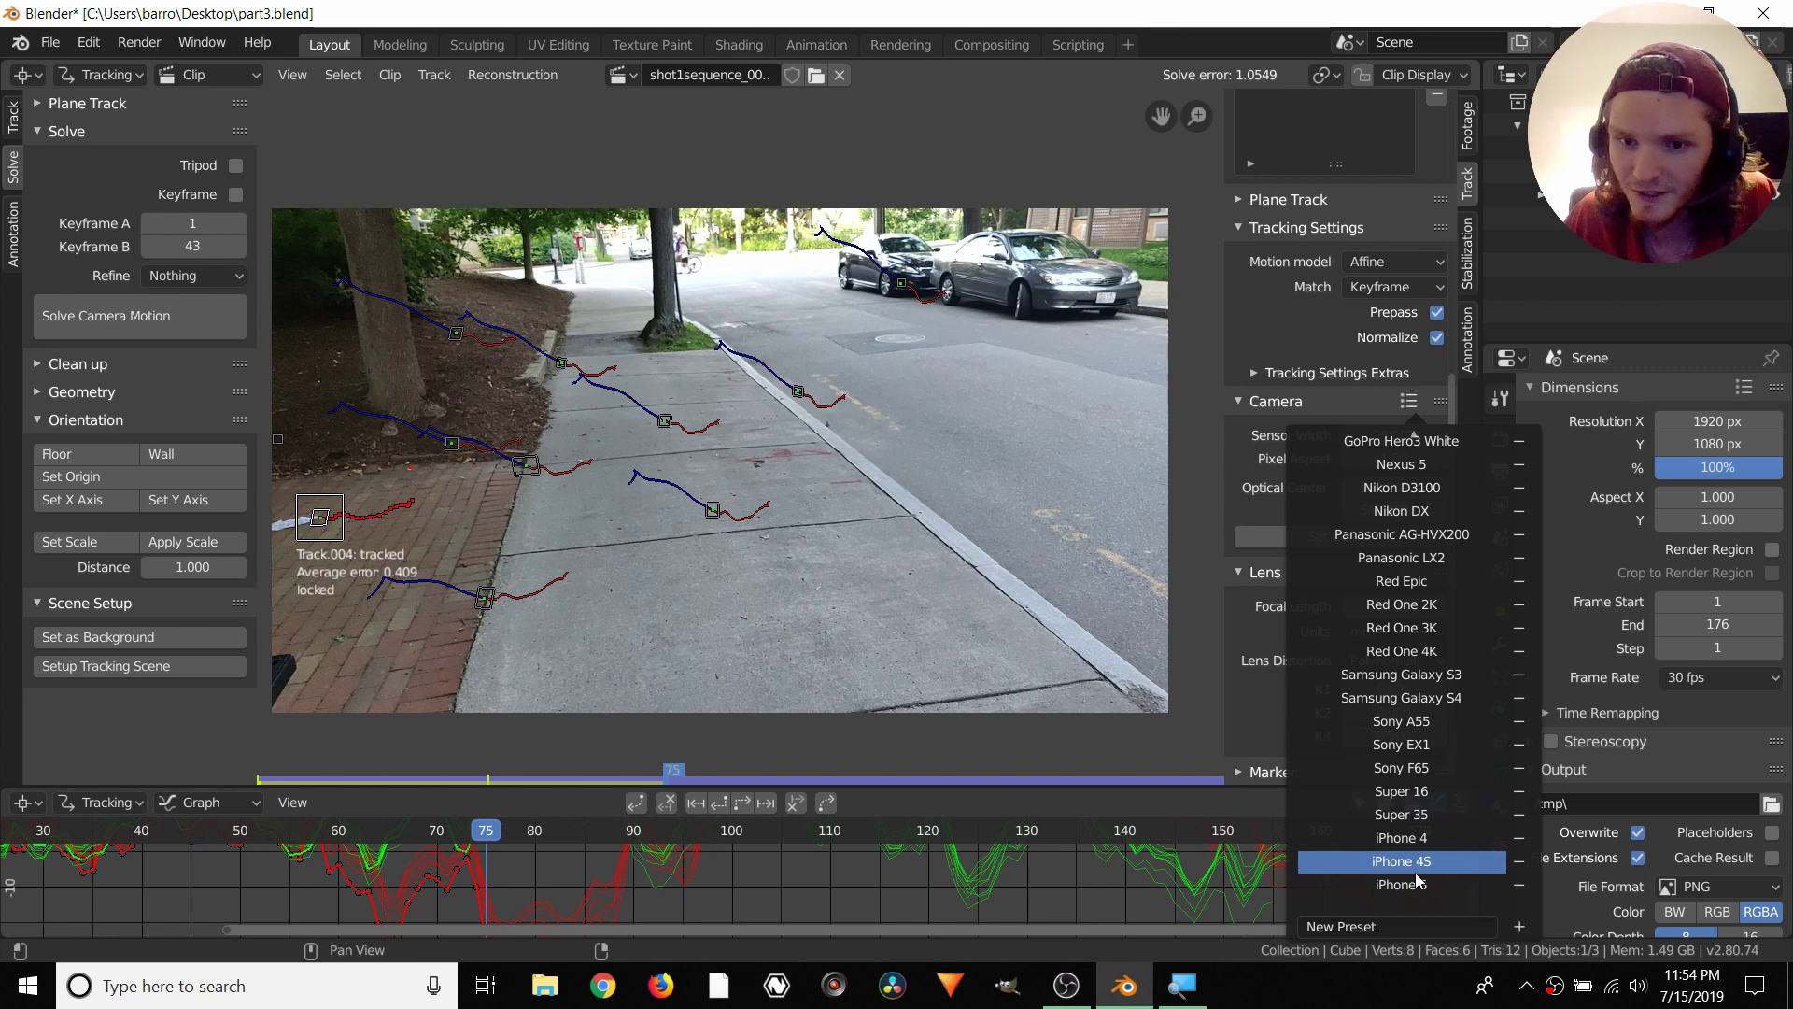
{"action": "key", "text": "Escape"}
{"action": "left_click", "coordinate": [1421, 402]}
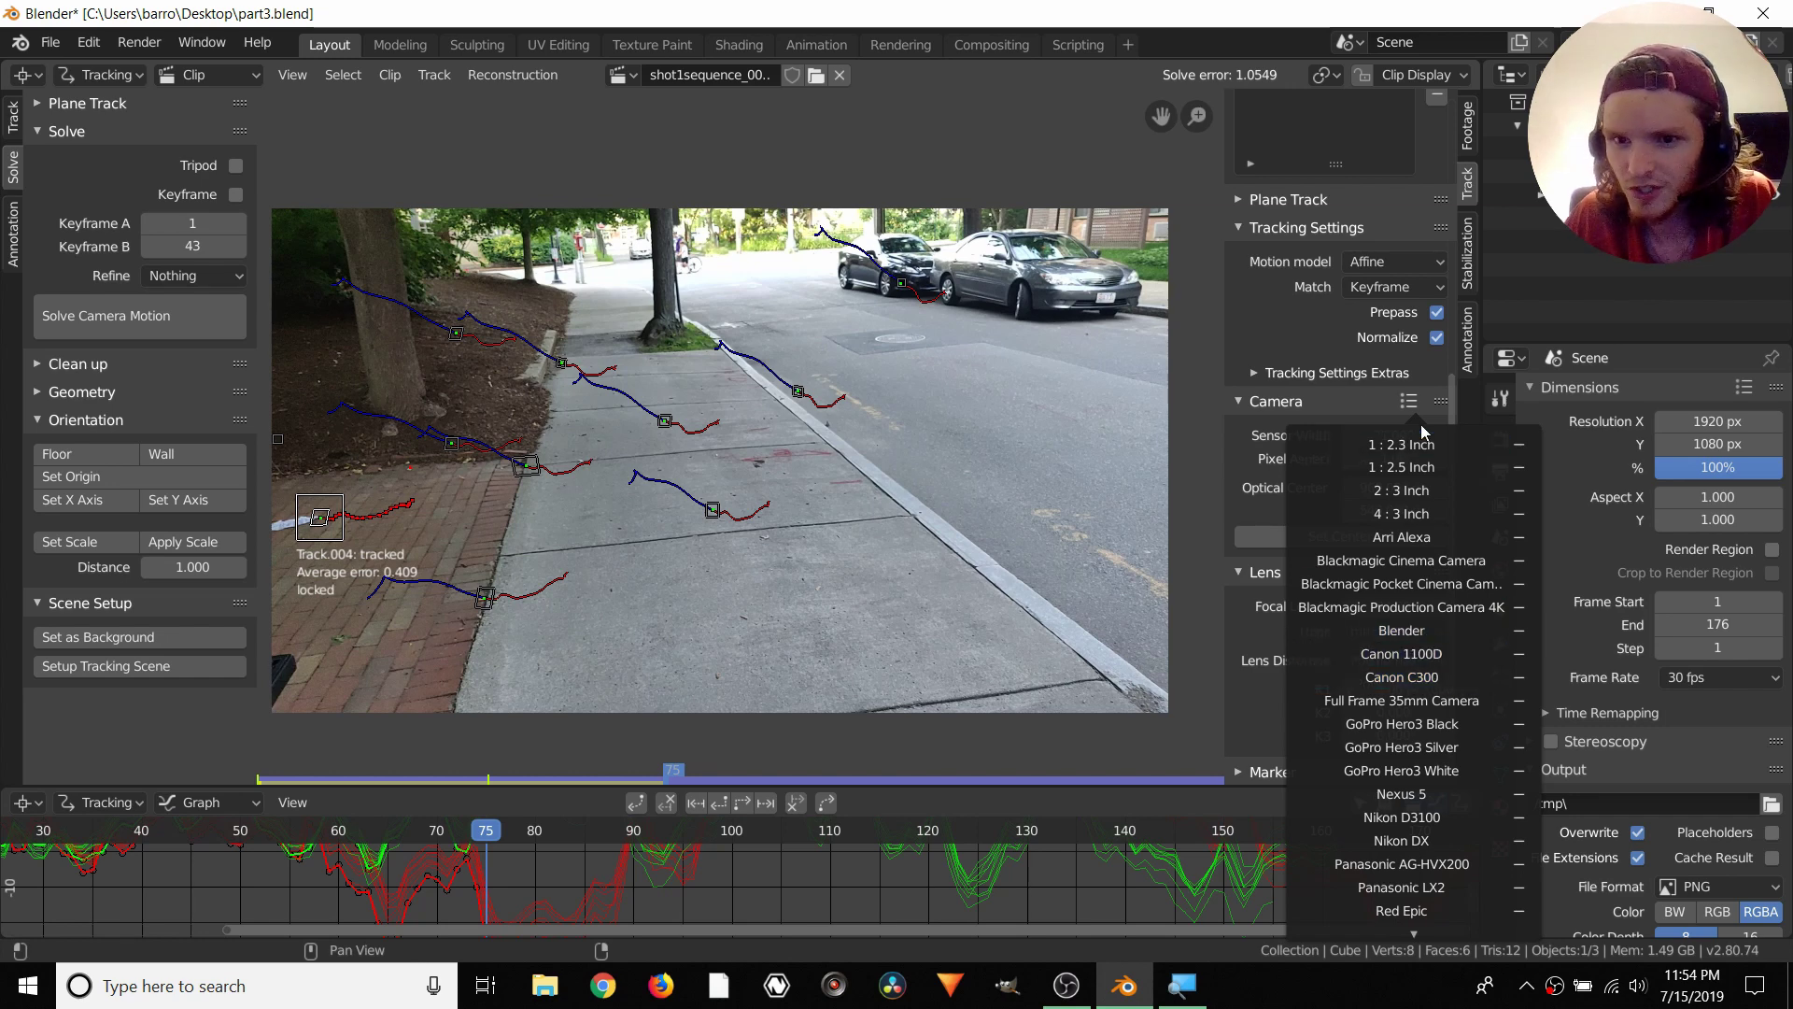
{"action": "scroll", "coordinate": [1401, 673], "scroll_direction": "down", "scroll_amount": 10}
{"action": "key", "text": "Escape"}
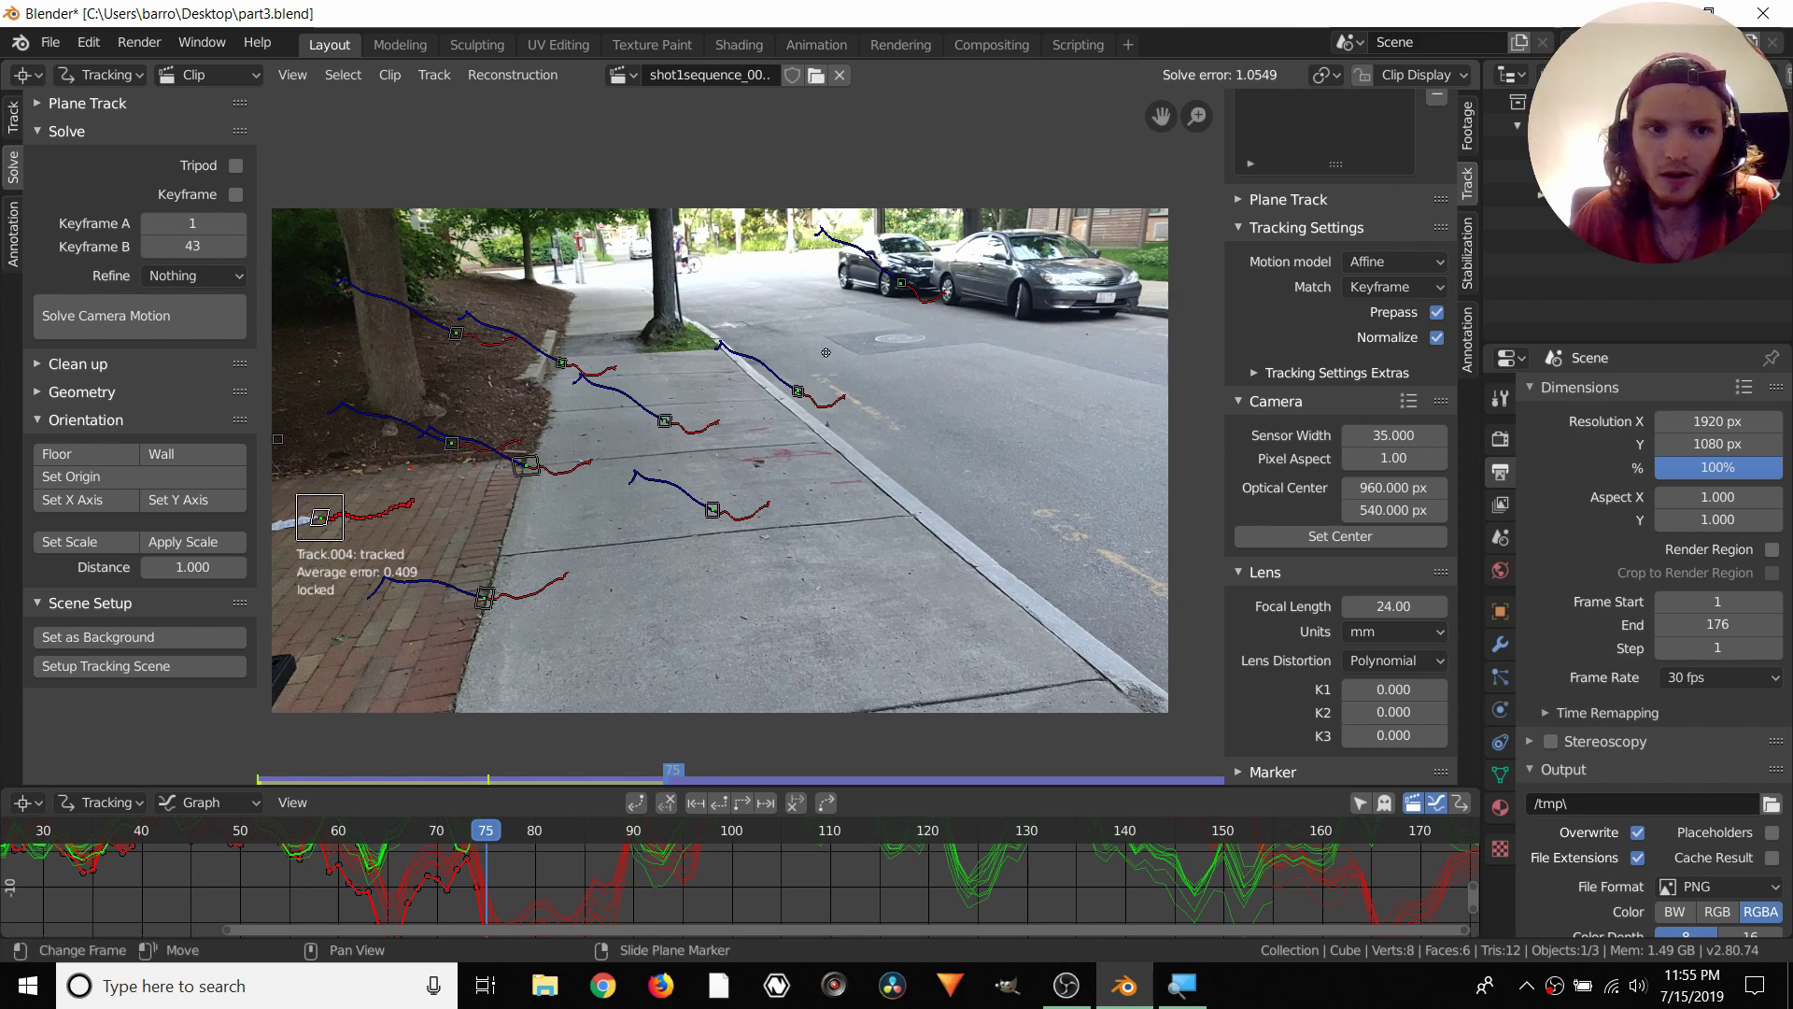
Save the project and return to the first frame of the clip
{"action": "middle_click_drag", "start_coordinate": [826, 352], "coordinate": [826, 346]}
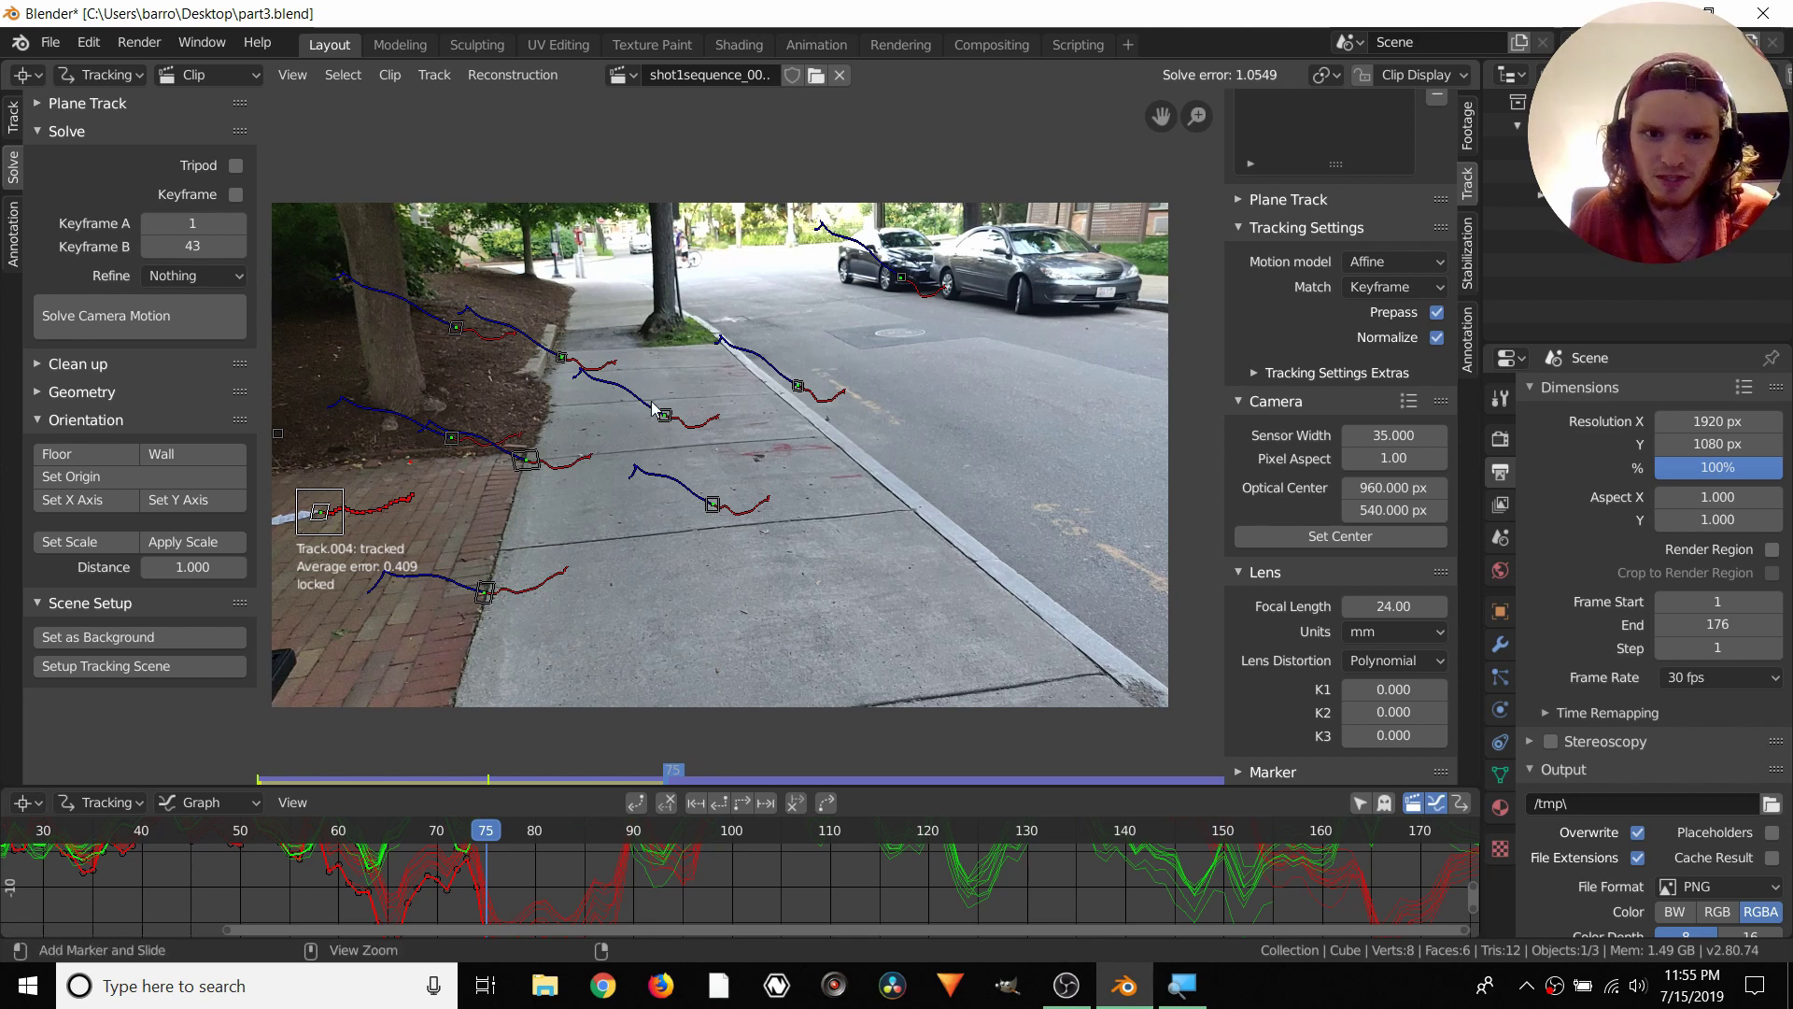
{"action": "key", "text": "ctrl+s"}
{"action": "key", "text": "shift+Left"}
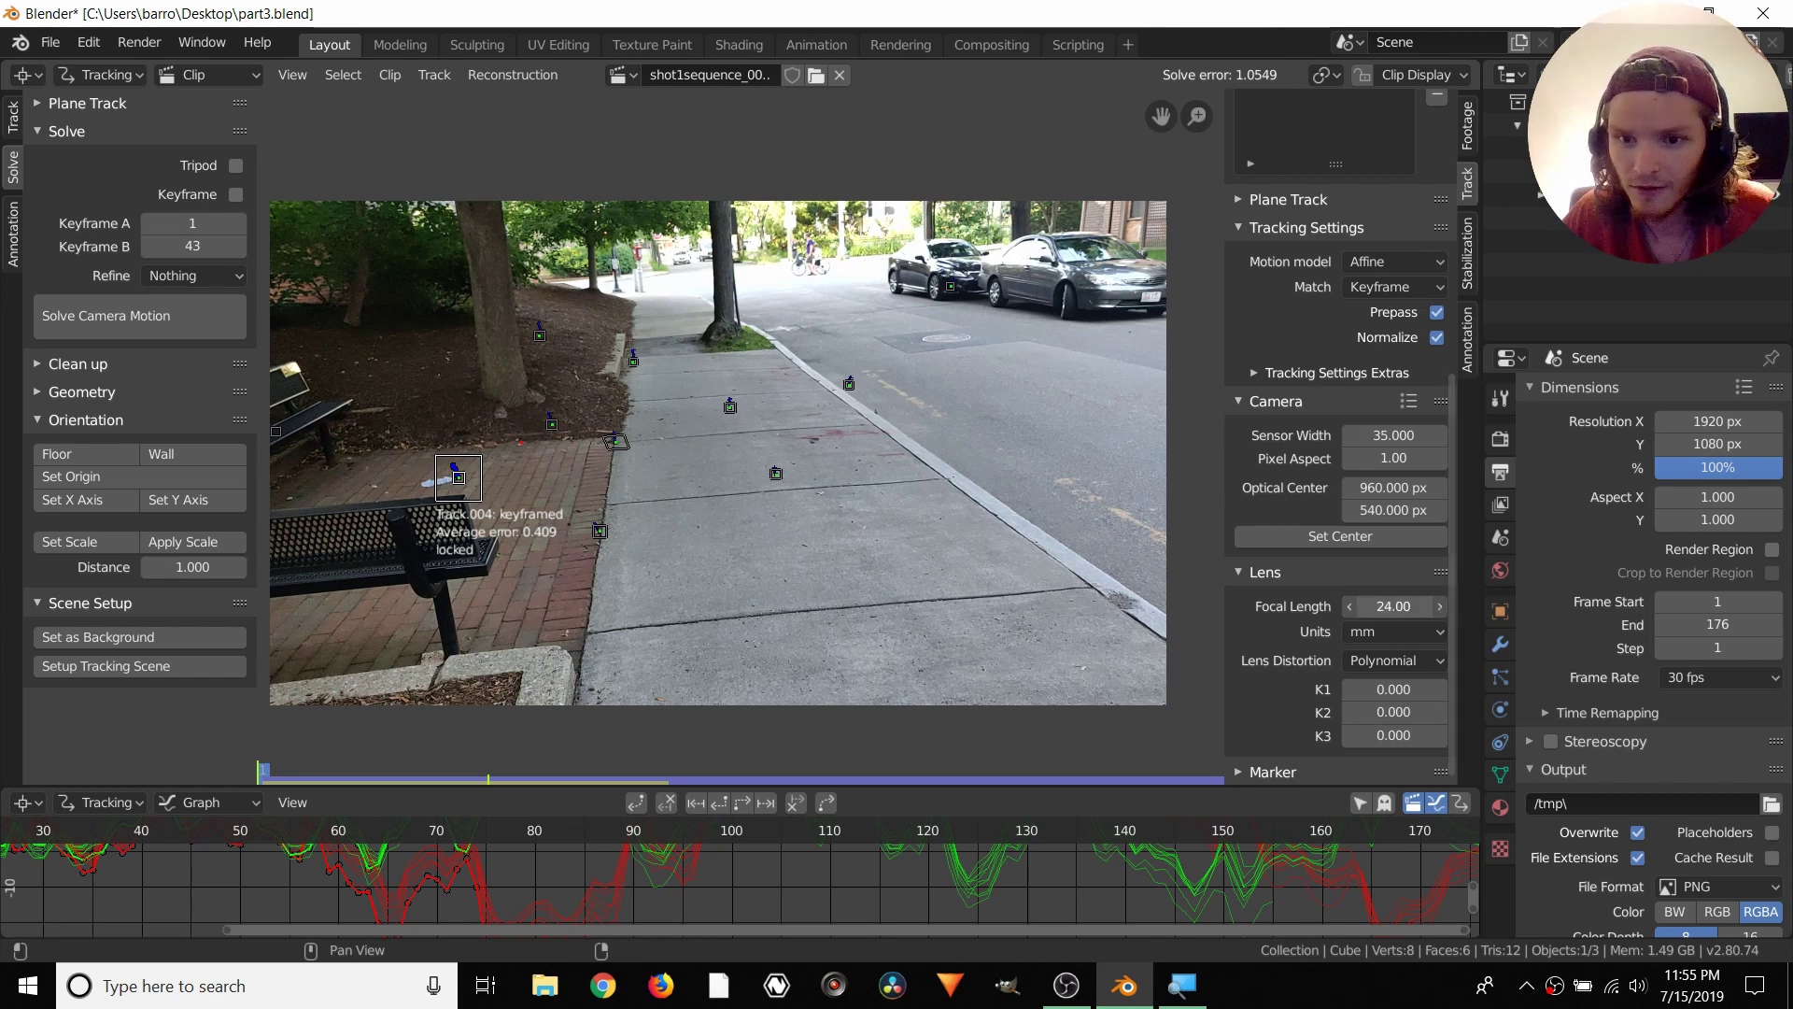
Set the lens focal length to 25 mm and solve the camera motion
{"action": "left_click", "coordinate": [1397, 605]}
{"action": "key", "text": "BackSpace"}
{"action": "key", "text": "BackSpace"}
{"action": "key", "text": "BackSpace"}
{"action": "type", "text": "5"}
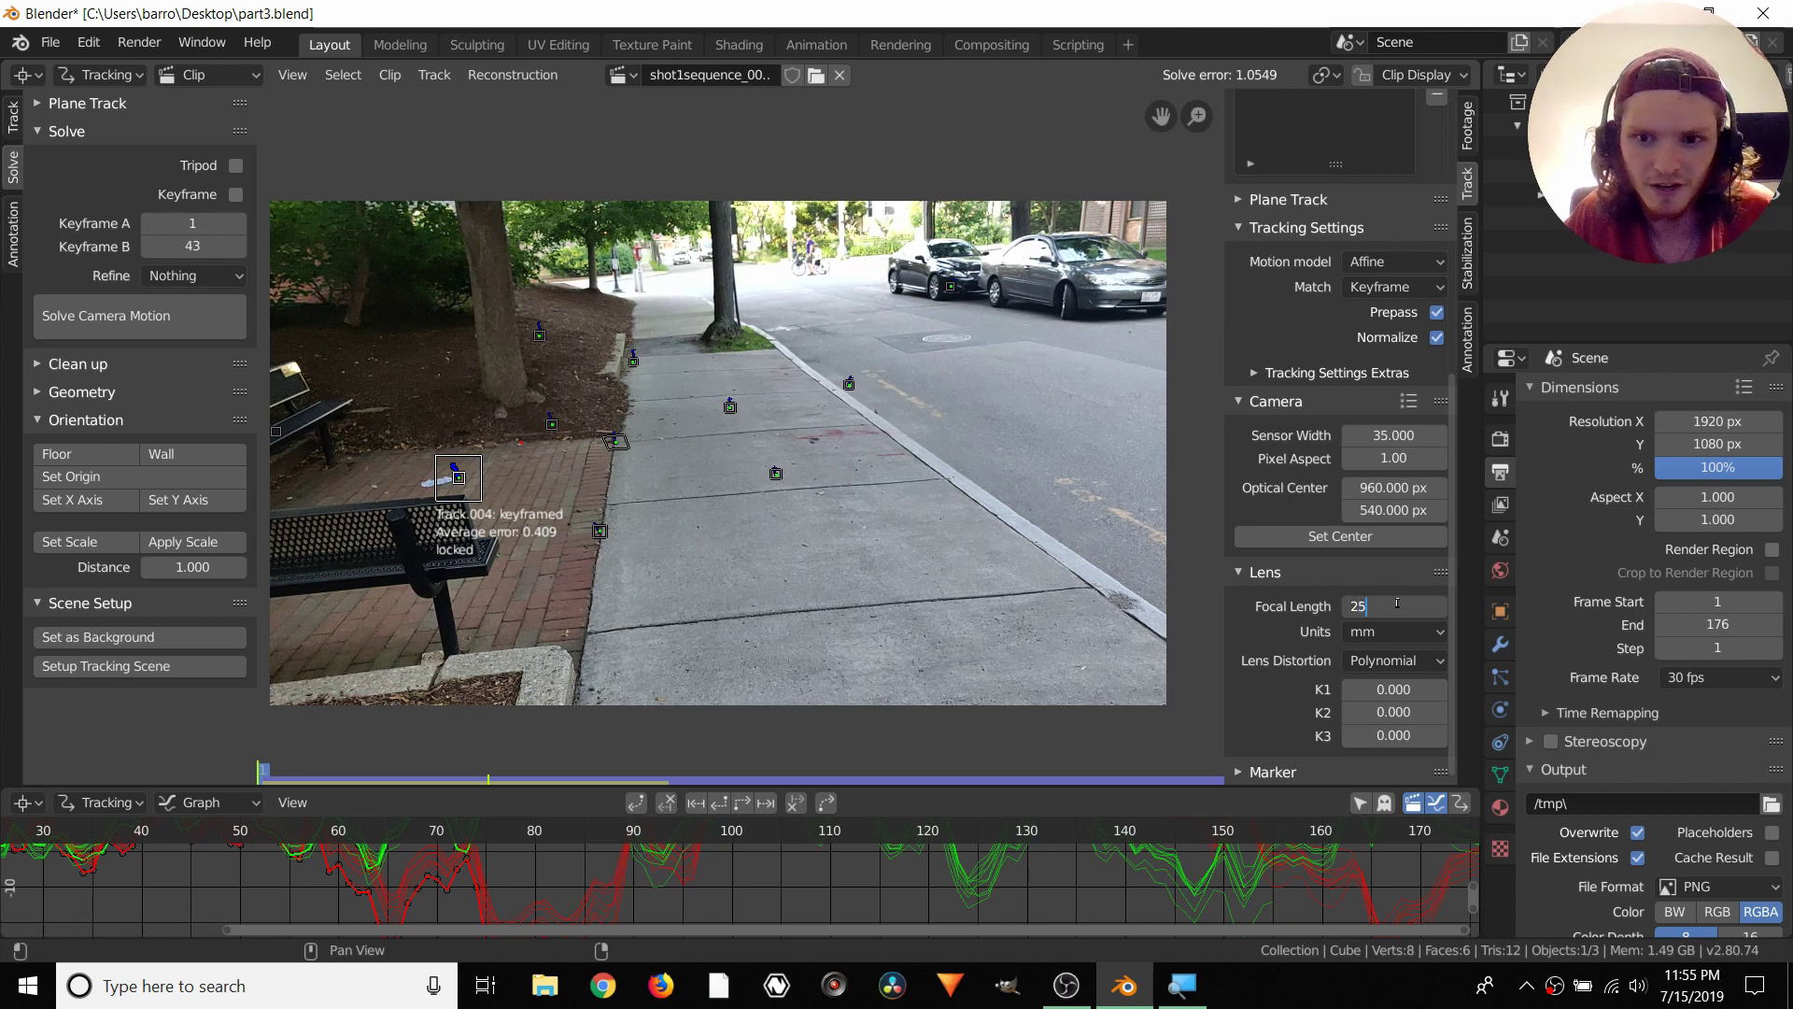
{"action": "key", "text": "Return"}
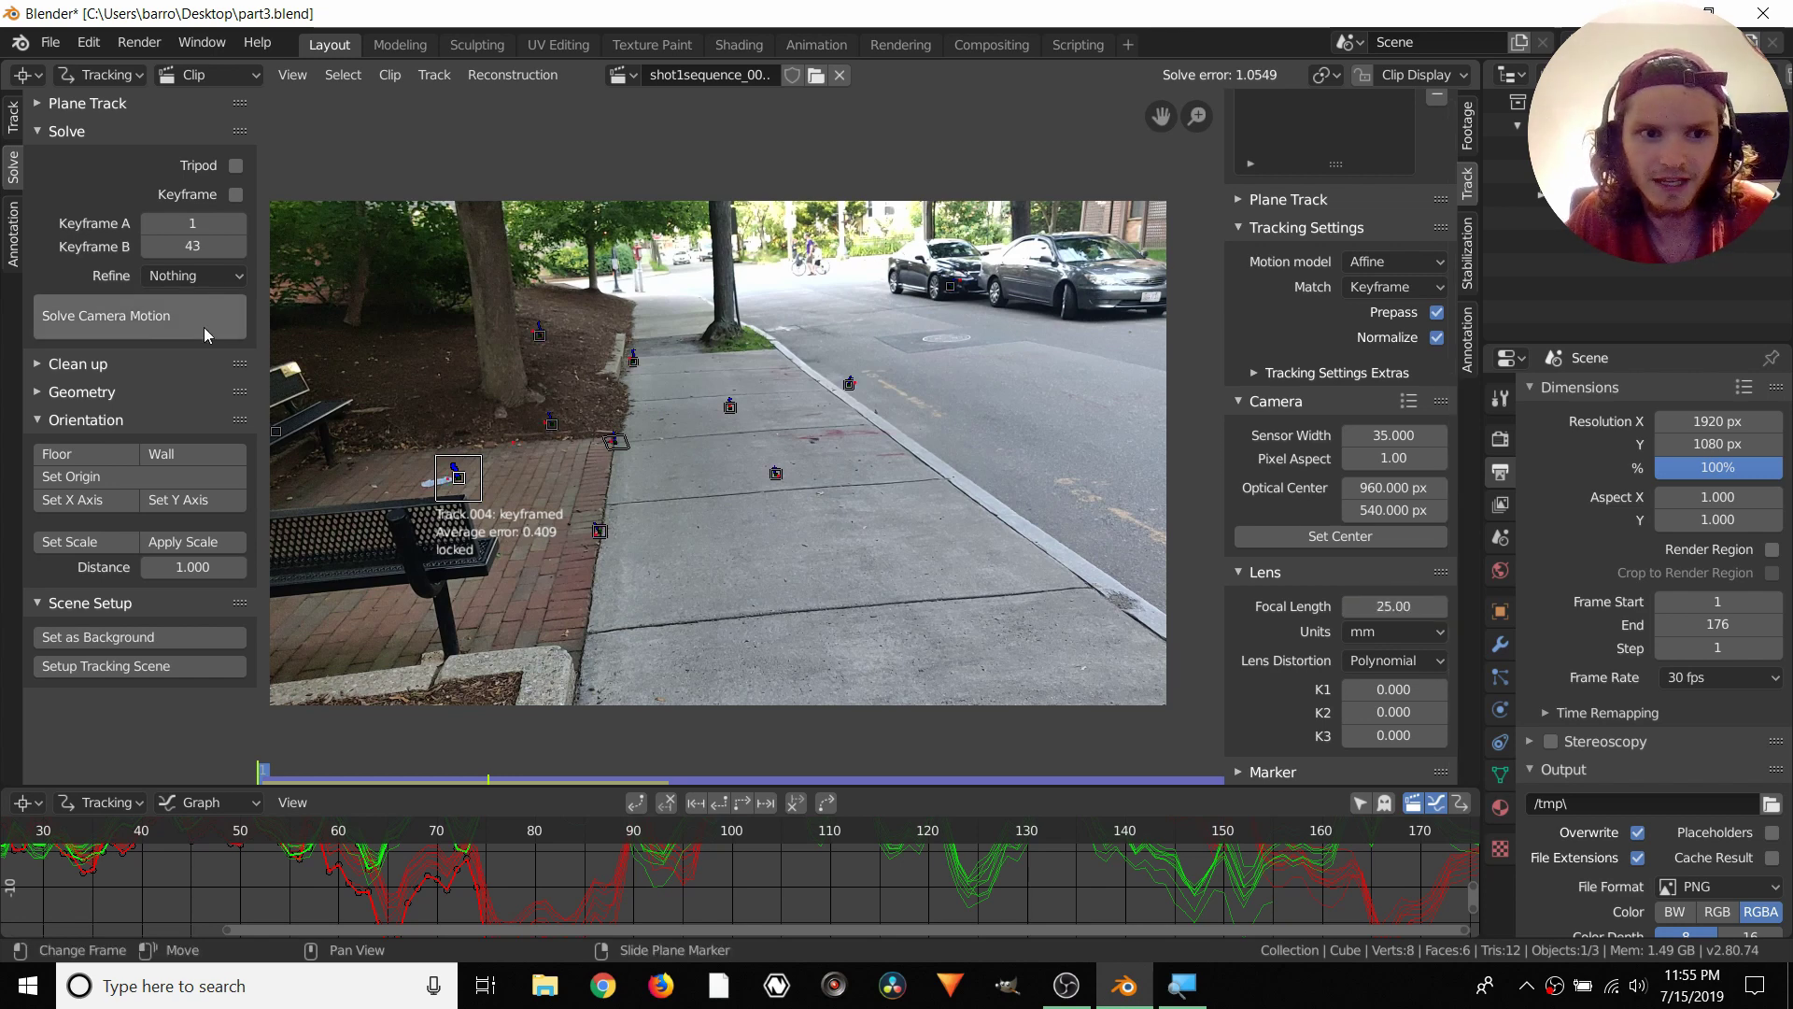
{"action": "left_click", "coordinate": [124, 319]}
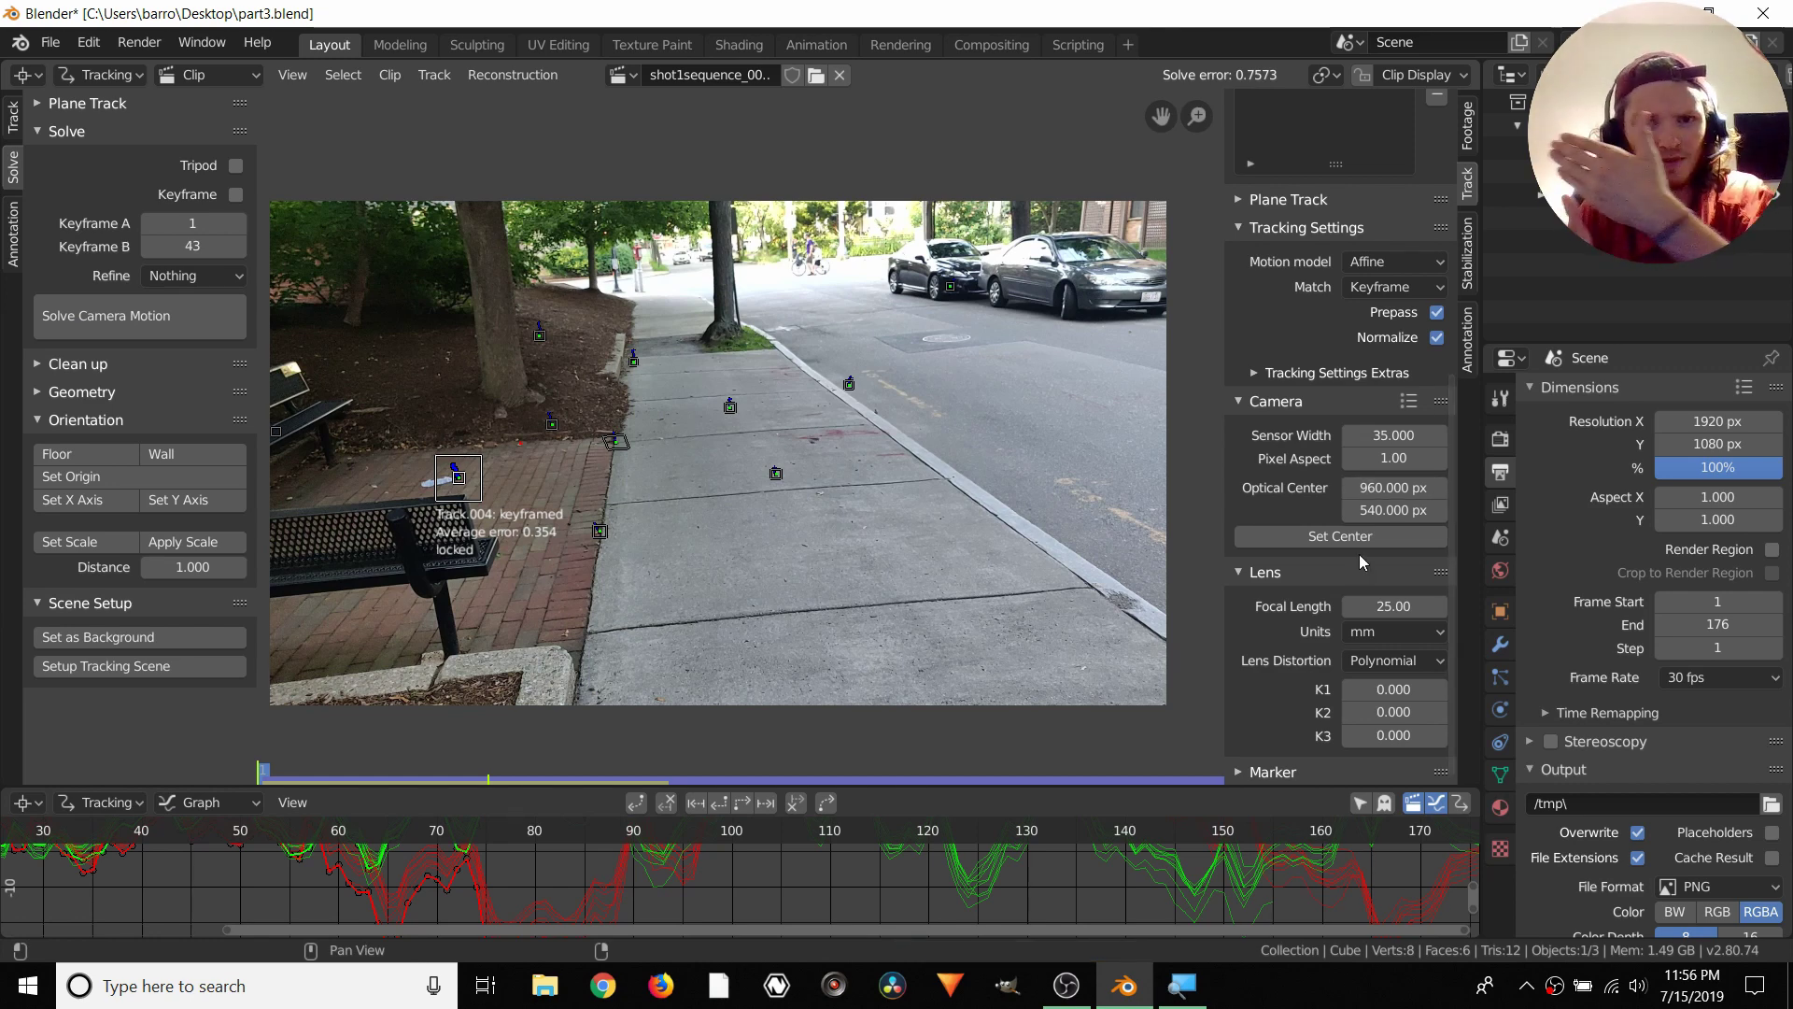
Set the lens focal length to 26 mm and solve the camera motion again
{"action": "left_click", "coordinate": [1382, 605]}
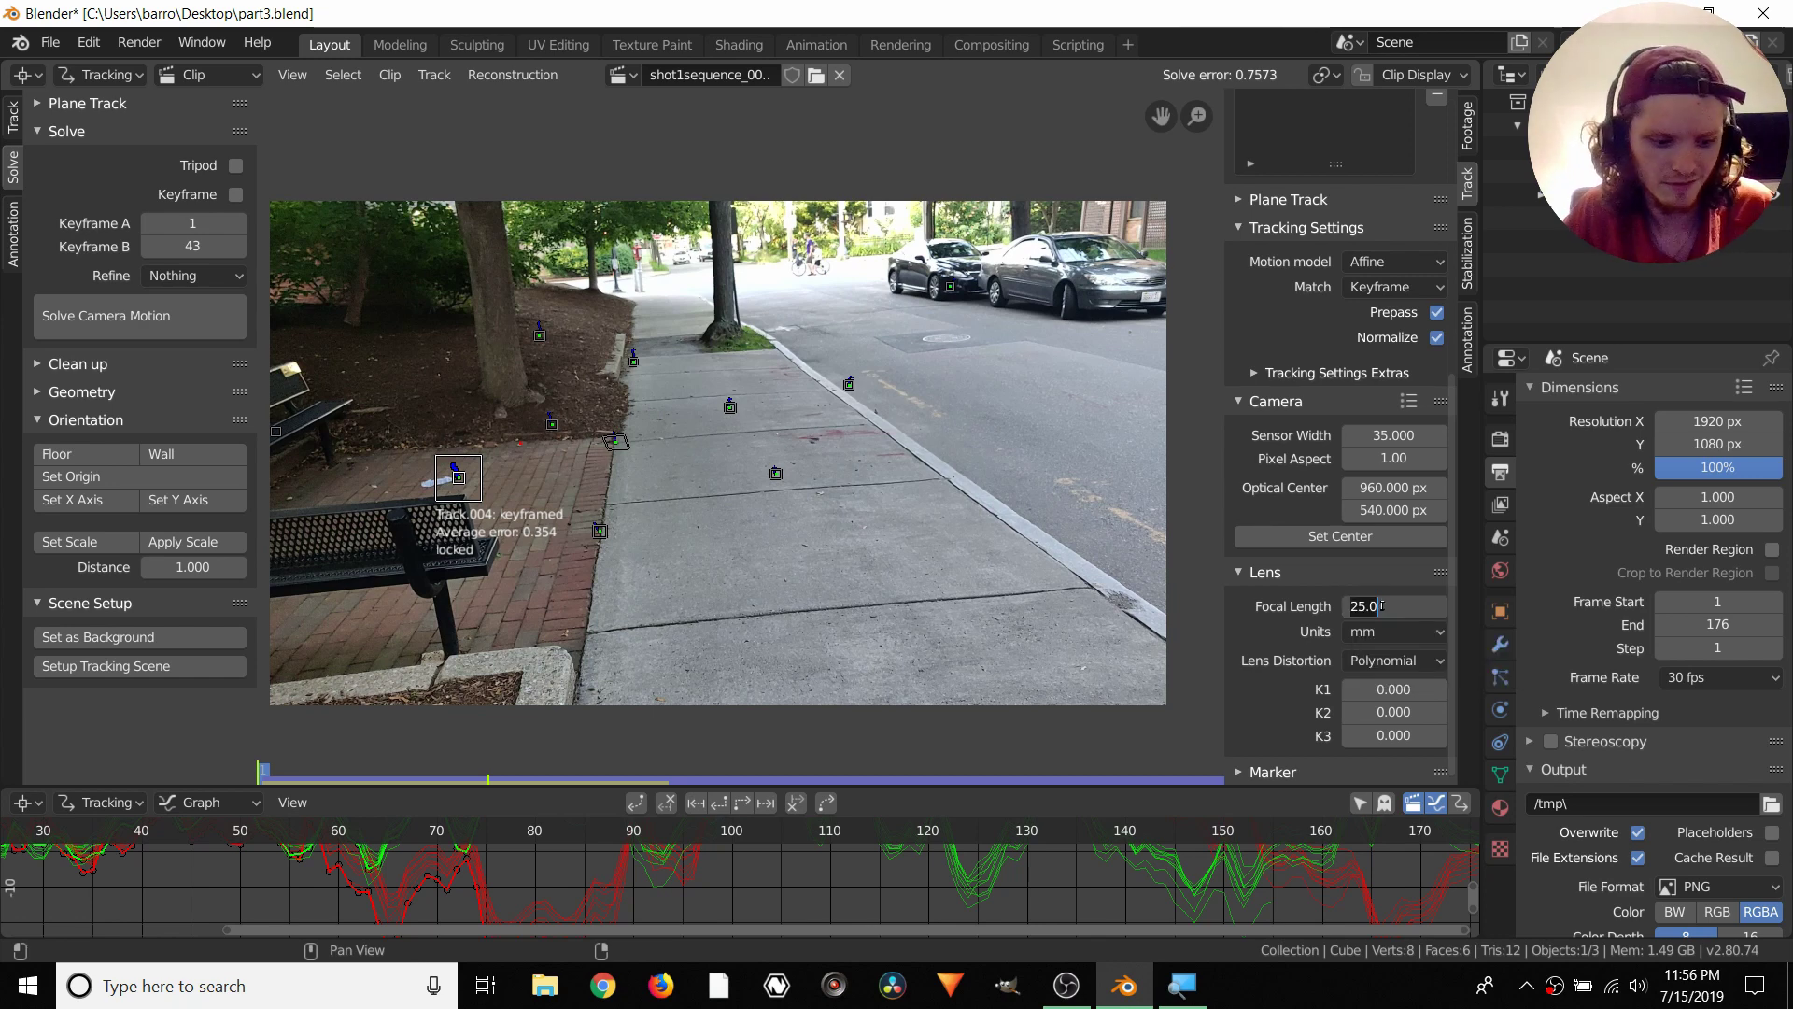
{"action": "type", "text": "26"}
{"action": "key", "text": "Return"}
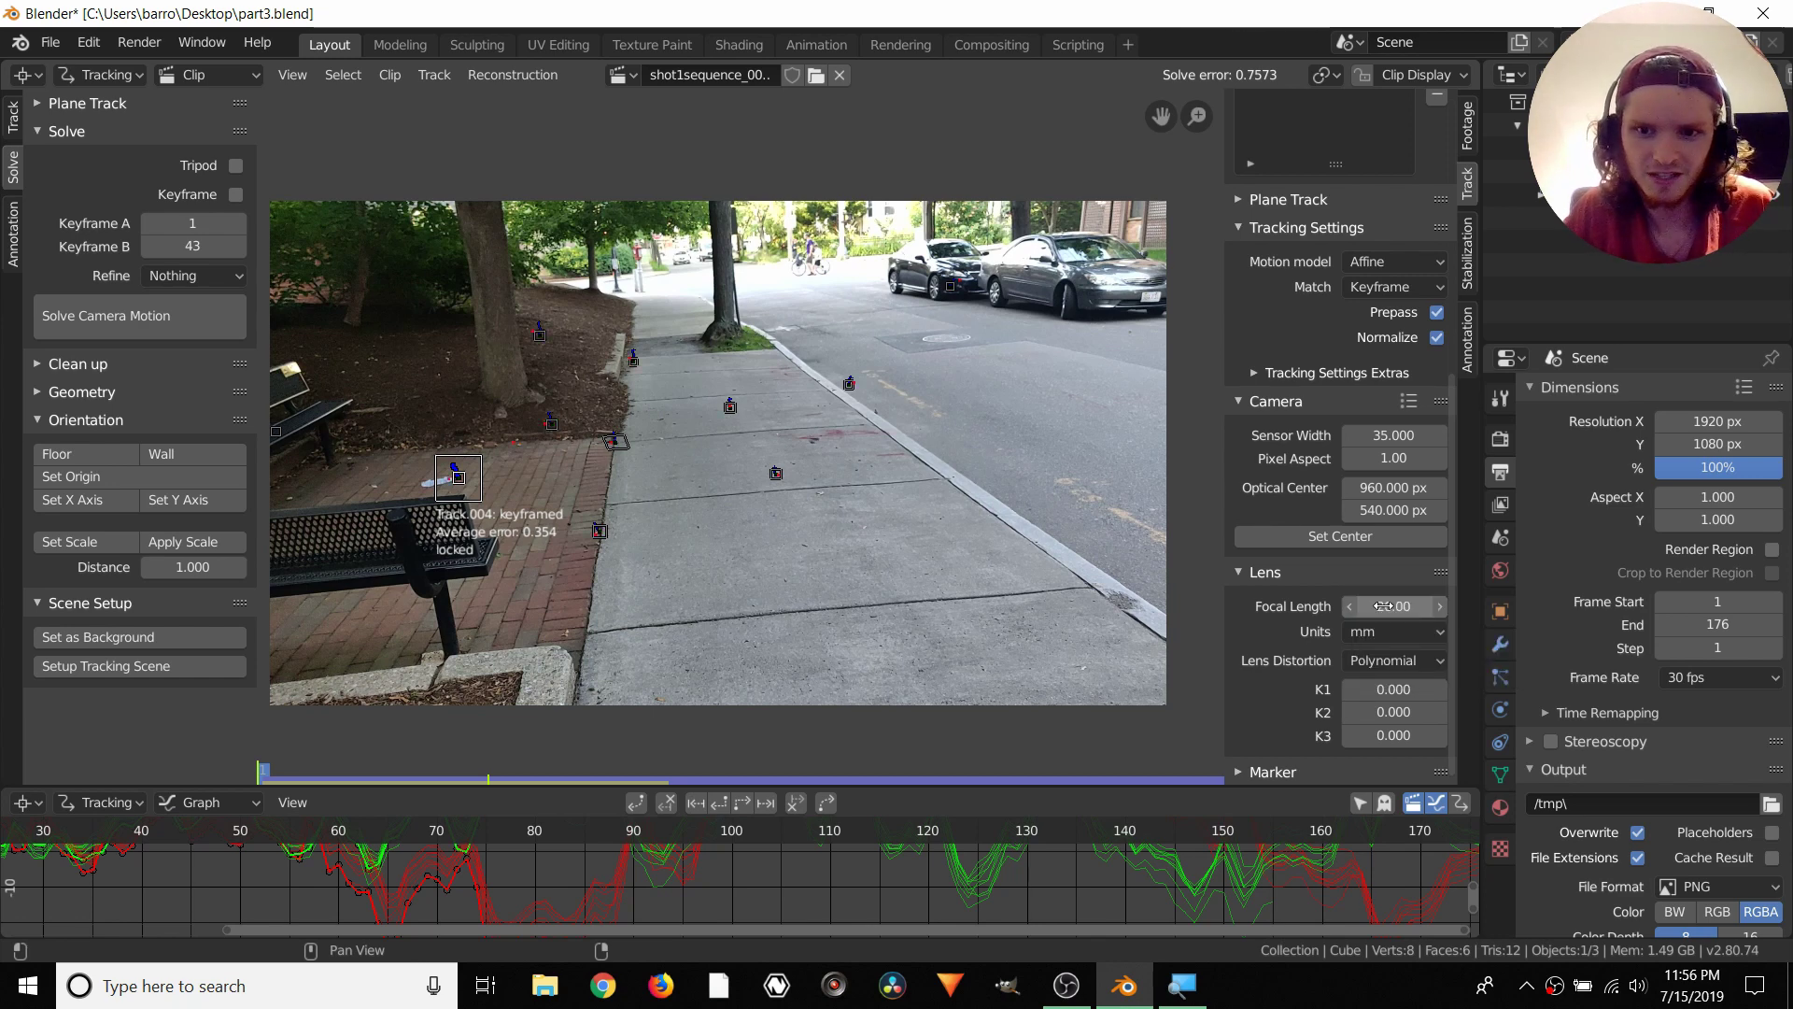
{"action": "left_click", "coordinate": [198, 326]}
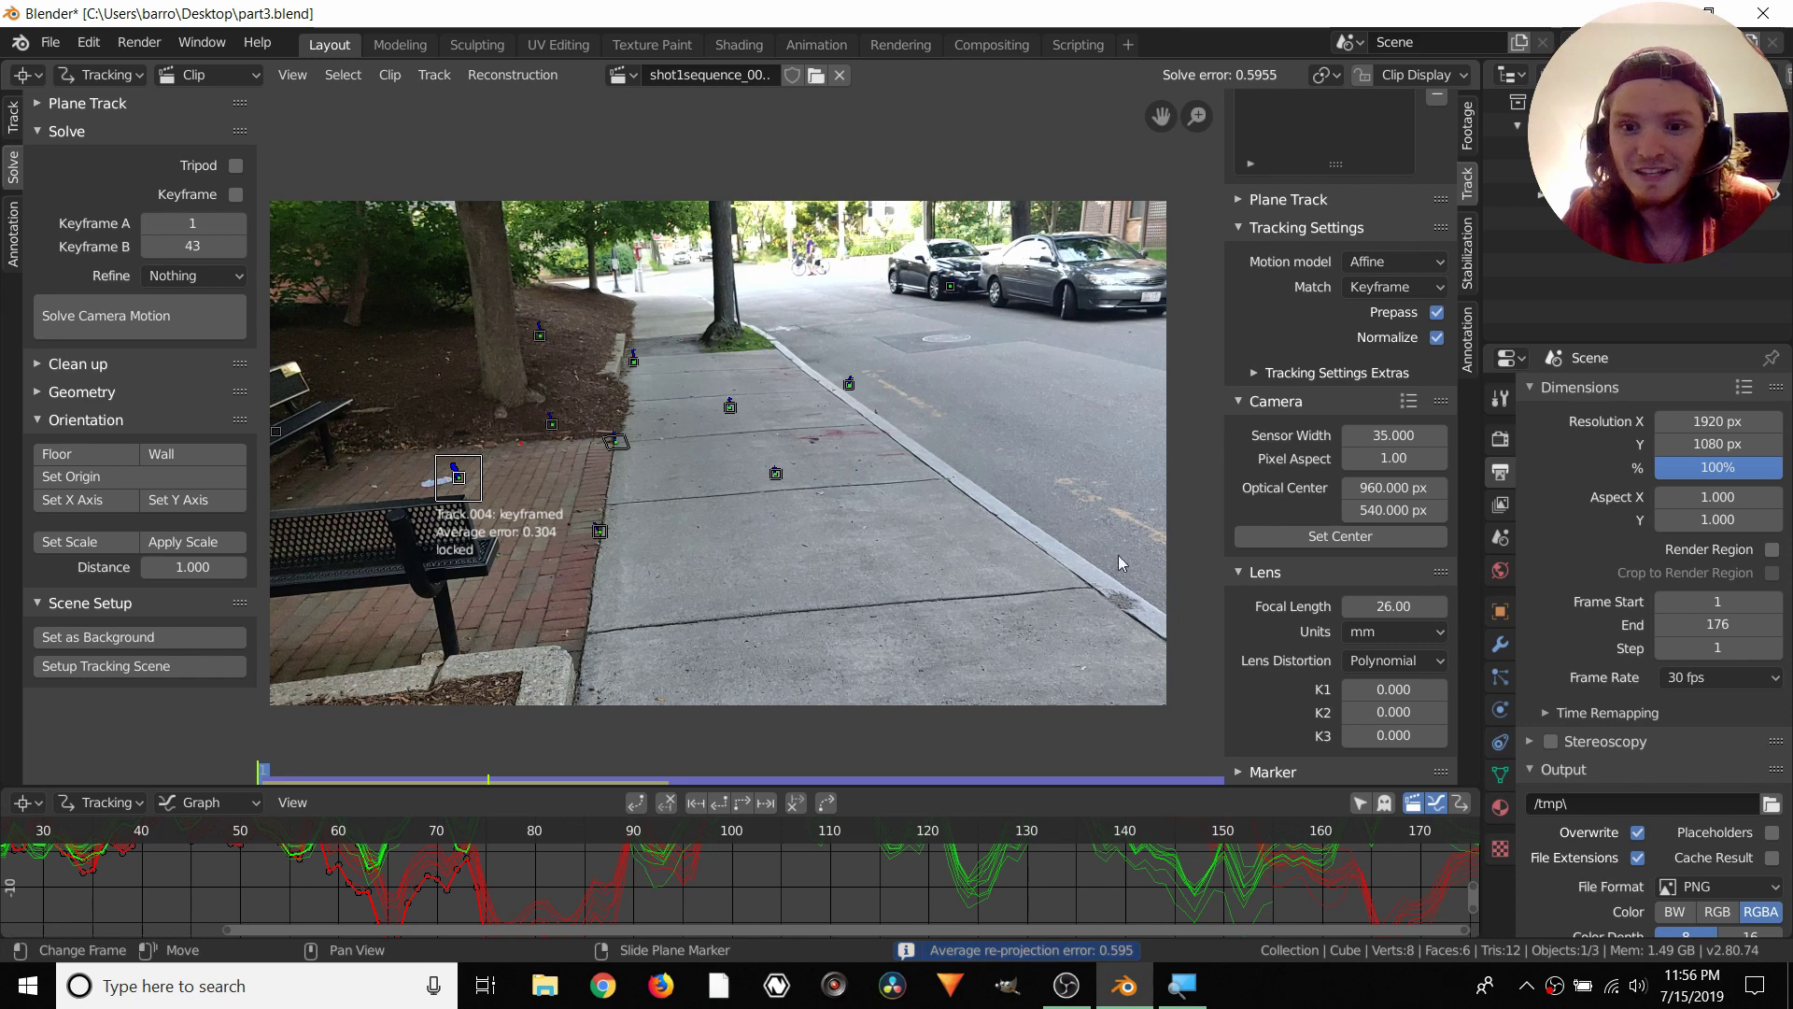
Set the lens focal length to 27 mm and rerun the camera motion solve
{"action": "left_click", "coordinate": [1390, 607]}
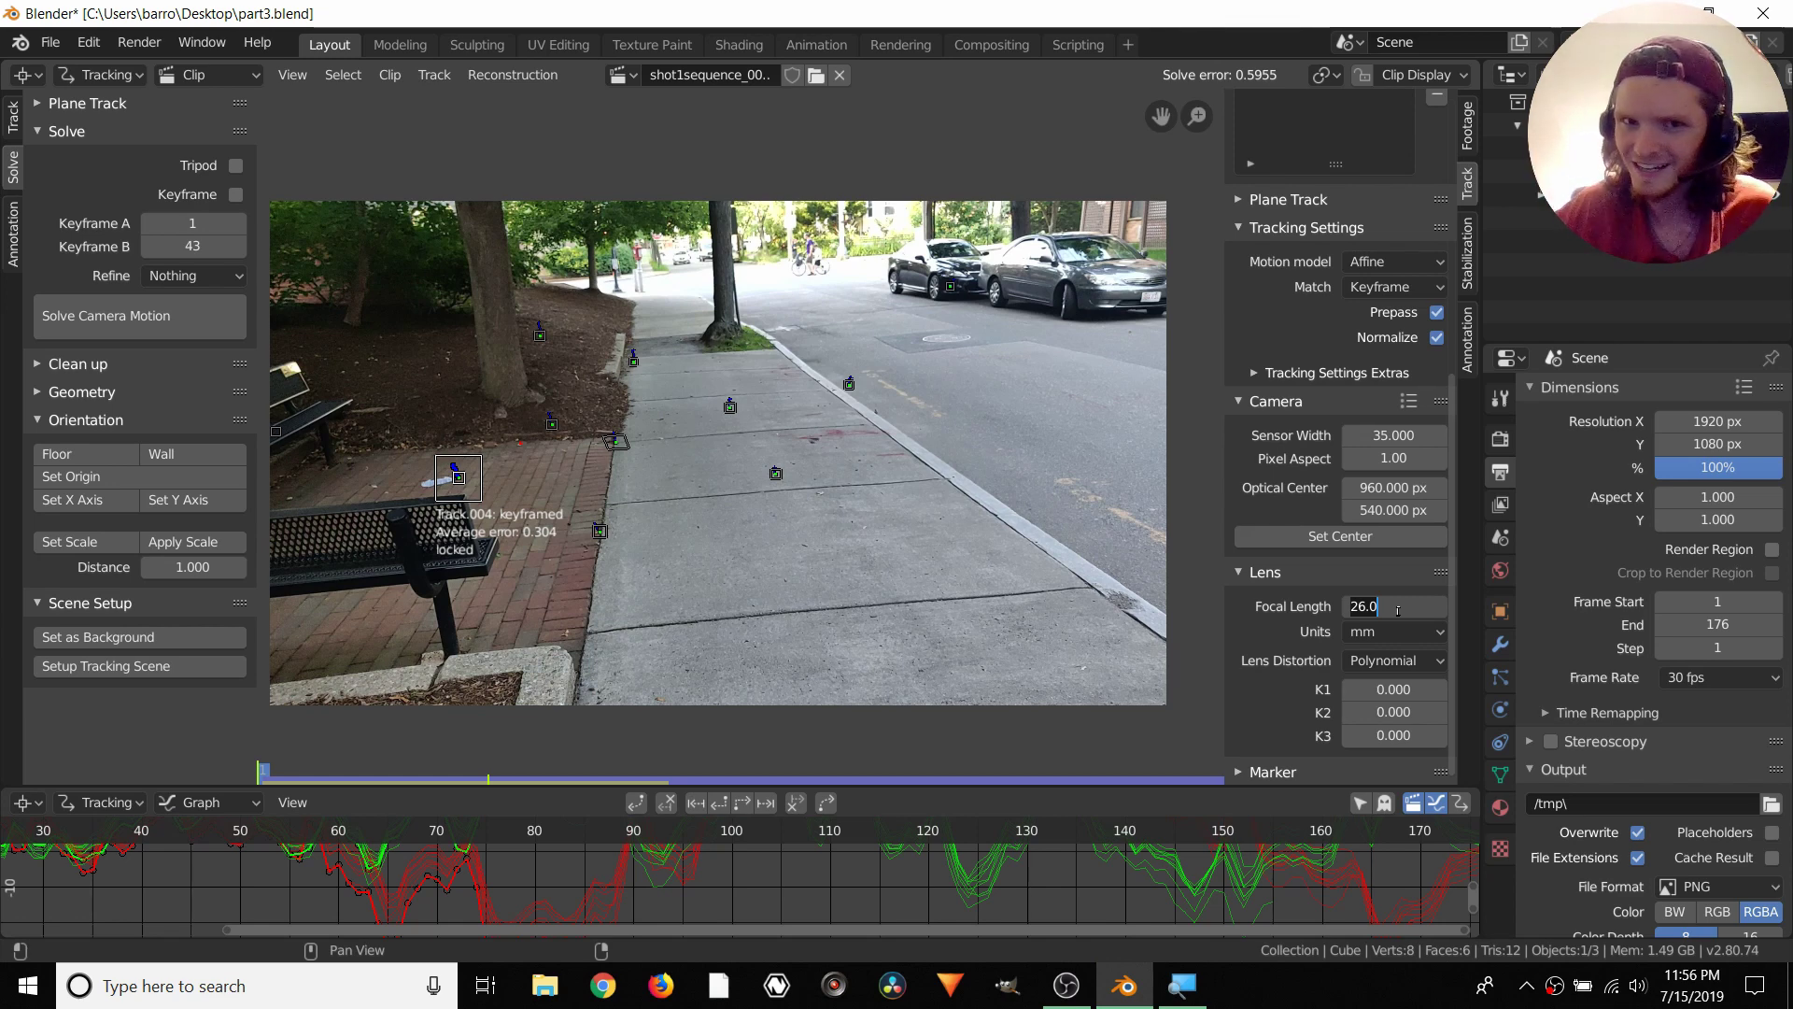
{"action": "type", "text": "27"}
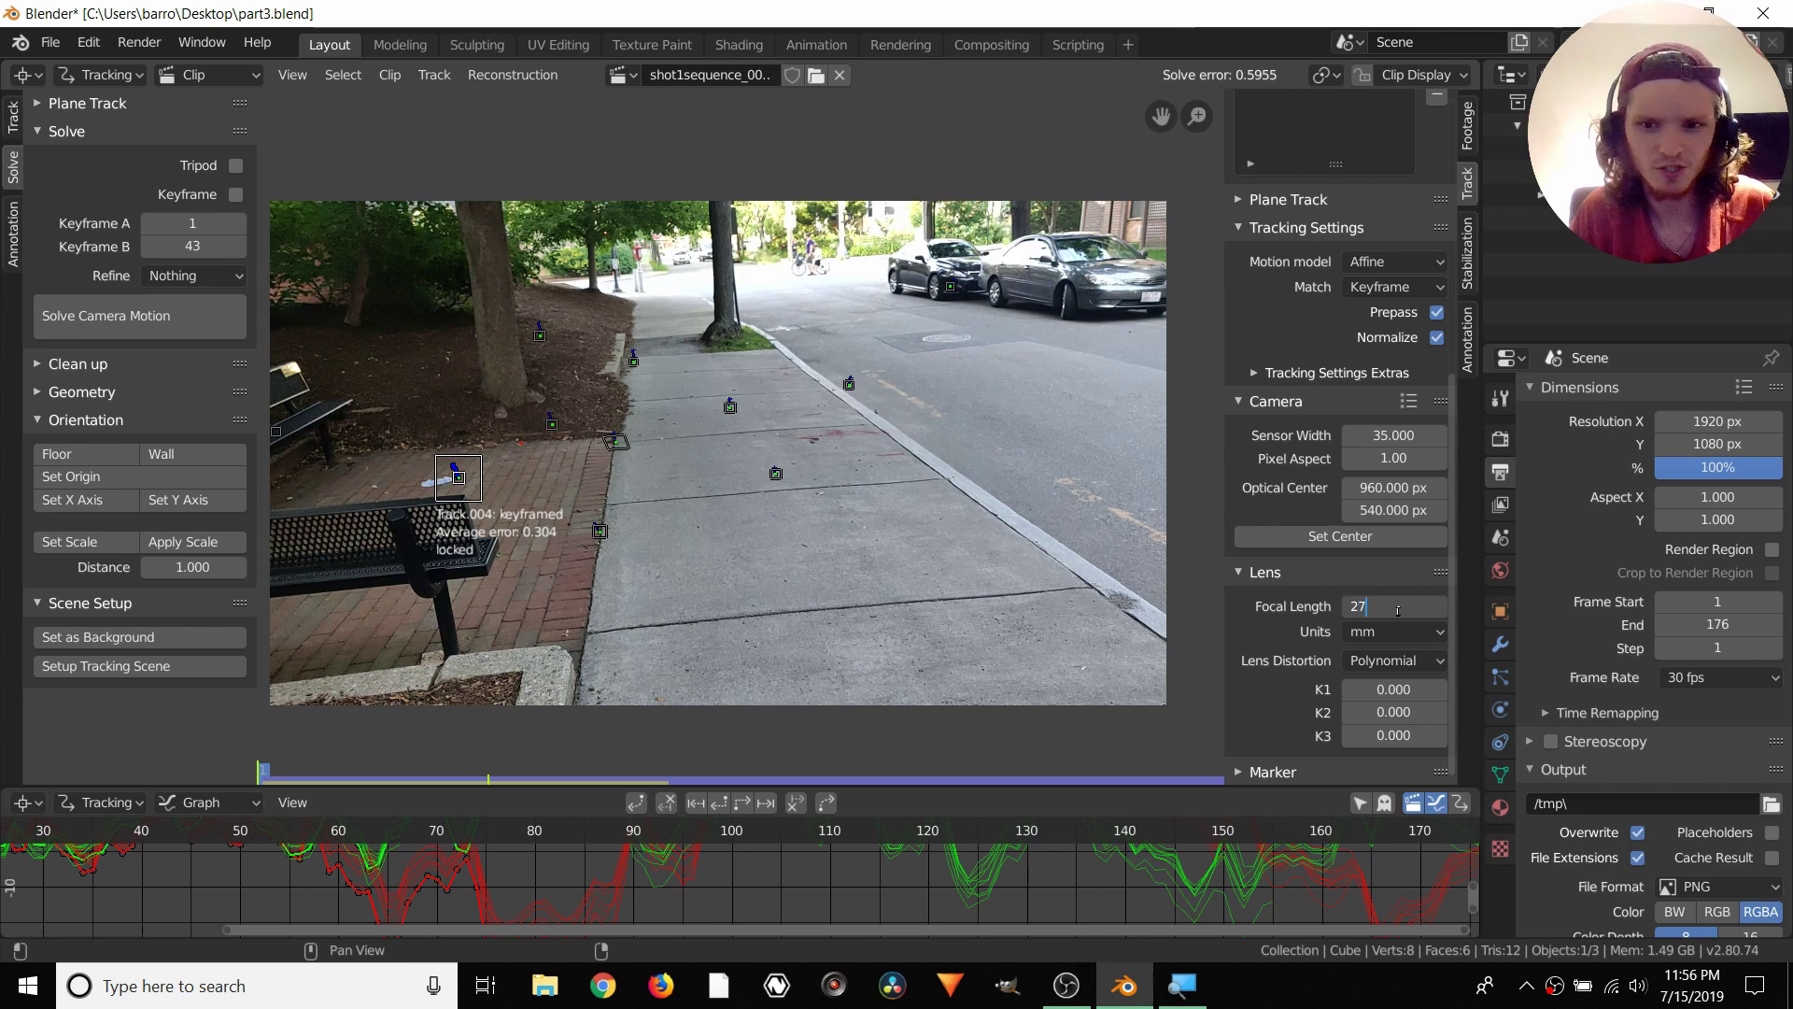
{"action": "key", "text": "Return"}
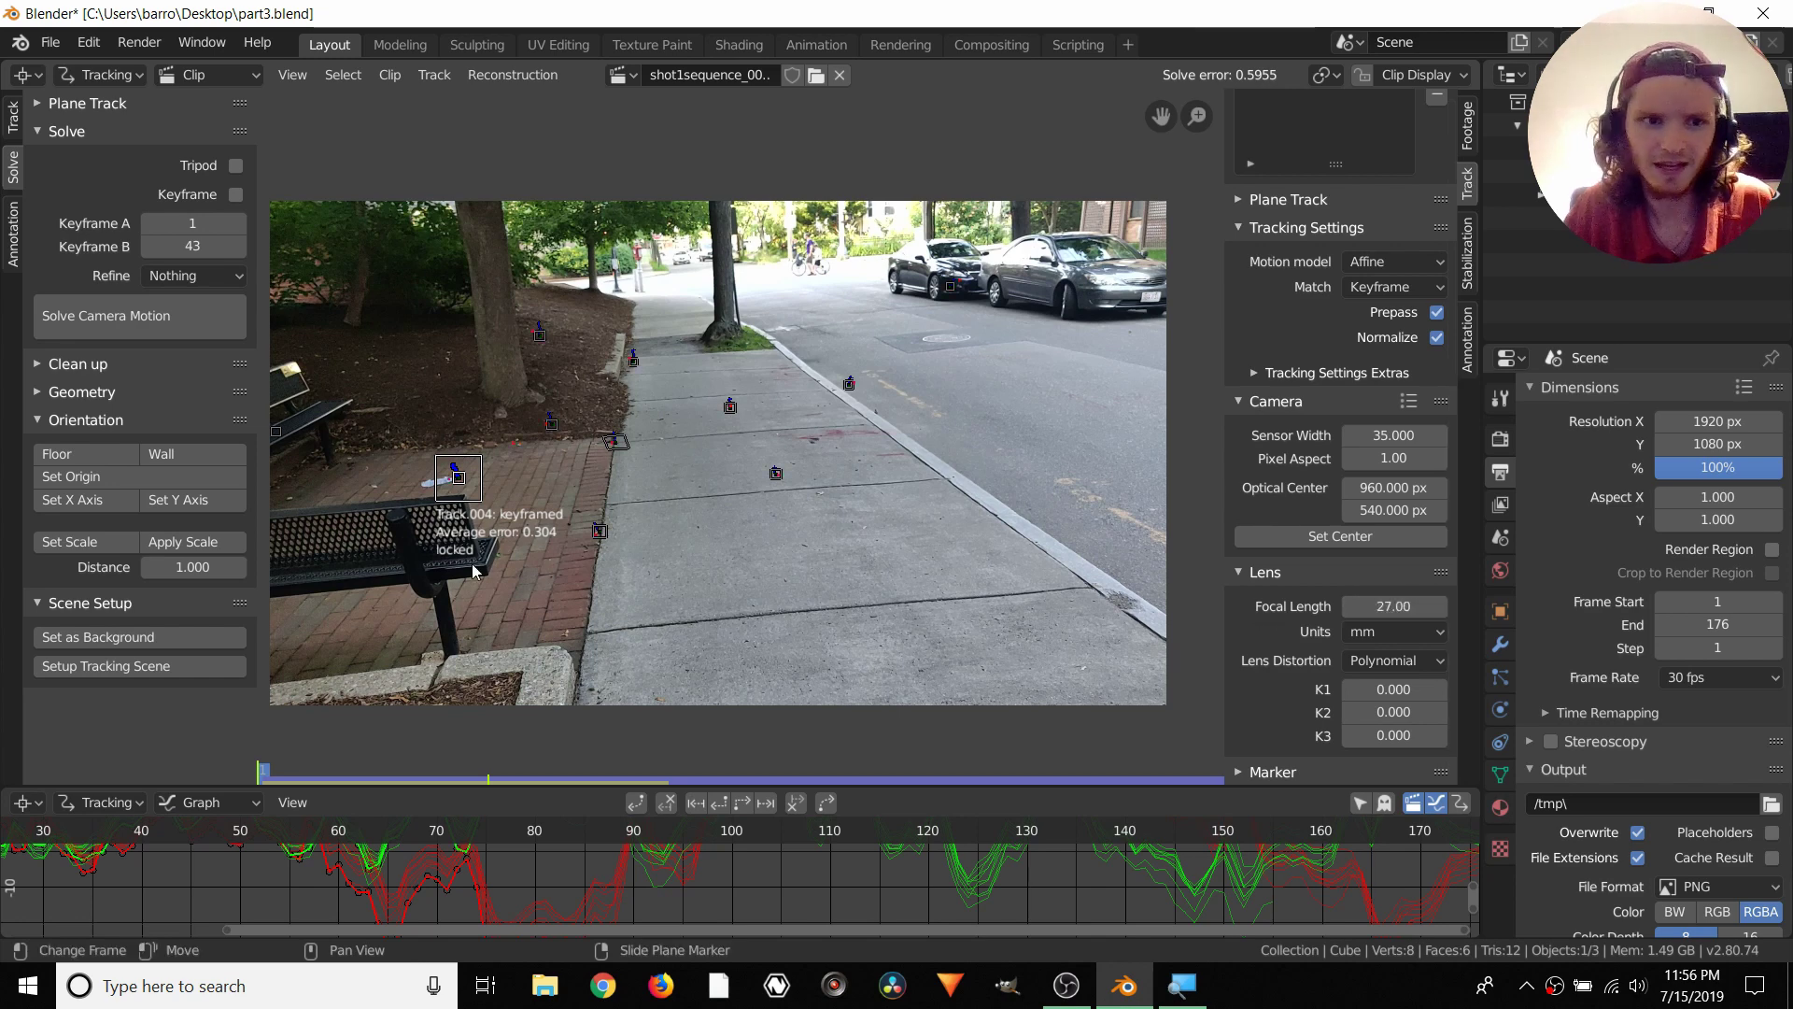
{"action": "left_click", "coordinate": [150, 316]}
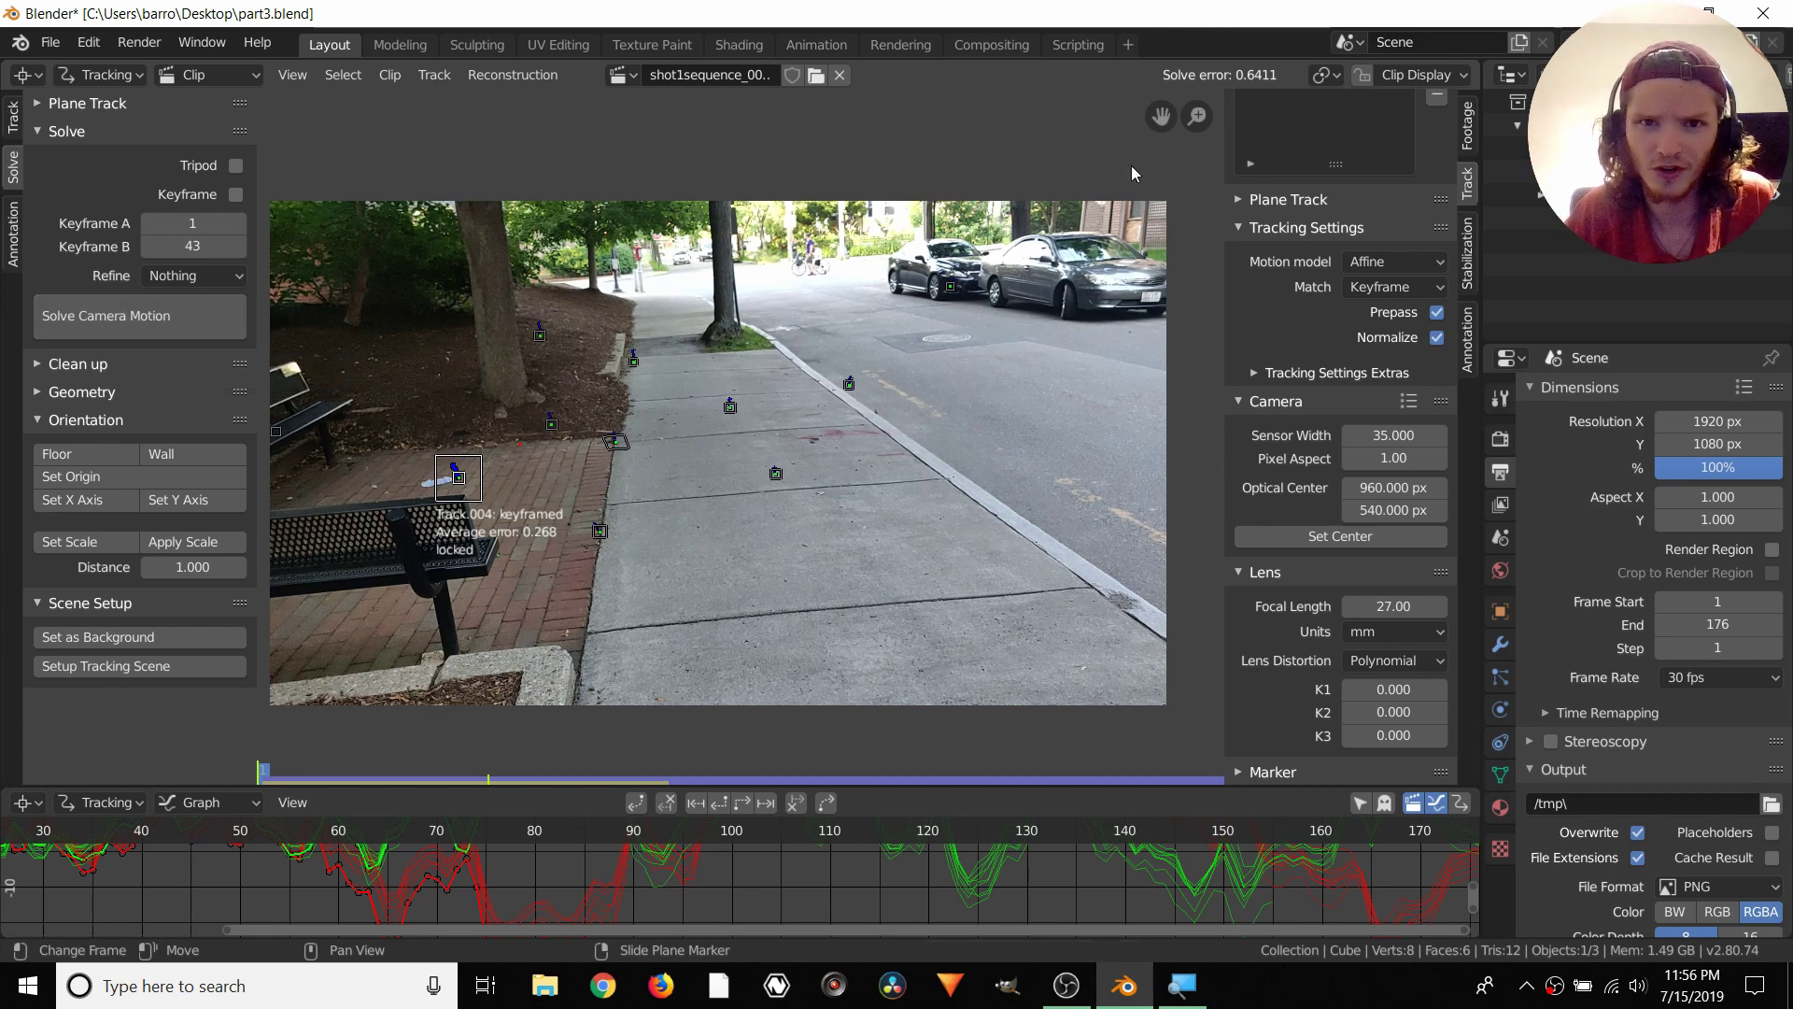
Set the lens focal length to 26.50 mm and solve the camera motion
{"action": "mouse_move", "coordinate": [713, 421]}
{"action": "middle_mouse_down"}
{"action": "mouse_move", "coordinate": [740, 429]}
{"action": "mouse_move", "coordinate": [680, 415]}
{"action": "middle_mouse_up"}
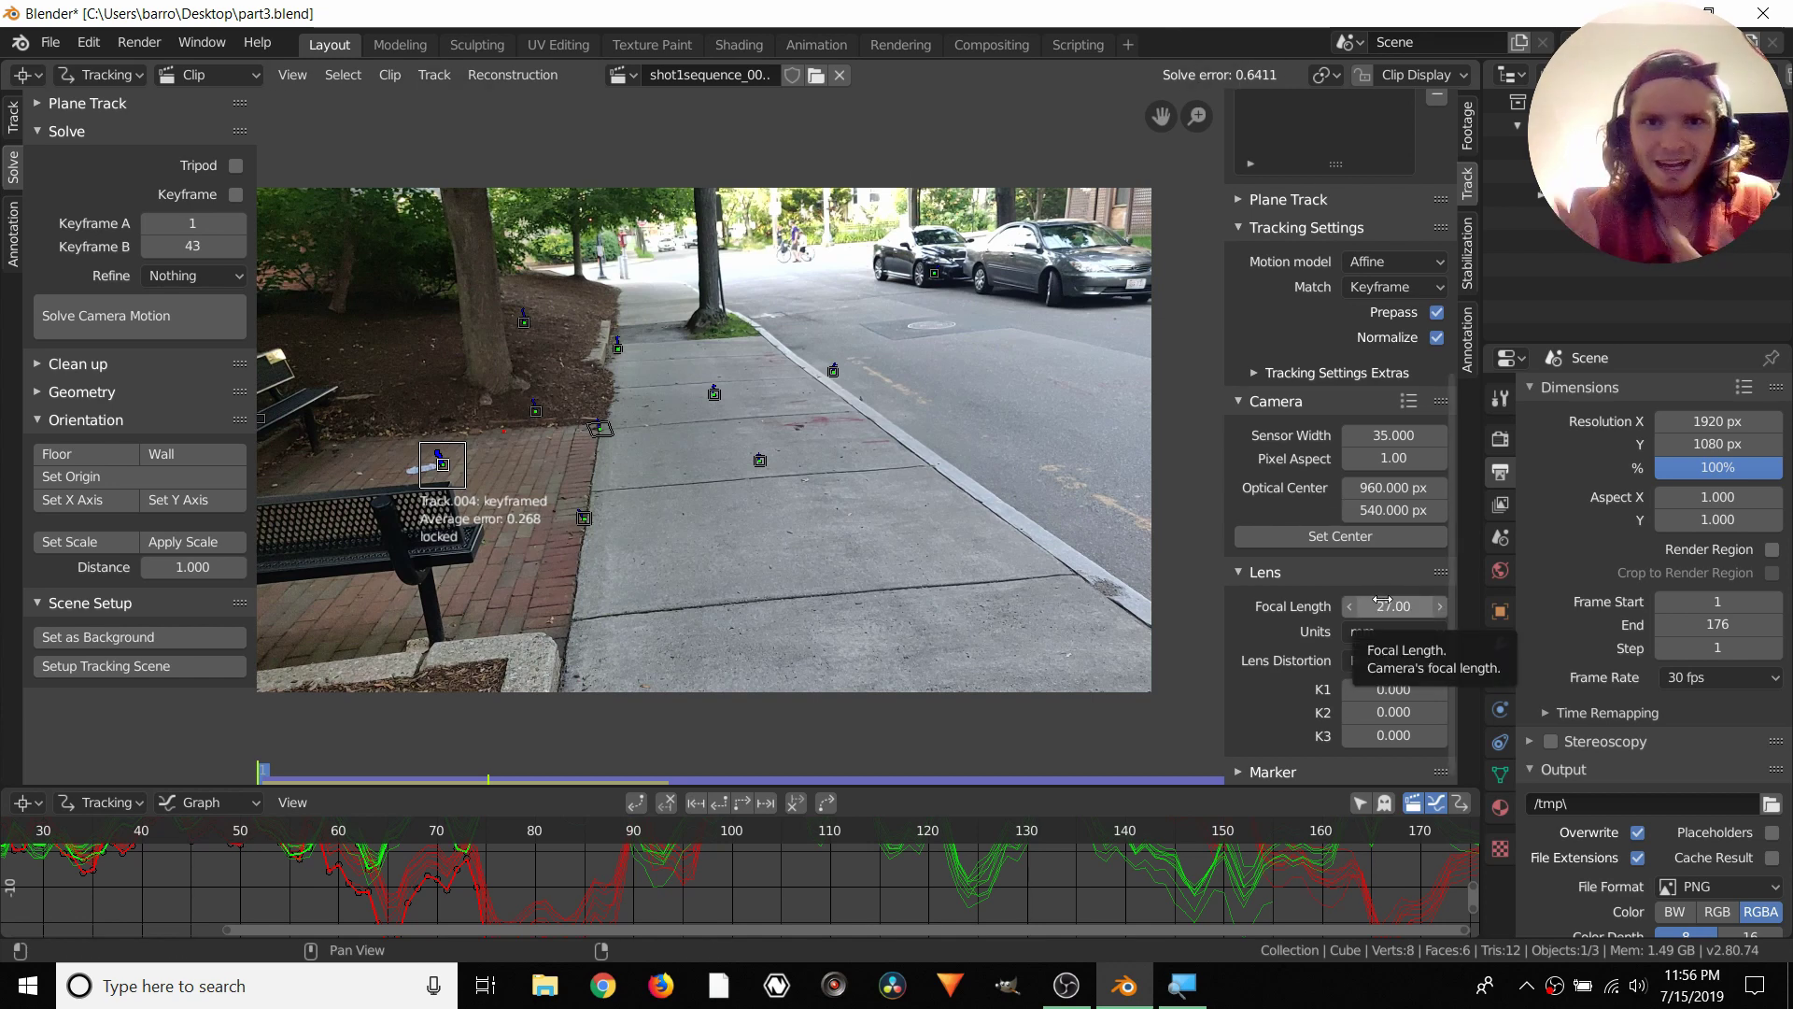
{"action": "left_click_drag", "start_coordinate": [1383, 600], "coordinate": [1364, 600]}
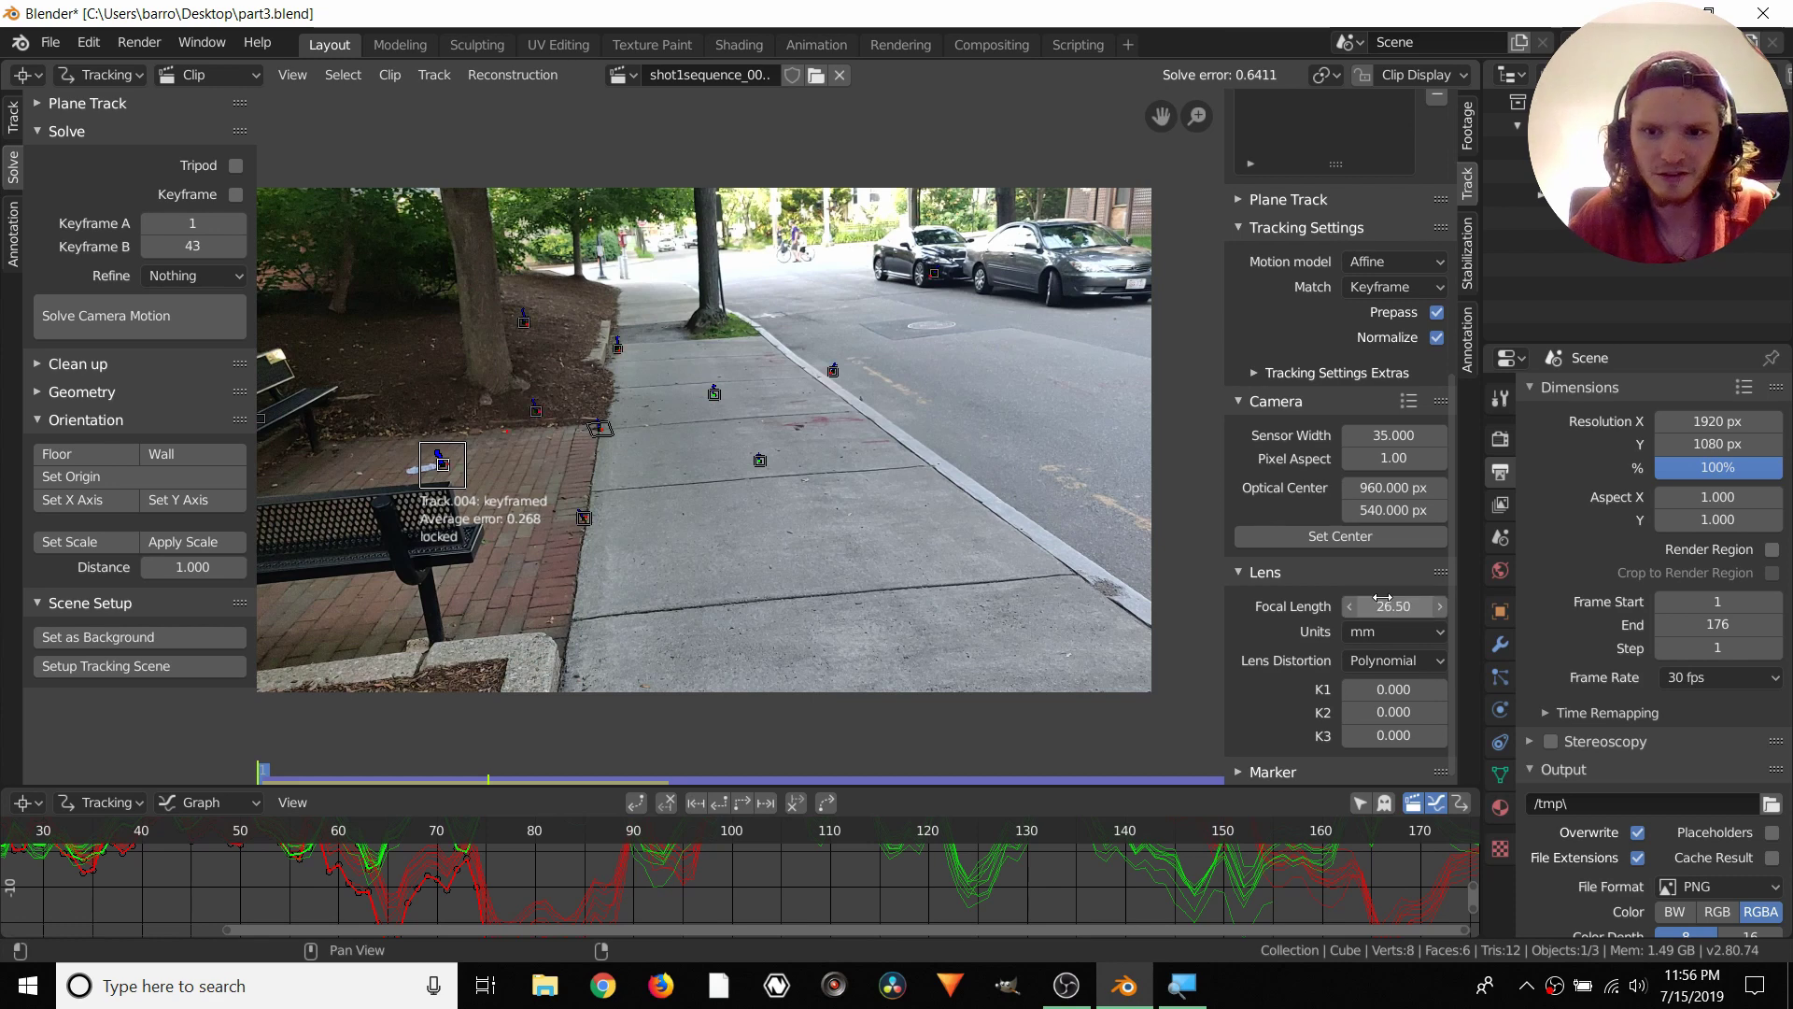
{"action": "left_click", "coordinate": [73, 325]}
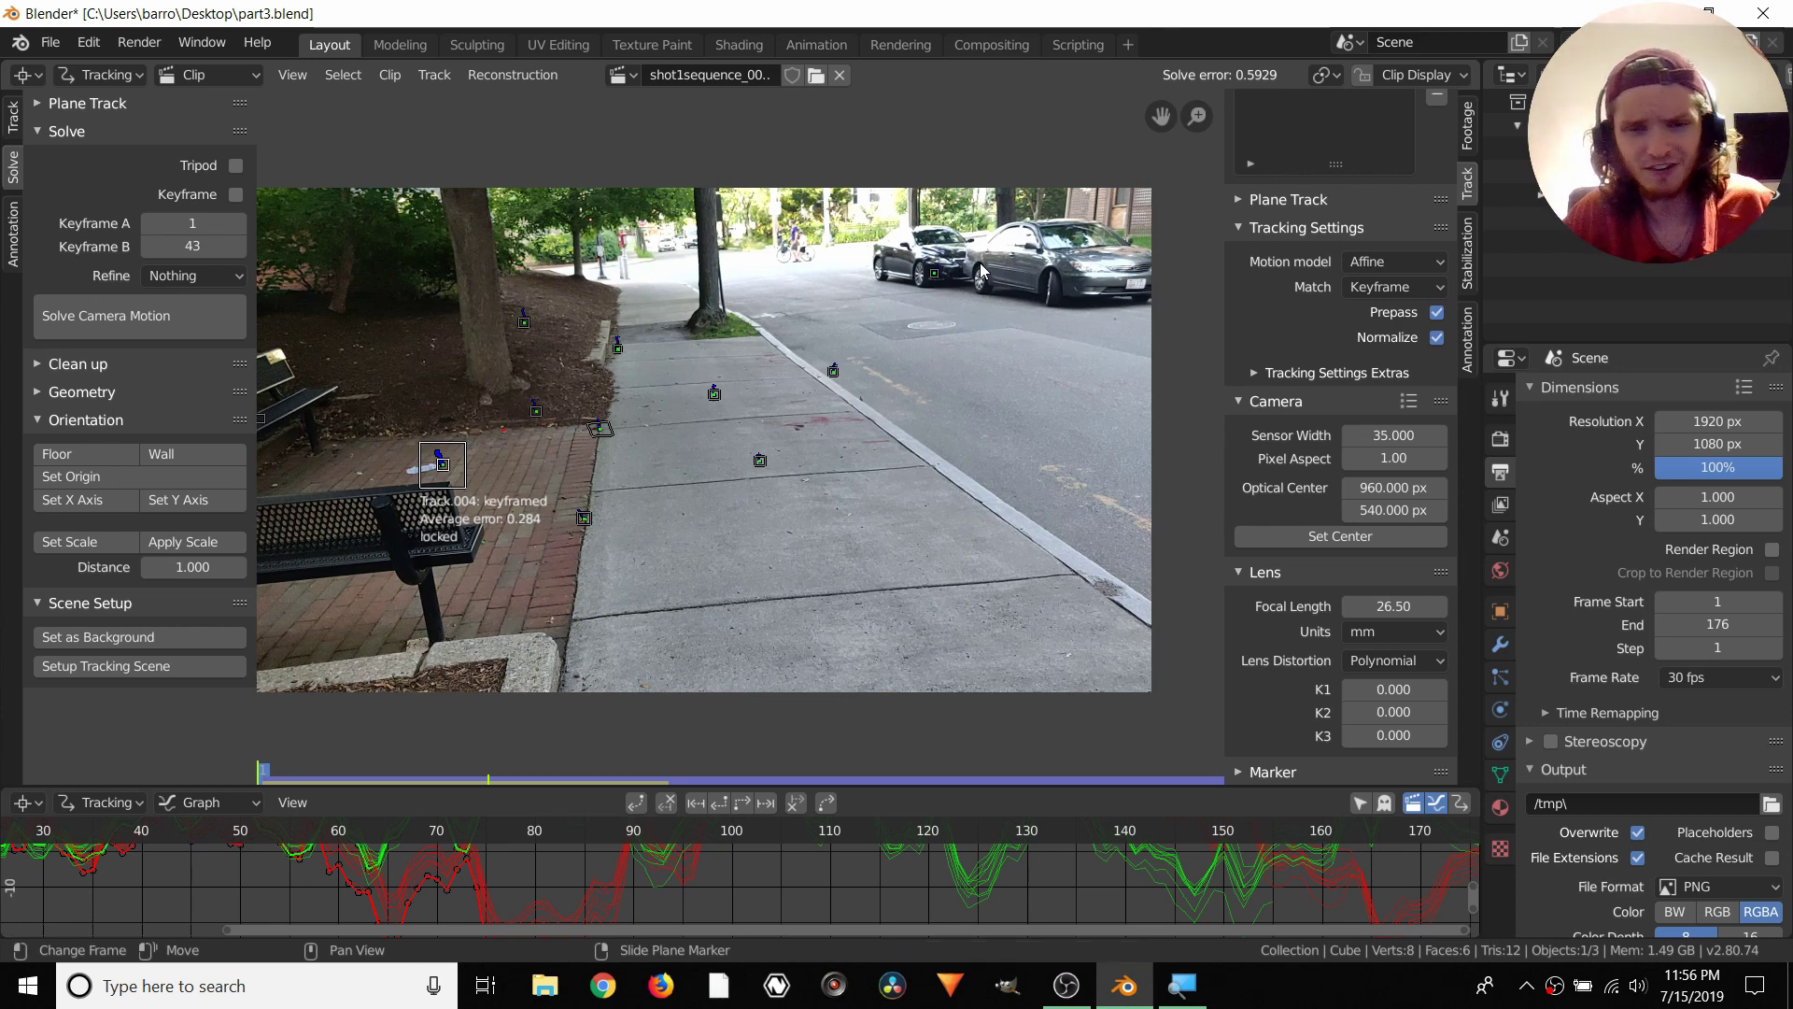
Set the solver's Refine option to Focal Length, then save the project and solve the camera motion
{"action": "left_click", "coordinate": [210, 271]}
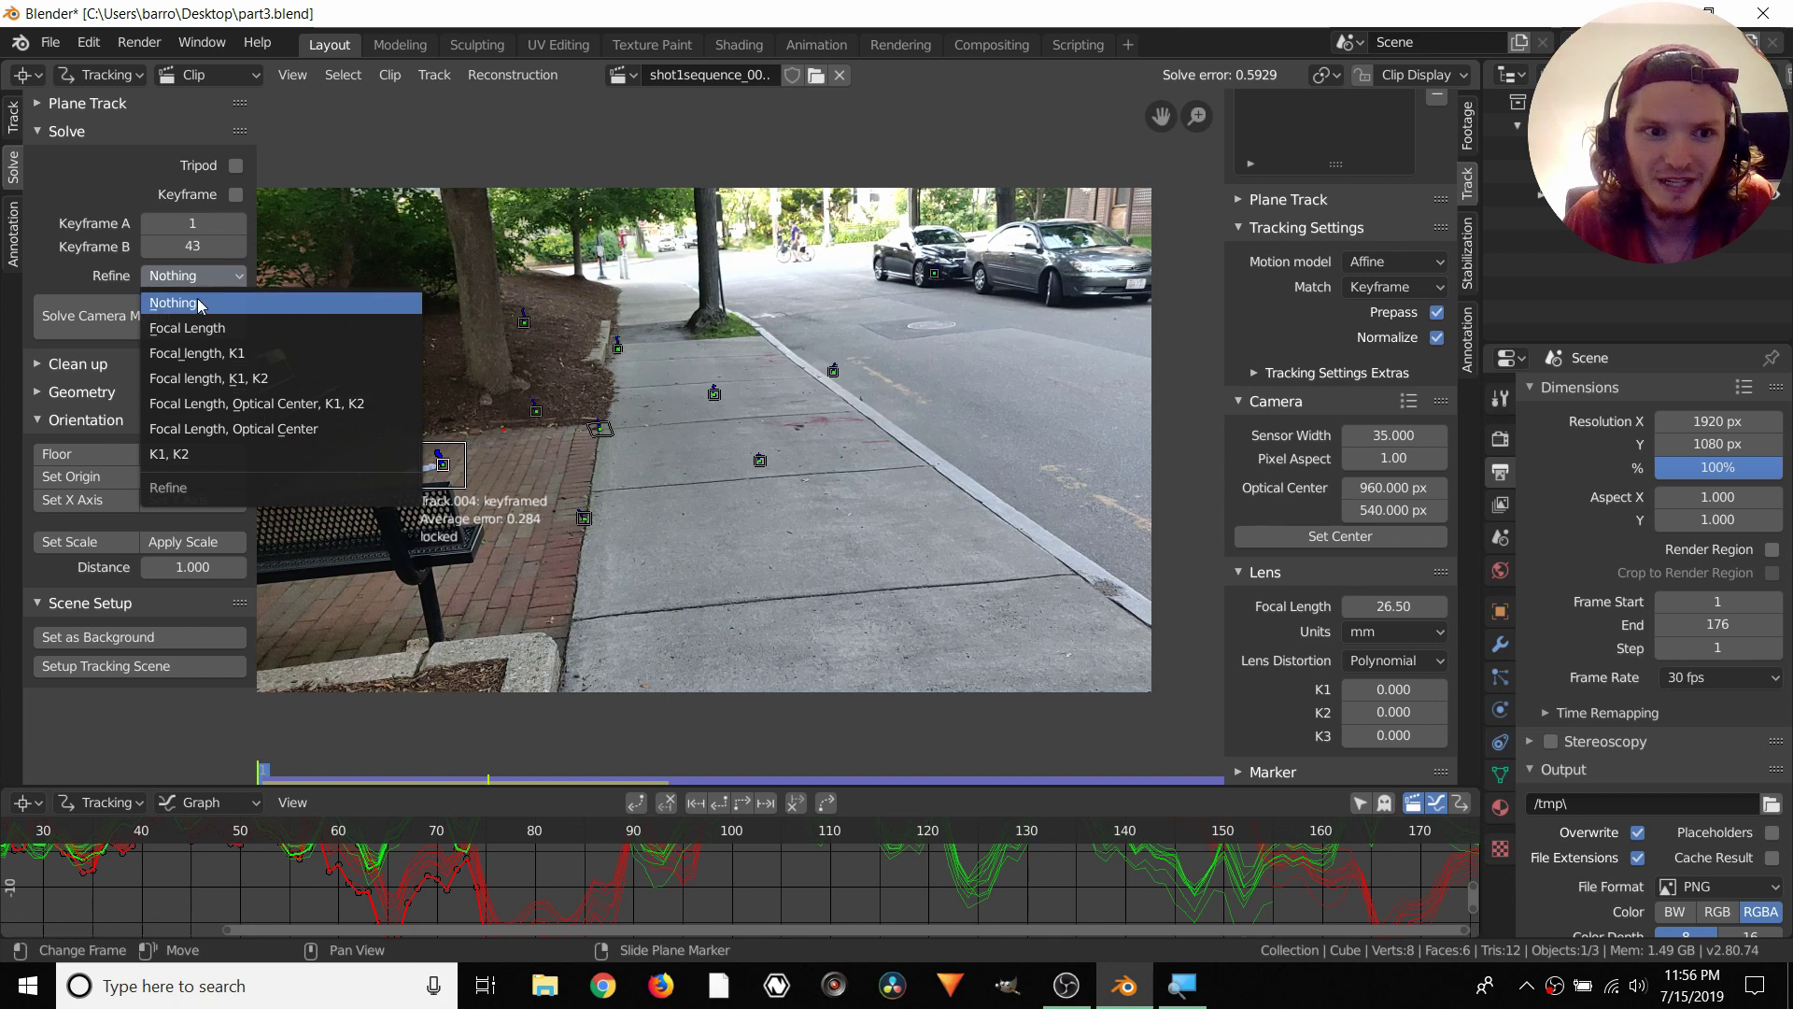
{"action": "left_click", "coordinate": [190, 329]}
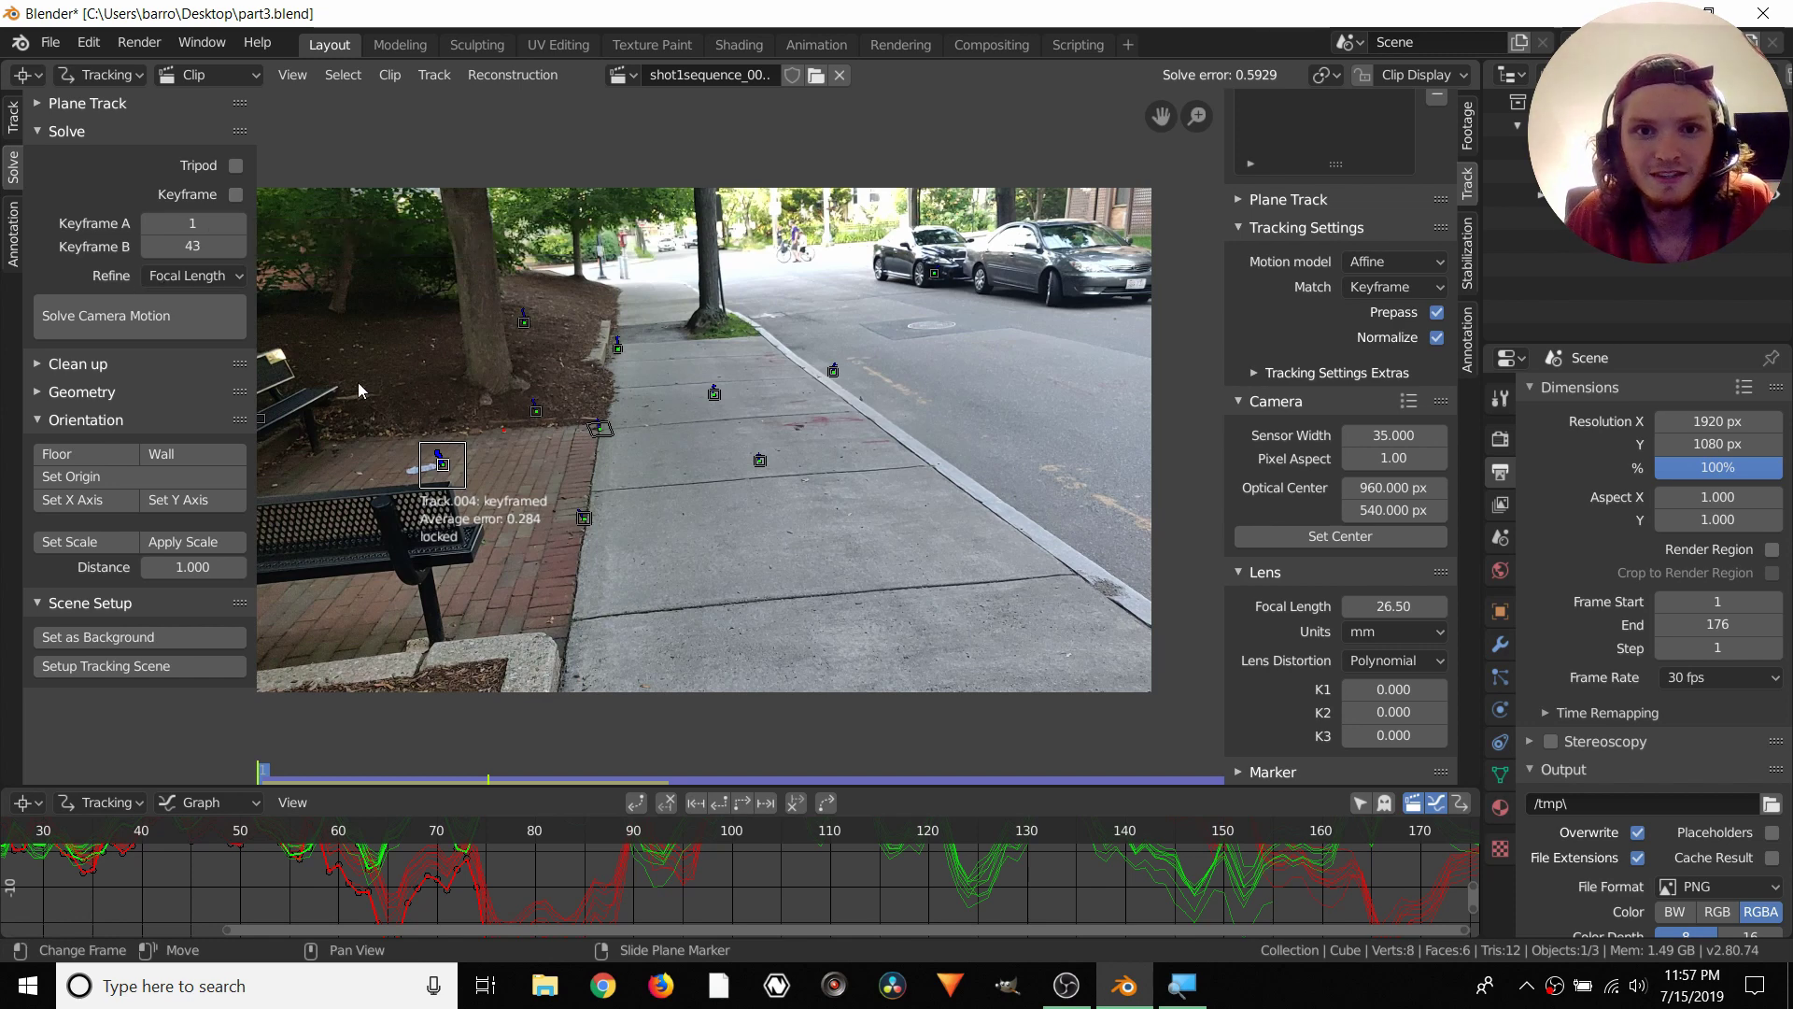
{"action": "mouse_move", "coordinate": [526, 323]}
{"action": "middle_mouse_down"}
{"action": "mouse_move", "coordinate": [540, 376]}
{"action": "mouse_move", "coordinate": [532, 353]}
{"action": "middle_mouse_up"}
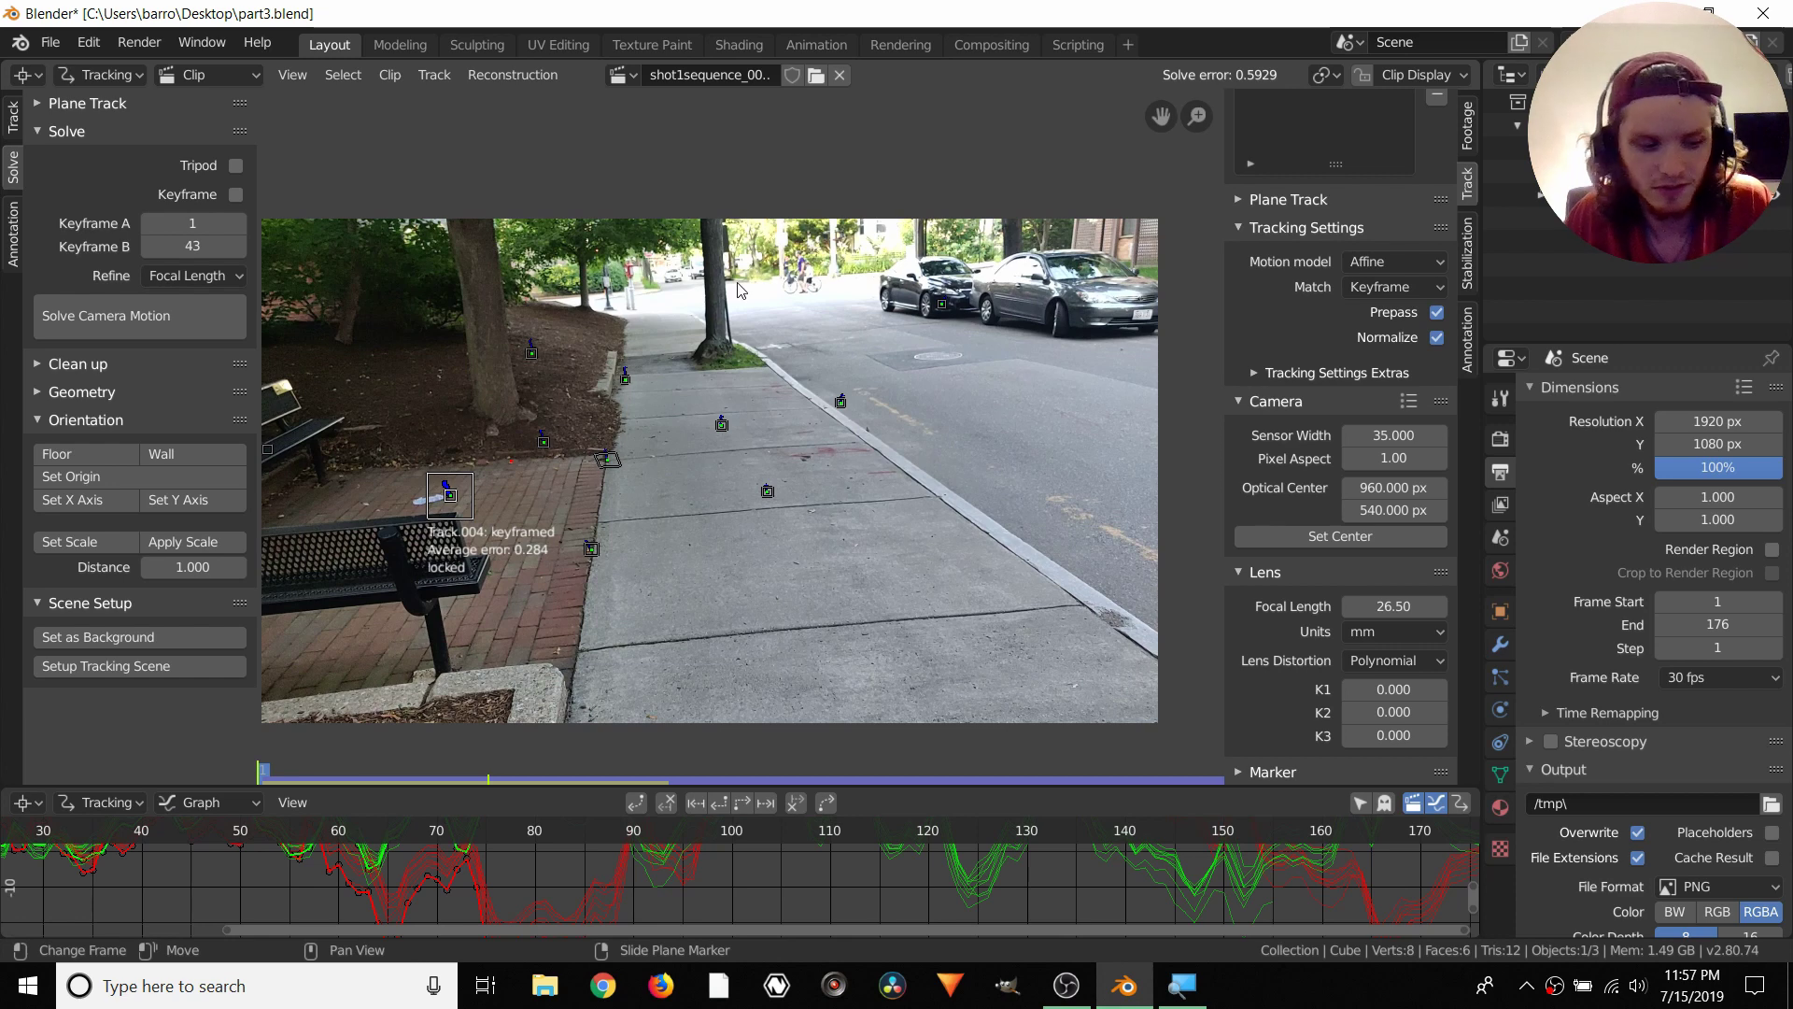
{"action": "key", "text": "ctrl+s"}
{"action": "left_click", "coordinate": [143, 308]}
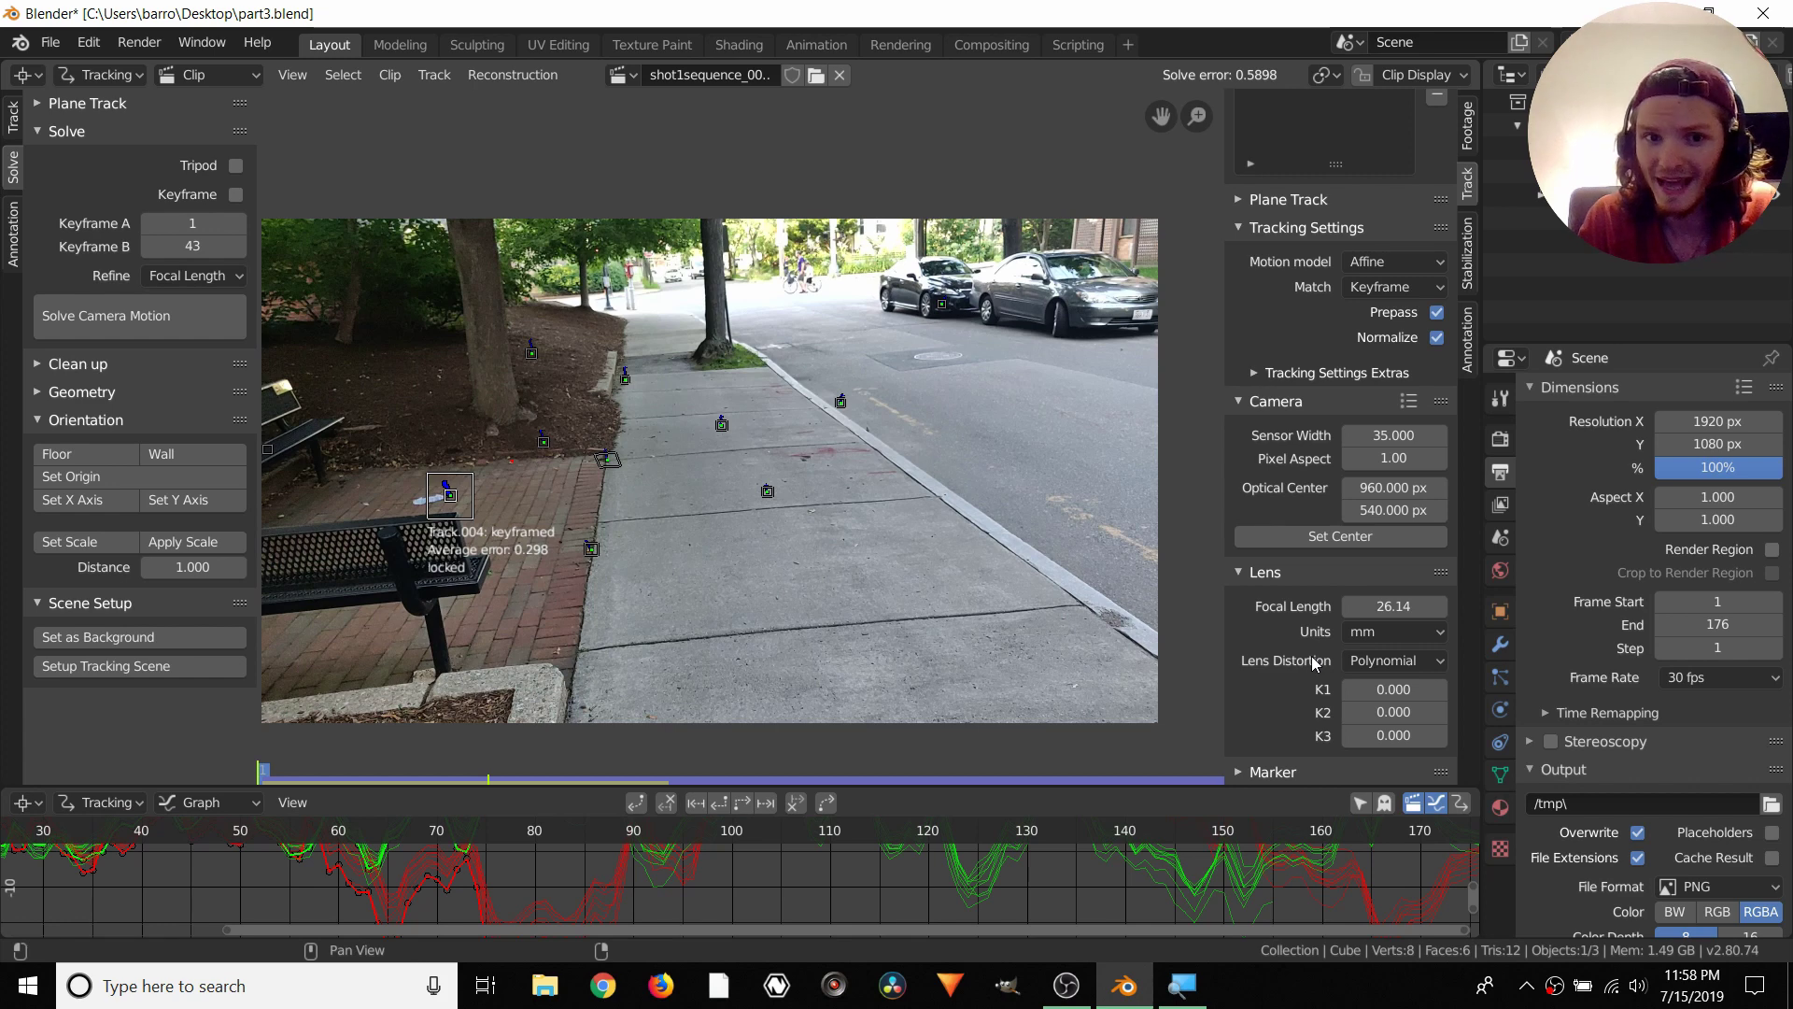
{"action": "middle_click_drag", "start_coordinate": [299, 320], "coordinate": [469, 290]}
{"action": "scroll", "coordinate": [533, 439], "scroll_direction": "up", "scroll_amount": 2}
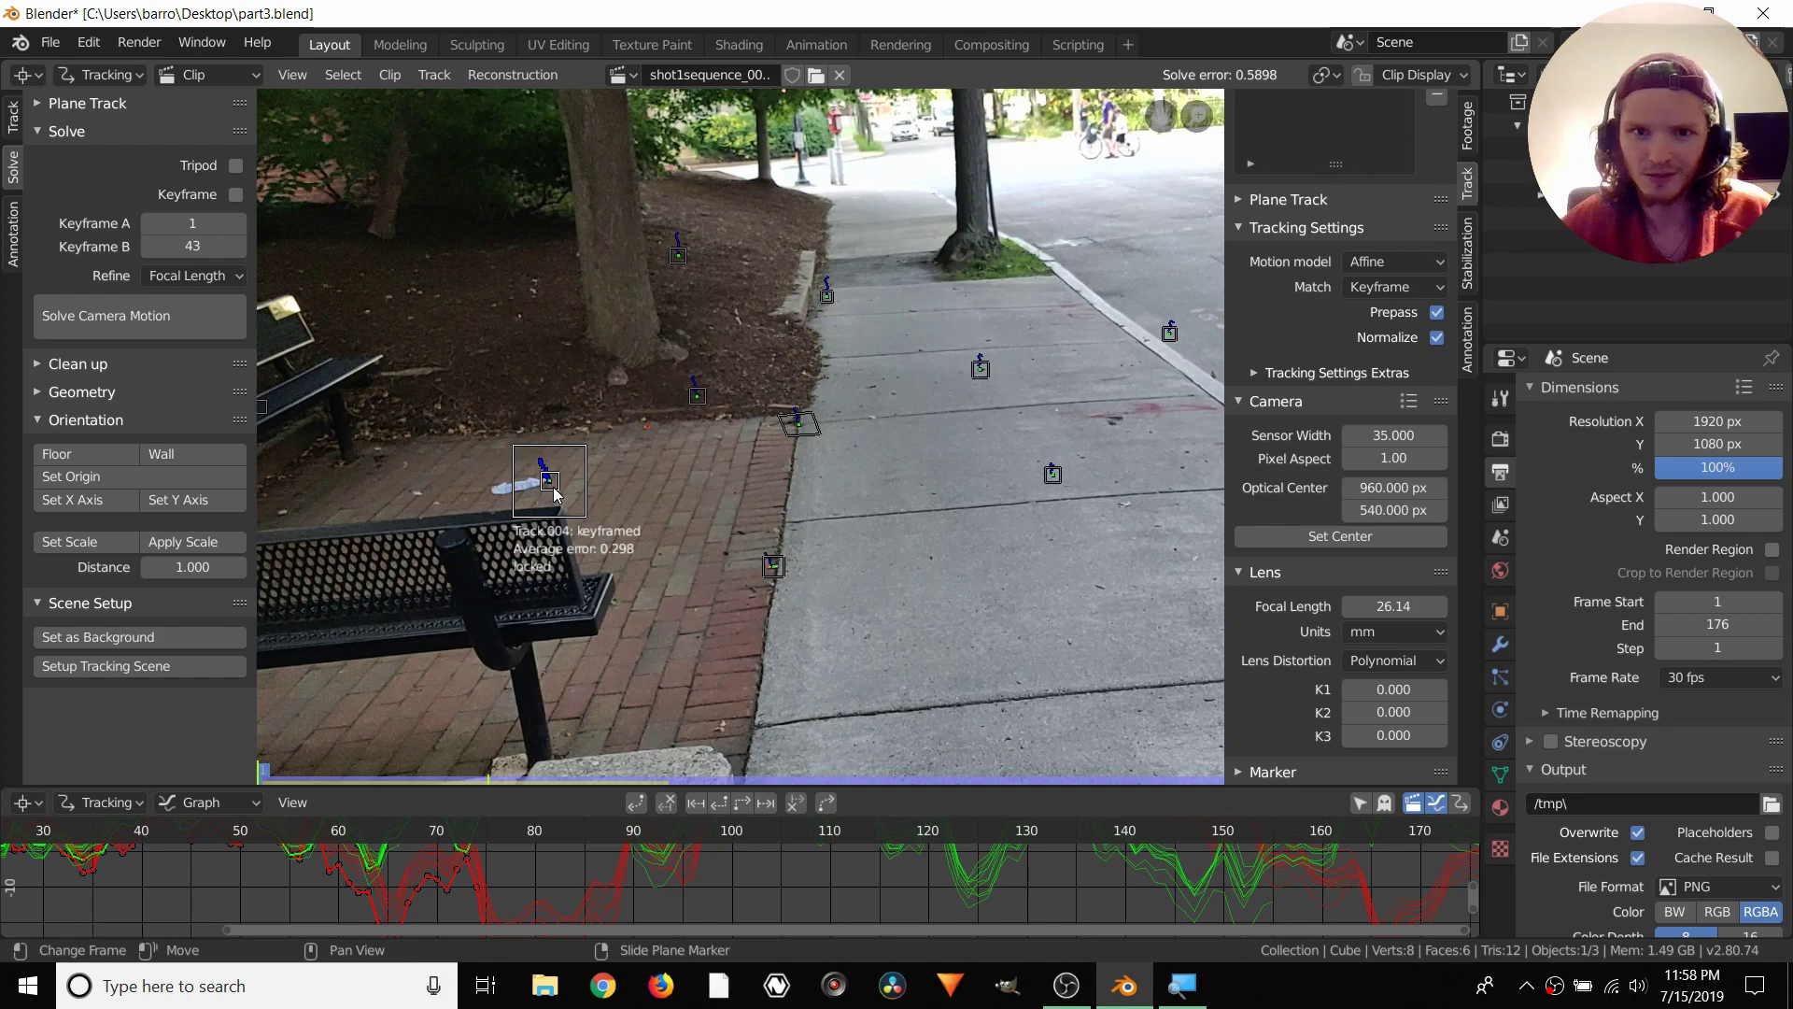
Inspect the road, curb and parked cars in the footage close up for signs of lens distortion
{"action": "middle_click_drag", "start_coordinate": [557, 495], "coordinate": [57, 469]}
{"action": "middle_click_drag", "start_coordinate": [1121, 248], "coordinate": [930, 484]}
{"action": "scroll", "coordinate": [939, 377], "scroll_direction": "up", "scroll_amount": 3}
{"action": "scroll", "coordinate": [939, 378], "scroll_direction": "up", "scroll_amount": 1}
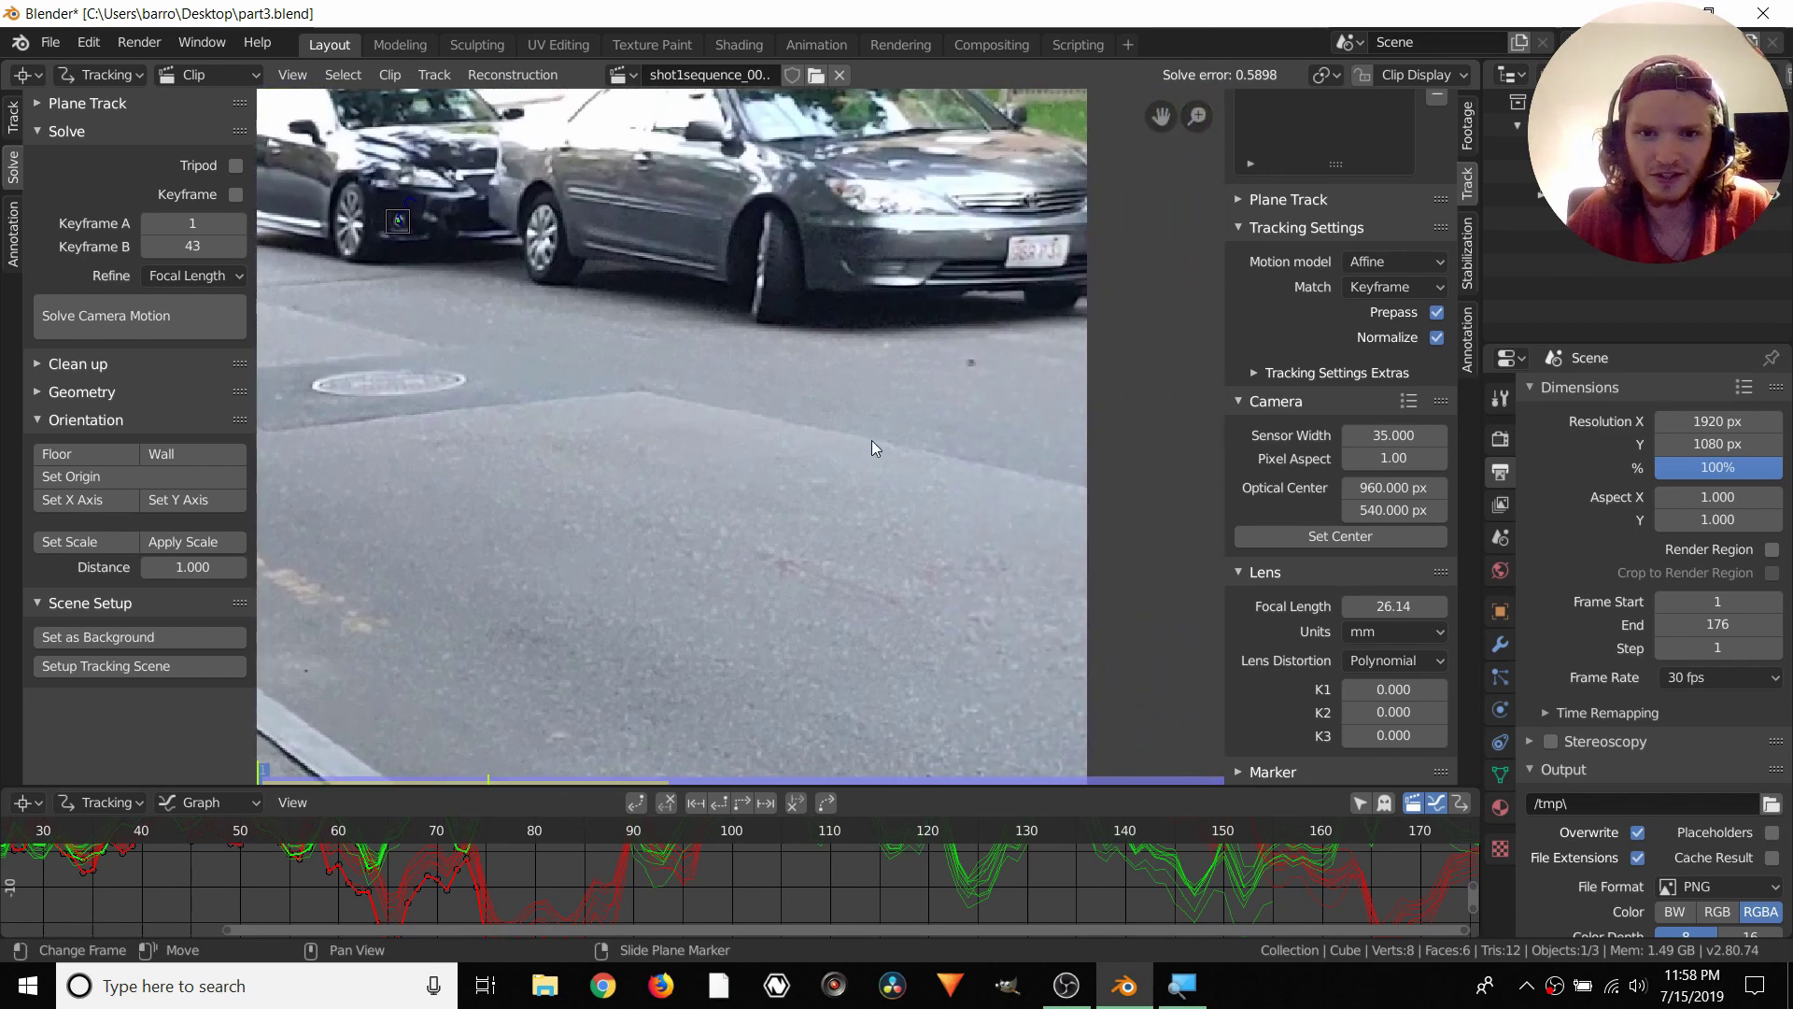
{"action": "scroll", "coordinate": [872, 440], "scroll_direction": "down", "scroll_amount": 1}
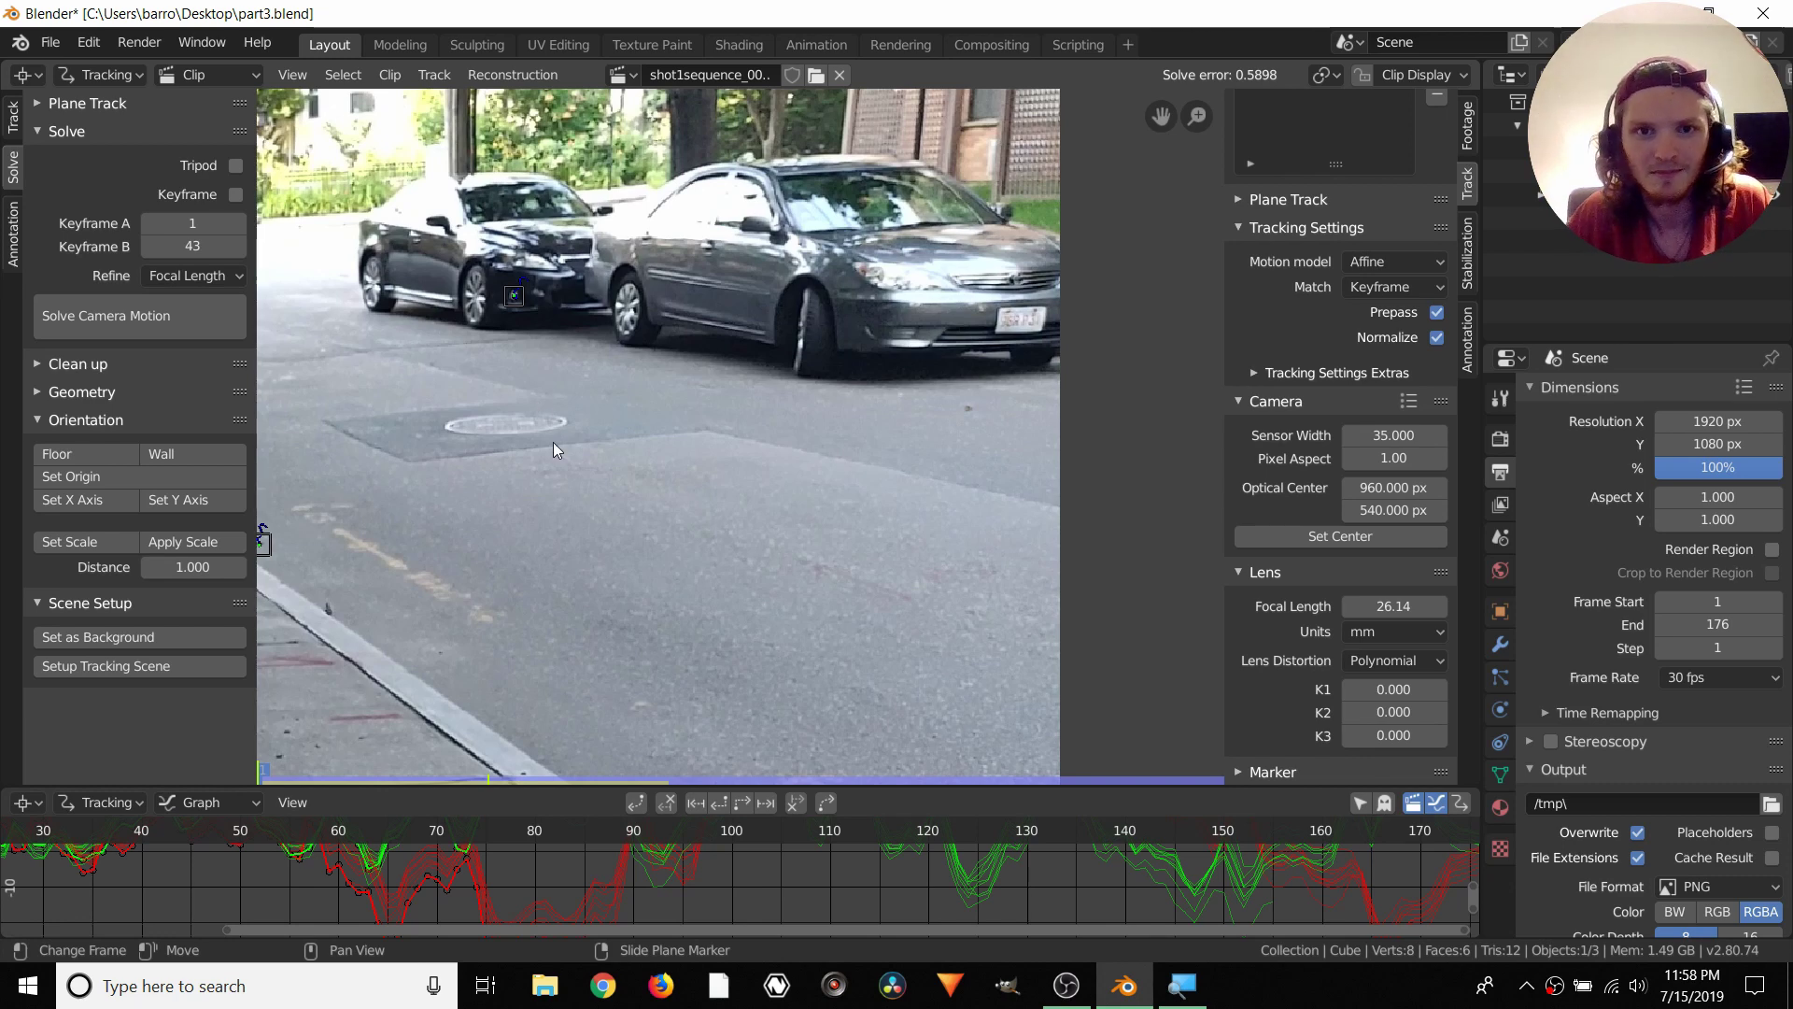
{"action": "middle_click_drag", "start_coordinate": [553, 441], "coordinate": [723, 341]}
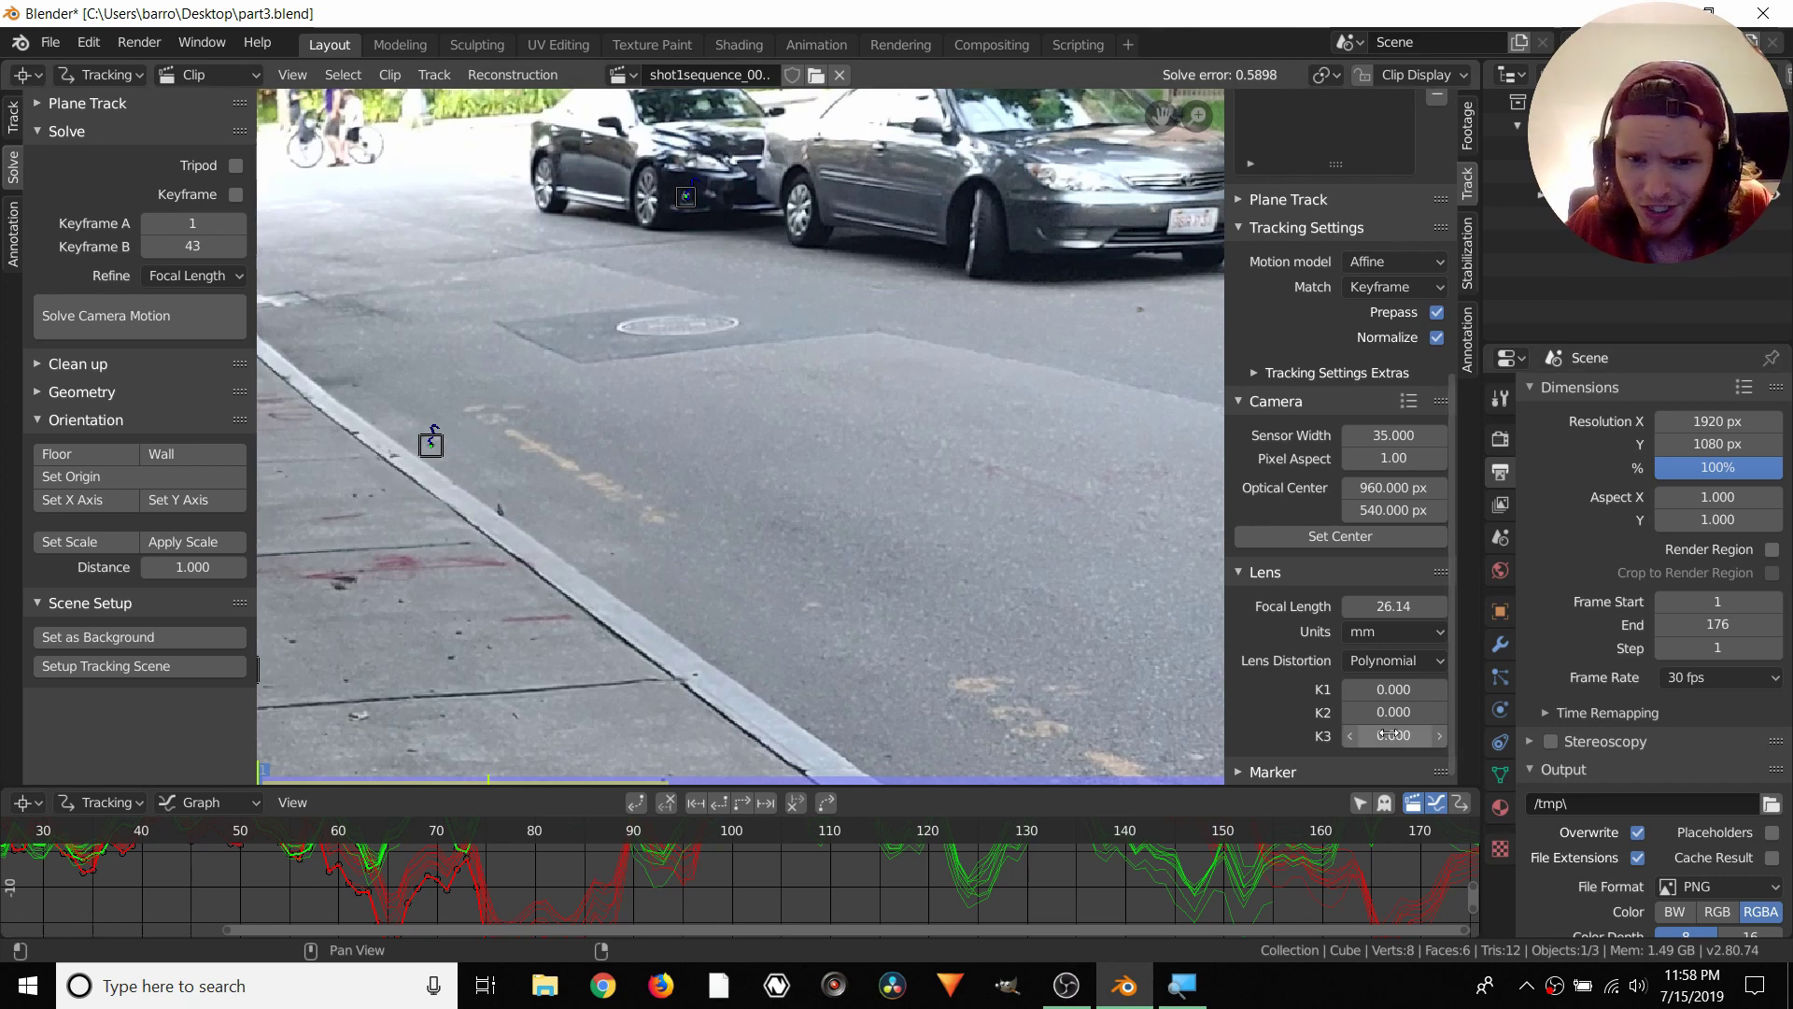
{"action": "scroll", "coordinate": [619, 417], "scroll_direction": "down", "scroll_amount": 5}
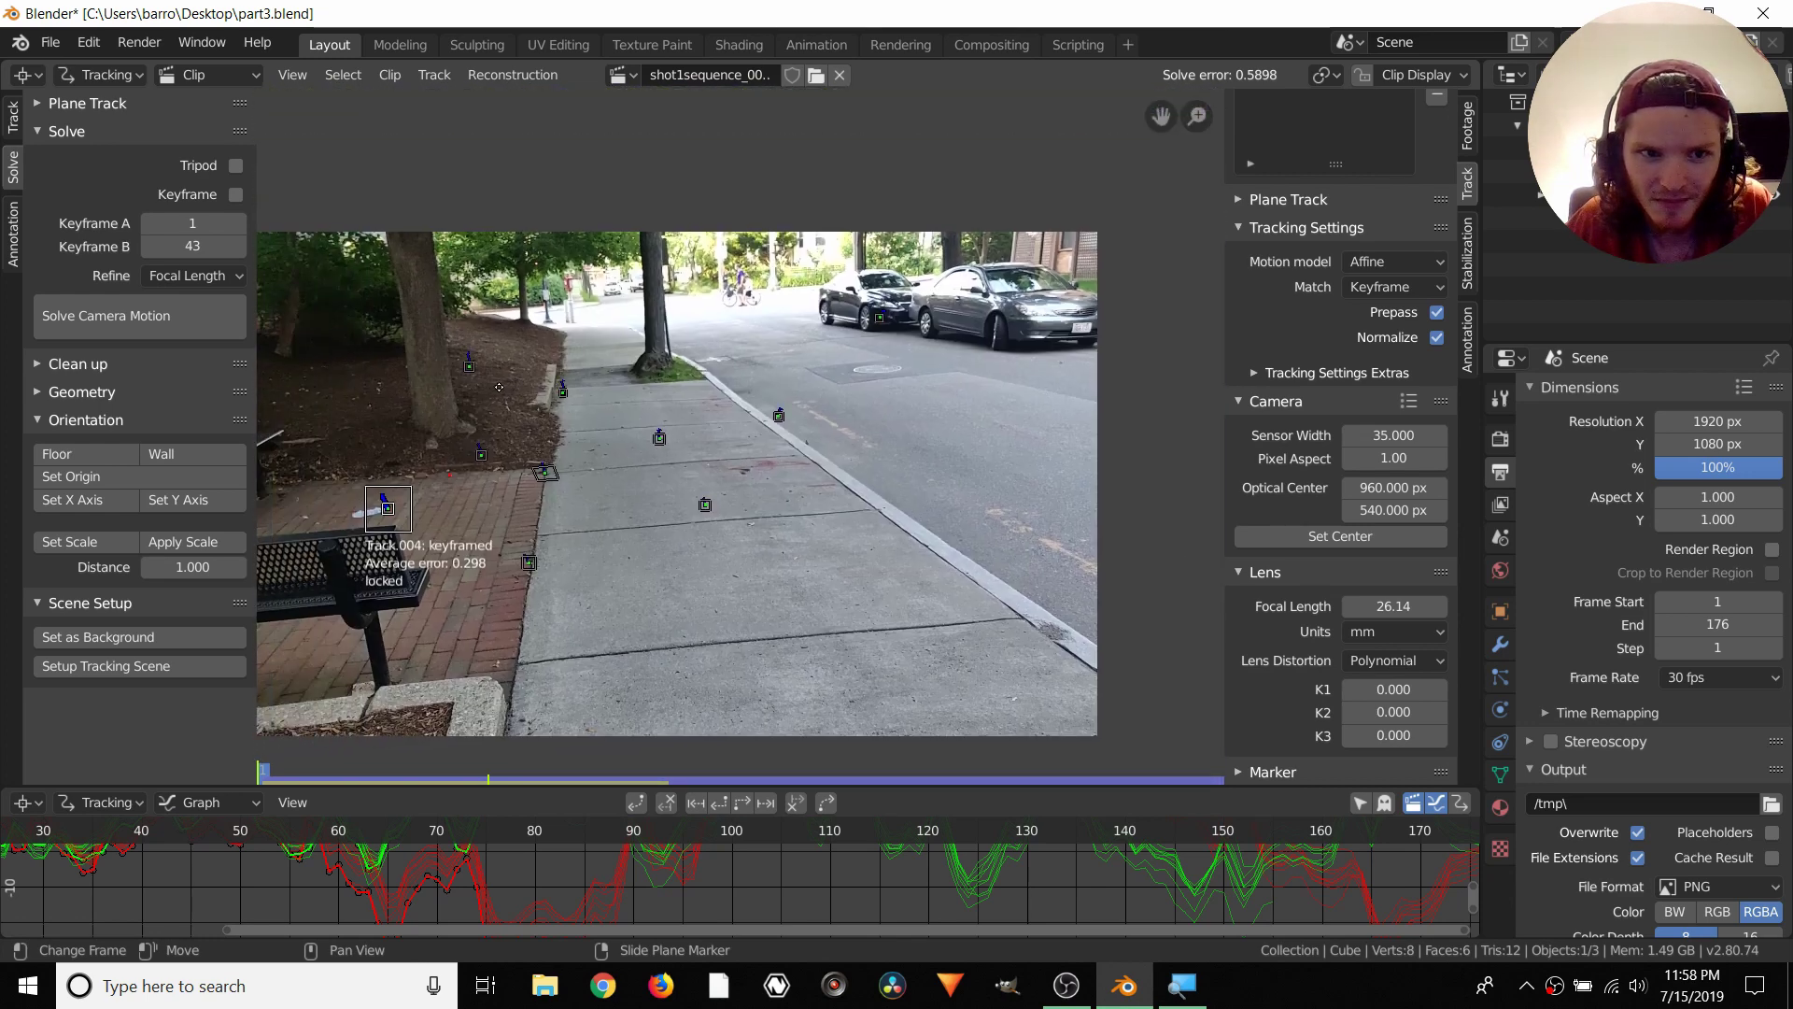
Set the solver's Refine option to K1, K2, save the project and solve the camera motion
{"action": "left_click", "coordinate": [185, 283]}
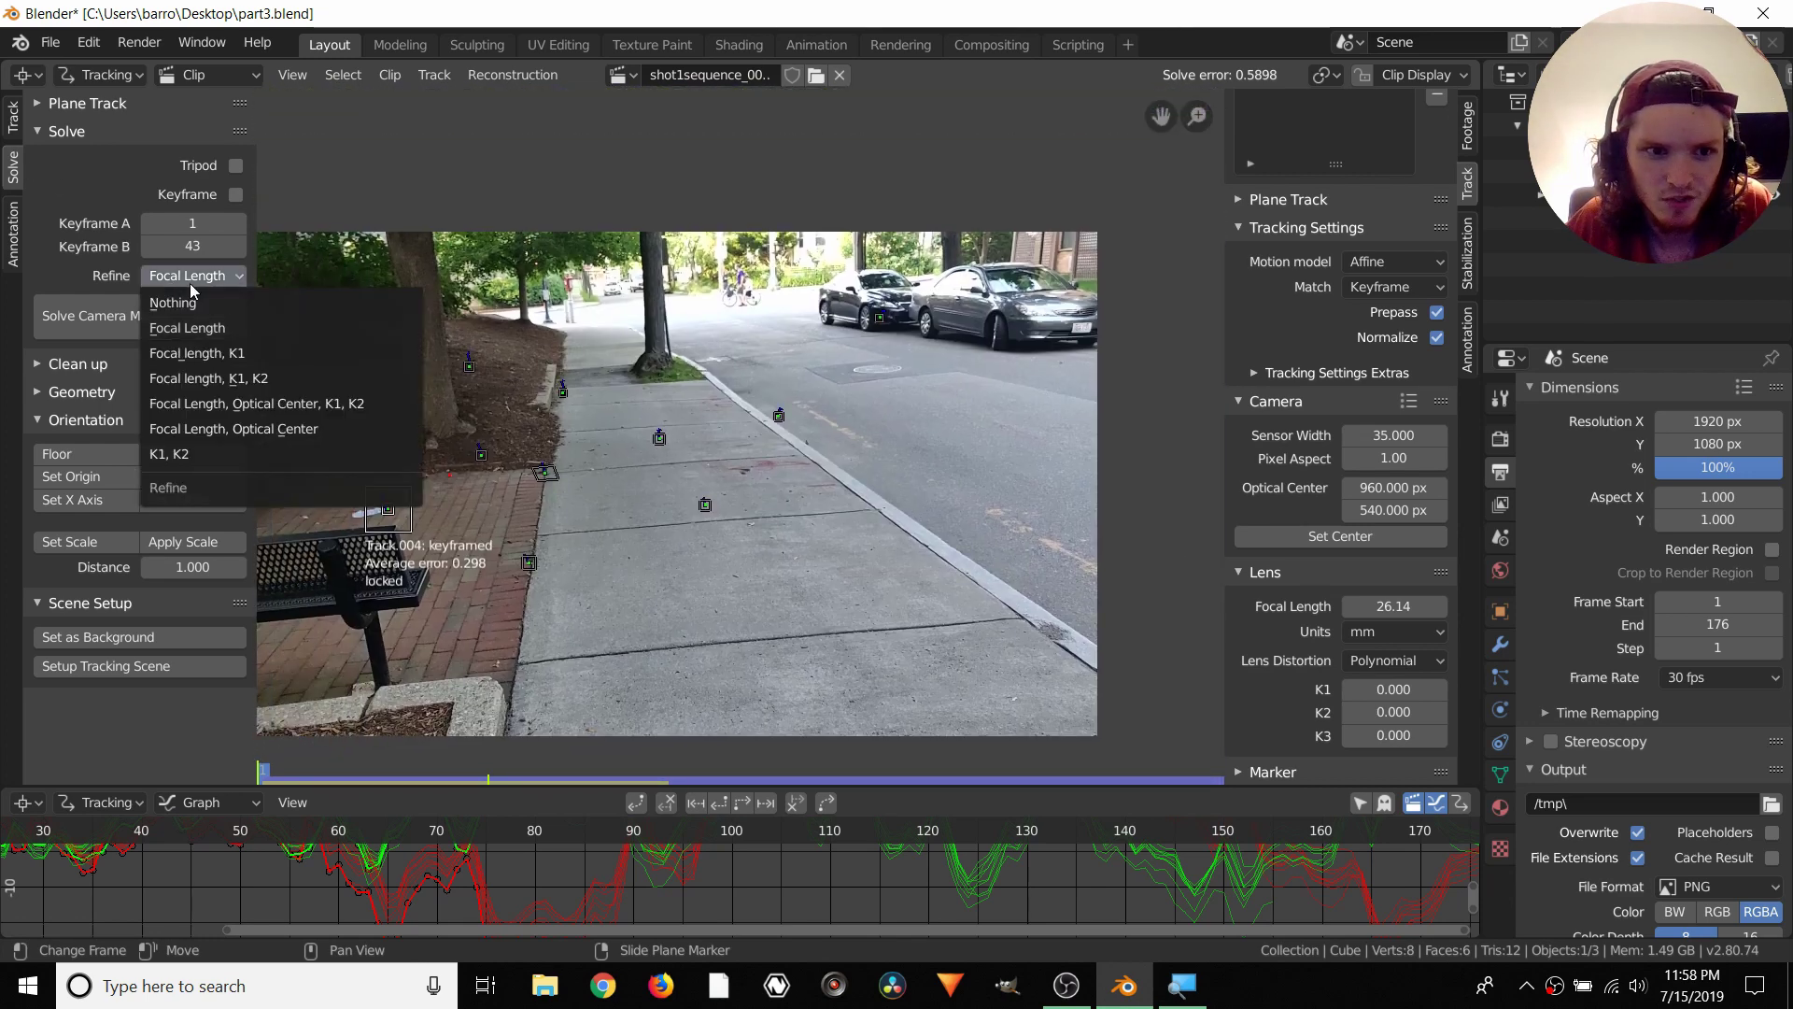
{"action": "left_click", "coordinate": [170, 454]}
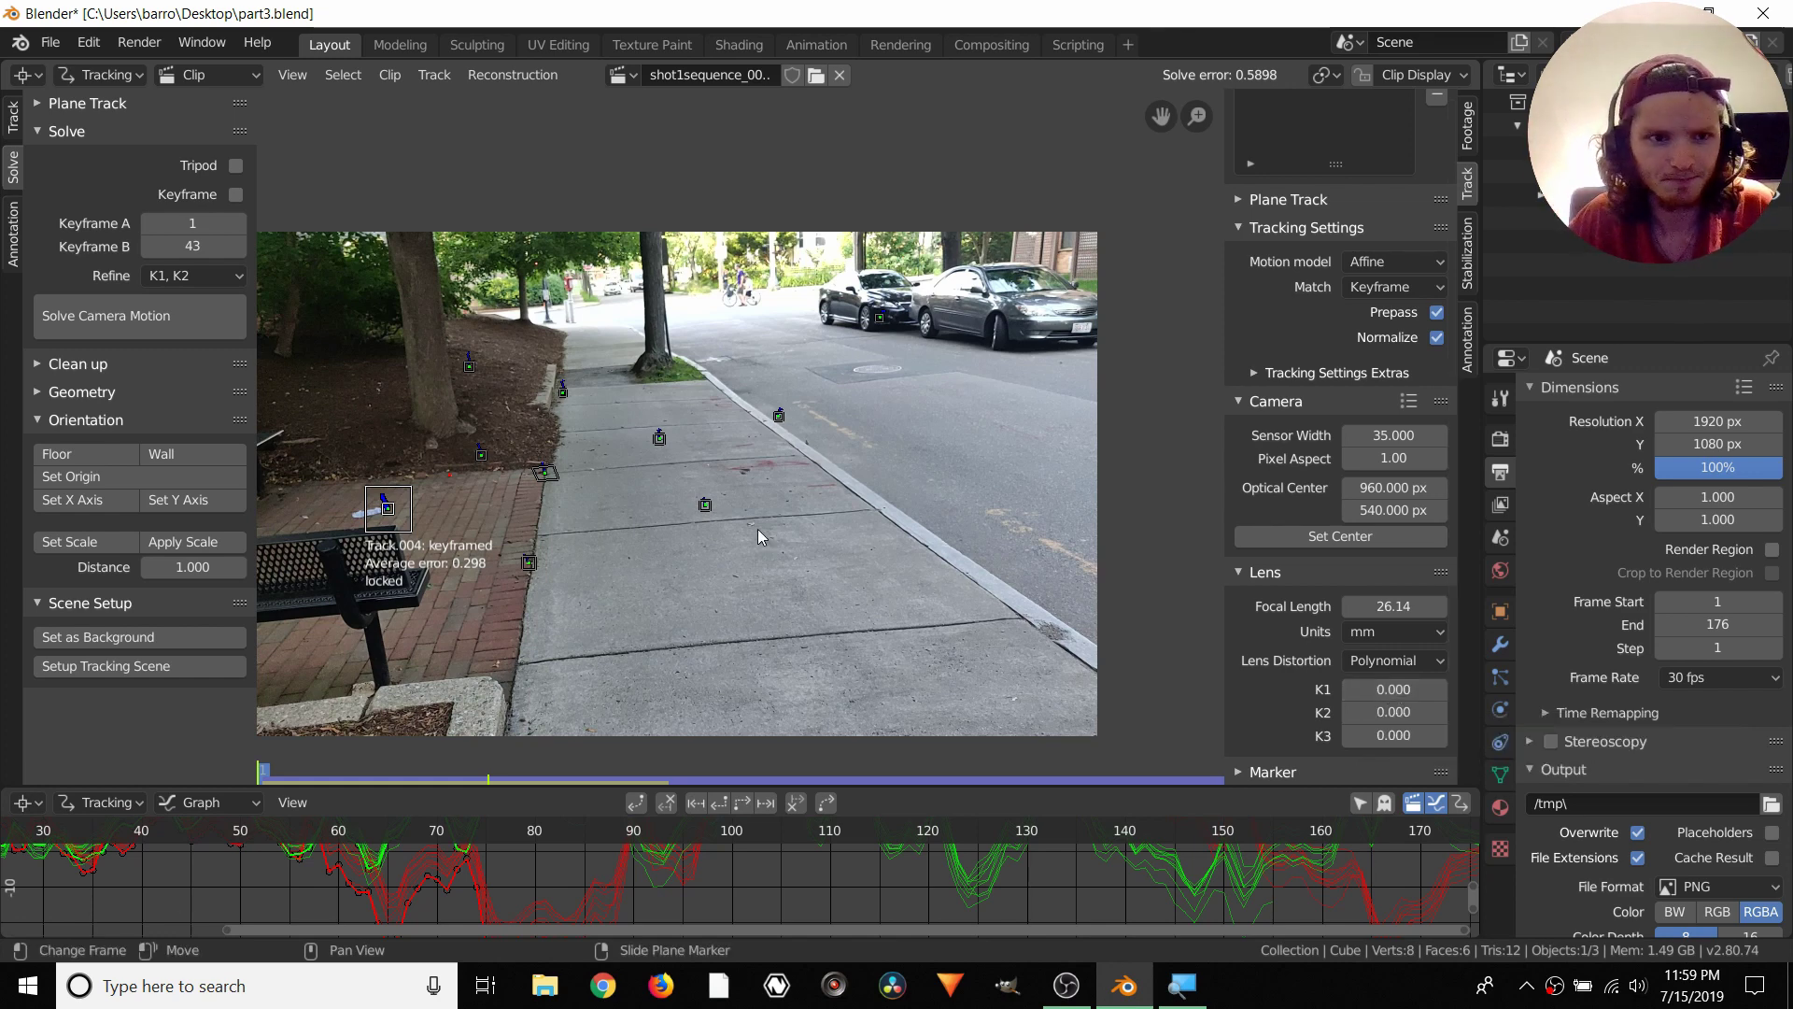
{"action": "middle_click_drag", "start_coordinate": [758, 528], "coordinate": [765, 519]}
{"action": "key", "text": "ctrl+s"}
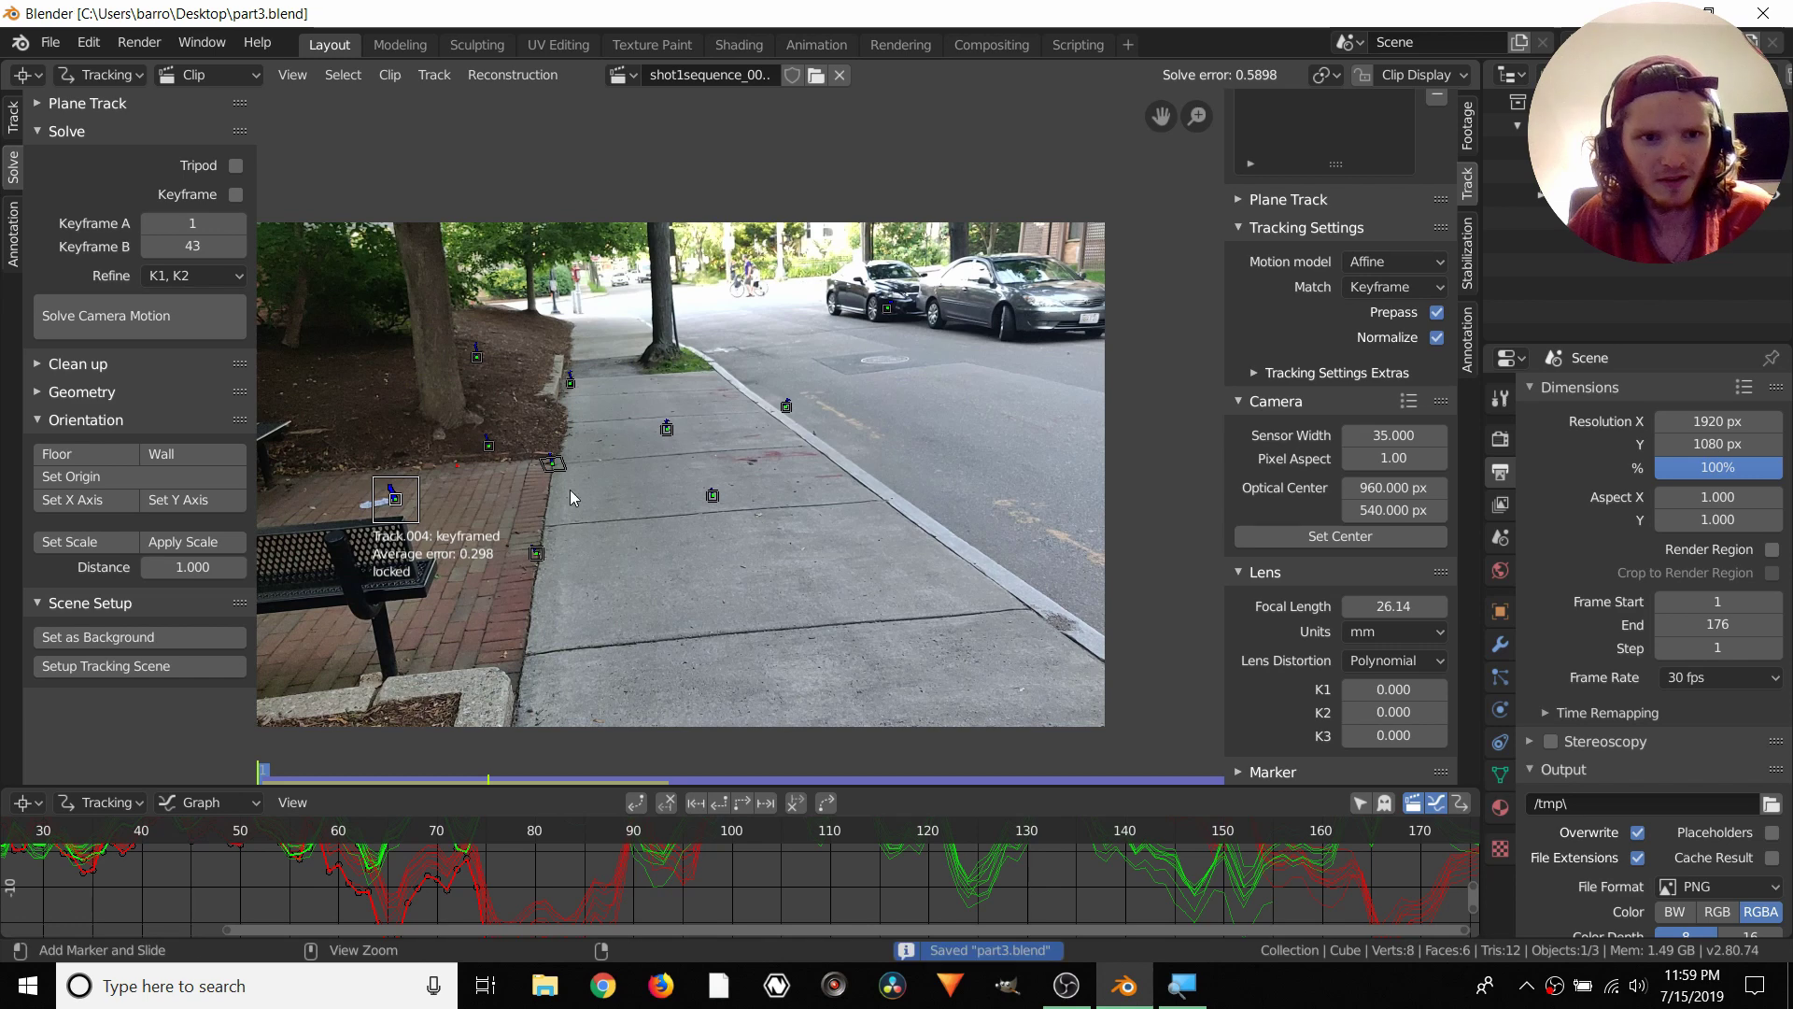
{"action": "left_click", "coordinate": [204, 329]}
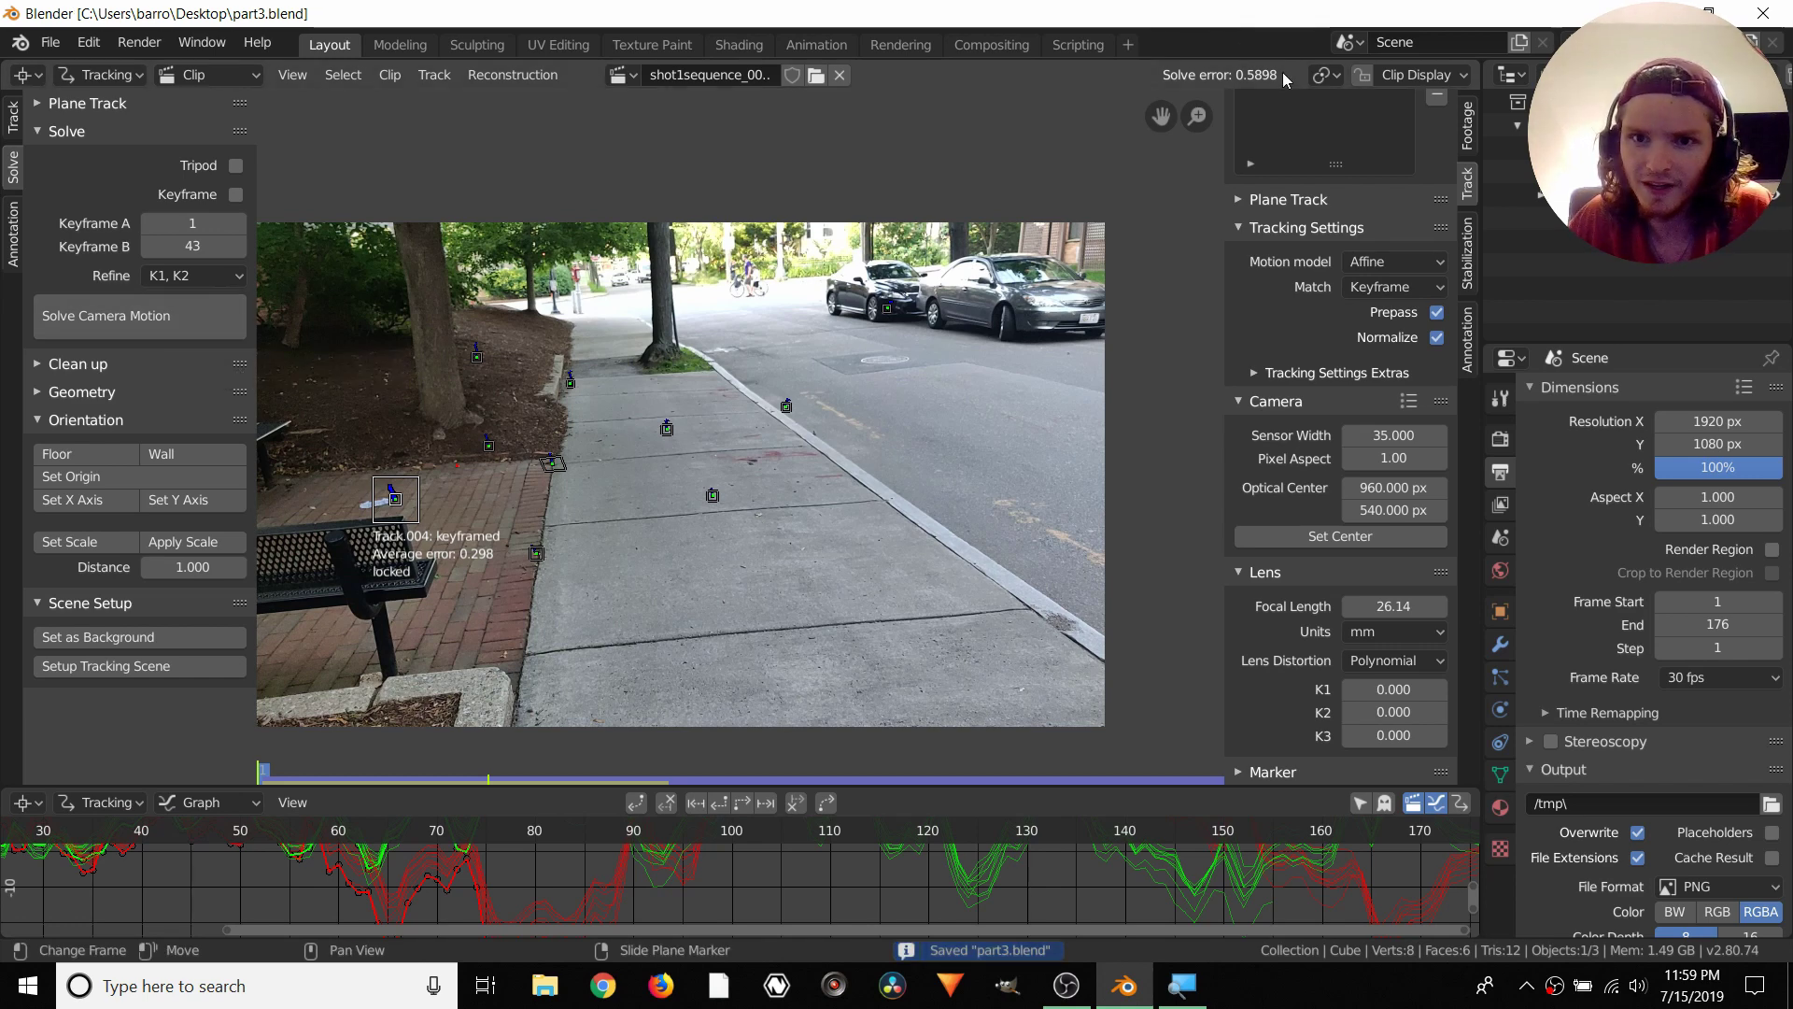
{"action": "left_click", "coordinate": [156, 329]}
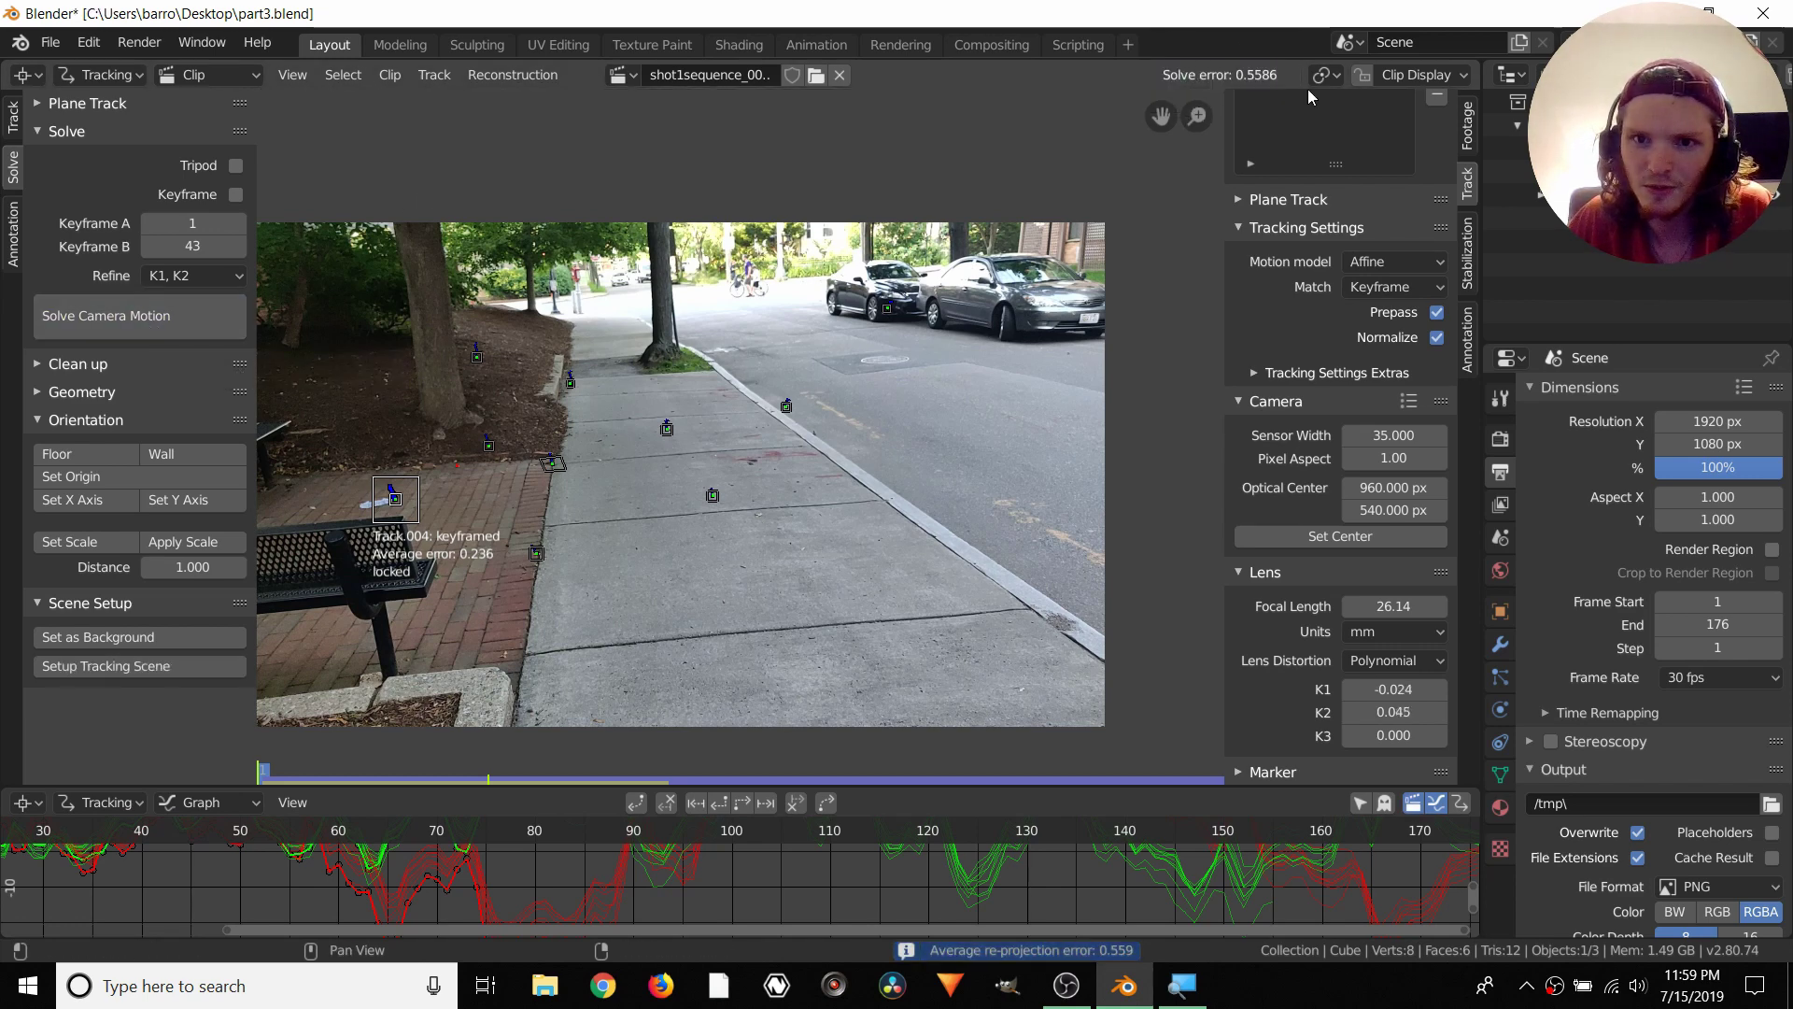
Jump to frame 75 and turn on Render Undistorted for the clip display
{"action": "middle_click_drag", "start_coordinate": [627, 274], "coordinate": [785, 237]}
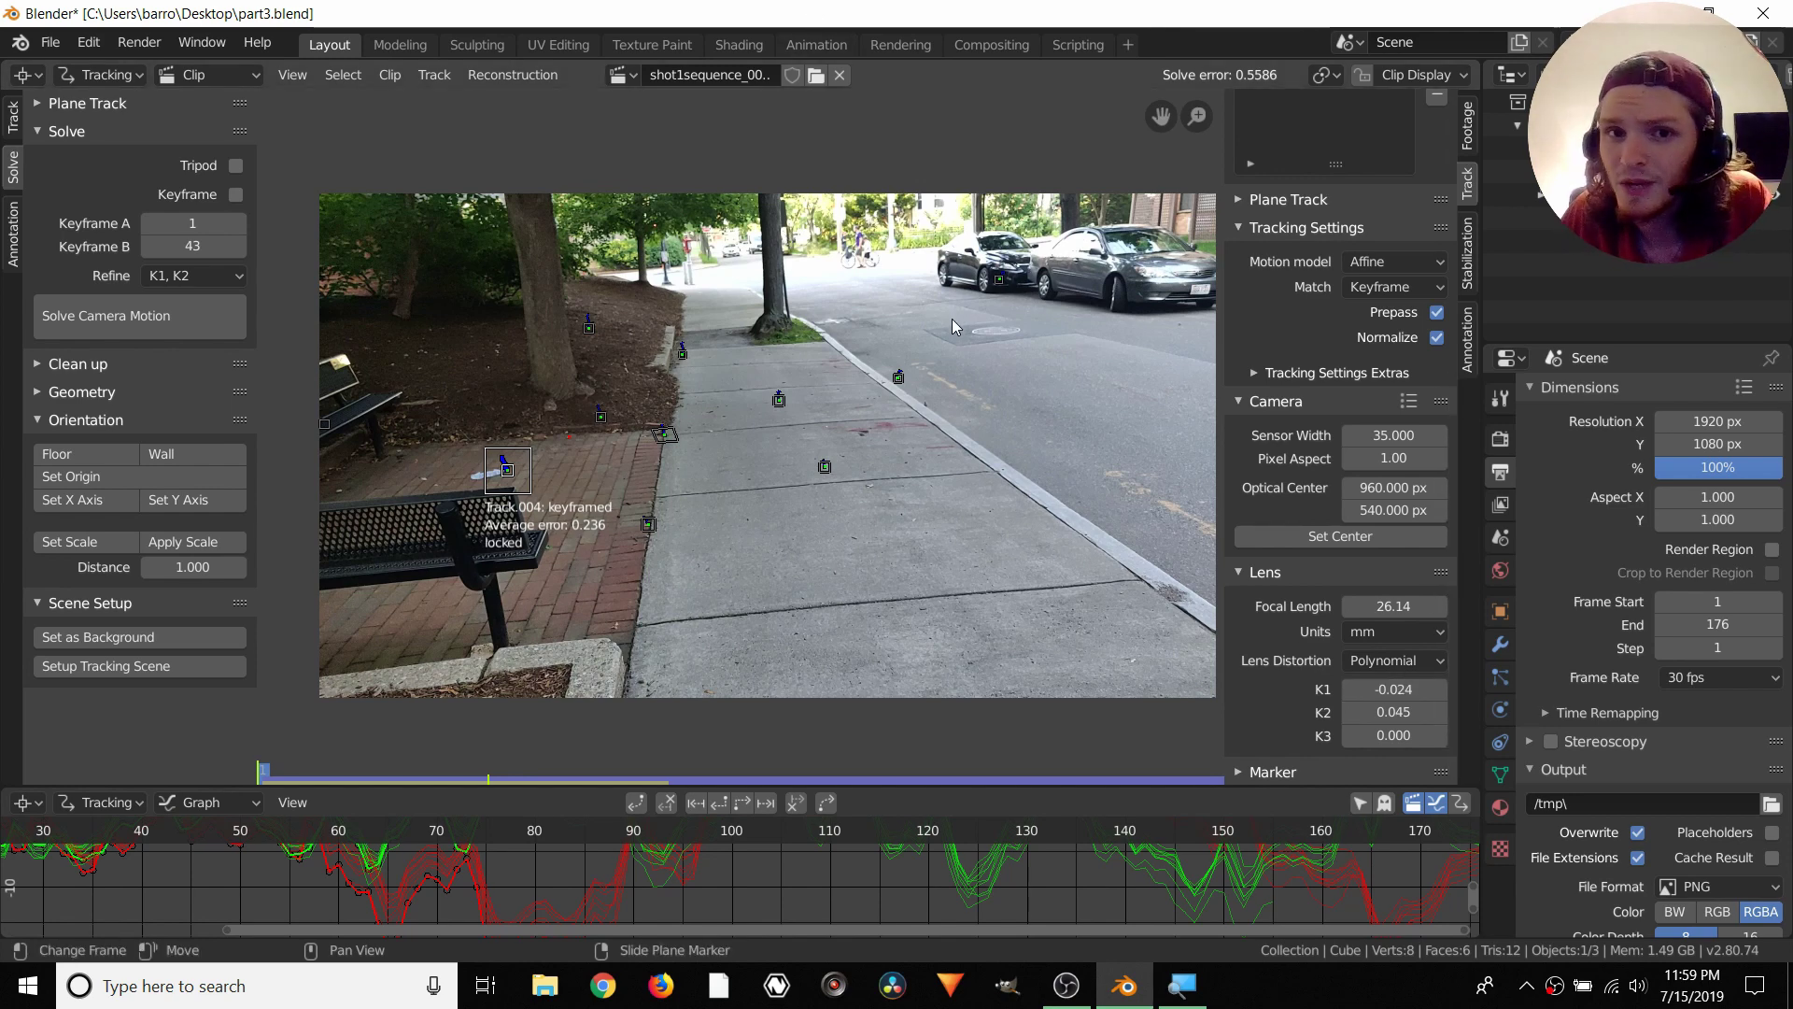
{"action": "middle_click_drag", "start_coordinate": [926, 313], "coordinate": [937, 315]}
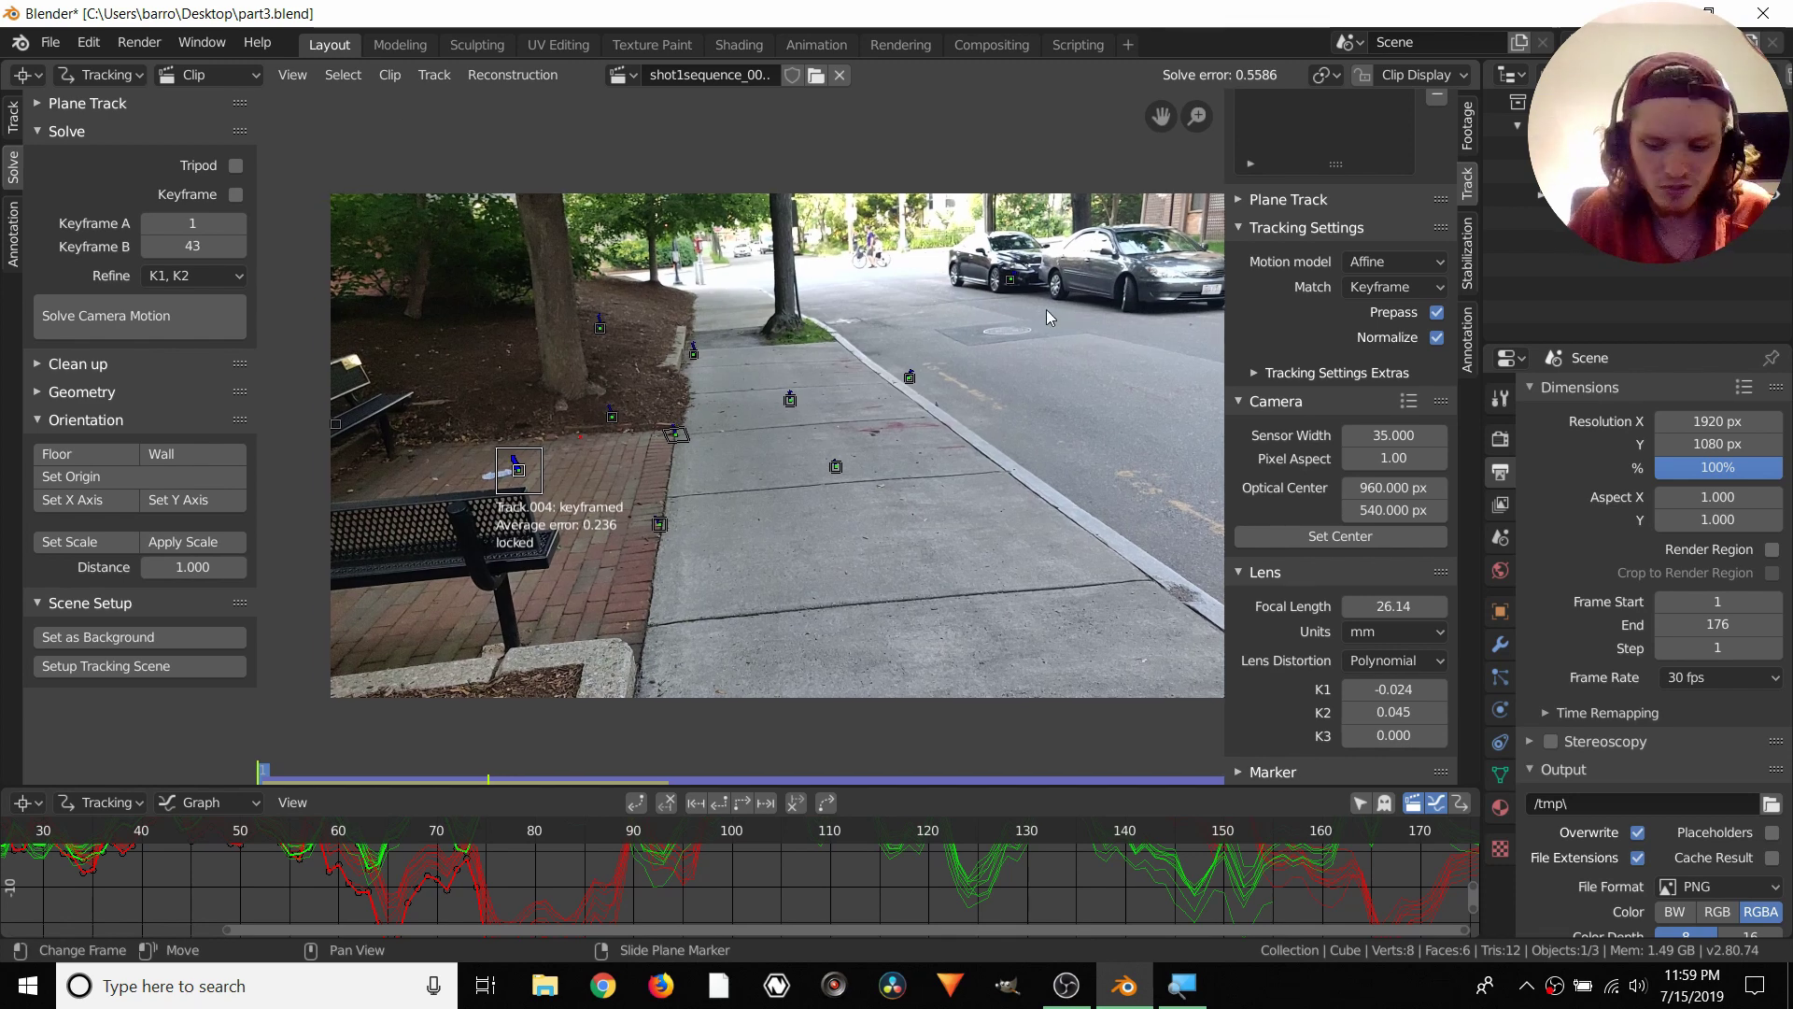
{"action": "key", "text": "ctrl+shift+Right"}
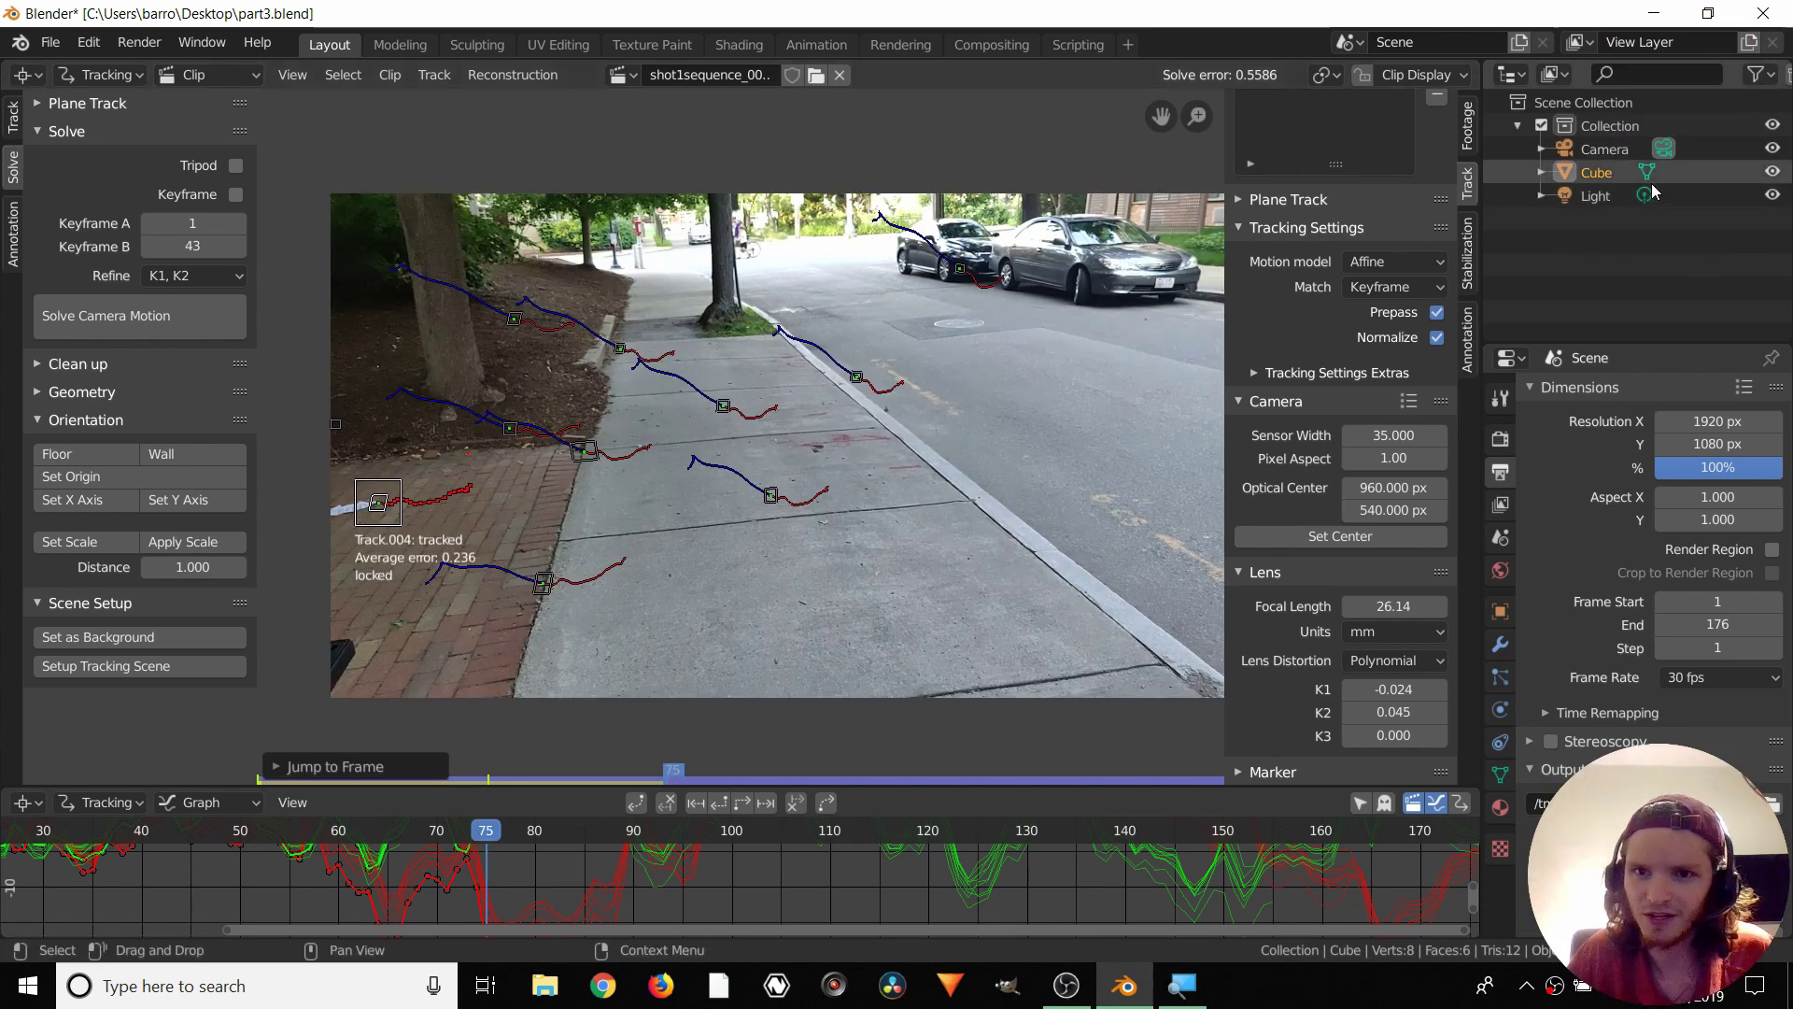
{"action": "left_click", "coordinate": [1414, 75]}
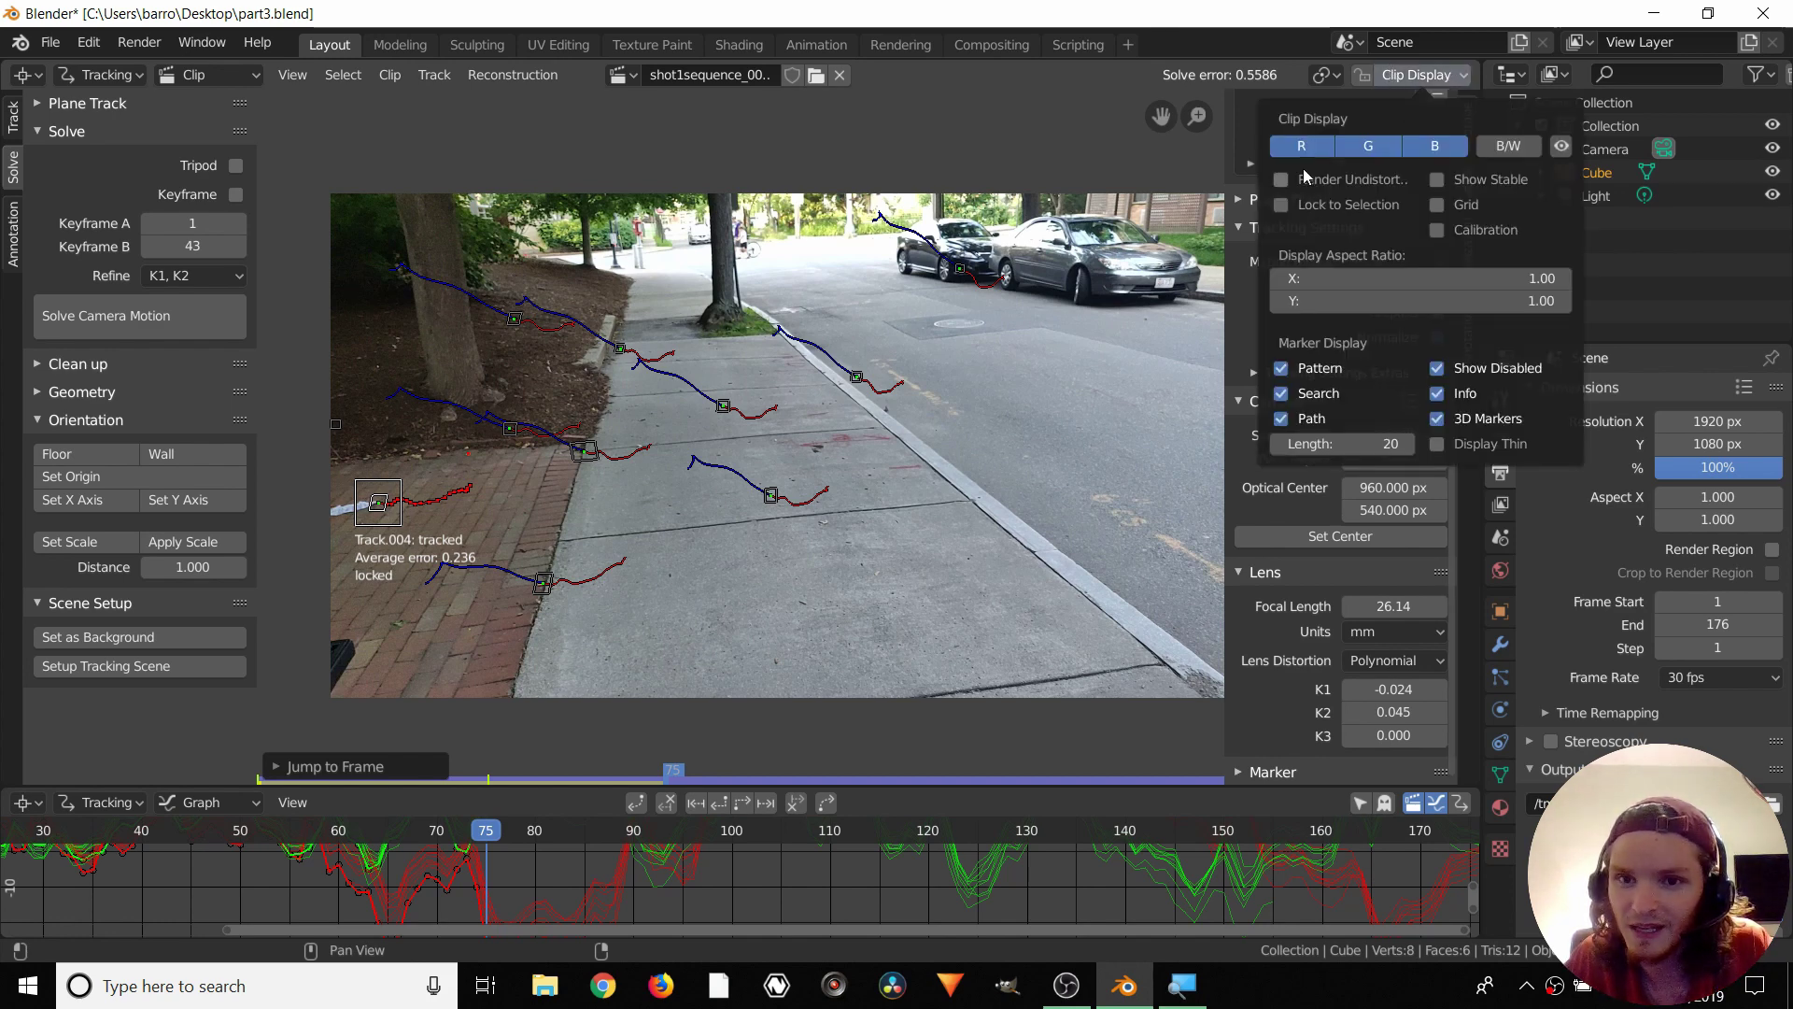
{"action": "left_click", "coordinate": [1283, 179]}
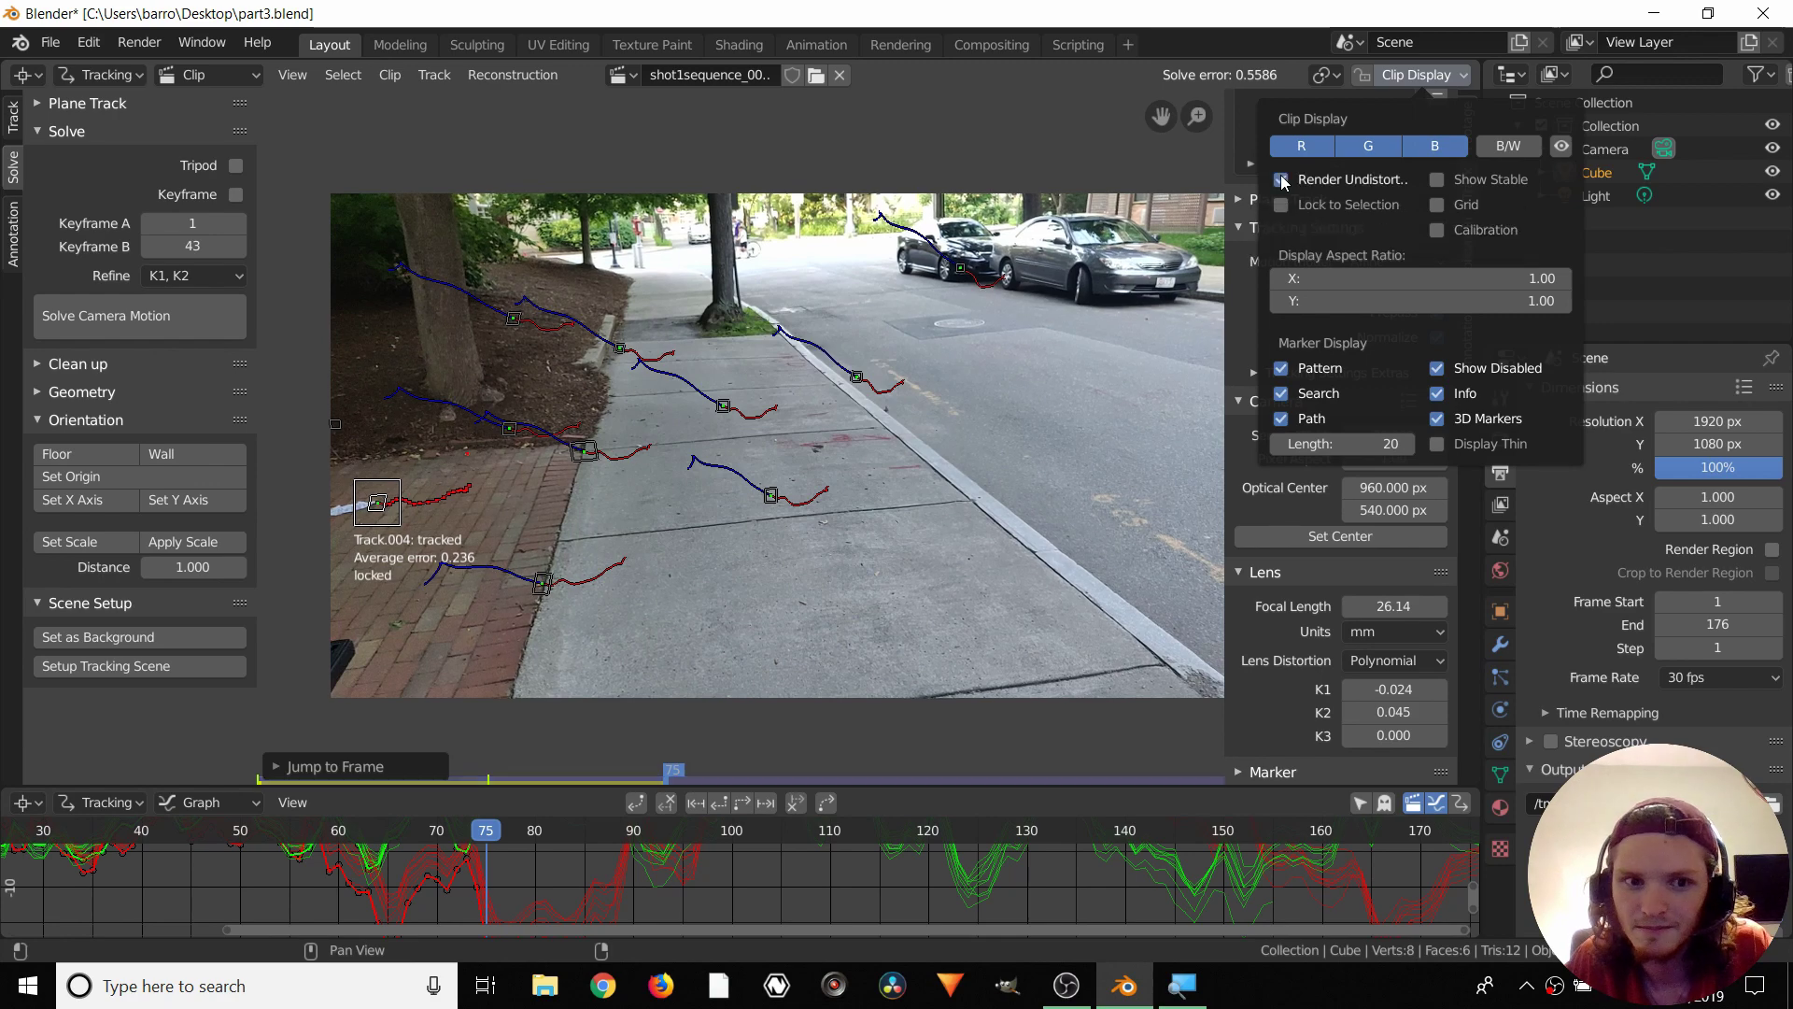
{"action": "scroll", "coordinate": [630, 278], "scroll_direction": "up", "scroll_amount": 6}
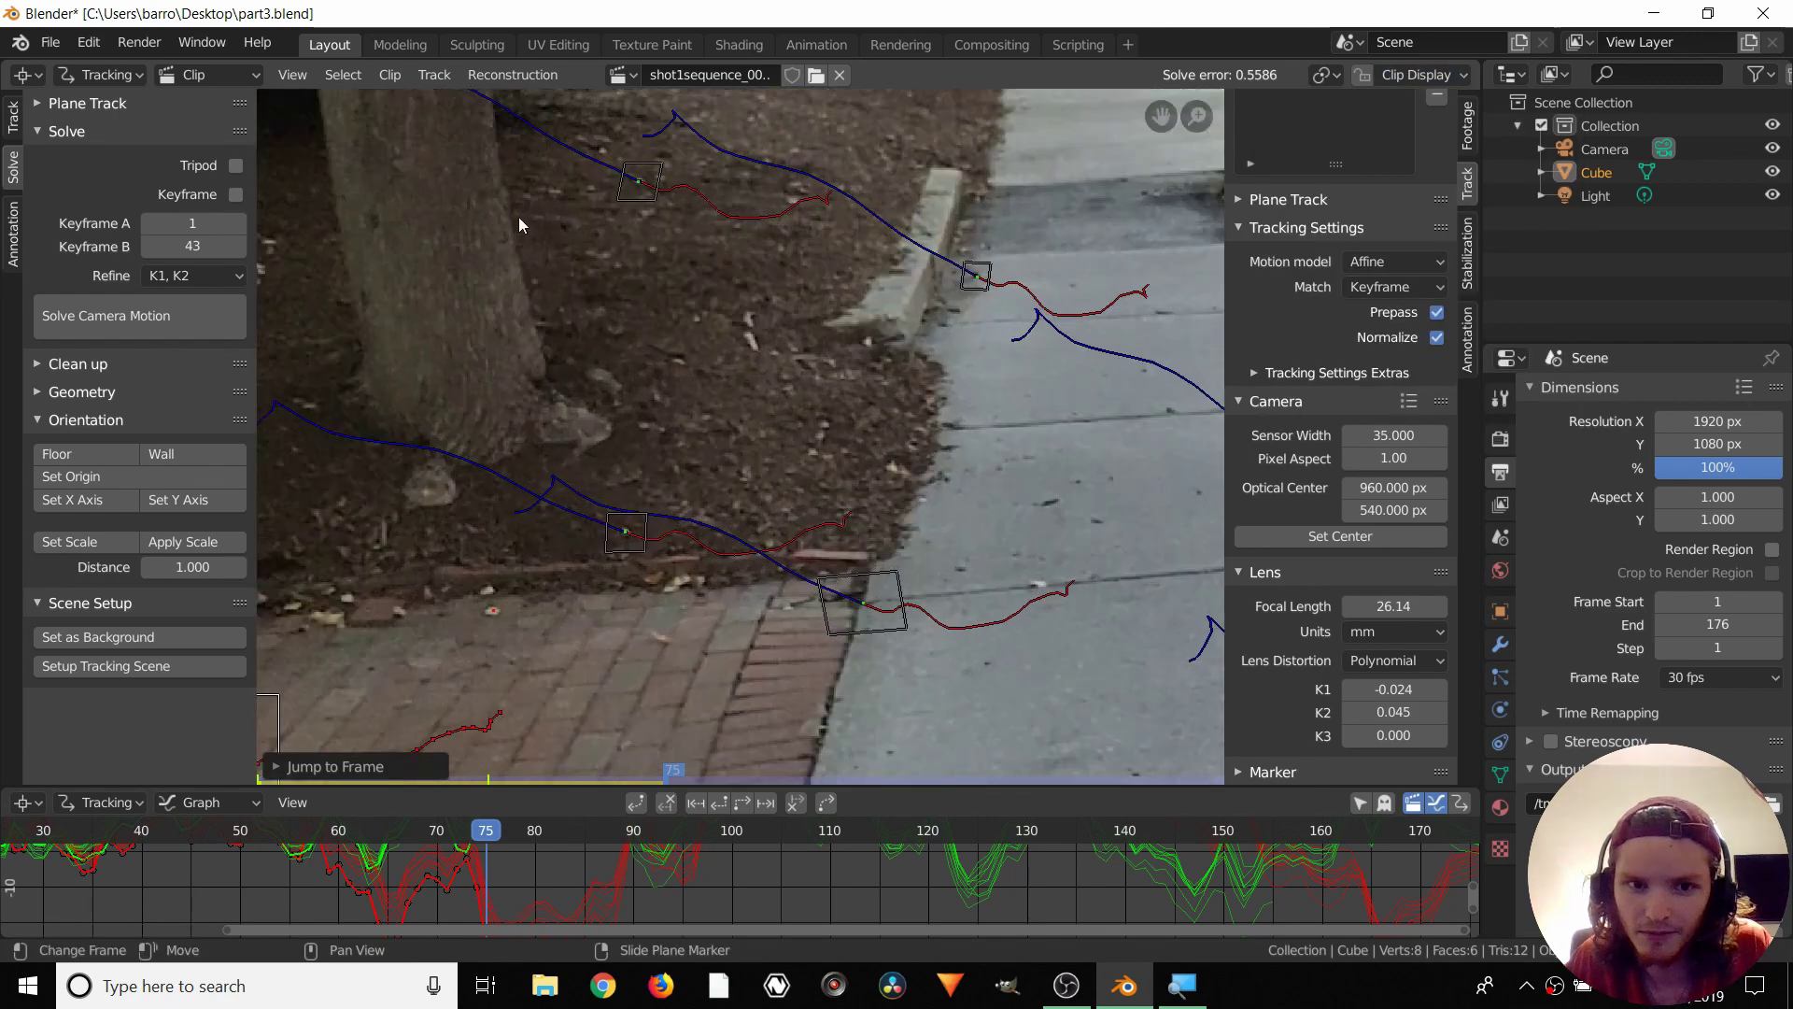
{"action": "scroll", "coordinate": [835, 533], "scroll_direction": "down", "scroll_amount": 3}
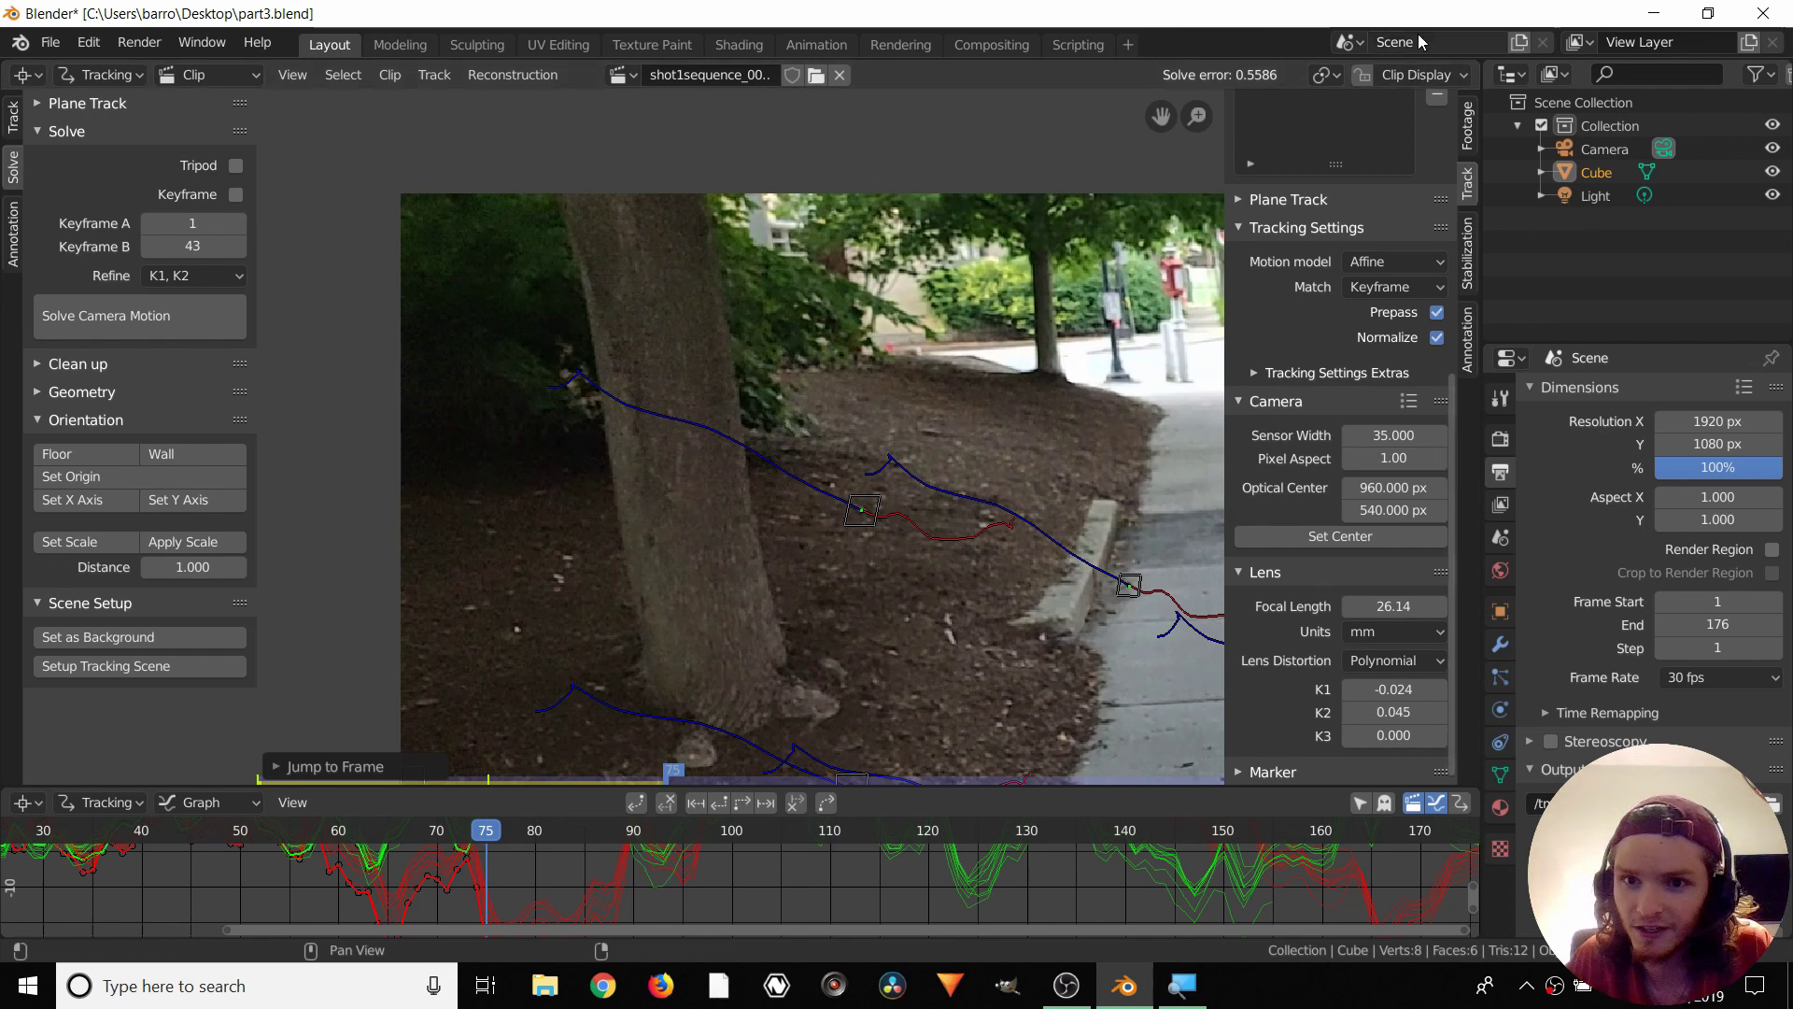
Toggle Render Undistorted on and off repeatedly to compare the distorted and undistorted footage around the tree
{"action": "left_click", "coordinate": [1410, 74]}
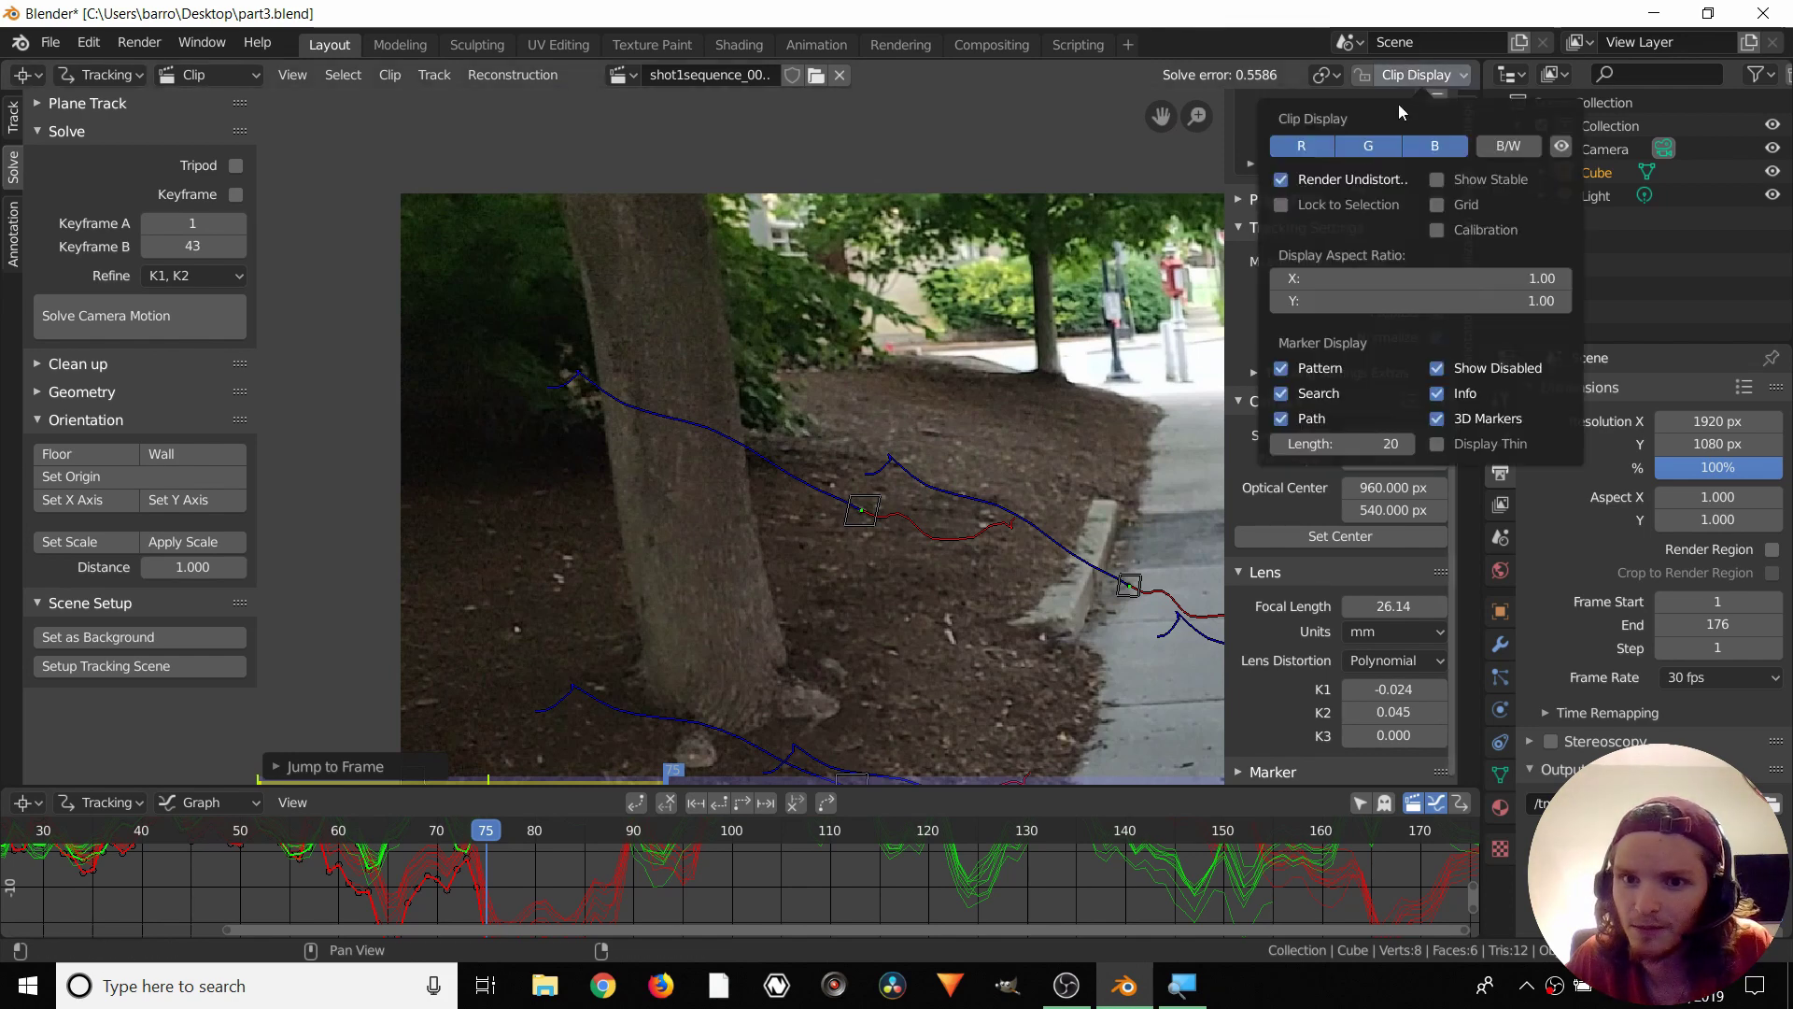
{"action": "left_click", "coordinate": [1285, 182]}
{"action": "left_click", "coordinate": [1285, 182]}
{"action": "left_click", "coordinate": [1285, 182]}
{"action": "left_click", "coordinate": [1285, 181]}
{"action": "left_click", "coordinate": [1285, 181]}
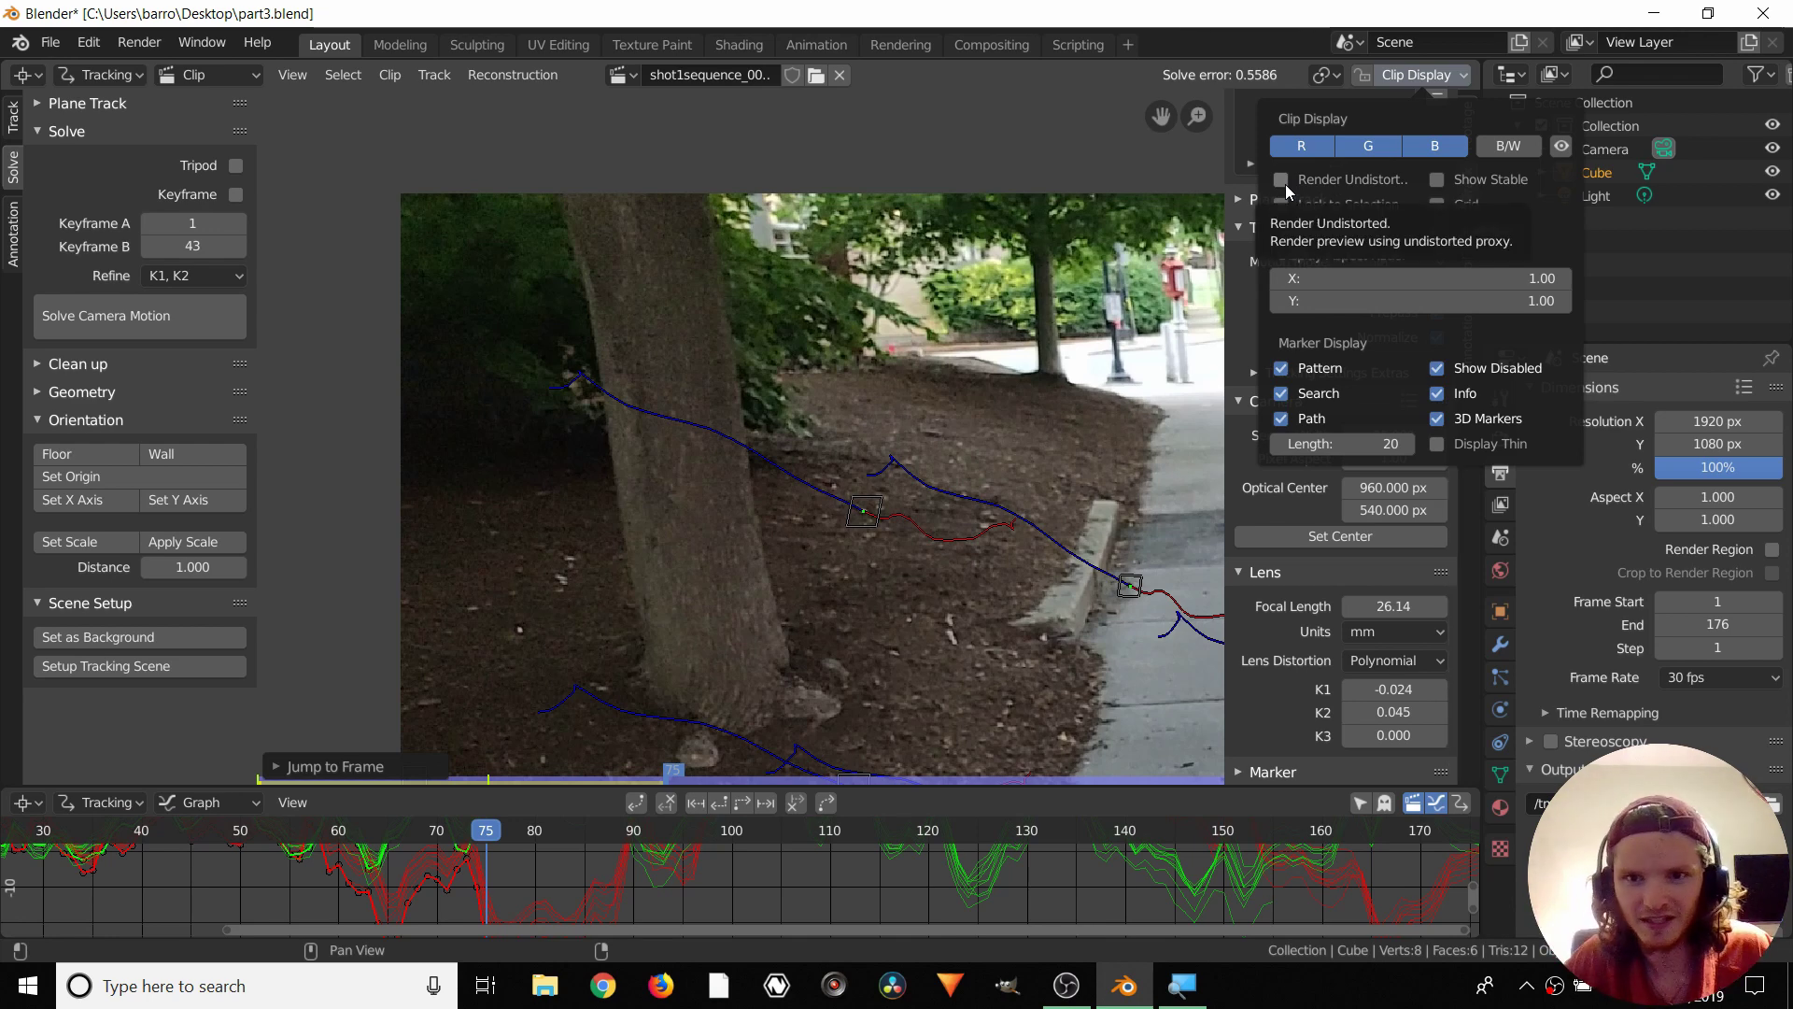
{"action": "scroll", "coordinate": [921, 384], "scroll_direction": "down", "scroll_amount": 5}
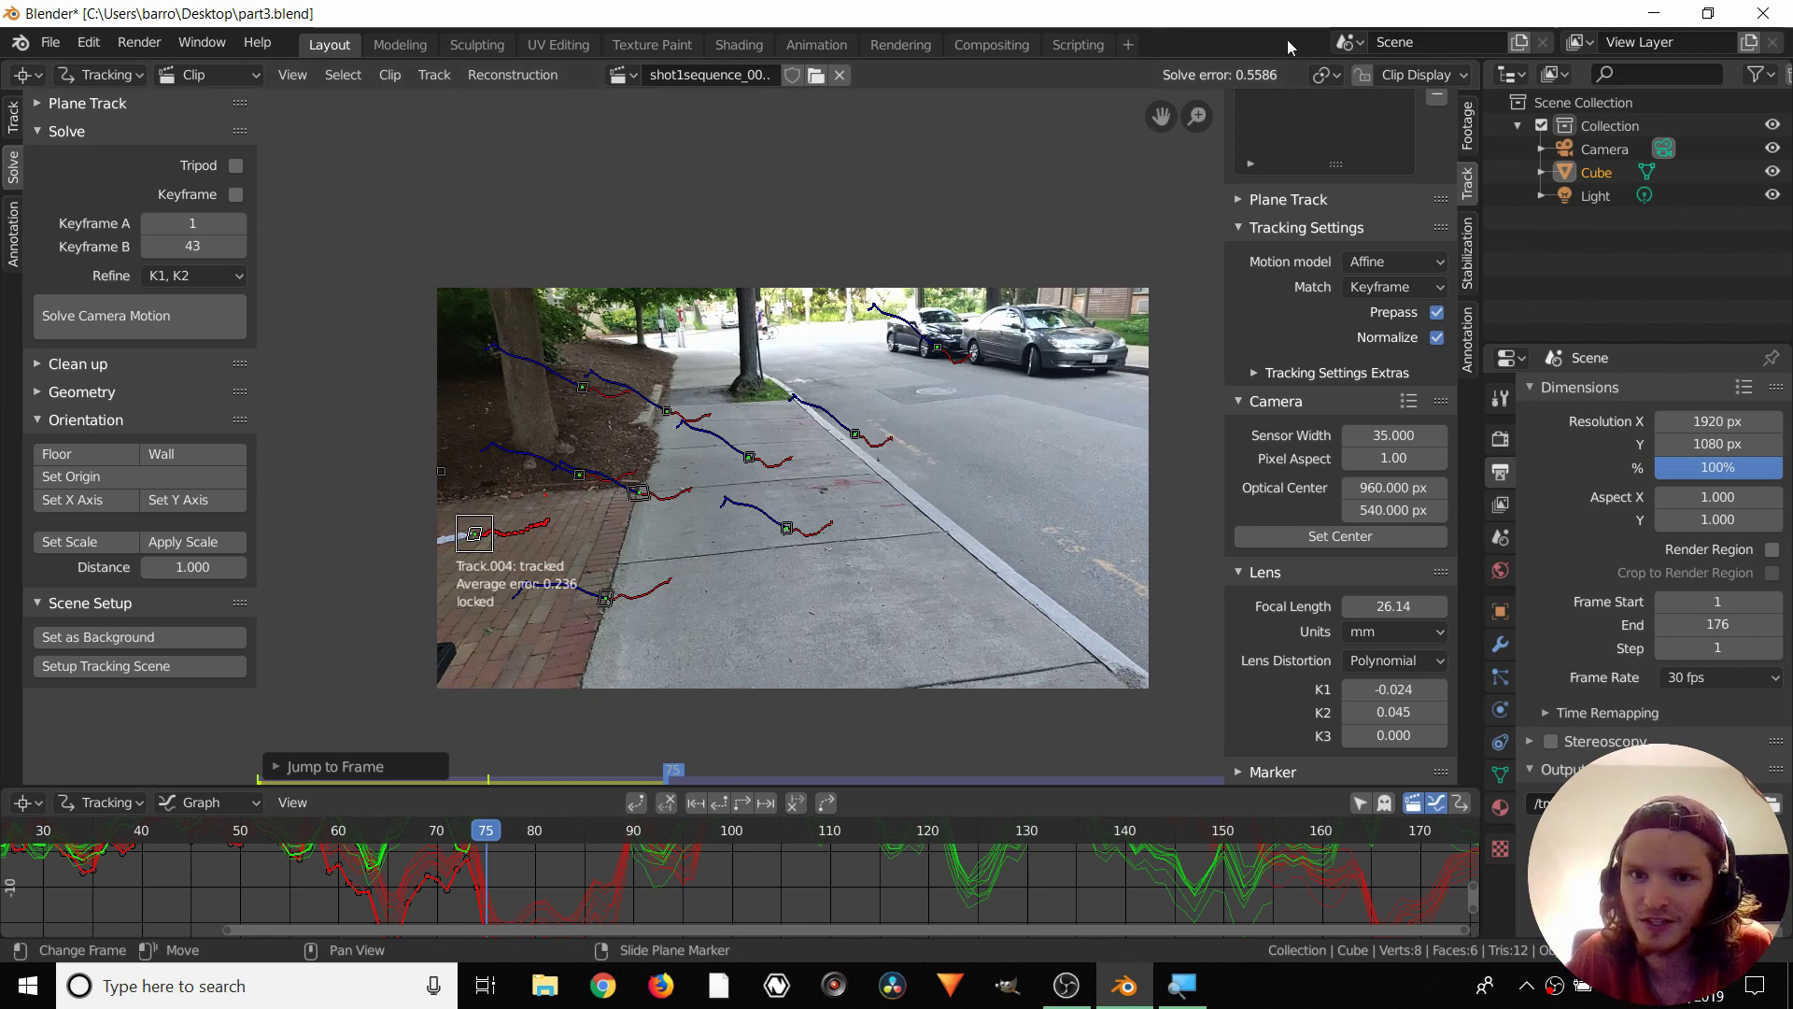
Save the project, then undo the camera motion solve made with K1, K2 refinement
{"action": "mouse_move", "coordinate": [692, 387]}
{"action": "middle_mouse_down"}
{"action": "mouse_move", "coordinate": [765, 374]}
{"action": "mouse_move", "coordinate": [684, 390]}
{"action": "middle_mouse_up"}
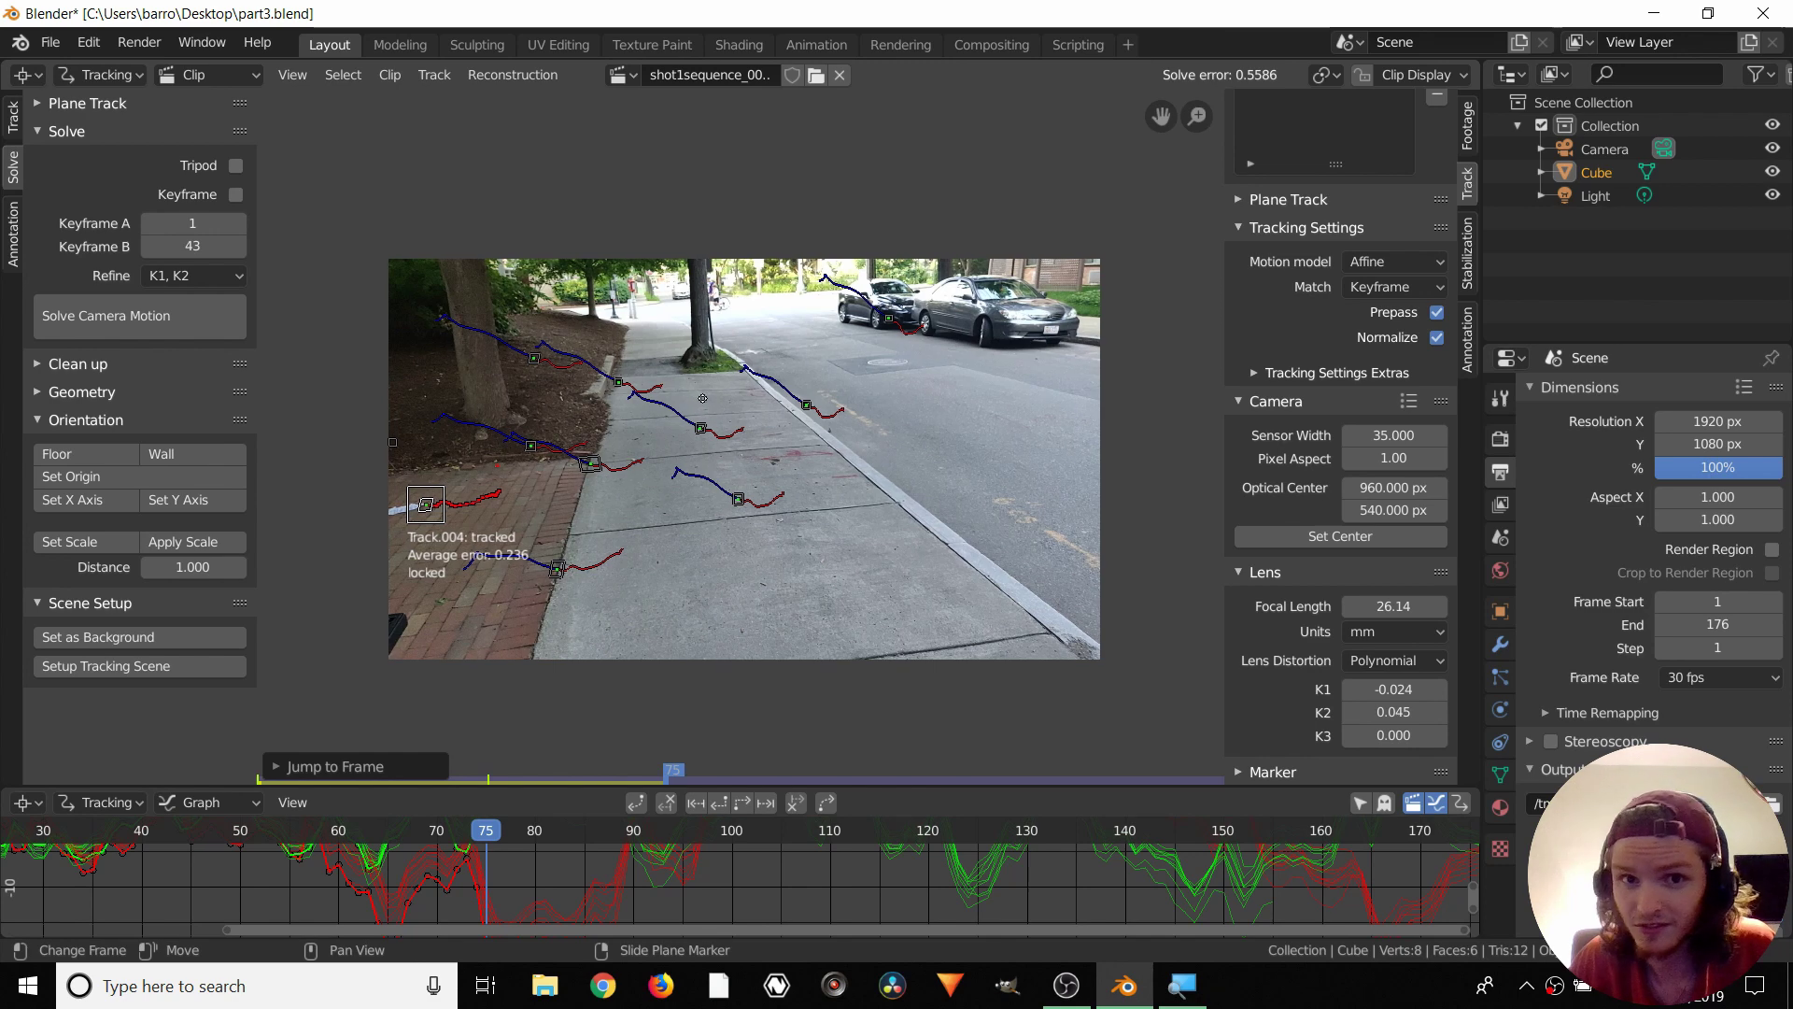
{"action": "middle_click_drag", "start_coordinate": [693, 403], "coordinate": [762, 443]}
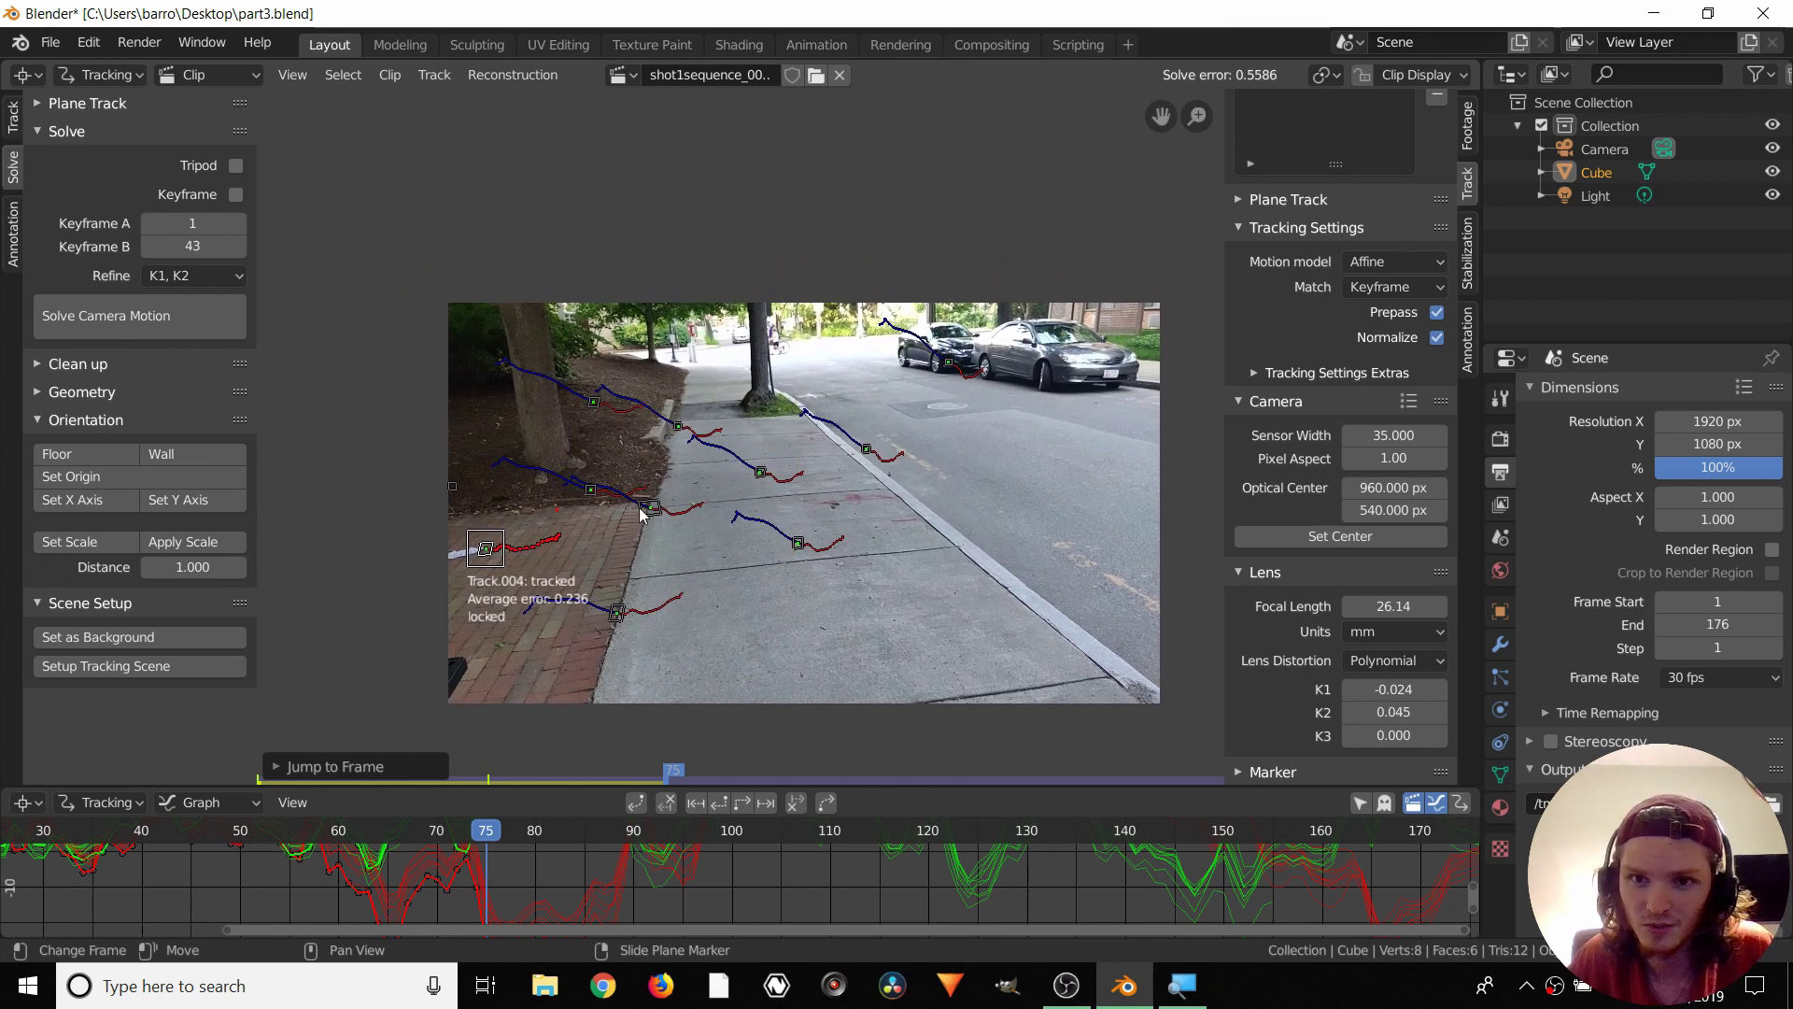
{"action": "key", "text": "ctrl+s"}
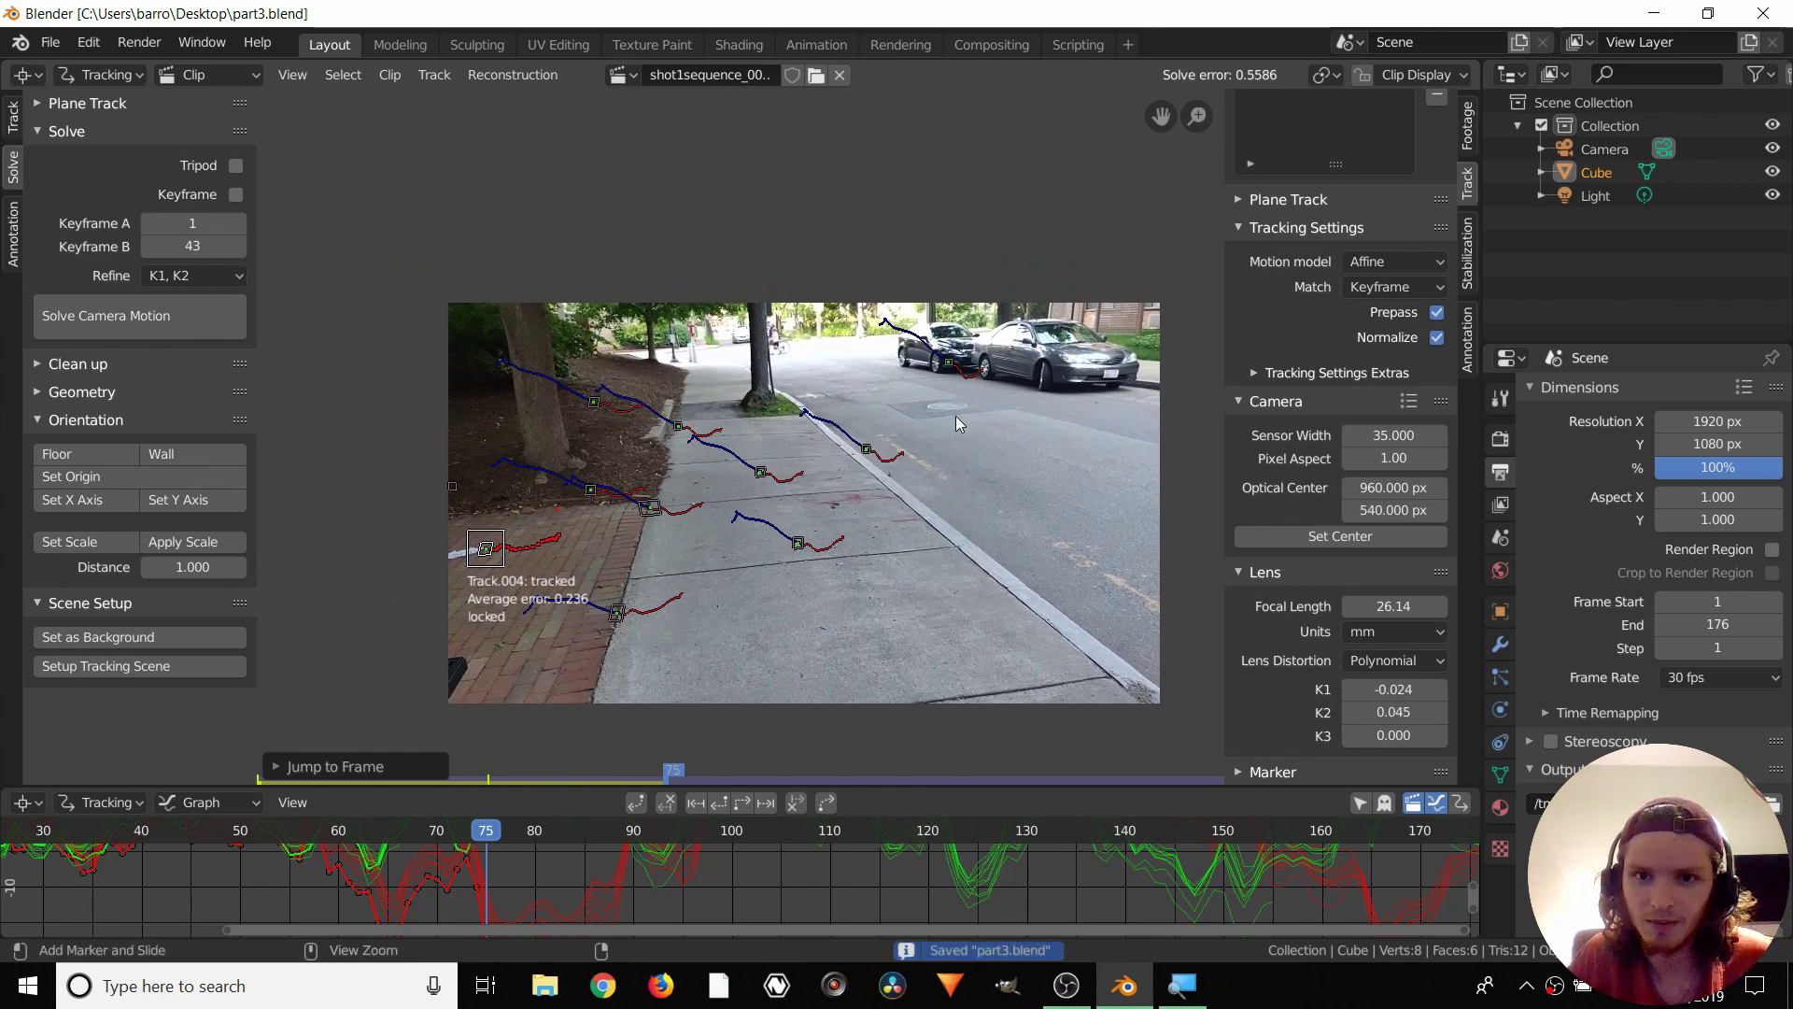
{"action": "key", "text": "ctrl+z"}
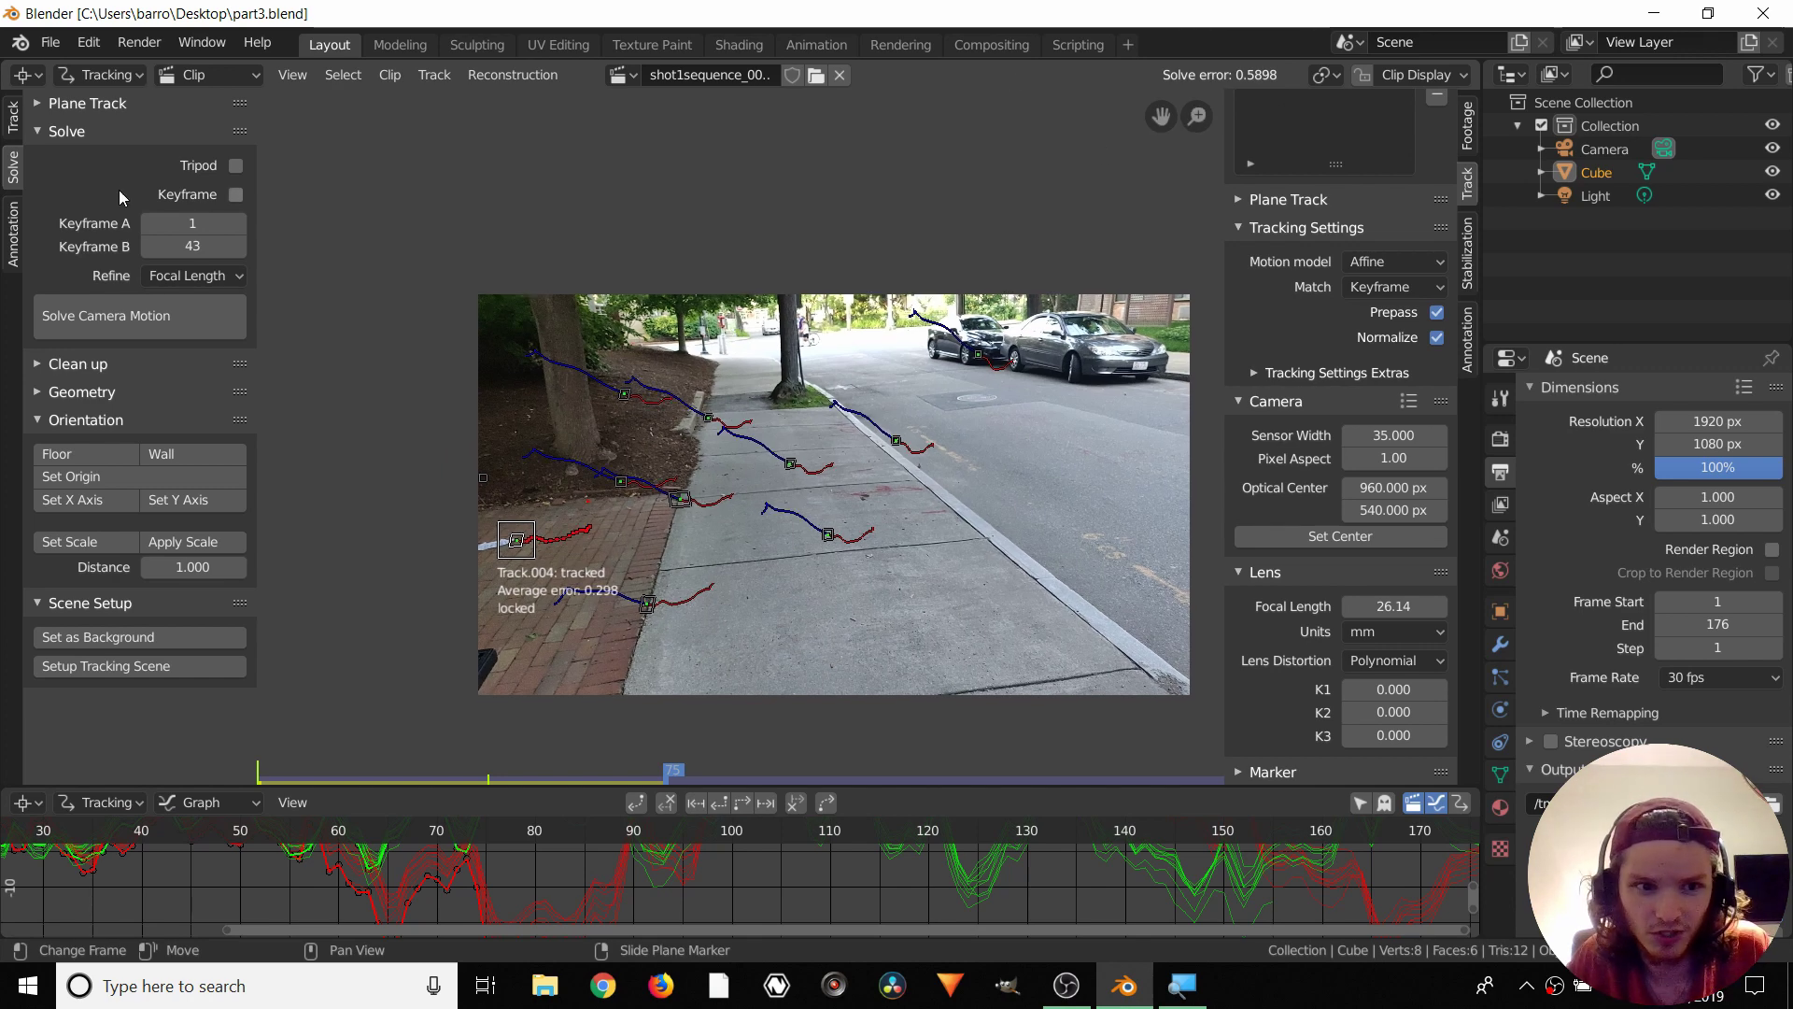
Set the solver's Refine option to Focal Length, Optical Center, K1, K2 and solve the camera motion
{"action": "left_click", "coordinate": [180, 280]}
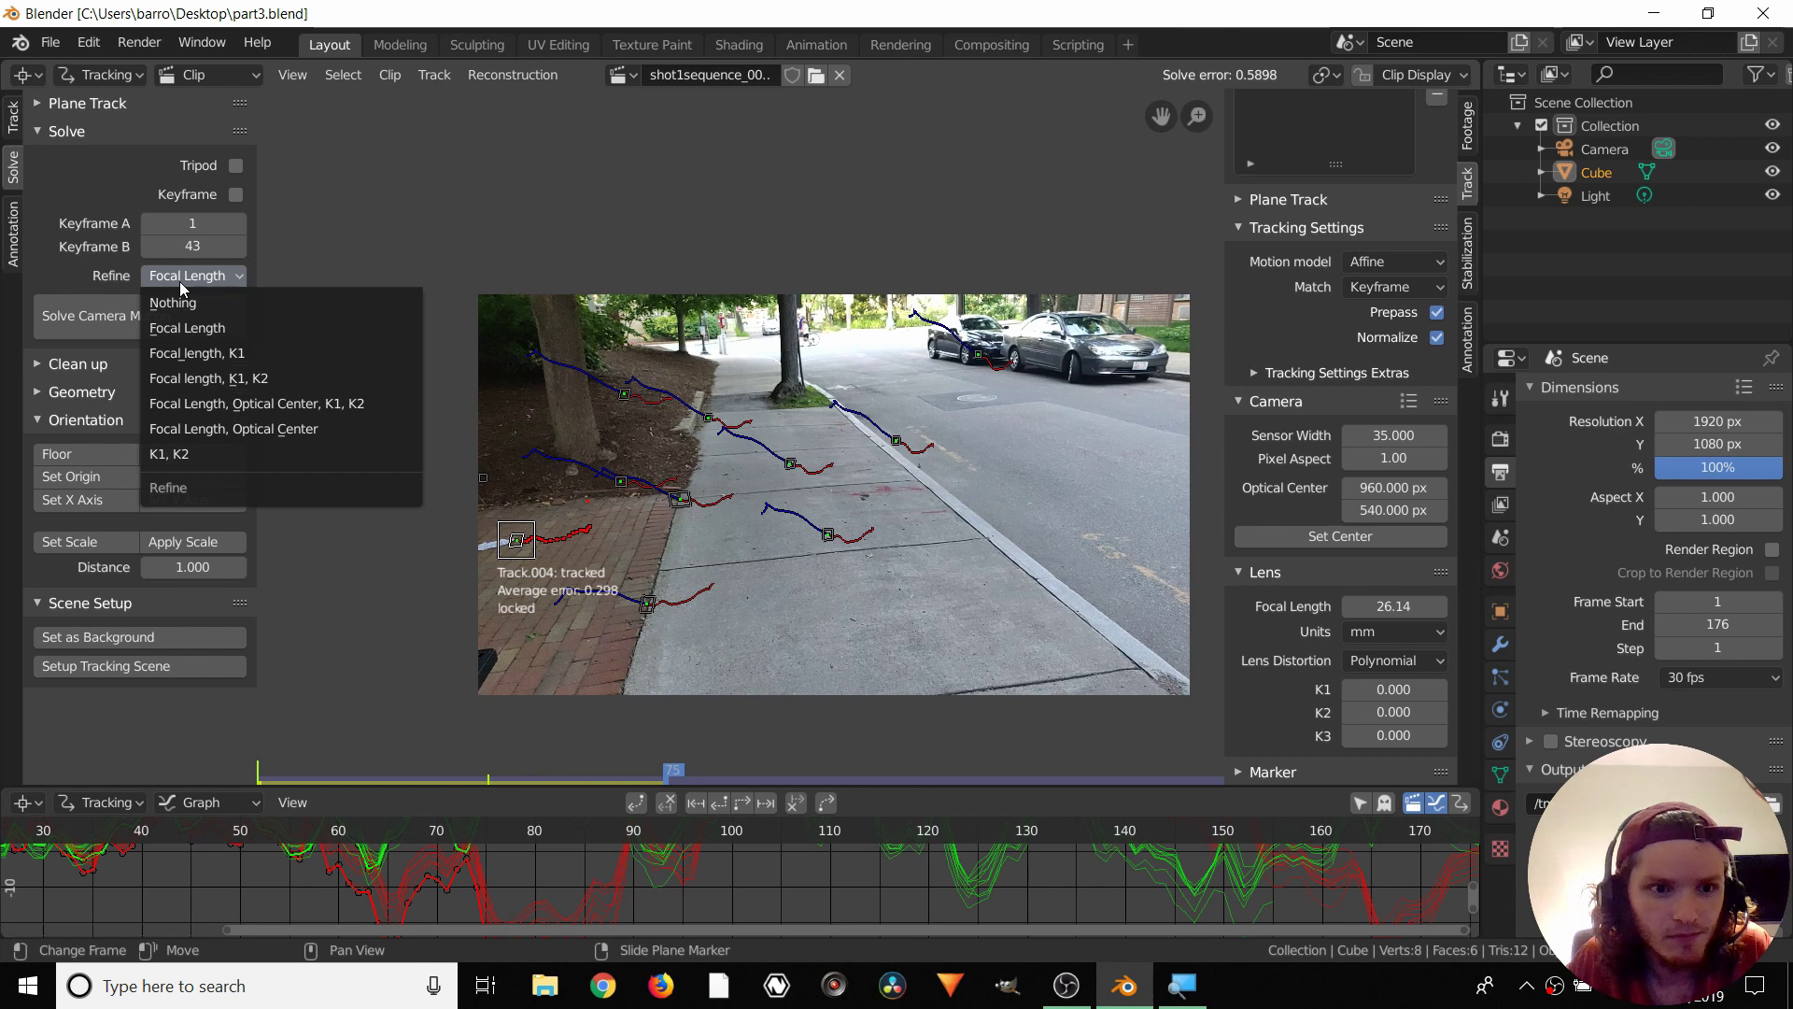
{"action": "left_click", "coordinate": [232, 405]}
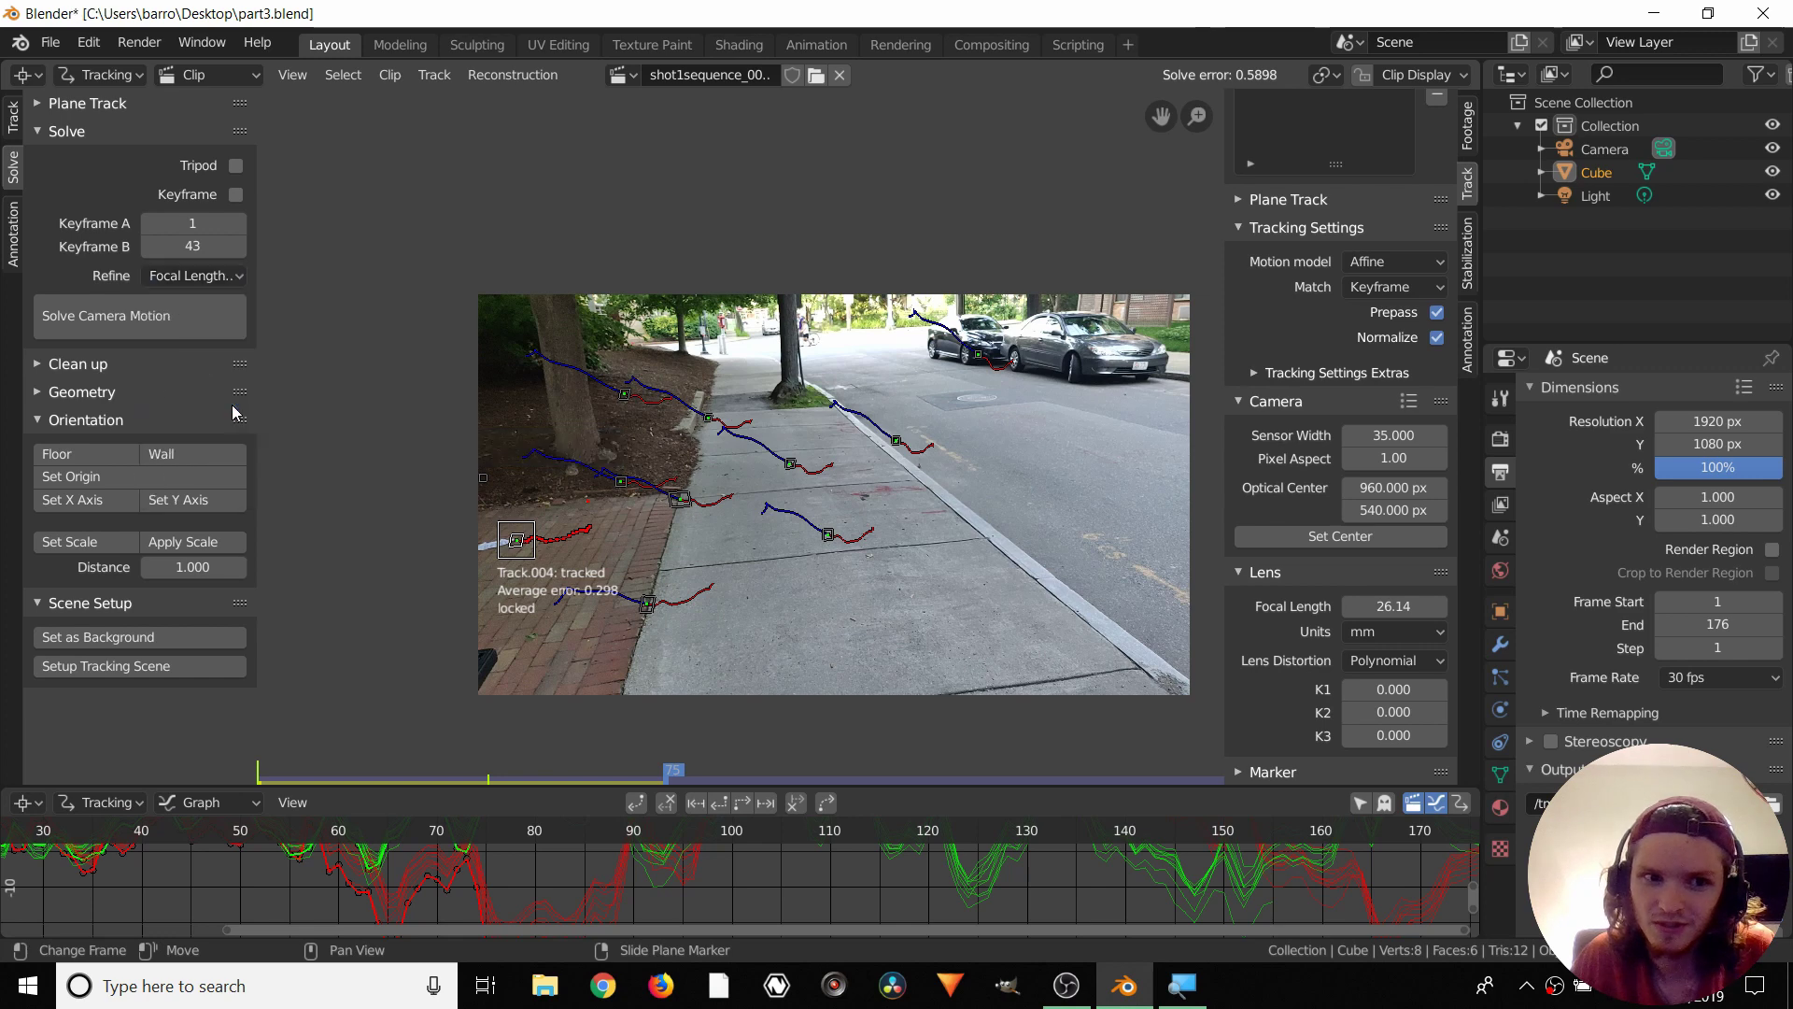
{"action": "left_click", "coordinate": [205, 306]}
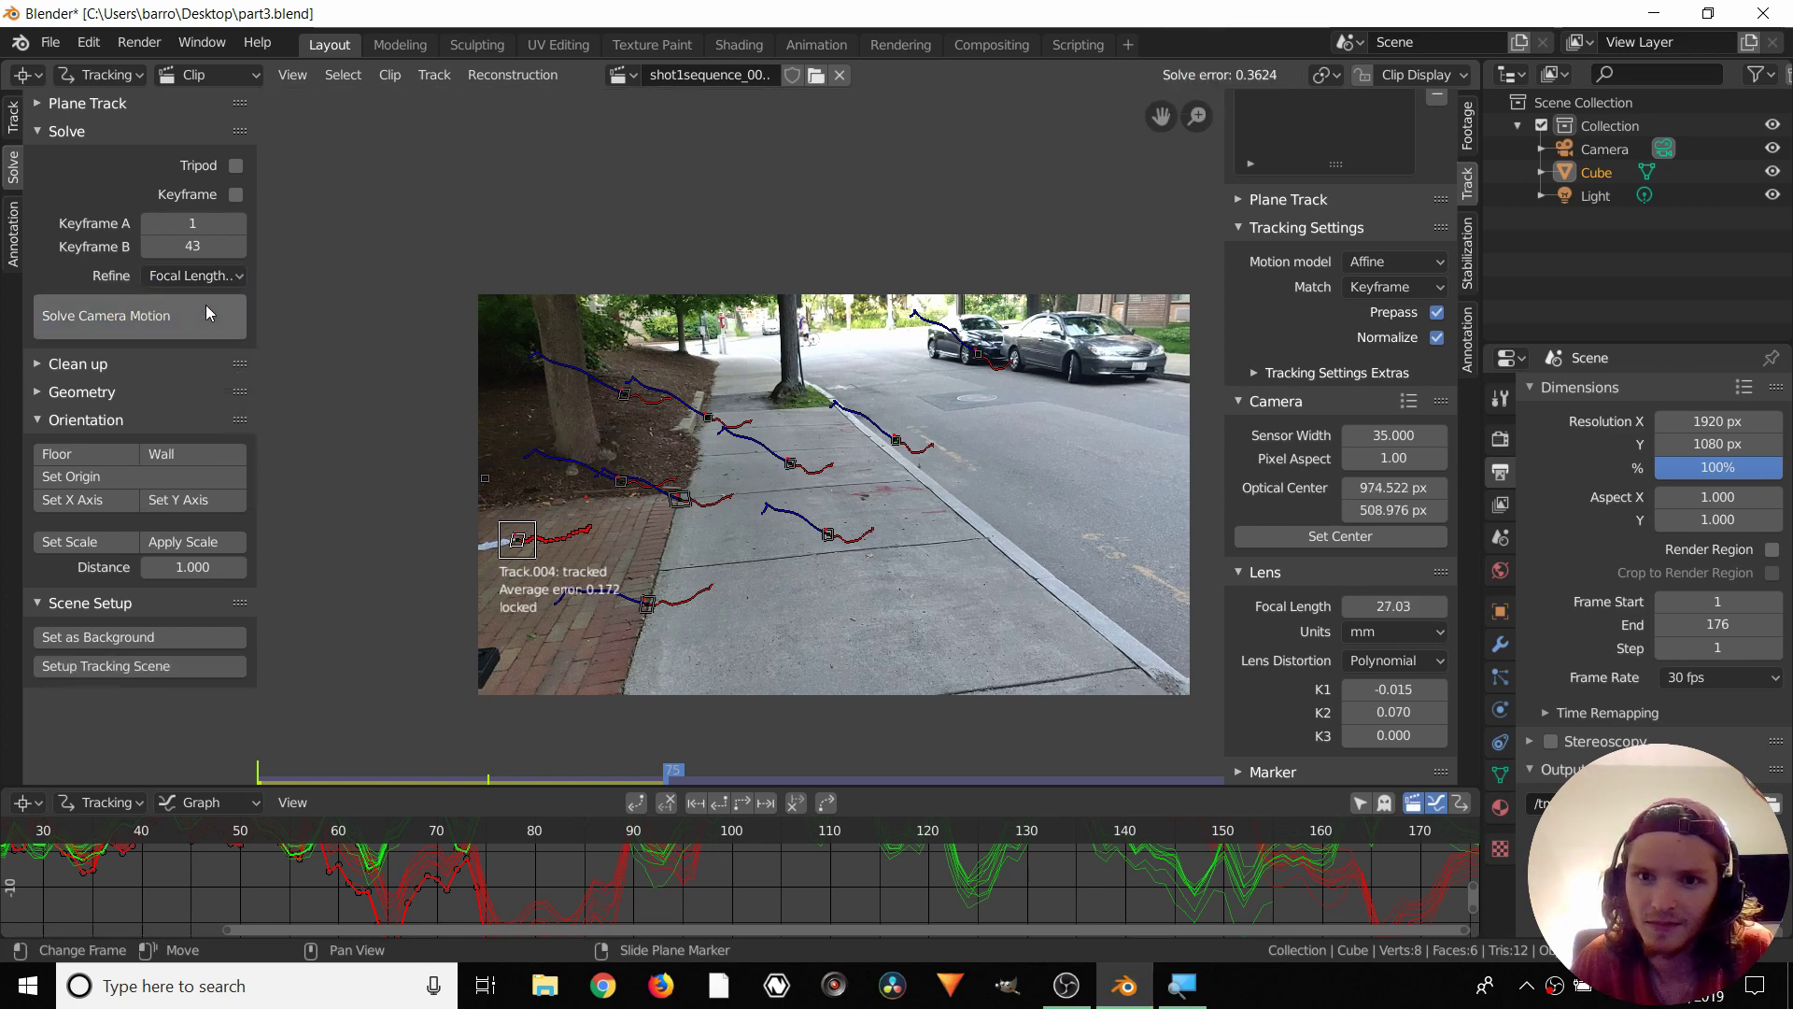
{"action": "middle_click_drag", "start_coordinate": [1068, 426], "coordinate": [1036, 404]}
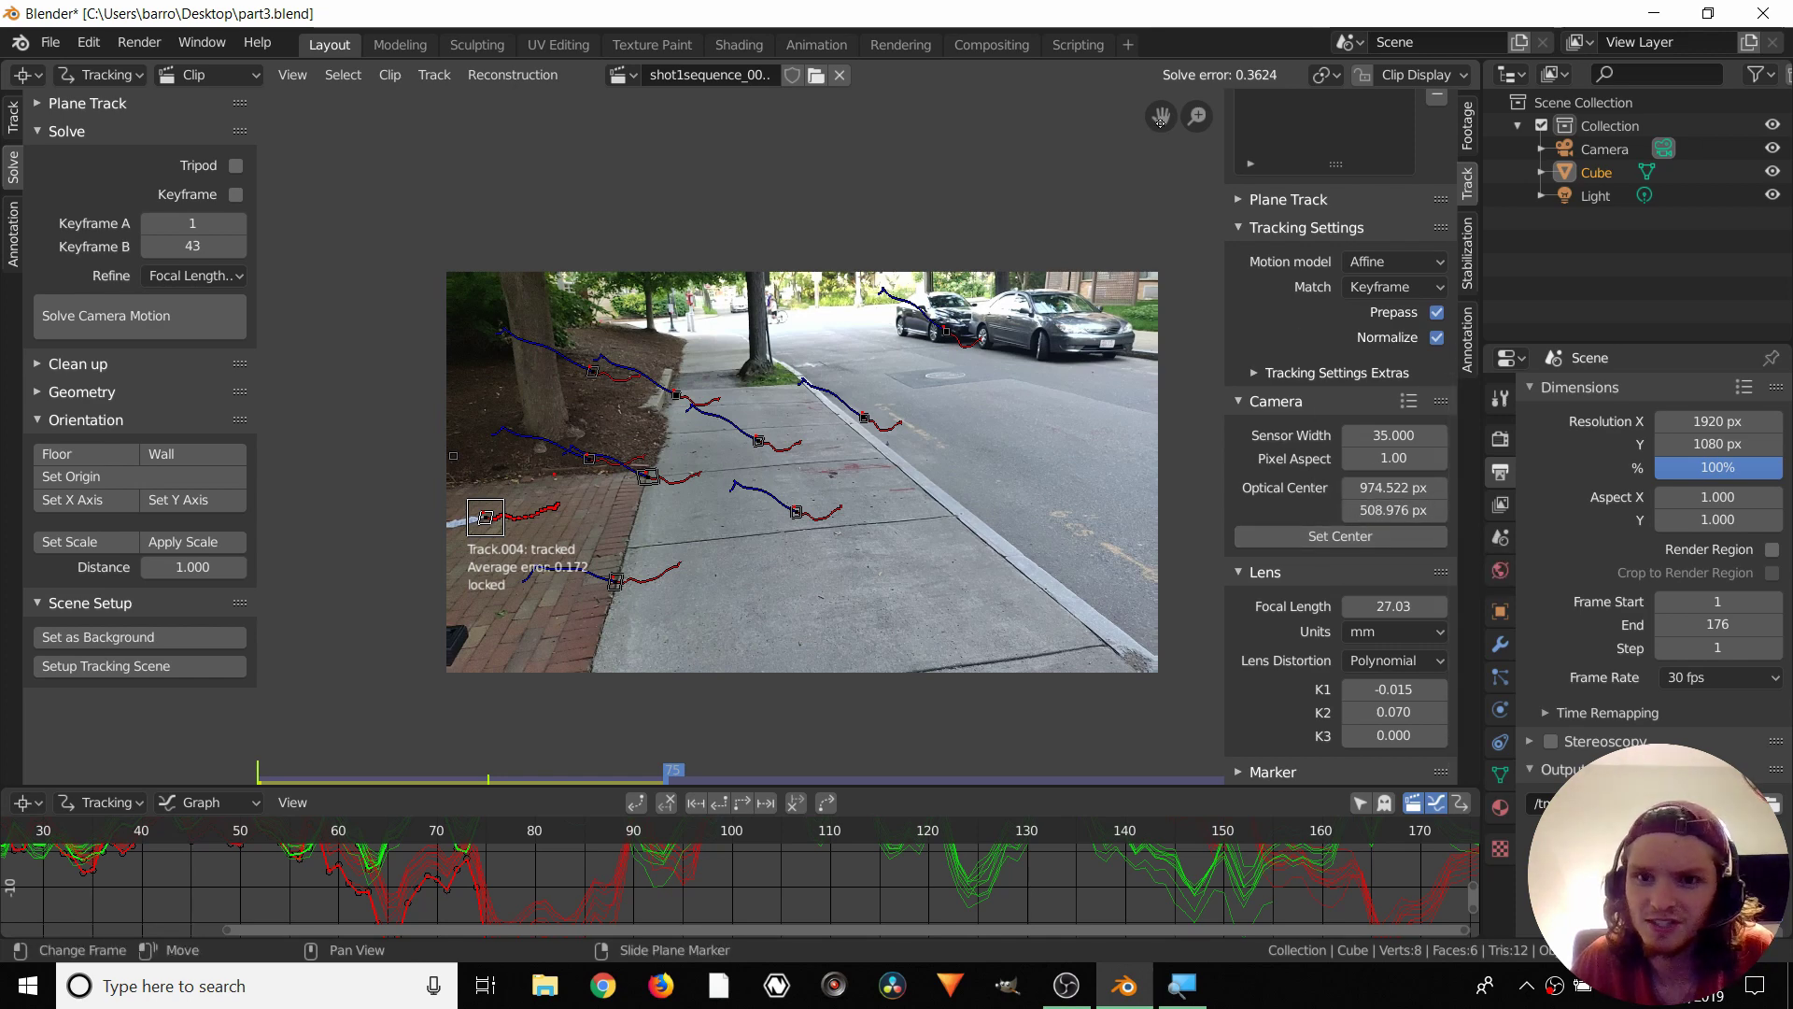
{"action": "middle_click_drag", "start_coordinate": [973, 269], "coordinate": [921, 281]}
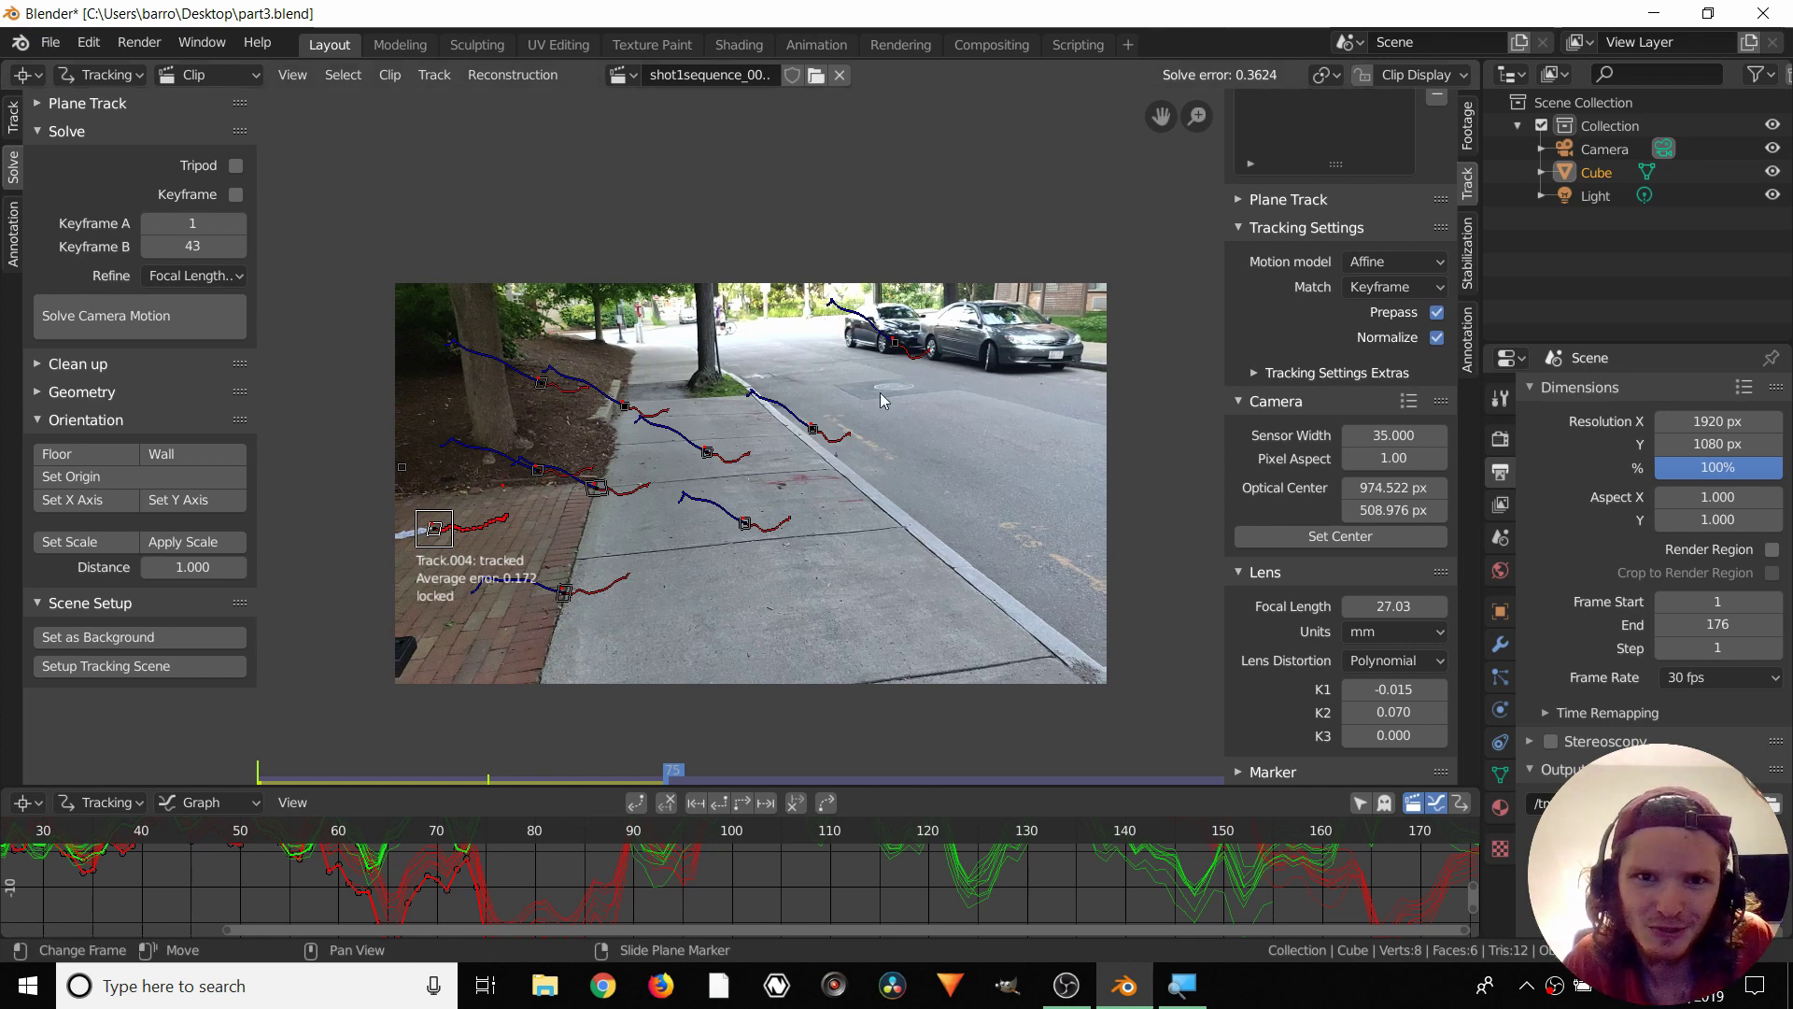
Set the solver's Refine option back to Nothing
{"action": "left_click", "coordinate": [170, 276]}
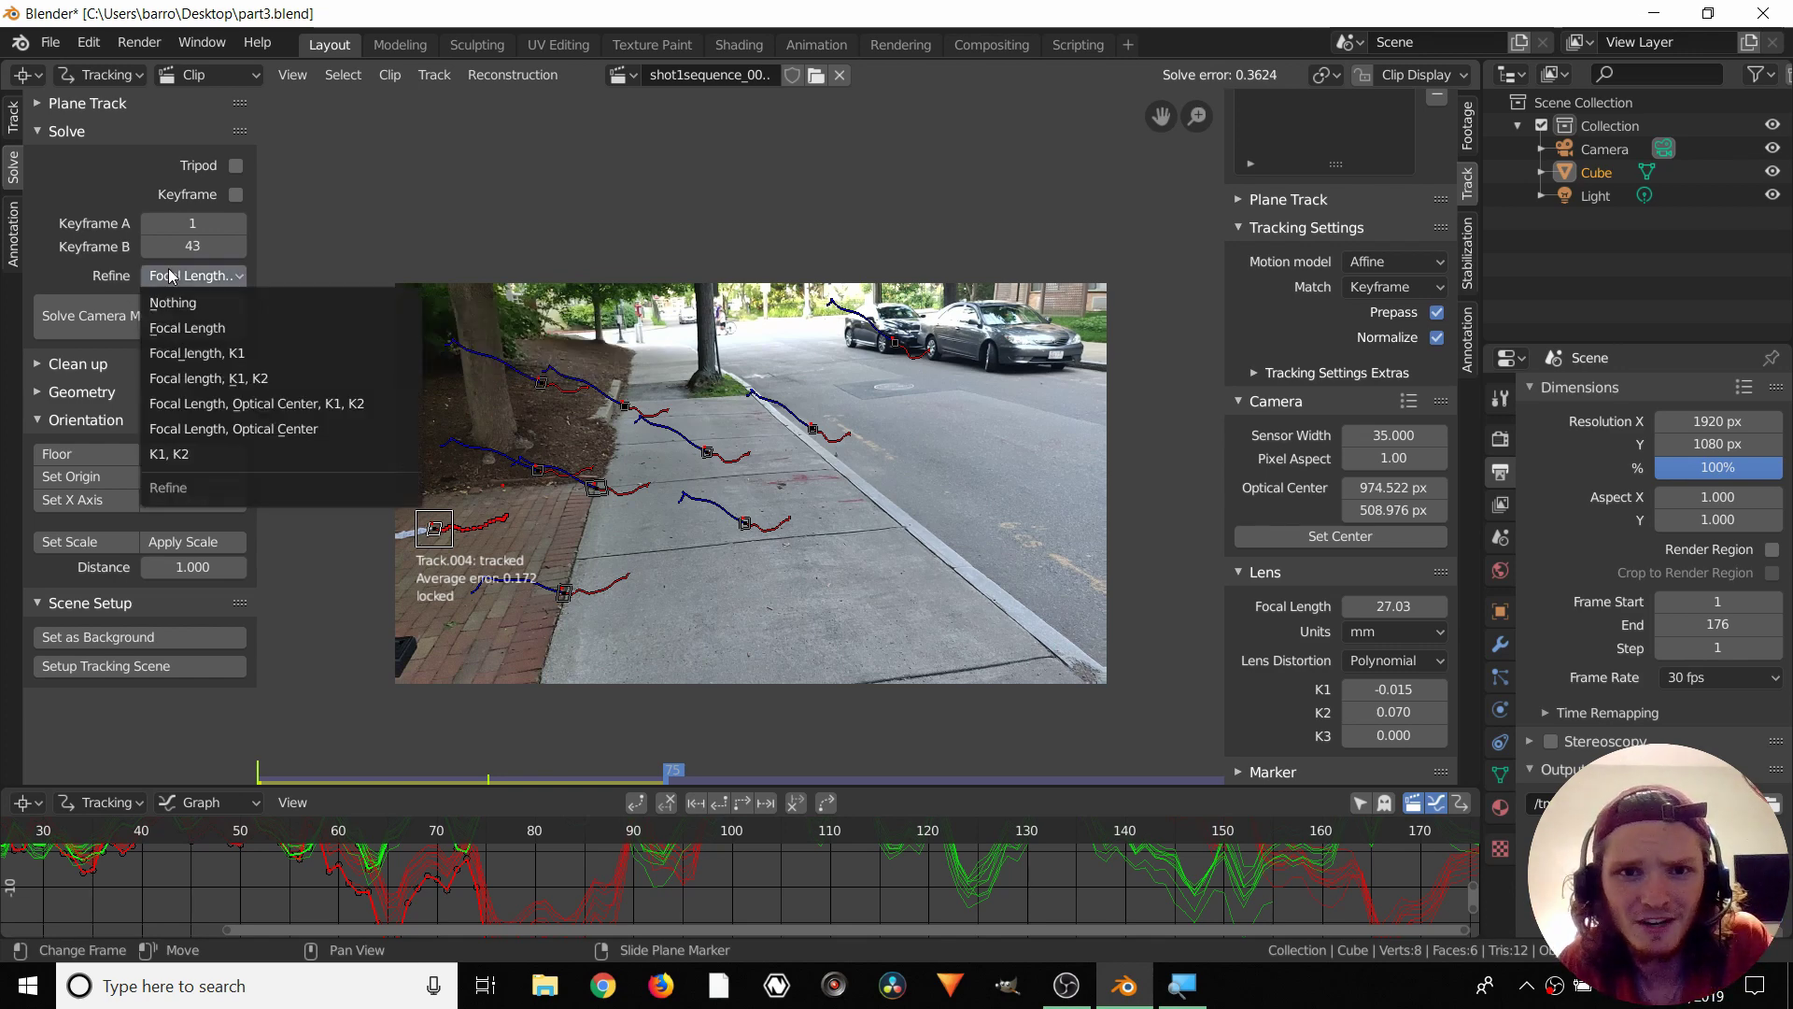
{"action": "left_click", "coordinate": [170, 301]}
{"action": "middle_click_drag", "start_coordinate": [725, 465], "coordinate": [717, 440]}
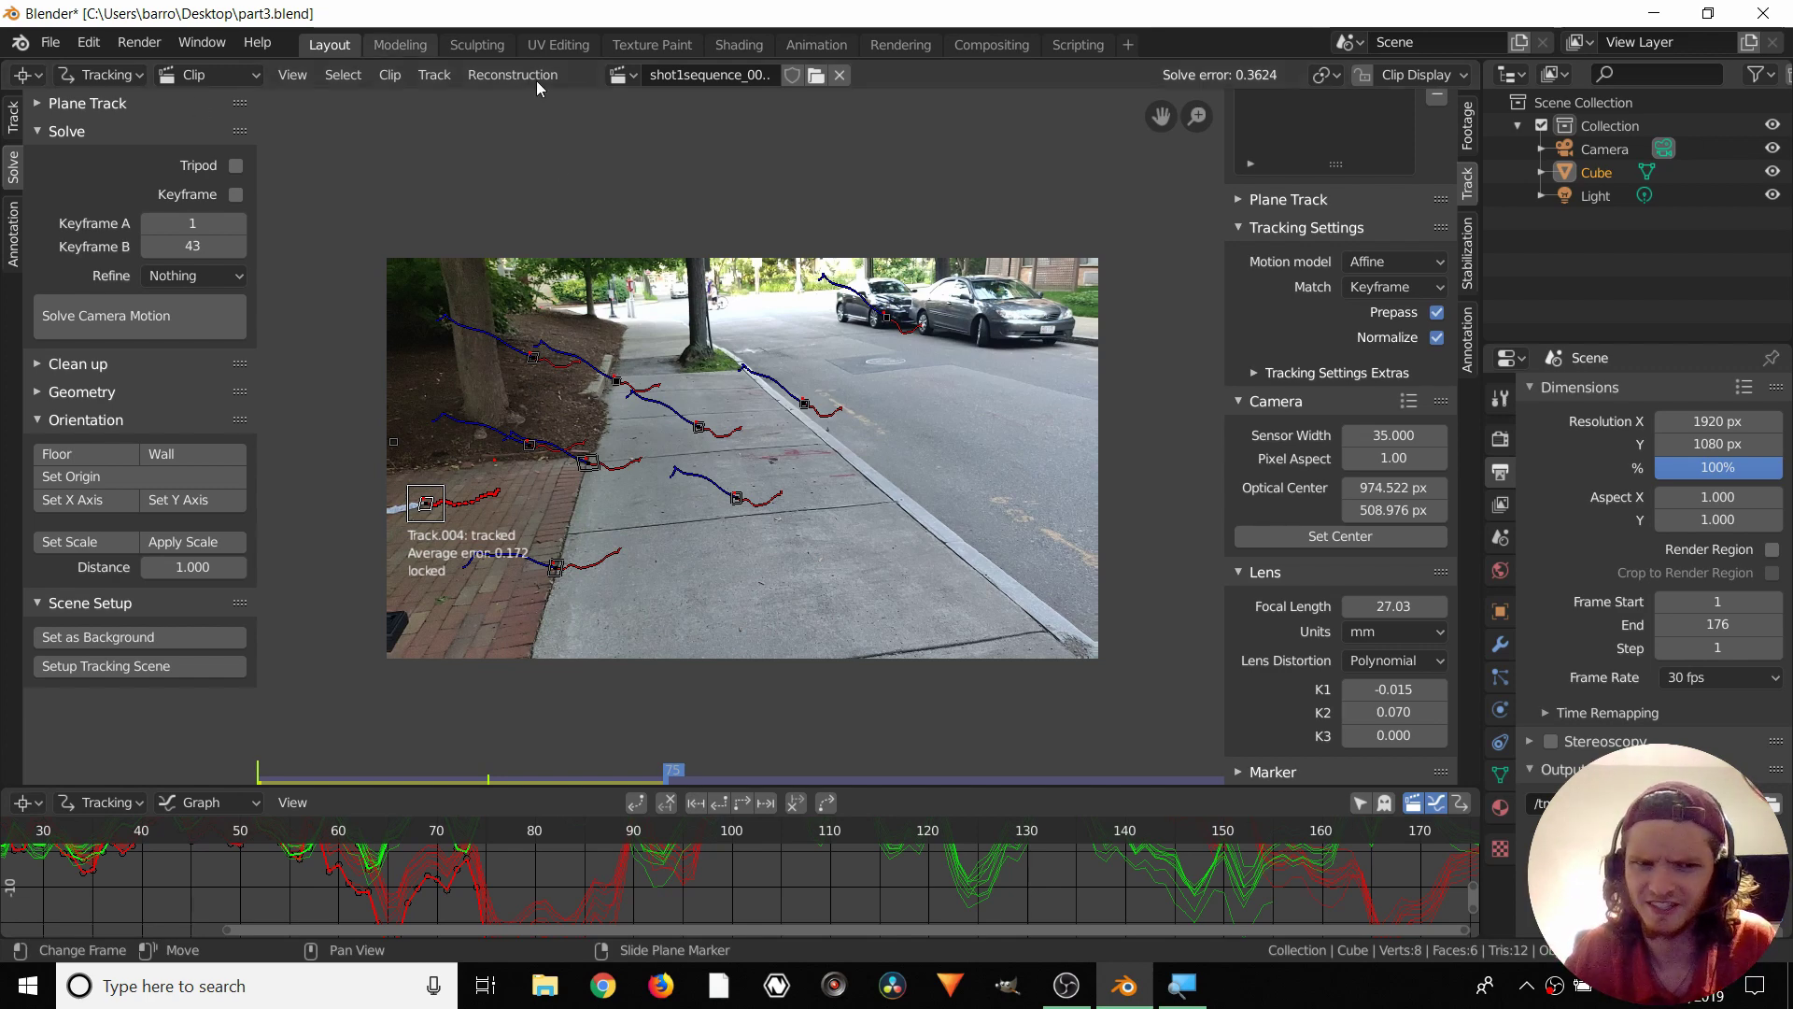
Mute the footage in the clip display and select all tracks to show each track's average error
{"action": "middle_click_drag", "start_coordinate": [467, 299], "coordinate": [457, 292]}
{"action": "scroll", "coordinate": [442, 401], "scroll_direction": "up", "scroll_amount": 3}
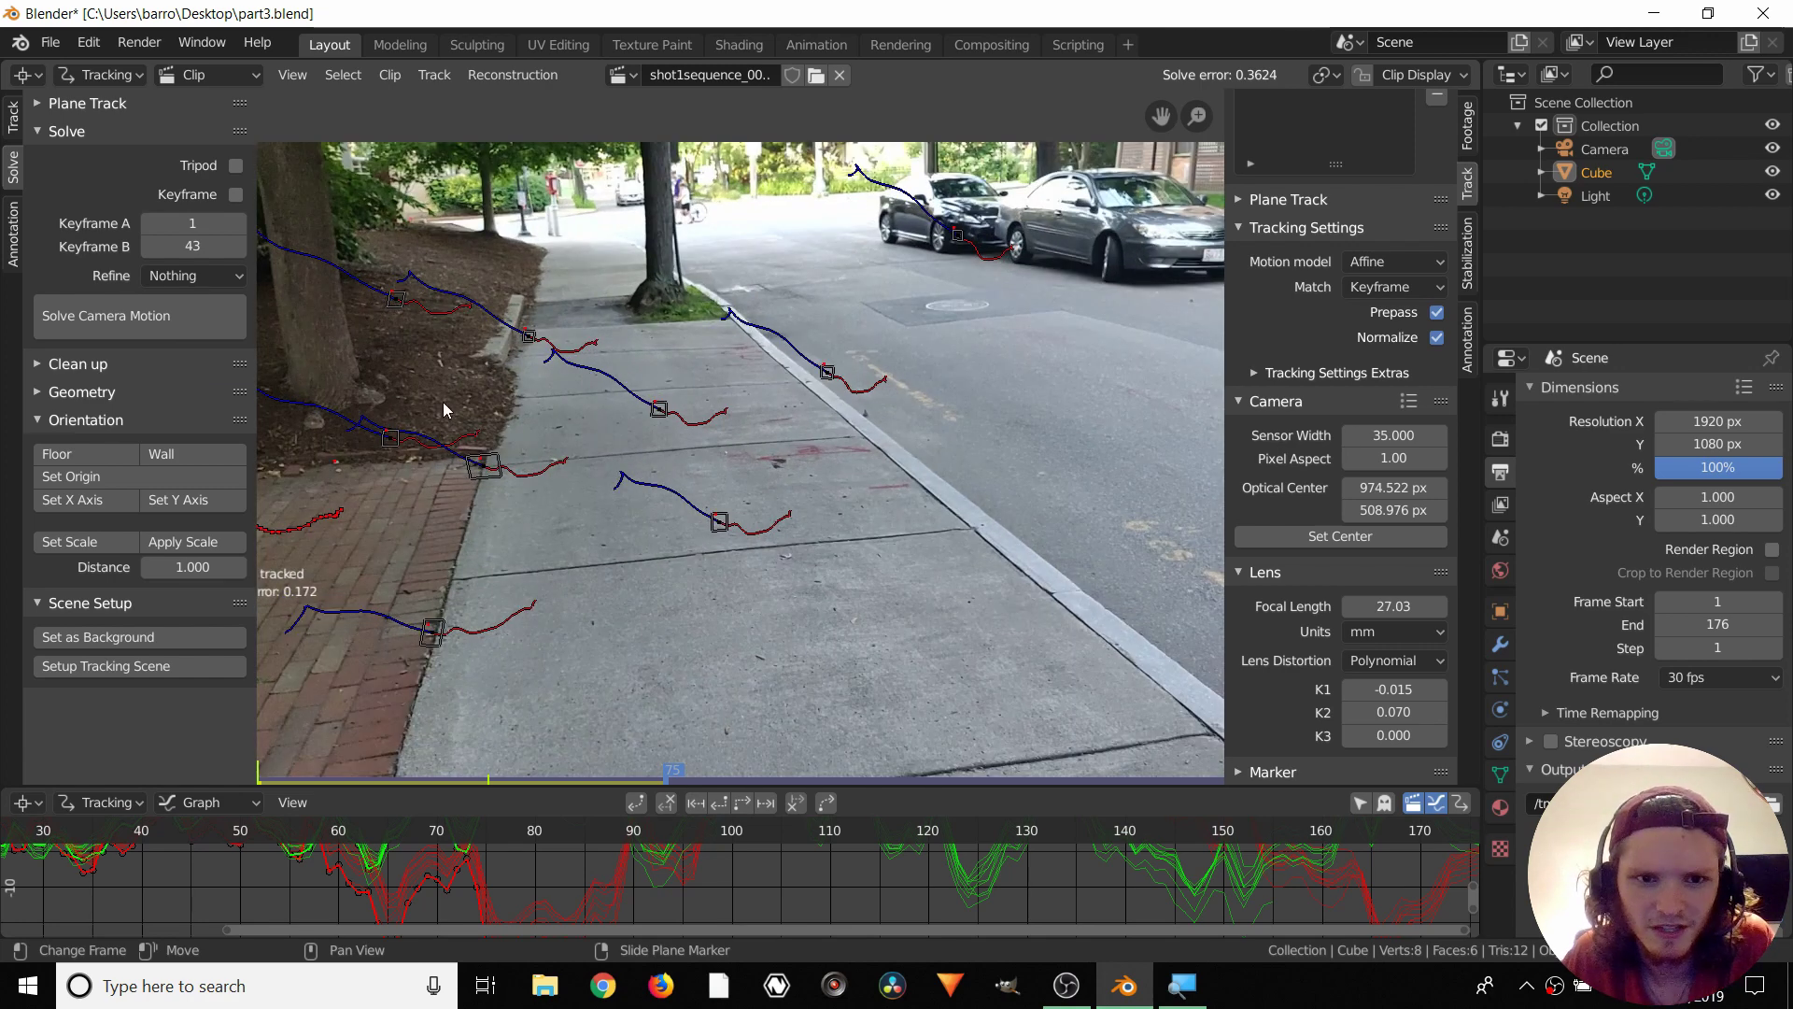
{"action": "scroll", "coordinate": [674, 384], "scroll_direction": "down", "scroll_amount": 1}
{"action": "left_click", "coordinate": [1417, 74]}
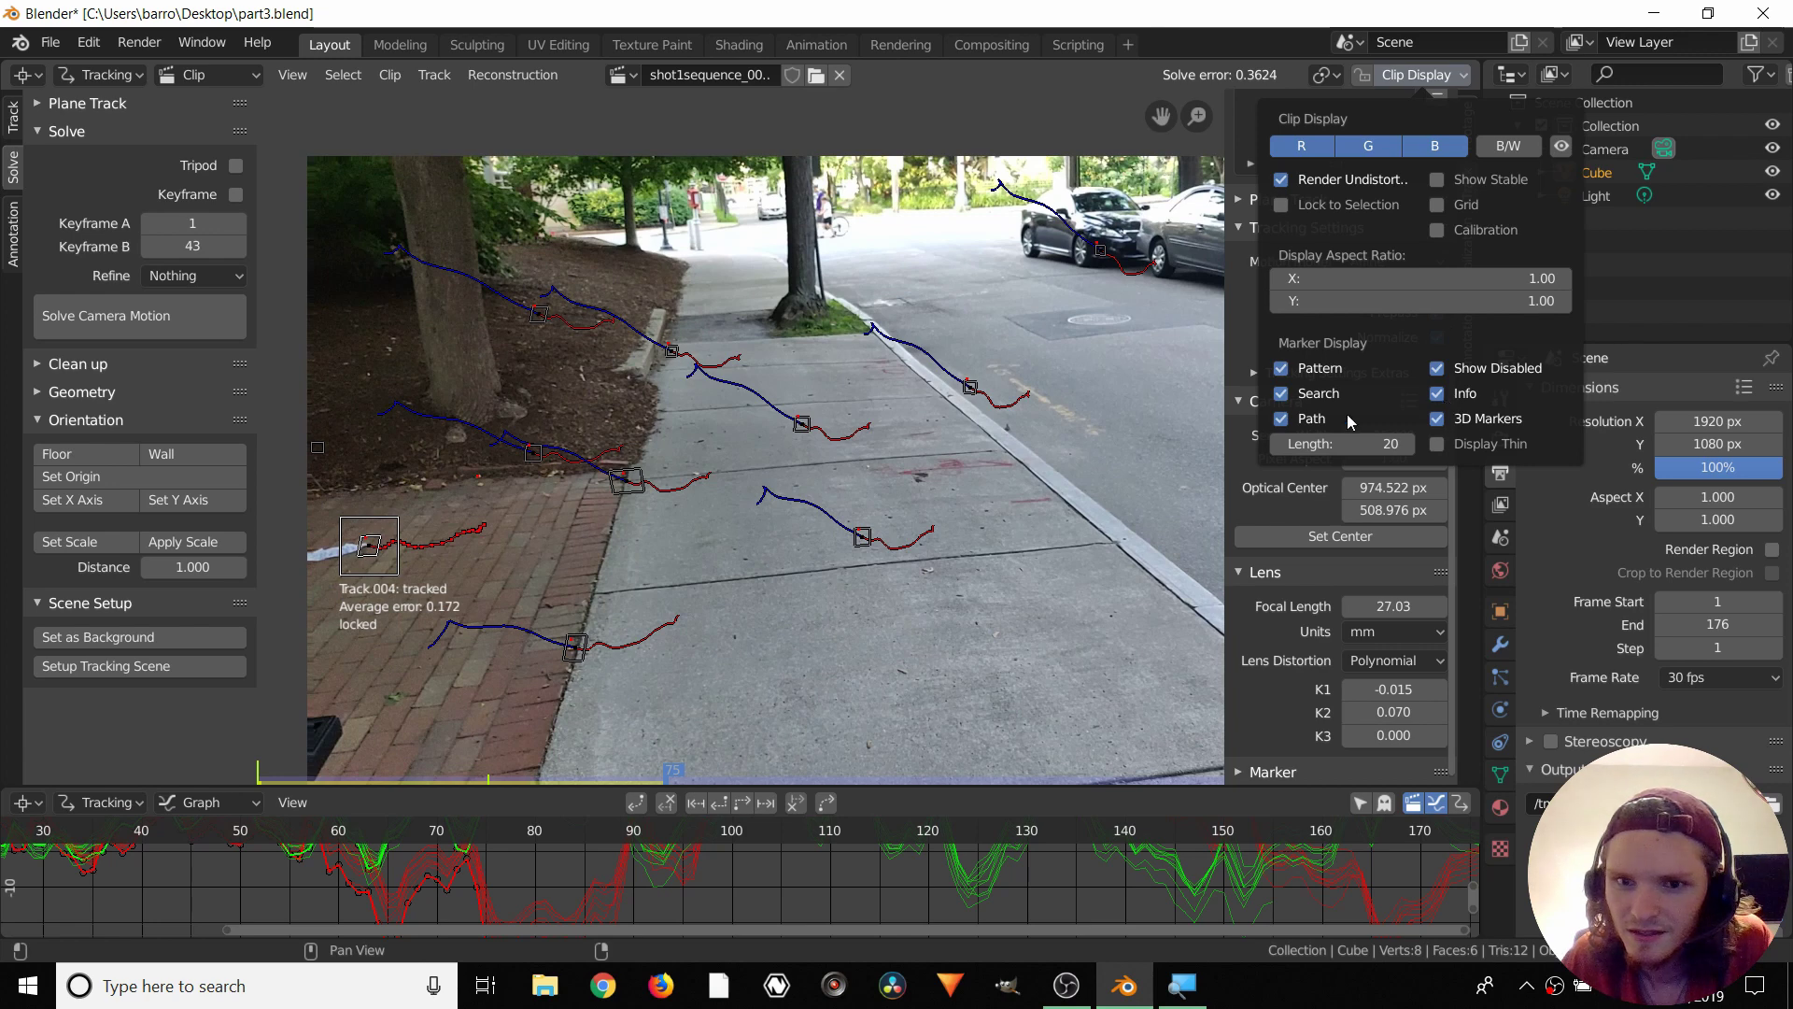
{"action": "middle_click_drag", "start_coordinate": [841, 467], "coordinate": [837, 462]}
{"action": "left_click", "coordinate": [1463, 77]}
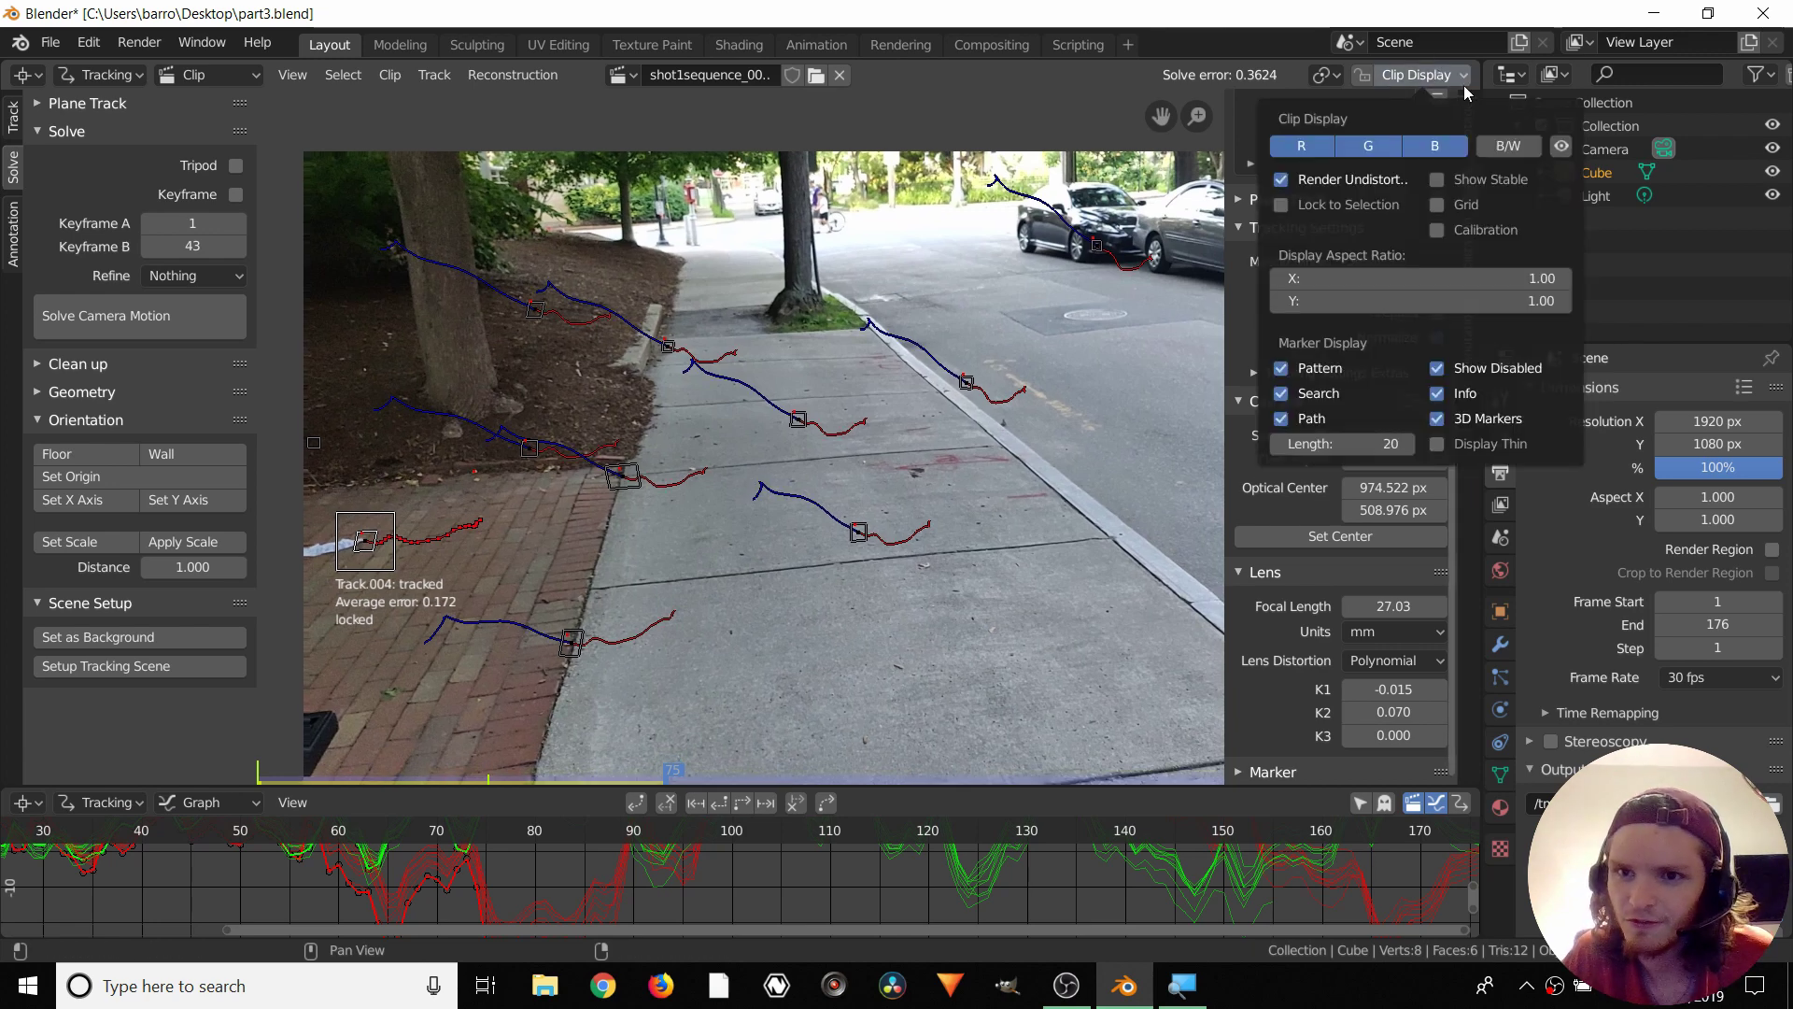
{"action": "left_click", "coordinate": [1561, 146]}
{"action": "key", "text": "a"}
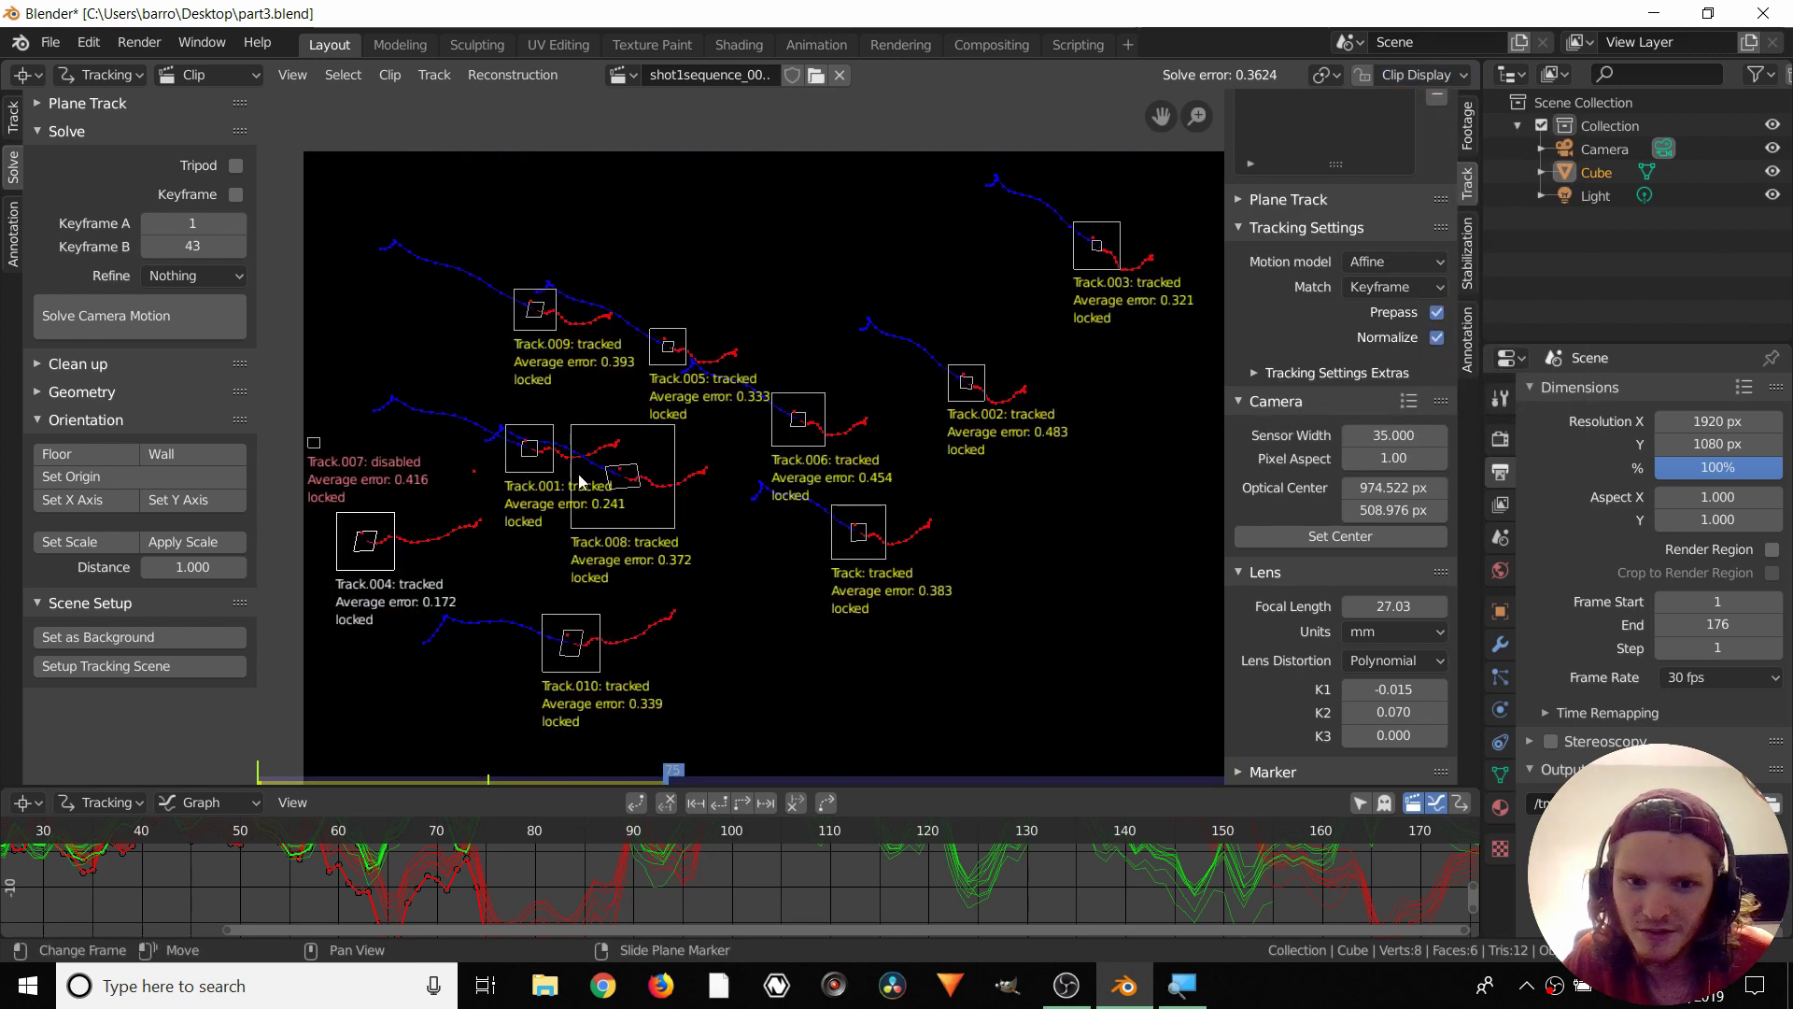
{"action": "middle_click_drag", "start_coordinate": [579, 481], "coordinate": [552, 445]}
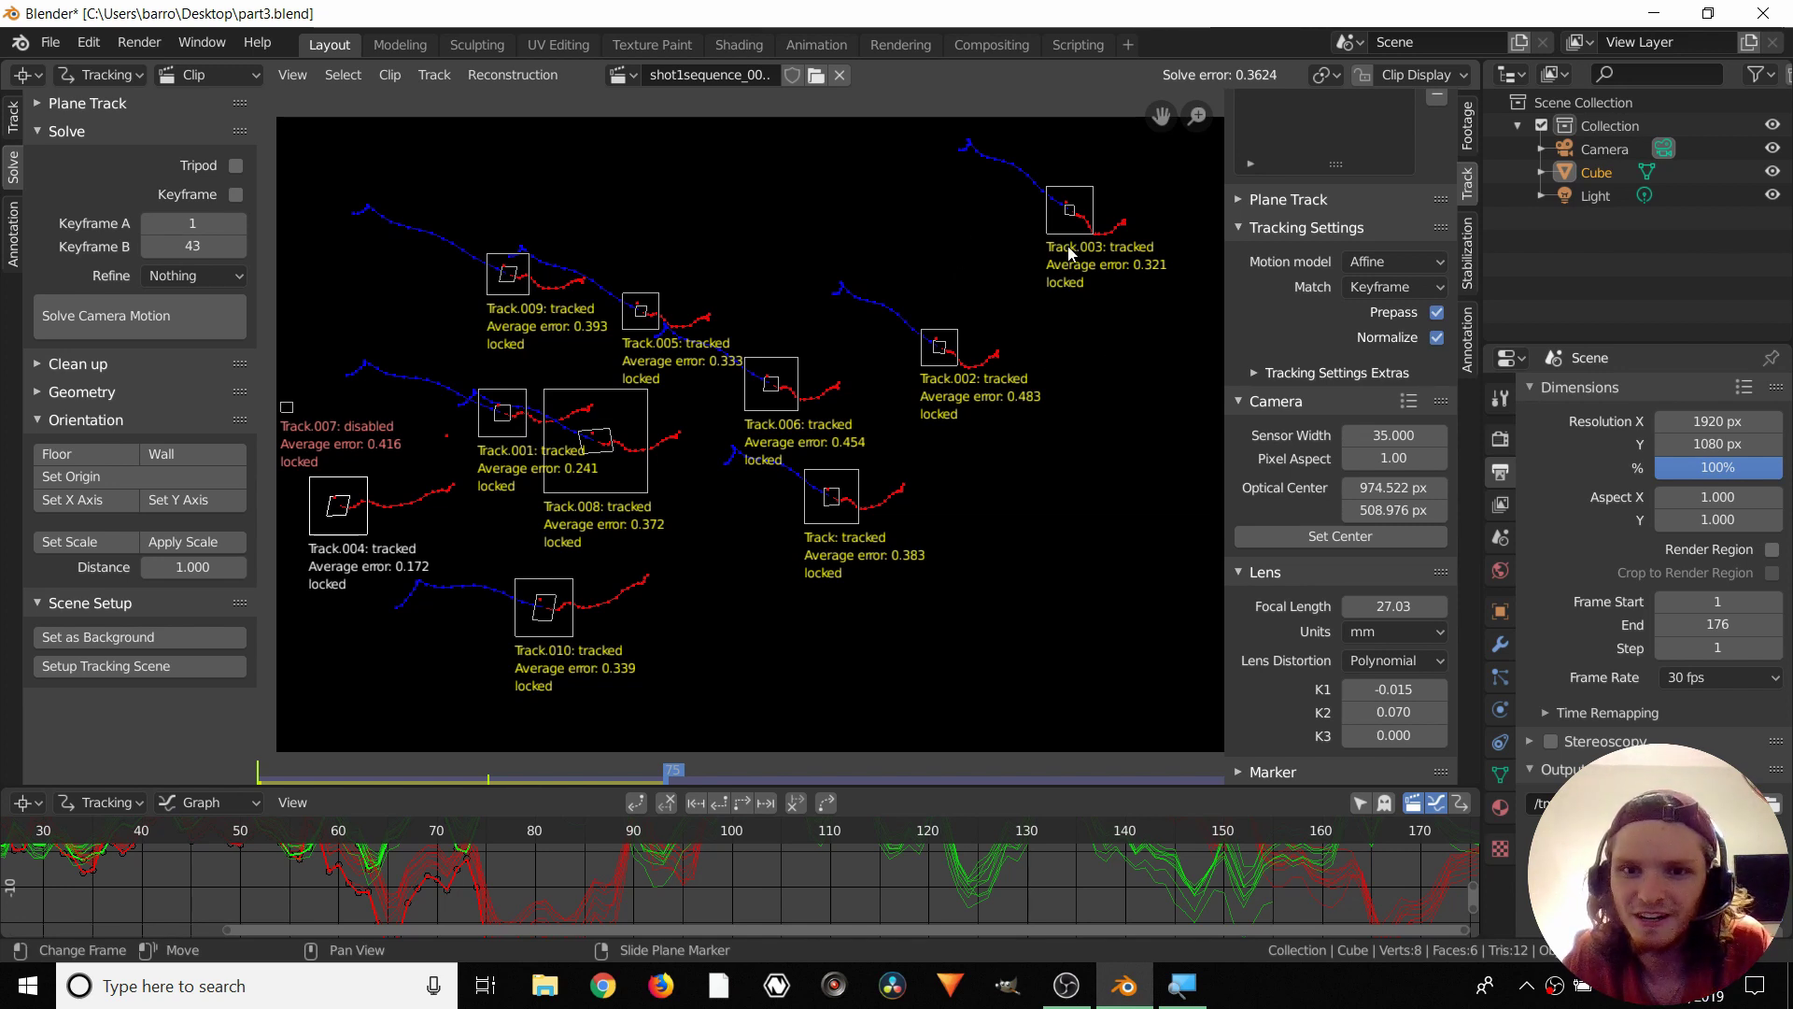
Examine the average error labels of all tracks across the clip to find the ones with the highest error
{"action": "middle_click_drag", "start_coordinate": [1070, 250], "coordinate": [1027, 274]}
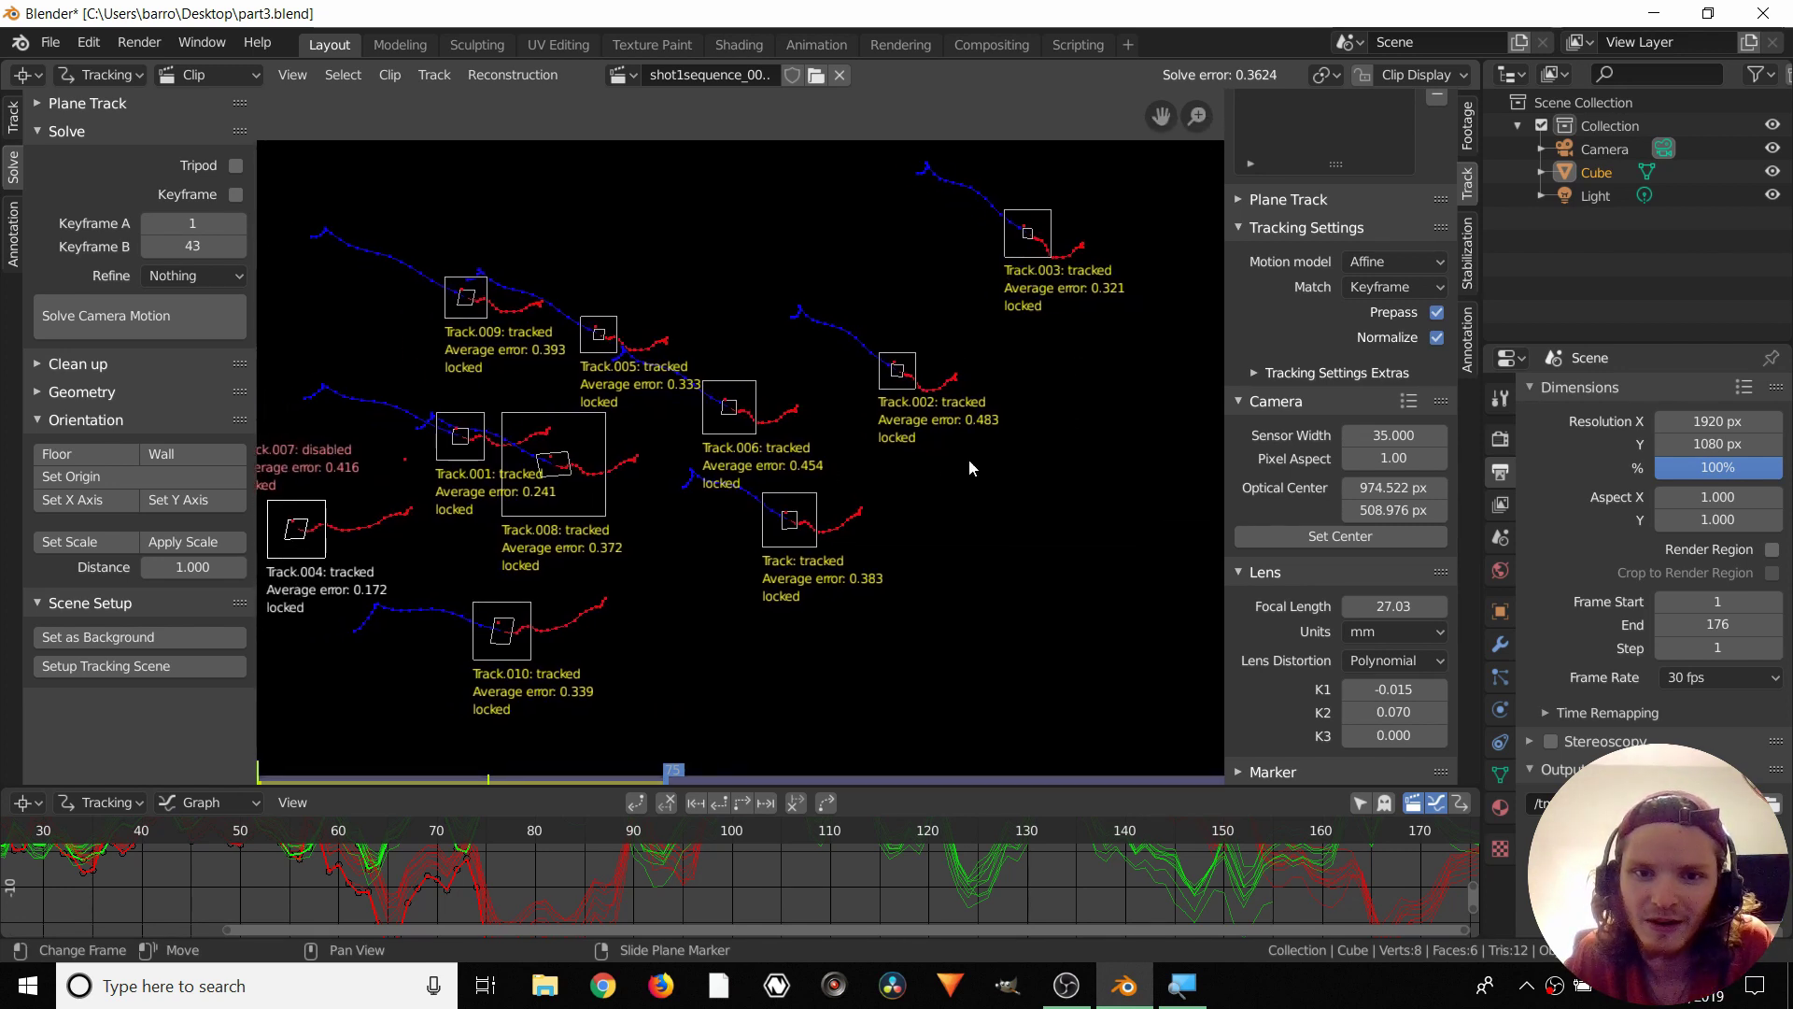
{"action": "middle_click_drag", "start_coordinate": [943, 399], "coordinate": [755, 379]}
{"action": "scroll", "coordinate": [834, 380], "scroll_direction": "up", "scroll_amount": 2}
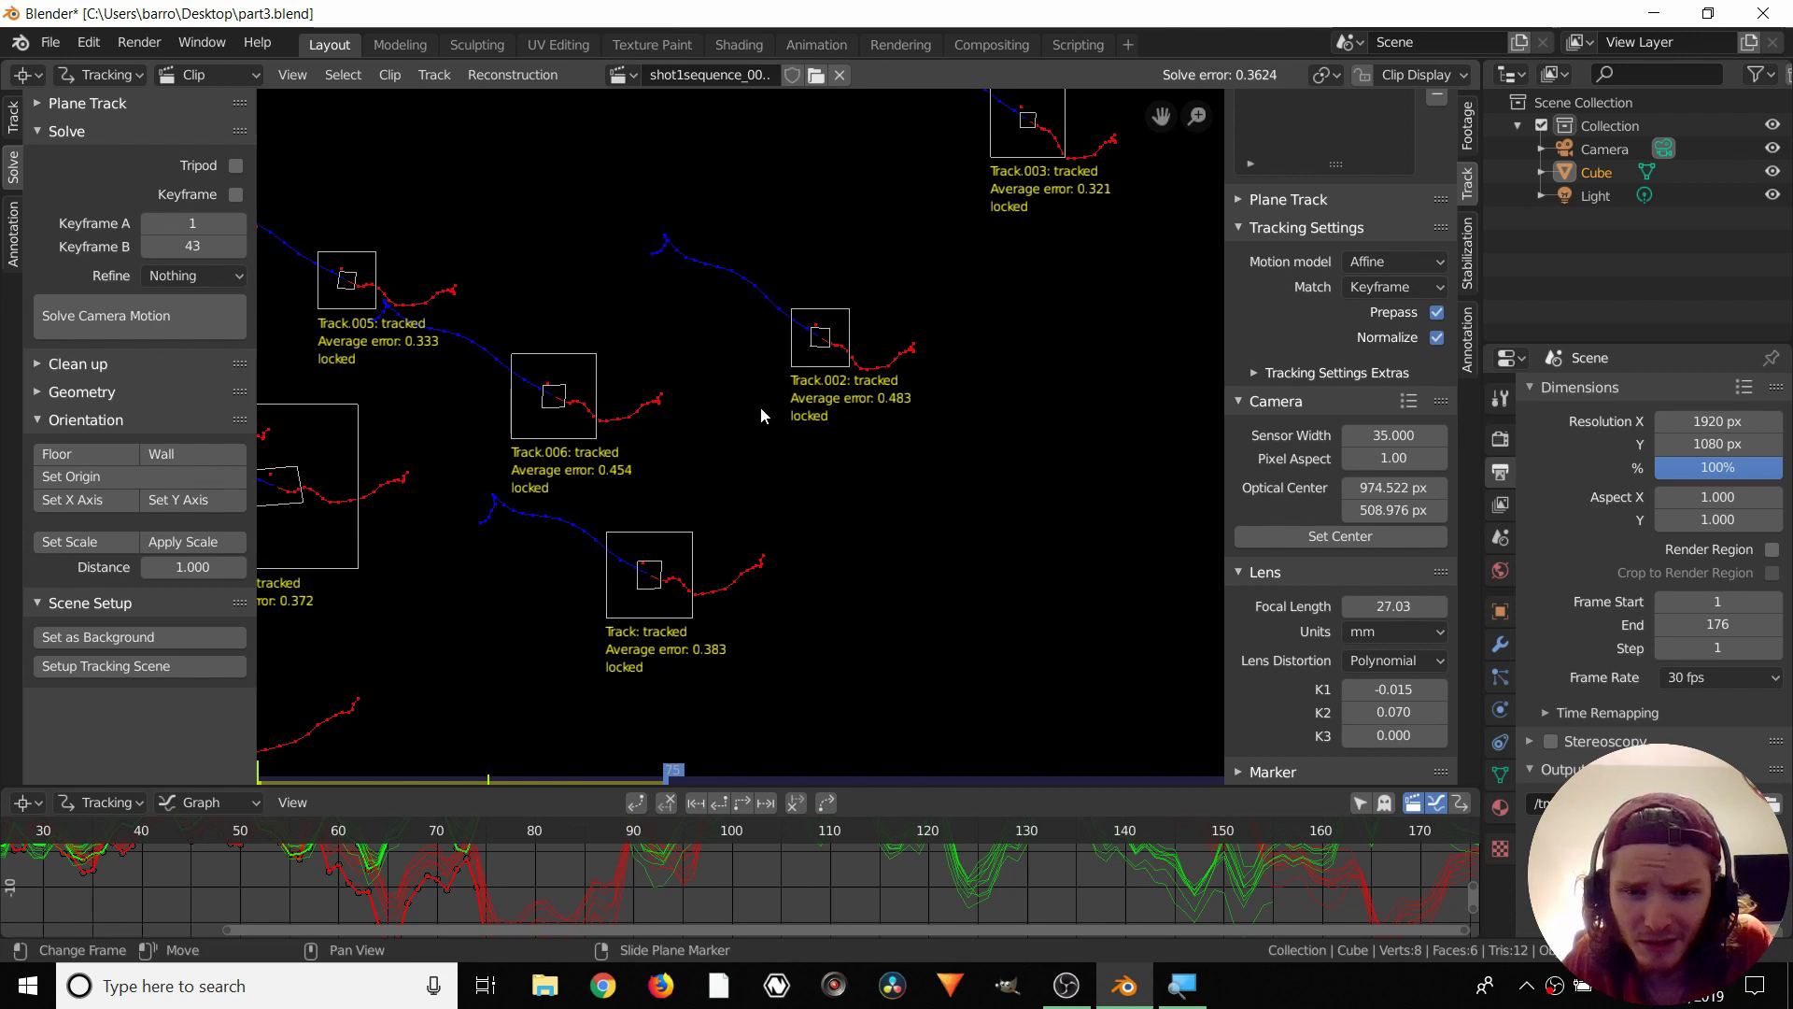
{"action": "scroll", "coordinate": [760, 415], "scroll_direction": "down", "scroll_amount": 2}
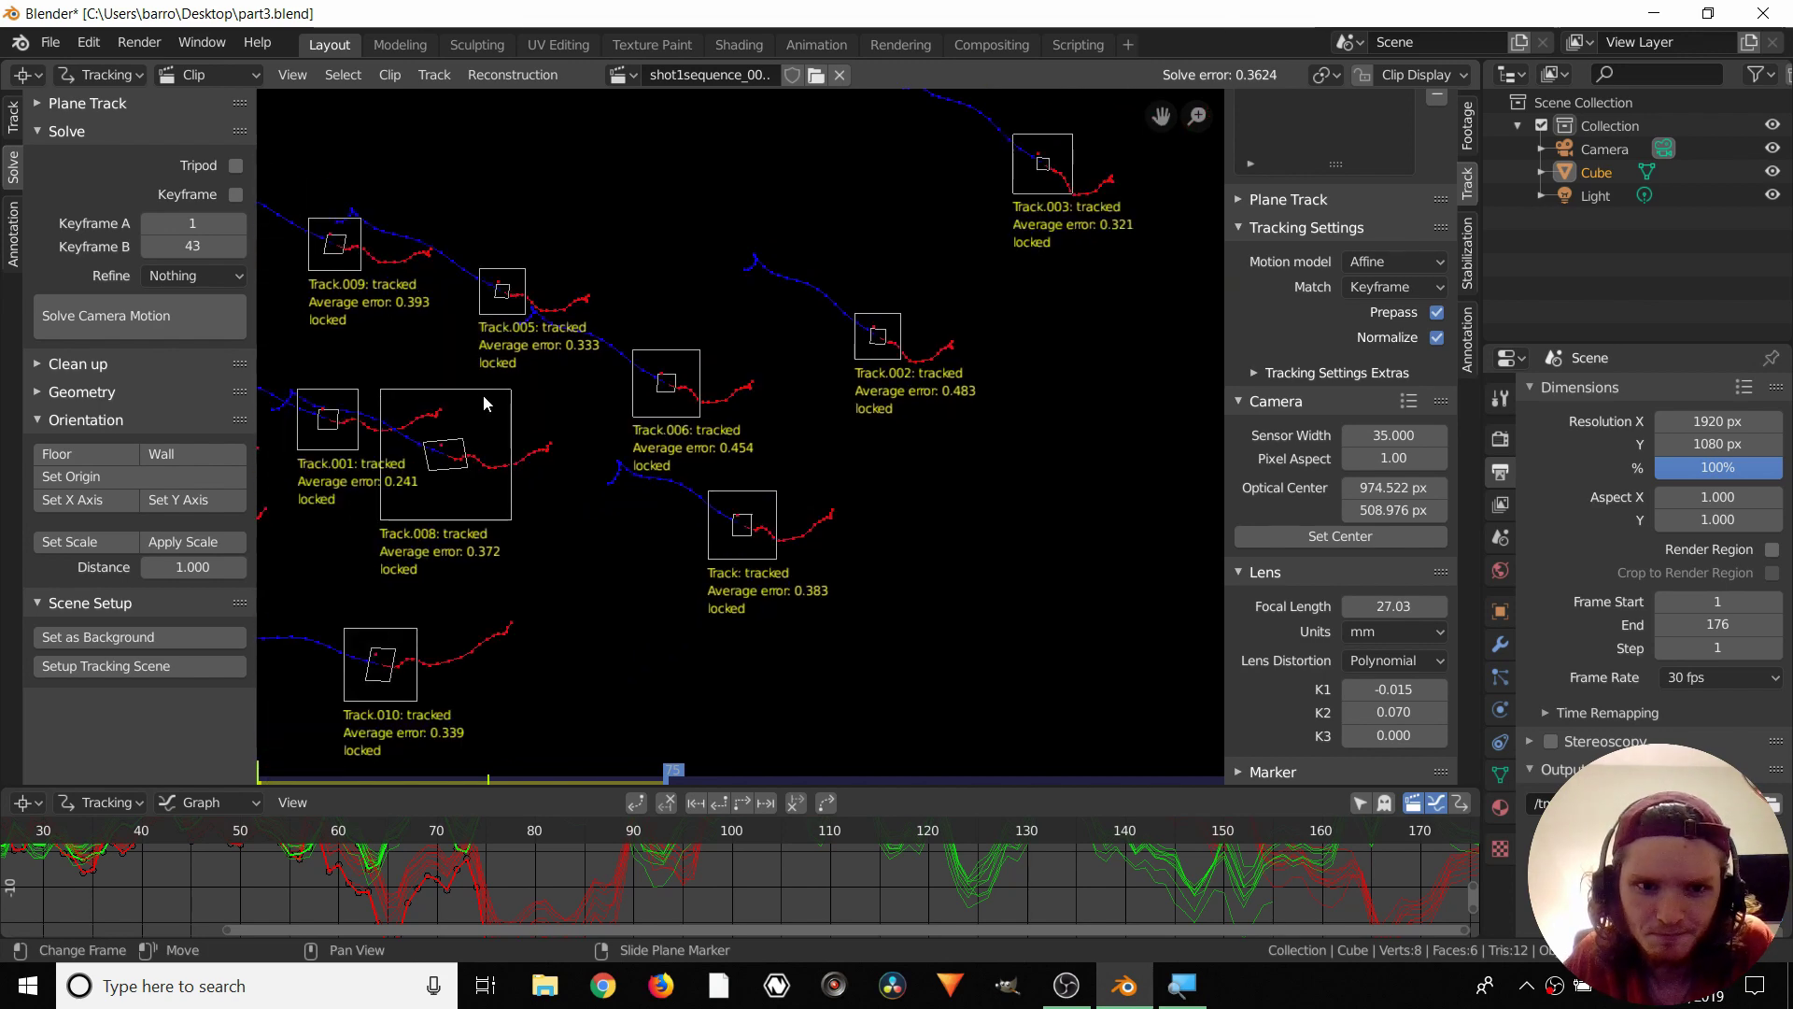
{"action": "middle_click_drag", "start_coordinate": [484, 394], "coordinate": [687, 359]}
{"action": "middle_click_drag", "start_coordinate": [418, 385], "coordinate": [492, 368]}
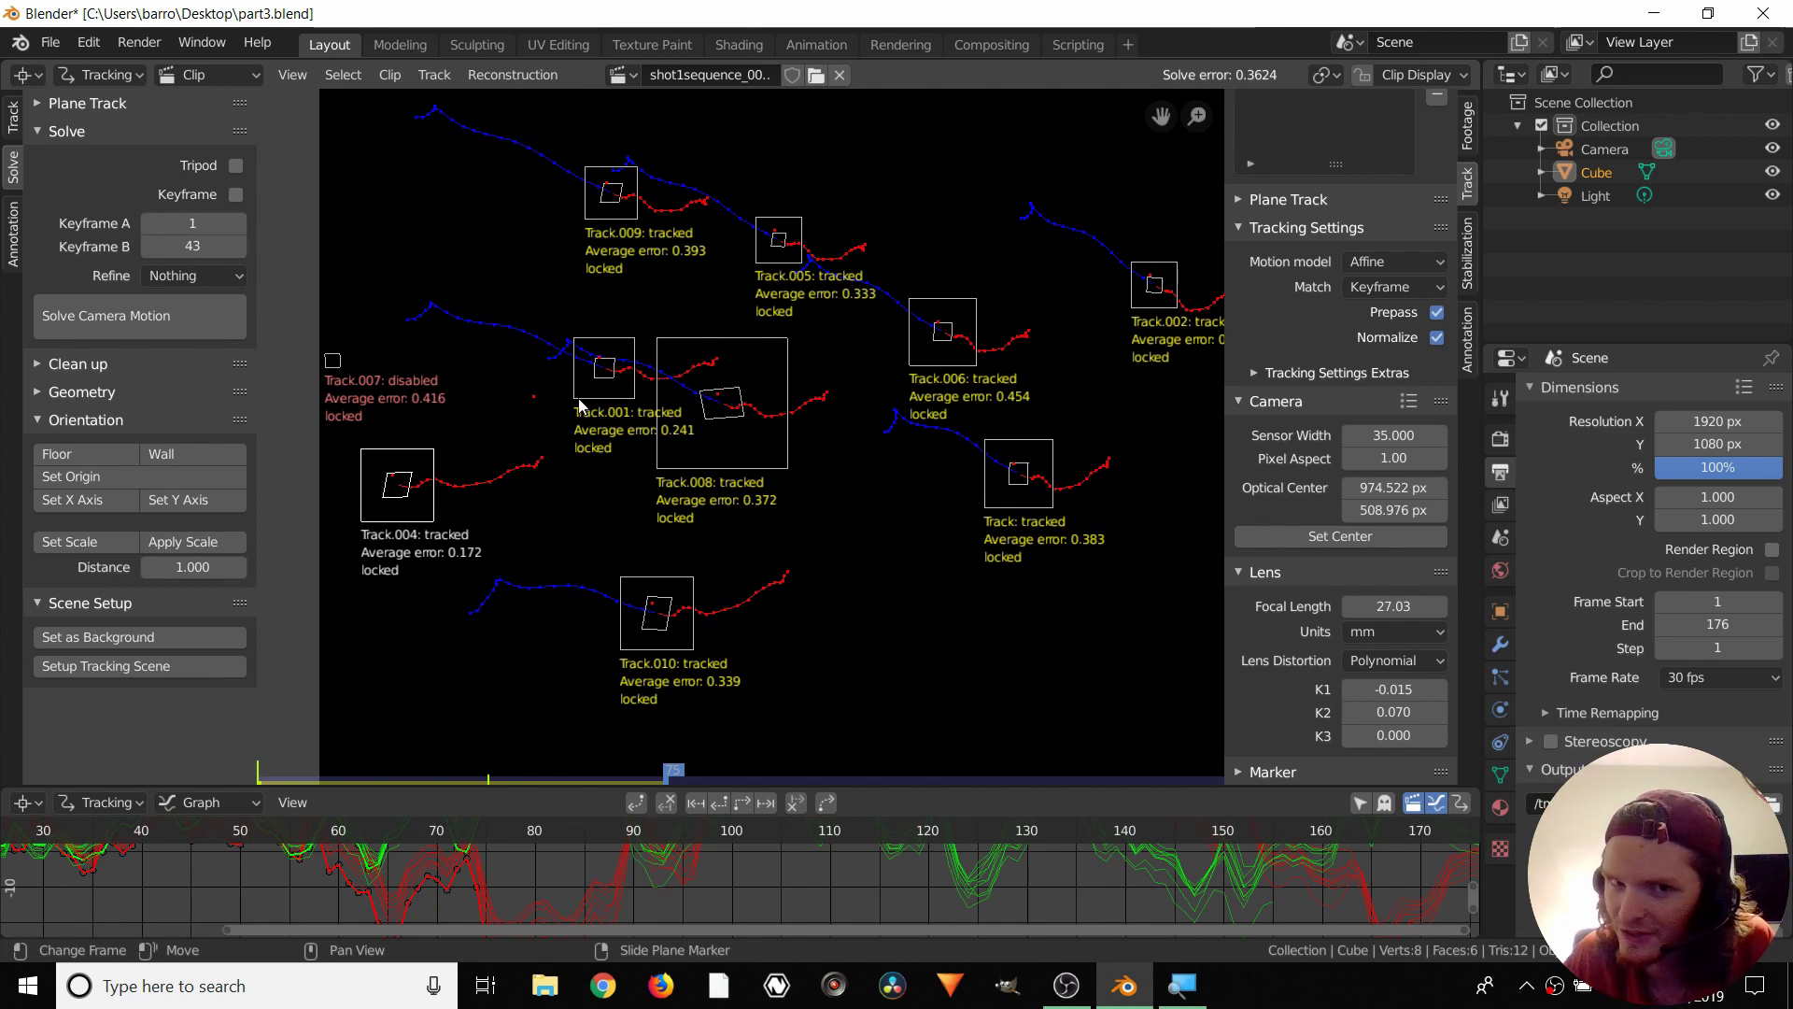
{"action": "scroll", "coordinate": [560, 490], "scroll_direction": "up", "scroll_amount": 1}
{"action": "middle_click_drag", "start_coordinate": [353, 465], "coordinate": [550, 404]}
{"action": "left_click", "coordinate": [551, 404]}
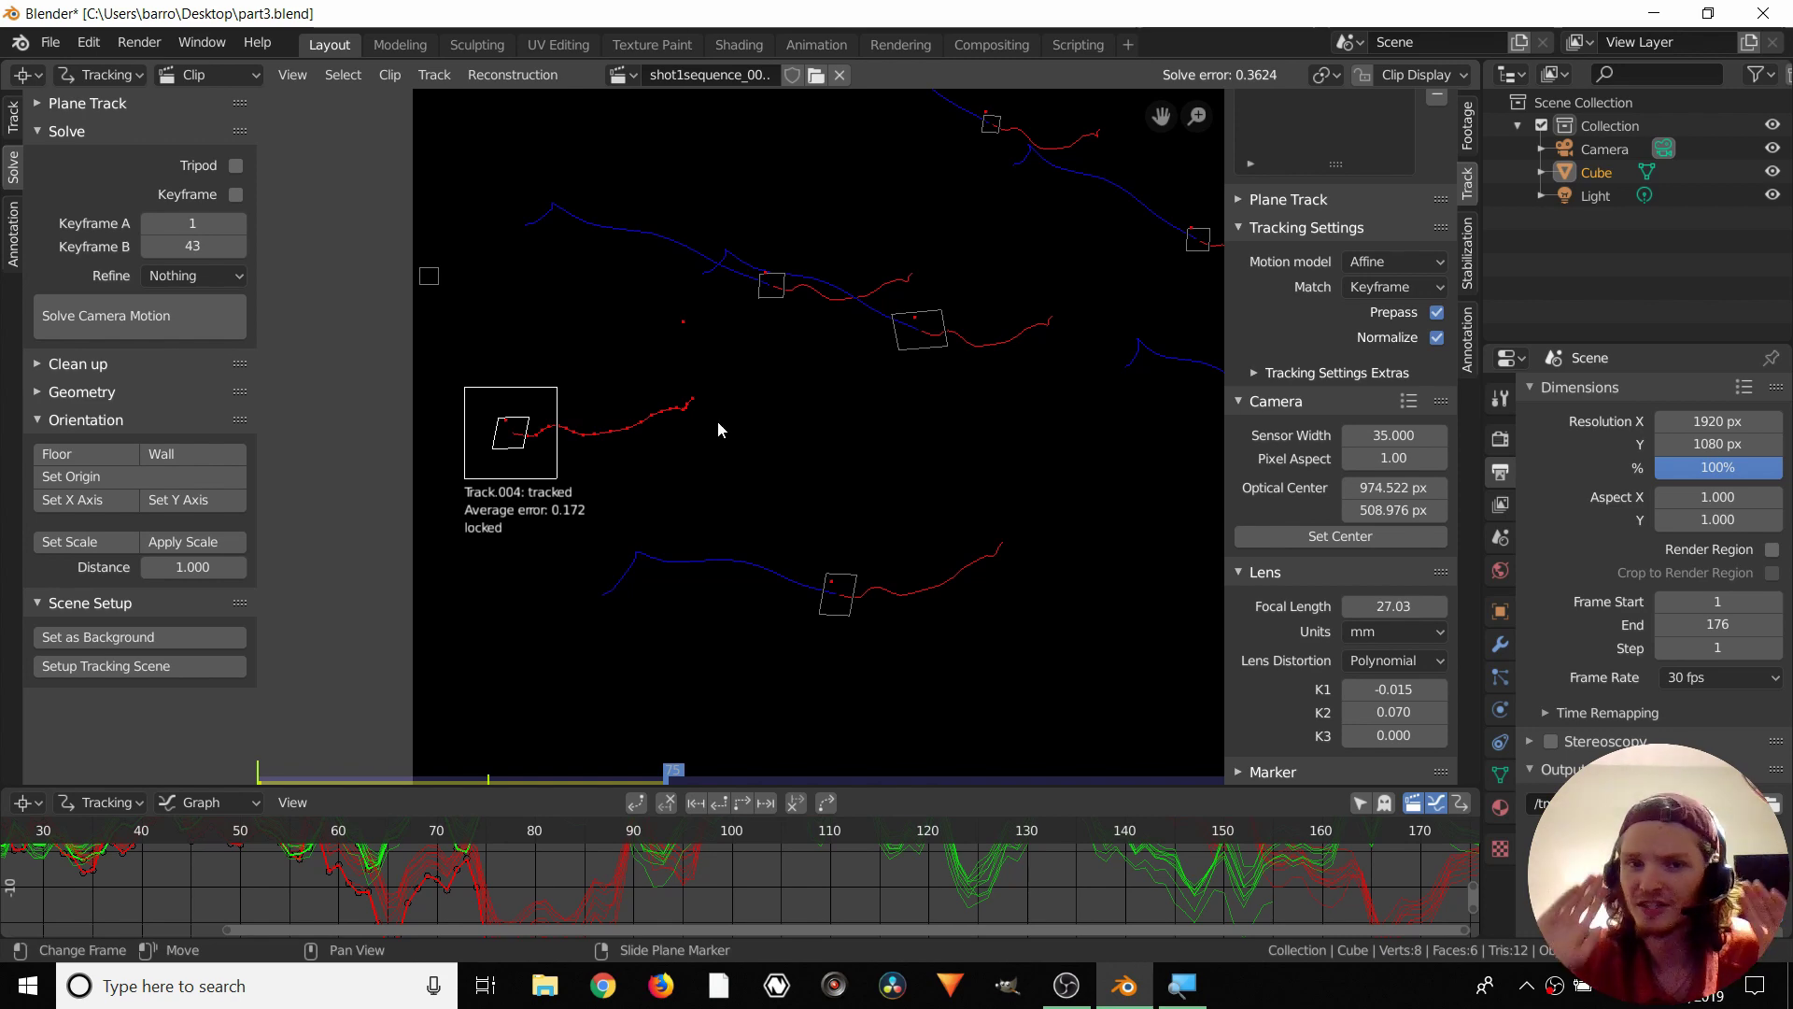
{"action": "key", "text": "a"}
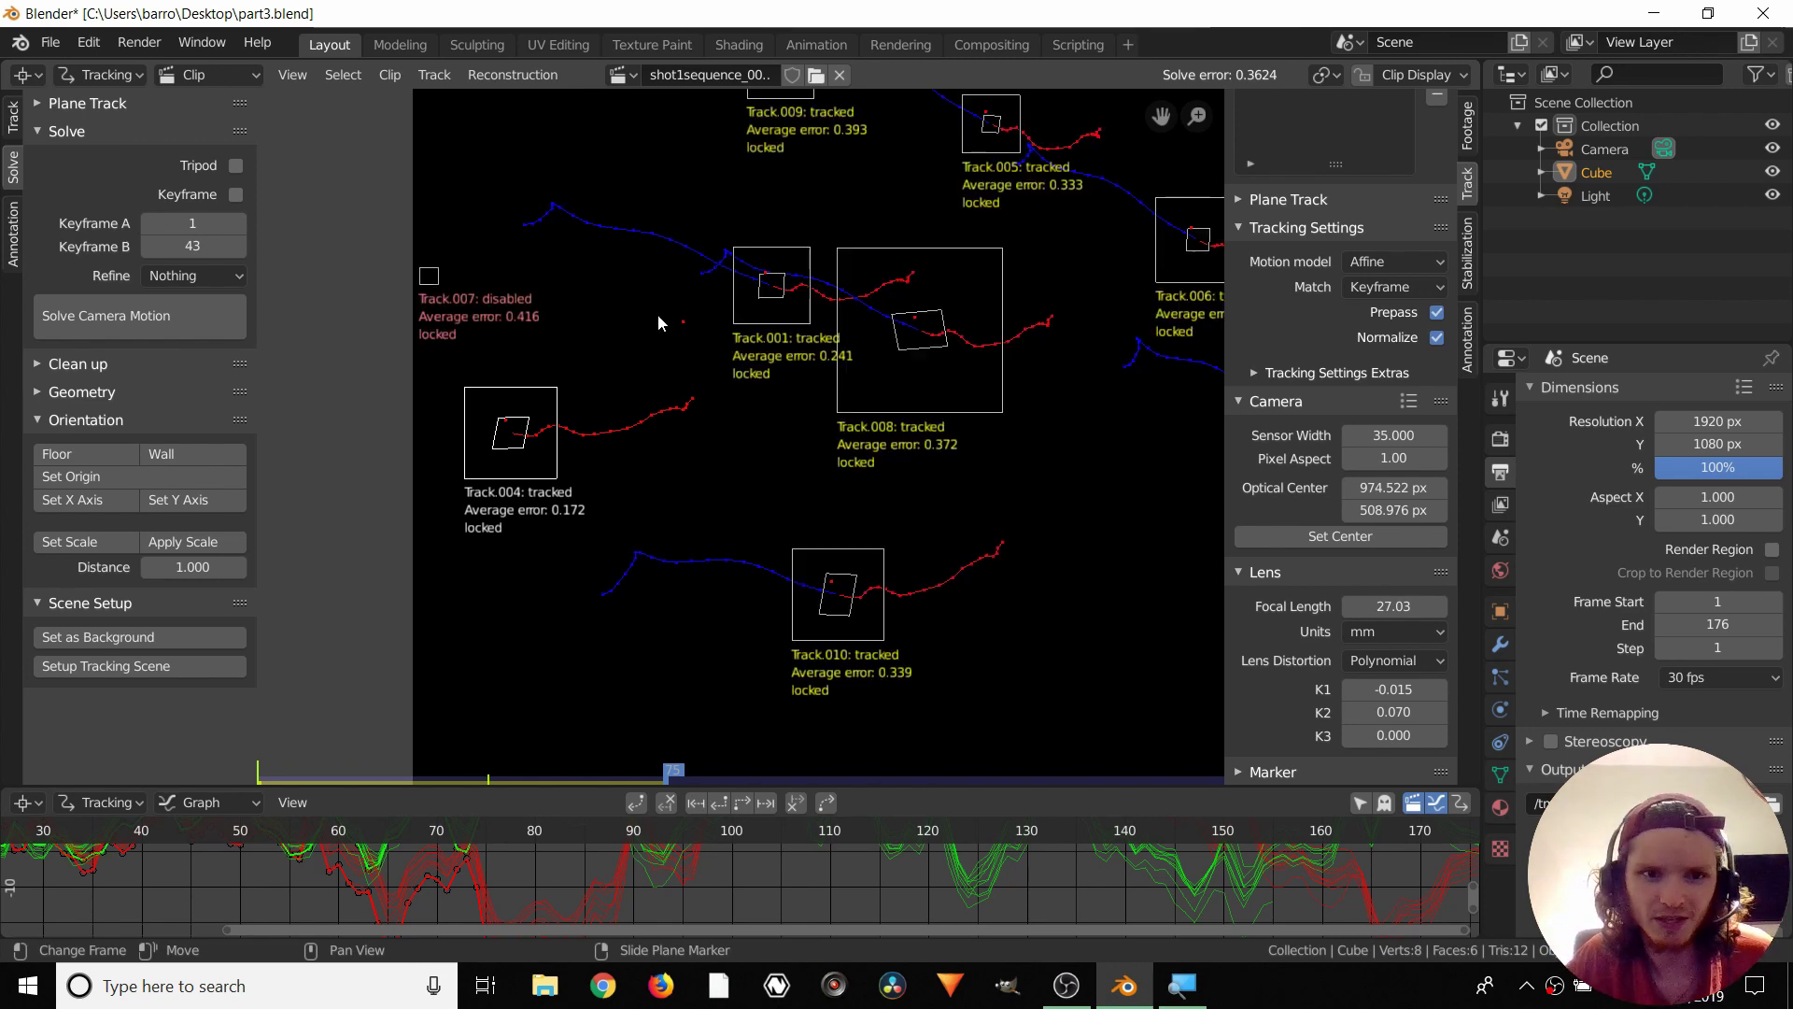
{"action": "middle_click_drag", "start_coordinate": [755, 273], "coordinate": [320, 292]}
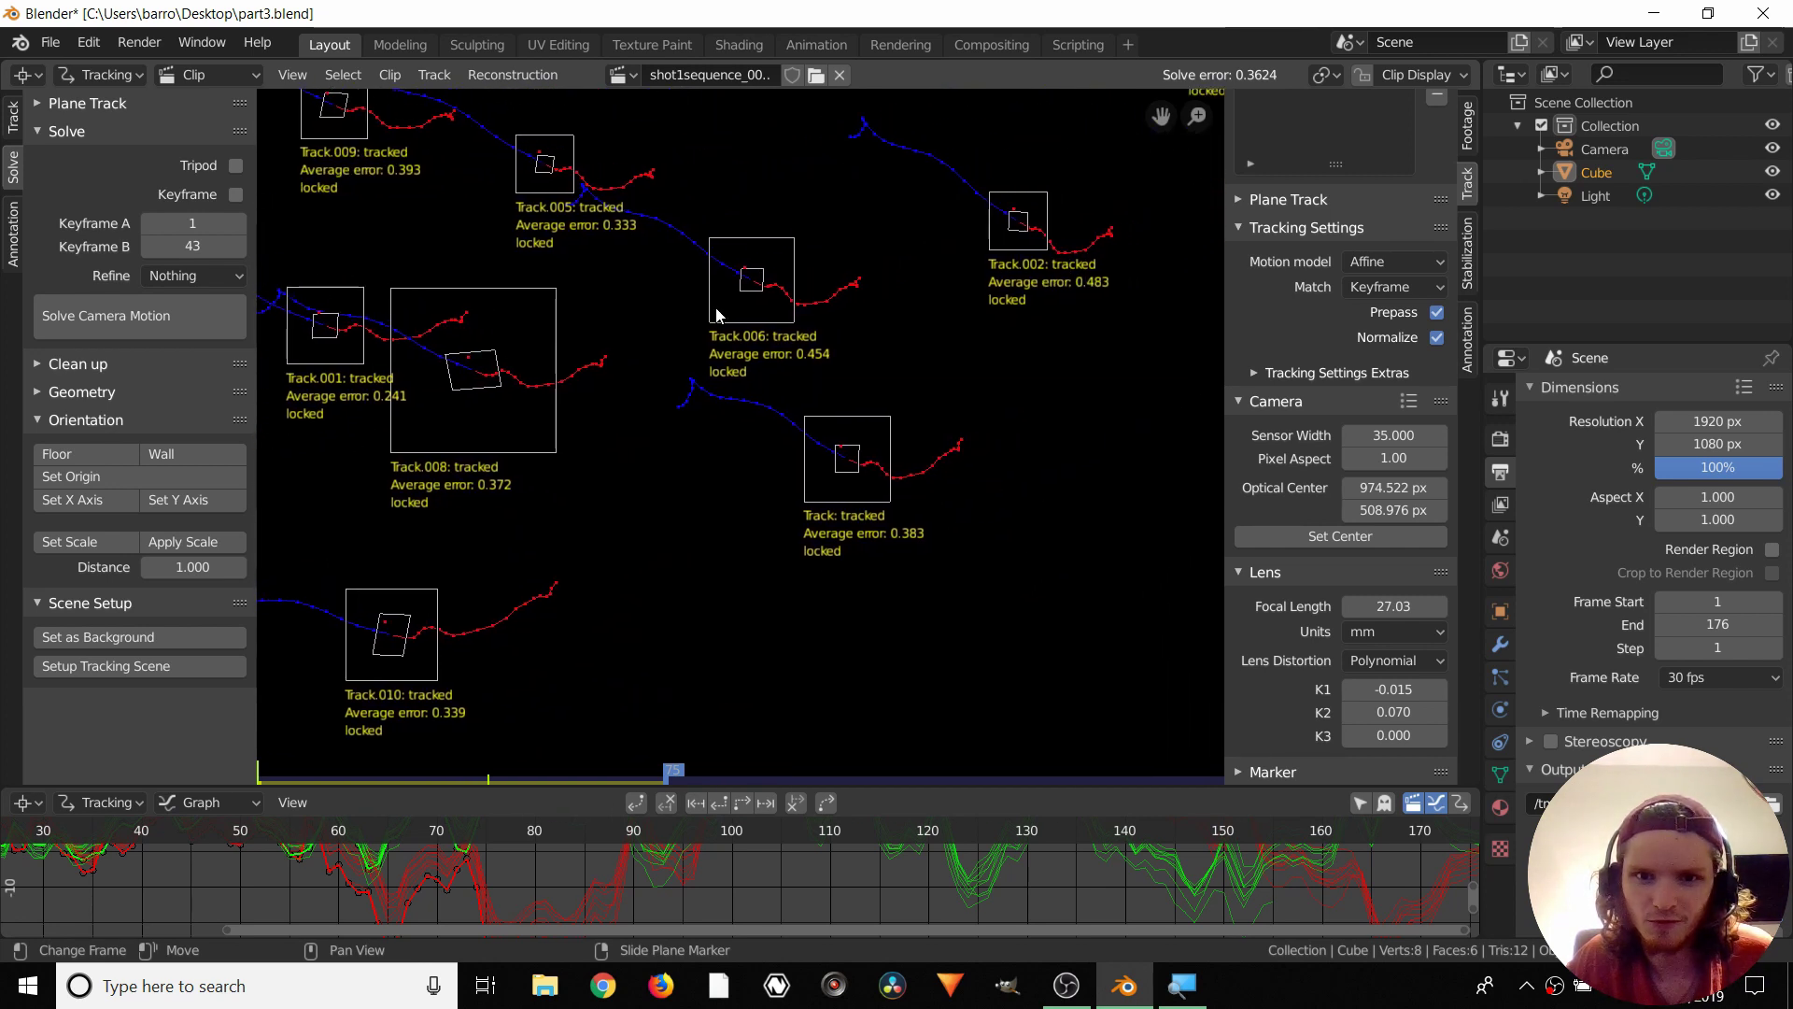
{"action": "middle_click_drag", "start_coordinate": [1054, 274], "coordinate": [782, 473]}
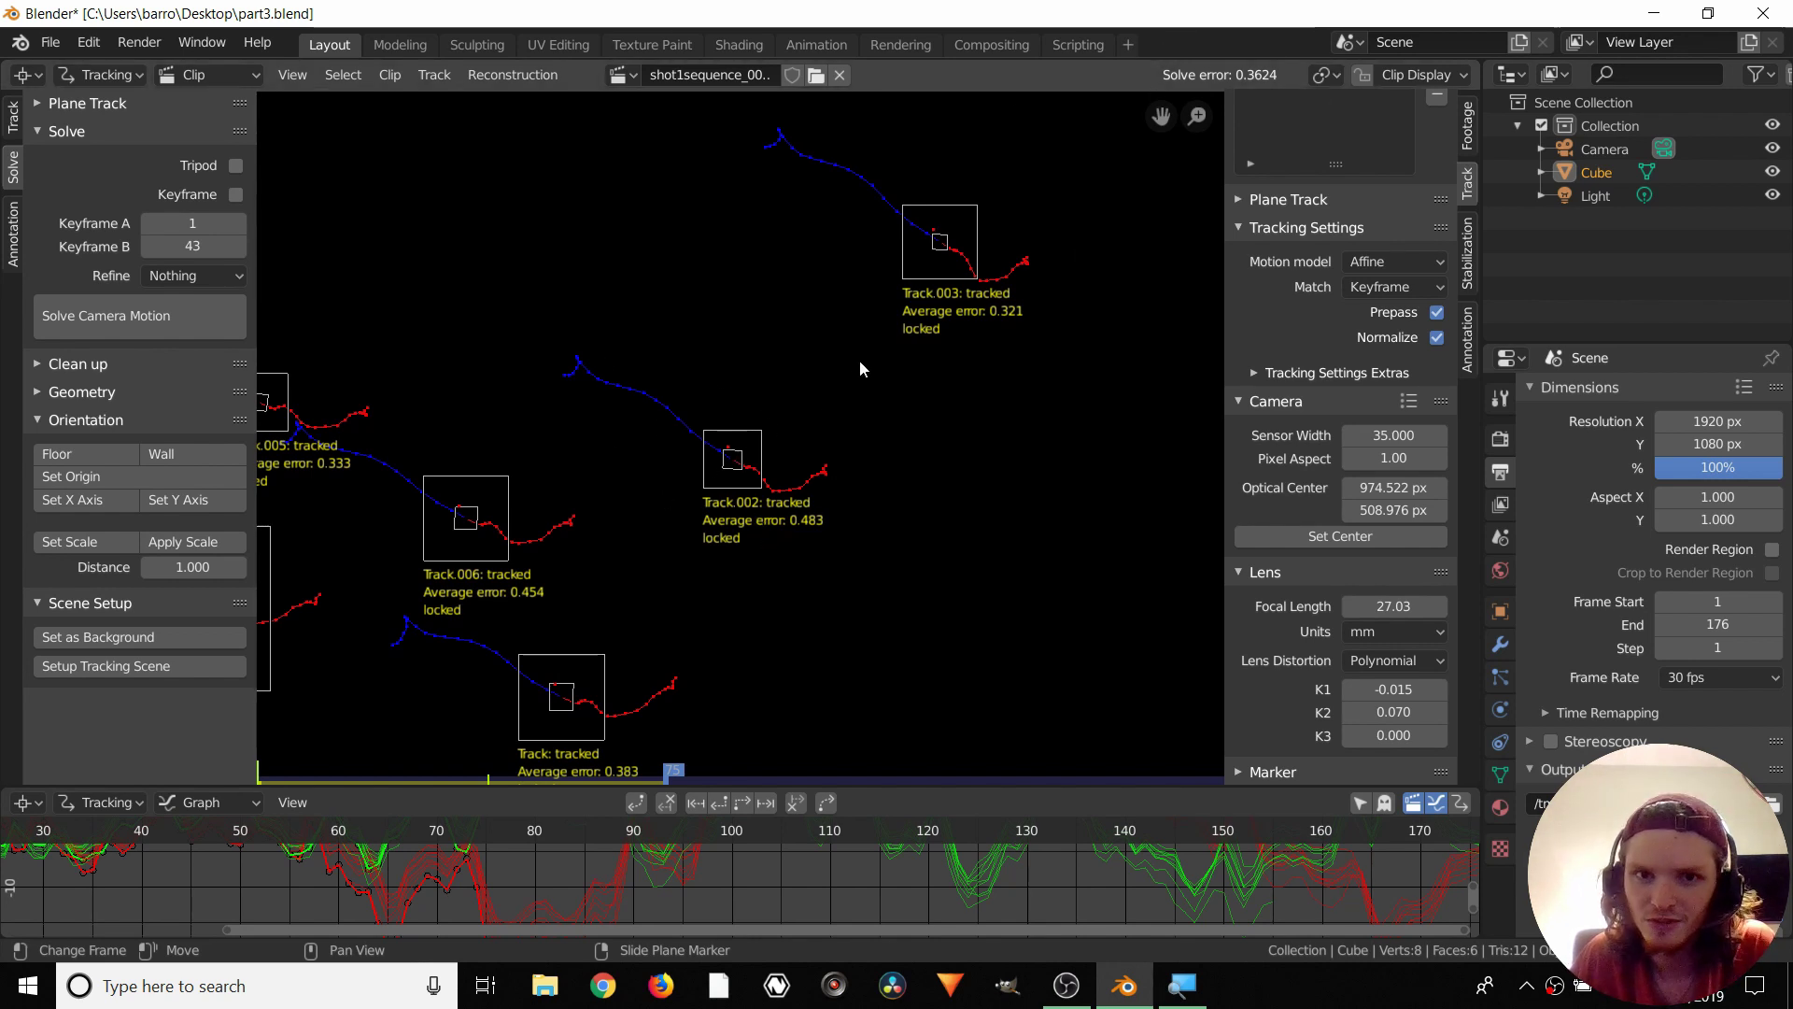
{"action": "scroll", "coordinate": [854, 358], "scroll_direction": "down", "scroll_amount": 5}
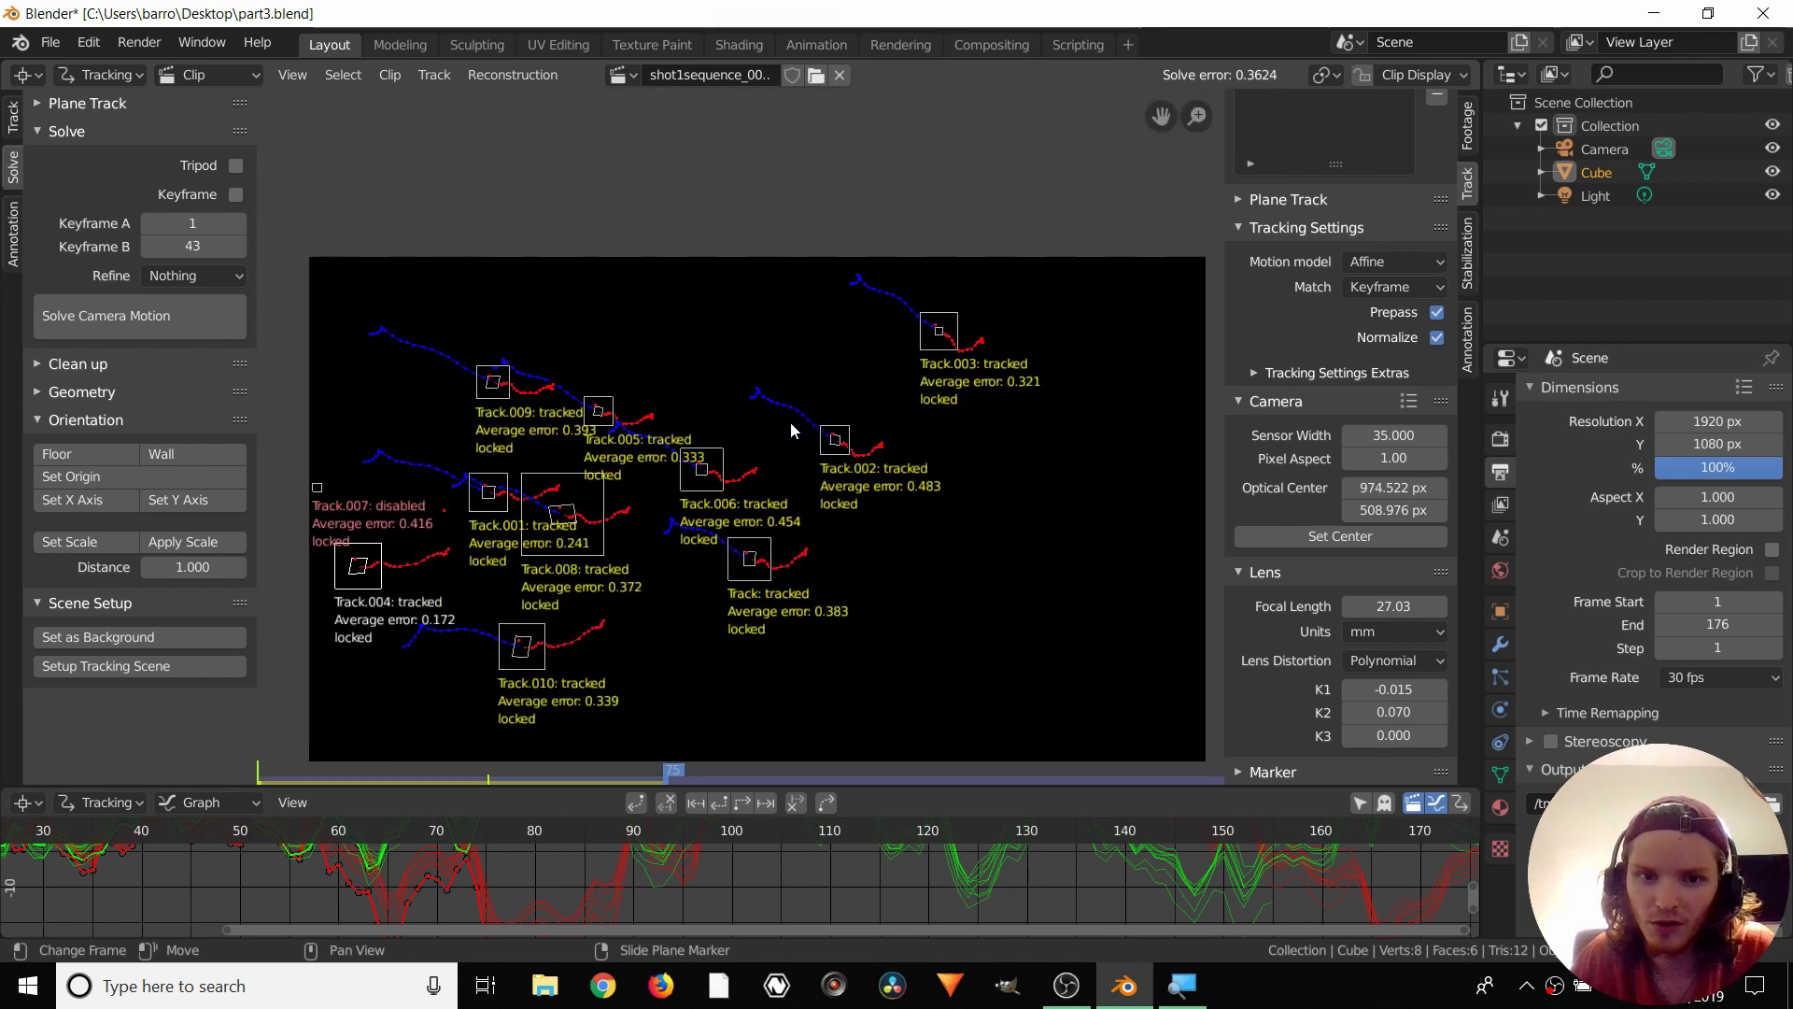
{"action": "scroll", "coordinate": [796, 432], "scroll_direction": "up", "scroll_amount": 3}
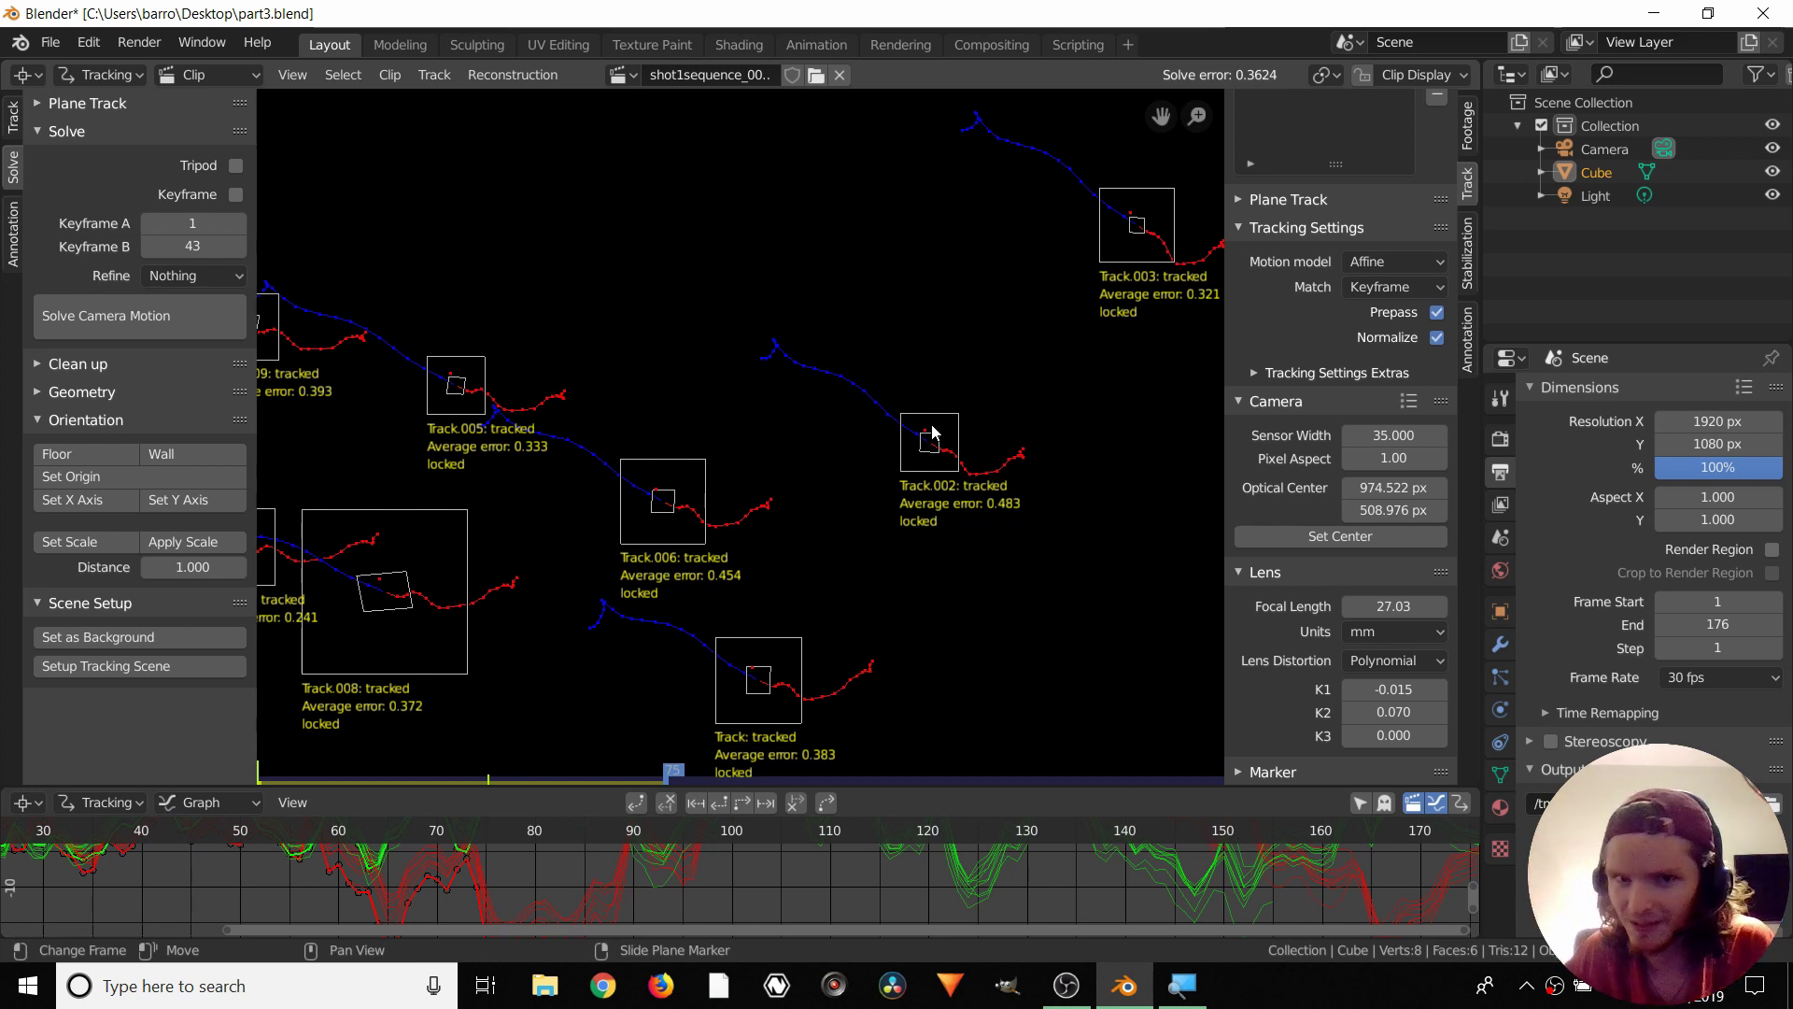
Select Track.002 and lower its weight to 0.534
{"action": "left_click", "coordinate": [930, 435]}
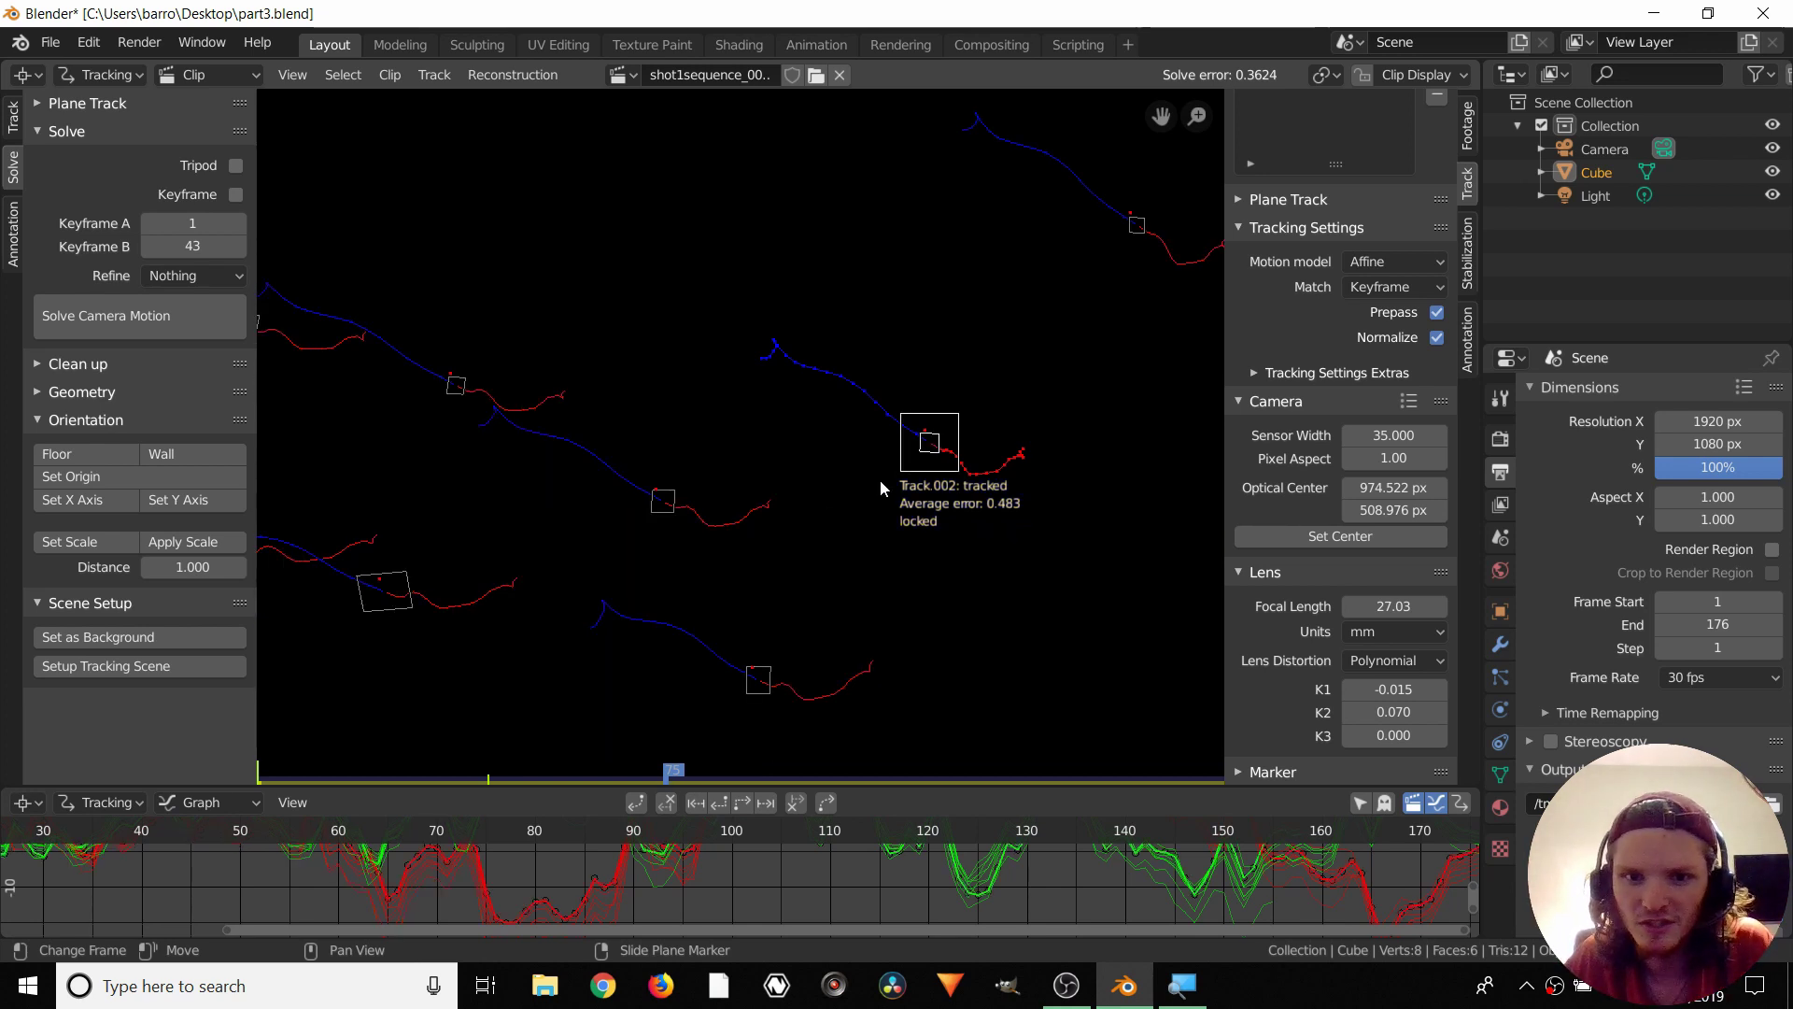
{"action": "key", "text": "KP_Decimal"}
{"action": "scroll", "coordinate": [816, 442], "scroll_direction": "up", "scroll_amount": 3}
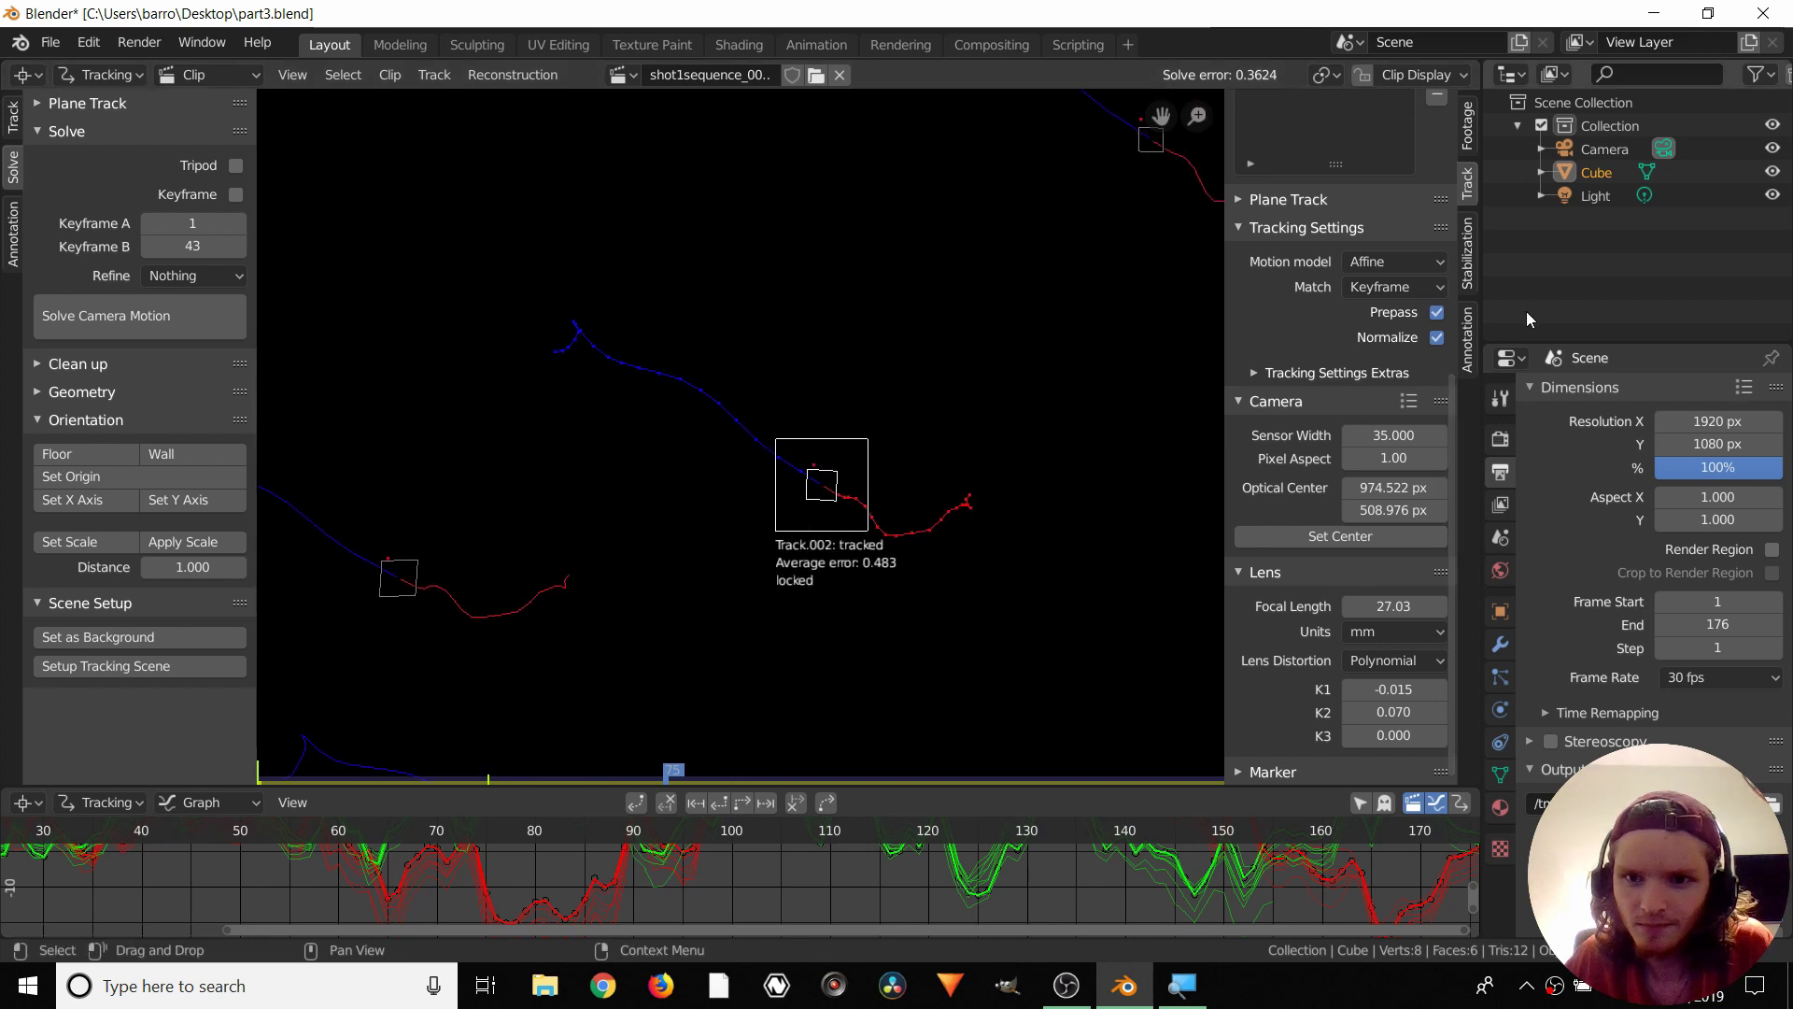
{"action": "scroll", "coordinate": [1318, 335], "scroll_direction": "up", "scroll_amount": 5}
{"action": "scroll", "coordinate": [1319, 335], "scroll_direction": "up", "scroll_amount": 1}
{"action": "scroll", "coordinate": [1381, 337], "scroll_direction": "up", "scroll_amount": 3}
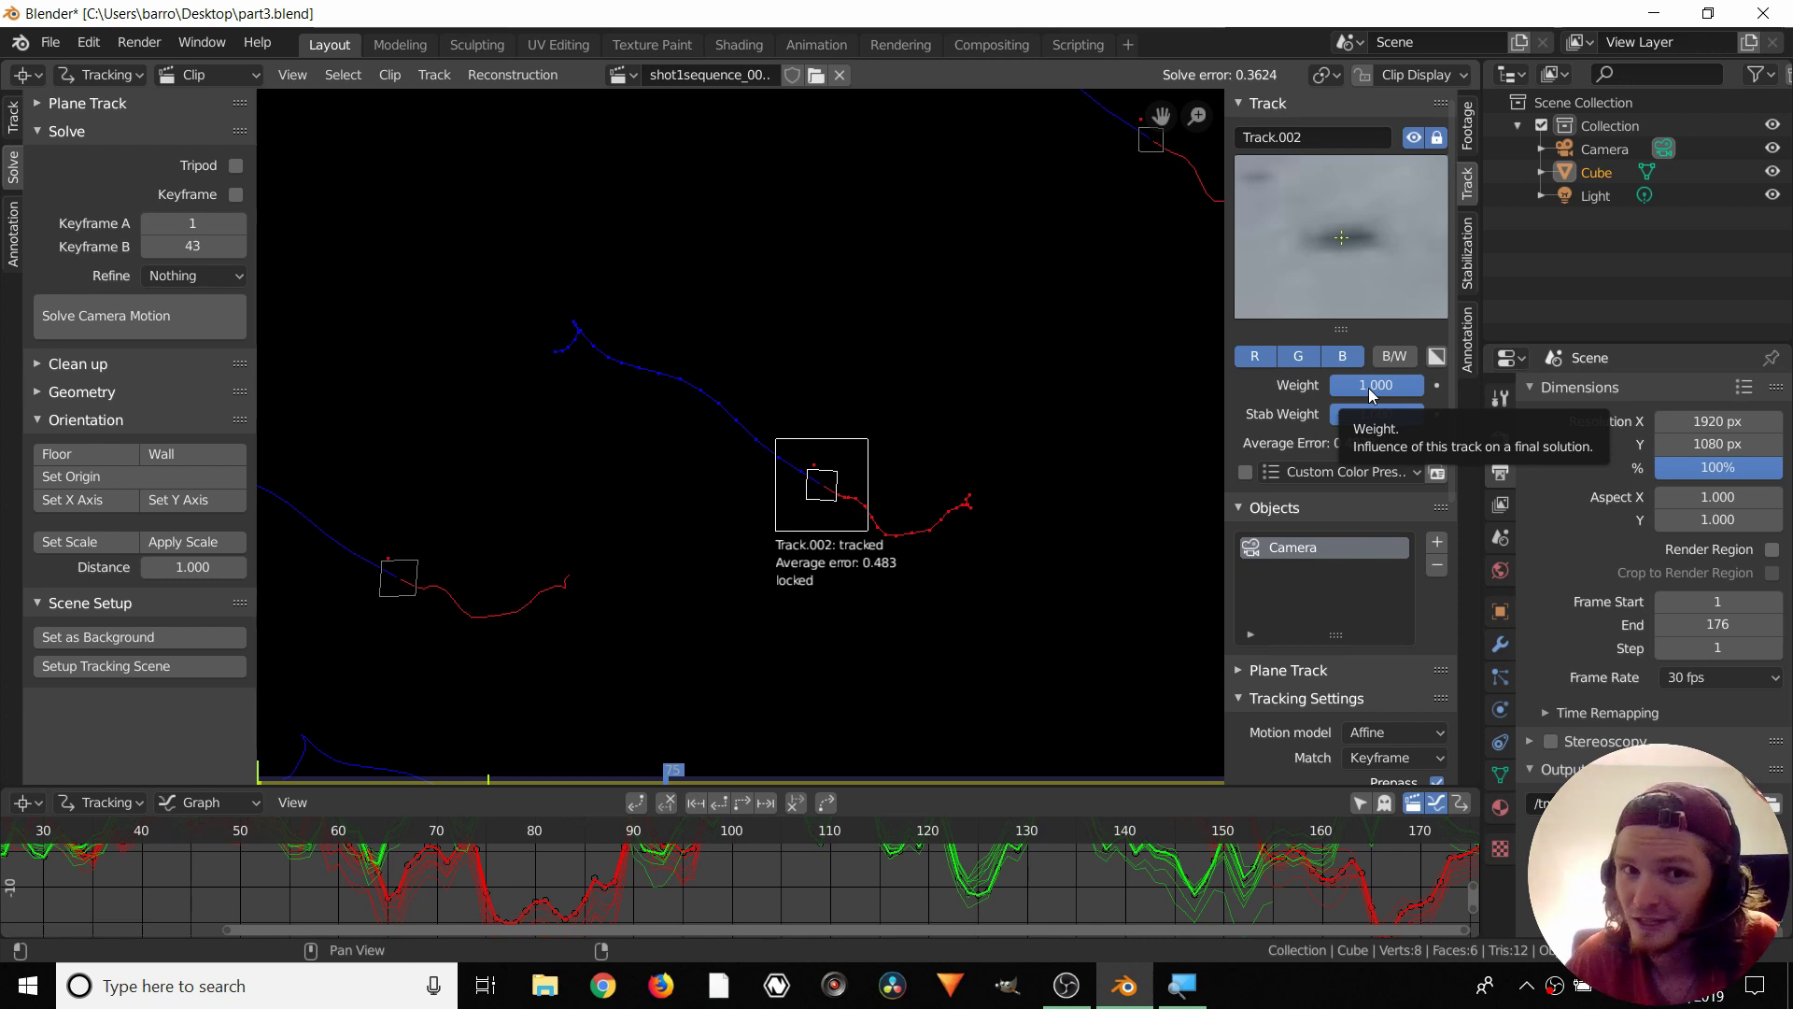
{"action": "left_click_drag", "start_coordinate": [1370, 389], "coordinate": [1327, 388]}
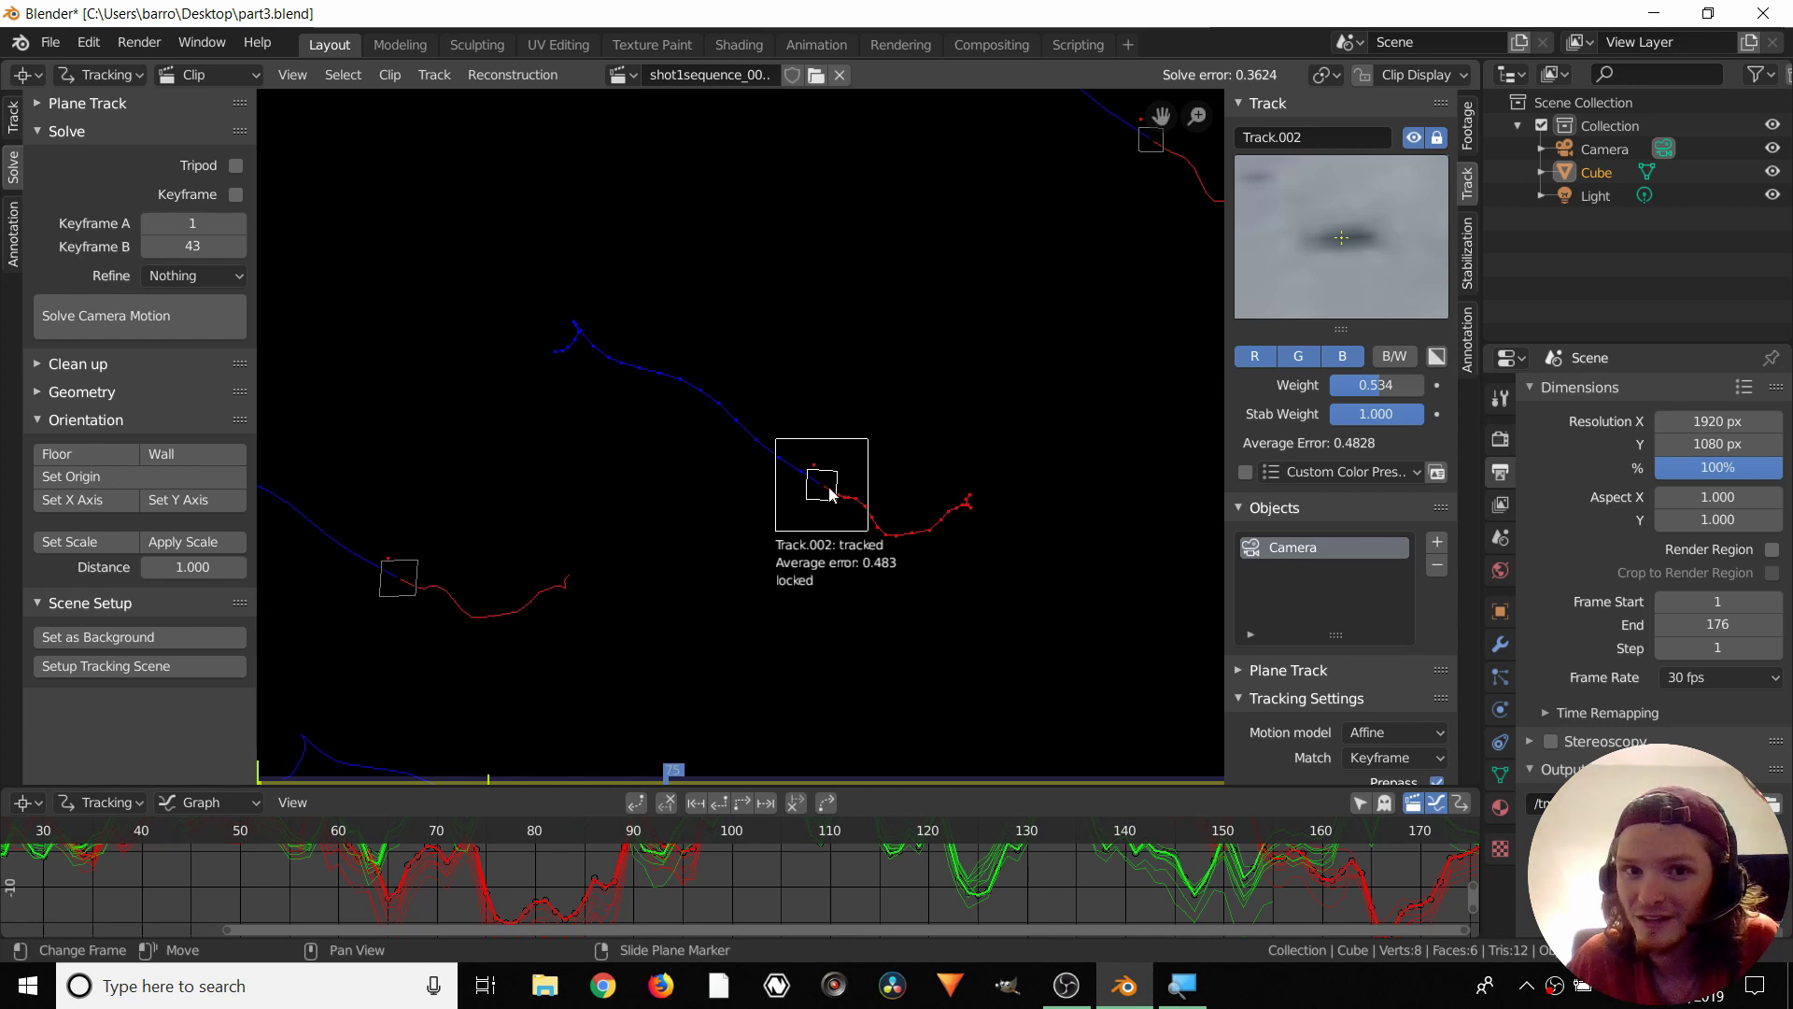
Solve the camera motion with Refine left at Nothing, undoing and repeating the solve once to compare the solve error
{"action": "scroll", "coordinate": [988, 417], "scroll_direction": "down", "scroll_amount": 4}
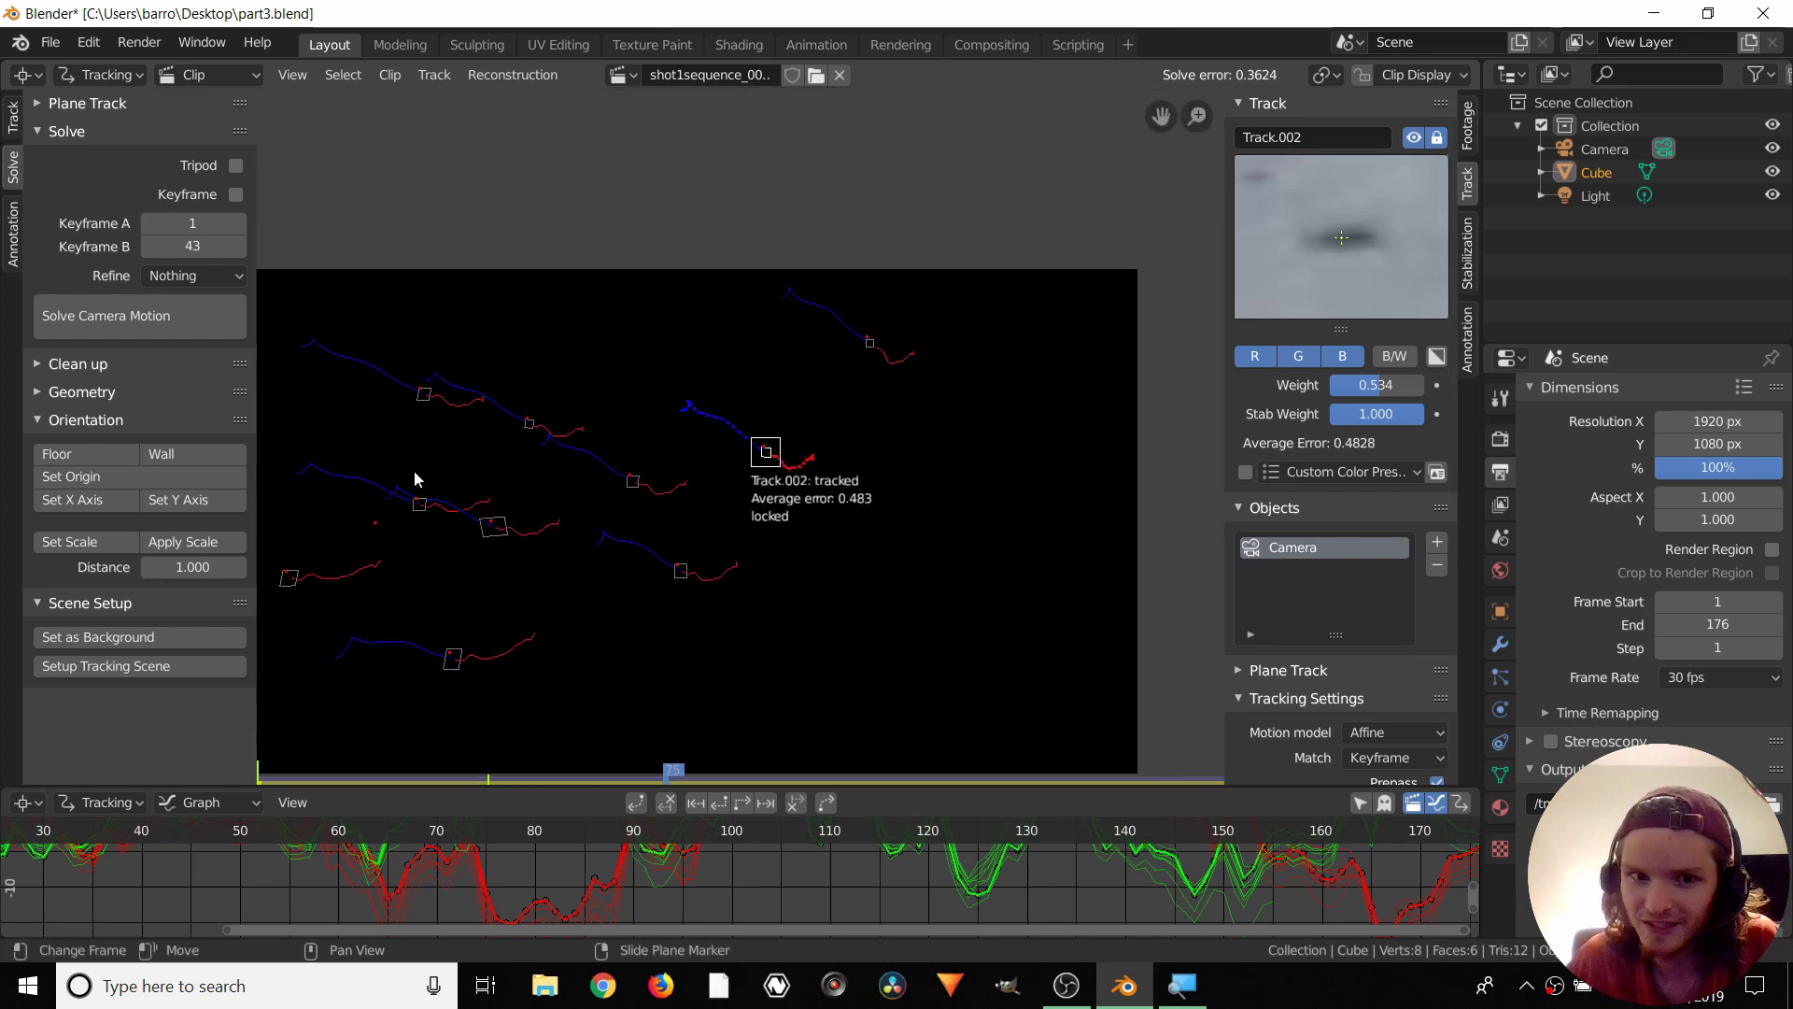
{"action": "middle_click_drag", "start_coordinate": [962, 354], "coordinate": [805, 350]}
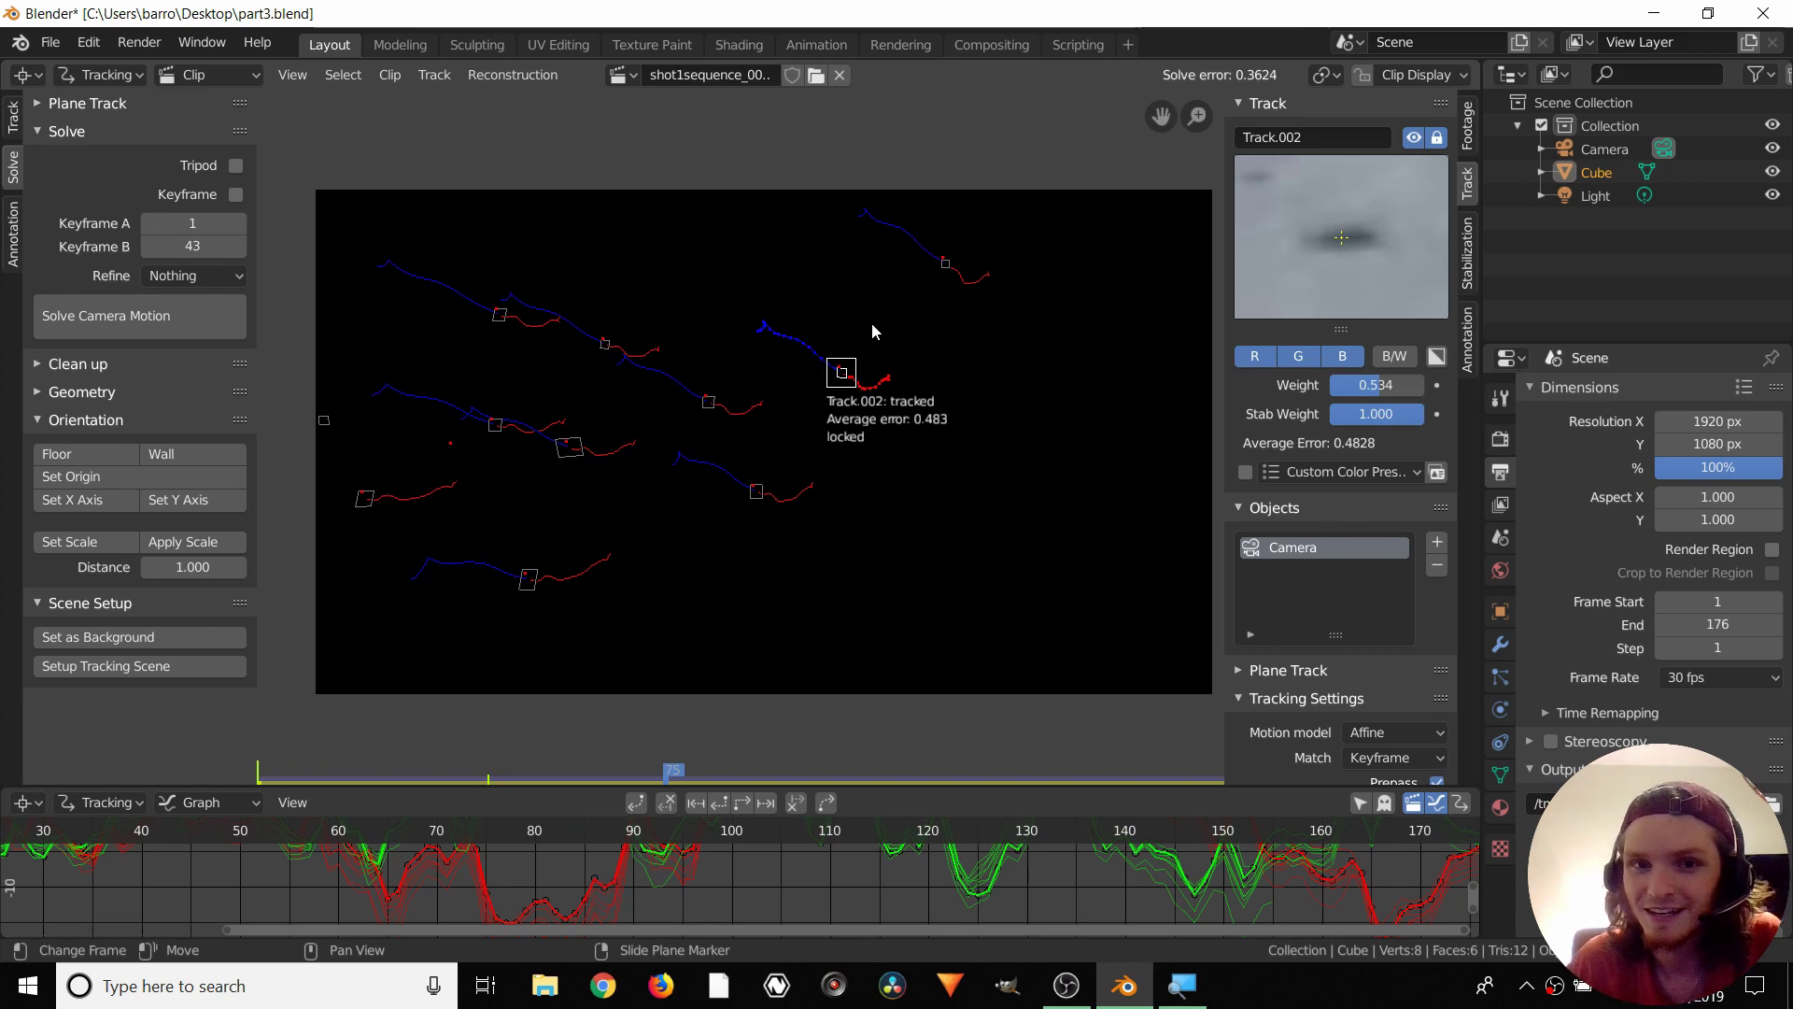
{"action": "scroll", "coordinate": [871, 332], "scroll_direction": "up", "scroll_amount": 1}
{"action": "scroll", "coordinate": [646, 393], "scroll_direction": "up", "scroll_amount": 1}
{"action": "middle_click_drag", "start_coordinate": [588, 348], "coordinate": [745, 364]}
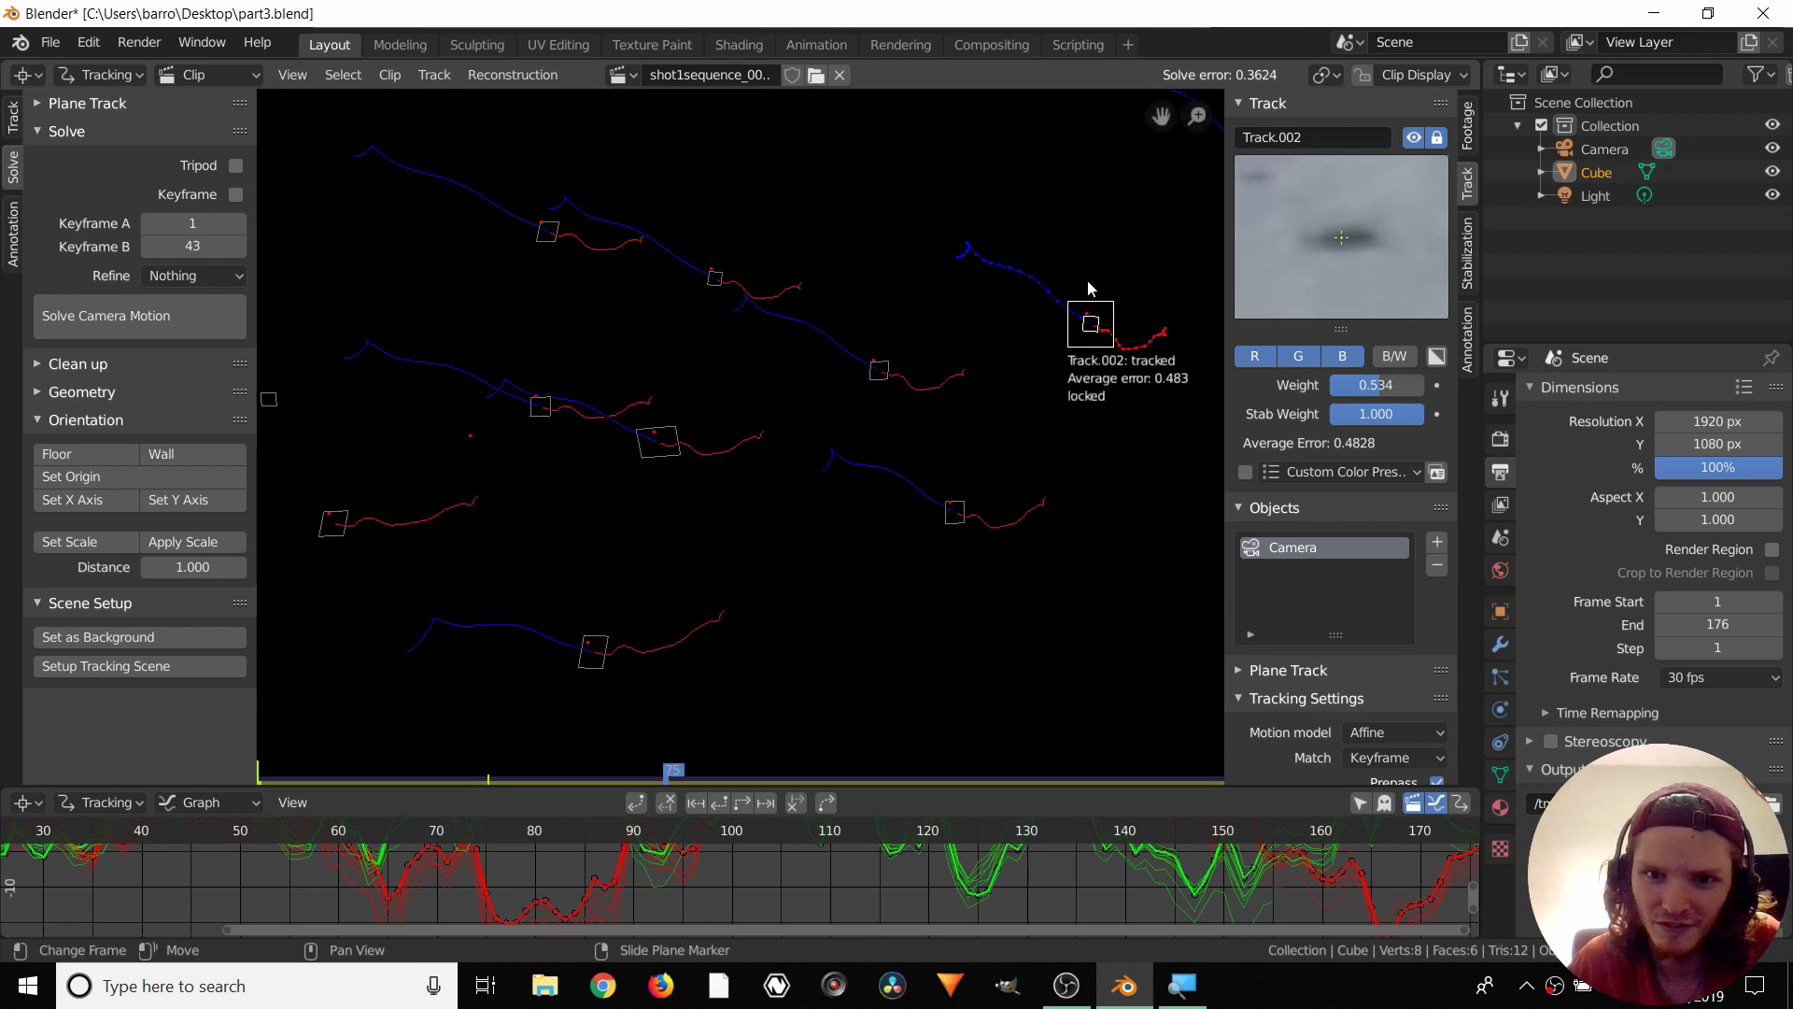
{"action": "middle_click_drag", "start_coordinate": [1088, 288], "coordinate": [989, 324]}
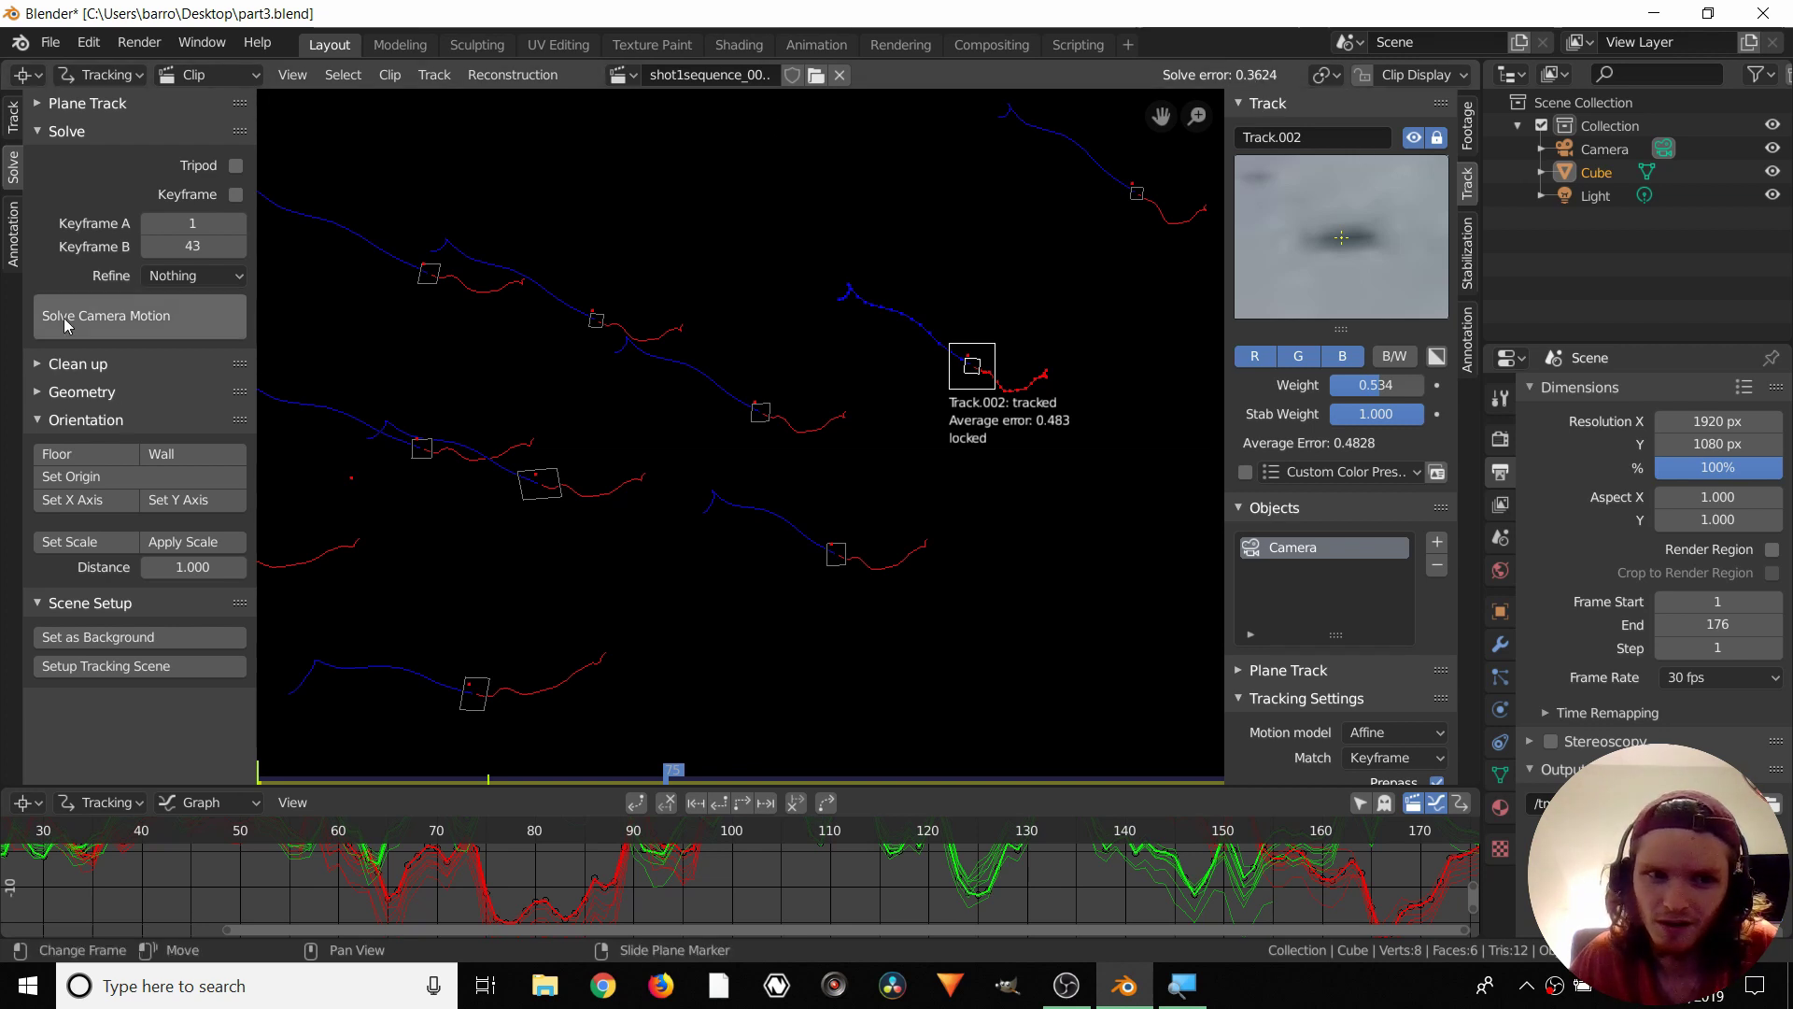
{"action": "left_click", "coordinate": [157, 277]}
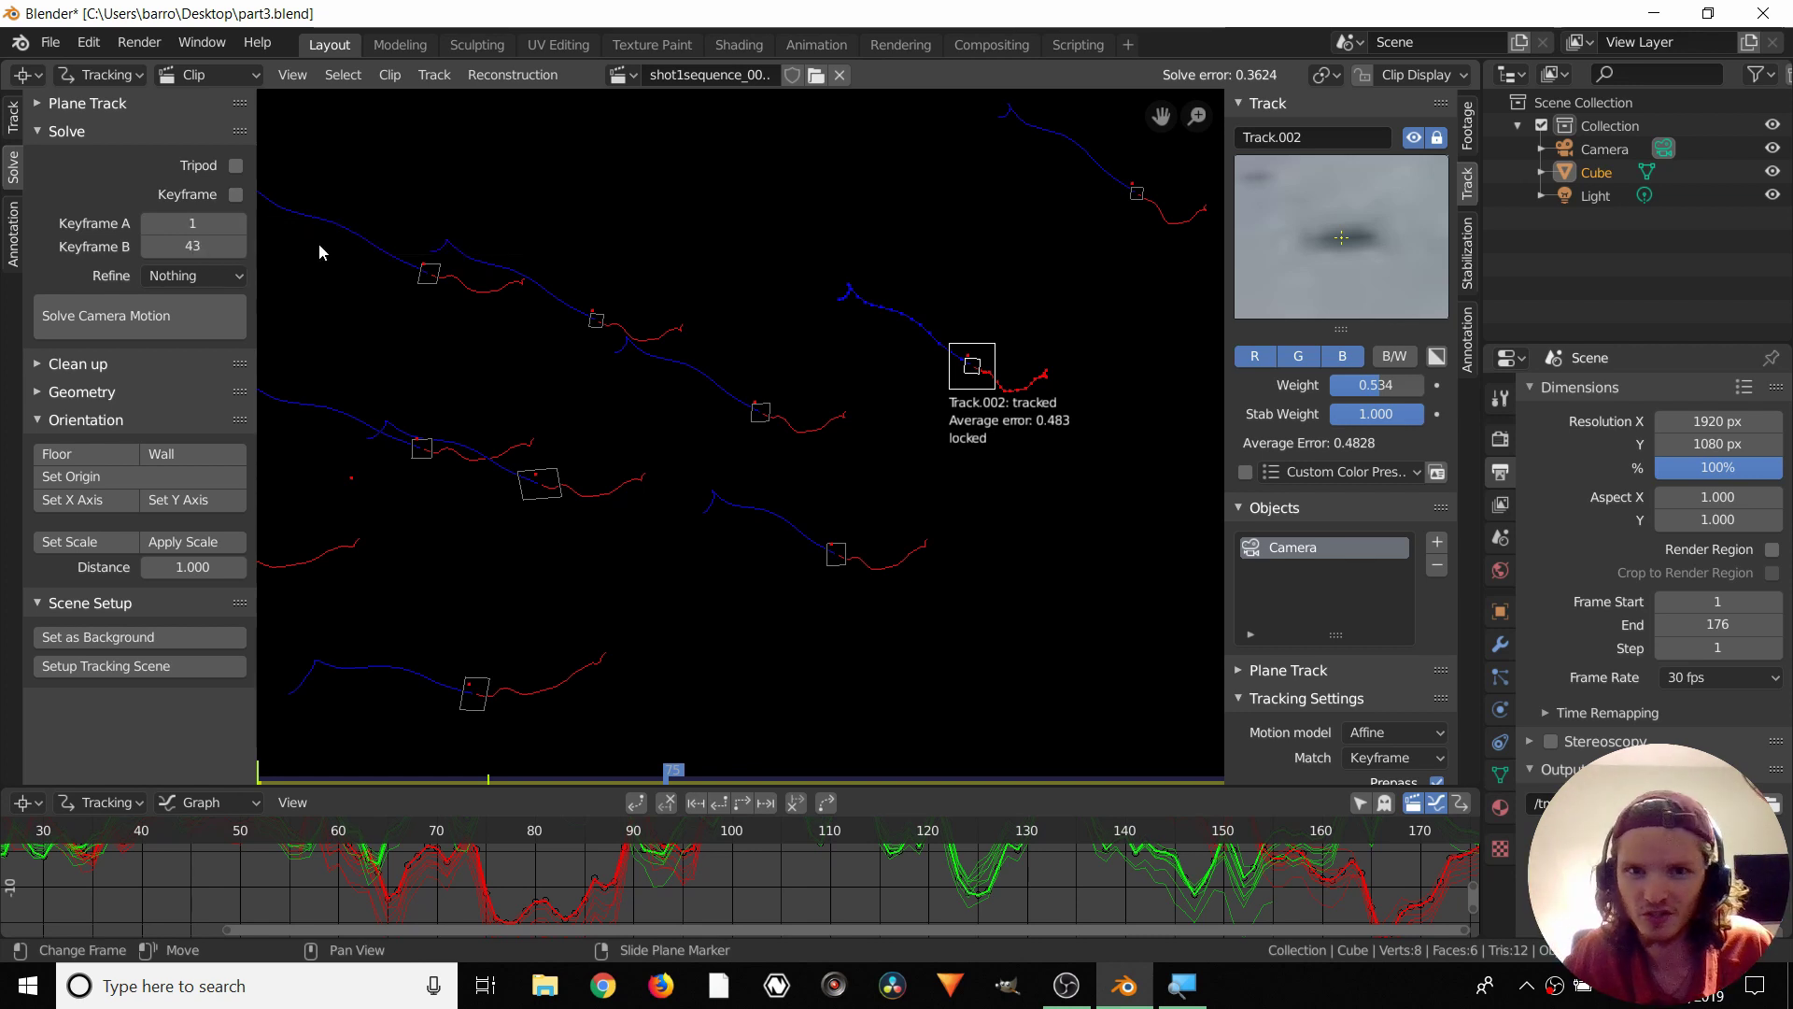
{"action": "left_click", "coordinate": [74, 325]}
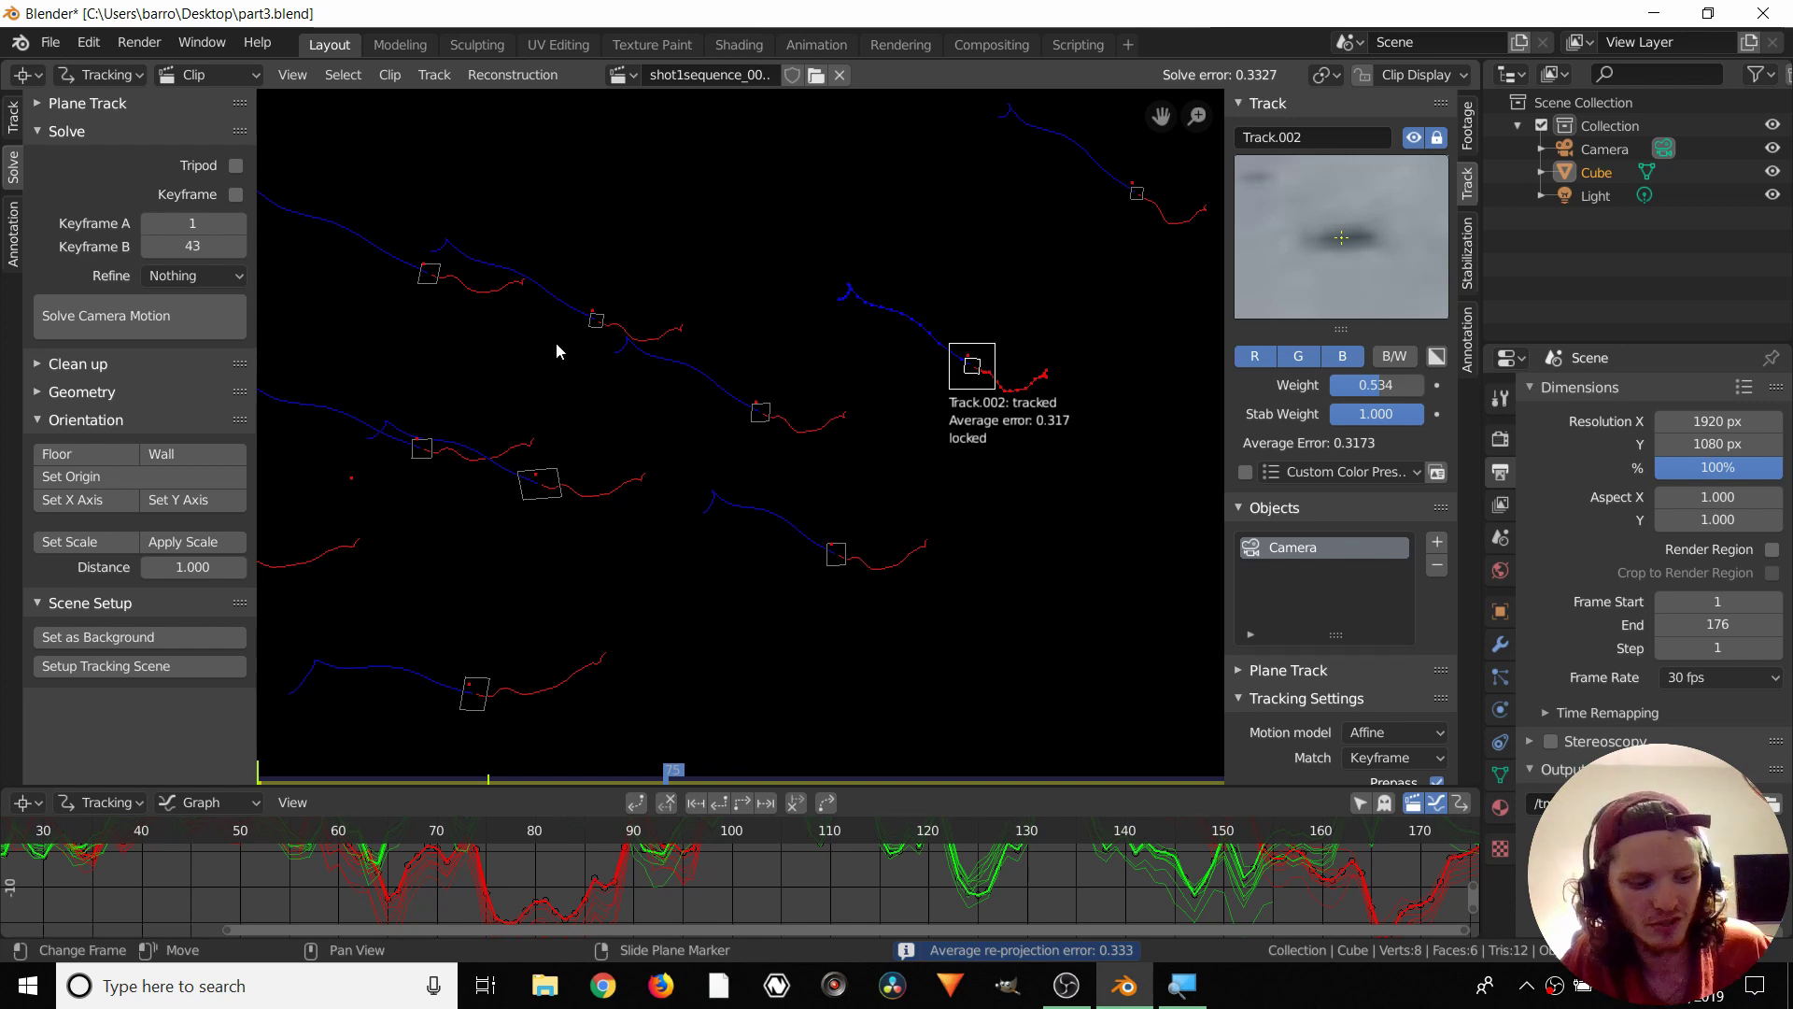
{"action": "key", "text": "ctrl+z"}
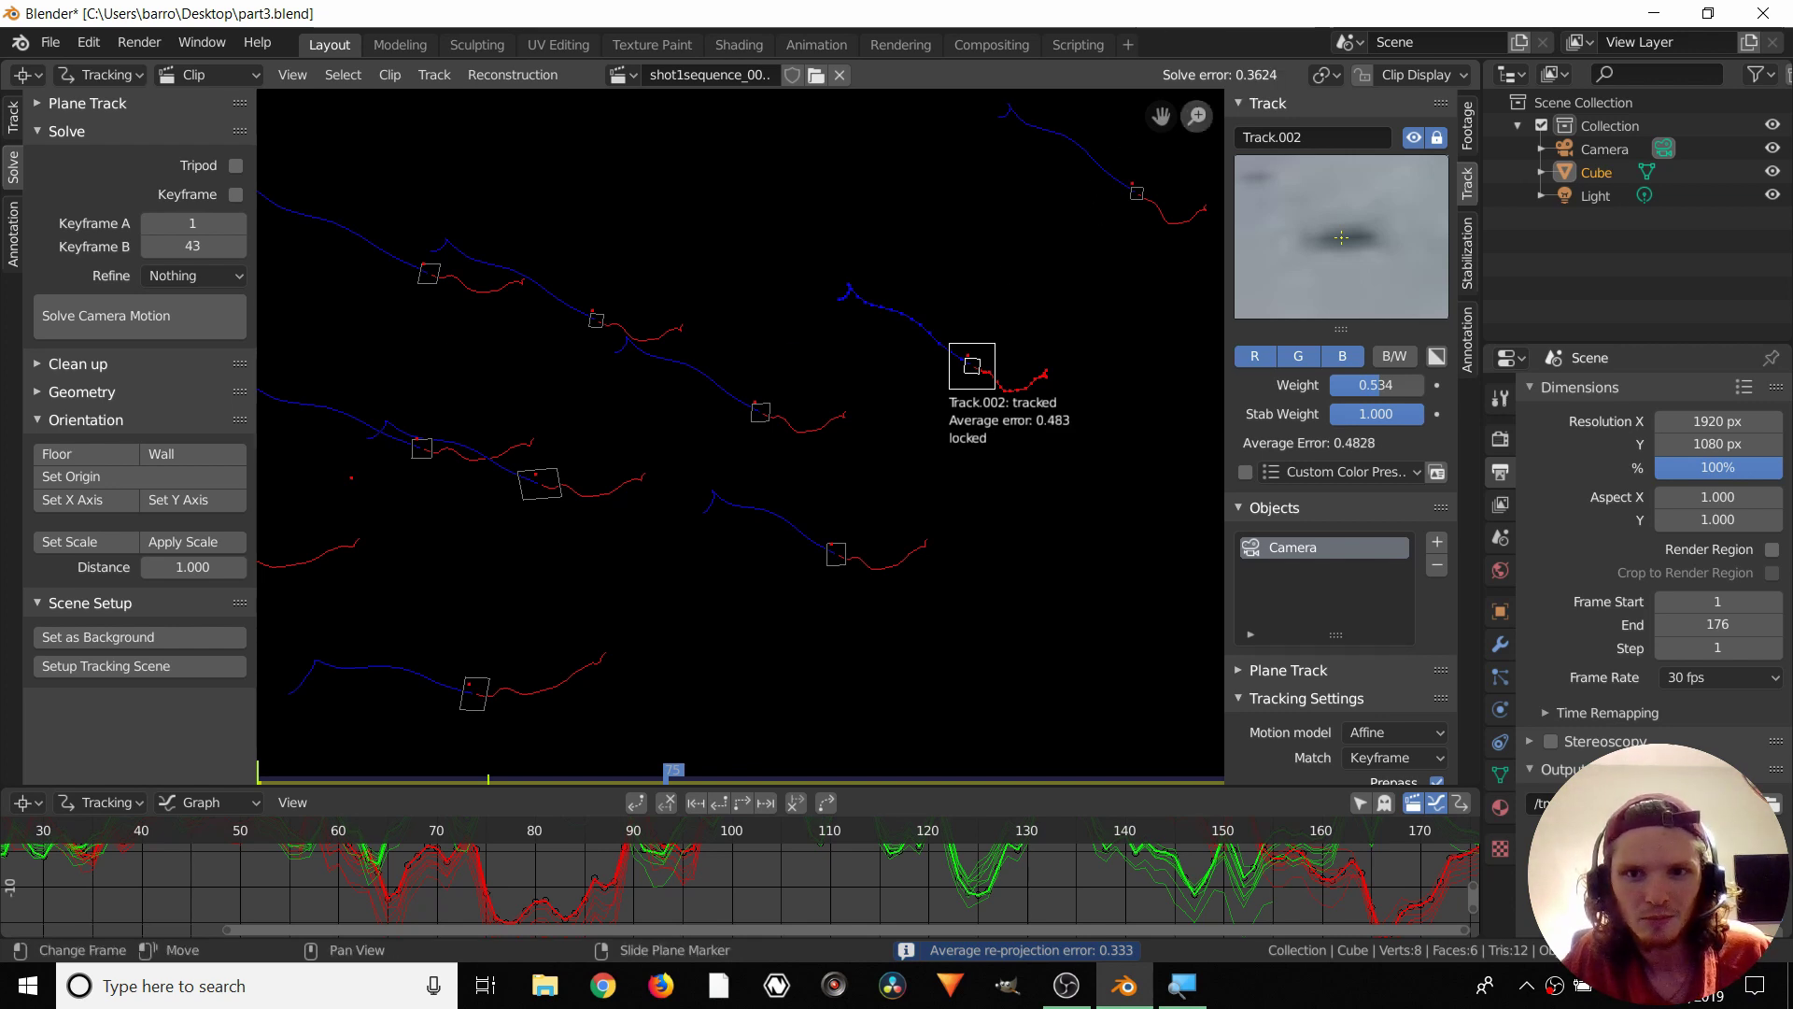
{"action": "left_click", "coordinate": [116, 331]}
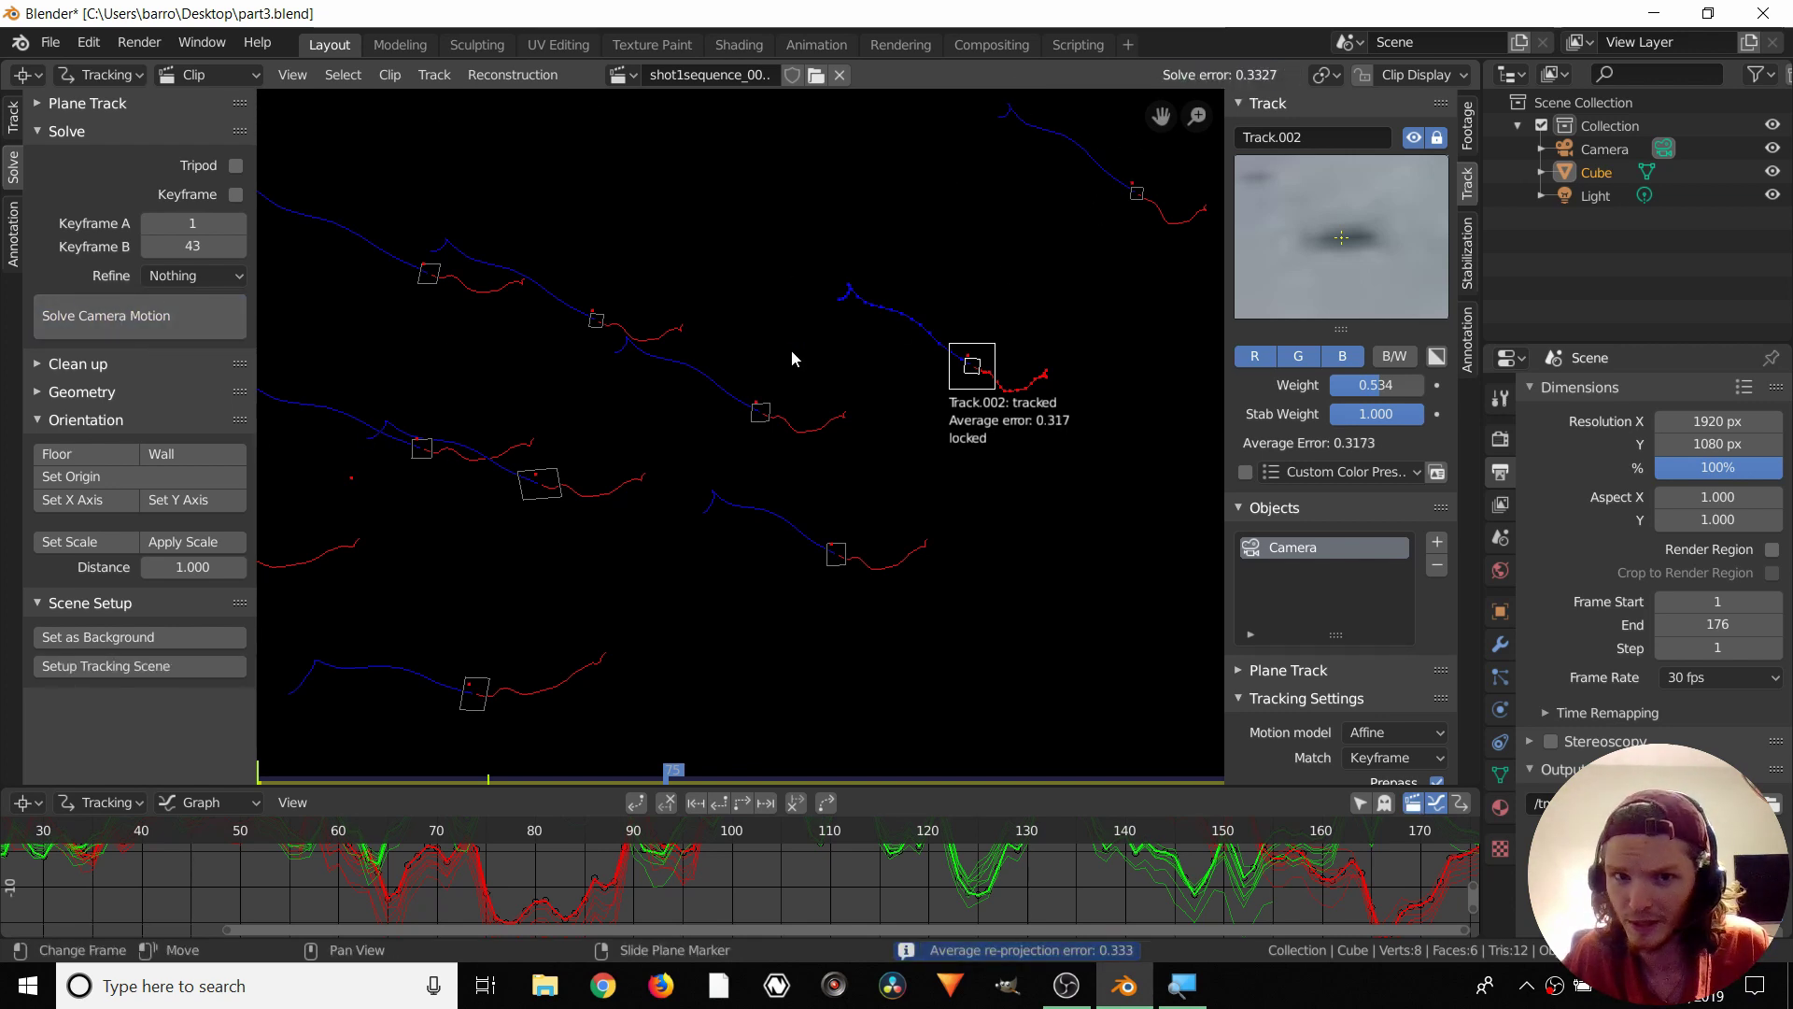
Select all tracks and compare their average errors from the new solve
{"action": "middle_click_drag", "start_coordinate": [741, 337], "coordinate": [764, 314]}
{"action": "key", "text": "a"}
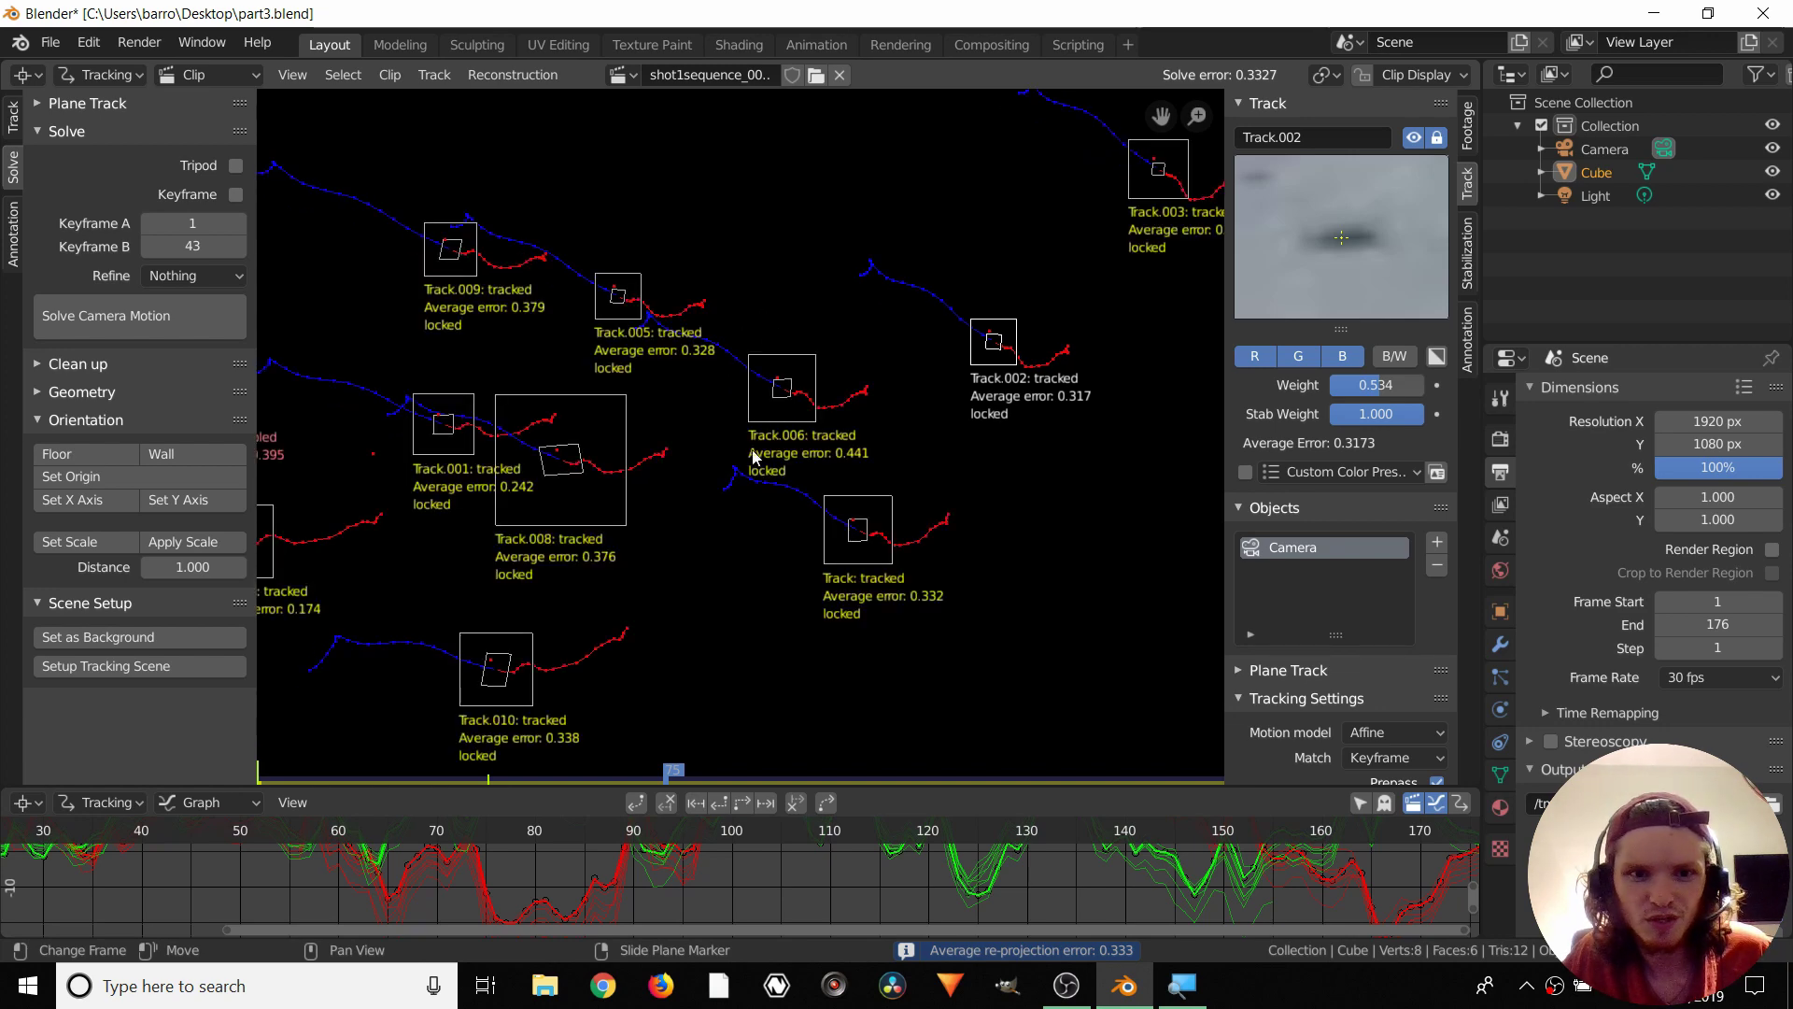
{"action": "scroll", "coordinate": [635, 467], "scroll_direction": "down", "scroll_amount": 2}
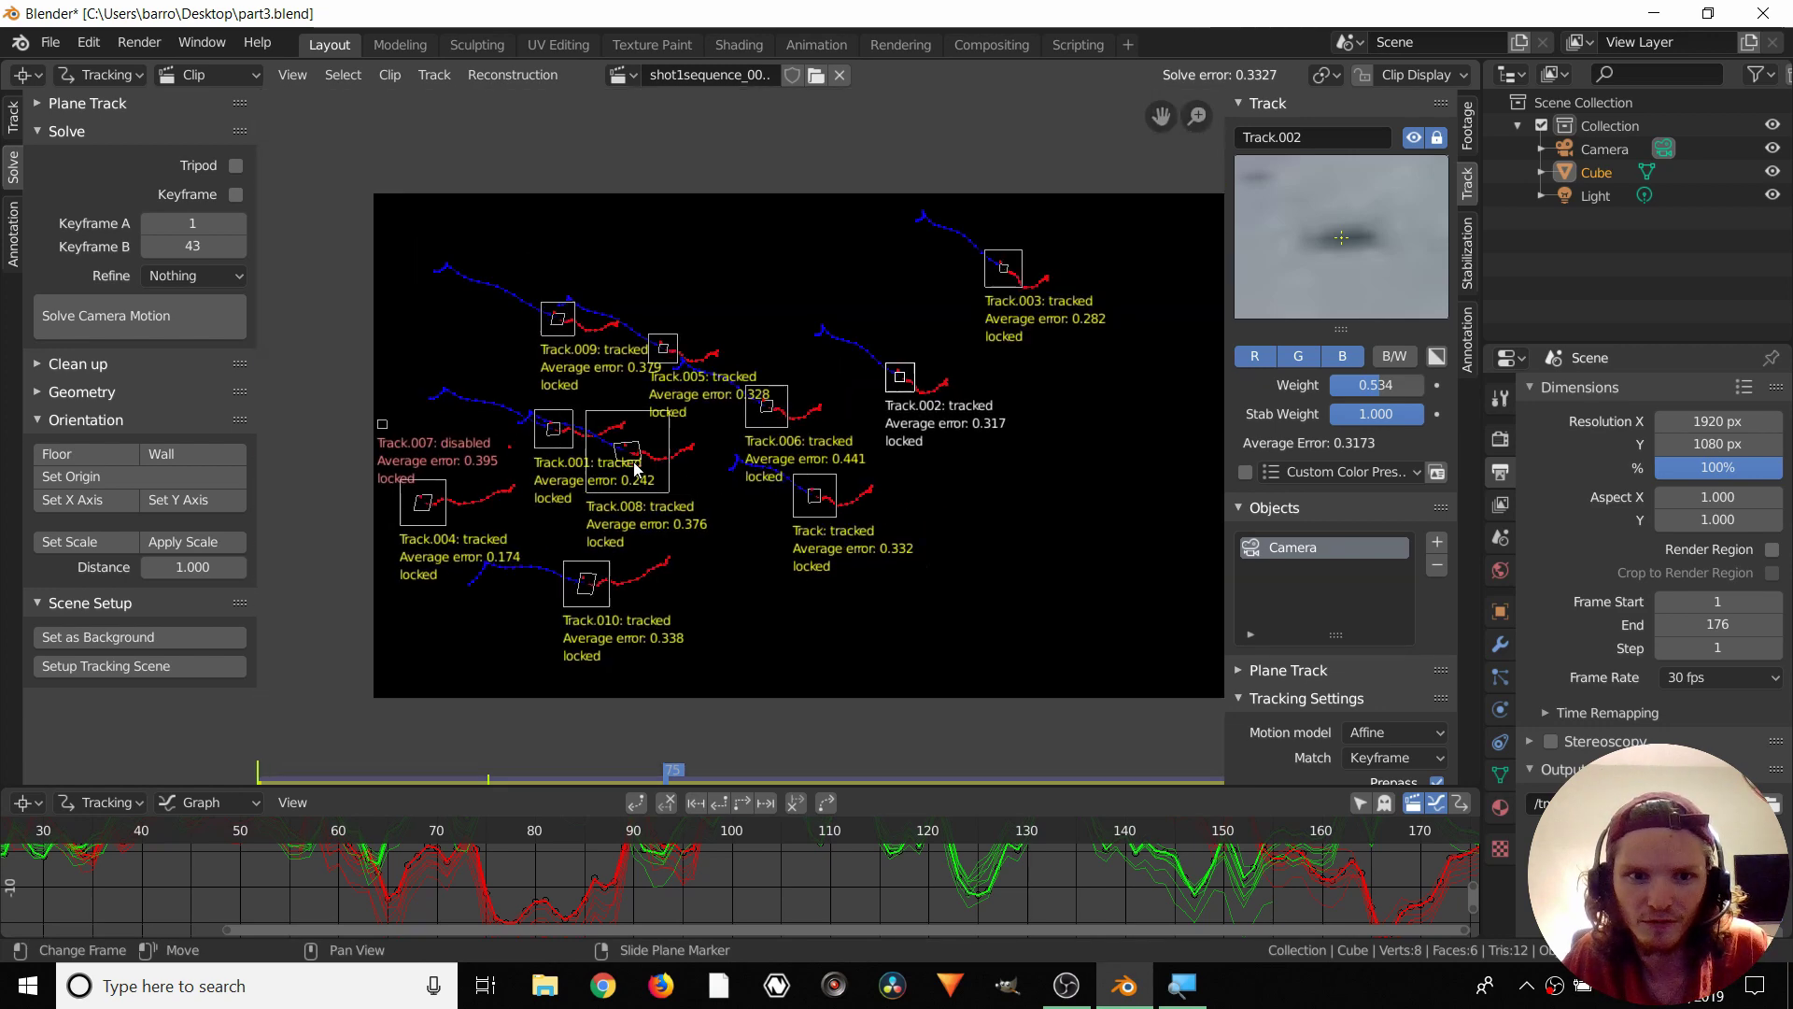
{"action": "middle_click_drag", "start_coordinate": [519, 439], "coordinate": [510, 437]}
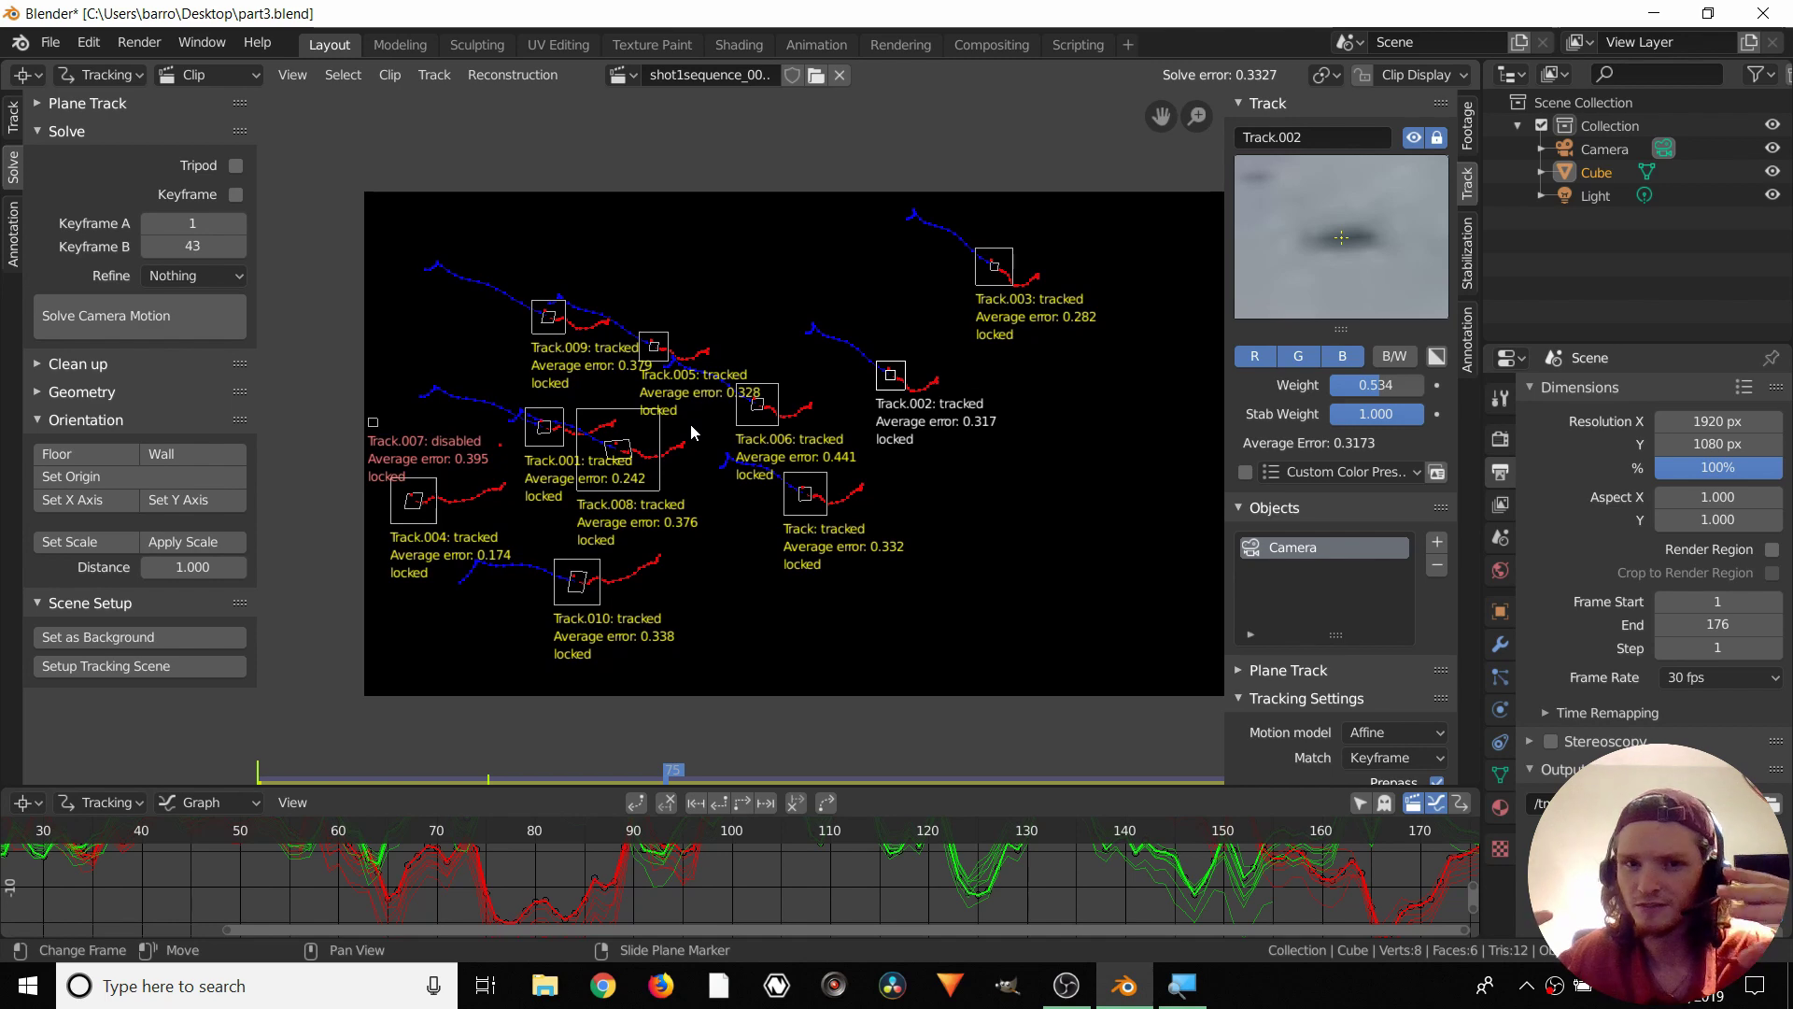
Lower the weight of Track.006 to 0.602 and solve the camera motion again
{"action": "left_click", "coordinate": [747, 411]}
{"action": "scroll", "coordinate": [742, 430], "scroll_direction": "up", "scroll_amount": 3}
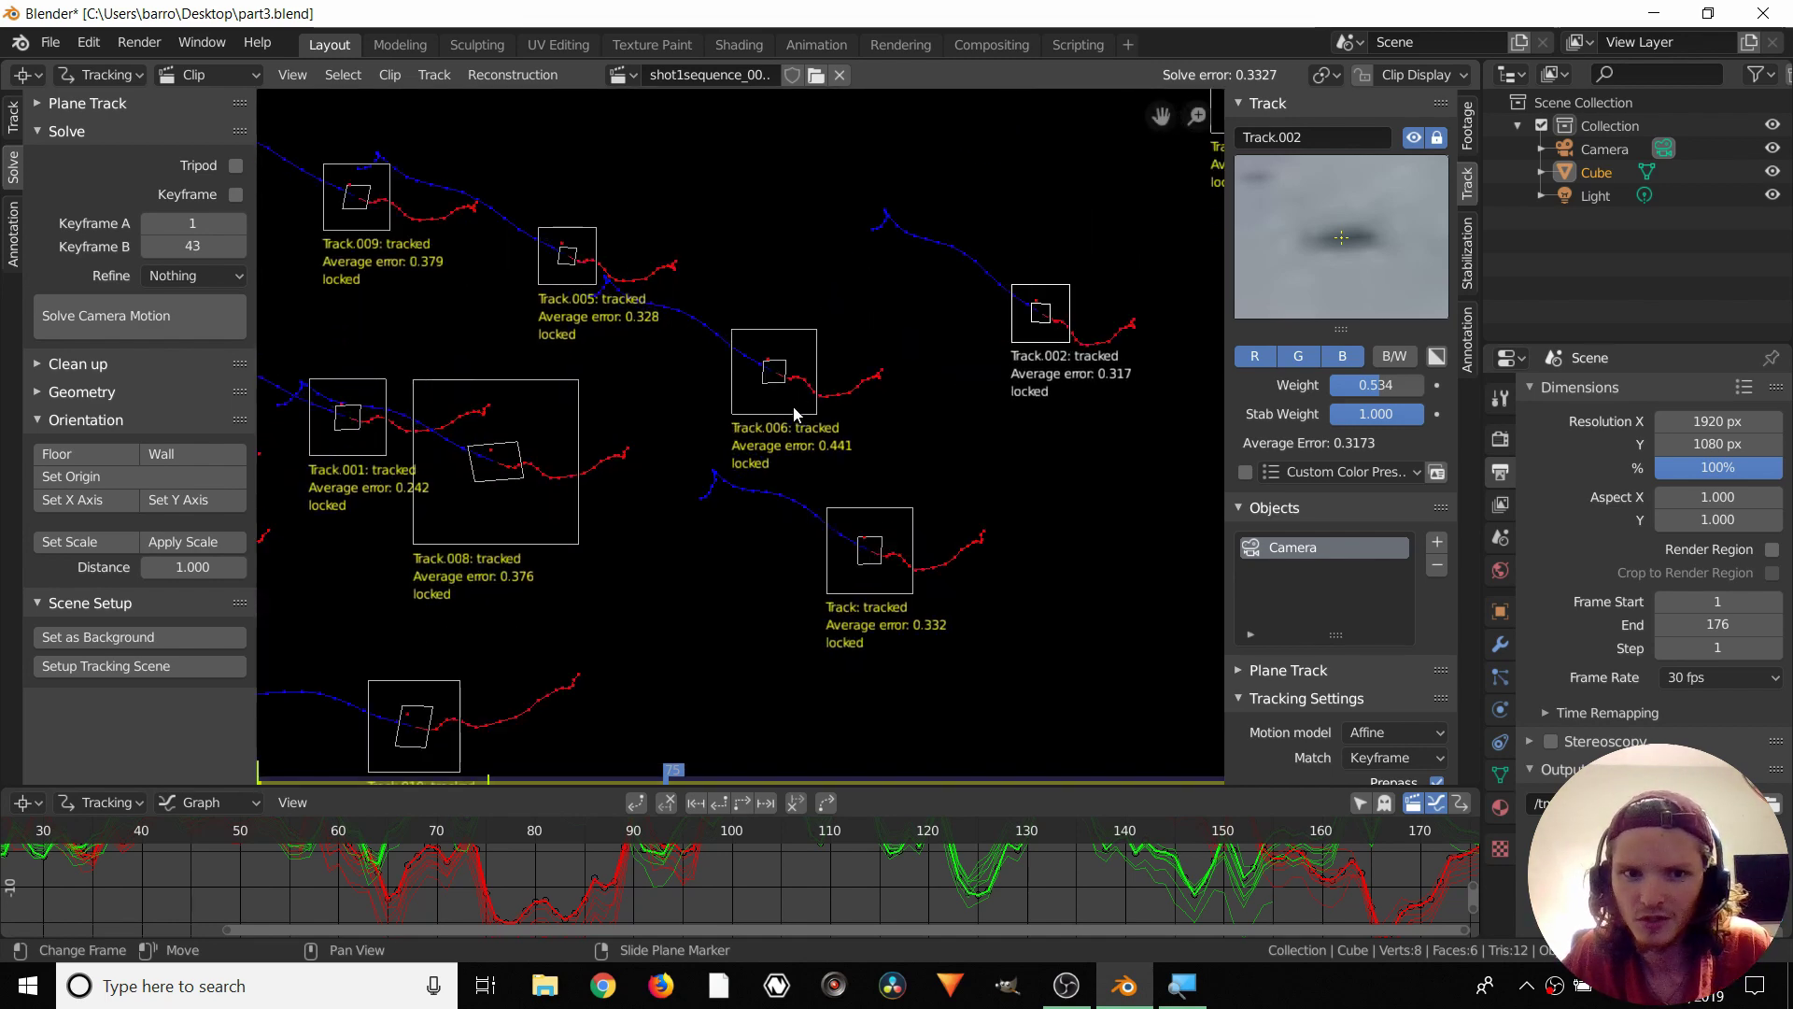
{"action": "middle_click_drag", "start_coordinate": [748, 358], "coordinate": [565, 397]}
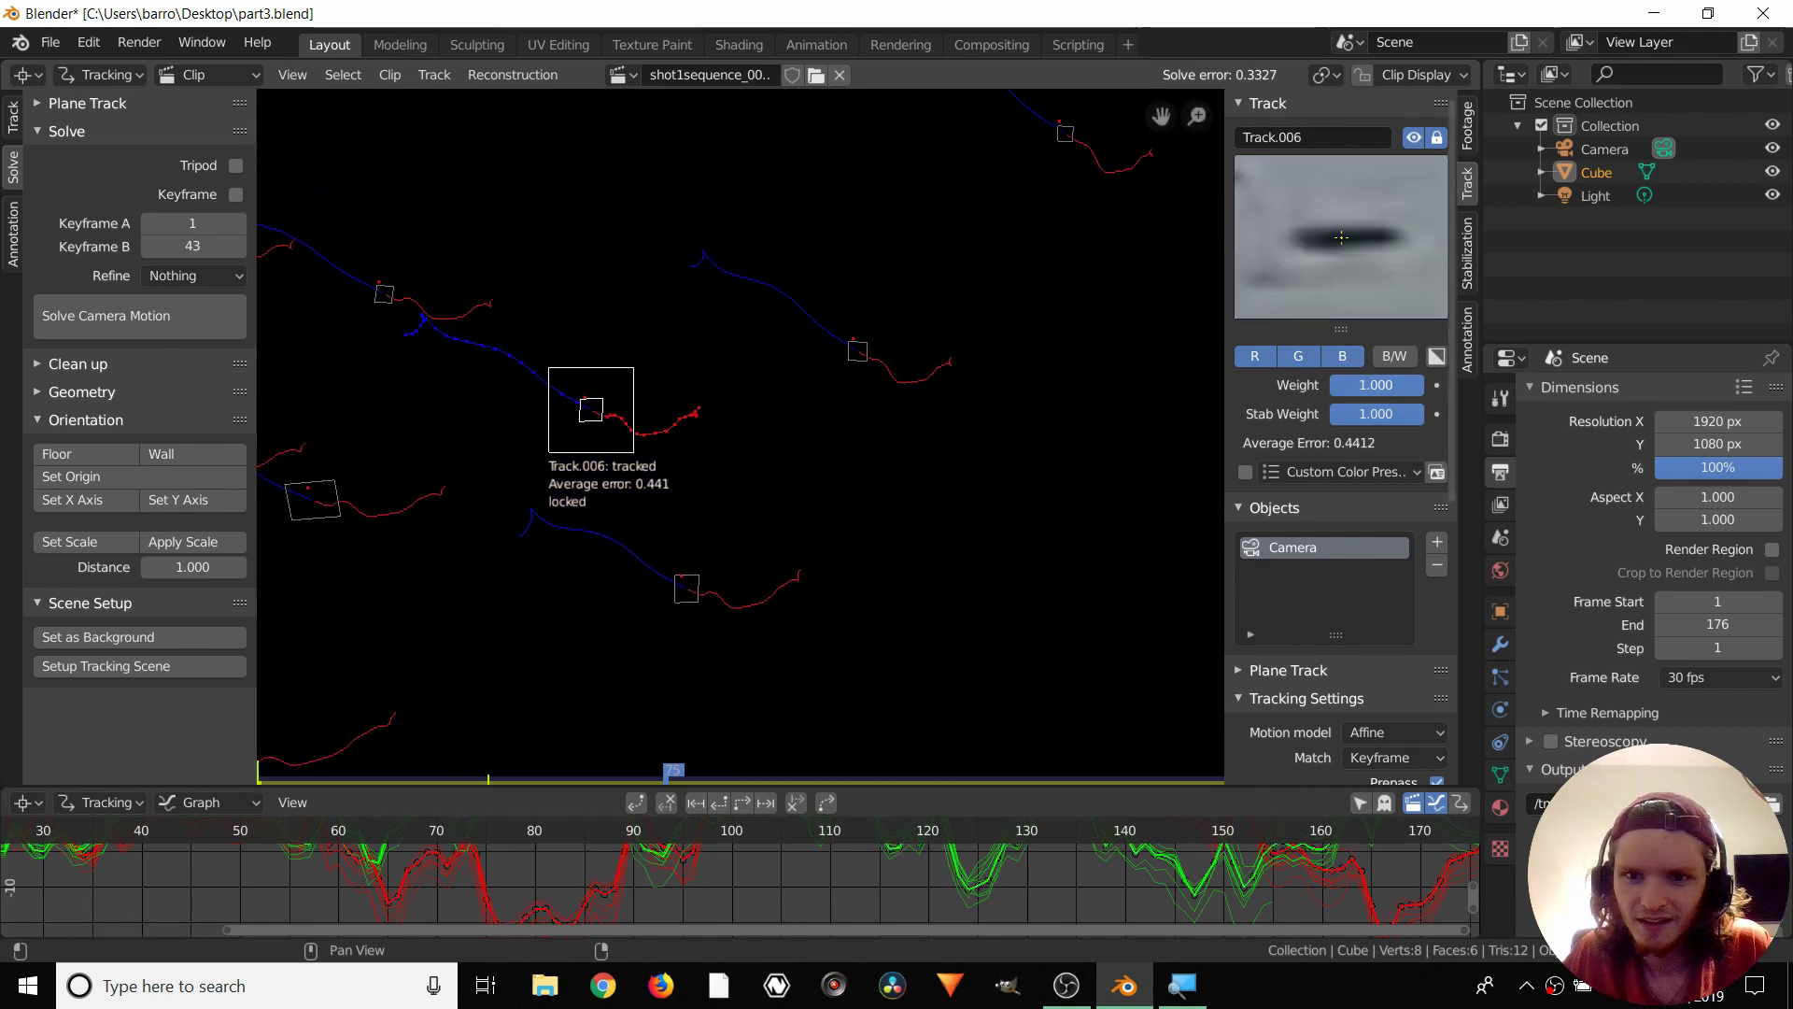
{"action": "left_click_drag", "start_coordinate": [1409, 385], "coordinate": [1387, 385]}
{"action": "left_click", "coordinate": [178, 322]}
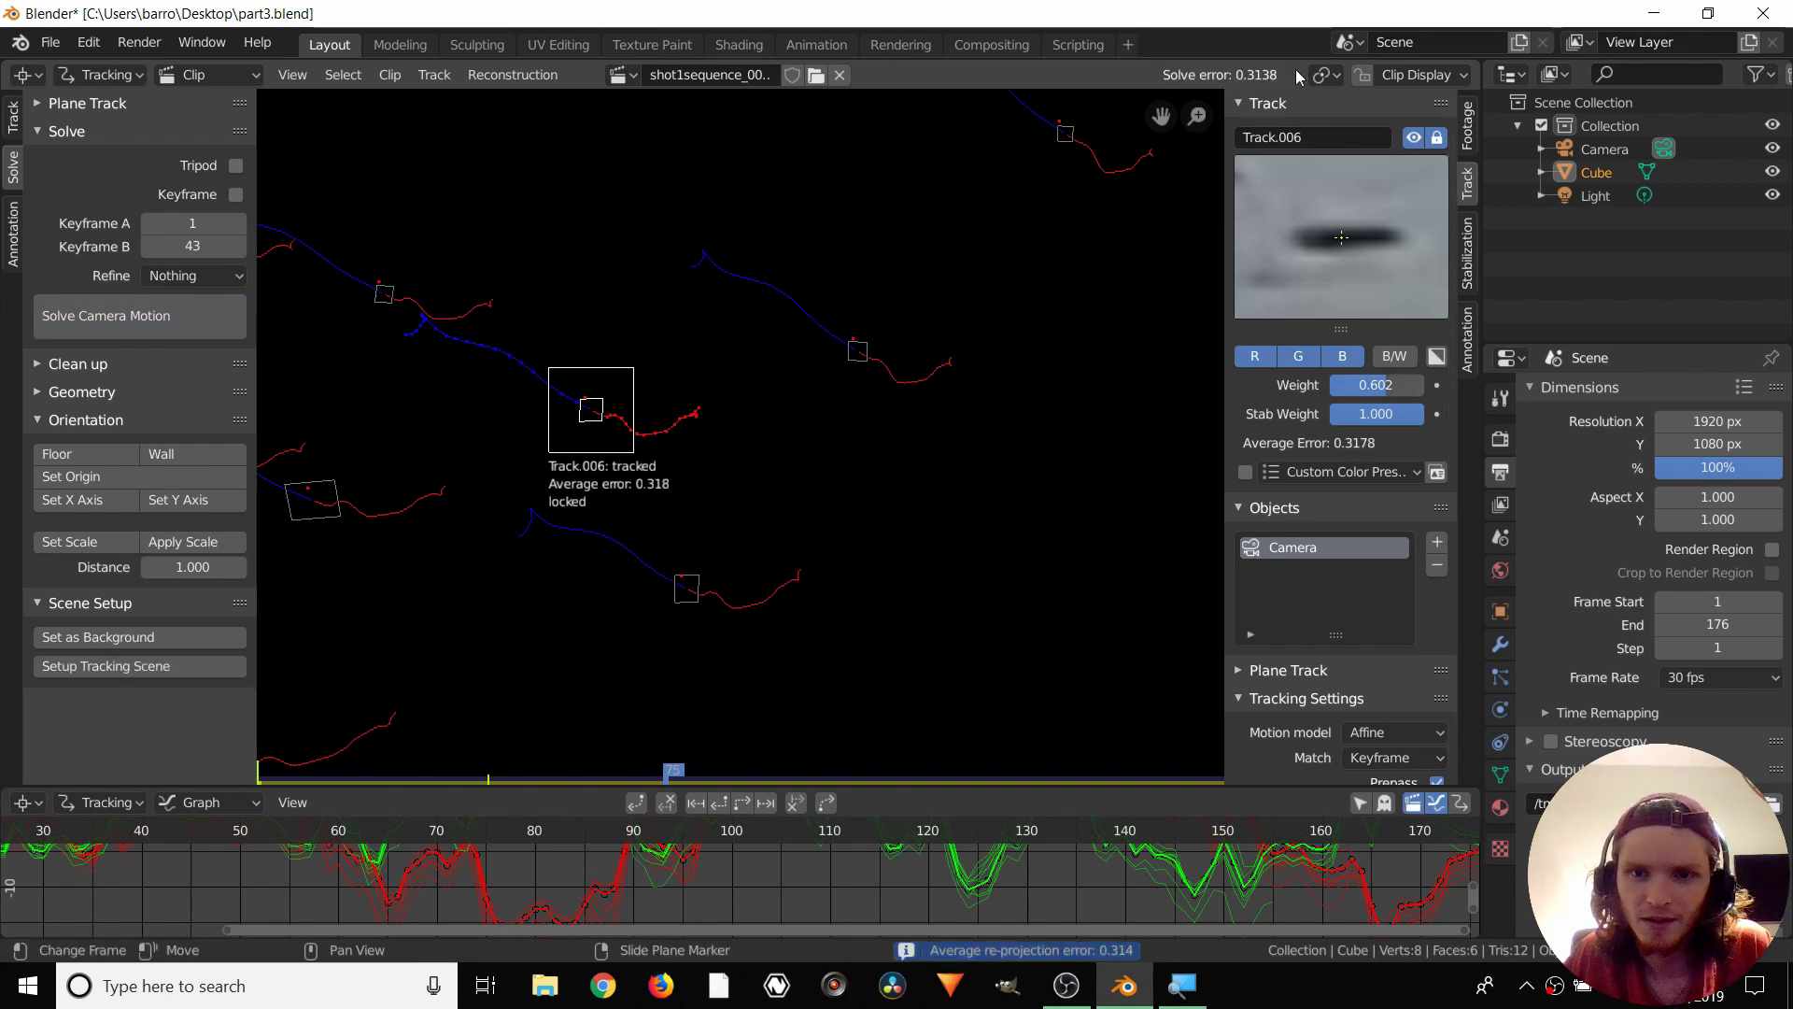
Select all tracks and enlarge the graph editor to show their complete motion curves over the whole frame range
{"action": "scroll", "coordinate": [822, 369], "scroll_direction": "down", "scroll_amount": 5}
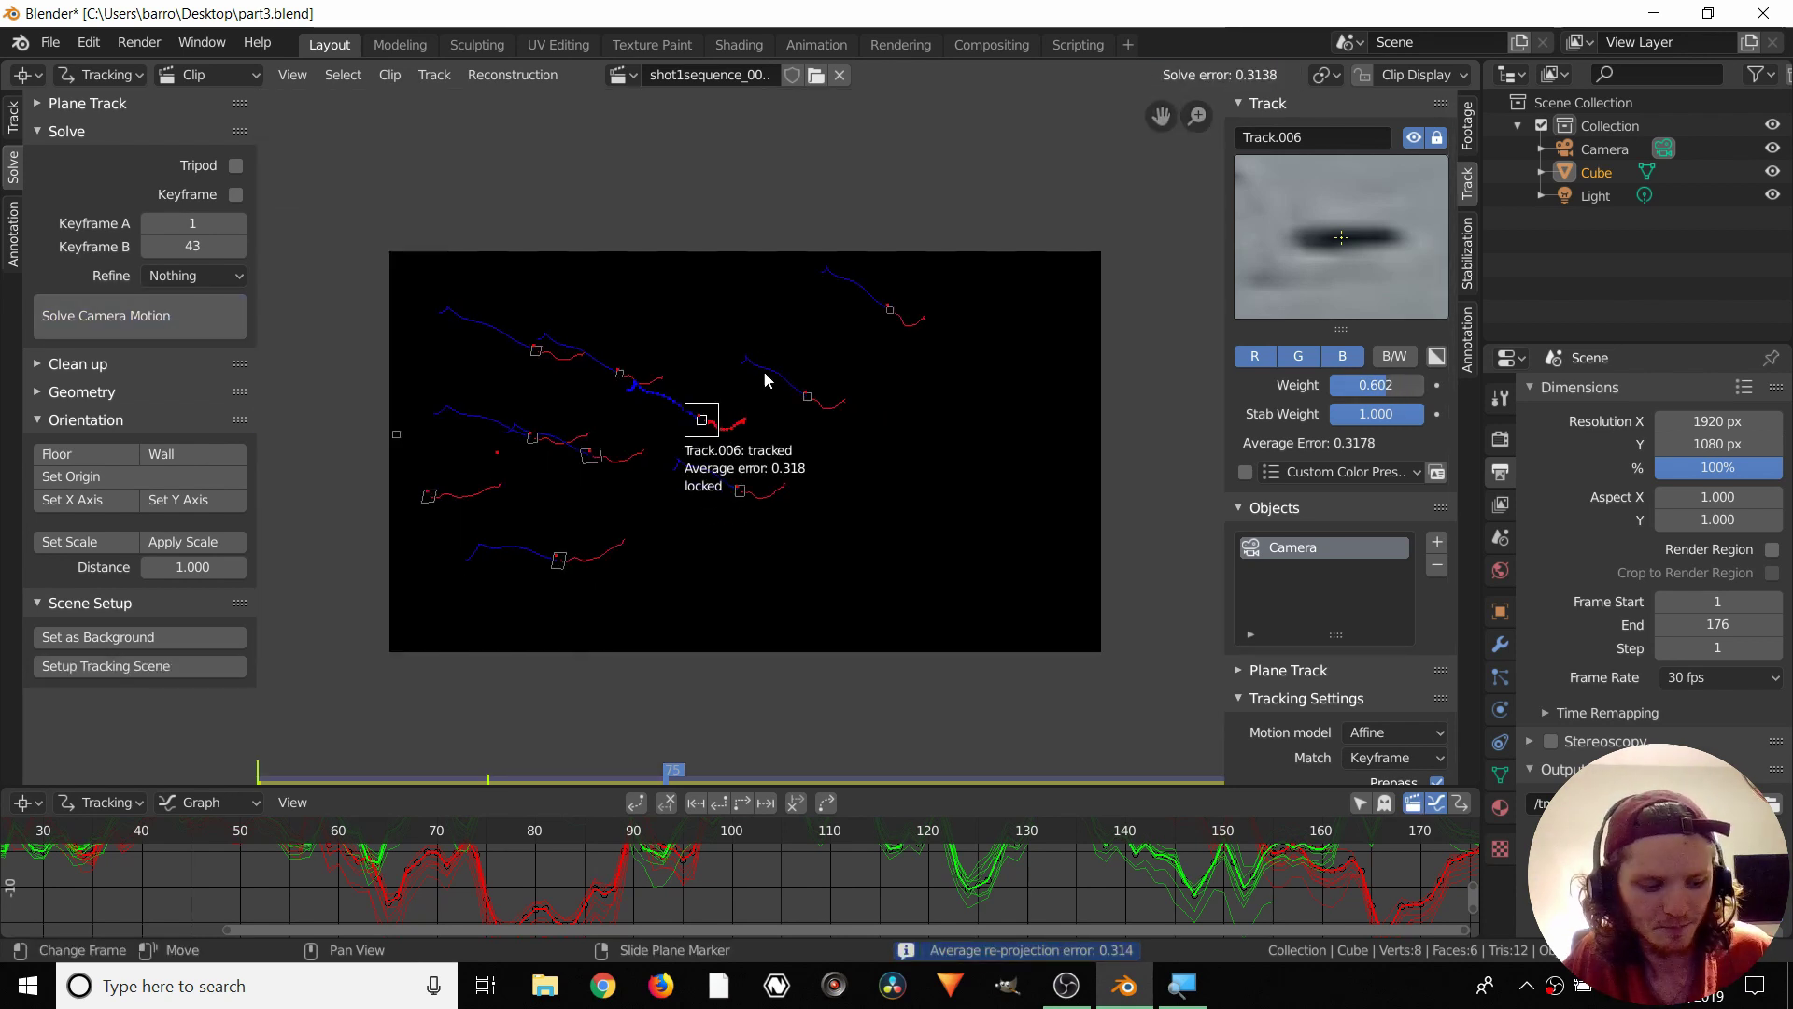
{"action": "key", "text": "a"}
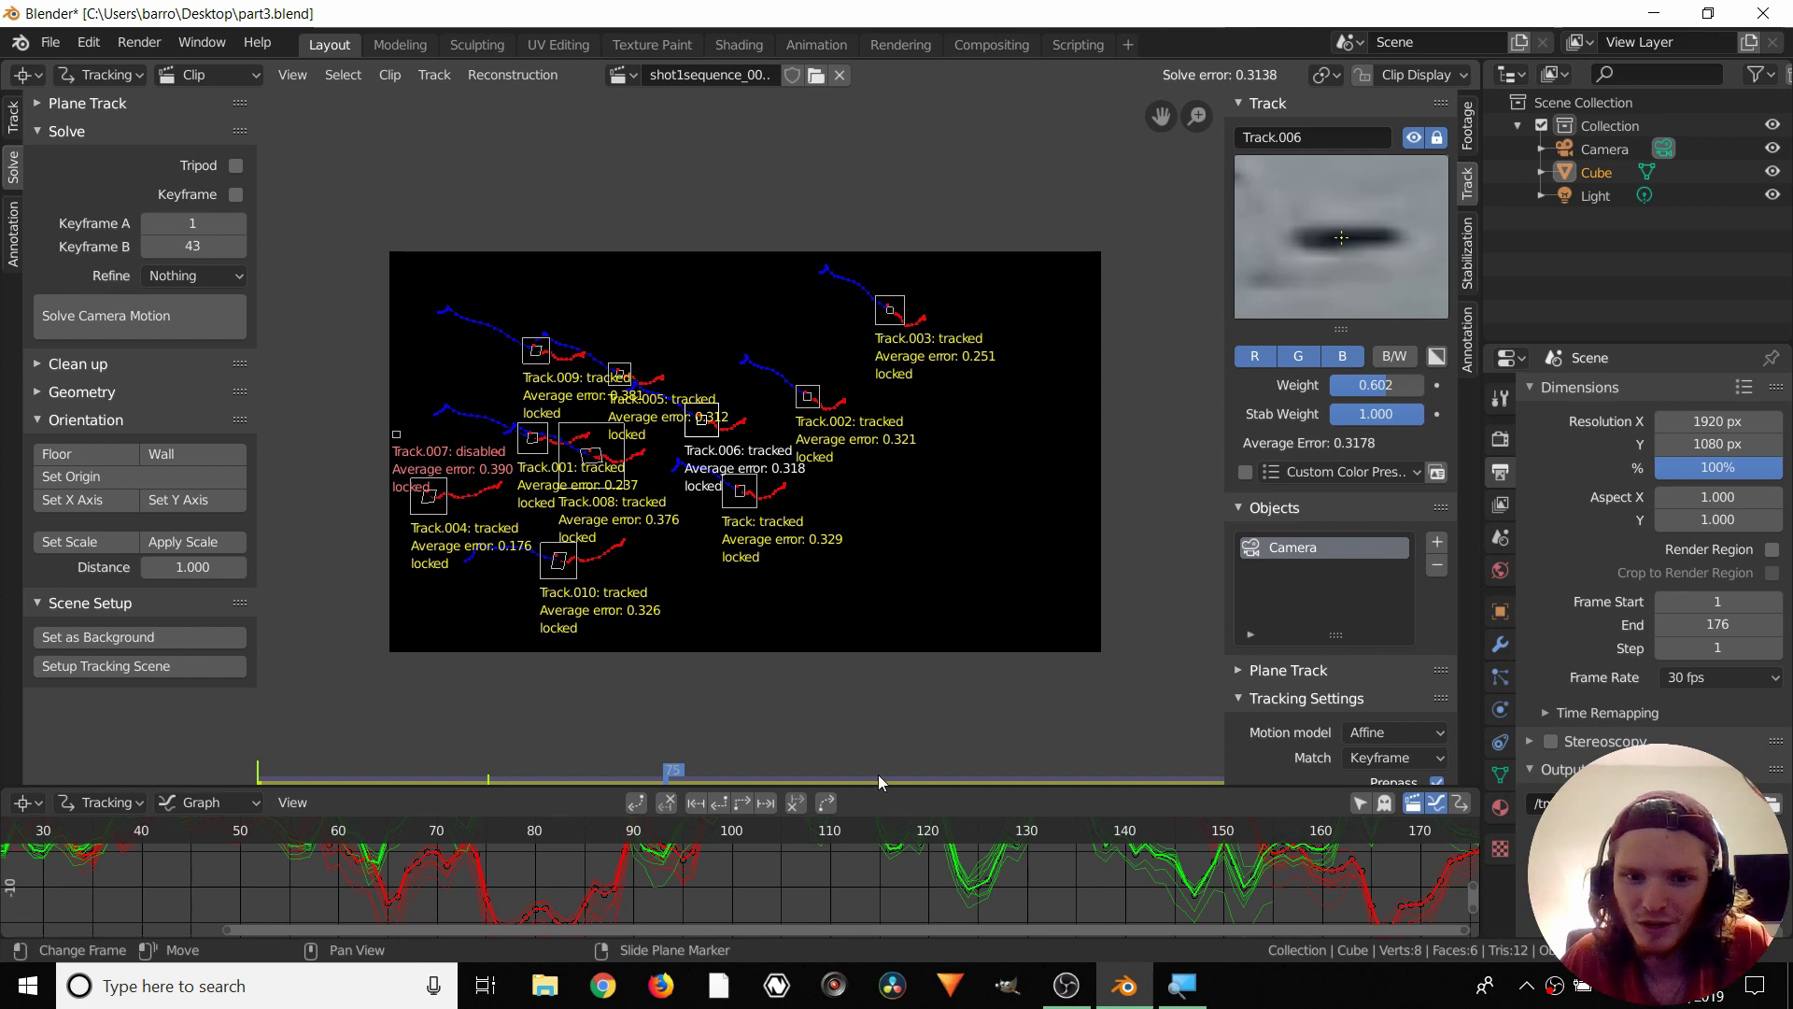
{"action": "left_click_drag", "start_coordinate": [879, 781], "coordinate": [855, 394]}
{"action": "key", "text": "Home"}
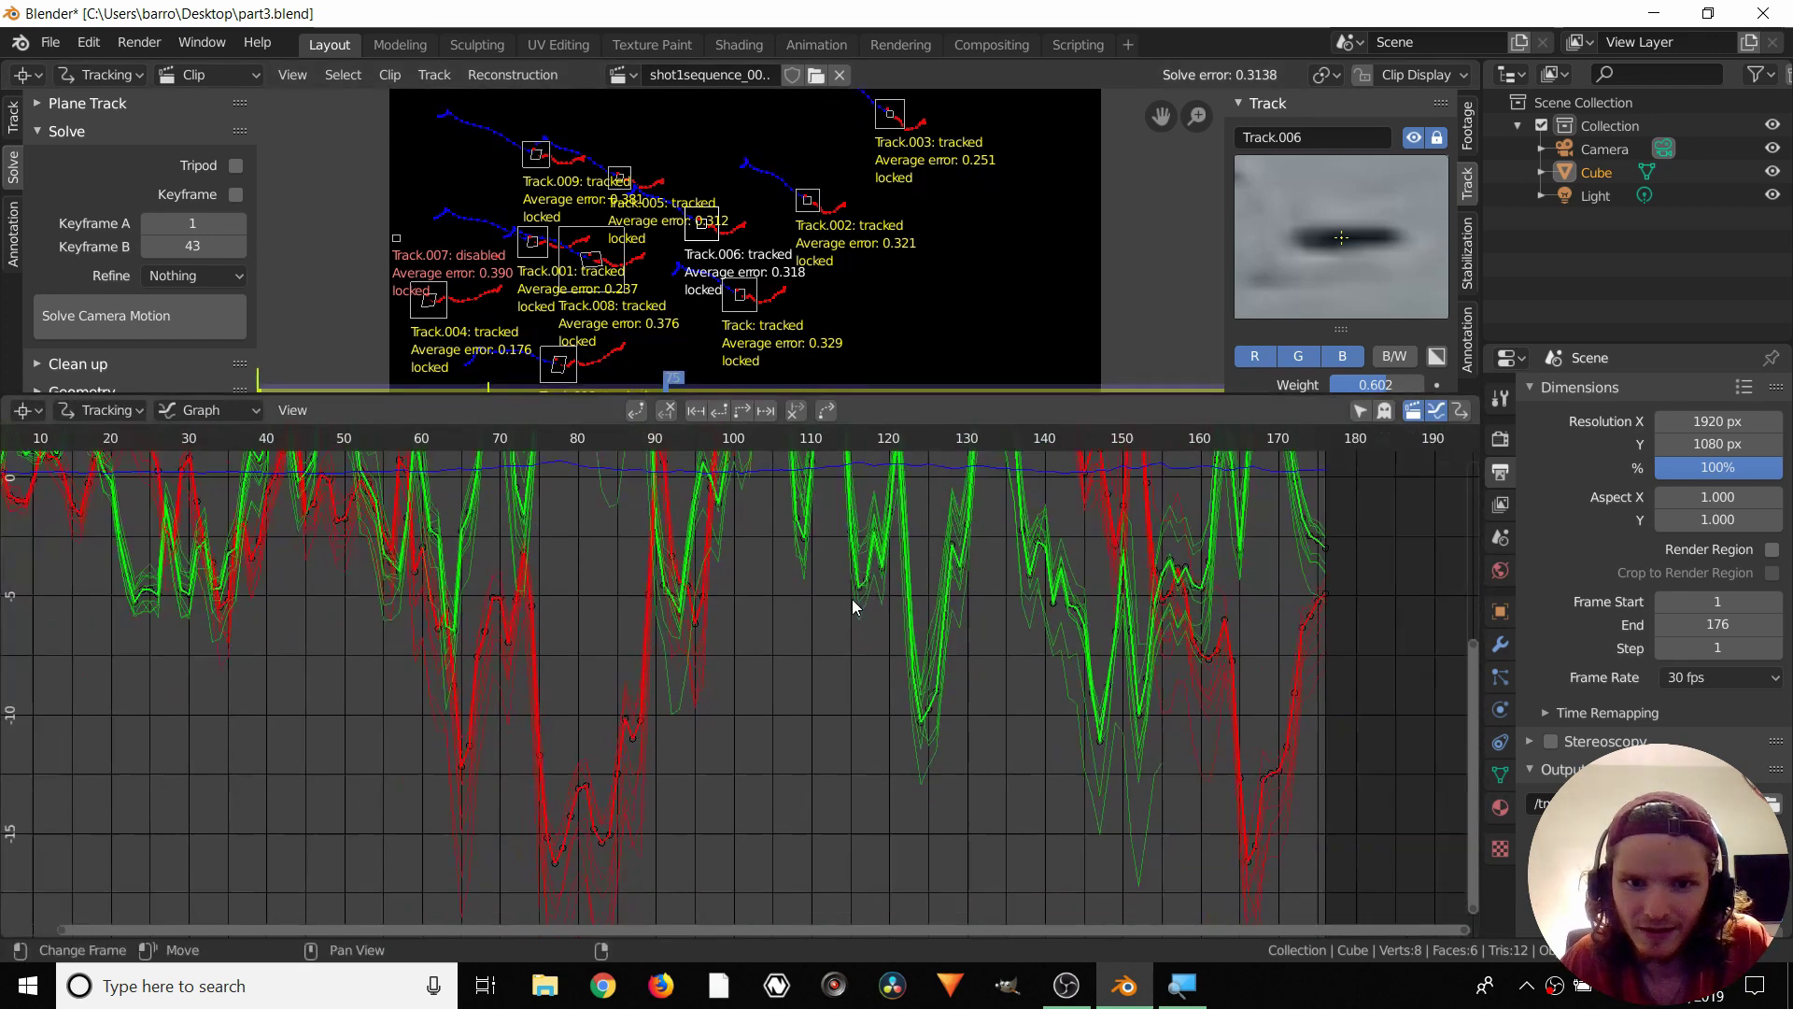
{"action": "scroll", "coordinate": [720, 680], "scroll_direction": "down", "scroll_amount": 2}
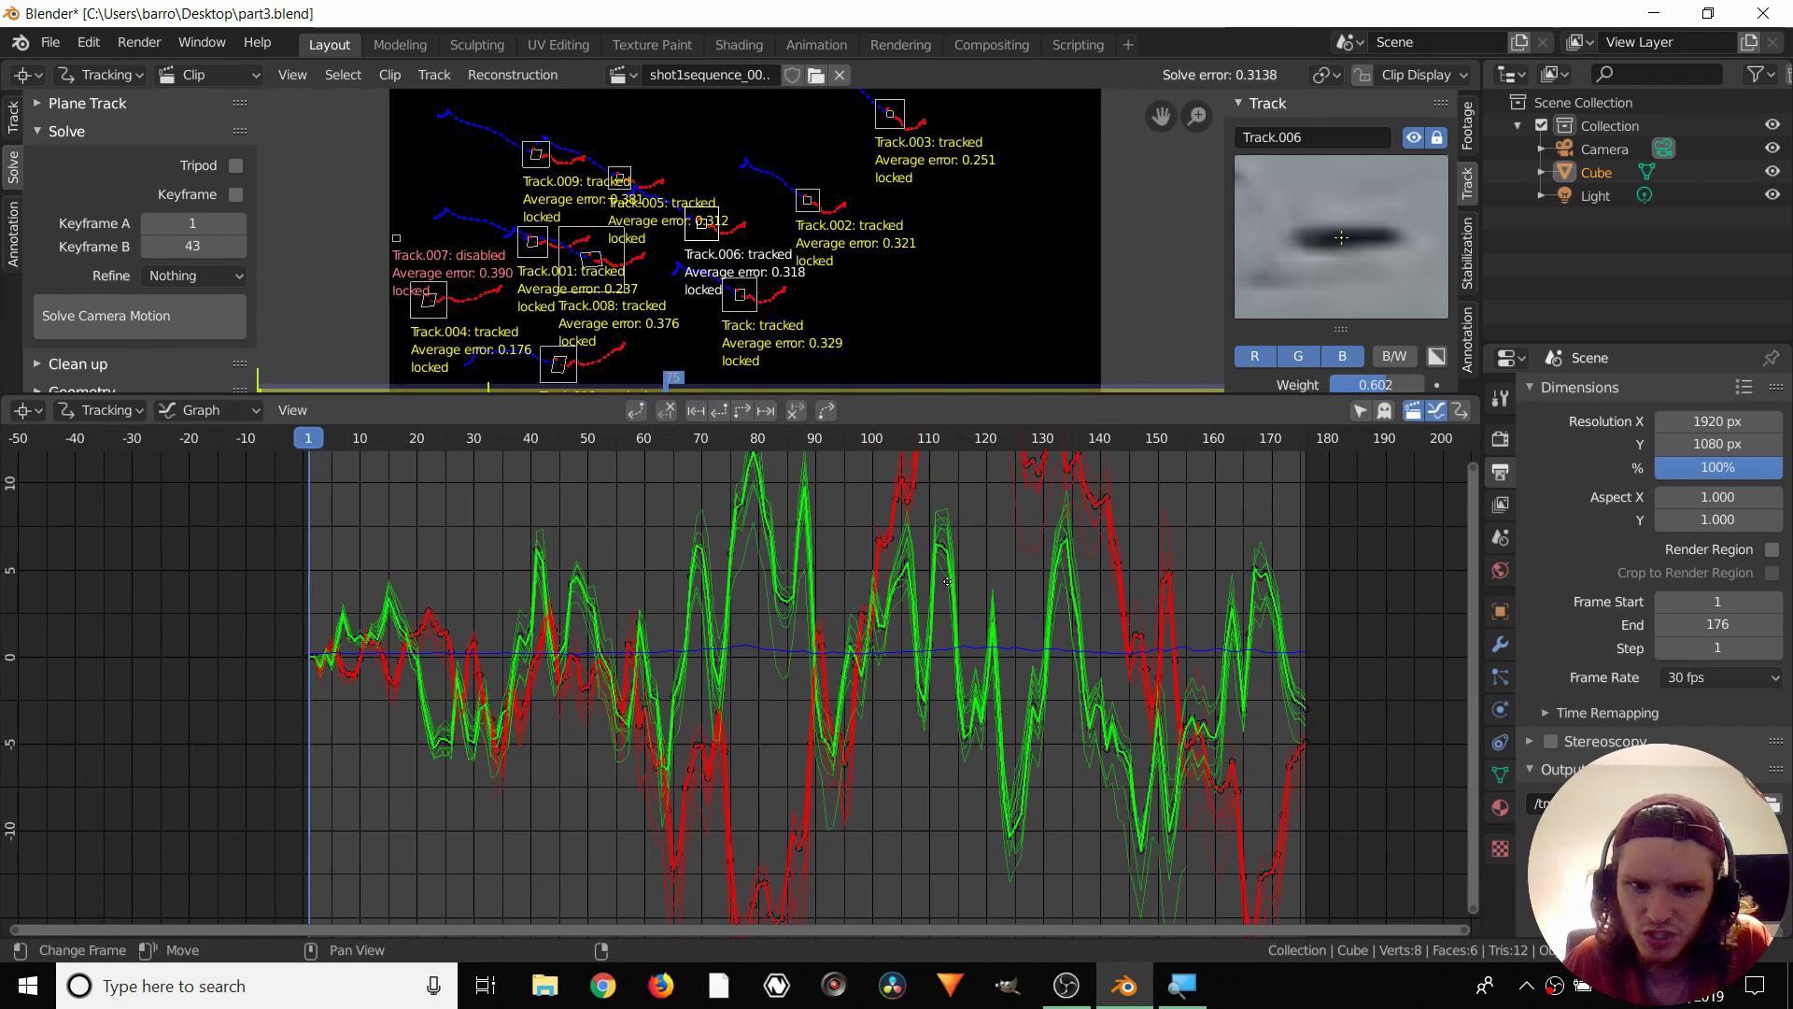
{"action": "middle_click_drag", "start_coordinate": [895, 589], "coordinate": [1010, 667]}
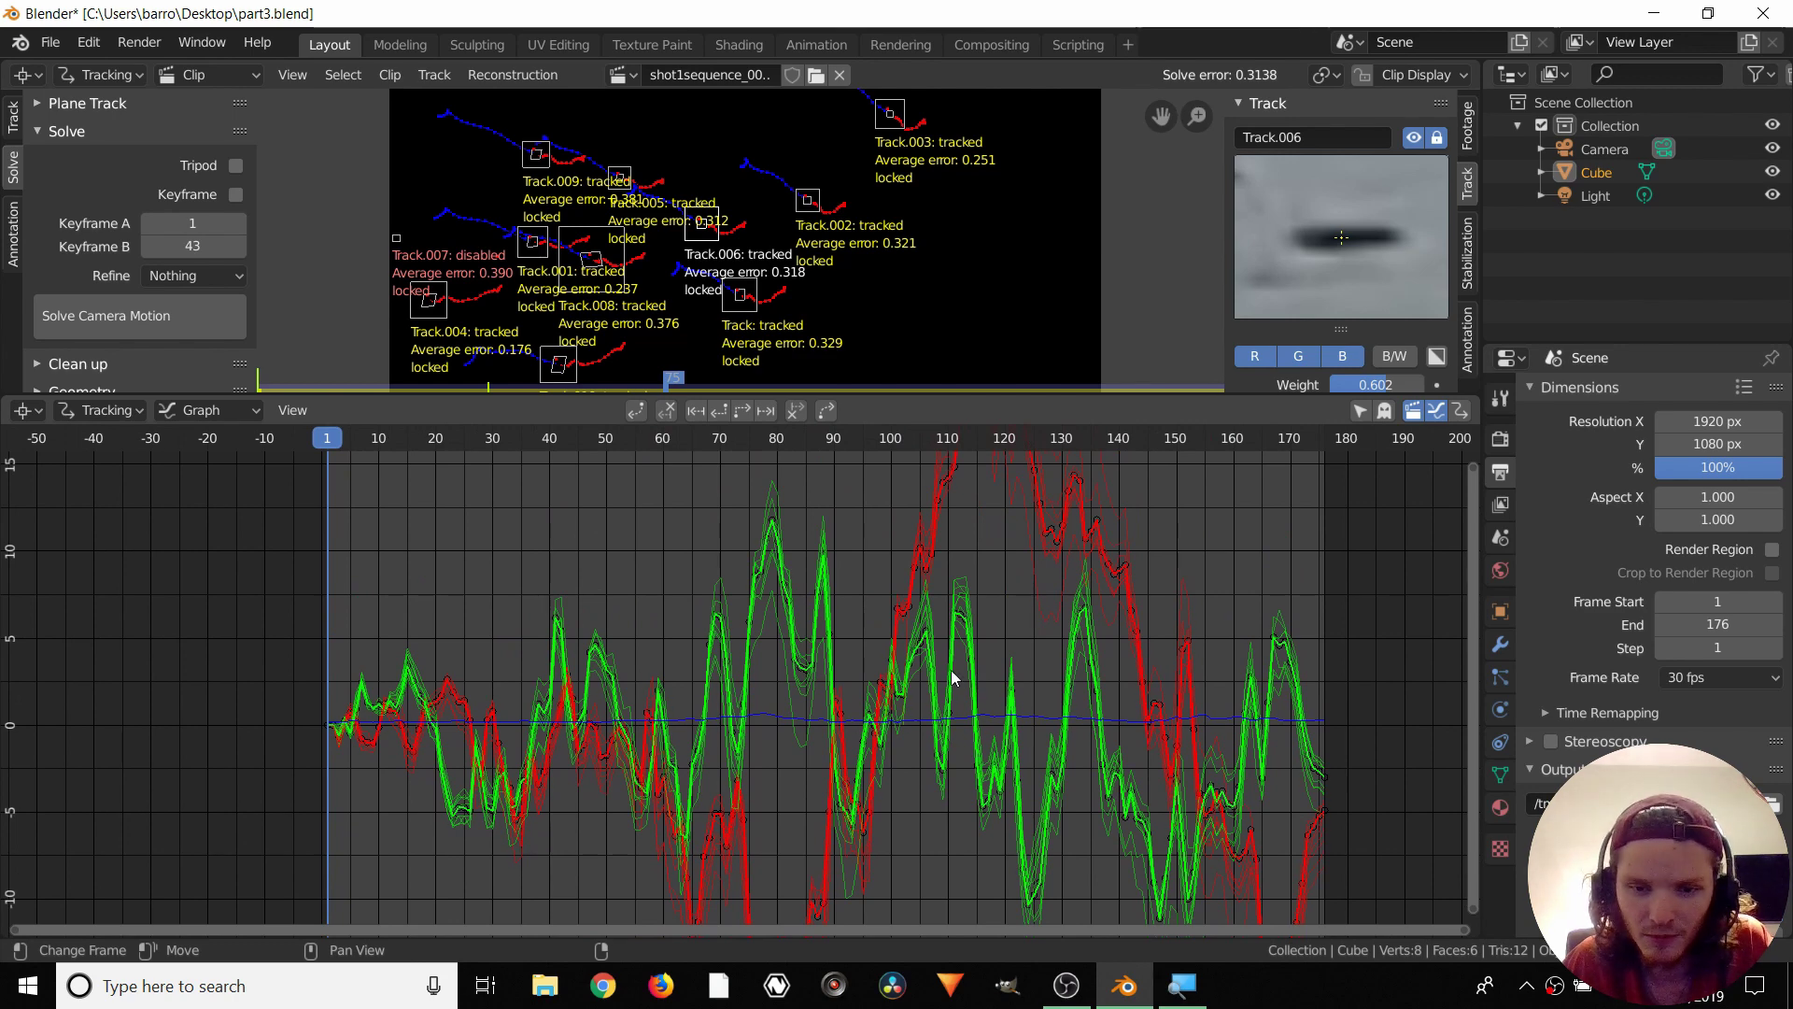
{"action": "scroll", "coordinate": [1056, 654], "scroll_direction": "down", "scroll_amount": 4}
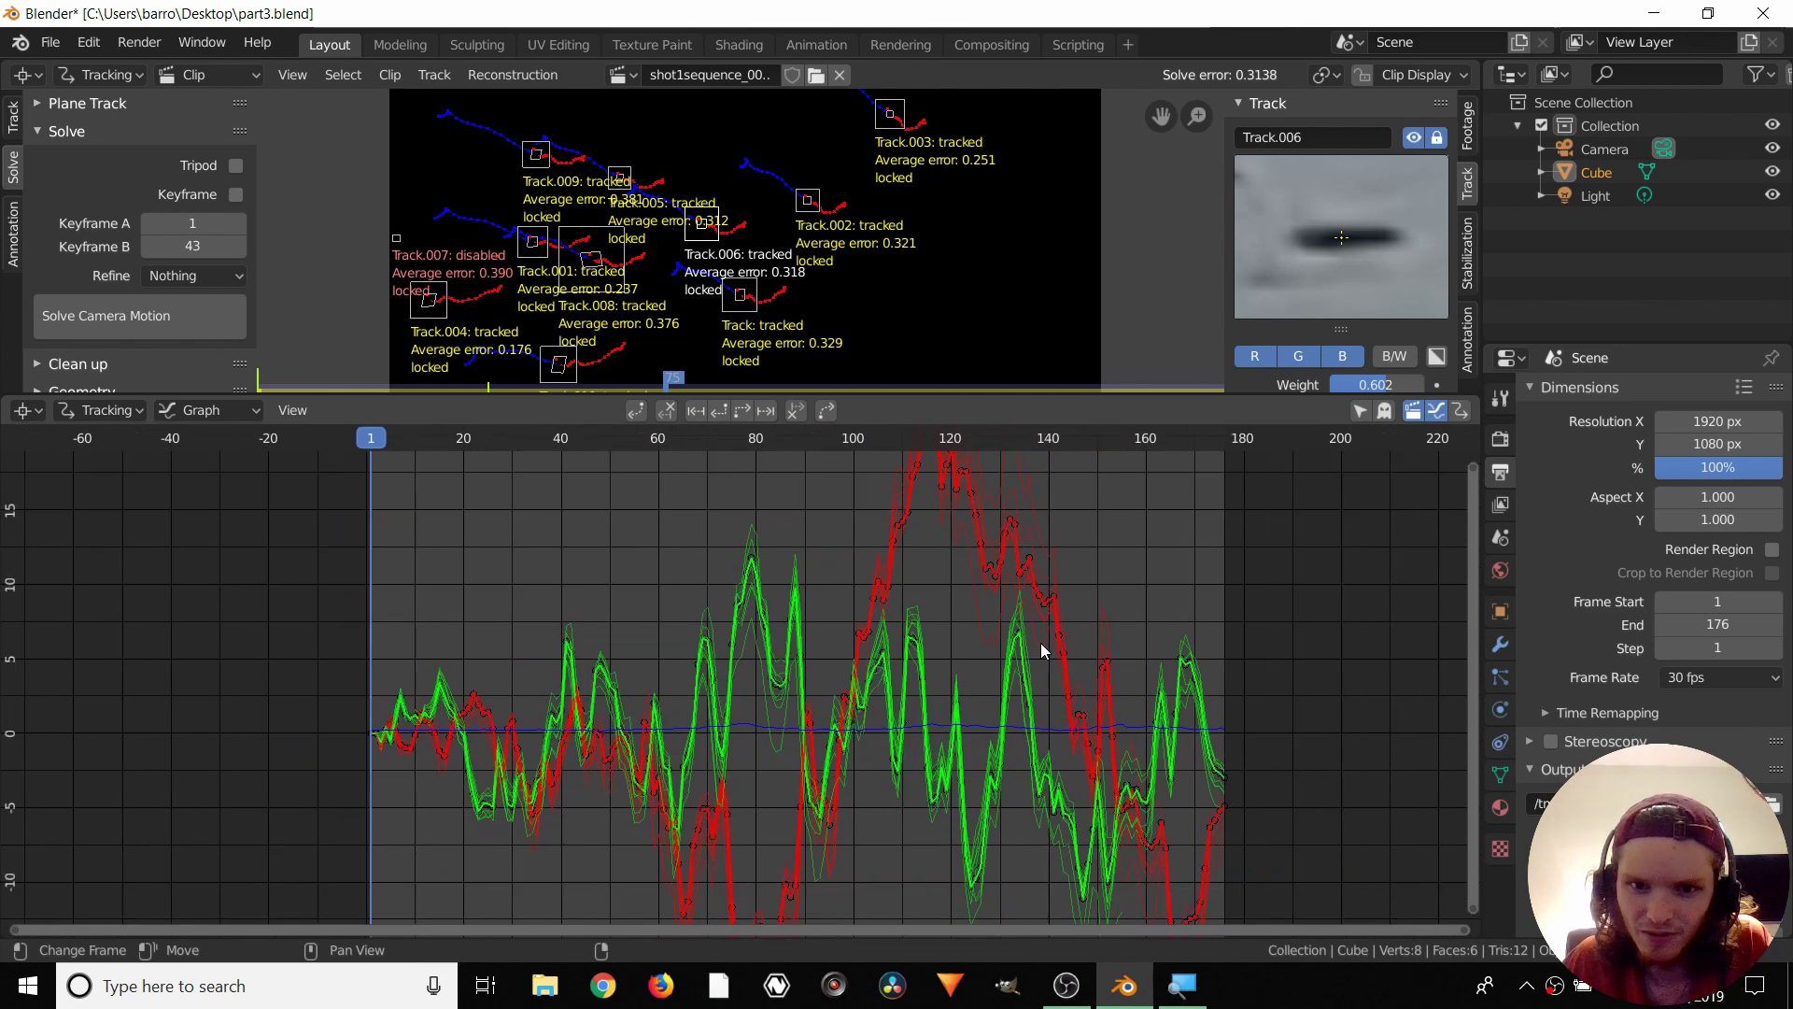
{"action": "scroll", "coordinate": [951, 629], "scroll_direction": "down", "scroll_amount": 5}
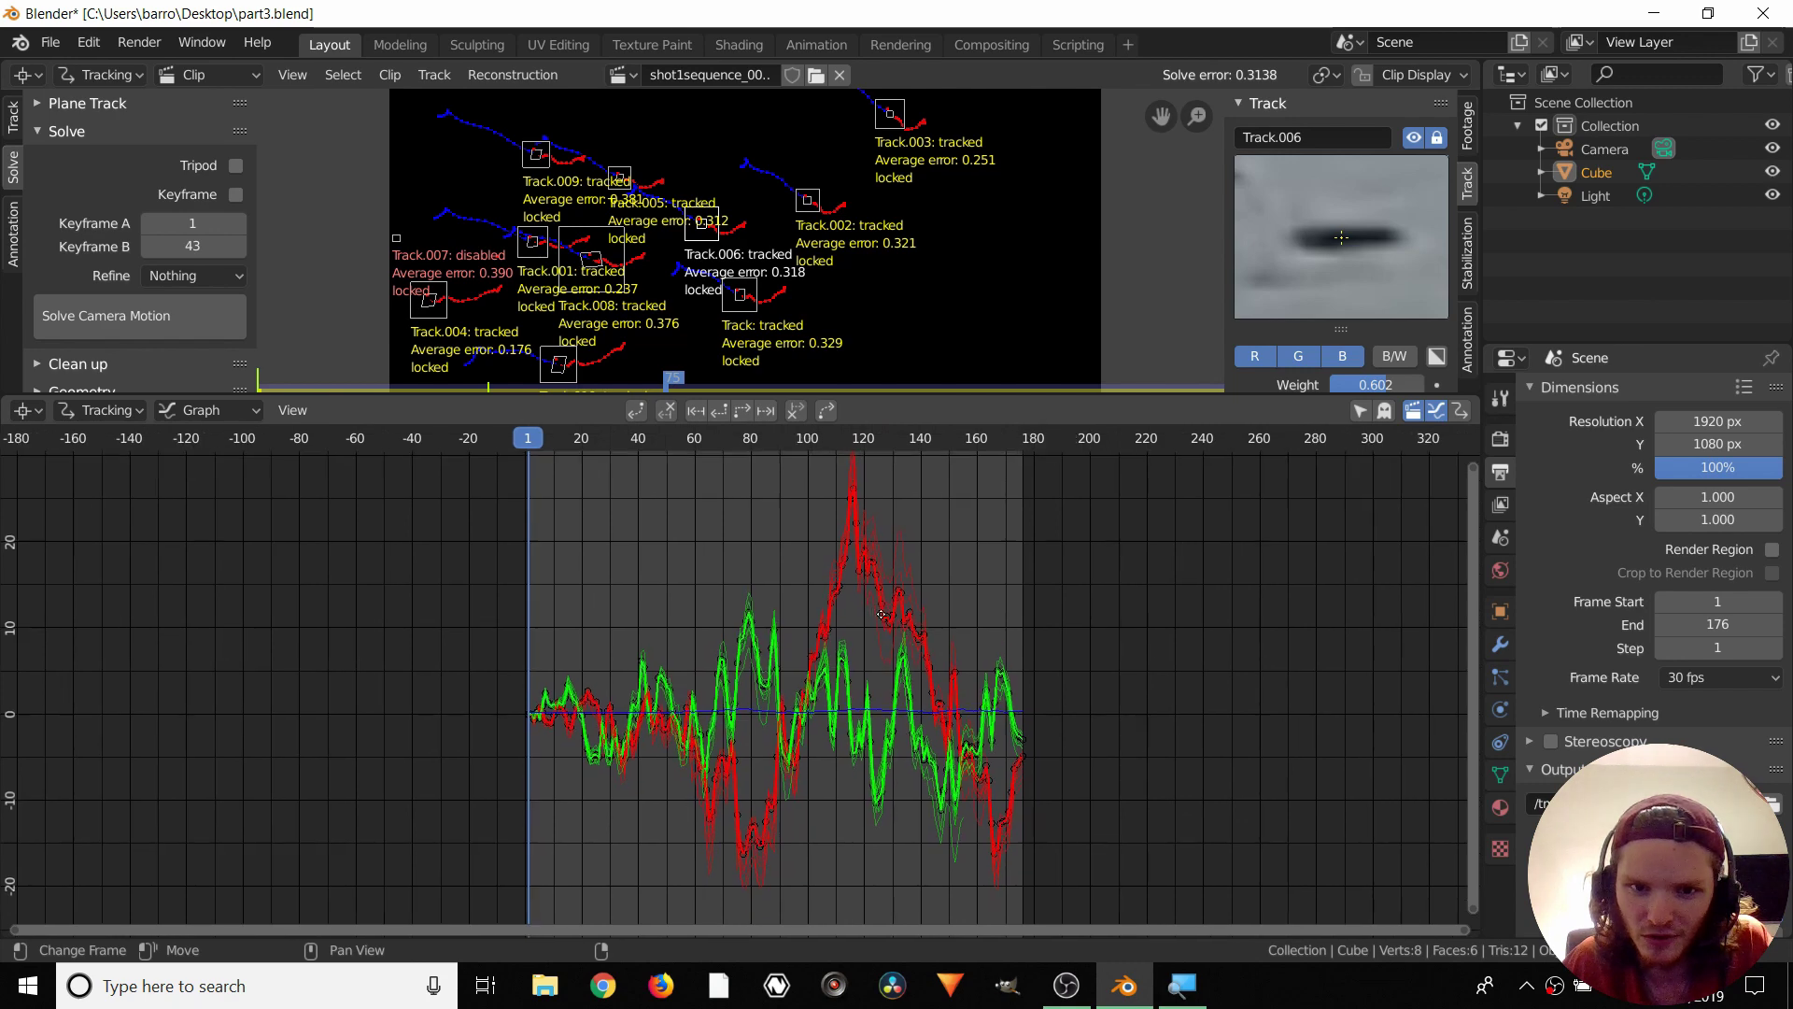
Examine the tracks' motion curves in the graph and scrub through frames 101, 105 and 148 to compare the marker movement
{"action": "middle_click_drag", "start_coordinate": [840, 702], "coordinate": [842, 691]}
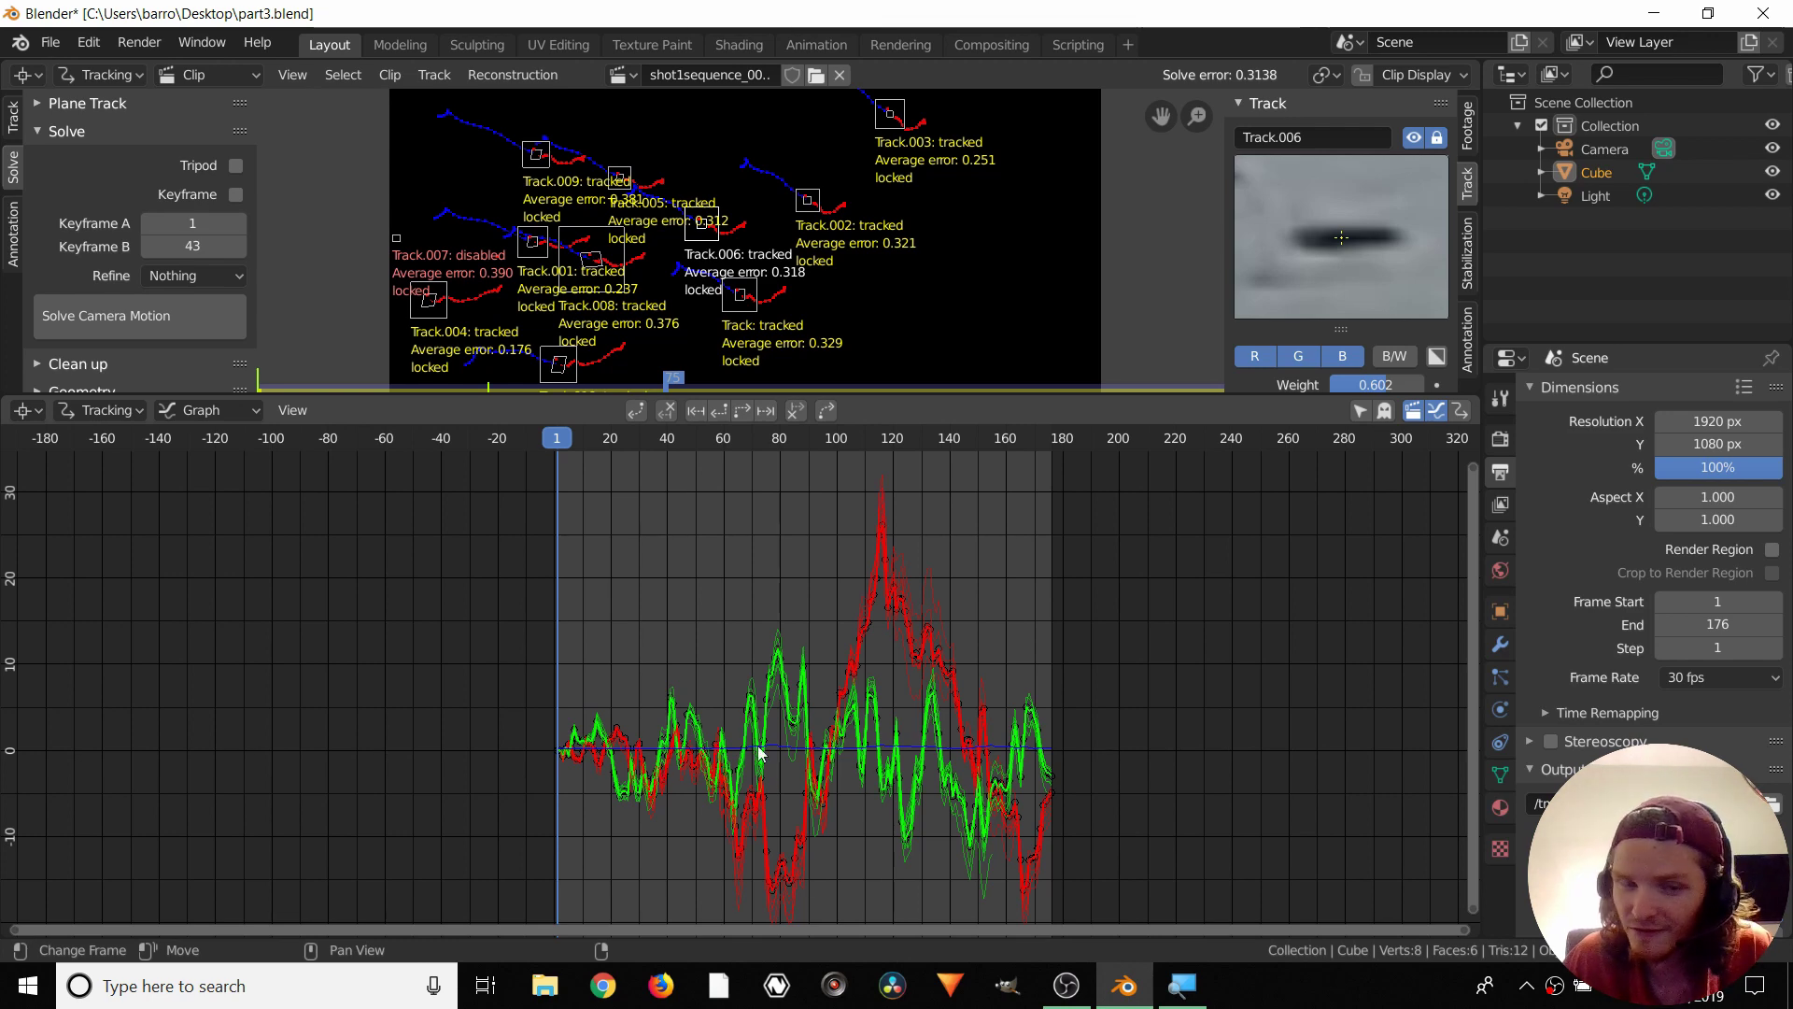
{"action": "scroll", "coordinate": [820, 772], "scroll_direction": "up", "scroll_amount": 6}
{"action": "middle_click_drag", "start_coordinate": [820, 773], "coordinate": [766, 728]}
{"action": "scroll", "coordinate": [766, 728], "scroll_direction": "down", "scroll_amount": 4}
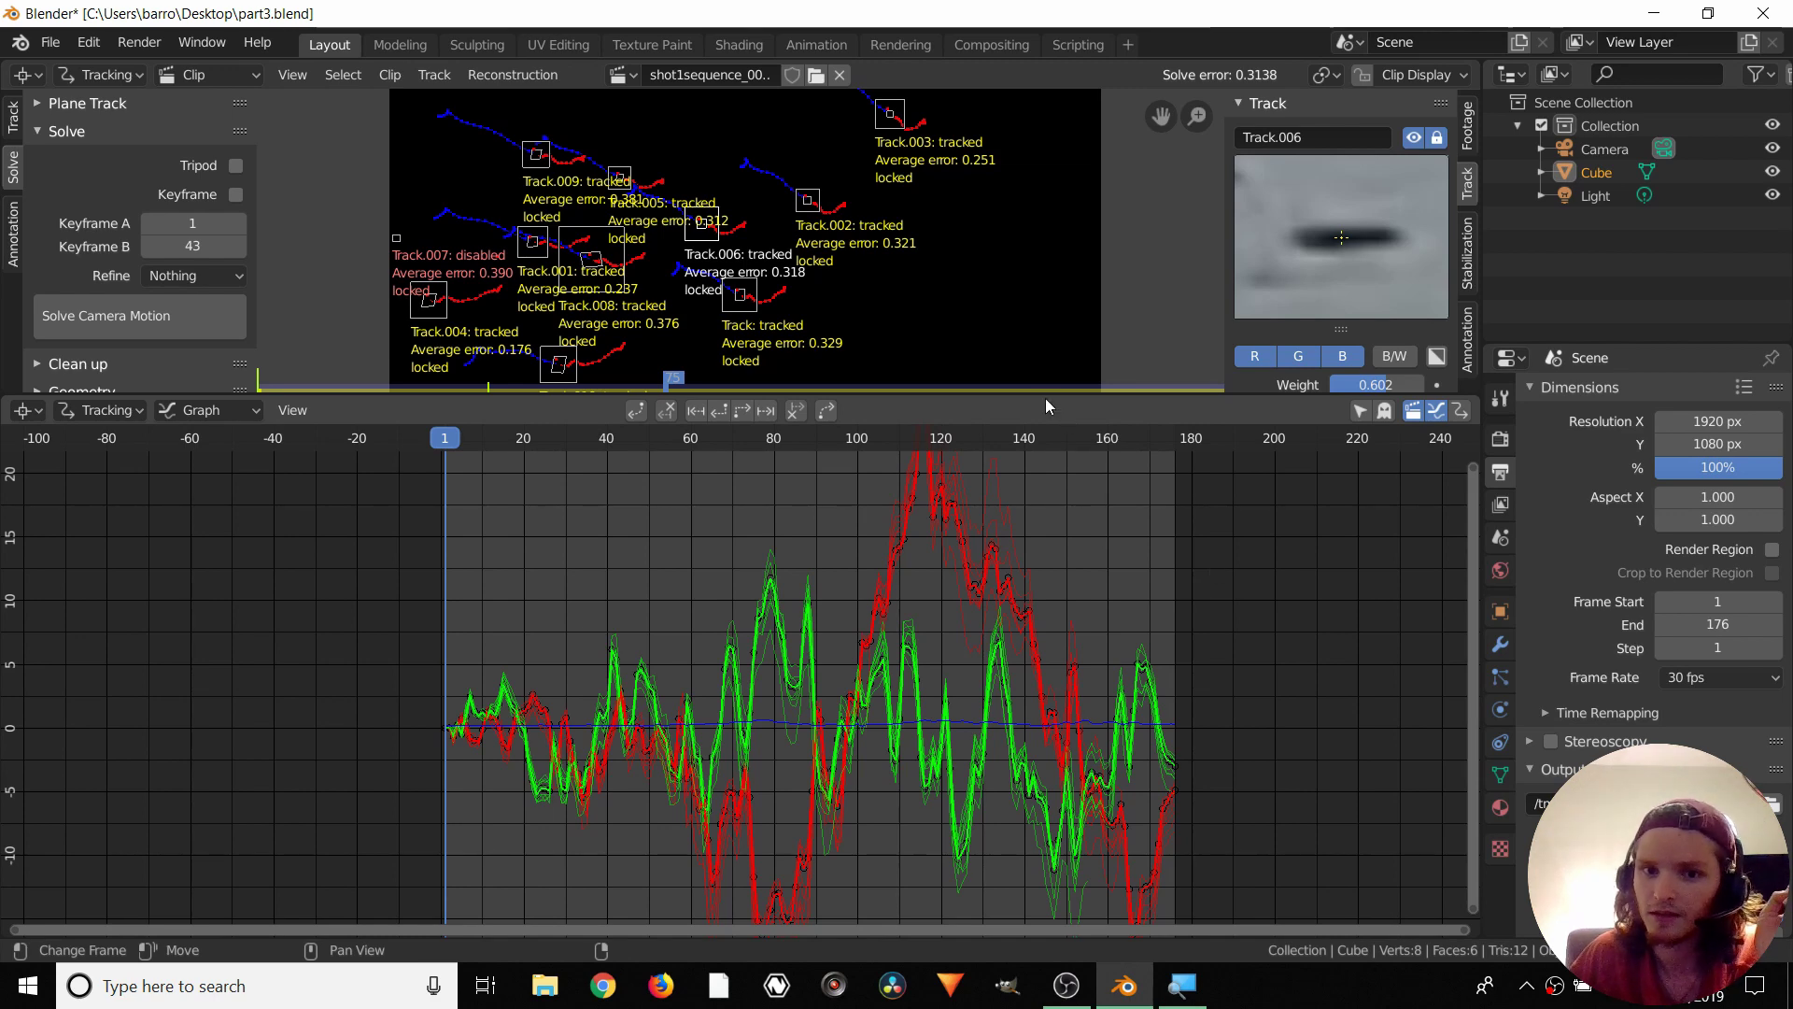
{"action": "left_click", "coordinate": [1024, 439]}
{"action": "left_click_drag", "start_coordinate": [1011, 651], "coordinate": [861, 621]}
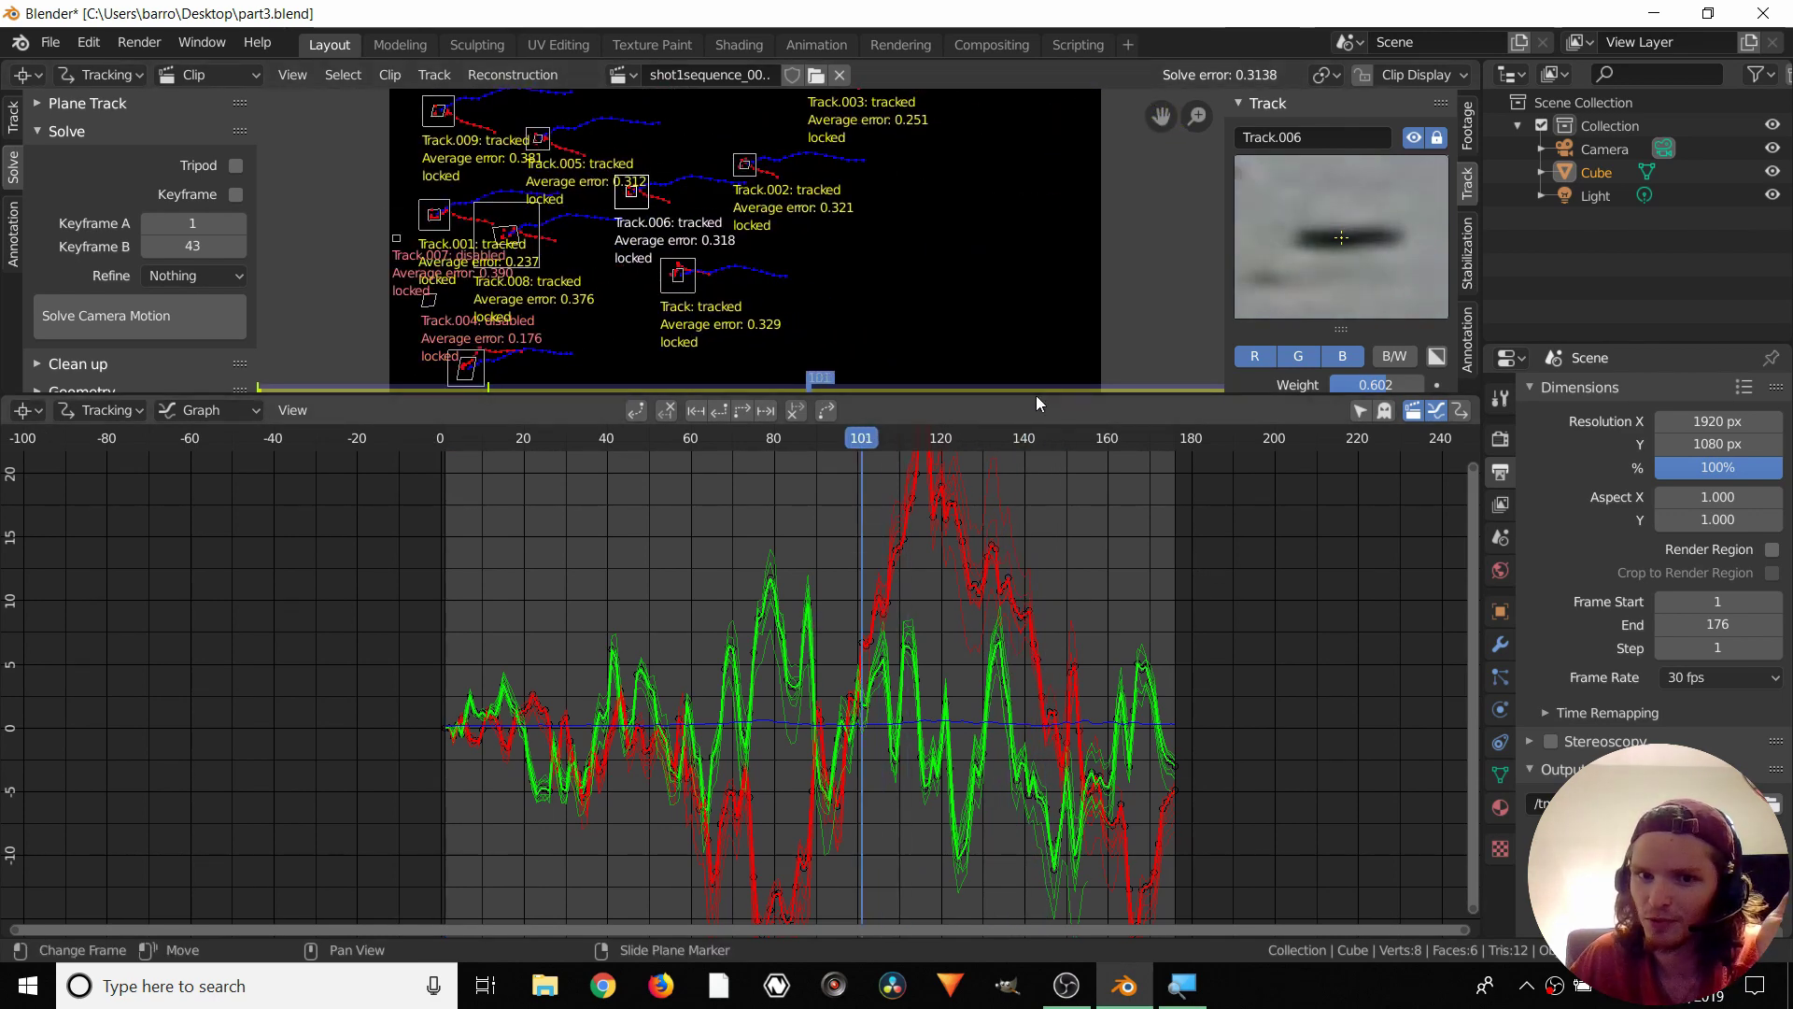
{"action": "left_click_drag", "start_coordinate": [1044, 504], "coordinate": [876, 487]}
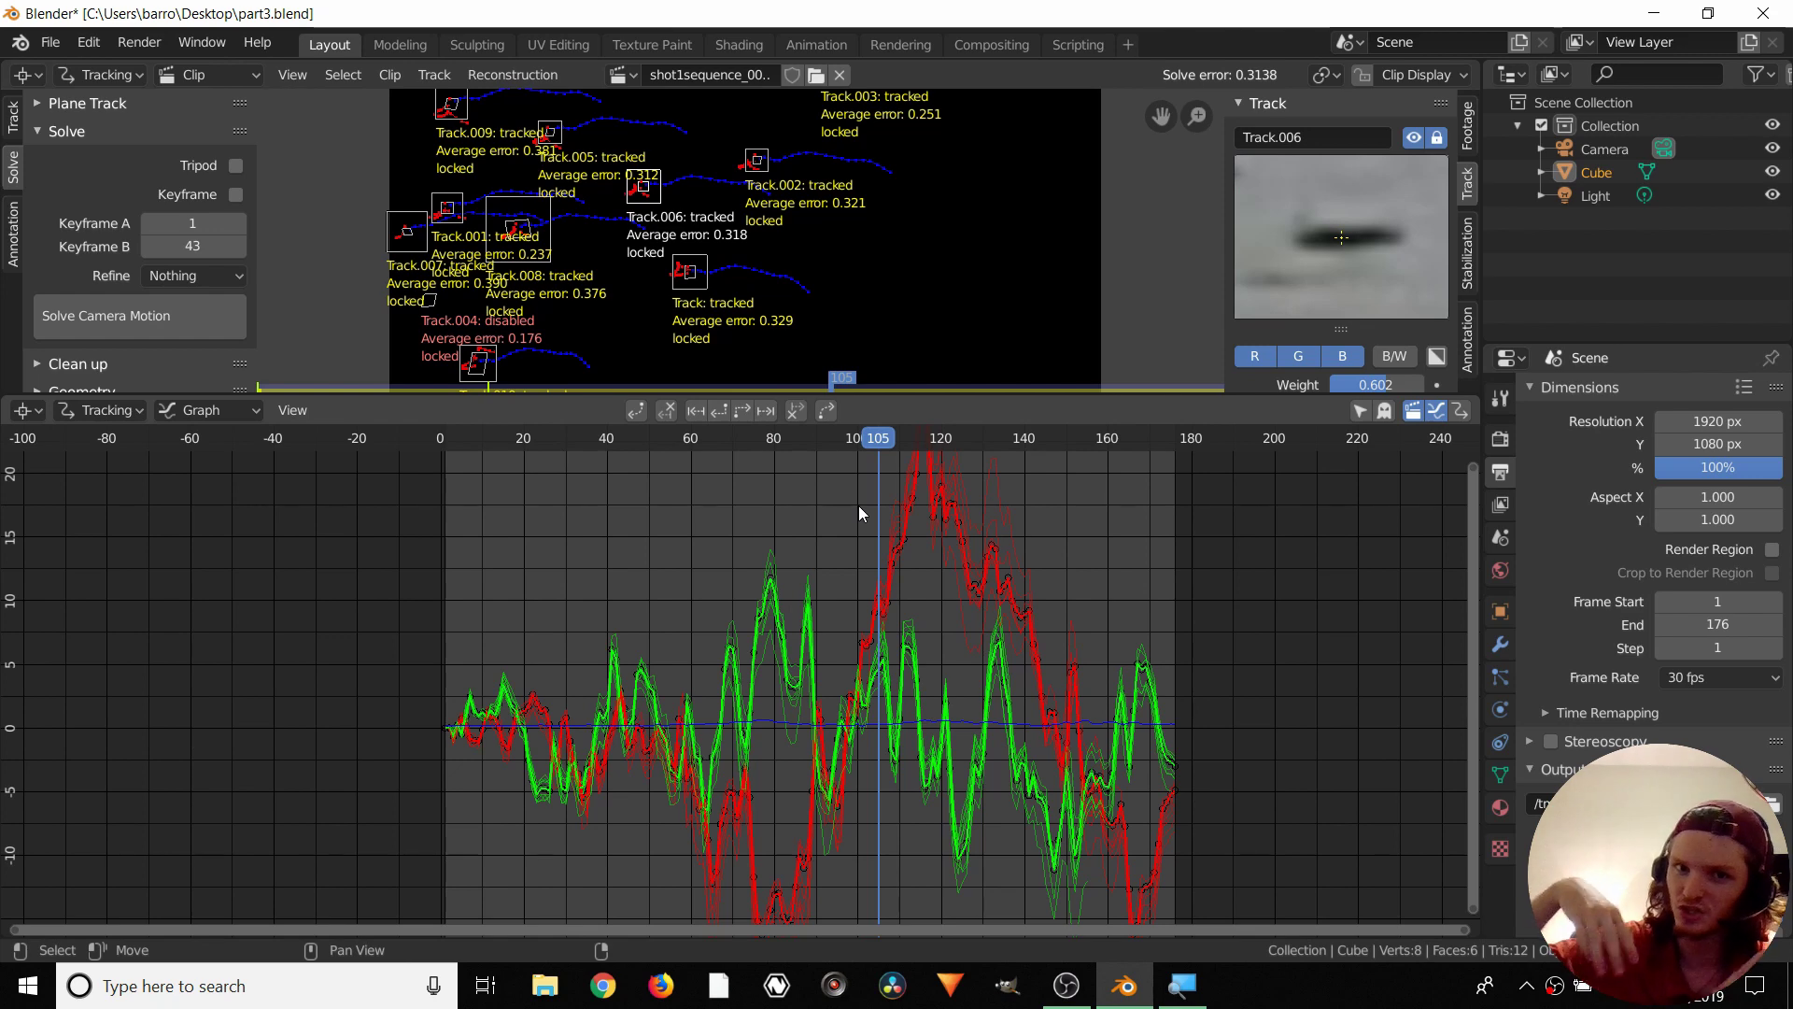
{"action": "left_click", "coordinate": [1069, 387]}
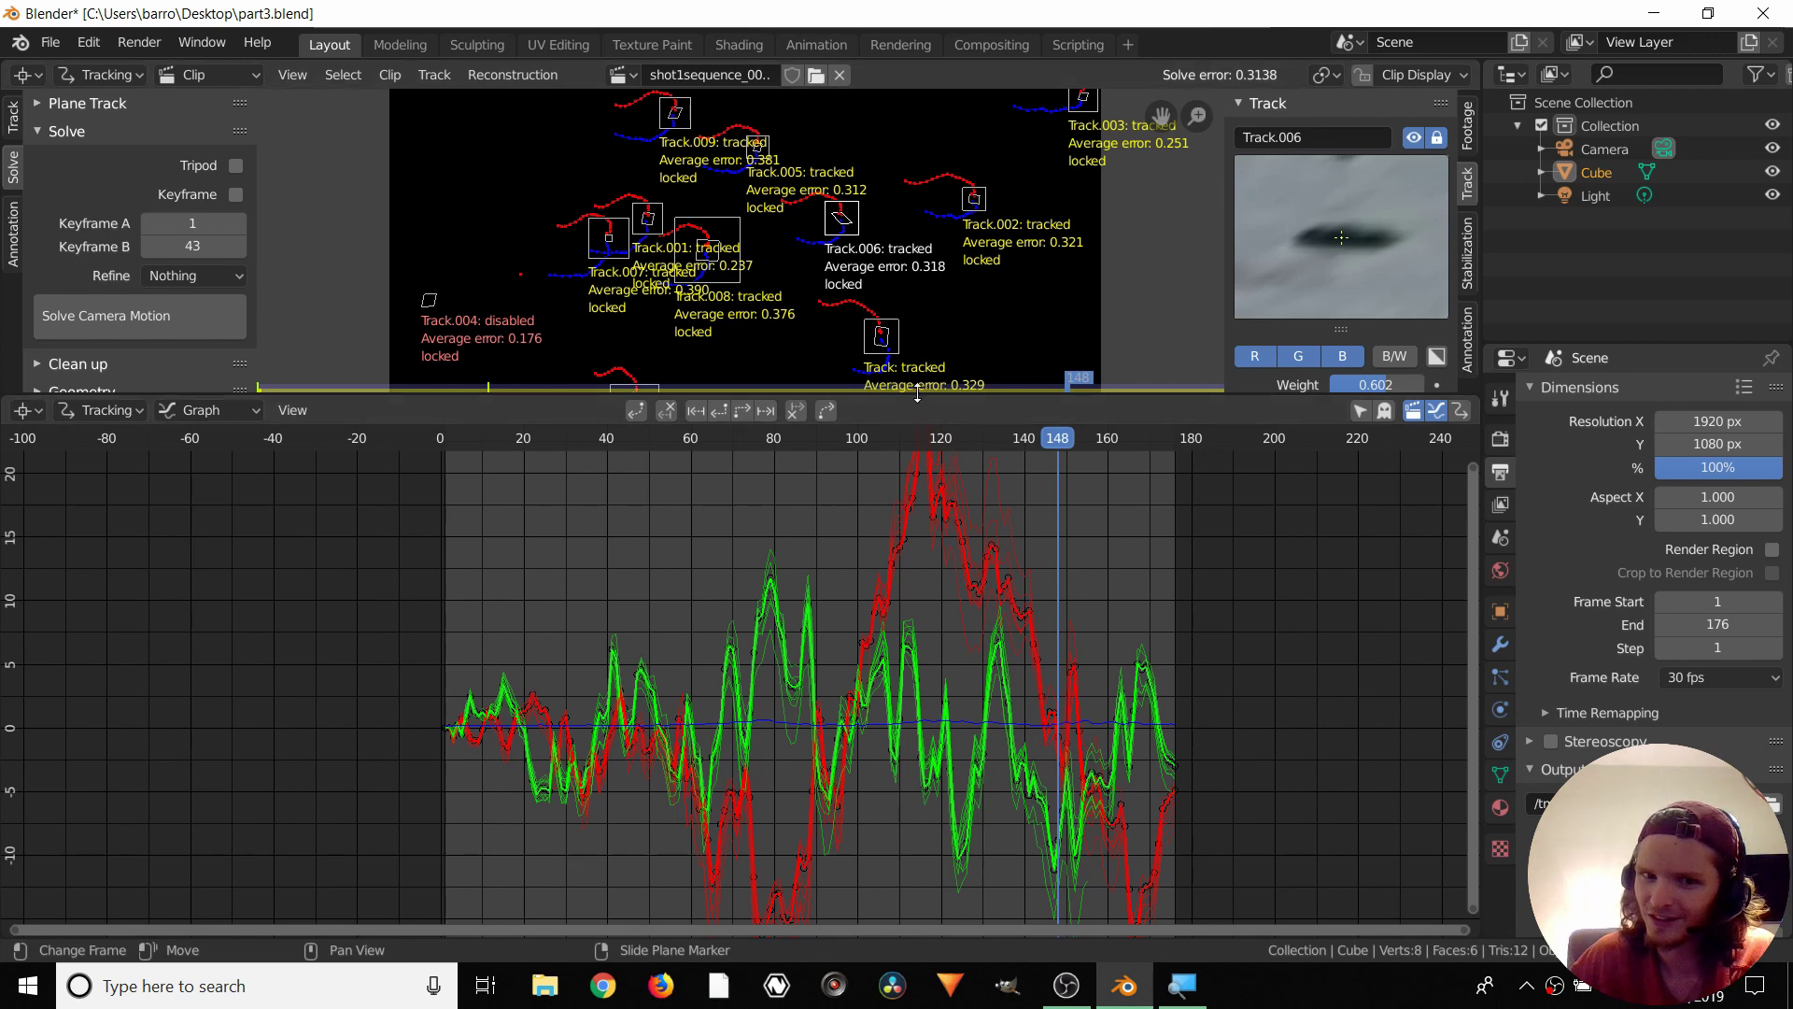
Enlarge the clip editor again and show the footage image behind the tracks at frame 1
{"action": "left_click_drag", "start_coordinate": [919, 393], "coordinate": [861, 837]}
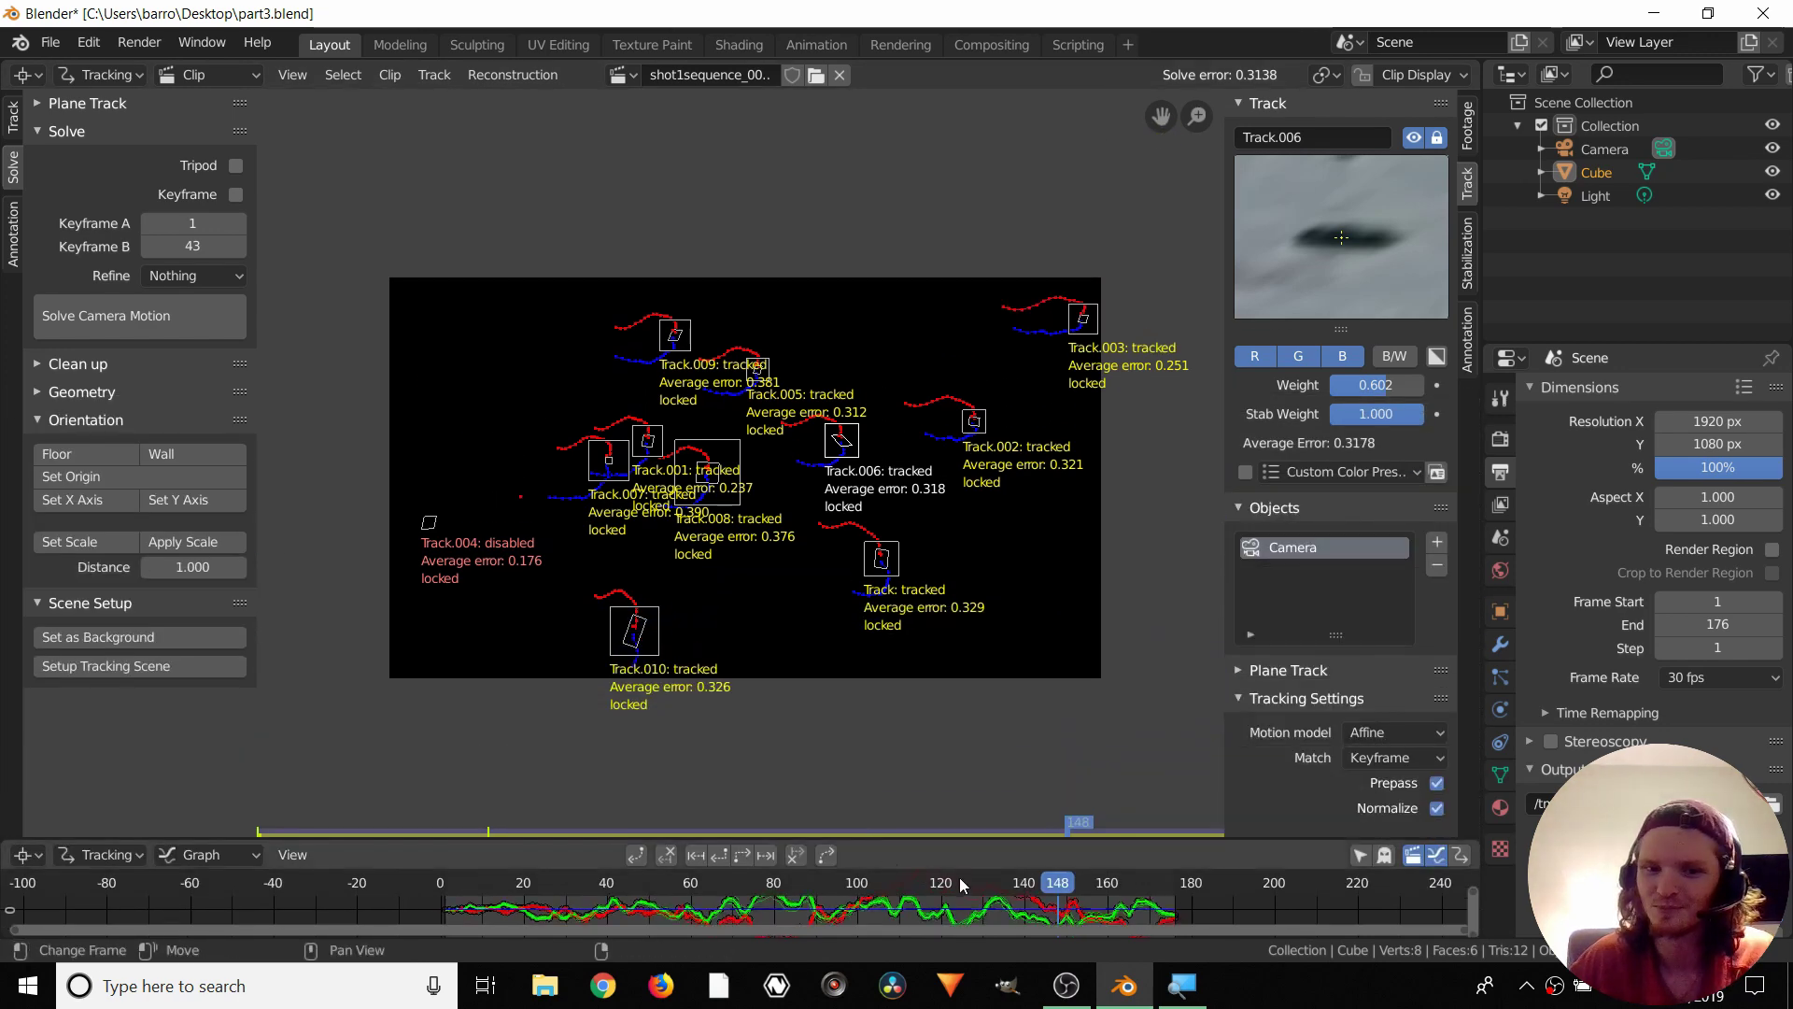
{"action": "left_click_drag", "start_coordinate": [1004, 887], "coordinate": [922, 890]}
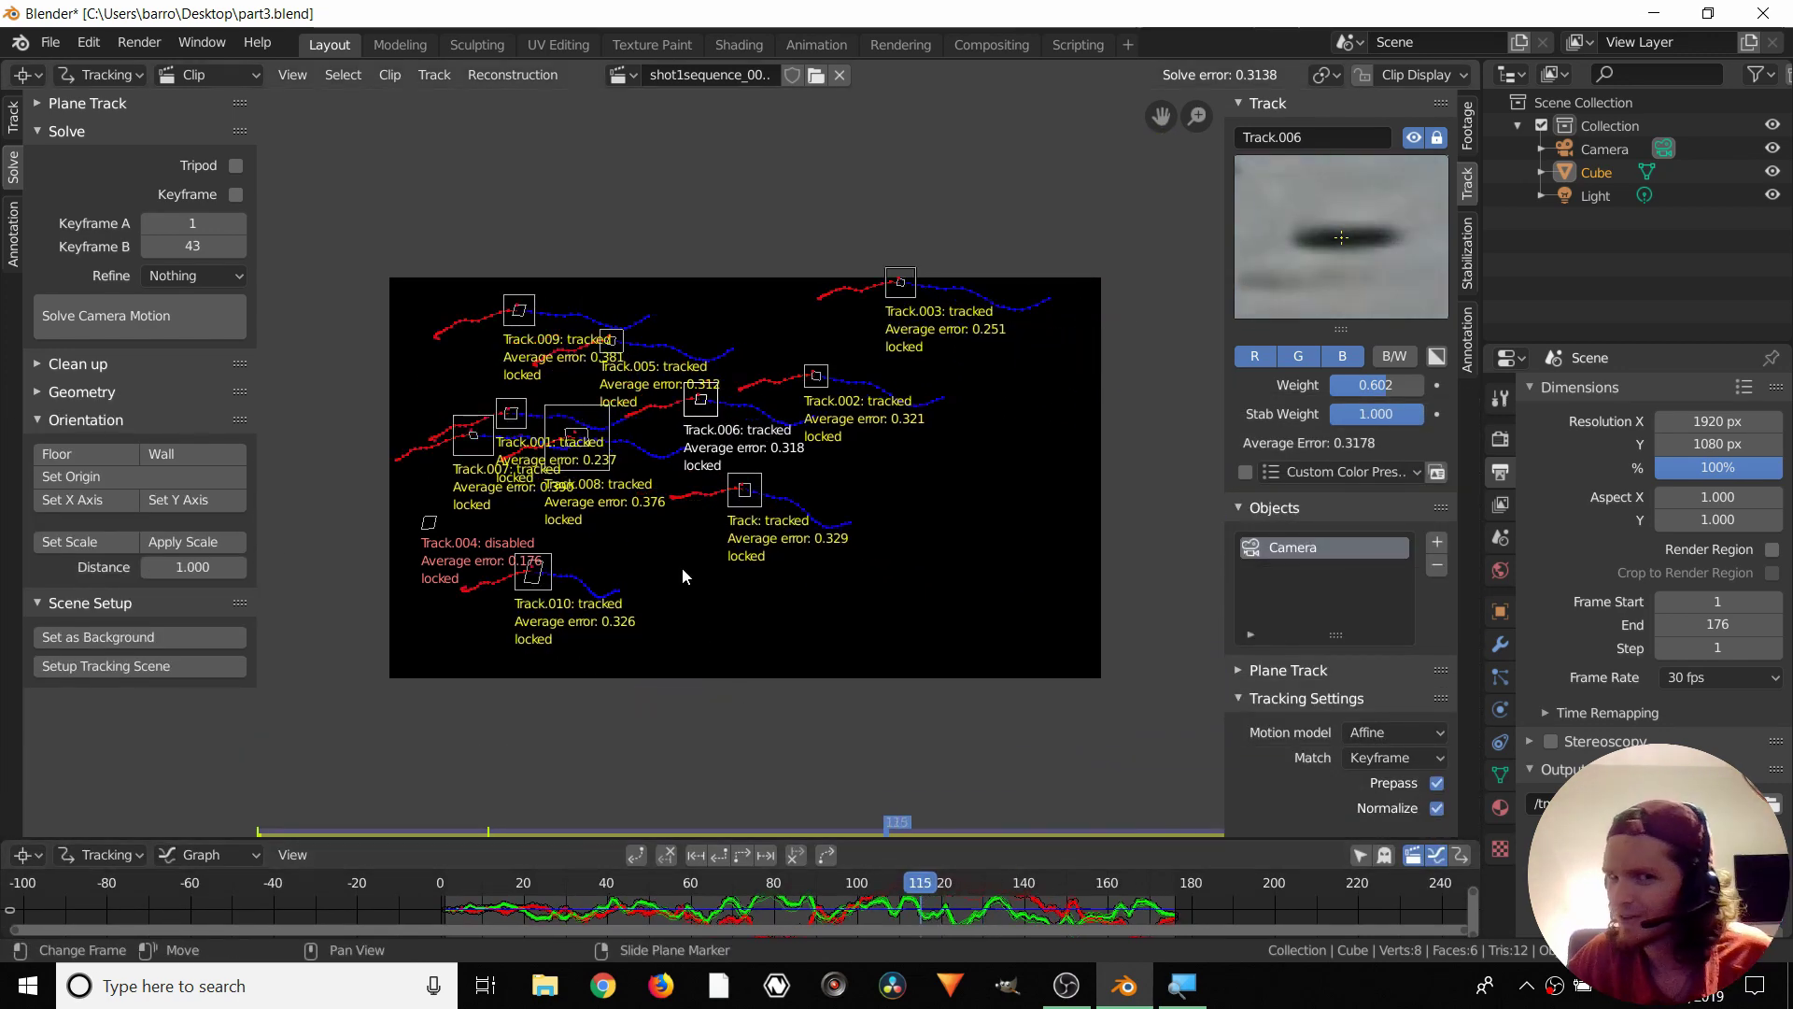
{"action": "key", "text": "shift+Left"}
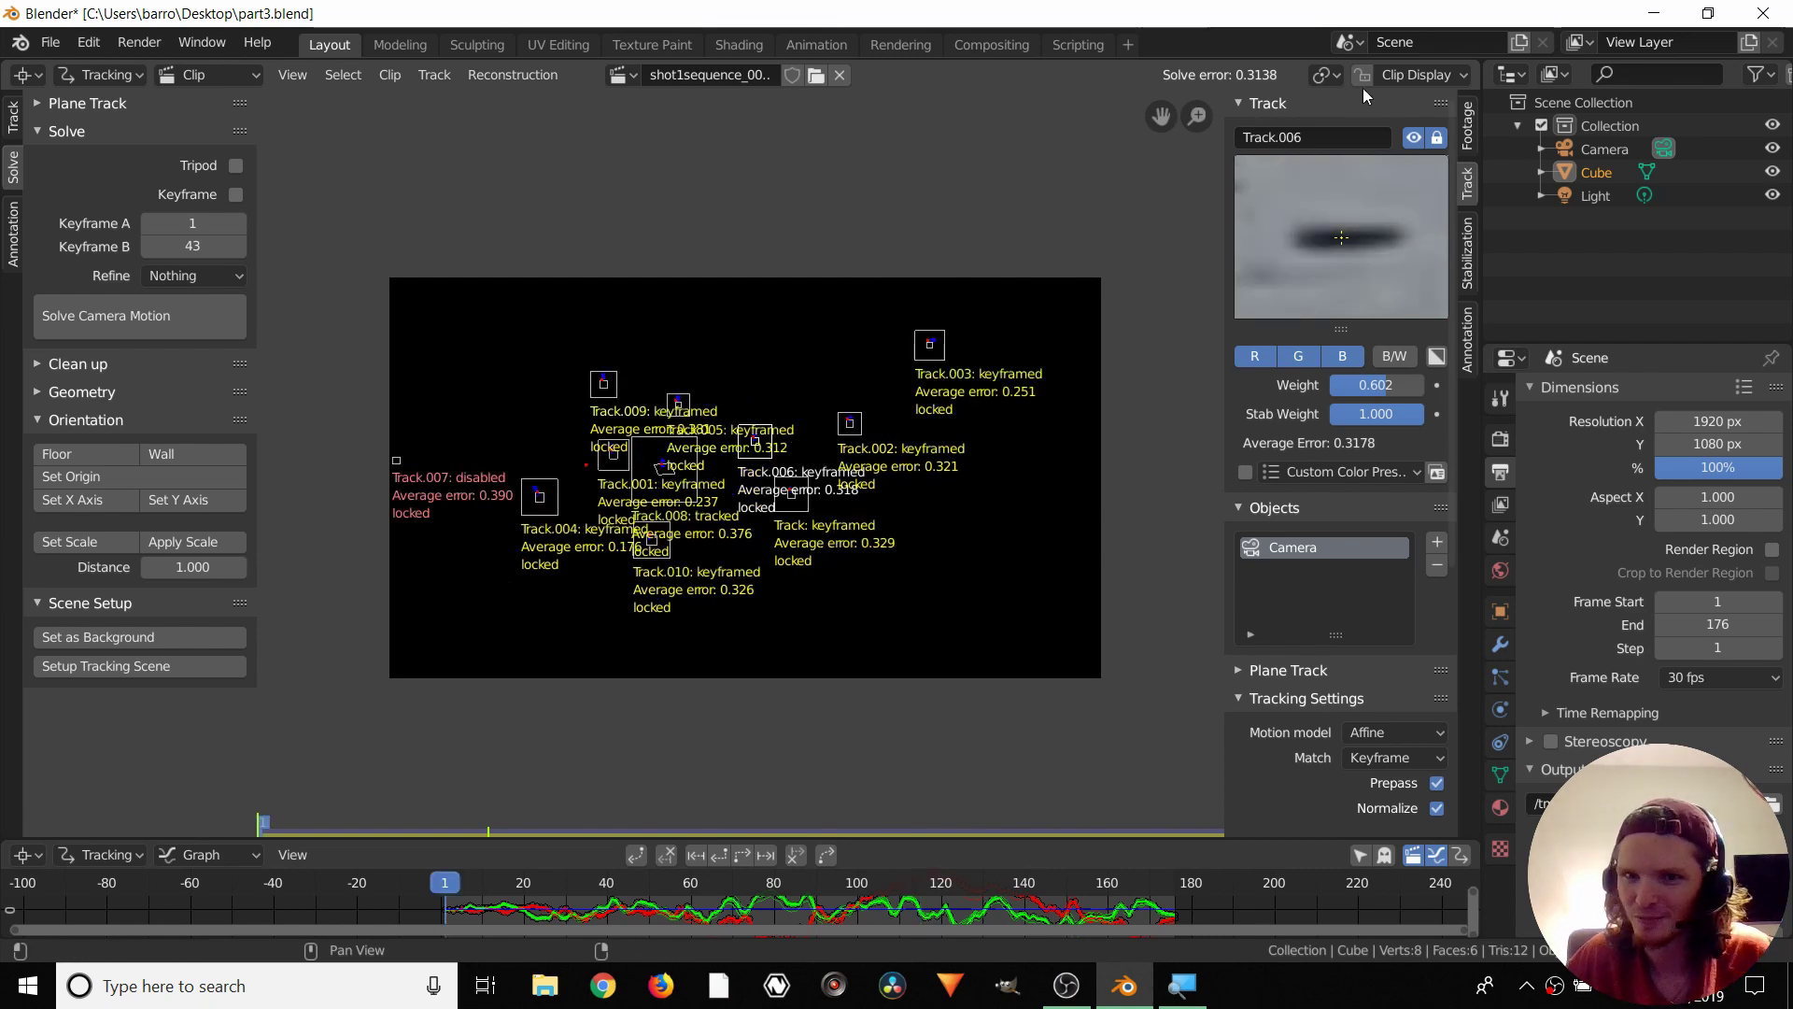
{"action": "left_click", "coordinate": [1391, 75]}
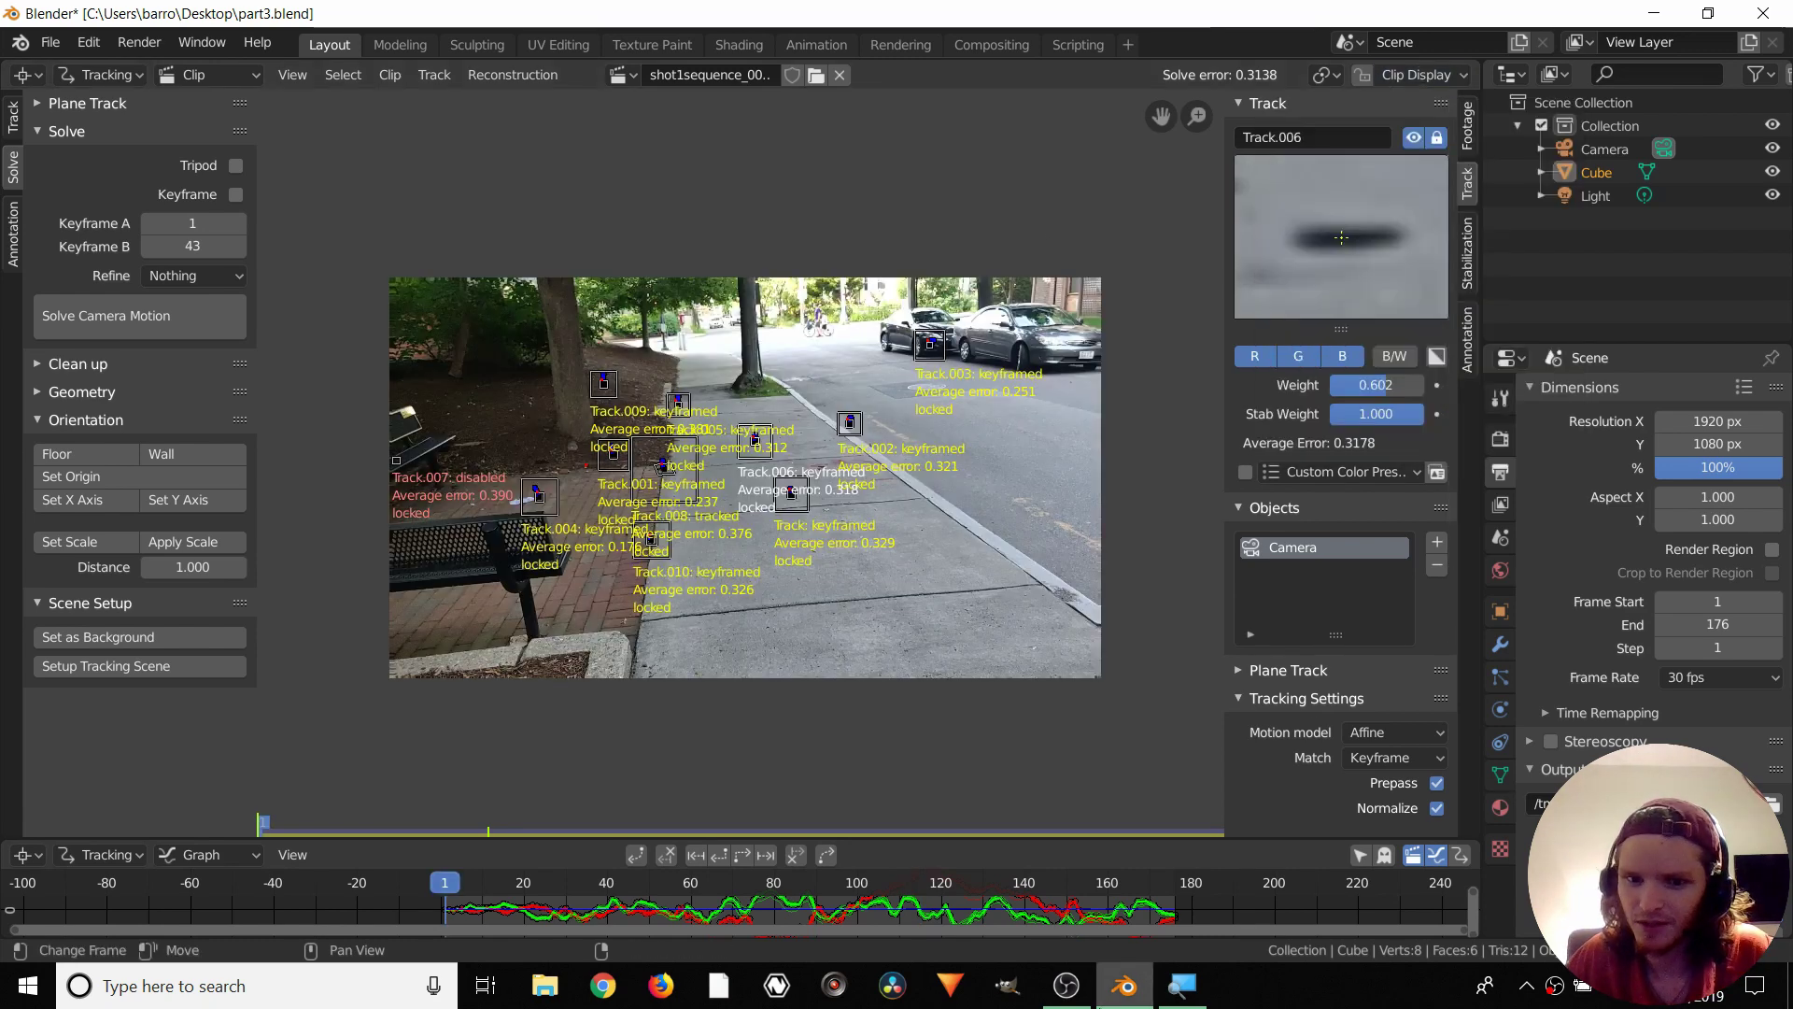
Compare the track markers on the footage at the last frame and the first frame
{"action": "left_click", "coordinate": [1077, 994]}
{"action": "left_click", "coordinate": [1067, 988]}
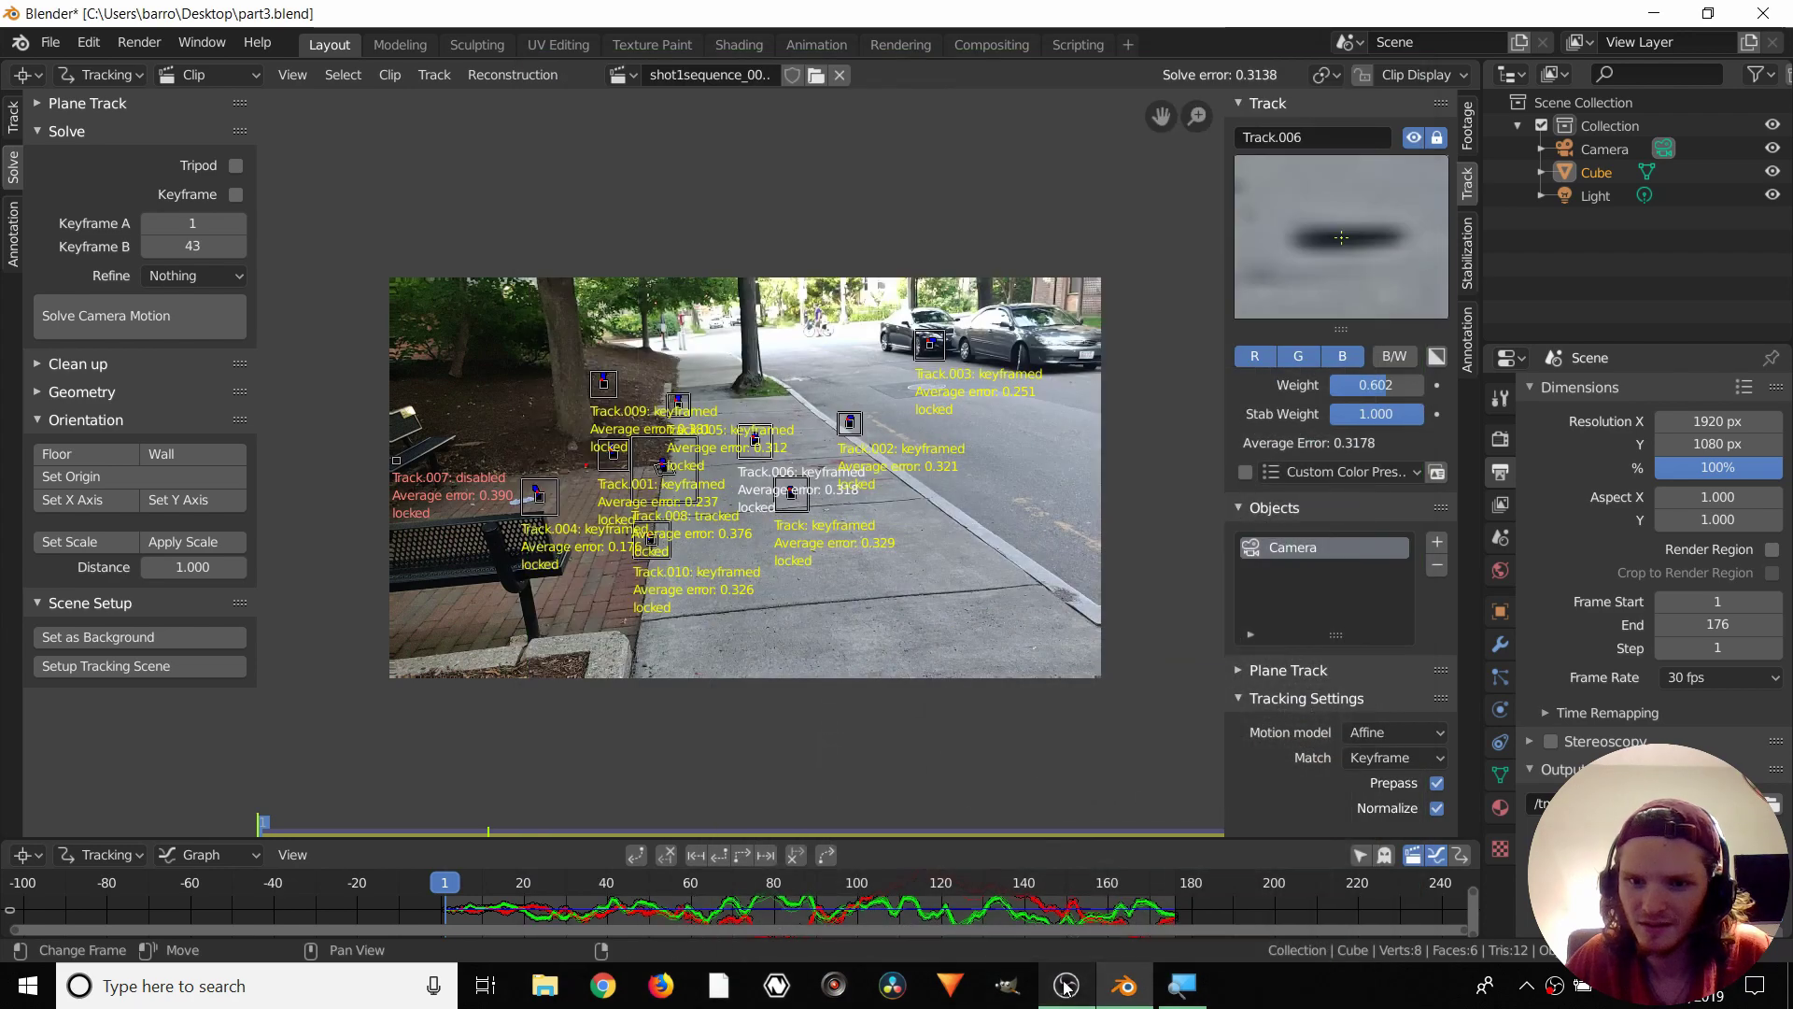
{"action": "key", "text": "shift+Right"}
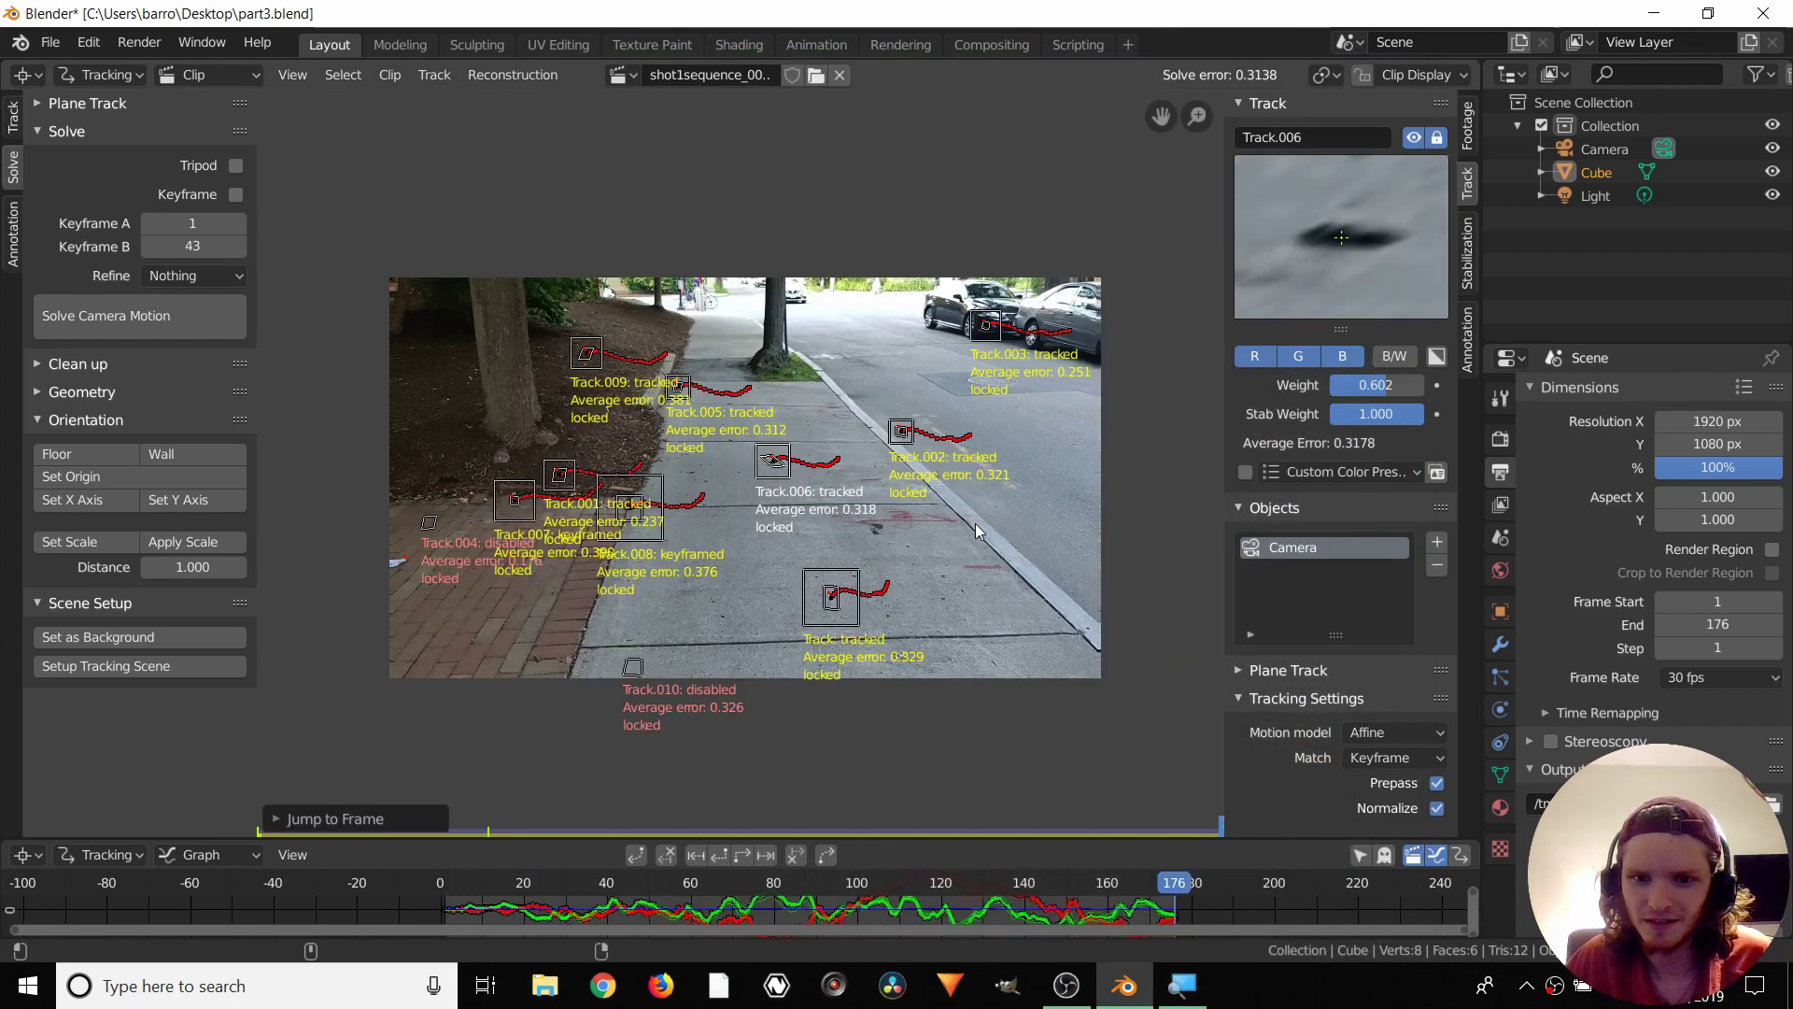
{"action": "left_click", "coordinate": [1068, 988]}
{"action": "left_click", "coordinate": [1068, 989]}
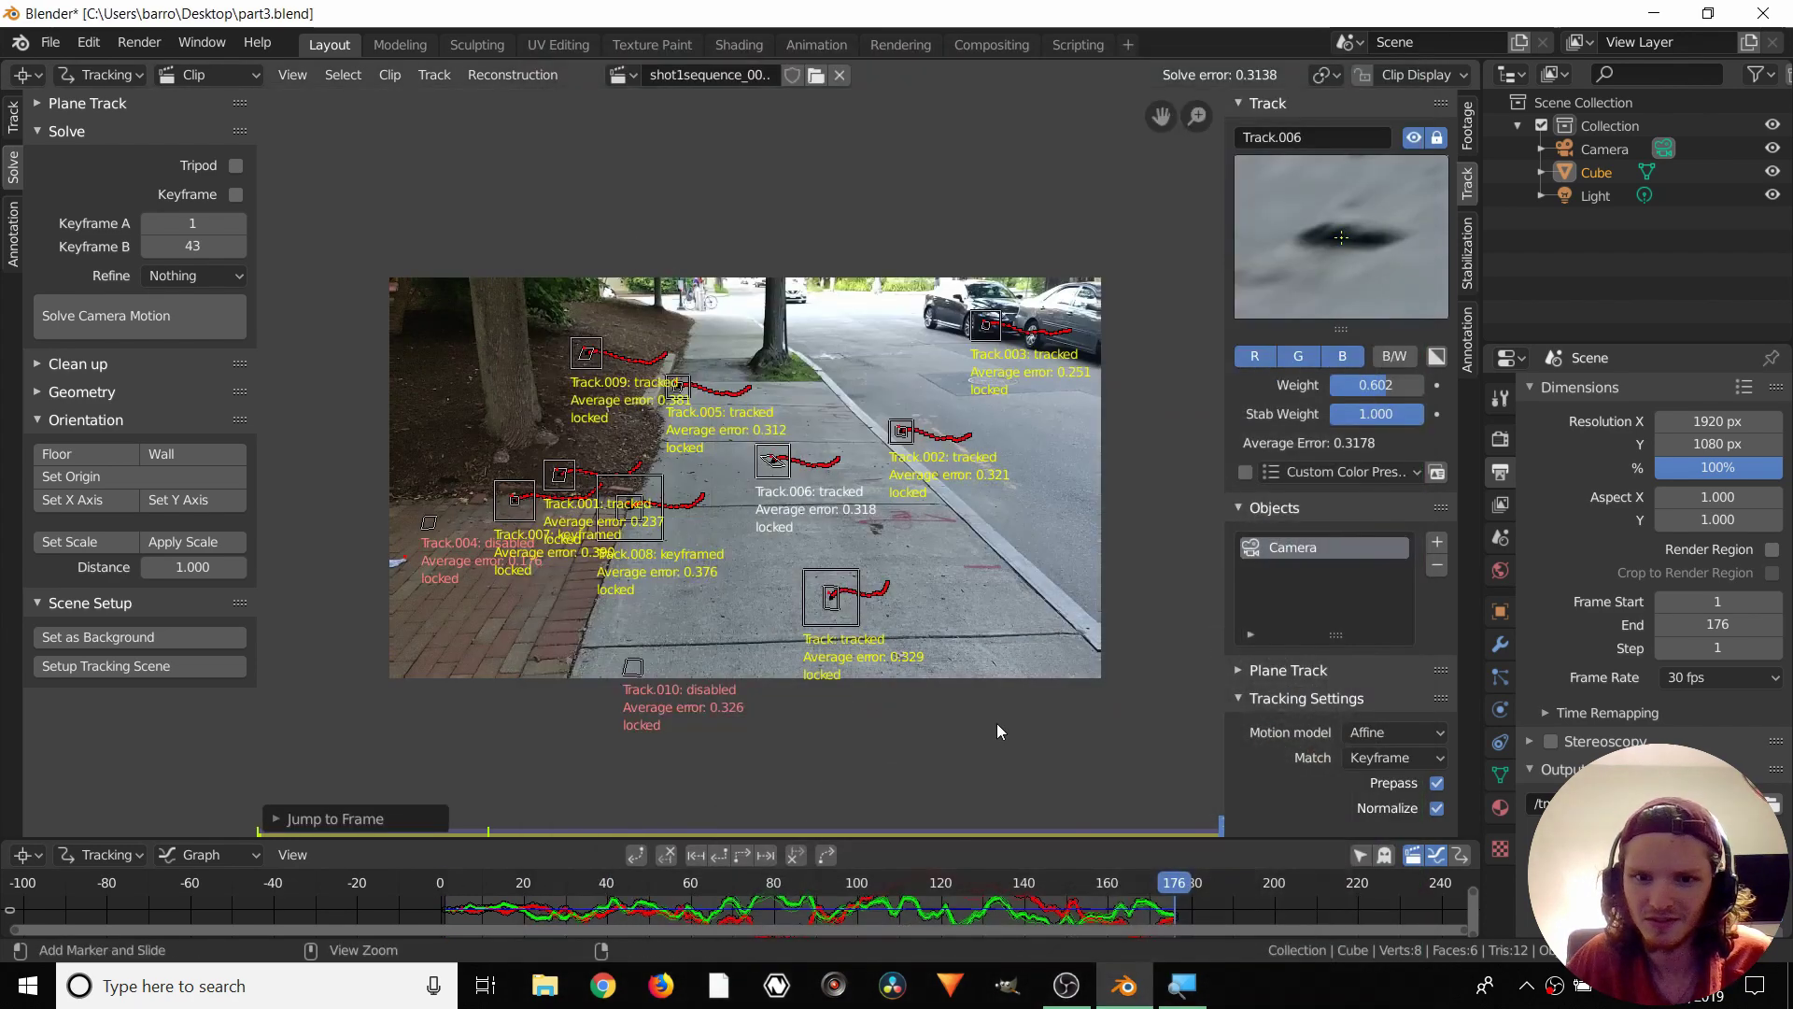
{"action": "key", "text": "shift+Left"}
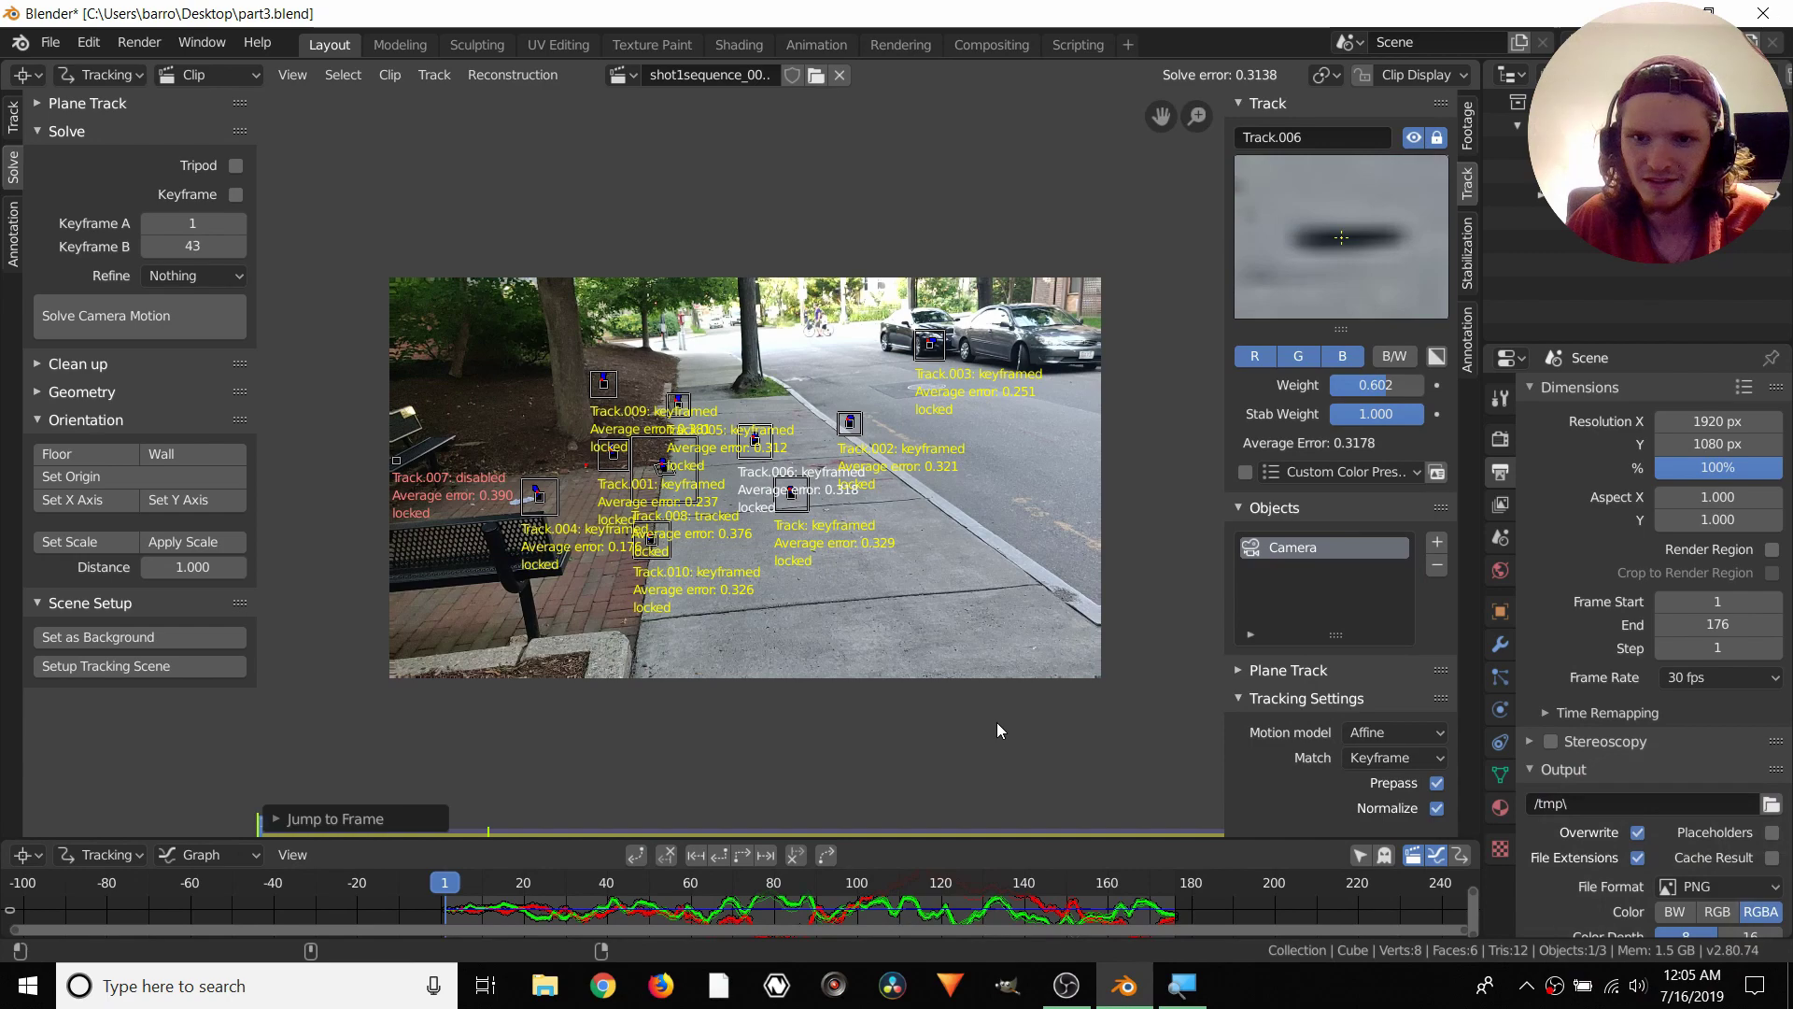
{"action": "left_click", "coordinate": [1068, 988]}
{"action": "left_click", "coordinate": [1067, 988]}
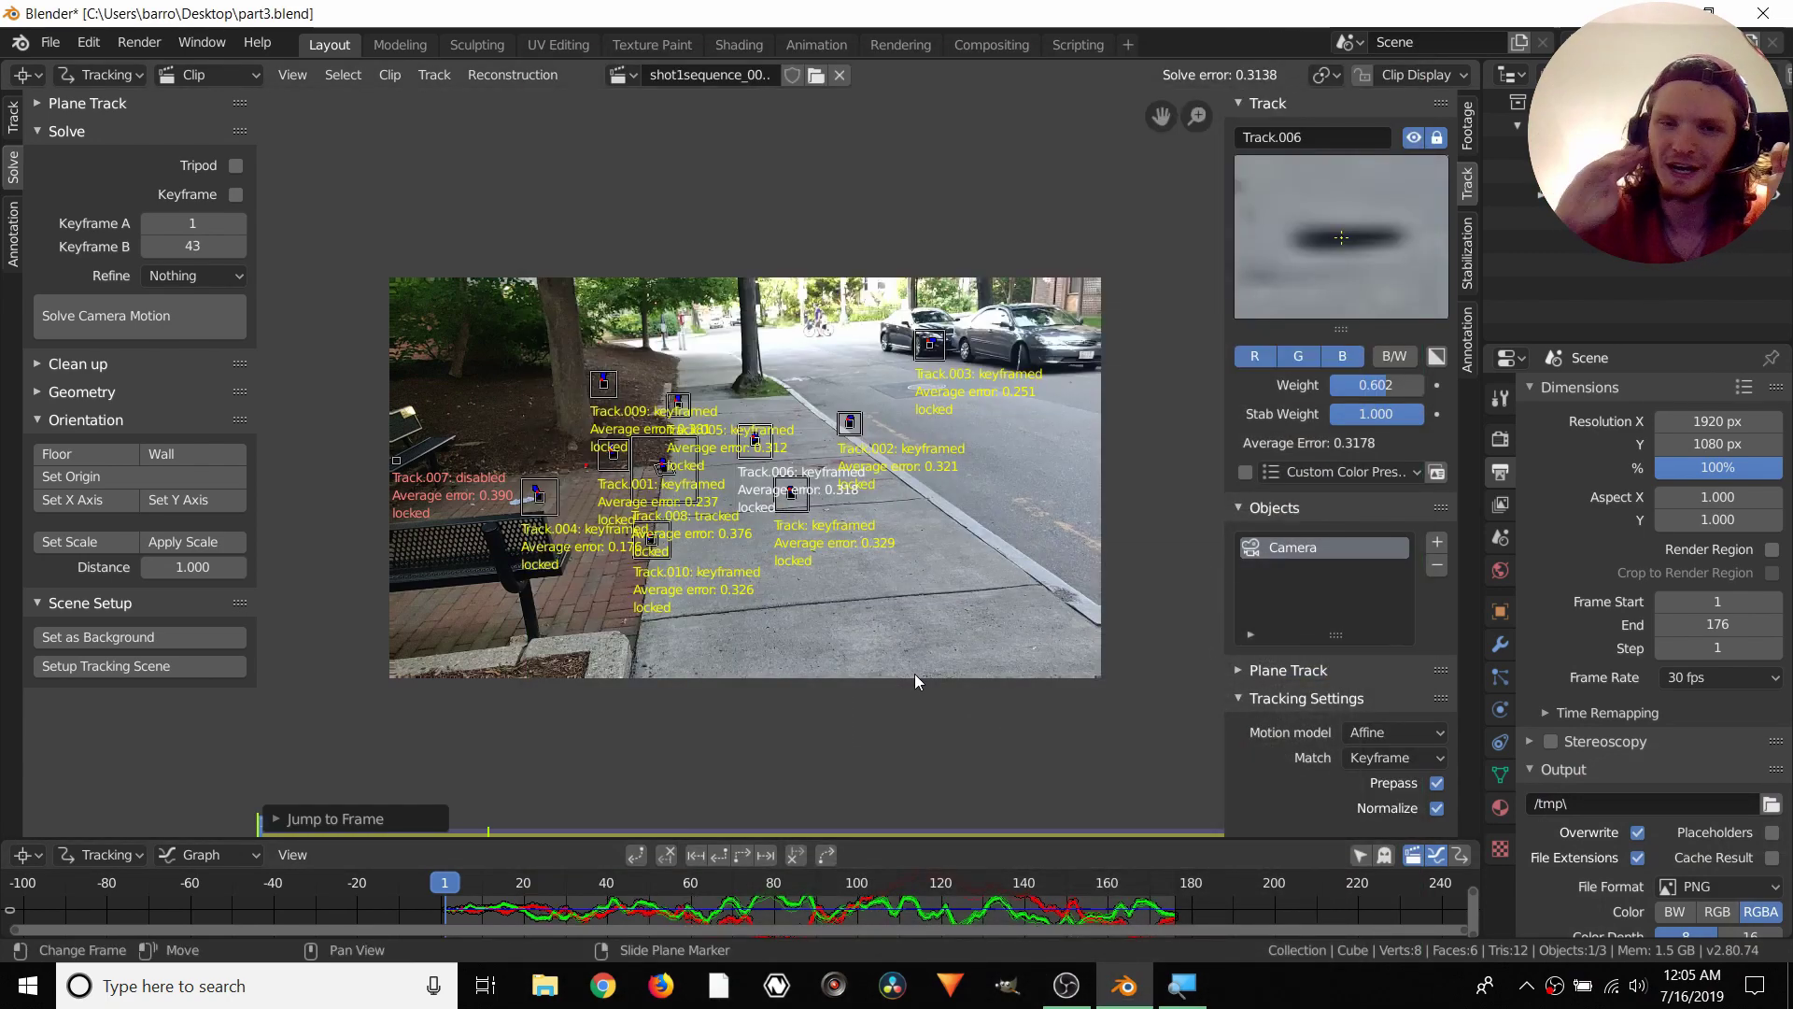
Save the Blender file part3.blend
{"action": "scroll", "coordinate": [759, 567], "scroll_direction": "up", "scroll_amount": 2}
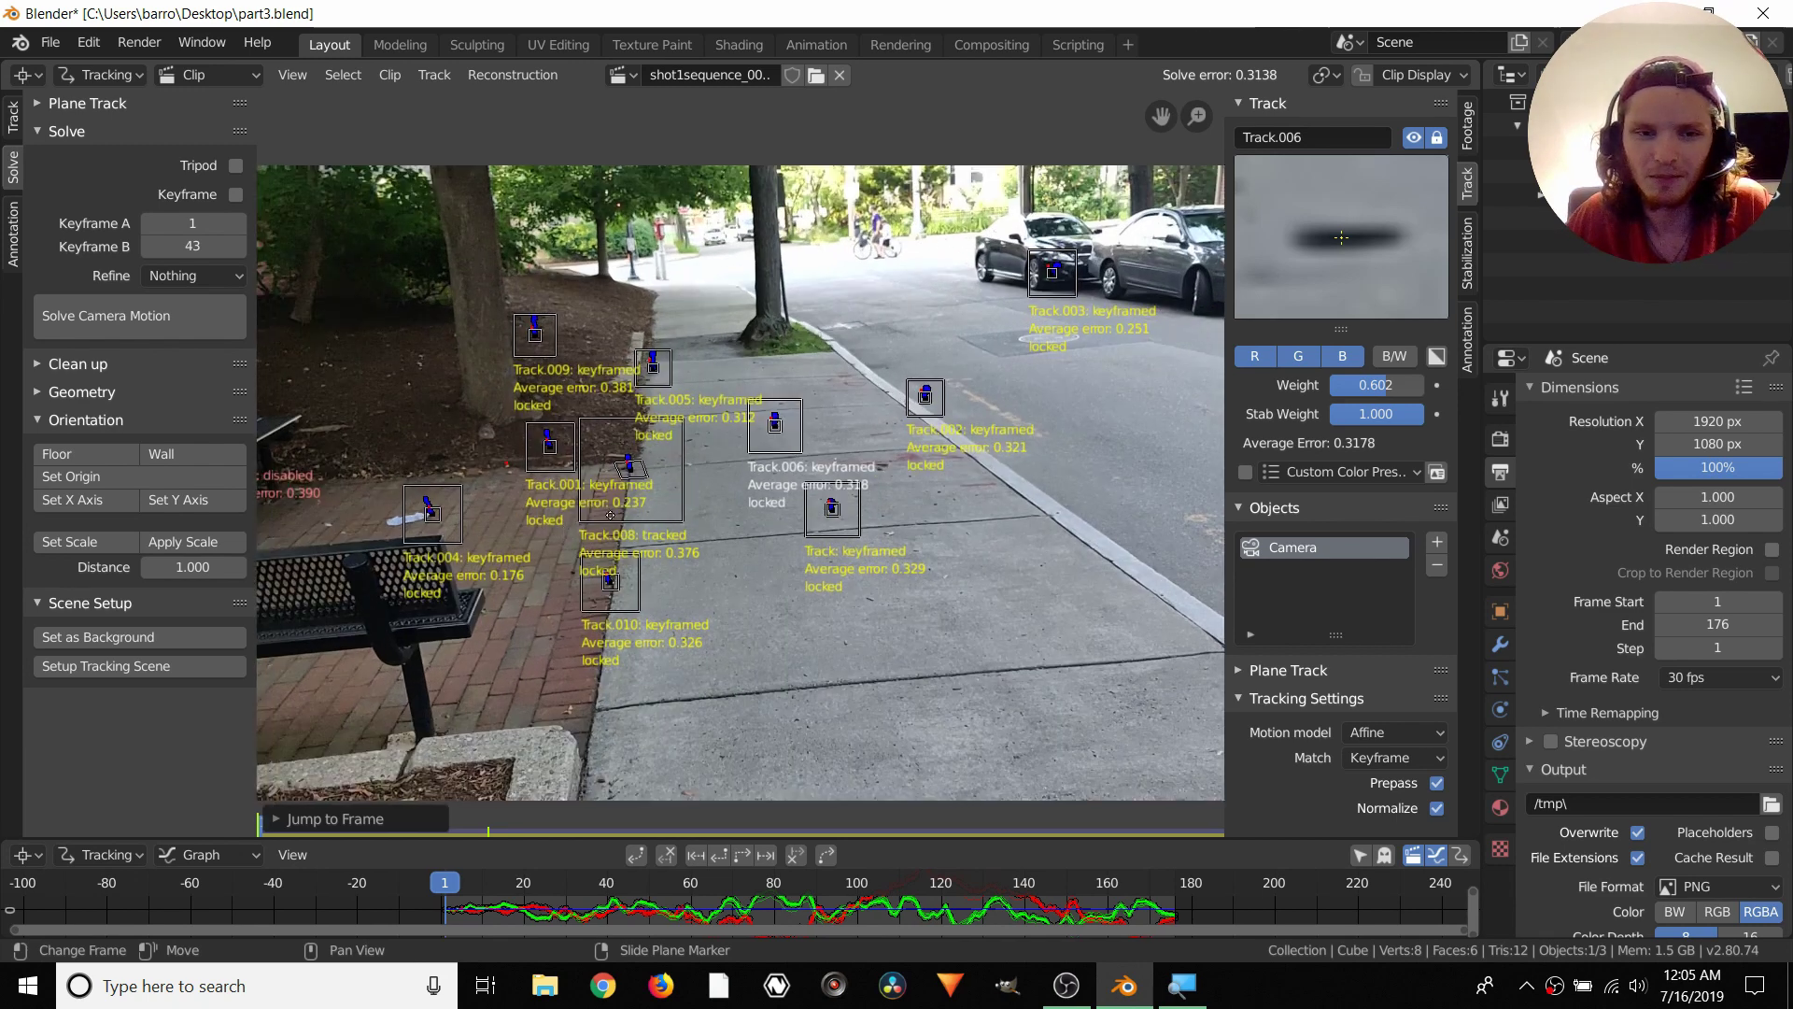
{"action": "middle_click_drag", "start_coordinate": [826, 541], "coordinate": [781, 551]}
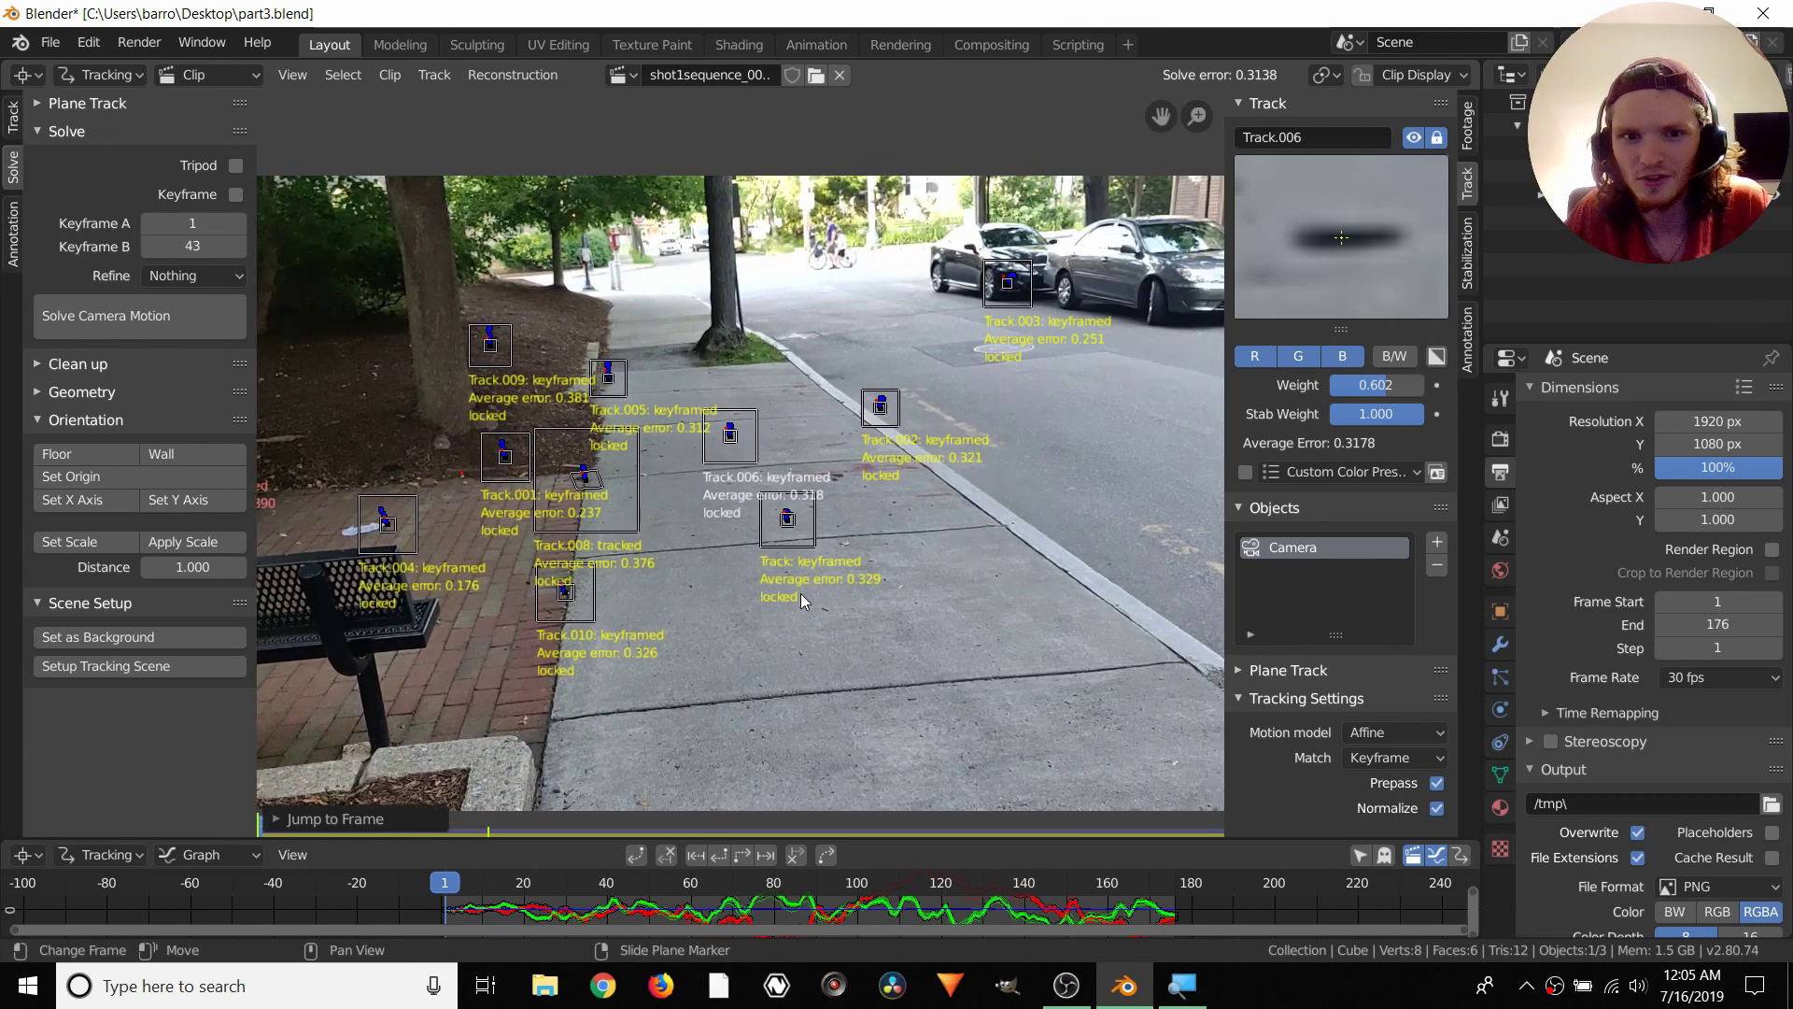
{"action": "scroll", "coordinate": [800, 592], "scroll_direction": "down", "scroll_amount": 2}
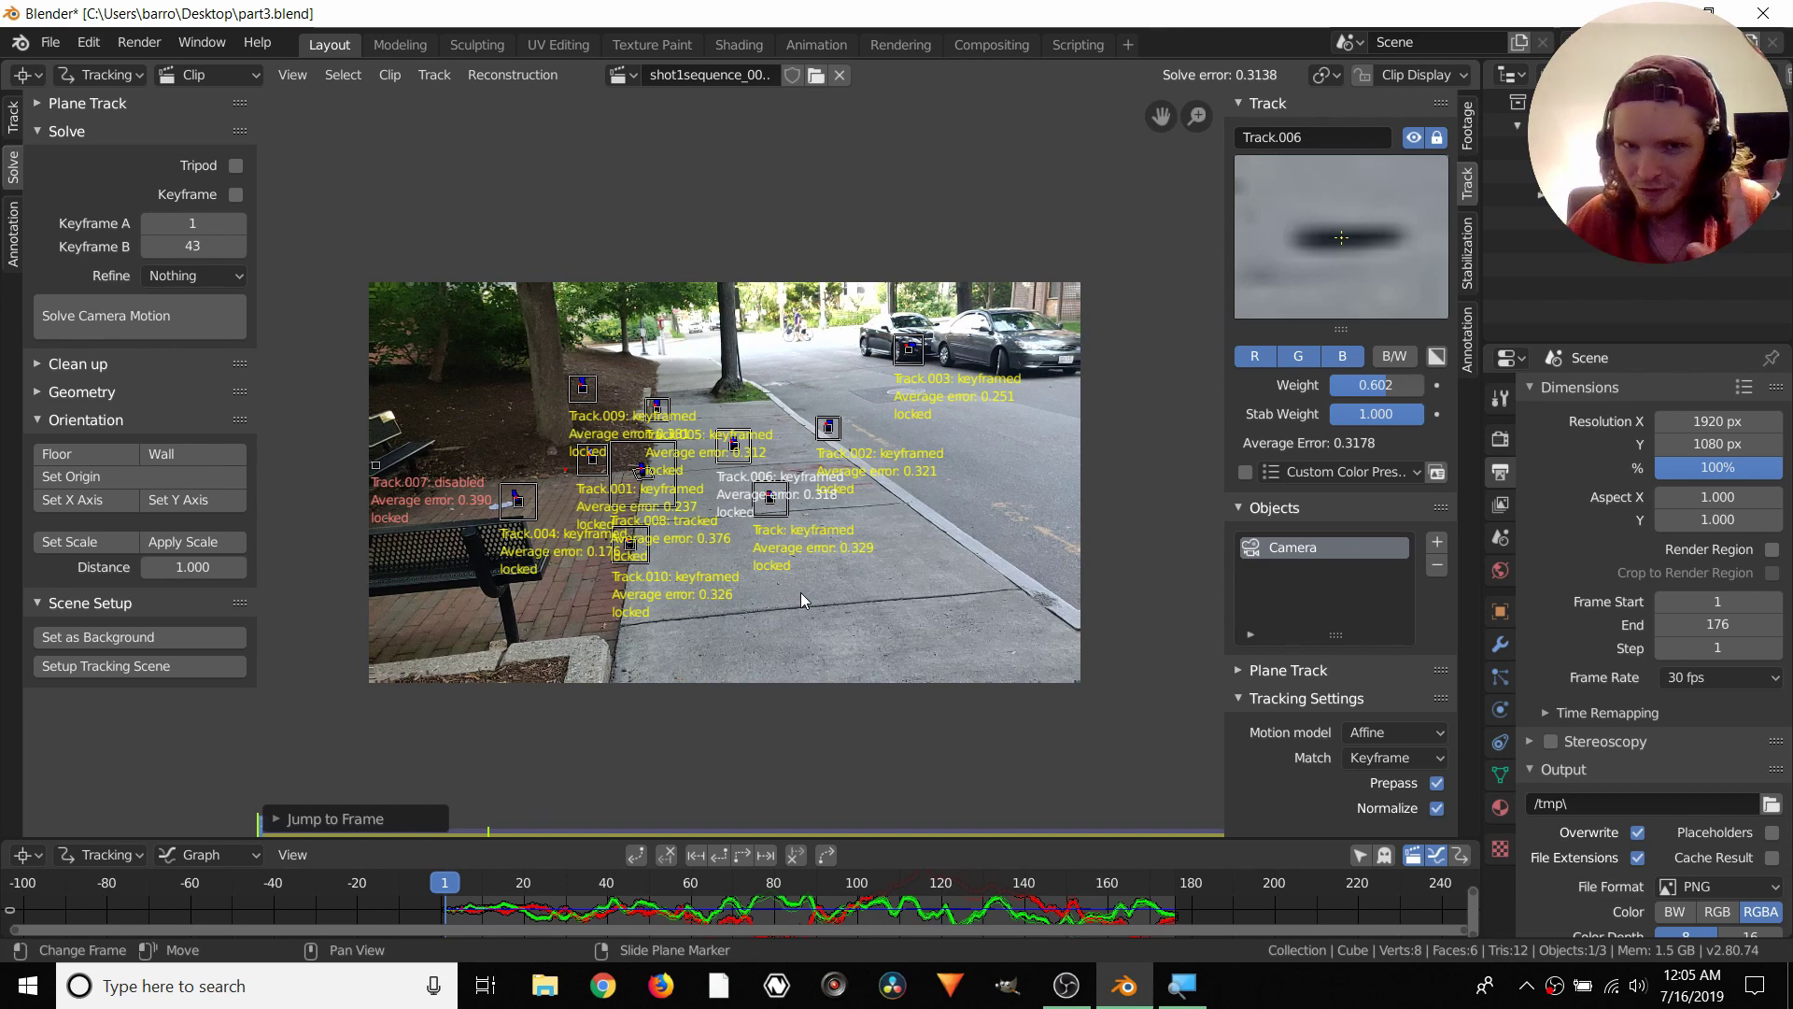
{"action": "key", "text": "ctrl+s"}
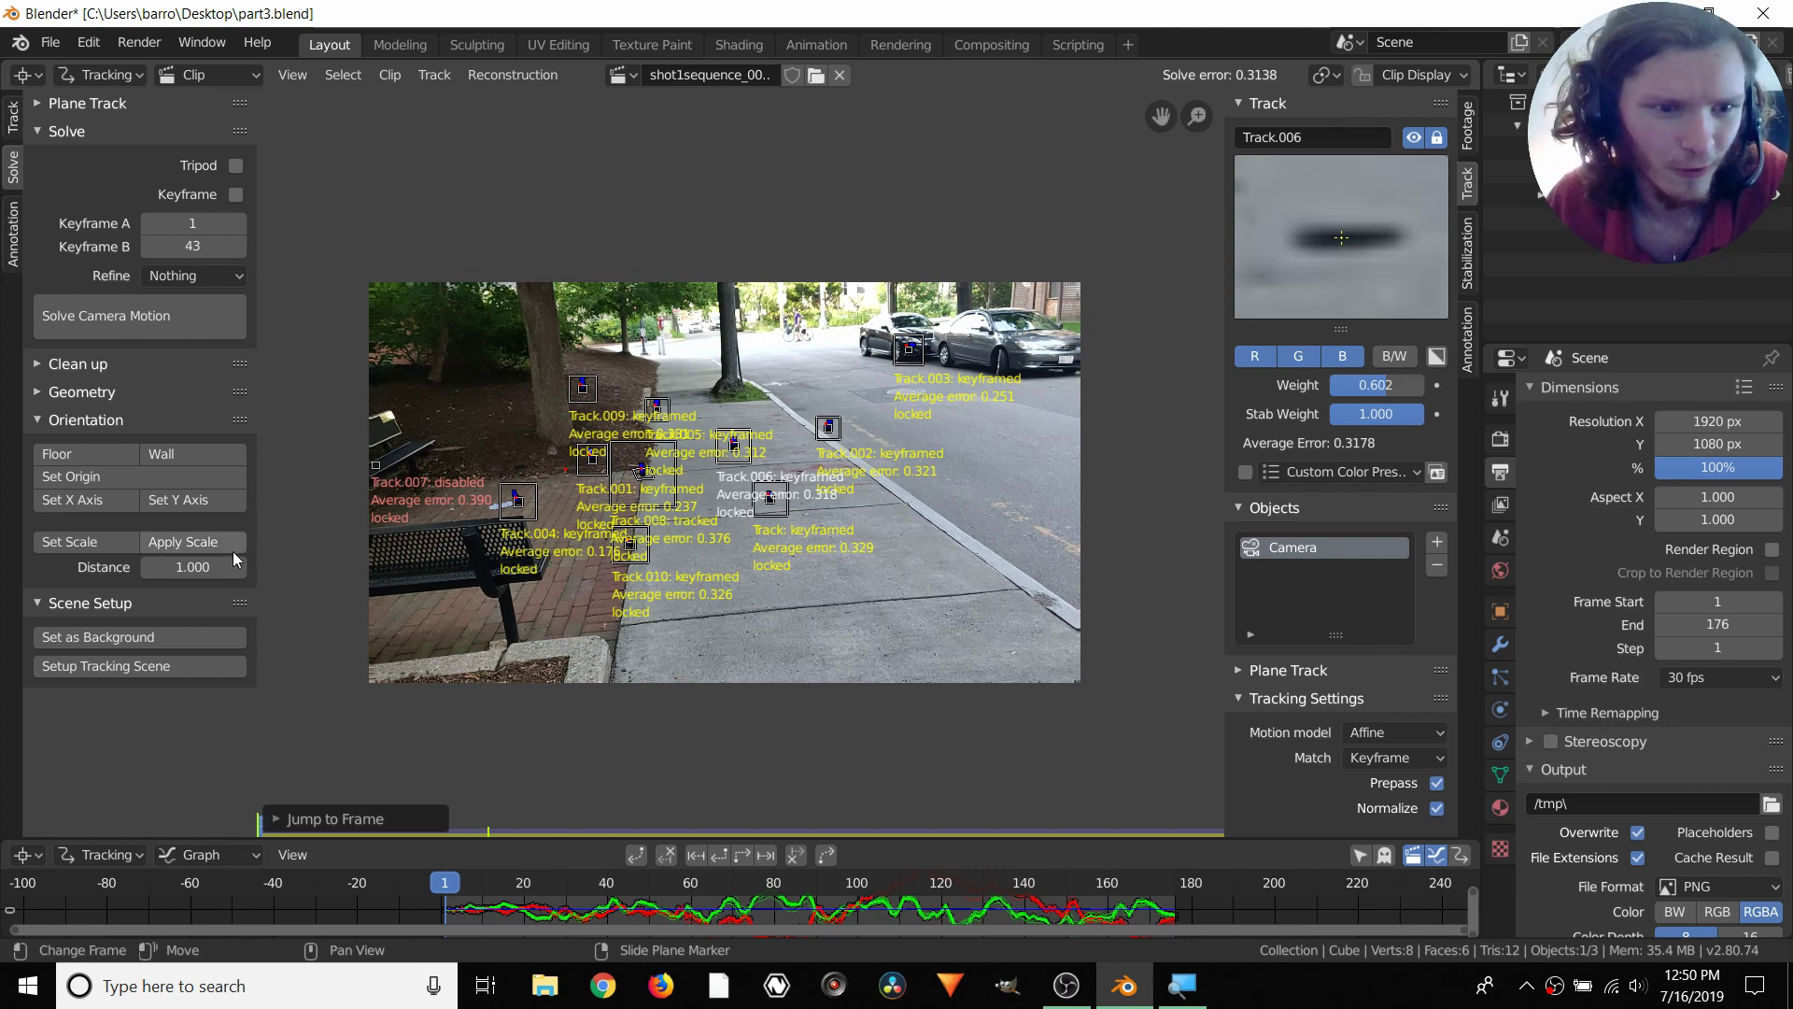
Go to frame 53, enlarge the graph area beneath the clip and change it to a 3D viewport
{"action": "left_click", "coordinate": [549, 834]}
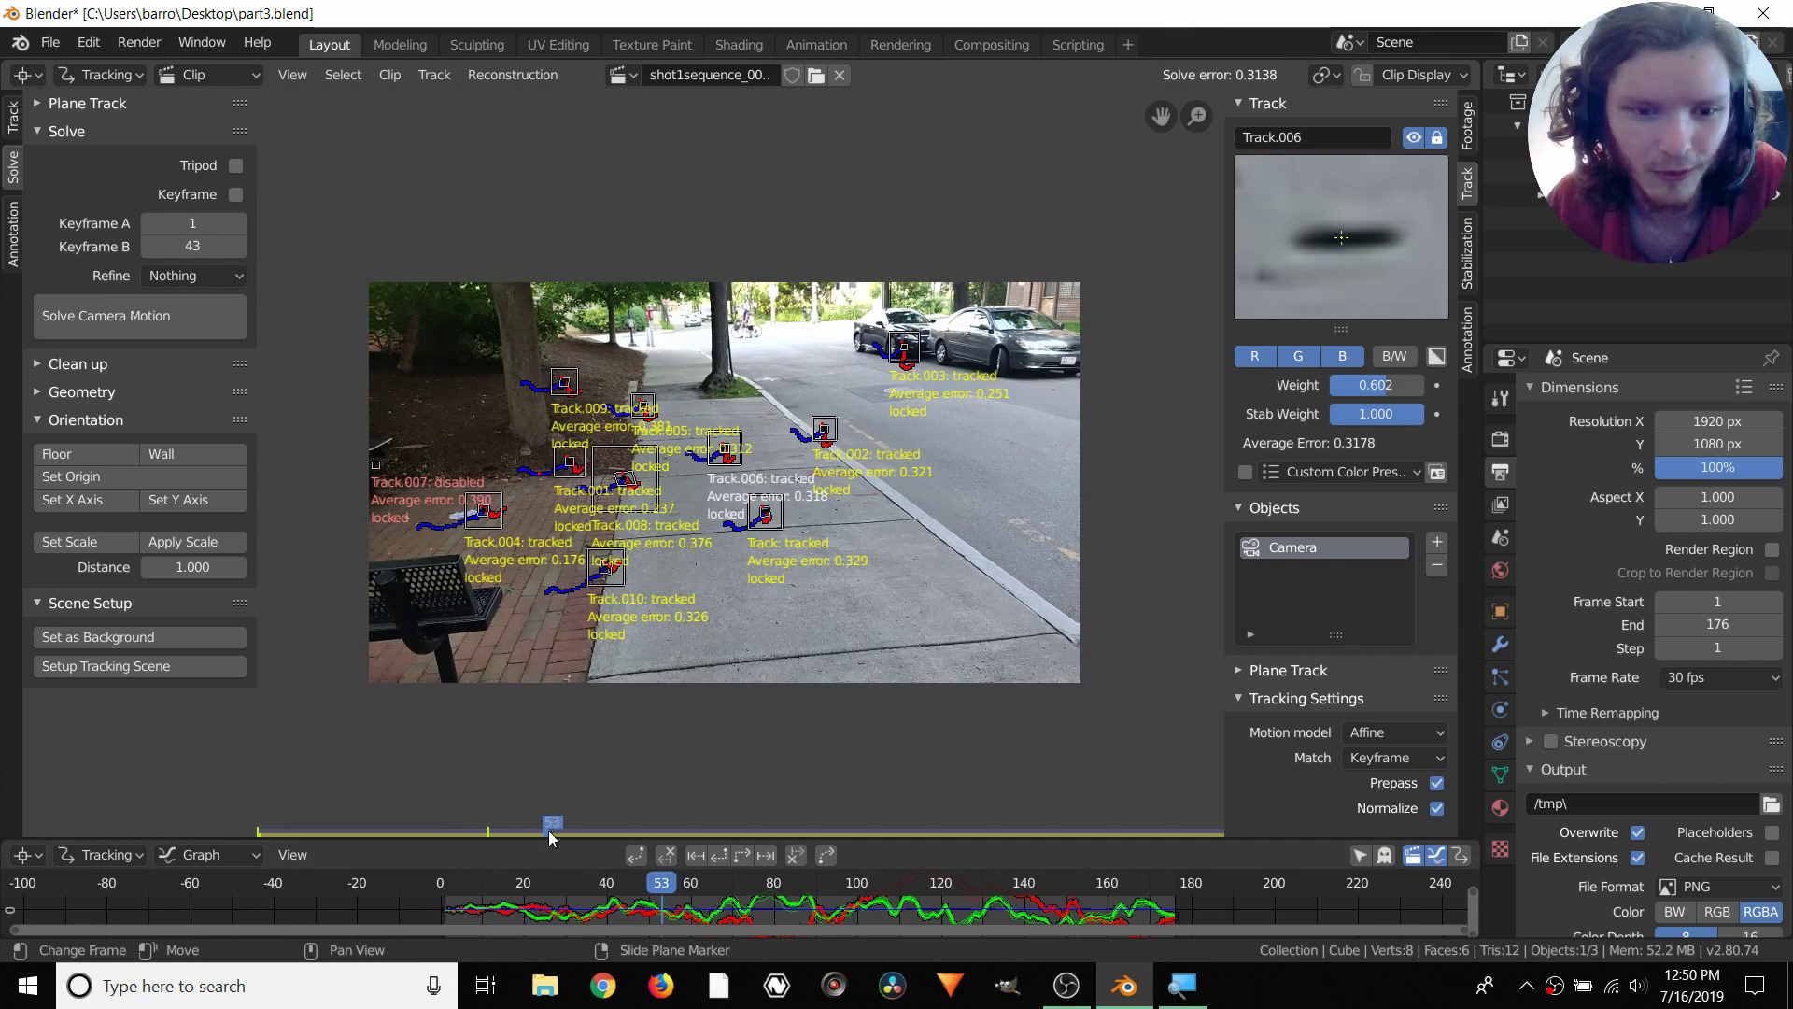
{"action": "left_click_drag", "start_coordinate": [551, 838], "coordinate": [420, 446]}
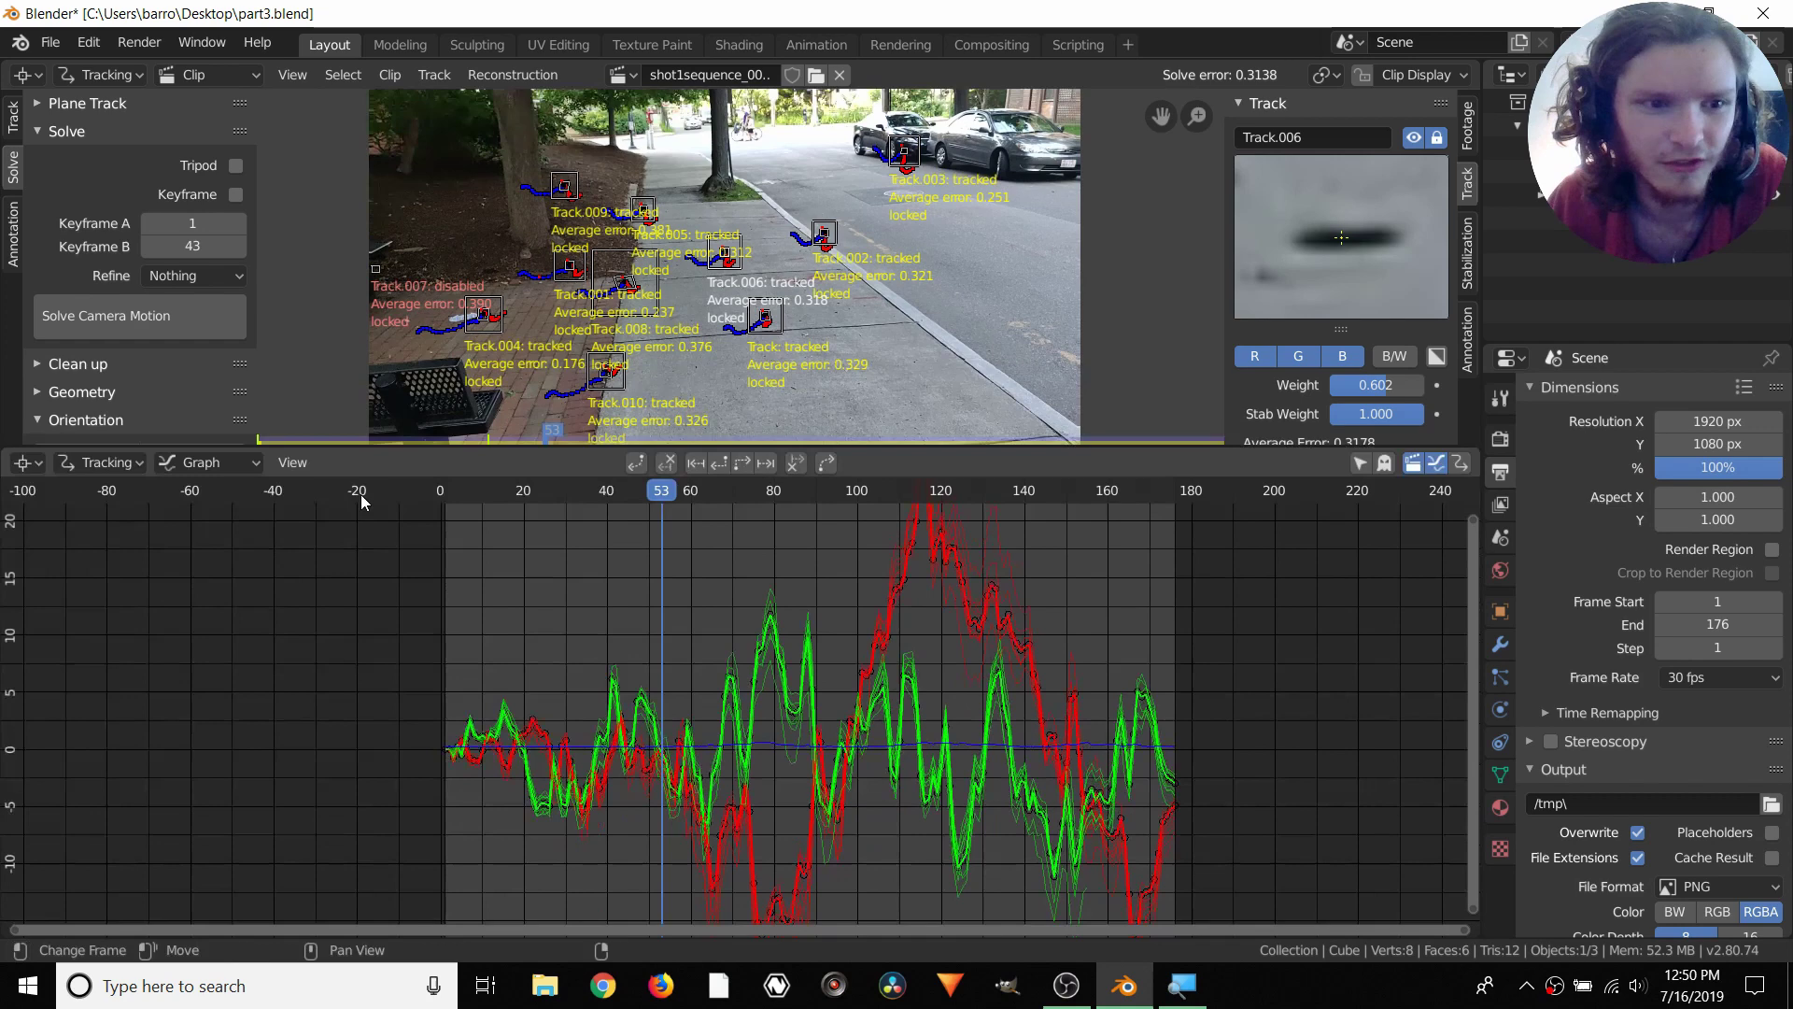
{"action": "left_click", "coordinate": [25, 462]}
{"action": "left_click", "coordinate": [65, 548]}
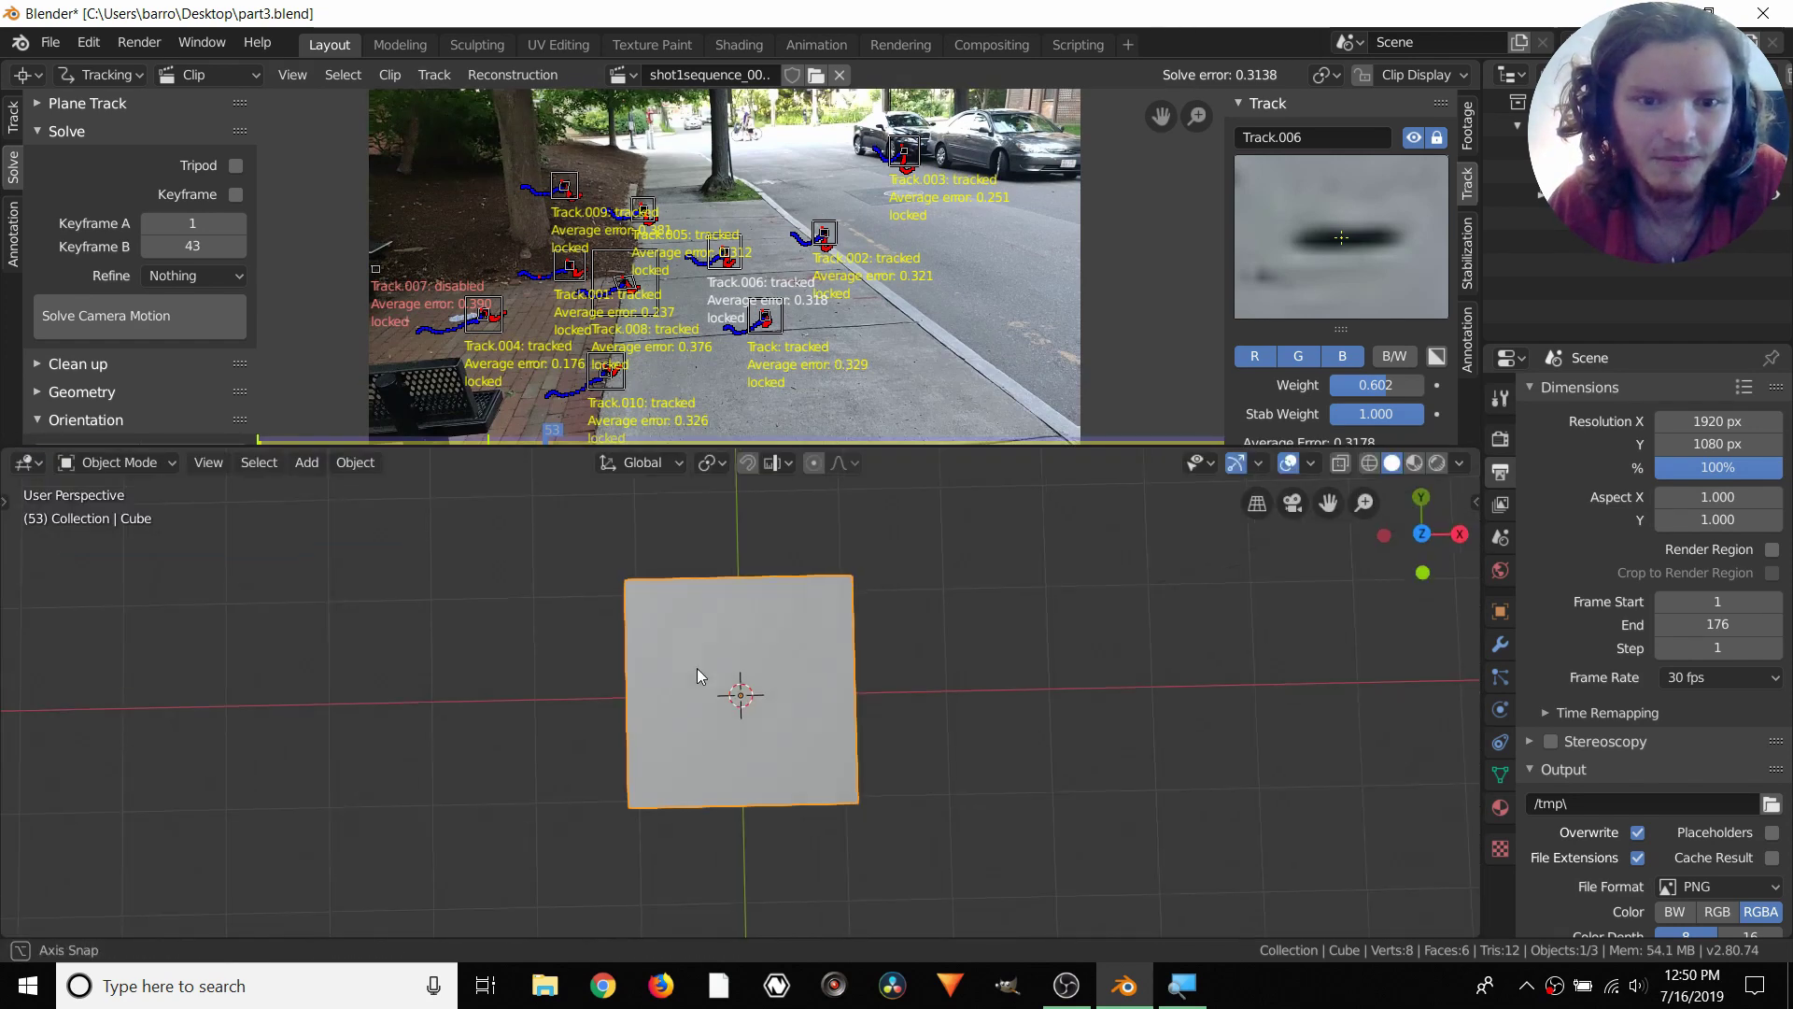
Inspect the default cube, light and camera in the 3D viewport, ending with nothing selected
{"action": "middle_click_drag", "start_coordinate": [697, 668], "coordinate": [811, 570]}
{"action": "left_click", "coordinate": [783, 538]}
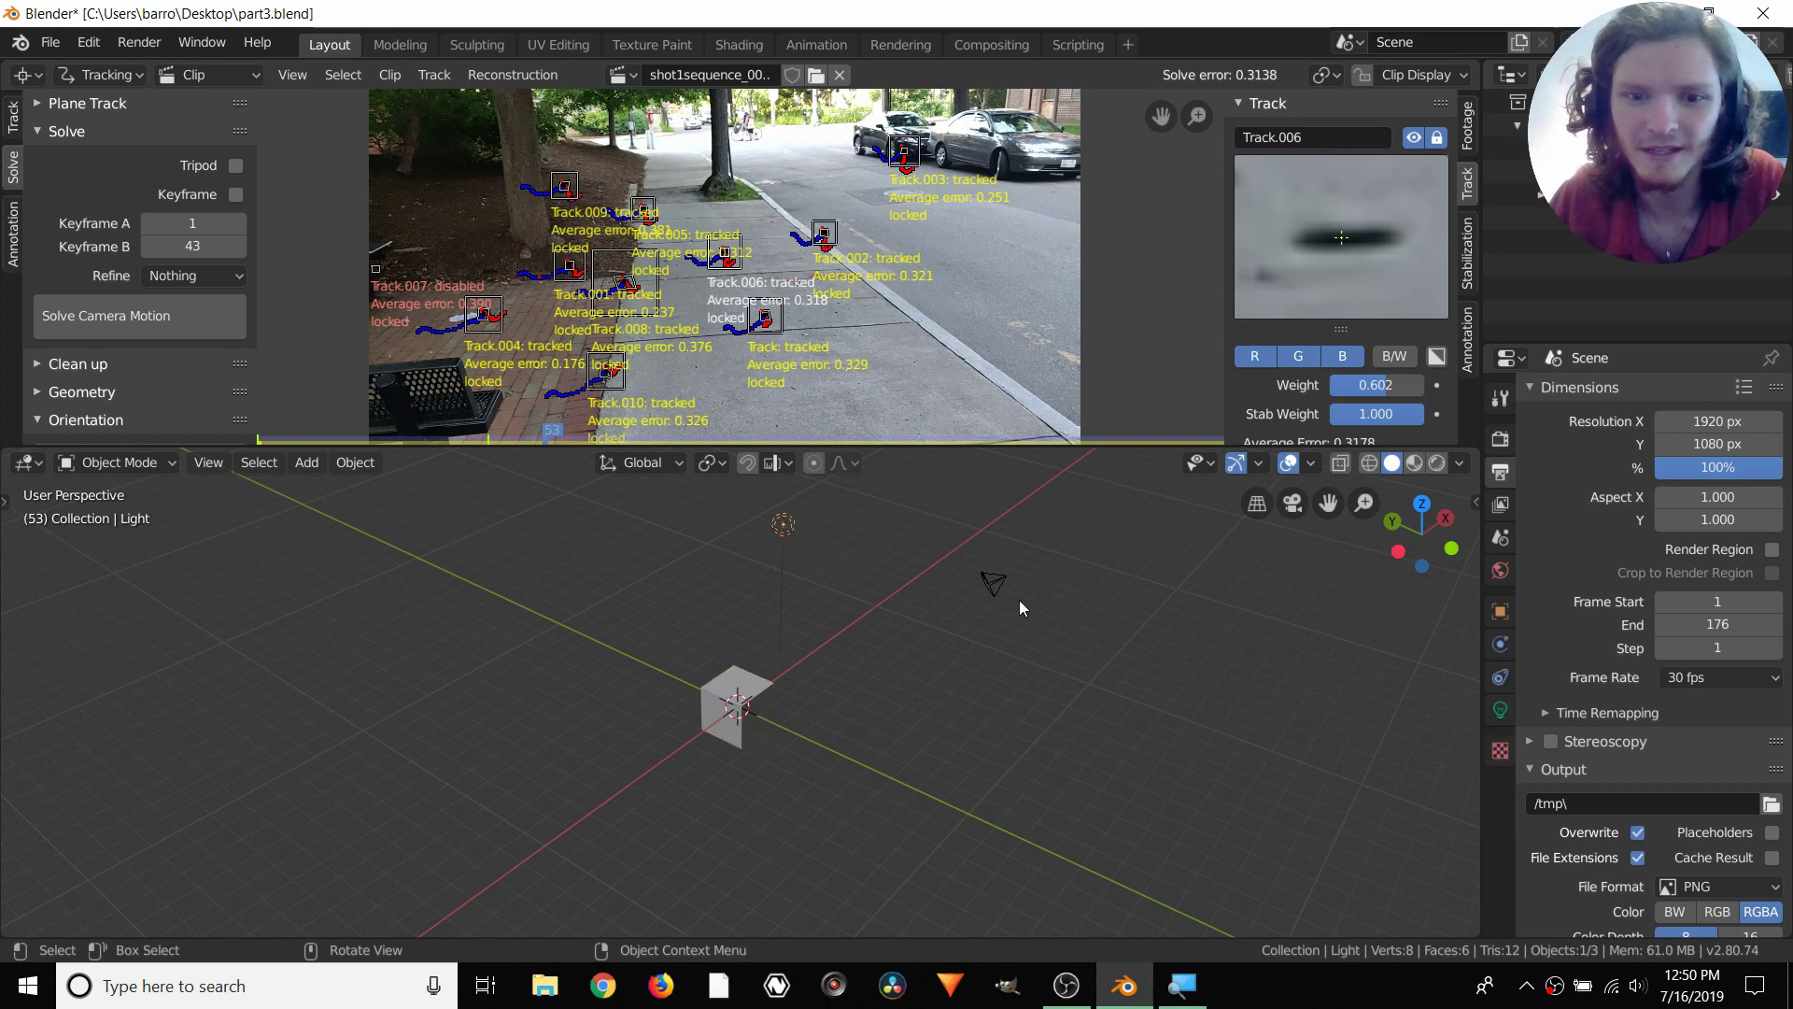
{"action": "left_click", "coordinate": [997, 586]}
{"action": "left_click", "coordinate": [926, 639]}
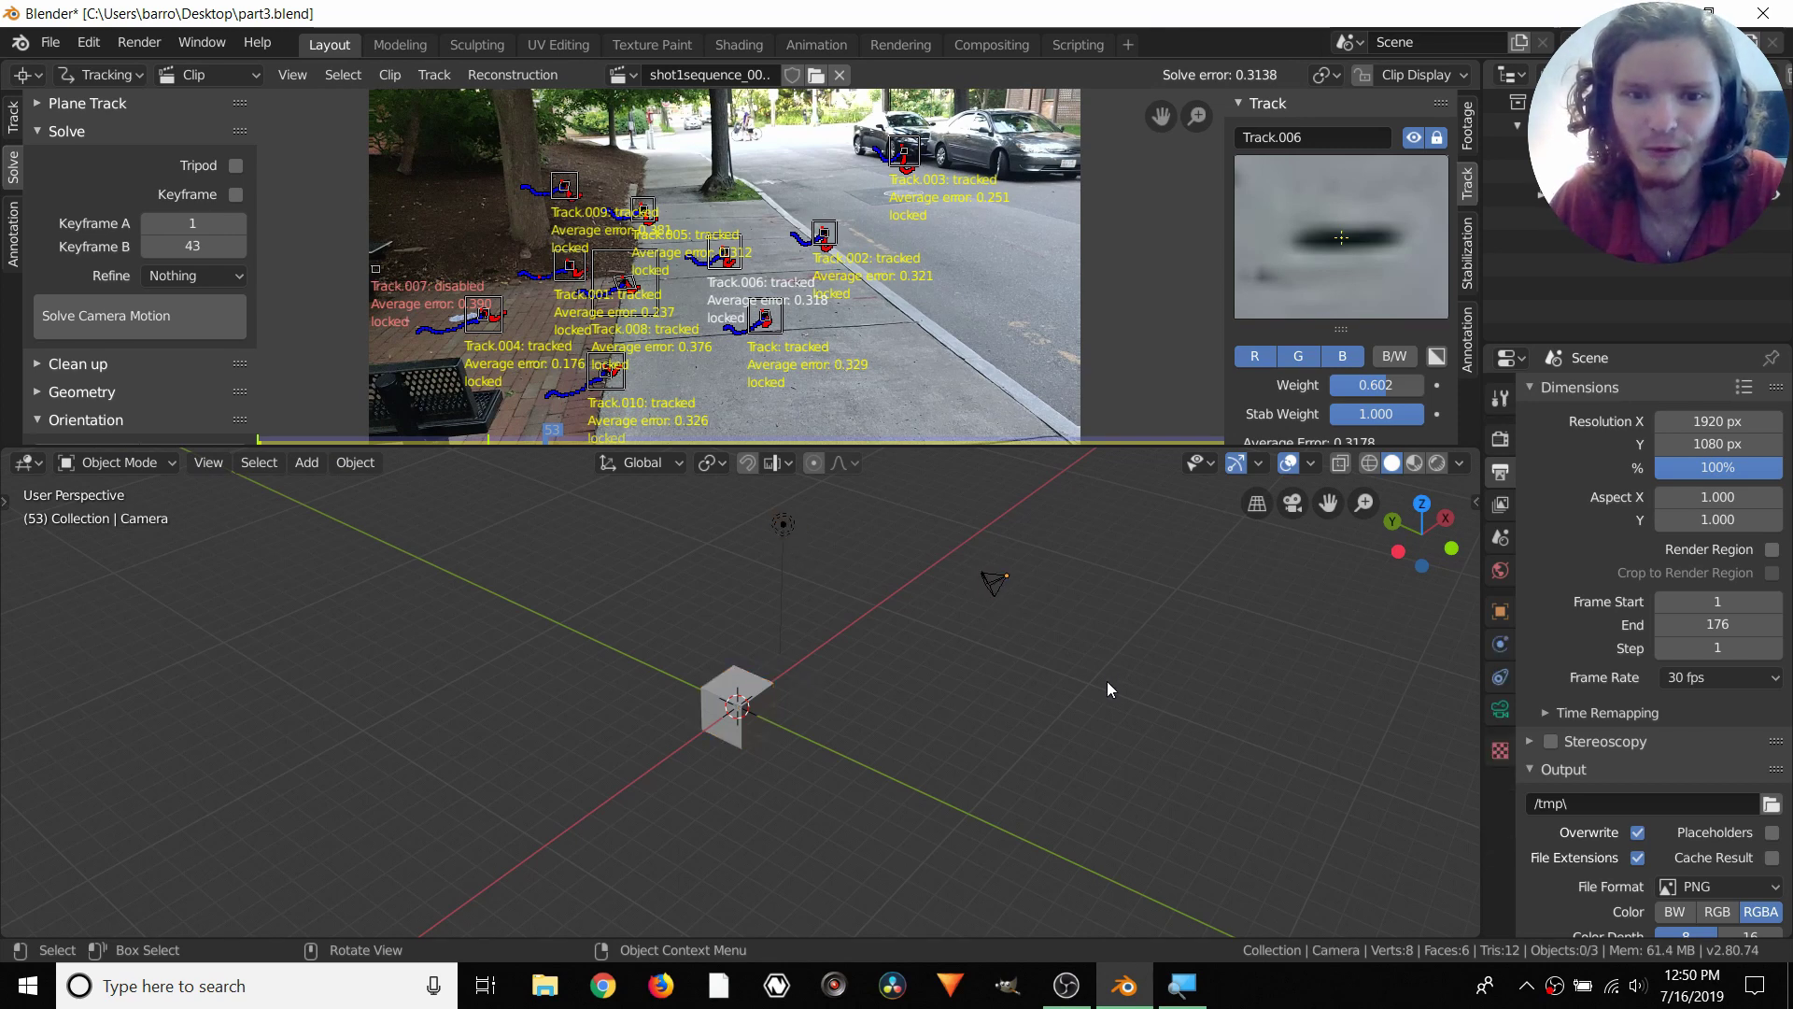
{"action": "left_click_drag", "start_coordinate": [1106, 681], "coordinate": [911, 538]}
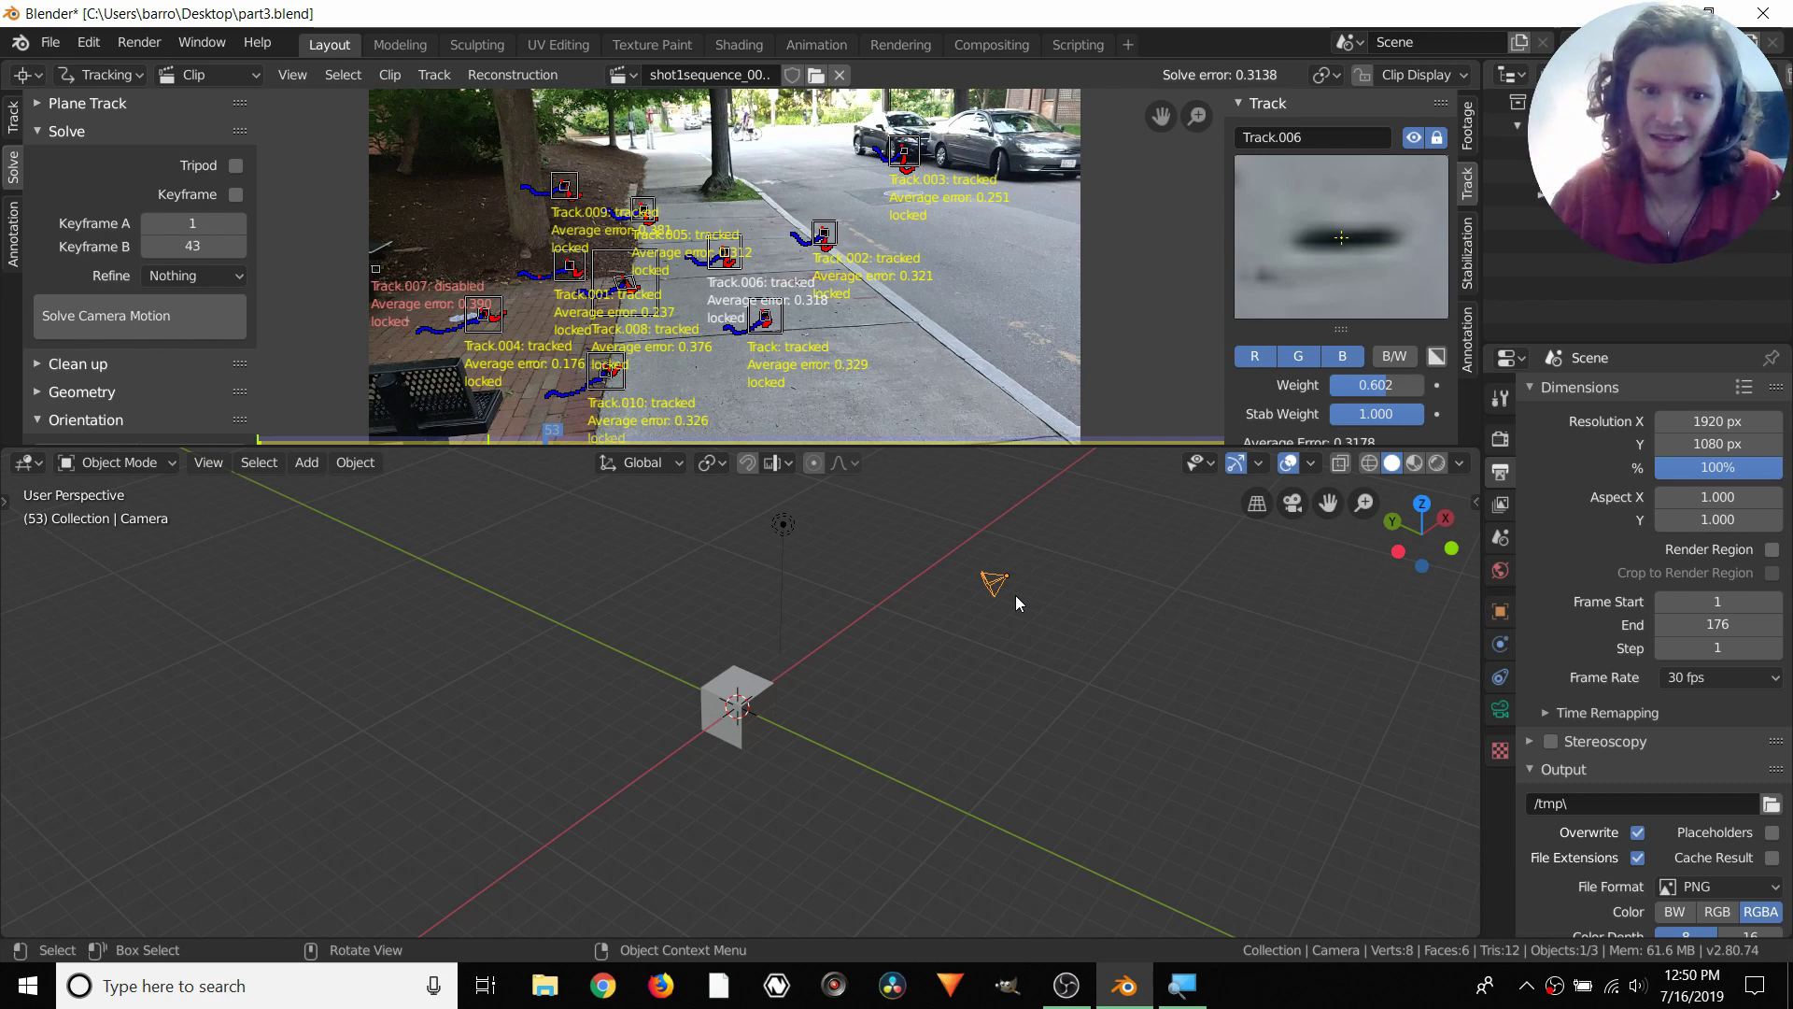
{"action": "left_click", "coordinate": [840, 657]}
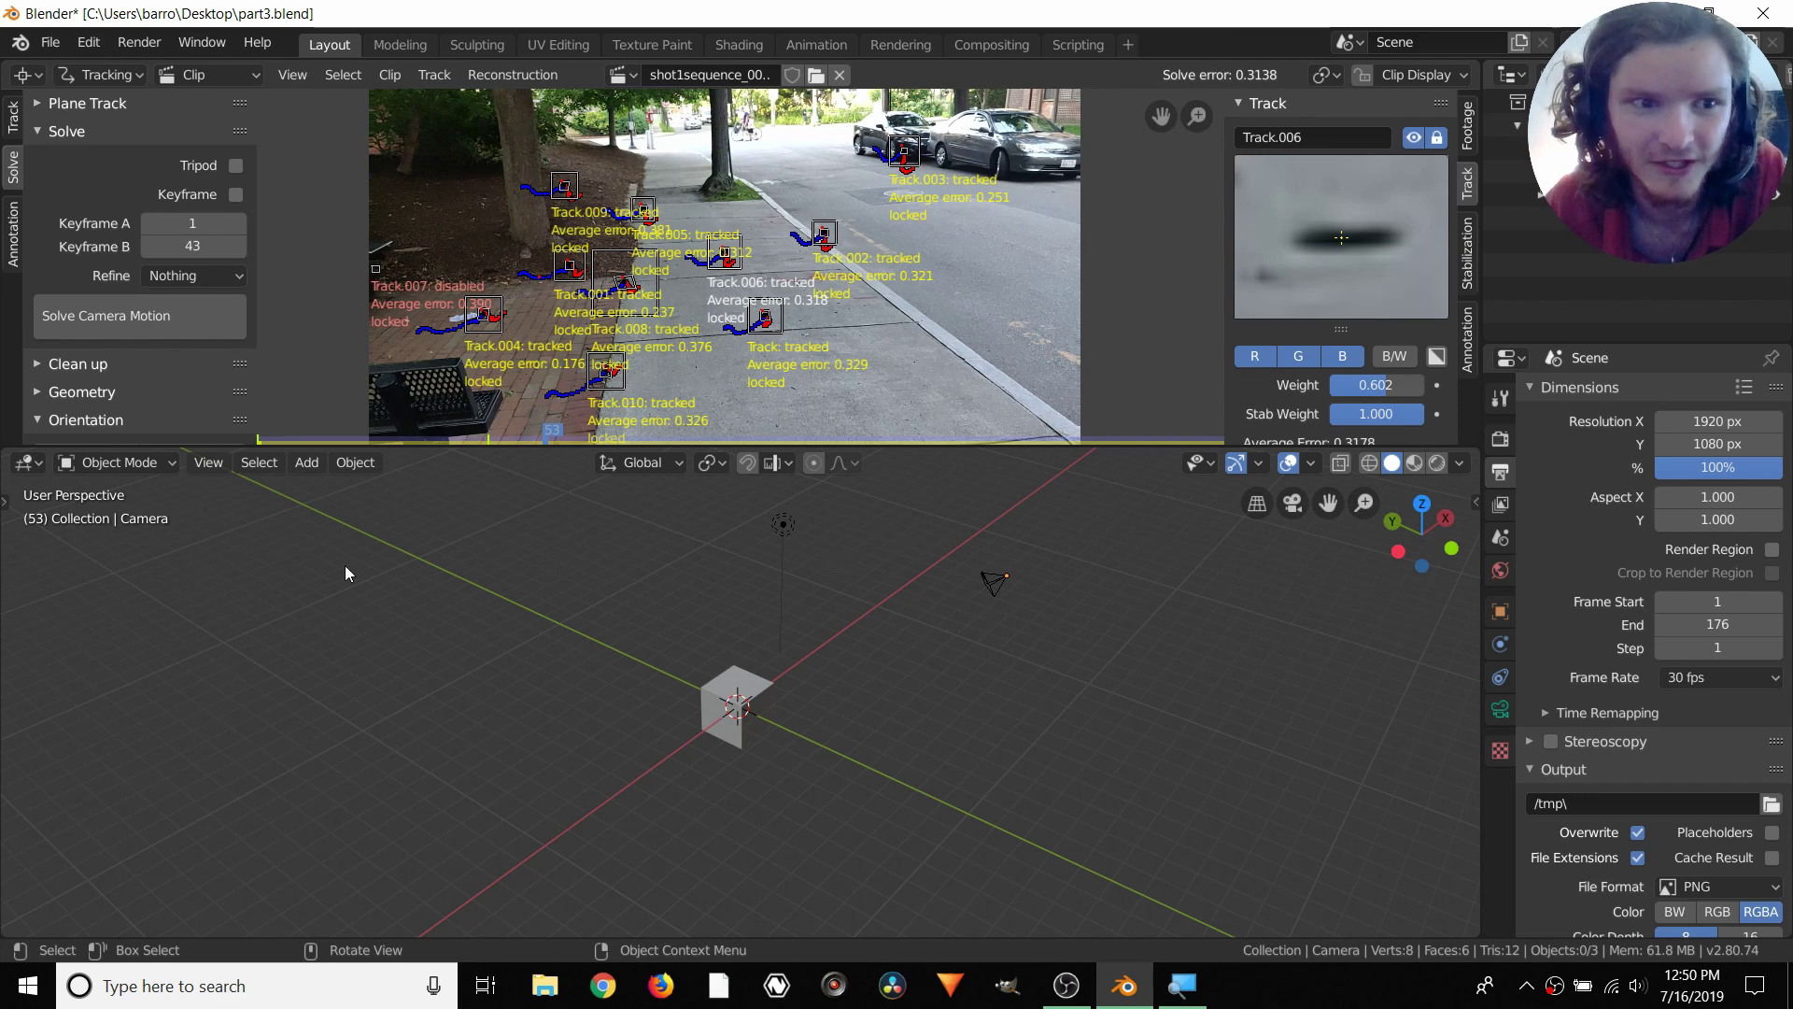
Set up the tracking scene from the camera solve and select the generated ground plane
{"action": "scroll", "coordinate": [187, 373], "scroll_direction": "down", "scroll_amount": 5}
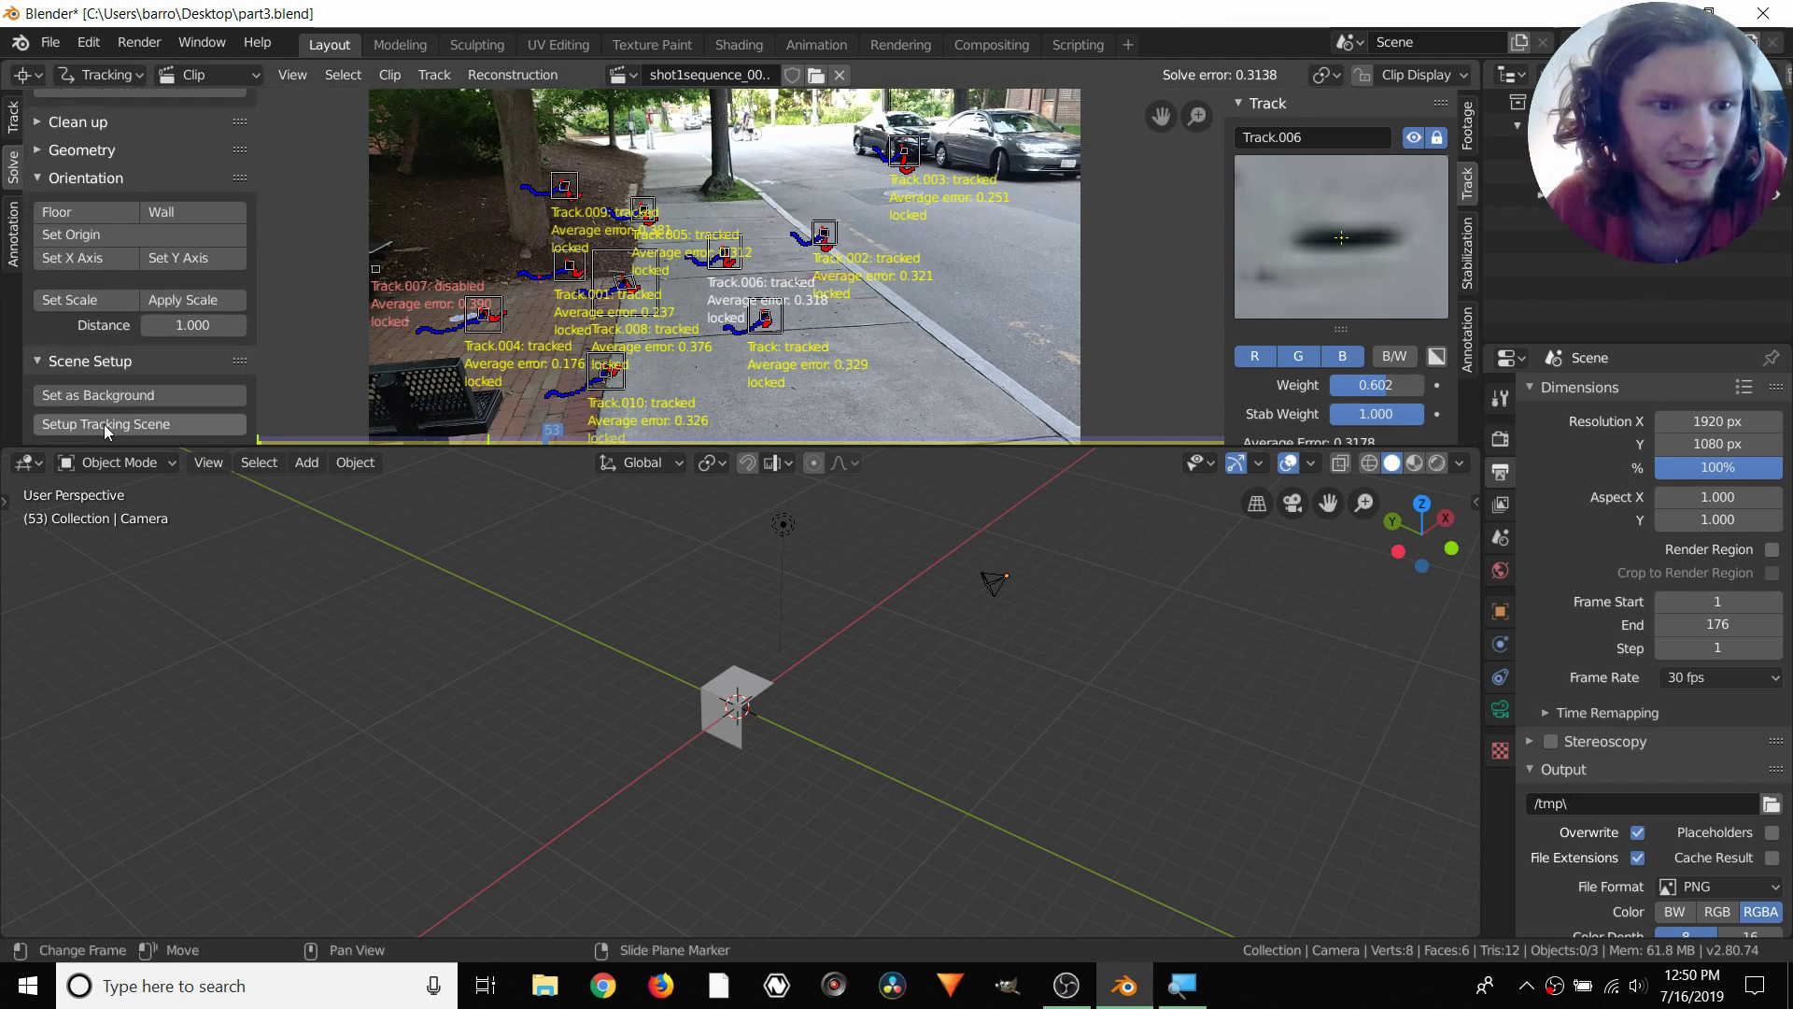
{"action": "left_click", "coordinate": [105, 423]}
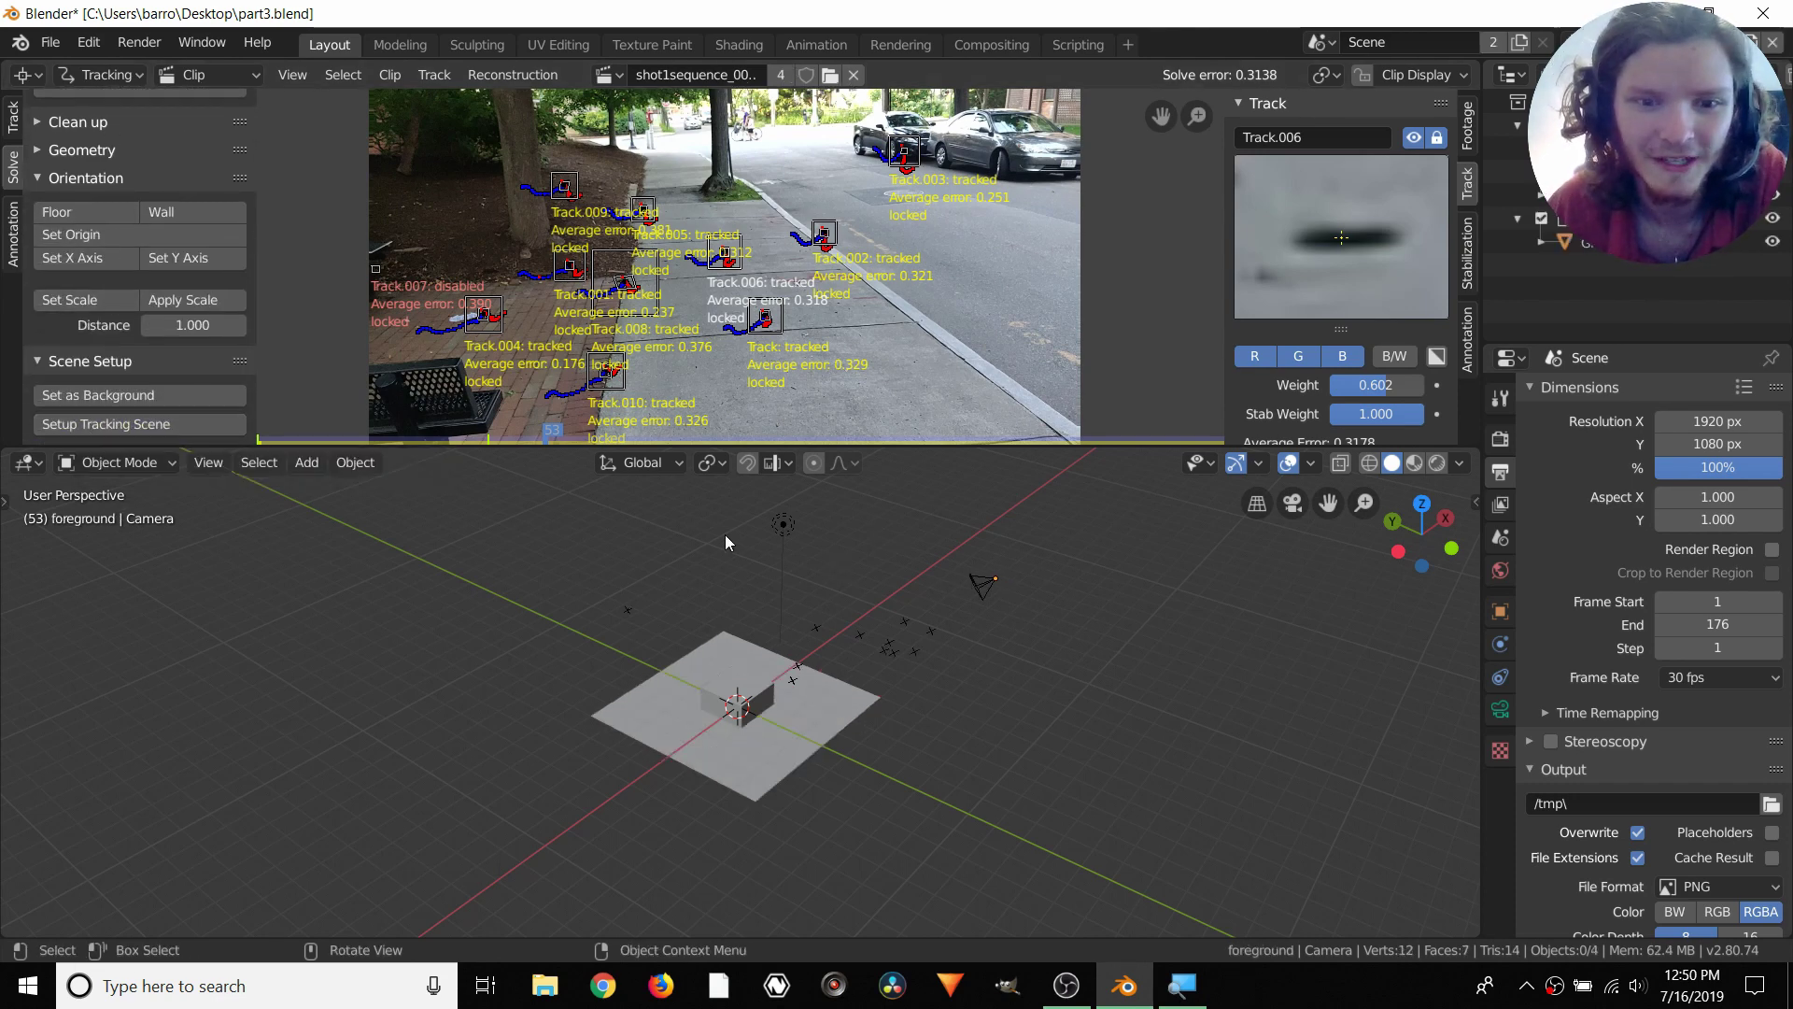
{"action": "middle_click_drag", "start_coordinate": [1020, 558], "coordinate": [799, 782]}
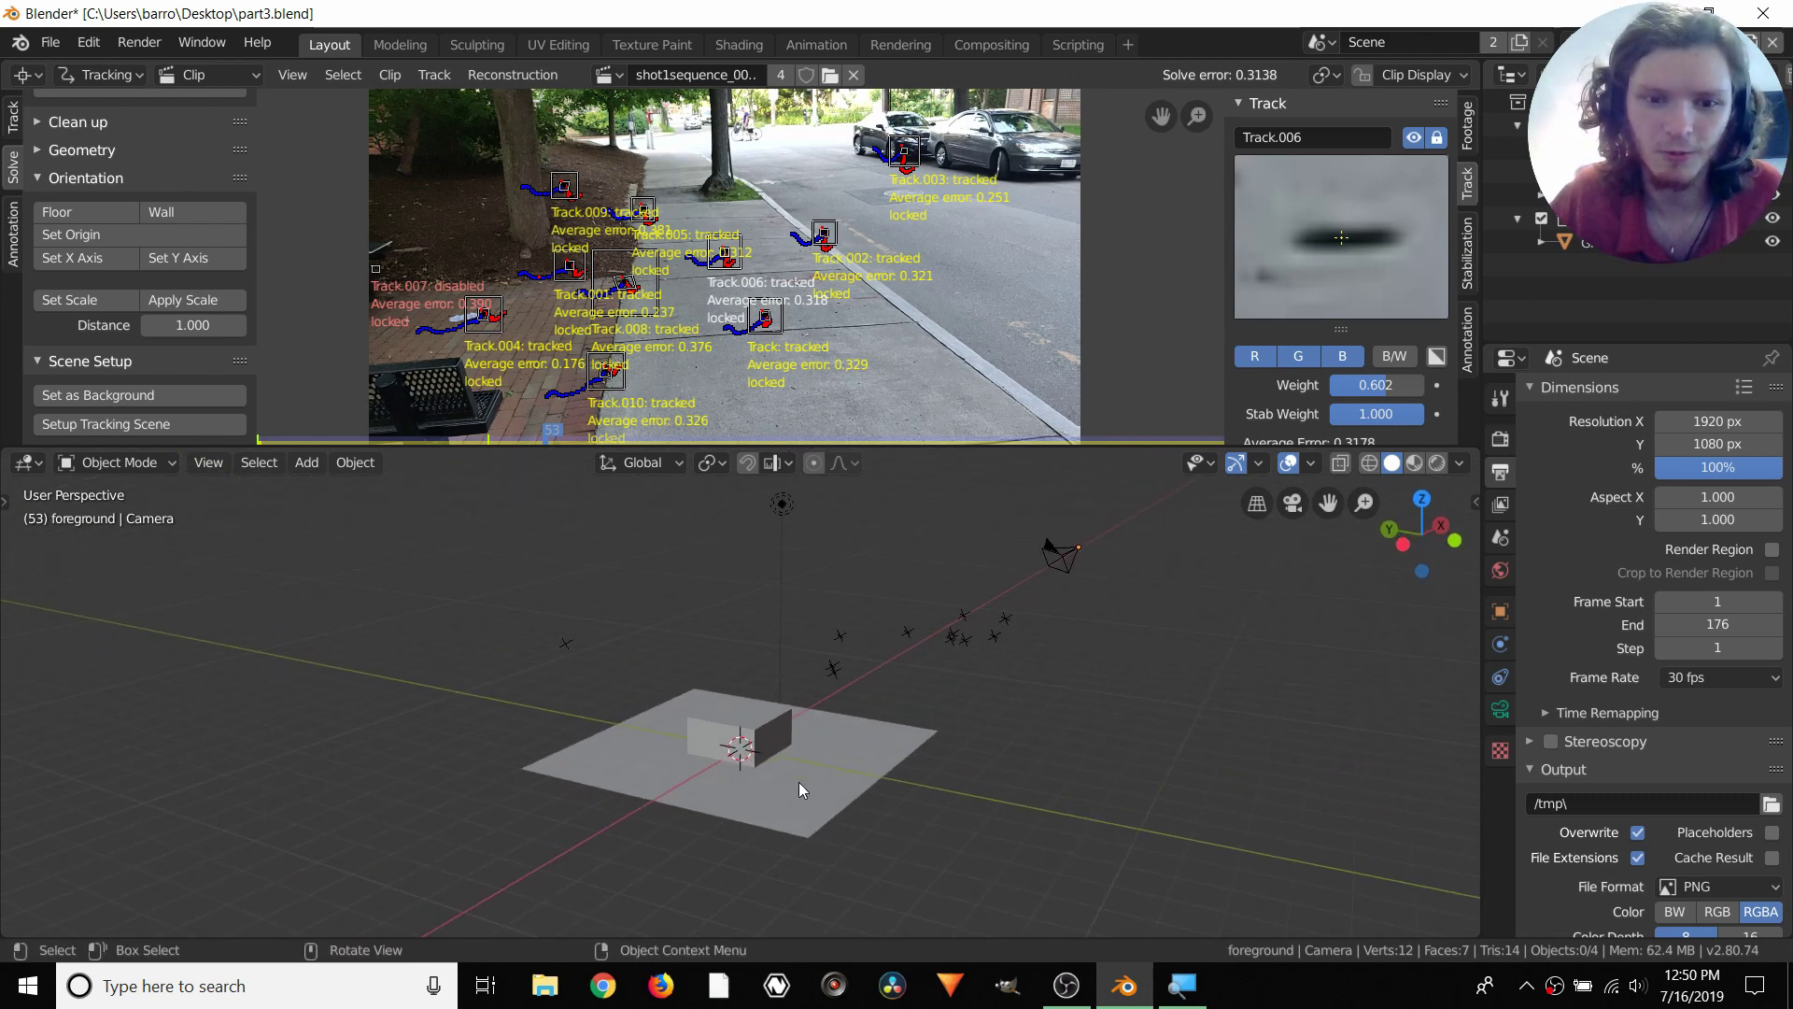
{"action": "left_click", "coordinate": [809, 796]}
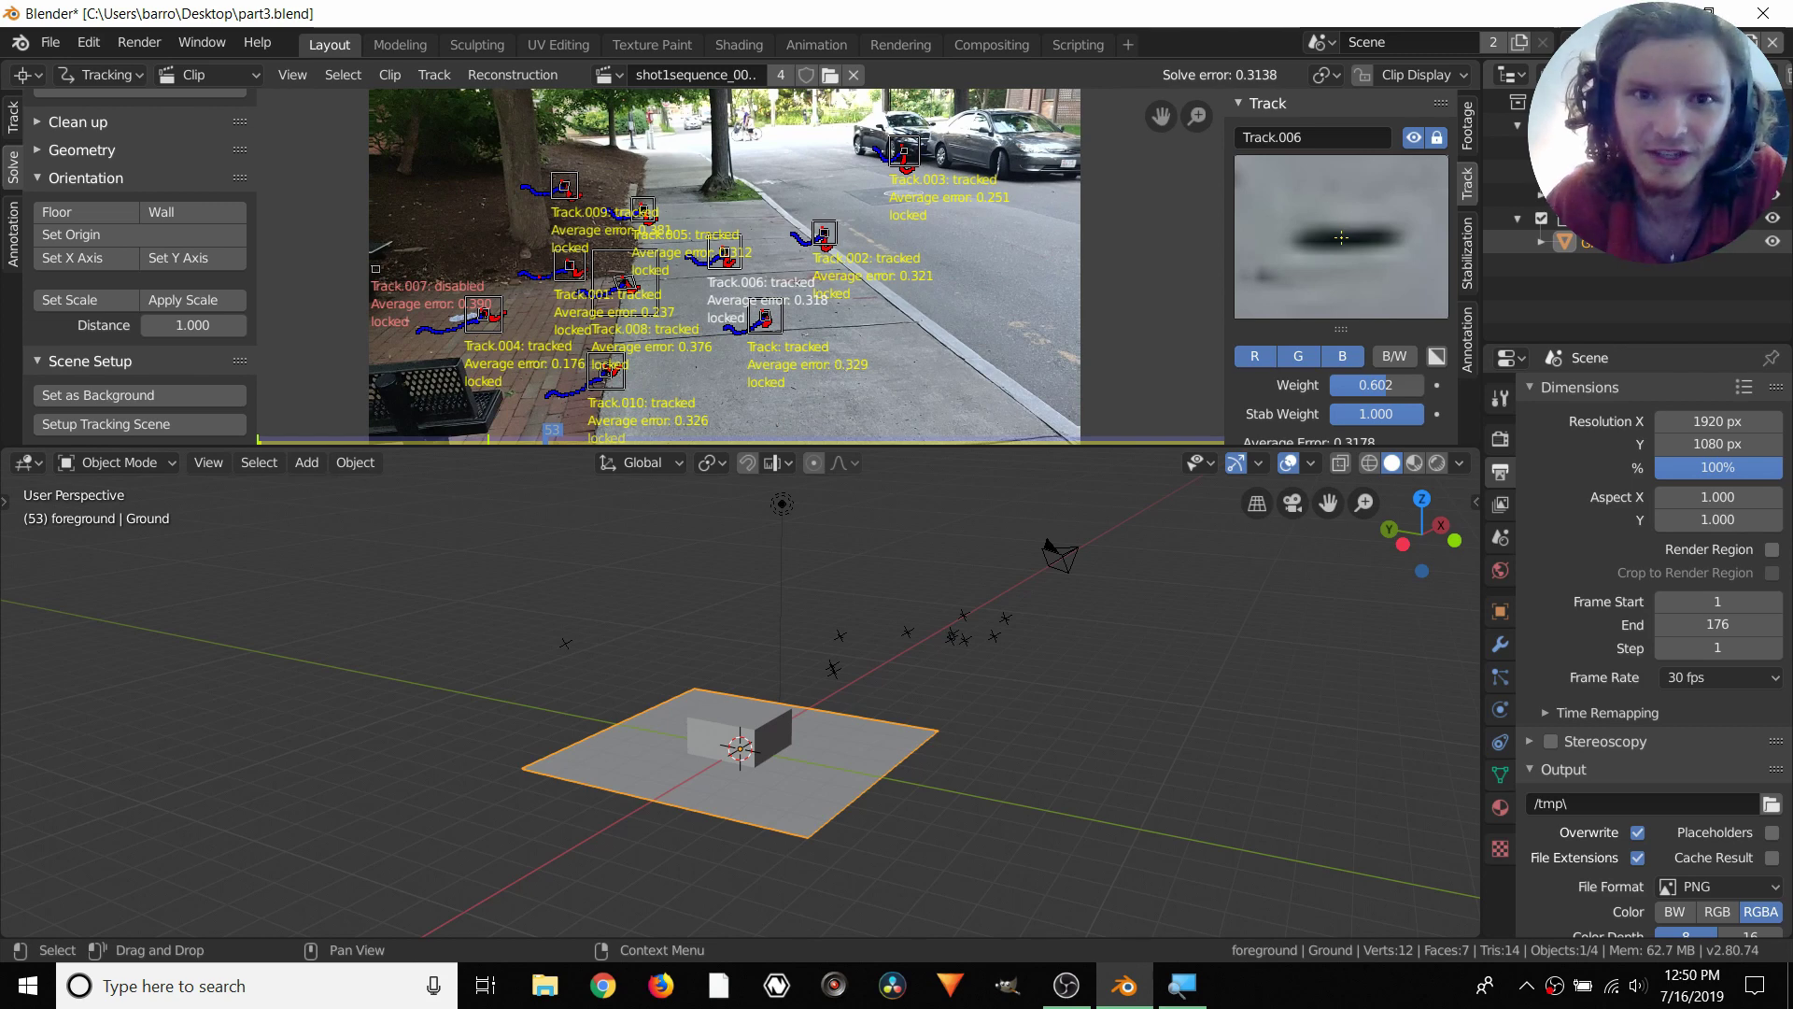
Look at the Background view layer and return to the Foreground view layer
{"action": "left_click", "coordinate": [1571, 42]}
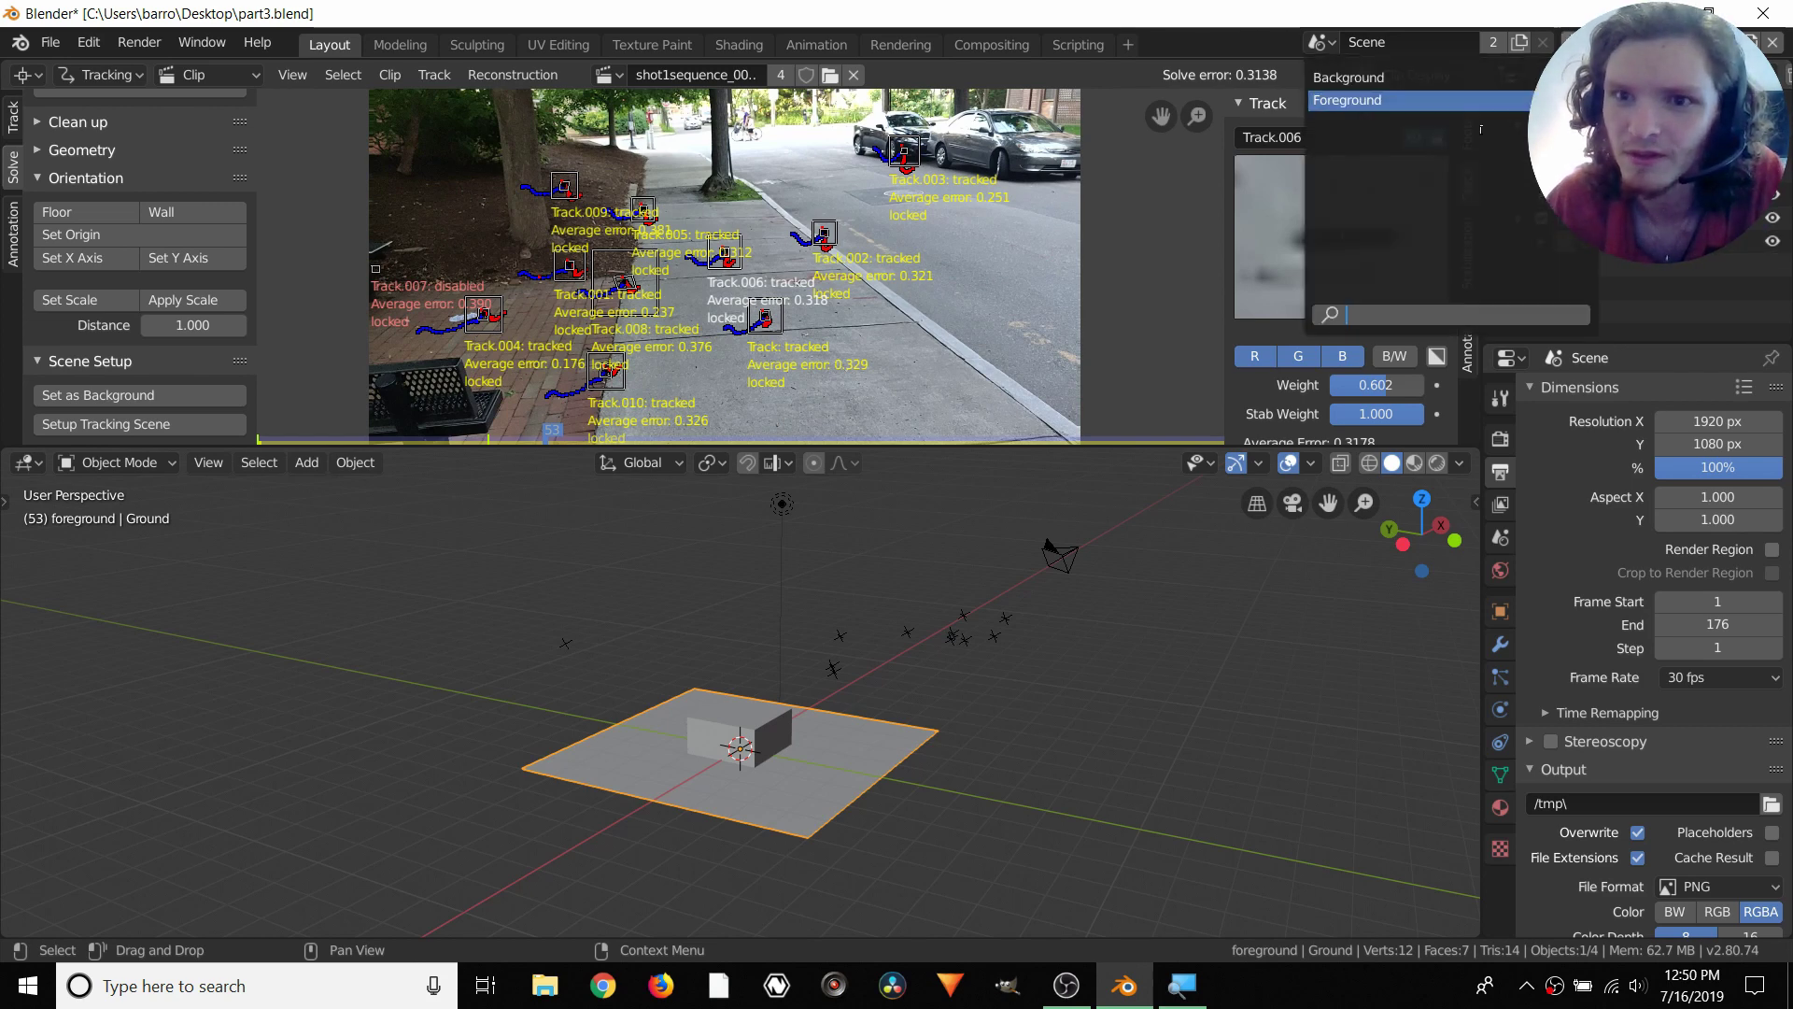
{"action": "left_click", "coordinate": [1434, 80]}
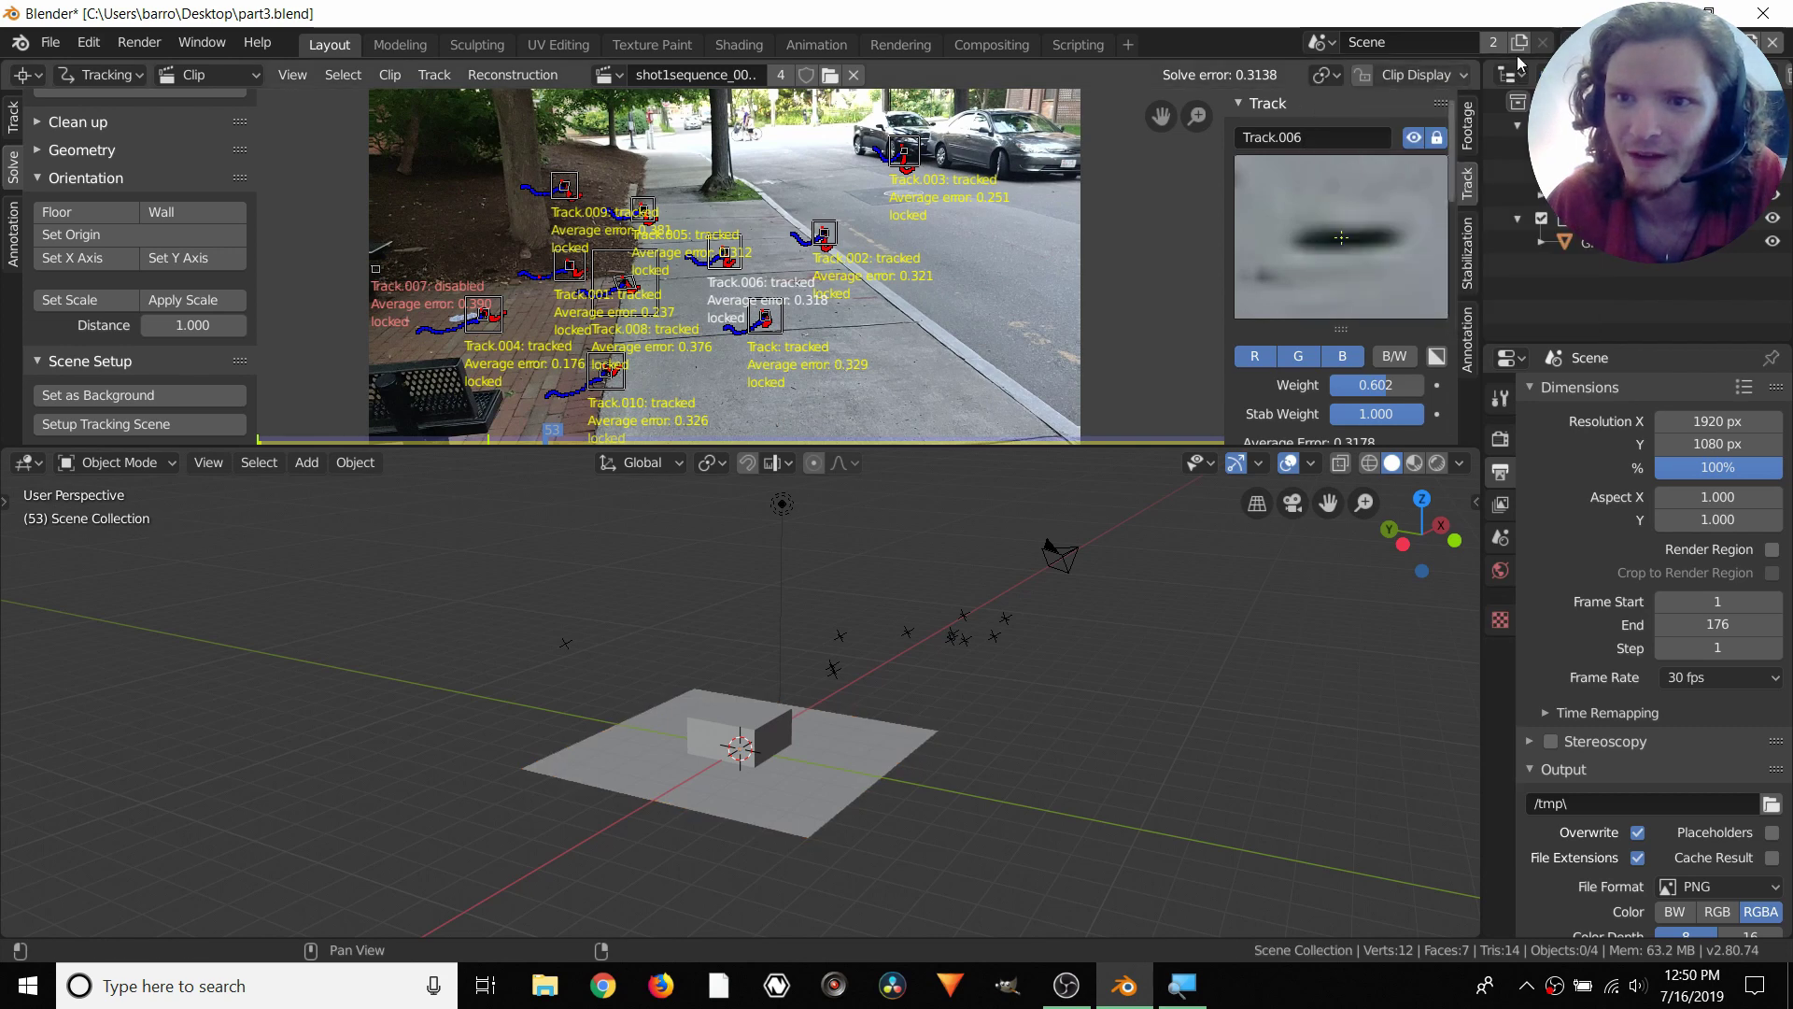
{"action": "left_click", "coordinate": [1571, 42]}
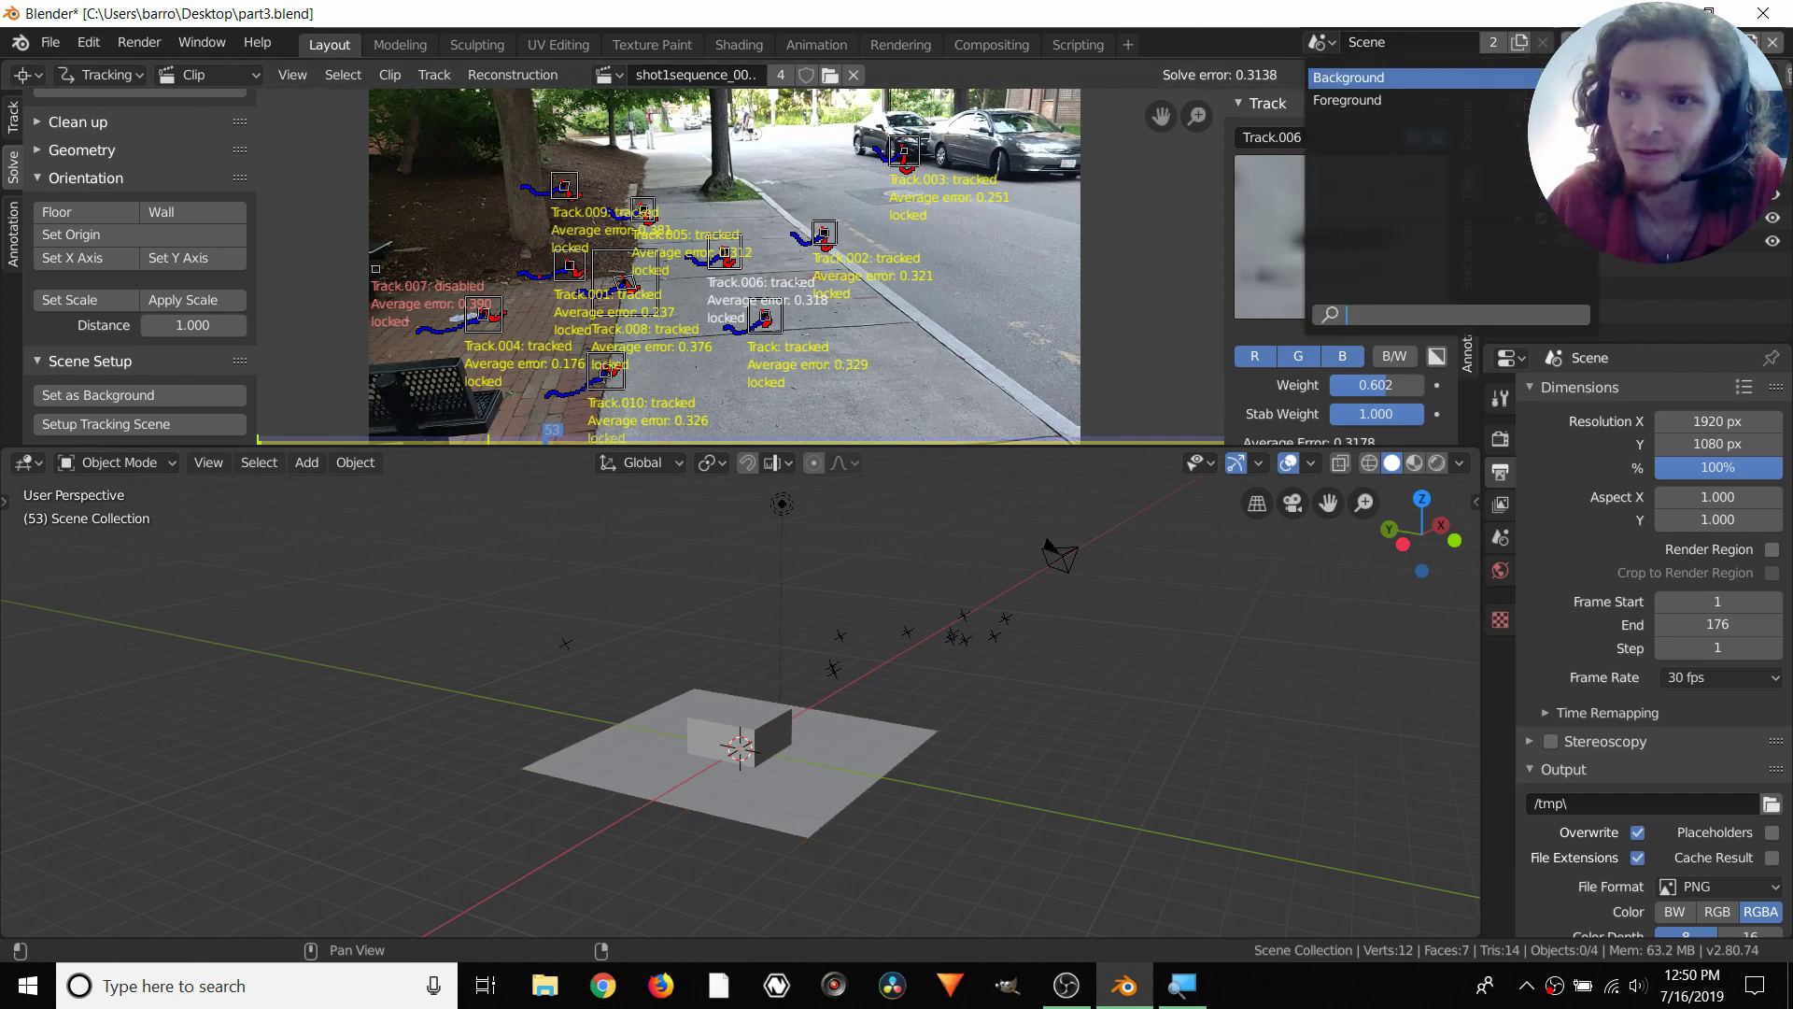
{"action": "left_click", "coordinate": [1411, 101]}
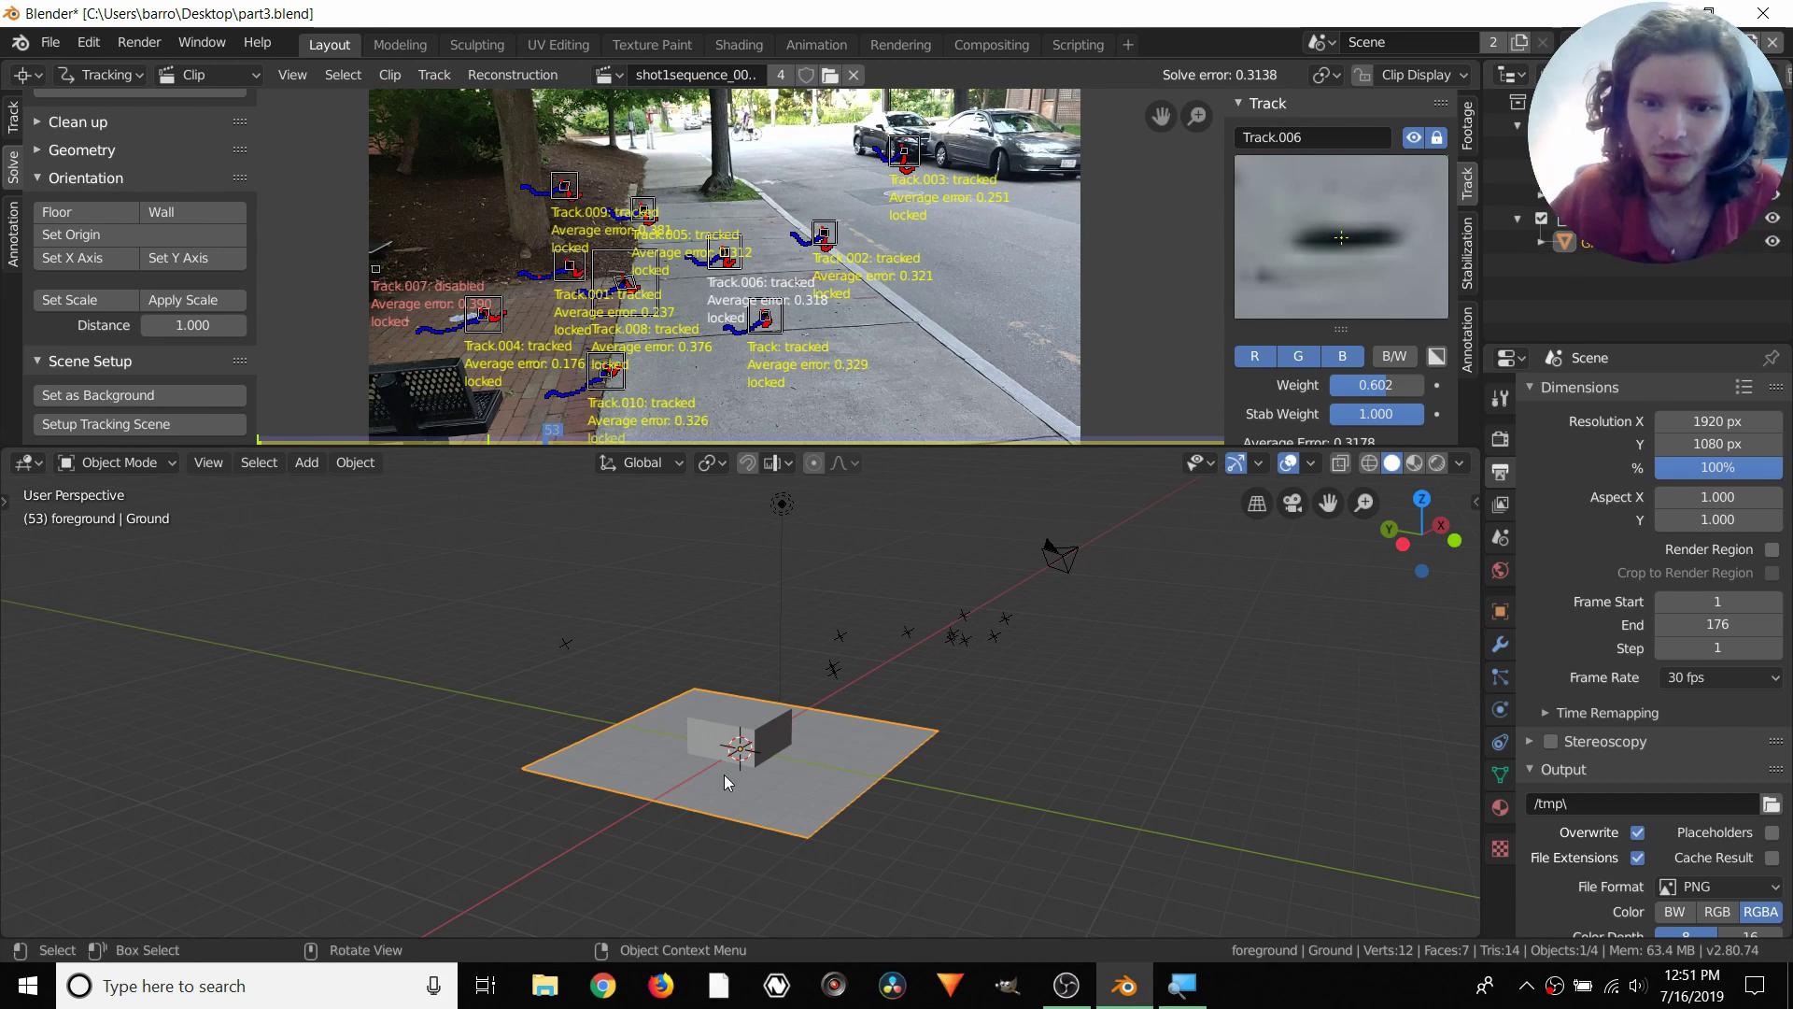
Select the solved camera and examine its reconstructed track points above the ground plane
{"action": "left_click", "coordinate": [1045, 568]}
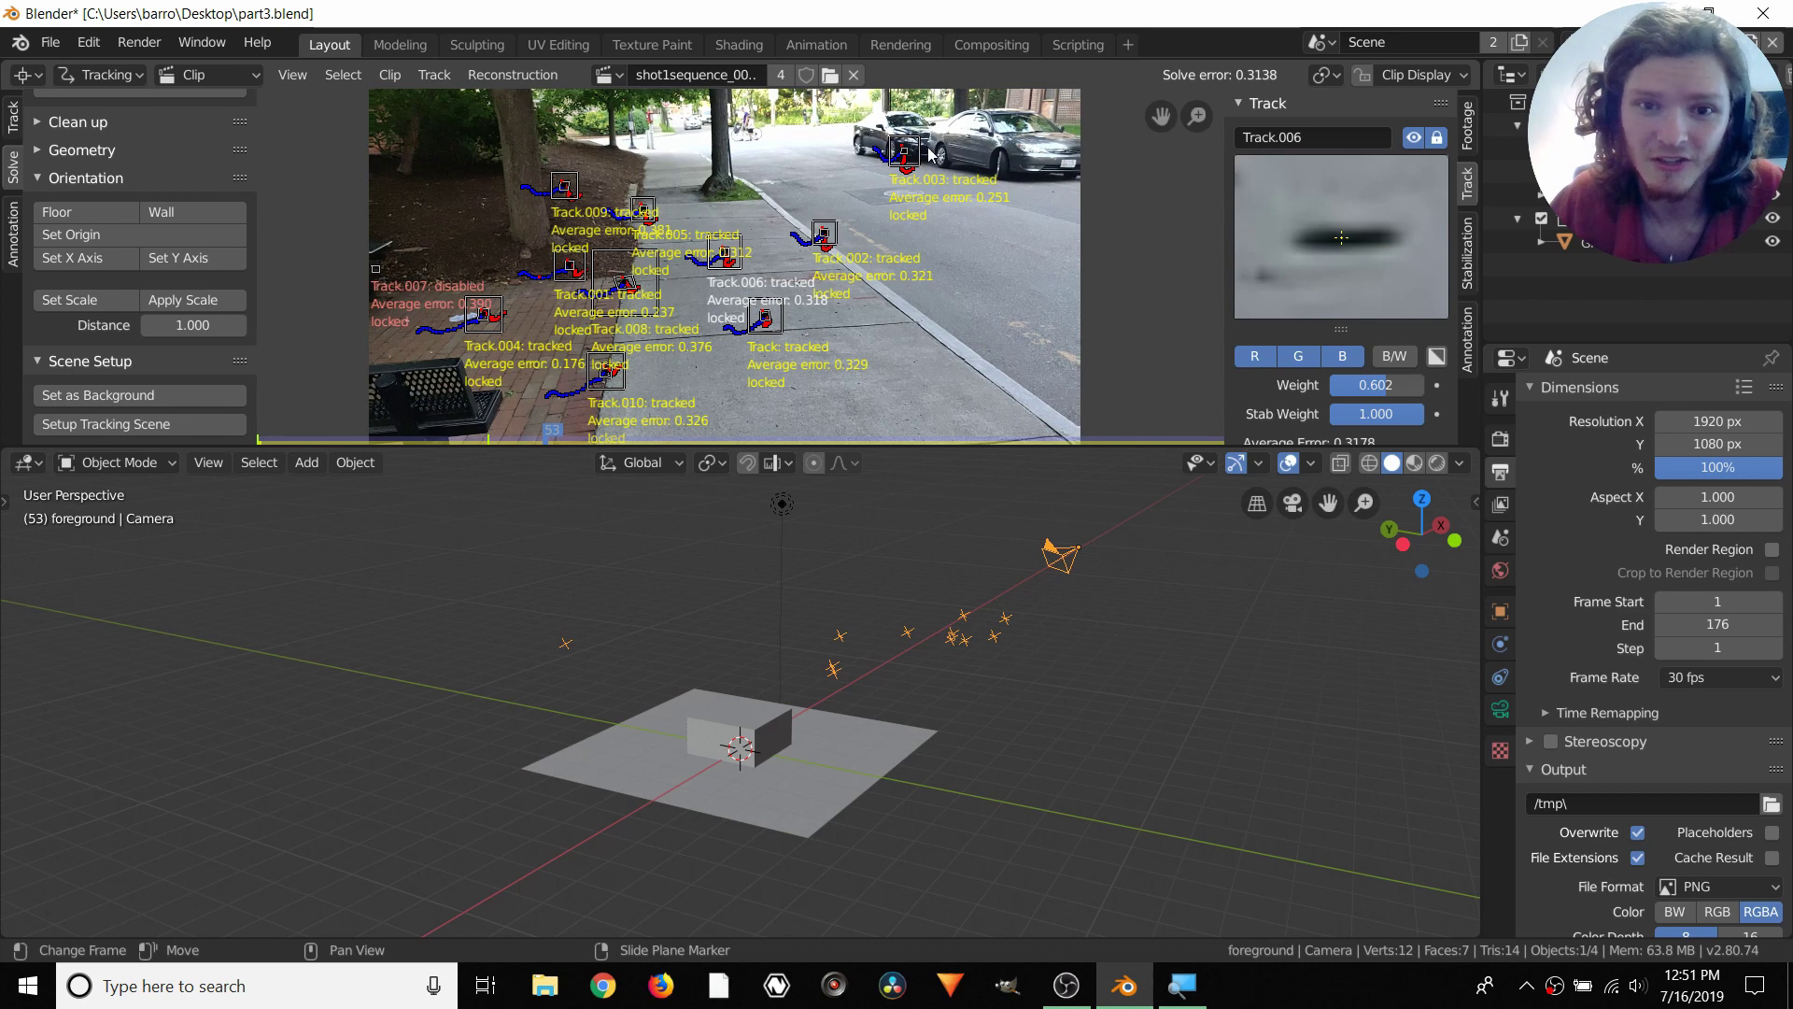
{"action": "middle_click_drag", "start_coordinate": [822, 644], "coordinate": [878, 658]}
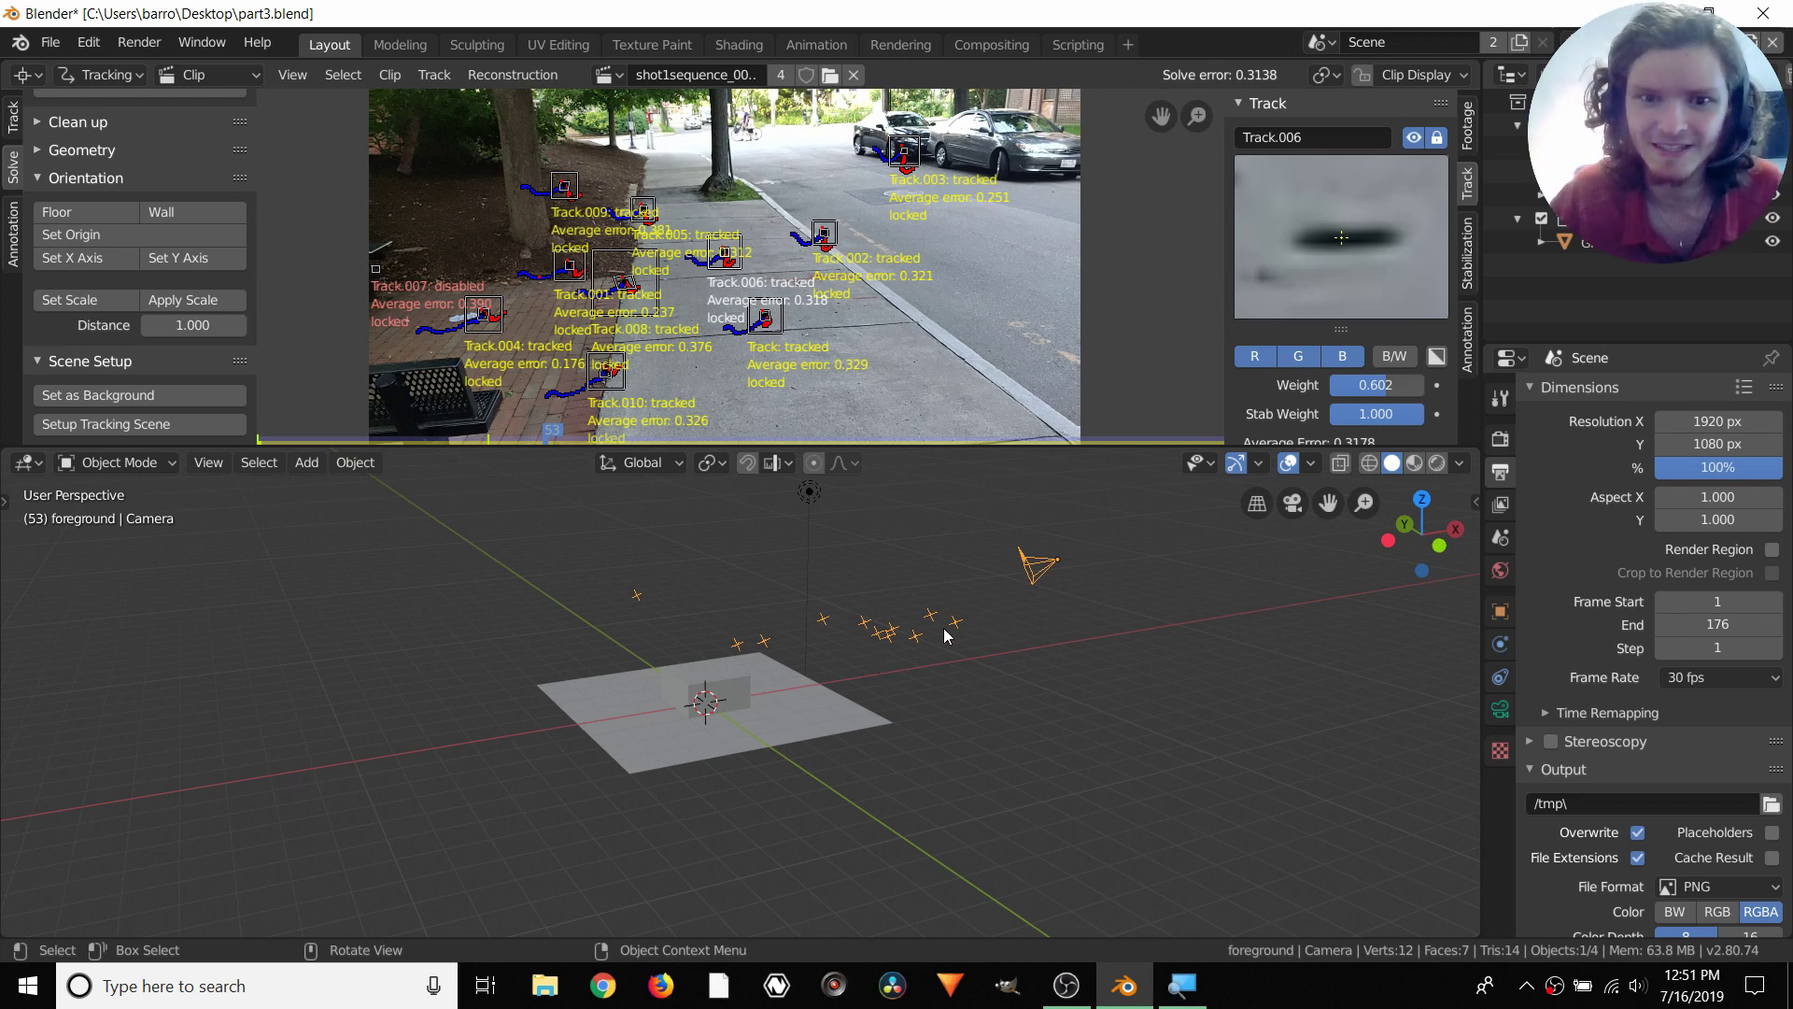
Play the shot in the 3D viewport and view it through the solved camera to check its motion
{"action": "key", "text": "space"}
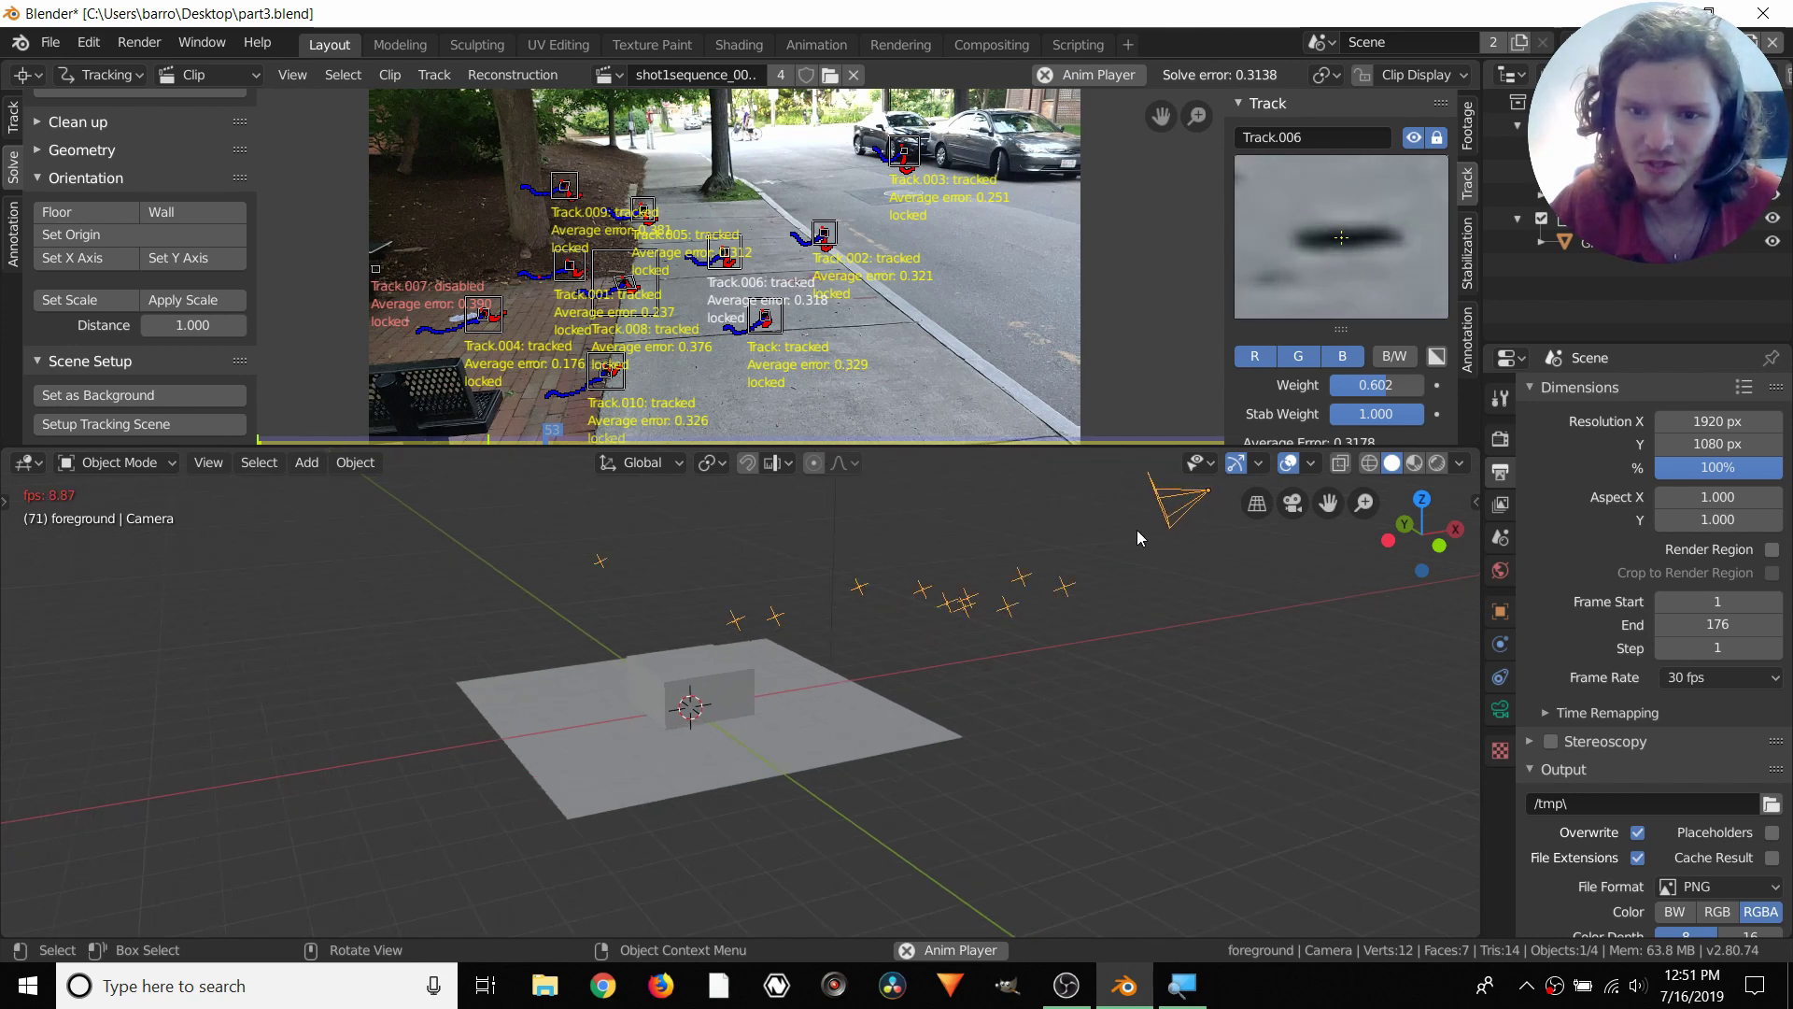
{"action": "key", "text": "space"}
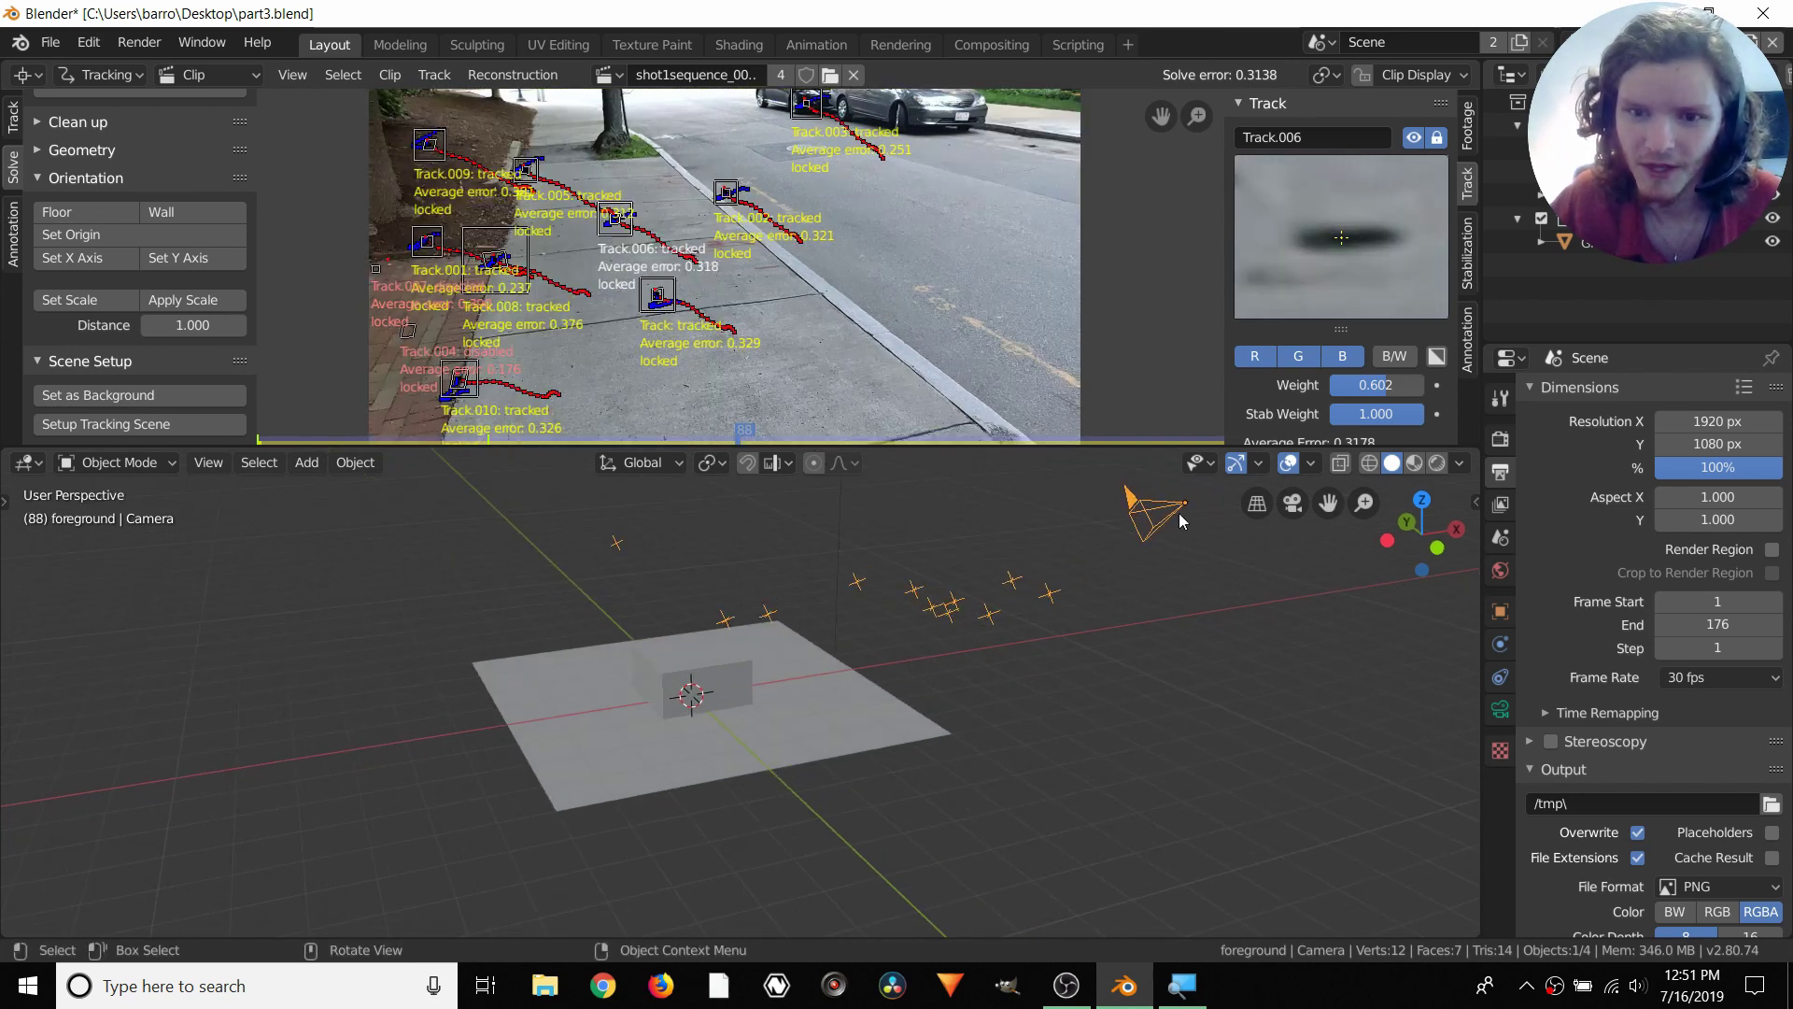
{"action": "left_click", "coordinate": [1292, 502]}
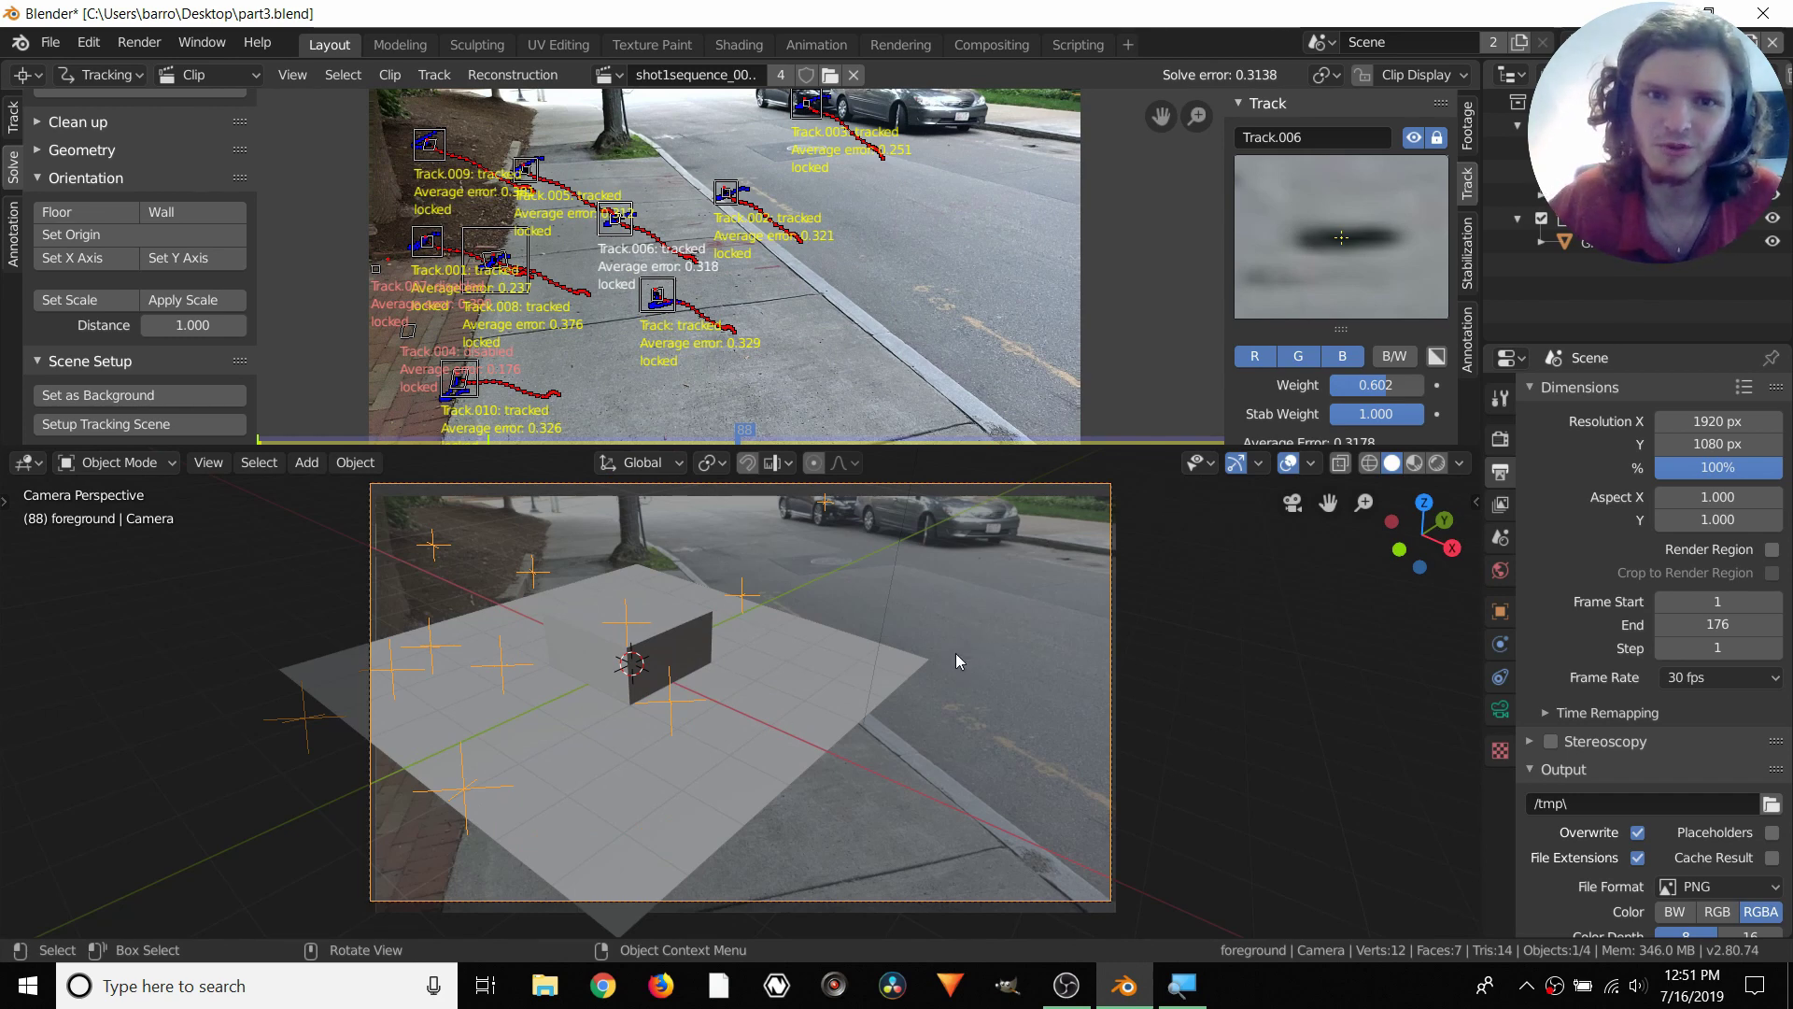
{"action": "key", "text": "space"}
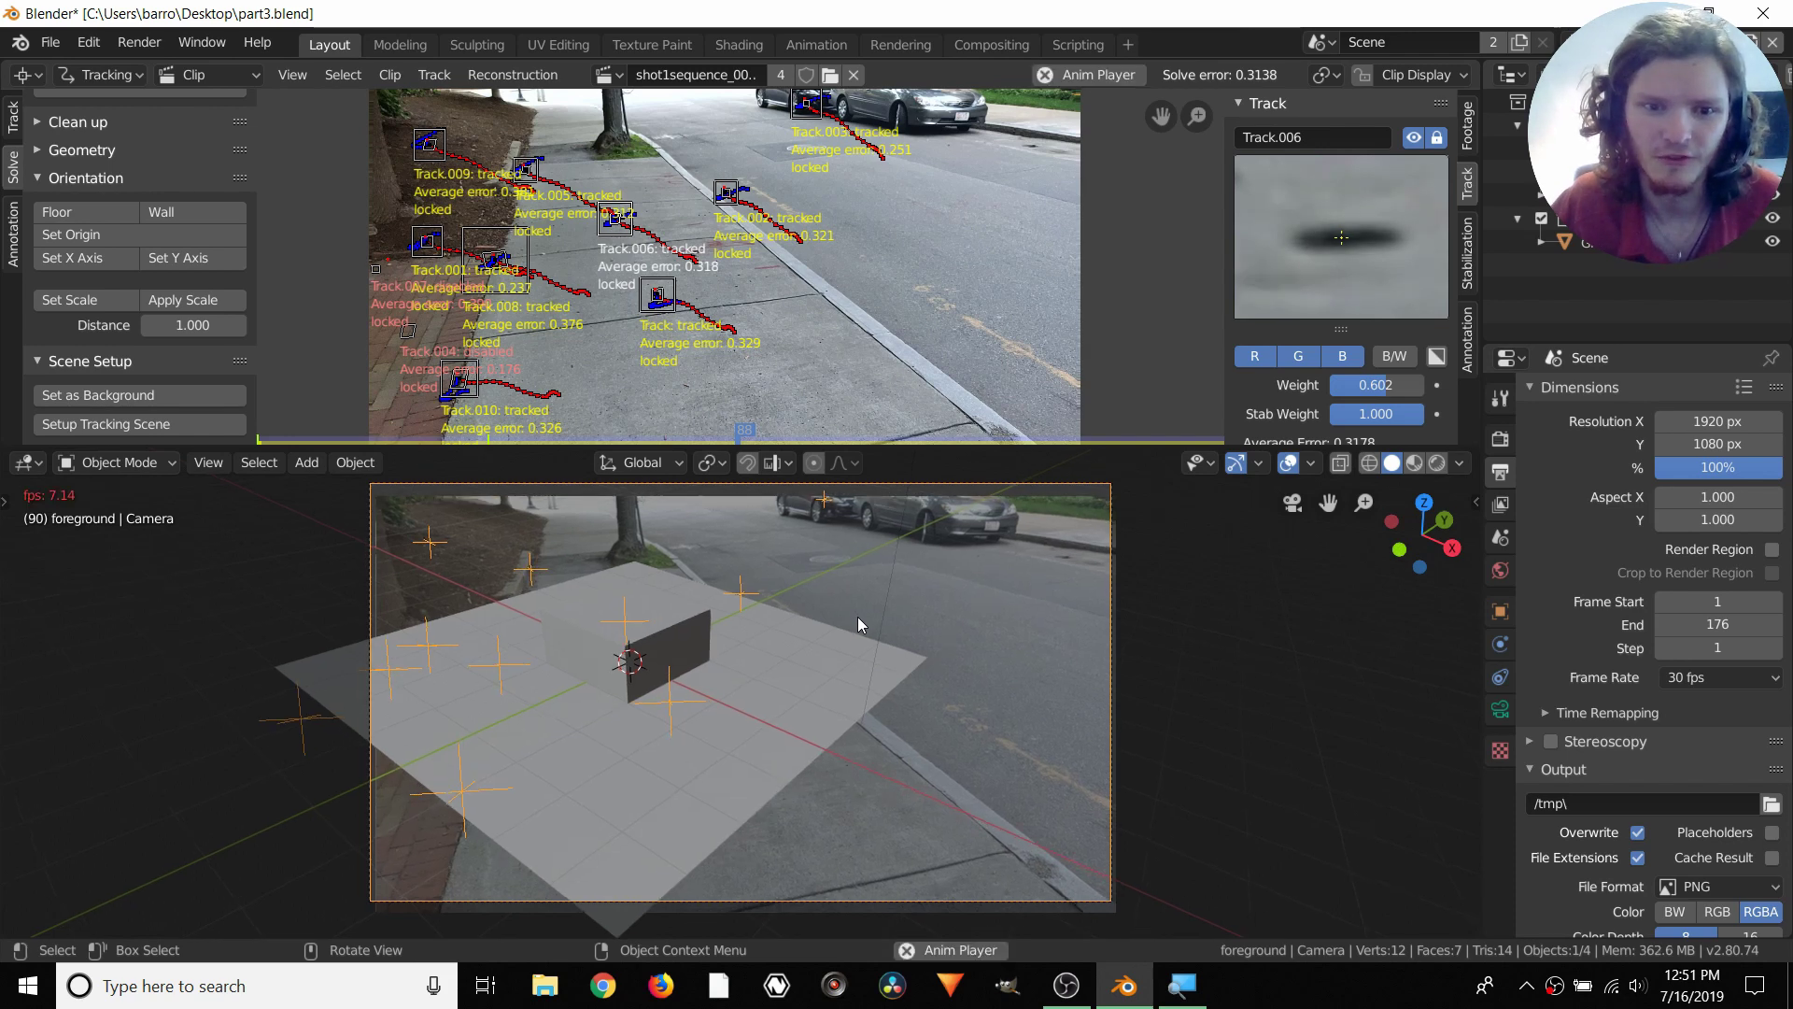
{"action": "key", "text": "space"}
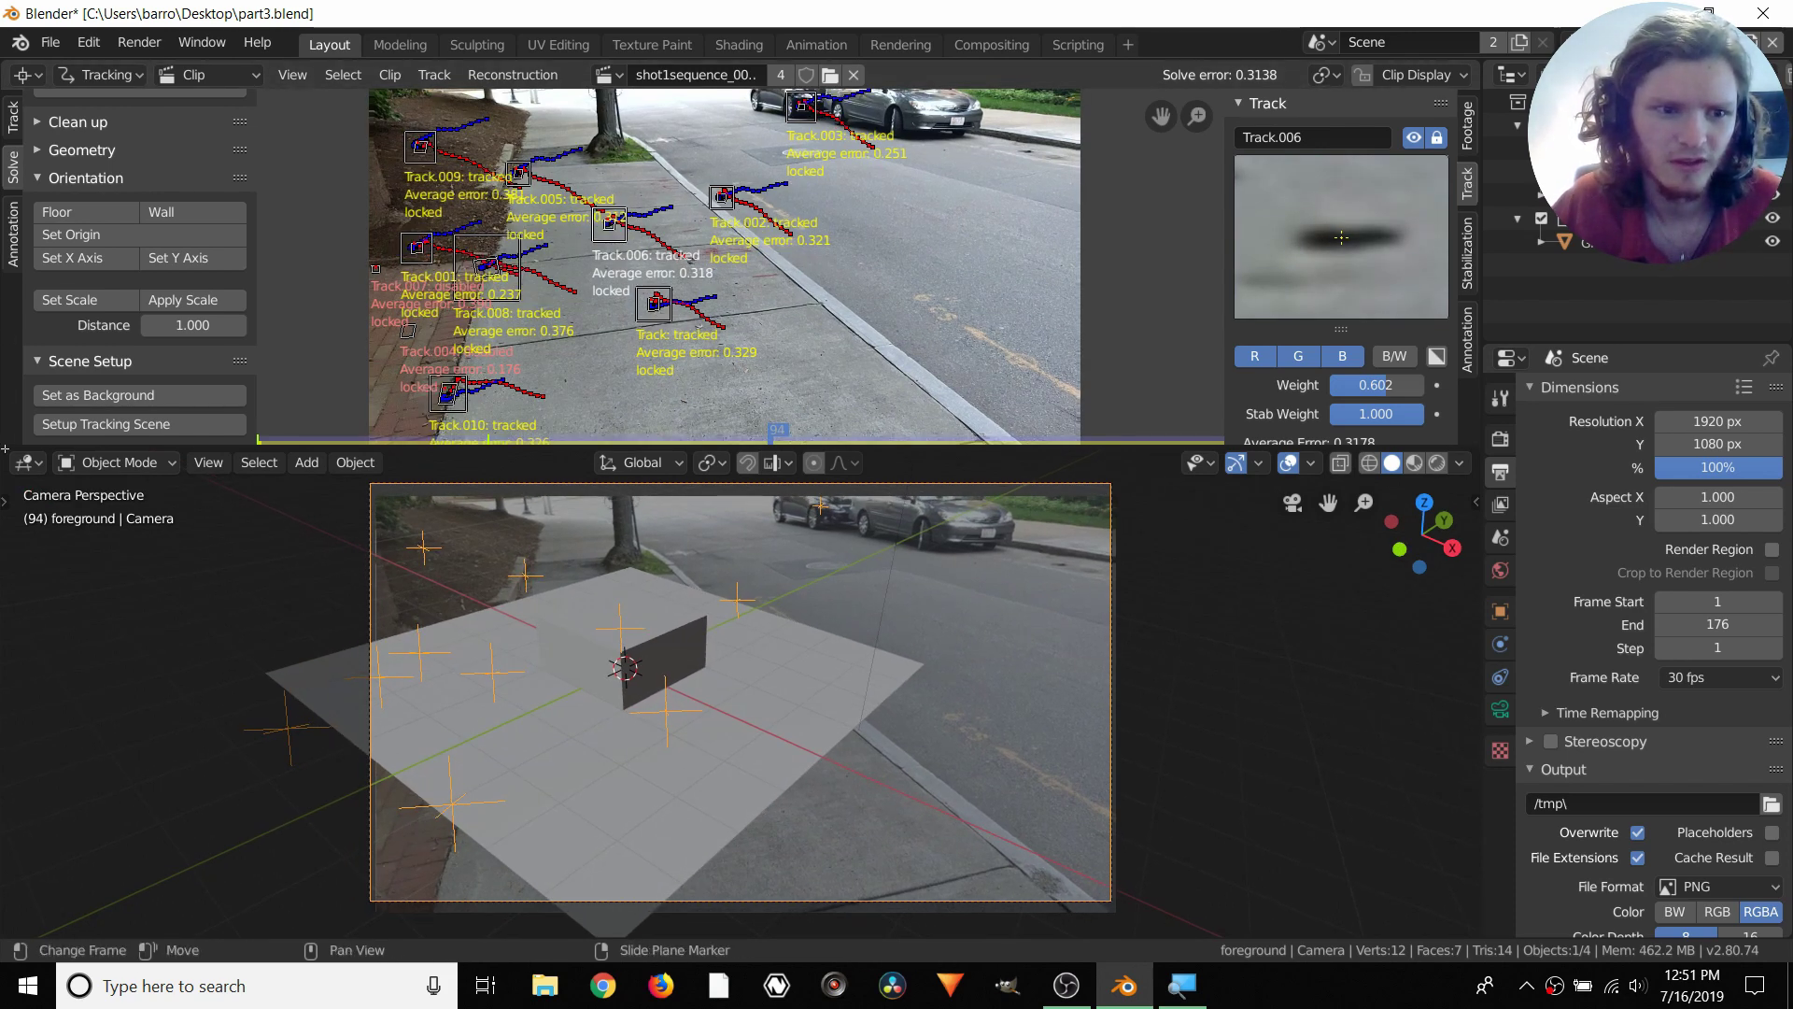
Enlarge the 3D viewport over the clip editor area and play the shot through the solved camera
{"action": "left_click_drag", "start_coordinate": [3, 457], "coordinate": [8, 392]}
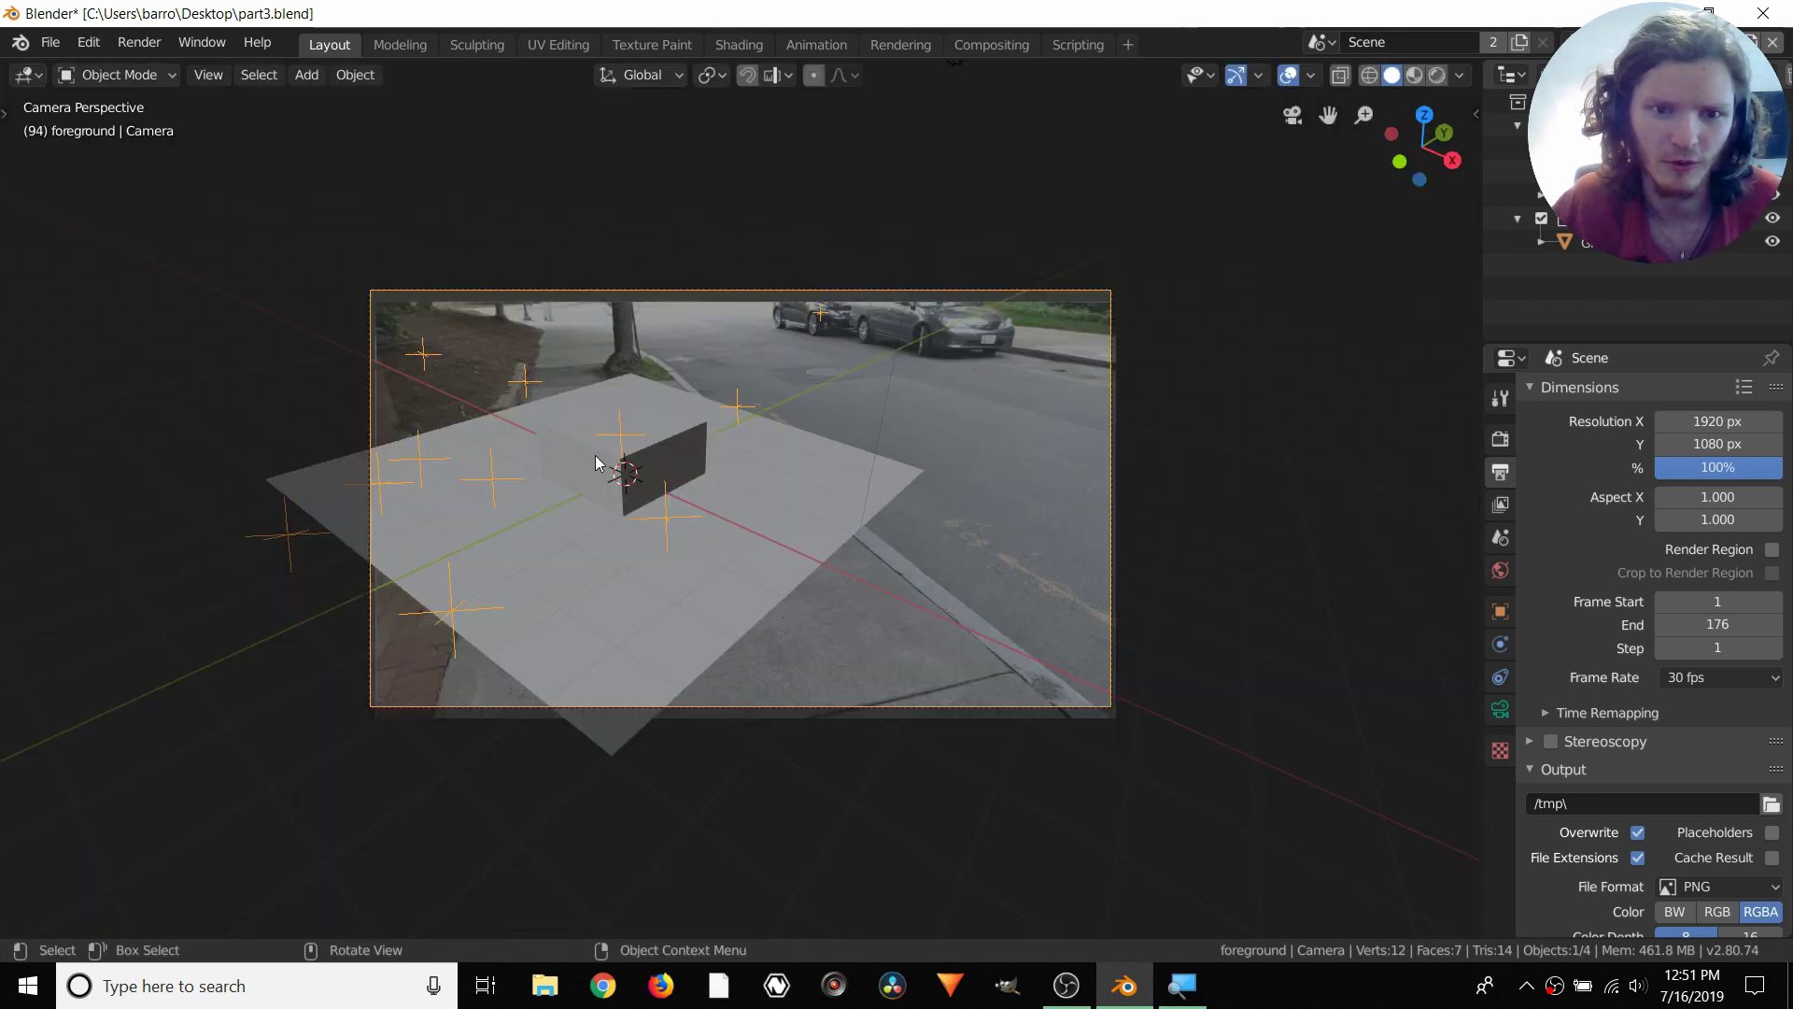
{"action": "key", "text": "space"}
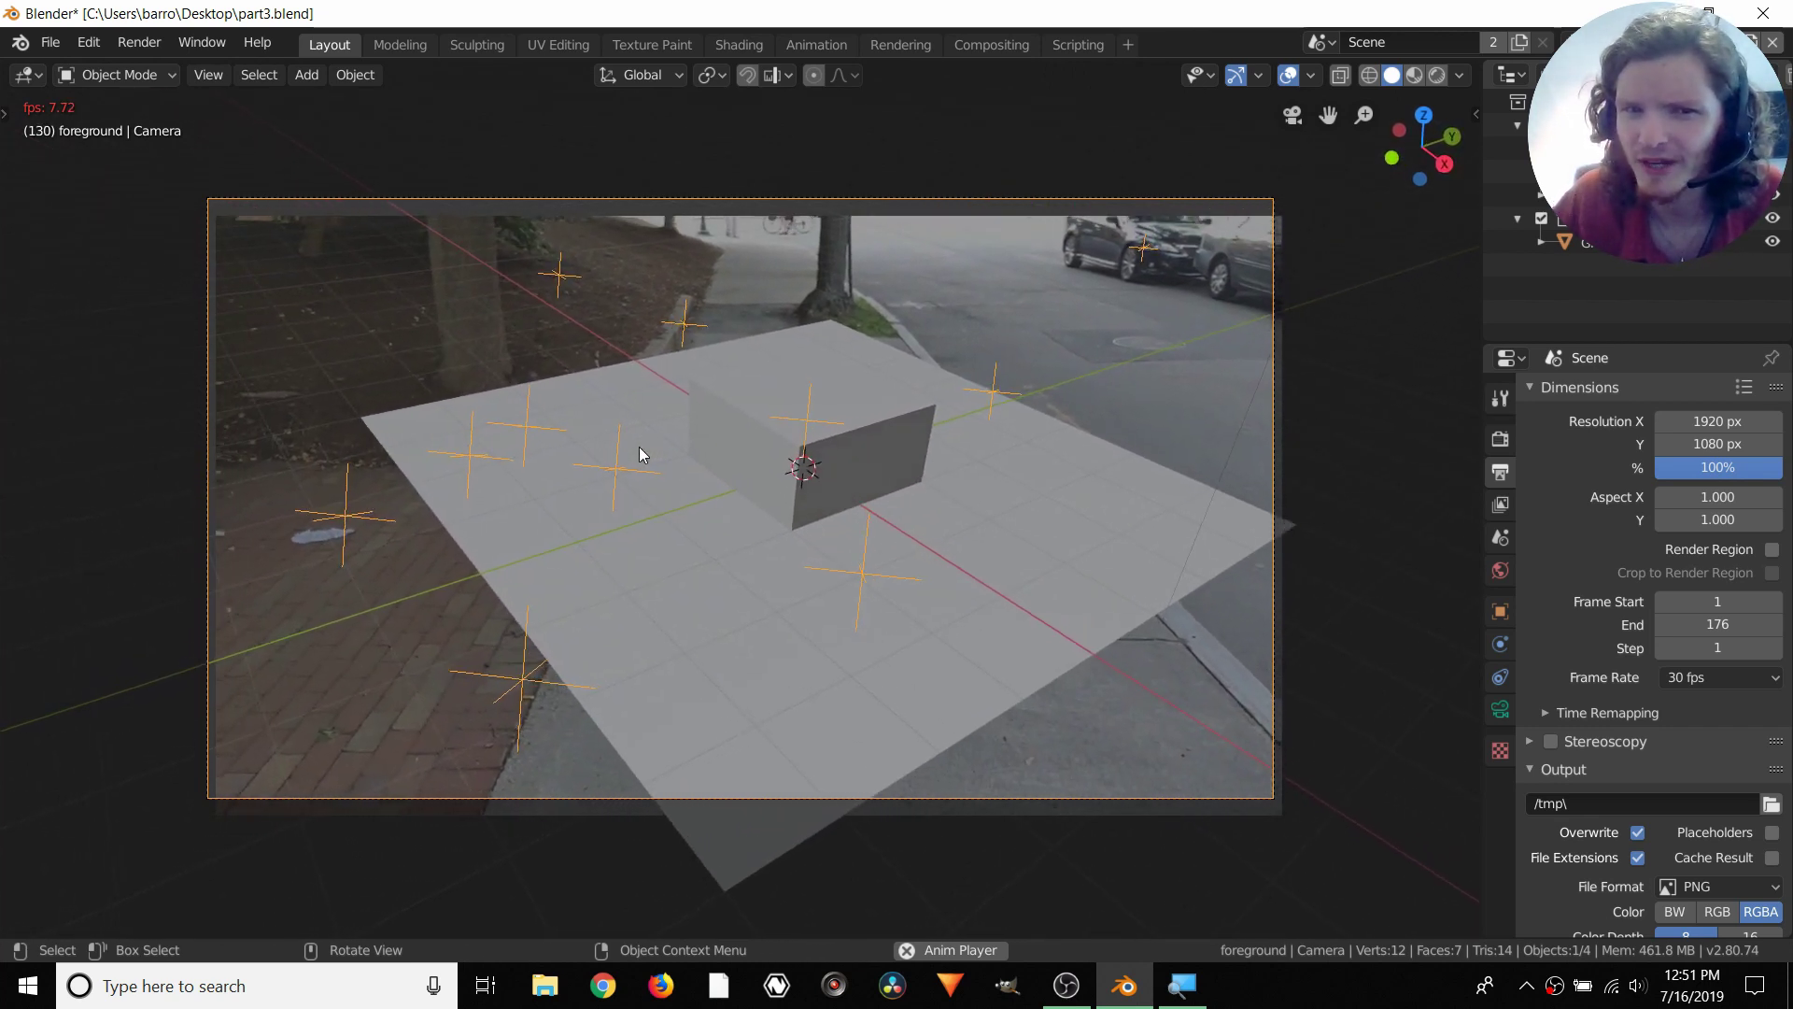
{"action": "key", "text": "space"}
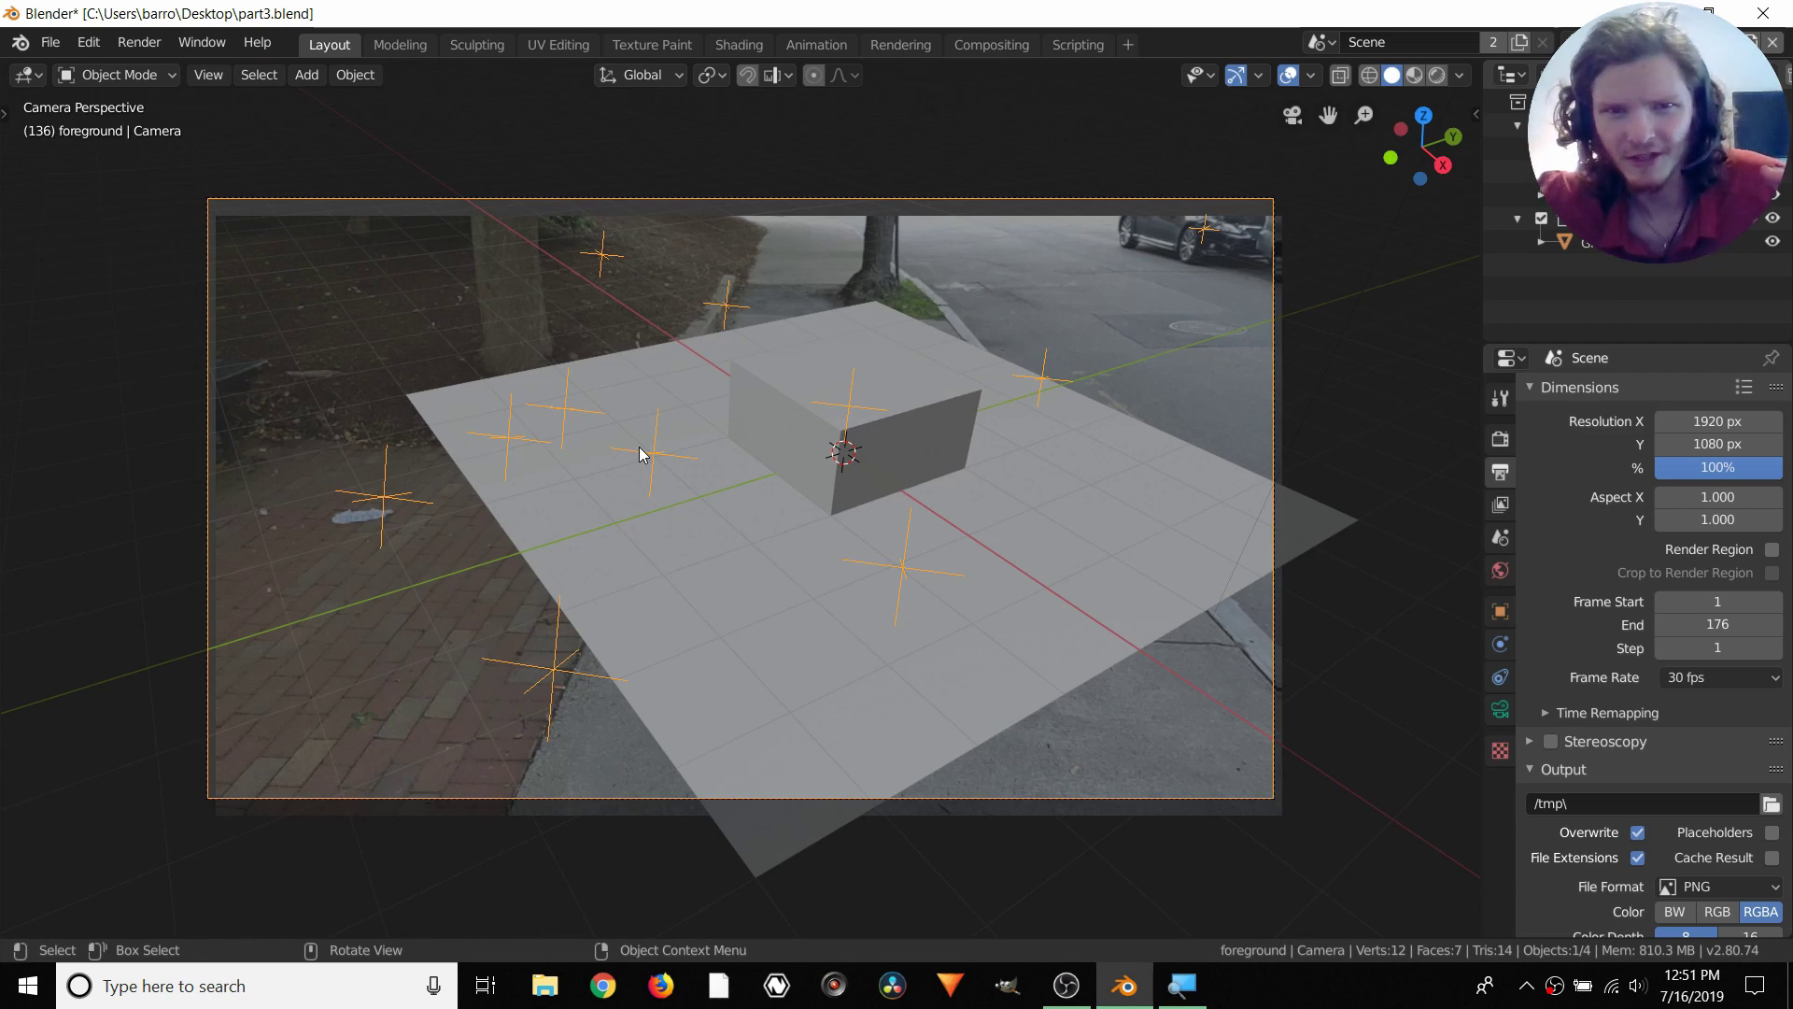
{"action": "key", "text": "space"}
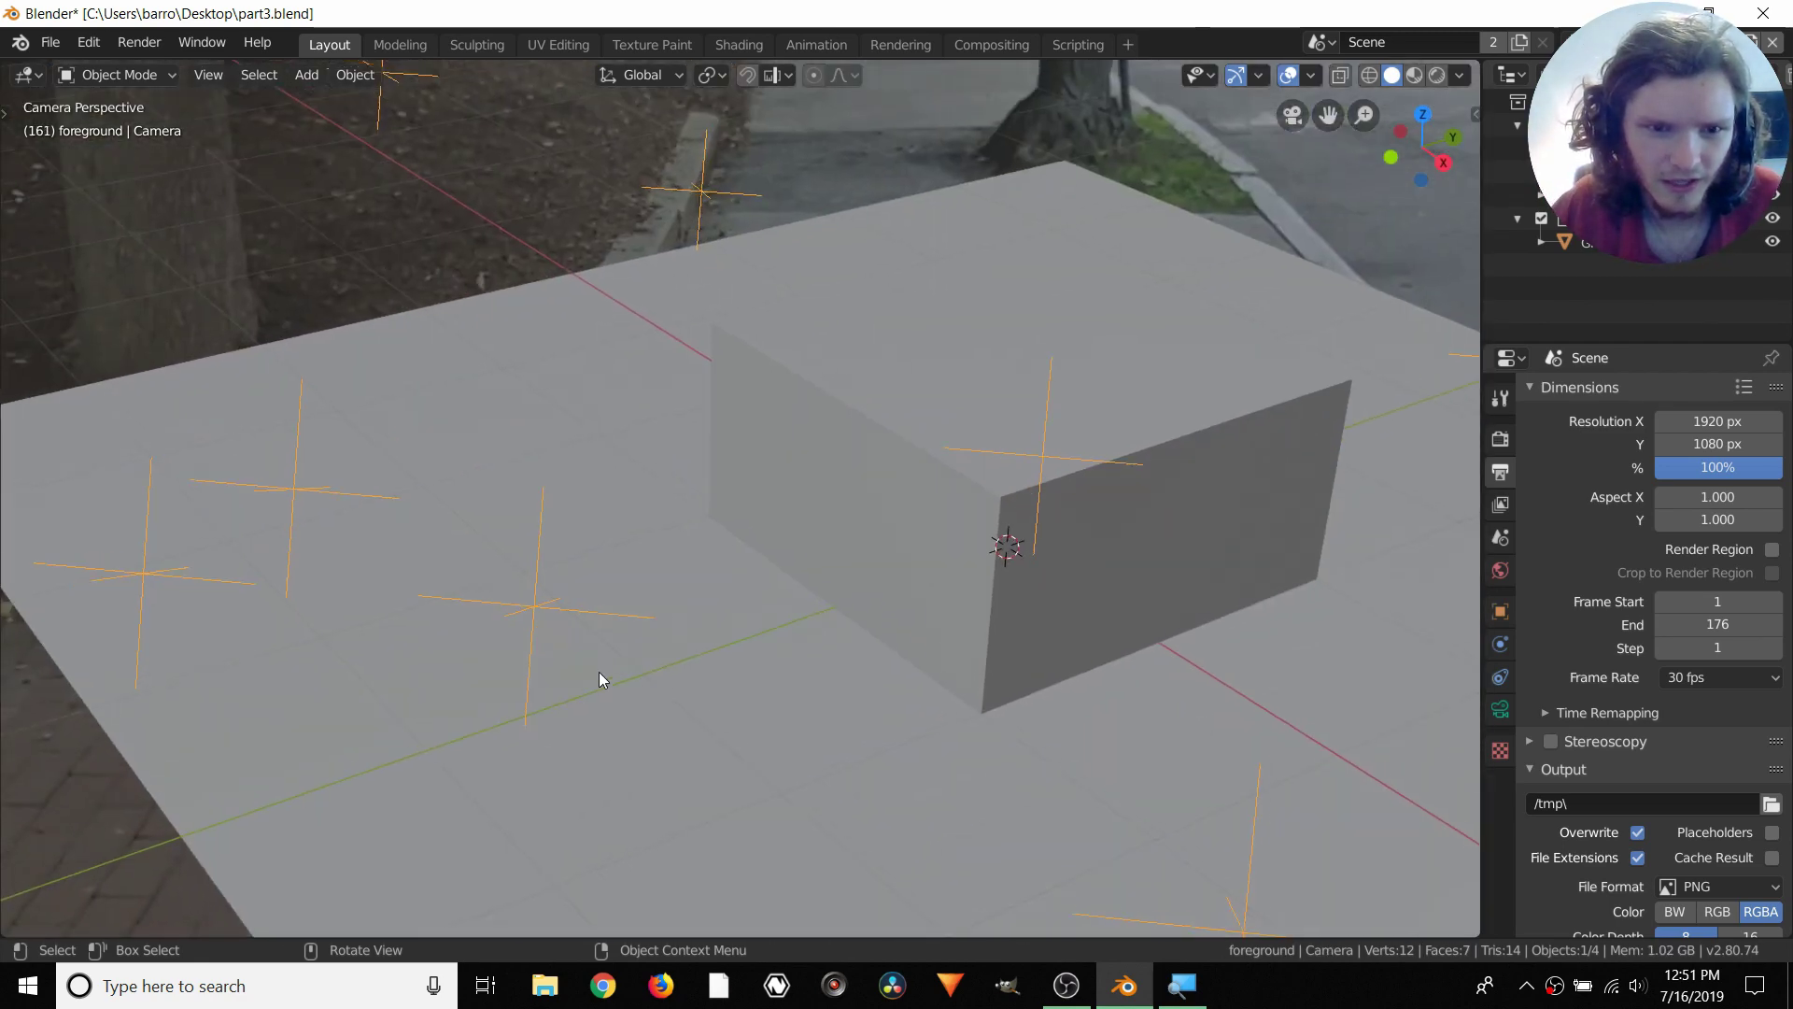
Examine how the track points sit relative to the footage and ground plane, in camera view and from outside
{"action": "middle_click_drag", "start_coordinate": [598, 671], "coordinate": [562, 637]}
{"action": "left_click", "coordinate": [1293, 115]}
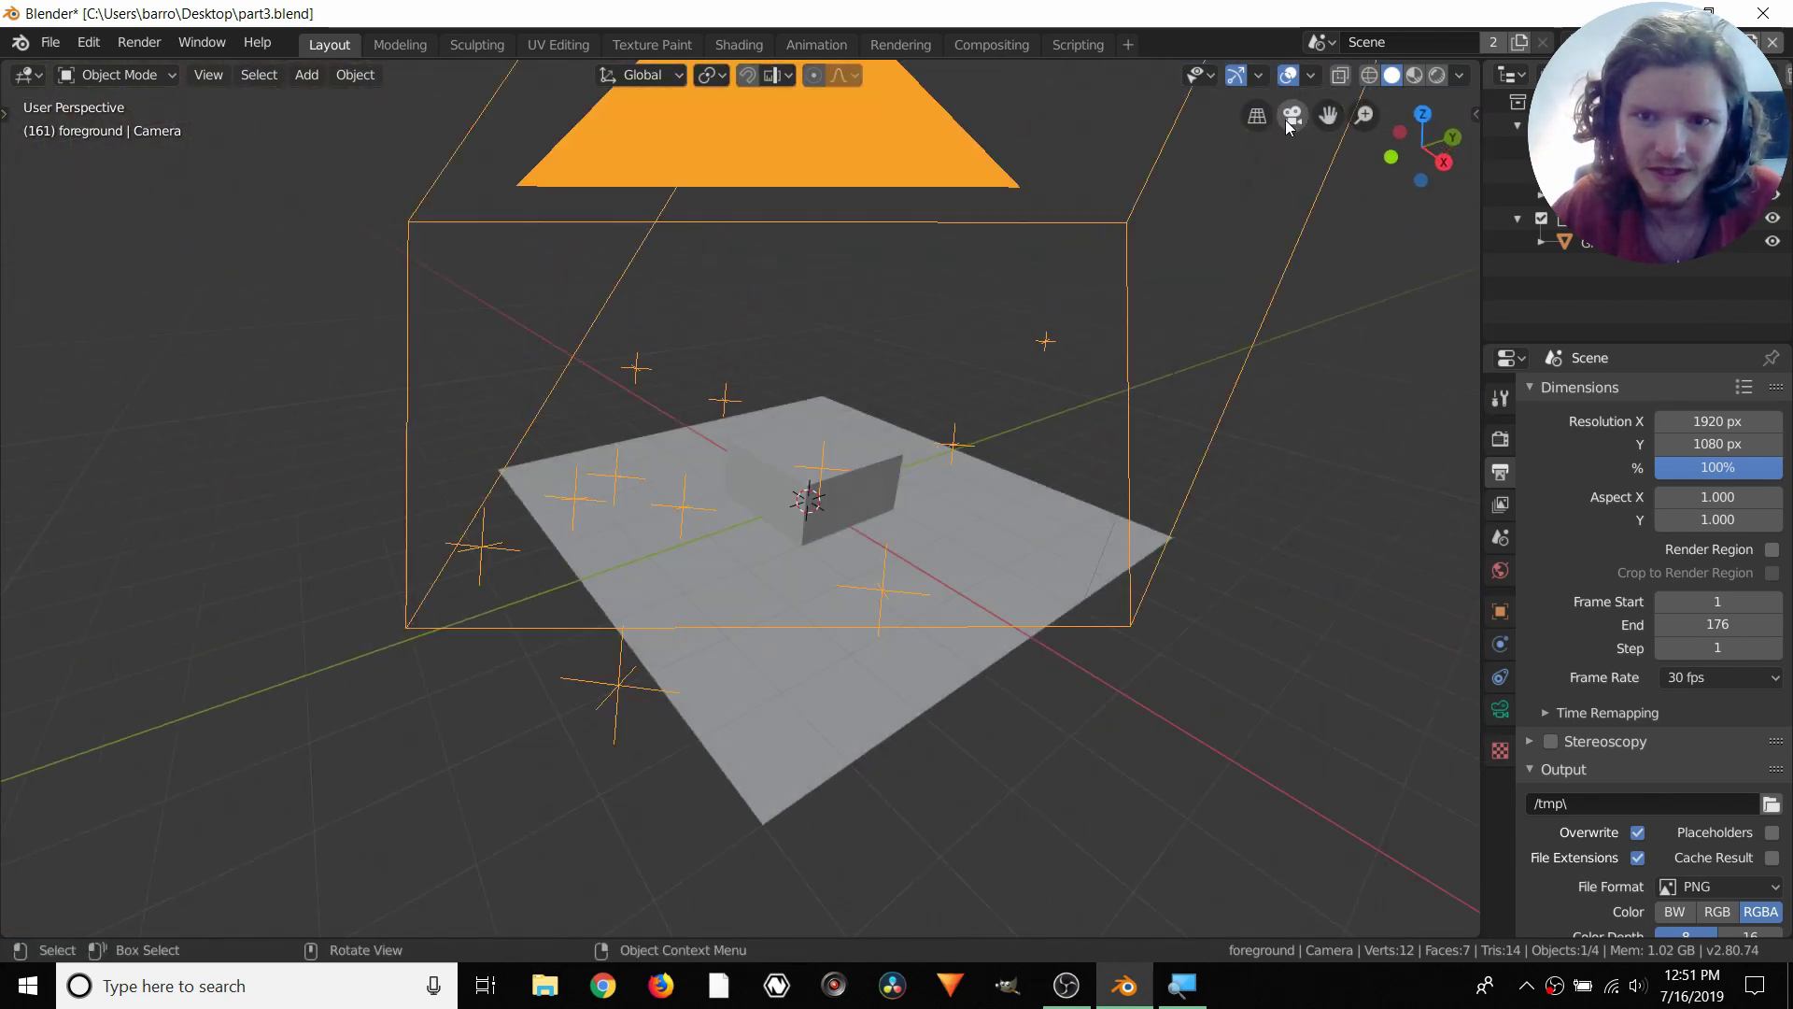
{"action": "middle_click_drag", "start_coordinate": [444, 614], "coordinate": [615, 674], "text": "shift"}
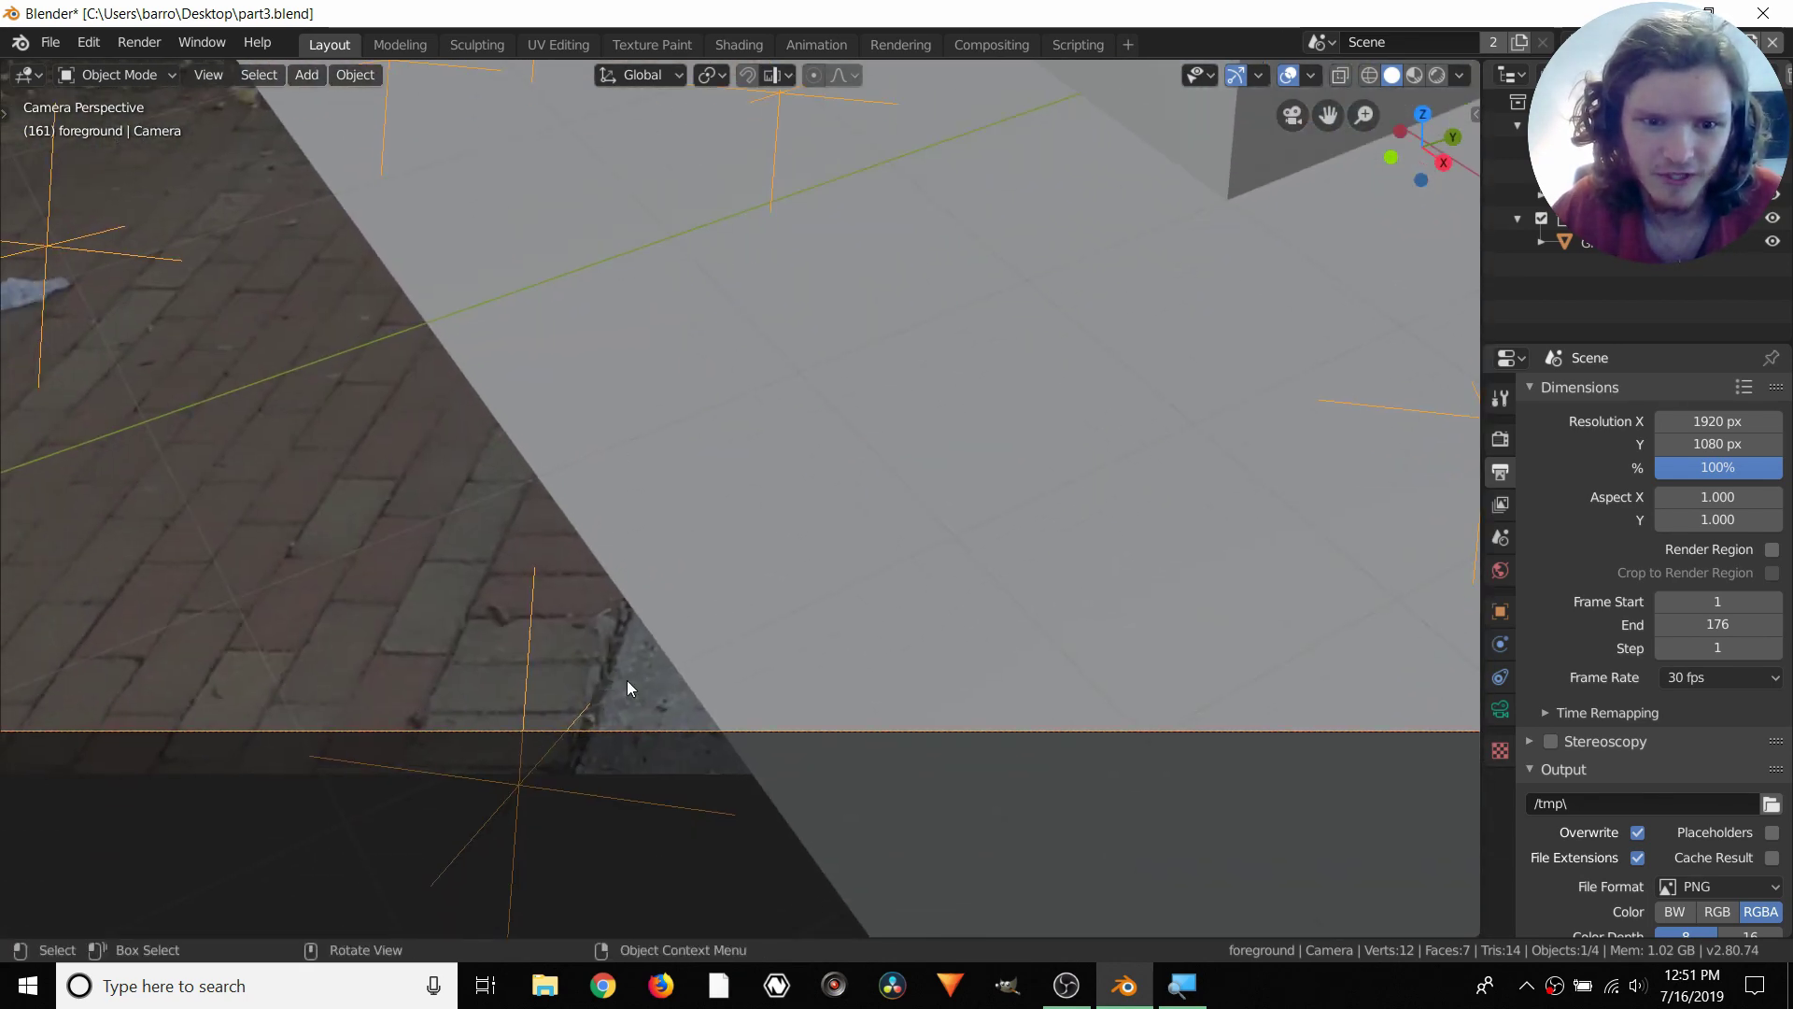
{"action": "key", "text": "space"}
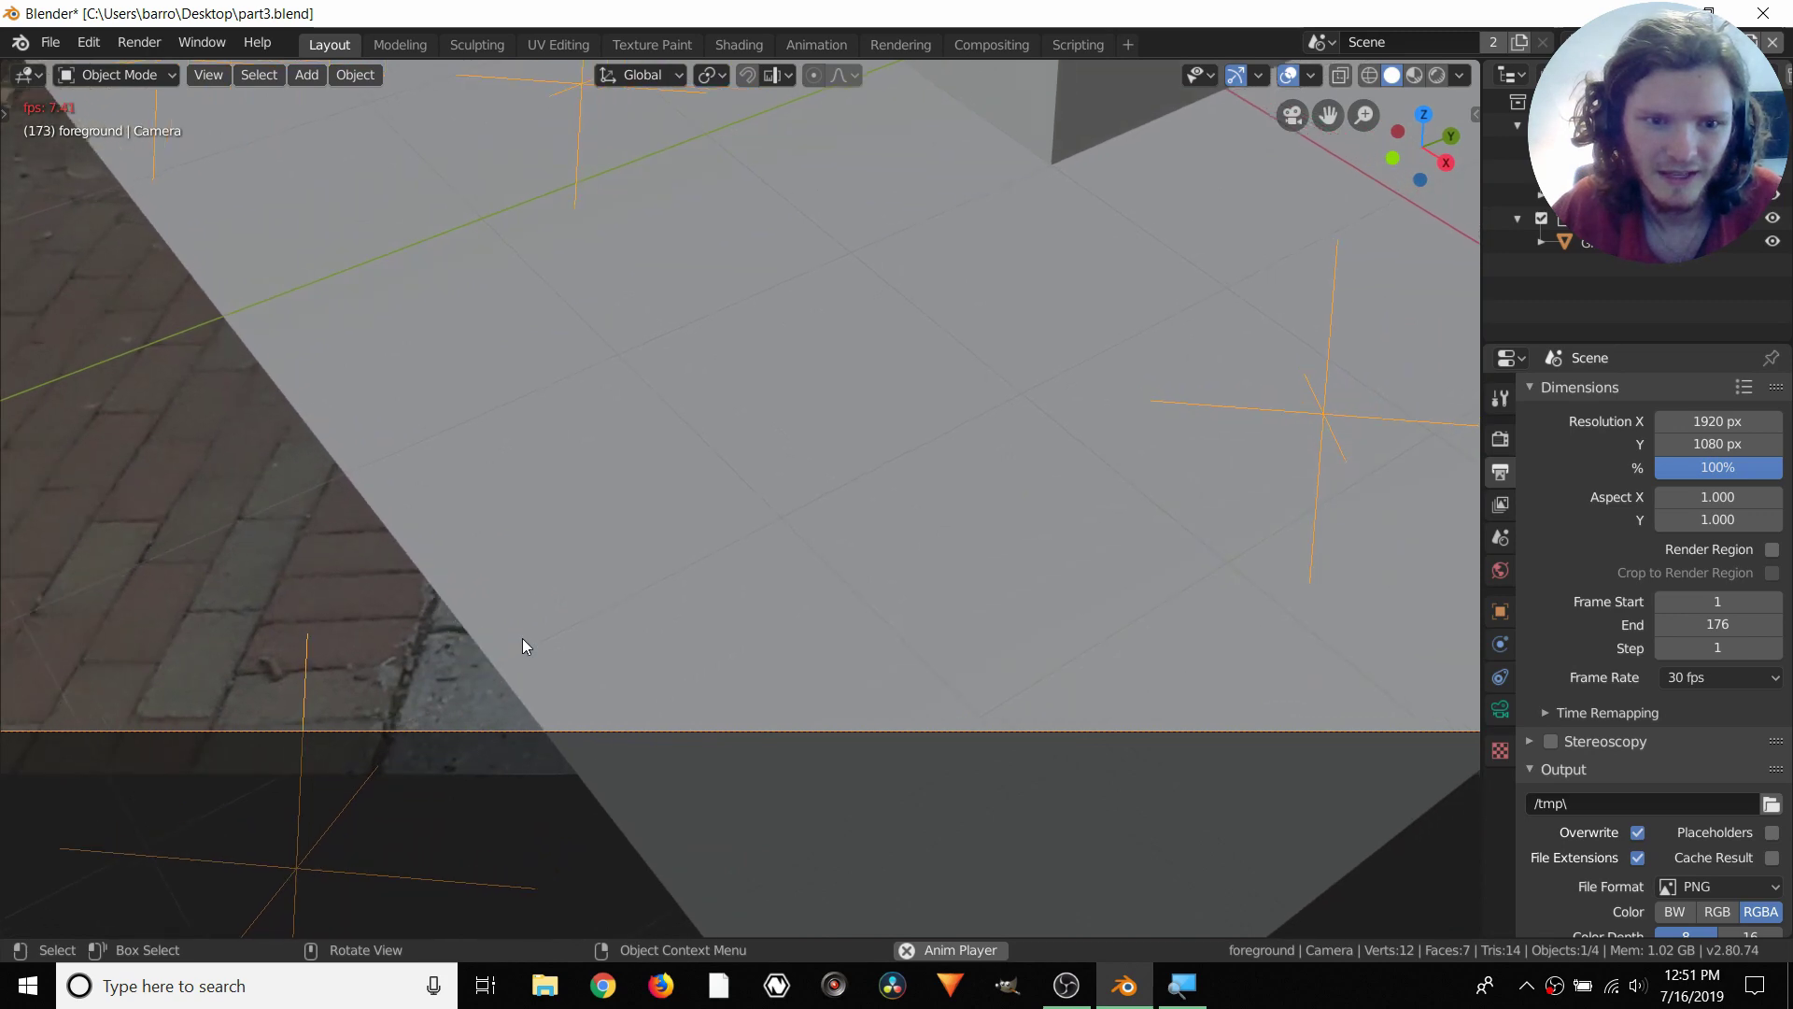
{"action": "scroll", "coordinate": [615, 482], "scroll_direction": "down", "scroll_amount": 4}
{"action": "middle_click_drag", "start_coordinate": [615, 482], "coordinate": [793, 560], "text": "shift"}
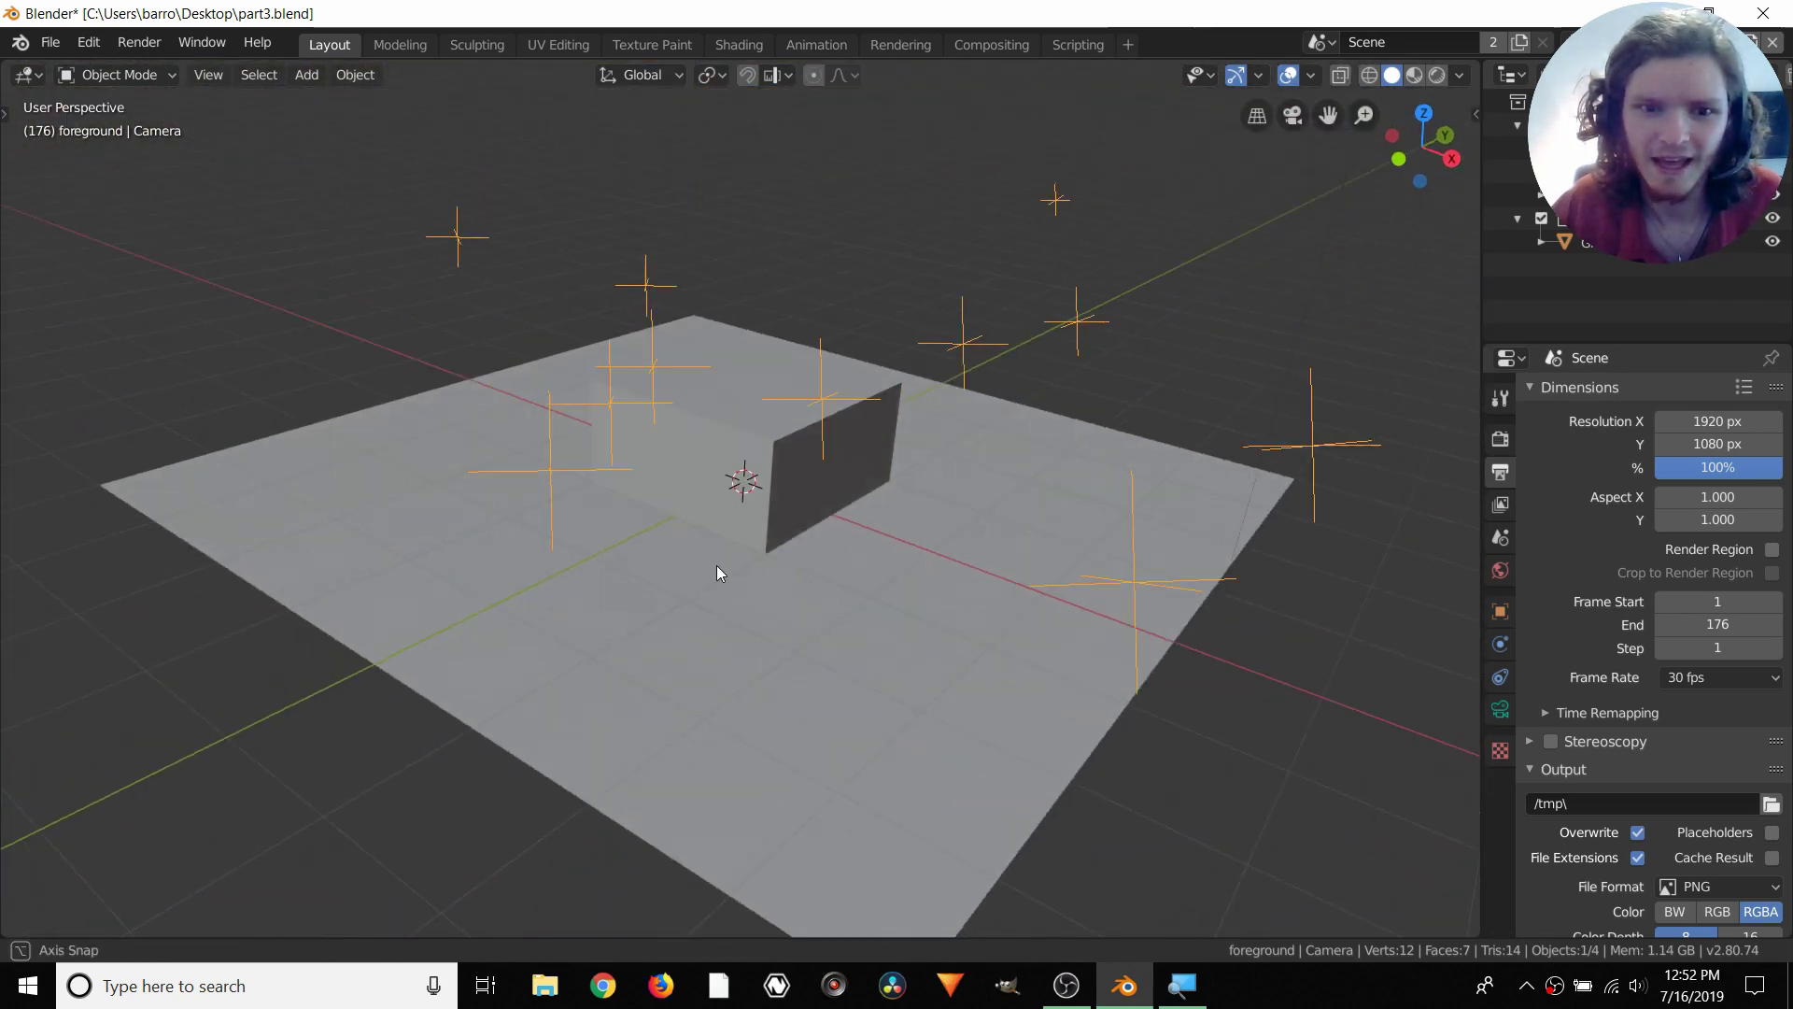
{"action": "scroll", "coordinate": [793, 560], "scroll_direction": "down", "scroll_amount": 3}
{"action": "middle_click_drag", "start_coordinate": [933, 448], "coordinate": [948, 418]}
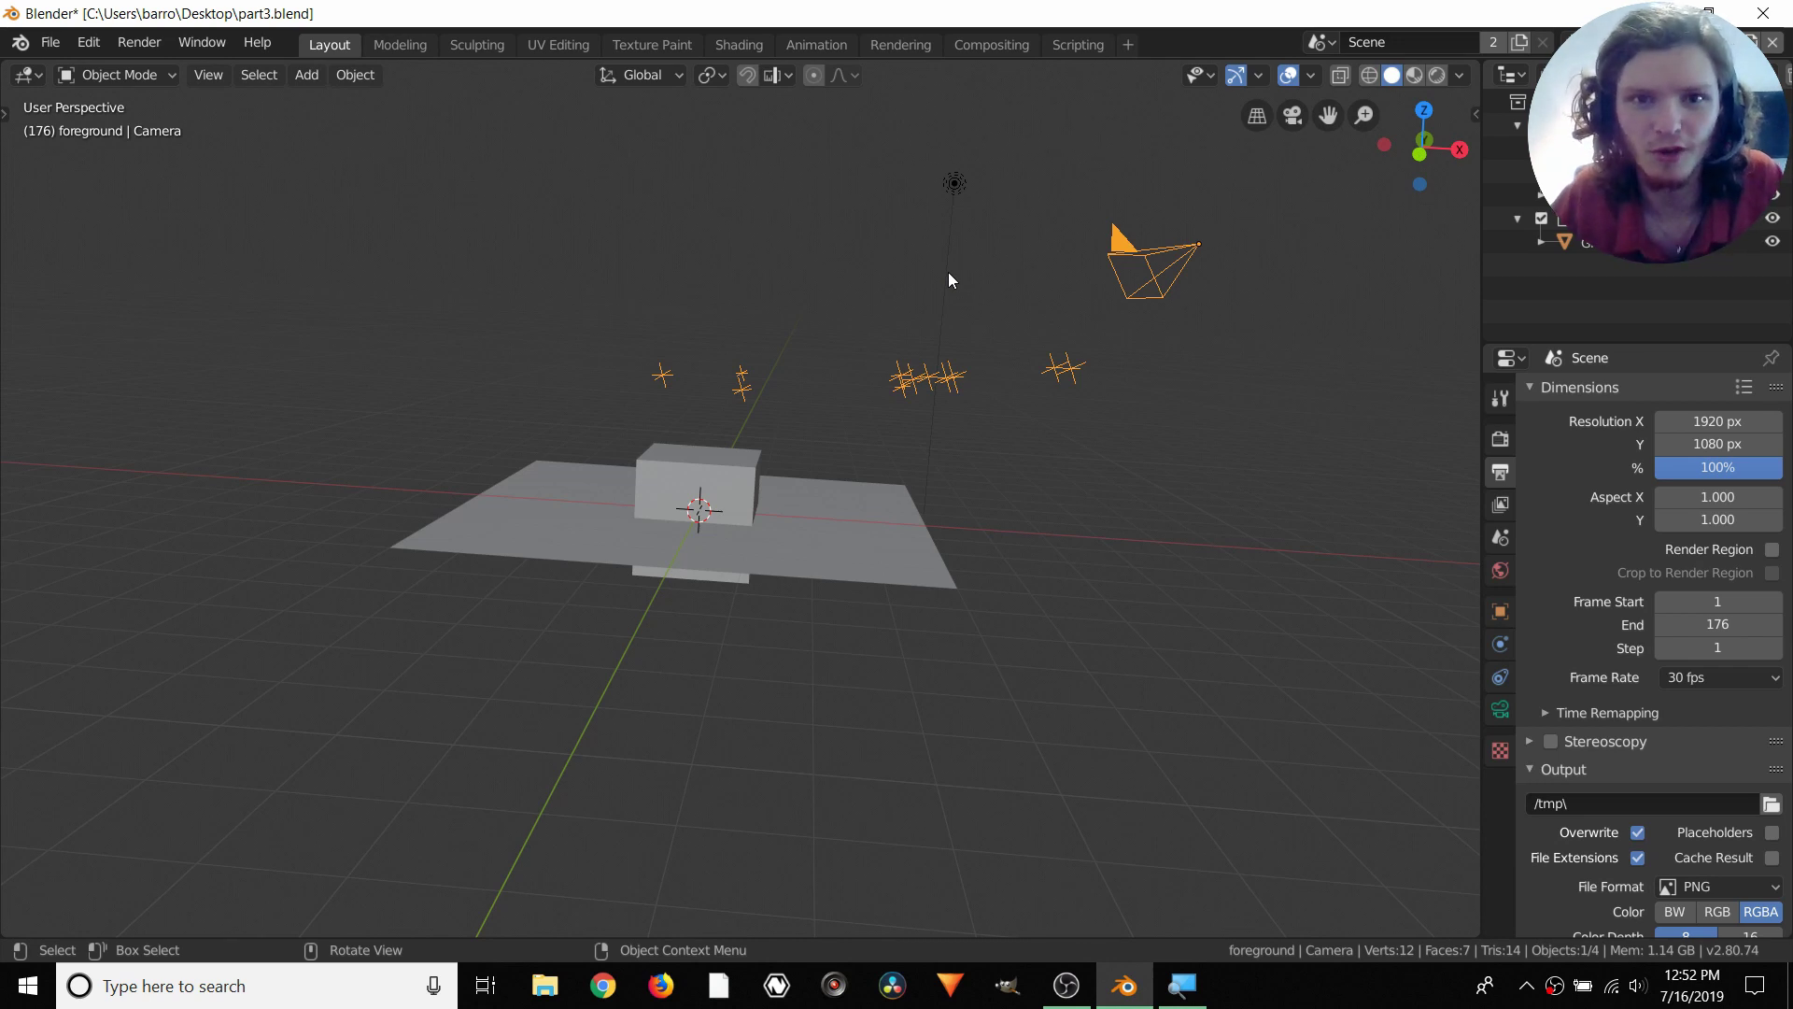
{"action": "middle_click_drag", "start_coordinate": [949, 273], "coordinate": [809, 334]}
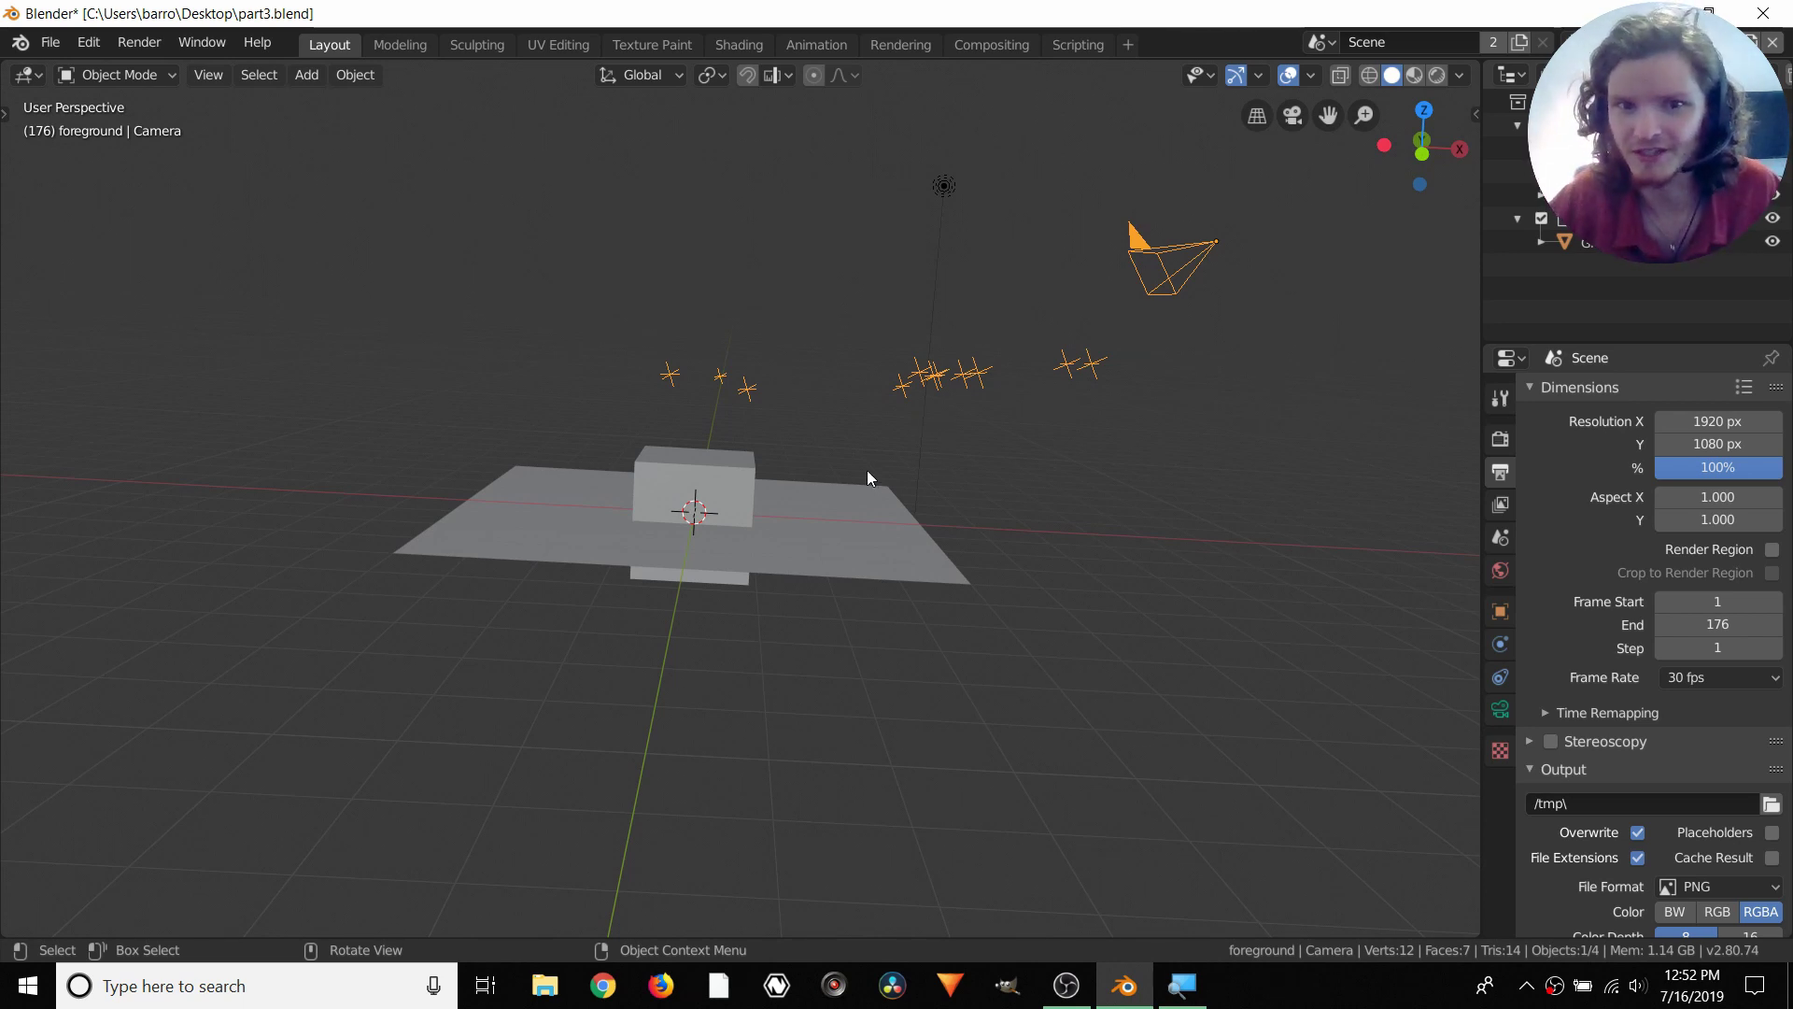
Try to move the solved camera and its track points straight down along Z in the front view
{"action": "left_click", "coordinate": [1422, 153]}
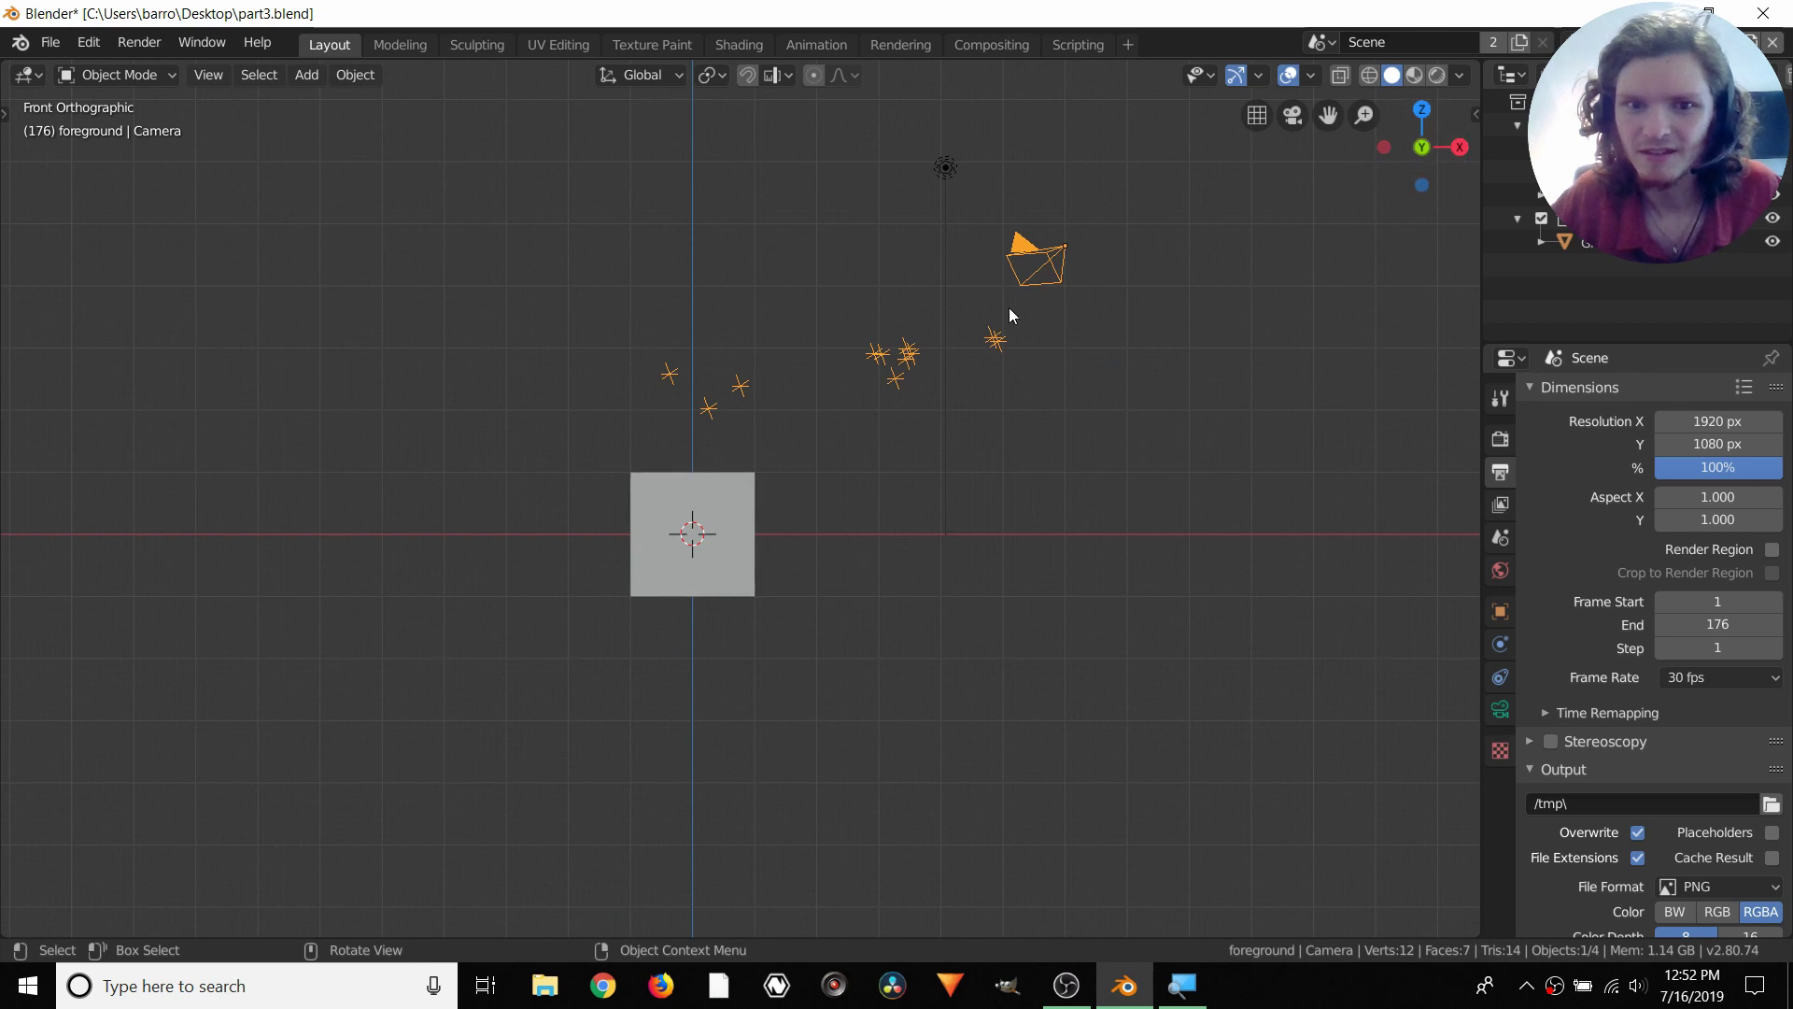
{"action": "key", "text": "g"}
{"action": "key", "text": "z"}
{"action": "left_click", "coordinate": [992, 496]}
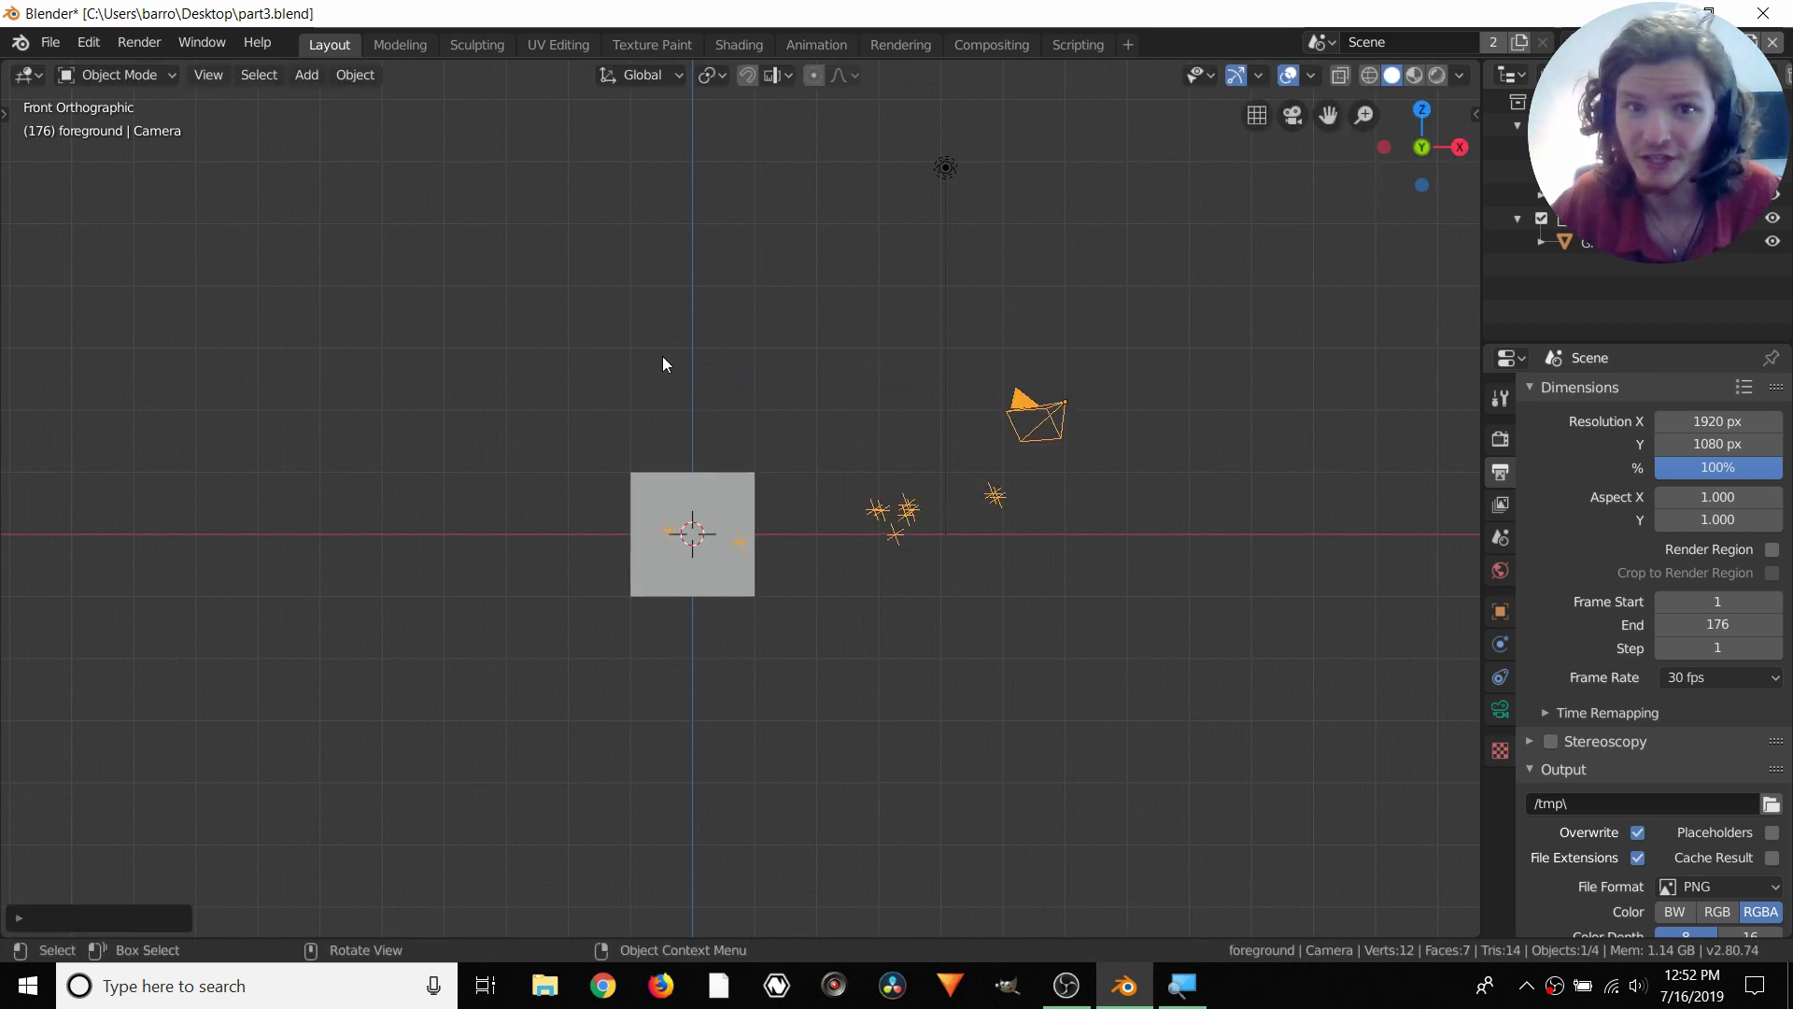
{"action": "key", "text": "ctrl+z"}
Move the solved camera down along Z in the front view, bringing its track points to ground level
{"action": "middle_click_drag", "start_coordinate": [713, 376], "coordinate": [726, 409]}
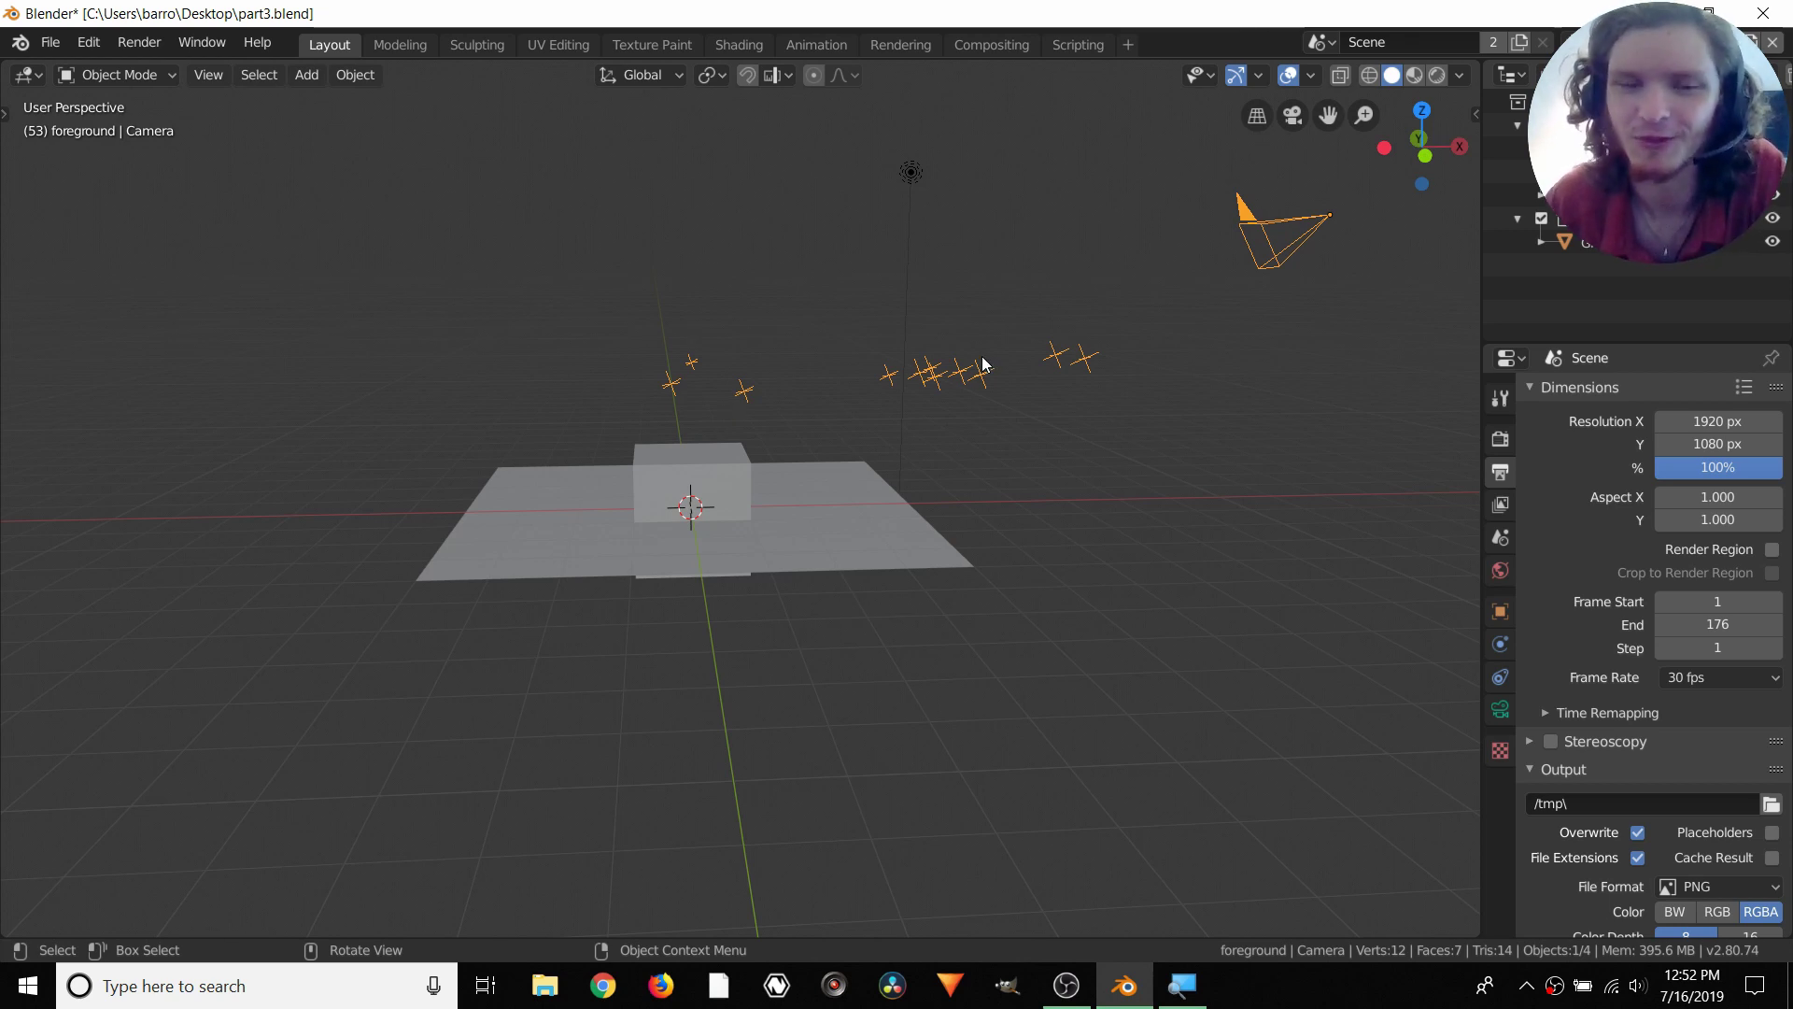
{"action": "middle_click_drag", "start_coordinate": [983, 491], "coordinate": [1007, 497]}
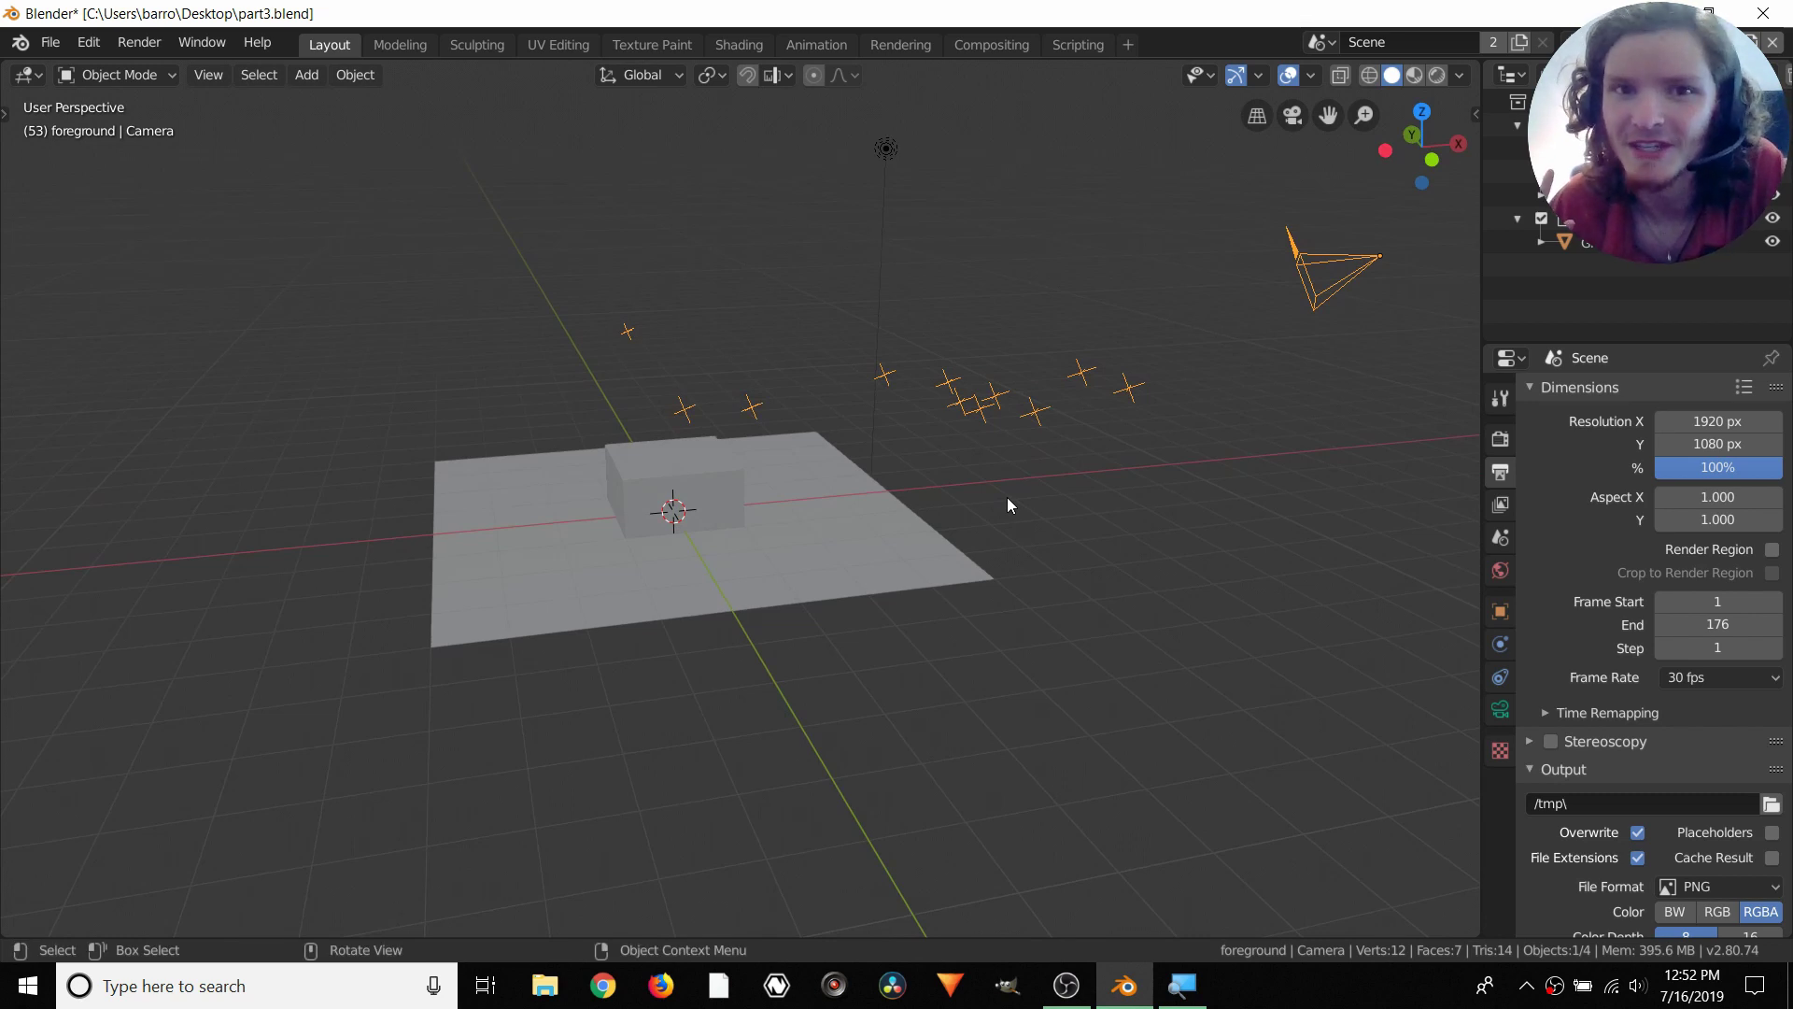
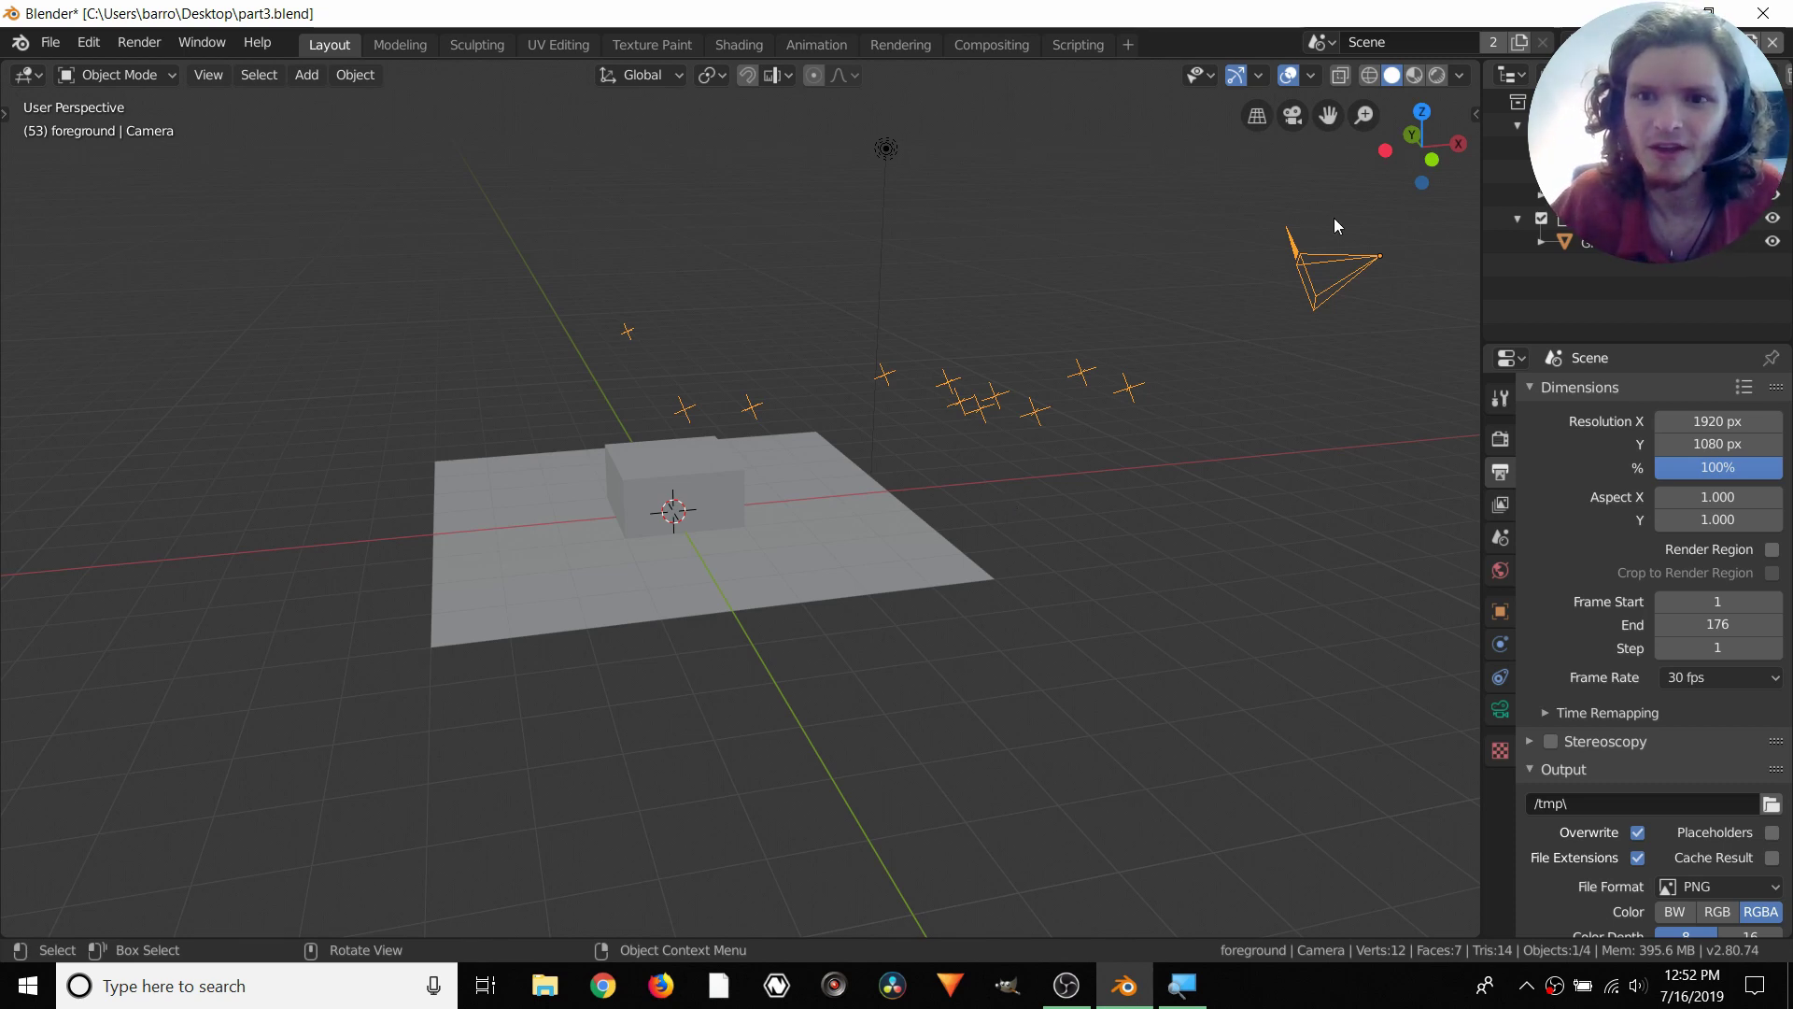
{"action": "left_click", "coordinate": [1432, 160]}
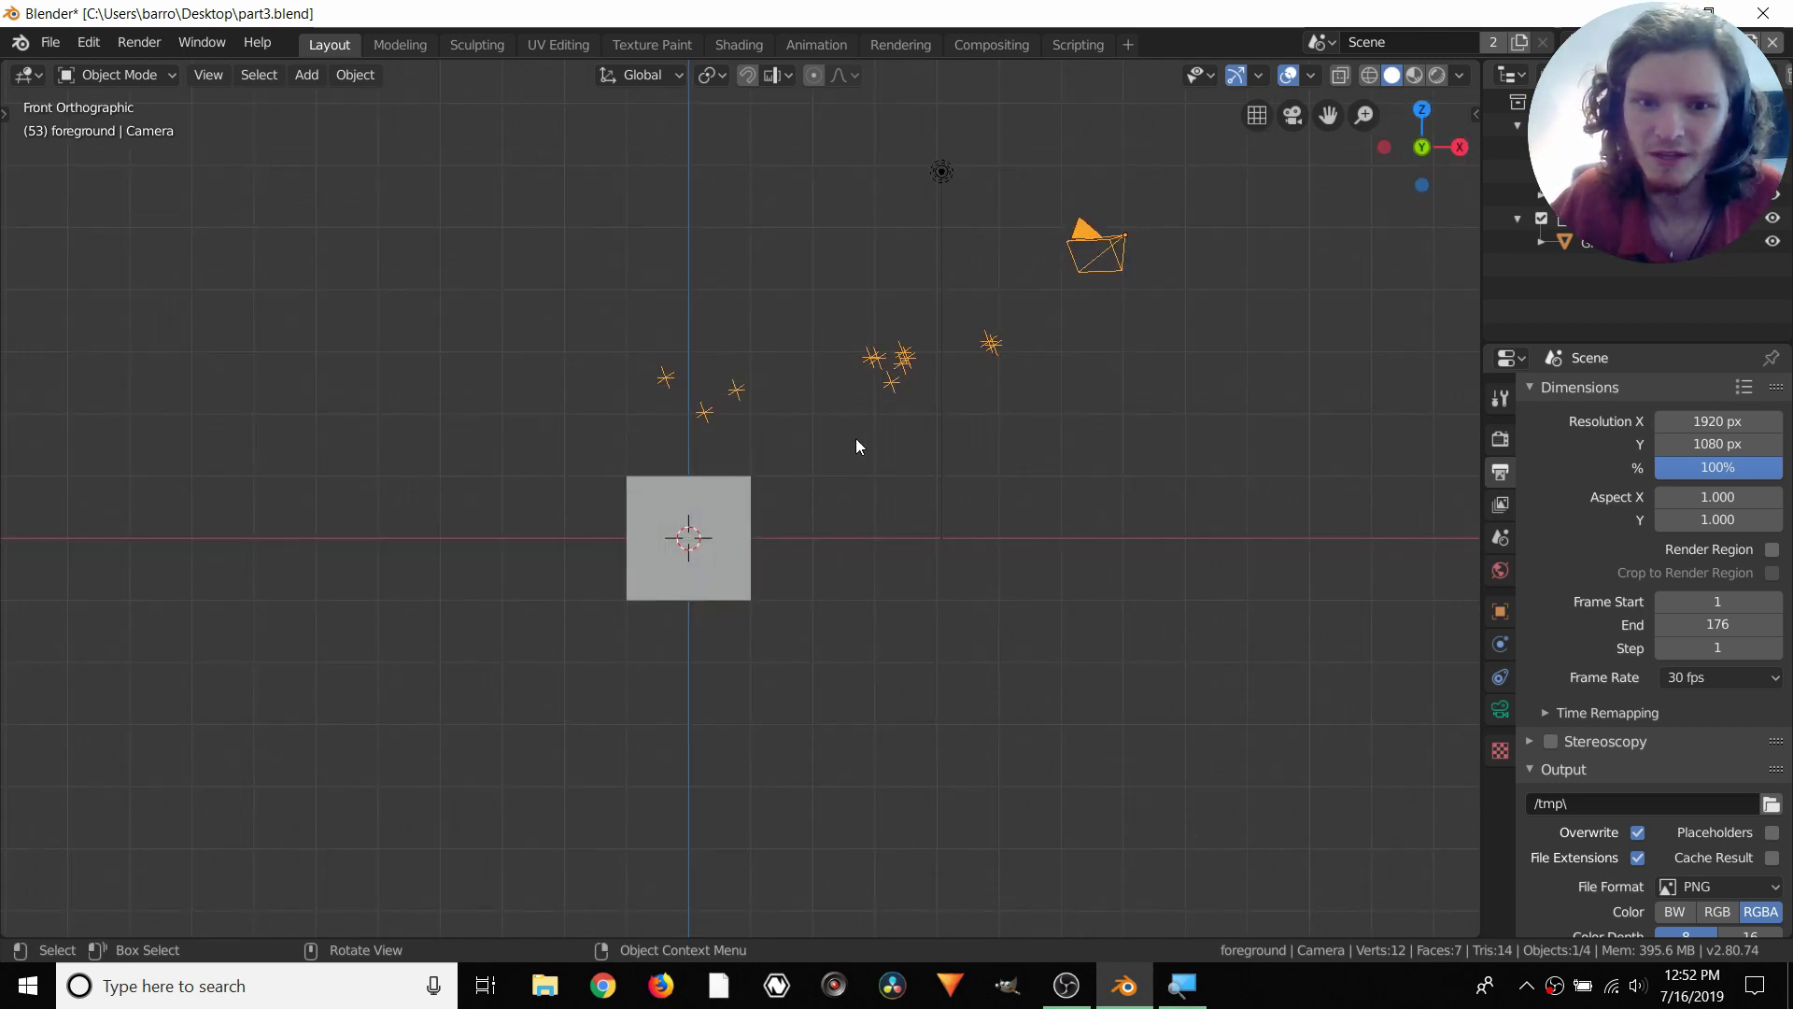
{"action": "key", "text": "g"}
{"action": "key", "text": "z"}
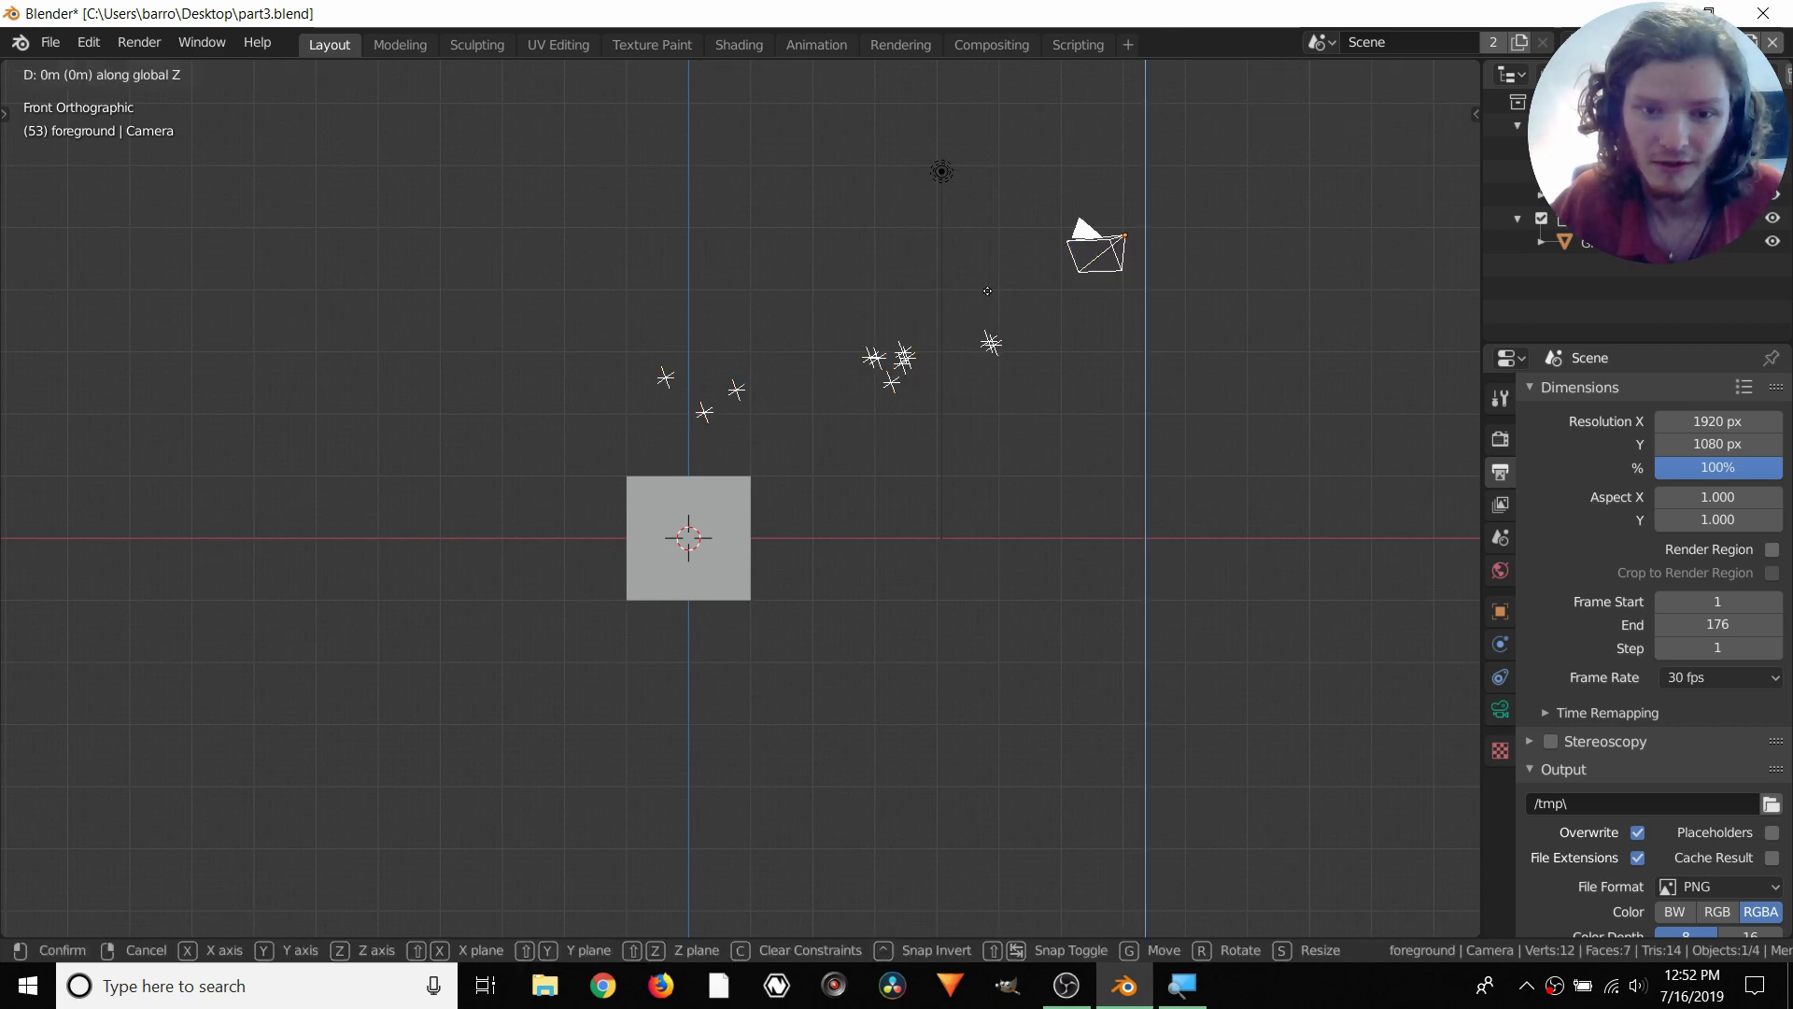
{"action": "left_click", "coordinate": [954, 460]}
{"action": "scroll", "coordinate": [901, 586], "scroll_direction": "up", "scroll_amount": 3}
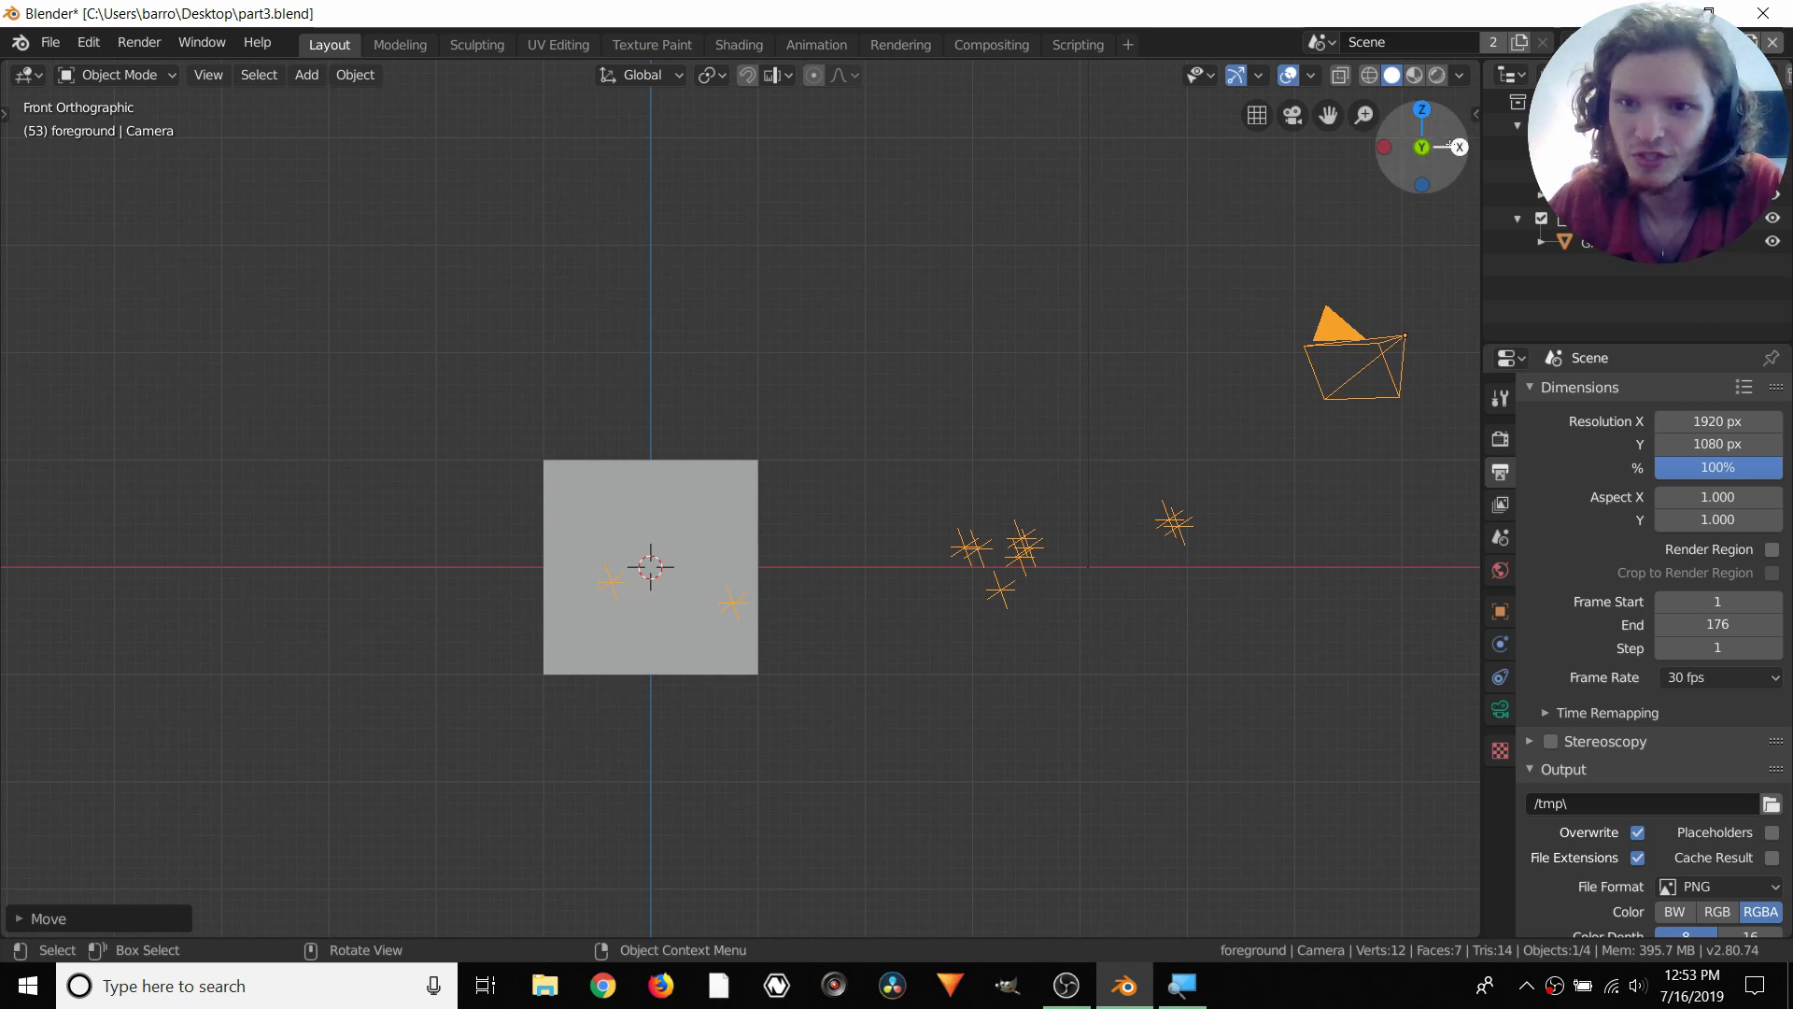
Move the solved camera along Y in the right view, bringing its track points around the cube
{"action": "left_click", "coordinate": [1454, 147]}
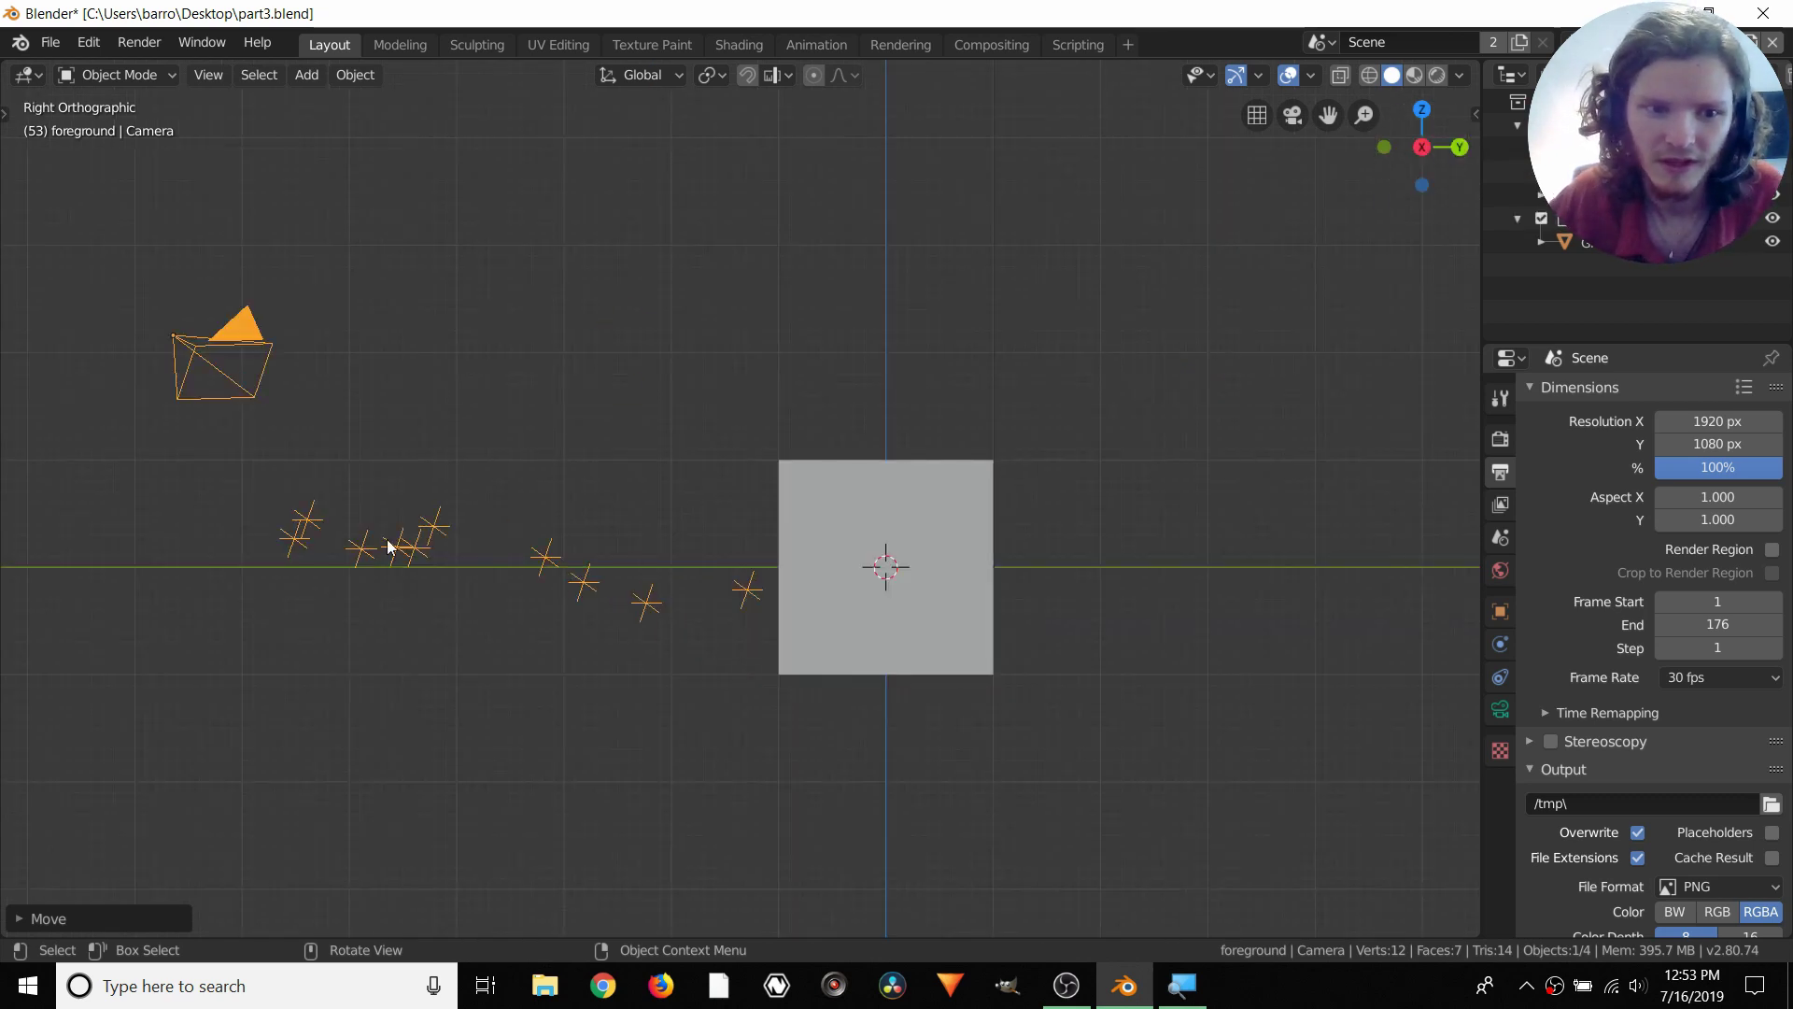
{"action": "key", "text": "g"}
{"action": "key", "text": "y"}
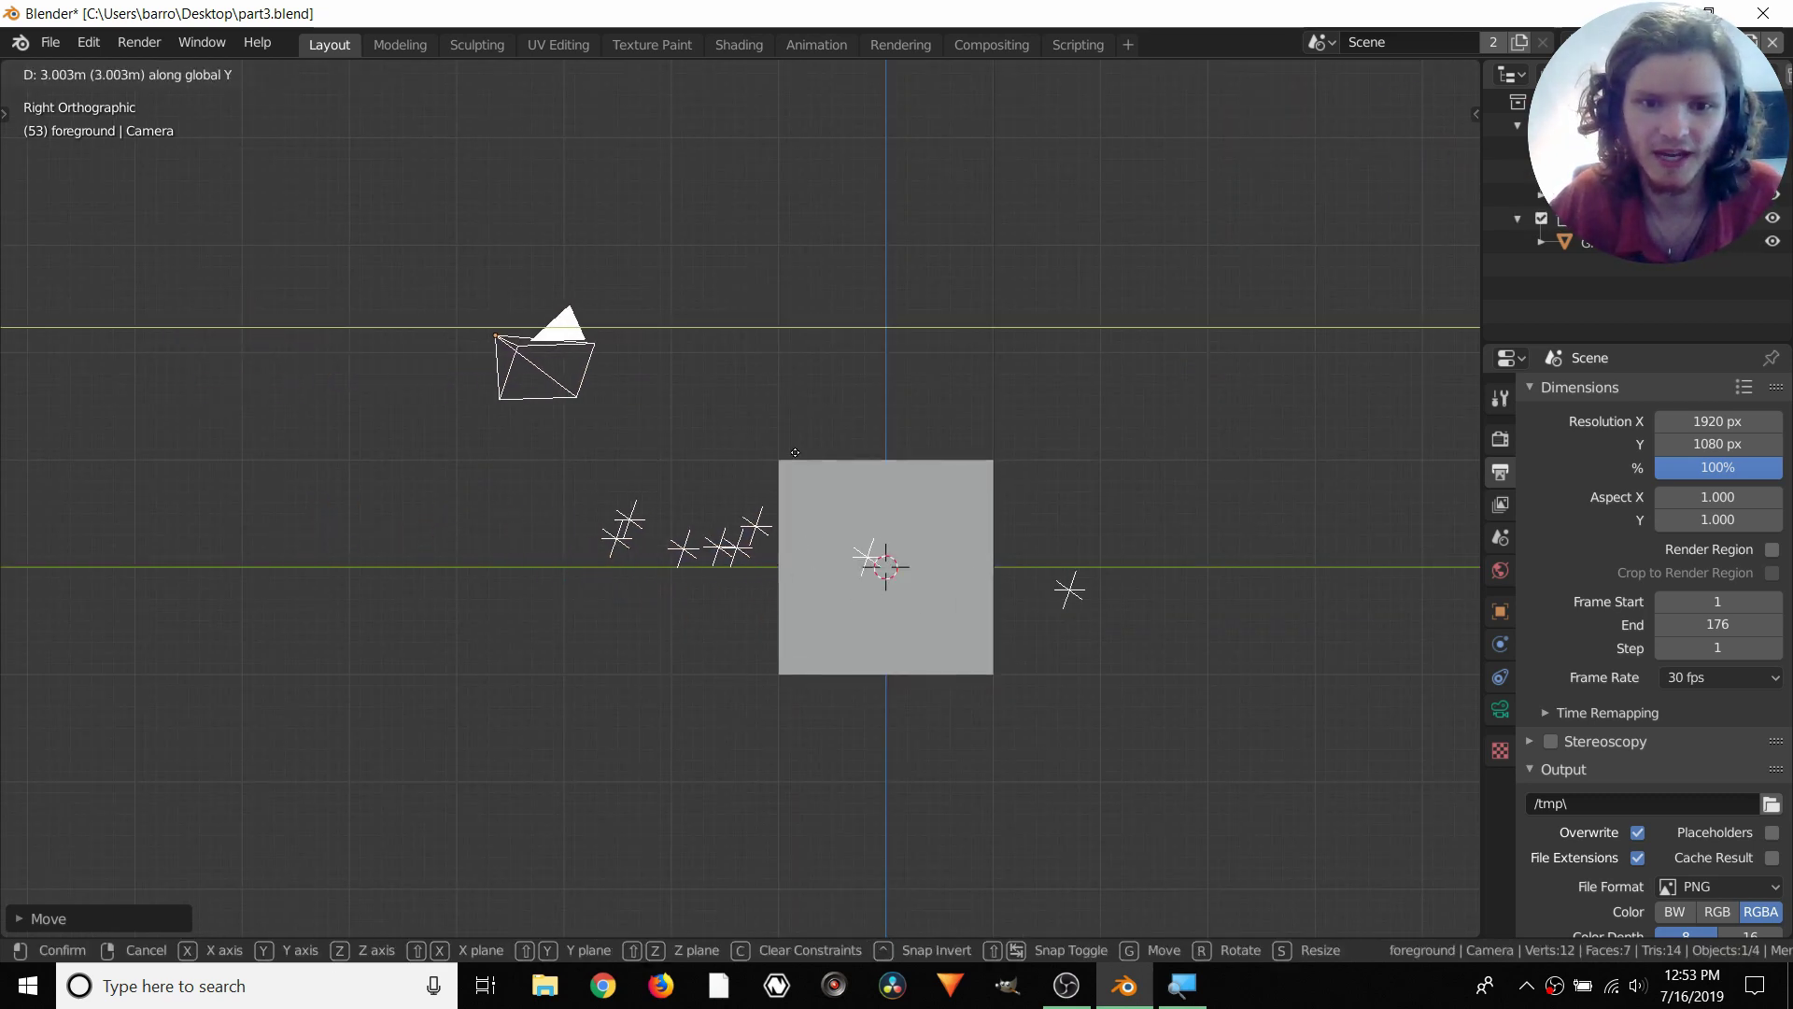
{"action": "left_click", "coordinate": [834, 462]}
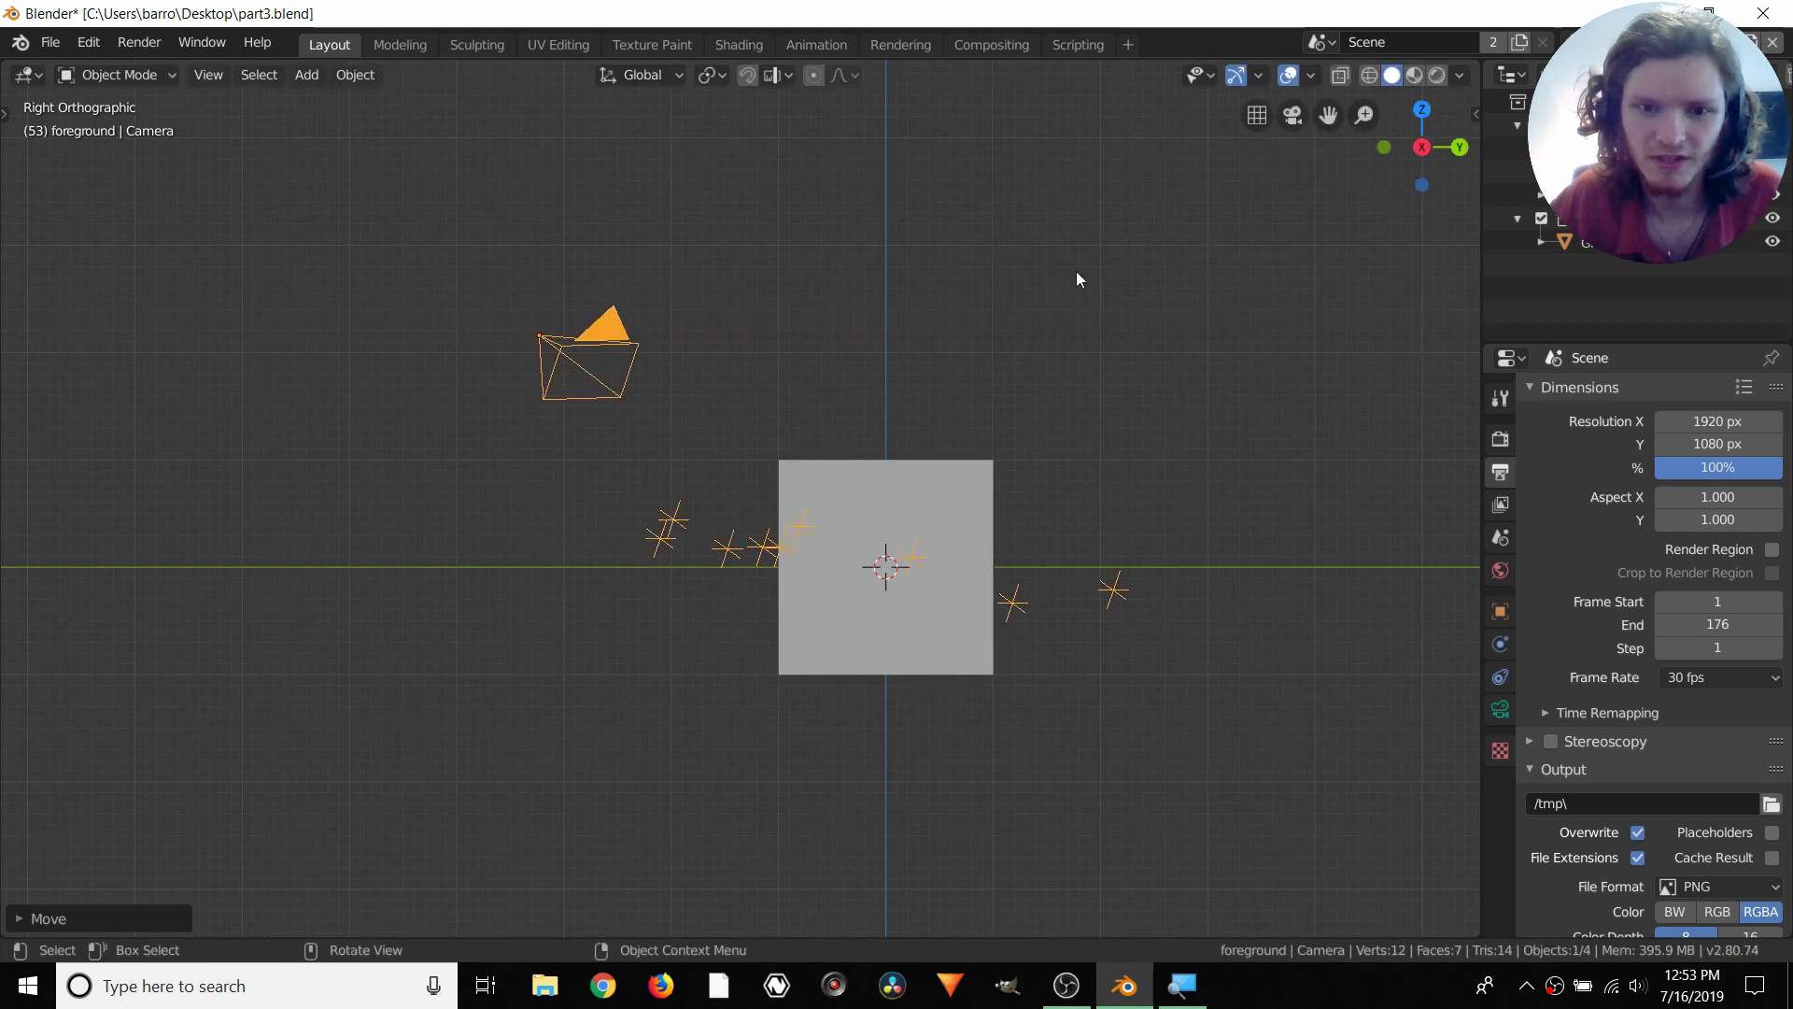
Rotate the solved camera in the right view to level the track points, and lower it along Z toward the ground line
{"action": "key", "text": "r"}
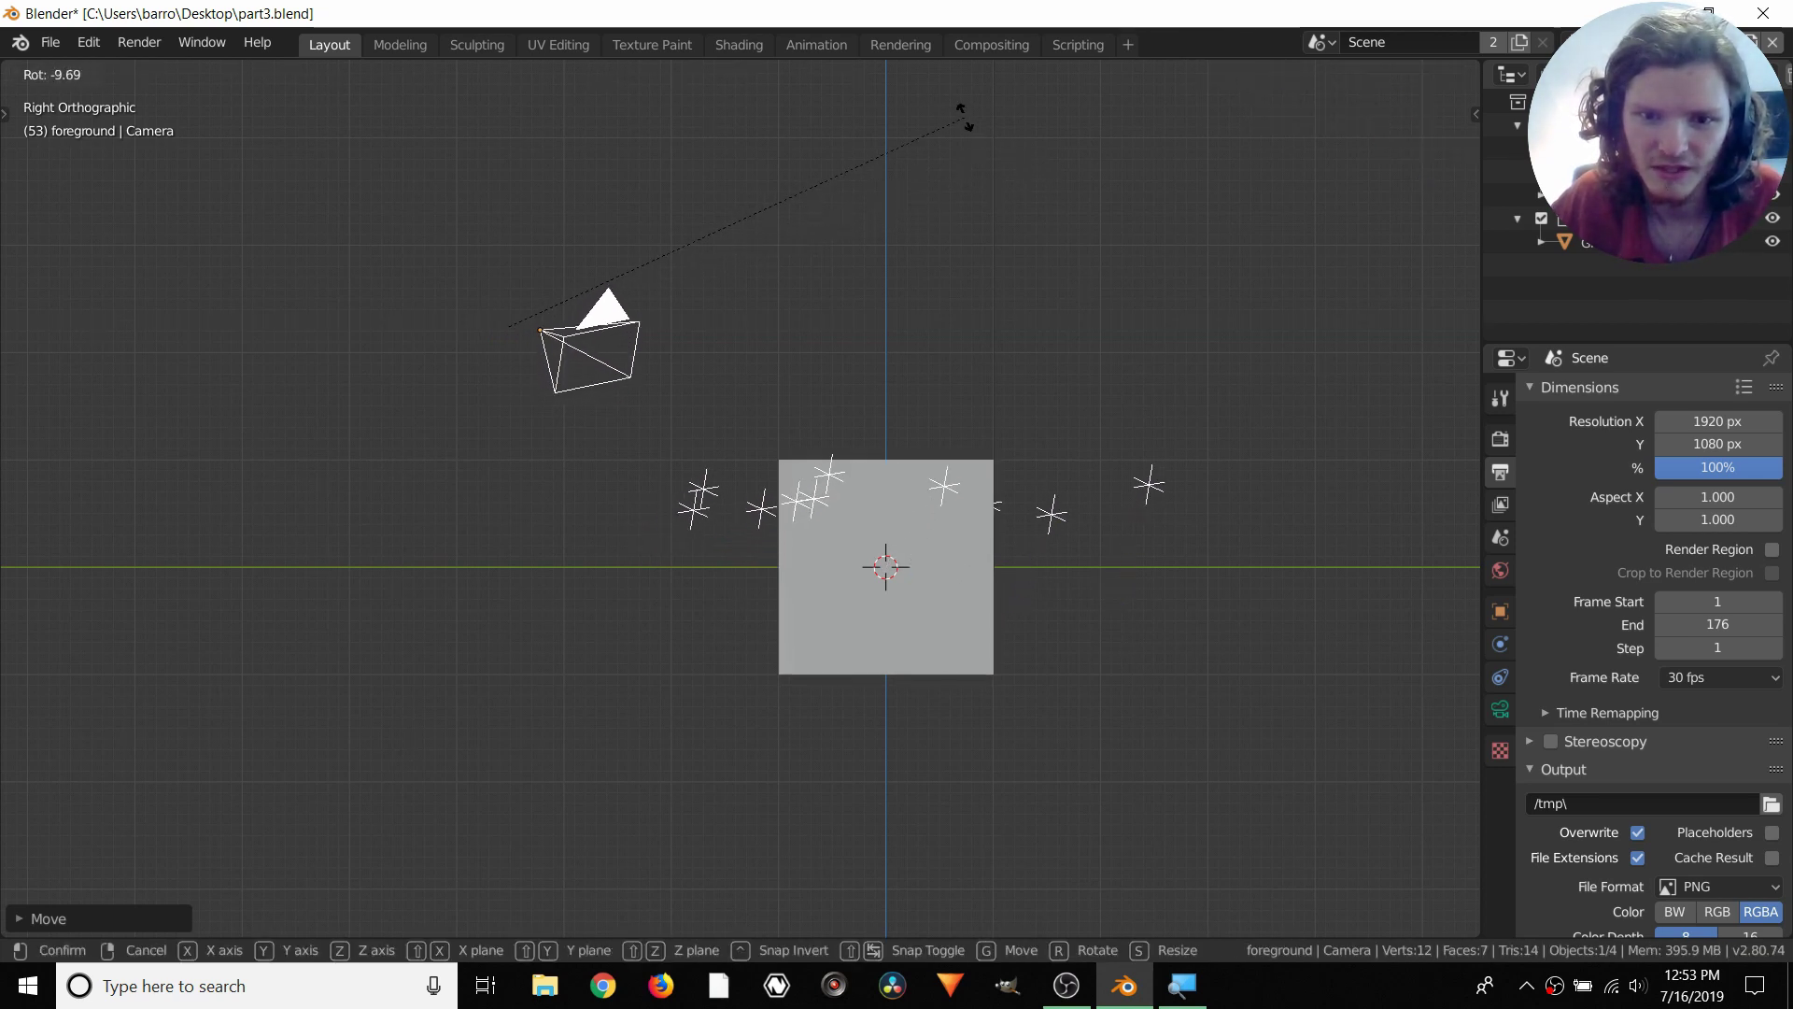
{"action": "left_click", "coordinate": [955, 142]}
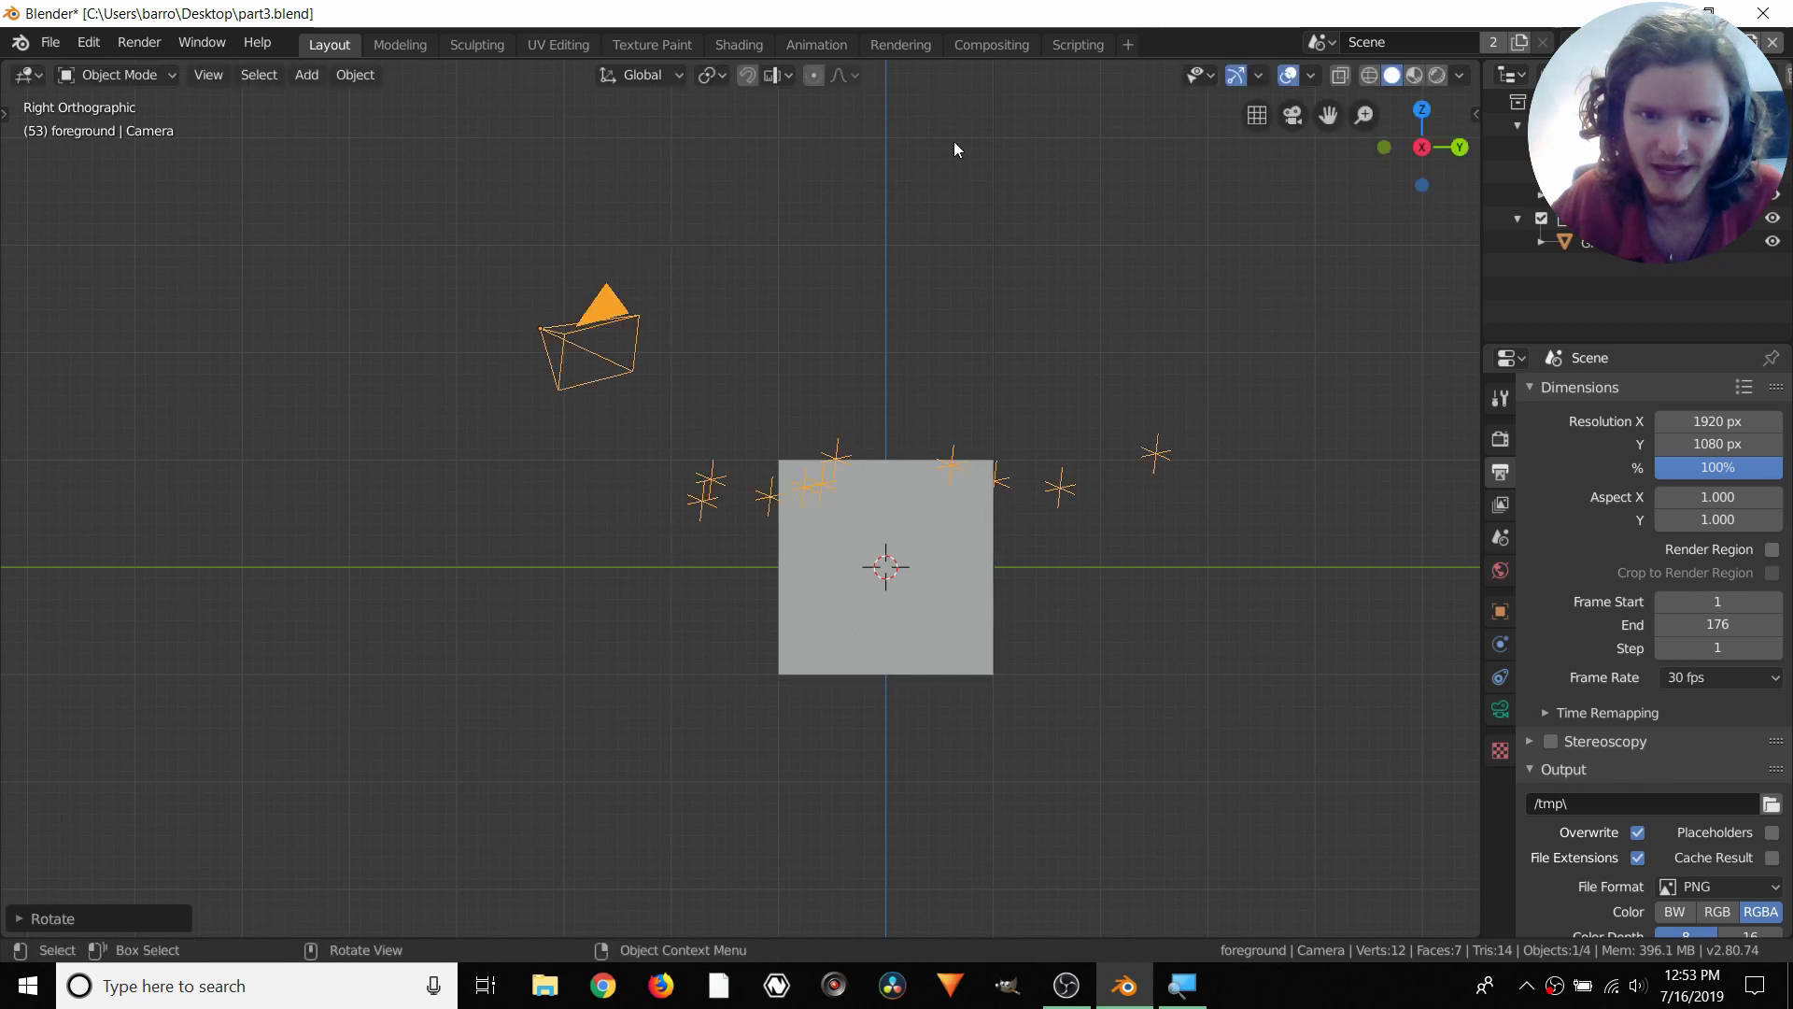
{"action": "key", "text": "g"}
{"action": "key", "text": "z"}
{"action": "left_click", "coordinate": [961, 243]}
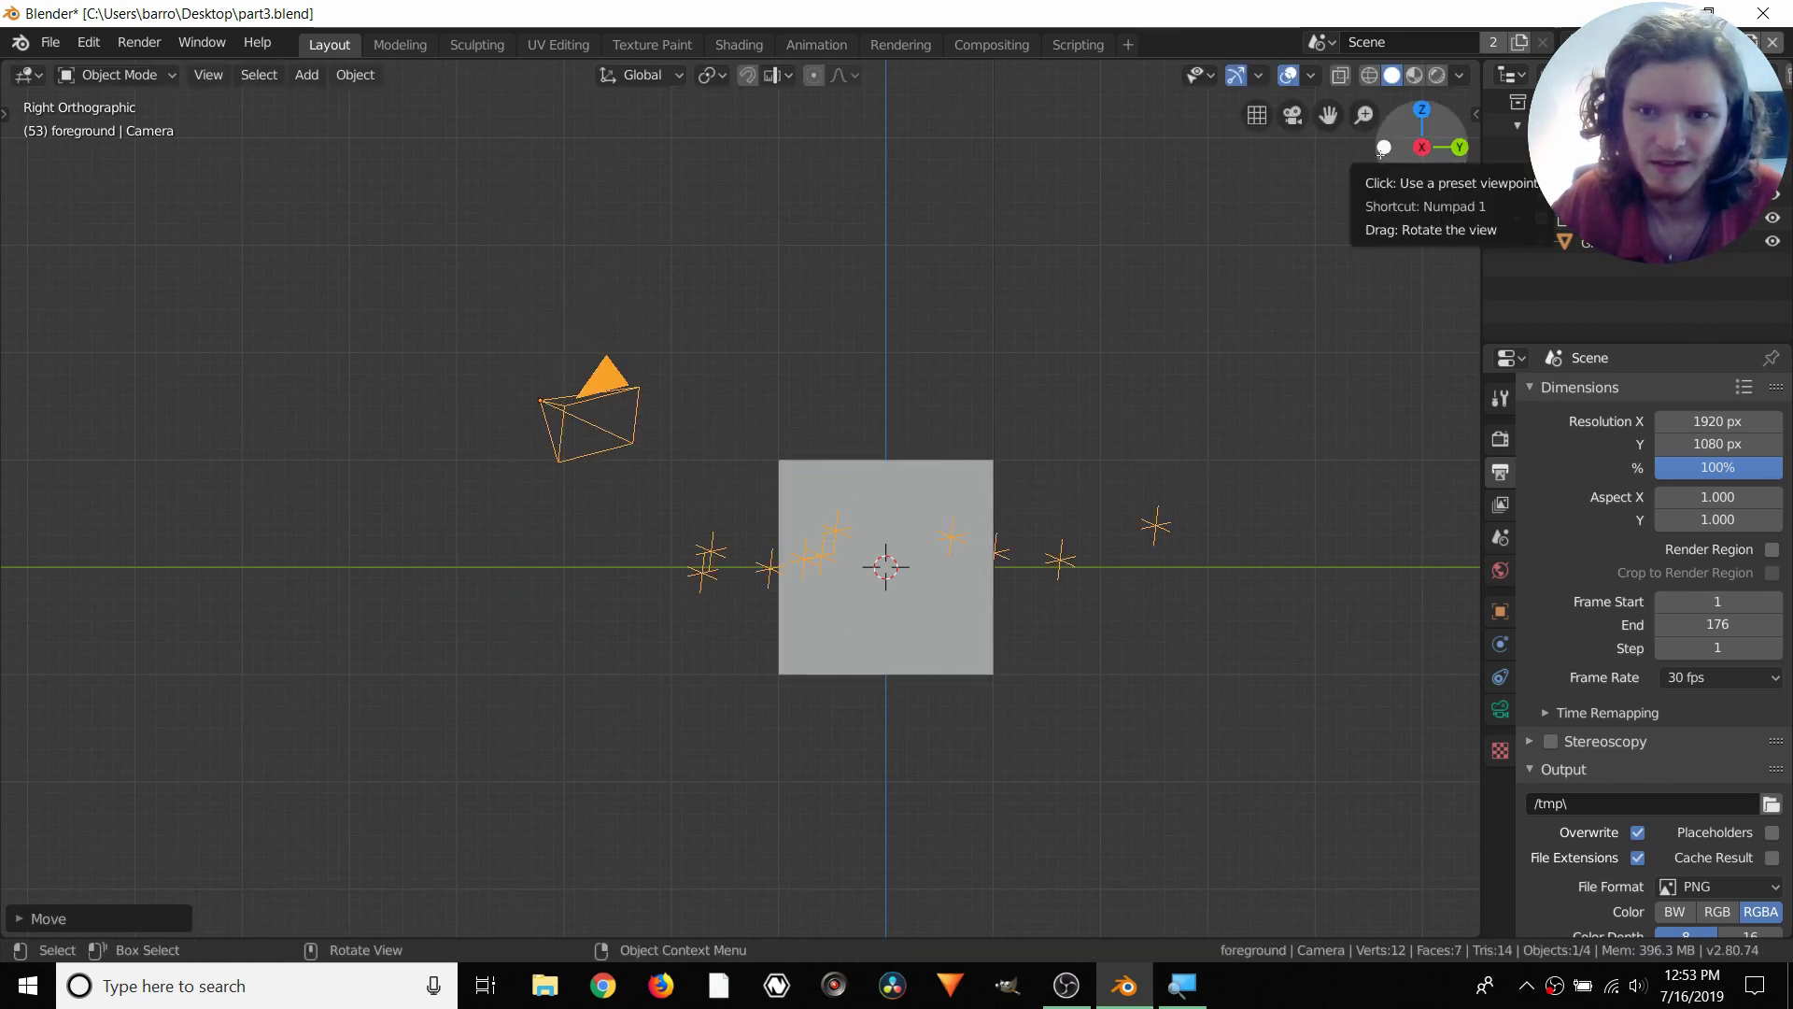
In the front view, rotate the solved camera slightly to flatten the track points and lower it along Z to the ground line
{"action": "left_click", "coordinate": [1386, 148]}
{"action": "key", "text": "g"}
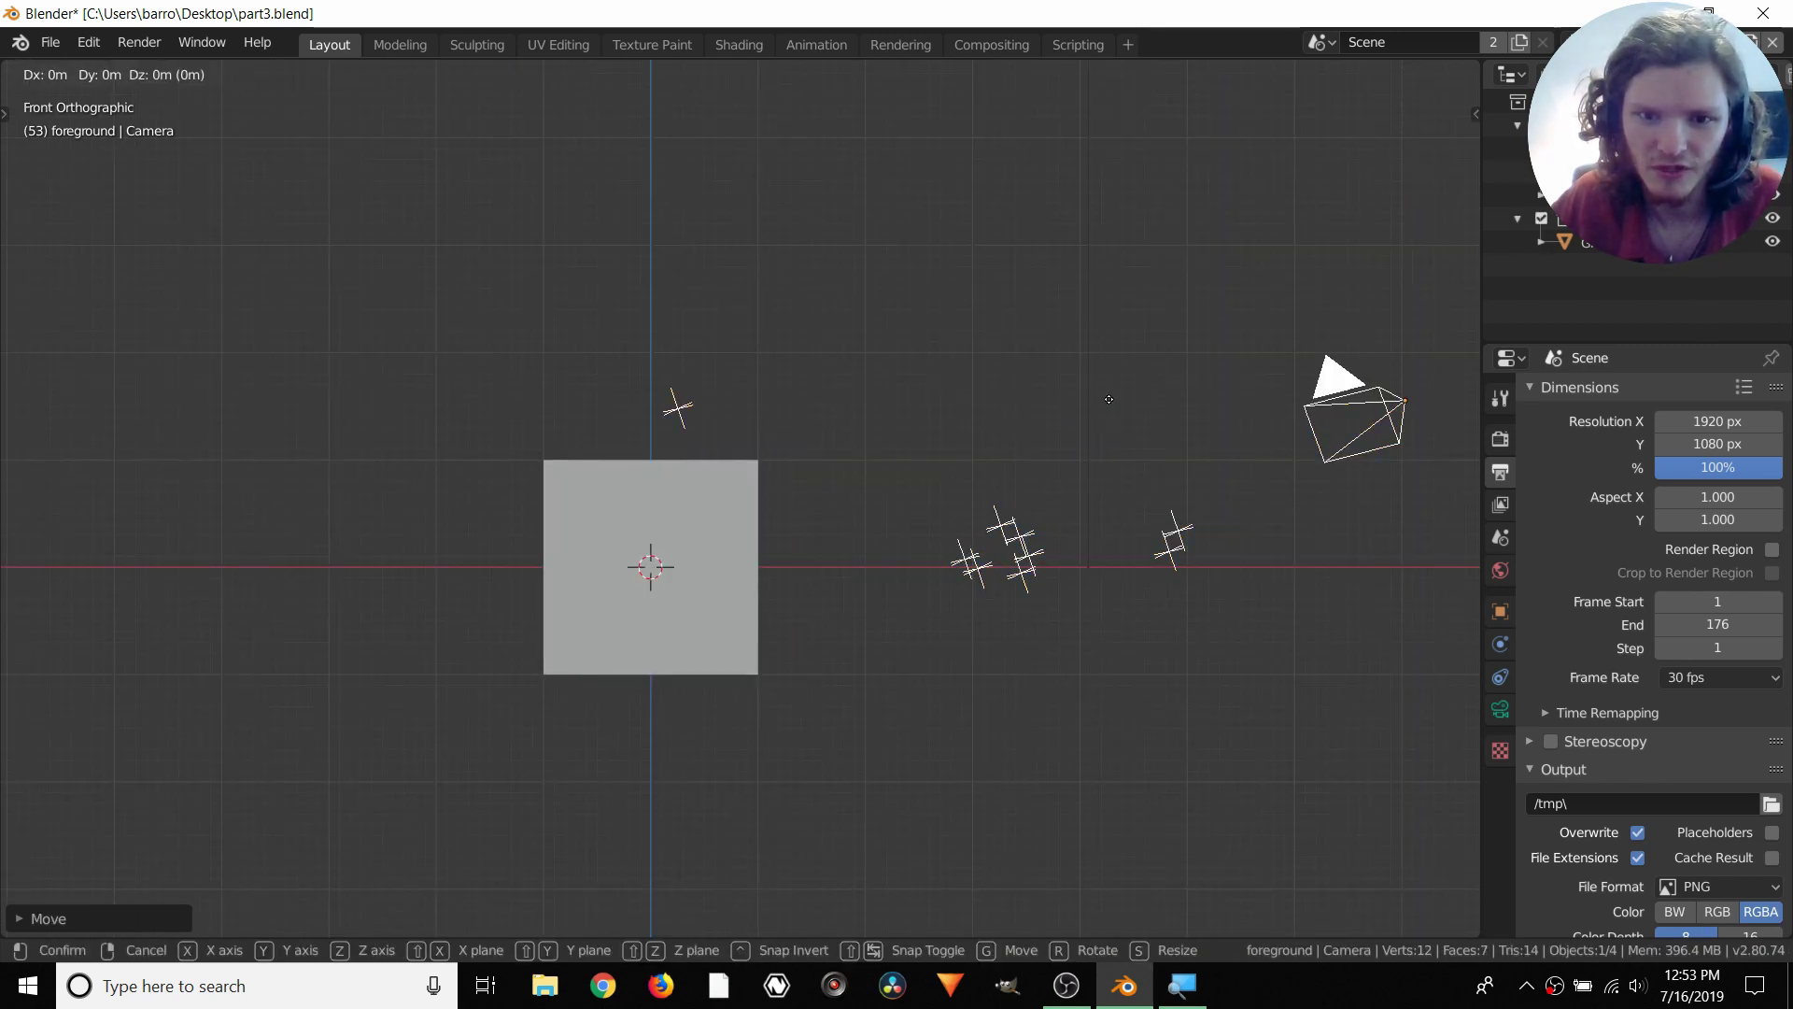
{"action": "key", "text": "z"}
{"action": "left_click", "coordinate": [1197, 340]}
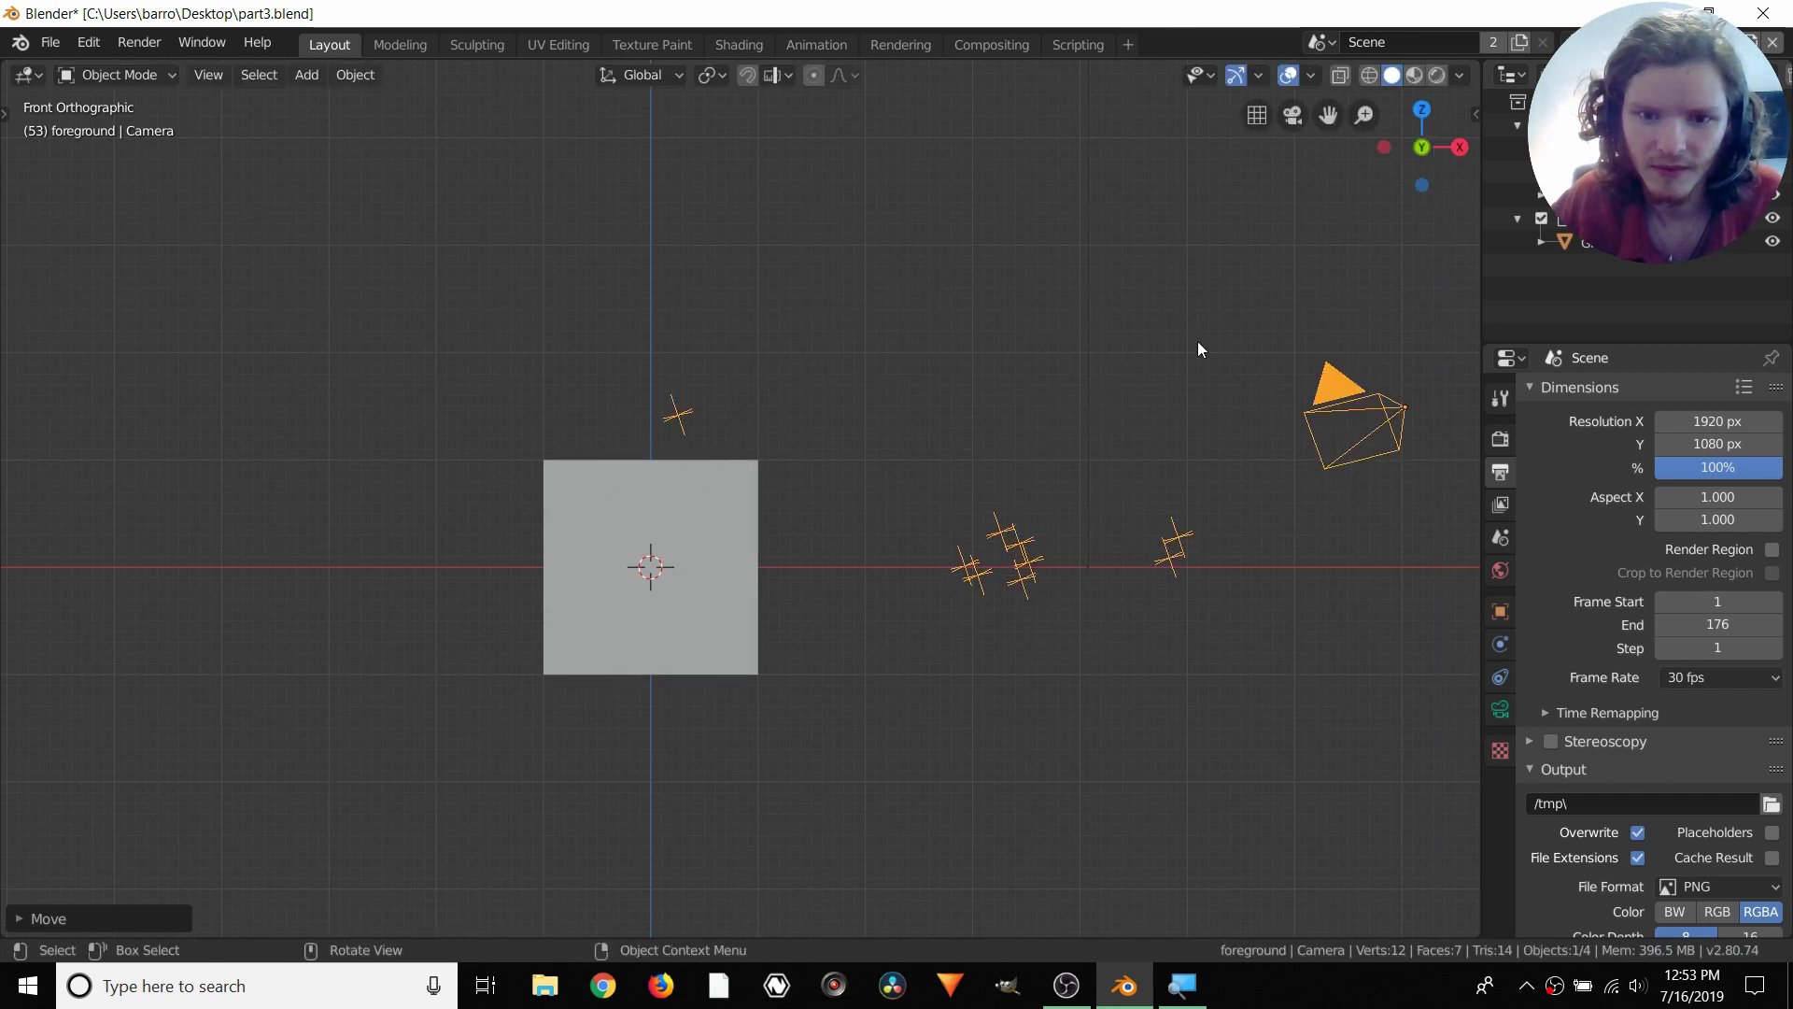
{"action": "key", "text": "r"}
{"action": "left_click", "coordinate": [1170, 312]}
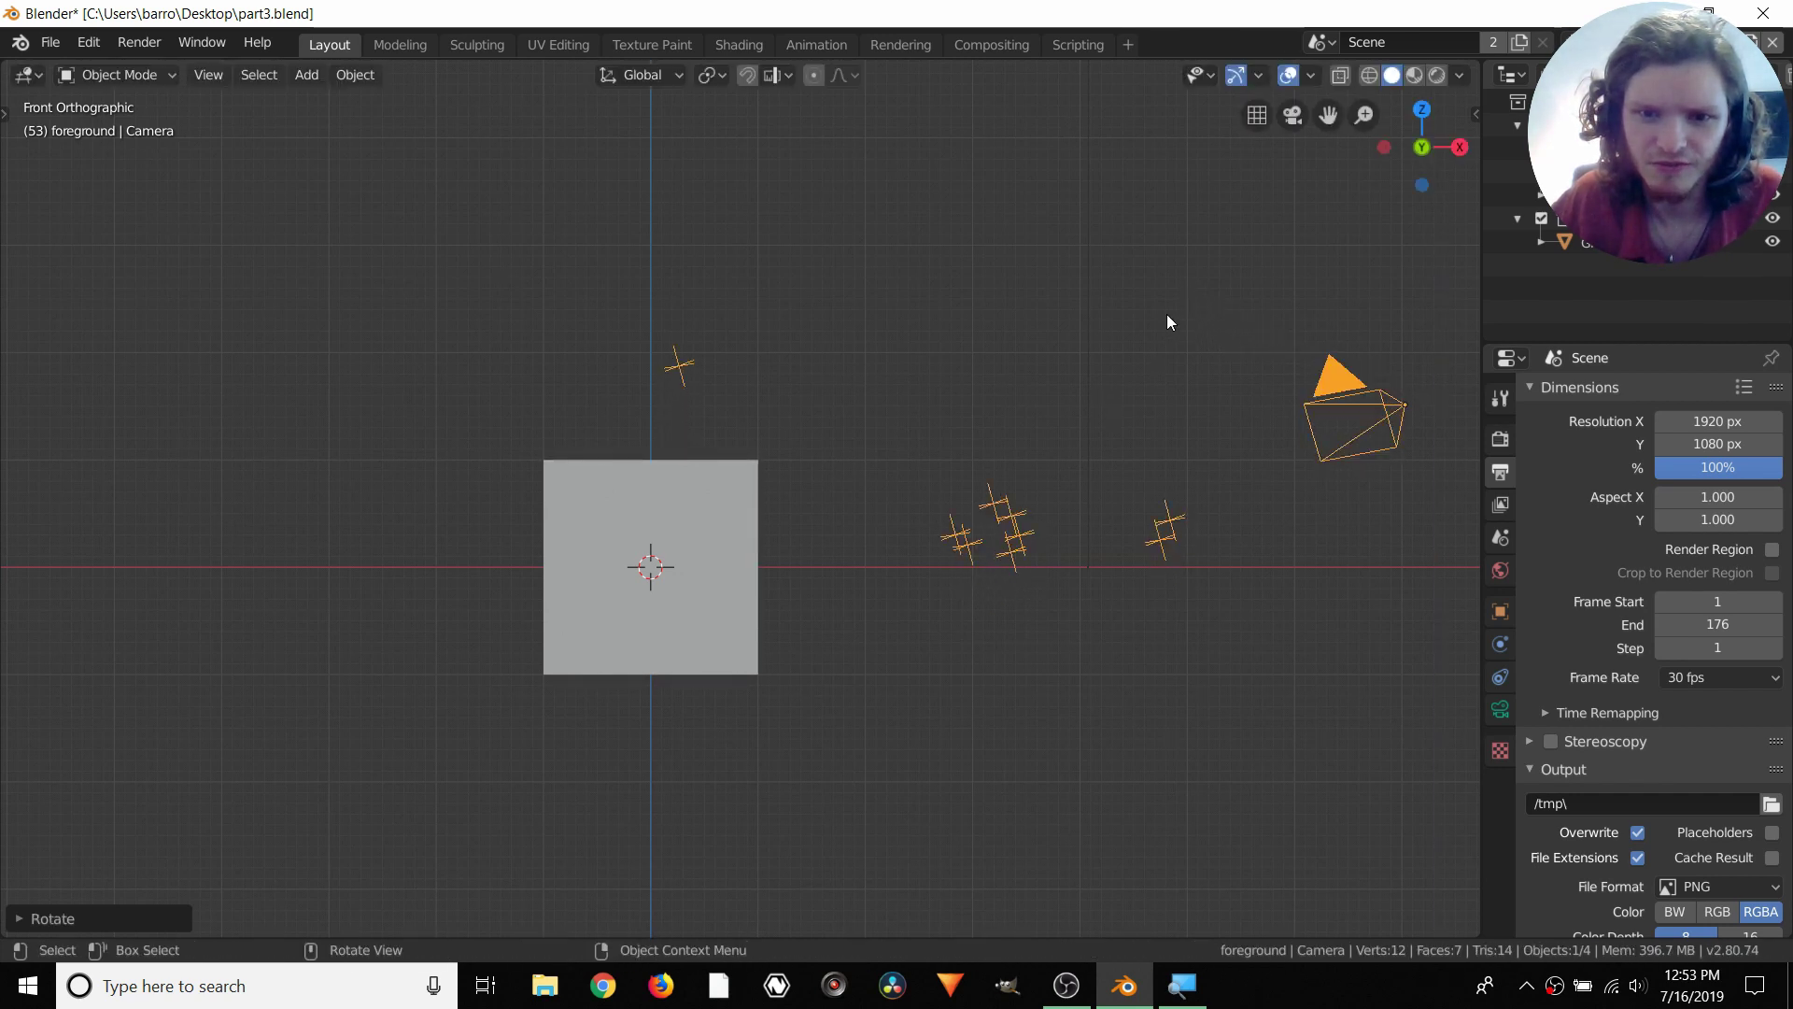
{"action": "key", "text": "g"}
{"action": "key", "text": "z"}
{"action": "left_click", "coordinate": [1168, 352]}
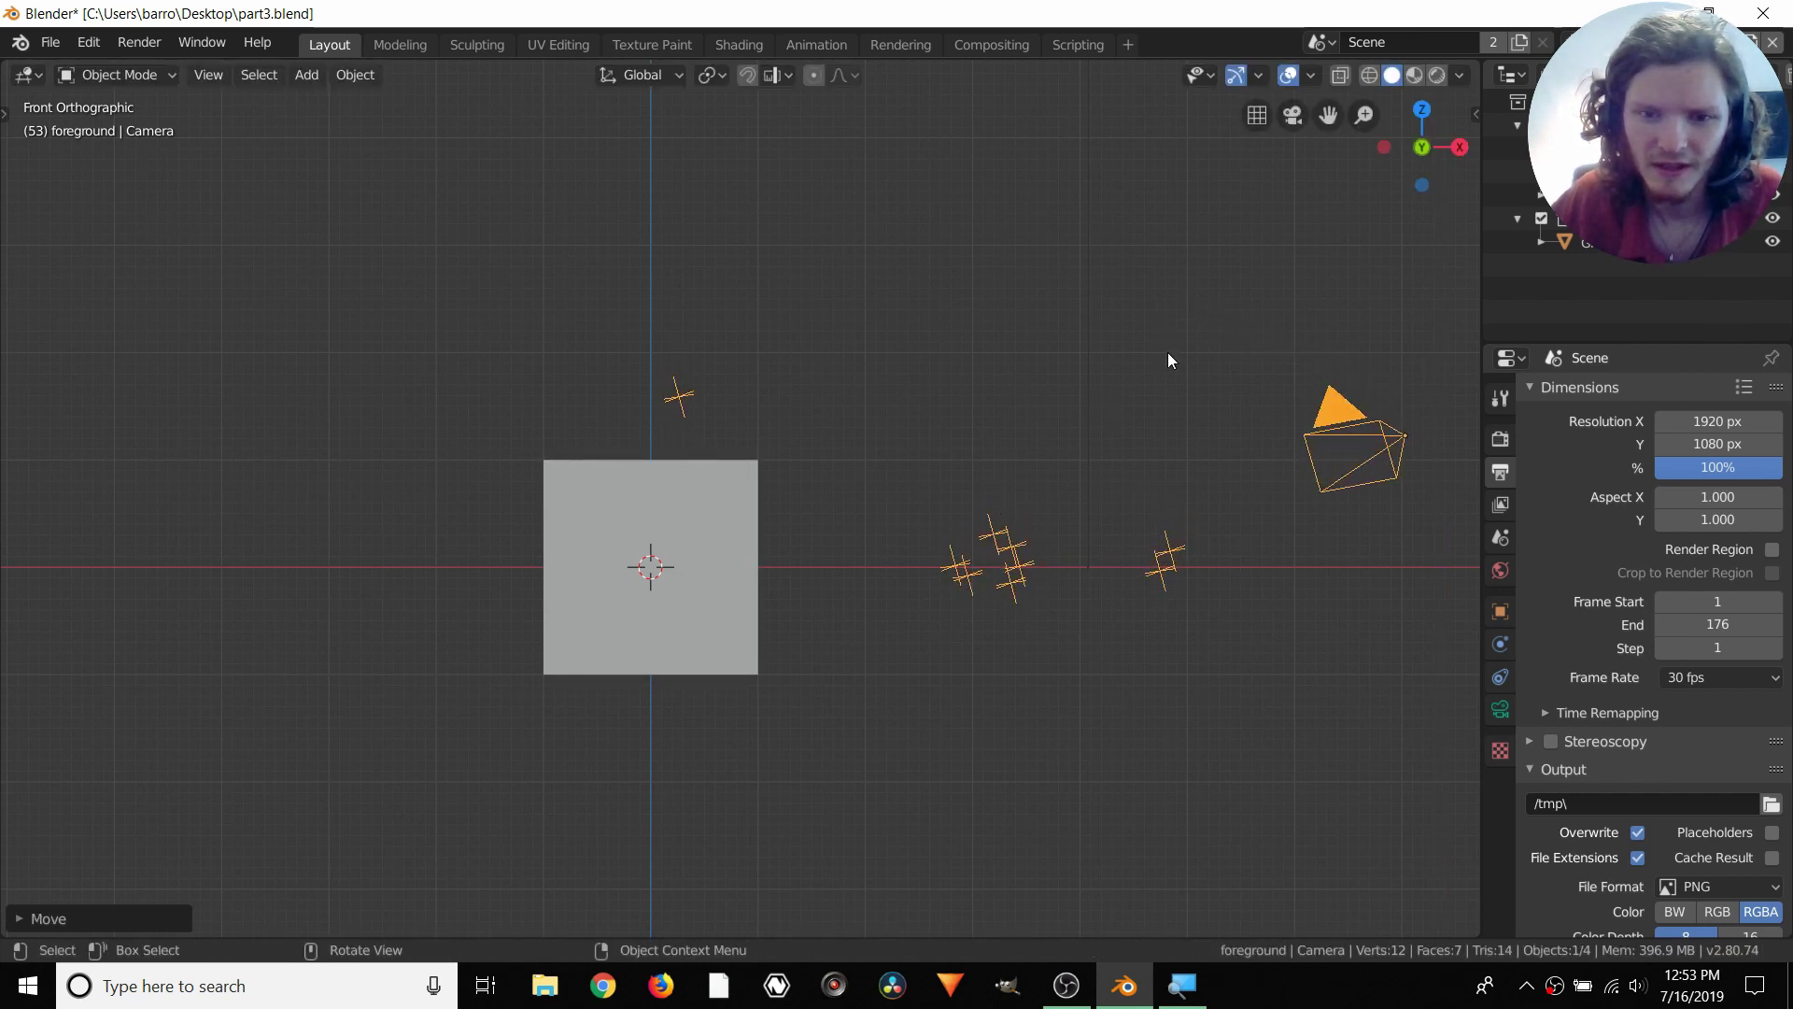
{"action": "middle_click_drag", "start_coordinate": [1168, 351], "coordinate": [989, 603]}
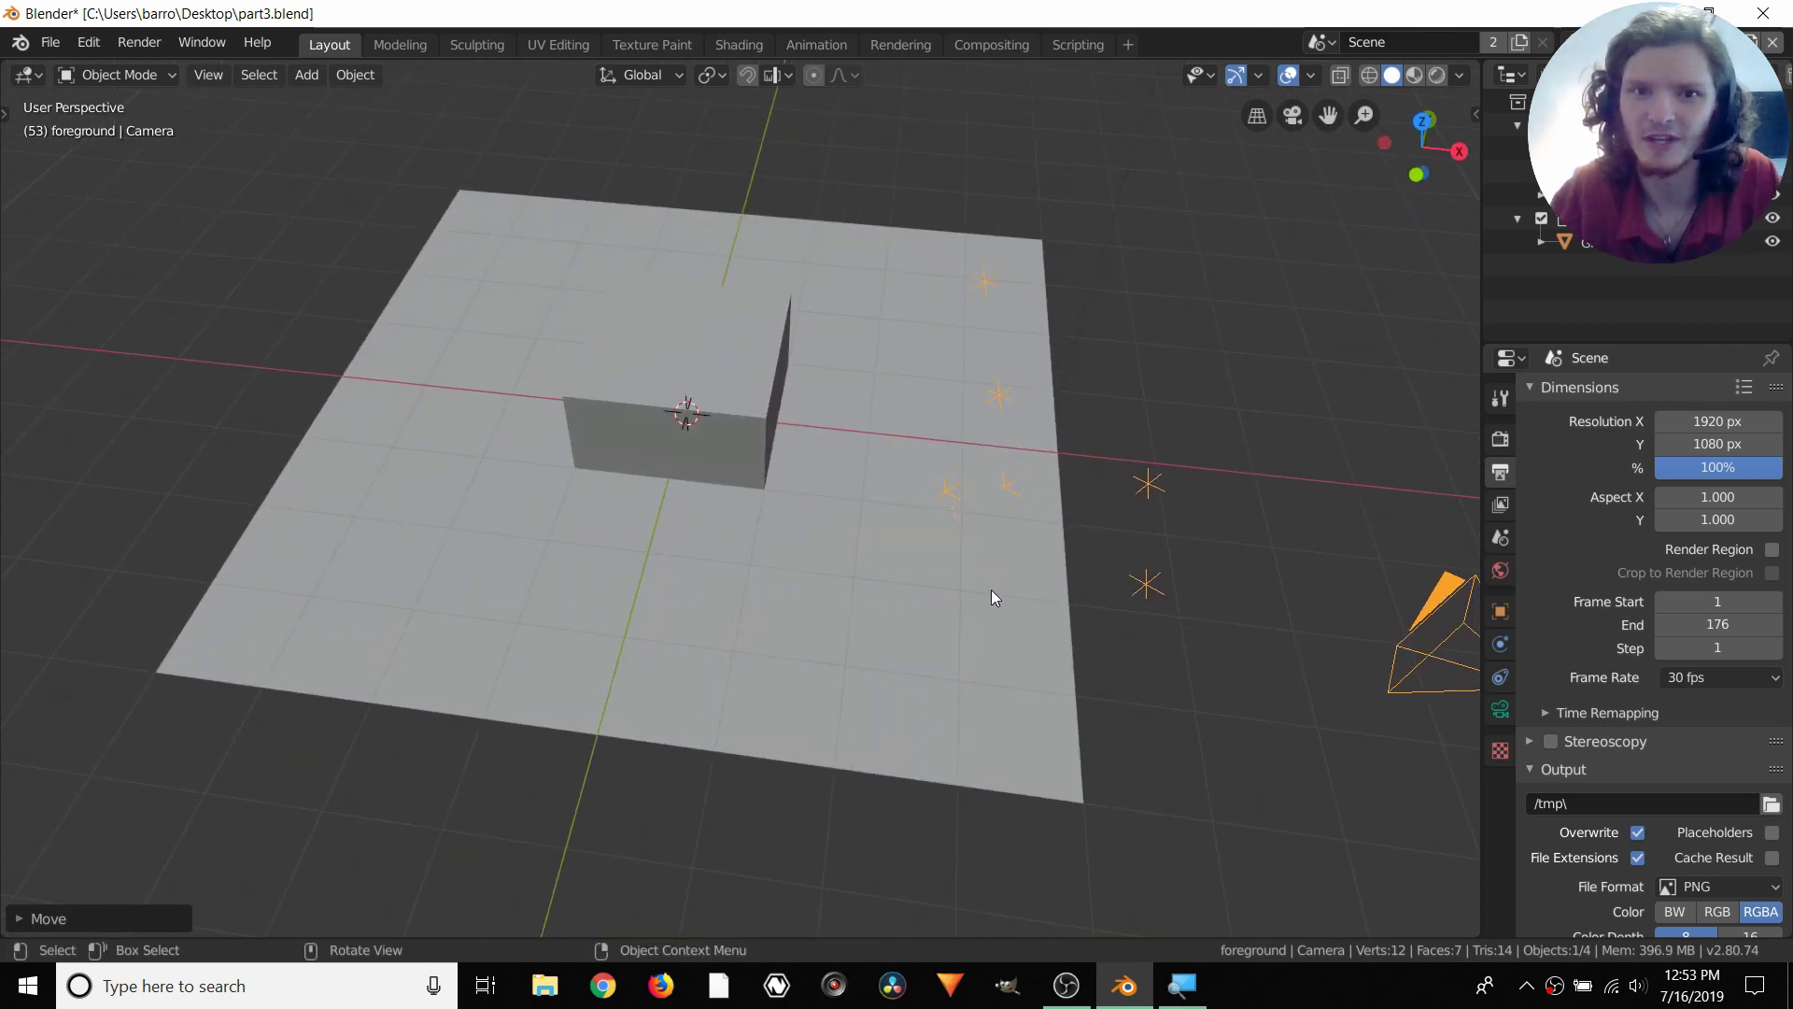
{"action": "key", "text": "KP_1"}
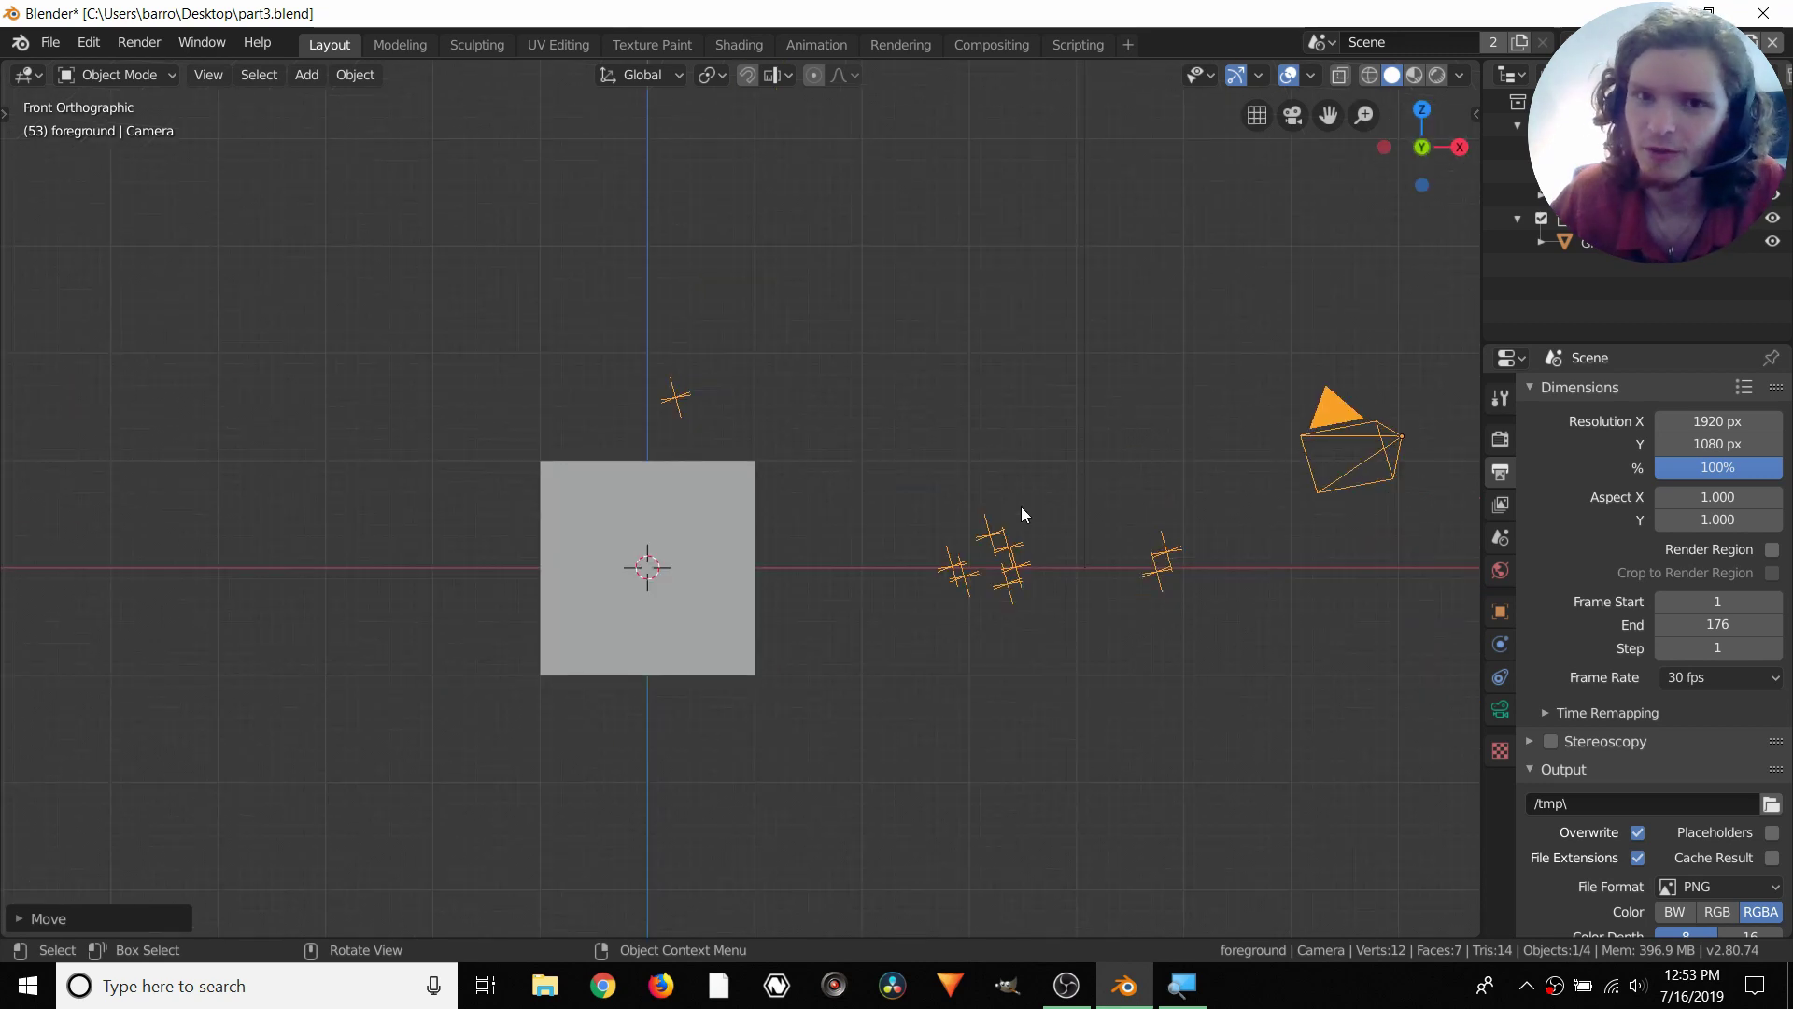
Show the camera's Camera Solver constraint settings and reduce the display size of the motion tracks in the viewport overlays
{"action": "key", "text": "ctrl"}
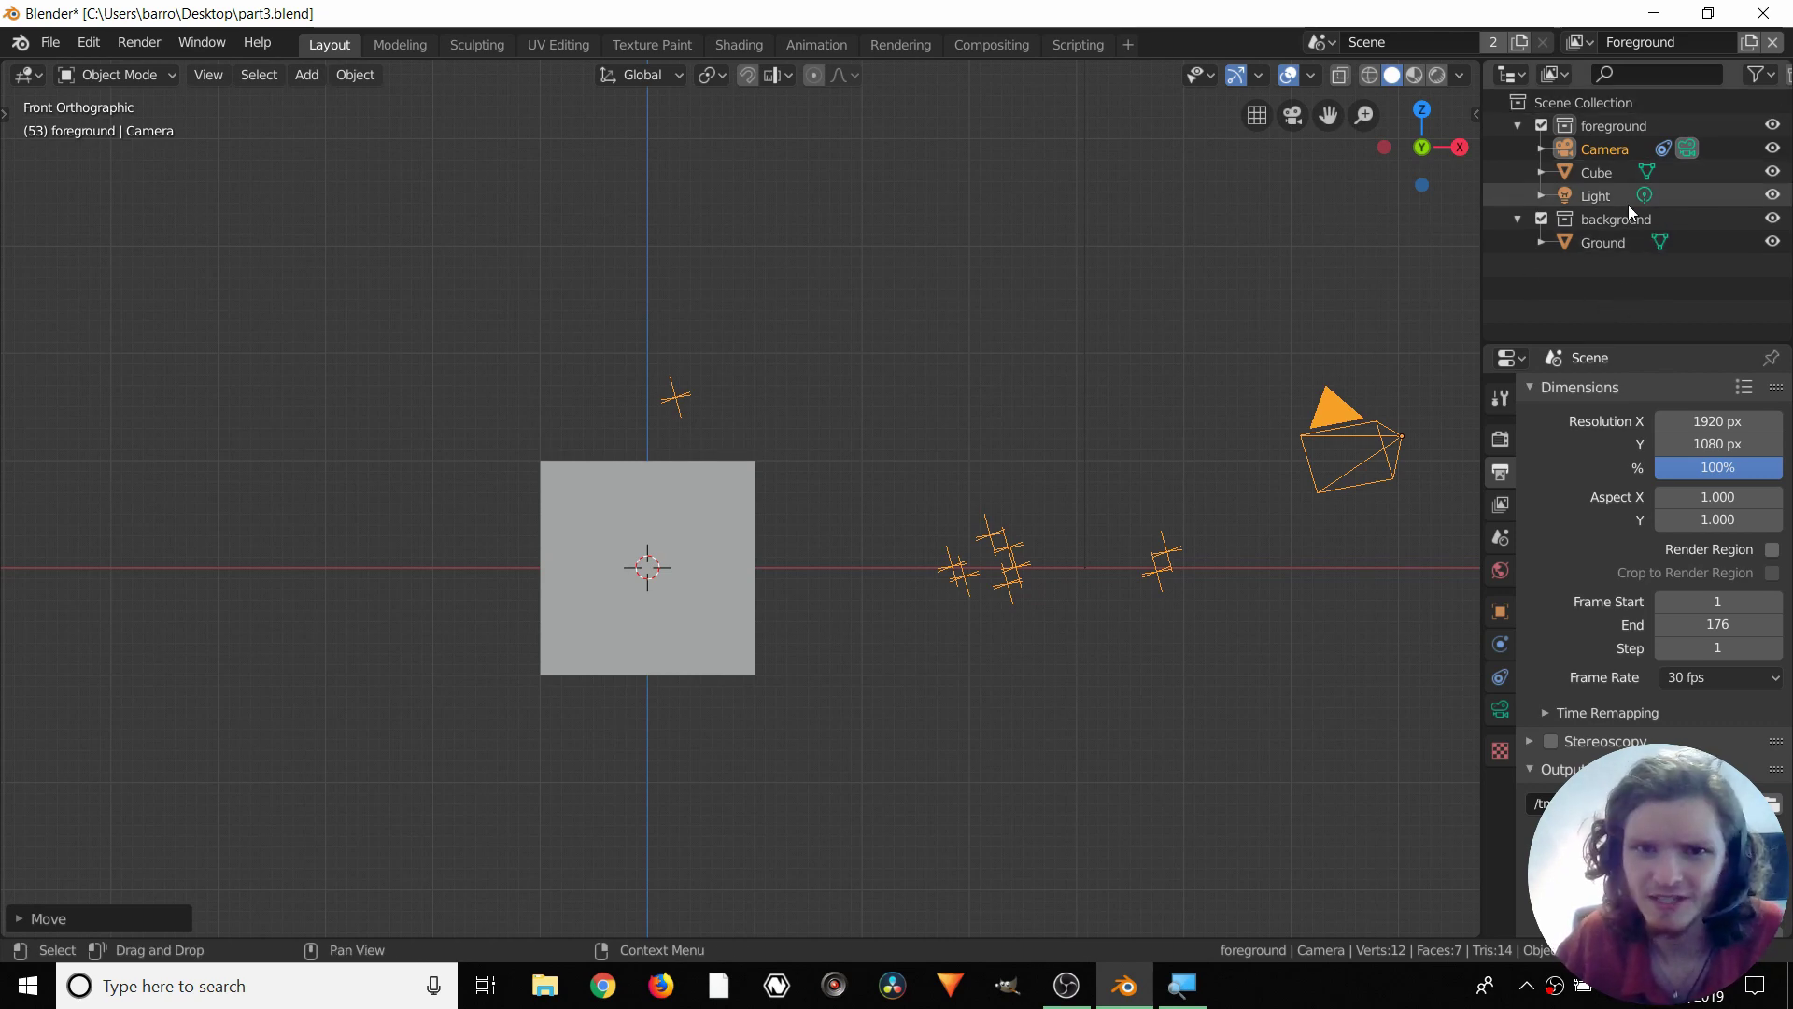
{"action": "left_click", "coordinate": [1616, 151]}
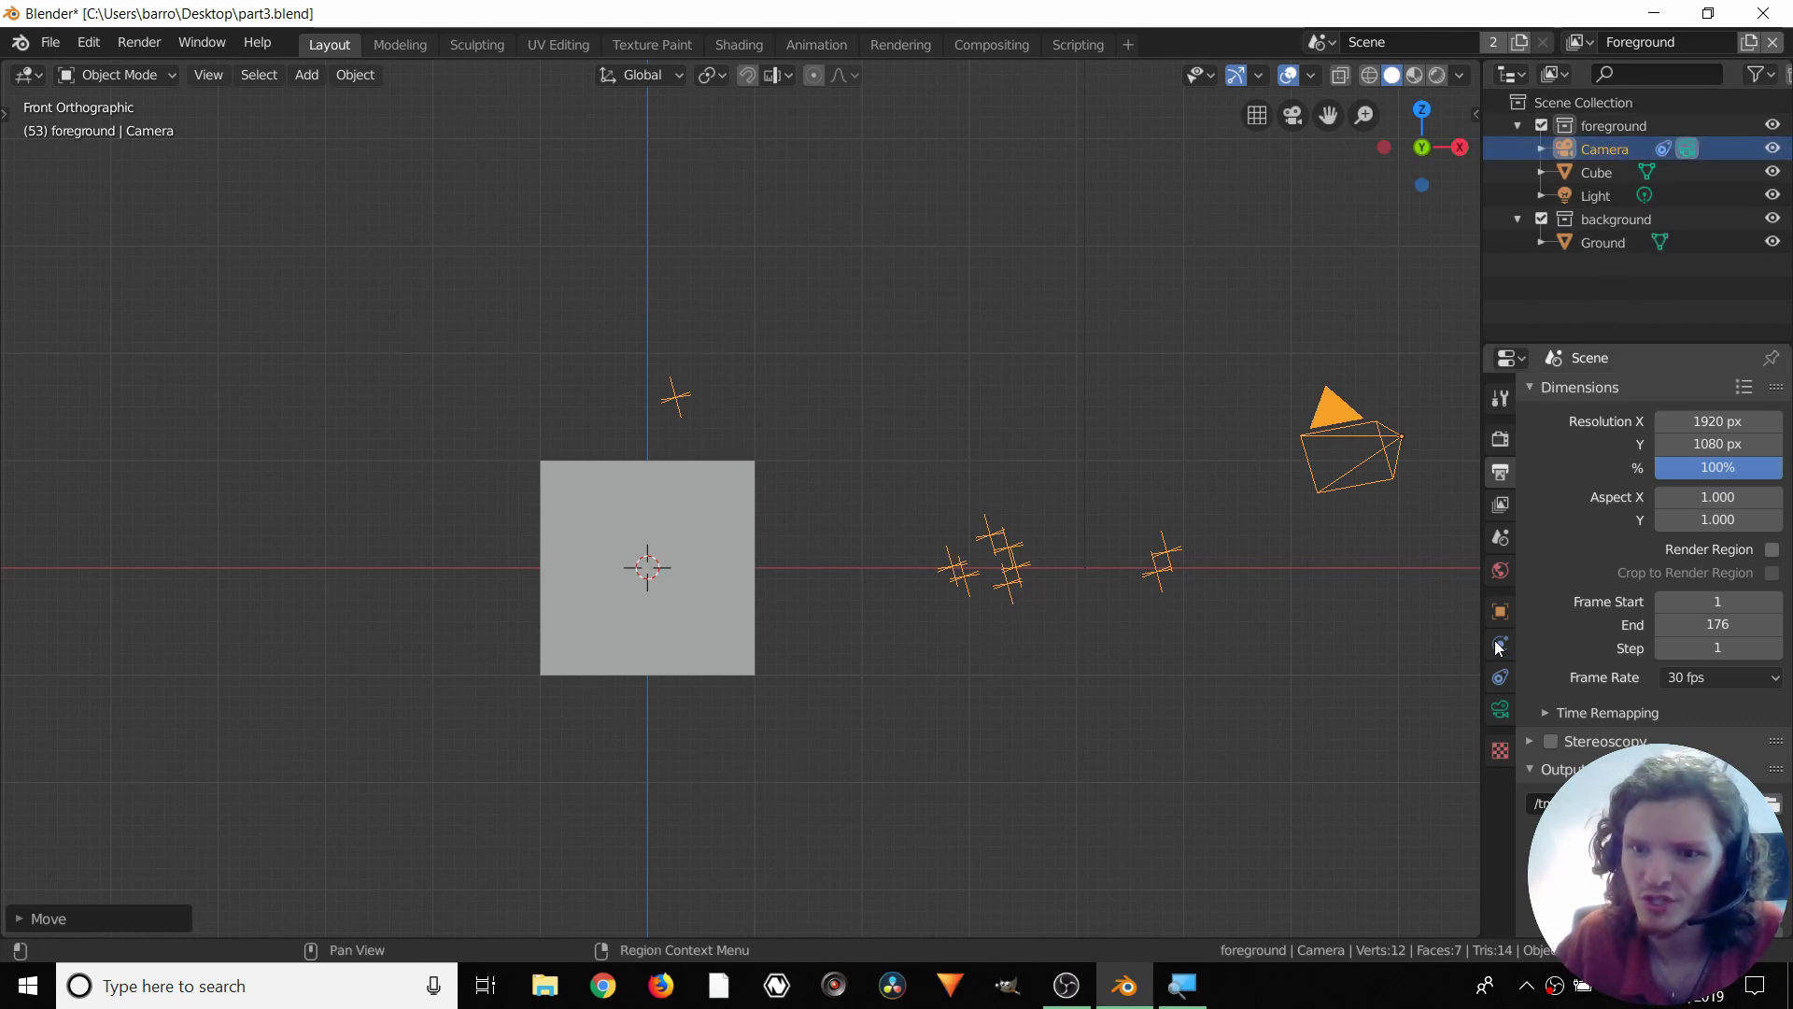
{"action": "left_click", "coordinate": [1499, 676]}
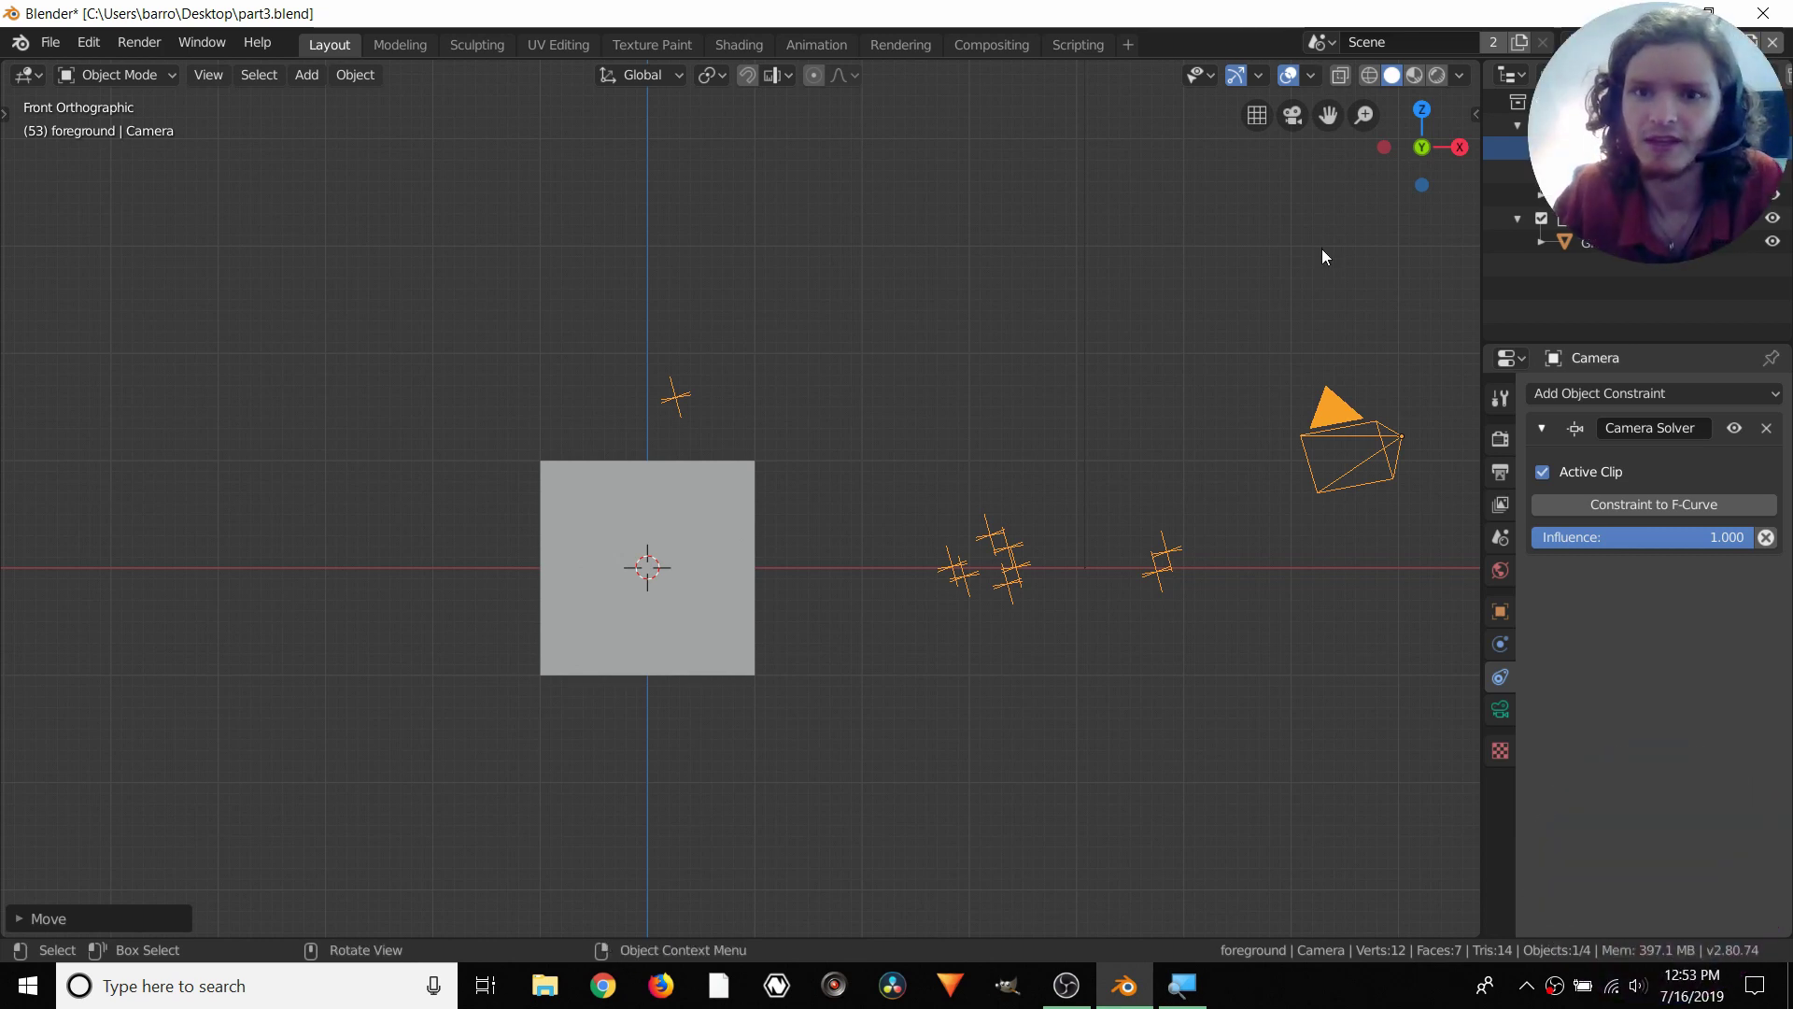
{"action": "left_click", "coordinate": [1311, 77]}
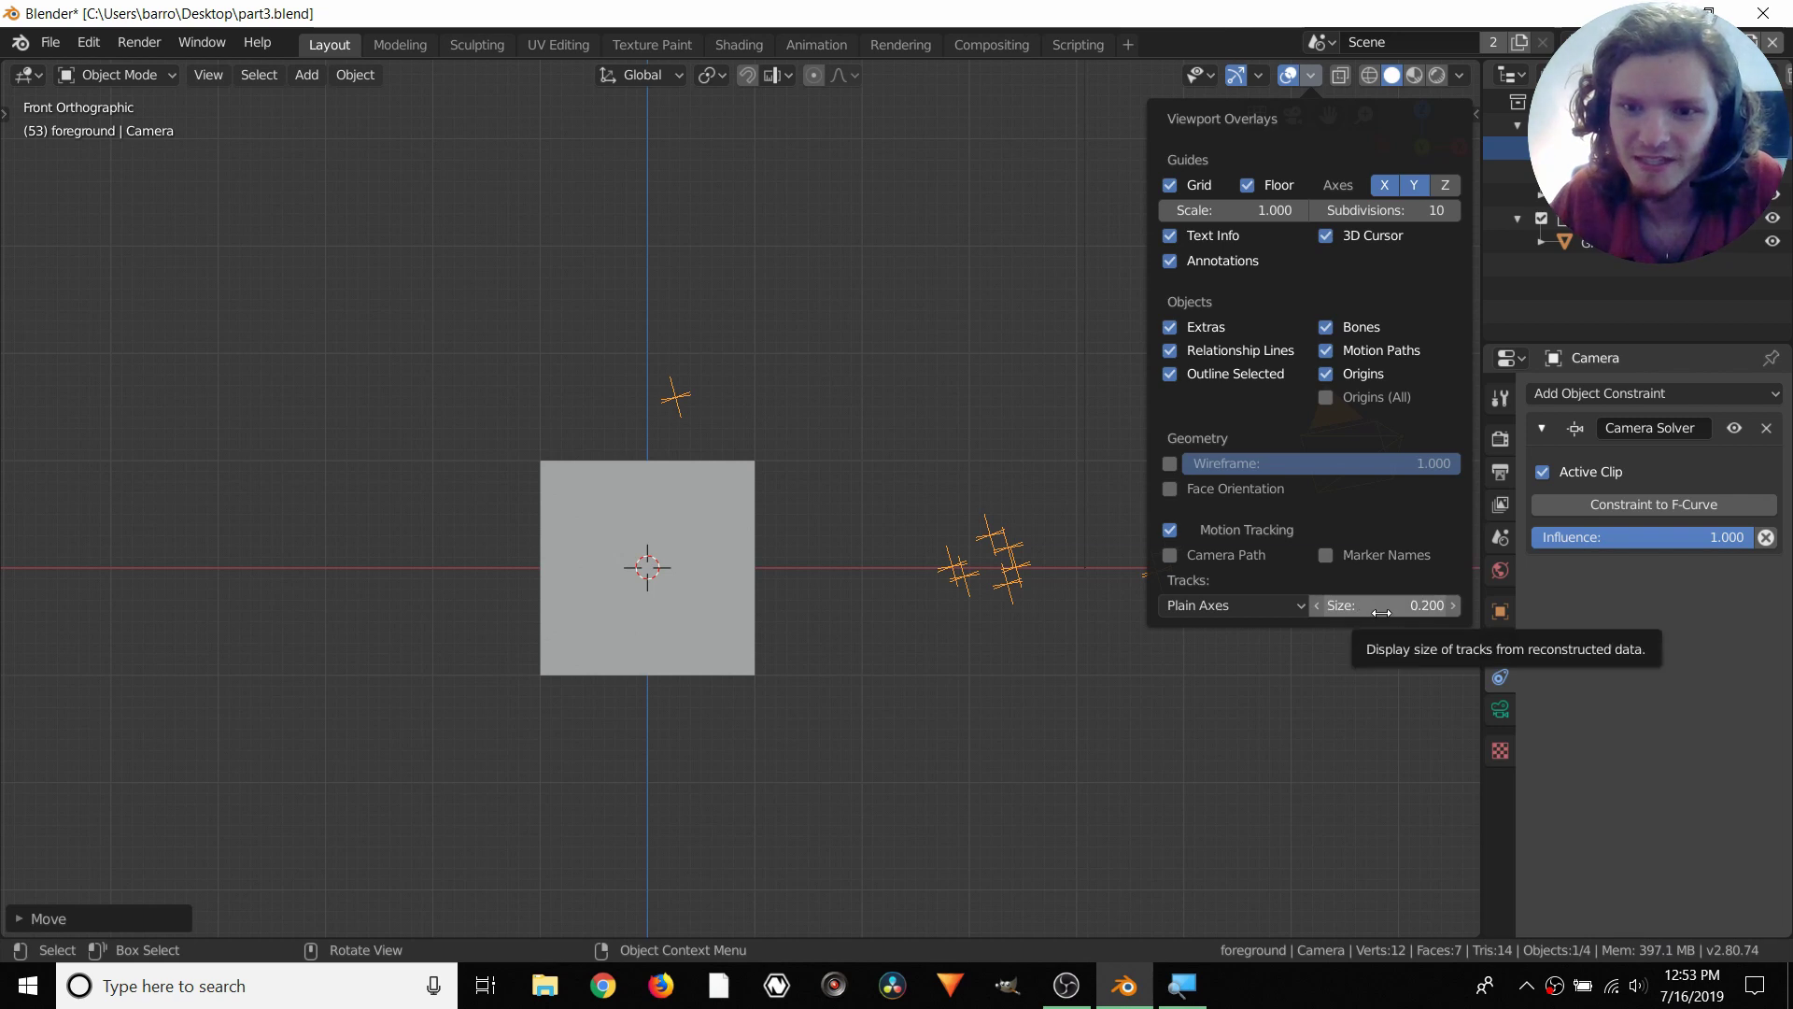
{"action": "left_click_drag", "start_coordinate": [1280, 608], "coordinate": [1242, 608]}
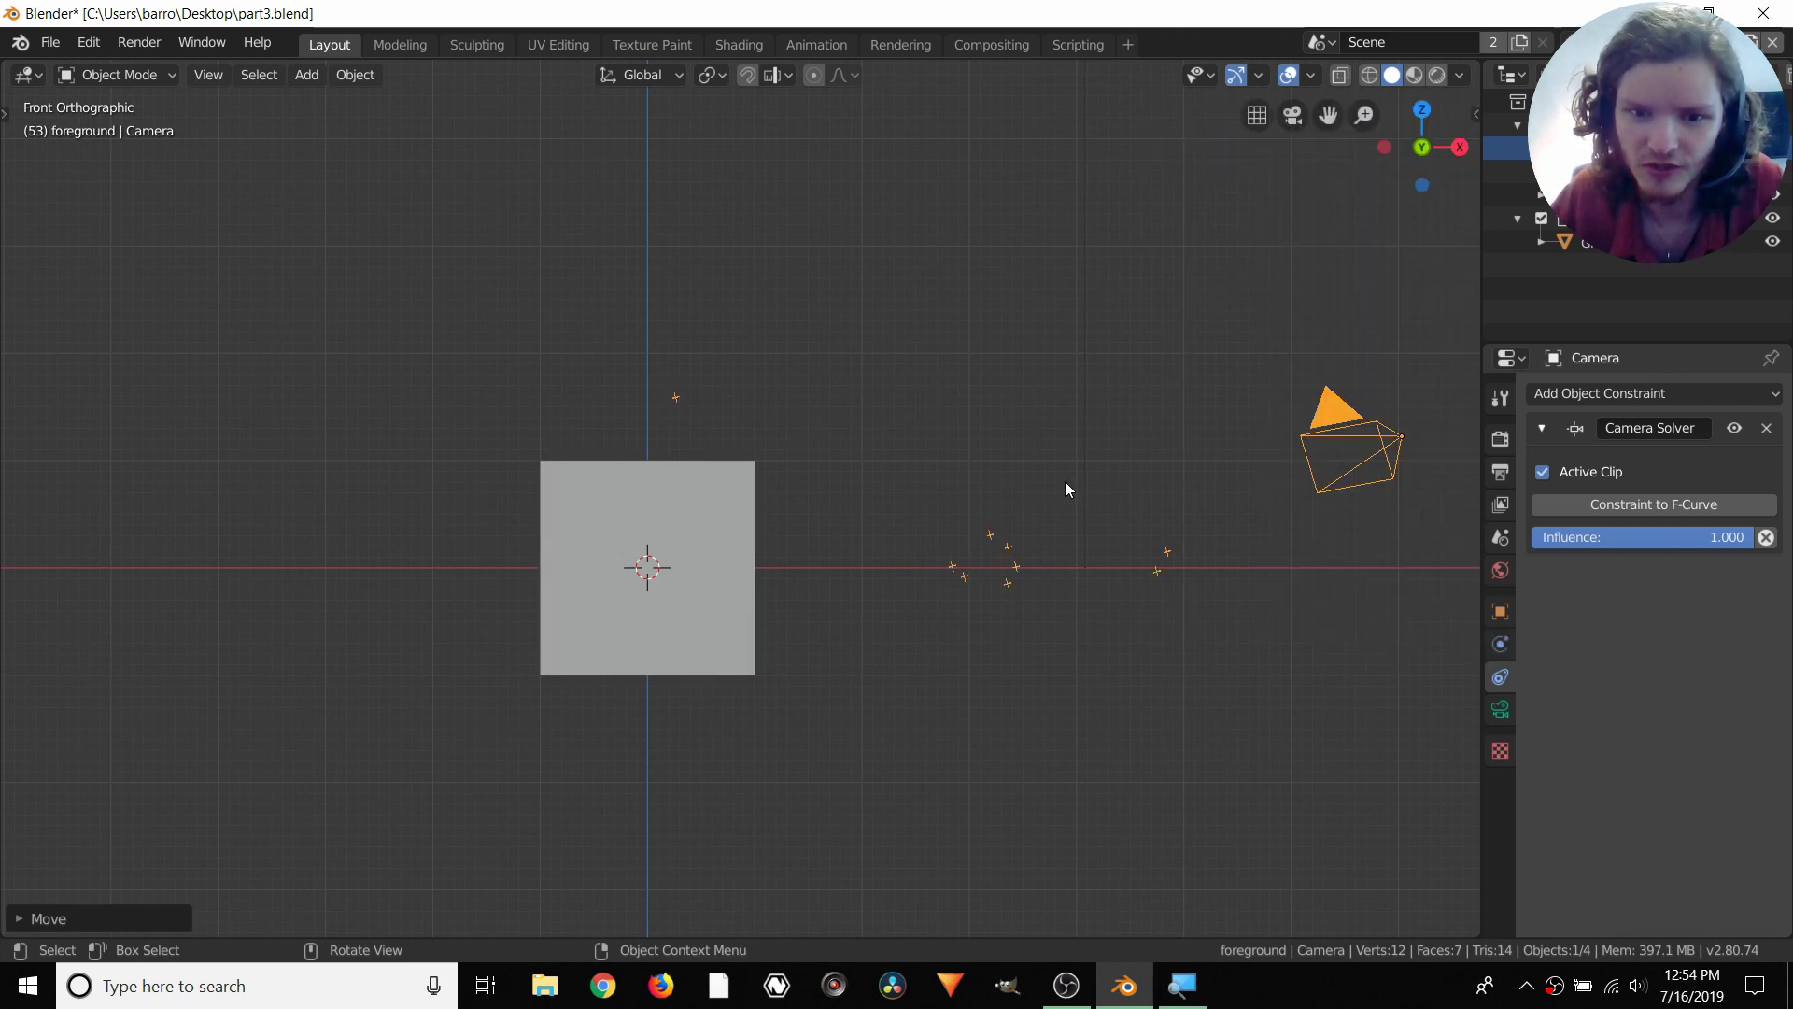
{"action": "scroll", "coordinate": [1065, 482], "scroll_direction": "up", "scroll_amount": 1}
{"action": "key", "text": "g"}
{"action": "key", "text": "z"}
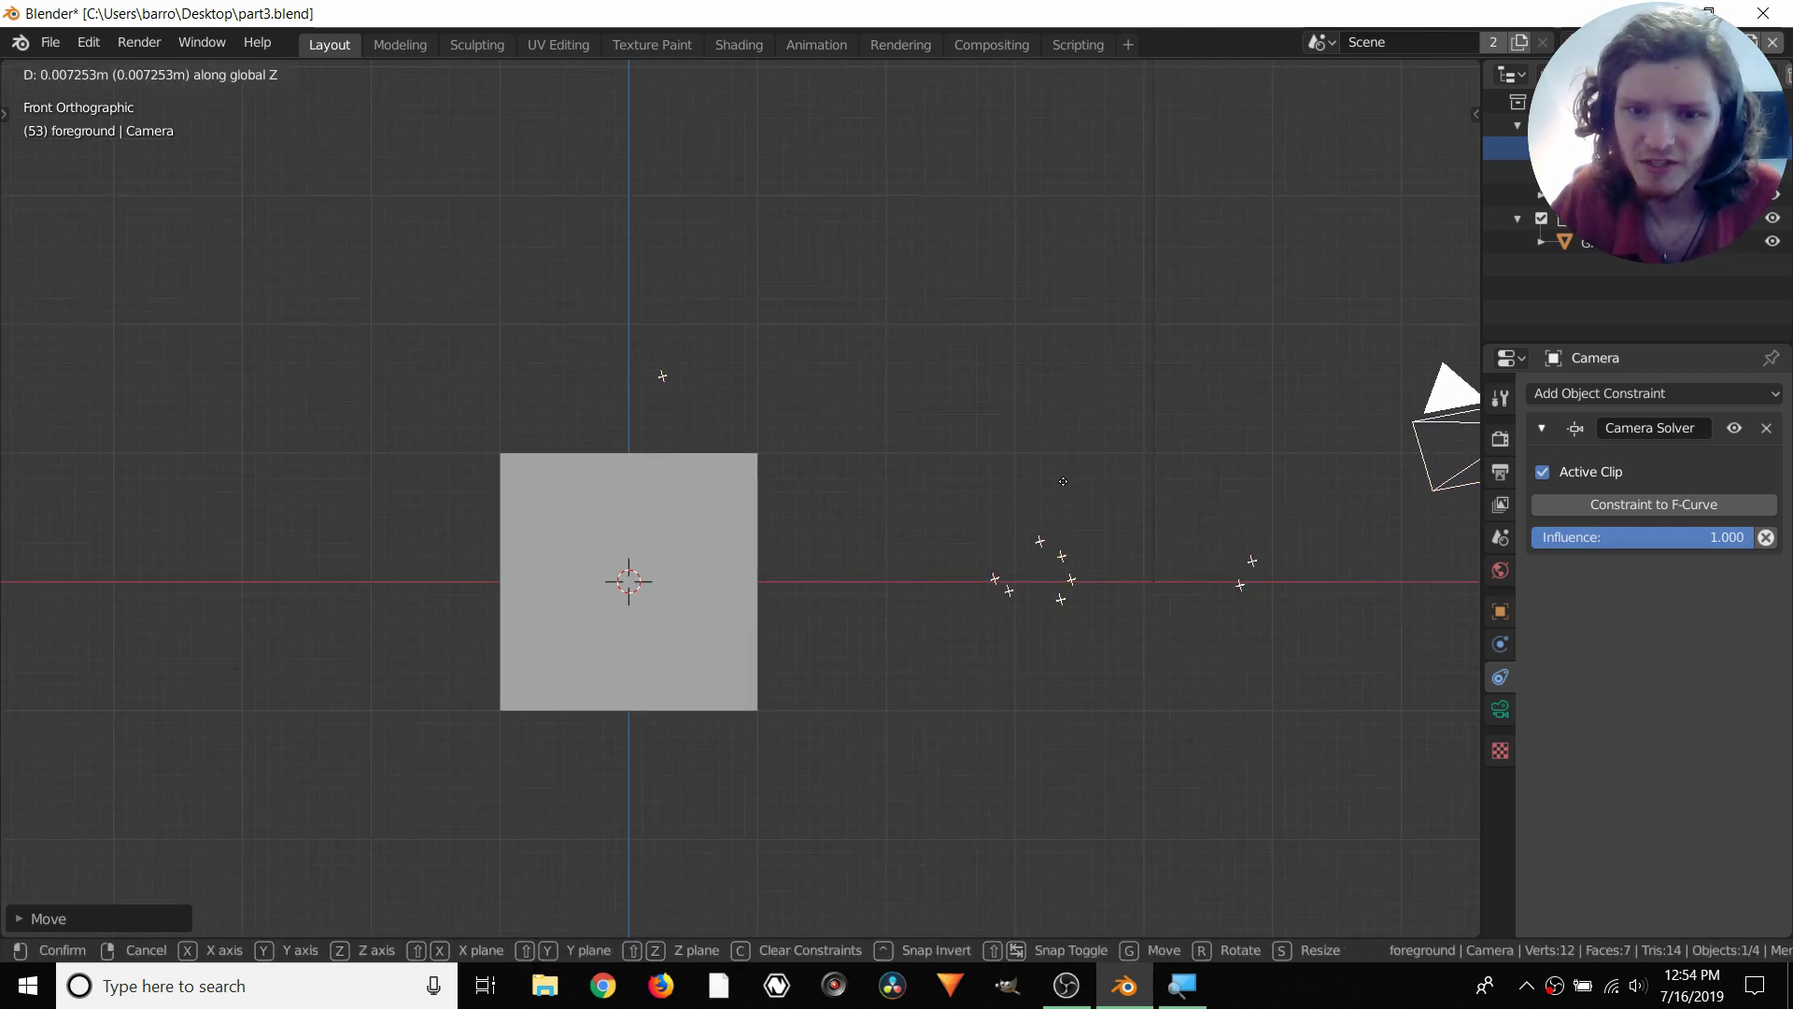
{"action": "key", "text": "Escape"}
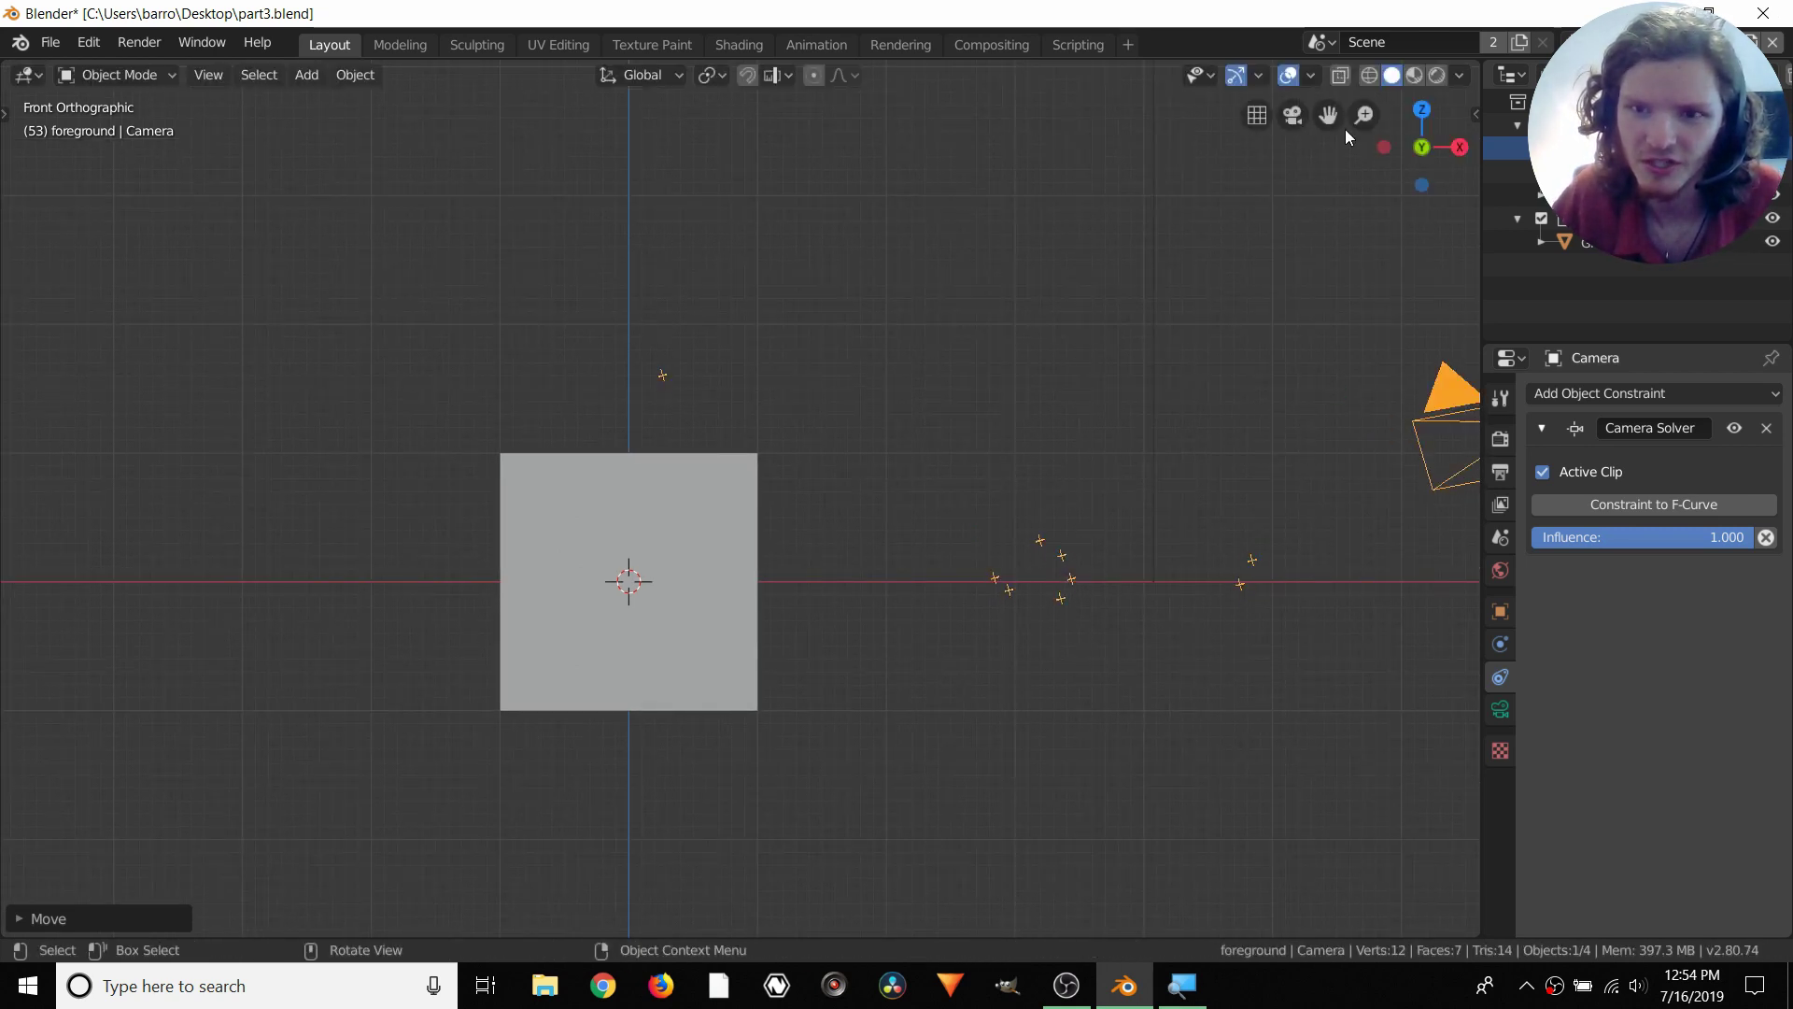
In the right view, rotate the solved camera to level its track points and raise it along Z toward the ground line
{"action": "left_click", "coordinate": [1459, 147]}
{"action": "key", "text": "r"}
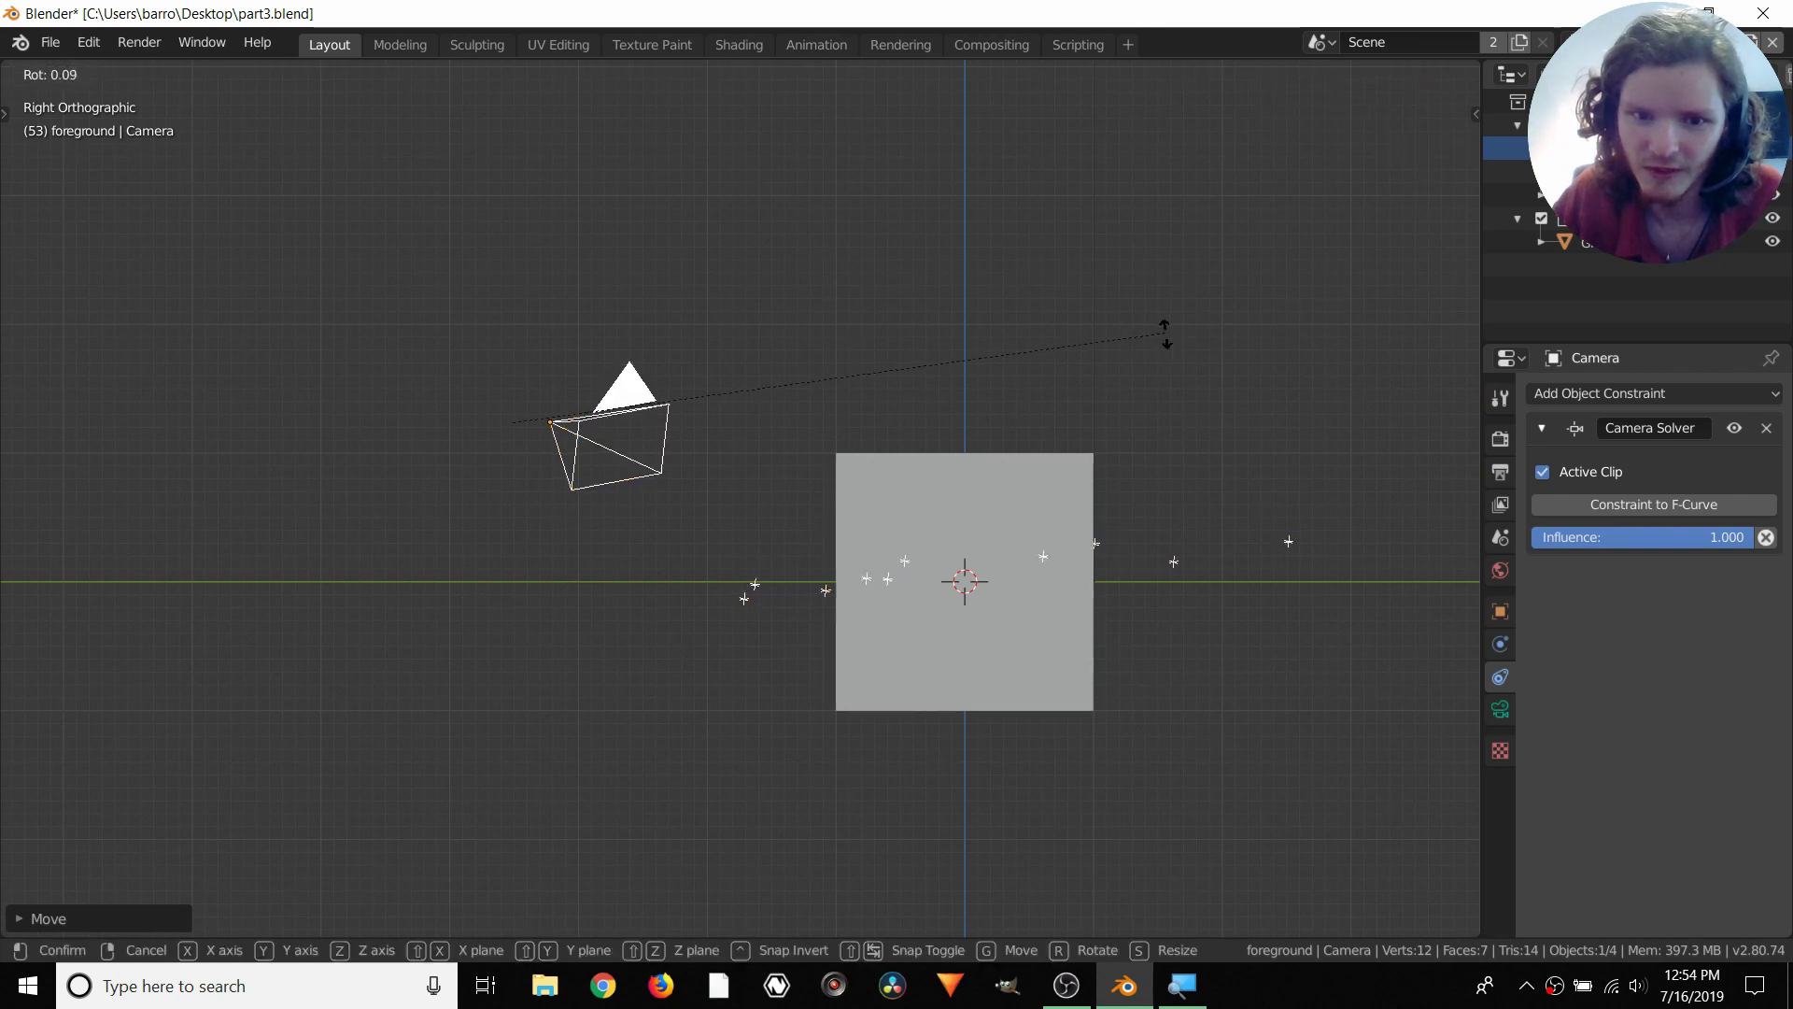
{"action": "left_click", "coordinate": [1118, 464]}
{"action": "key", "text": "g"}
{"action": "key", "text": "z"}
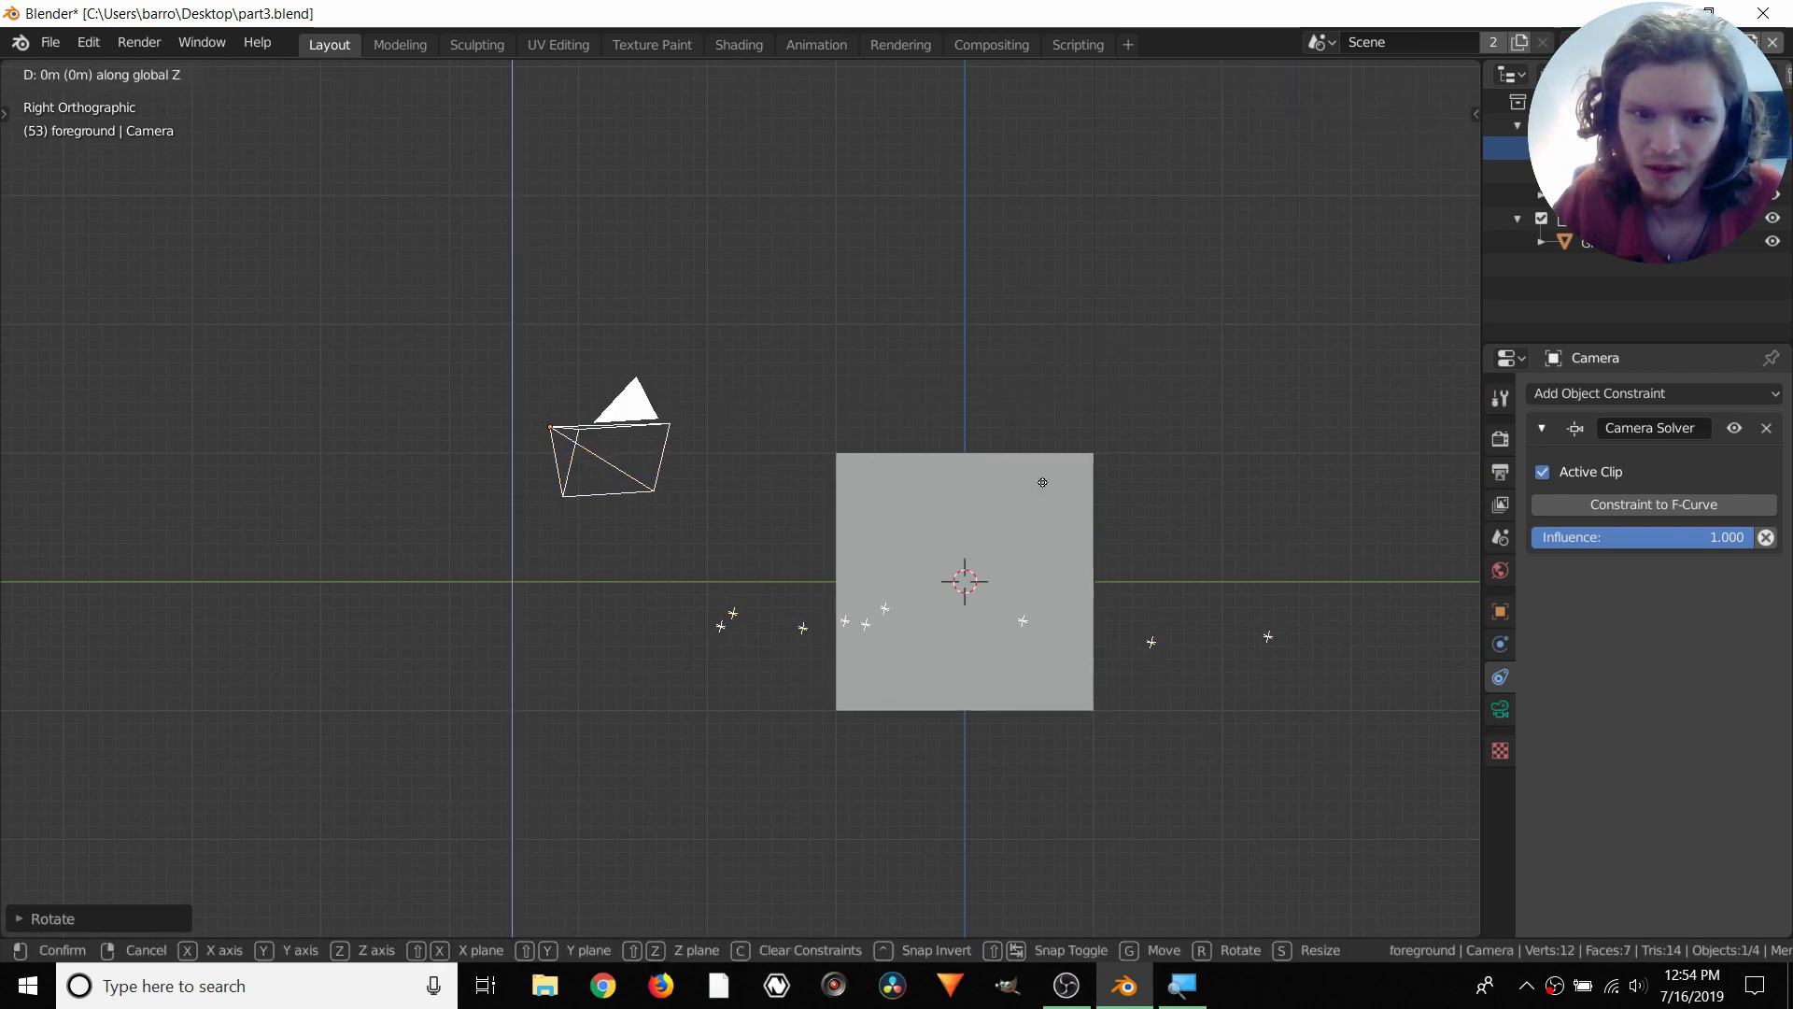
{"action": "left_click", "coordinate": [1033, 445]}
Look through the solved camera to compare the cube, ground plane and track points with the street footage
{"action": "middle_click_drag", "start_coordinate": [1033, 446], "coordinate": [1196, 278]}
{"action": "scroll", "coordinate": [1052, 513], "scroll_direction": "down", "scroll_amount": 5}
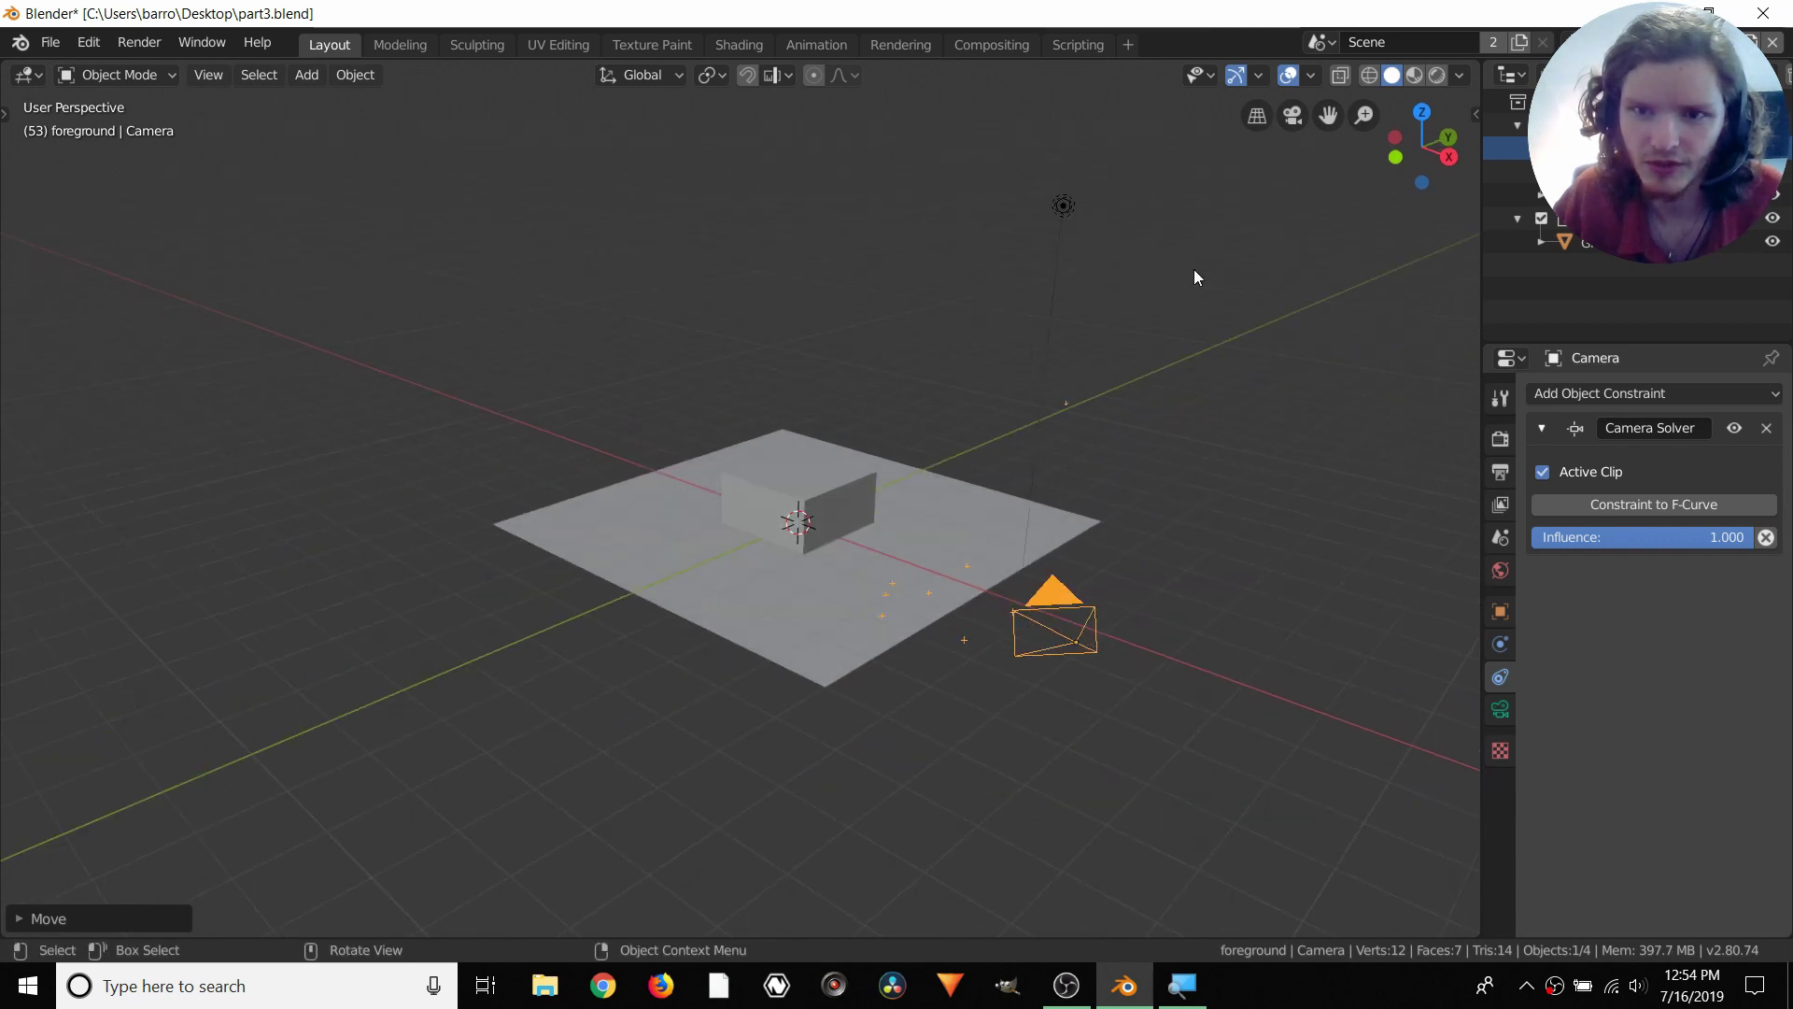
{"action": "left_click", "coordinate": [1293, 115]}
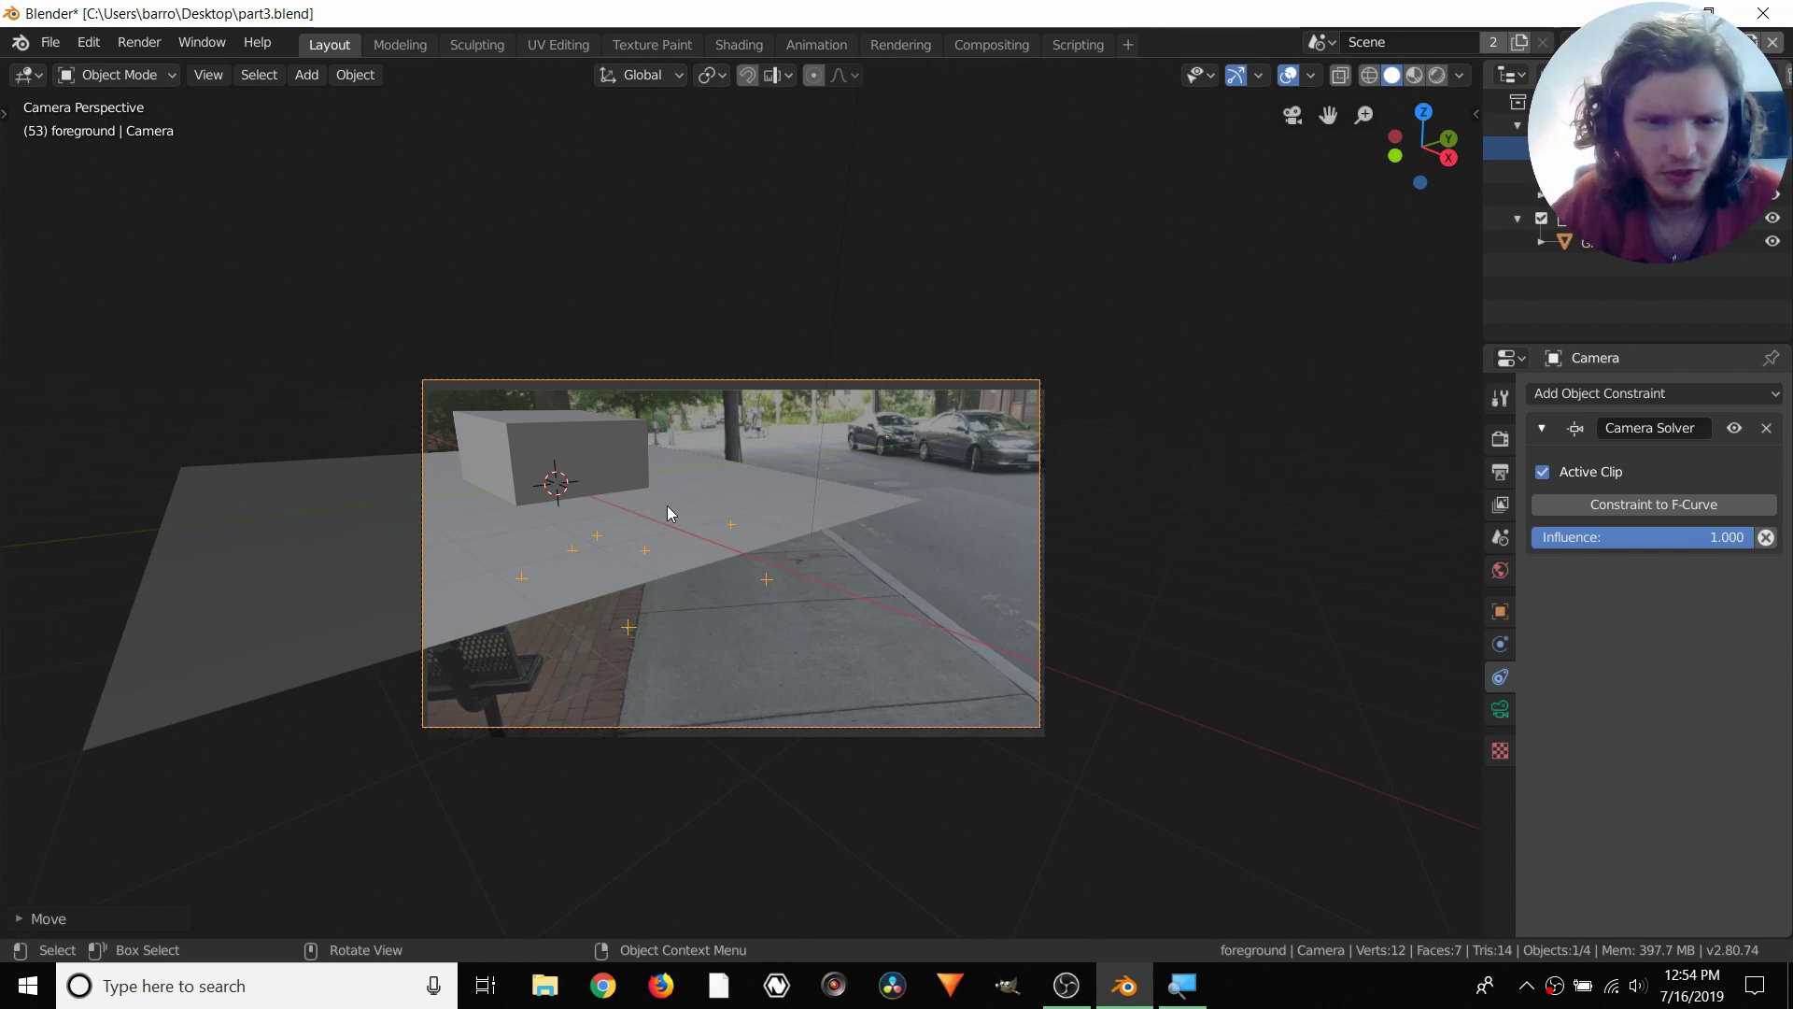
Try scaling up the solved camera in the perspective view, and undo the resize
{"action": "middle_click_drag", "start_coordinate": [655, 524], "coordinate": [1007, 425]}
{"action": "key", "text": "s"}
{"action": "left_click", "coordinate": [924, 416]}
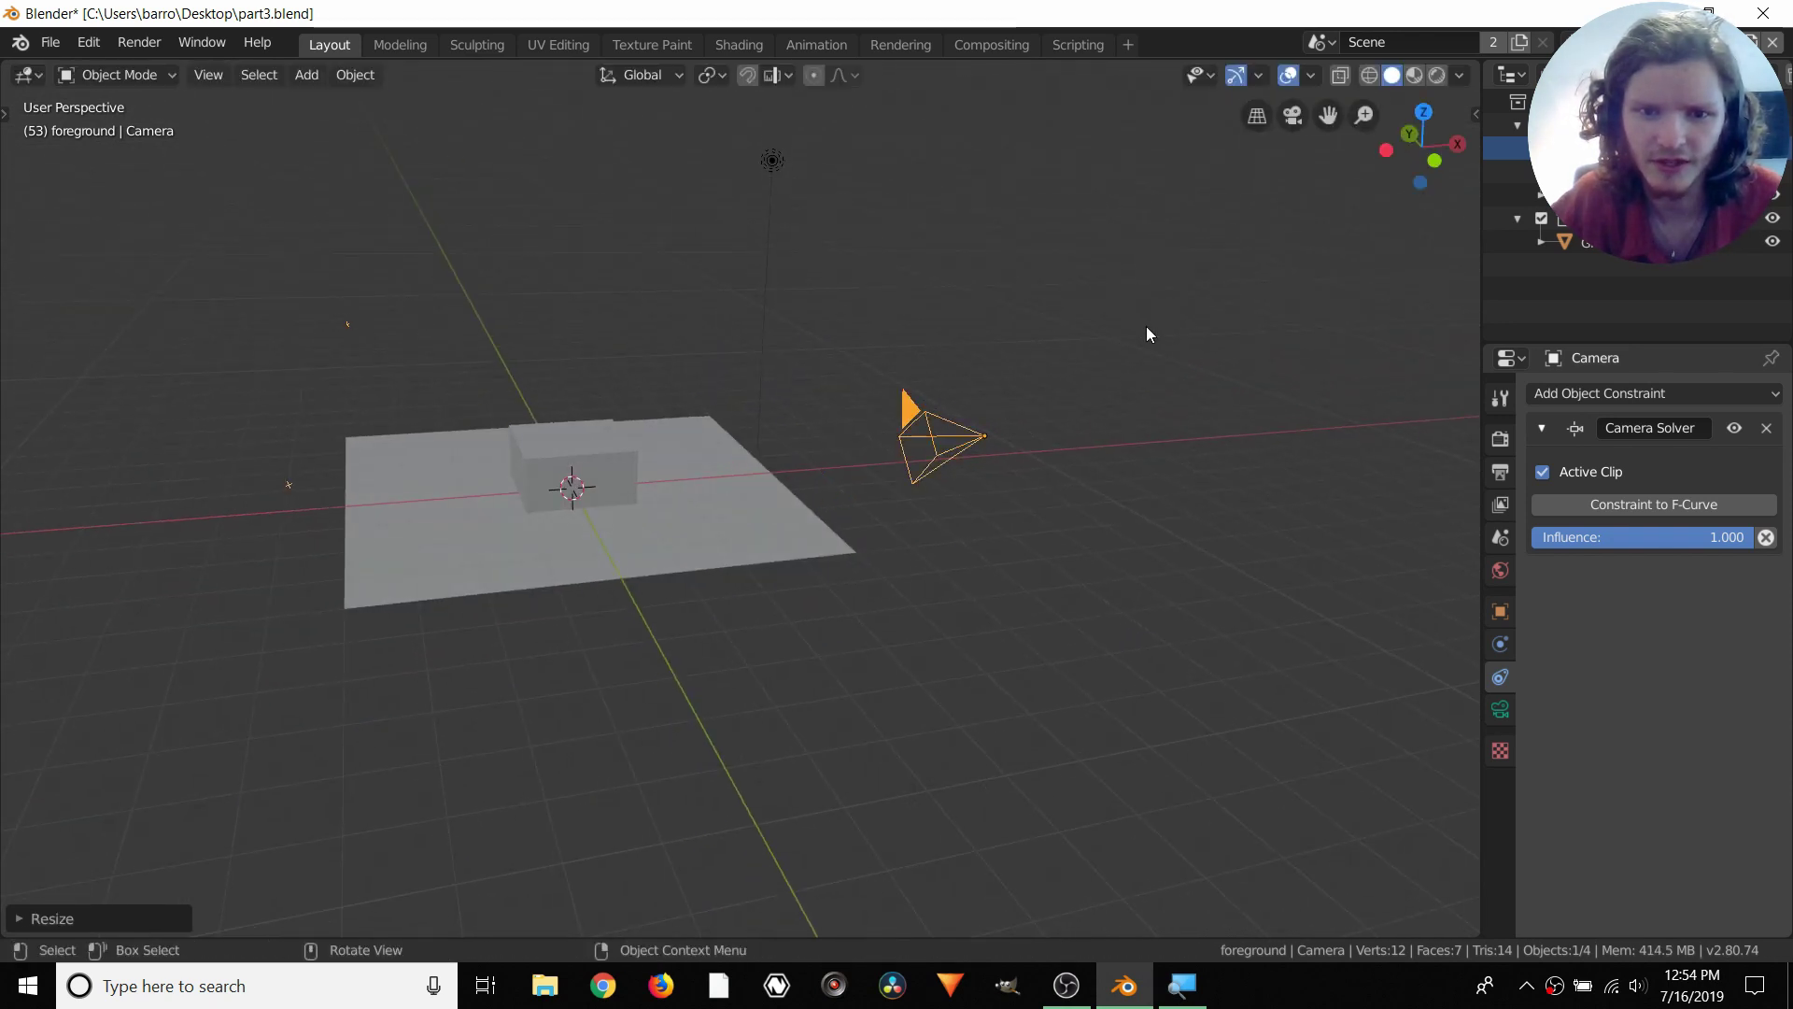
{"action": "key", "text": "ctrl+z"}
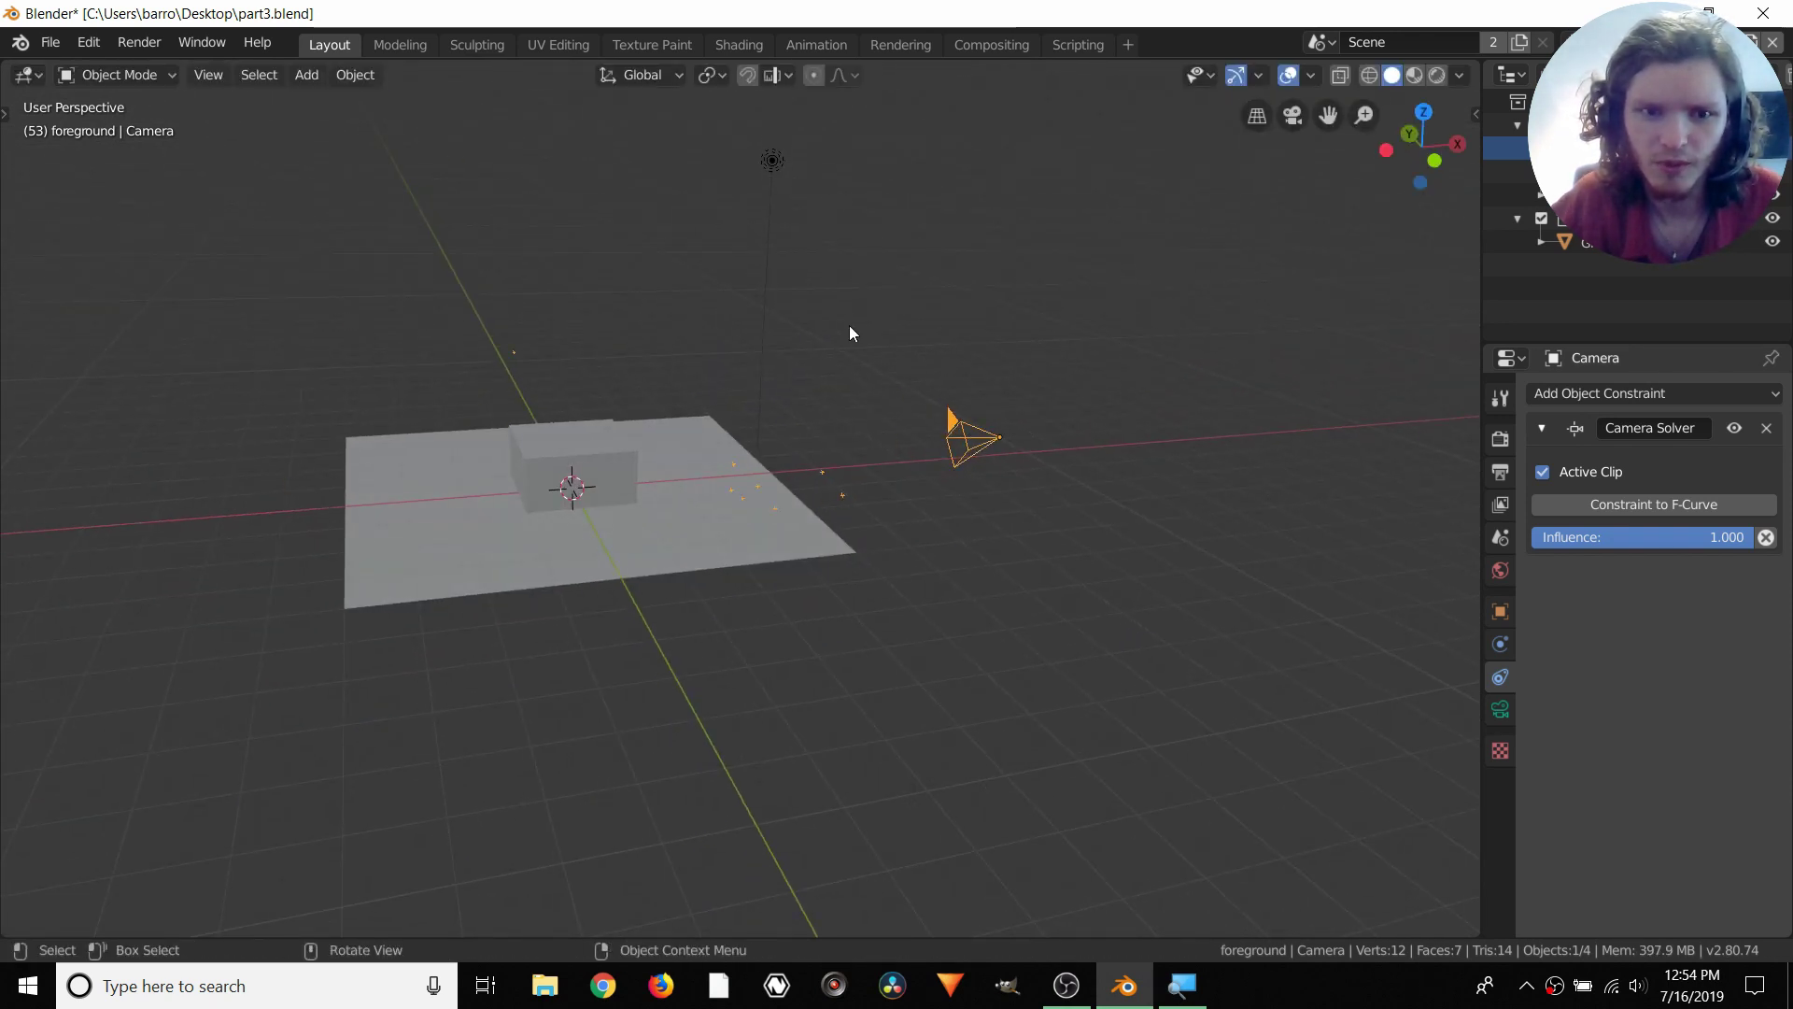
Scale the solved camera up by about 2.1 and move it in the front view to bring its track points near the ground line
{"action": "key", "text": "s"}
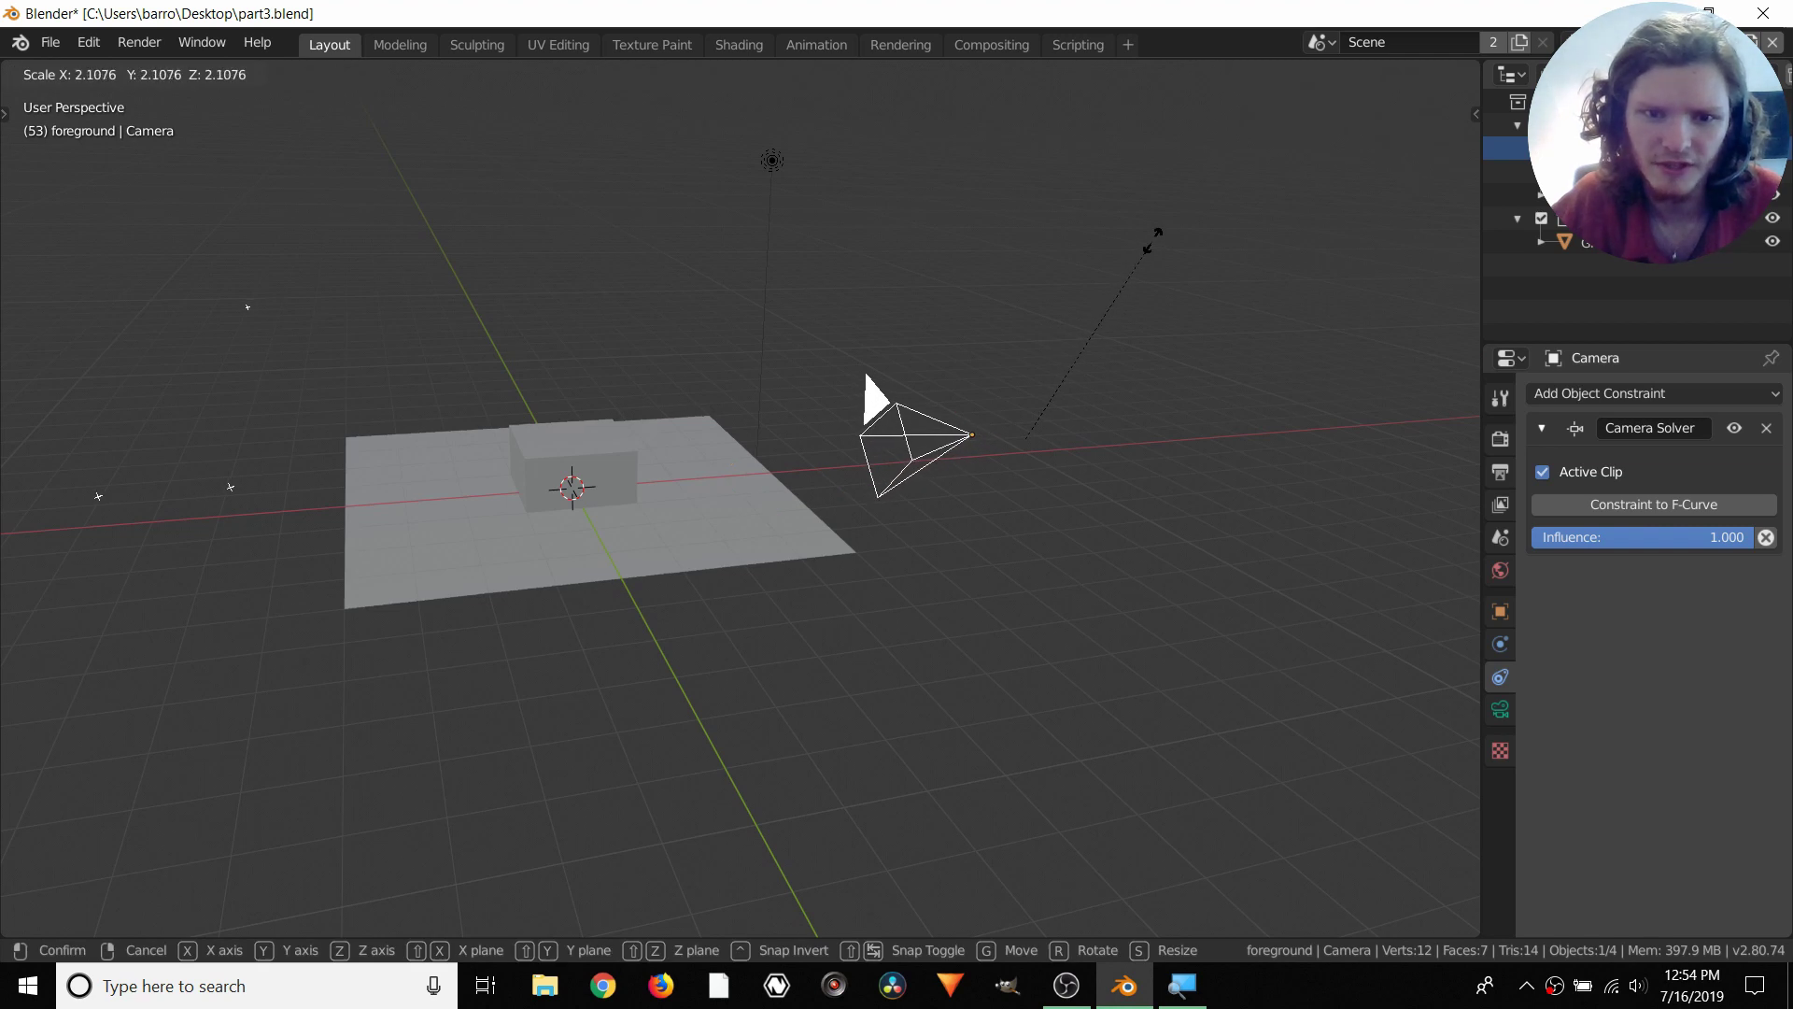
{"action": "left_click", "coordinate": [1154, 243]}
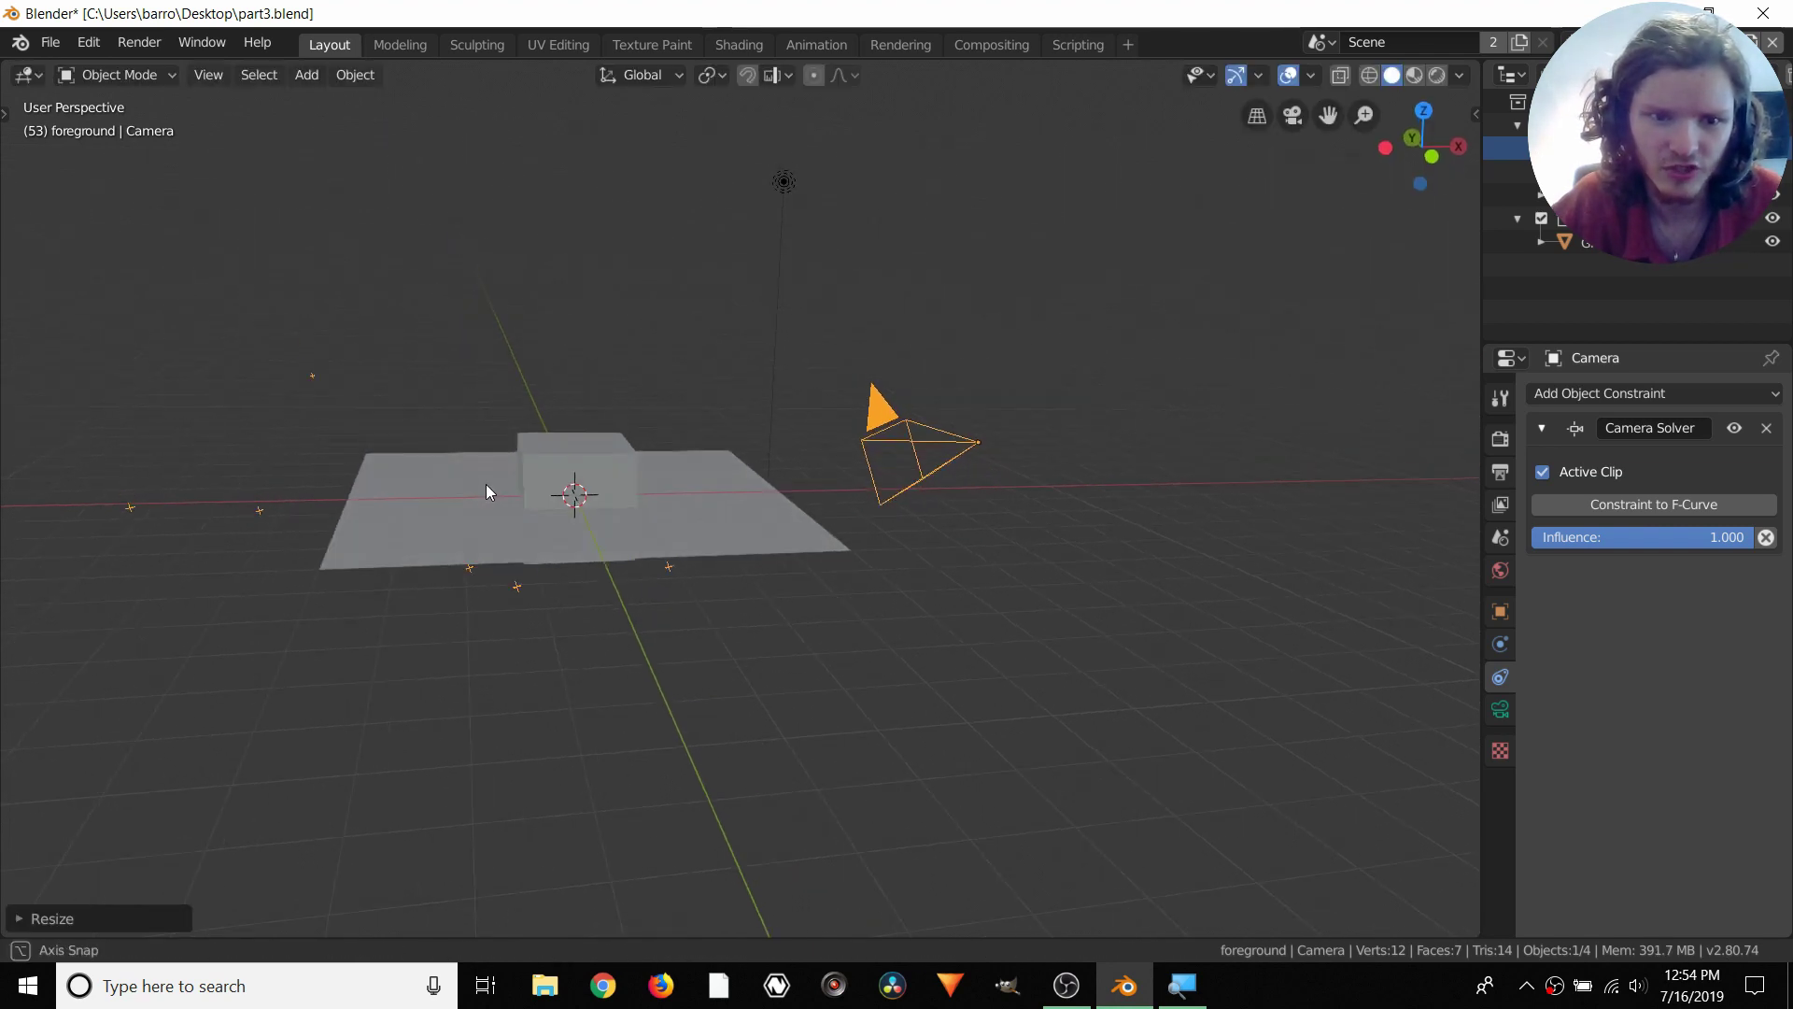
{"action": "left_click", "coordinate": [1435, 160]}
{"action": "key", "text": "g"}
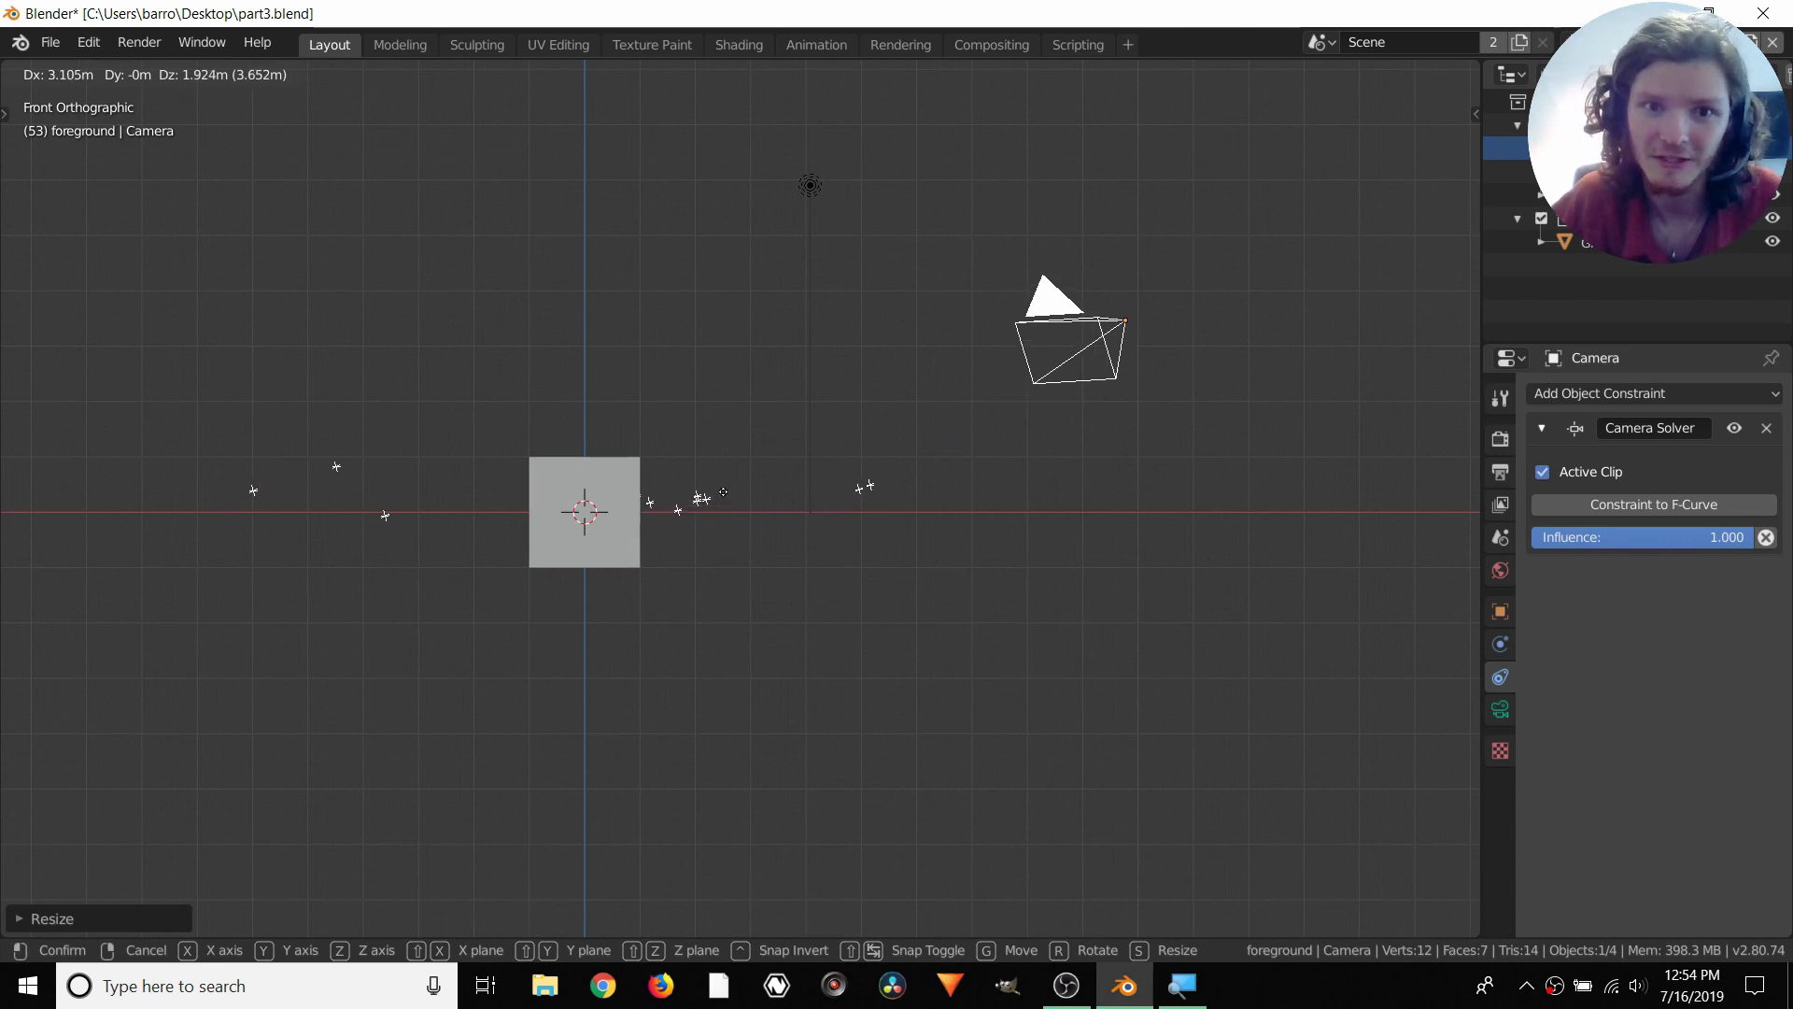
{"action": "left_click", "coordinate": [891, 351]}
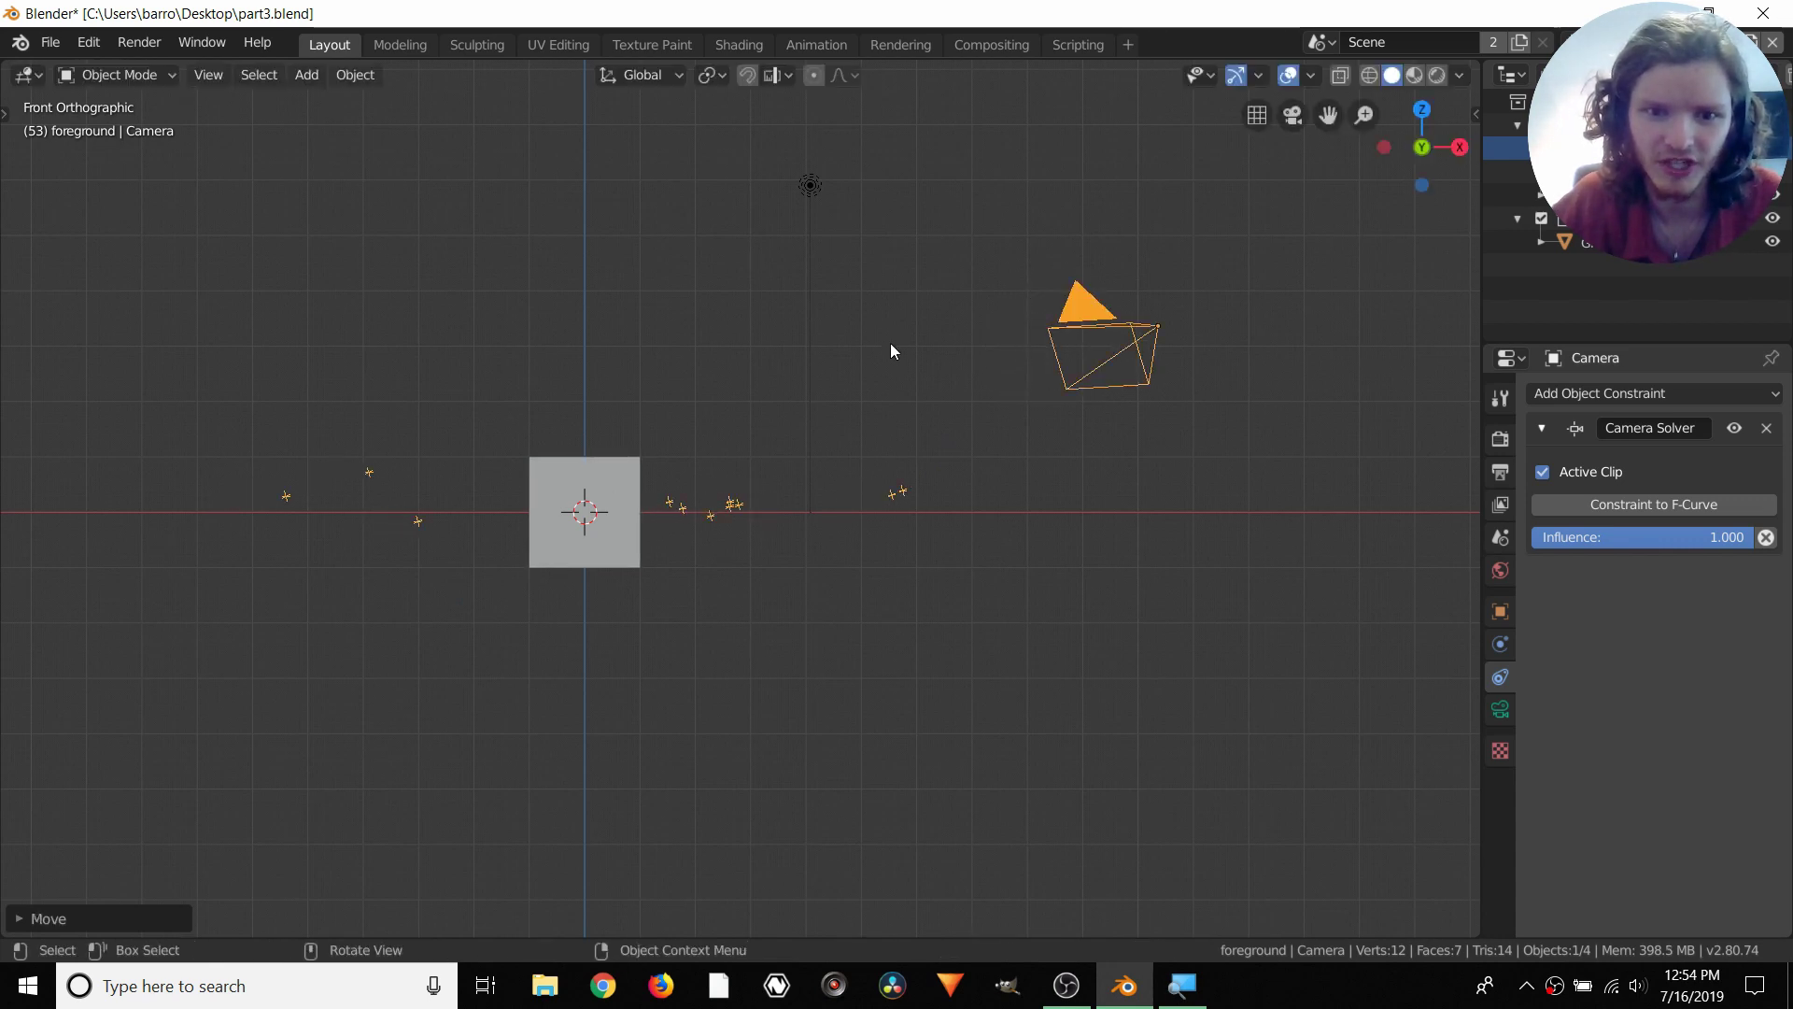
{"action": "middle_click_drag", "start_coordinate": [891, 351], "coordinate": [770, 437]}
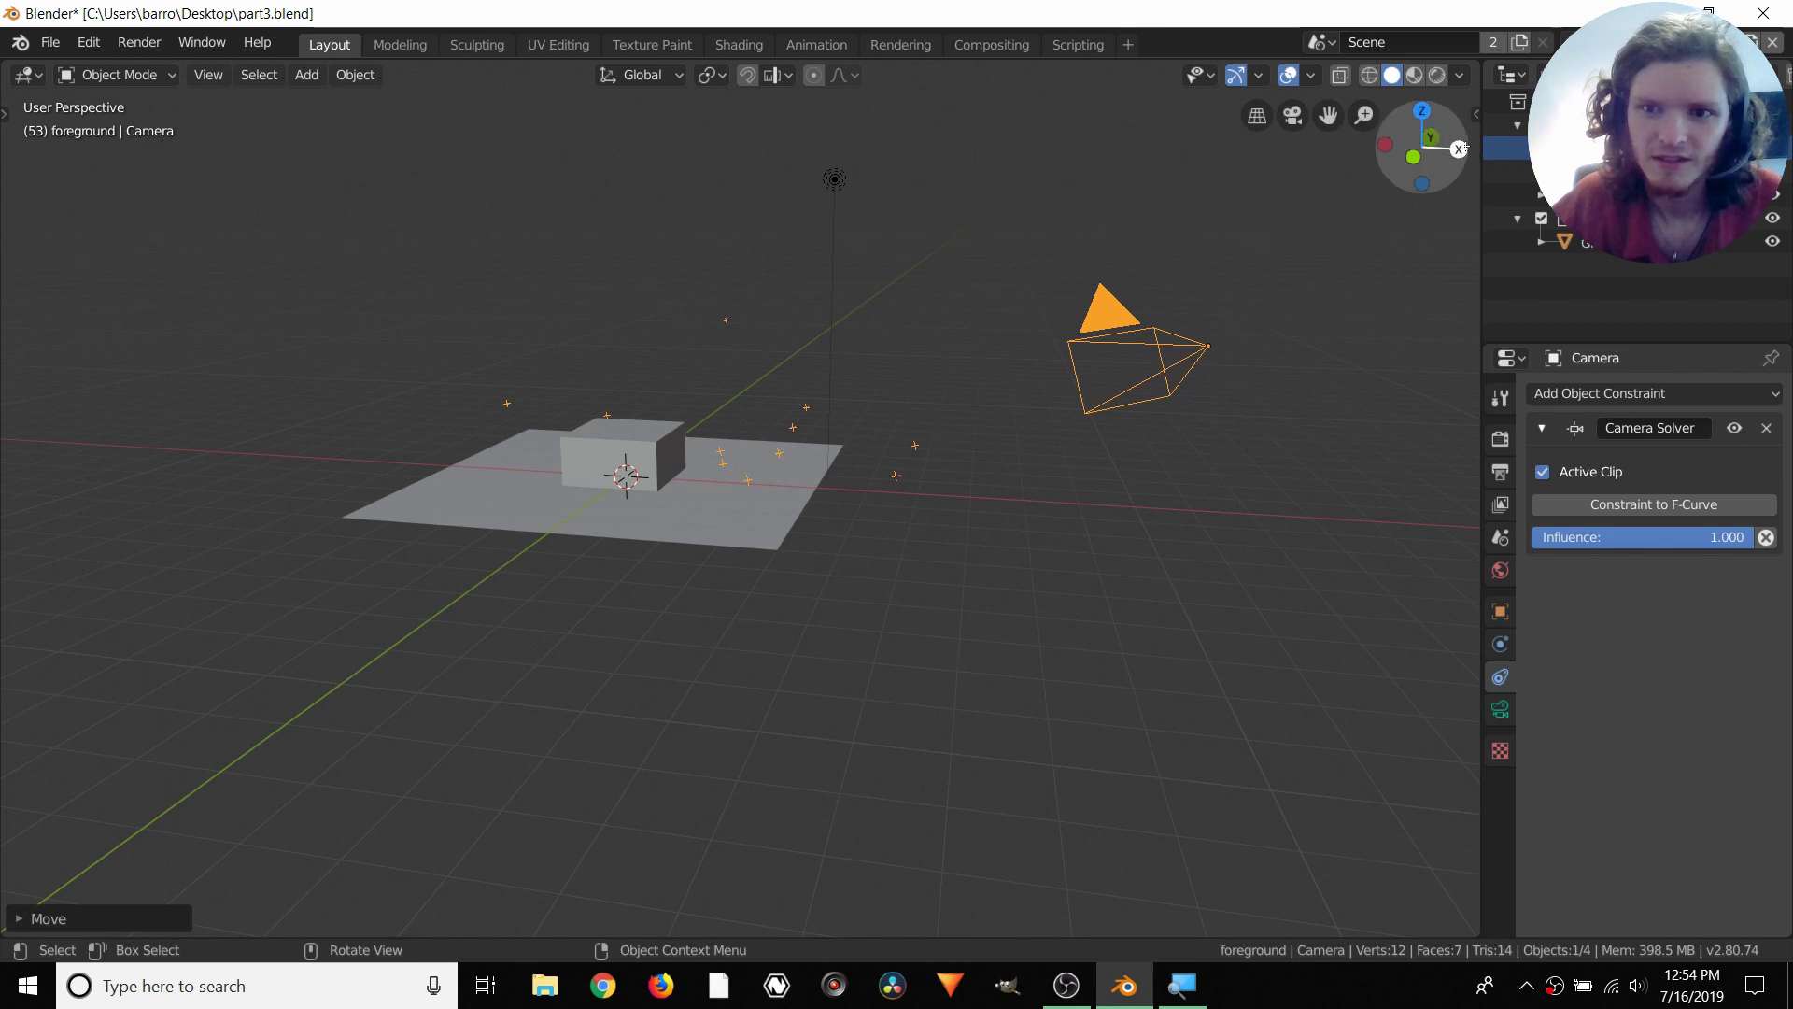
{"action": "left_click", "coordinate": [1458, 148]}
{"action": "key", "text": "g"}
{"action": "key", "text": "Escape"}
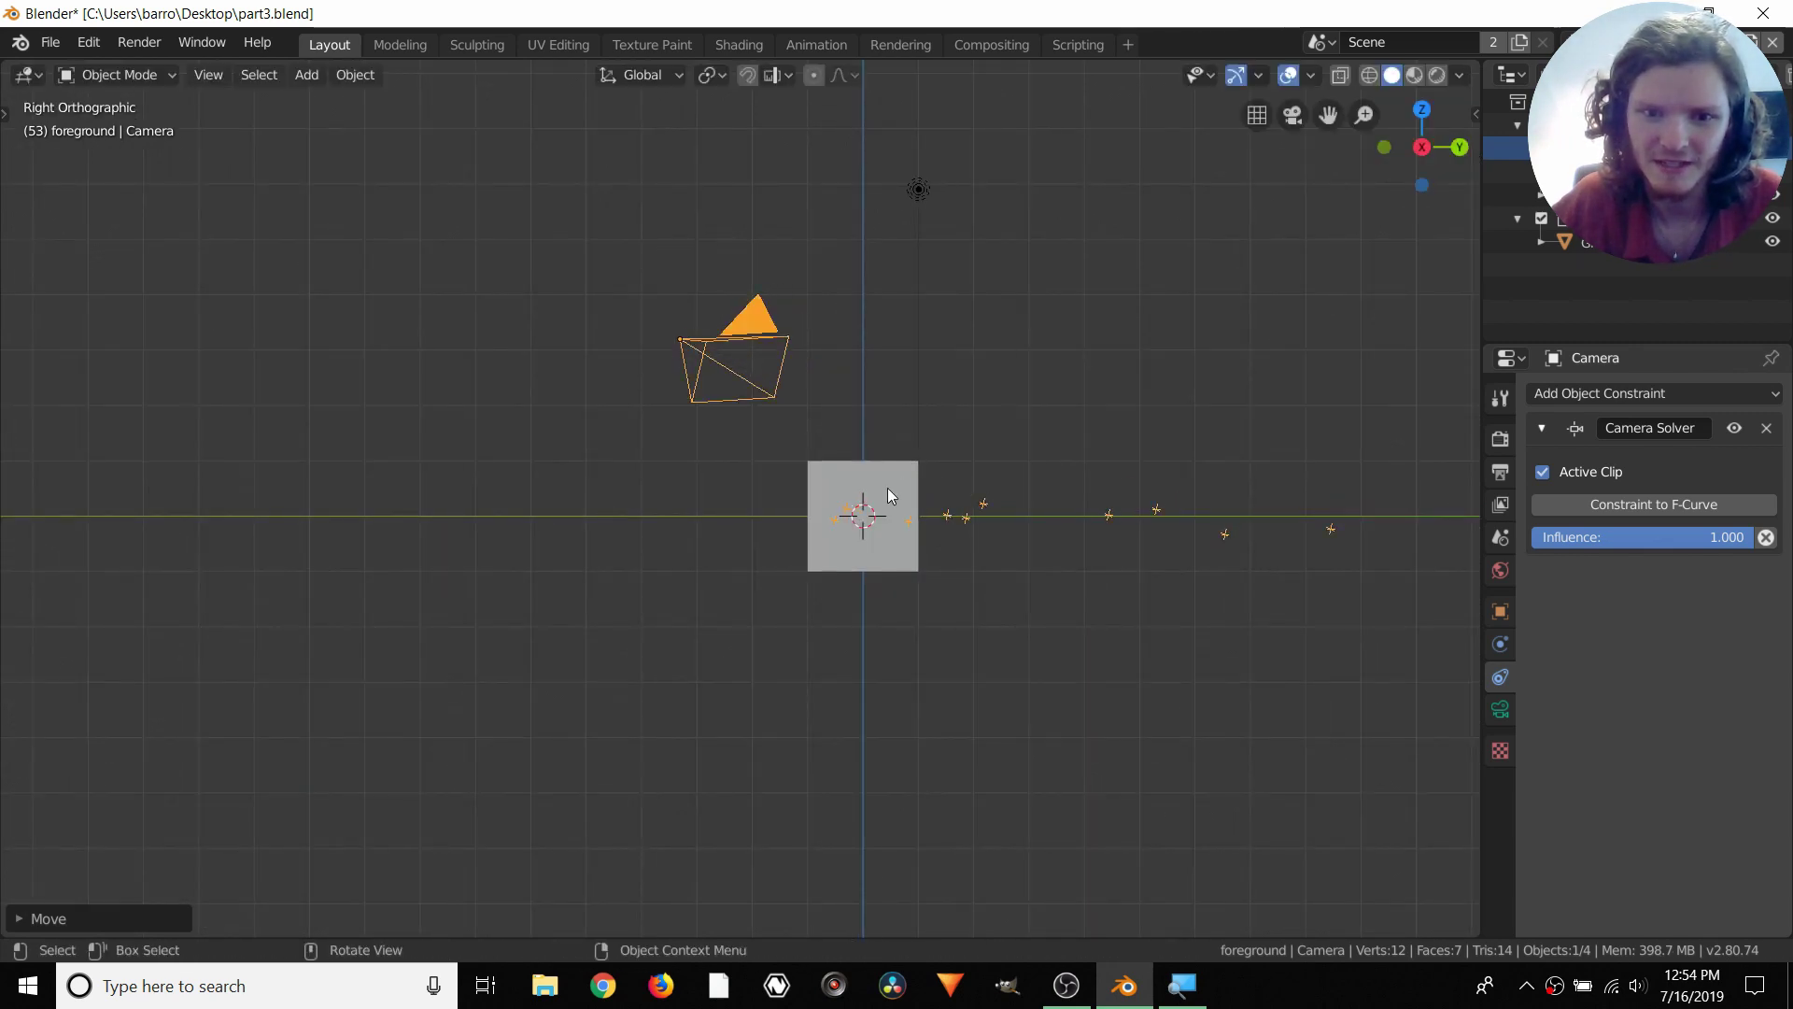
Play the footage through the camera view and examine how the cube and ground plane follow the sidewalk
{"action": "middle_click_drag", "start_coordinate": [887, 488], "coordinate": [943, 439]}
{"action": "left_click", "coordinate": [1280, 117]}
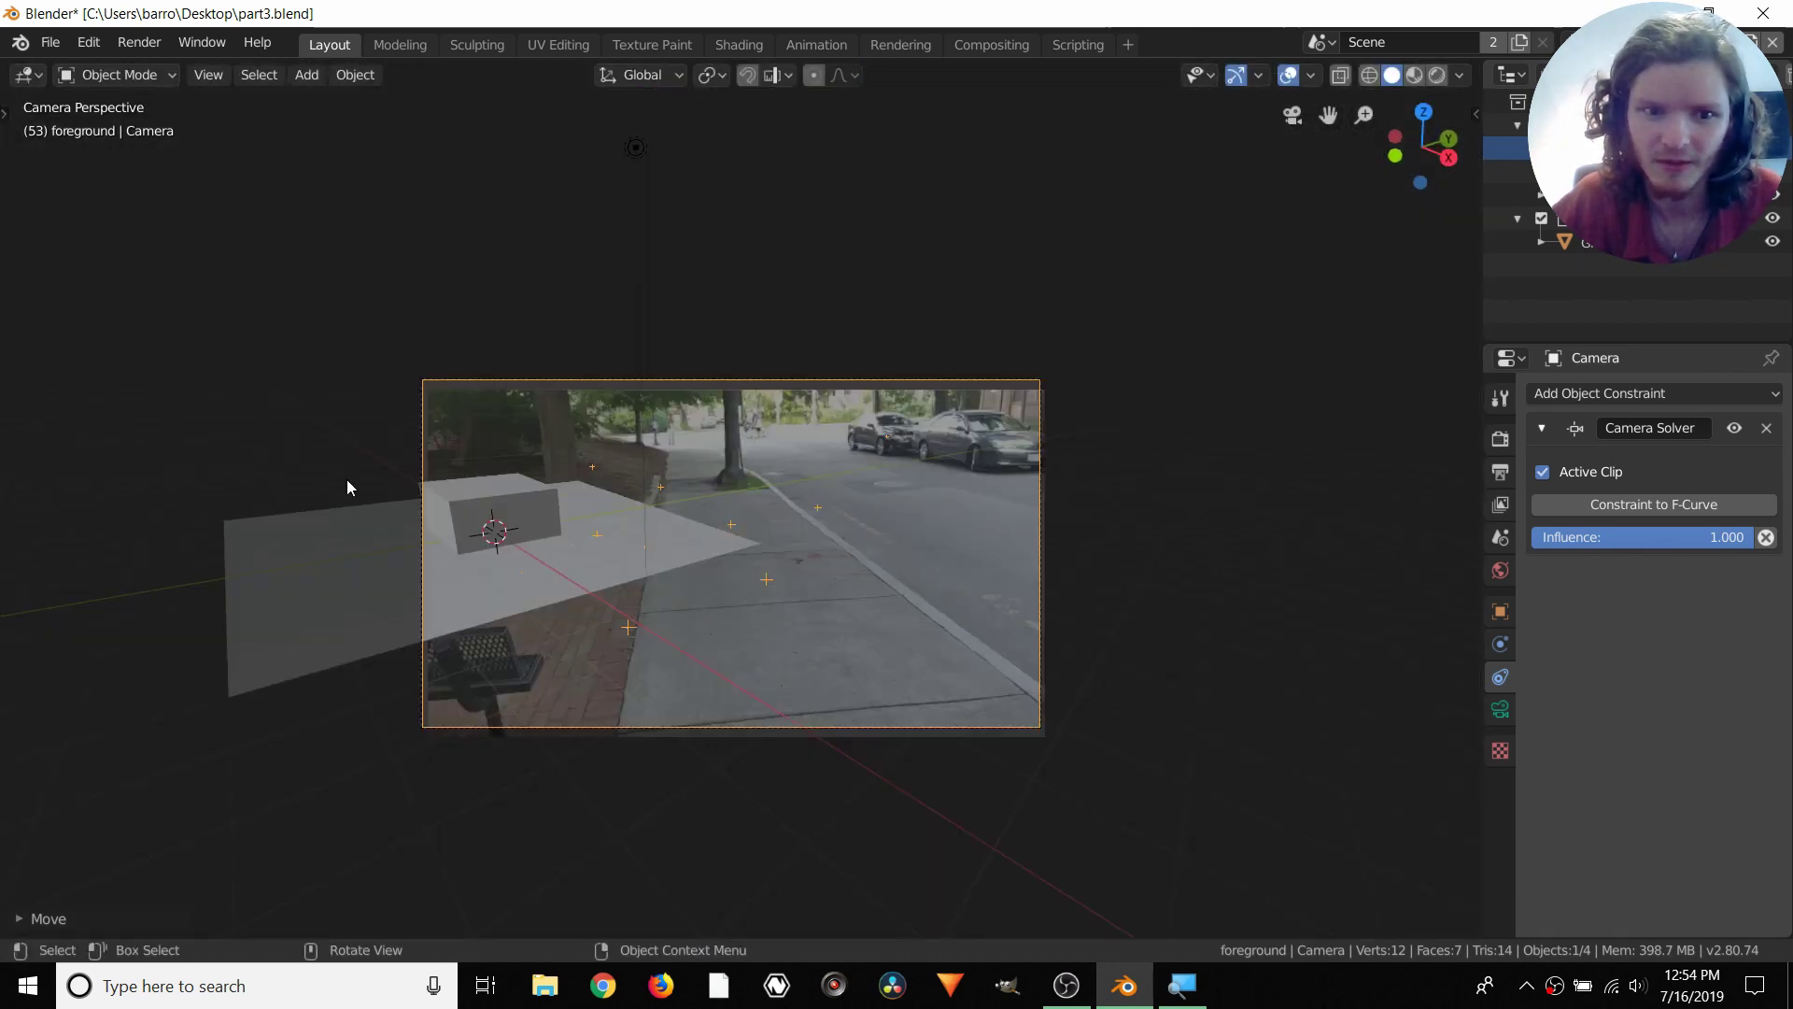
{"action": "key", "text": "space"}
{"action": "scroll", "coordinate": [675, 545], "scroll_direction": "up", "scroll_amount": 3}
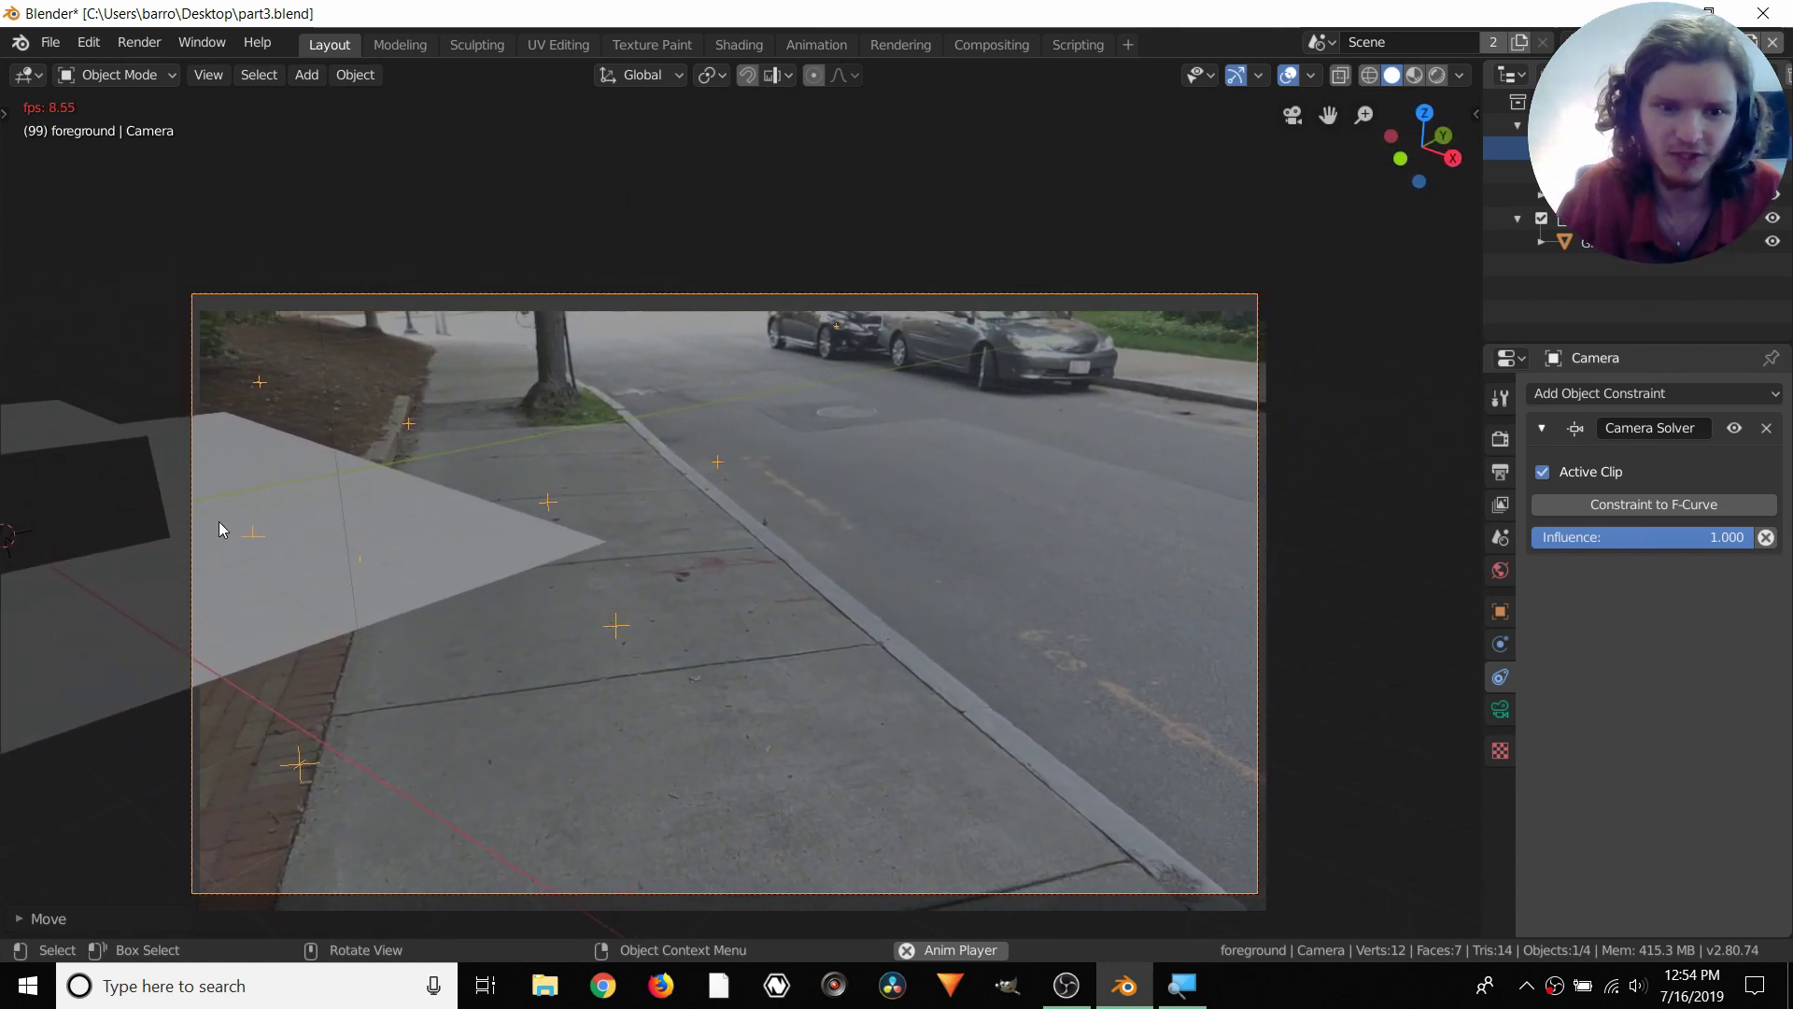
{"action": "scroll", "coordinate": [394, 670], "scroll_direction": "up", "scroll_amount": 4}
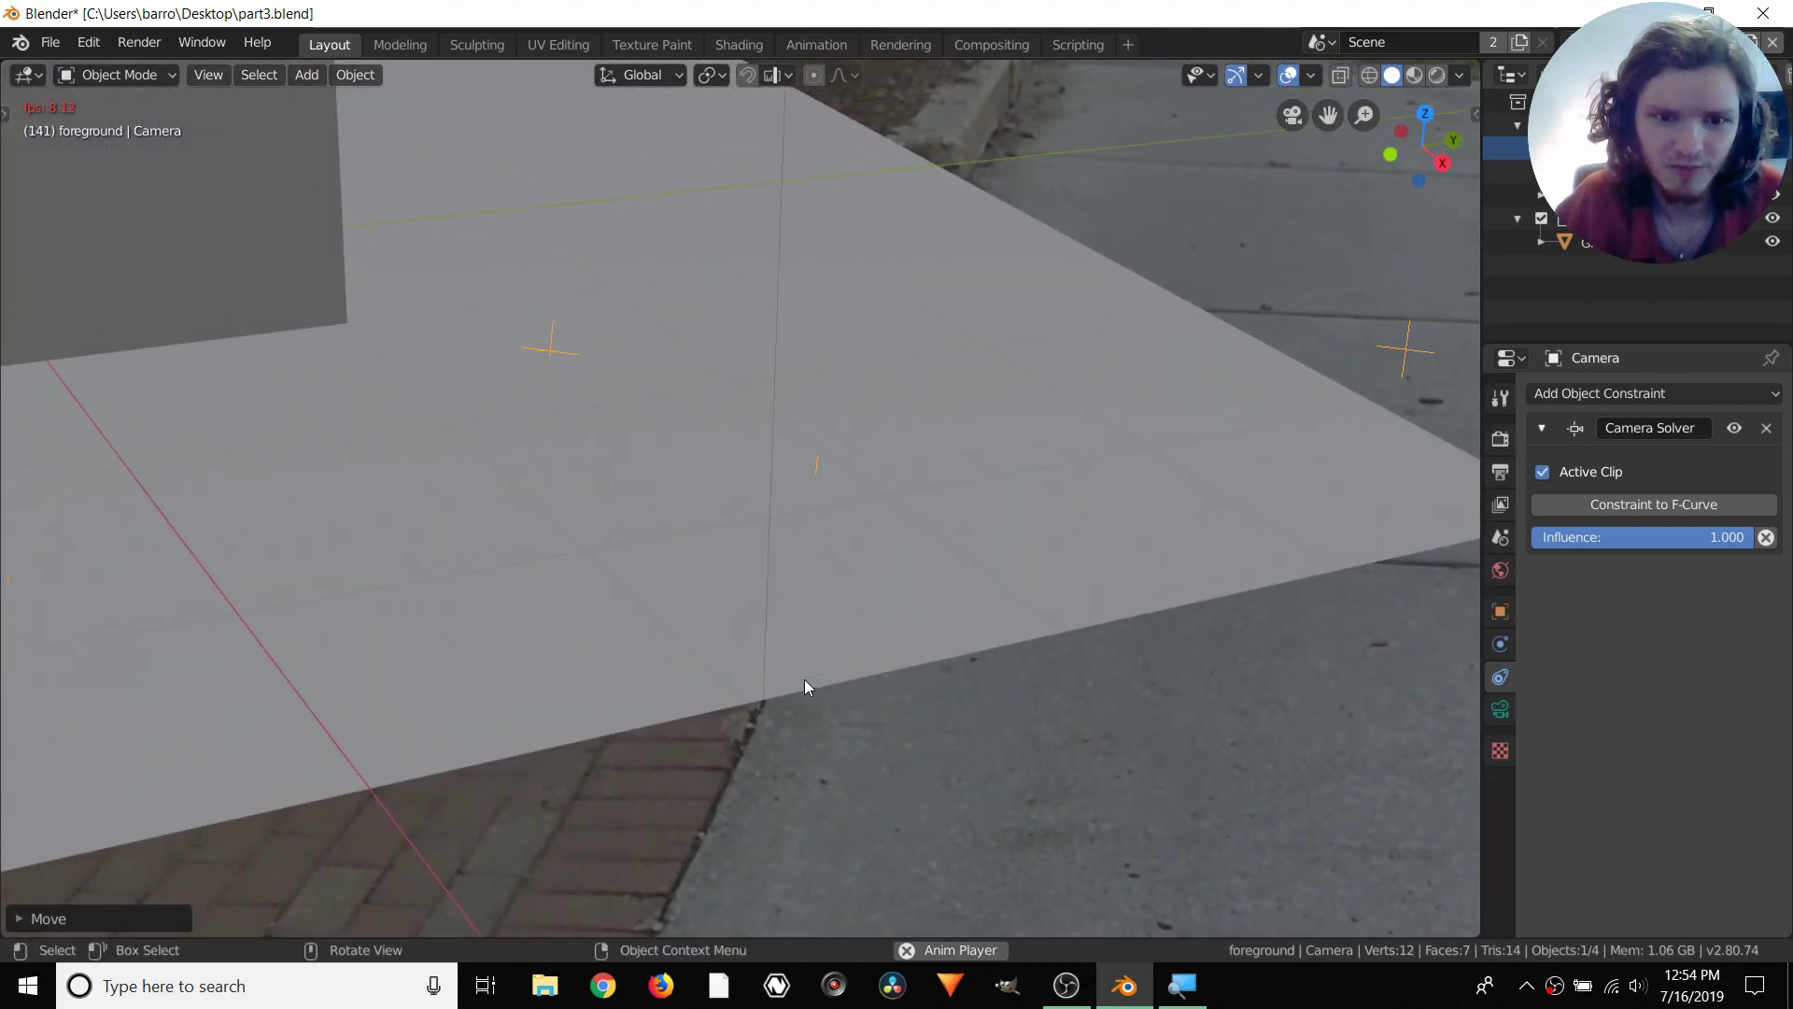
{"action": "scroll", "coordinate": [806, 691], "scroll_direction": "down", "scroll_amount": 3}
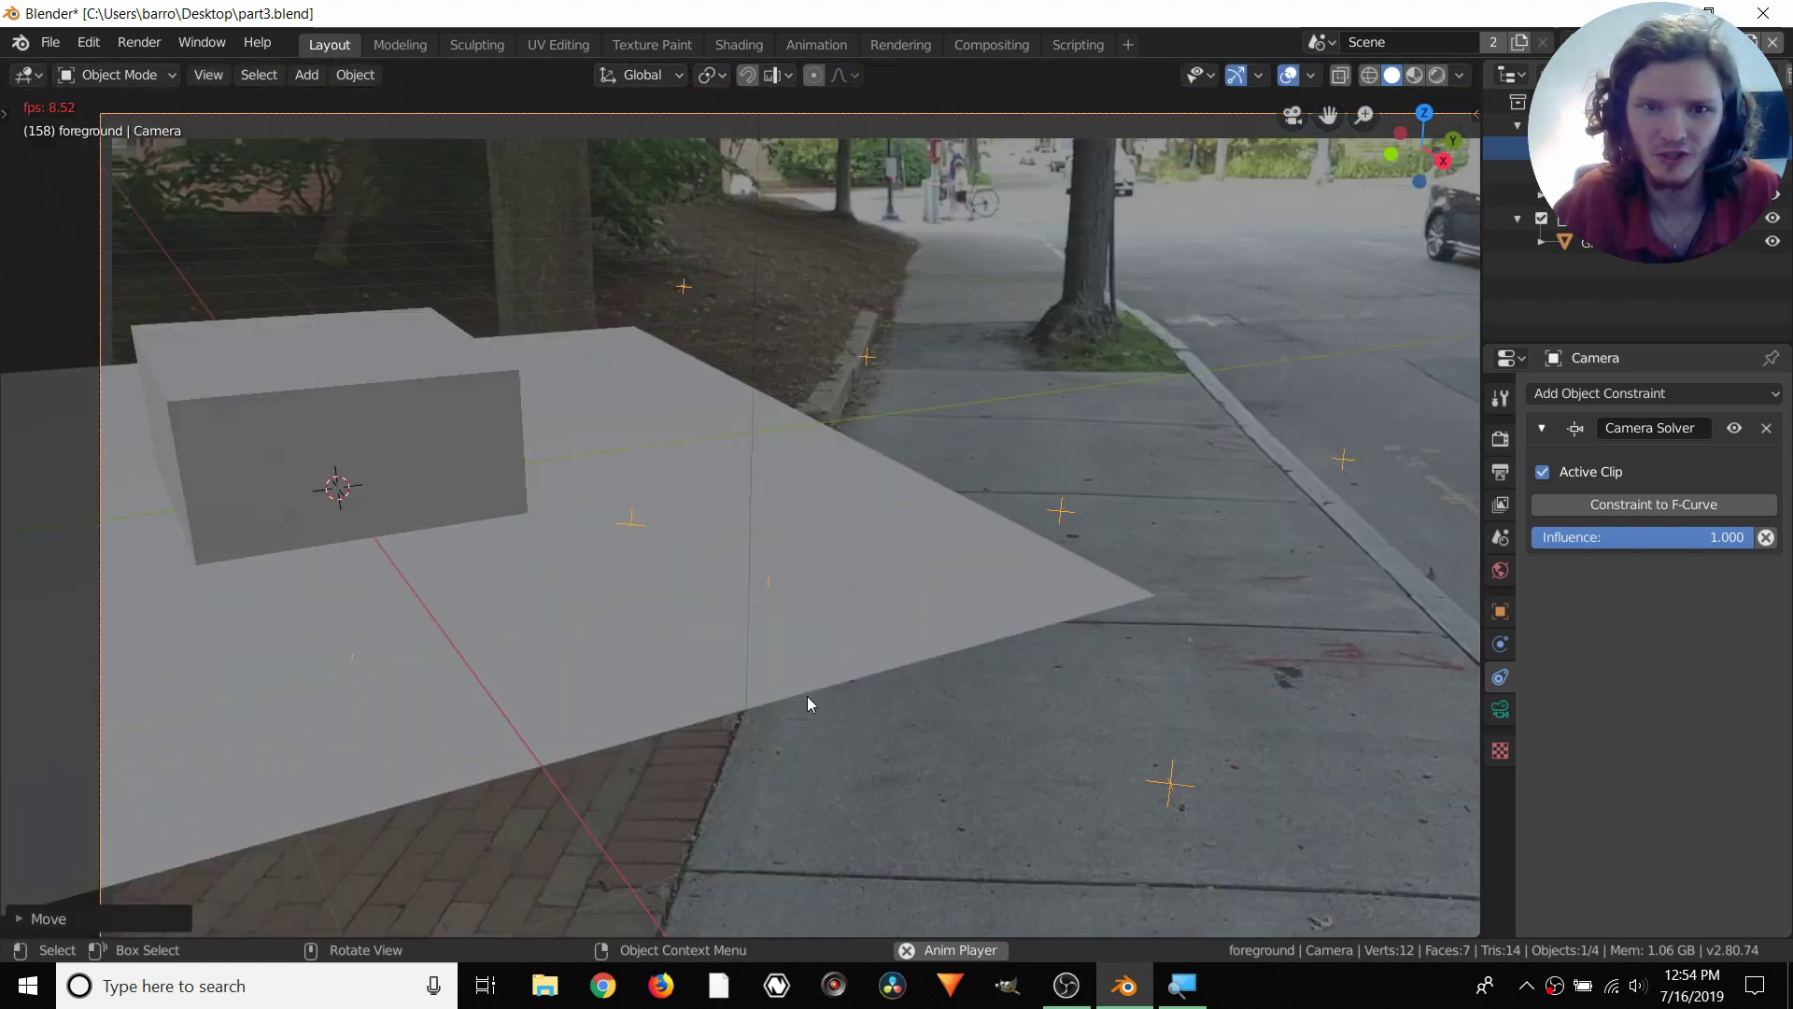
{"action": "scroll", "coordinate": [807, 699], "scroll_direction": "down", "scroll_amount": 3}
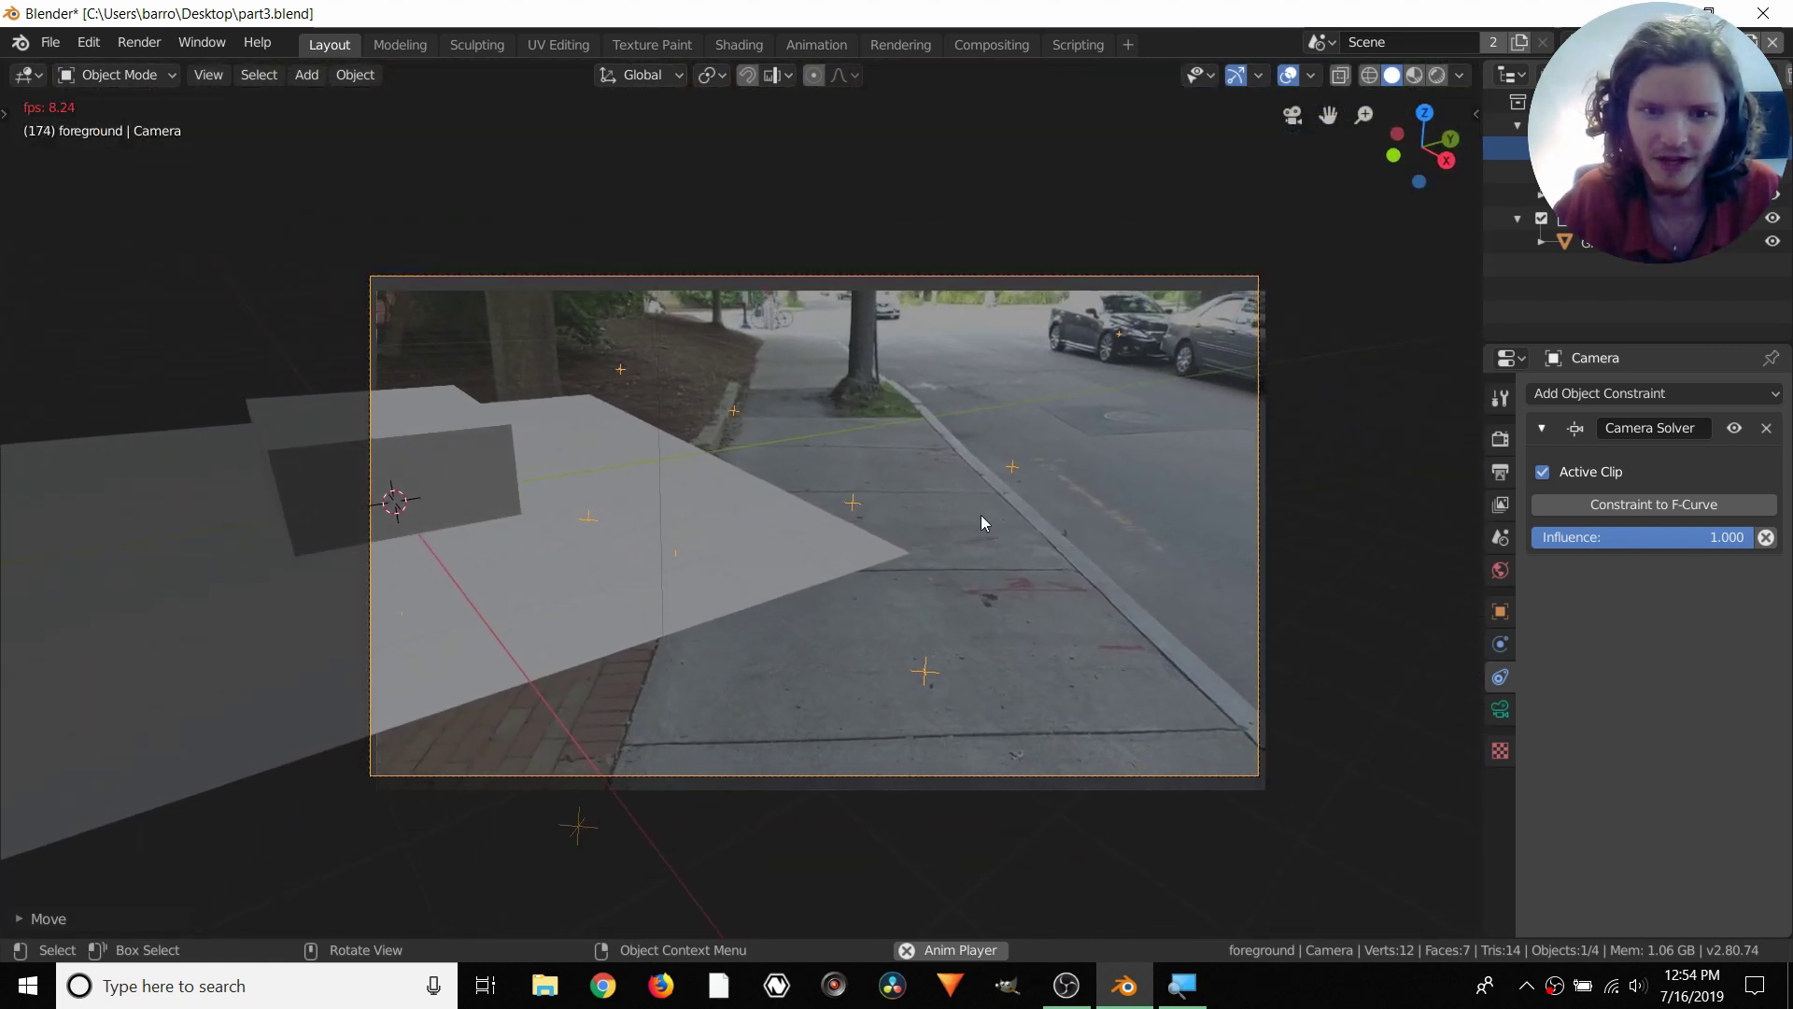
{"action": "key", "text": "space"}
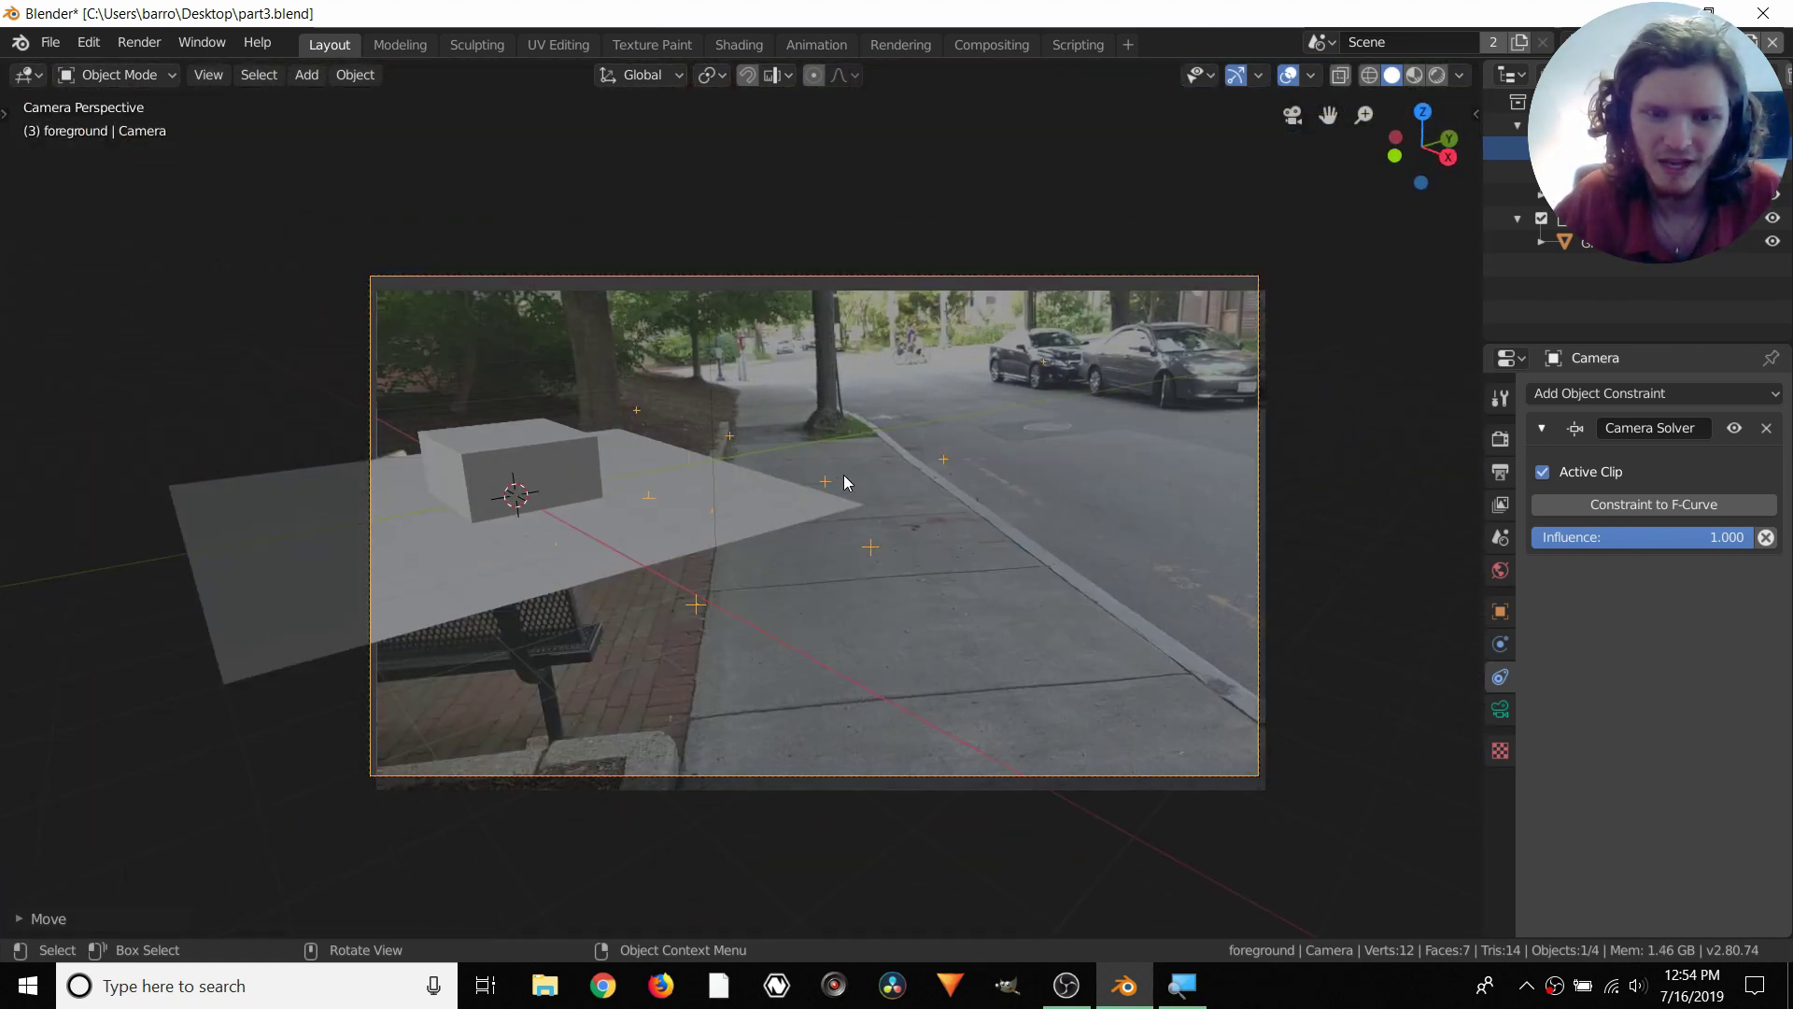
Split the 3D viewport into two stacked areas and make the upper one a Movie Clip Editor in Clip mode
{"action": "middle_click_drag", "start_coordinate": [642, 398], "coordinate": [727, 402]}
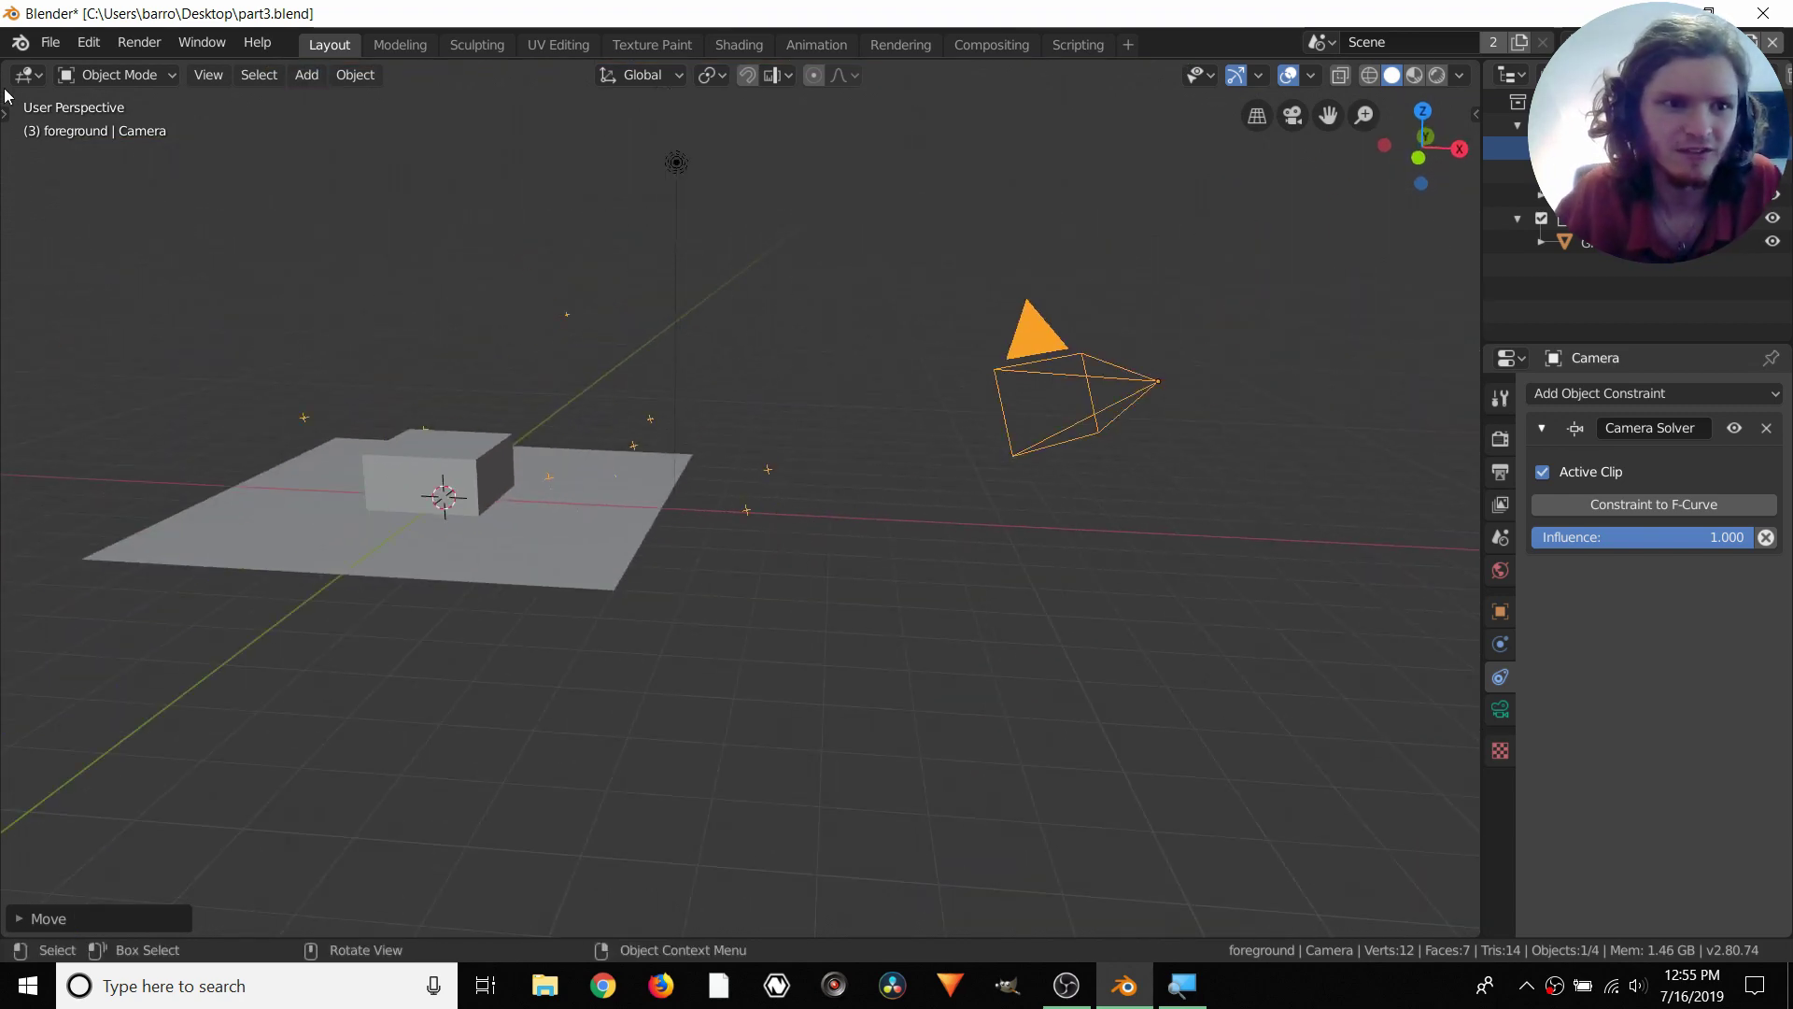
{"action": "left_click_drag", "start_coordinate": [7, 109], "coordinate": [9, 565]}
{"action": "left_click", "coordinate": [35, 77]}
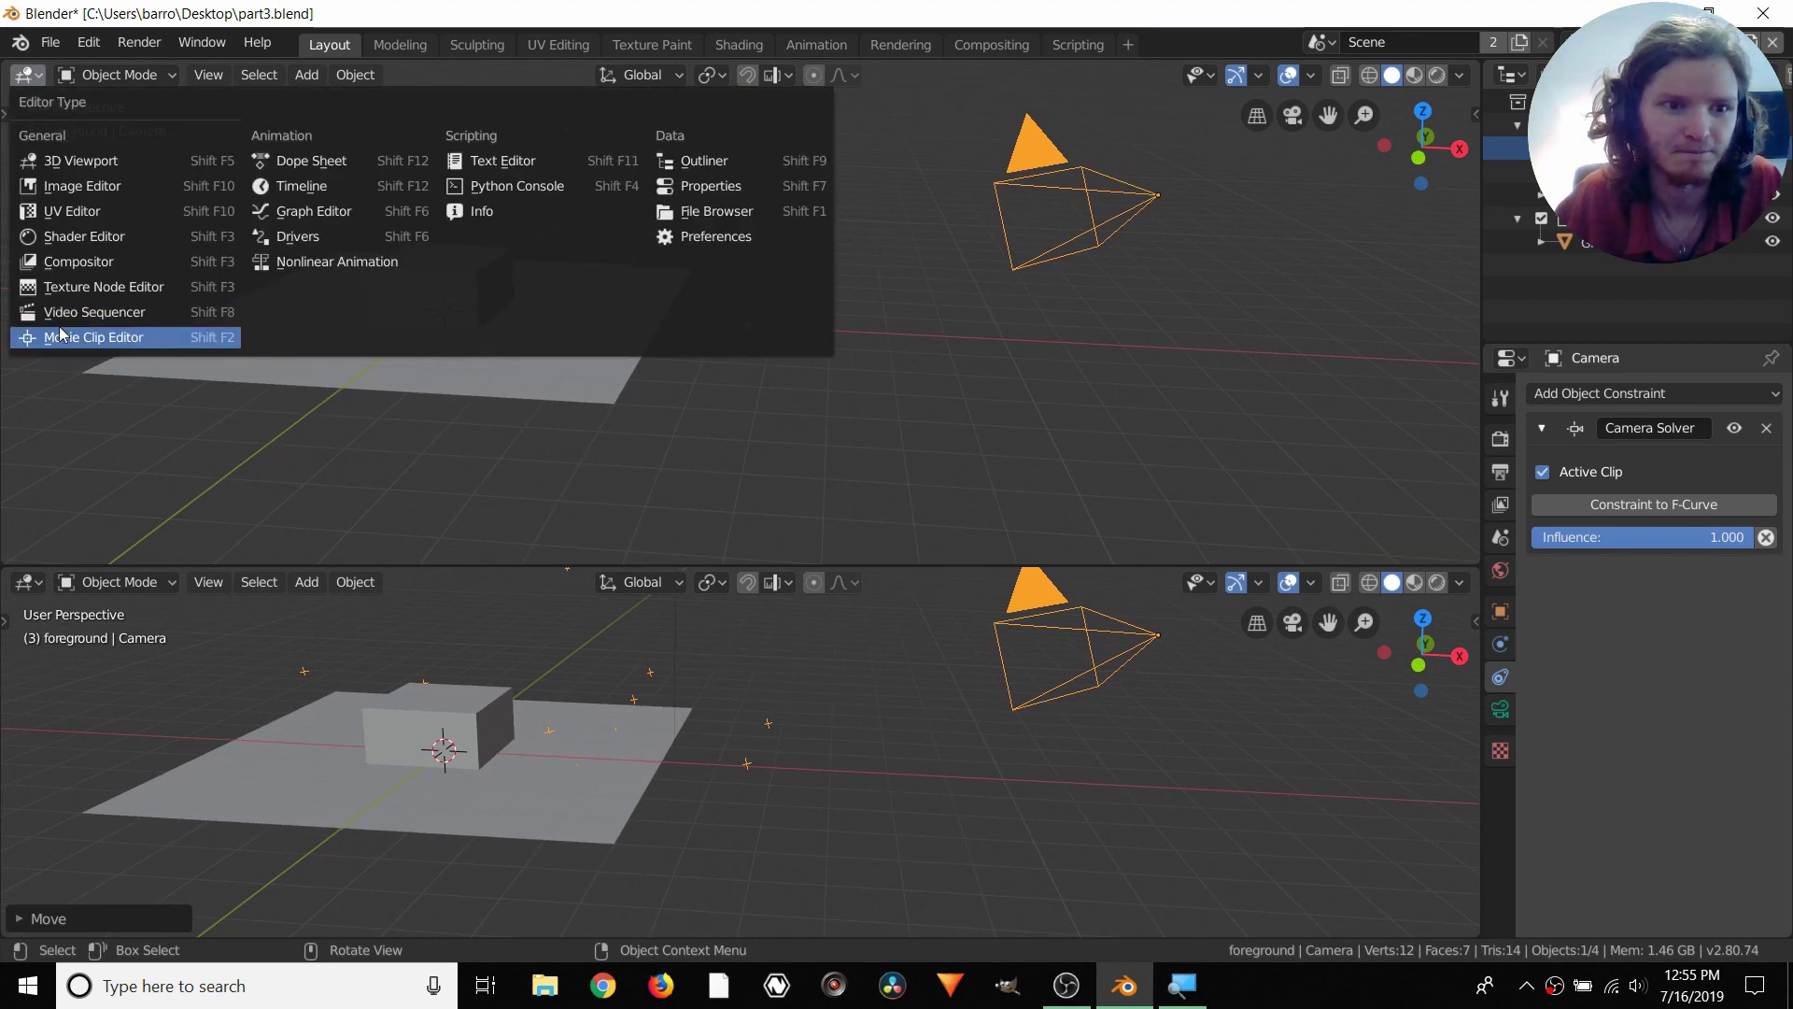
{"action": "left_click", "coordinate": [58, 333]}
{"action": "left_click", "coordinate": [238, 77]}
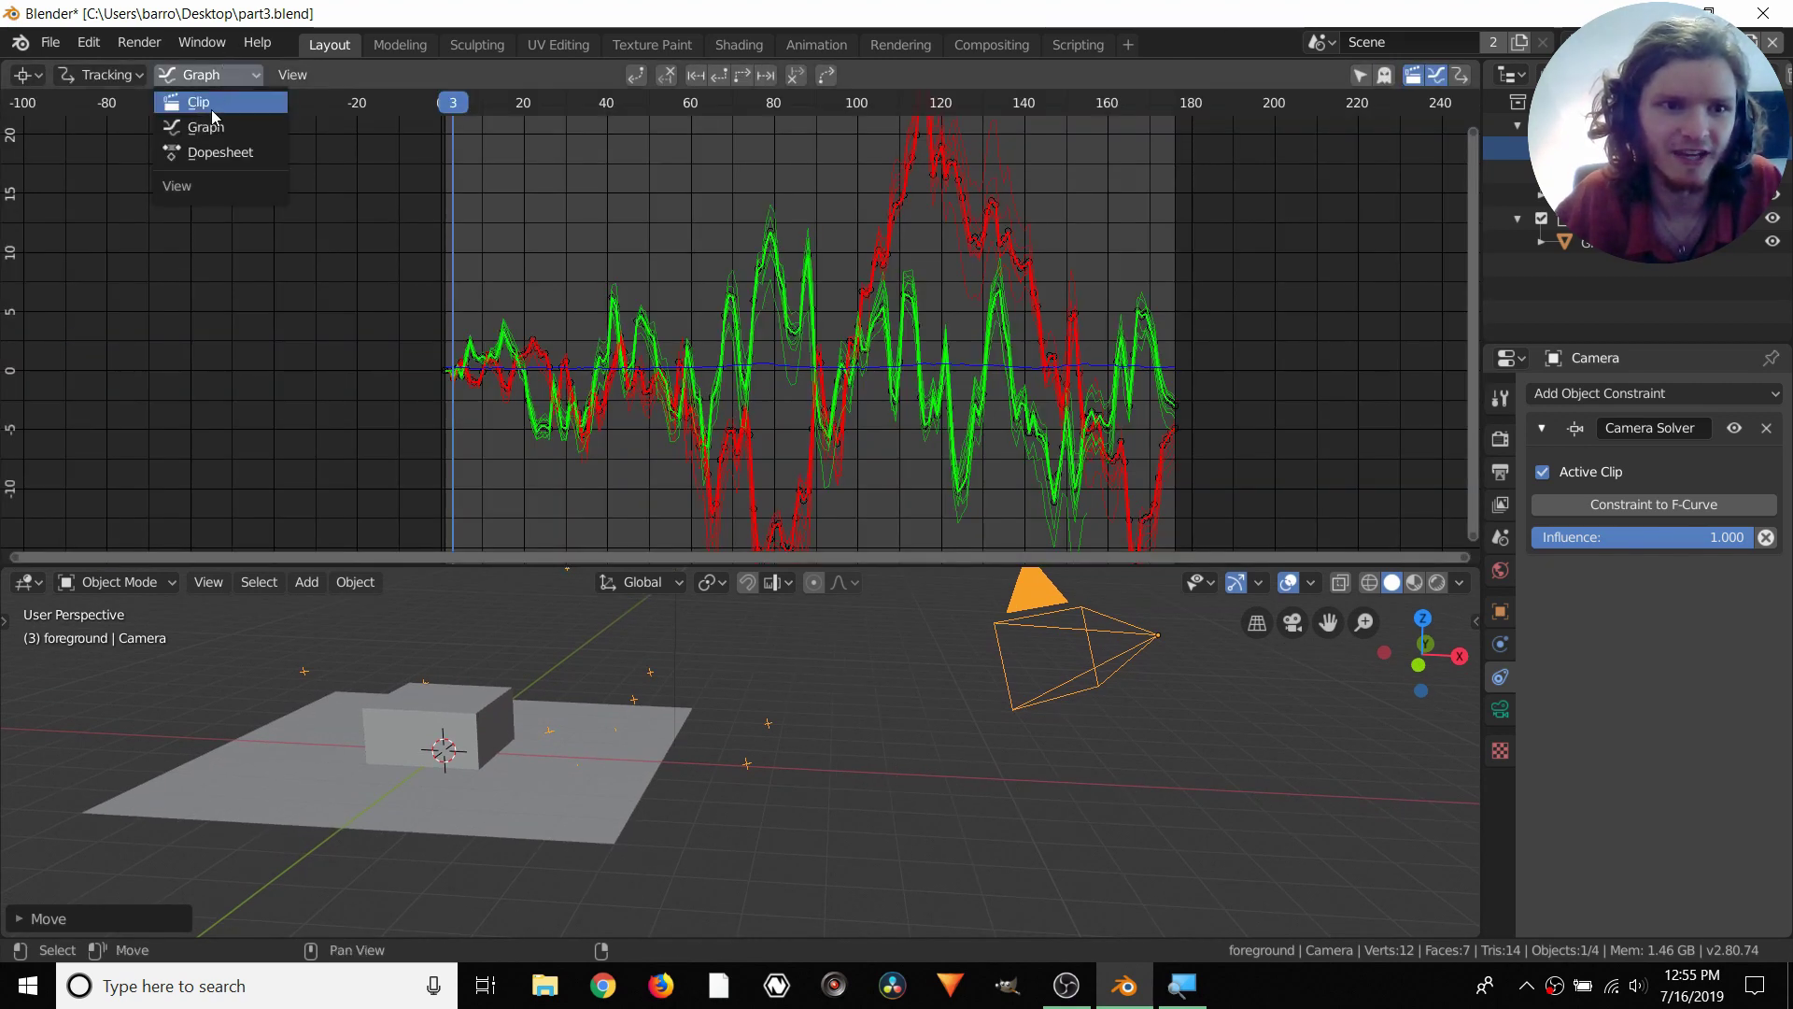
{"action": "left_click", "coordinate": [211, 110]}
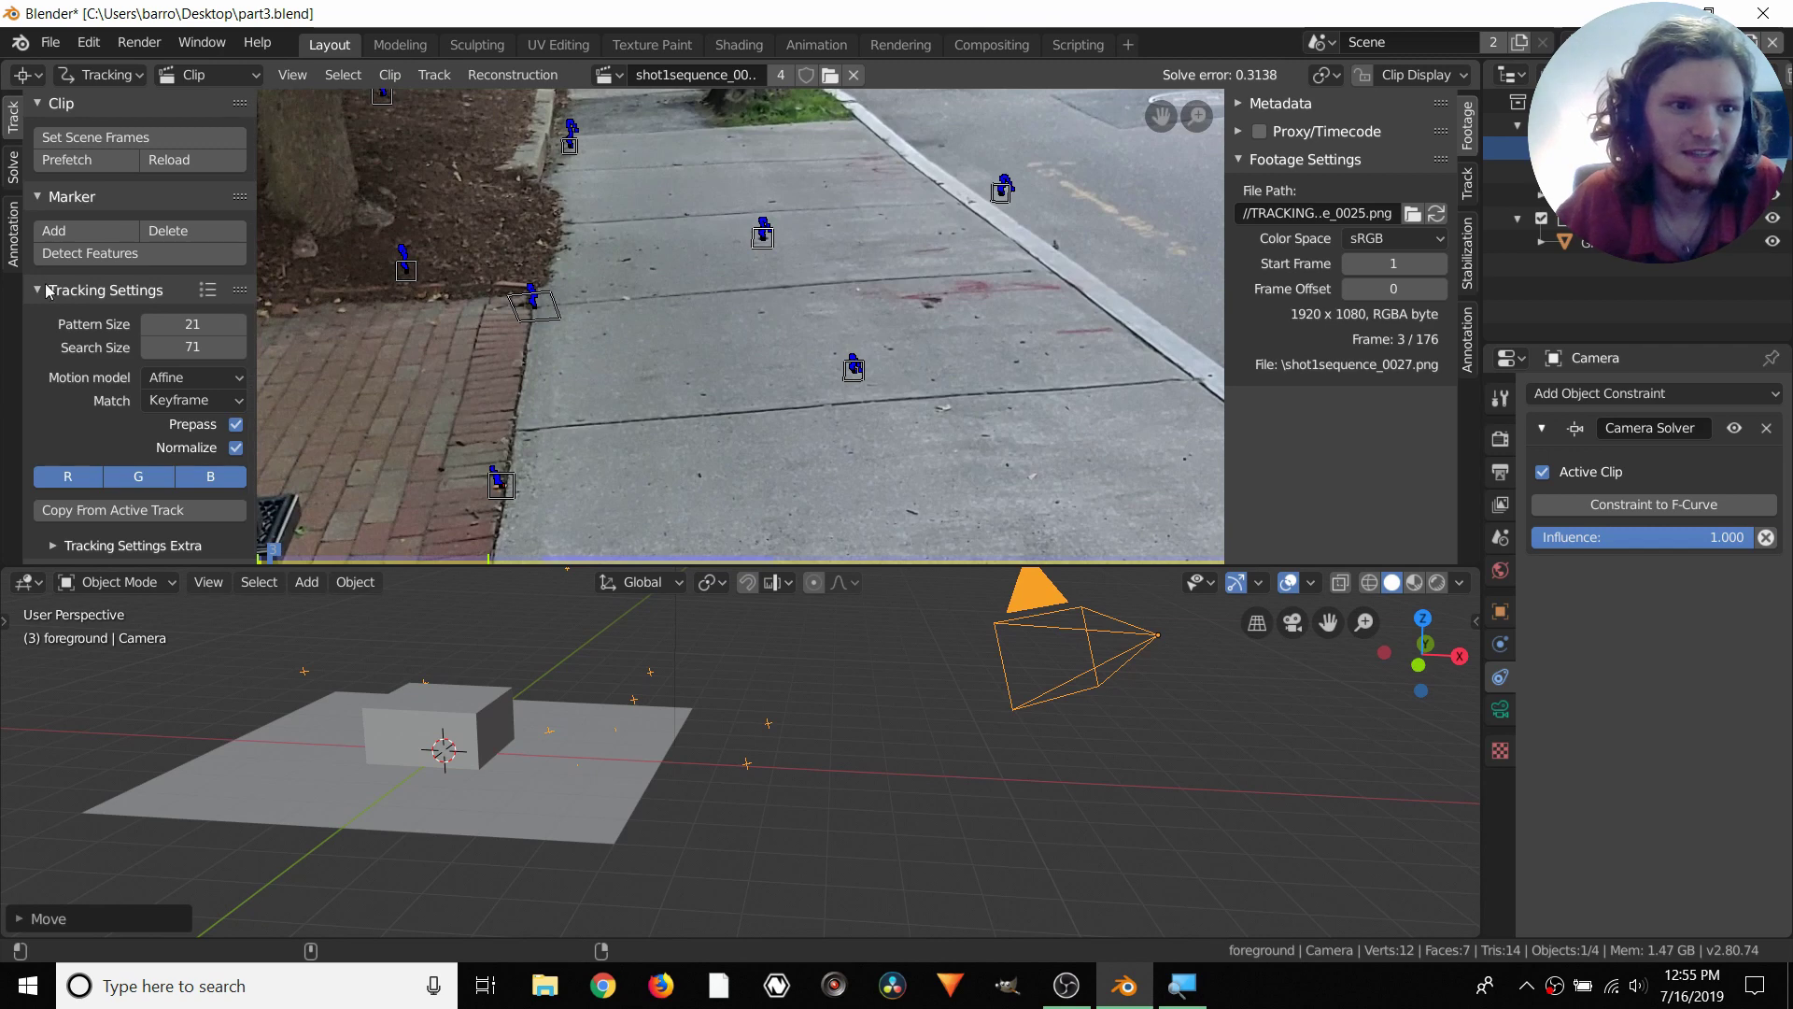
In the clip's Orientation settings, define the floor from three selected tracks on the sidewalk and its brick edge
{"action": "left_click", "coordinate": [13, 167]}
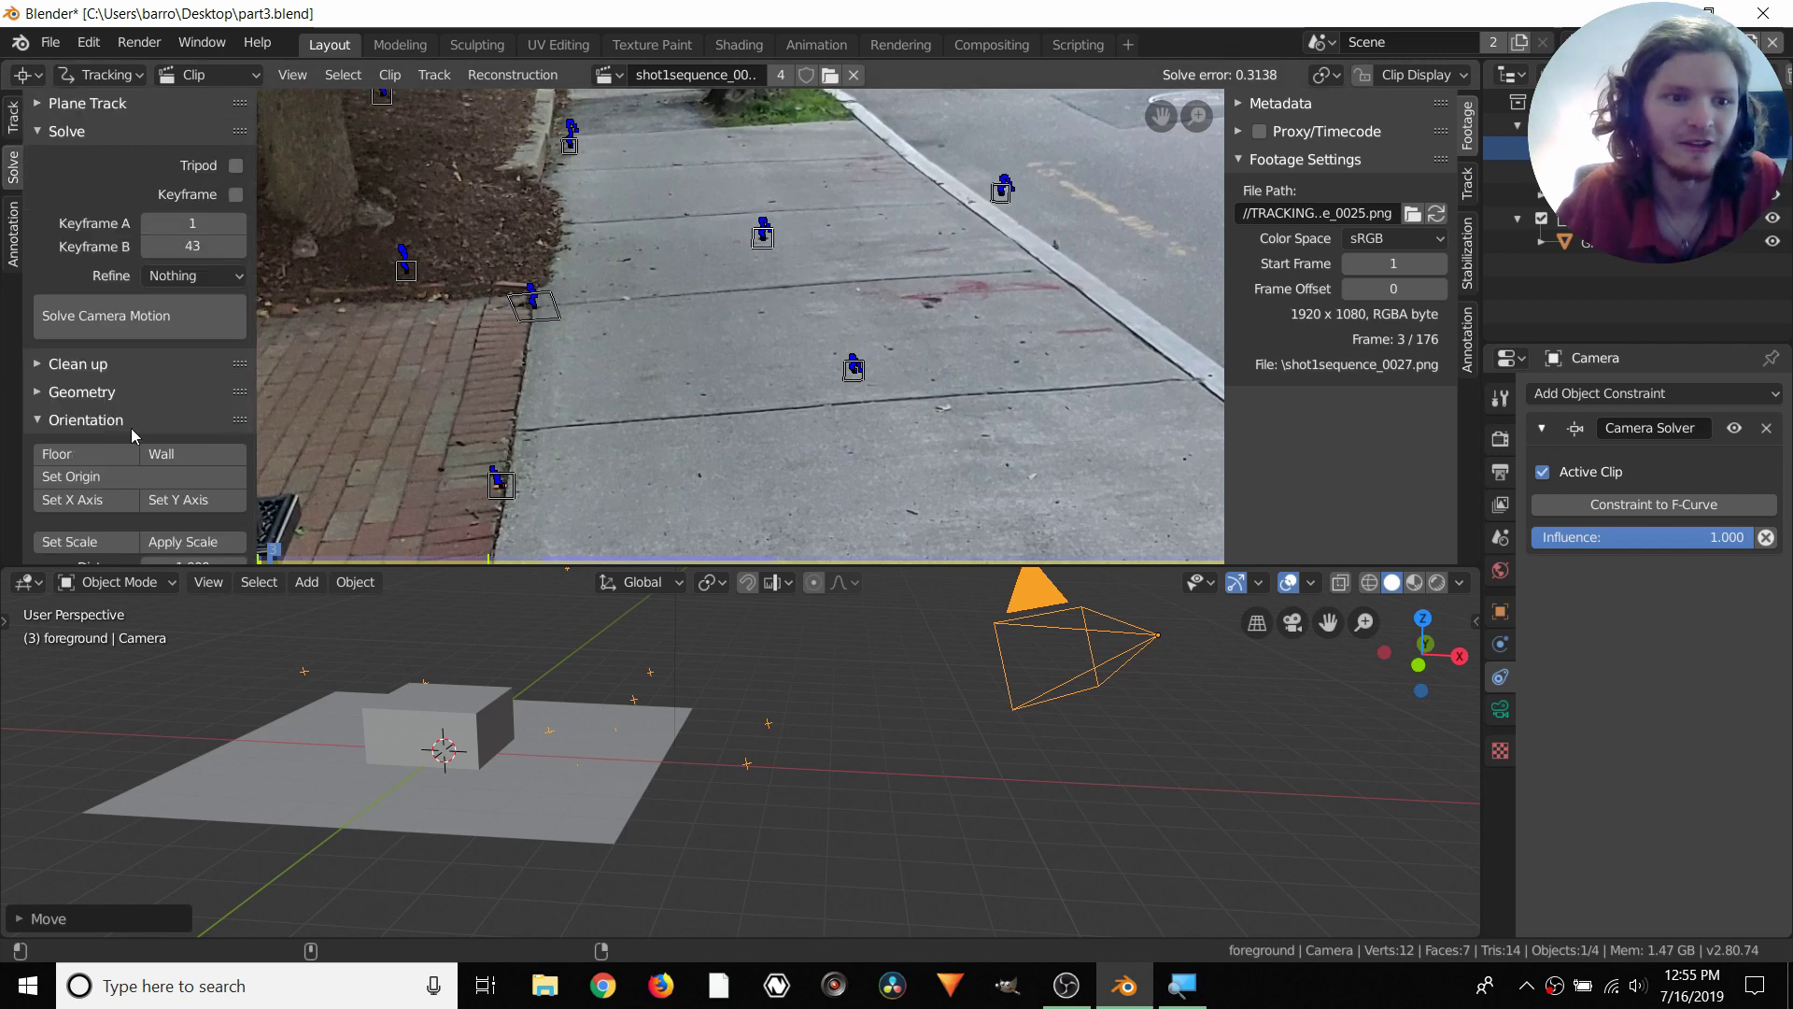
{"action": "scroll", "coordinate": [132, 433], "scroll_direction": "down", "scroll_amount": 2}
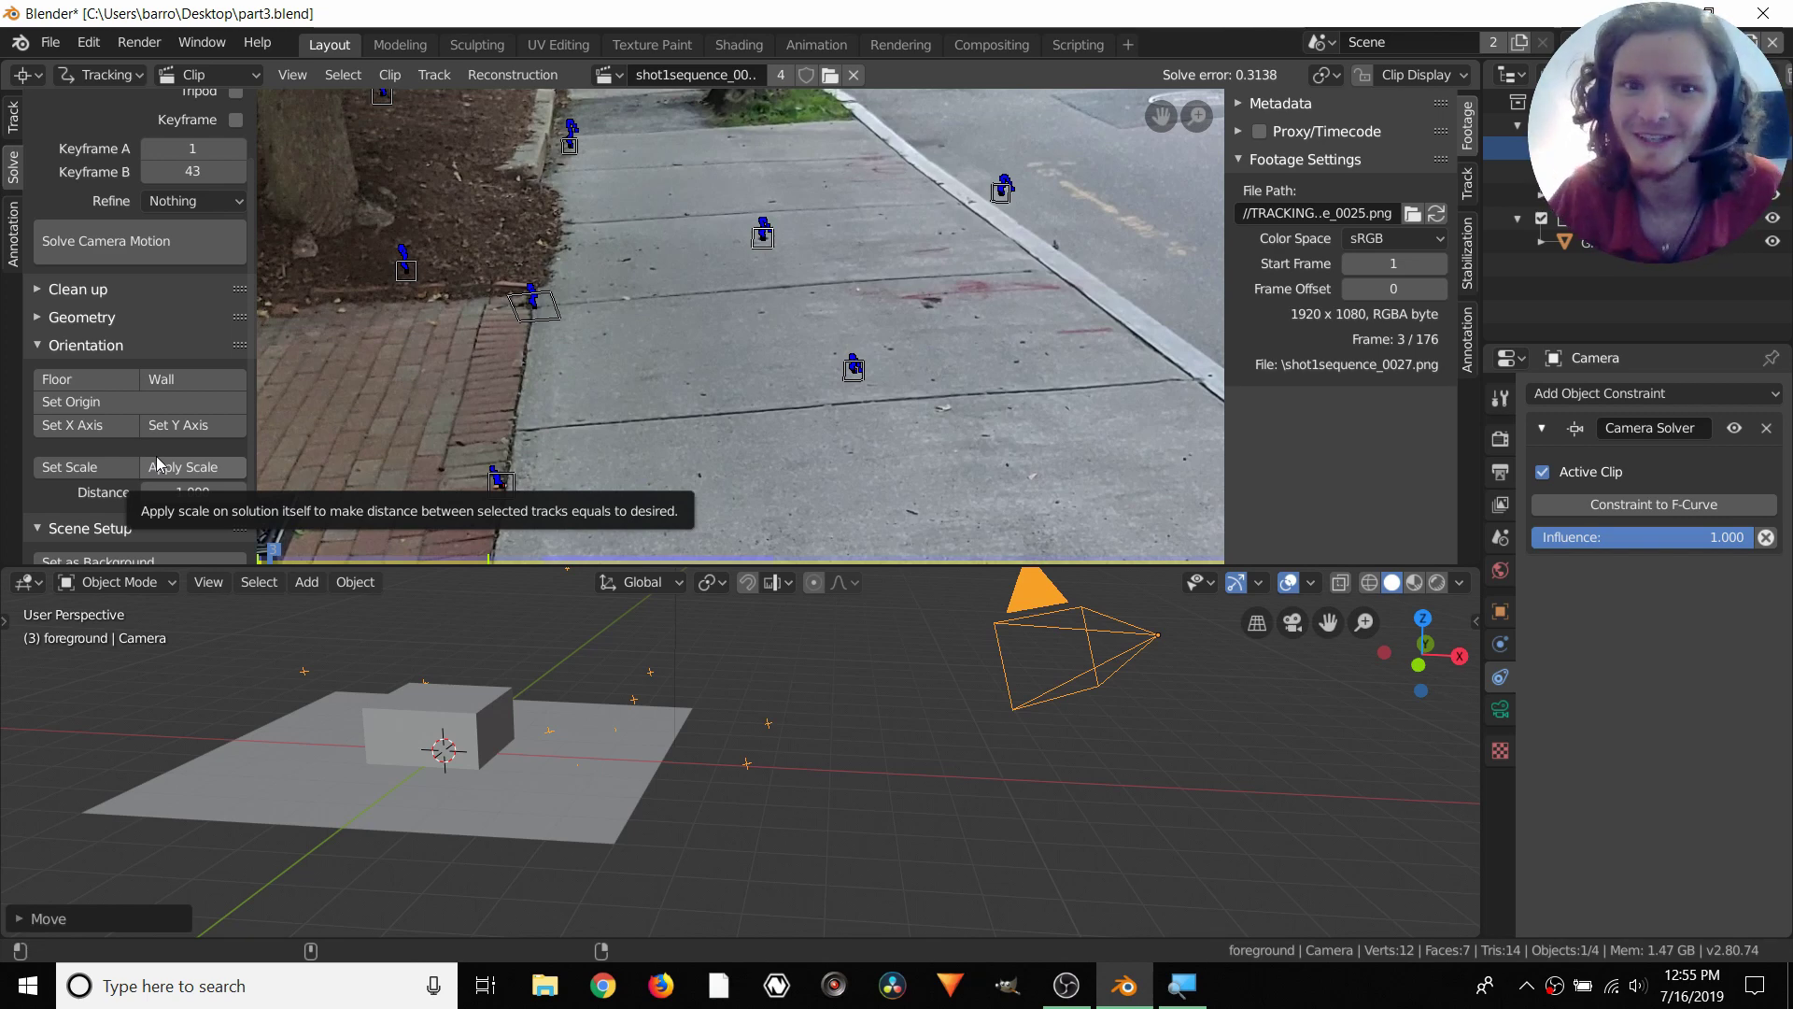
{"action": "scroll", "coordinate": [747, 338], "scroll_direction": "down", "scroll_amount": 1}
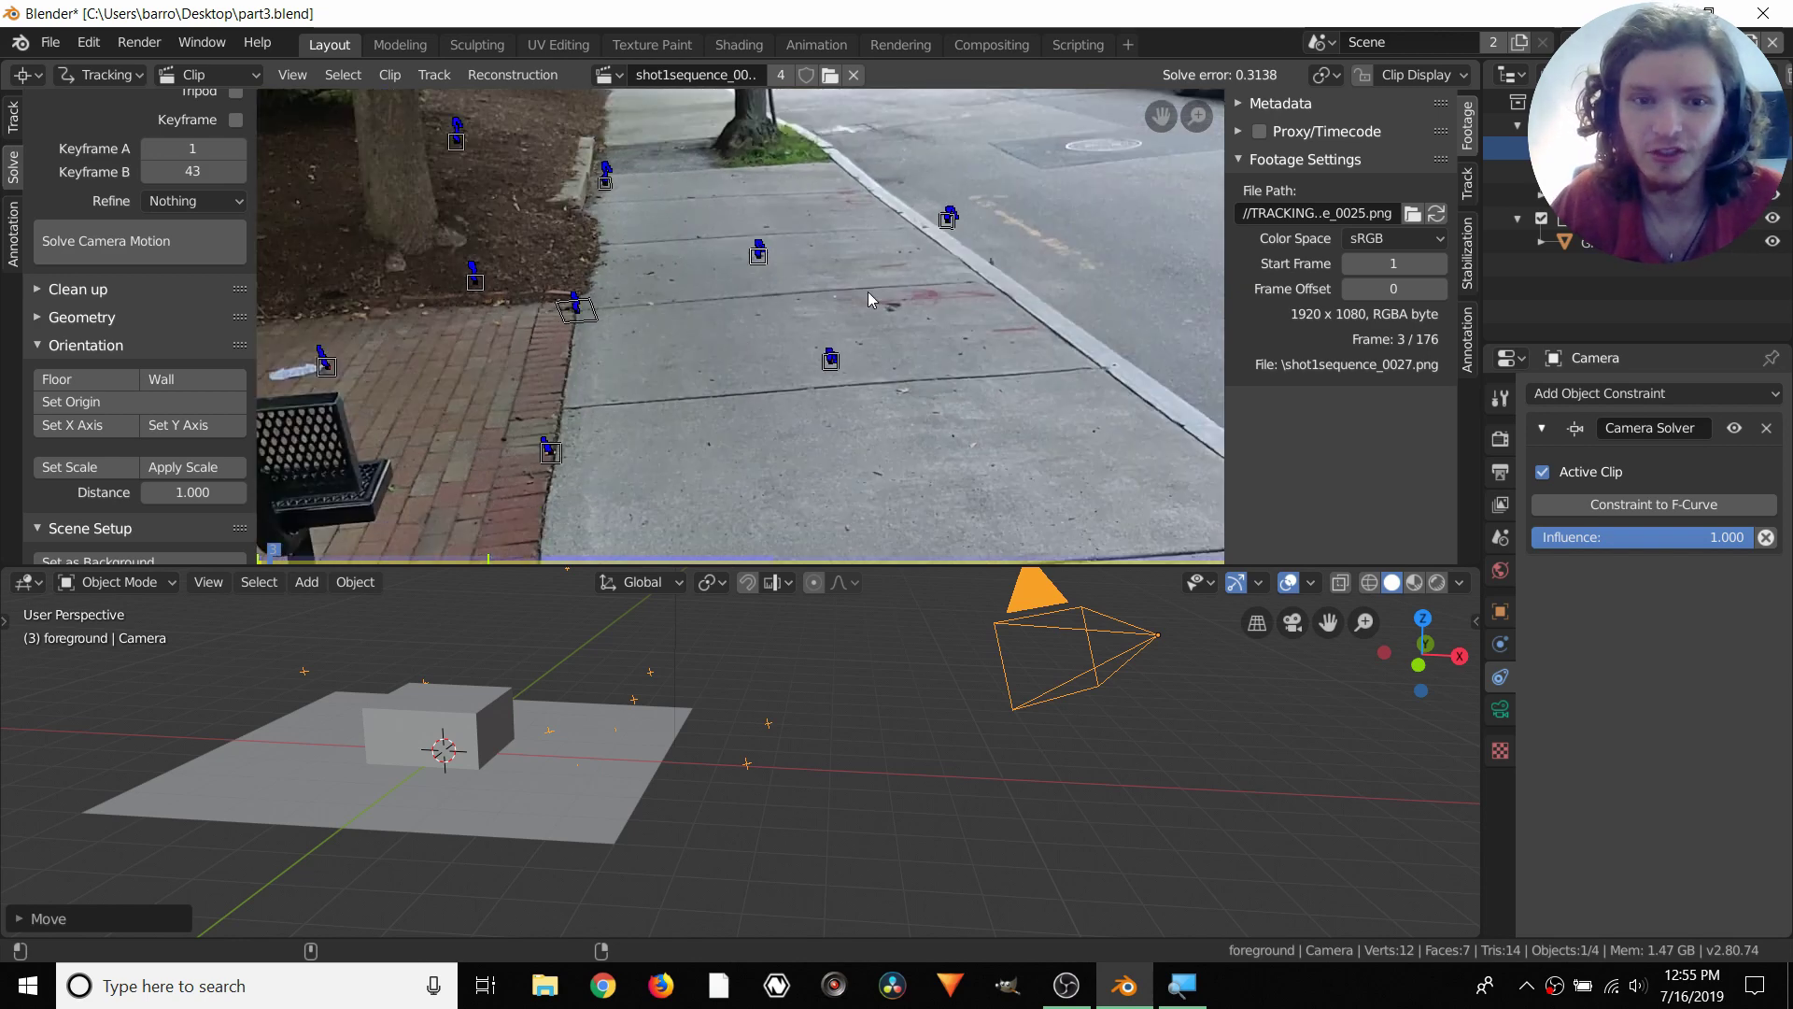
{"action": "scroll", "coordinate": [691, 259], "scroll_direction": "down", "scroll_amount": 1}
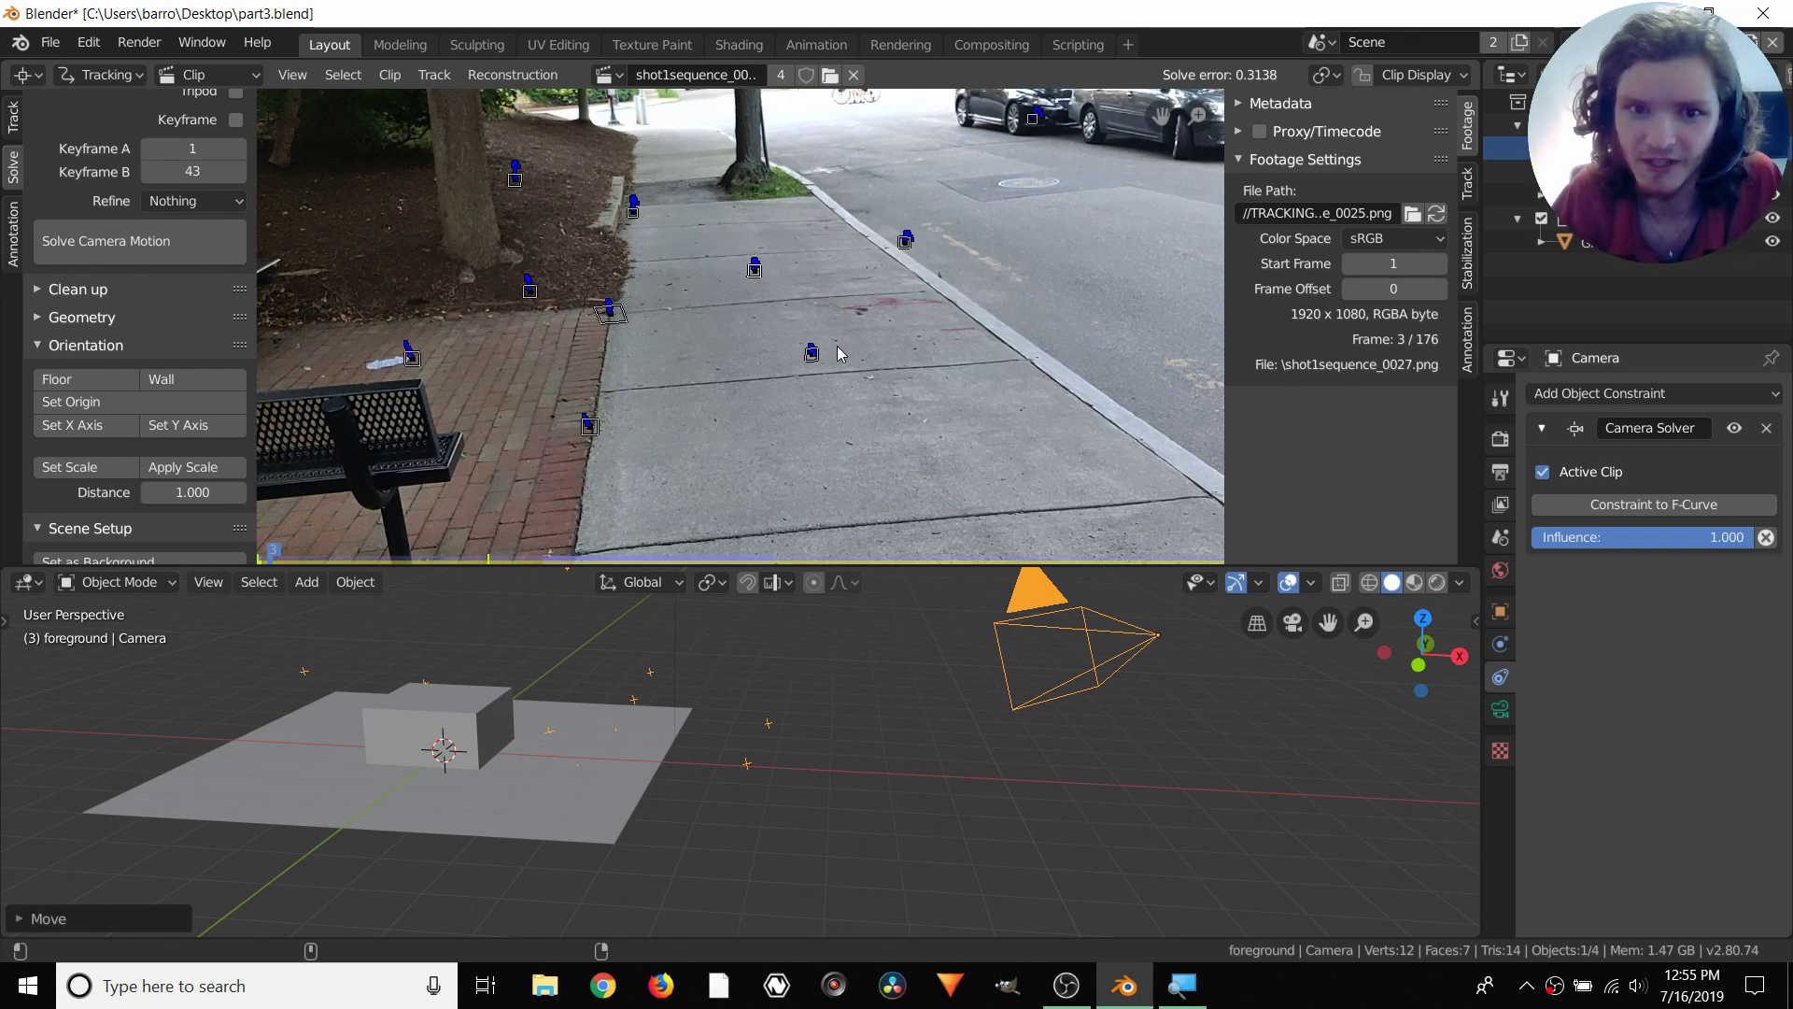
{"action": "left_click", "coordinate": [811, 353]}
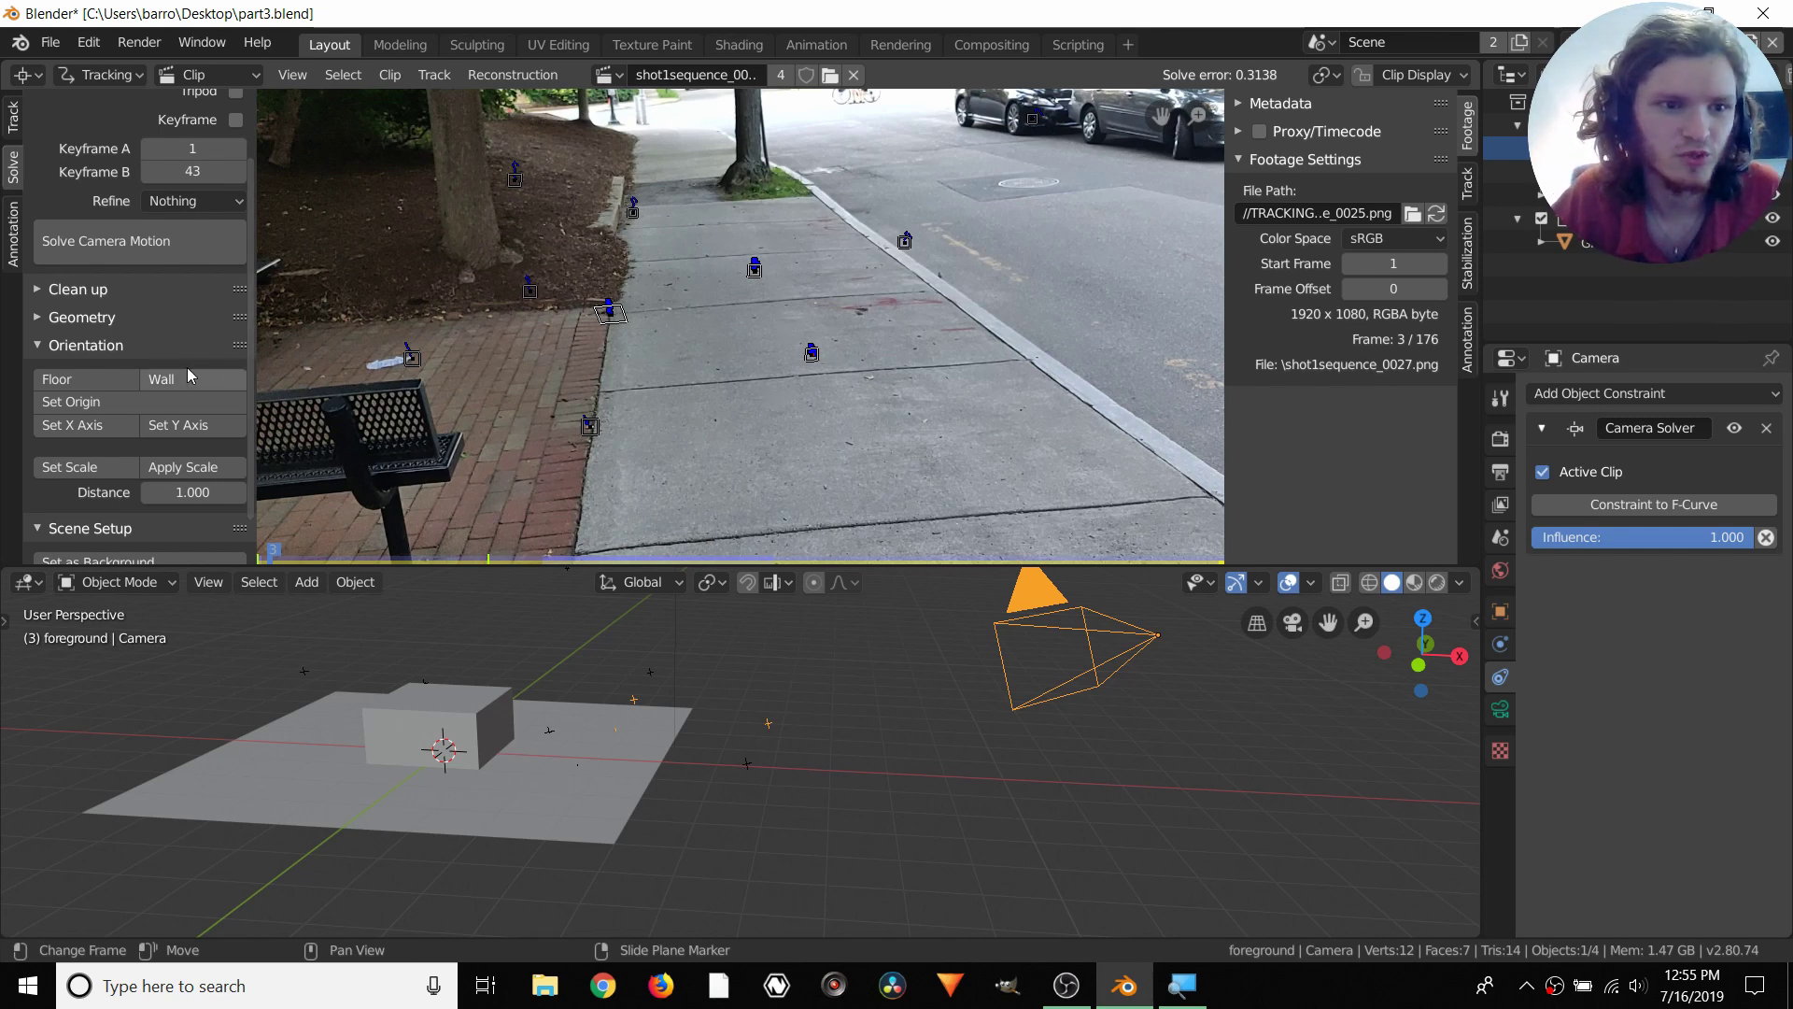
{"action": "left_click", "coordinate": [102, 380]}
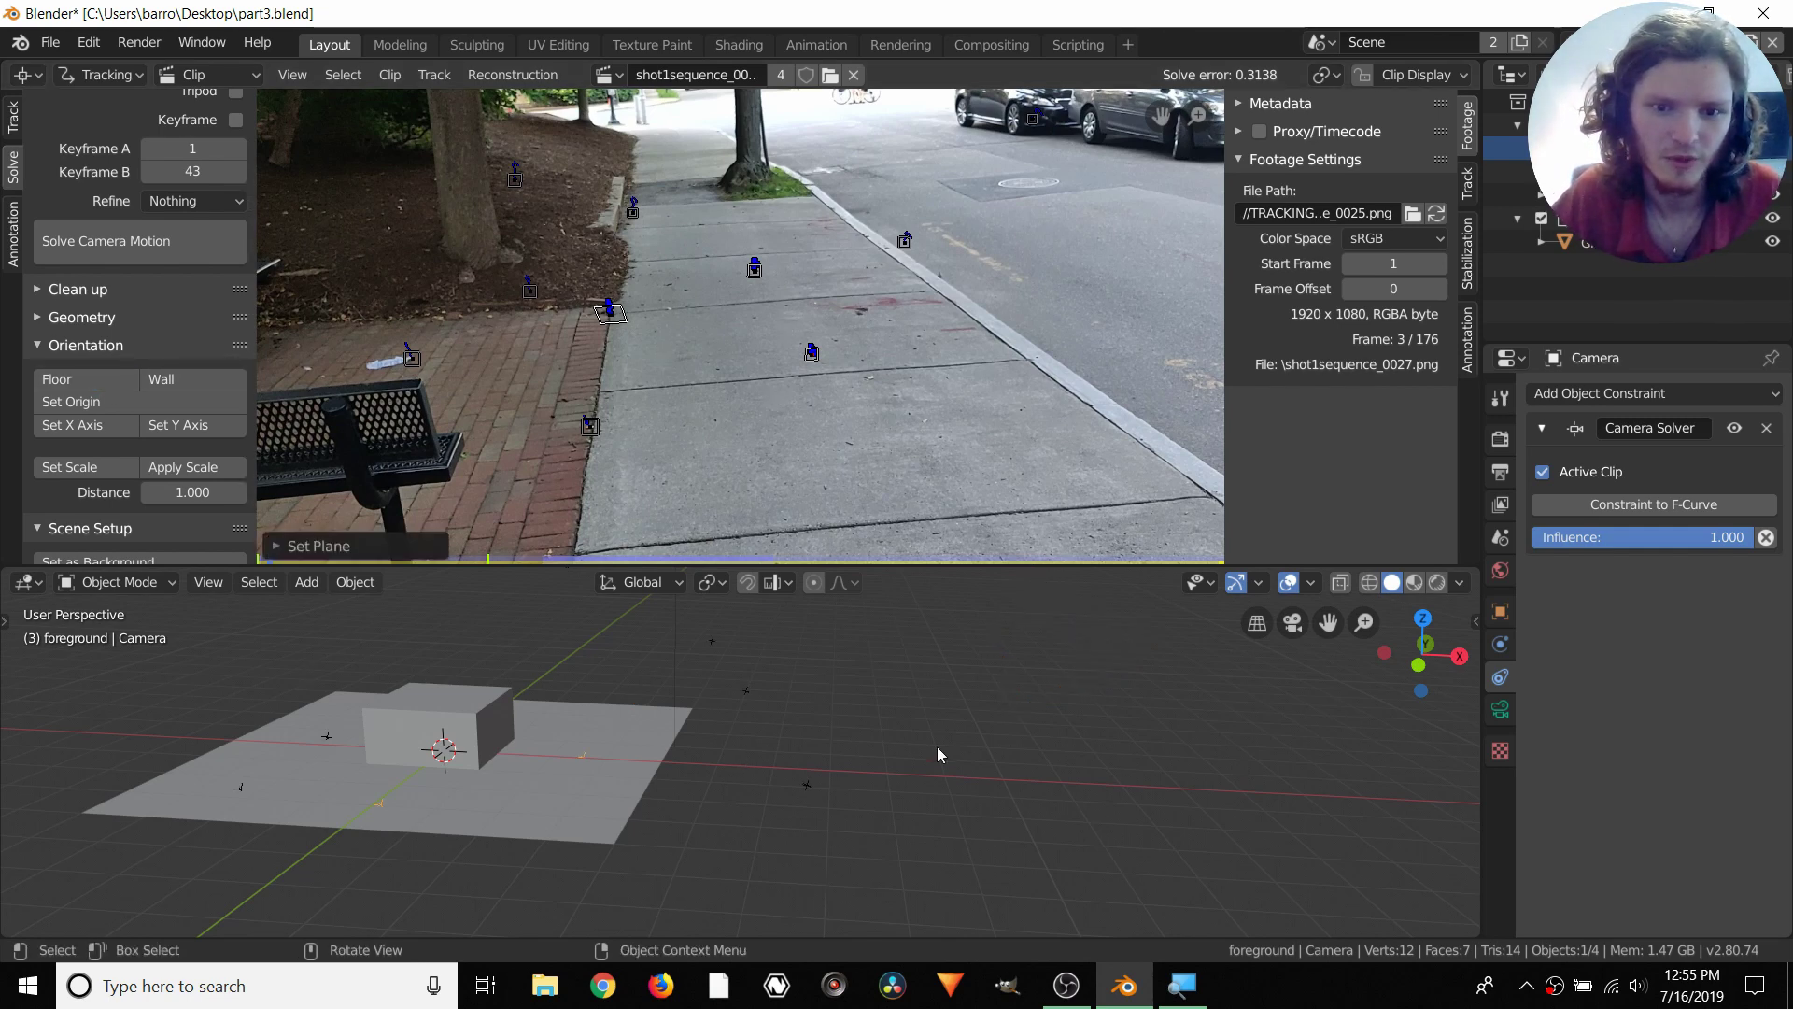
Play the footage through the camera view and check how the cube and plane sit against the sidewalk
{"action": "scroll", "coordinate": [937, 746], "scroll_direction": "down", "scroll_amount": 7}
{"action": "middle_click_drag", "start_coordinate": [629, 741], "coordinate": [571, 738]}
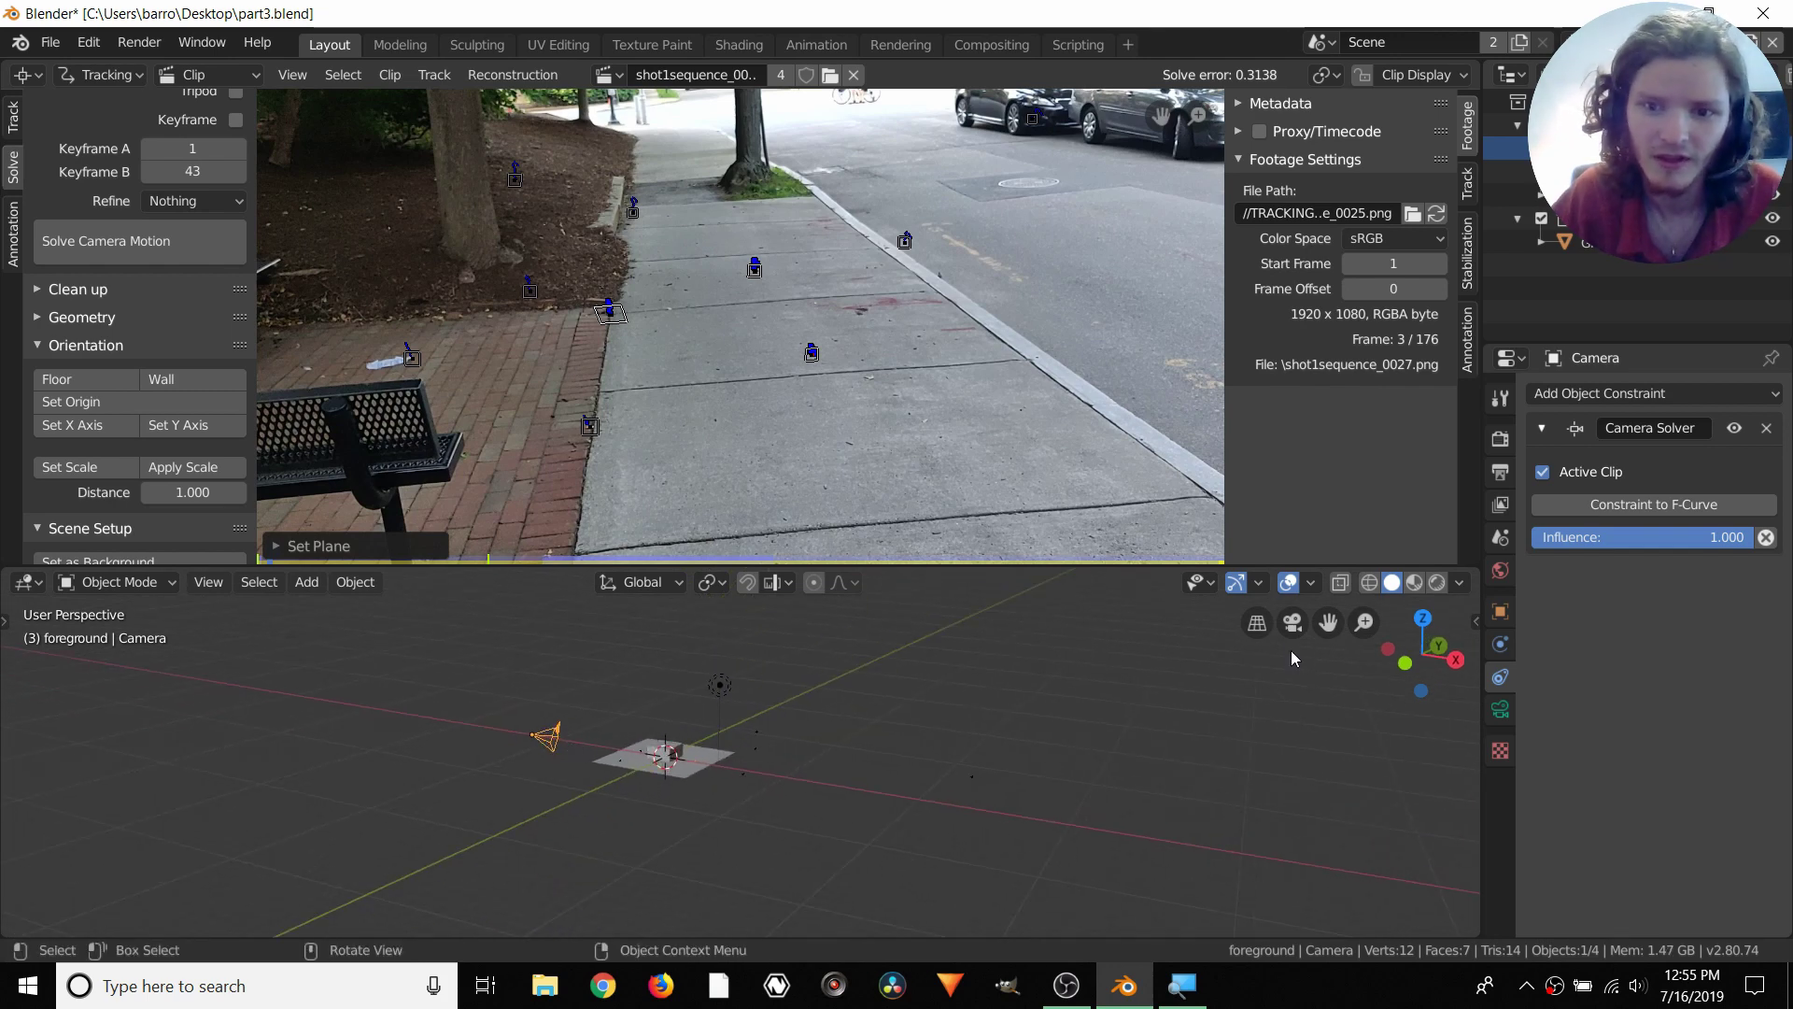
{"action": "key", "text": "KP_0"}
{"action": "key", "text": "space"}
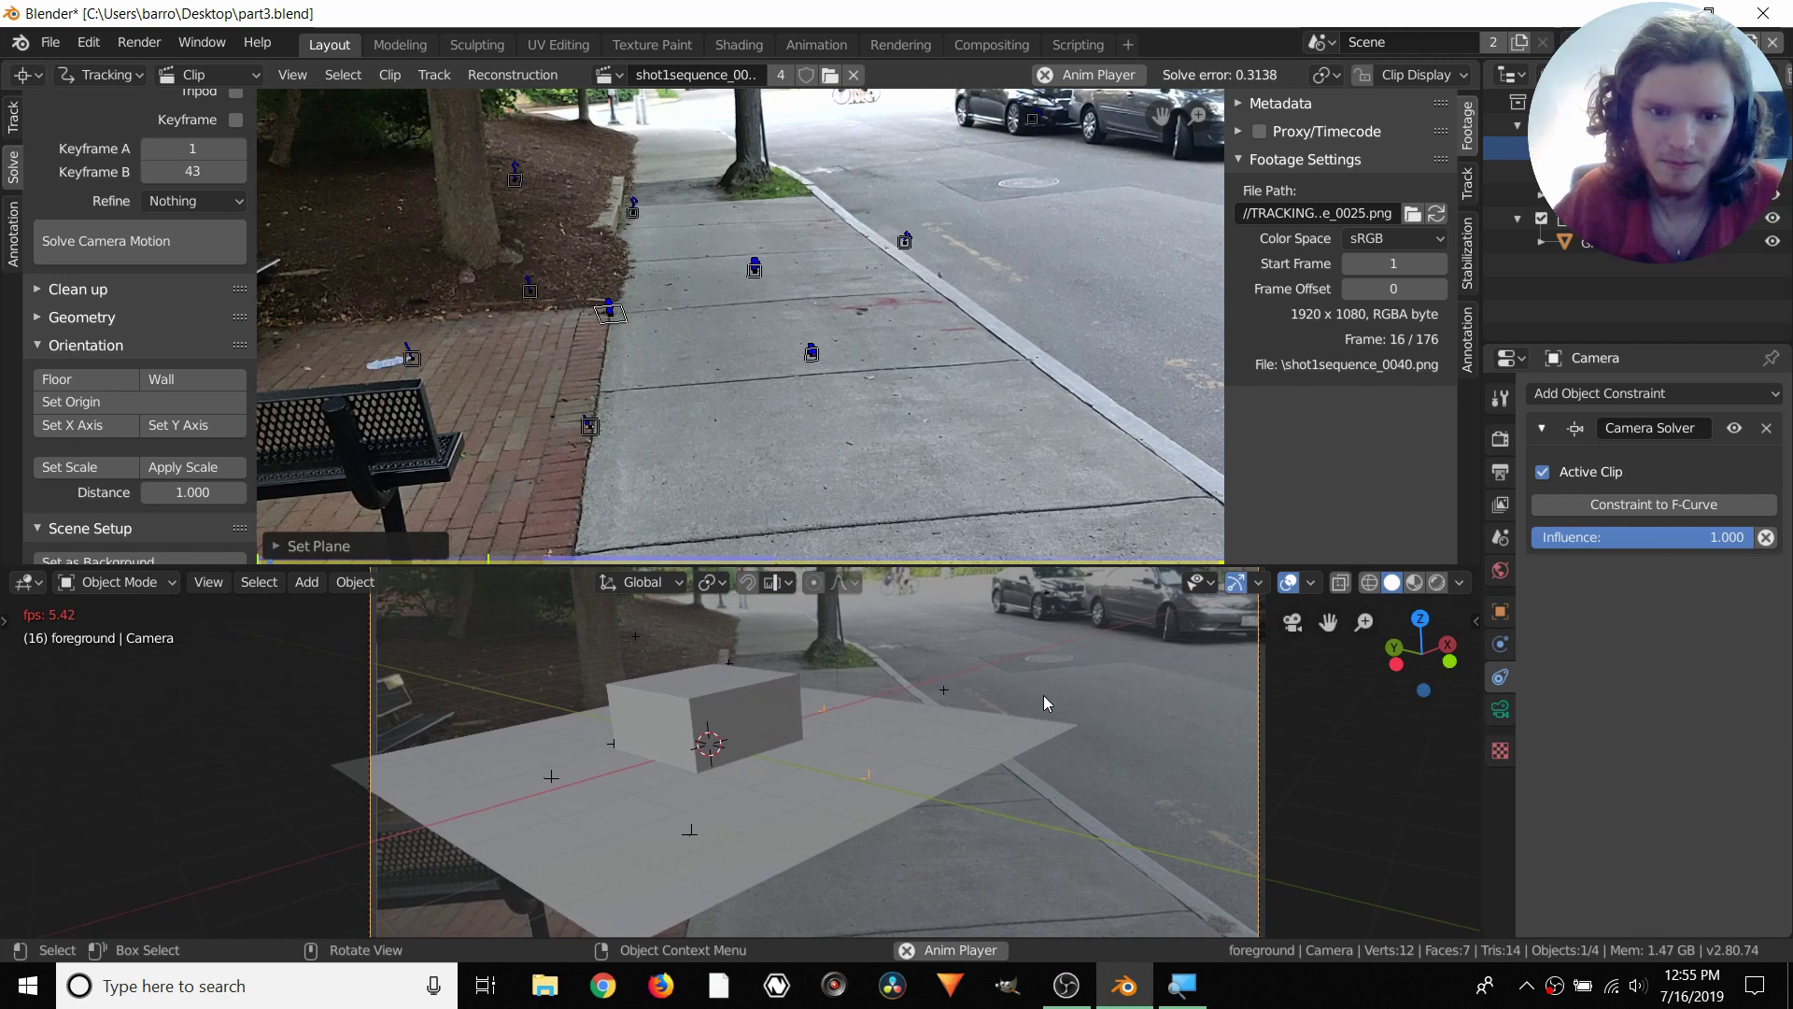
{"action": "key", "text": "space"}
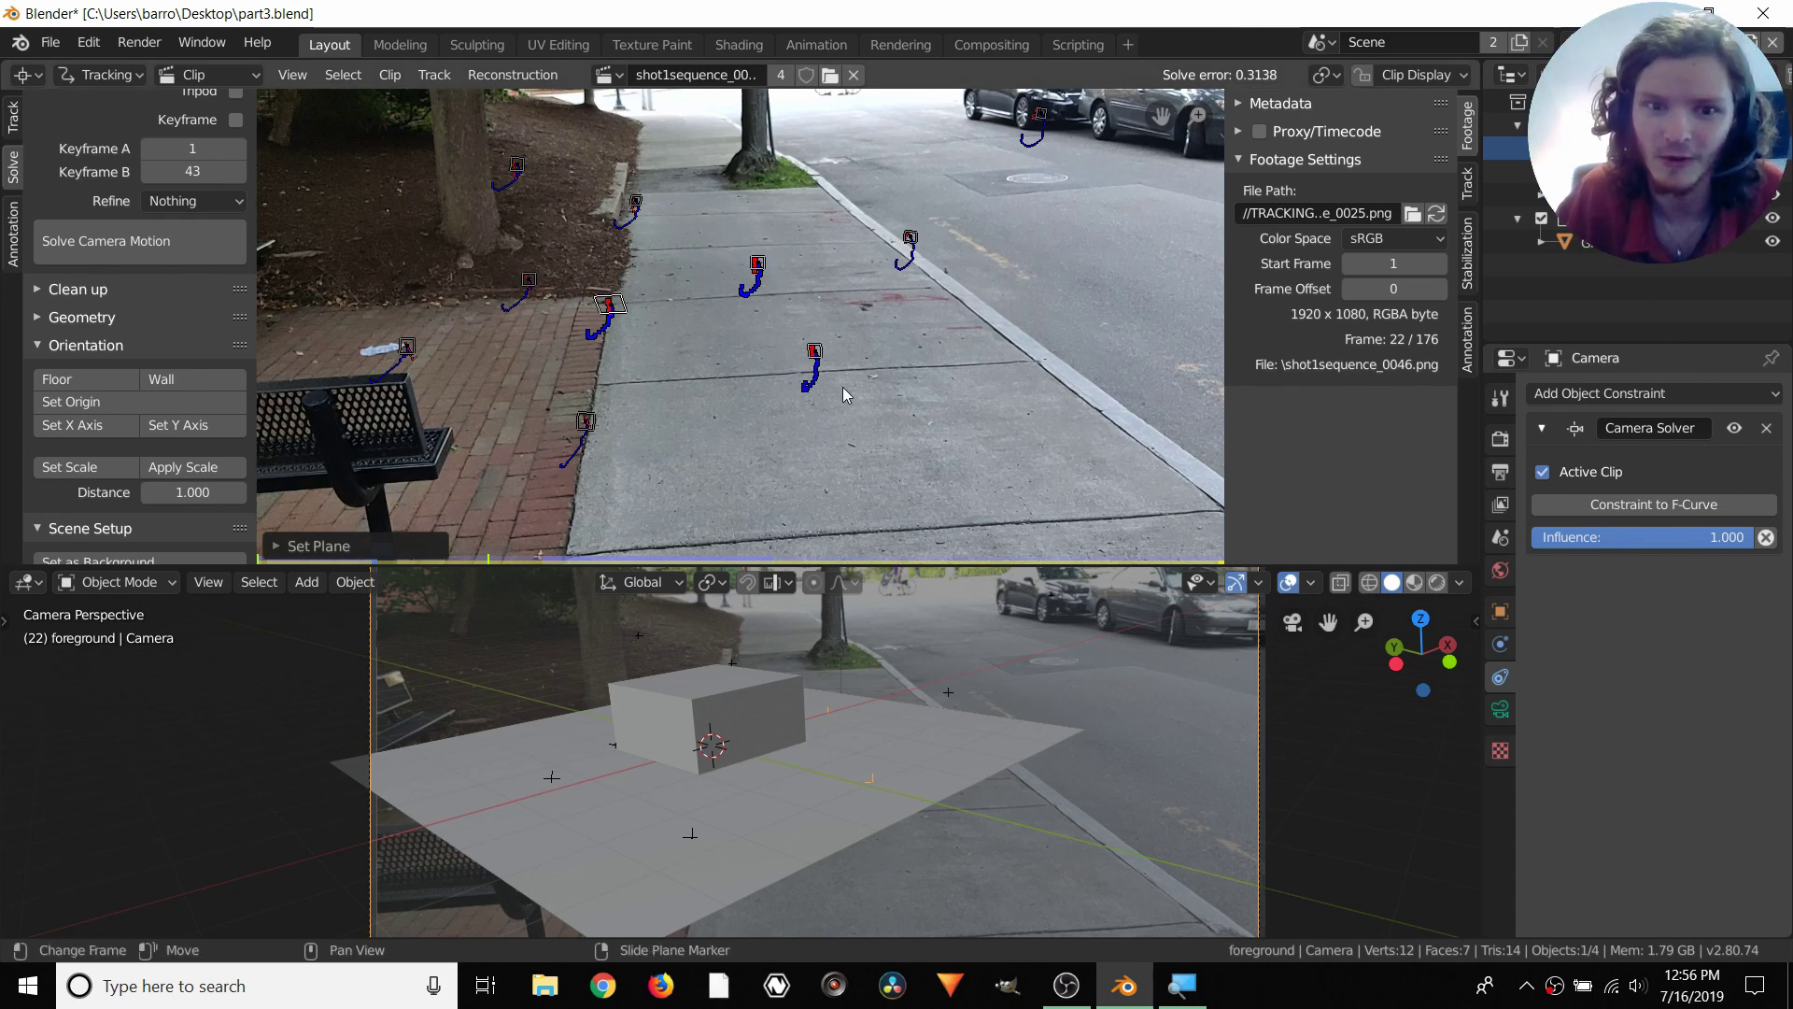
Redefine the clip's floor from two sidewalk tracks and one brick-edge track, and set the origin at the nearer sidewalk track
{"action": "left_click", "coordinate": [817, 350]}
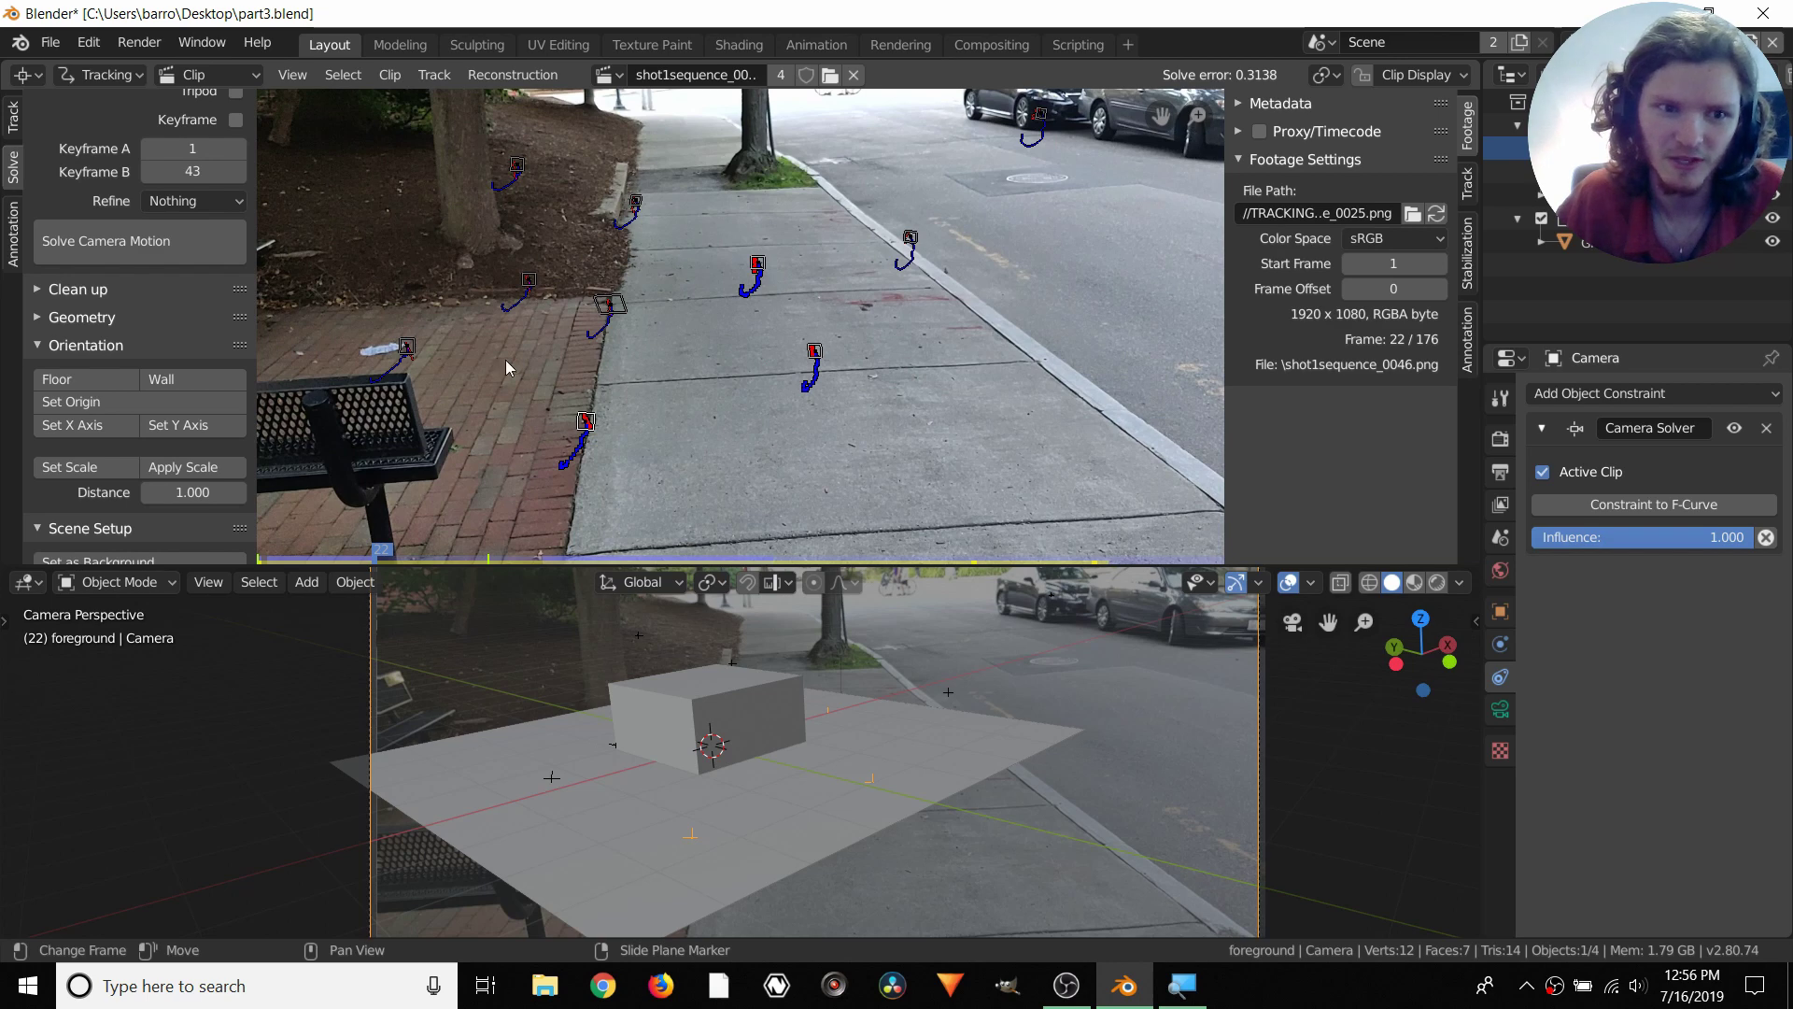
{"action": "left_click", "coordinate": [82, 383]}
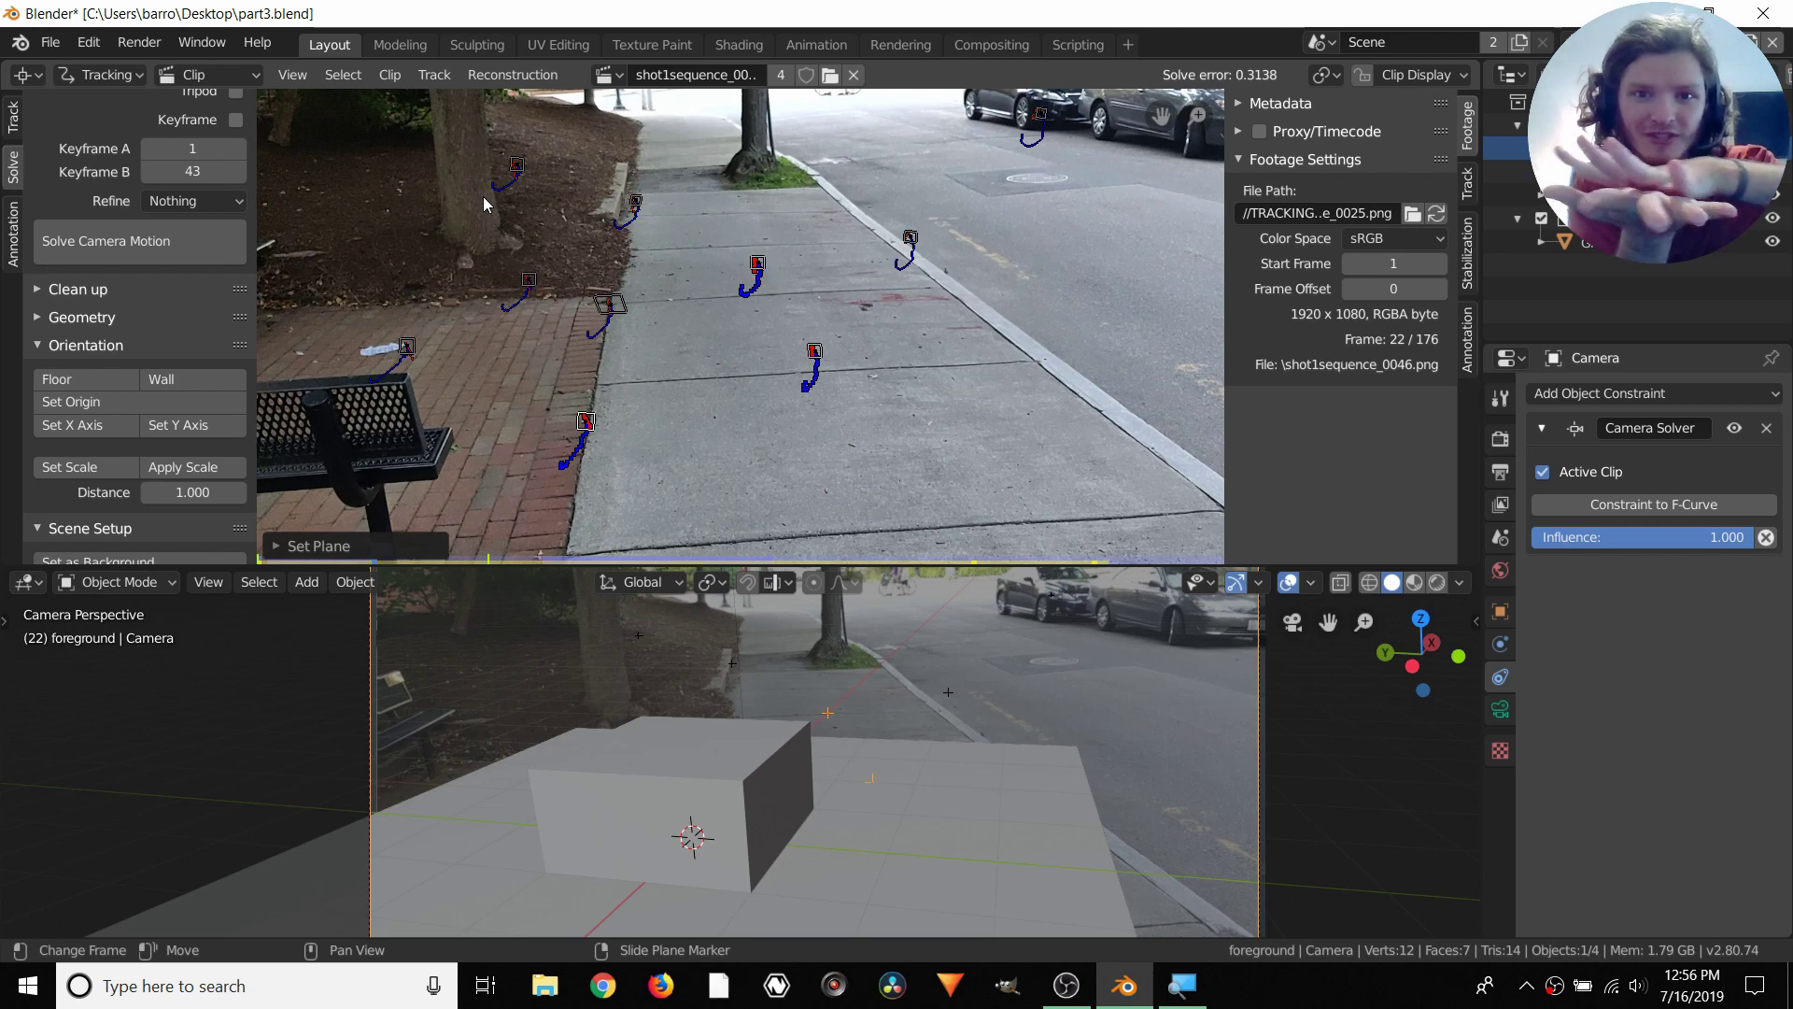
{"action": "scroll", "coordinate": [744, 323], "scroll_direction": "up", "scroll_amount": 1}
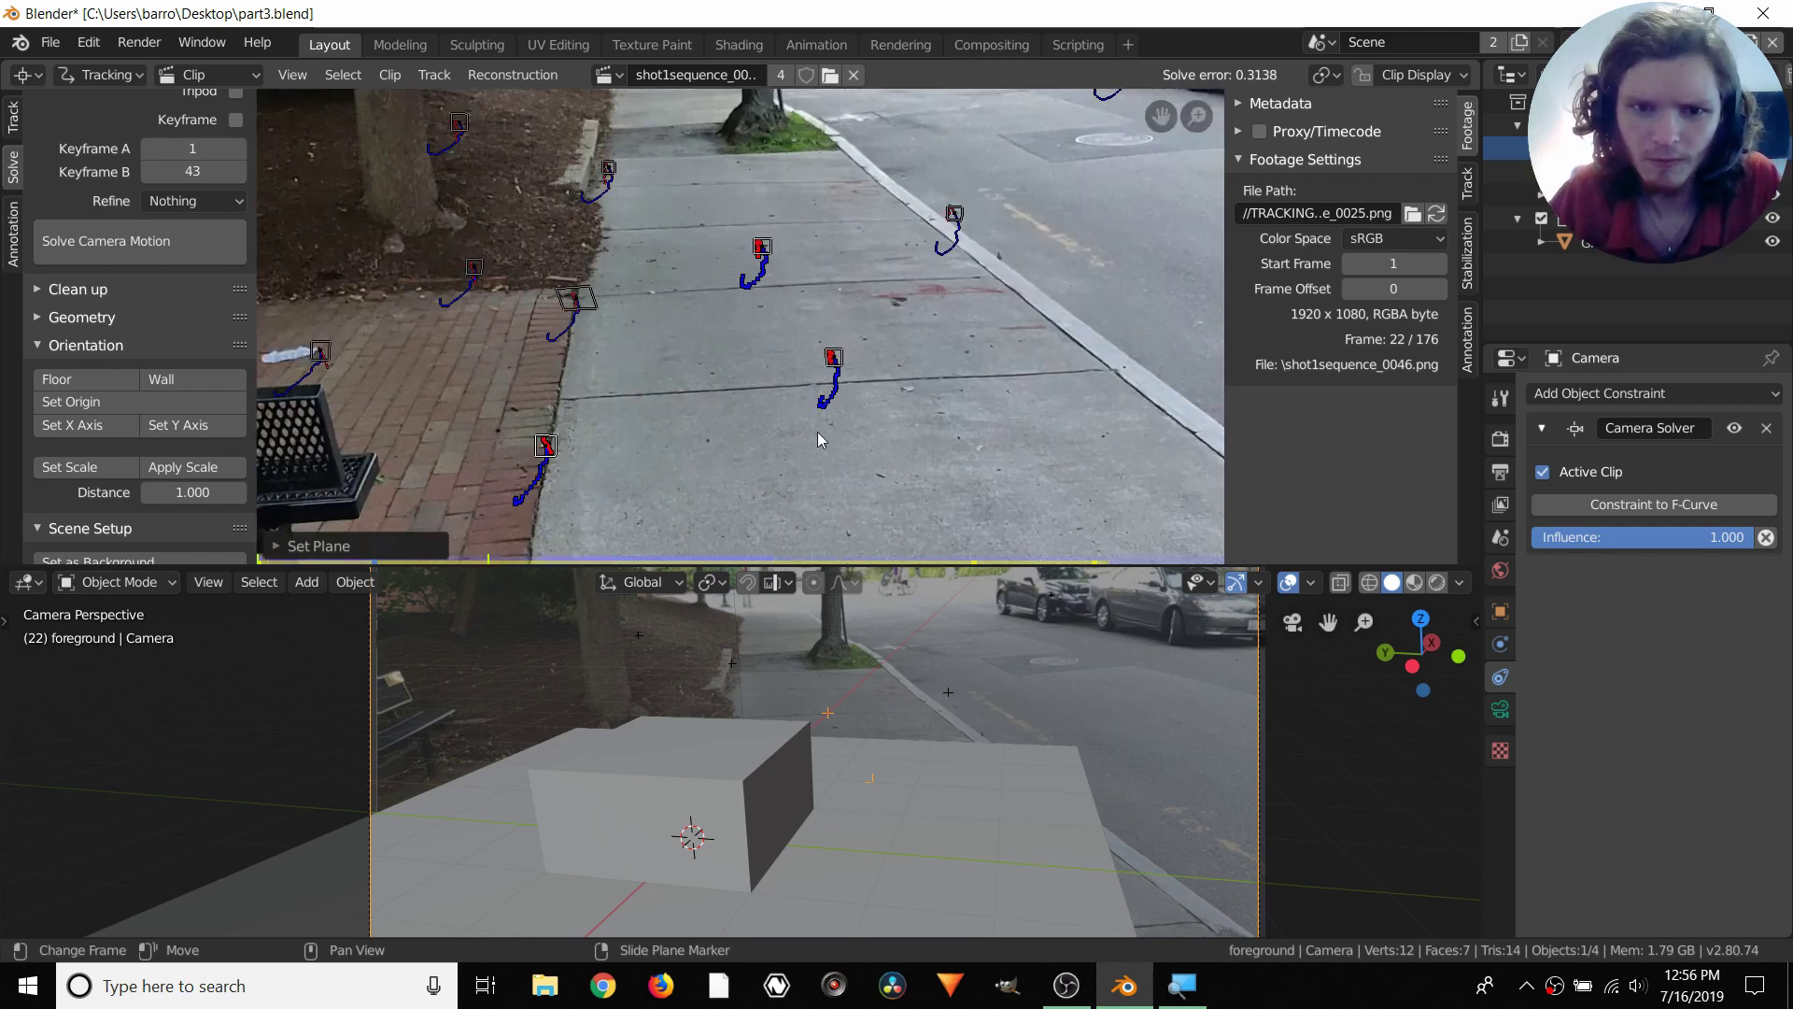
{"action": "left_click", "coordinate": [826, 352]}
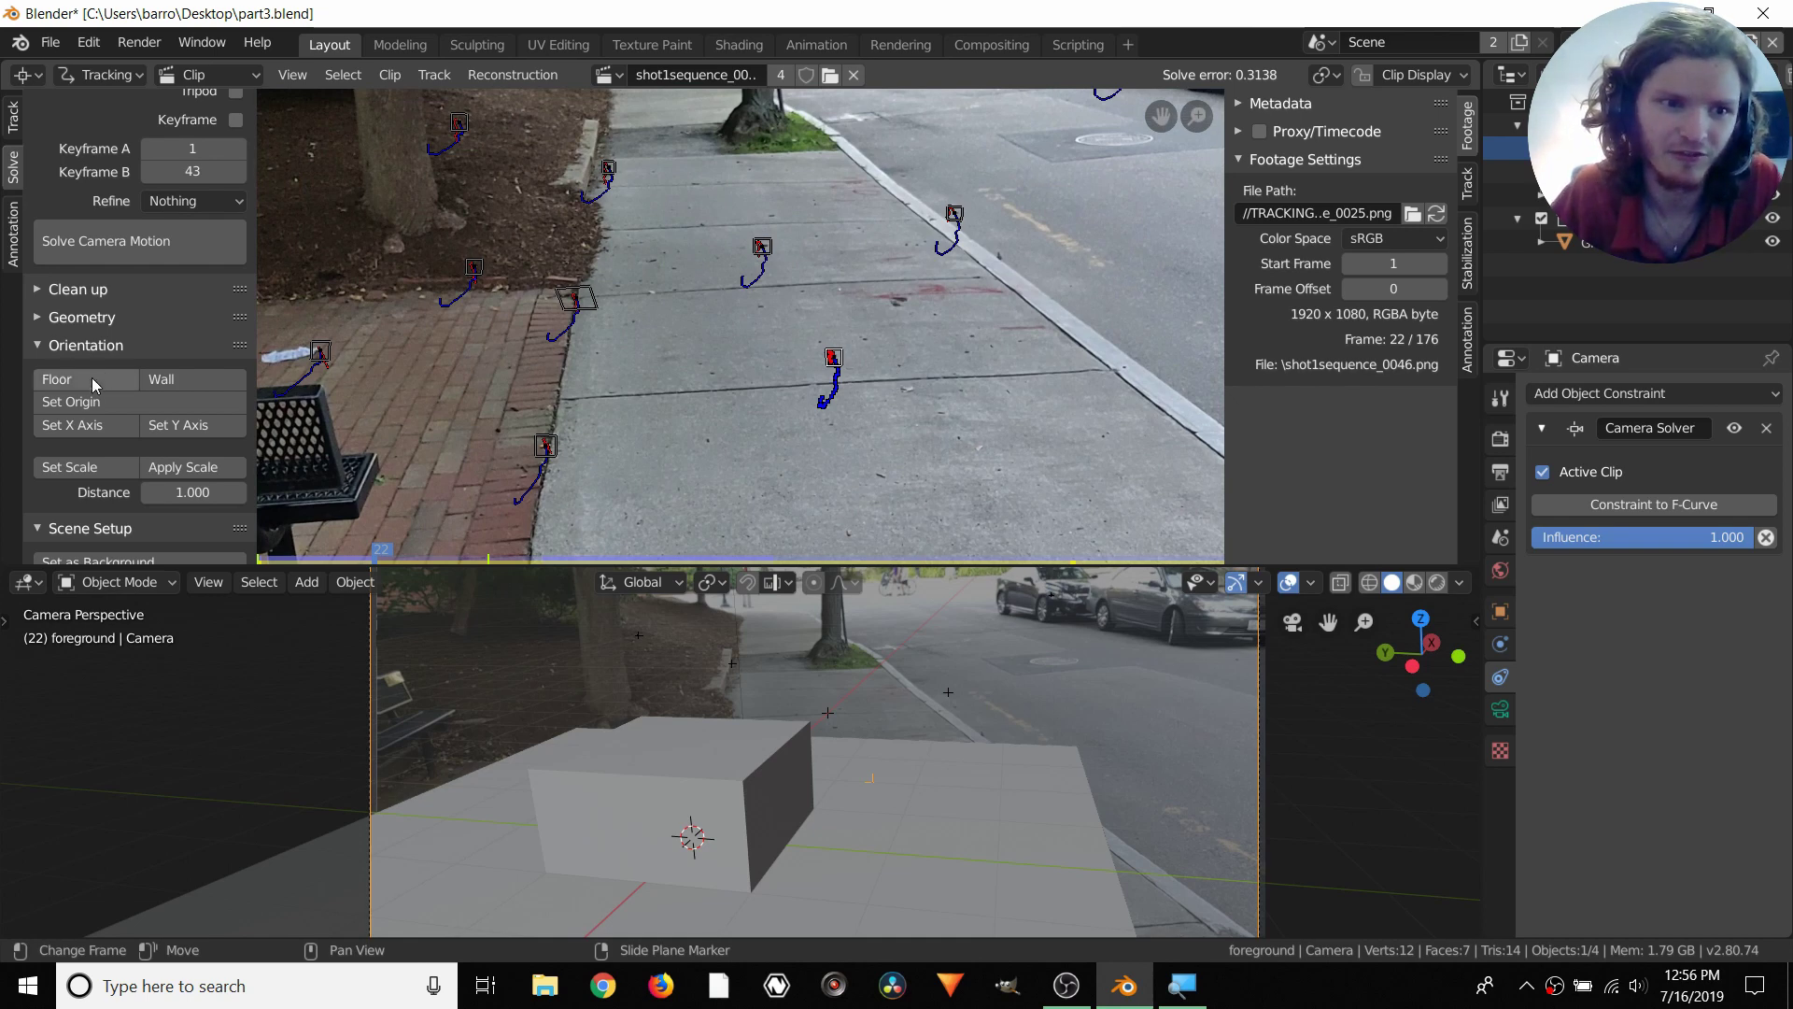
{"action": "left_click", "coordinate": [73, 402]}
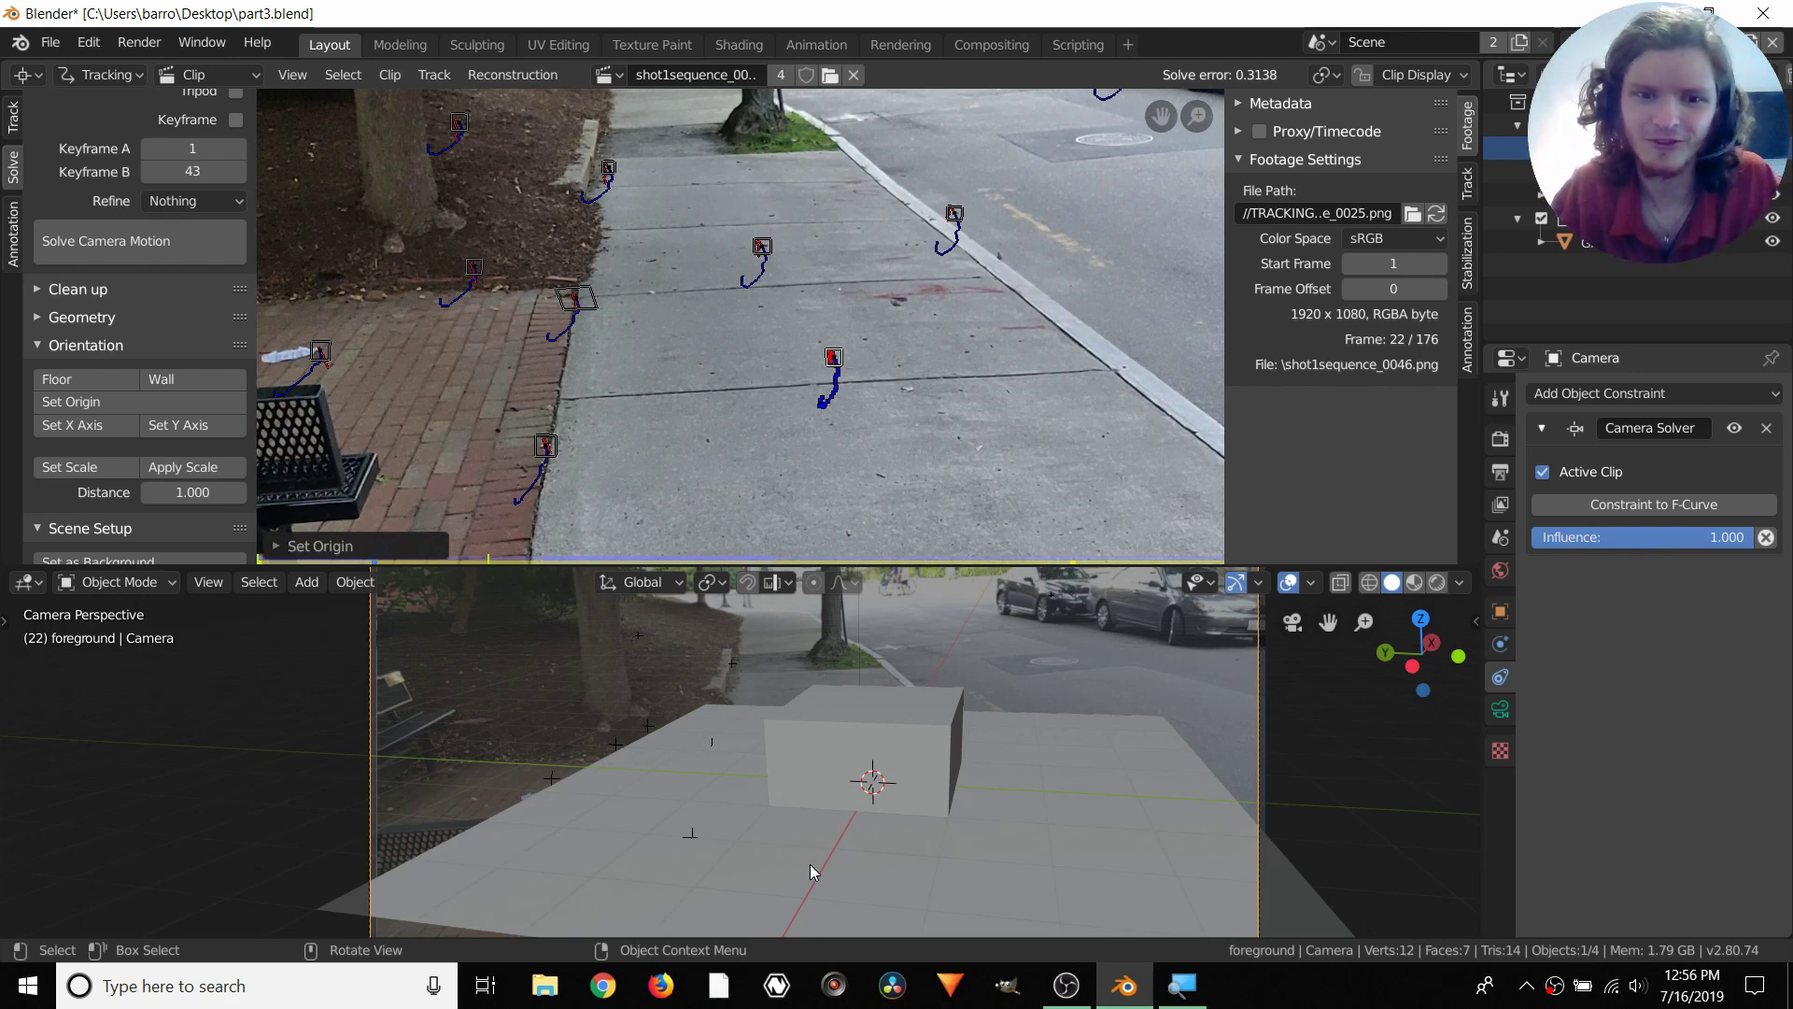
Set the origin at the nearer sidewalk track again and inspect the camera and track points around the plane in the 3D viewport
{"action": "middle_click_drag", "start_coordinate": [776, 860], "coordinate": [918, 618]}
{"action": "scroll", "coordinate": [930, 737], "scroll_direction": "down", "scroll_amount": 4}
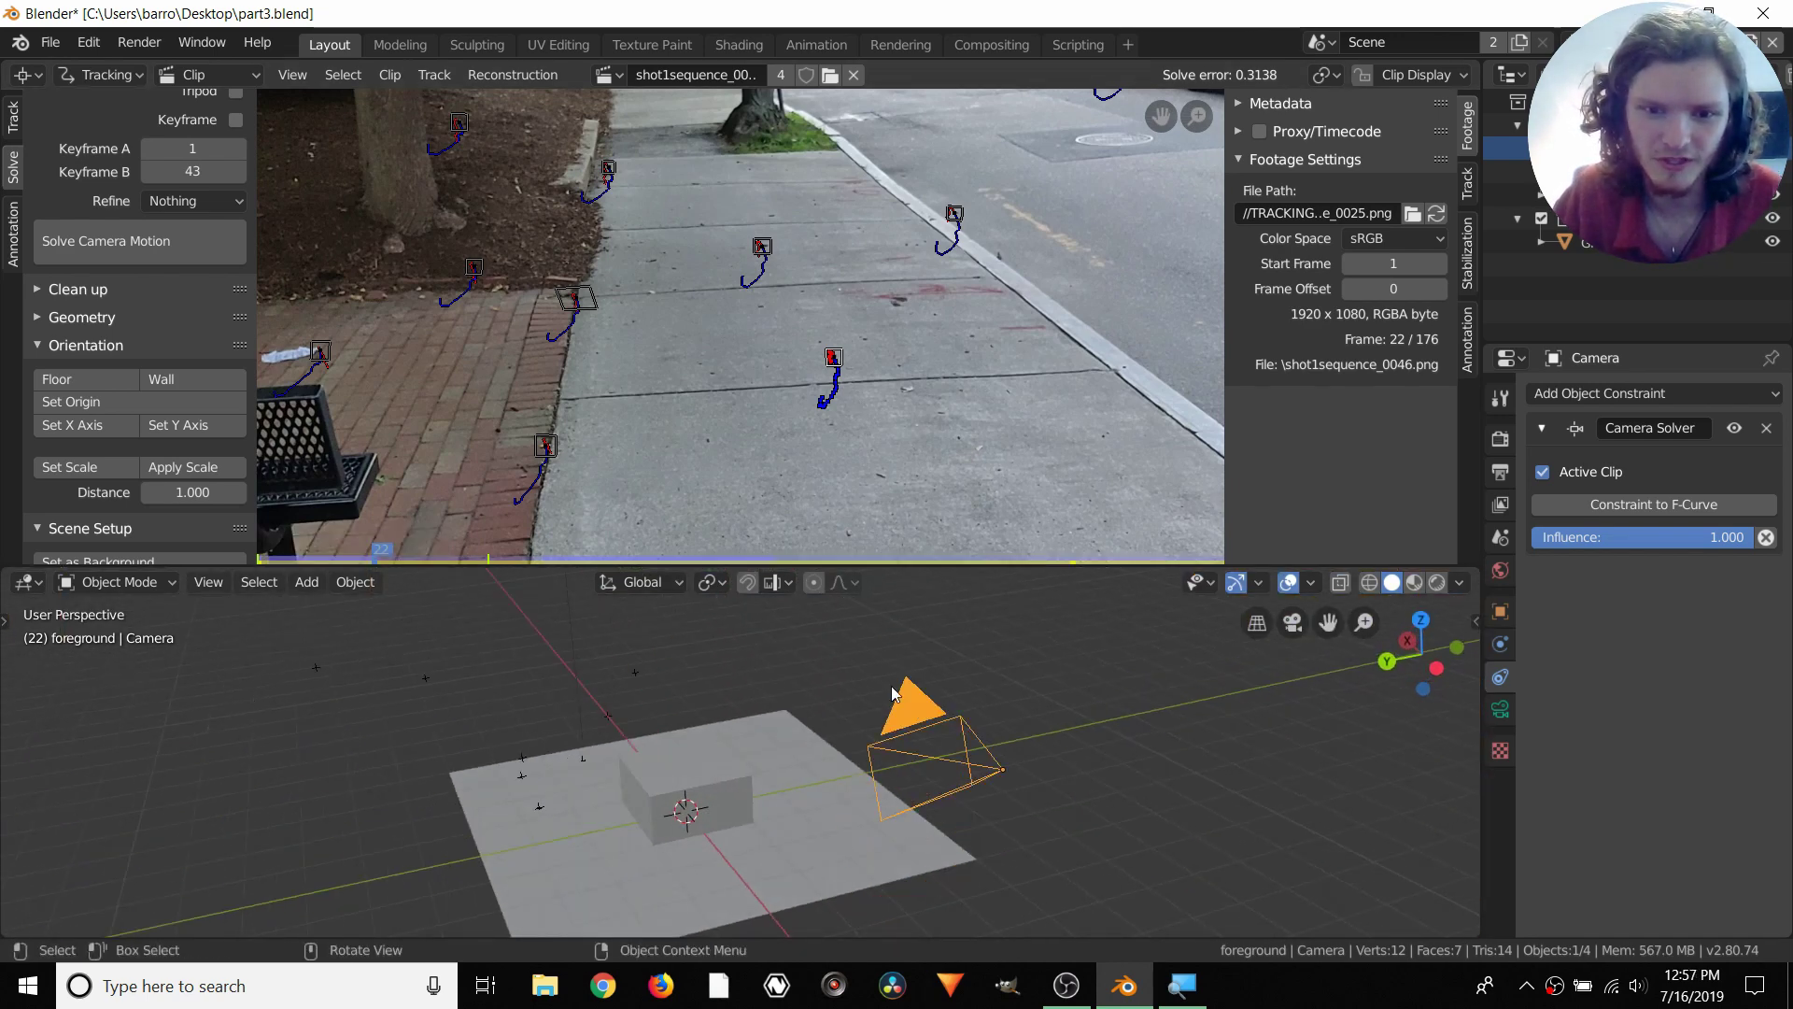
{"action": "left_click", "coordinate": [54, 403]}
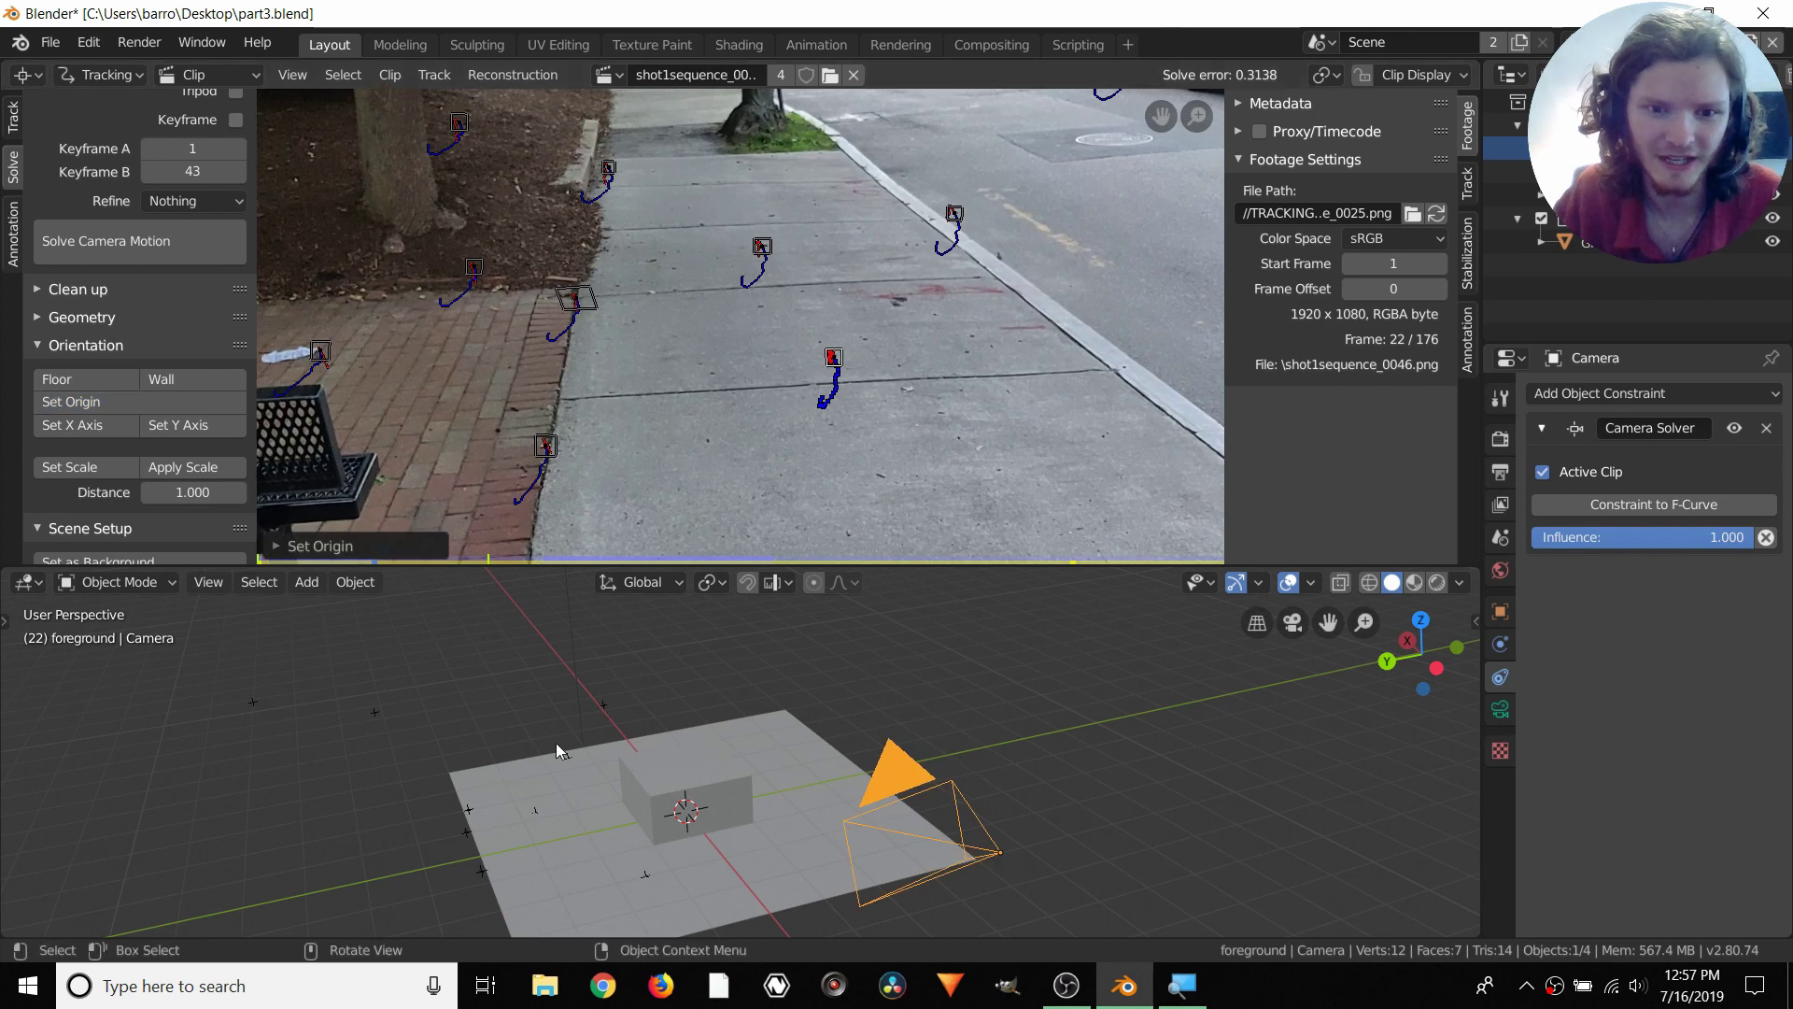
{"action": "middle_click_drag", "start_coordinate": [556, 742], "coordinate": [1069, 775]}
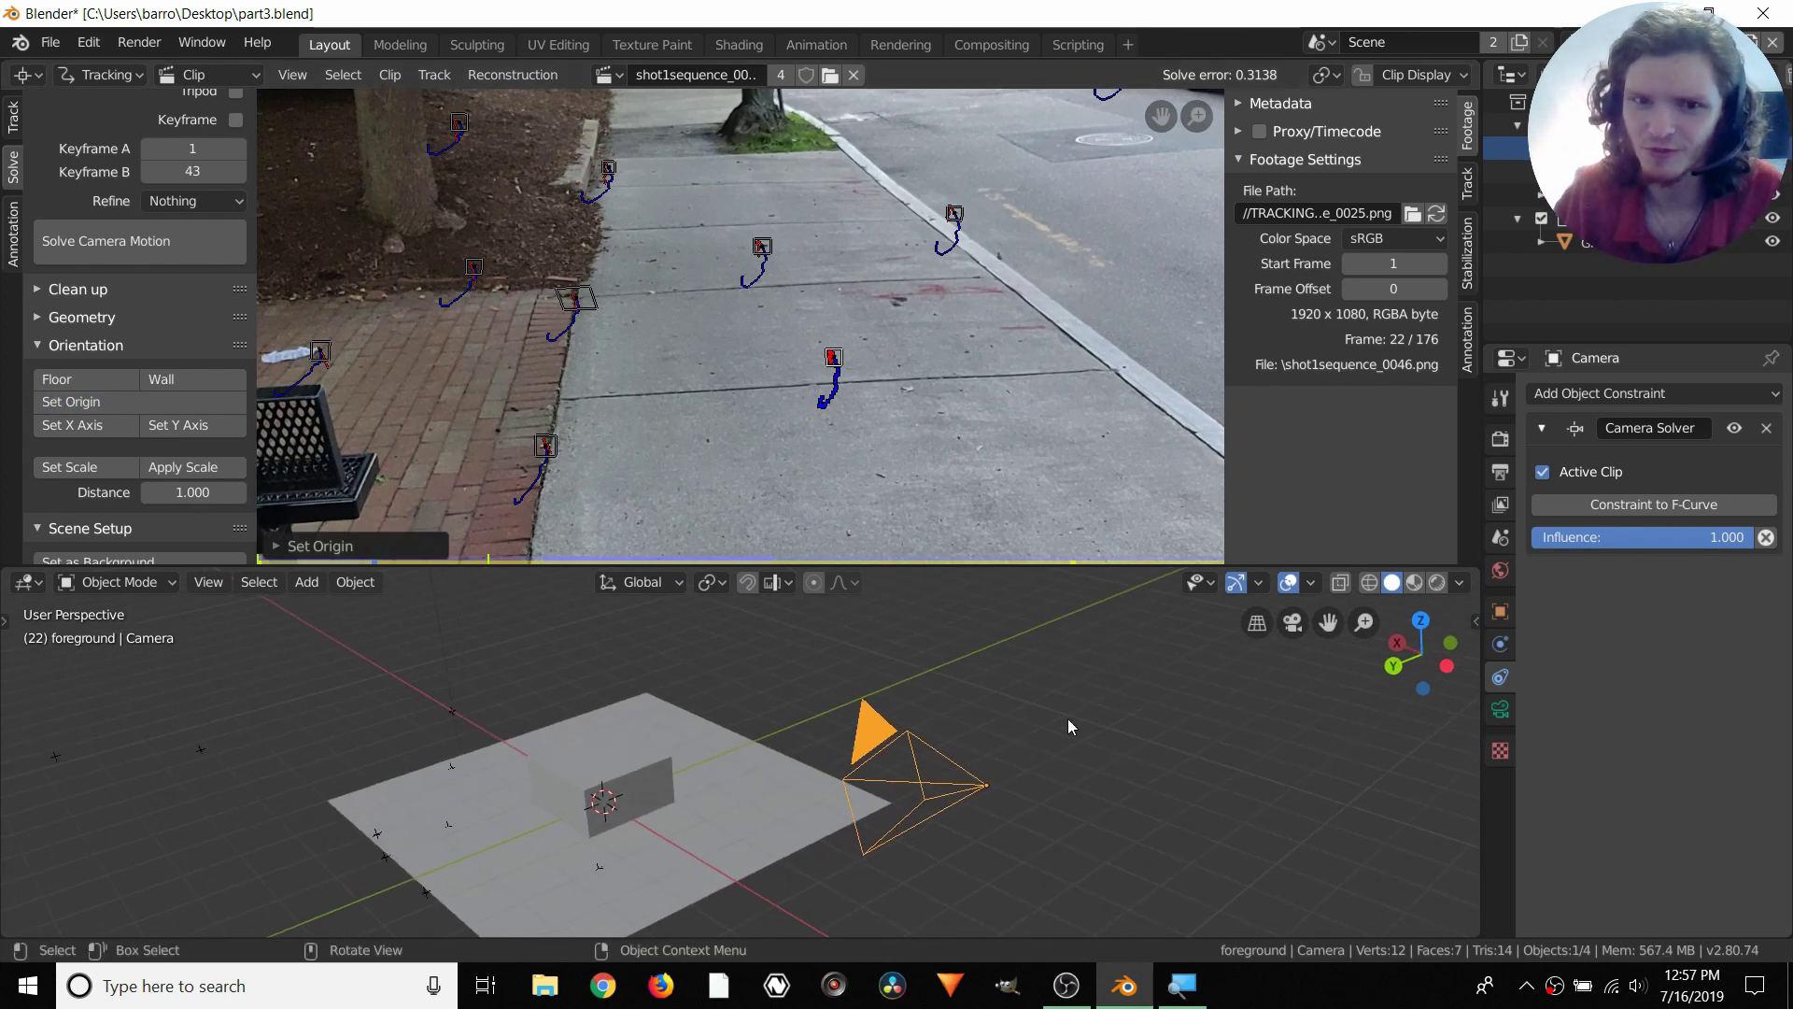
{"action": "left_click", "coordinate": [1303, 631]}
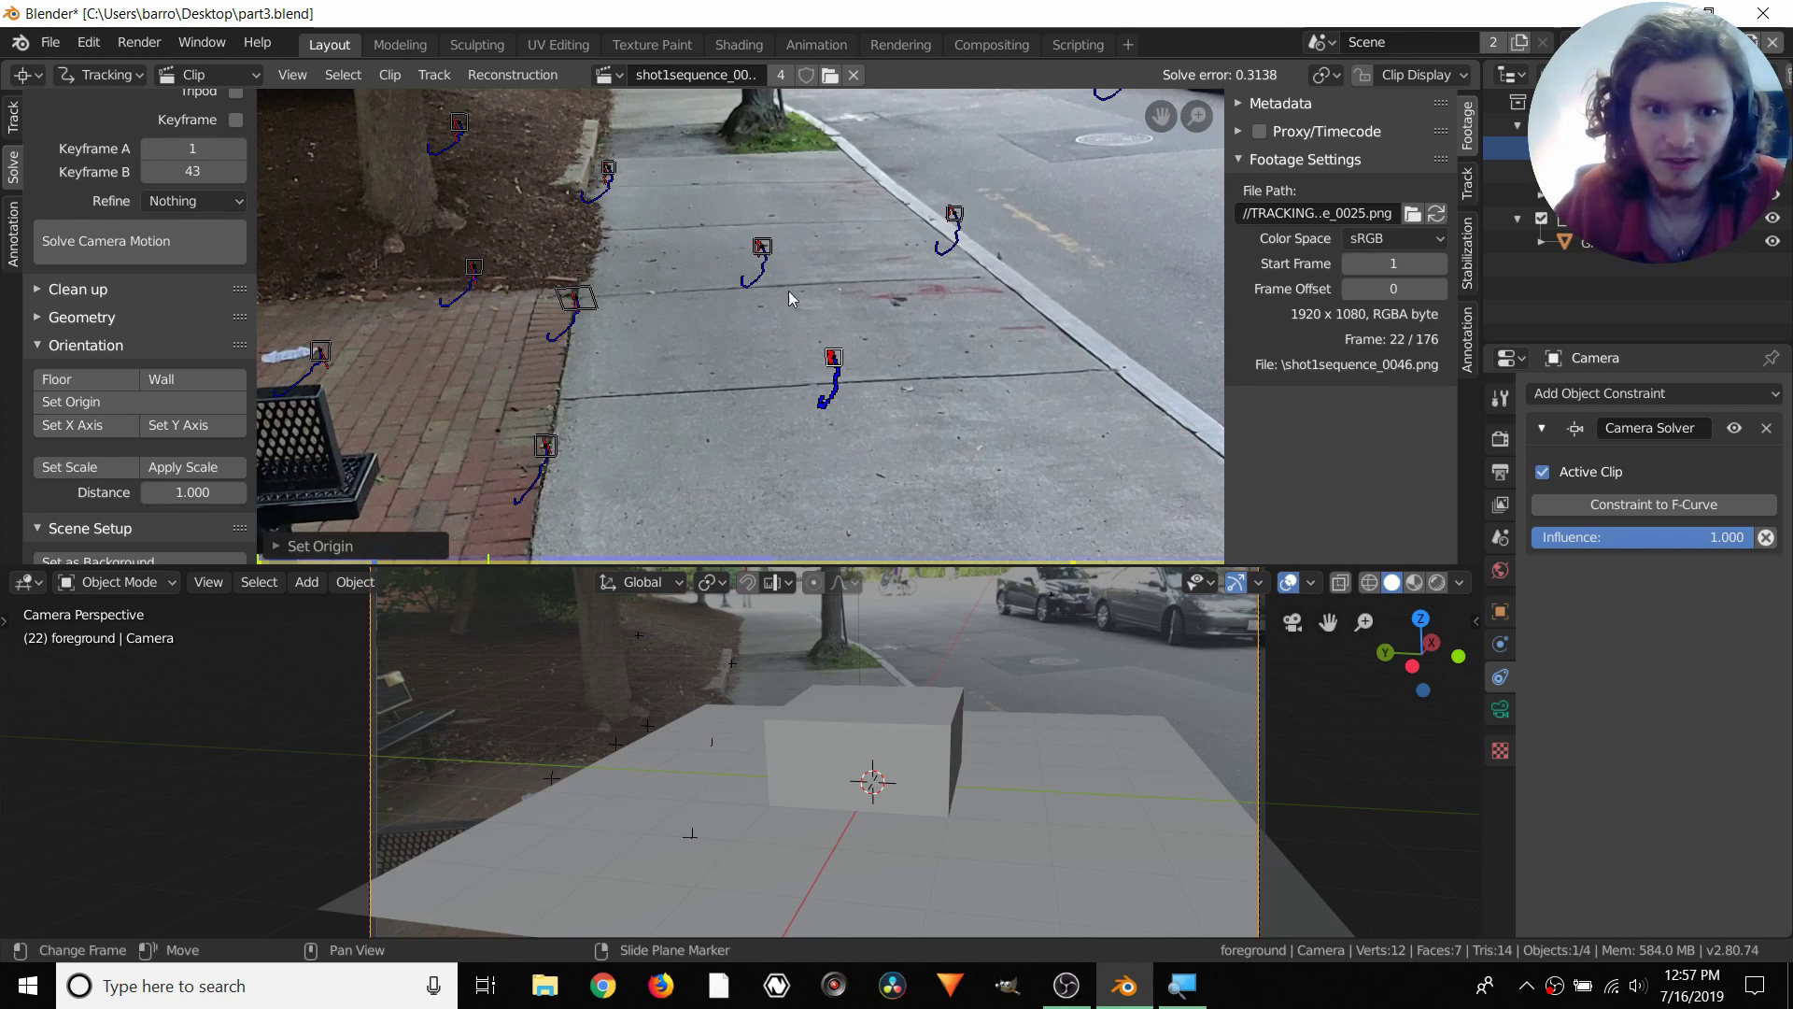
Align the scene's Y axis with the farther sidewalk track, trying the X axis in between
{"action": "left_click", "coordinate": [761, 239]}
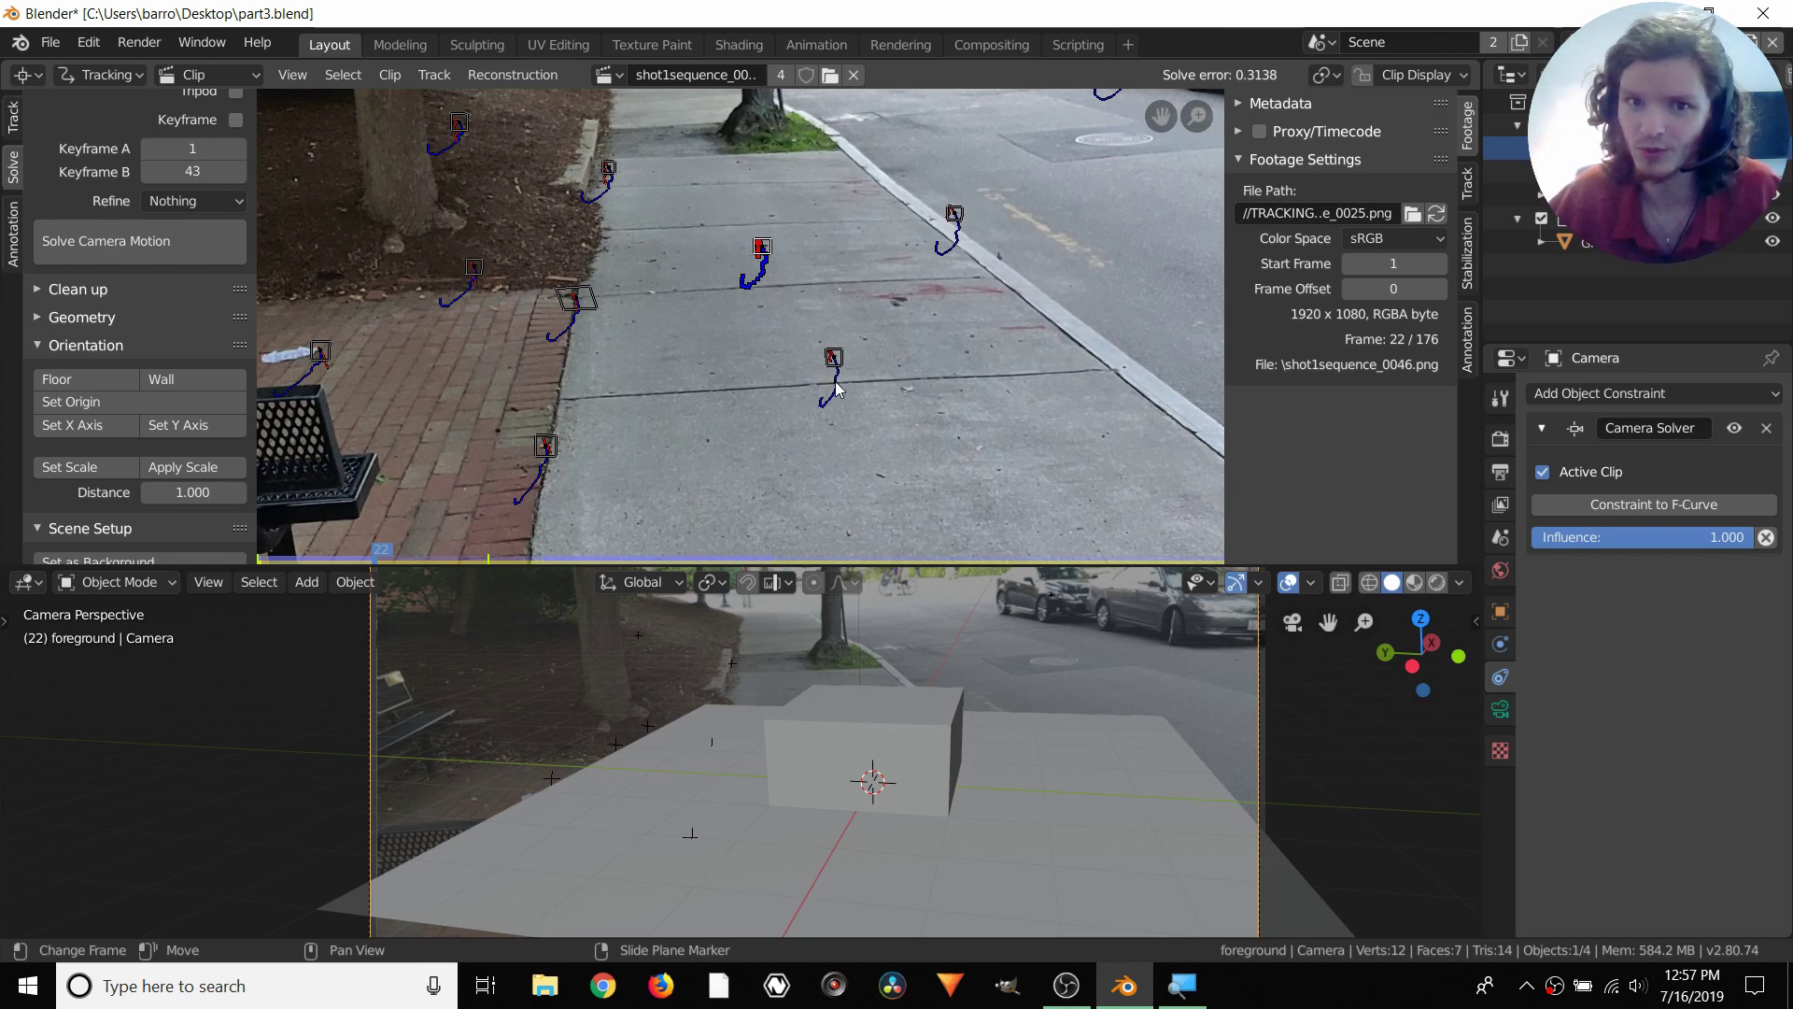
{"action": "left_click", "coordinate": [160, 427]}
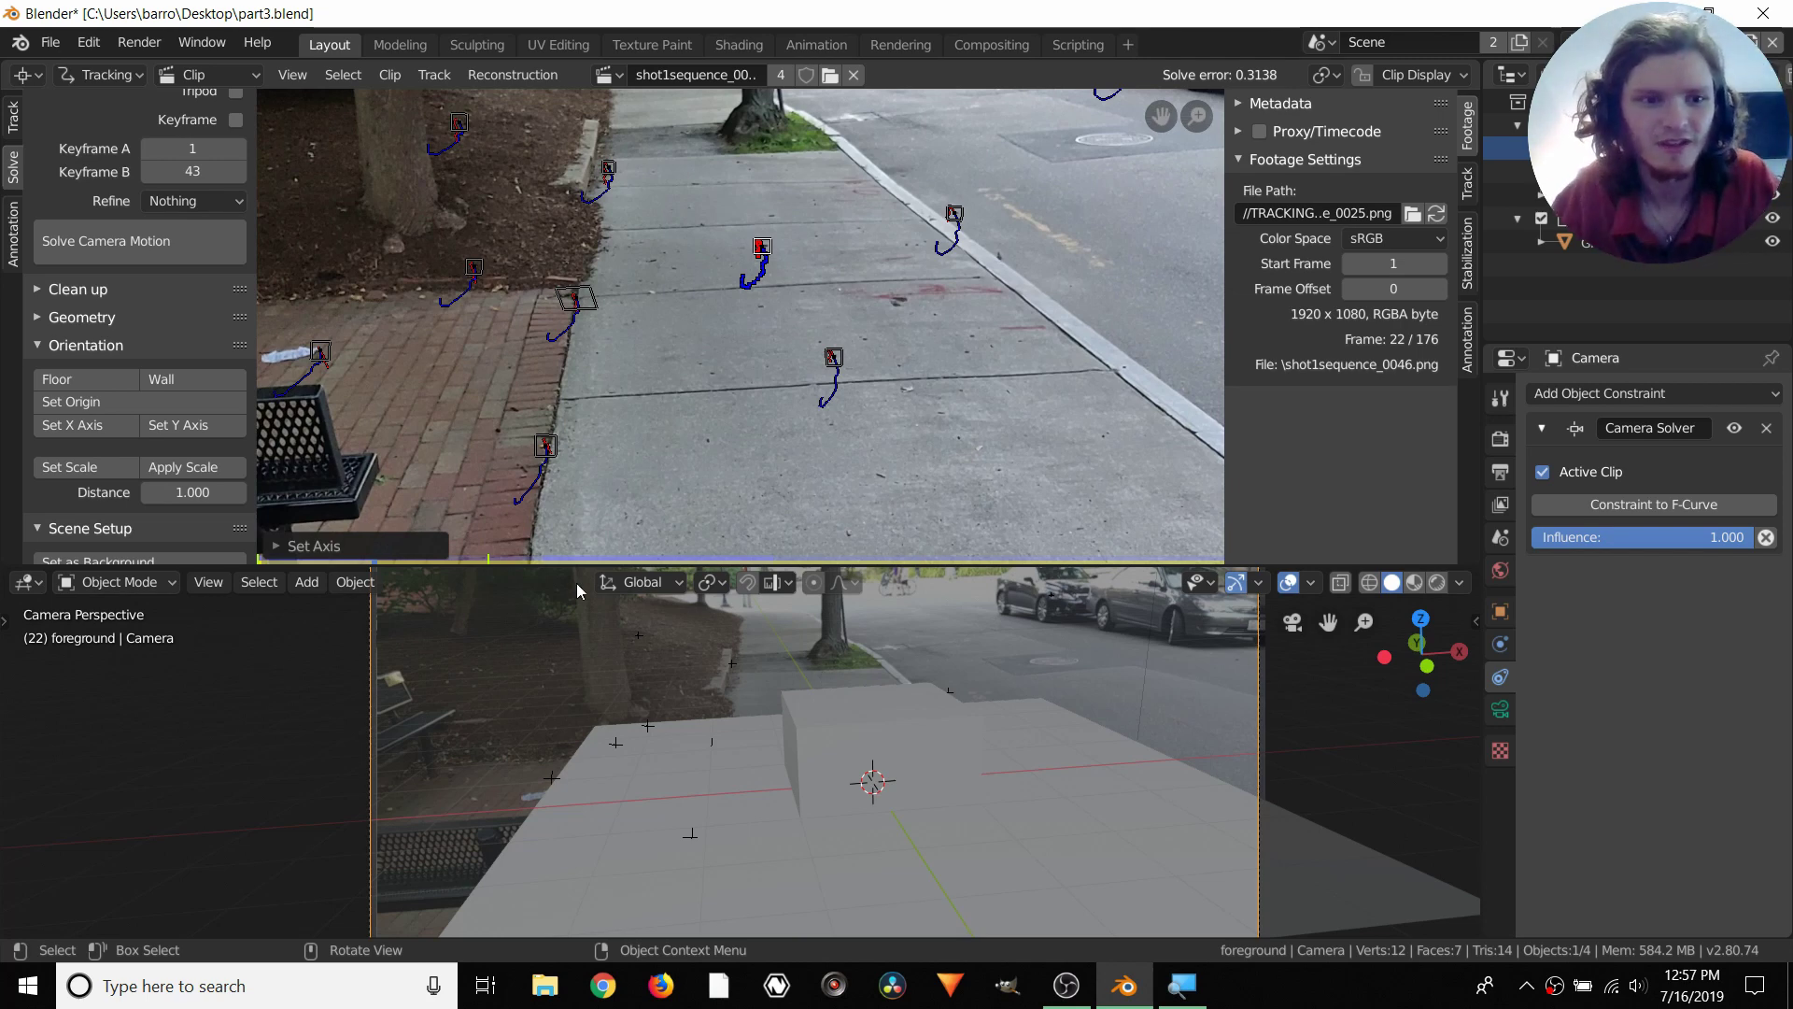
{"action": "left_click", "coordinate": [54, 431]}
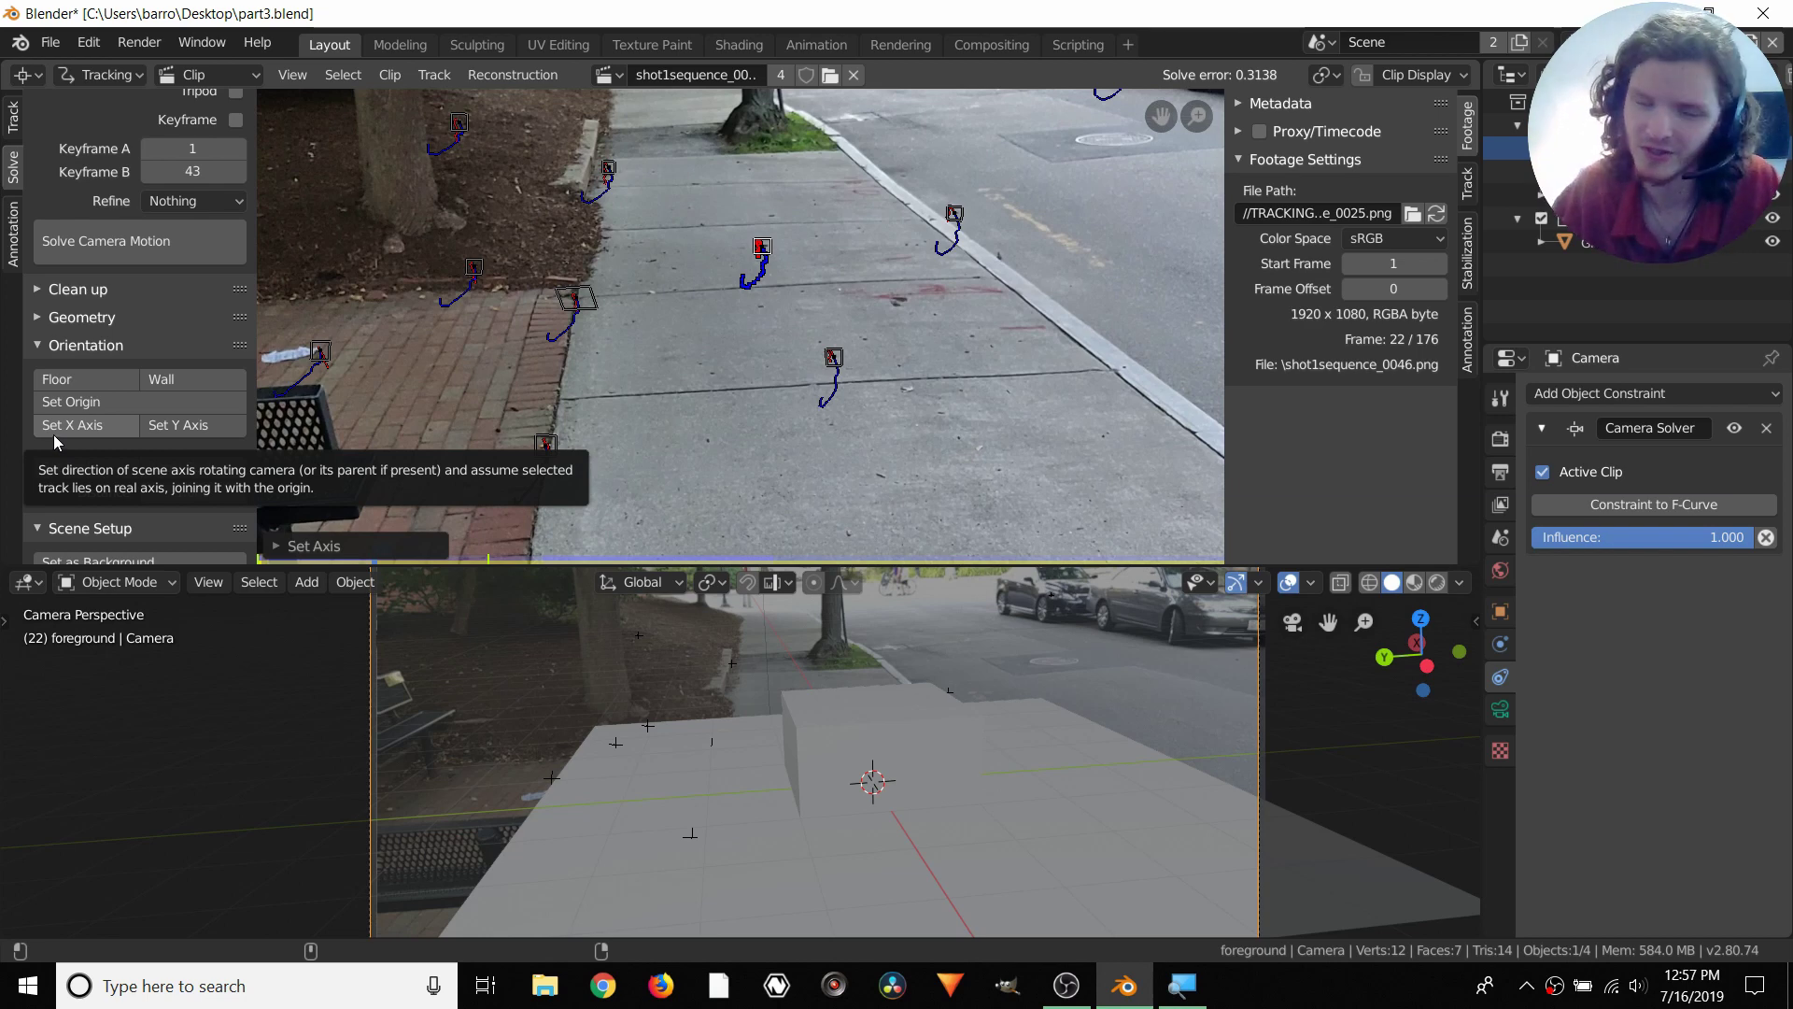
{"action": "left_click", "coordinate": [147, 425]}
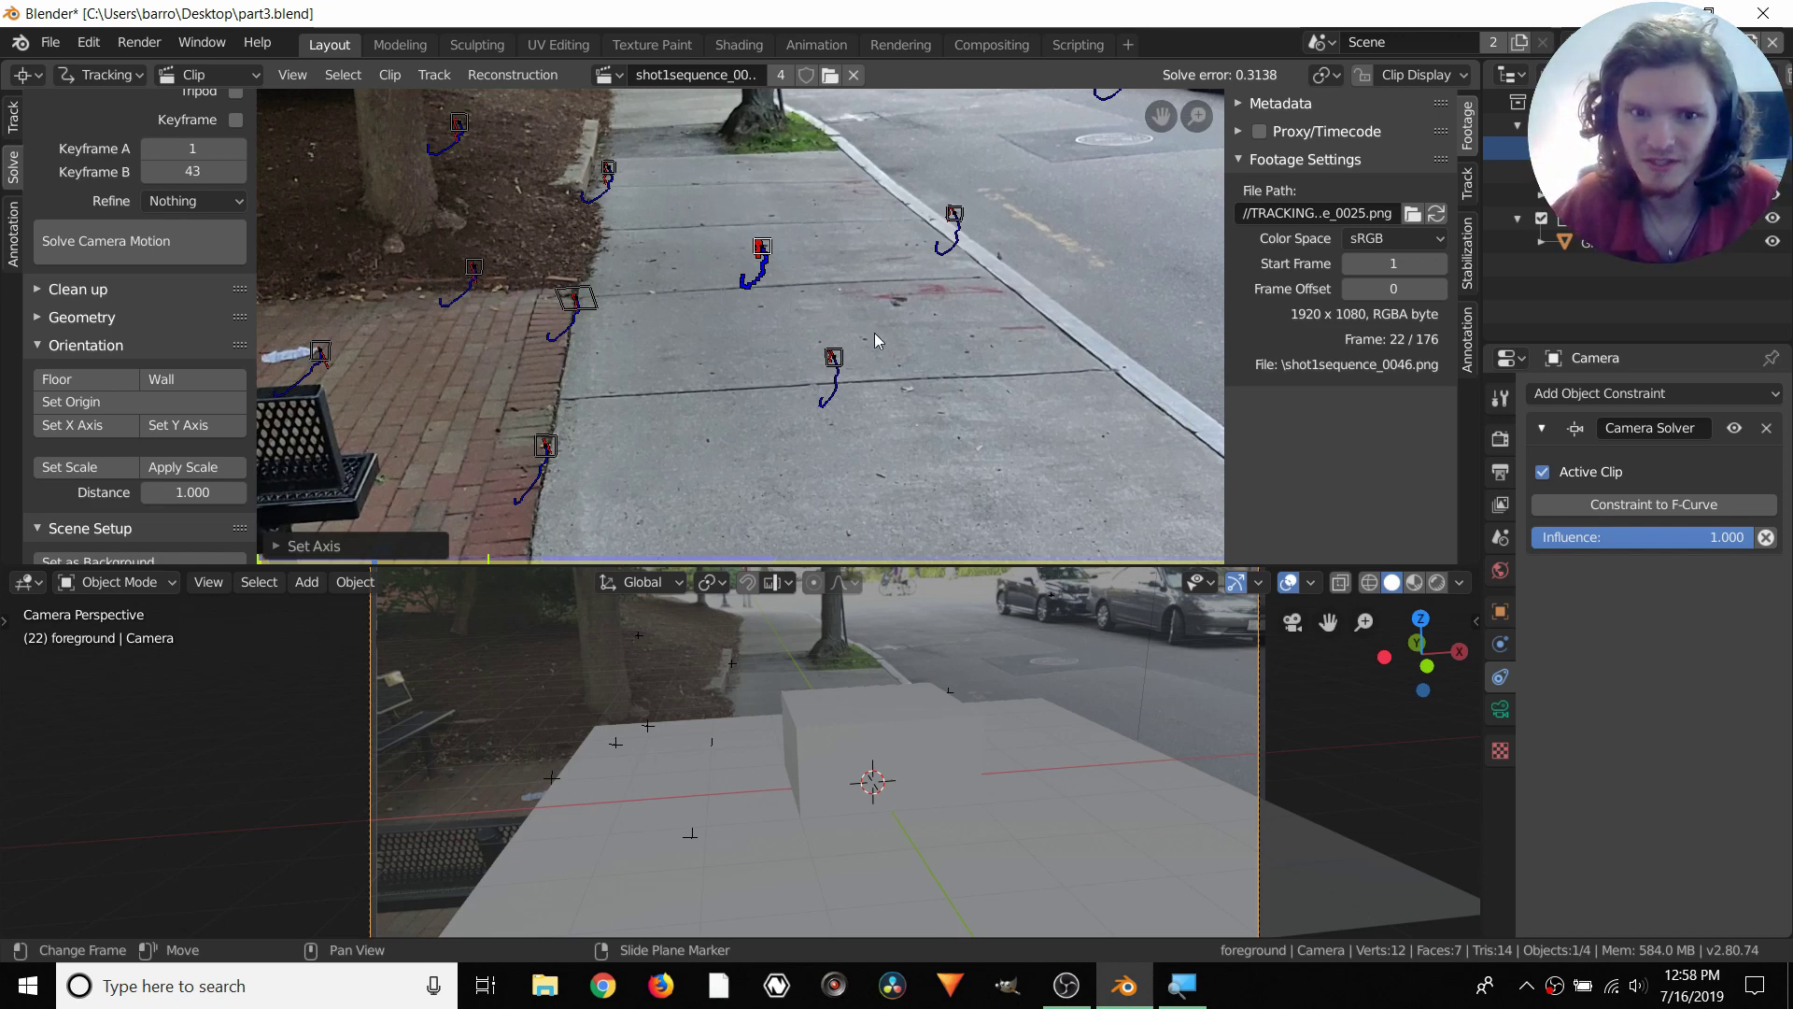
Select the two central sidewalk tracks and set the scene scale from them with a distance of 1
{"action": "left_click", "coordinate": [834, 356]}
{"action": "left_click", "coordinate": [765, 248], "text": "shift"}
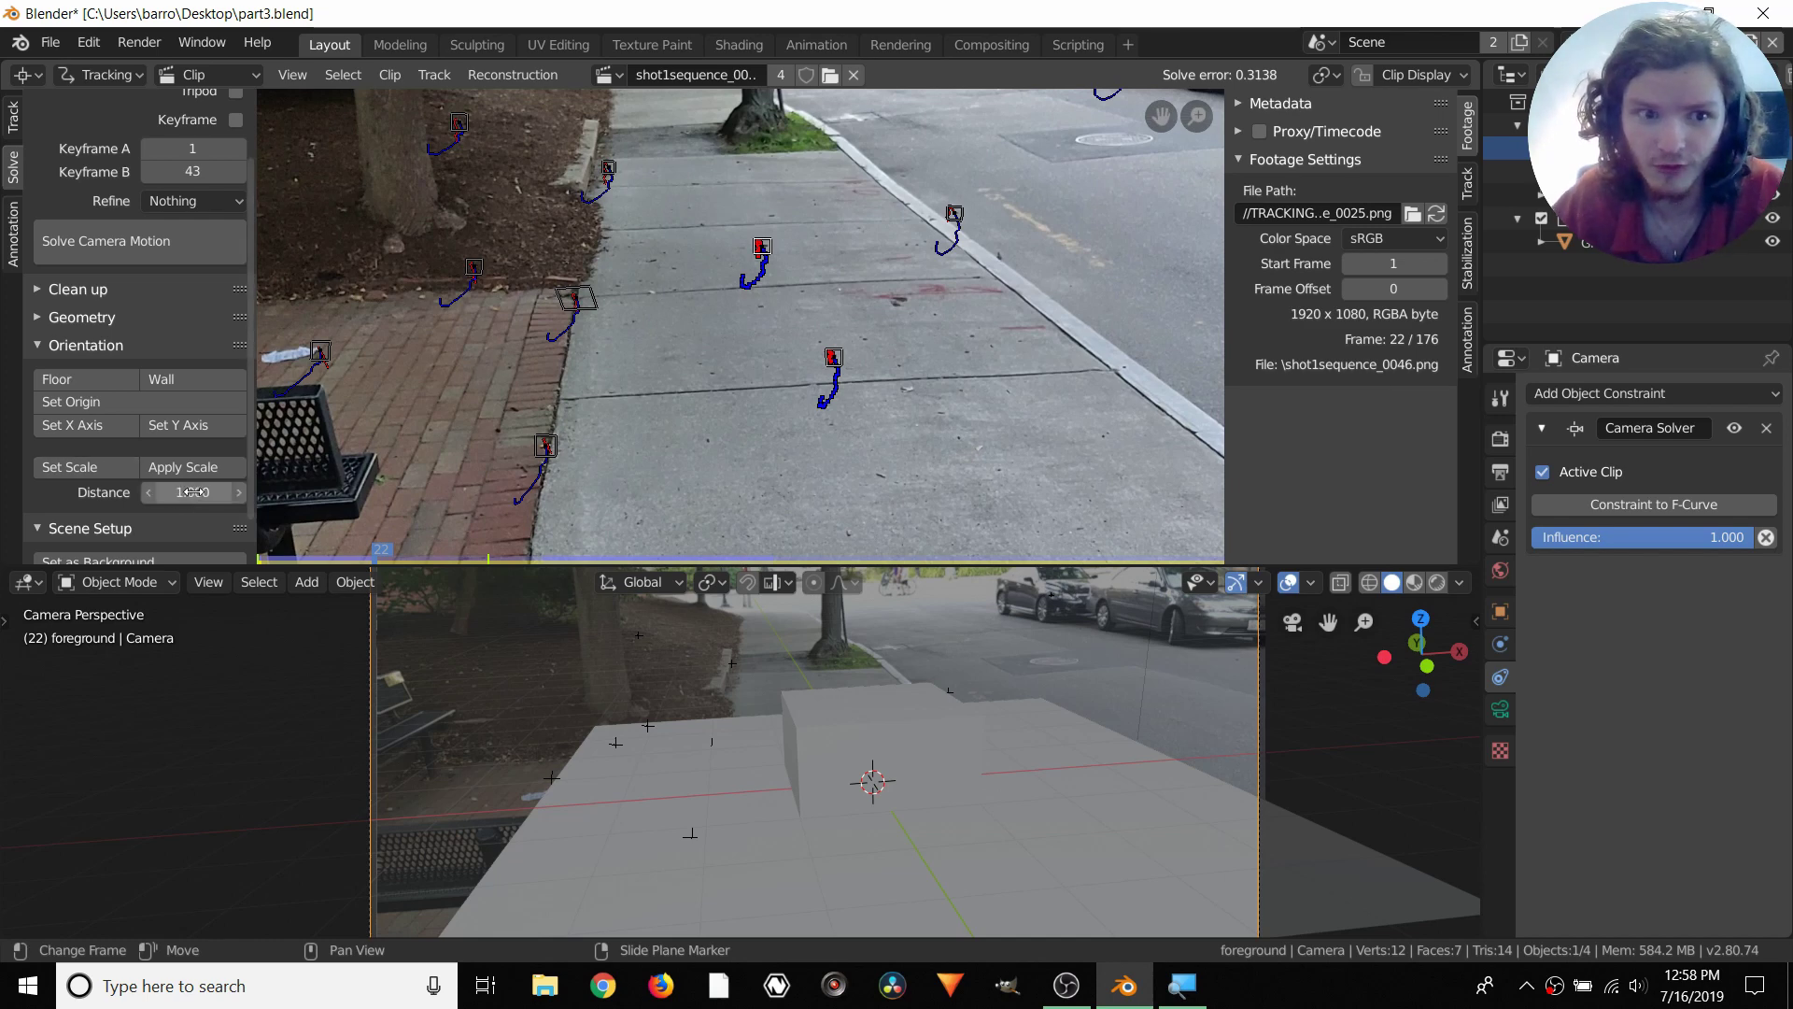
{"action": "left_click", "coordinate": [125, 468]}
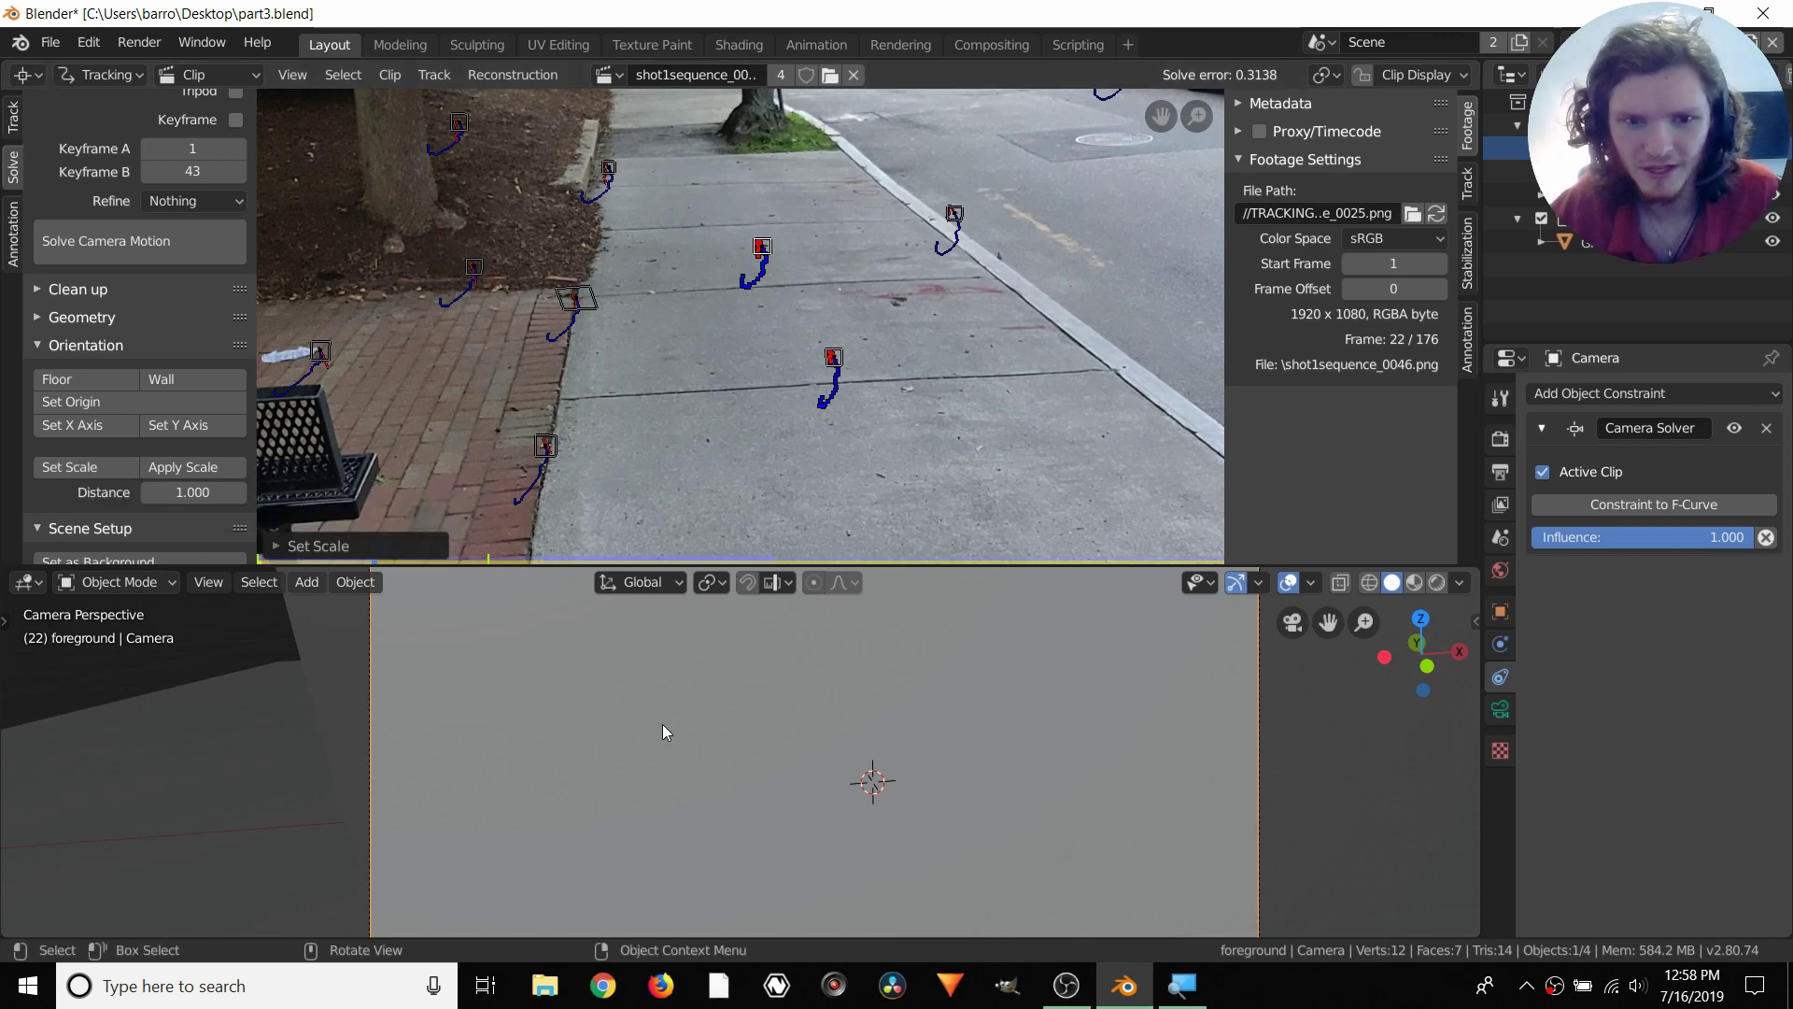
{"action": "middle_click_drag", "start_coordinate": [663, 724], "coordinate": [826, 755]}
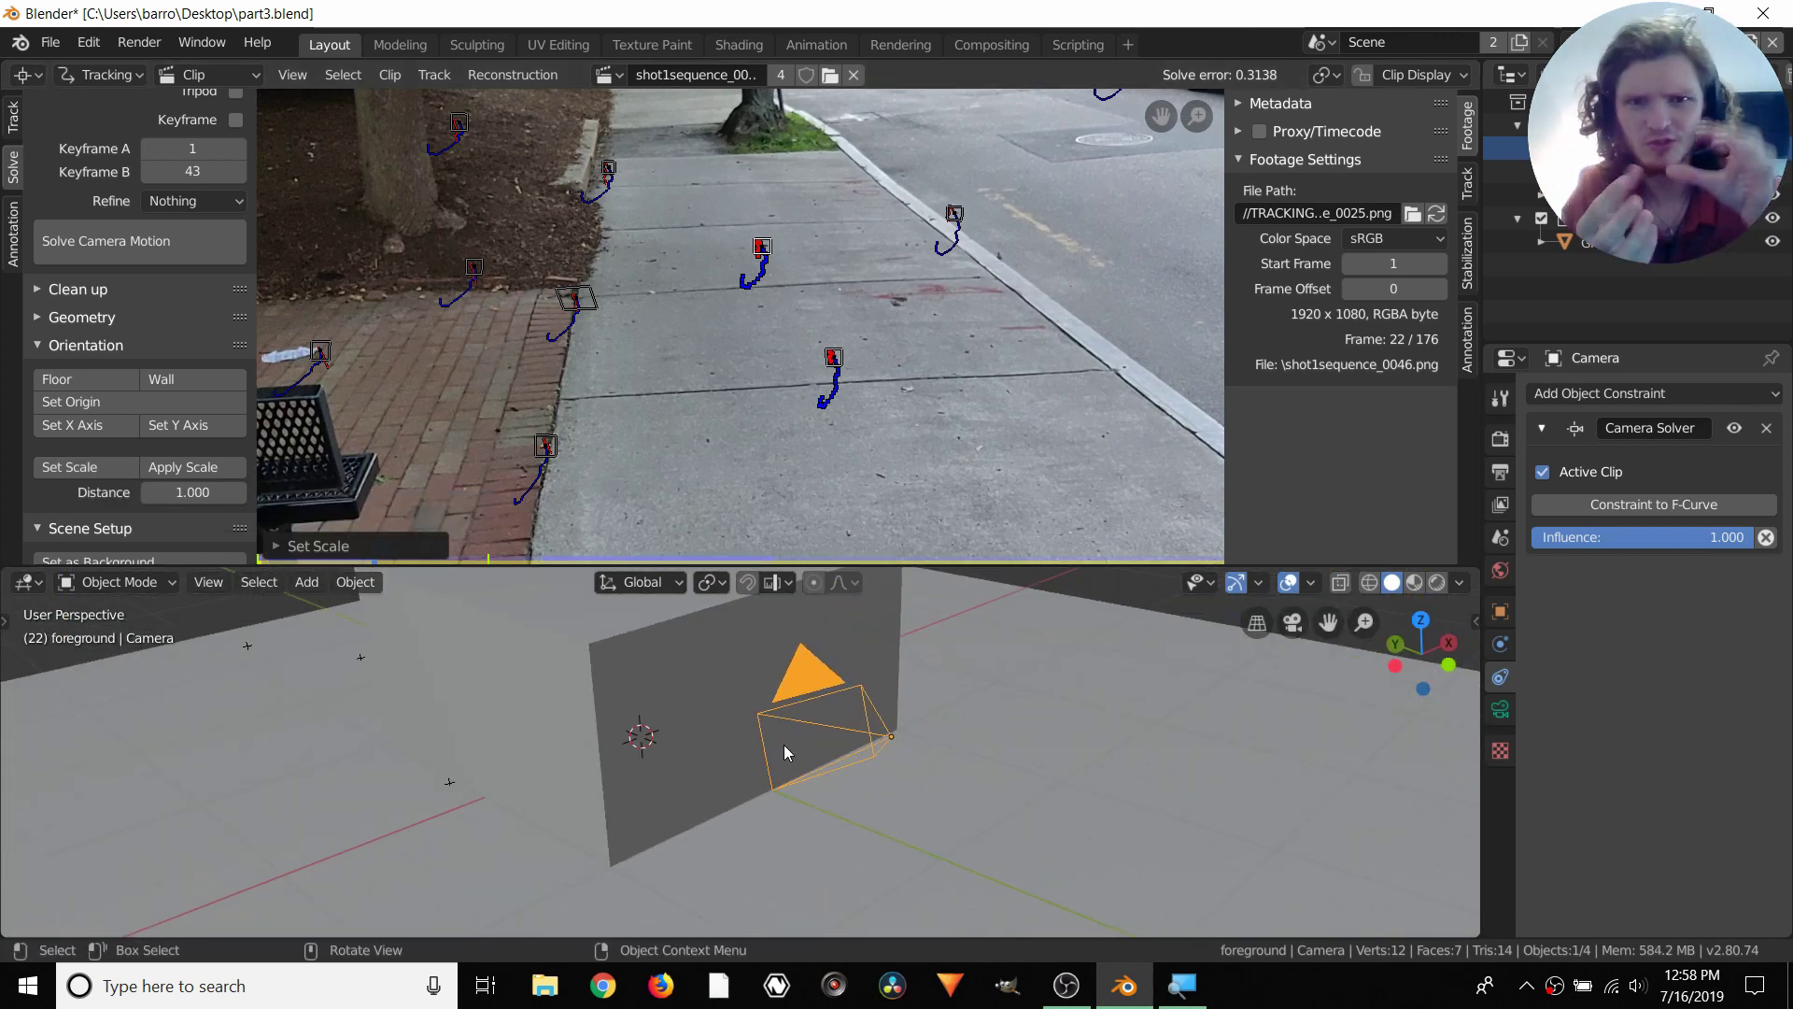
Set the scale between the two sidewalk tracks to a distance of 5 and check it through the camera view
{"action": "left_click", "coordinate": [196, 493]}
{"action": "type", "text": "5"}
{"action": "key", "text": "Return"}
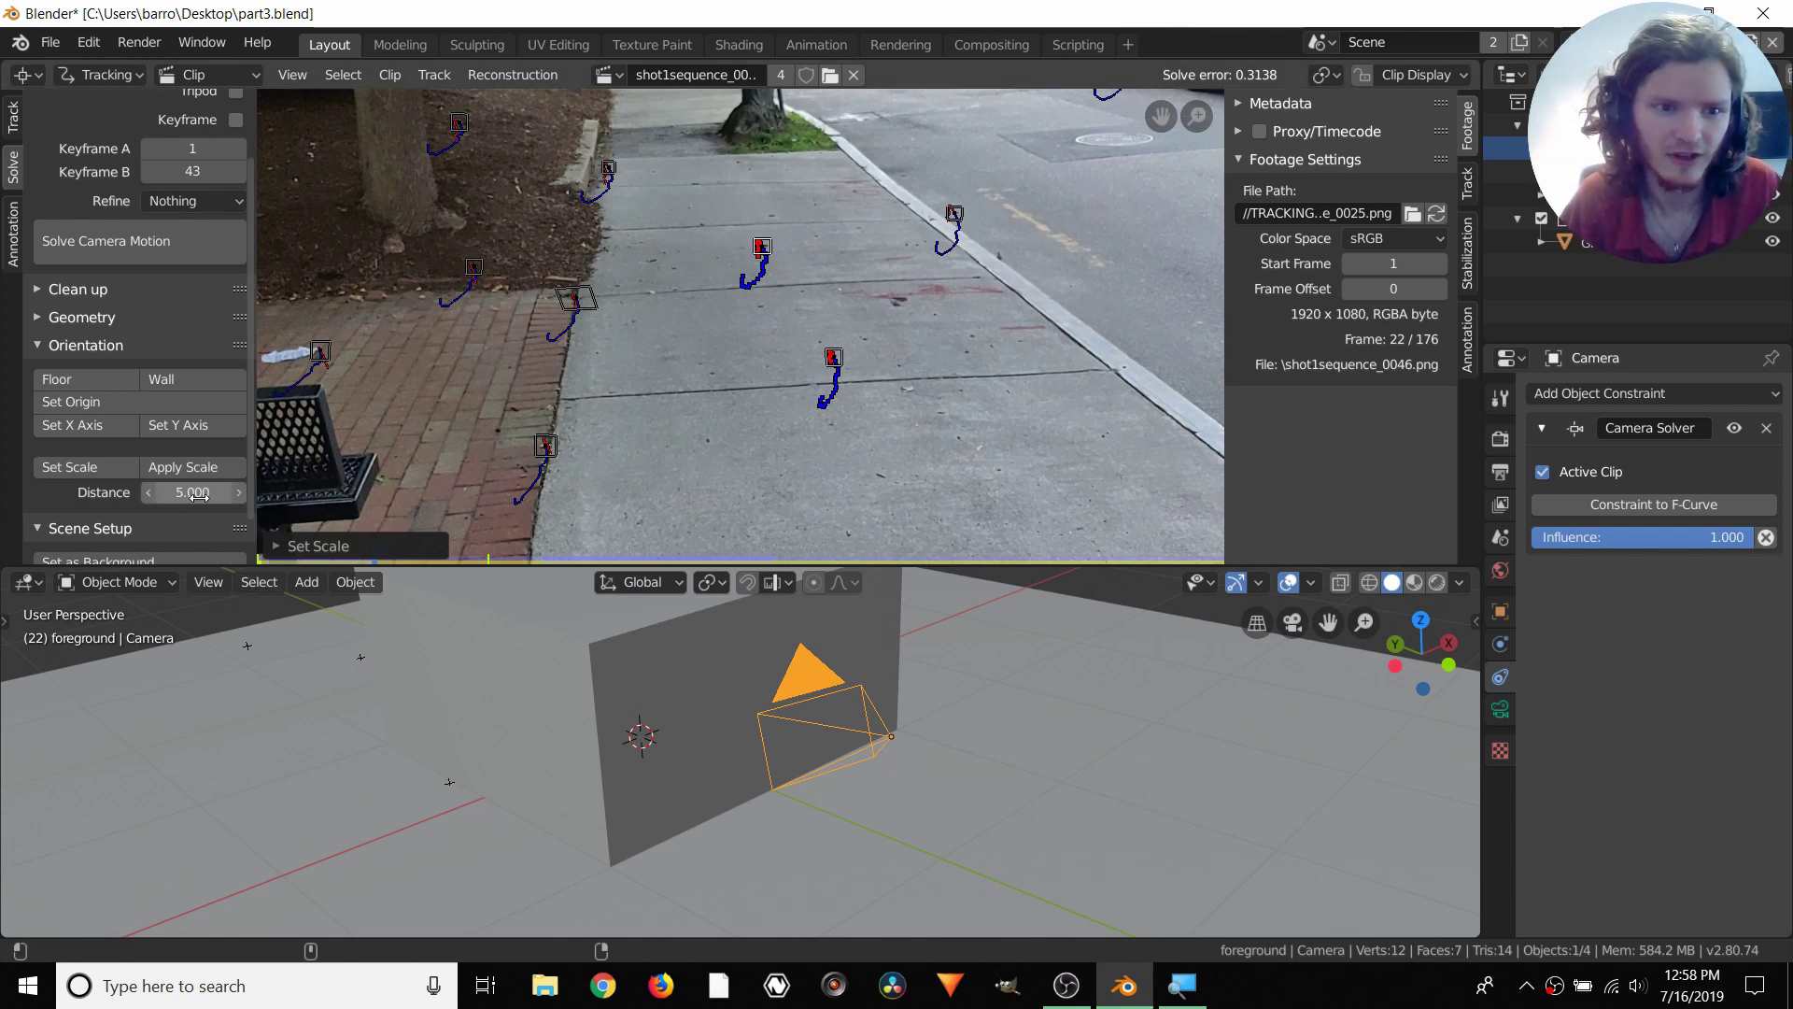
{"action": "left_click", "coordinate": [64, 467]}
{"action": "scroll", "coordinate": [783, 792], "scroll_direction": "down", "scroll_amount": 4}
{"action": "scroll", "coordinate": [783, 792], "scroll_direction": "down", "scroll_amount": 2}
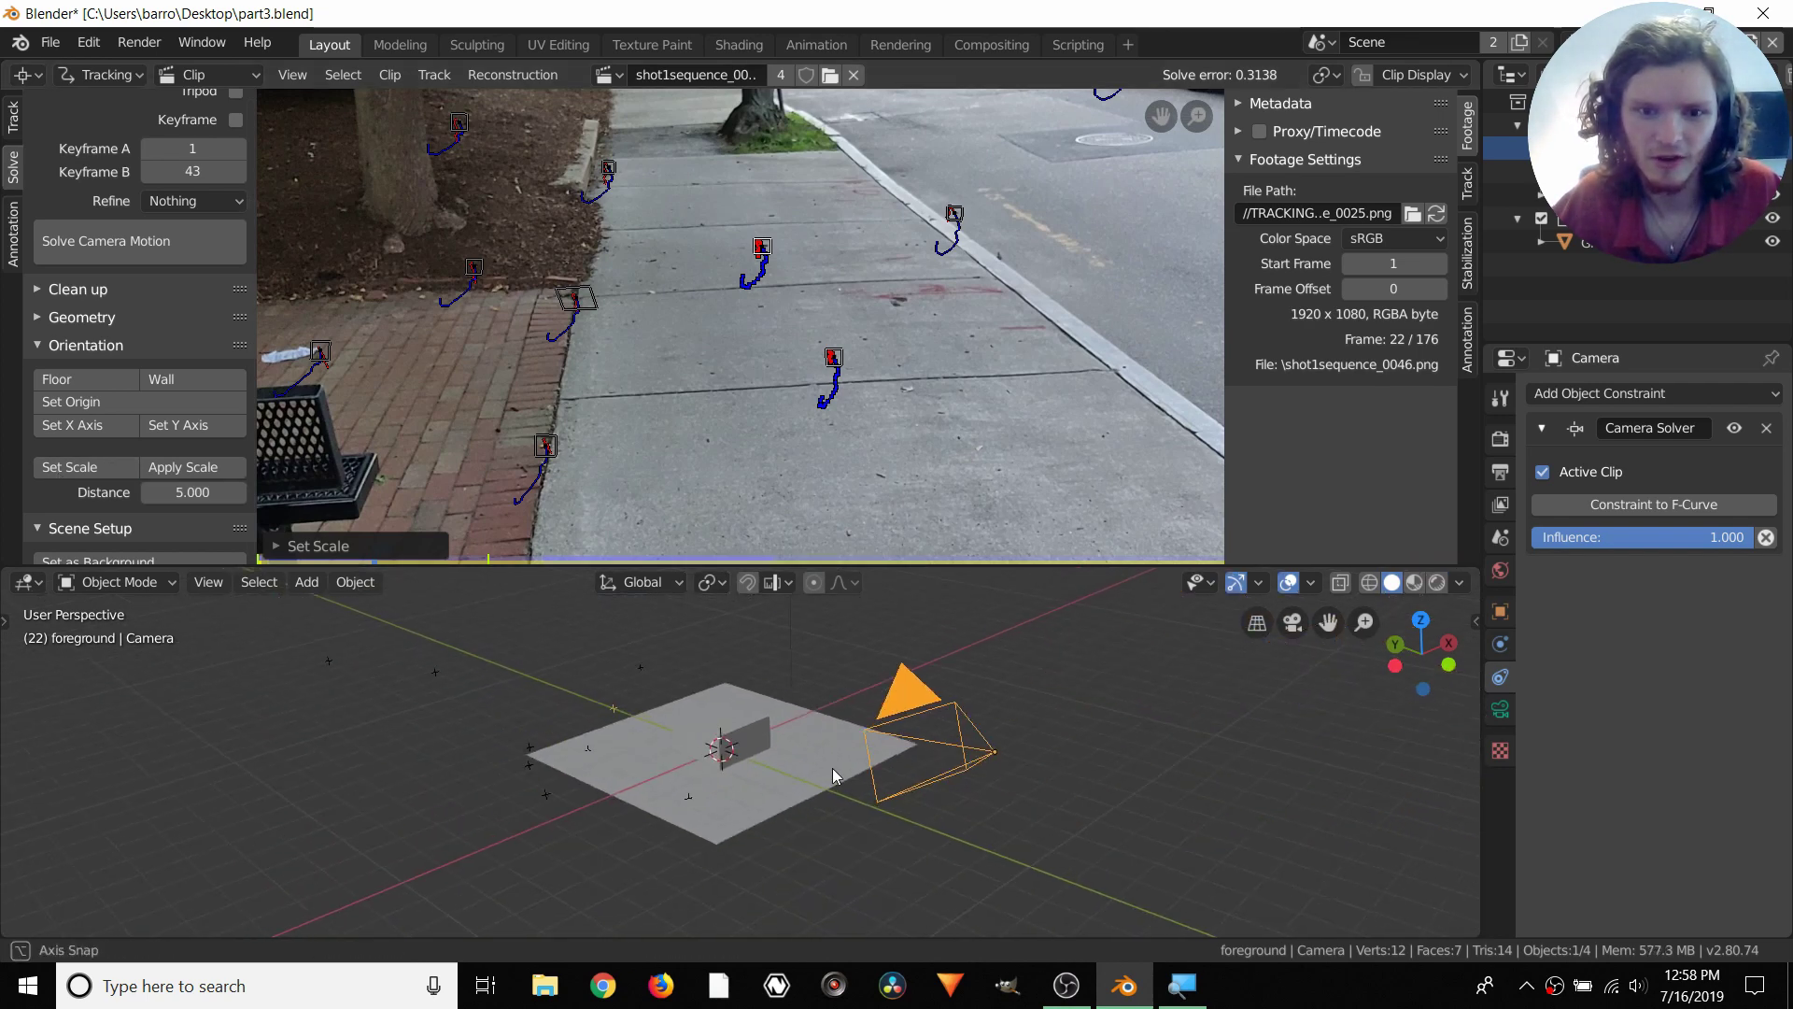
{"action": "left_click", "coordinate": [1292, 622]}
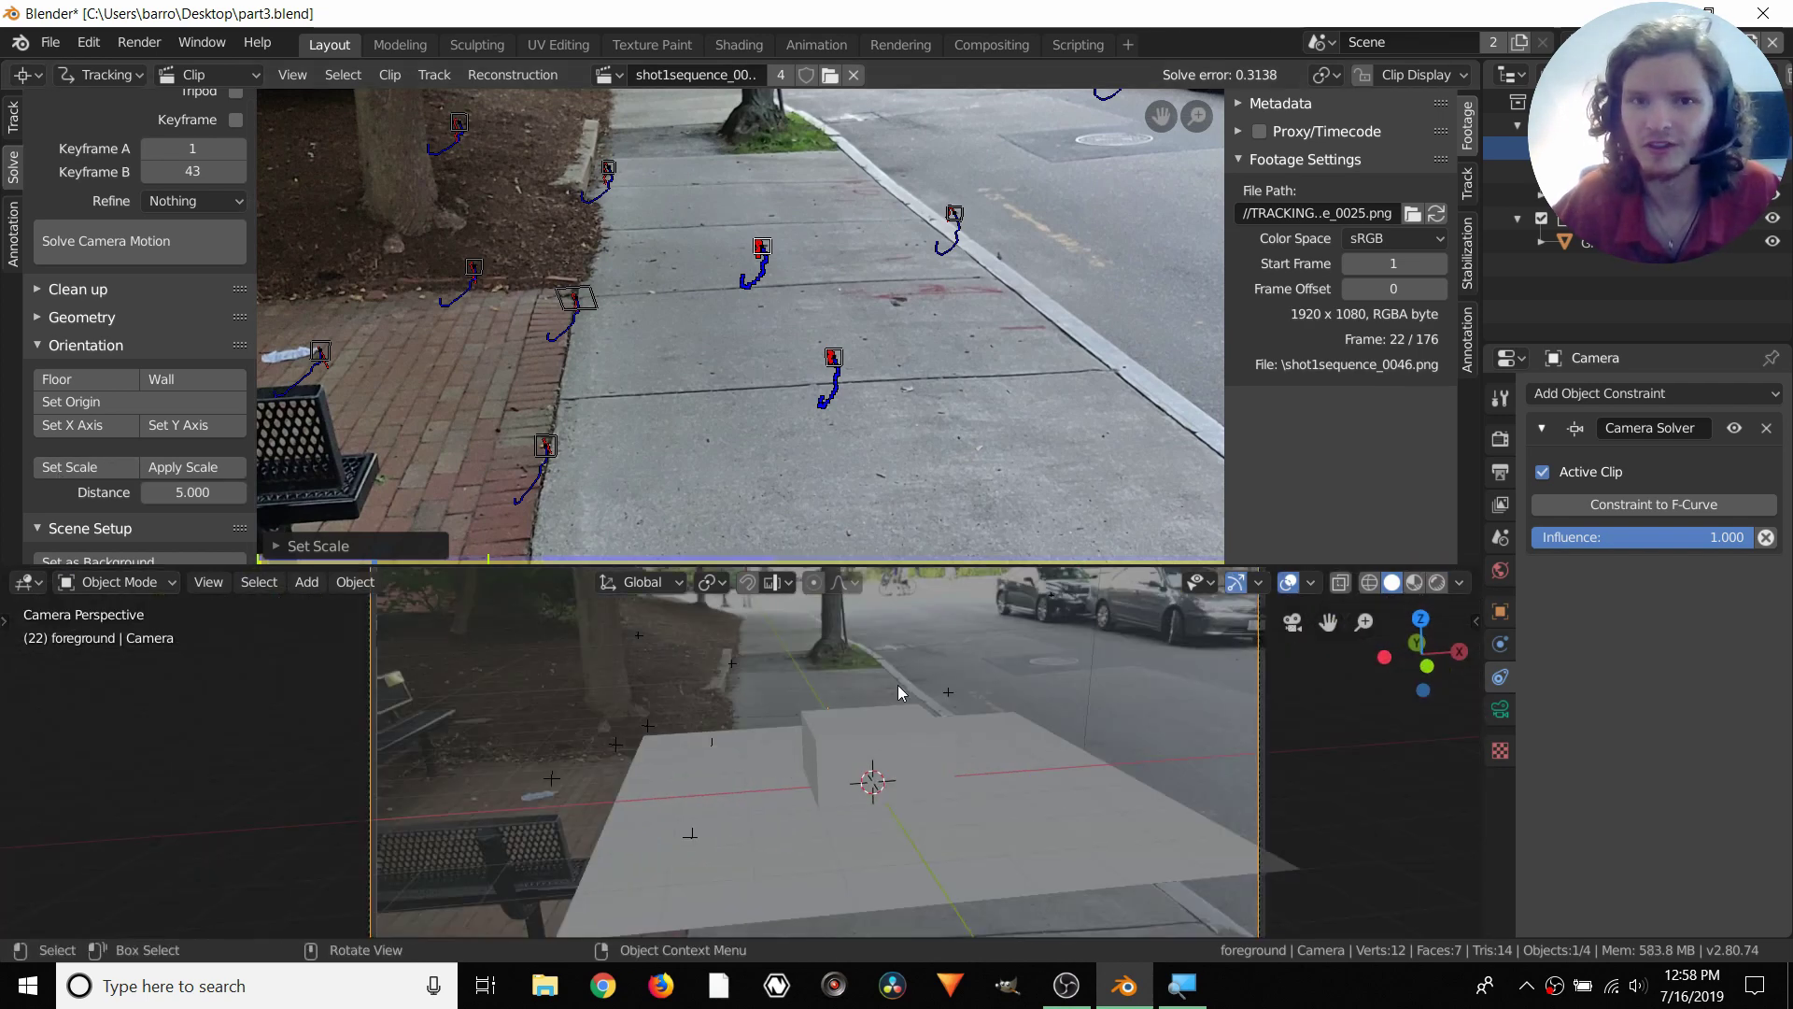
Try scaling the scene with a distance of 15 between the two sidewalk tracks
{"action": "left_click", "coordinate": [174, 492]}
{"action": "type", "text": "15"}
{"action": "key", "text": "Return"}
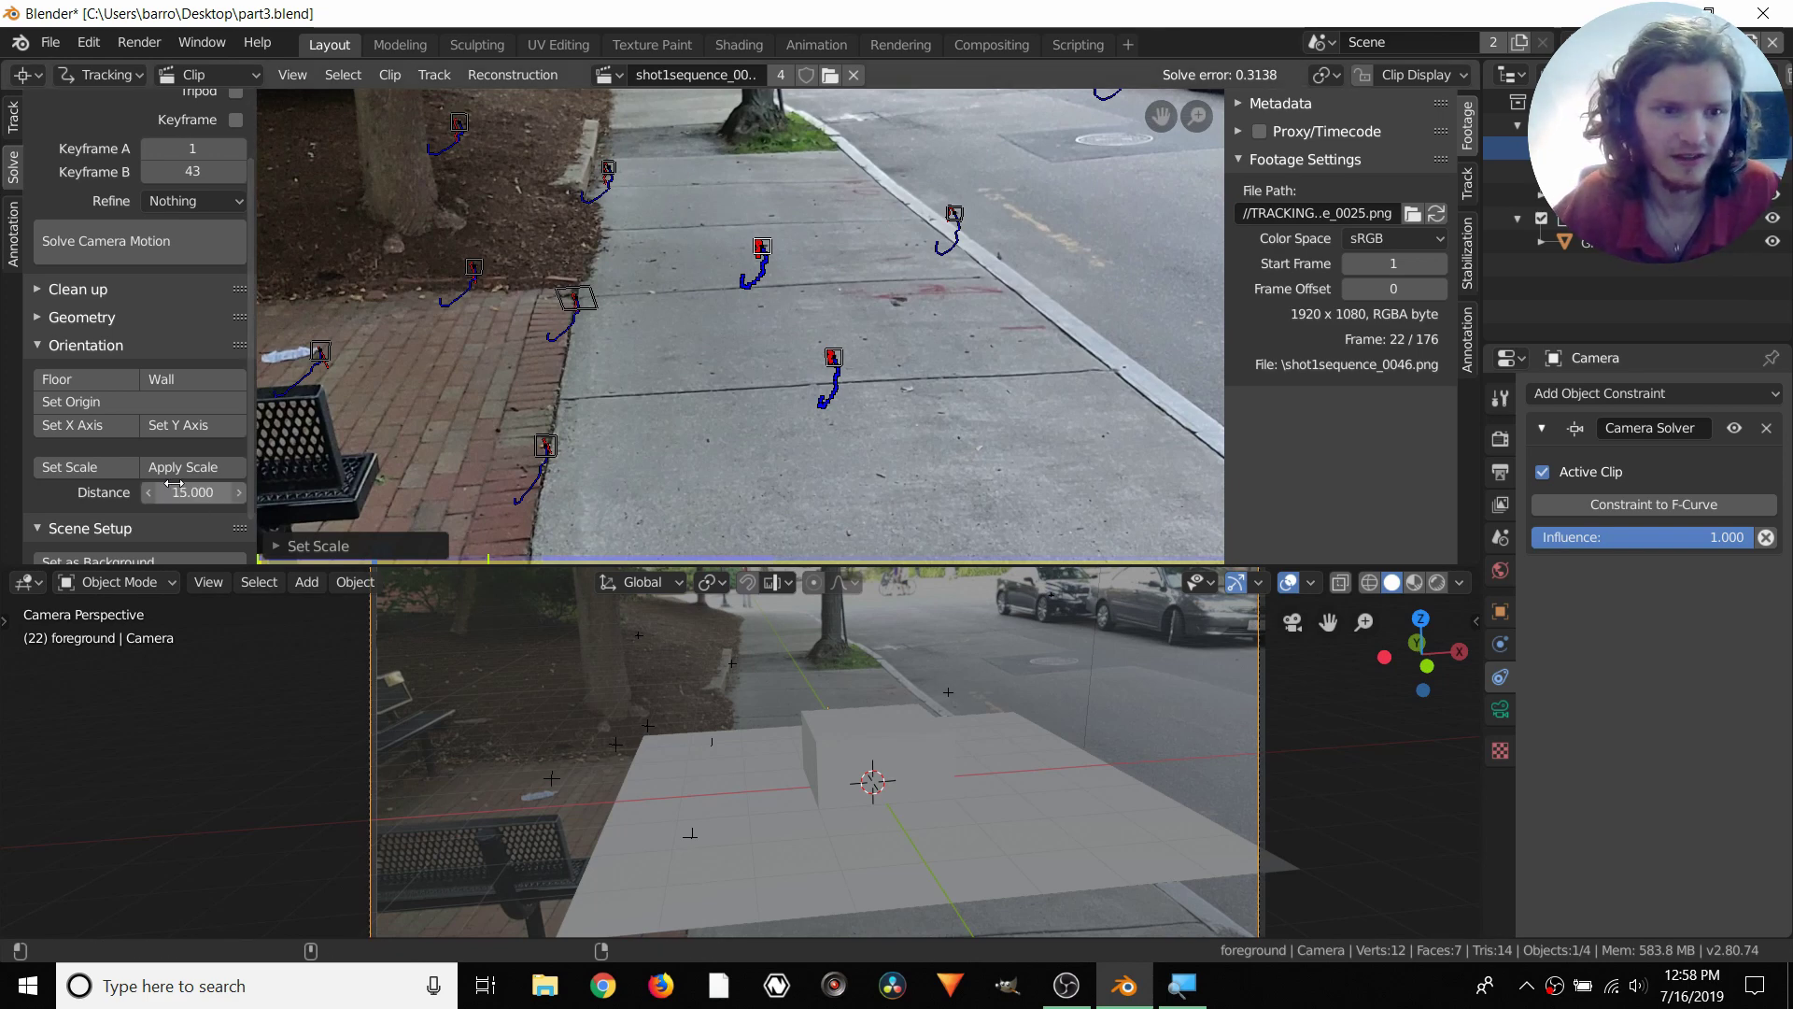
{"action": "left_click", "coordinate": [117, 467]}
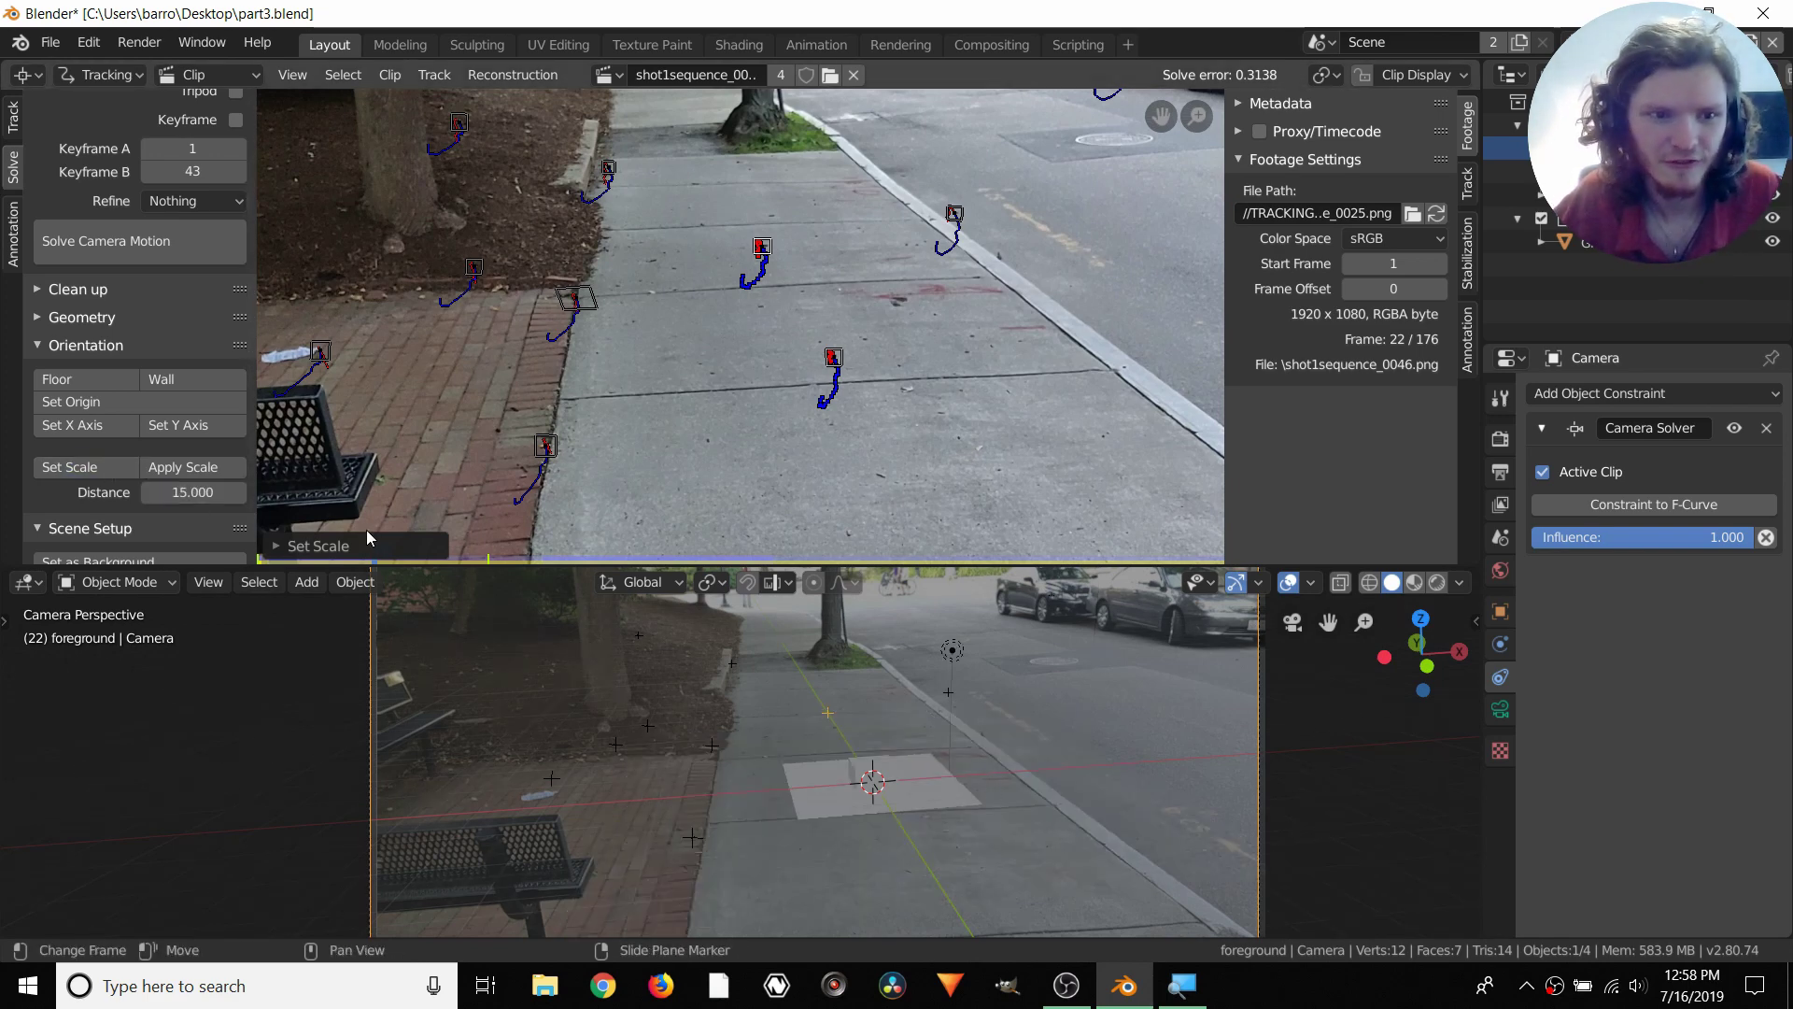
Return the distance between the two sidewalk tracks to 5 and set the scene scale again
{"action": "left_click", "coordinate": [177, 492]}
{"action": "type", "text": "5"}
{"action": "key", "text": "Return"}
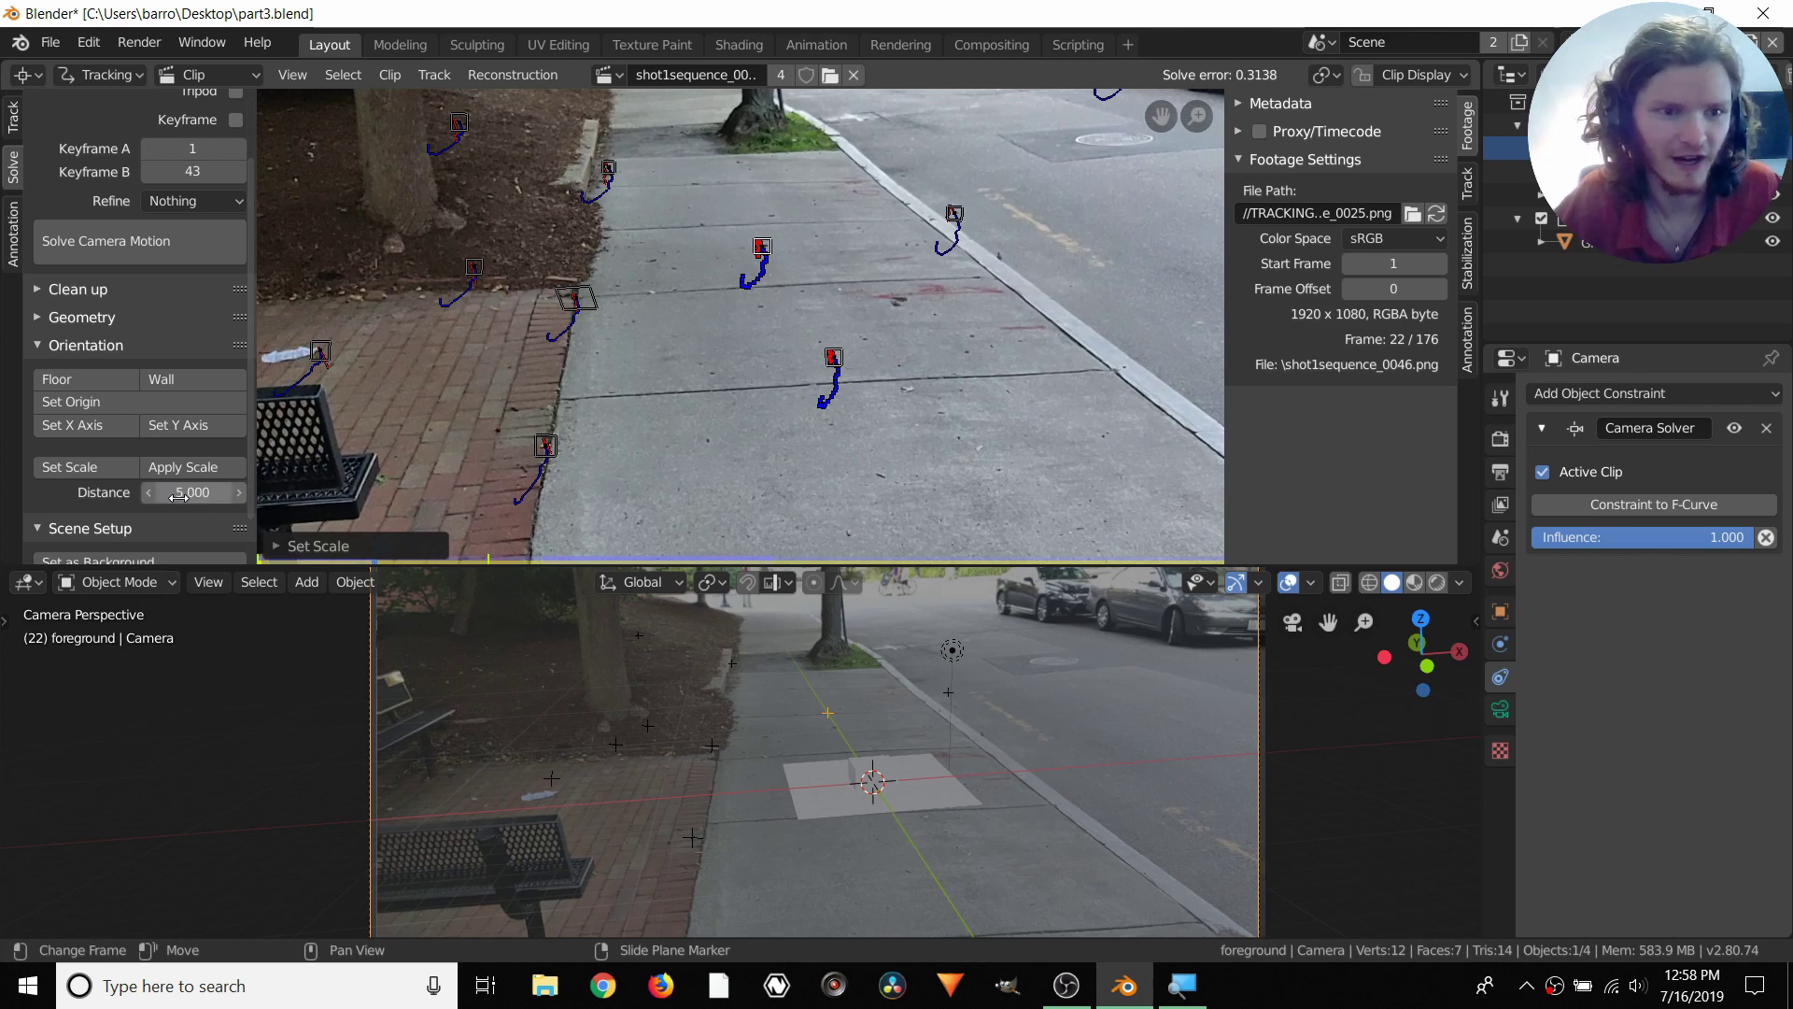
{"action": "left_click", "coordinate": [85, 467]}
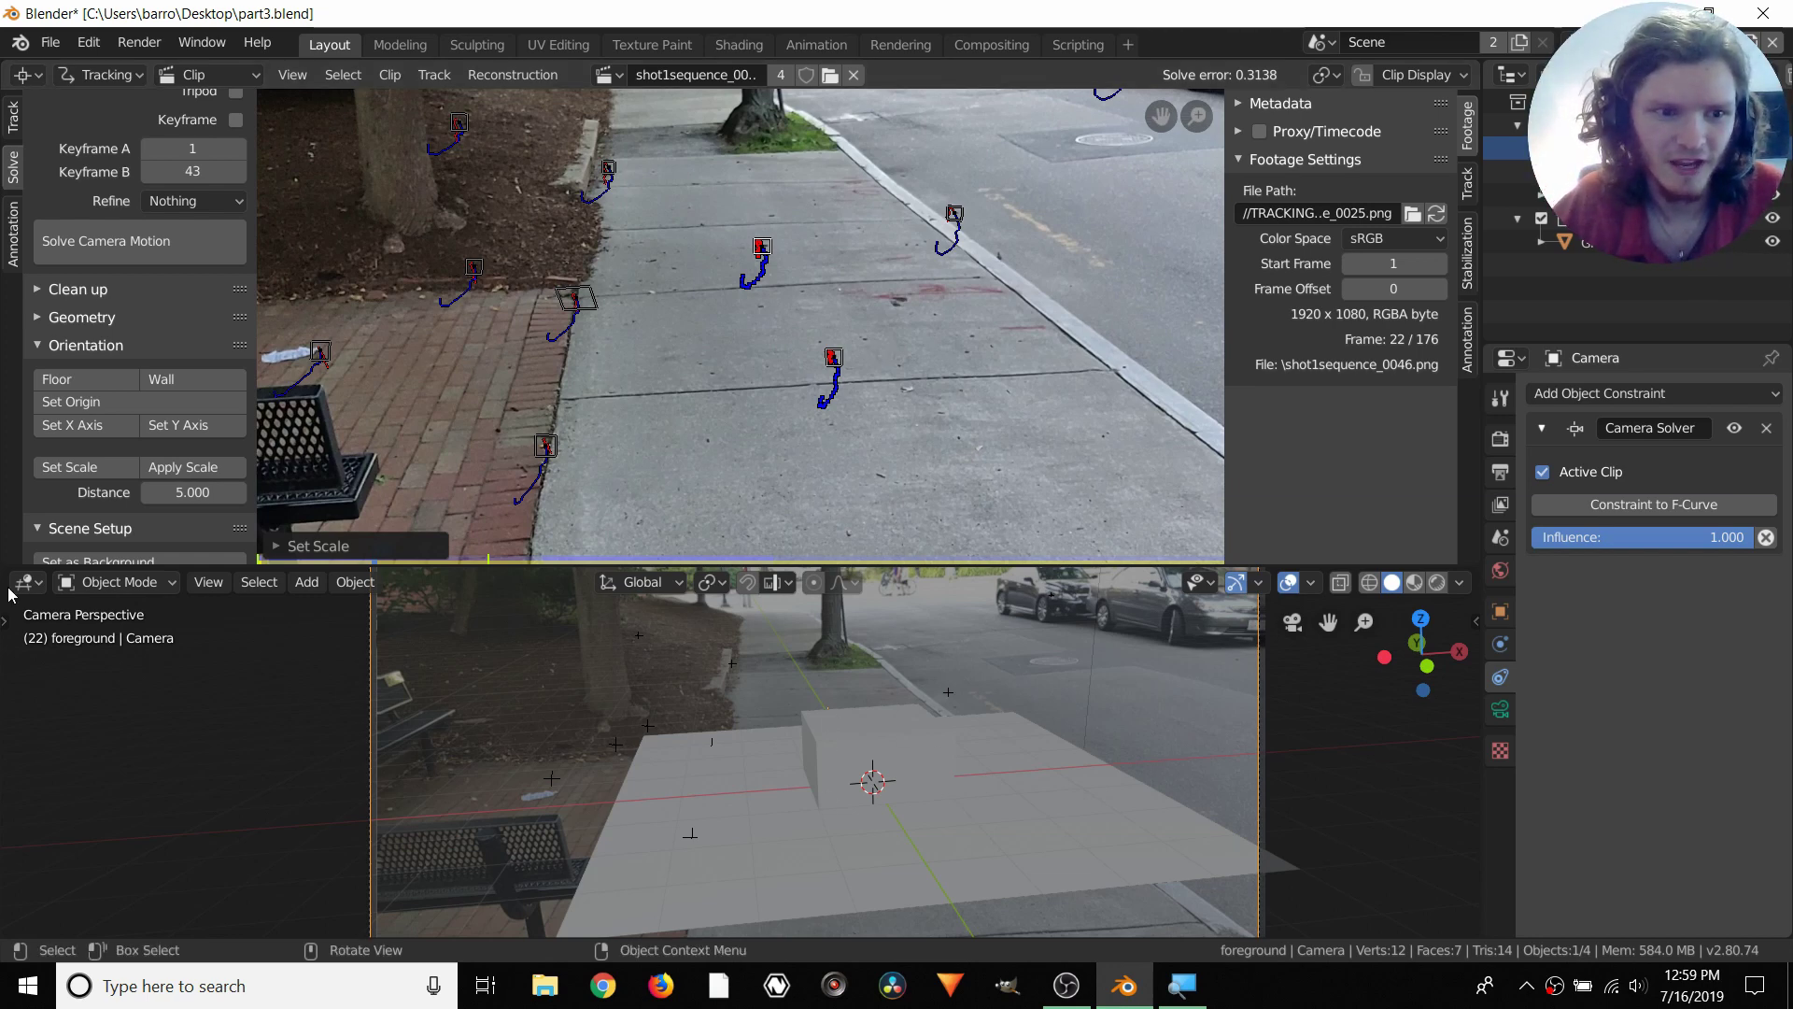
Merge the clip editor area into the 3D viewport and view the scene through the camera
{"action": "left_click_drag", "start_coordinate": [4, 577], "coordinate": [280, 355]}
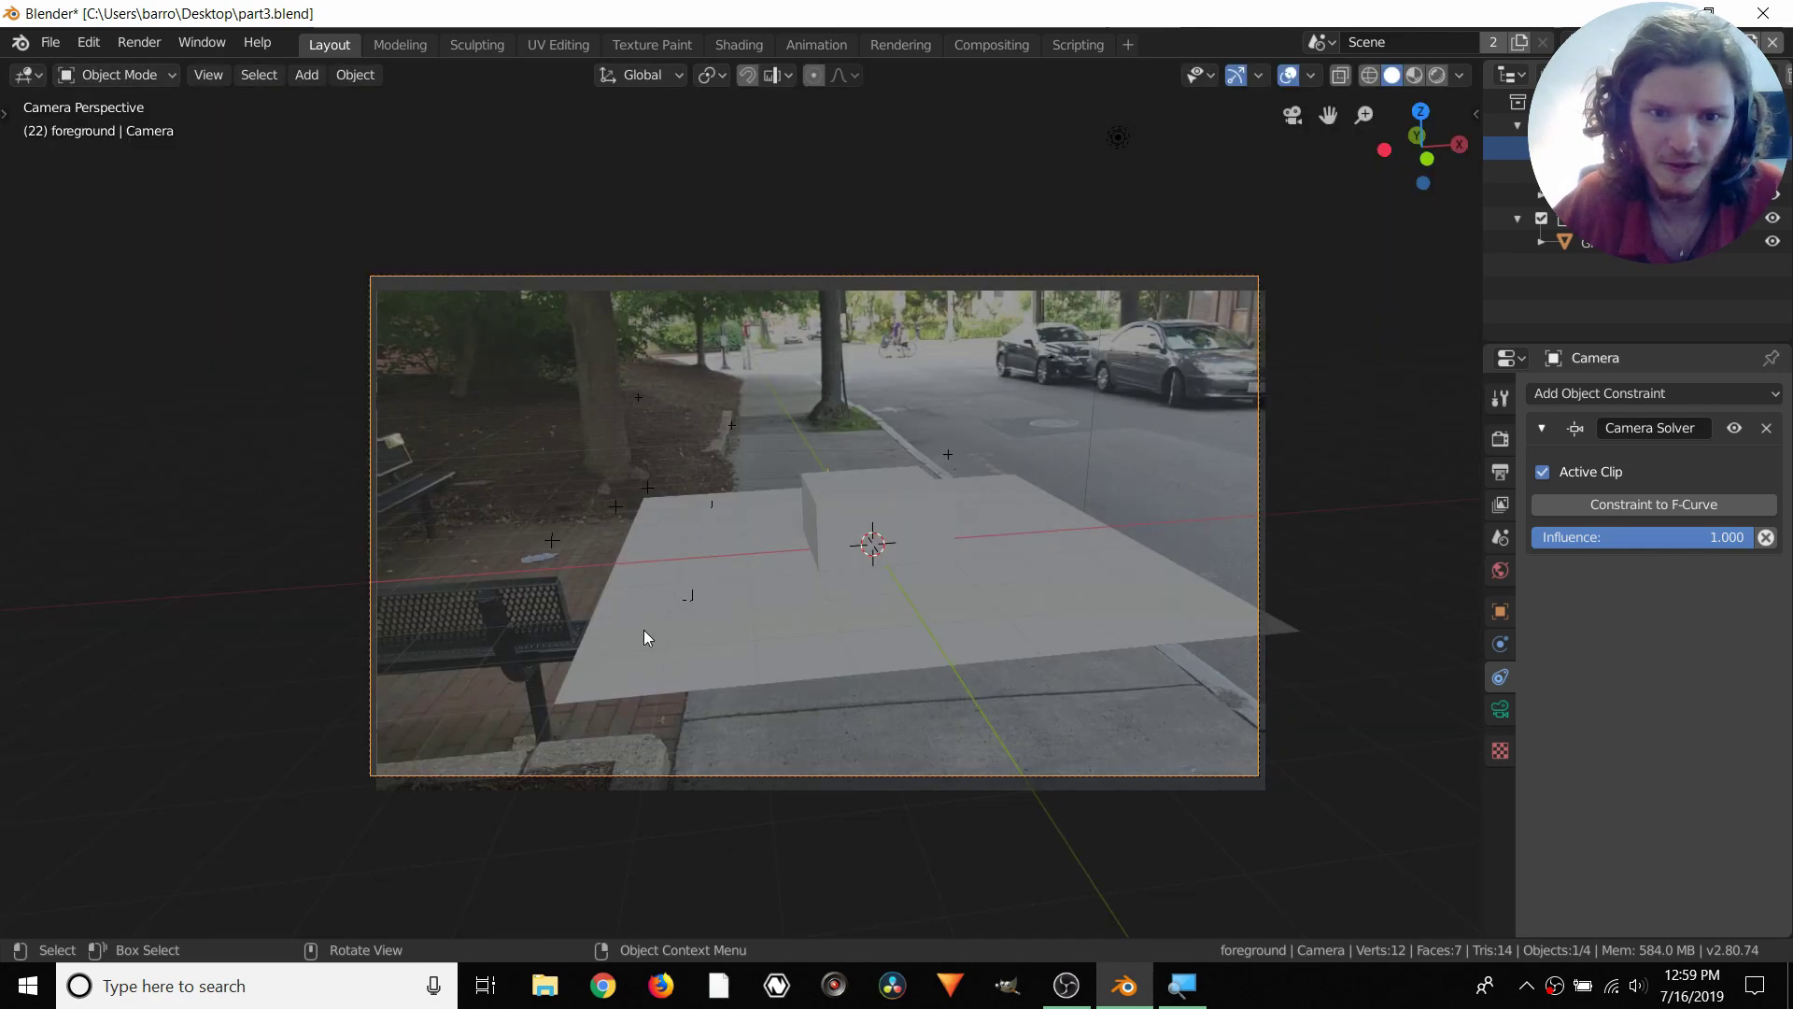
{"action": "middle_click_drag", "start_coordinate": [1201, 558], "coordinate": [741, 492]}
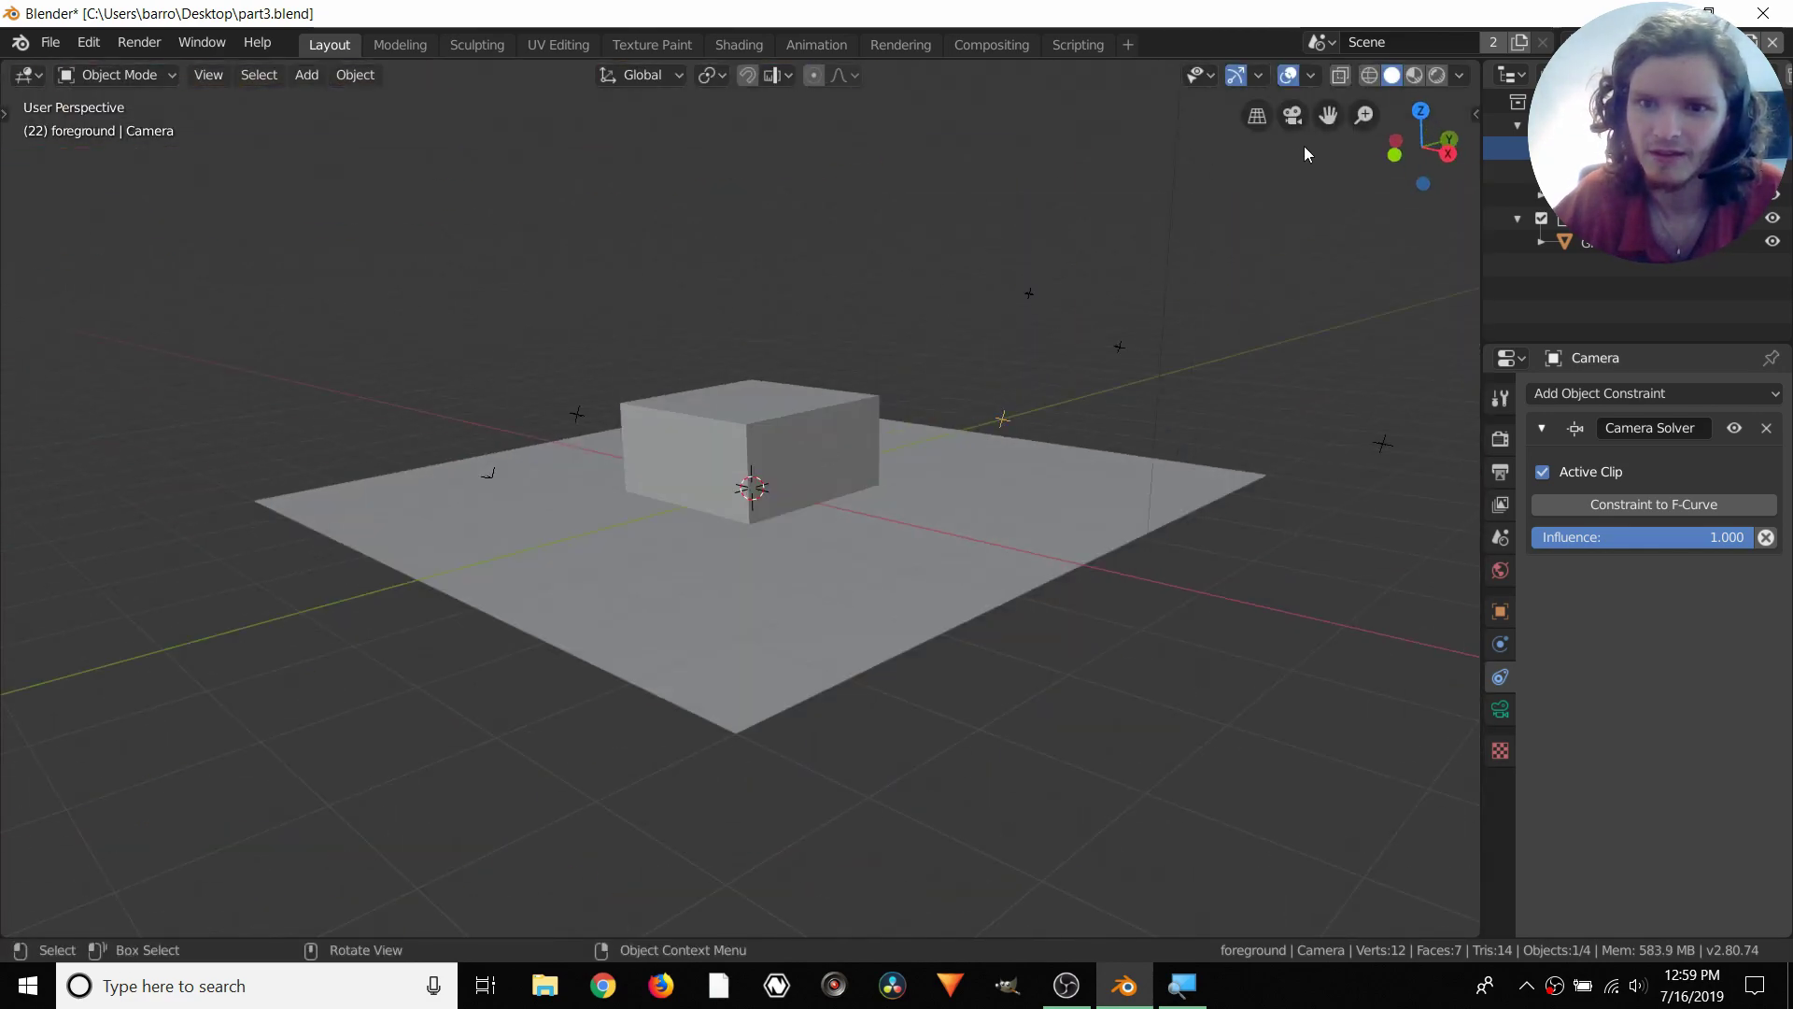
{"action": "scroll", "coordinate": [1291, 125], "scroll_direction": "down", "scroll_amount": 3}
{"action": "left_click", "coordinate": [1291, 116]}
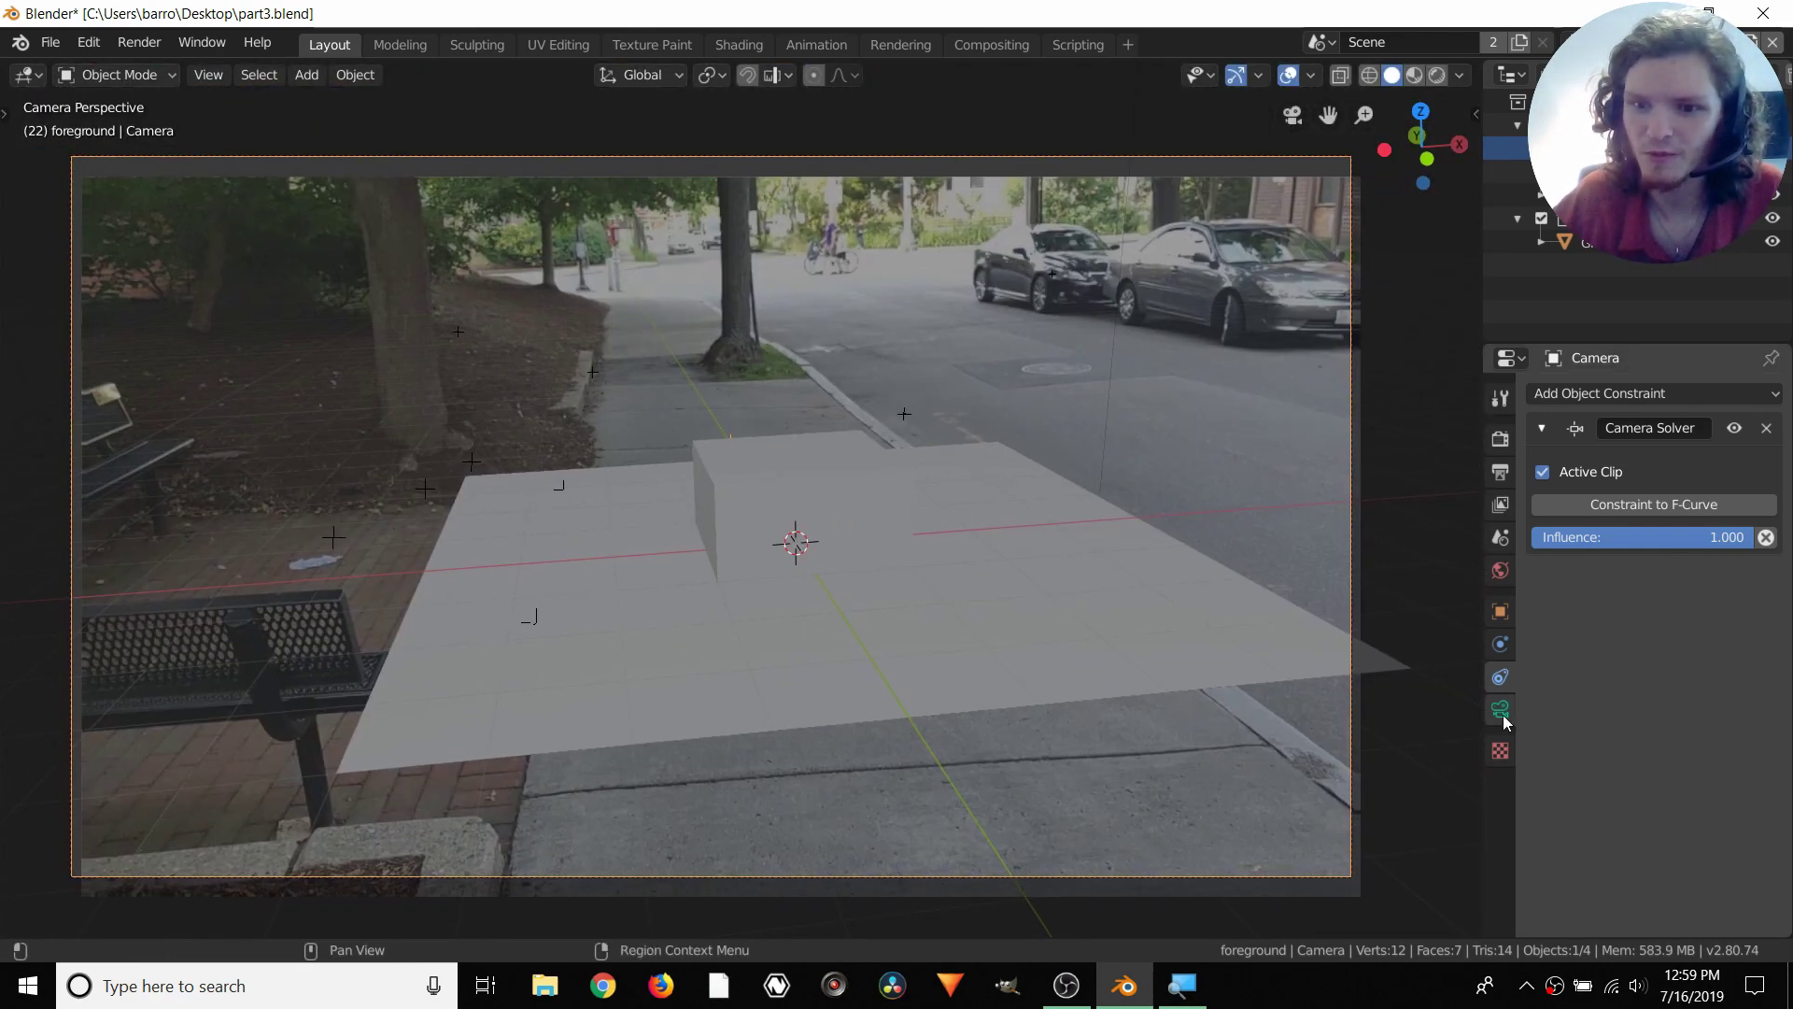
Raise the camera's background image opacity to an Alpha of 1.000
{"action": "left_click", "coordinate": [1501, 712]}
{"action": "left_click", "coordinate": [1575, 765]}
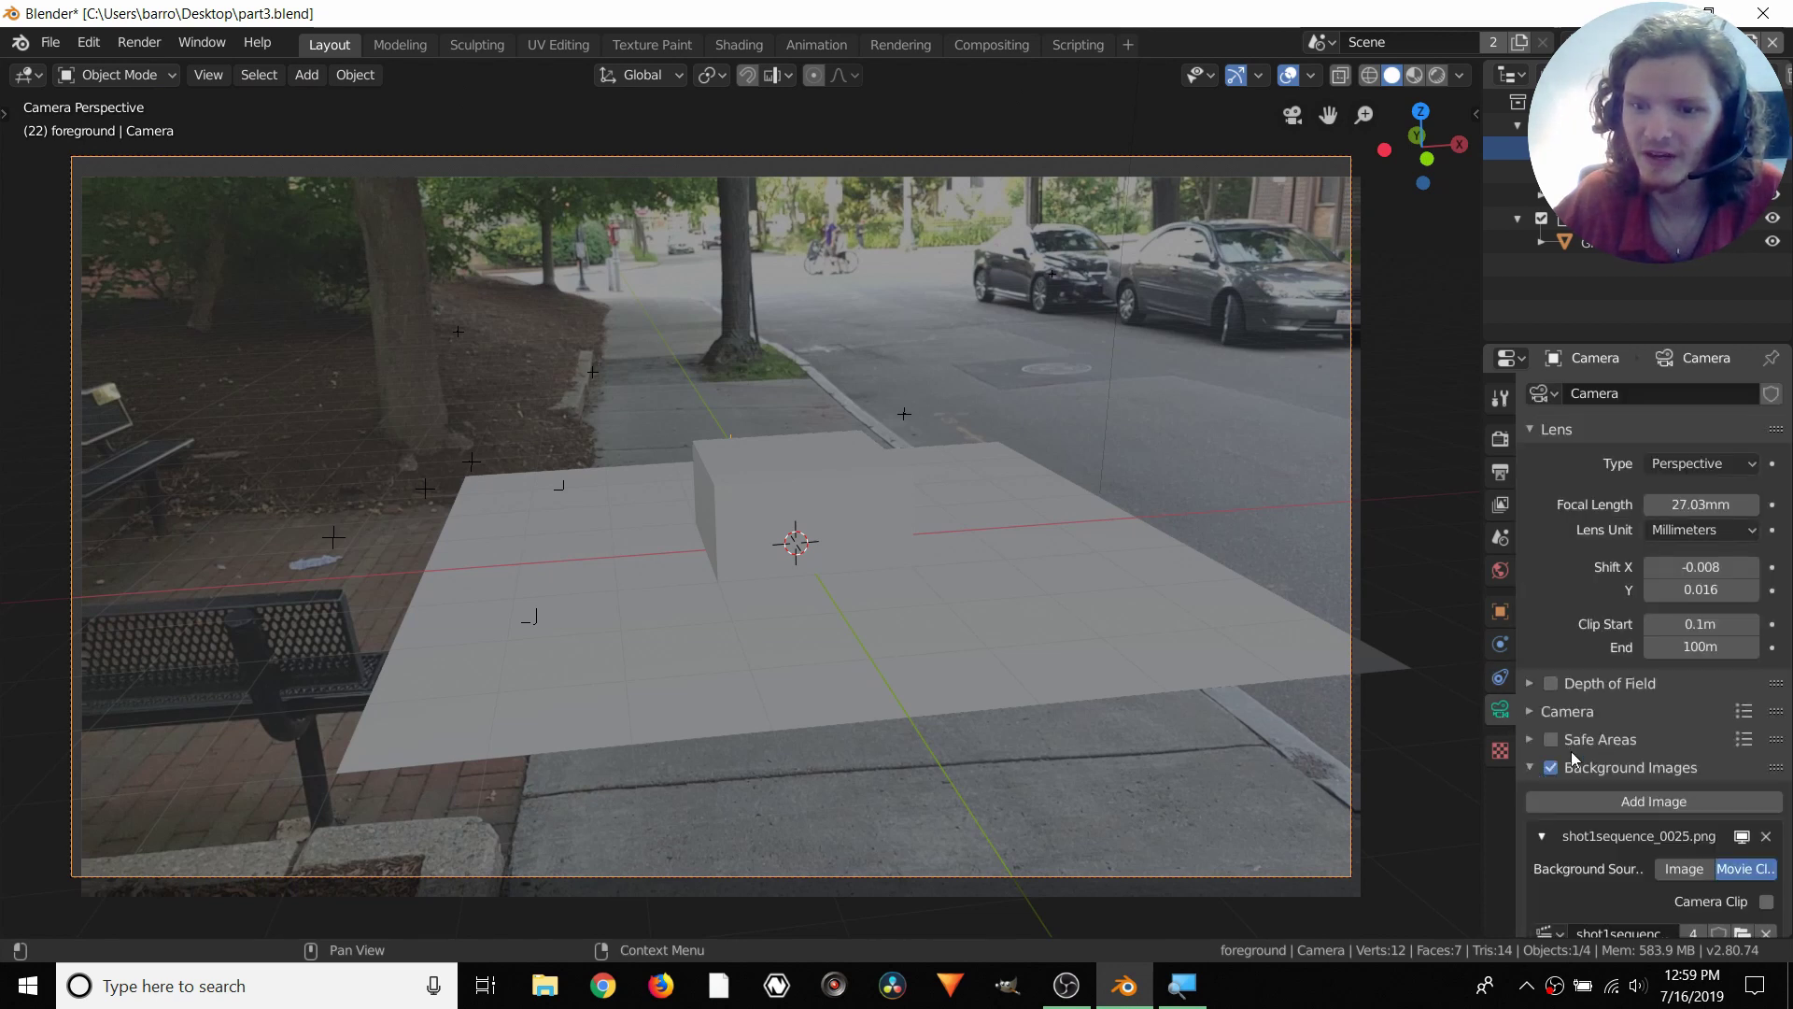
{"action": "scroll", "coordinate": [1656, 783], "scroll_direction": "down", "scroll_amount": 2}
{"action": "scroll", "coordinate": [1656, 782], "scroll_direction": "down", "scroll_amount": 4}
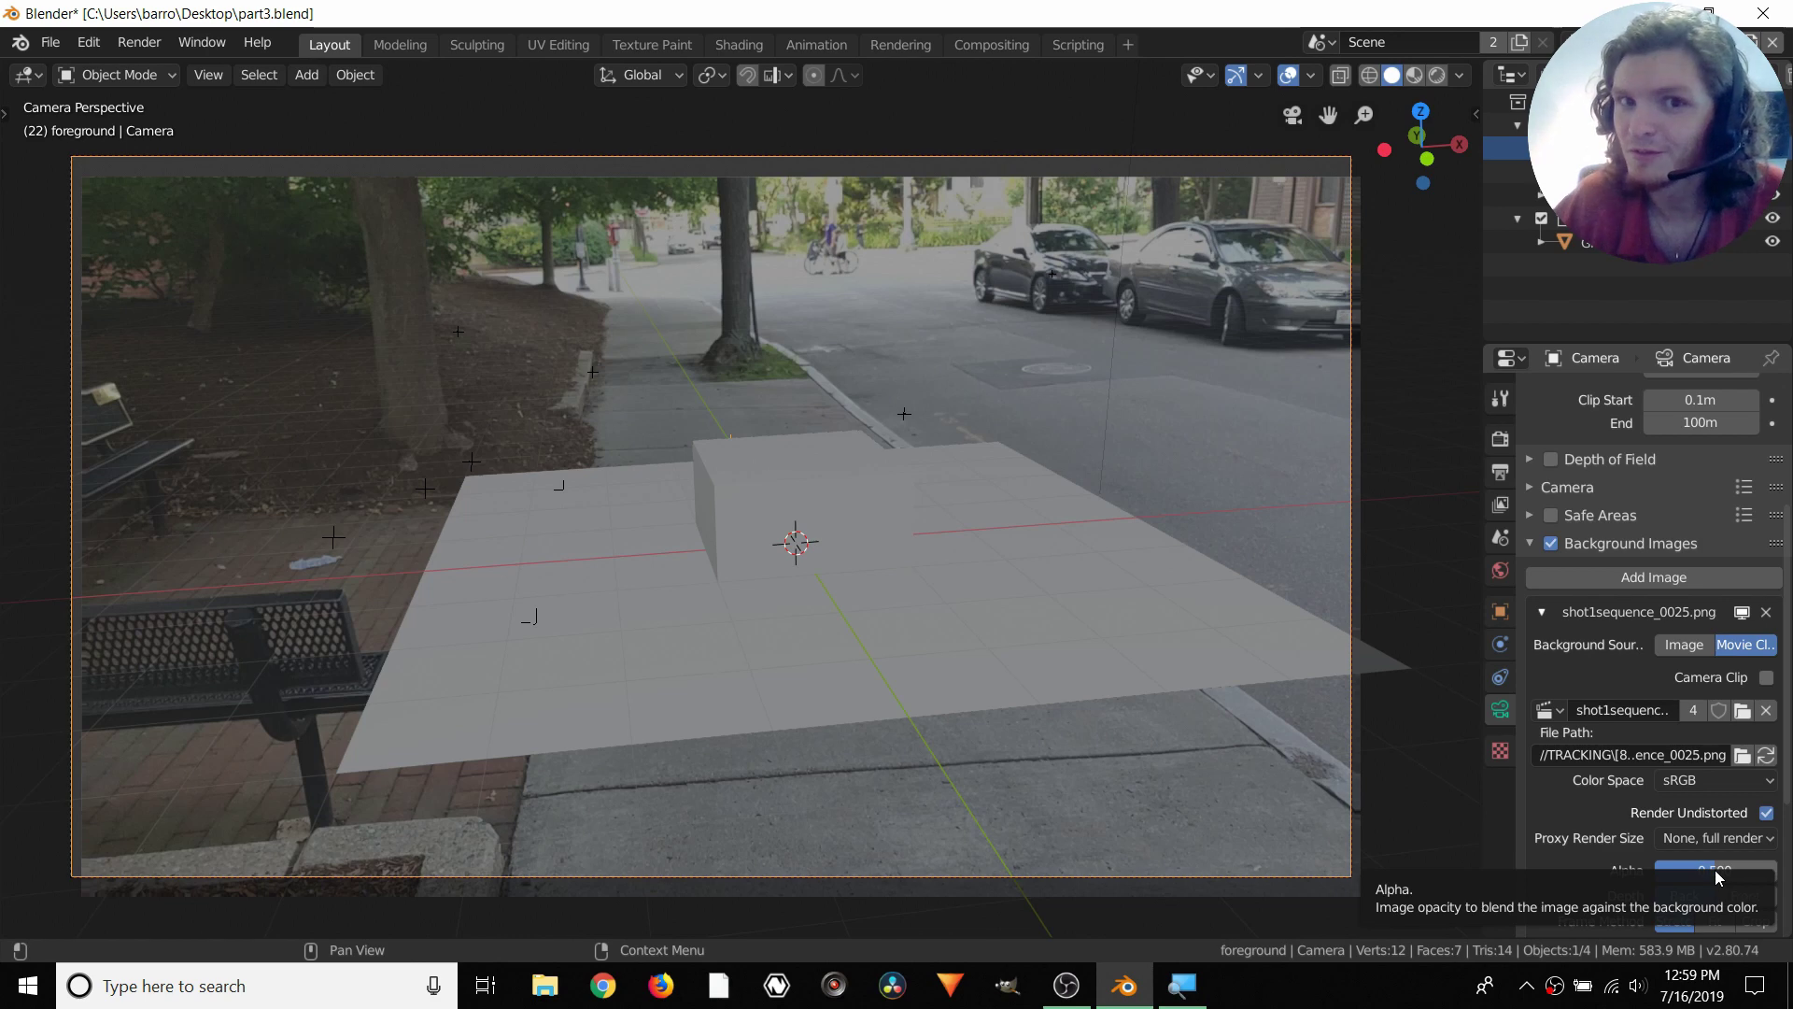
{"action": "left_click_drag", "start_coordinate": [1717, 877], "coordinate": [1775, 876]}
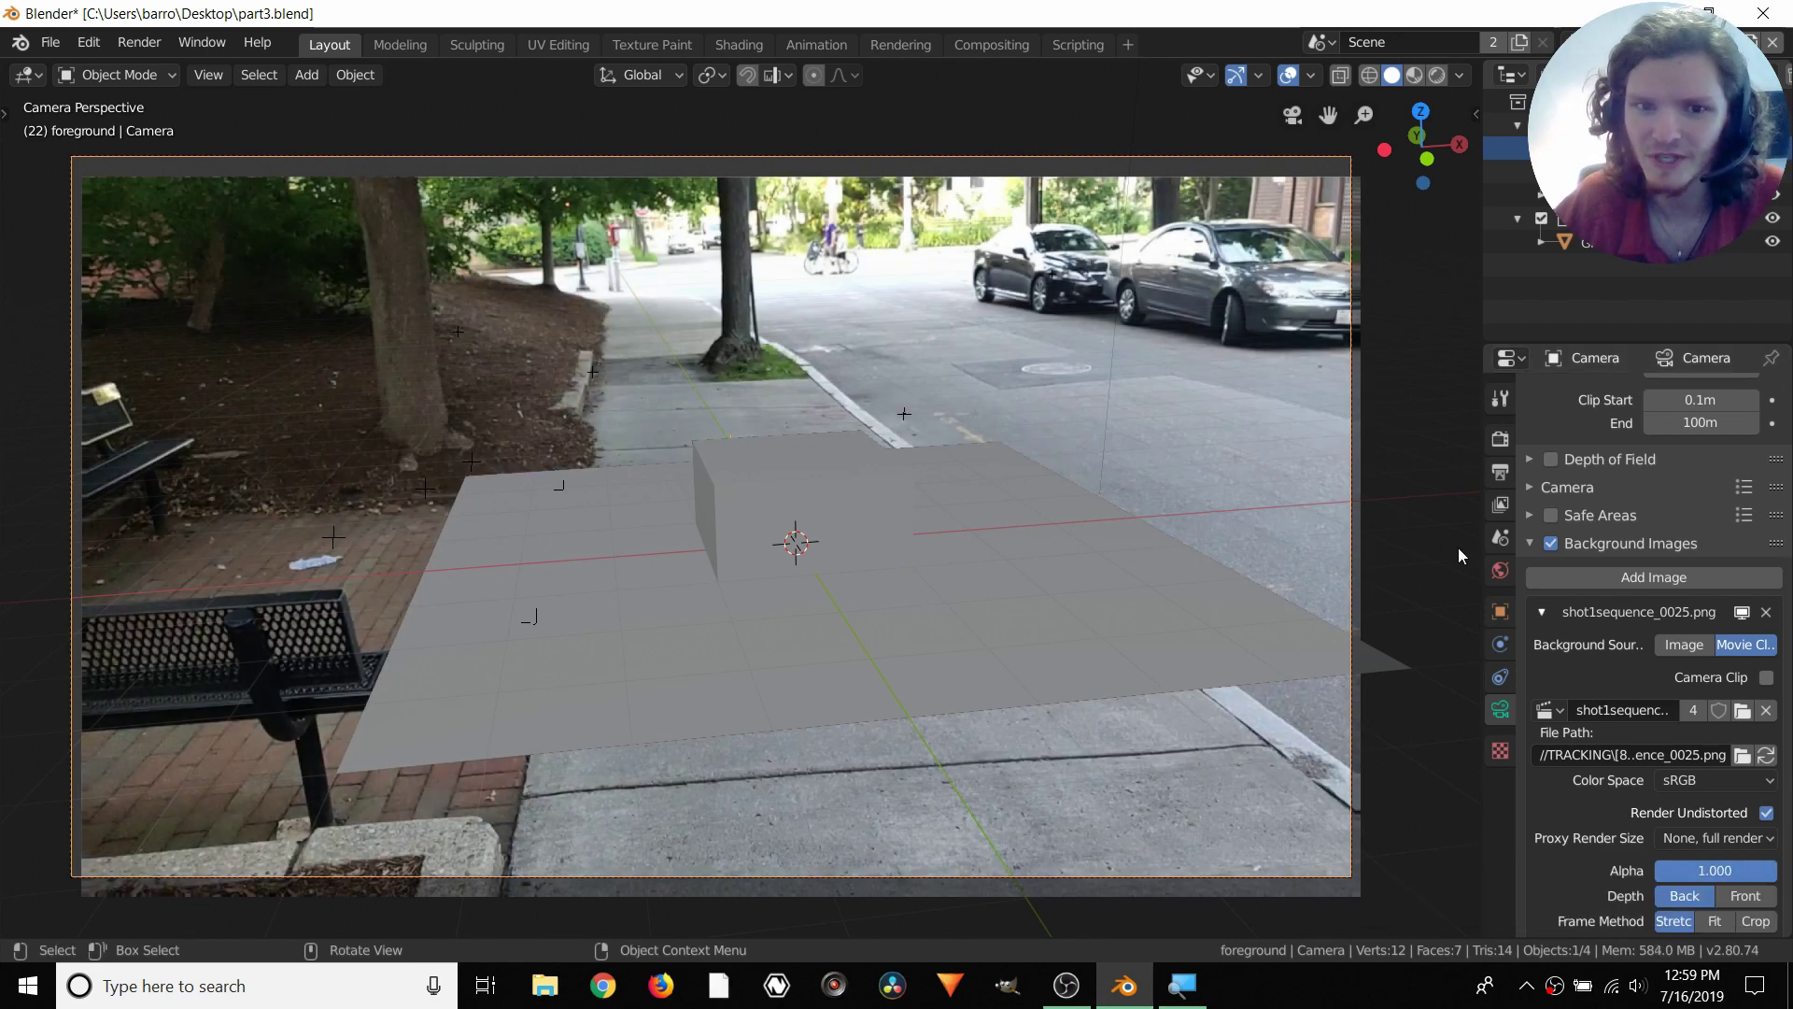
Play the footage behind the cube and plane, and examine the track points' height in the left orthographic view
{"action": "key", "text": "space"}
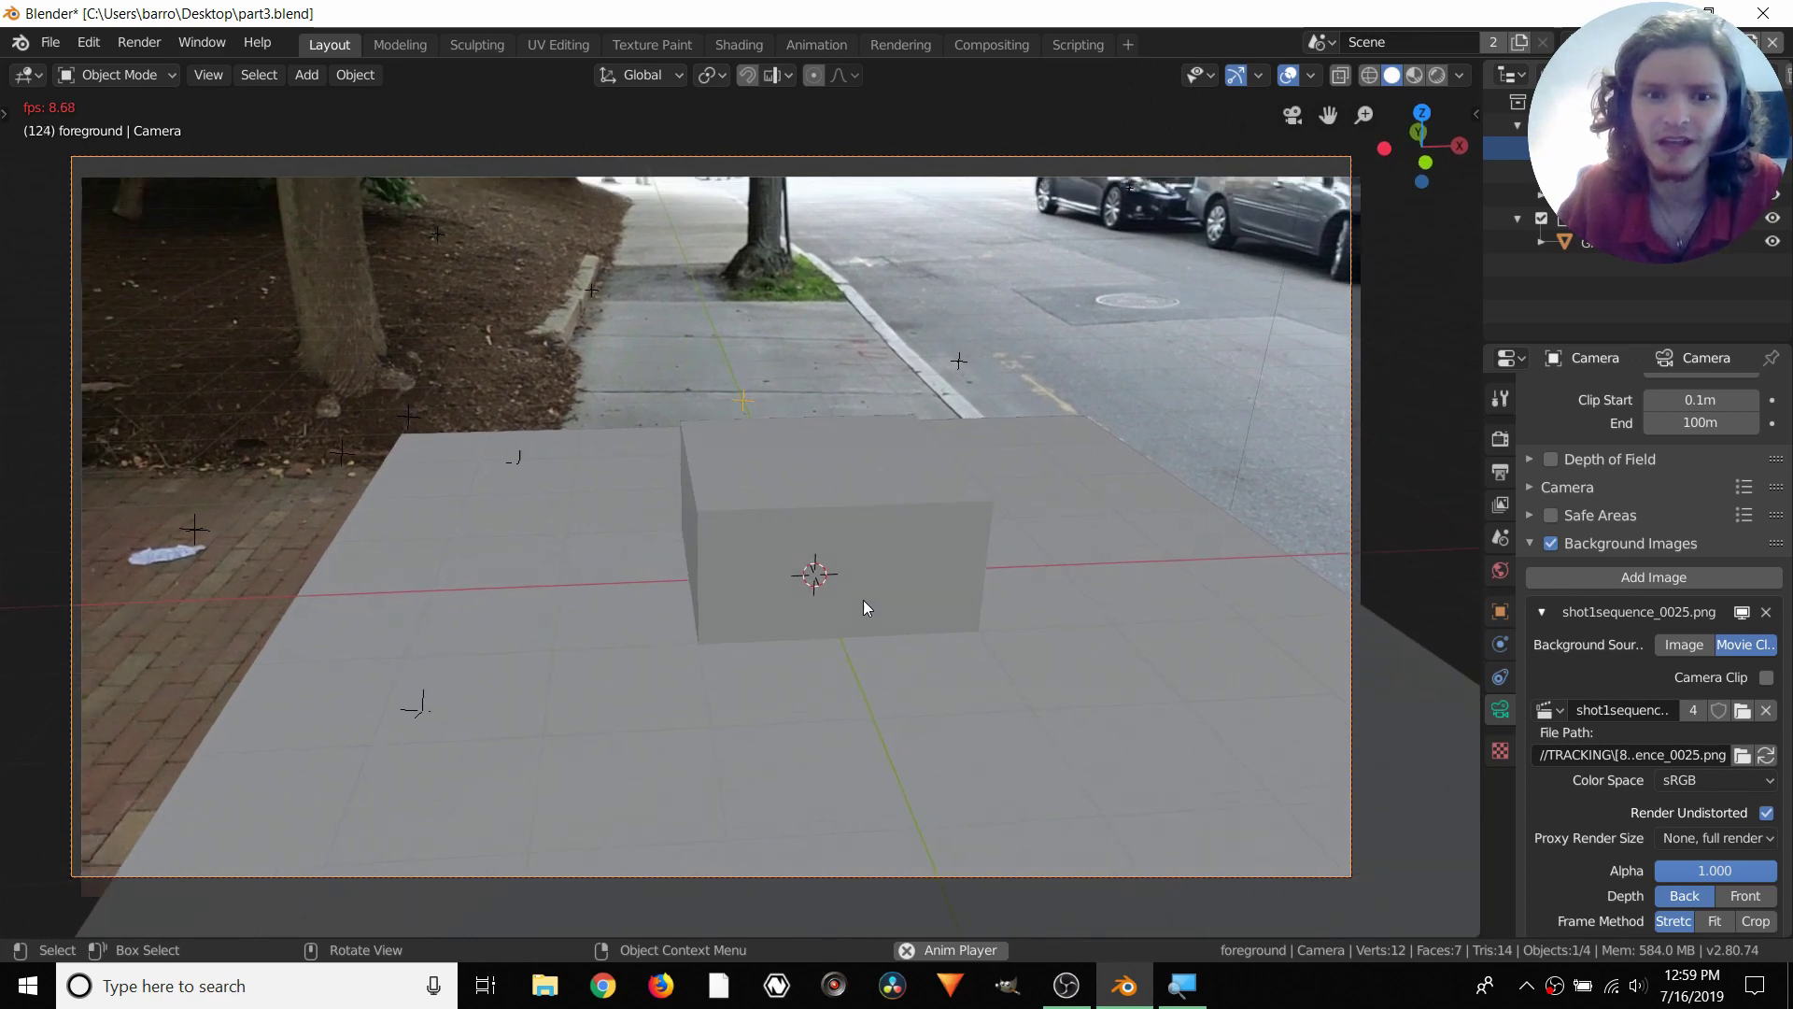
{"action": "key", "text": "space"}
{"action": "middle_click_drag", "start_coordinate": [839, 641], "coordinate": [896, 568]}
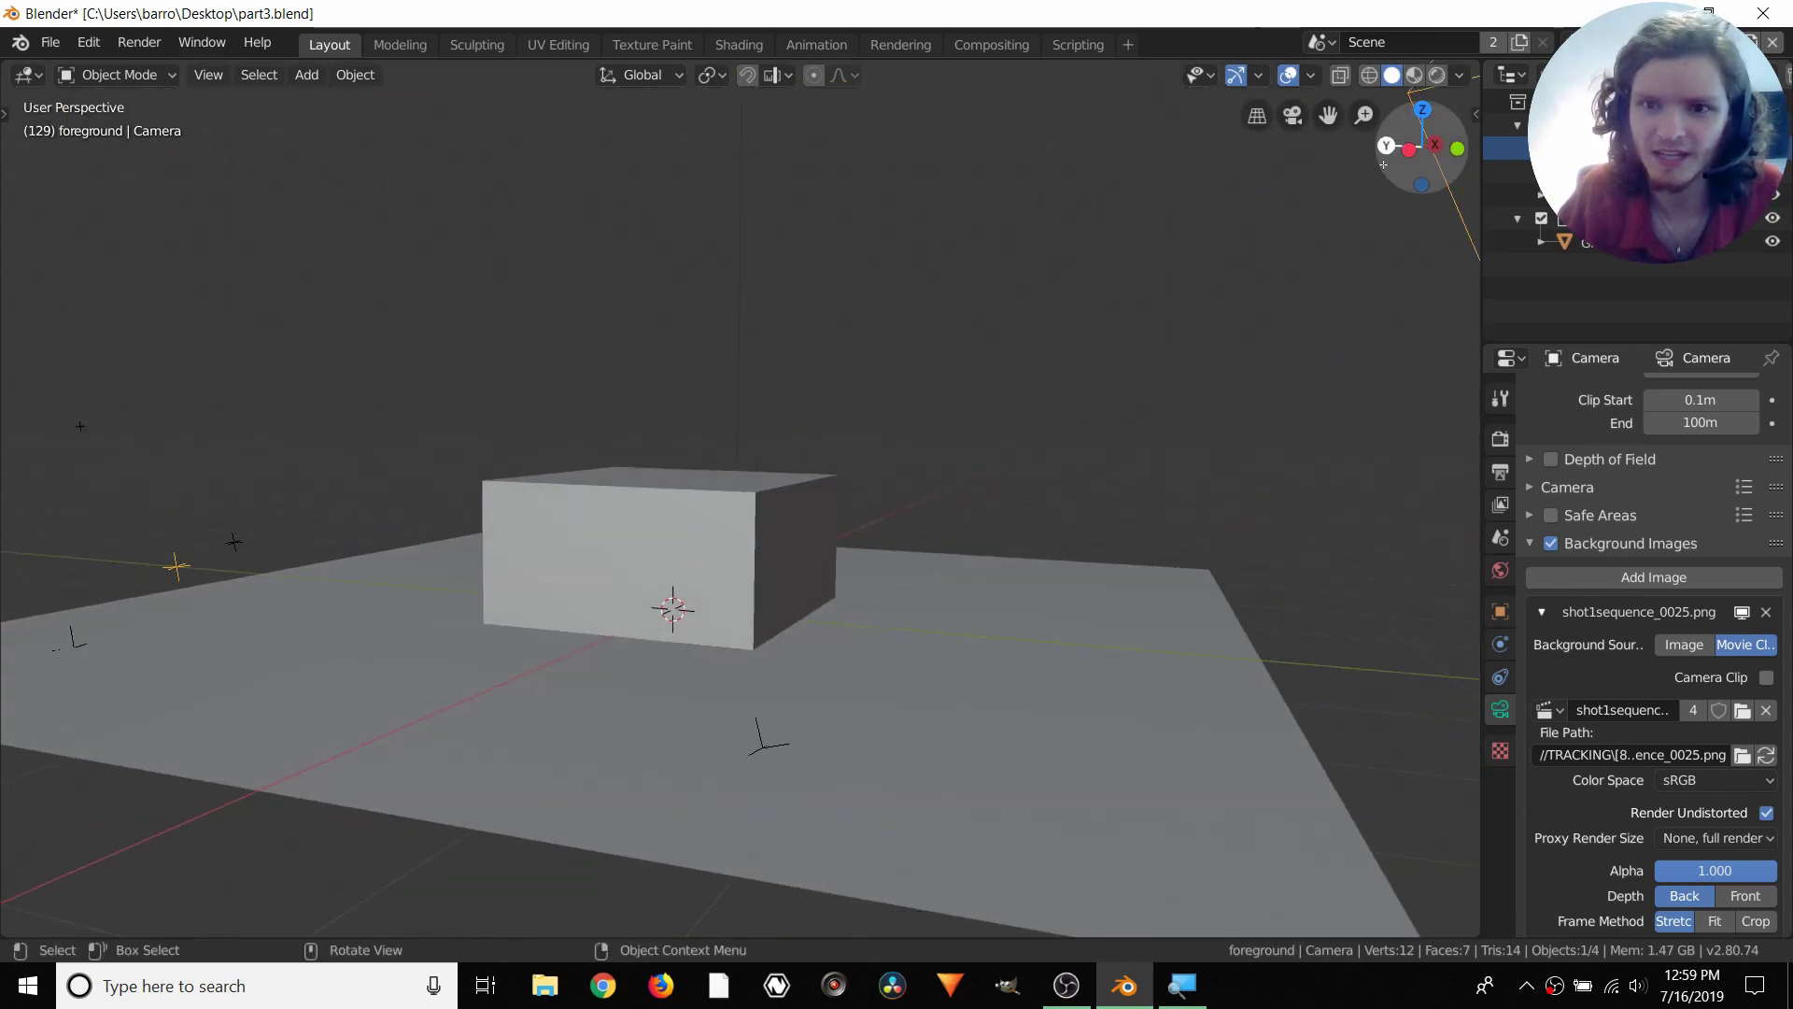
{"action": "left_click", "coordinate": [1408, 149]}
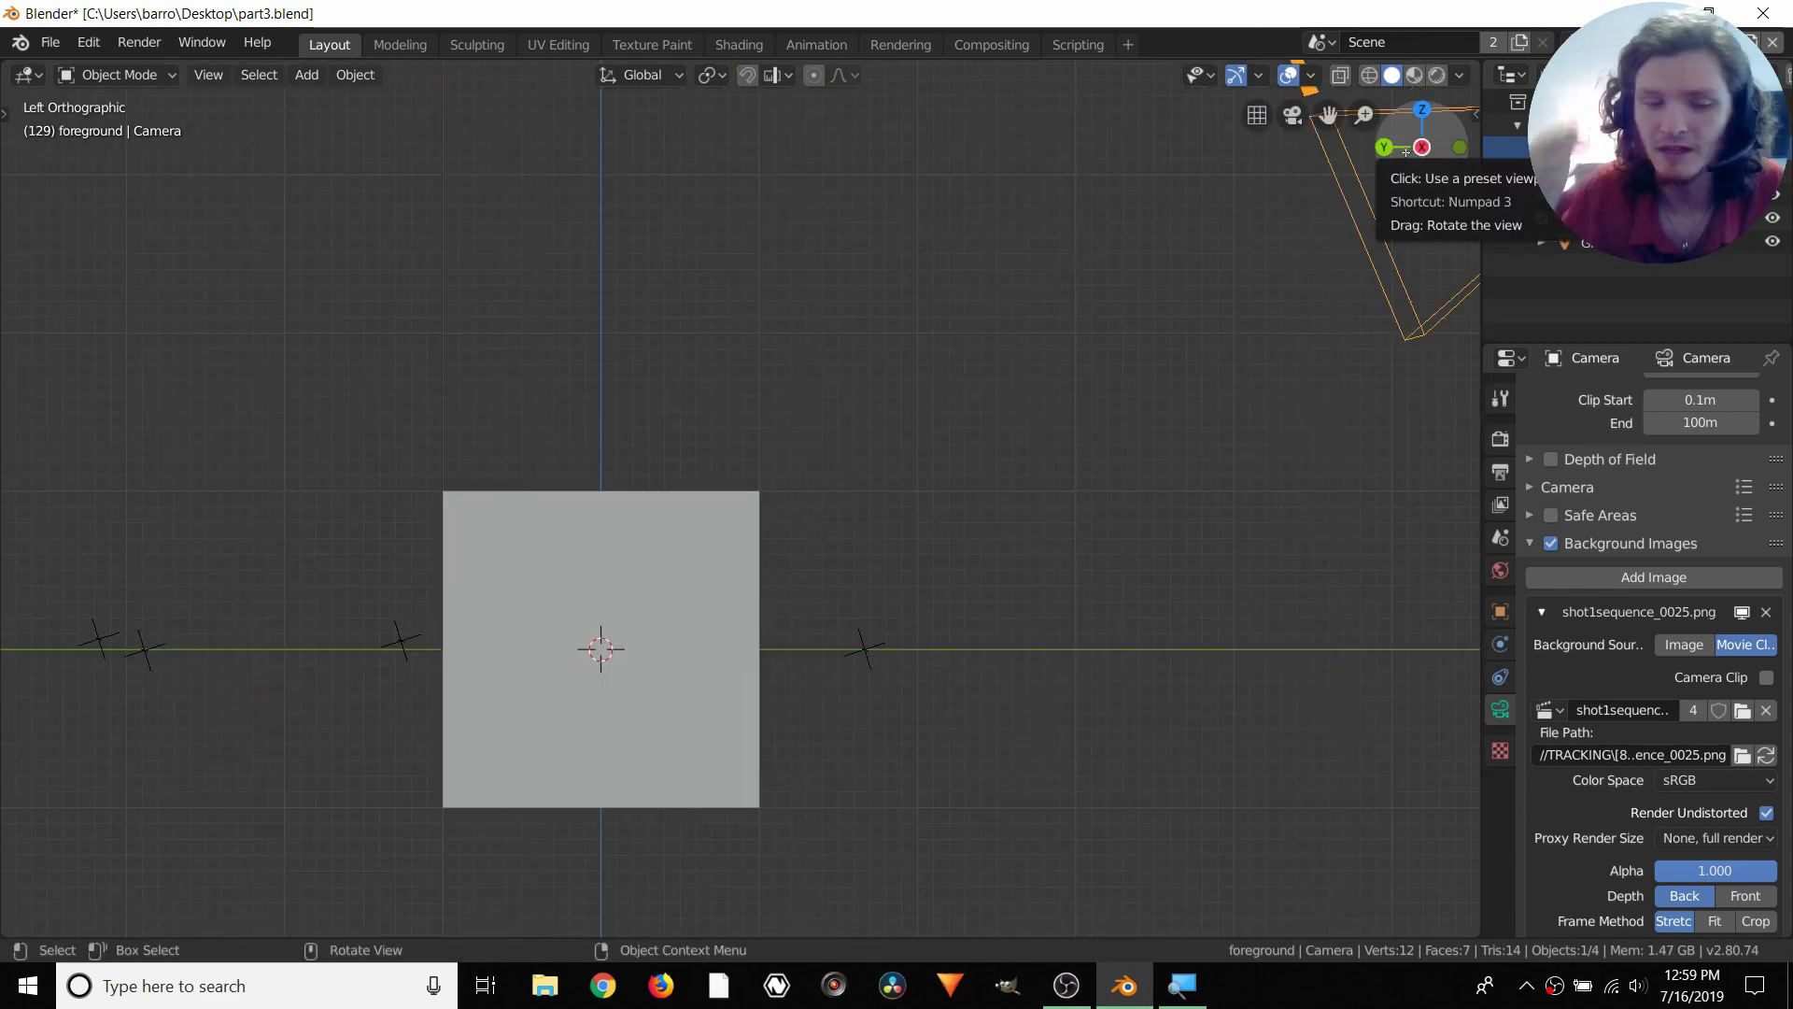
Rotate the camera by about -0.9° in the front orthographic view to level the track points with the floor line
{"action": "scroll", "coordinate": [1214, 281], "scroll_direction": "down", "scroll_amount": 3}
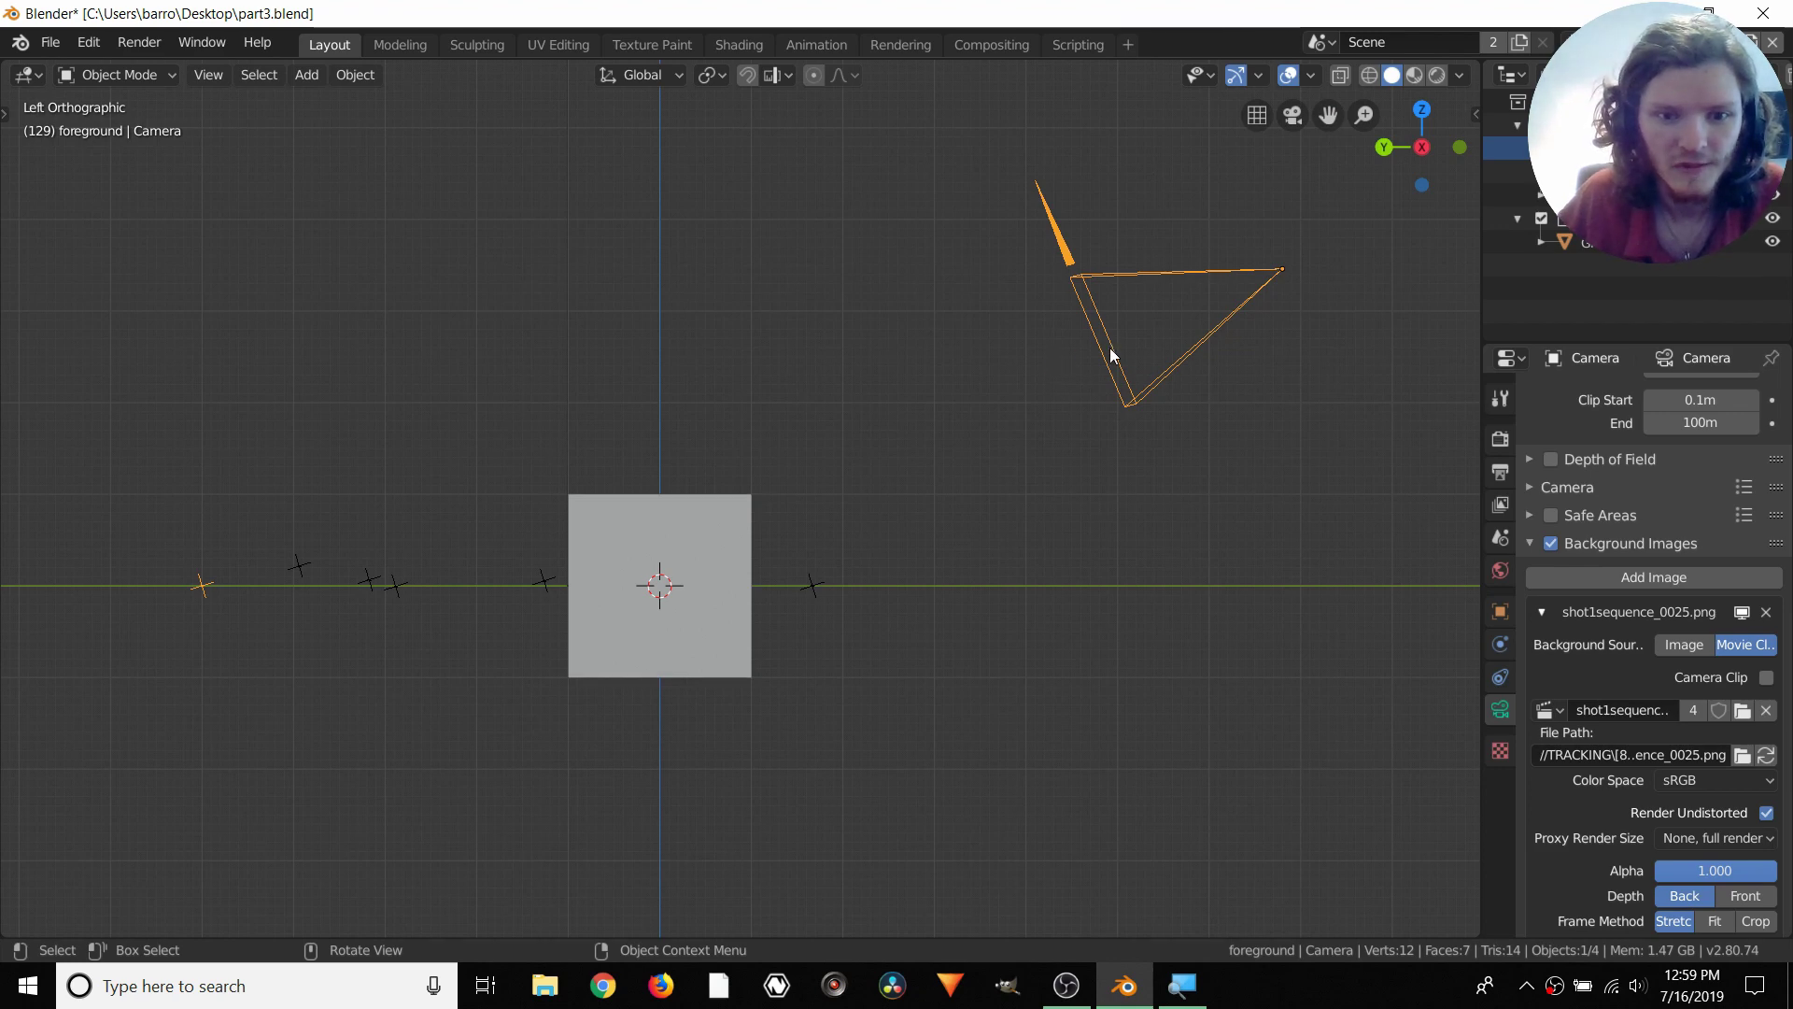
{"action": "left_click", "coordinate": [1459, 145]}
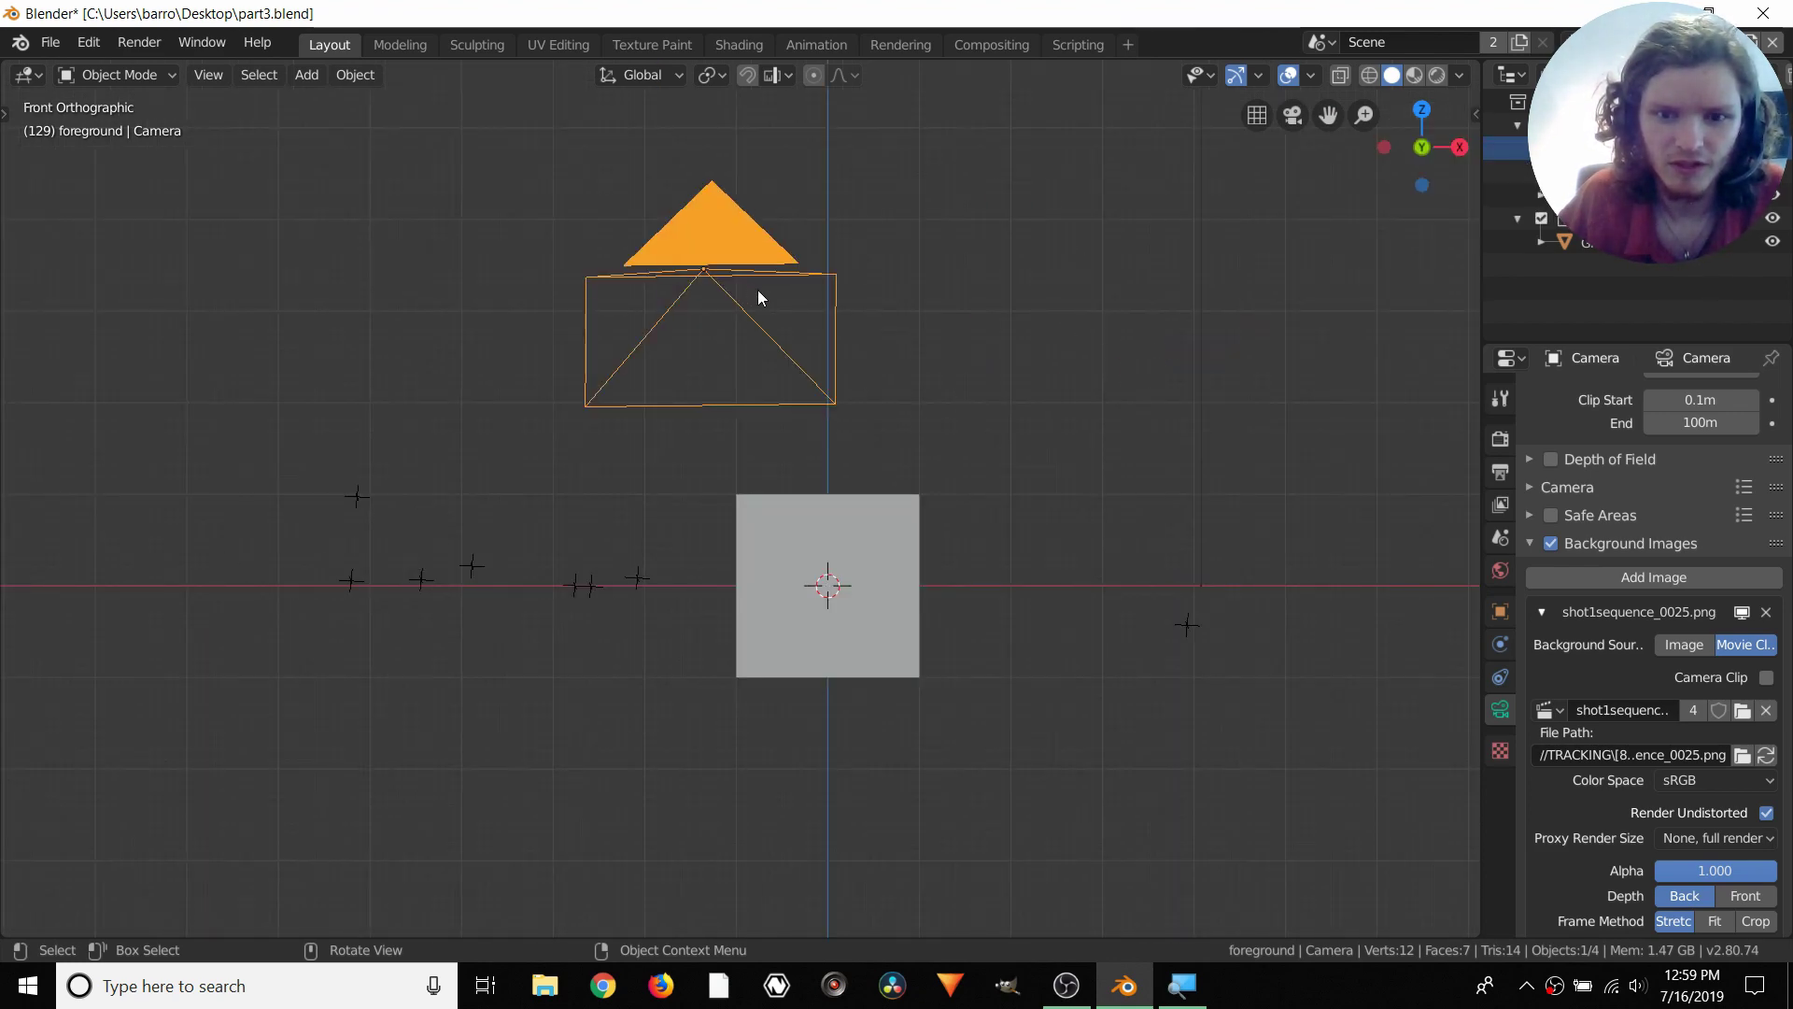
{"action": "key", "text": "r"}
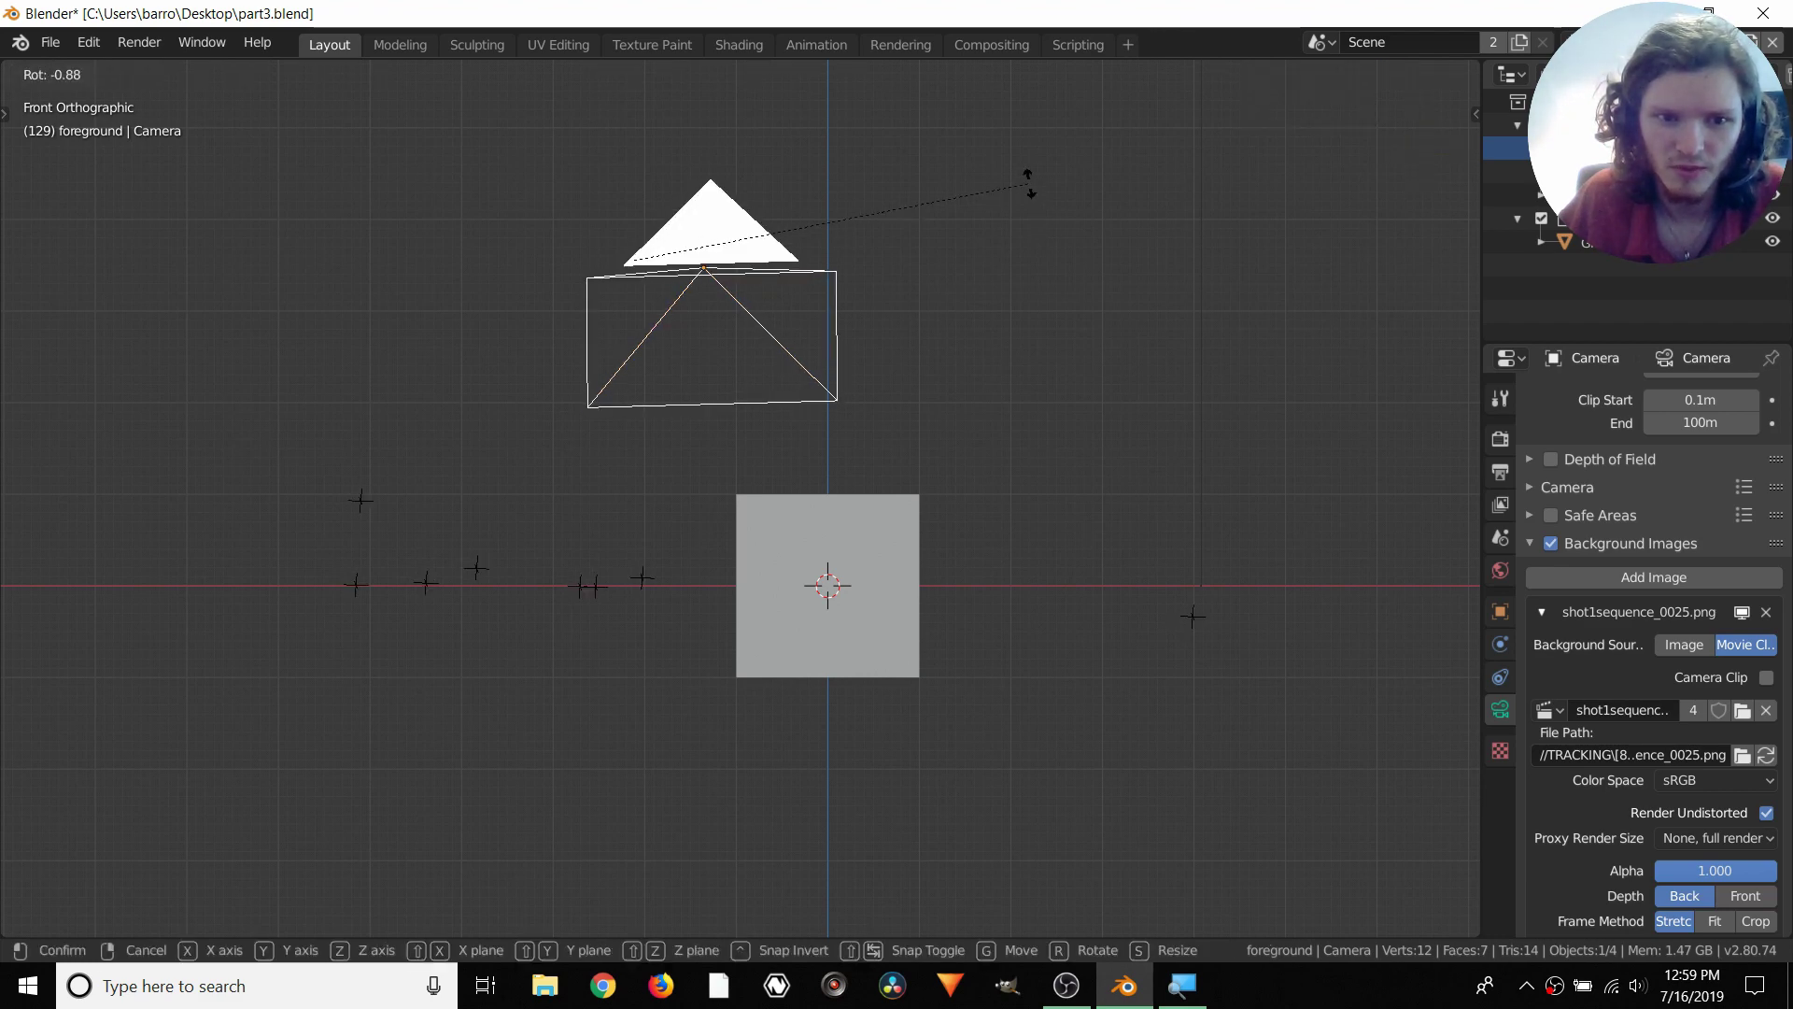
{"action": "left_click", "coordinate": [1029, 182]}
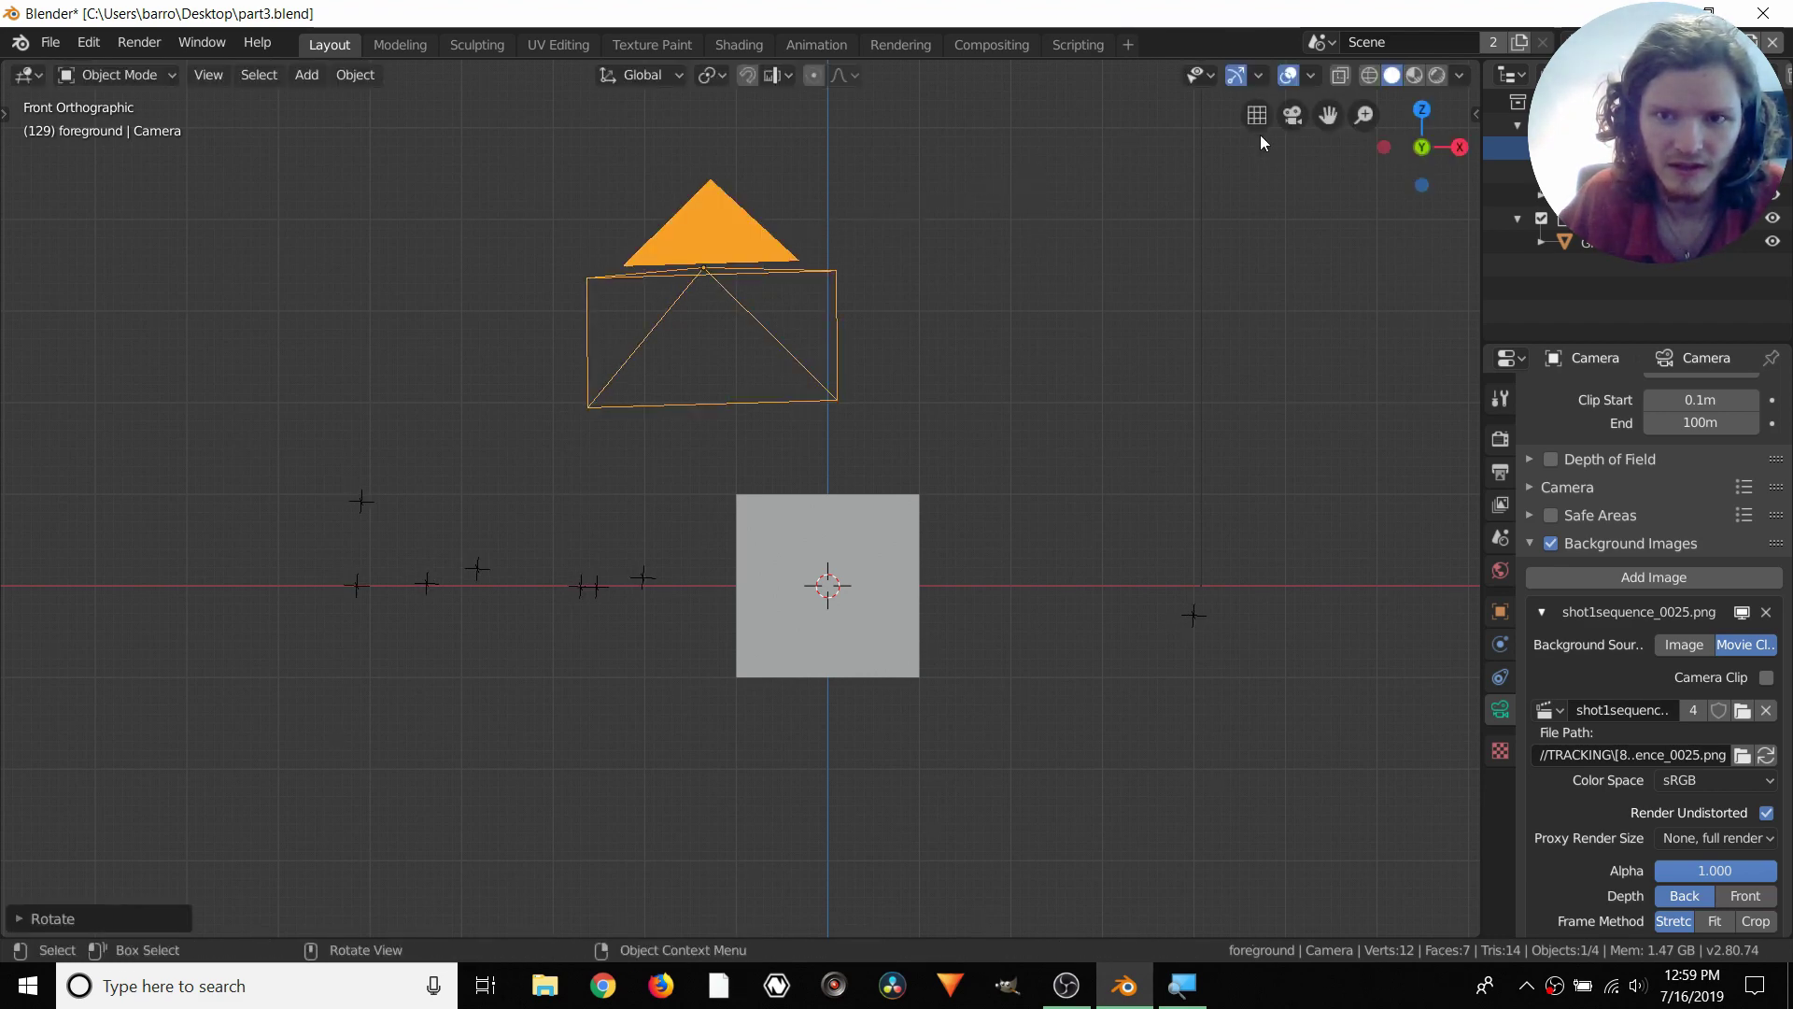
View the scene through the camera and play the footage to check how the cube and plane follow the sidewalk
{"action": "left_click_drag", "start_coordinate": [1291, 116], "coordinate": [1289, 122]}
{"action": "left_click", "coordinate": [1290, 117]}
{"action": "key", "text": "space"}
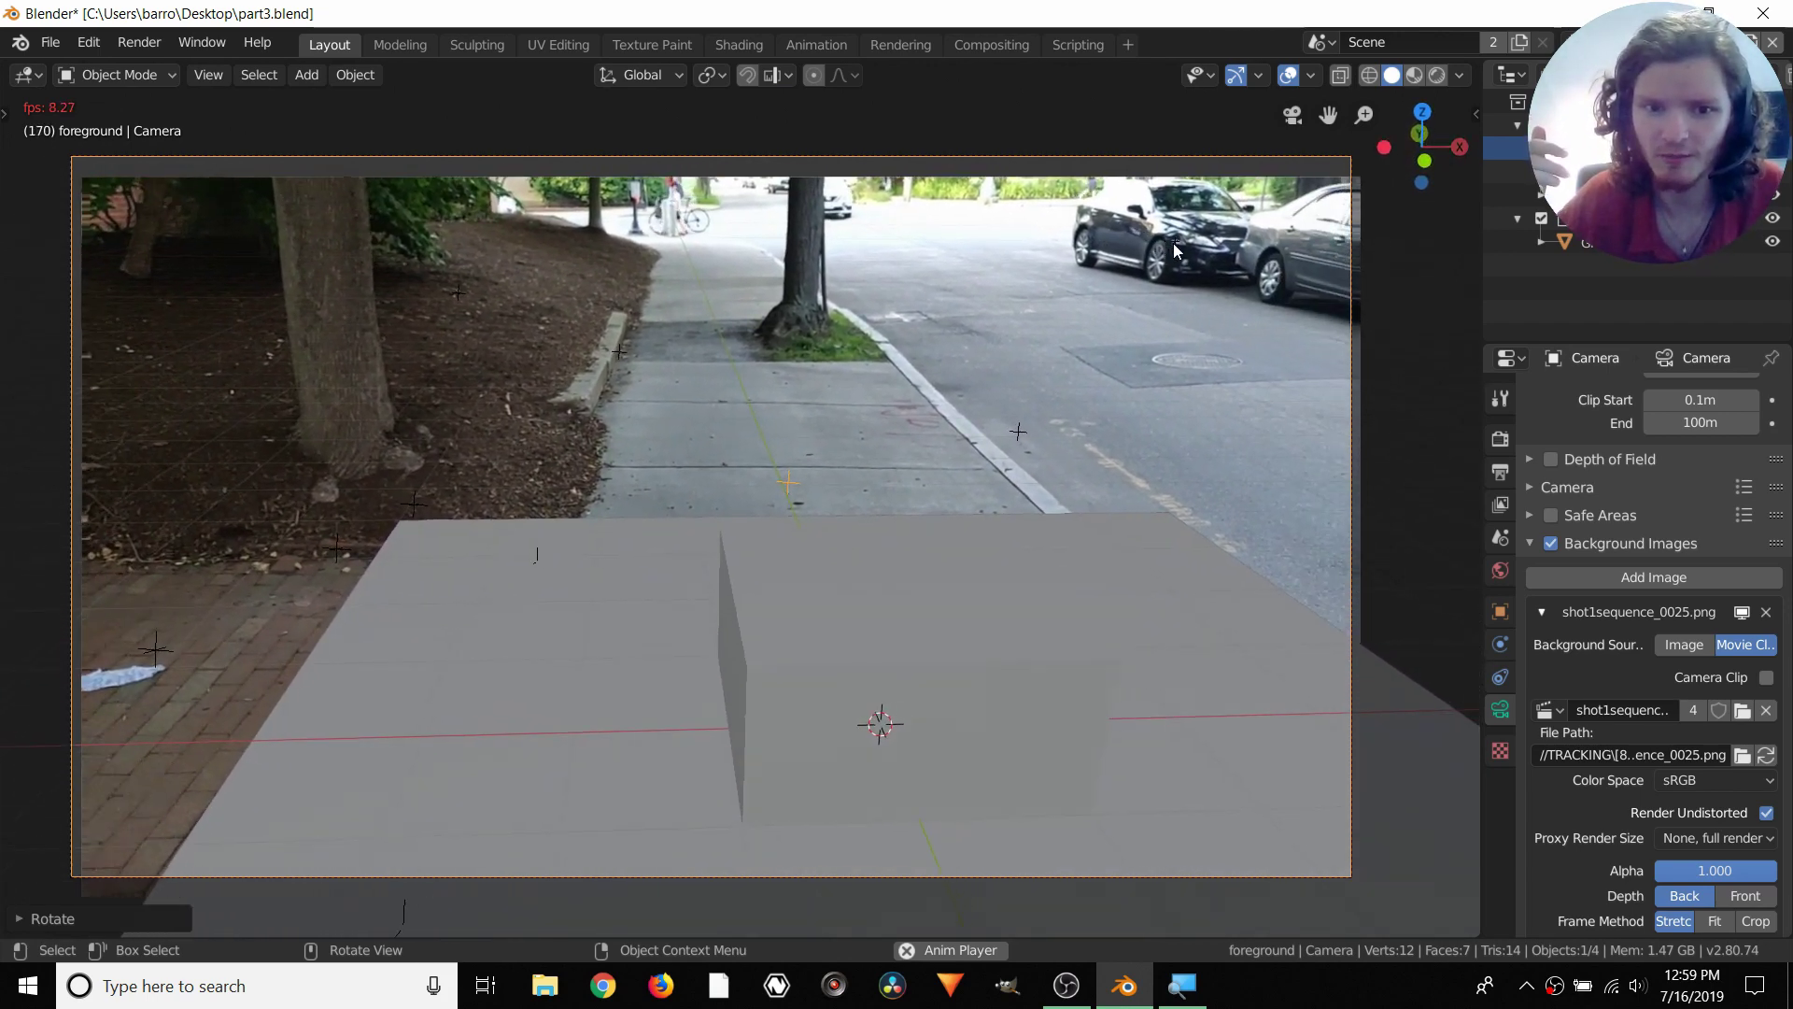
{"action": "key", "text": "space"}
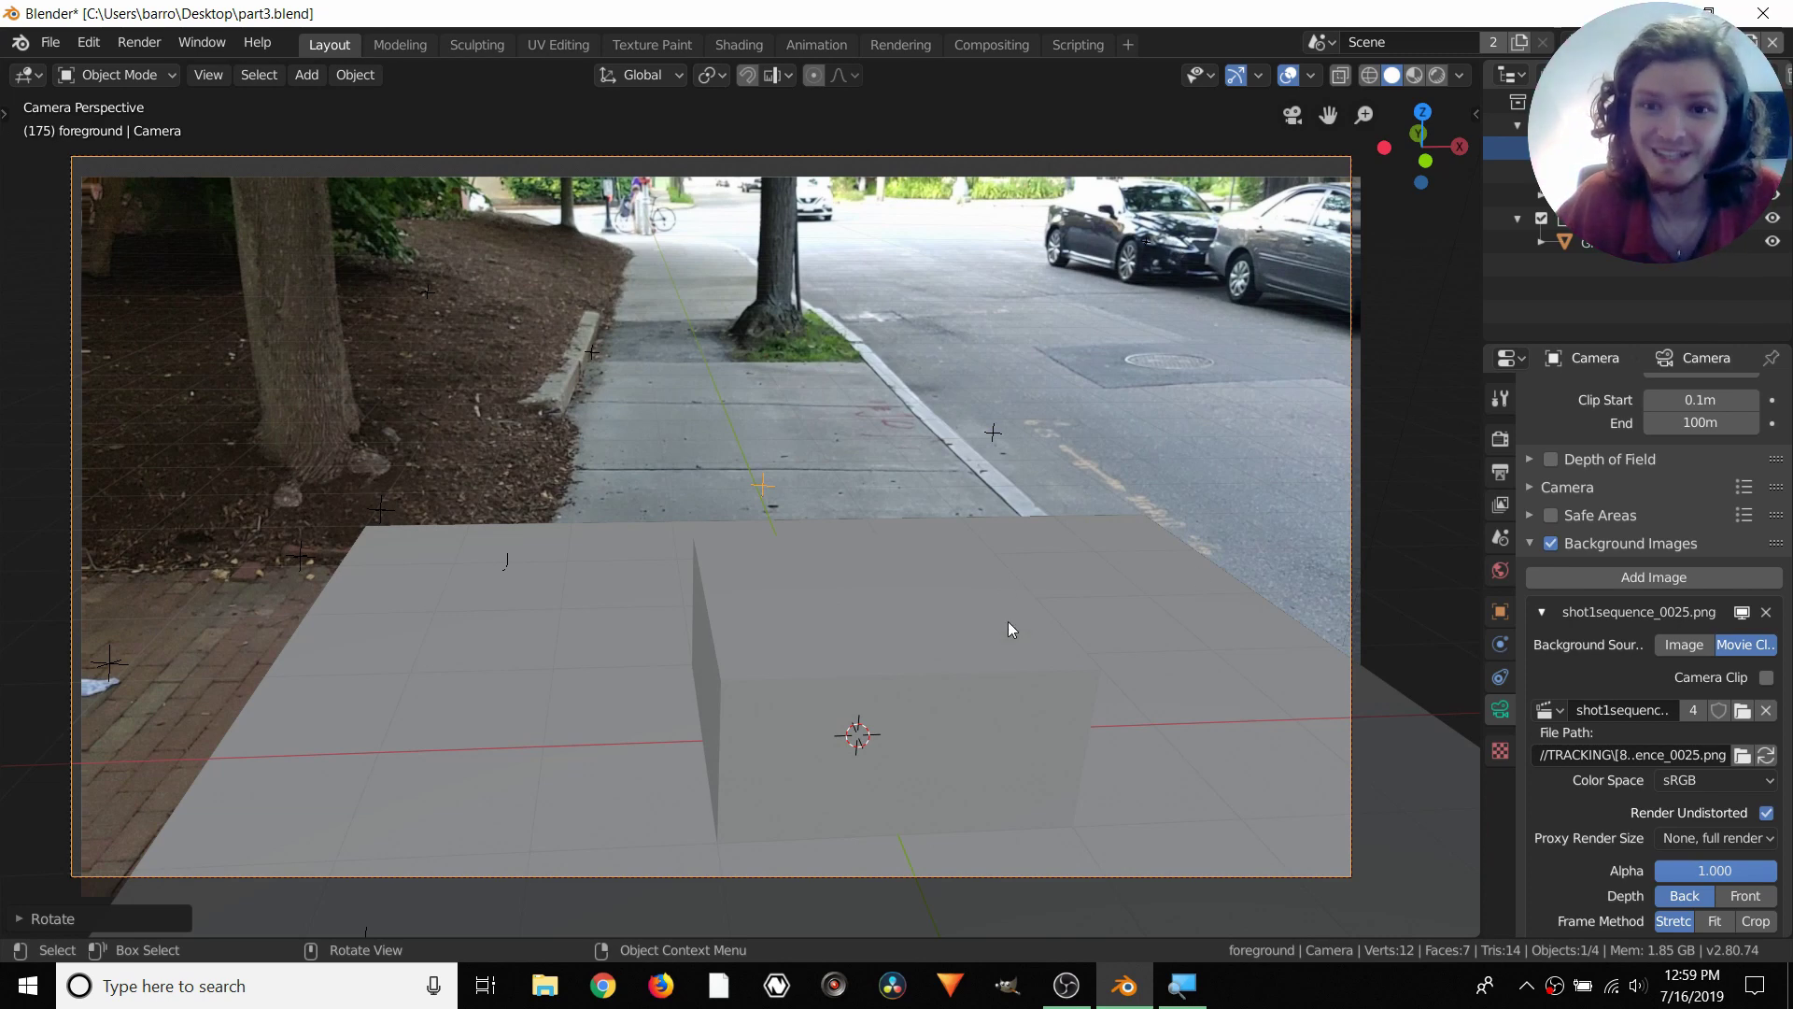
Show the viewport in Rendered shading, save the file, and switch the render engine to Cycles
{"action": "left_click", "coordinate": [1435, 79]}
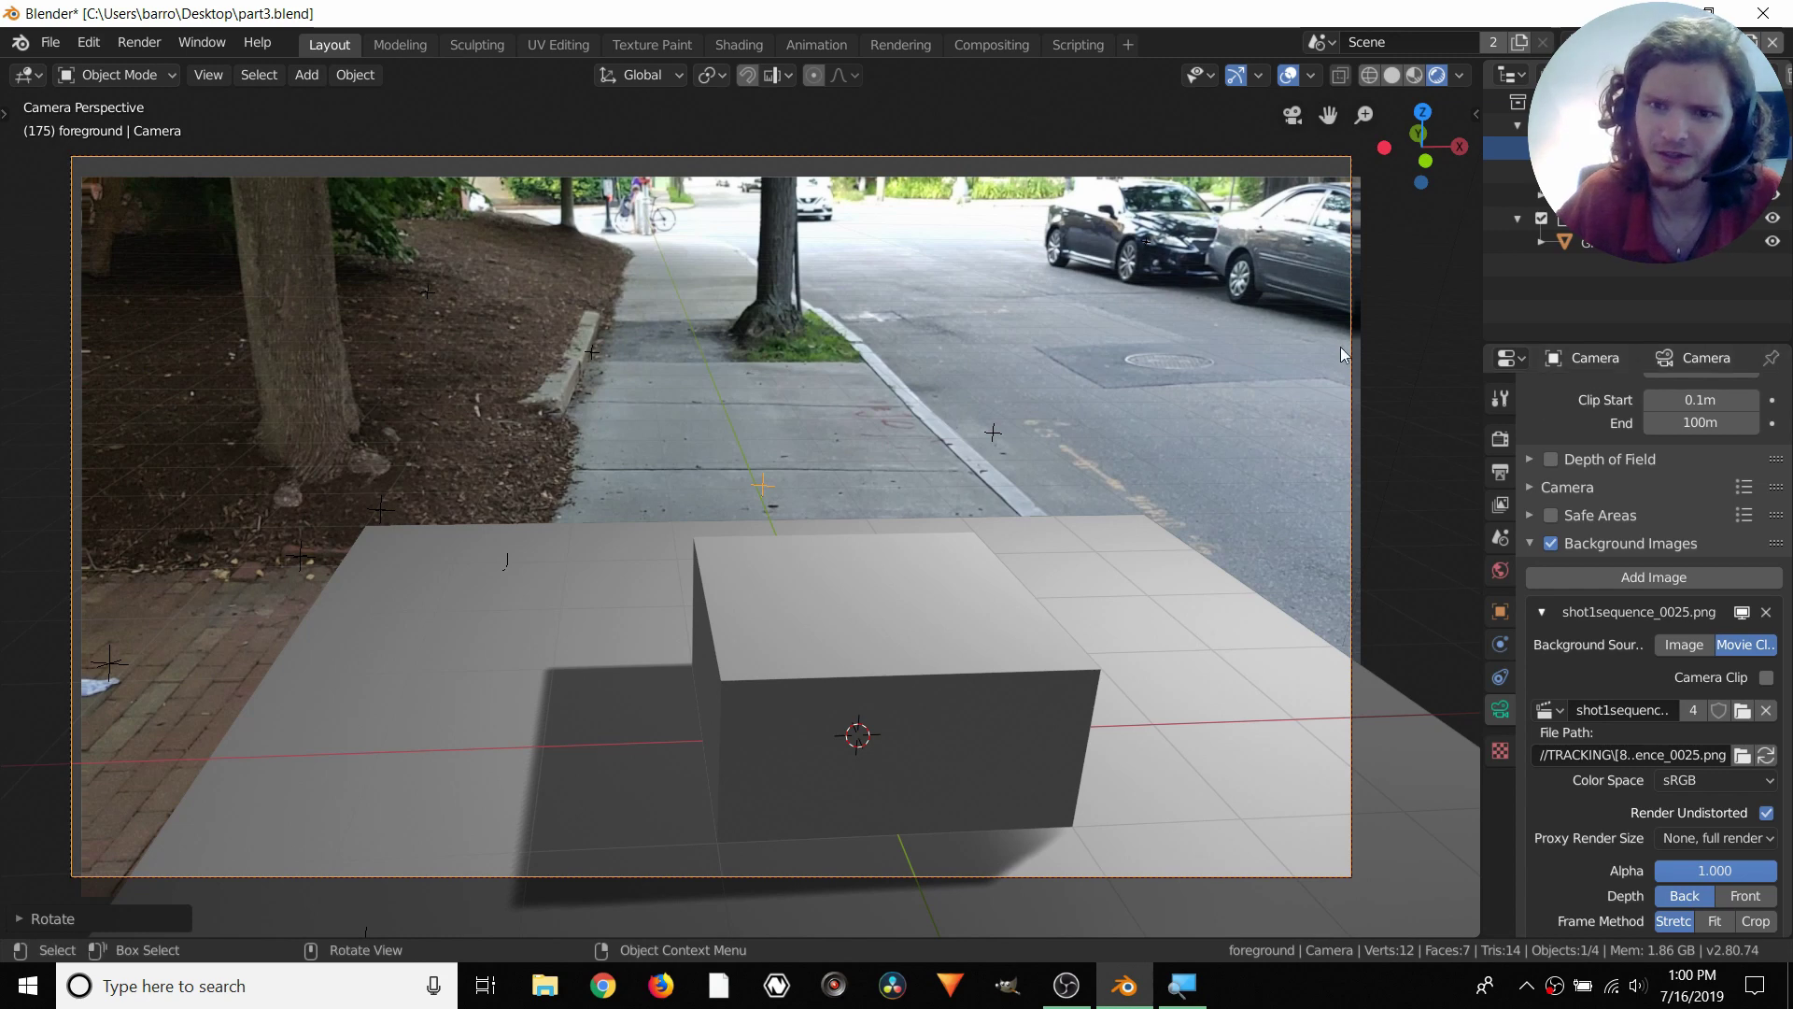
{"action": "left_click", "coordinate": [1492, 440]}
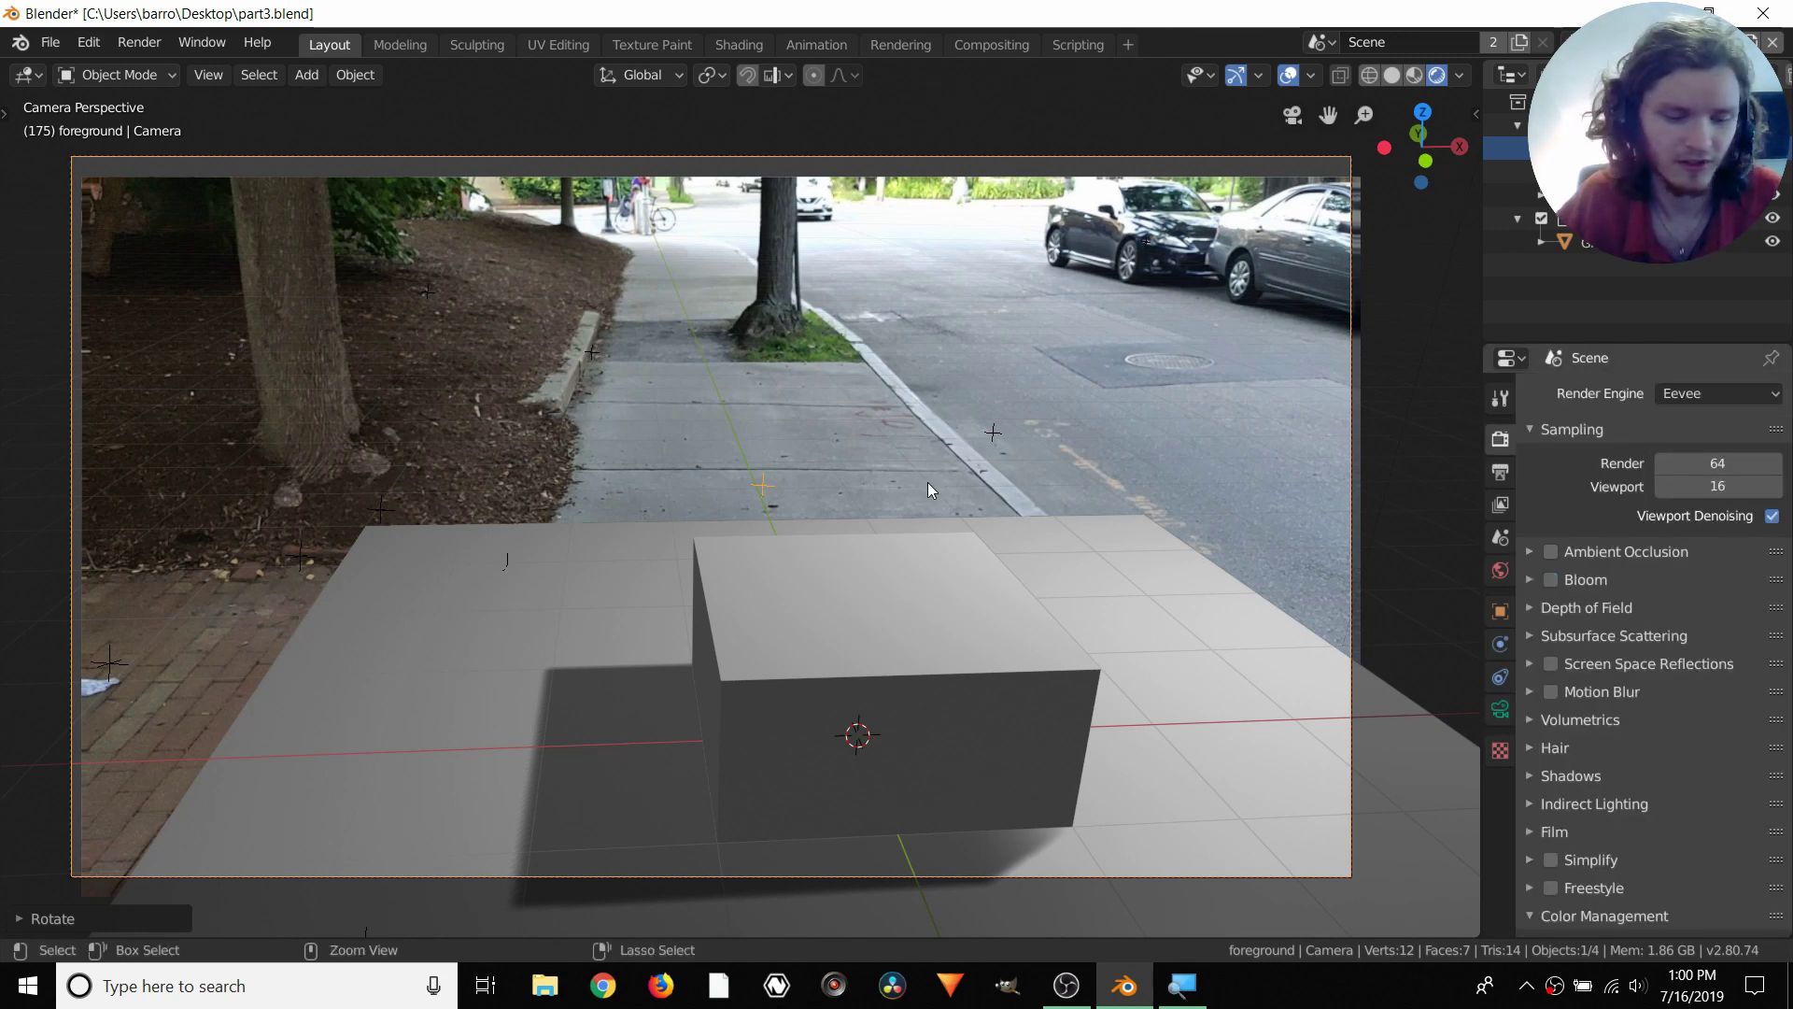
{"action": "key", "text": "ctrl+s"}
{"action": "left_click", "coordinate": [1704, 393]}
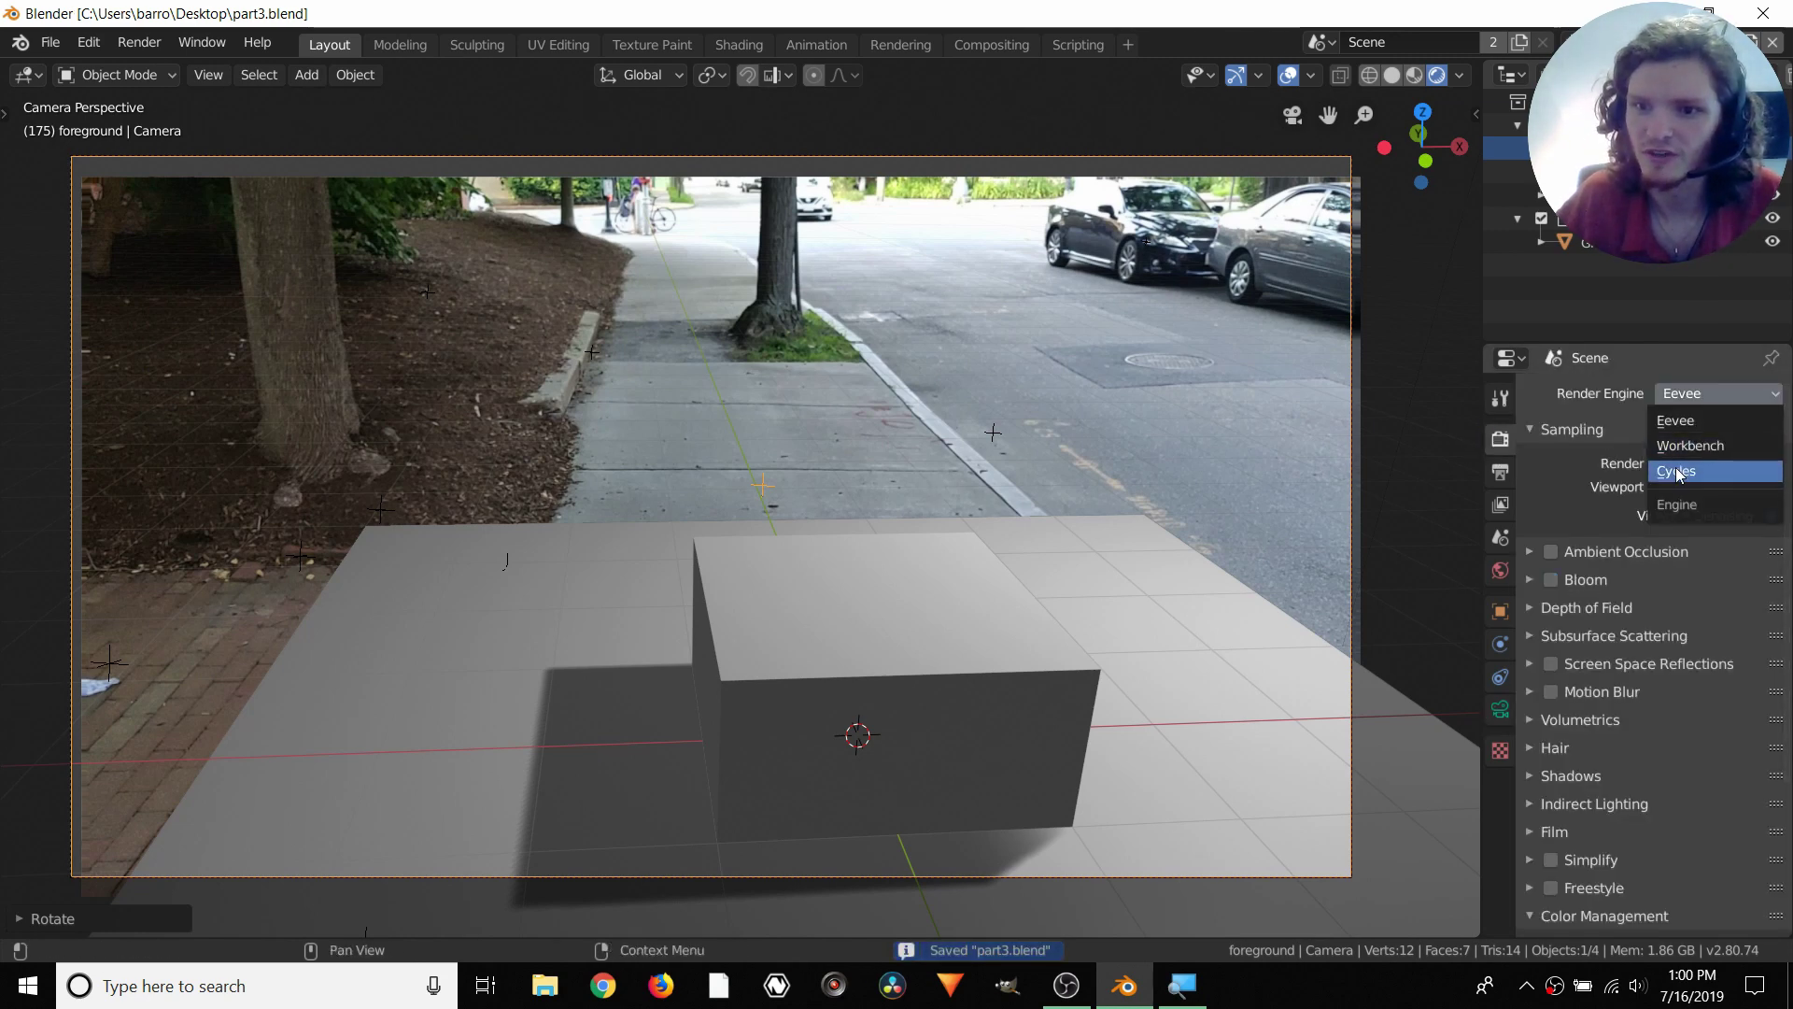
{"action": "left_click", "coordinate": [1679, 475]}
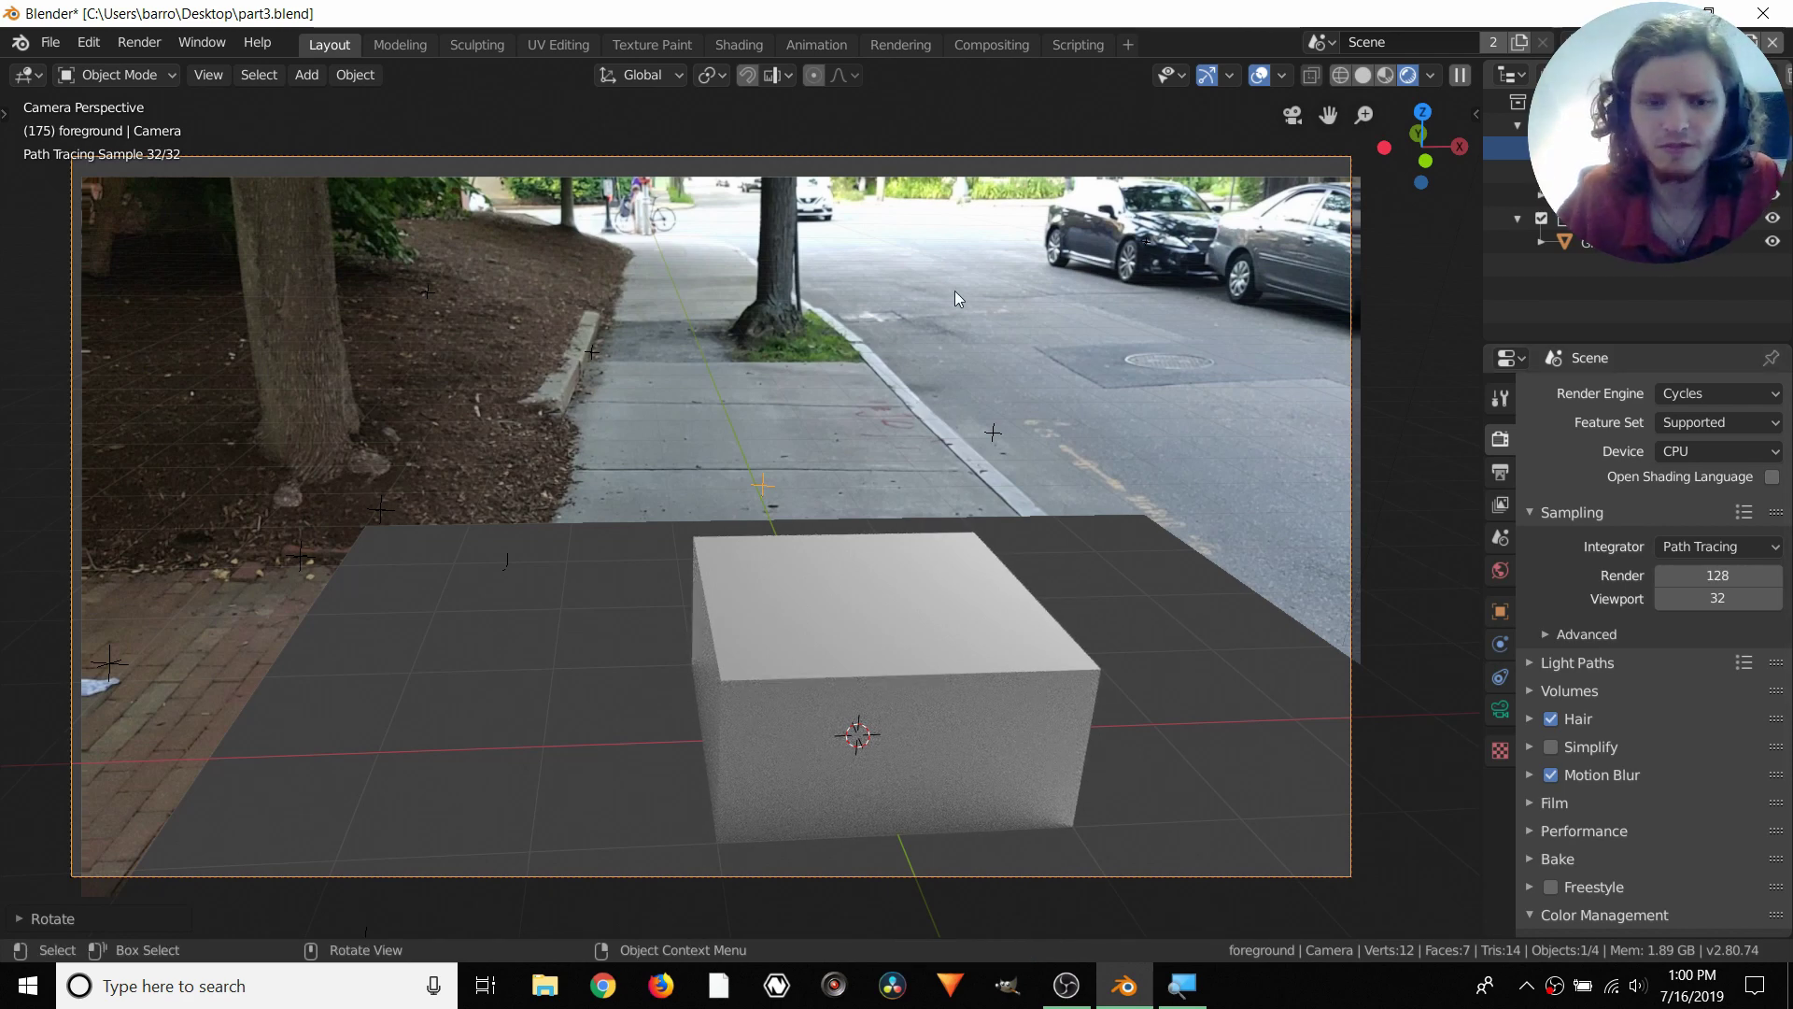
Turn the ground plane's Shadow Catcher visibility option off and back on to compare the effect
{"action": "left_click", "coordinate": [483, 719]}
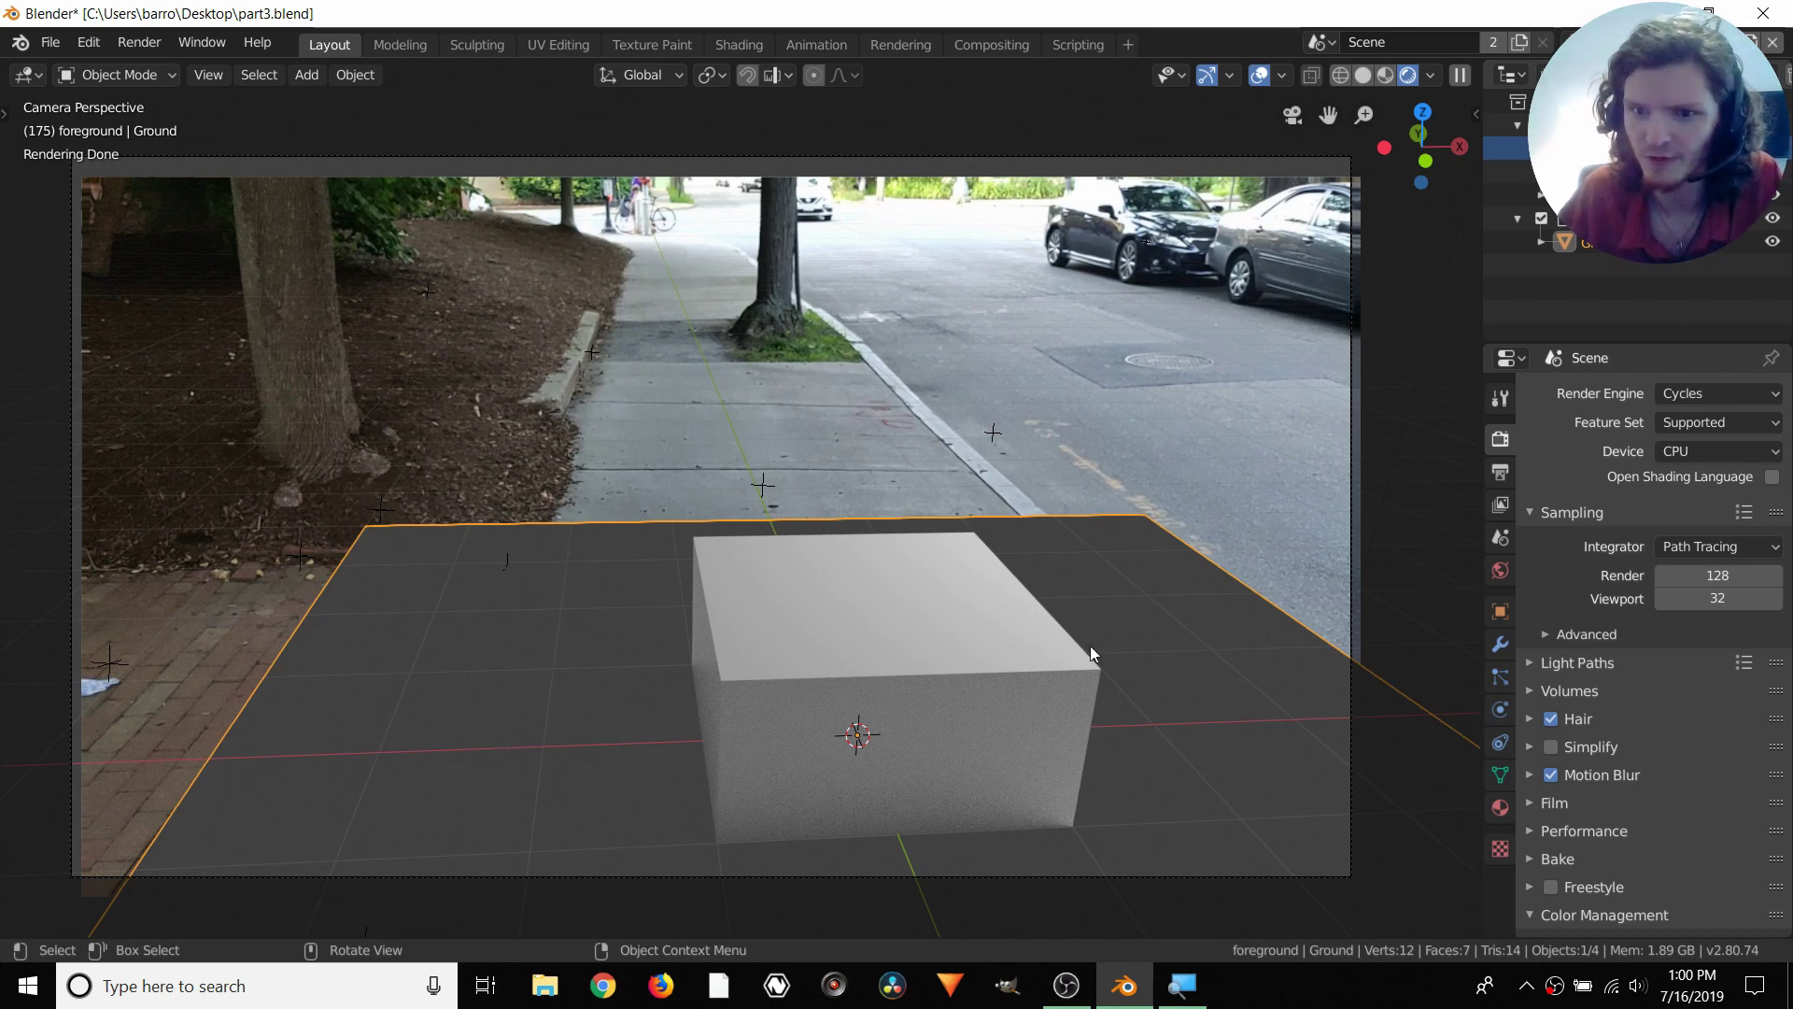
{"action": "left_click", "coordinate": [1503, 620]}
{"action": "left_click", "coordinate": [1581, 892]}
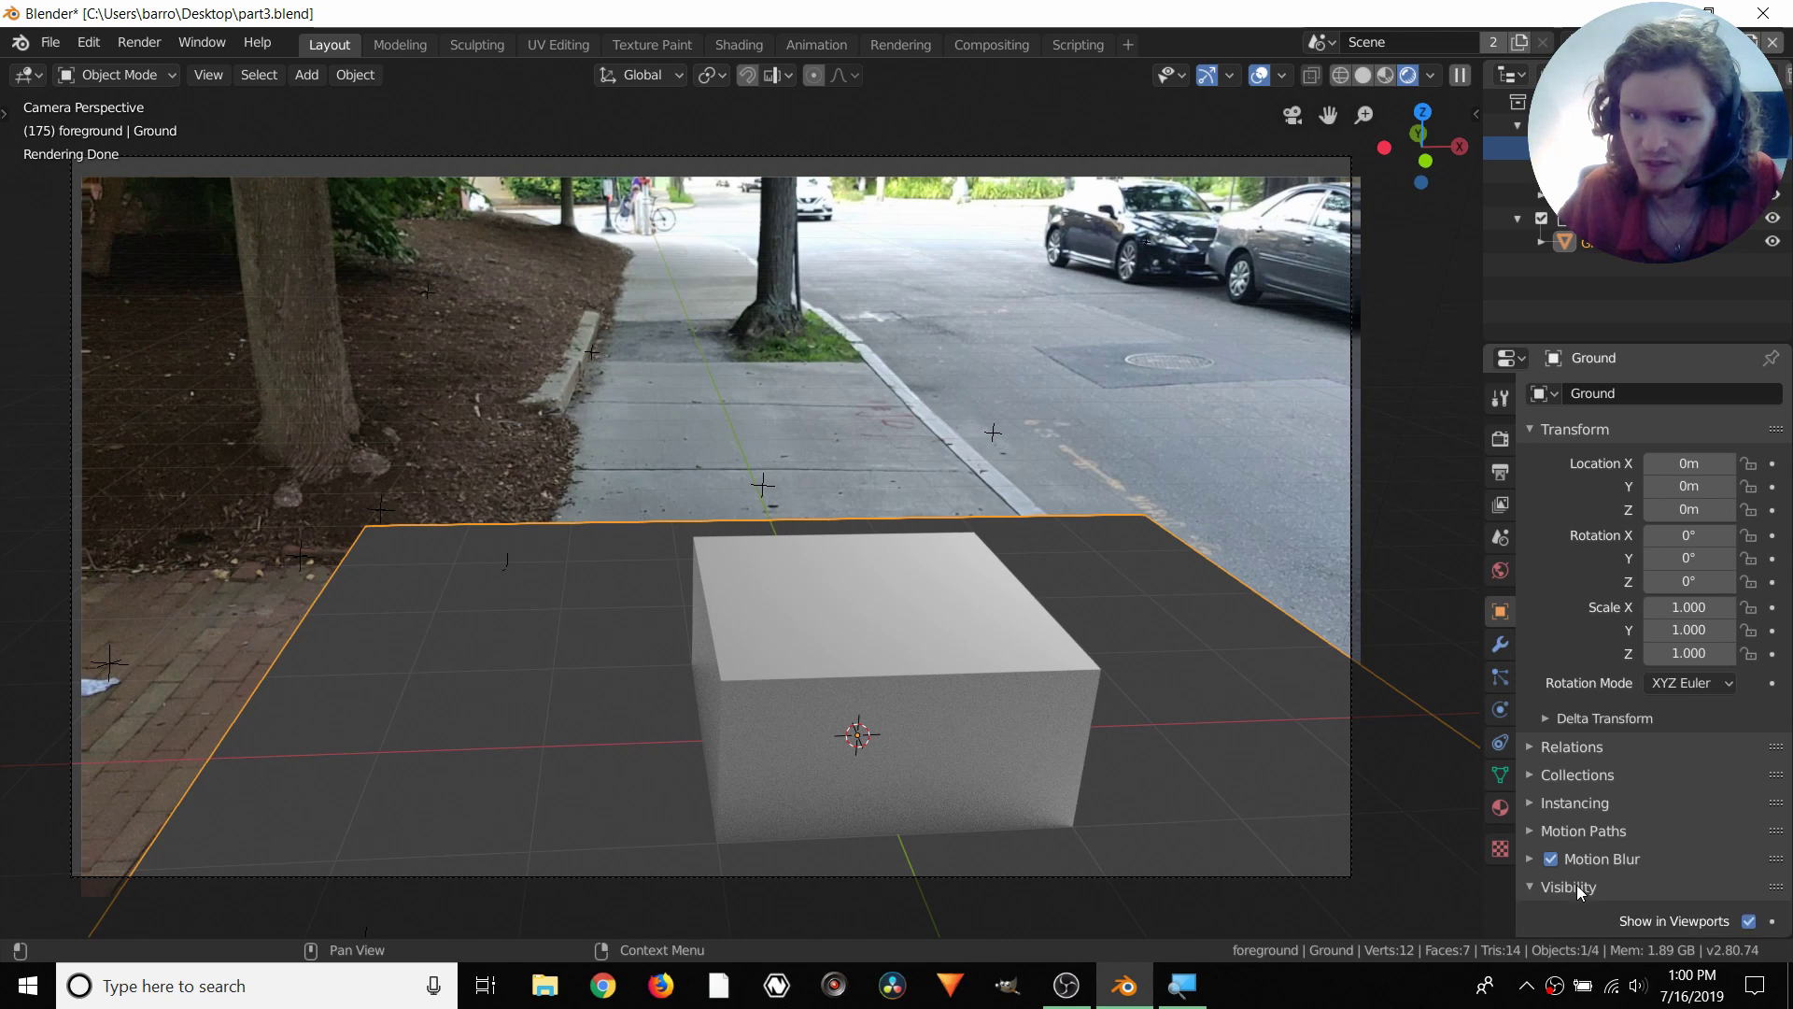
{"action": "scroll", "coordinate": [1602, 855], "scroll_direction": "down", "scroll_amount": 5}
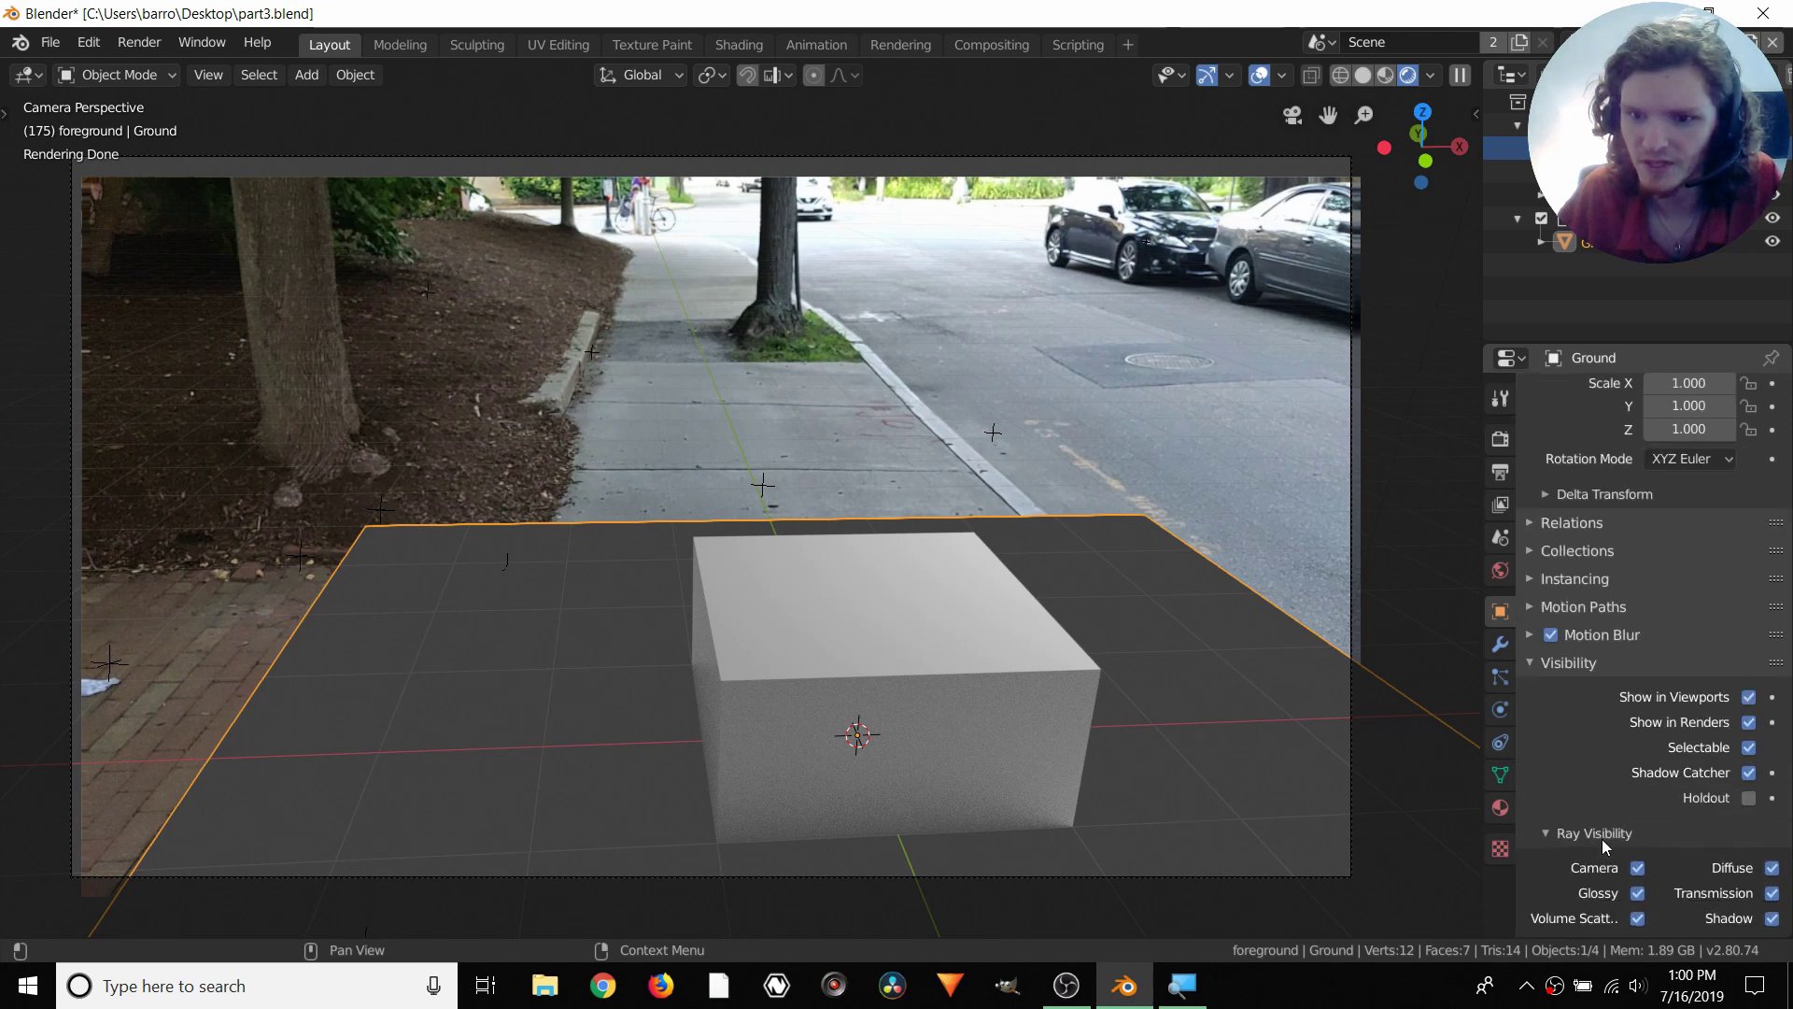
{"action": "left_click", "coordinate": [1749, 773]}
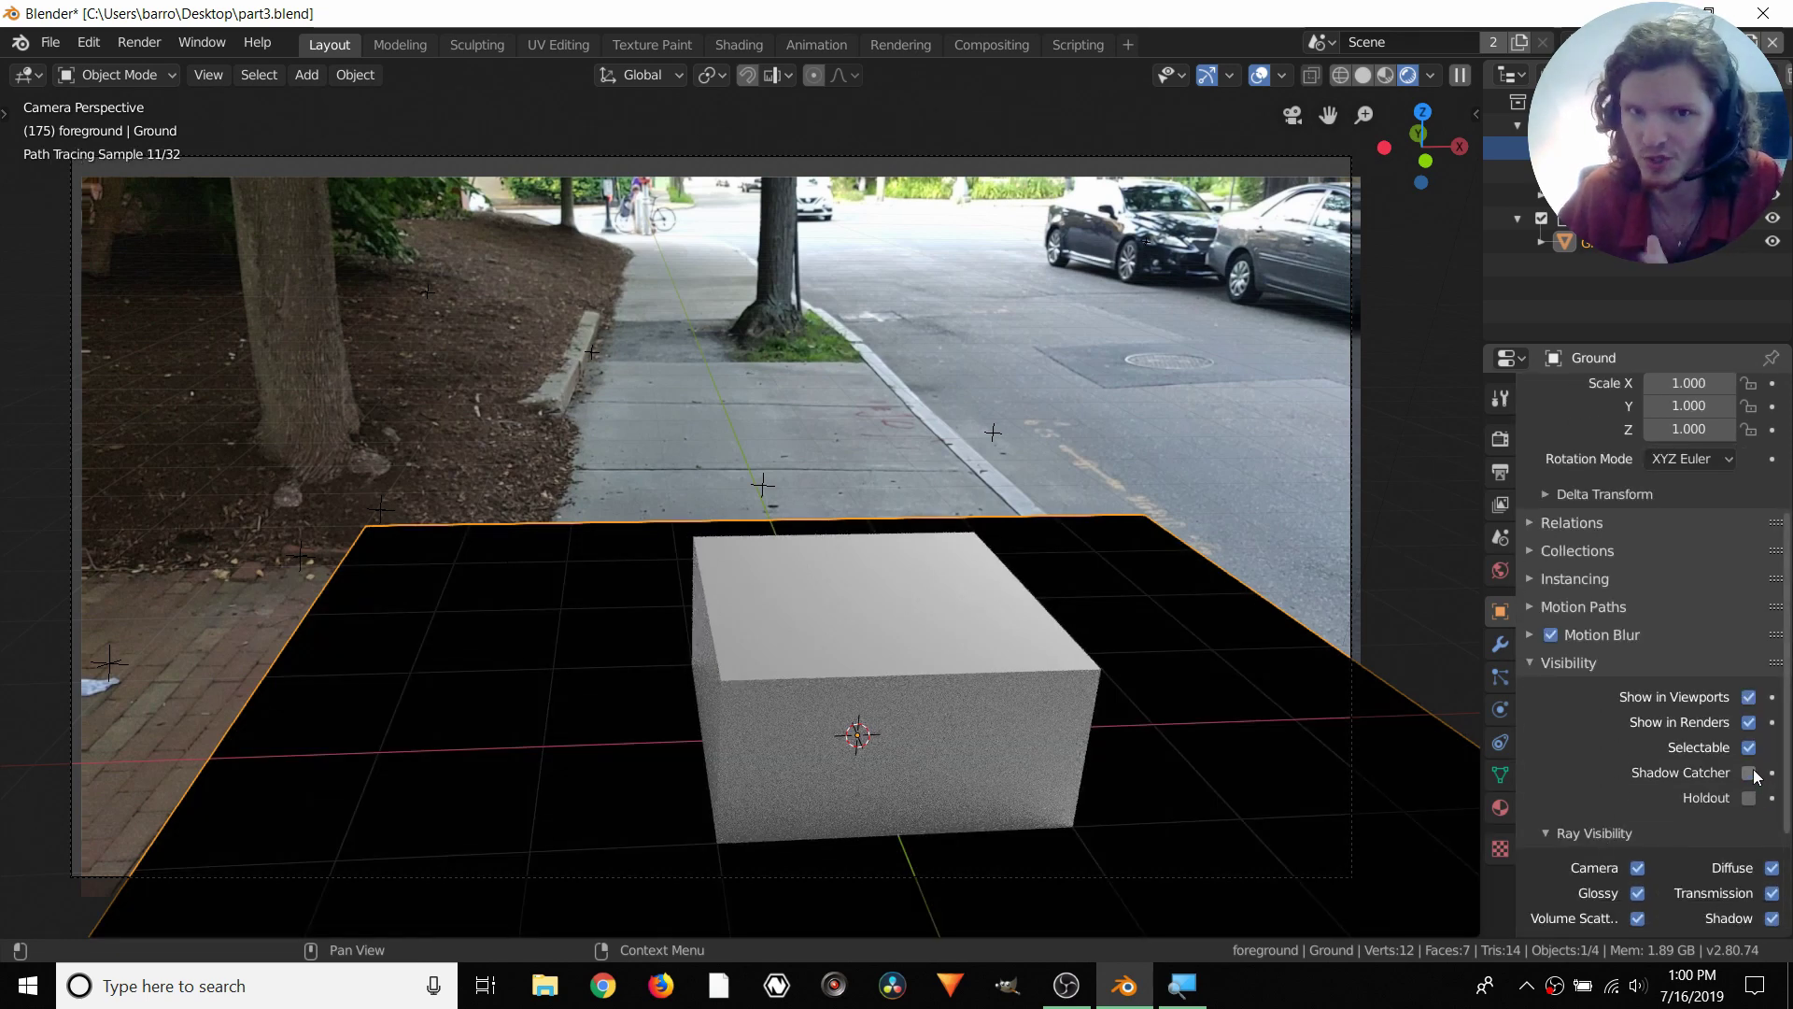
{"action": "left_click", "coordinate": [1750, 772]}
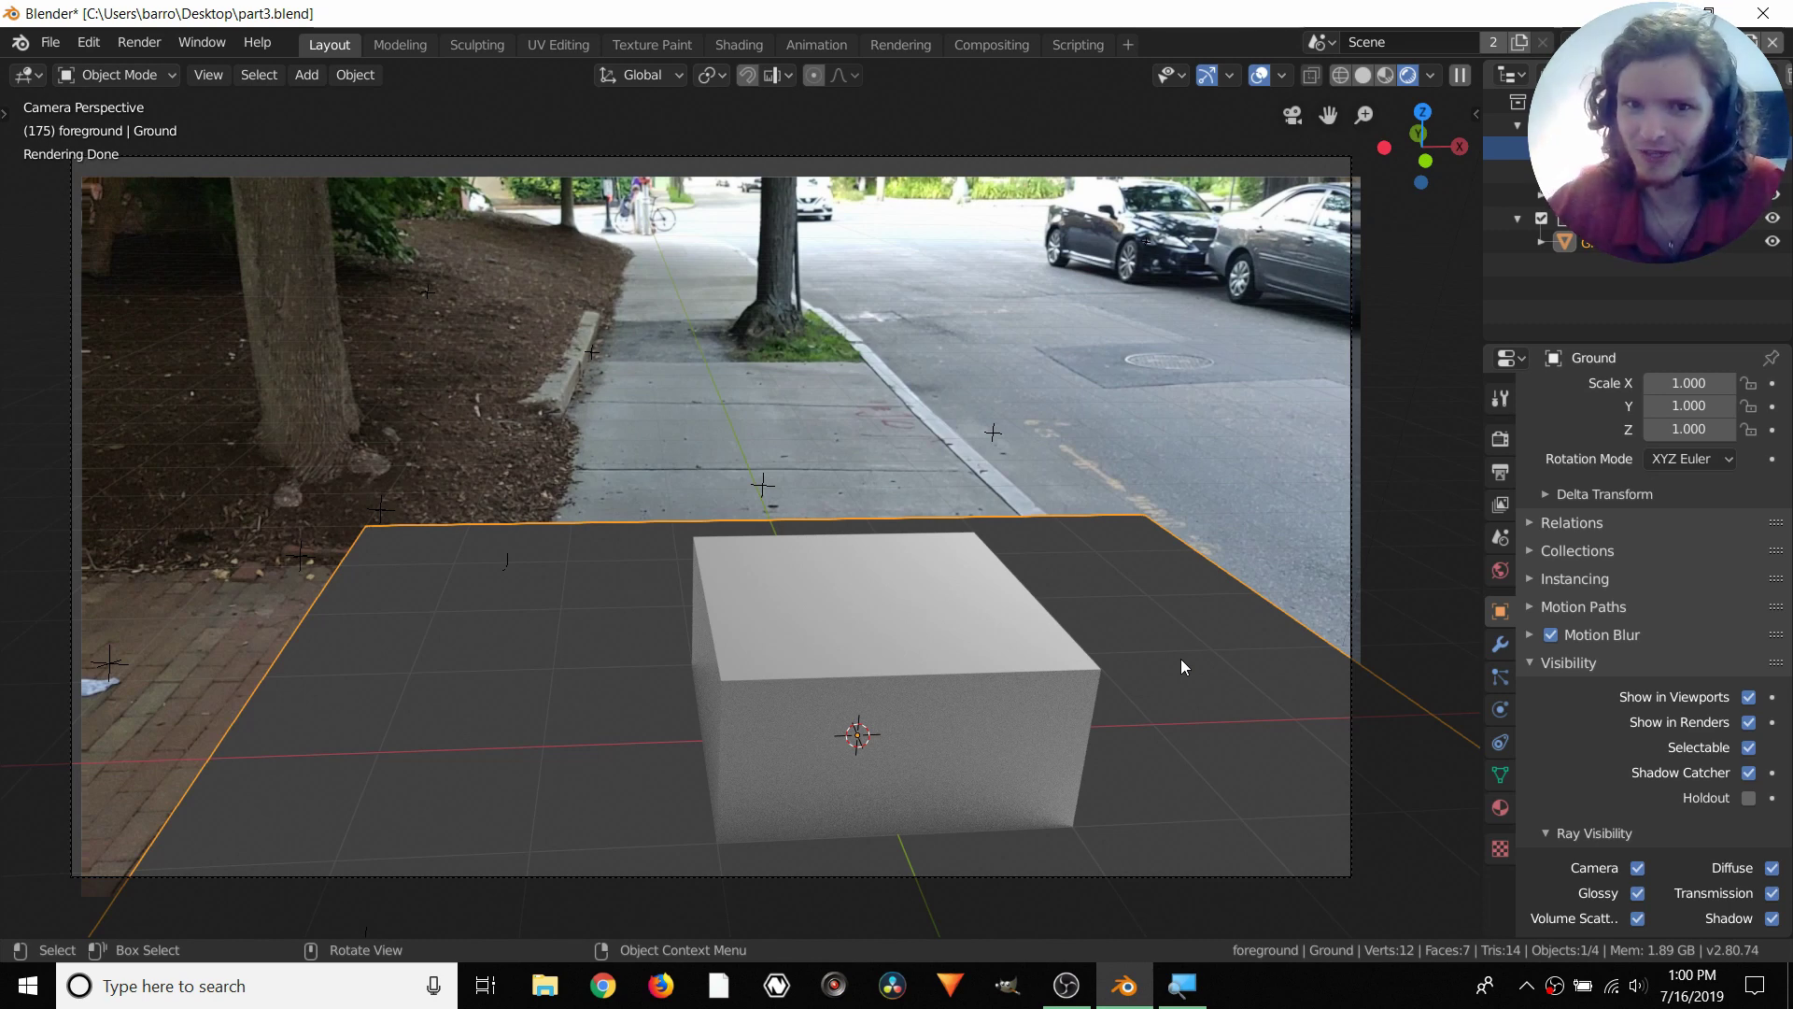
Enable the Transparent film option in the Cycles render settings
{"action": "left_click", "coordinate": [1500, 438]}
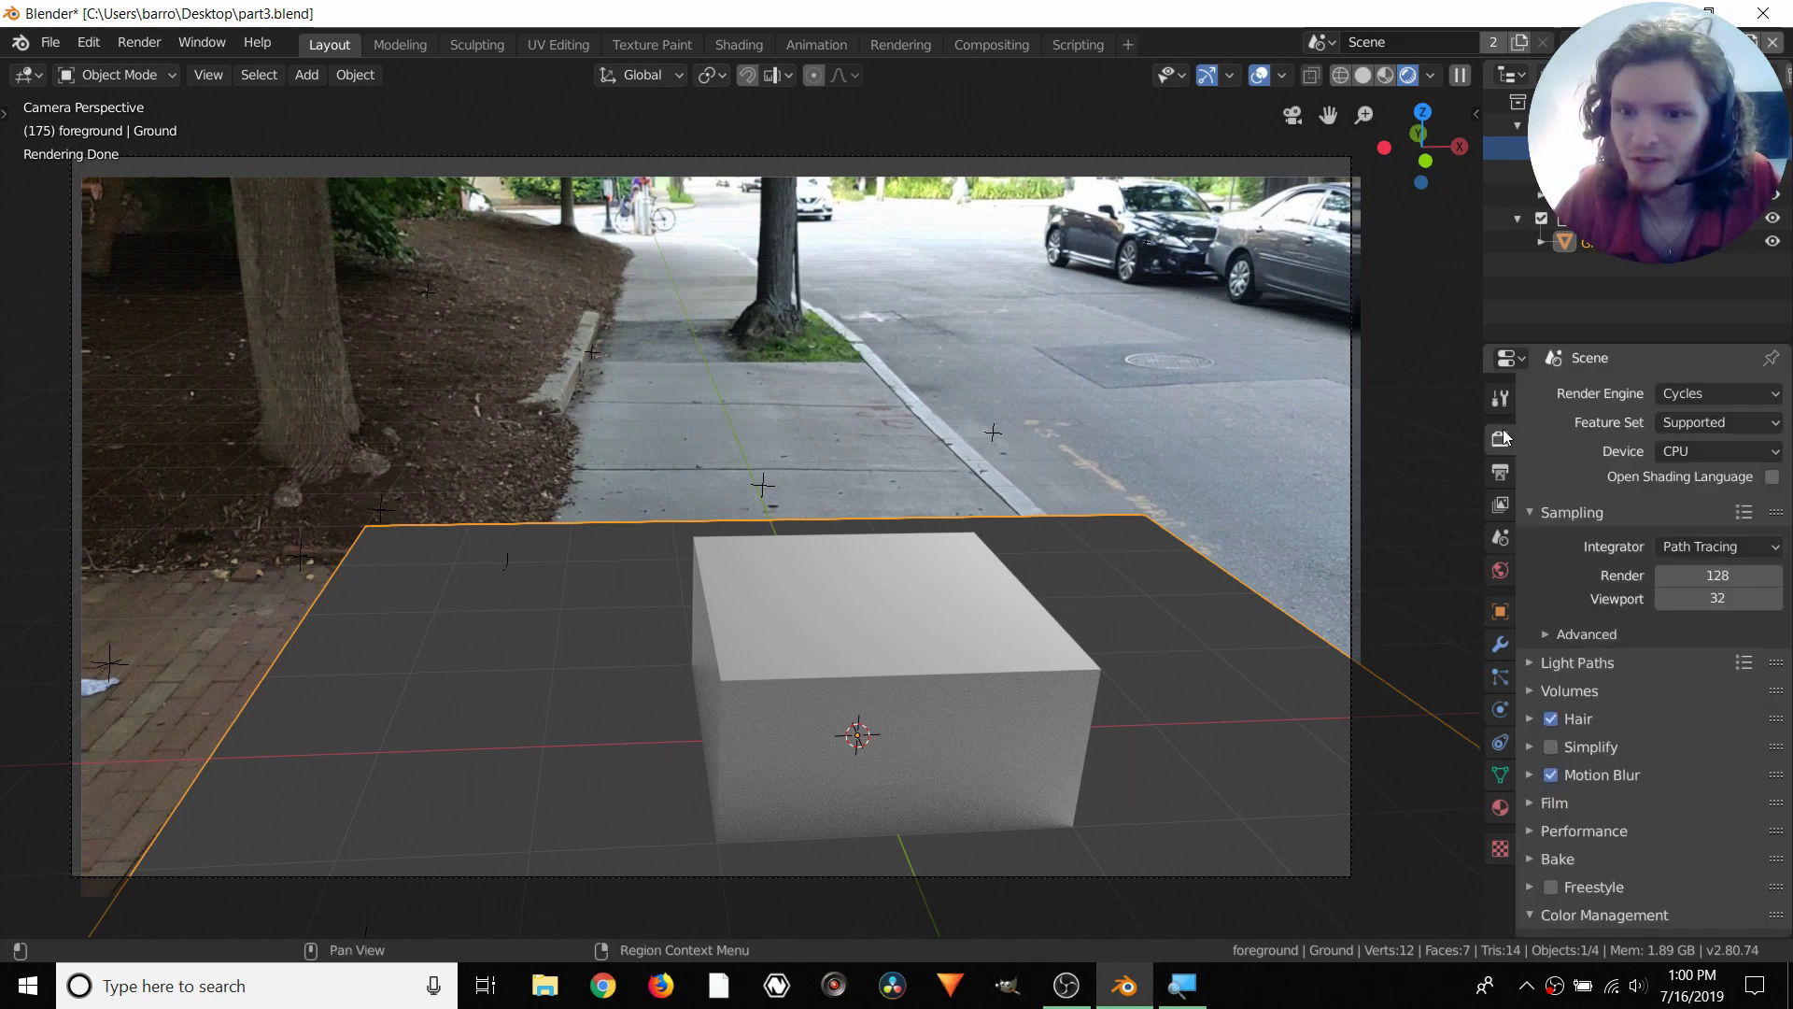
{"action": "left_click", "coordinate": [1555, 802]}
{"action": "scroll", "coordinate": [1574, 820], "scroll_direction": "down", "scroll_amount": 3}
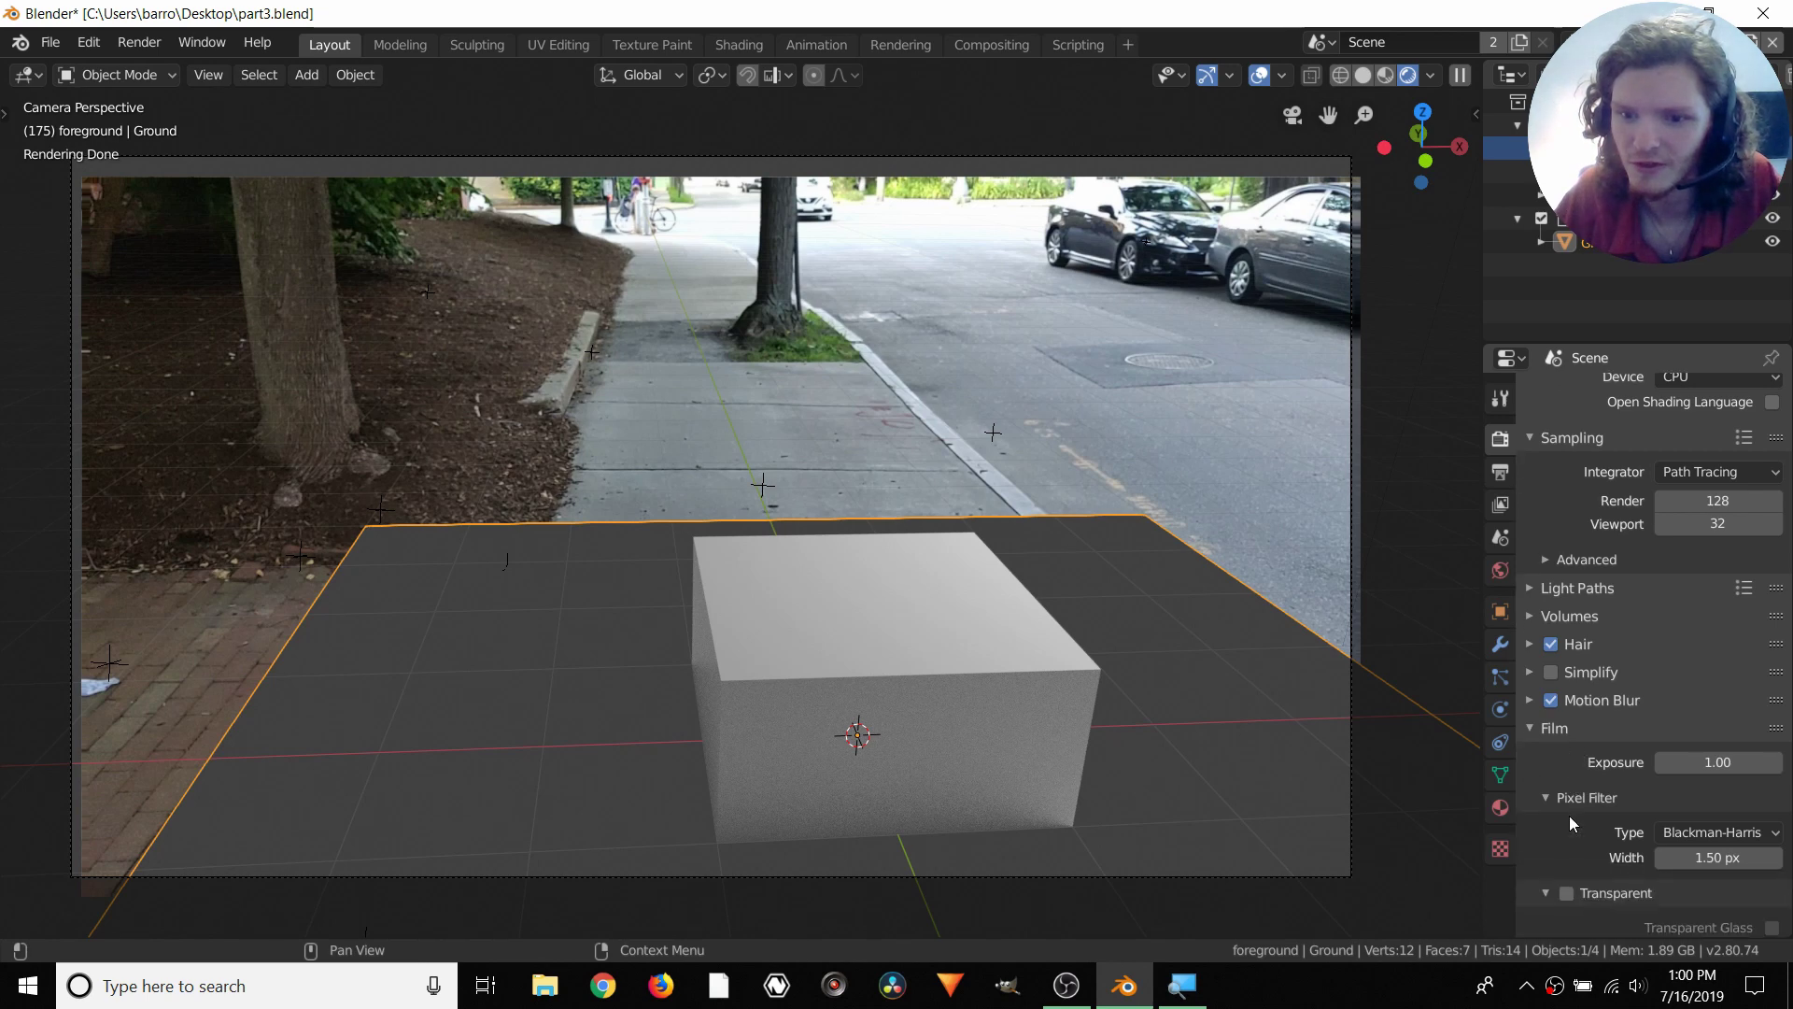
{"action": "left_click", "coordinate": [1566, 856]}
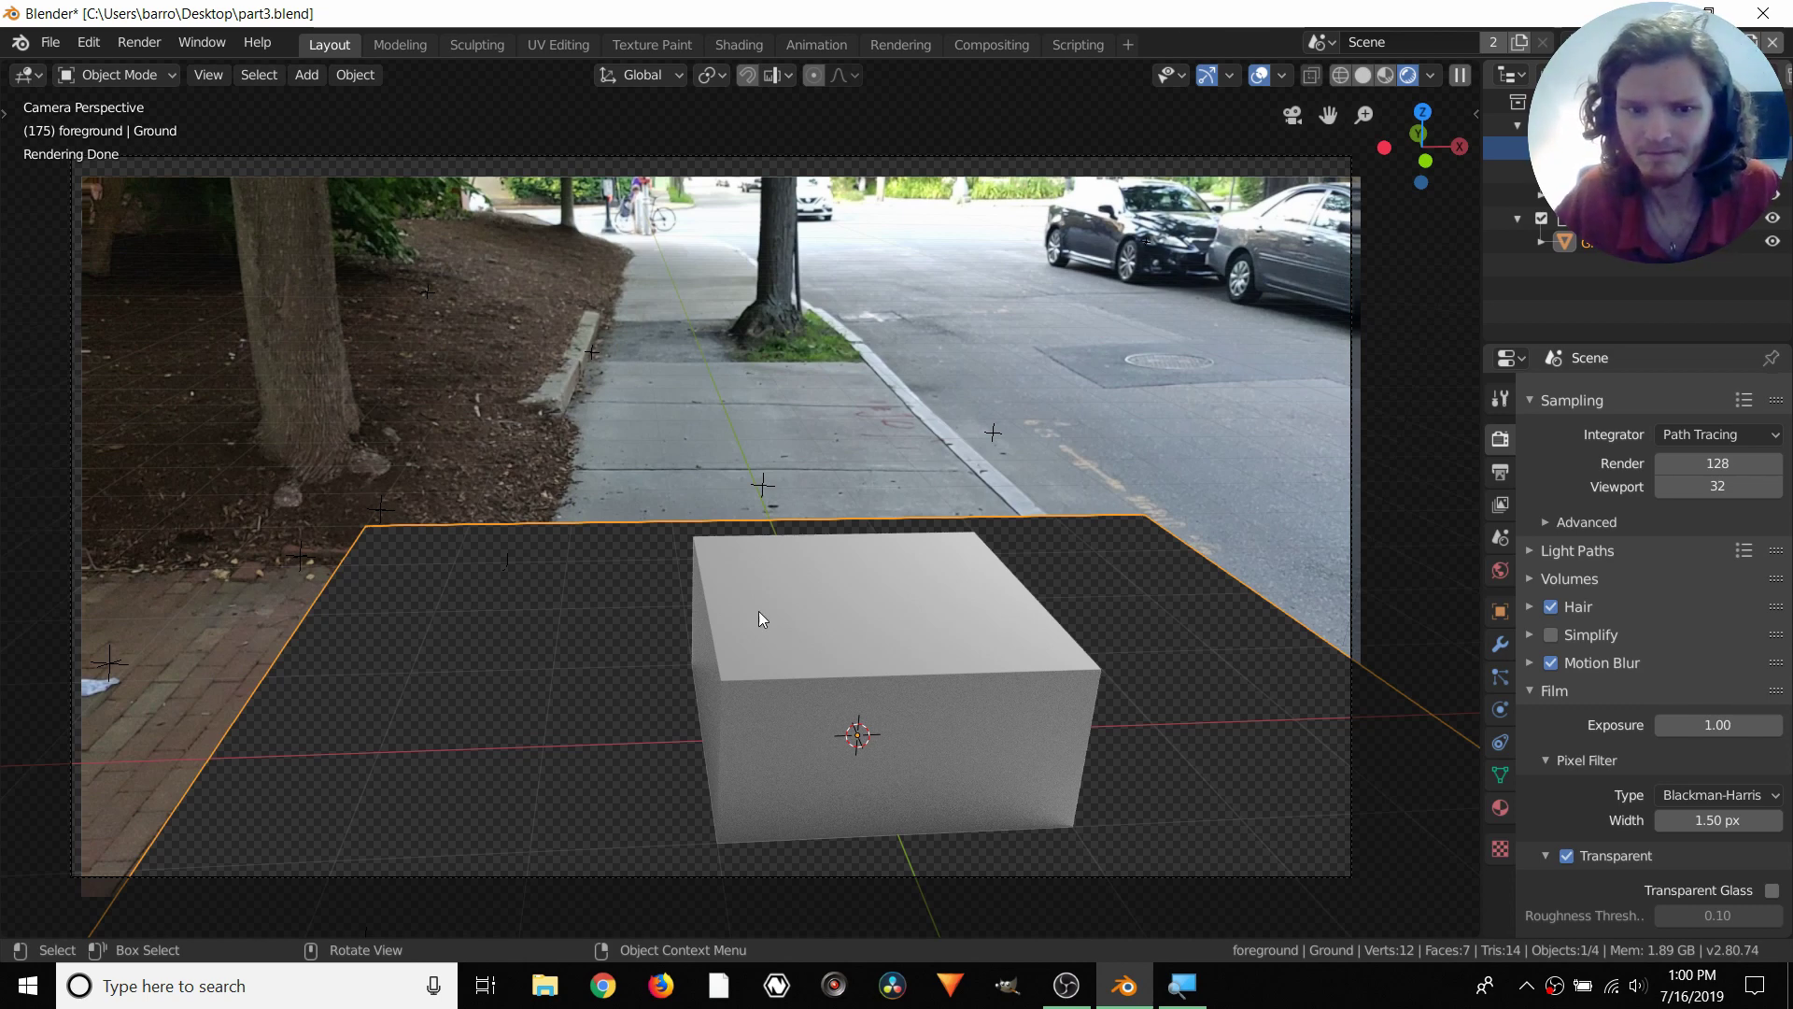
Delete the cube from the scene
{"action": "left_click", "coordinate": [891, 671]}
{"action": "middle_click_drag", "start_coordinate": [888, 624], "coordinate": [1069, 473]}
{"action": "middle_click_drag", "start_coordinate": [797, 641], "coordinate": [756, 628]}
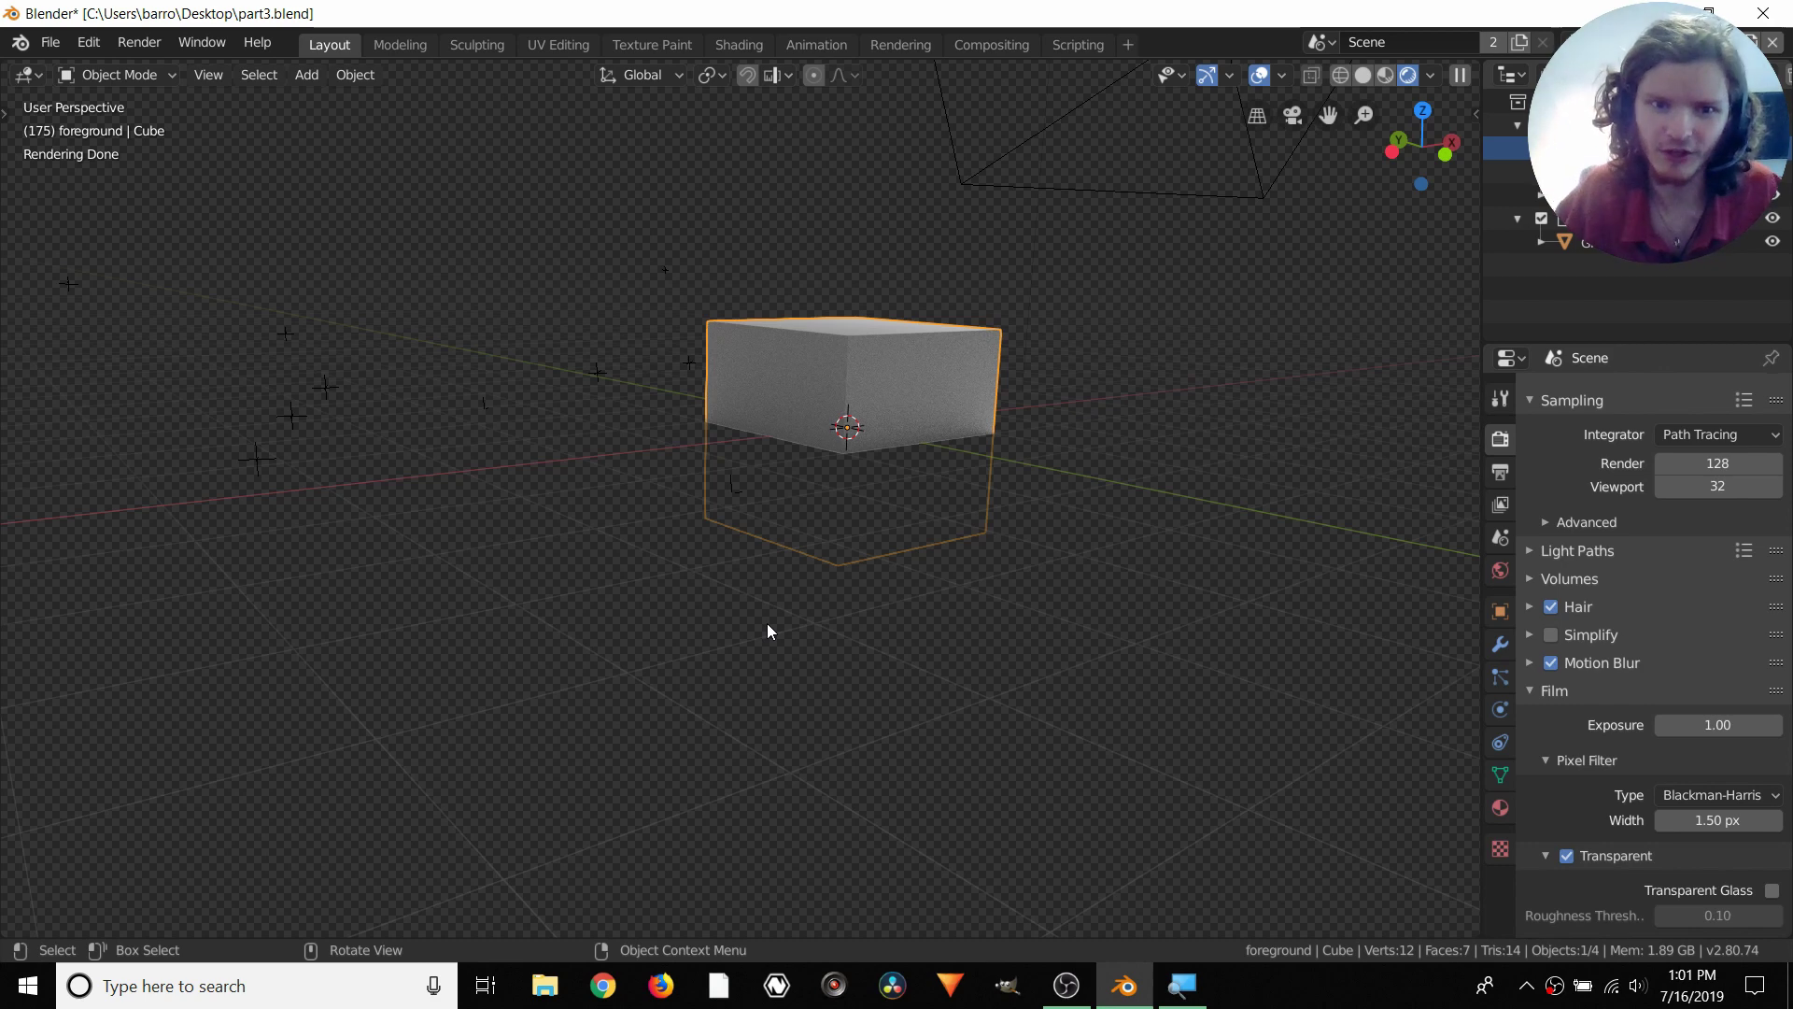
{"action": "middle_click_drag", "start_coordinate": [811, 379], "coordinate": [884, 422]}
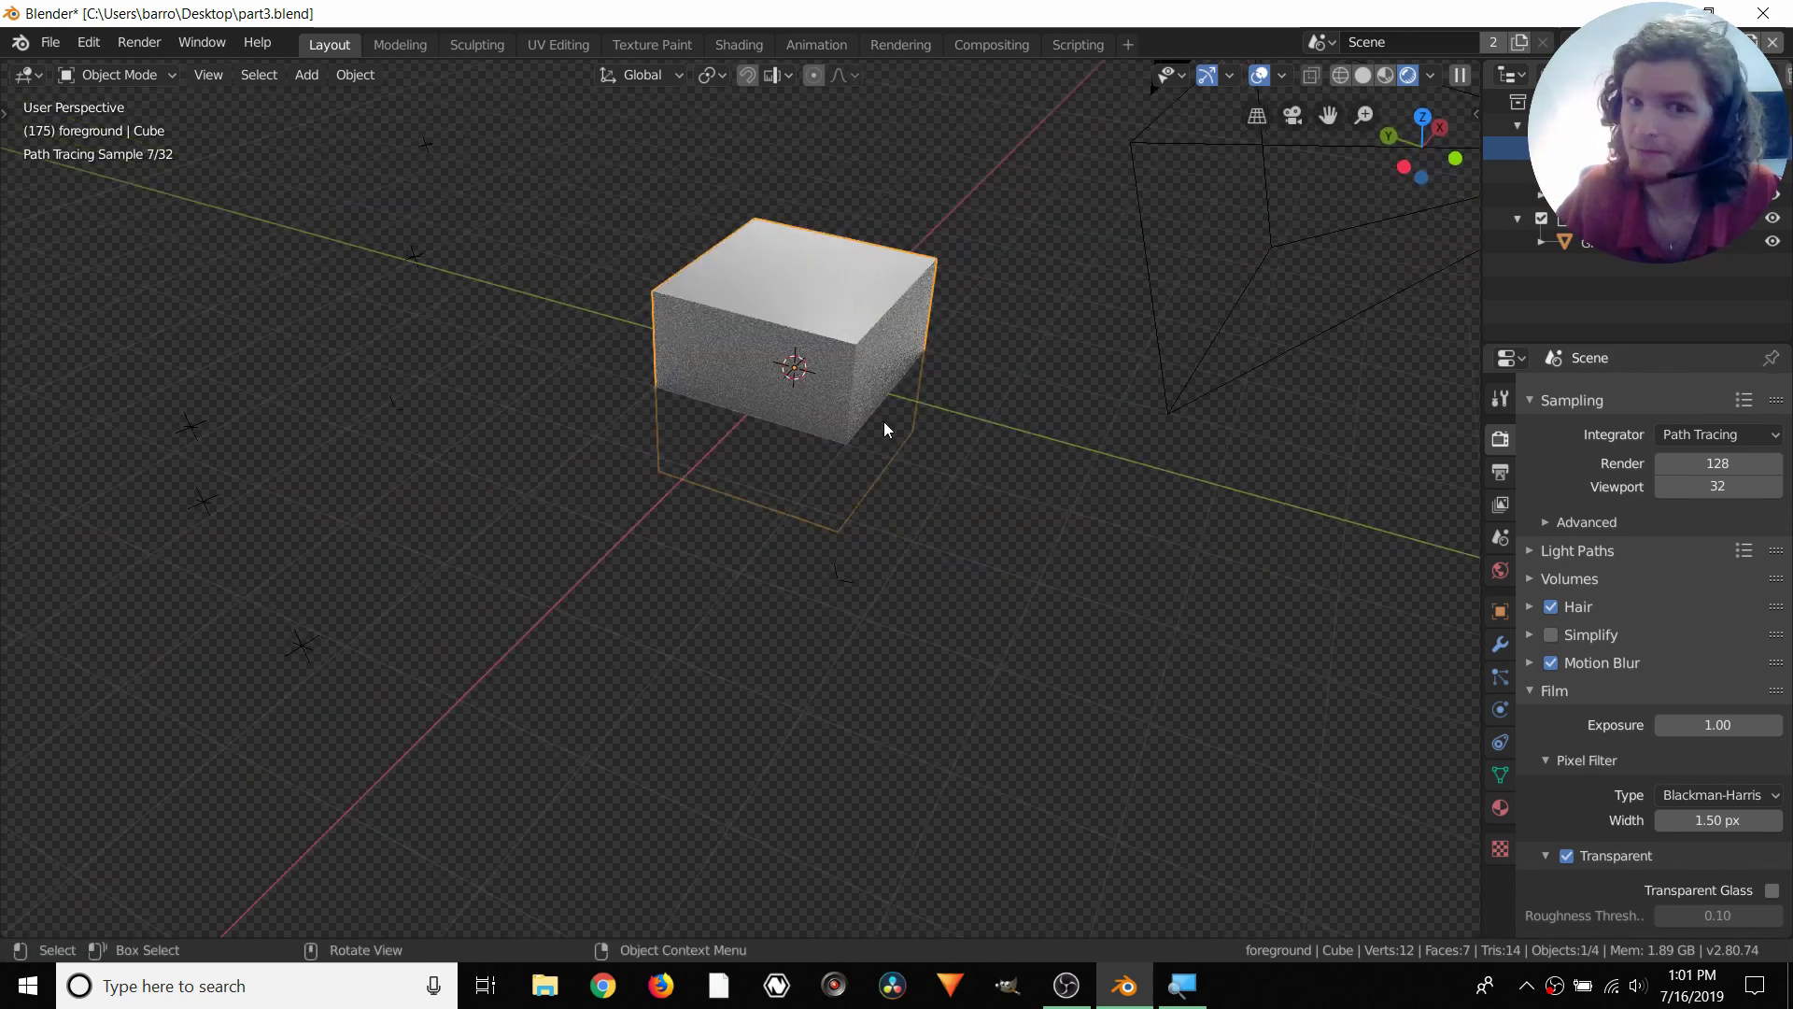
{"action": "key", "text": "x"}
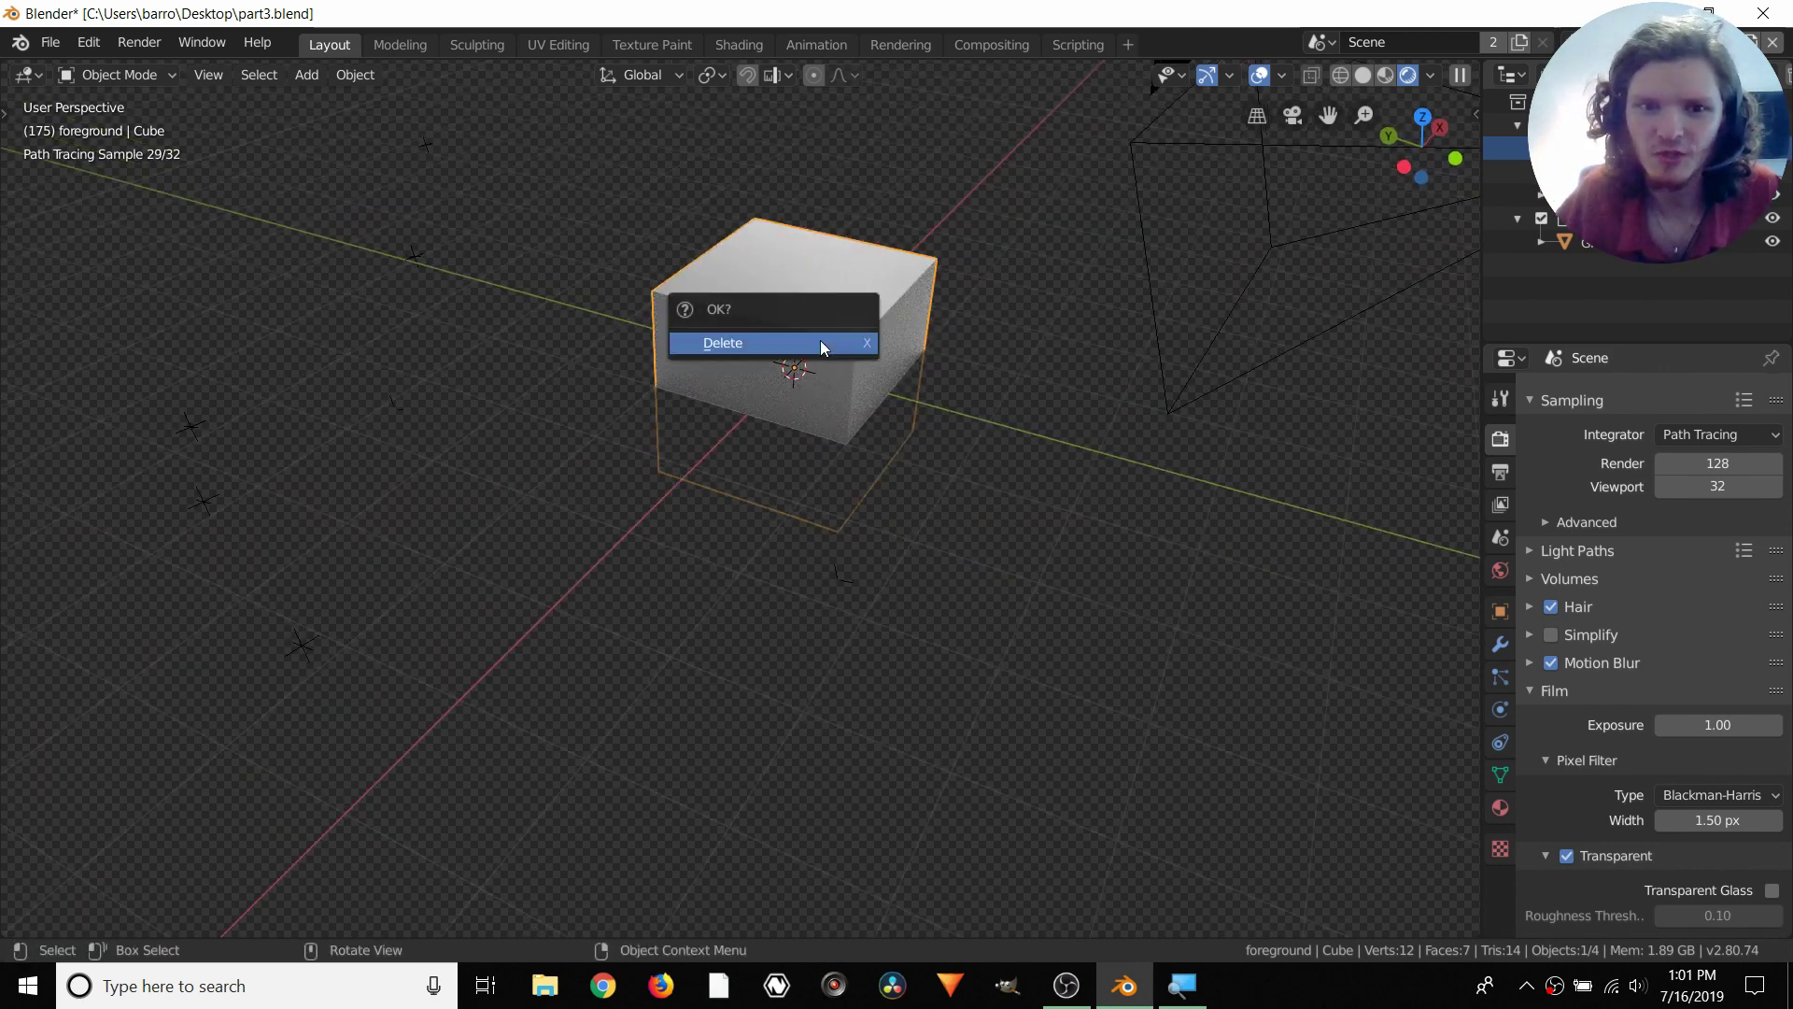
{"action": "left_click", "coordinate": [819, 344]}
Add a Monkey mesh at the scene origin
{"action": "key", "text": "shift+a"}
{"action": "mouse_move", "coordinate": [721, 350]}
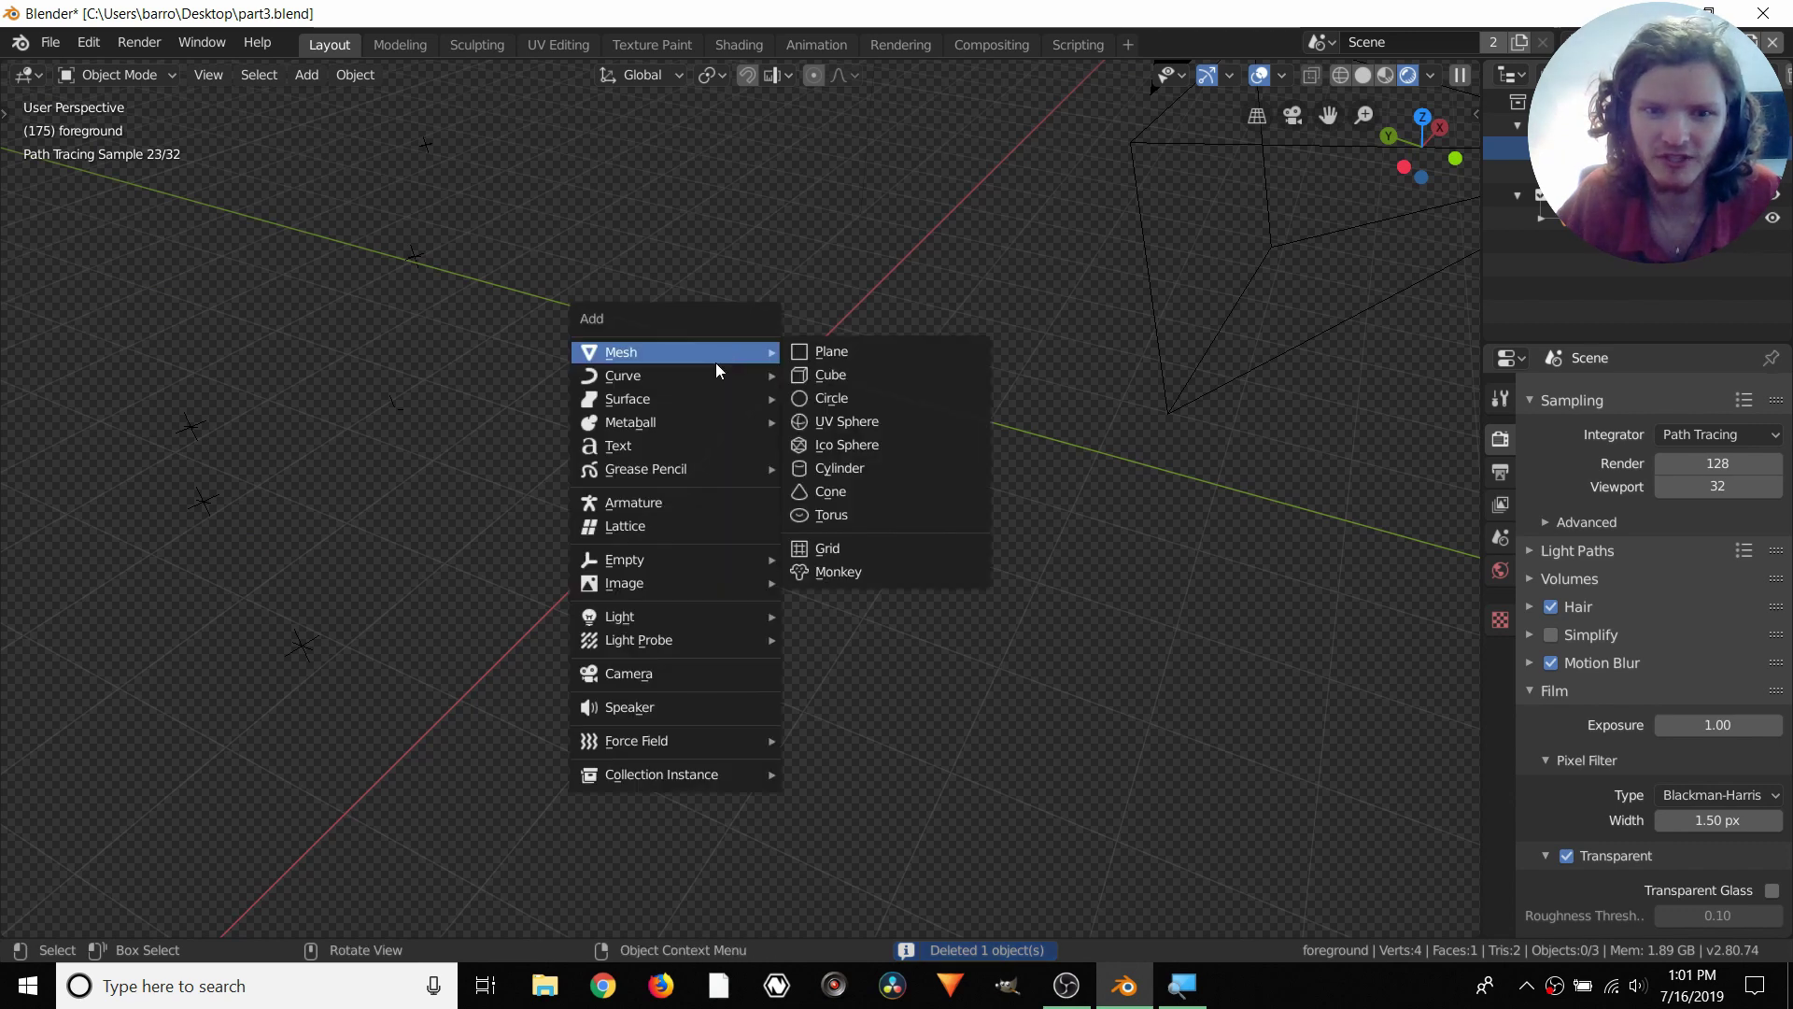
{"action": "left_click", "coordinate": [852, 571]}
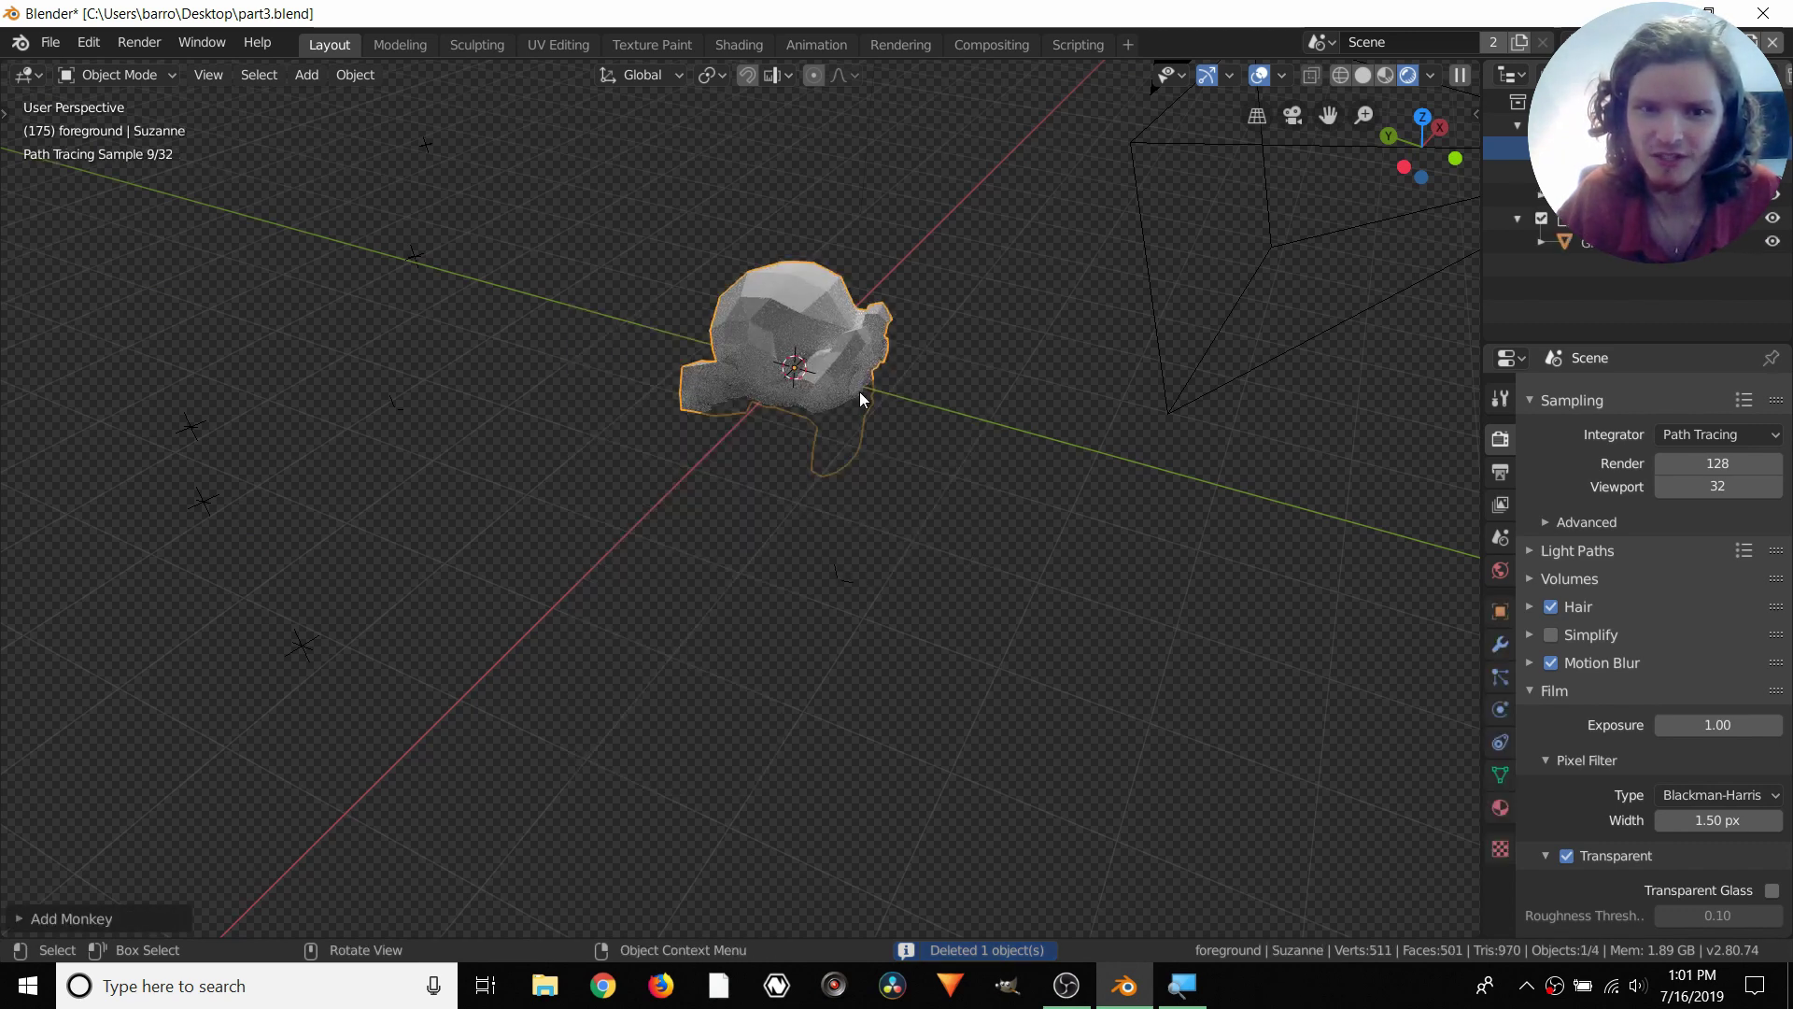
In the left orthographic view, raise the monkey head above the floor along Z and tilt its face upward
{"action": "left_click", "coordinate": [1404, 166]}
{"action": "scroll", "coordinate": [1054, 293], "scroll_direction": "up", "scroll_amount": 3}
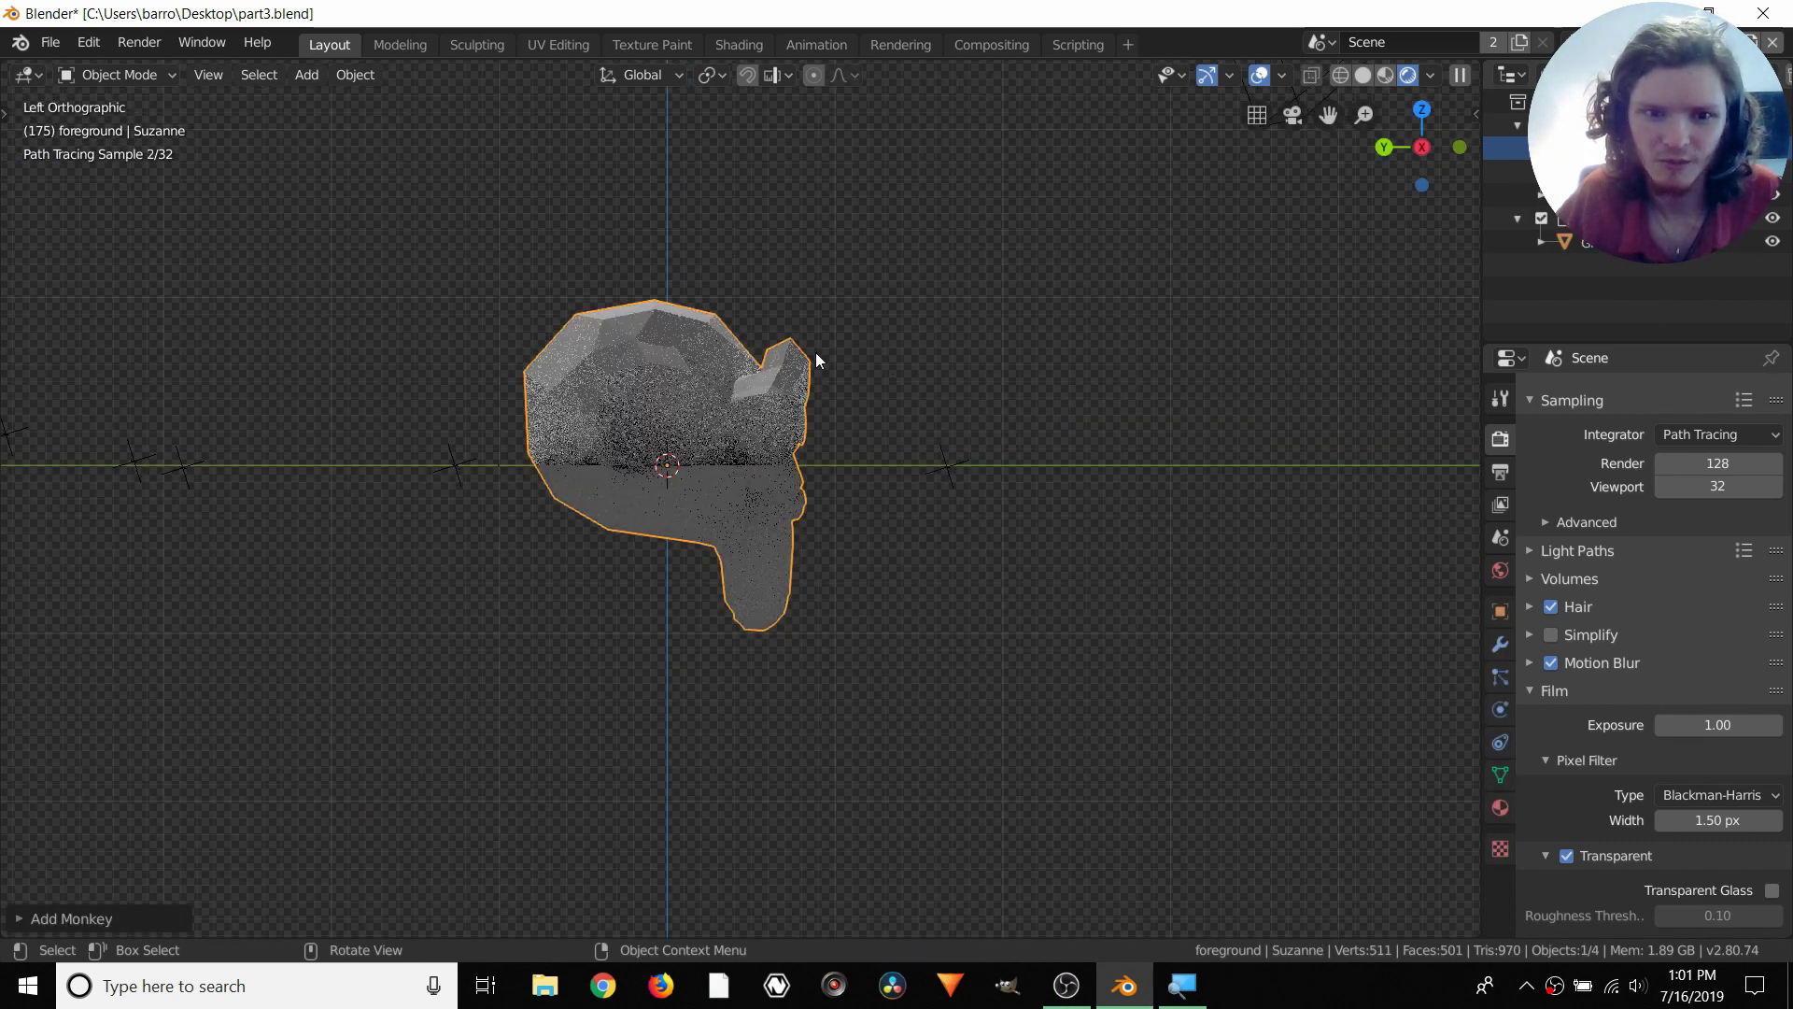
{"action": "key", "text": "g"}
{"action": "key", "text": "z"}
{"action": "left_click", "coordinate": [811, 237]}
{"action": "key", "text": "r"}
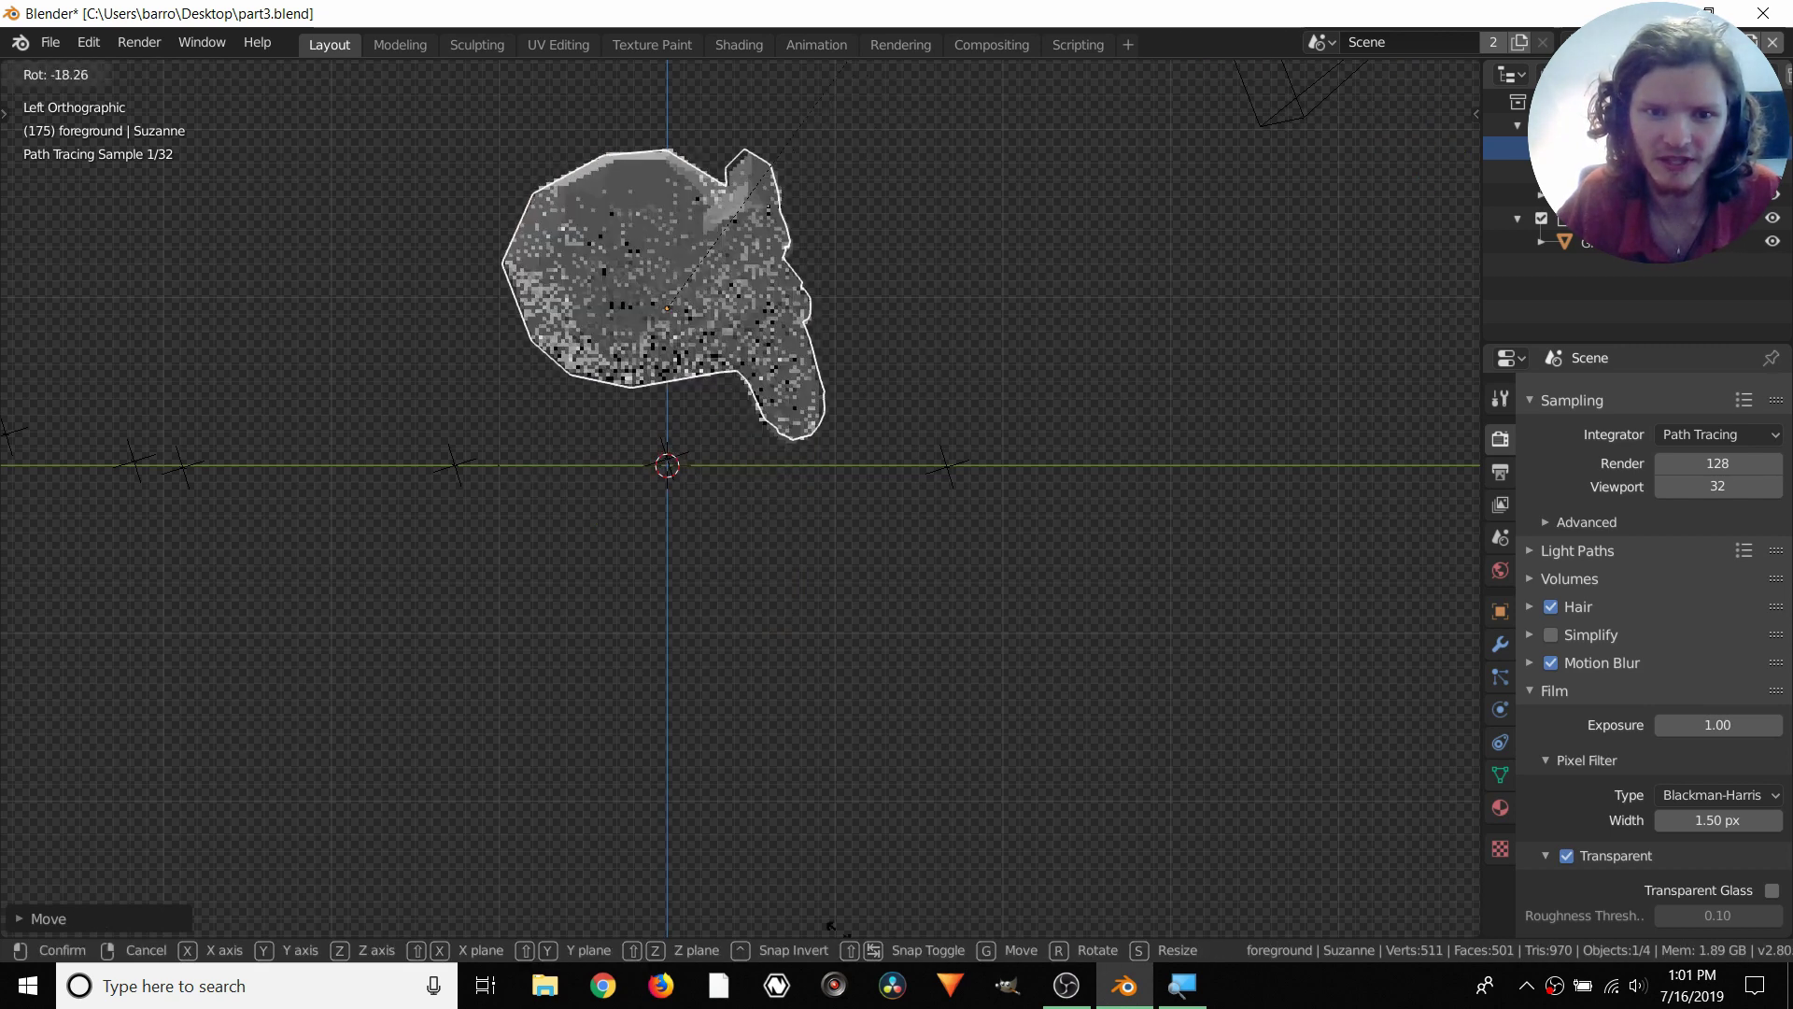
{"action": "left_click", "coordinate": [774, 904]}
{"action": "key", "text": "z"}
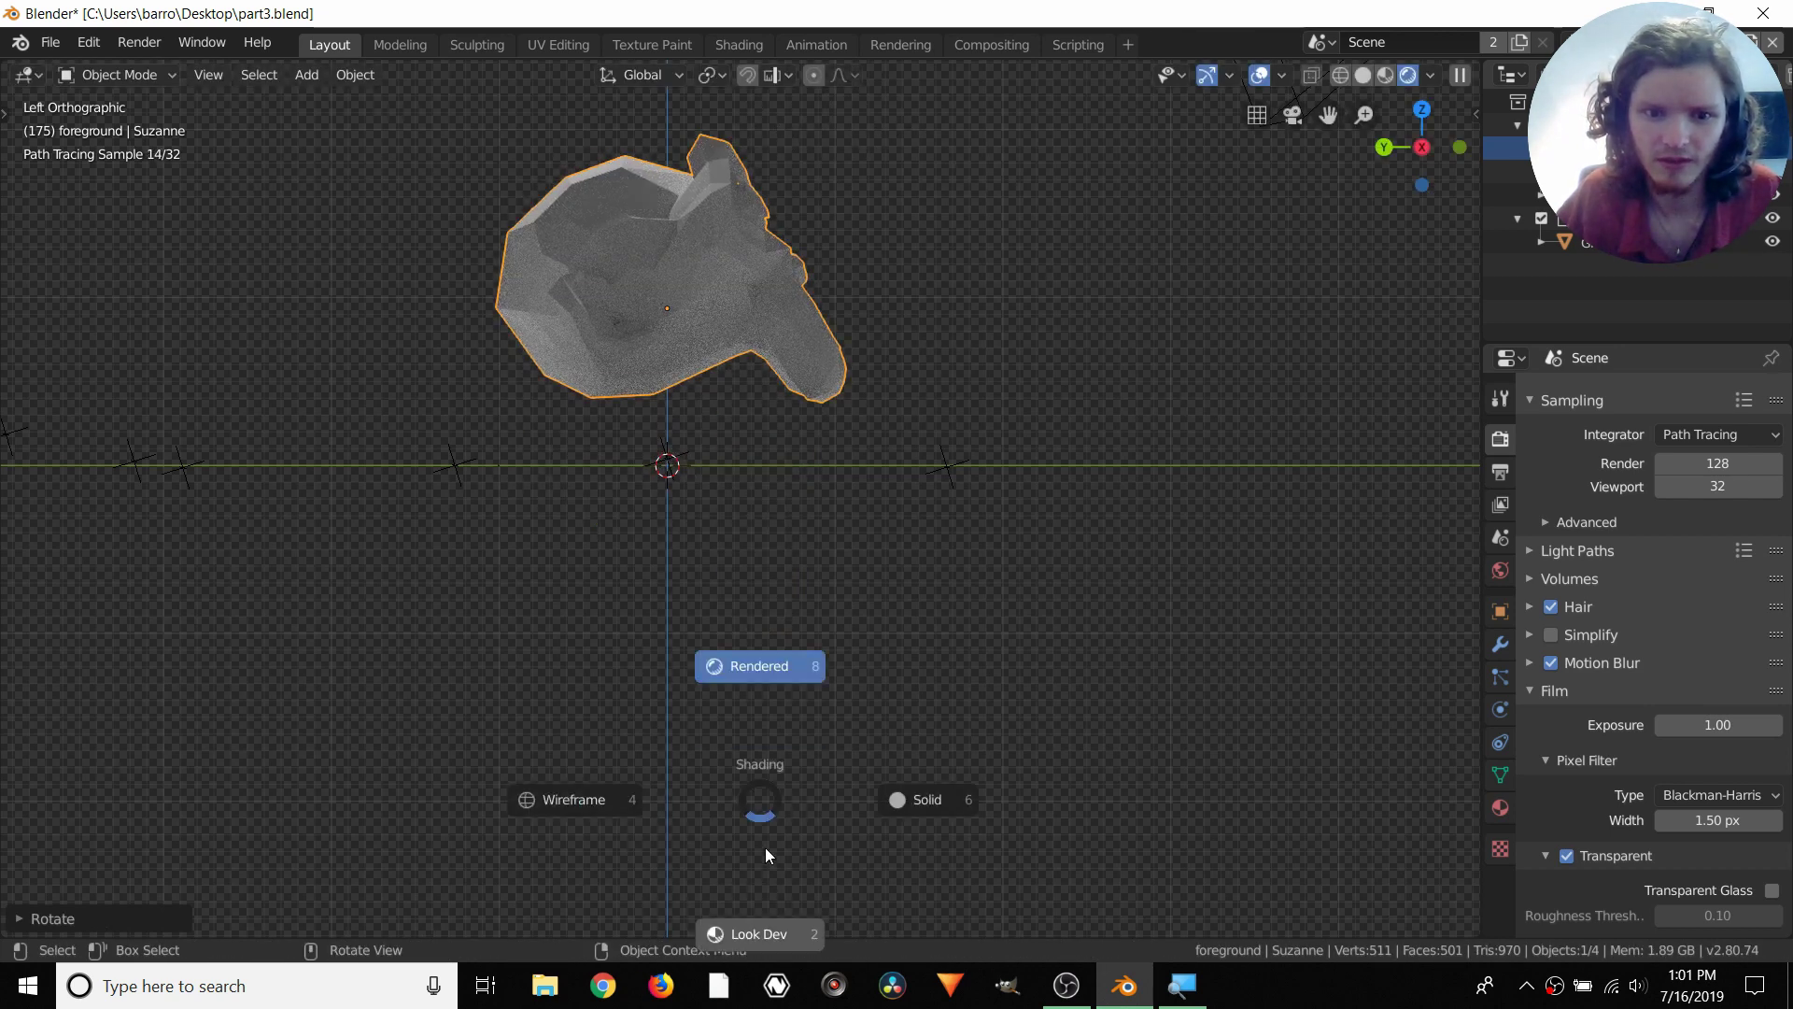
{"action": "left_click", "coordinate": [765, 848]}
{"action": "key", "text": "z"}
{"action": "left_click", "coordinate": [723, 269]}
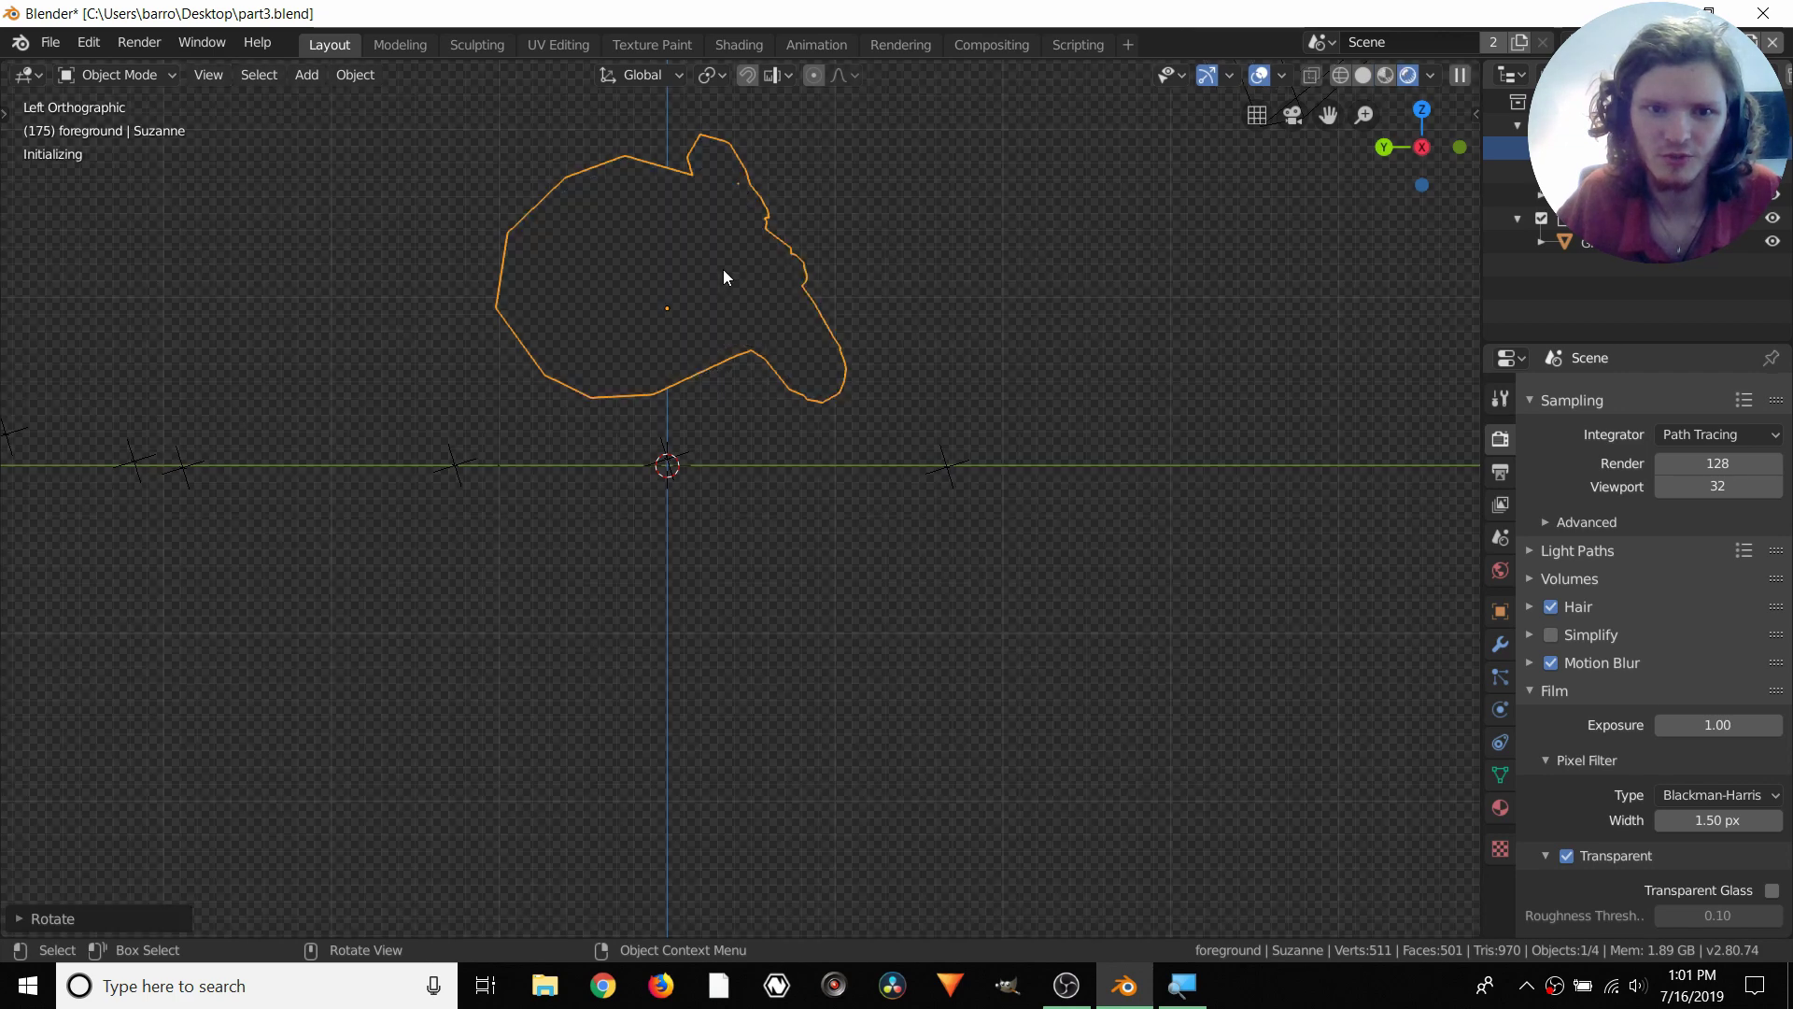
Lower the monkey head along Z by about 0.37 m so it rests on the floor line
{"action": "key", "text": "g"}
{"action": "key", "text": "z"}
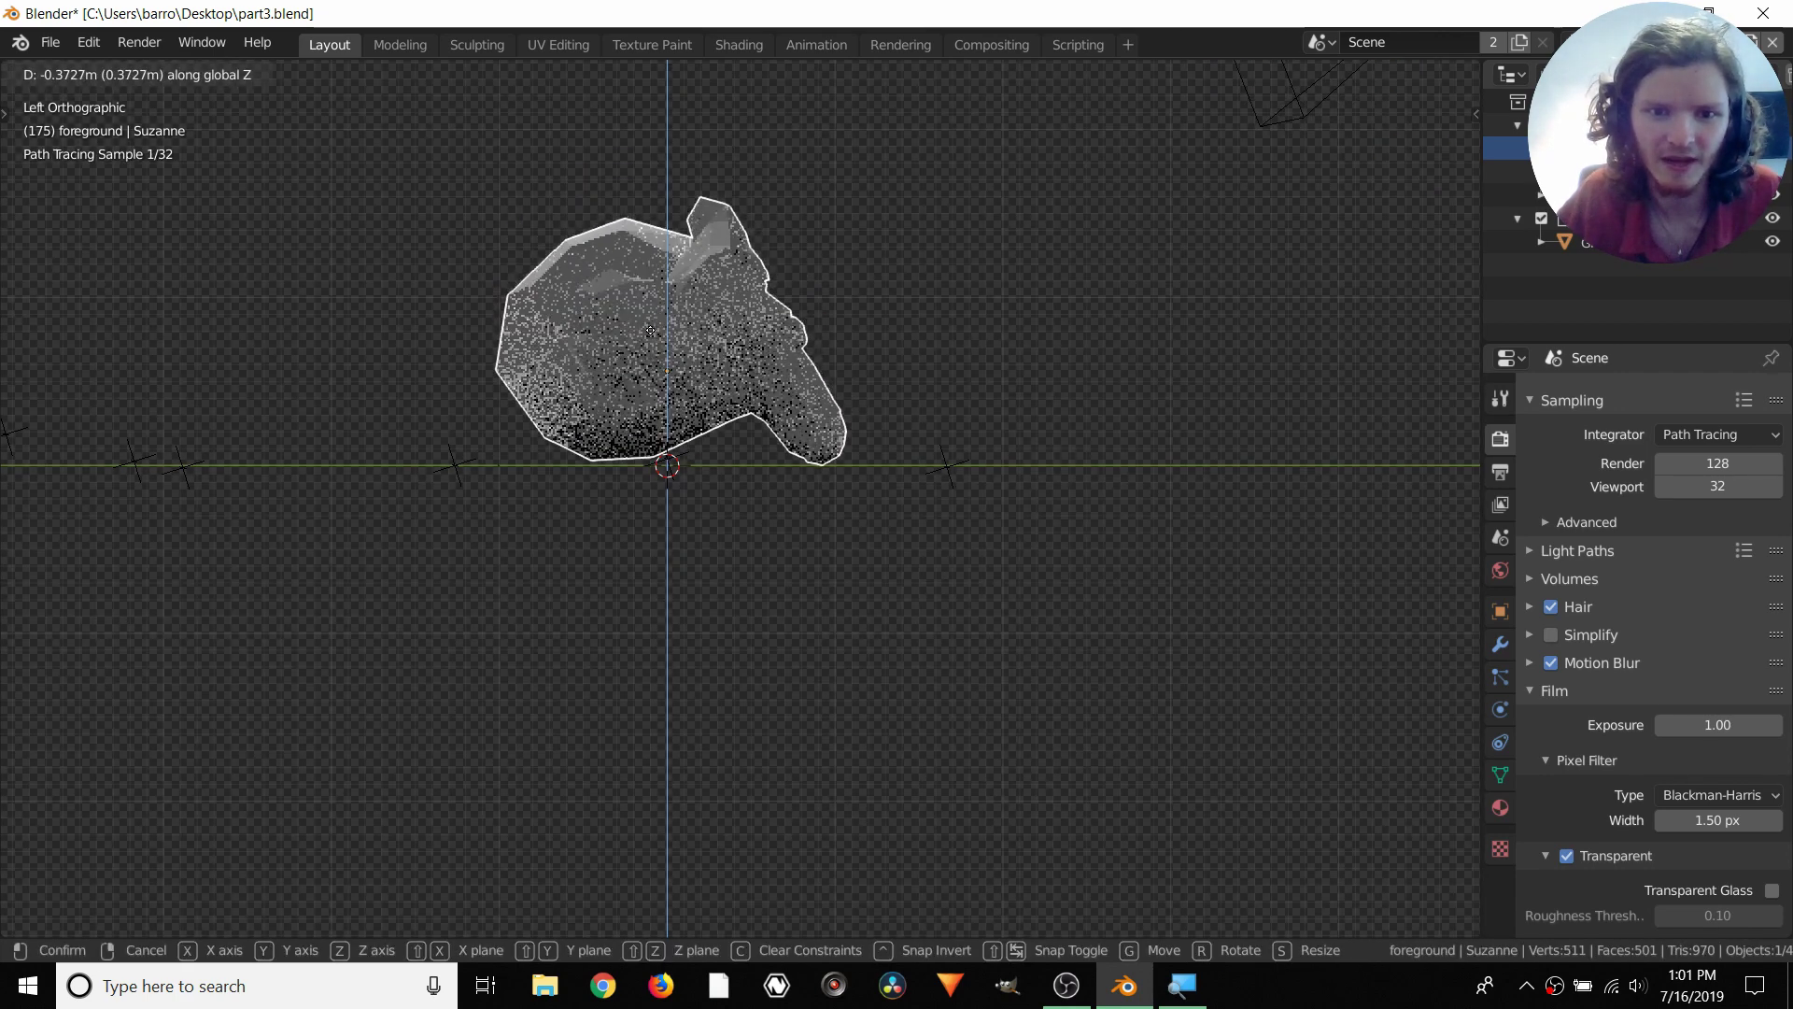
{"action": "key", "text": "Escape"}
{"action": "key", "text": "g"}
{"action": "key", "text": "z"}
{"action": "key", "text": "Escape"}
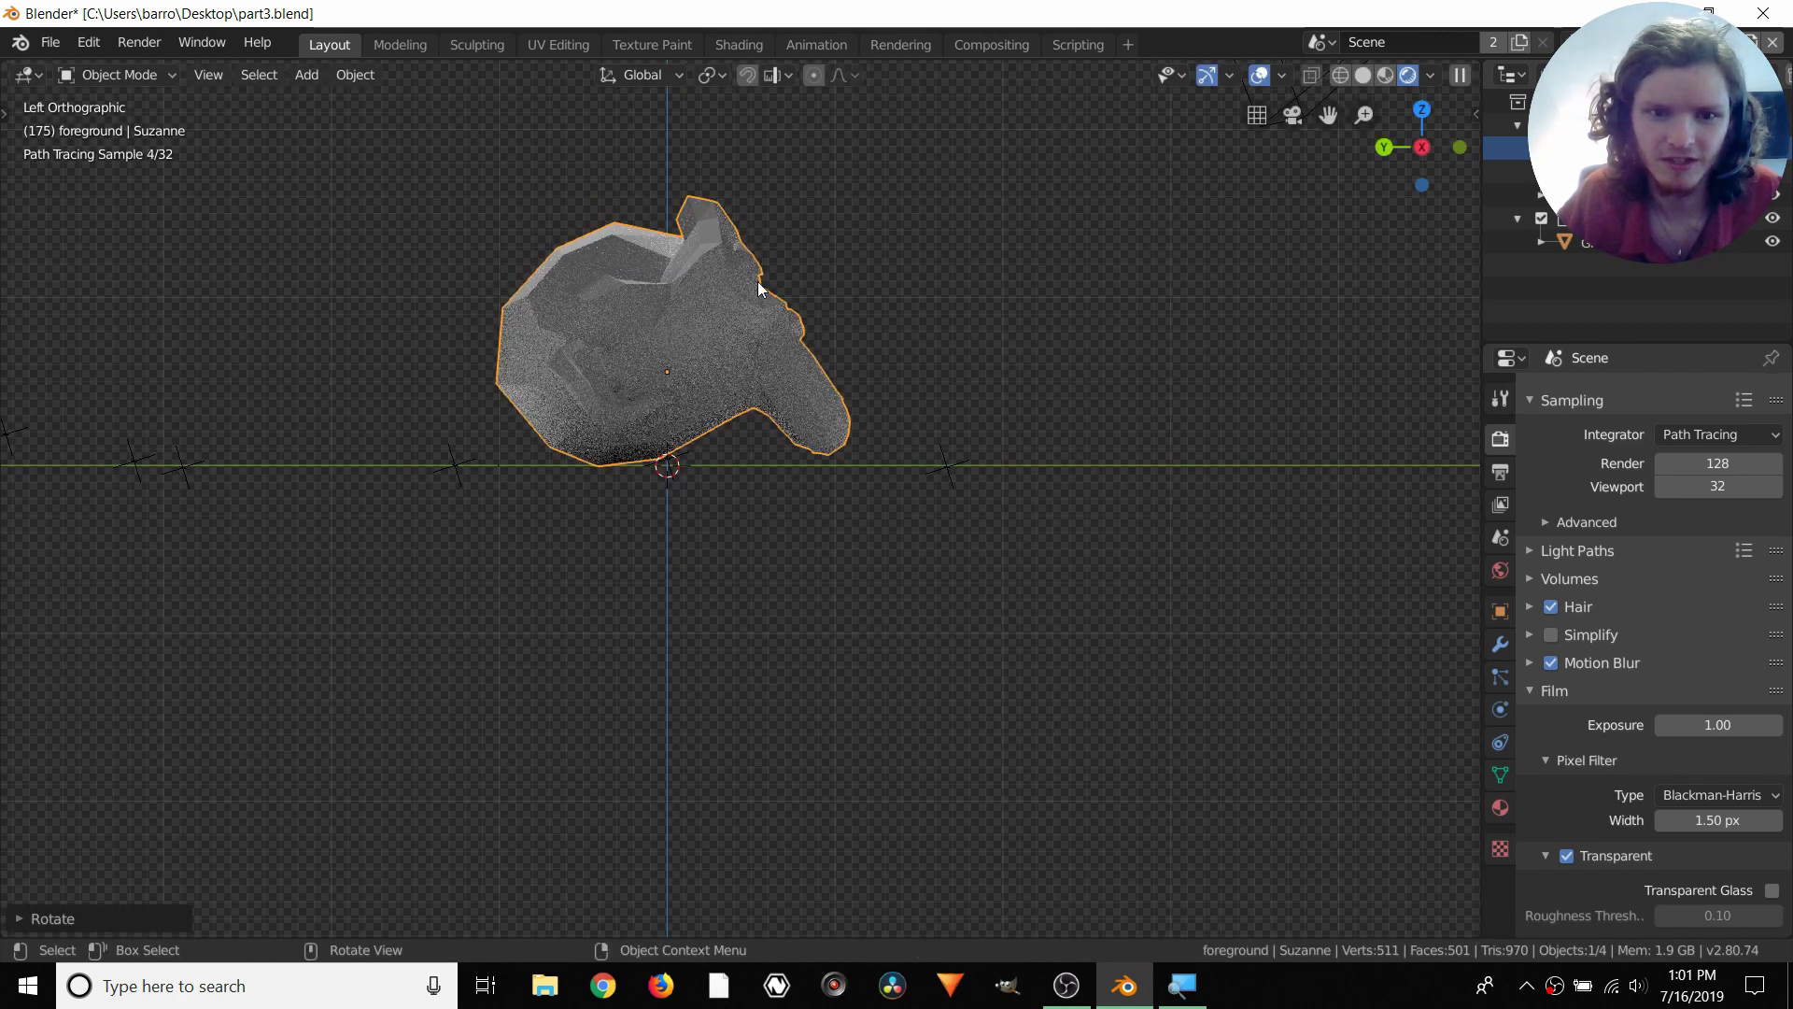
Fine-tune the monkey head's tilt and height so its chin and the back of its head touch the floor line
{"action": "key", "text": "s"}
{"action": "key", "text": "Escape"}
{"action": "scroll", "coordinate": [776, 277], "scroll_direction": "up", "scroll_amount": 2}
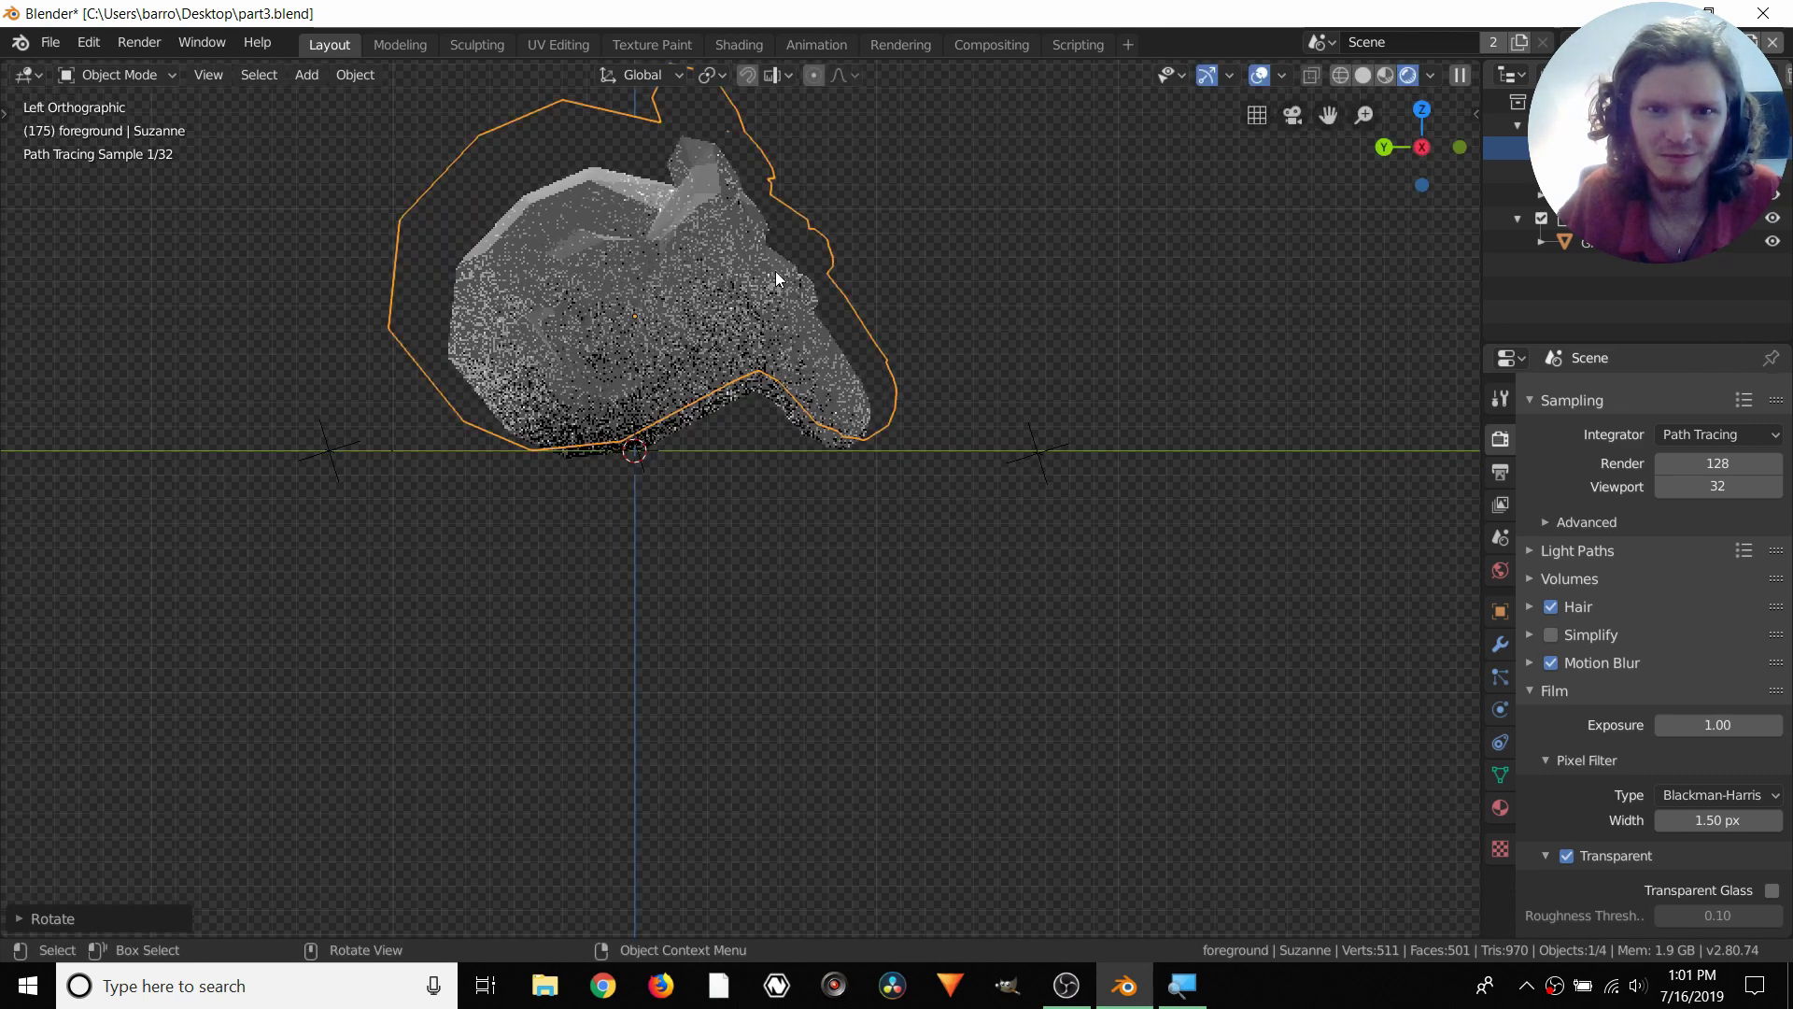
{"action": "middle_click_drag", "start_coordinate": [697, 320], "coordinate": [741, 400], "text": "shift"}
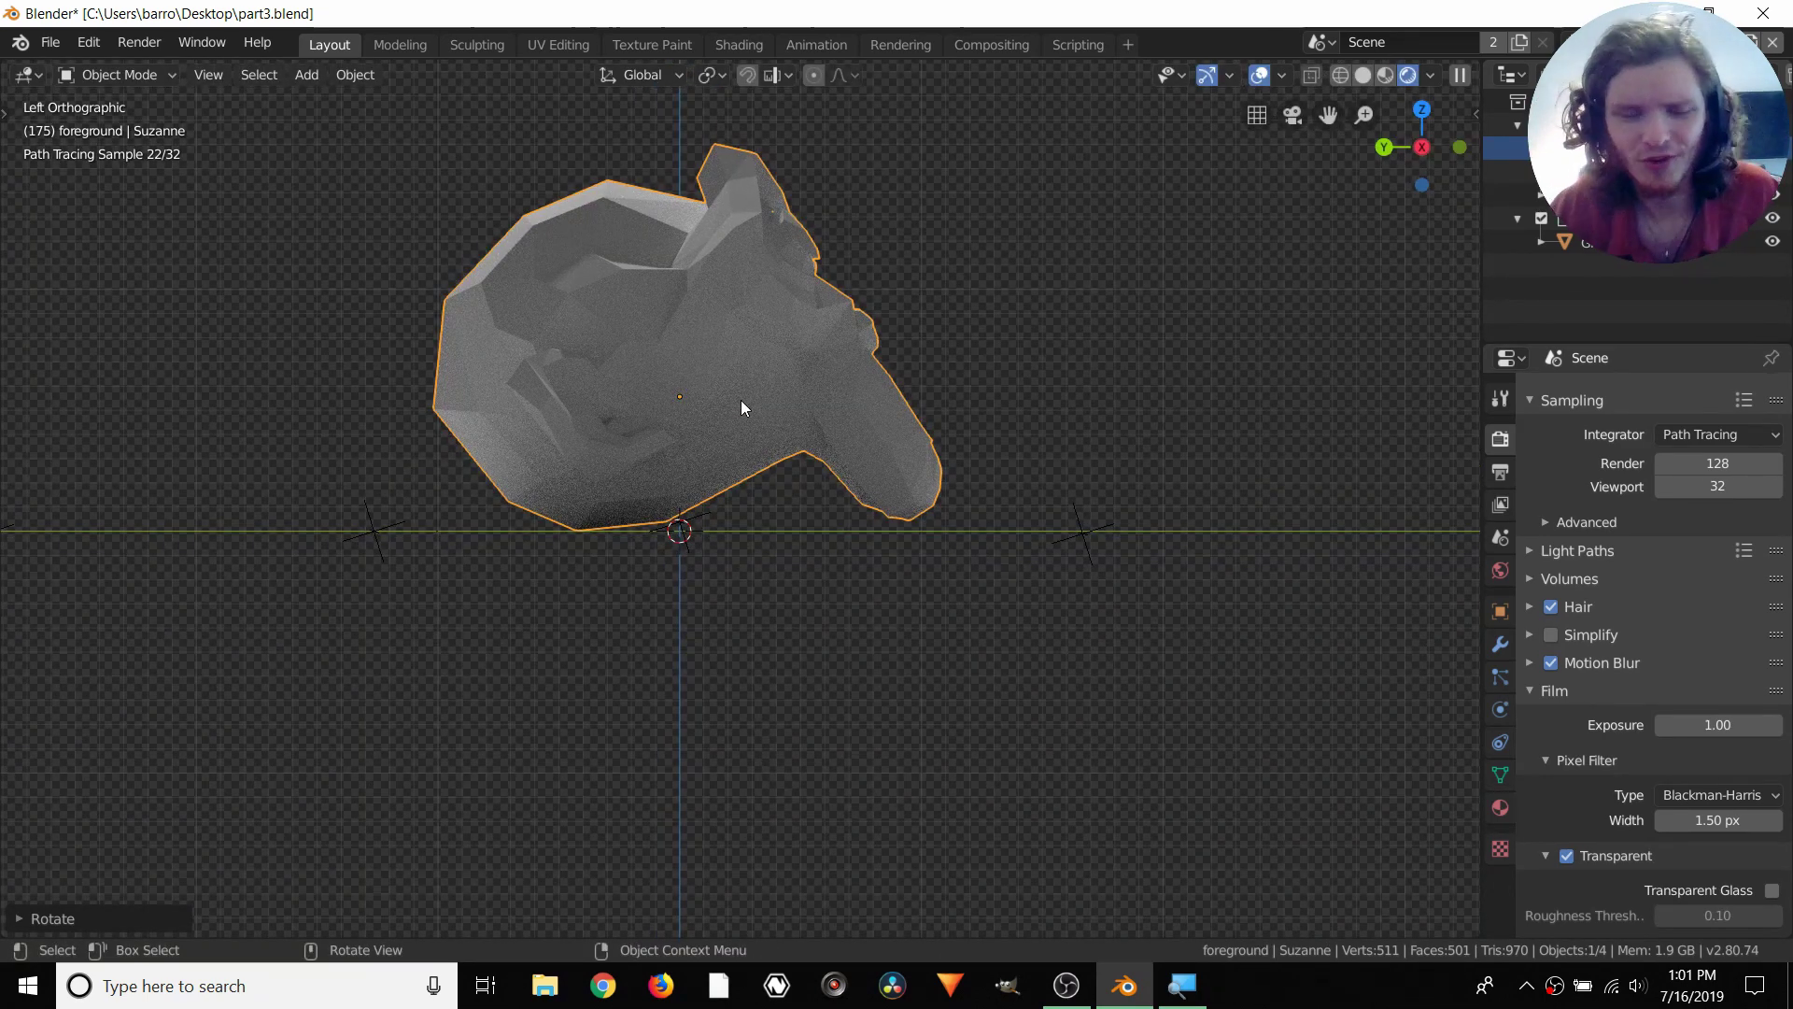
{"action": "key", "text": "r"}
{"action": "key", "text": "Escape"}
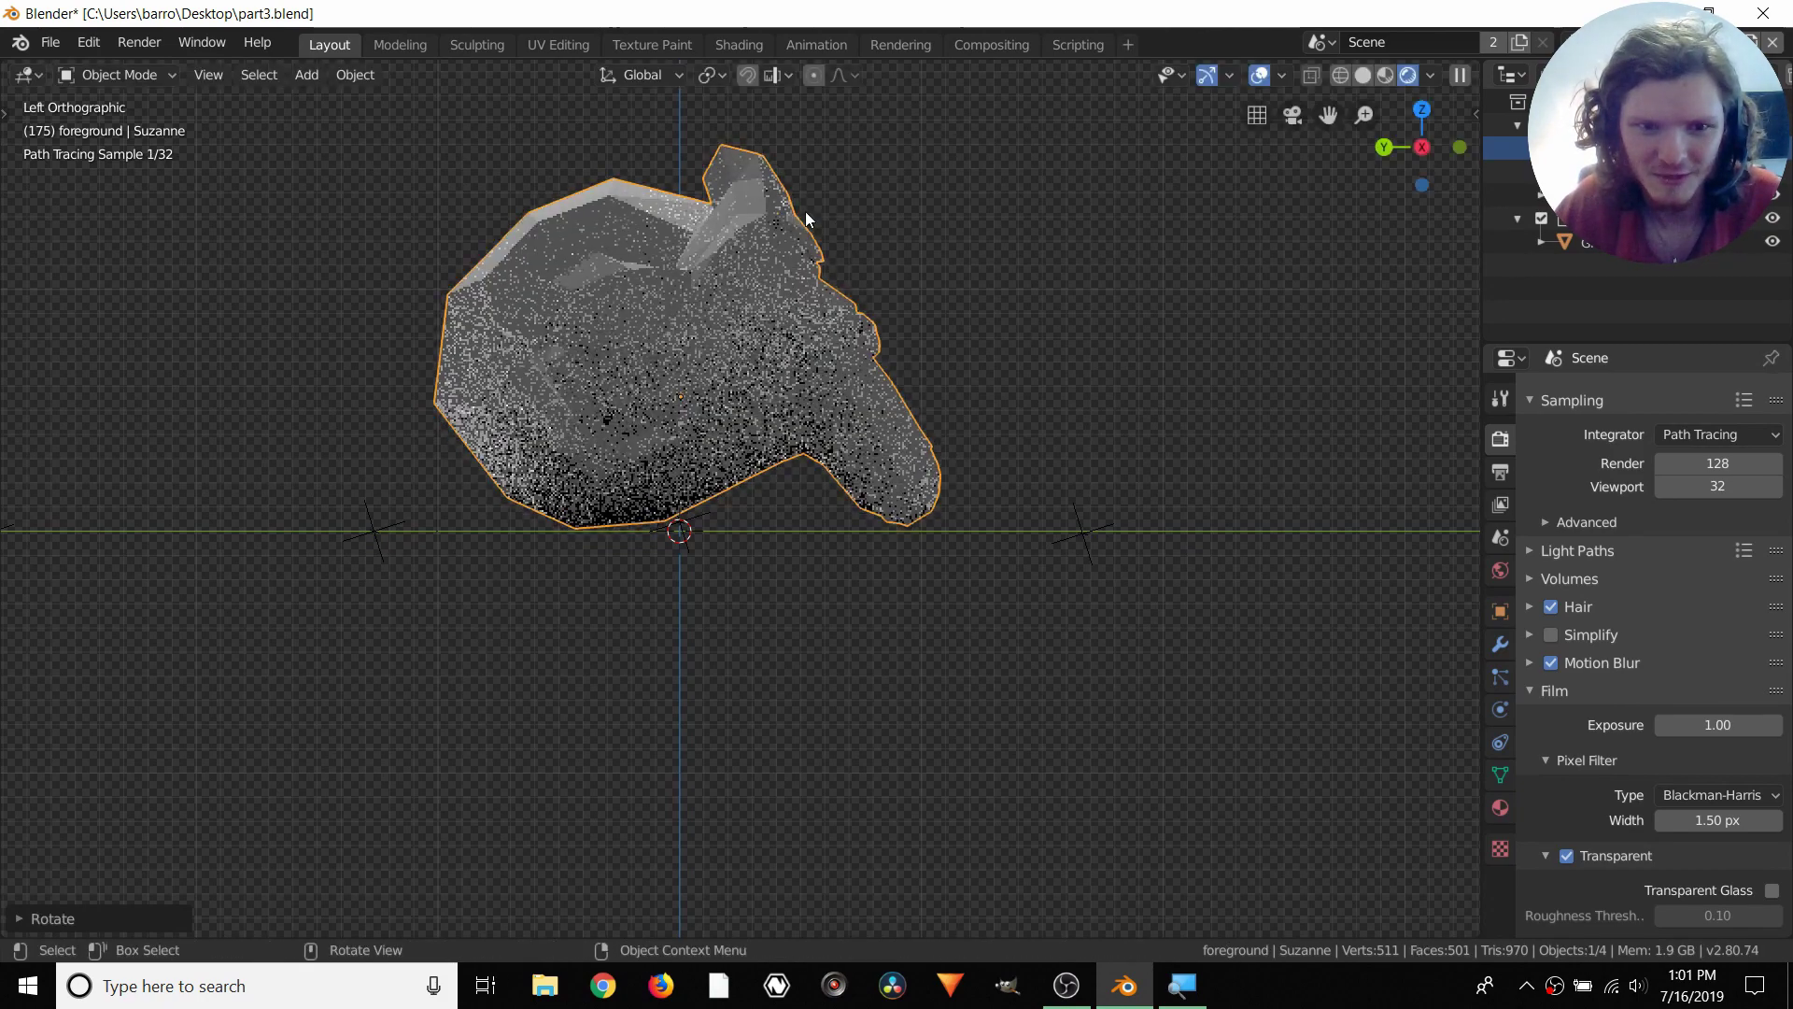
{"action": "key", "text": "g"}
{"action": "key", "text": "z"}
{"action": "key", "text": "Escape"}
Smooth the monkey head by applying a Subdivision Surface modifier and shading it smooth, checking it through the camera
{"action": "middle_click_drag", "start_coordinate": [817, 257], "coordinate": [869, 346]}
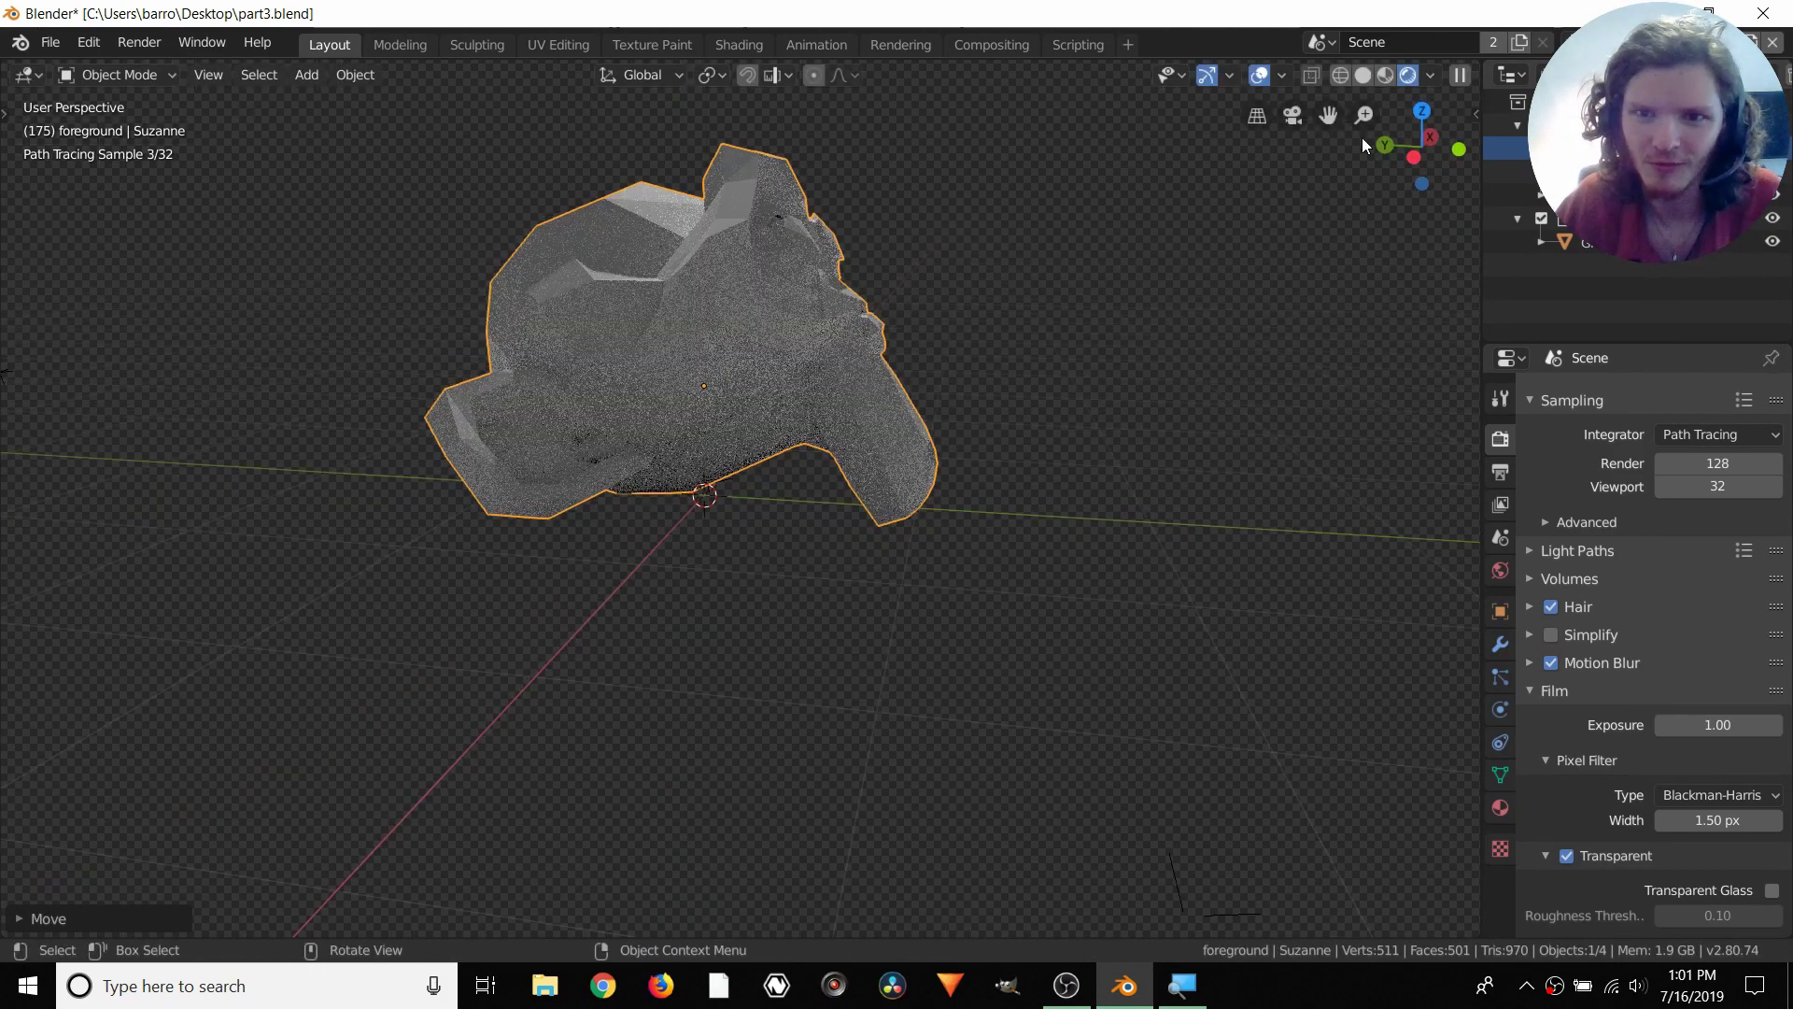
{"action": "left_click", "coordinate": [1291, 114]}
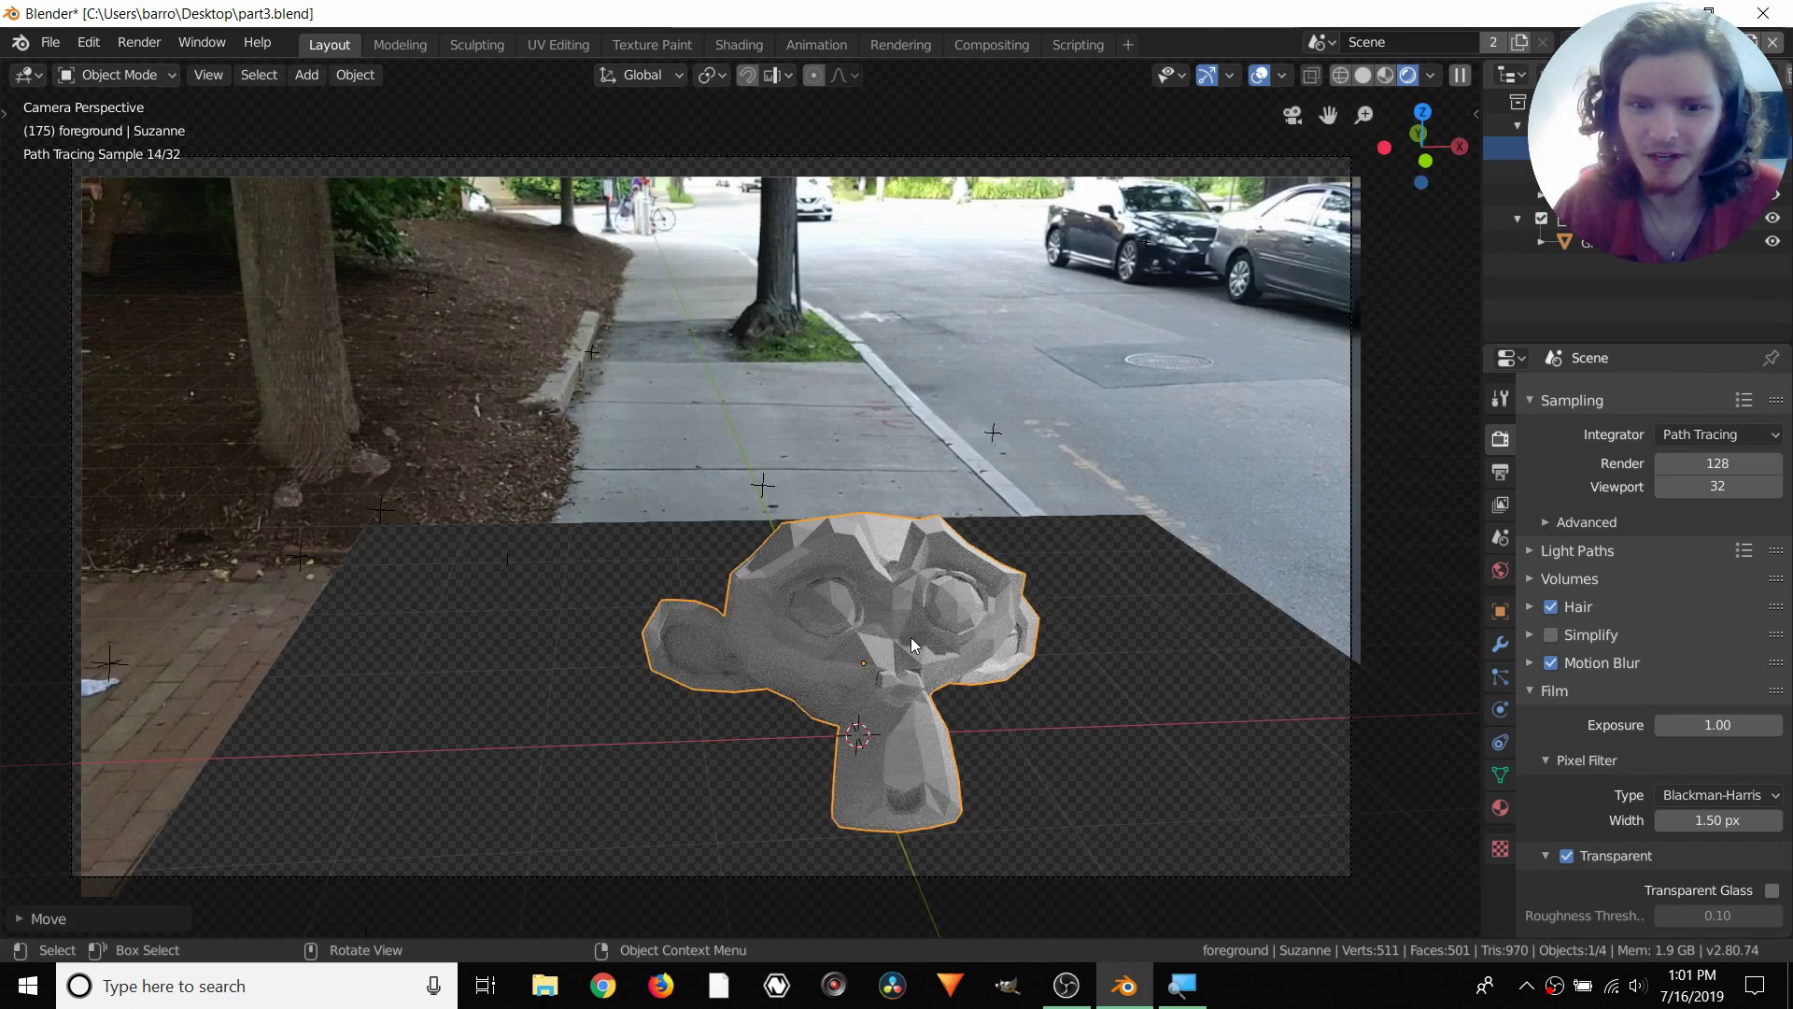
{"action": "left_click", "coordinate": [1500, 643]}
{"action": "left_click", "coordinate": [1588, 393]}
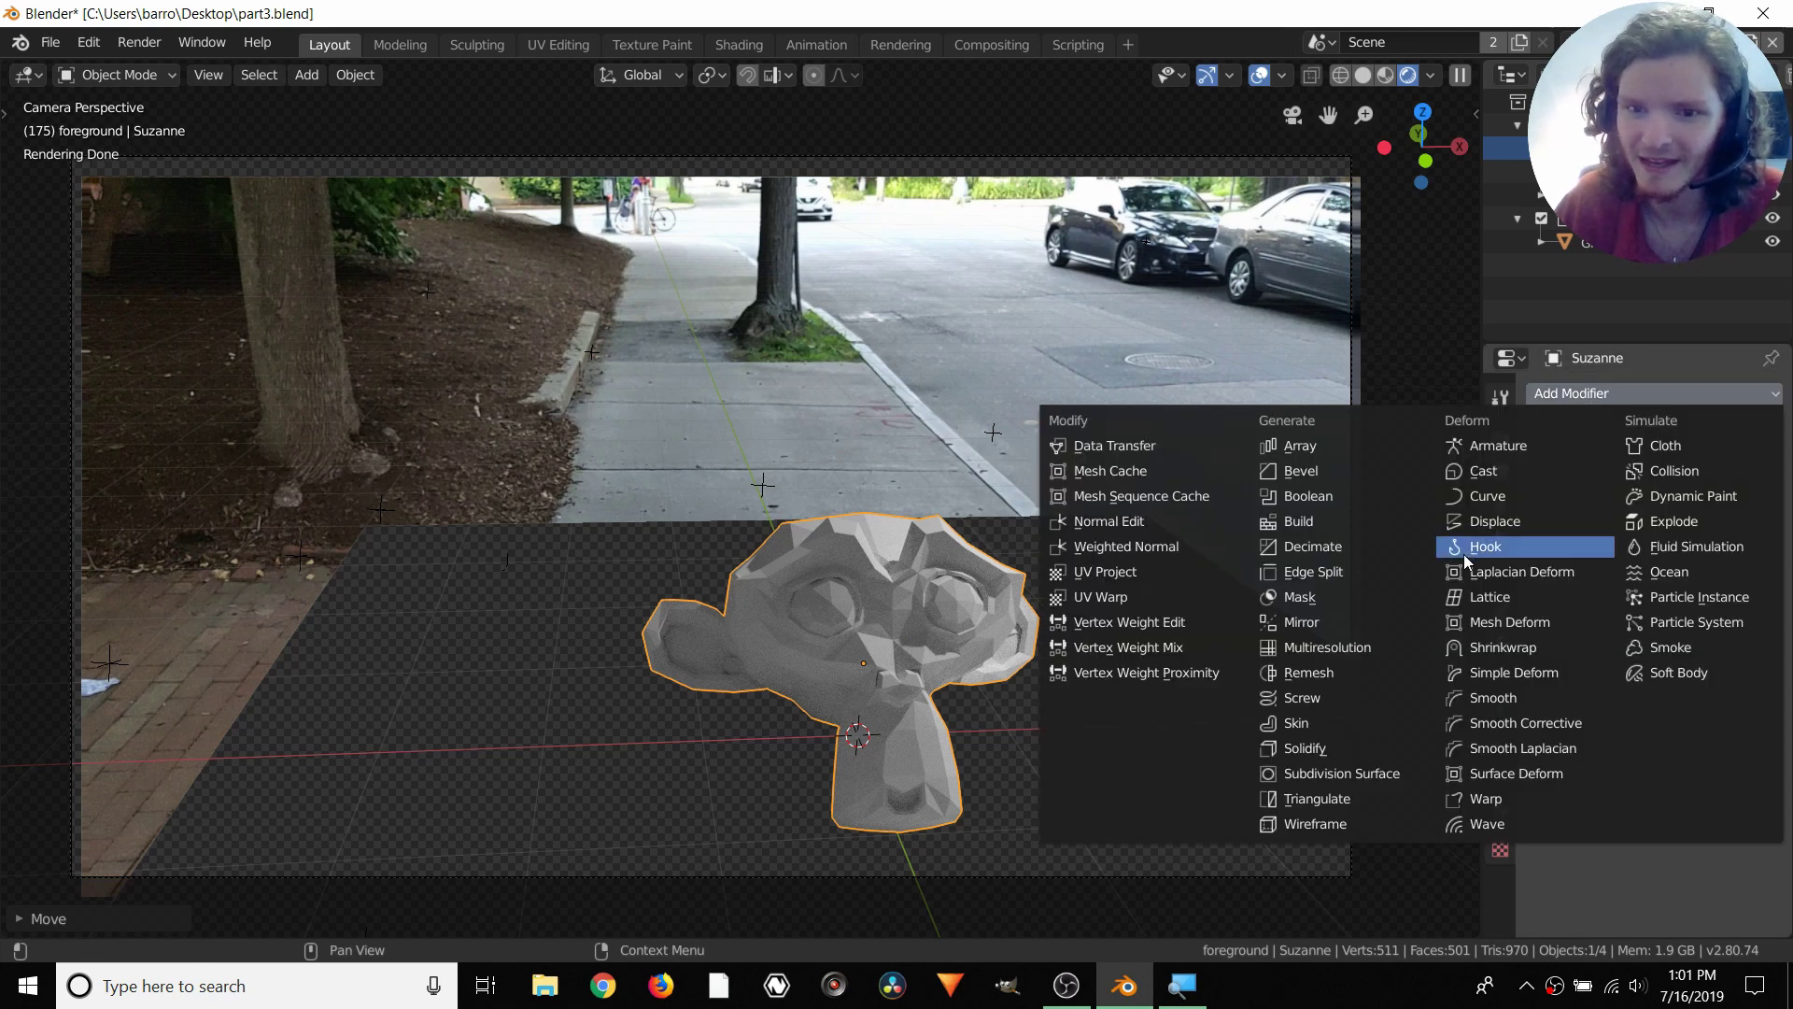
{"action": "left_click", "coordinate": [1343, 773]}
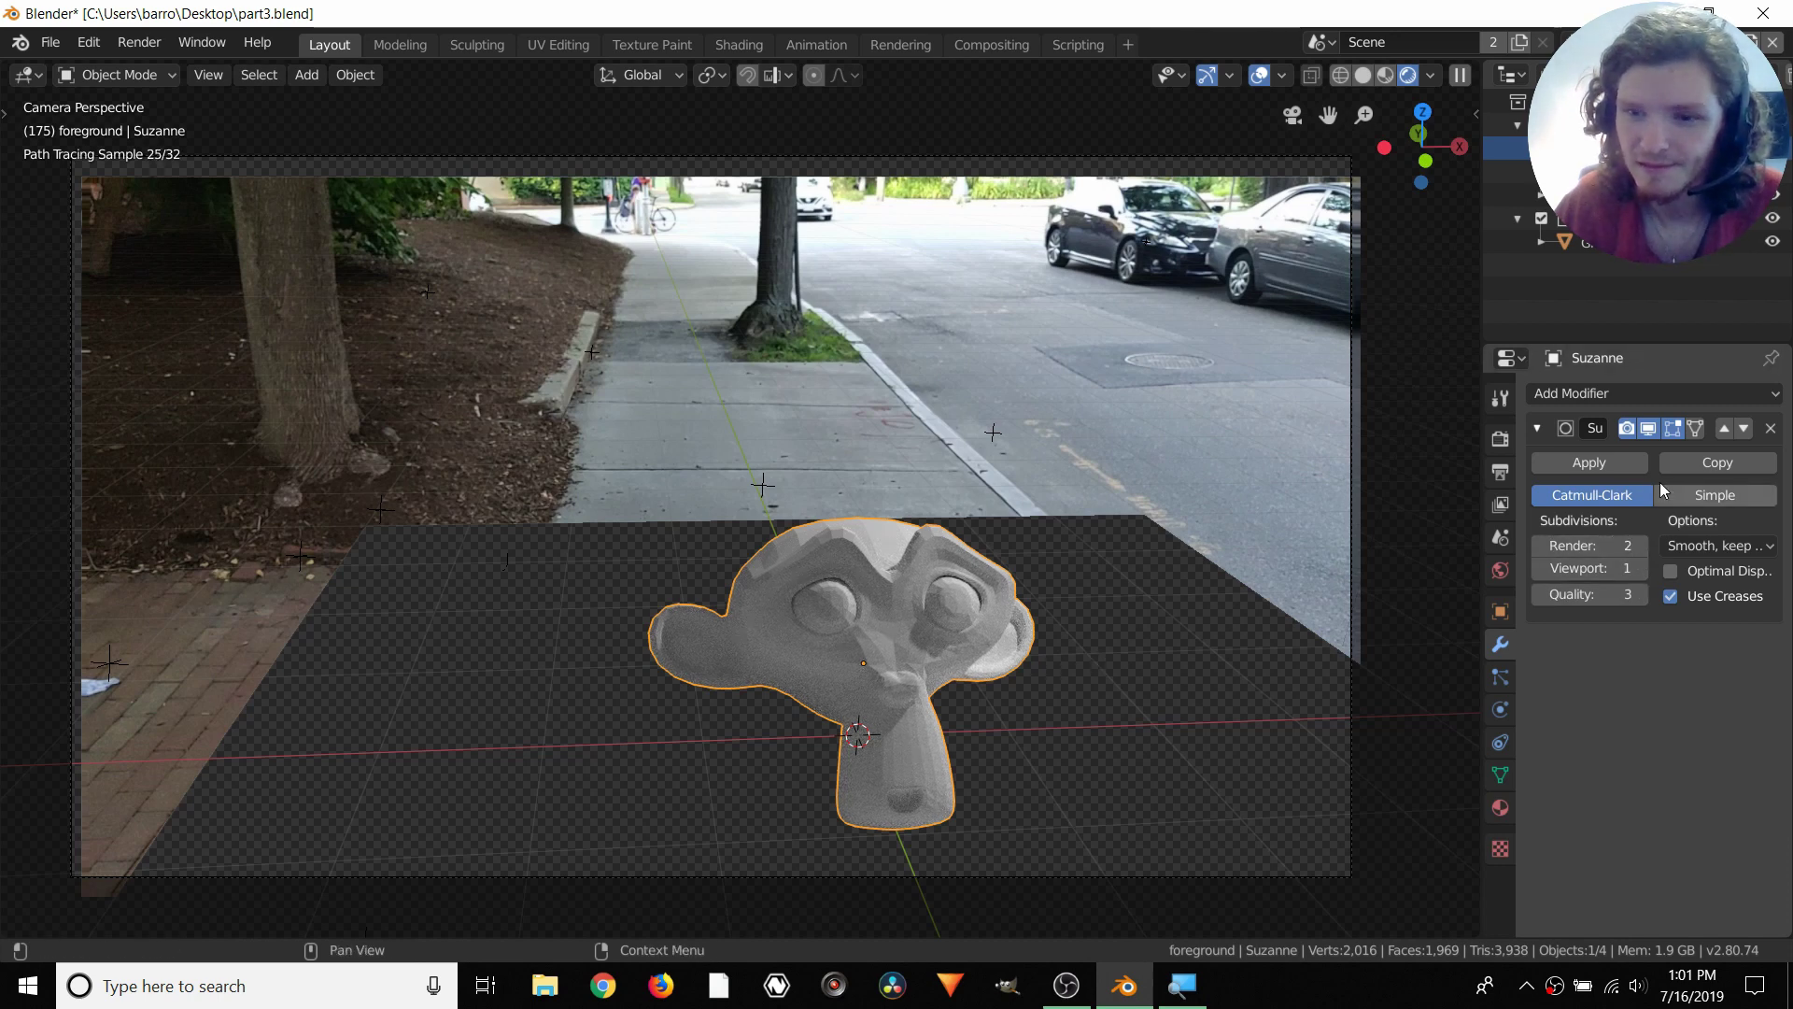
{"action": "left_click", "coordinate": [1634, 469]}
{"action": "right_click", "coordinate": [811, 608]}
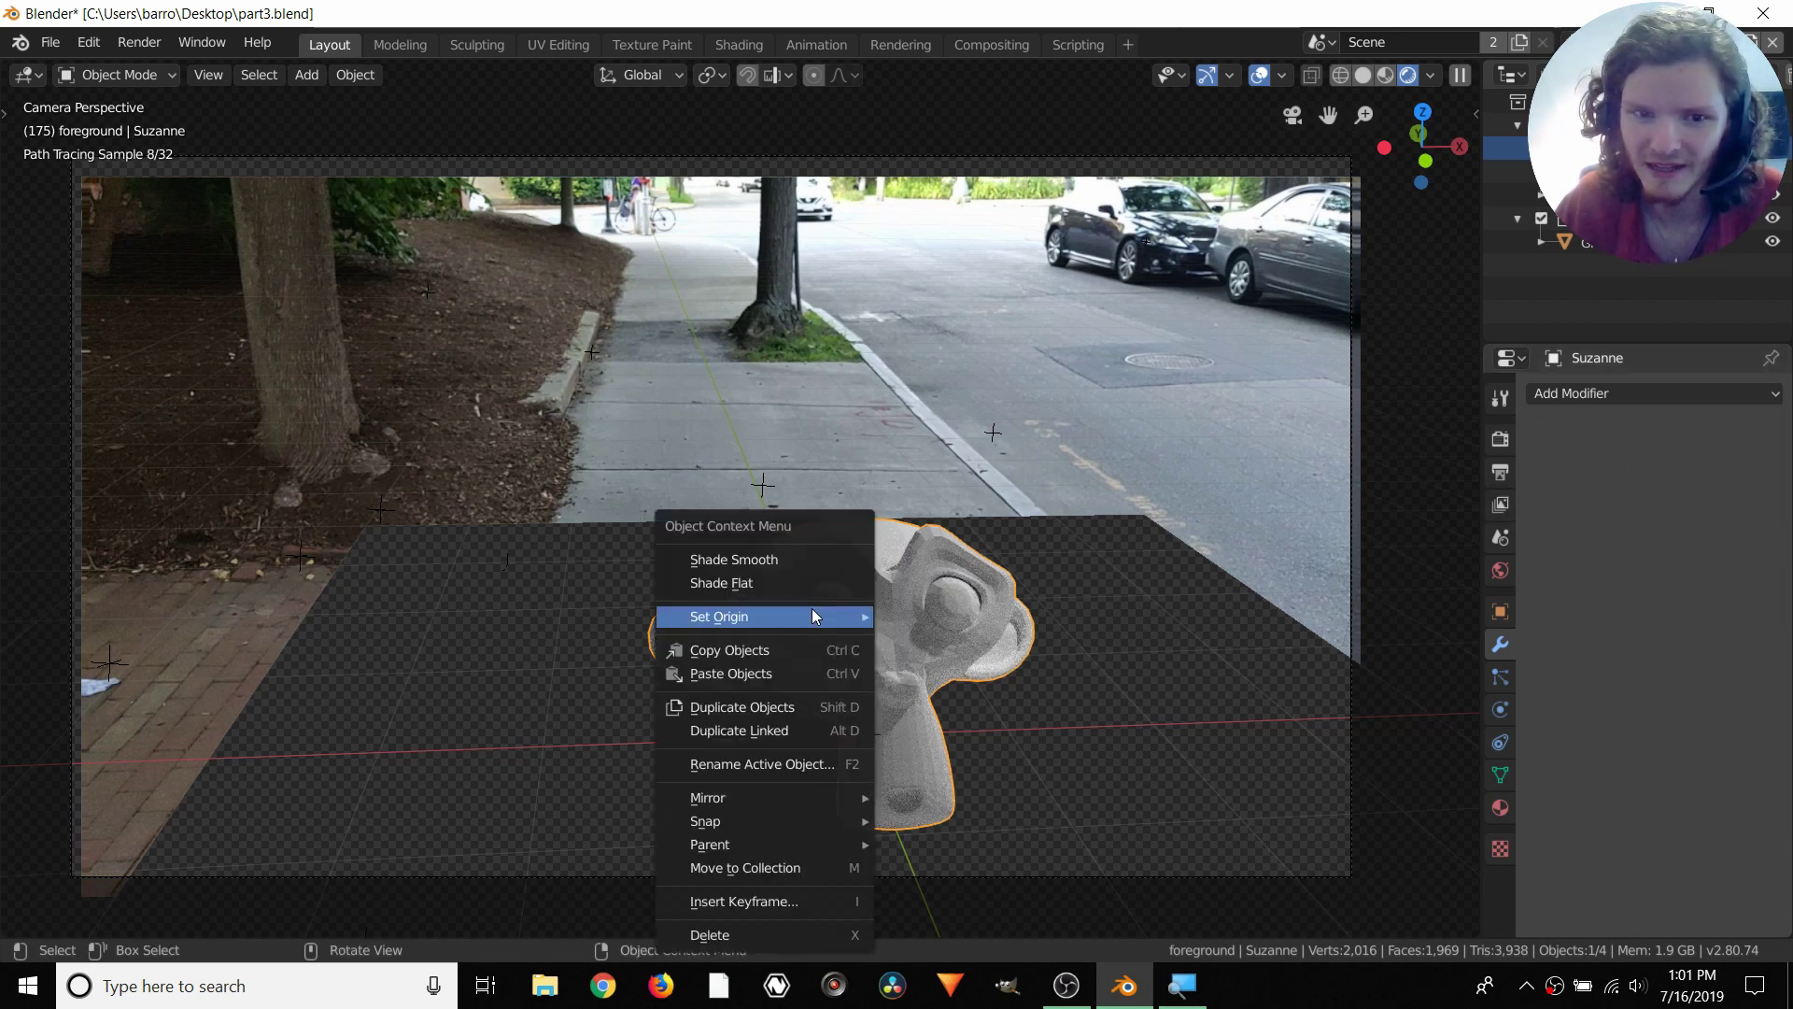
{"action": "left_click", "coordinate": [747, 558]}
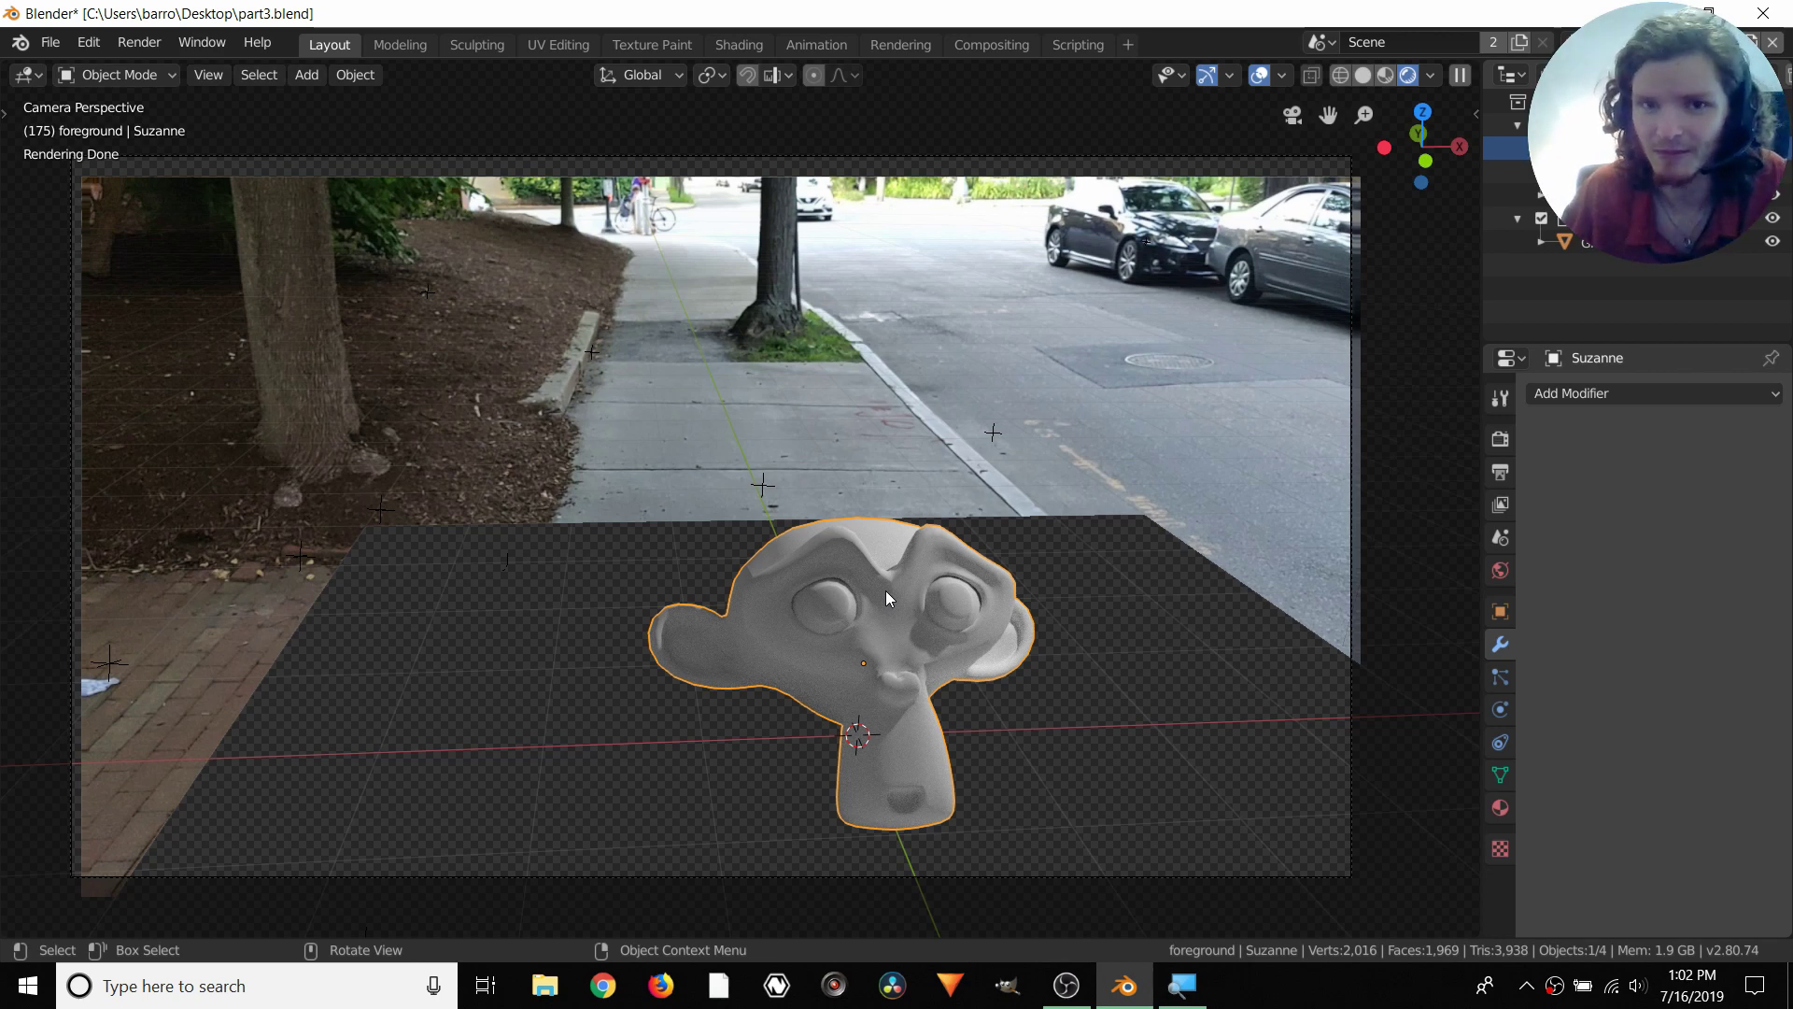
Select the Ground plane and switch the active view layer to Background
{"action": "left_click", "coordinate": [1625, 242]}
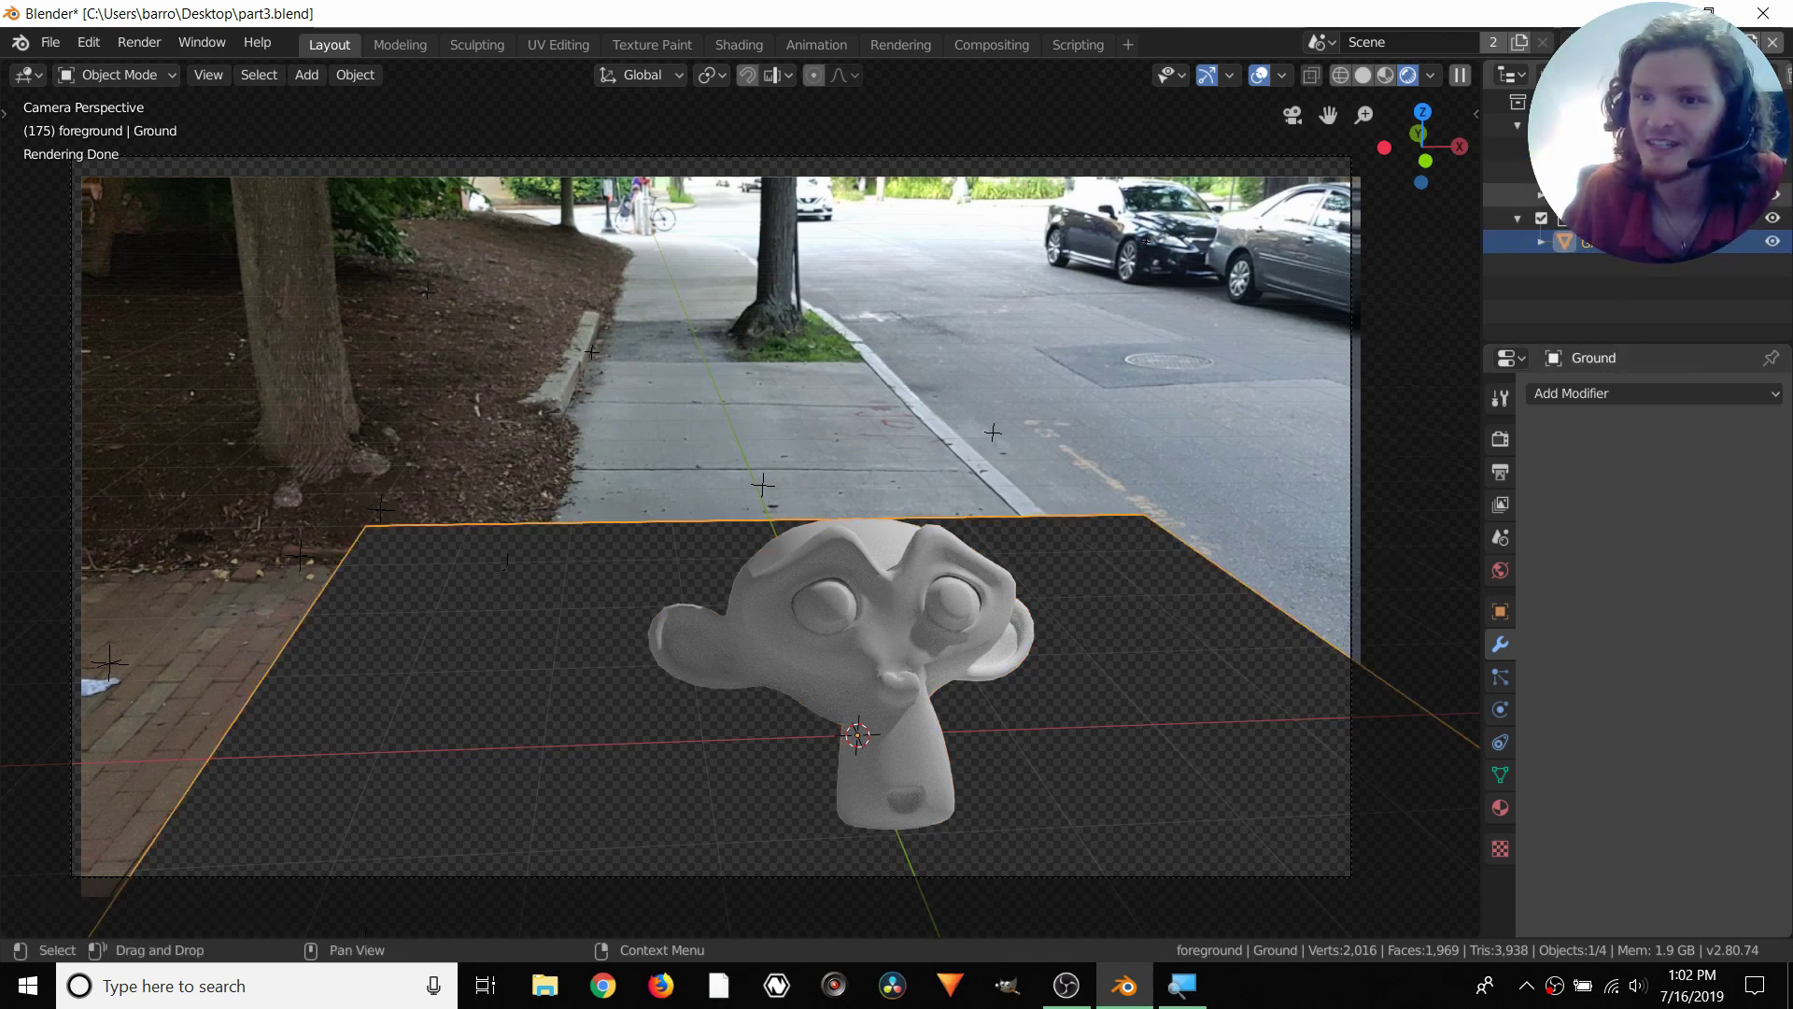
{"action": "left_click", "coordinate": [1322, 42]}
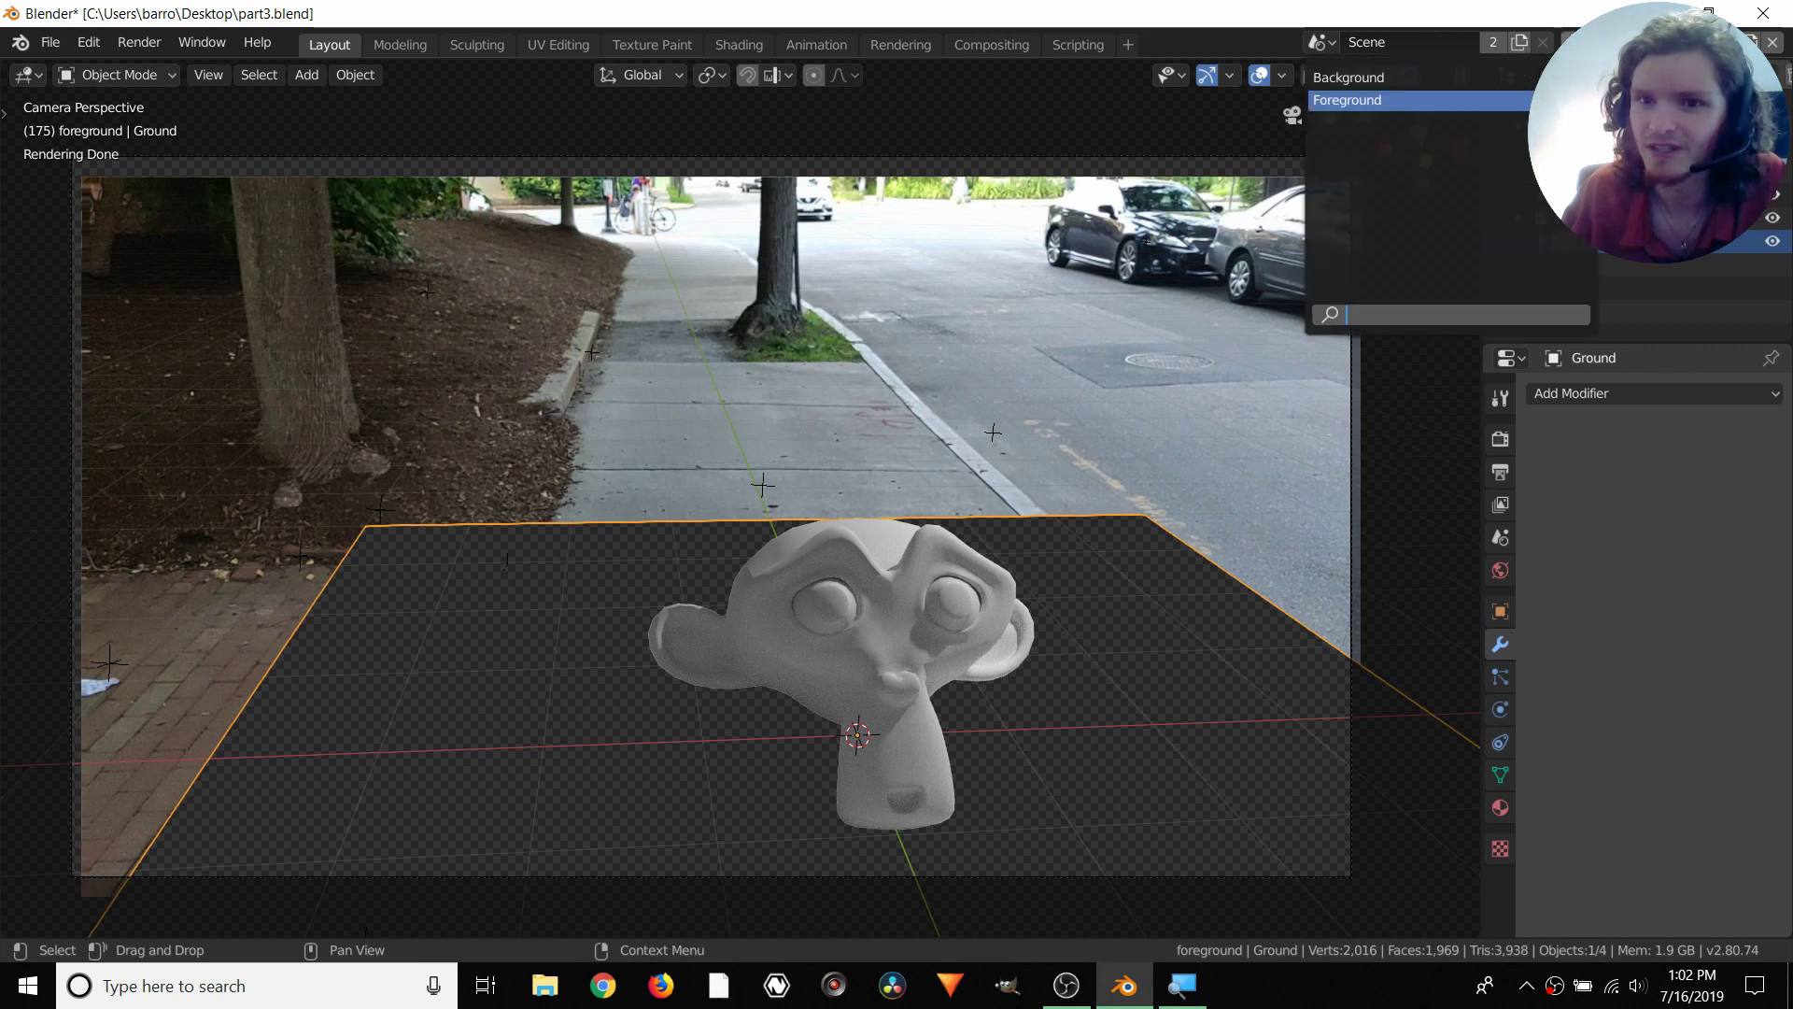
{"action": "left_click", "coordinate": [1468, 78]}
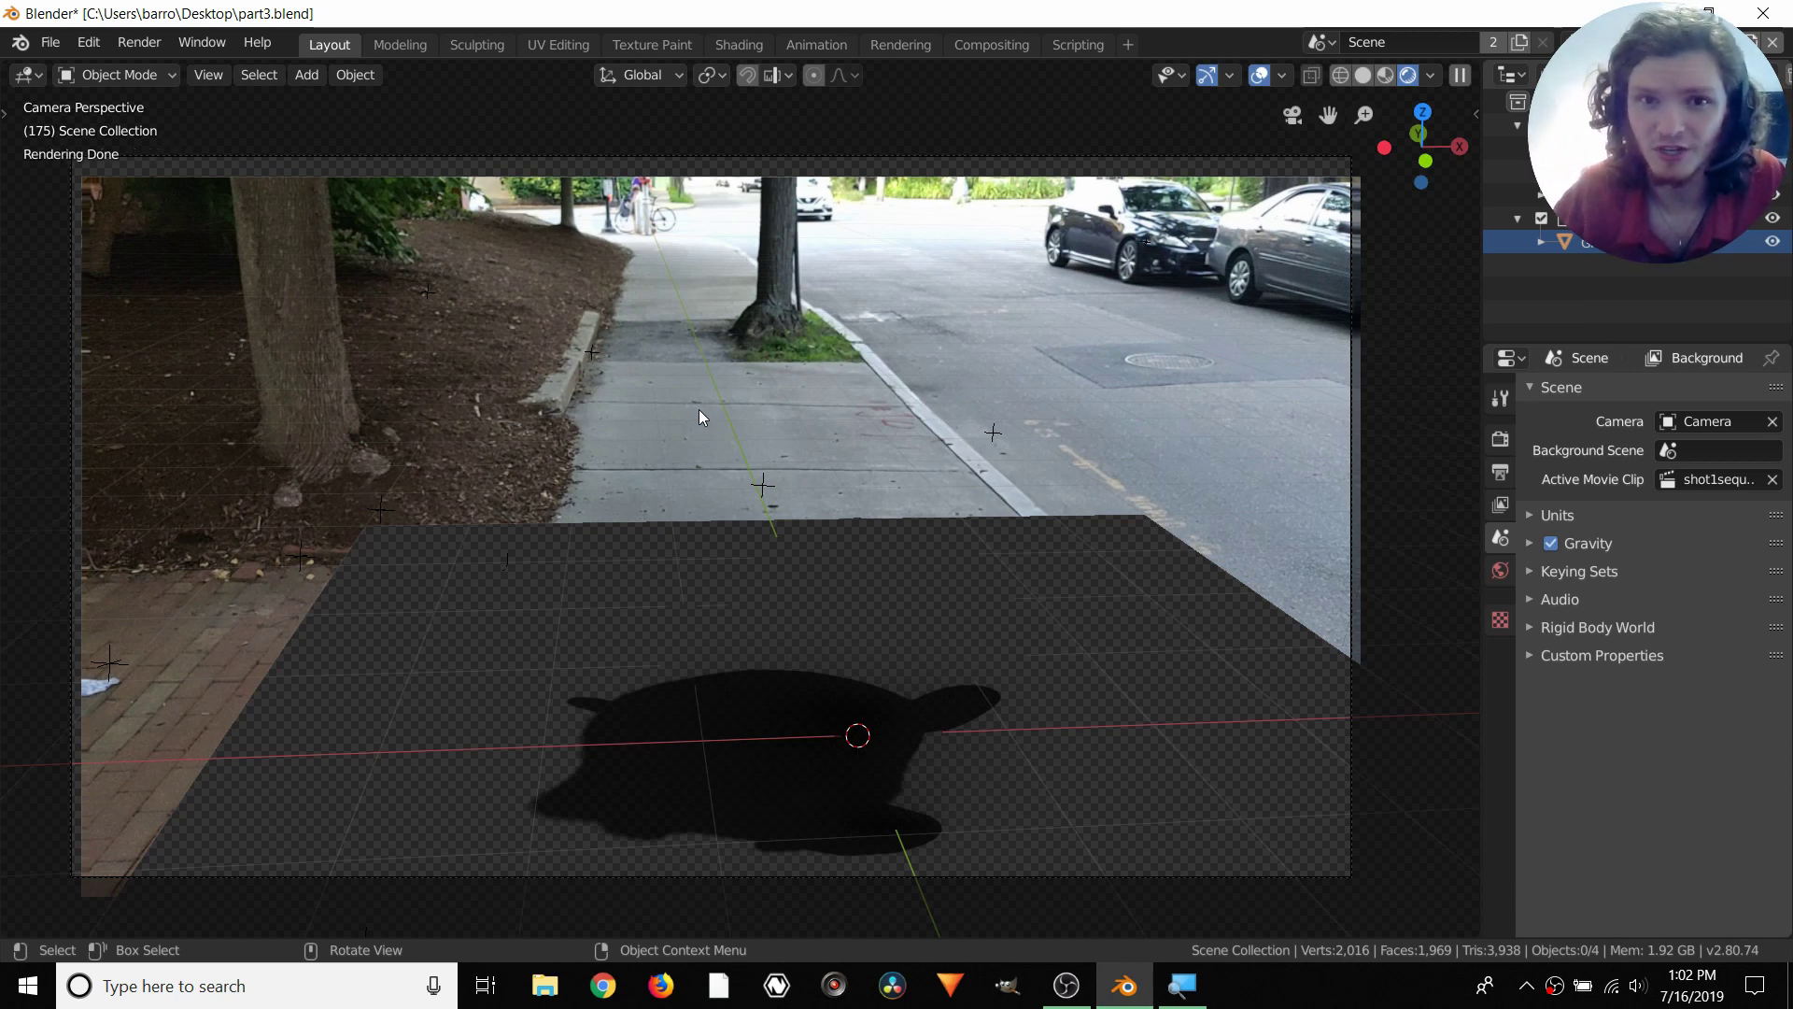
Examine the compositing node tree, checking how the Background and Foreground Render Layers nodes feed the Alpha Over nodes
{"action": "left_click", "coordinate": [997, 41]}
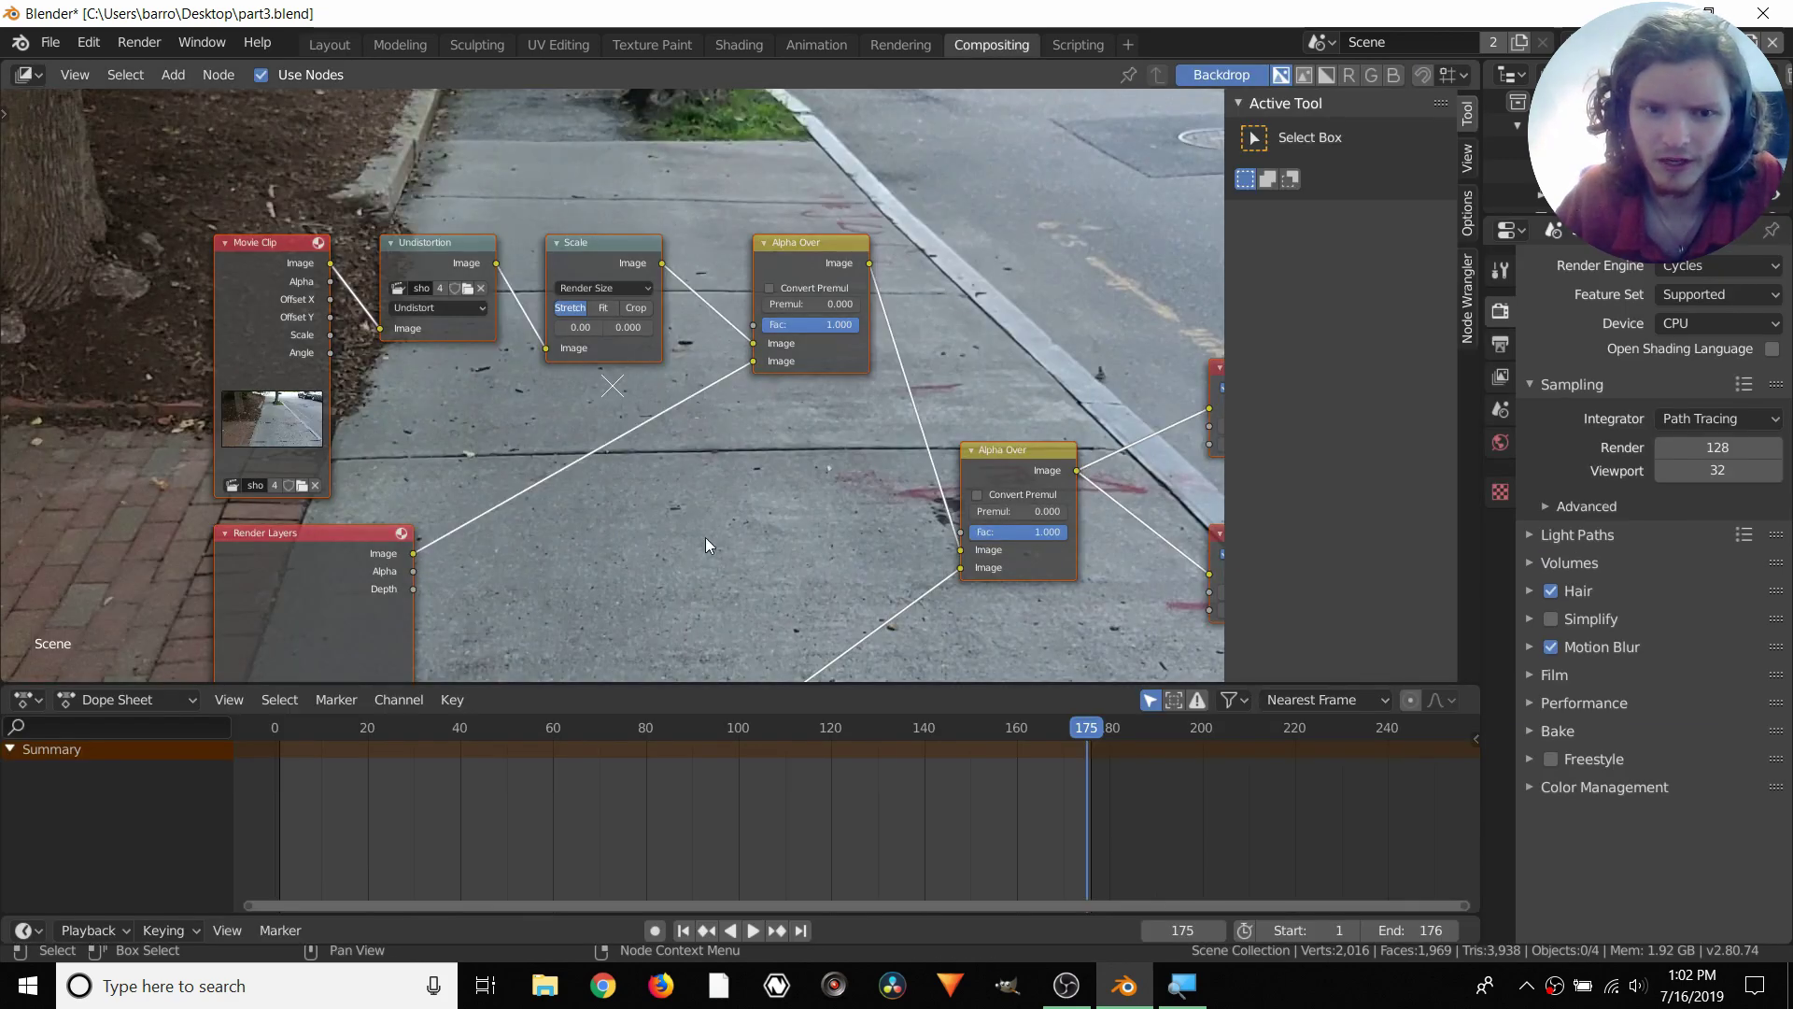
{"action": "scroll", "coordinate": [660, 366], "scroll_direction": "down", "scroll_amount": 4}
{"action": "middle_click_drag", "start_coordinate": [436, 535], "coordinate": [521, 376]}
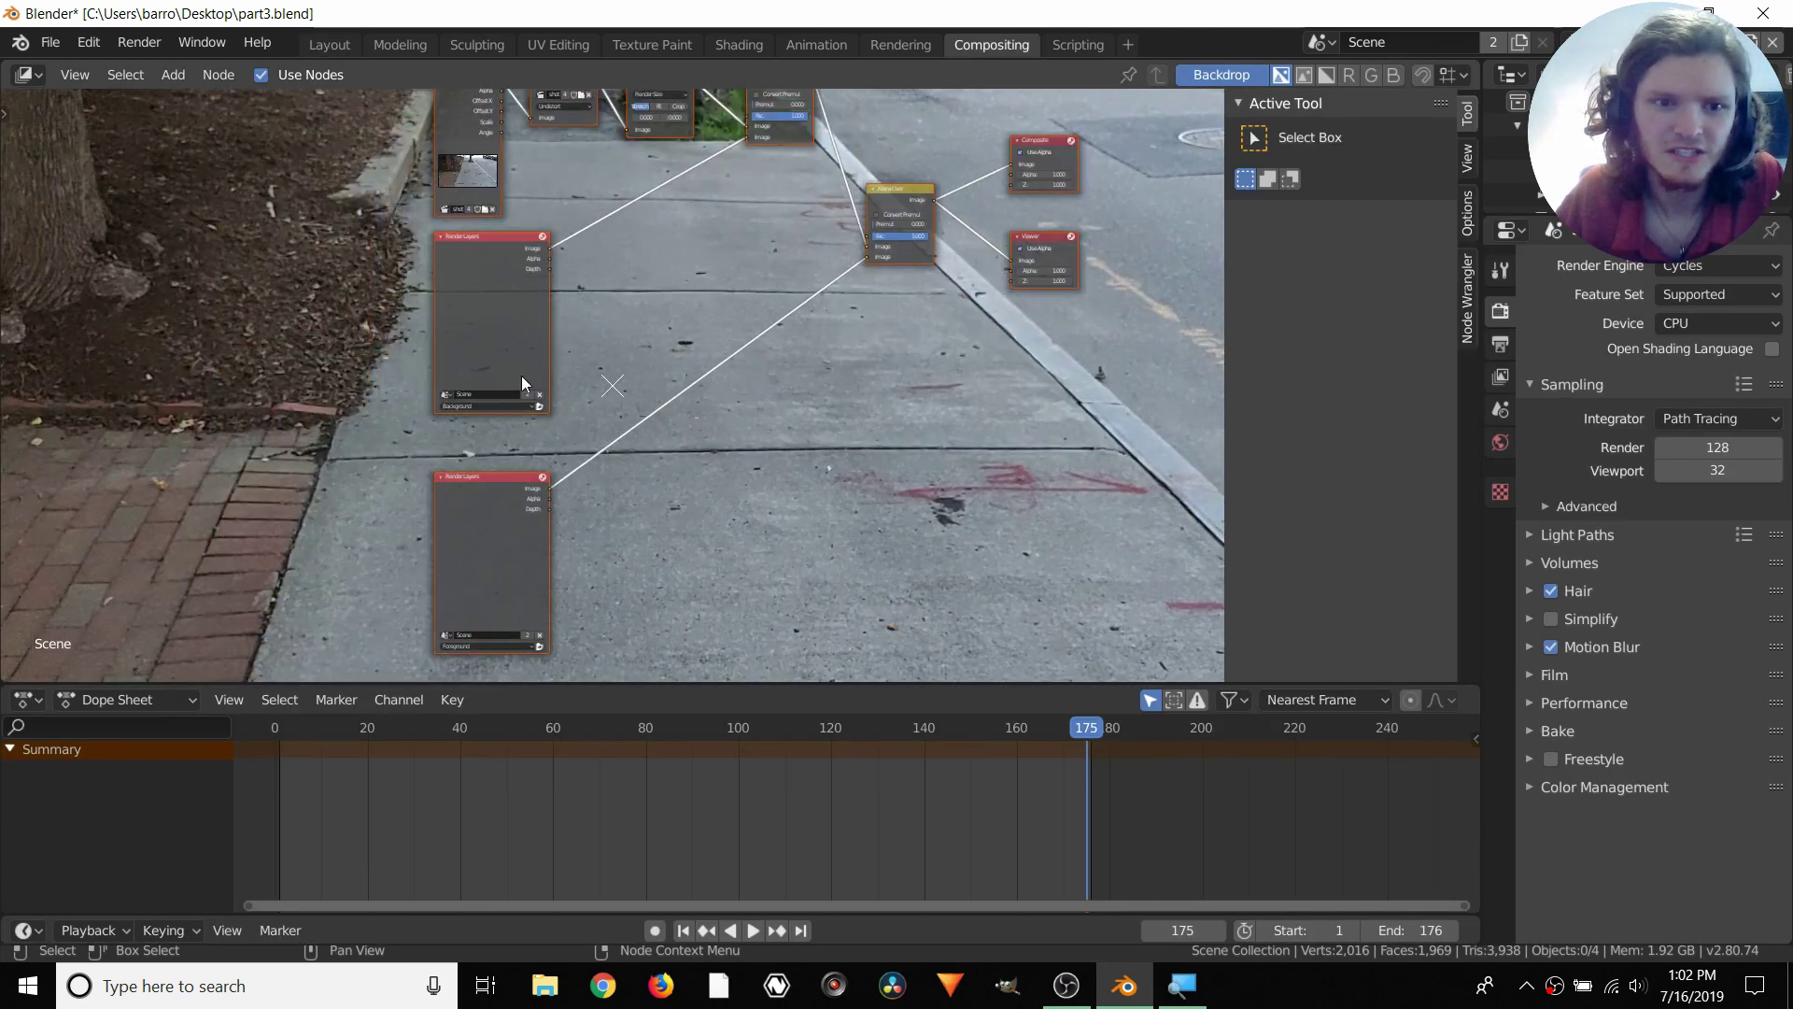
{"action": "left_click", "coordinate": [488, 275]}
{"action": "scroll", "coordinate": [489, 299], "scroll_direction": "up", "scroll_amount": 1}
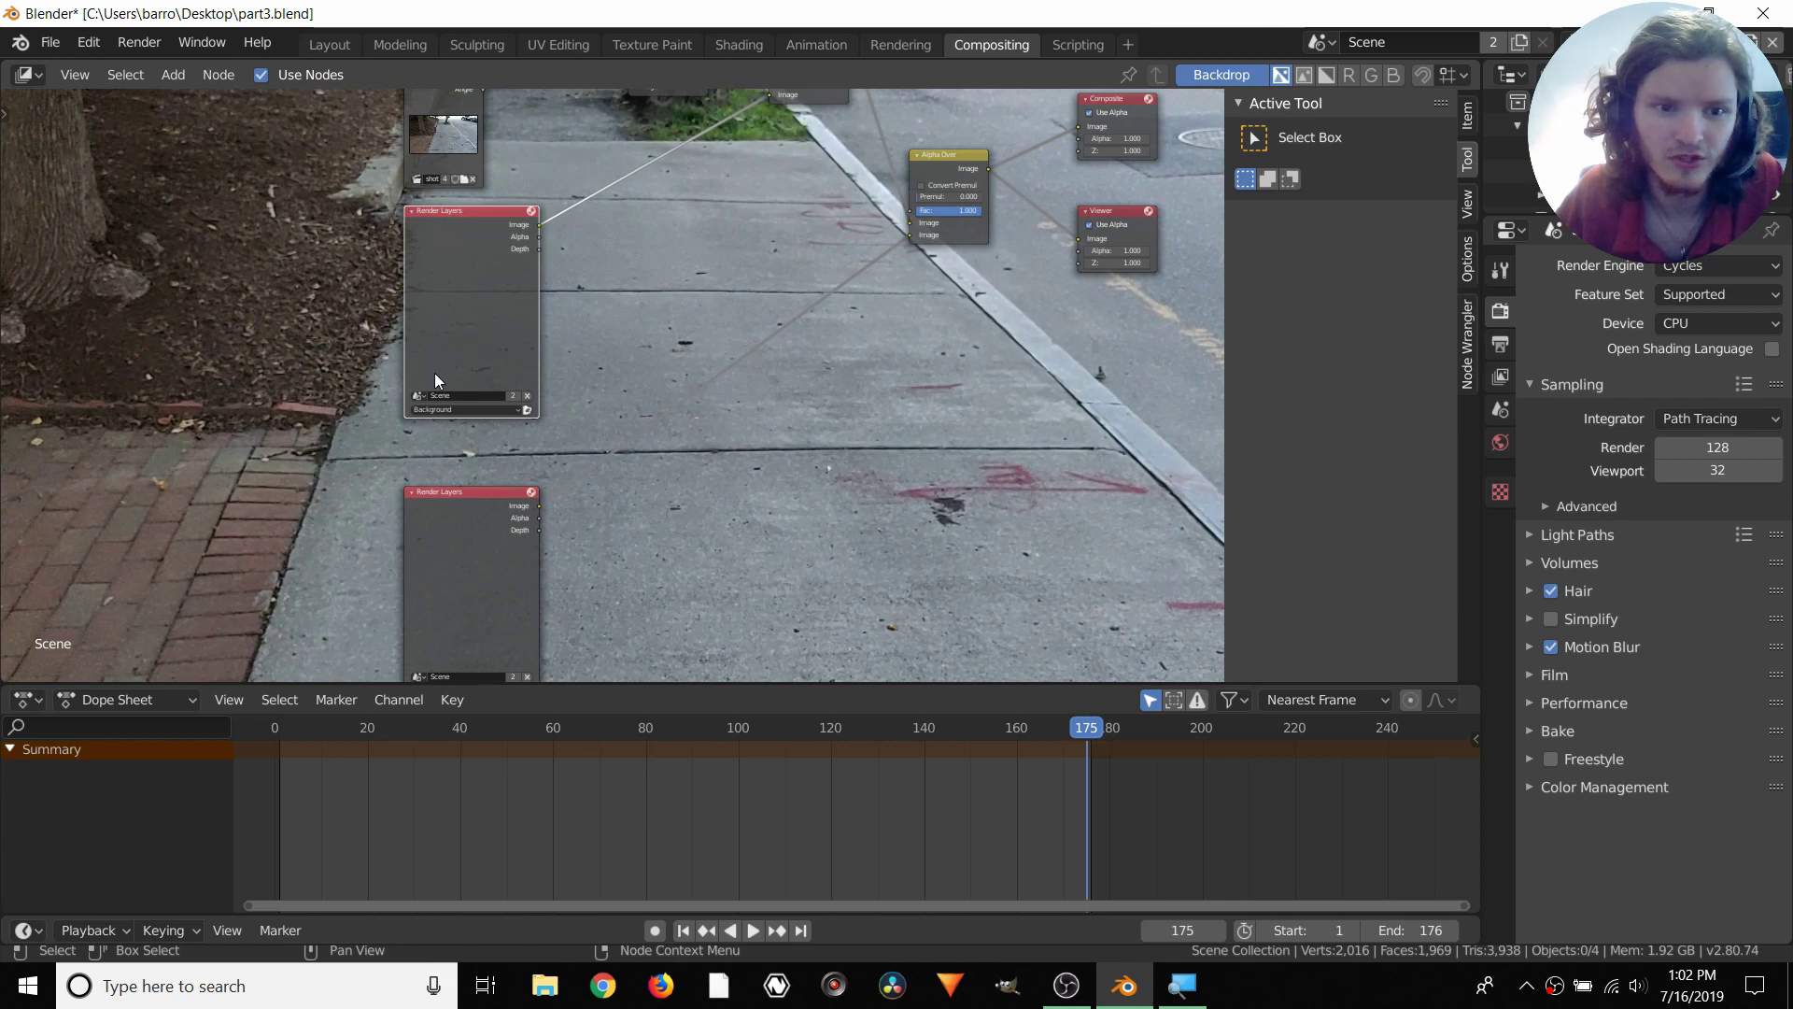
{"action": "left_click", "coordinate": [468, 514]}
{"action": "middle_click_drag", "start_coordinate": [421, 539], "coordinate": [485, 368]}
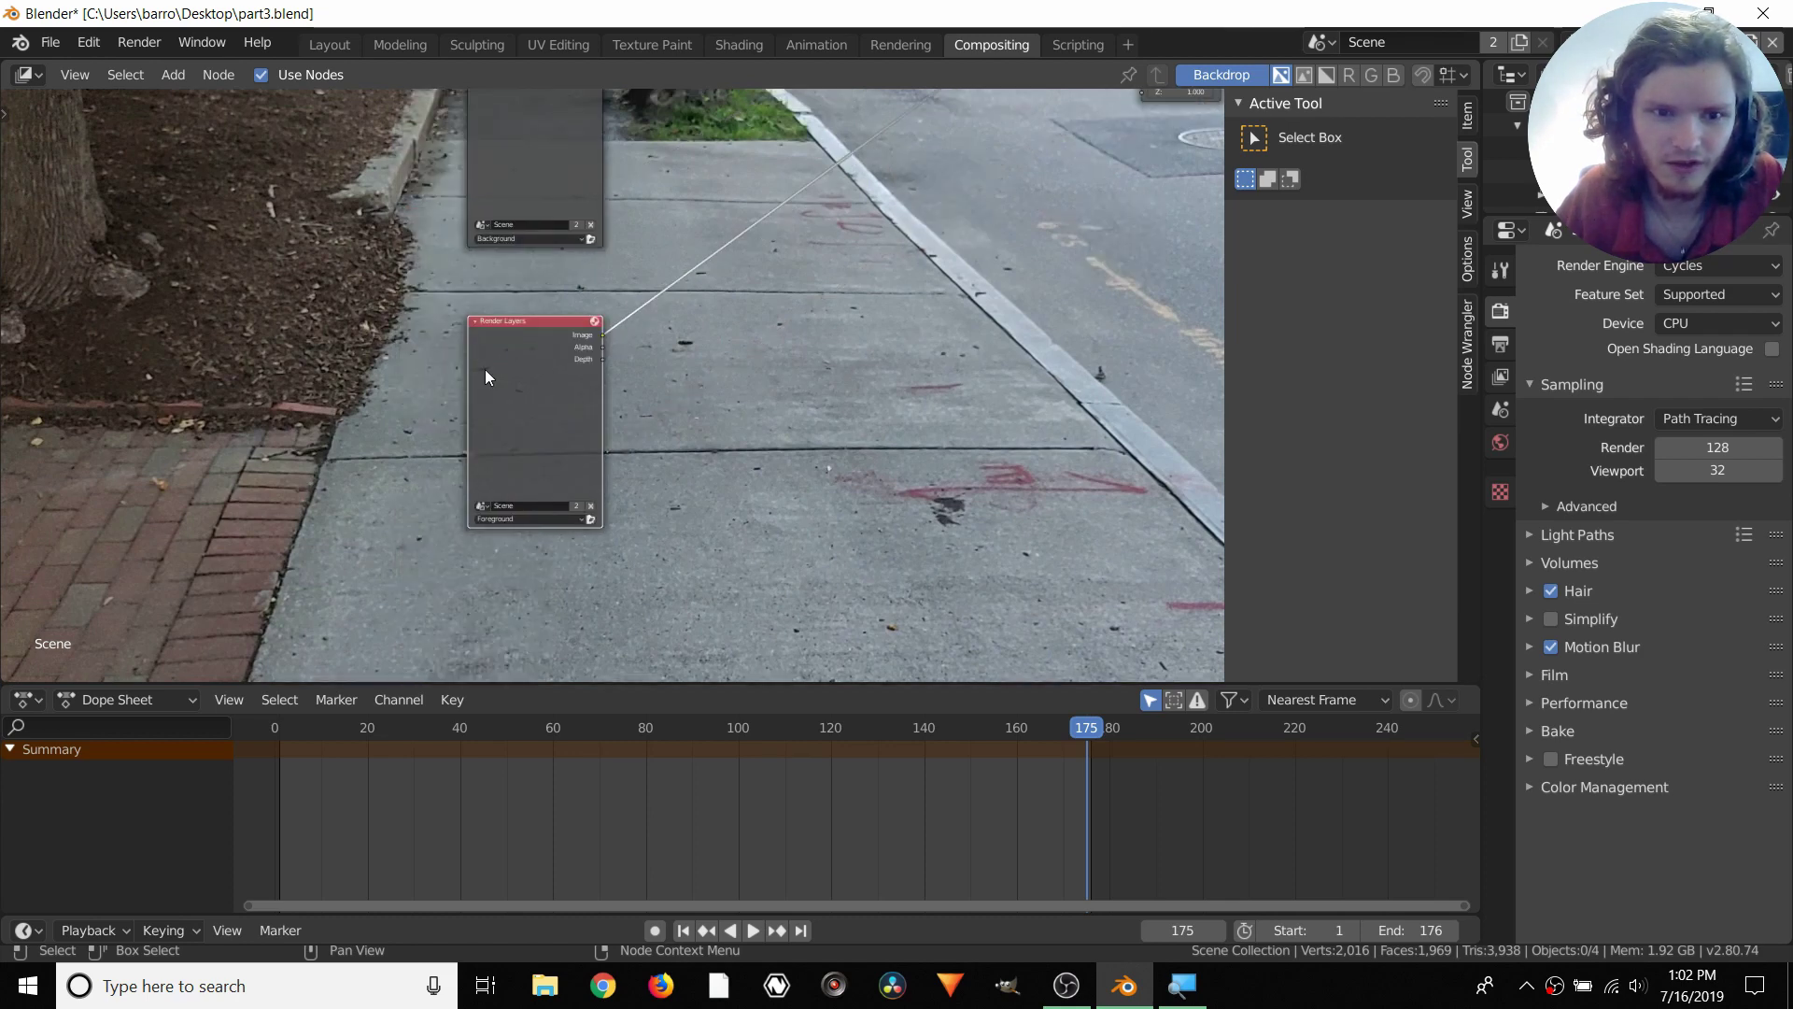
{"action": "middle_click_drag", "start_coordinate": [652, 409], "coordinate": [469, 586]}
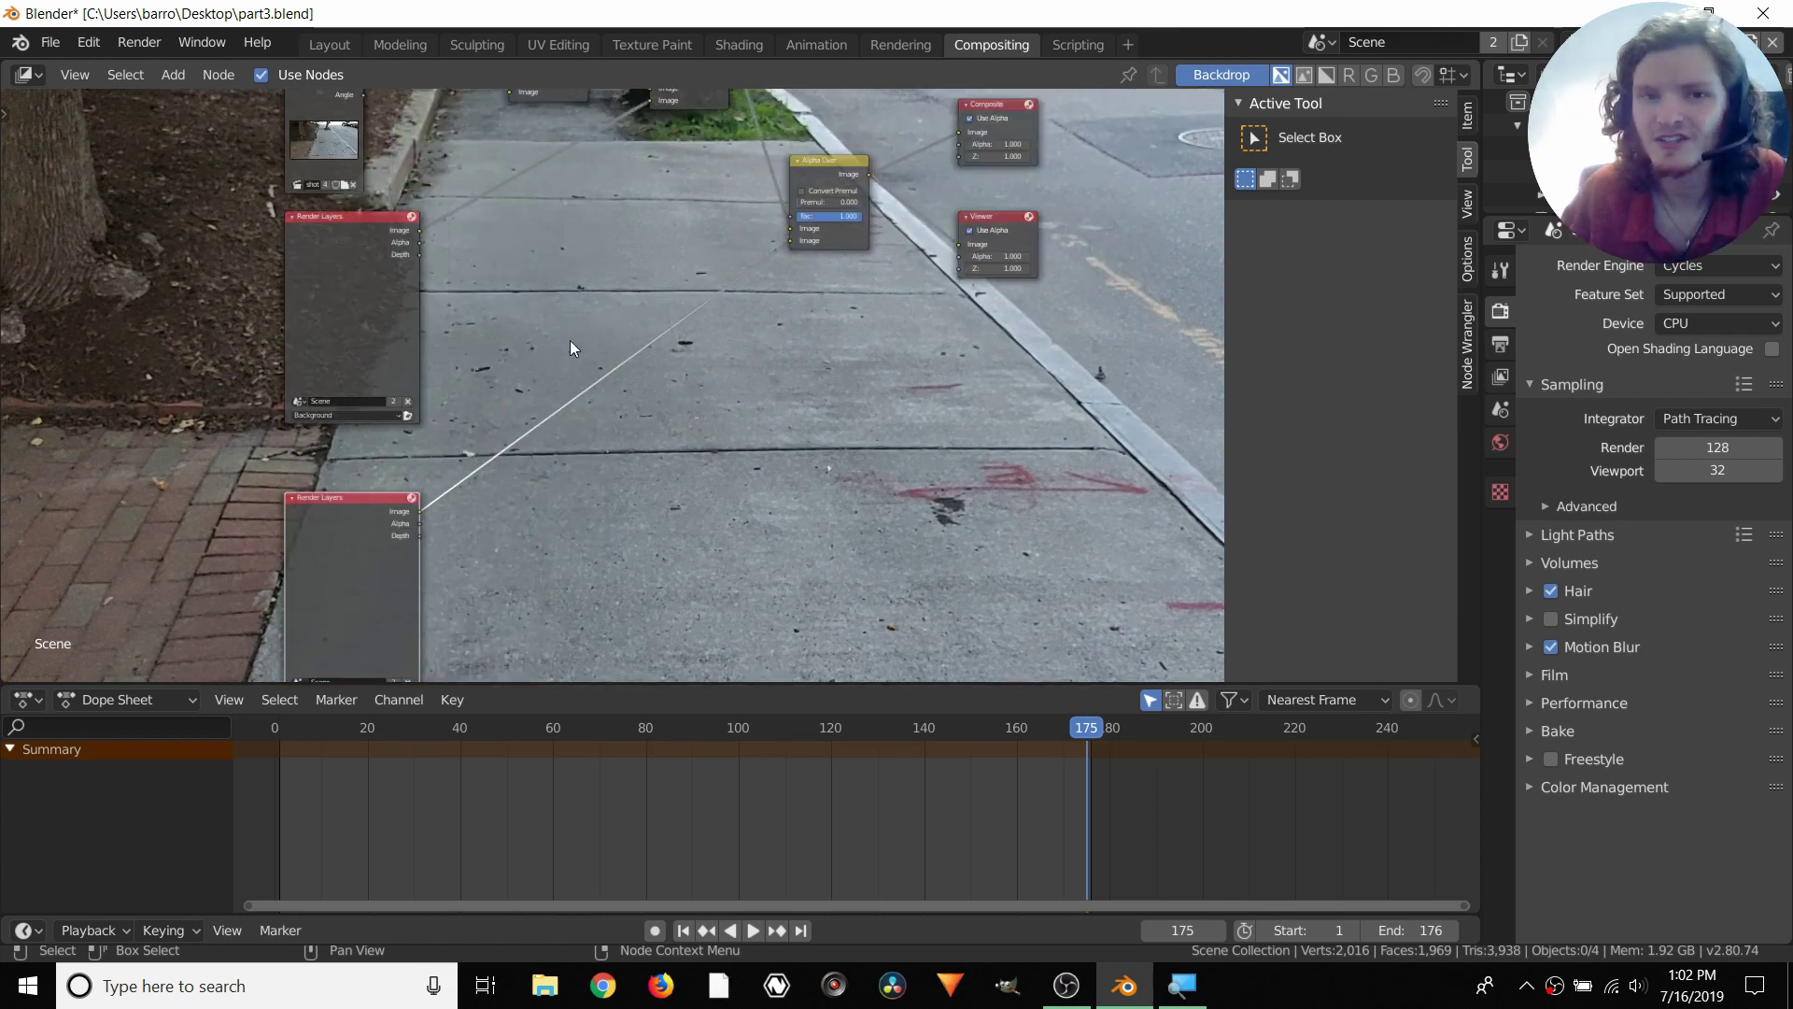
{"action": "middle_click_drag", "start_coordinate": [572, 348], "coordinate": [650, 366]}
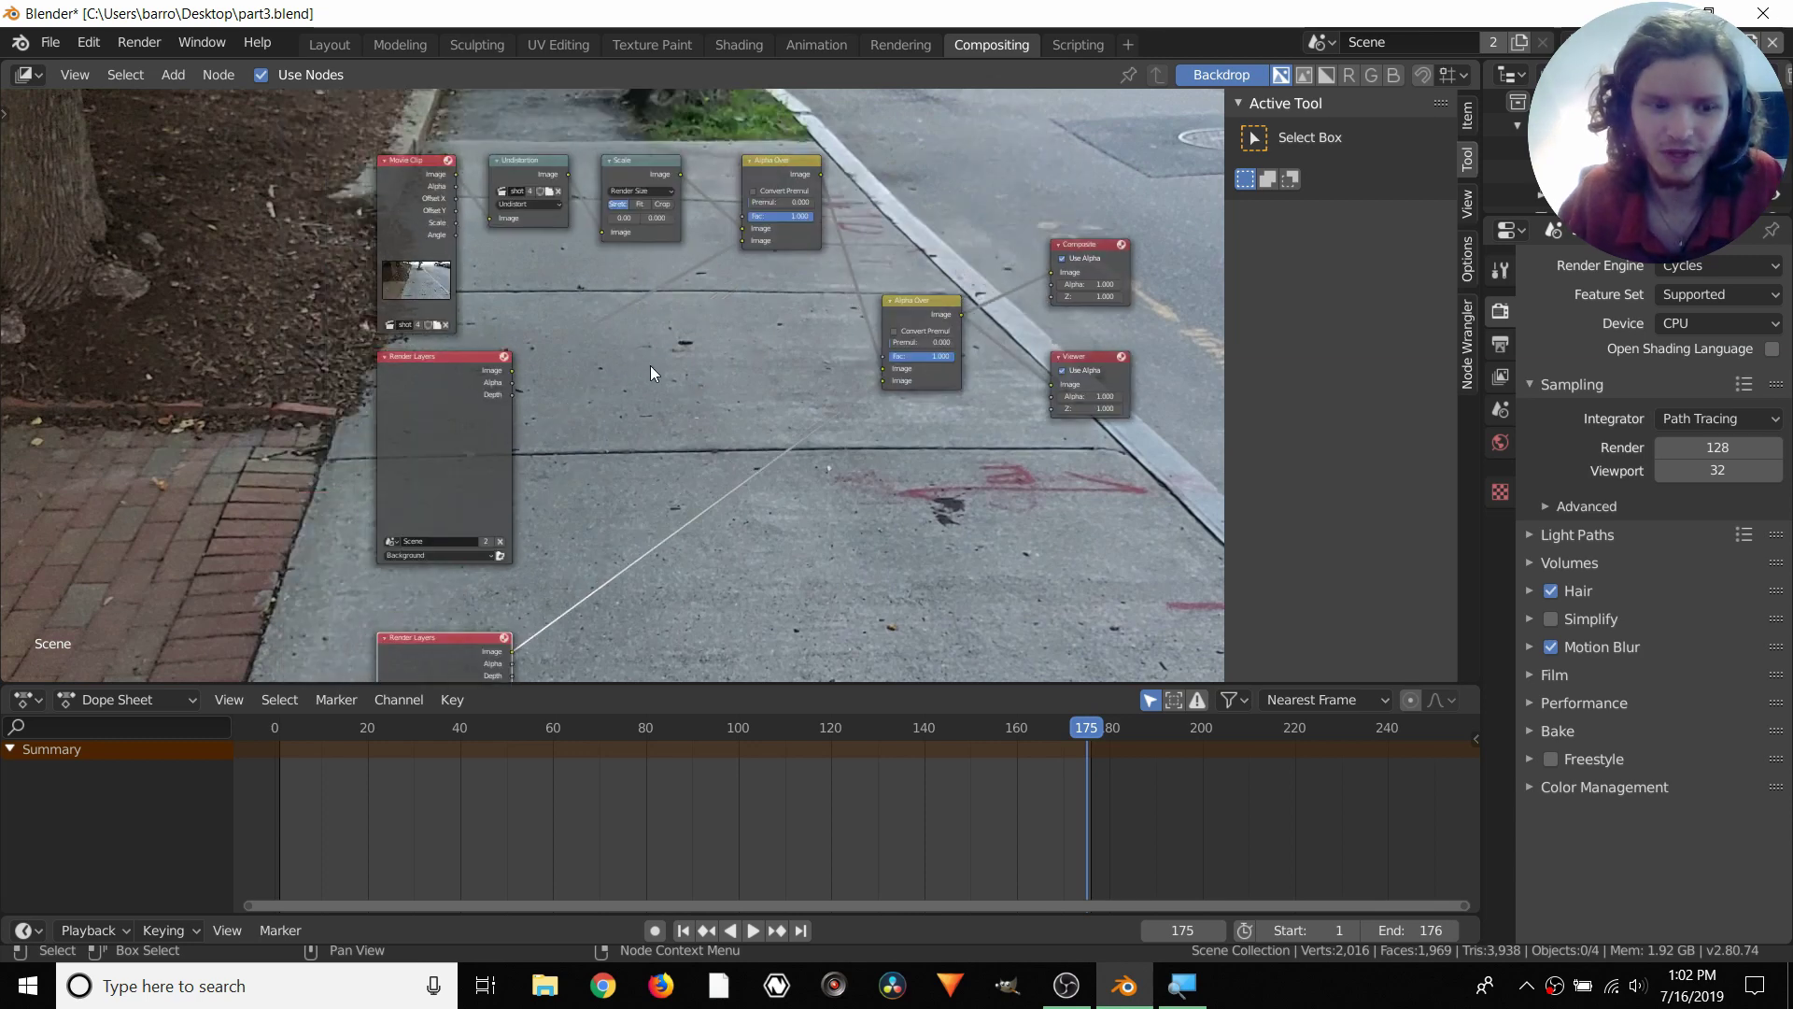
Try inserting a Hue Saturation Value node between the Background Render Layers node and the first Alpha Over node
{"action": "key", "text": "shift+a"}
{"action": "left_click", "coordinate": [650, 362]}
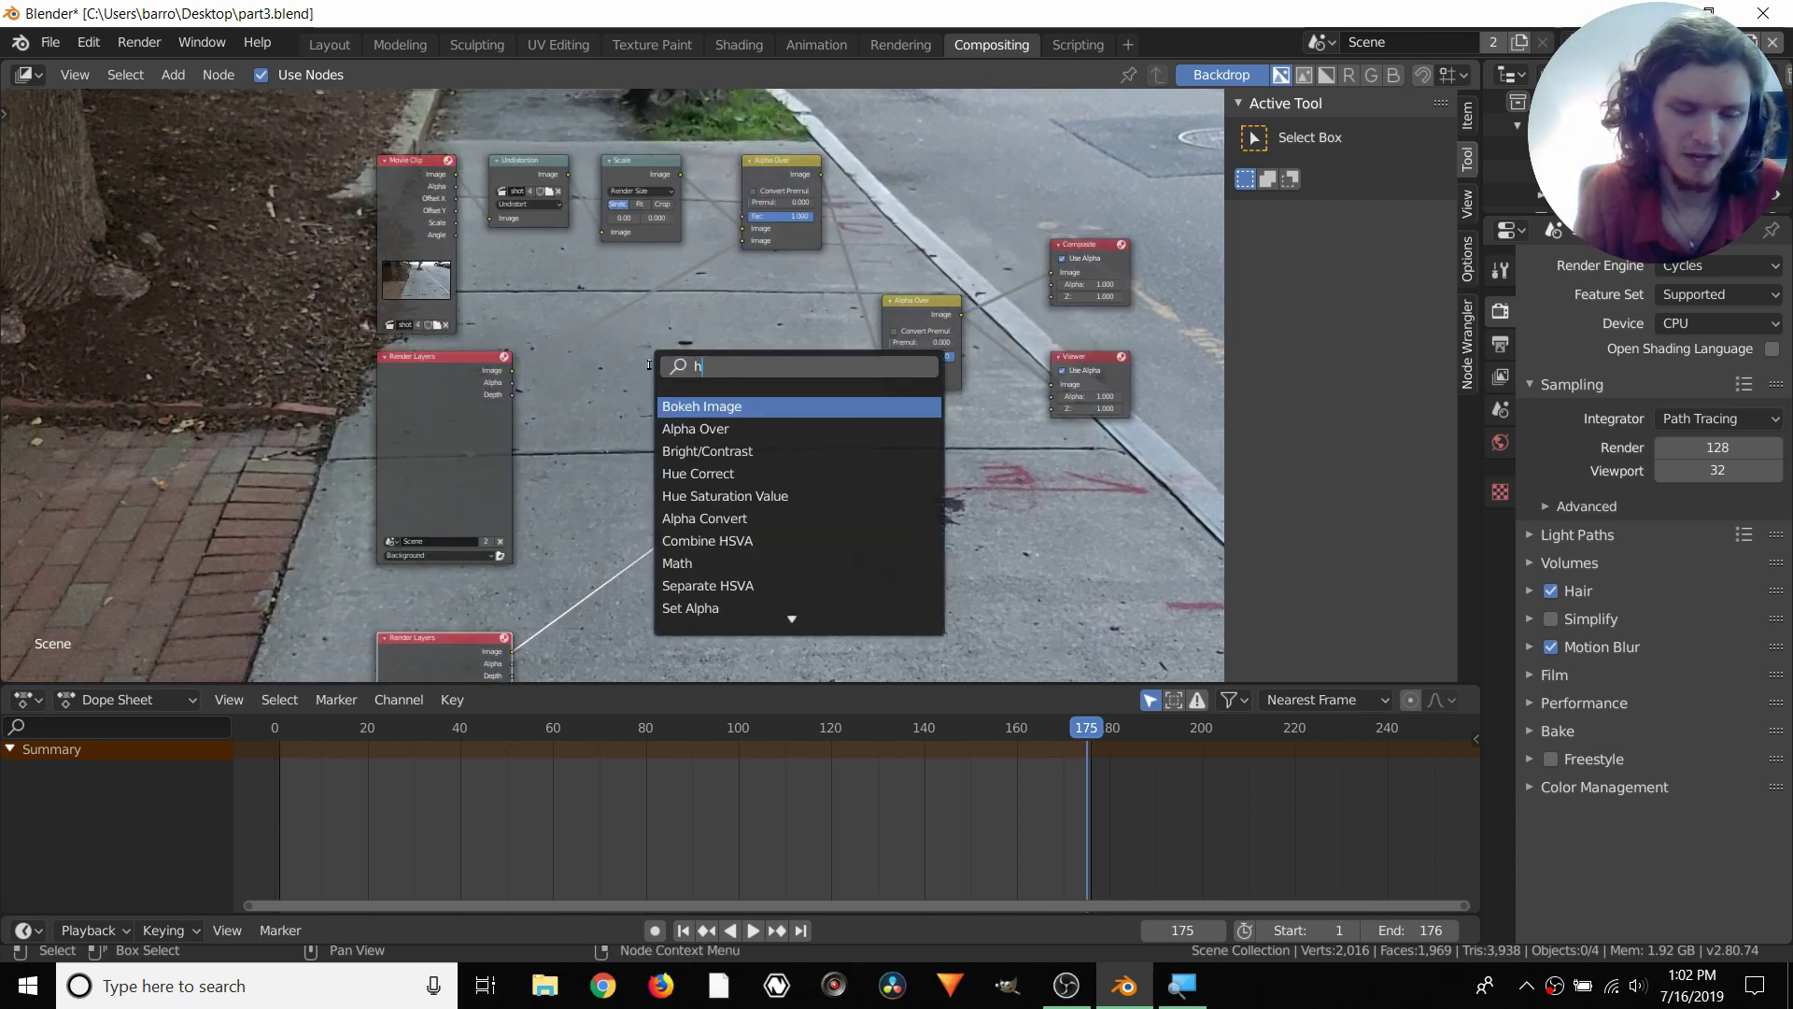
{"action": "type", "text": "hue"}
{"action": "left_click", "coordinate": [725, 429]}
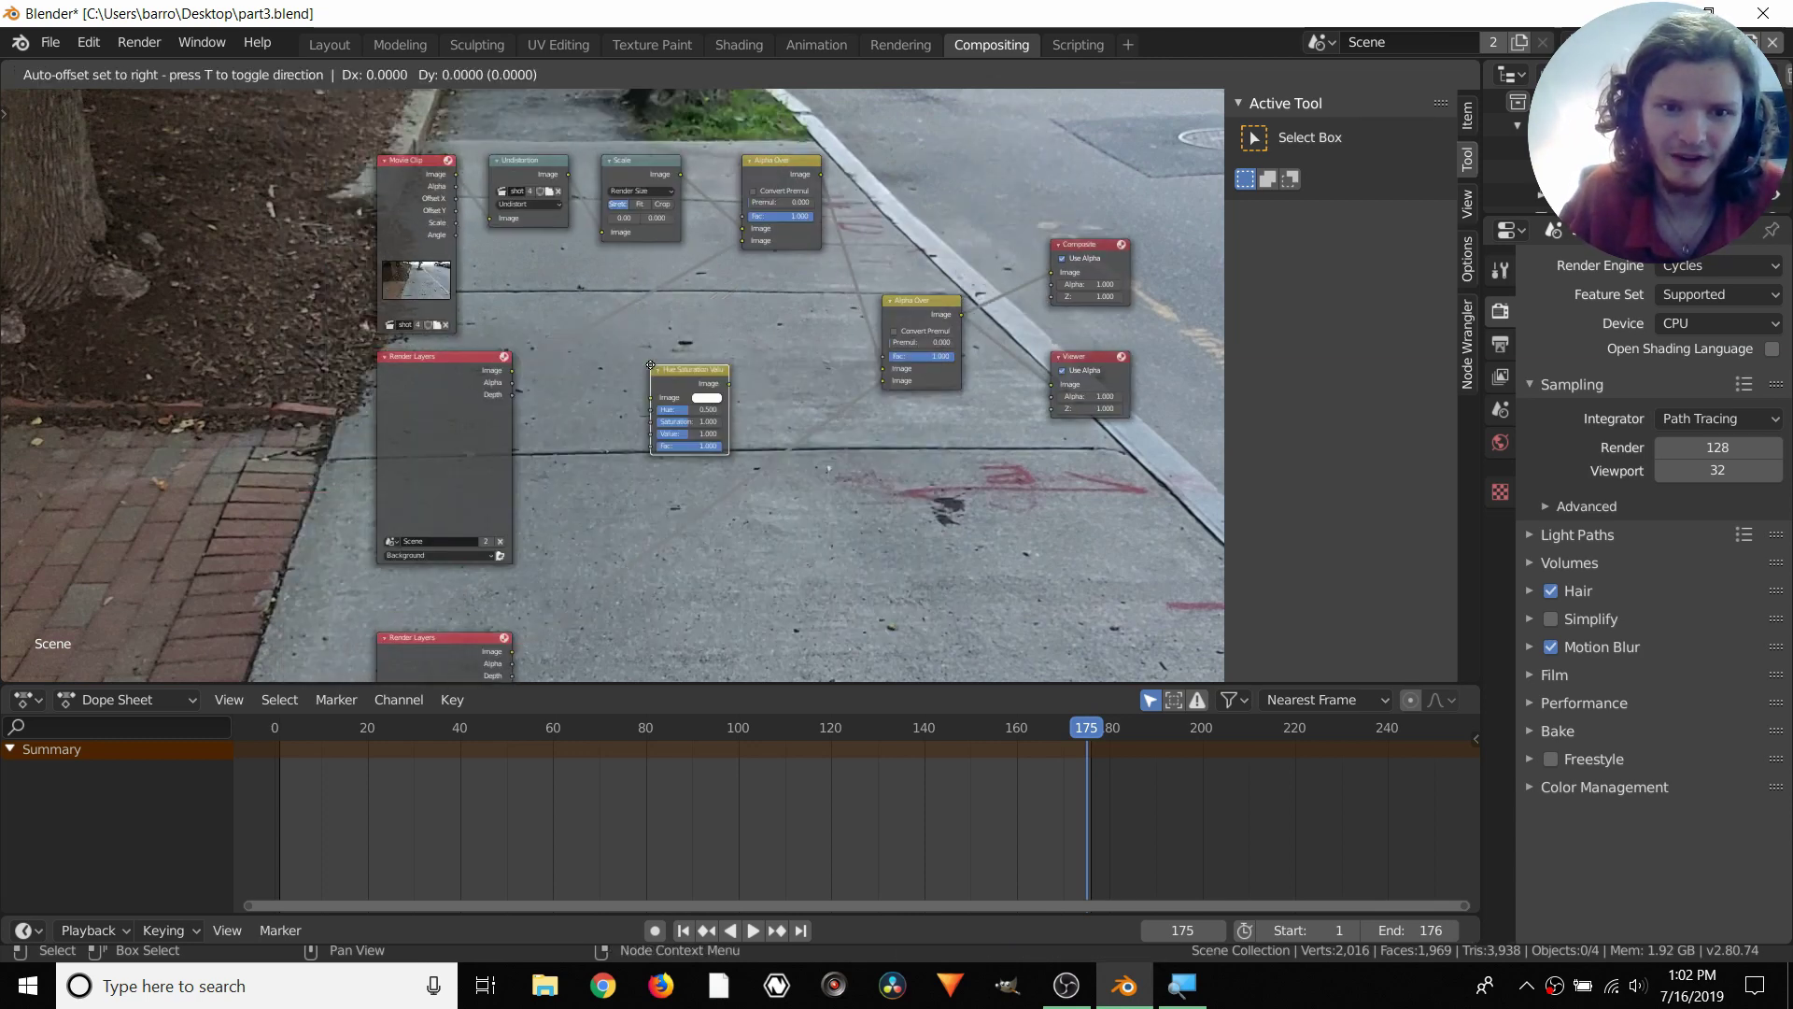
{"action": "left_click", "coordinate": [591, 334]}
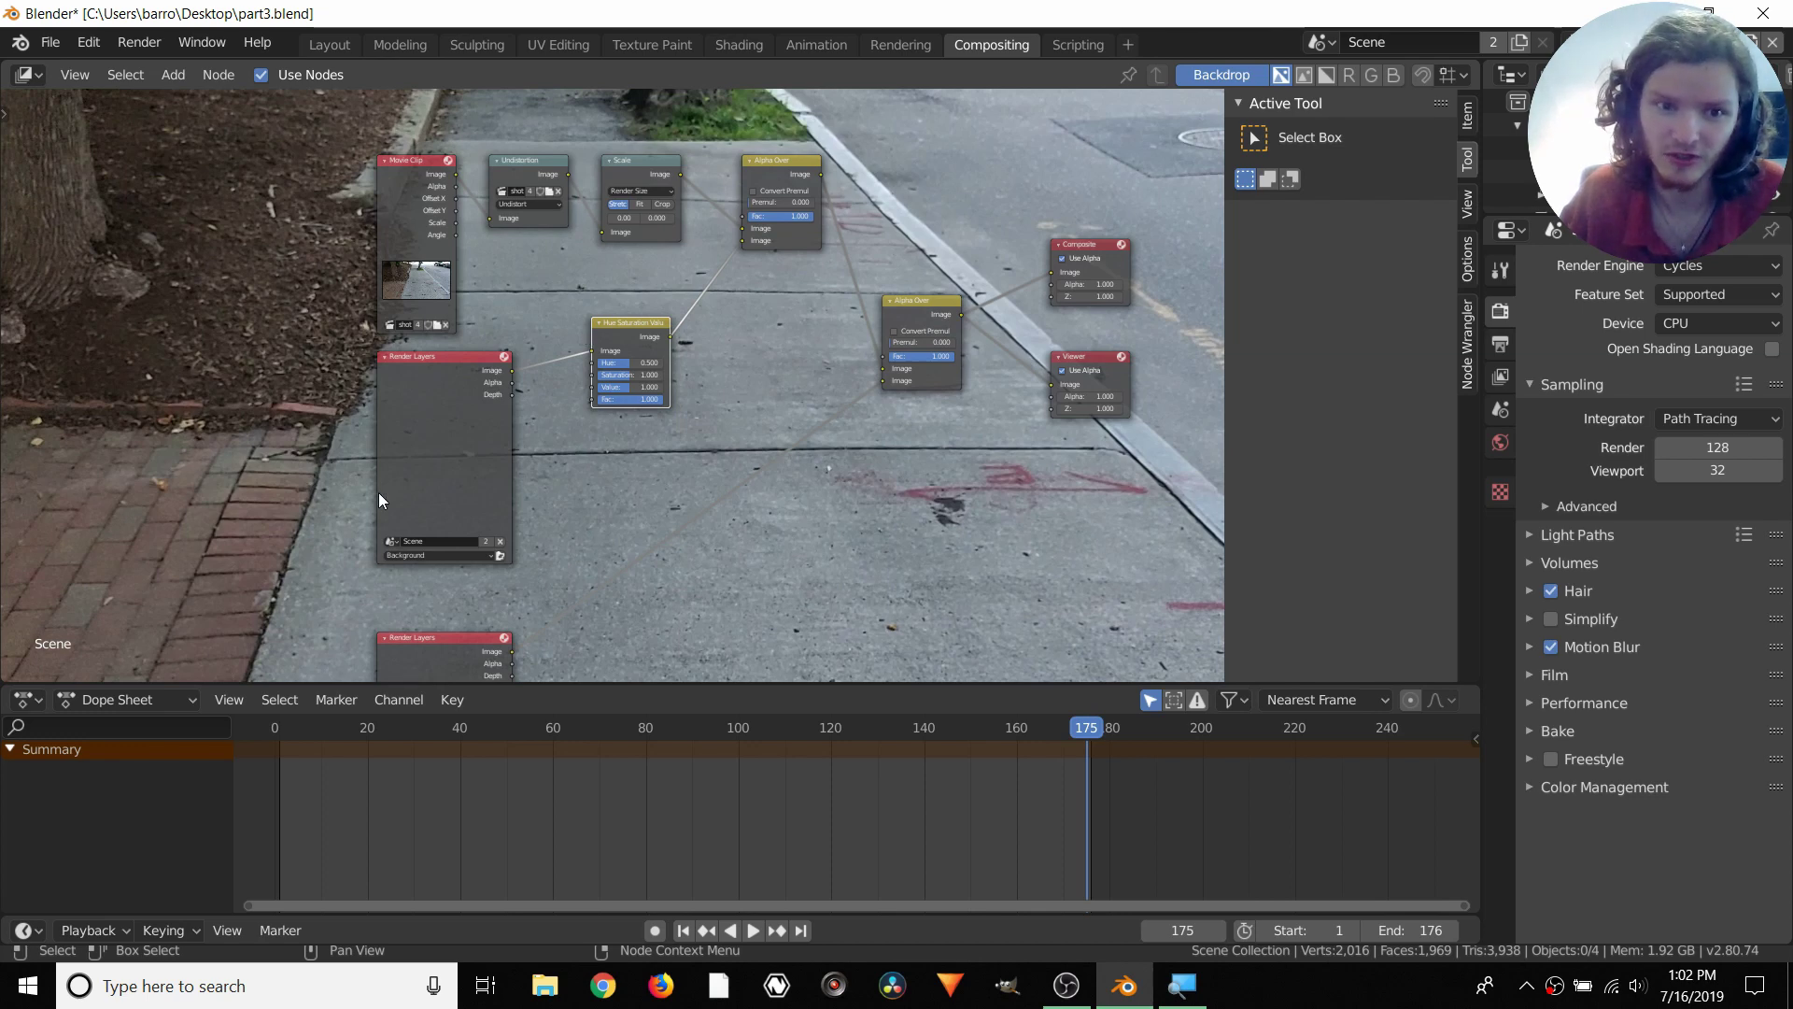
{"action": "key", "text": "x"}
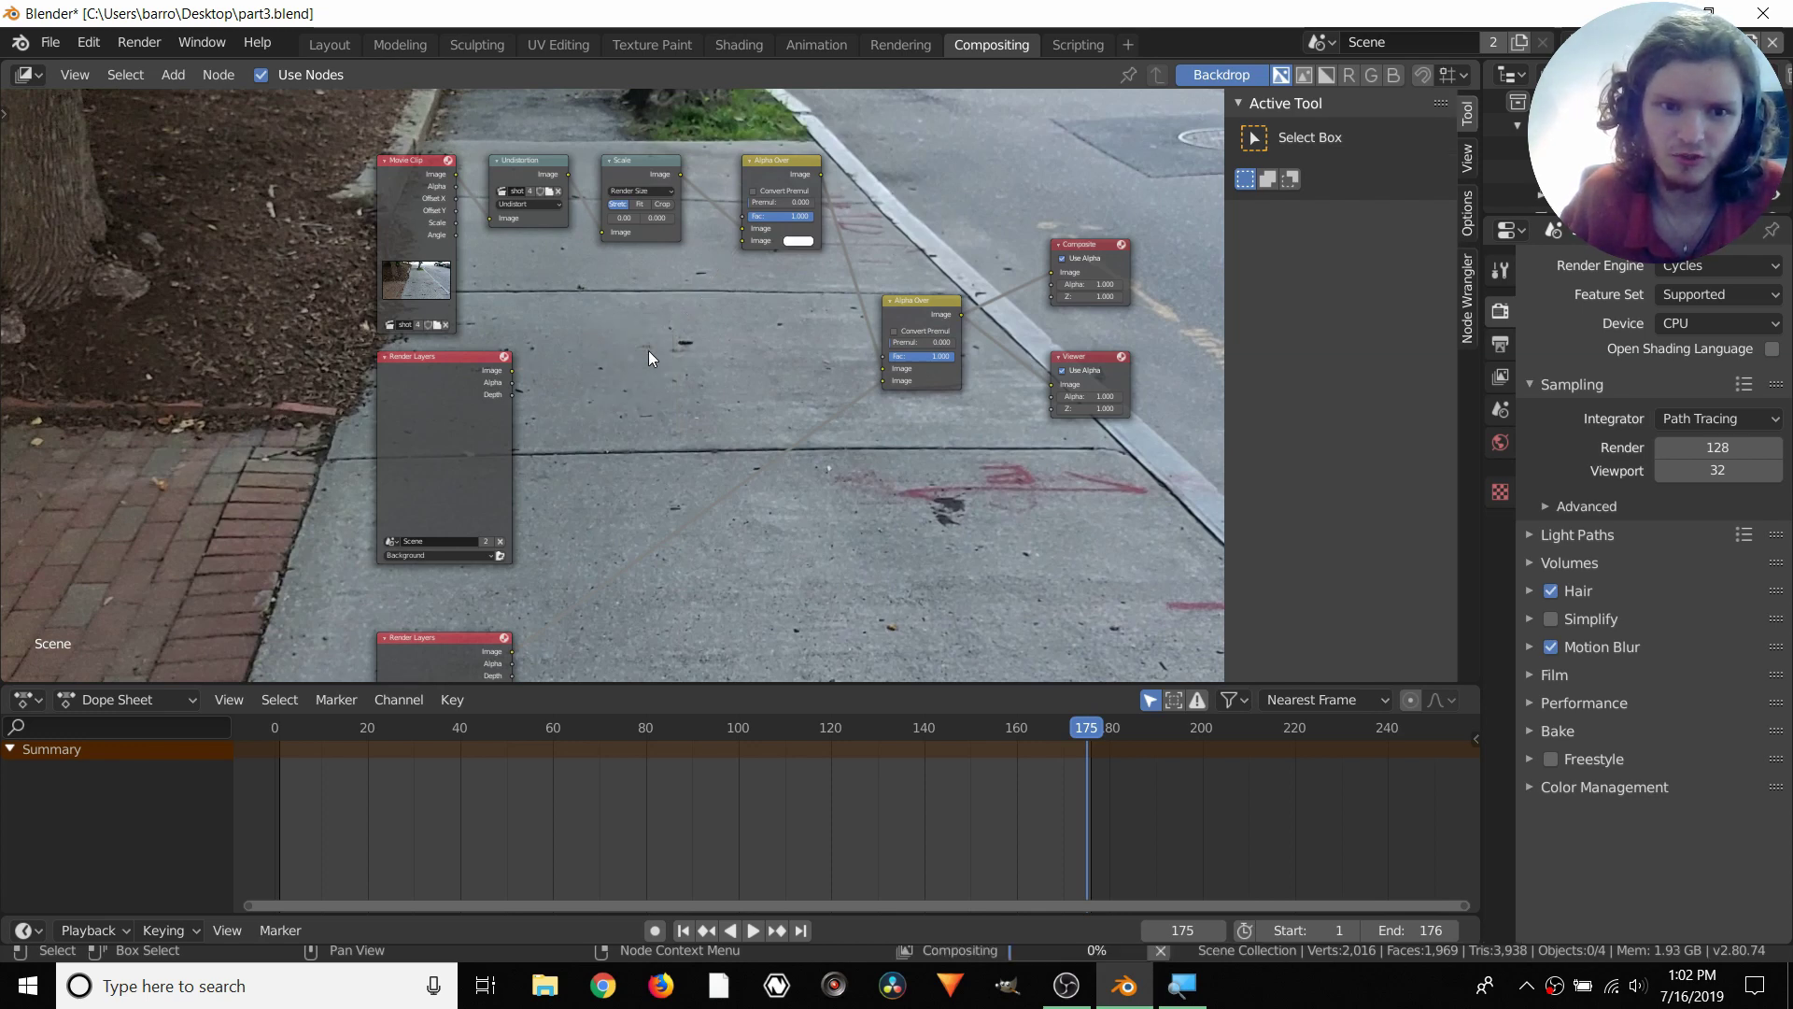
Delete the Background Render Layers node and move the Foreground Render Layers node up into its place
{"action": "left_click", "coordinate": [415, 426]}
{"action": "key", "text": "x"}
{"action": "left_click_drag", "start_coordinate": [415, 639], "coordinate": [404, 388]}
{"action": "scroll", "coordinate": [759, 228], "scroll_direction": "up", "scroll_amount": 1}
{"action": "scroll", "coordinate": [758, 228], "scroll_direction": "up", "scroll_amount": 1}
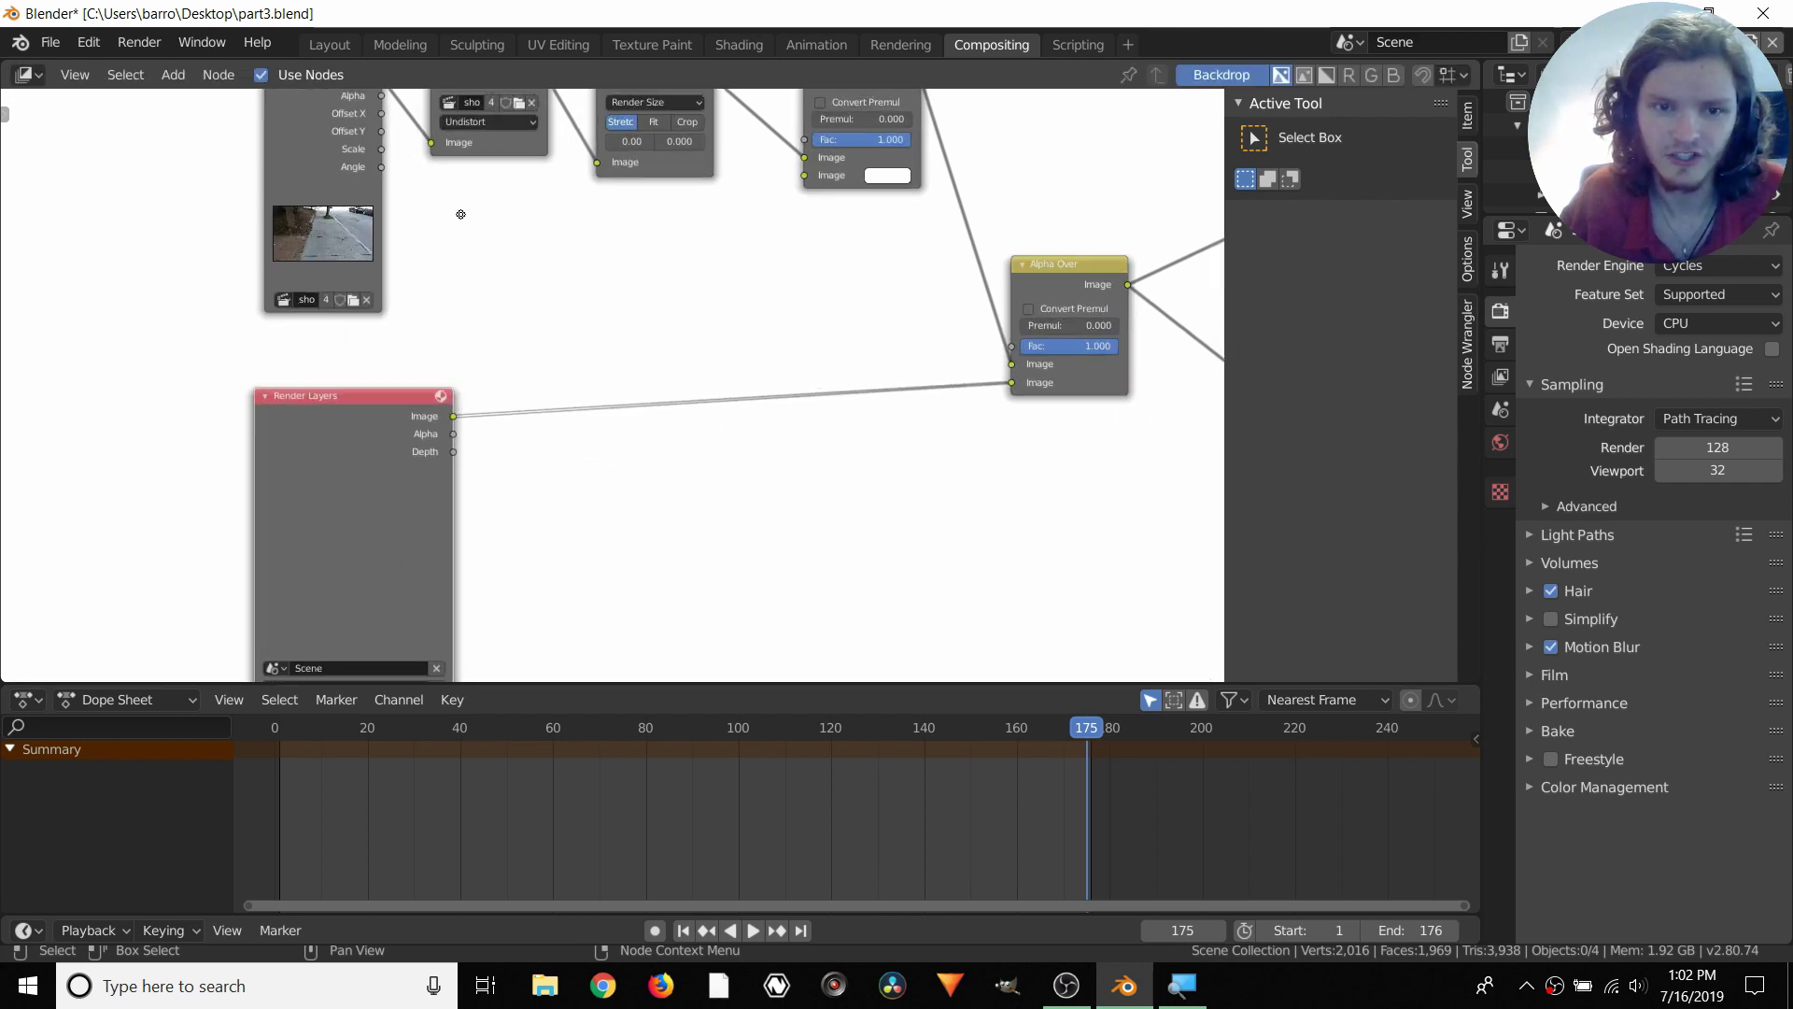
Examine the chain of Movie Clip, Undistortion and Scale nodes leading to the first Alpha Over node
{"action": "middle_click_drag", "start_coordinate": [196, 93], "coordinate": [364, 280]}
{"action": "left_click_drag", "start_coordinate": [493, 266], "coordinate": [464, 249]}
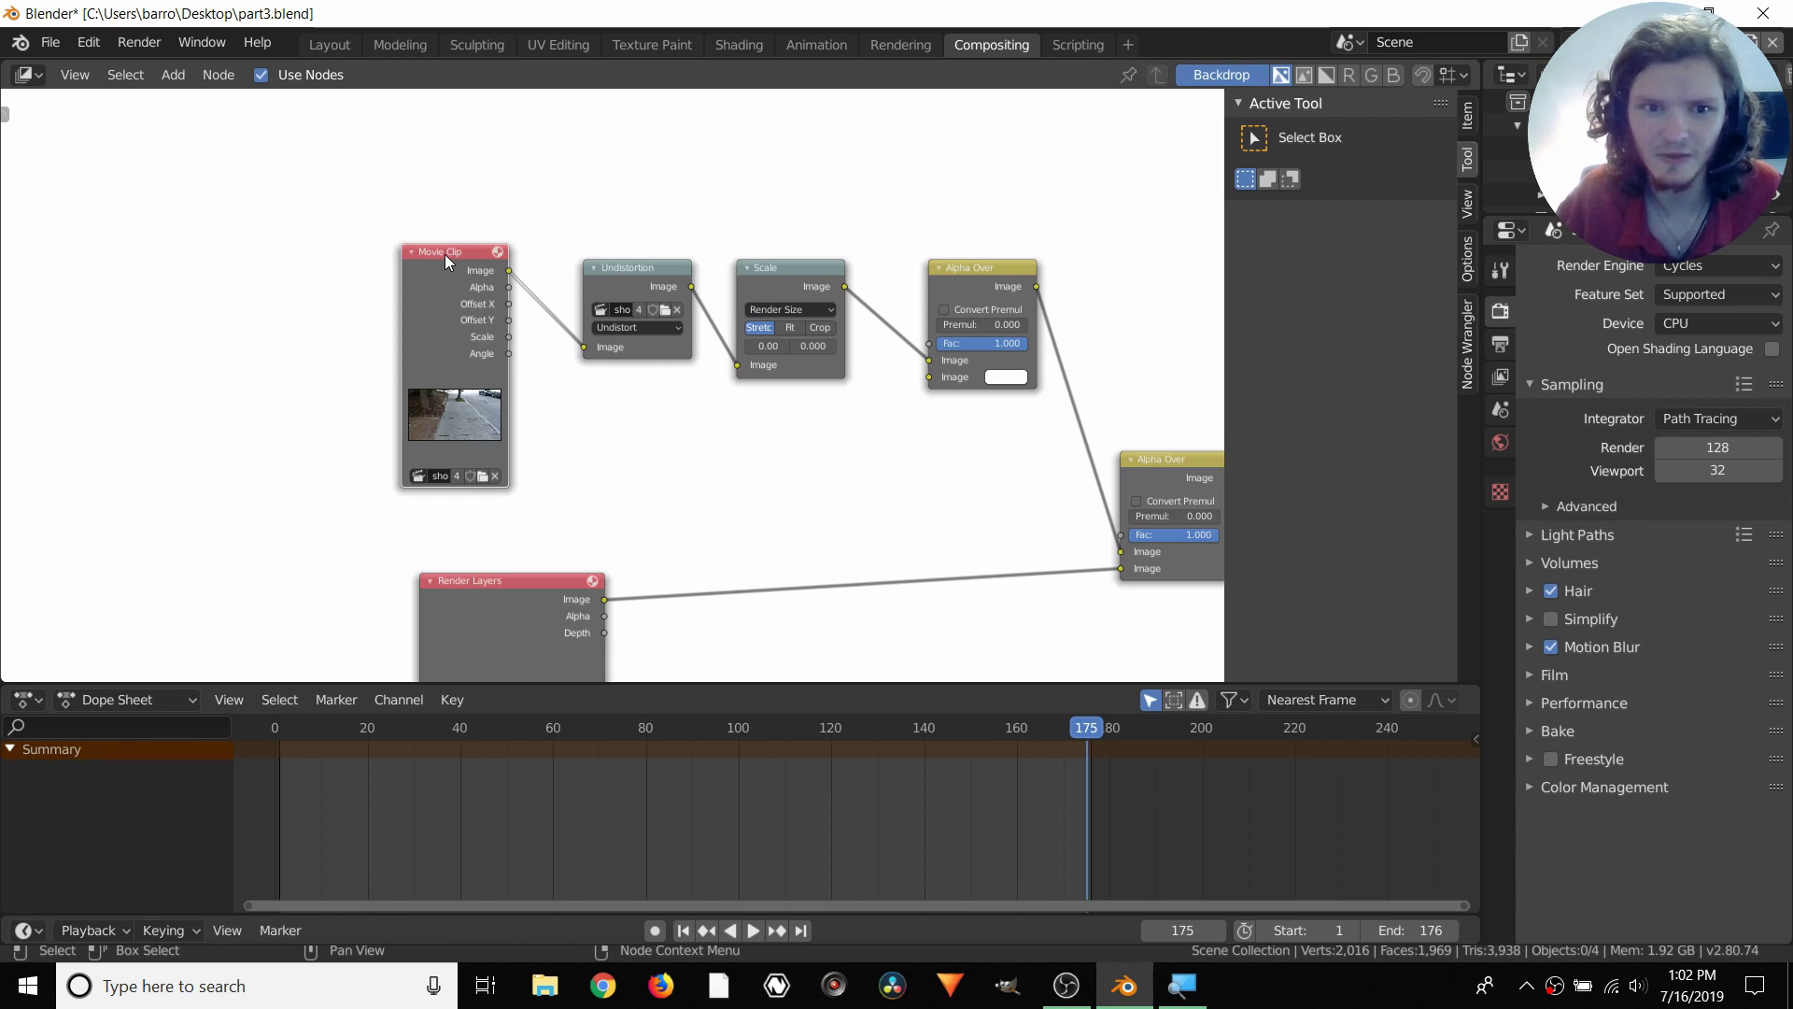
{"action": "scroll", "coordinate": [596, 327], "scroll_direction": "up", "scroll_amount": 2}
{"action": "left_click_drag", "start_coordinate": [620, 226], "coordinate": [619, 231]}
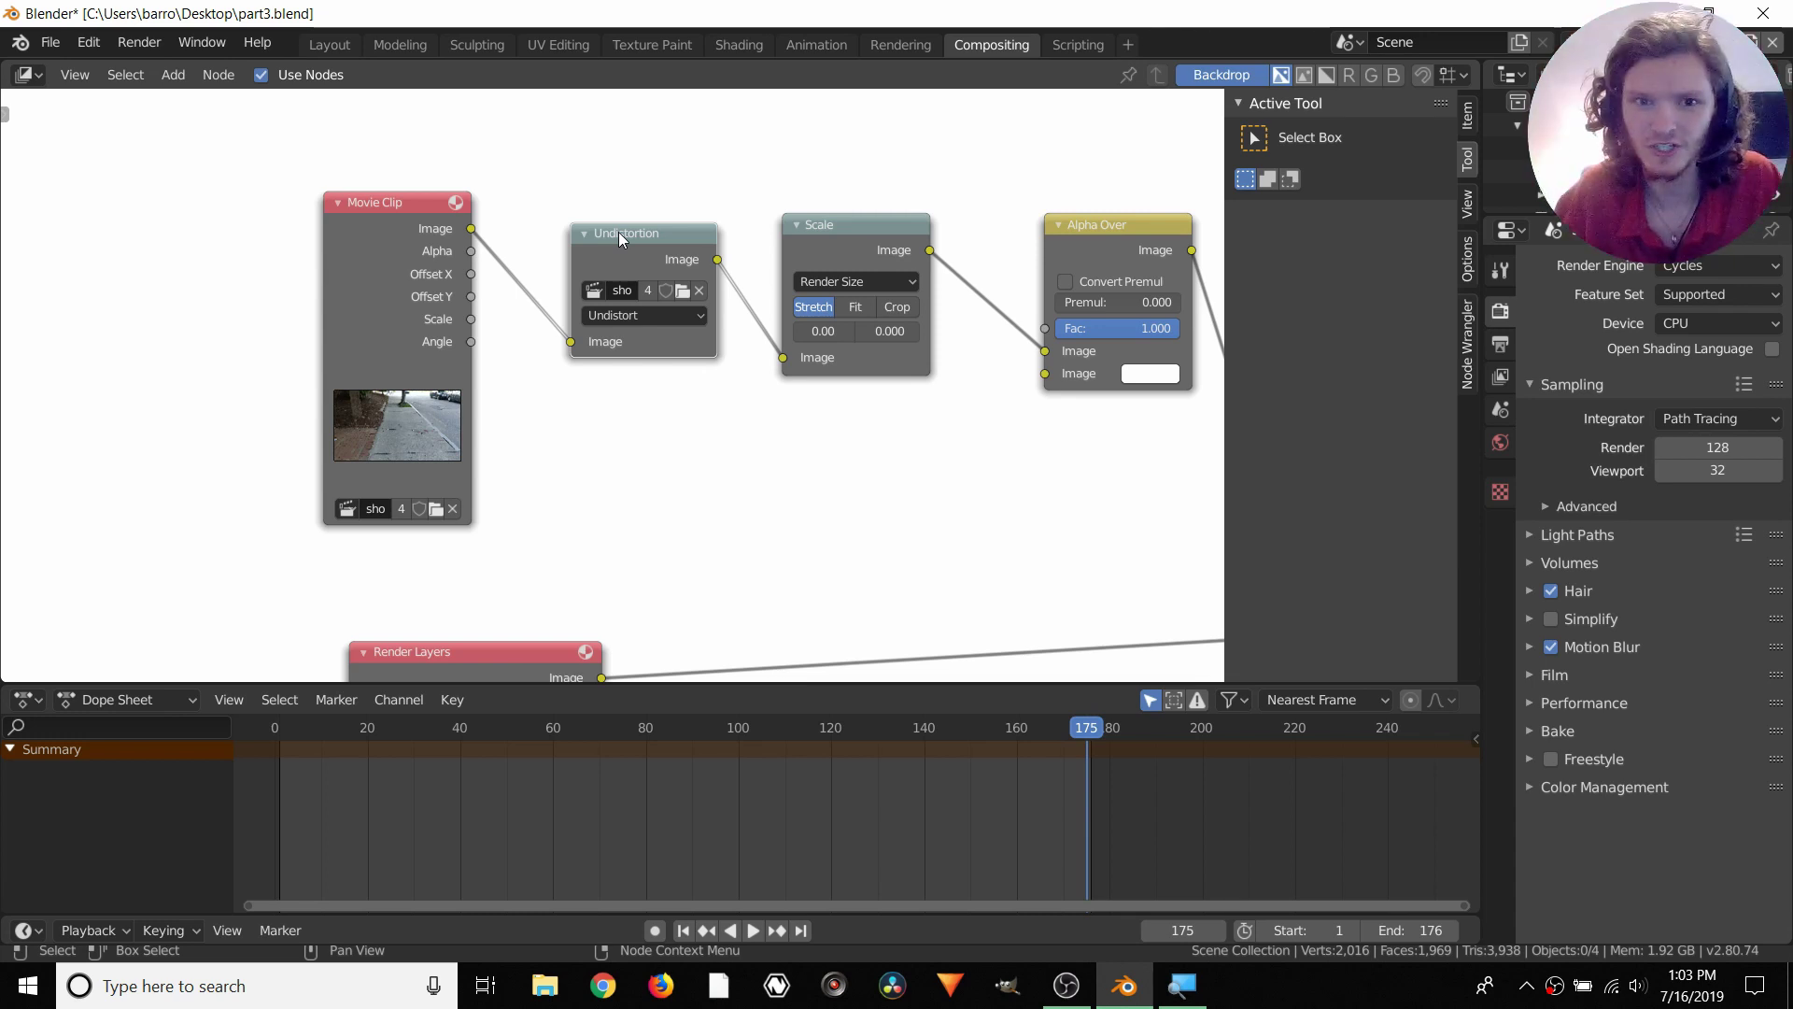
{"action": "middle_click_drag", "start_coordinate": [760, 276], "coordinate": [375, 302]}
{"action": "left_click_drag", "start_coordinate": [552, 250], "coordinate": [567, 246]}
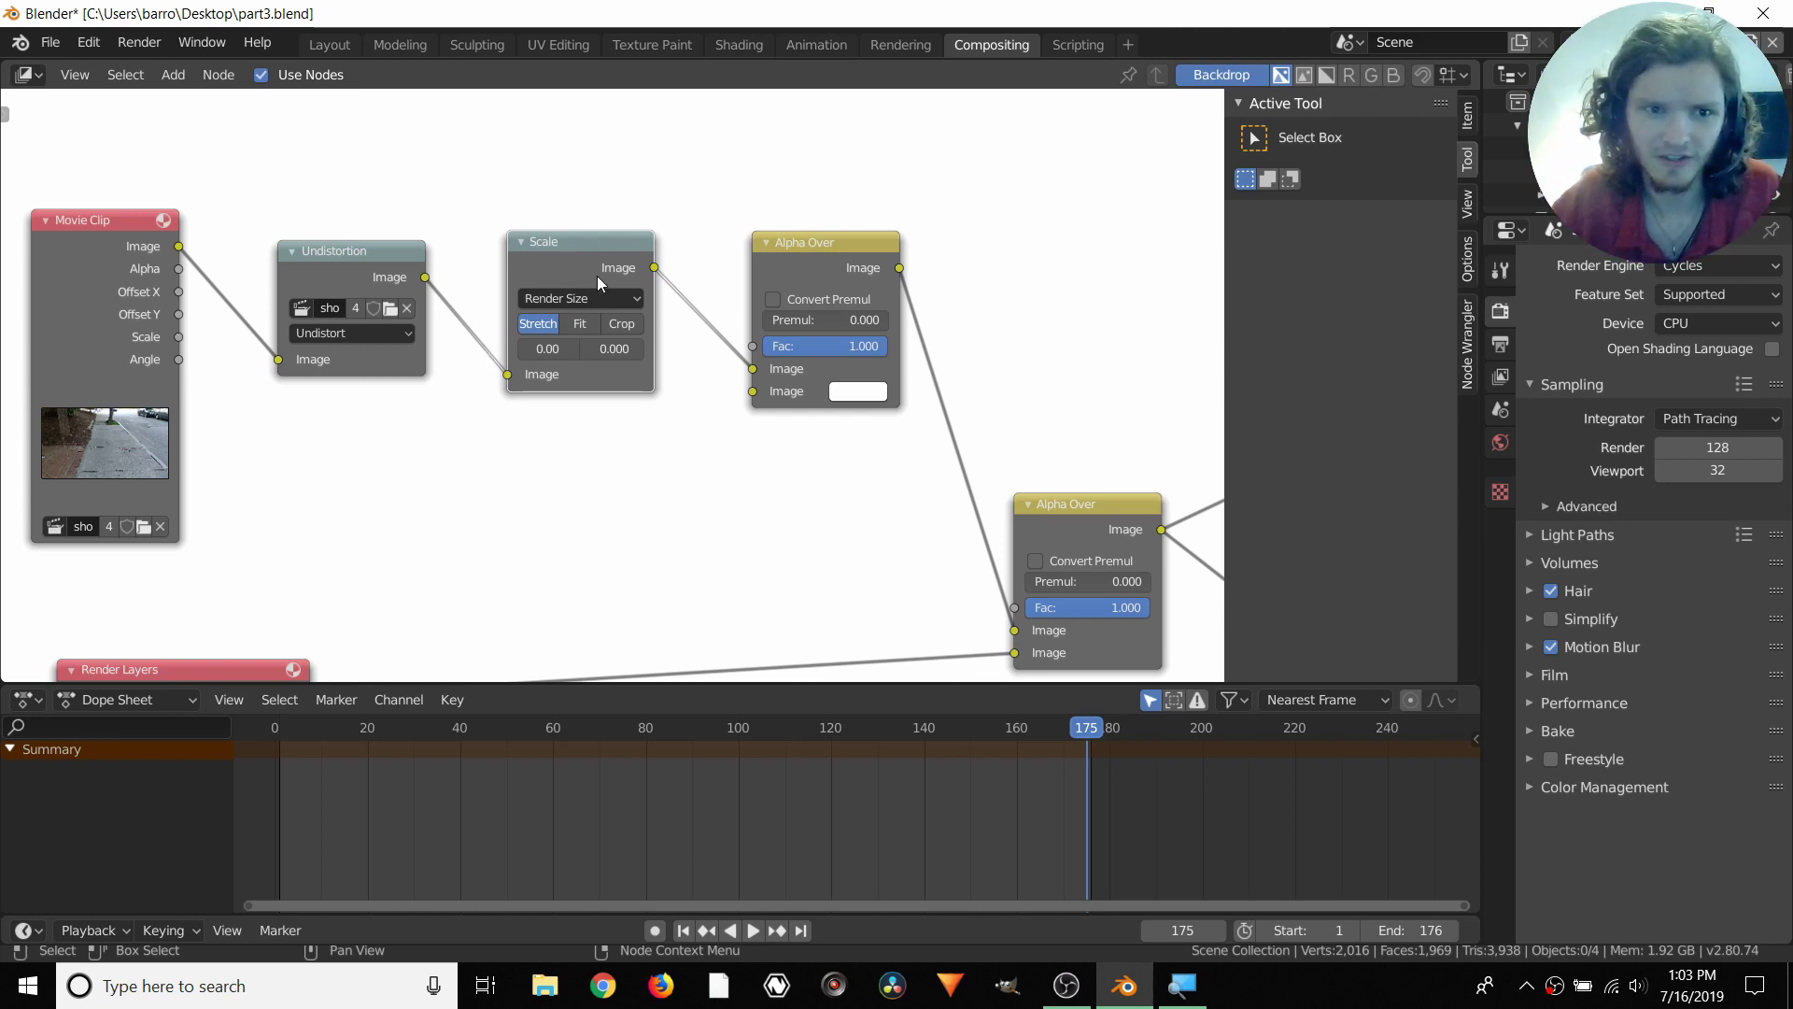
{"action": "left_click", "coordinate": [114, 248]}
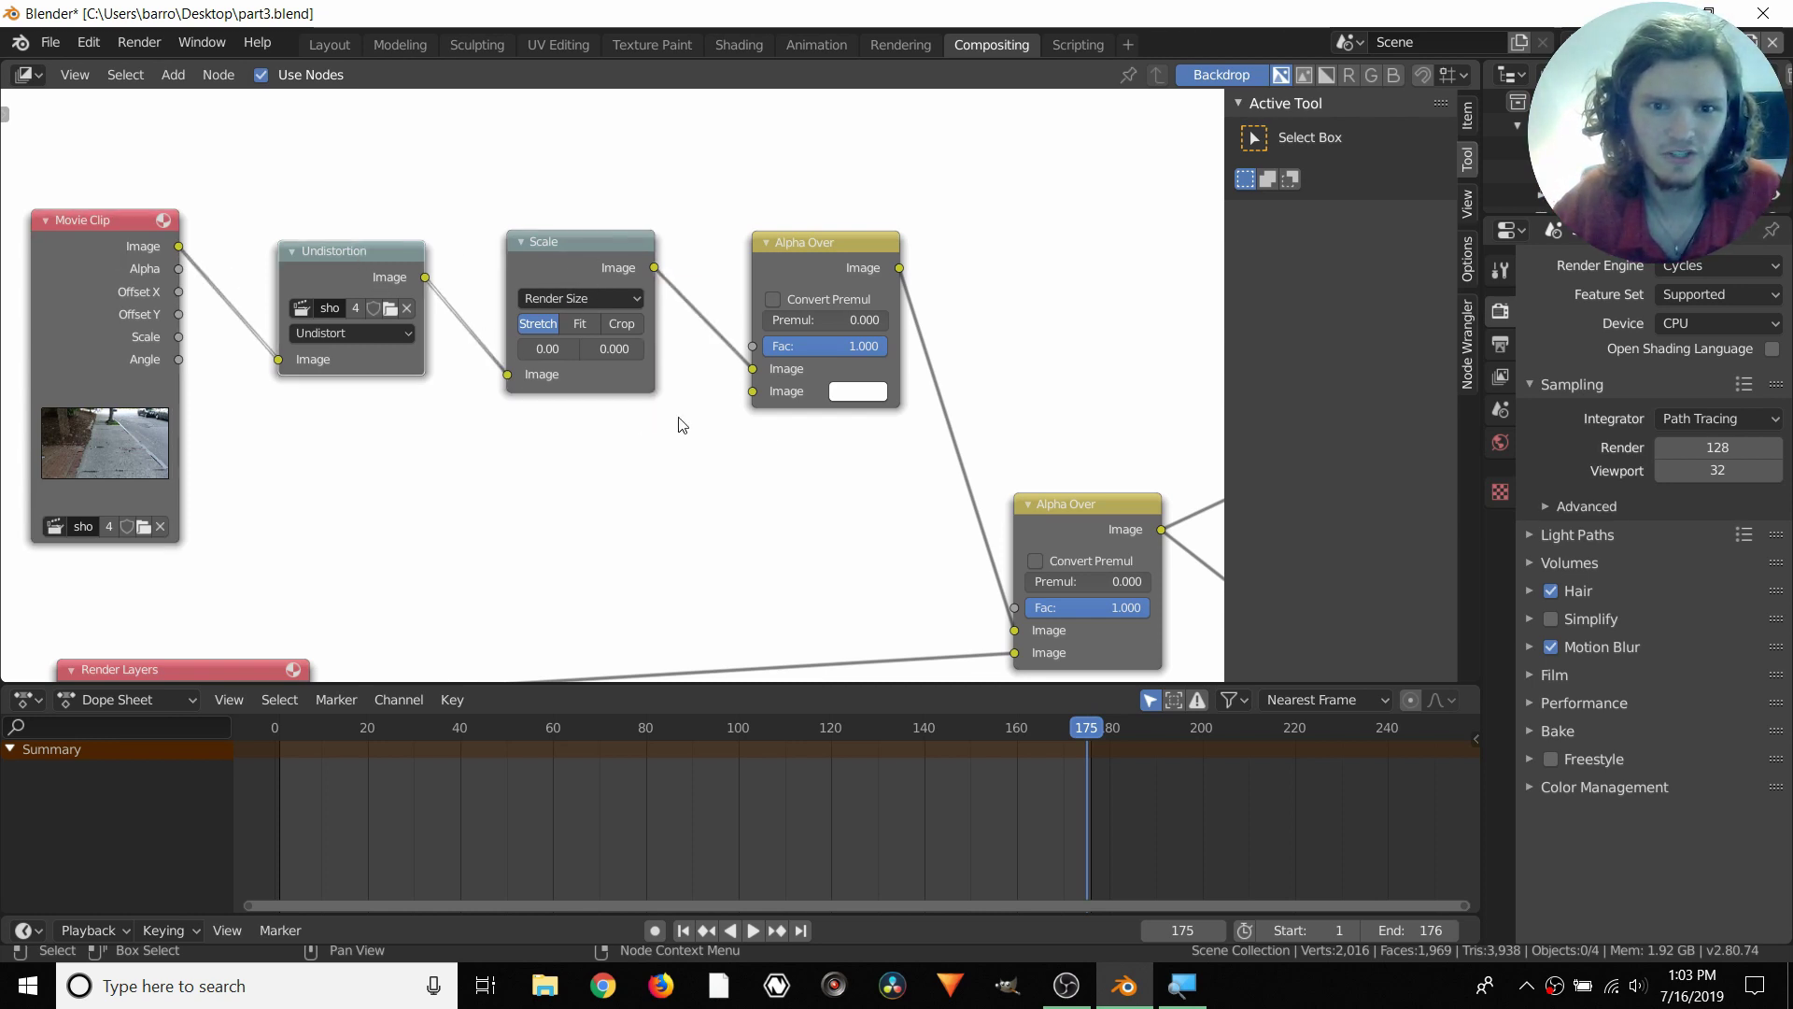
Delete the first Alpha Over node and link the Scale node's output to the first Image input of the remaining Alpha Over node
{"action": "middle_click_drag", "start_coordinate": [796, 275], "coordinate": [709, 256]}
{"action": "left_click_drag", "start_coordinate": [709, 255], "coordinate": [744, 275]}
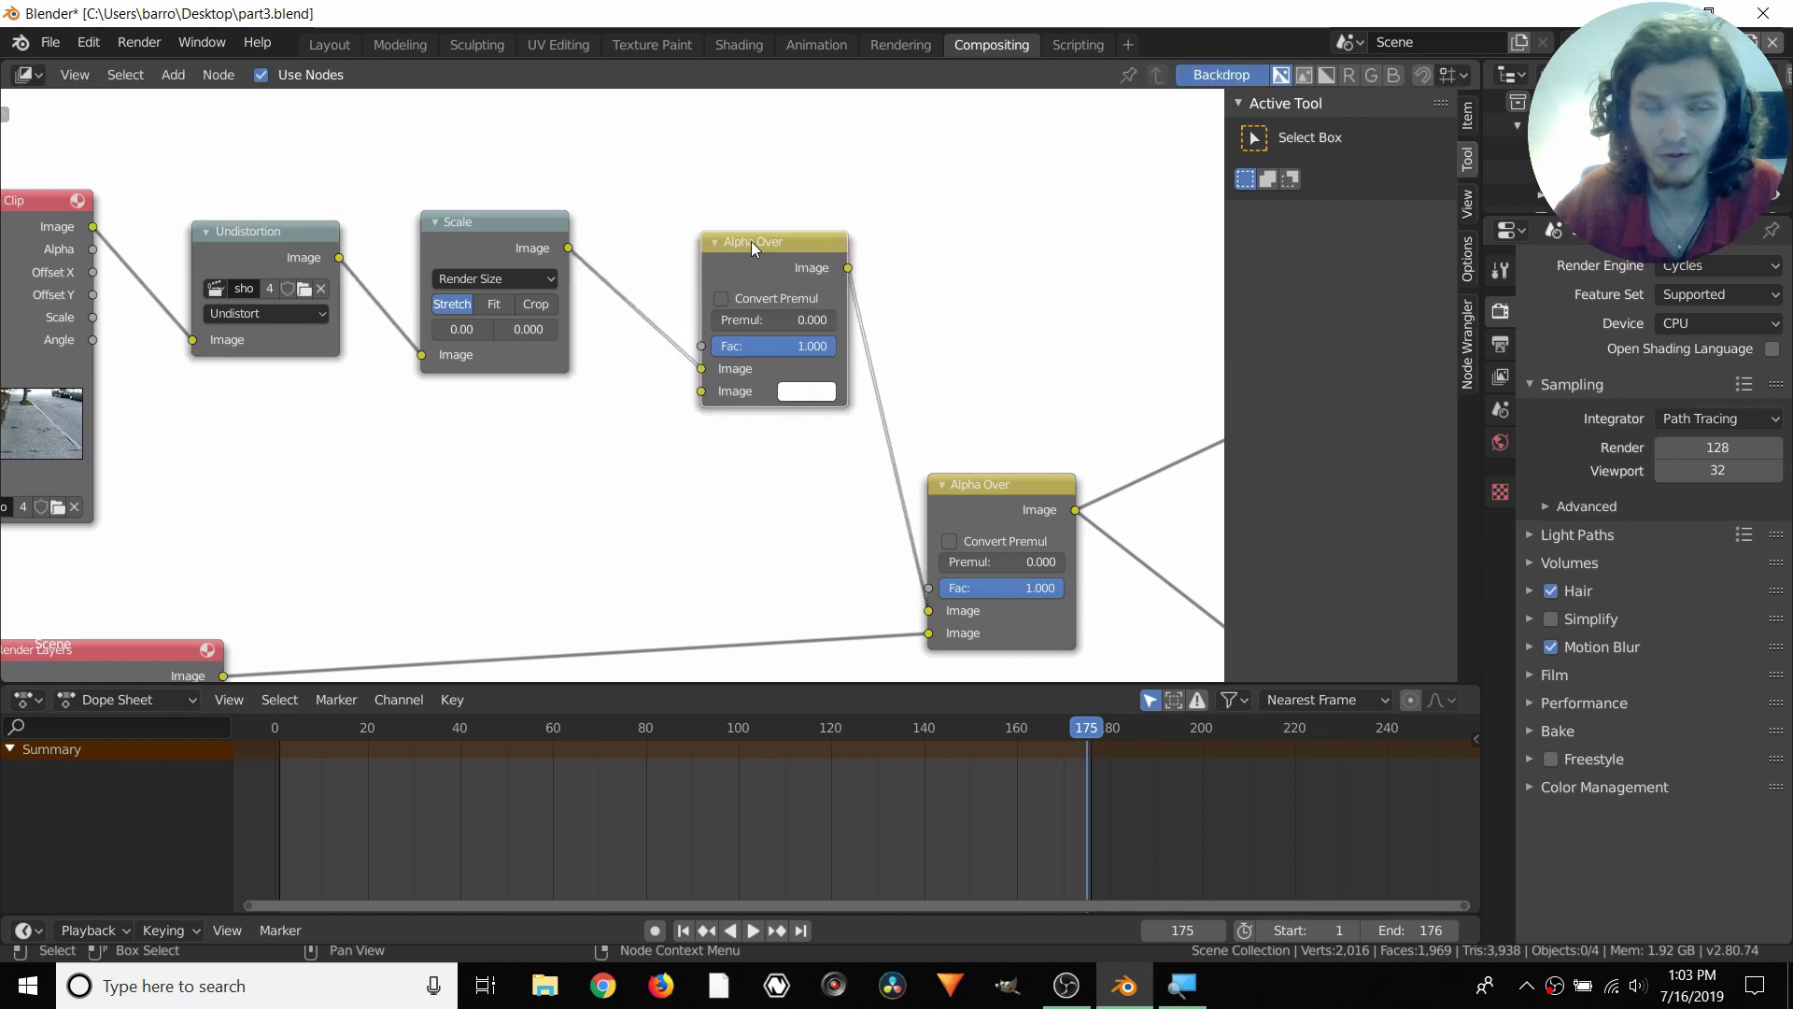
{"action": "middle_click_drag", "start_coordinate": [404, 417], "coordinate": [853, 405]}
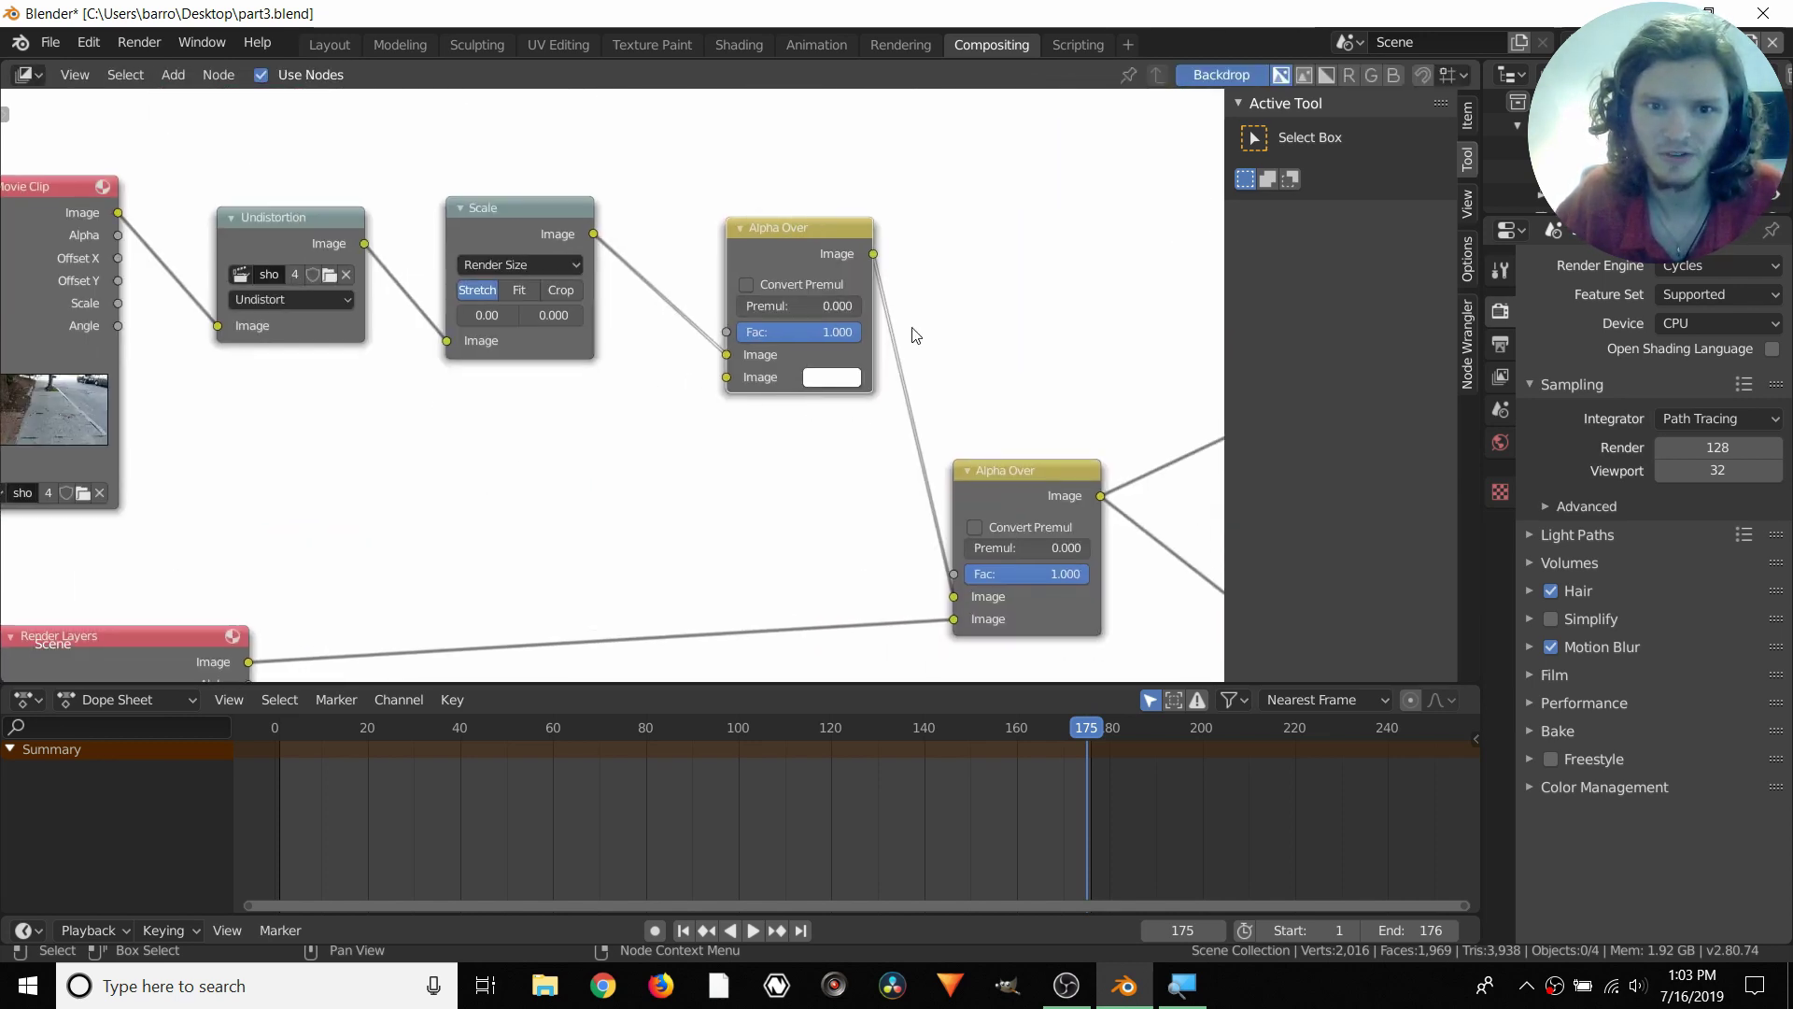
{"action": "key", "text": "x"}
{"action": "left_click_drag", "start_coordinate": [580, 221], "coordinate": [941, 583]}
Shrink the backdrop and tidy the layout by shifting the Alpha Over node toward the Scale node and nudging the Foreground Render Layers node
{"action": "middle_click_drag", "start_coordinate": [693, 479], "coordinate": [732, 450]}
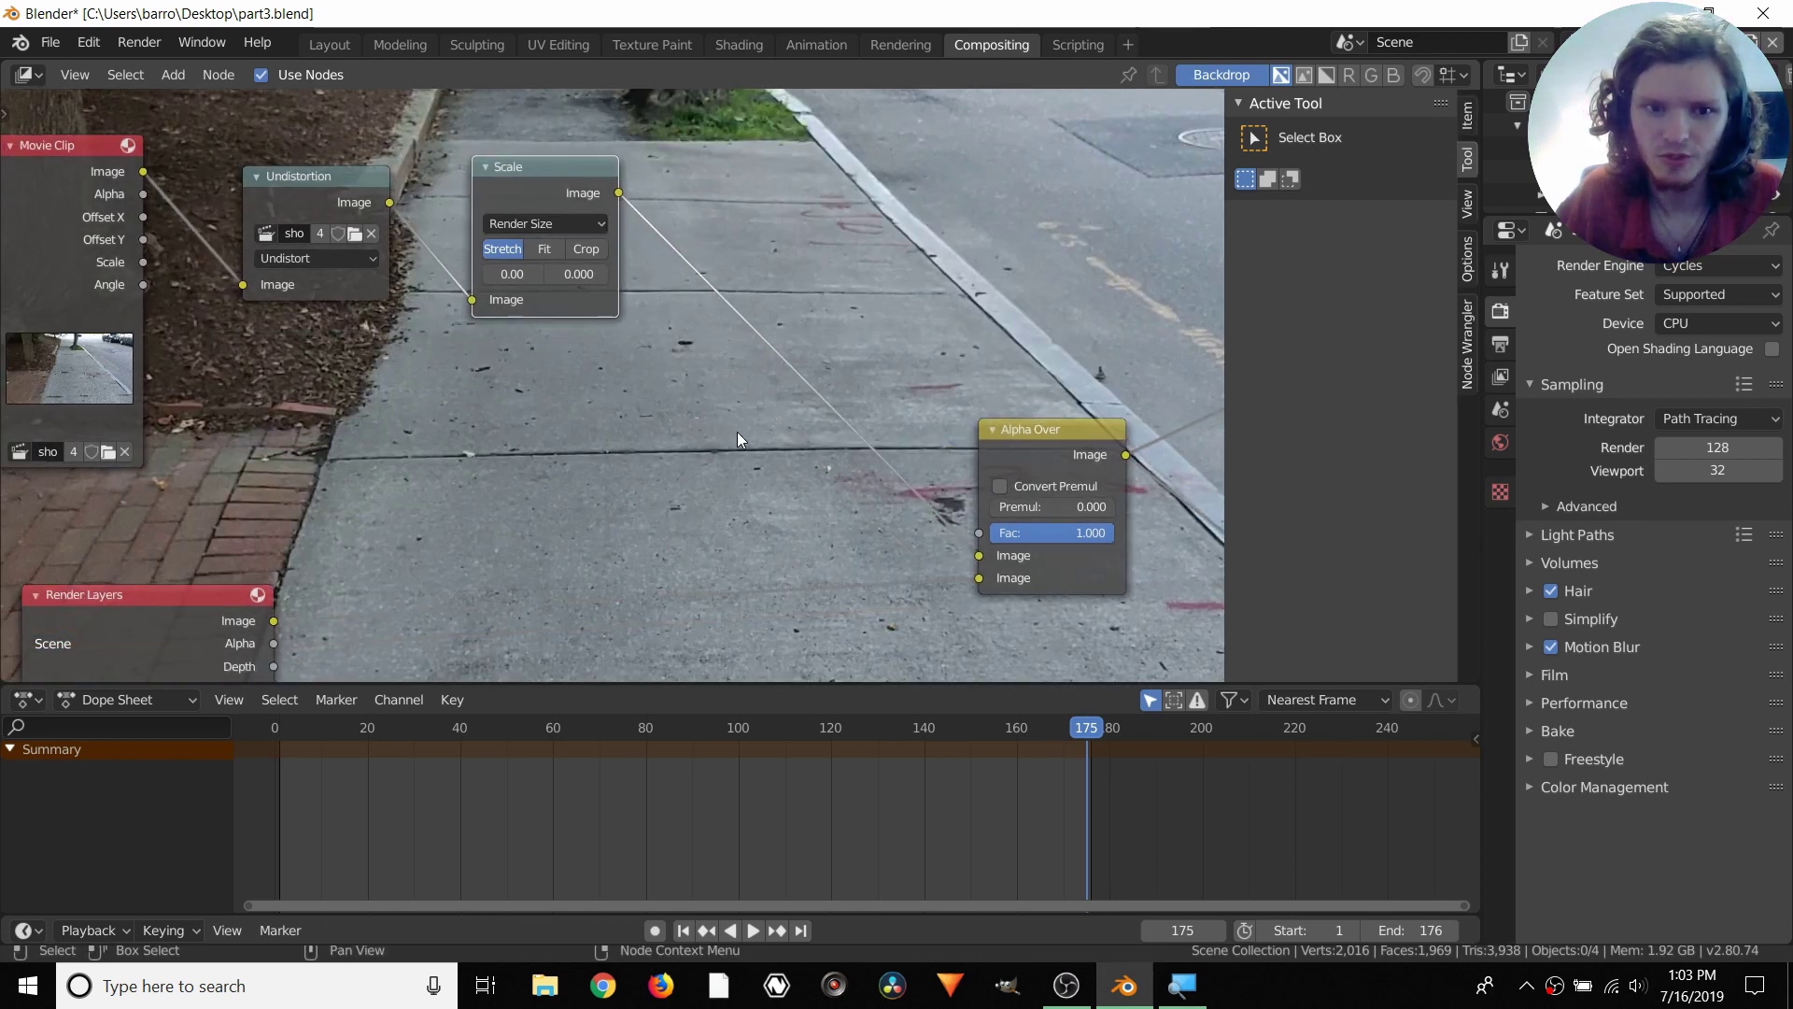
{"action": "key", "text": "v"}
{"action": "key", "text": "v"}
{"action": "key", "text": "v"}
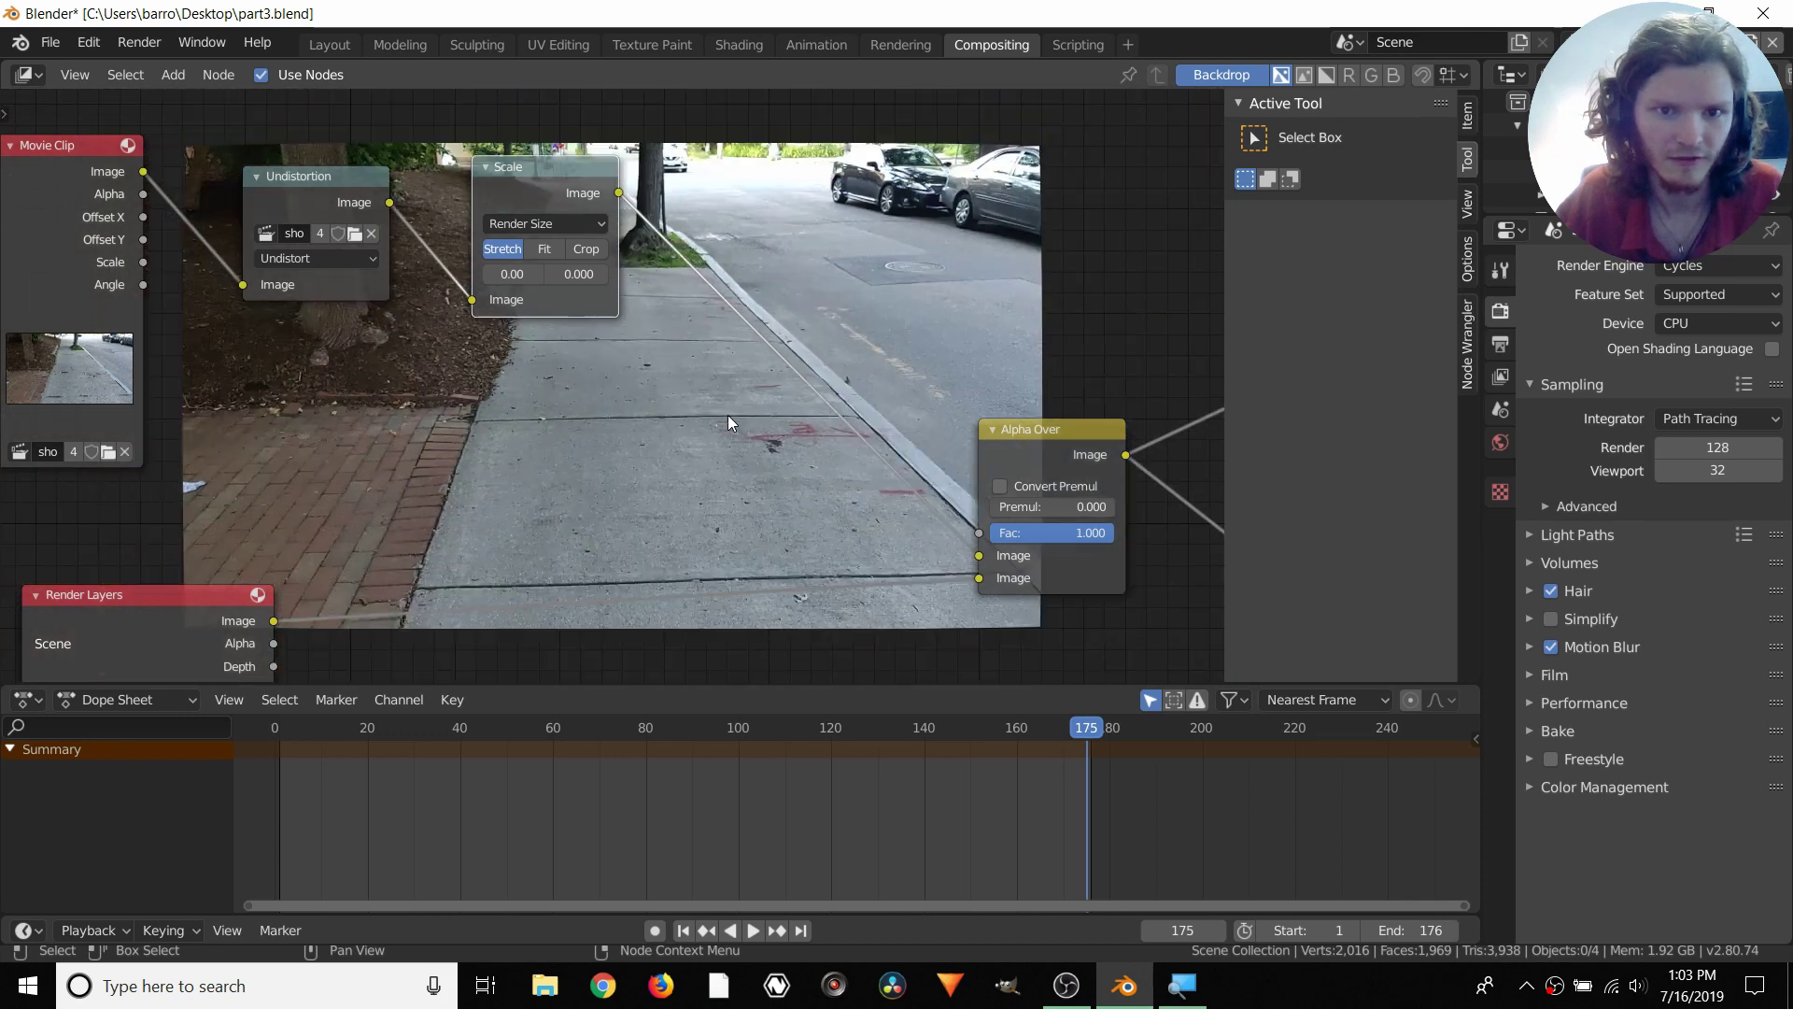
{"action": "scroll", "coordinate": [626, 452], "scroll_direction": "down", "scroll_amount": 3}
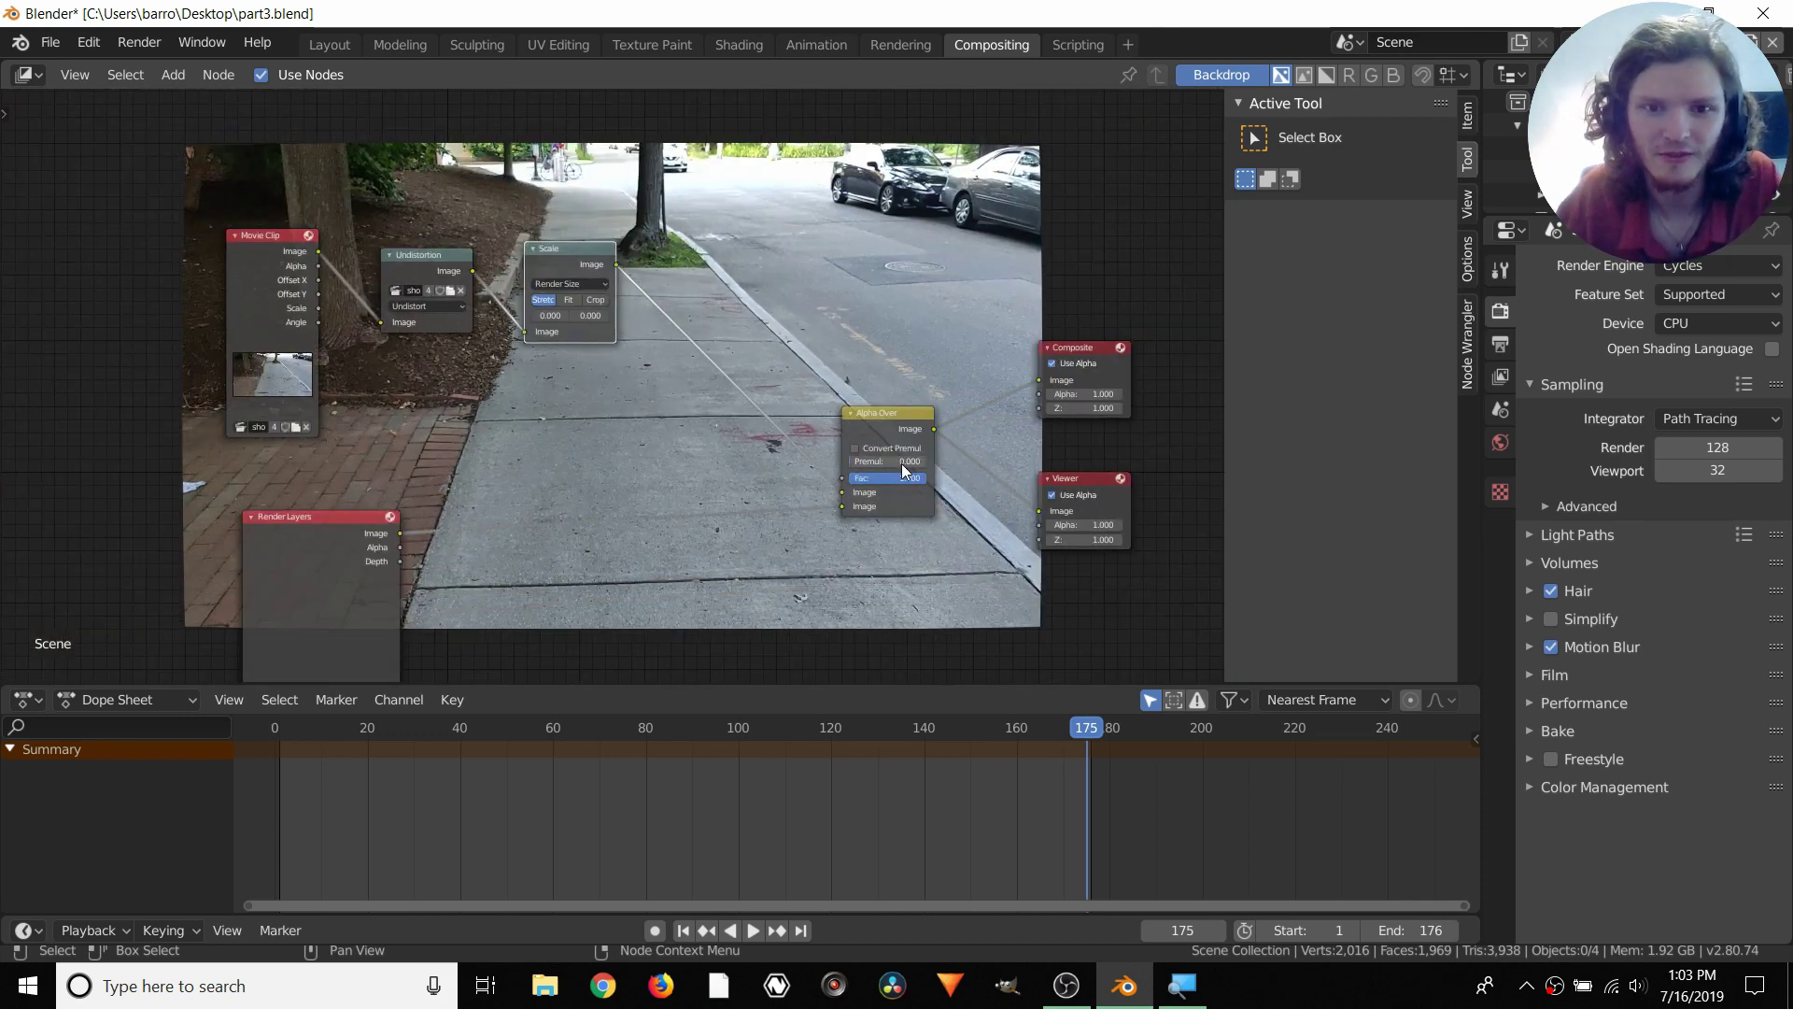
{"action": "left_click_drag", "start_coordinate": [888, 425], "coordinate": [834, 410]}
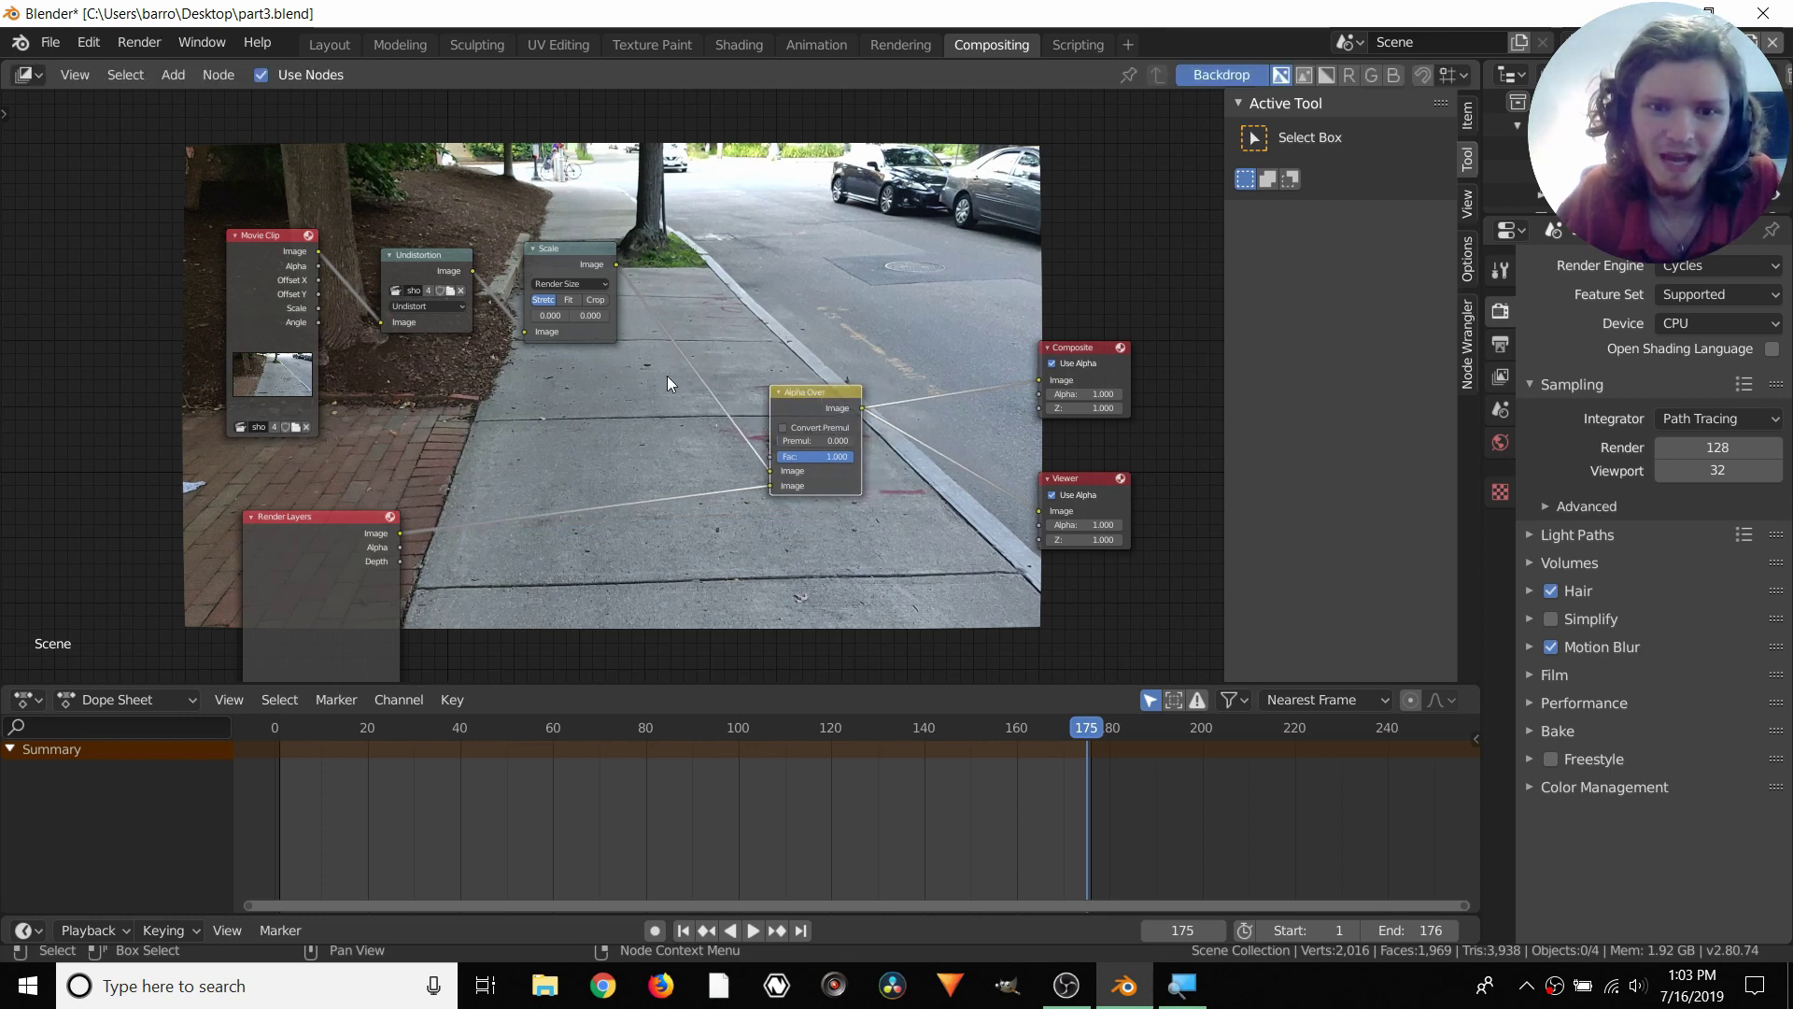
{"action": "middle_click_drag", "start_coordinate": [761, 375], "coordinate": [742, 334]}
{"action": "left_click_drag", "start_coordinate": [254, 475], "coordinate": [233, 455]}
{"action": "middle_click_drag", "start_coordinate": [404, 535], "coordinate": [434, 359]}
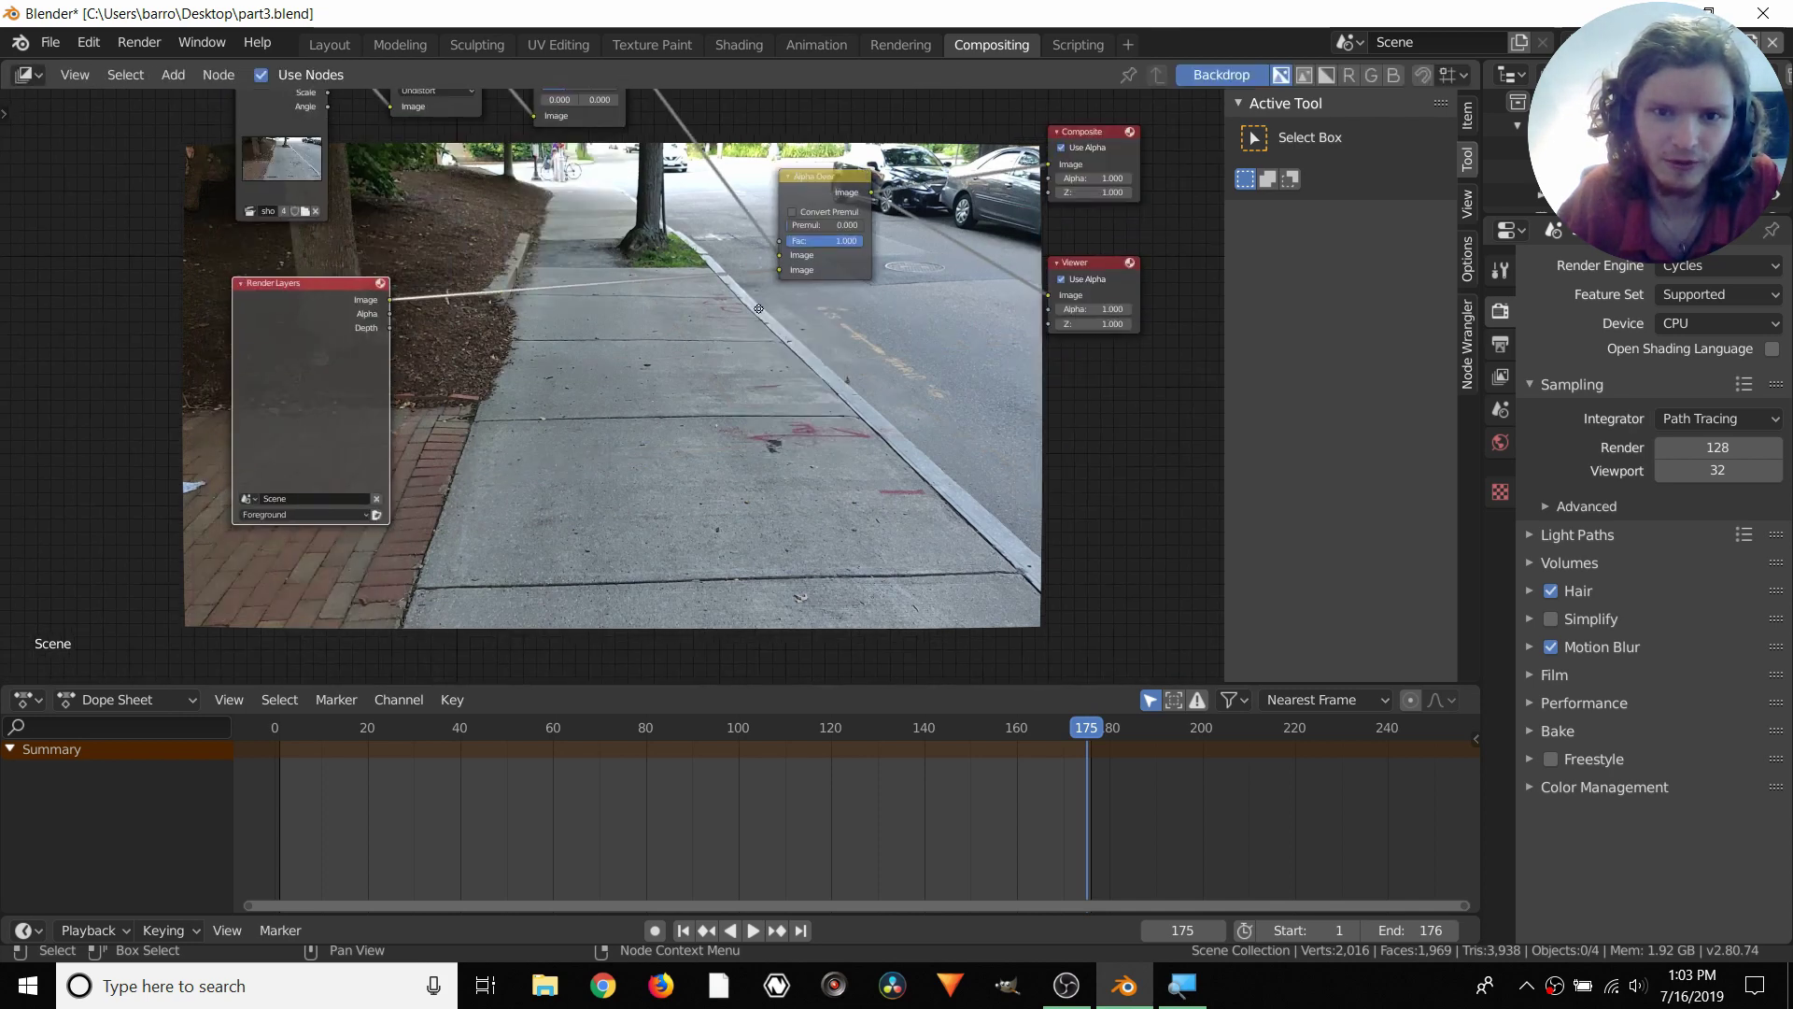
{"action": "middle_click_drag", "start_coordinate": [1126, 283], "coordinate": [632, 392]}
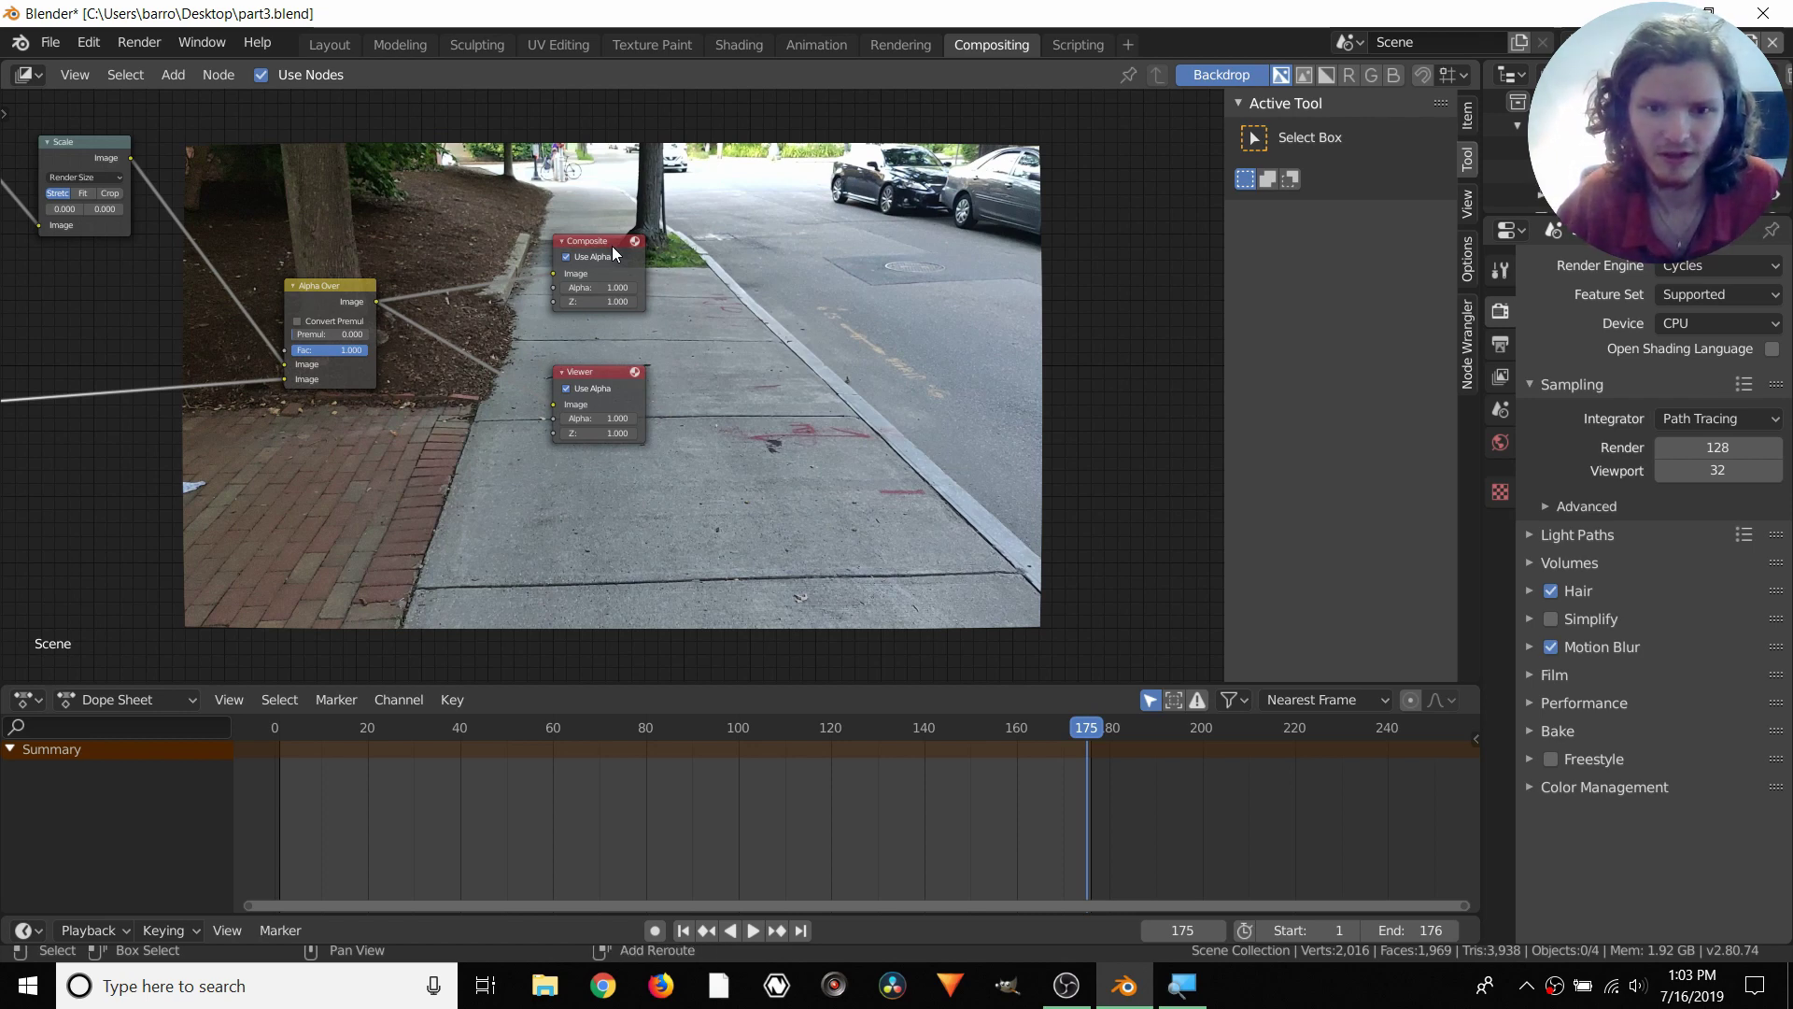
Jump to the first frame and remove the Background view layer in the Layout workspace
{"action": "key", "text": "shift+Left"}
{"action": "left_click", "coordinate": [329, 44]}
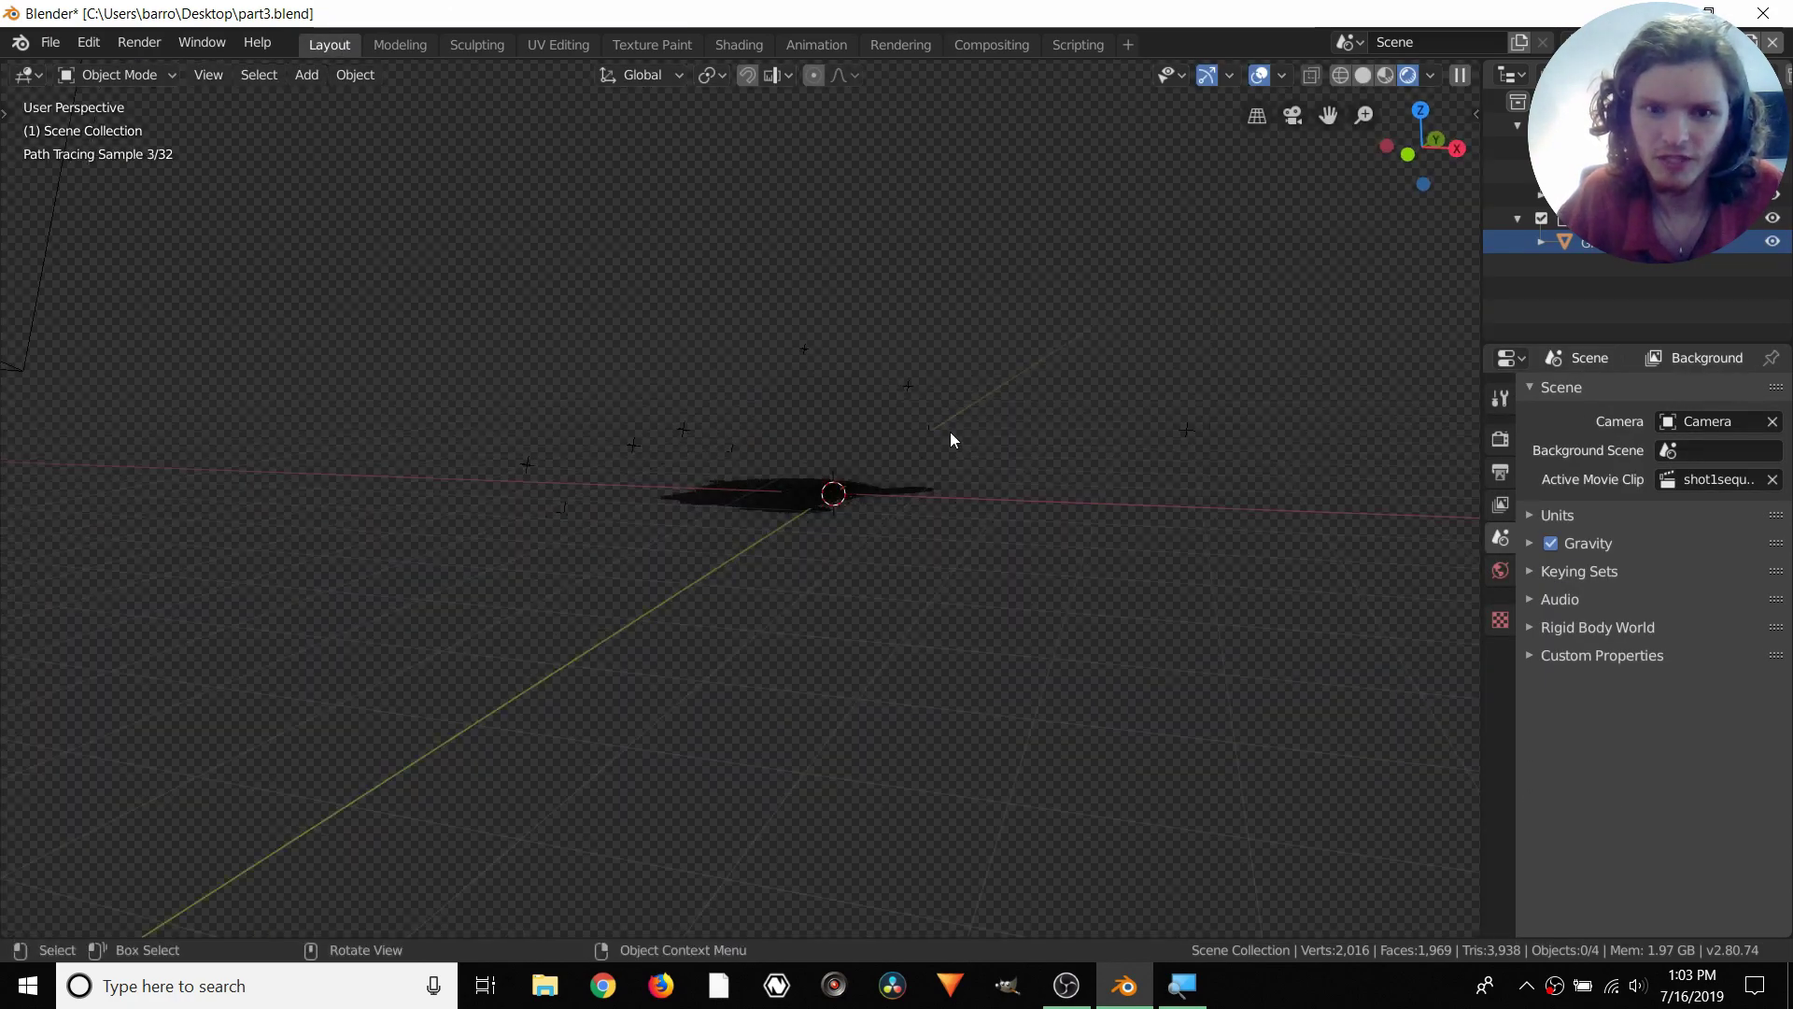
{"action": "mouse_move", "coordinate": [952, 434]}
{"action": "middle_mouse_down"}
{"action": "mouse_move", "coordinate": [876, 490]}
{"action": "mouse_move", "coordinate": [709, 553]}
{"action": "middle_mouse_up"}
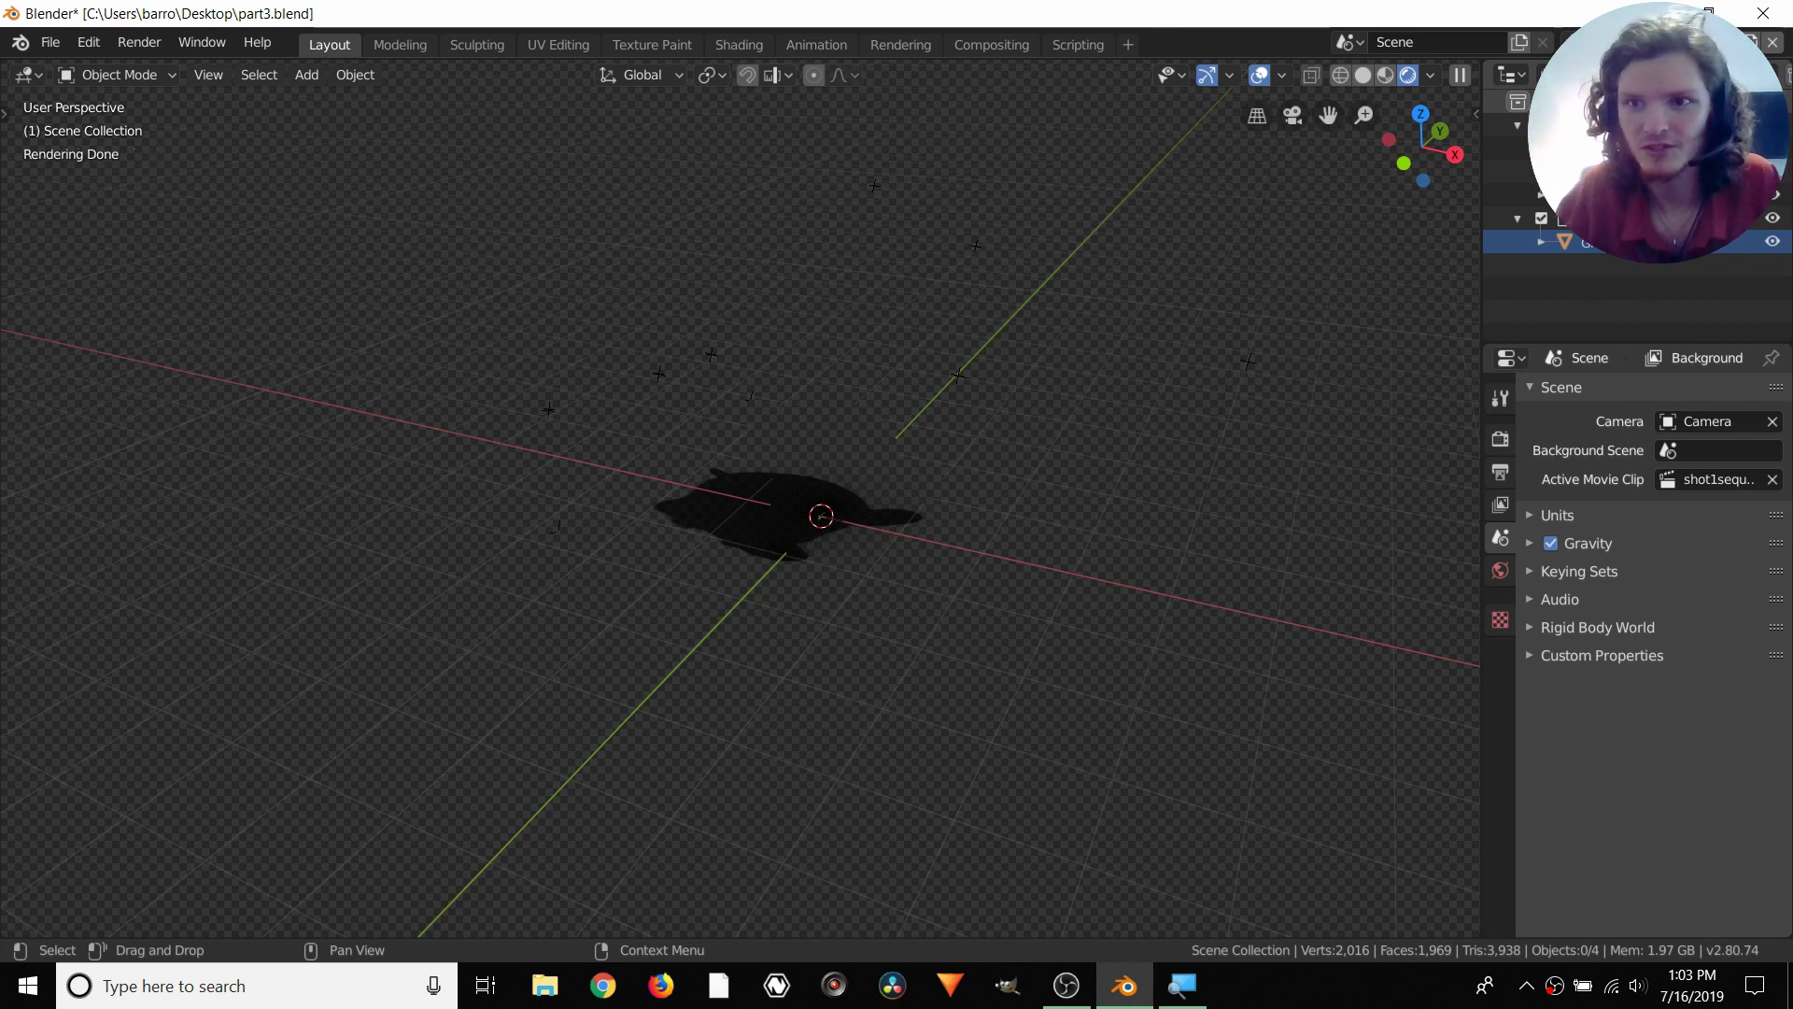
{"action": "left_click", "coordinate": [1773, 48]}
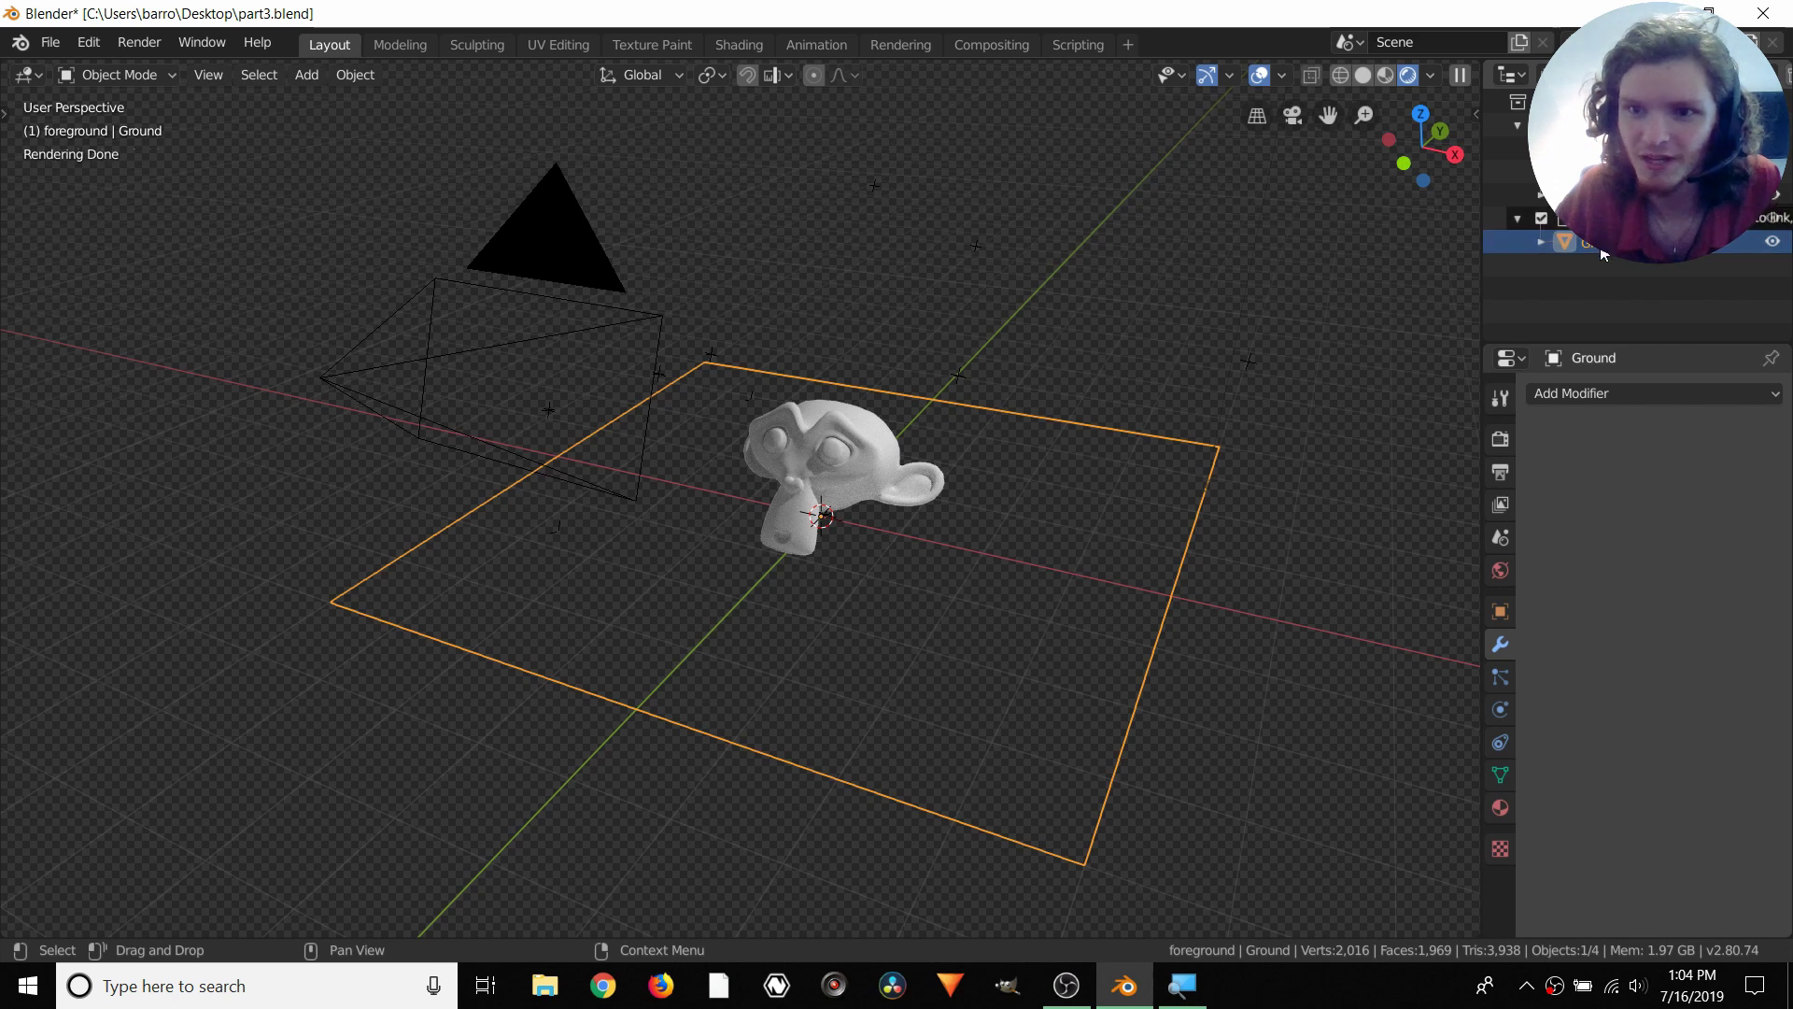
Move the Ground object into the foreground collection and delete the emptied background collection
{"action": "left_click_drag", "start_coordinate": [1588, 234], "coordinate": [1597, 126]}
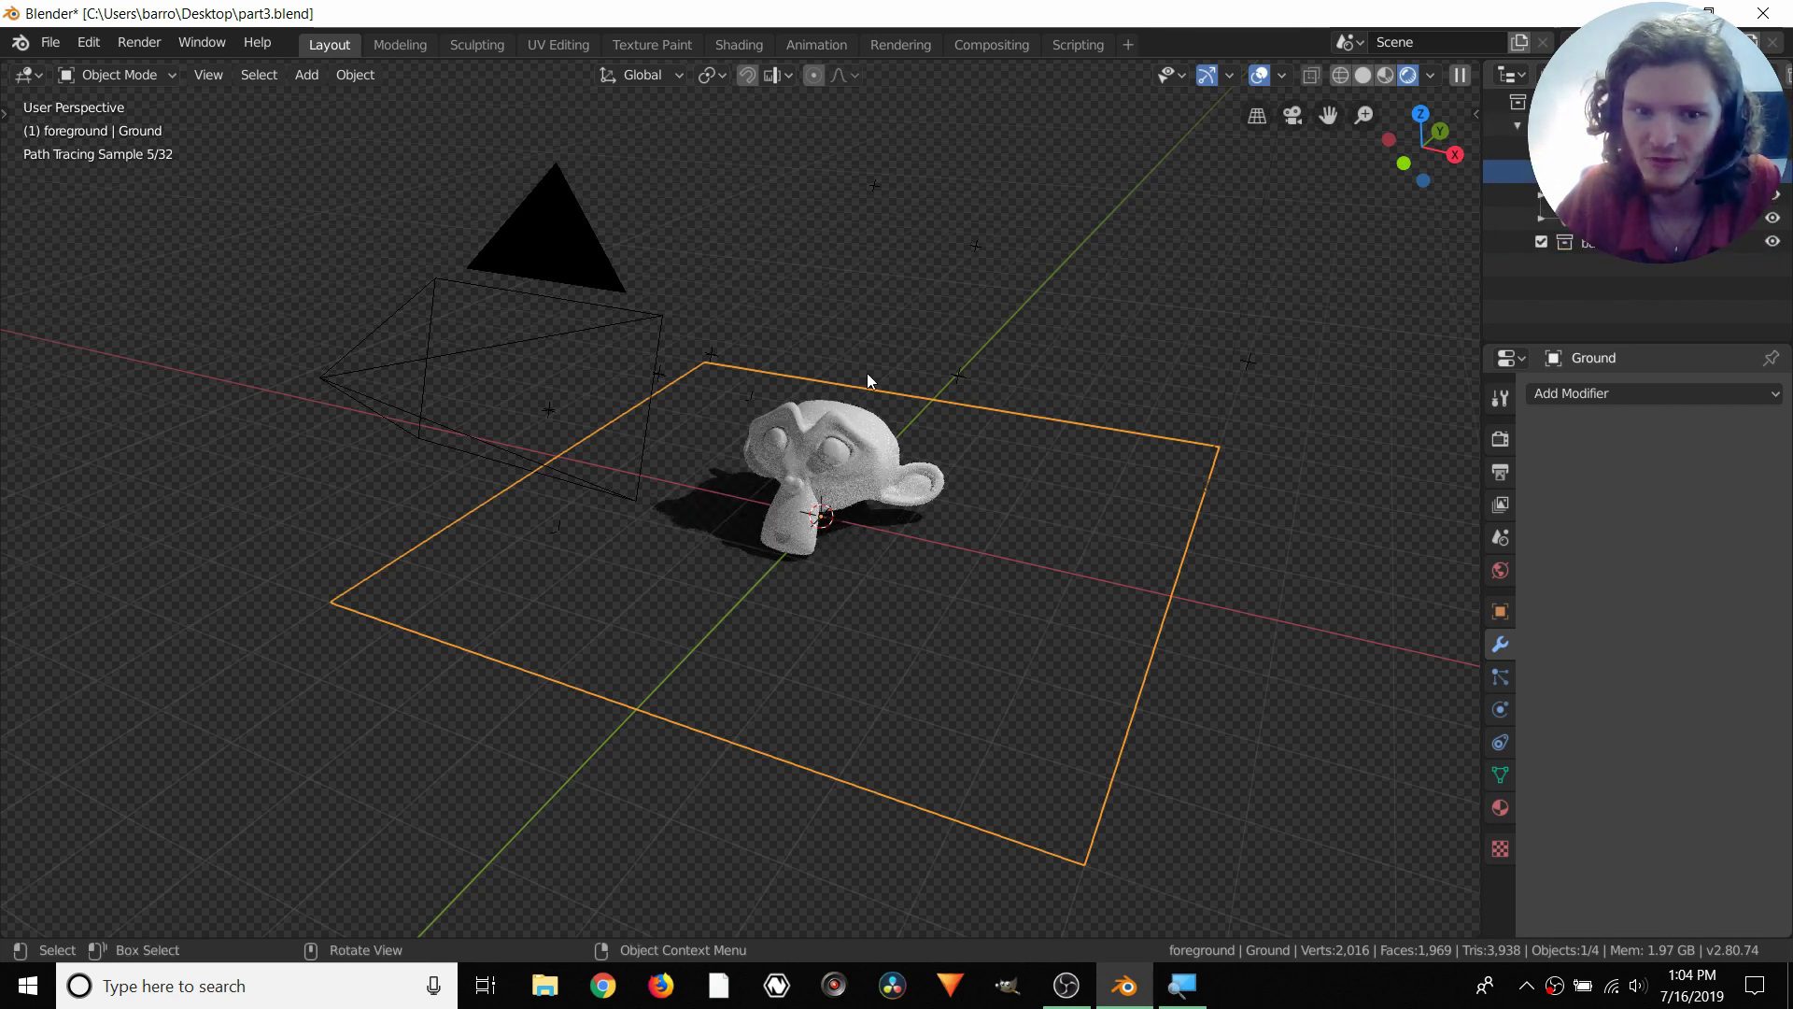
{"action": "scroll", "coordinate": [855, 575], "scroll_direction": "up", "scroll_amount": 1}
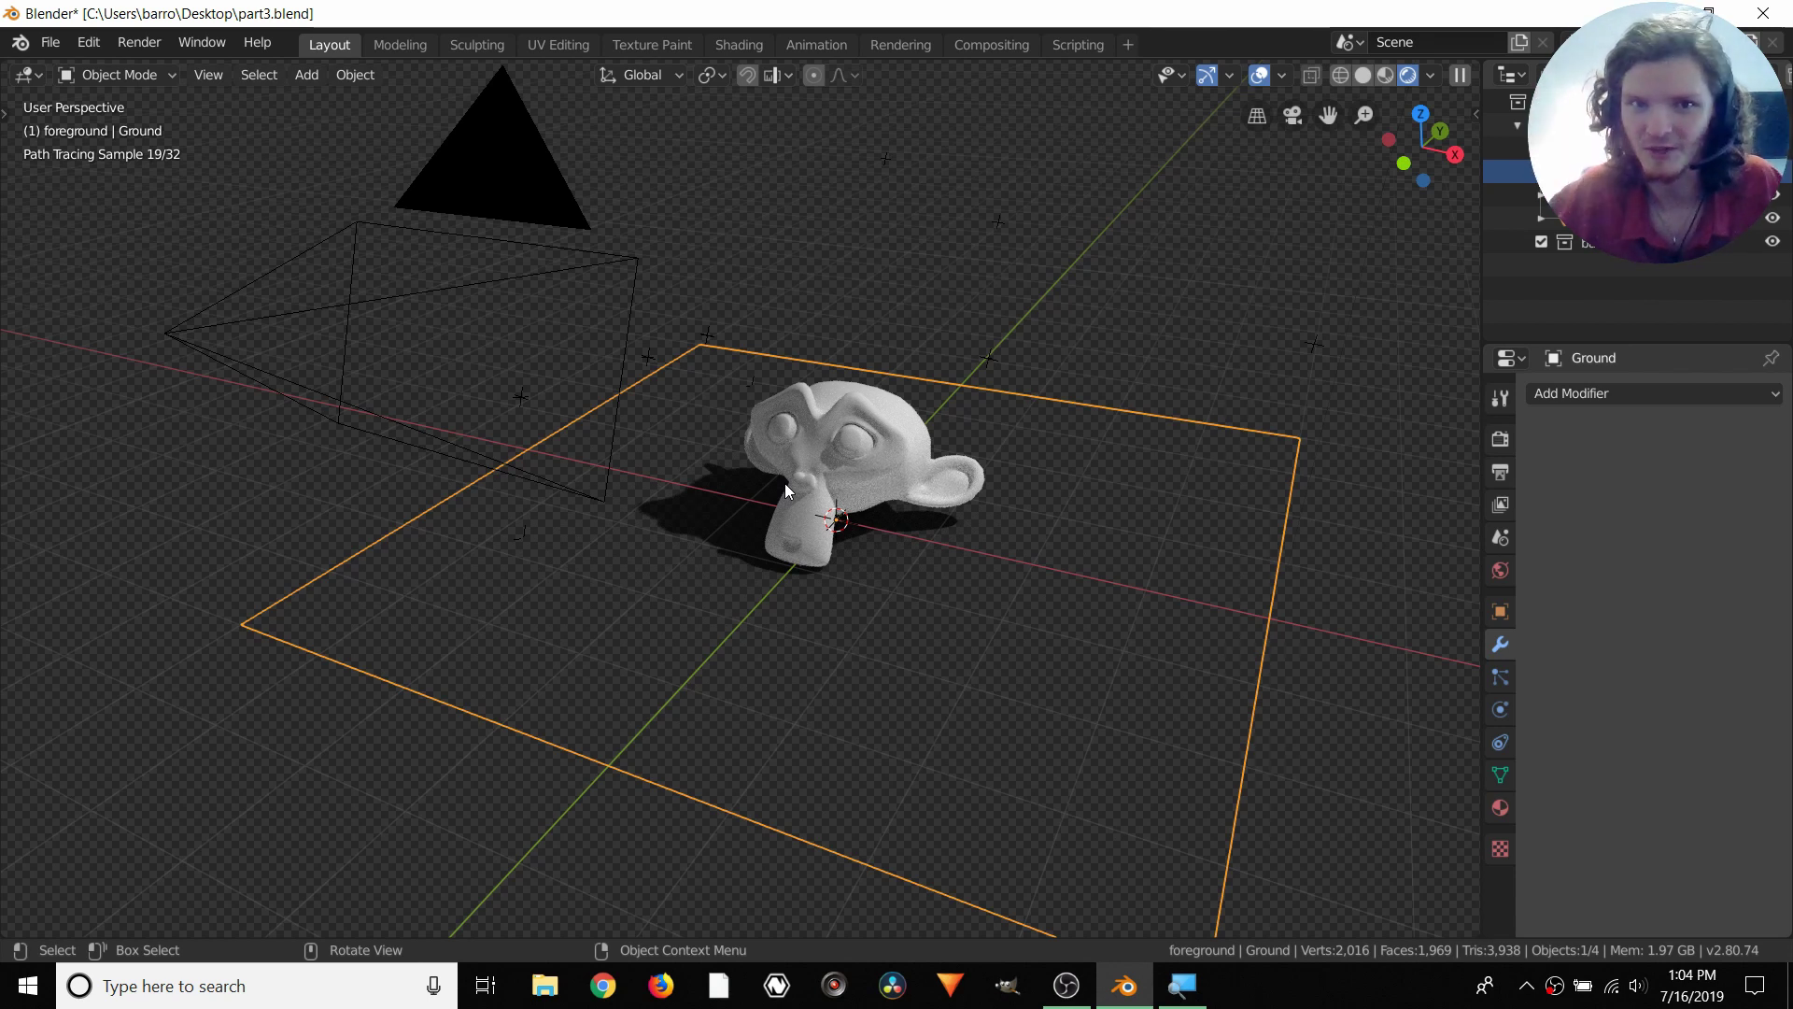
{"action": "left_click", "coordinate": [1640, 244]}
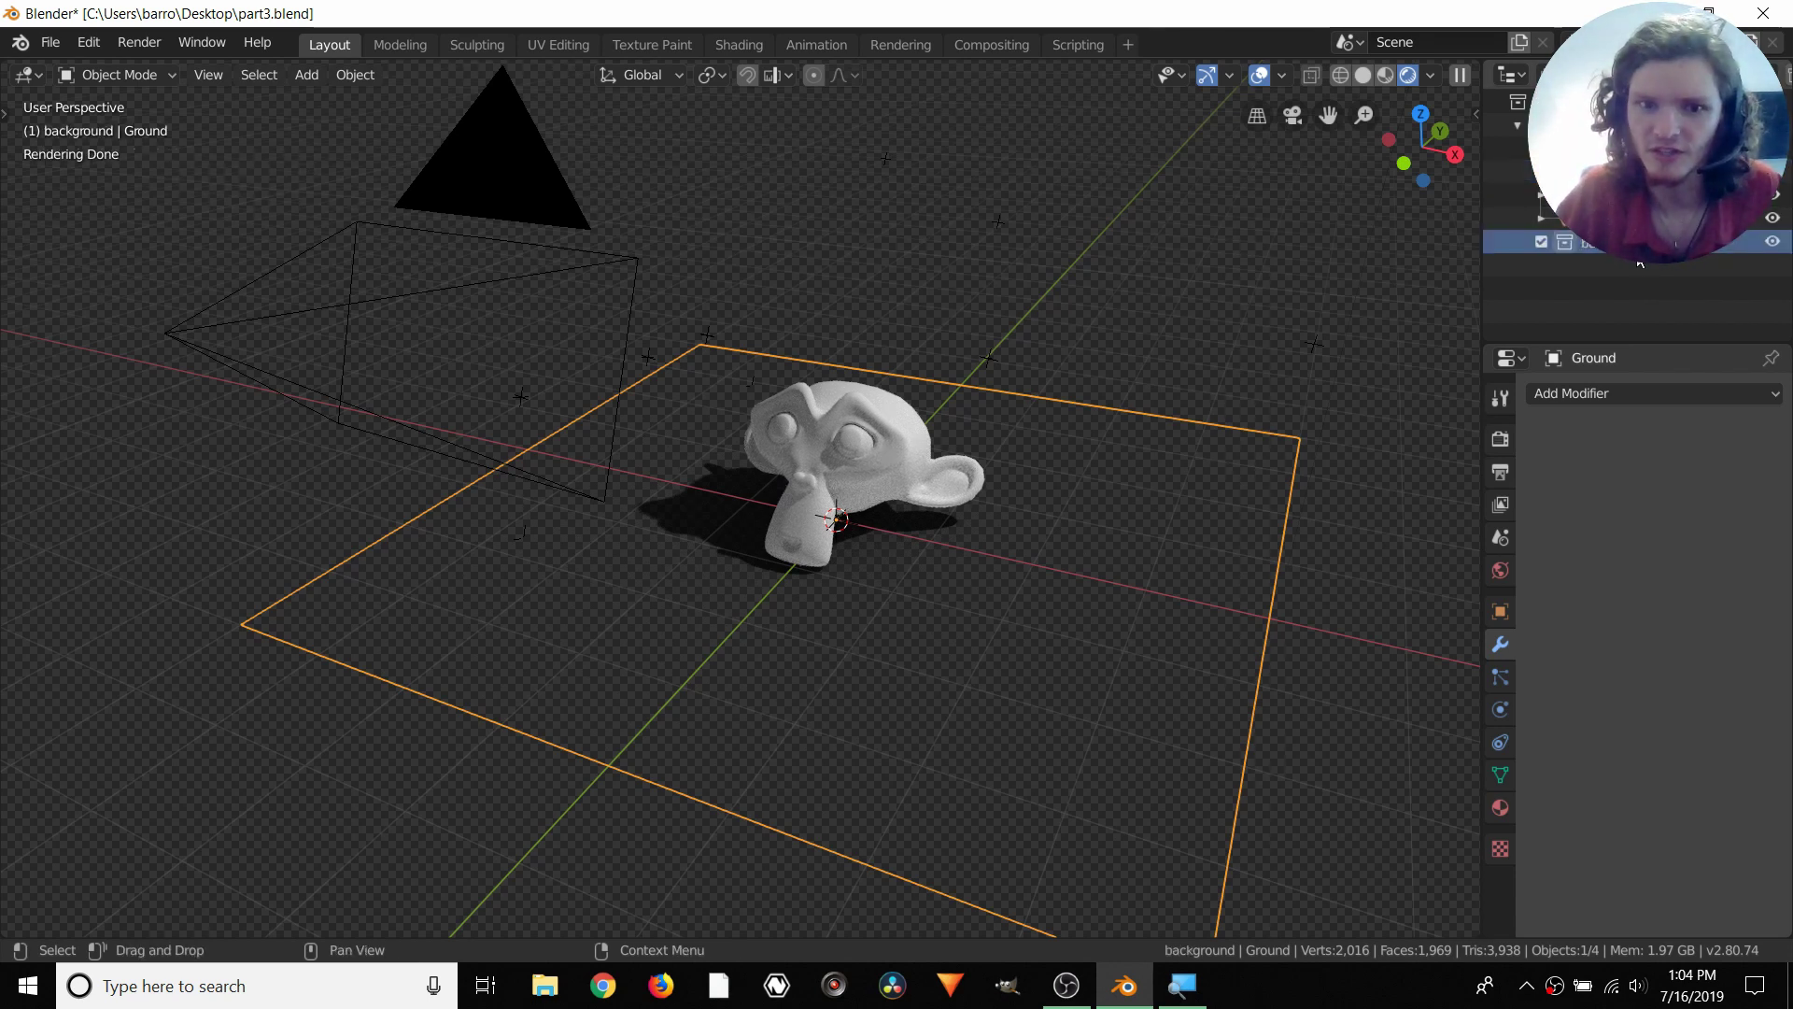
{"action": "key", "text": "x"}
Switch to the camera view, render frame 1 and inspect the monkey head and its shadow in the composited image
{"action": "left_click", "coordinate": [1302, 120]}
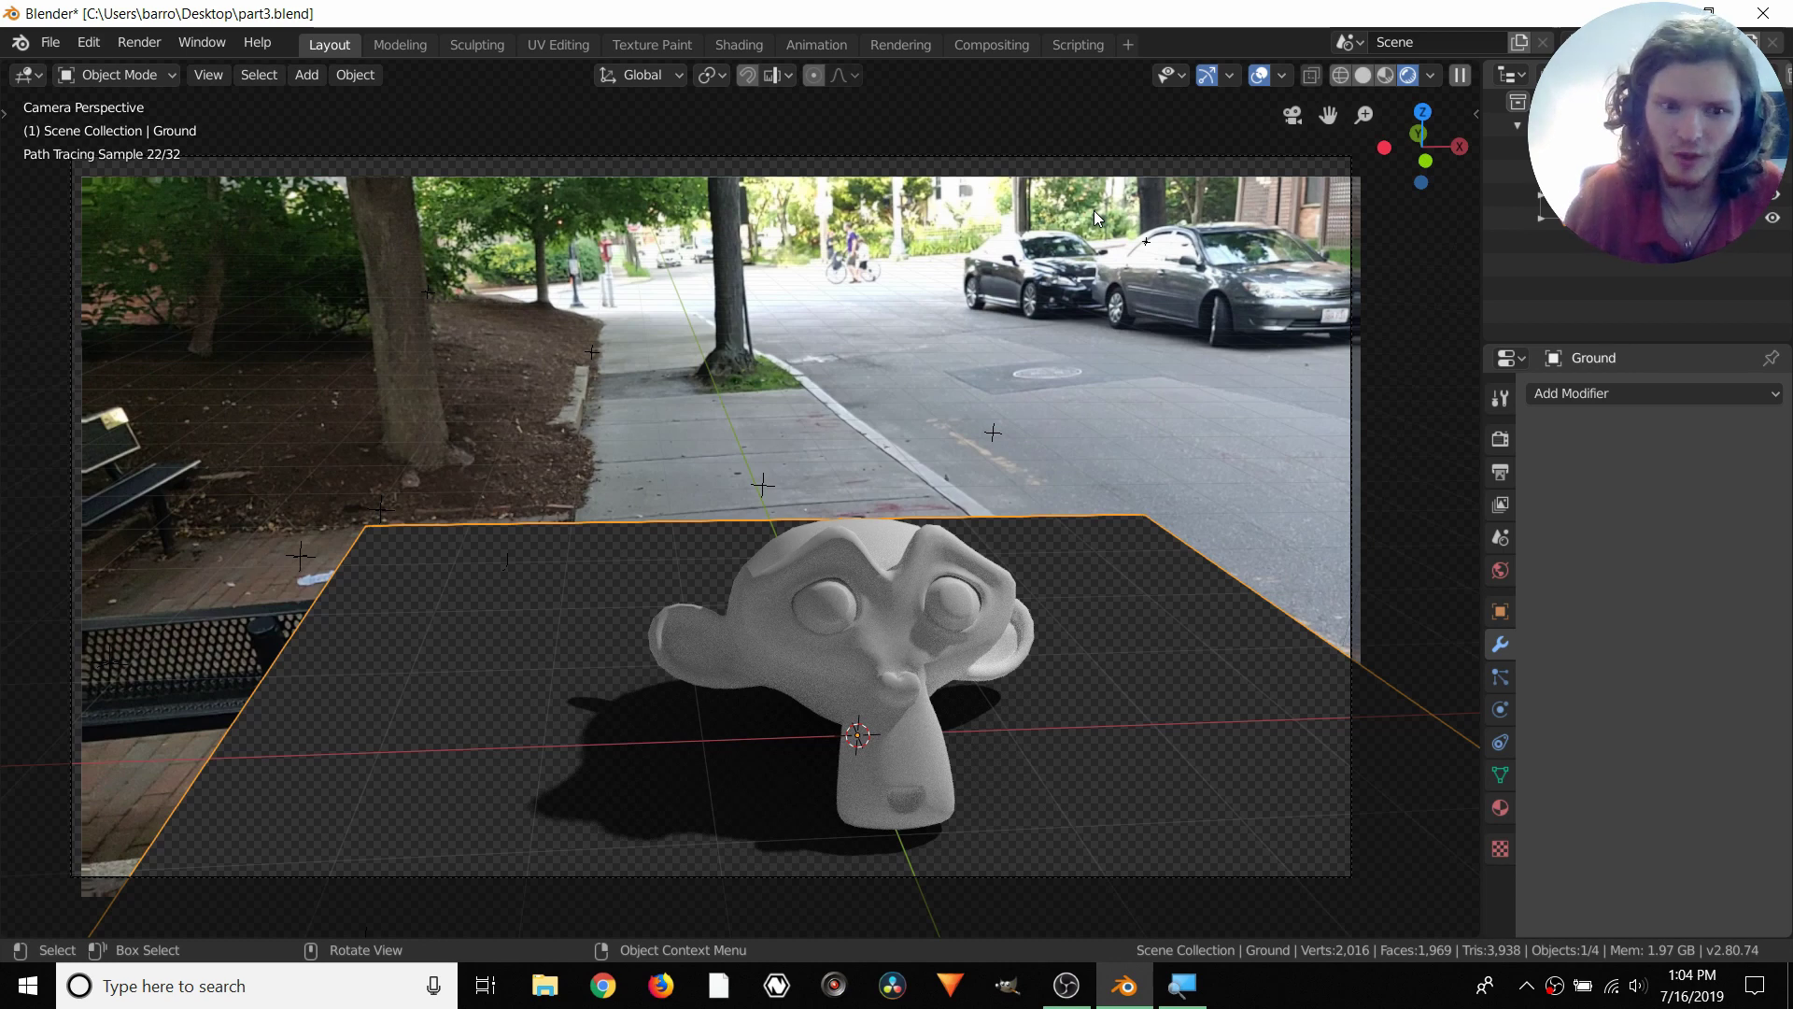
{"action": "key", "text": "F12"}
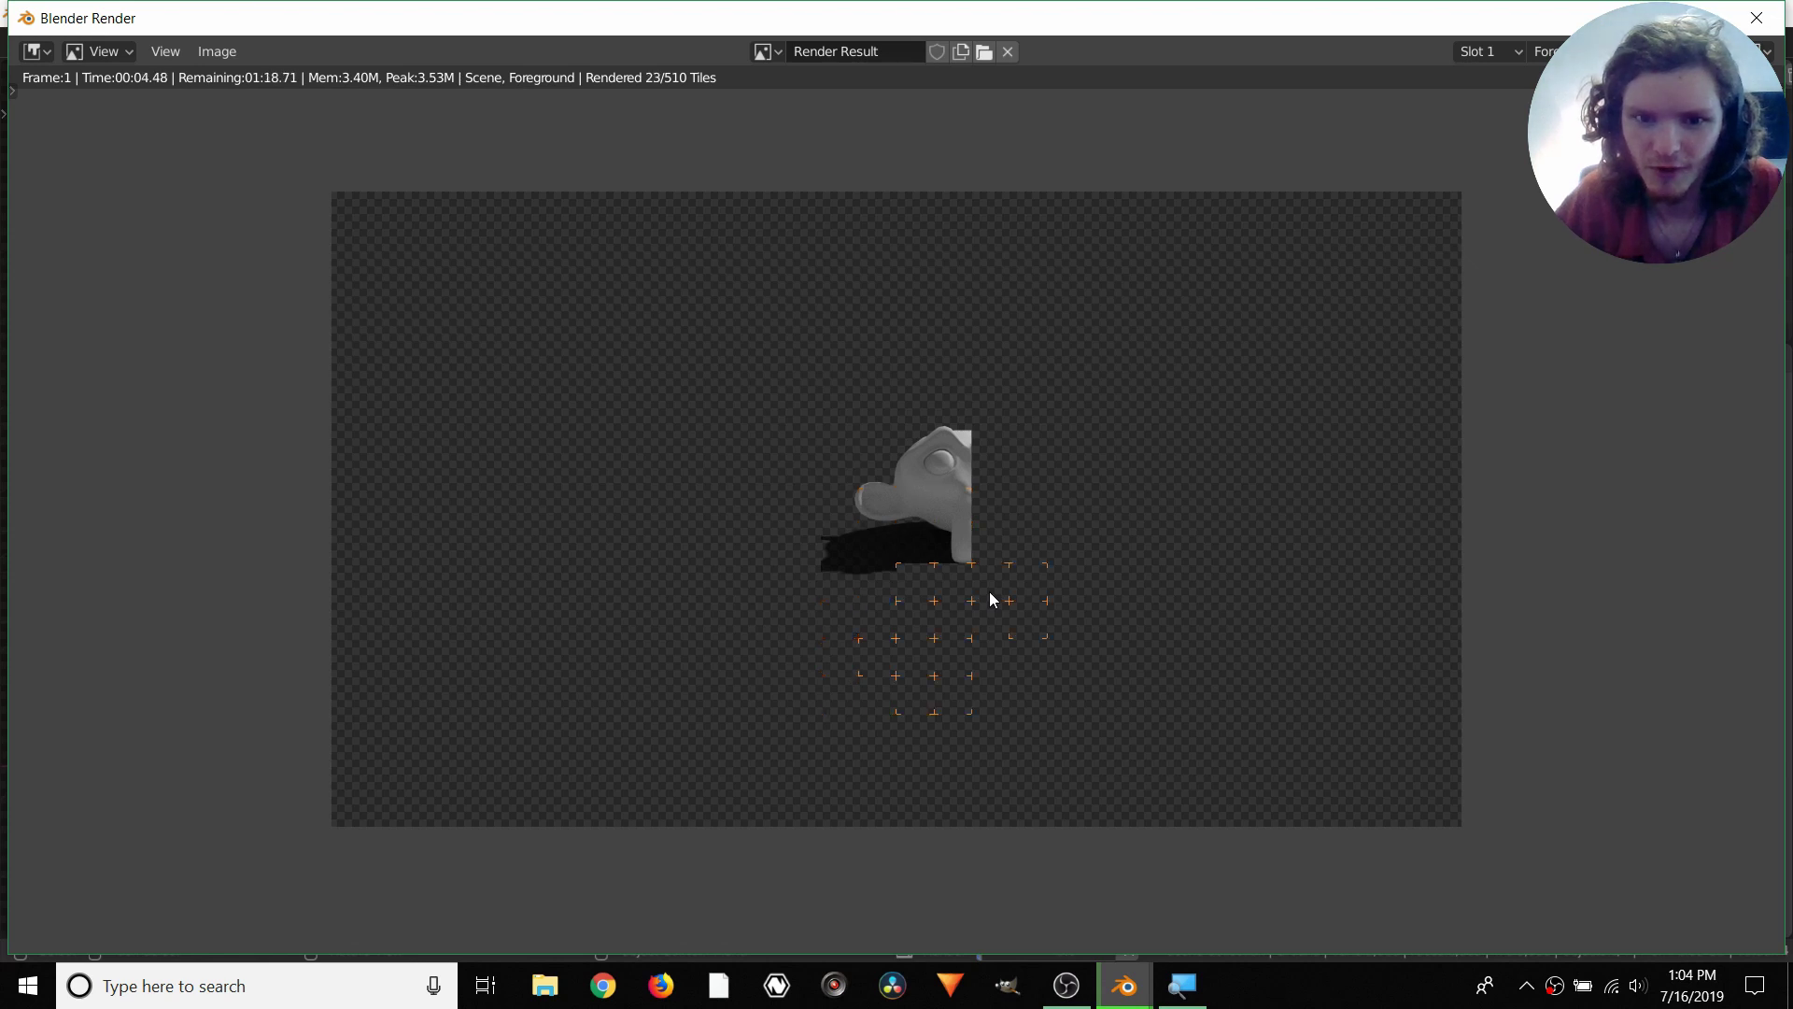
{"action": "scroll", "coordinate": [921, 549], "scroll_direction": "up", "scroll_amount": 4}
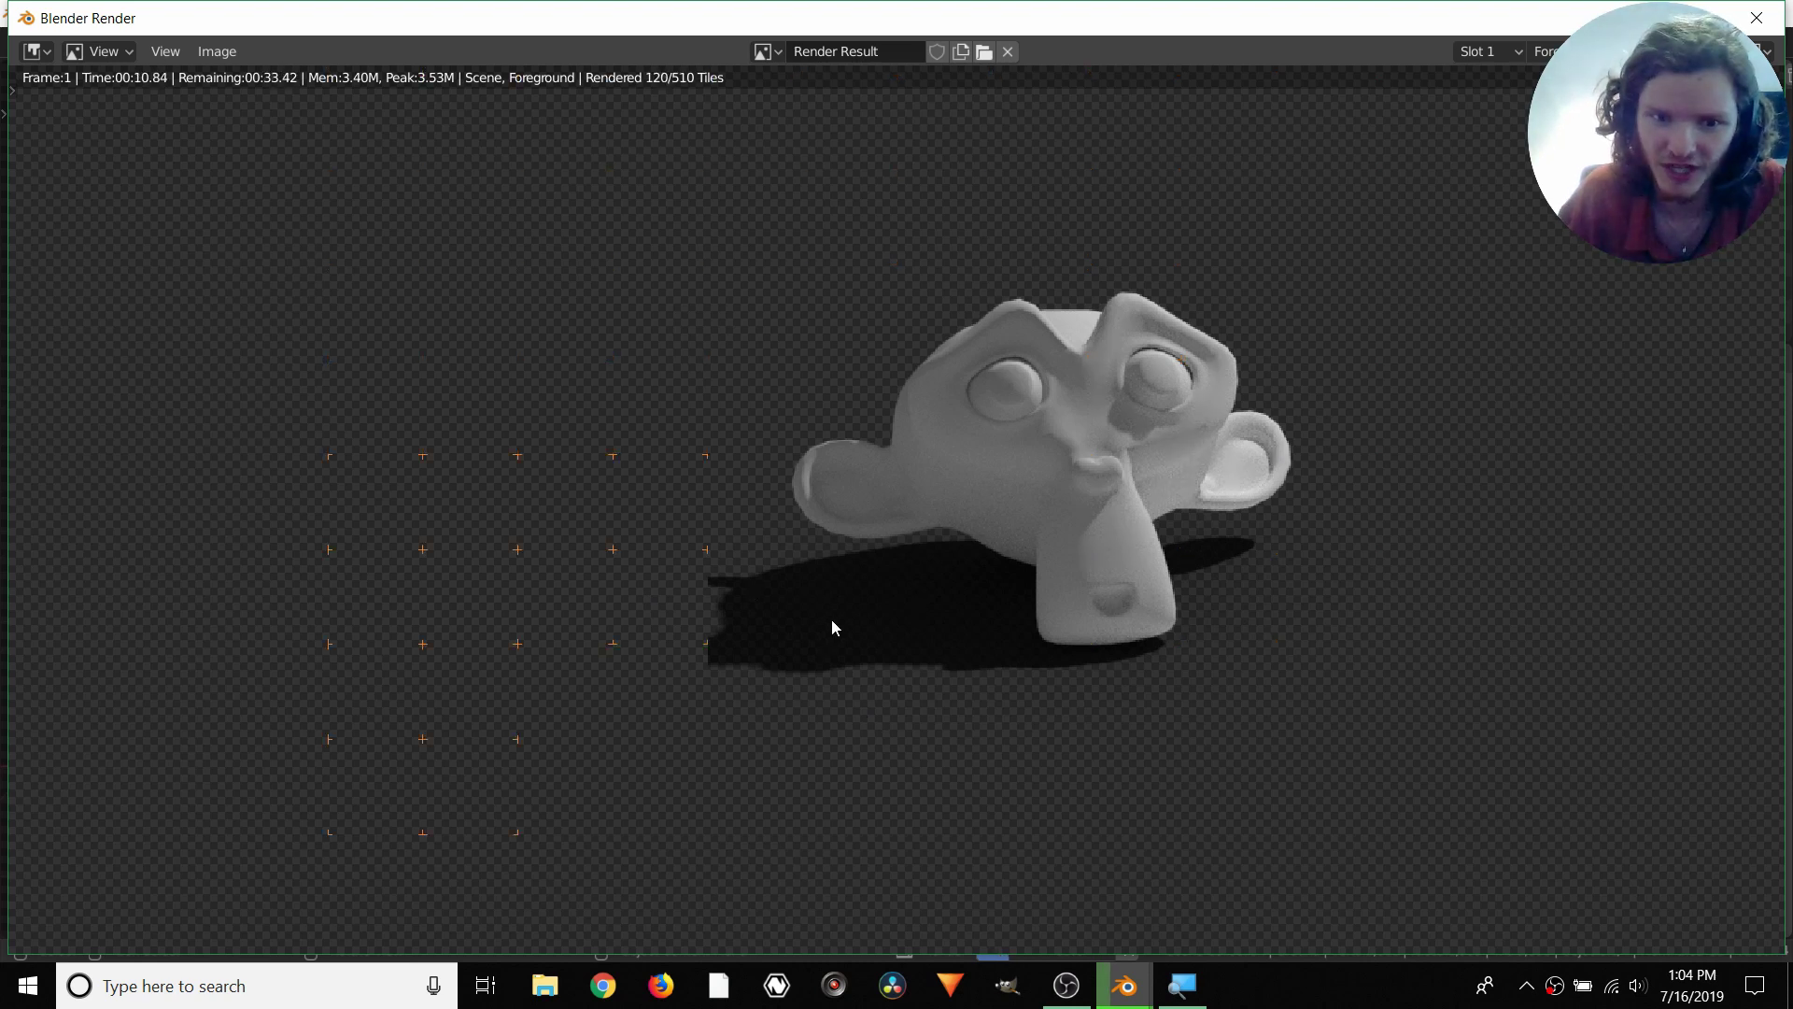
{"action": "scroll", "coordinate": [832, 620], "scroll_direction": "down", "scroll_amount": 3}
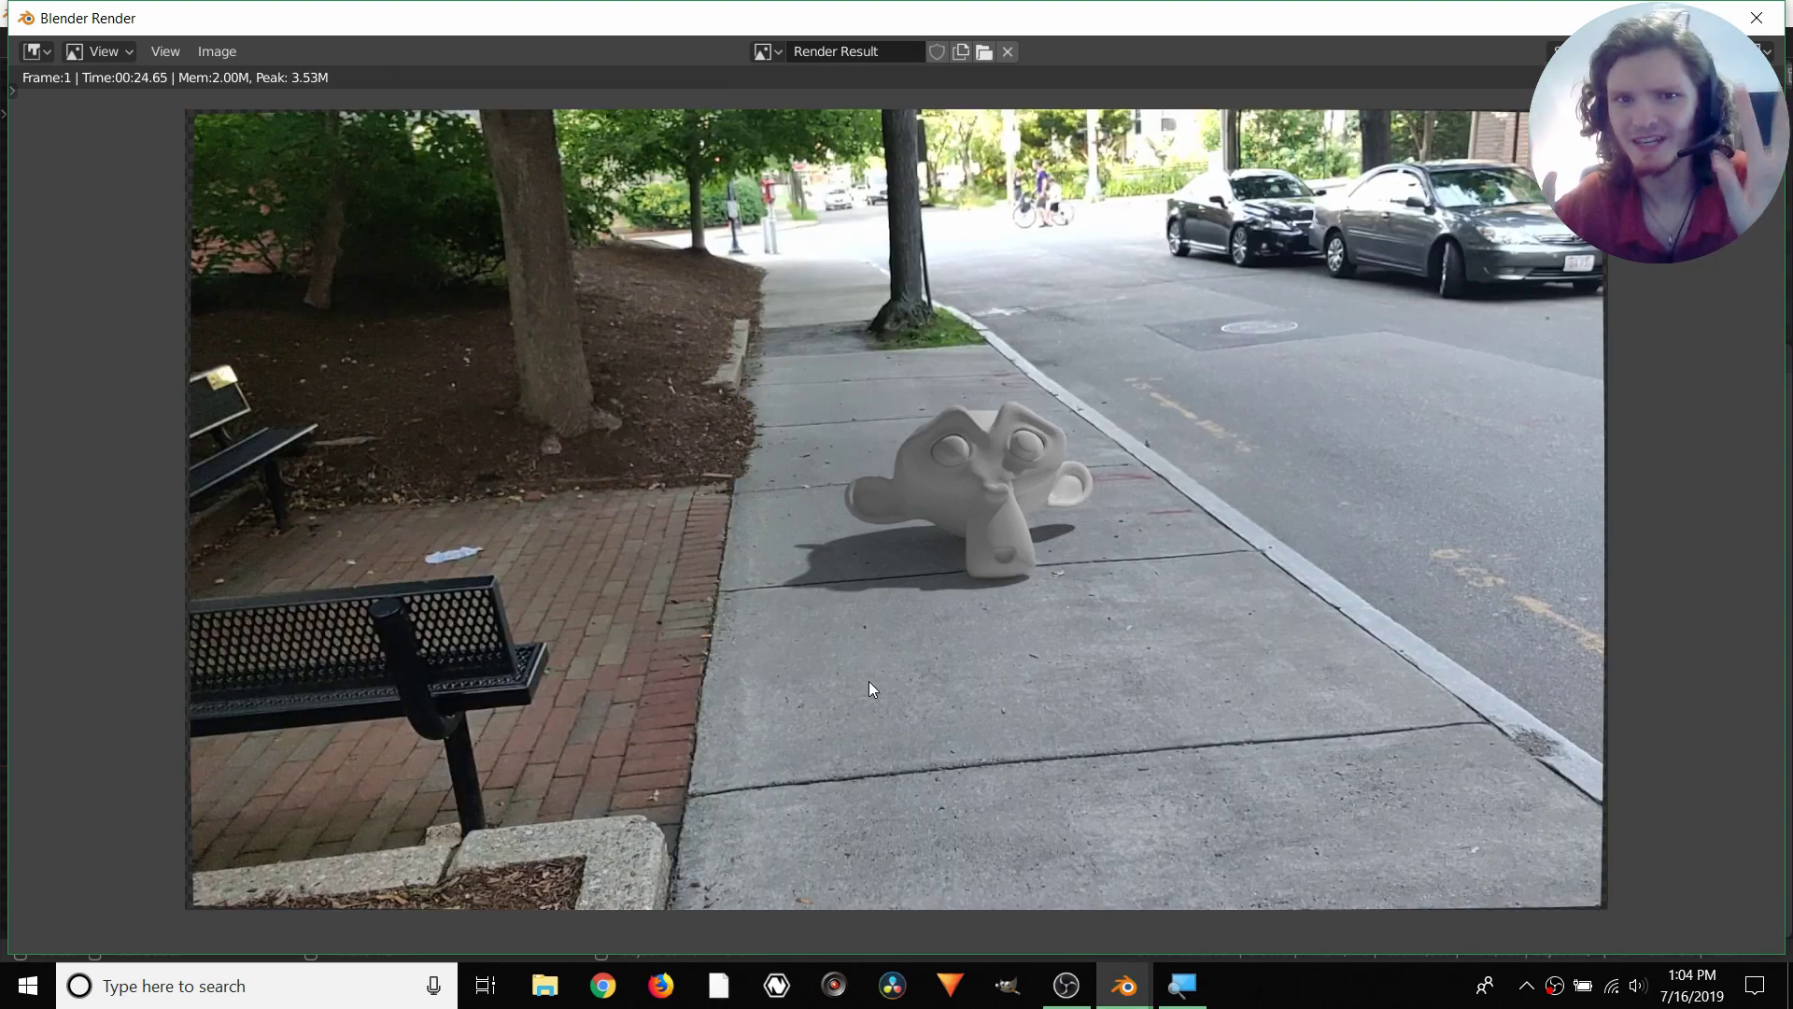
{"action": "scroll", "coordinate": [1011, 512], "scroll_direction": "up", "scroll_amount": 3}
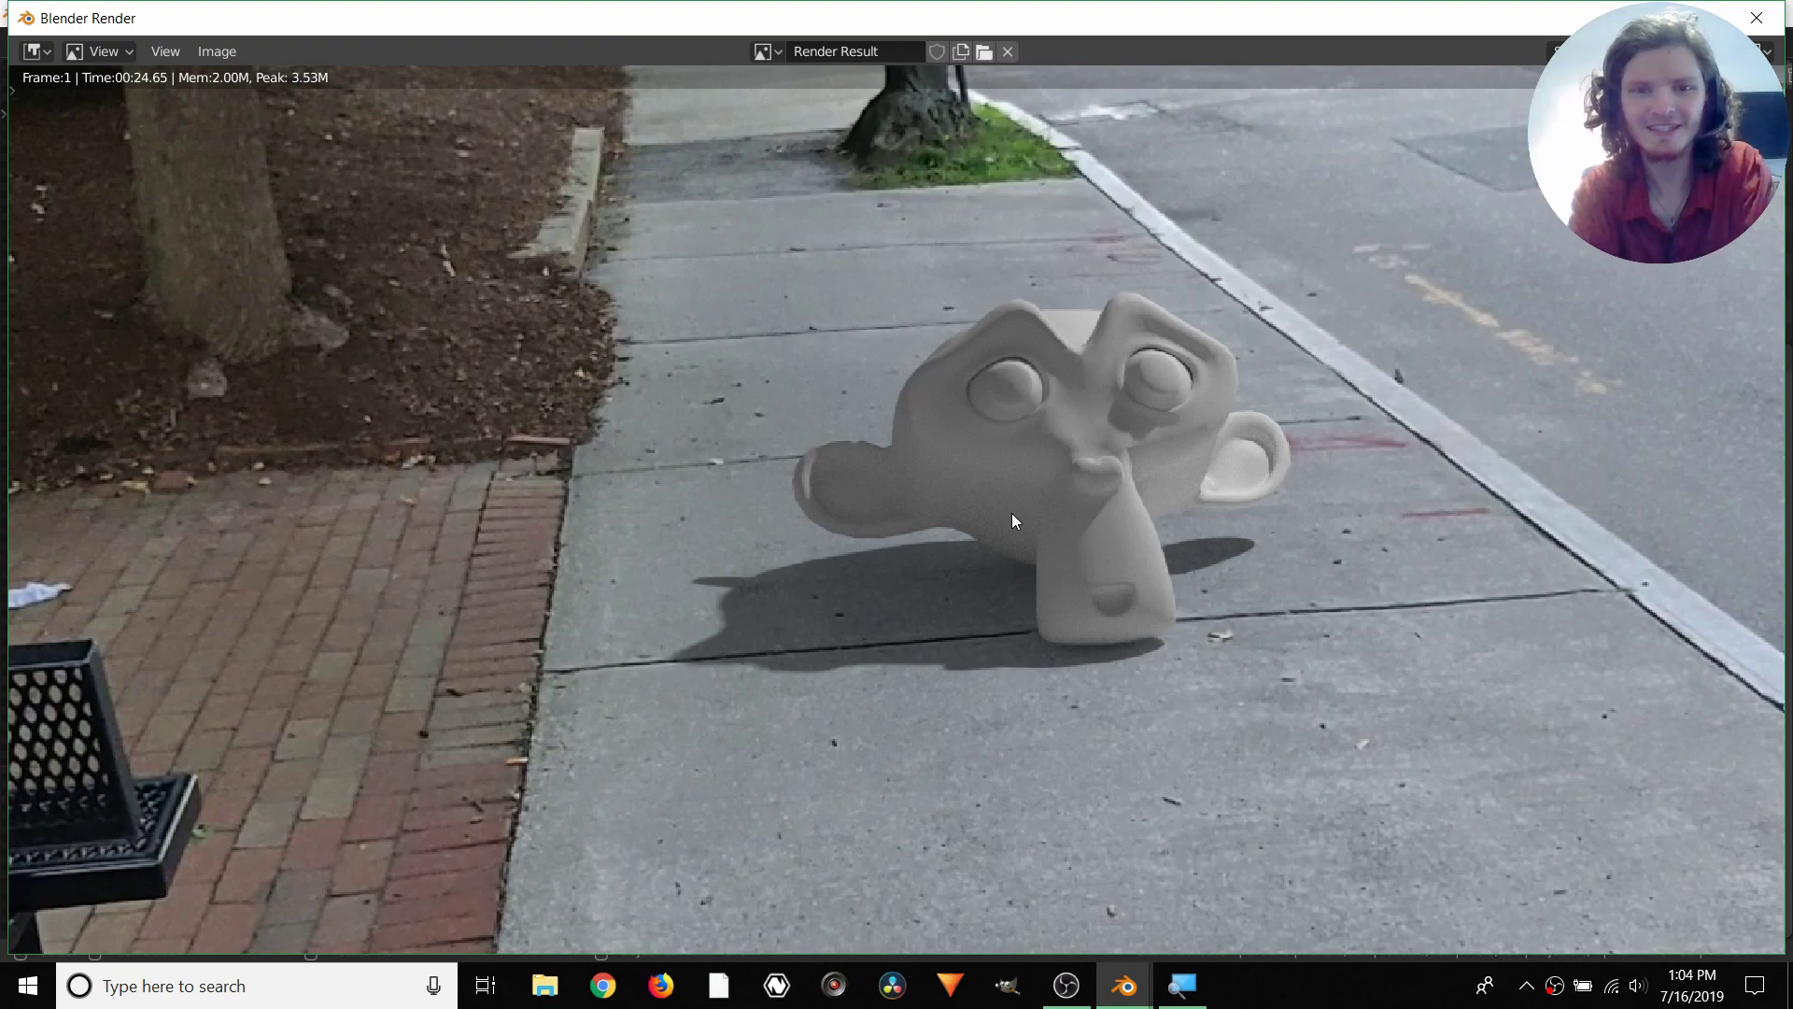
{"action": "scroll", "coordinate": [943, 536], "scroll_direction": "down", "scroll_amount": 1}
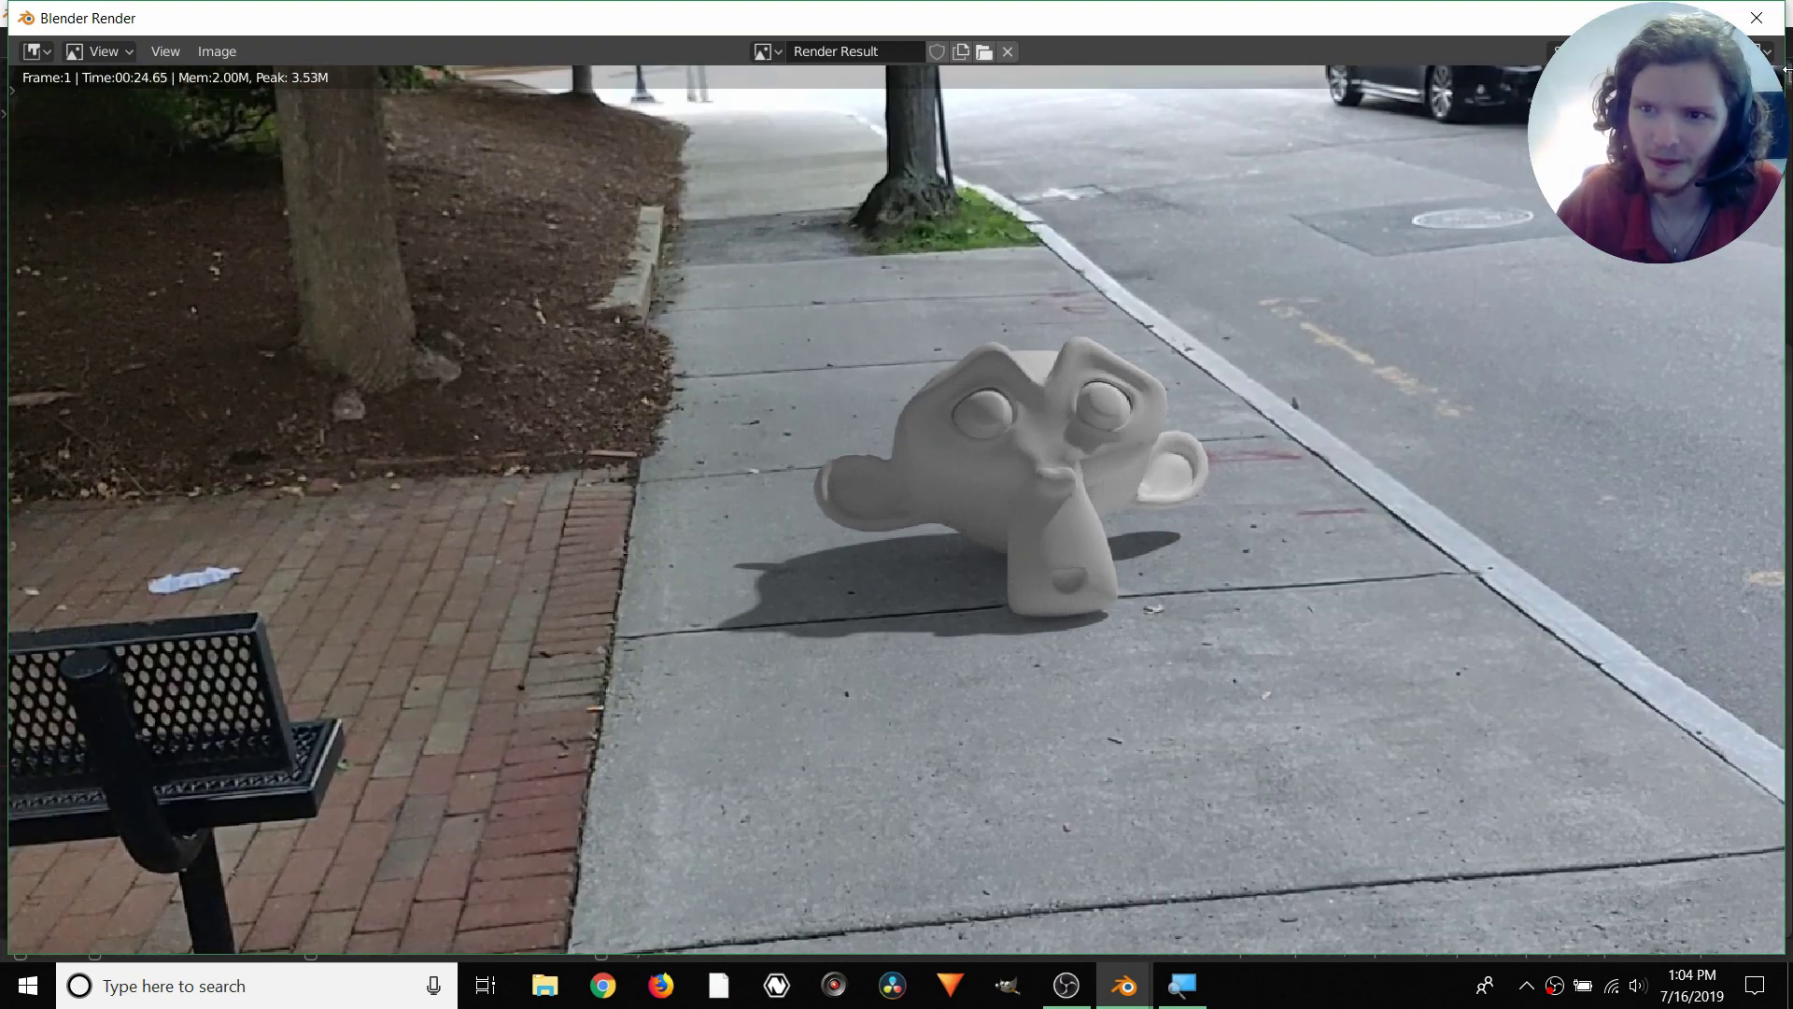
{"action": "left_click", "coordinate": [1752, 16]}
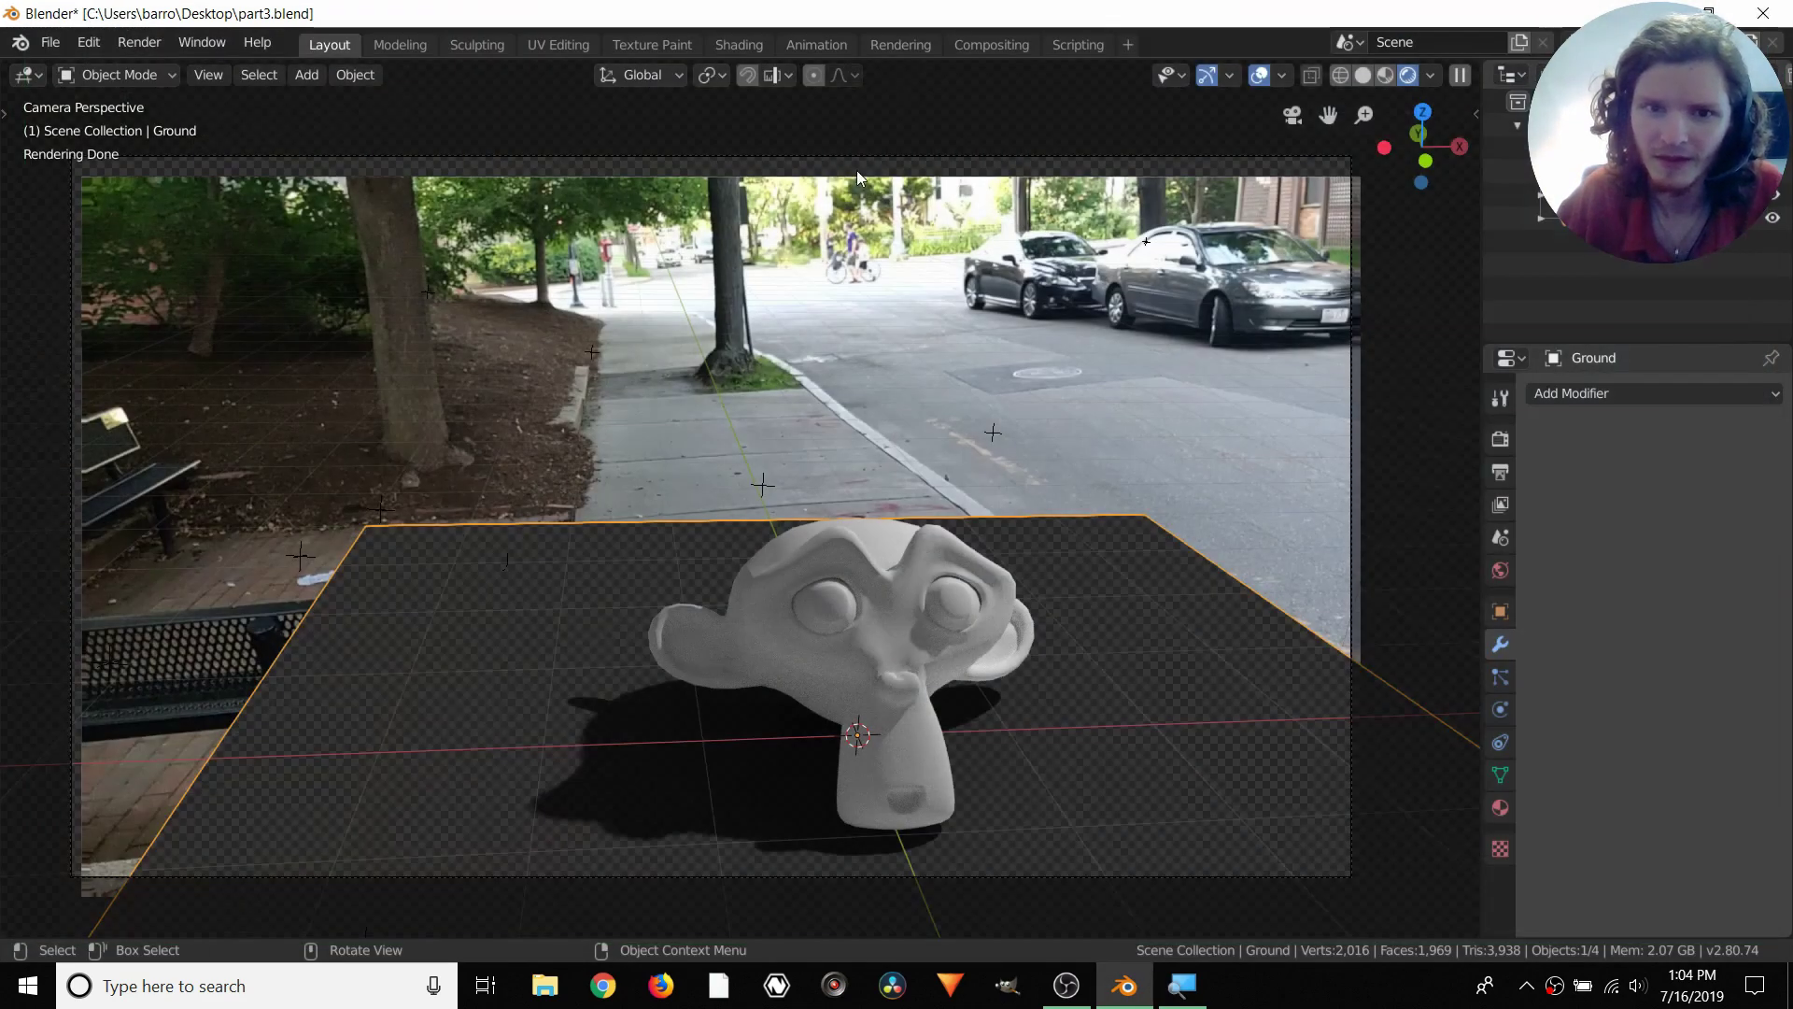
In the Compositing workspace, nudge the Foreground Render Layers node slightly farther from the Alpha Over node
{"action": "left_click", "coordinate": [995, 49]}
{"action": "middle_click_drag", "start_coordinate": [368, 484], "coordinate": [922, 446]}
{"action": "left_click_drag", "start_coordinate": [342, 356], "coordinate": [309, 357]}
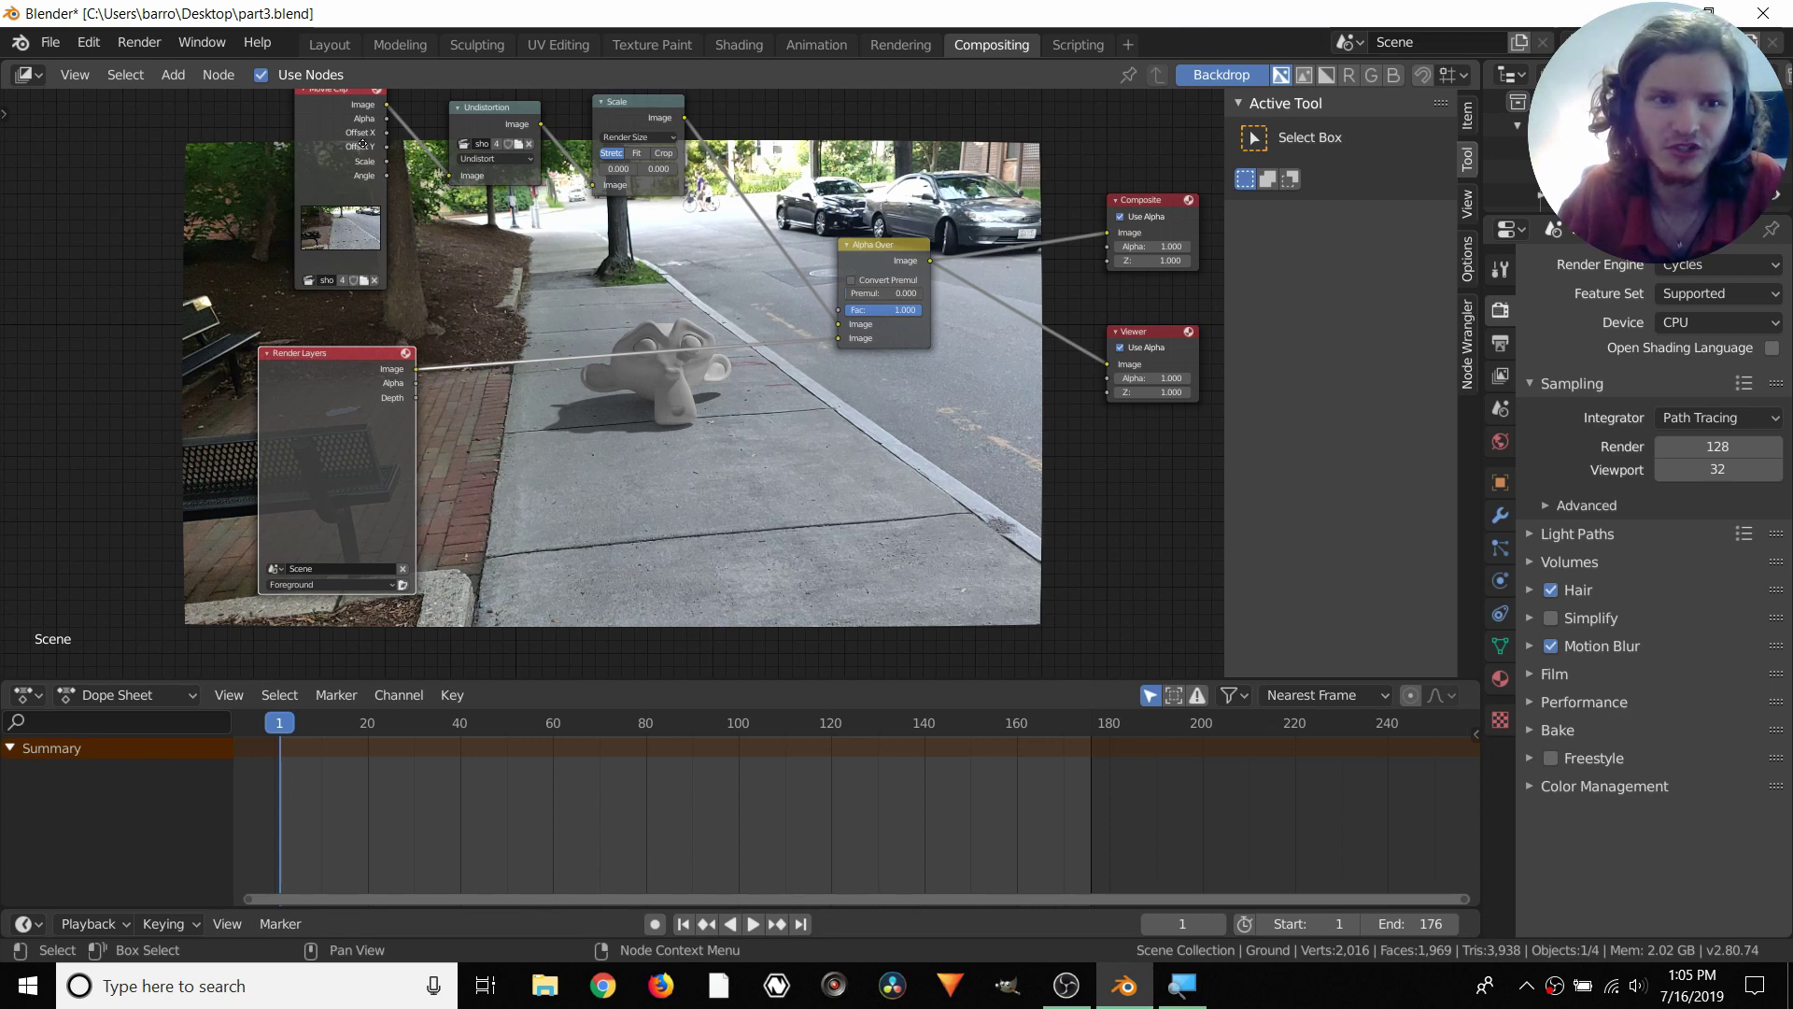
{"action": "middle_click_drag", "start_coordinate": [361, 121], "coordinate": [365, 191]}
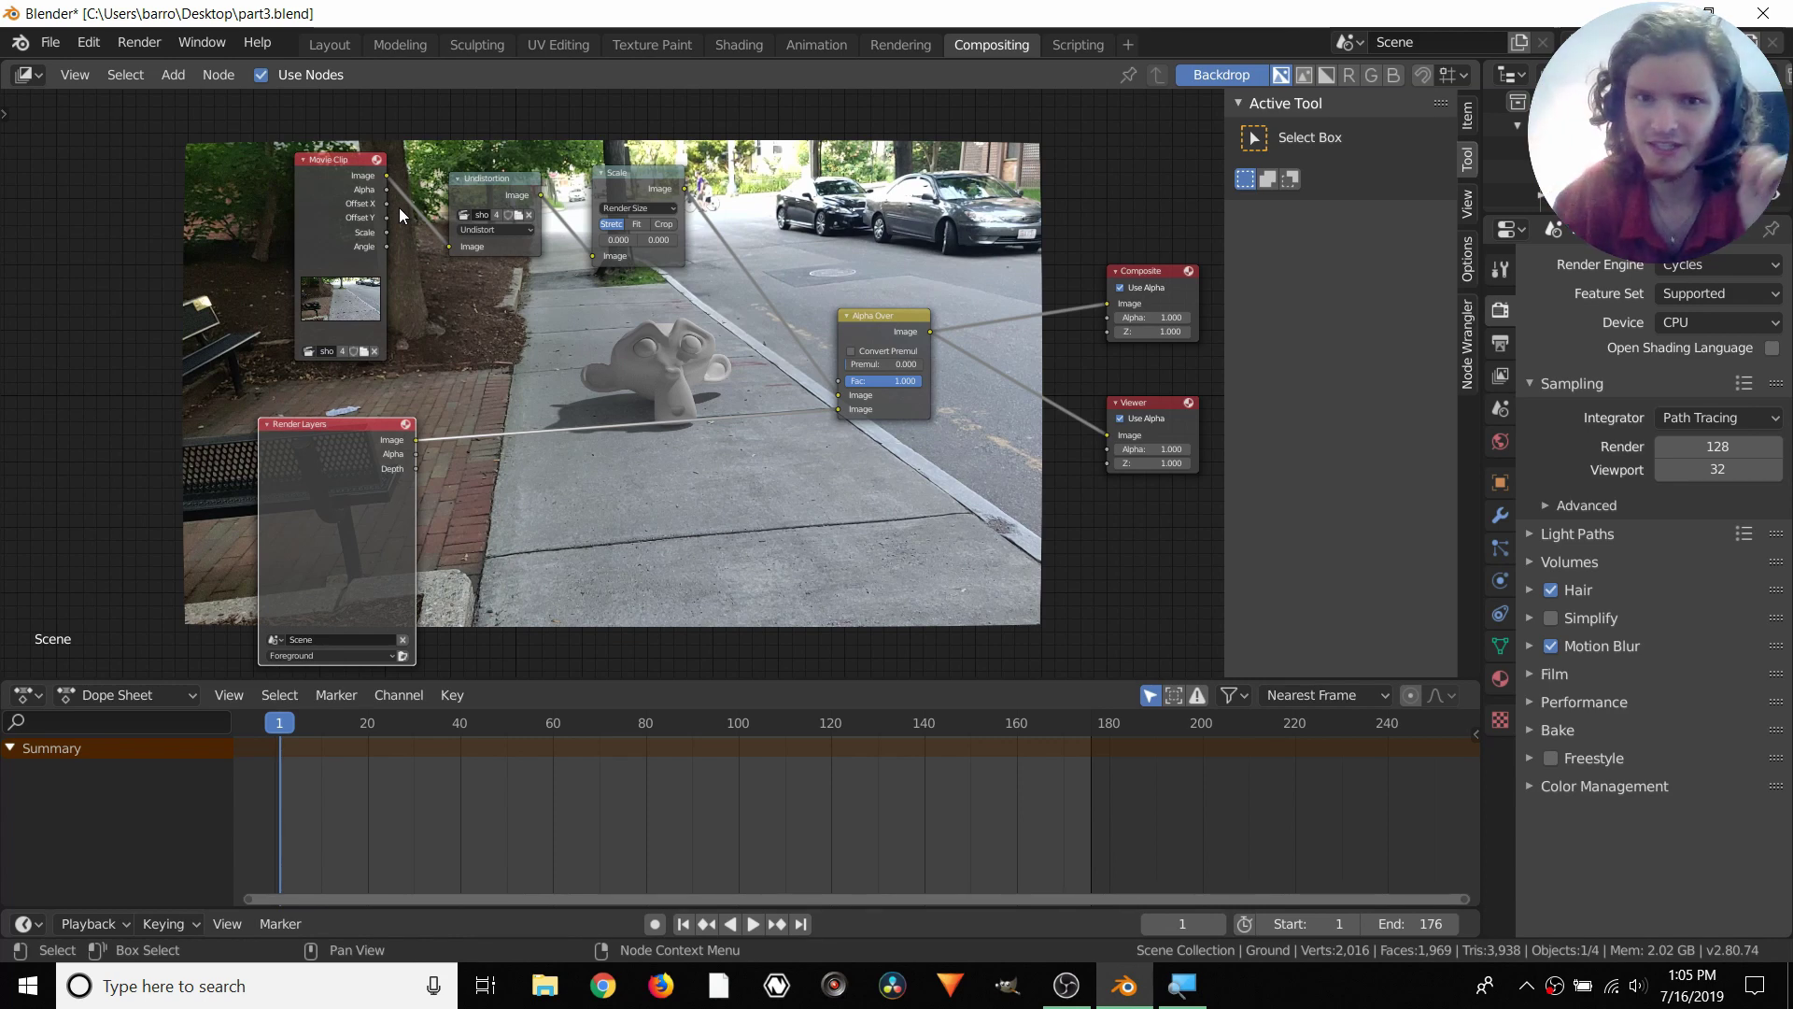
{"action": "scroll", "coordinate": [682, 445], "scroll_direction": "up", "scroll_amount": 3}
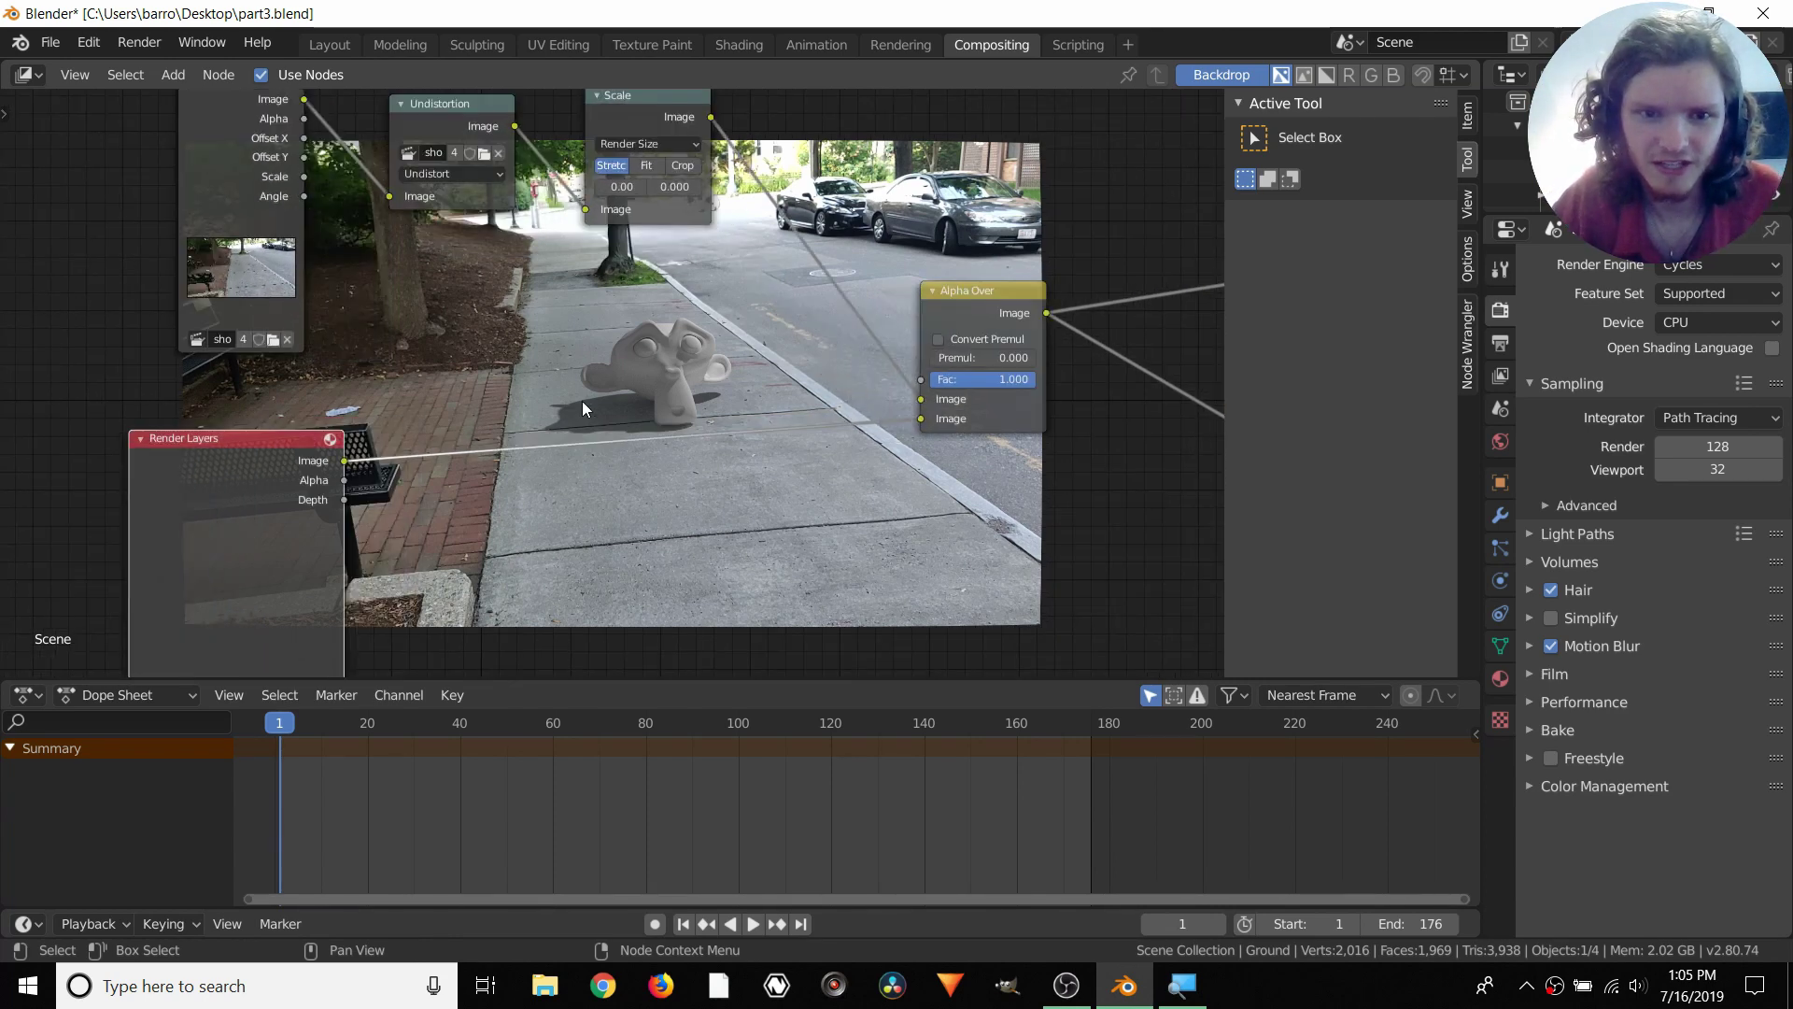
Insert a Hue Saturation Value node on the link between the Render Layers and Alpha Over nodes, placed below the monkey in the backdrop
{"action": "key", "text": "shift+a"}
{"action": "left_click", "coordinate": [528, 383]}
{"action": "type", "text": "hue"}
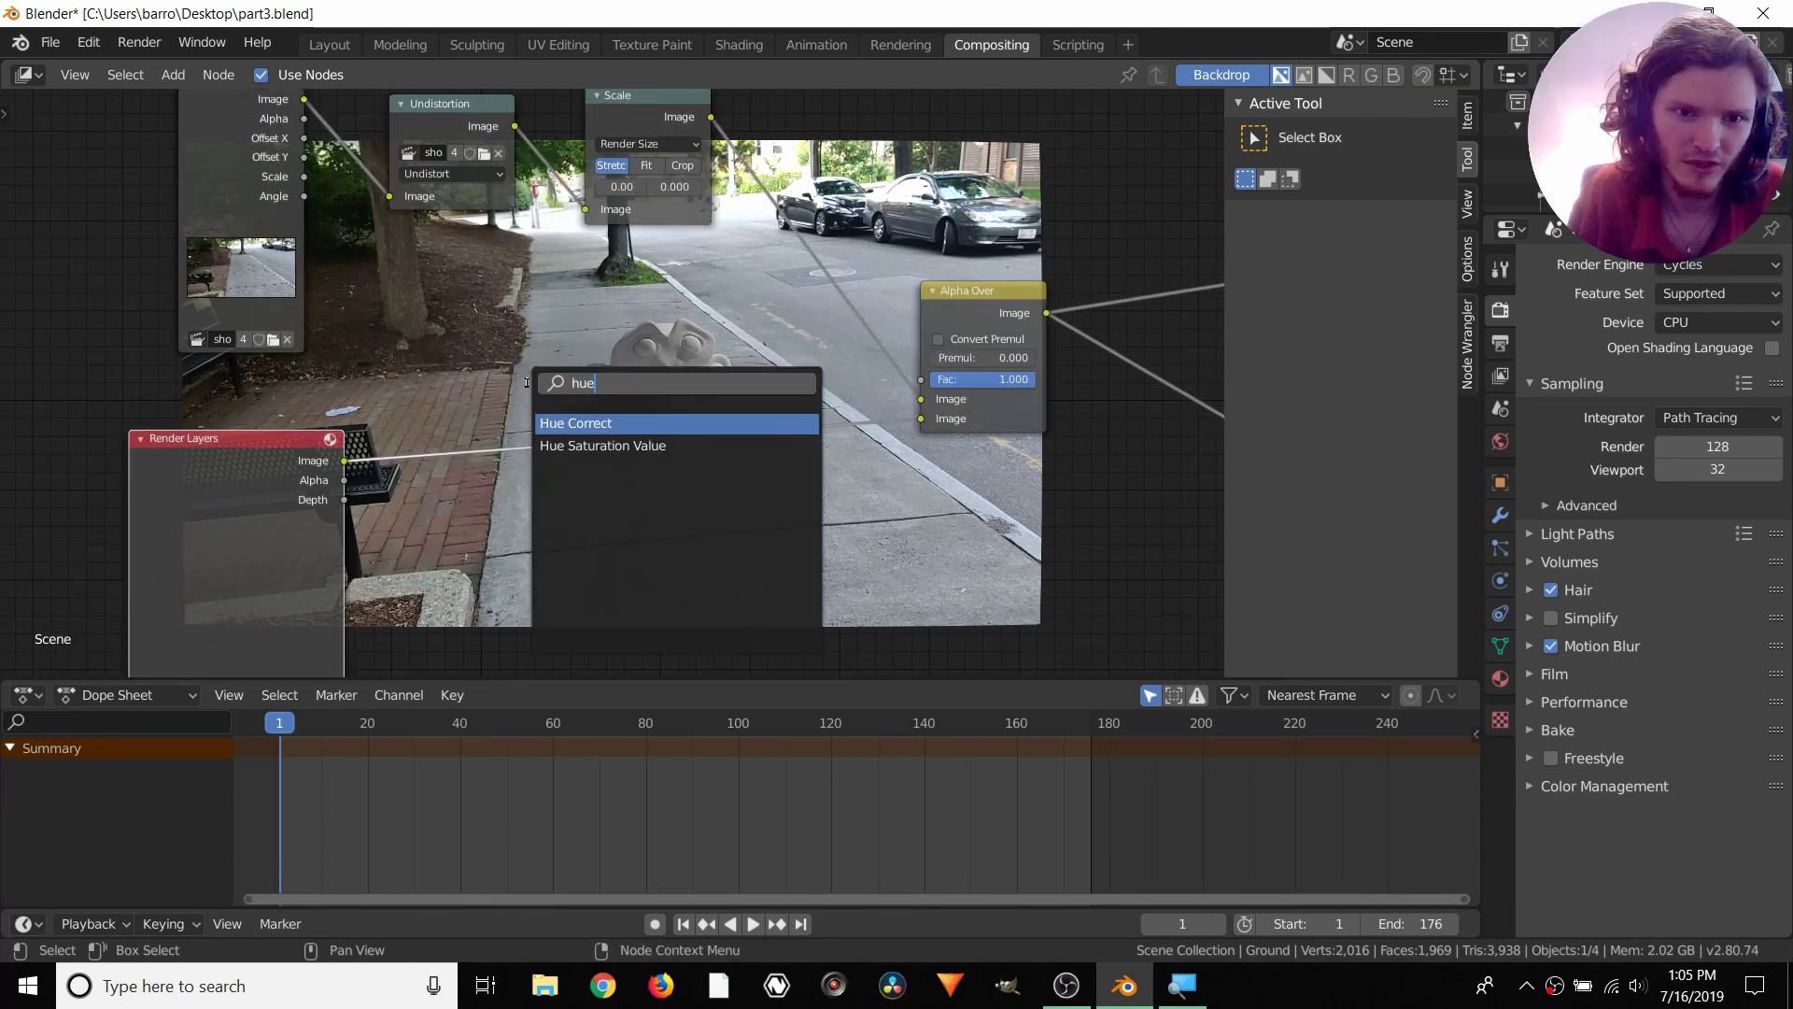
{"action": "key", "text": "Return"}
{"action": "left_click", "coordinate": [529, 383]}
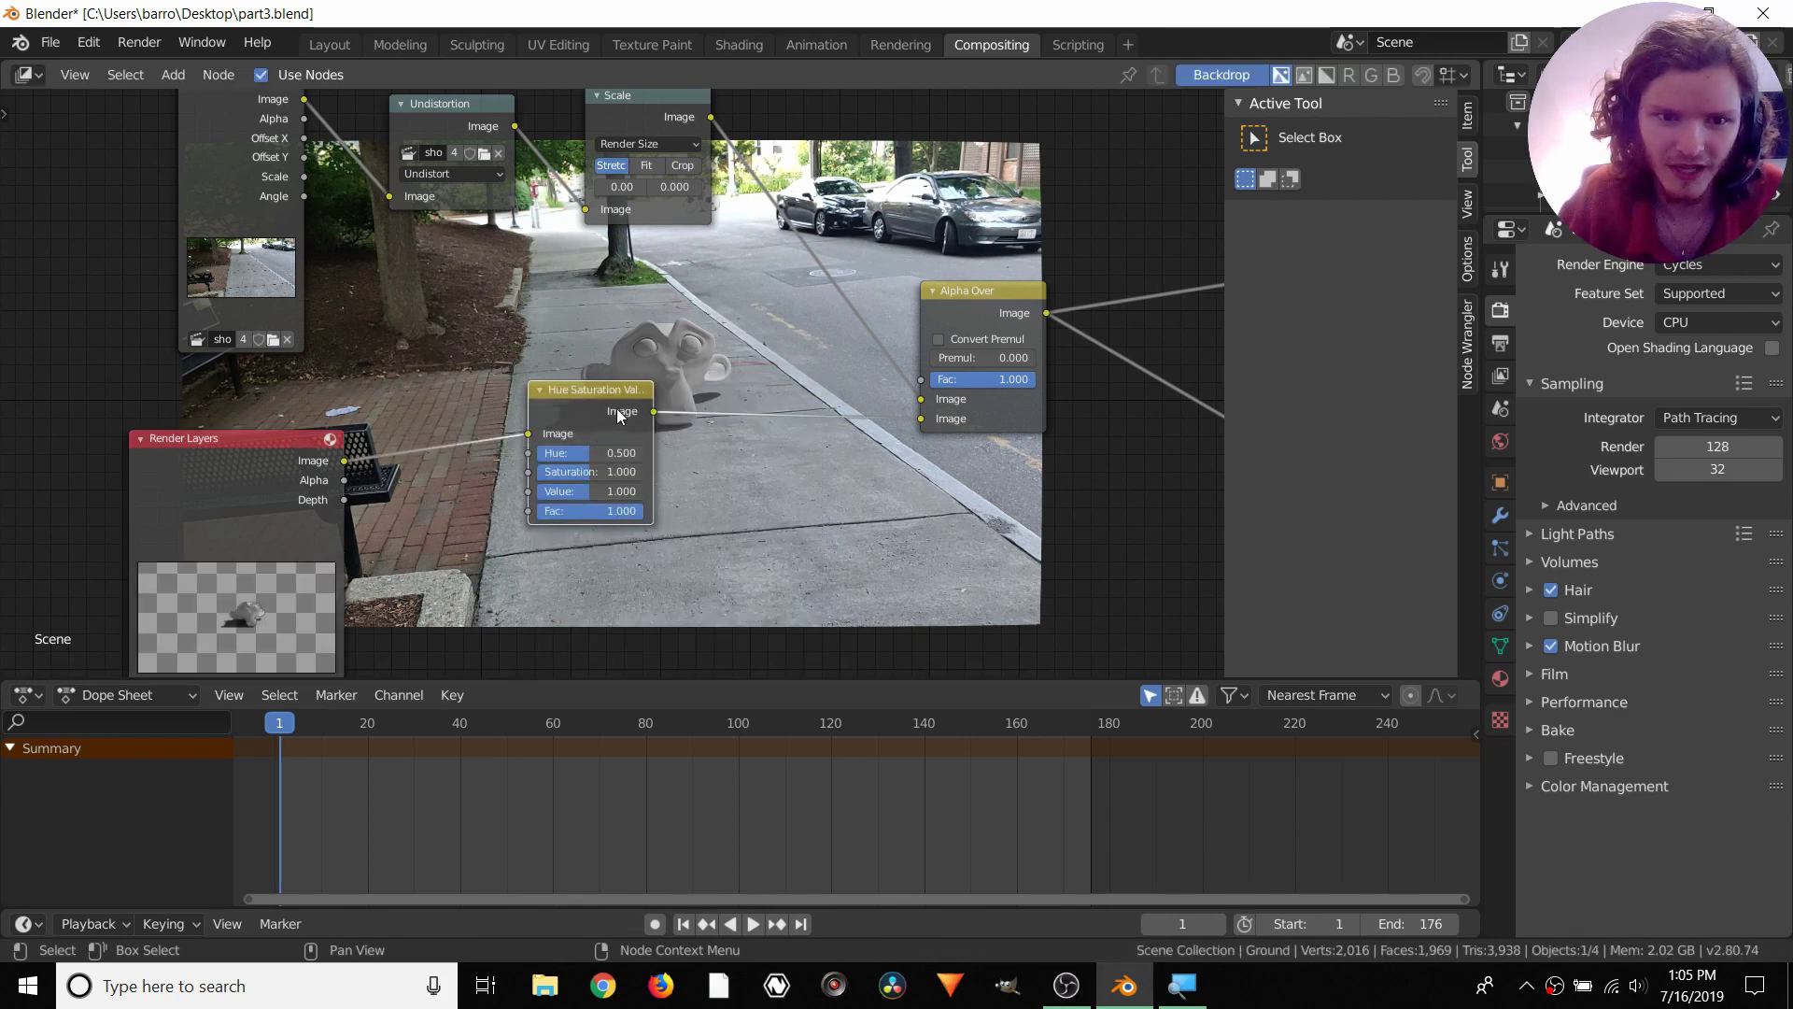
{"action": "left_click_drag", "start_coordinate": [588, 391], "coordinate": [643, 451]}
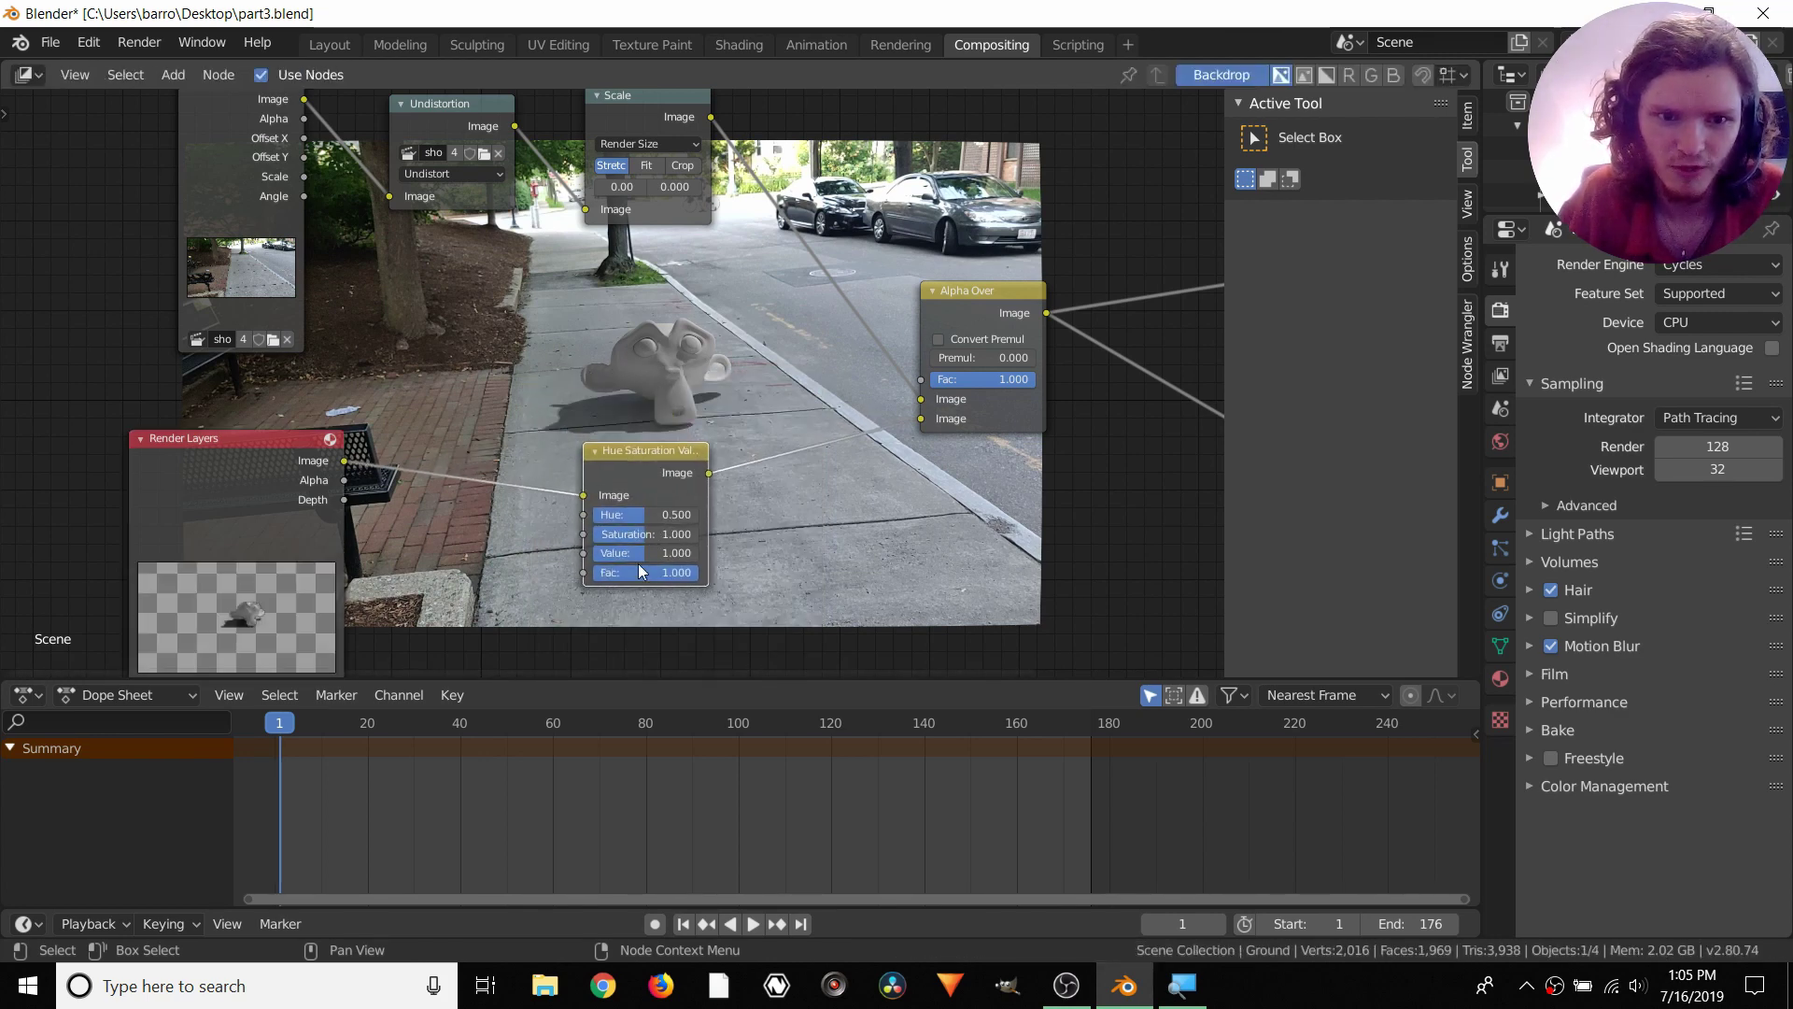
Raise the Hue Saturation Value node's Value to 1.813 and enlarge the backdrop to judge the monkey's brightness
{"action": "left_click_drag", "start_coordinate": [644, 558], "coordinate": [675, 560]}
{"action": "left_click", "coordinate": [672, 553]}
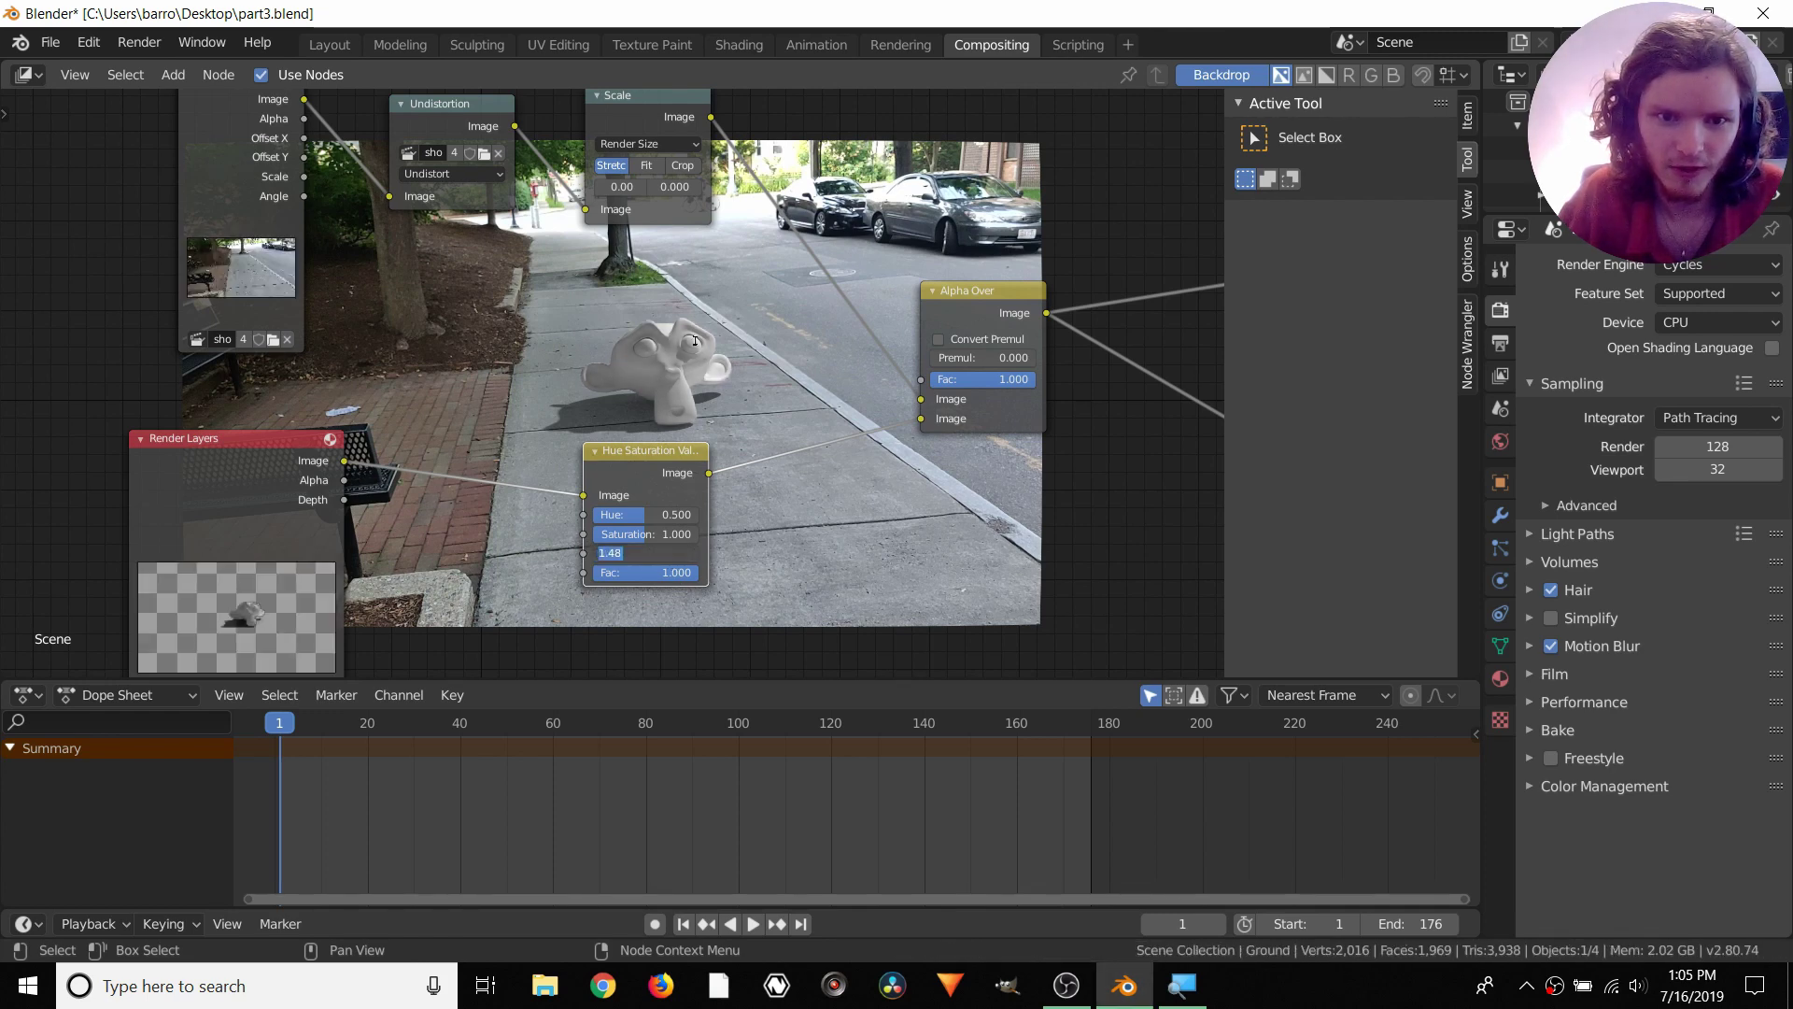
{"action": "type", "text": "v"}
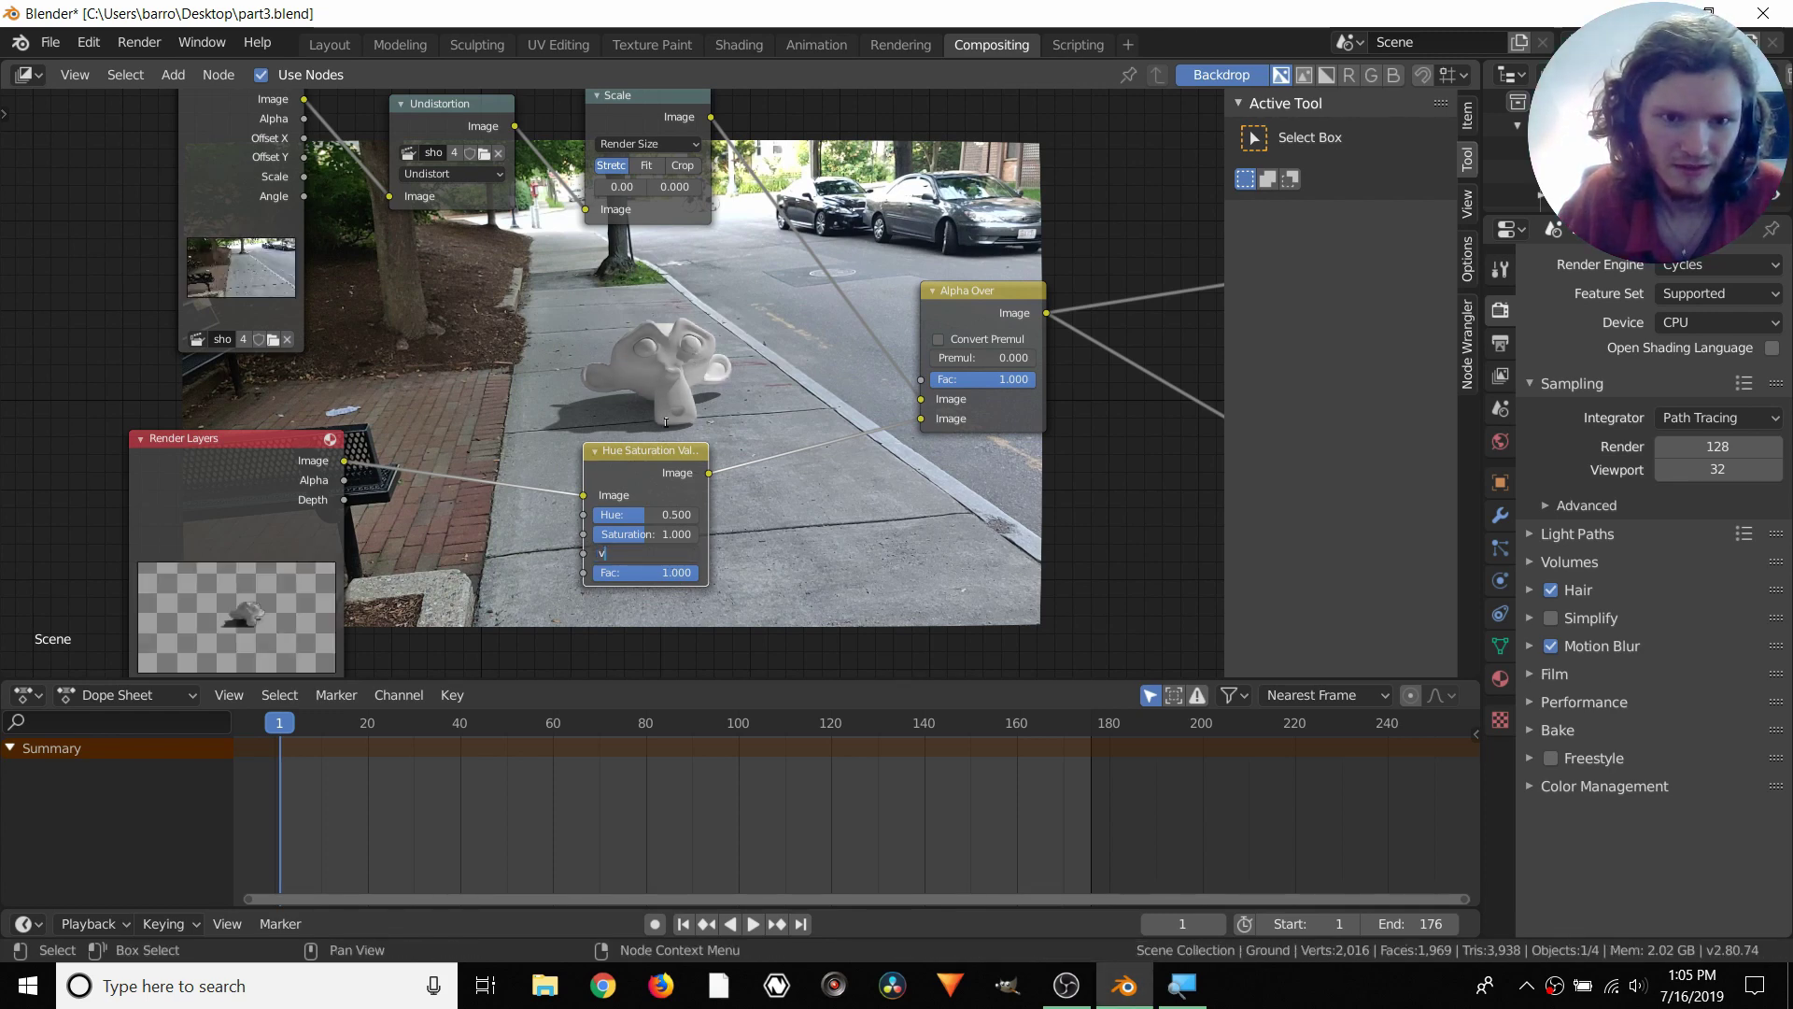
{"action": "key", "text": "Return"}
{"action": "key", "text": "alt+v"}
{"action": "key", "text": "alt+v"}
{"action": "key", "text": "alt+v"}
{"action": "key", "text": "alt+v"}
{"action": "key", "text": "alt+v"}
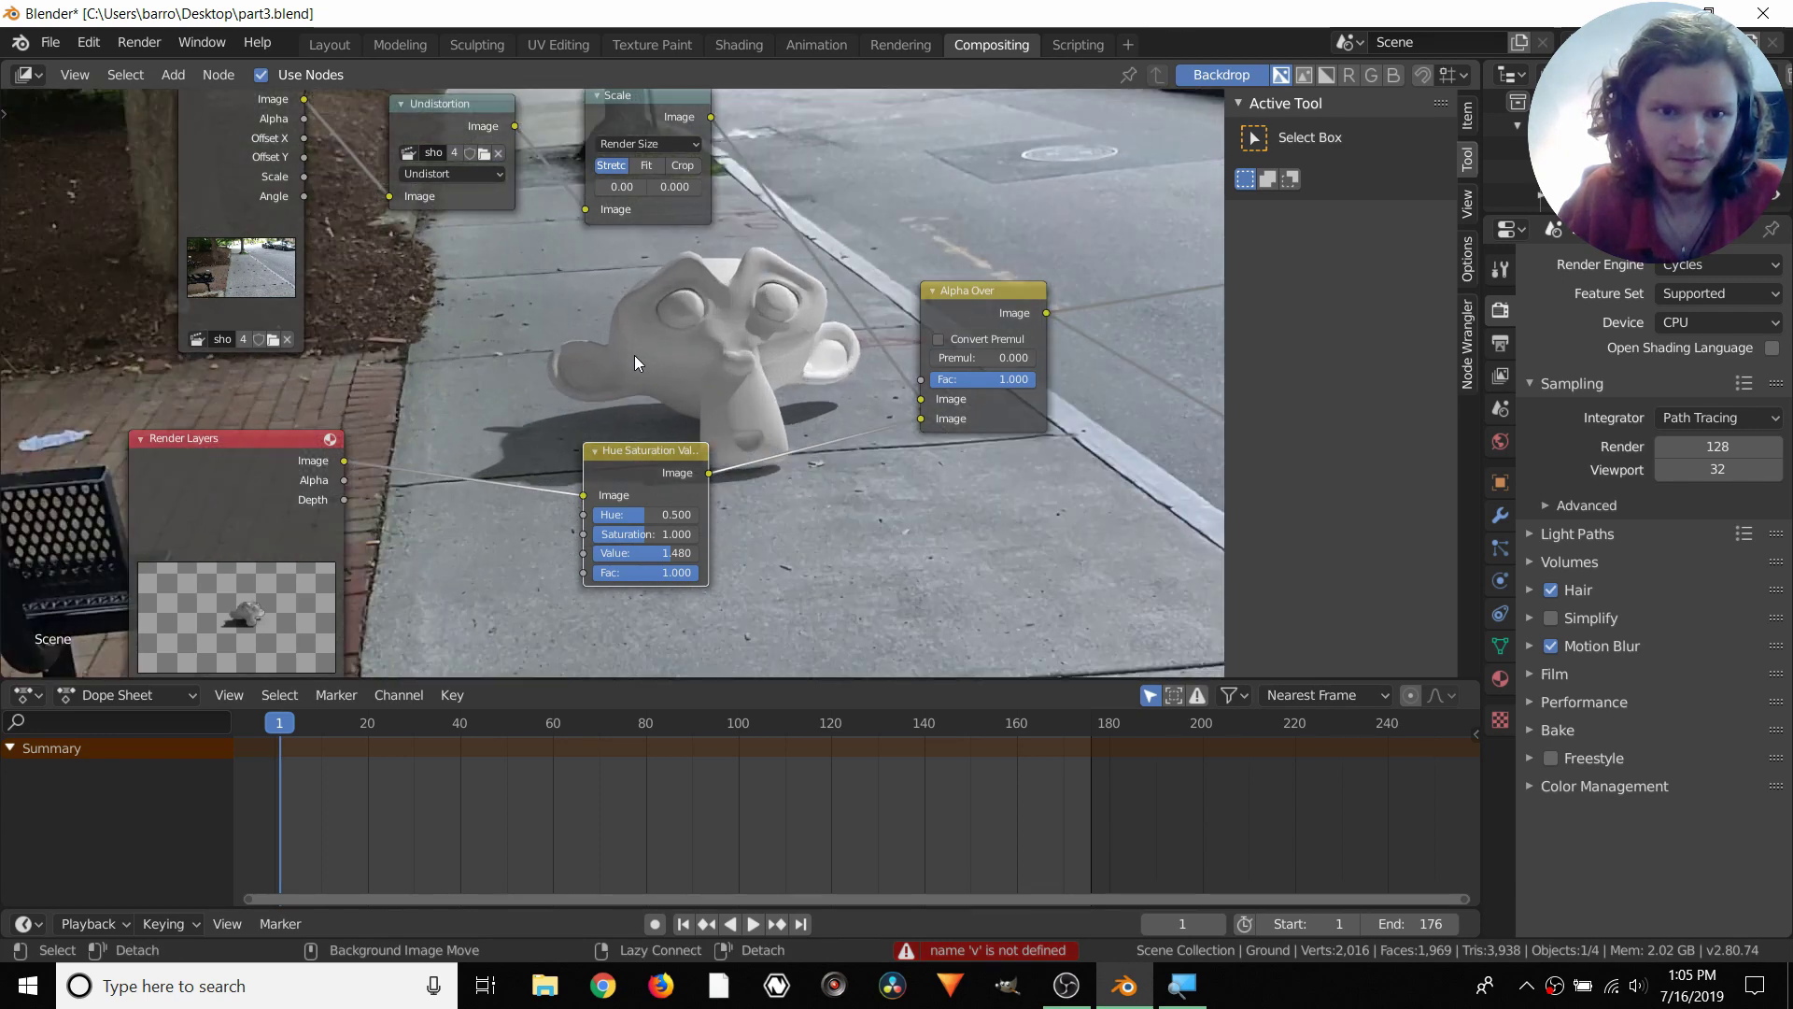
{"action": "key", "text": "alt+v"}
{"action": "left_click_drag", "start_coordinate": [667, 553], "coordinate": [680, 553]}
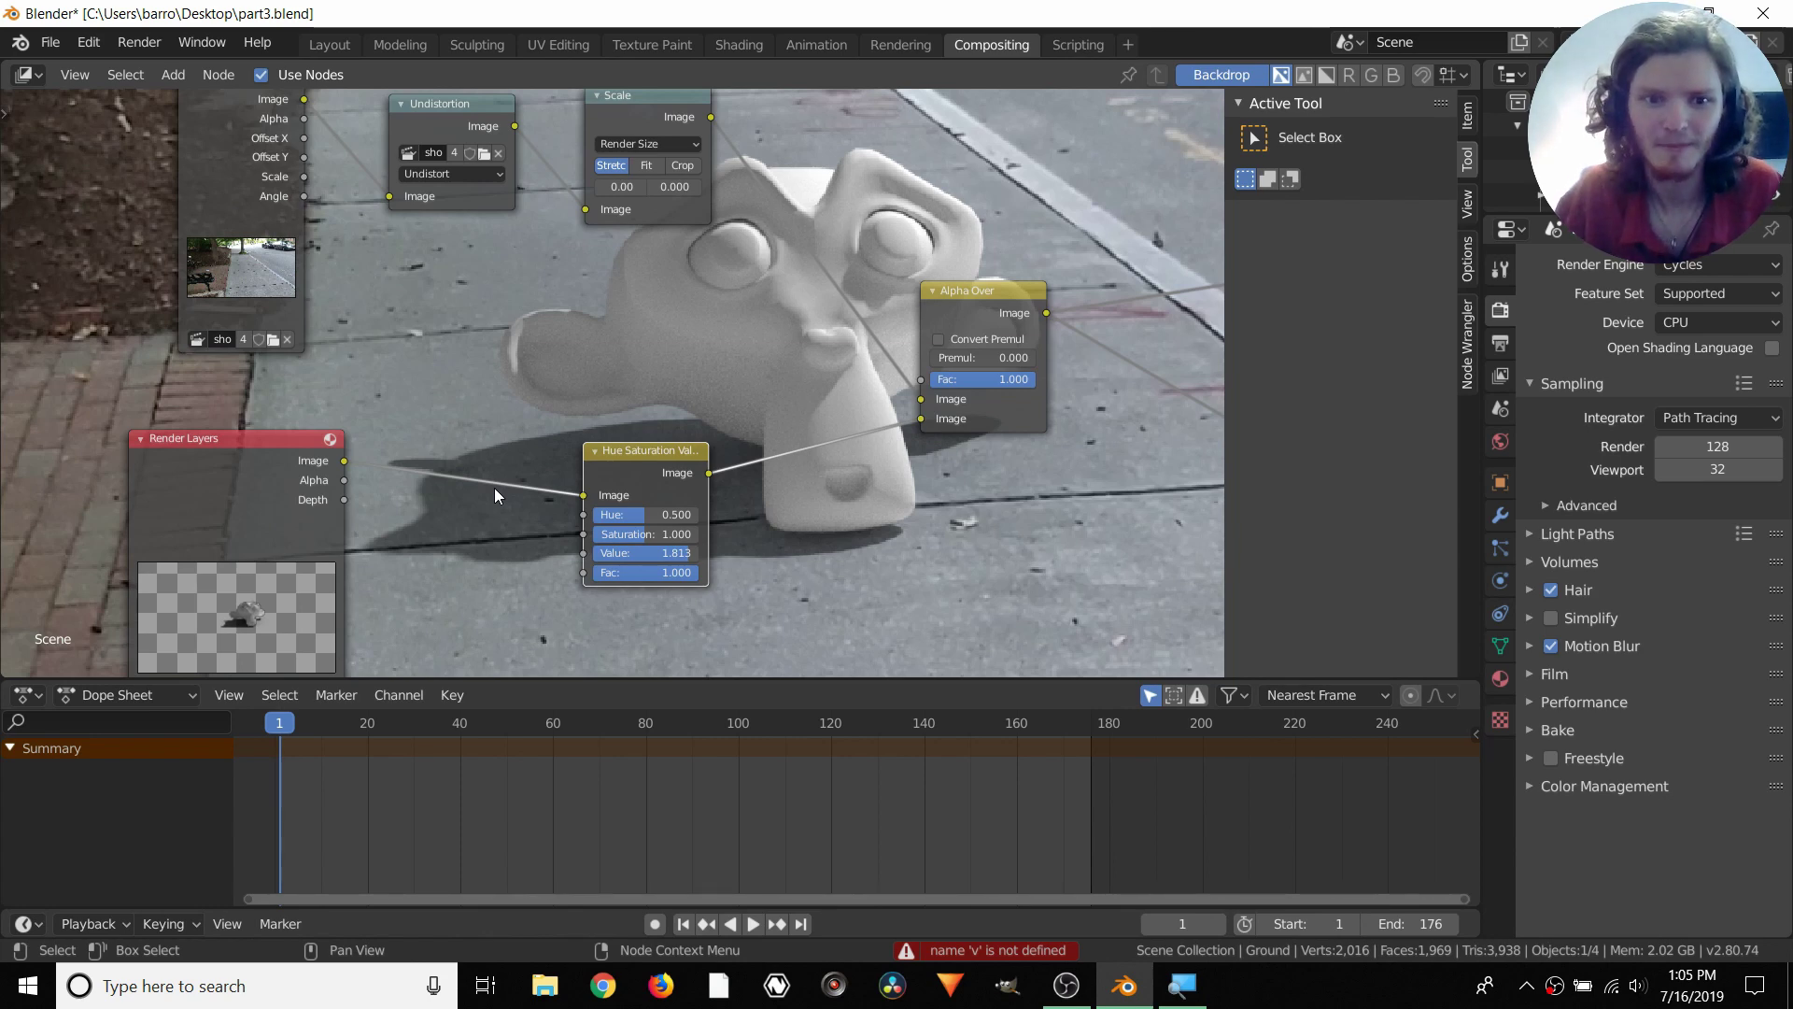
Delete the Hue Saturation Value node and link the Render Layers Image output directly to Alpha Over's second Image input
{"action": "key", "text": "x"}
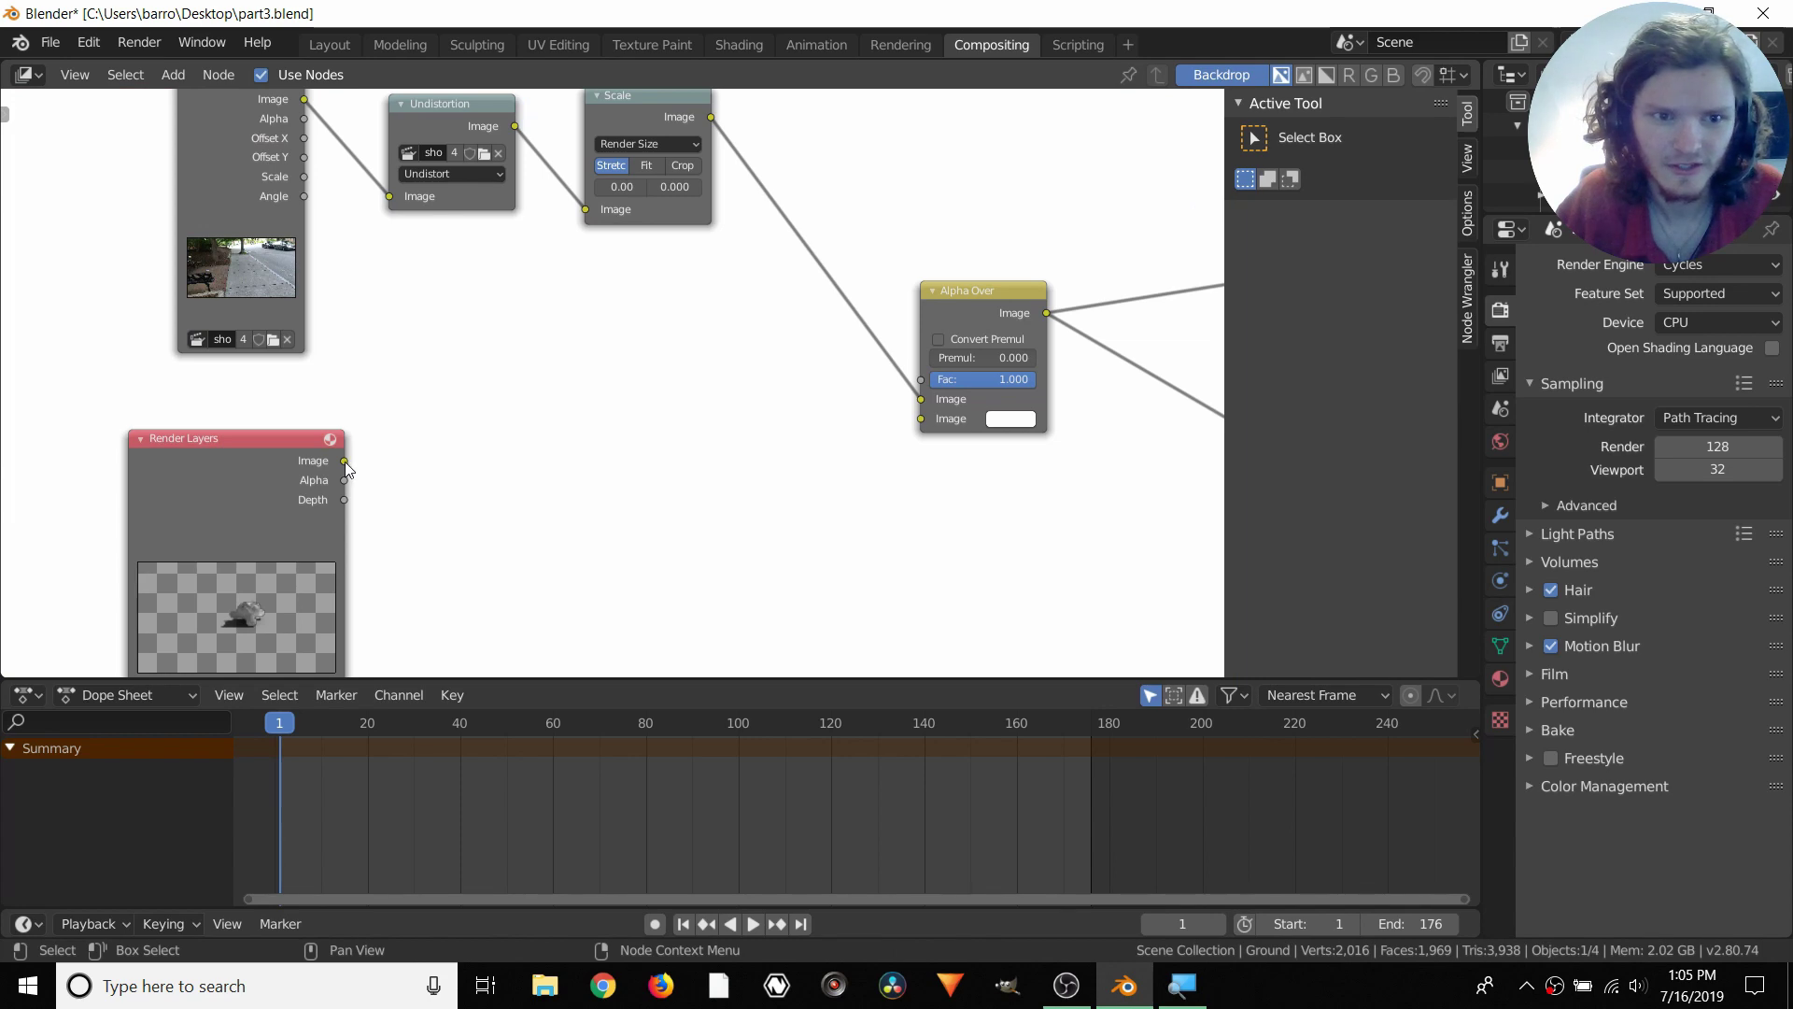
{"action": "left_click_drag", "start_coordinate": [344, 461], "coordinate": [939, 422]}
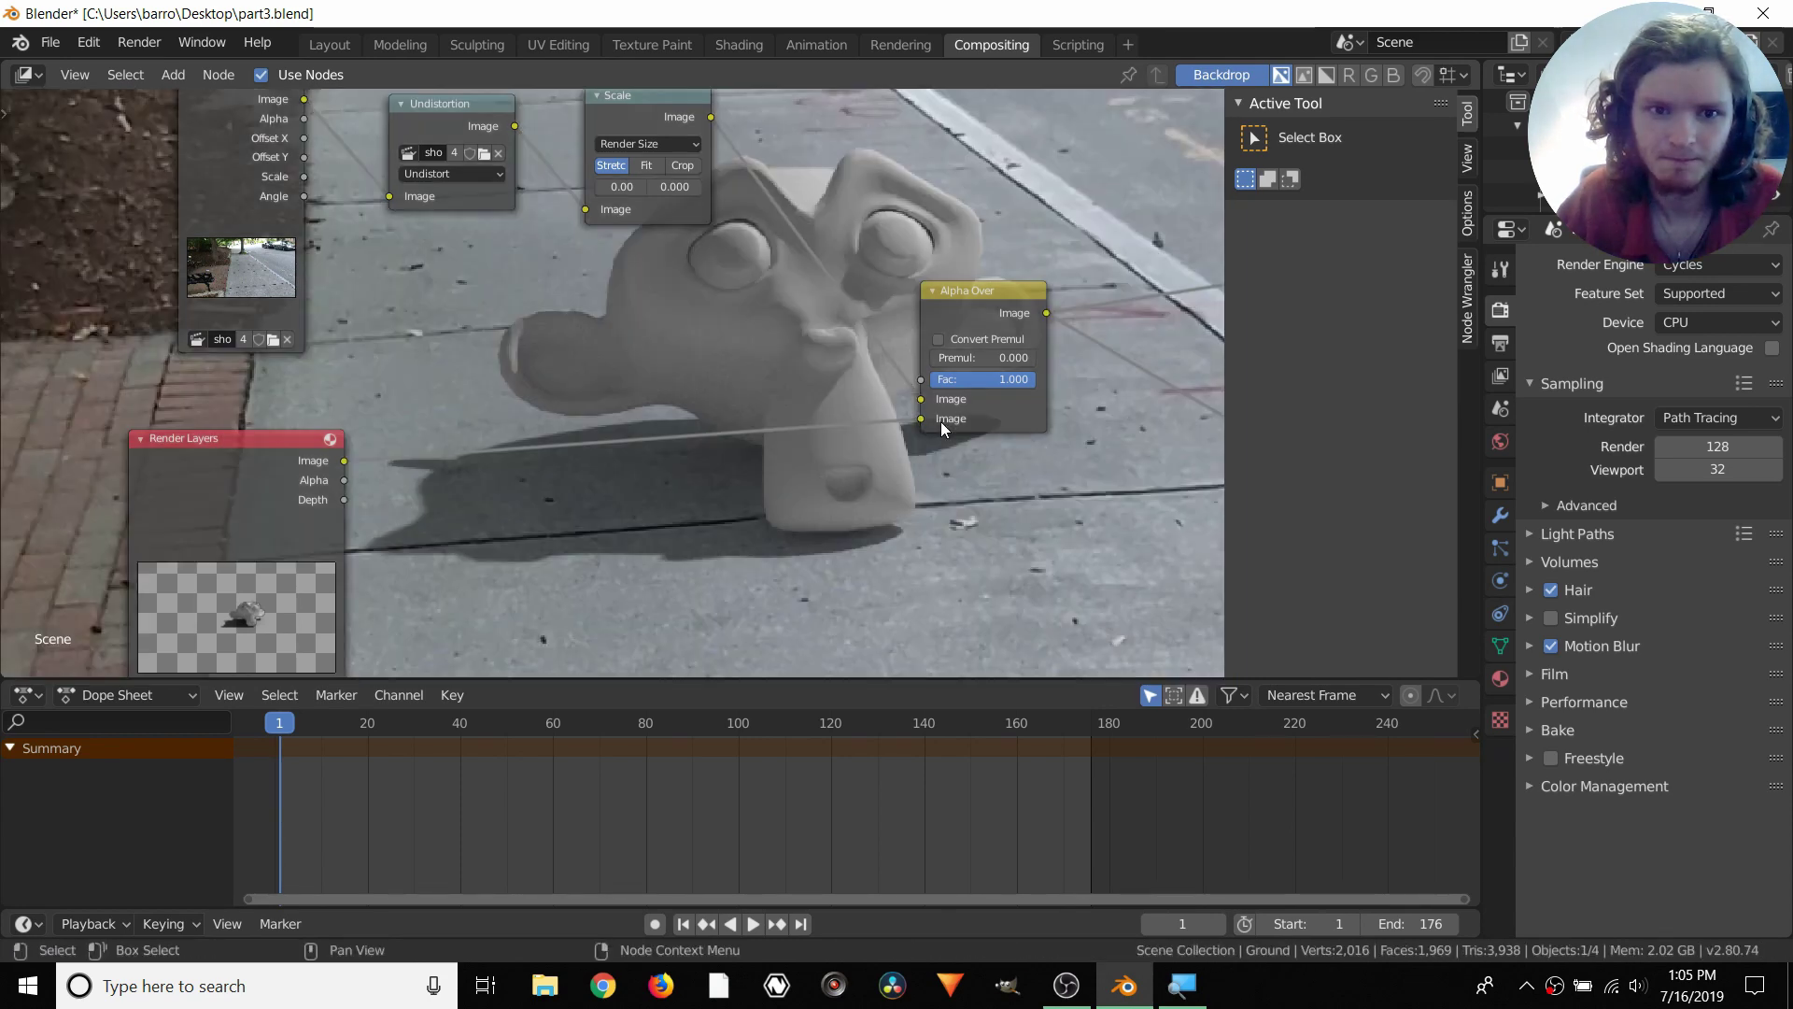
In the Layout workspace, split a strip off the bottom of the 3D viewport and make it a Timeline
{"action": "left_click", "coordinate": [316, 42]}
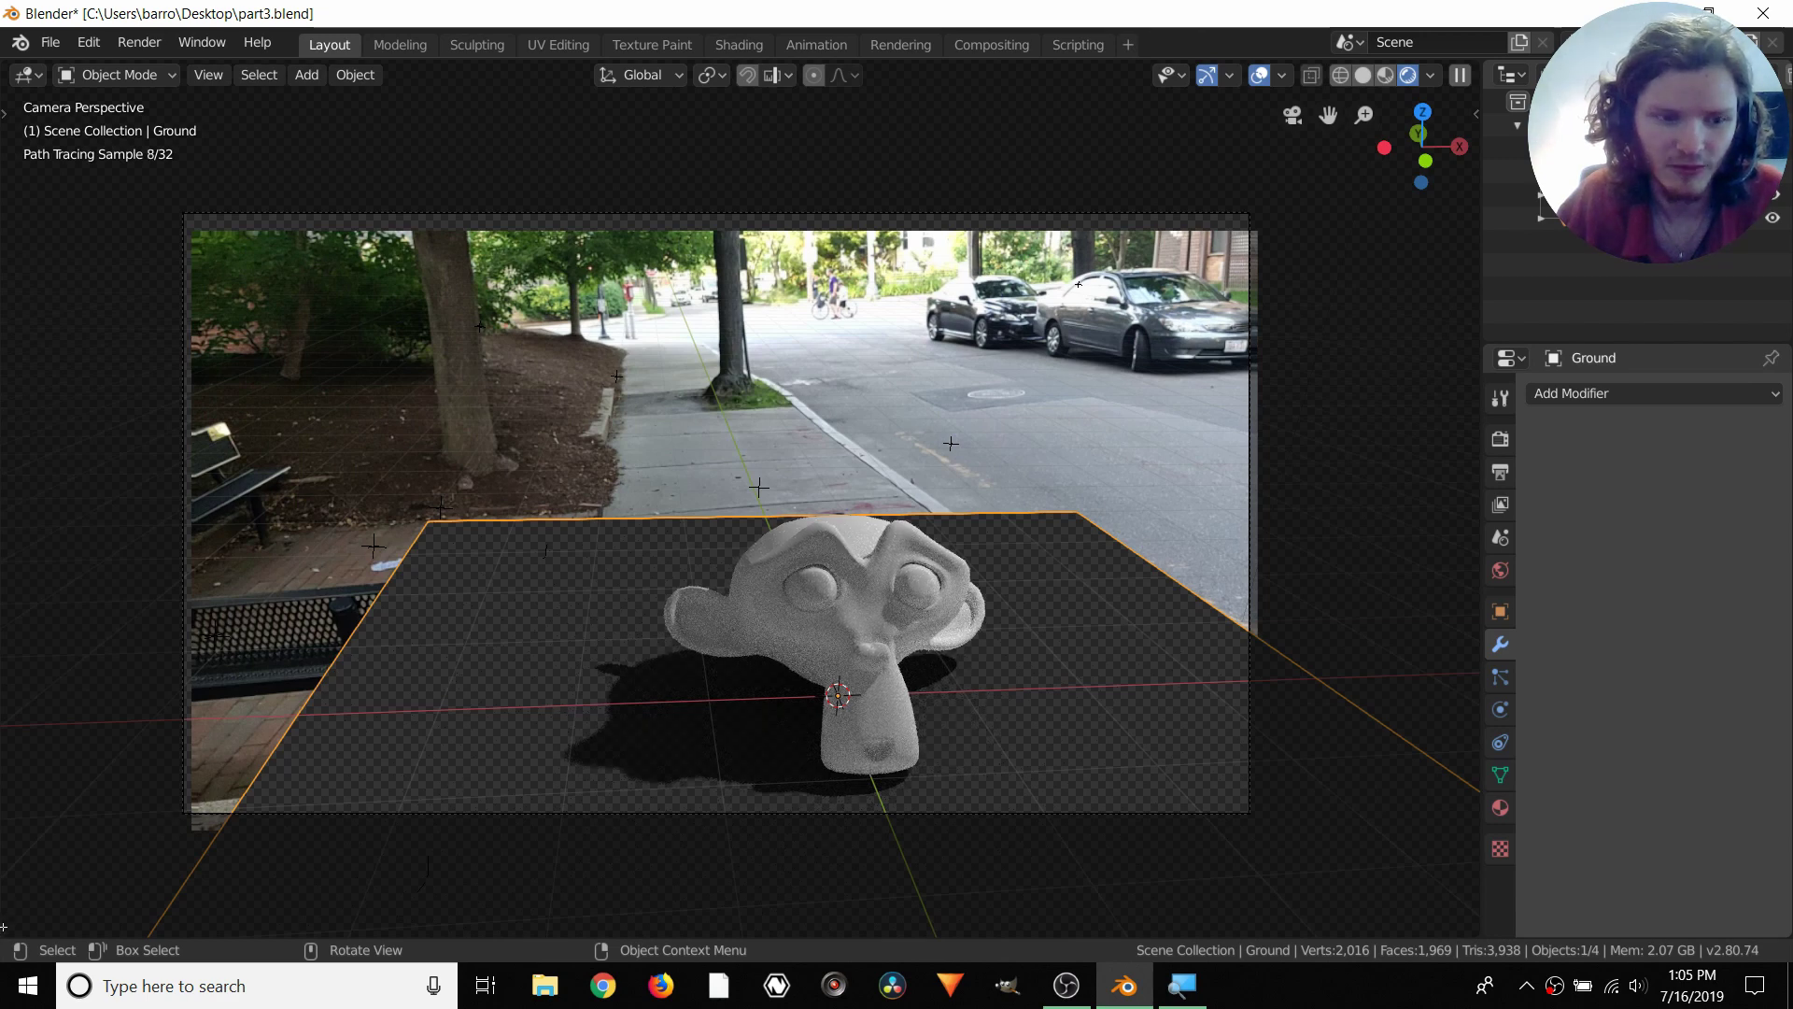
{"action": "left_click_drag", "start_coordinate": [2, 932], "coordinate": [19, 831]}
{"action": "left_click", "coordinate": [28, 845]}
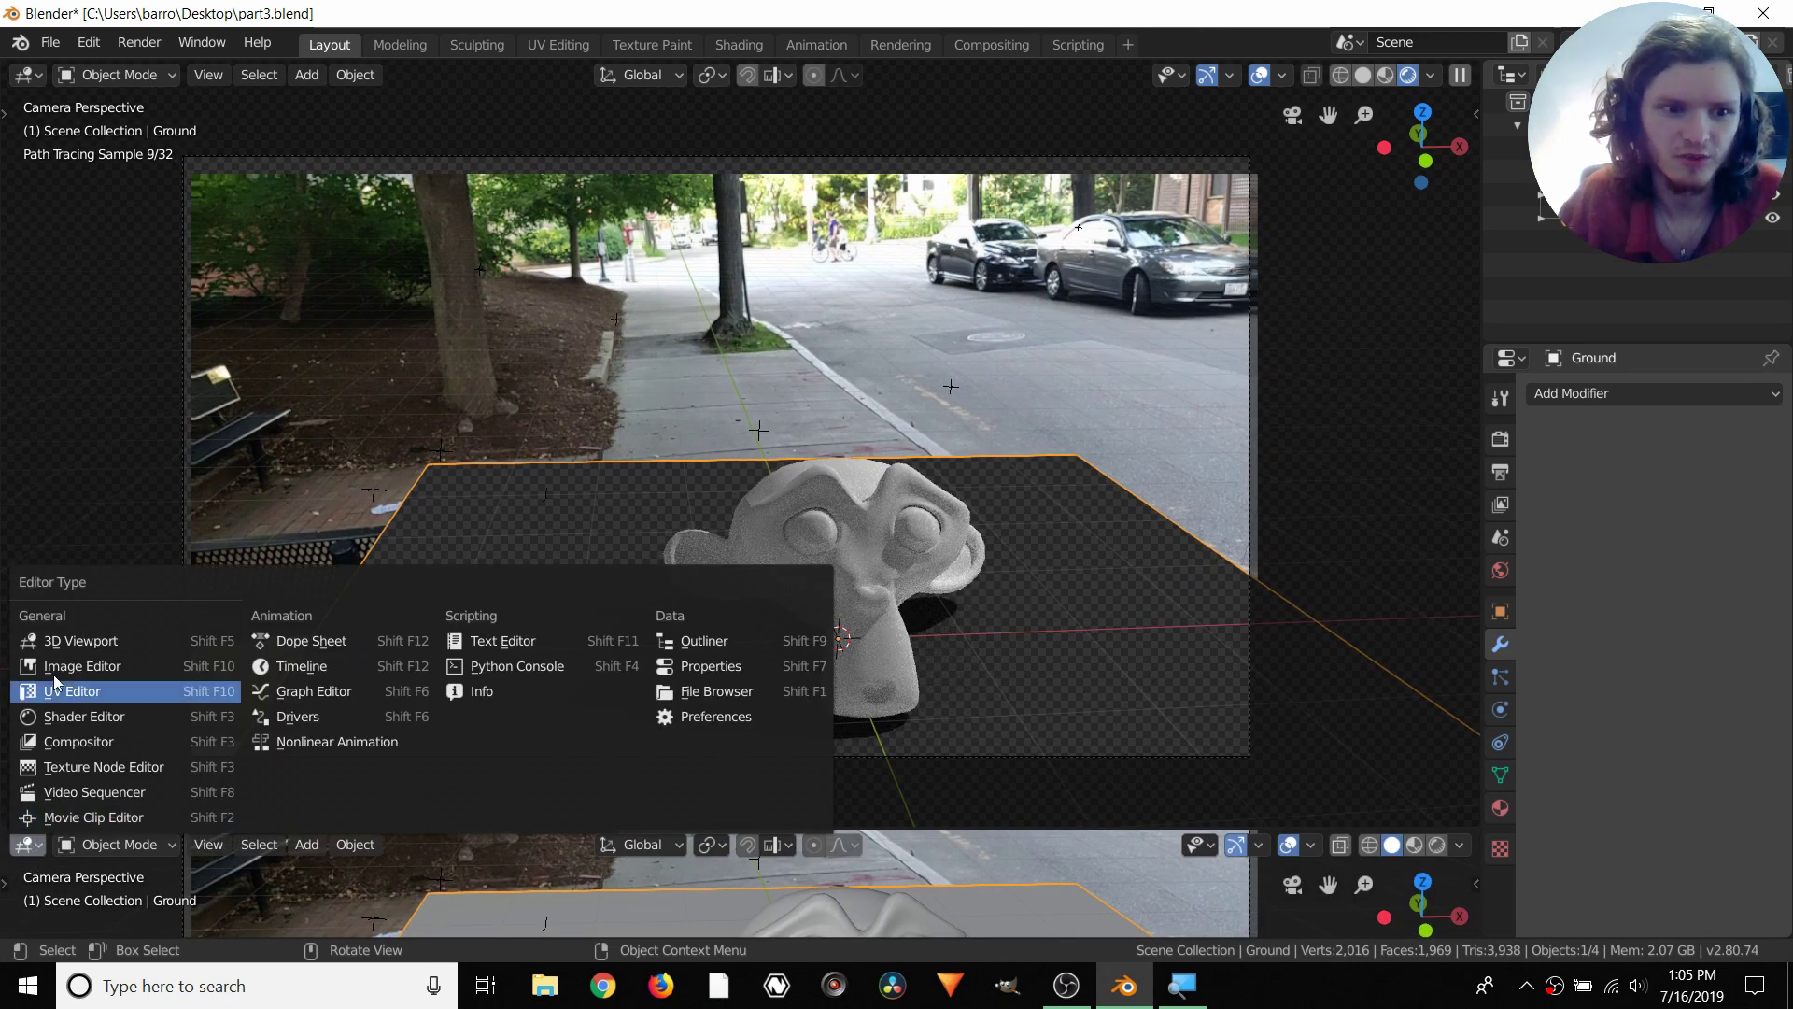
{"action": "left_click", "coordinate": [343, 669]}
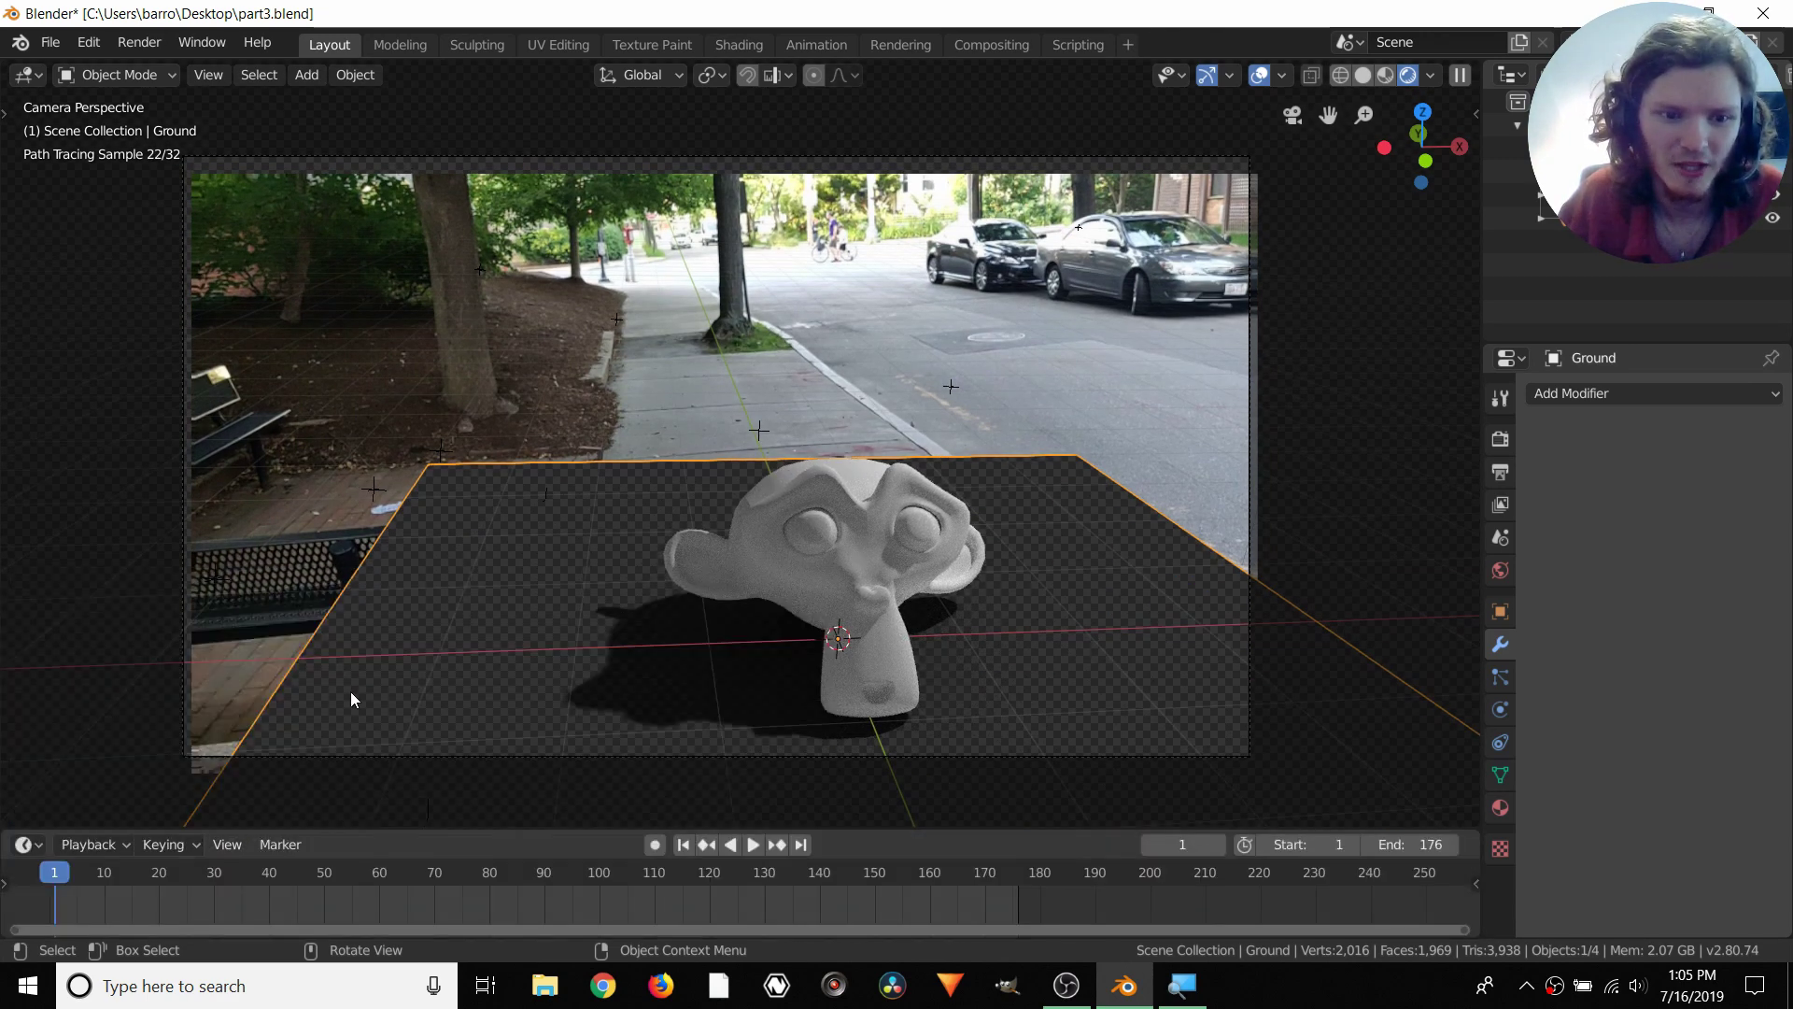
Check the monkey and its shadow against the footage at frames 23, 80, 112 and 154
{"action": "left_click", "coordinate": [175, 883]}
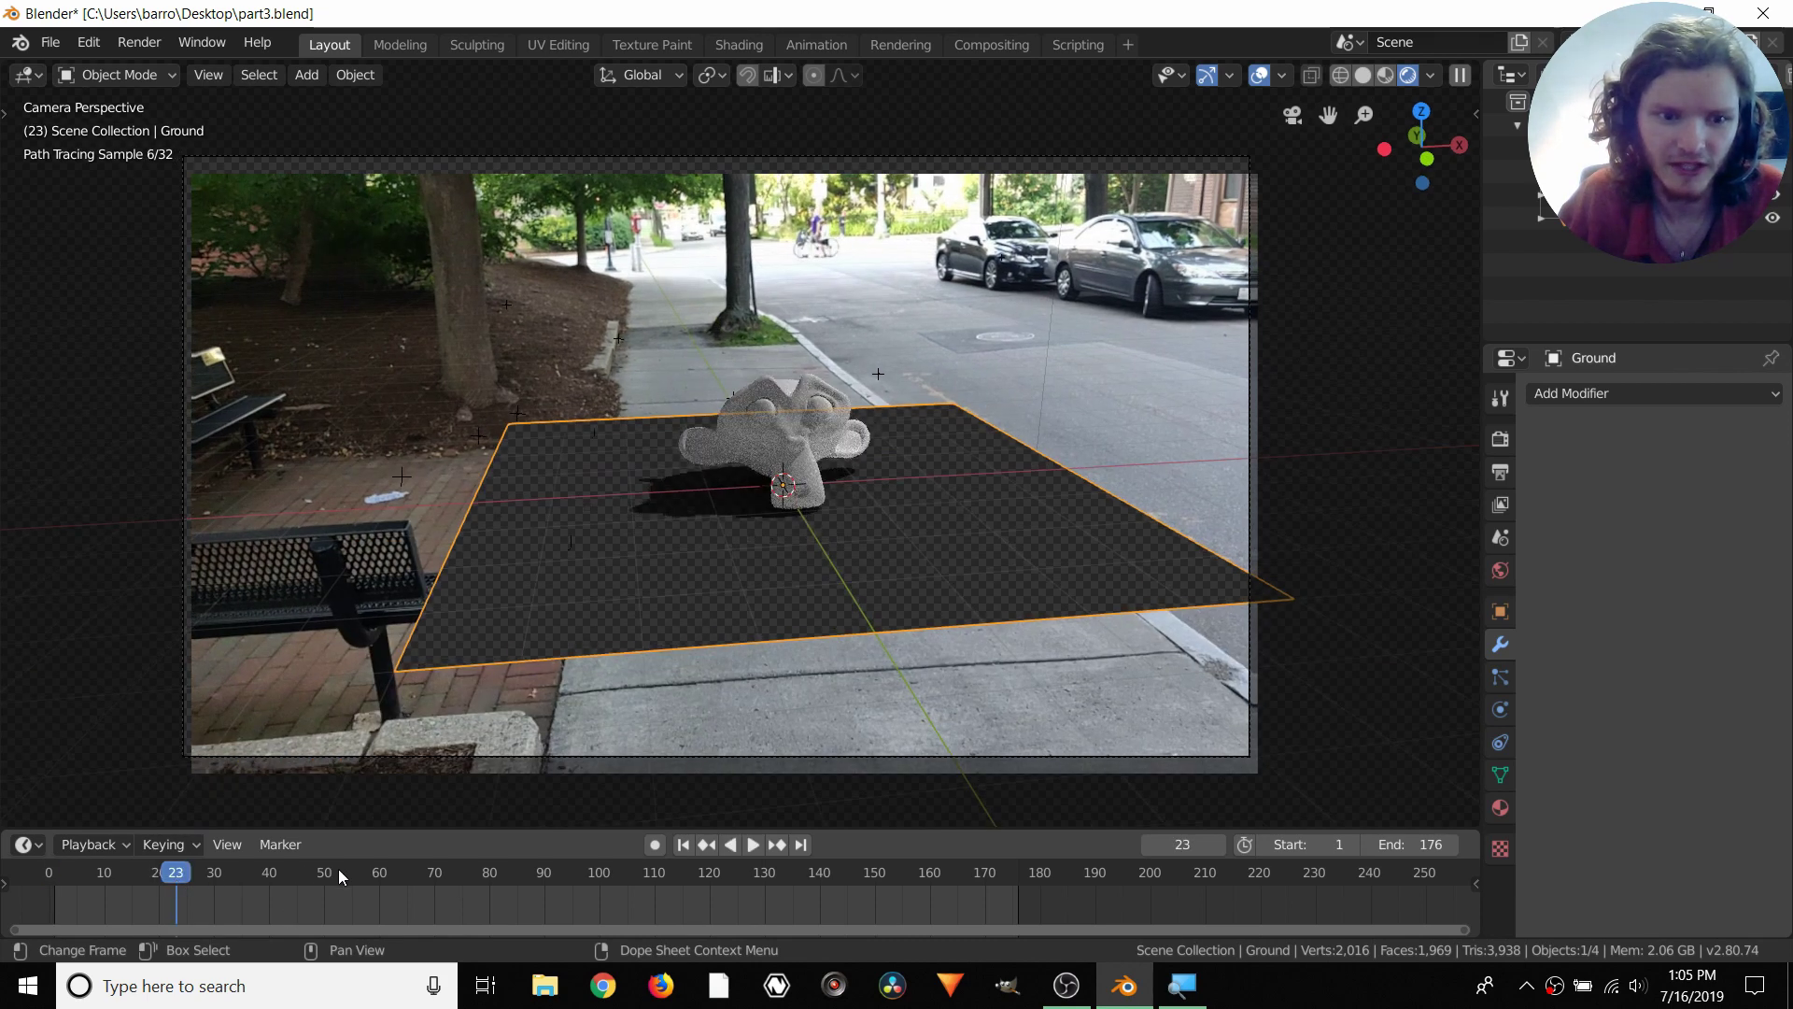
{"action": "left_click_drag", "start_coordinate": [338, 871], "coordinate": [489, 872]}
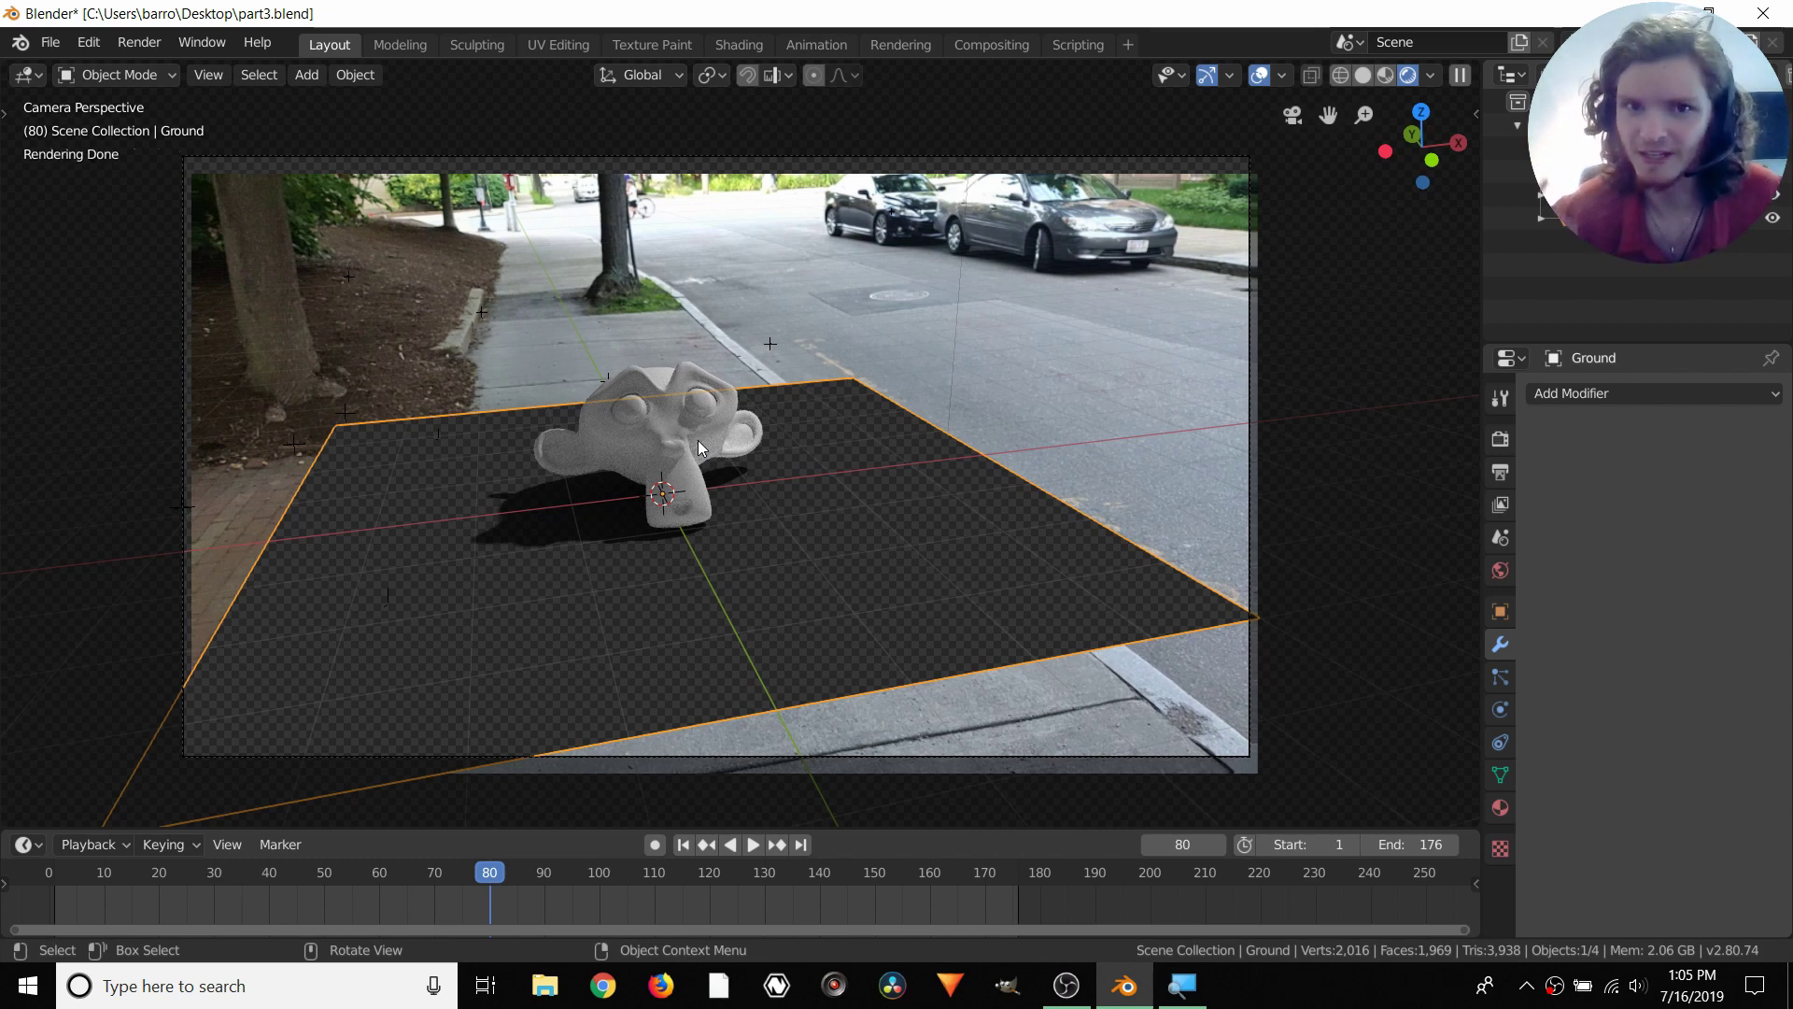
{"action": "left_click", "coordinate": [666, 882]}
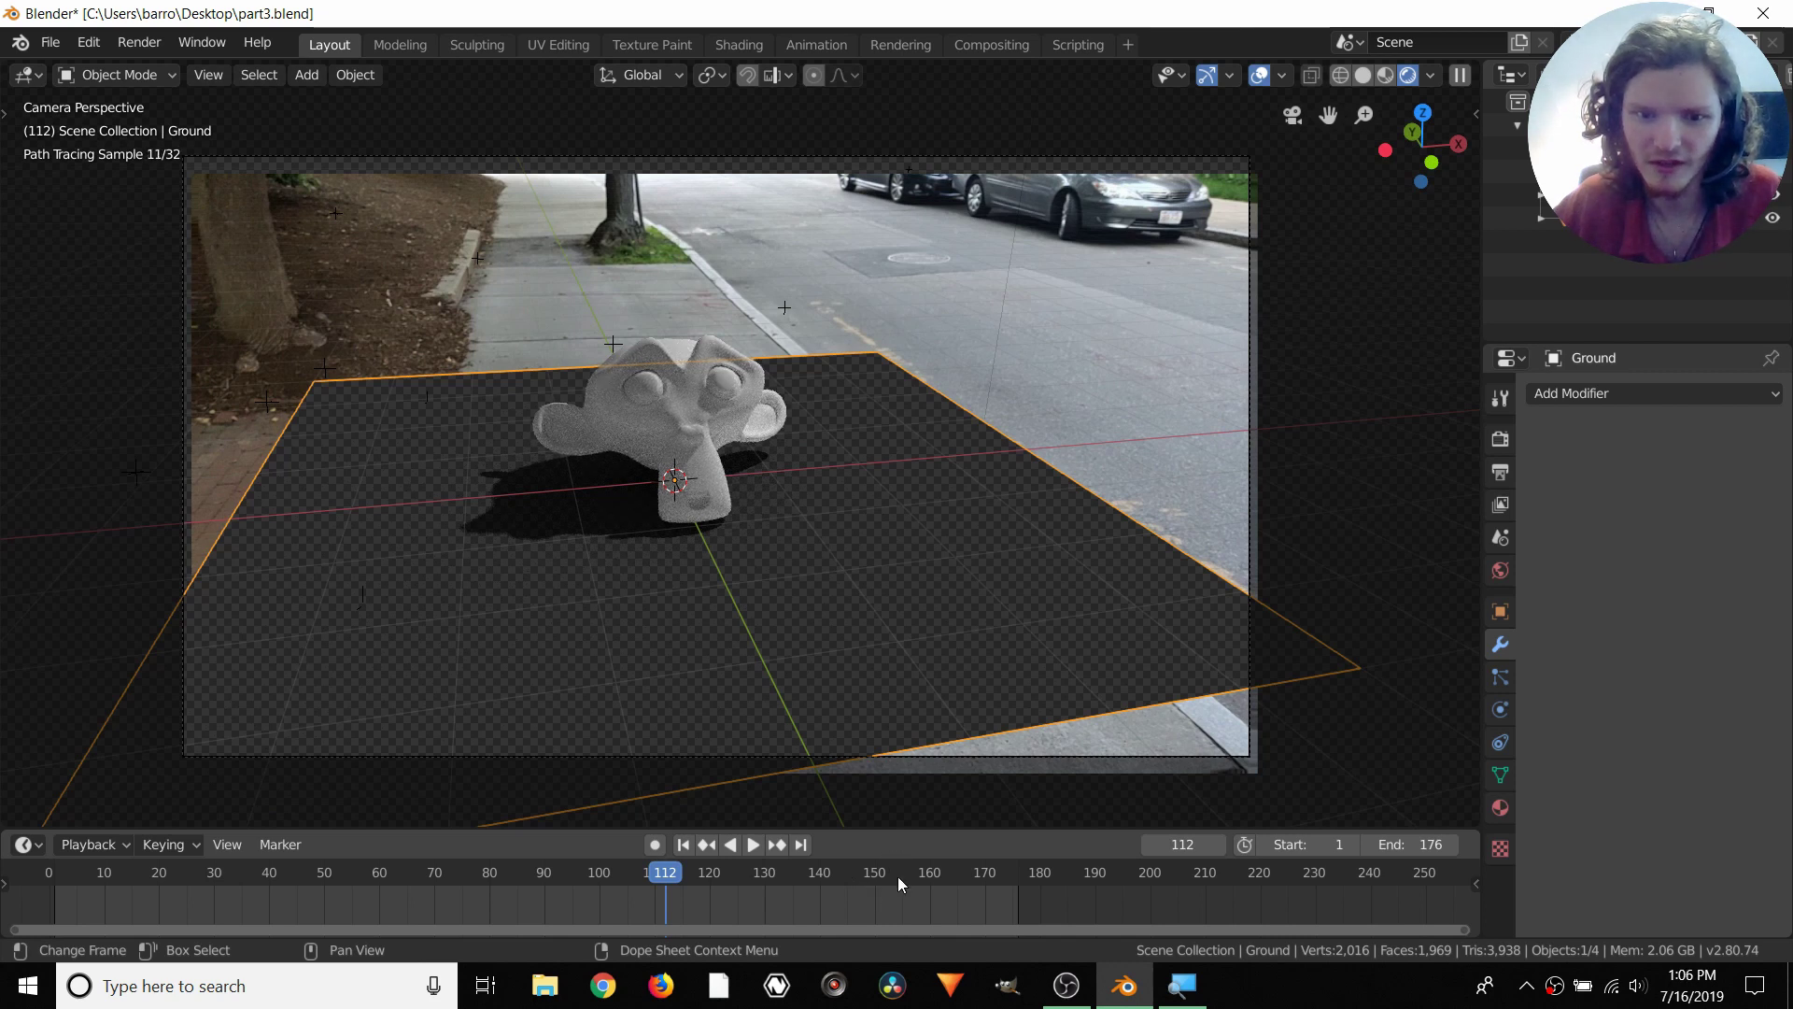
{"action": "left_click", "coordinate": [897, 876]}
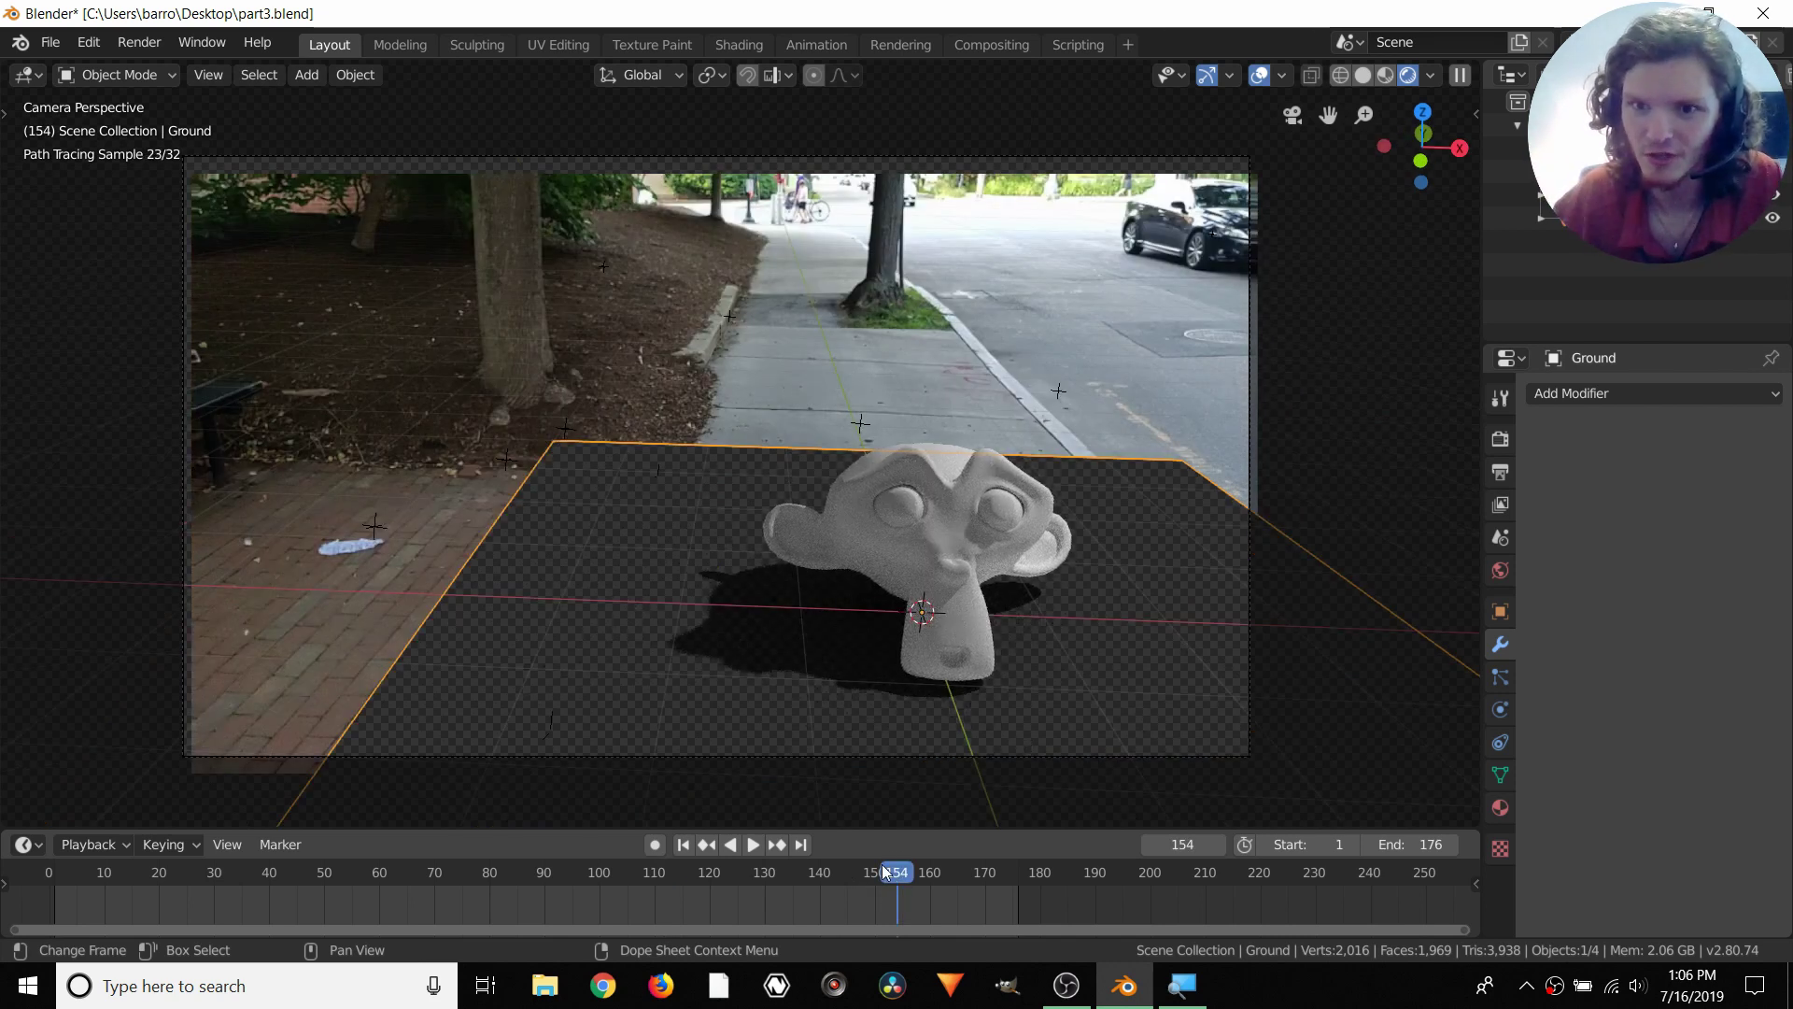
Review the Color Management view transform options in the render settings and the Movie Clip, Undistortion and Scale nodes in the compositor
{"action": "left_click", "coordinate": [1497, 441]}
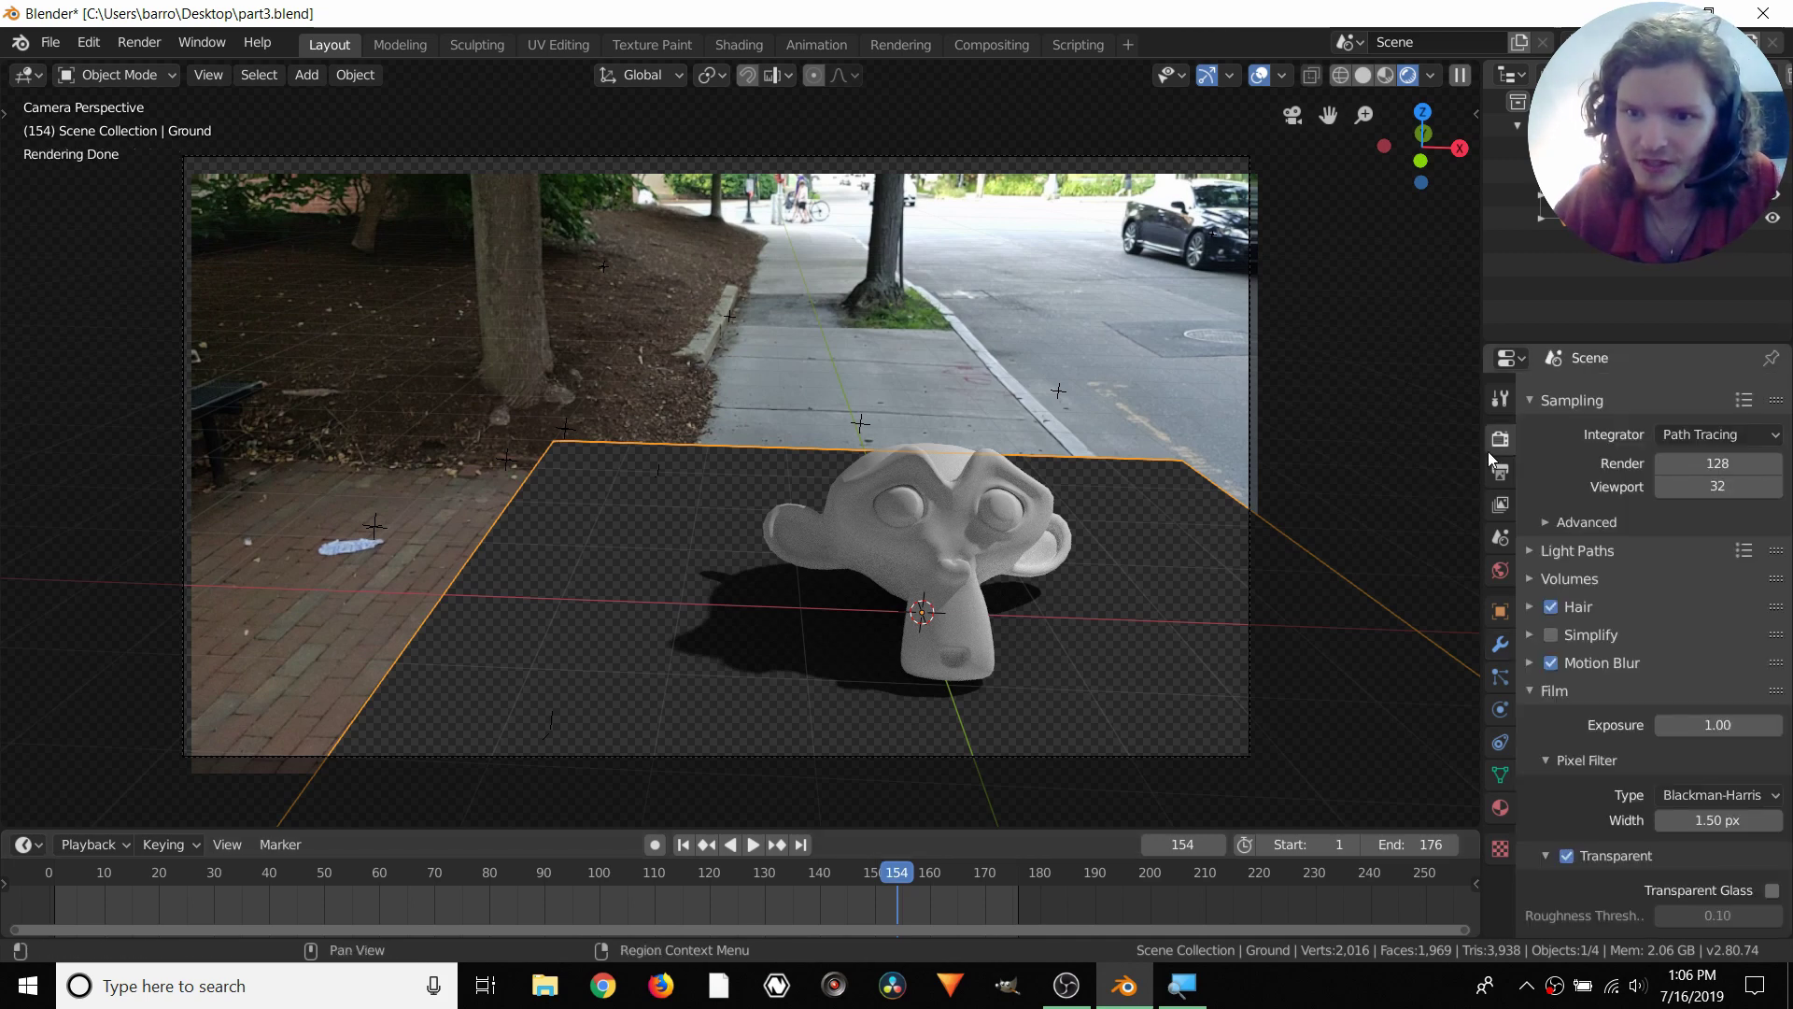
{"action": "scroll", "coordinate": [1604, 752], "scroll_direction": "down", "scroll_amount": 7}
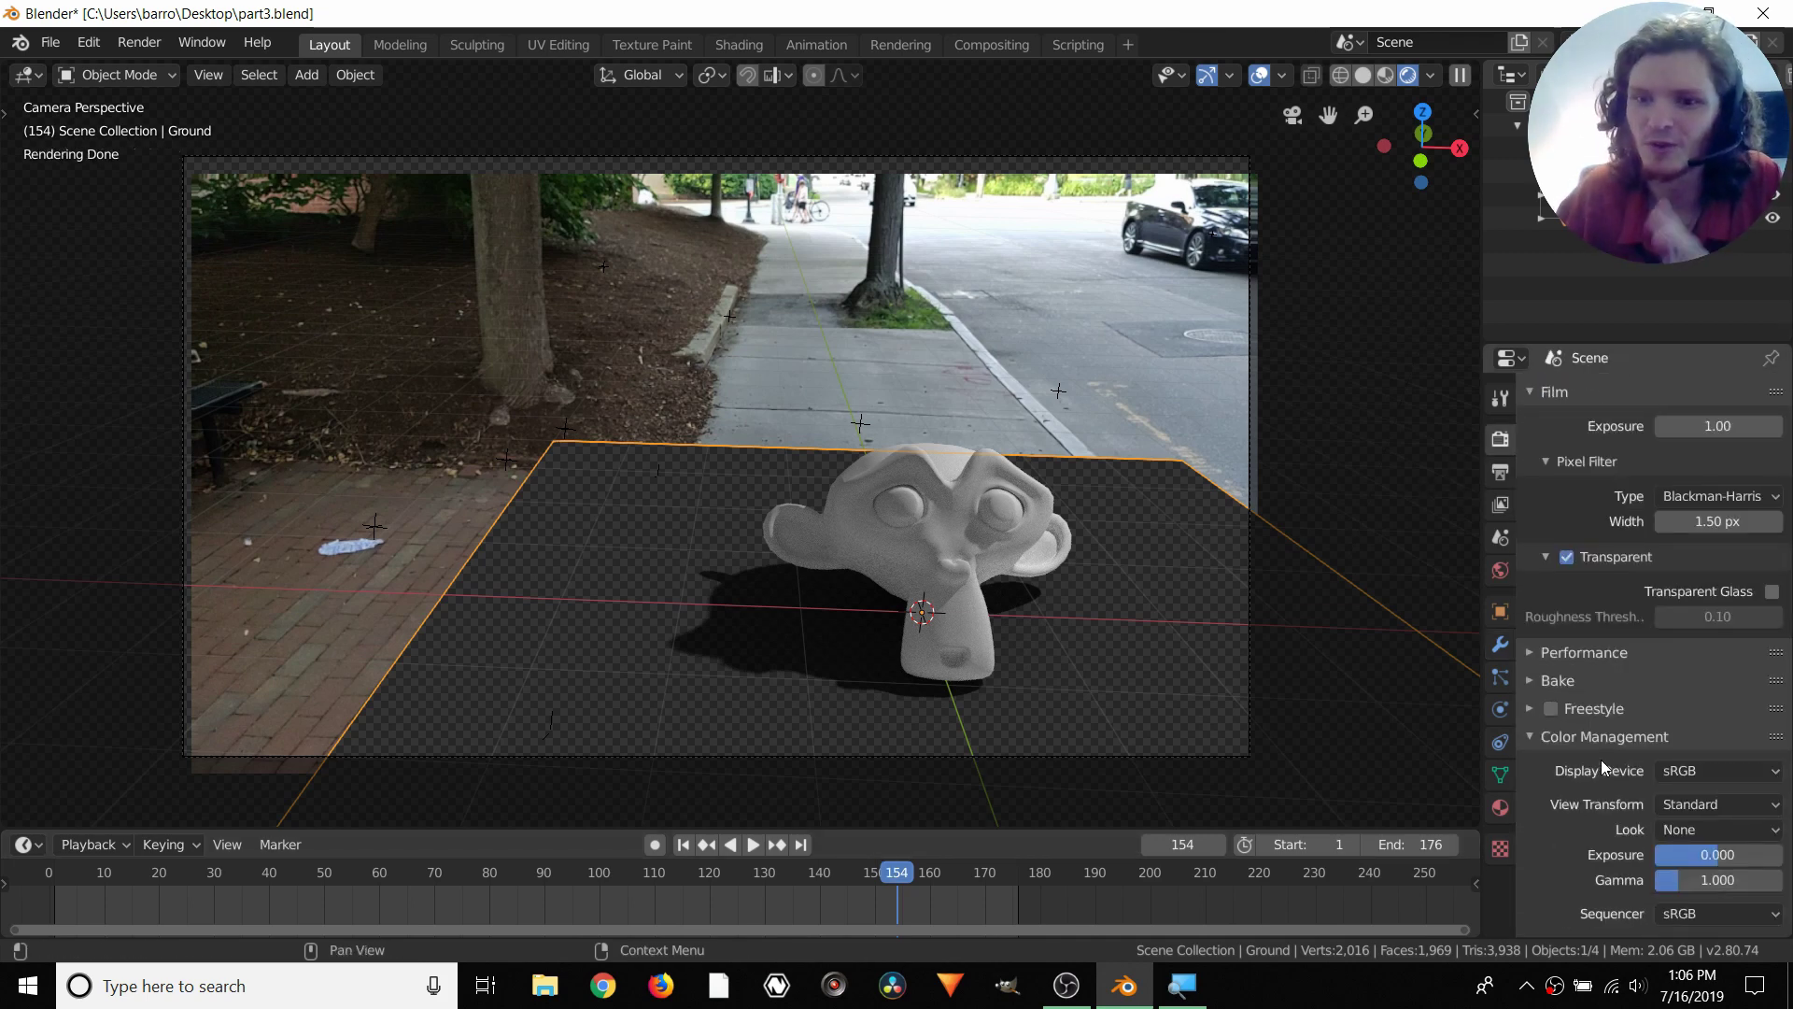
{"action": "left_click", "coordinate": [1711, 806]}
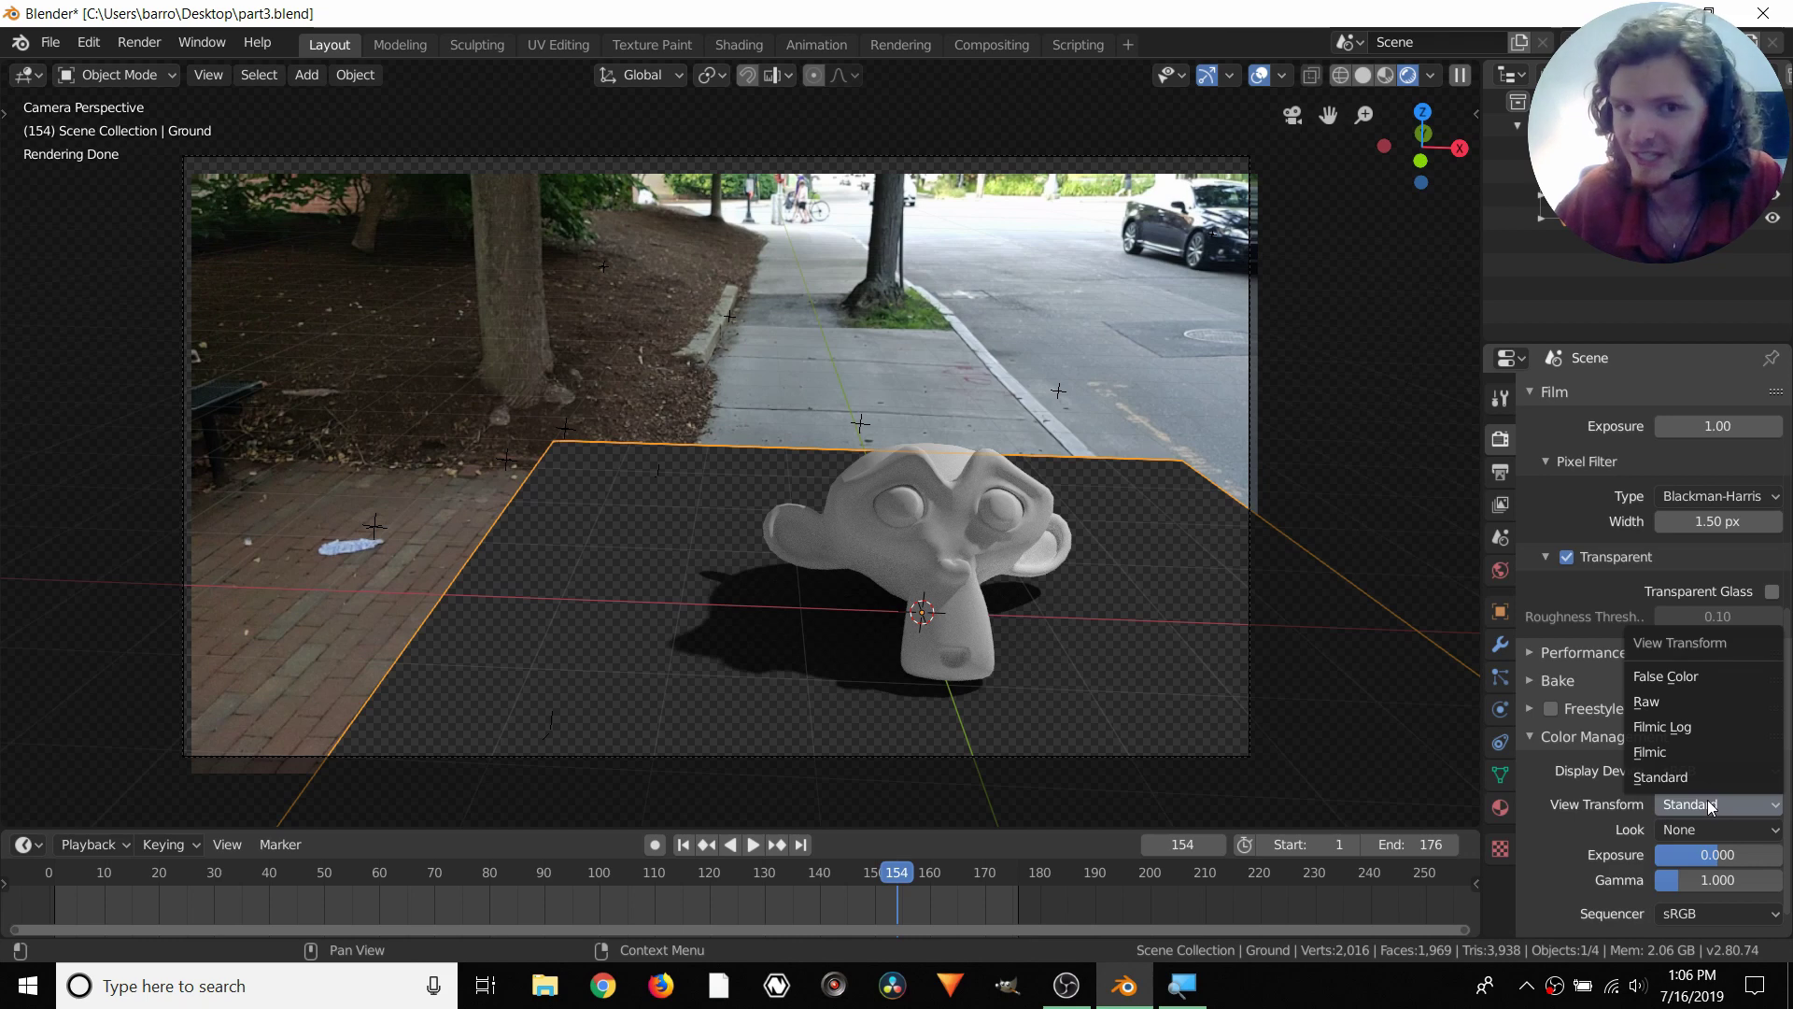
{"action": "left_click", "coordinate": [1711, 806]}
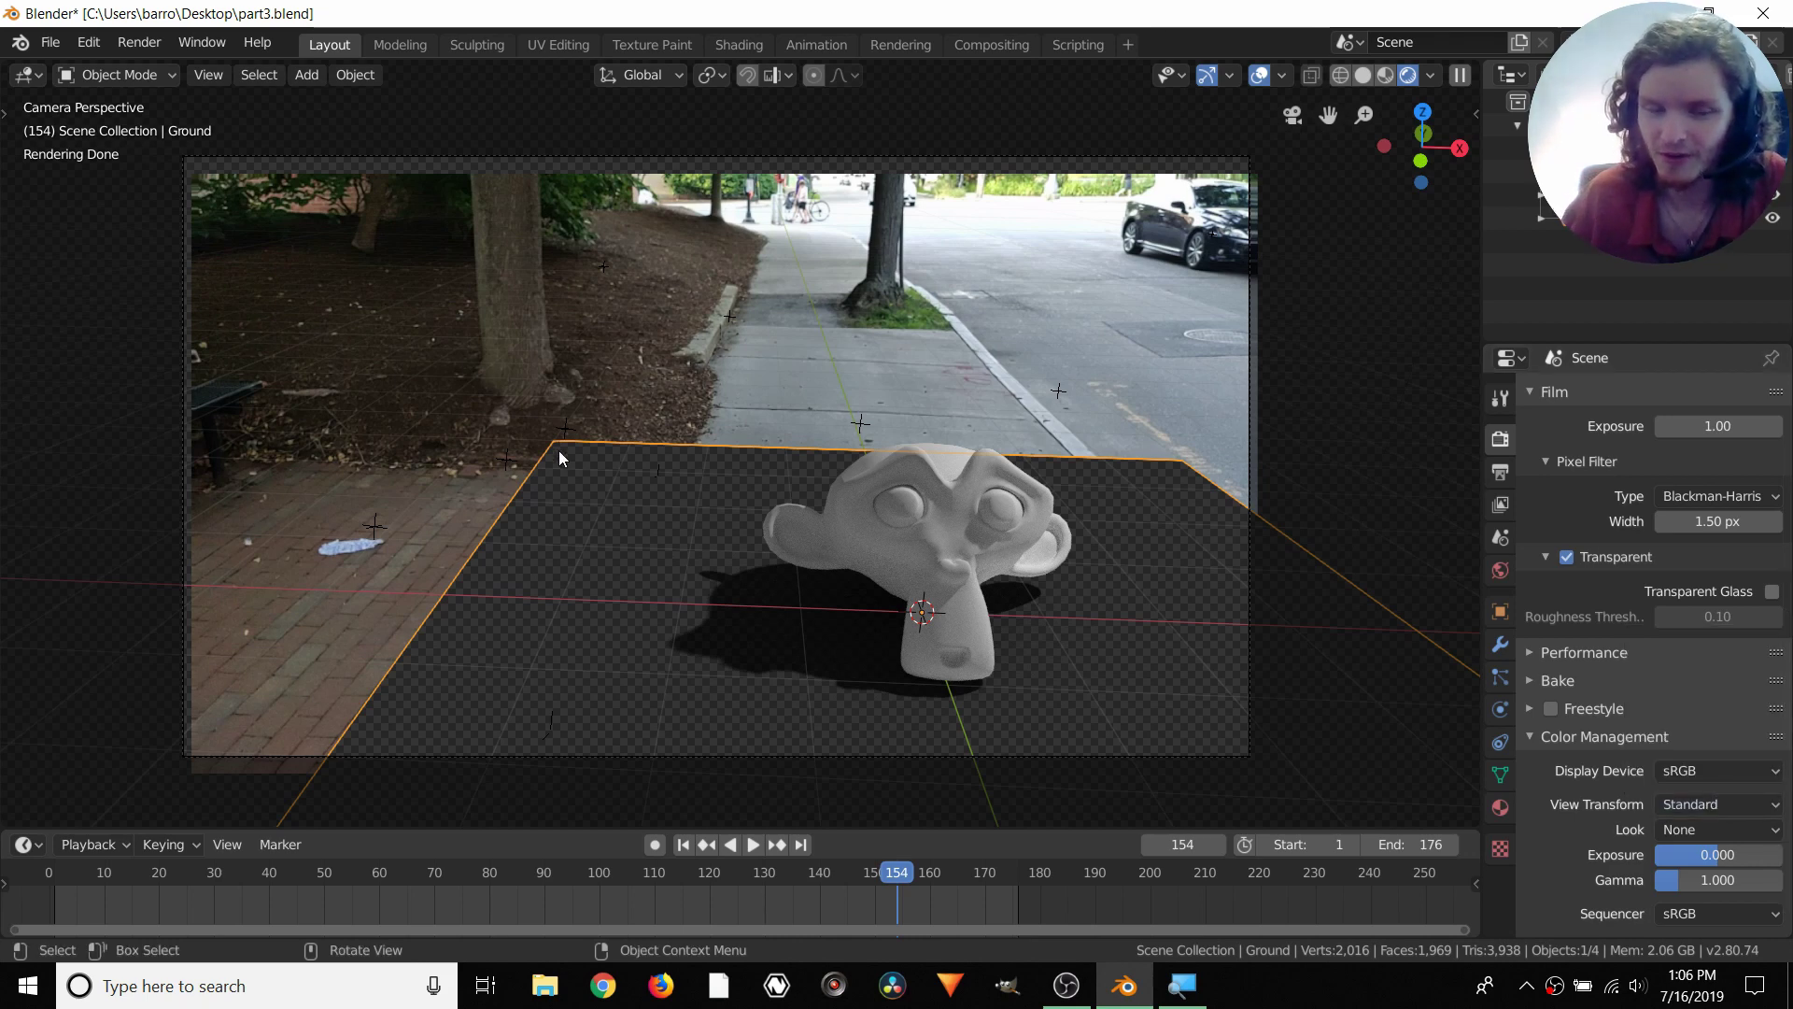
{"action": "left_click", "coordinate": [1003, 37]}
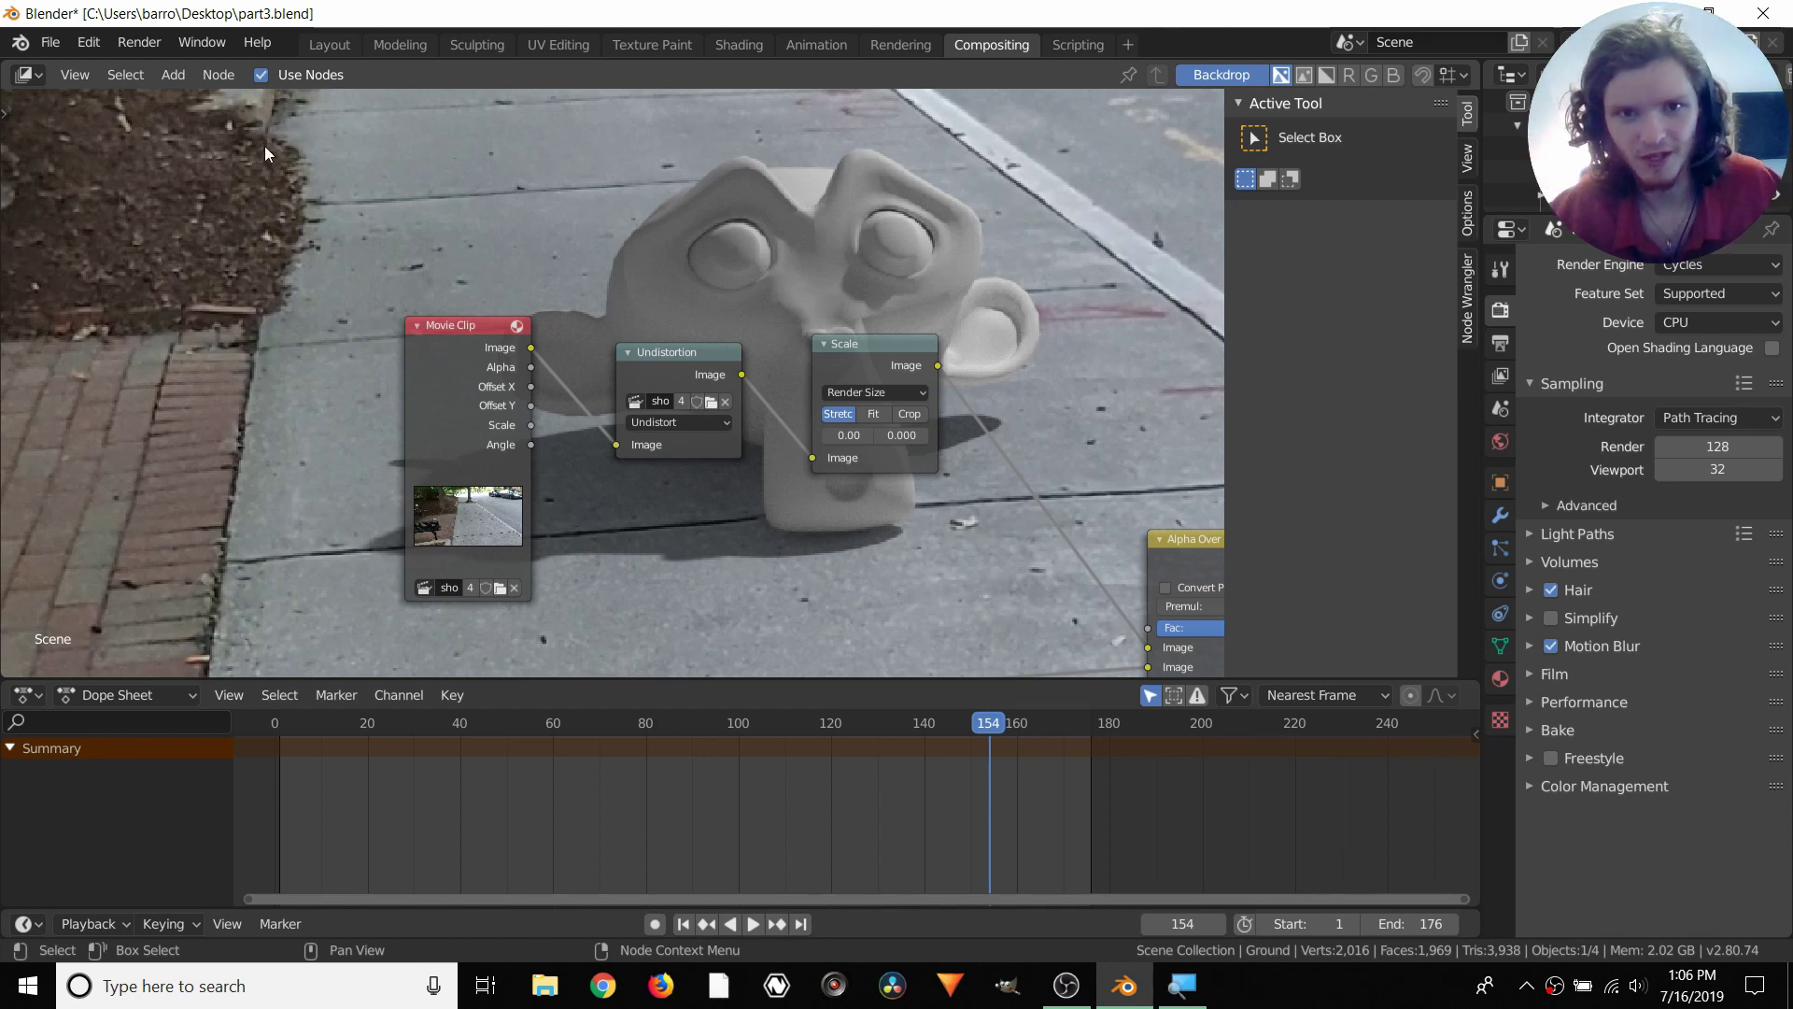
{"action": "left_click", "coordinate": [327, 45]}
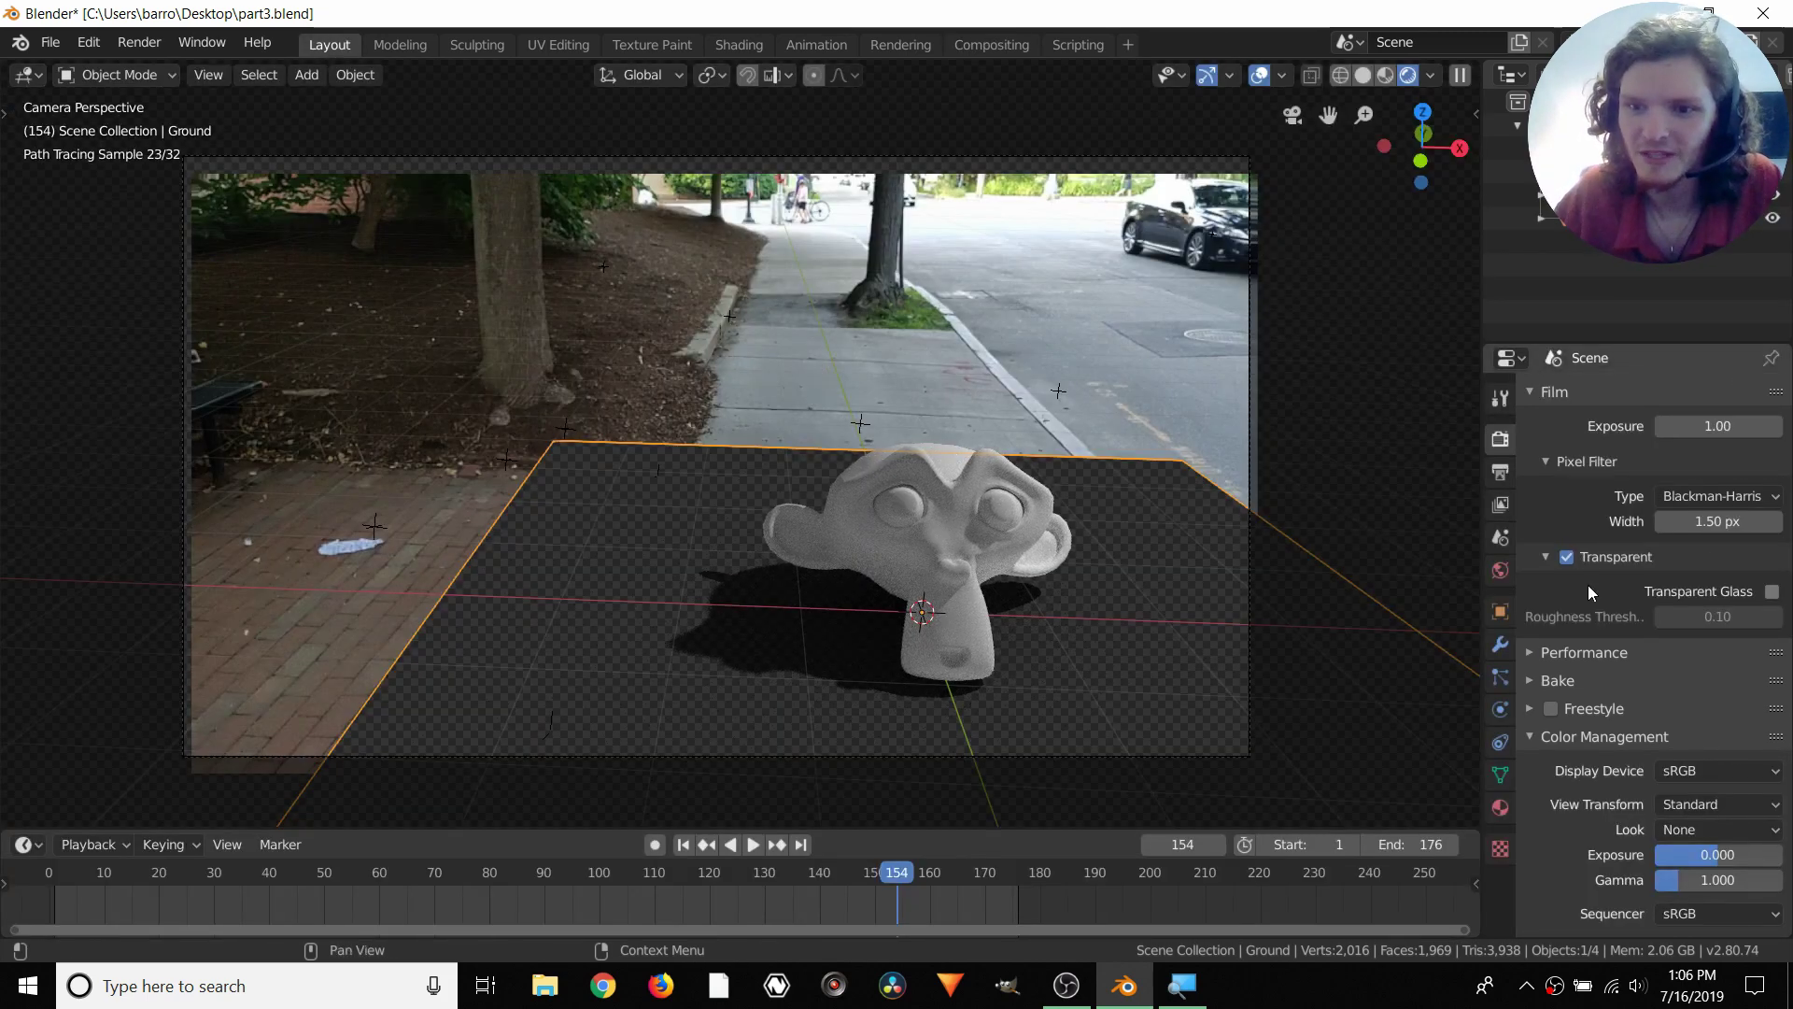
Switch the film's Transparent option off and back on to compare the ground plane's shadow
{"action": "left_click", "coordinate": [1571, 557]}
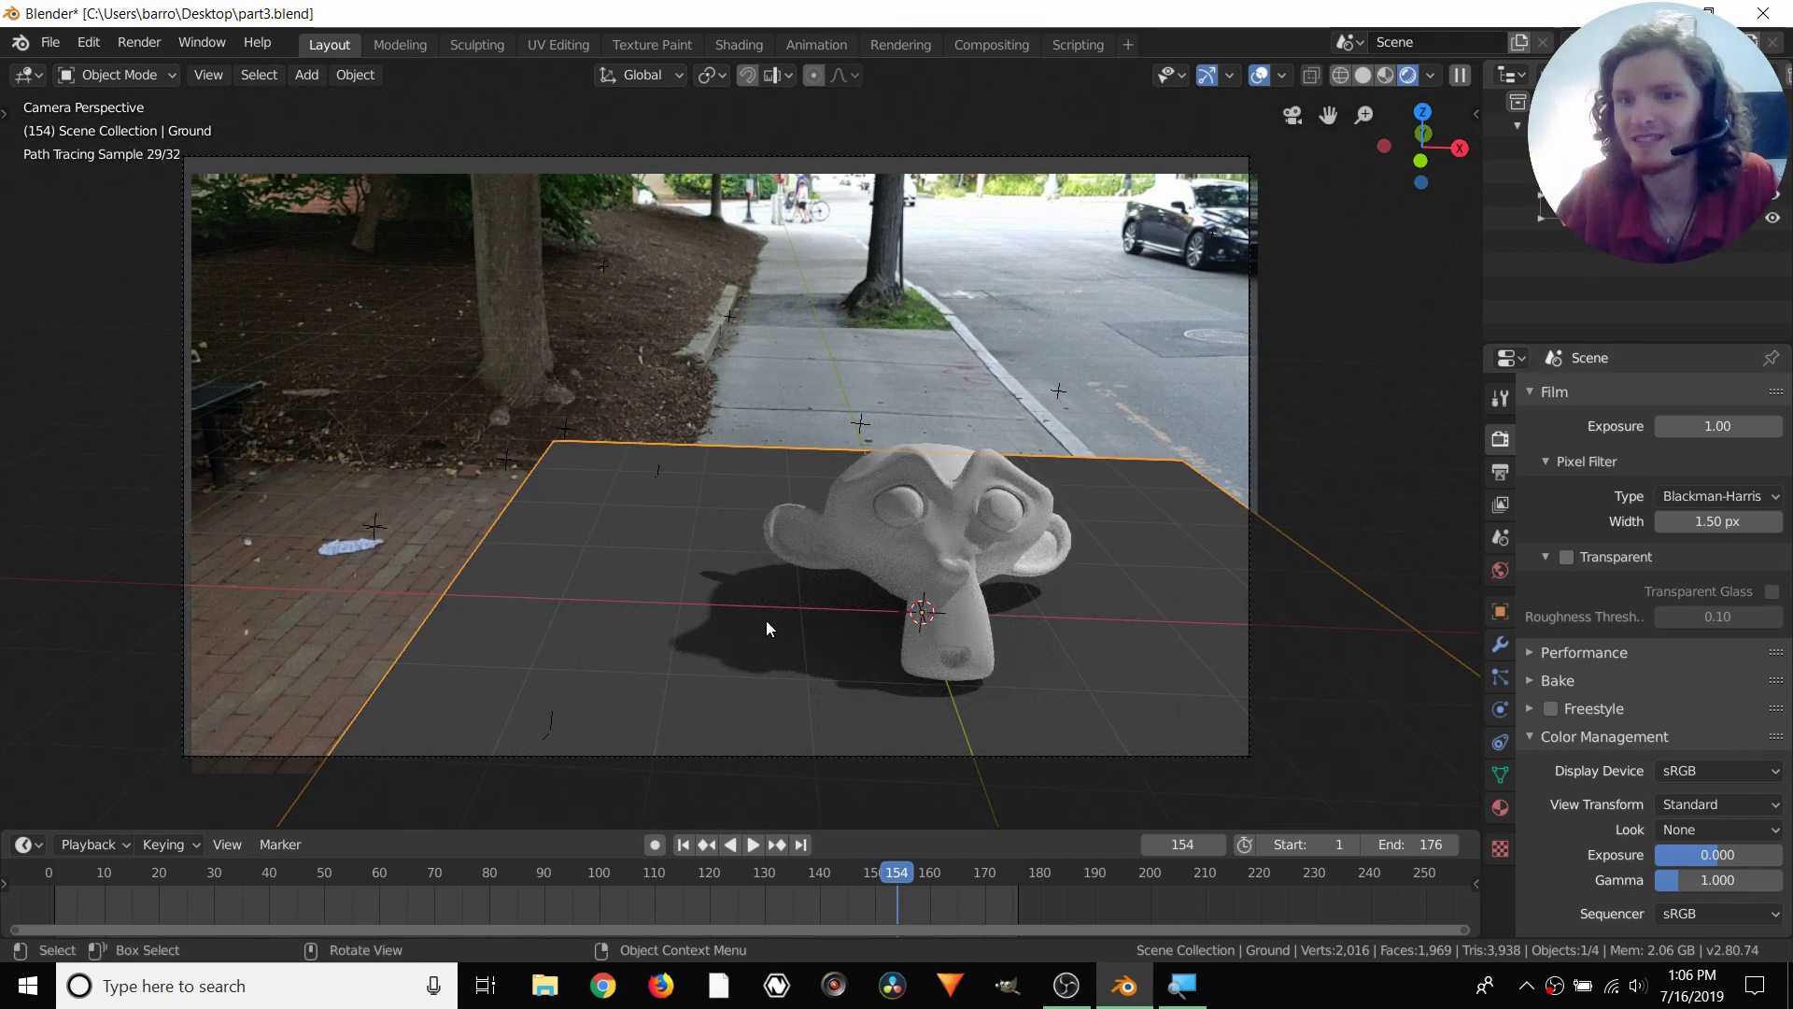
{"action": "left_click", "coordinate": [1566, 556]}
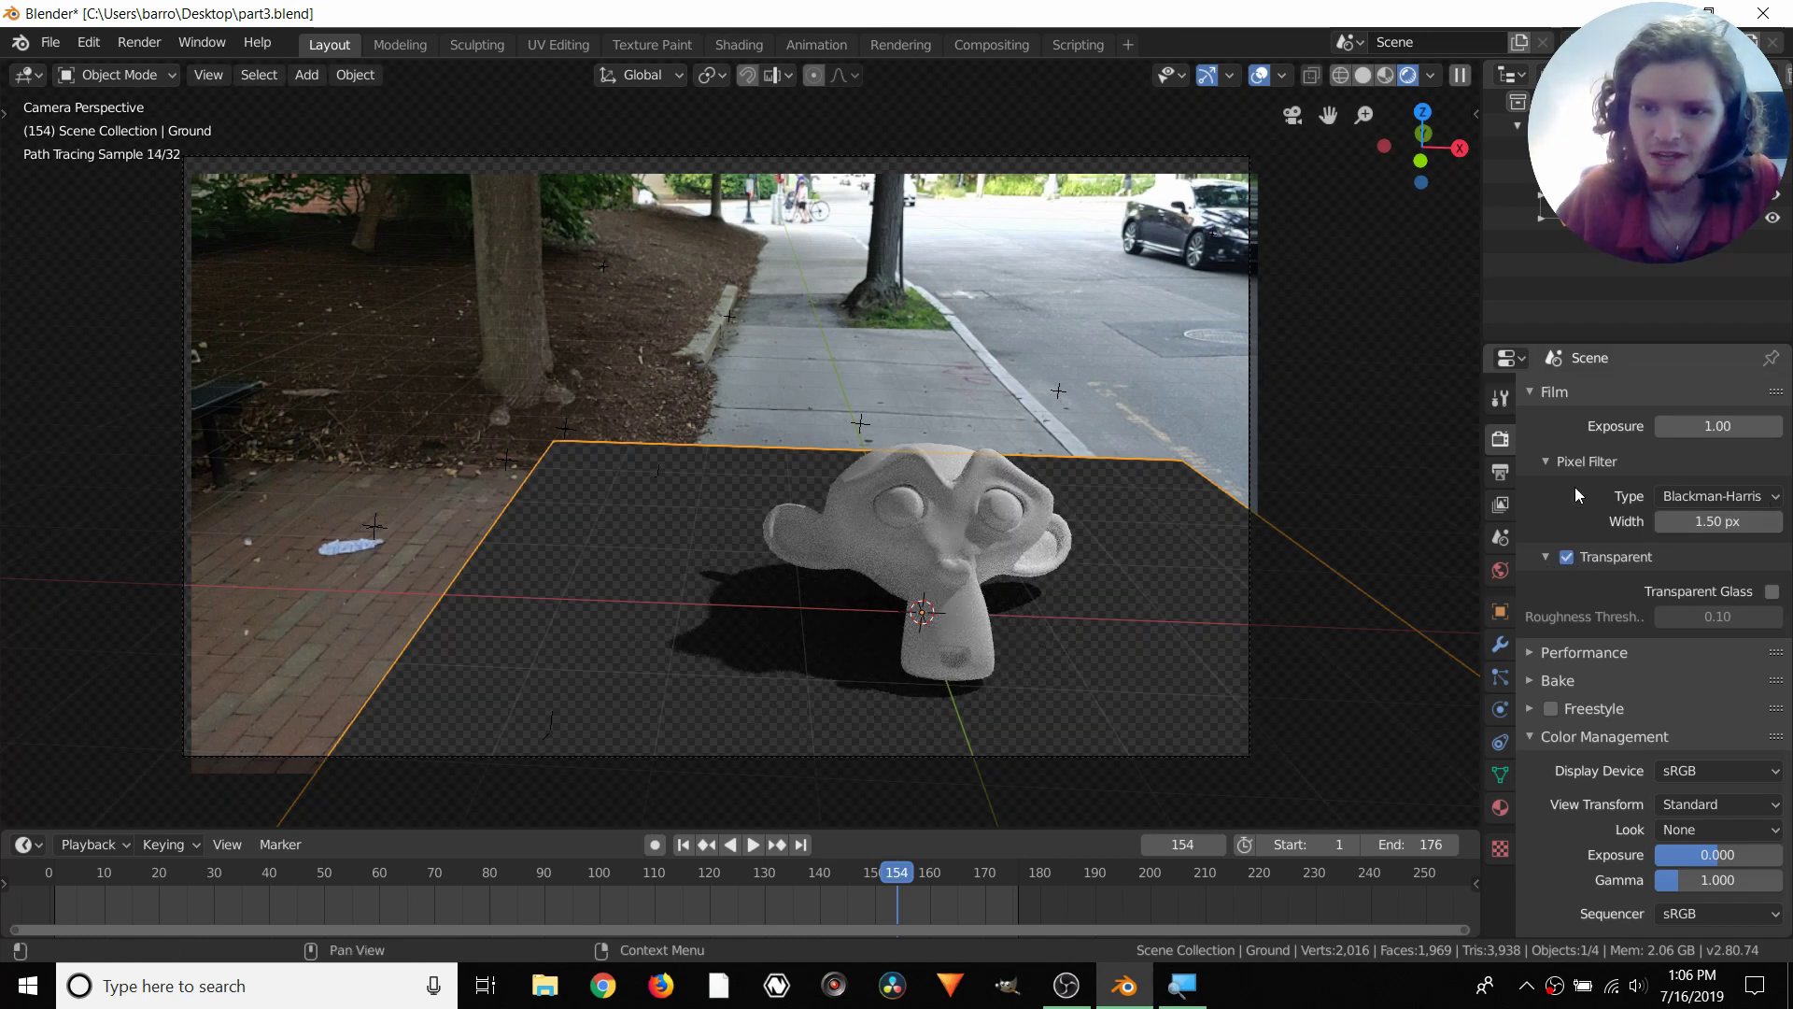
Set the Cycles render samples to 2 and the render device to GPU Compute
{"action": "left_click", "coordinate": [1501, 473]}
{"action": "scroll", "coordinate": [1661, 557], "scroll_direction": "down", "scroll_amount": 3}
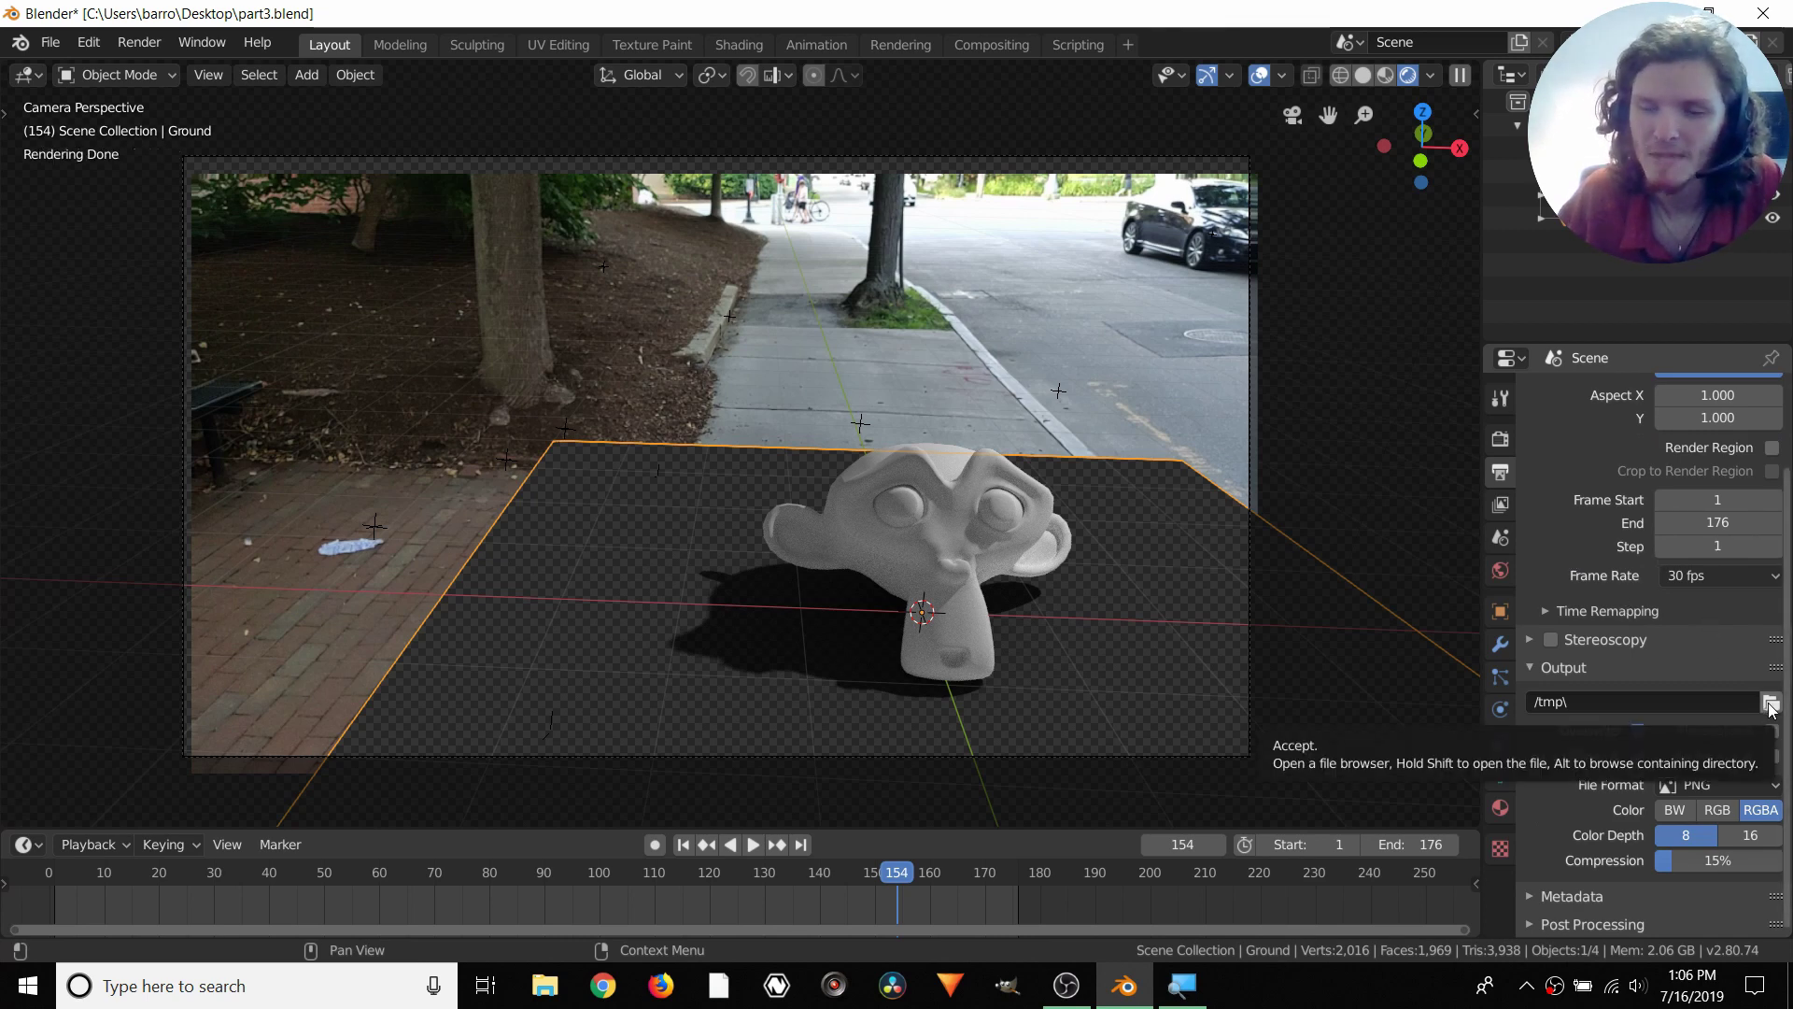
{"action": "scroll", "coordinate": [1559, 504], "scroll_direction": "up", "scroll_amount": 1}
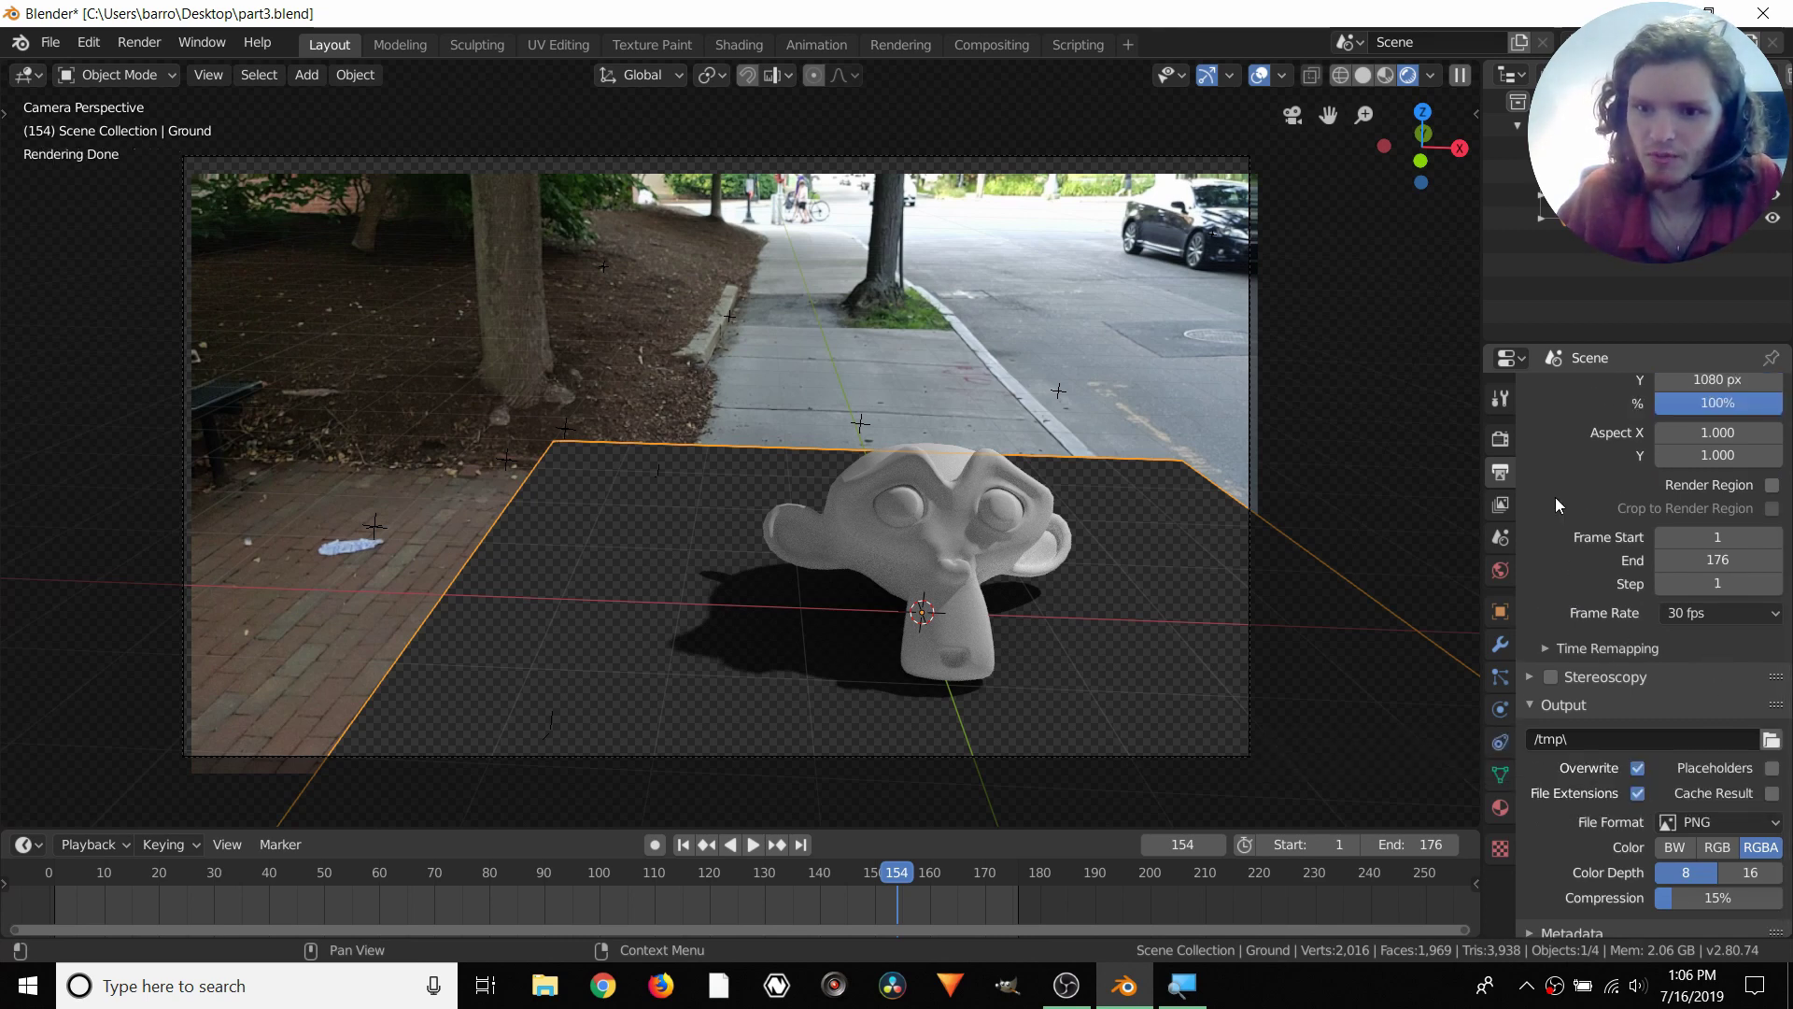
{"action": "left_click", "coordinate": [1501, 445]}
{"action": "scroll", "coordinate": [1723, 659], "scroll_direction": "up", "scroll_amount": 10}
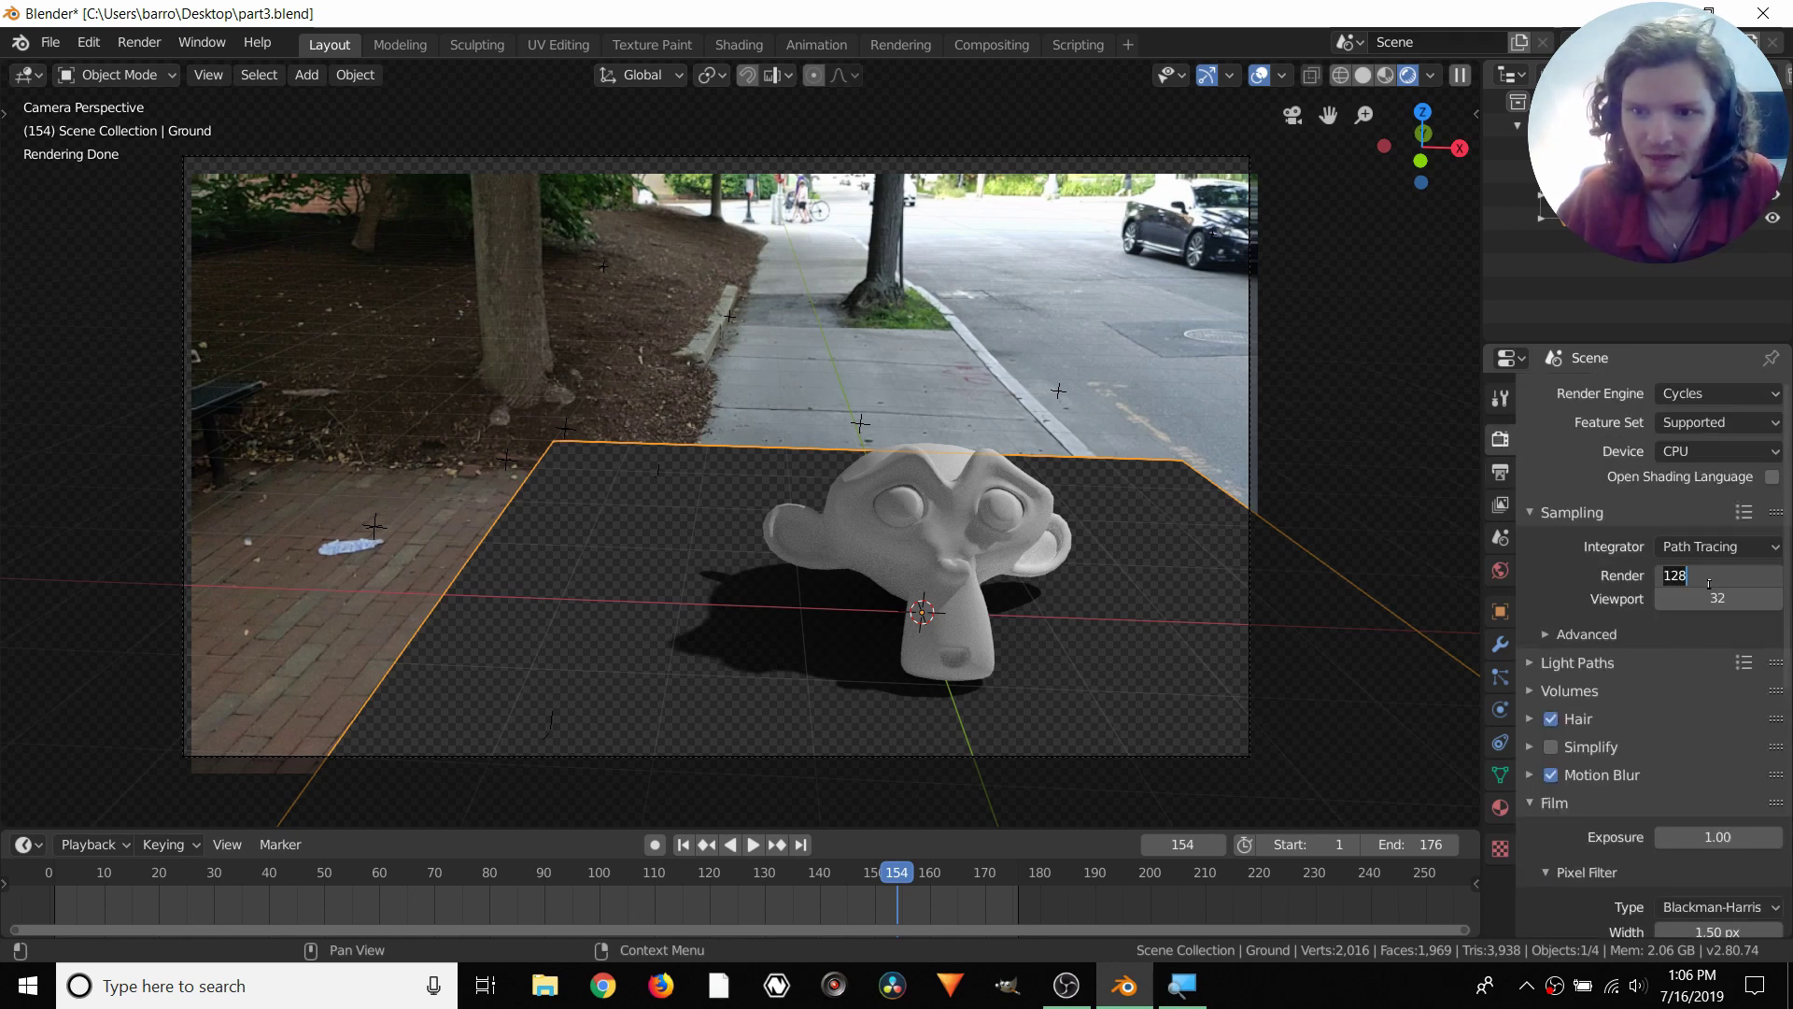
{"action": "key", "text": "Return"}
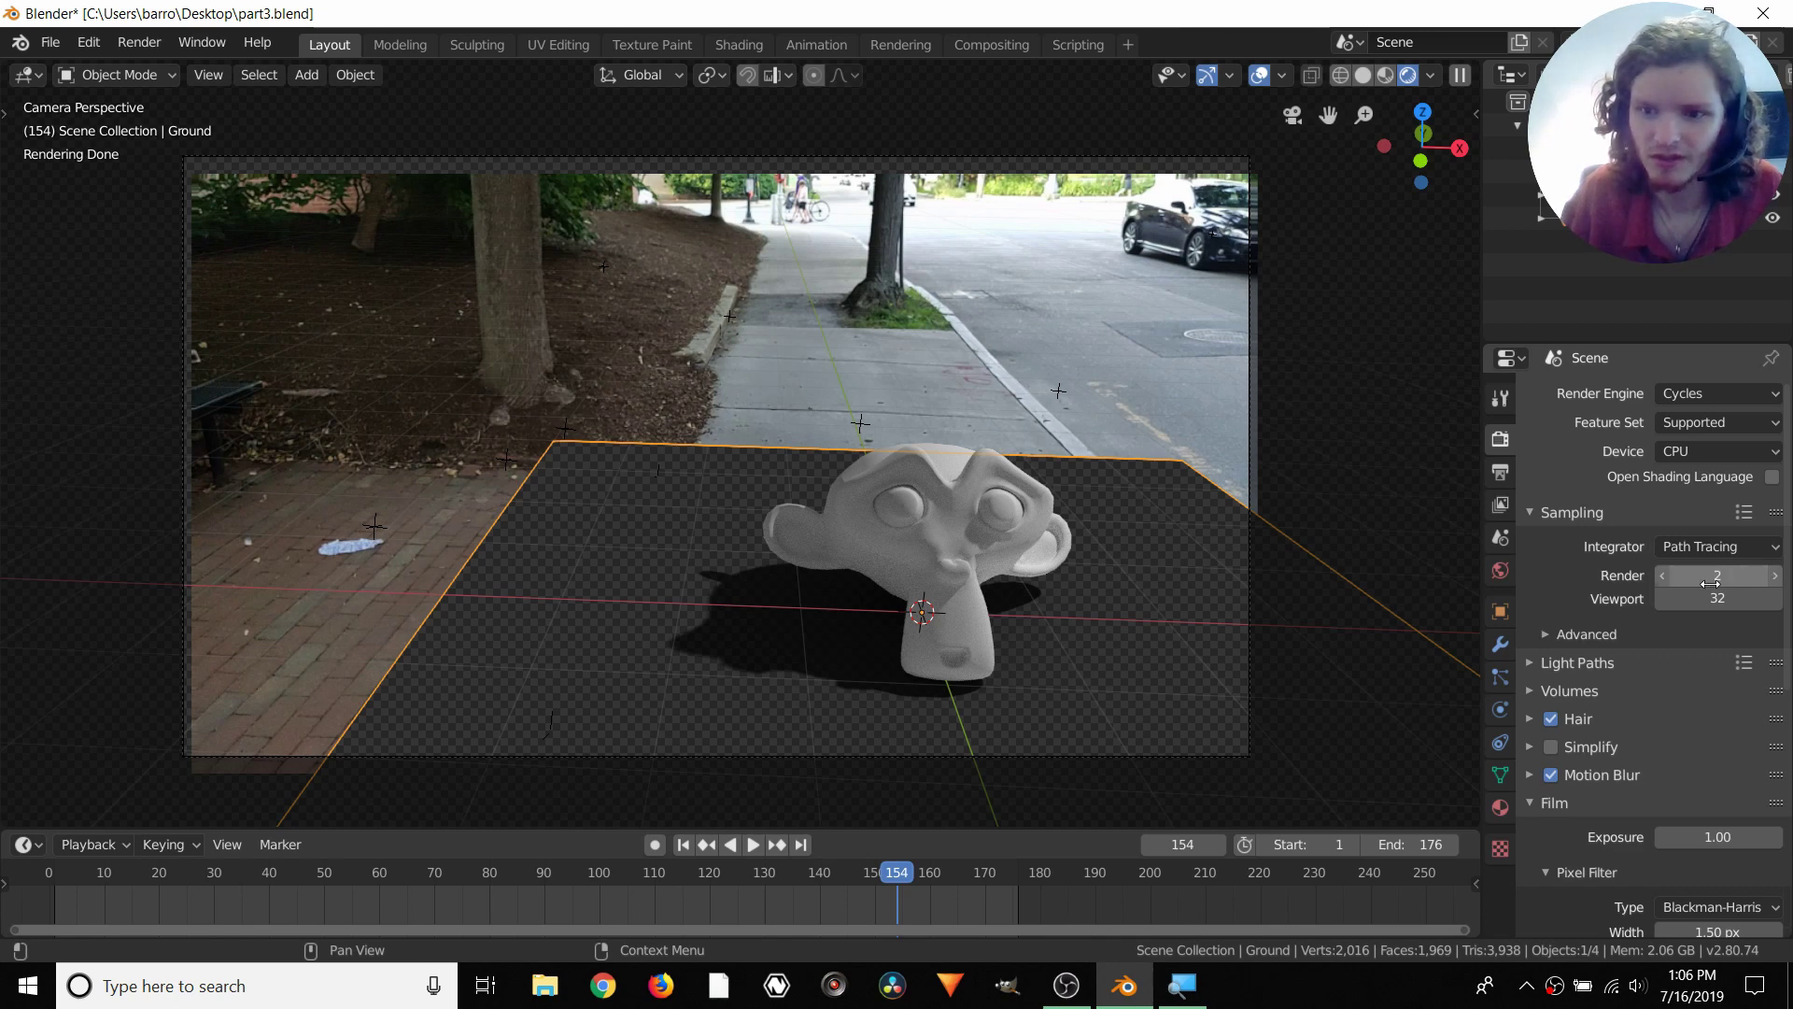
{"action": "left_click", "coordinate": [1719, 451]}
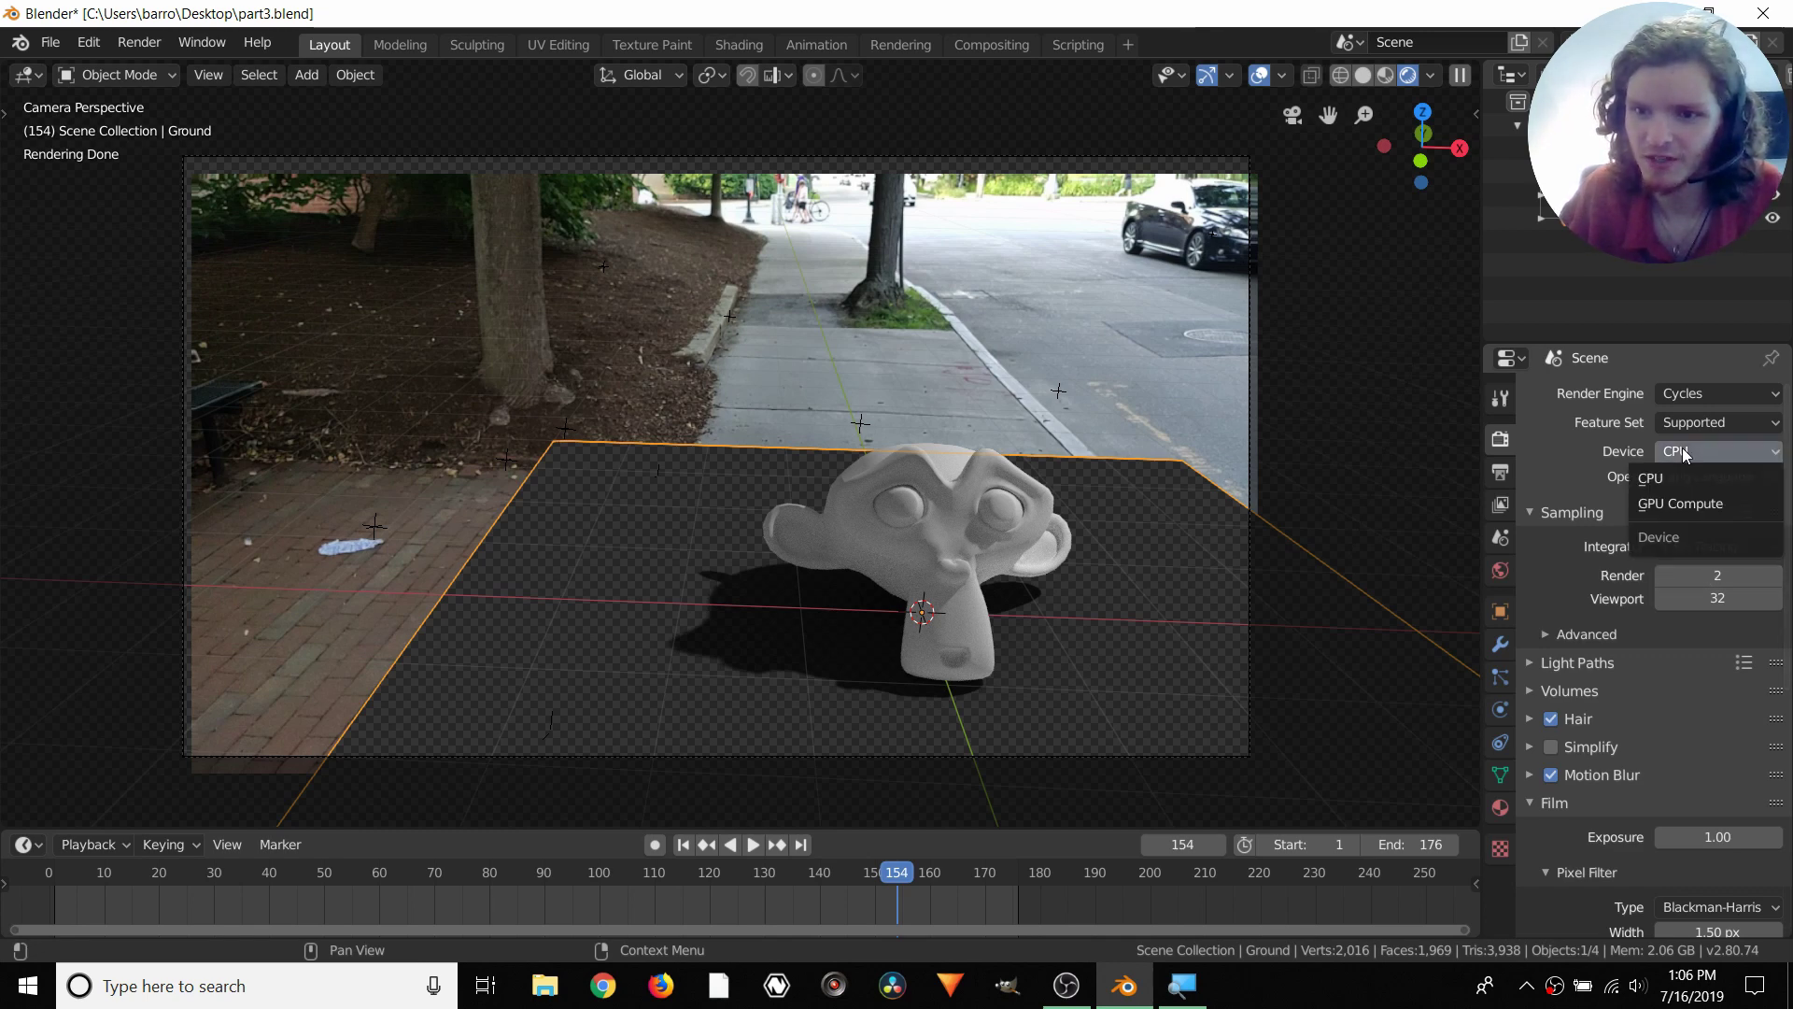
{"action": "left_click", "coordinate": [1690, 504]}
Set the render output's file format to FFmpeg video
{"action": "left_click", "coordinate": [1506, 480]}
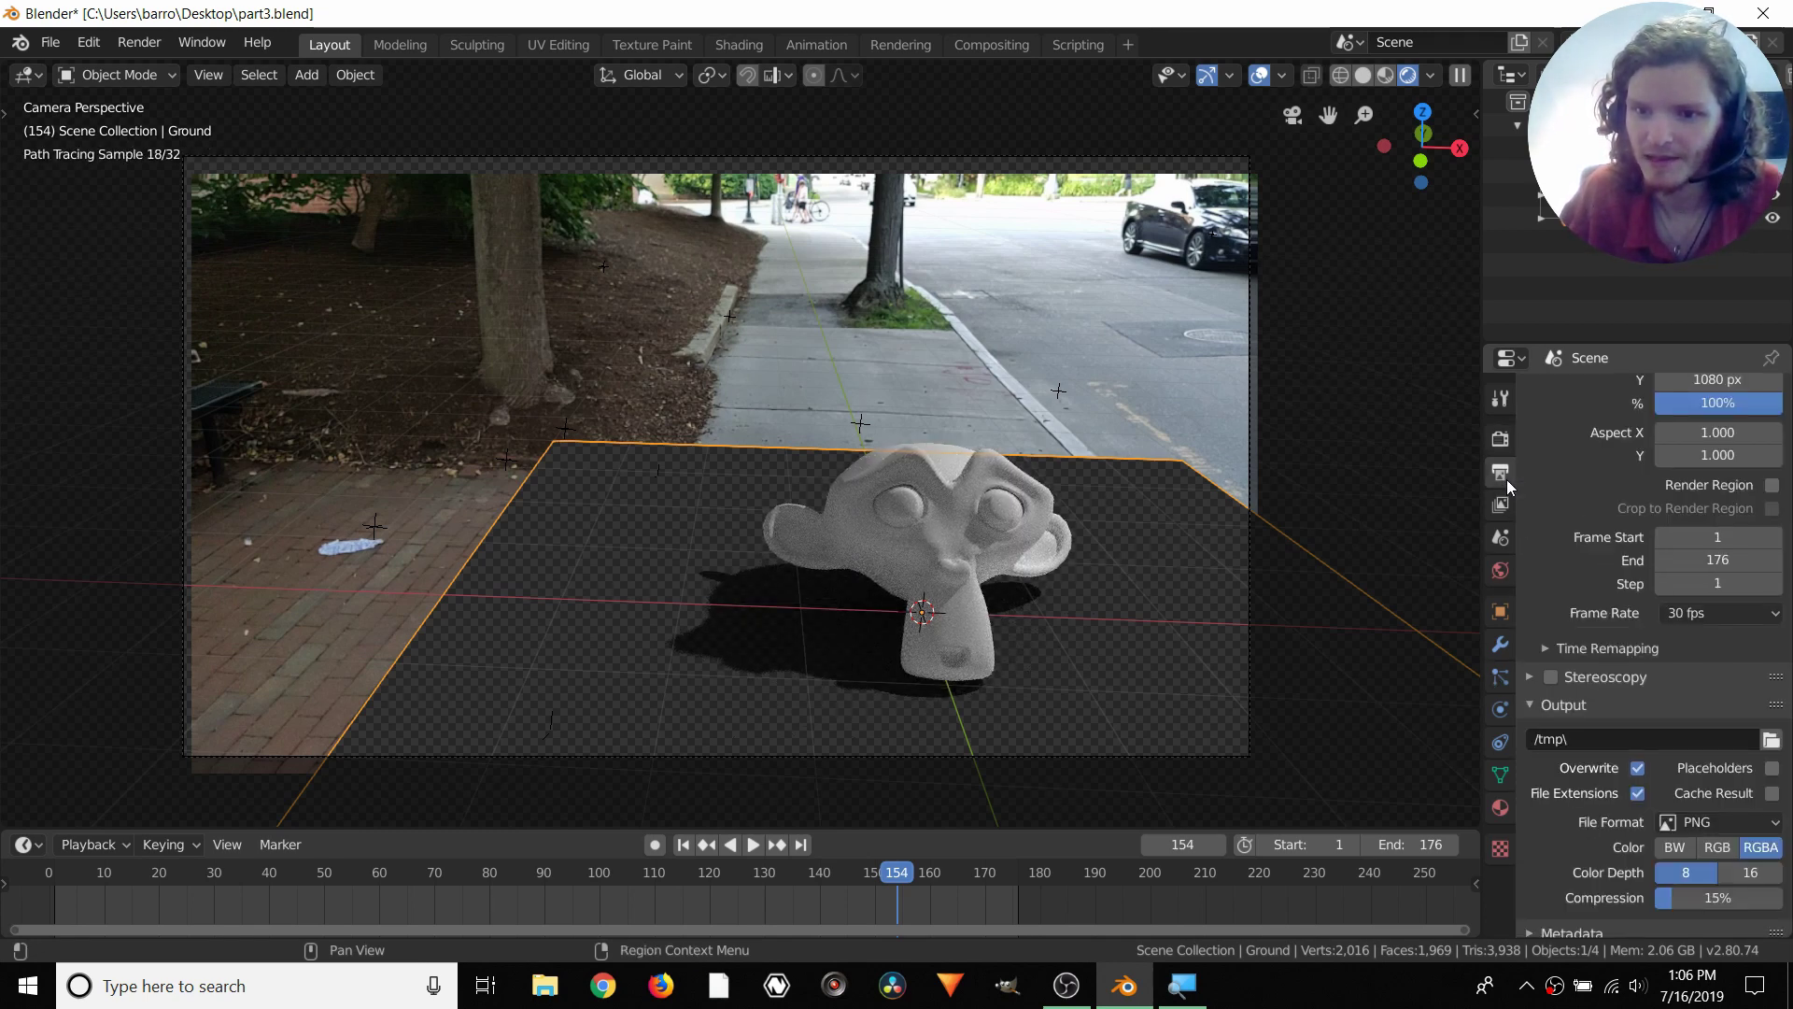
{"action": "scroll", "coordinate": [1723, 792], "scroll_direction": "down", "scroll_amount": 2}
{"action": "left_click", "coordinate": [1723, 787]}
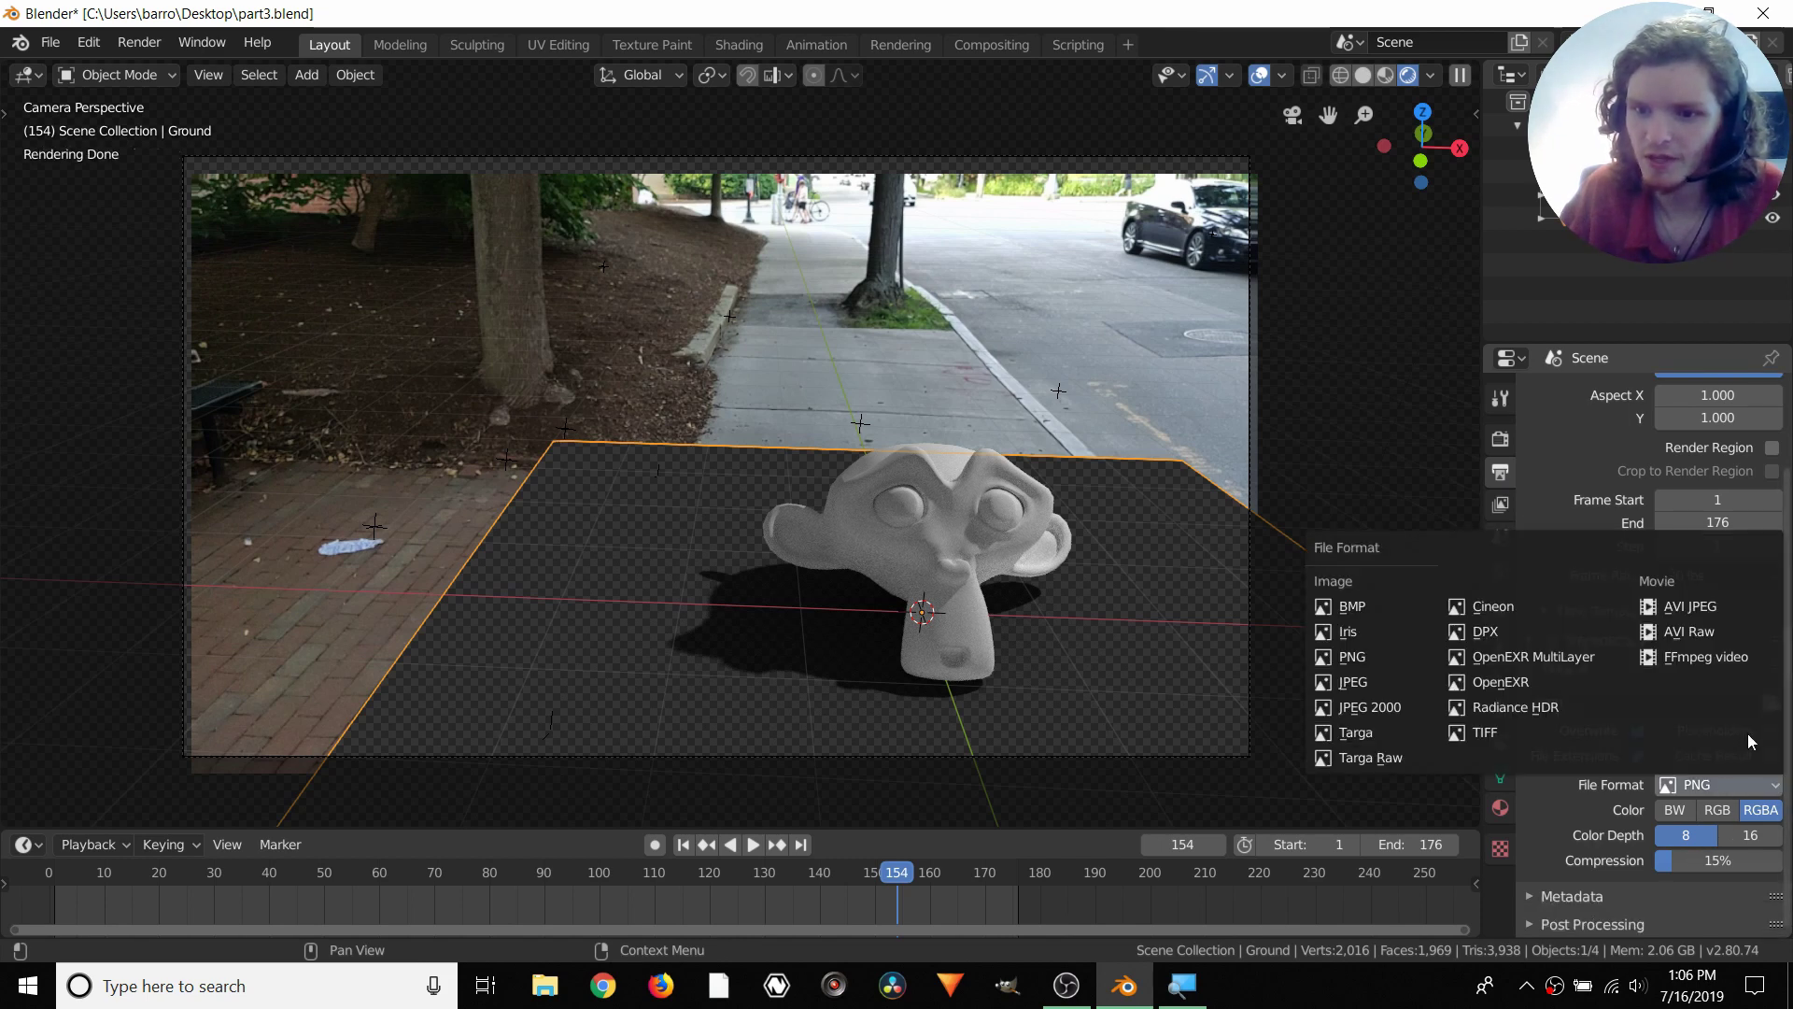
{"action": "left_click", "coordinate": [1724, 659]}
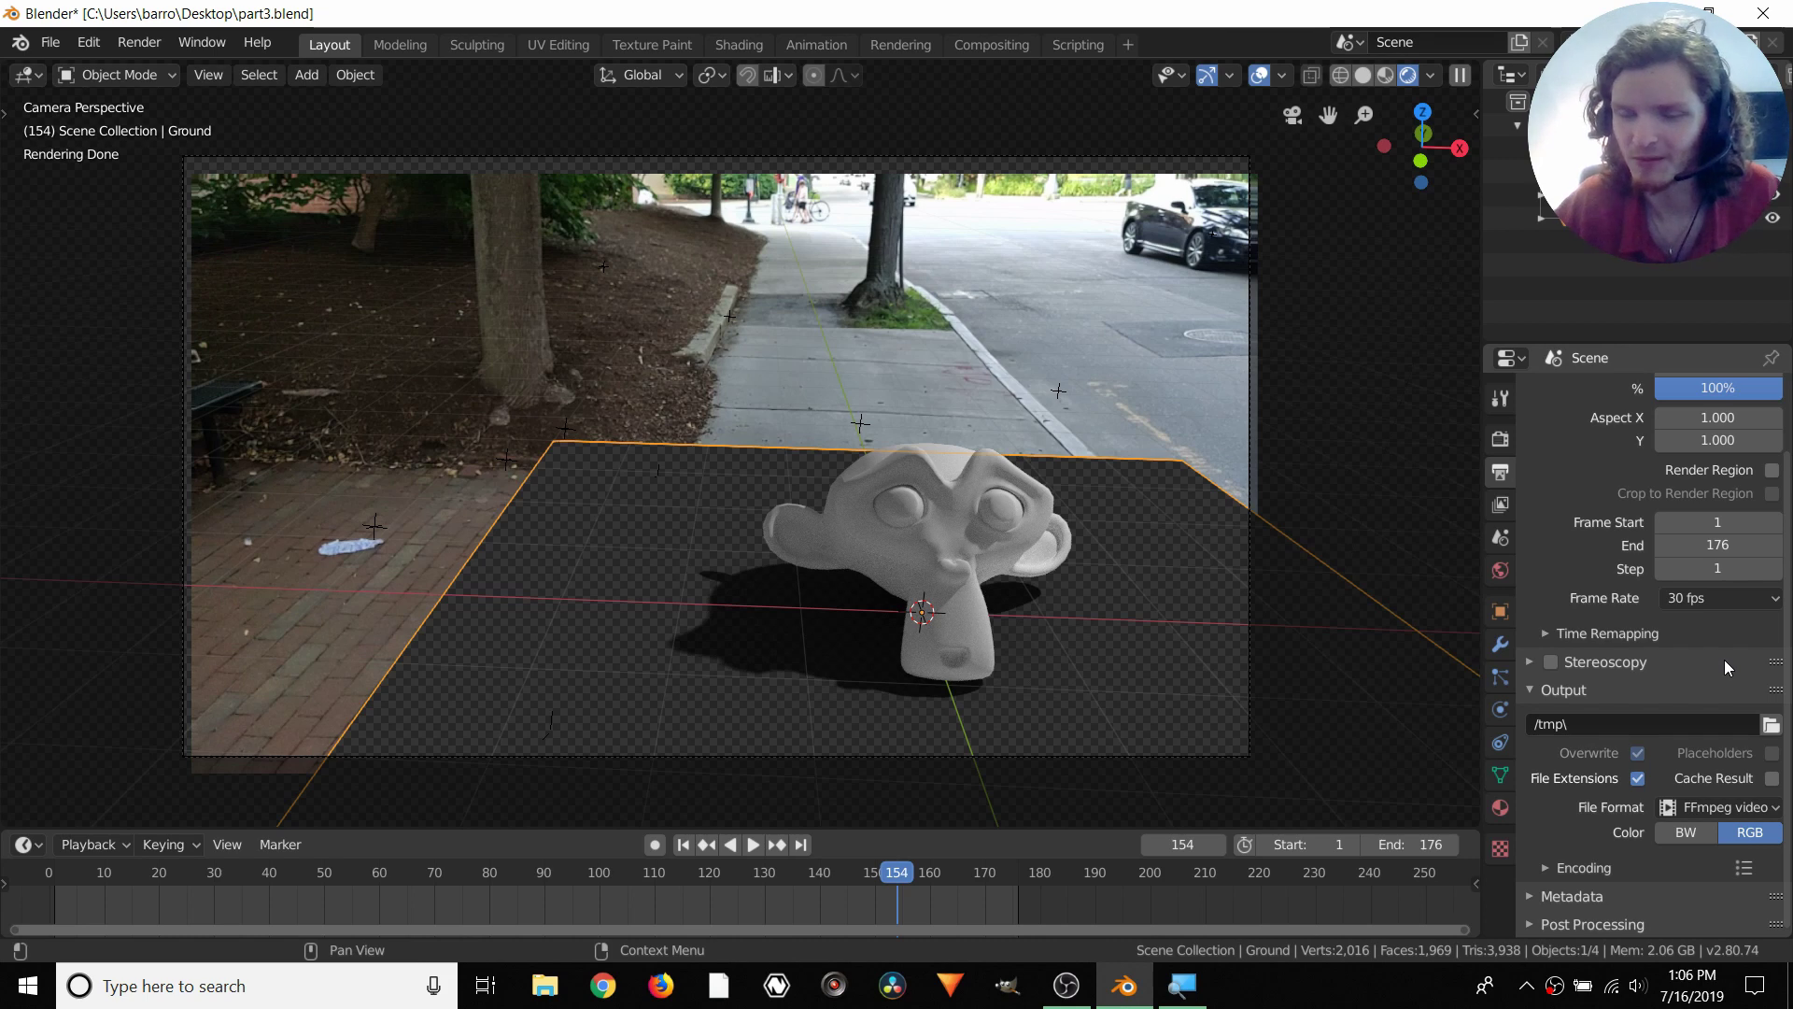
Set the video encoding to an MPEG-4 container with Low quality output
{"action": "left_click", "coordinate": [1599, 869]}
{"action": "scroll", "coordinate": [1633, 819], "scroll_direction": "down", "scroll_amount": 3}
{"action": "left_click", "coordinate": [1692, 790]}
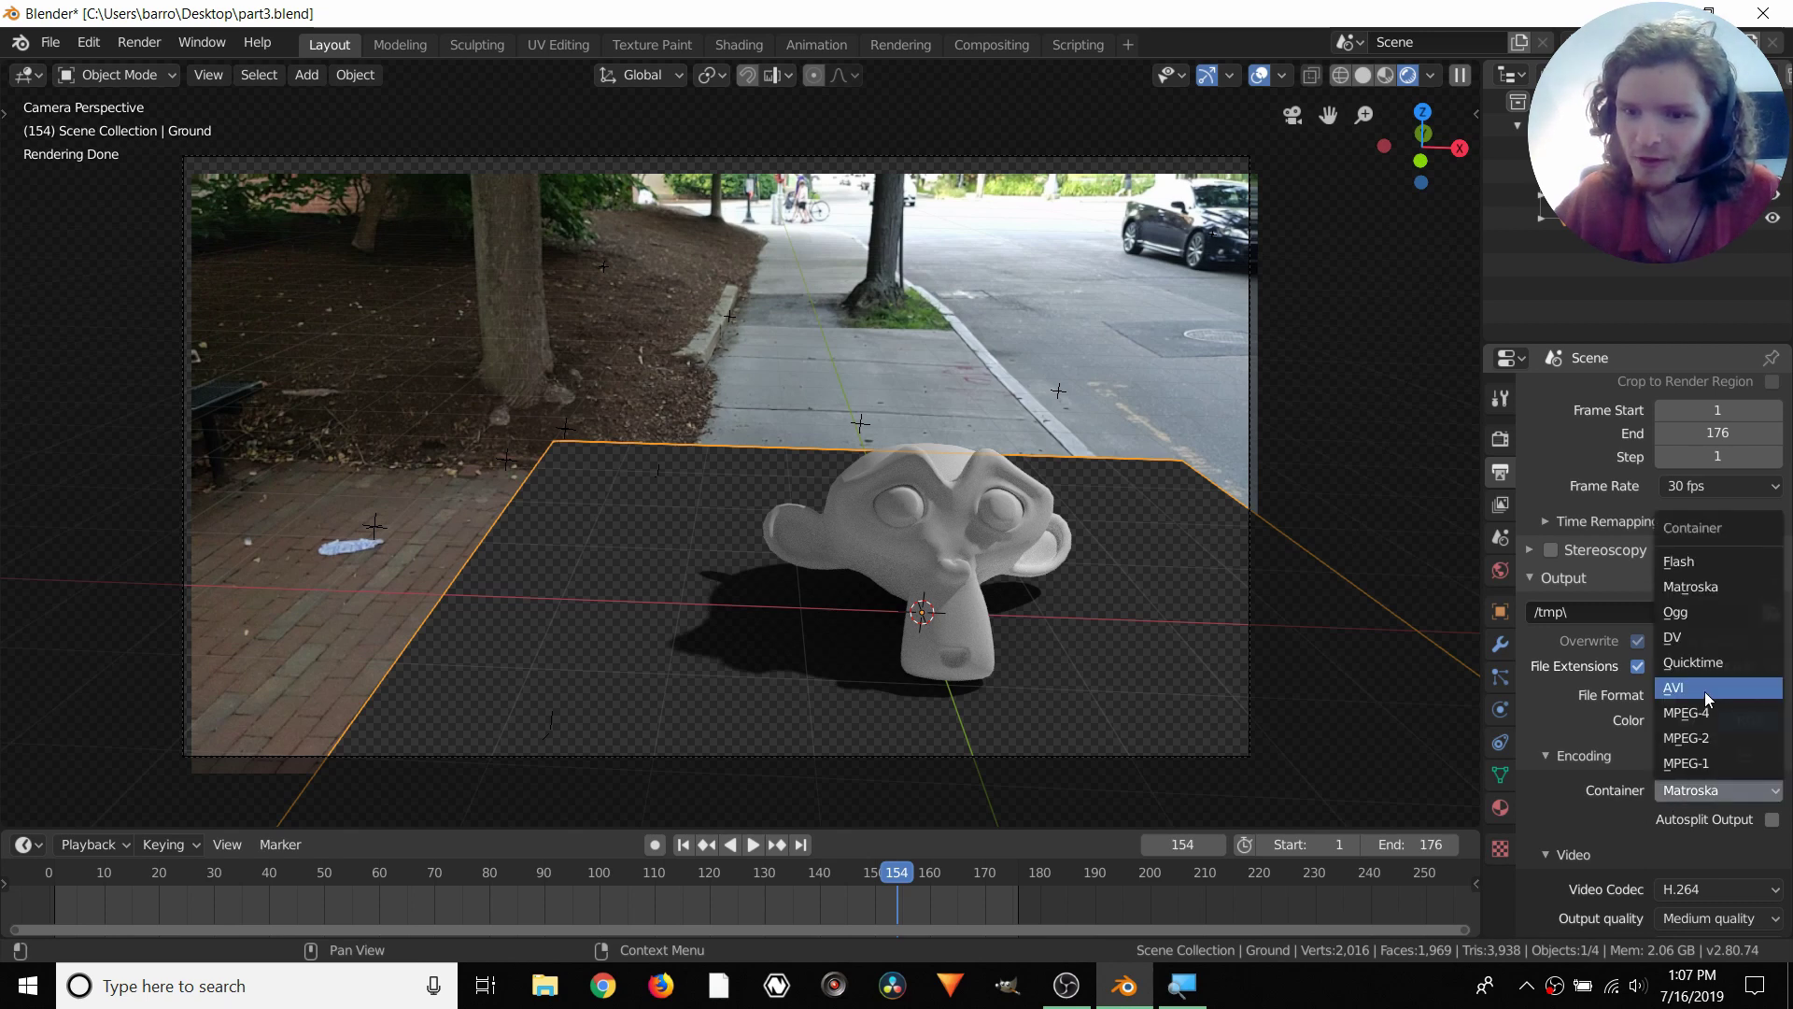
{"action": "left_click", "coordinate": [1694, 720]}
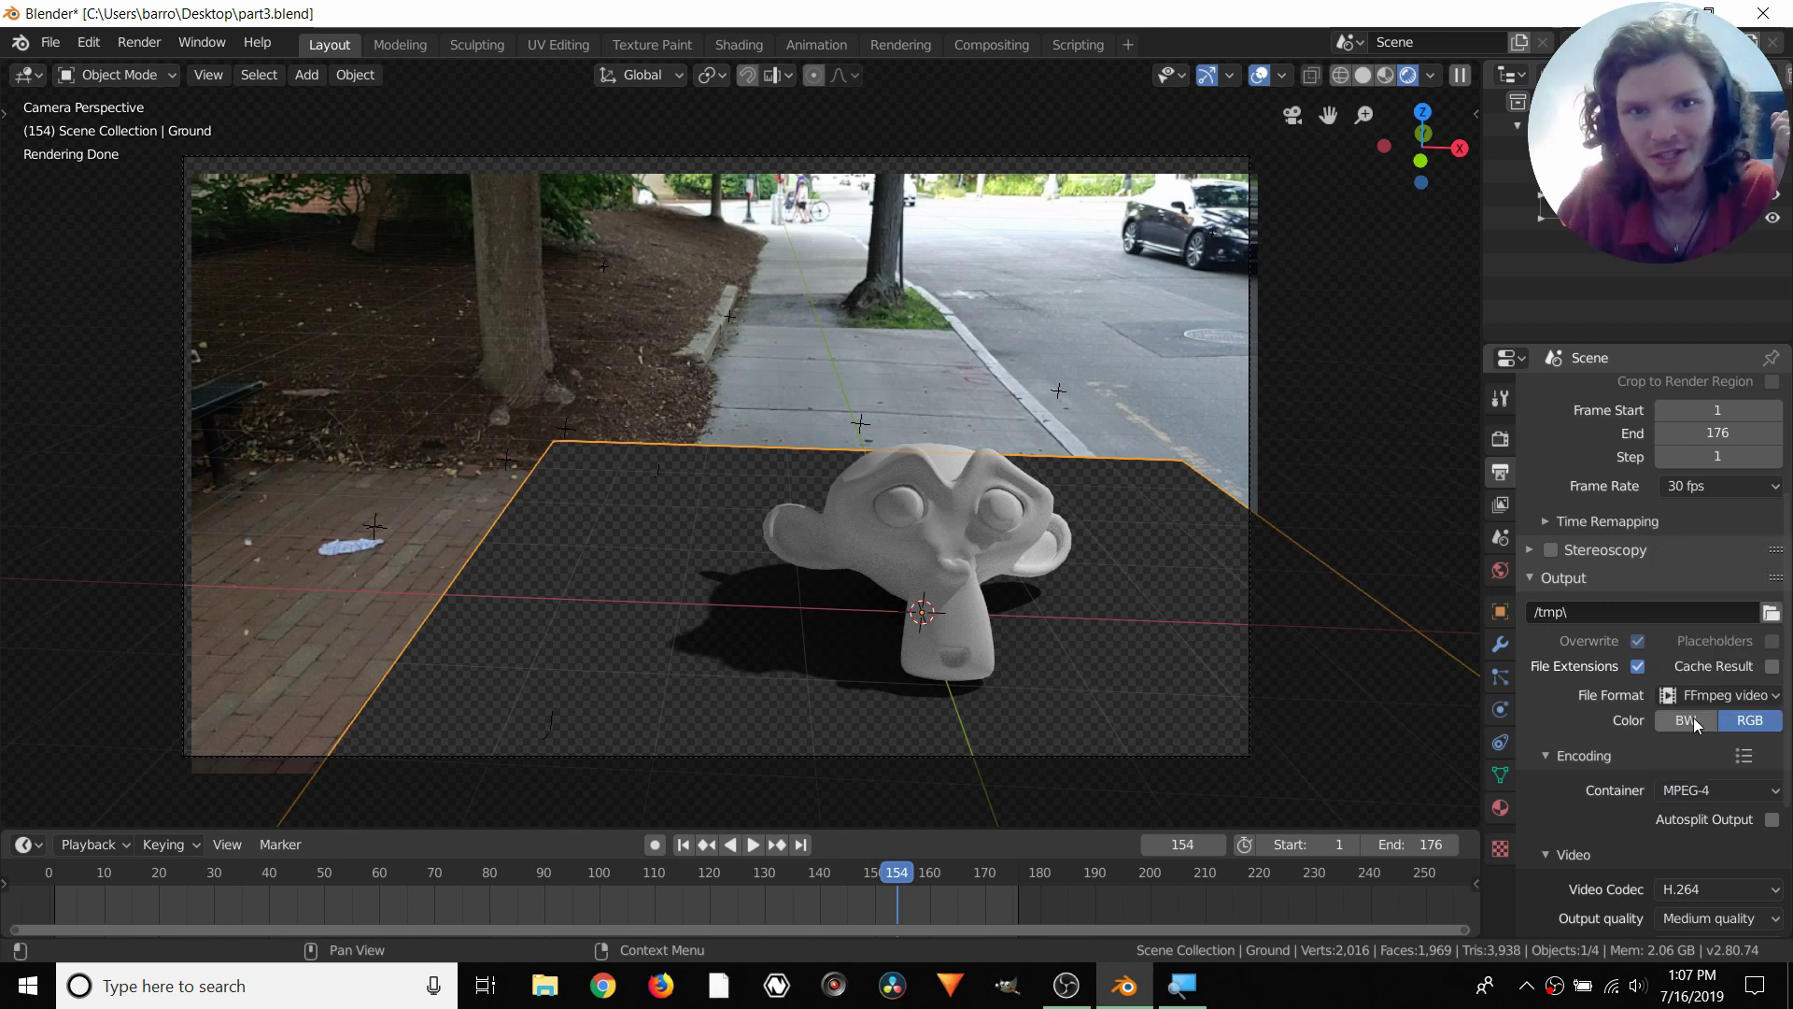
{"action": "scroll", "coordinate": [1652, 718], "scroll_direction": "down", "scroll_amount": 4}
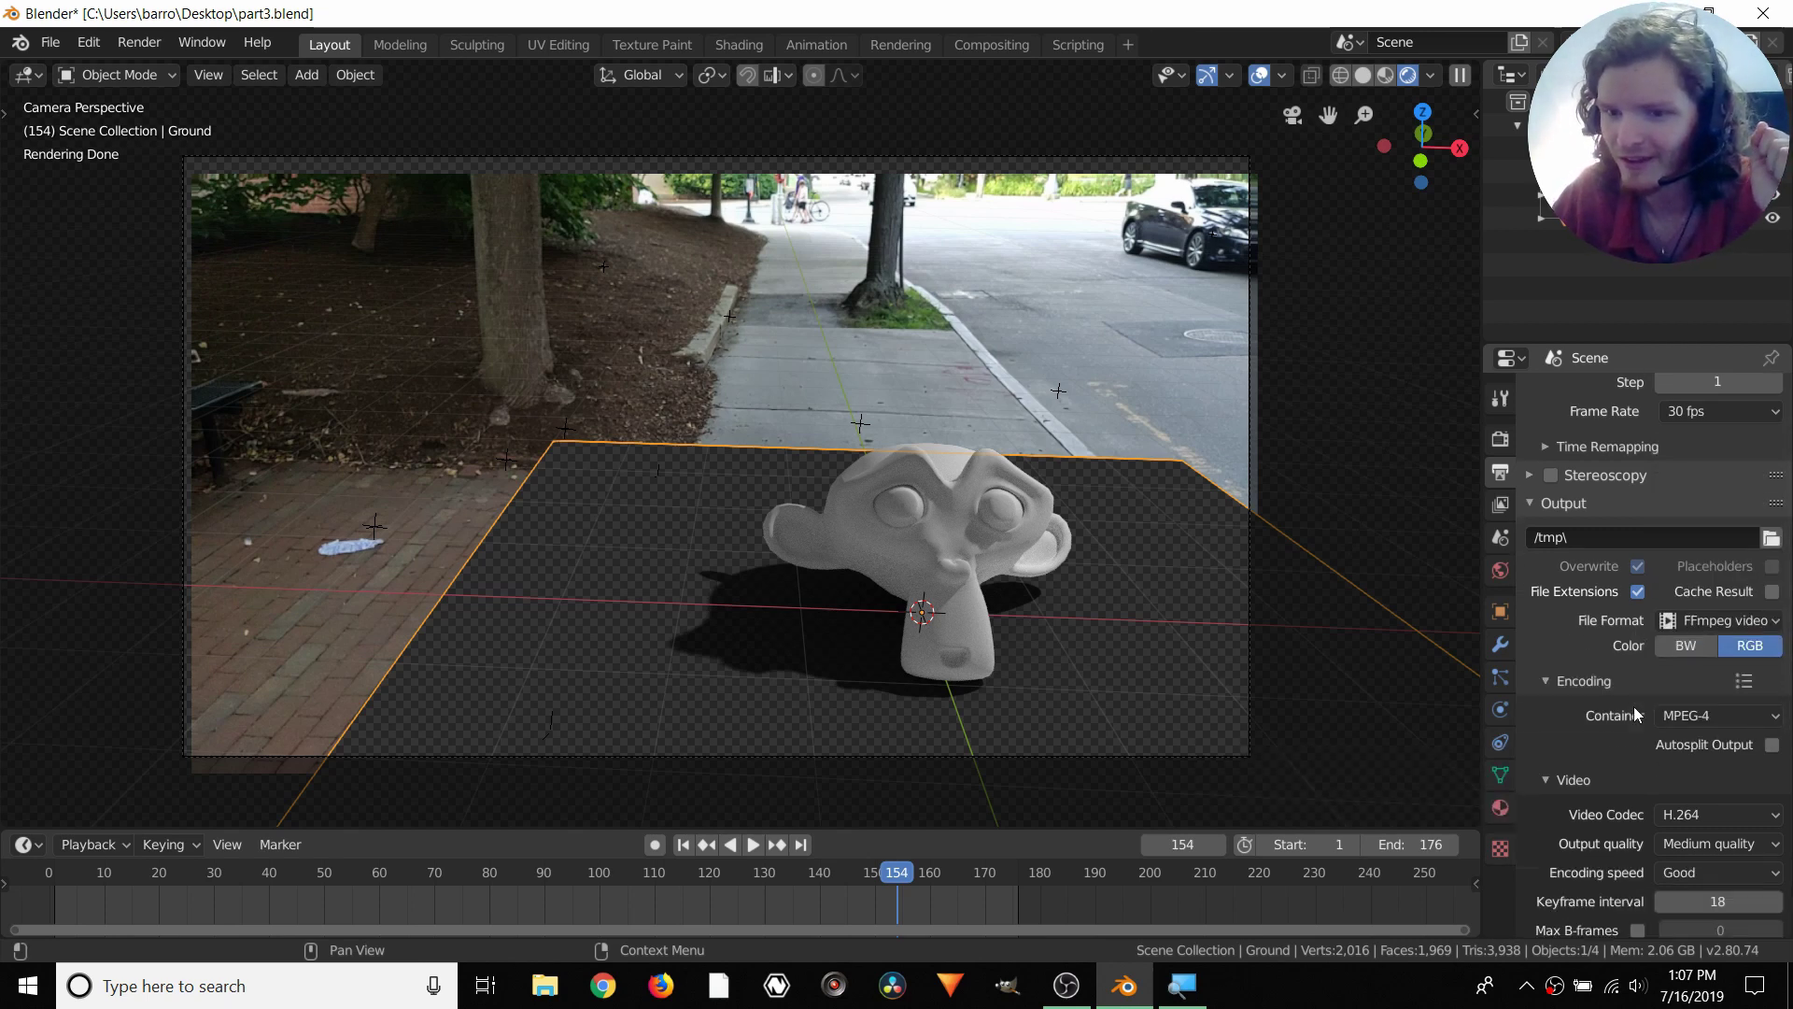
{"action": "left_click", "coordinate": [1677, 767]}
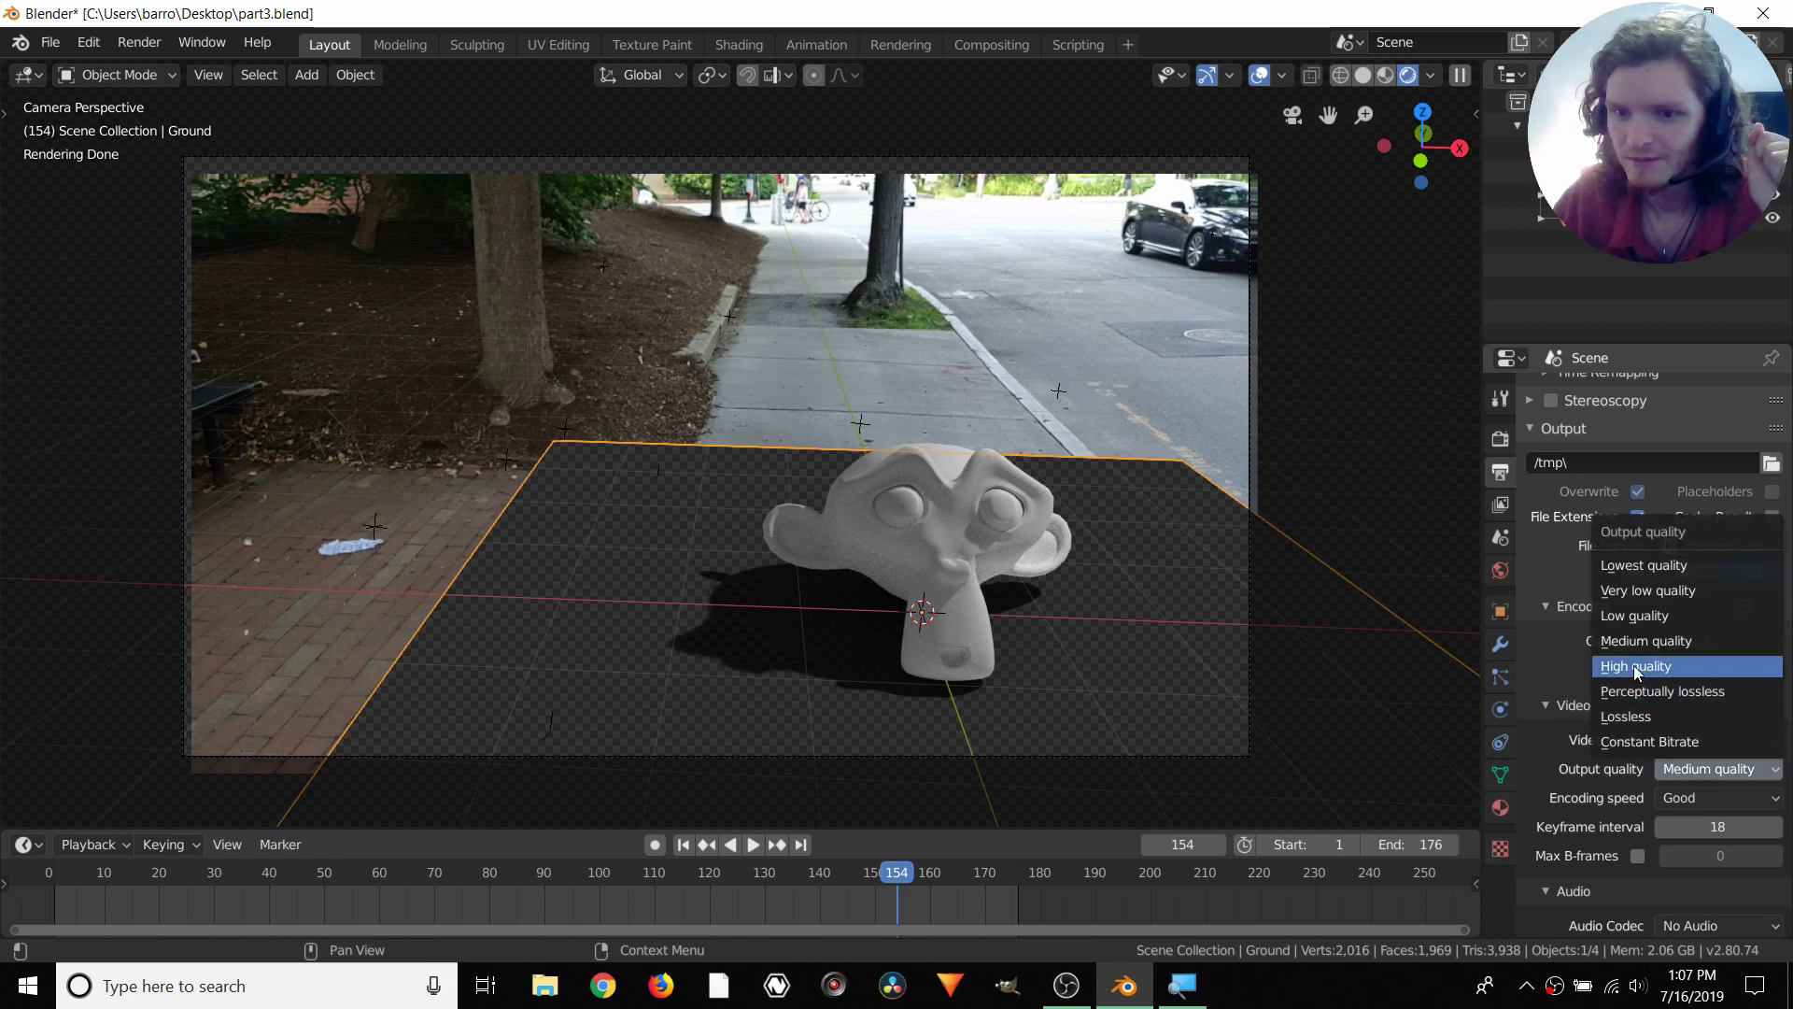
{"action": "left_click", "coordinate": [1638, 620]}
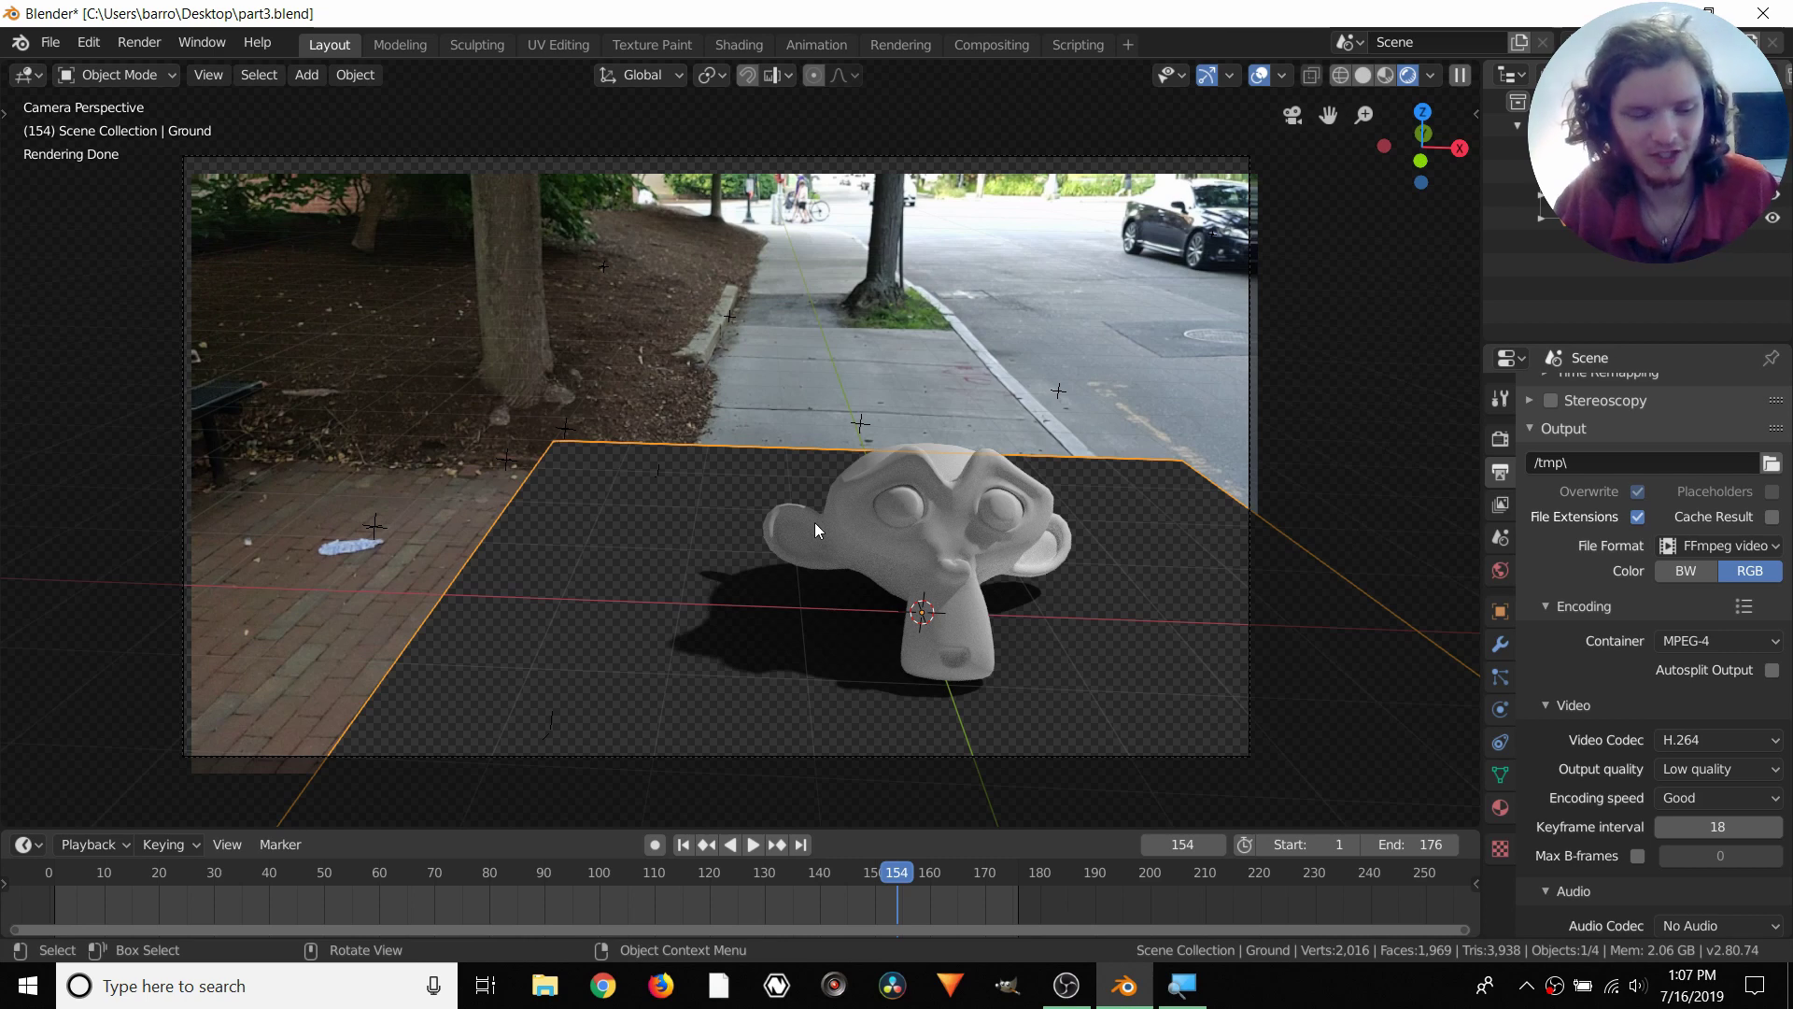
Save the file, render the whole animation from frame 1 and close the render window
{"action": "key", "text": "ctrl+s"}
{"action": "key", "text": "shift+Left"}
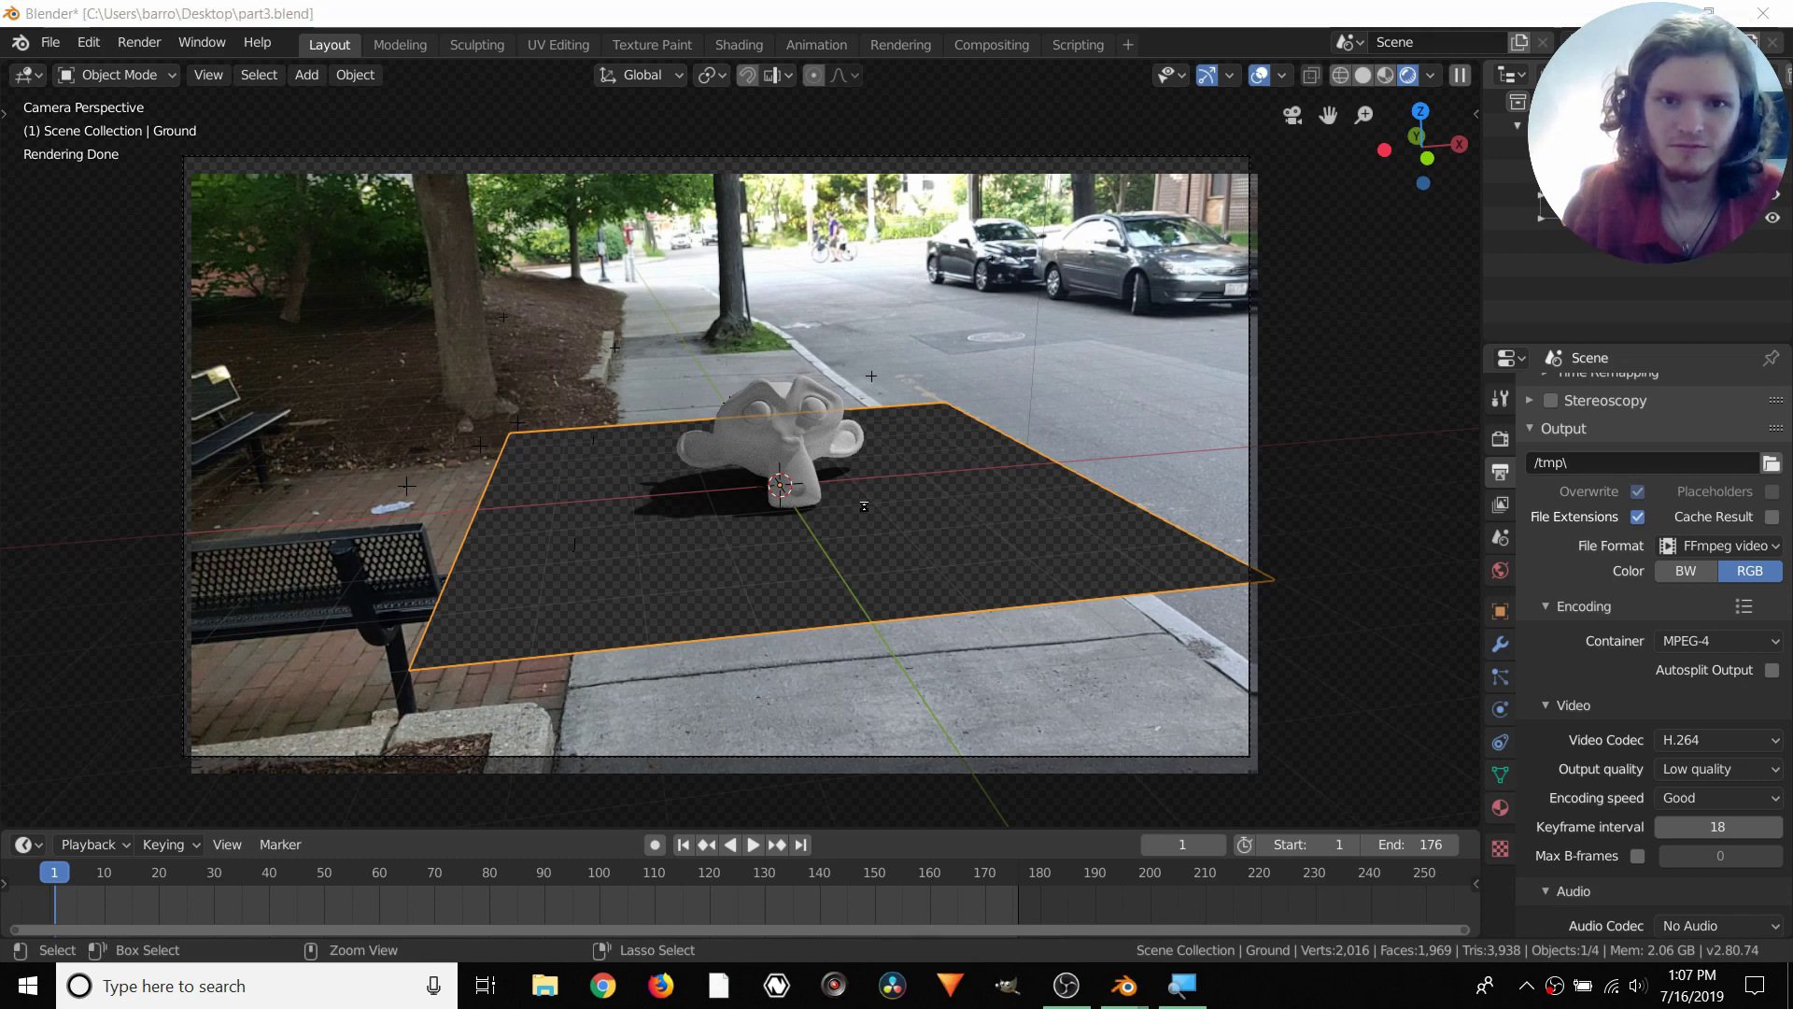
{"action": "key", "text": "ctrl+F12"}
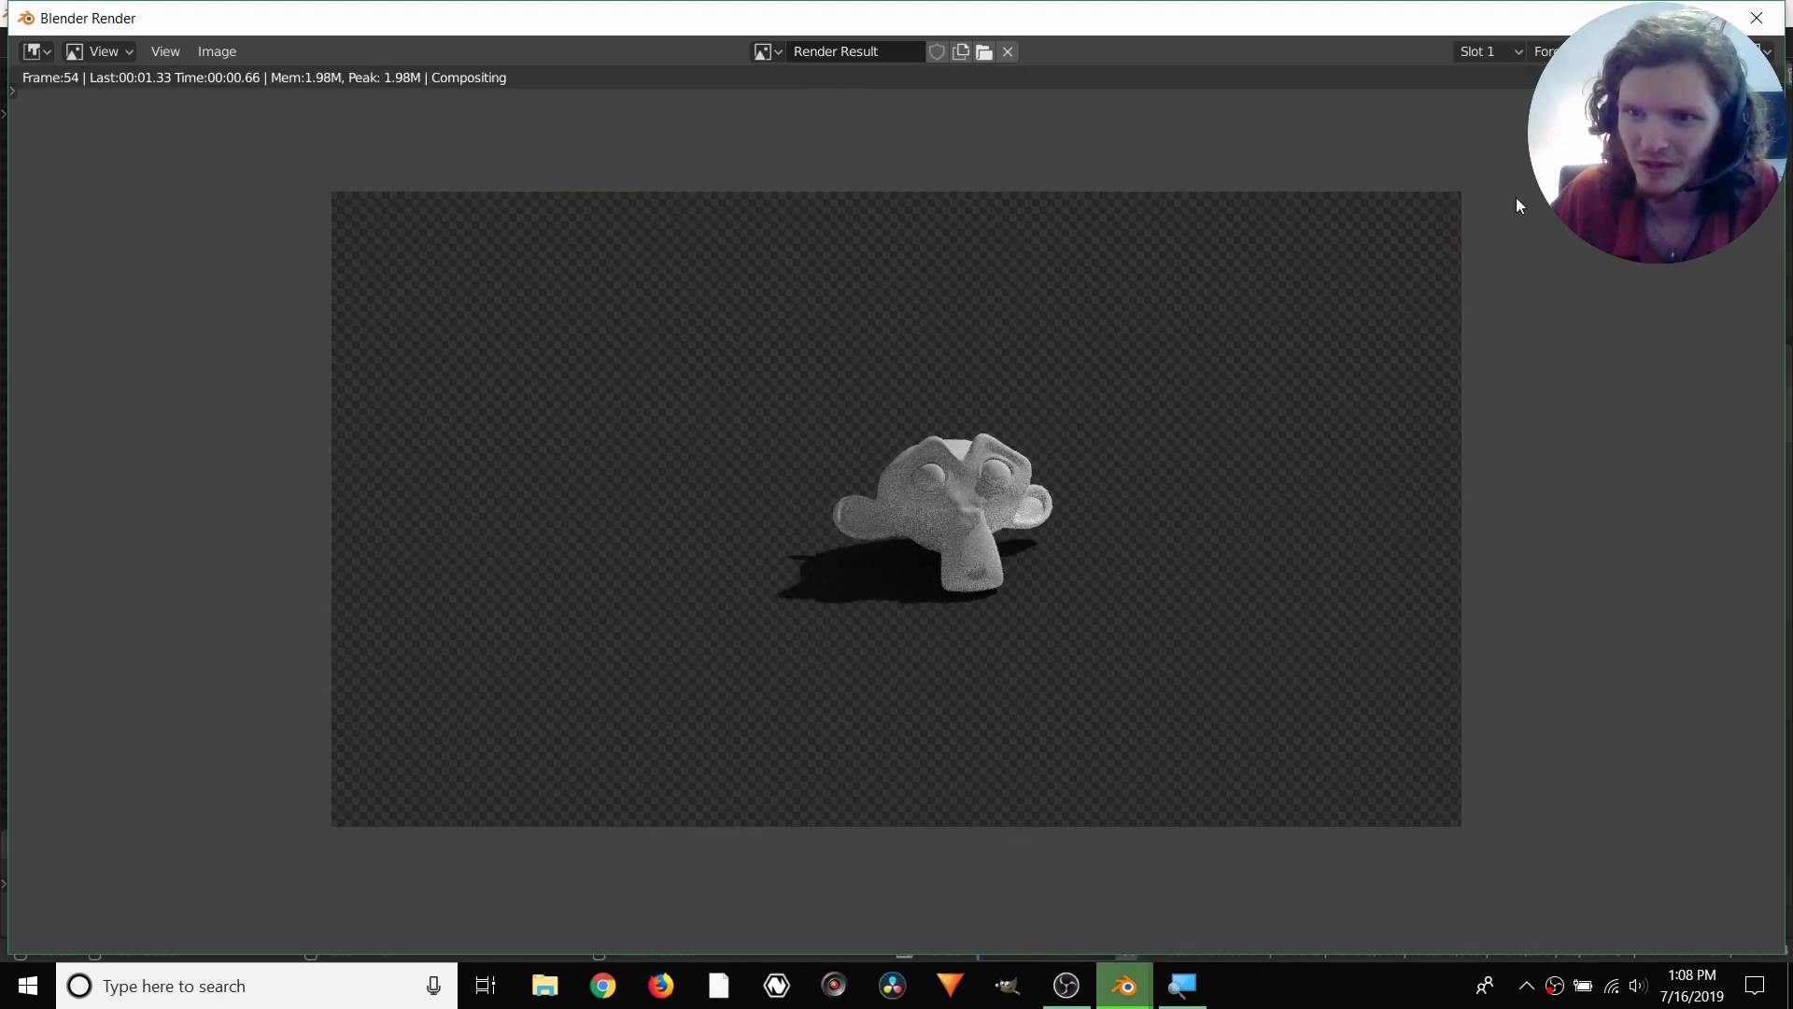
{"action": "left_click", "coordinate": [1756, 17]}
Look for the rendered video on the desktop and in the render output folder
{"action": "left_click", "coordinate": [1709, 12]}
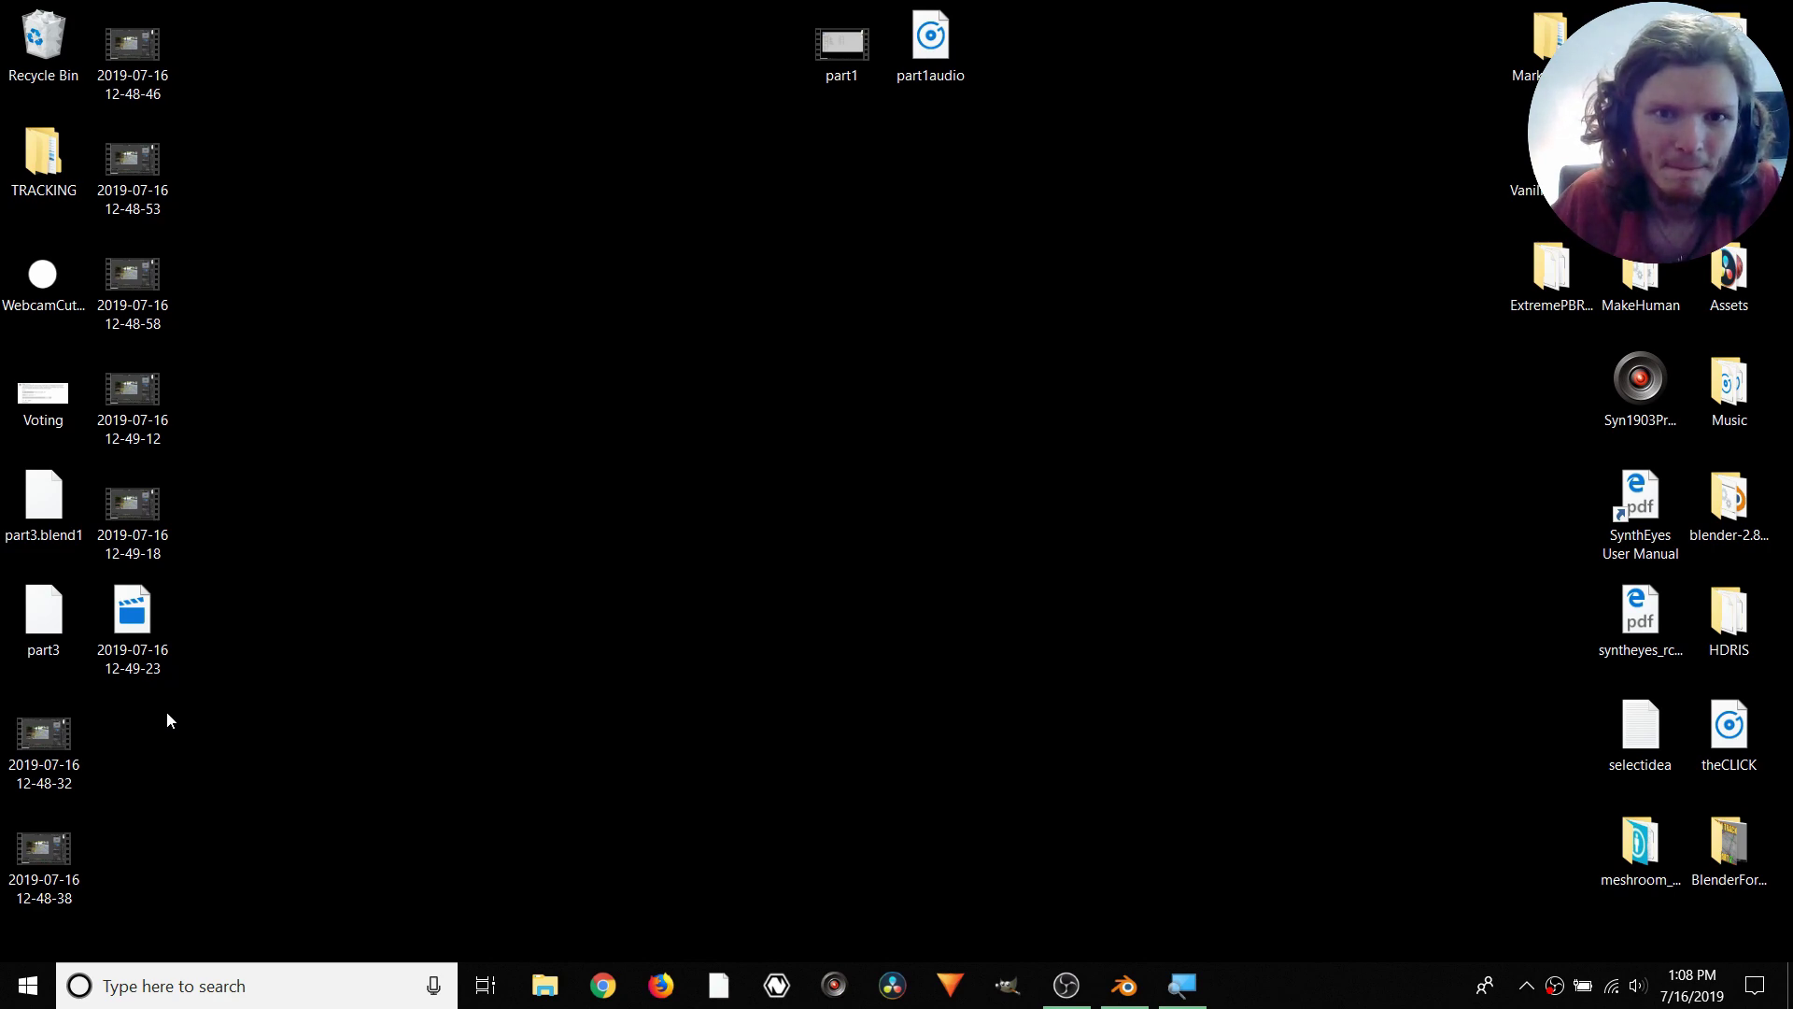
{"action": "left_click", "coordinate": [1128, 987]}
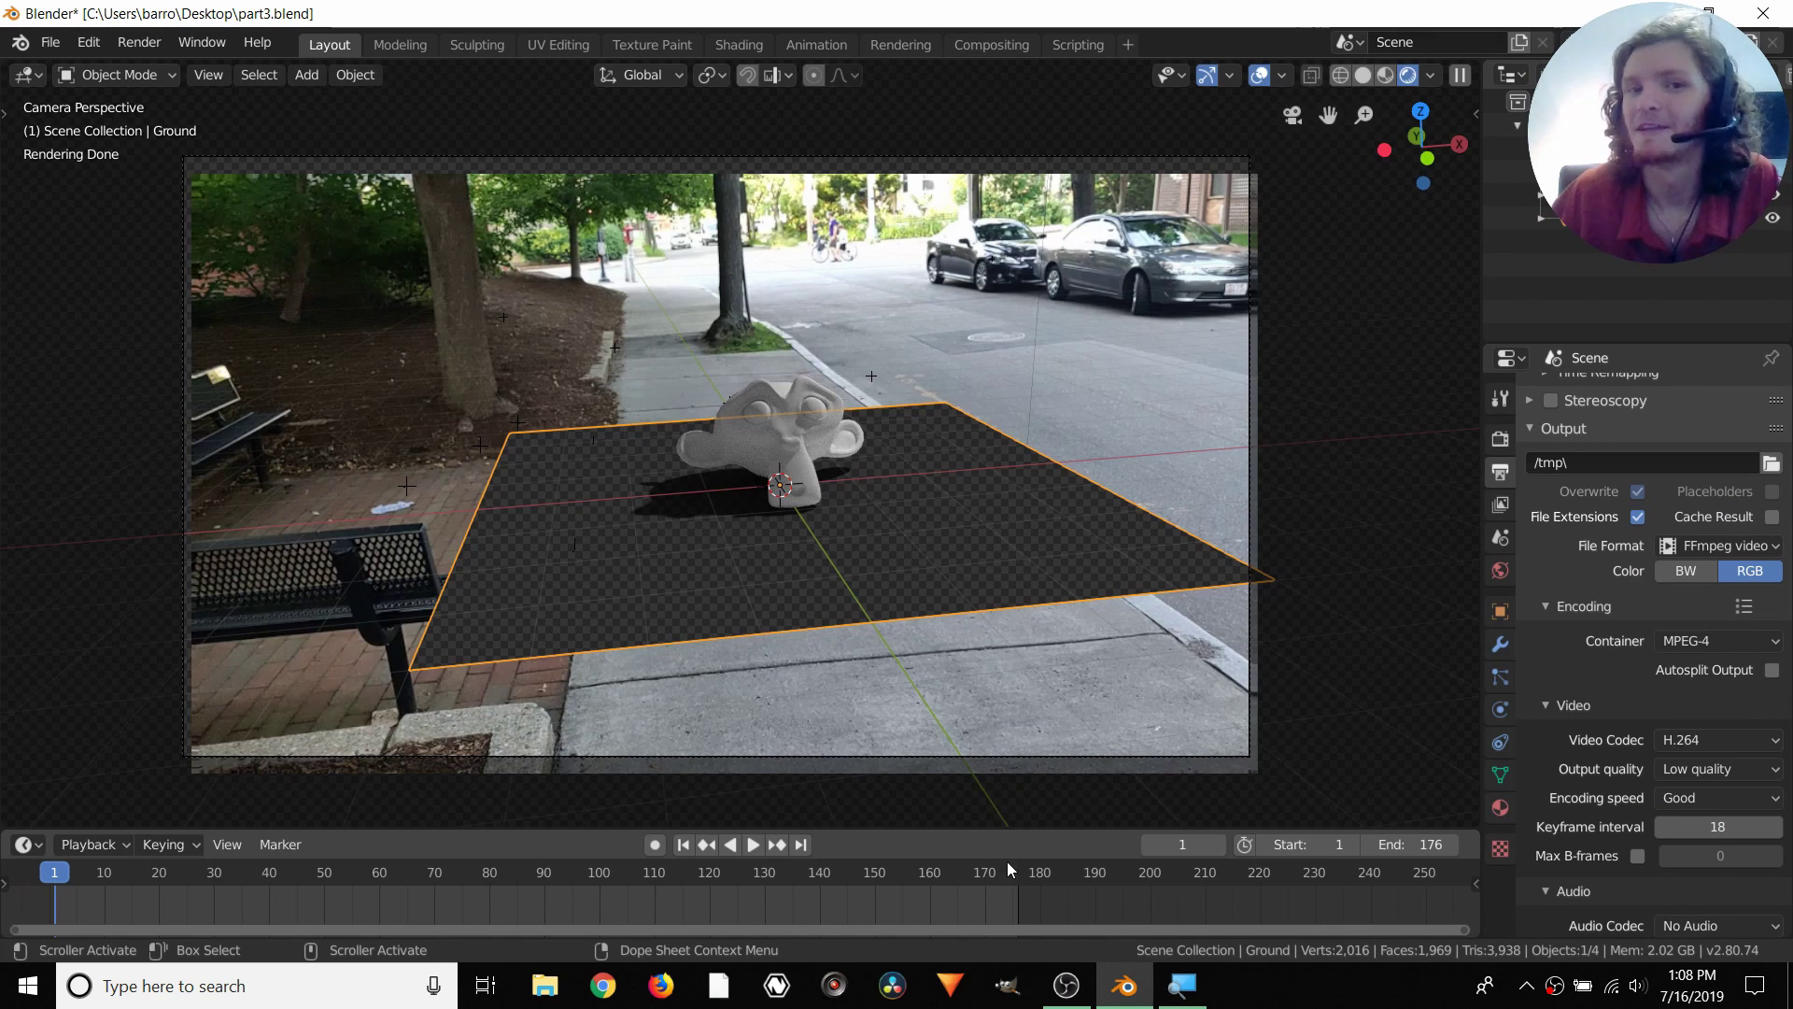
{"action": "left_click", "coordinate": [1771, 464]}
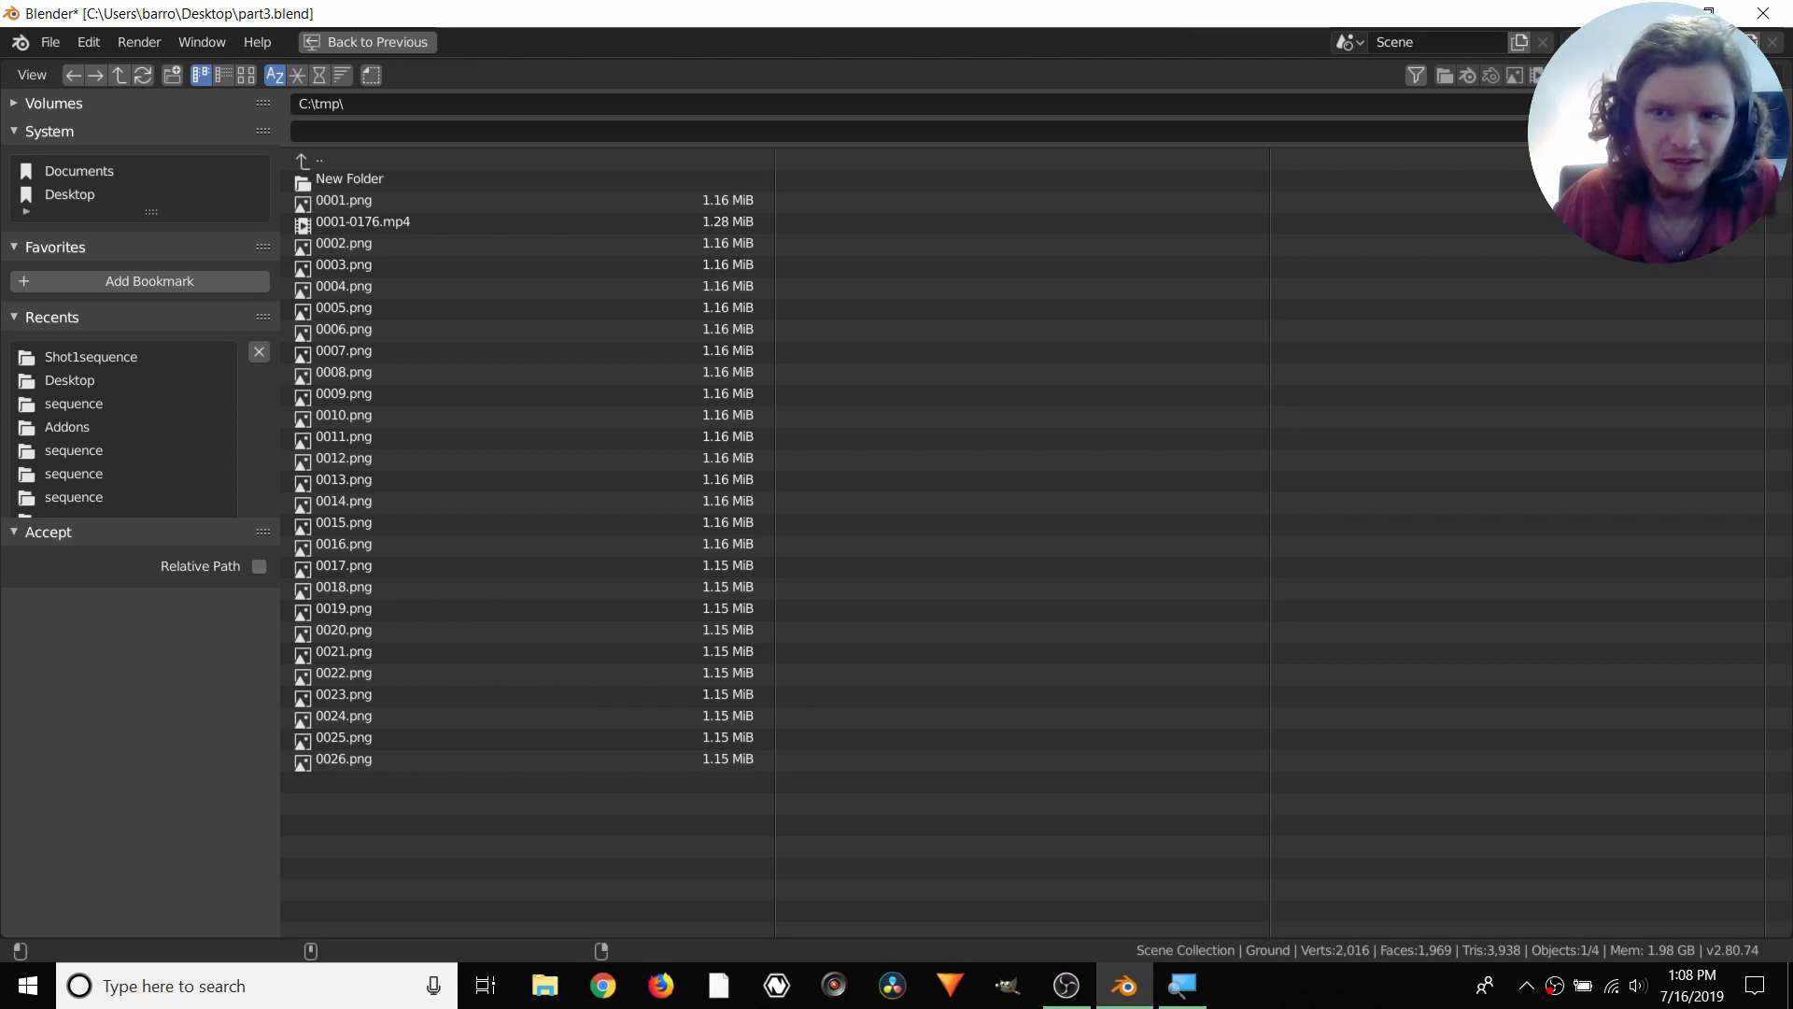
{"action": "key", "text": "Escape"}
Switch to File Explorer and open the rendered video 0001-0176 from C:\tmp
{"action": "key", "text": "super+e"}
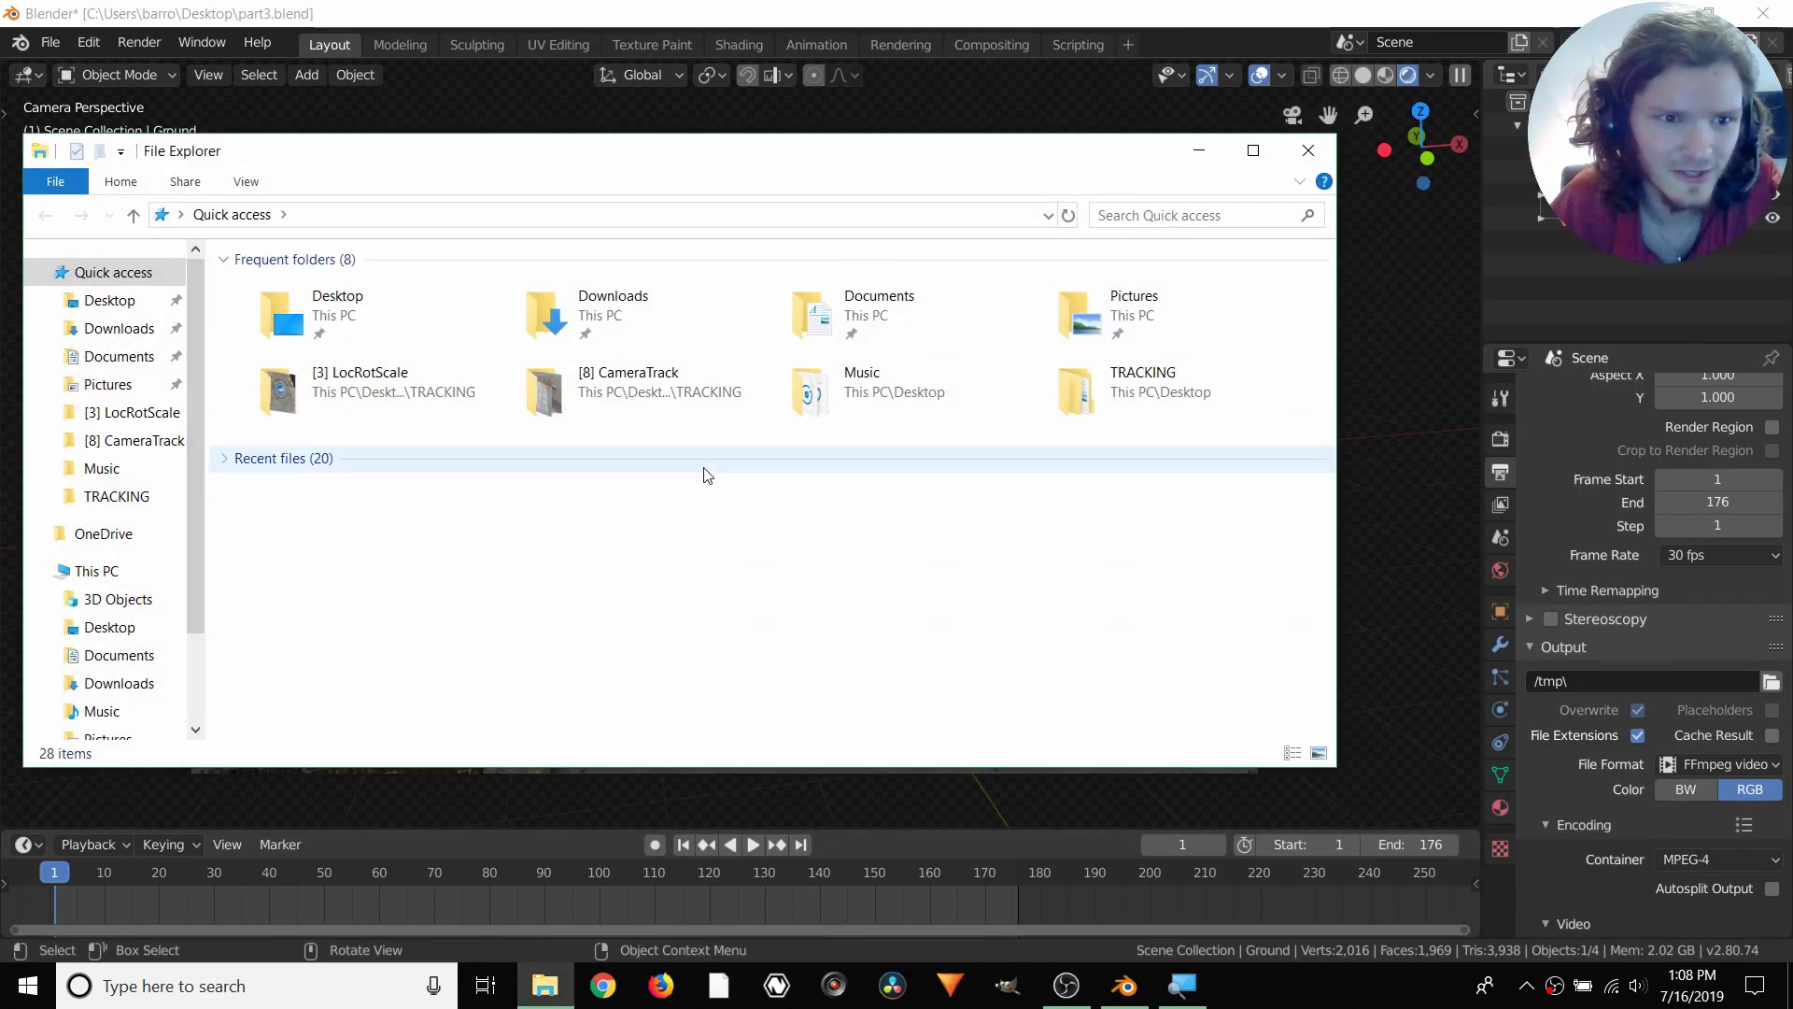
{"action": "scroll", "coordinate": [73, 540], "scroll_direction": "down", "scroll_amount": 2}
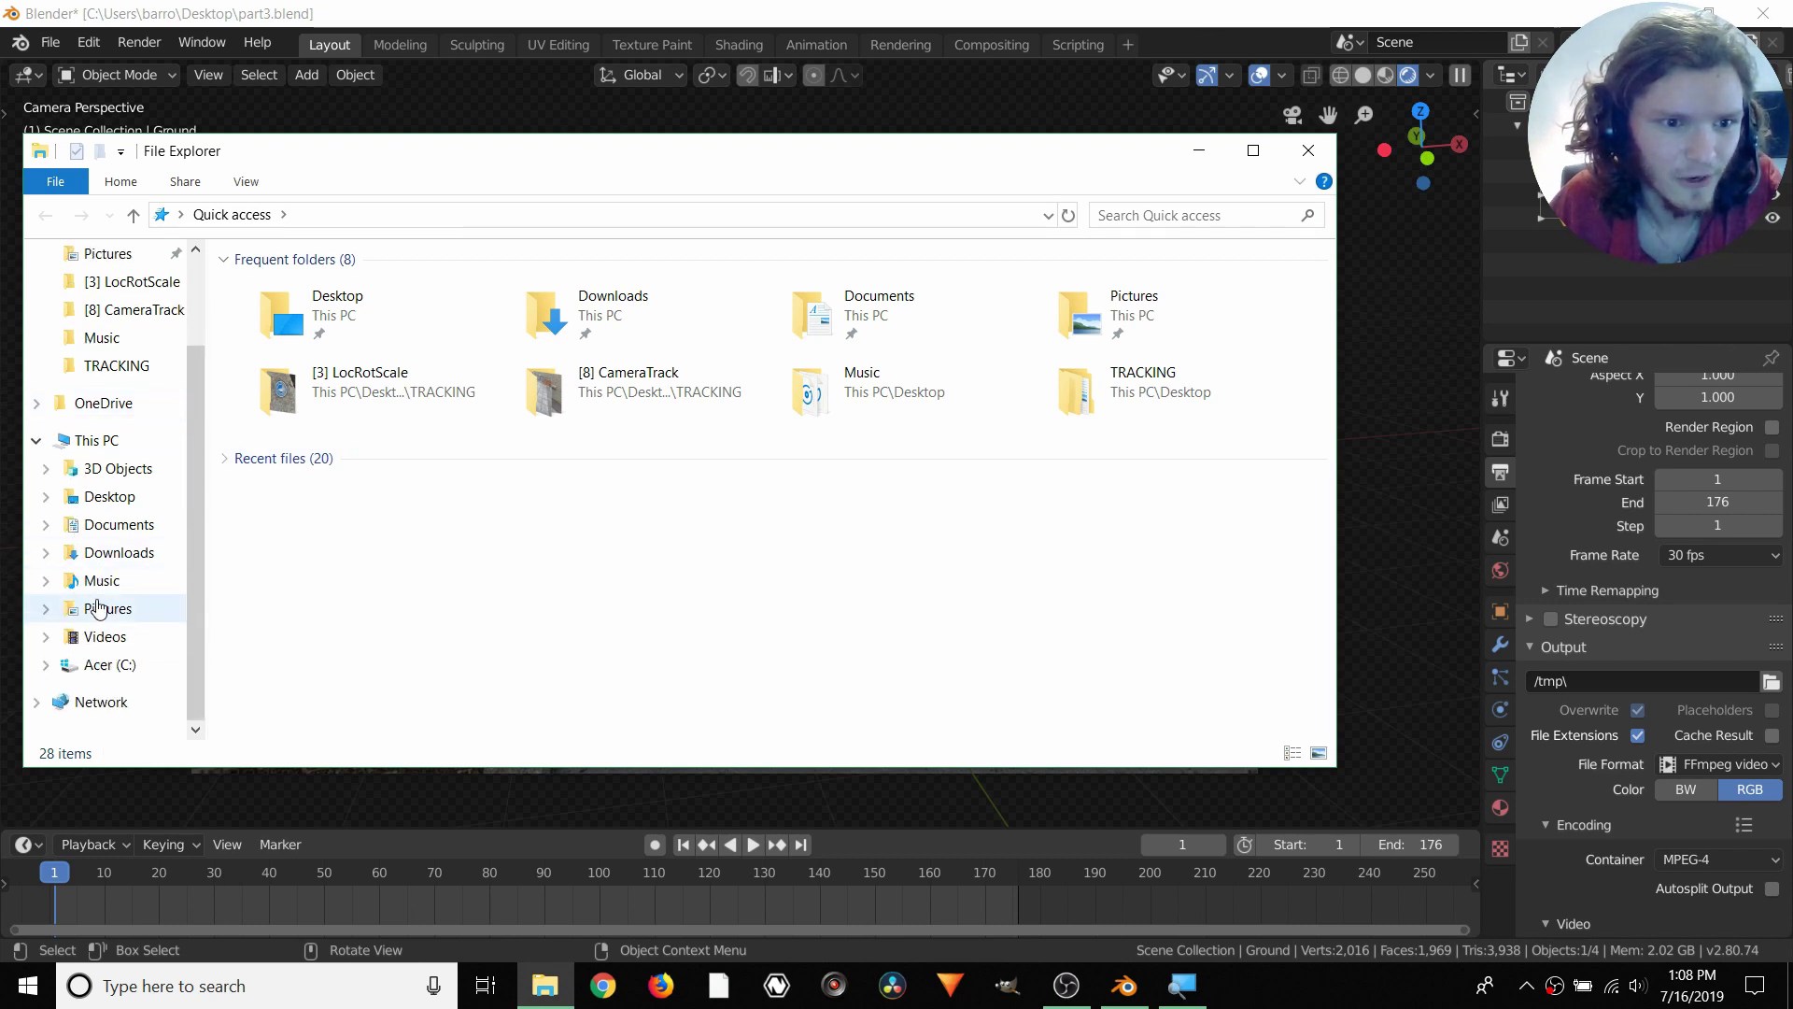
{"action": "left_click", "coordinate": [117, 664]}
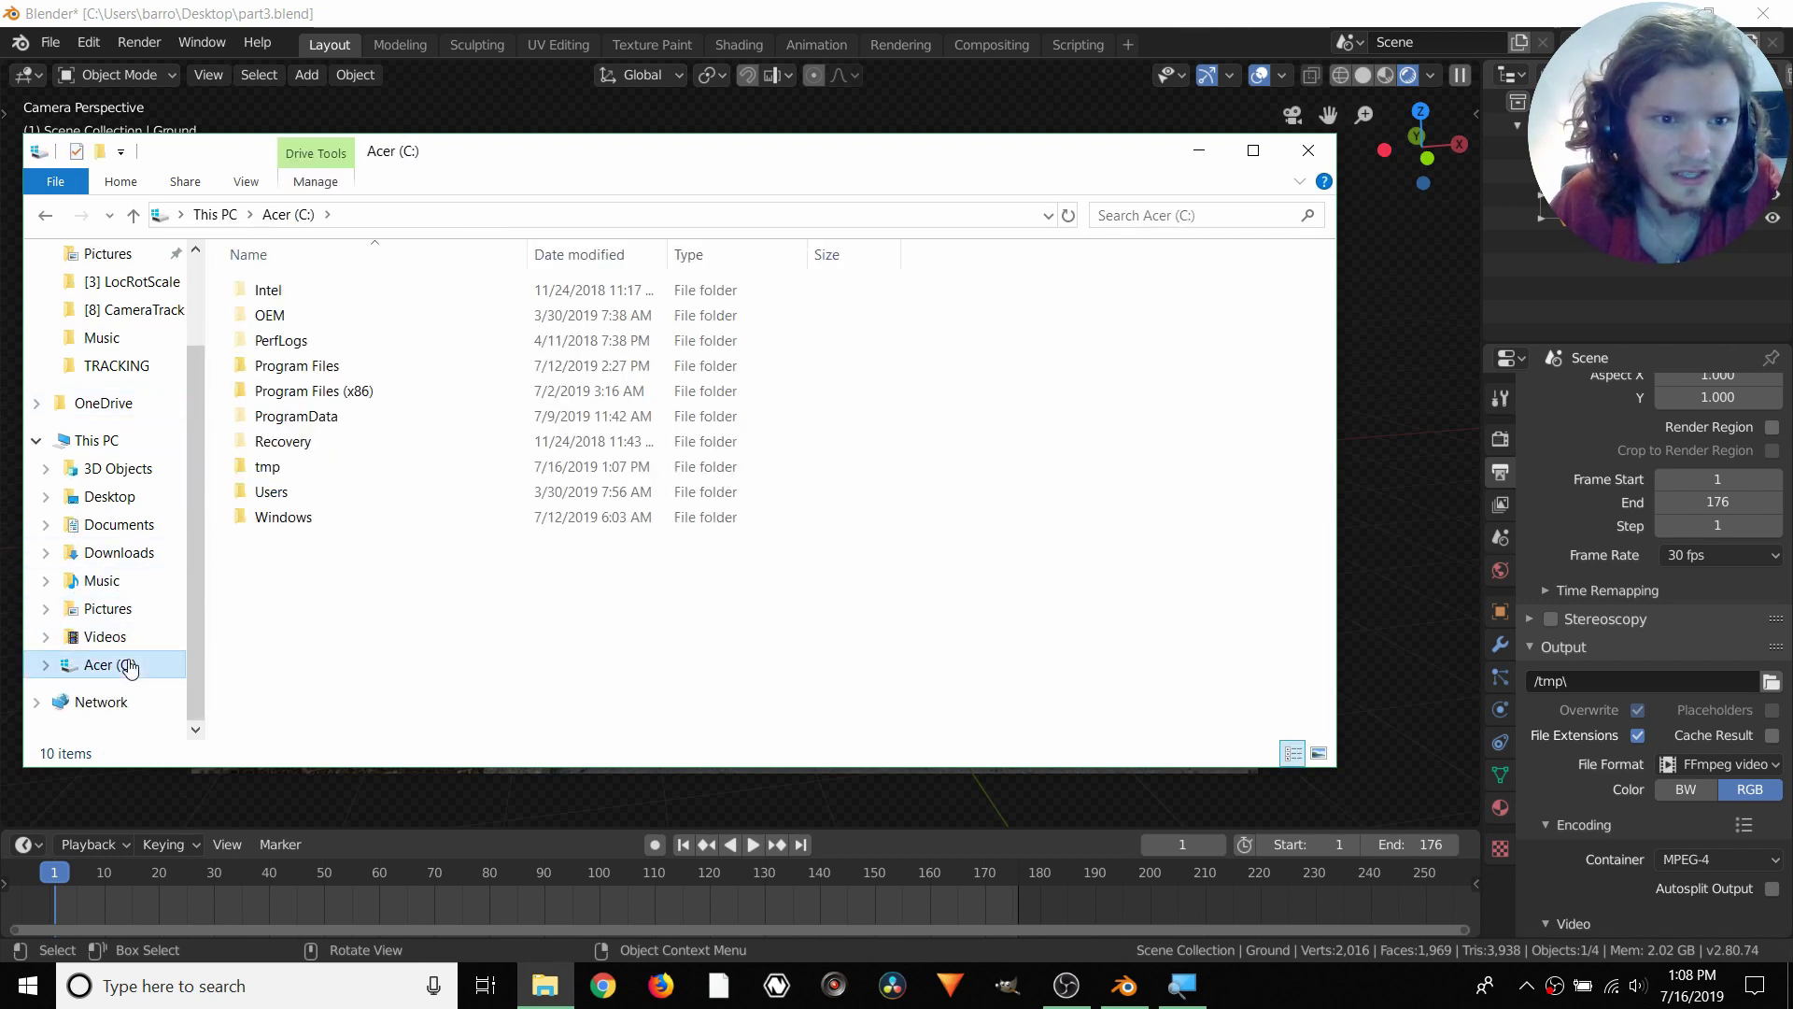
{"action": "double_click", "coordinate": [266, 467]}
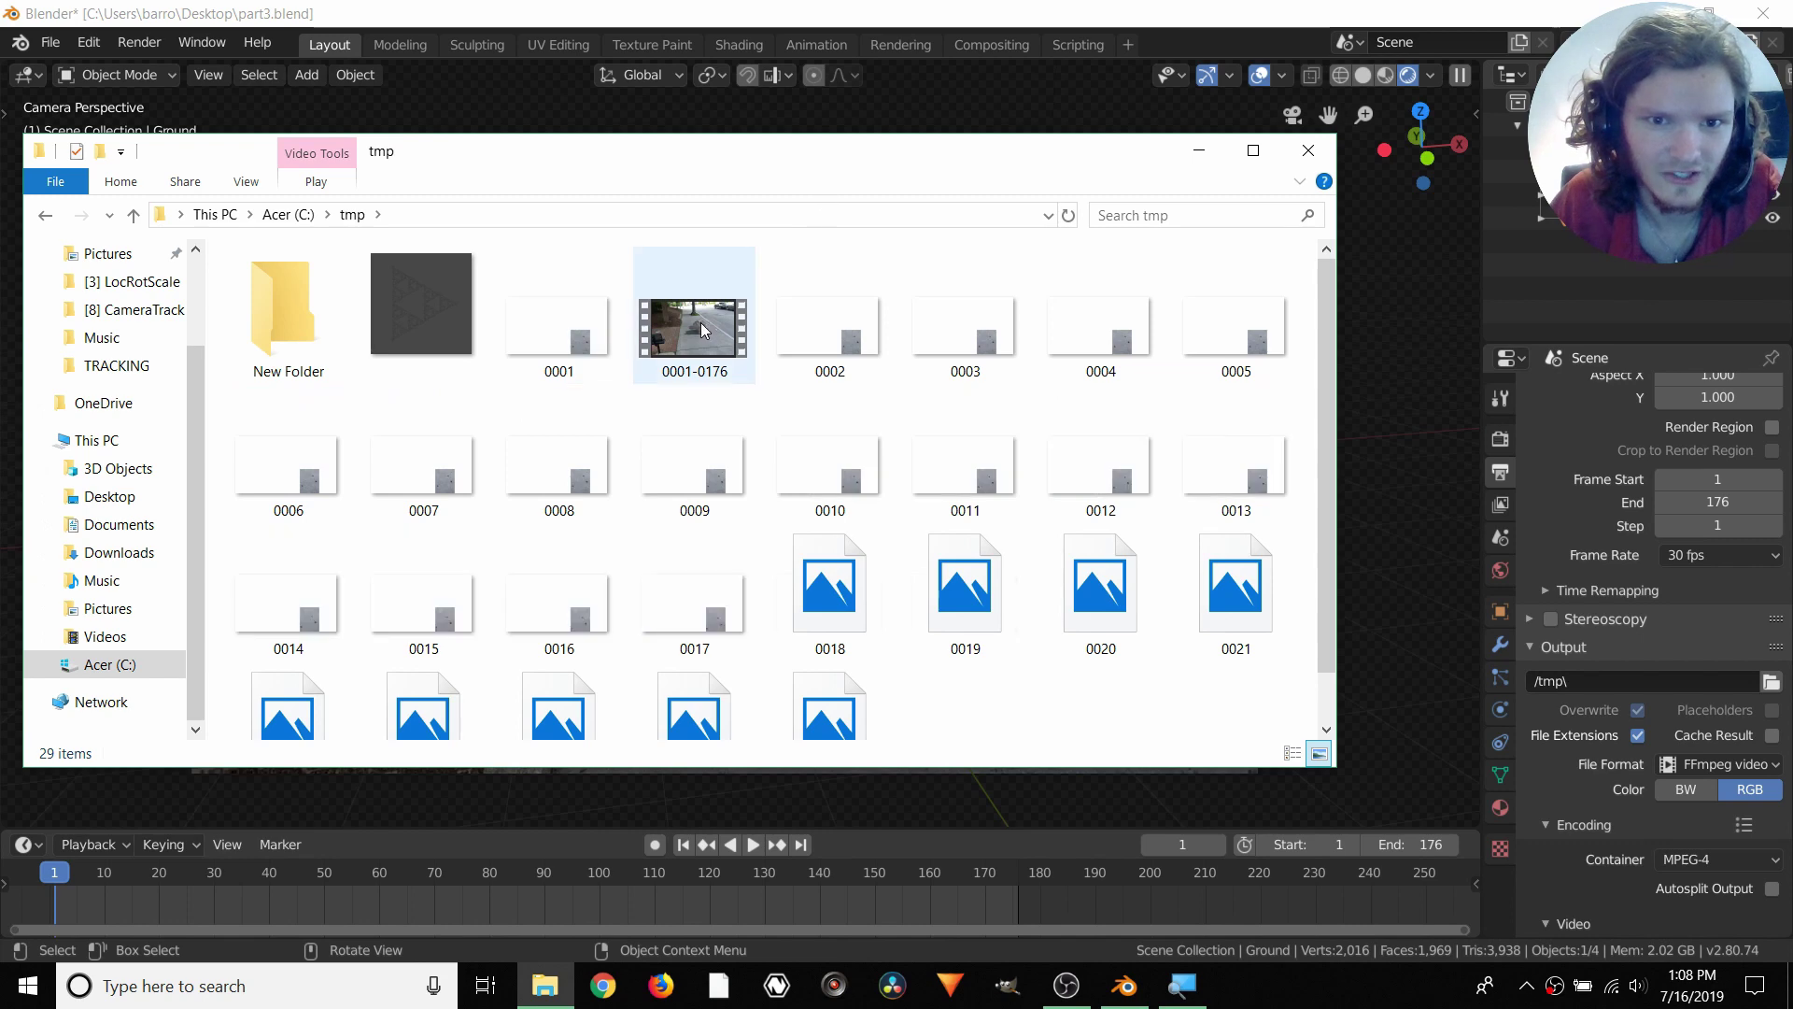
{"action": "left_click", "coordinate": [708, 336]}
{"action": "double_click", "coordinate": [708, 333]}
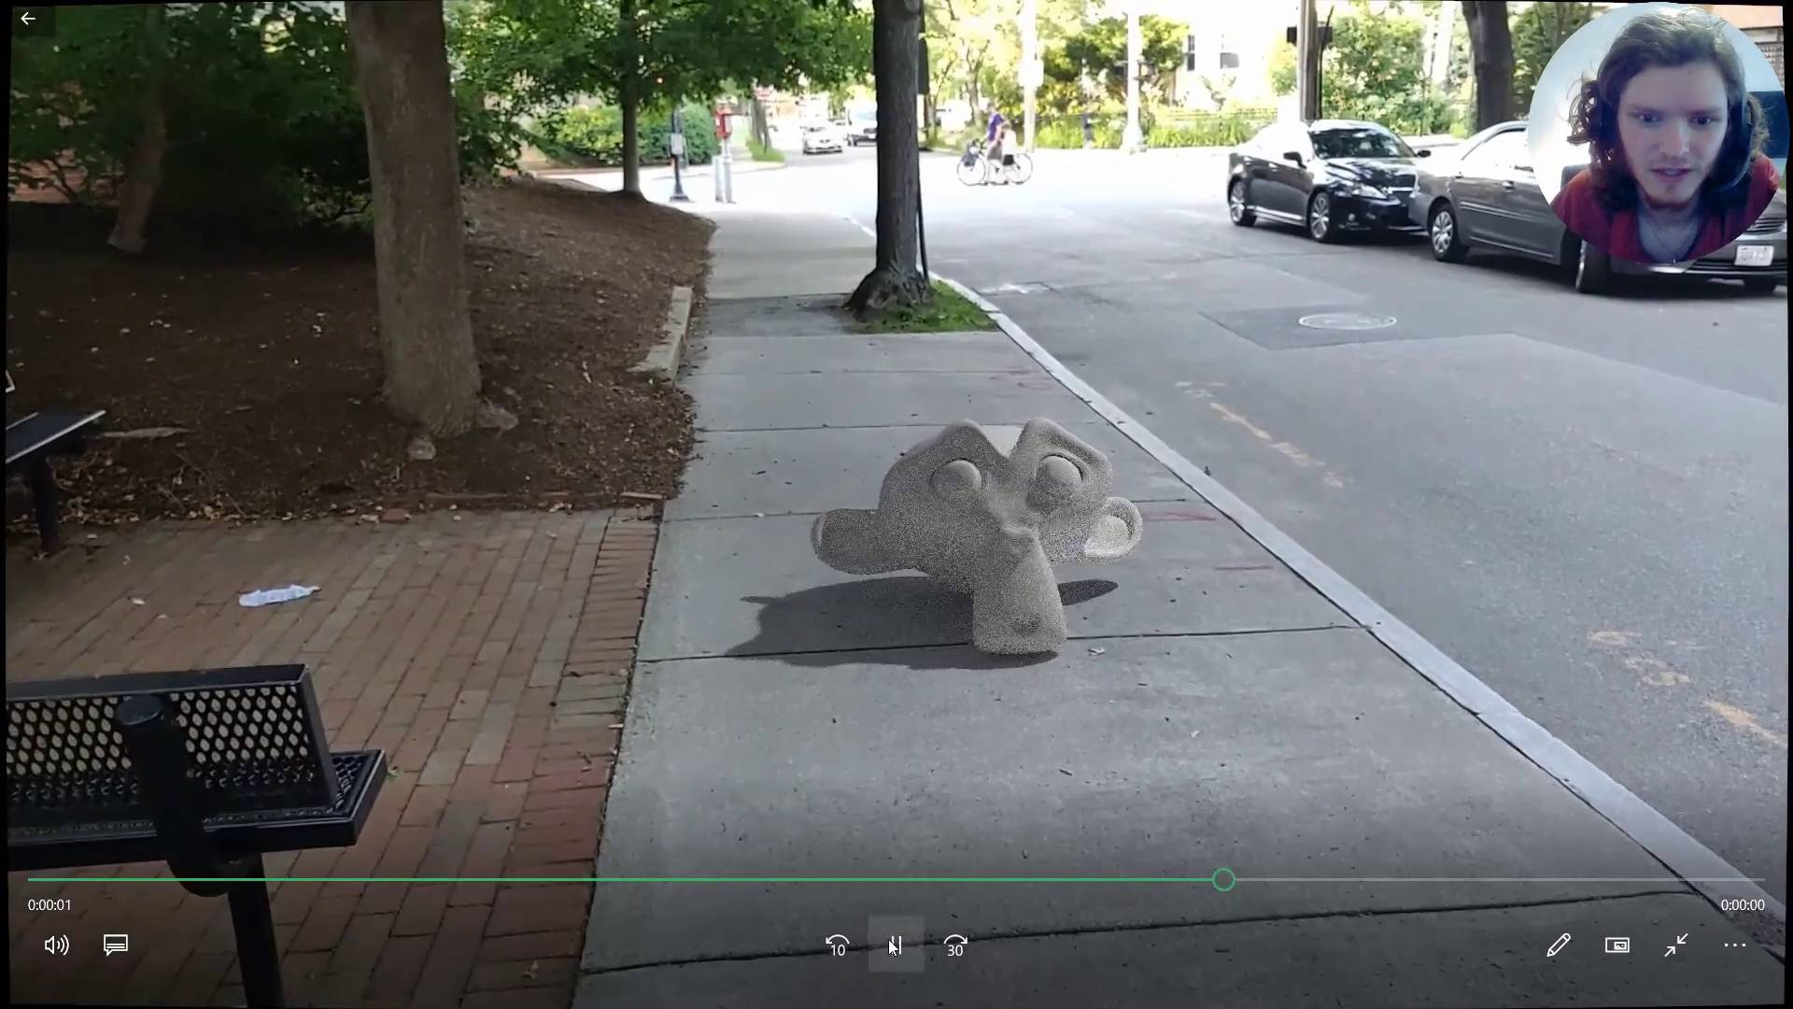
Replay the rendered video from near its start to check the tracking and shadow, and close the player
{"action": "left_click", "coordinate": [892, 946]}
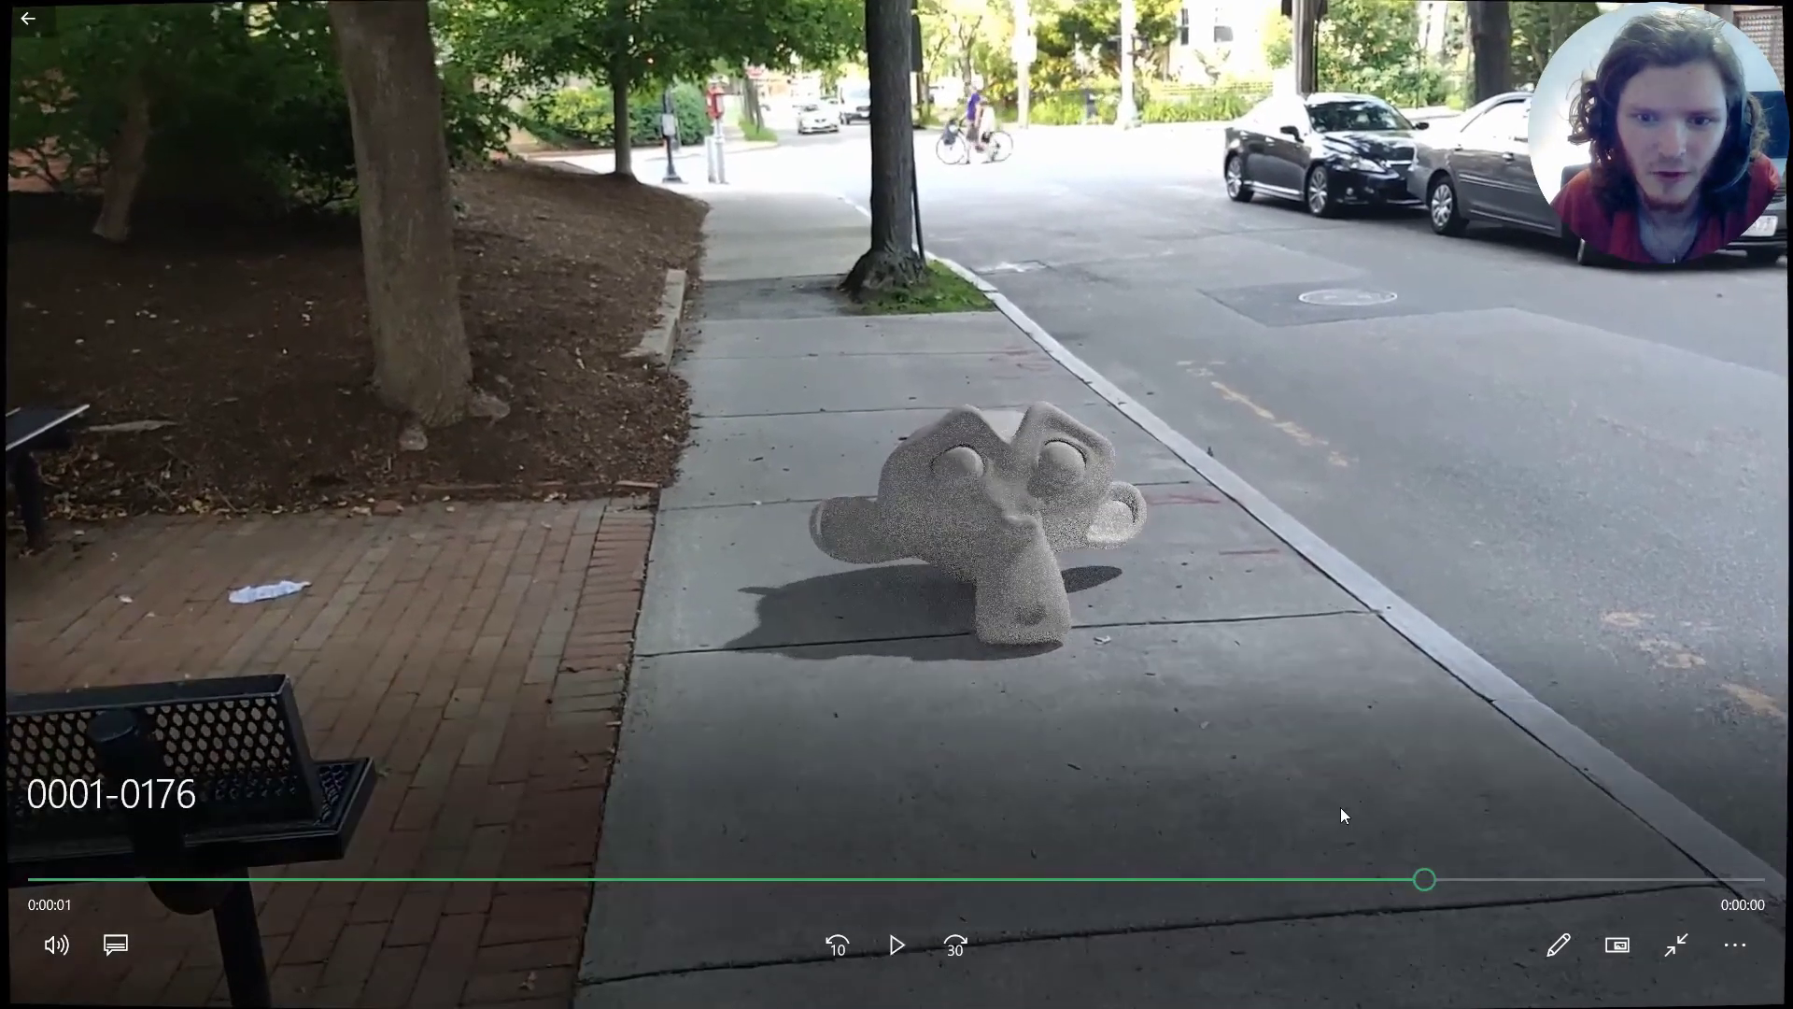
{"action": "left_click_drag", "start_coordinate": [1421, 879], "coordinate": [252, 873]}
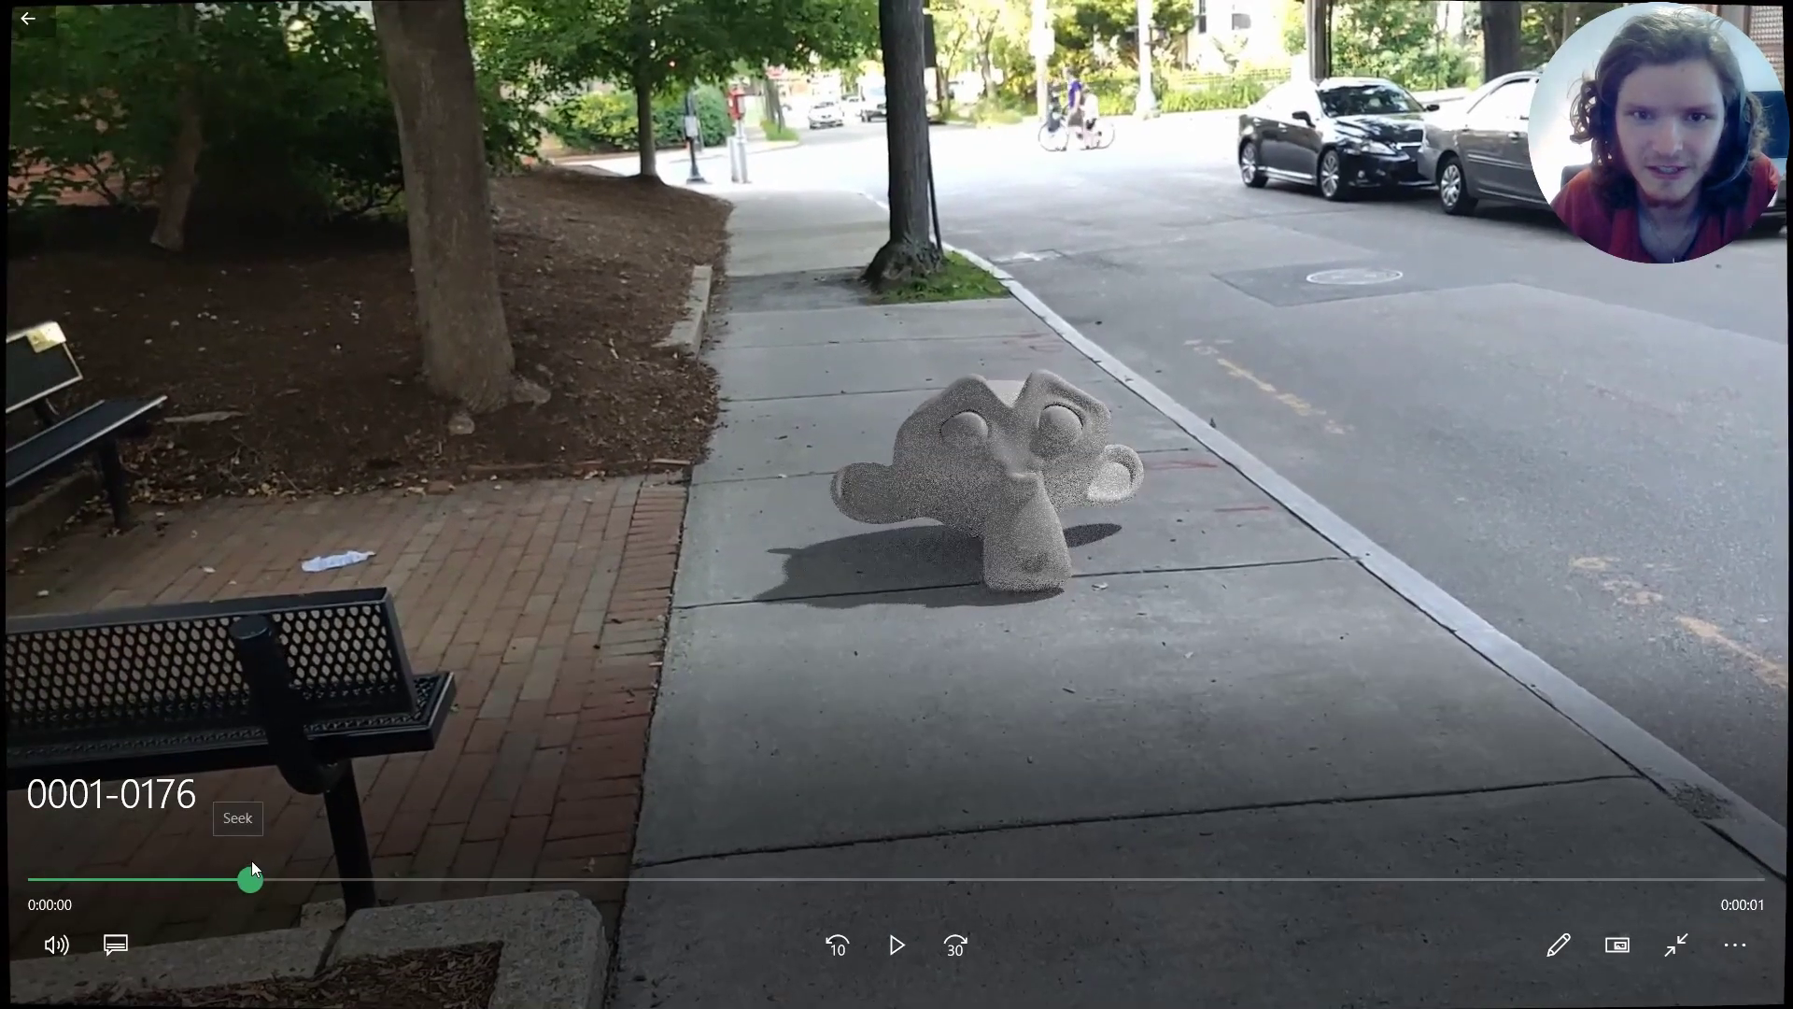
{"action": "left_click", "coordinate": [1734, 945]}
{"action": "left_click", "coordinate": [1651, 852]}
{"action": "left_click", "coordinate": [899, 944]}
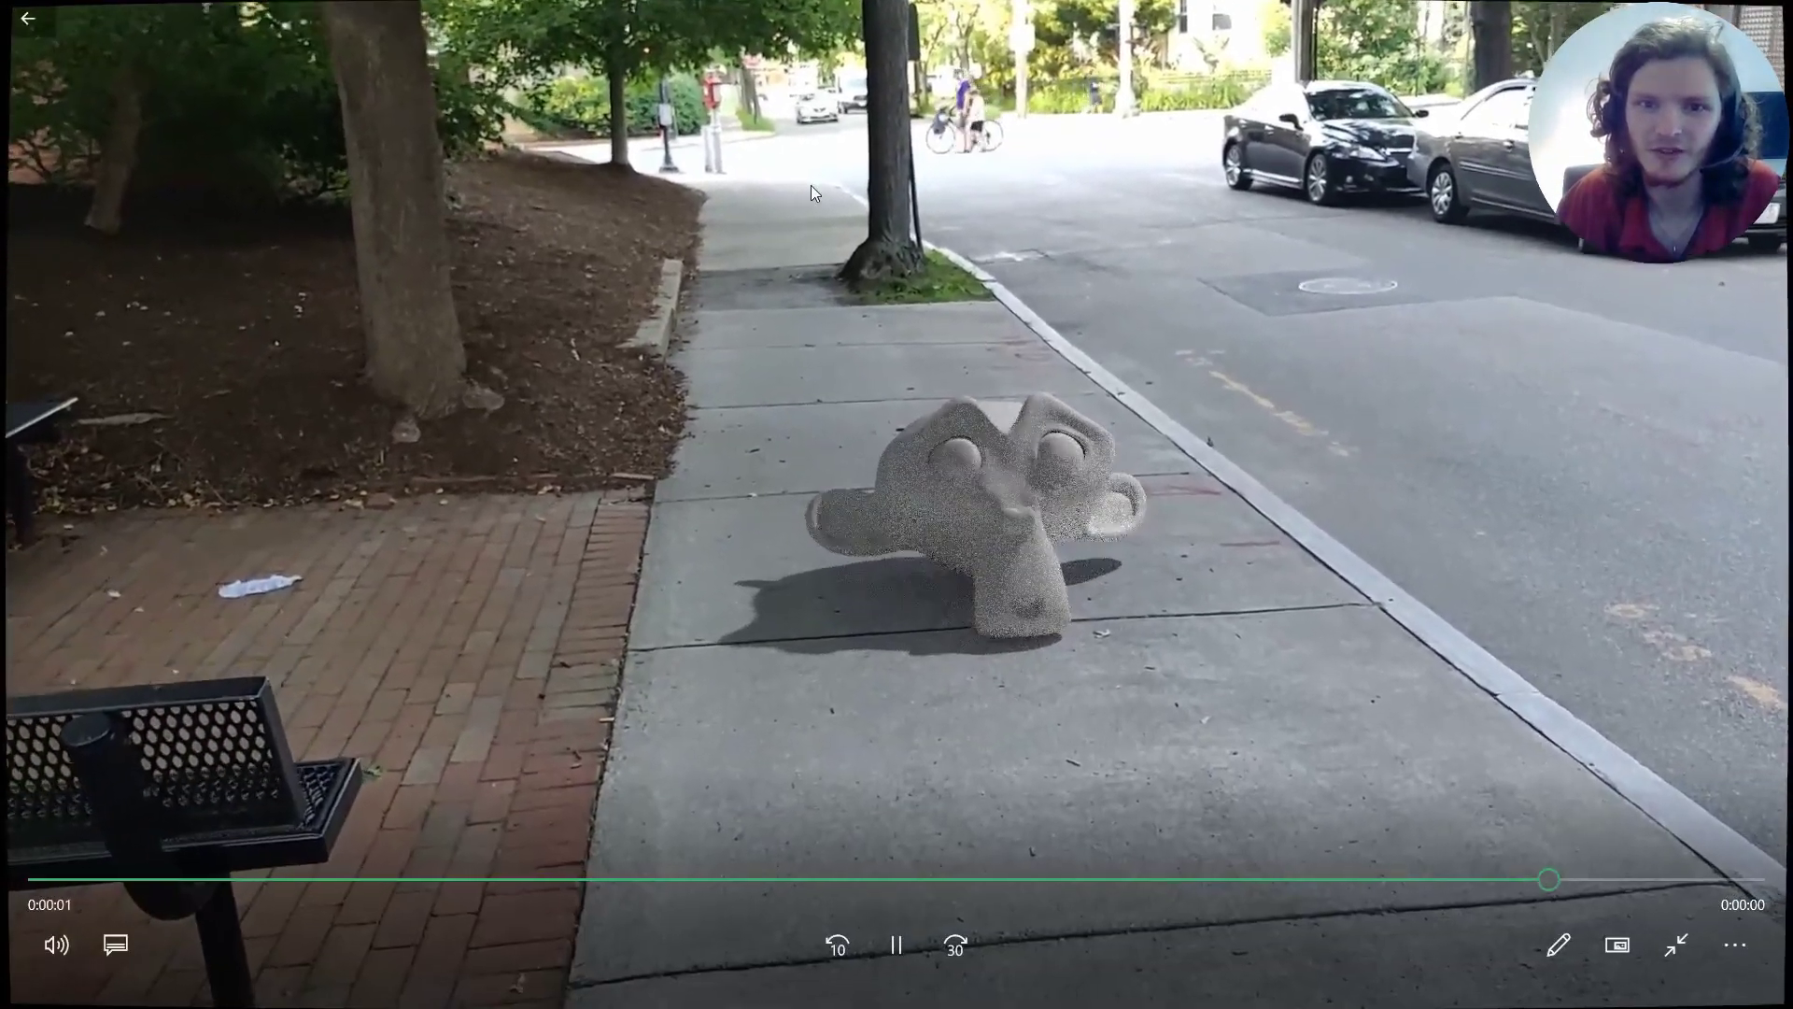
{"action": "key", "text": "alt+F4"}
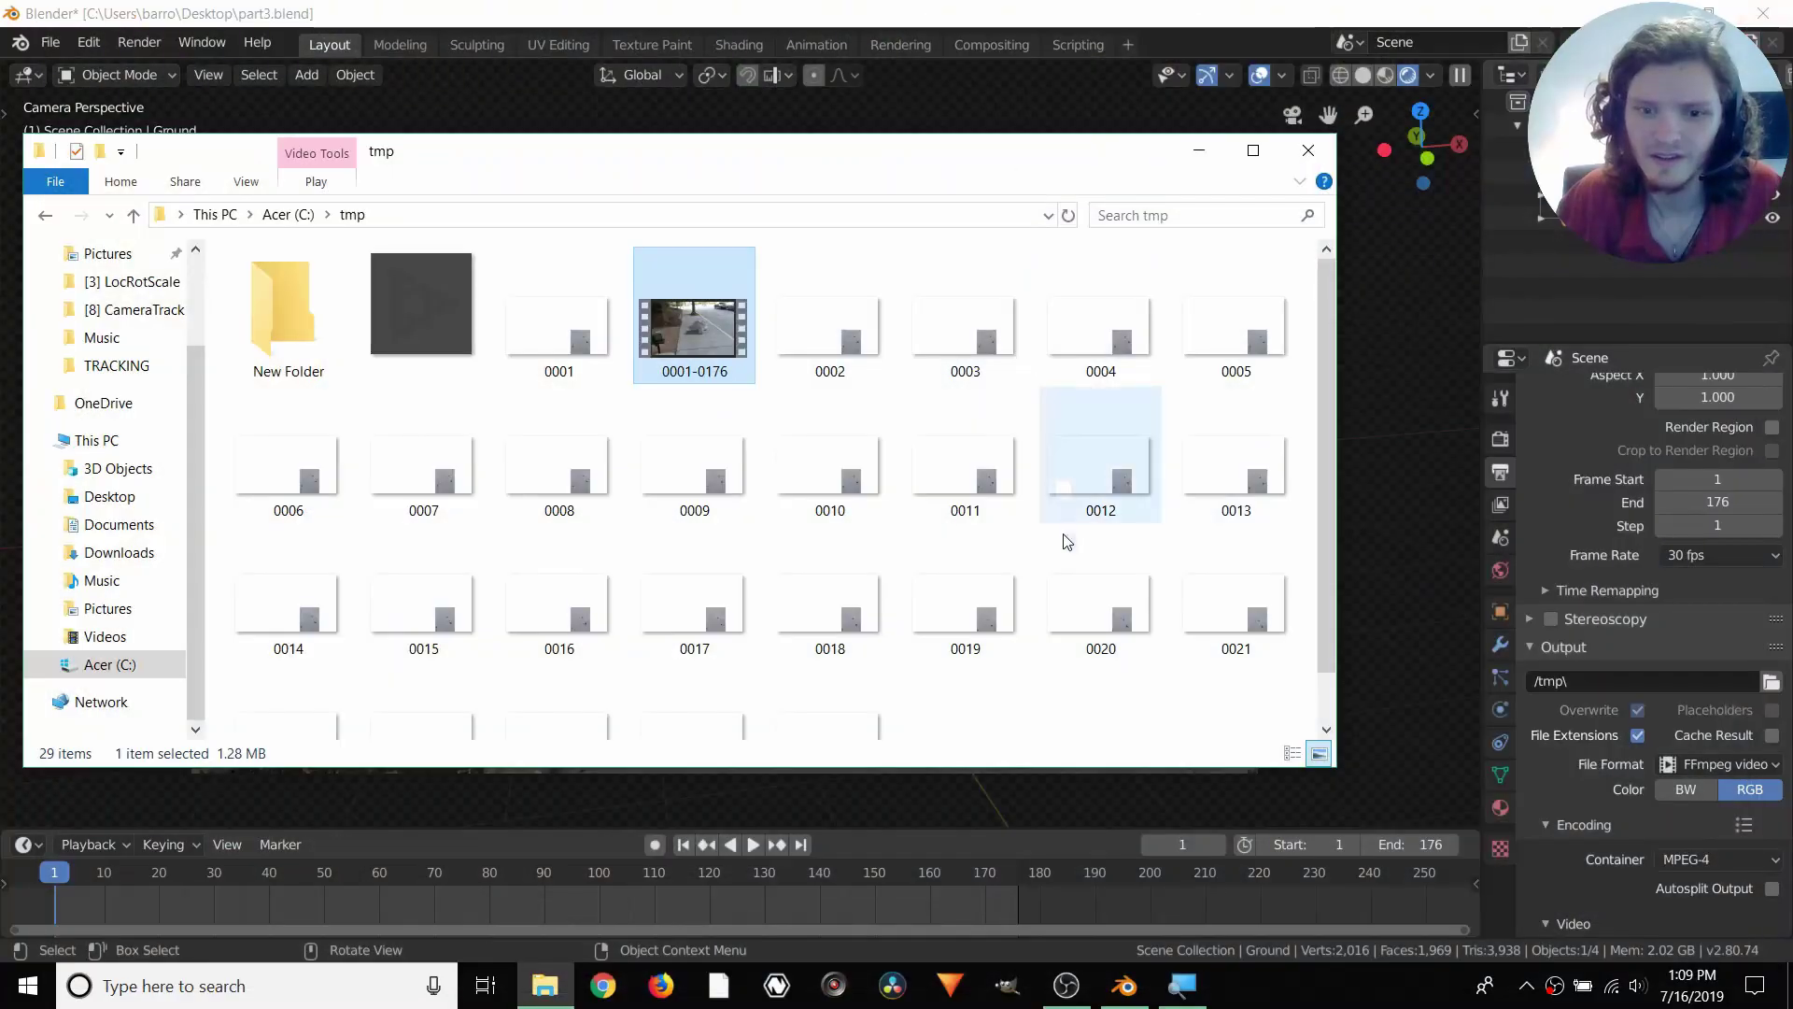
Switch back to Blender, select the light above the monkey and move it along the Z axis in the left view
{"action": "left_click", "coordinate": [1133, 1002]}
{"action": "middle_click_drag", "start_coordinate": [777, 374], "coordinate": [877, 428]}
{"action": "scroll", "coordinate": [877, 428], "scroll_direction": "down", "scroll_amount": 5}
{"action": "left_click", "coordinate": [800, 297]}
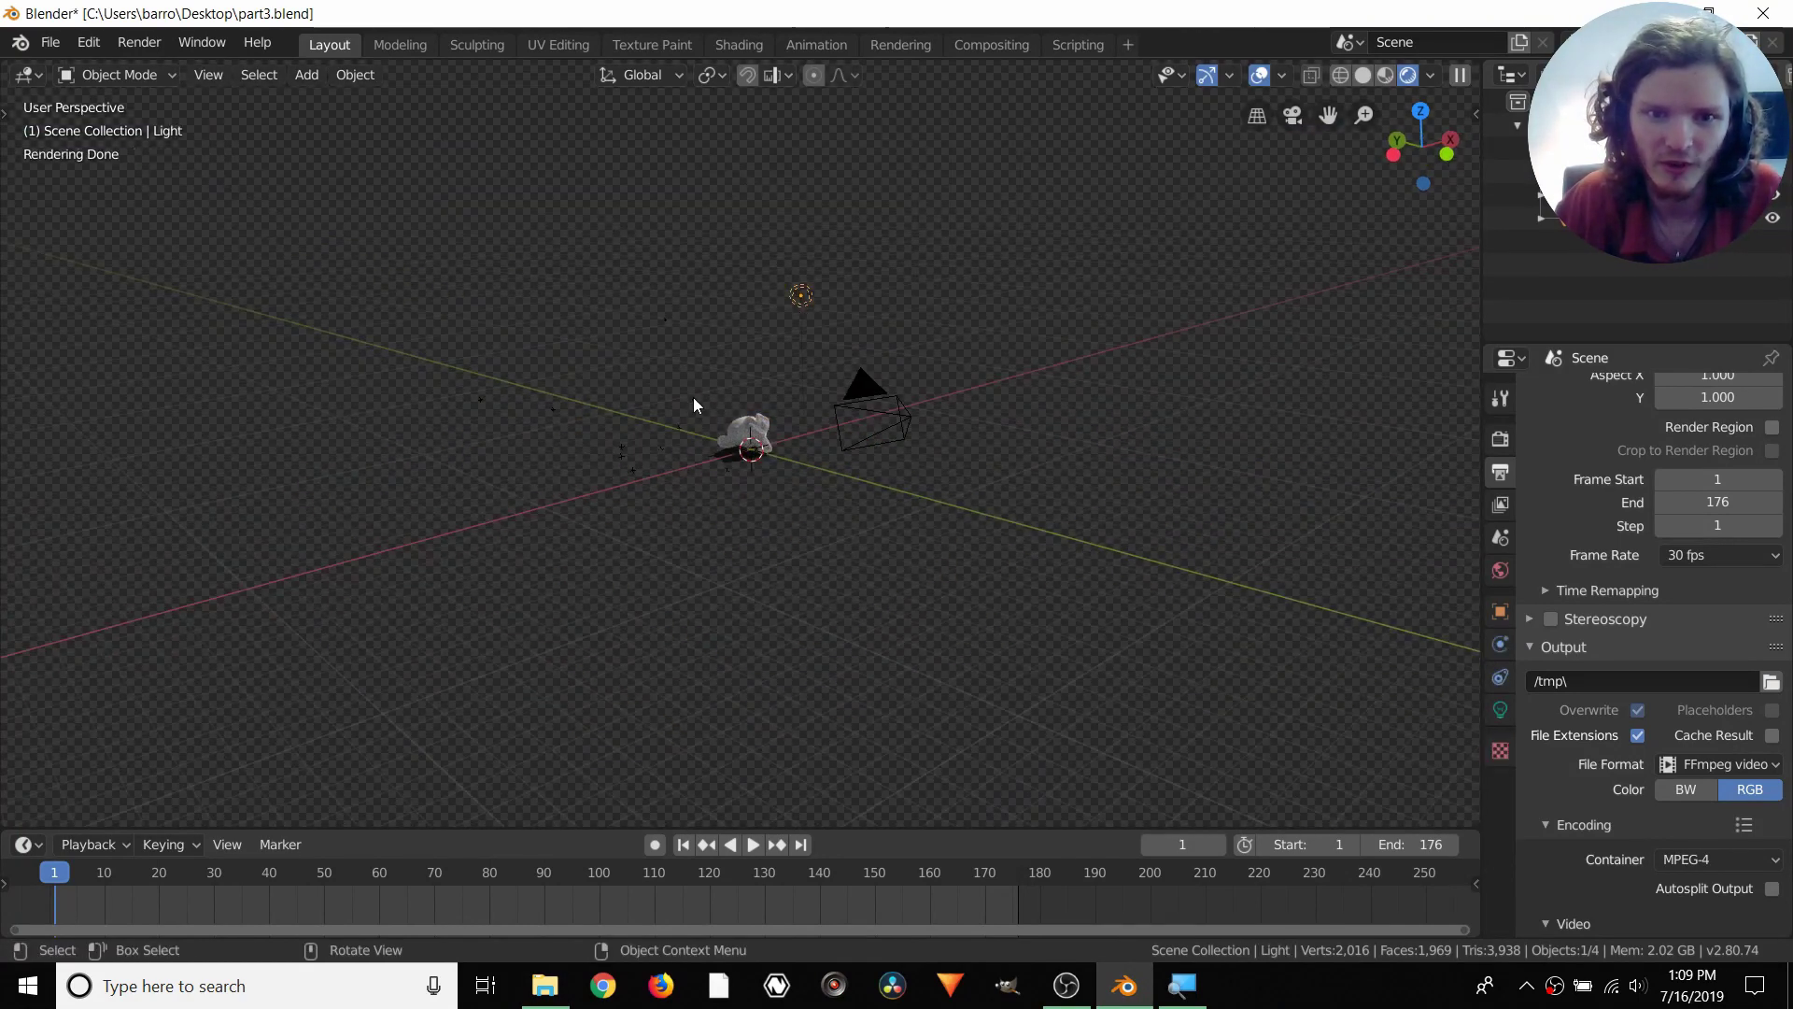
{"action": "middle_click_drag", "start_coordinate": [693, 396], "coordinate": [895, 334]}
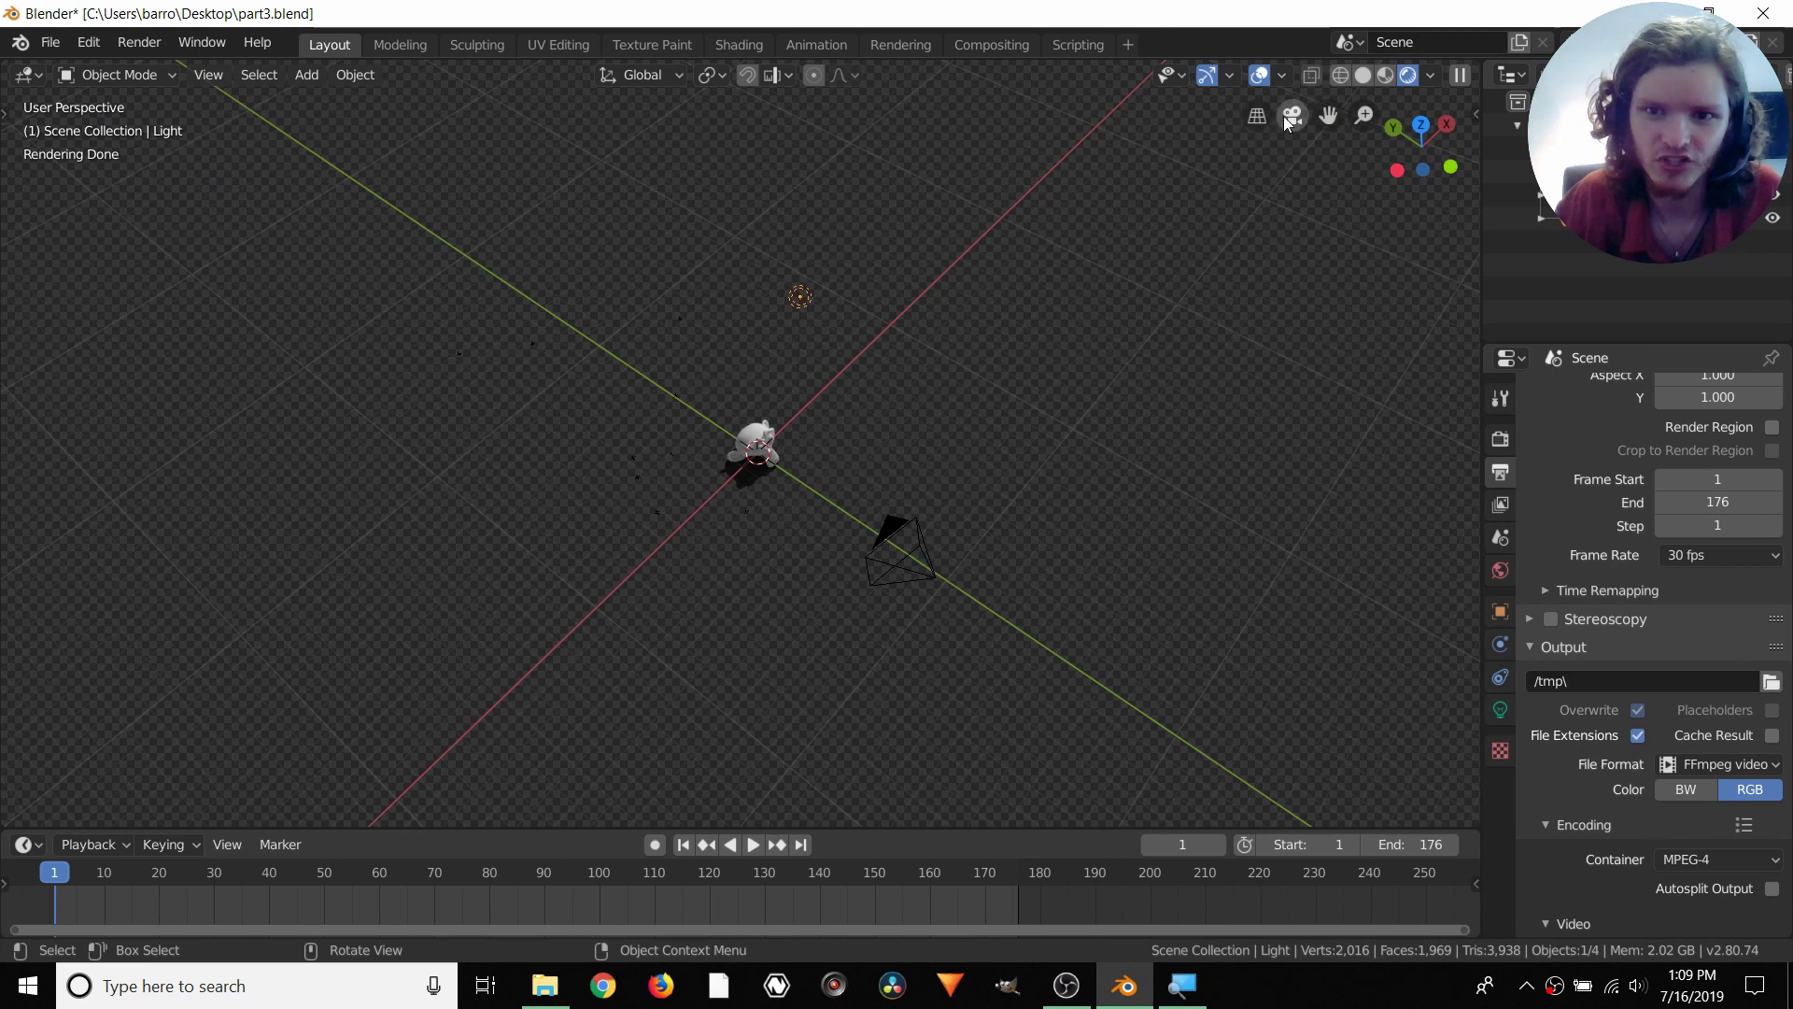
{"action": "left_click", "coordinate": [1397, 170]}
{"action": "key", "text": "g"}
{"action": "key", "text": "z"}
{"action": "left_click", "coordinate": [813, 265]}
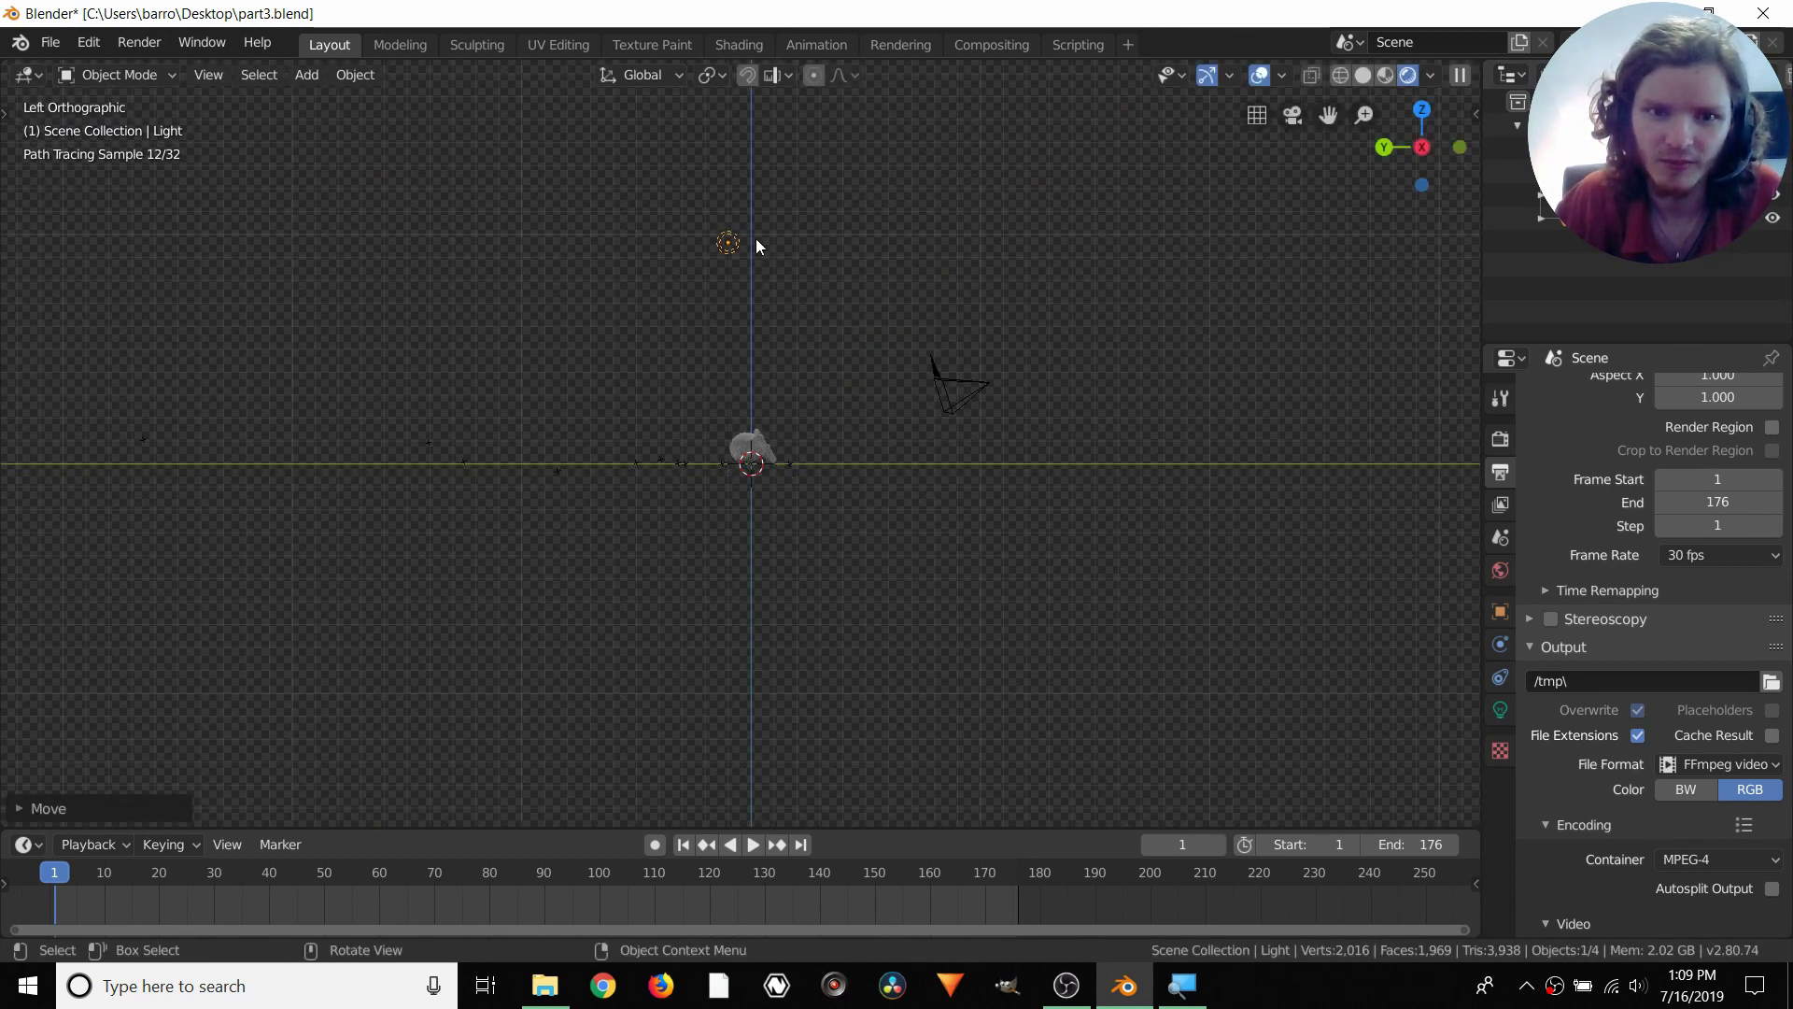
Reposition the light freely in the left view and inspect the monkey's shadow from above
{"action": "key", "text": "g"}
{"action": "left_click", "coordinate": [764, 310]}
{"action": "middle_click_drag", "start_coordinate": [764, 310], "coordinate": [724, 469]}
{"action": "scroll", "coordinate": [725, 469], "scroll_direction": "up", "scroll_amount": 5}
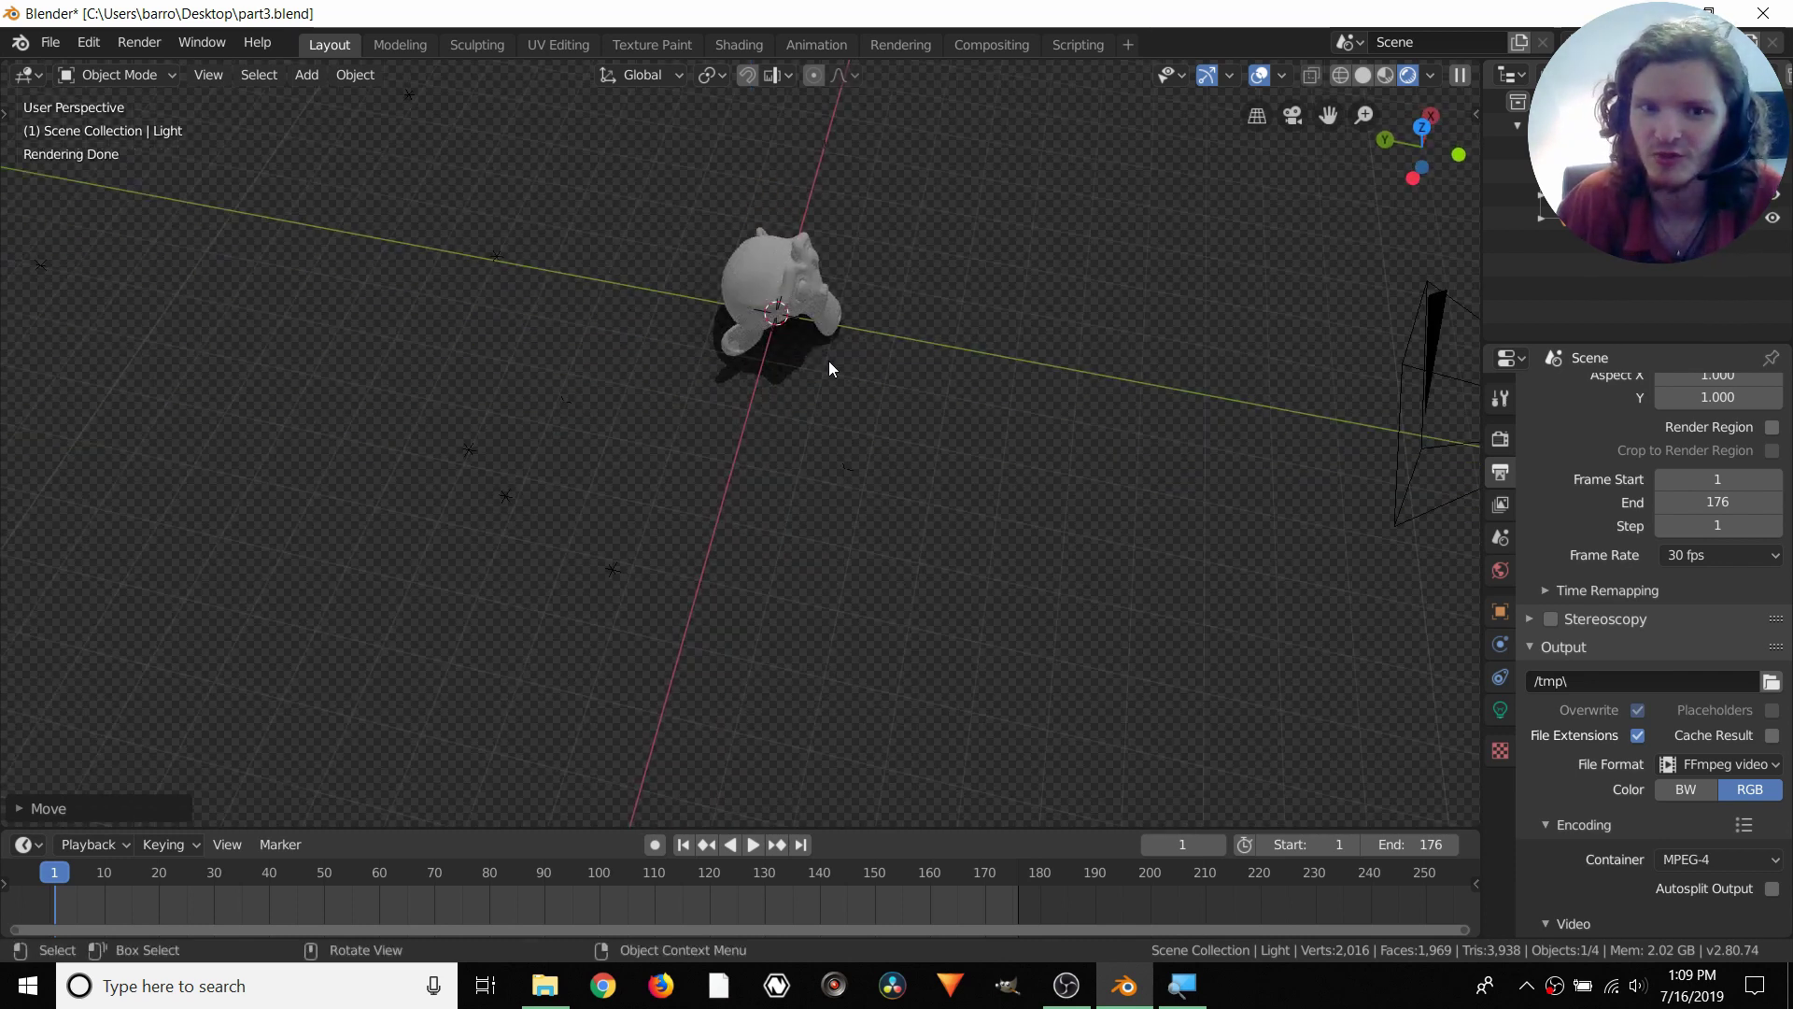
Set the point light's size to 1 m and examine the softened shadow up close
{"action": "left_click", "coordinate": [1502, 709]}
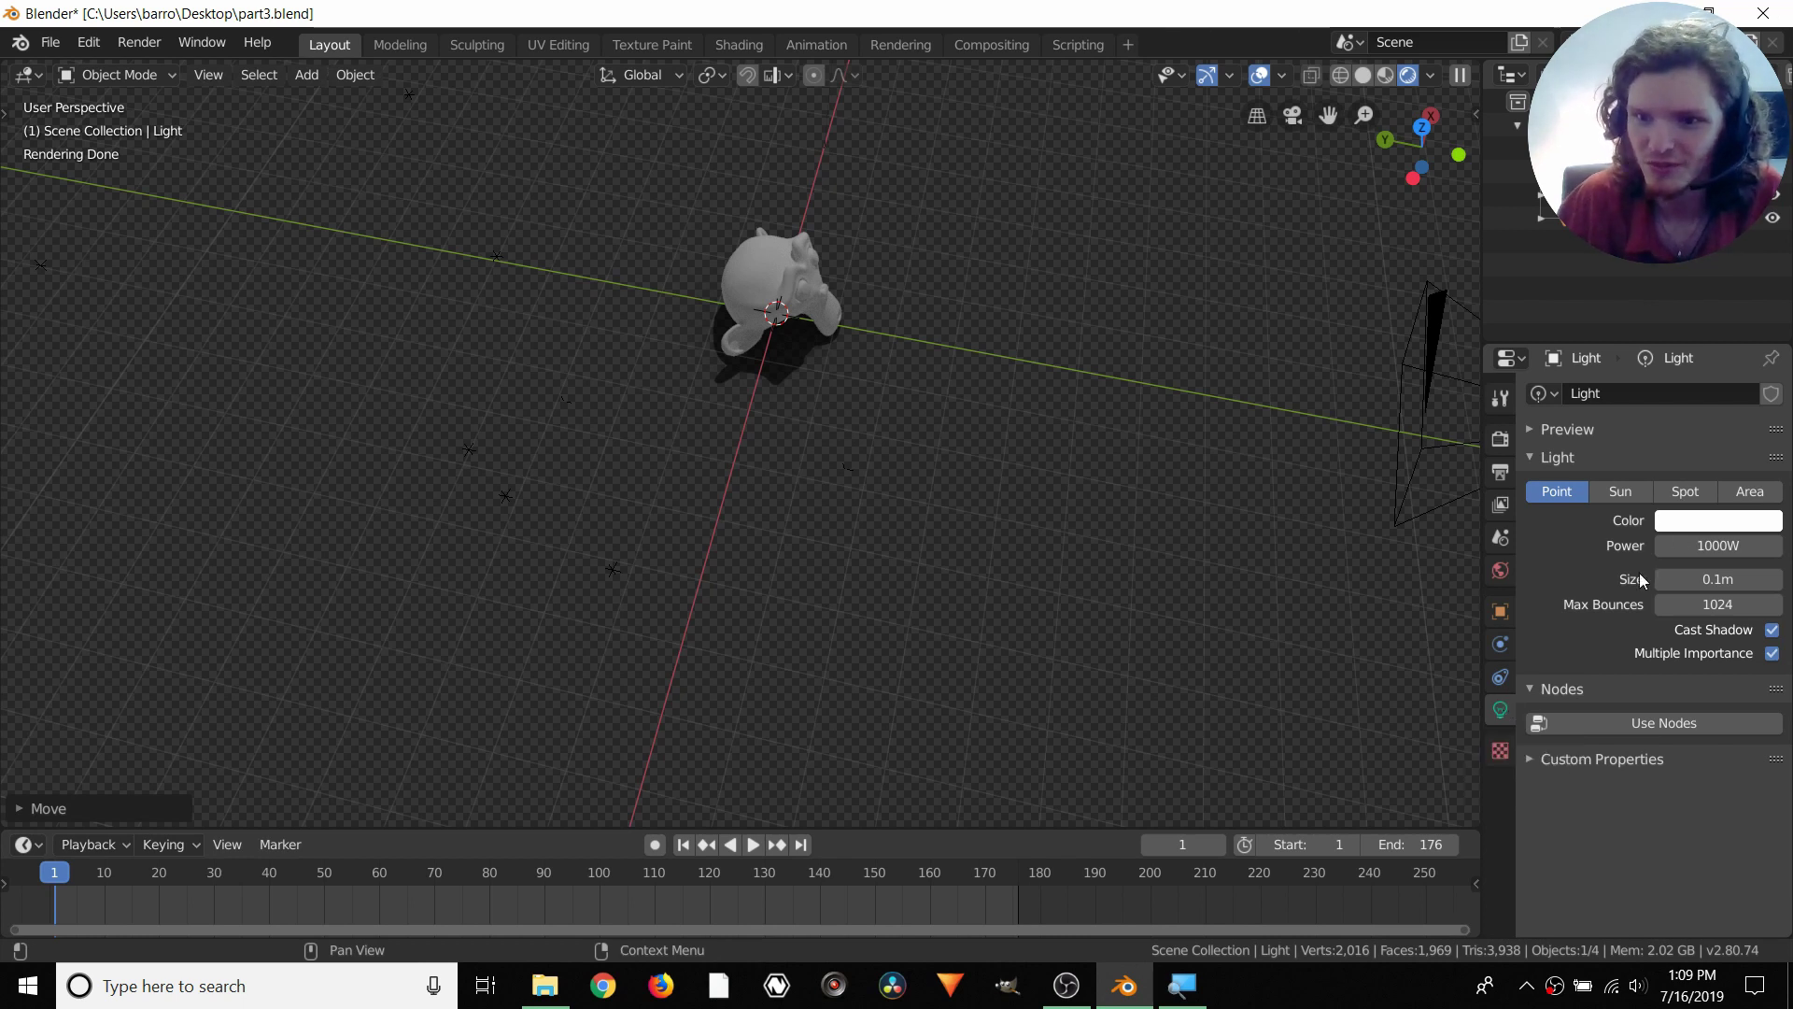
{"action": "left_click", "coordinate": [1712, 579]}
{"action": "key", "text": "Return"}
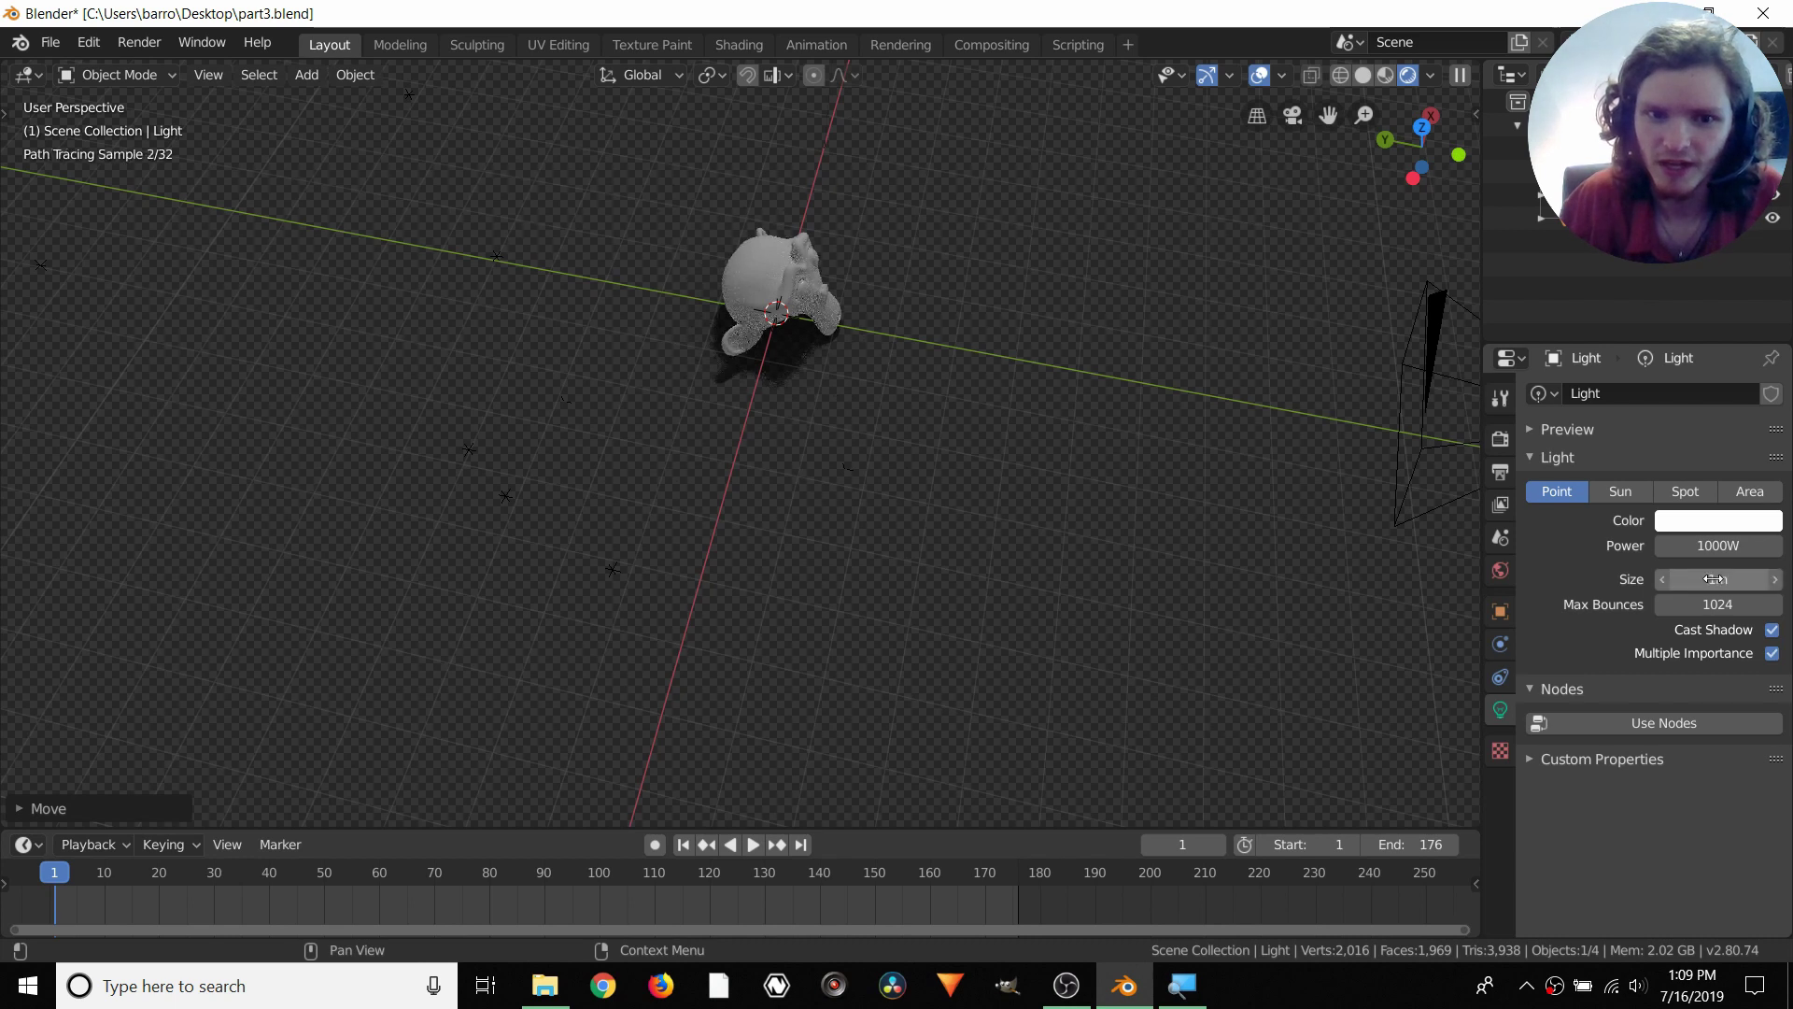
{"action": "scroll", "coordinate": [858, 344], "scroll_direction": "up", "scroll_amount": 3}
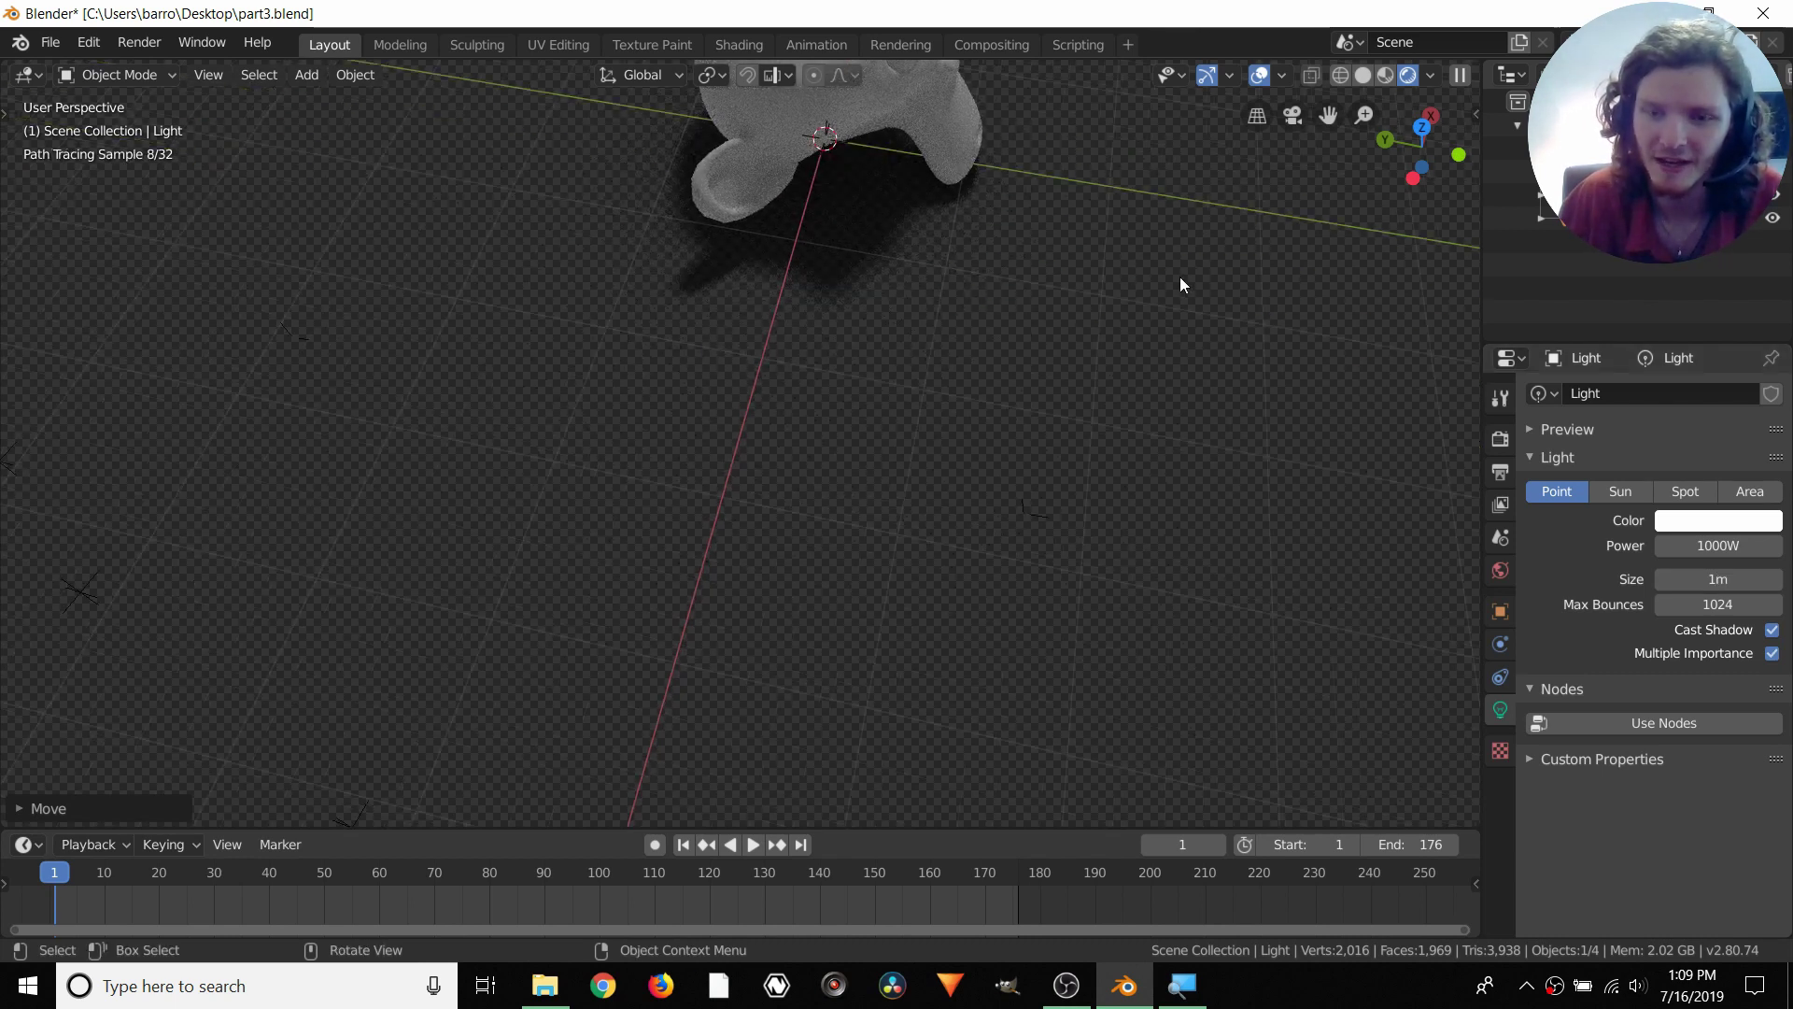
Return to the camera view and set the point light's size to 0.5 m
{"action": "left_click", "coordinate": [1297, 121]}
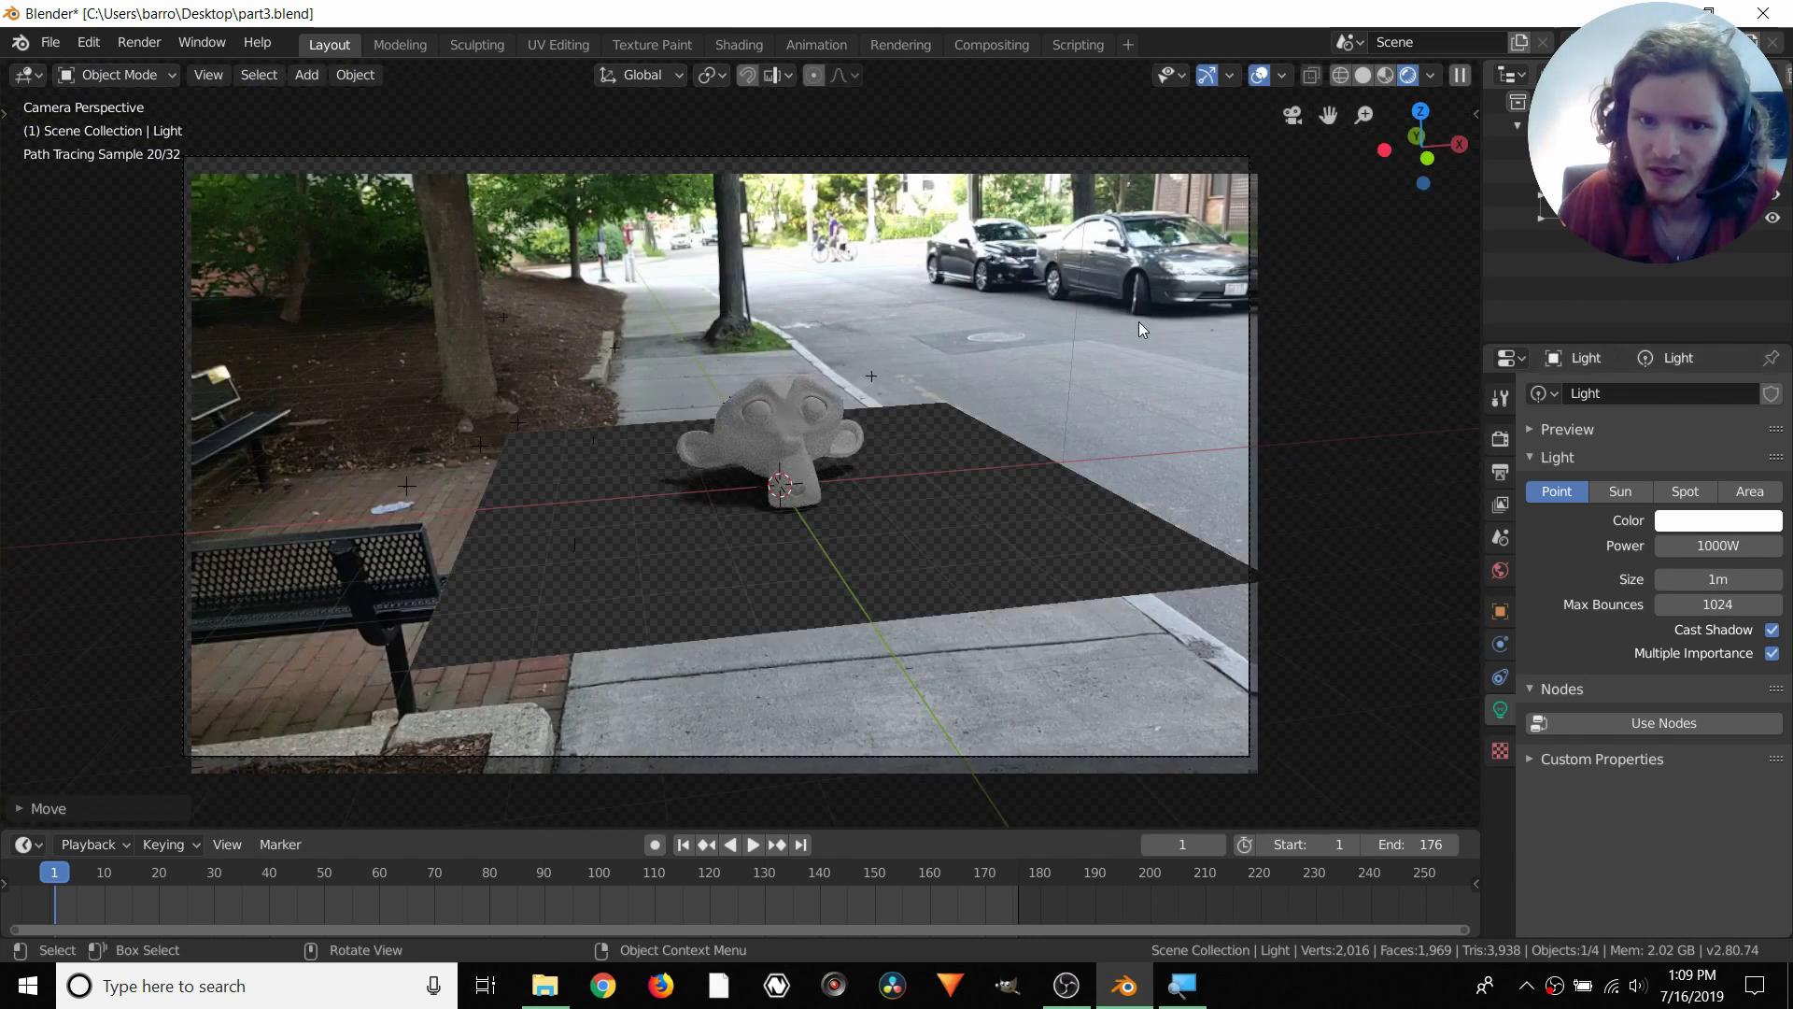
{"action": "left_click", "coordinate": [1669, 579]}
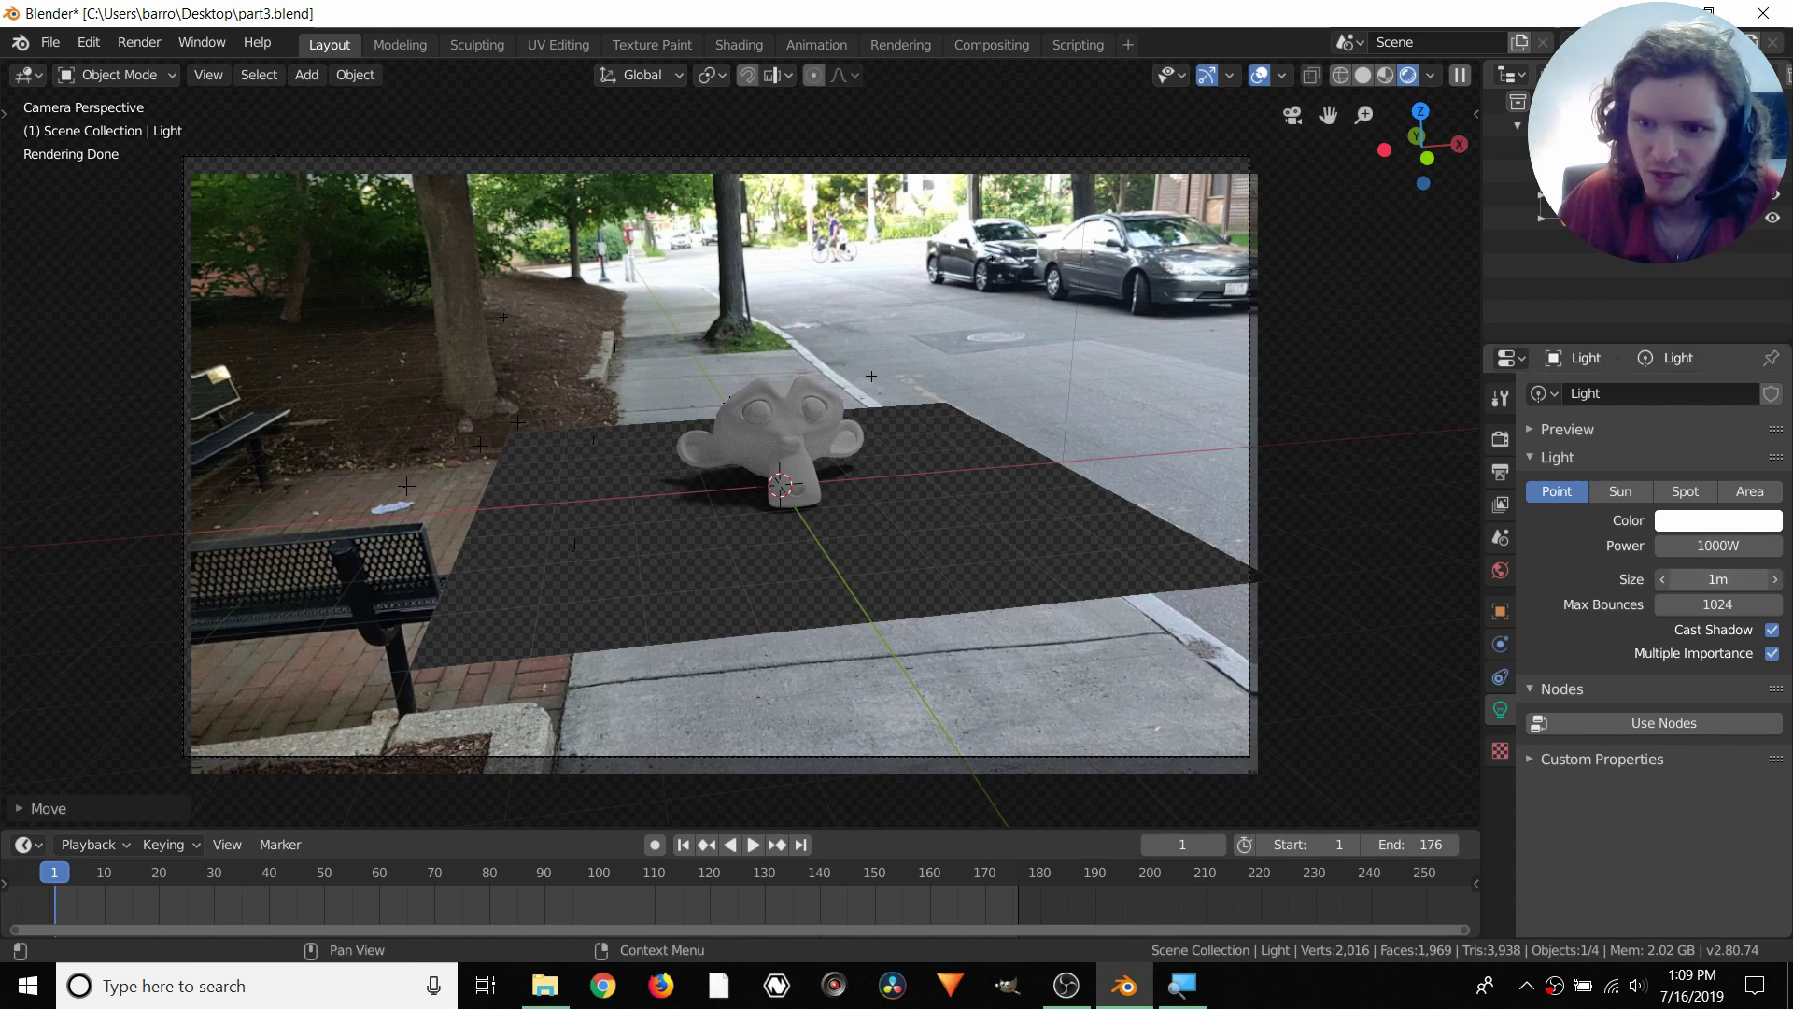
{"action": "type", "text": "0.5"}
{"action": "key", "text": "Return"}
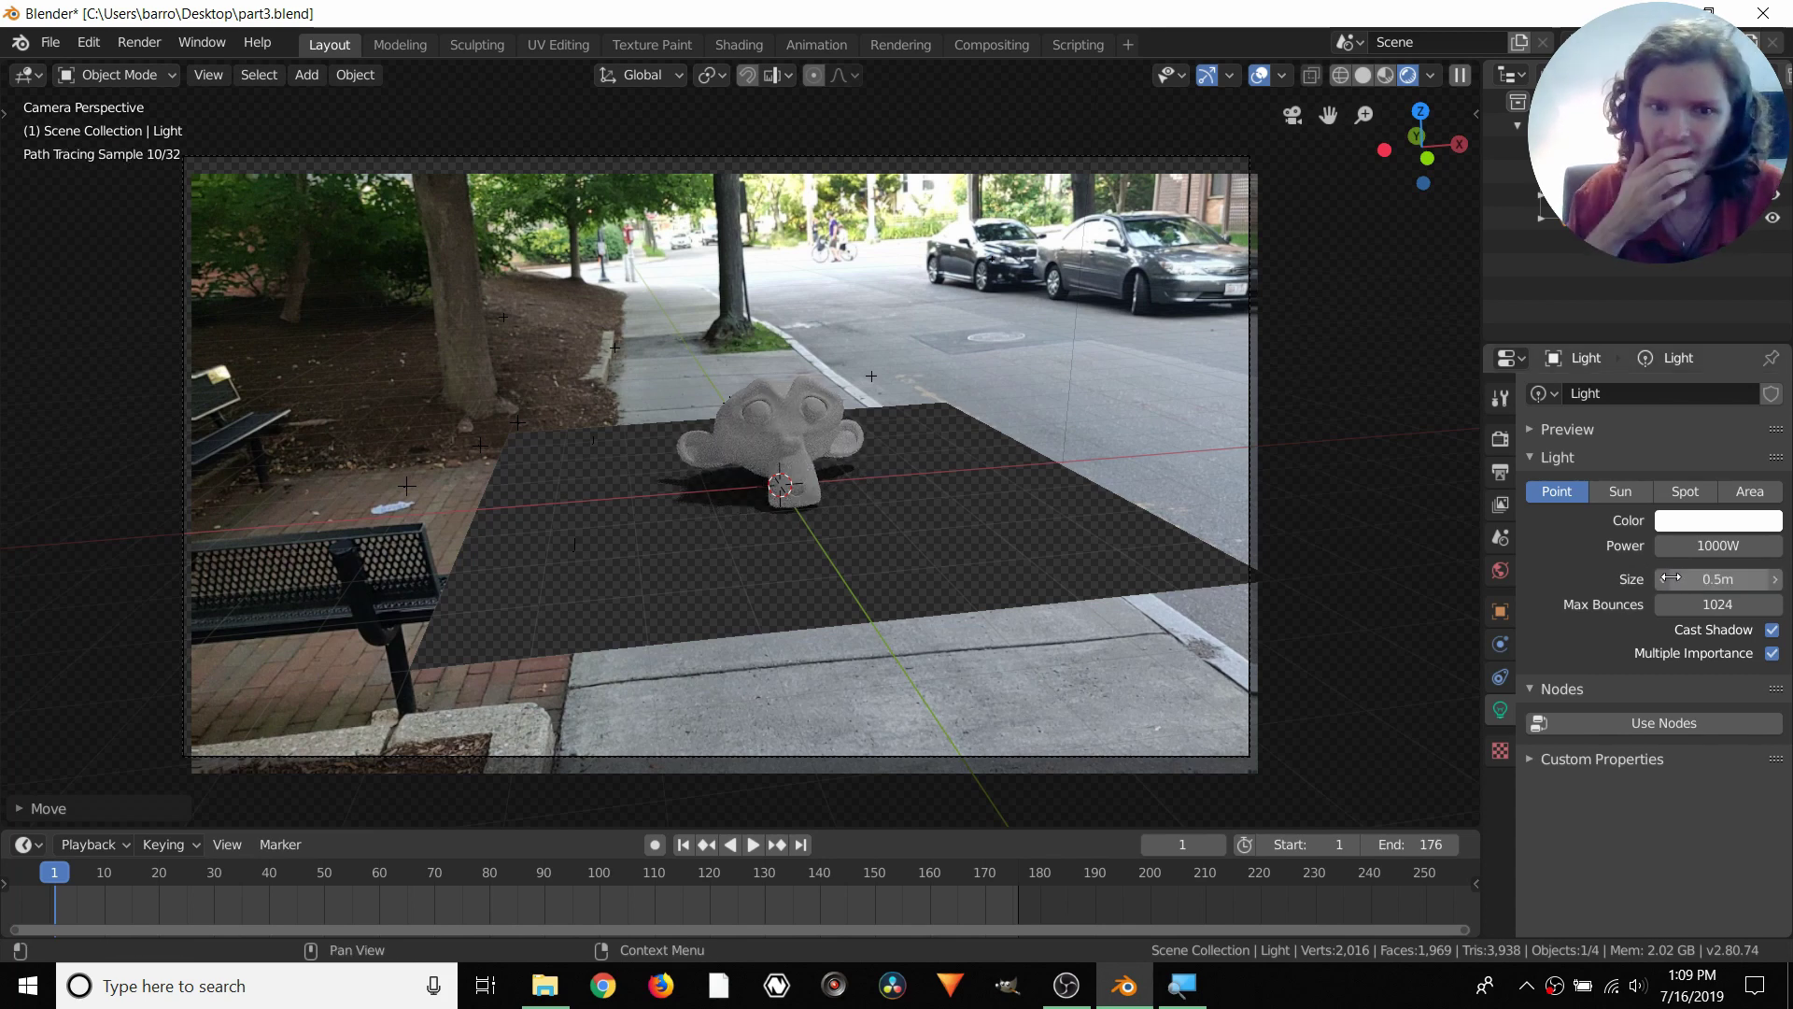
Play the shot from around the middle of the timeline and stop at frame 120 to check the shadow
{"action": "left_click", "coordinate": [522, 873]}
{"action": "key", "text": "space"}
{"action": "key", "text": "space"}
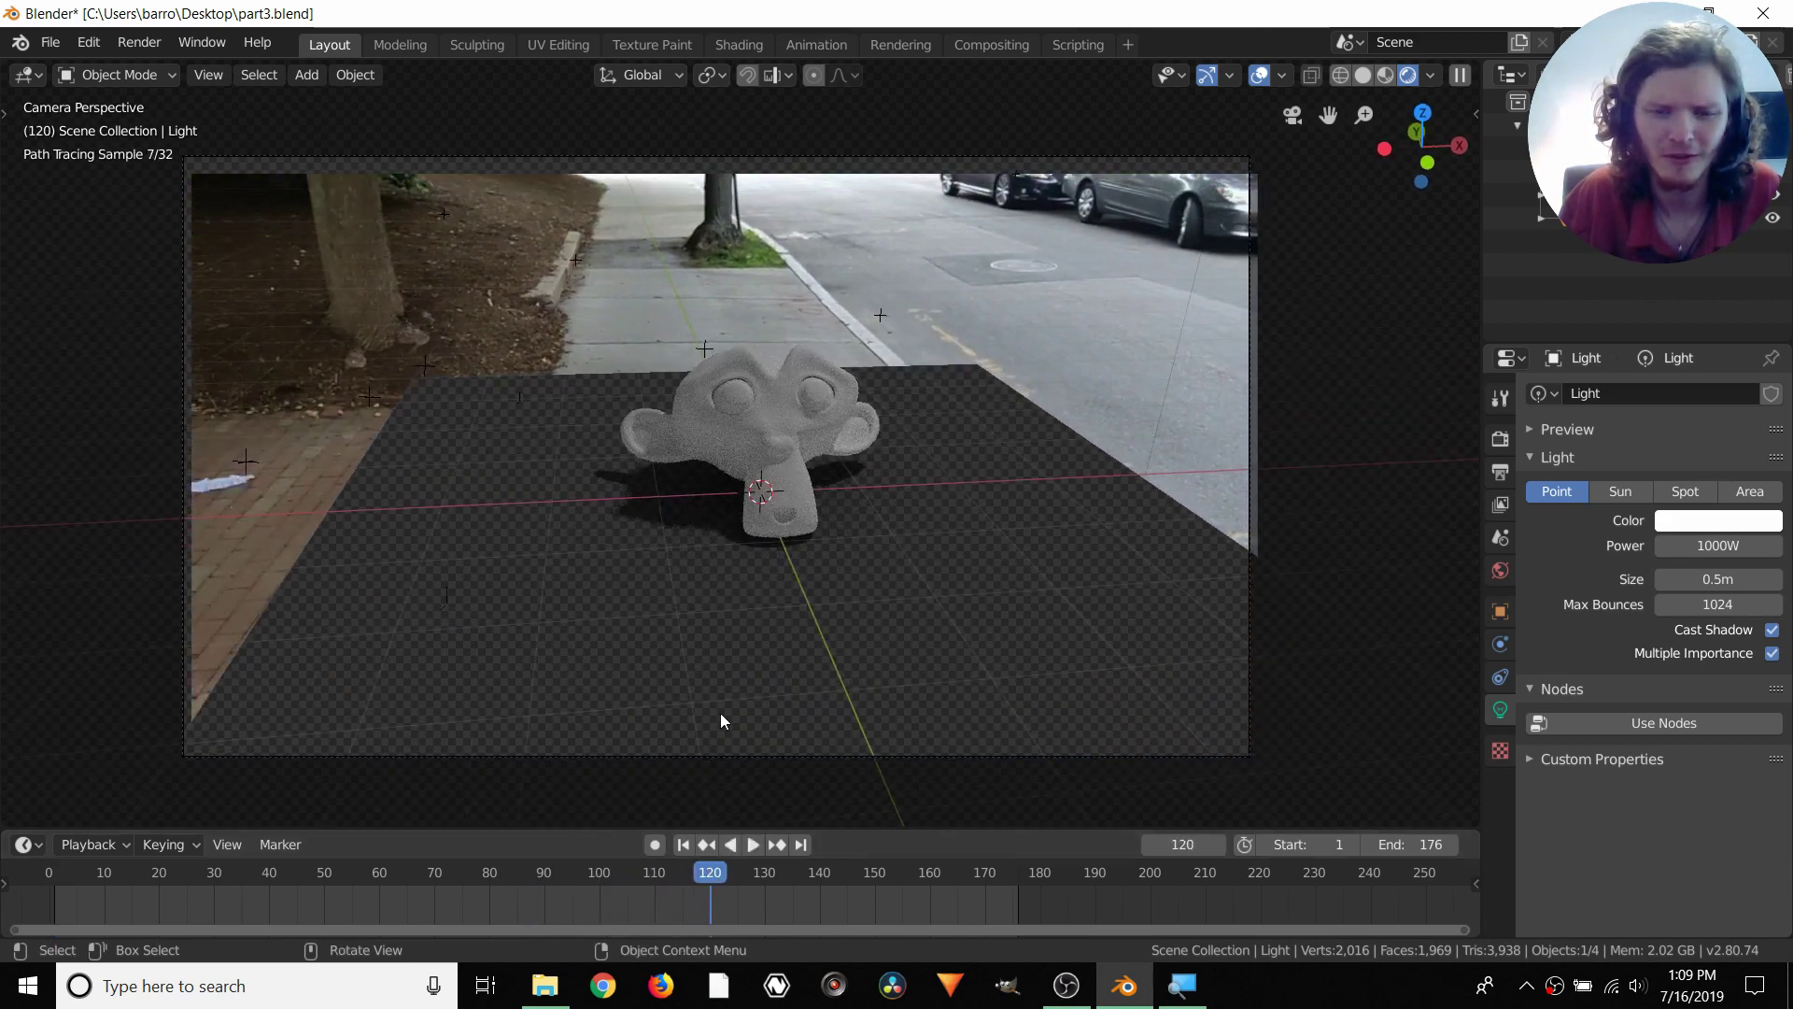